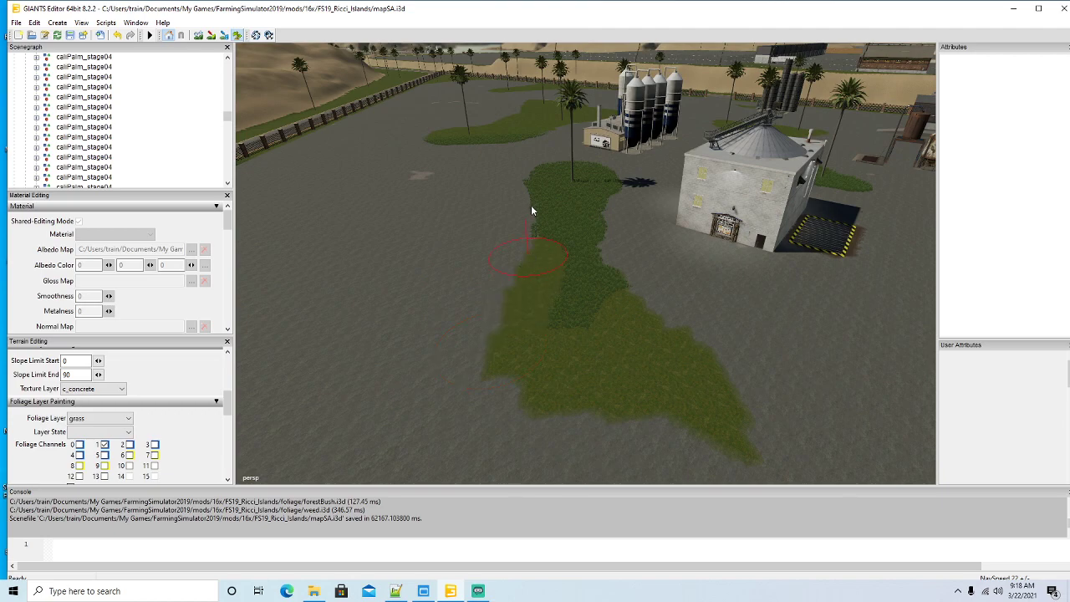
Step: Erase the remaining grass foliage on the strip beside the white silo building and delete the palm standing on it
mouse_move(613, 200)
left_mouse_down("ctrl")
mouse_move(611, 275)
mouse_move(591, 328)
left_mouse_up("ctrl")
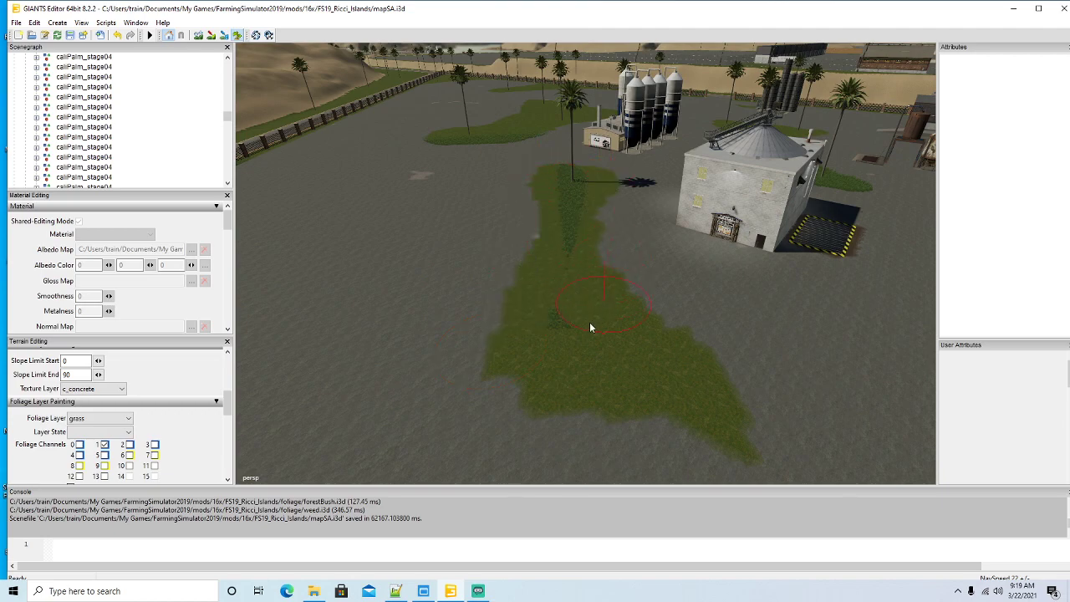
left_click(238, 35)
left_click(573, 178)
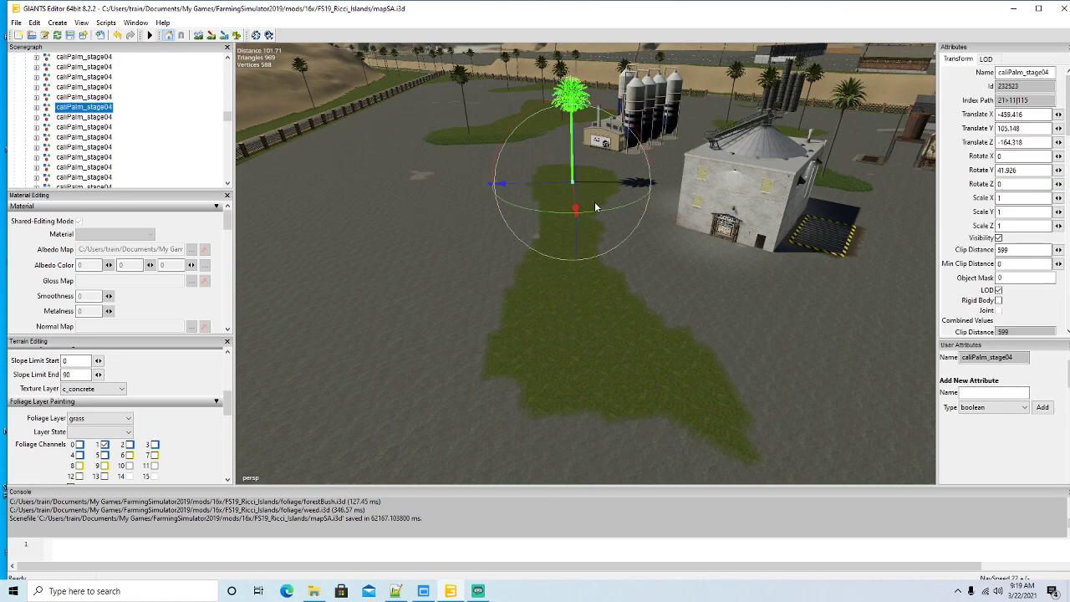
key("Delete")
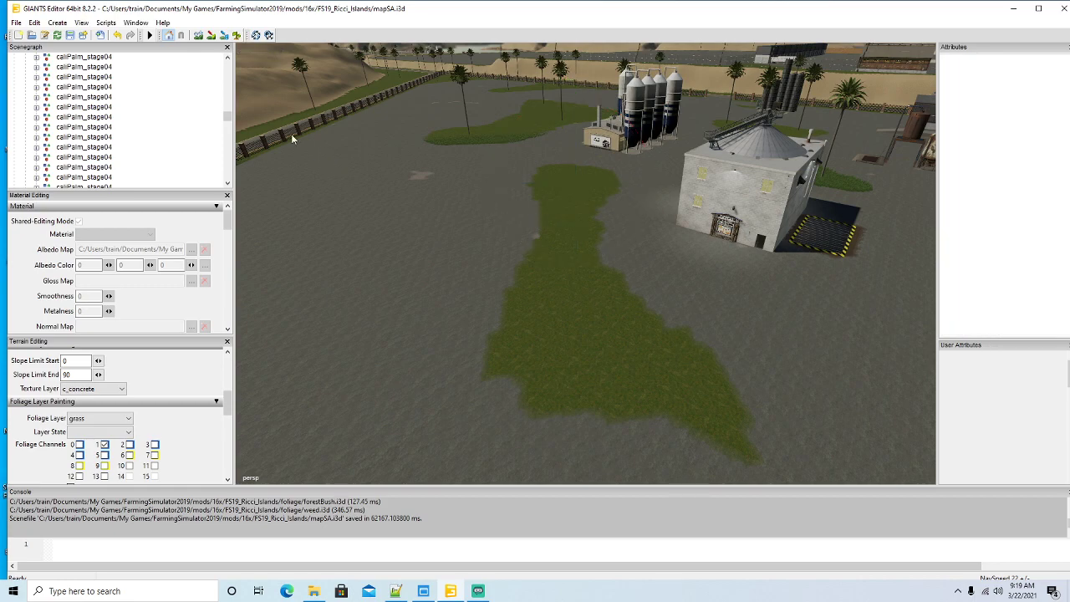
Step: Paint the c_concrete texture over the bare grass-textured strip beside the white silo building
left_click(212, 35)
mouse_move(602, 409)
left_mouse_down()
mouse_move(708, 432)
mouse_move(624, 274)
left_mouse_up()
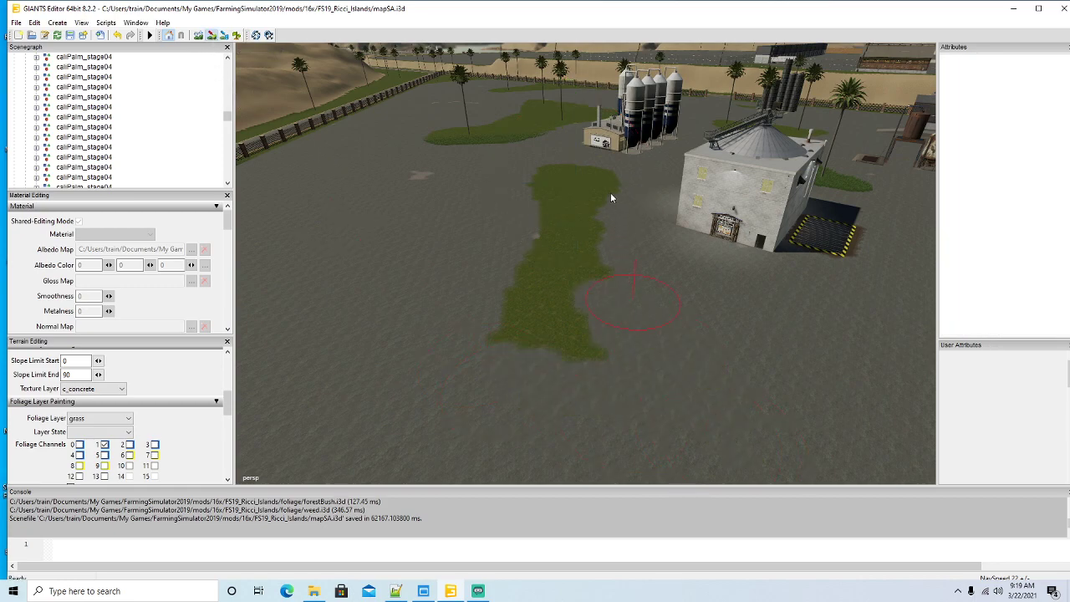
left_click_drag(611, 199, 600, 177)
mouse_move(577, 247)
left_mouse_down()
mouse_move(592, 331)
mouse_move(516, 353)
left_mouse_up()
left_click_drag(518, 264, 539, 194)
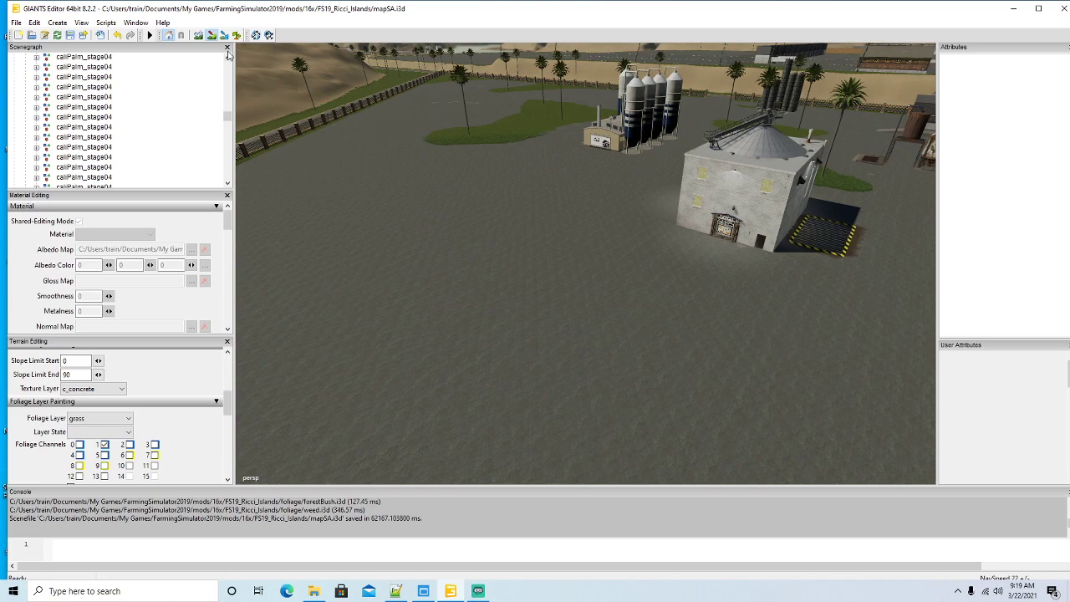
Step: Delete the three nearest palms on the large grass patch beside the liquid storage building
left_click_drag(509, 309, 539, 291, "alt")
scroll(461, 243, "up", 8)
scroll(458, 233, "up", 3)
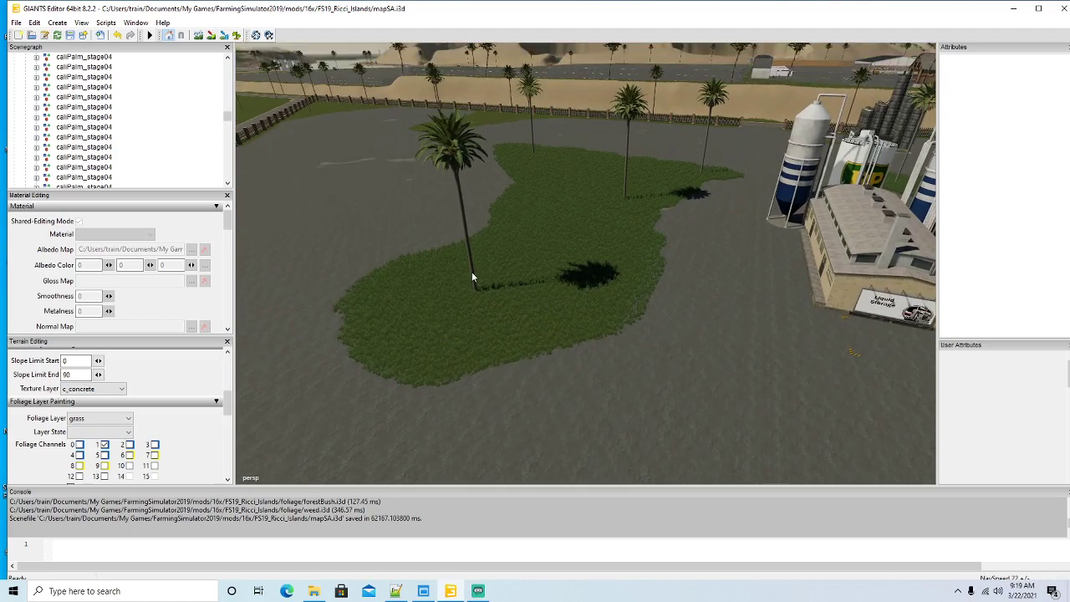
left_click(472, 272)
key("Delete")
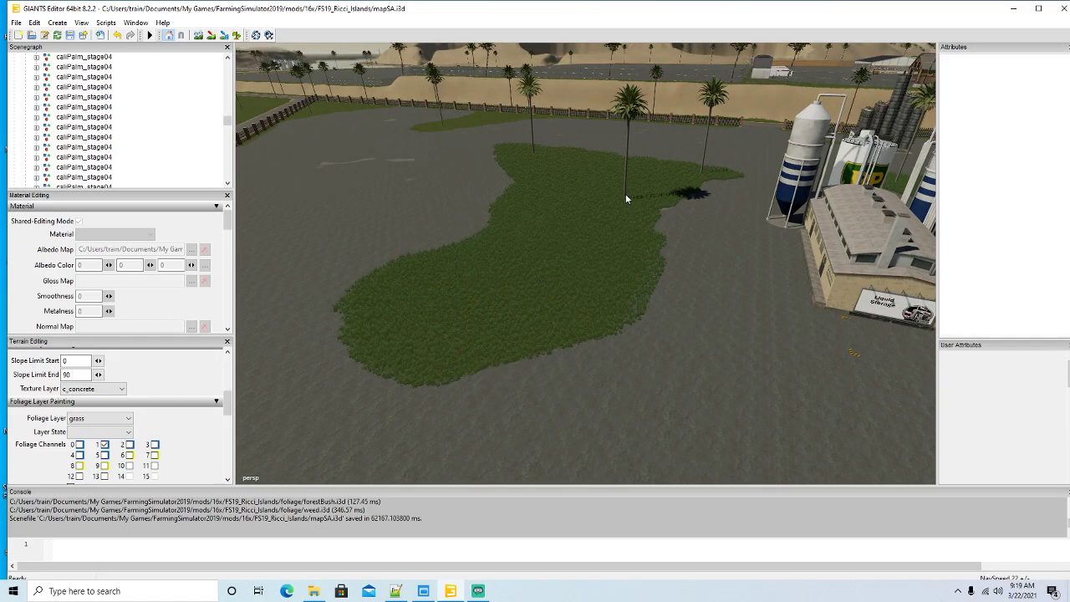
left_click(626, 194)
key("Delete")
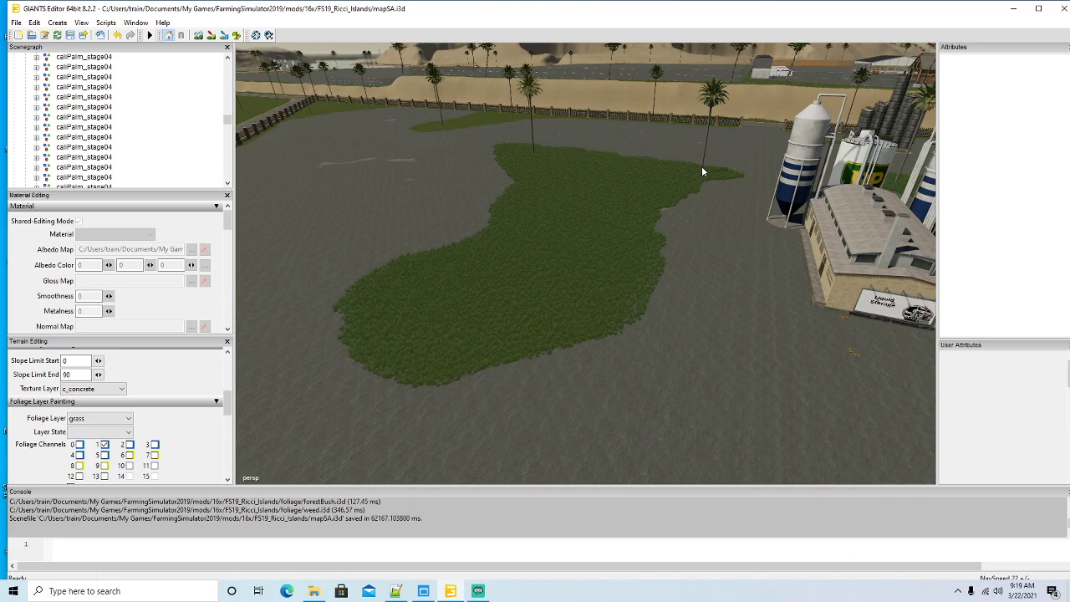
left_click(703, 167)
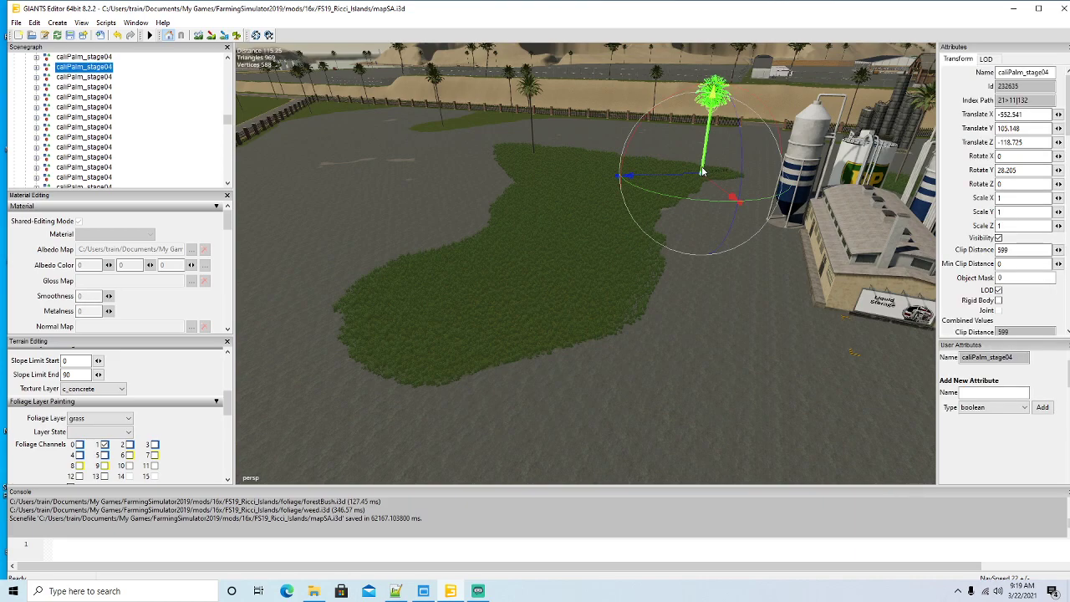
key("Delete")
left_click(535, 147)
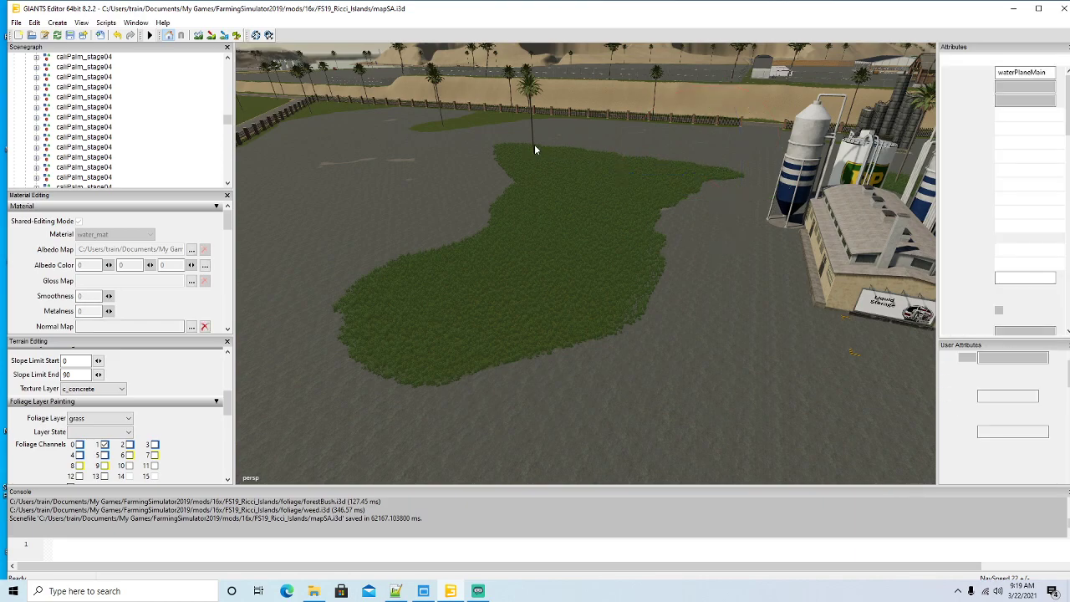
Step: Erase the grass foliage from the near half of the large patch beside the liquid storage building
left_click(237, 35)
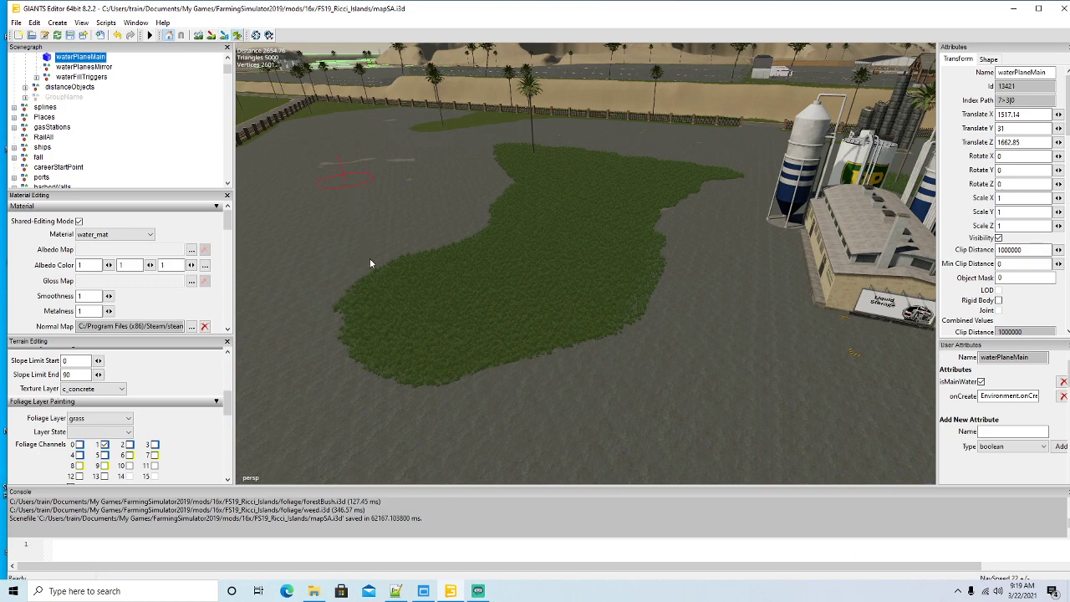
mouse_move(372, 289)
left_mouse_down()
mouse_move(382, 338)
mouse_move(466, 355)
mouse_move(614, 313)
mouse_move(657, 253)
mouse_move(502, 209)
mouse_move(579, 249)
mouse_move(521, 242)
left_mouse_up()
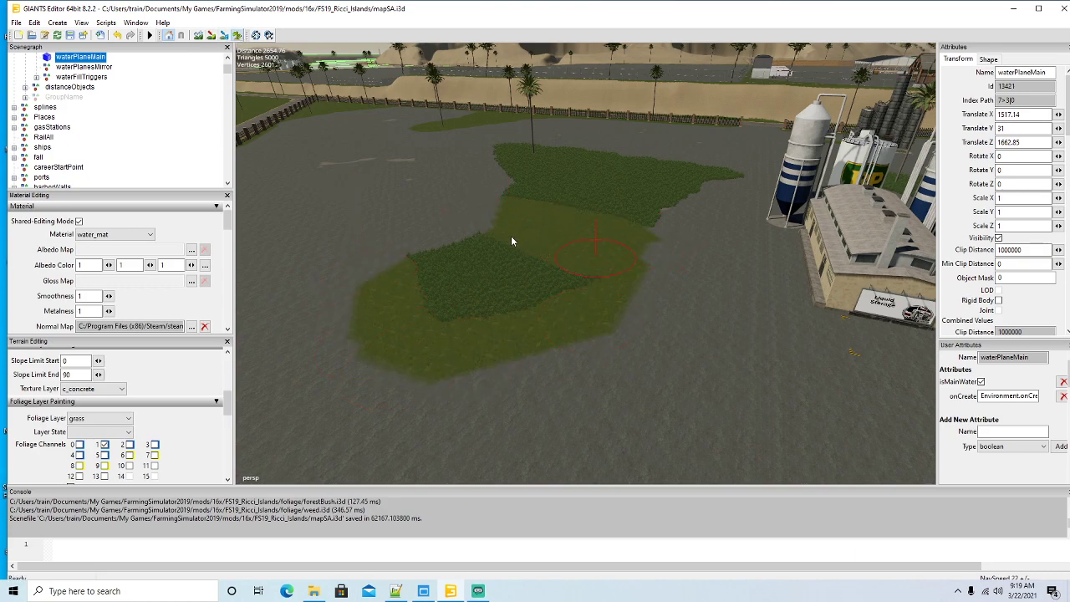
mouse_move(545, 283)
left_mouse_down()
mouse_move(595, 294)
mouse_move(494, 251)
mouse_move(491, 321)
left_mouse_up()
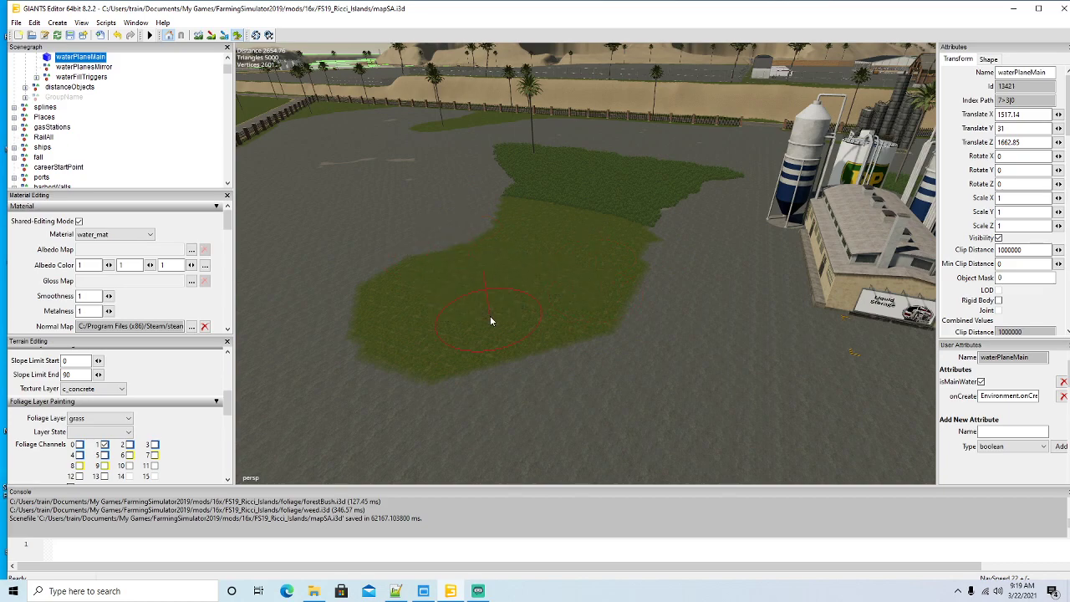
Step: Paint c_concrete over the cleared near half of the large patch
left_click(211, 36)
mouse_move(411, 369)
left_mouse_down()
mouse_move(404, 288)
mouse_move(475, 243)
left_mouse_up()
left_click_drag(507, 209, 638, 240)
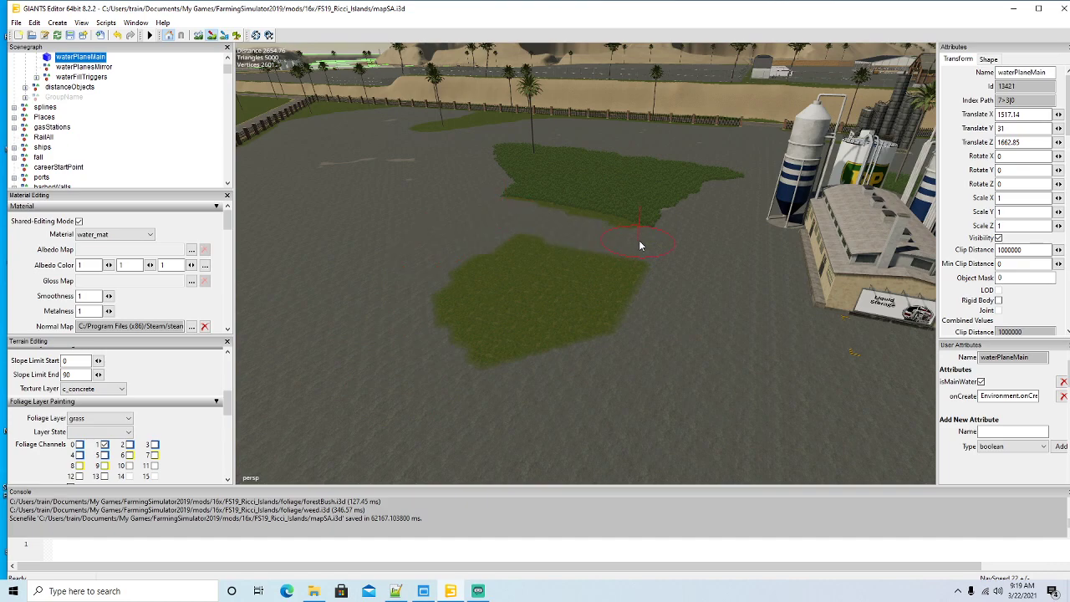
mouse_move(537, 244)
left_mouse_down()
mouse_move(623, 288)
mouse_move(519, 277)
mouse_move(585, 334)
mouse_move(479, 321)
mouse_move(526, 381)
left_mouse_up()
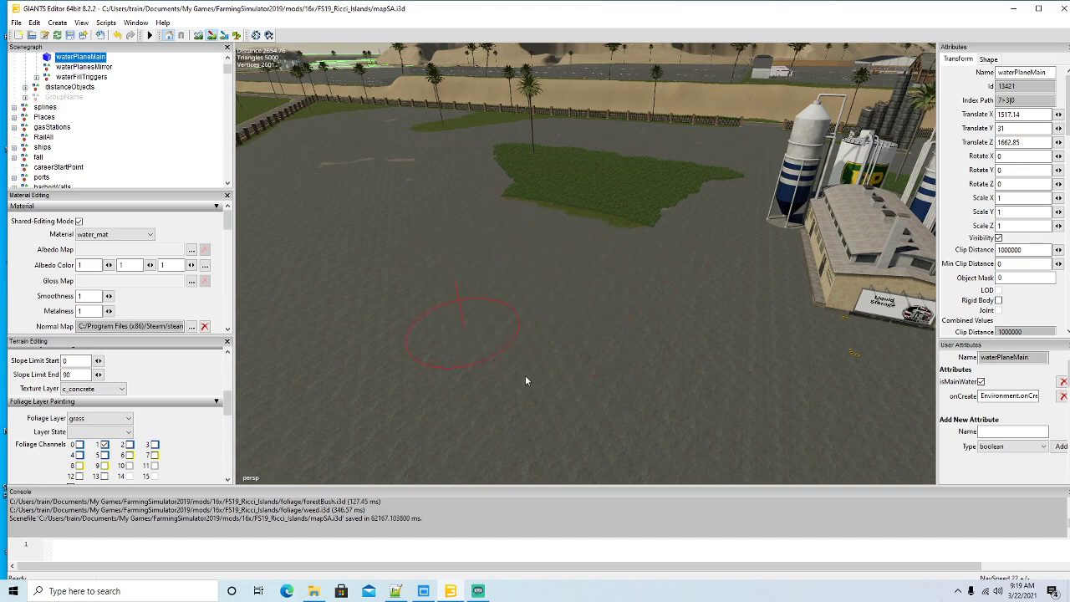
left_click(213, 36)
Step: Delete the last palm at the far corner of the remaining grass patch
mouse_move(454, 222)
left_mouse_down("alt")
mouse_move(518, 223)
mouse_move(517, 209)
mouse_move(555, 278)
mouse_move(552, 300)
left_mouse_up("alt")
scroll(517, 209, "up", 5)
scroll(555, 279, "down", 2)
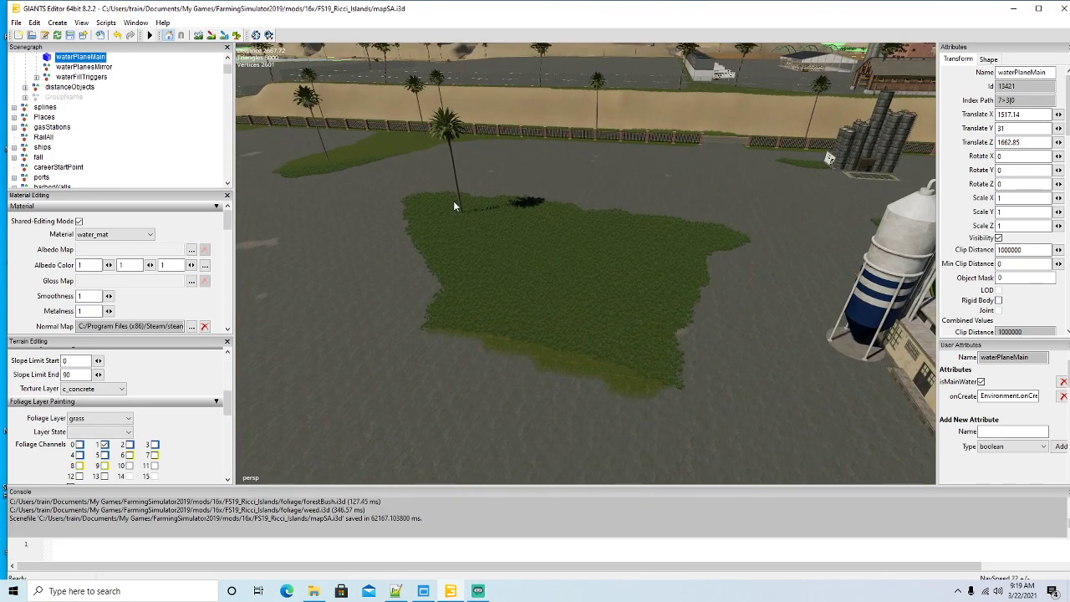
left_click(459, 200)
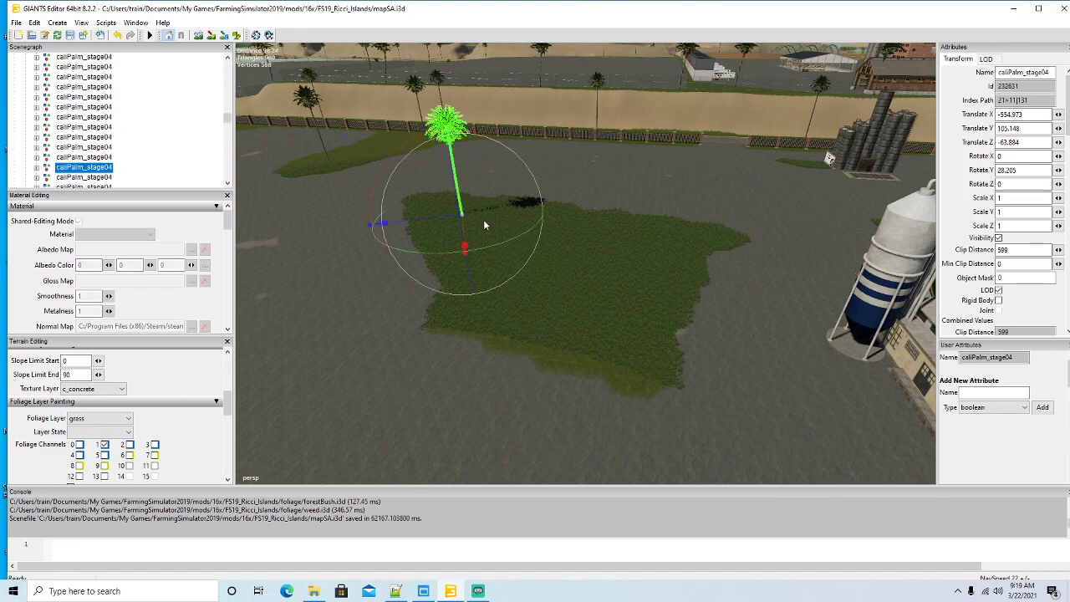
key("Delete")
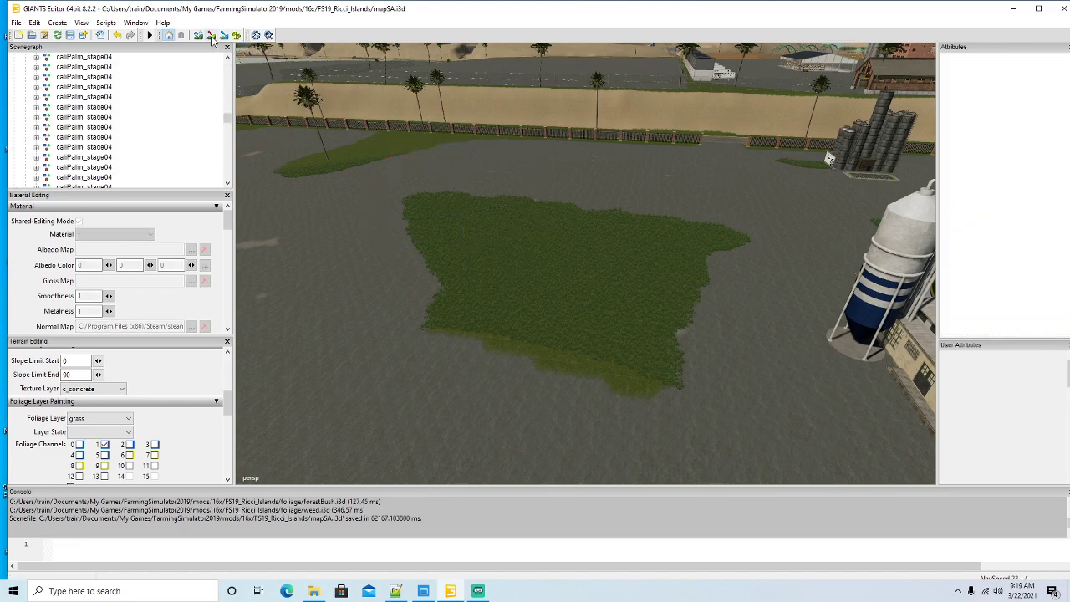
Step: Erase all grass foliage from the remaining far half of the patch
left_click(237, 36)
left_click_drag(544, 352, 675, 370)
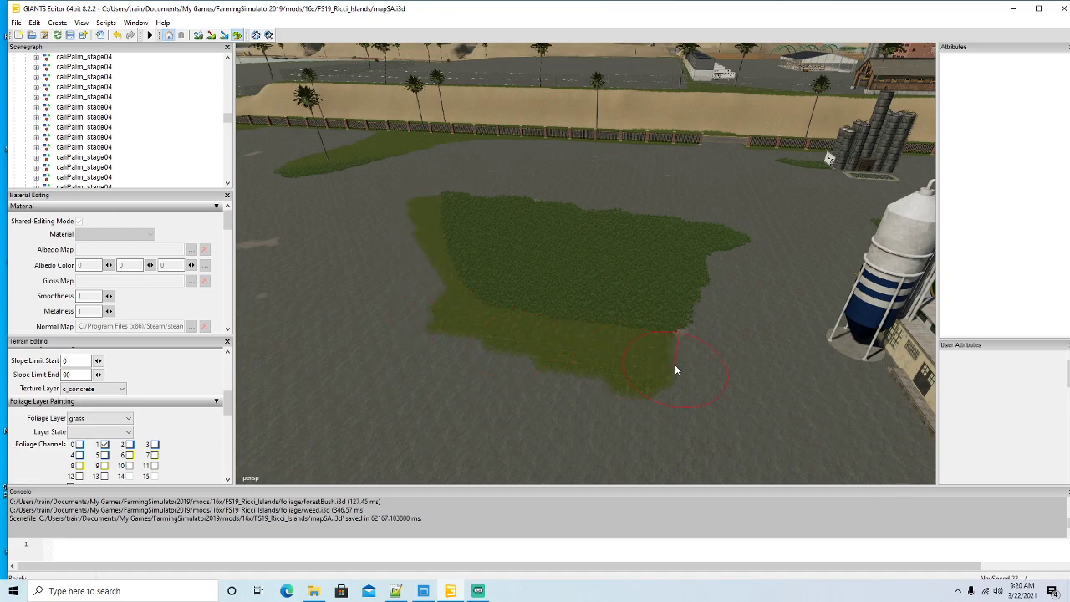
left_click_drag(707, 282, 695, 221)
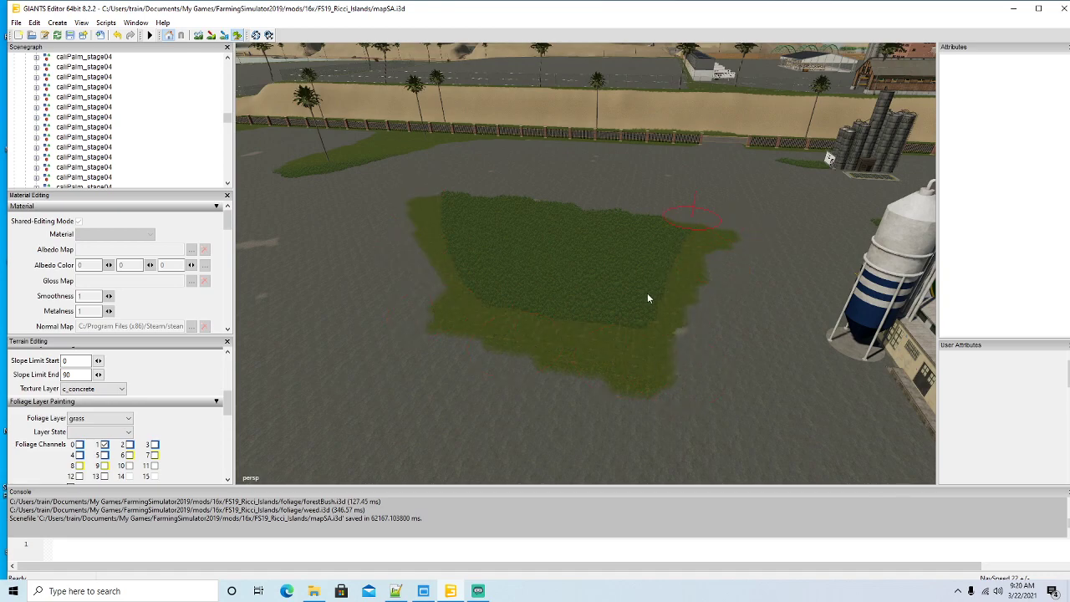
left_click_drag(640, 248, 642, 216)
left_click_drag(588, 251, 566, 306)
left_click_drag(542, 263, 561, 211)
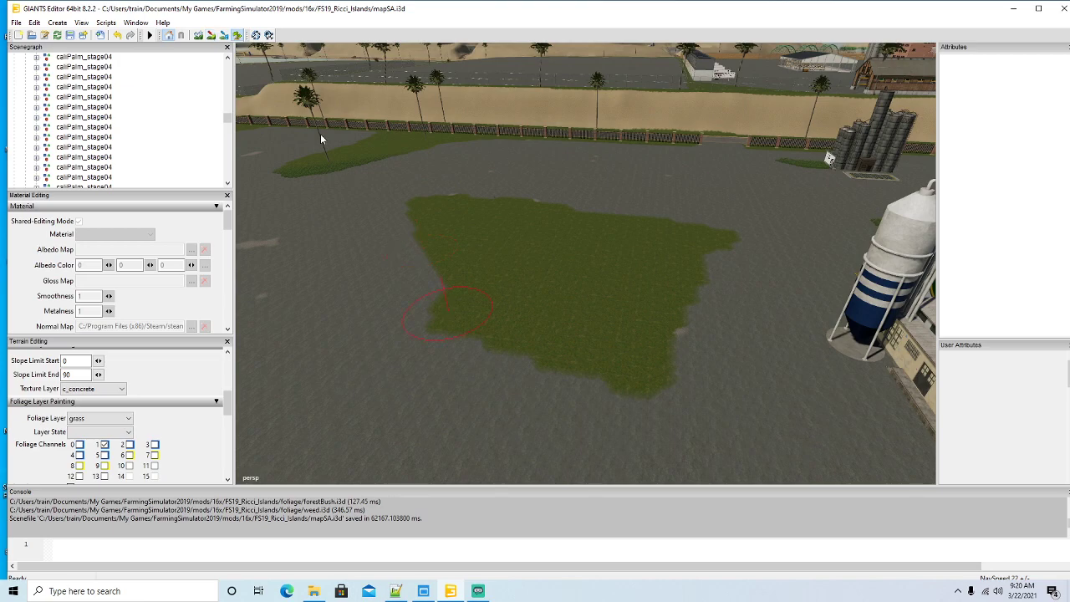
Step: Cover the cleared far half of the patch with the c_concrete texture, including its edges
mouse_move(435, 251)
left_mouse_down()
mouse_move(458, 325)
mouse_move(679, 387)
mouse_move(700, 282)
left_mouse_up()
mouse_move(729, 235)
left_mouse_down()
mouse_move(655, 267)
mouse_move(621, 341)
left_mouse_up()
left_click_drag(605, 284, 637, 222)
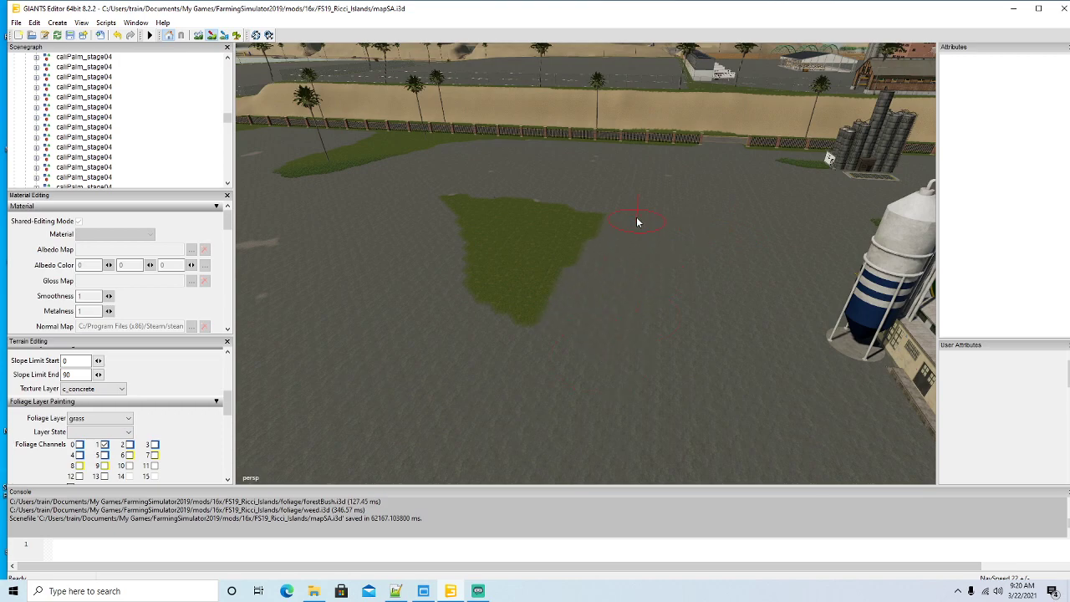
left_click_drag(576, 242, 552, 306)
left_click_drag(514, 262, 547, 208)
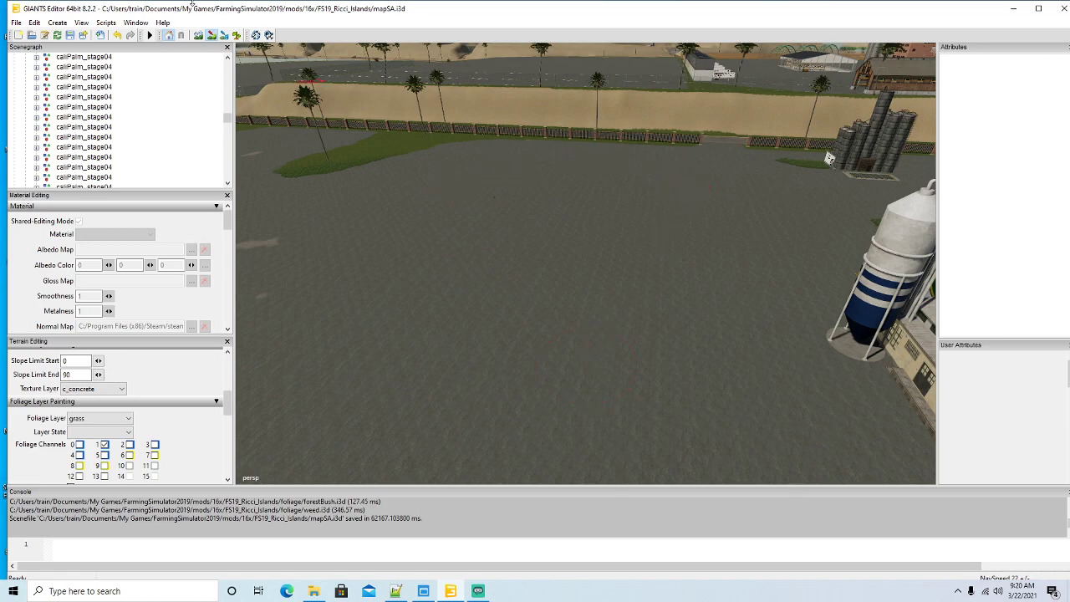
left_click(215, 36)
Step: Paint c_concrete over the light bare spots in the open lot near the fence corner
left_click_drag(545, 293, 512, 300, "alt")
scroll(480, 226, "up", 4)
scroll(513, 300, "up", 3)
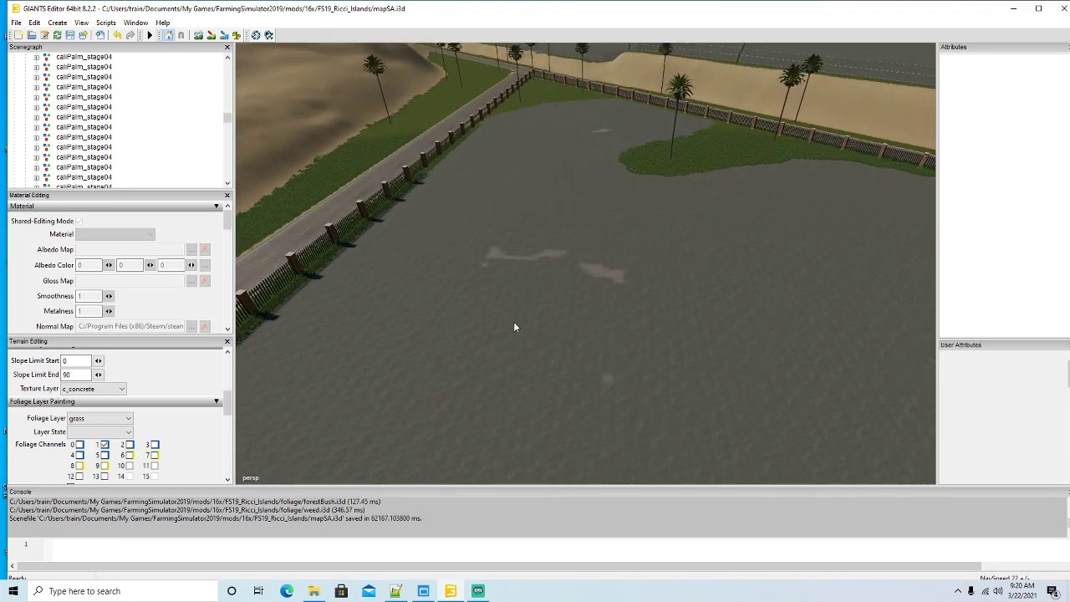
left_click(212, 35)
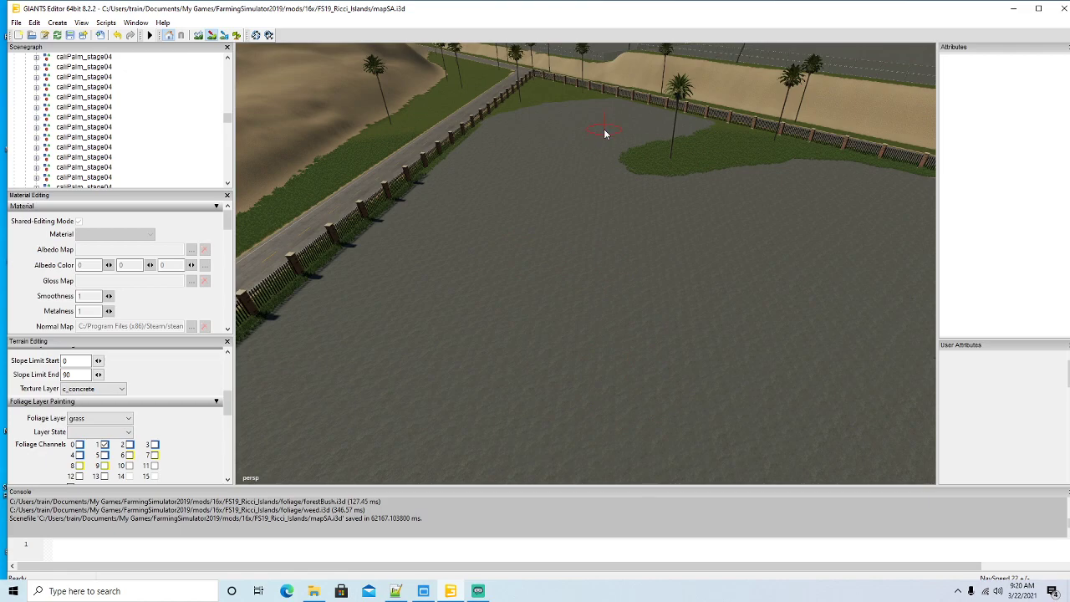
Step: Delete the palm on the grass tongue that extends from the fence into the lot
left_click_drag(536, 293, 632, 290, "alt")
scroll(535, 238, "up", 2)
scroll(553, 227, "up", 3)
scroll(632, 289, "down", 2)
left_click(503, 274)
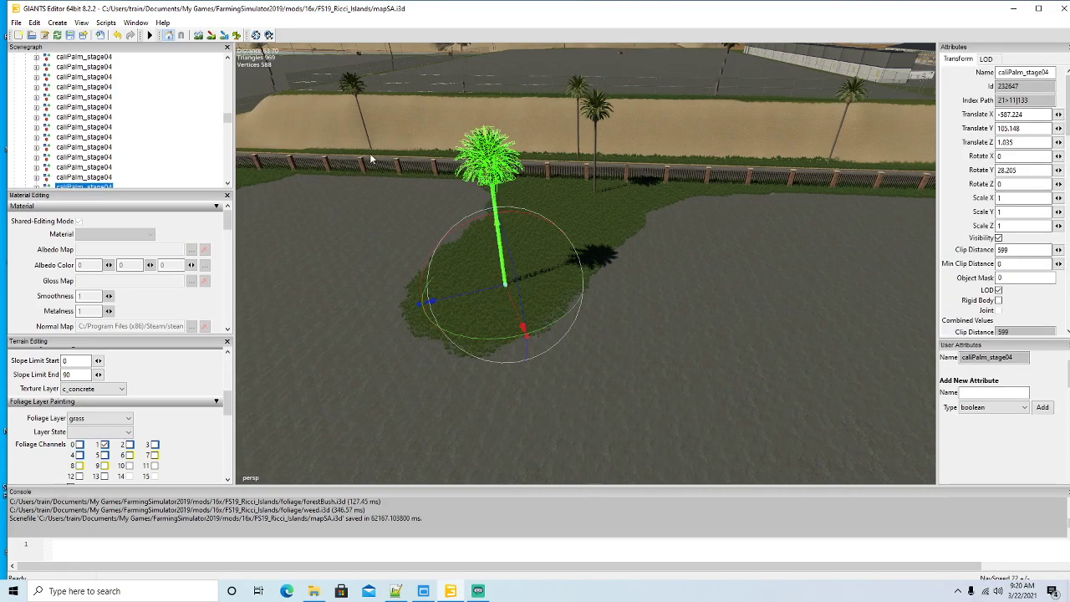
key("Delete")
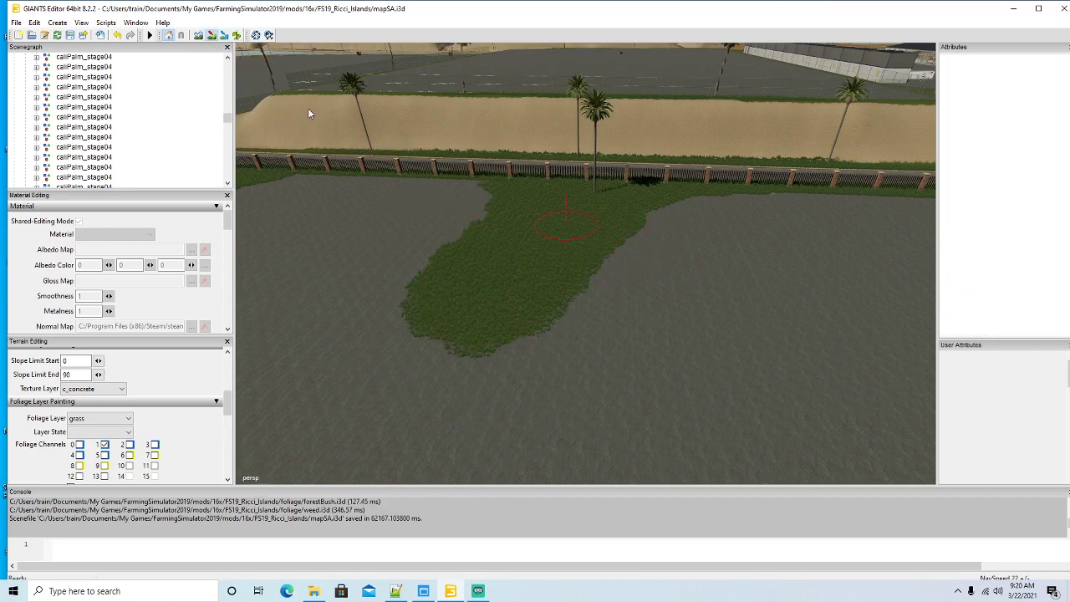
Step: Erase the grass foliage from the tongue, keeping the grass strip along the fence
left_click(239, 36)
mouse_move(483, 245)
left_mouse_down()
mouse_move(439, 261)
mouse_move(446, 340)
left_mouse_up()
left_click_drag(494, 280, 526, 322)
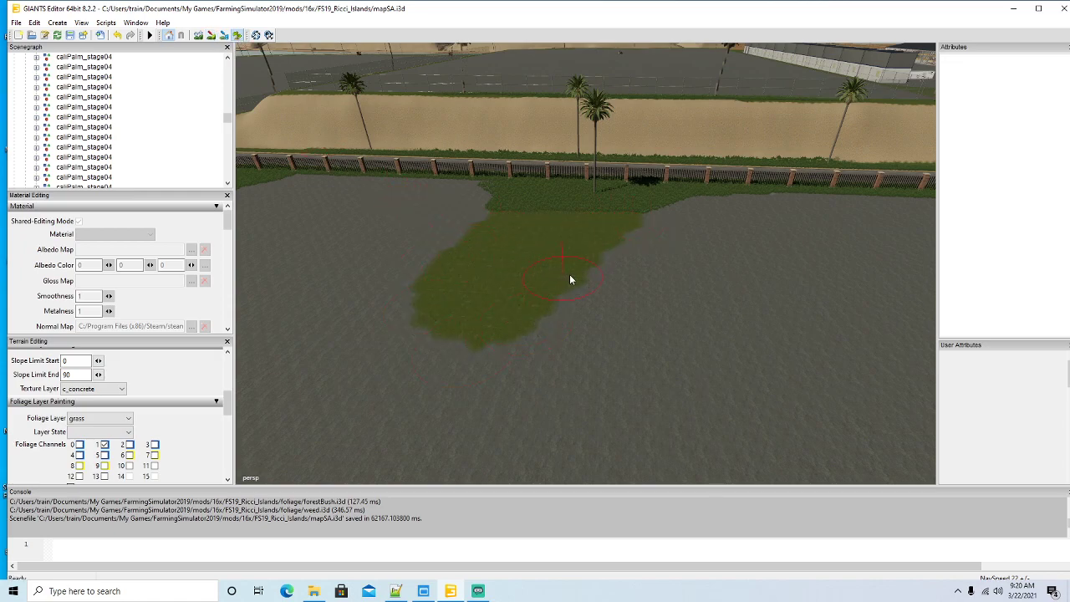
Step: Paint c_concrete over the cleared tongue up to the grass strip along the fence
left_click(213, 36)
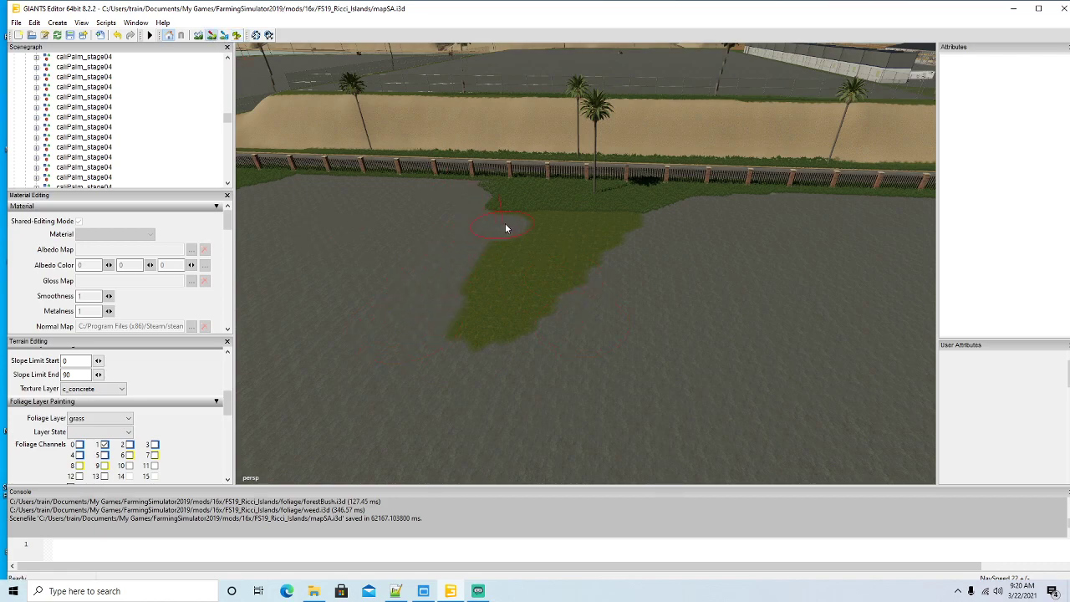
mouse_move(619, 243)
left_mouse_down()
mouse_move(493, 257)
mouse_move(481, 318)
left_mouse_up()
left_click_drag(544, 294, 597, 285)
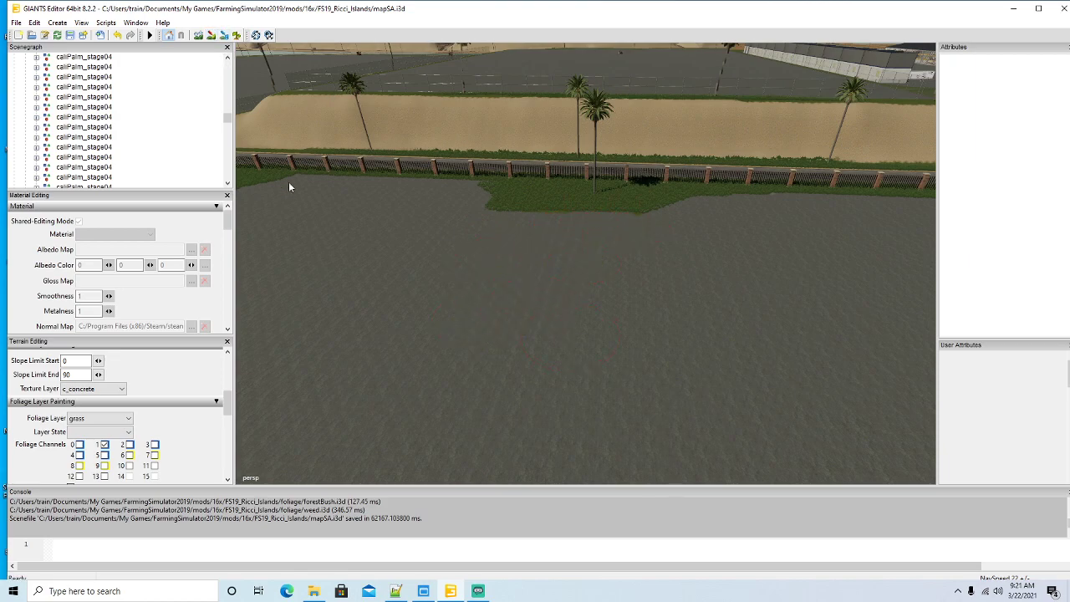
Step: Select one of the parked trailers in the lot across the road and collapse its Trailer node in the scenegraph
left_click_drag(480, 280, 563, 334, "alt")
scroll(562, 334, "down", 5)
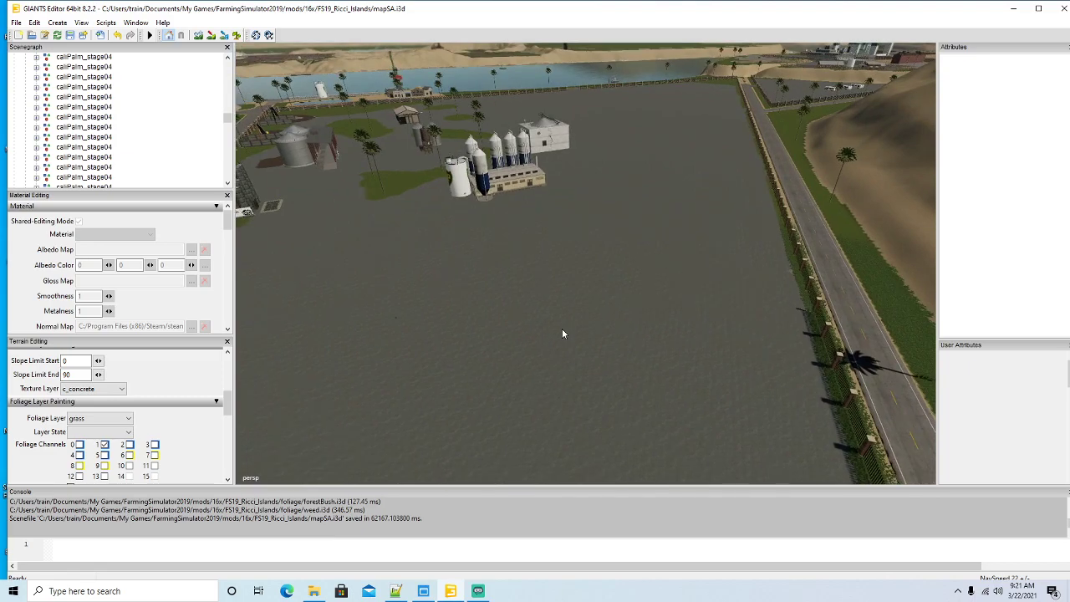
left_click_drag(563, 334, 636, 256, "alt")
scroll(594, 265, "up", 4)
scroll(621, 254, "up", 3)
scroll(621, 253, "up", 8)
scroll(637, 256, "up", 2)
scroll(635, 261, "up", 8)
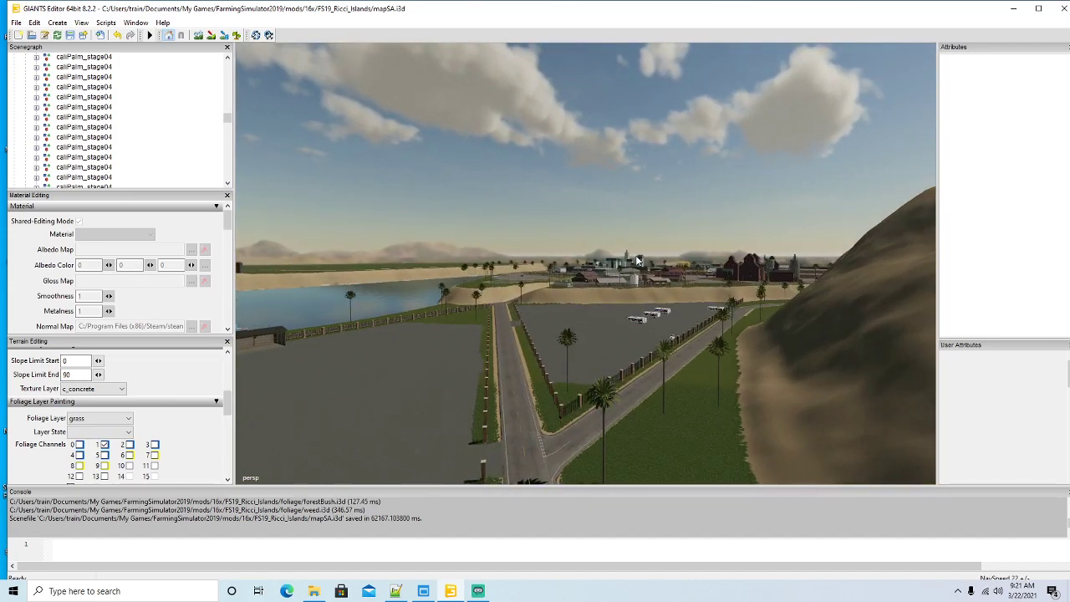
scroll(635, 255, "up", 6)
left_click_drag(635, 255, 804, 369, "alt")
scroll(635, 276, "up", 5)
left_click_drag(500, 325, 546, 285, "alt")
left_click_drag(459, 376, 513, 351, "alt")
left_click(550, 355)
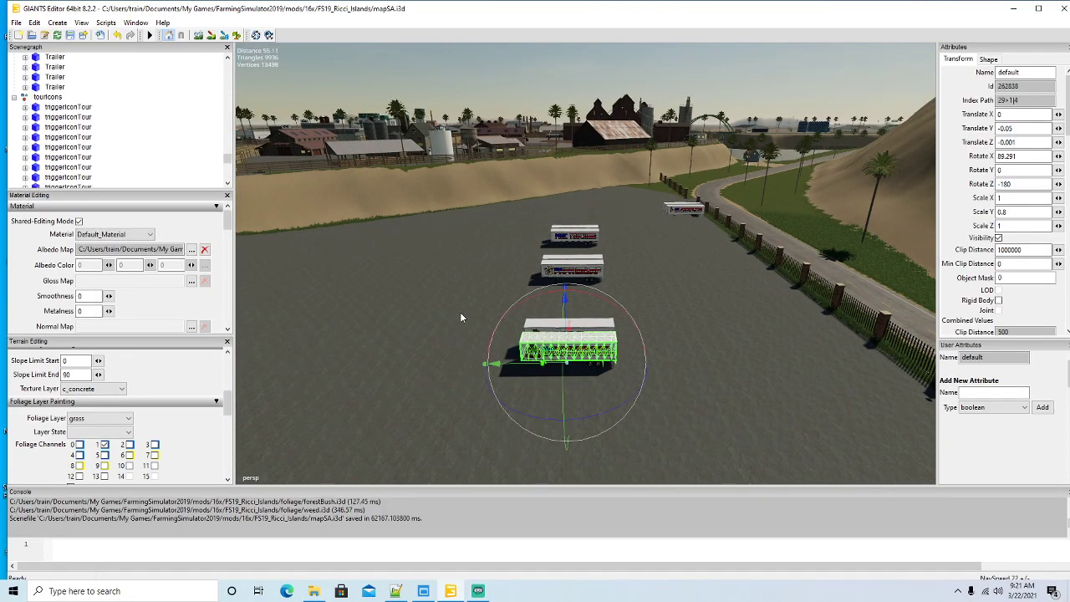
scroll(95, 136, "up", 1)
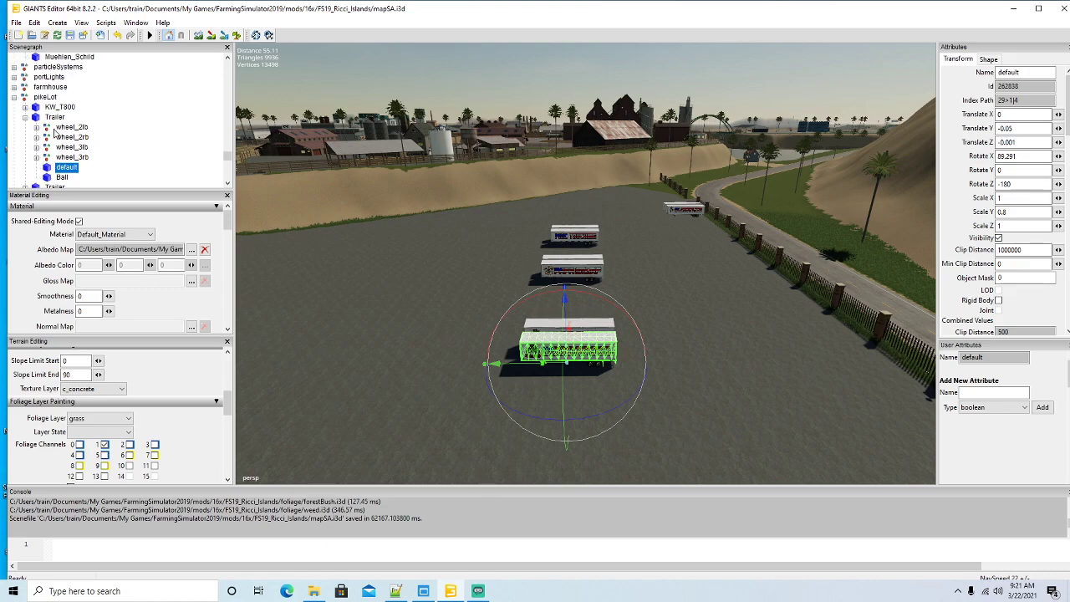
left_click(25, 117)
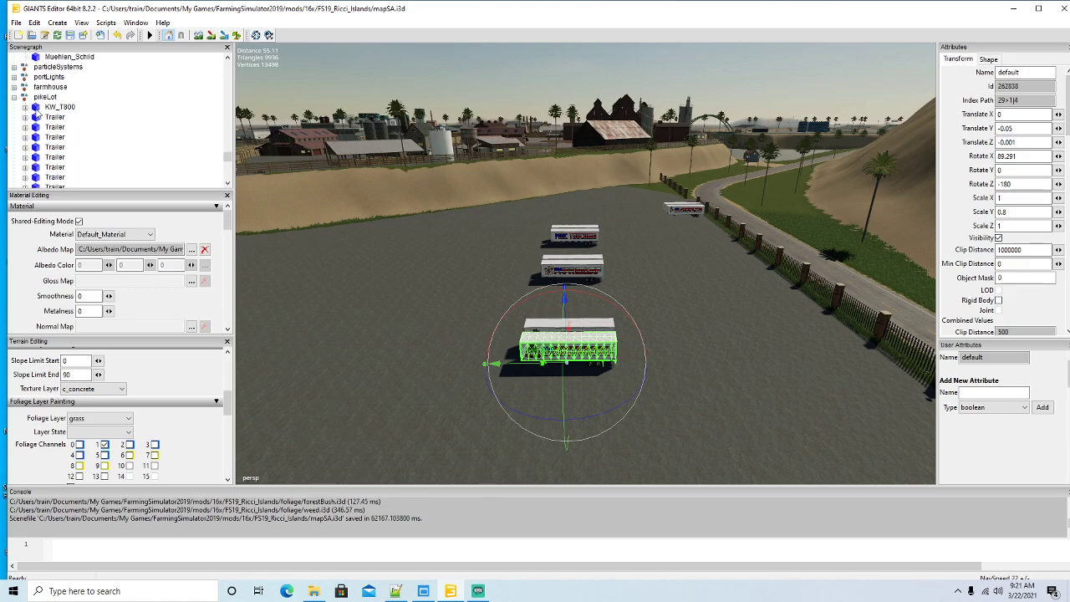
Step: Check which objects belong to the pikeLot group, and delete the KW_T800 truck from it
left_click(25, 97)
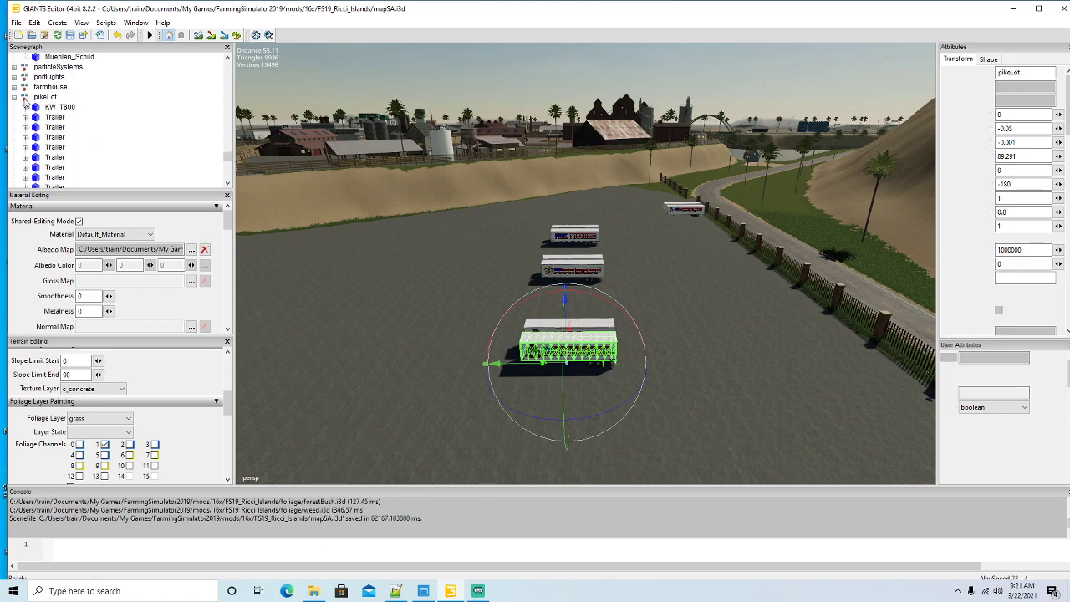
left_click_drag(456, 251, 490, 314, "alt")
scroll(480, 321, "down", 6)
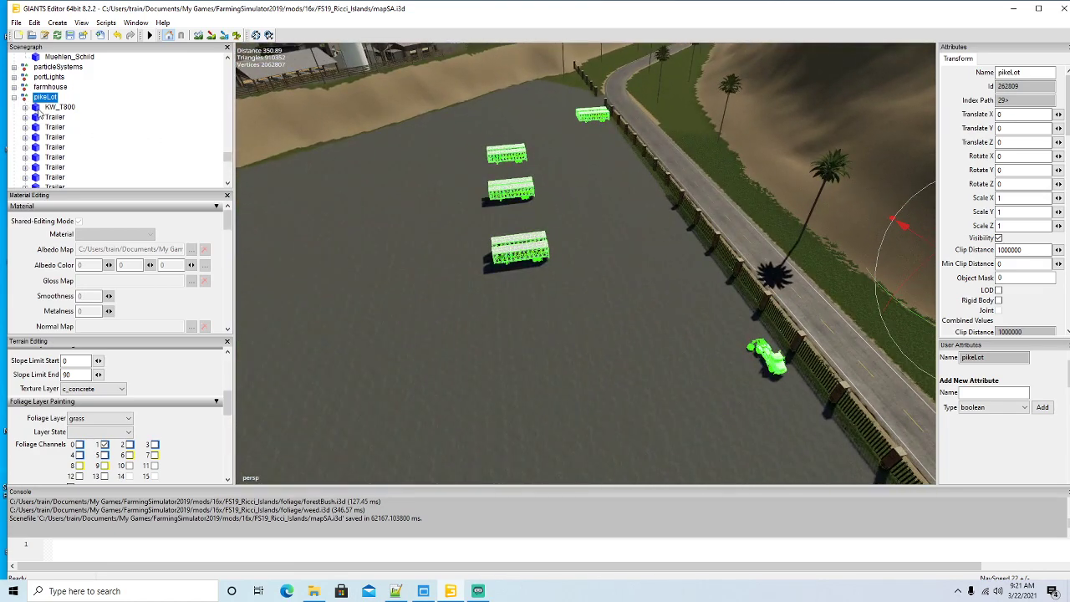
left_click(40, 110)
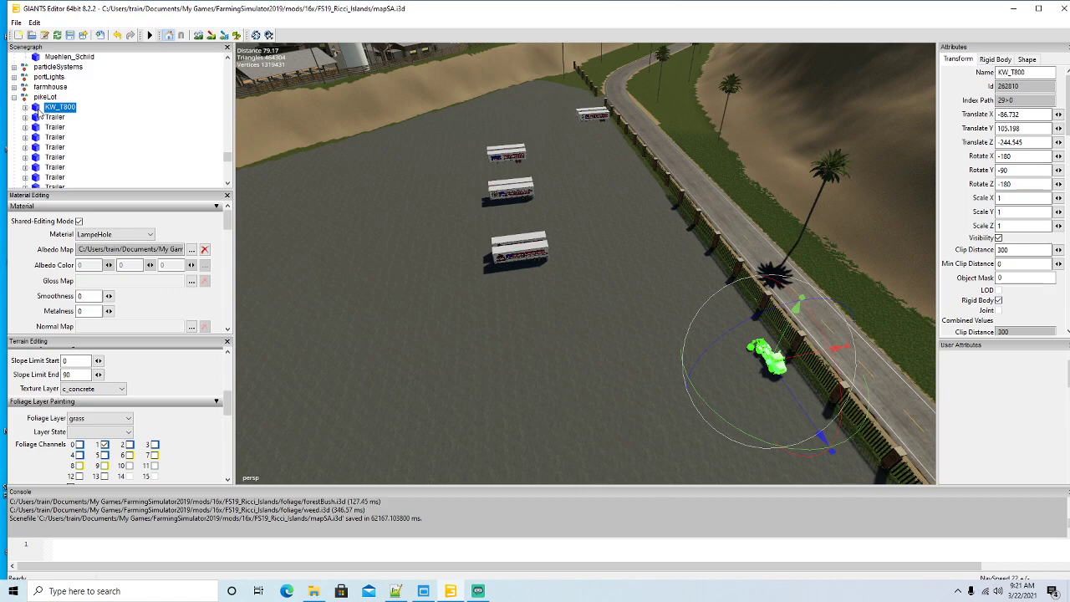
key("Delete")
Step: Delete all eight Trailer objects from the pikeLot group one after another
left_click(38, 108)
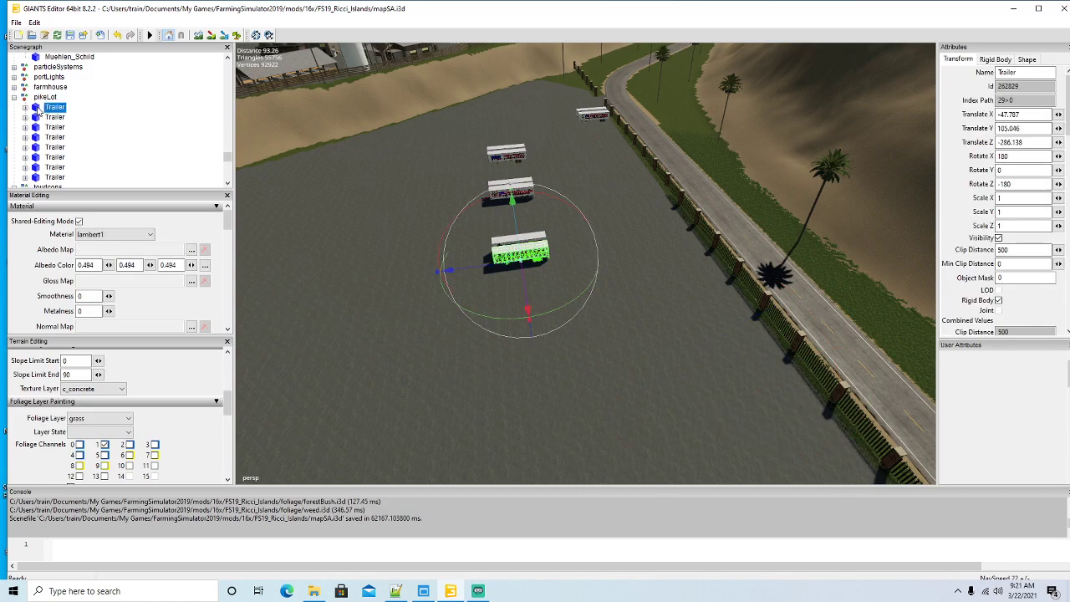
key("Delete")
left_click(39, 109)
key("Delete")
left_click(39, 109)
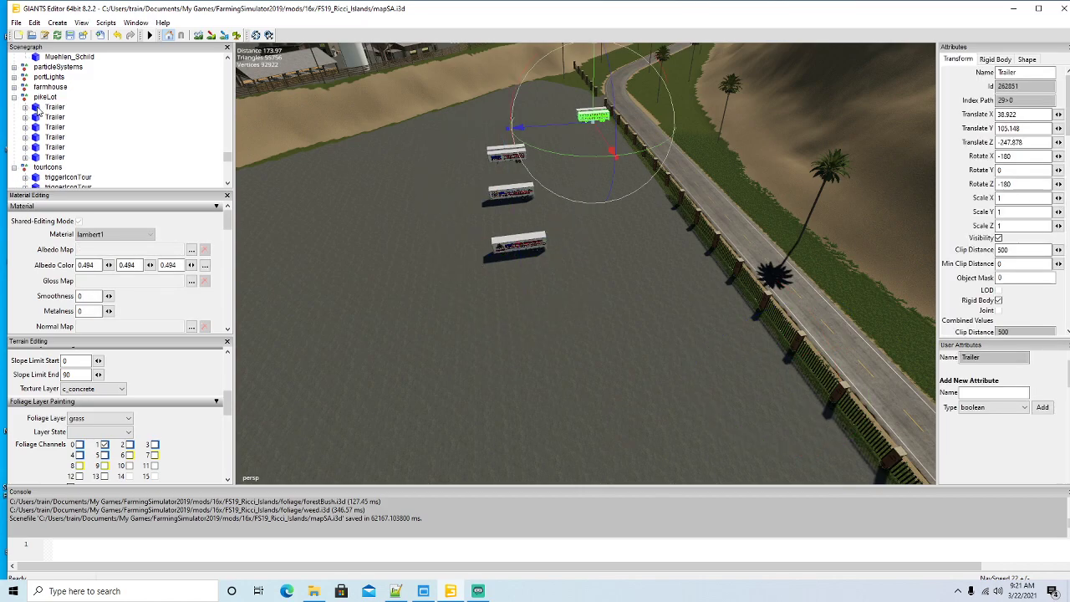
key("Delete")
left_click(38, 109)
key("Delete")
left_click(37, 108)
key("Delete")
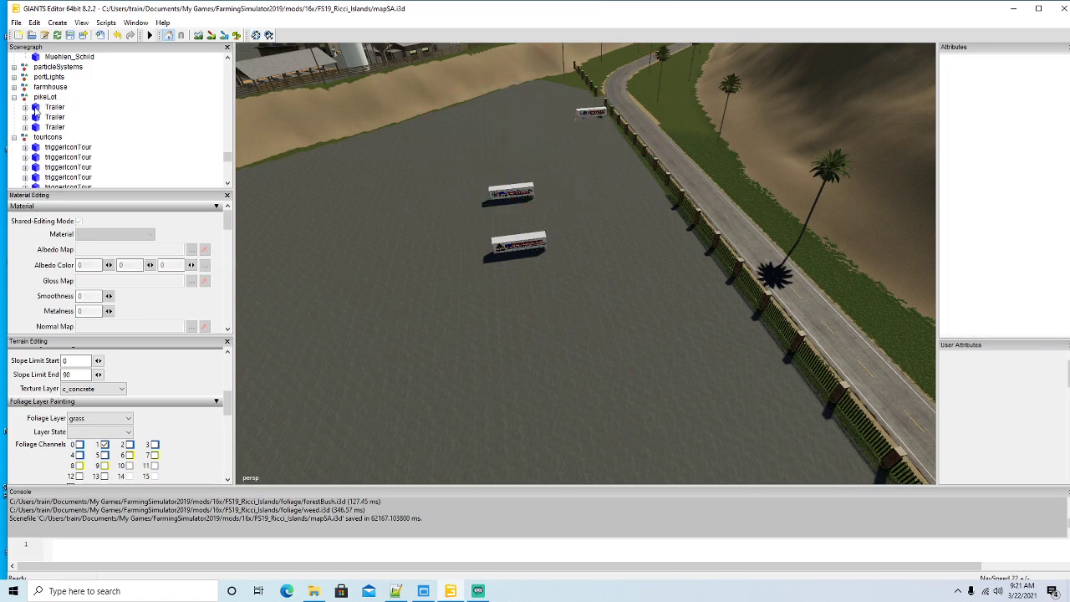
left_click(37, 108)
key("Delete")
left_click(37, 109)
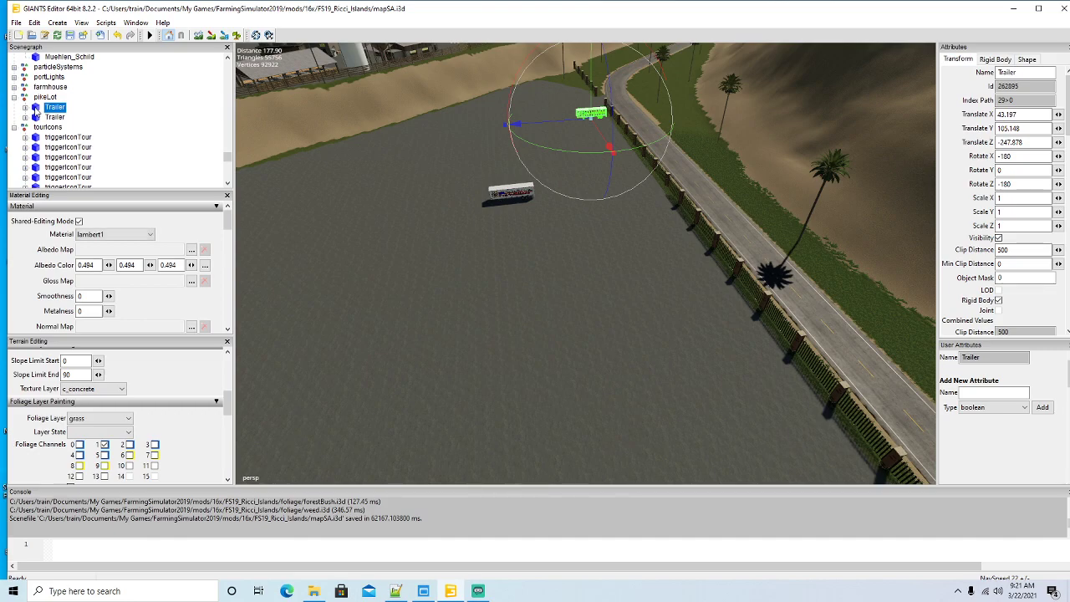
key("Delete")
left_click(37, 109)
key("Delete")
Step: Delete the palm on the oval grass patch in front of the wooden shed in the industrial lot
left_click_drag(599, 385, 409, 361, "alt")
left_click_drag(673, 368, 420, 357, "alt")
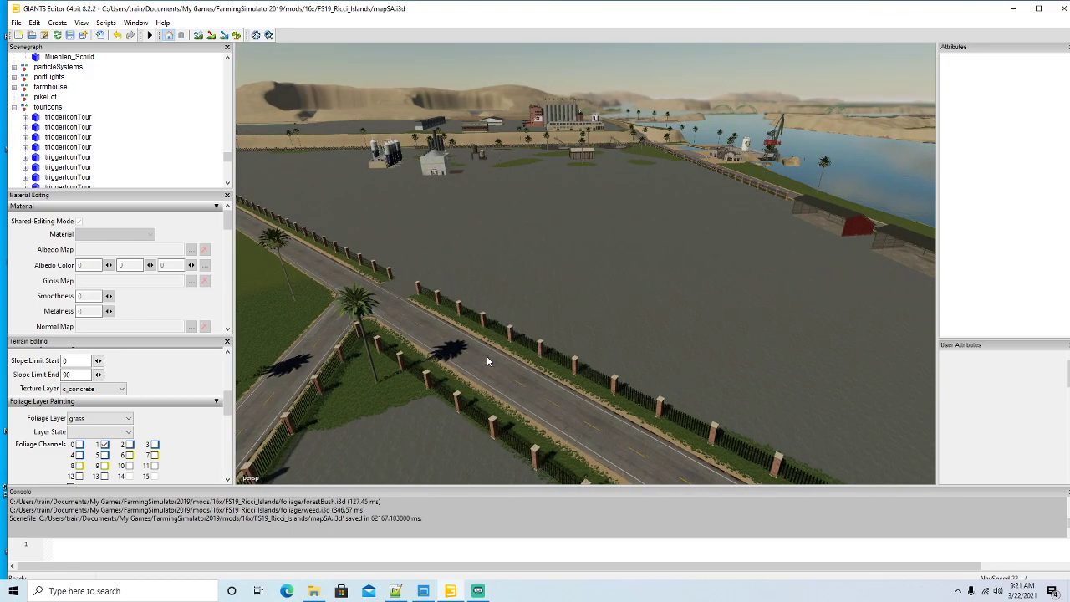
left_click_drag(529, 369, 561, 337, "alt")
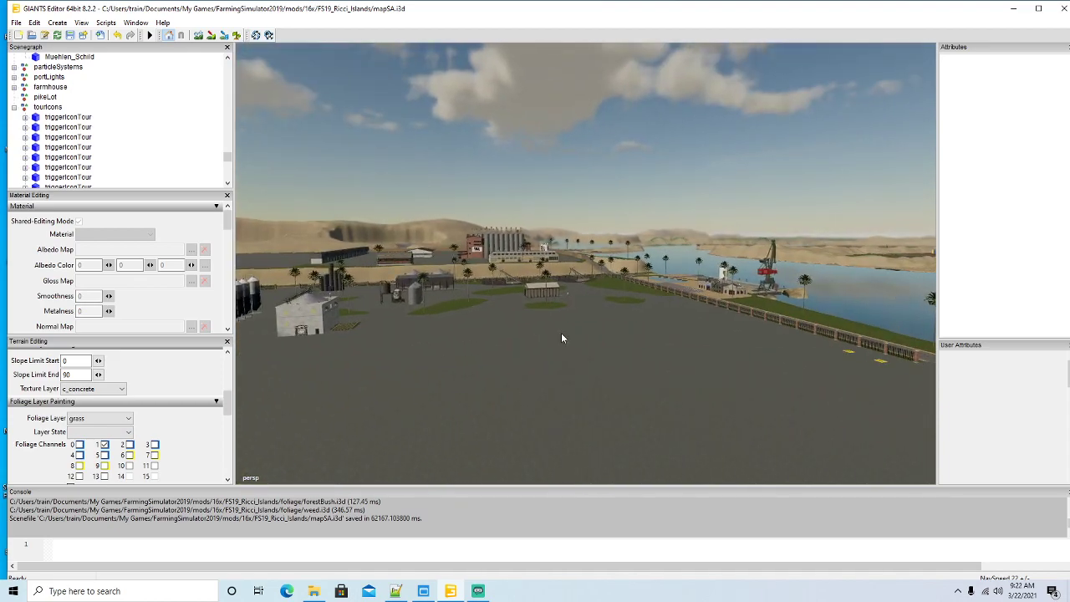
scroll(561, 338, "up", 10)
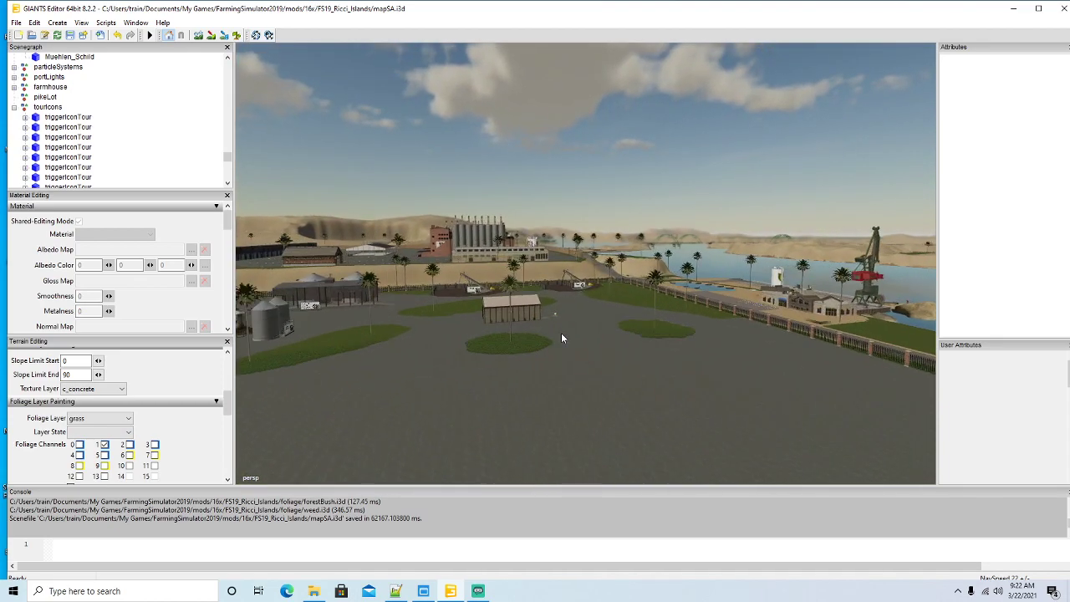
left_click_drag(561, 333, 532, 385, "alt")
left_click(506, 309)
key("Delete")
Step: Delete the palm on the isolated grass patch between the shed and the waterside fence
left_click_drag(701, 412, 746, 410, "alt")
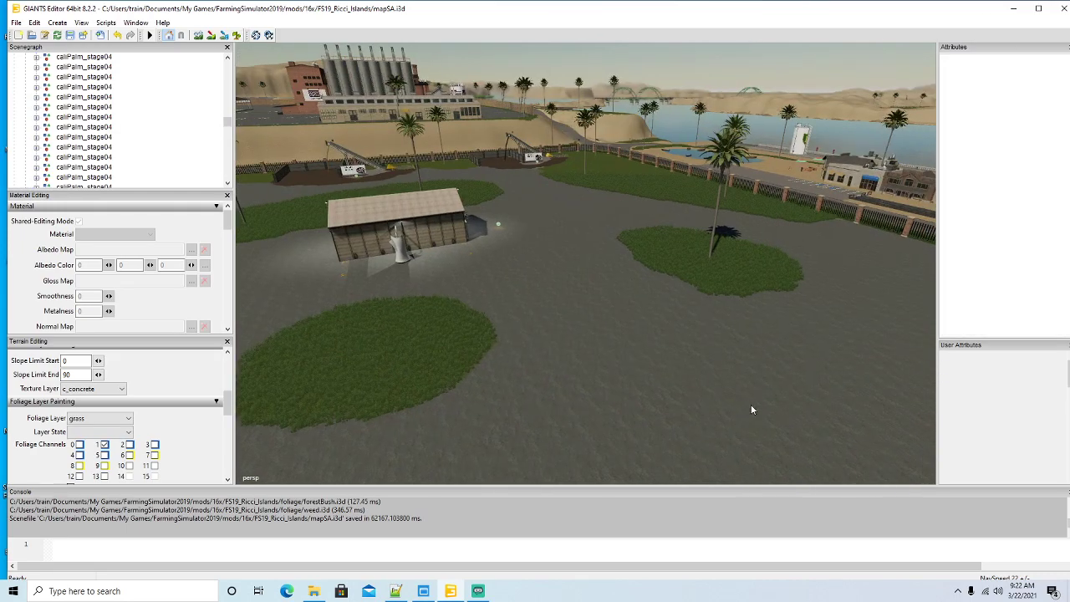
left_click(710, 254)
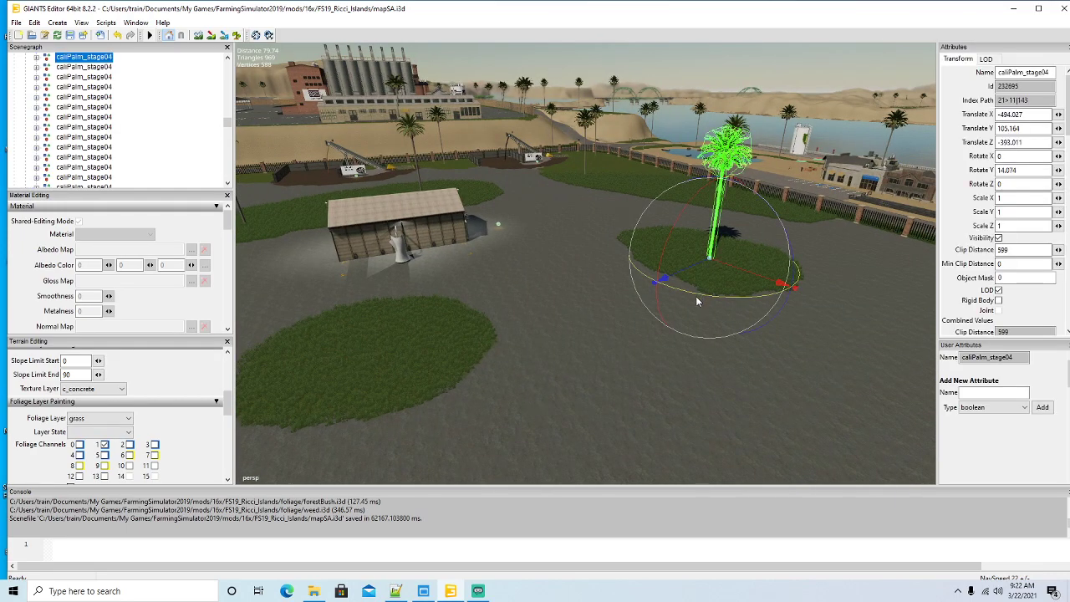
key("Delete")
Step: Erase the grass foliage from the two isolated patches near the wooden shed
mouse_move(677, 370)
left_mouse_down("alt")
mouse_move(642, 387)
mouse_move(660, 413)
left_mouse_up("alt")
left_click(236, 36)
left_click_drag(468, 251, 388, 259)
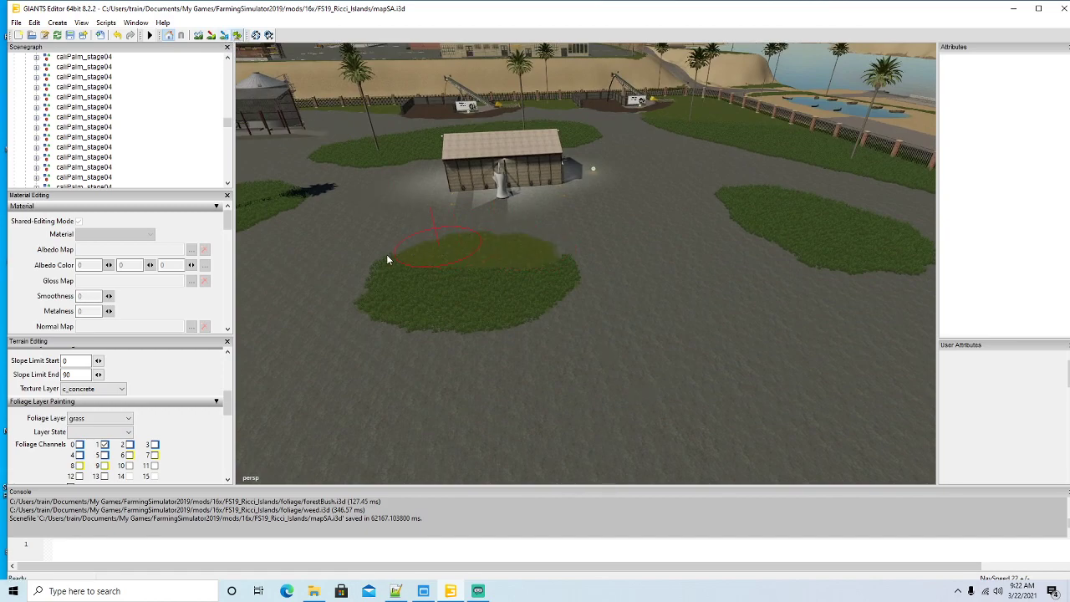
left_click_drag(377, 303, 514, 322)
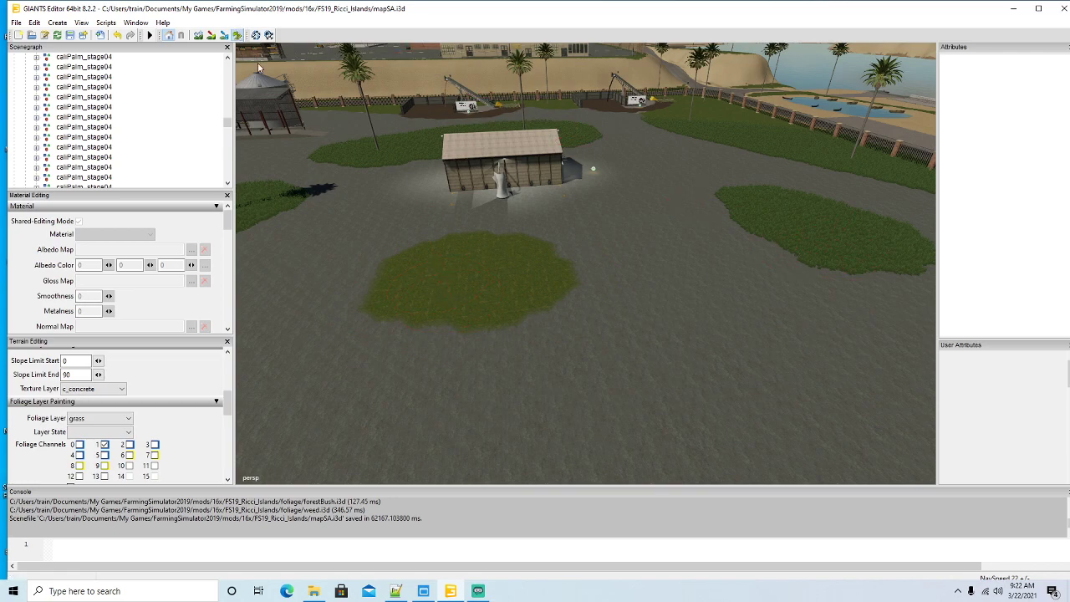
left_click_drag(606, 328, 630, 325, "alt")
left_click(237, 35)
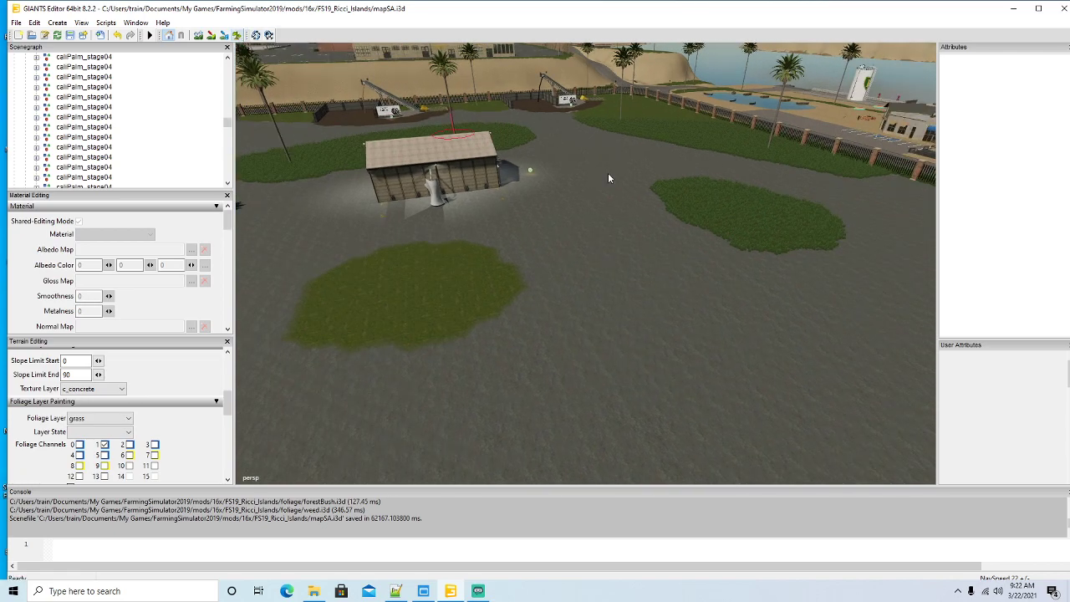
left_click_drag(771, 203, 834, 230)
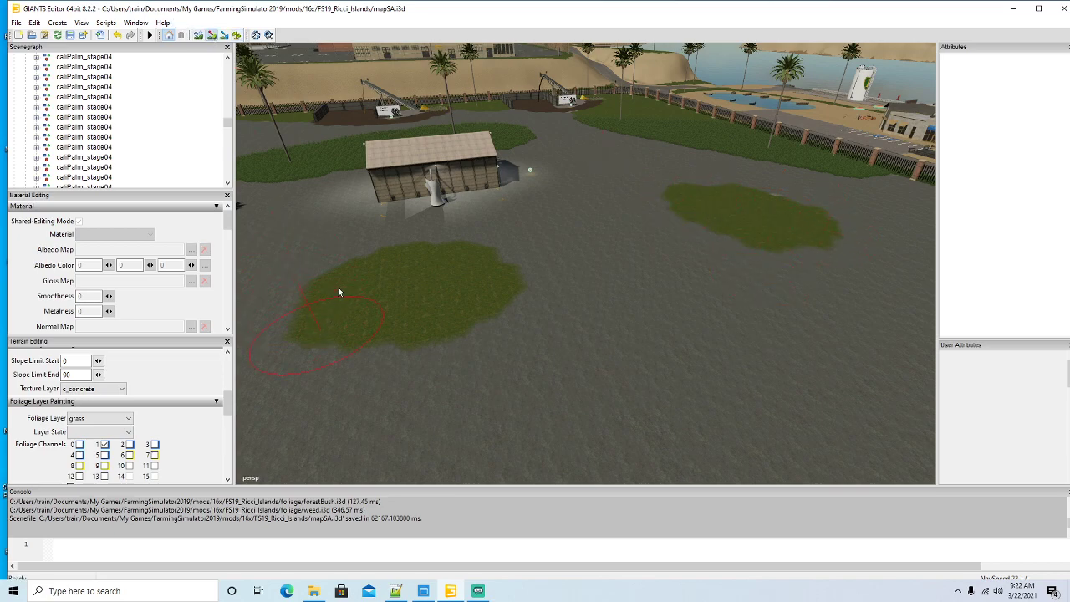
Step: Paint c_concrete over the two cleared patches near the wooden shed
left_click_drag(336, 299, 408, 261)
left_click_drag(492, 264, 477, 322)
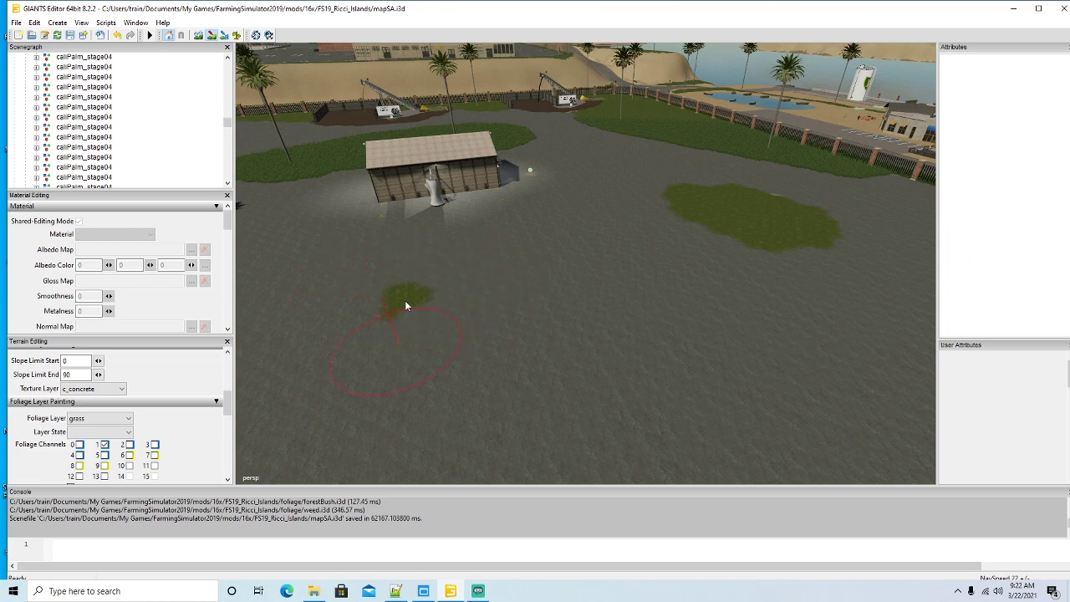
mouse_move(825, 243)
left_mouse_down()
mouse_move(769, 204)
mouse_move(766, 250)
left_mouse_up()
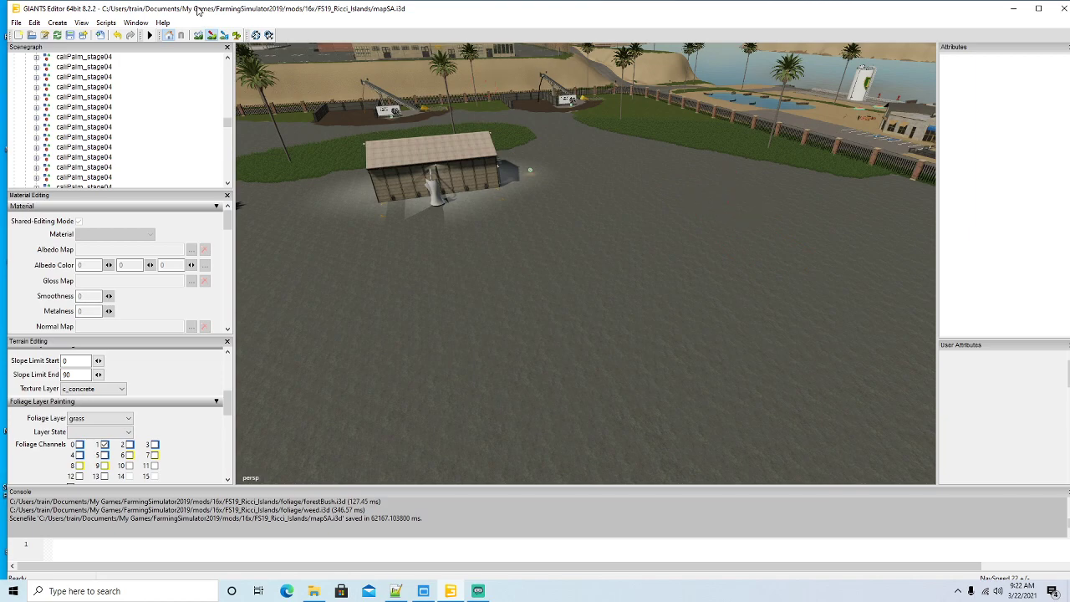
left_click(212, 35)
Step: Save the mapSA.i3d scene
mouse_move(572, 296)
left_mouse_down("alt")
mouse_move(549, 299)
mouse_move(704, 321)
mouse_move(315, 319)
mouse_move(507, 315)
mouse_move(658, 338)
mouse_move(799, 320)
mouse_move(684, 296)
mouse_move(371, 336)
mouse_move(468, 365)
left_mouse_up("alt")
scroll(549, 299, "down", 5)
scroll(468, 365, "down", 5)
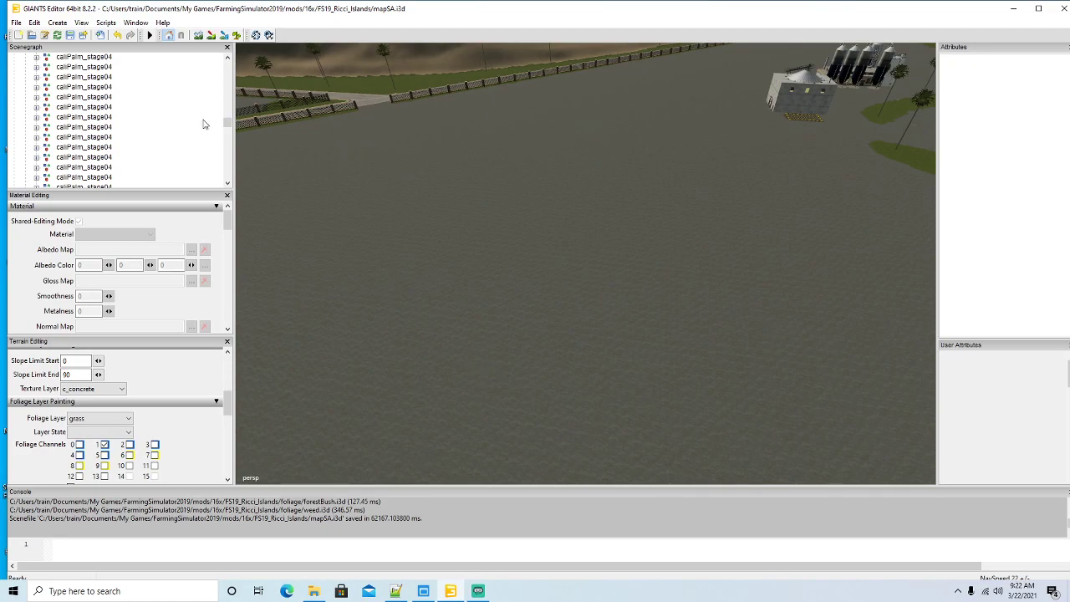
left_click(71, 40)
Step: Open l10n_en.xml from the FS19_Ricci_Islands folder in Notepad++
left_click(314, 591)
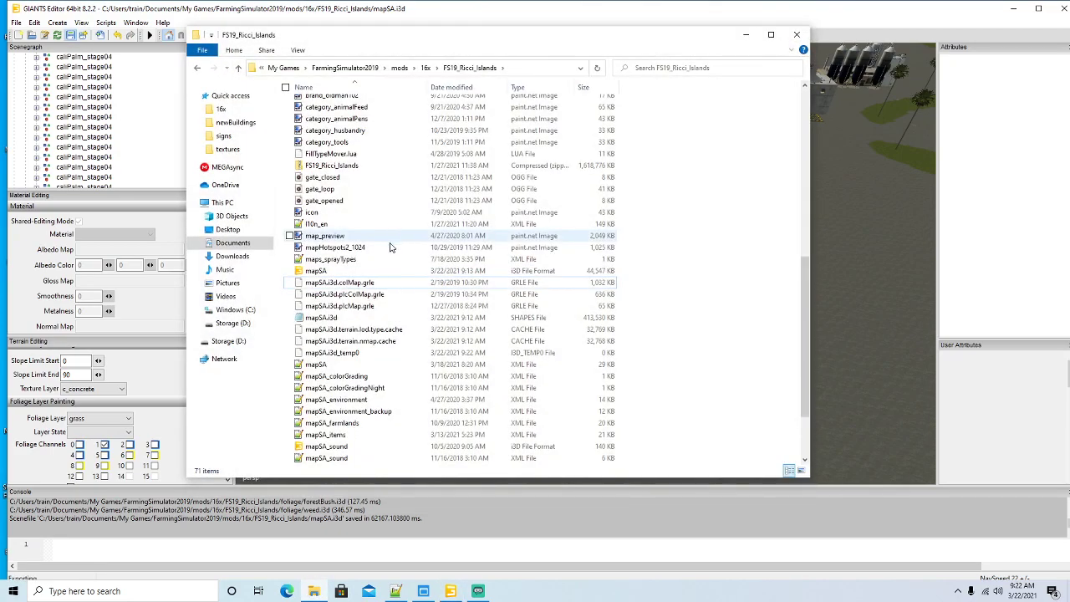
left_click(323, 226)
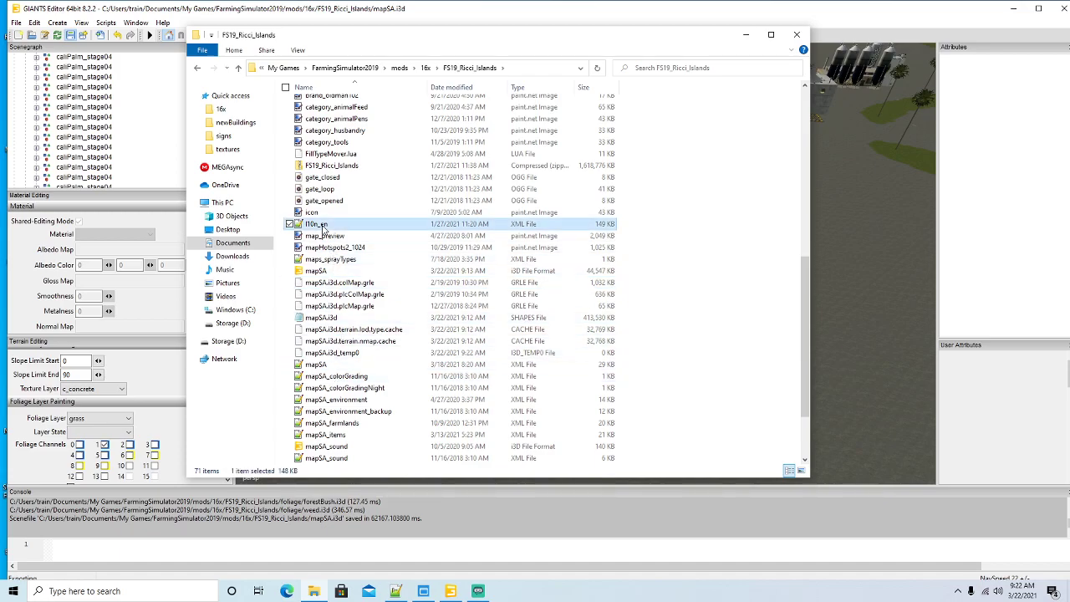
right_click(323, 227)
left_click(393, 294)
Step: Delete the whole block of Ricci_Islands_buildingA entries, from buildingA_function through buildingA_output9
scroll(389, 294, "down", 20)
scroll(390, 293, "down", 20)
scroll(389, 293, "down", 20)
scroll(389, 294, "down", 20)
scroll(390, 294, "down", 20)
scroll(390, 294, "down", 20)
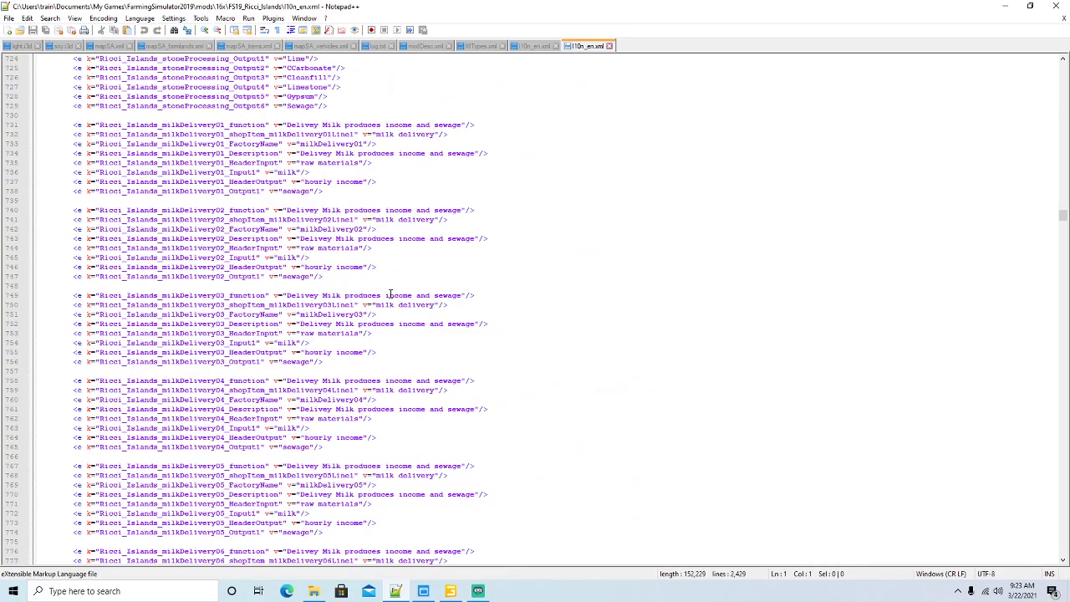
scroll(389, 293, "down", 20)
scroll(390, 294, "down", 20)
scroll(389, 294, "down", 20)
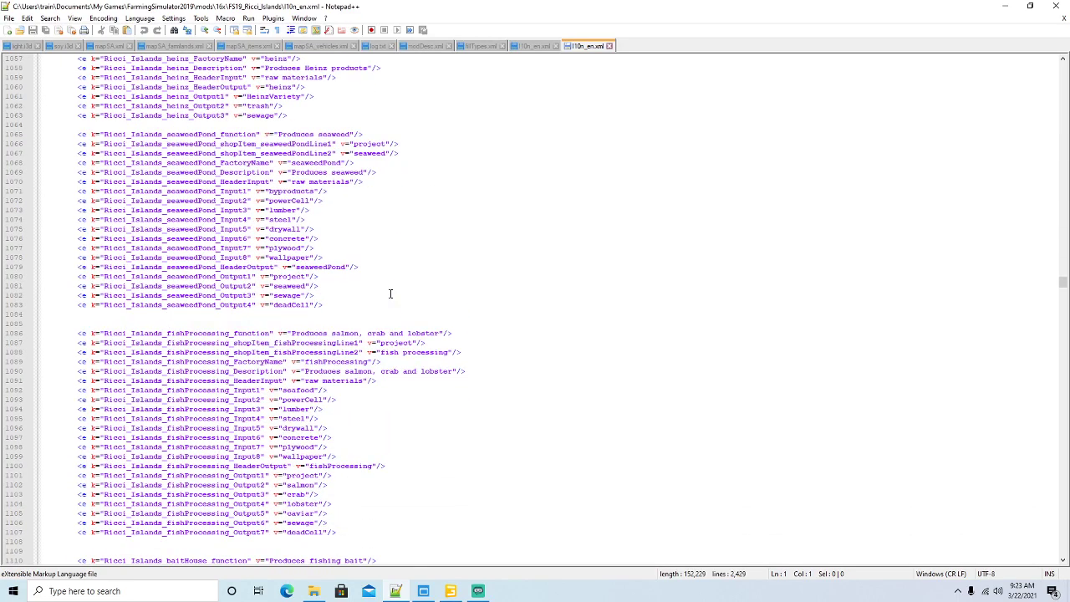
scroll(389, 294, "down", 20)
scroll(389, 293, "down", 20)
scroll(390, 293, "down", 20)
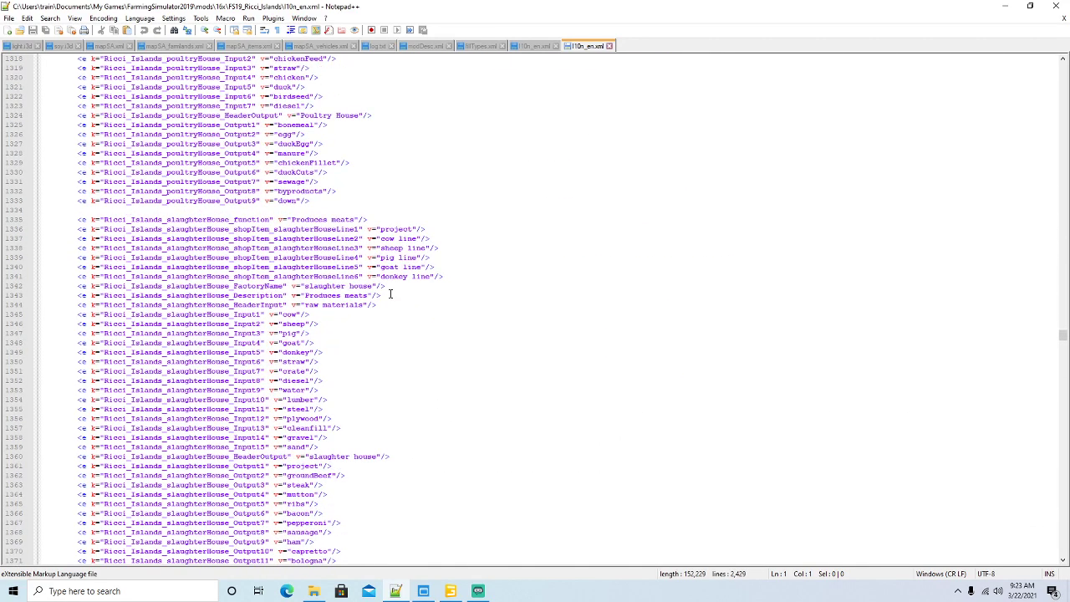
scroll(389, 293, "down", 20)
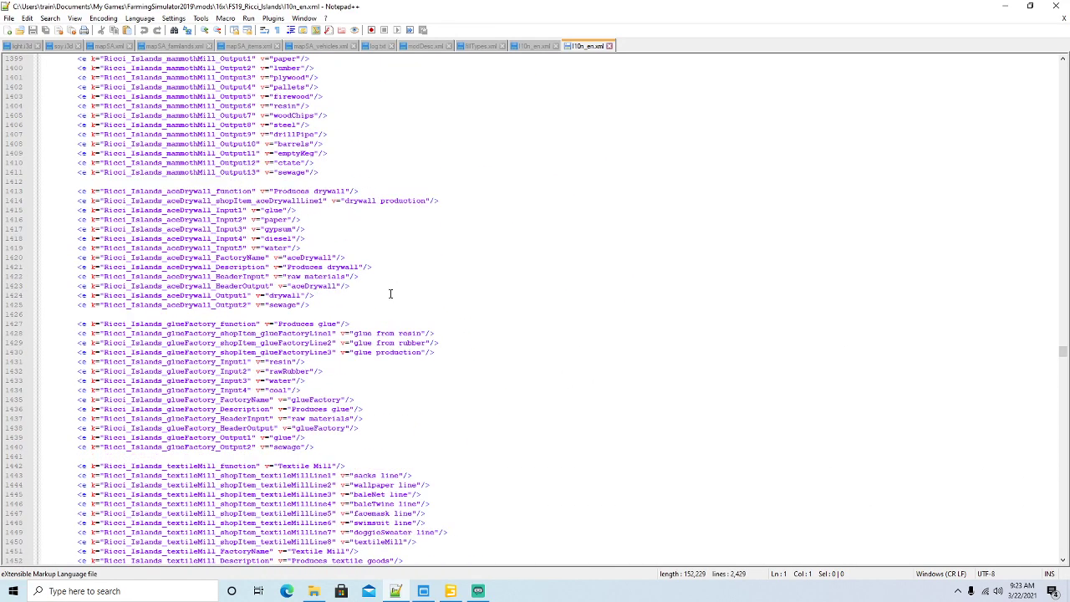
scroll(390, 293, "down", 20)
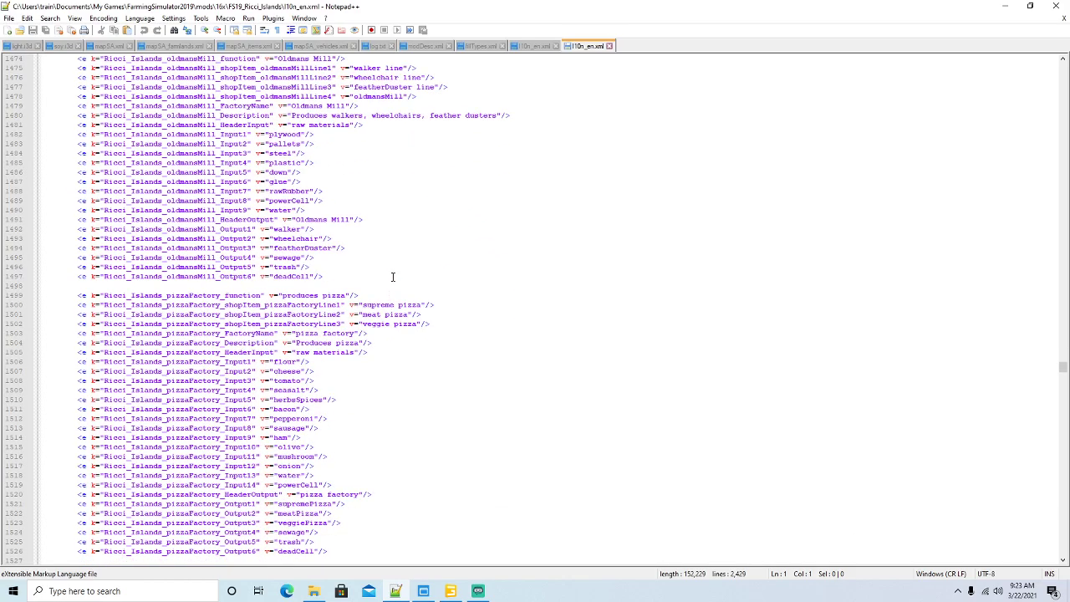
scroll(392, 274, "down", 20)
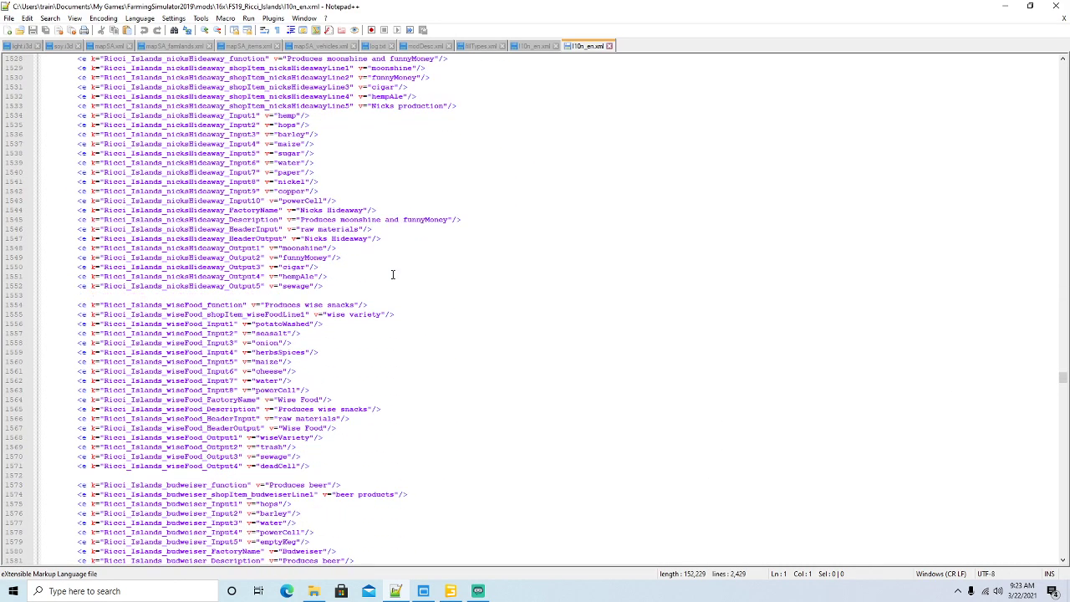
scroll(392, 274, "down", 13)
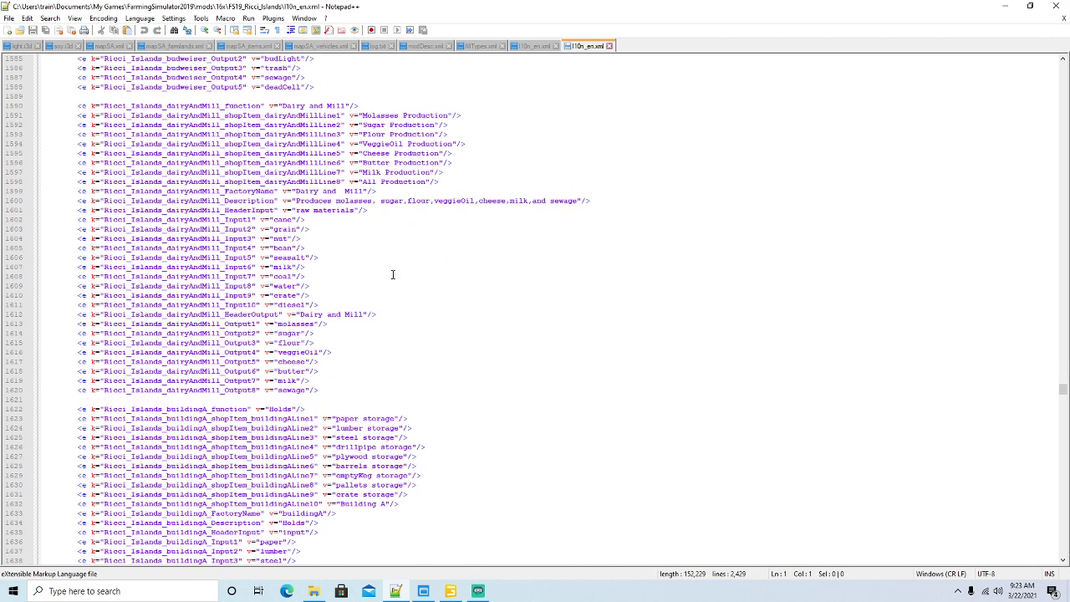
scroll(393, 275, "down", 6)
scroll(392, 275, "down", 1)
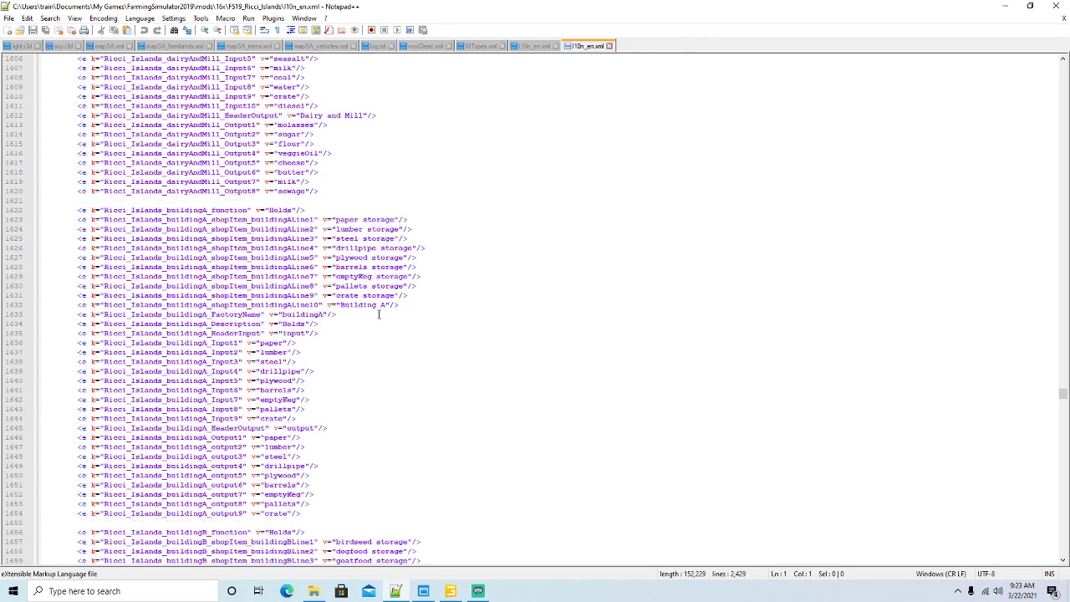
left_click_drag(303, 513, 43, 206)
key("Delete")
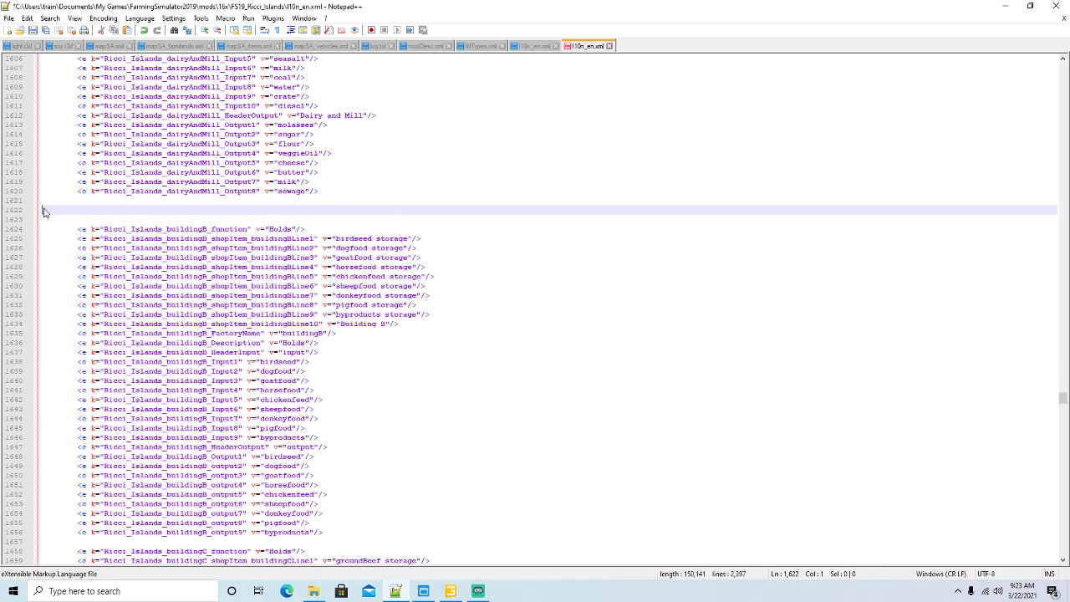
Step: Delete the whole Ricci_Islands_buildingB, buildingC and buildingD entry blocks, each from its function line through output9
left_click_drag(326, 532, 38, 208)
key("Delete")
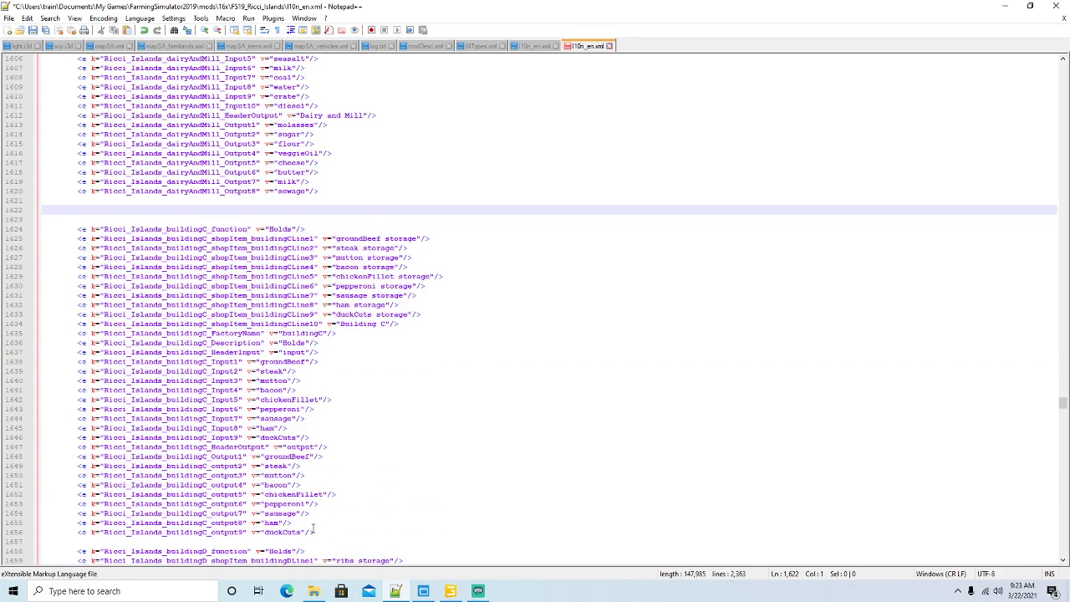
left_click_drag(318, 535, 26, 207)
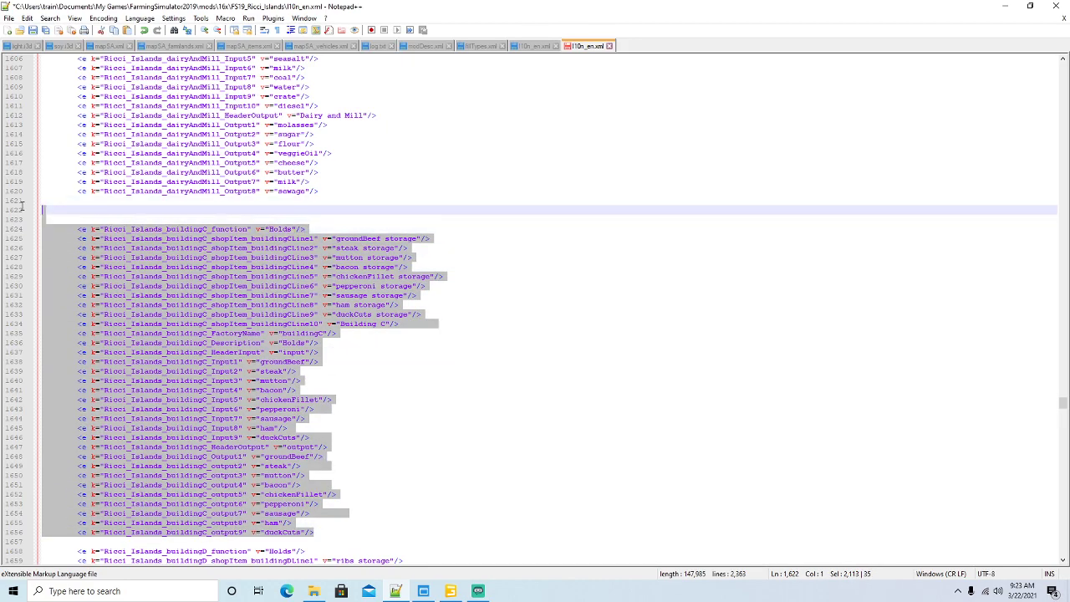
key("Delete")
left_click_drag(346, 534, 30, 209)
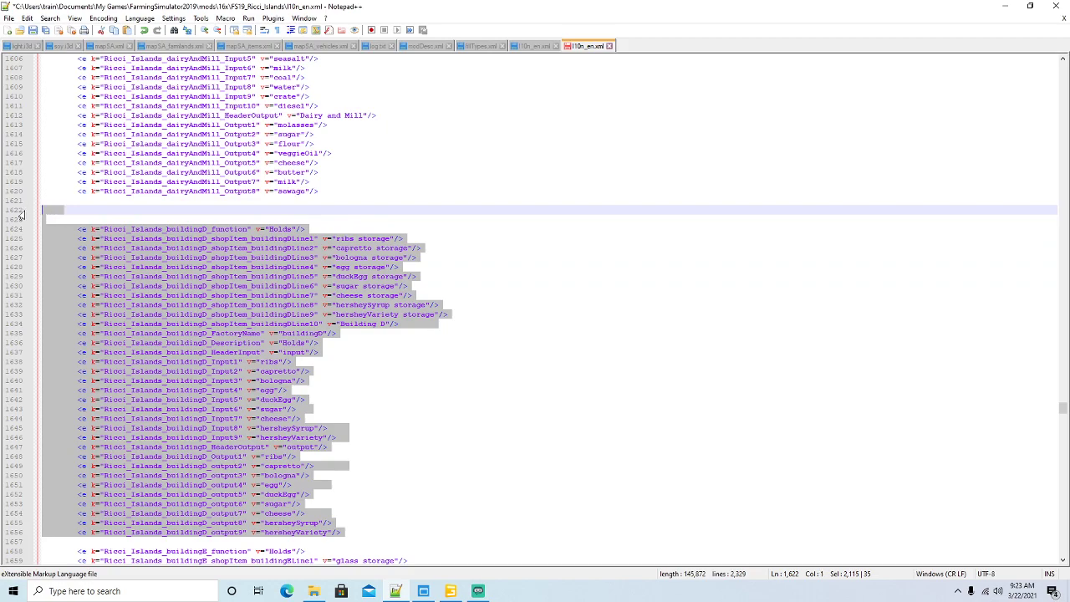
key("Delete")
Step: Delete the Ricci_Islands_buildingE and buildingF entry blocks and the building block that follows them, up to the buildingJ entries
left_click_drag(327, 544, 58, 200)
key("Delete")
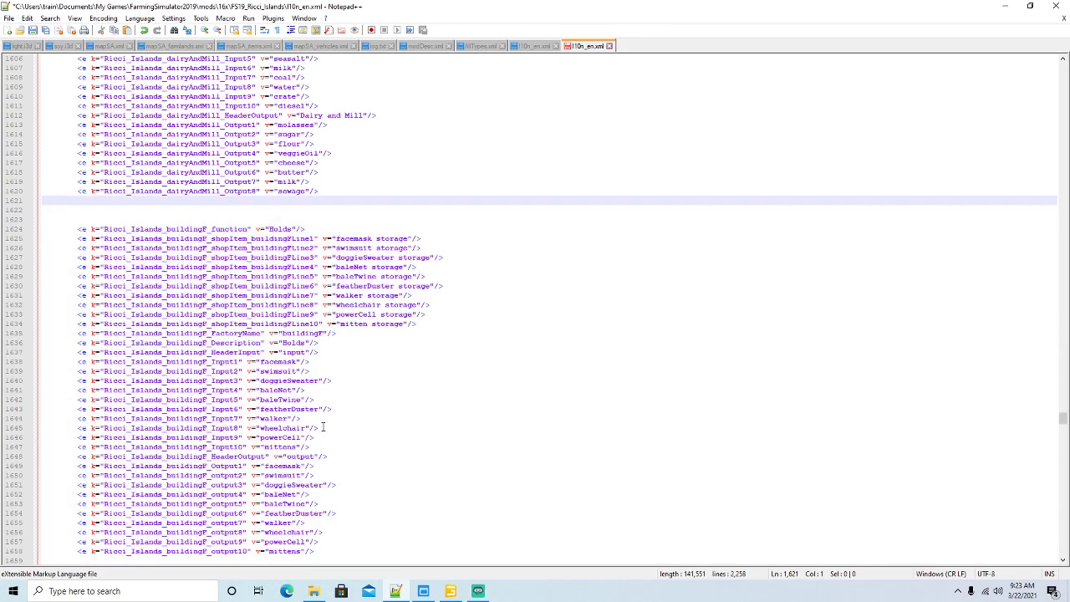
left_click_drag(327, 546, 47, 201)
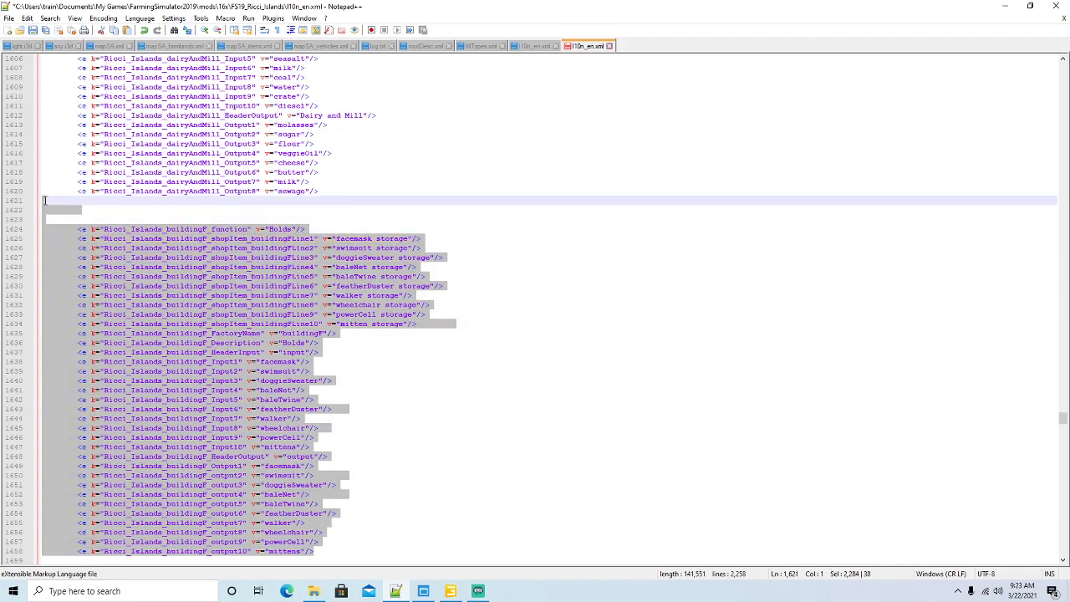
key("Delete")
left_click_drag(331, 535, 24, 206)
key("Delete")
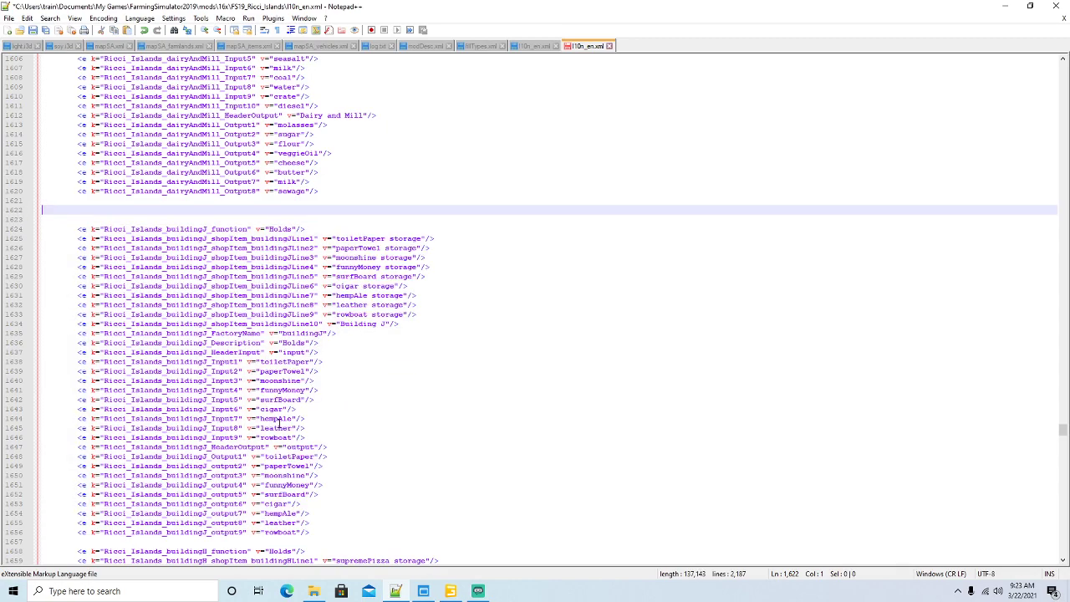
Step: Delete the Ricci_Islands_buildingJ and buildingH entry blocks, each from its function line through output9
left_click_drag(318, 532, 20, 209)
key("Delete")
left_click_drag(341, 534, 36, 209)
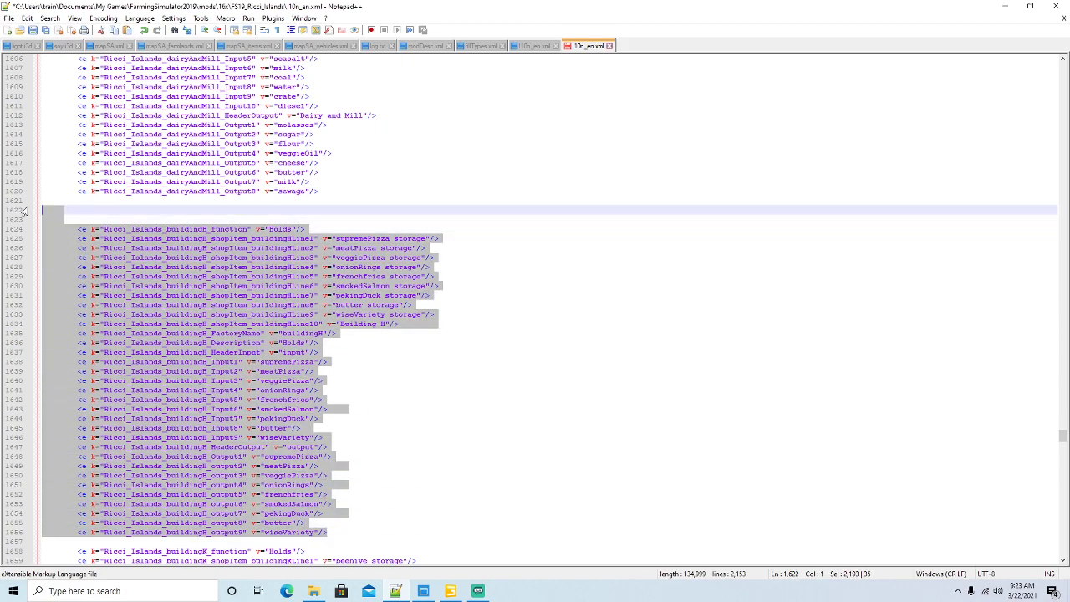
key("Delete")
Step: Delete the buildingK entries through output15 and the buildingM entries through output9, including the commented-out buildingM lines
scroll(318, 485, "down", 4)
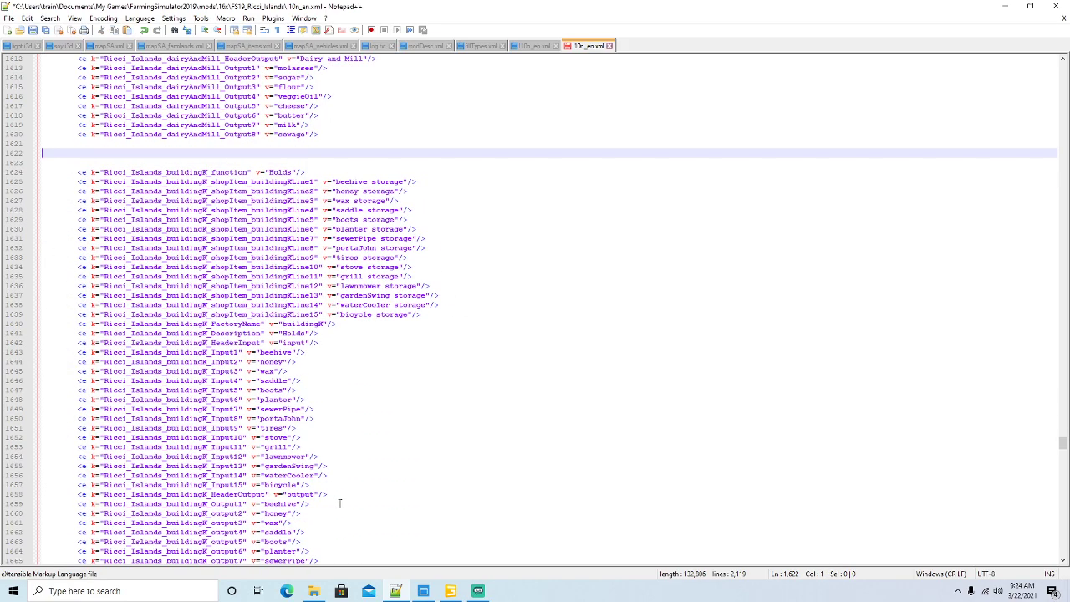
scroll(351, 522, "down", 1)
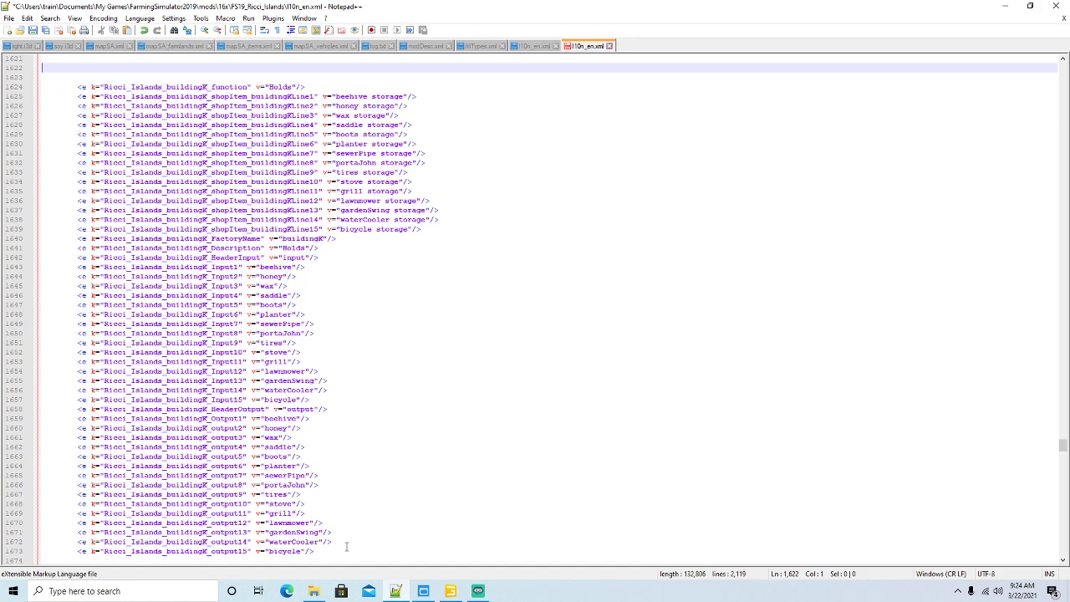
left_click_drag(314, 552, 29, 63)
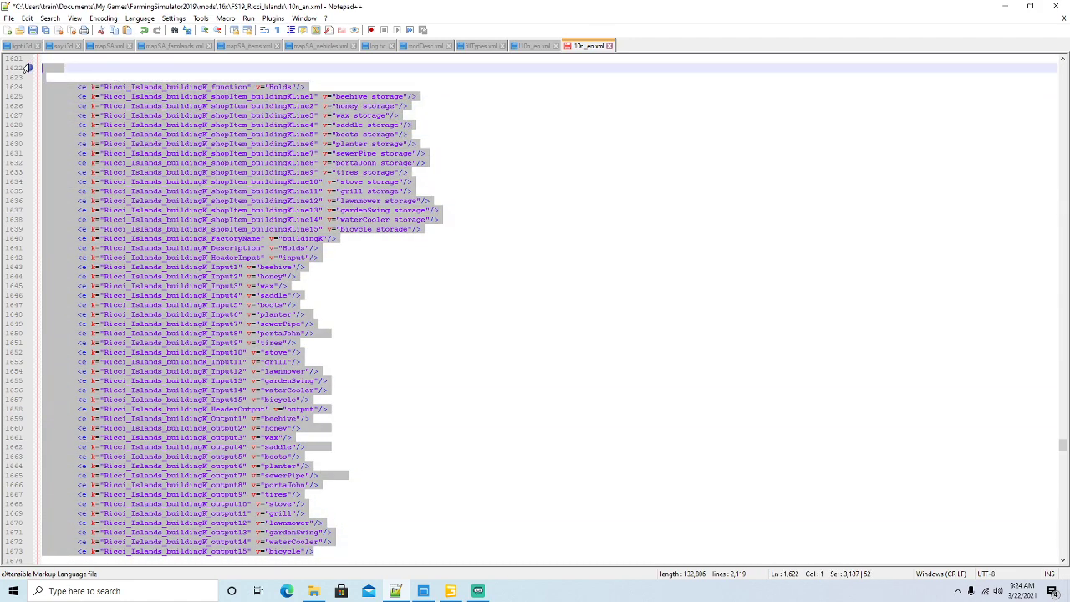
key("Delete")
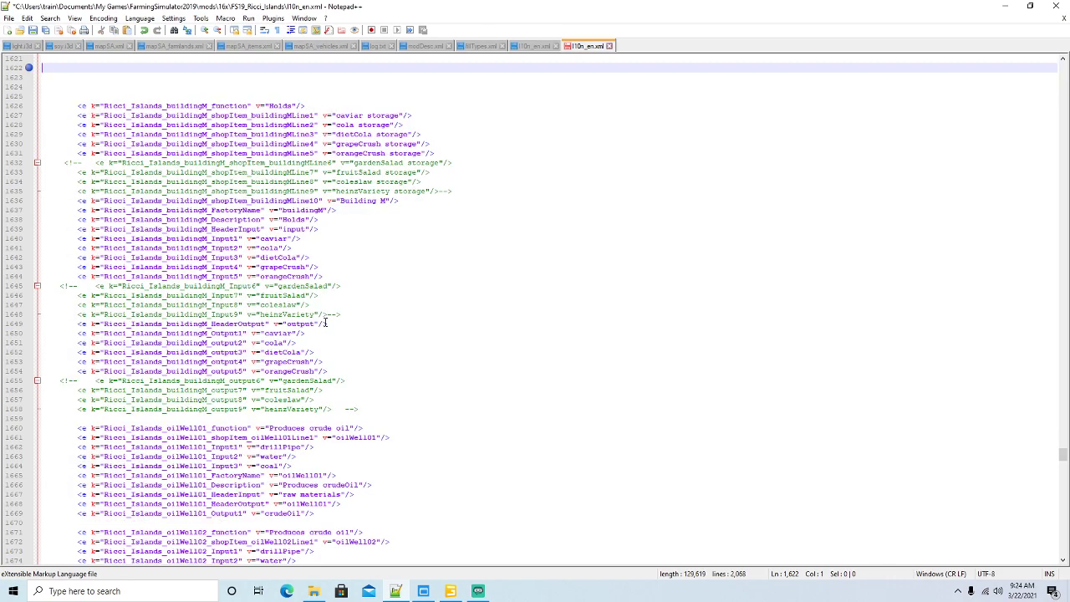
left_click_drag(360, 413, 38, 77)
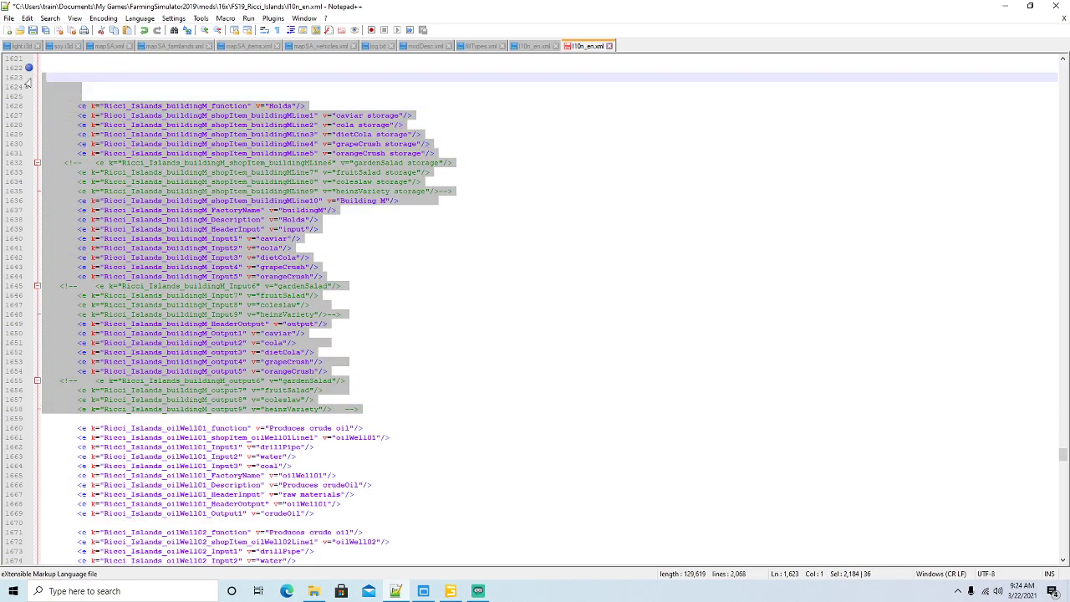
key("Delete")
Step: Remove the surplus blank lines between the dairyAndMill entries and the oilWell01 entries
scroll(341, 215, "up", 8)
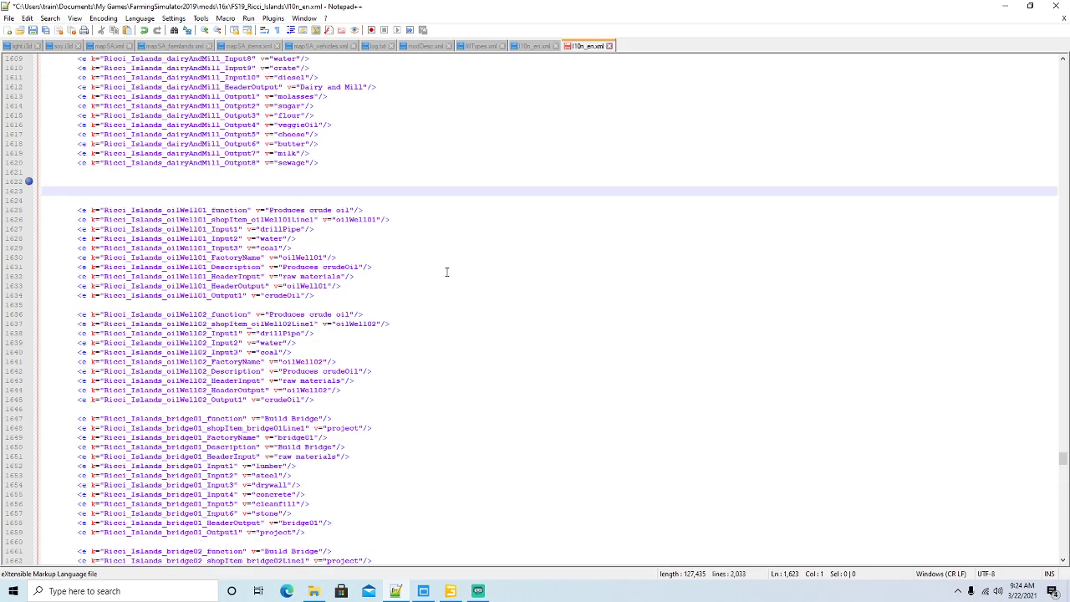
left_click(13, 290)
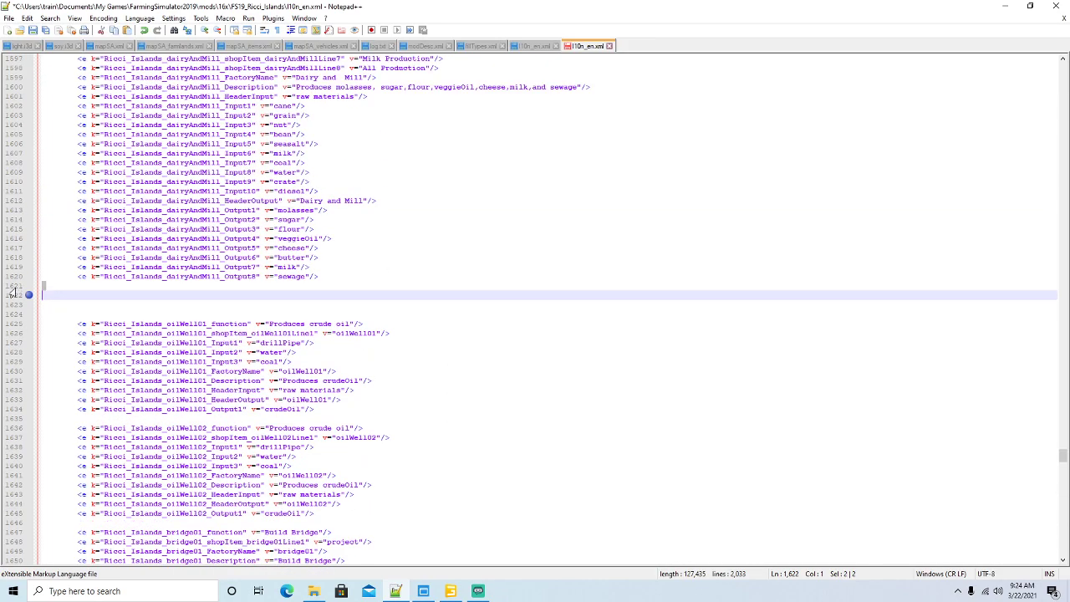
key("Delete")
key("BackSpace")
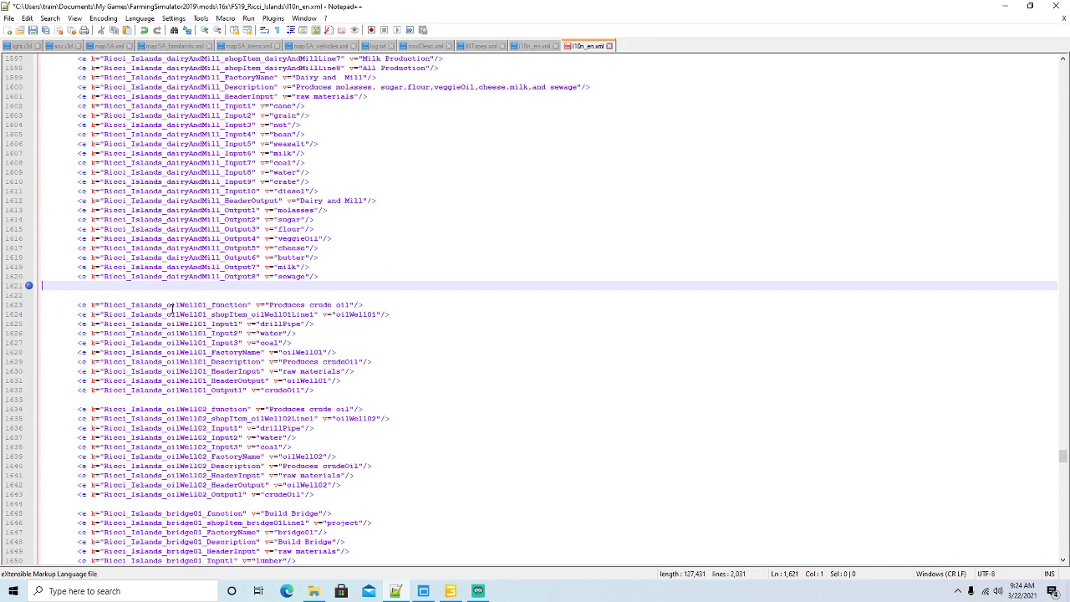
Step: Check the oilWell, bridge and mountainPass entries for leftover building blocks, and save l10n_en.xml
scroll(426, 336, "down", 20)
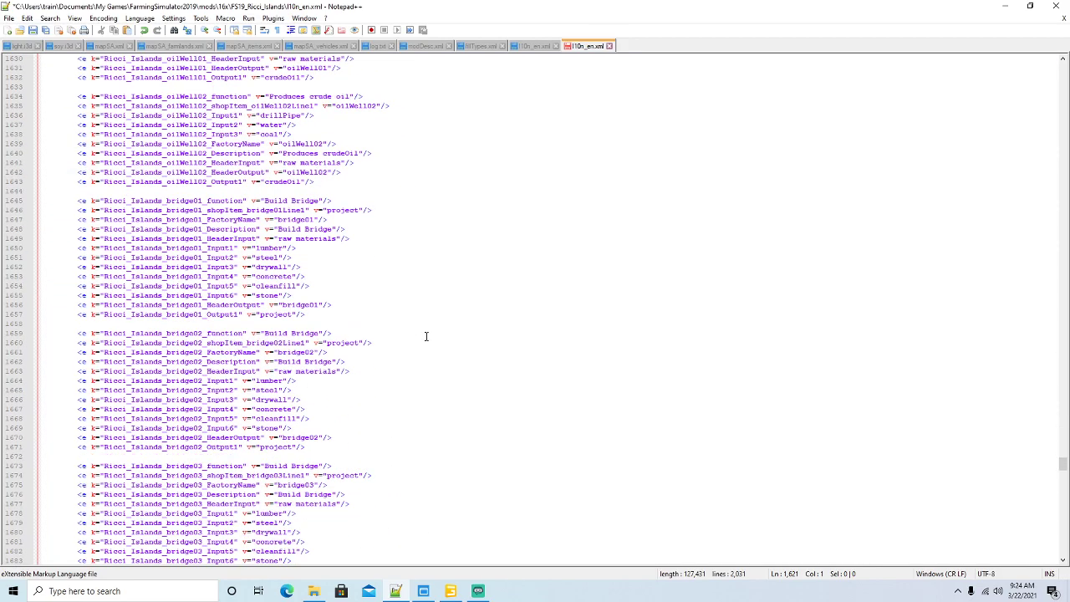
scroll(425, 336, "down", 20)
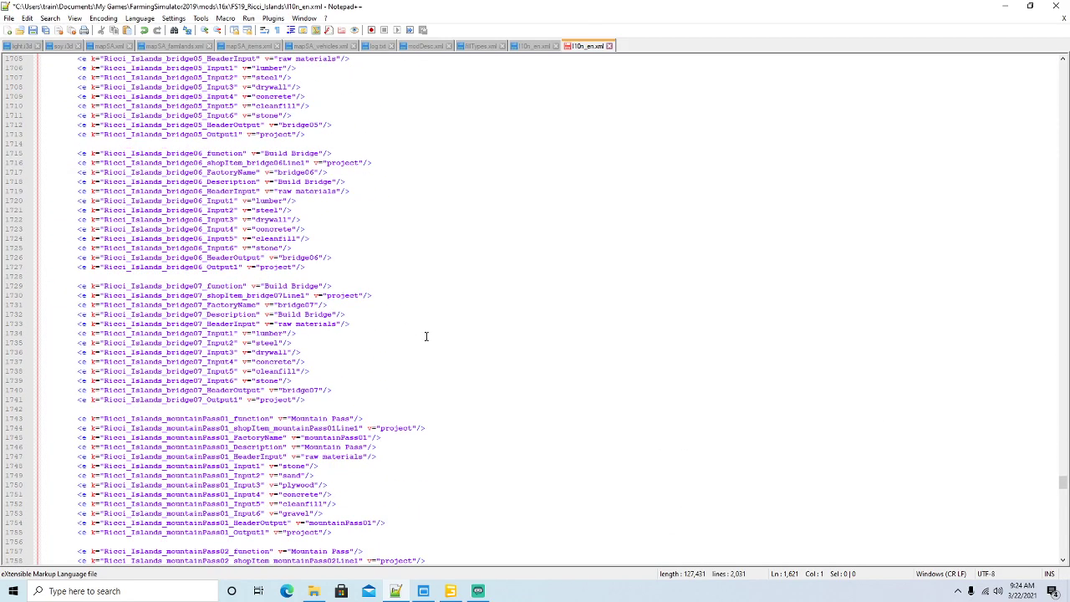
scroll(425, 336, "down", 14)
scroll(426, 336, "up", 14)
scroll(426, 336, "up", 12)
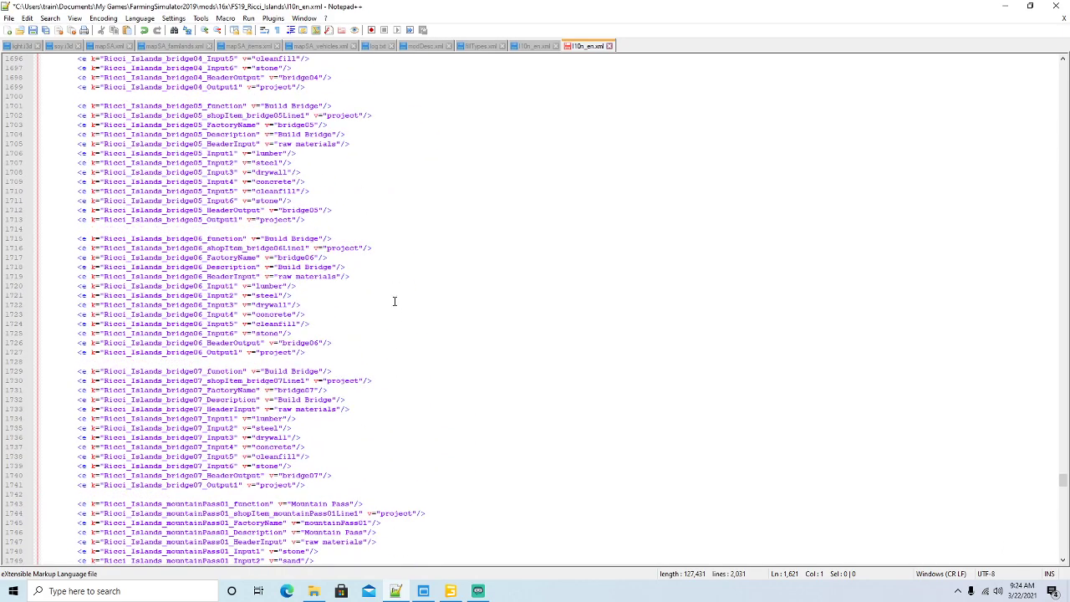
scroll(253, 144, "down", 5)
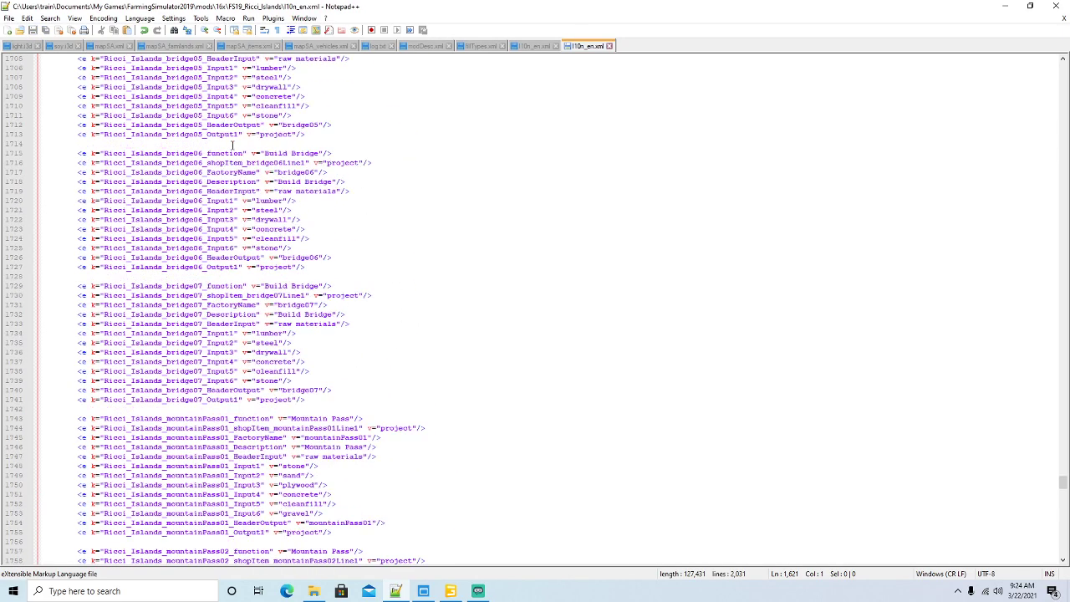
Step: Insert two blank lines below the boatHouse_output3 entry, before the closing elements tag
scroll(354, 162, "down", 20)
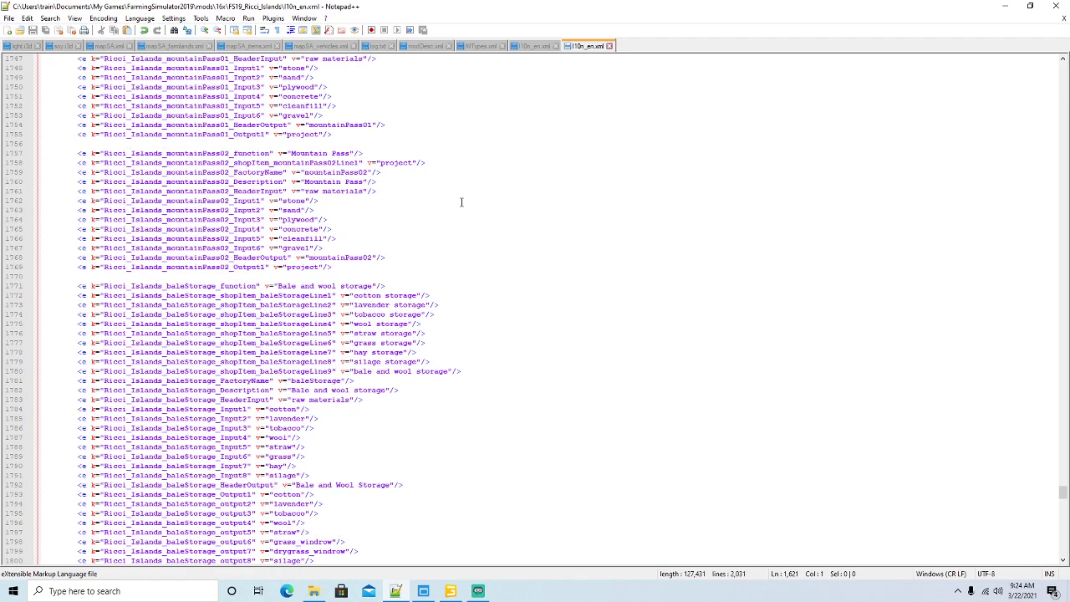
scroll(459, 201, "down", 4)
left_click(354, 305)
key("BackSpace")
key("Return")
key("Return")
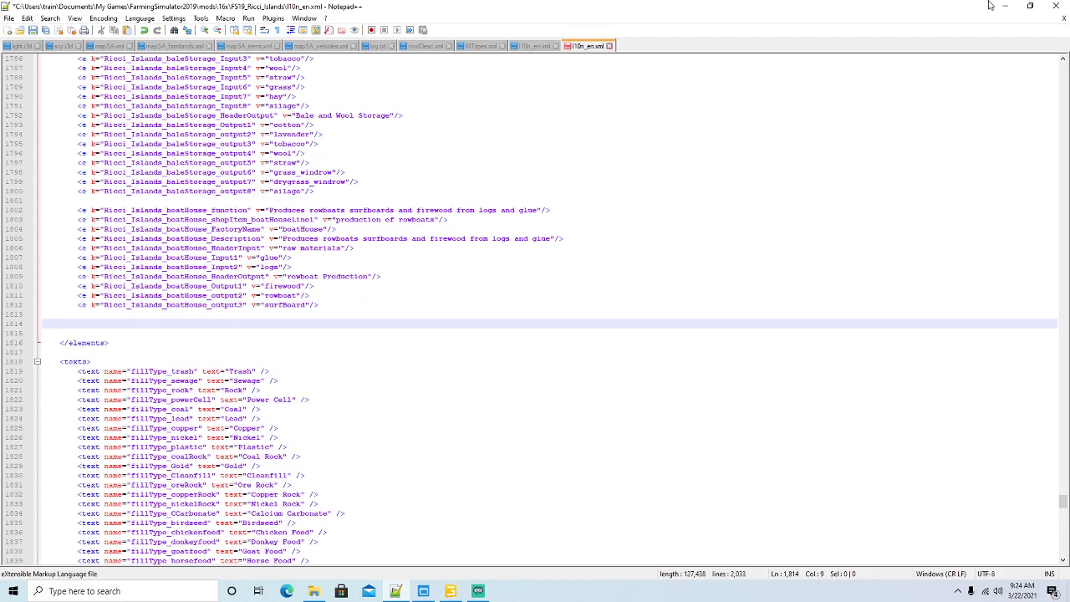
Step: Minimize Notepad++, GIANTS Editor and the FS19_Ricci_Islands folder window to reach the desktop
left_click(1005, 6)
left_click(1009, 22)
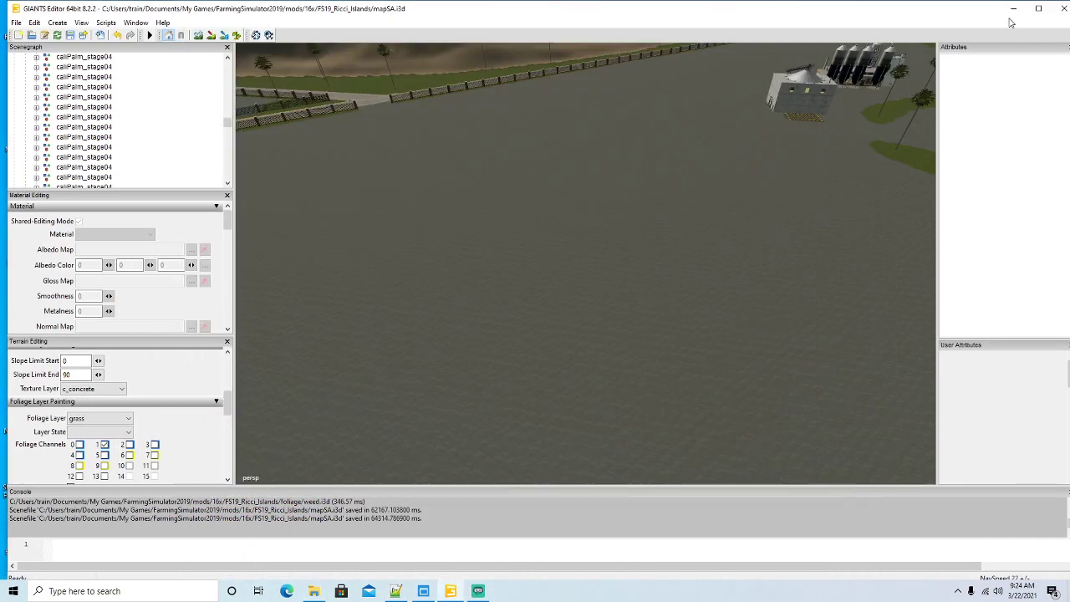
left_click(1011, 10)
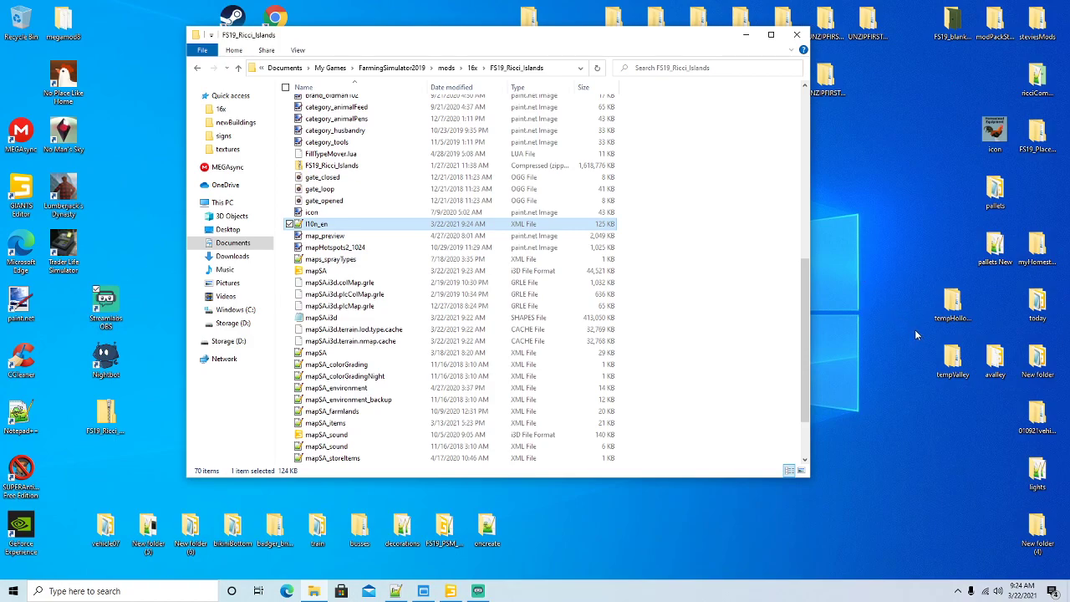
left_click_drag(601, 45, 540, 43)
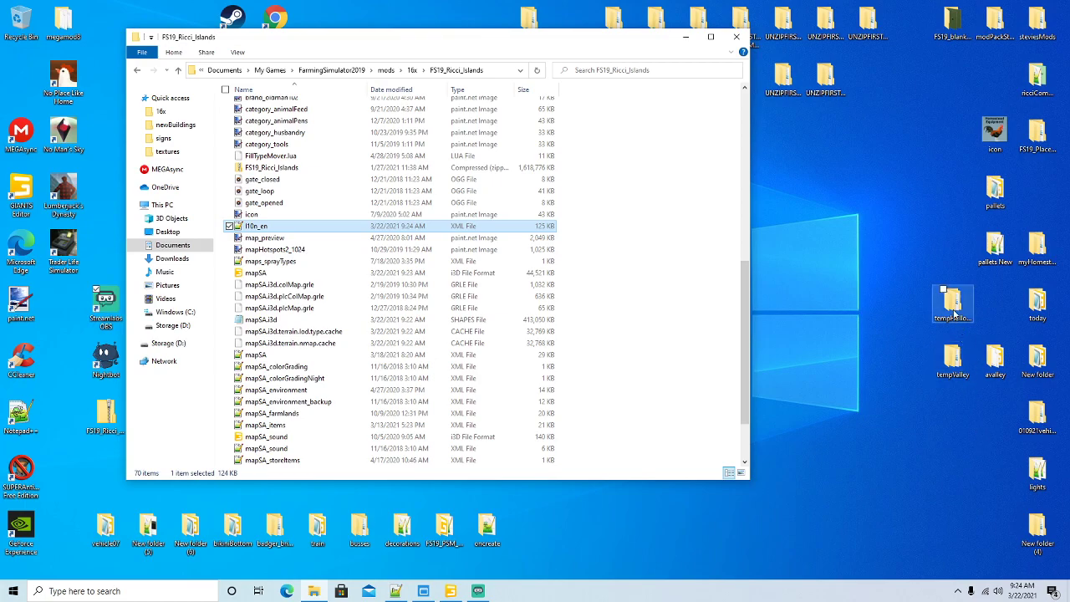
left_click(686, 37)
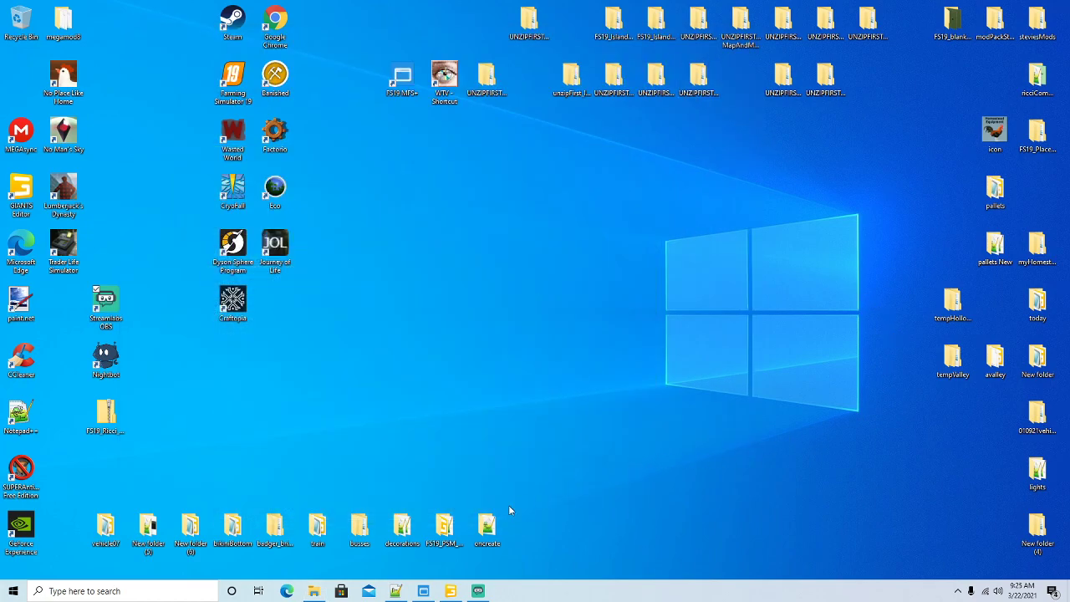
Step: Inspect the contents of the oncreate, tempValley and tempHollowRebuild folders on the desktop, closing each one
left_click(490, 516)
double_click(488, 522)
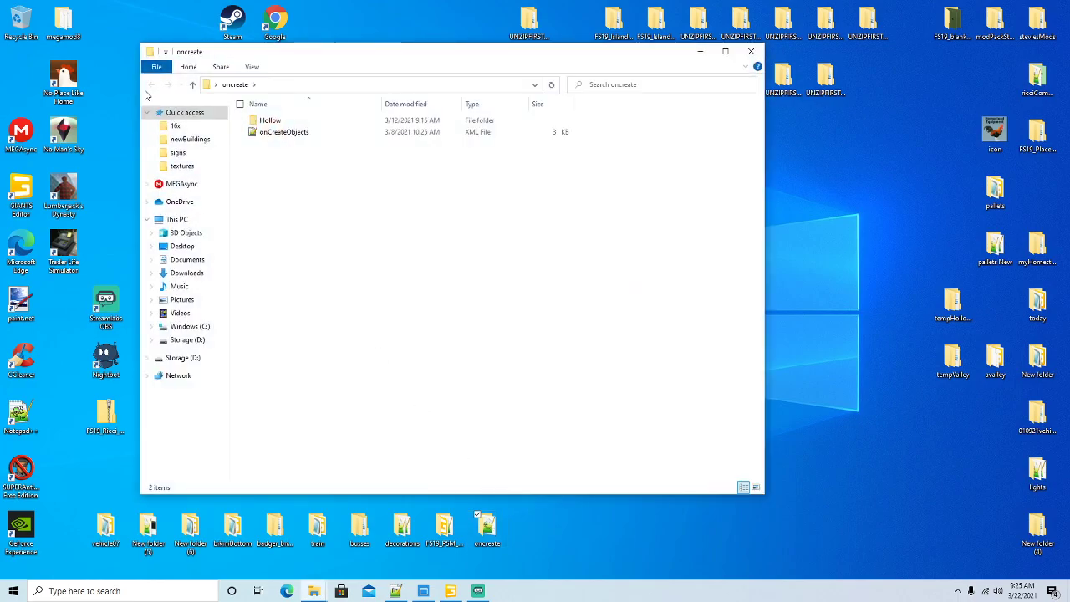
left_click(751, 51)
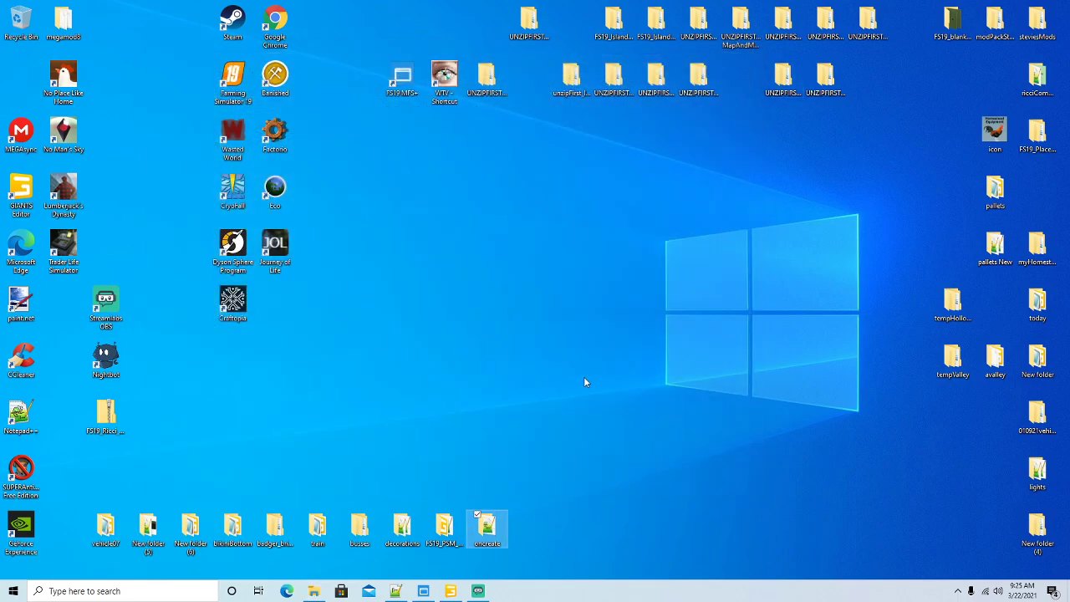
double_click(957, 368)
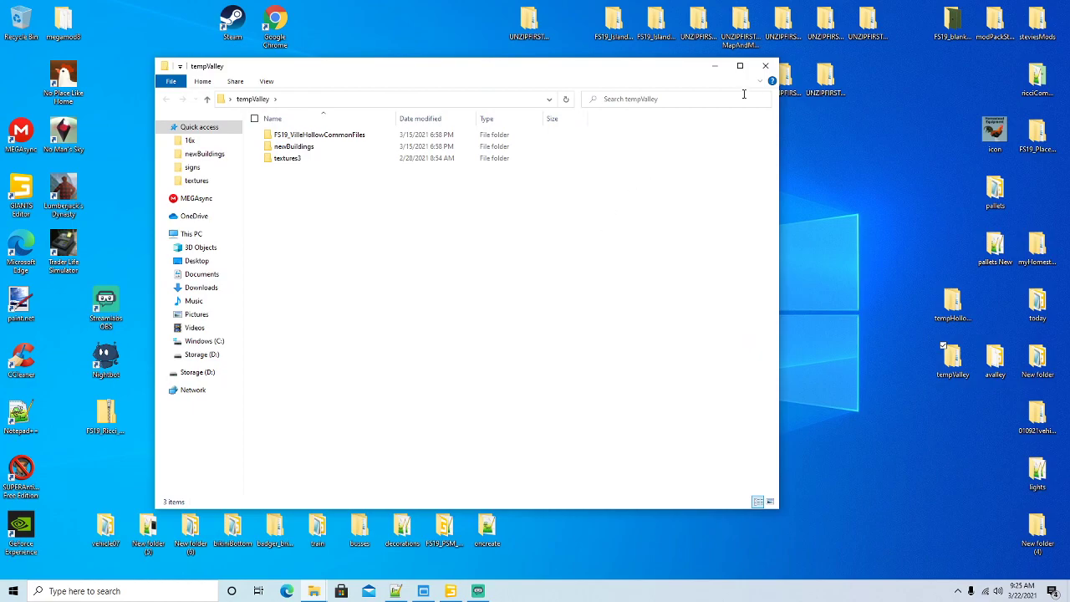
left_click(765, 66)
double_click(953, 306)
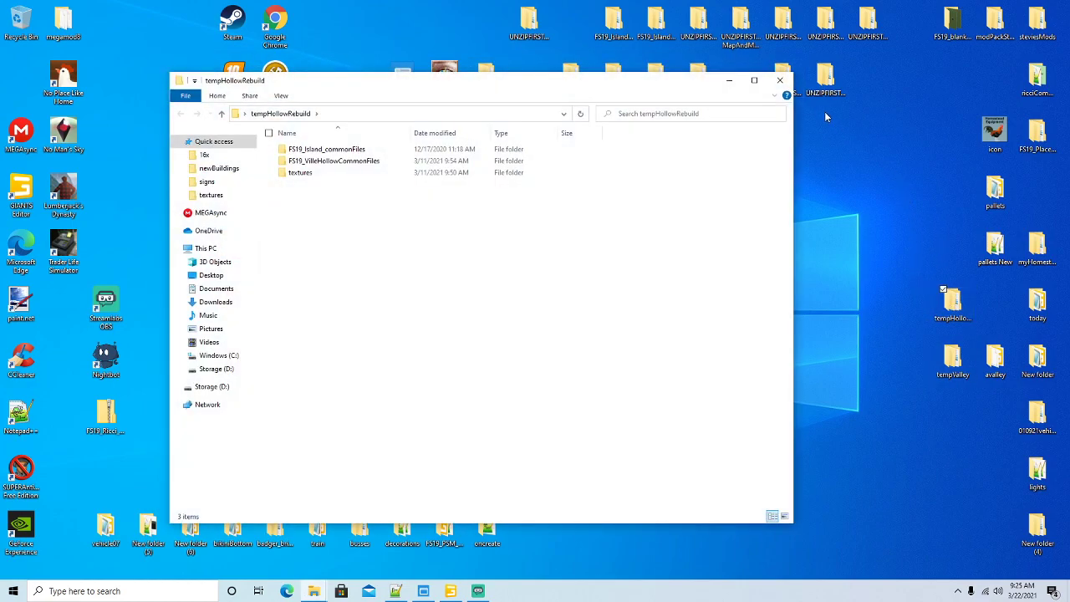
left_click(780, 81)
Step: Open the avalley folder from the desktop, look through its files, and reopen it after closing
left_click(996, 358)
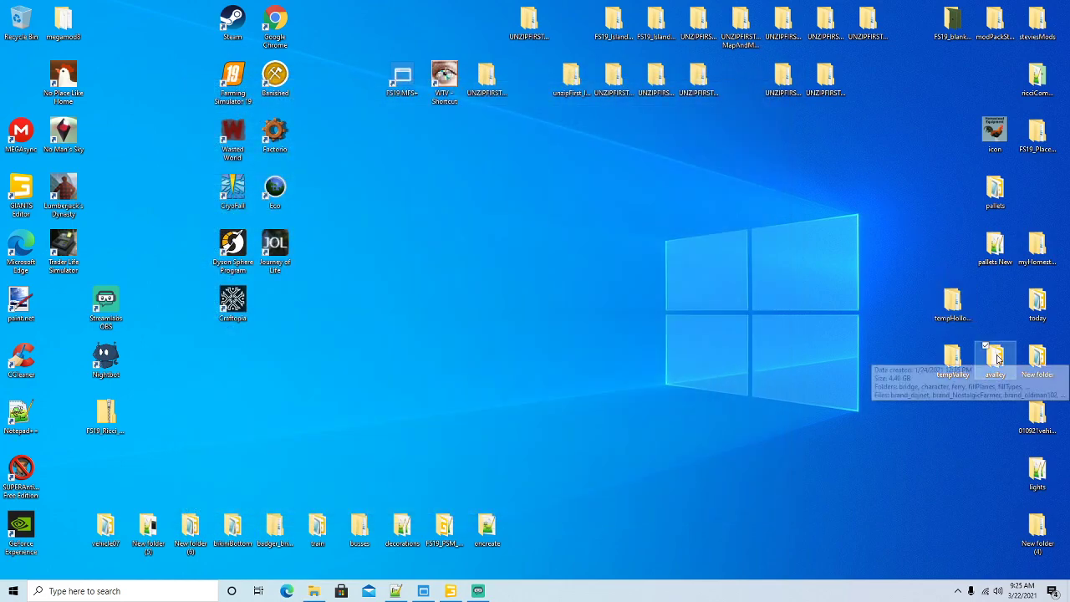
double_click(997, 358)
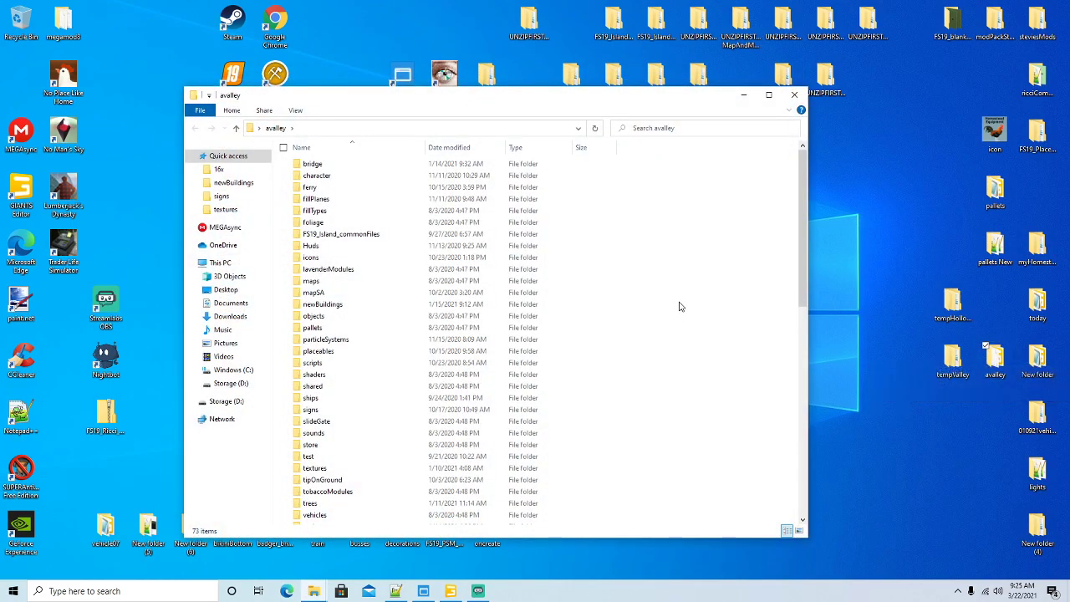
scroll(681, 307, "down", 7)
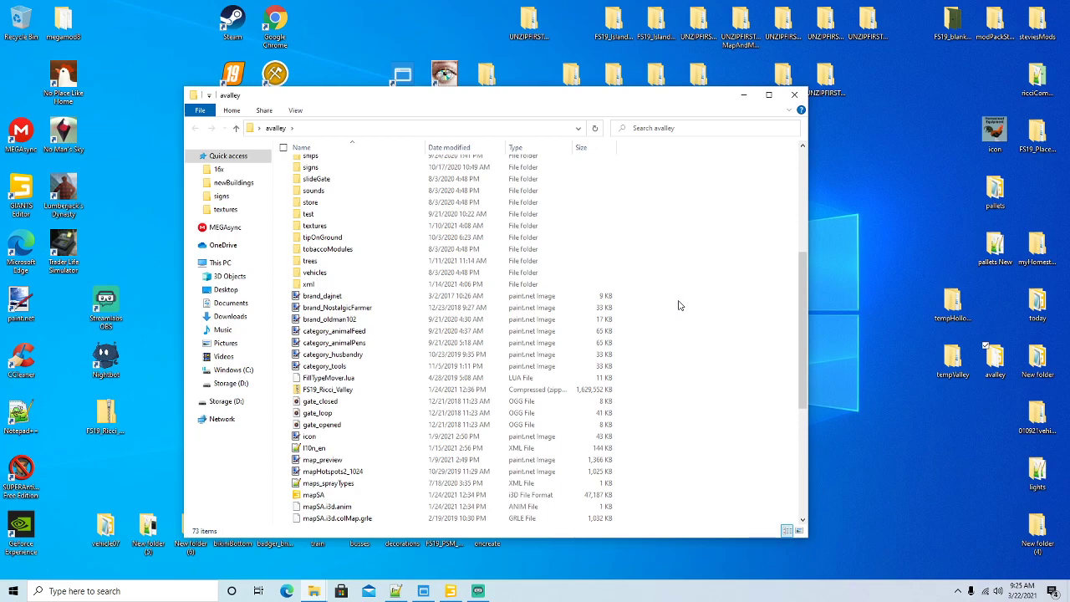
scroll(679, 306, "down", 3)
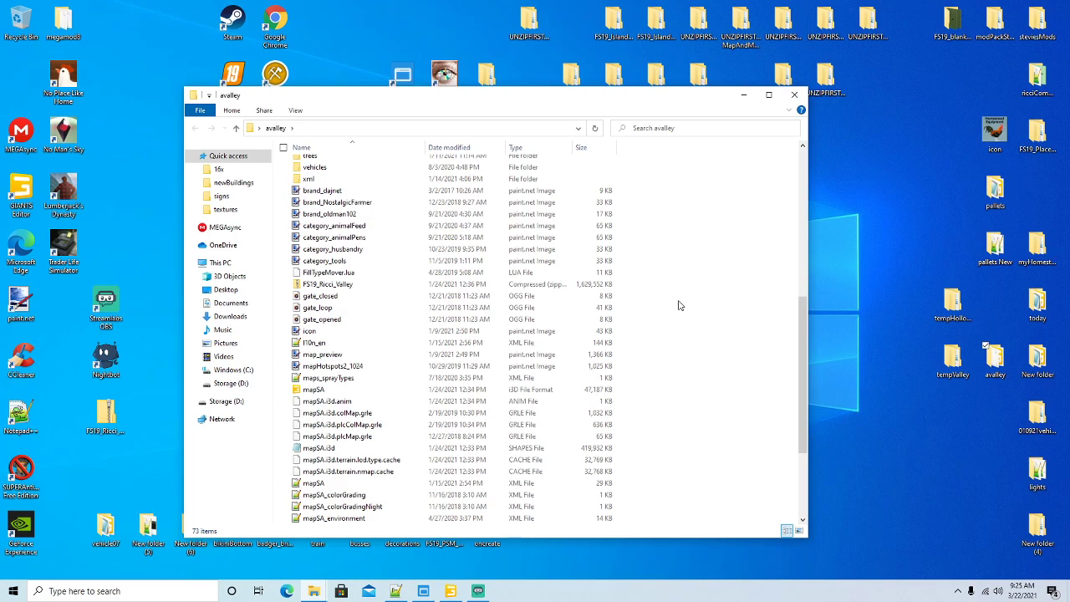
left_click(794, 95)
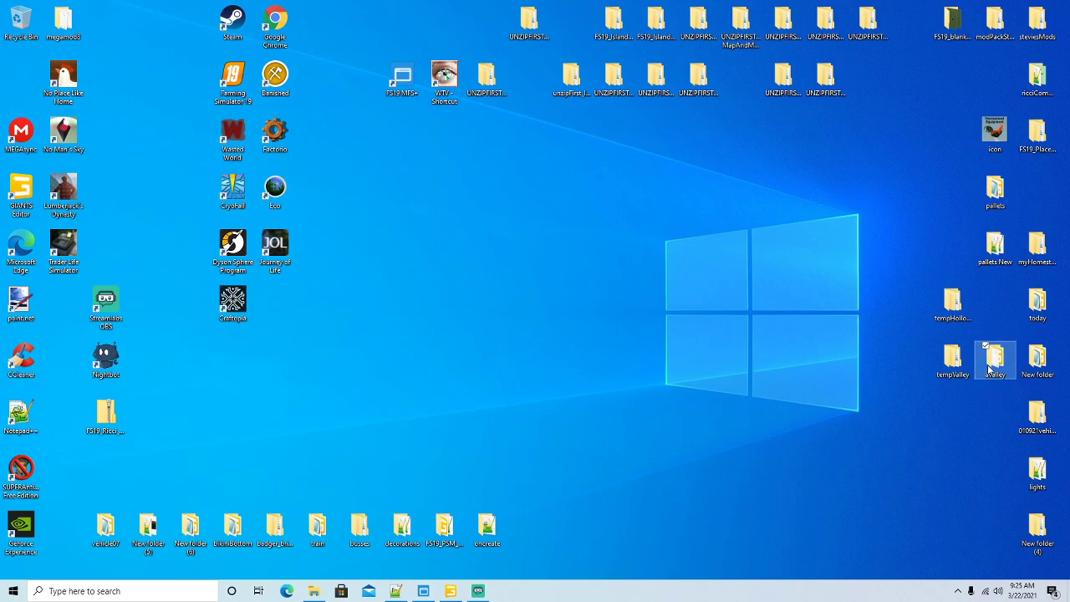
double_click(993, 368)
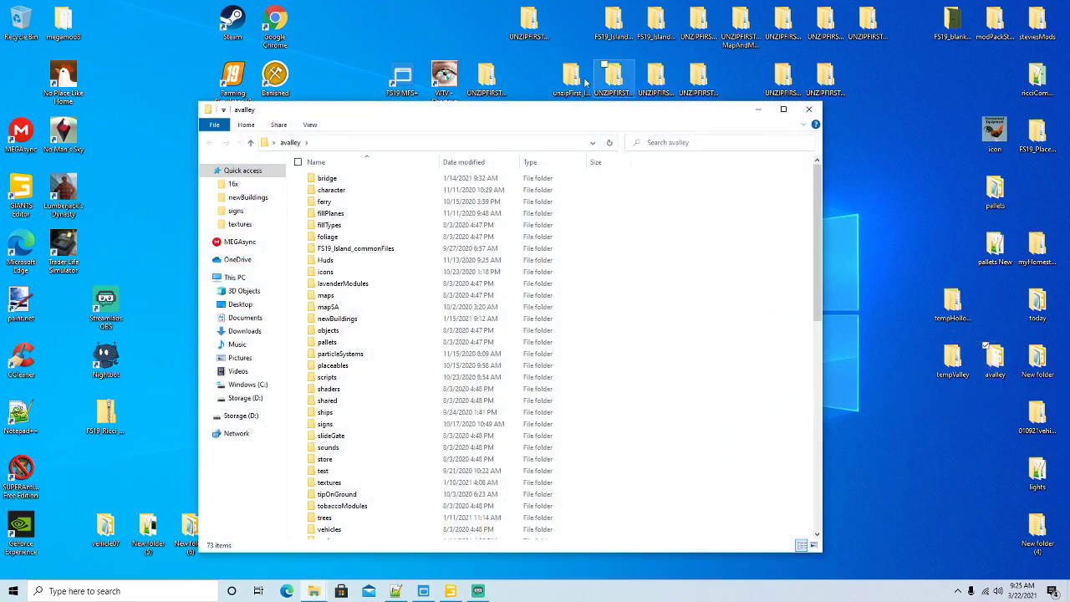
Step: Close the avalley folder and open a fresh File Explorer window, moving it higher on the desktop
left_click_drag(569, 117, 623, 82)
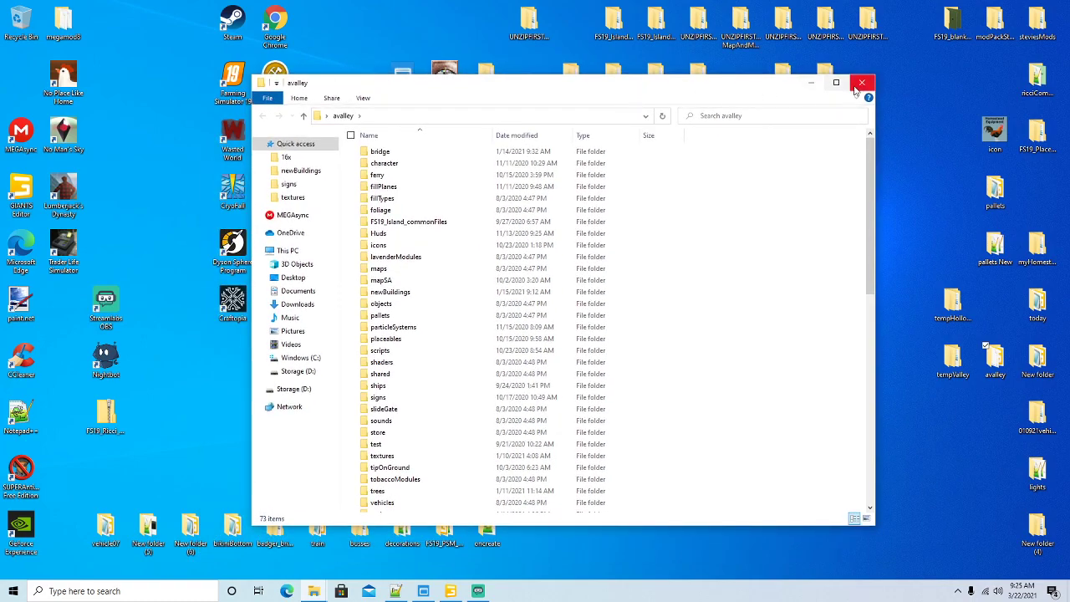
left_click(862, 79)
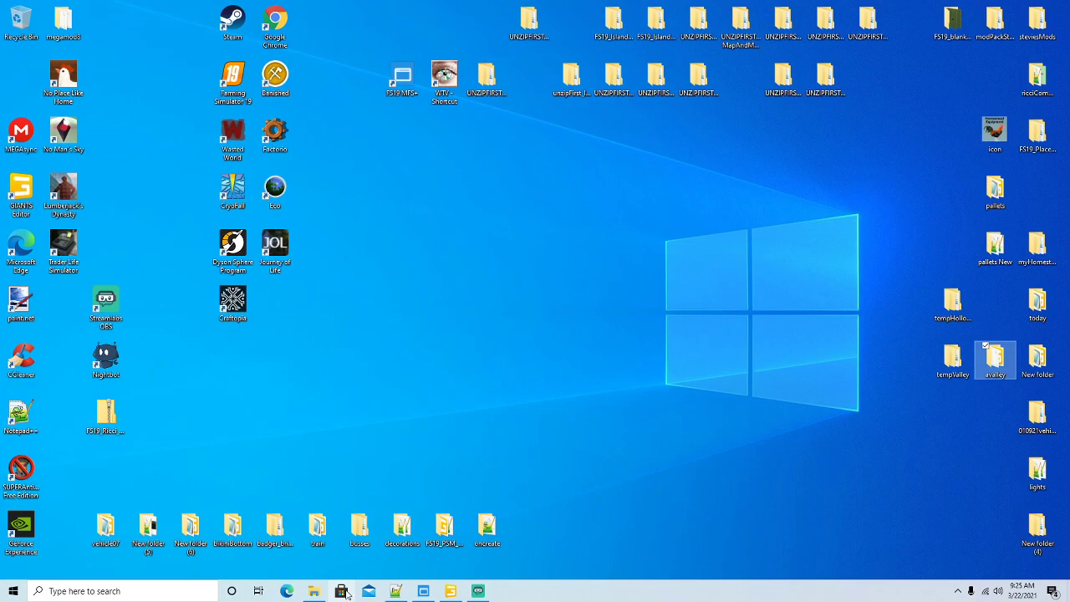
mouse_move(318, 595)
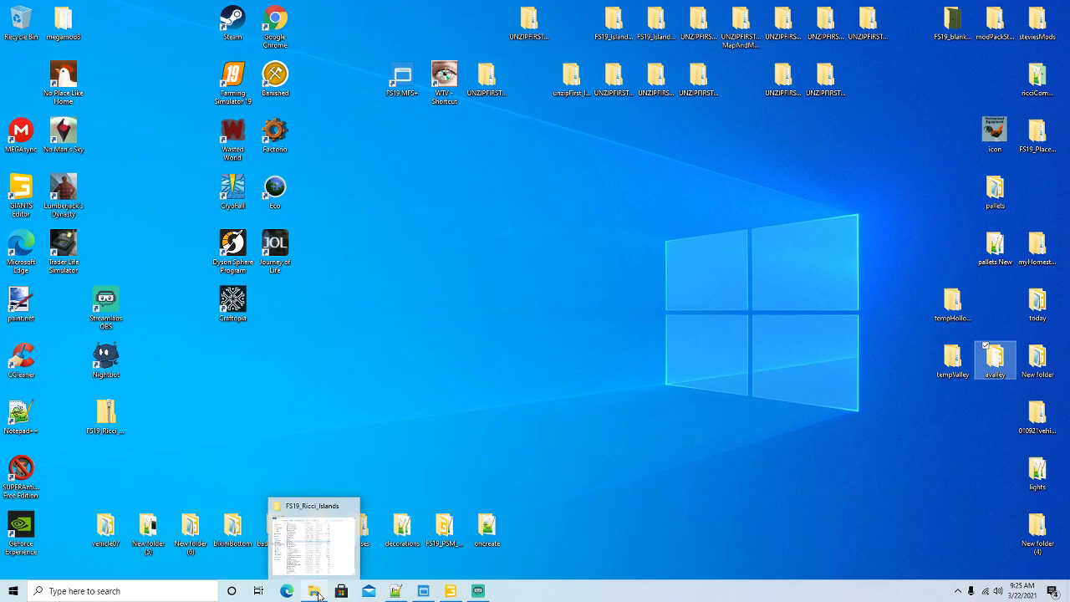
right_click(318, 594)
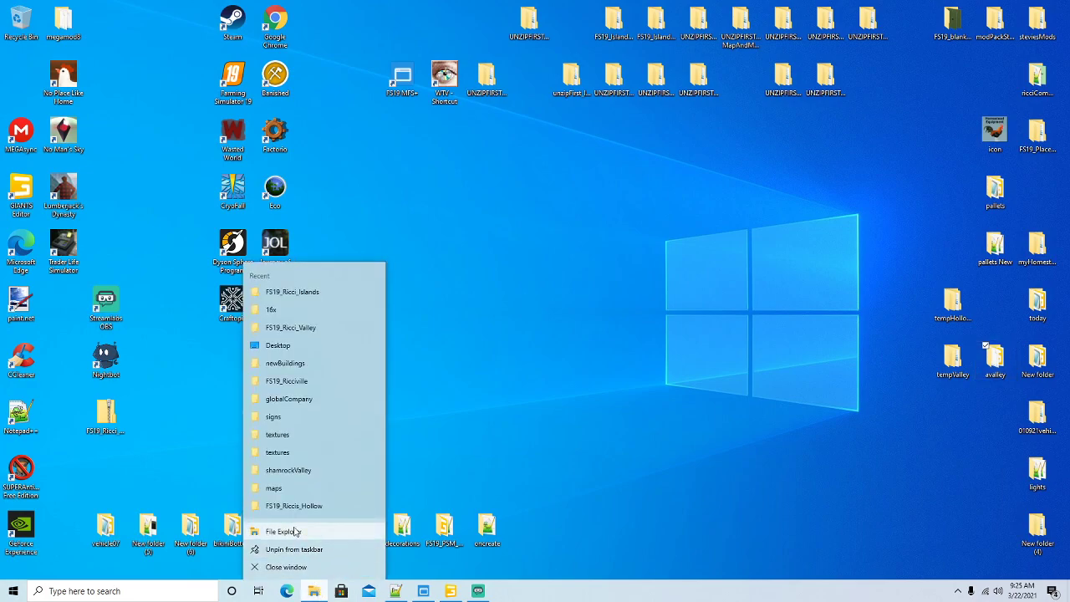
left_click(294, 531)
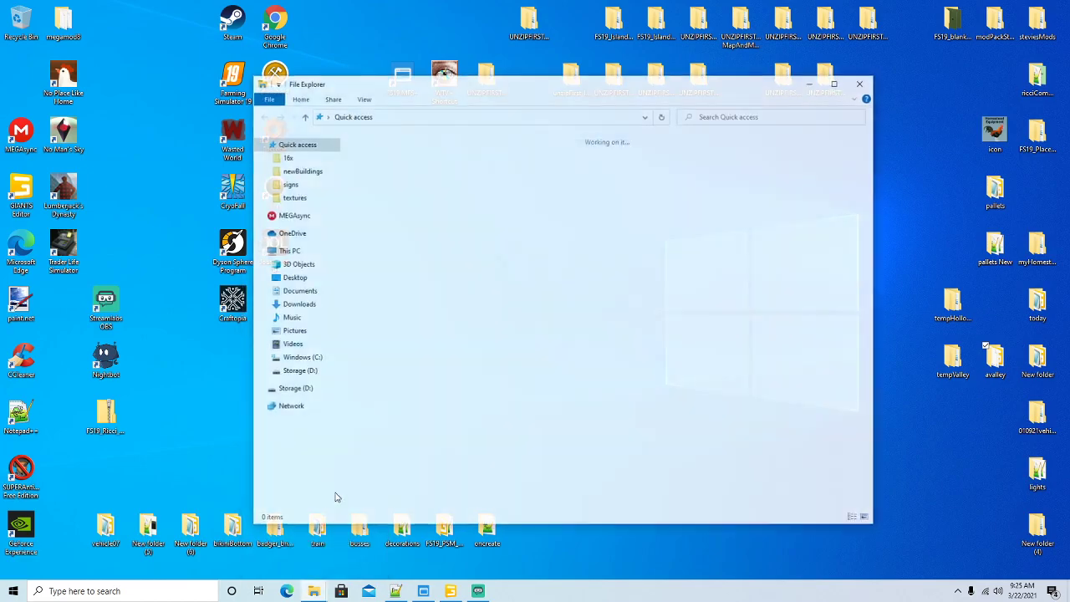
left_click_drag(561, 84, 663, 30)
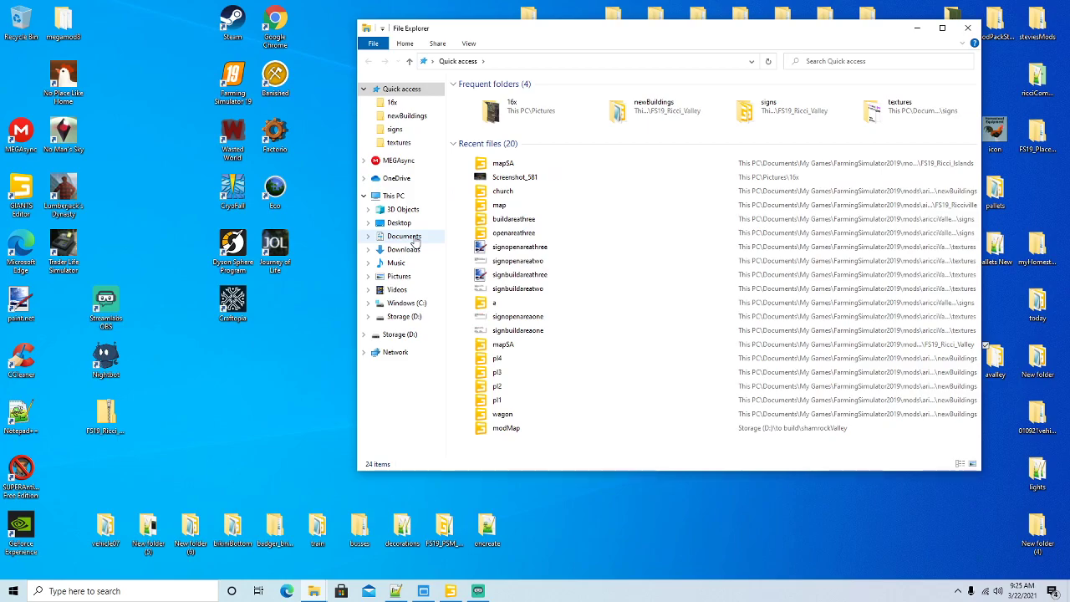
Step: Open the map i3D file from Documents > My Games > FarmingSimulator2019 > mods > aimport > FS19_Ricciville in GIANTS Editor
left_click(414, 238)
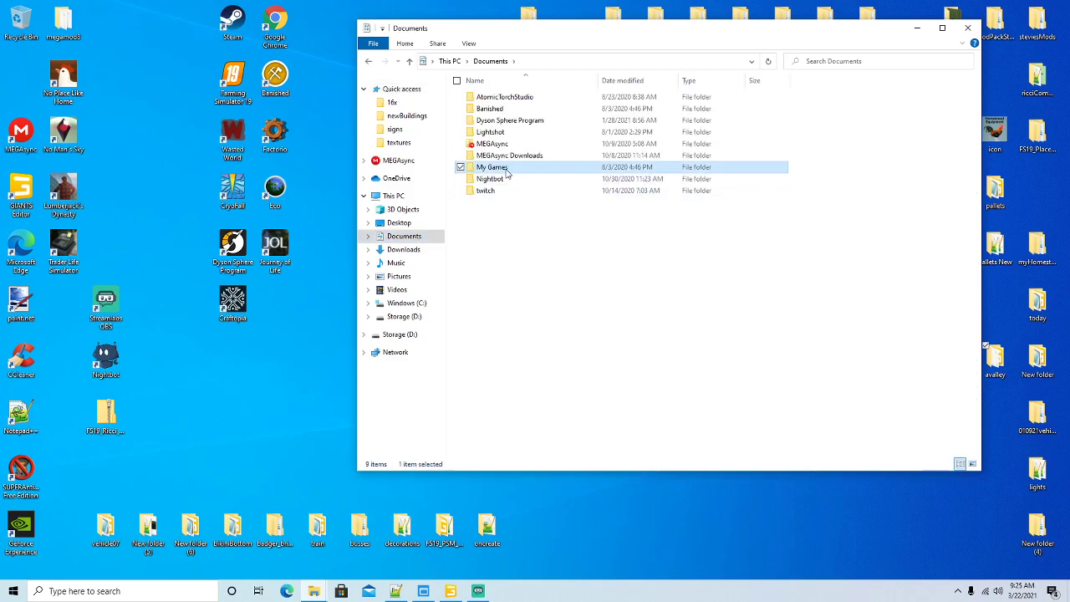
double_click(509, 171)
double_click(510, 97)
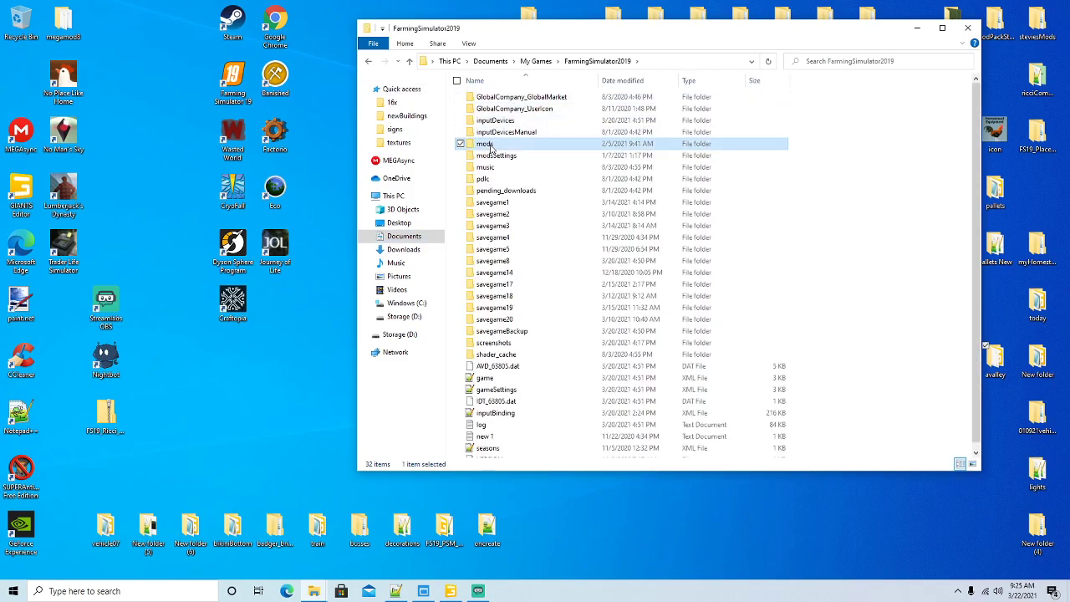
double_click(497, 144)
double_click(491, 122)
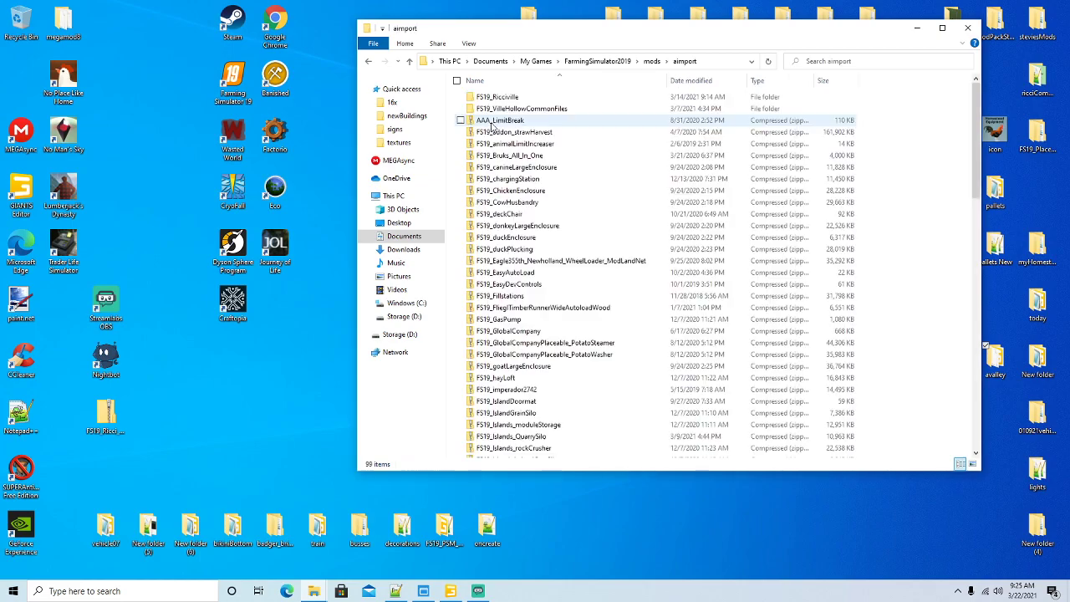
double_click(505, 98)
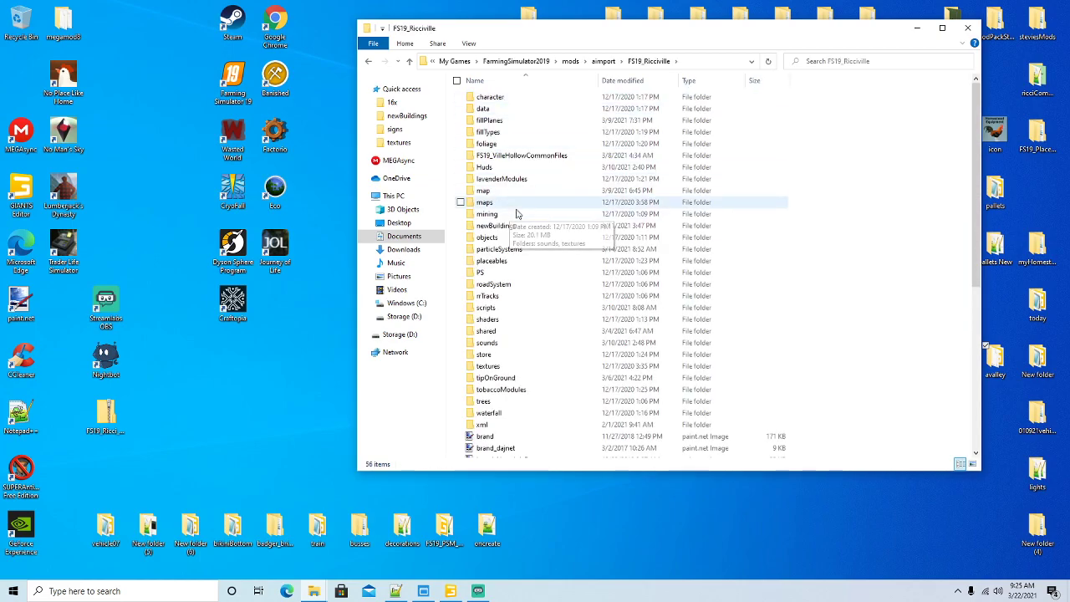
scroll(502, 251, "down", 8)
double_click(485, 323)
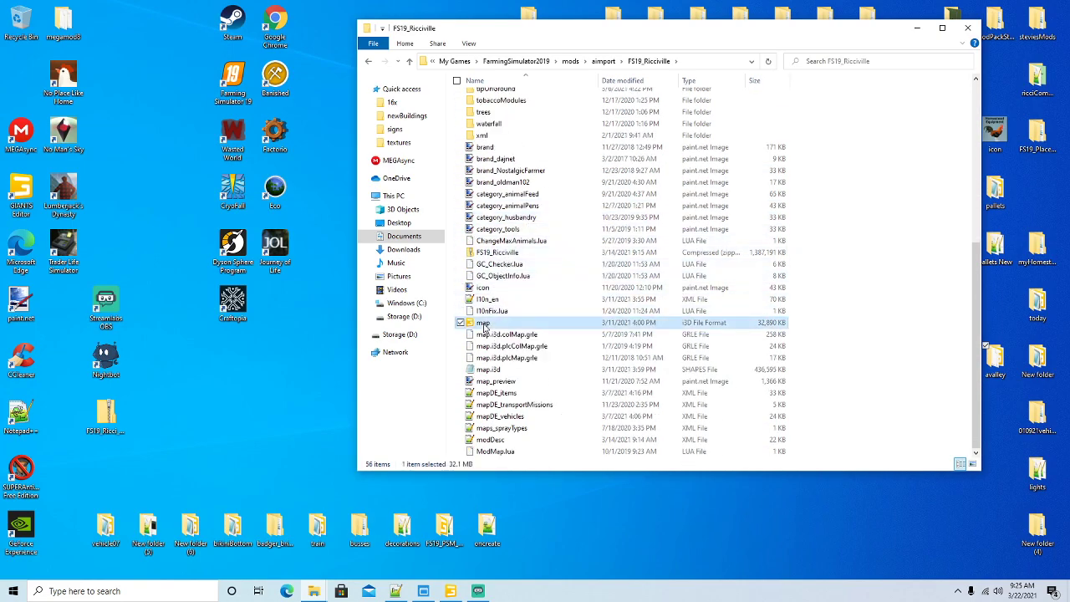
left_click(541, 363)
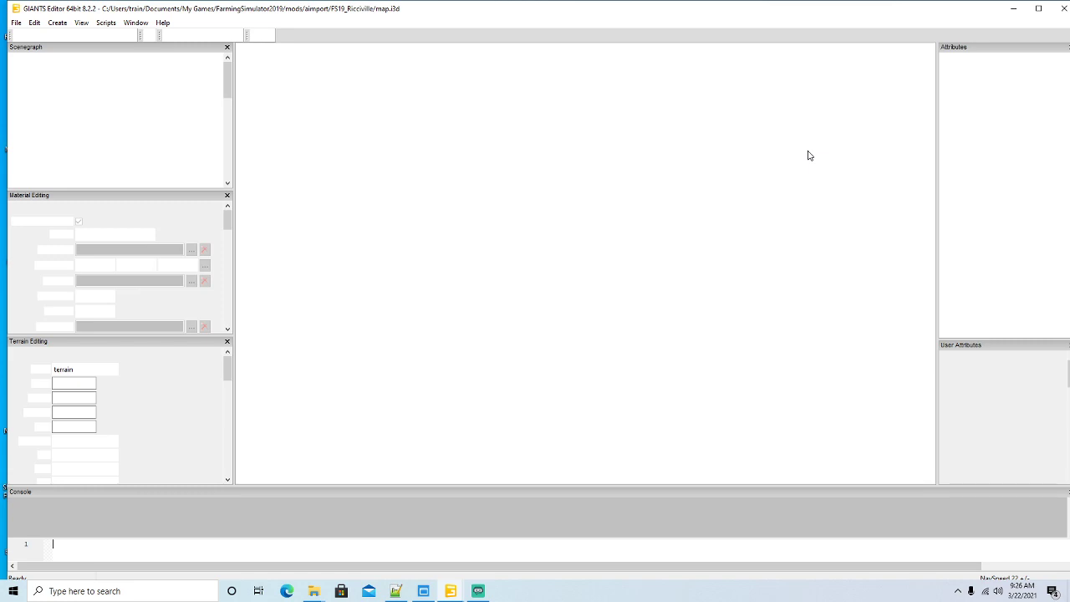
Step: Survey the Ricciville map from the air, following the river to the industrial lot with the two central warehouse buildings
scroll(753, 256, "down", 3)
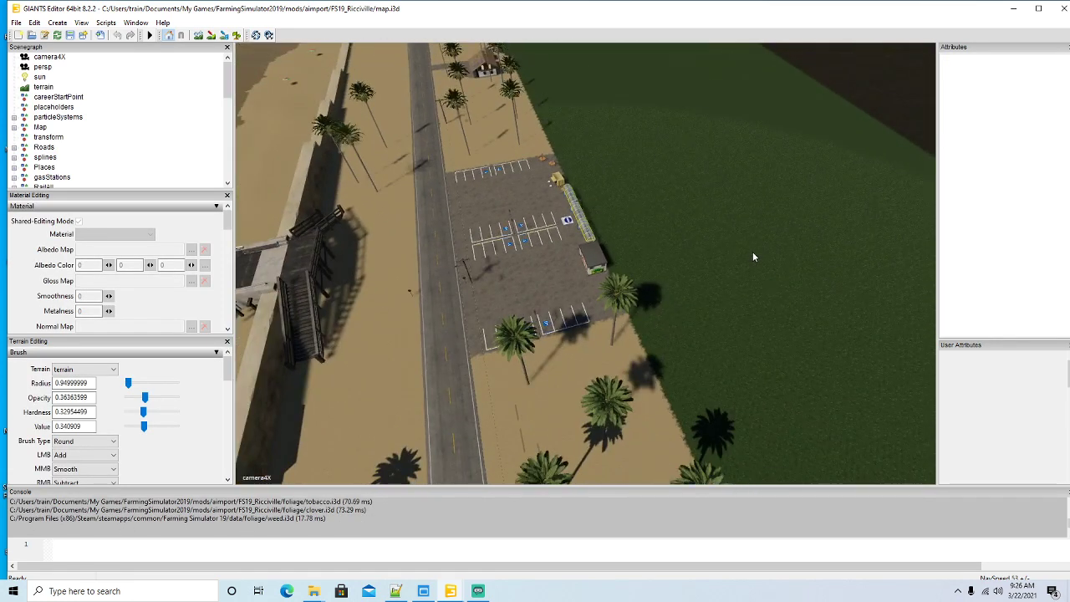
left_click_drag(756, 243, 724, 212, "alt")
scroll(735, 202, "up", 6)
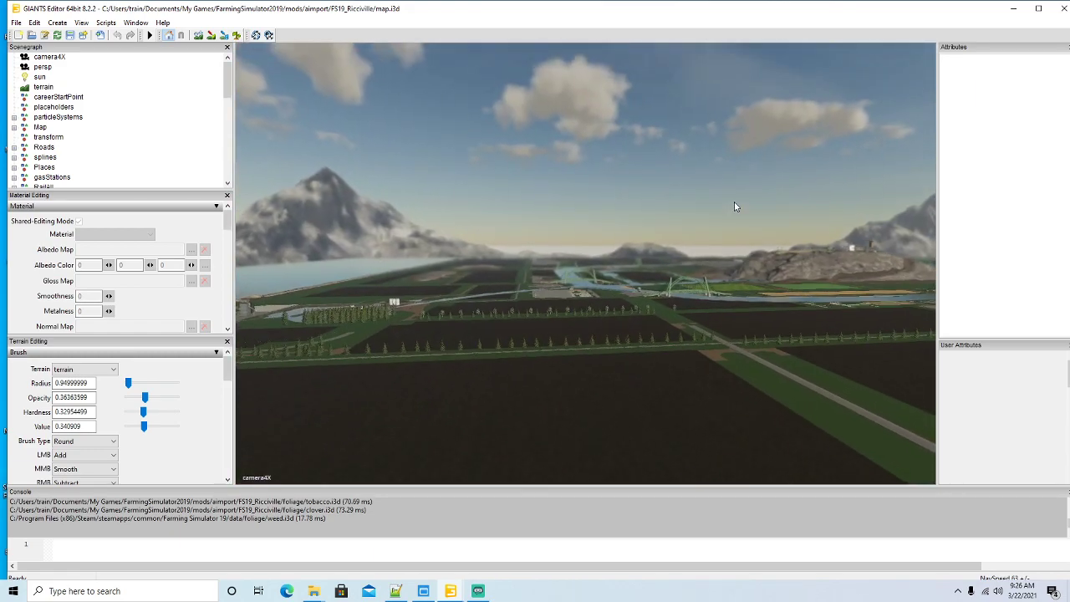
scroll(732, 198, "up", 5)
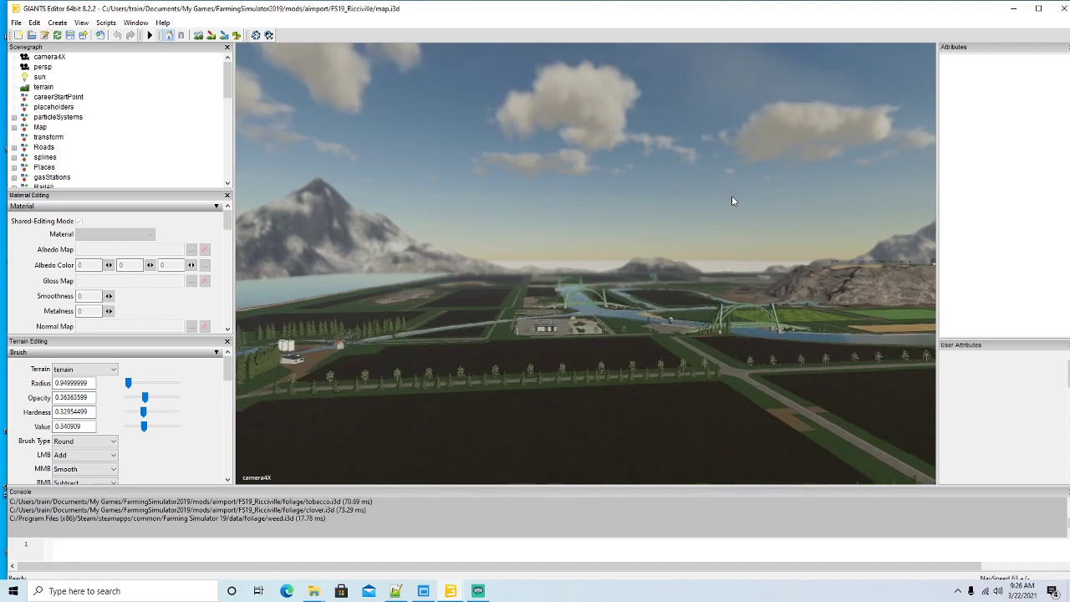
scroll(732, 201, "up", 6)
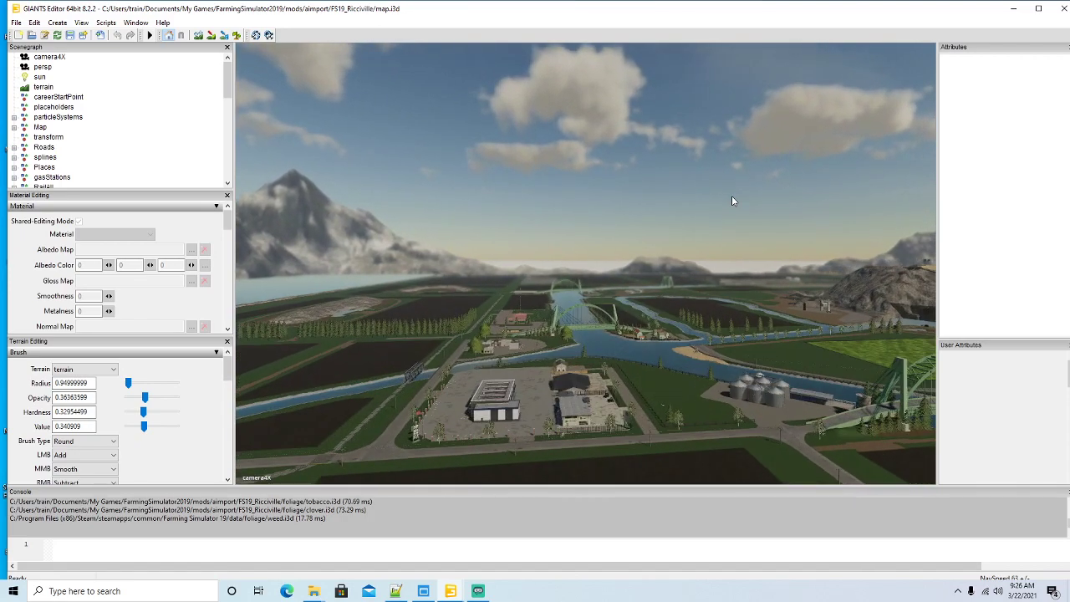
scroll(731, 201, "up", 2)
right_click_drag(732, 195, 808, 201)
scroll(784, 202, "up", 8)
scroll(807, 201, "up", 8)
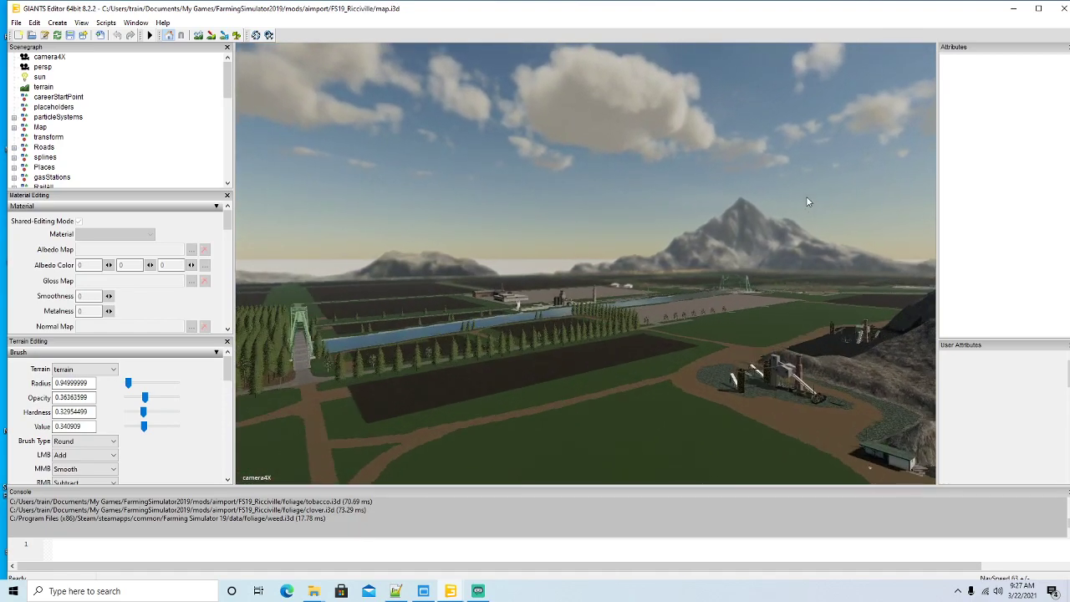
scroll(807, 202, "up", 8)
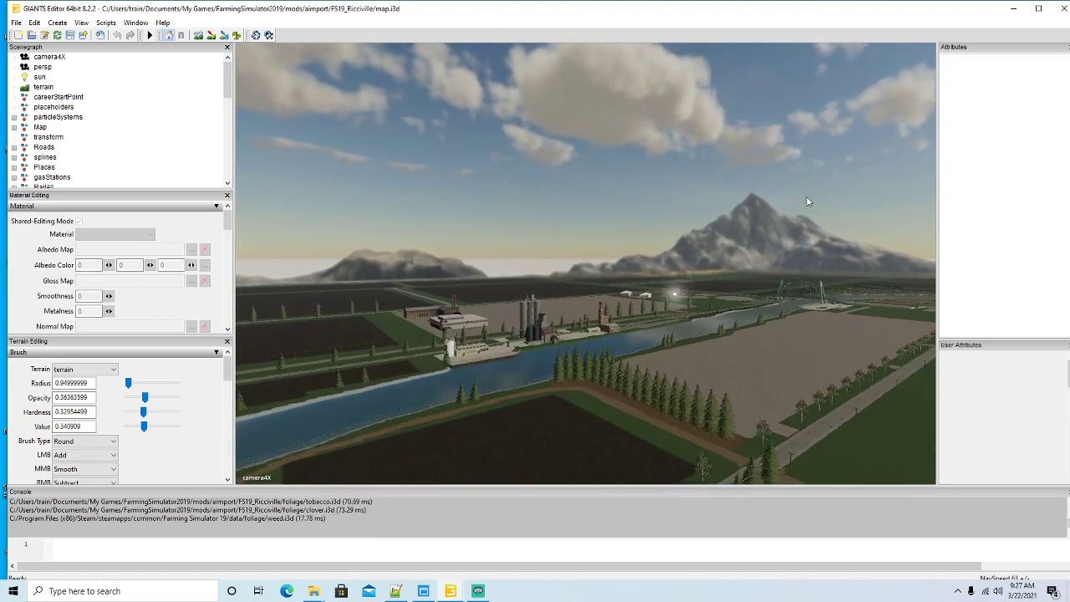
right_click_drag(802, 197, 763, 207)
scroll(764, 206, "up", 10)
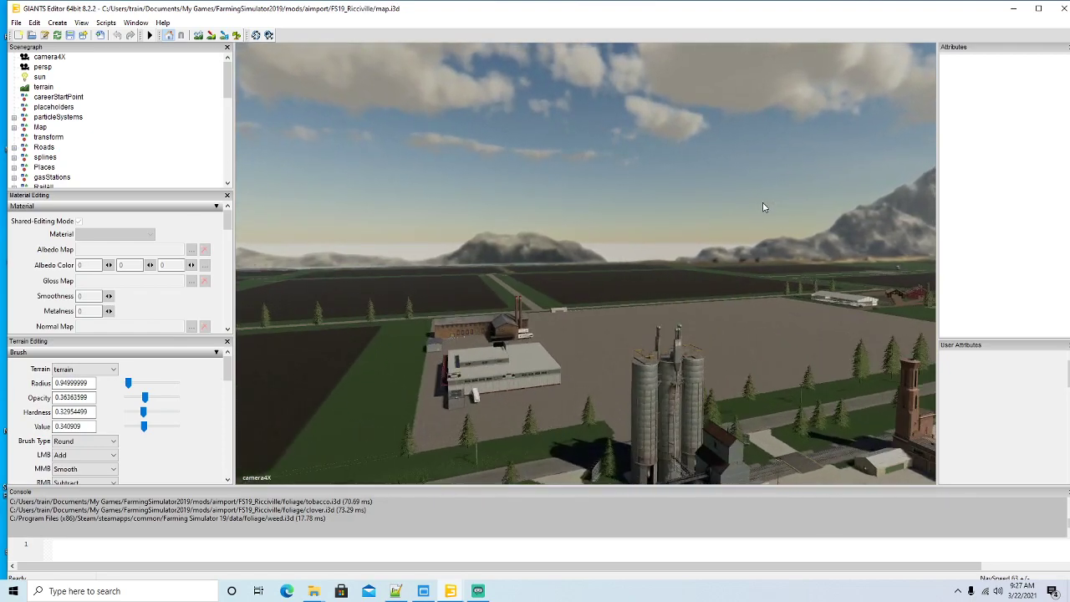
left_click_drag(772, 205, 559, 266, "alt")
scroll(577, 250, "down", 6)
scroll(560, 266, "down", 2)
Step: Start exporting the brick building's centralWarehouse group with files, choosing mods/16x/FS19_Ricci_Islands/newBuildings as the destination folder
left_click(564, 257)
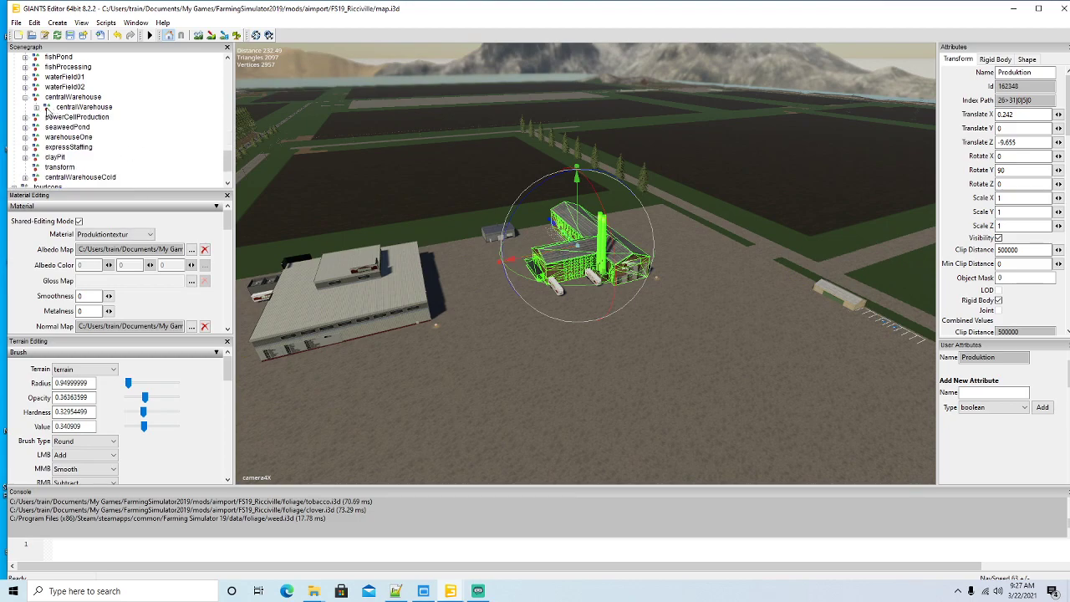
left_click(51, 108)
left_click(16, 22)
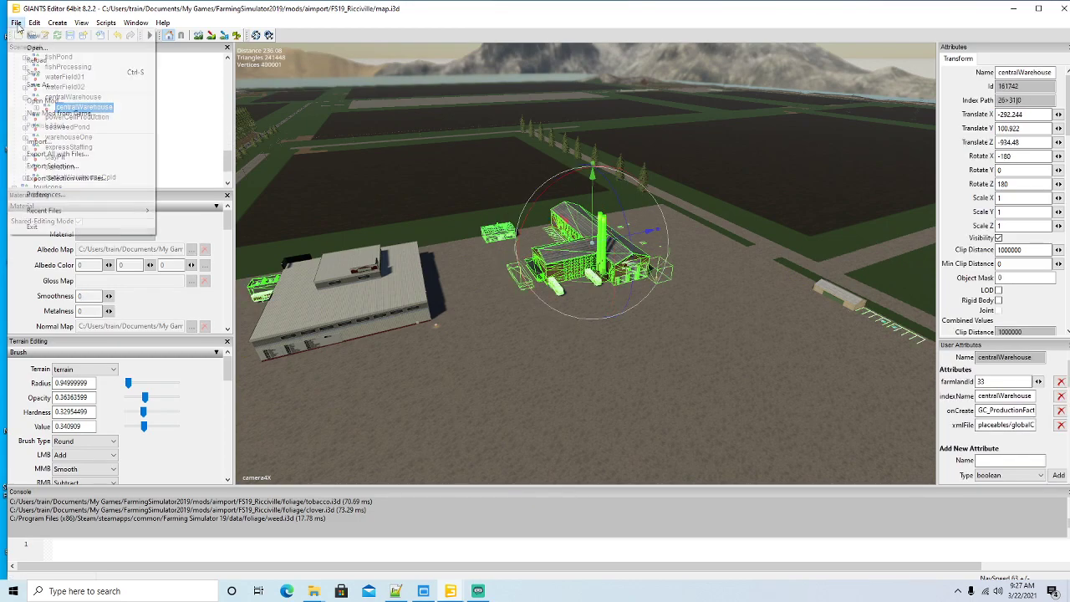
left_click(57, 178)
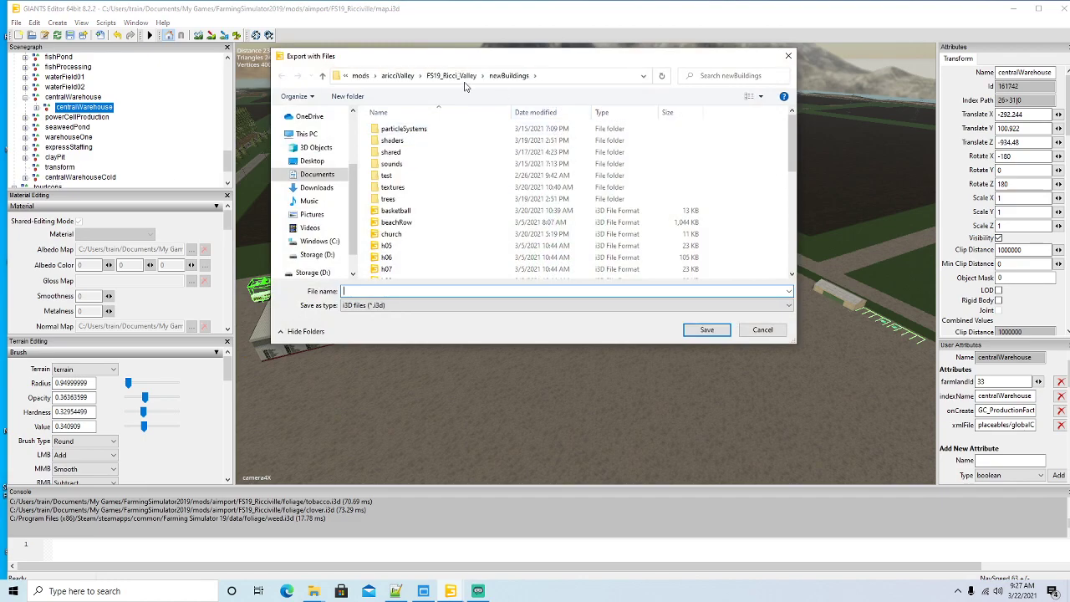
left_click(361, 76)
left_click(387, 131)
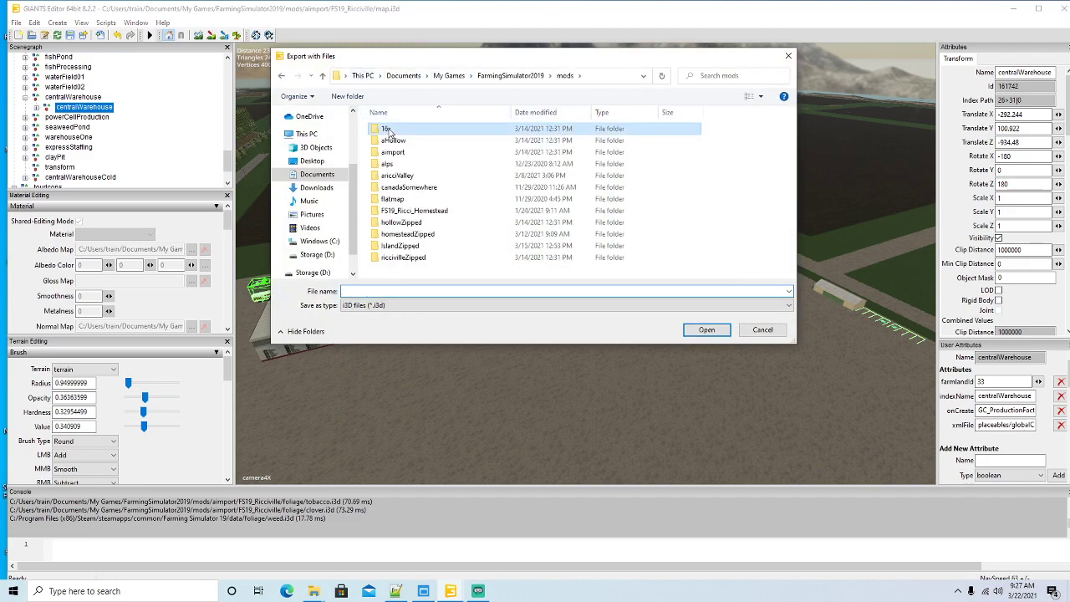
double_click(389, 129)
double_click(401, 140)
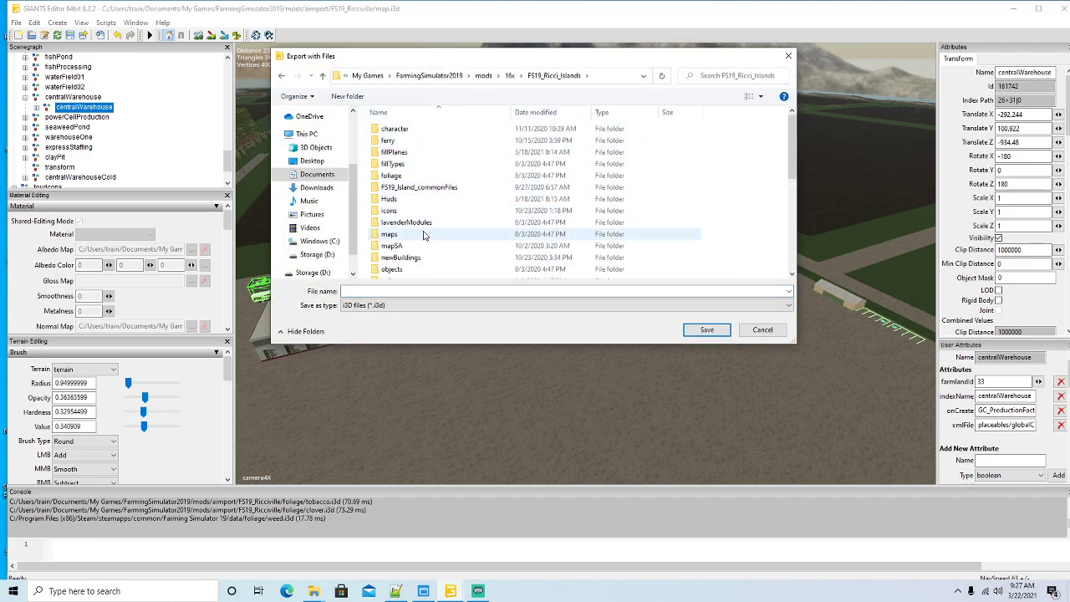
double_click(417, 257)
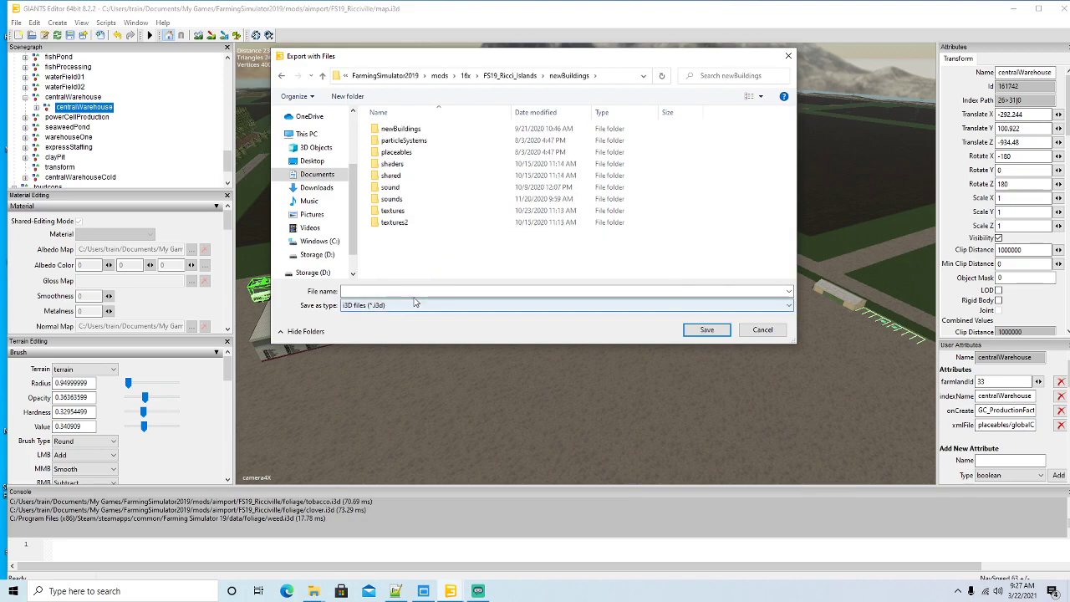
Step: Save the export as centralWarehouse and accept the export prompts
left_click(344, 290)
type("centralWarehouse")
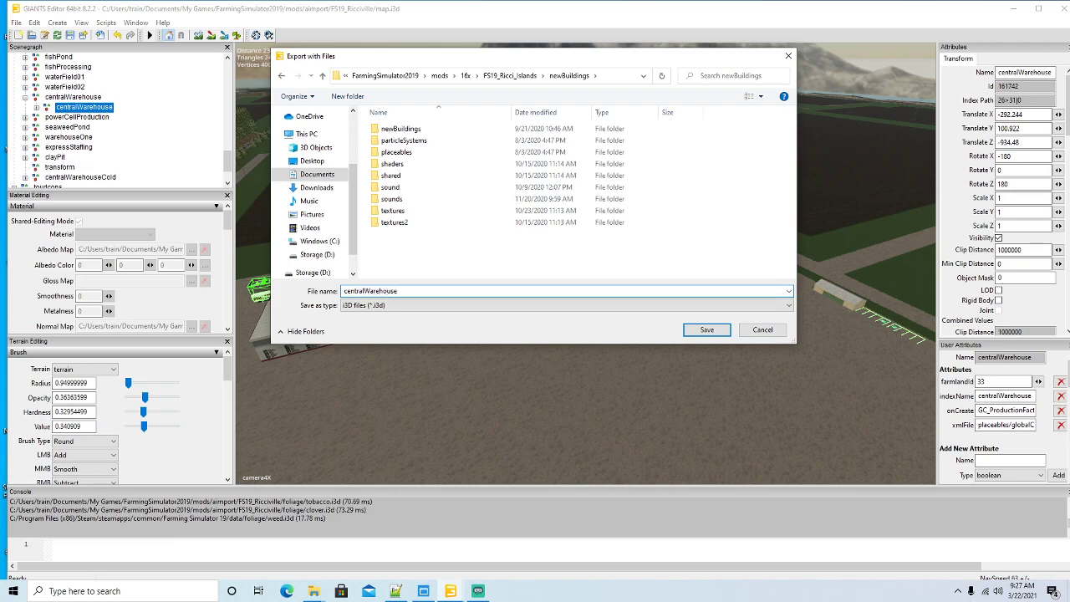
key("Return")
left_click(569, 296)
left_click(568, 296)
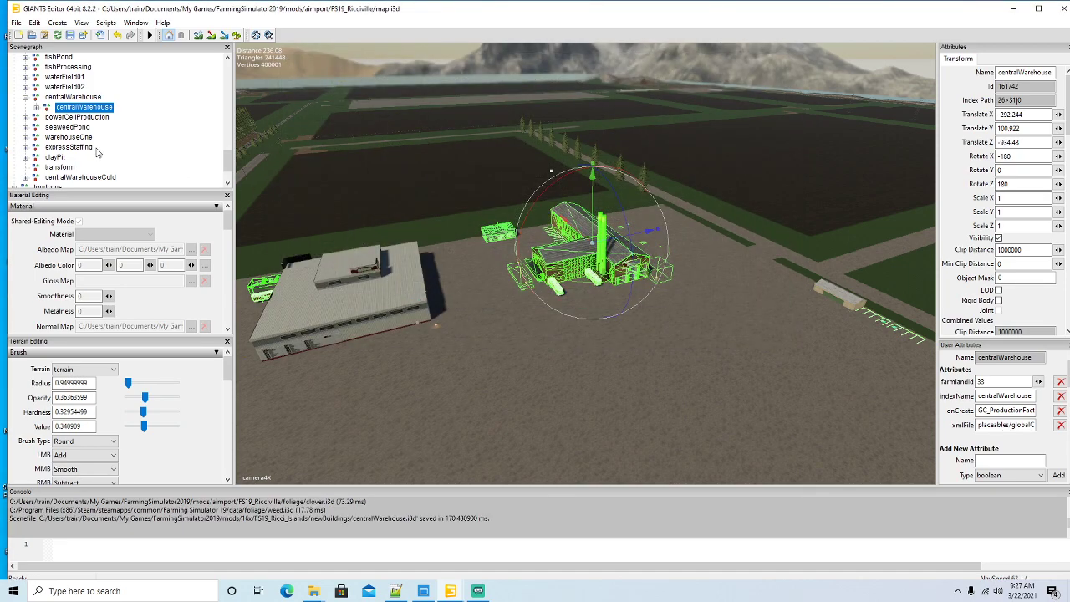
Step: Export the inner centralWarehouseCold group with files to the newBuildings folder as centralWarehouseCold, keeping game relative paths
scroll(99, 152, "down", 2)
left_click(26, 138)
left_click(48, 148)
left_click_drag(549, 385, 509, 386, "alt")
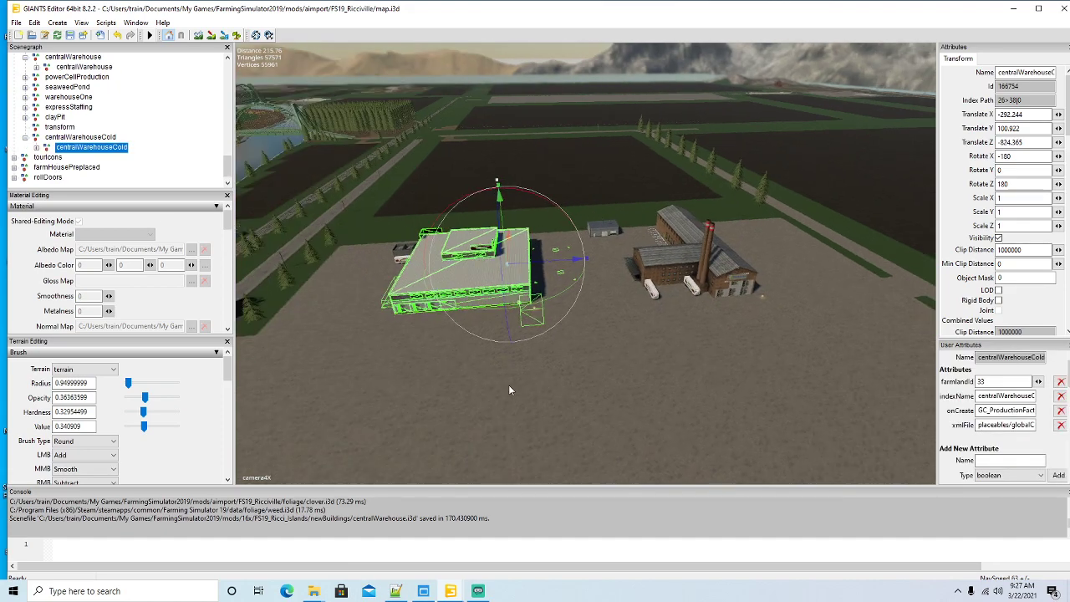
left_click(16, 23)
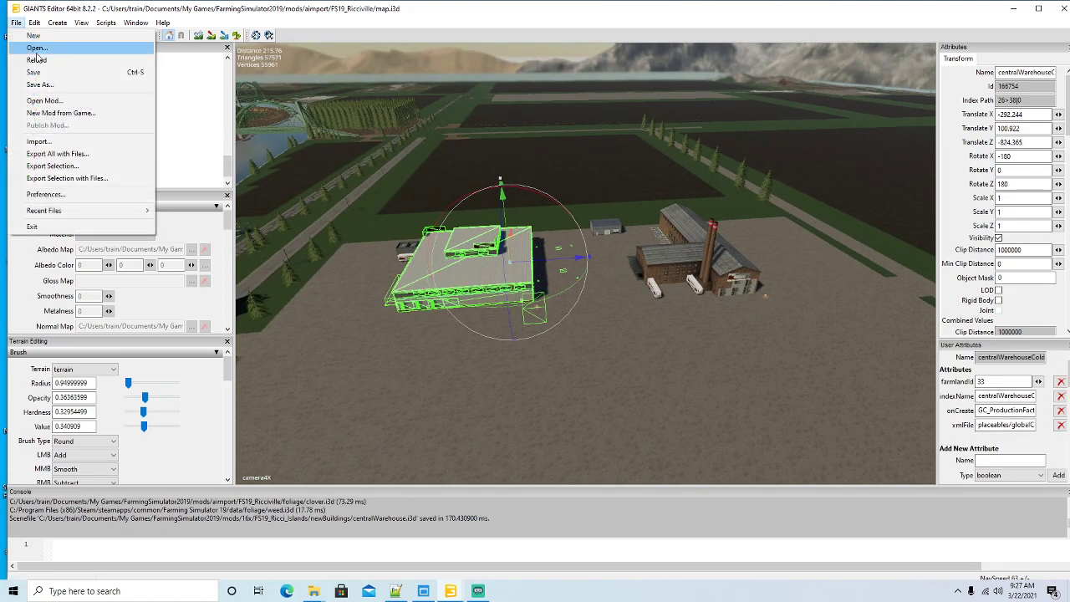
left_click(68, 179)
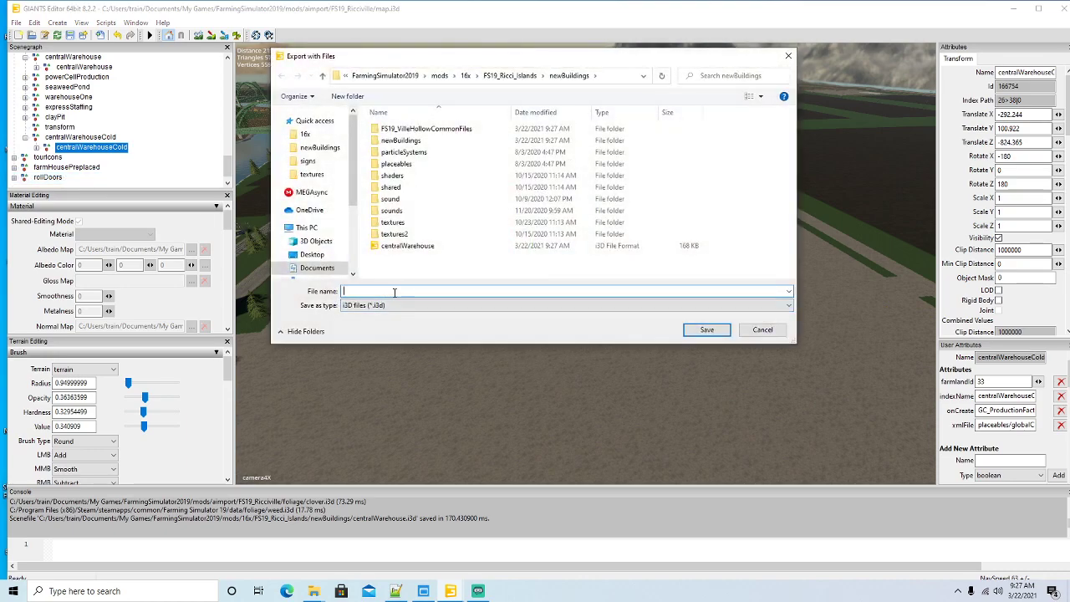
type("centralWare")
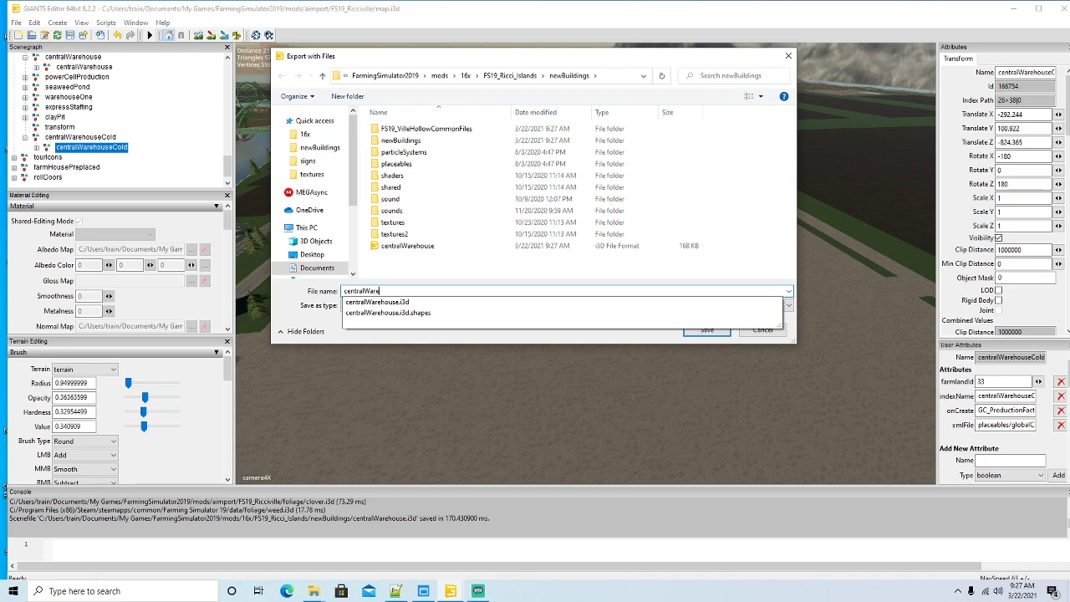
type("houseCo")
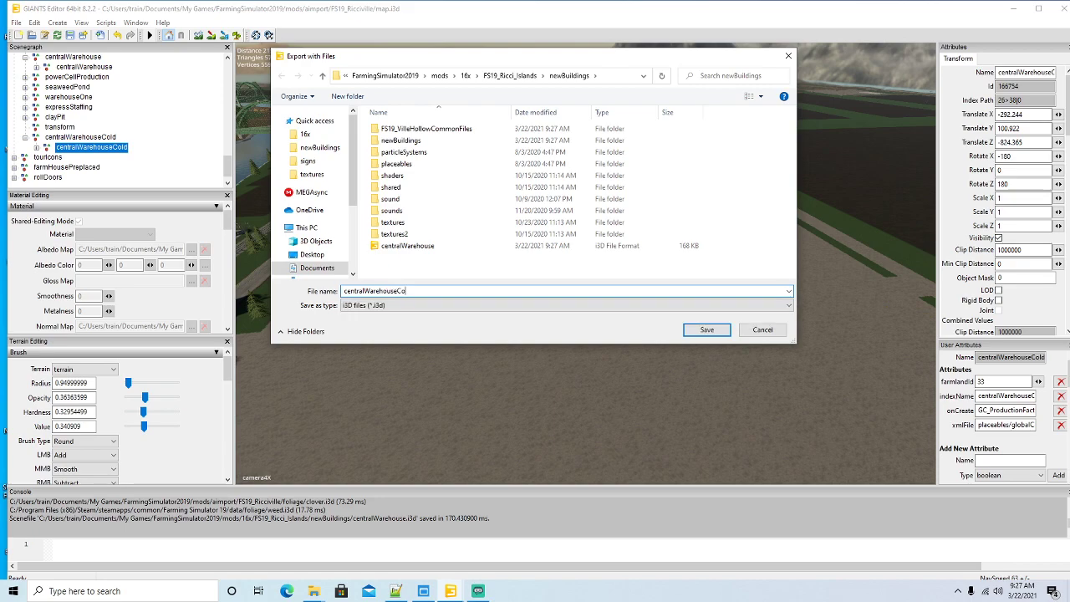
key("Return")
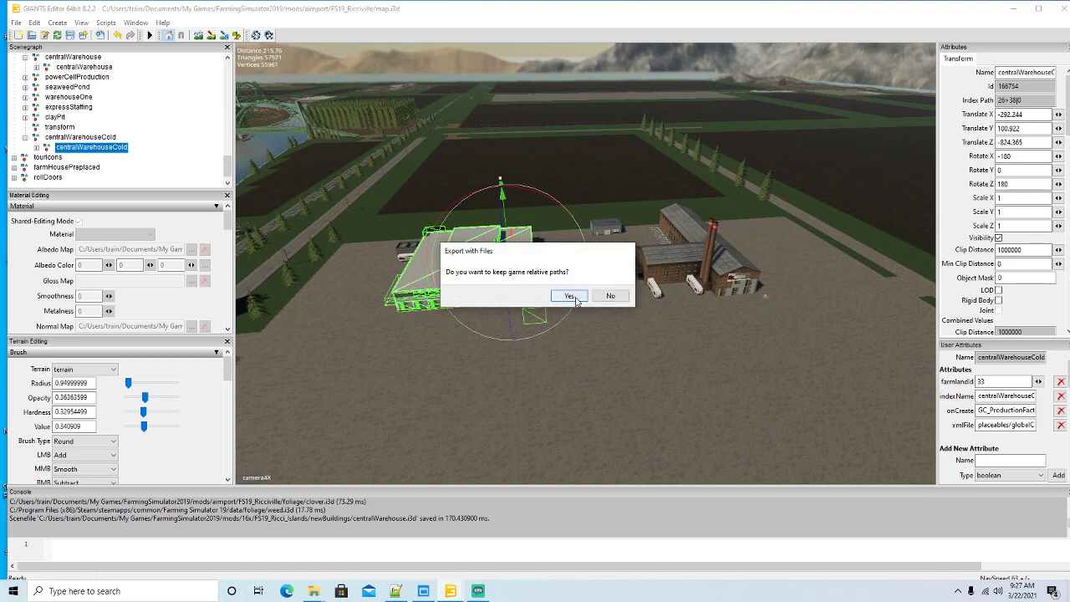
left_click(574, 298)
Step: Export the inner clayPit group with files to the newBuildings folder as clayPit, accepting the export prompts
left_click(26, 118)
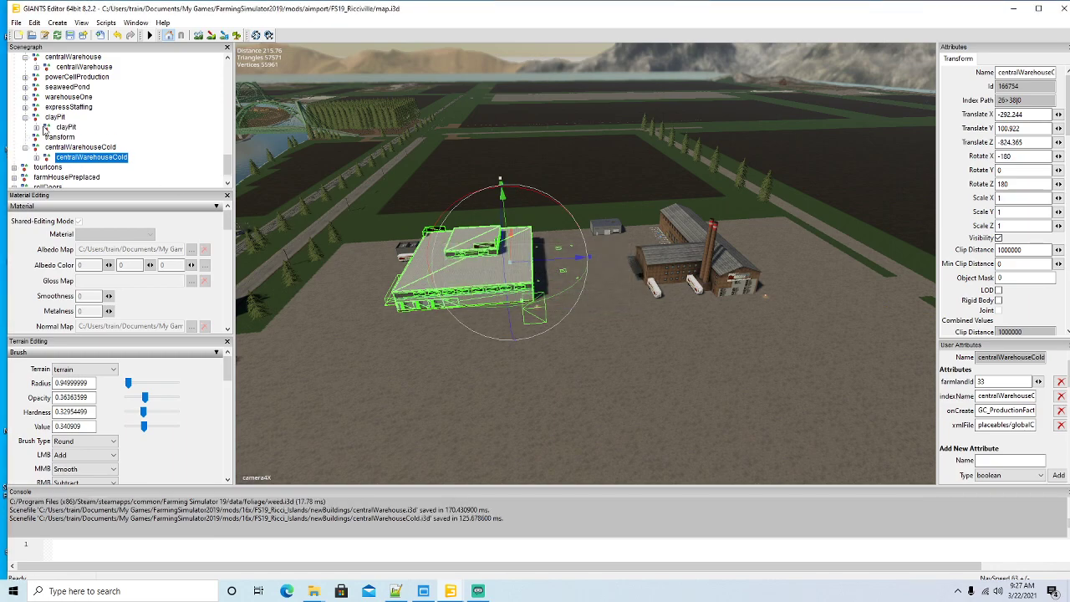
left_click(48, 128)
left_click(16, 22)
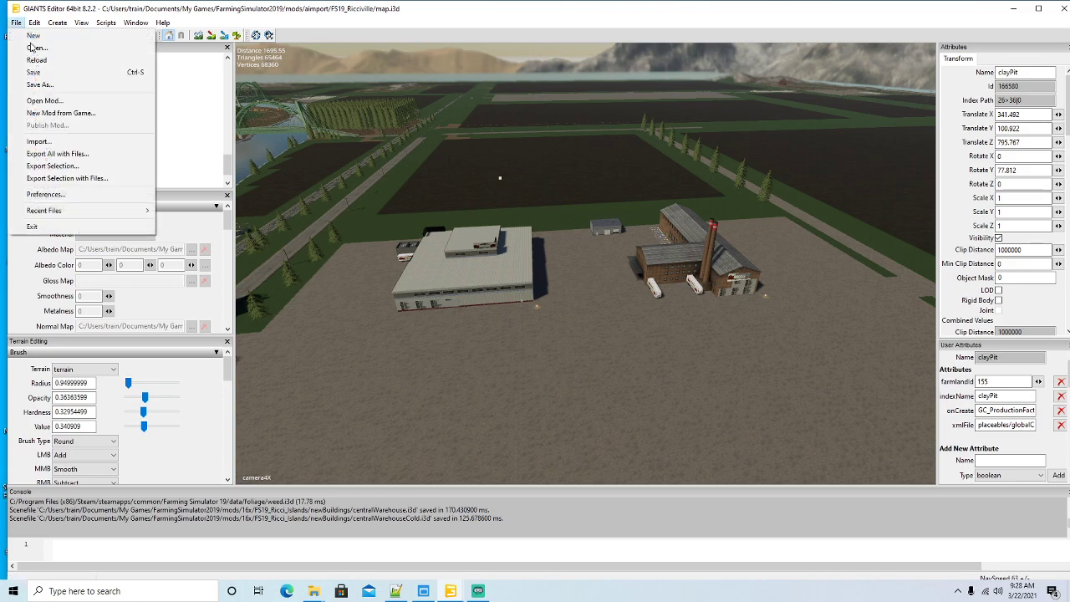
left_click(59, 178)
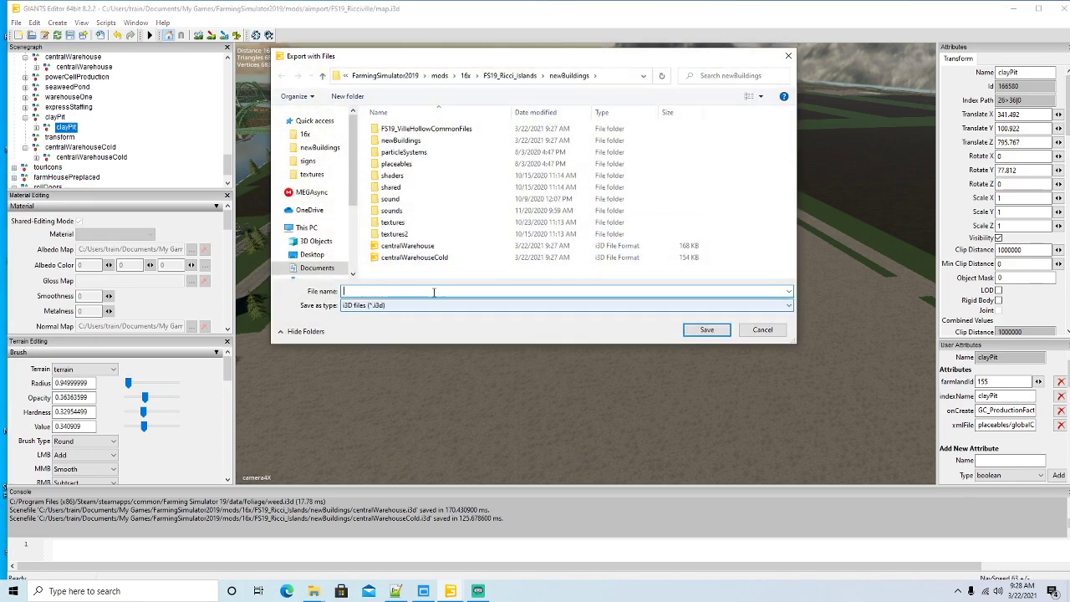
type("clayPit")
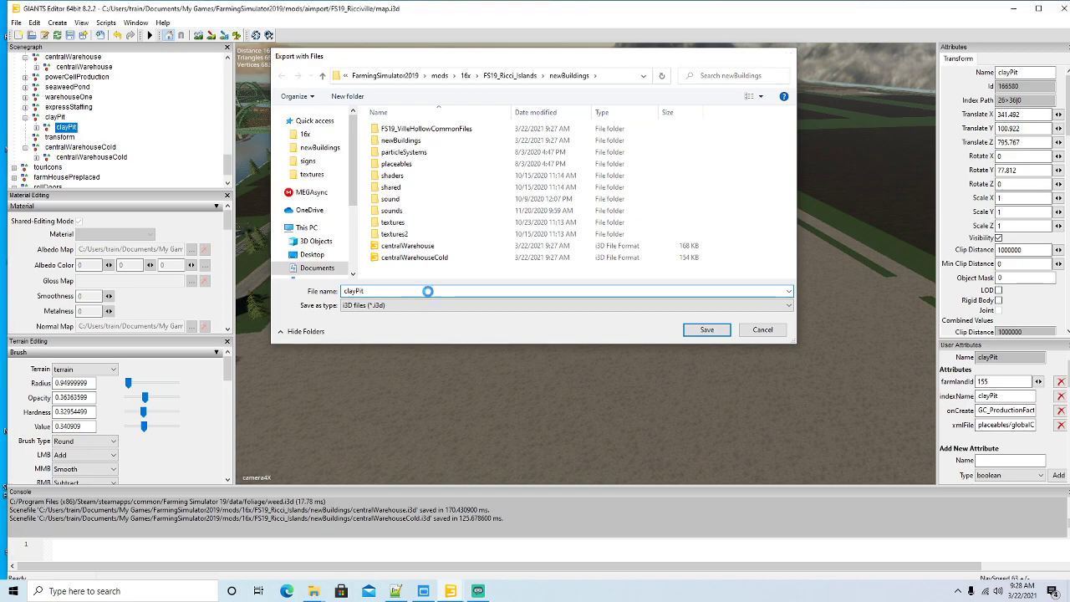
key("Return")
left_click(570, 297)
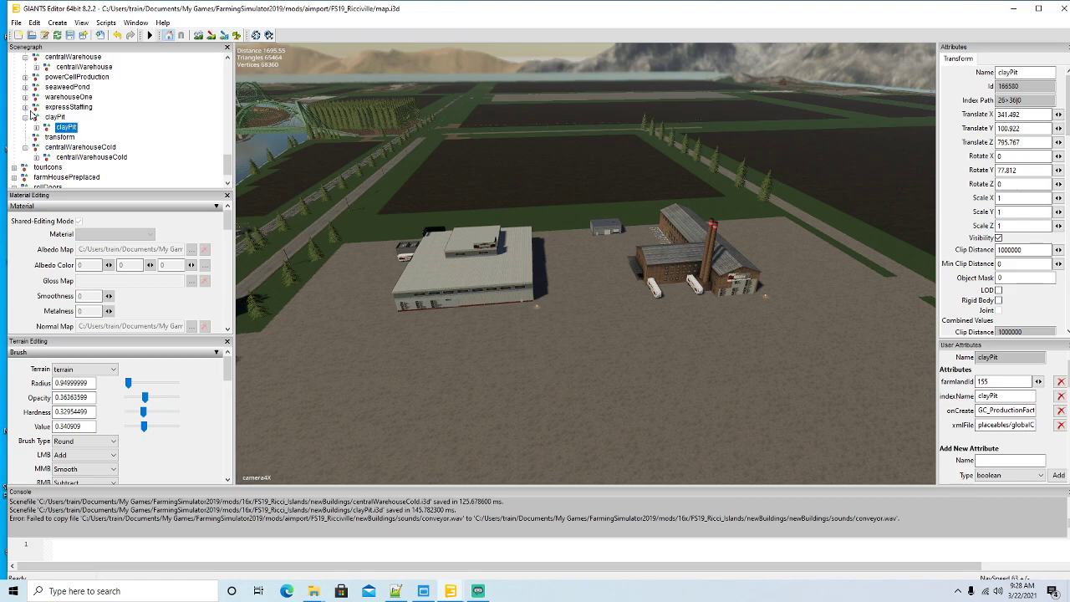
Step: Export the inner expressStaffing group with files to the newBuildings folder as expressStaffing, accepting both export prompts
left_click(25, 107)
left_click(49, 119)
left_click(16, 22)
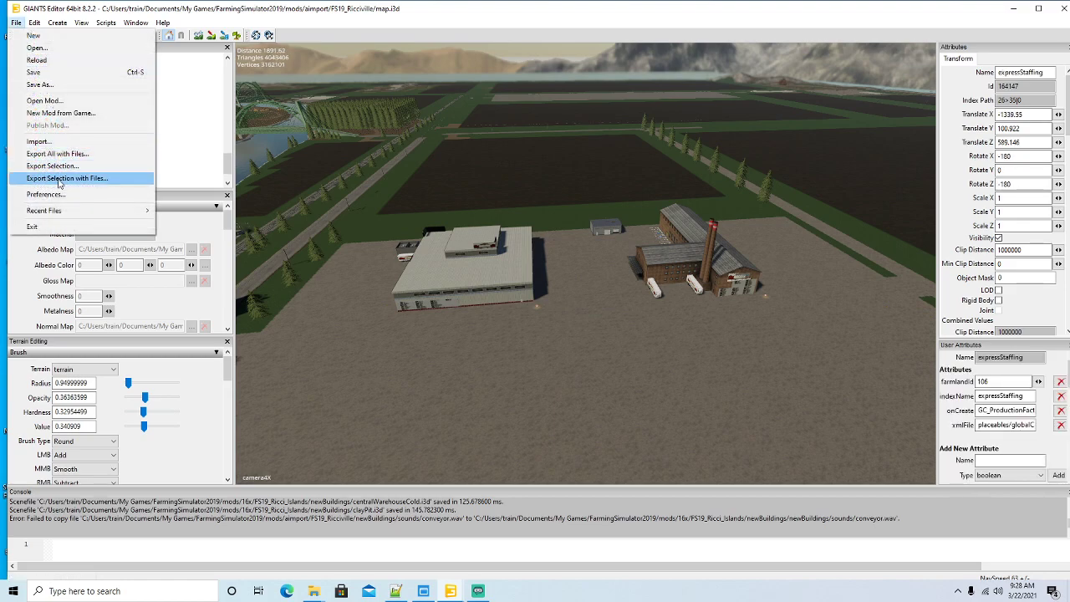
left_click(56, 182)
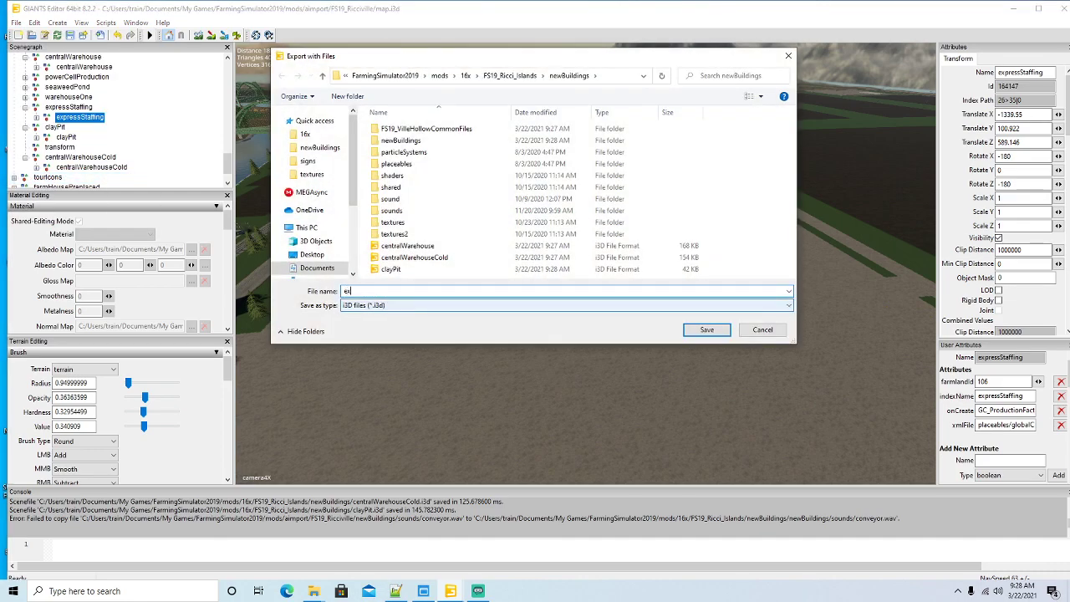
type("expressStaffing")
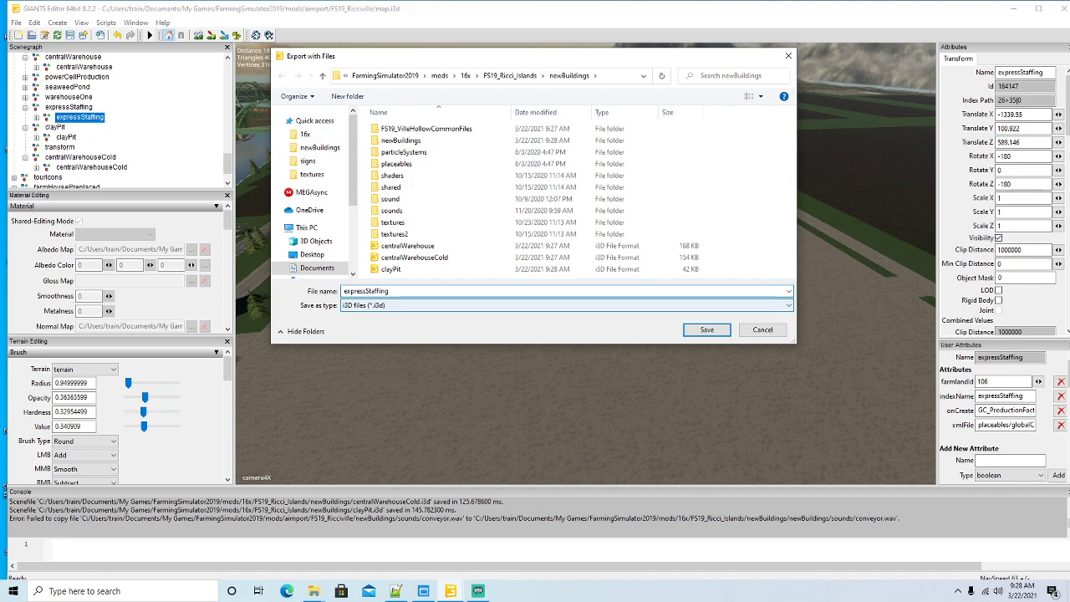
left_click(703, 330)
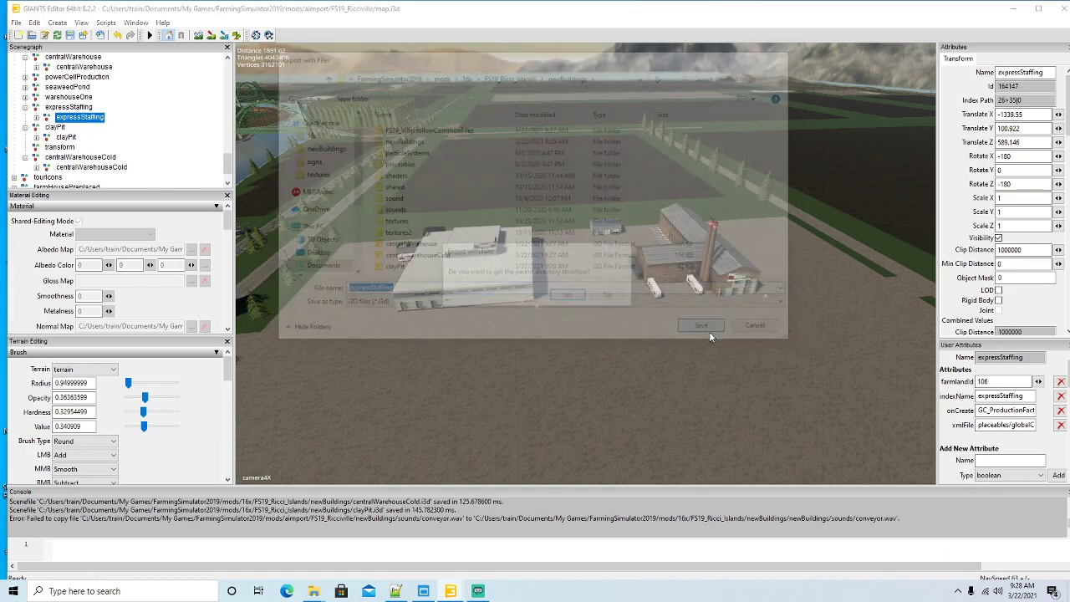
left_click(569, 296)
left_click(566, 295)
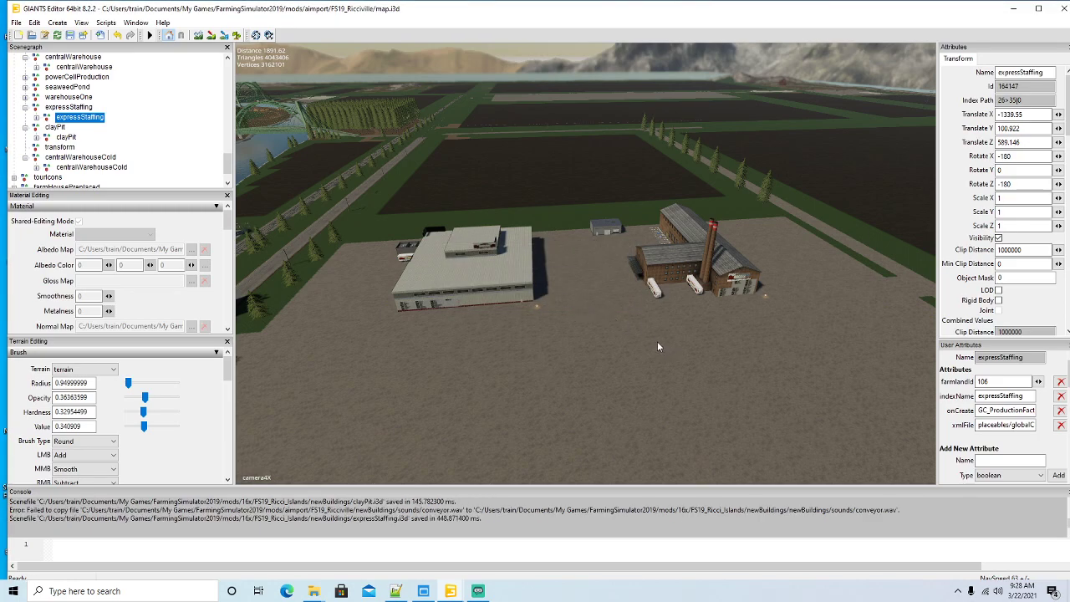
Step: Close the Ricciville map without saving its changes and close the FS19_Ricciville folder window
left_click(1065, 14)
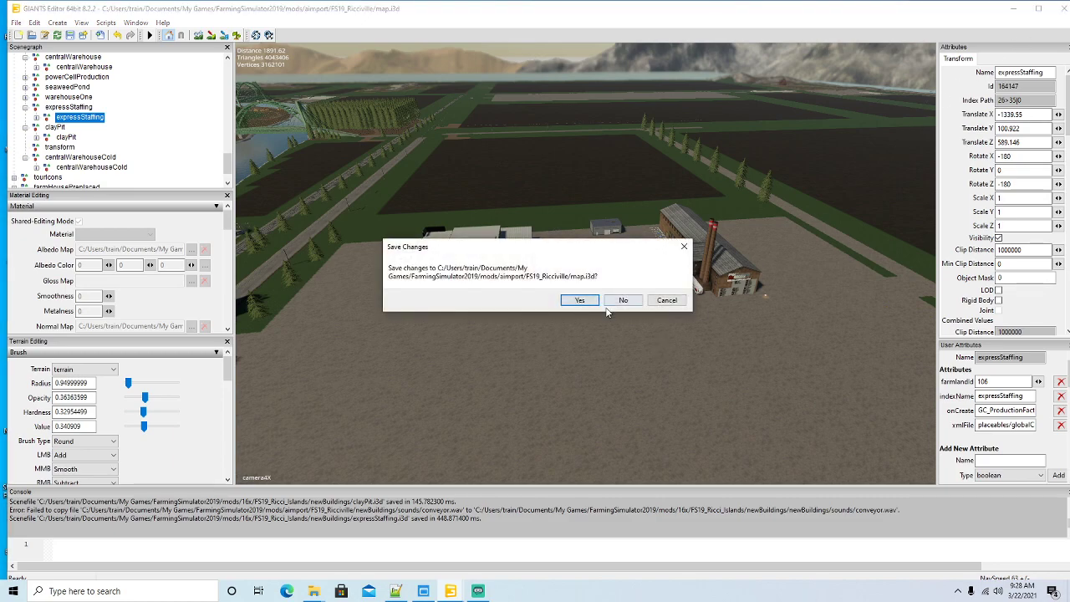
left_click(621, 300)
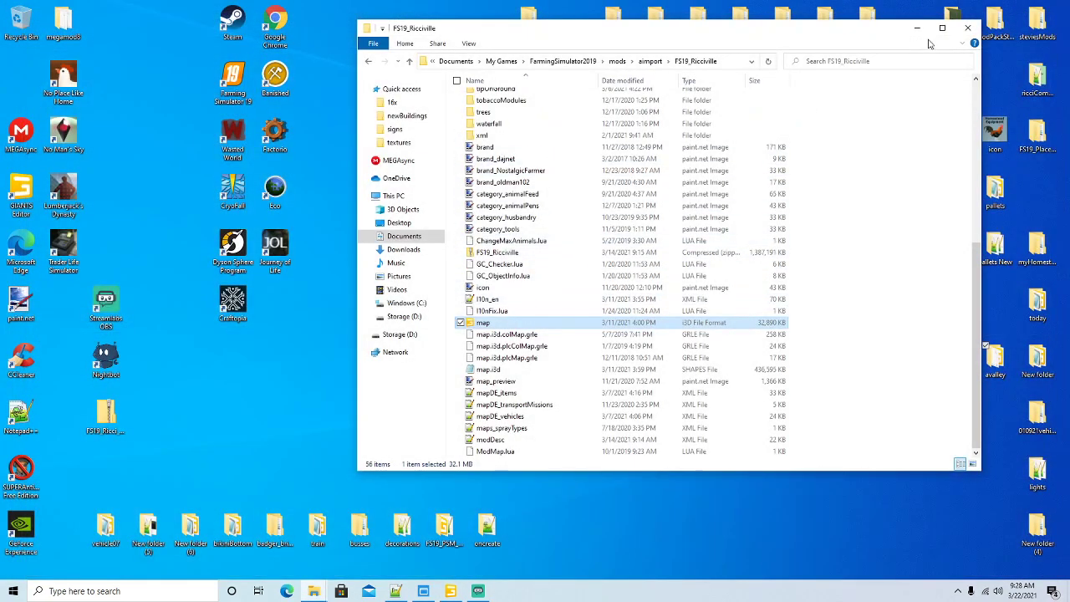
left_click(967, 28)
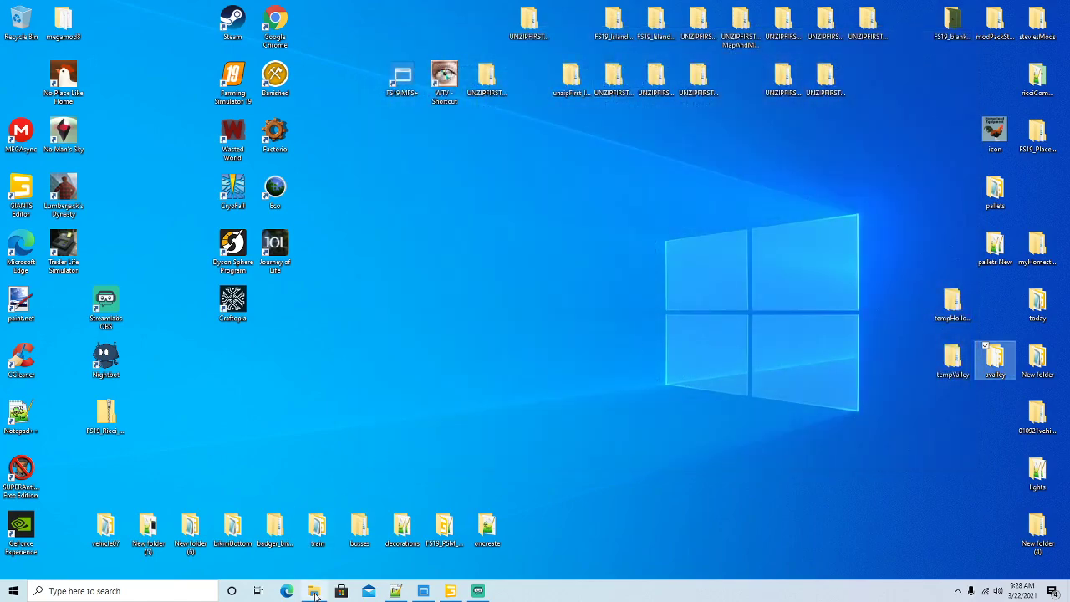
Step: From the FS19_Ricci_Islands newBuildings folder, open the exported centralWarehouse i3d in Notepad++ and reduce the editor to a smaller window
left_click(313, 592)
left_click_drag(468, 39, 608, 39)
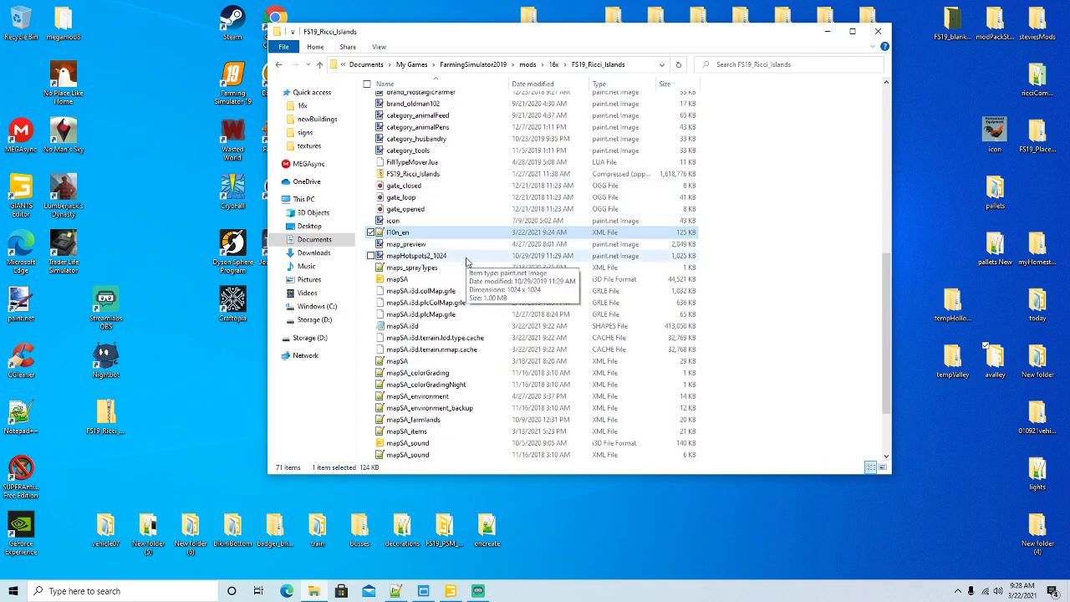
scroll(467, 262, "up", 10)
scroll(467, 263, "up", 1)
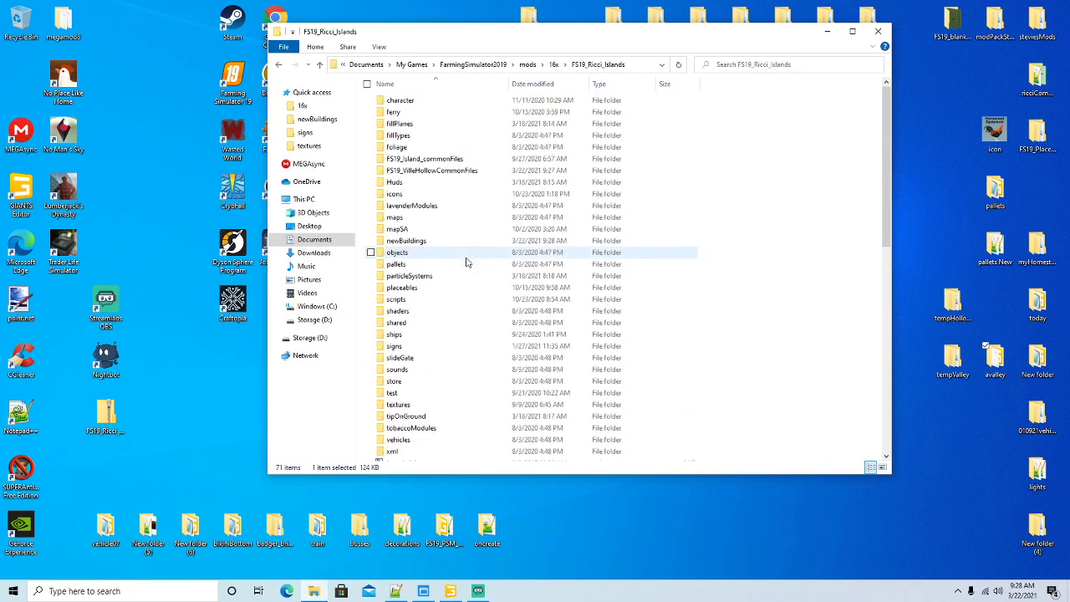
double_click(418, 240)
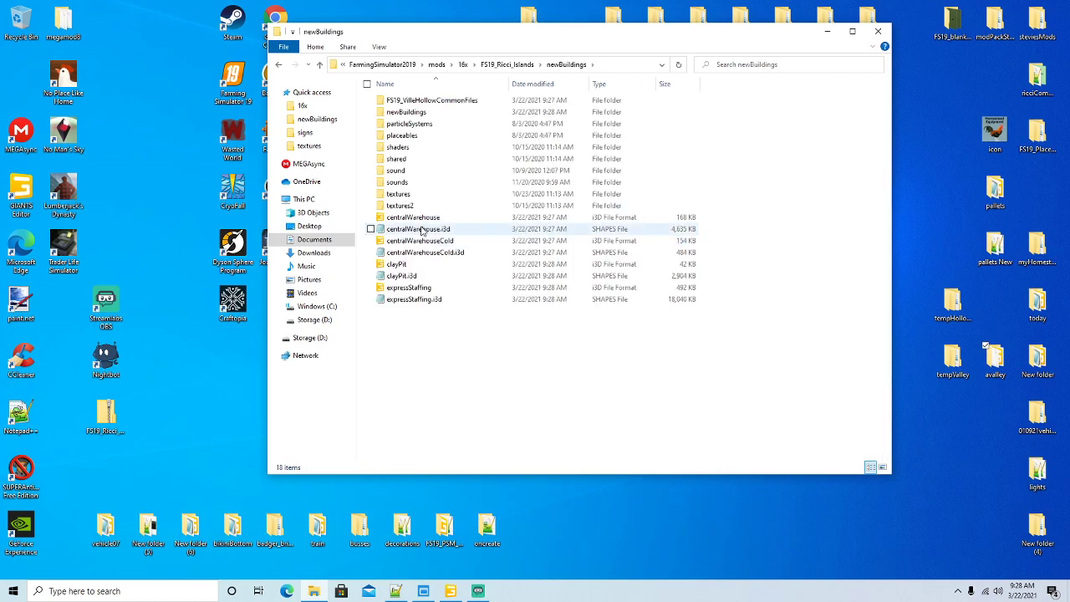
left_click(421, 219)
right_click(421, 219)
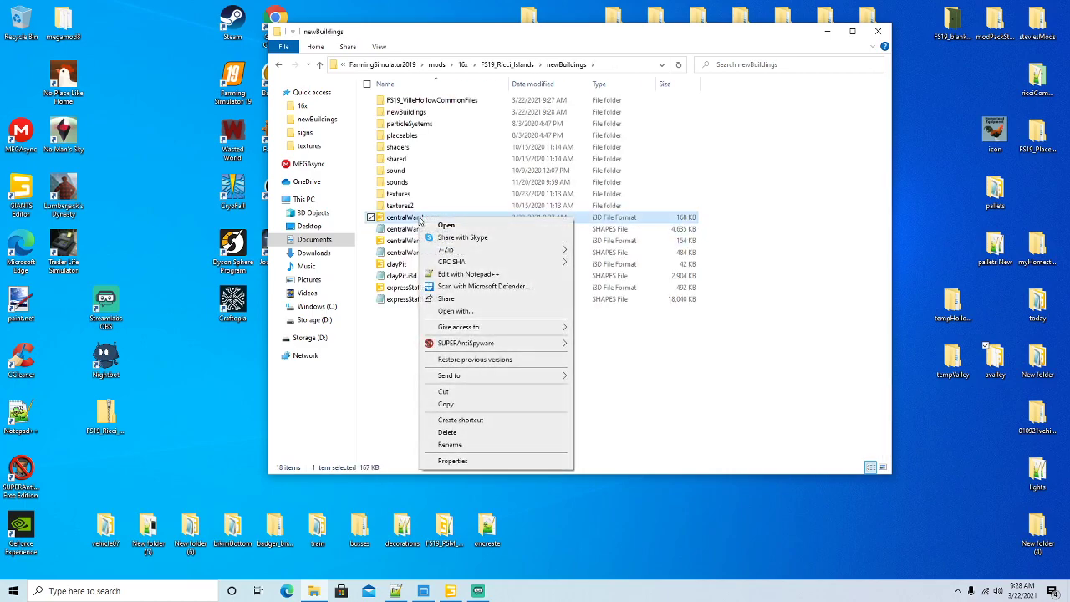
left_click(470, 275)
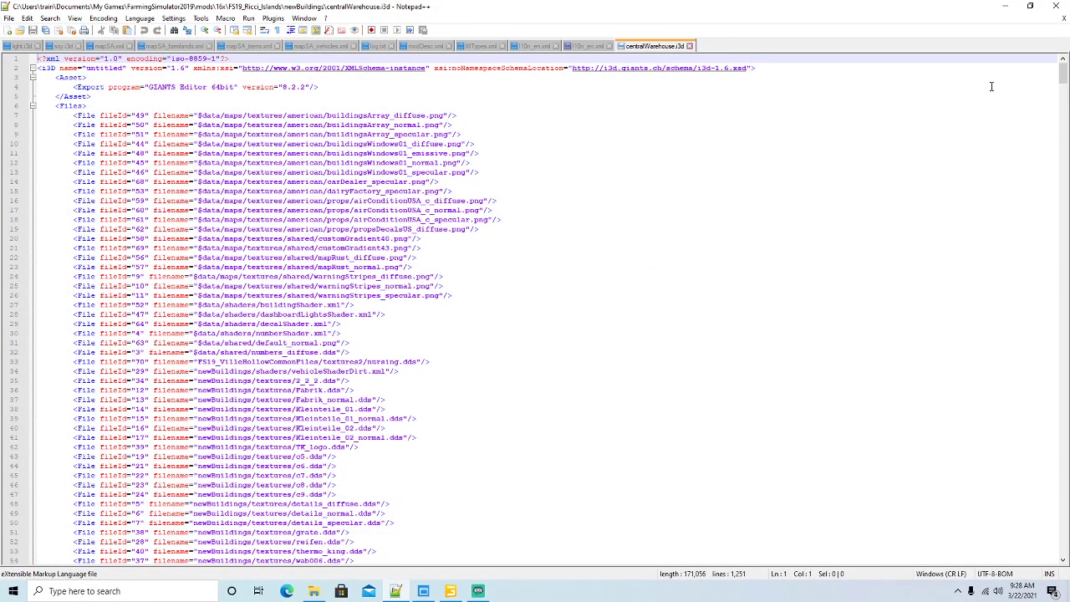
left_click(1030, 6)
left_click_drag(648, 20, 608, 179)
left_click_drag(609, 180, 605, 180)
Step: Open the centralWarehouseCold, clayPit and expressStaffing i3d files from the newBuildings folder in Notepad++ as well
left_click(531, 33)
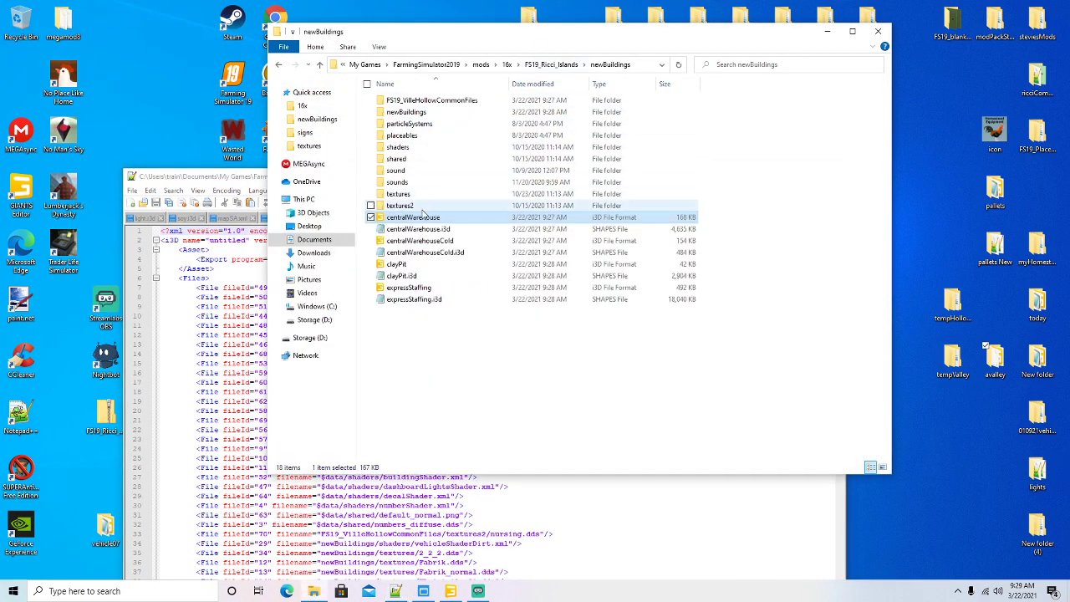
right_click(415, 242)
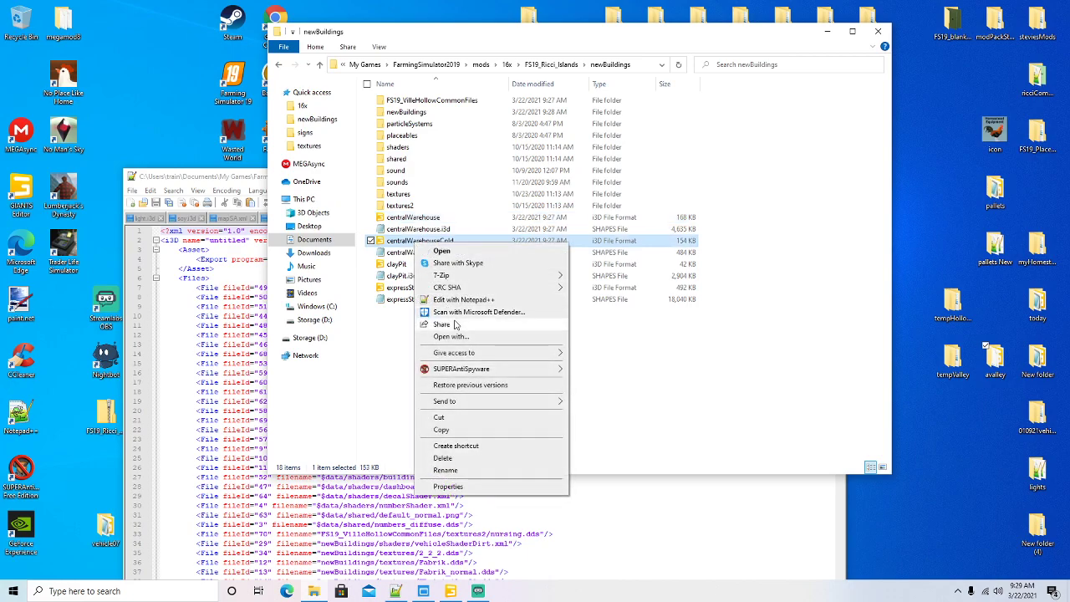
left_click(459, 300)
left_click(655, 44)
right_click(401, 265)
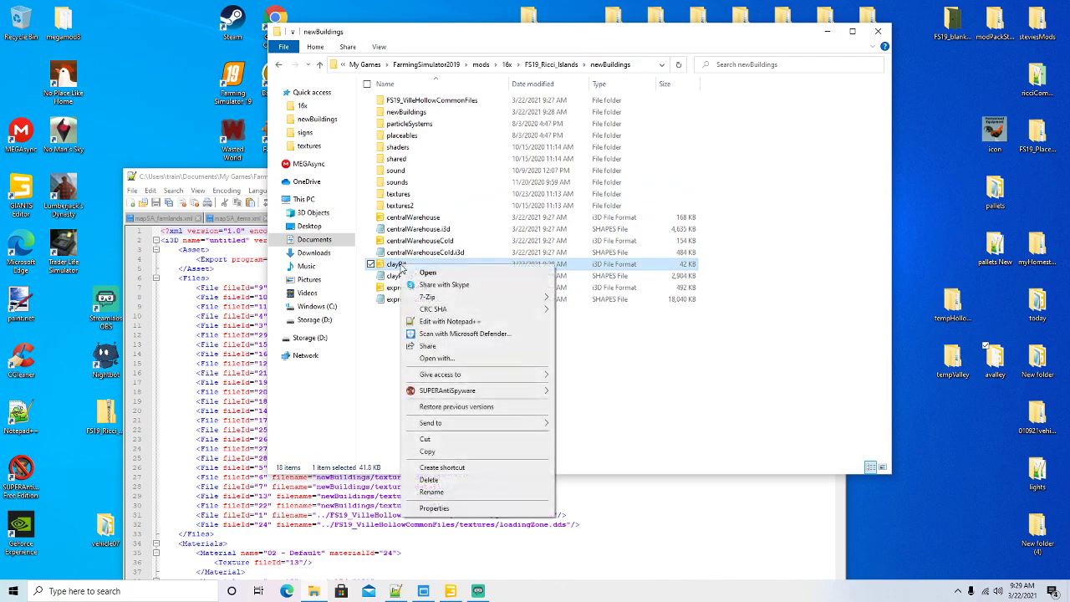
left_click(451, 322)
left_click(313, 591)
left_click(399, 288)
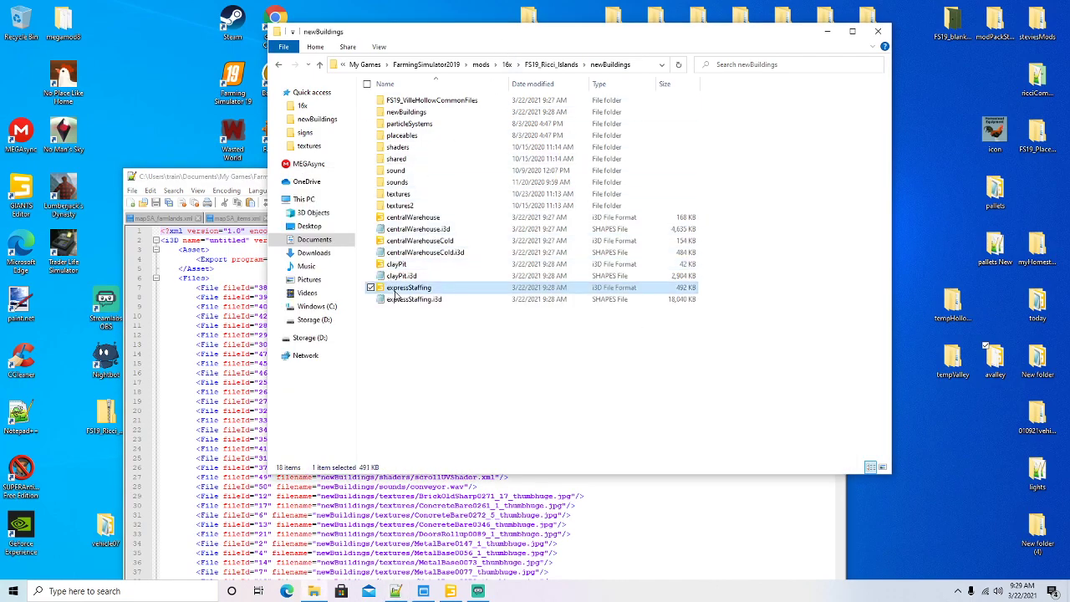
right_click(396, 291)
left_click(441, 350)
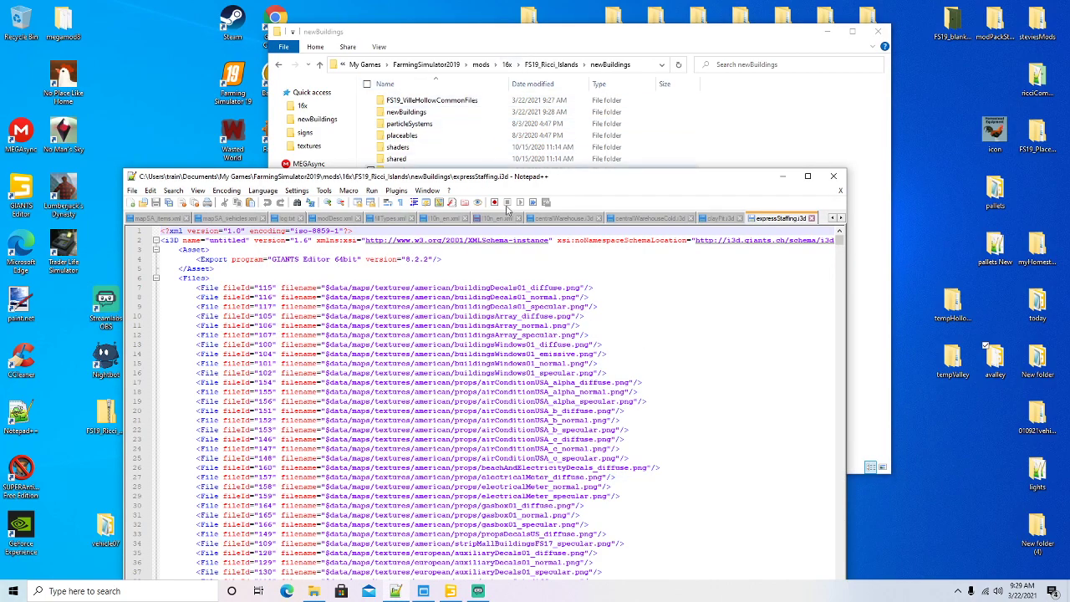
Step: Check the file paths in expressStaffing.i3d and copy the nursing texture from FS19_VilleHollowCommonFiles/textures2 into newBuildings/textures
scroll(552, 369, "down", 5)
scroll(551, 364, "down", 20)
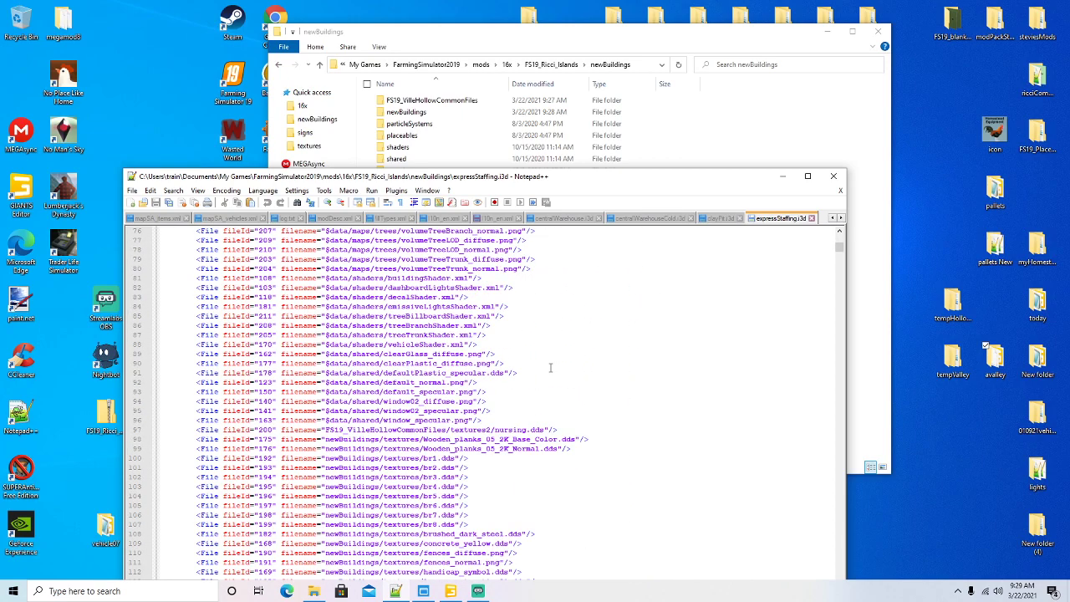
double_click(402, 101)
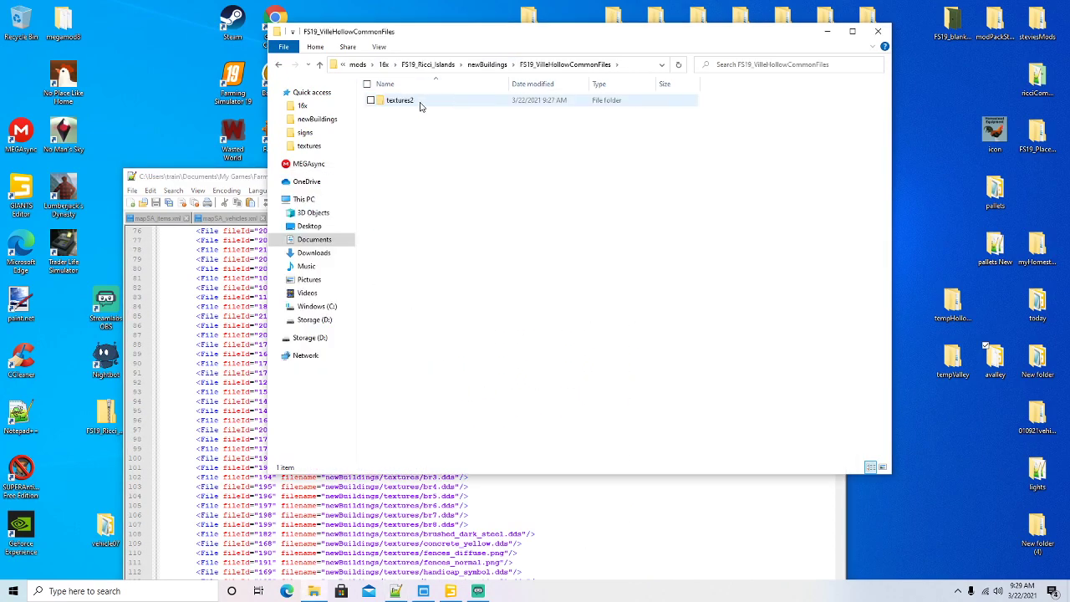
left_click(403, 101)
double_click(403, 101)
right_click(395, 114)
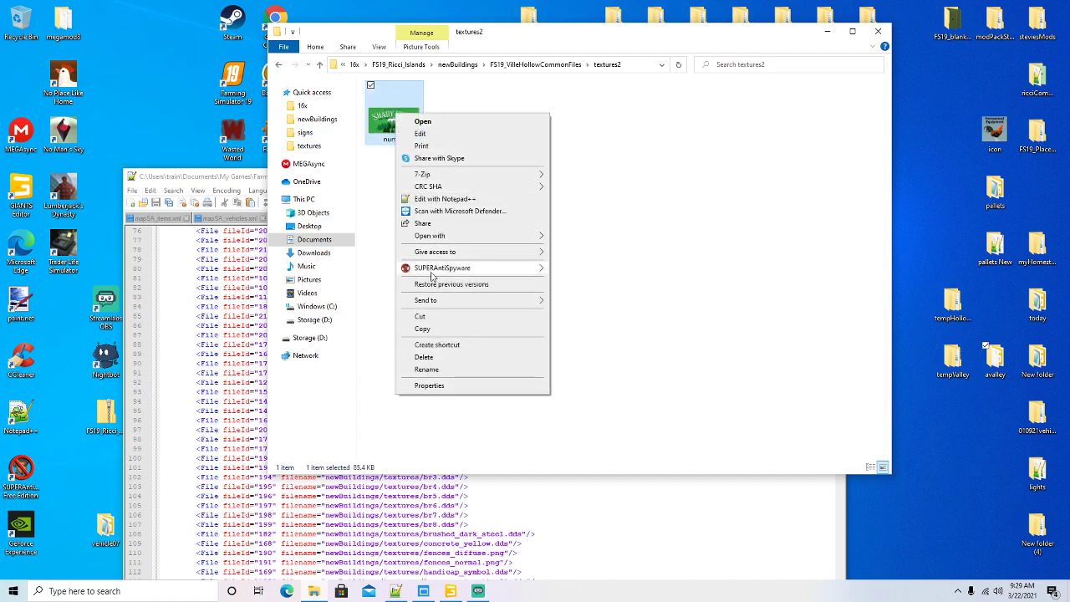
left_click(424, 330)
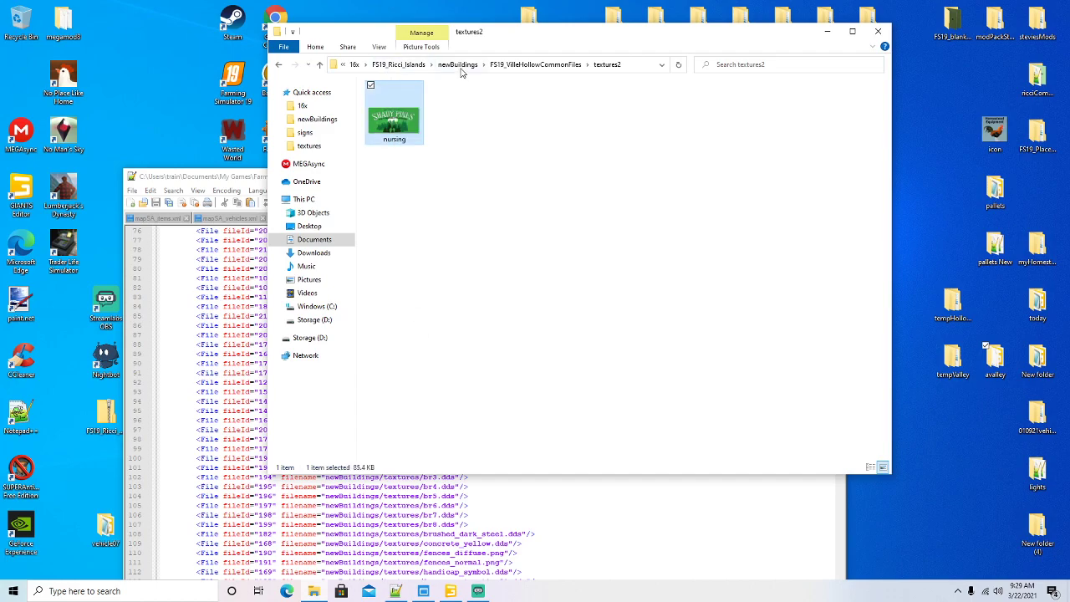
left_click(459, 67)
double_click(425, 209)
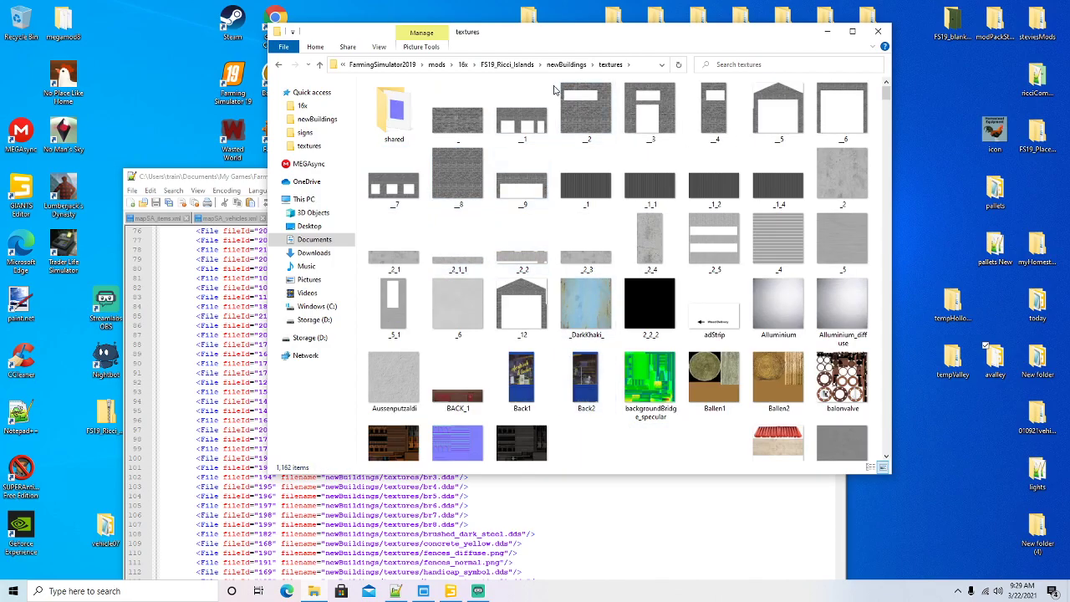
right_click(554, 90)
left_click(585, 157)
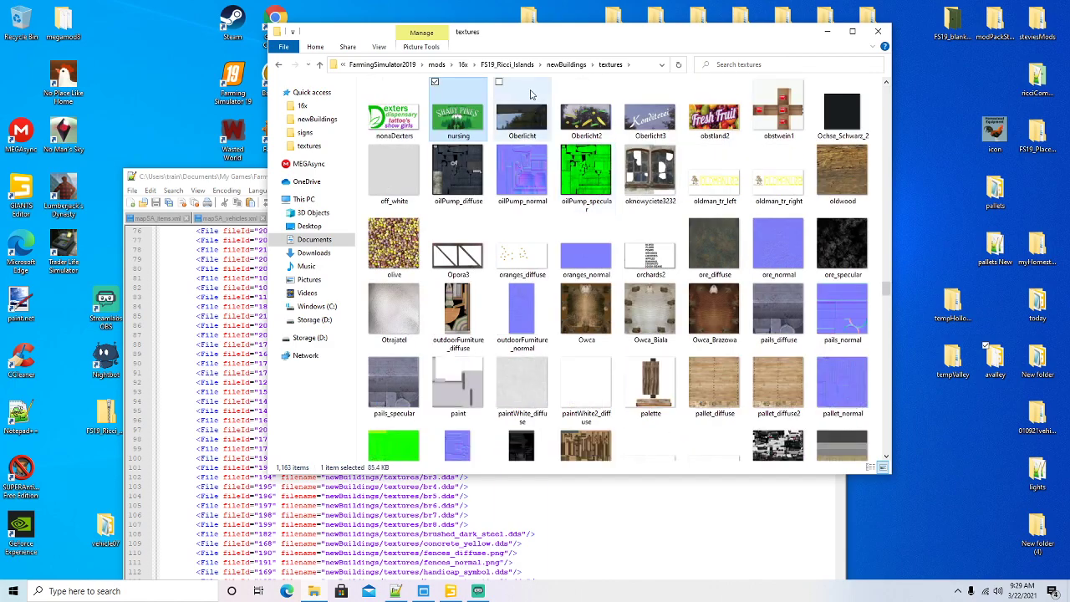
Step: Delete the exported FS19_VilleHollowCommonFiles folder from the newBuildings folder
left_click(564, 65)
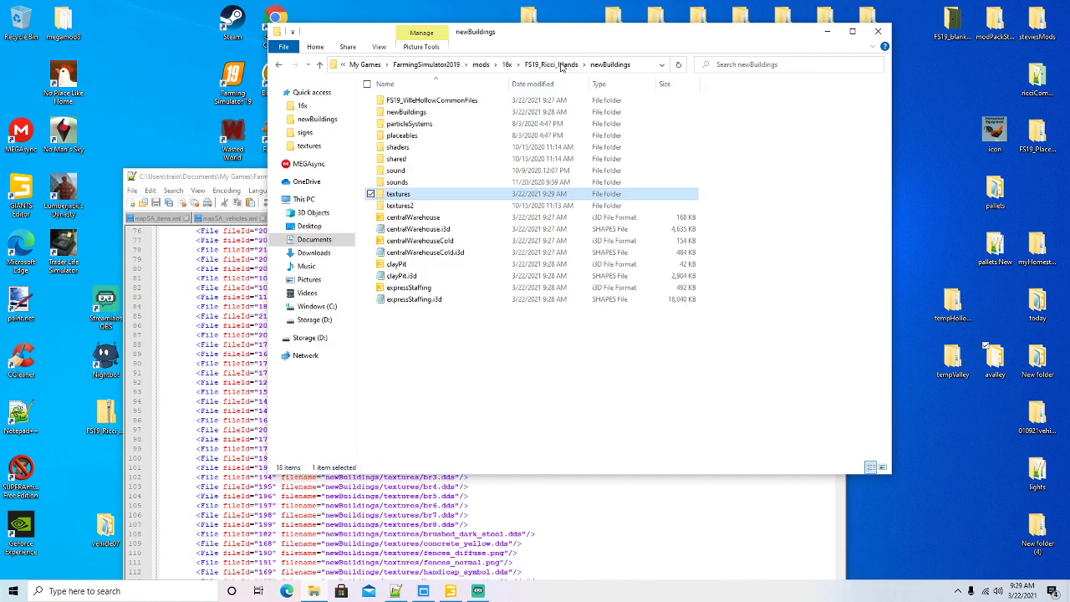
double_click(449, 101)
key("alt+Left")
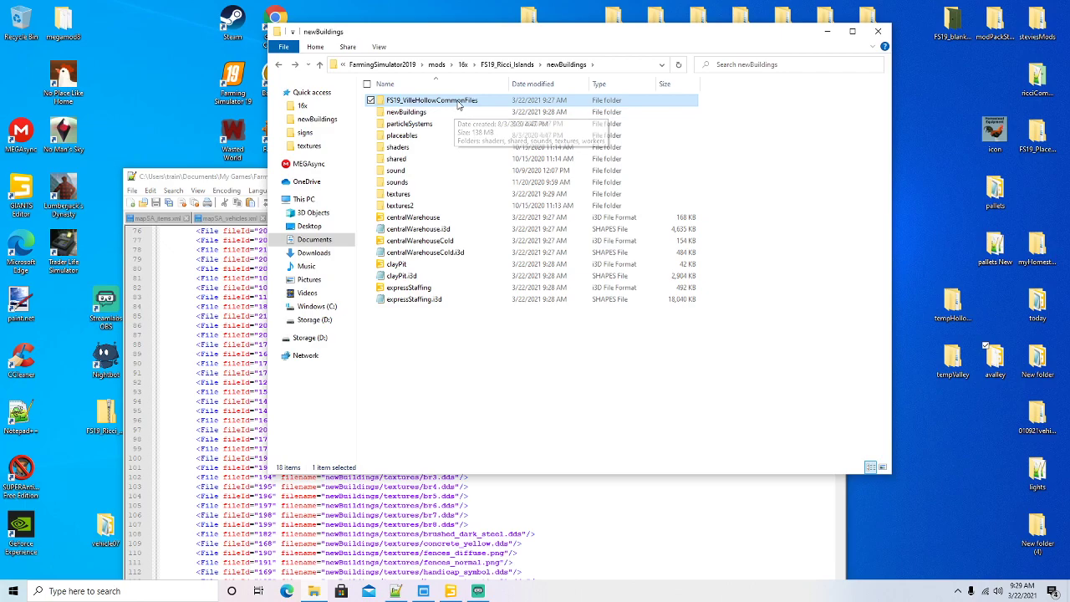
right_click(457, 102)
left_click(492, 329)
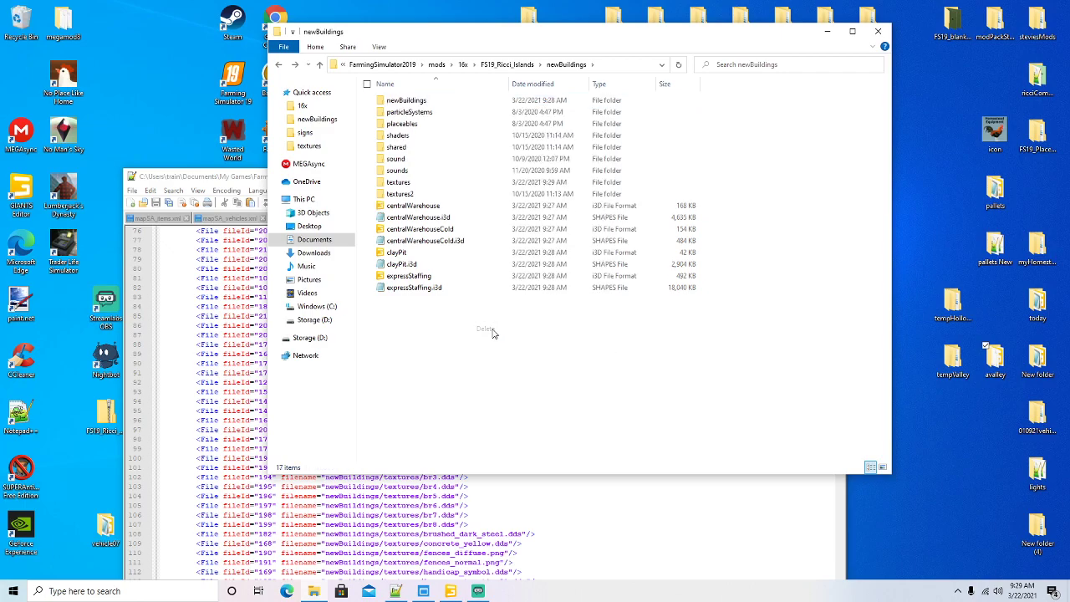
Step: Check the contents of the nested newBuildings folder and return to expressStaffing.i3d in Notepad++
double_click(410, 102)
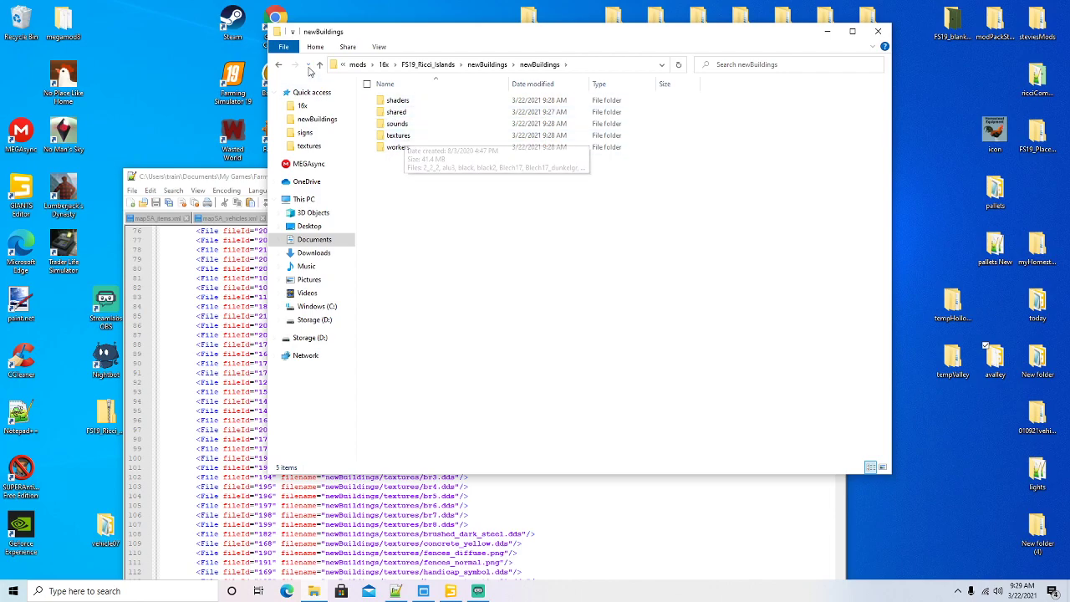
left_click(281, 65)
left_click(619, 504)
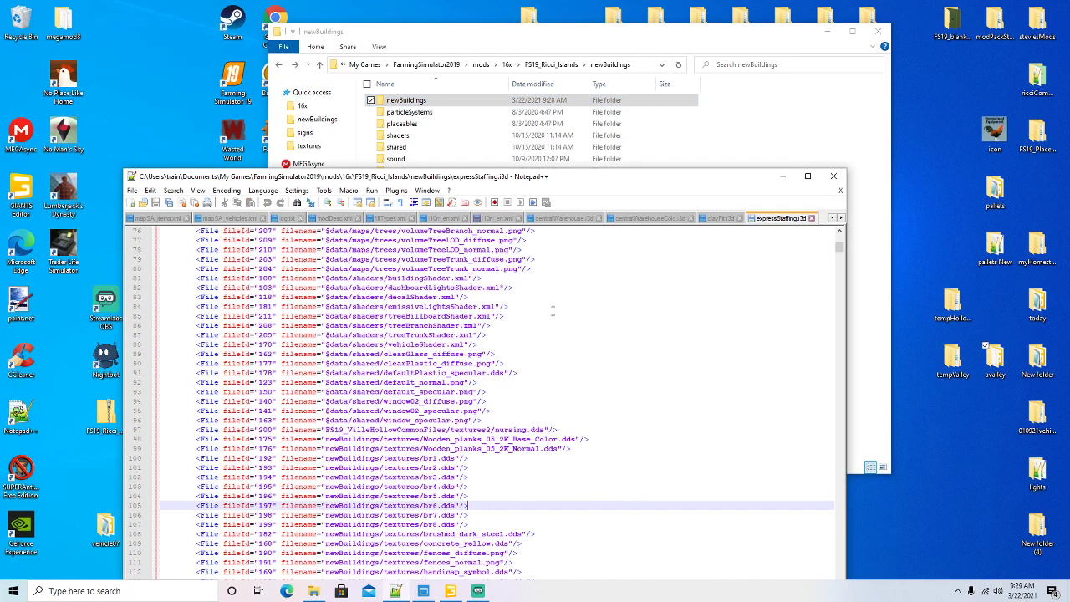
left_click_drag(581, 187, 547, 164)
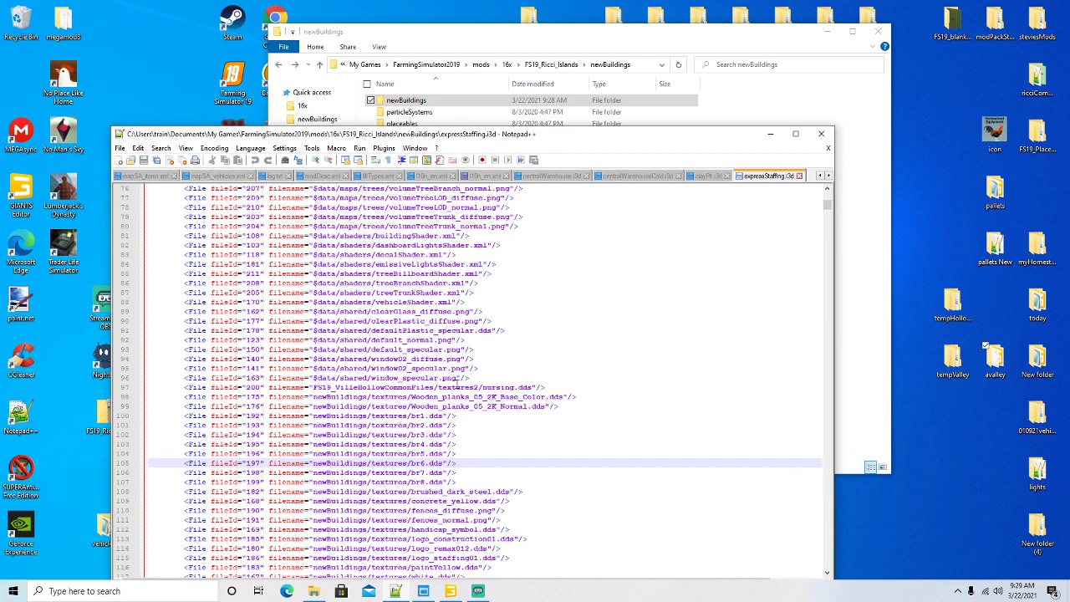
Step: Change the nursing texture path in expressStaffing.i3d to textures/nursing.dds and save the file
left_click(480, 387)
key("BackSpace")
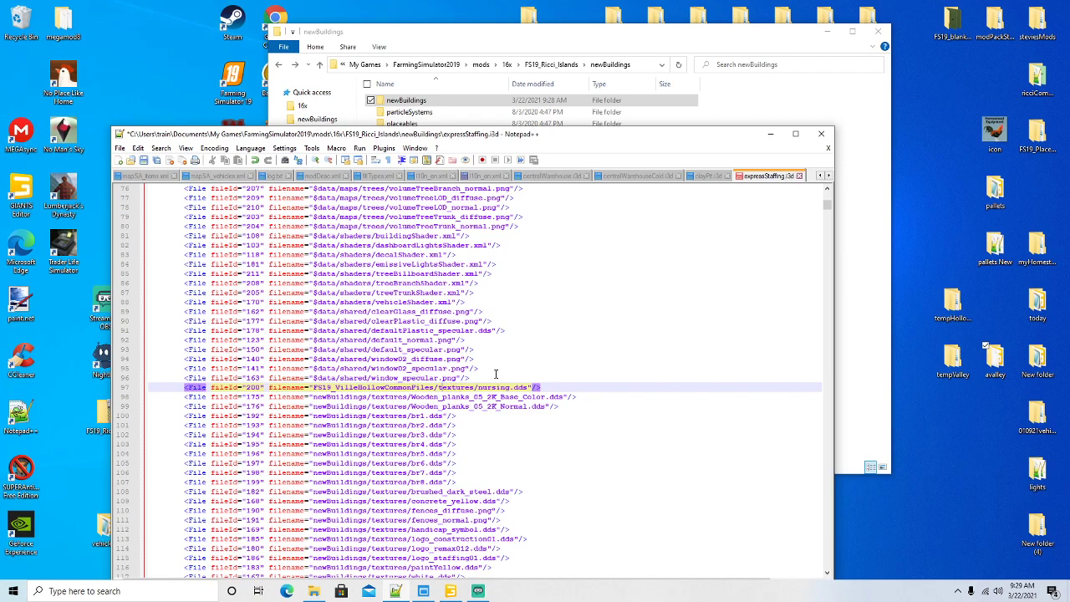
key("BackSpace")
key("BackSpace")
key("BackSpace")
key("BackSpace")
key("BackSpace")
key("BackSpace")
key("BackSpace")
key("BackSpace")
key("BackSpace")
key("BackSpace")
key("BackSpace")
key("BackSpace")
key("BackSpace")
key("BackSpace")
key("BackSpace")
key("BackSpace")
key("BackSpace")
key("BackSpace")
key("BackSpace")
key("BackSpace")
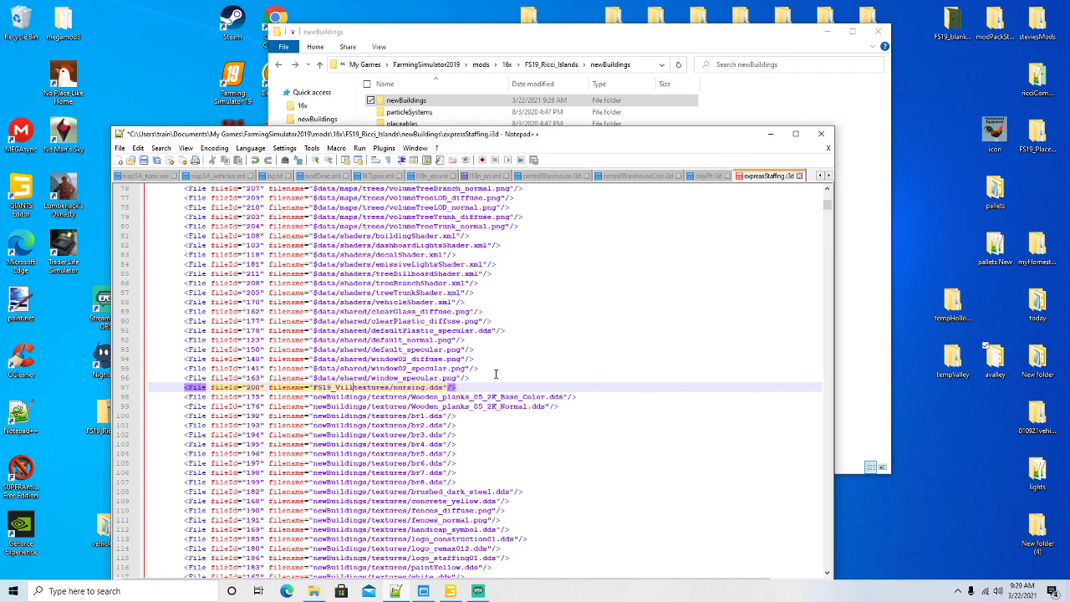
key("BackSpace")
key("BackSpace")
key("BackSpace")
key("BackSpace")
key("BackSpace")
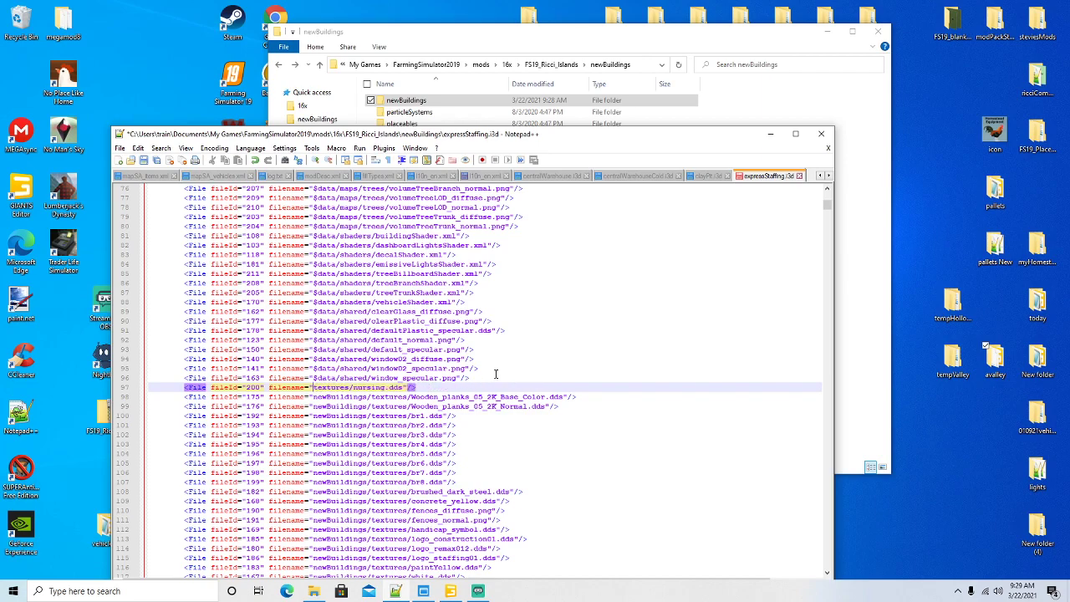
left_click(144, 160)
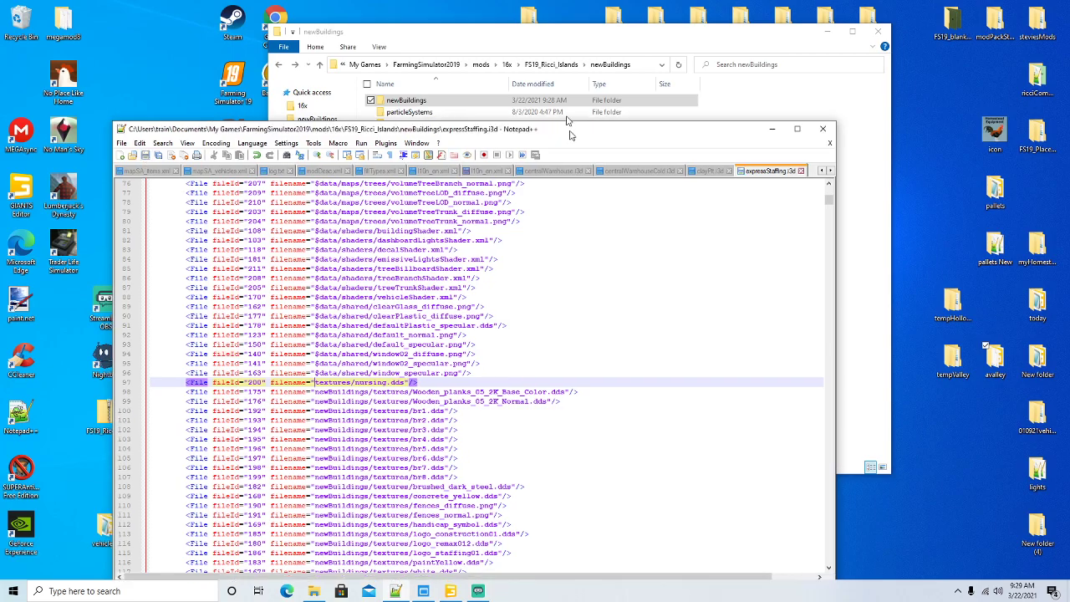
Step: Check the remaining file paths in expressStaffing.i3d and those in clayPit.i3d, closing each file after its check
scroll(529, 339, "down", 15)
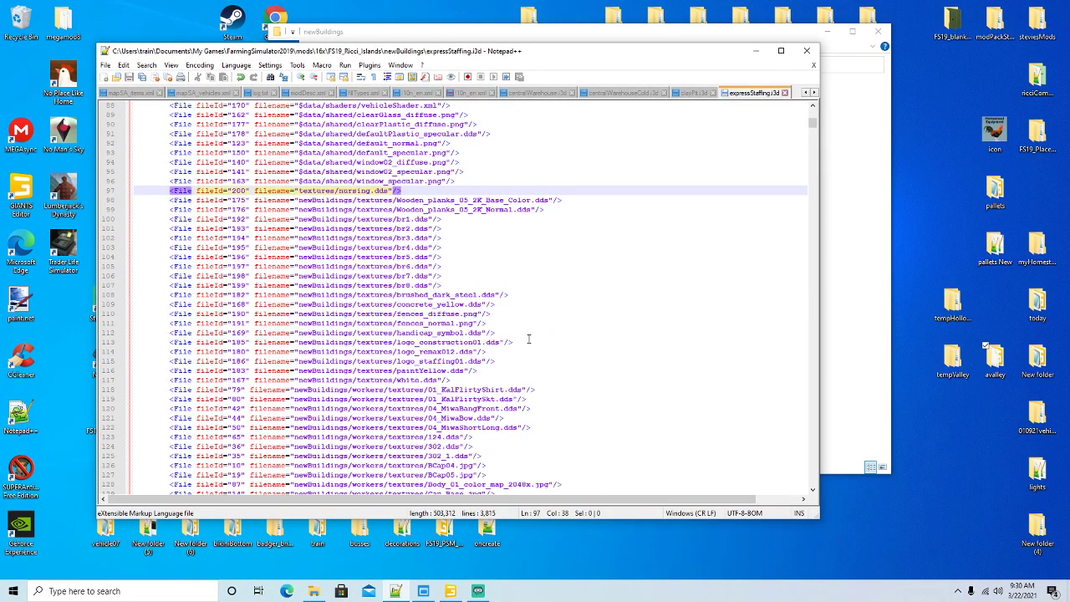
scroll(528, 338, "down", 18)
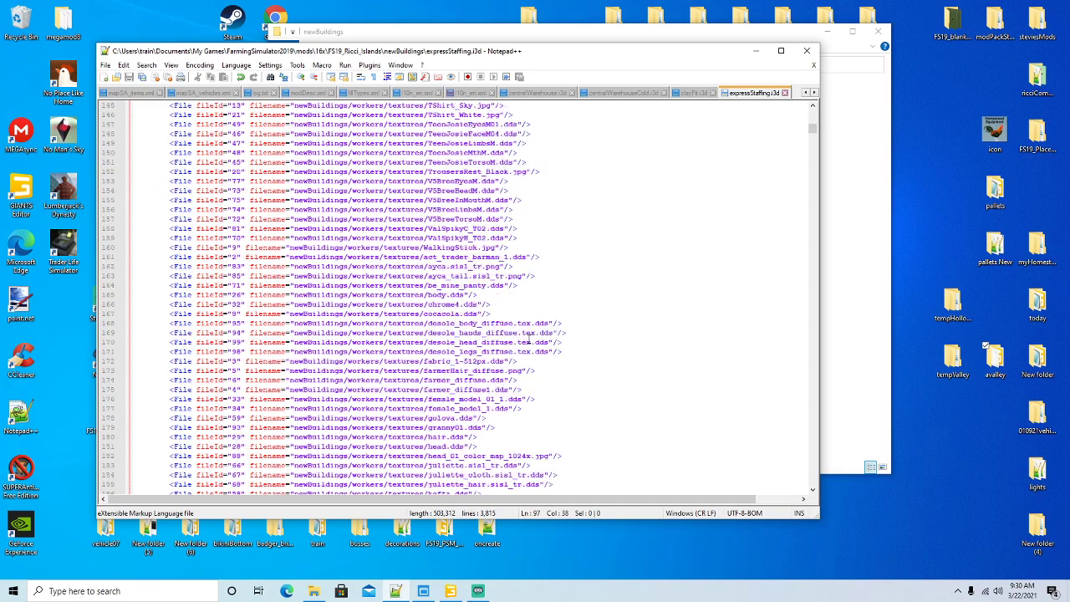
scroll(529, 338, "up", 20)
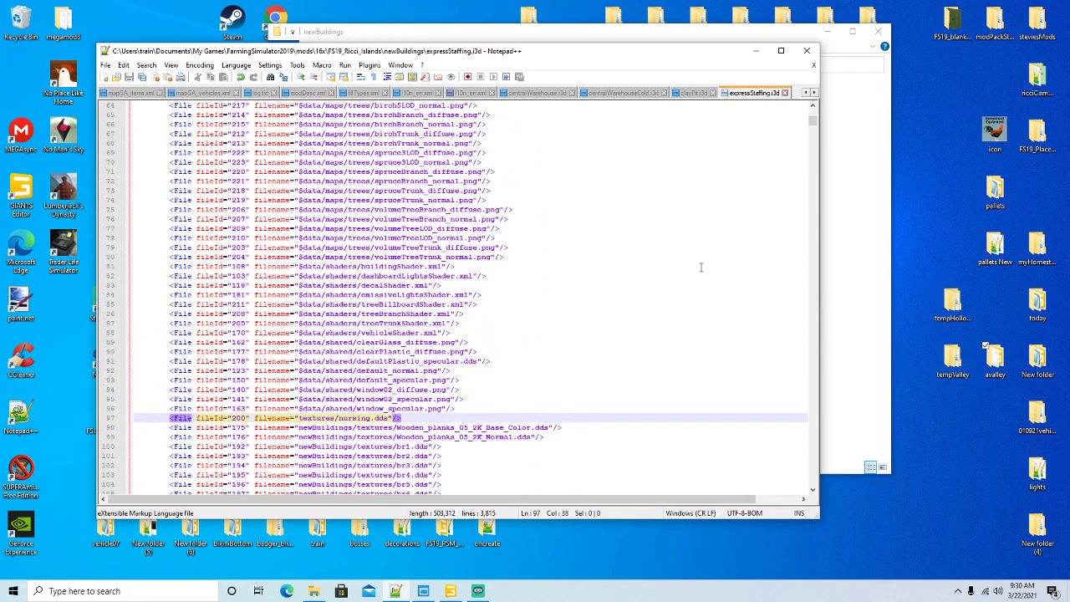
left_click(786, 93)
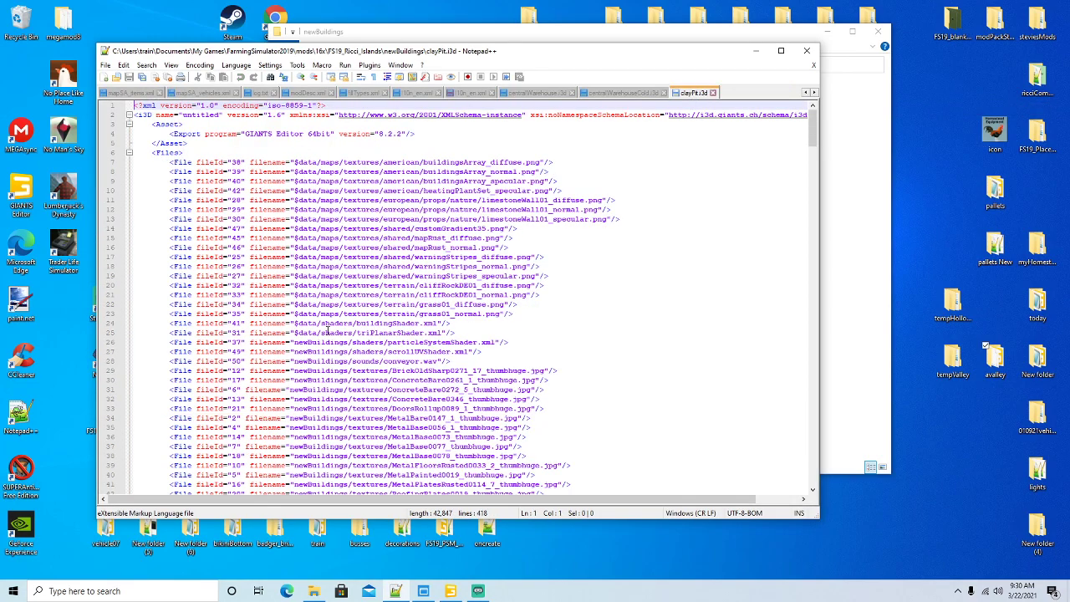
scroll(393, 368, "down", 6)
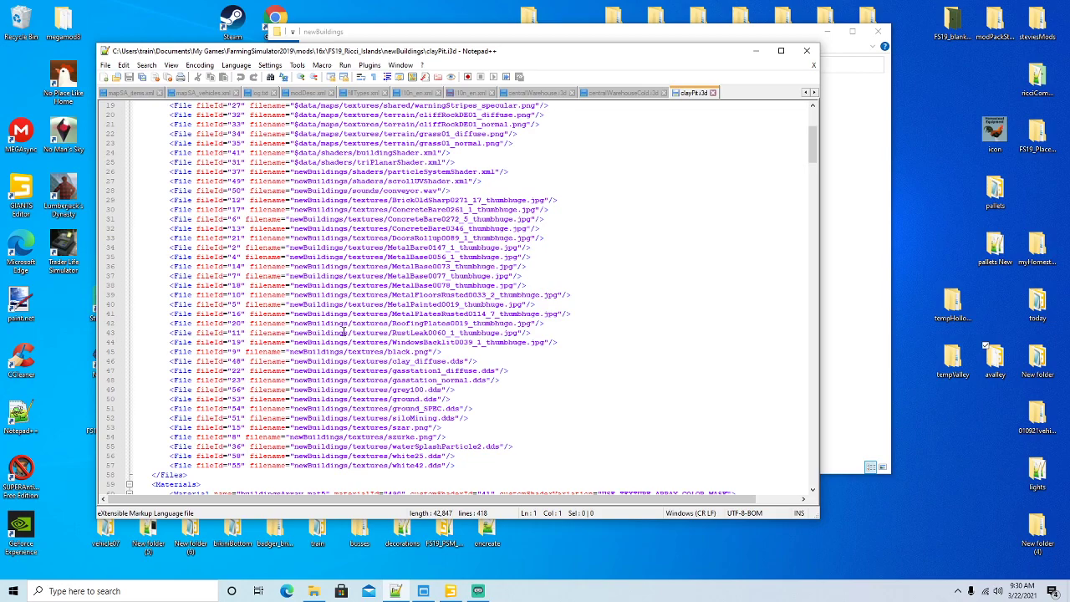
scroll(344, 332, "up", 6)
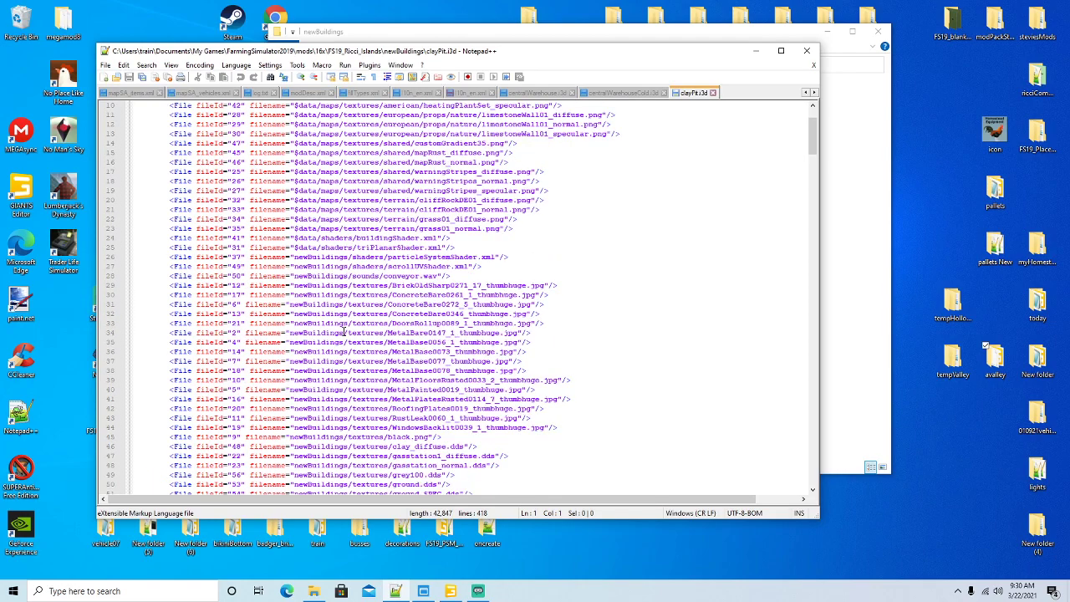
left_click(713, 93)
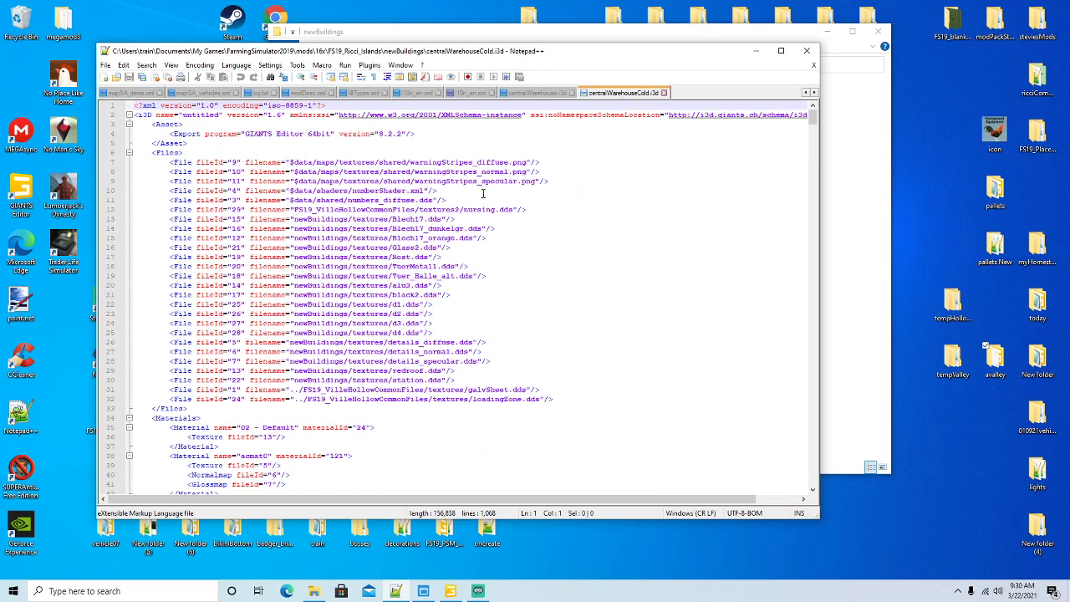
Step: Change the nursing texture path in centralWarehouseCold.i3d to textures/nursing.dds and save the file
left_click(461, 209)
key("Delete")
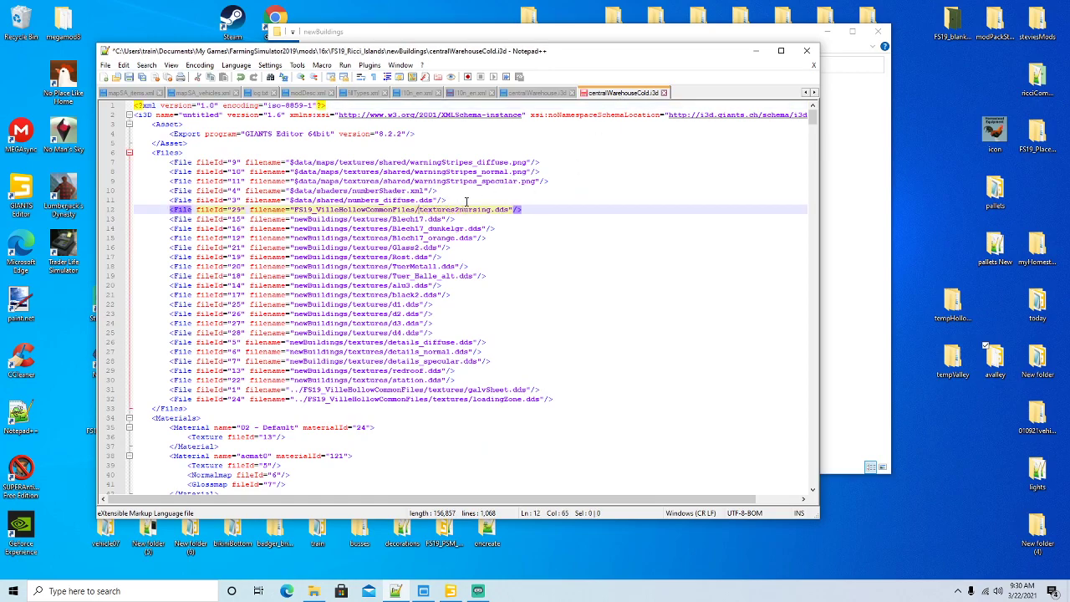
key("BackSpace")
key("BackSpace")
key("BackSpace")
key("BackSpace")
key("BackSpace")
key("BackSpace")
key("BackSpace")
key("BackSpace")
key("BackSpace")
key("BackSpace")
key("BackSpace")
key("BackSpace")
key("BackSpace")
key("BackSpace")
key("BackSpace")
key("BackSpace")
key("BackSpace")
key("BackSpace")
key("BackSpace")
key("BackSpace")
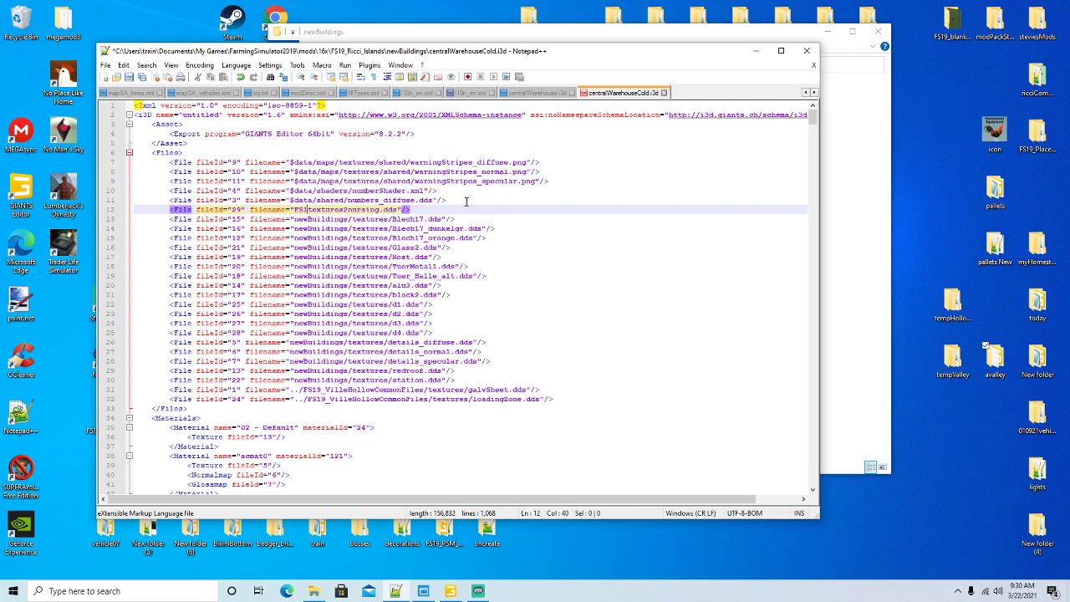
key("BackSpace")
left_click(129, 77)
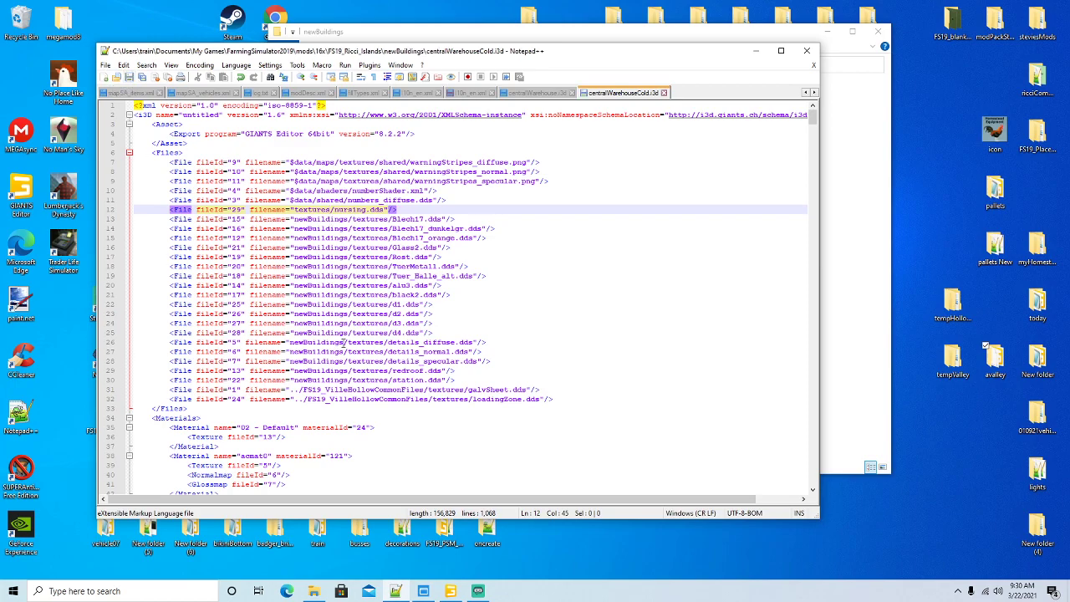
Step: Go up to the FS19_Ricci_Islands folder and check the galvSheet and loadingZone paths in centralWarehouseCold.i3d
left_click_drag(567, 56, 628, 123)
left_click(571, 59)
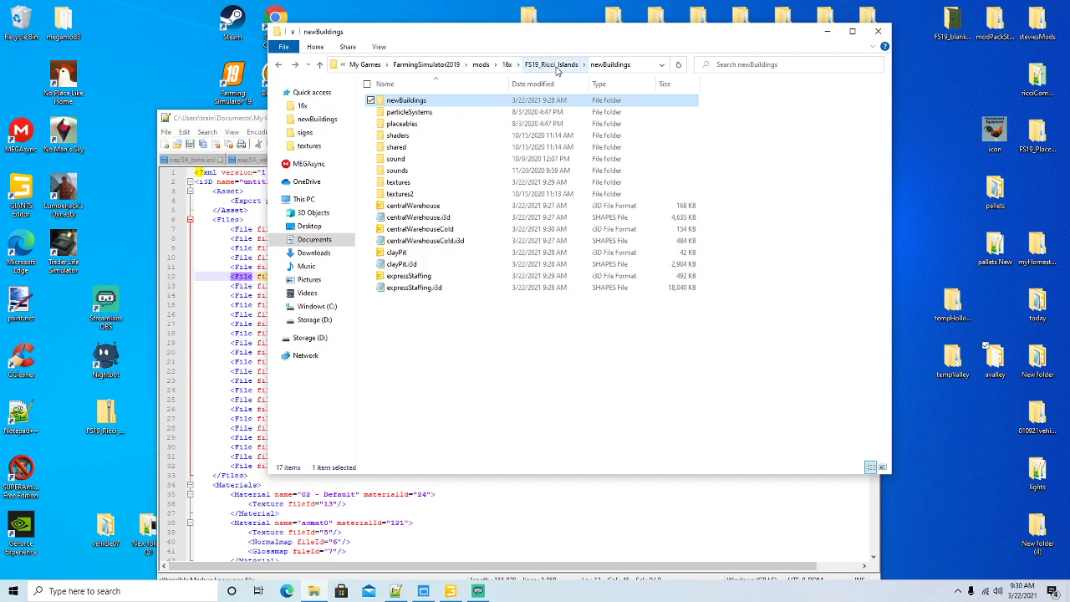
left_click(555, 65)
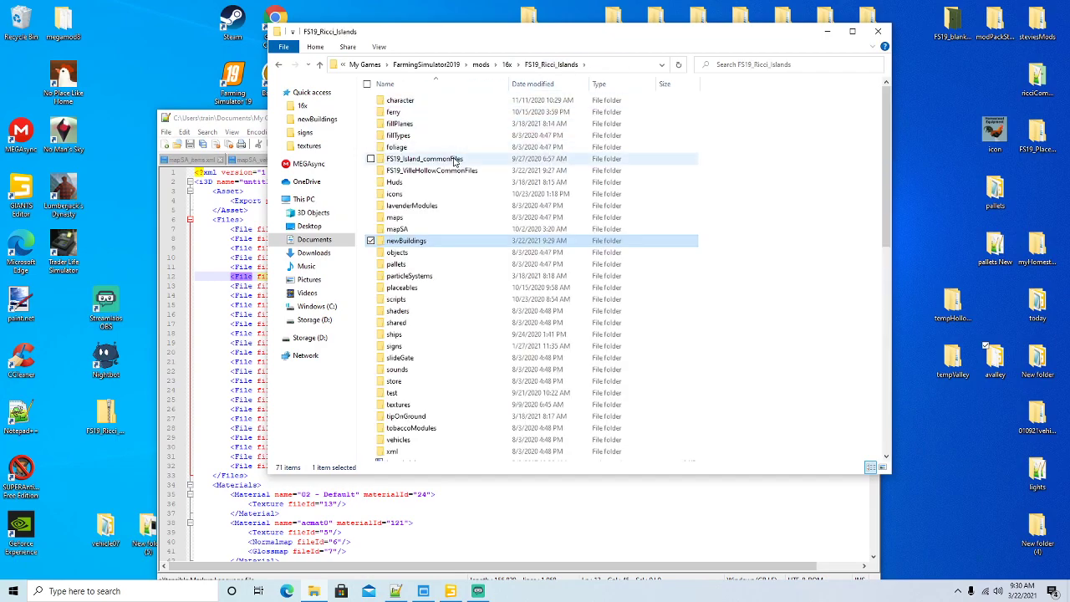
left_click(500, 512)
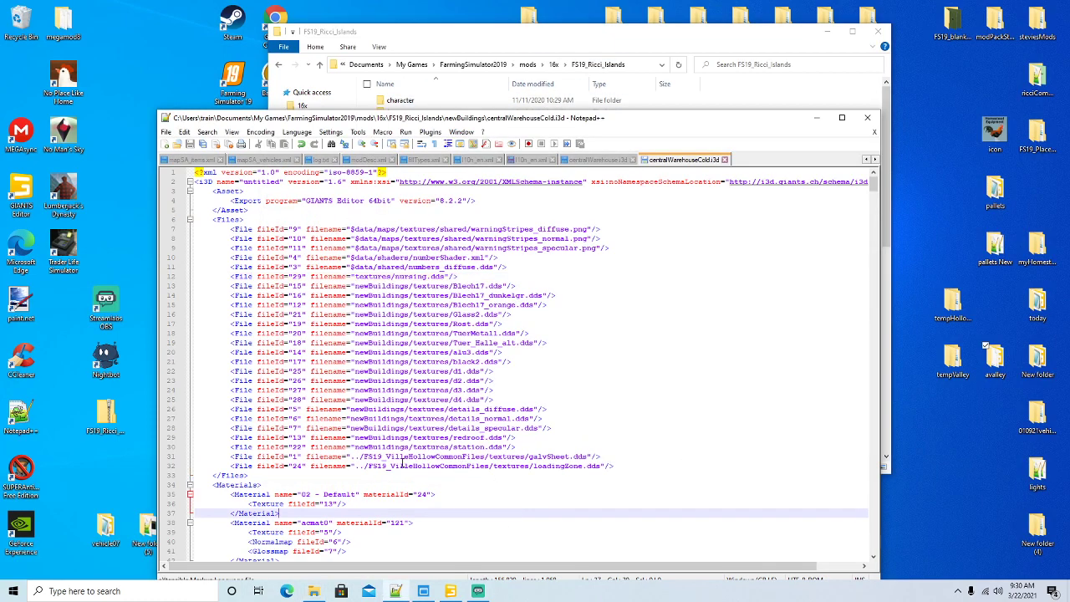
left_click(563, 52)
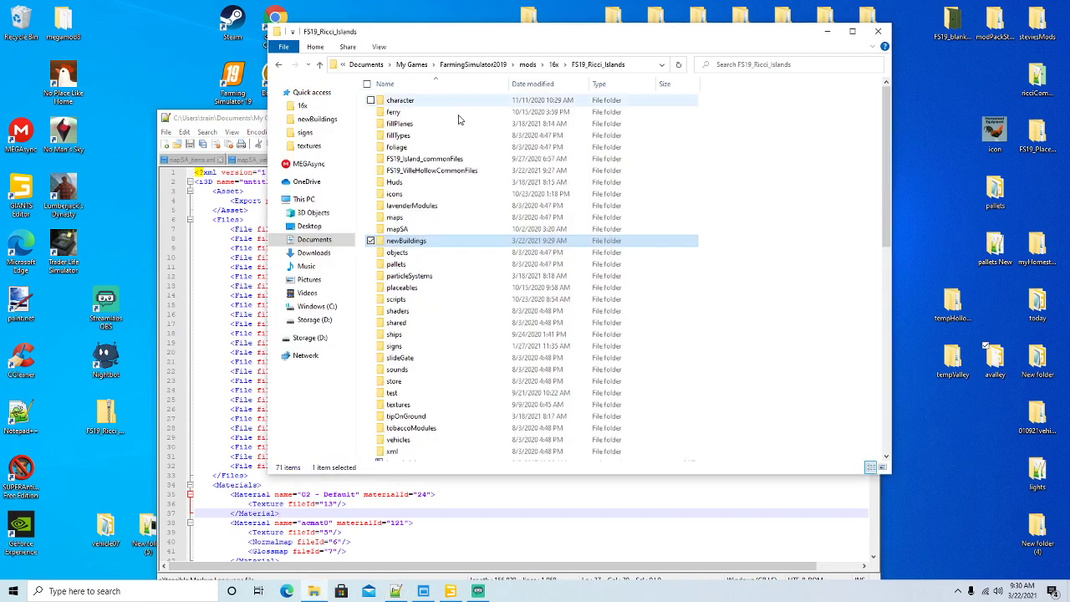
Step: Copy the galvSheet and loadingZone textures from the FS19_VilleHollowCommonFiles/textures folder to the clipboard
double_click(440, 172)
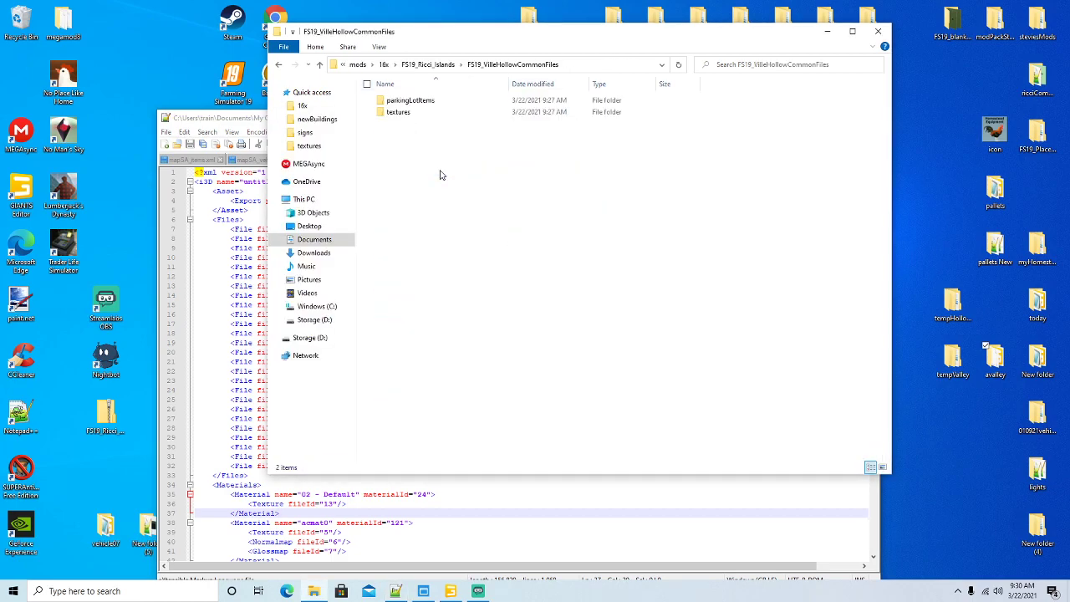
left_click(405, 117)
double_click(405, 118)
left_click(393, 109)
left_click(458, 108, "ctrl")
right_click(460, 115)
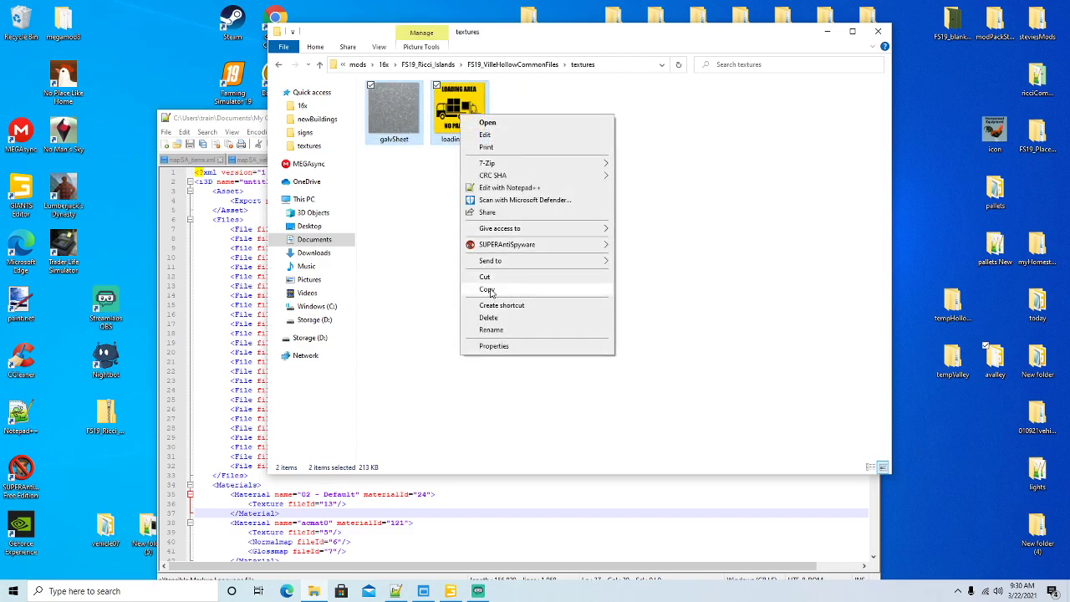
left_click(487, 290)
Step: Paste the copied textures into newBuildings/textures, keeping the galvSheet.dds already in the destination
left_click(431, 64)
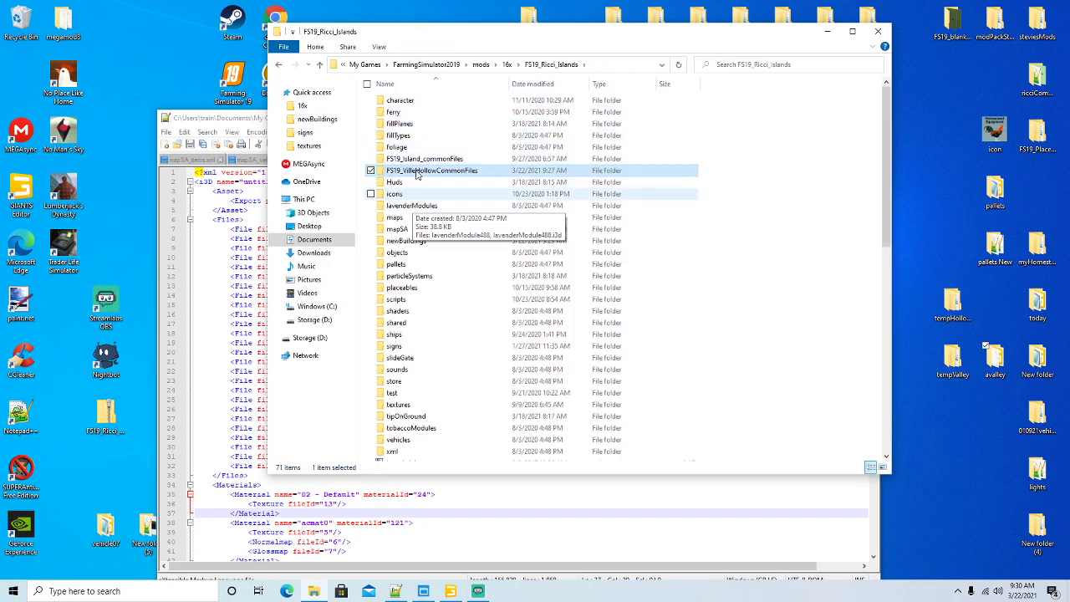
double_click(410, 240)
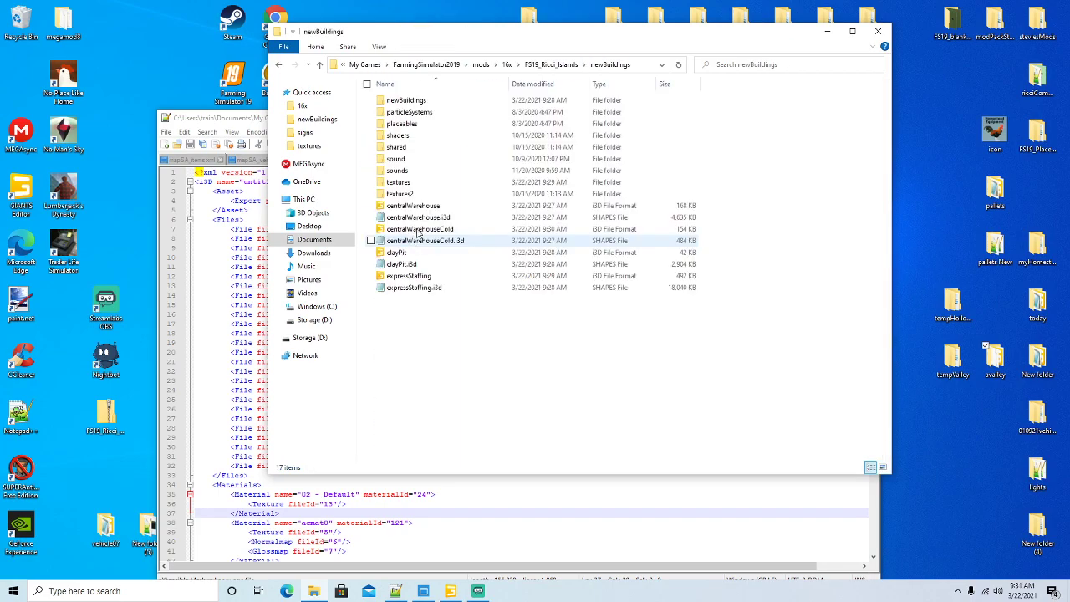
double_click(416, 183)
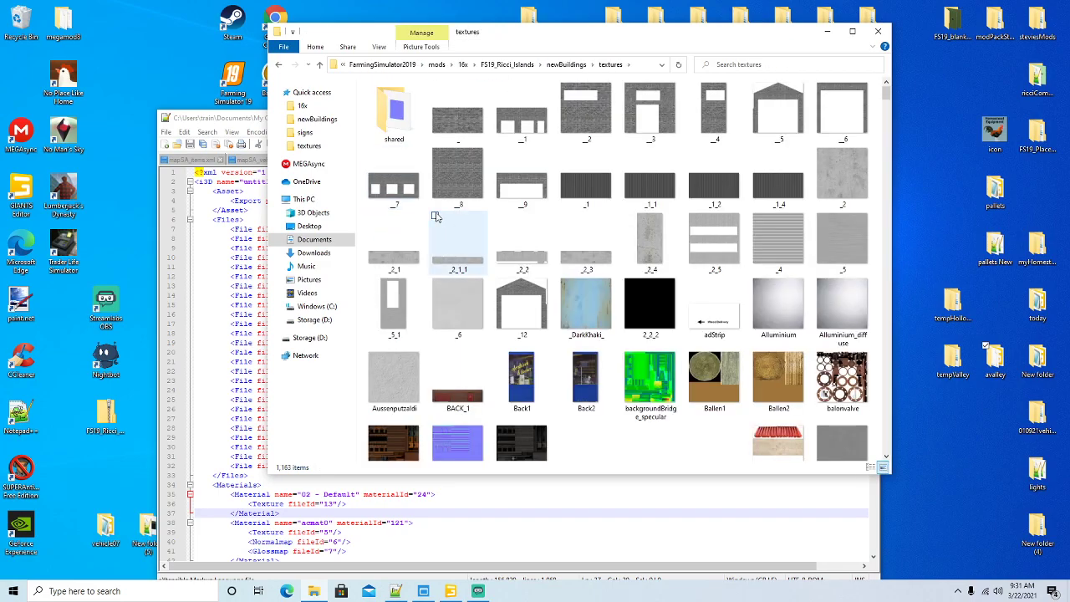
right_click(424, 147)
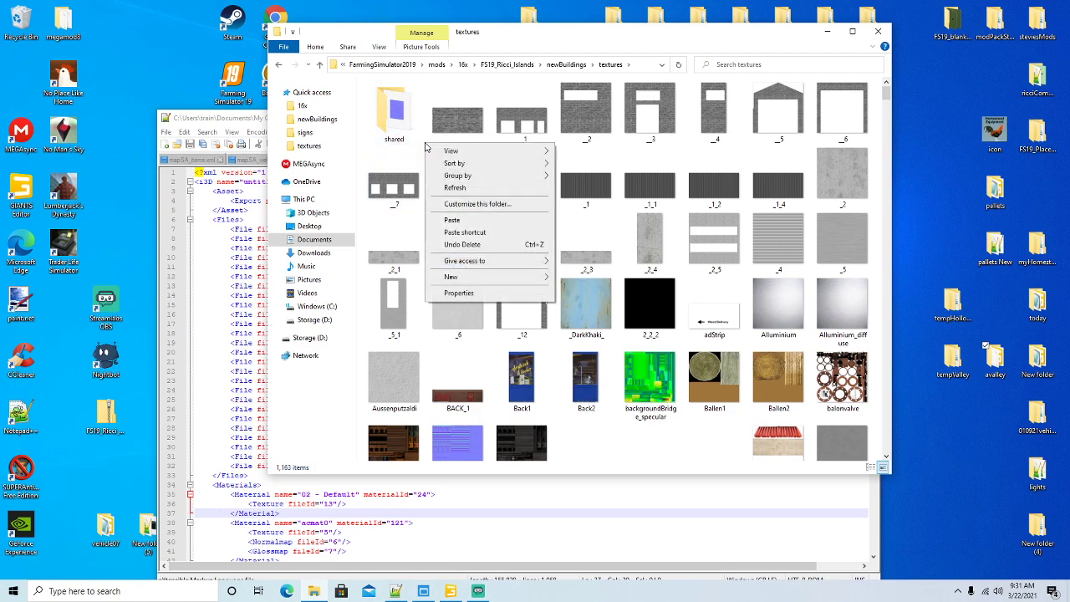
left_click(451, 220)
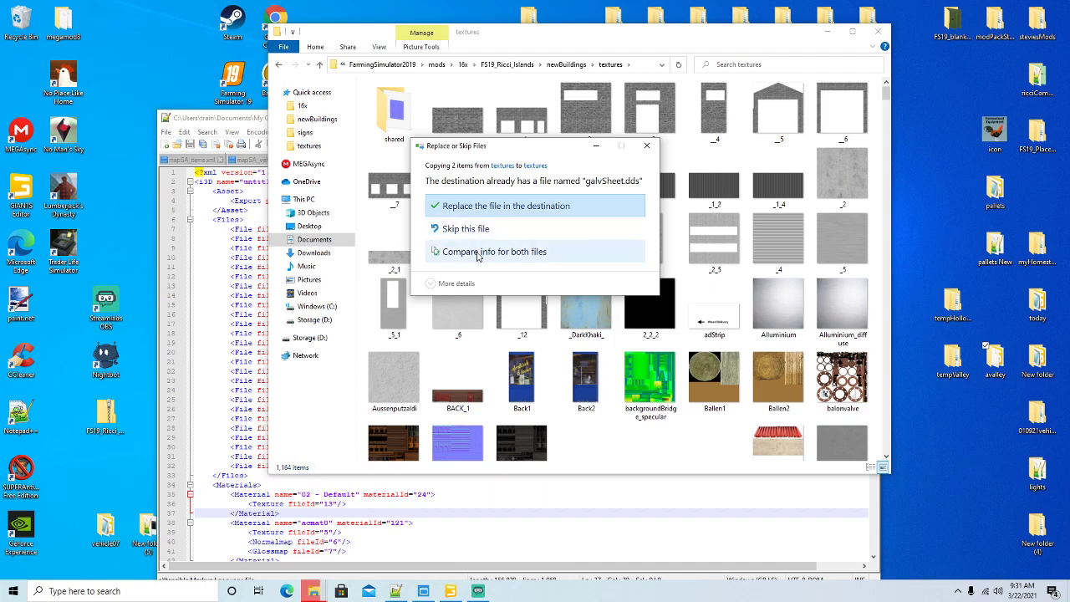
left_click(477, 250)
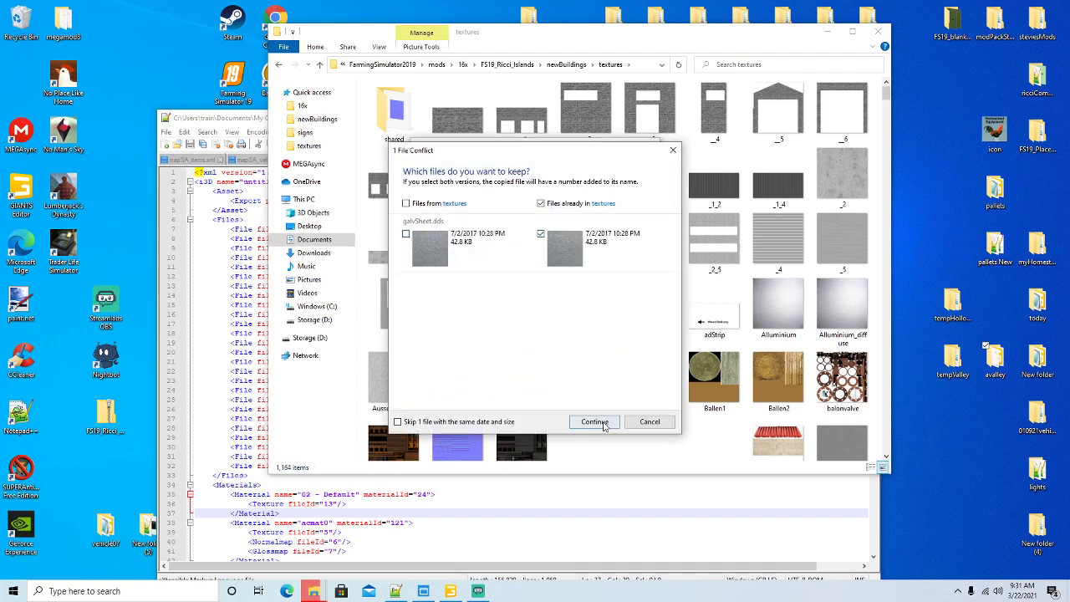
left_click(595, 422)
Step: Open the parkingLotItems/textures folder inside FS19_VilleHollowCommonFiles
key("alt+Left")
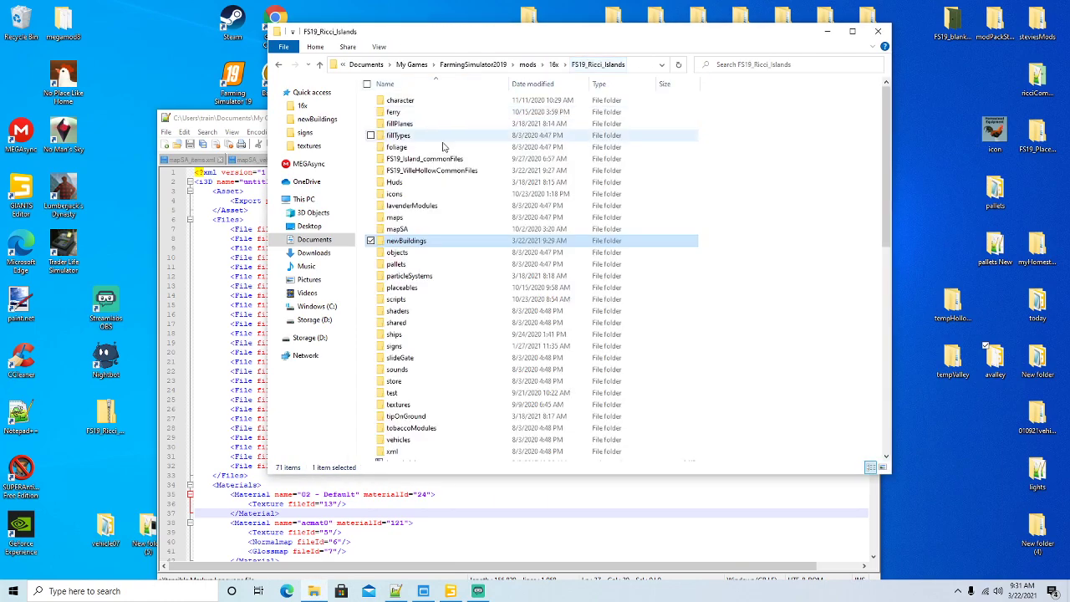
double_click(432, 171)
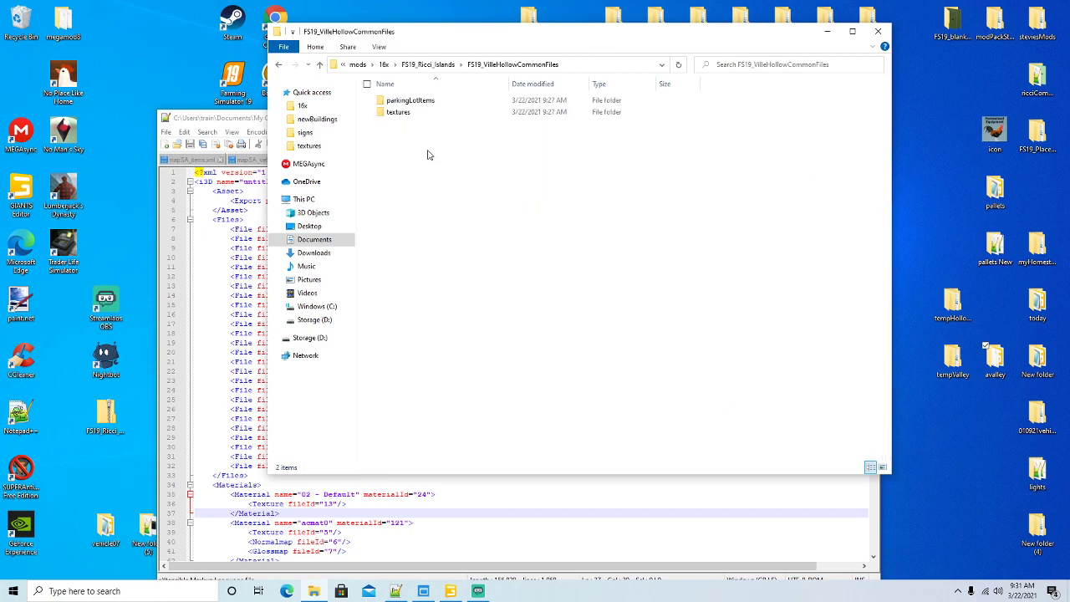
double_click(409, 102)
double_click(409, 101)
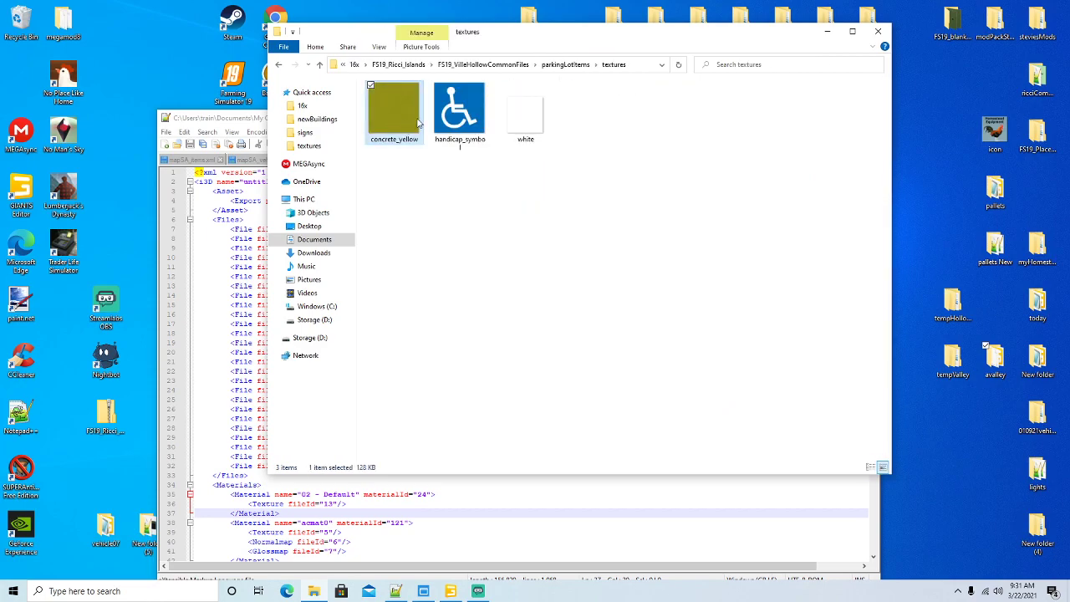
Step: Delete the concrete_yellow, handicap_symbol and white textures from parkingLotItems/textures
left_click(523, 117, "shift")
right_click(513, 122)
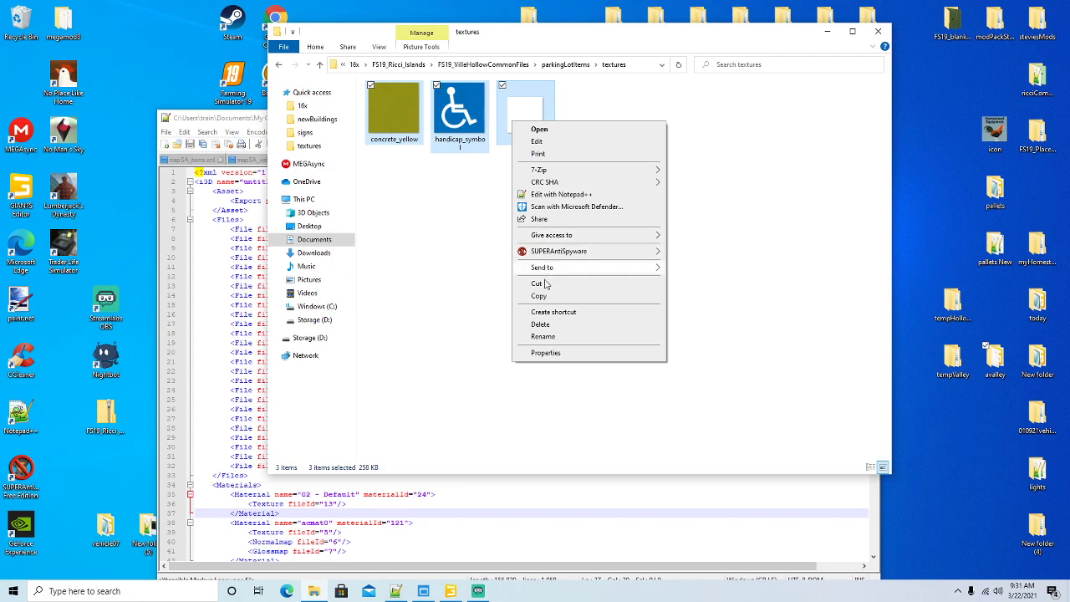
left_click(540, 324)
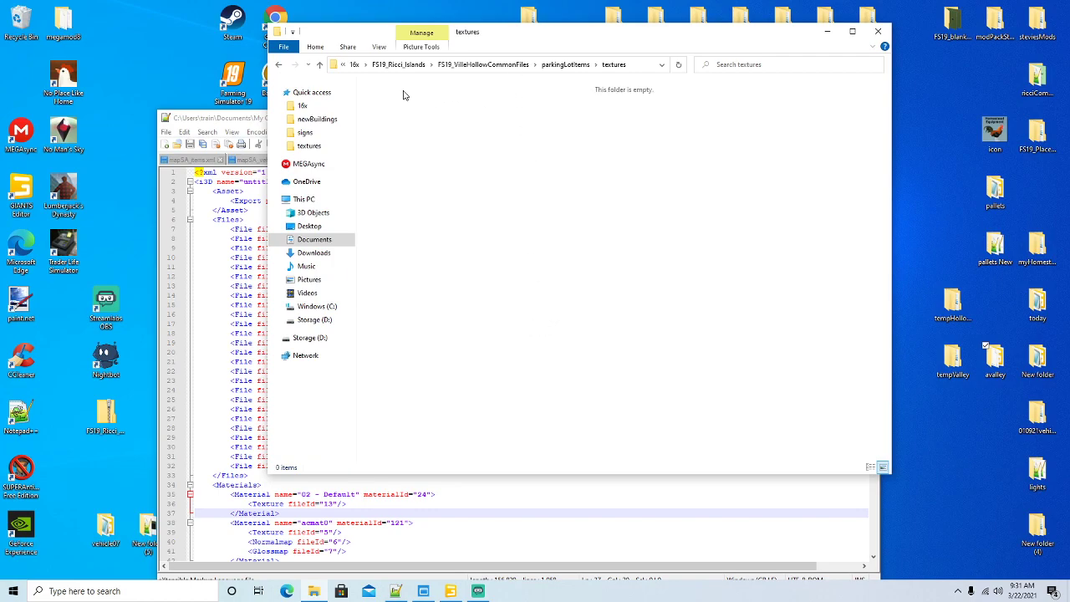
Step: Restore the concrete_yellow, handicap_symbol and white textures from the Recycle Bin
right_click(18, 21)
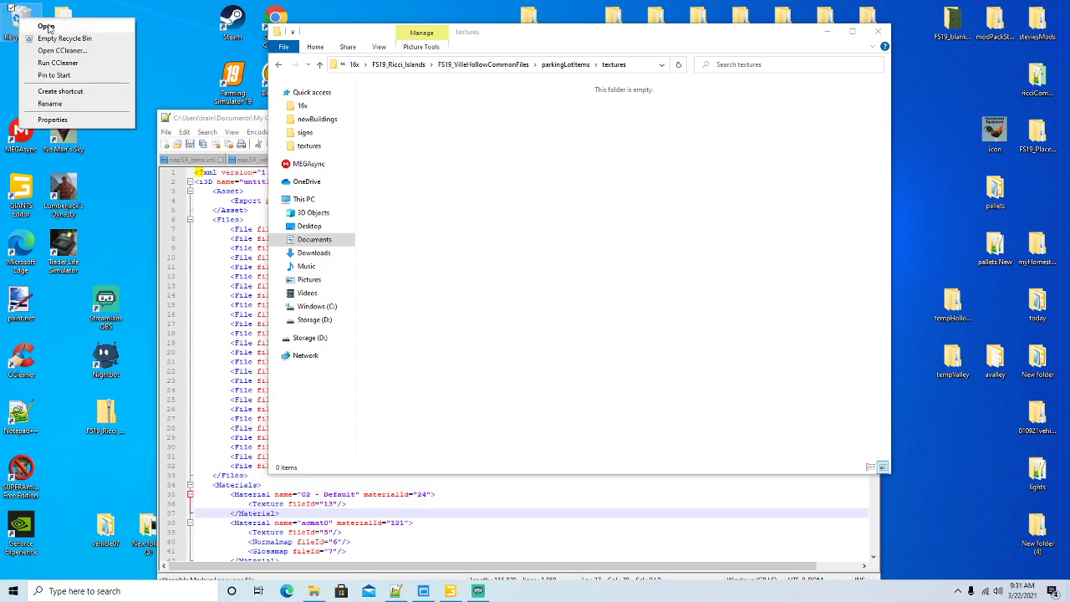
left_click(49, 26)
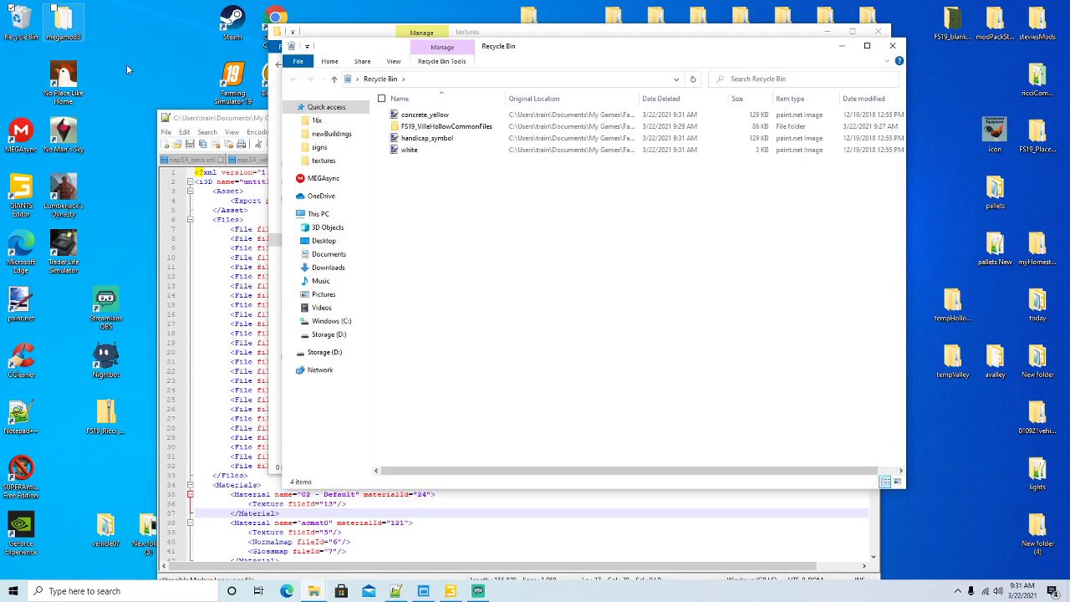
left_click(414, 115)
left_click(415, 138, "ctrl")
right_click(410, 152)
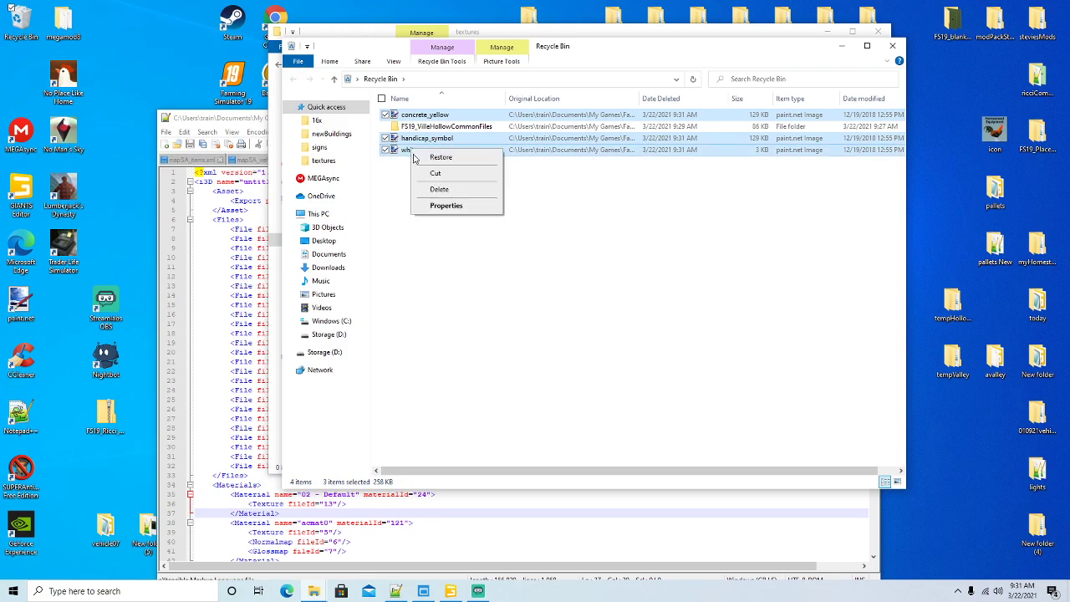
left_click(441, 158)
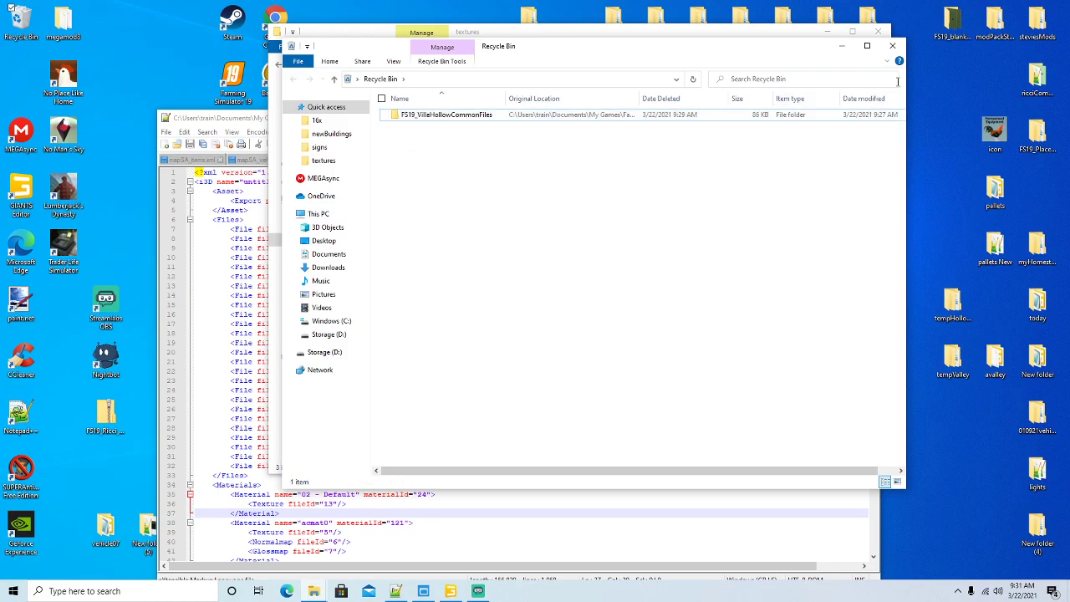
Step: Close the Recycle Bin and copy the white, concrete_yellow and handicap_symbol textures from parkingLotItems/textures
left_click(892, 45)
left_click(394, 111)
left_click(517, 133, "shift")
right_click(518, 134)
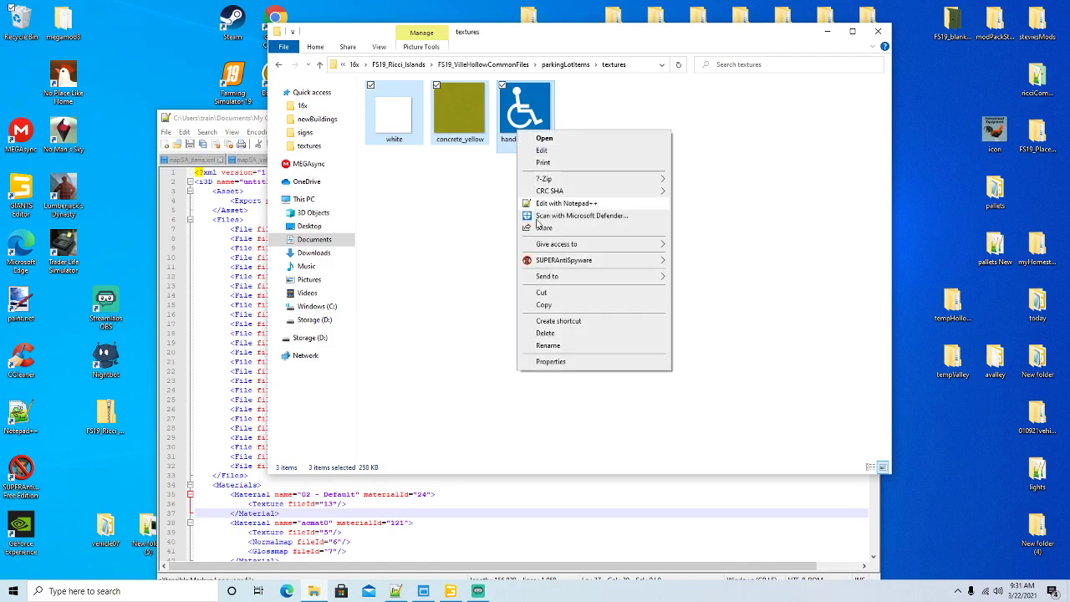
left_click(543, 307)
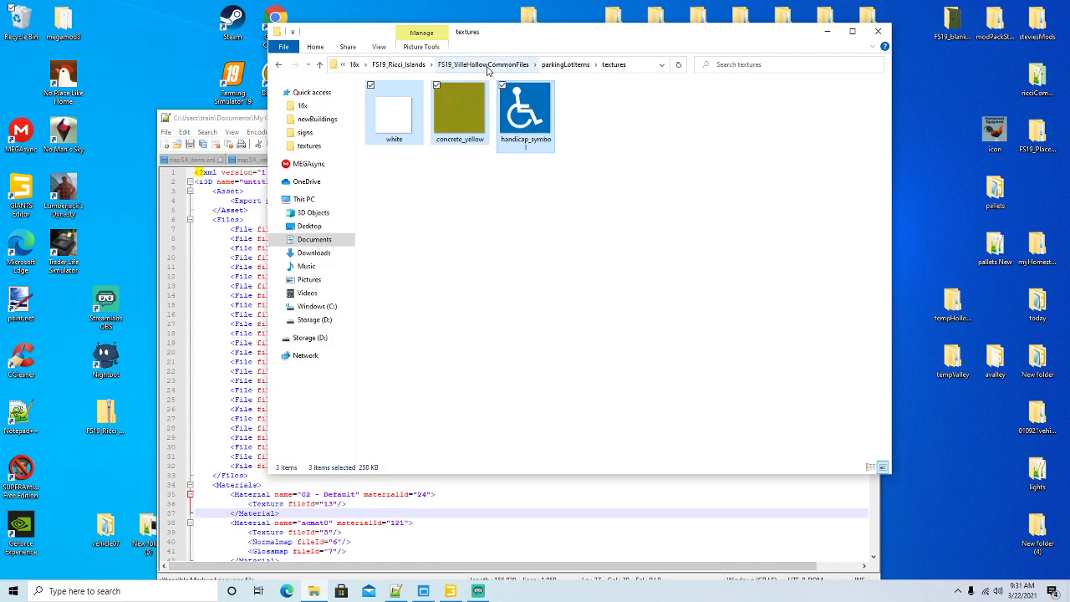
Step: Paste the three copied textures into FS19_Ricci_Islands/newBuildings/textures, keeping the files already in the destination
left_click(485, 65)
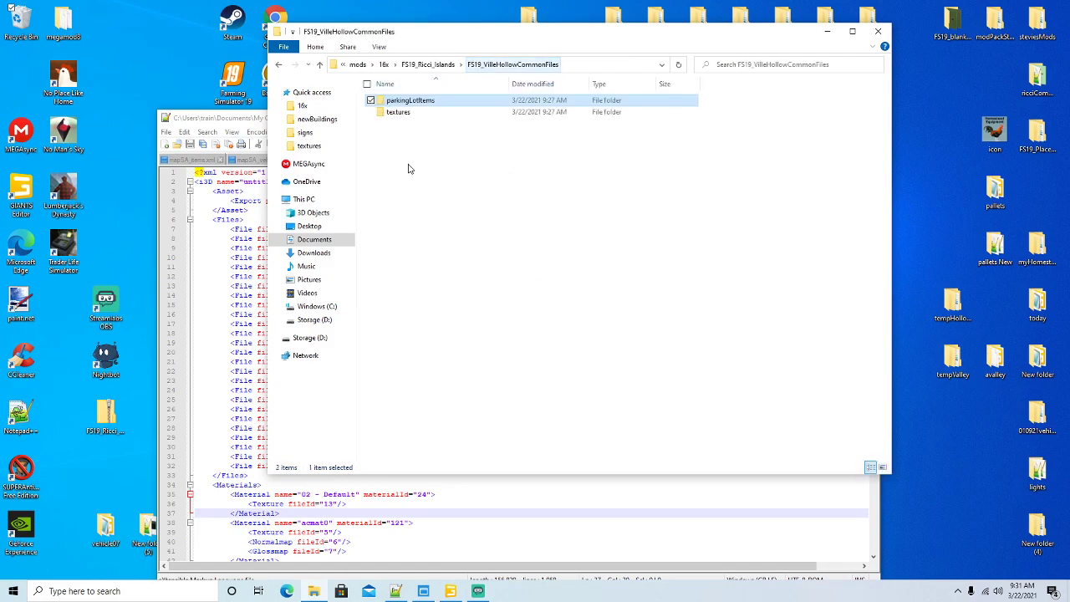
left_click(432, 66)
double_click(415, 241)
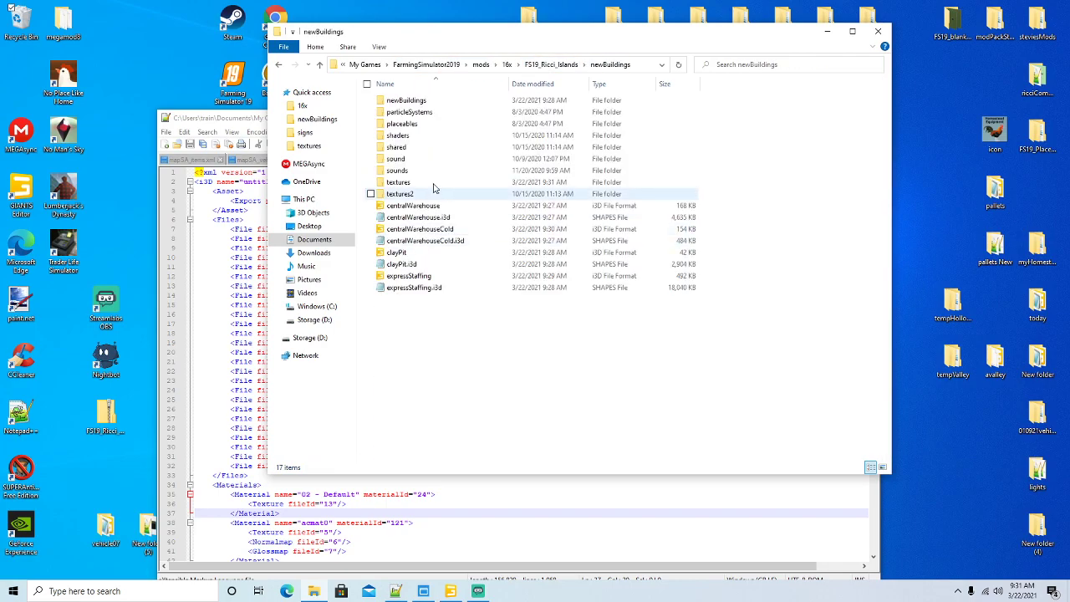
double_click(406, 182)
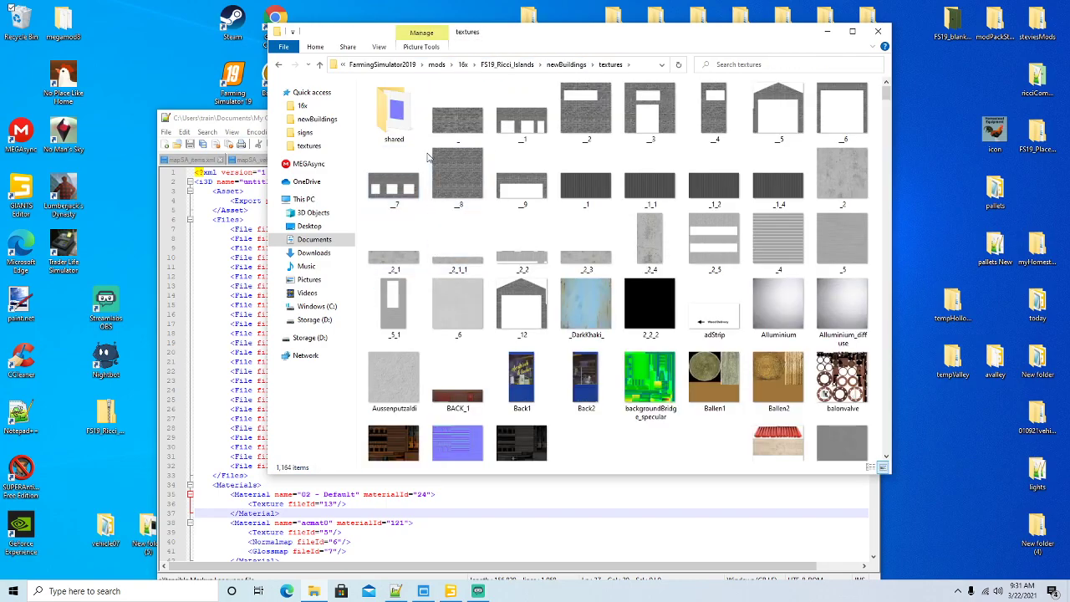
right_click(423, 153)
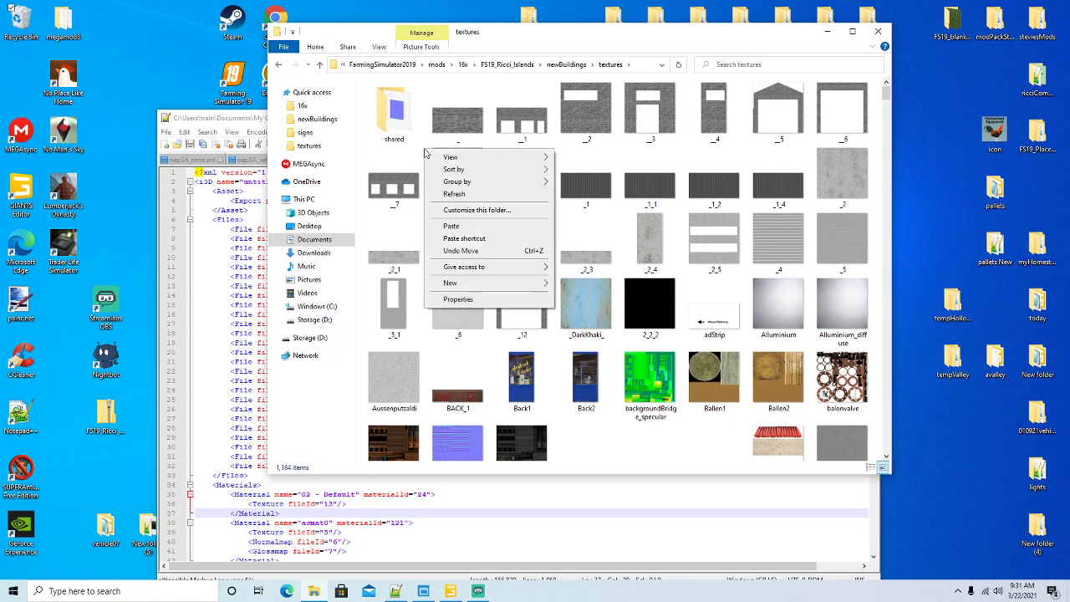
left_click(444, 228)
left_click(464, 252)
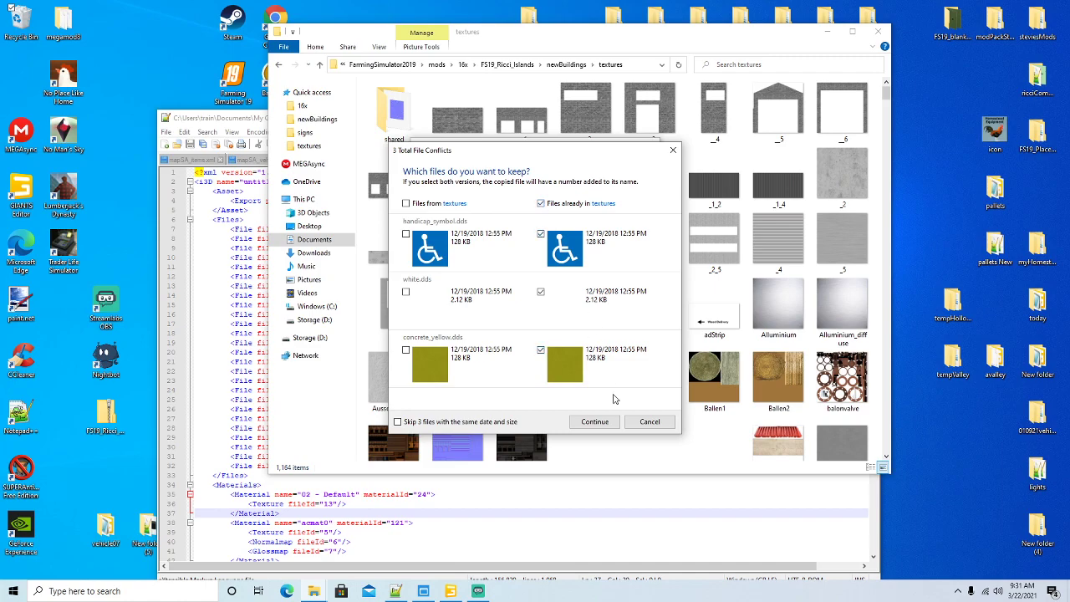
left_click(595, 422)
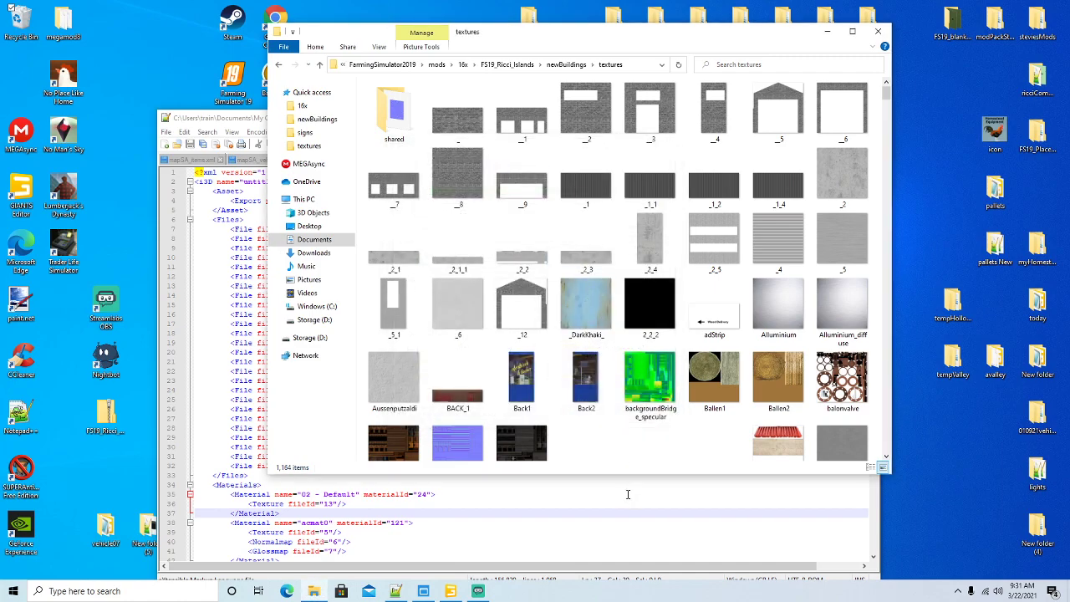
Step: Delete the FS19_VilleHollowCommonFiles folder from FS19_Ricci_Islands
left_click(510, 64)
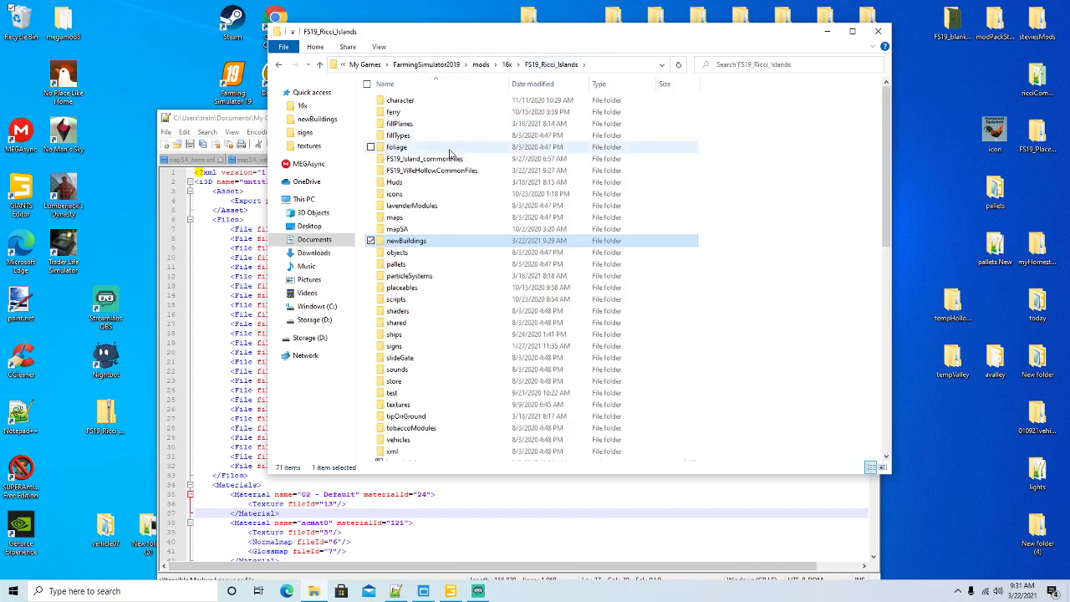
double_click(444, 171)
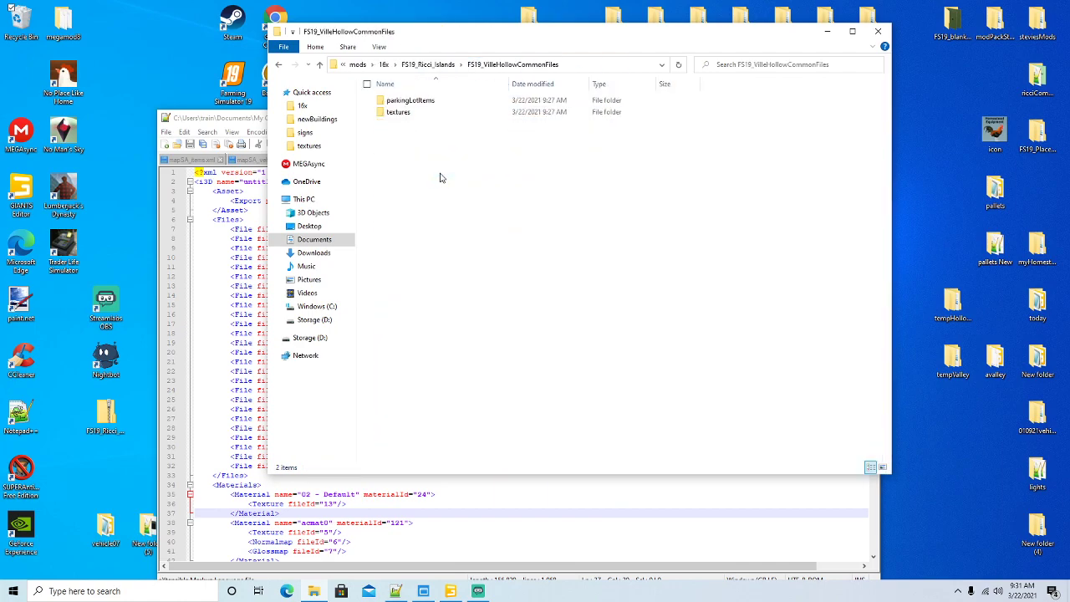
left_click(278, 66)
right_click(446, 173)
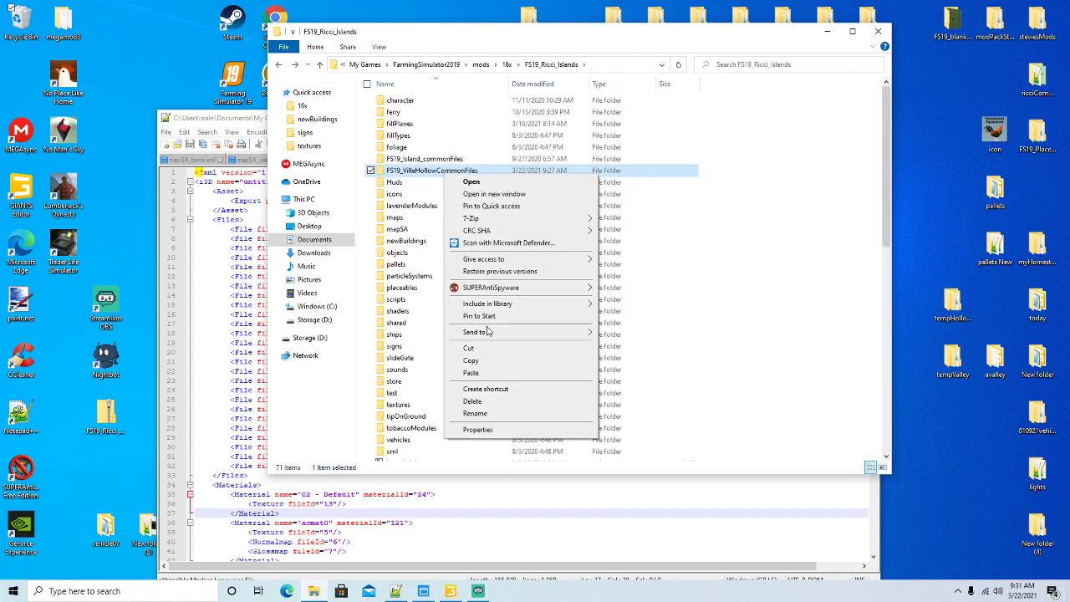
left_click(472, 400)
Step: Check the contents of FS19_Island_commonFiles/textures3 and return to the FS19_Ricci_Islands folder
double_click(446, 161)
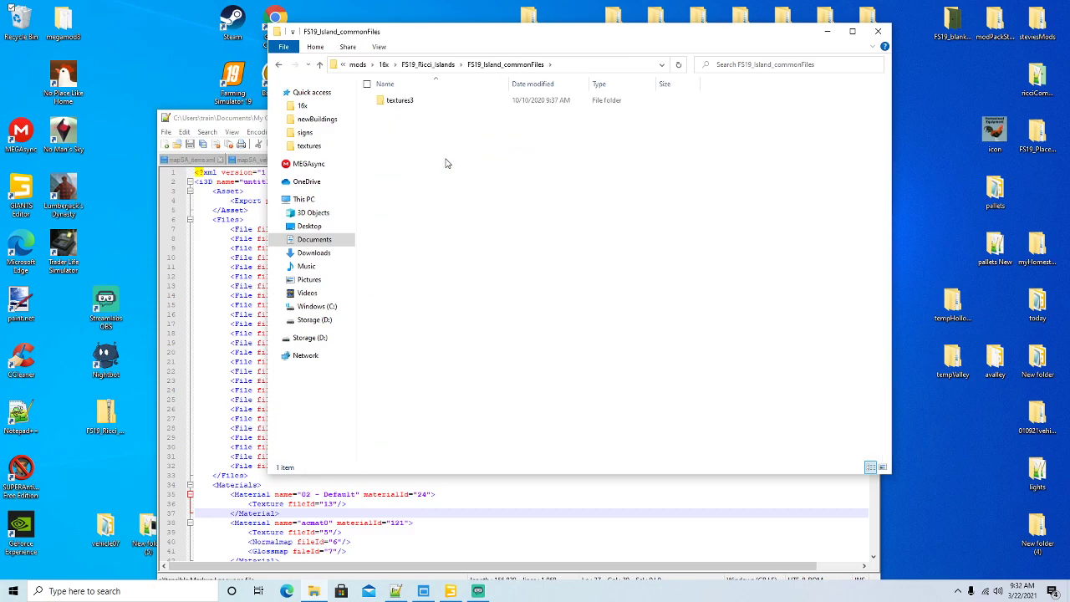
double_click(401, 101)
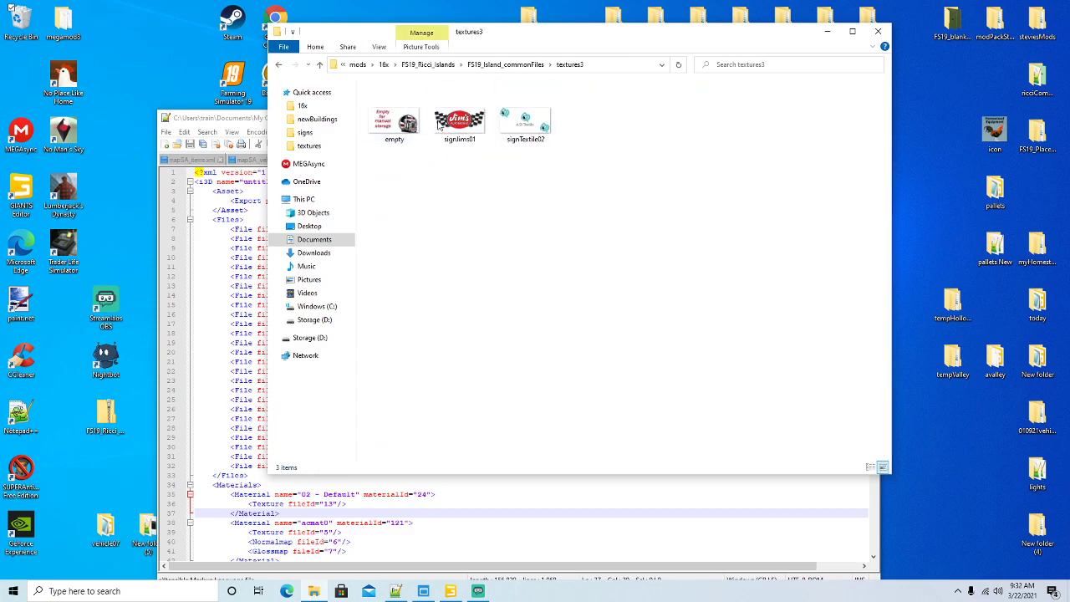
left_click(278, 64)
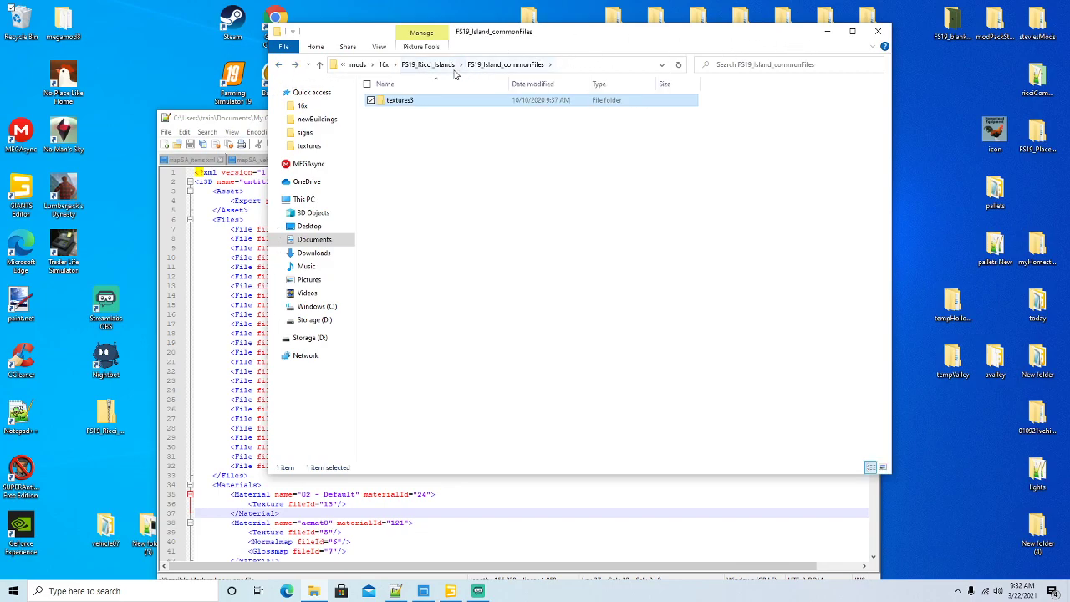
left_click(442, 65)
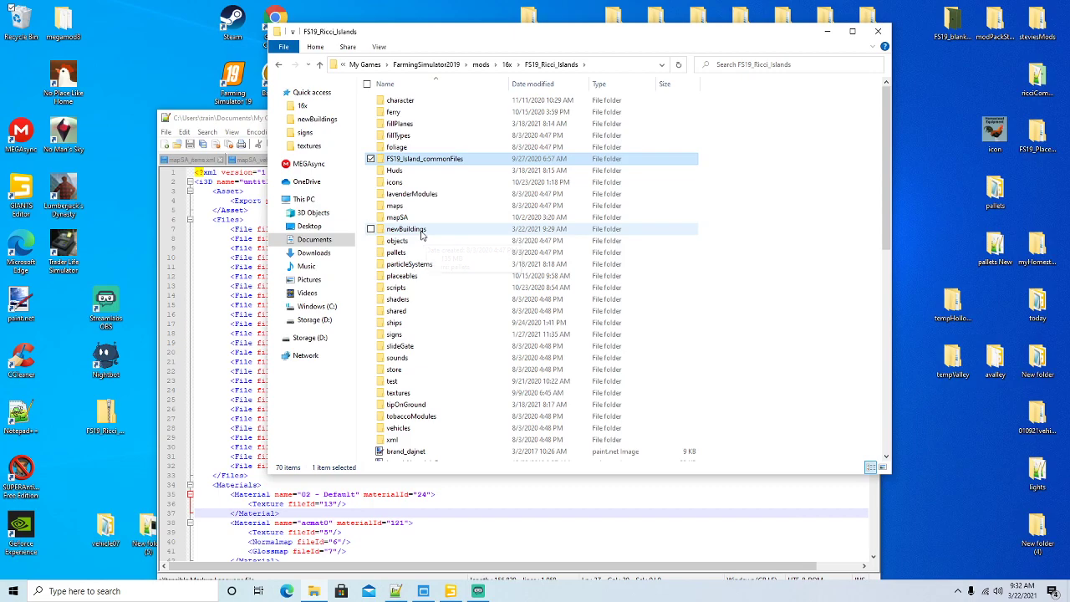
Step: In Notepad++, shorten the galvSheet texture path in centralWarehouseCold.i3d to textures/galvSheet.dds
left_click(535, 493)
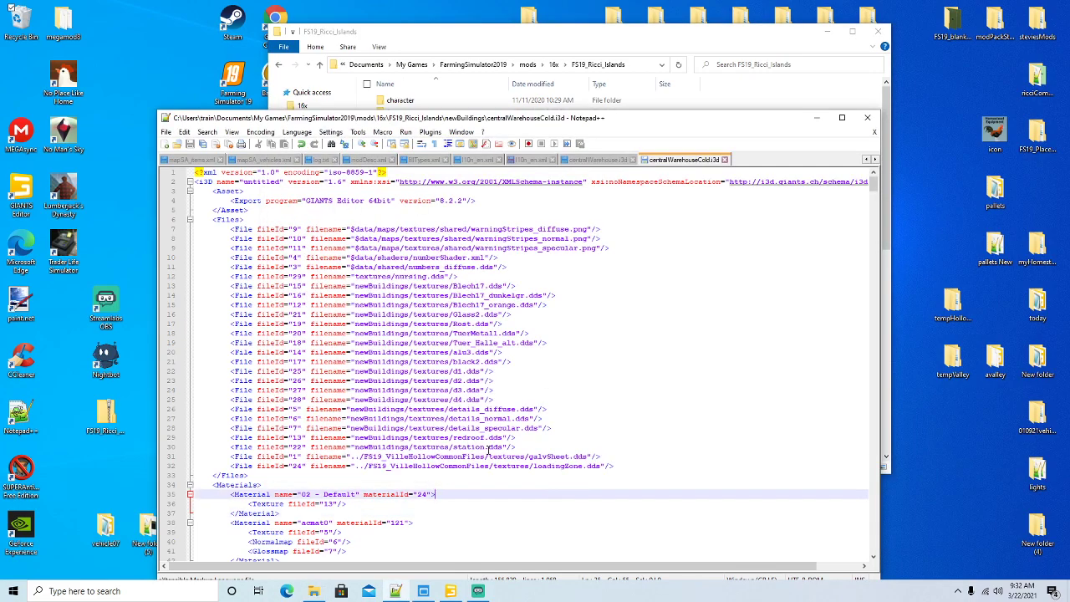
left_click(489, 456)
key("BackSpace")
key("BackSpace")
key("BackSpace")
key("BackSpace")
key("BackSpace")
key("BackSpace")
key("BackSpace")
key("BackSpace")
key("BackSpace")
key("BackSpace")
key("BackSpace")
key("BackSpace")
key("BackSpace")
key("BackSpace")
key("BackSpace")
key("BackSpace")
key("BackSpace")
key("BackSpace")
key("BackSpace")
key("BackSpace")
key("BackSpace")
key("BackSpace")
key("BackSpace")
key("BackSpace")
key("BackSpace")
key("BackSpace")
key("BackSpace")
key("BackSpace")
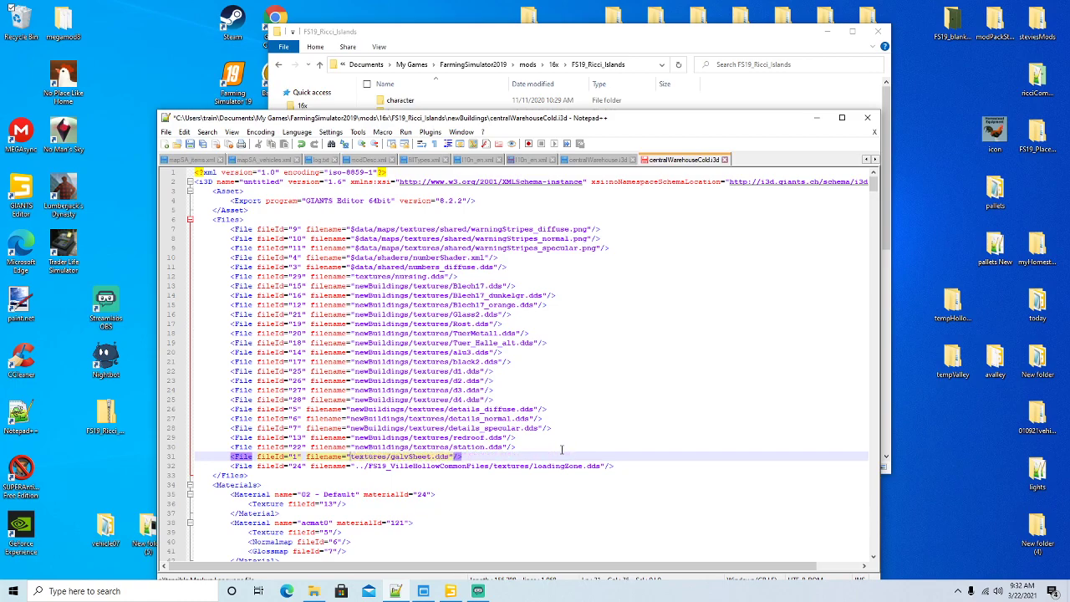
Step: Strip the ../FS19_VilleHollowCommonFiles/ prefix from the loadingZone.dds path, and save and close centralWarehouseCold.i3d
key("Down")
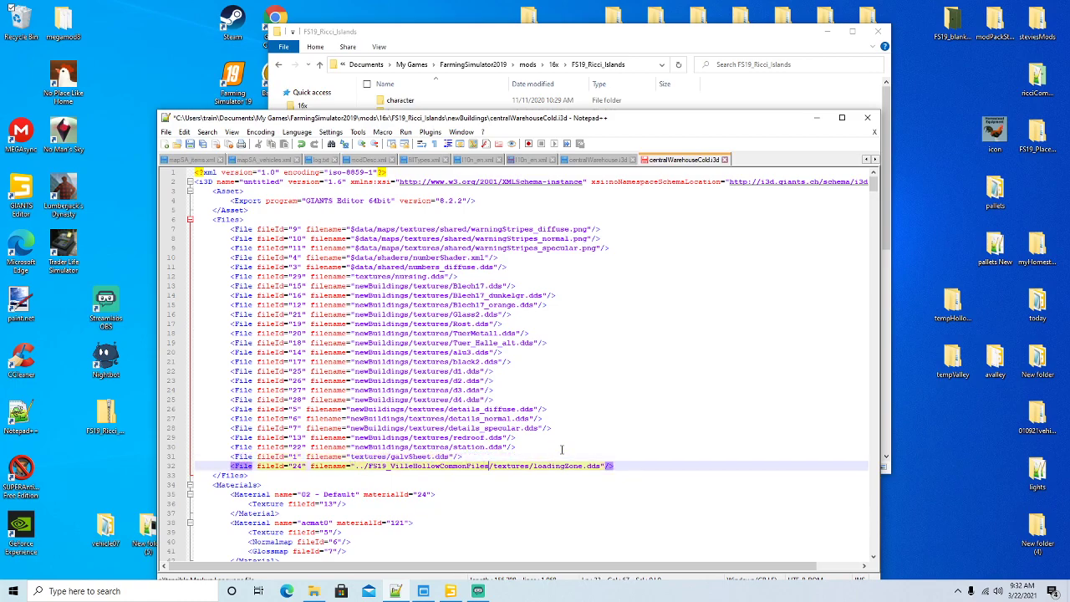
key("BackSpace")
key("BackSpace")
key("BackSpace")
key("BackSpace")
key("BackSpace")
key("BackSpace")
key("BackSpace")
key("BackSpace")
key("BackSpace")
key("BackSpace")
key("BackSpace")
key("BackSpace")
key("BackSpace")
key("BackSpace")
key("BackSpace")
key("BackSpace")
key("BackSpace")
key("BackSpace")
key("BackSpace")
key("BackSpace")
key("BackSpace")
key("BackSpace")
key("BackSpace")
key("BackSpace")
key("BackSpace")
key("BackSpace")
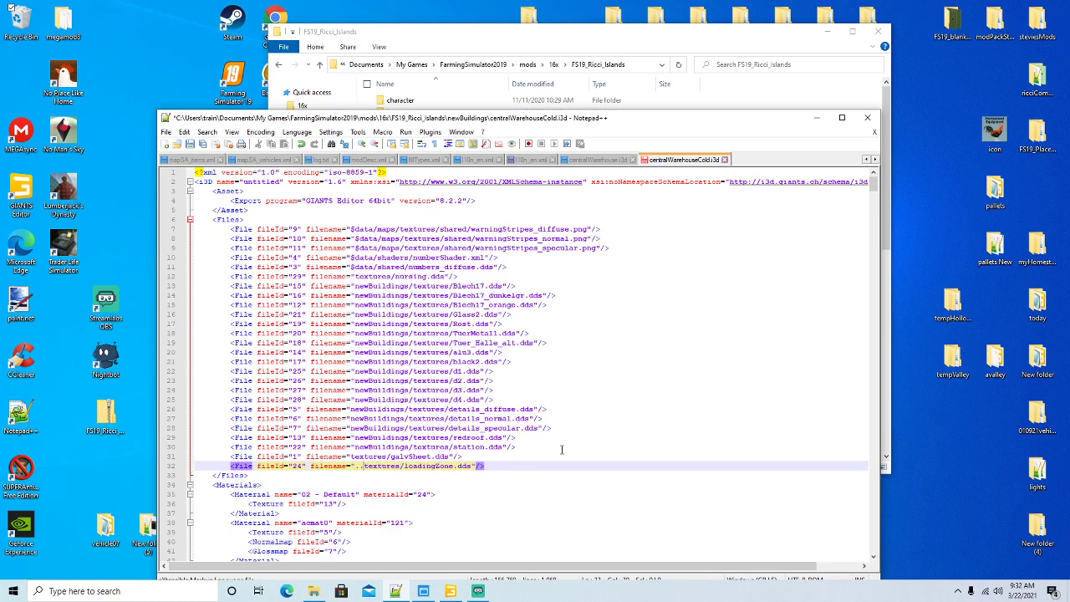
left_click(190, 143)
left_click(726, 159)
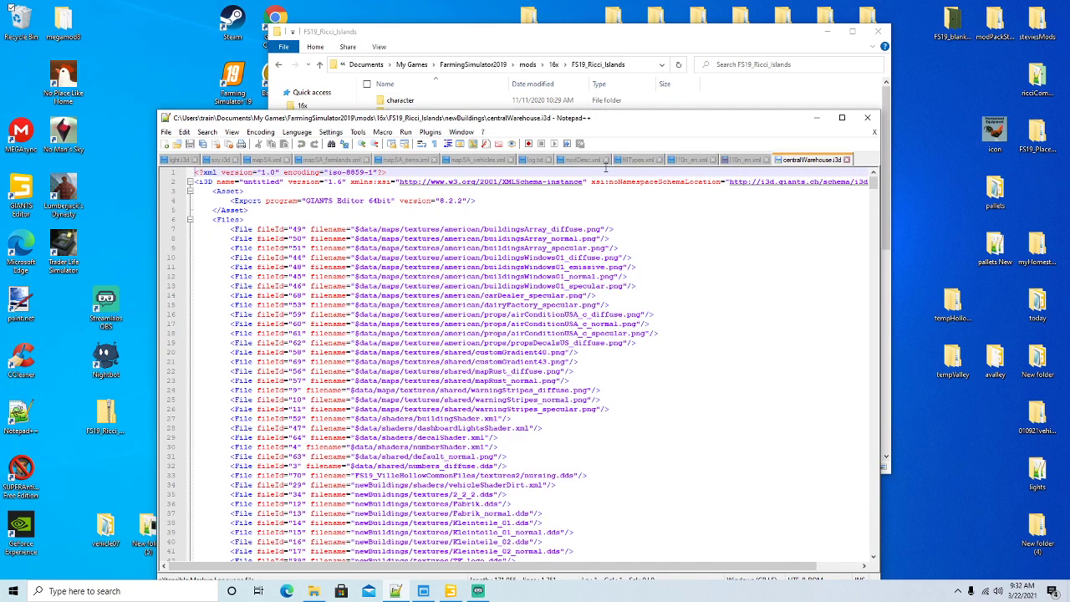
Step: Change the nursing texture path in centralWarehouse.i3d to textures/nursing.dds and save the file
scroll(683, 344, "down", 6)
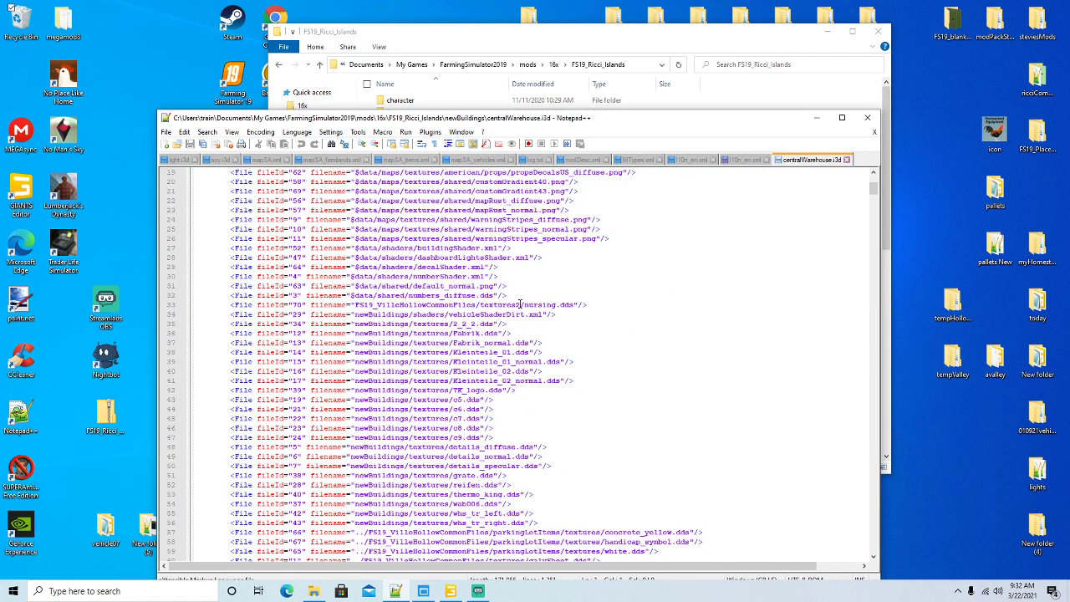
left_click(520, 304)
key("BackSpace")
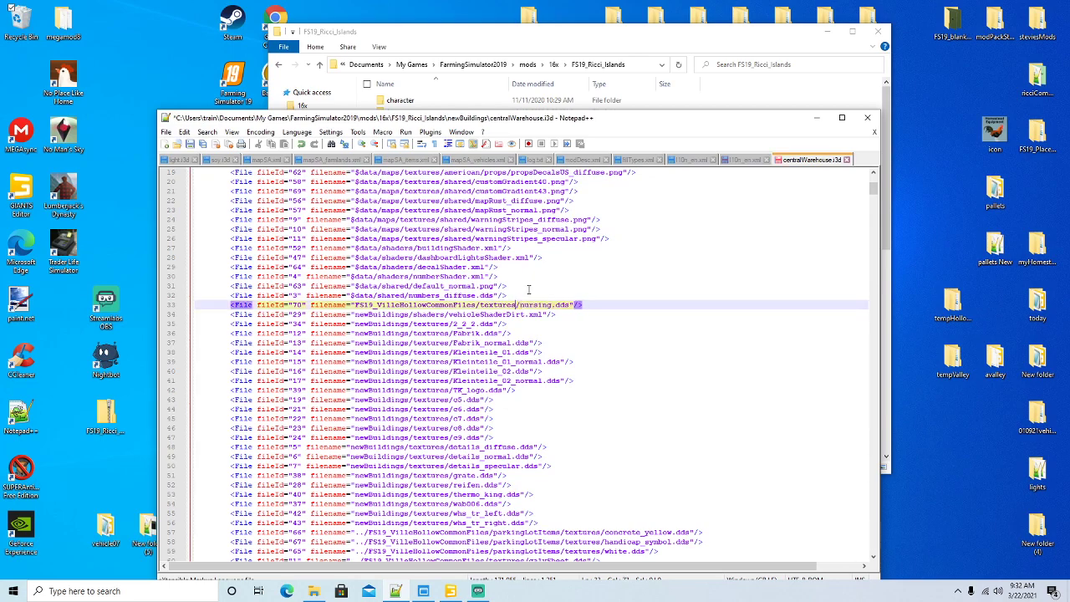
key("BackSpace")
key("BackSpace")
key("BackSpace")
key("BackSpace")
key("BackSpace")
key("BackSpace")
key("BackSpace")
key("BackSpace")
key("BackSpace")
key("BackSpace")
key("BackSpace")
key("BackSpace")
key("BackSpace")
key("BackSpace")
key("BackSpace")
key("BackSpace")
key("BackSpace")
key("BackSpace")
key("BackSpace")
key("BackSpace")
key("BackSpace")
key("BackSpace")
key("BackSpace")
key("BackSpace")
key("BackSpace")
key("BackSpace")
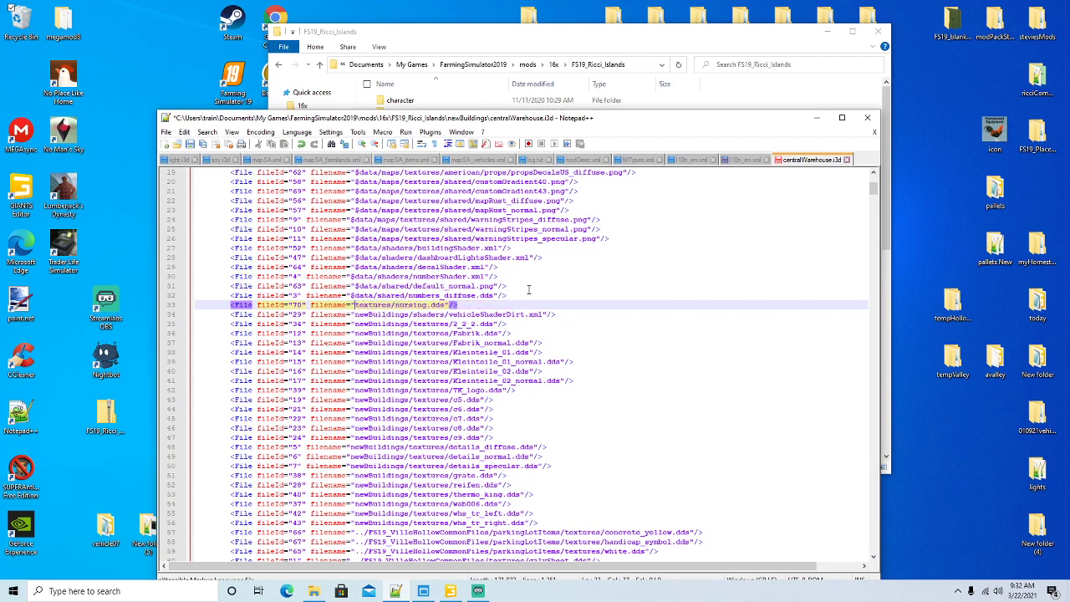
left_click(190, 144)
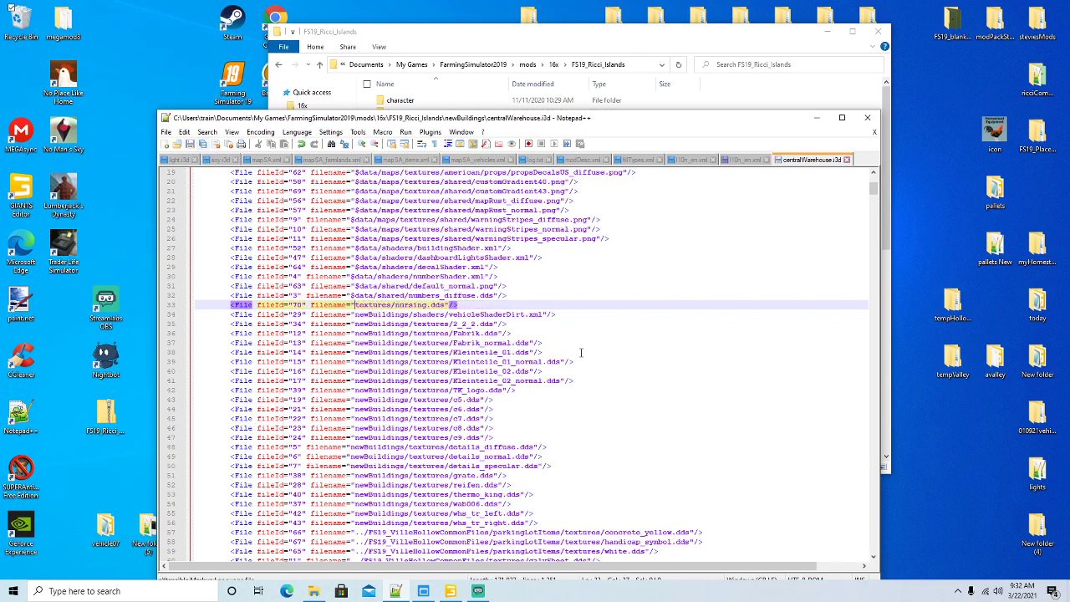
Step: Shorten the concrete_yellow texture path in centralWarehouse.i3d to textures/concrete_yellow.dds
scroll(591, 384, "down", 7)
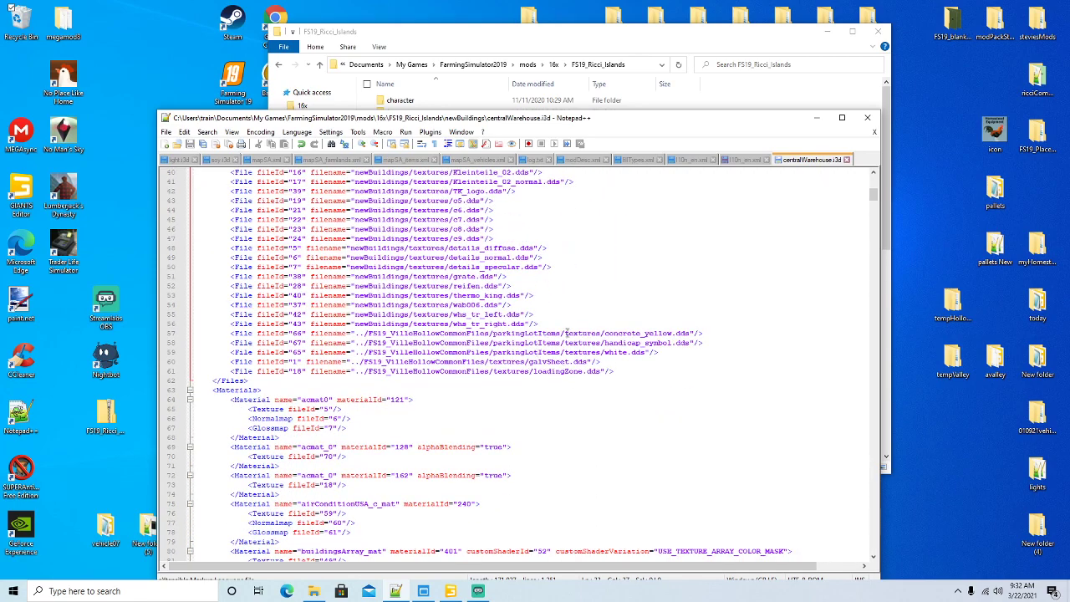
left_click(566, 333)
key("BackSpace")
key("BackSpace")
key("BackSpace")
key("BackSpace")
key("BackSpace")
key("BackSpace")
key("BackSpace")
key("BackSpace")
key("BackSpace")
key("BackSpace")
key("BackSpace")
key("BackSpace")
key("BackSpace")
key("BackSpace")
key("BackSpace")
key("BackSpace")
key("BackSpace")
key("BackSpace")
key("BackSpace")
key("BackSpace")
key("BackSpace")
key("BackSpace")
key("BackSpace")
key("BackSpace")
key("BackSpace")
key("BackSpace")
key("BackSpace")
key("BackSpace")
key("BackSpace")
key("BackSpace")
key("BackSpace")
key("BackSpace")
key("BackSpace")
key("BackSpace")
key("BackSpace")
key("BackSpace")
key("BackSpace")
key("BackSpace")
key("BackSpace")
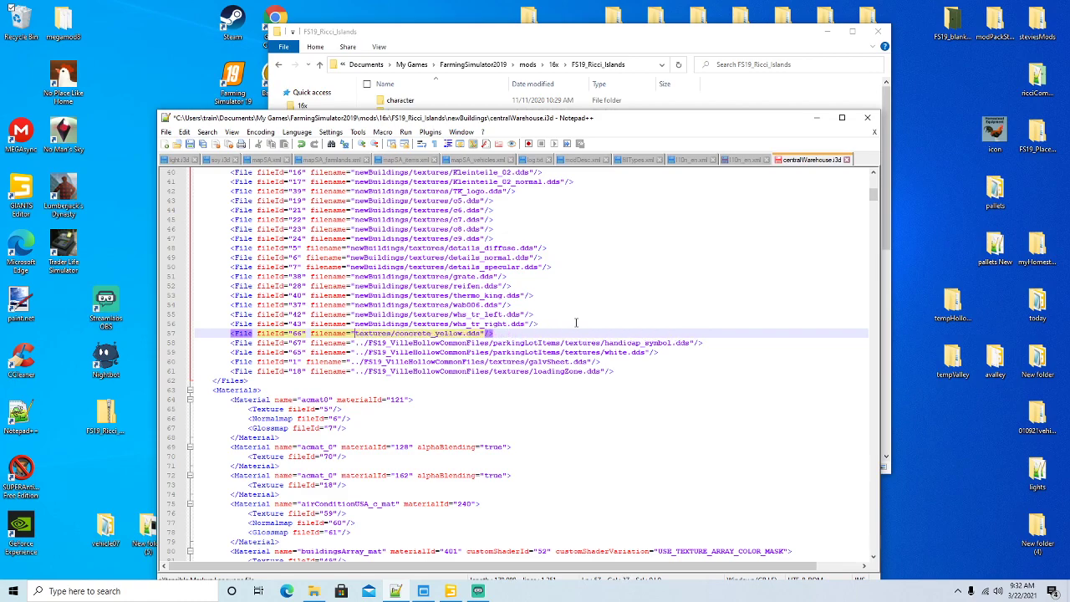
key("Down")
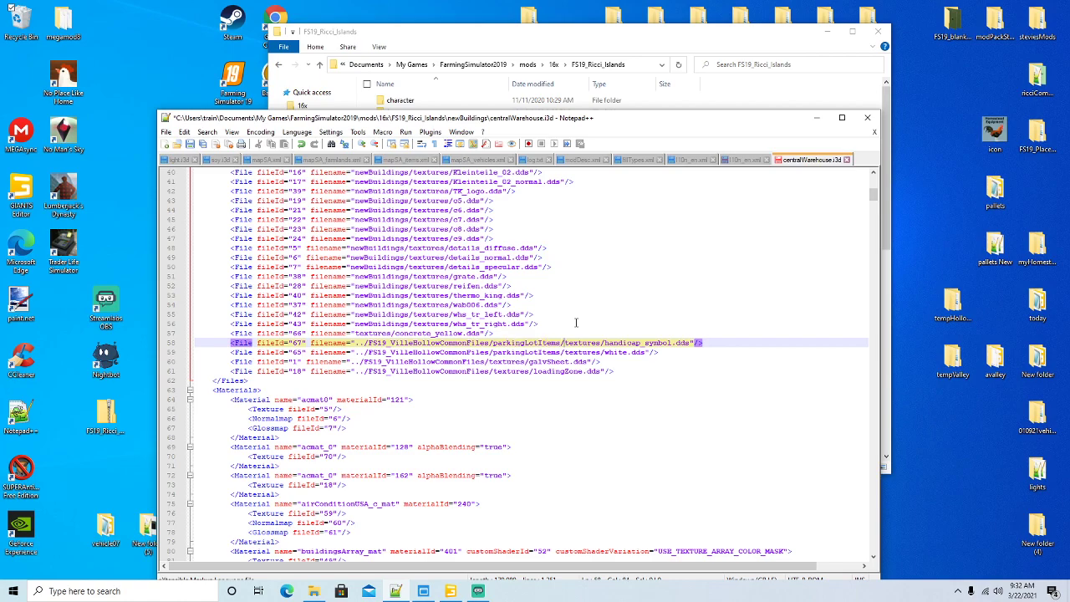
Step: Shorten the handicap_symbol texture path in centralWarehouse.i3d to textures/handicap_symbol.dds
key("BackSpace")
key("BackSpace")
key("BackSpace")
key("BackSpace")
key("BackSpace")
key("BackSpace")
key("BackSpace")
key("BackSpace")
key("BackSpace")
key("BackSpace")
key("BackSpace")
key("BackSpace")
key("BackSpace")
key("BackSpace")
key("BackSpace")
key("BackSpace")
key("BackSpace")
key("BackSpace")
key("BackSpace")
key("BackSpace")
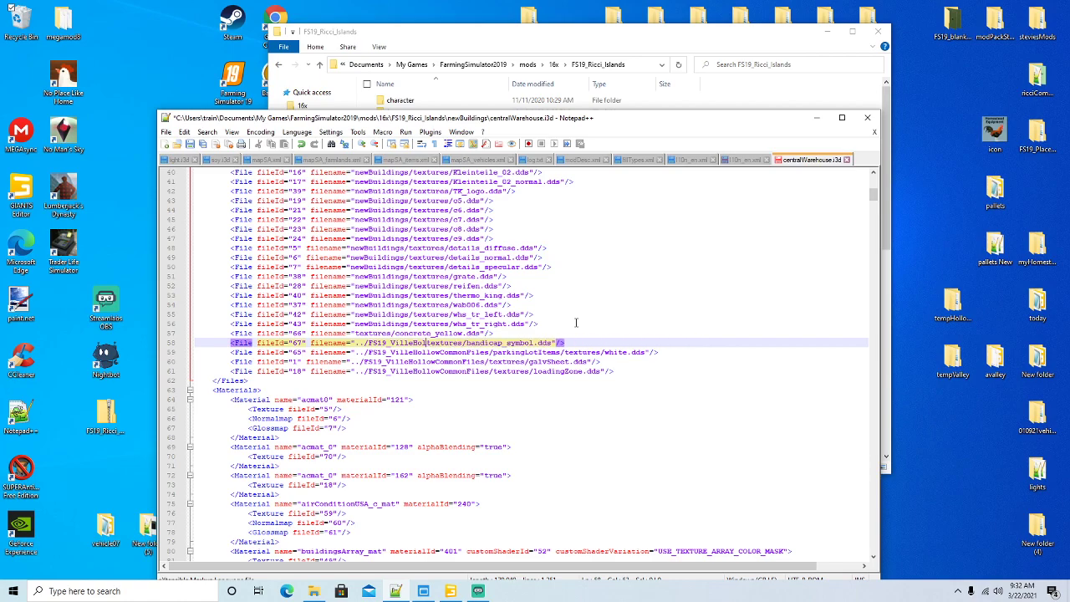
key("BackSpace")
key("BackSpace")
key("BackSpace")
key("BackSpace")
key("BackSpace")
key("BackSpace")
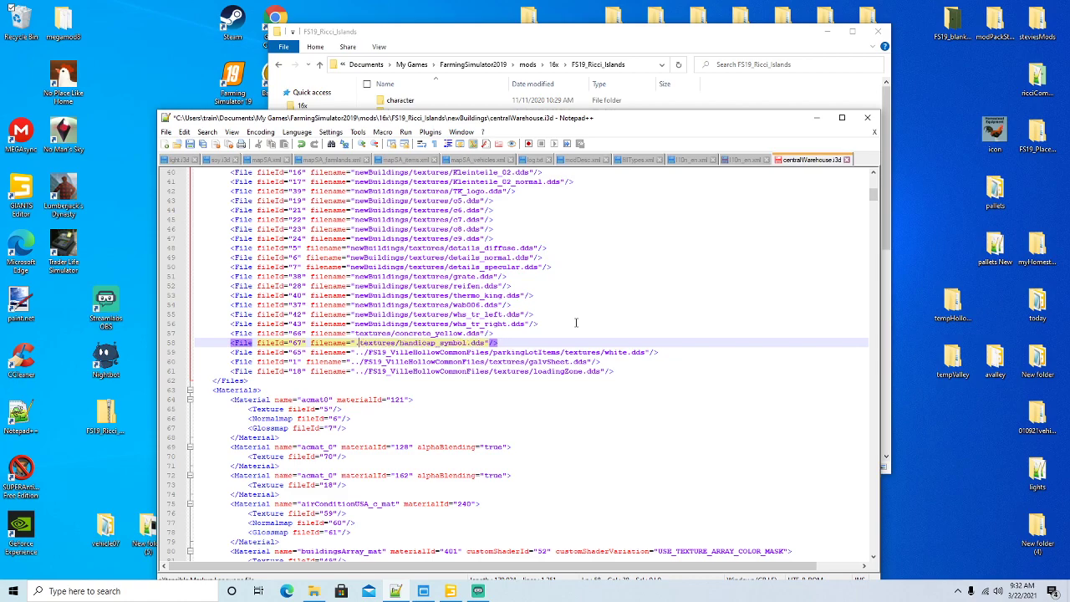
Step: Strip the ../FS19_VilleHollowCommonFiles/parkingLotItems/ prefix from the white texture path, leaving textures/white.dds
key("Down")
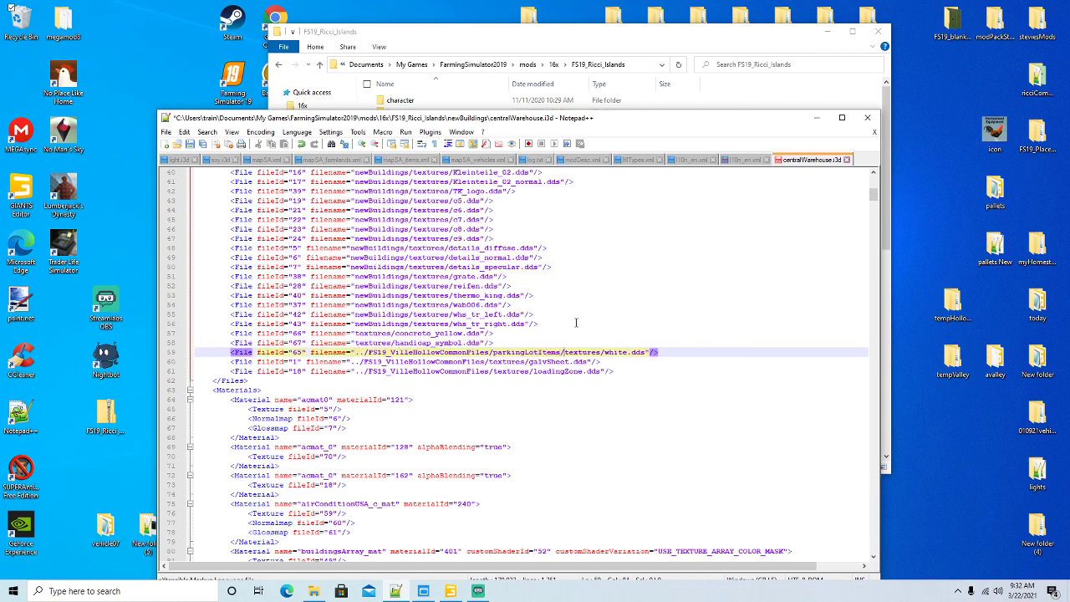
key("BackSpace")
key("BackSpace")
key("BackSpace")
key("BackSpace")
key("BackSpace")
key("BackSpace")
key("BackSpace")
key("BackSpace")
key("BackSpace")
key("BackSpace")
key("BackSpace")
key("BackSpace")
key("BackSpace")
key("BackSpace")
key("BackSpace")
key("BackSpace")
key("BackSpace")
key("BackSpace")
key("BackSpace")
key("BackSpace")
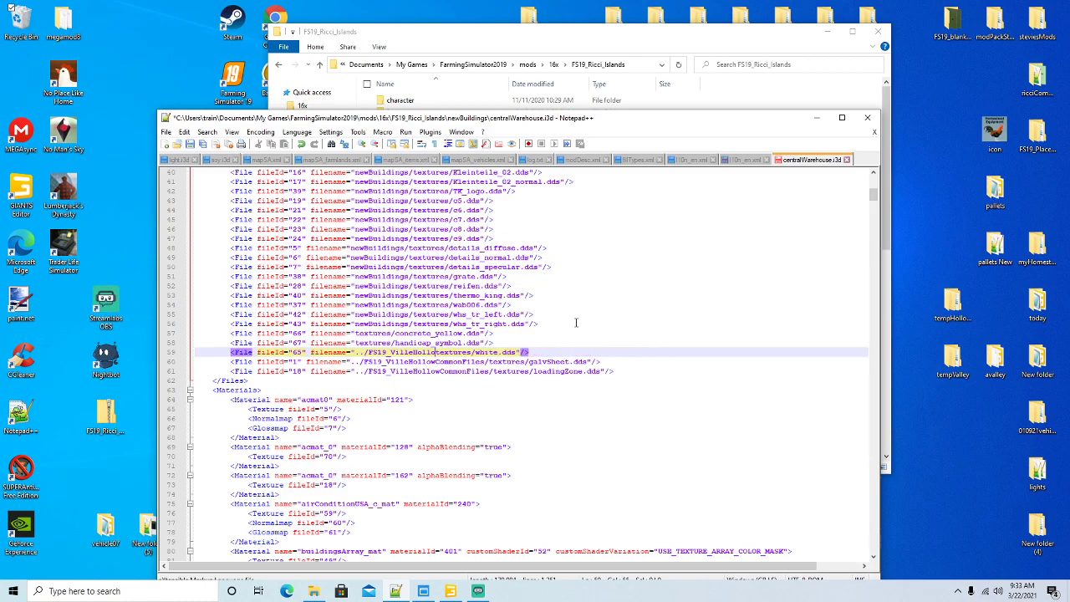
key("BackSpace")
key("BackSpace")
key("BackSpace")
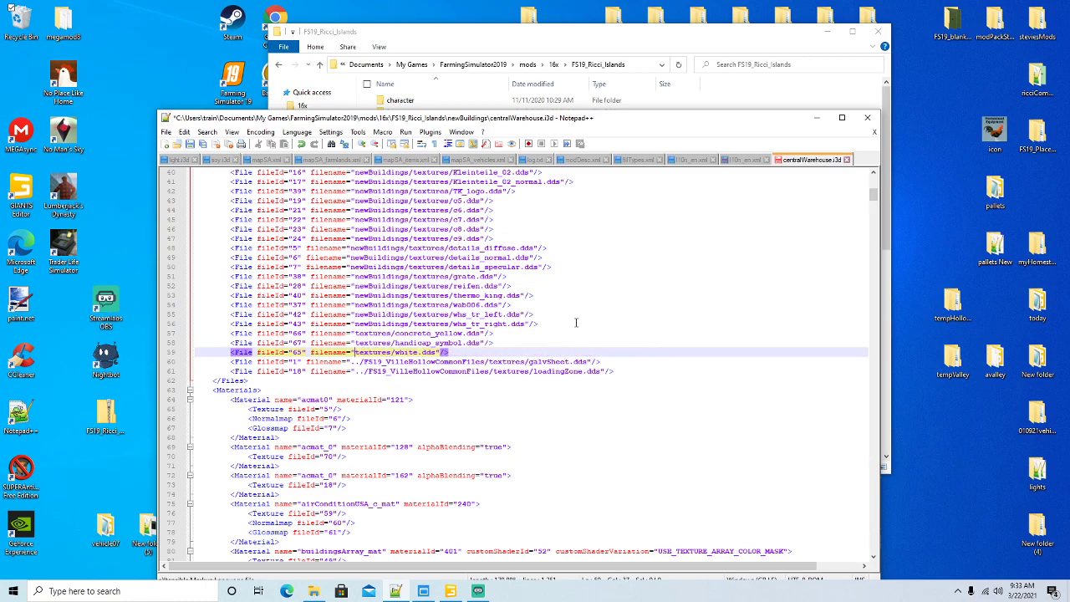
Step: Shorten the galvSheet texture path in centralWarehouse.i3d to textures/galvSheet.dds
key("Down")
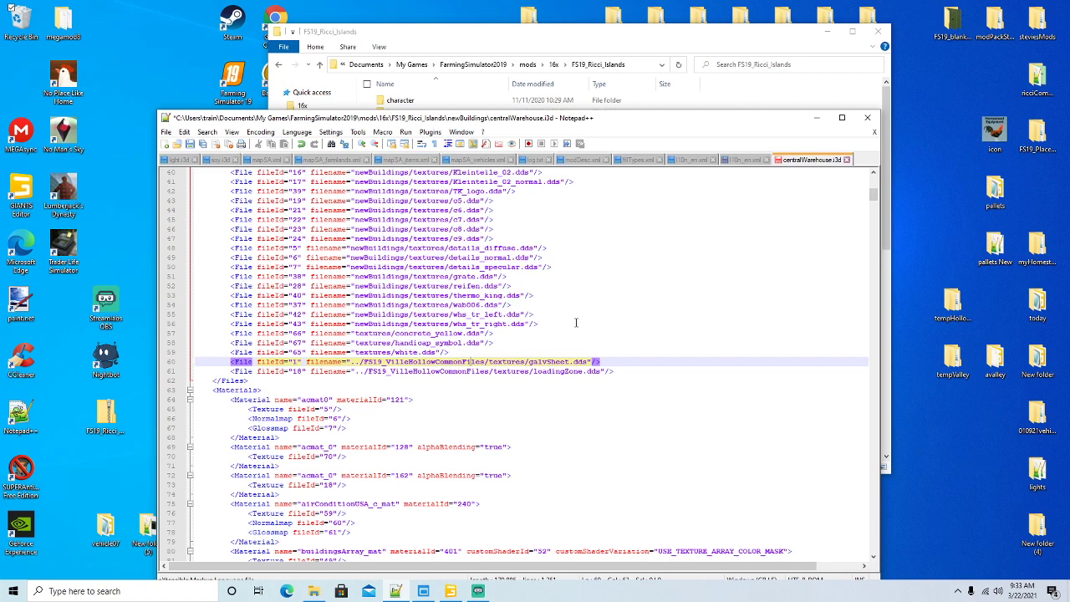
key("BackSpace")
key("BackSpace")
key("BackSpace")
key("BackSpace")
key("BackSpace")
key("BackSpace")
key("BackSpace")
key("BackSpace")
key("BackSpace")
key("BackSpace")
key("BackSpace")
key("BackSpace")
key("BackSpace")
key("BackSpace")
key("BackSpace")
key("BackSpace")
key("BackSpace")
key("BackSpace")
key("BackSpace")
key("BackSpace")
key("BackSpace")
key("BackSpace")
key("BackSpace")
Step: Change the loadingZone texture path to textures/loadingZone.dds, and save and close centralWarehouse.i3d
key("Down")
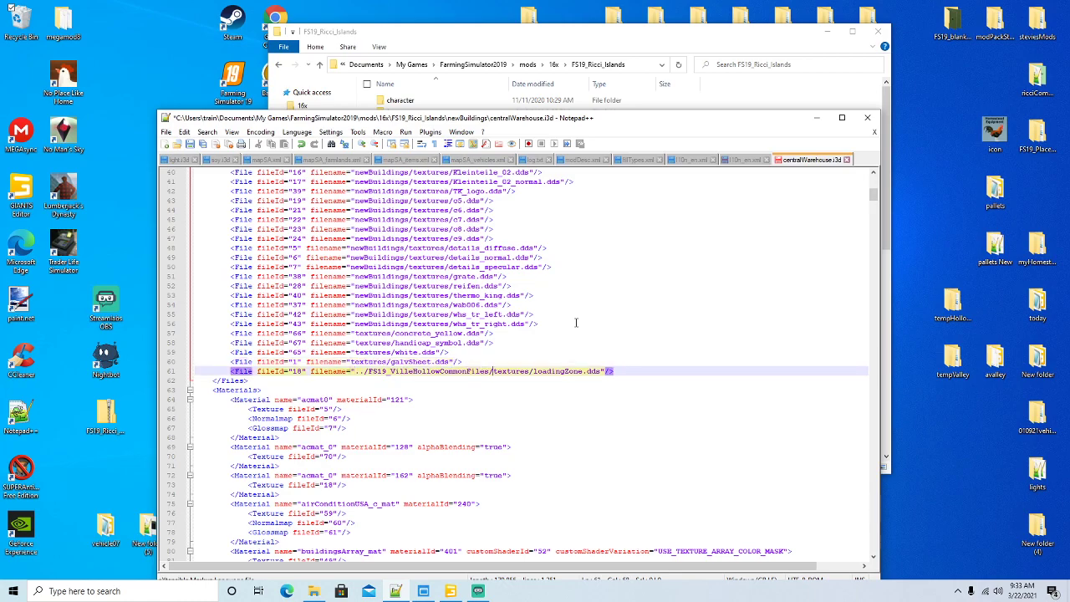
key("BackSpace")
key("BackSpace")
key("BackSpace")
key("BackSpace")
key("BackSpace")
key("BackSpace")
key("BackSpace")
key("BackSpace")
key("BackSpace")
key("BackSpace")
key("BackSpace")
key("BackSpace")
key("BackSpace")
key("BackSpace")
key("BackSpace")
key("BackSpace")
key("BackSpace")
key("BackSpace")
key("BackSpace")
key("BackSpace")
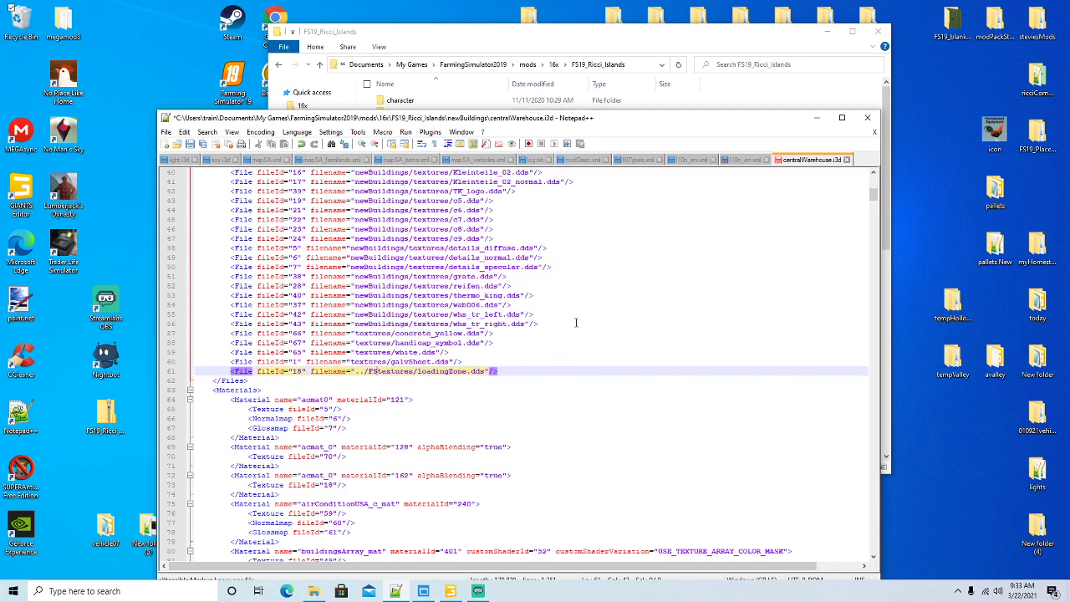
key("BackSpace")
key("BackSpace")
key("BackSpace")
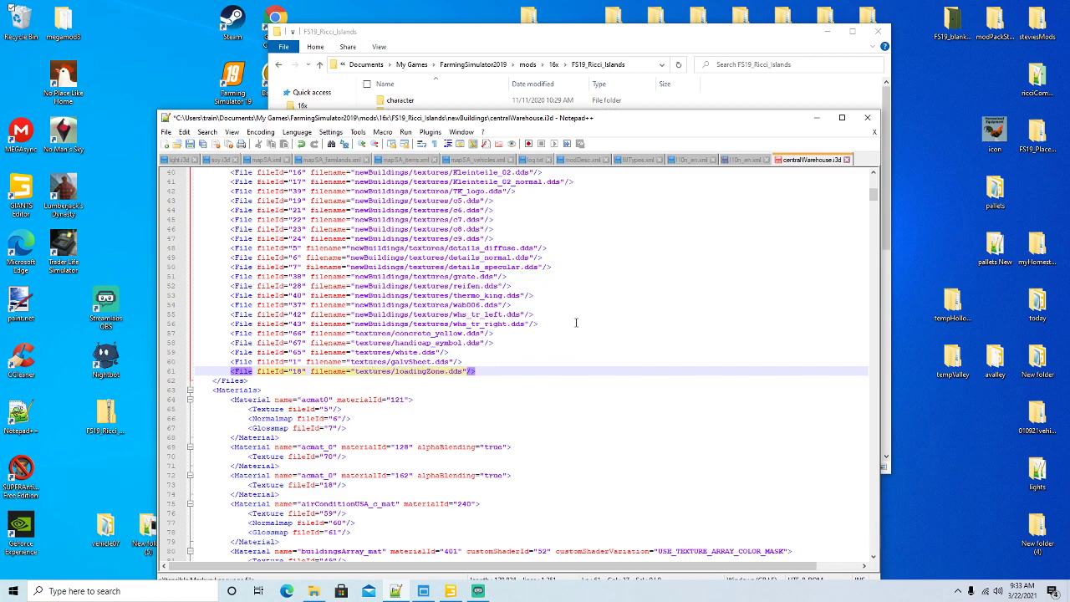
left_click(189, 144)
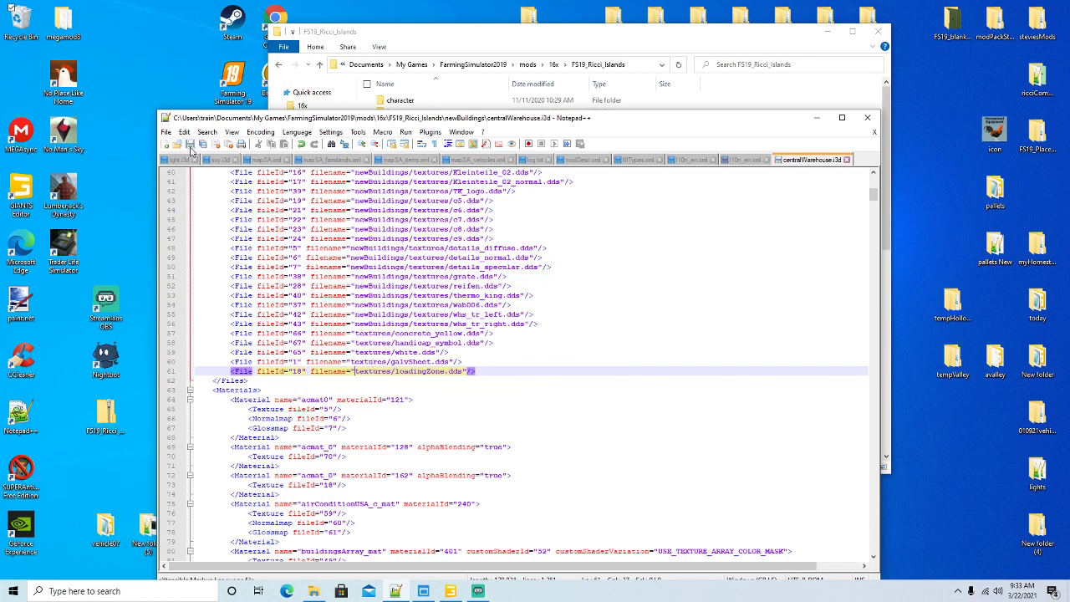
left_click(847, 160)
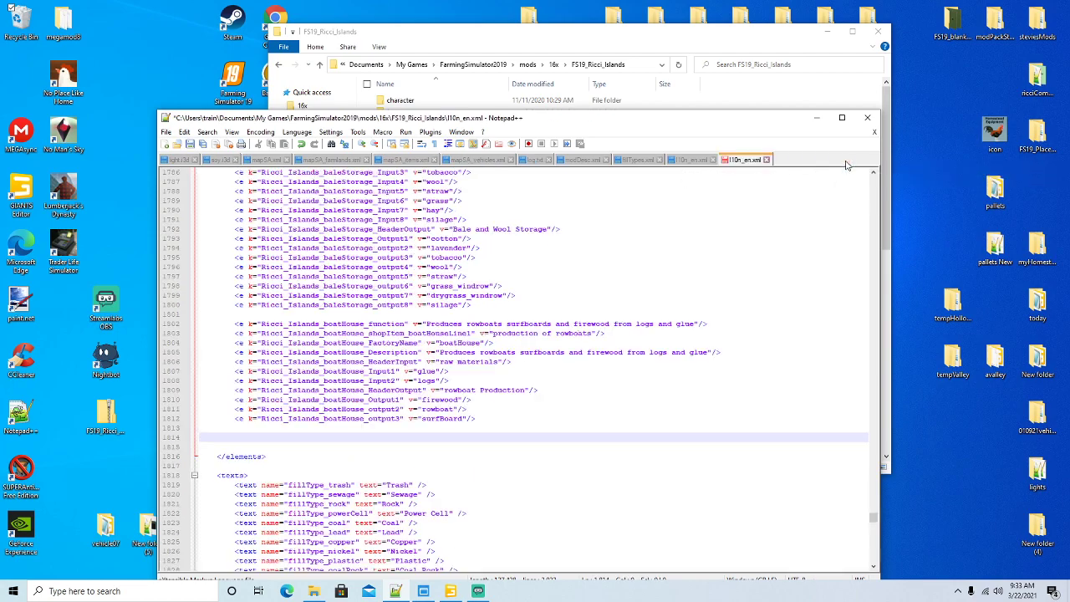
Step: Open centralWarehouse and centralWarehouseCold from FS19_Ricci_Islands/newBuildings one after the other in GIANTS Editor 8.2.2 to check for loading errors
left_click(817, 117)
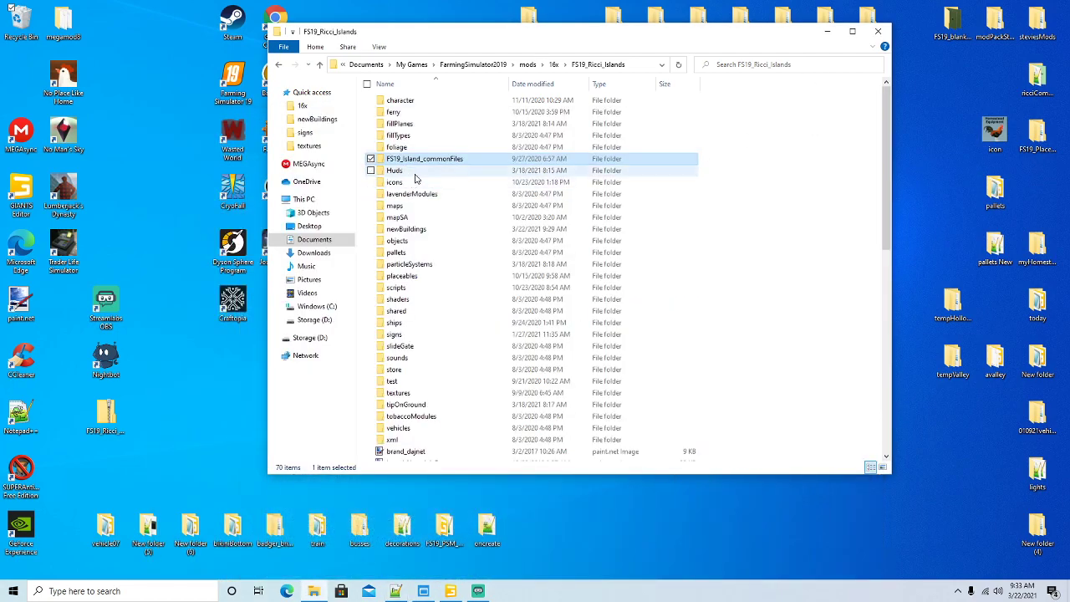
double_click(416, 229)
double_click(416, 211)
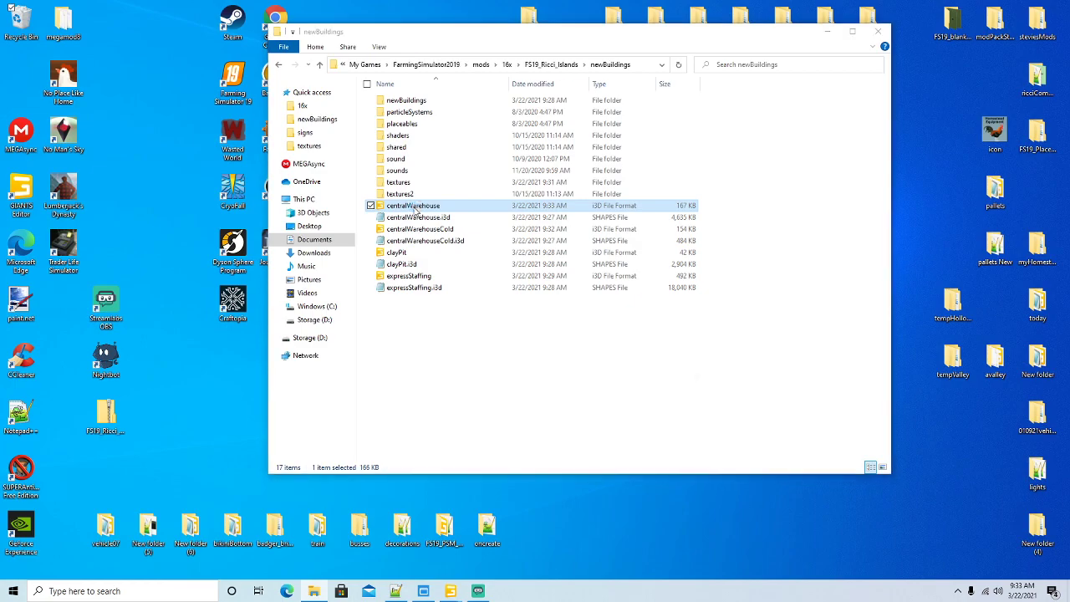
left_click(551, 368)
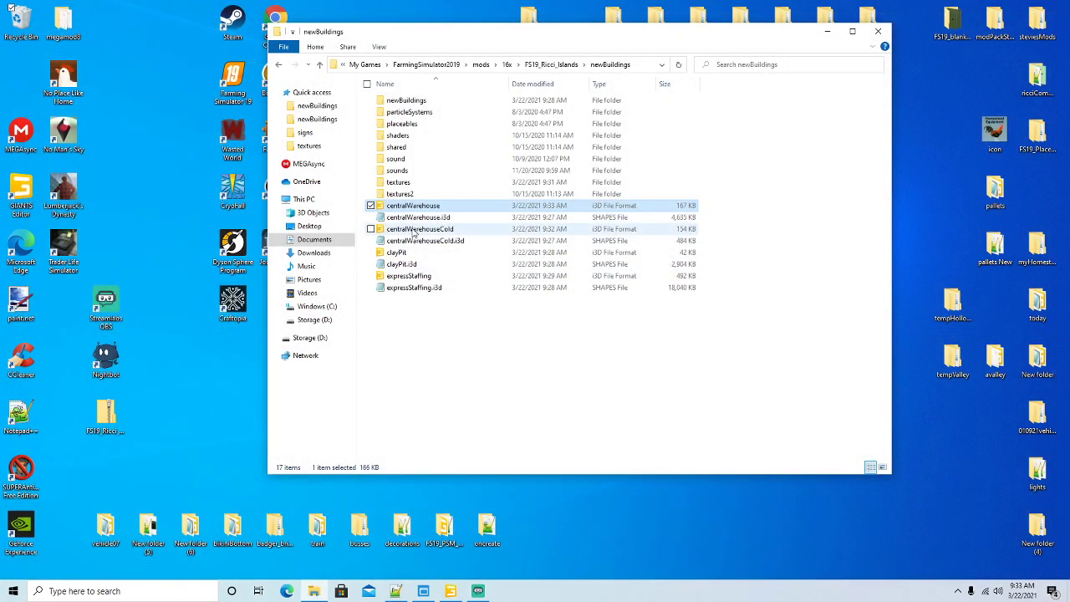
double_click(413, 231)
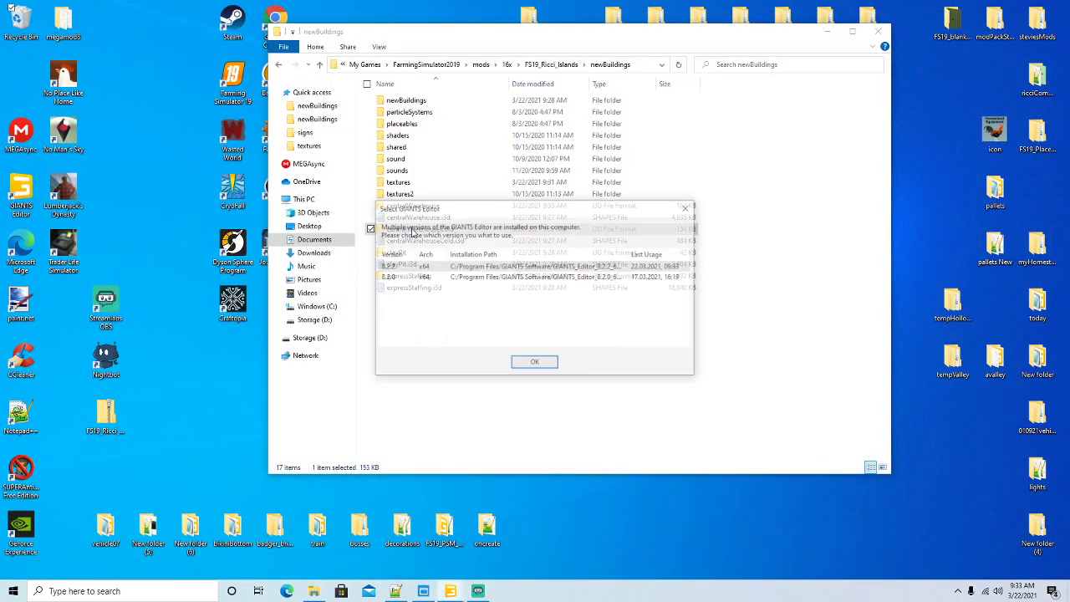
left_click(529, 365)
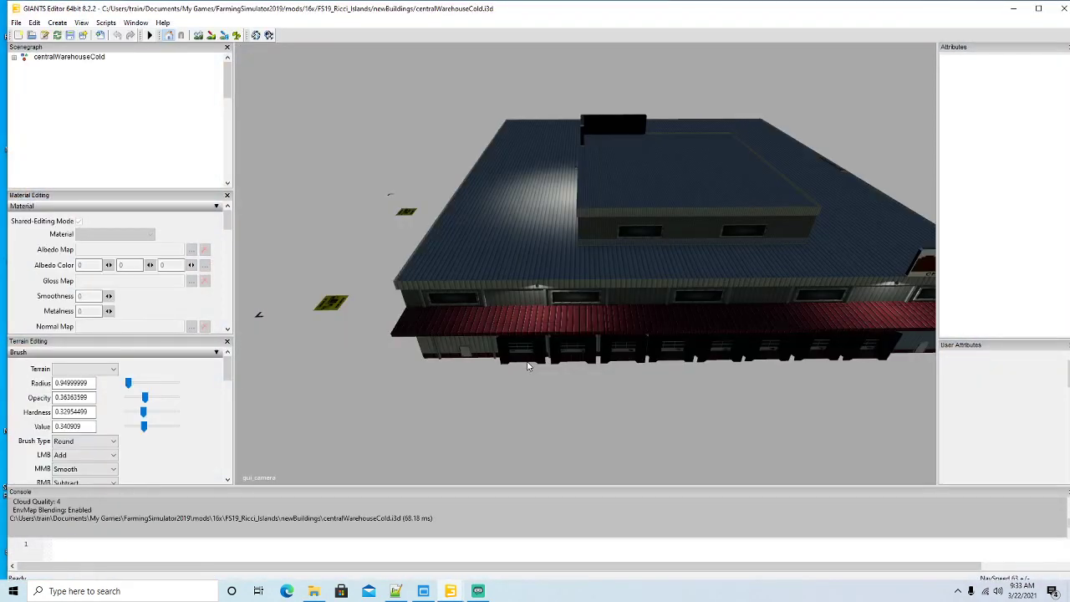
left_click(1063, 9)
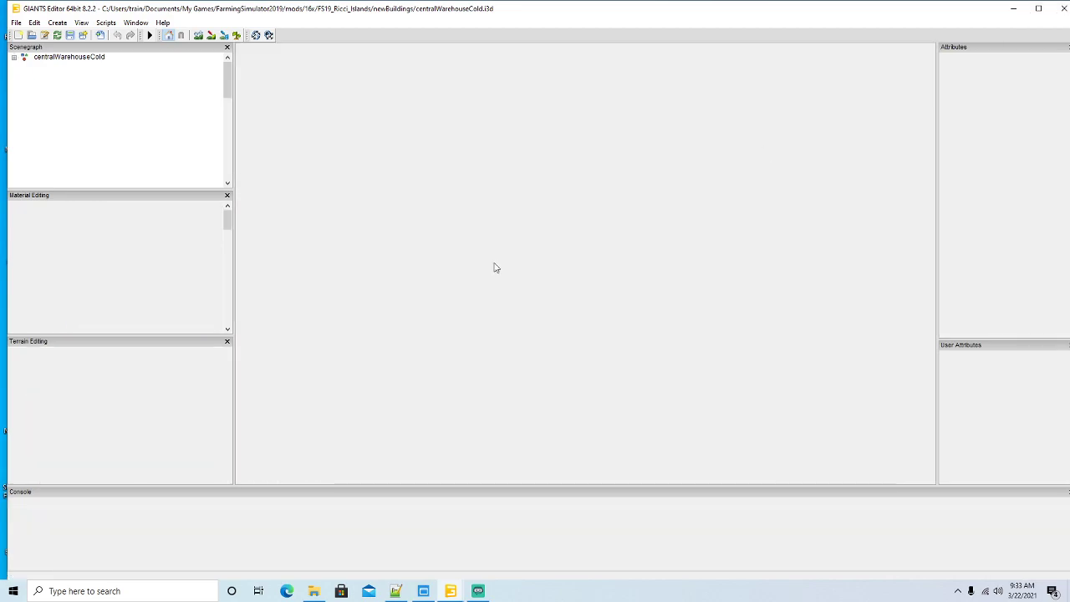
Step: Check the clayPit and expressStaffing i3d files for loading errors in GIANTS Editor 8.2.2, closing each after inspection
double_click(398, 253)
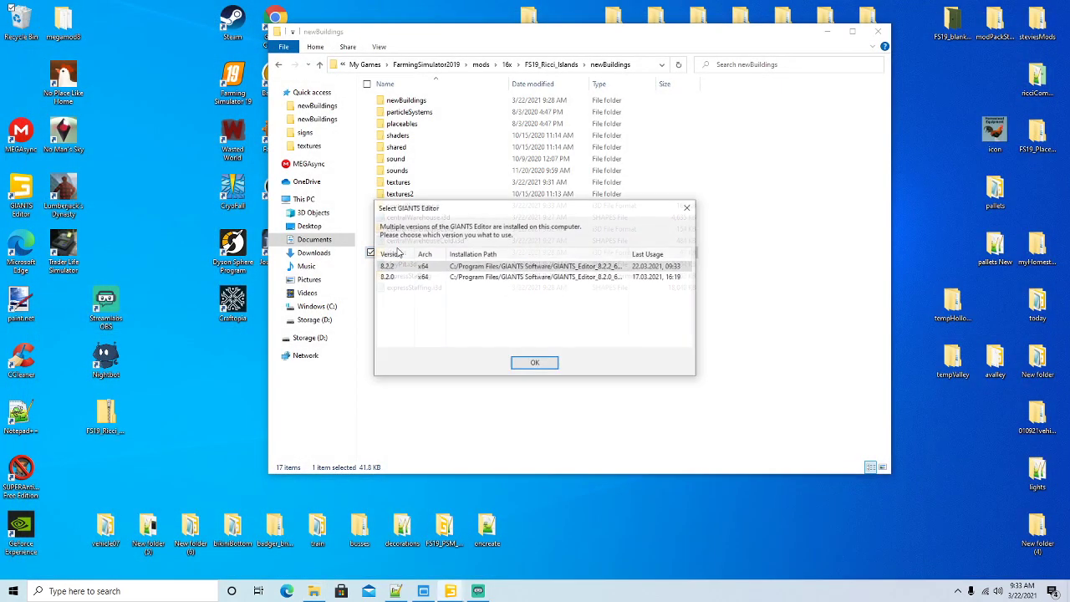
left_click(543, 363)
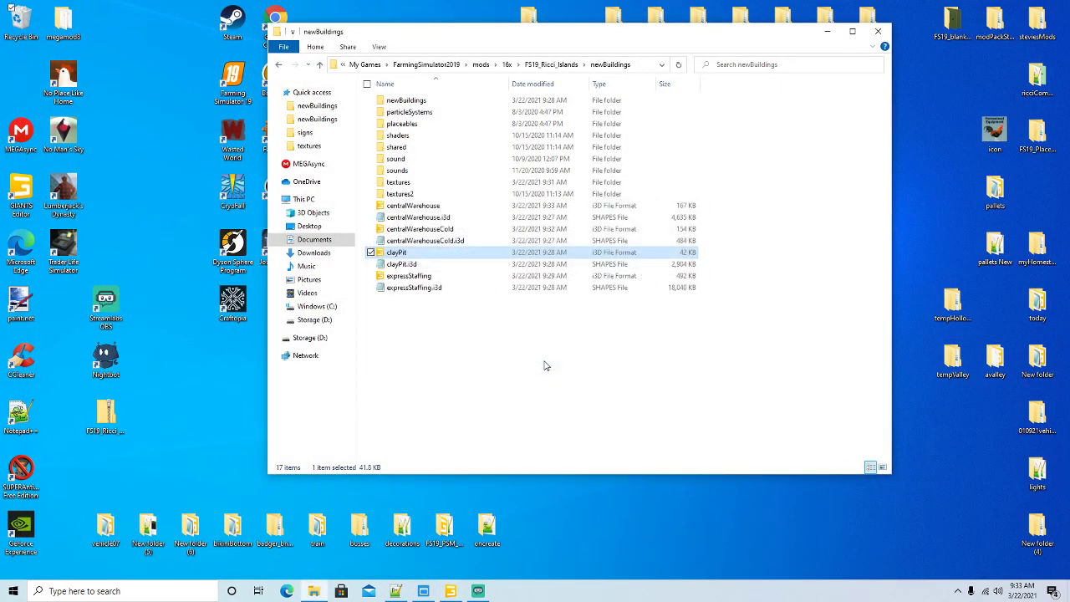
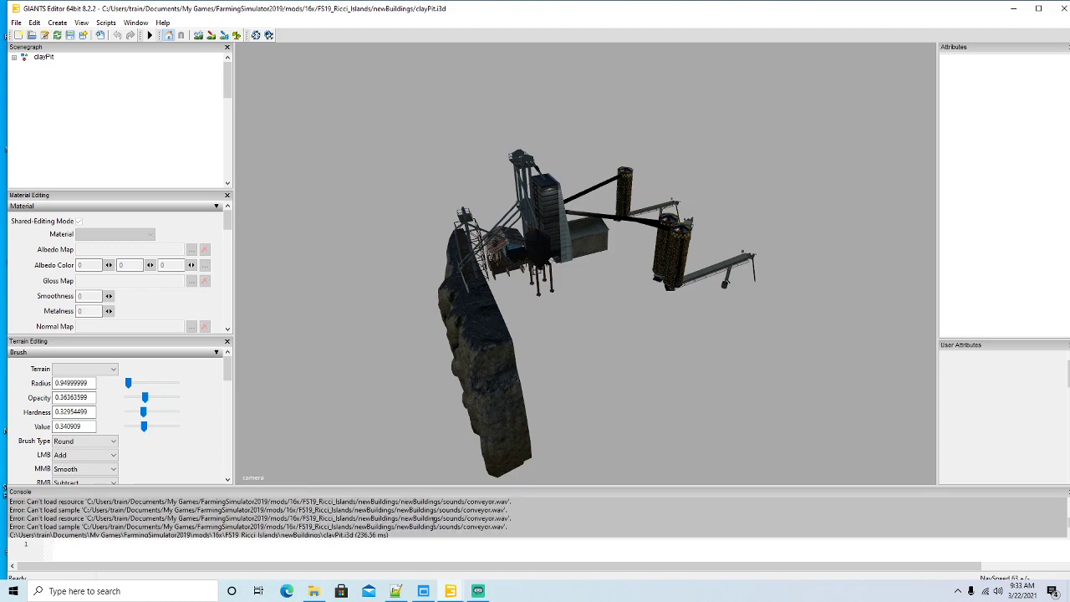
left_click(1064, 11)
double_click(411, 277)
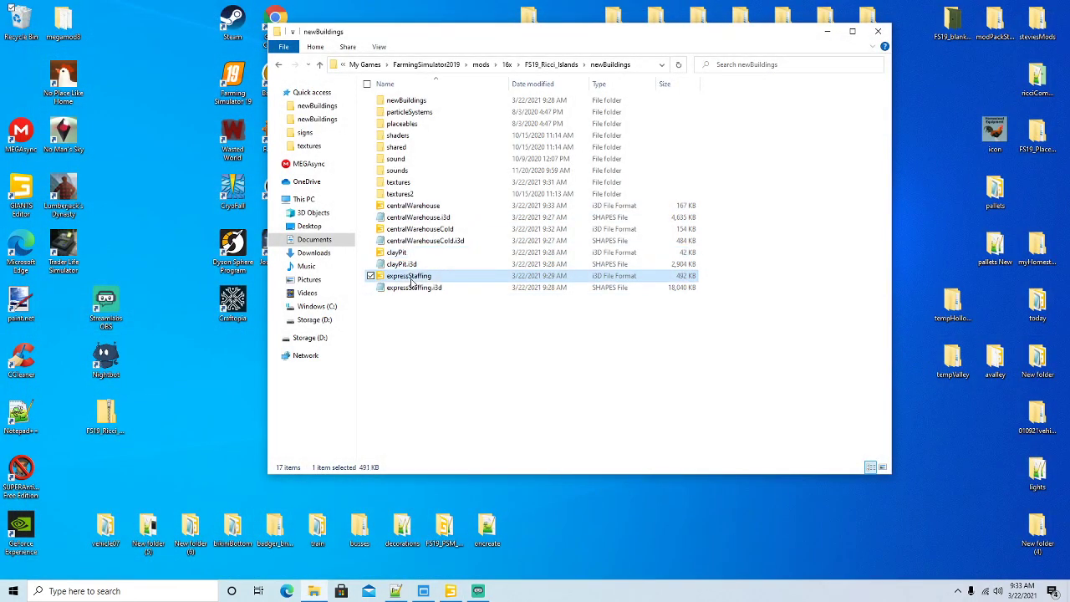
left_click(534, 363)
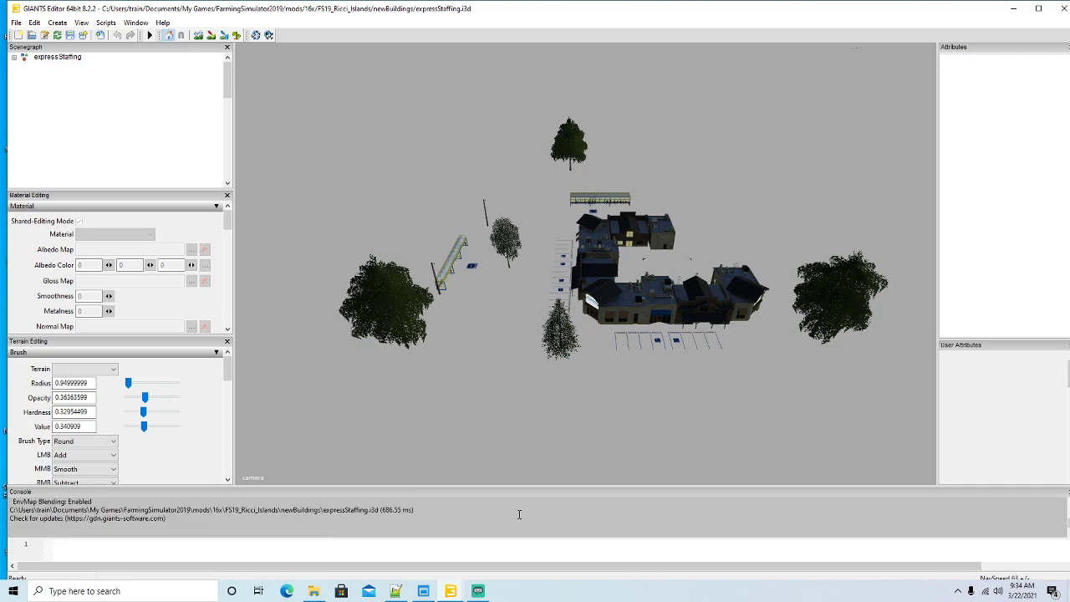
left_click(1062, 7)
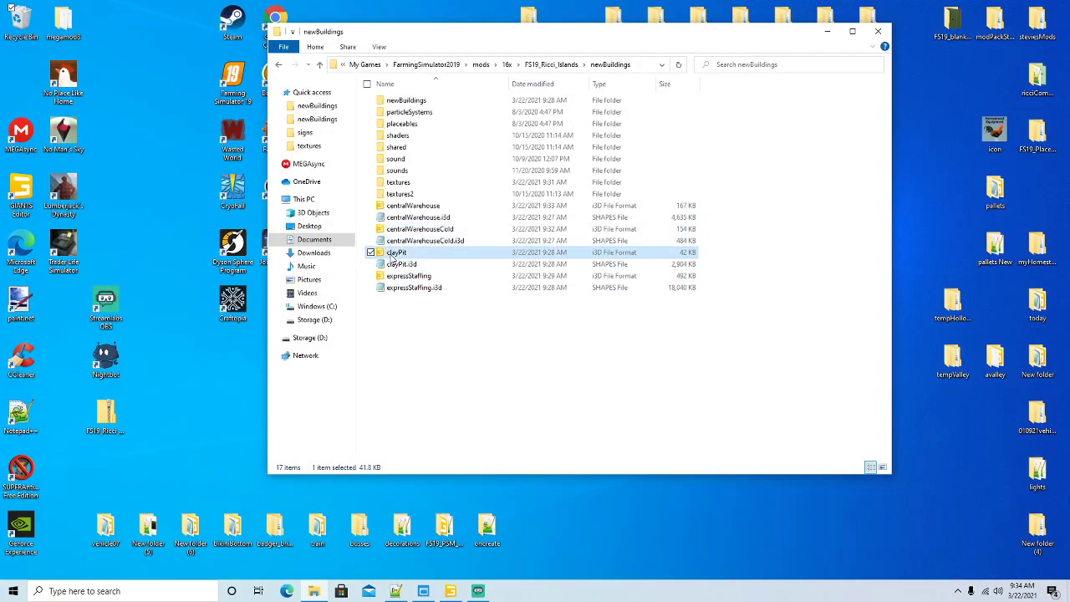
Step: Open clayPit.i3d in Notepad++ and highlight the newBuildings/sounds/conveyor.wav file path
right_click(391, 254)
left_click(432, 312)
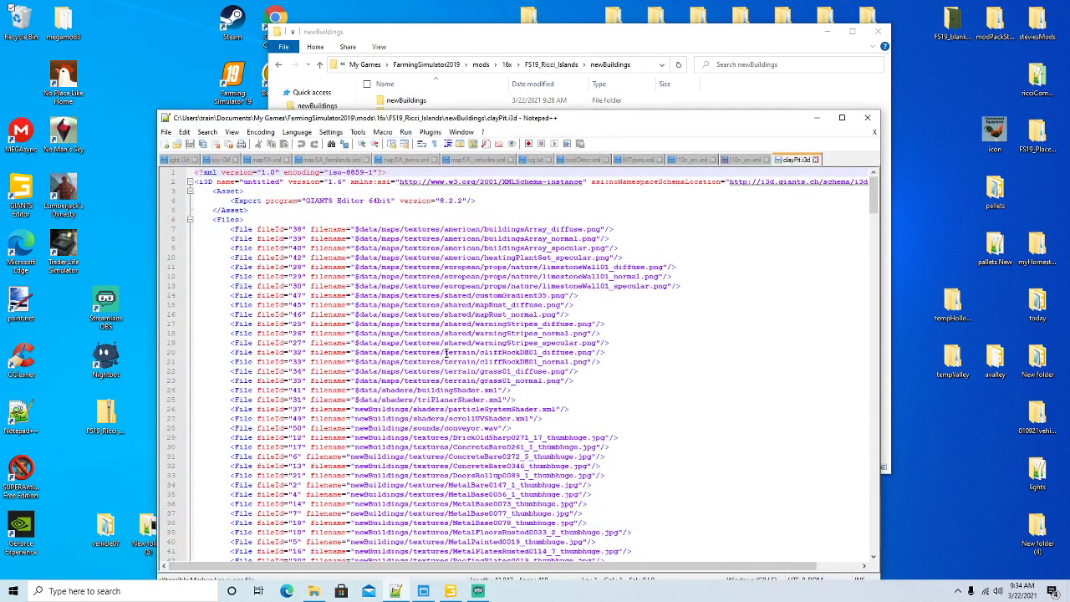
scroll(447, 352, "down", 3)
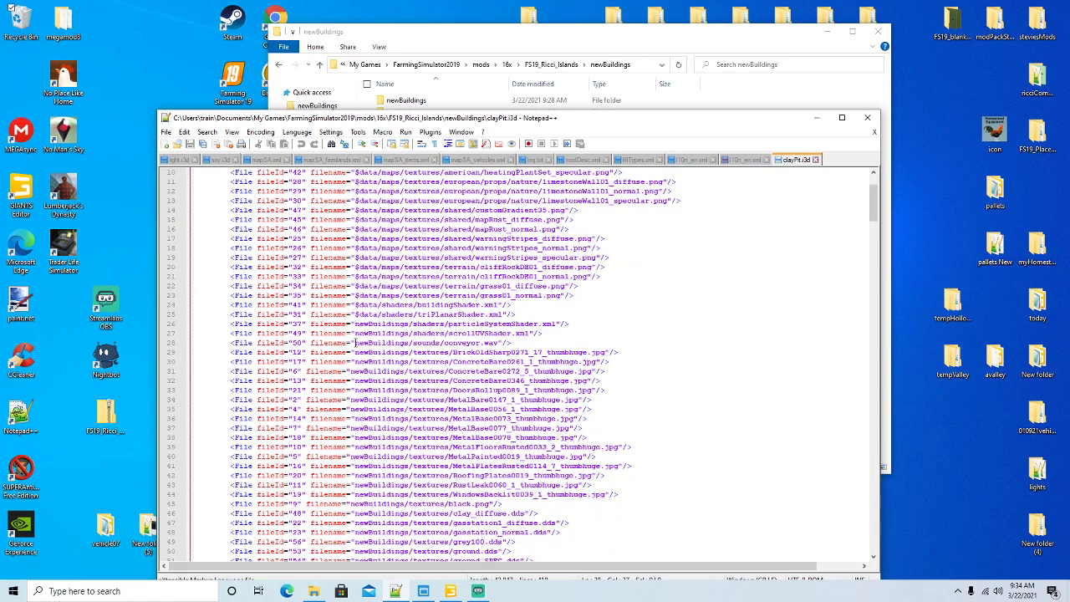
left_click_drag(355, 343, 487, 343)
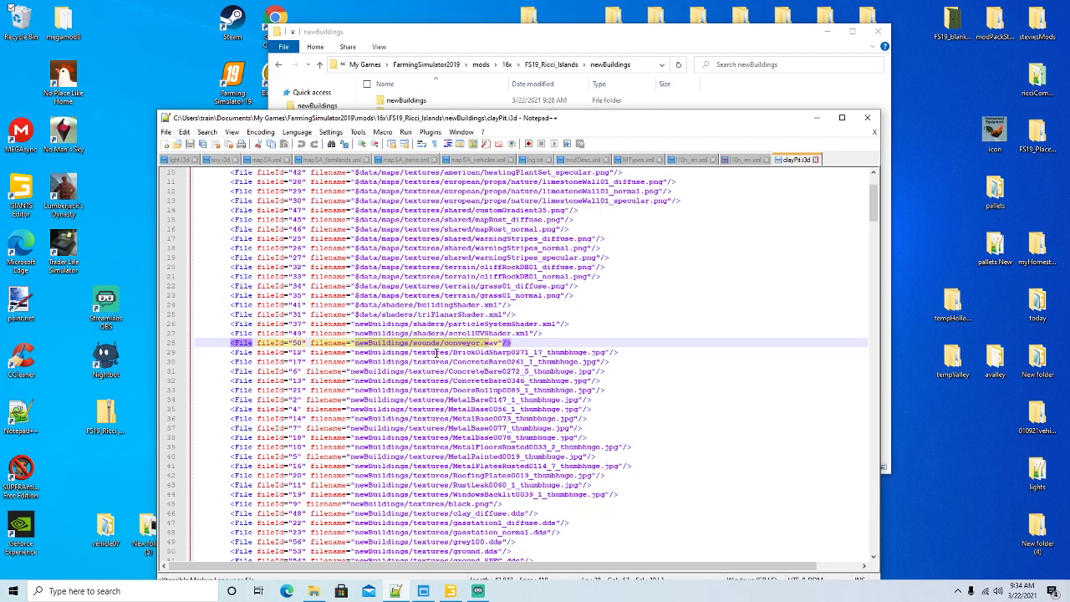
Step: In File Explorer, look through the sound and sounds folders of newBuildings for the conveyor sound file
left_click_drag(619, 122, 591, 228)
double_click(397, 160)
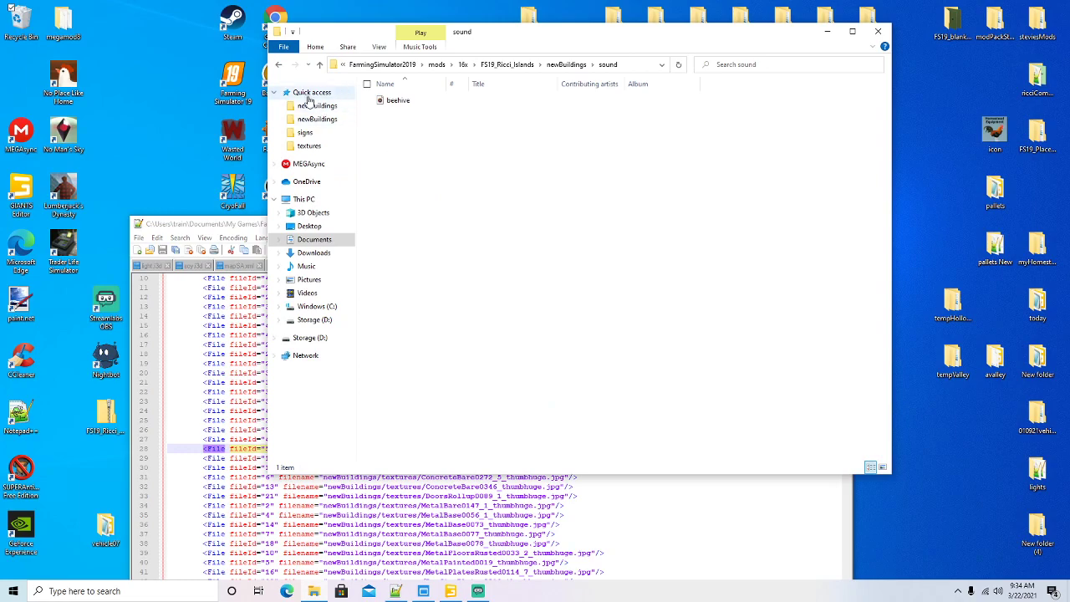
left_click(278, 64)
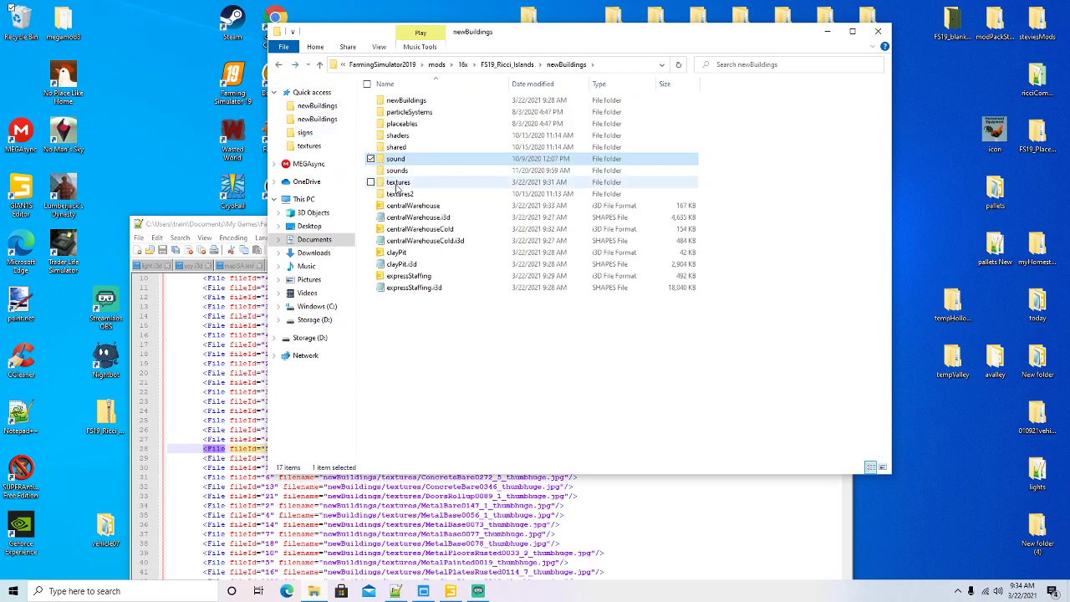
left_click(398, 182)
double_click(396, 174)
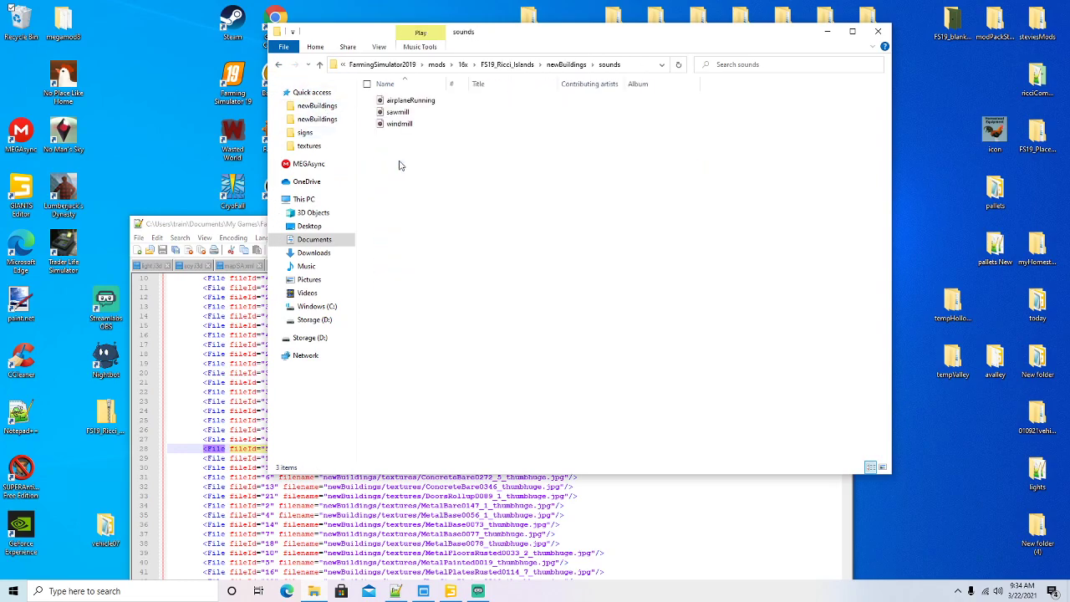
left_click_drag(533, 37, 424, 38)
left_click(455, 65)
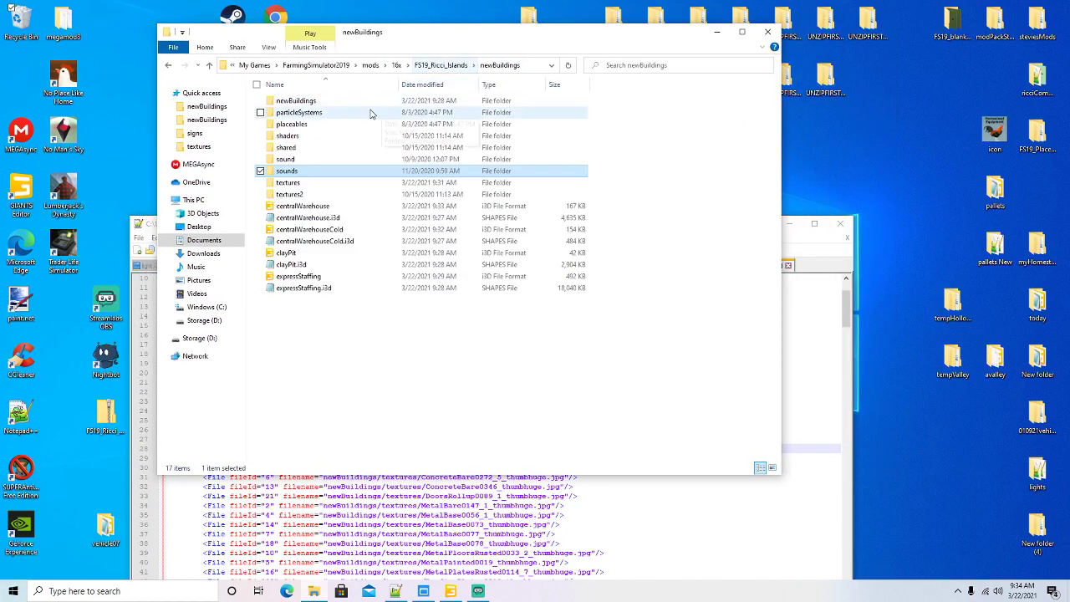
Step: Check the sounds folder inside the nested newBuildings/newBuildings folder and delete that folder
double_click(307, 102)
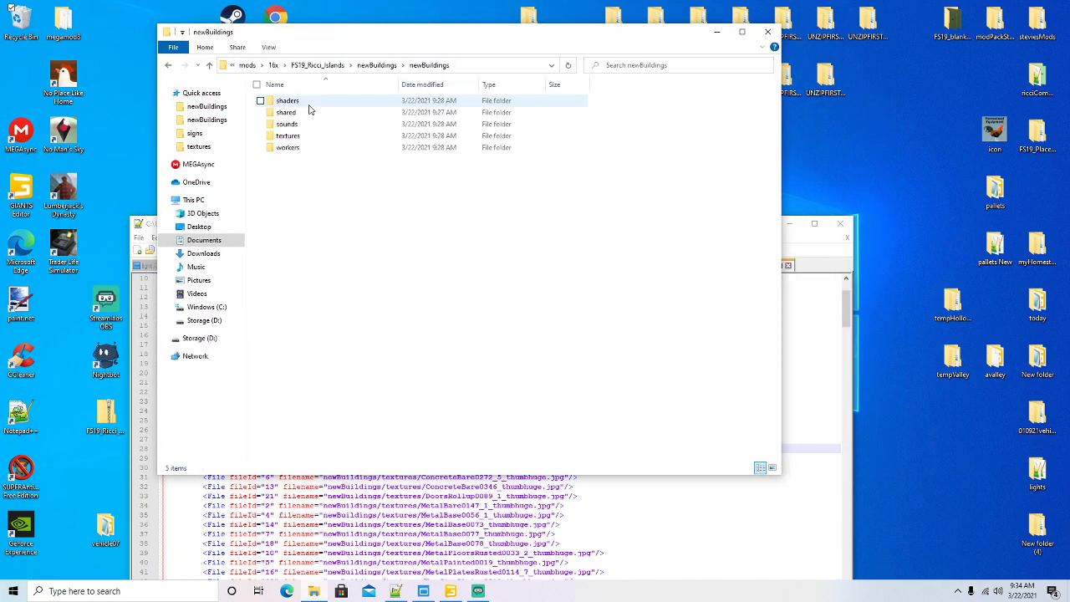
double_click(291, 125)
left_click(168, 66)
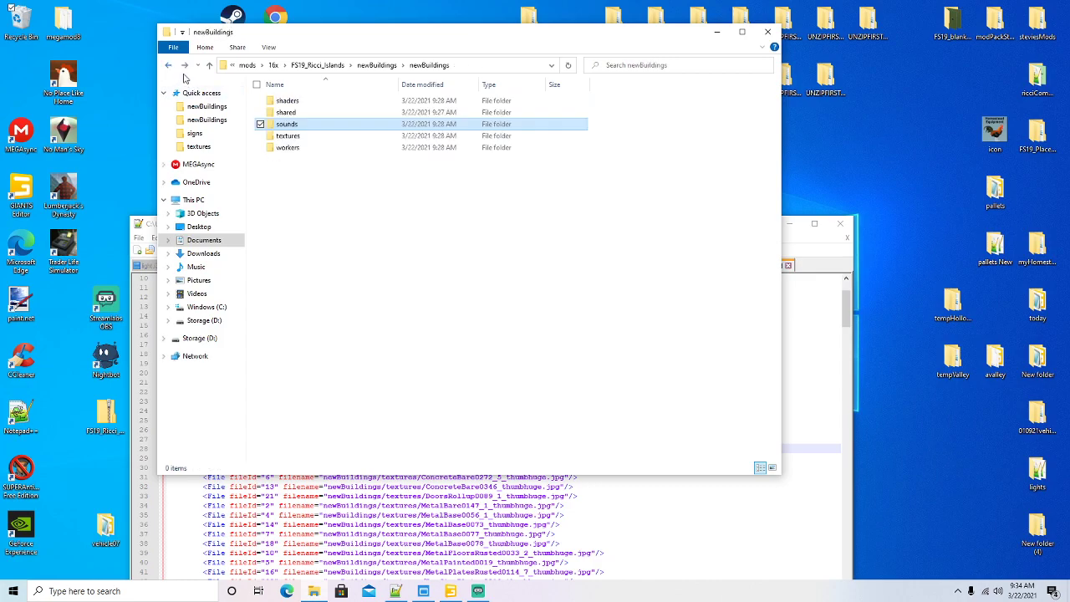
right_click(283, 124)
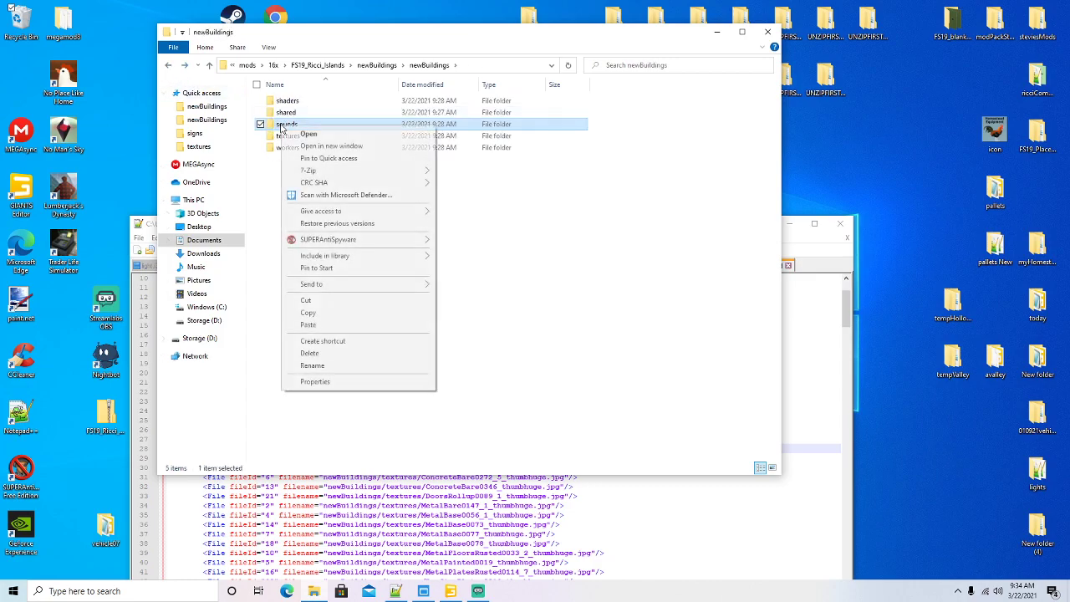
left_click(310, 353)
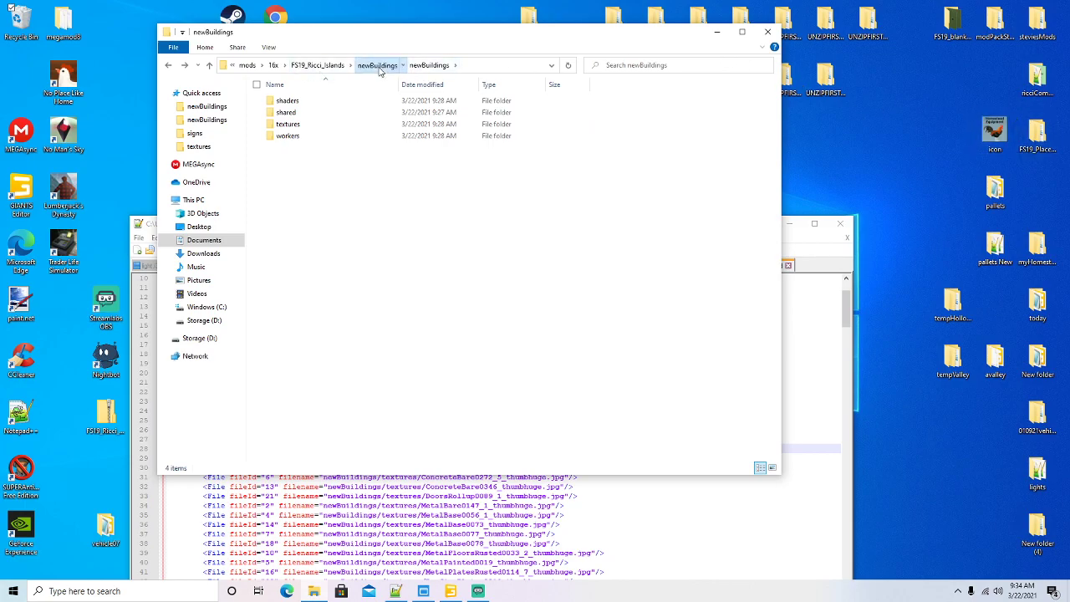
Step: Open the sounds folder of newBuildings, and search the FS19_PlaceableMods folder on the desktop for "convey"
left_click(377, 66)
double_click(289, 171)
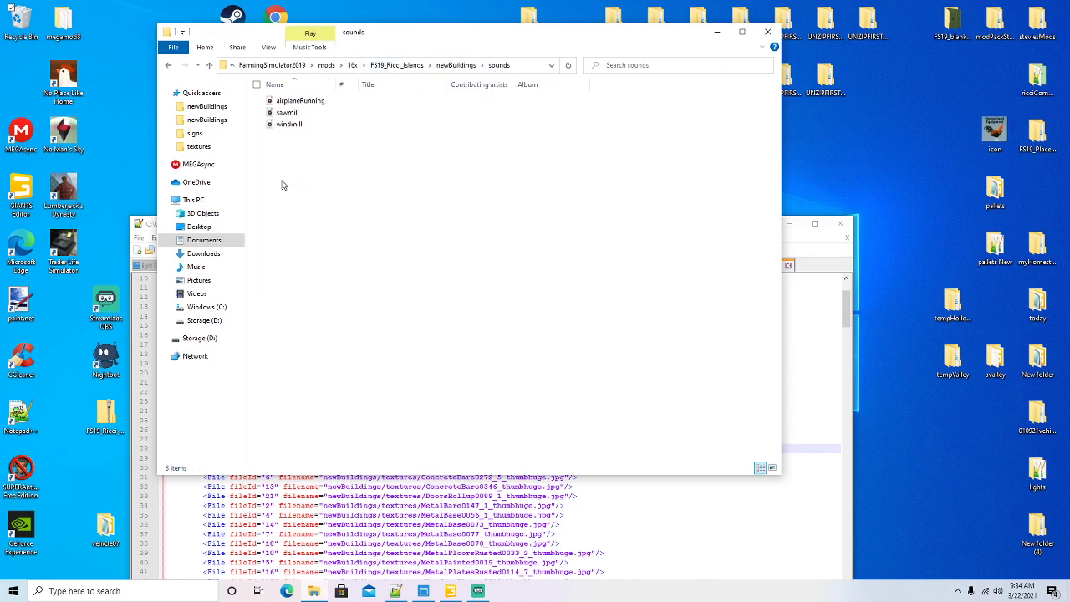
left_click(1042, 135)
double_click(1043, 135)
left_click_drag(639, 60, 786, 55)
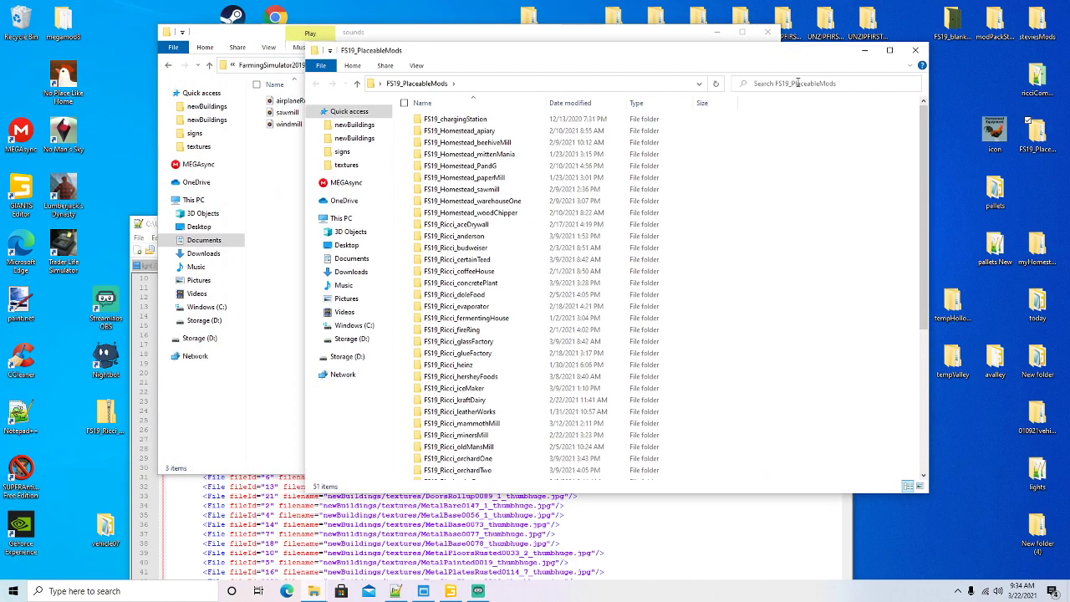
left_click(796, 82)
type("conv")
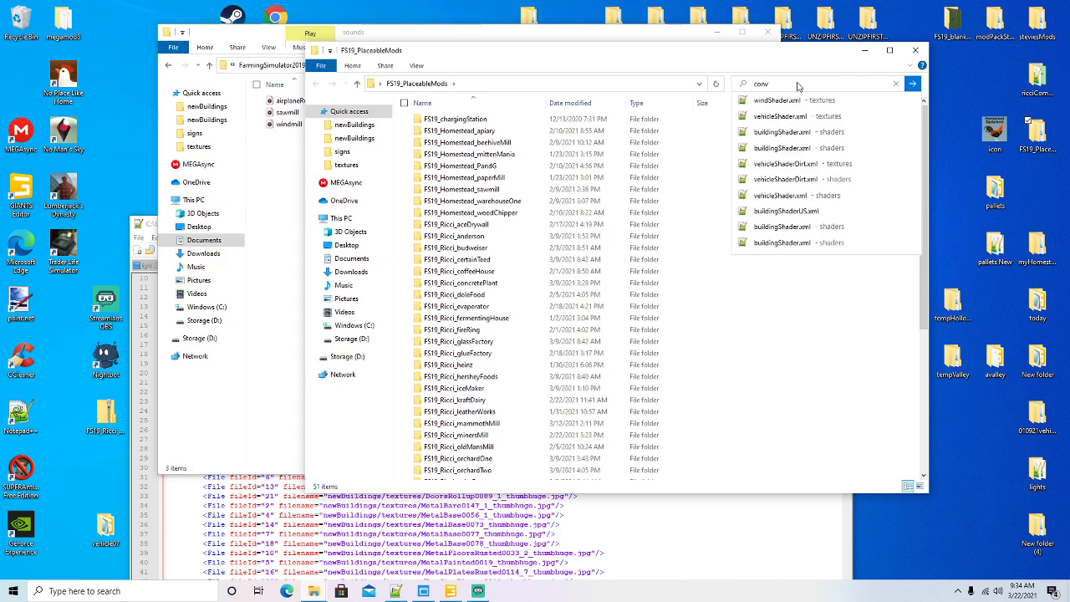
type("ey")
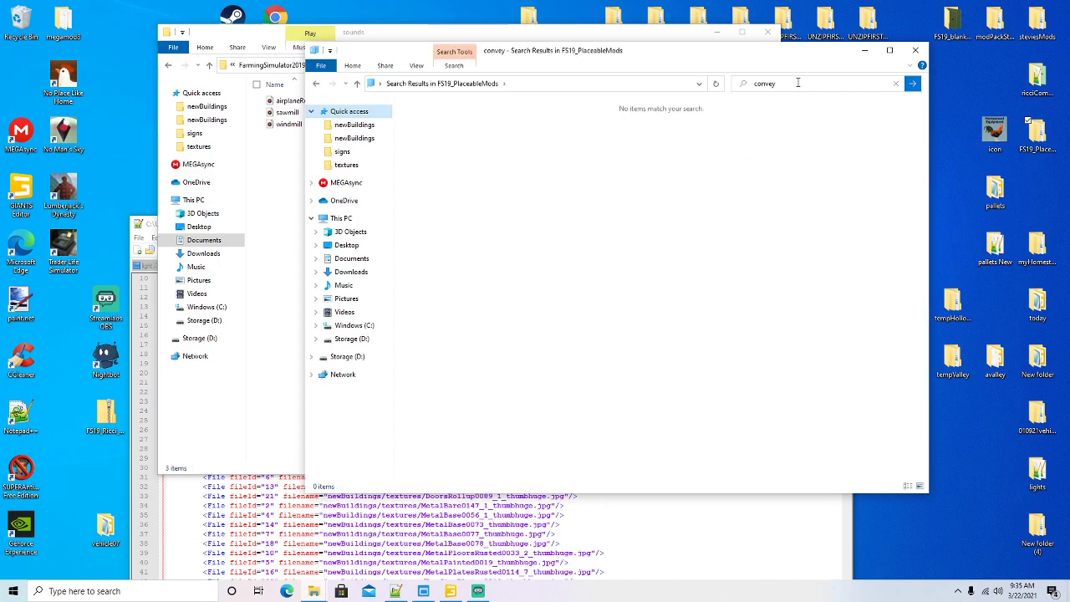
left_click(916, 50)
Step: Open a second File Explorer window at My Games/FarmingSimulator2019/mods/aimport/FS19_Ricciville beside the newBuildings/sounds folder
mouse_move(574, 41)
left_mouse_down()
mouse_move(528, 42)
mouse_move(566, 42)
left_mouse_up()
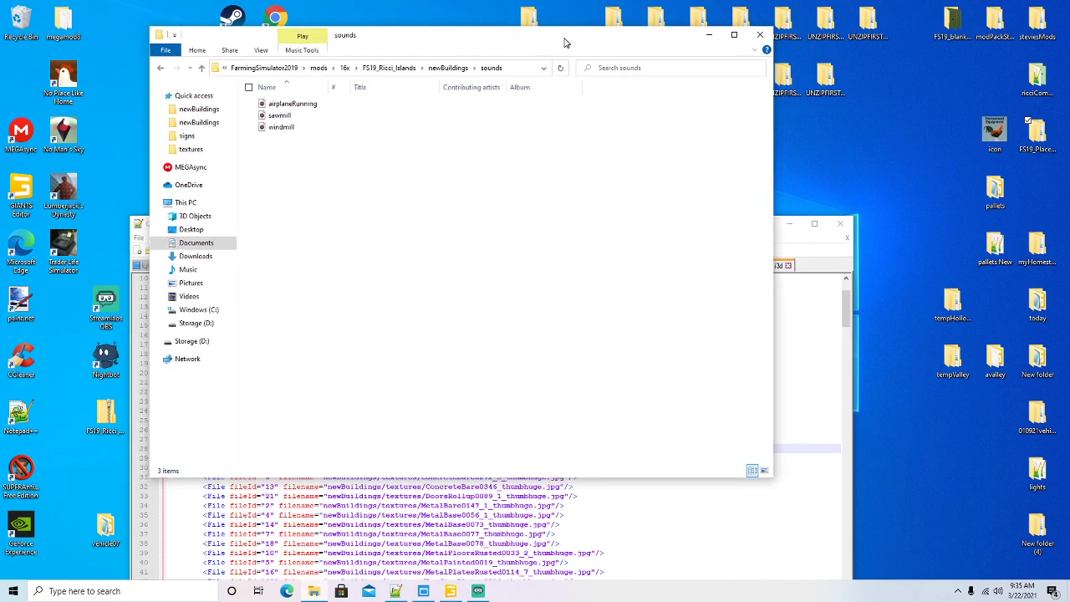
right_click(322, 595)
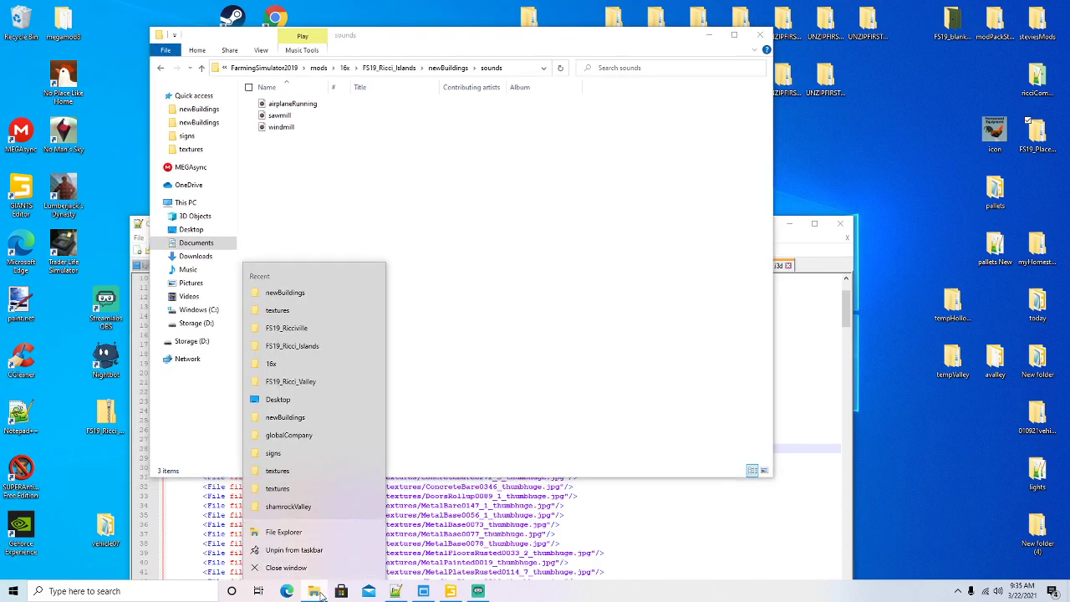
left_click(284, 532)
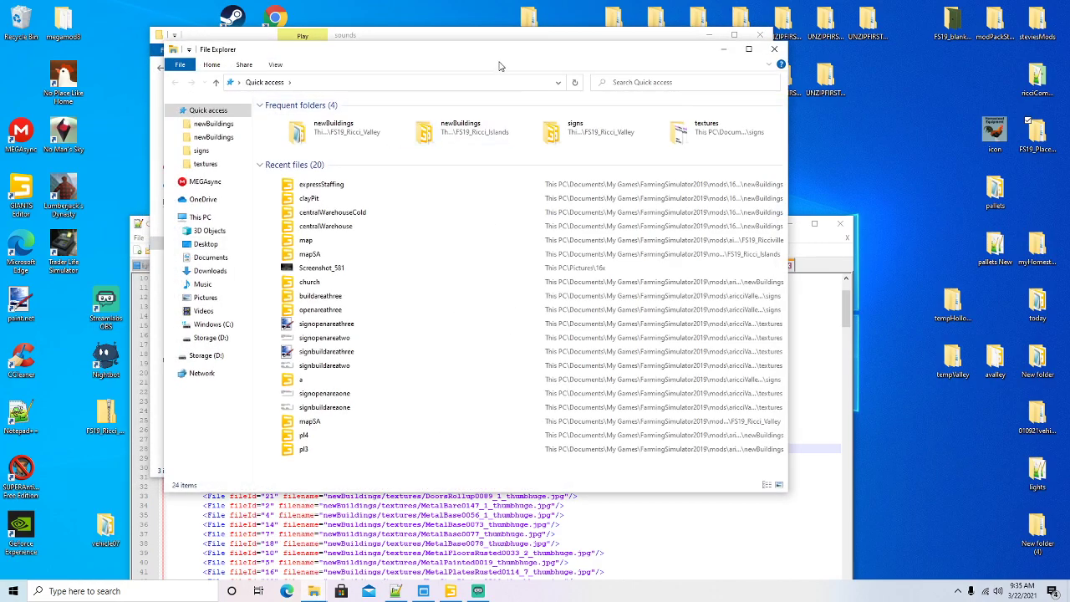
left_click_drag(493, 45, 667, 50)
left_click(382, 248)
left_click(481, 183)
double_click(481, 180)
double_click(485, 109)
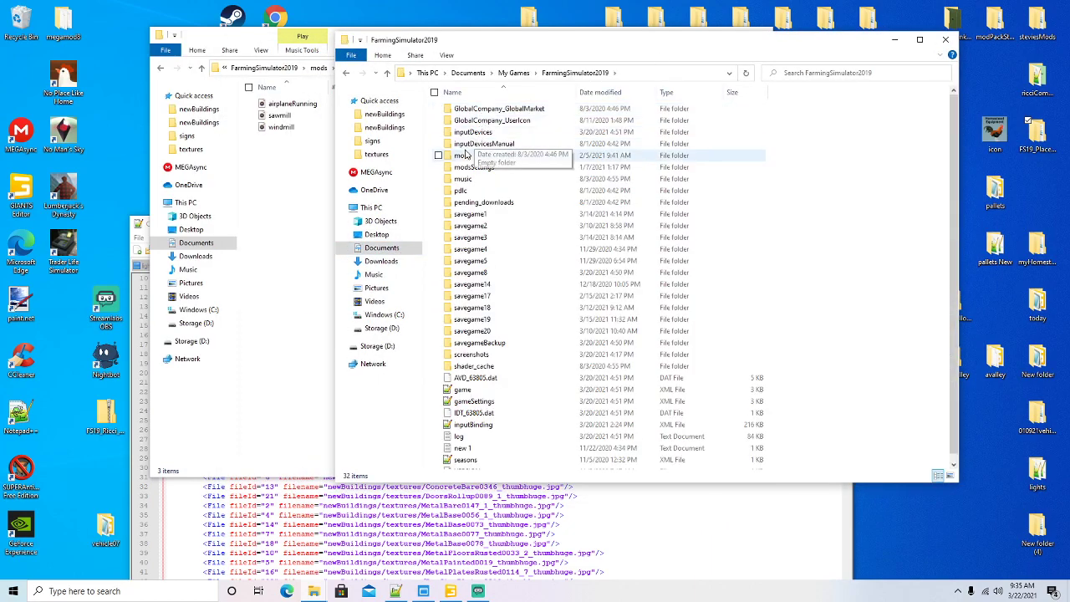
double_click(465, 159)
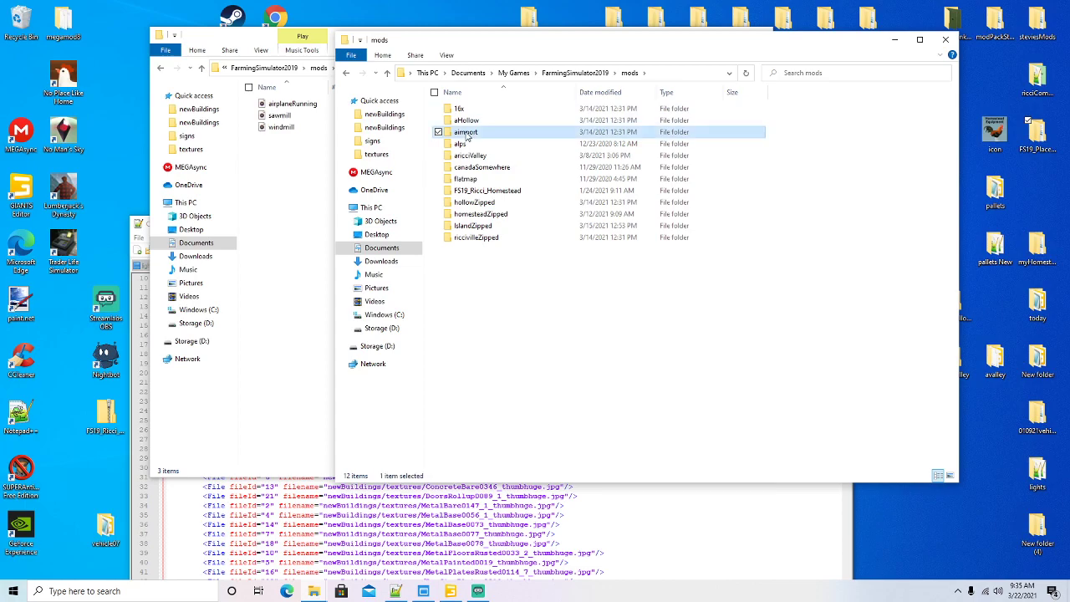
double_click(473, 122)
double_click(474, 110)
Step: Search FS19_Ricciville for "conv" and copy the conveyor sound file into newBuildings/sounds, closing the search window
left_click(865, 77)
type("con")
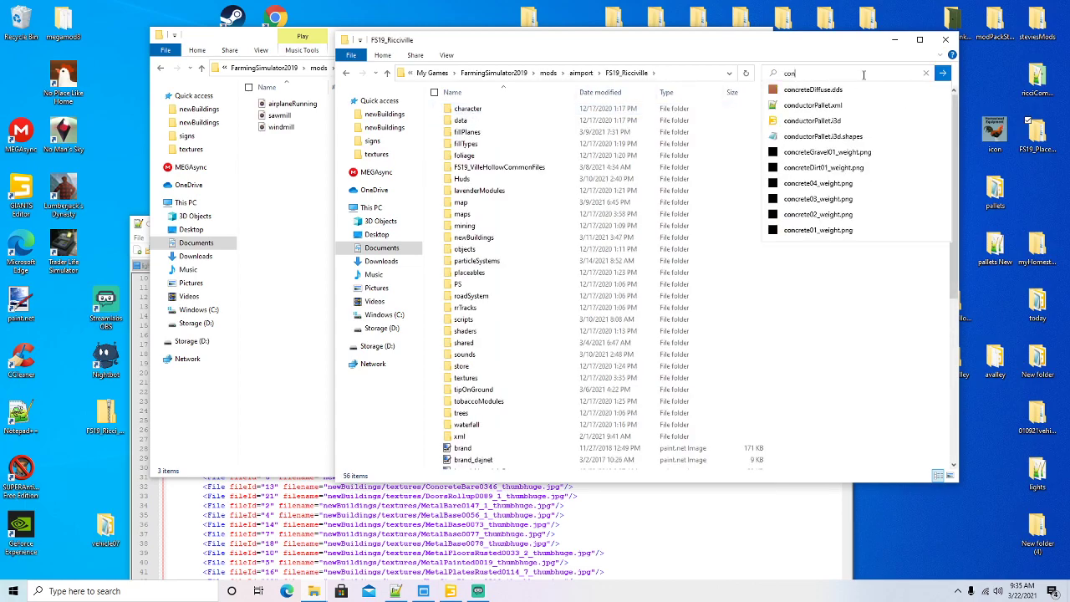
key("Return")
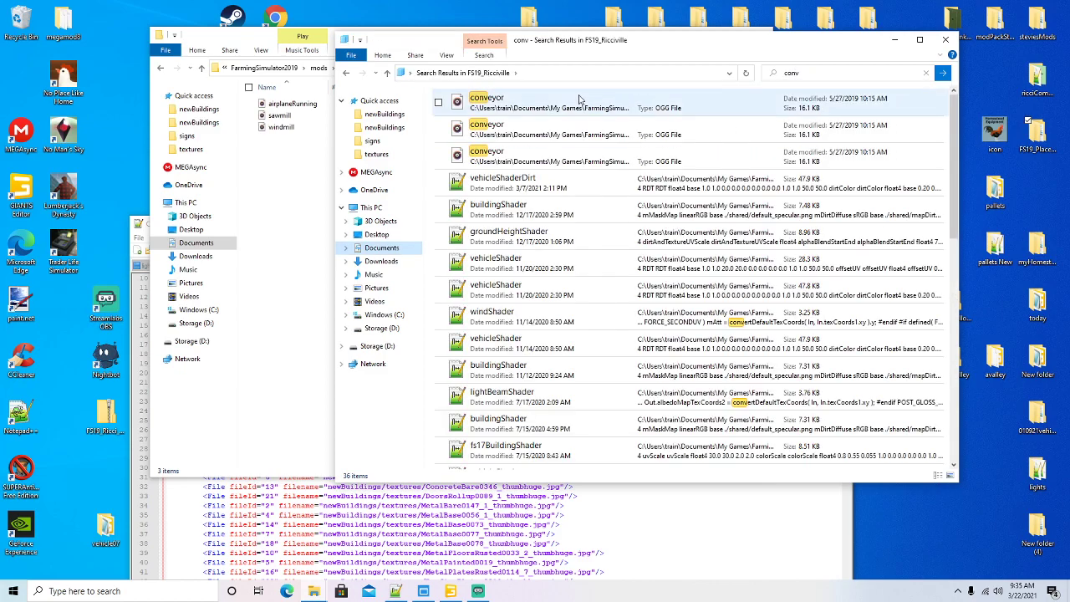
left_click(565, 101)
right_click(565, 100)
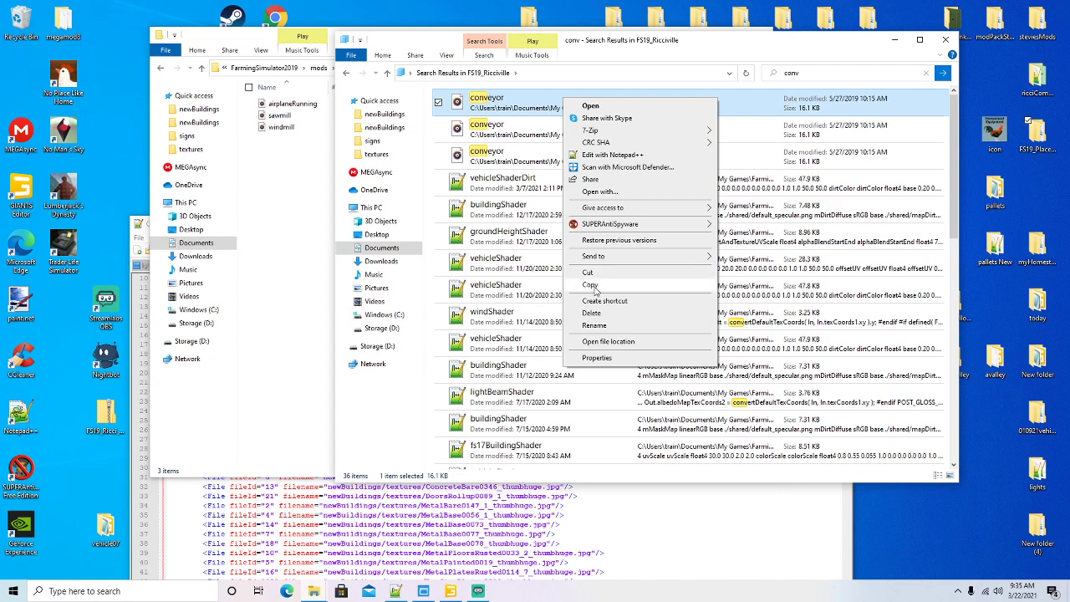
left_click(590, 285)
right_click(300, 236)
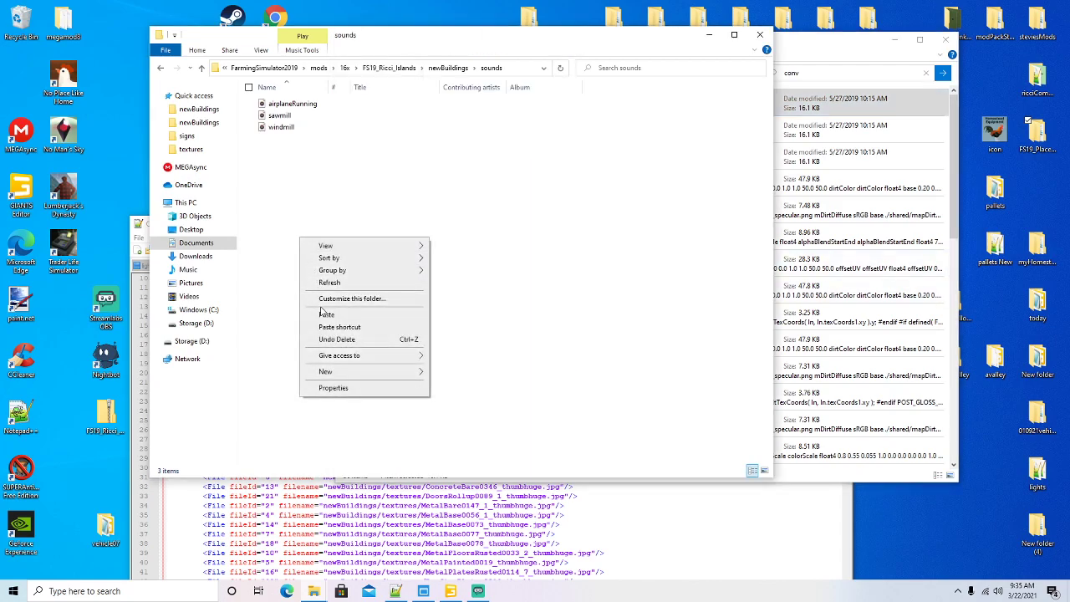
left_click(326, 315)
left_click(946, 39)
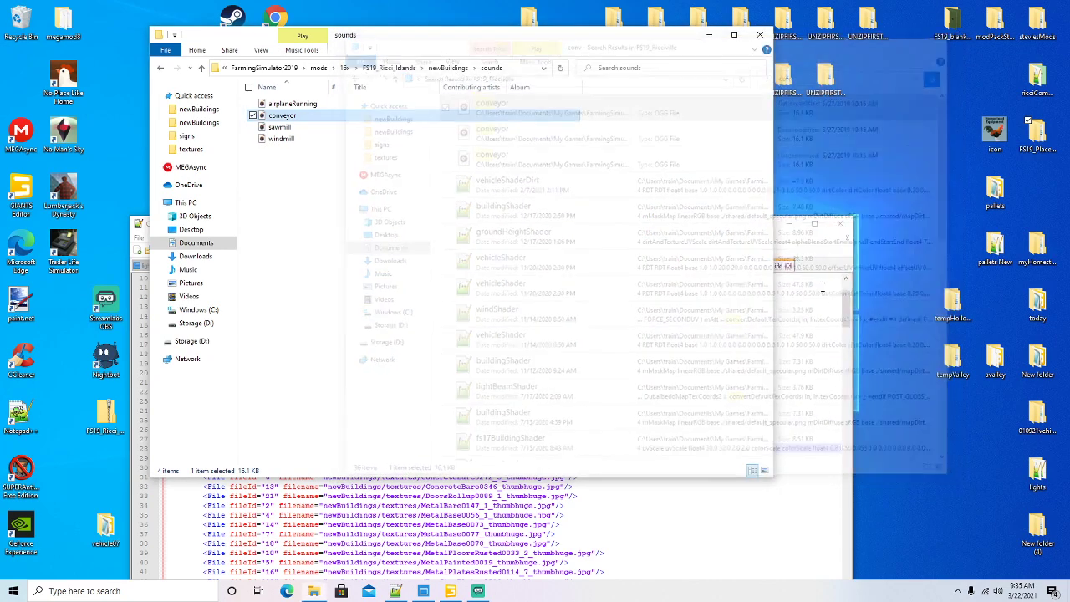
Step: In clayPit.i3d in Notepad++, shorten the conveyor sound path to sounds/conveyor.wav, save the file and close it
left_click(744, 534)
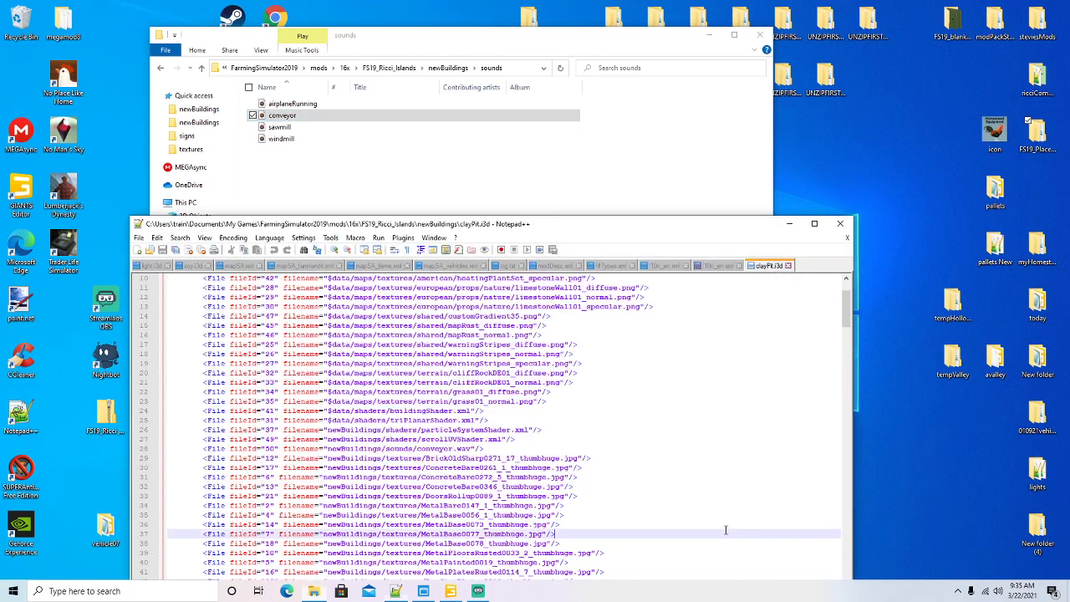
left_click(386, 448)
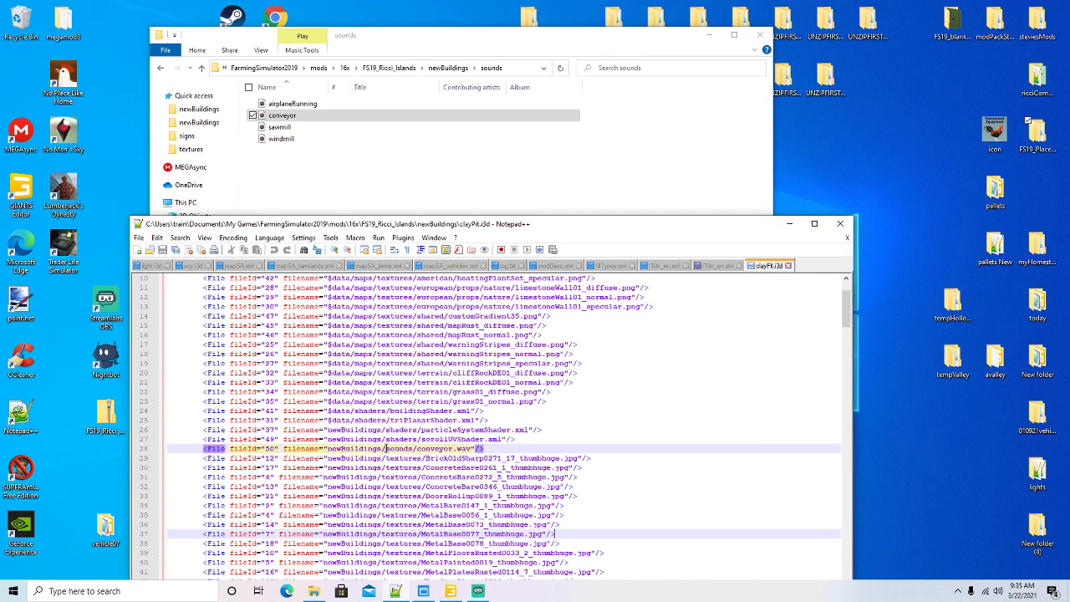
key("BackSpace")
key("BackSpace")
key("BackSpace")
key("BackSpace")
key("BackSpace")
key("BackSpace")
key("BackSpace")
key("BackSpace")
key("BackSpace")
key("BackSpace")
key("BackSpace")
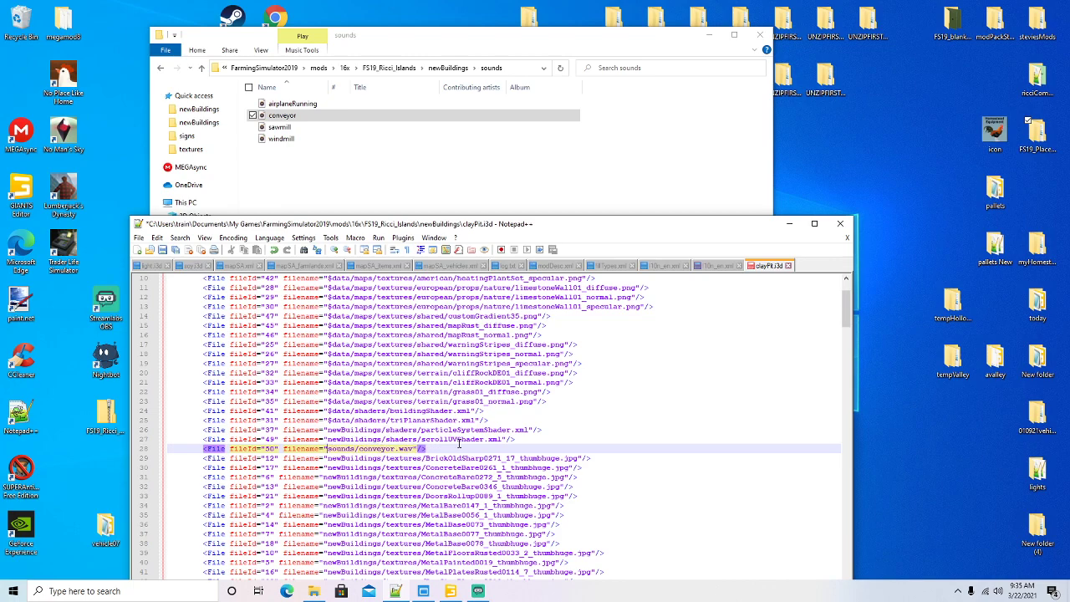
left_click(163, 251)
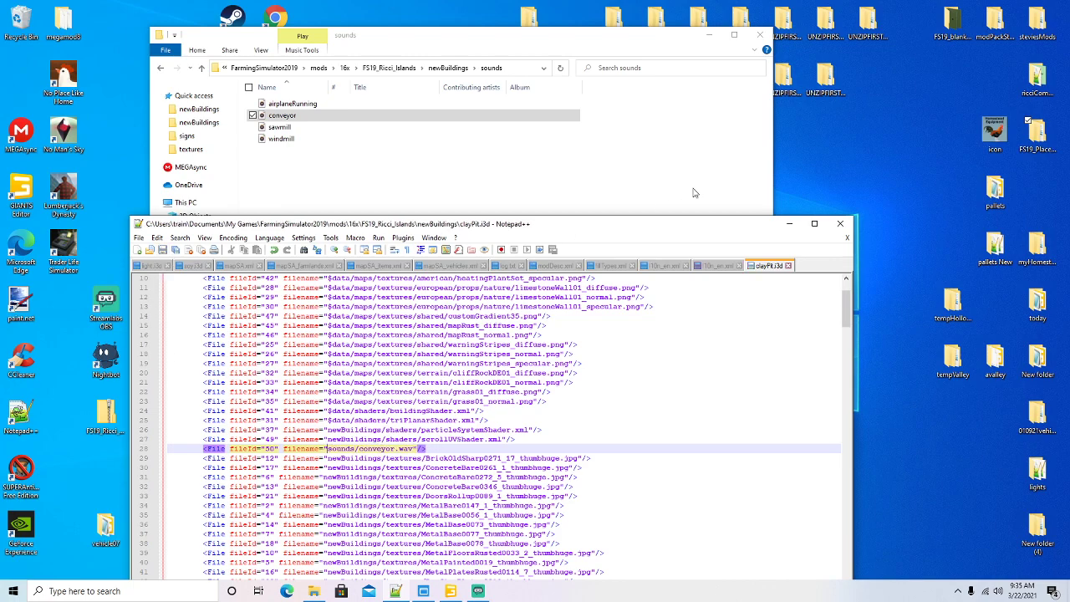
left_click(788, 266)
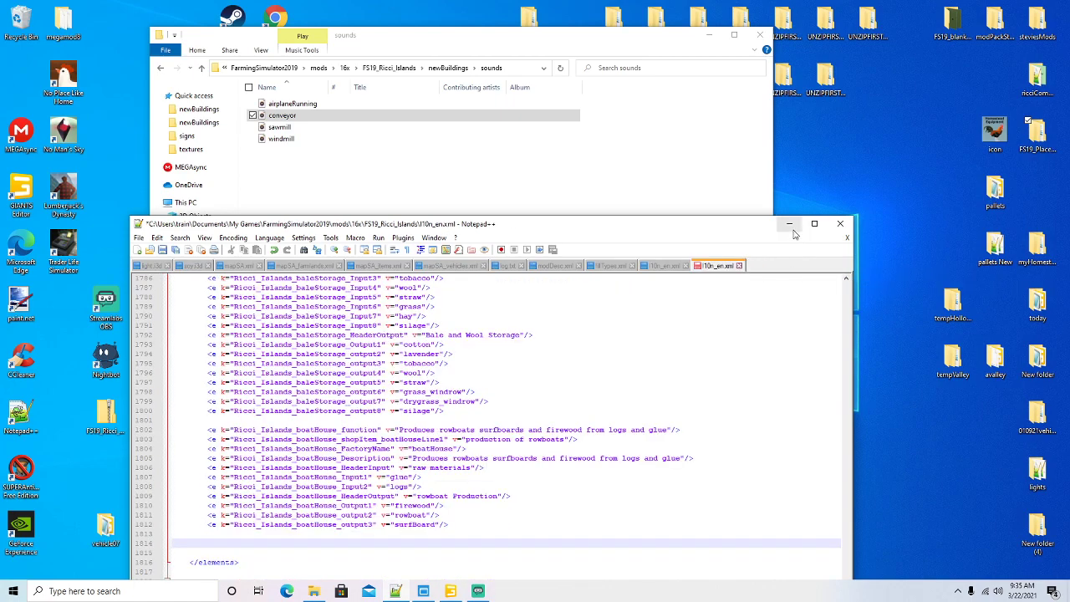
Step: Reopen clayPit.i3d from newBuildings in GIANTS Editor 8.2.2 to check for loading errors, and close it
left_click(790, 224)
left_click(446, 70)
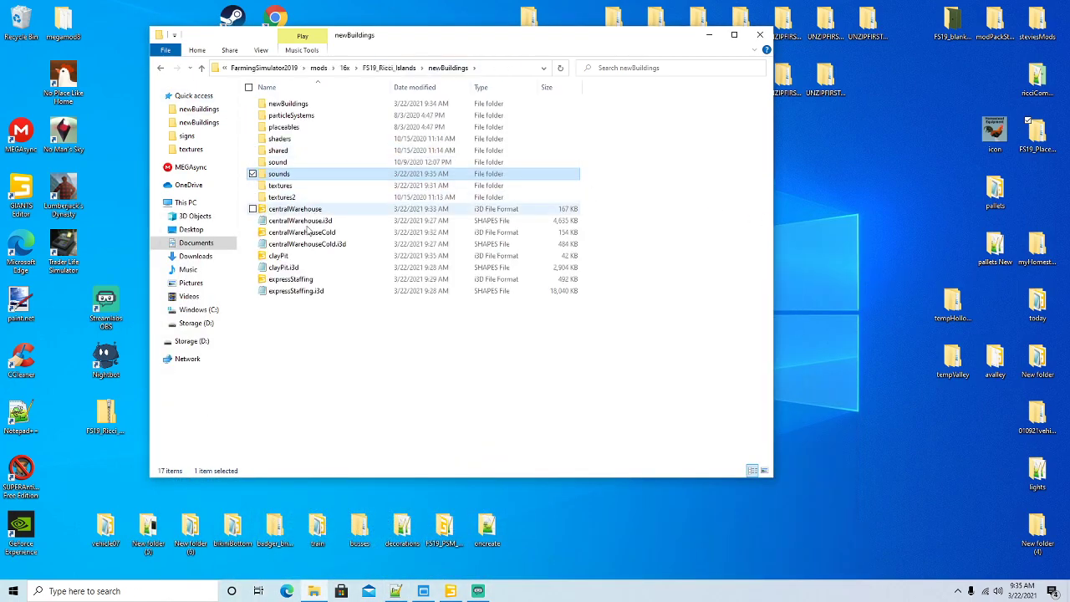
left_click(281, 257)
double_click(280, 258)
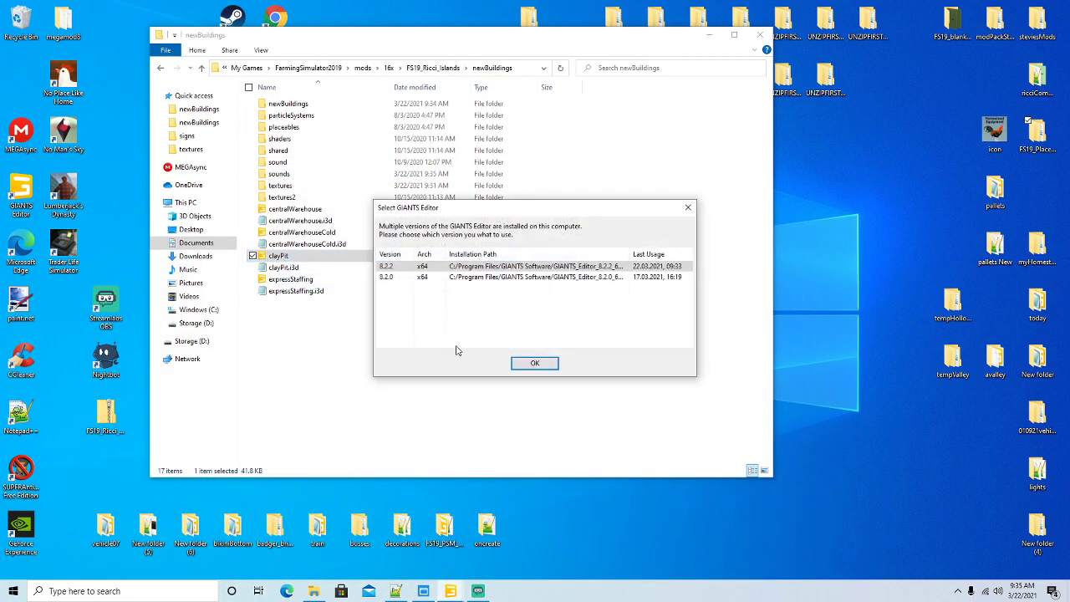
left_click(535, 365)
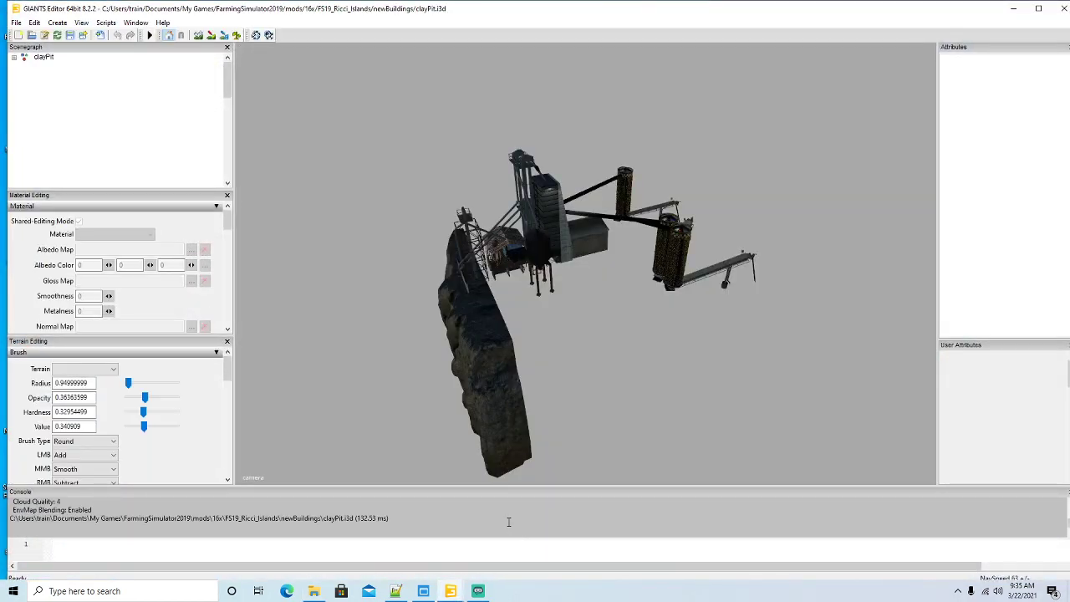
left_click(1060, 9)
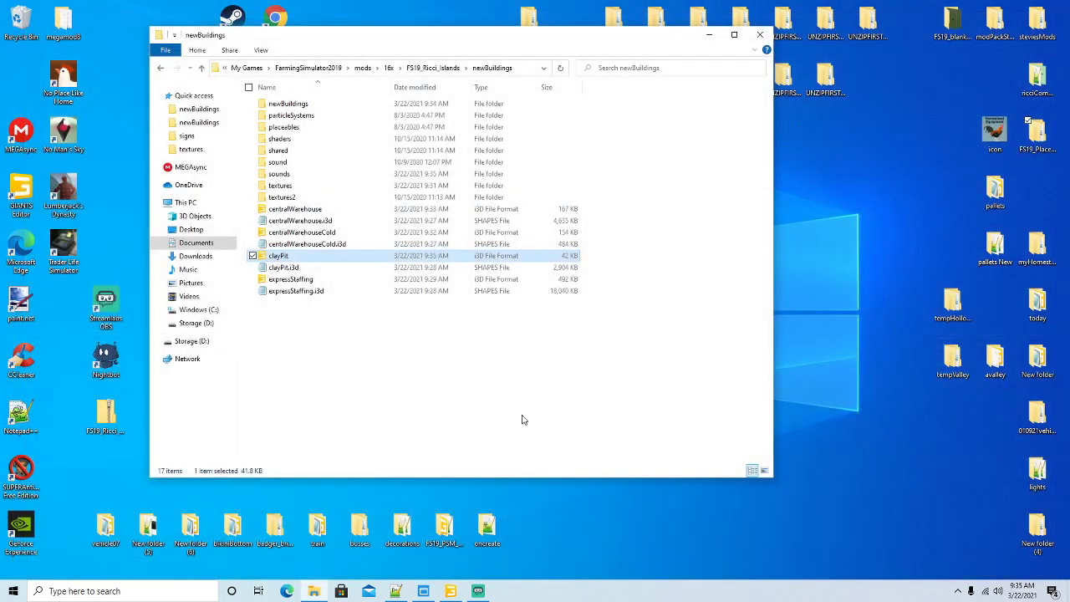
Step: Switch to the mapSA.i3d map in GIANTS Editor, collapse slideGates and look through the globalCompany group in the scenegraph
left_click(449, 591)
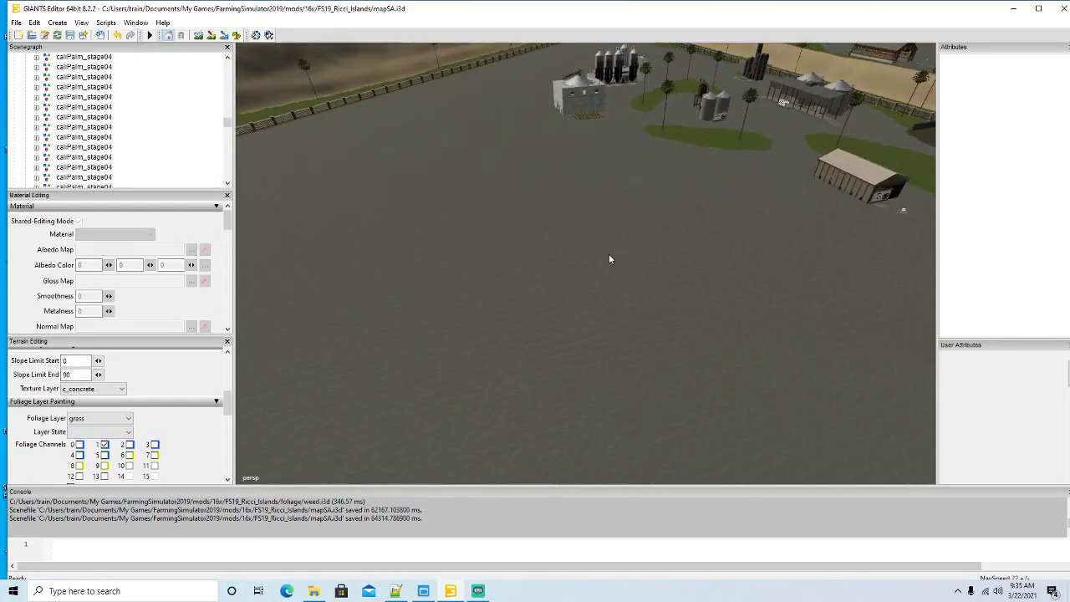
left_click_drag(622, 251, 507, 244, "alt")
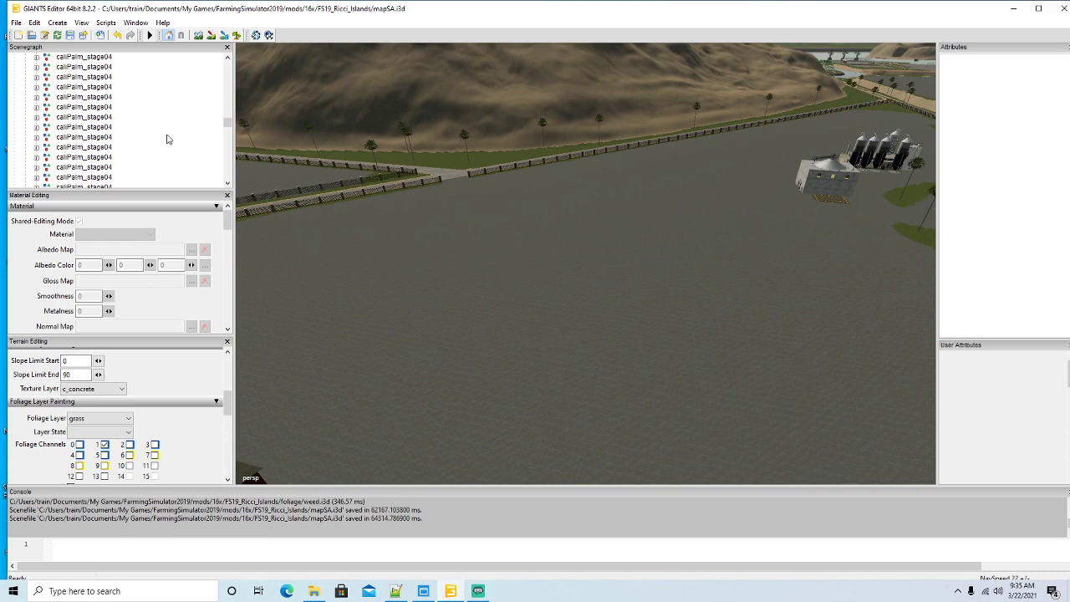
left_click(410, 292)
scroll(81, 128, "down", 4)
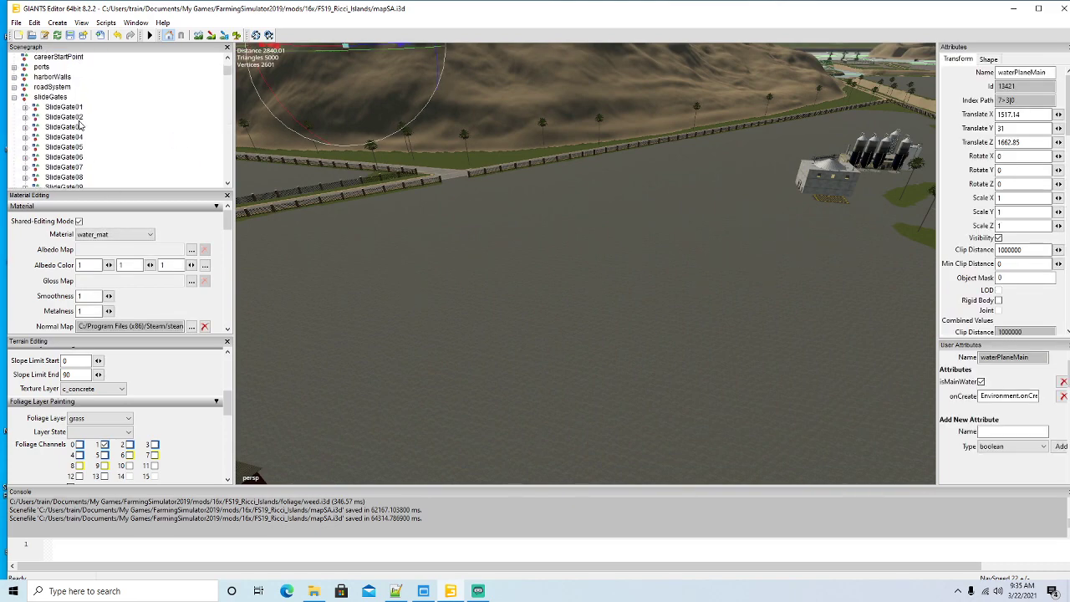
left_click(13, 88)
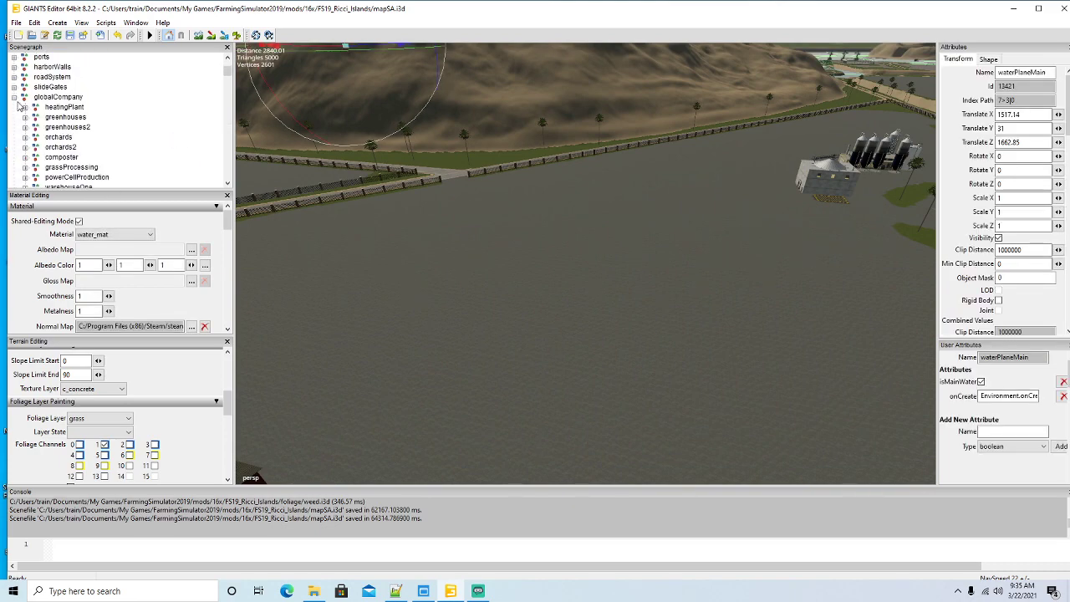
scroll(81, 132, "down", 8)
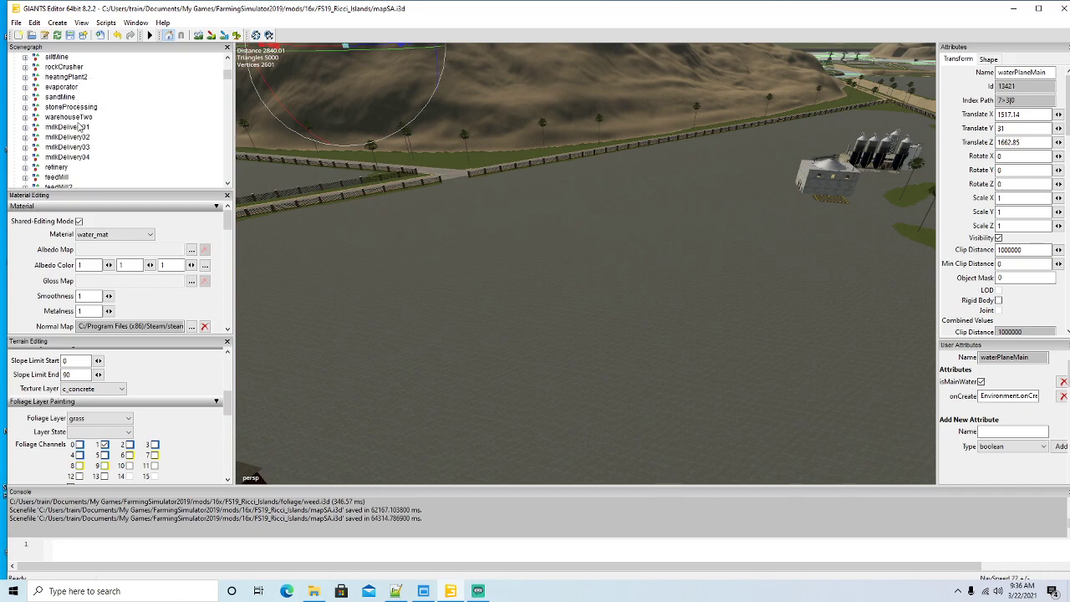
scroll(79, 127, "down", 10)
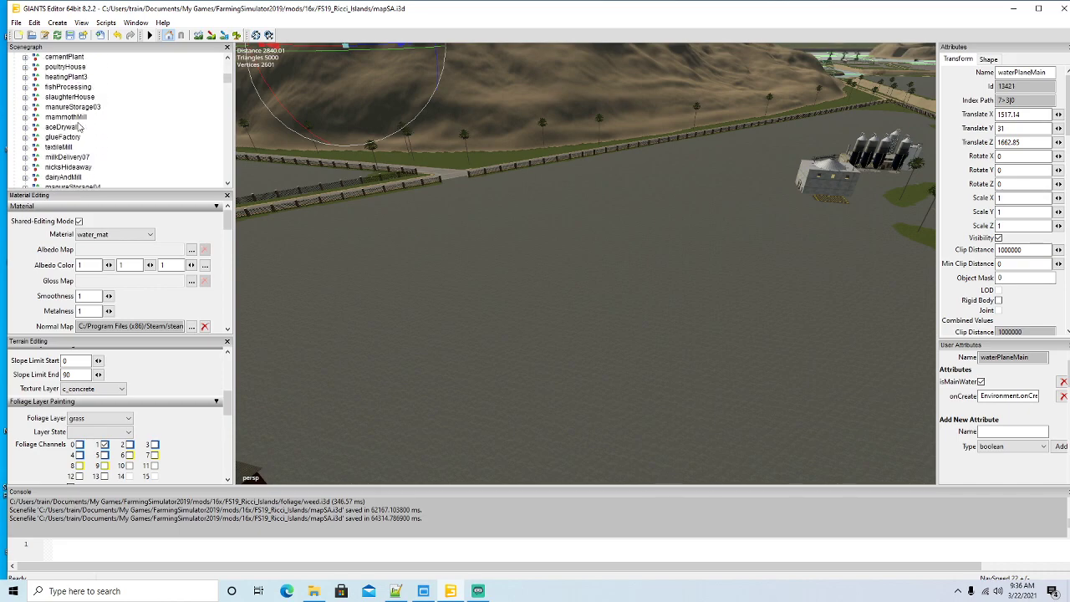
scroll(79, 127, "down", 10)
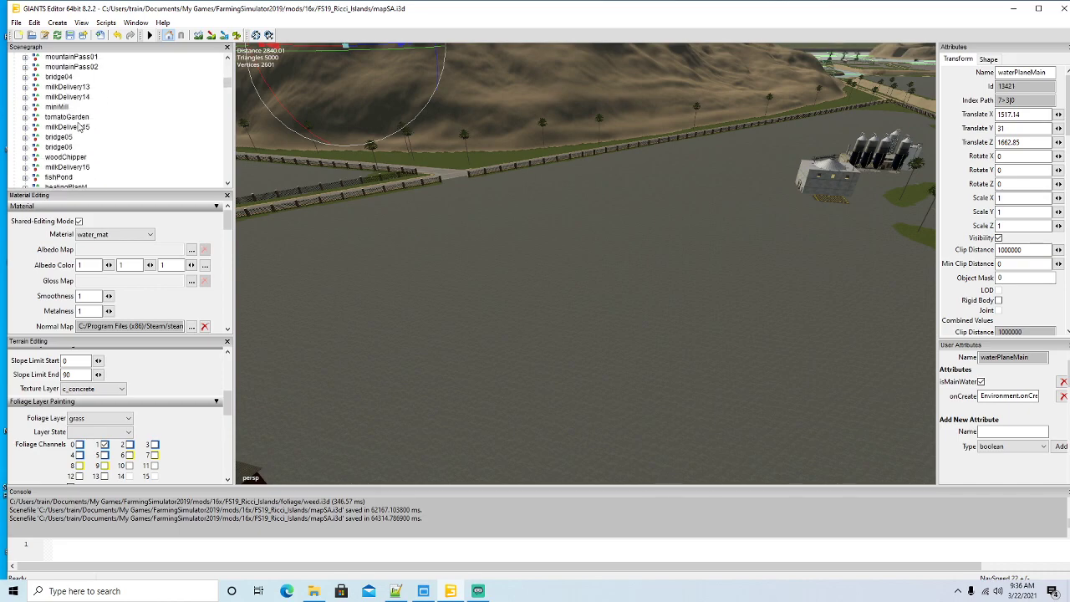
scroll(80, 126, "down", 10)
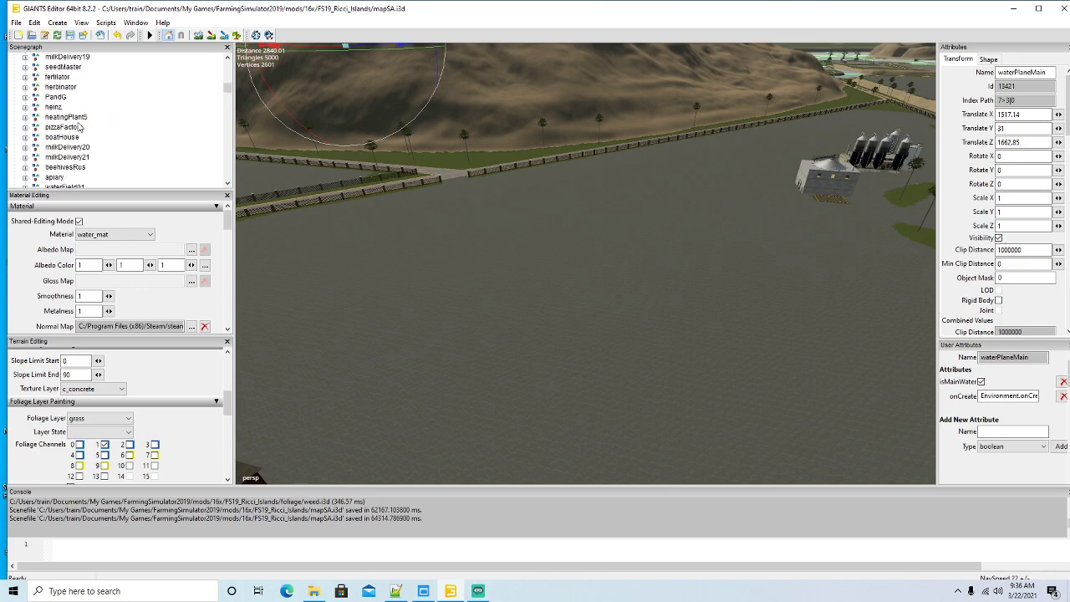
scroll(80, 126, "down", 1)
left_click(13, 138)
scroll(73, 156, "down", 2)
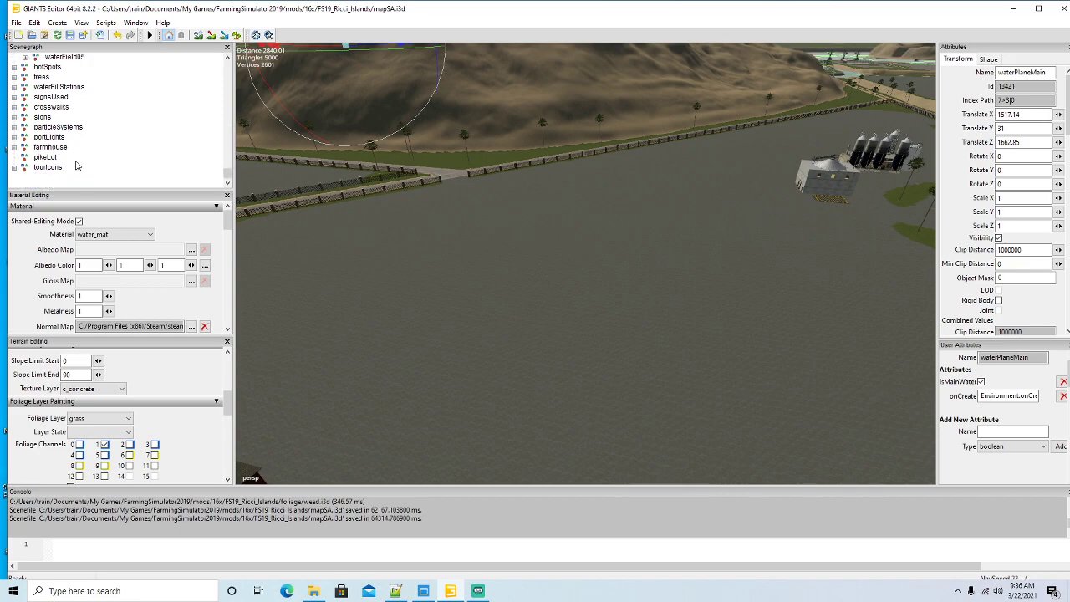
Step: Create a new transform group in the mapSA scenegraph and locate it at the end of the list
left_click(60, 23)
left_click(83, 38)
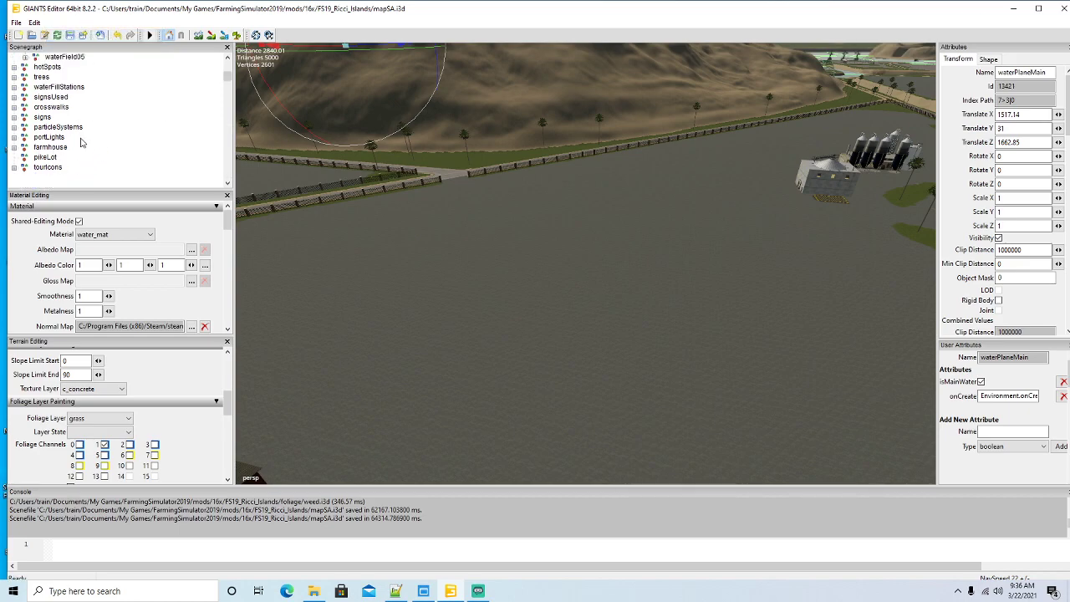
scroll(98, 157, "down", 1)
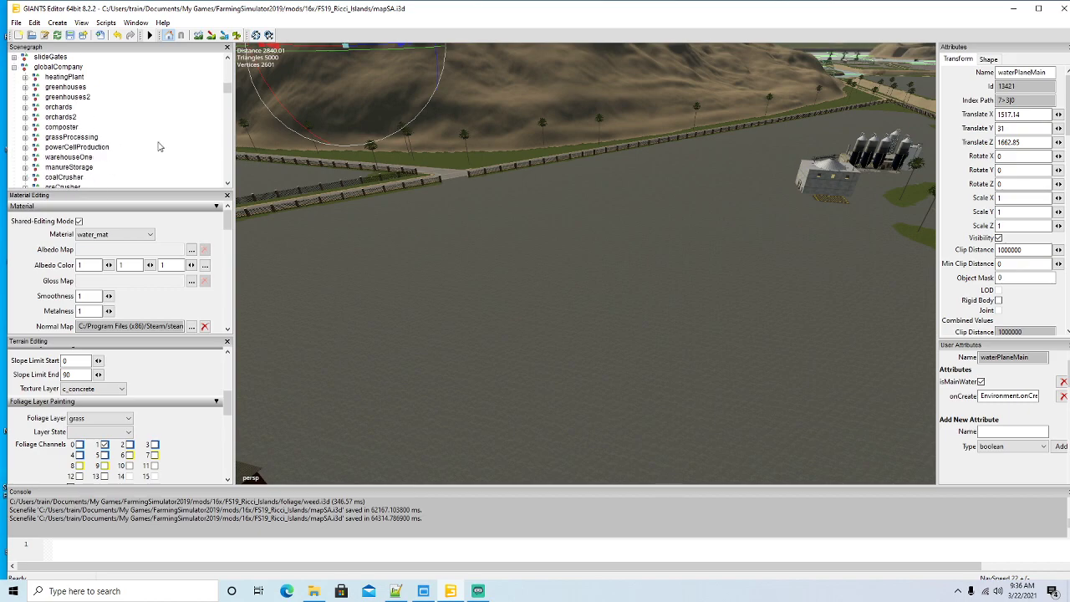
left_click_drag(225, 90, 225, 177)
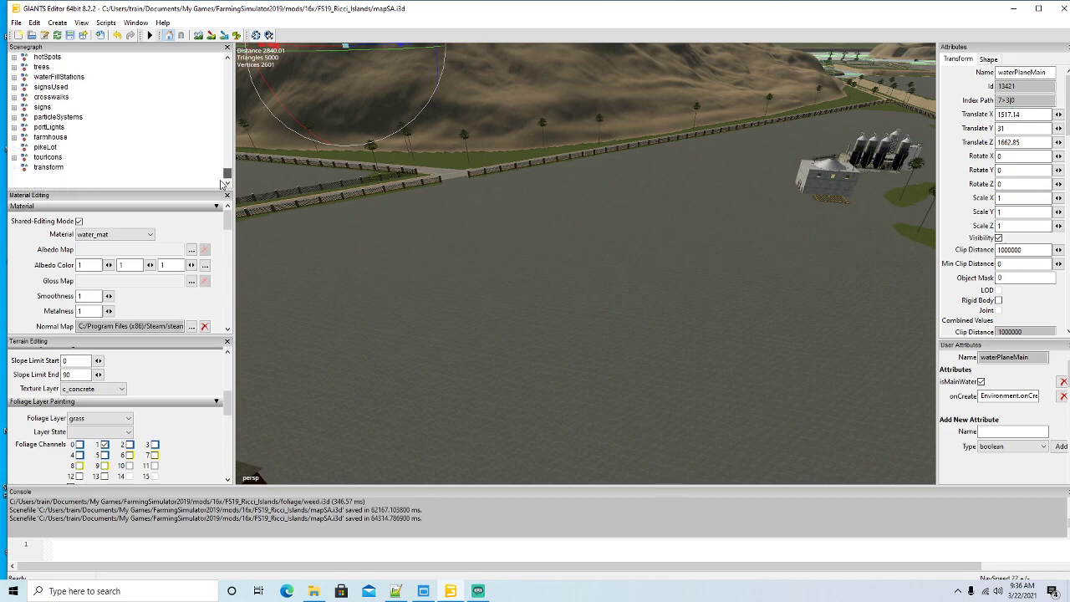
Step: Cut the new transform group from the end of the scenegraph and paste it into the globalCompany group
left_click(27, 168)
scroll(102, 146, "up", 8)
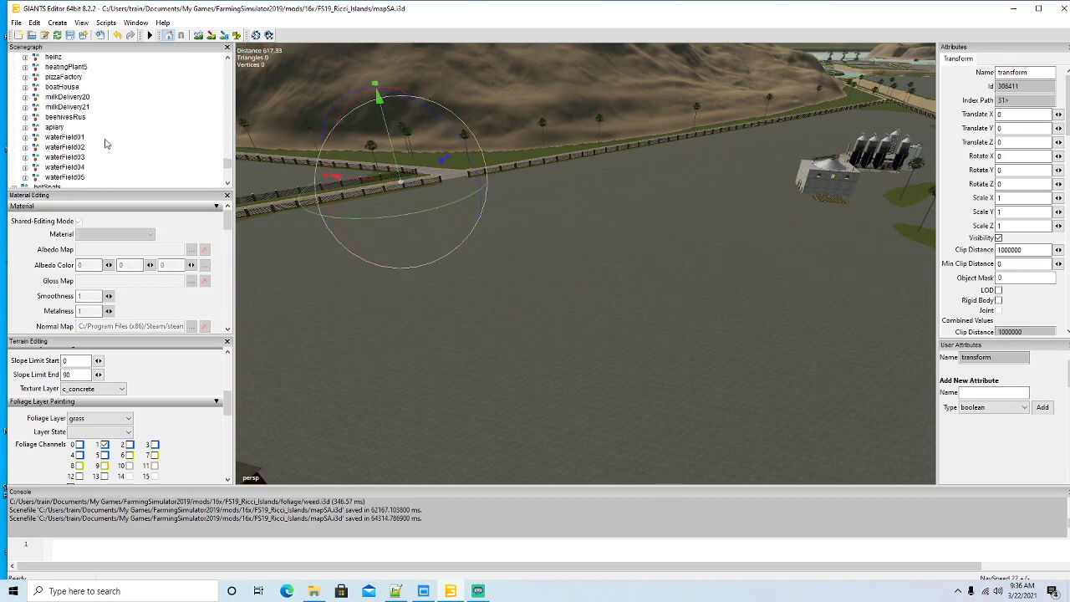
scroll(124, 127, "up", 10)
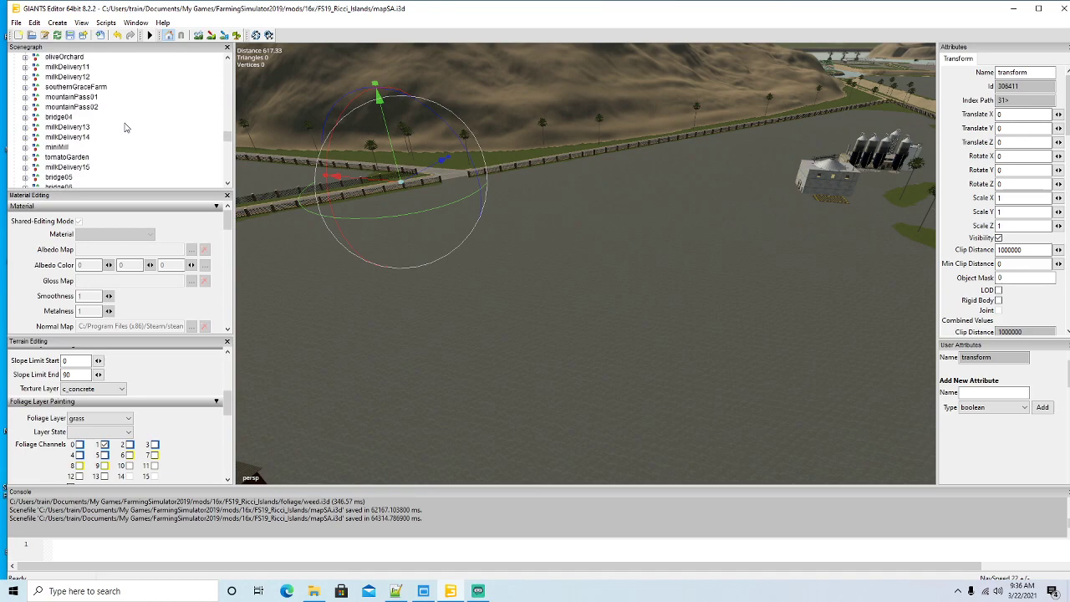
scroll(125, 127, "up", 10)
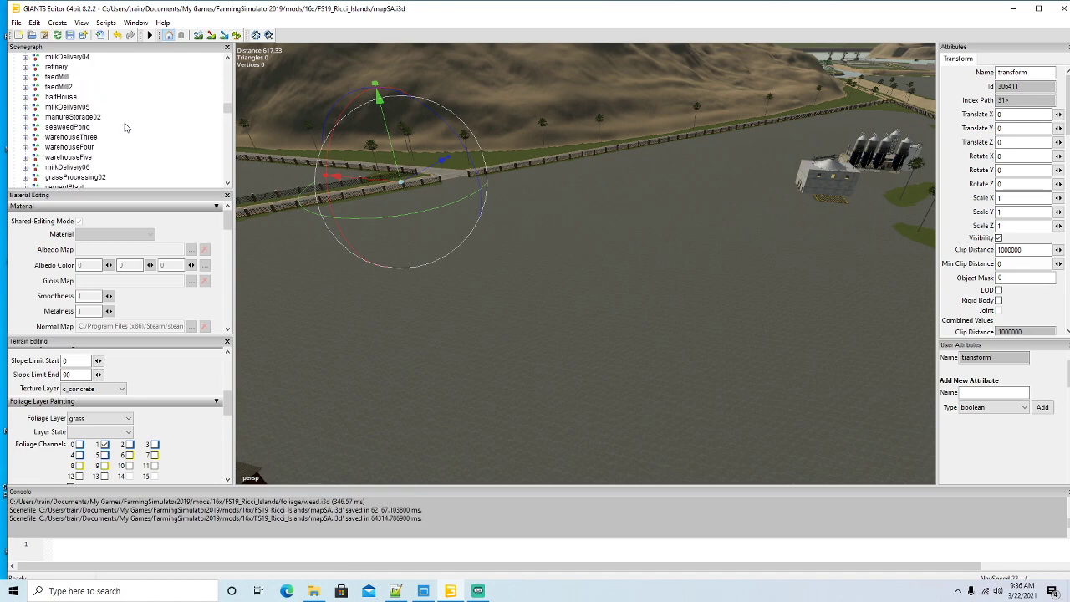
scroll(125, 128, "up", 5)
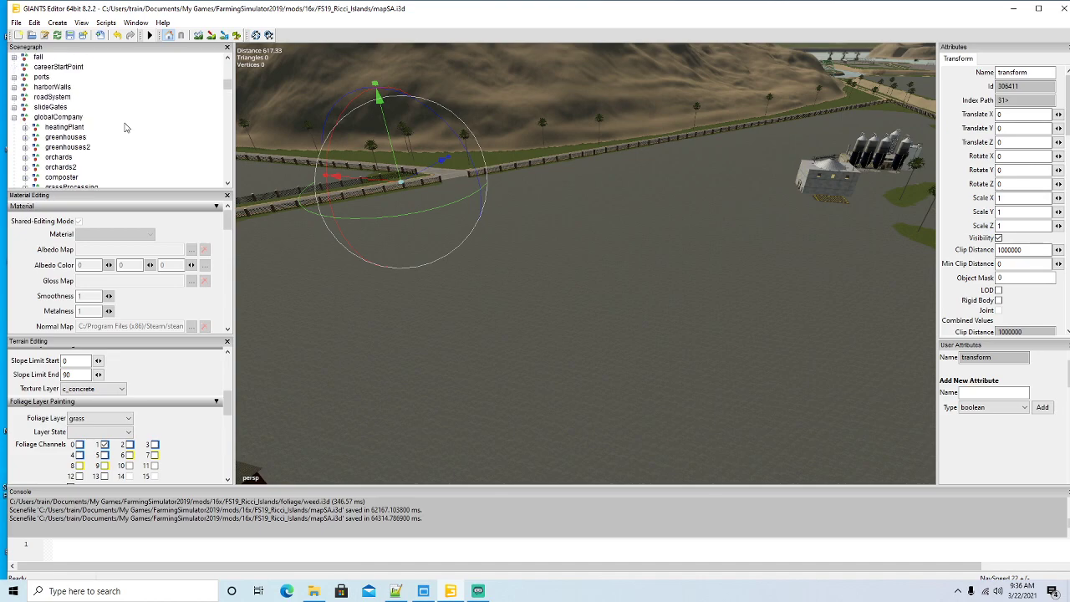
left_click(34, 23)
left_click(52, 90)
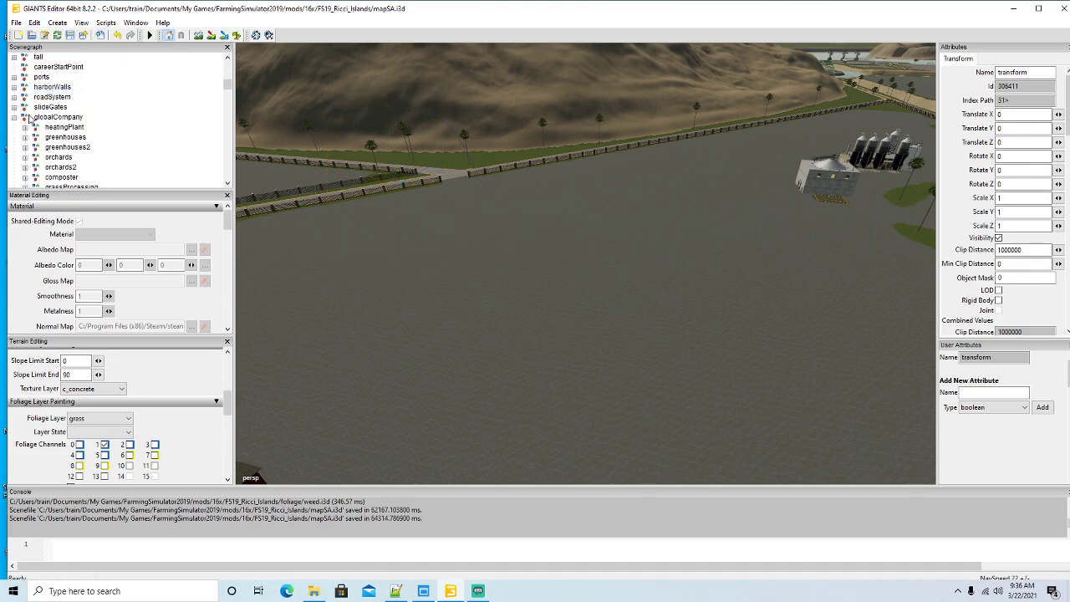
left_click(25, 120)
left_click(34, 22)
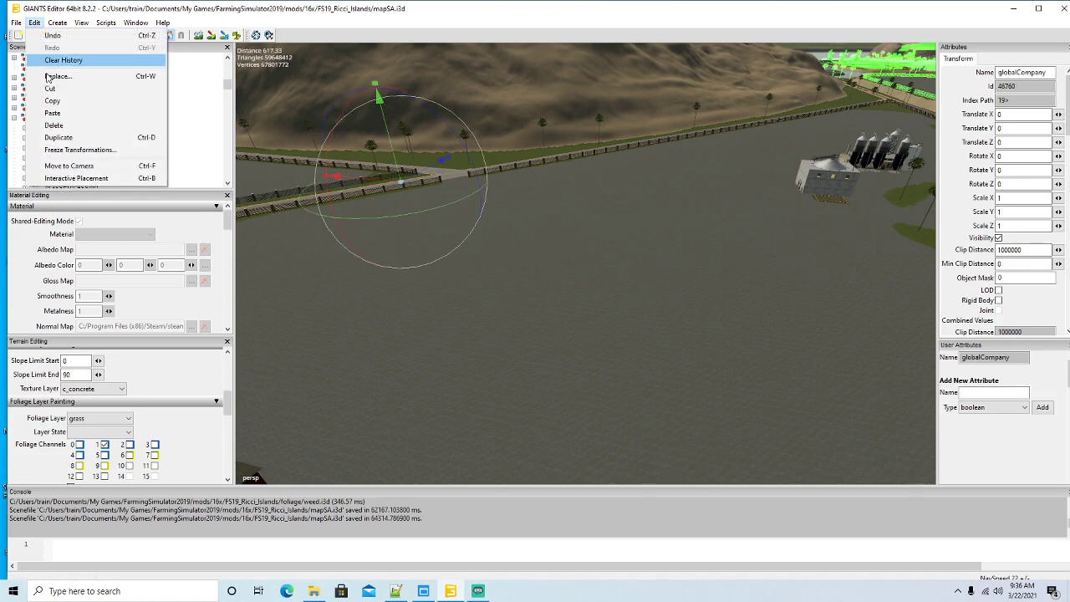
left_click(125, 123)
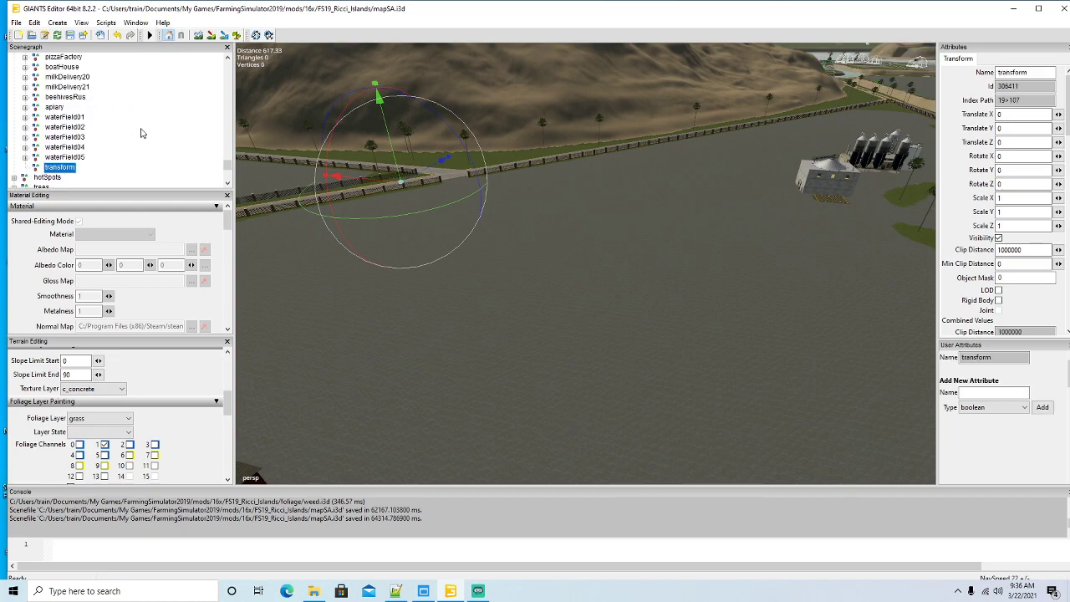
Step: Duplicate the empty transform group four times inside globalCompany
key("ctrl+d")
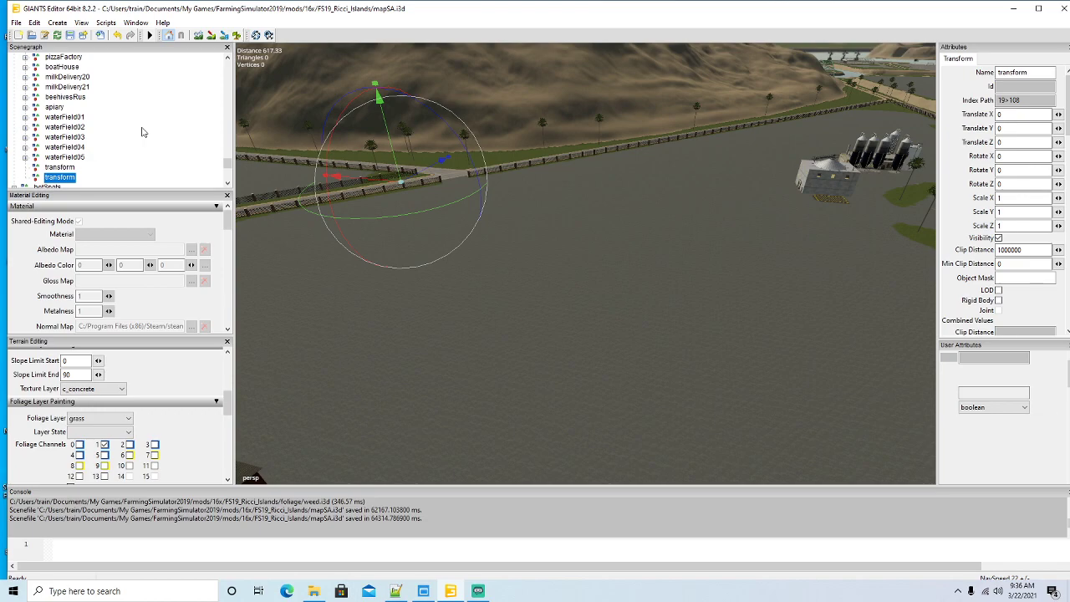
key("ctrl+d")
key("ctrl+d")
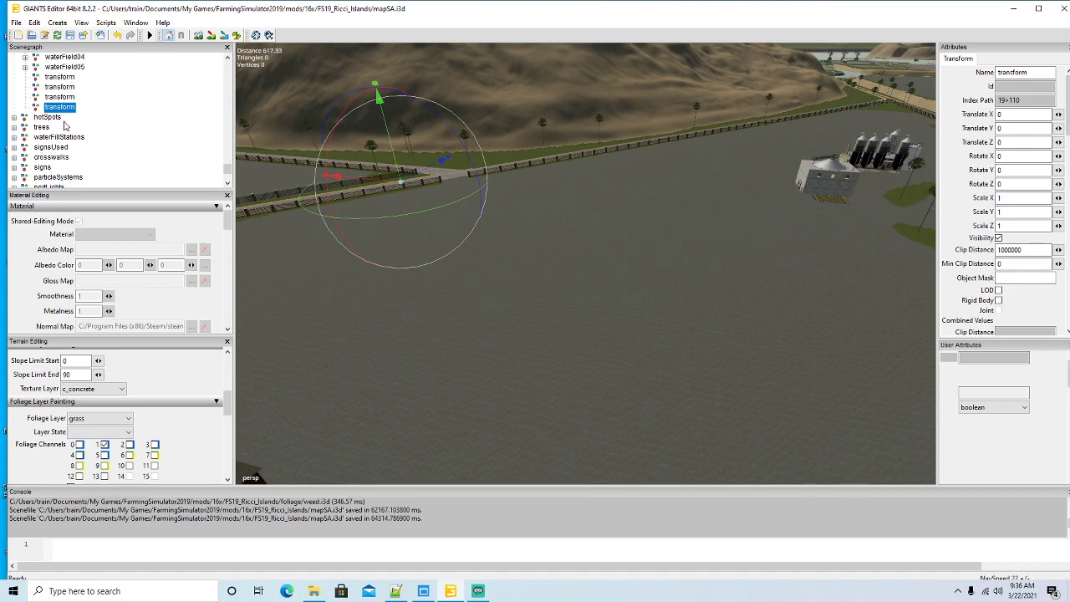
key("ctrl+d")
Step: Rename the first empty transform group below waterField05 as centralWarehouse
left_click(58, 76)
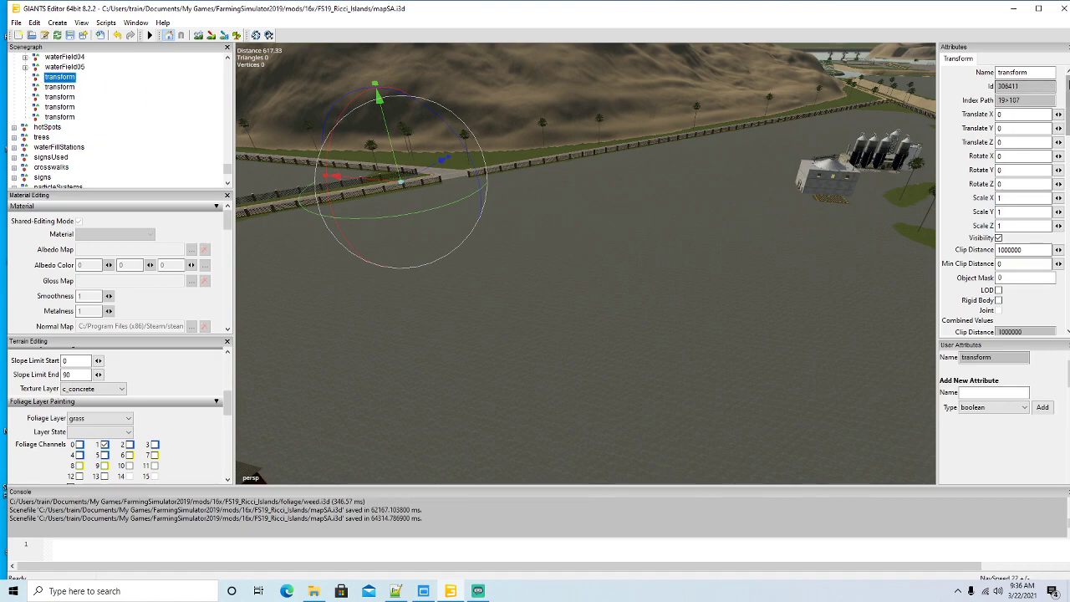
key("F2")
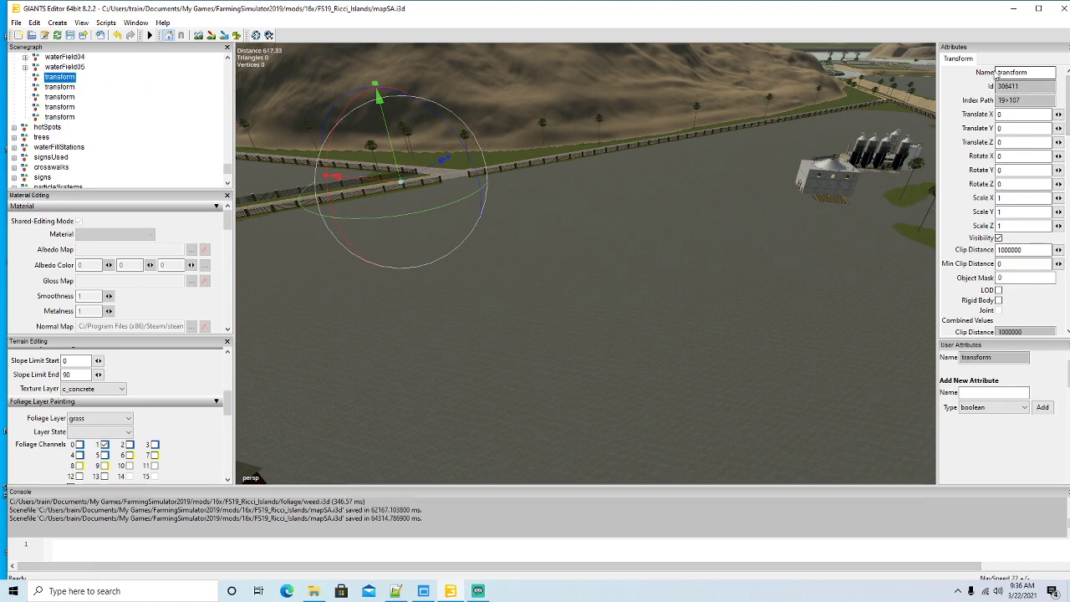
type("cc")
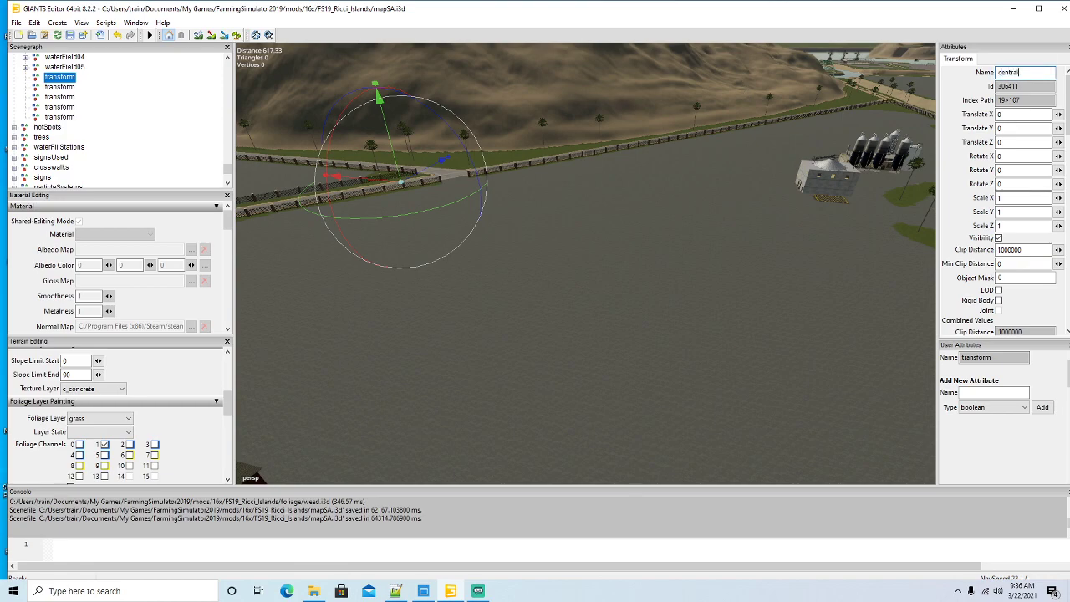
type("ntralWarehouse")
key("Return")
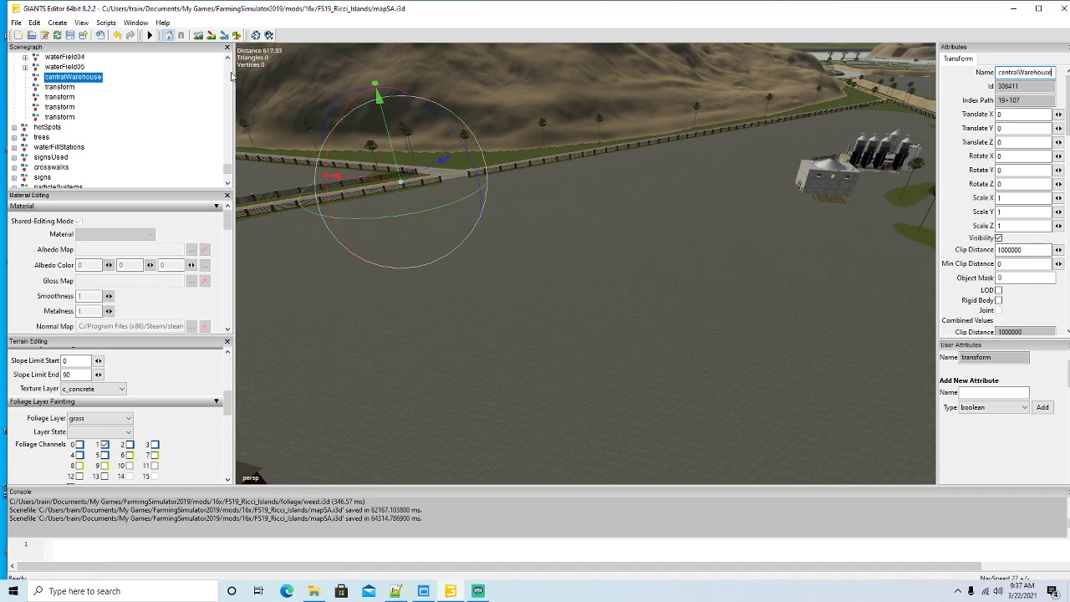
Step: Rename the transform group directly below centralWarehouse as centralWarehouseCold
left_click(58, 87)
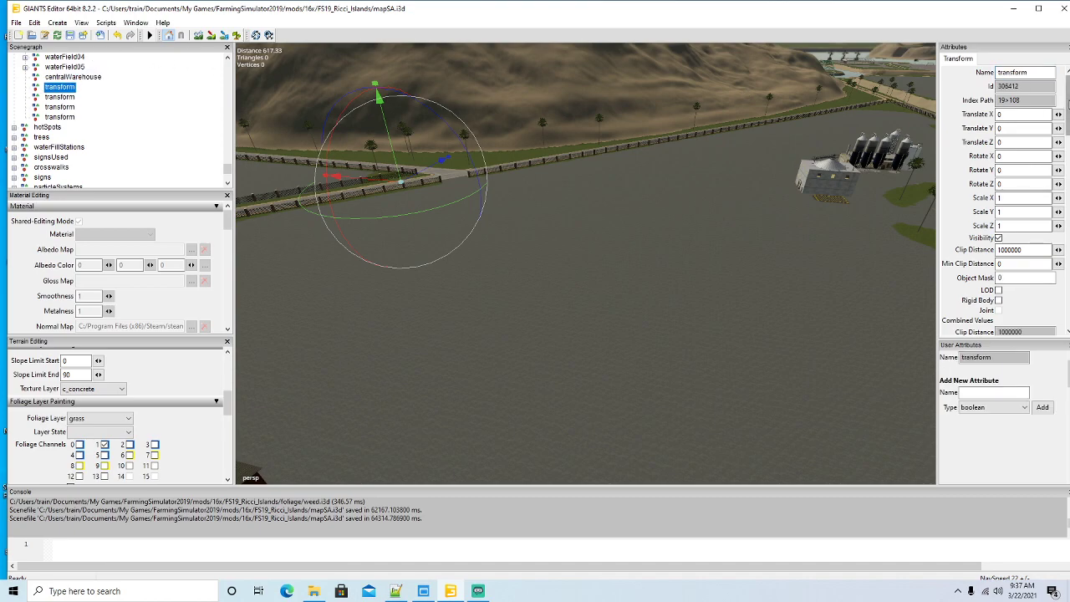
double_click(1035, 73)
type("central")
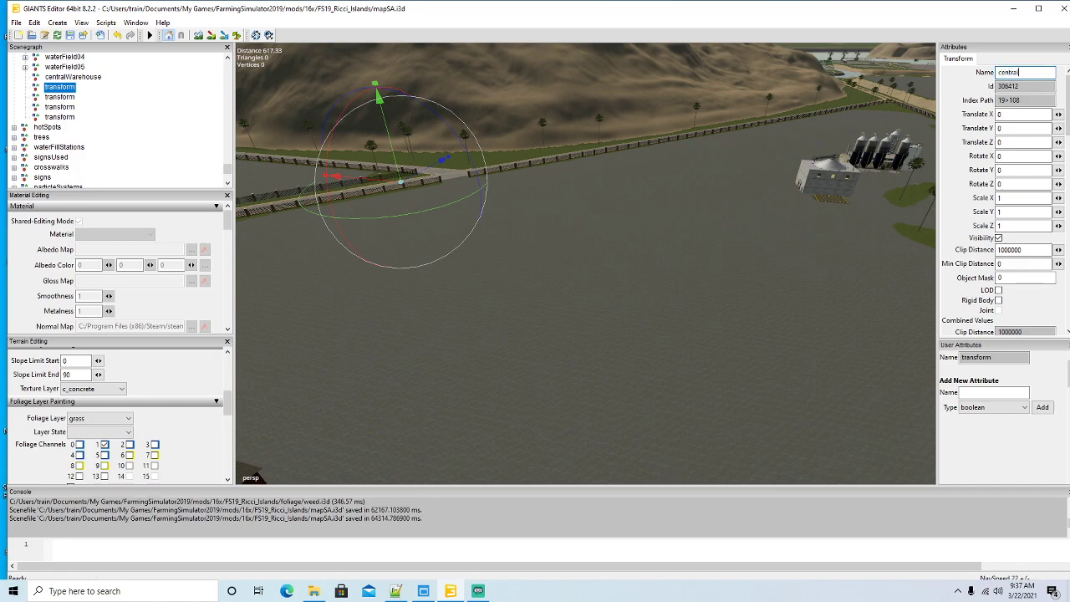
type("WarehouseCold")
key("Return")
Step: Import centralWarehouse.i3d from the newBuildings folder into the map
left_click_drag(542, 296, 727, 306, "alt")
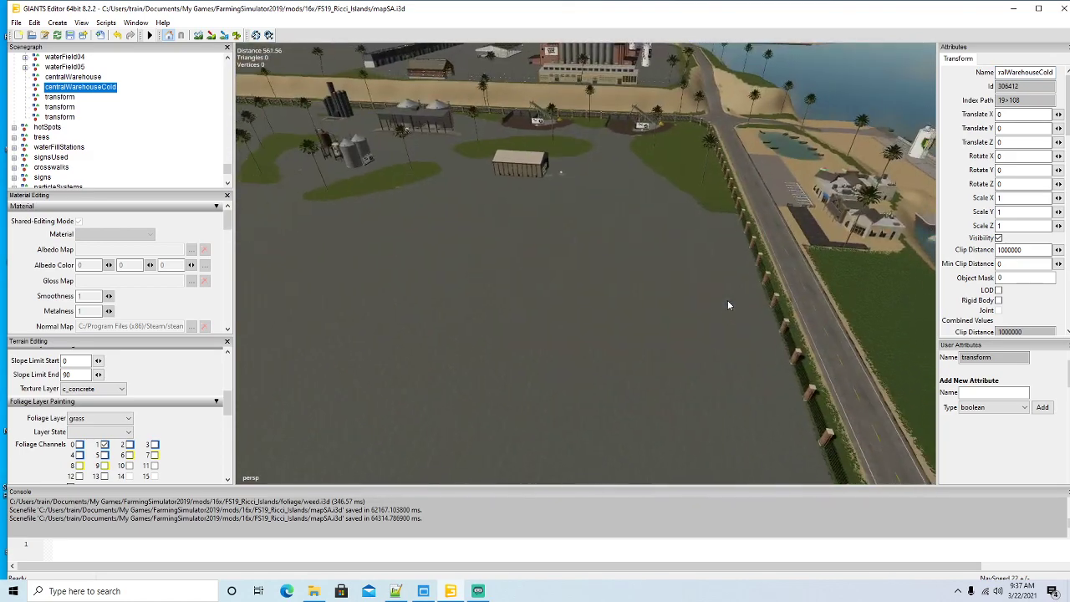
scroll(727, 306, "down", 5)
left_click(16, 23)
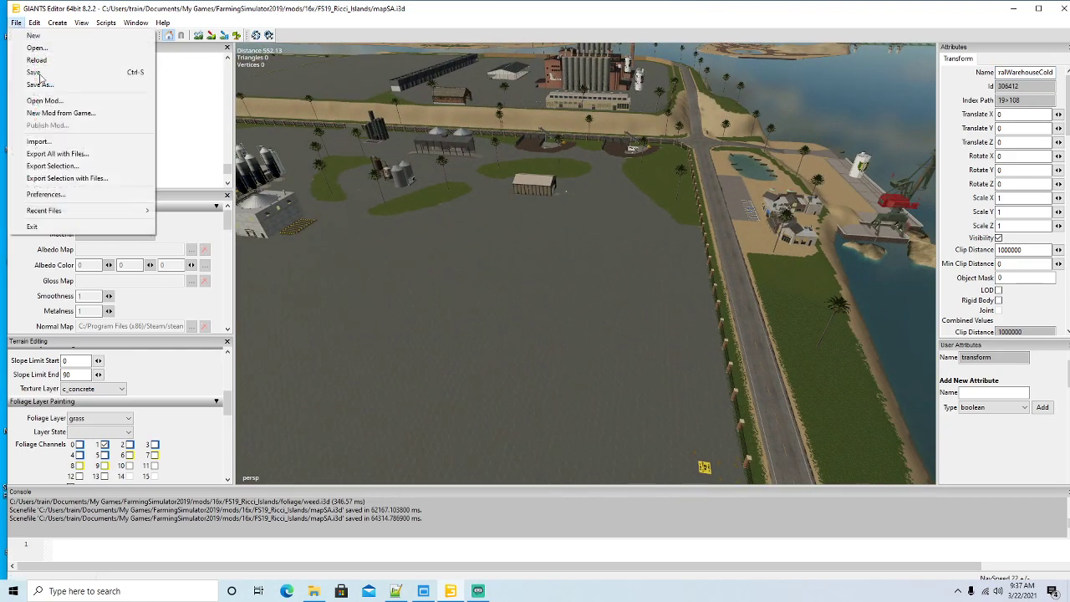
left_click(50, 142)
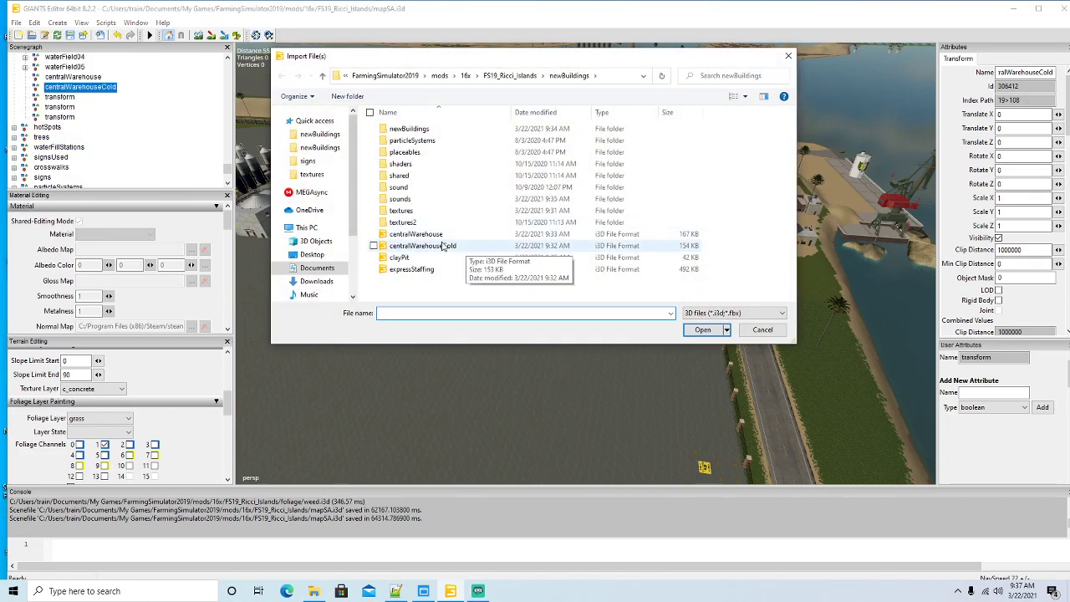
left_click(443, 246)
left_click(703, 330)
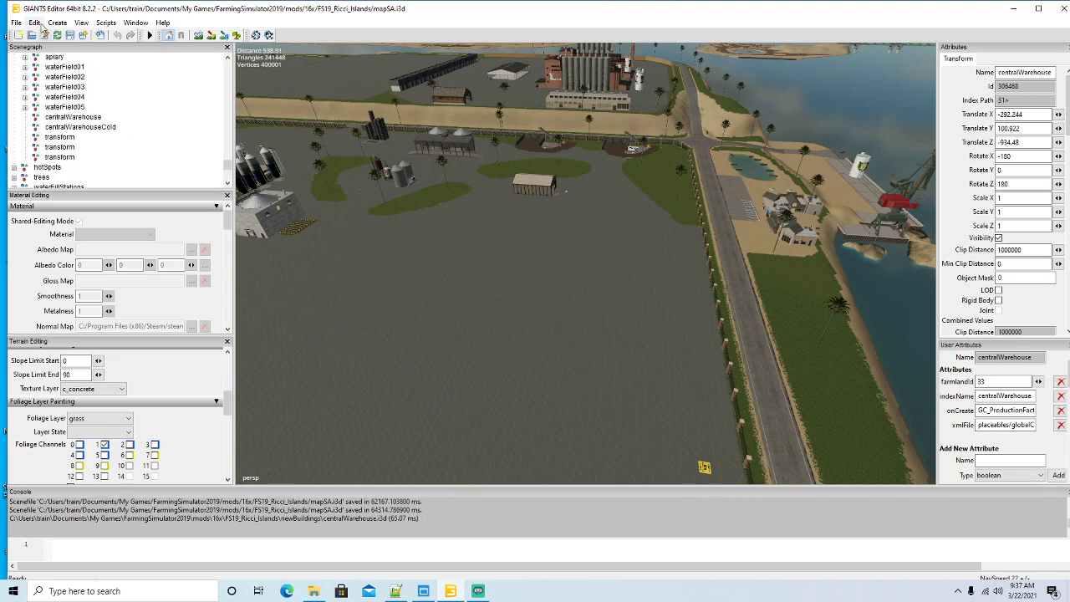
Step: Cut the imported centralWarehouse object and paste it into the centralWarehouse group under globalCompany
left_click(37, 23)
left_click(53, 90)
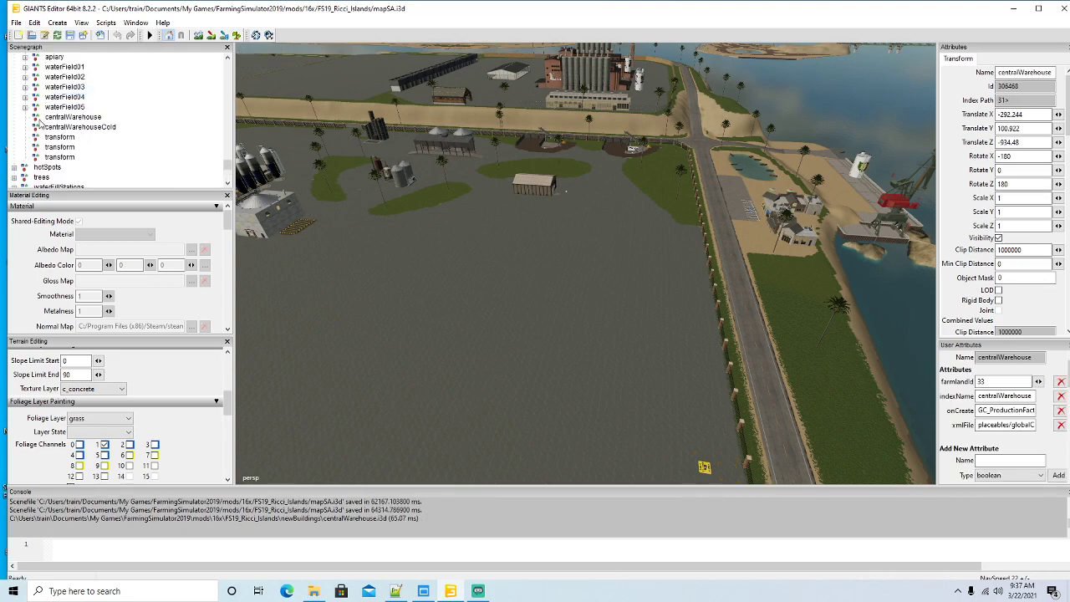
left_click(38, 119)
left_click(35, 23)
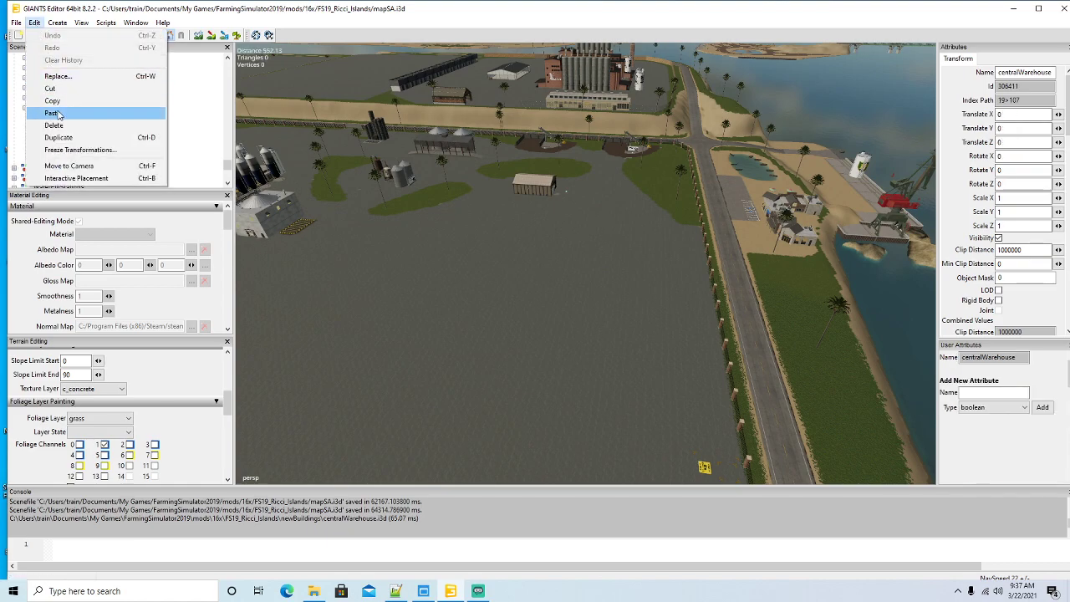
left_click(51, 108)
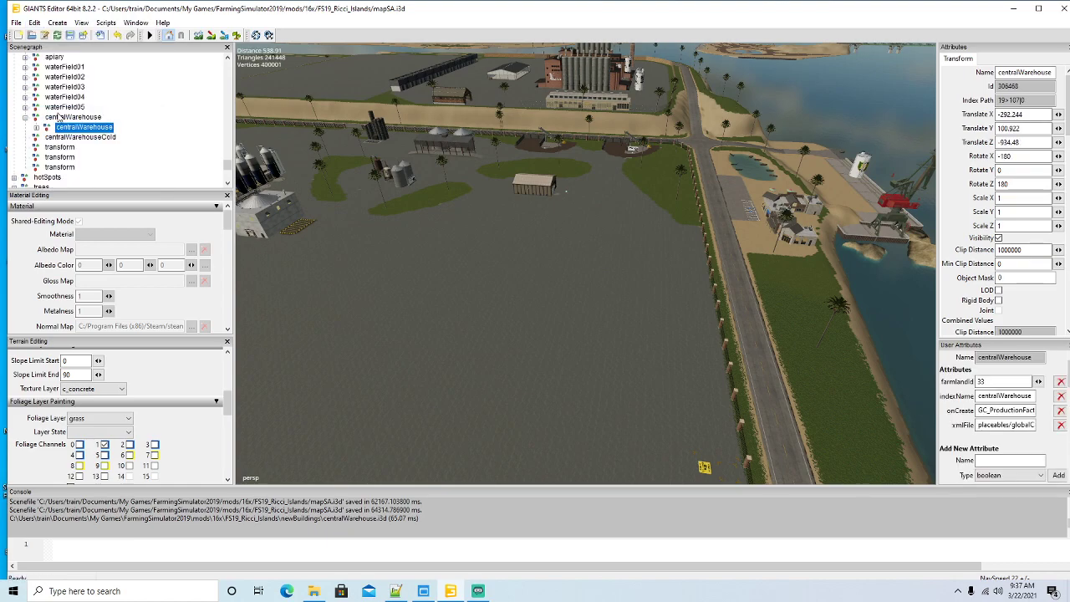
Step: Use Interactive Placement to set the centralWarehouse building on the open concrete lot beside the coastal road, and shift it away from the road
left_click(41, 24)
left_click(72, 178)
left_click(563, 299)
left_click_drag(609, 338, 612, 359, "alt")
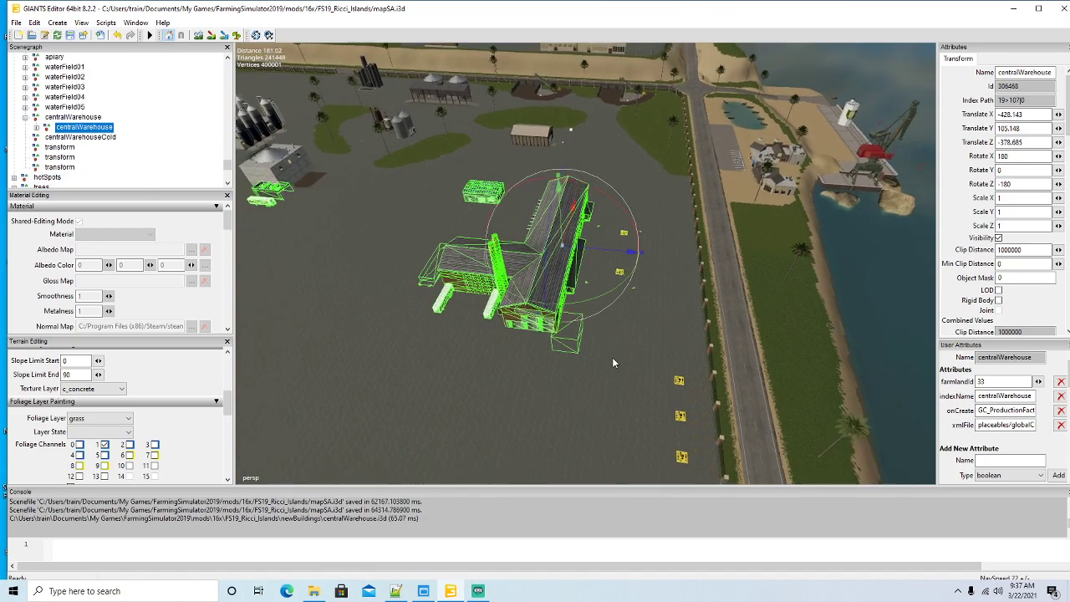
scroll(612, 358, "down", 3)
scroll(613, 358, "down", 2)
left_click_drag(609, 255, 527, 260)
Step: Delete the front_parking object lying apart from the warehouse near the road, and collapse the nested centralWarehouse node
left_click(565, 462)
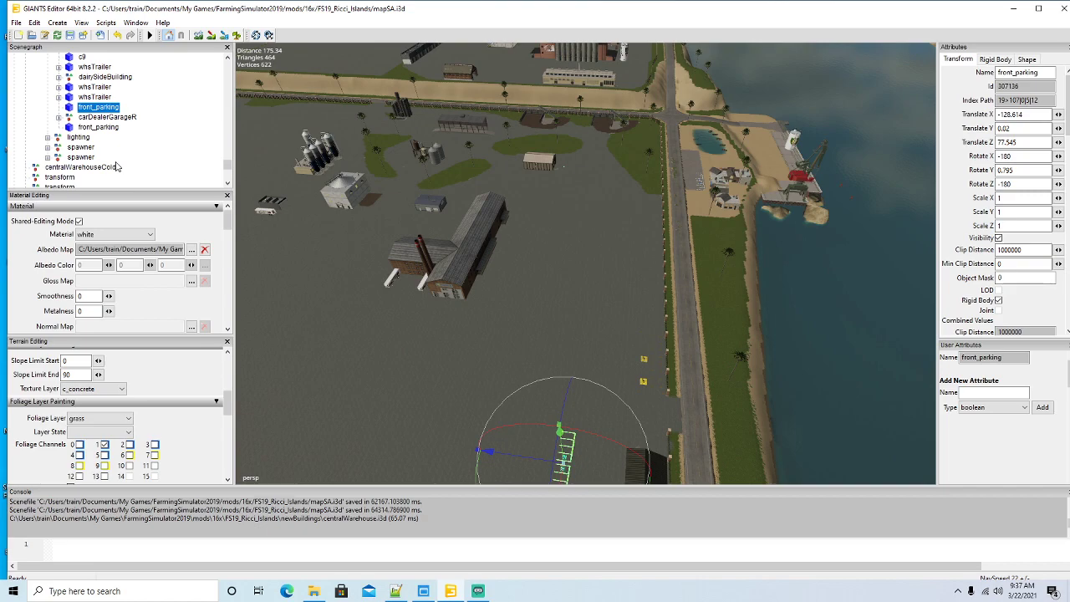
key("Delete")
scroll(129, 131, "up", 5)
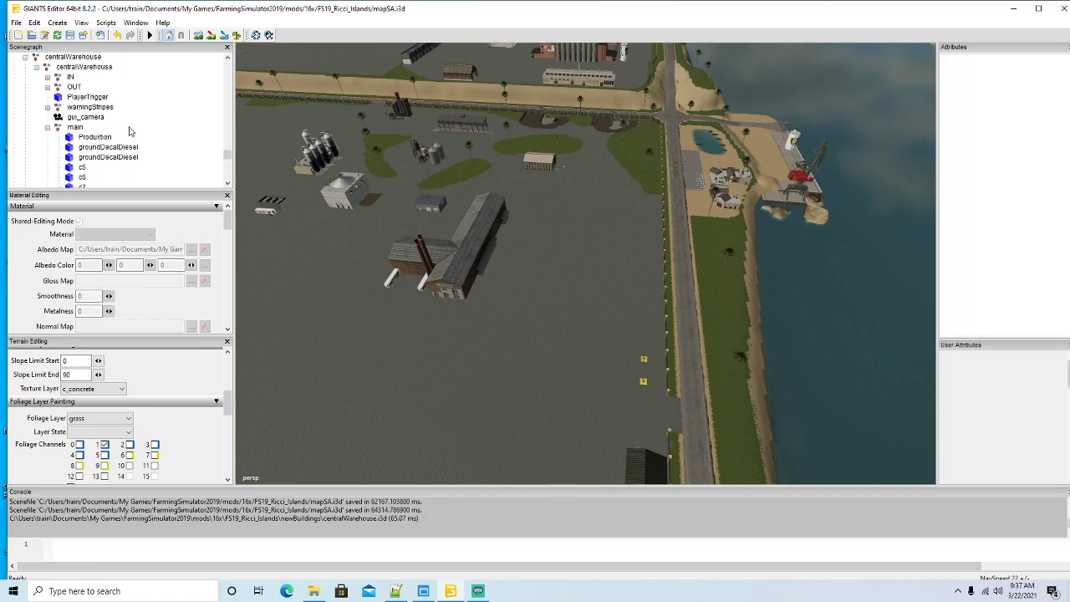
left_click(36, 67)
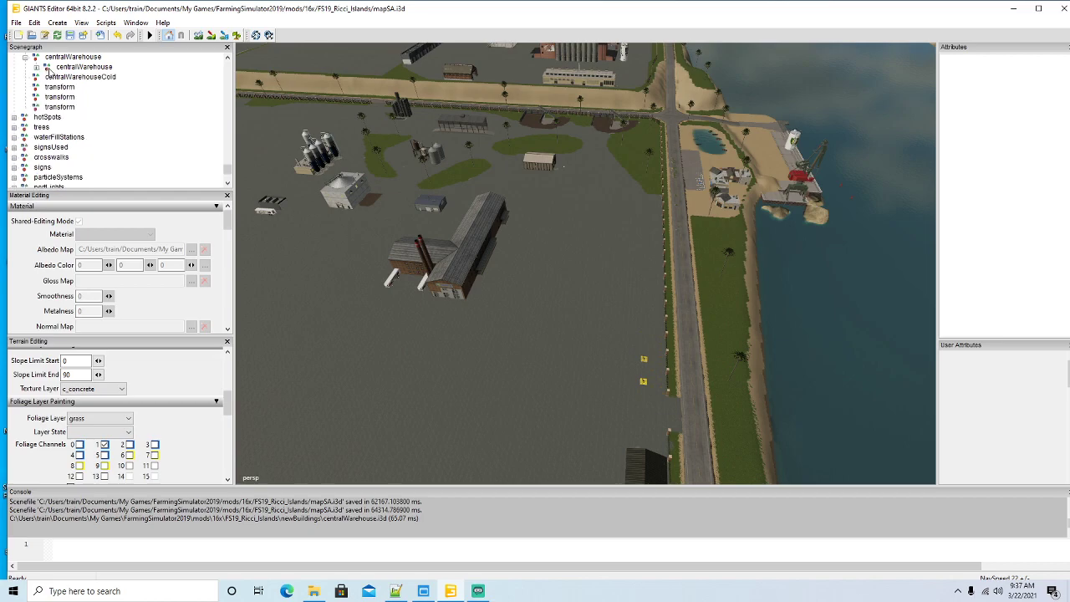
Step: Move the centralWarehouse building closer to the road, to about X -416.6 and Z -399.3
left_click(50, 69)
left_click_drag(489, 273, 676, 279)
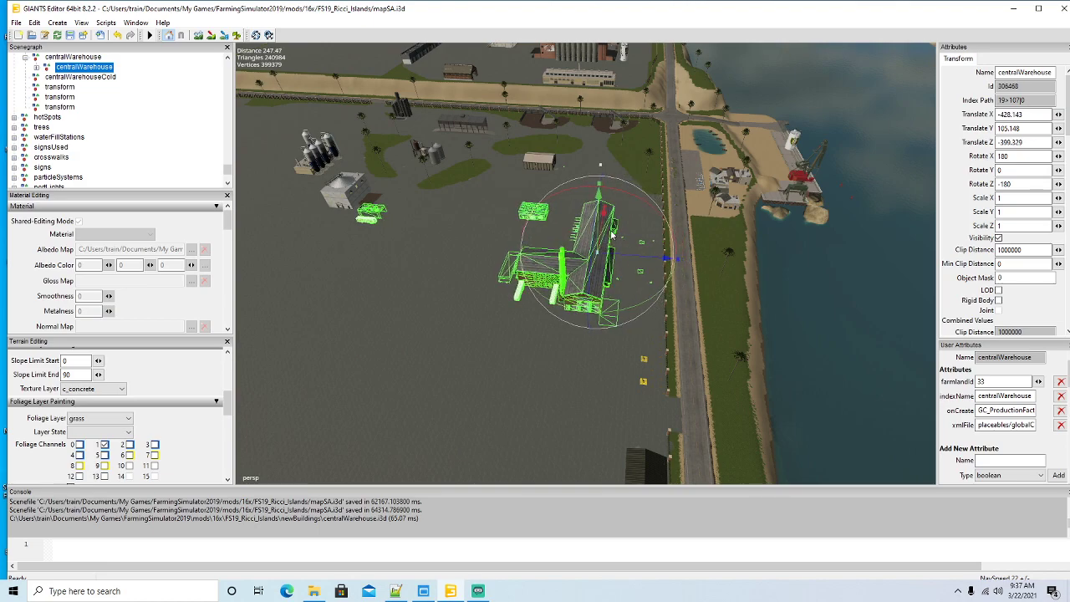
left_click_drag(606, 233, 601, 250)
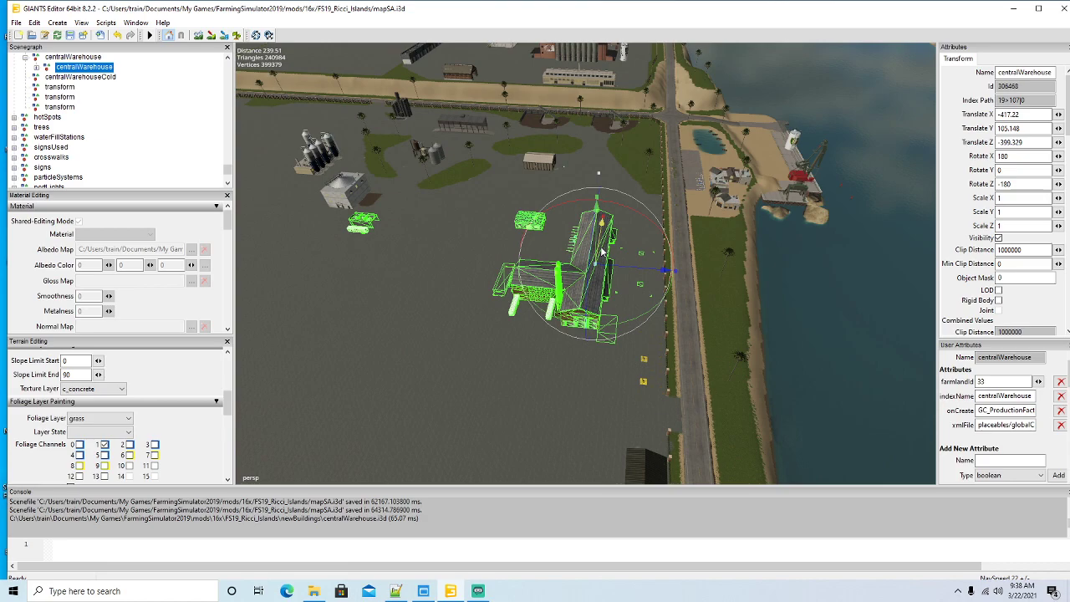
left_click_drag(601, 251, 602, 251)
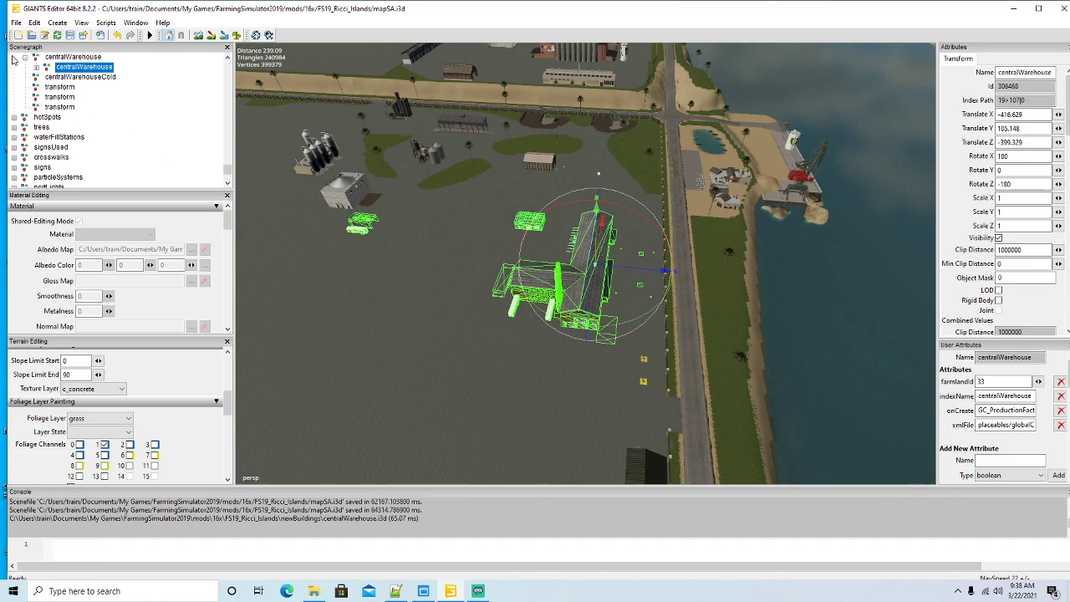
Step: Import centralWarehouseCold.i3d from the newBuildings folder into the map
left_click(15, 22)
left_click(52, 140)
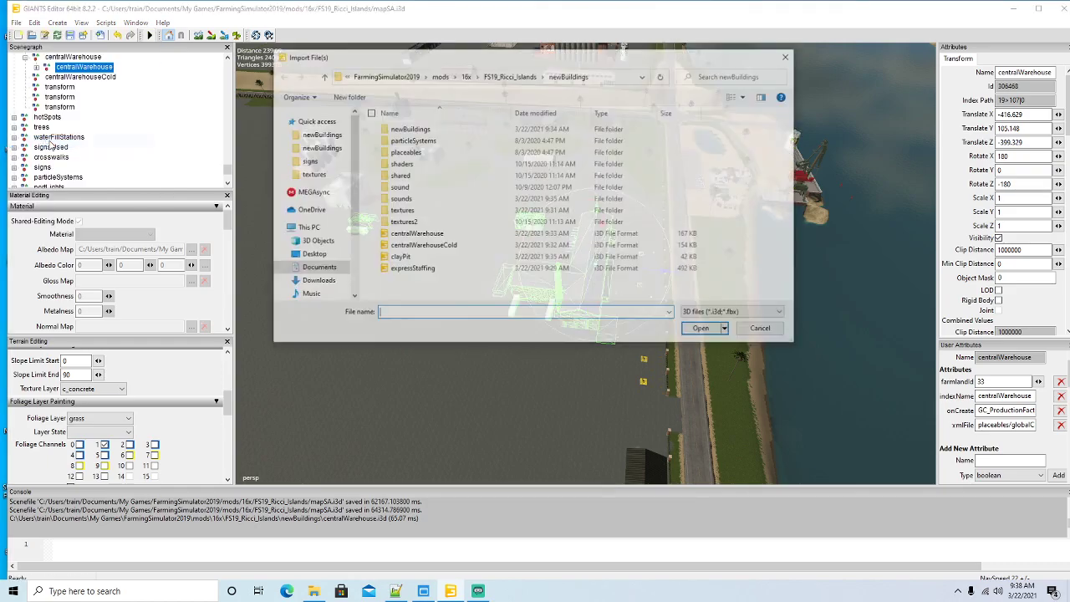
left_click(442, 246)
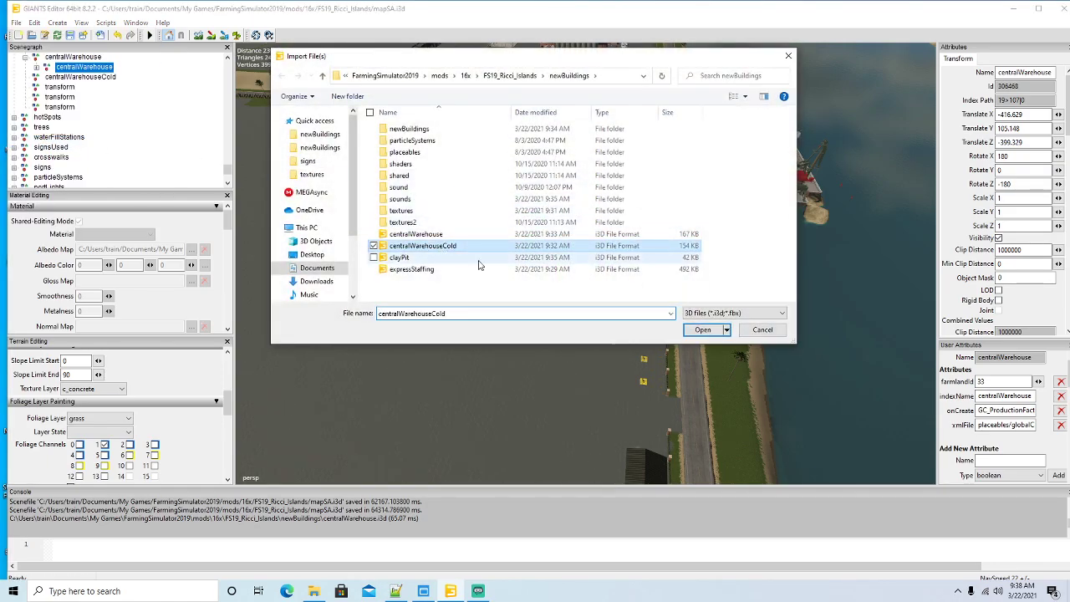
left_click(700, 331)
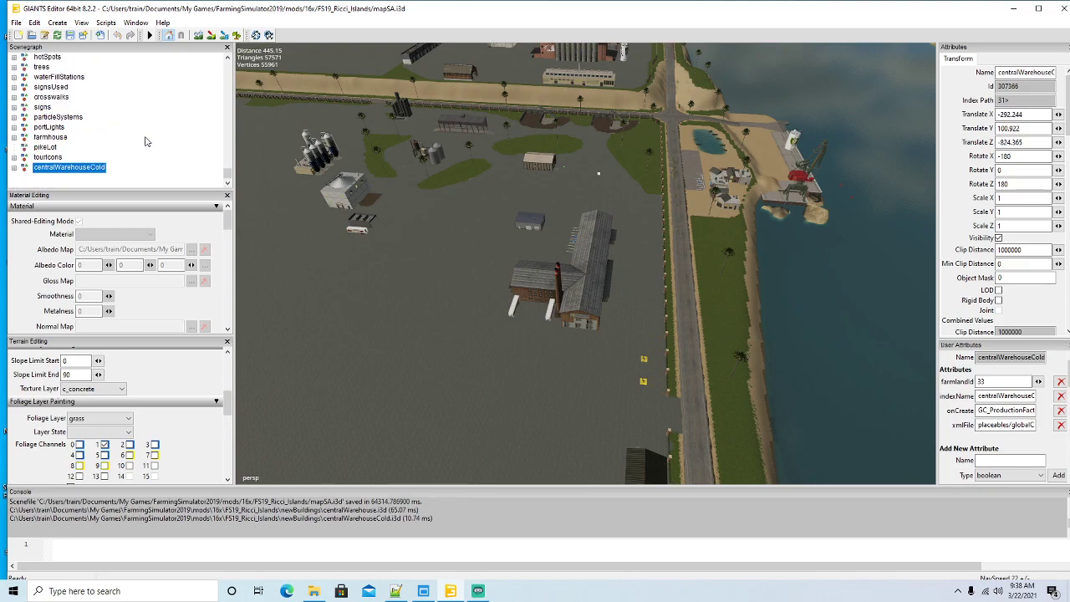
Step: Move the imported centralWarehouseCold object into the existing centralWarehouseCold transform group in the globalCompany section
scroll(138, 134, "up", 4)
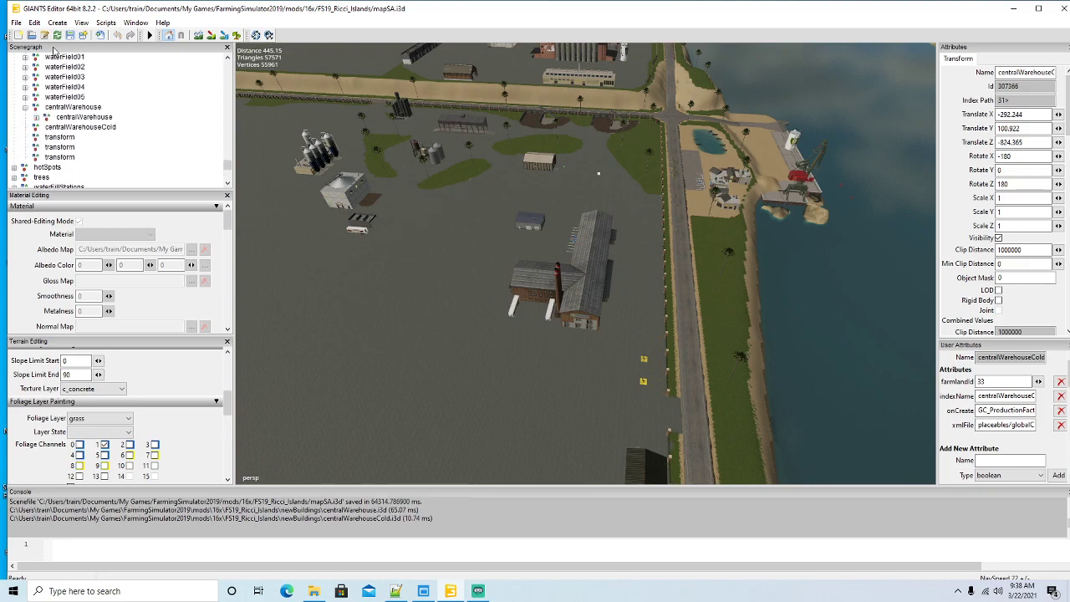
left_click(35, 24)
left_click(57, 89)
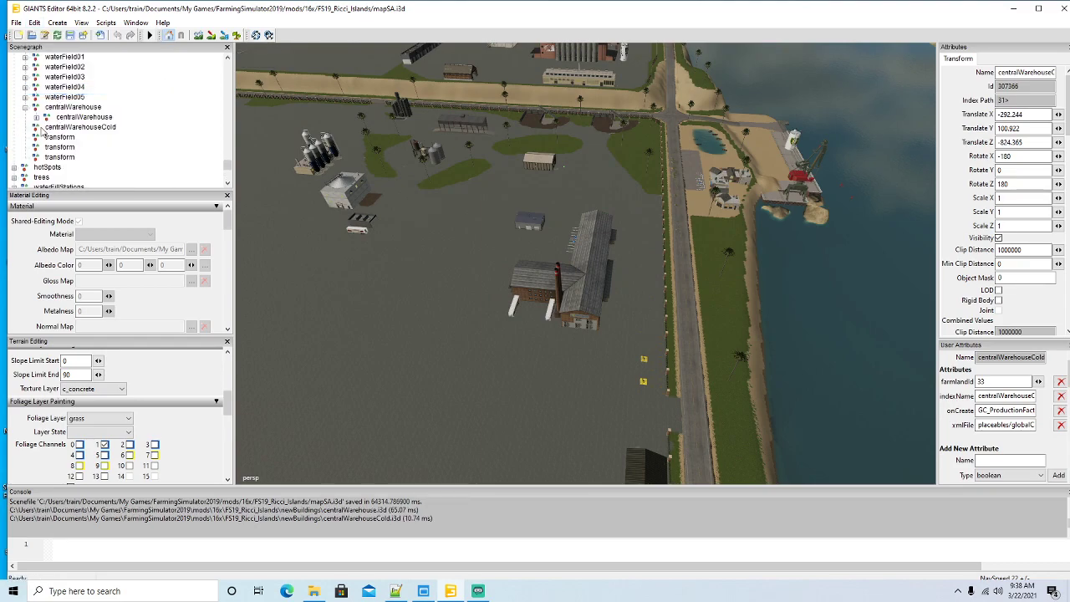
left_click(42, 128)
left_click(35, 23)
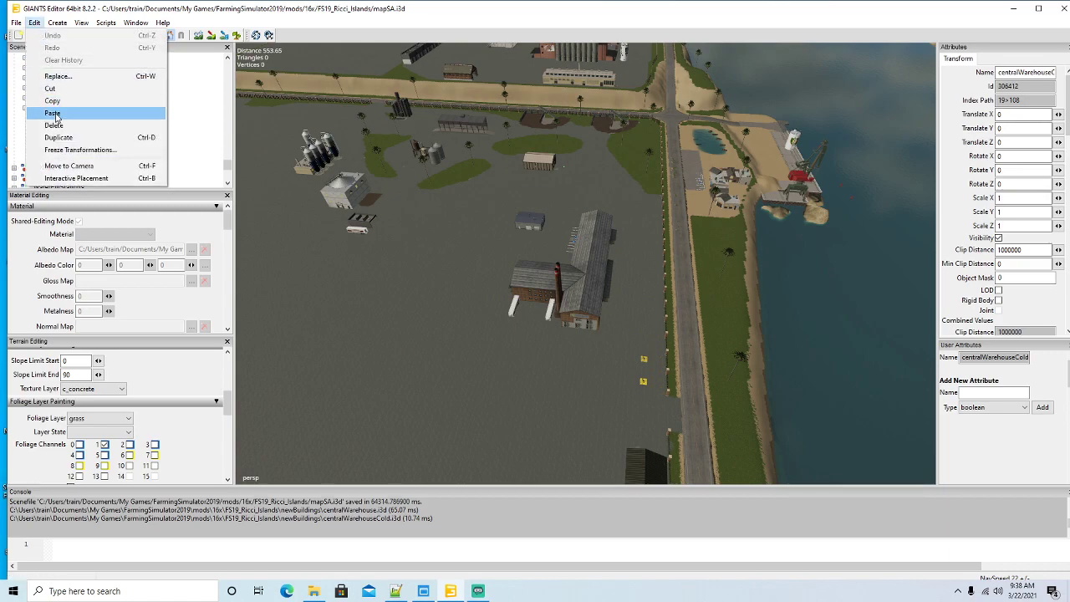
left_click(54, 113)
Step: Use Interactive Placement to set the centralWarehouseCold building on the concrete lot near the stone mill
left_click(35, 23)
left_click(71, 178)
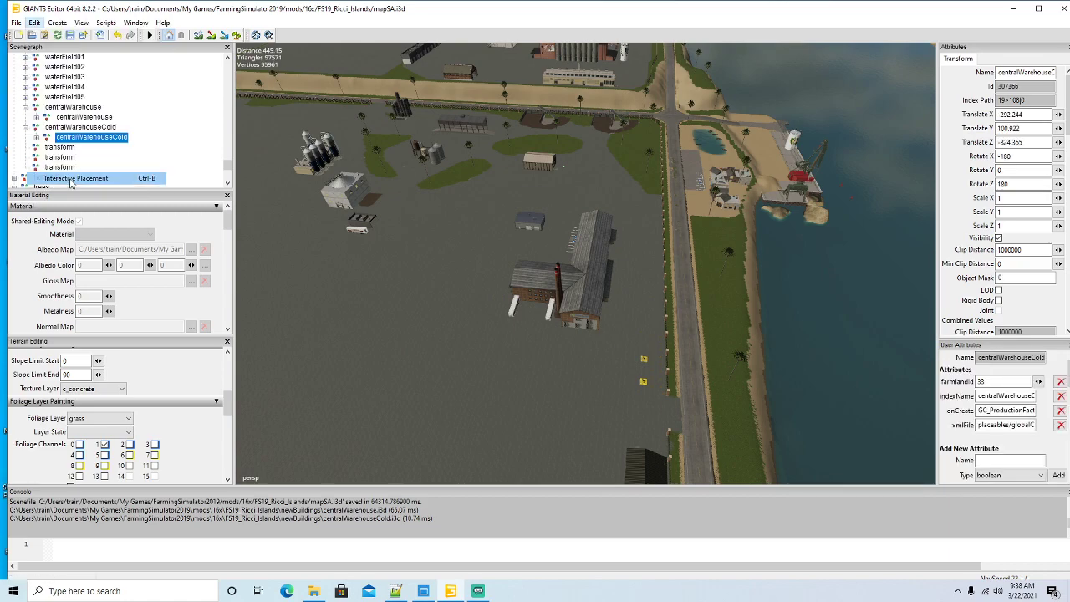
left_click(389, 286)
left_click_drag(486, 302, 461, 303, "alt")
left_click_drag(512, 334, 468, 276, "alt")
scroll(469, 276, "up", 6)
scroll(470, 279, "up", 4)
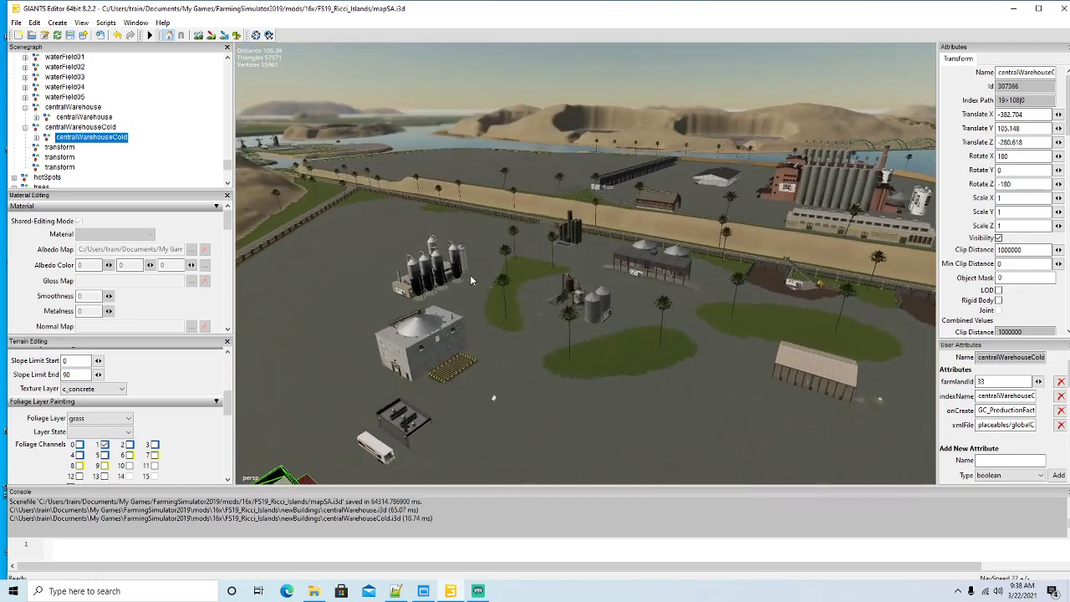
left_click_drag(469, 280, 577, 302, "alt")
scroll(530, 323, "down", 6)
Step: Shift the centralWarehouseCold building across the lot to about X -416.6 and Z -289.1
left_click_drag(617, 226, 563, 250)
scroll(588, 281, "up", 4)
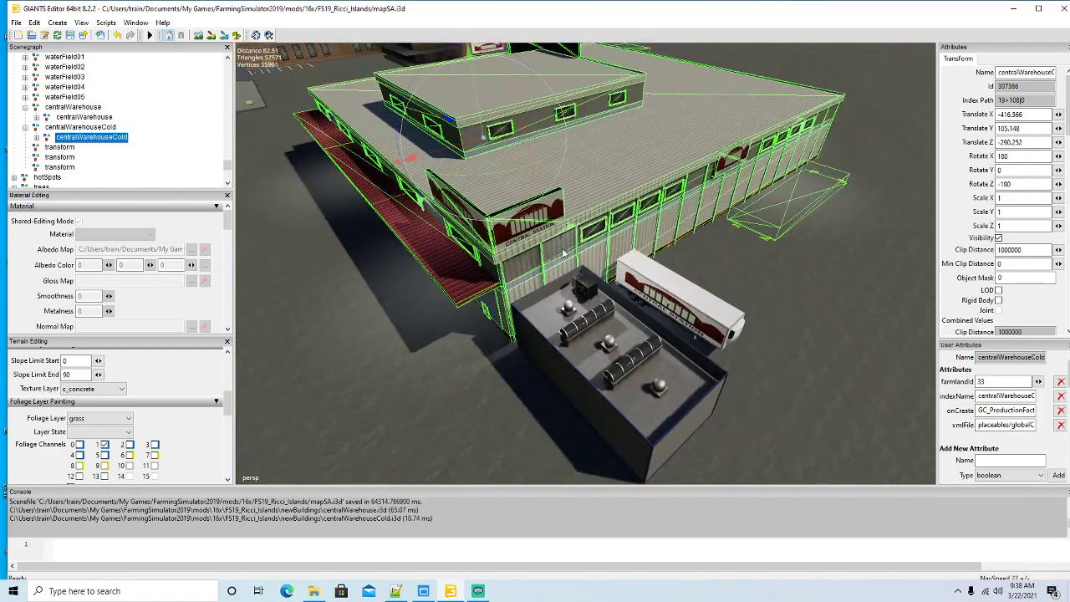
scroll(562, 250, "up", 1)
left_click_drag(456, 118, 462, 124)
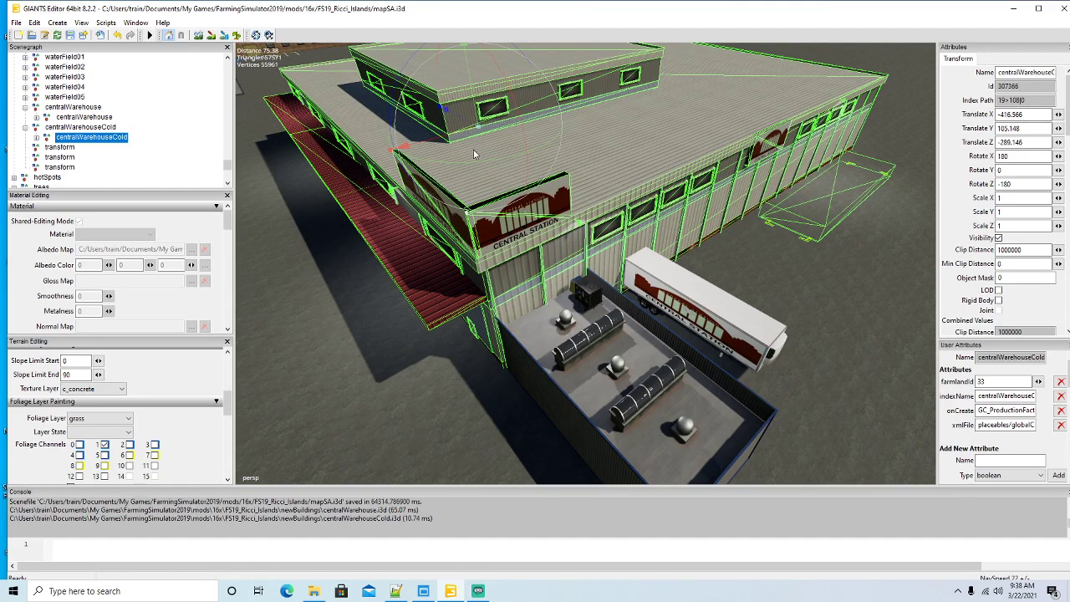
Step: Examine the cold warehouse's placement relative to the brick warehouse, the coastal road and the surrounding lot
scroll(477, 177, "down", 4)
left_click_drag(476, 176, 526, 189, "alt")
scroll(526, 188, "down", 2)
left_click_drag(597, 247, 477, 186, "alt")
scroll(476, 186, "up", 2)
scroll(476, 185, "up", 5)
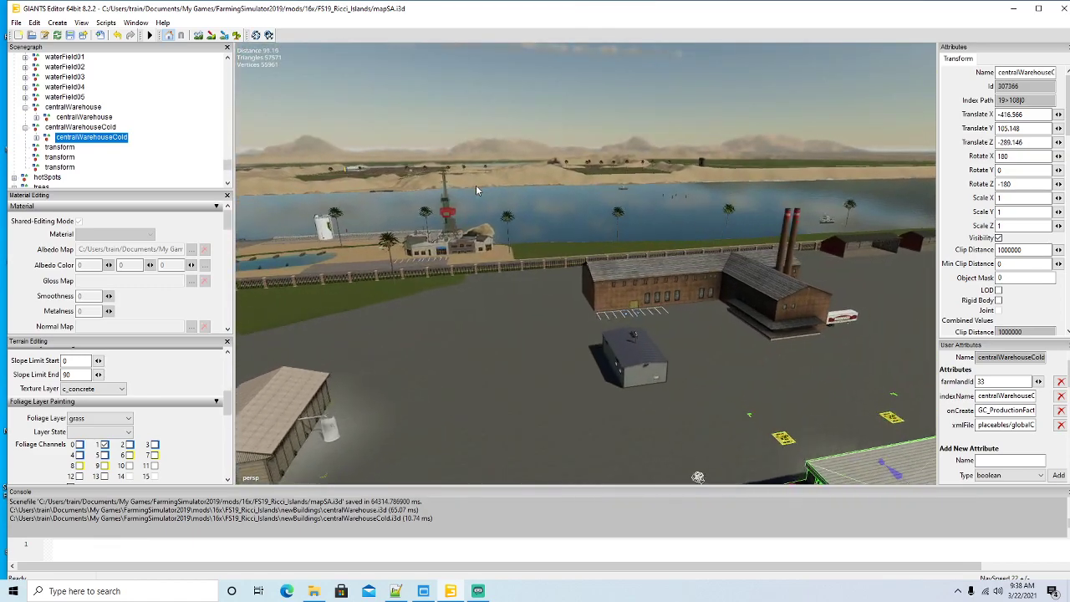
left_click_drag(476, 184, 703, 243, "alt")
scroll(702, 243, "down", 5)
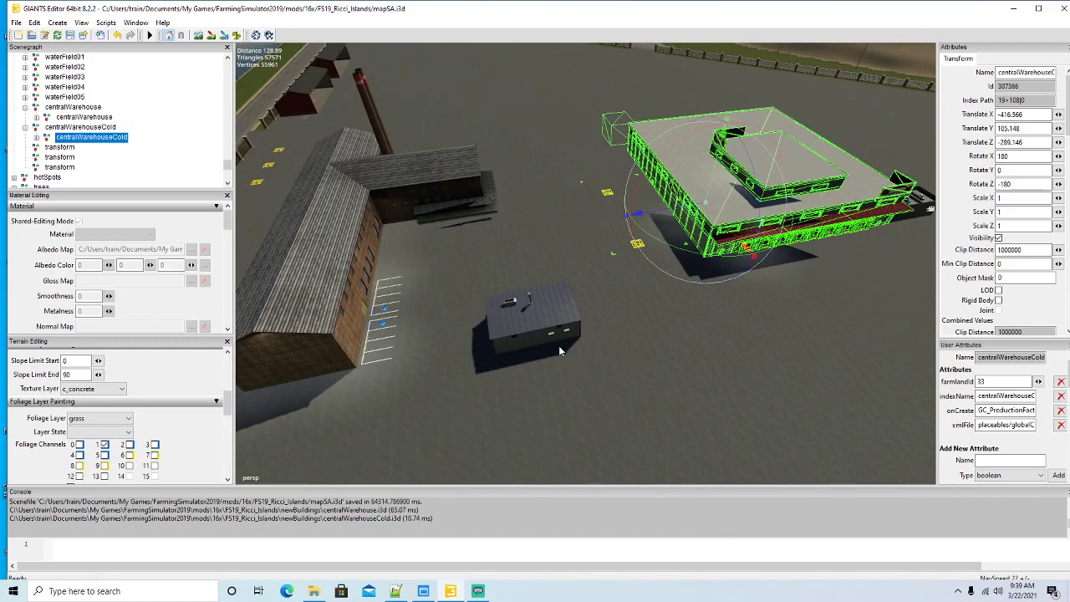
left_click_drag(532, 350, 670, 347, "alt")
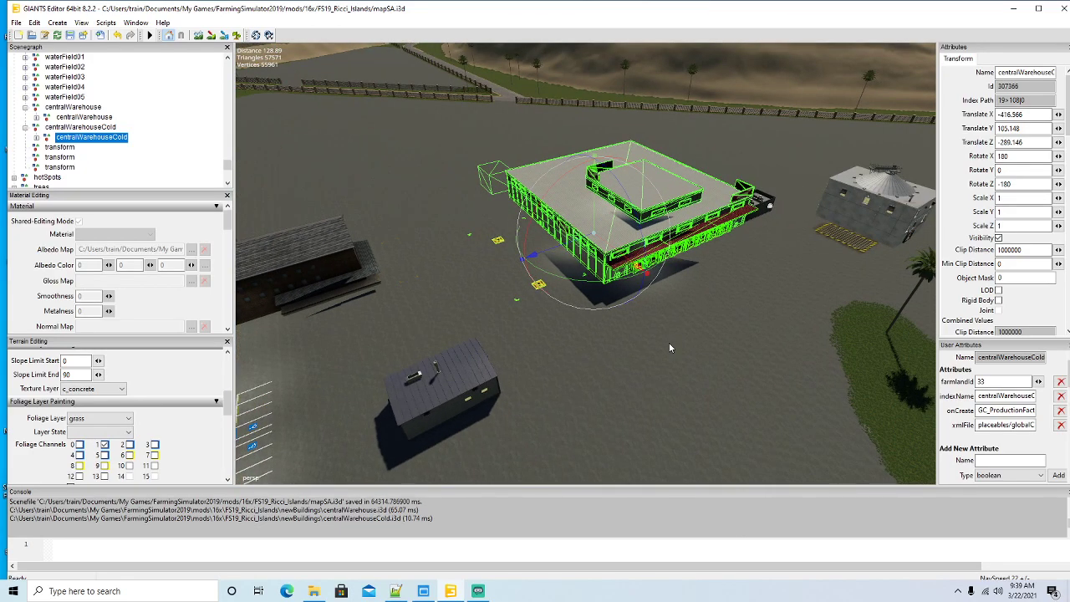
left_click_drag(660, 342, 632, 269, "alt")
scroll(430, 301, "up", 8)
scroll(613, 361, "down", 4)
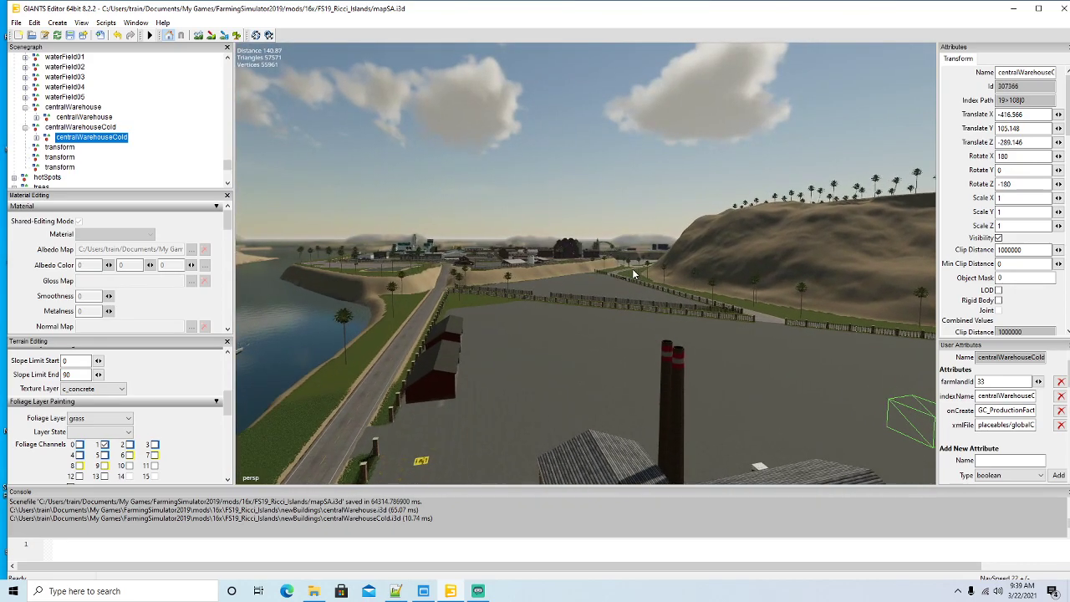
scroll(632, 268, "up", 8)
left_click_drag(632, 268, 777, 295, "alt")
scroll(576, 300, "up", 14)
scroll(799, 337, "down", 13)
Step: Duplicate the Central Station sign mesh mounted on the cold warehouse's raised roof section
scroll(777, 295, "up", 10)
scroll(777, 296, "up", 8)
left_click(619, 343)
left_click_drag(628, 356, 750, 410, "alt")
scroll(728, 405, "down", 12)
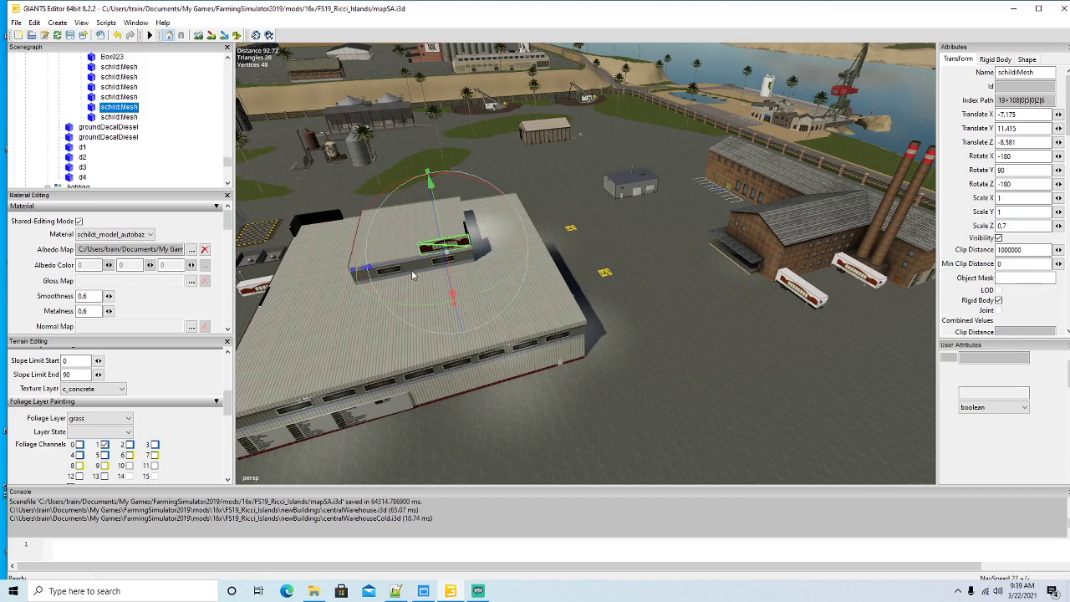
key("ctrl+d")
Step: Move the copied Central Station sign onto the brick warehouse's gable above the white boards, and widen it to about Z scale 0.897
left_click_drag(400, 270, 976, 325)
left_click_drag(782, 333, 597, 297, "alt")
scroll(791, 265, "up", 10)
scroll(776, 268, "up", 10)
scroll(606, 297, "down", 5)
left_click_drag(340, 233, 617, 223)
left_click_drag(620, 181, 628, 278)
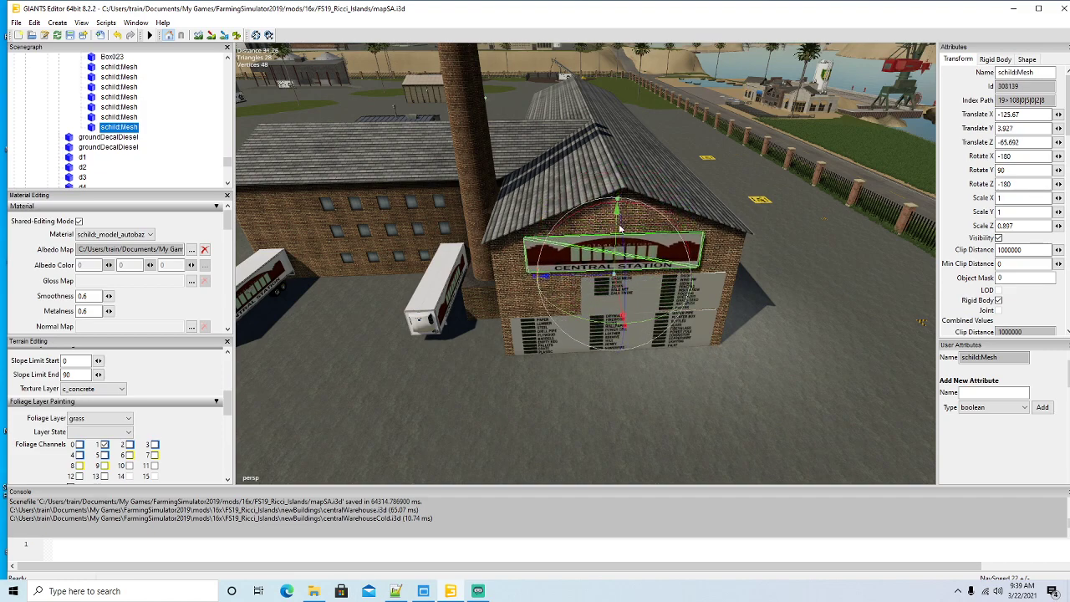
Step: Scale the copied sign to about X 4.321 and Y 1.156, and shift it to about Z -64.645 against the gable wall
left_click_drag(618, 203, 619, 202)
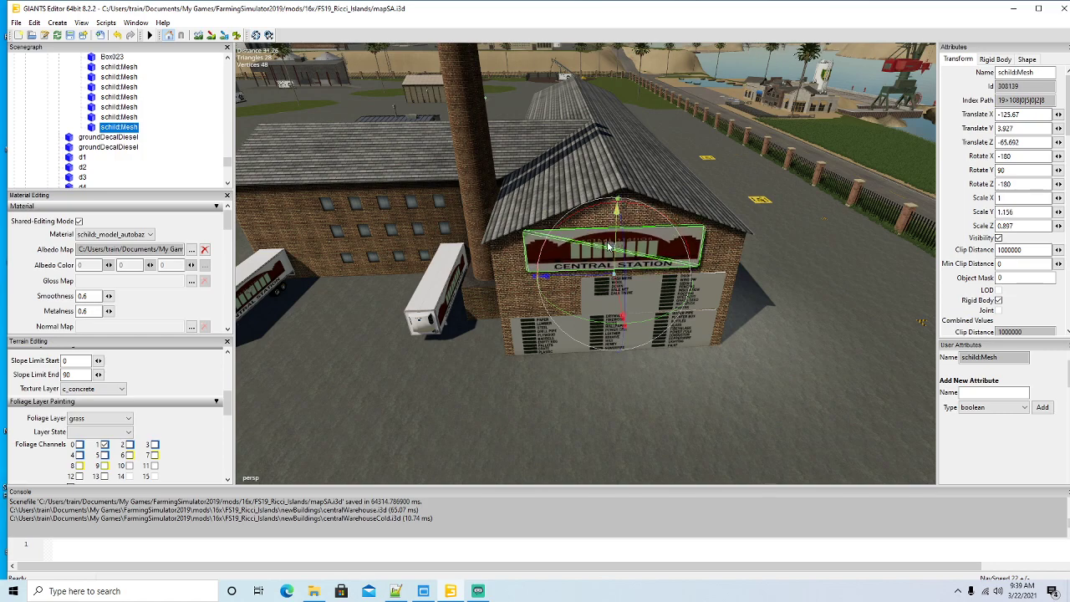
left_click_drag(618, 291, 618, 286)
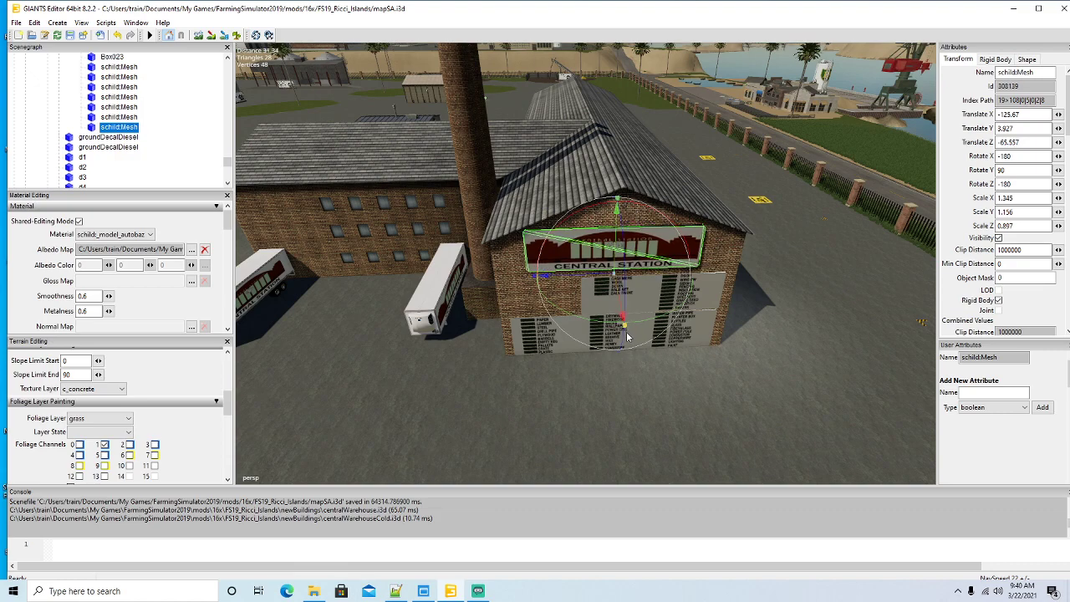
left_click_drag(628, 336, 630, 378)
left_click_drag(619, 303, 618, 293)
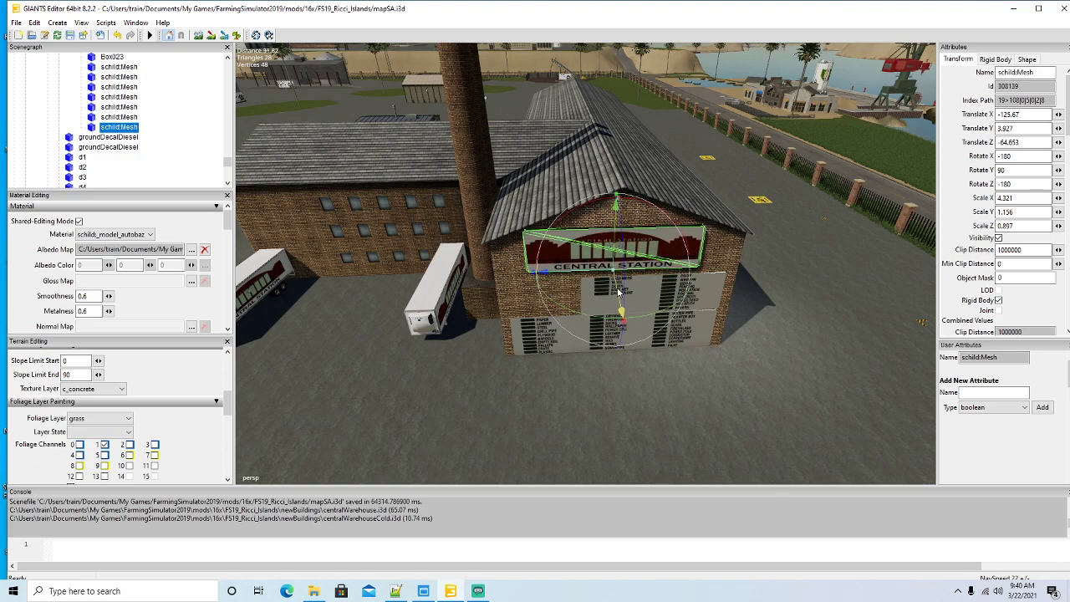
Step: Examine both warehouses, the neighbouring production buildings and the open concrete lot from several distances
scroll(617, 290, "down", 10)
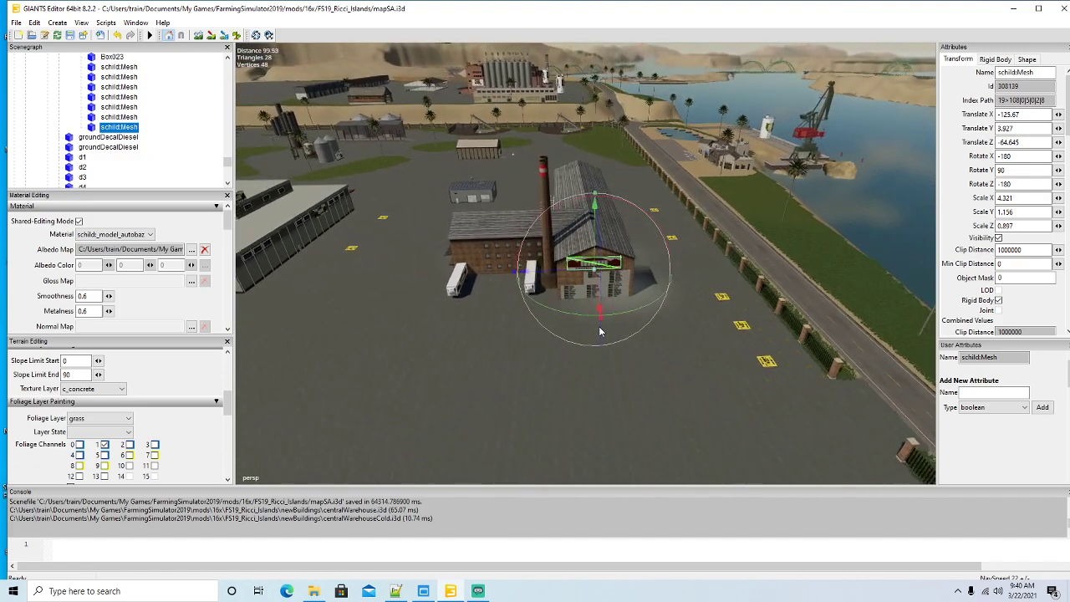
scroll(600, 331, "down", 10)
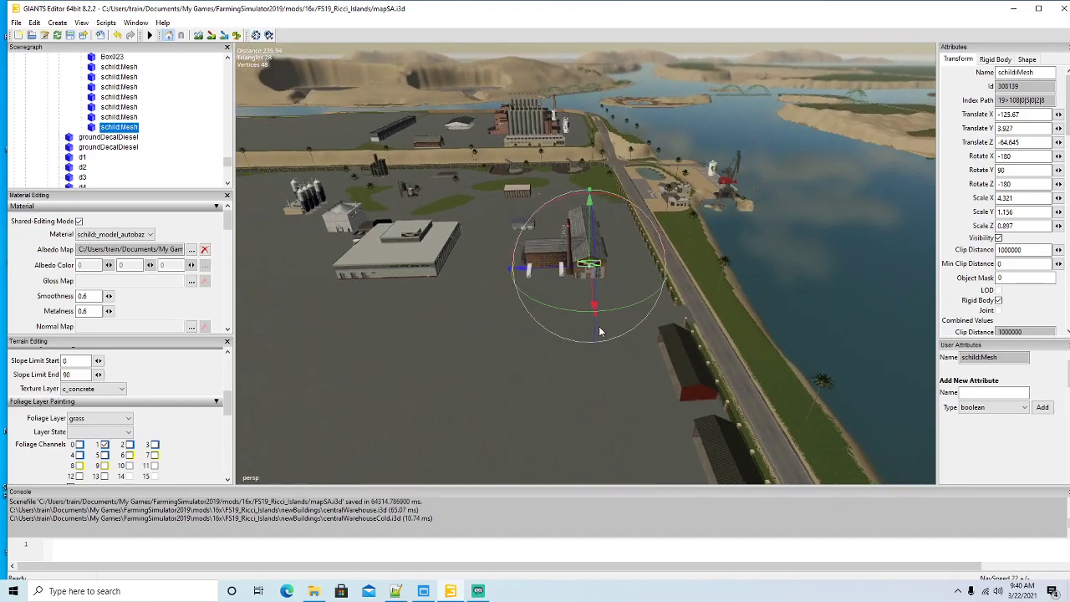
scroll(597, 334, "up", 5)
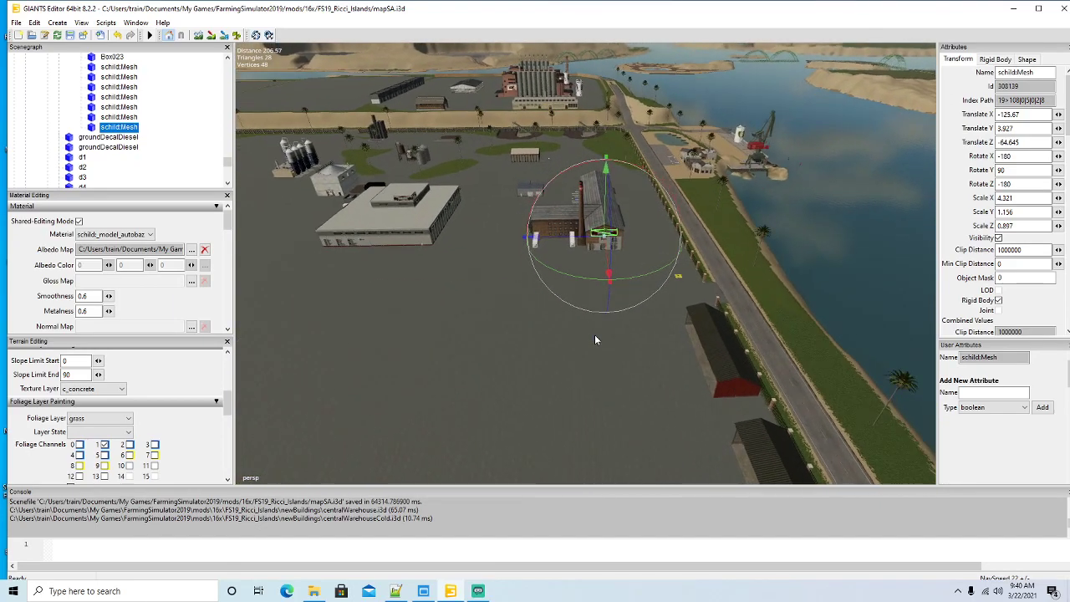
mouse_move(595, 336)
left_mouse_down("alt")
mouse_move(538, 313)
mouse_move(562, 306)
mouse_move(595, 337)
mouse_move(585, 340)
left_mouse_up("alt")
scroll(538, 314, "up", 3)
scroll(561, 306, "up", 4)
scroll(595, 337, "down", 3)
scroll(586, 342, "up", 1)
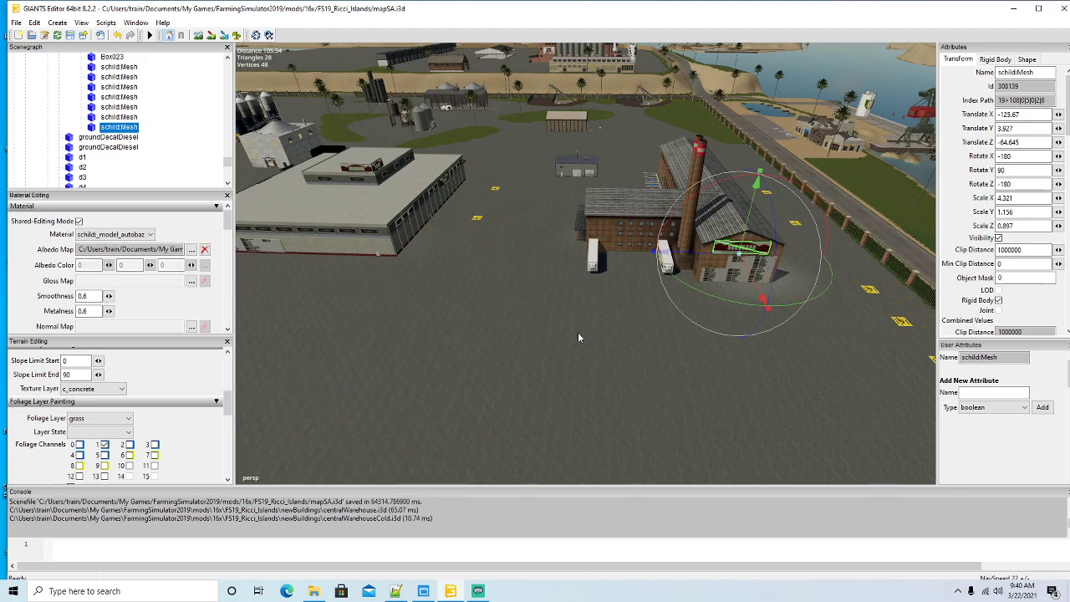
left_click_drag(572, 339, 556, 262, "alt")
scroll(574, 273, "up", 3)
scroll(554, 272, "up", 3)
scroll(555, 262, "up", 3)
scroll(555, 265, "up", 6)
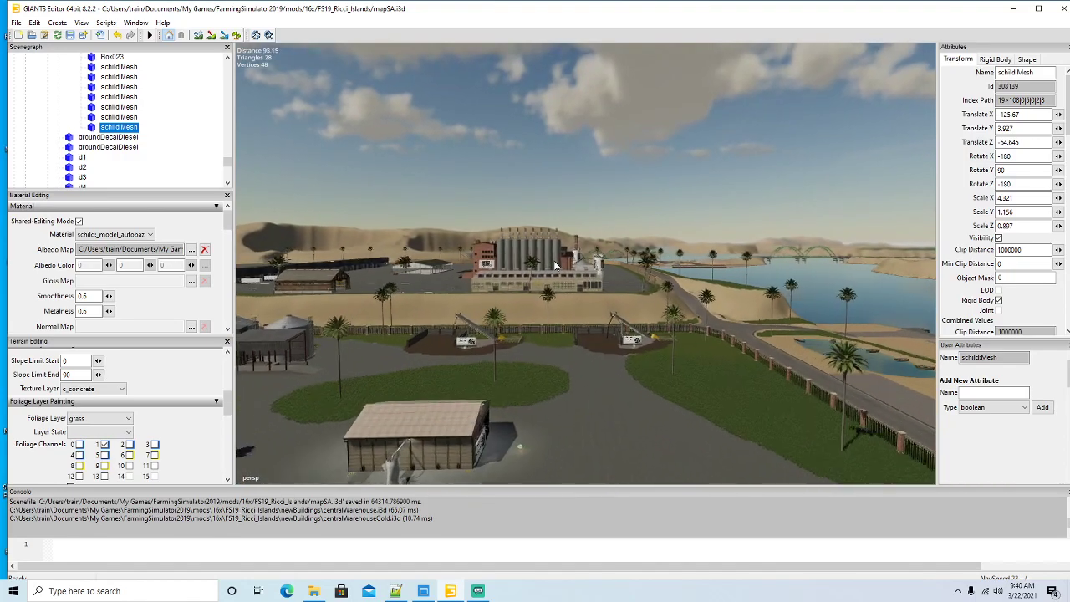
left_click(612, 427)
scroll(615, 429, "down", 6)
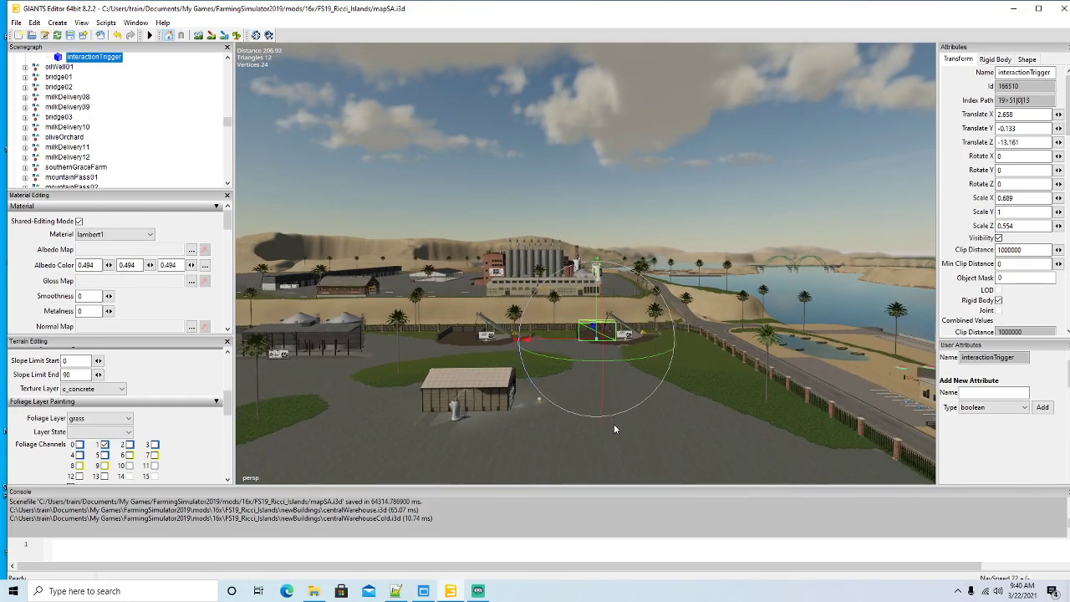
scroll(614, 425, "down", 6)
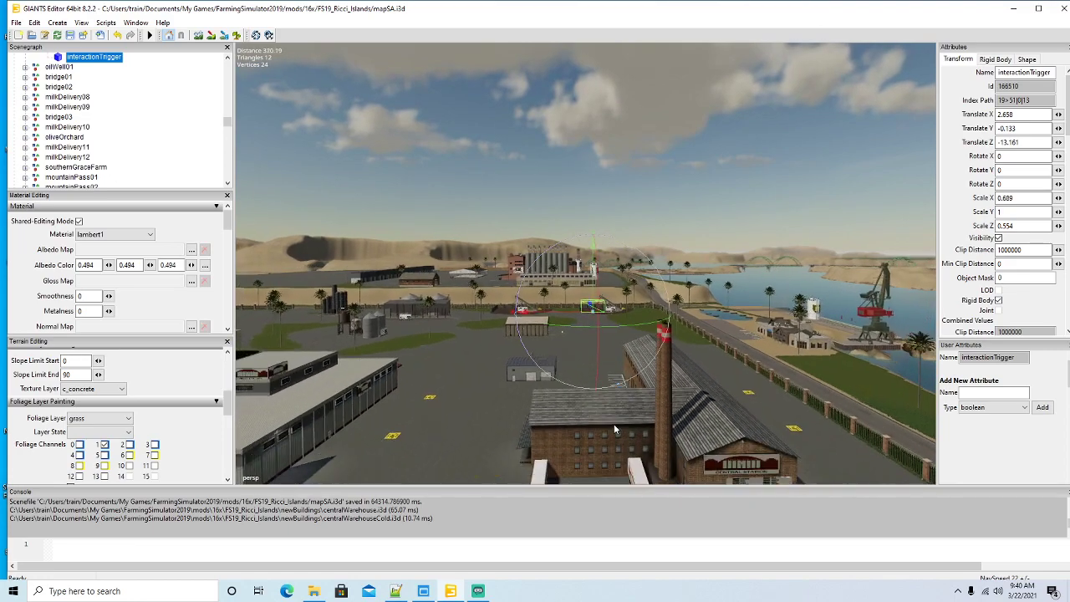
left_click_drag(614, 426, 608, 467, "alt")
left_click_drag(547, 334, 555, 381, "alt")
scroll(542, 373, "down", 3)
scroll(543, 353, "up", 2)
scroll(555, 381, "down", 3)
scroll(556, 386, "down", 1)
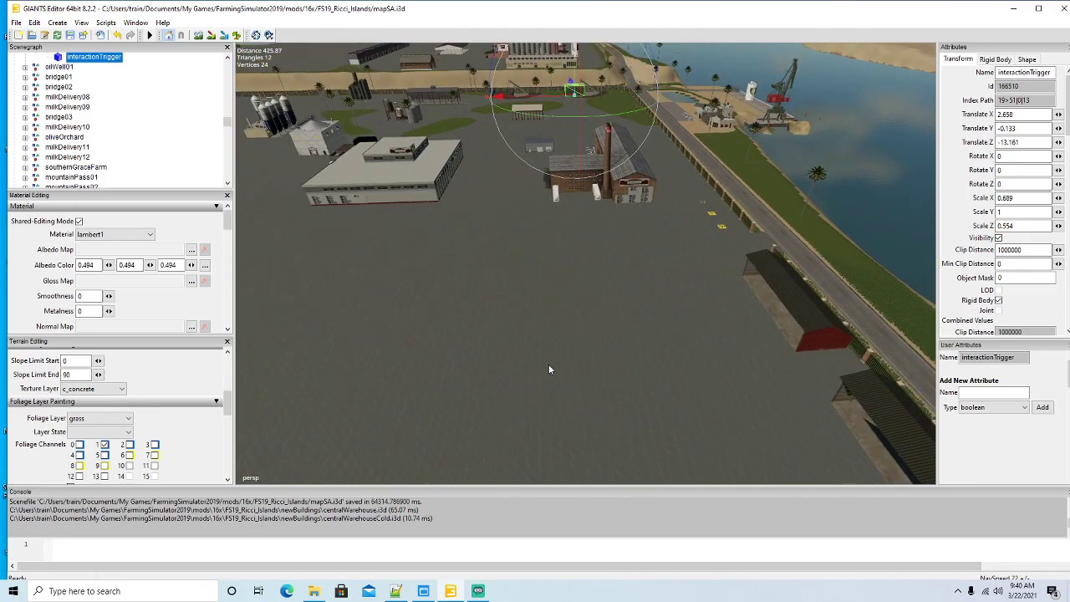
scroll(123, 122, "up", 5)
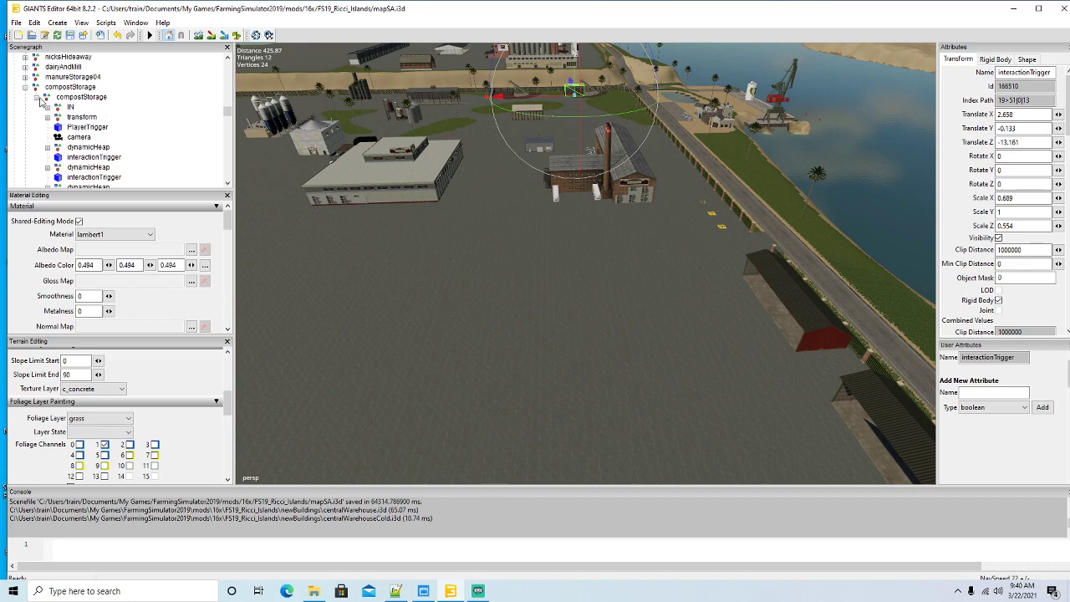
Step: Set the farmlandId attribute to 20 on both the centralWarehouse and centralWarehouseCold objects, matching compostStorage
left_click(37, 98)
left_click(49, 99)
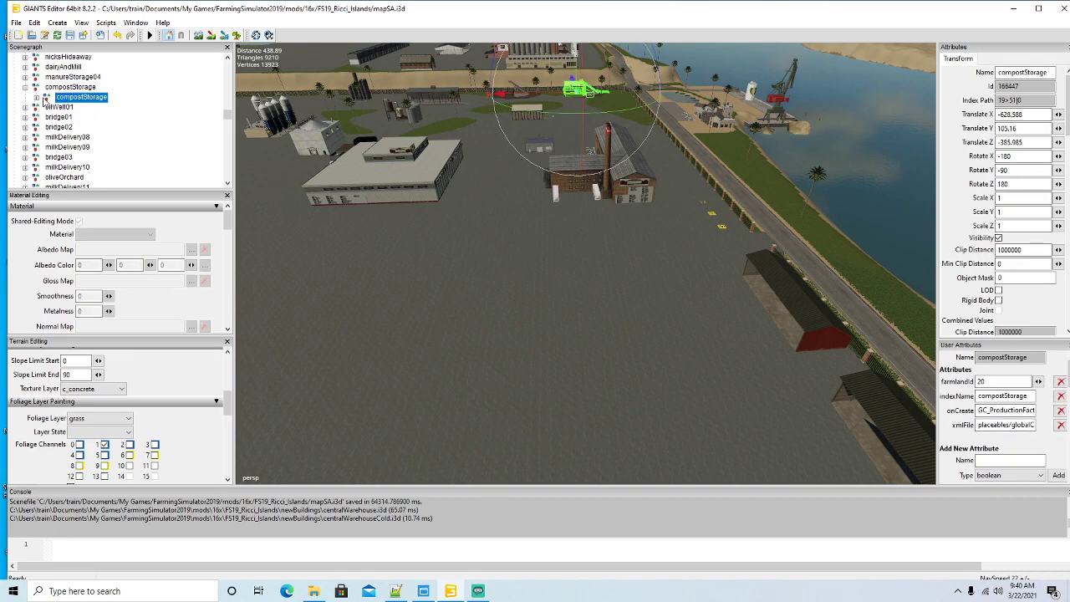
scroll(101, 167, "down", 3)
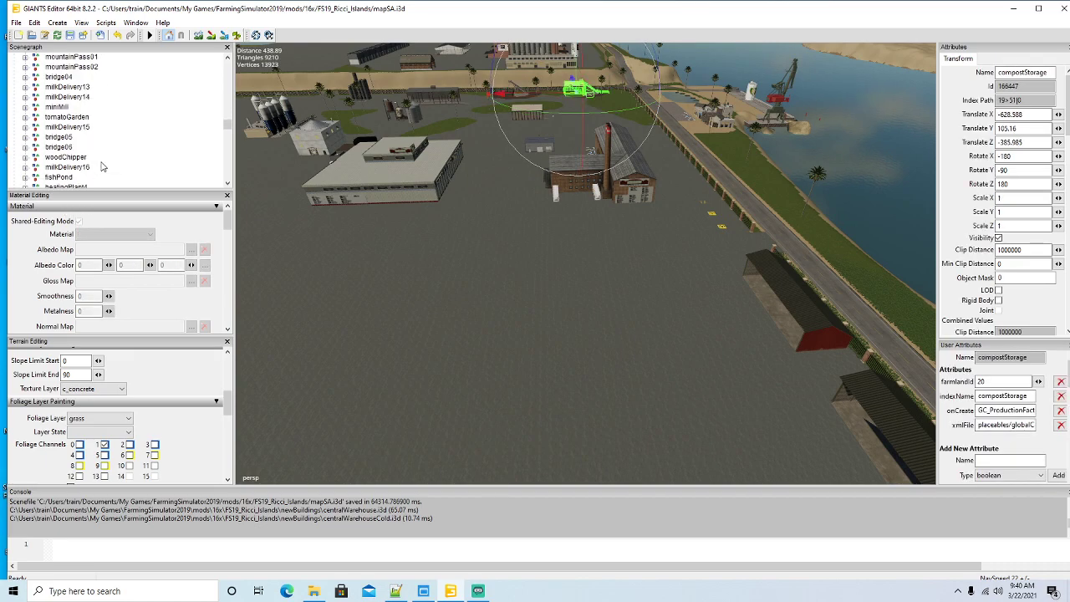
scroll(101, 165, "down", 10)
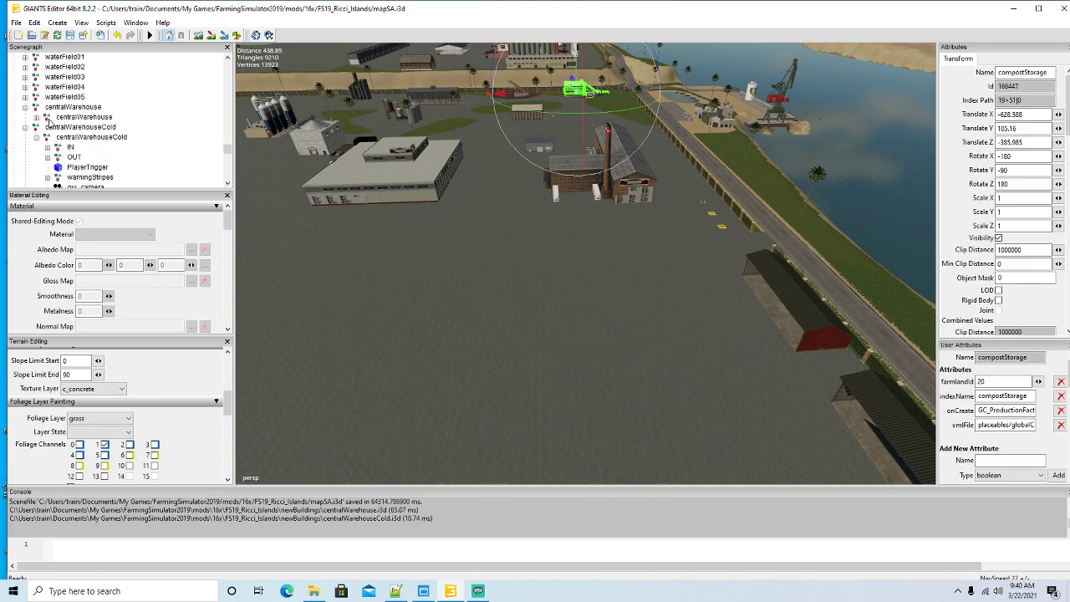
left_click(50, 121)
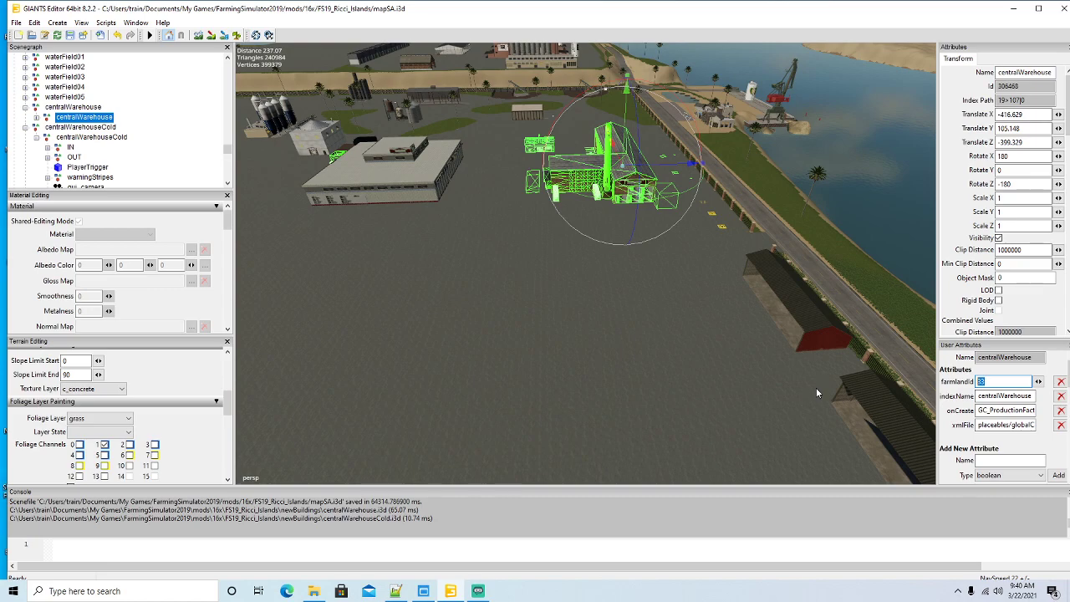
type("20")
left_click(39, 142)
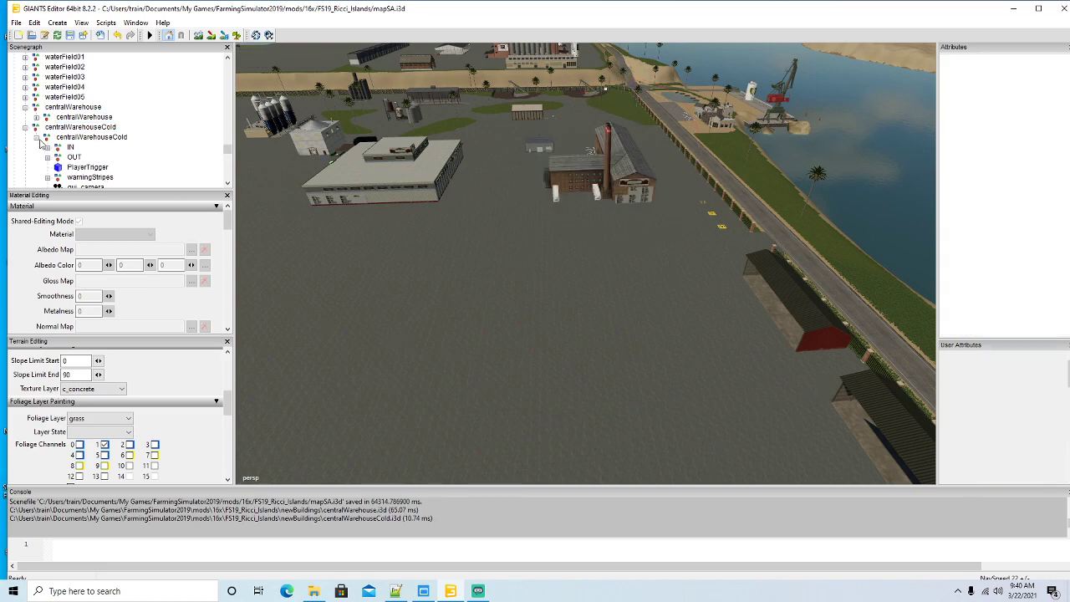
left_click(43, 138)
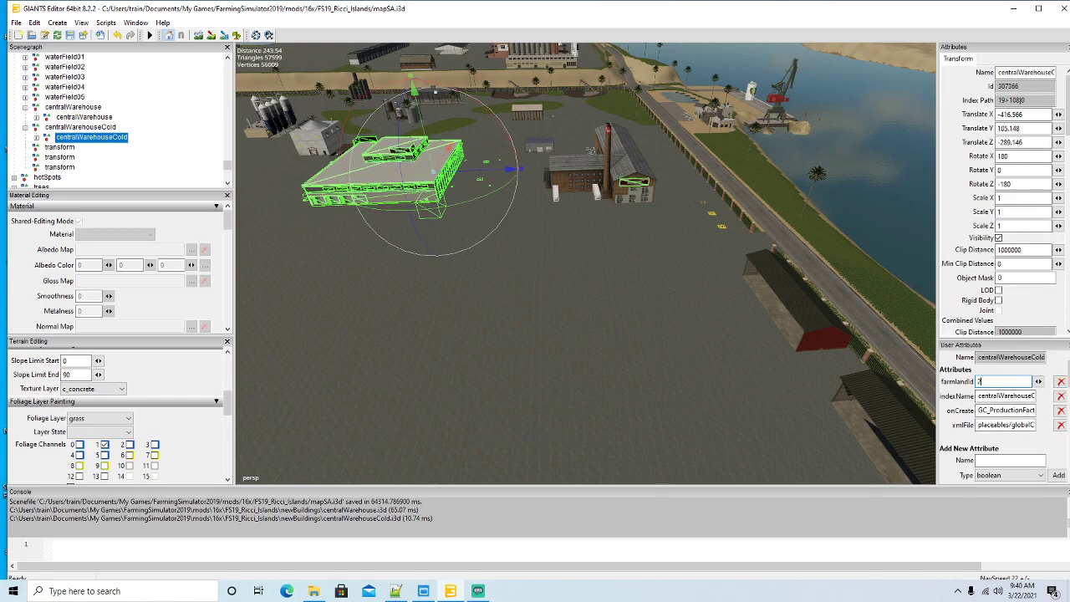
Step: Examine the yard around the two warehouses and the yellow loading-area decals along the fence beside the brick building
mouse_move(598, 372)
left_mouse_down("alt")
mouse_move(598, 403)
mouse_move(607, 361)
left_mouse_up("alt")
scroll(598, 402, "down", 5)
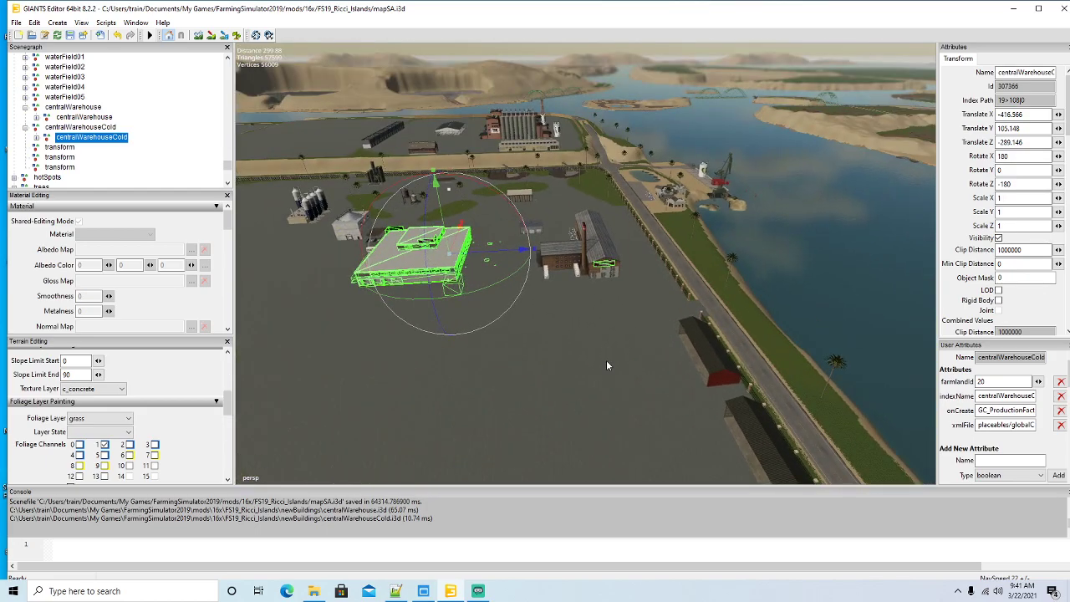
scroll(607, 365, "up", 2)
scroll(607, 365, "up", 5)
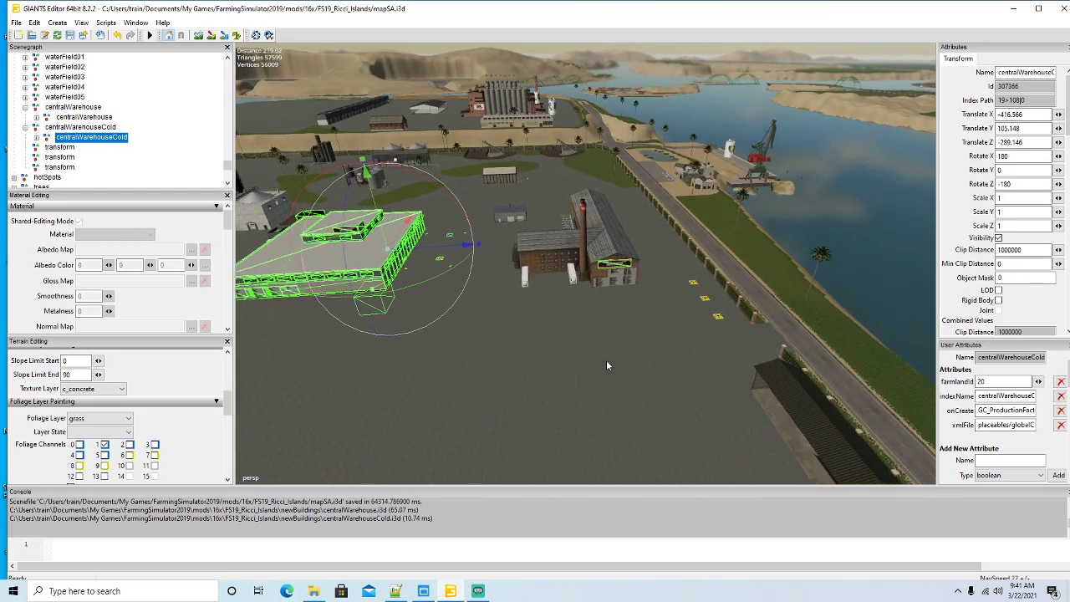
scroll(606, 365, "down", 5)
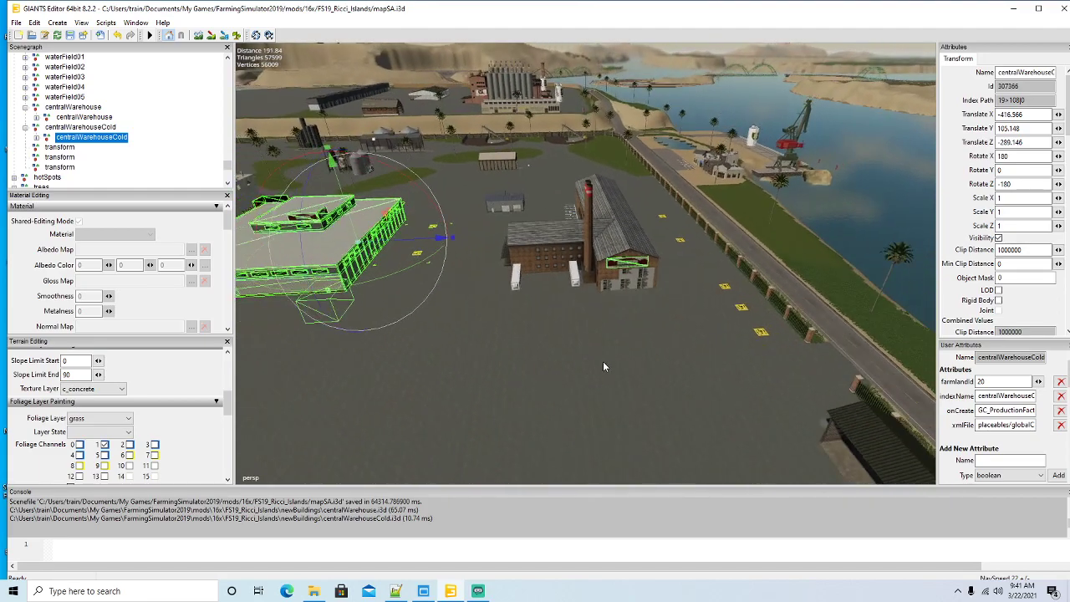
left_click_drag(603, 361, 634, 353, "alt")
scroll(618, 359, "up", 2)
scroll(638, 354, "up", 2)
scroll(639, 360, "up", 5)
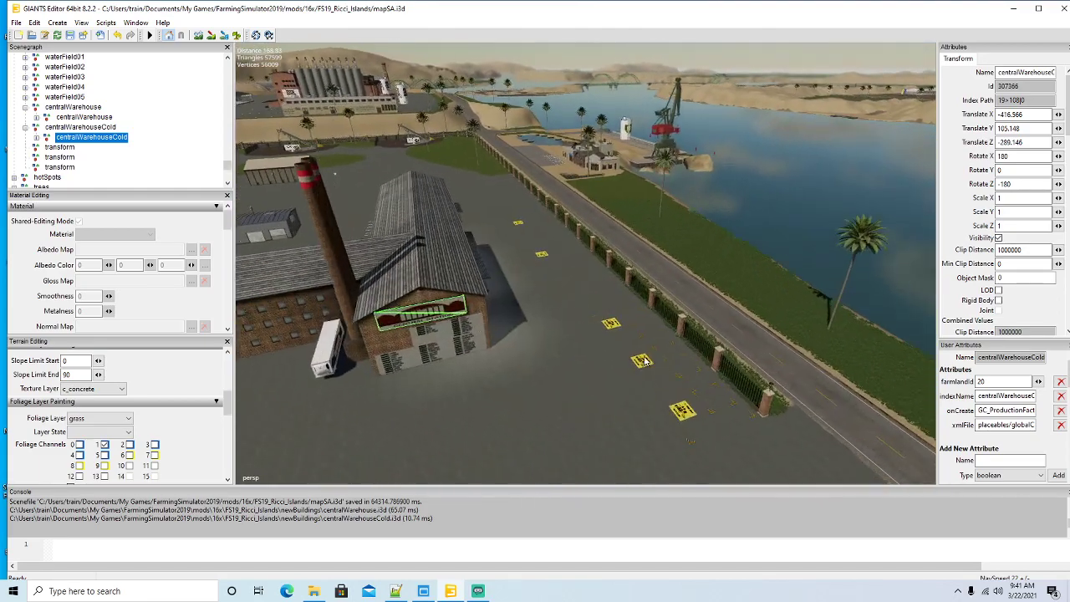
left_click_drag(644, 361, 600, 361, "alt")
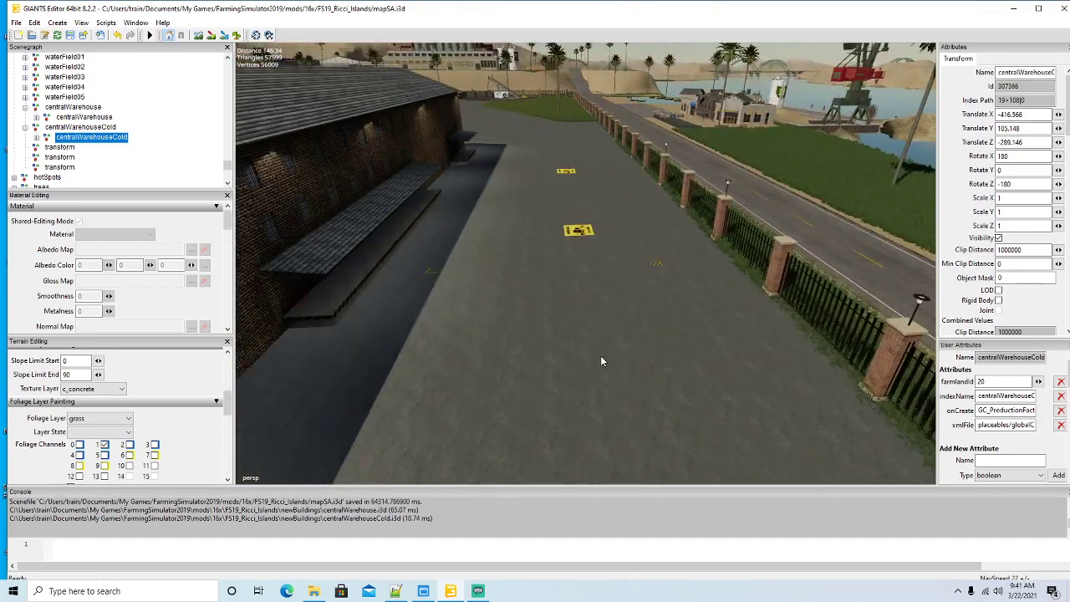
Step: Select the IN group of centralWarehouse and examine where its trigger sits near the loading dock
left_click(61, 128)
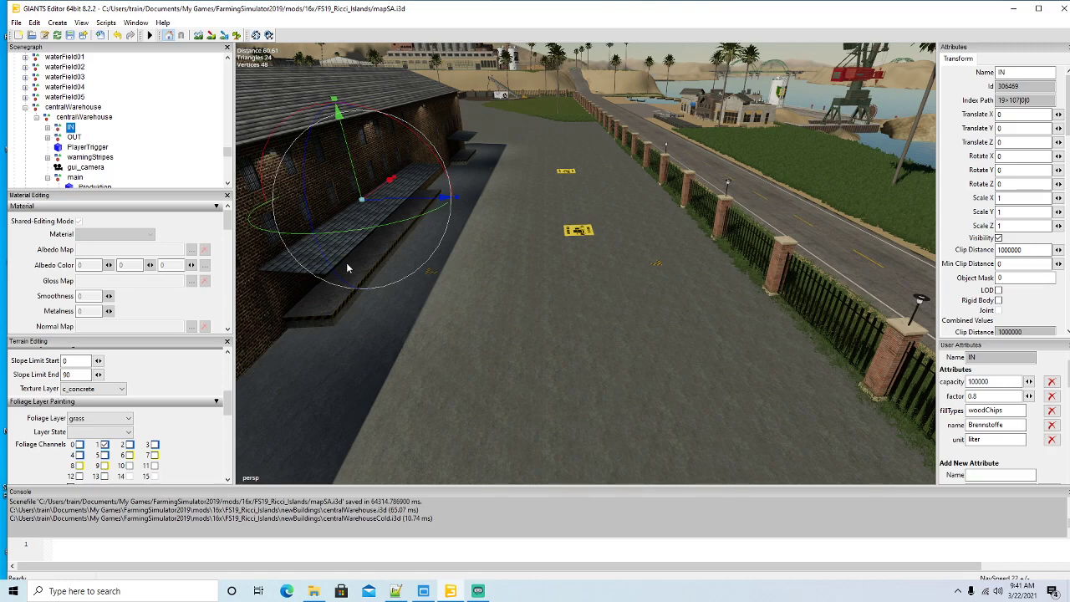
scroll(342, 260, "down", 5)
left_click_drag(347, 266, 172, 222, "alt")
scroll(167, 221, "up", 5)
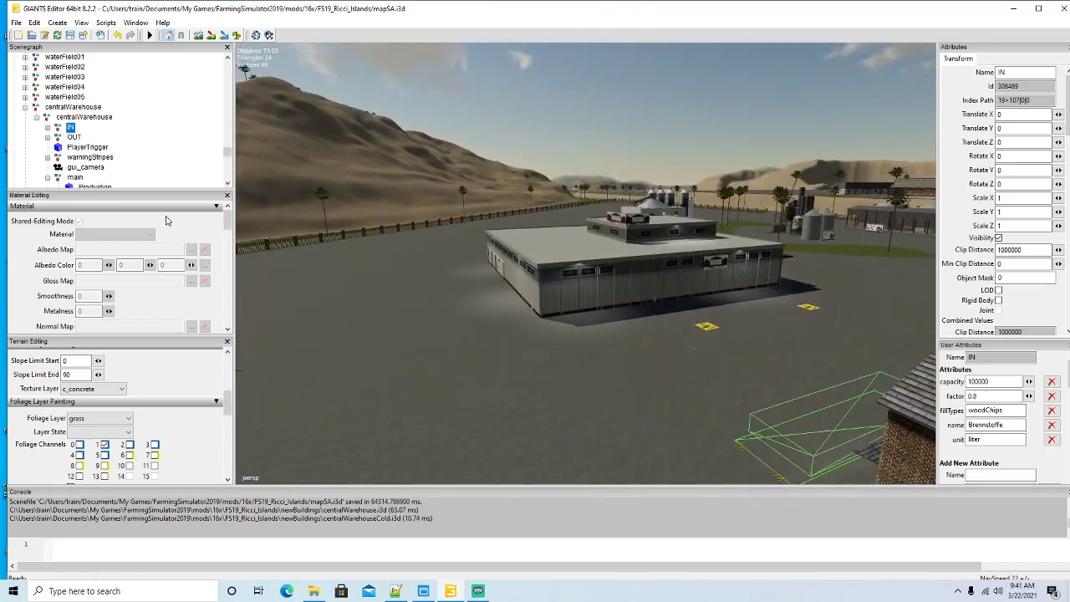
scroll(168, 221, "up", 3)
mouse_move(334, 268)
left_mouse_down("alt")
mouse_move(473, 309)
mouse_move(546, 306)
mouse_move(353, 263)
left_mouse_up("alt")
scroll(546, 307, "up", 3)
scroll(354, 262, "down", 8)
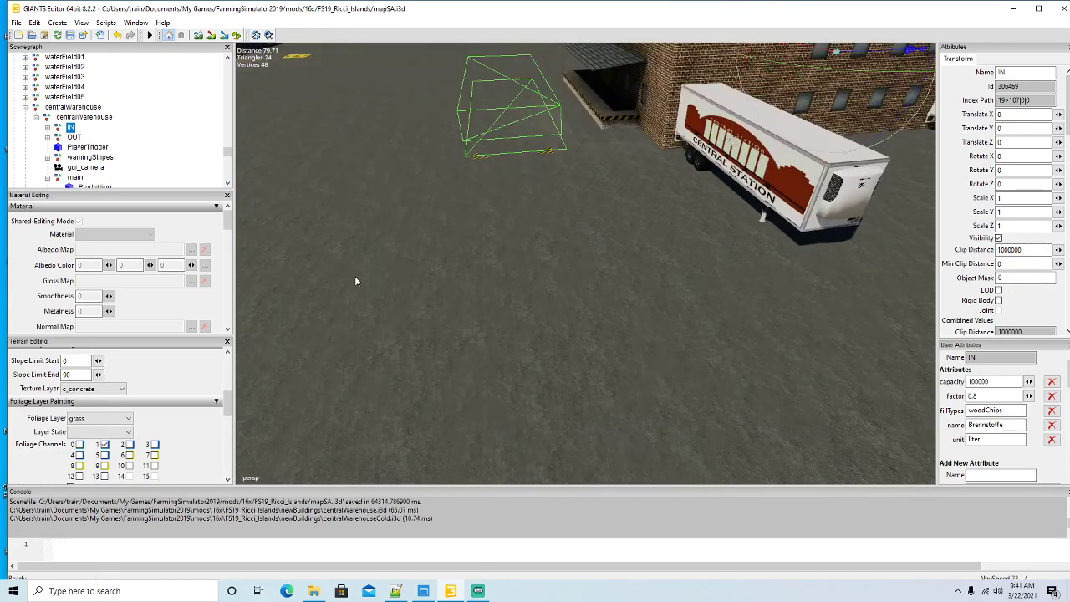
Step: Set the clip distance to 15000 on the two groundDecalDiesel loading-area decals beside the cold warehouse
left_click_drag(356, 292, 611, 311, "alt")
left_click(589, 313)
scroll(590, 320, "down", 8)
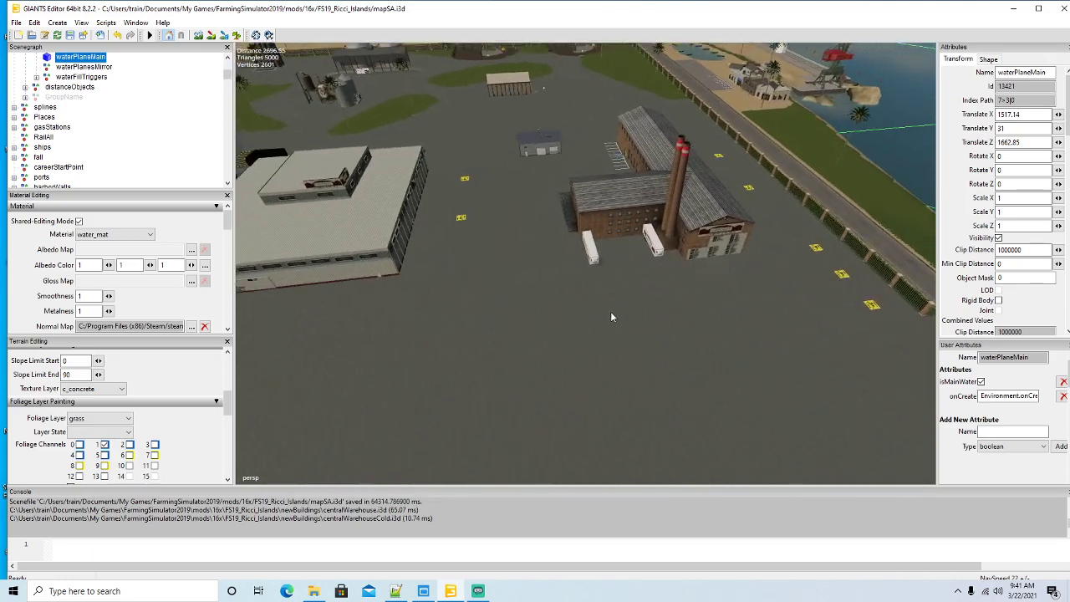
scroll(610, 317, "up", 10)
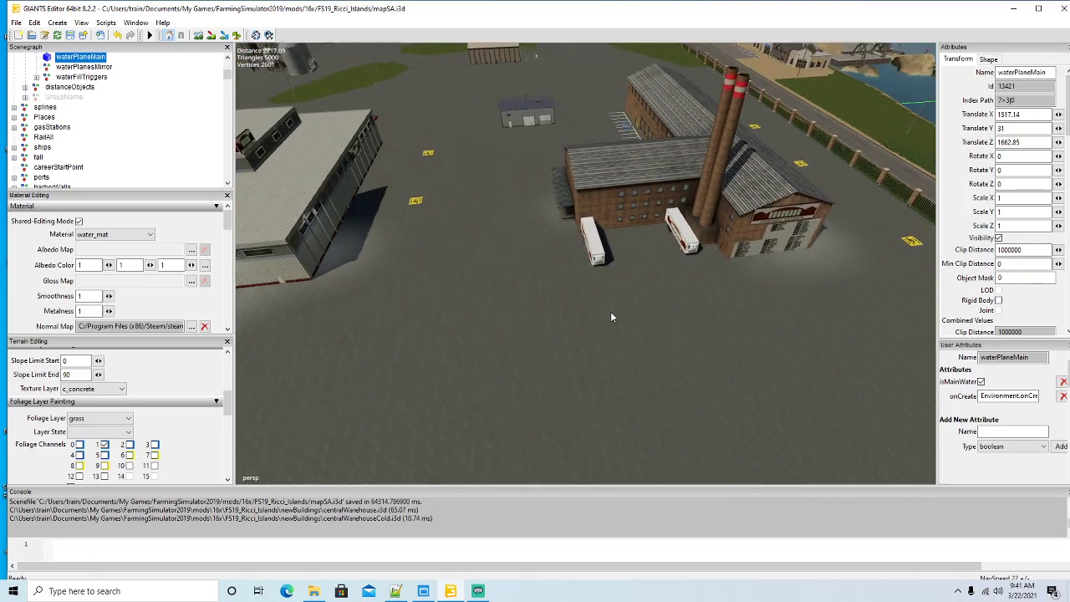
scroll(591, 316, "down", 10)
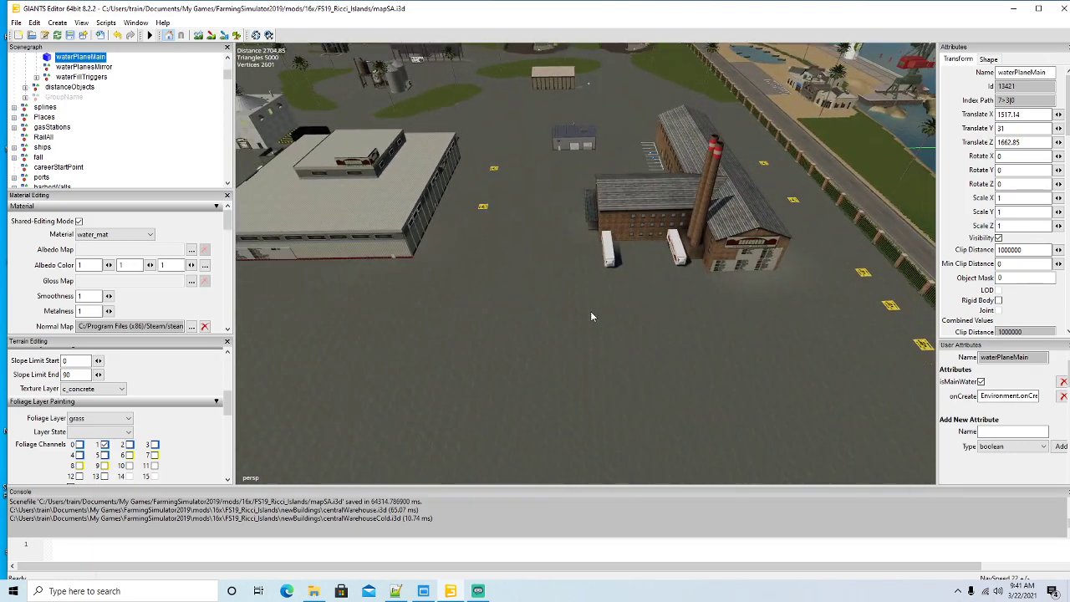
scroll(591, 312, "down", 4)
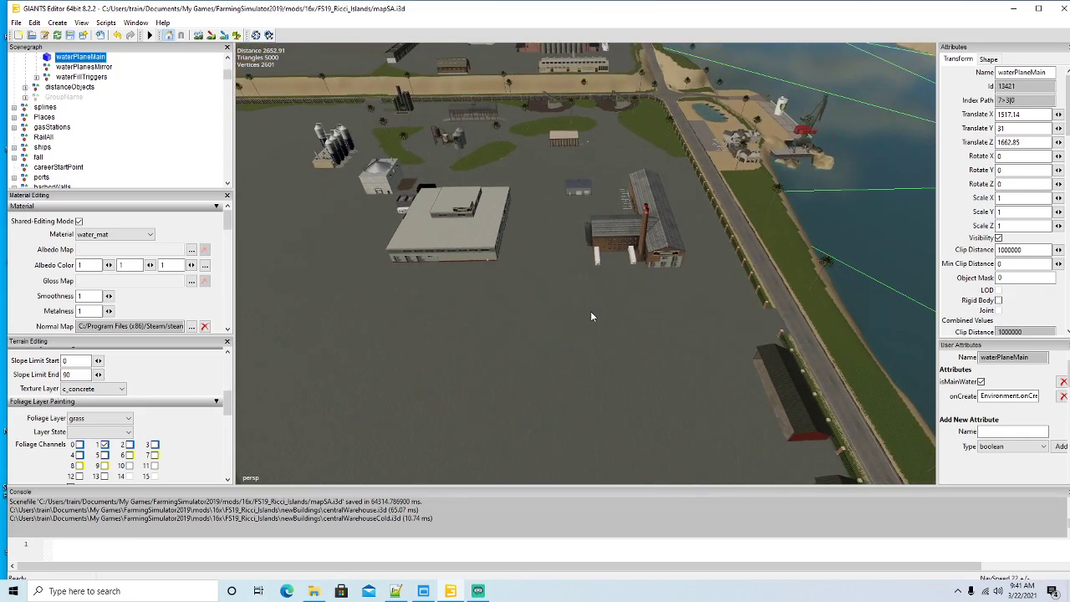
left_click_drag(591, 312, 585, 300, "alt")
scroll(585, 300, "up", 5)
scroll(585, 306, "up", 8)
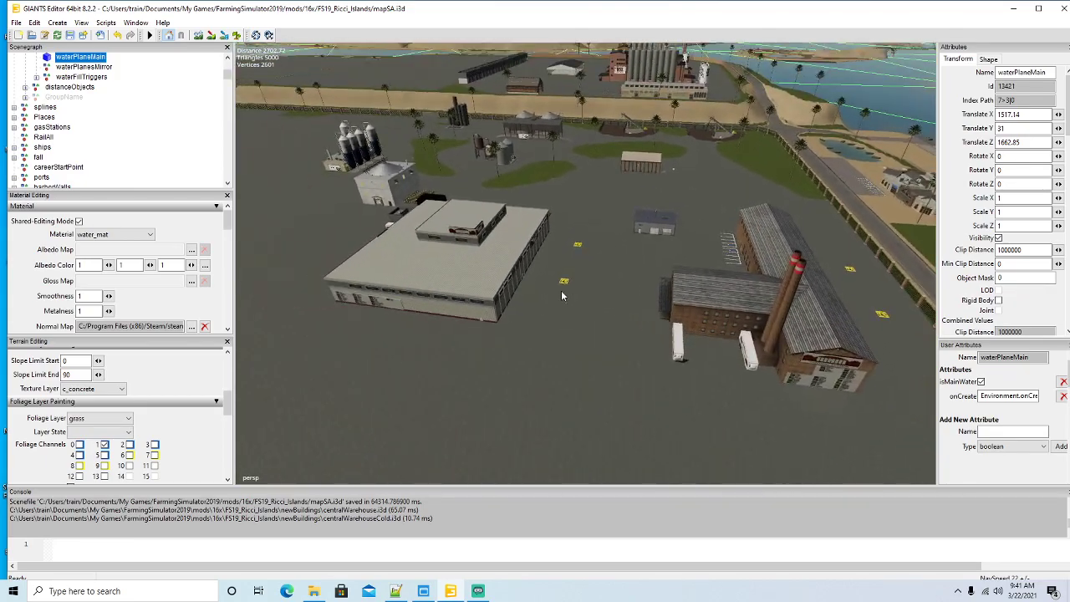
scroll(561, 293, "up", 6)
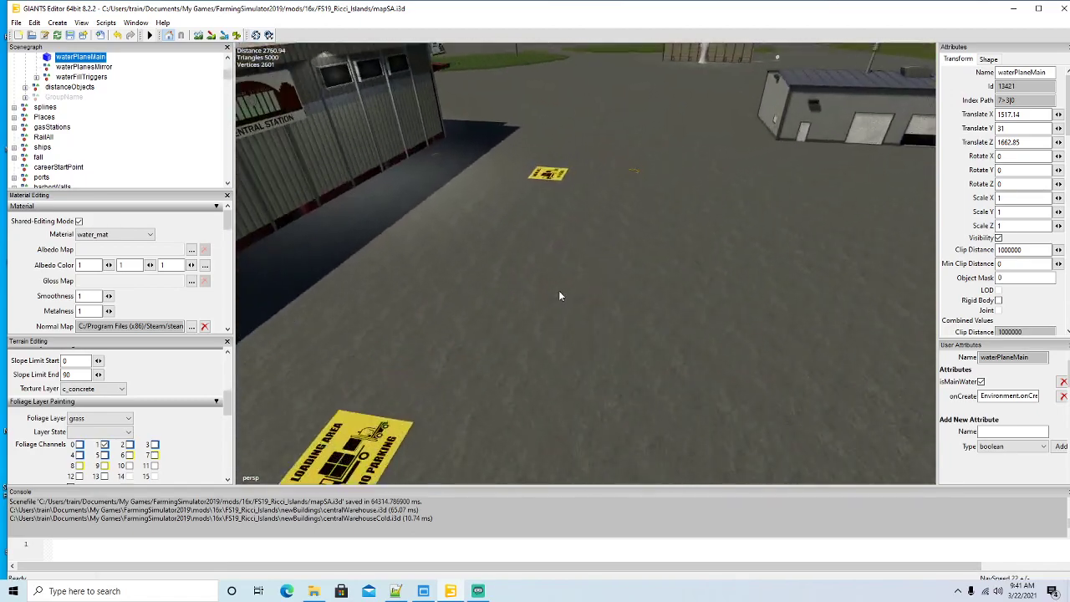
left_click(404, 432)
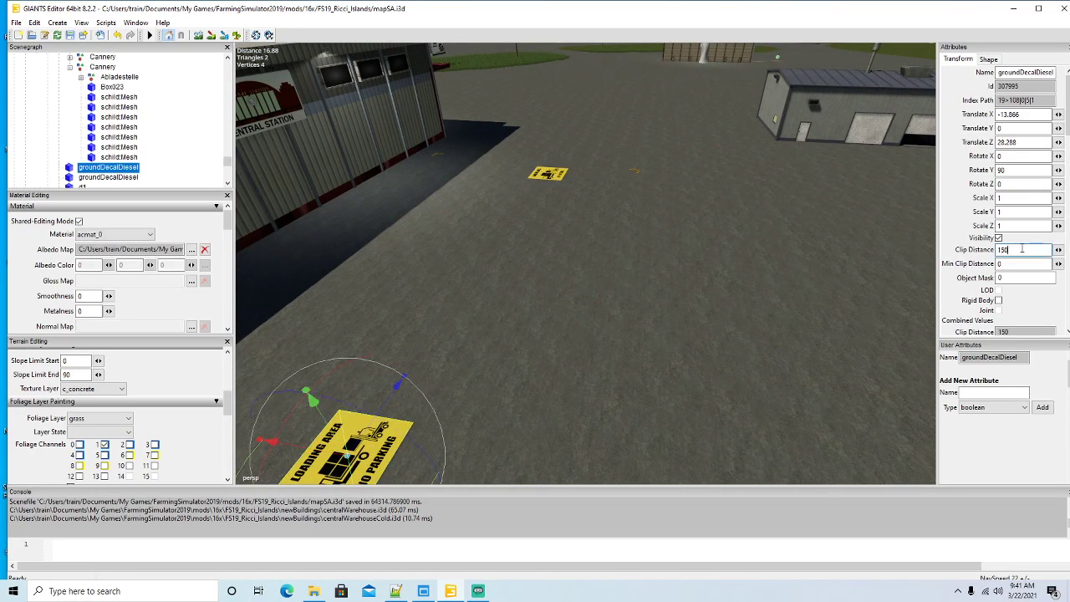
left_click(561, 178)
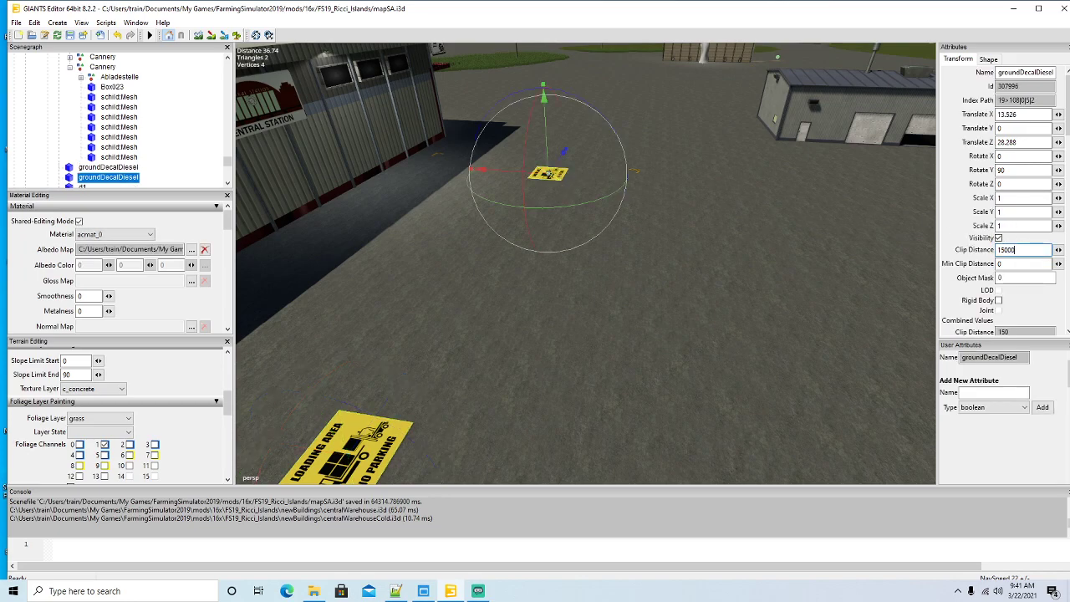
Step: Set the clip distance to 15000 on the two groundDecalDiesel decals between the brick central warehouse and the fence
left_click_drag(719, 342, 743, 338, "alt")
scroll(729, 342, "down", 10)
scroll(921, 300, "up", 10)
scroll(743, 338, "down", 3)
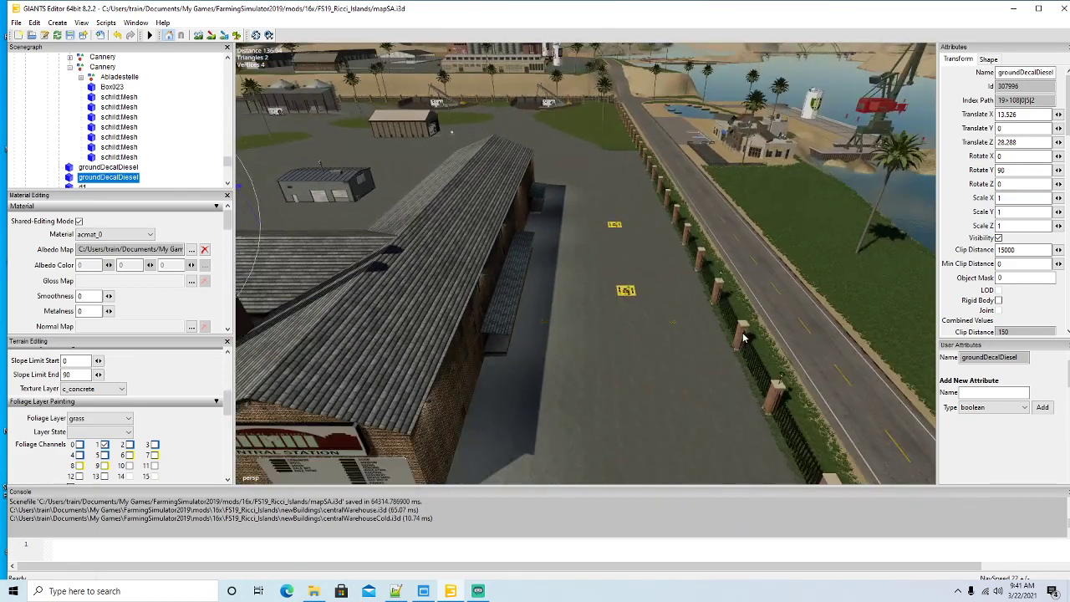
left_click(627, 291)
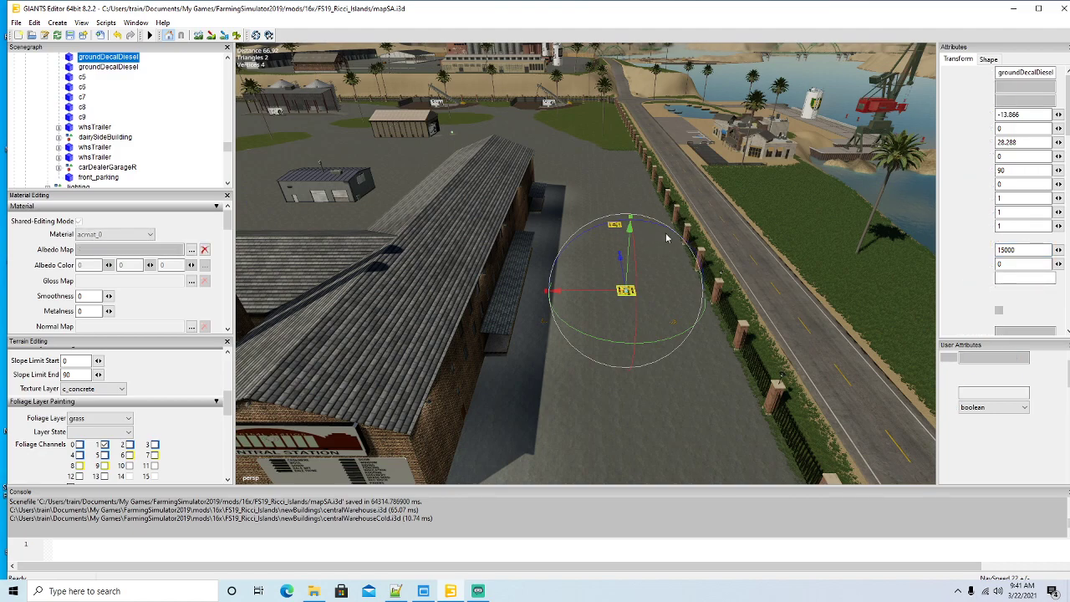
left_click(616, 226)
Step: Check the ground decals of both warehouses from a distance and save the map scene
left_click_drag(643, 388, 704, 370, "alt")
scroll(412, 335, "up", 5)
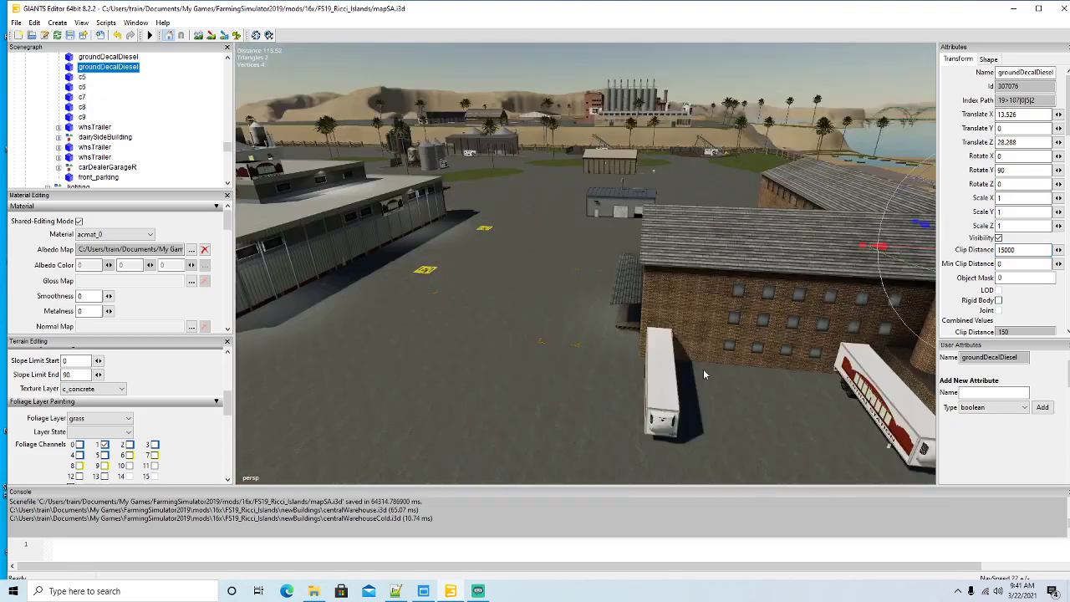
scroll(703, 374, "down", 10)
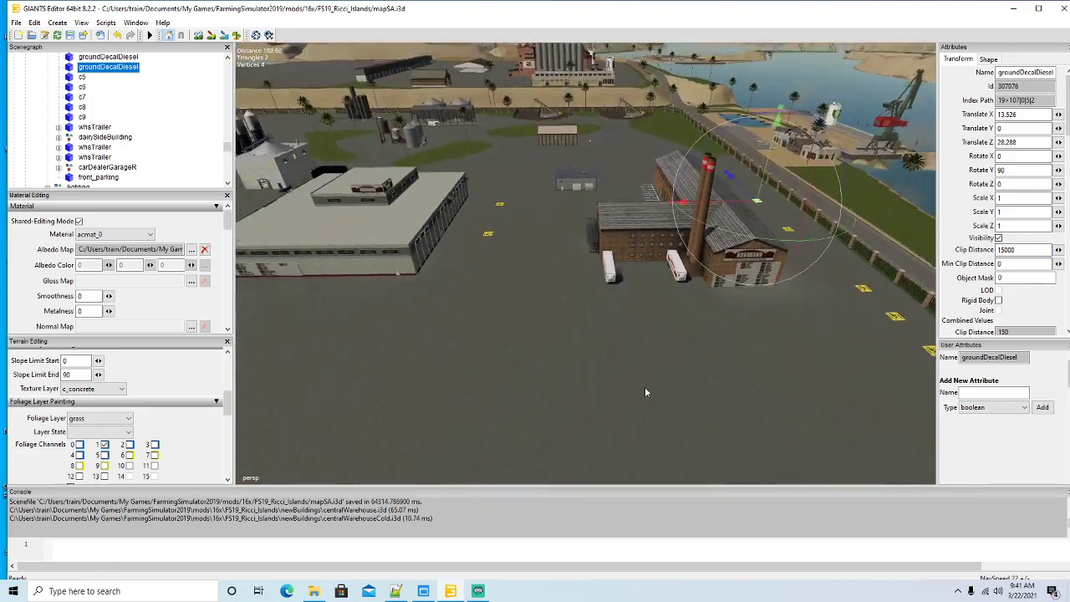
scroll(646, 392, "down", 2)
scroll(646, 392, "down", 2)
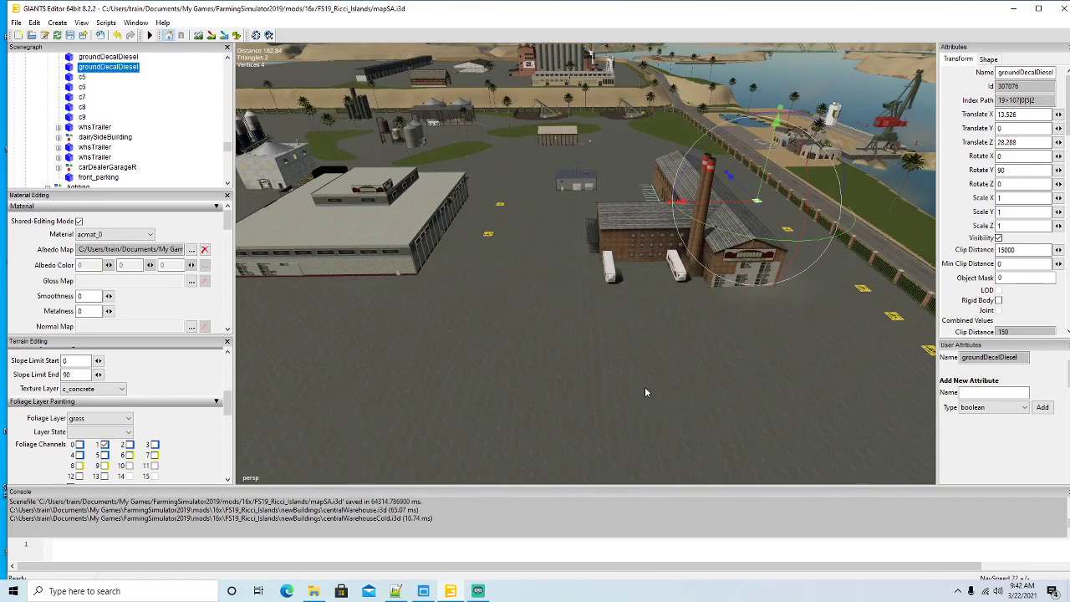
scroll(645, 393, "down", 2)
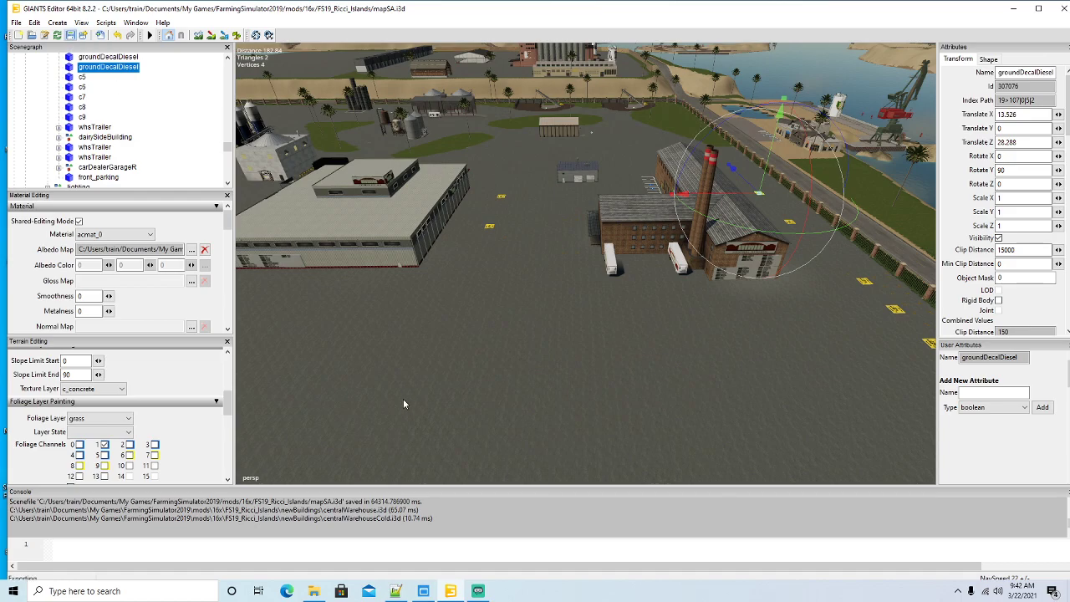
Step: Switch to Notepad++, bring up the FS19_Ricci_Islands l10n_en.xml file and maximize the window
left_click(396, 592)
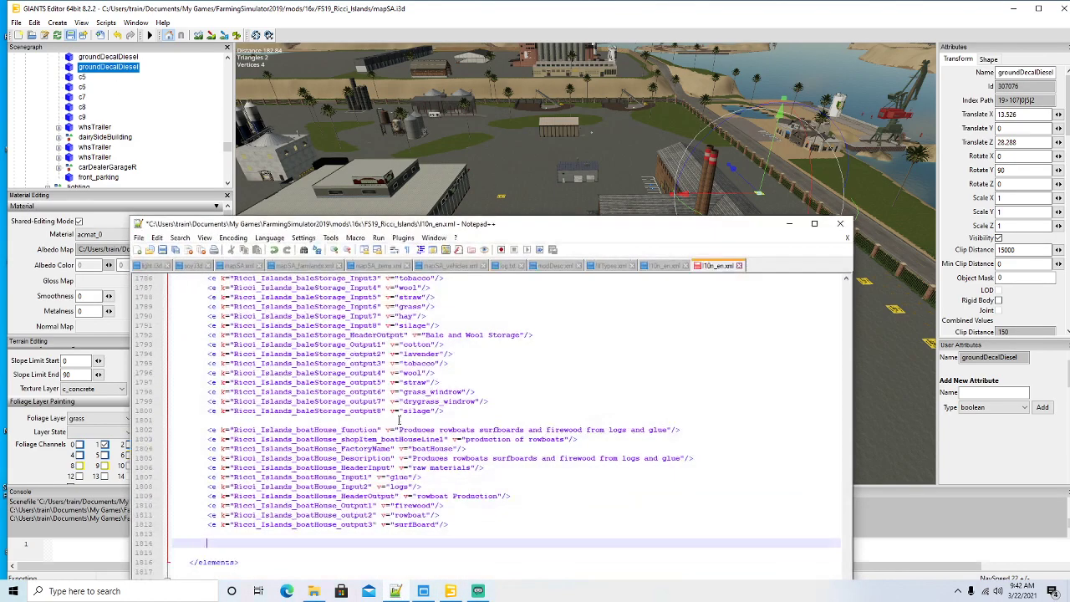
left_click_drag(598, 224, 516, 59)
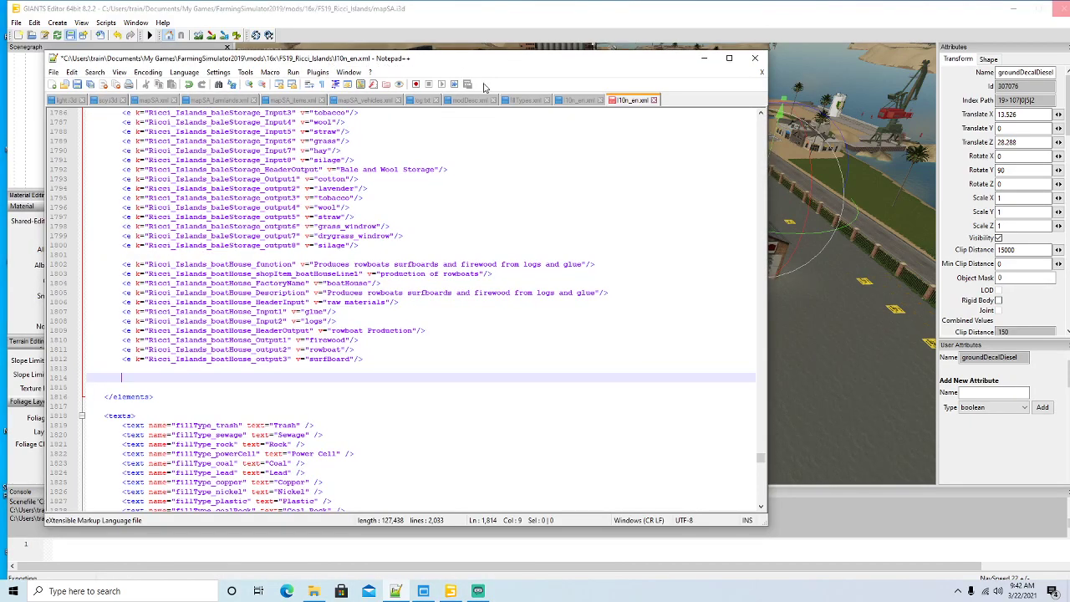
left_click(576, 100)
left_click(632, 100)
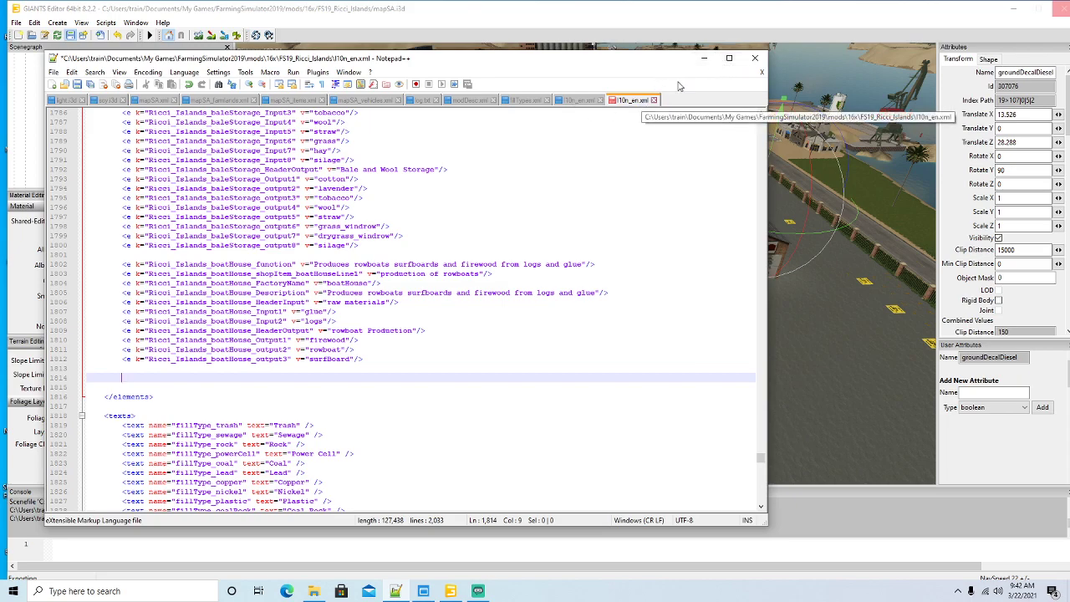
left_click(729, 58)
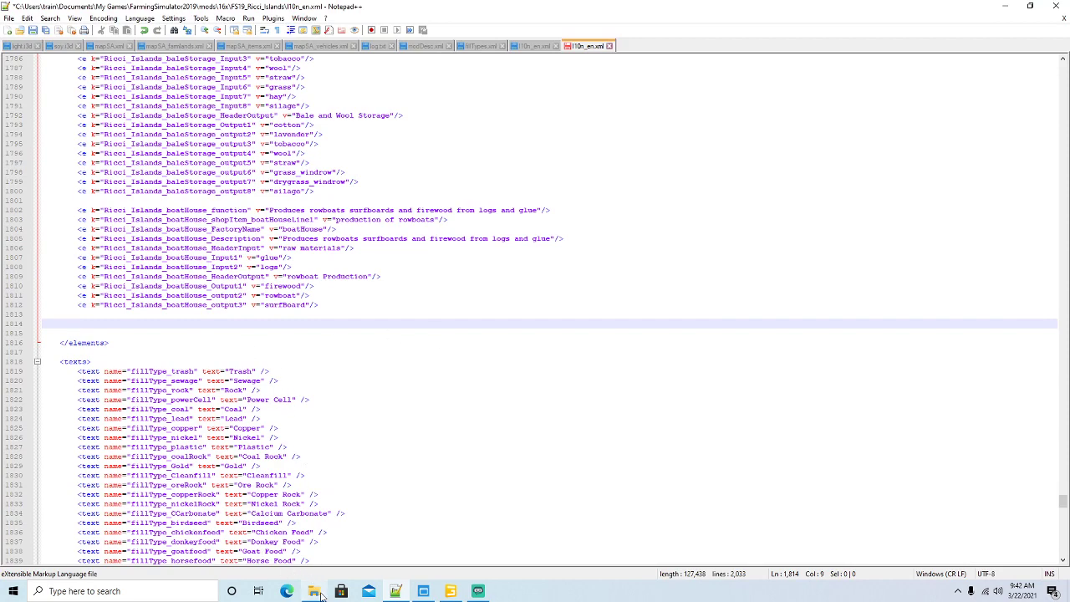
Step: Open a new File Explorer window at Documents > My Games > FarmingSimulator2019 > mods > aimport > FS19_Ricciville
right_click(316, 595)
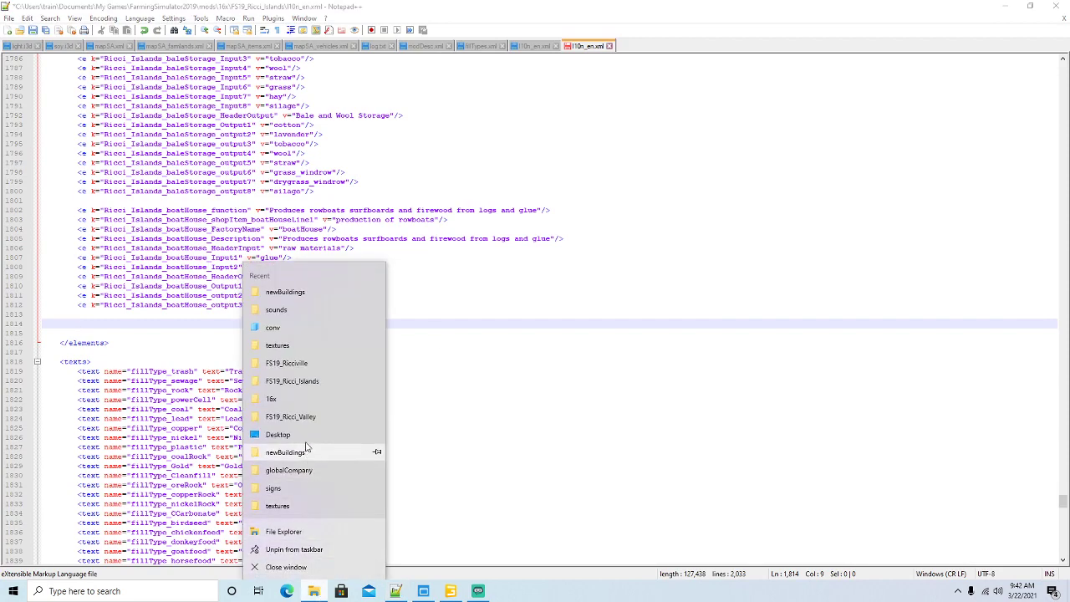
left_click(267, 532)
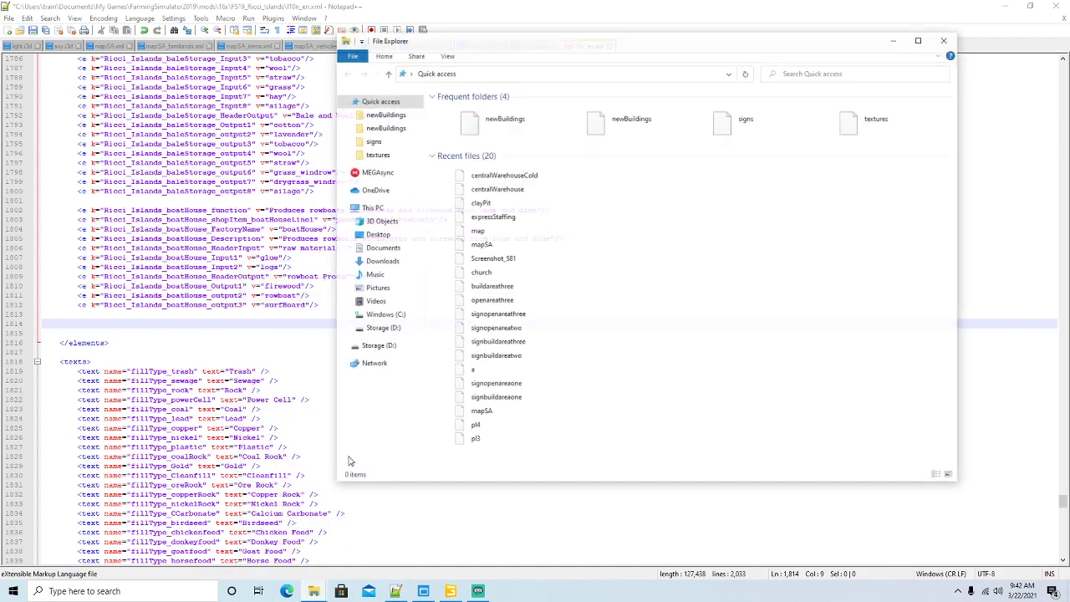
left_click(381, 248)
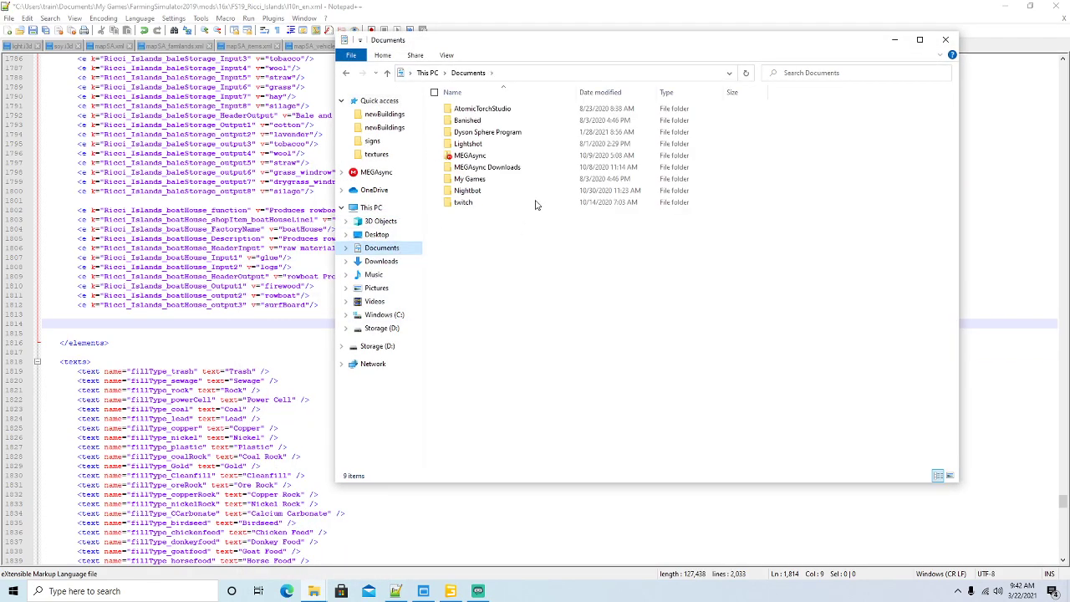
double_click(483, 179)
double_click(473, 110)
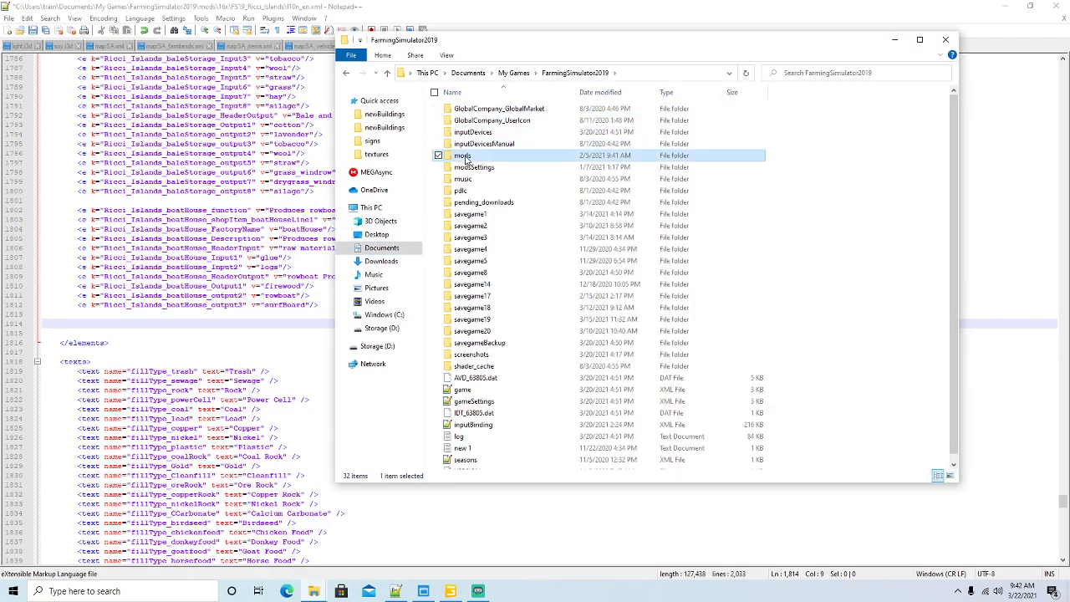
double_click(468, 156)
double_click(466, 132)
left_click(478, 110)
double_click(479, 110)
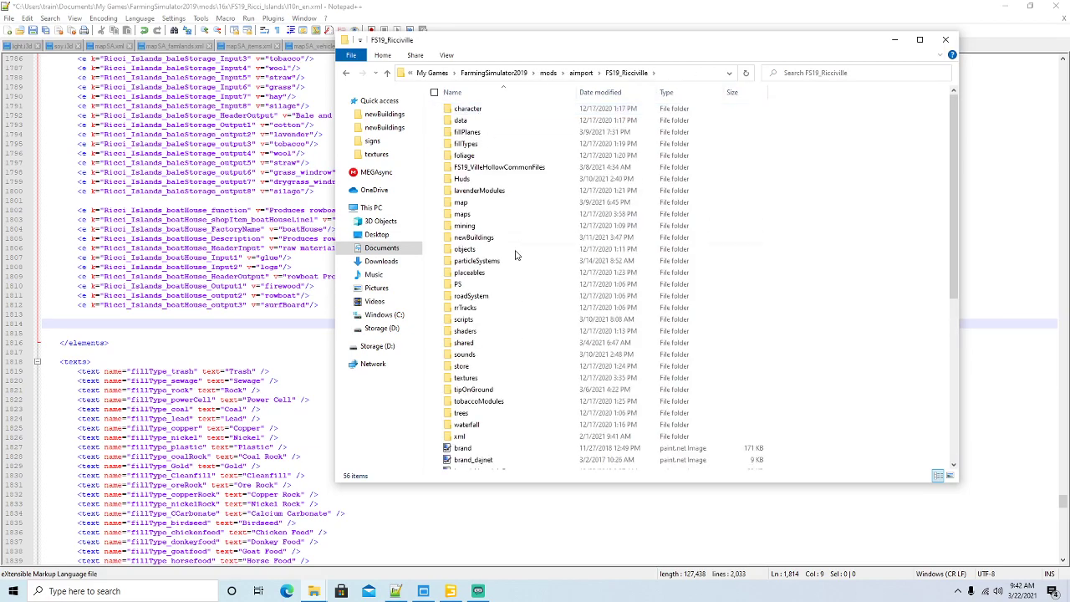
Step: Open the FS19_Ricciville folder's l10n_en.xml file in Notepad++
scroll(501, 268, "down", 8)
left_click(470, 325)
right_click(470, 327)
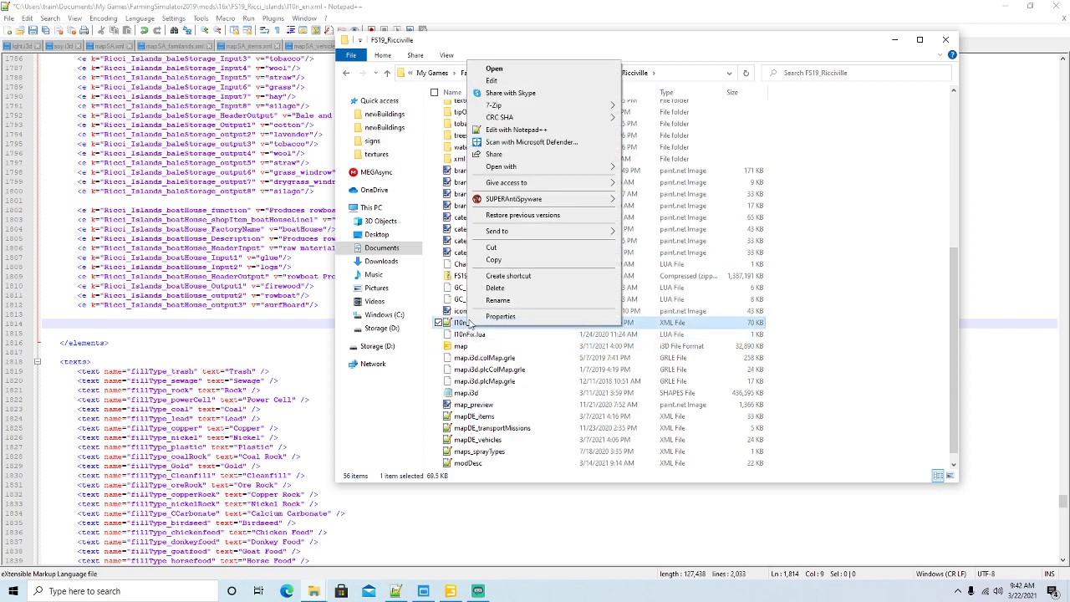
left_click(530, 130)
Step: Search the Ricciville l10n_en.xml file for "central" to locate the centralWarehouse entries
scroll(517, 244, "down", 20)
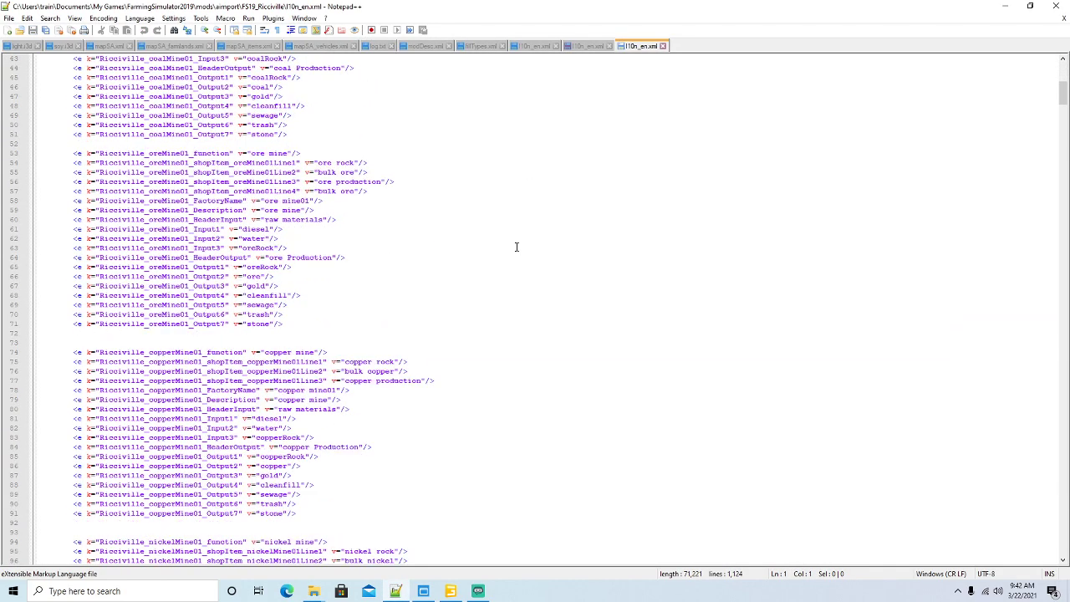
key("ctrl+f")
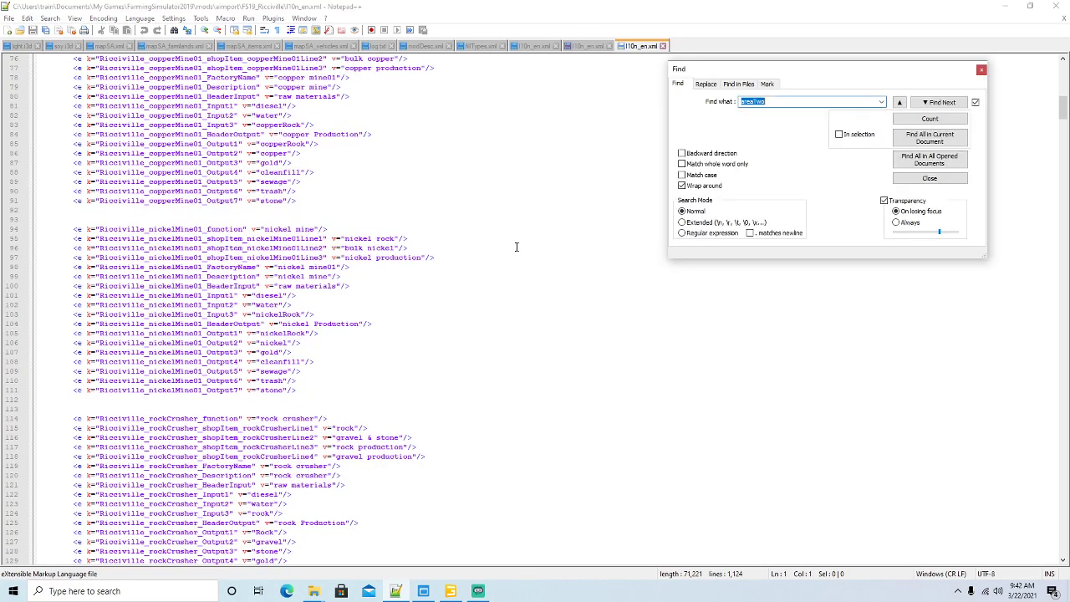
type("central")
key("Return")
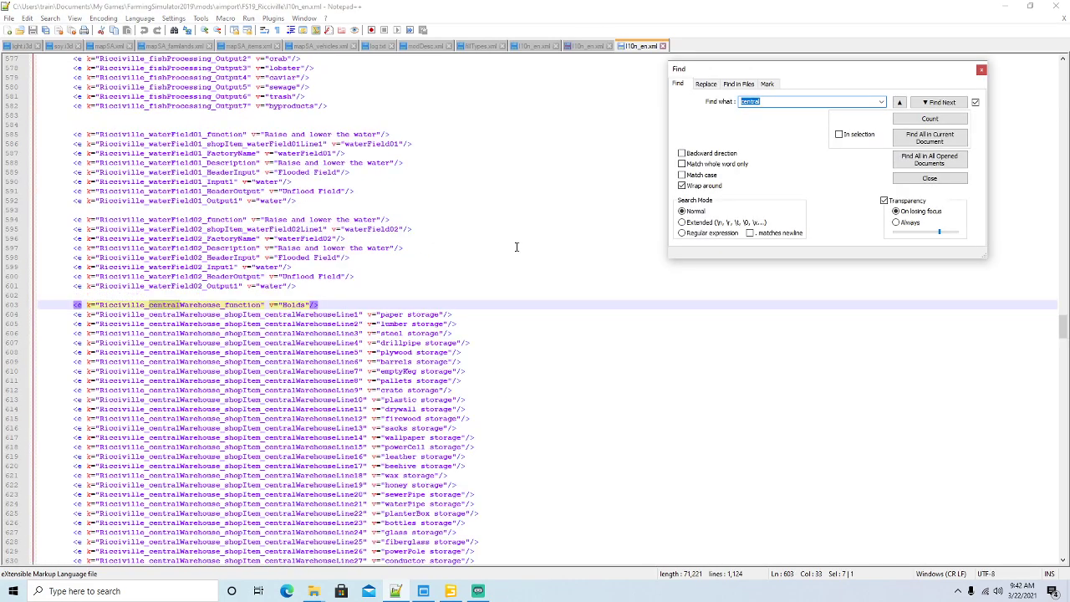
left_click(982, 70)
Step: Copy all centralWarehouse and centralWarehouseCold entries from the Ricciville file into the Ricci_Islands l10n_en.xml, below the boatHouse entries
scroll(332, 362, "down", 20)
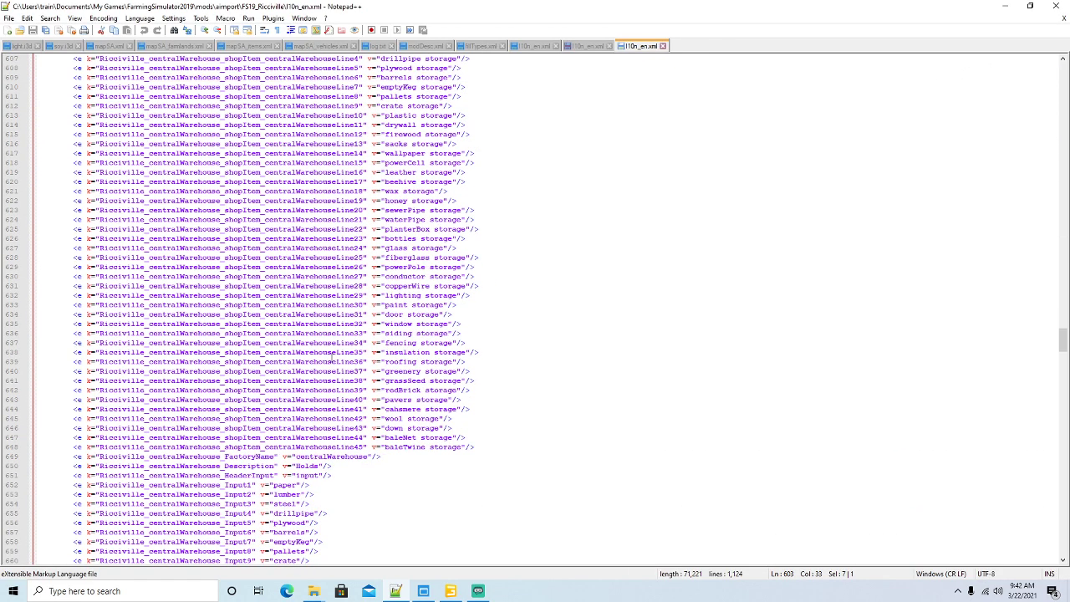
scroll(331, 360, "down", 20)
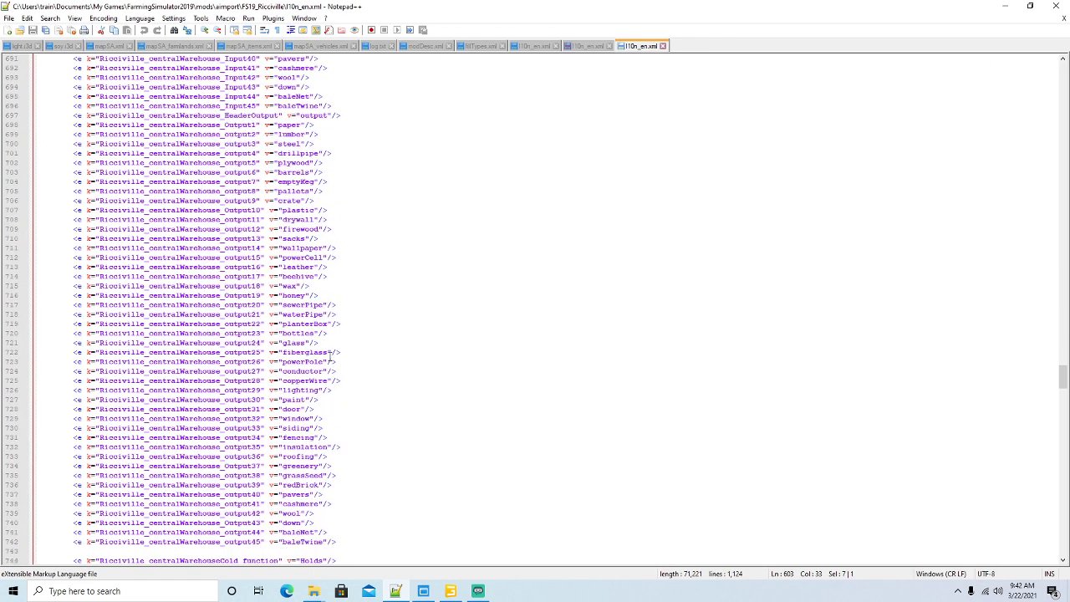
scroll(331, 358, "down", 20)
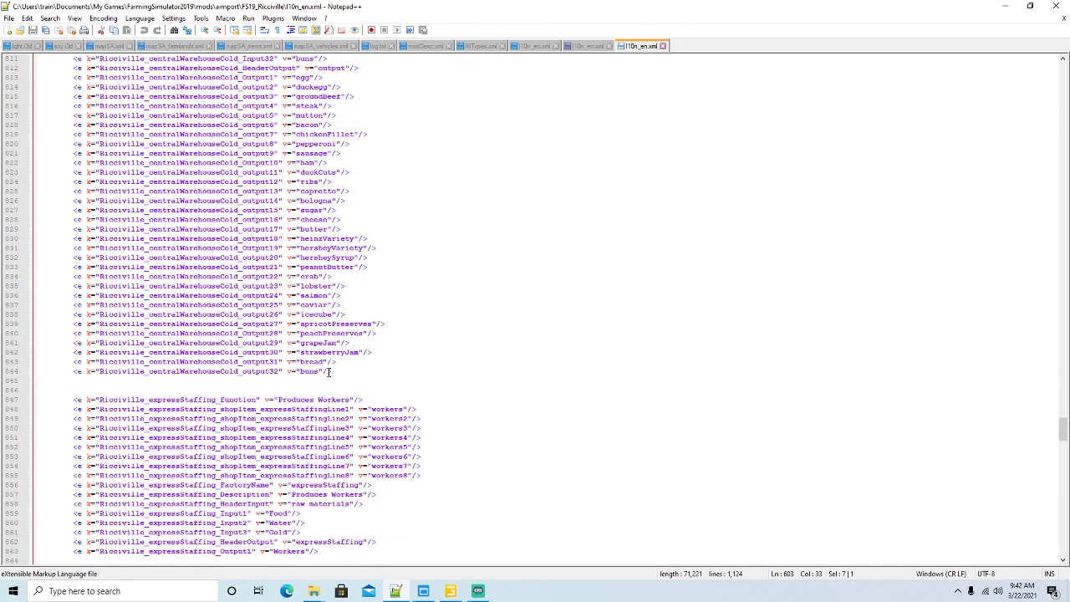
left_click_drag(333, 372, 28, 293)
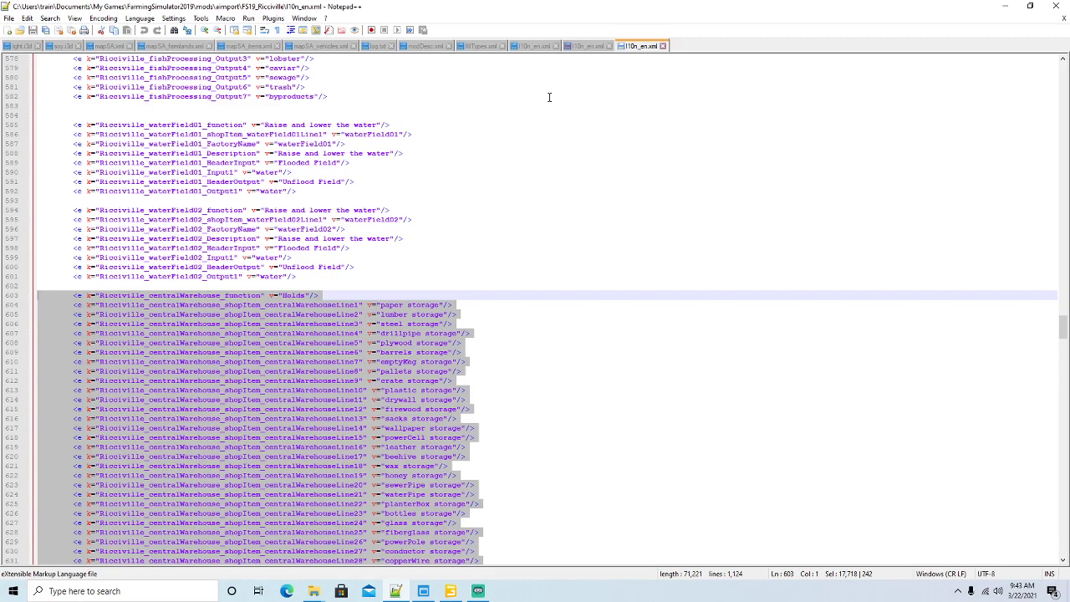
left_click(585, 46)
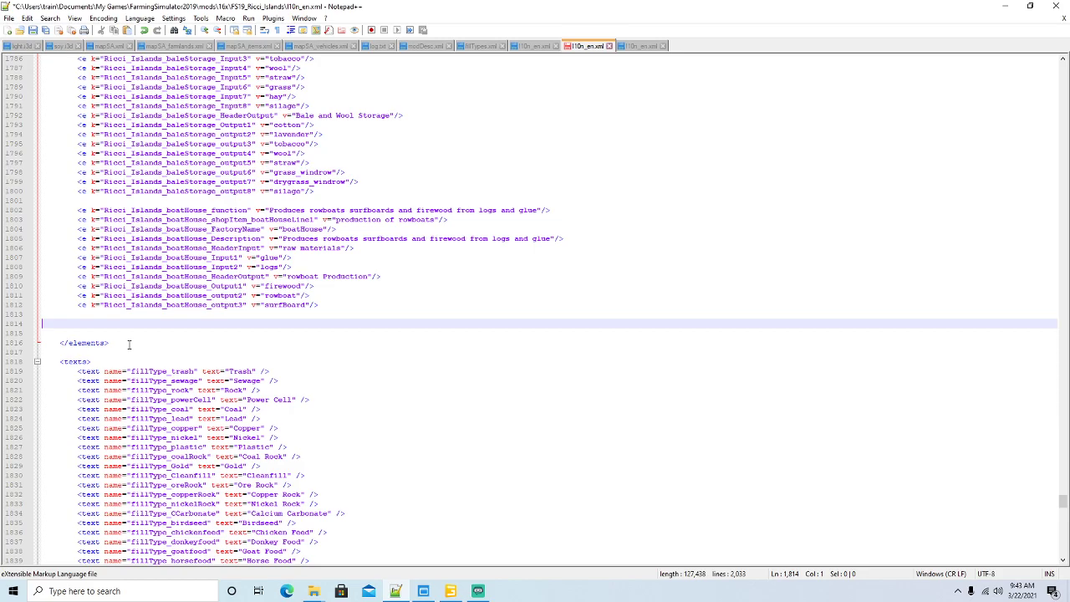
key("ctrl+v")
Step: Set up a replacement of Ricciville with Ricci_Islands and apply it to the pasted centralWarehouse_function entry
scroll(333, 314, "up", 20)
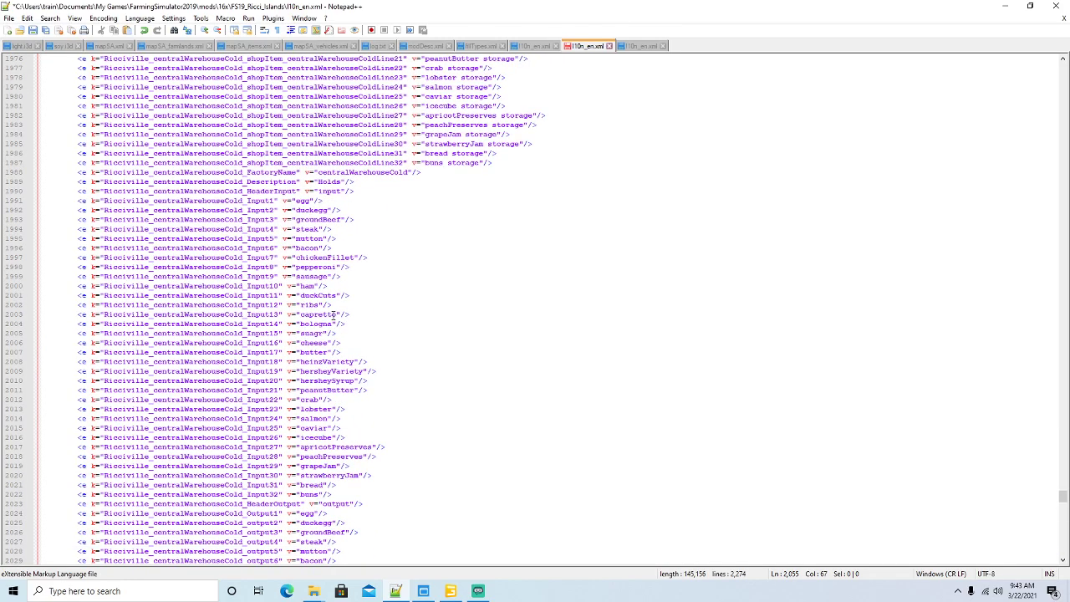
scroll(334, 314, "up", 20)
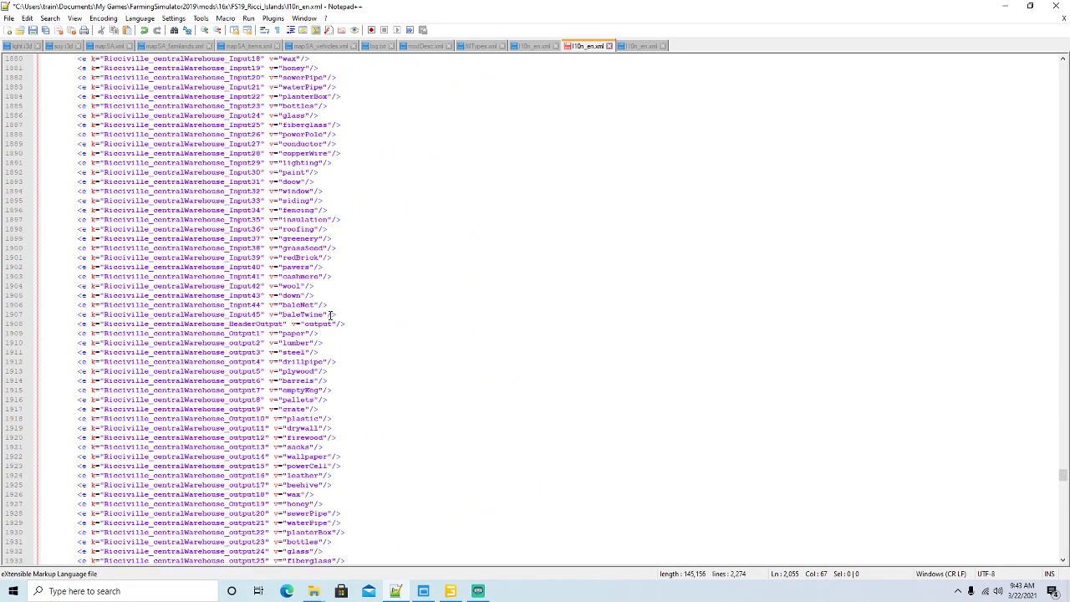
scroll(329, 315, "up", 4)
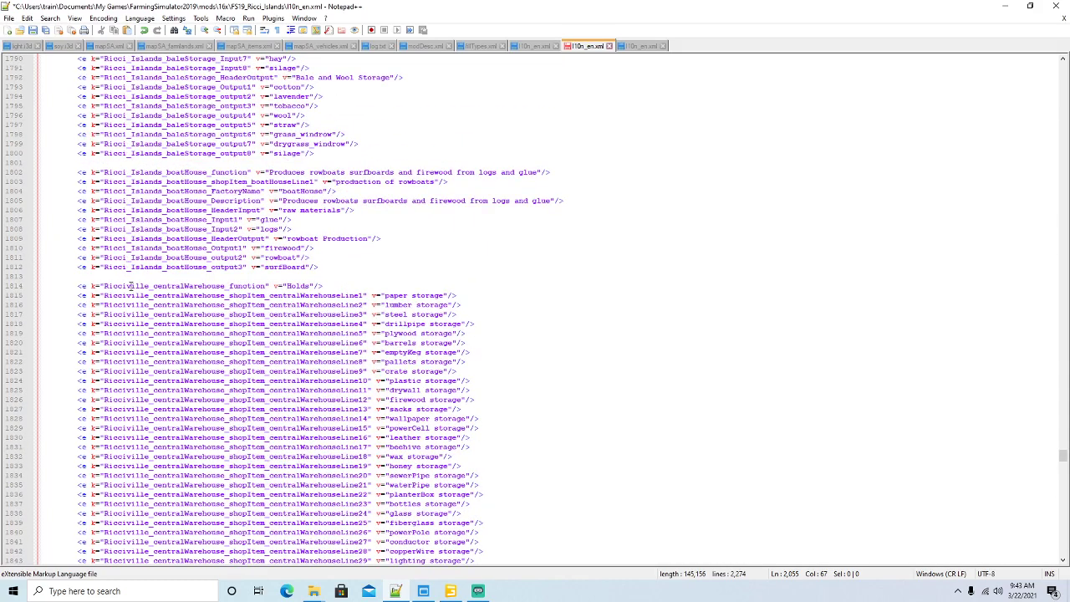
left_click_drag(104, 286, 128, 286)
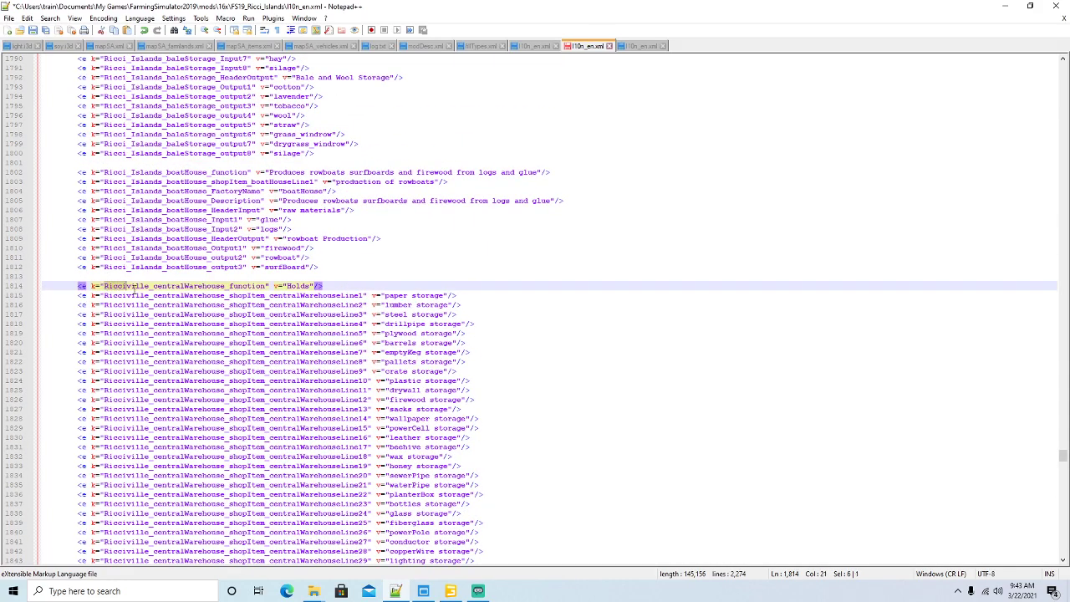
left_click(51, 19)
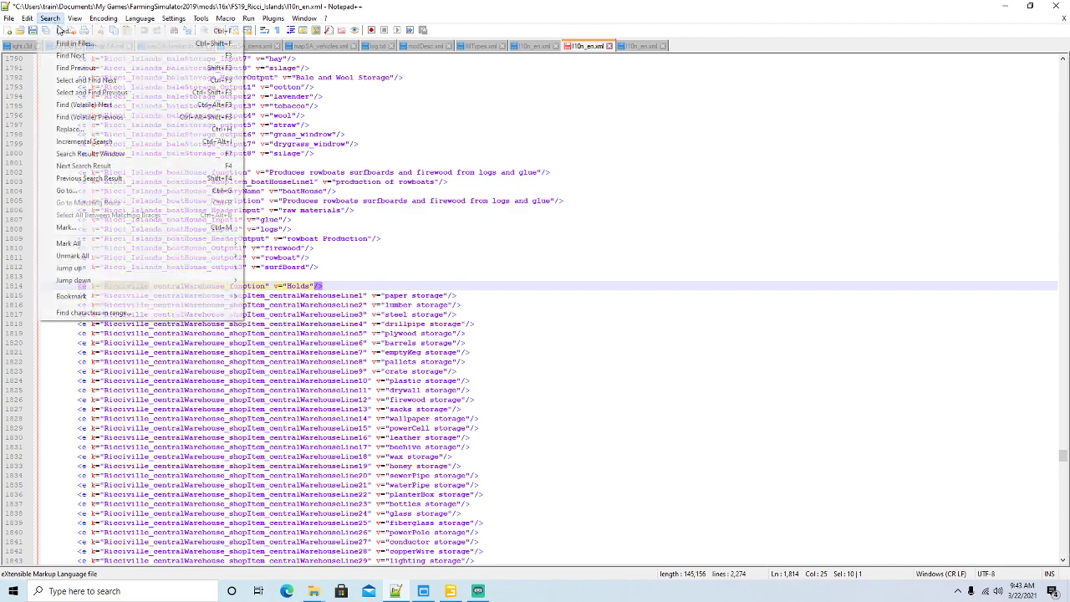
left_click(70, 130)
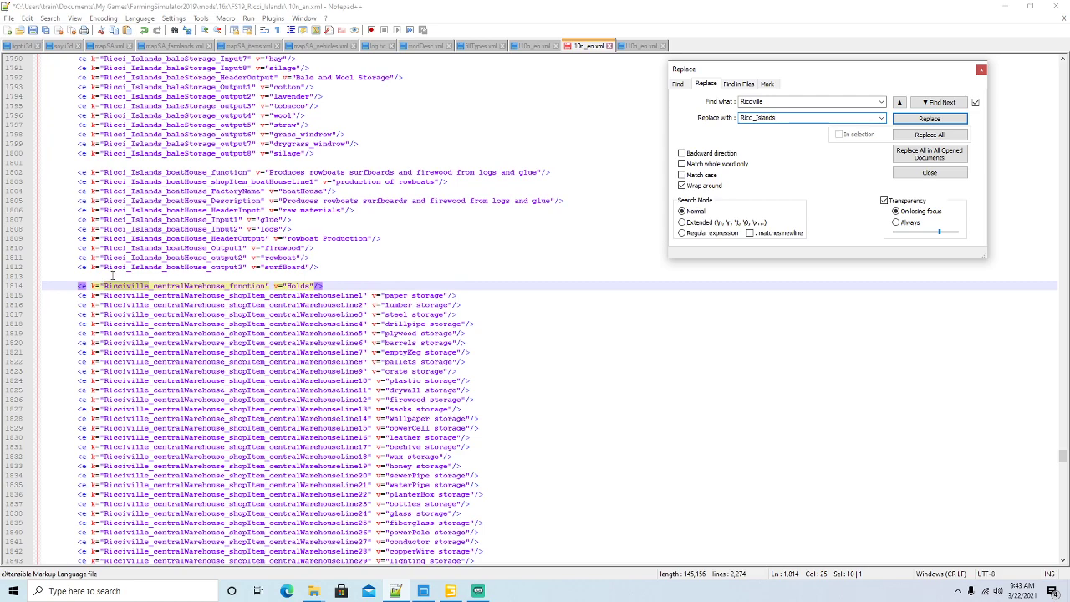
left_click(930, 119)
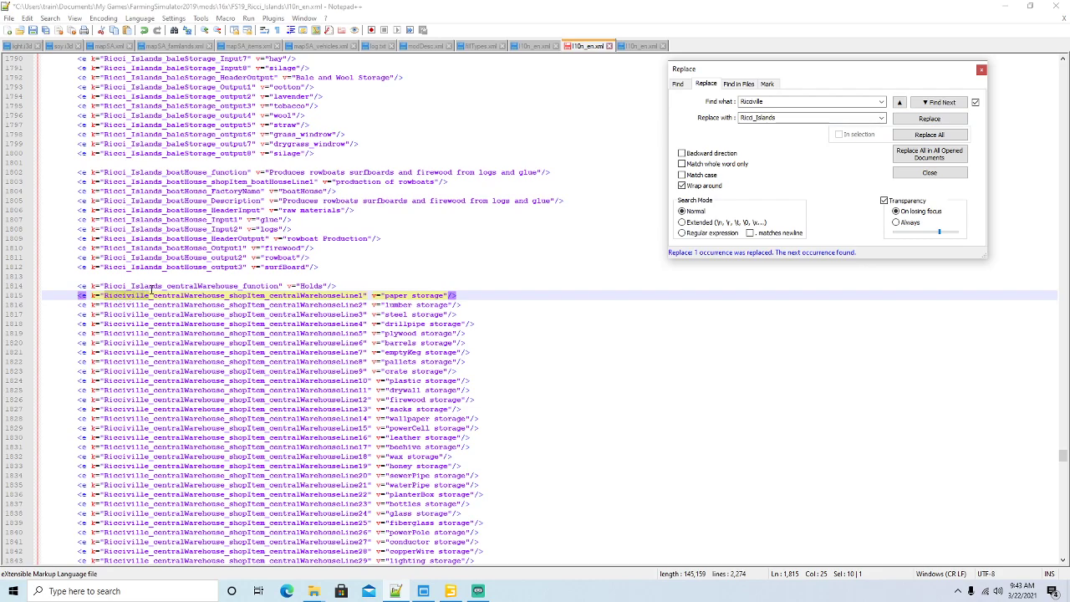
Step: Replace Ricciville with Ricci_Islands one by one in the centralWarehouse shopItem entries Line1 through Line19
double_click(932, 119)
triple_click(932, 119)
triple_click(932, 119)
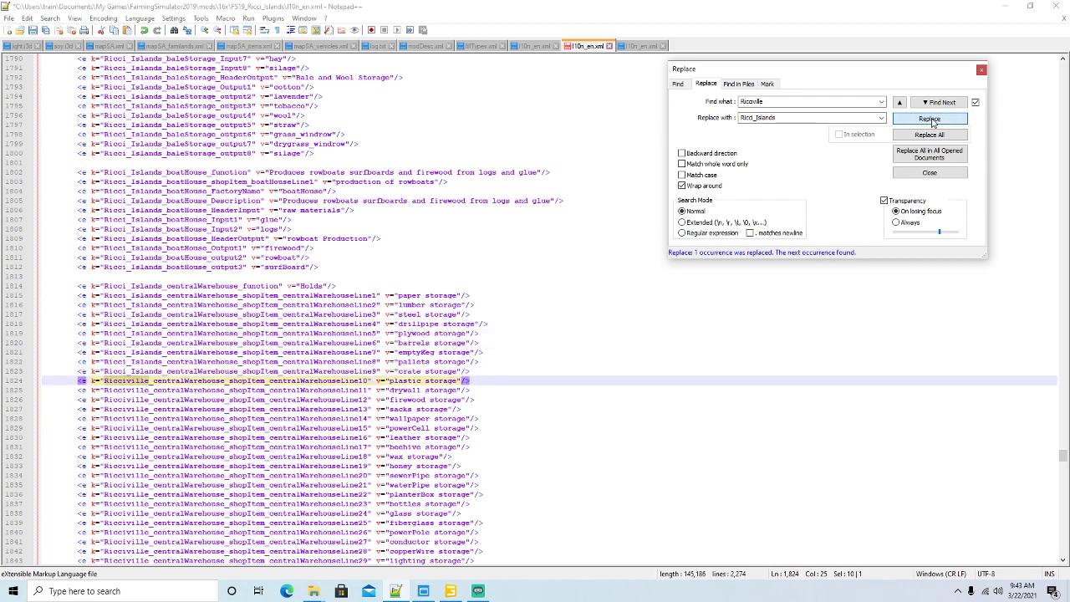
triple_click(932, 119)
left_click(933, 121)
left_click(933, 121)
left_click(933, 121)
left_click(933, 121)
left_click(934, 121)
left_click(933, 121)
left_click(933, 122)
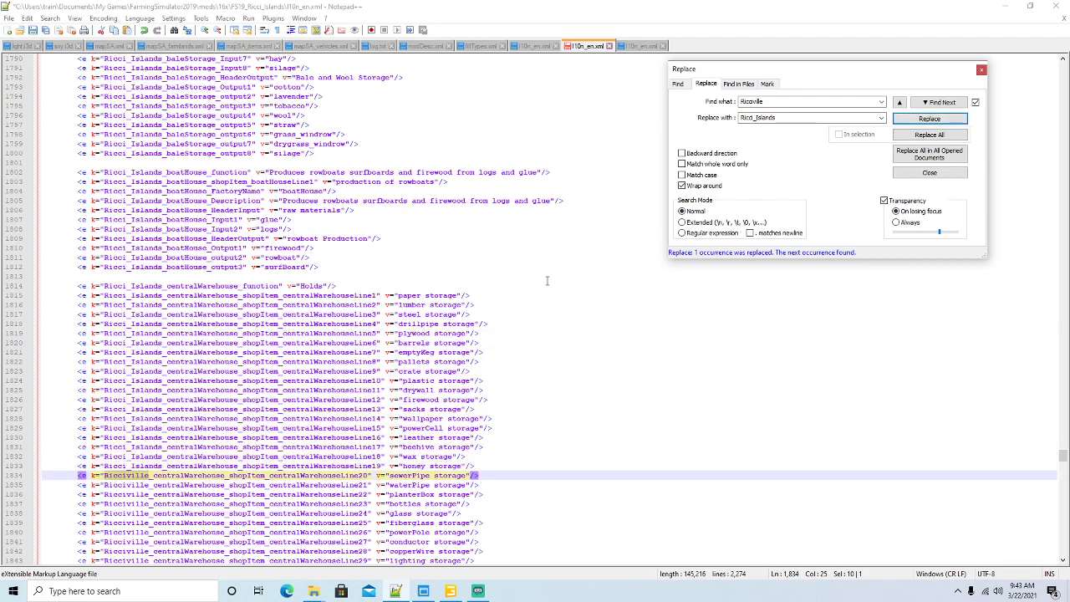
Step: Replace Ricciville with Ricci_Islands in the centralWarehouse entries from shopItem Line20 through Input12
scroll(539, 266, "down", 5)
scroll(538, 262, "down", 7)
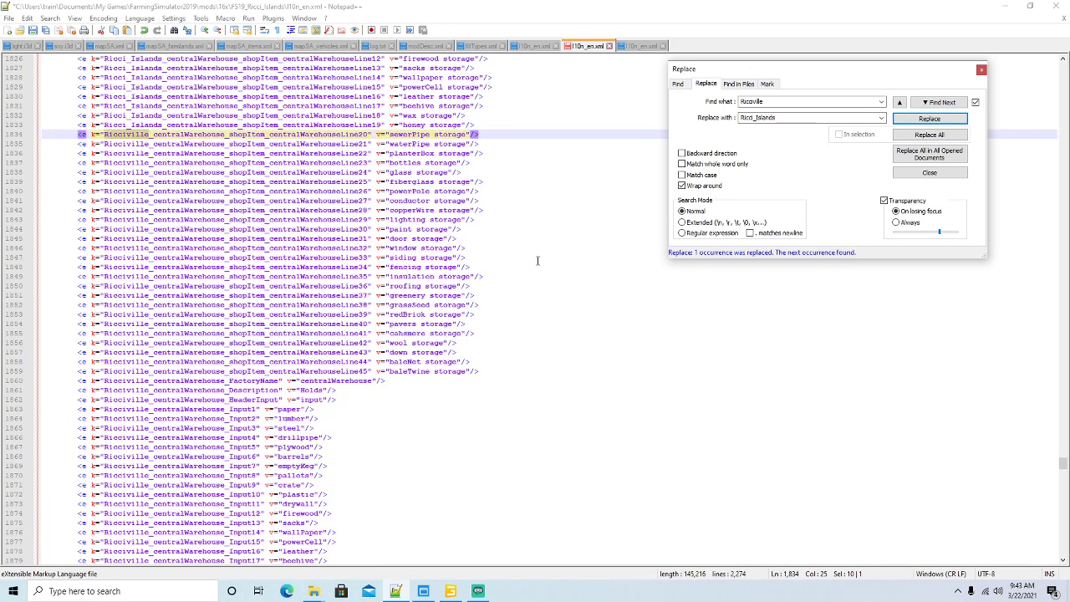
left_click(930, 120)
triple_click(930, 119)
triple_click(930, 120)
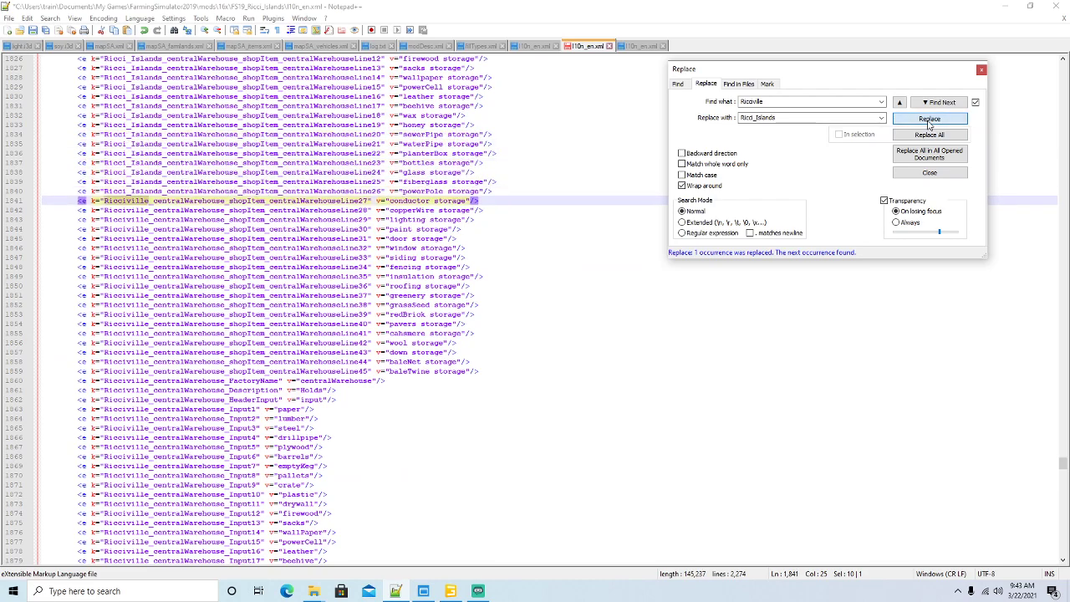
triple_click(929, 119)
triple_click(930, 120)
triple_click(929, 120)
triple_click(930, 119)
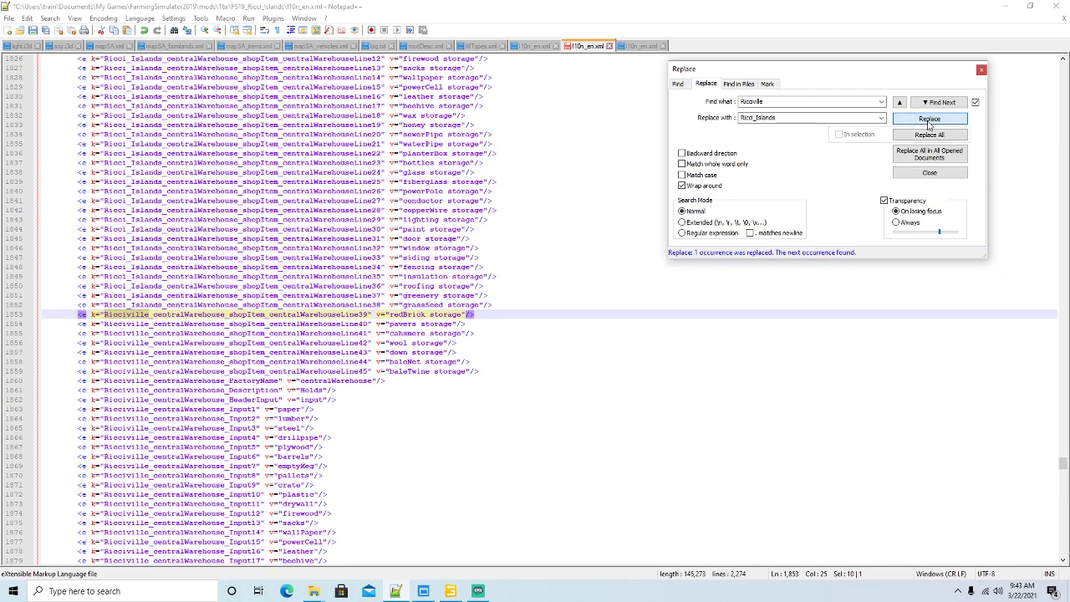
triple_click(930, 120)
triple_click(930, 119)
triple_click(930, 120)
triple_click(929, 119)
triple_click(930, 119)
double_click(929, 120)
double_click(930, 120)
triple_click(930, 119)
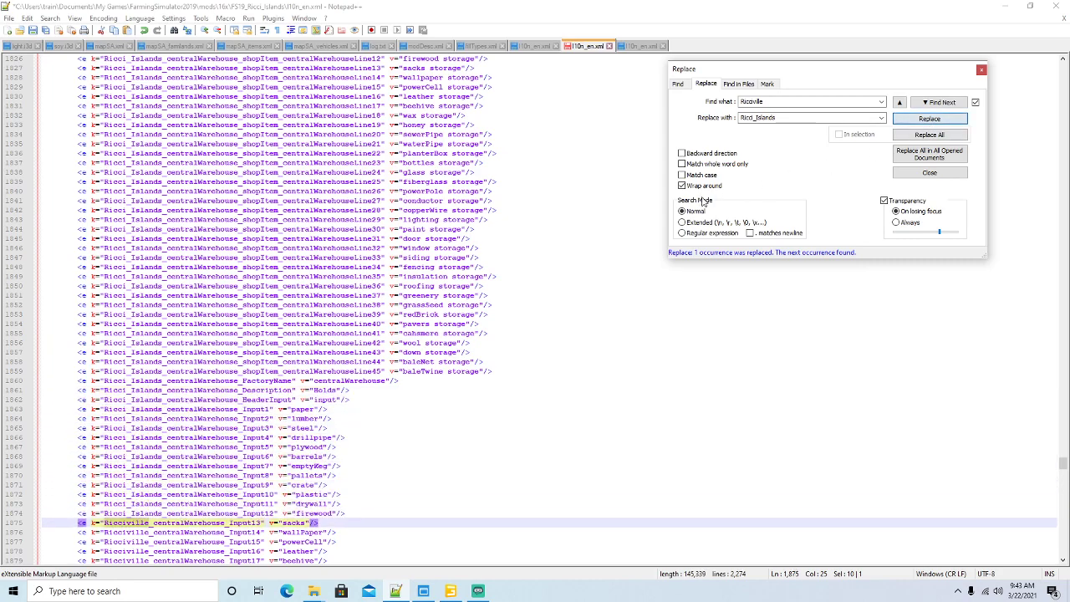
Step: Replace Ricciville with Ricci_Islands in the centralWarehouse entries from Input13 through output3
scroll(585, 212, "down", 4)
scroll(577, 205, "down", 10)
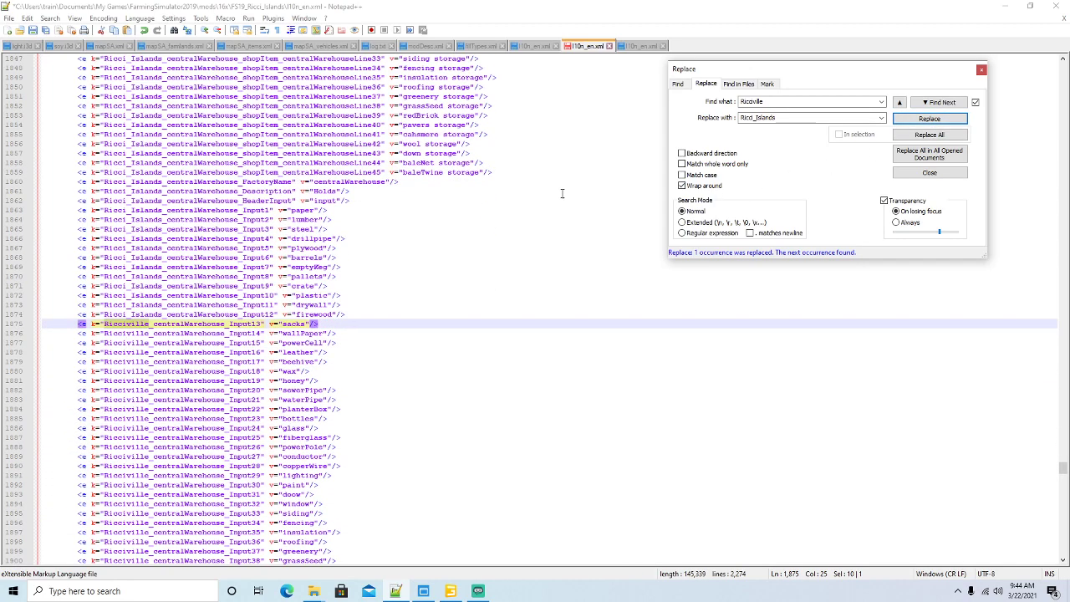
double_click(942, 120)
triple_click(943, 120)
triple_click(943, 121)
triple_click(942, 120)
triple_click(942, 120)
triple_click(942, 121)
triple_click(943, 121)
triple_click(943, 120)
triple_click(942, 120)
triple_click(942, 120)
triple_click(942, 121)
triple_click(943, 120)
left_click(942, 121)
Step: Replace Ricciville with Ricci_Islands in the remaining centralWarehouse entries, output4 through output45
scroll(499, 251, "down", 12)
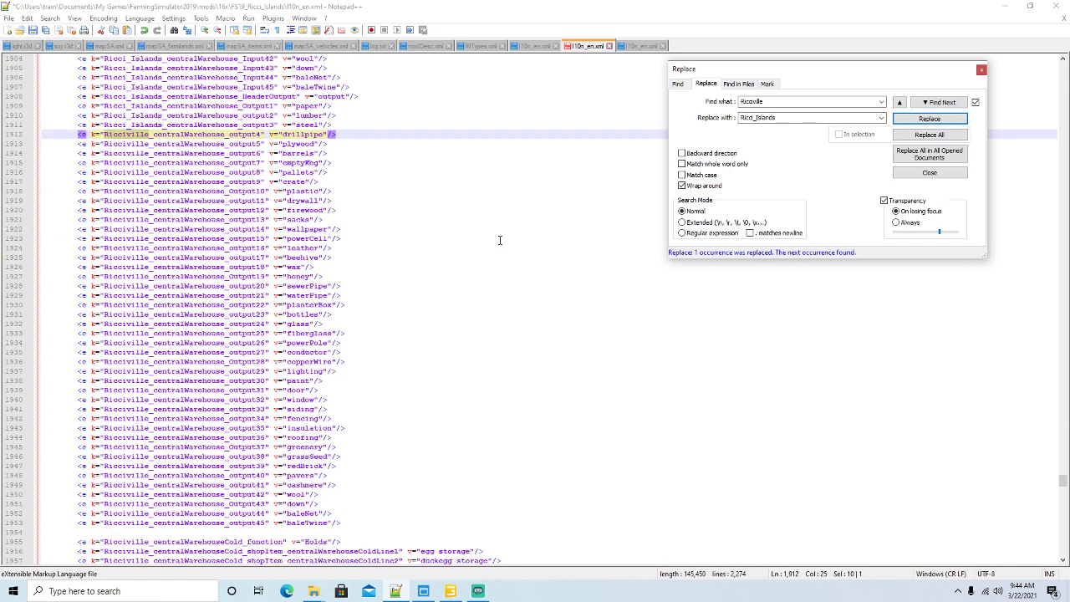
triple_click(933, 123)
triple_click(933, 123)
triple_click(933, 124)
triple_click(933, 123)
double_click(932, 123)
triple_click(933, 123)
triple_click(932, 123)
triple_click(932, 123)
triple_click(932, 123)
triple_click(933, 123)
triple_click(932, 123)
triple_click(932, 123)
double_click(933, 123)
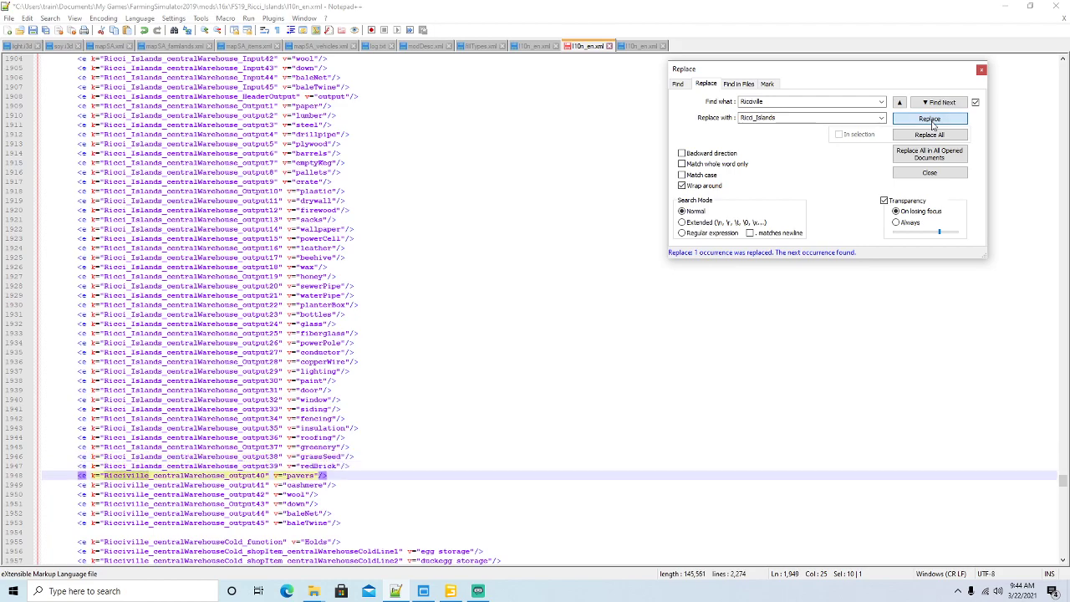
triple_click(932, 123)
double_click(932, 123)
left_click(932, 123)
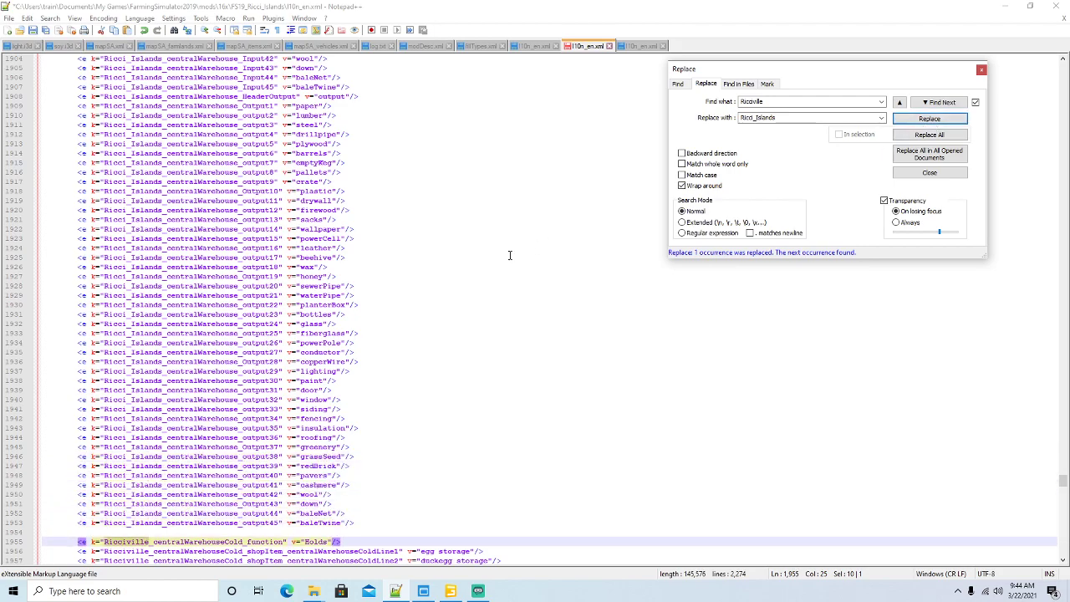
Step: Replace Ricciville with Ricci_Islands in the centralWarehouseCold function entry and its shopItem entries Line1 through Line31
scroll(509, 255, "down", 14)
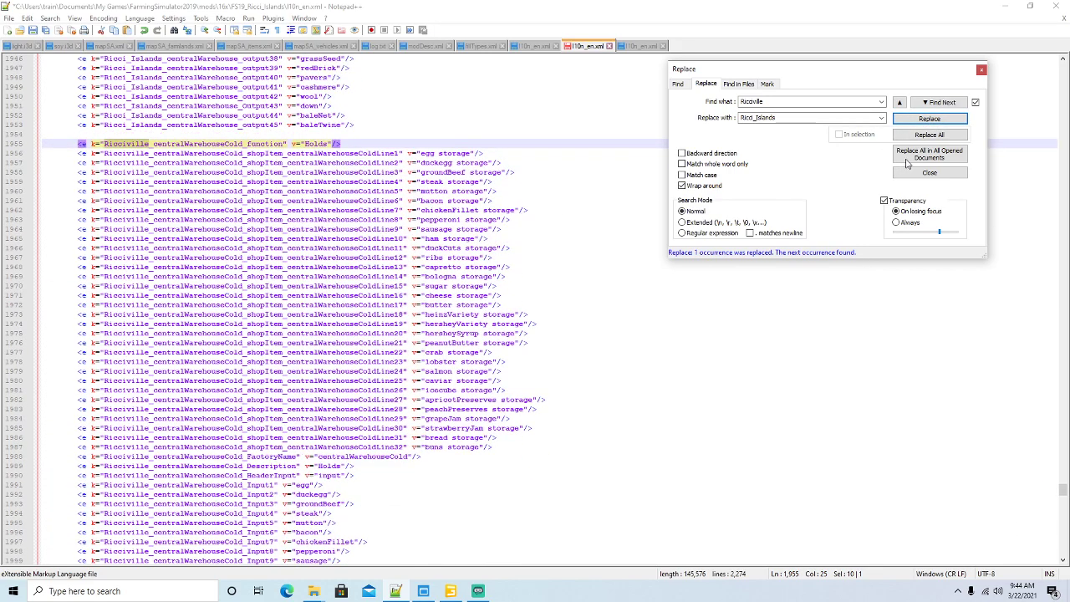
triple_click(924, 123)
double_click(924, 123)
triple_click(924, 123)
triple_click(924, 123)
triple_click(924, 123)
triple_click(924, 123)
triple_click(923, 123)
double_click(923, 123)
triple_click(923, 123)
triple_click(924, 123)
triple_click(923, 123)
left_click(924, 123)
Step: Replace Ricciville with Ricci_Islands in the centralWarehouseCold entries from shopItem Line32 through Input25
scroll(481, 254, "down", 7)
scroll(518, 222, "down", 2)
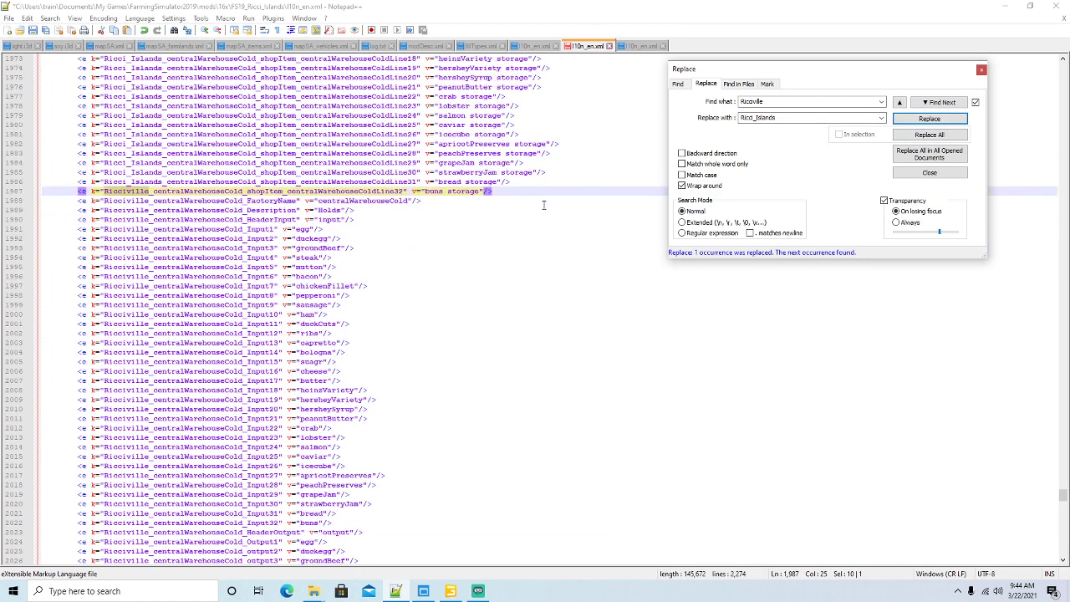
left_click(917, 124)
triple_click(917, 124)
double_click(917, 123)
triple_click(917, 123)
double_click(918, 123)
triple_click(917, 124)
double_click(917, 123)
double_click(917, 124)
double_click(918, 123)
triple_click(917, 124)
triple_click(918, 123)
double_click(917, 124)
left_click(917, 124)
Step: Replace Ricciville with Ricci_Islands in the centralWarehouseCold entries from Input26 through output16
scroll(549, 252, "down", 12)
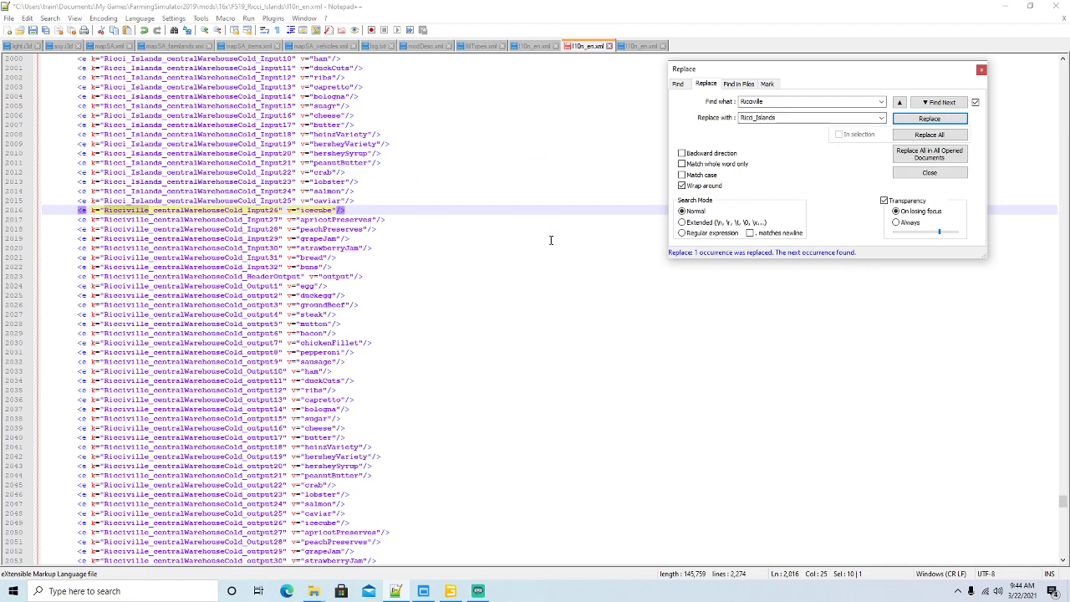
triple_click(930, 123)
double_click(930, 124)
triple_click(930, 124)
double_click(930, 123)
triple_click(930, 122)
triple_click(930, 122)
triple_click(930, 122)
double_click(930, 122)
triple_click(930, 122)
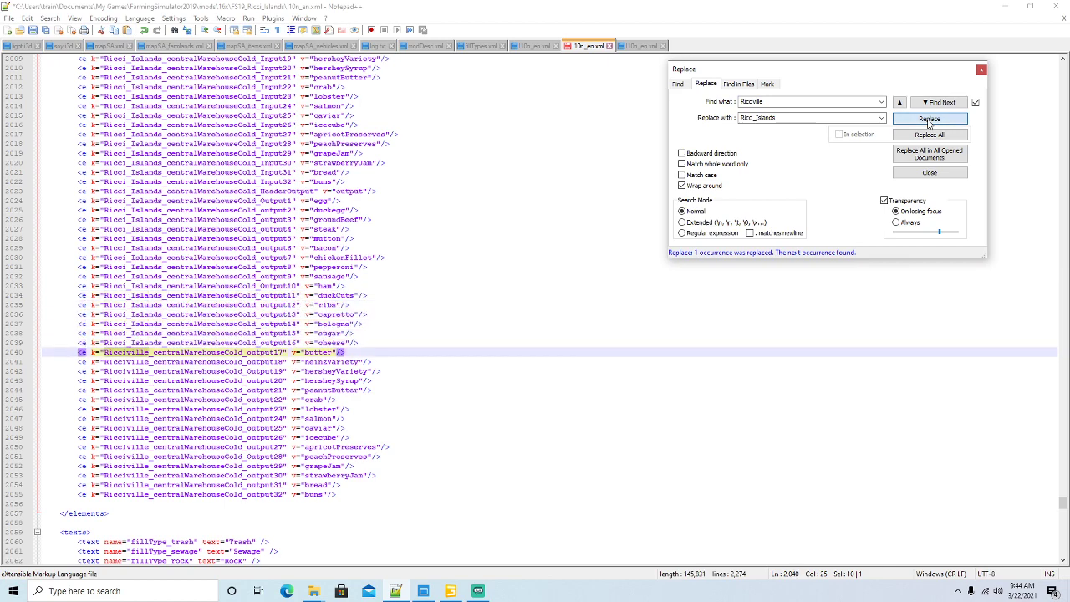
Step: Replace Ricciville with Ricci_Islands in the remaining centralWarehouseCold entries, output17 through output32, and save the localization file
double_click(929, 122)
double_click(929, 122)
triple_click(930, 122)
double_click(930, 122)
double_click(930, 122)
triple_click(930, 123)
left_click(930, 122)
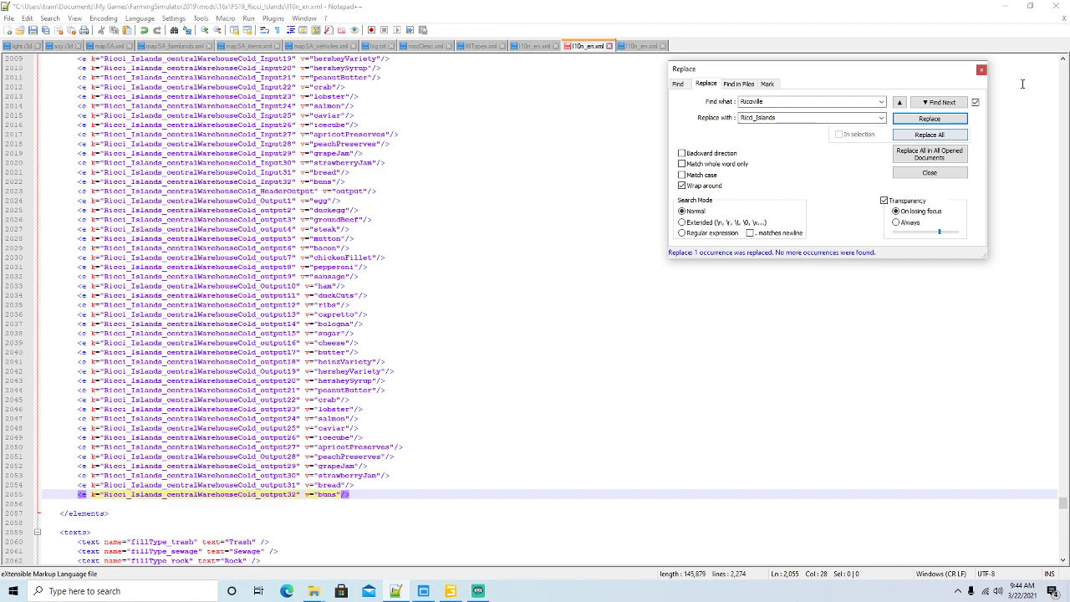
left_click(981, 71)
left_click(34, 32)
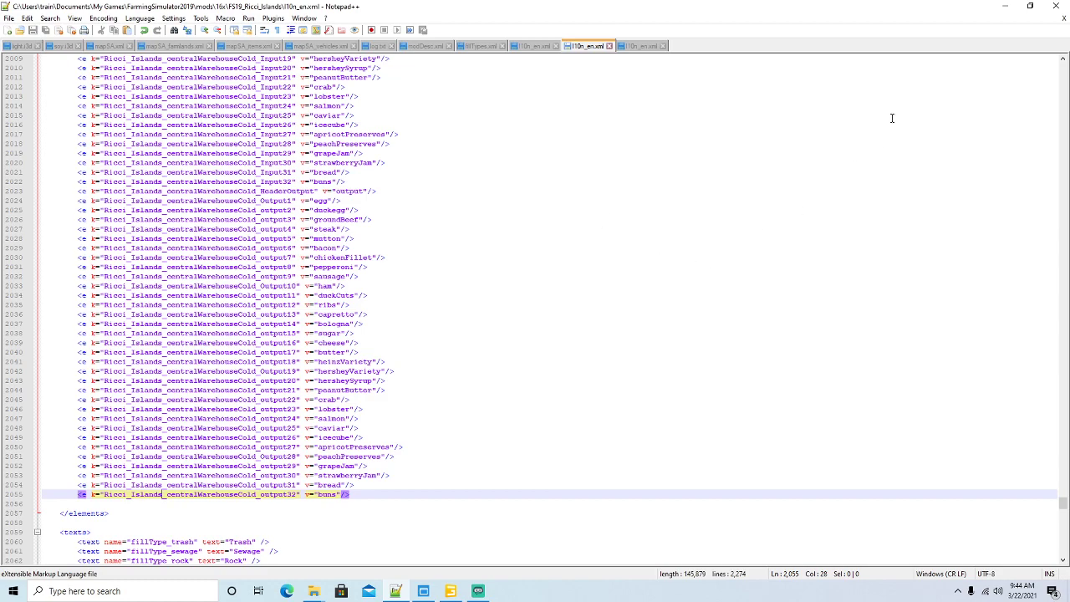
Step: Switch to File Explorer and open the placeables/globalCompany folder of FS19_Ricci_Islands alongside the FS19_Ricciville window
left_click(1004, 6)
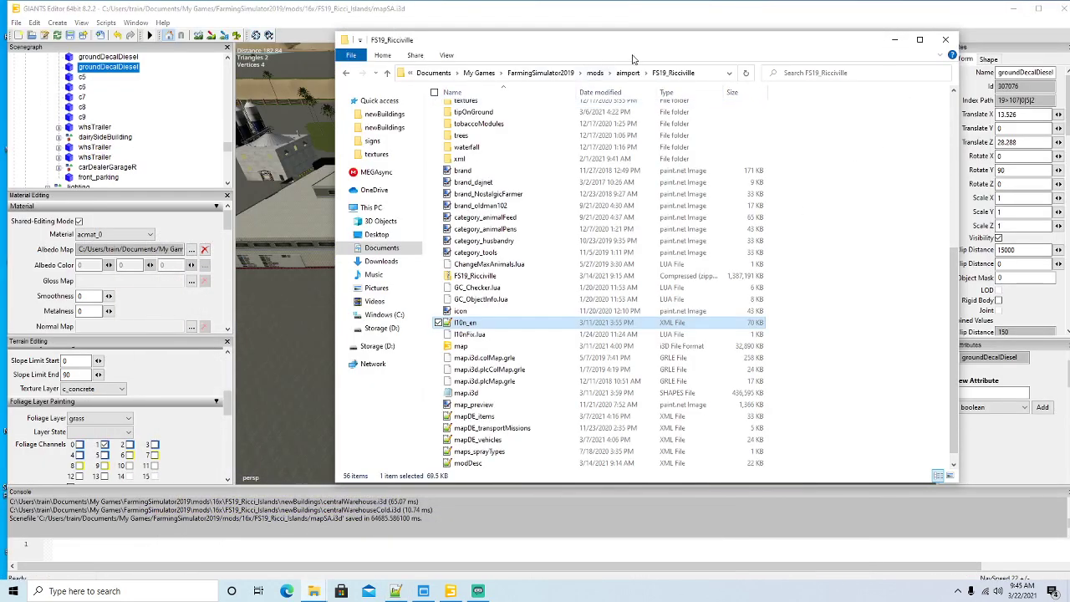
left_click(800, 18)
left_click(1012, 9)
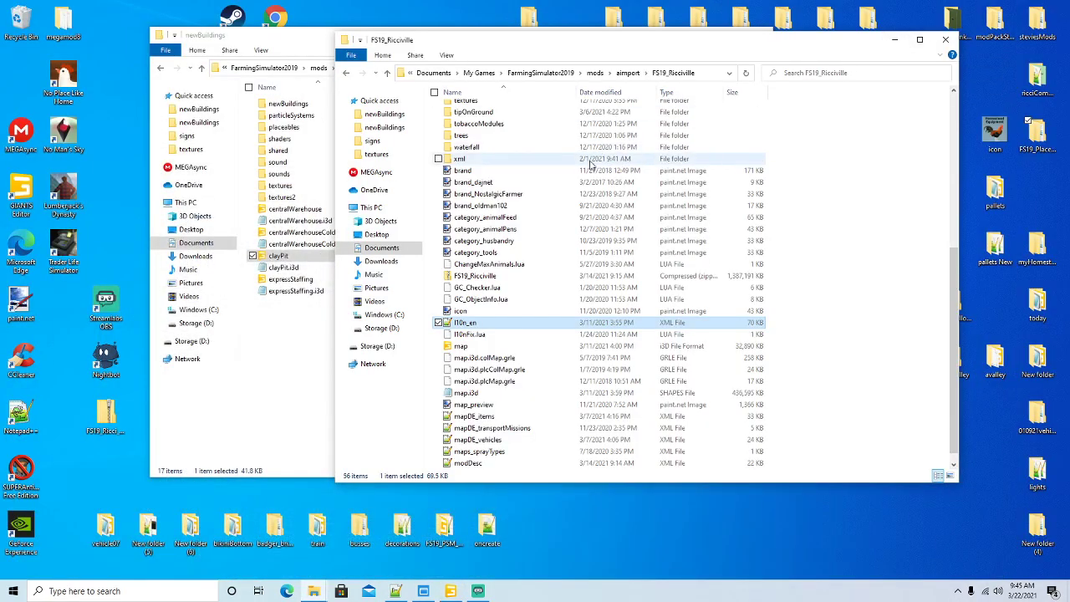
left_click_drag(566, 46, 585, 90)
left_click_drag(520, 41, 409, 38)
left_click_drag(682, 89, 693, 44)
left_click(328, 64)
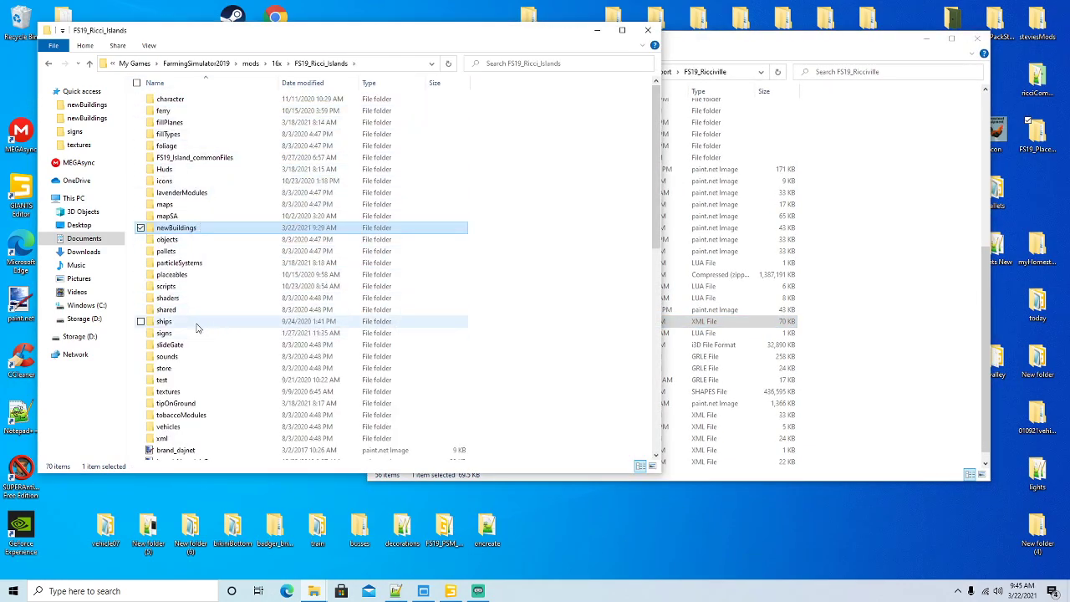
double_click(193, 275)
double_click(189, 146)
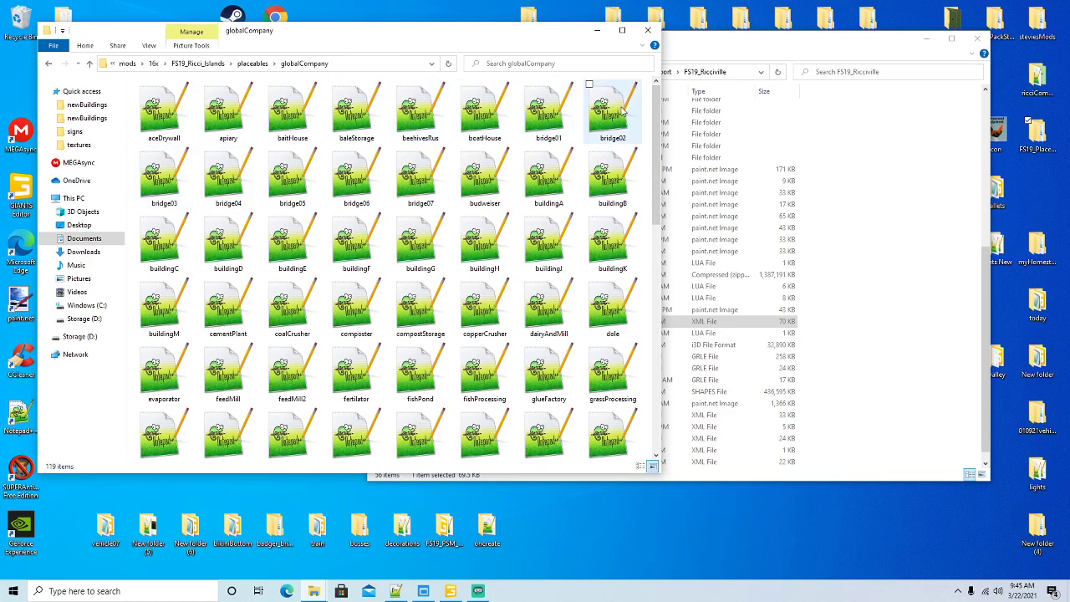
Step: Open the placeables/globalCompany folder of FS19_Ricciville in the other File Explorer window
left_click(791, 58)
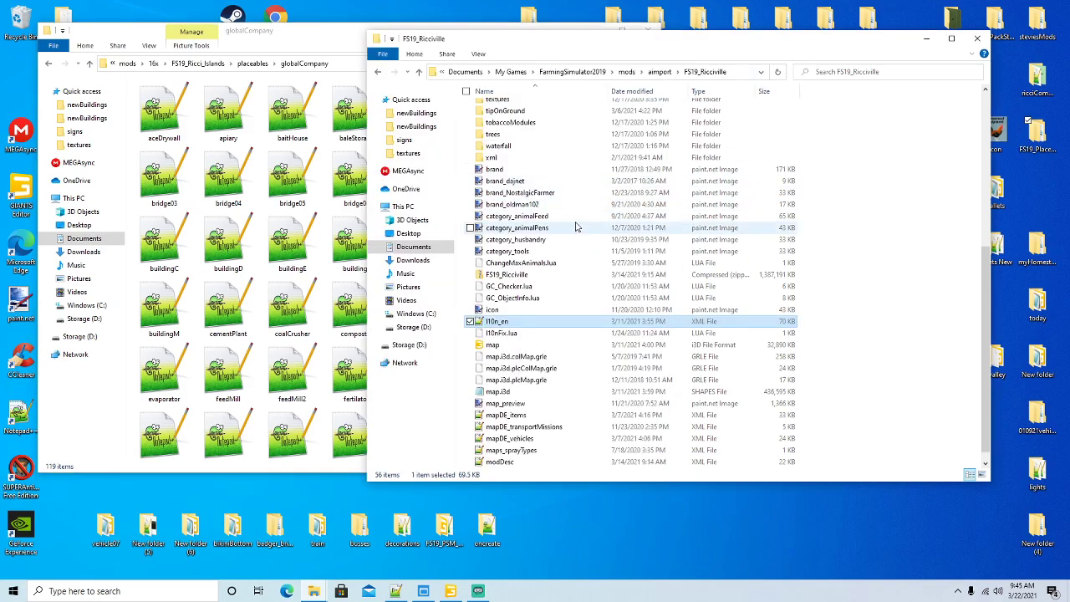
scroll(575, 227, "up", 7)
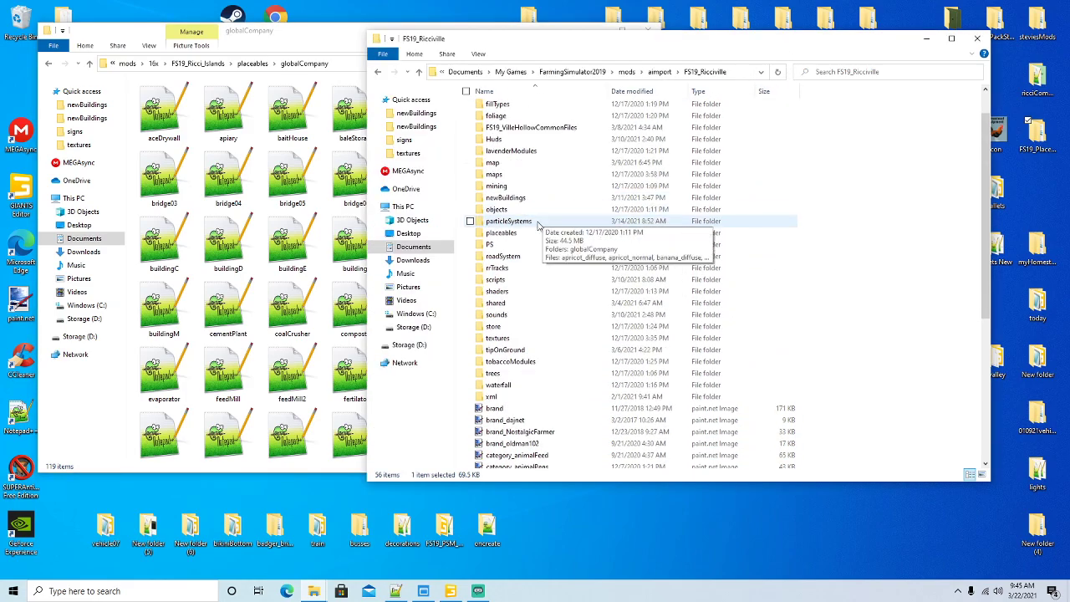
double_click(560, 233)
double_click(523, 139)
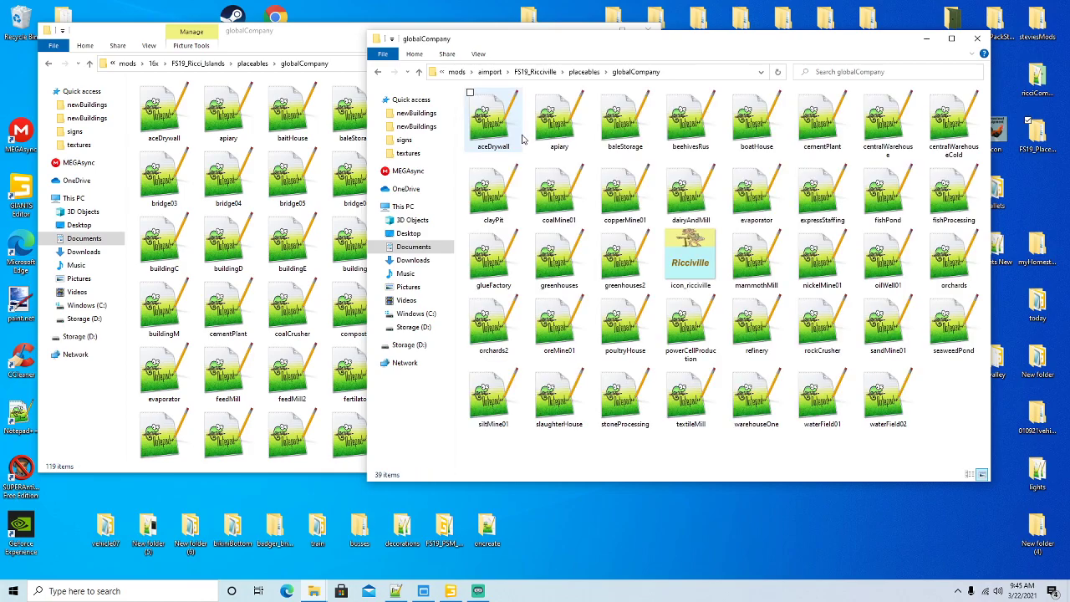
Step: Copy the centralWarehouse and centralWarehouseCold files from Ricciville's globalCompany folder into the FS19_Ricci_Islands globalCompany folder
left_click(825, 131)
left_click(866, 126)
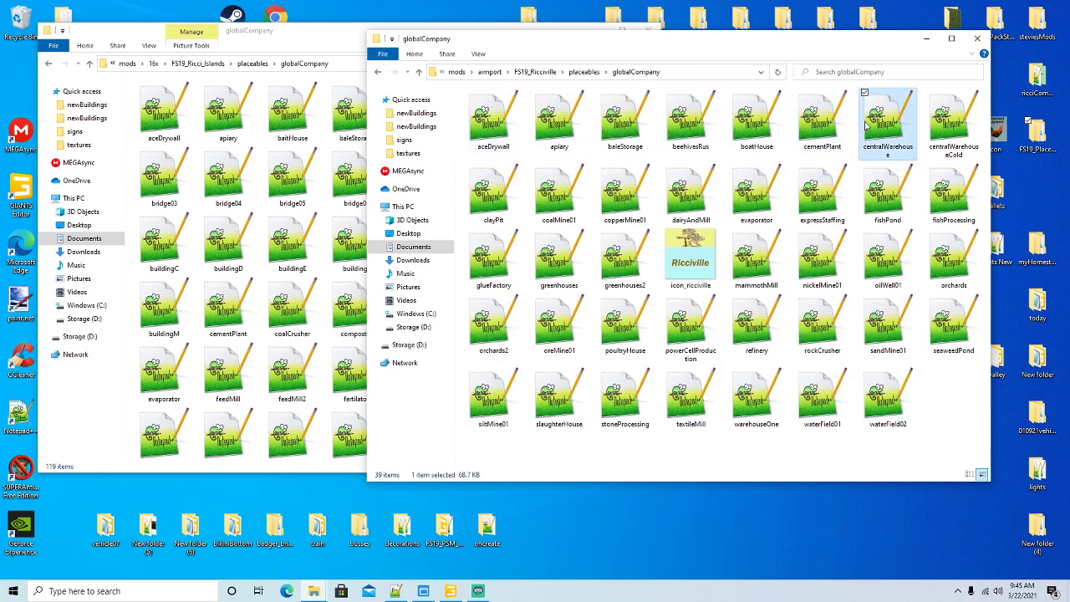
left_click(940, 126, "ctrl")
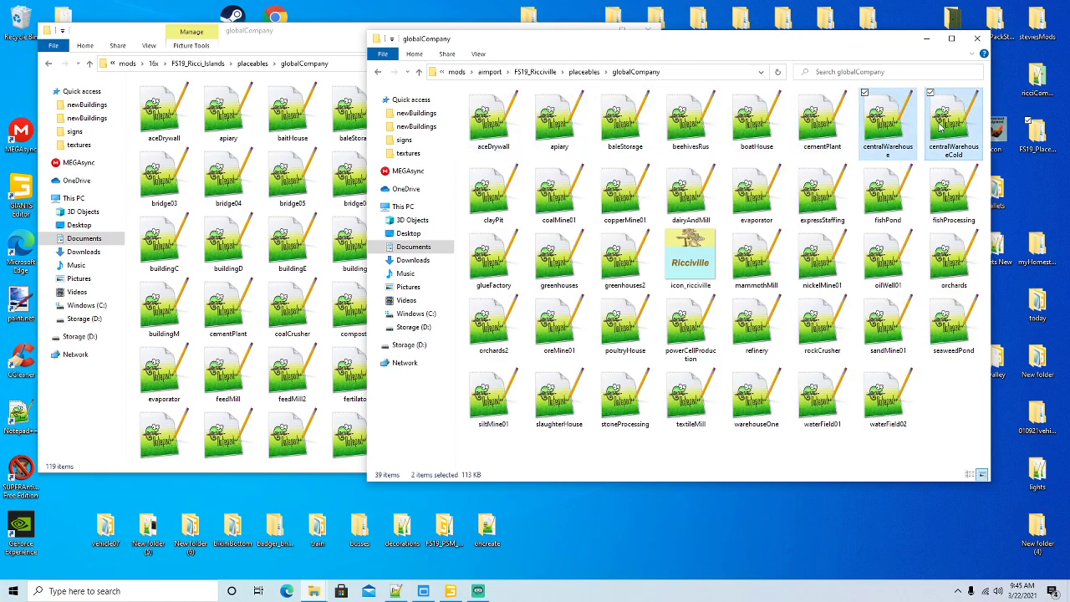
right_click(940, 125)
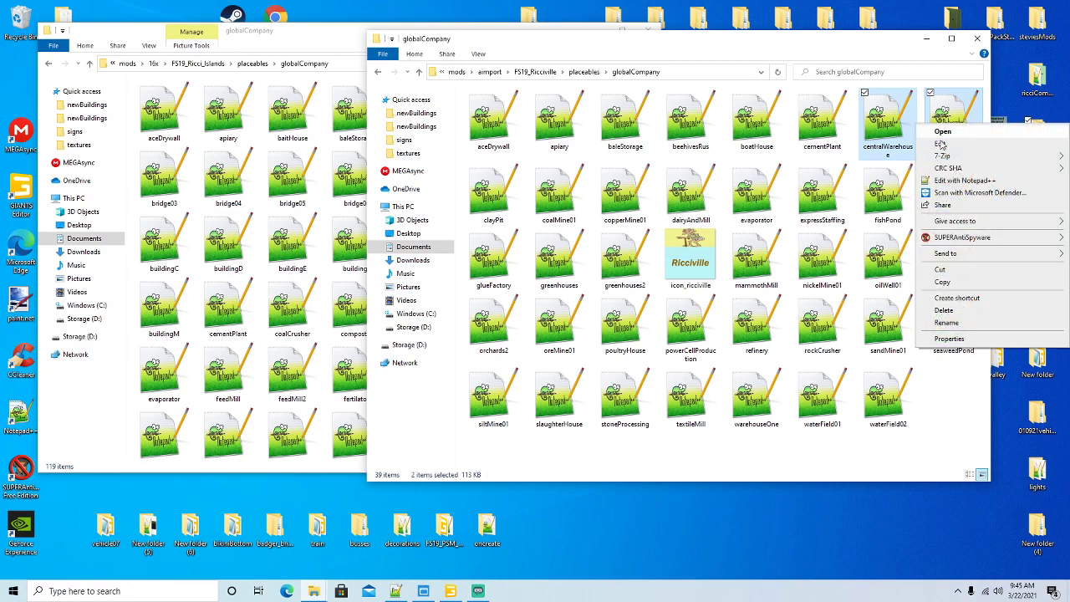
left_click(949, 282)
left_click(332, 49)
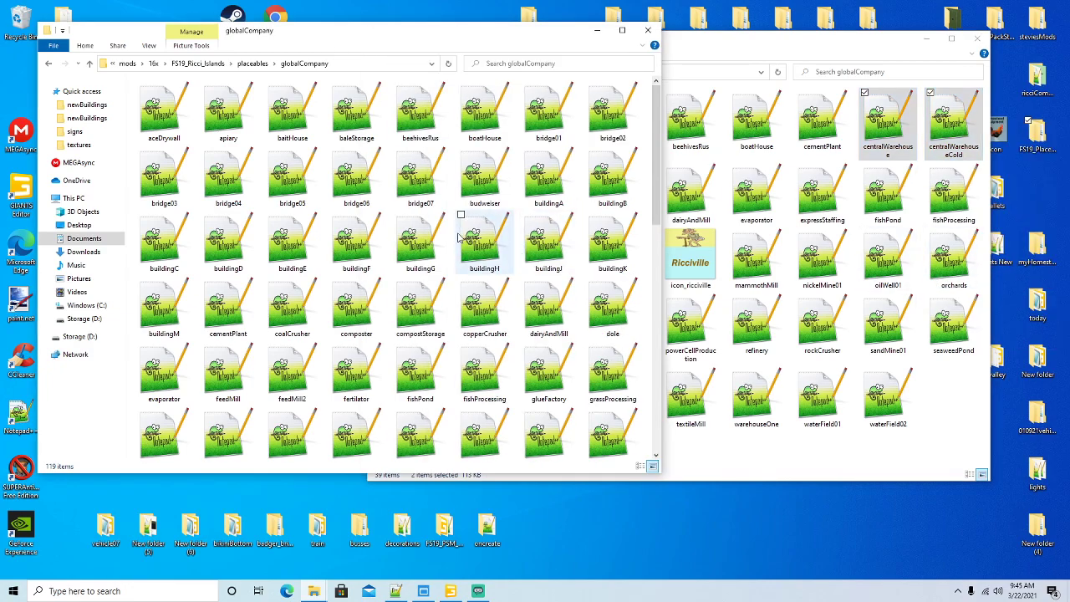
right_click(454, 149)
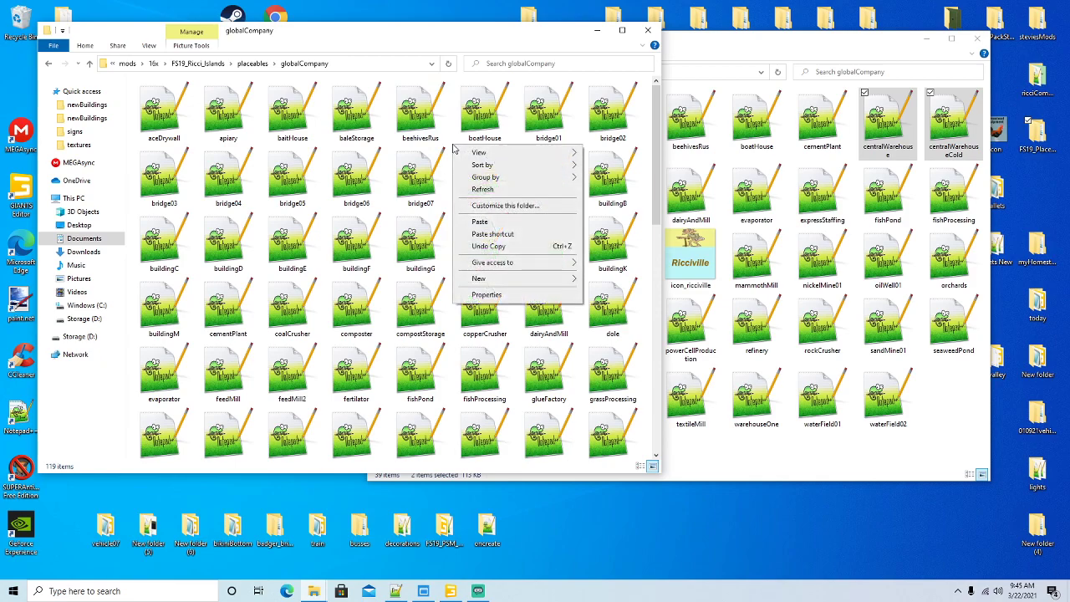
left_click(481, 221)
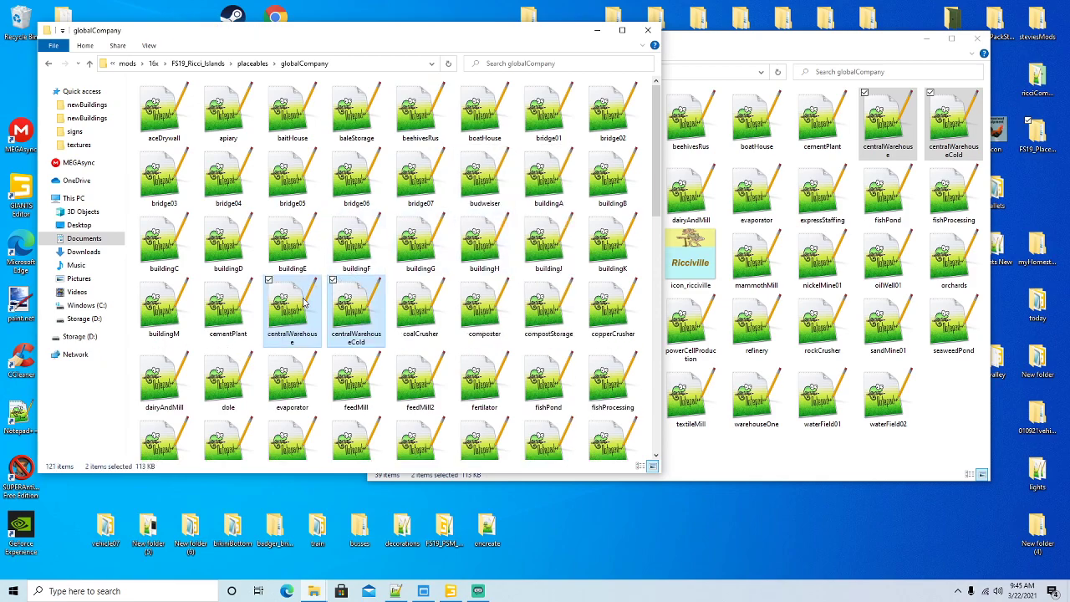
Step: Open the copied centralWarehouse file in Notepad++ and look up the icon image's file name in the Ricci Islands globalCompany folder
right_click(306, 299)
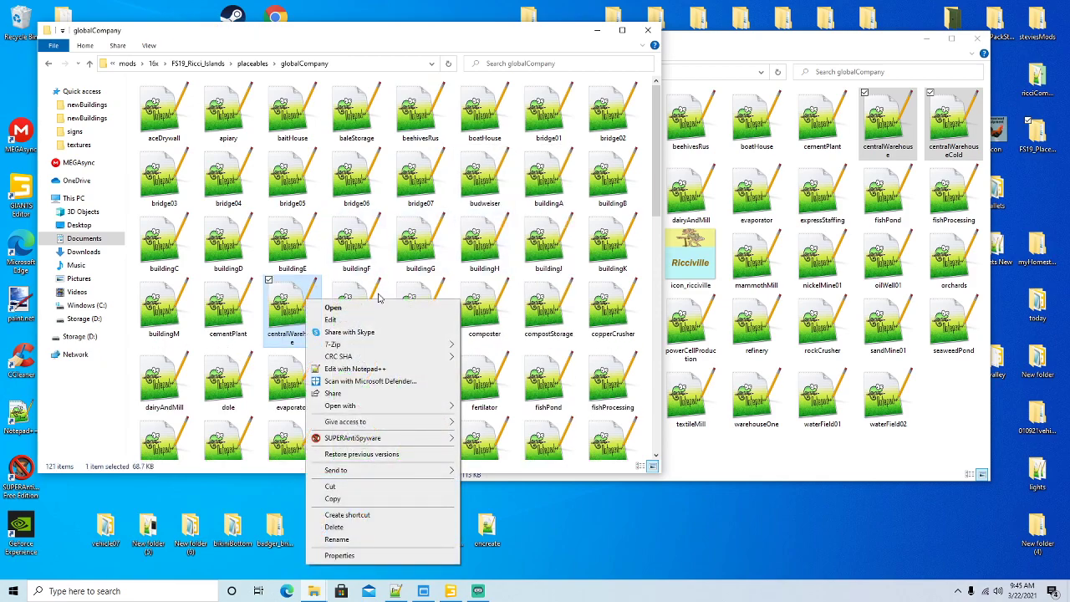
left_click(365, 371)
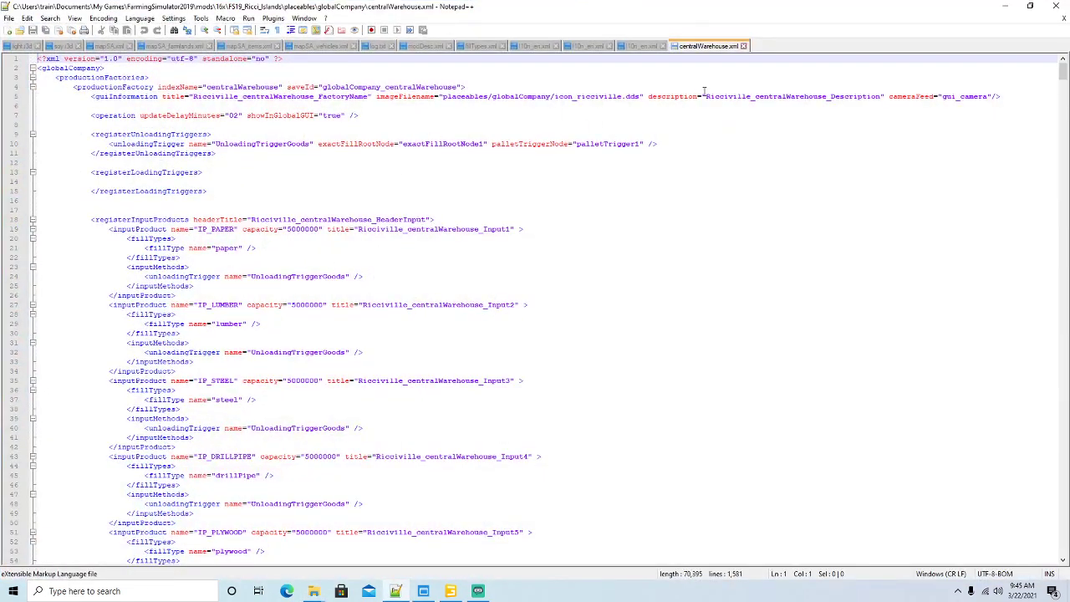
left_click(1030, 12)
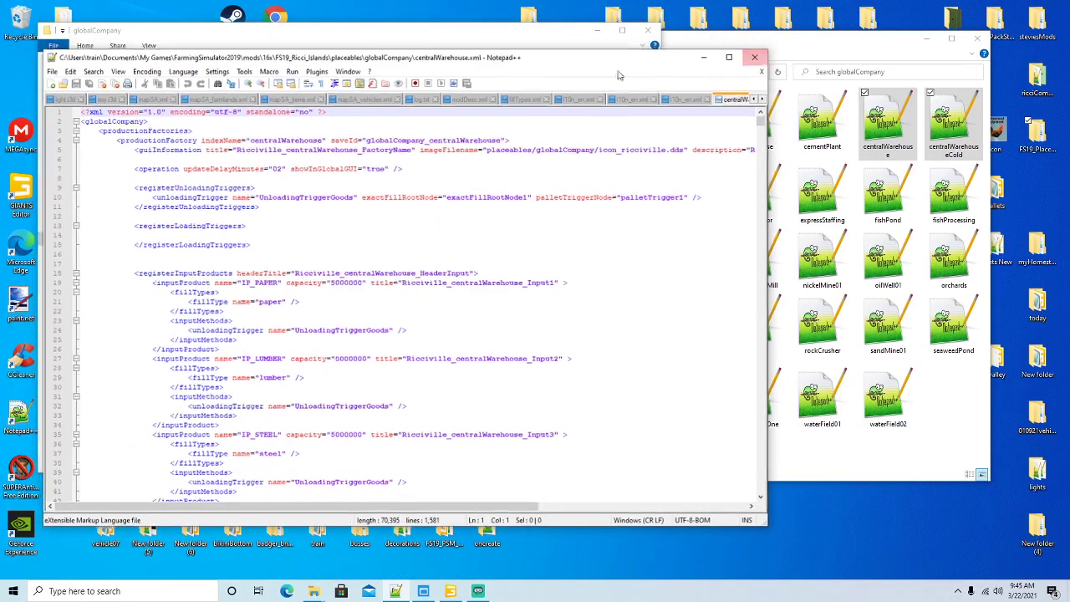
left_click(530, 37)
scroll(403, 293, "down", 5)
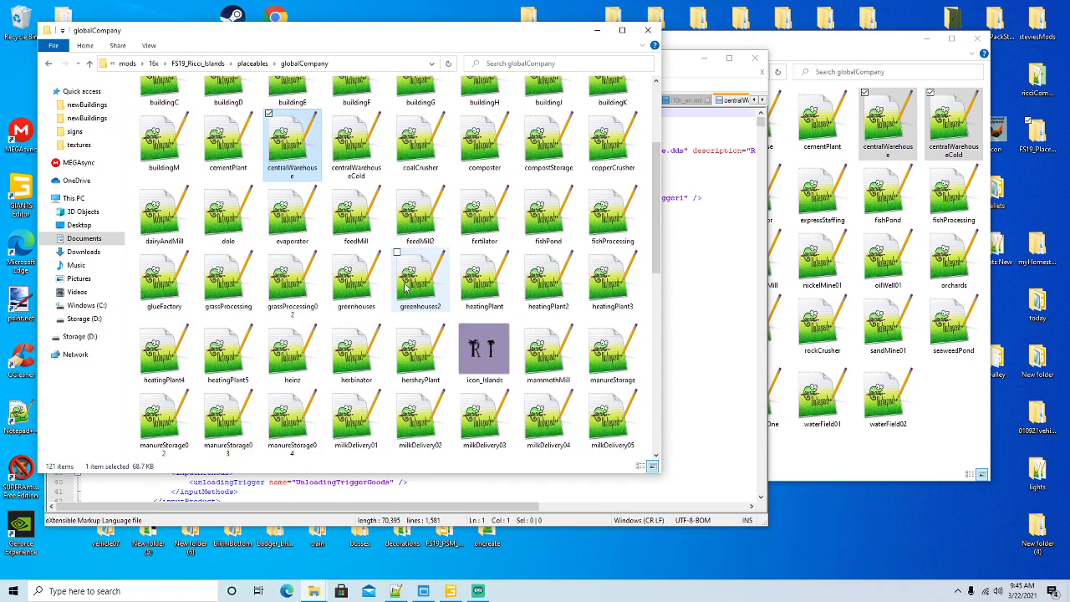
scroll(494, 272, "up", 5)
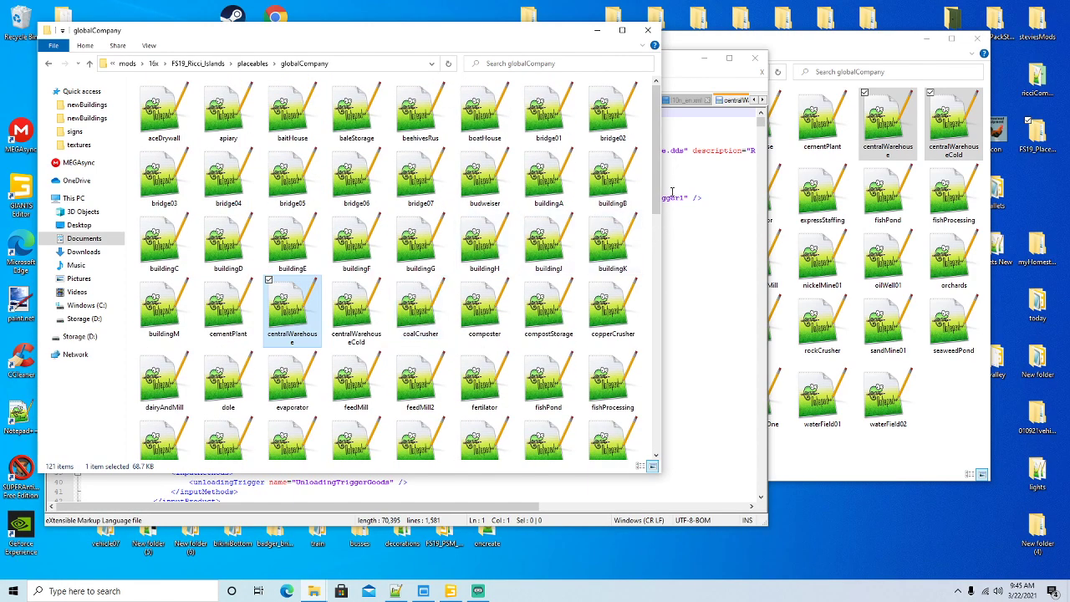
left_click_drag(661, 186, 655, 243)
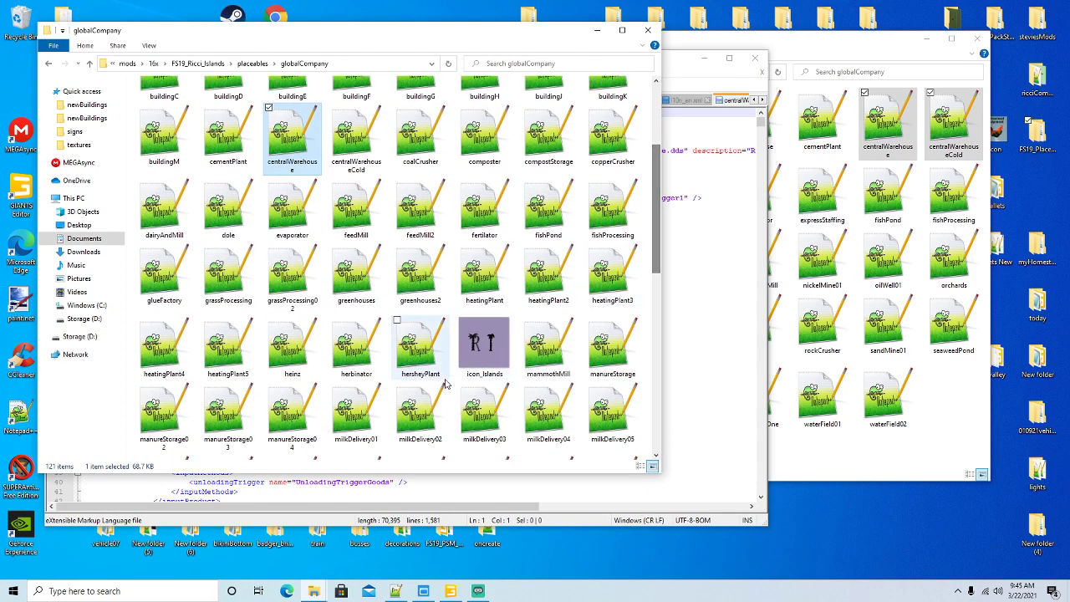
mouse_move(491, 380)
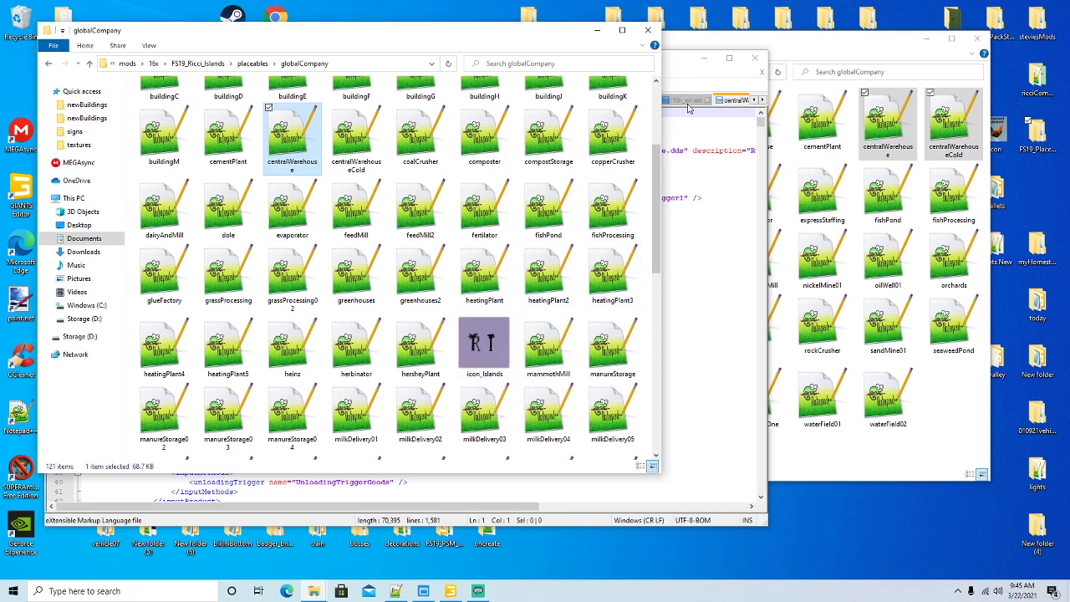
left_click(687, 73)
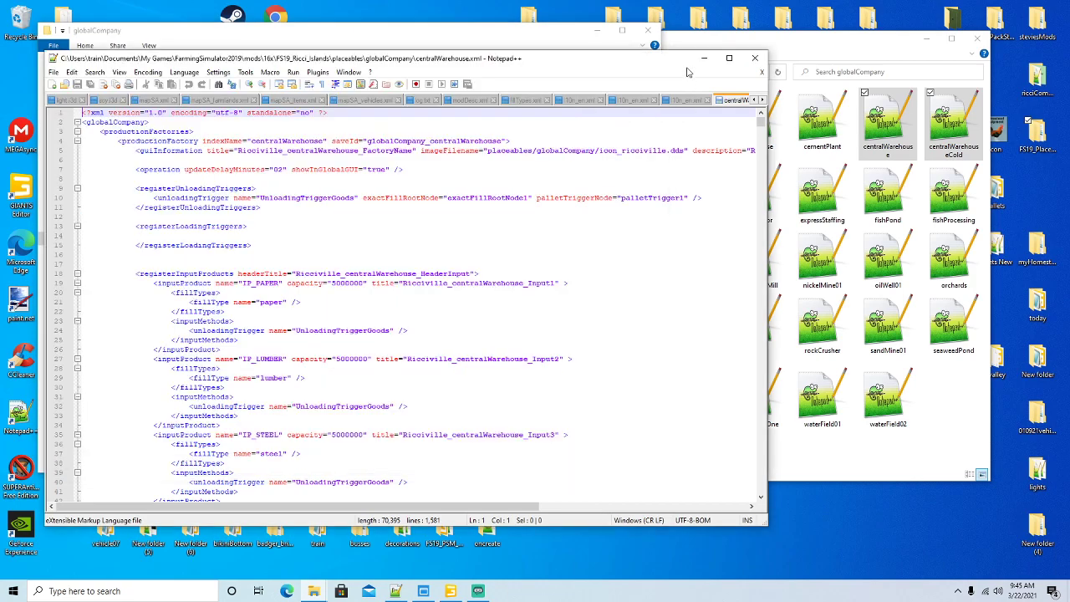
Step: Change the guiInformation image filename in centralWarehouse.xml to icon_Islands.dds and save the file
left_click(666, 151)
key("BackSpace")
key("BackSpace")
key("BackSpace")
key("BackSpace")
key("BackSpace")
key("BackSpace")
key("BackSpace")
key("BackSpace")
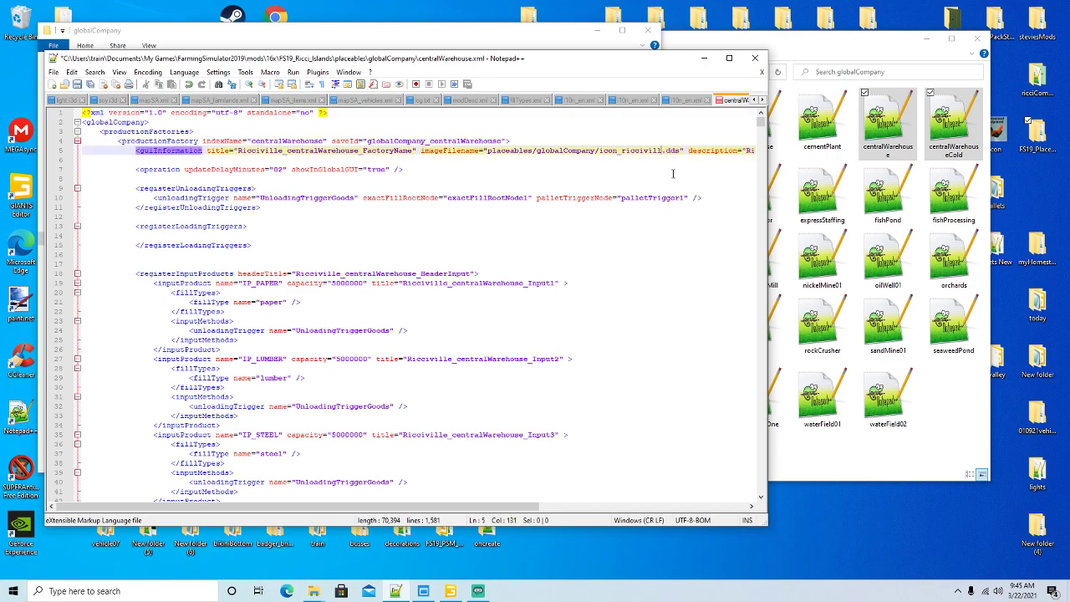
key("BackSpace")
key("BackSpace")
type("Islands")
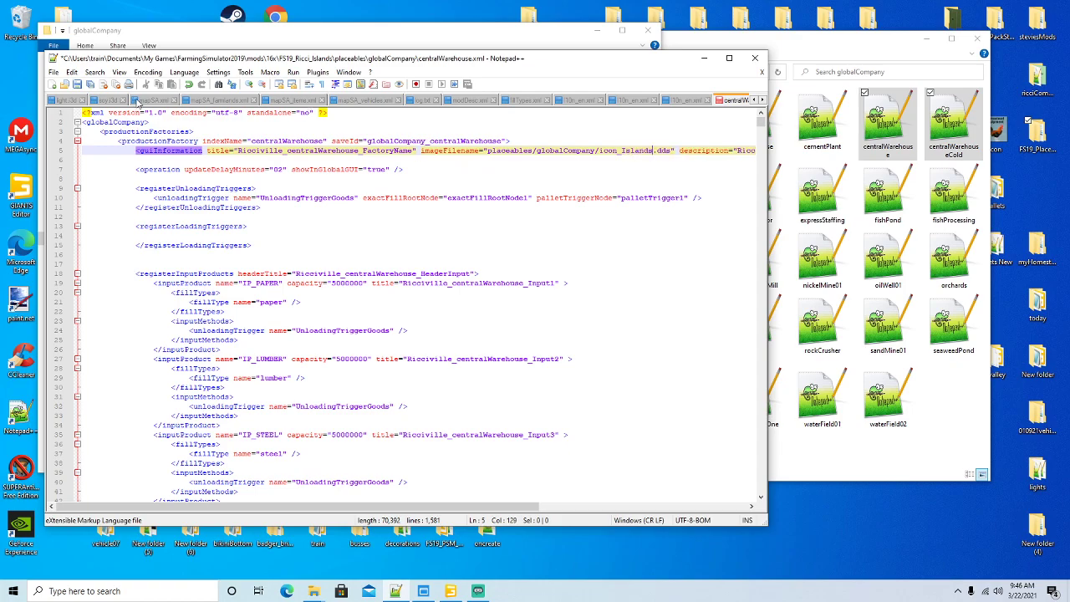
left_click(80, 85)
Step: Replace every occurrence of Ricciville with Ricci_Islands in centralWarehouse.xml, one match at a time, and save the file
left_click_drag(237, 150, 284, 152)
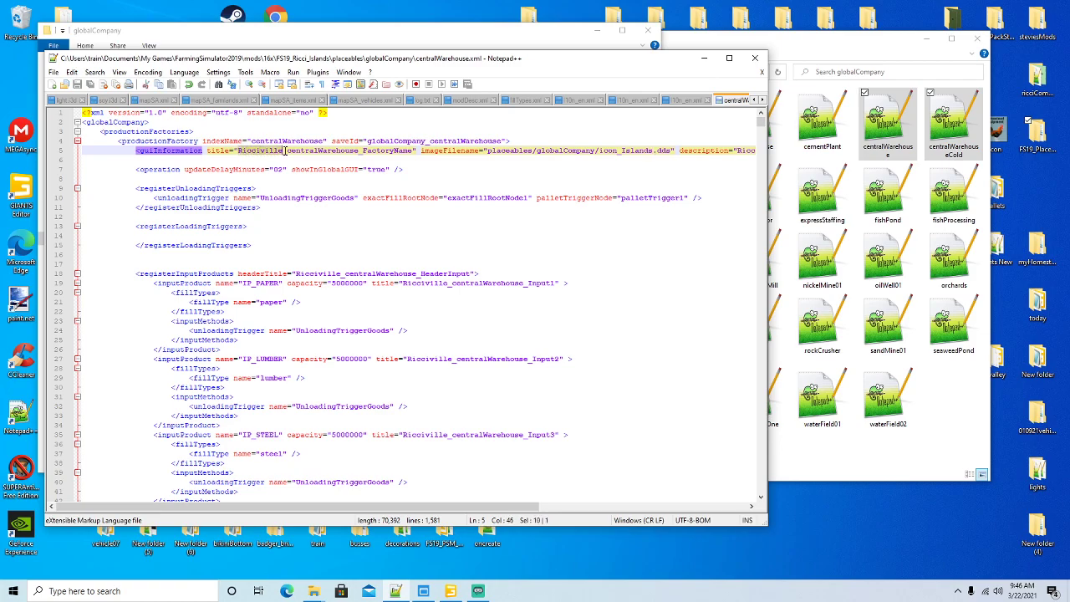
left_click(729, 58)
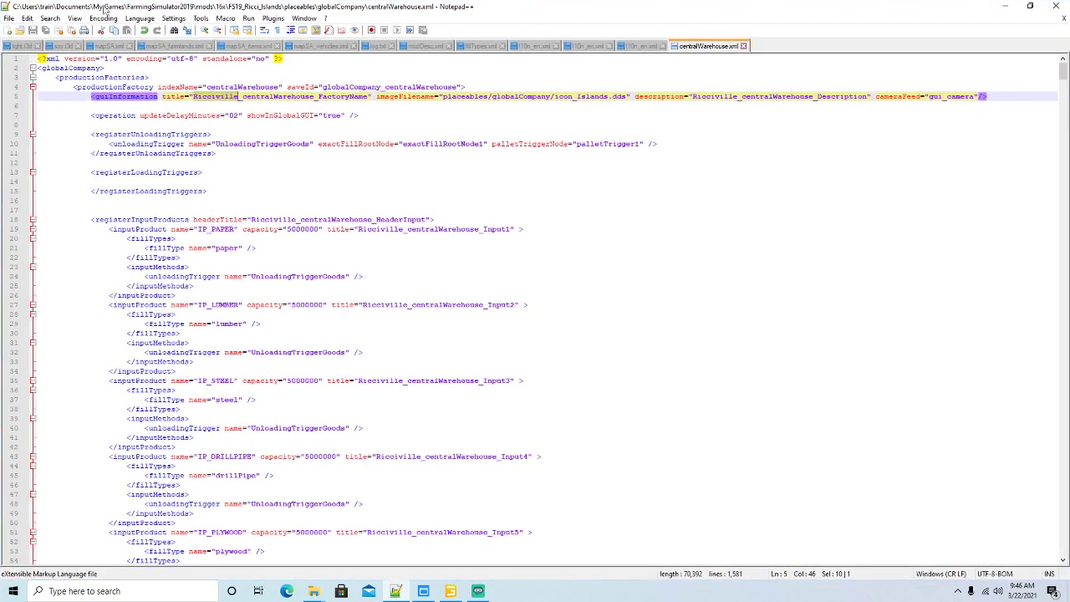
left_click(51, 18)
left_click(79, 130)
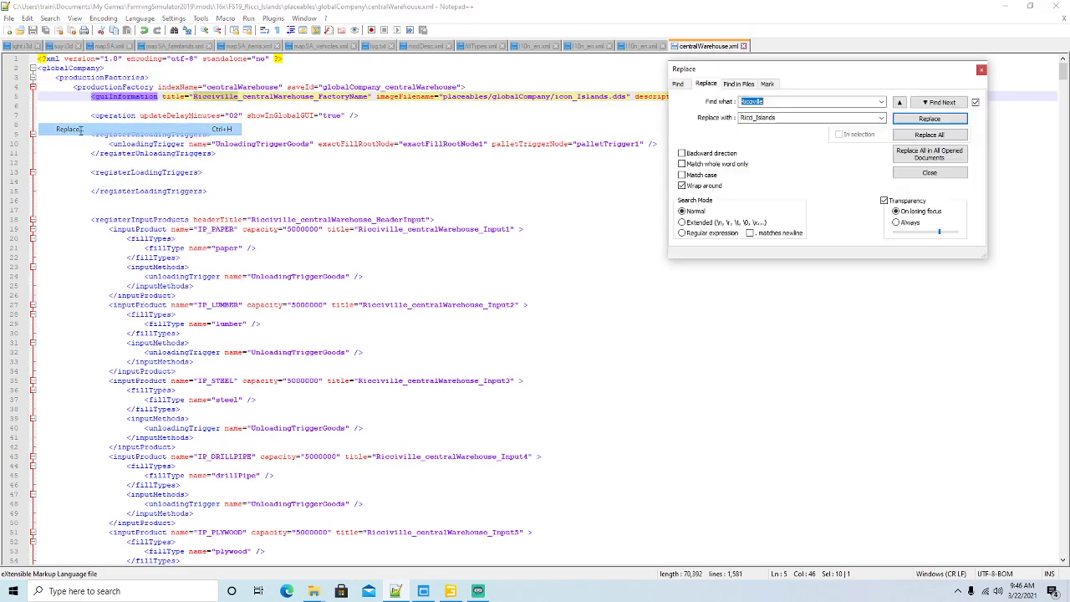
left_click(788, 118)
left_click(917, 124)
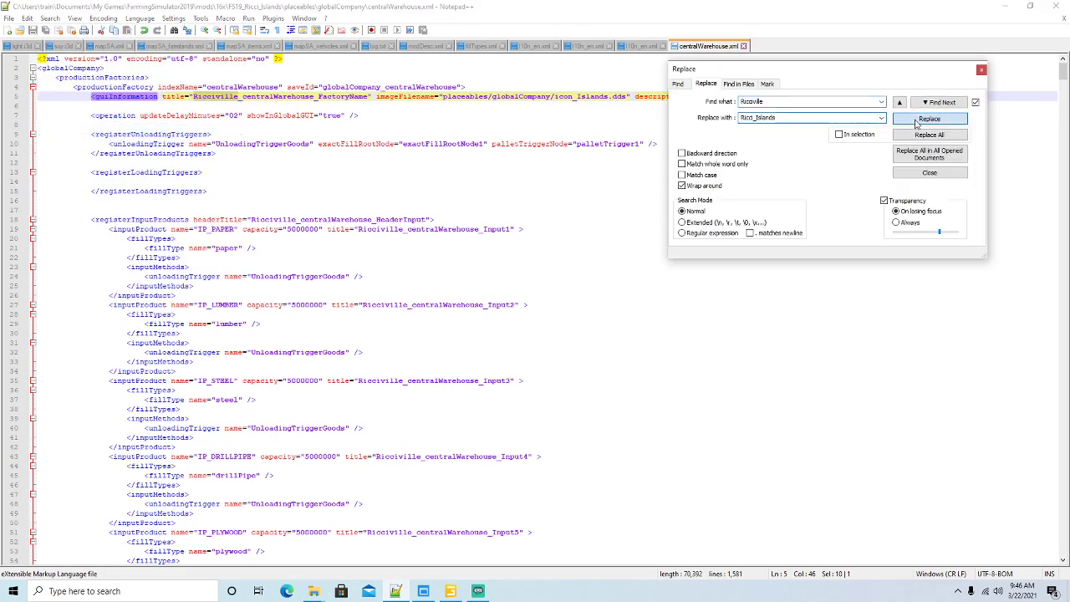
left_click(916, 123)
left_click(916, 124)
left_click(916, 124)
left_click(916, 124)
left_click(916, 124)
left_click(916, 124)
left_click(916, 124)
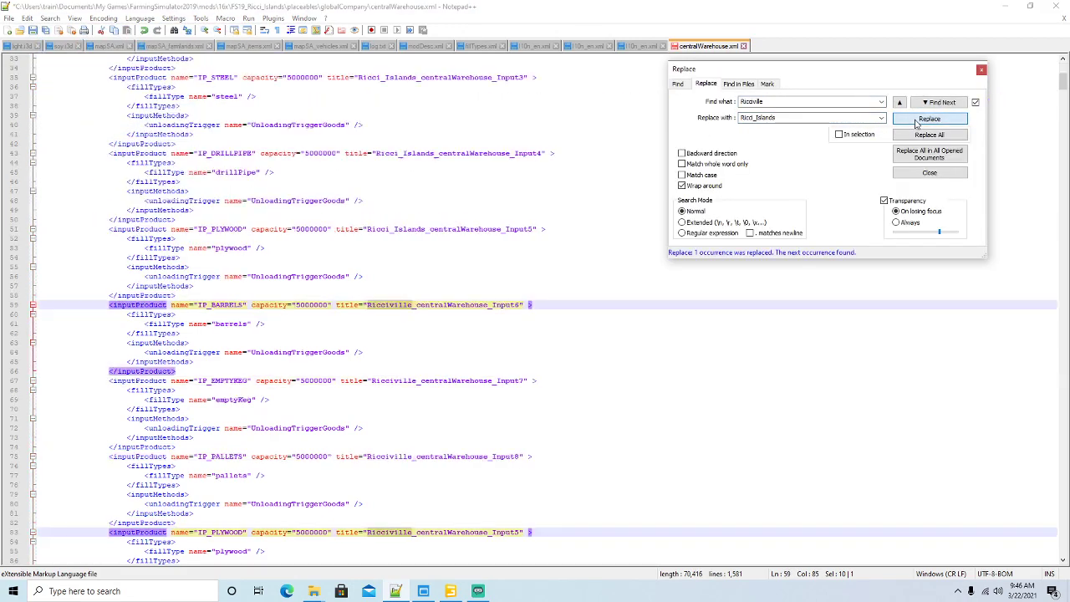
left_click(916, 124)
left_click(916, 124)
left_click(917, 124)
left_click(917, 124)
left_click(916, 124)
left_click(917, 124)
left_click(916, 123)
left_click(916, 124)
left_click(916, 123)
left_click(916, 124)
left_click(916, 124)
left_click(916, 124)
left_click(917, 124)
left_click(916, 124)
left_click(916, 124)
left_click(916, 124)
left_click(916, 123)
left_click(916, 124)
left_click(917, 124)
left_click(916, 124)
left_click(916, 124)
left_click(917, 124)
left_click(917, 124)
left_click(917, 124)
left_click(916, 124)
left_click(916, 123)
left_click(916, 123)
left_click(916, 124)
left_click(916, 123)
left_click(917, 124)
left_click(916, 123)
left_click(916, 124)
left_click(917, 124)
left_click(917, 124)
left_click(916, 124)
left_click(916, 124)
left_click(917, 123)
left_click(917, 124)
left_click(917, 124)
left_click(916, 124)
left_click(917, 123)
left_click(917, 124)
left_click(916, 124)
left_click(917, 124)
left_click(916, 124)
left_click(916, 124)
left_click(916, 123)
left_click(916, 123)
left_click(917, 123)
left_click(917, 124)
left_click(917, 124)
left_click(917, 123)
left_click(917, 122)
left_click(916, 123)
left_click(916, 123)
left_click(916, 123)
left_click(916, 123)
left_click(916, 123)
left_click(916, 123)
left_click(917, 123)
left_click(917, 123)
left_click(916, 123)
left_click(916, 123)
left_click(917, 123)
left_click(917, 123)
left_click(917, 123)
left_click(917, 123)
left_click(916, 123)
left_click(916, 123)
left_click(917, 123)
left_click(917, 122)
left_click(916, 123)
left_click(916, 123)
left_click(916, 123)
left_click(917, 123)
left_click(916, 122)
left_click(917, 122)
left_click(916, 123)
left_click(917, 122)
left_click(916, 123)
left_click(916, 123)
left_click(917, 123)
left_click(916, 123)
left_click(917, 123)
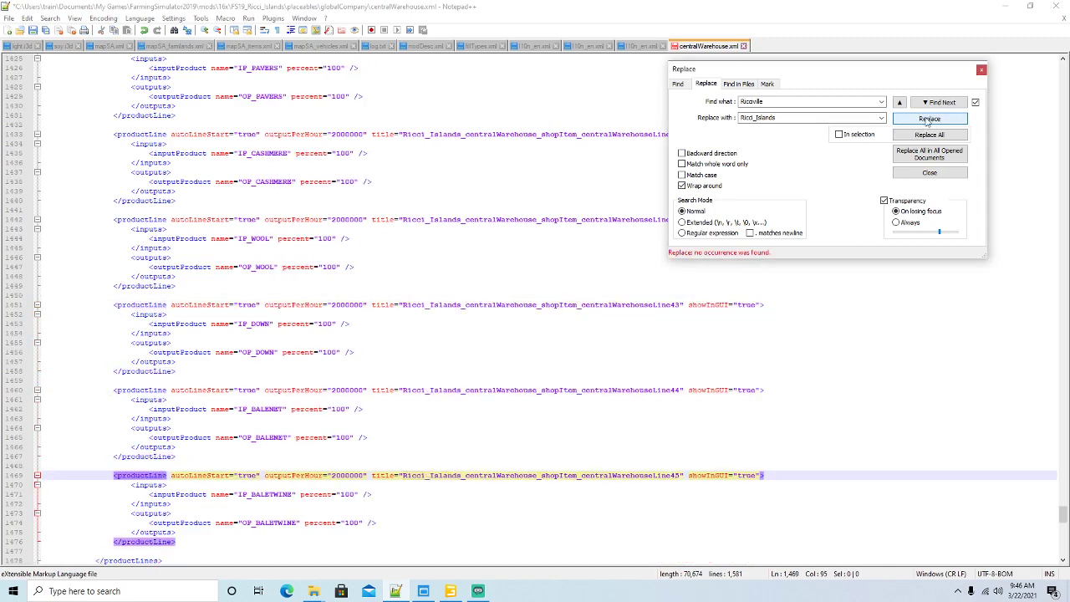
left_click(982, 70)
left_click(34, 31)
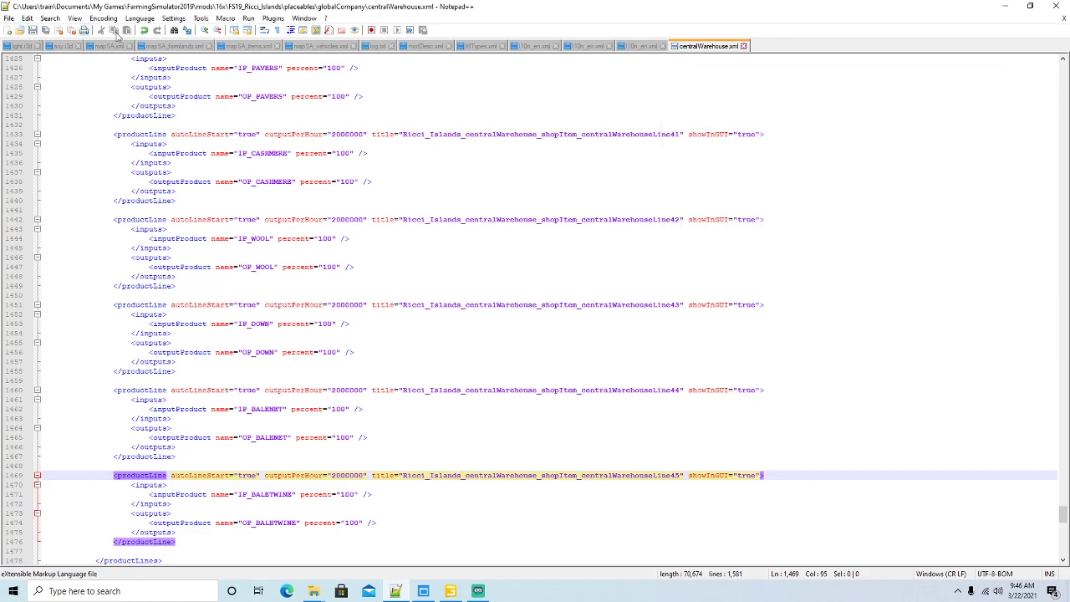
scroll(357, 324, "down", 12)
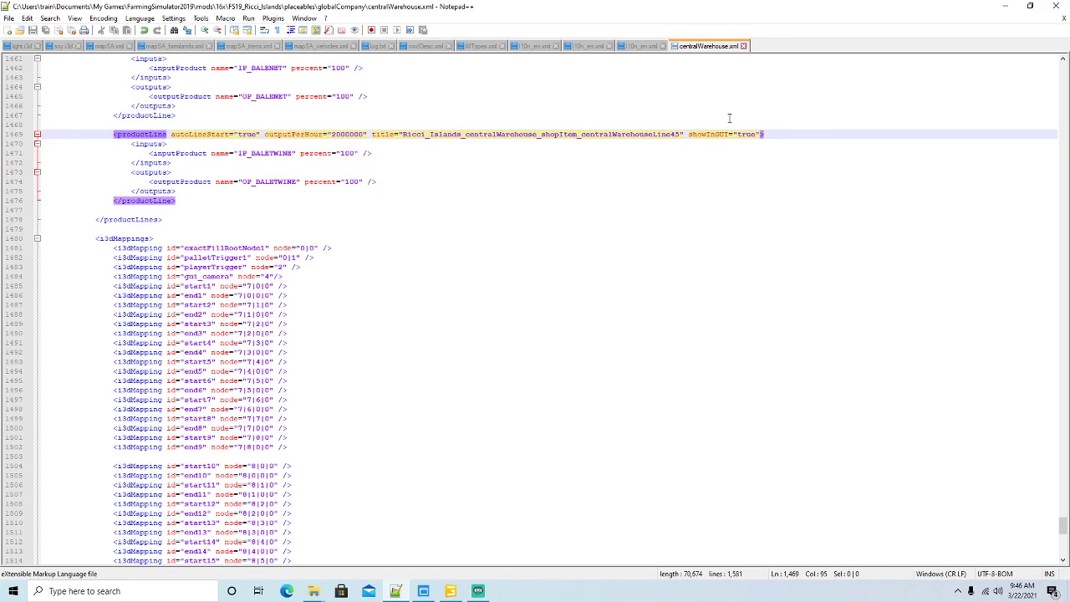
Step: Open the copied centralWarehouseCold file from the Ricci Islands globalCompany folder in Notepad++
left_click(1005, 6)
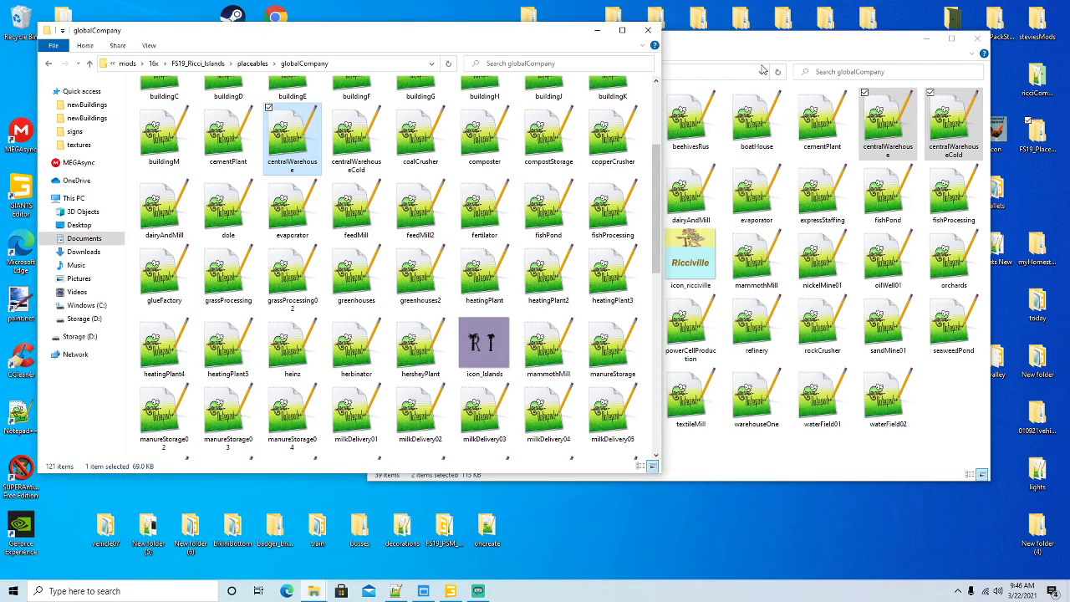
left_click(351, 139)
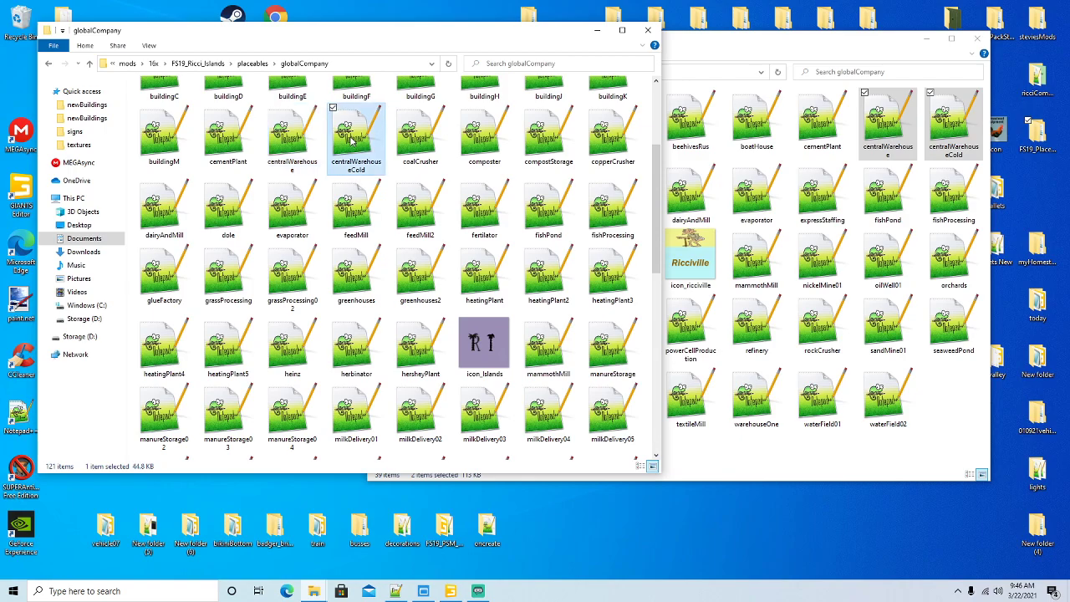
right_click(351, 139)
left_click(393, 207)
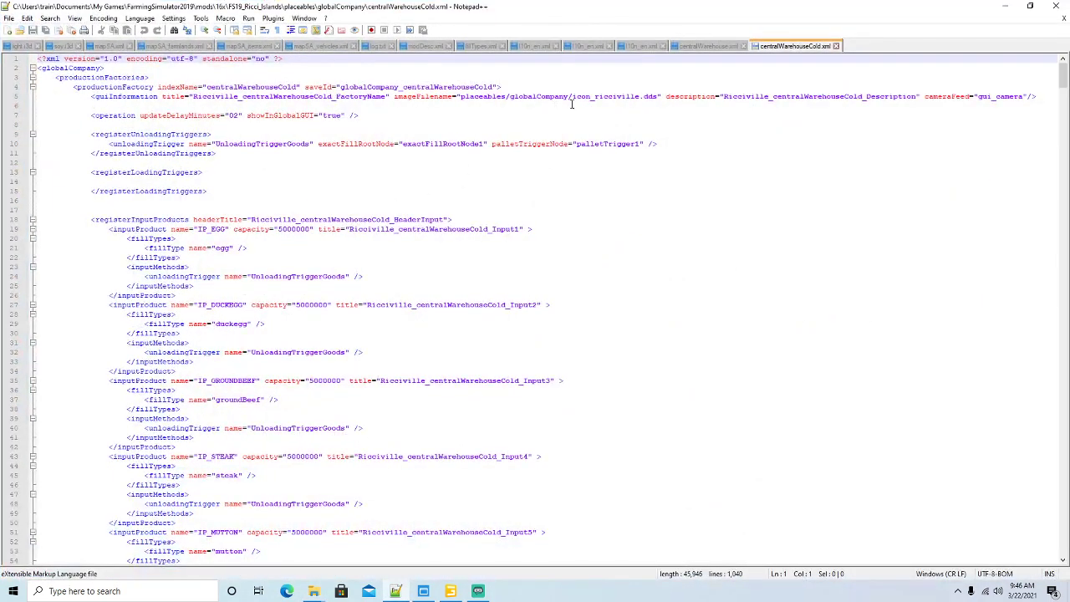
Step: Change the guiInformation image filename in centralWarehouseCold.xml to icon_Islands.dds
left_click(640, 97)
key("BackSpace")
key("BackSpace")
key("BackSpace")
key("BackSpace")
key("BackSpace")
key("BackSpace")
key("BackSpace")
key("BackSpace")
key("BackSpace")
key("BackSpace")
type("Islands")
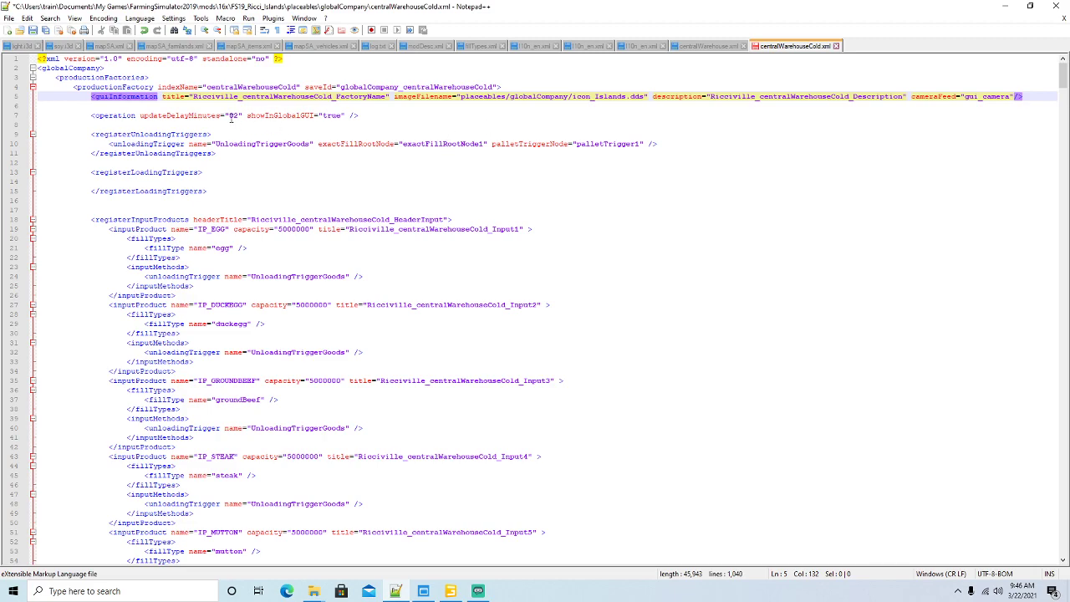
Step: Replace every occurrence of Ricciville with Ricci_Islands in centralWarehouseCold.xml, one match at a time, and save the file
left_click_drag(192, 96, 242, 97)
left_click(51, 19)
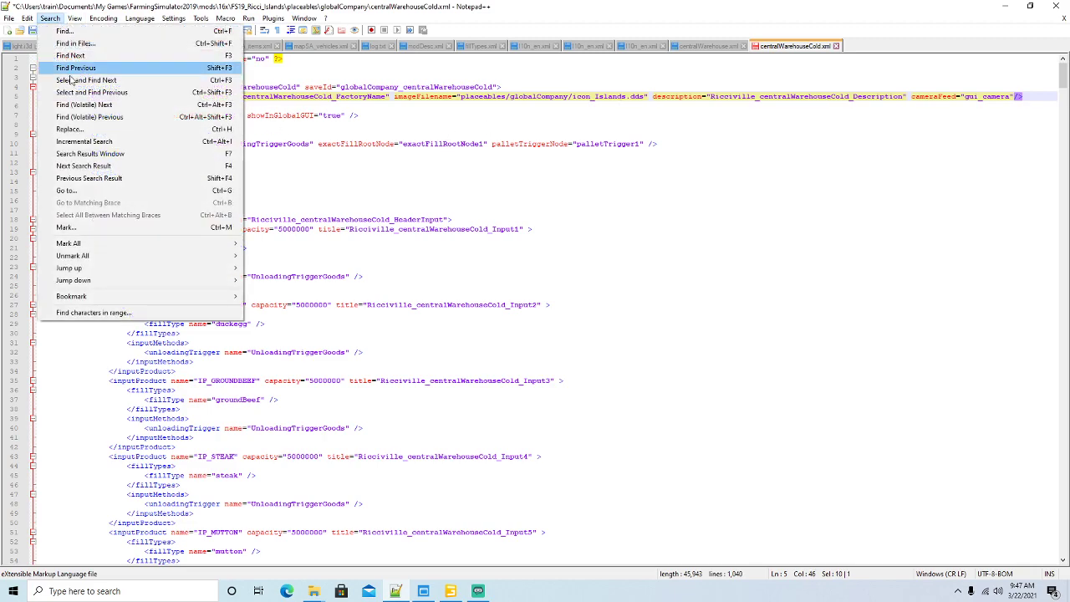
left_click(79, 129)
double_click(779, 121)
left_click(924, 124)
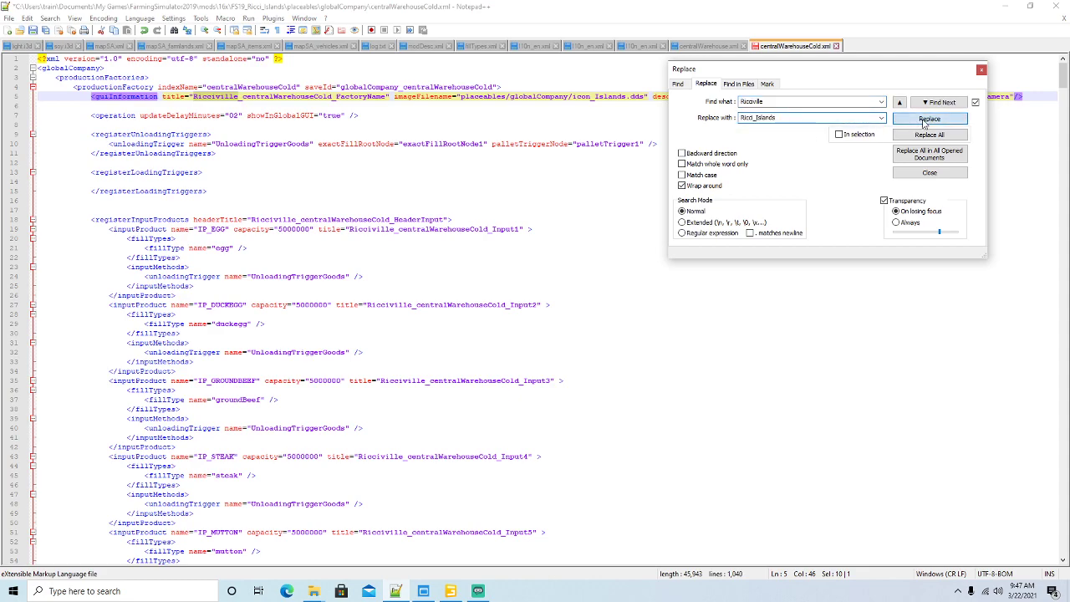
left_click(925, 123)
left_click(925, 124)
left_click(925, 124)
left_click(925, 124)
left_click(924, 124)
left_click(925, 123)
left_click(924, 123)
left_click(925, 124)
left_click(925, 124)
left_click(925, 123)
left_click(925, 124)
left_click(925, 124)
left_click(925, 123)
left_click(925, 123)
left_click(925, 124)
left_click(924, 123)
left_click(925, 124)
left_click(924, 123)
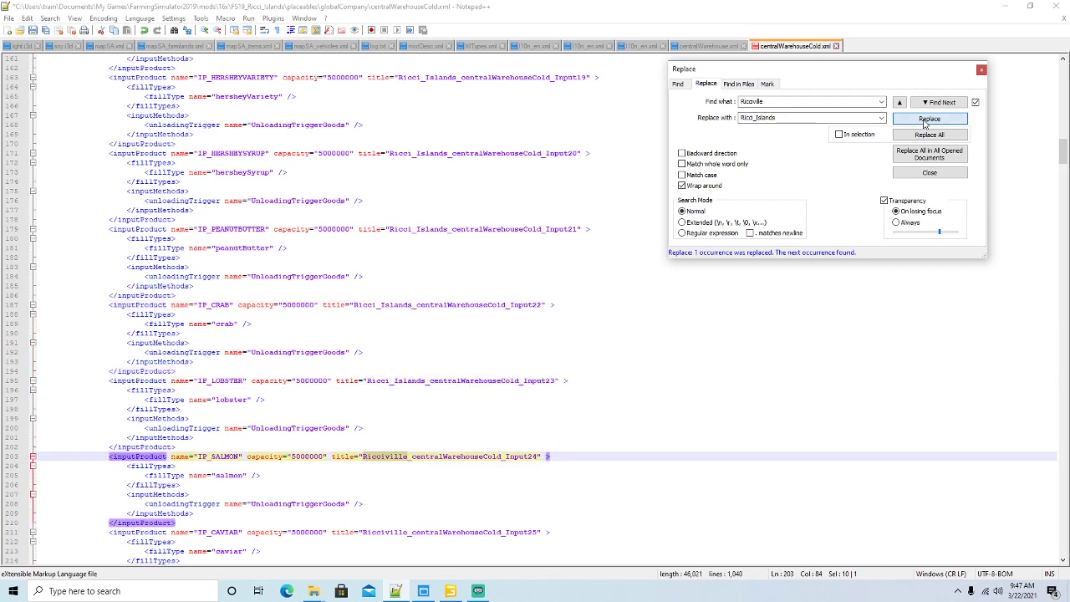
left_click(924, 123)
left_click(925, 124)
left_click(925, 124)
left_click(924, 124)
left_click(925, 124)
left_click(924, 123)
left_click(925, 124)
left_click(924, 124)
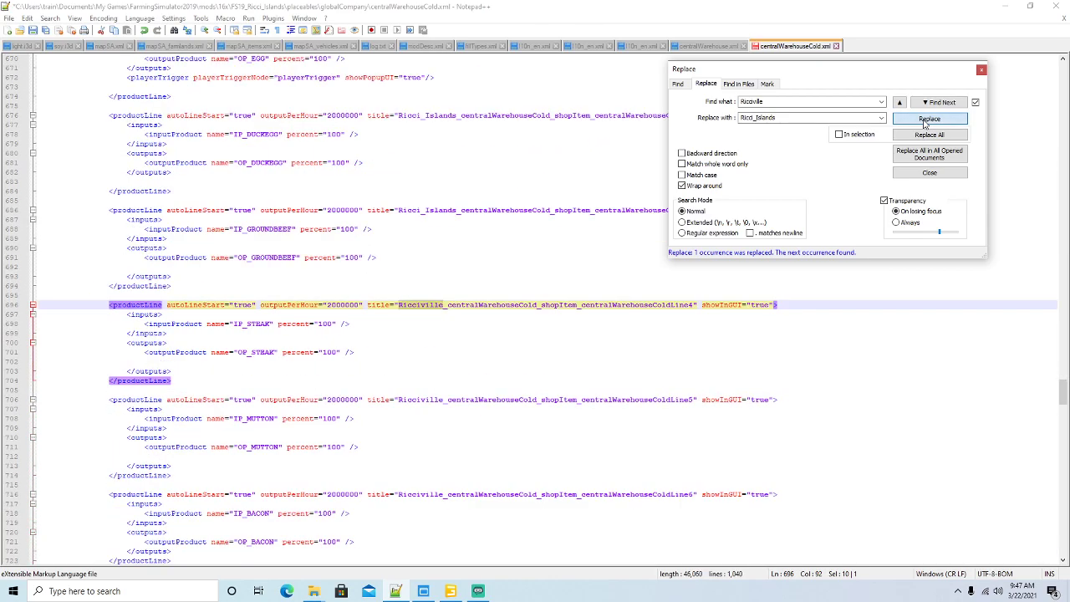
left_click(925, 124)
left_click(925, 123)
left_click(925, 124)
left_click(925, 124)
left_click(925, 124)
left_click(925, 124)
left_click(925, 124)
left_click(924, 124)
left_click(924, 124)
left_click(925, 124)
left_click(925, 124)
left_click(925, 123)
left_click(925, 124)
left_click(924, 124)
left_click(924, 124)
left_click(925, 124)
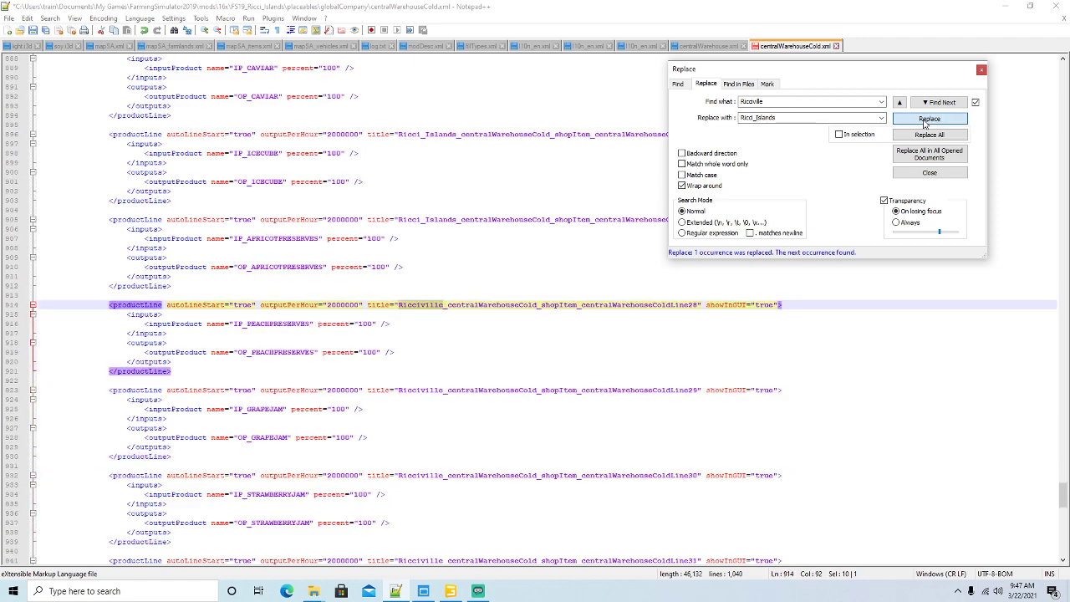
left_click(925, 124)
left_click(925, 124)
left_click(925, 124)
left_click(925, 124)
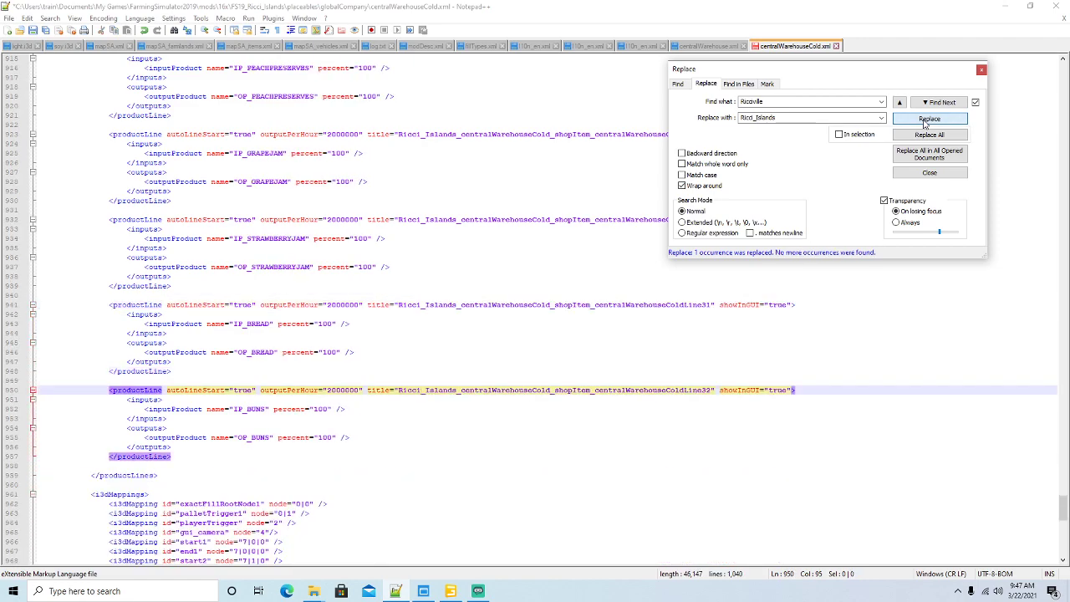
left_click(982, 69)
left_click(32, 30)
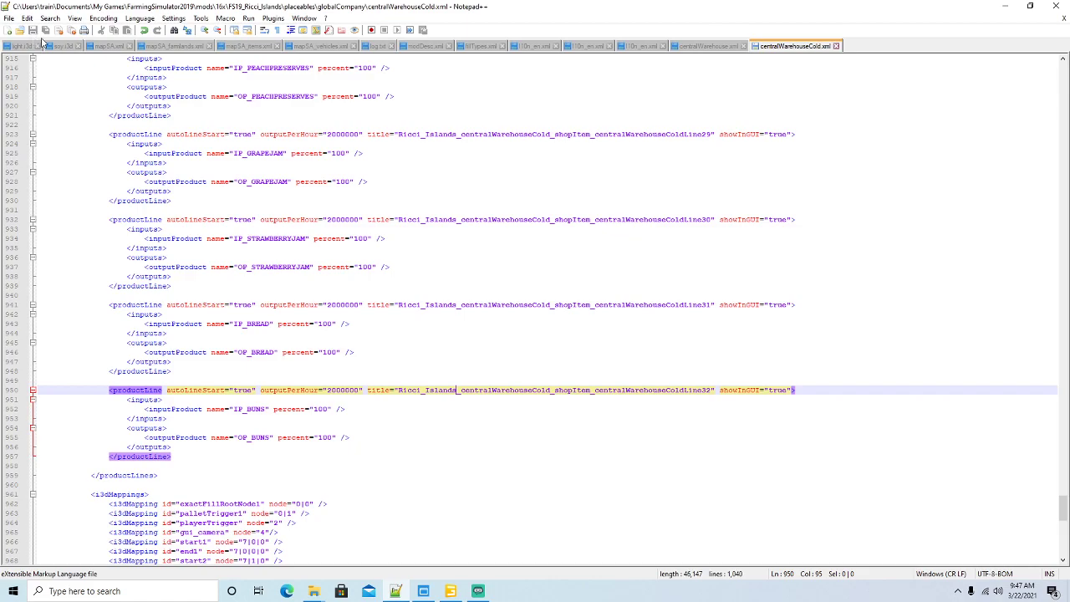
Step: Minimize Notepad++ and both open globalCompany folder windows
left_click(1007, 7)
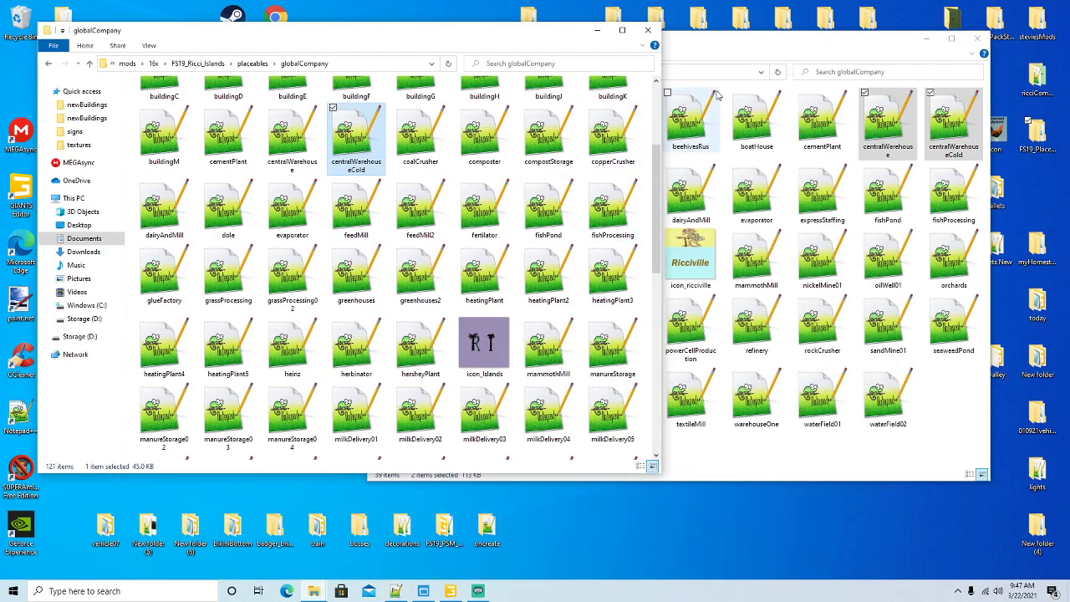
left_click(599, 32)
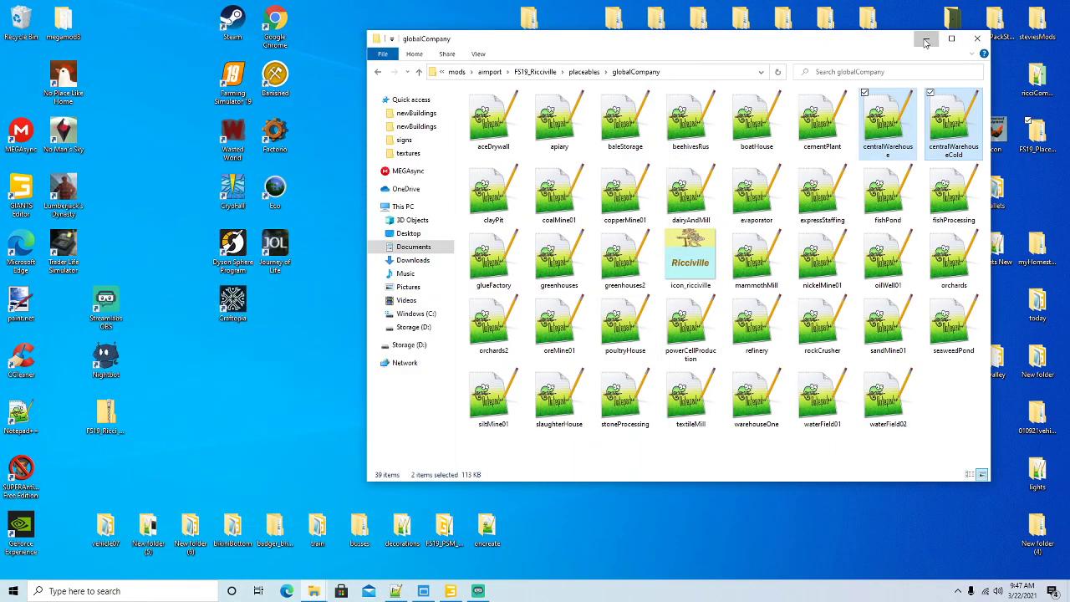
left_click(926, 39)
Step: Return to Notepad++ and review the Ricciville and Ricci_Islands l10n_en.xml files, centralWarehouse.xml and centralWarehouseCold.xml
left_click(408, 594)
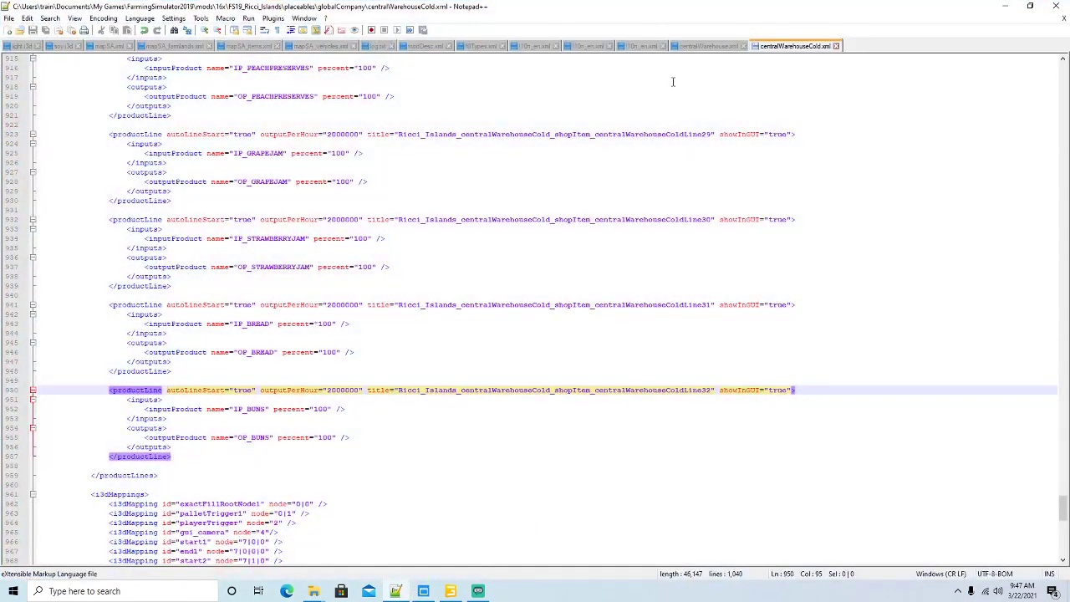
left_click(629, 48)
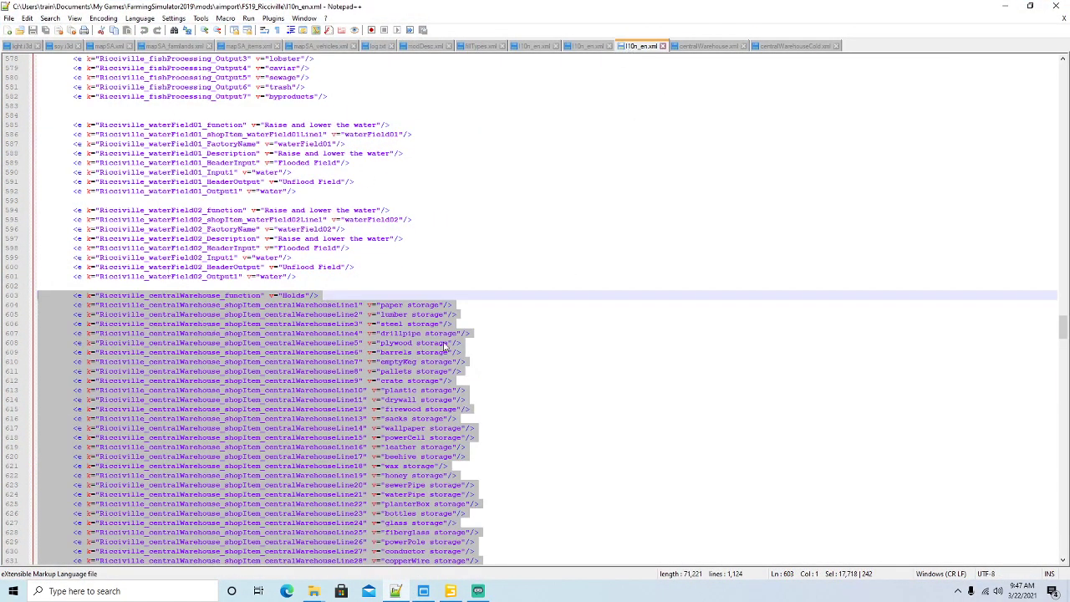
left_click(587, 46)
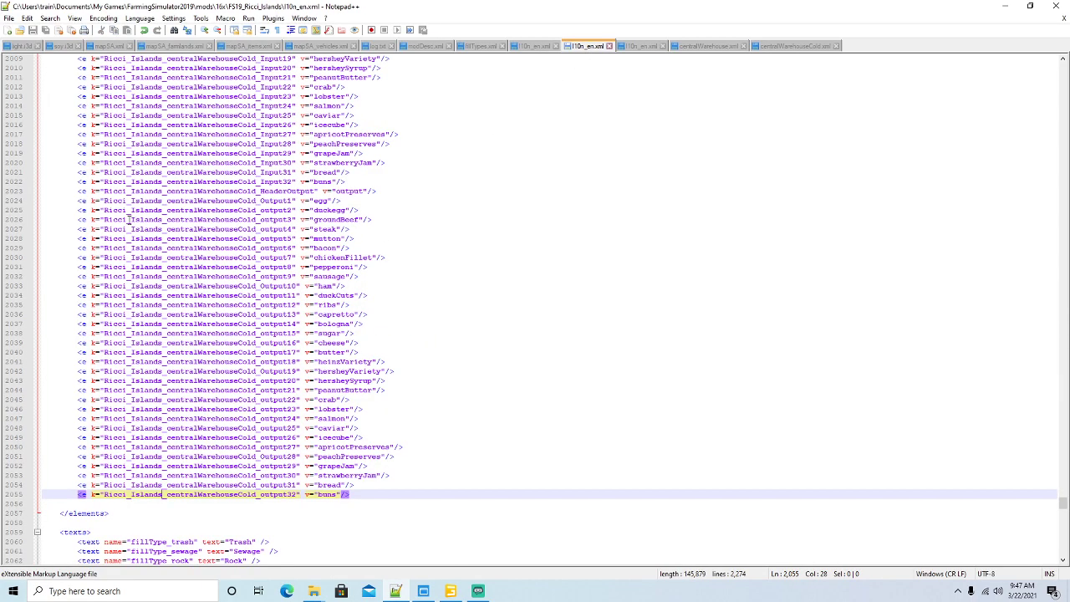
left_click(708, 47)
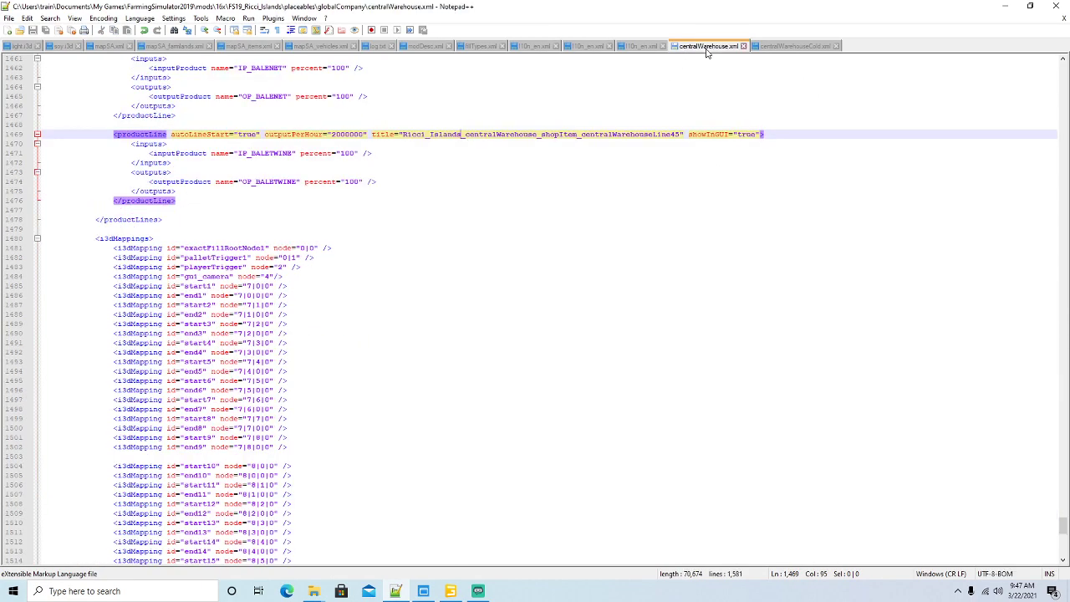
left_click(794, 47)
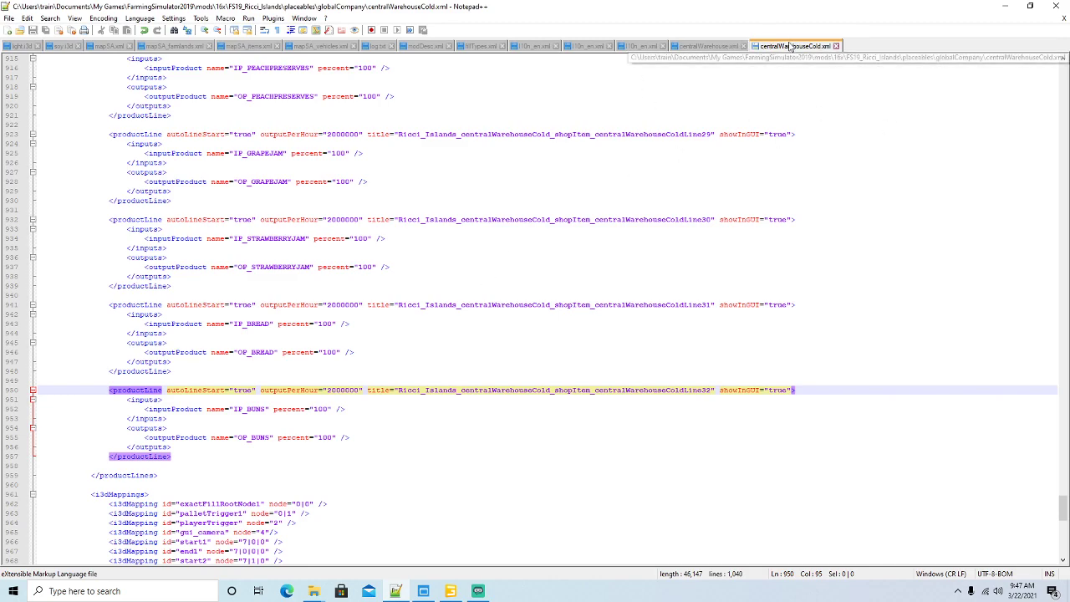
Step: Switch to FS19_MFS+, select the 16x mod folder and launch Farming Simulator 19 from the desktop
left_click(1005, 6)
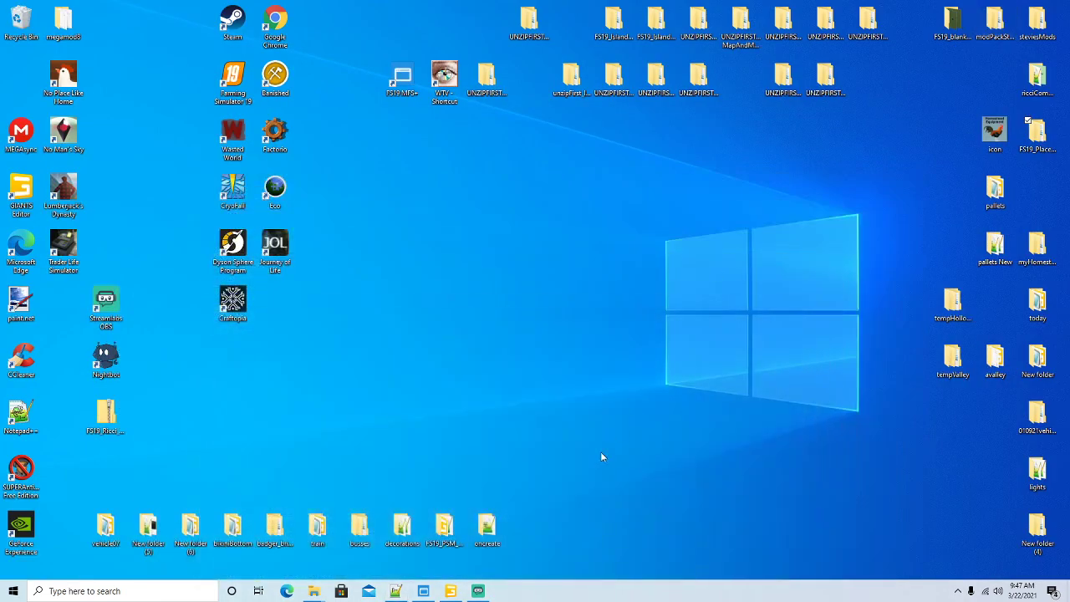
left_click(425, 591)
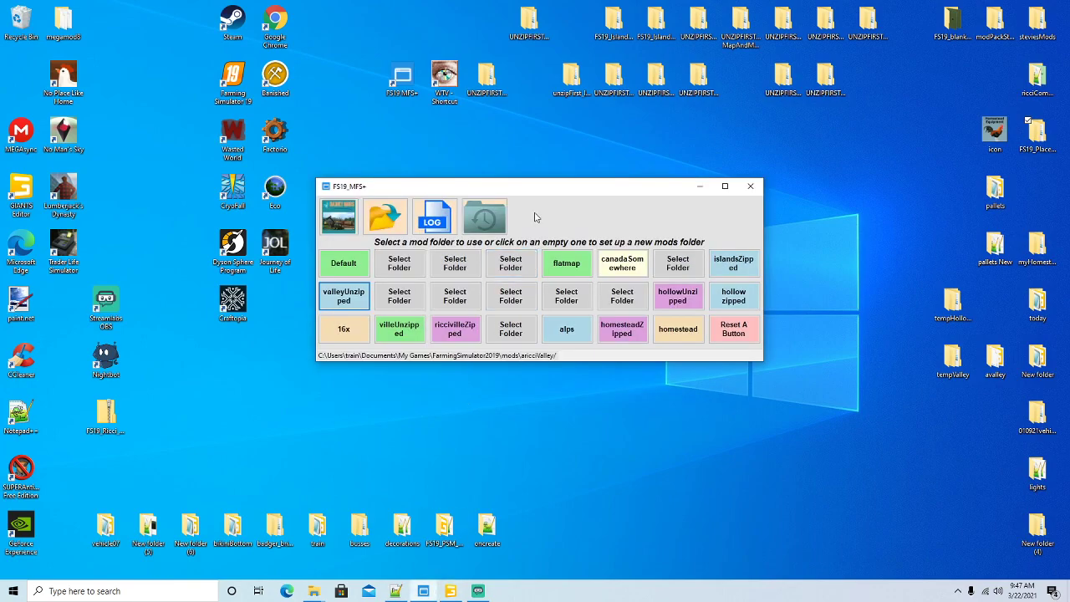
left_click_drag(538, 190, 539, 172)
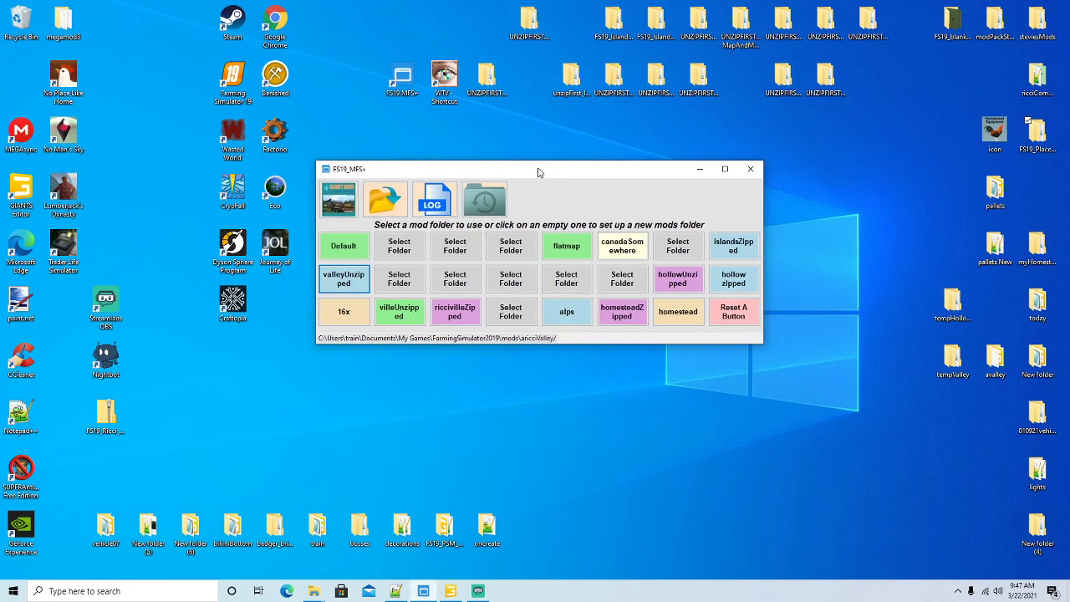
left_click(341, 316)
right_click(239, 76)
left_click(256, 80)
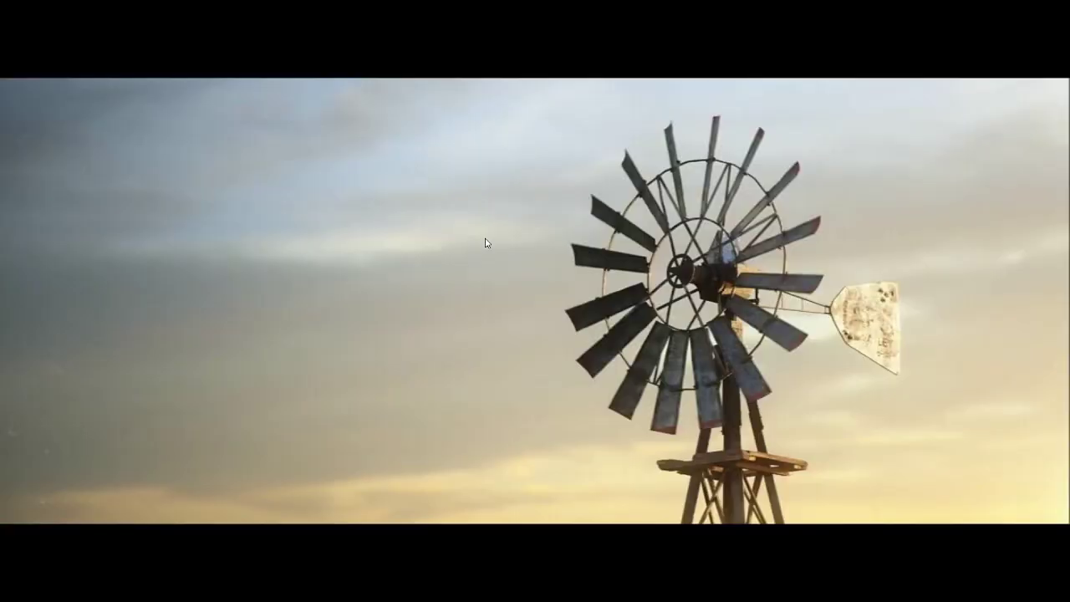
Step: Skip the intro, open the career savegames and start a new career in an empty slot
left_click(486, 239)
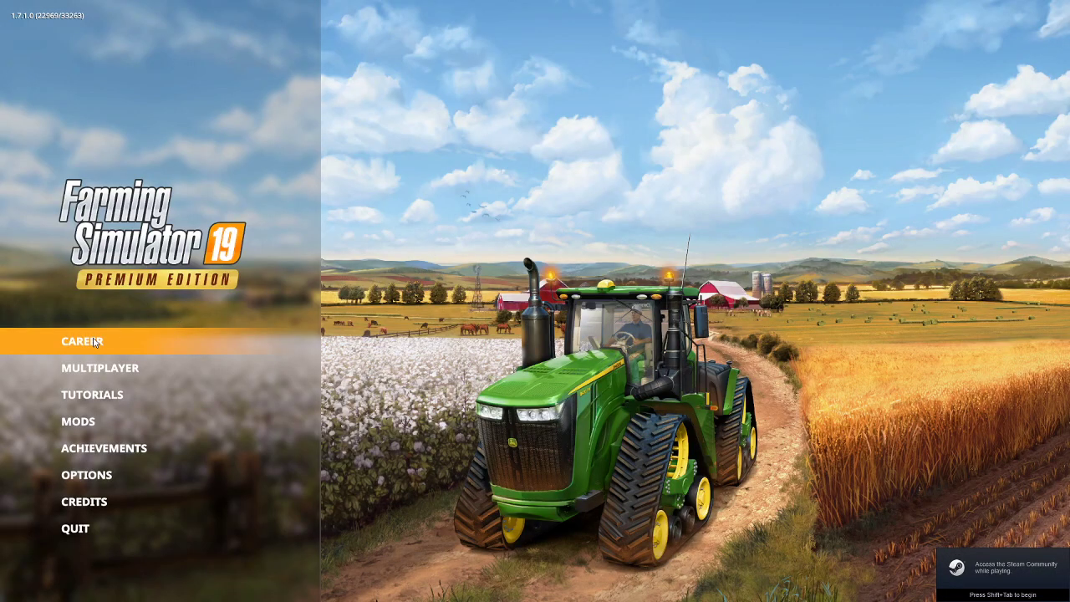
left_click(96, 338)
key("Right")
key("Right")
key("Right")
key("Right")
key("Right")
key("Right")
key("Right")
key("Right")
key("Right")
key("Right")
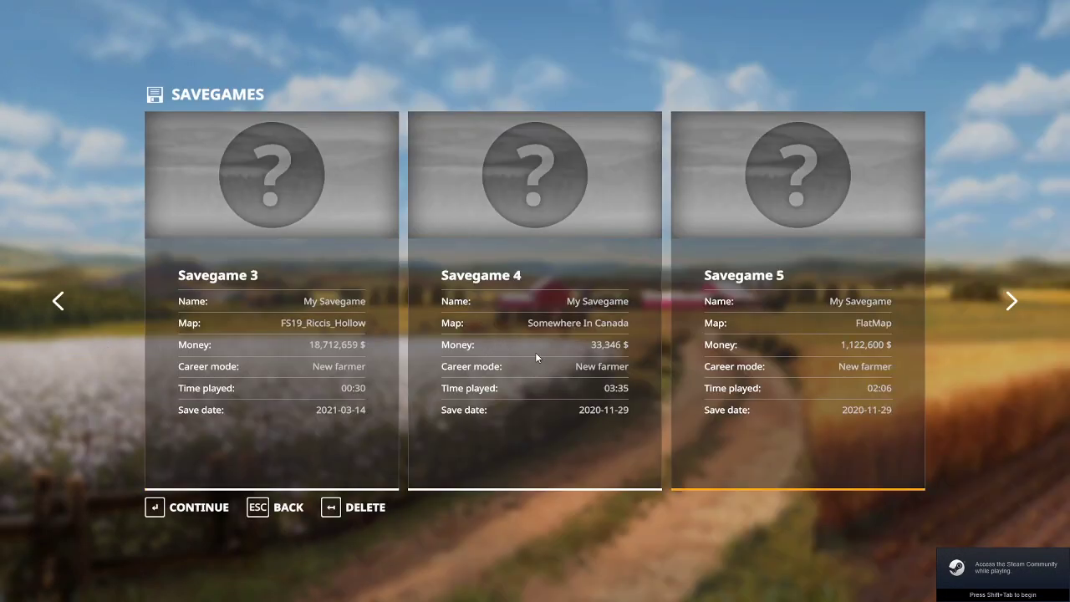
left_click(209, 505)
left_click(209, 506)
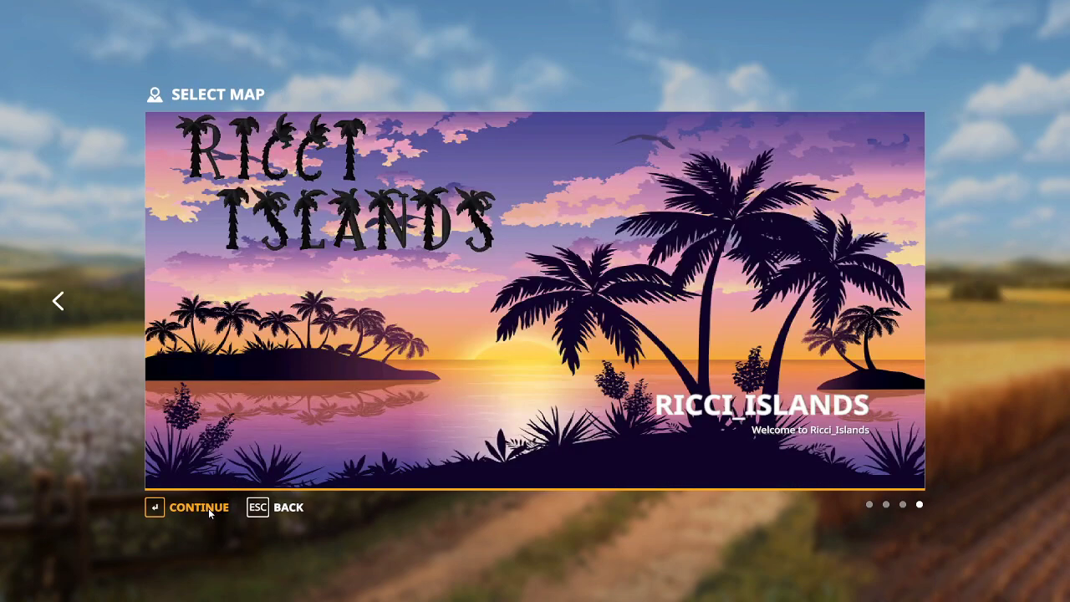
Step: Load the RICCI_ISLANDS map with the offered mods, start the game and dismiss the introductory message
left_click(208, 509)
left_click(208, 508)
left_click(195, 507)
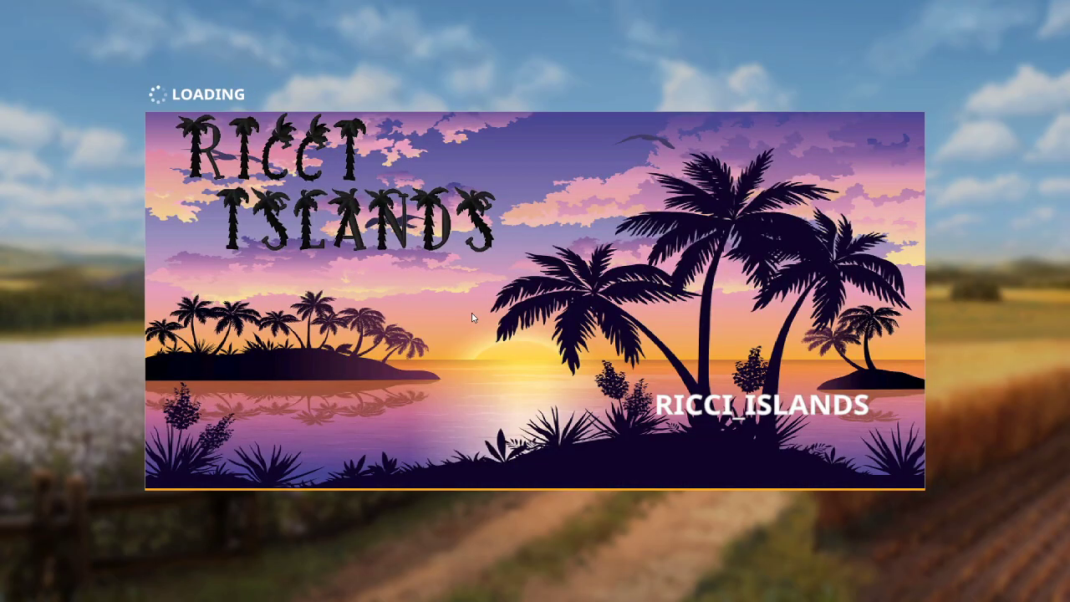
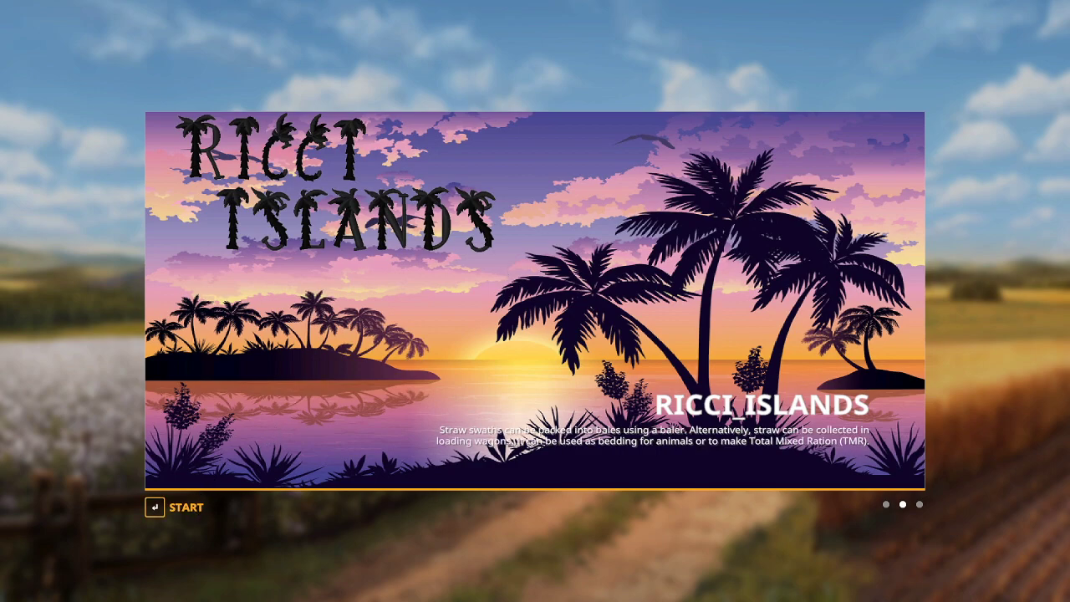
key("Return")
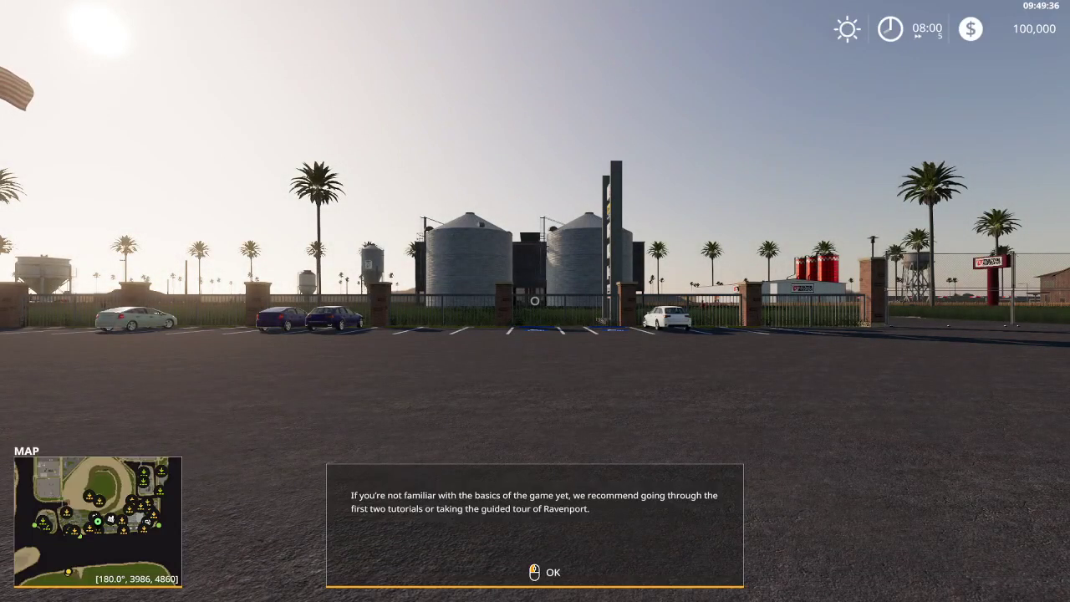
left_click(535, 301)
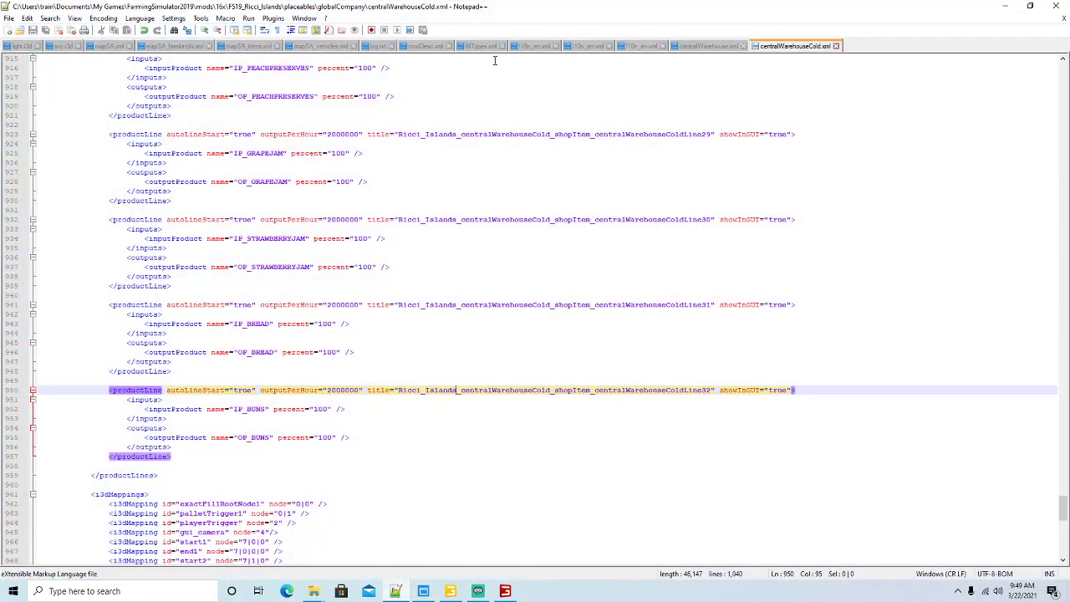
Step: Reload the game's log.txt in Notepad++ and examine the mod loading entries for errors concerning FS19_Ricci_Islands
left_click(378, 47)
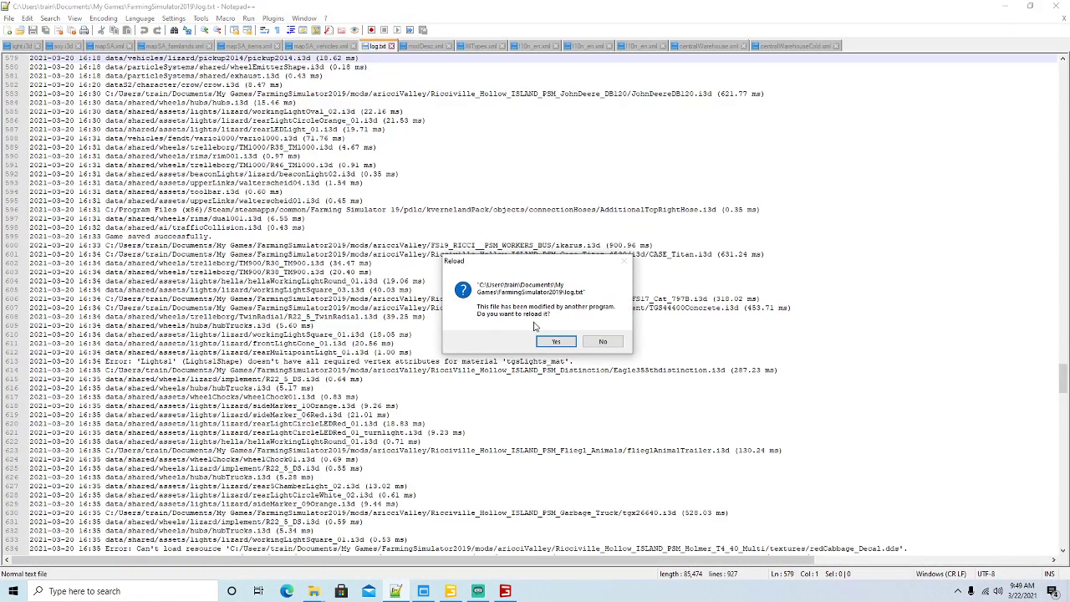
left_click(547, 341)
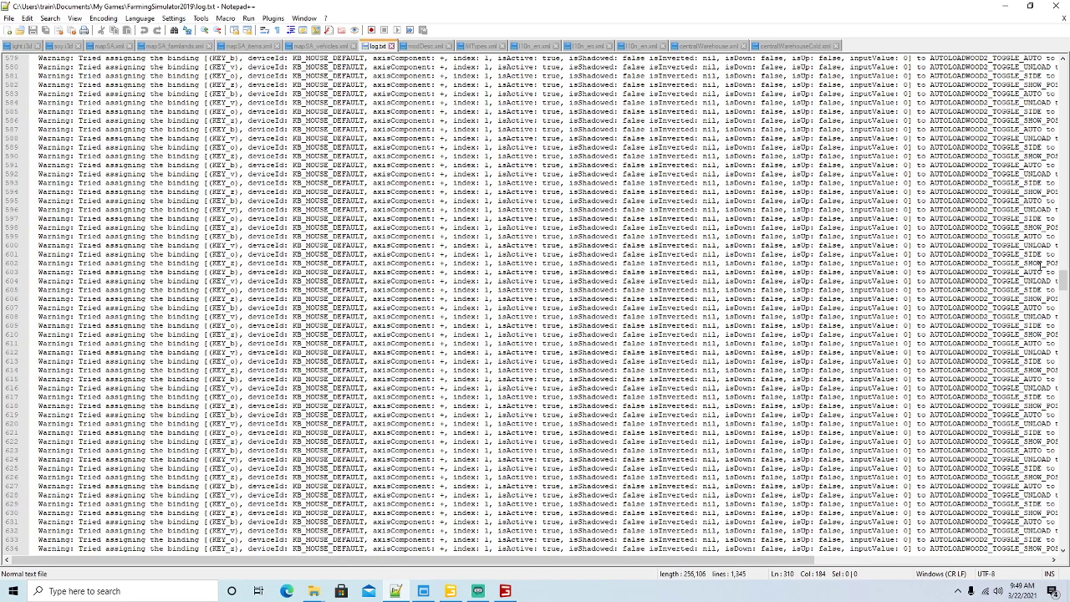
left_click_drag(1064, 279, 1049, 385)
scroll(650, 411, "down", 1)
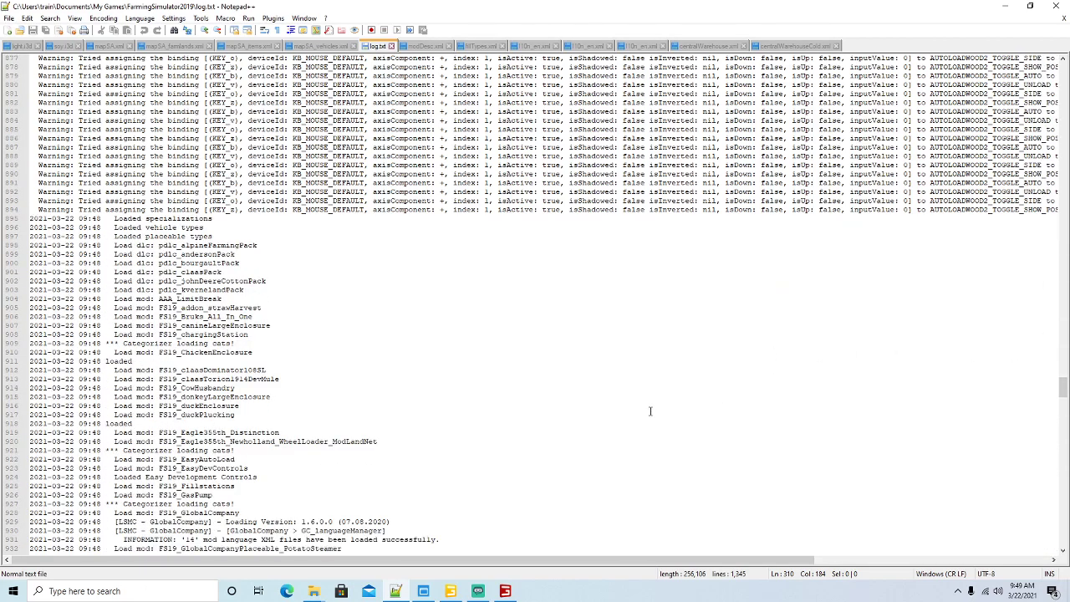
scroll(650, 410, "down", 6)
scroll(570, 287, "down", 19)
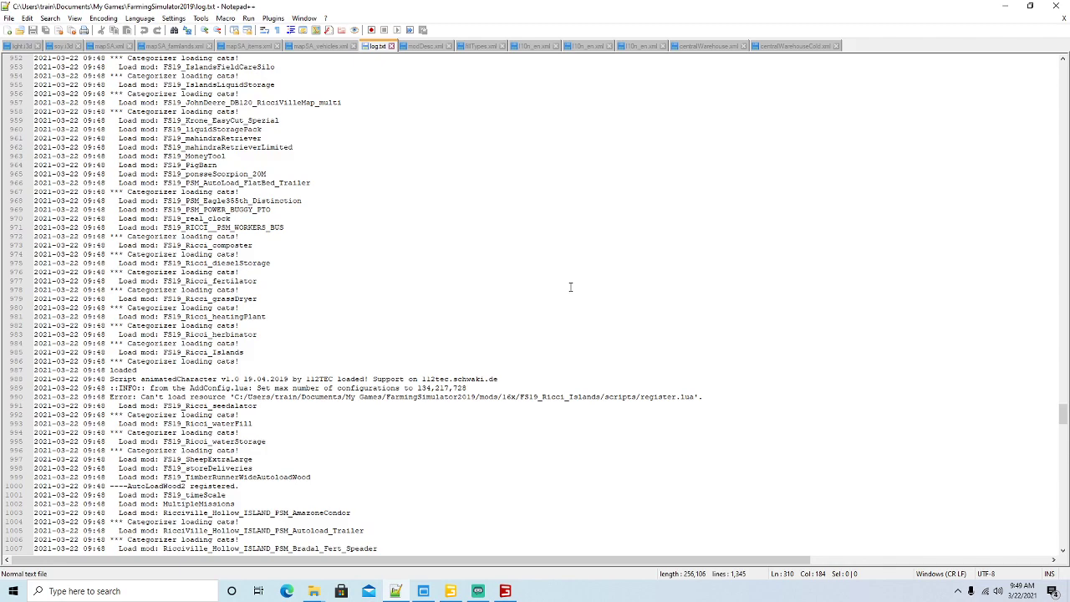
scroll(570, 287, "down", 7)
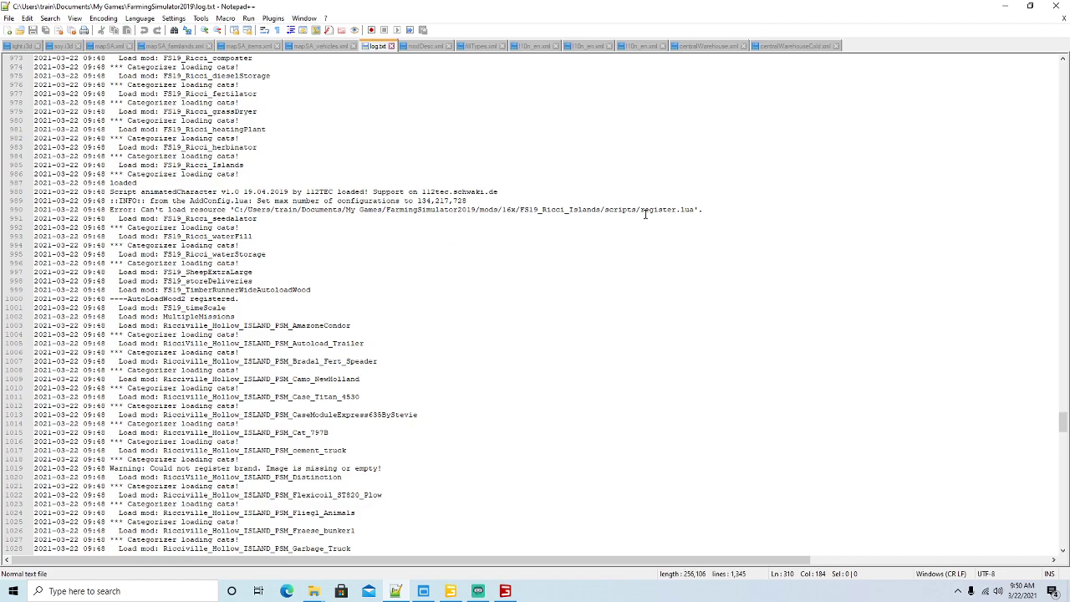
Step: Switch to File Explorer and open the scripts folder of the FS19_Ricci_Islands mod
left_click(1005, 7)
mouse_move(313, 591)
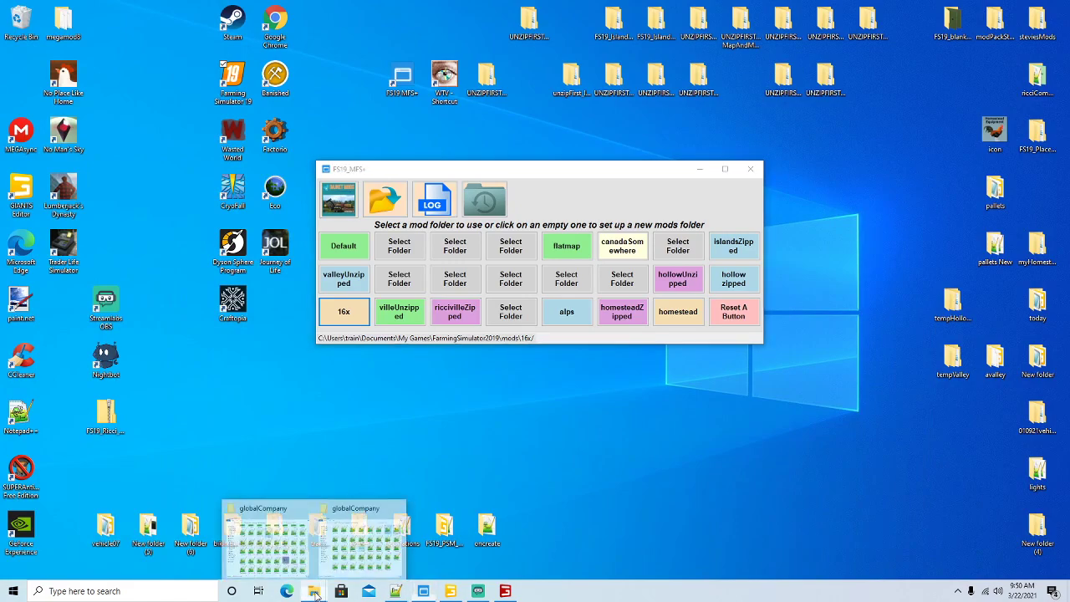
left_click(298, 535)
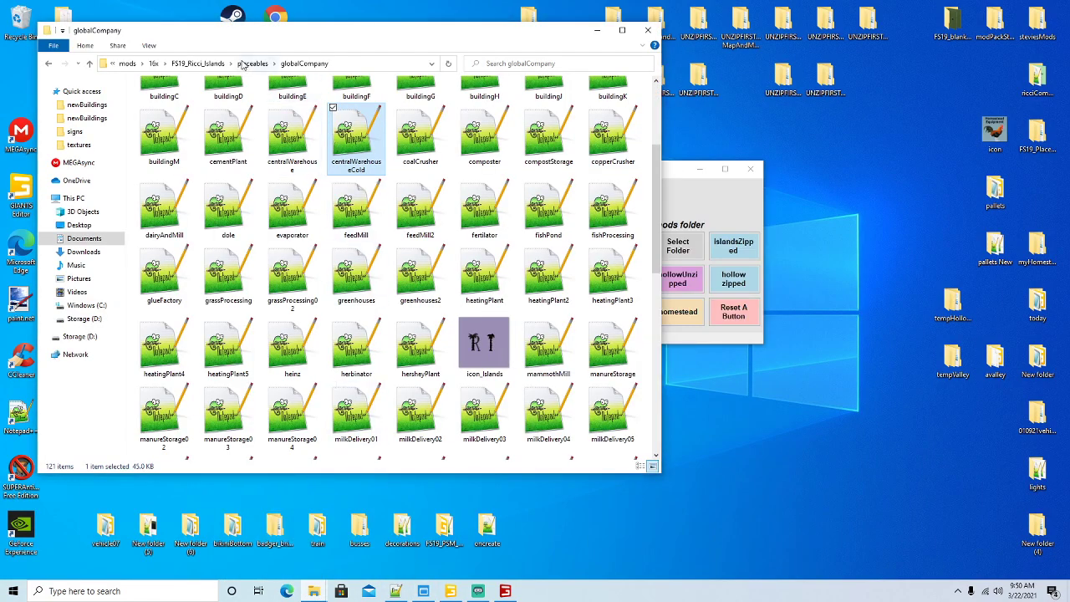
left_click(199, 64)
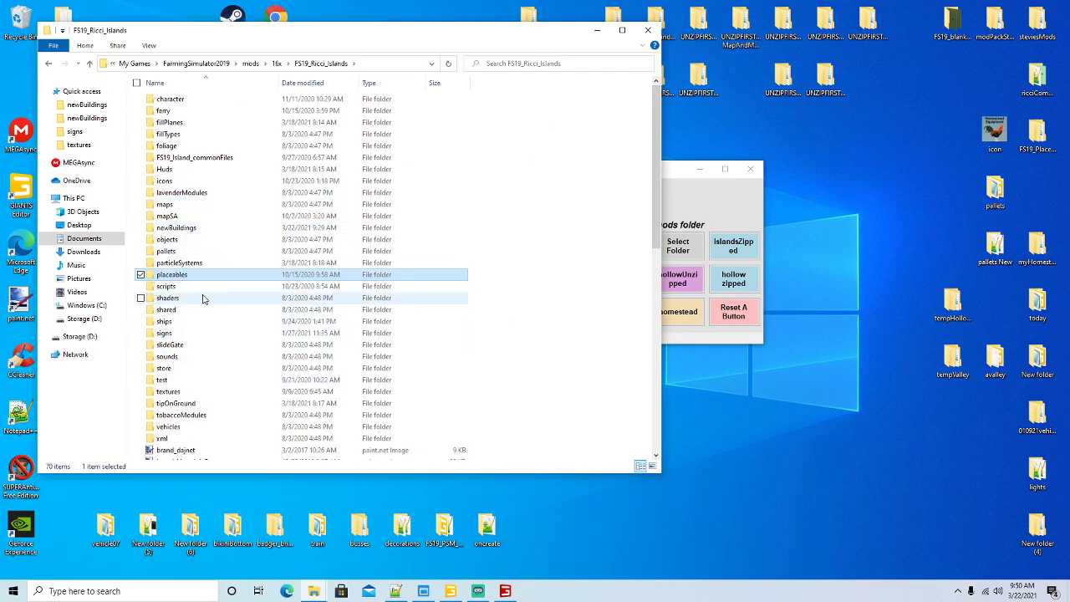
double_click(172, 286)
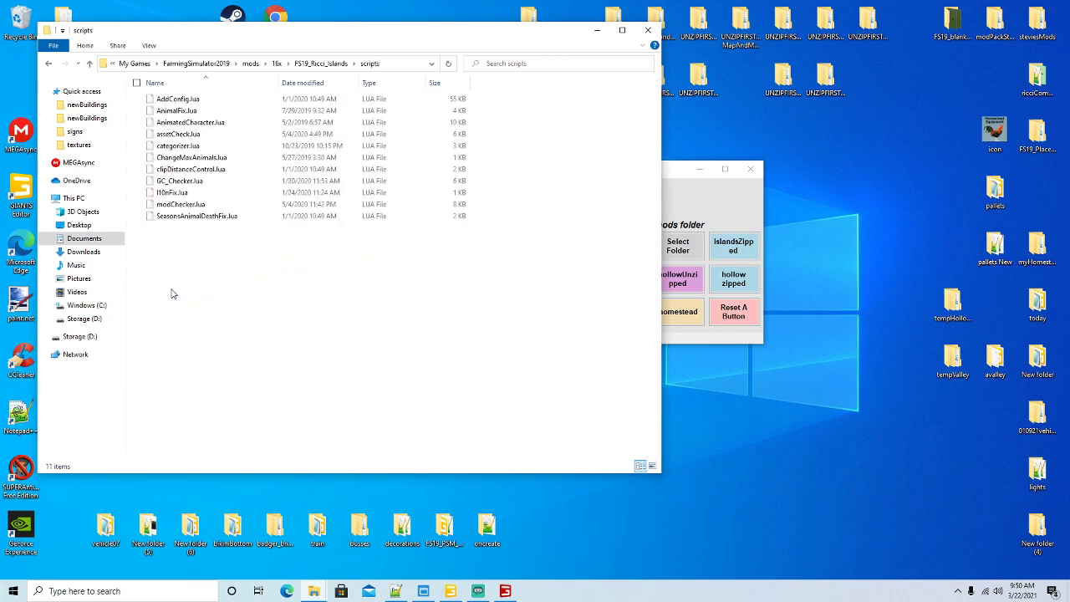
Step: Copy register.lua from the FS19_Ricciville scripts folder into the FS19_Ricci_Islands scripts folder
mouse_move(319, 597)
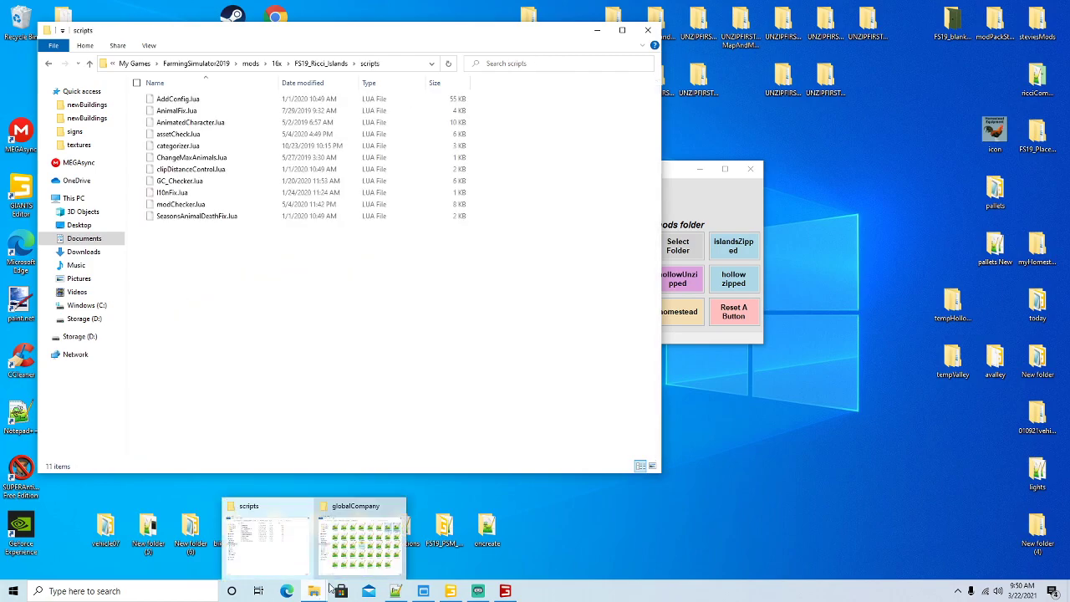
left_click(376, 535)
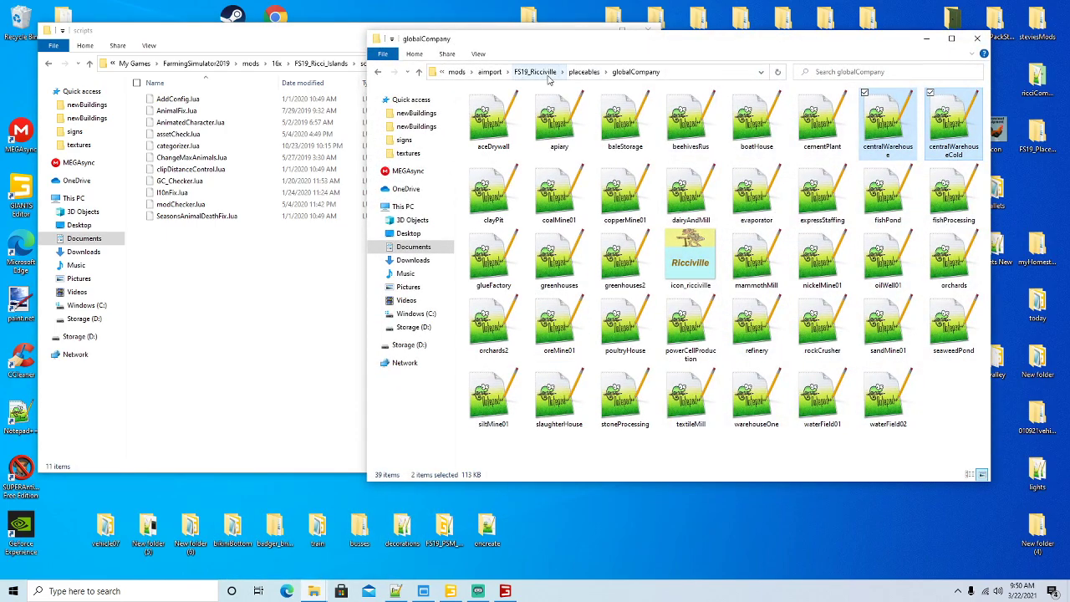
left_click(548, 73)
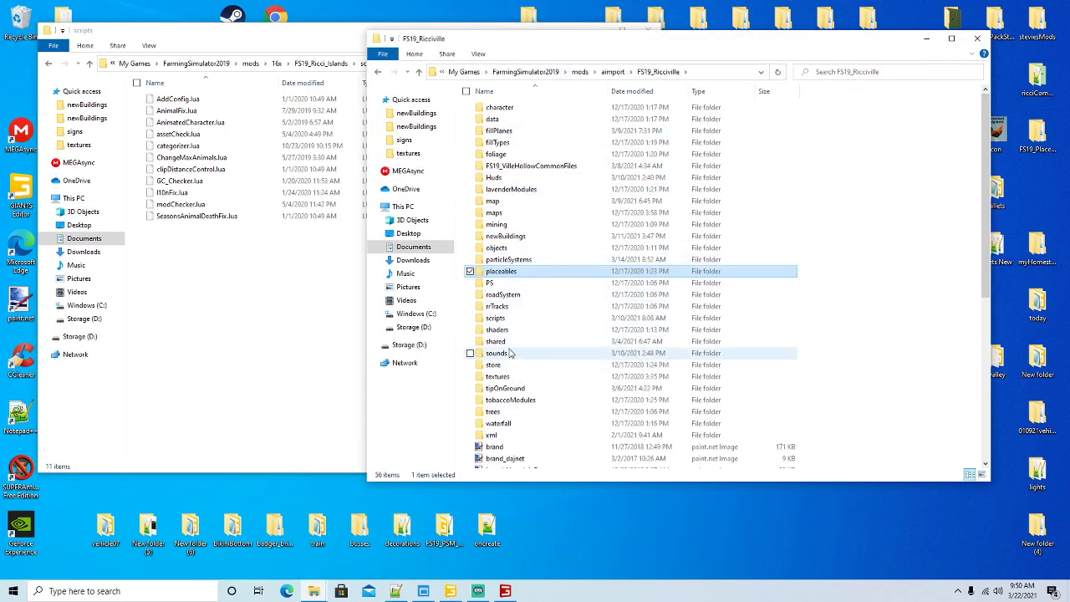
double_click(509, 318)
right_click(501, 249)
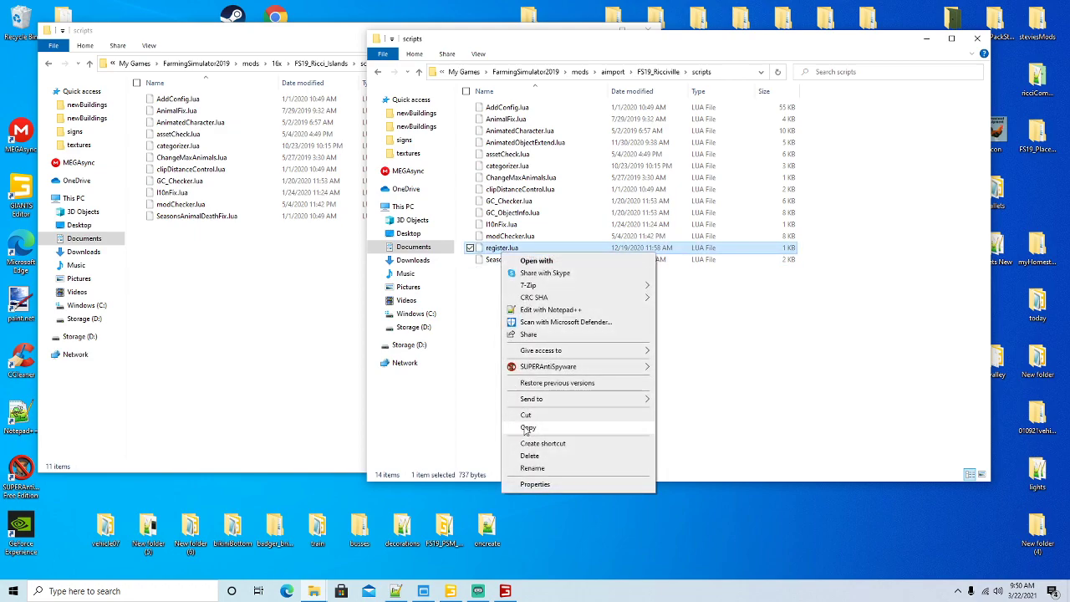
left_click(528, 428)
left_click(249, 327)
right_click(248, 324)
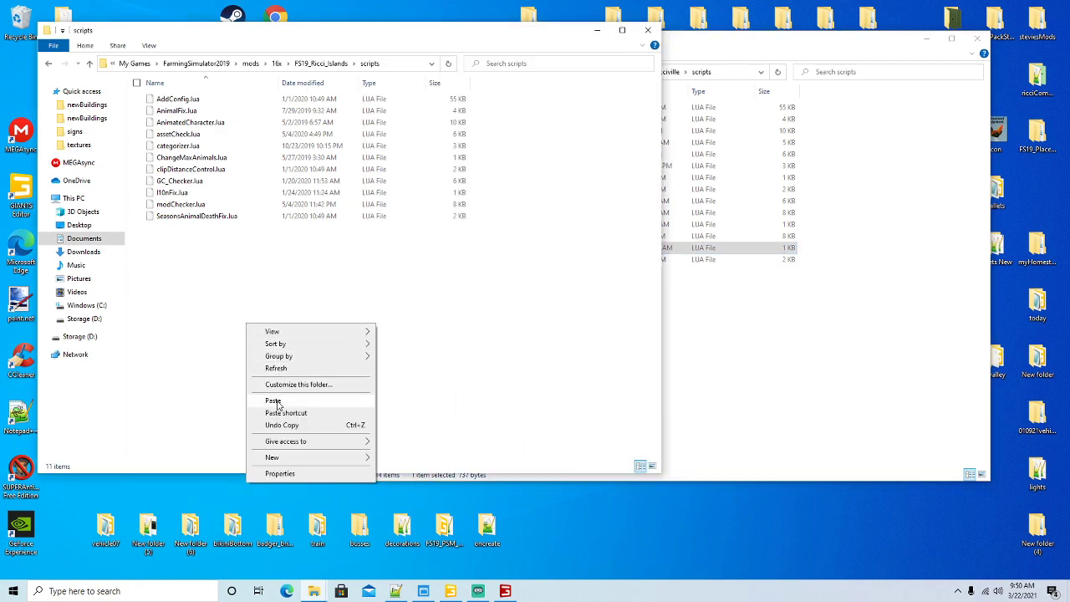
left_click(273, 401)
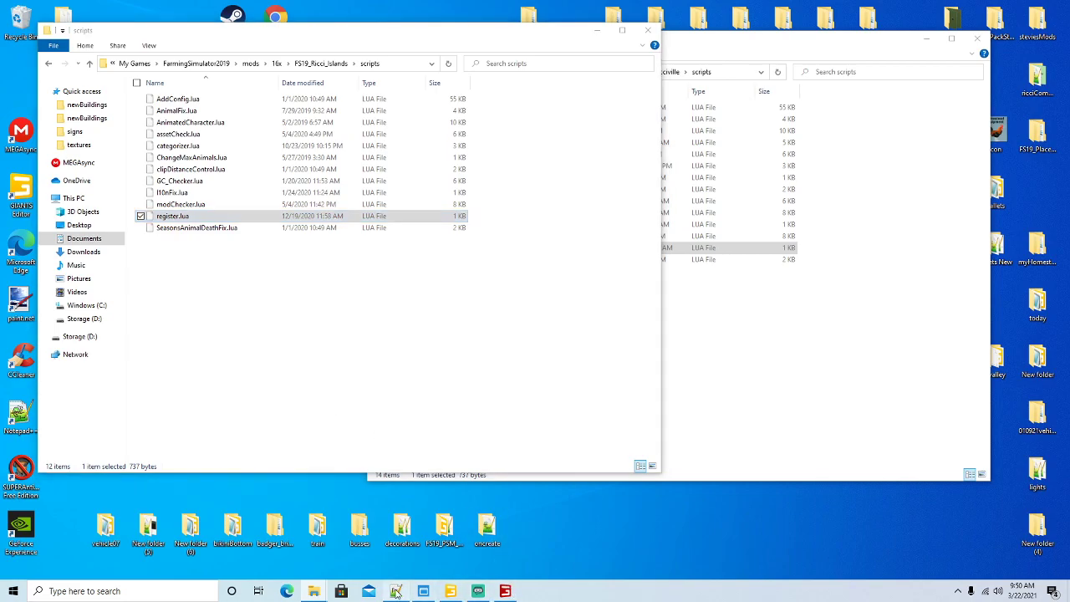
Step: Switch back to Notepad++ and examine the rest of log.txt, down to its last entries, for further errors
left_click(396, 591)
scroll(376, 295, "down", 9)
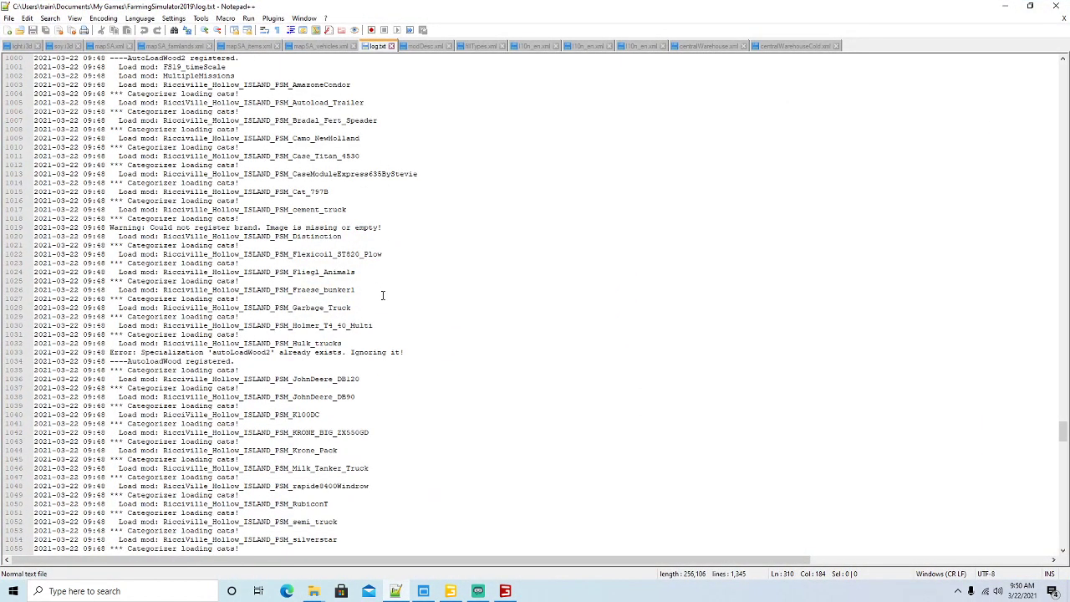
scroll(382, 295, "down", 19)
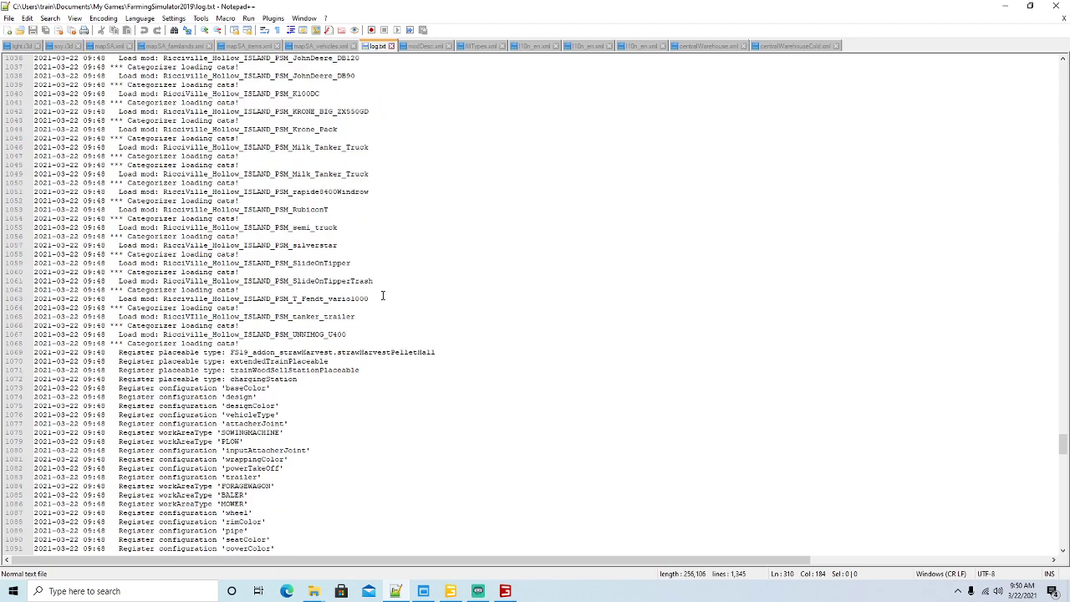
scroll(382, 295, "down", 20)
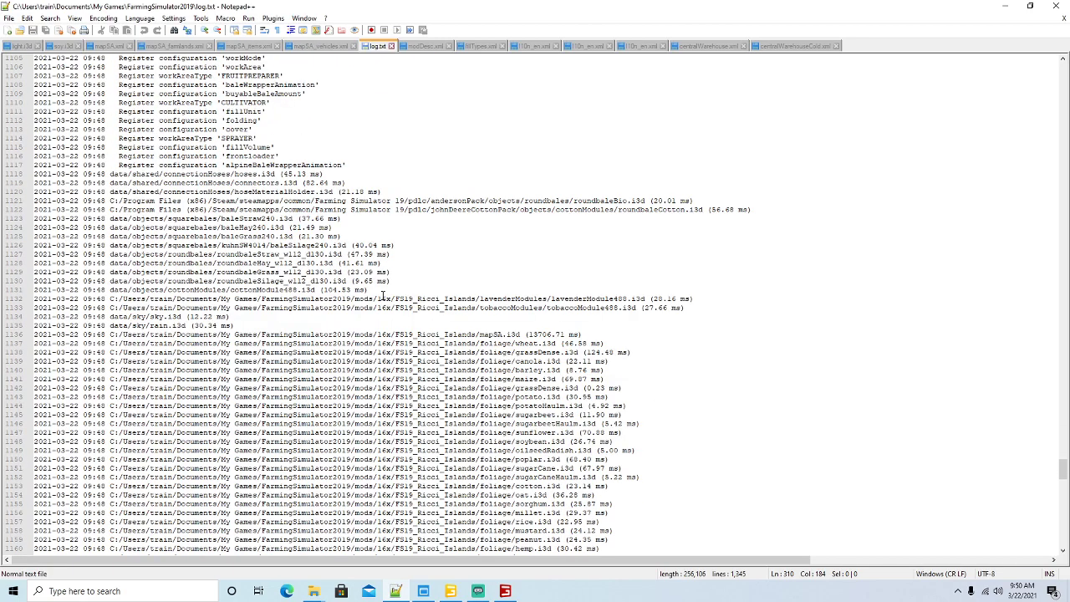
scroll(382, 296, "down", 4)
scroll(382, 295, "down", 20)
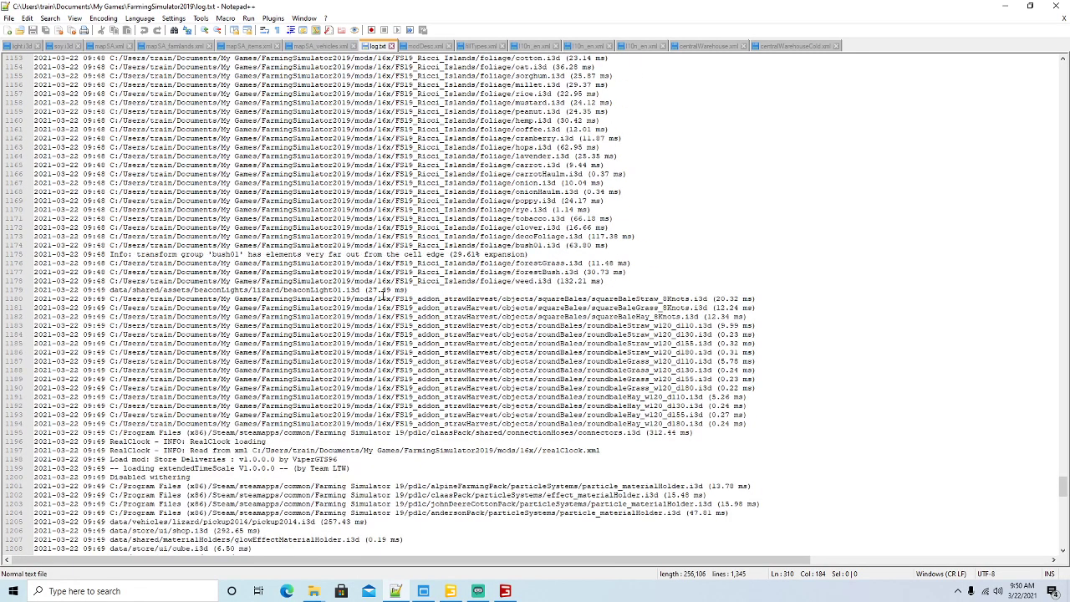
scroll(382, 295, "down", 20)
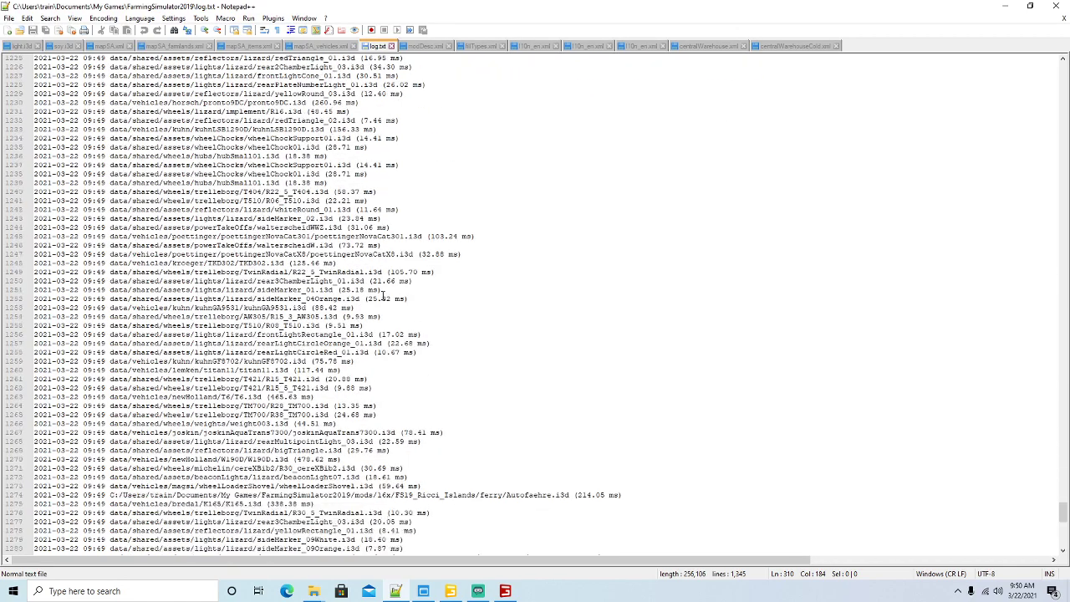
scroll(382, 295, "down", 5)
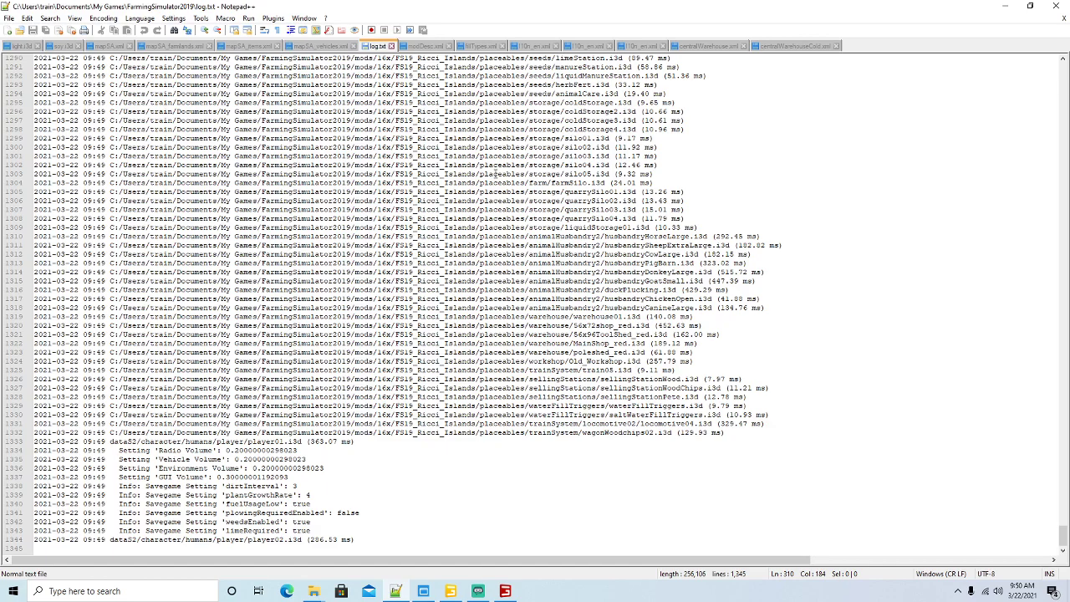
Step: Return to the running game, end it without saving and quit Farming Simulator 19
left_click(1005, 6)
left_click_drag(623, 33, 876, 60)
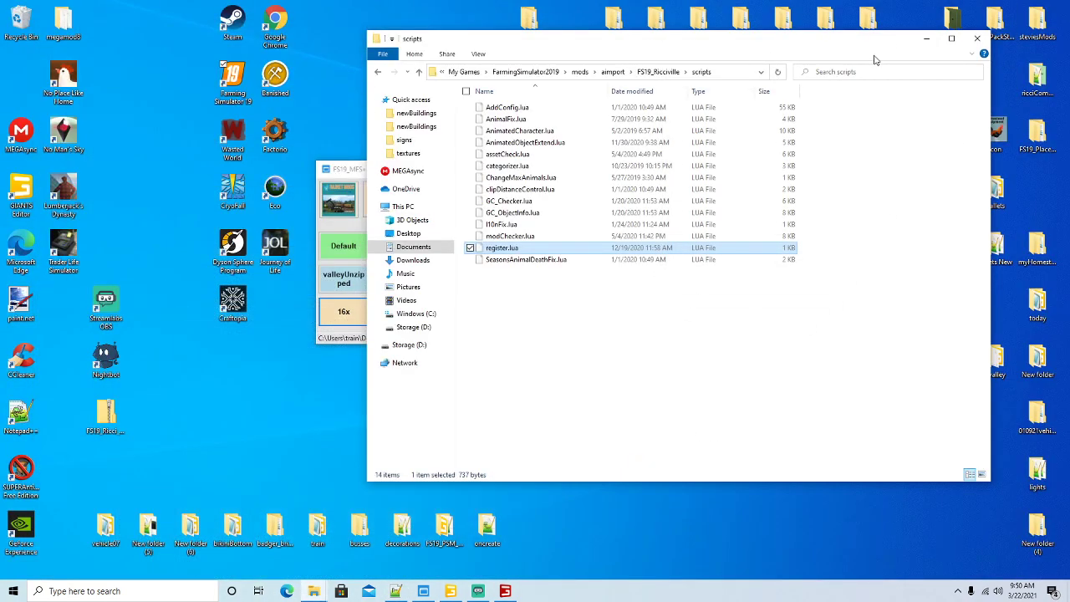
left_click(926, 39)
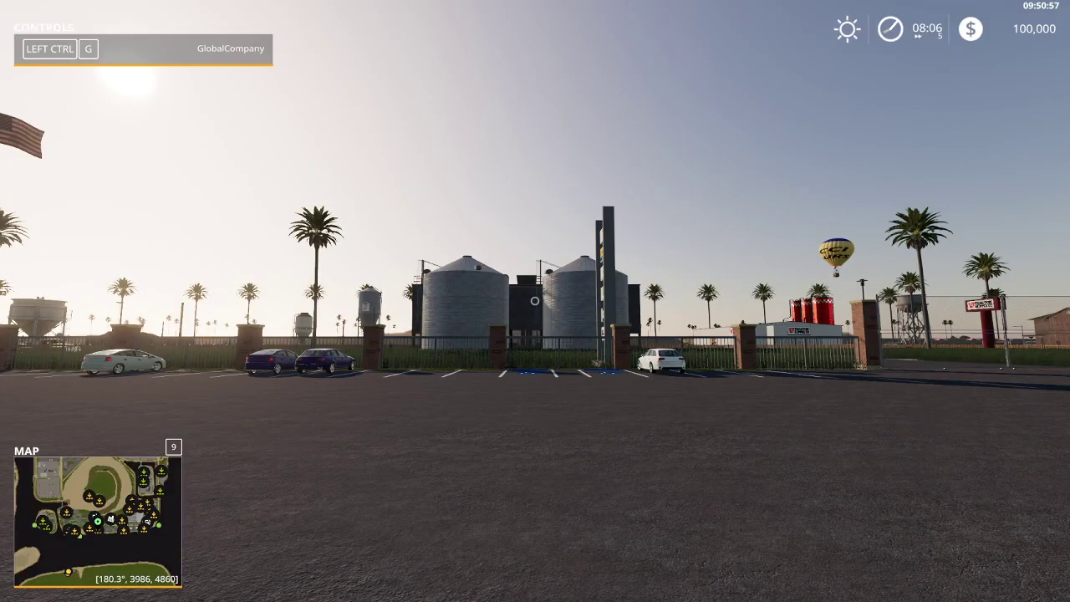
key("Escape")
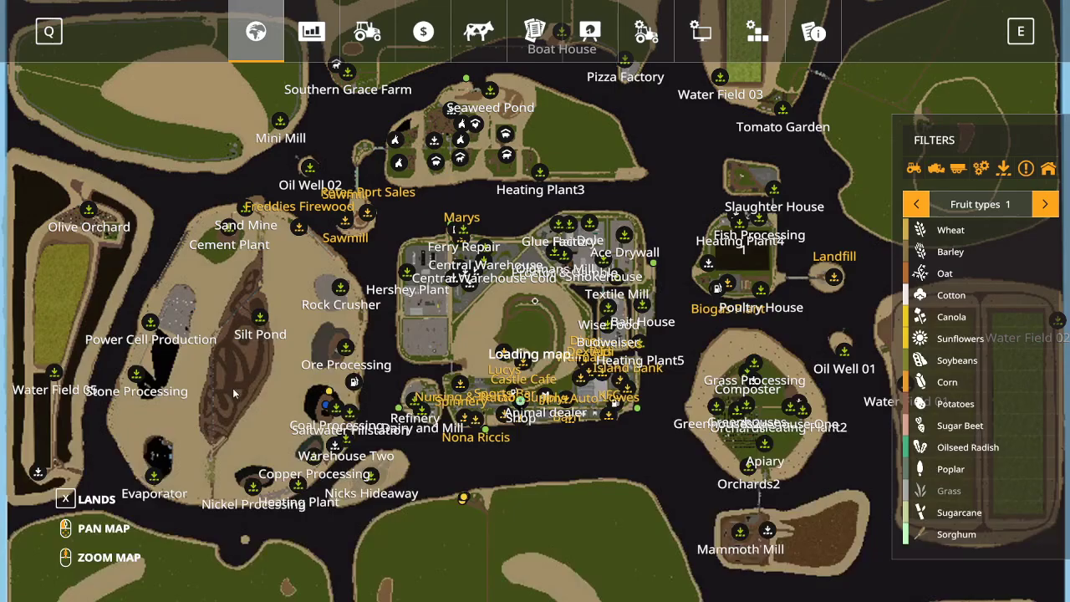
left_click(645, 38)
key("BackSpace")
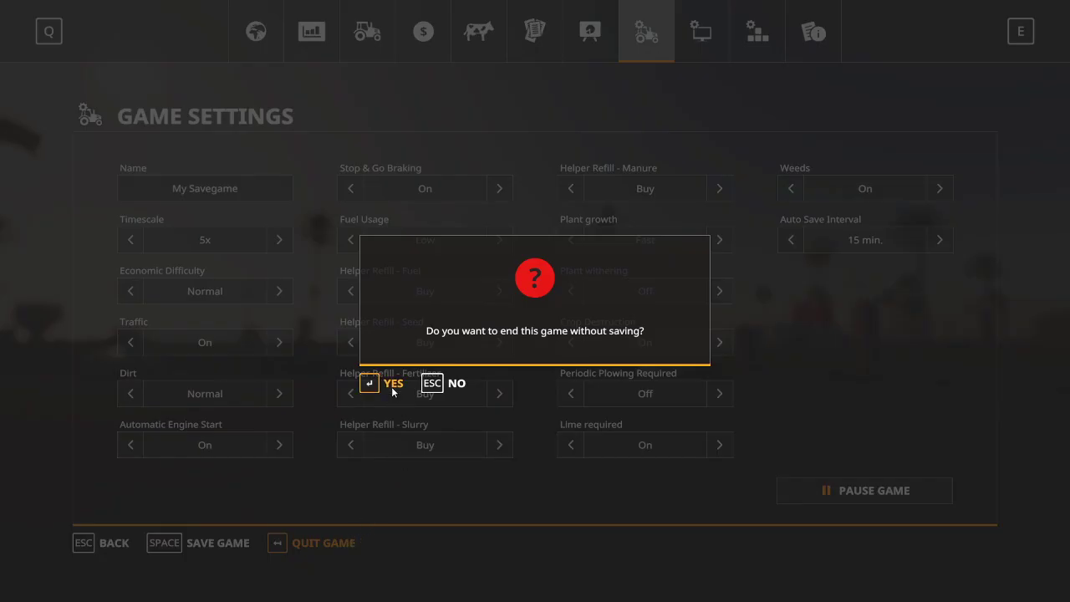
key("Return")
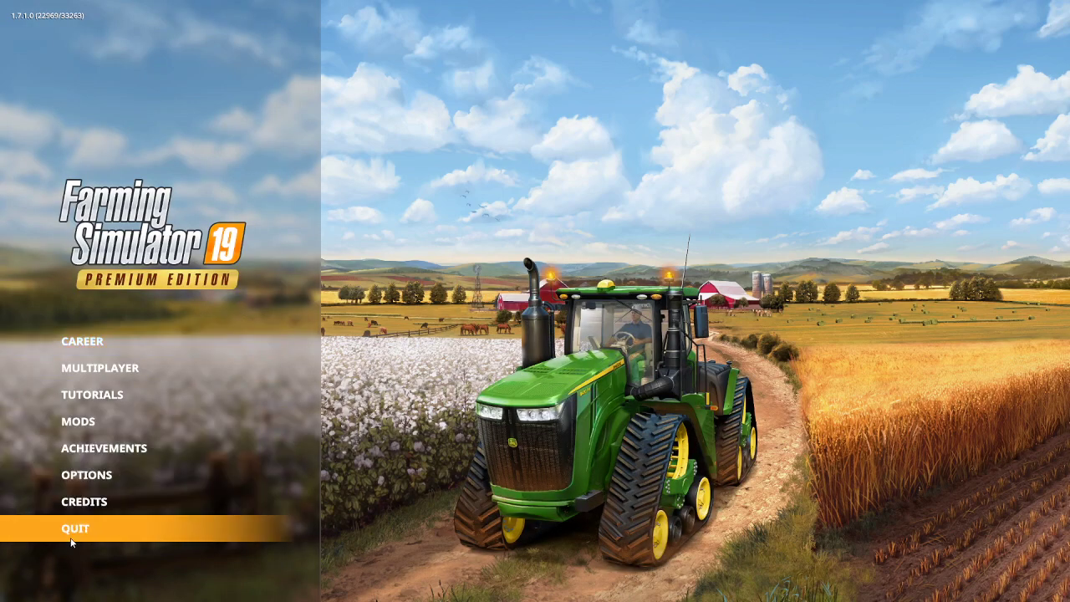
left_click(72, 539)
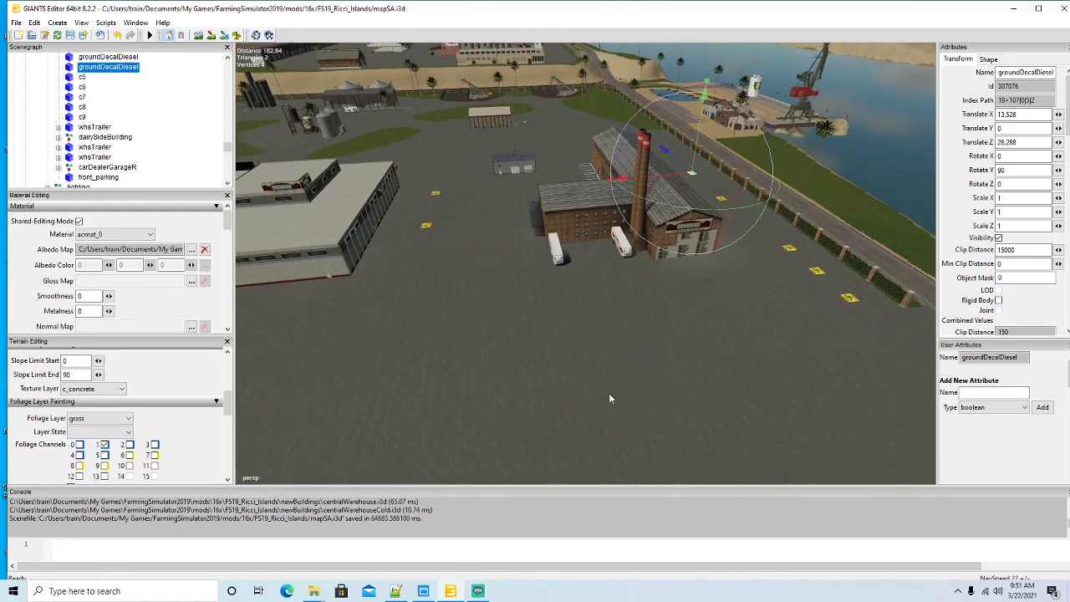
Step: In GIANTS Editor, frame the Central Station building, collapse the central warehouse groups in the scenegraph and expand the tourIcons group
left_click_drag(609, 393, 490, 385, "alt")
scroll(673, 383, "up", 6)
scroll(674, 384, "up", 5)
scroll(490, 385, "down", 5)
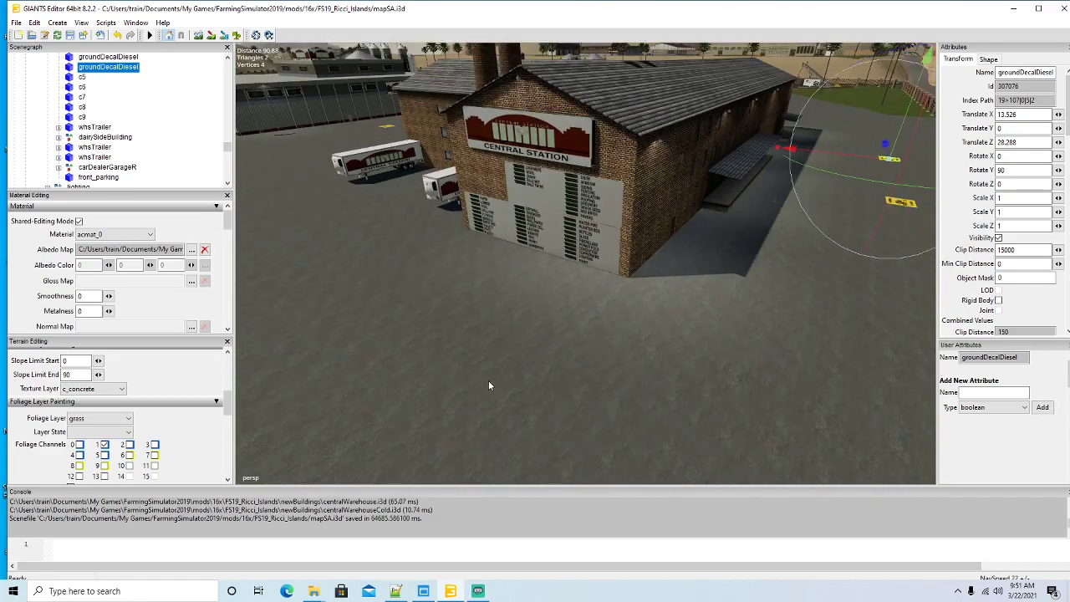
scroll(489, 386, "down", 2)
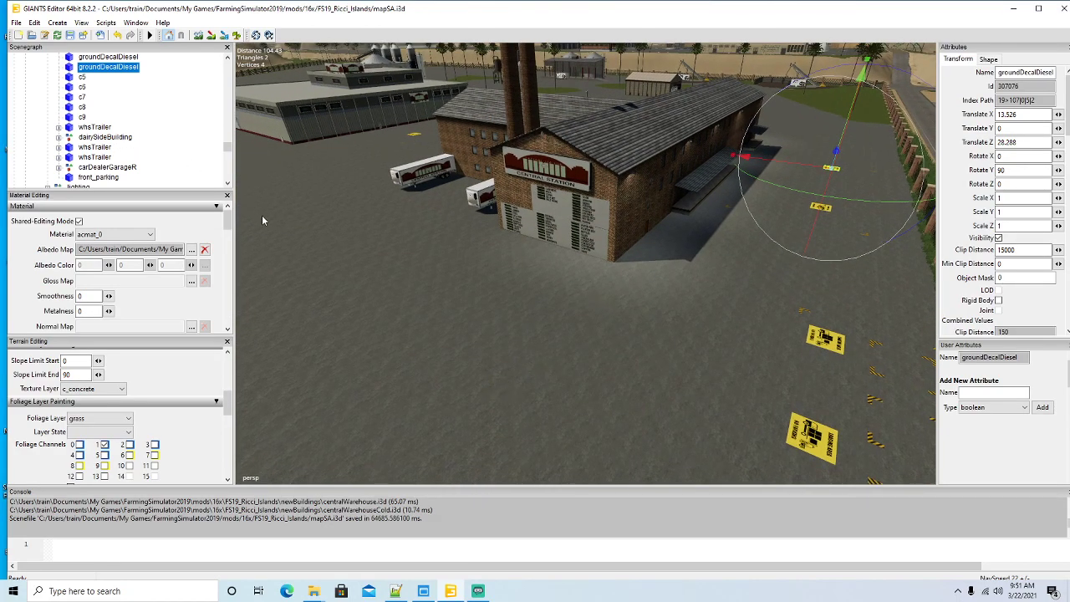
left_click(131, 170)
scroll(90, 143, "down", 6)
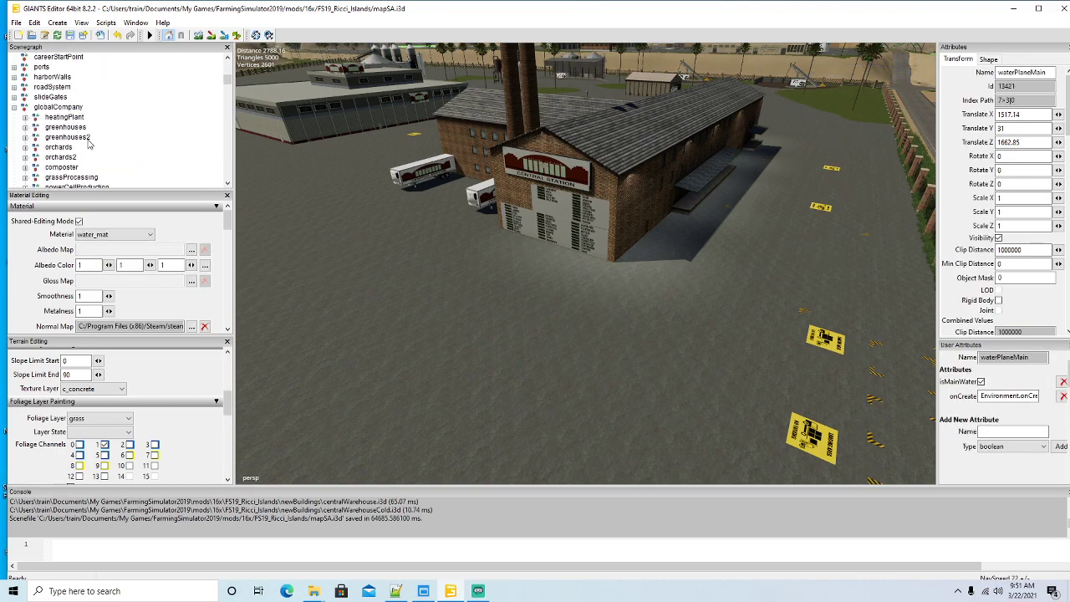
scroll(90, 144, "down", 8)
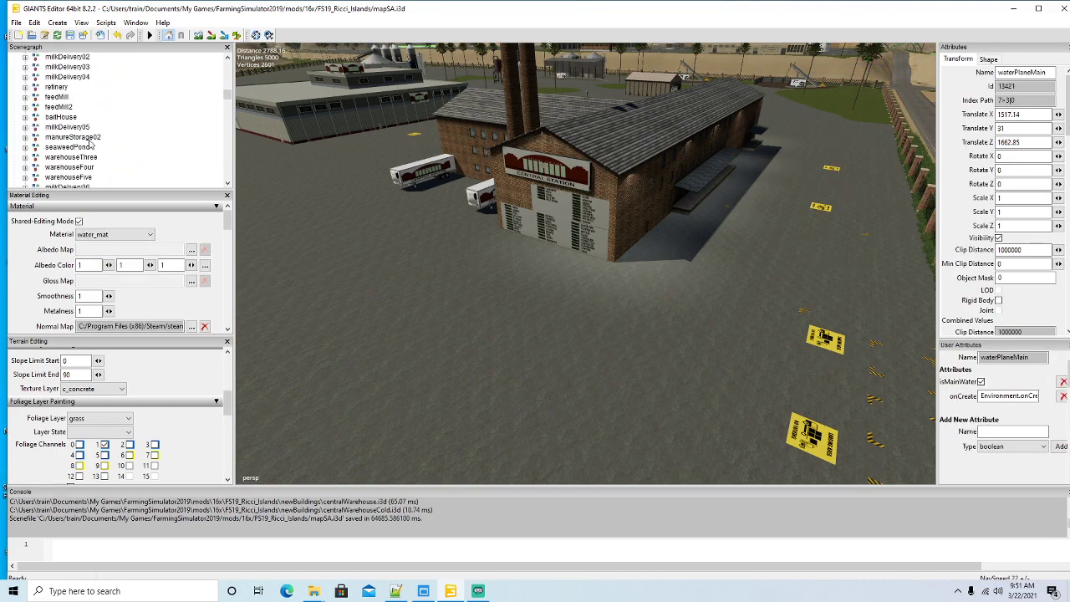
scroll(89, 143, "down", 8)
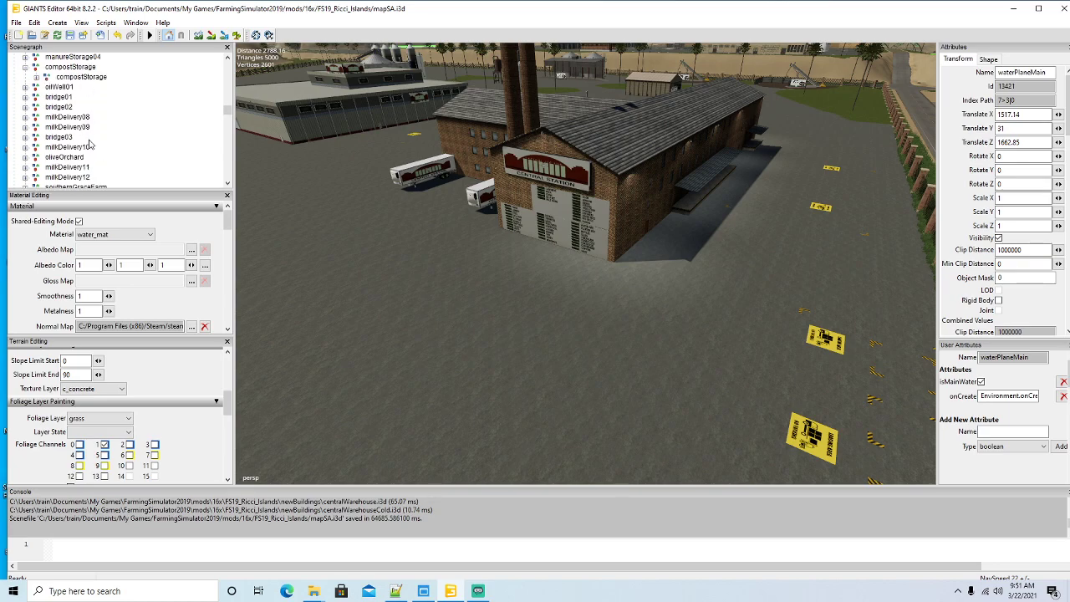
scroll(90, 144, "down", 8)
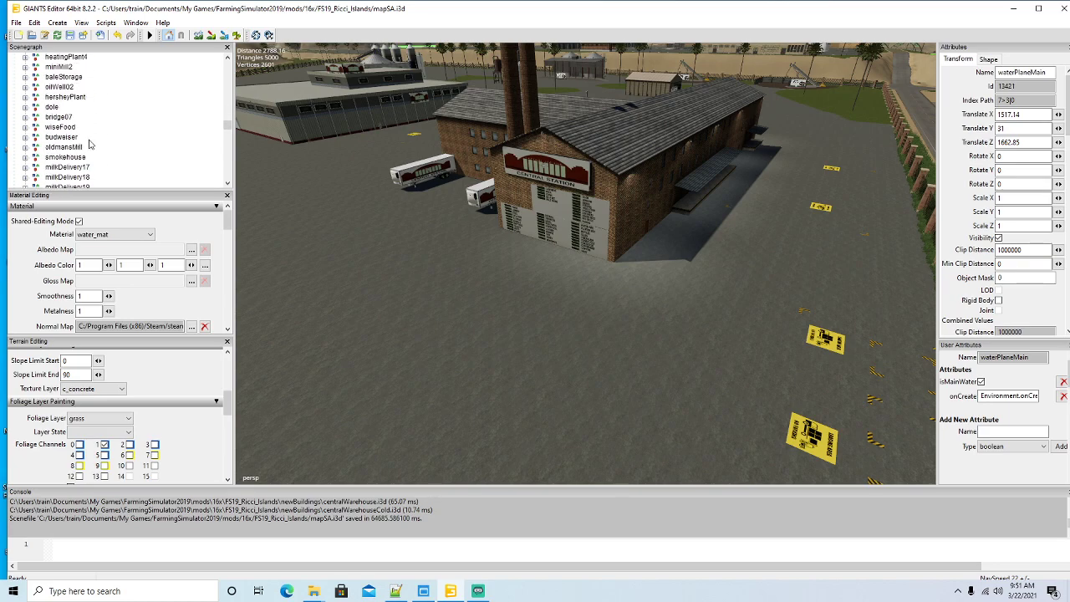
scroll(89, 144, "down", 6)
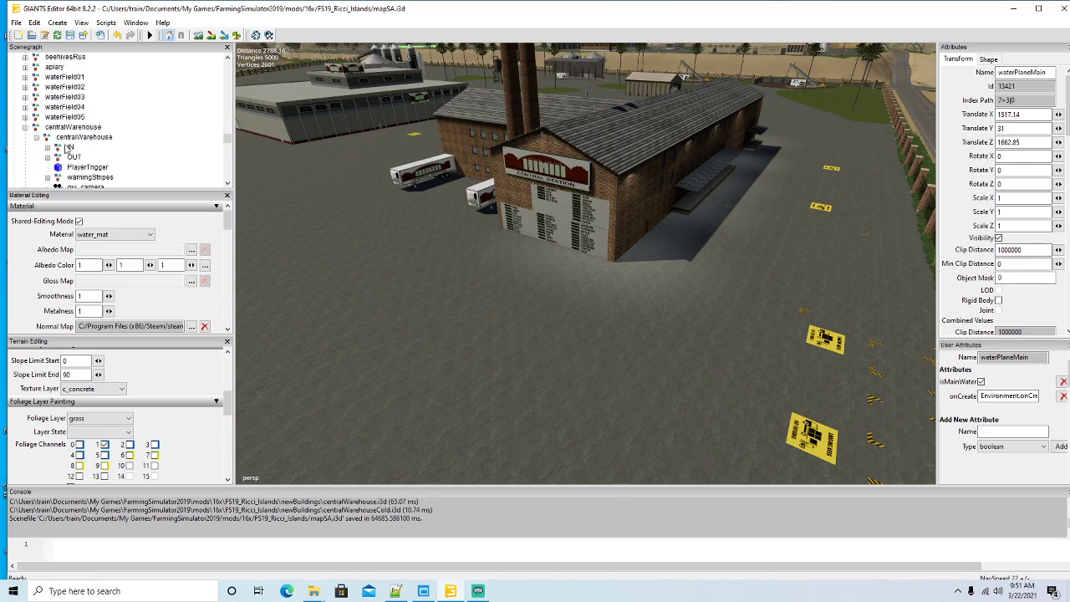
left_click(38, 137)
scroll(75, 139, "down", 1)
left_click(37, 118)
scroll(104, 143, "down", 3)
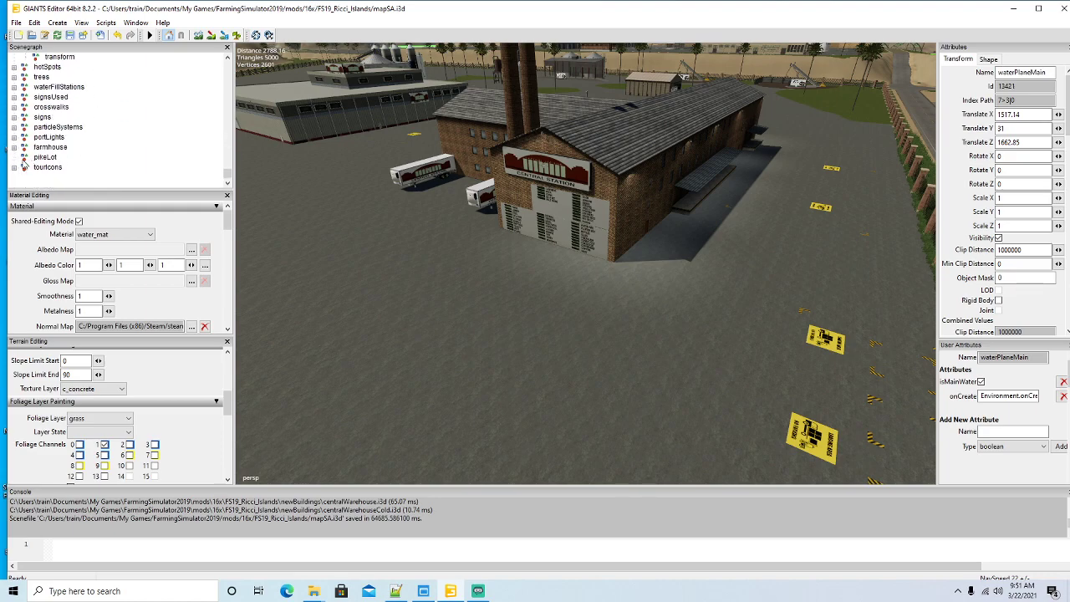
left_click(14, 167)
scroll(33, 155, "down", 1)
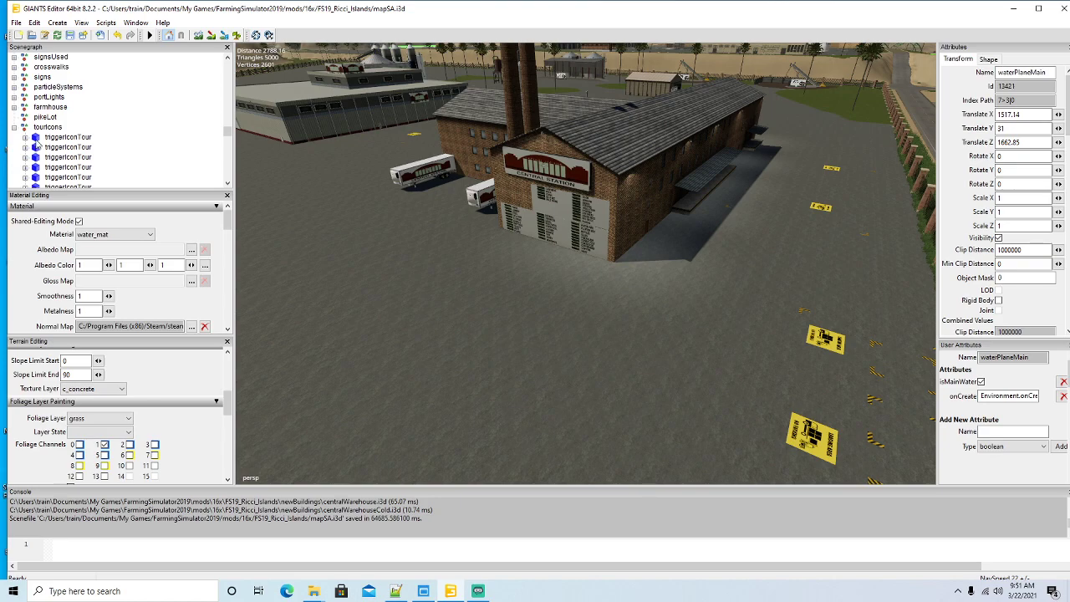
Step: Duplicate the first triggerIconTour in tourIcons and place the copy on the ground in front of the Central Station building
left_click(46, 138)
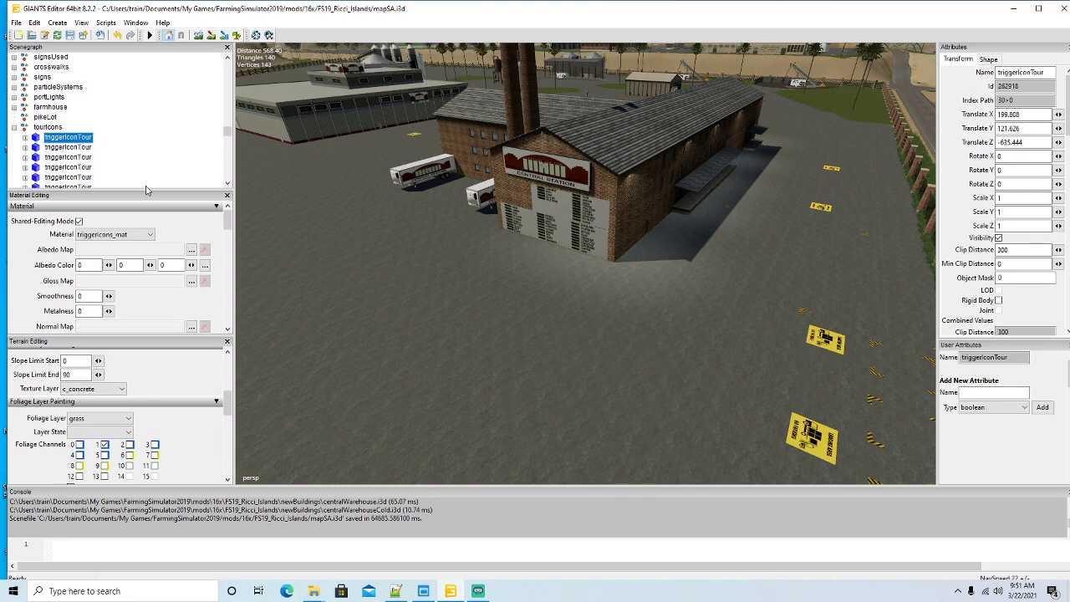
key("ctrl+d")
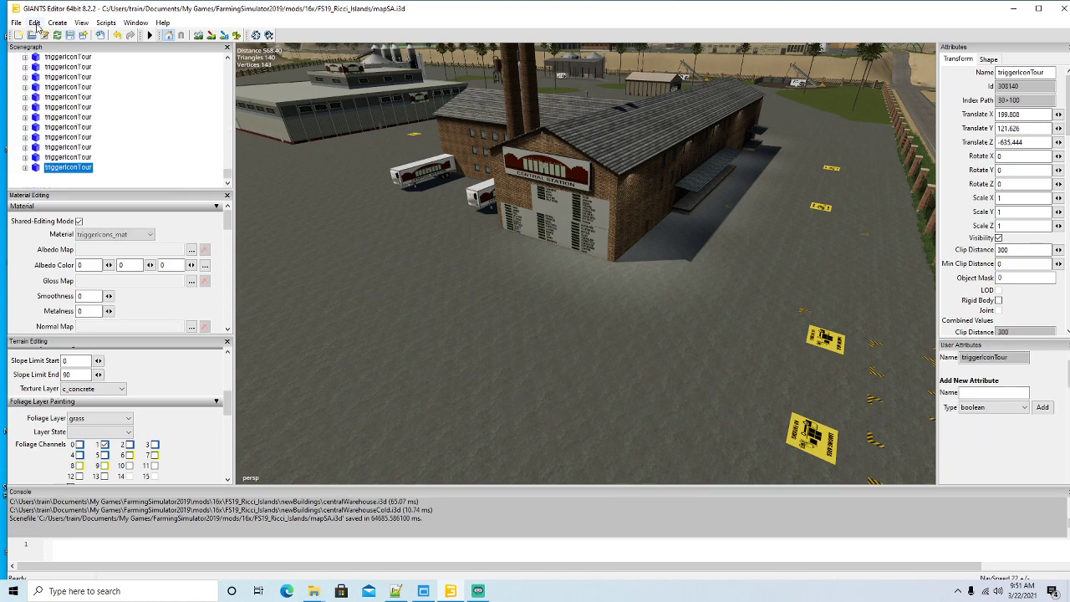
left_click(35, 25)
left_click(76, 178)
left_click(597, 317)
left_click_drag(598, 300, 645, 286)
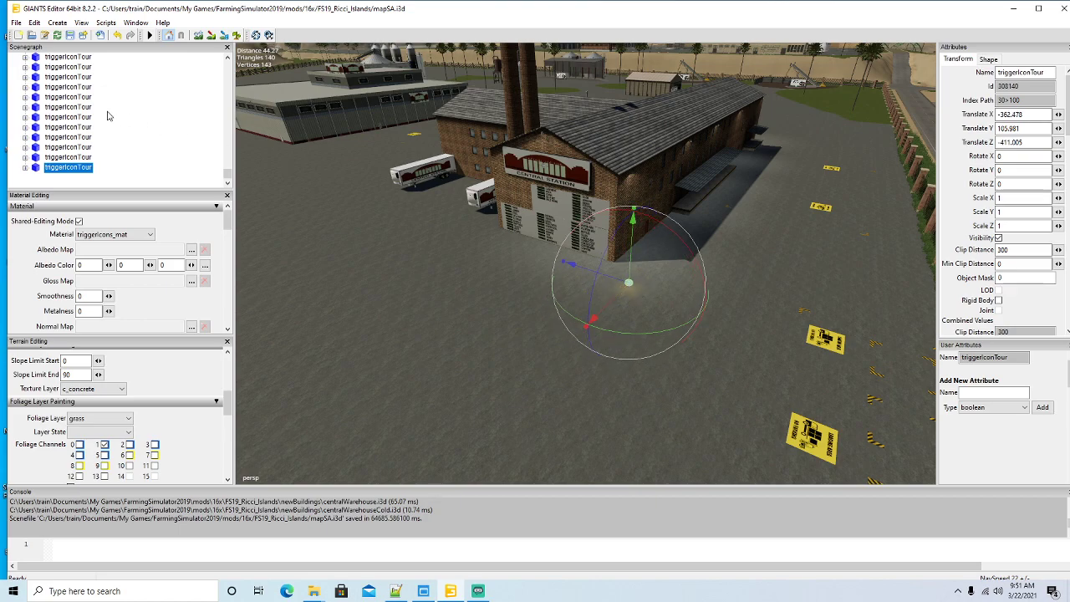
Step: Rename the duplicated triggerIconTour in front of the Central Station building as centralWarehouse
mouse_move(424, 307)
left_mouse_down("alt")
mouse_move(396, 304)
mouse_move(424, 310)
left_mouse_up("alt")
left_click_drag(1048, 73, 777, 75)
type("centralWarehouse")
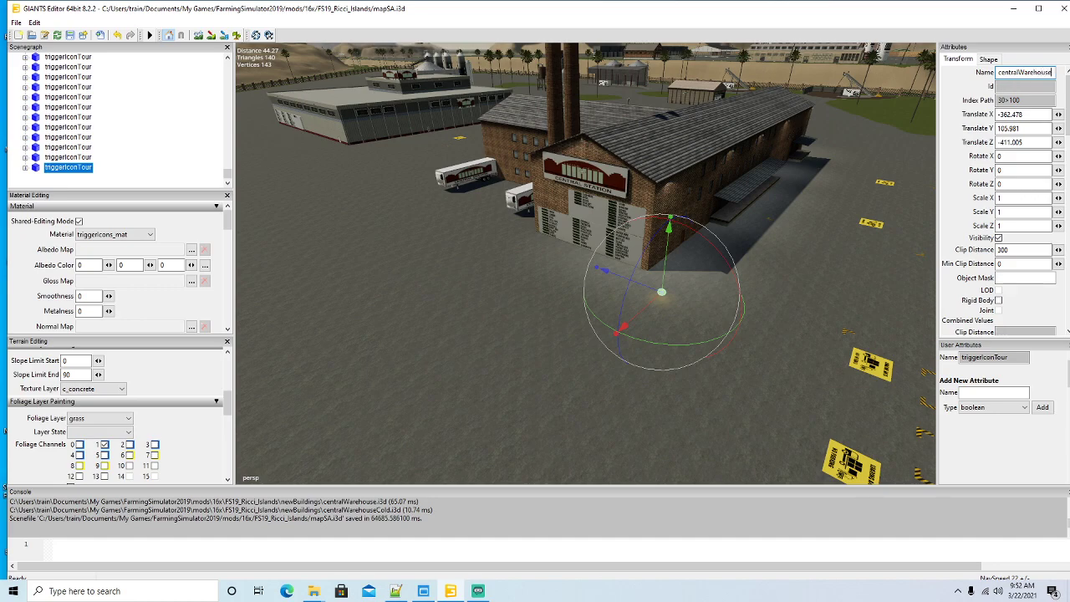
key("Return")
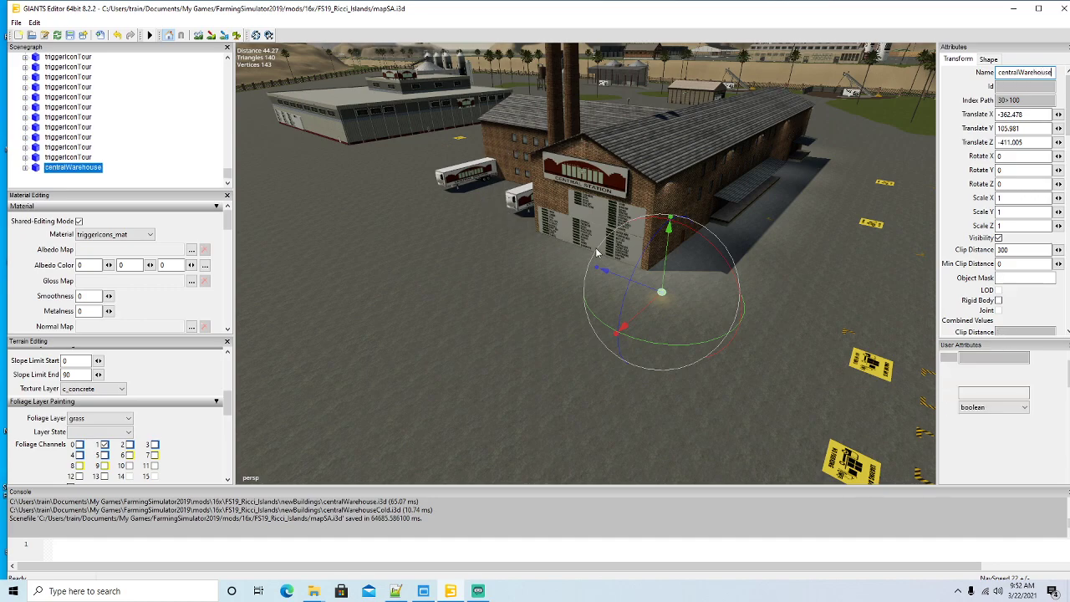
Step: Duplicate the centralWarehouse icon, place the copy near the cold warehouse at about X -370, Z -310, and rename it centralWarehouseCold
key("ctrl+d")
left_click_drag(616, 279, 21, 42)
left_click_drag(271, 166, 289, 168)
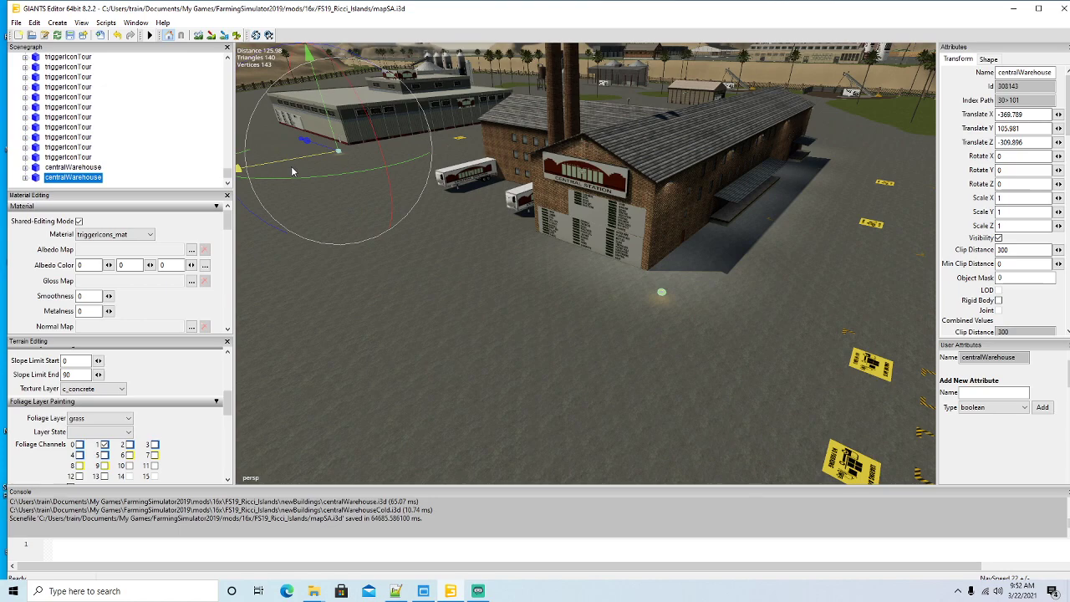
left_click(1055, 72)
type("Cold")
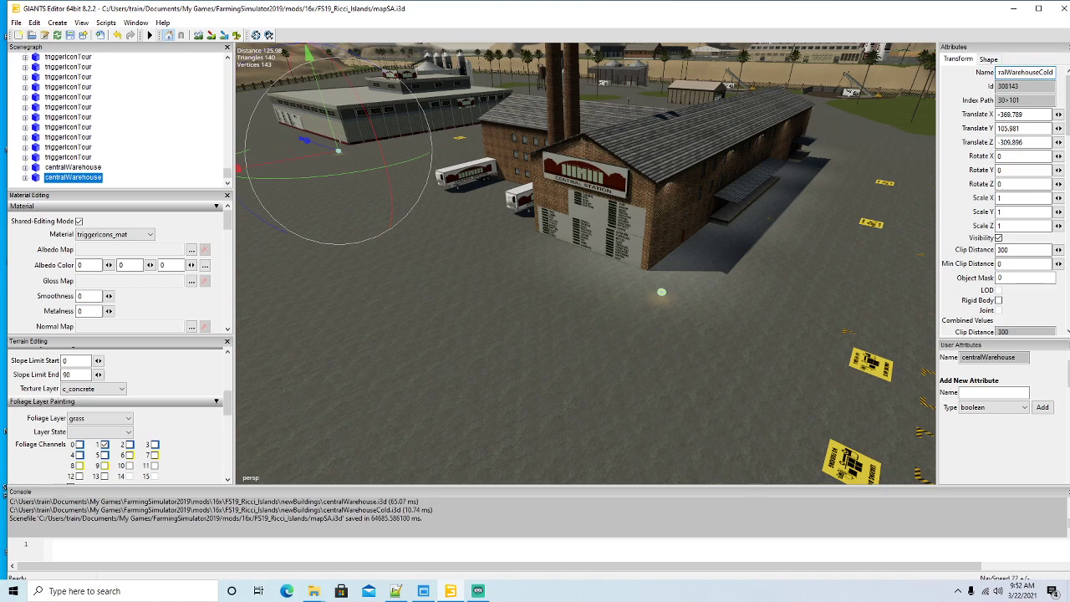
key("Return")
Step: Examine where the PlayerTrigger shapes of the central and cold warehouses sit relative to their tour icons
left_click(51, 169)
scroll(179, 136, "up", 1)
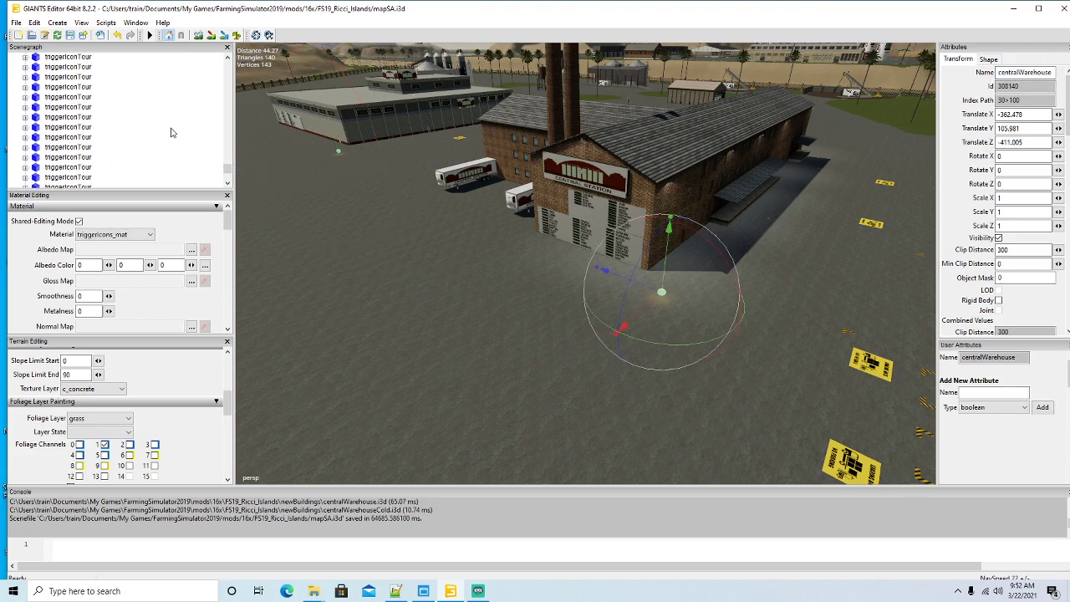
left_click(664, 315)
left_click_drag(595, 362, 710, 383, "alt")
scroll(511, 292, "up", 4)
scroll(511, 290, "up", 5)
scroll(710, 383, "down", 4)
scroll(710, 388, "down", 2)
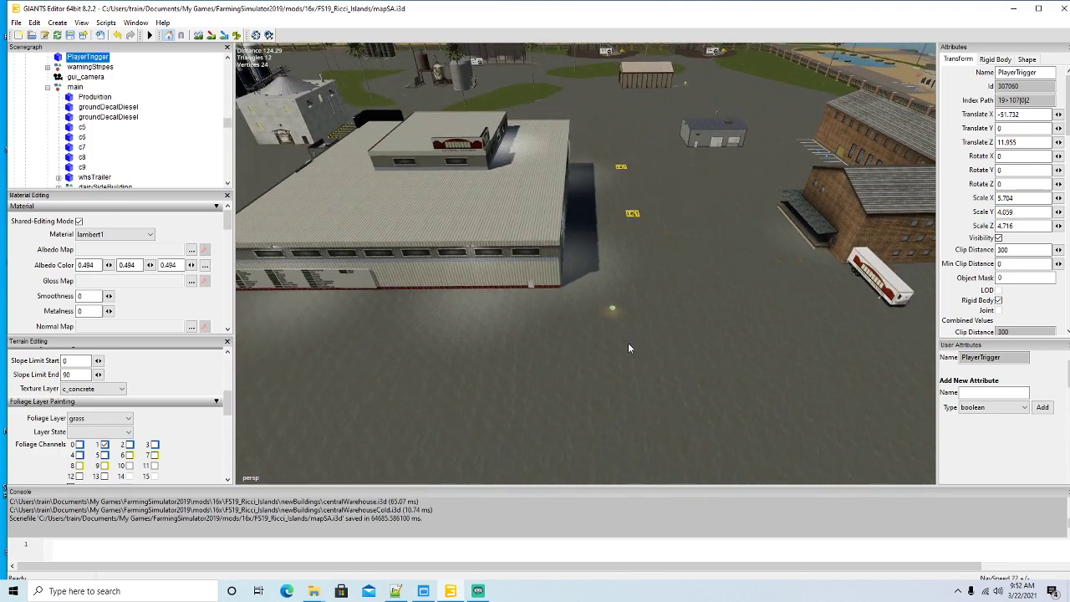
left_click(592, 314)
left_click(588, 289)
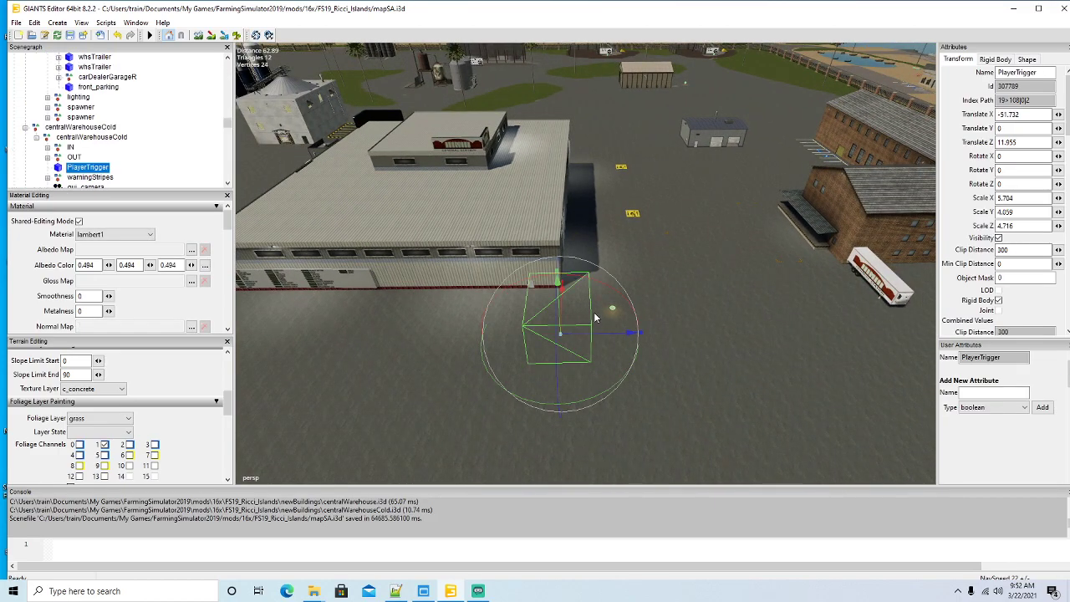
Step: Move the centralWarehouseCold icon along Z to about -301.26, onto the cold warehouse's PlayerTrigger, and check it against the trigger
scroll(71, 134, "down", 4)
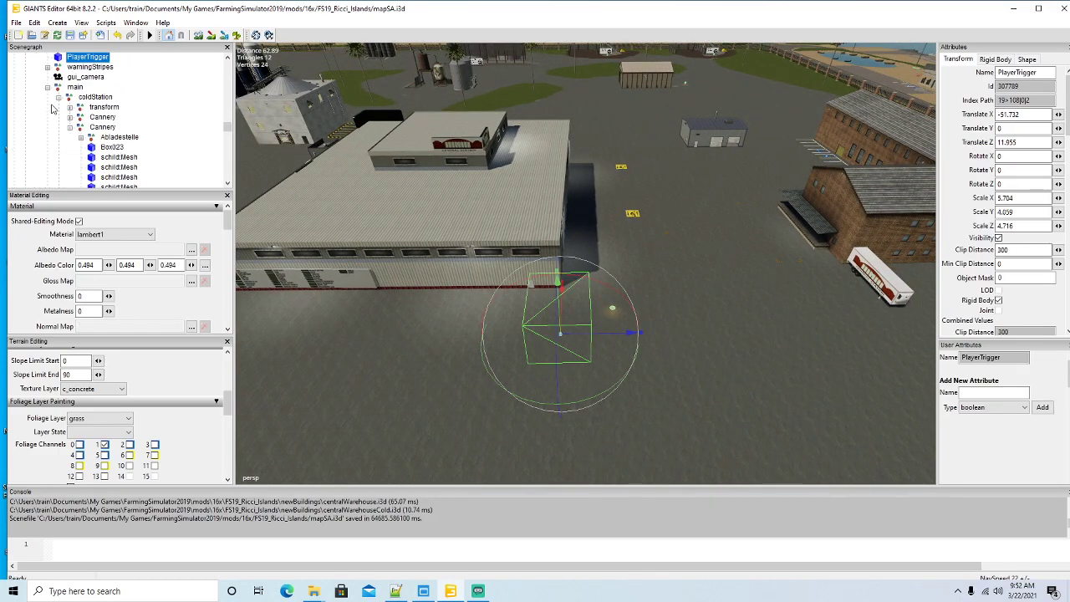
left_click(57, 97)
scroll(105, 129, "down", 5)
scroll(104, 128, "down", 3)
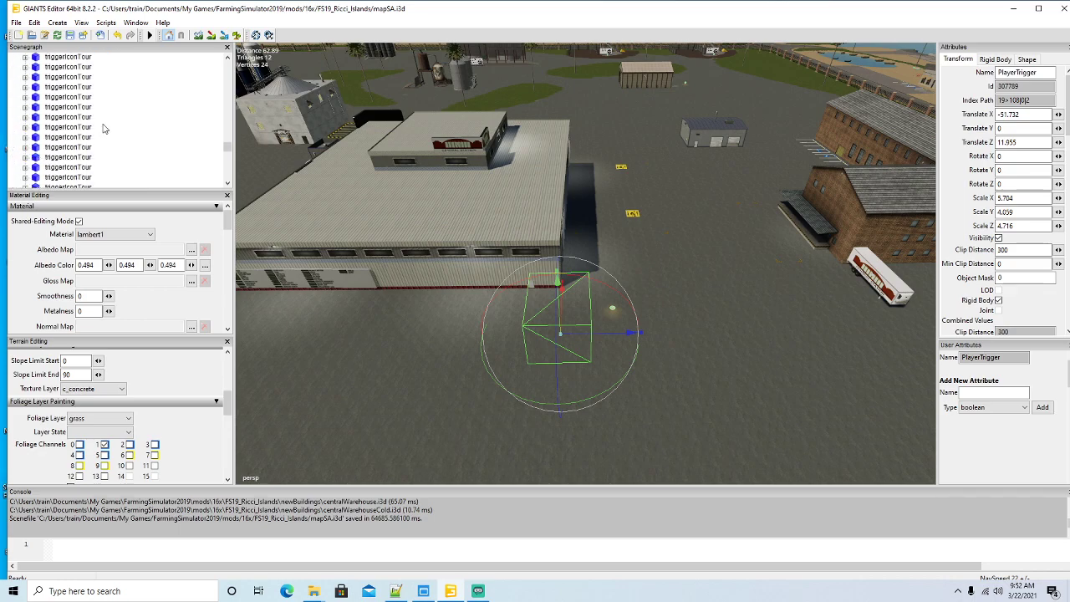
scroll(103, 128, "down", 4)
scroll(101, 128, "down", 3)
scroll(97, 127, "down", 3)
left_click(41, 168)
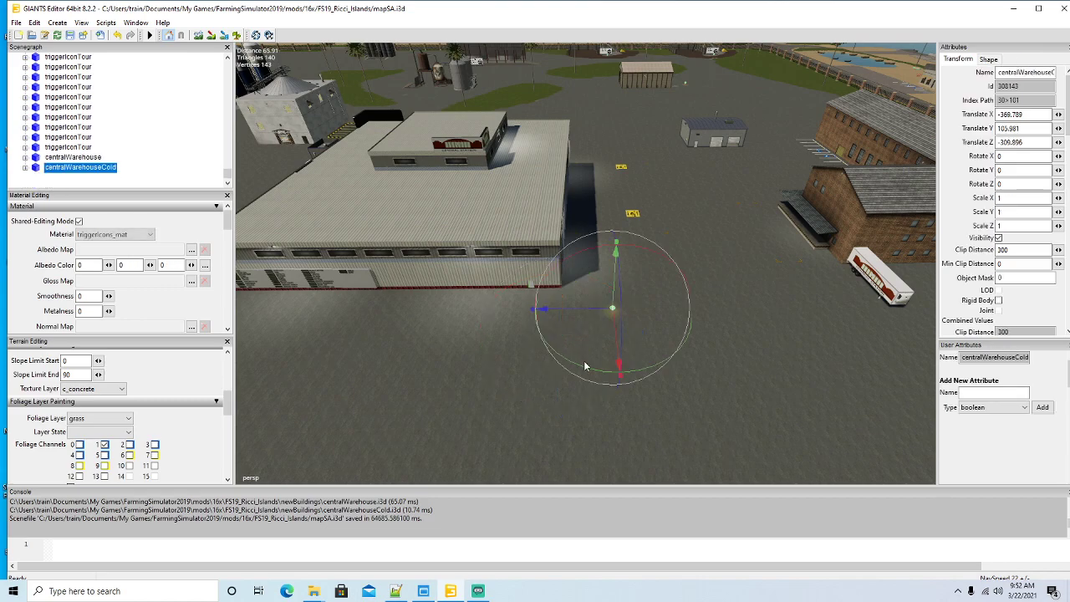
left_click_drag(582, 311, 523, 315)
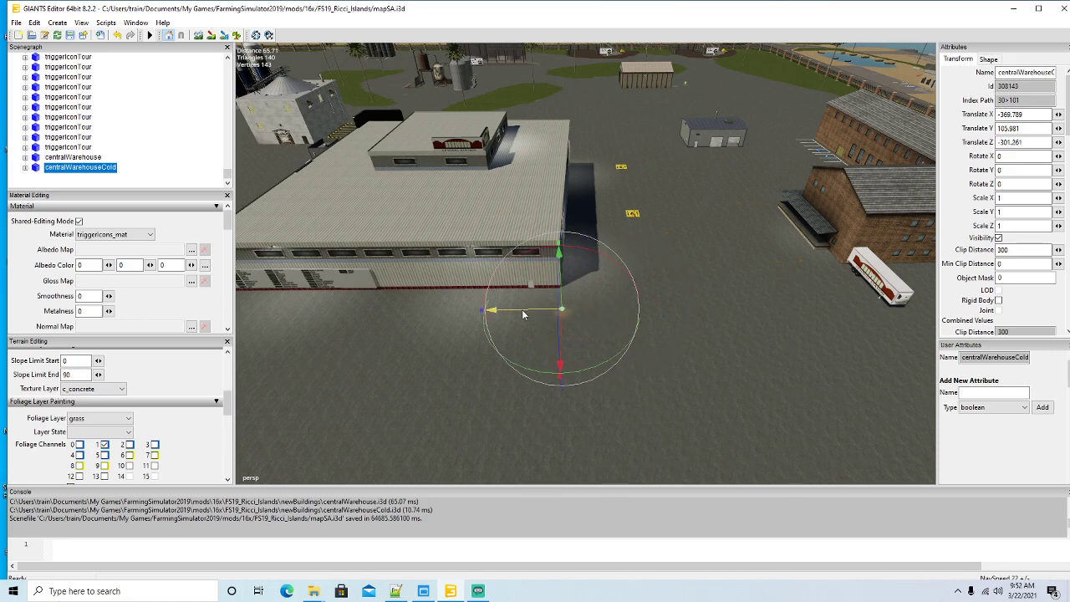
left_click(541, 327)
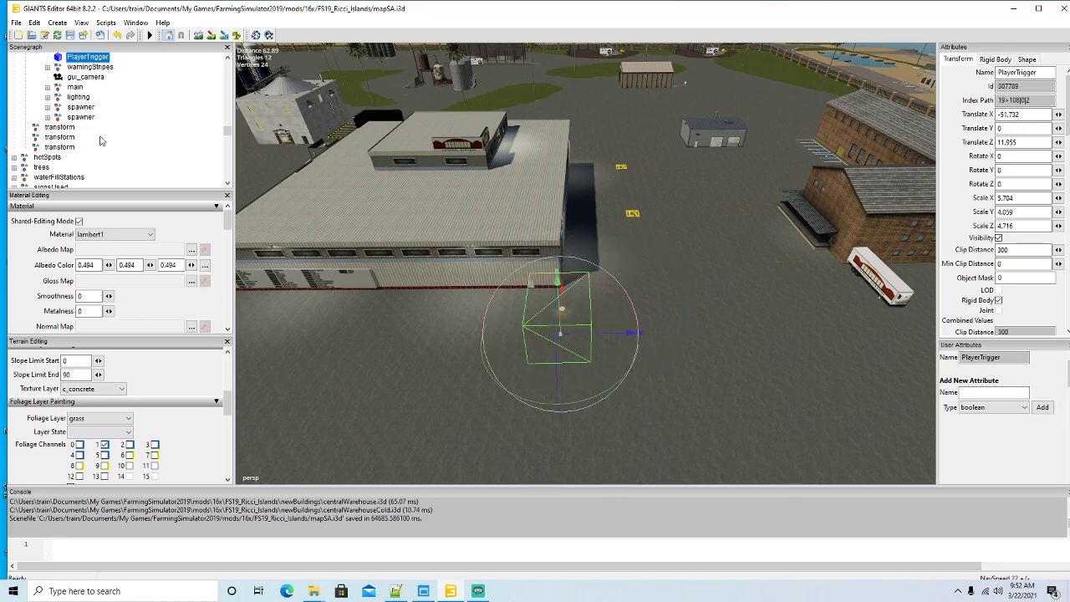
Step: Select the centralWarehouse tour icon in the scenegraph to show its coordinates
left_click(366, 398)
scroll(113, 159, "down", 2)
left_click_drag(226, 76, 226, 171)
left_click(37, 163)
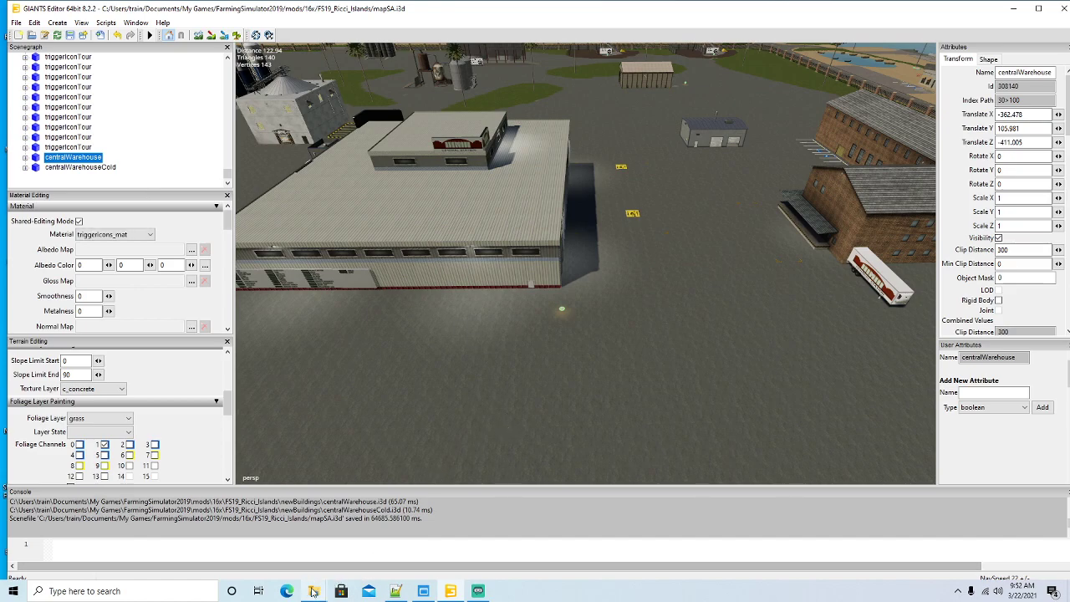
Step: In File Explorer, open mapSA.xml from the FS19_Ricci_Islands folder in Notepad++ and reload the modified log.txt
left_click(293, 560)
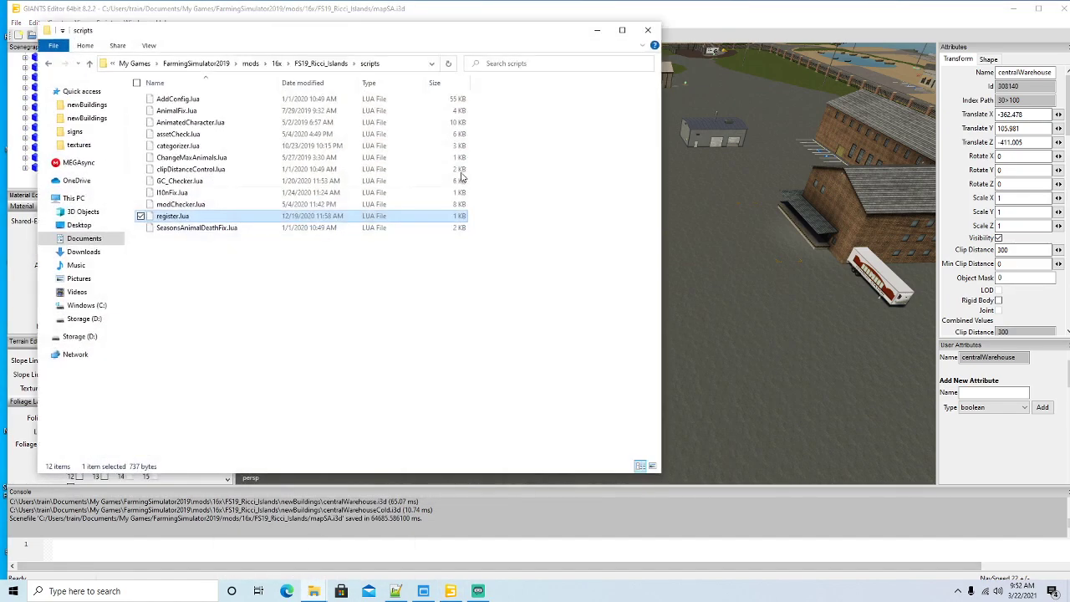
left_click(321, 64)
left_click_drag(330, 37, 423, 50)
double_click(259, 217)
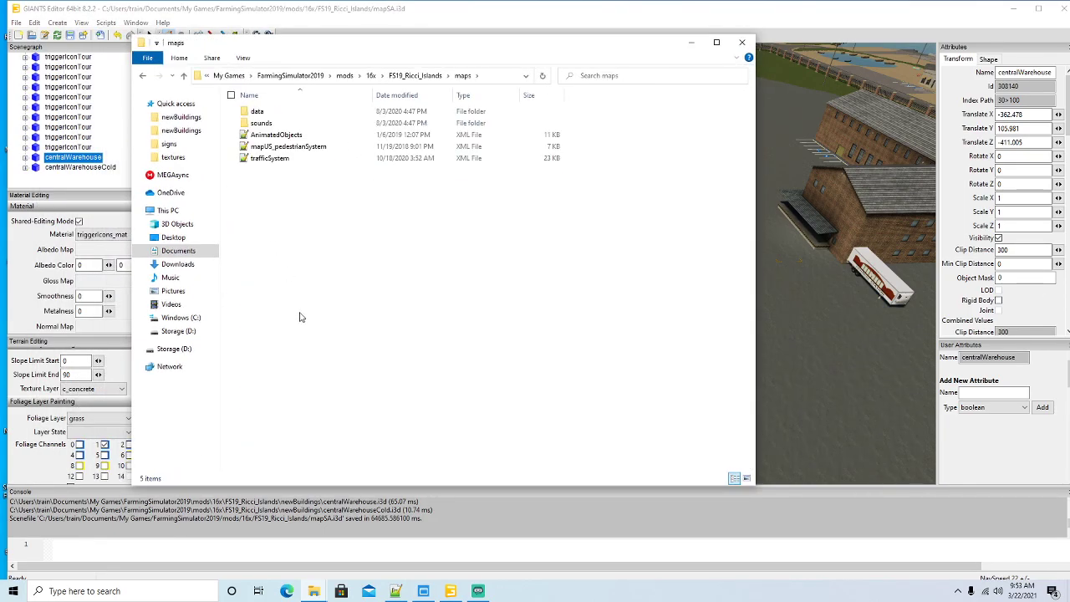
left_click(143, 75)
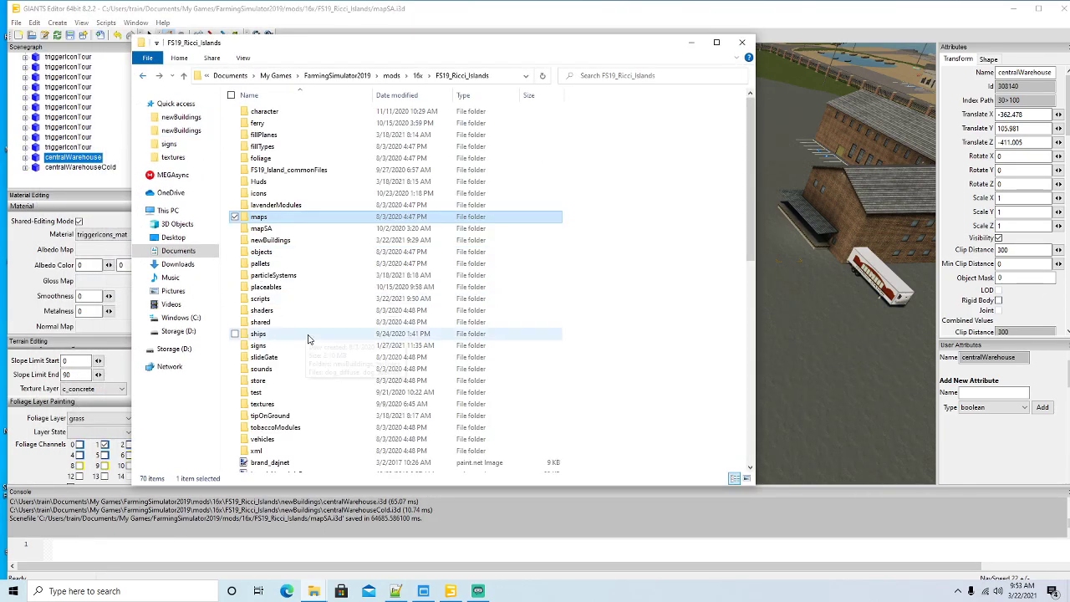
scroll(307, 338, "down", 10)
left_click(268, 326)
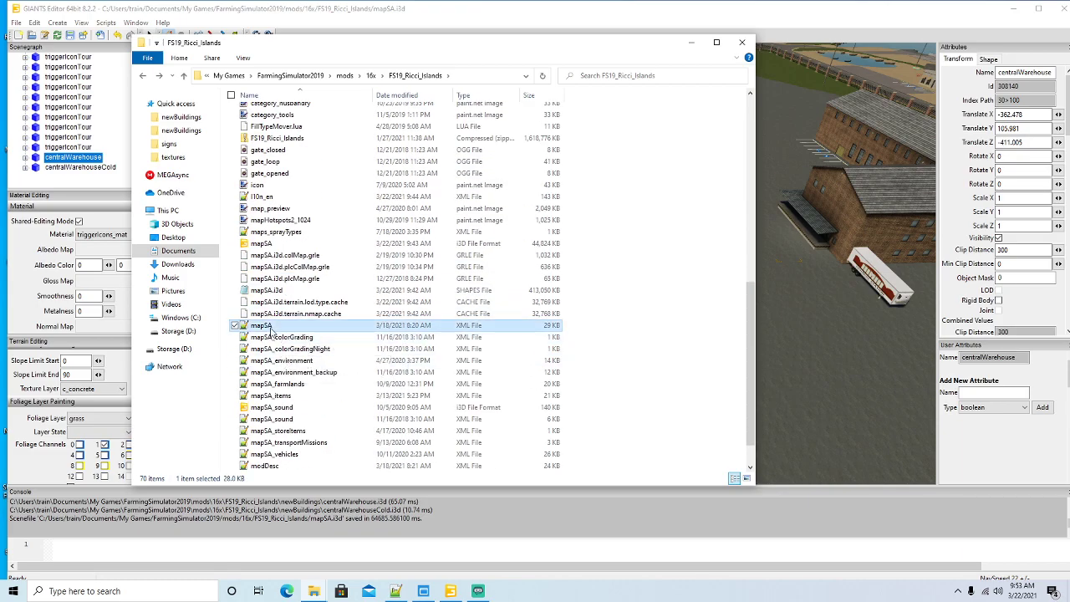
right_click(270, 328)
left_click(361, 137)
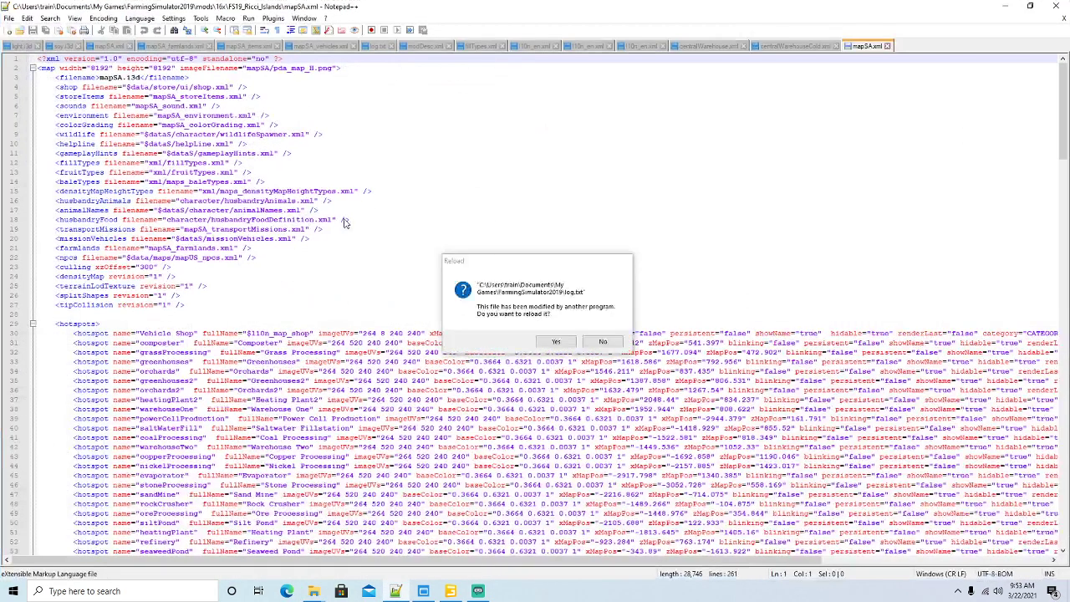
left_click(557, 342)
Step: Locate the centralWarehouse and centralWarehouseCold entries in the hotspots section of mapSA.xml
scroll(502, 297, "down", 5)
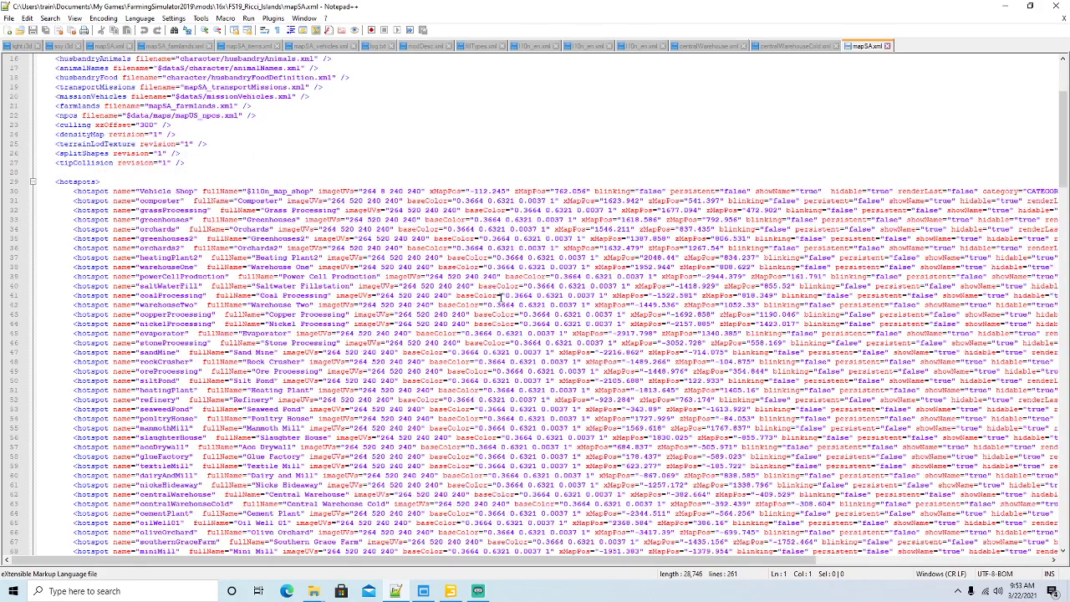
scroll(501, 295, "down", 4)
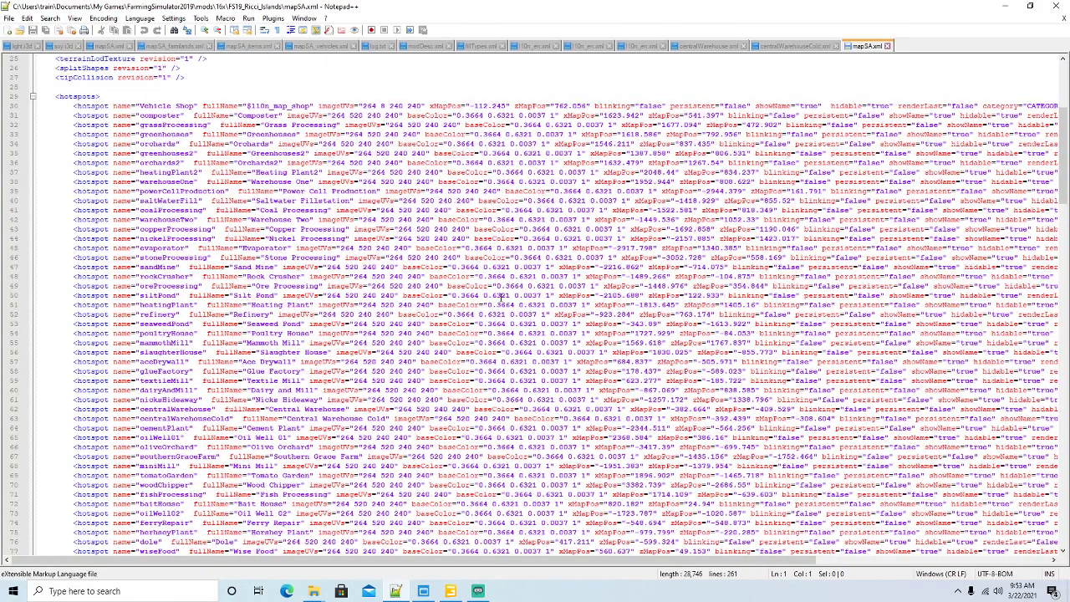
scroll(502, 295, "down", 2)
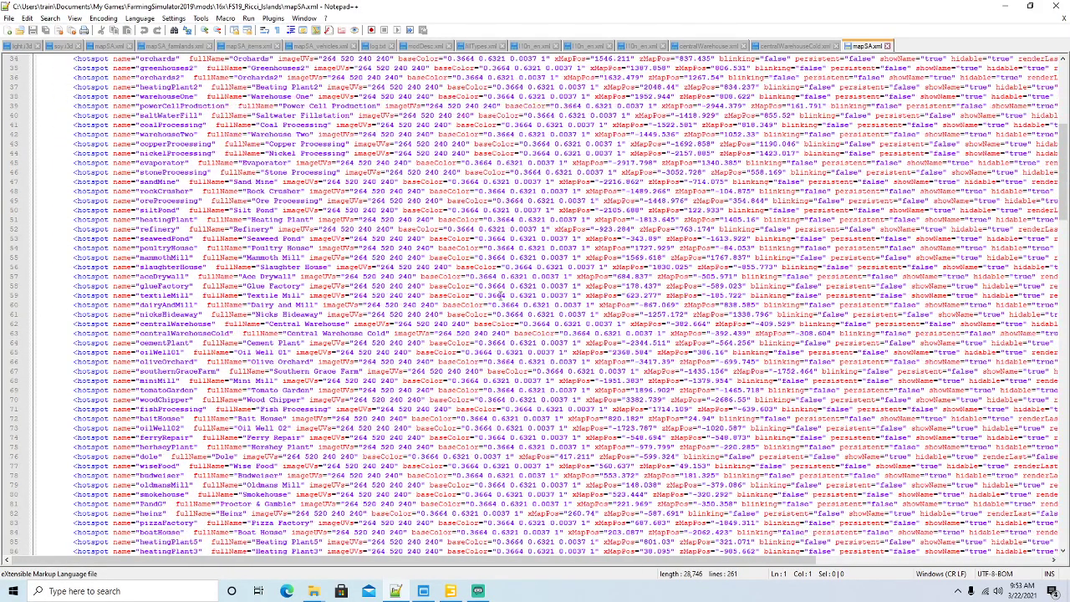
scroll(501, 295, "down", 2)
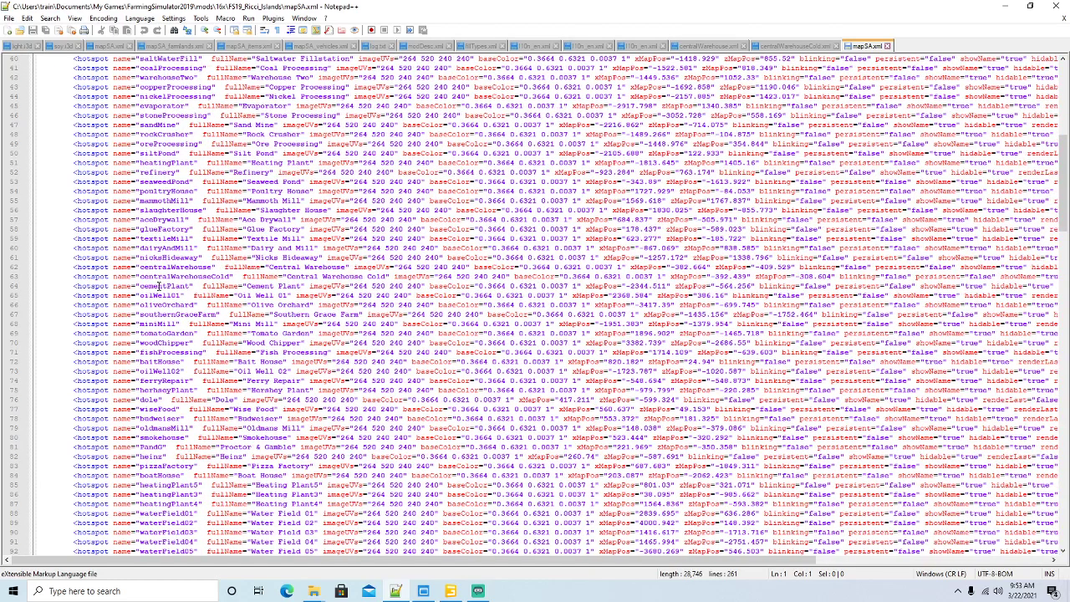
left_click(170, 266)
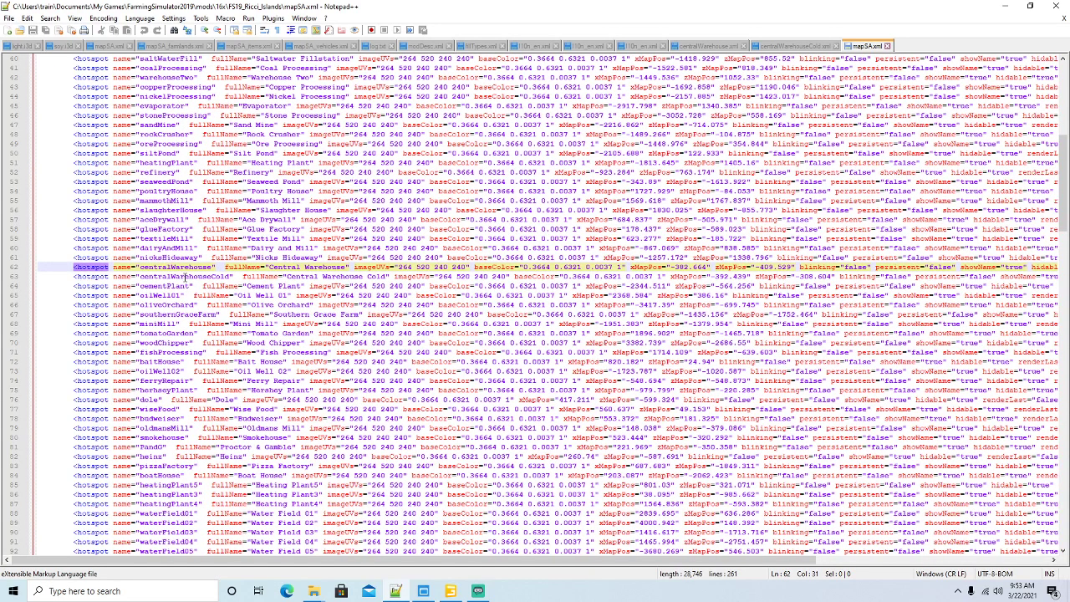
left_click(183, 277)
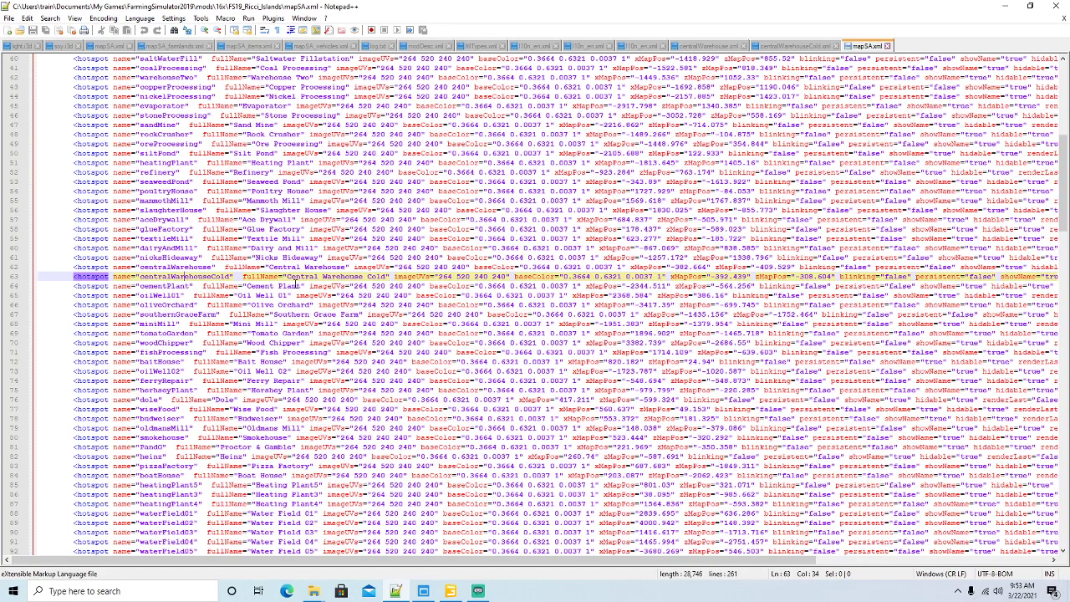
scroll(246, 285, "down", 3)
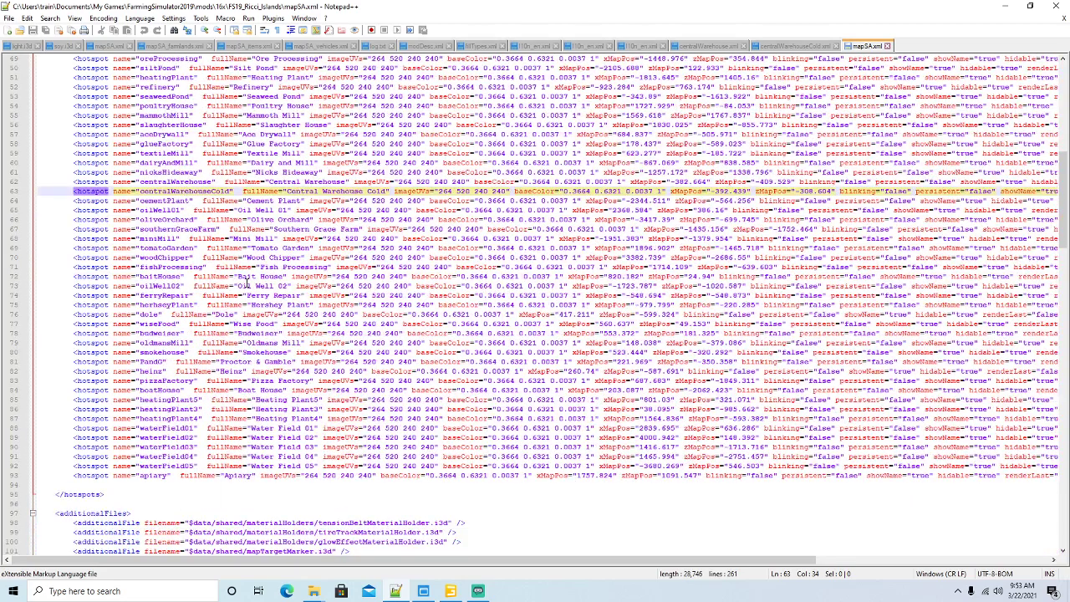
scroll(245, 285, "up", 2)
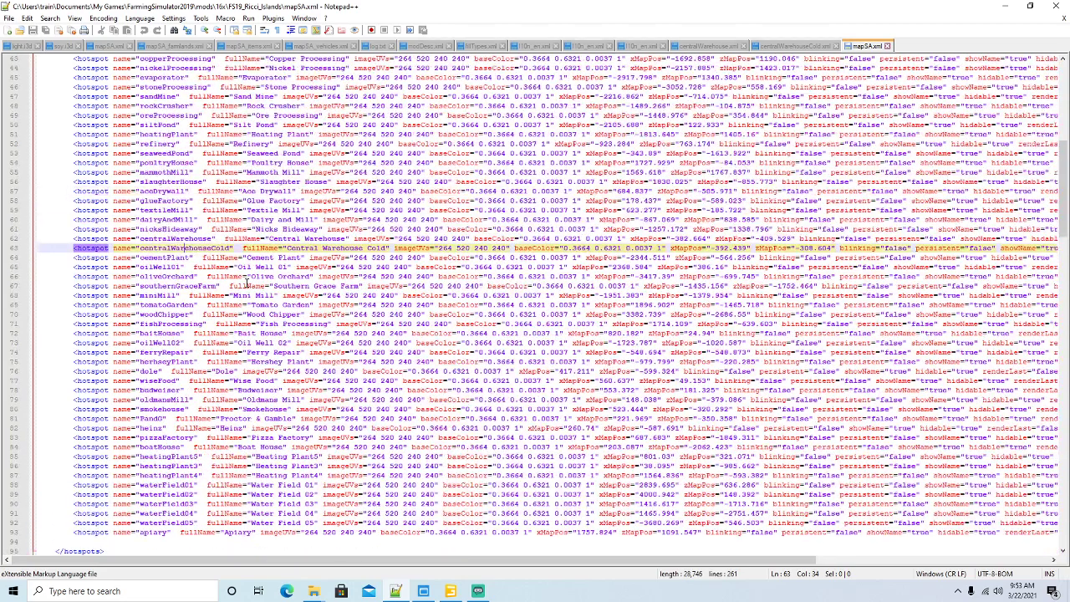
left_click(190, 239)
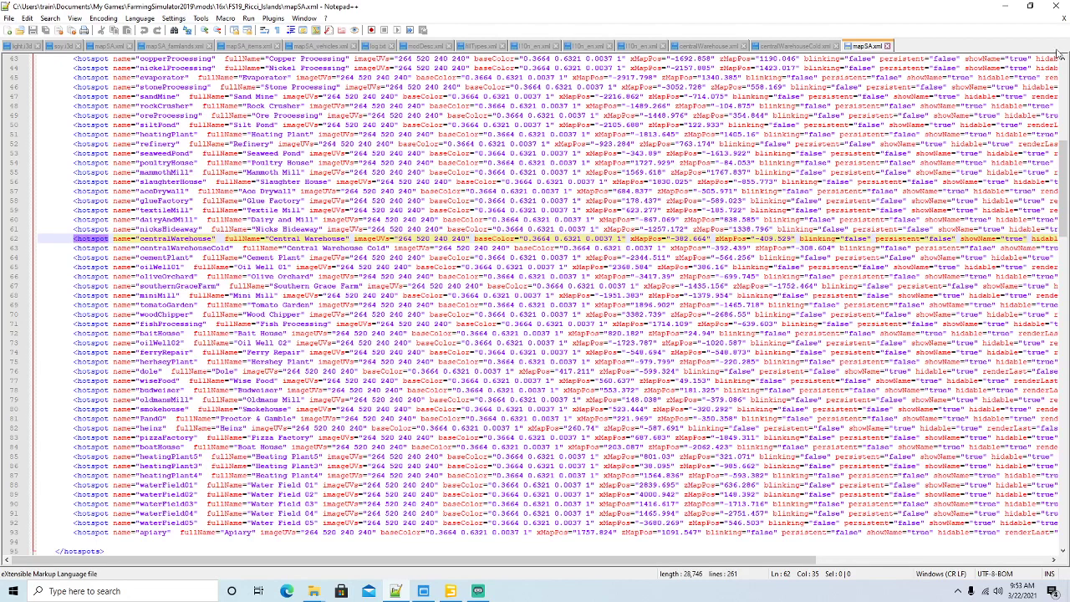
Step: Shrink and position the Notepad++ window so the hotspot coordinates and the GIANTS Editor transform values show side by side
left_click(1030, 5)
mouse_move(574, 56)
left_mouse_down()
mouse_move(592, 42)
mouse_move(581, 43)
left_mouse_up()
left_click_drag(391, 490, 560, 489)
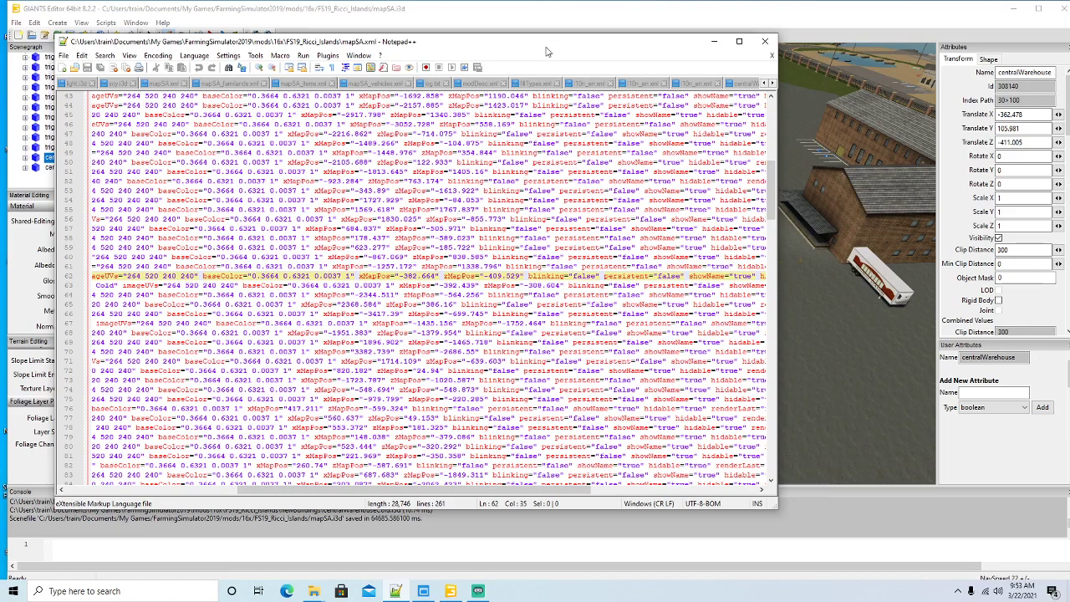
left_click_drag(548, 42, 613, 40)
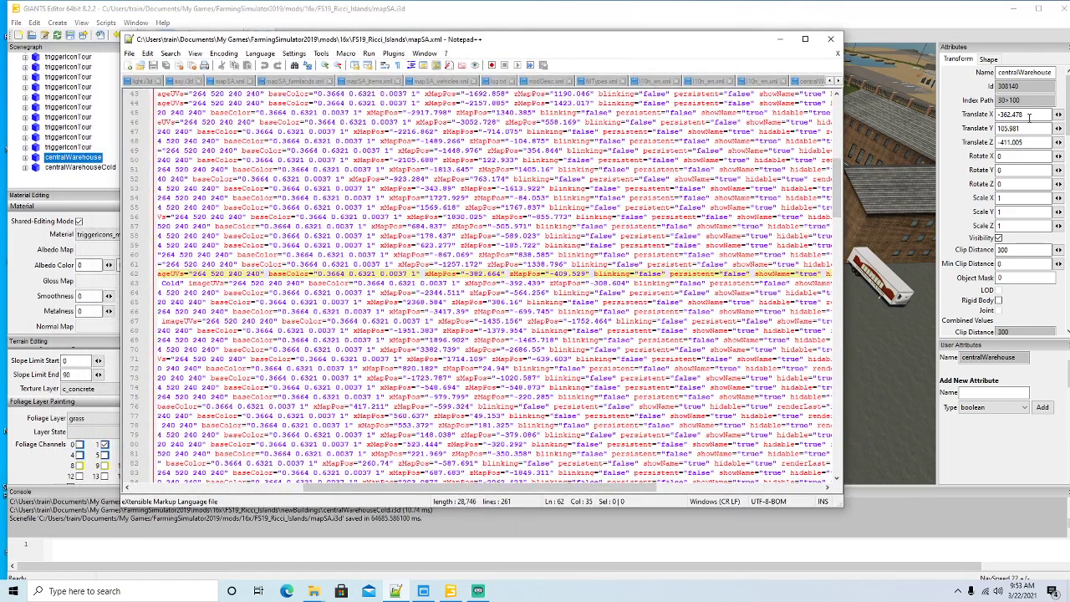
Step: Copy the centralWarehouse icon's Translate X from GIANTS Editor into its hotspot in mapSA.xml, setting xMapPos to -362.478
left_click(1028, 114)
key("ctrl+c")
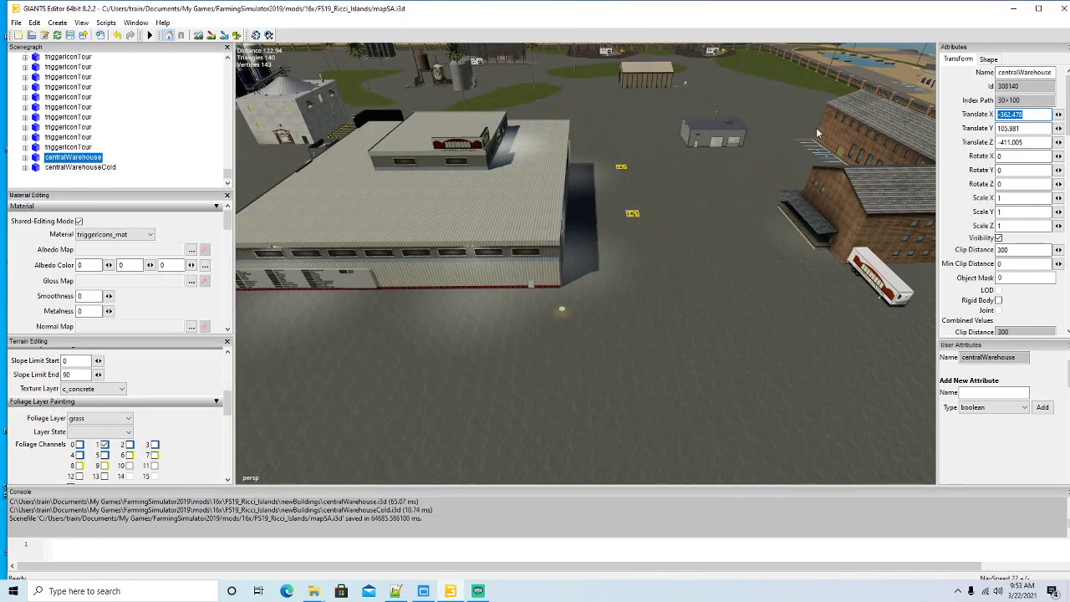
left_click(395, 591)
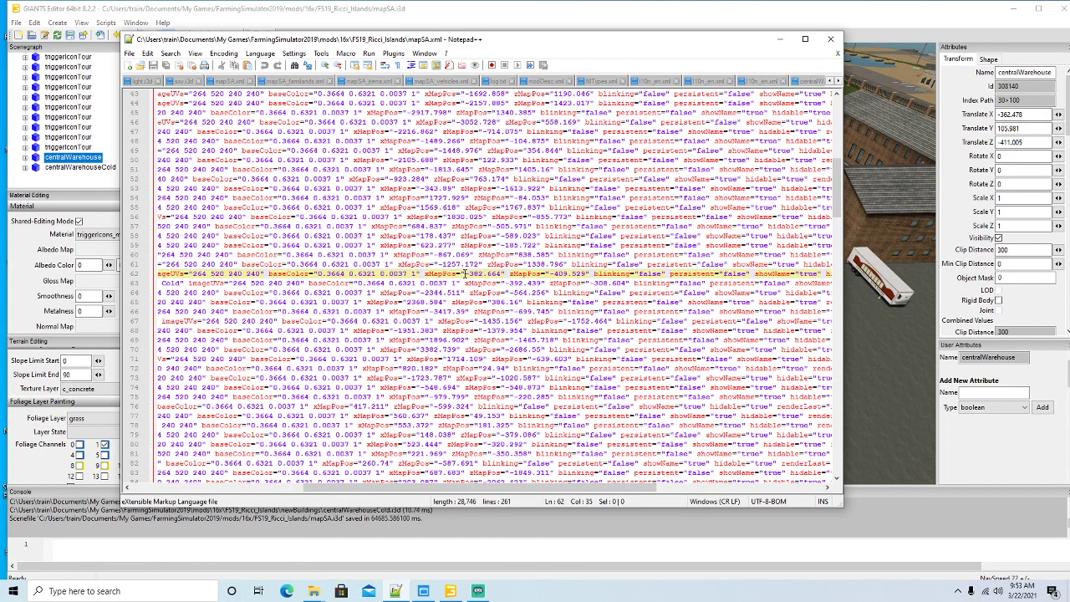
left_click_drag(465, 274, 505, 274)
key("ctrl+v")
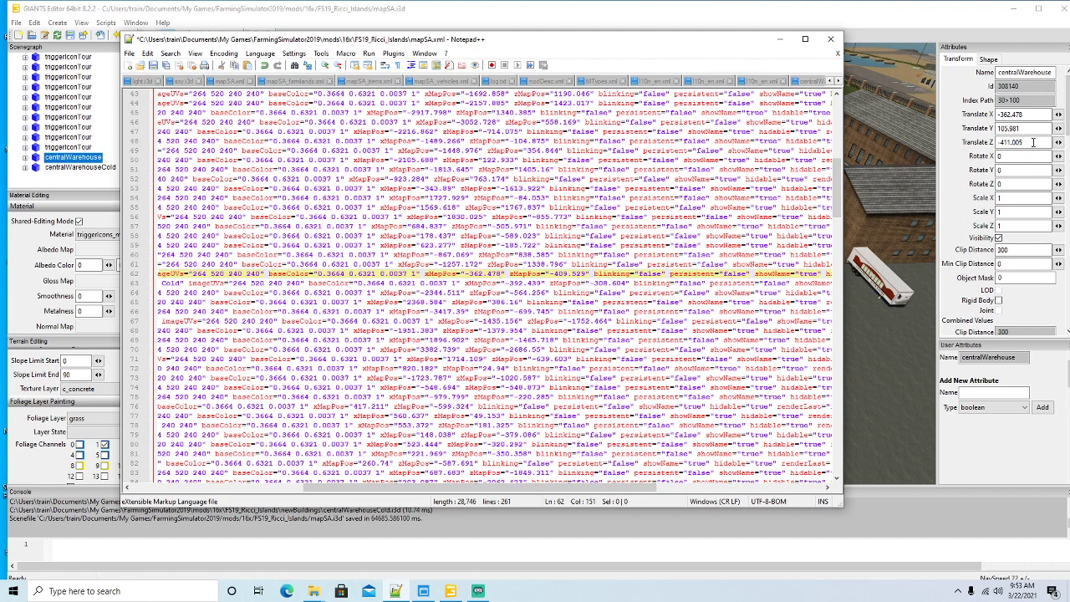
Step: Copy the centralWarehouse icon's Translate Z from GIANTS Editor into the same hotspot line, setting zMapPos to -411.005
left_click_drag(1028, 143, 759, 154)
key("ctrl+c")
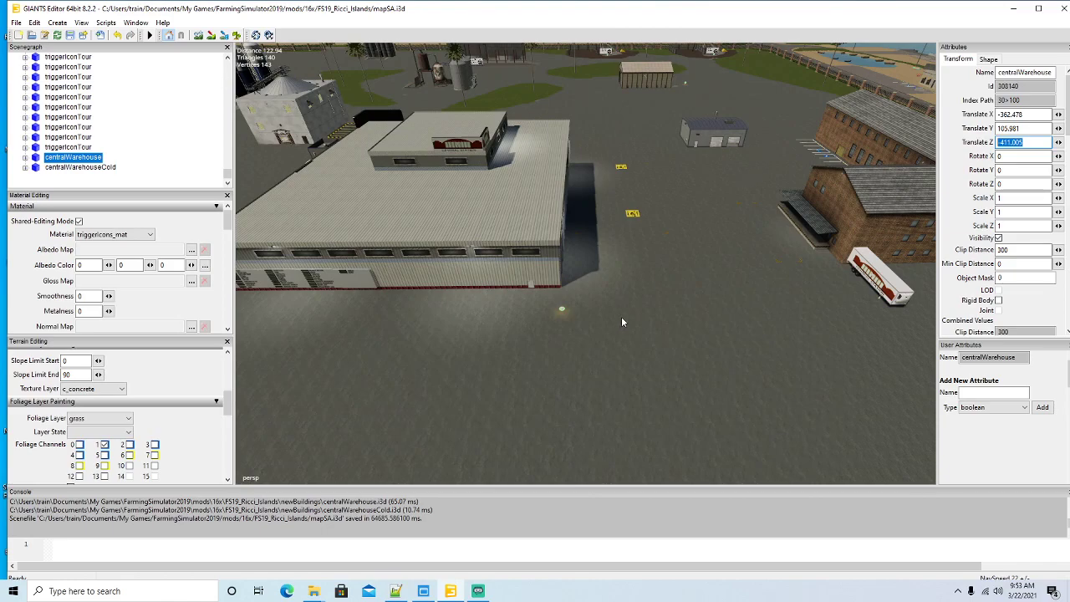
left_click(395, 591)
left_click_drag(550, 274, 588, 274)
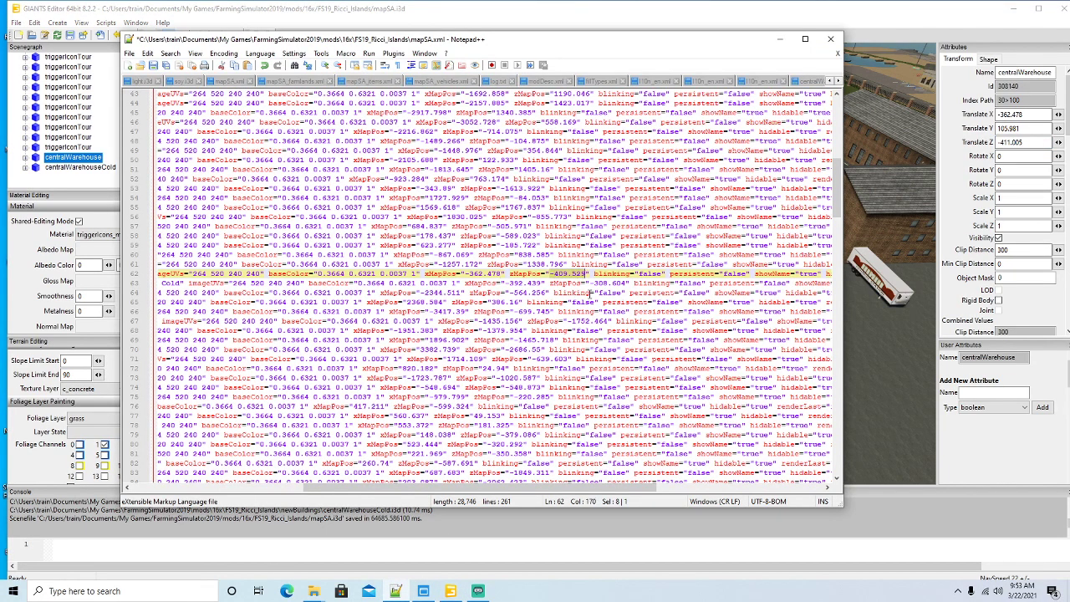
key("ctrl+v")
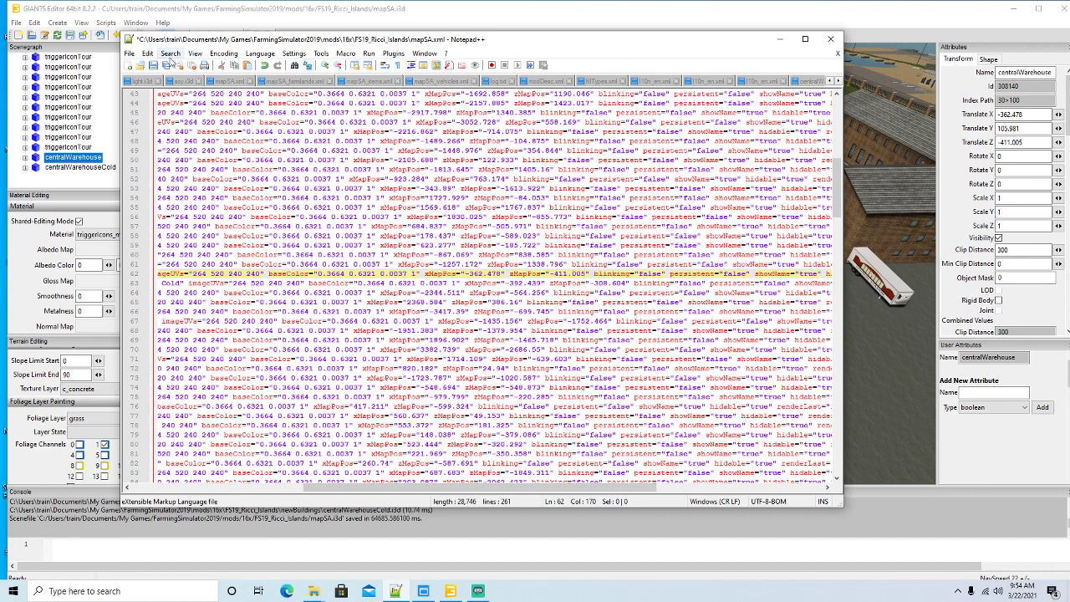
Step: Copy the centralWarehouseCold icon's Translate X from GIANTS Editor into its hotspot in mapSA.xml, setting xMapPos to -369.789
left_click(39, 169)
left_click_drag(1031, 115, 792, 122)
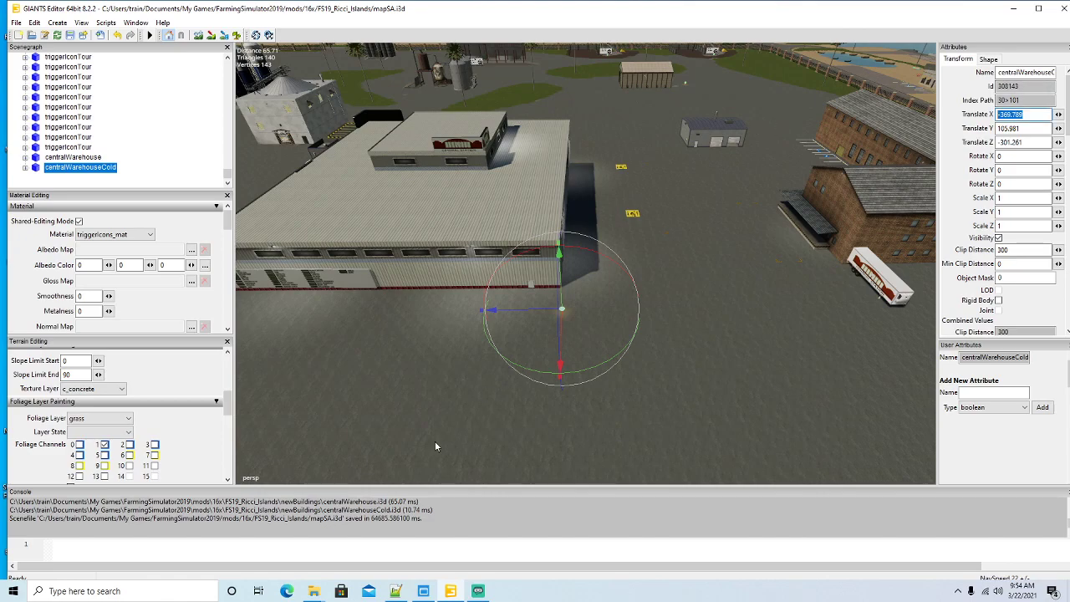
left_click(398, 587)
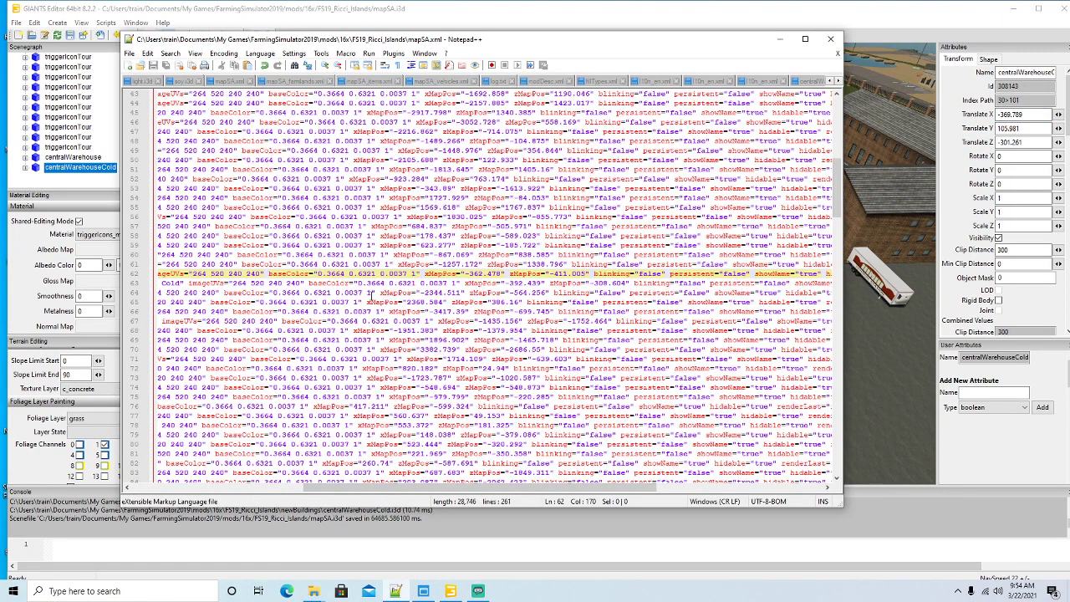
left_click_drag(505, 283, 542, 283)
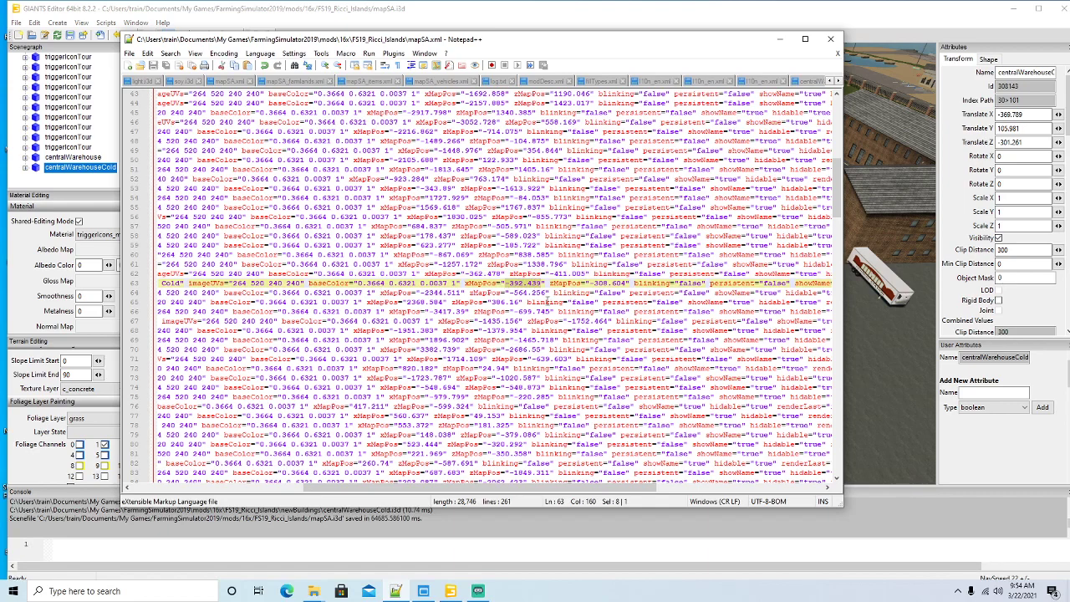
Step: Copy the centralWarehouseCold icon's Translate Z into the same hotspot line, setting zMapPos to -301.261, and save mapSA.xml
left_click(1027, 143)
key("ctrl+c")
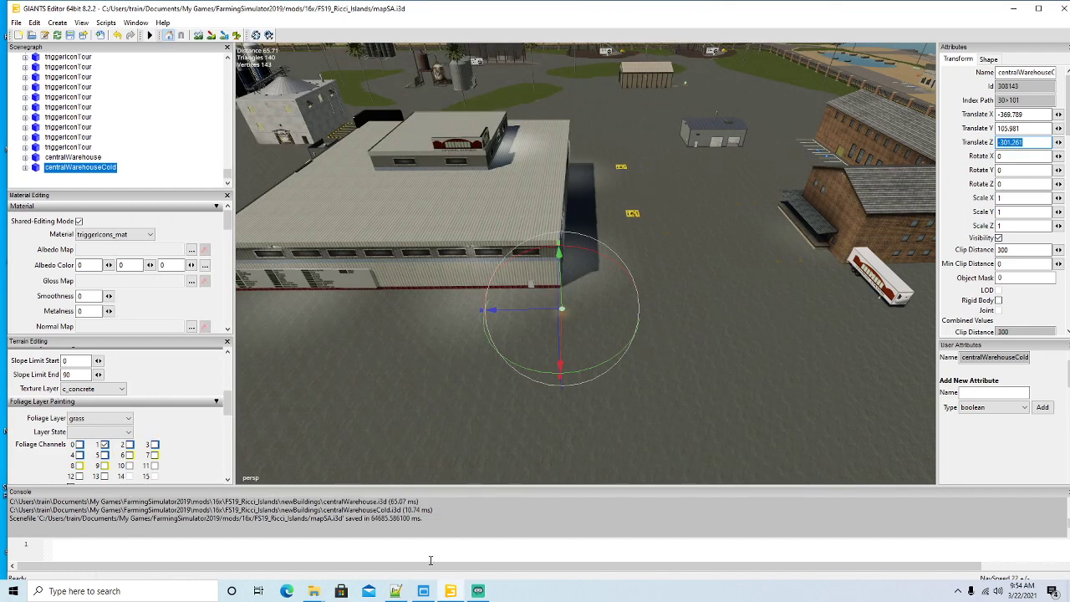
left_click(399, 585)
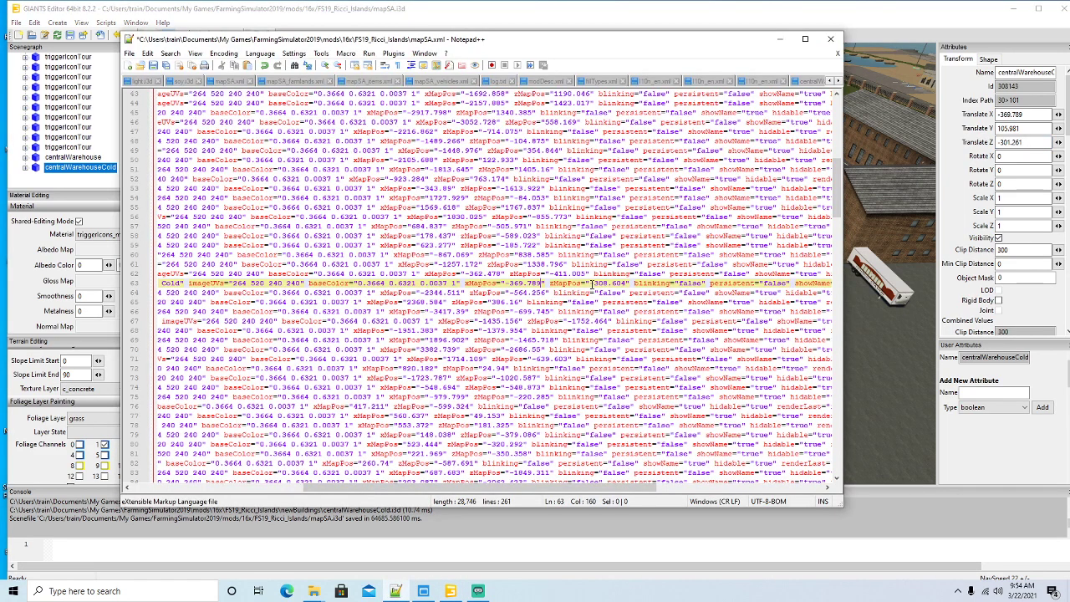
left_click_drag(590, 285, 626, 286)
left_click(591, 286)
key("ctrl+v")
left_click(806, 38)
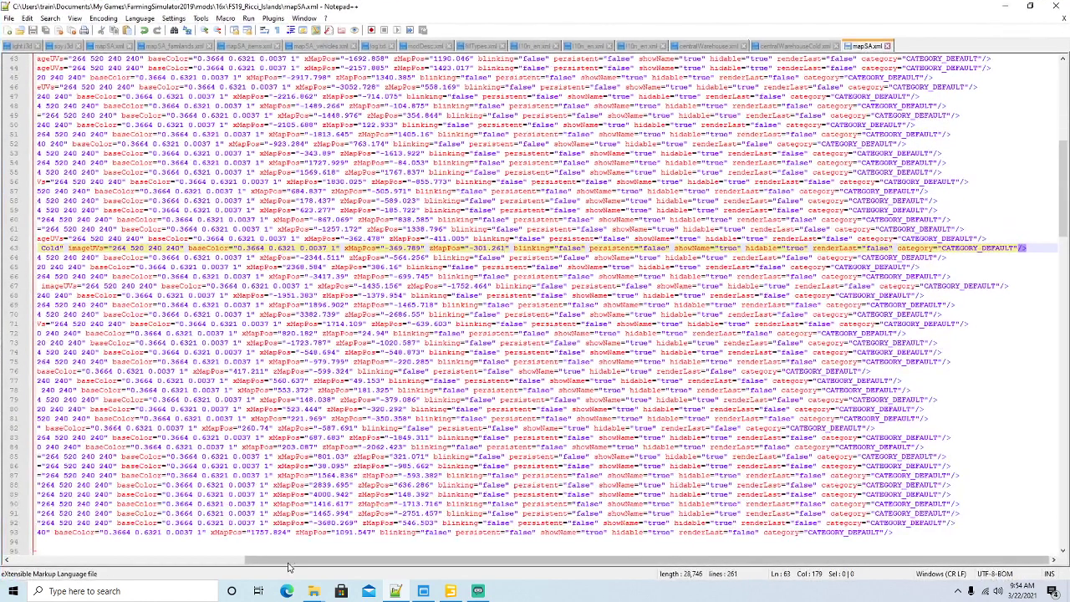
left_click_drag(290, 561, 128, 540)
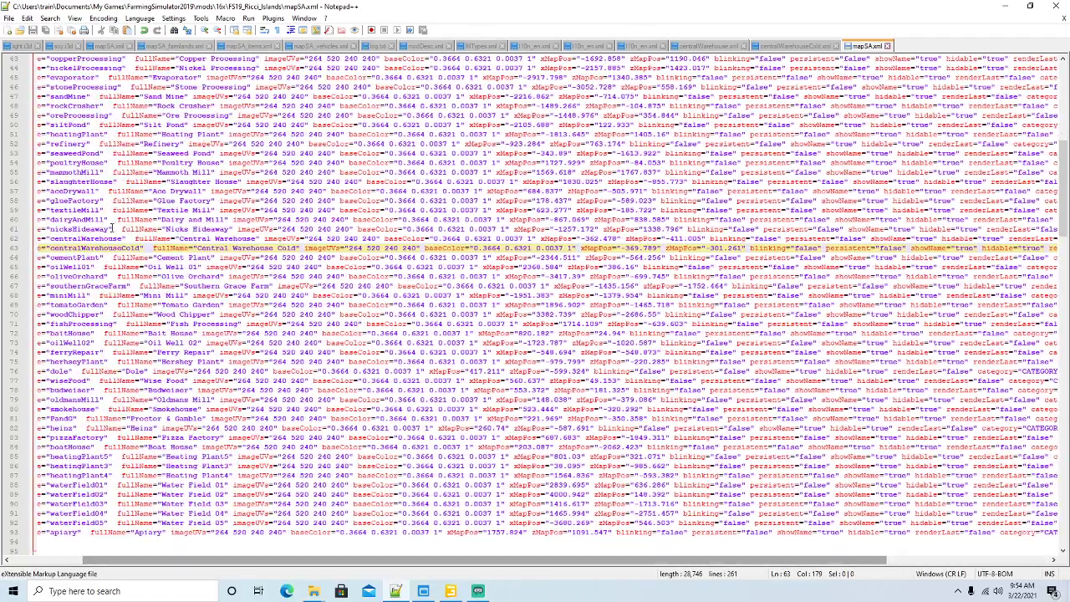
left_click(1004, 6)
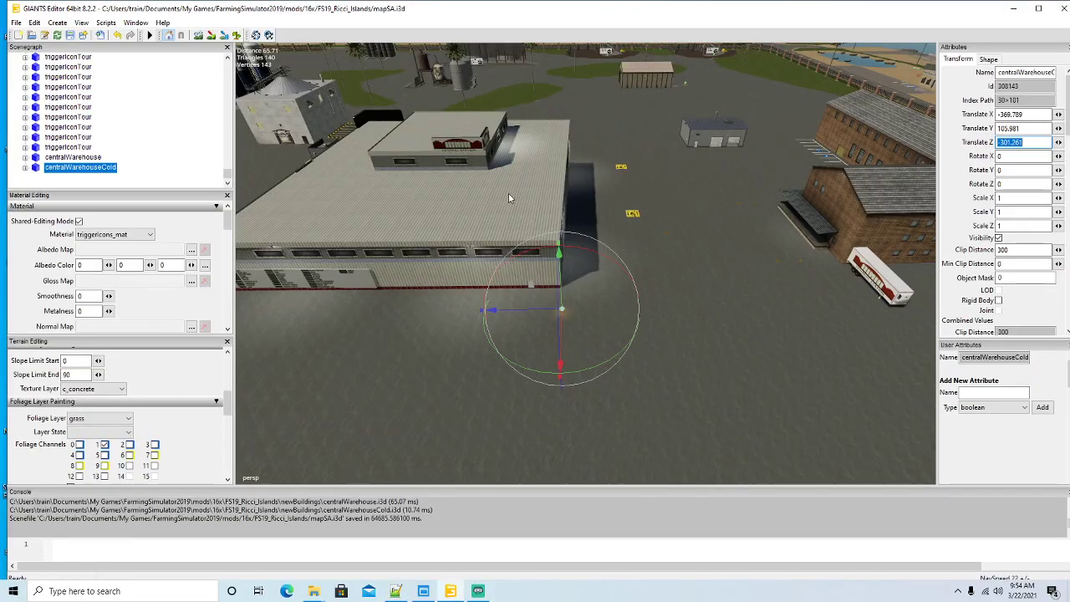
Step: Locate the centralWarehouse and centralWarehouseCold files in the map's placeables\globalCompany folder
mouse_move(324, 595)
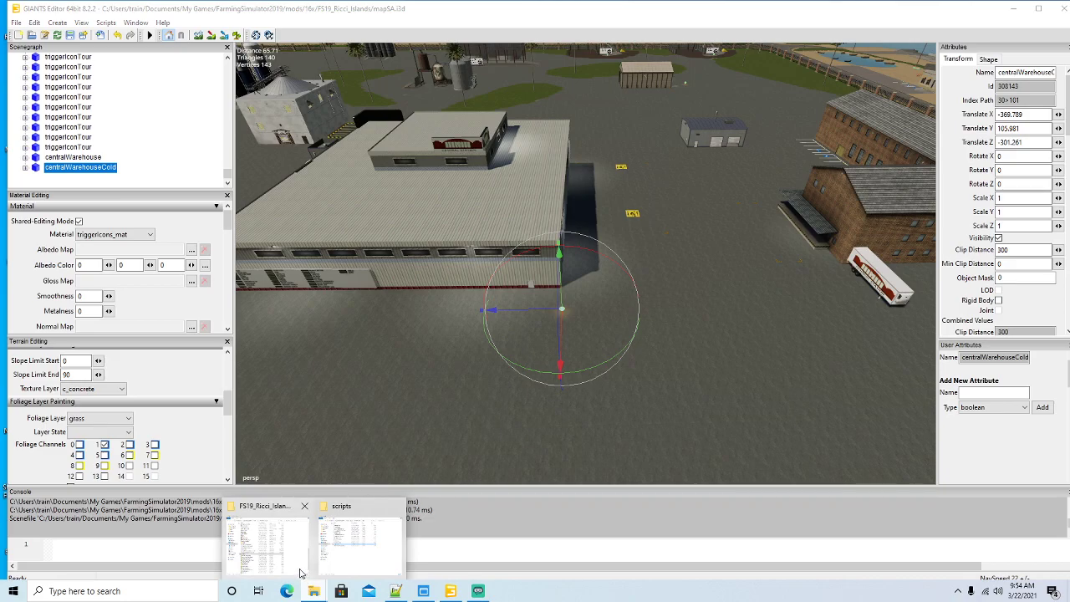
left_click(275, 535)
scroll(311, 233, "up", 10)
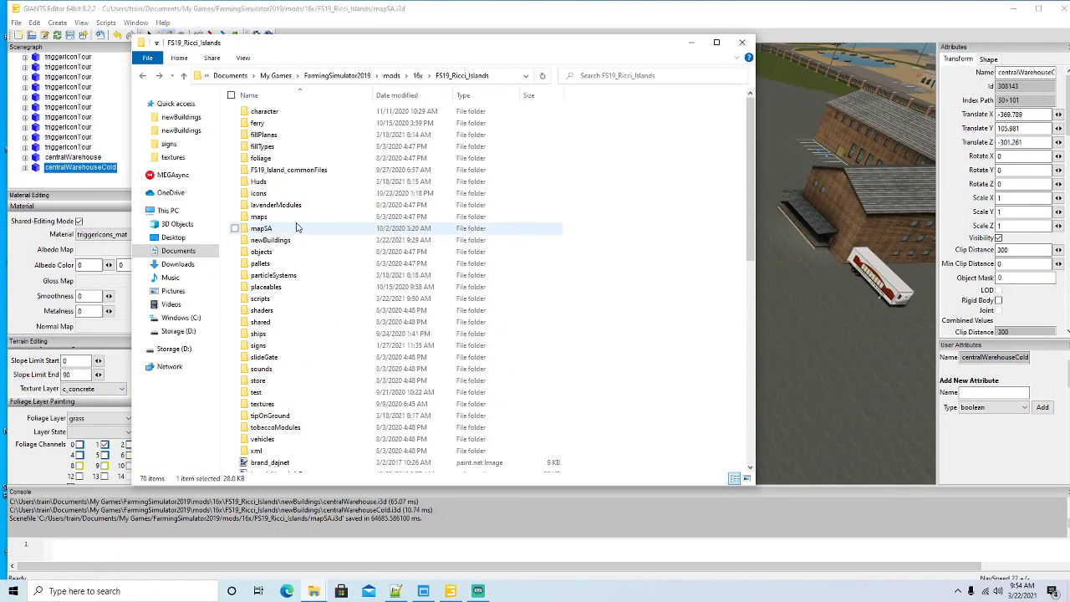
double_click(266, 287)
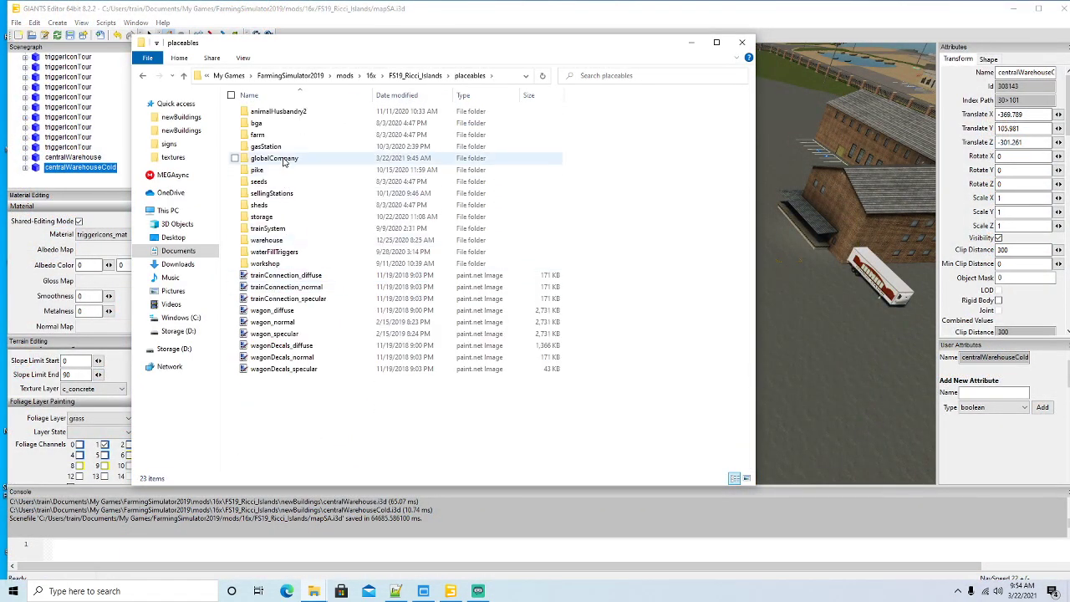
double_click(276, 161)
left_click_drag(747, 163, 747, 195)
left_click(398, 209)
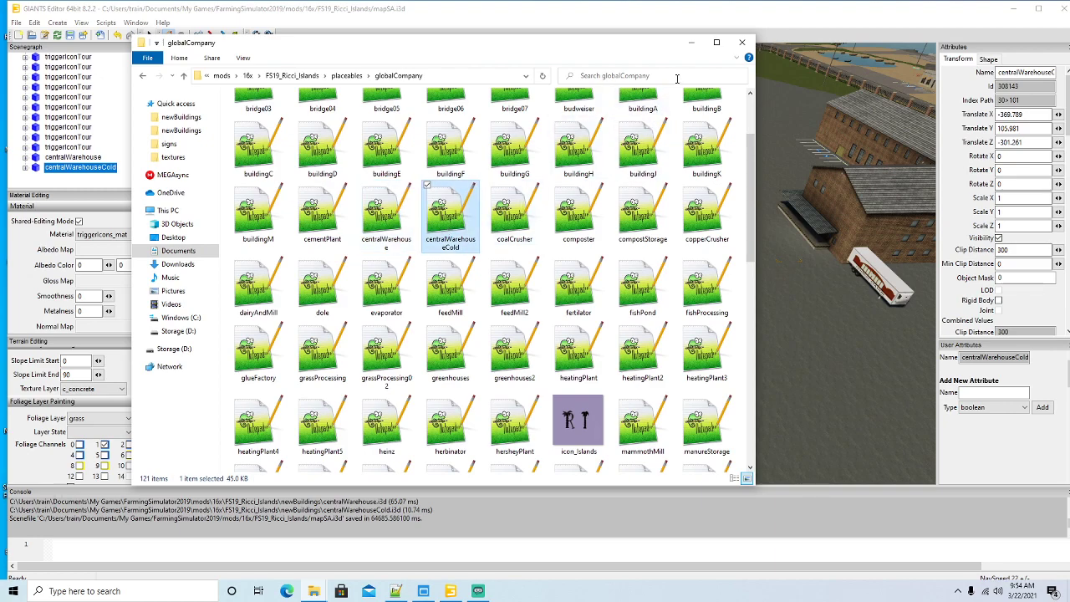
Step: Return to GIANTS Editor and save the mapSA.i3d scene
left_click(690, 42)
scroll(661, 325, "down", 10)
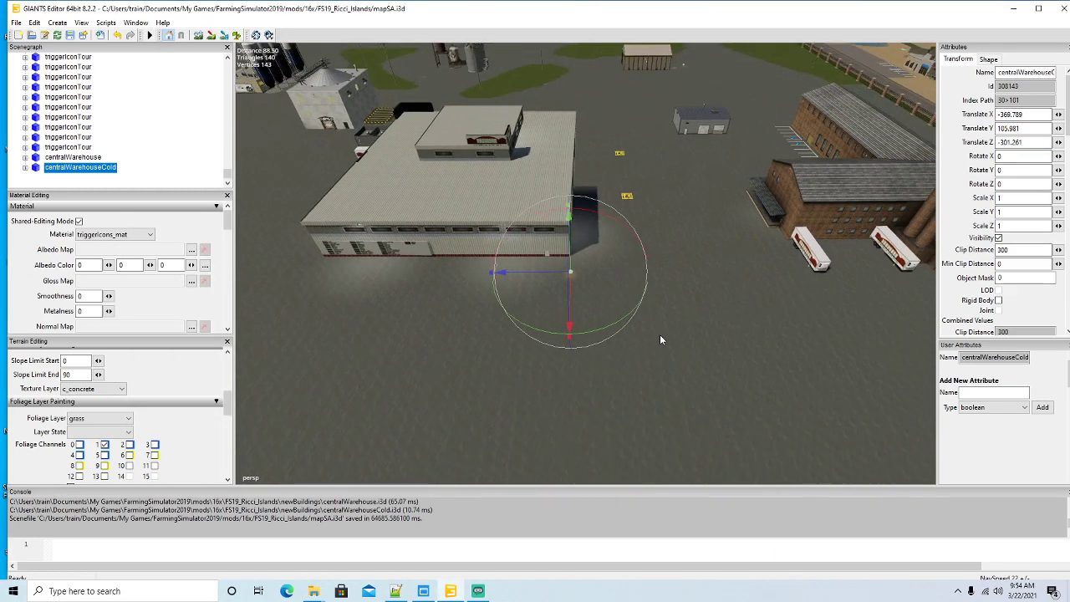
left_click(70, 35)
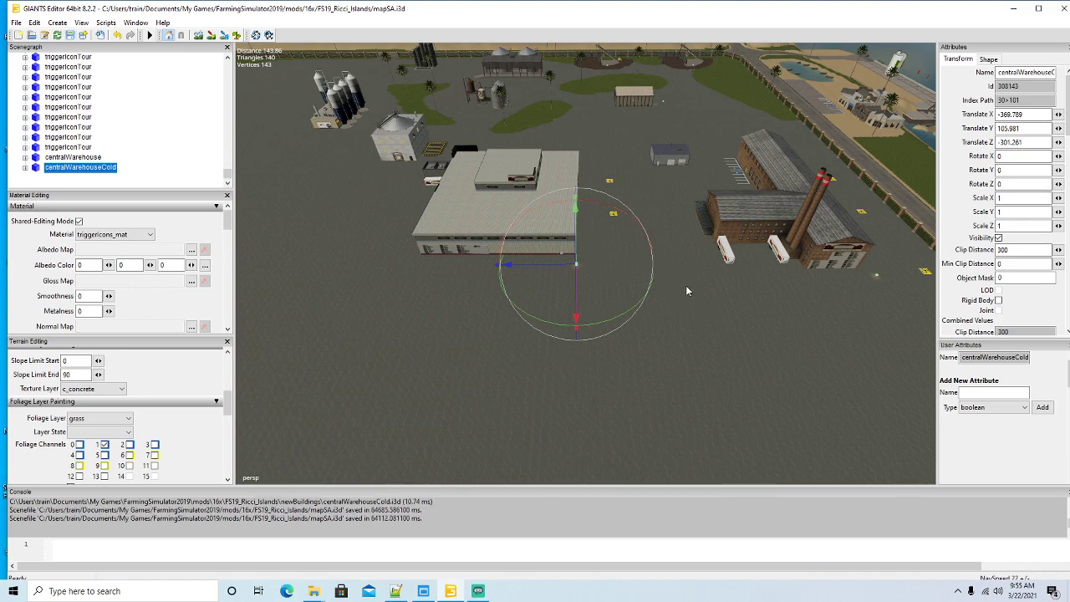
Step: Launch Farming Simulator 19 from the desktop, skip the intro videos and open the career savegames
left_click(1013, 9)
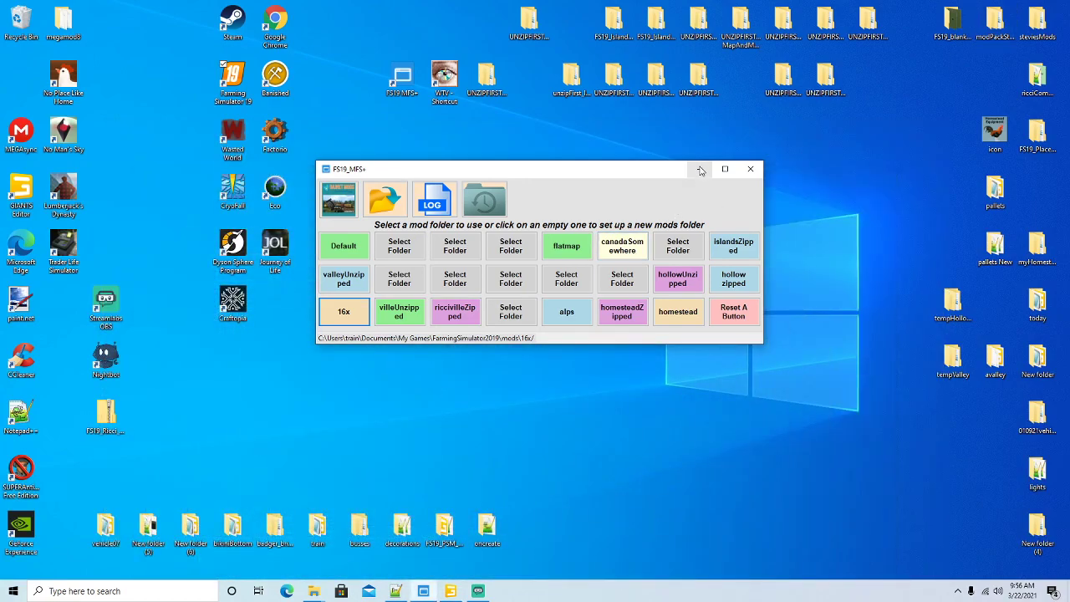
right_click(242, 75)
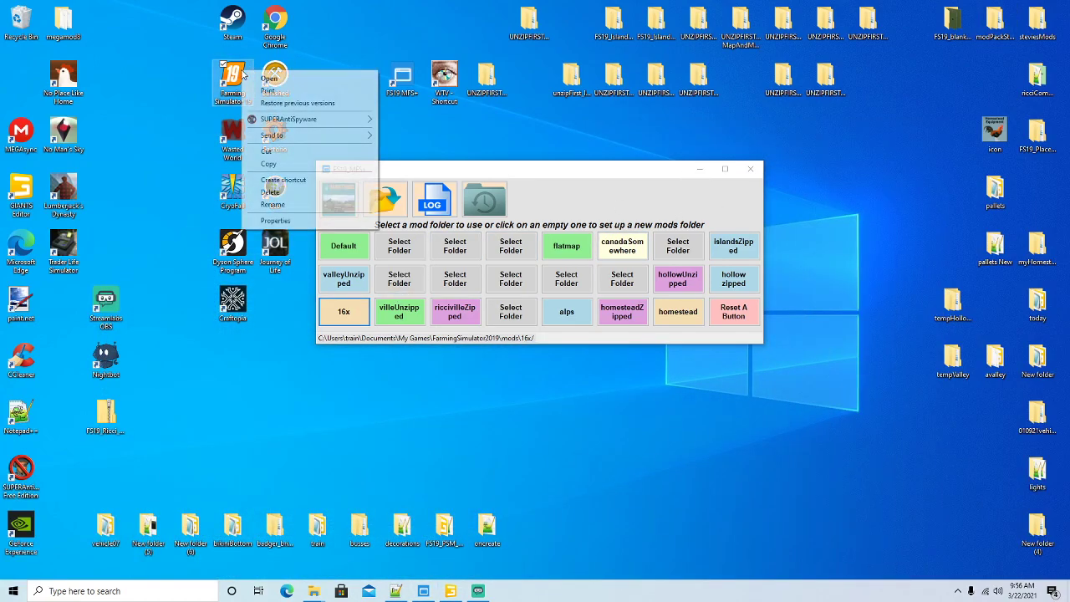
left_click(266, 78)
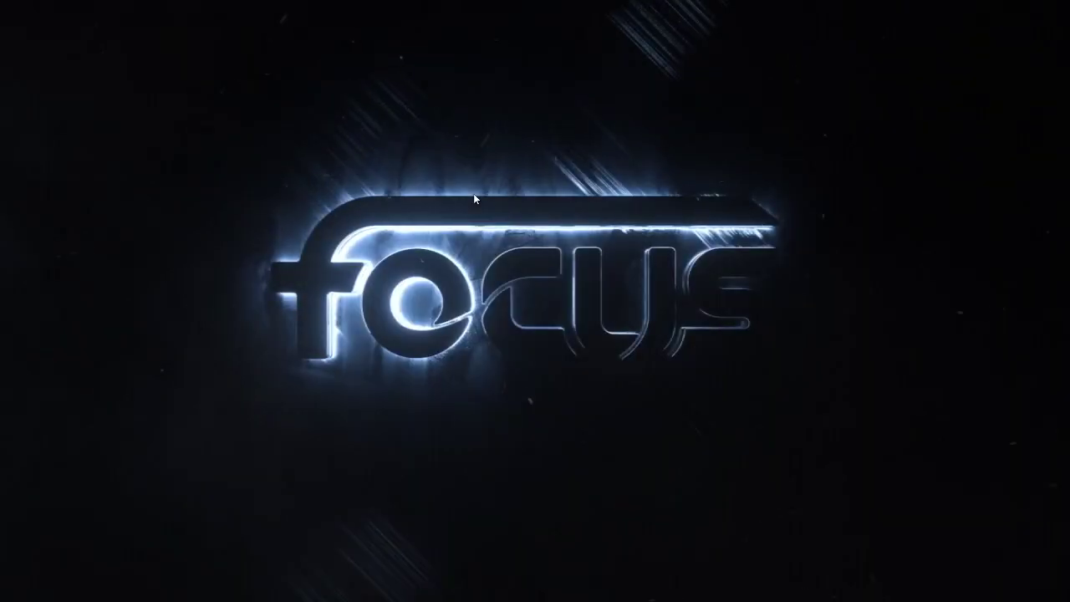
left_click(473, 194)
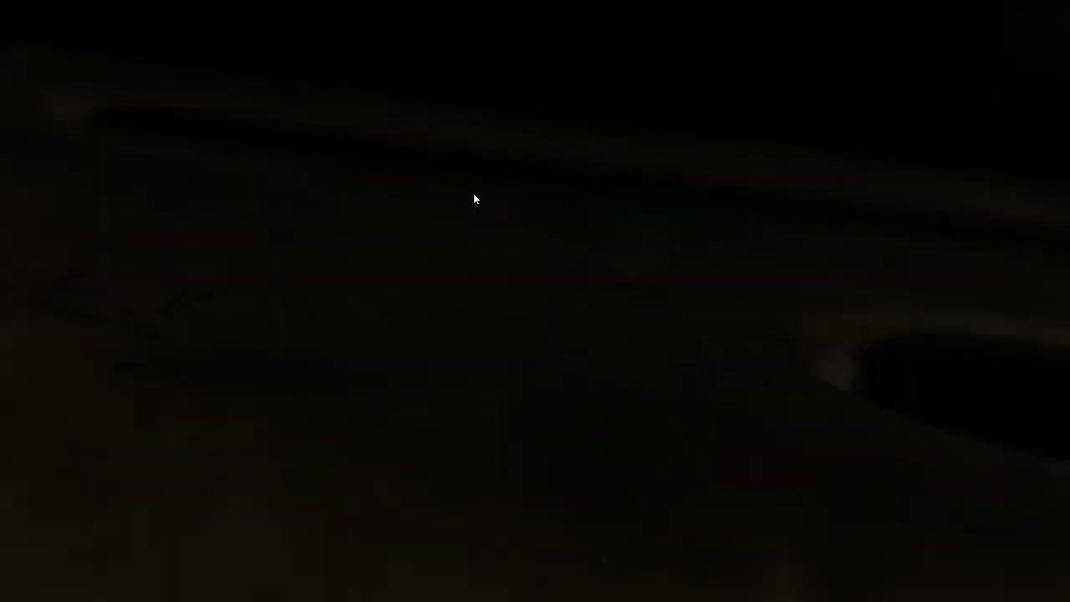
left_click(470, 194)
left_click(80, 346)
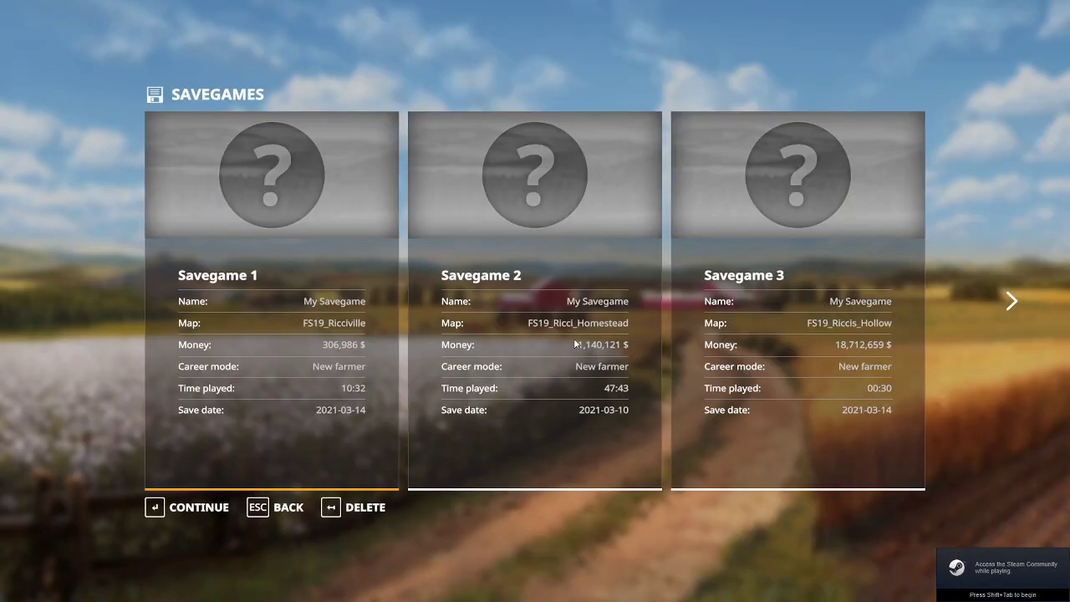
Step: Start a new career on the Ricci Islands map in Savegame 11, keeping the preselected mods and DLC
scroll(606, 317, "down", 7)
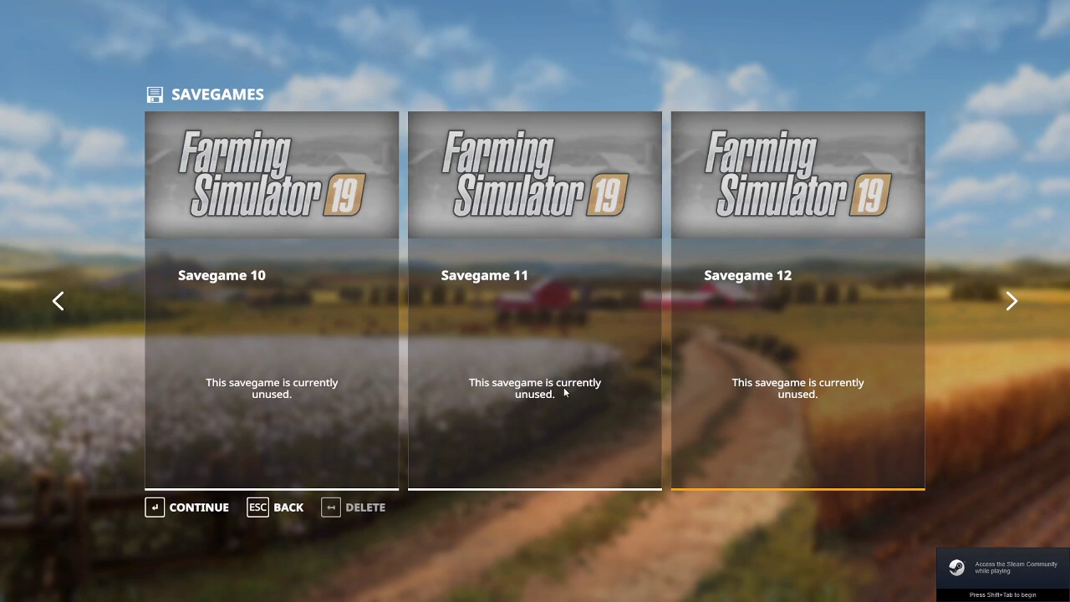
left_click(151, 510)
left_click(209, 507)
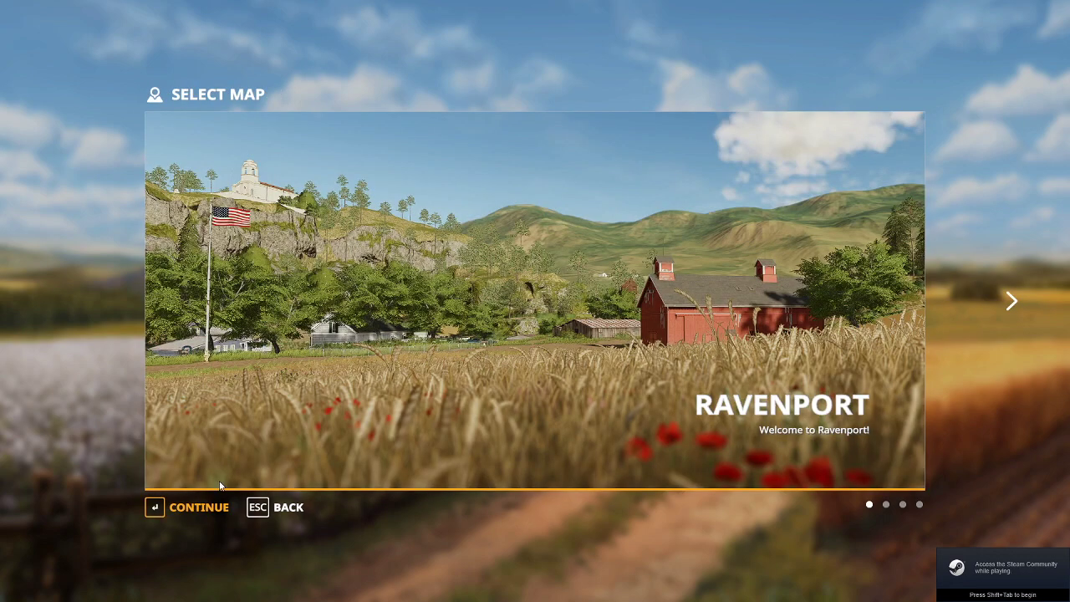
left_click(208, 506)
left_click(207, 506)
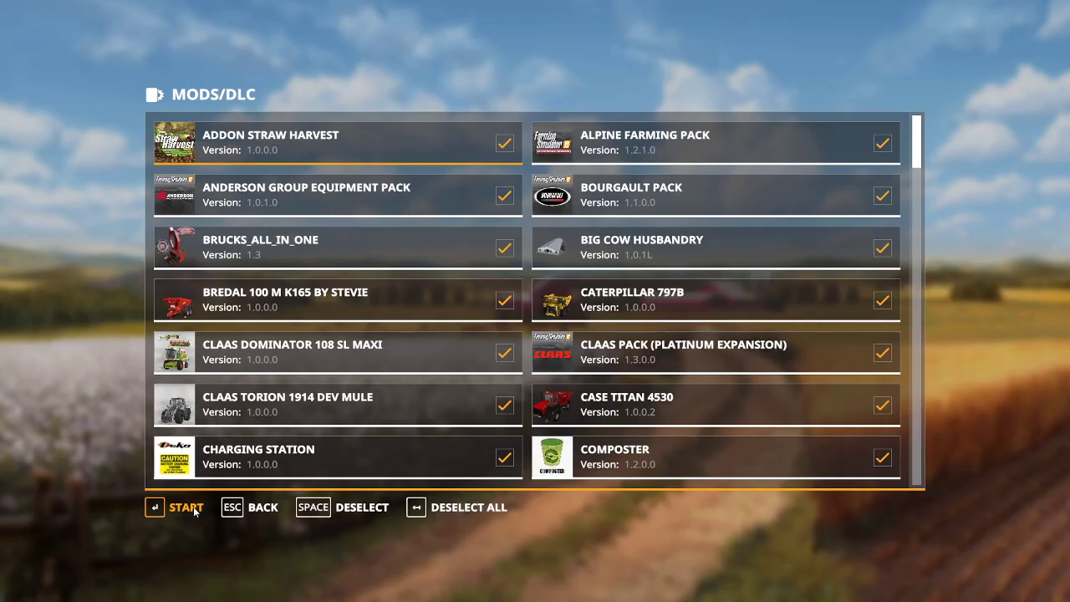
left_click(201, 506)
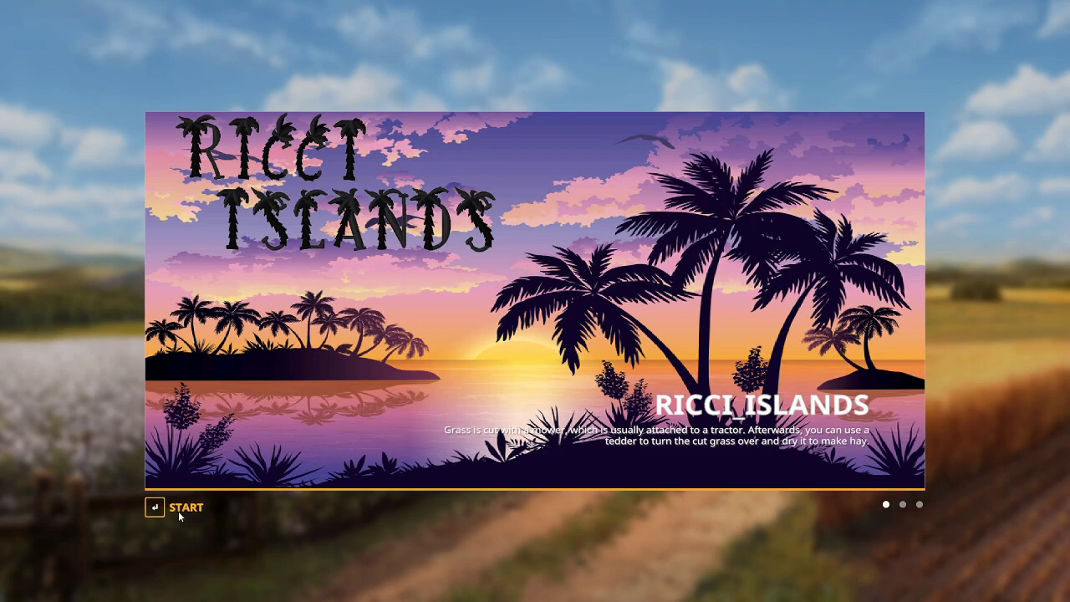
left_click(179, 507)
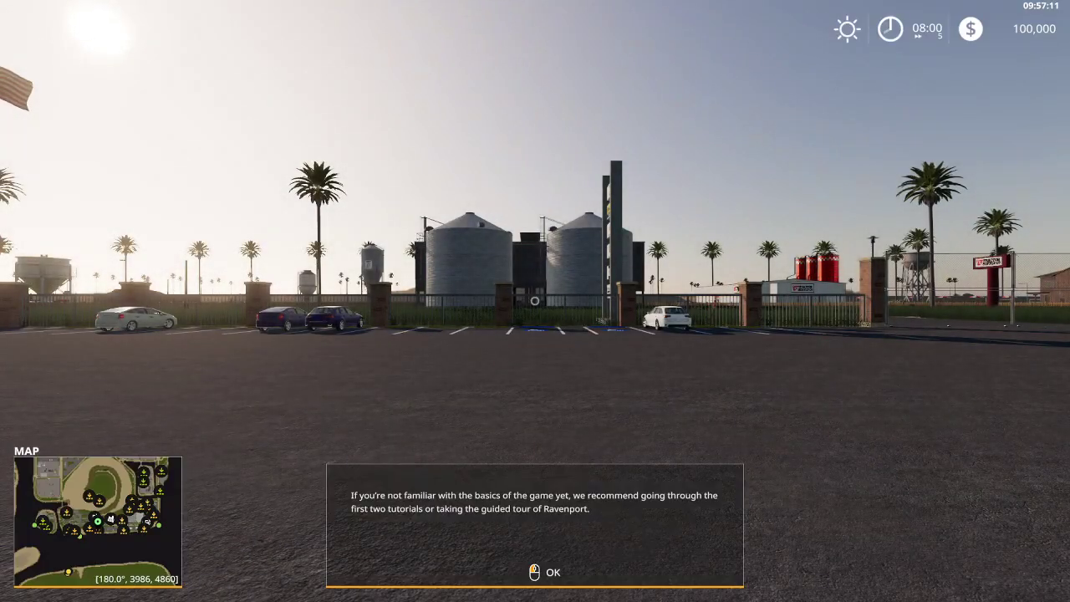
Step: Save the new Ricci Islands game and quit Farming Simulator 19 to the desktop
left_click(535, 301)
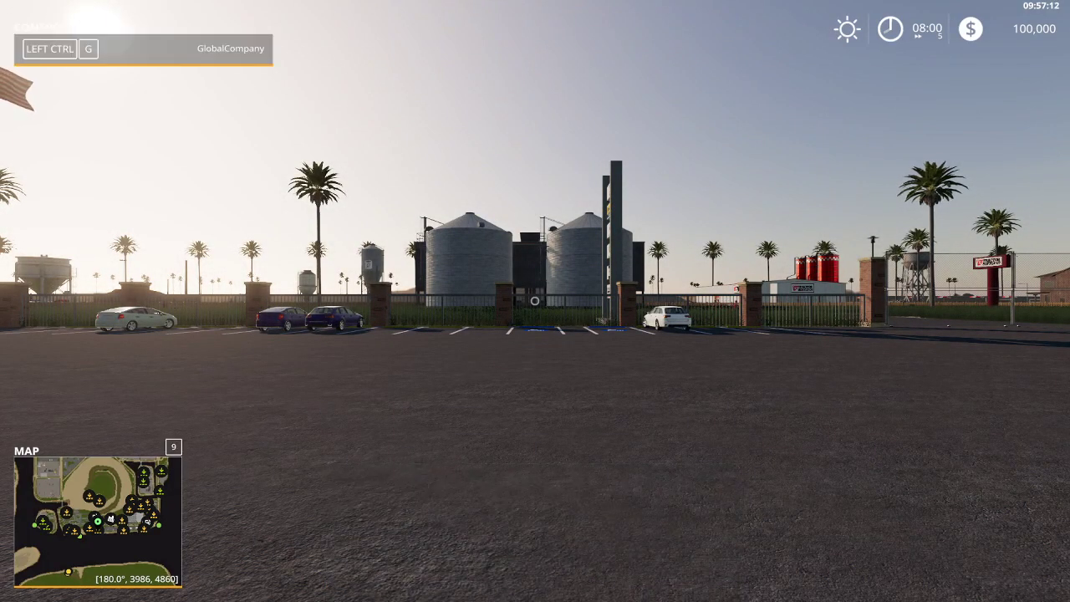
key("Escape")
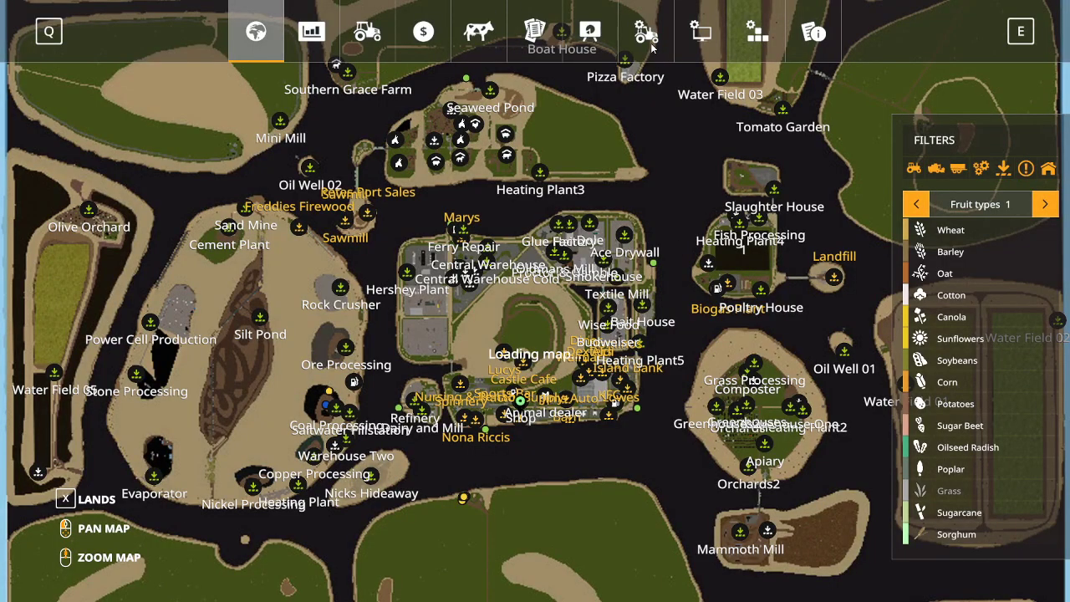
left_click(645, 32)
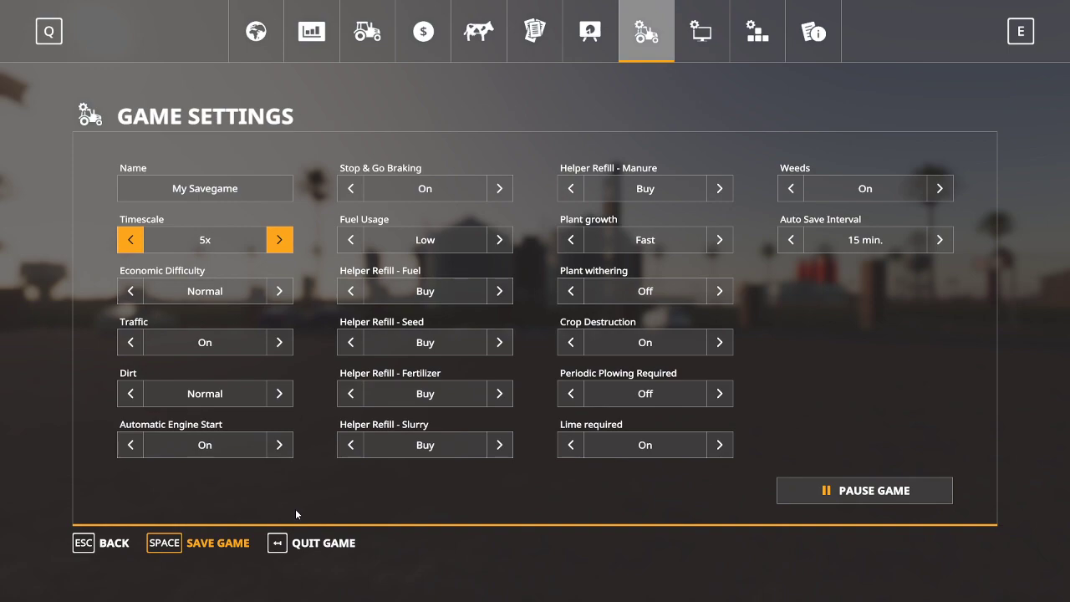
key("space")
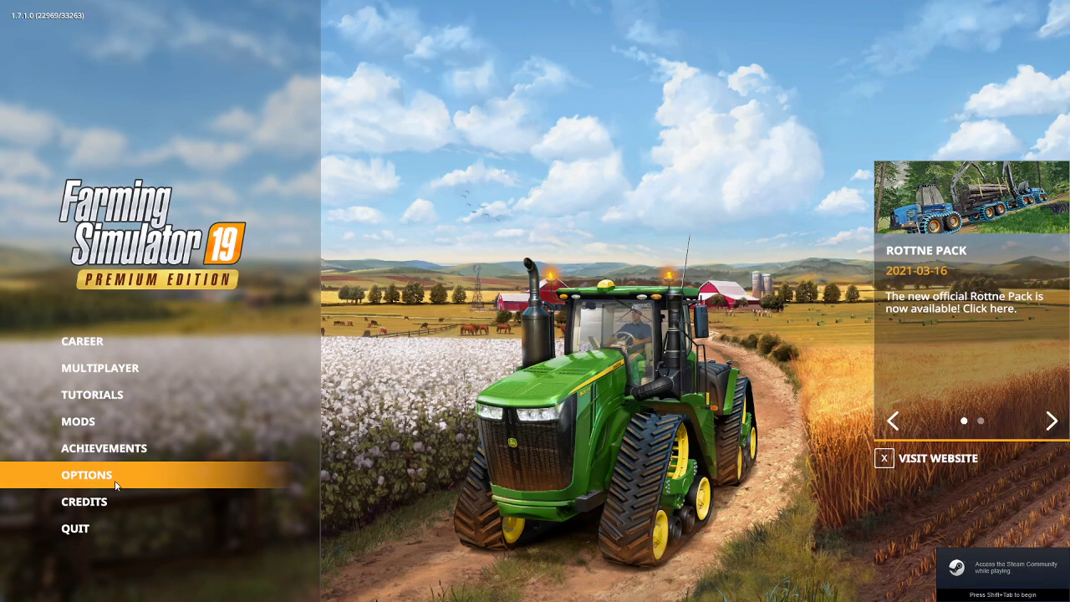
left_click(84, 529)
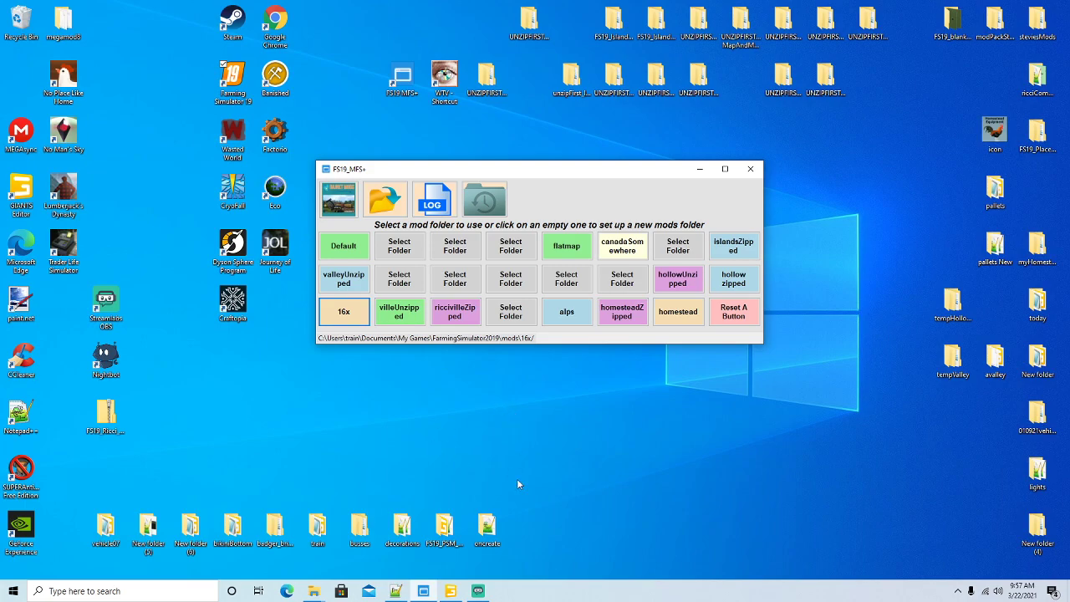
Step: Open the savegame11 folder under Documents\My Games\FarmingSimulator2019 in a new File Explorer window
right_click(321, 592)
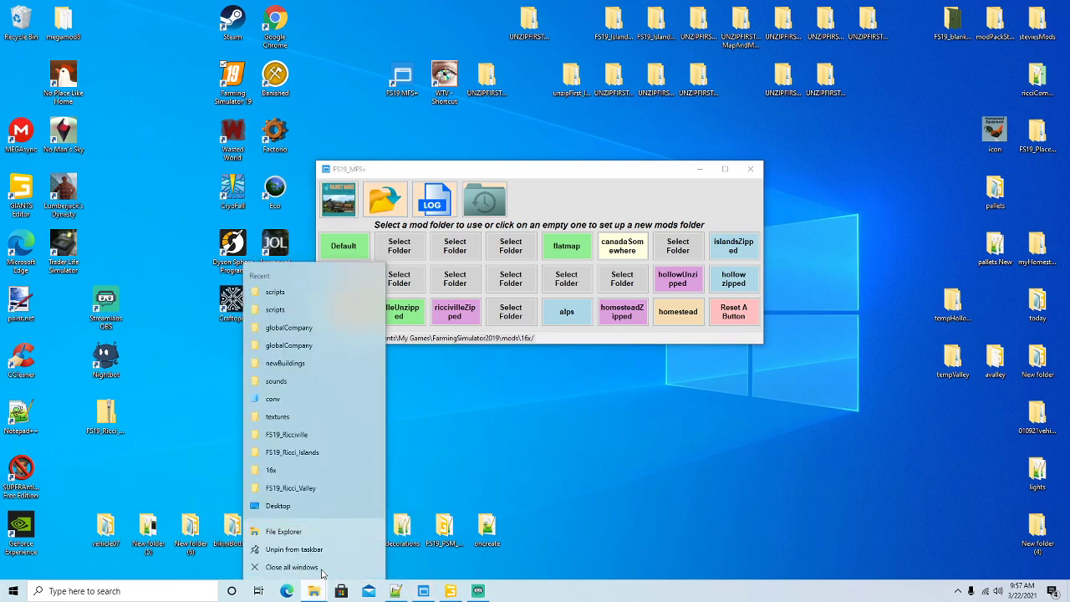
left_click(314, 531)
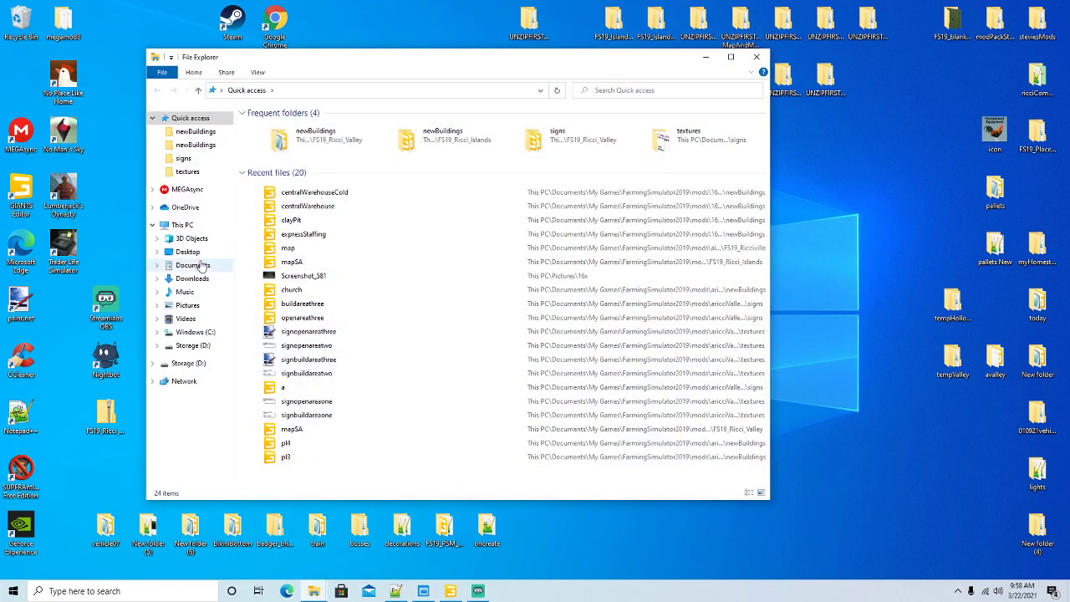
left_click(199, 265)
double_click(291, 199)
double_click(299, 127)
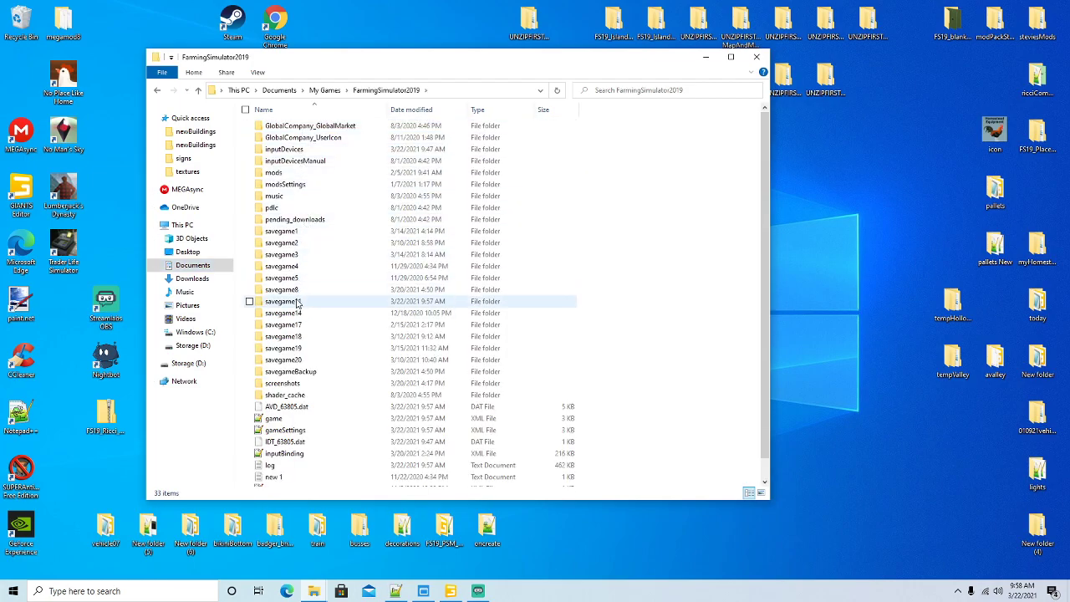
double_click(297, 303)
Step: Open savegame11's onCreateObjects file in Notepad++ to examine its globalCompany entries, and leave the editor
left_click(292, 281)
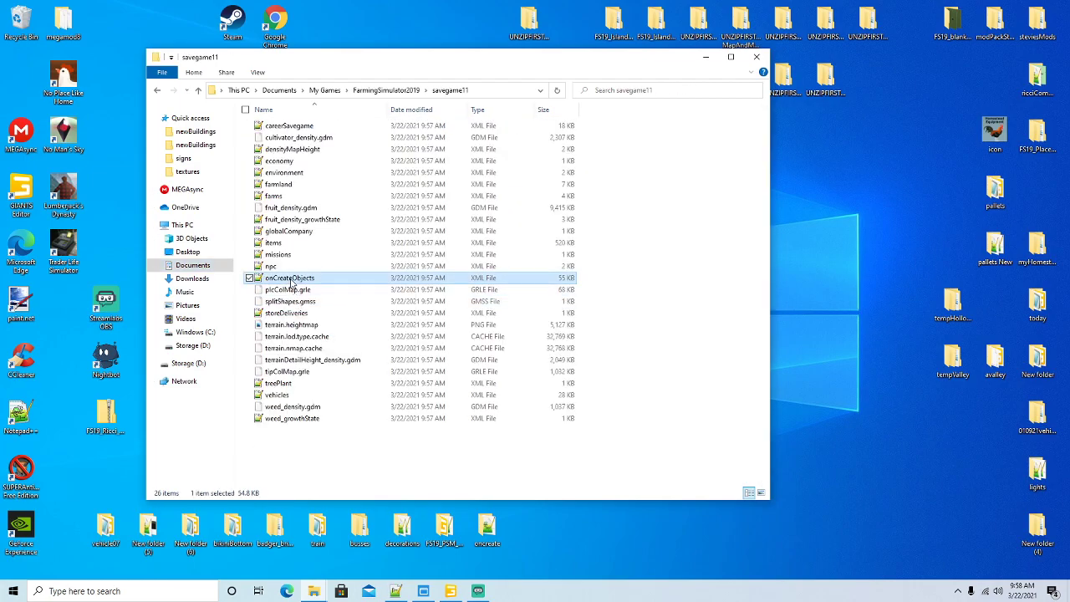
right_click(292, 283)
left_click(337, 351)
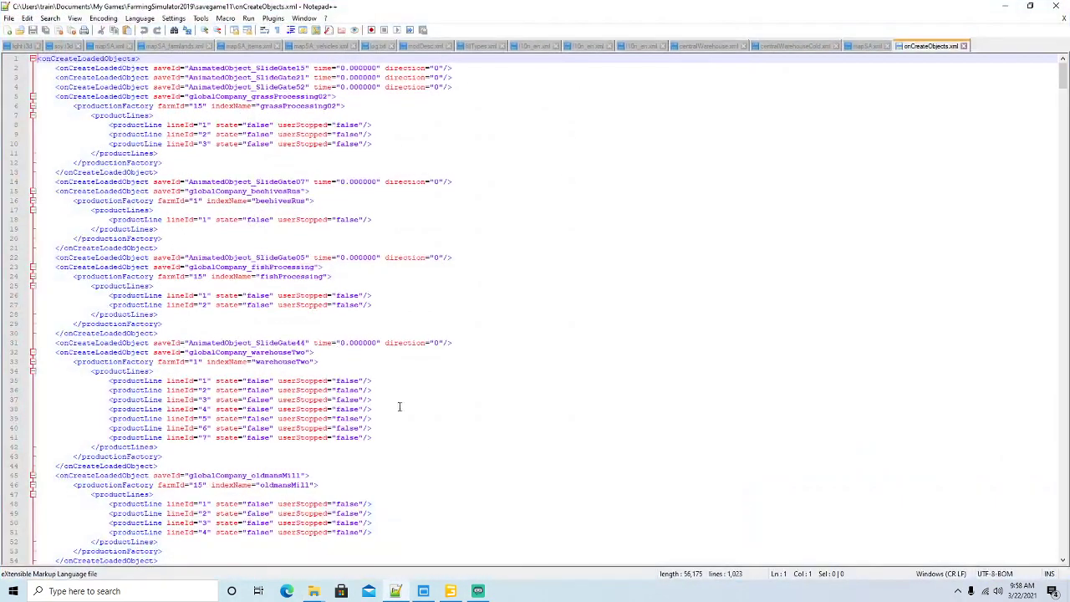
left_click(1056, 6)
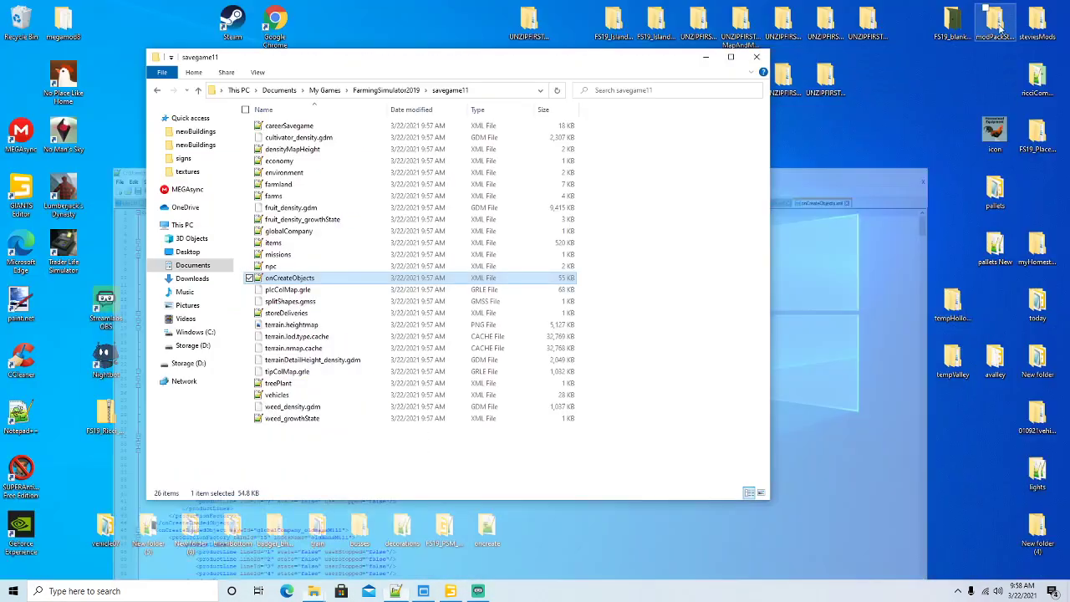
Step: Open the onCreateObjects file from the desktop's oncreate folder in Notepad++
double_click(486, 527)
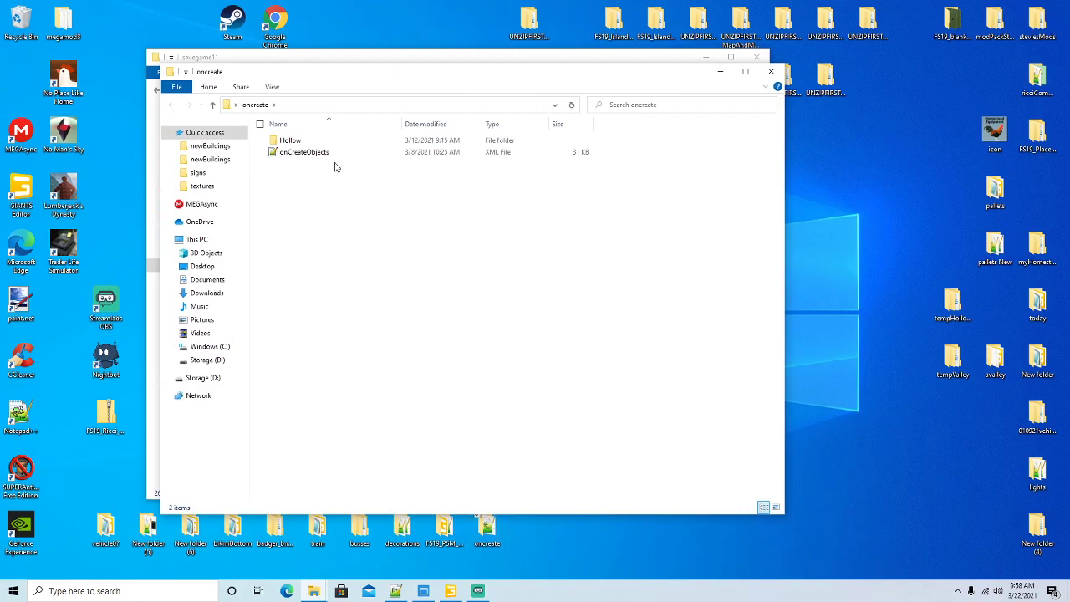
left_click(326, 154)
right_click(326, 159)
left_click(361, 221)
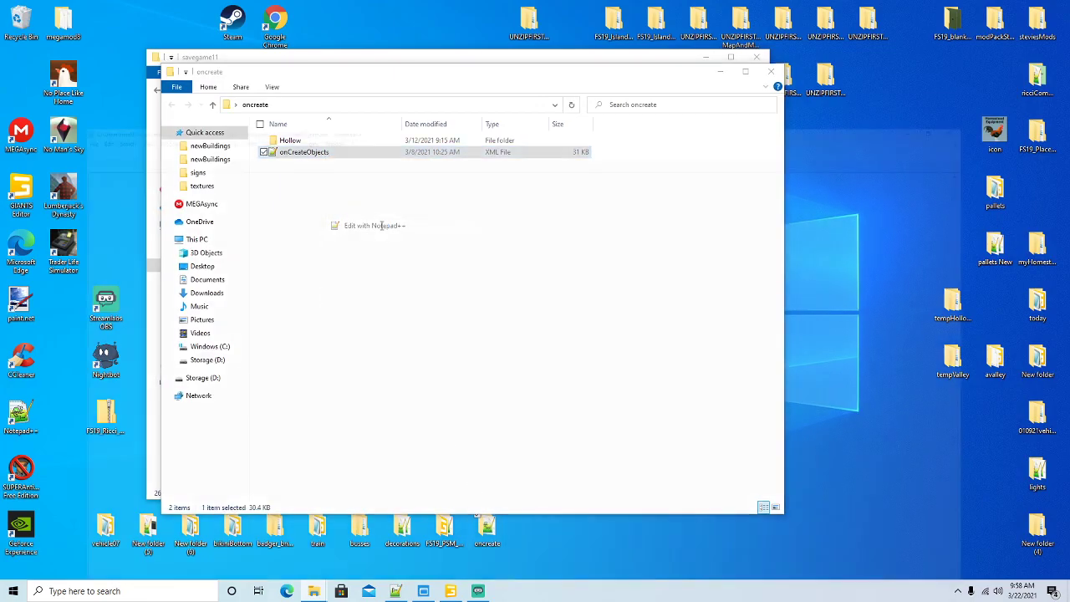
Step: Copy the whole centralWarehouseCold productionFactory block, including its output products, from the oncreate folder's onCreateObjects file
scroll(478, 284, "down", 9)
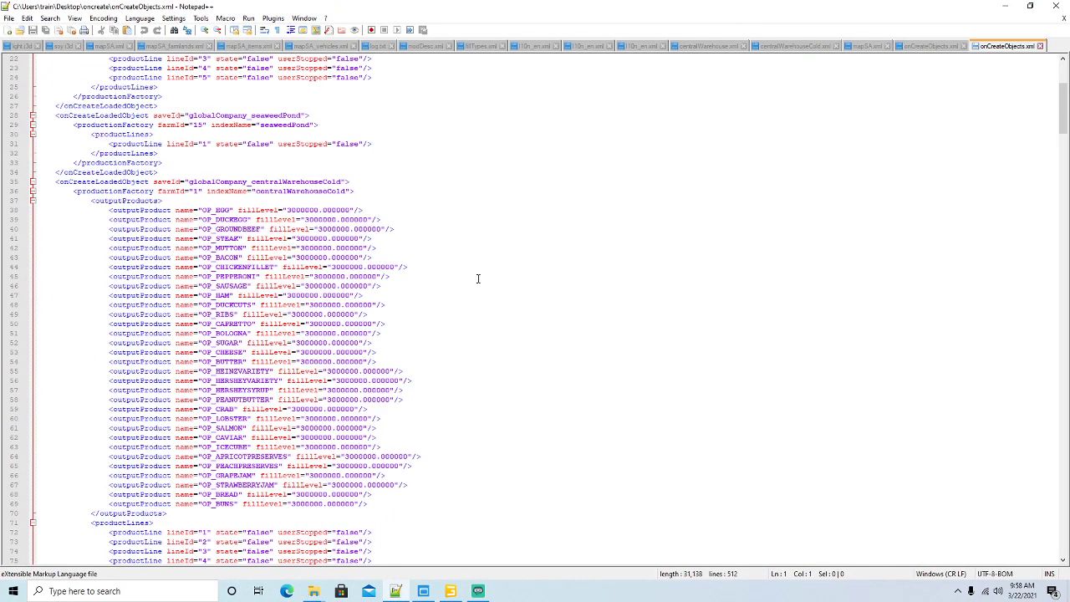
scroll(479, 279, "down", 1)
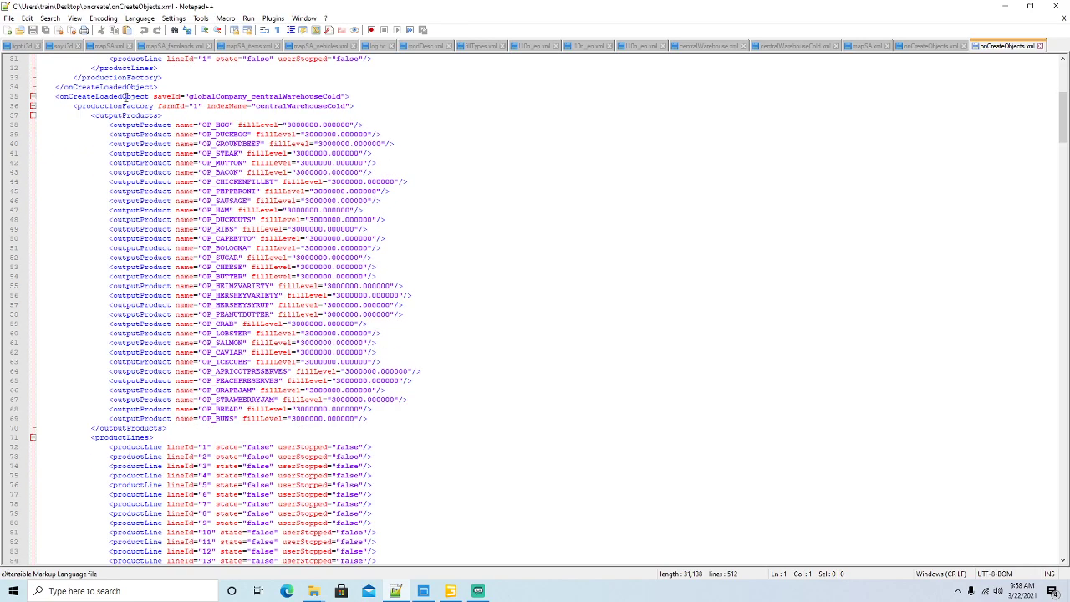
left_click(124, 106)
scroll(426, 298, "down", 11)
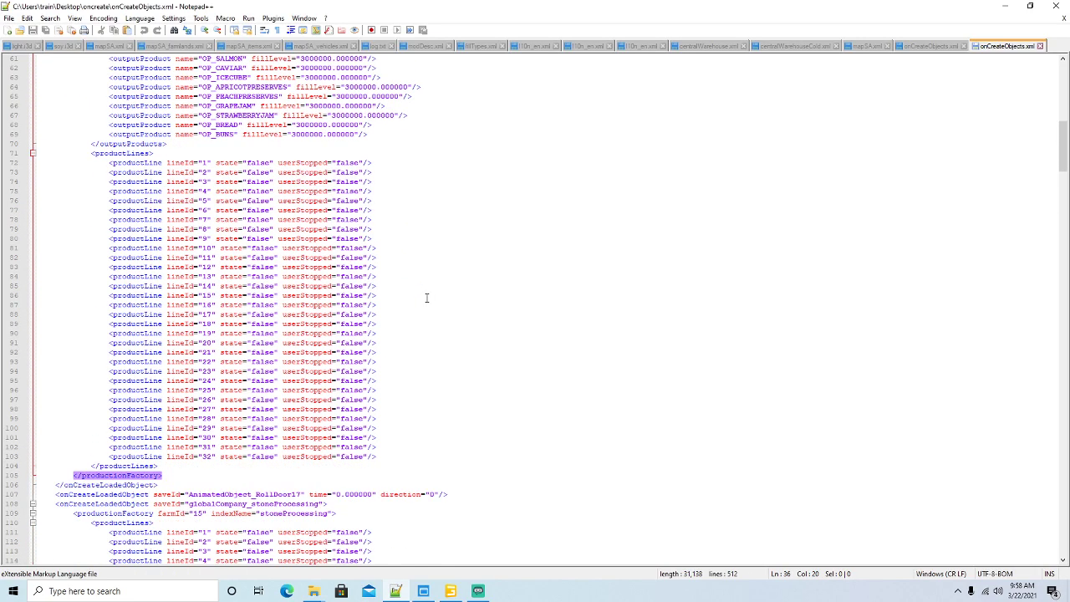
left_click_drag(162, 446, 25, 174)
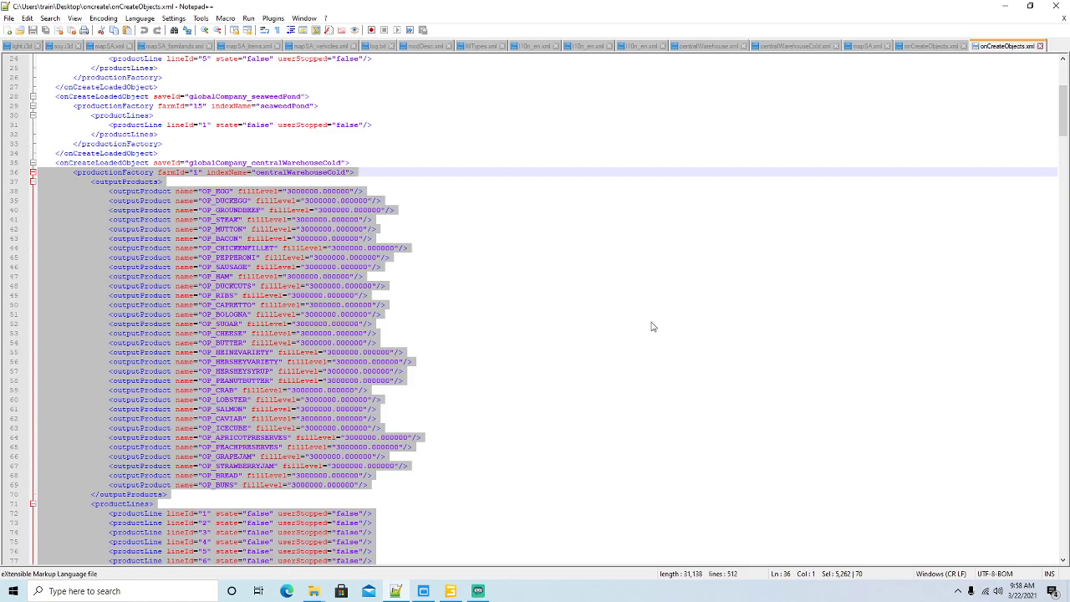
Step: Replace the centralWarehouseCold productionFactory block in savegame11's onCreateObjects.xml with the copied block containing the 3000000 fill levels
left_click(932, 46)
scroll(531, 297, "down", 20)
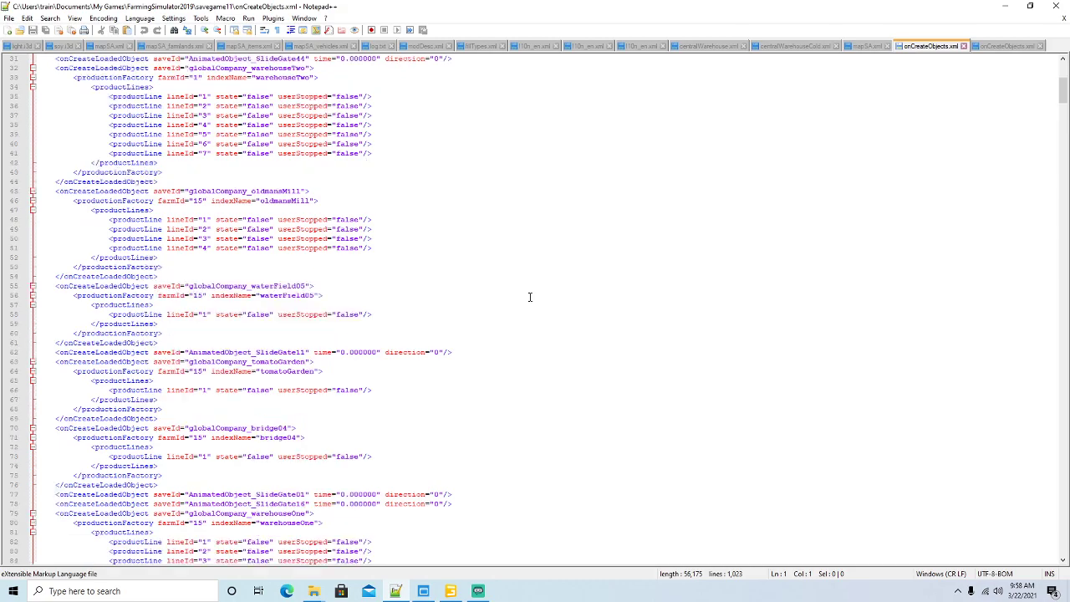
scroll(526, 296, "down", 20)
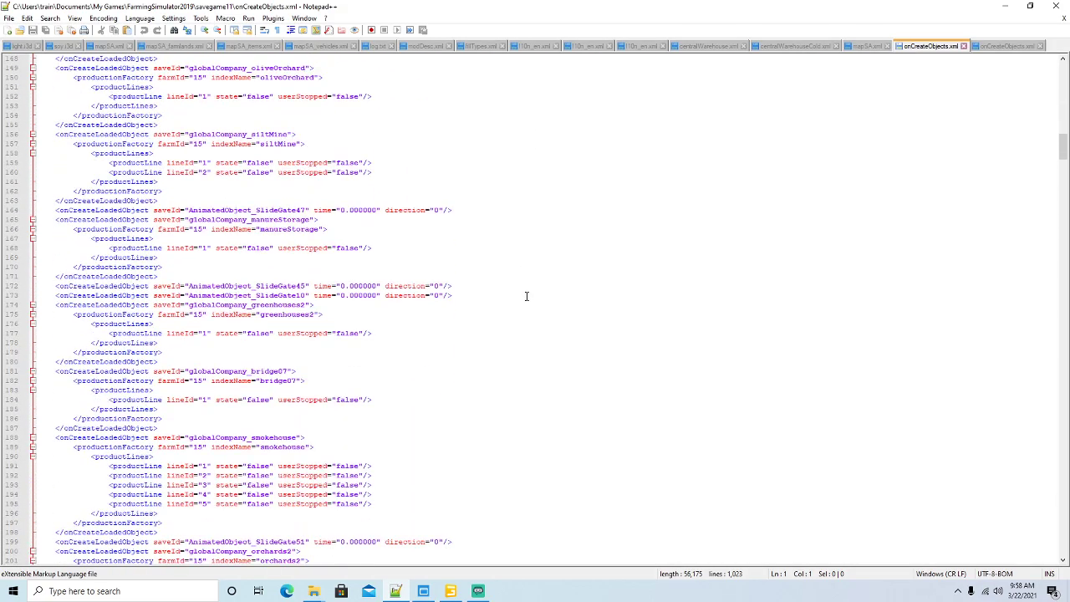
scroll(526, 296, "down", 20)
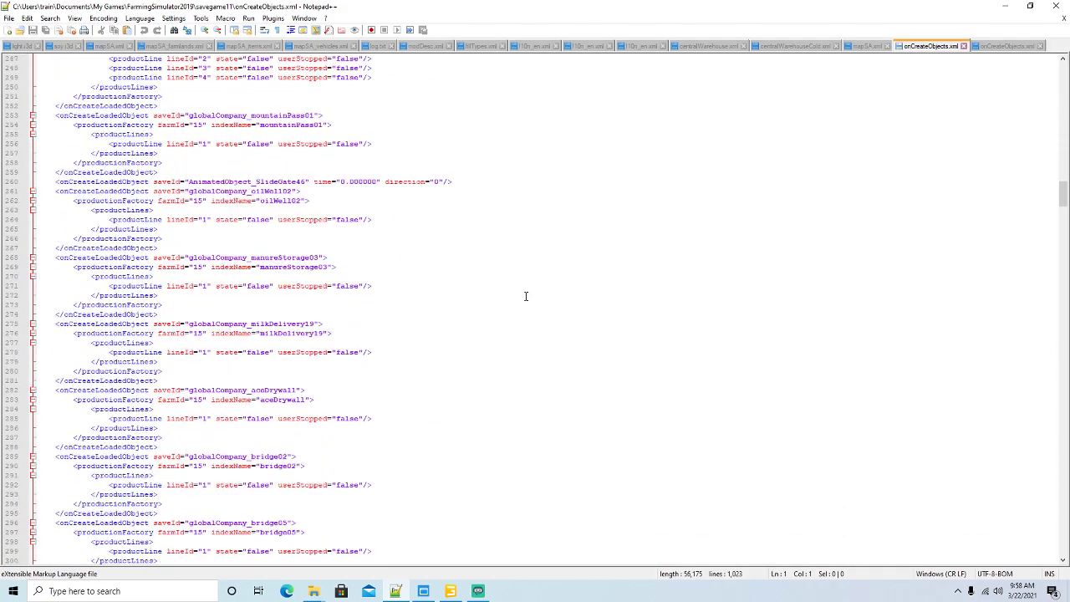
scroll(526, 296, "down", 20)
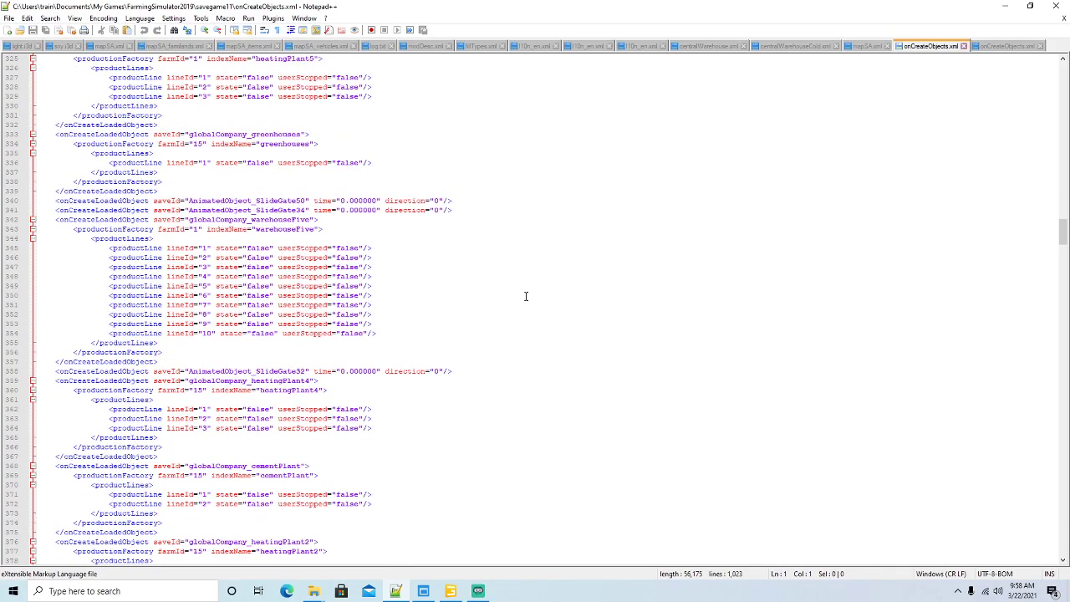
scroll(526, 296, "down", 20)
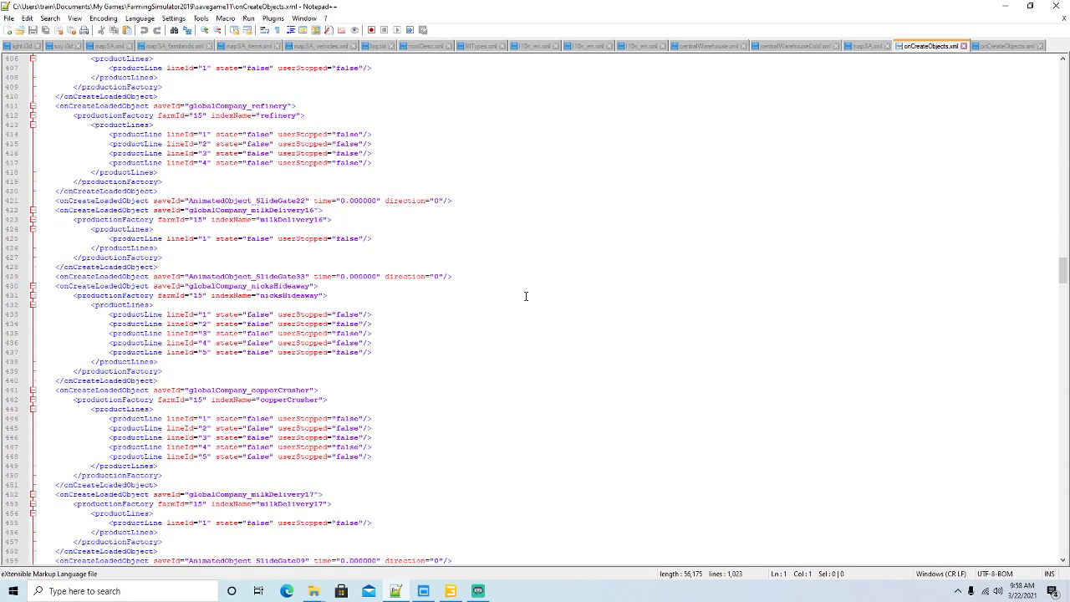
scroll(526, 296, "down", 17)
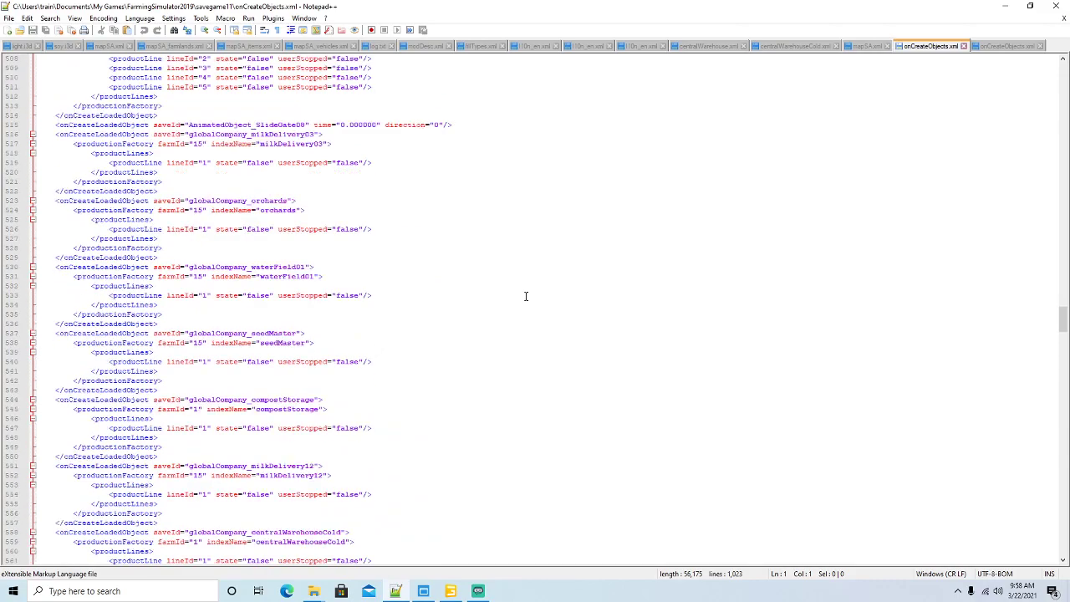
scroll(525, 296, "down", 8)
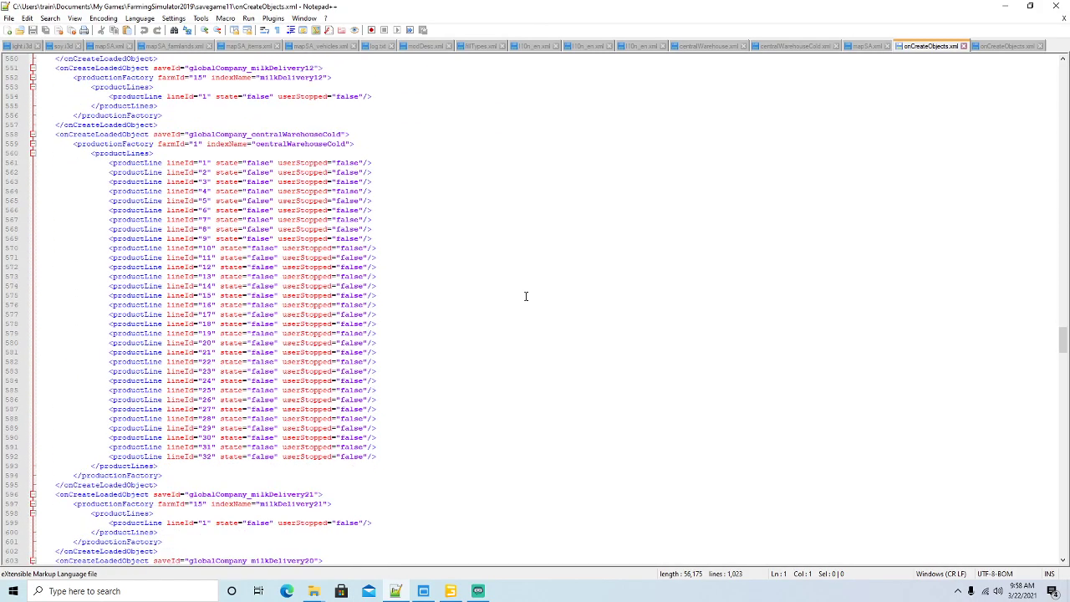
left_click(97, 115)
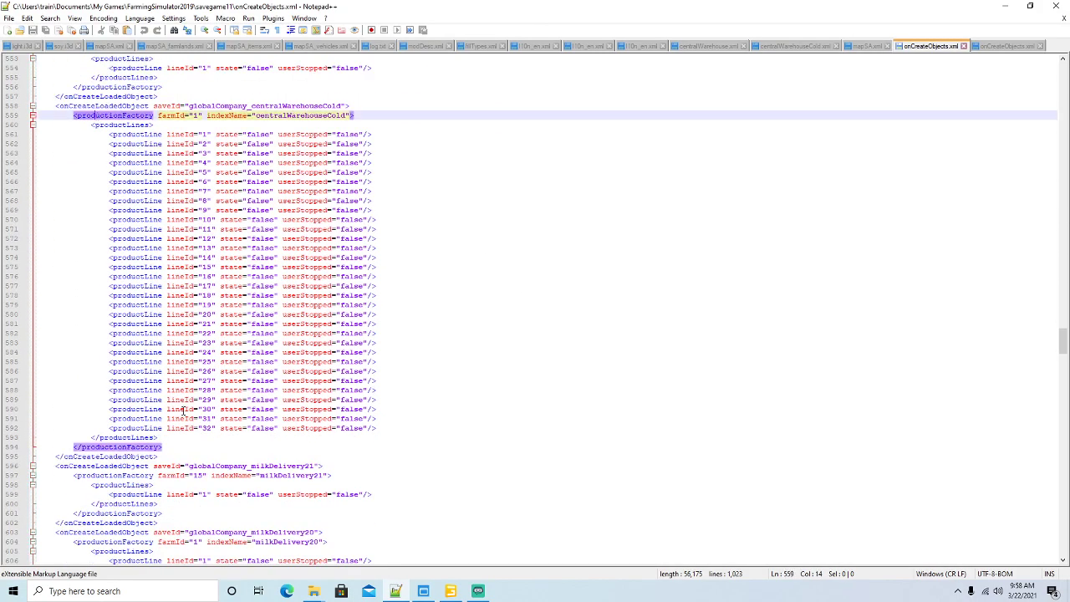
left_click_drag(165, 448, 49, 117)
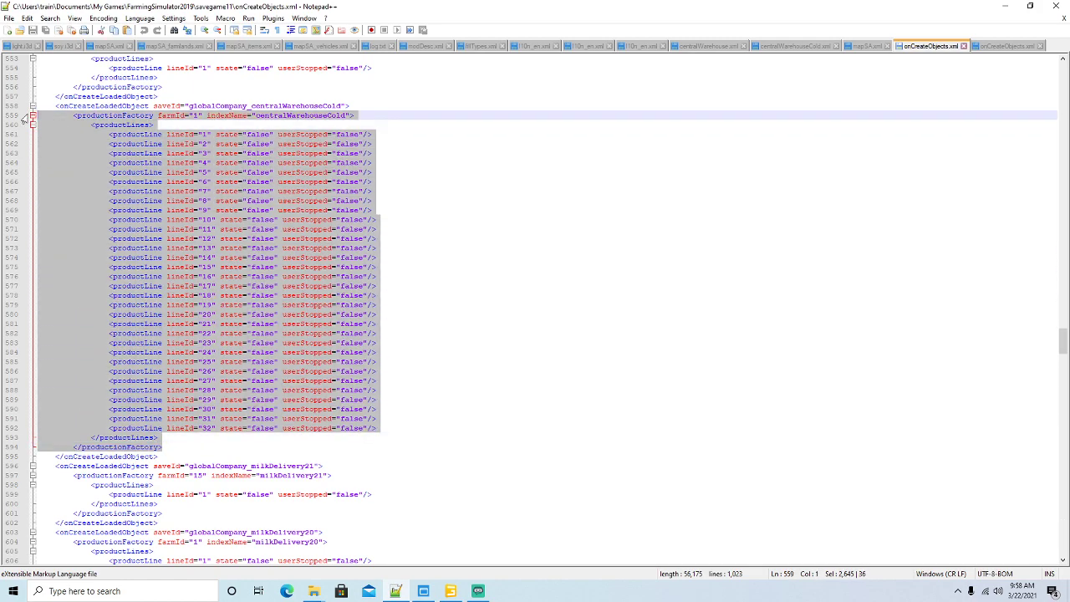
key("ctrl+v")
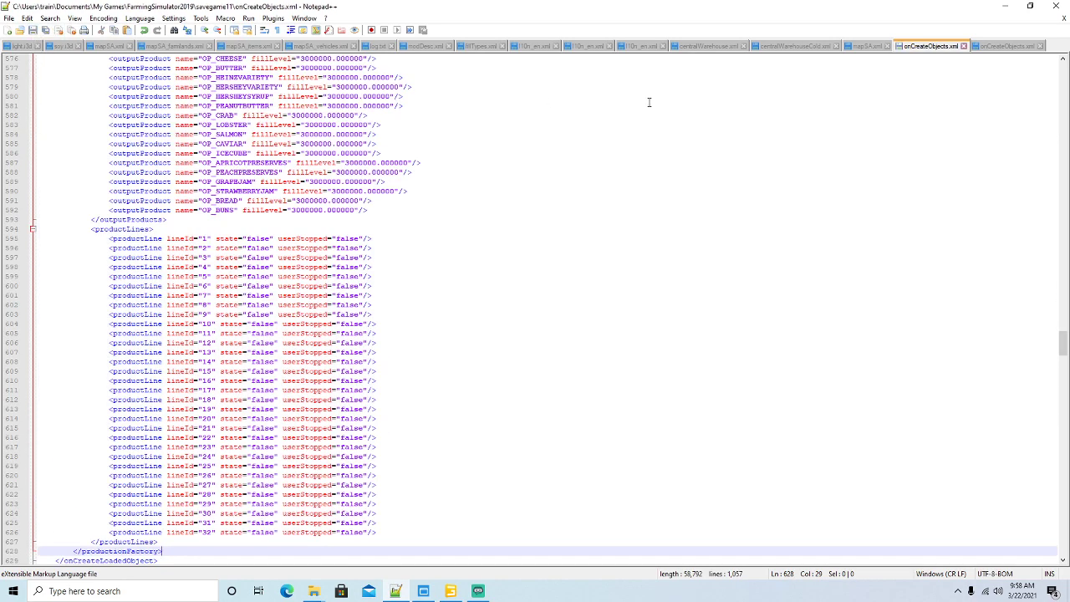
Step: Copy the whole centralWarehouse productionFactory block, including its output products, from the oncreate folder's onCreateObjects.xml
left_click(1009, 46)
scroll(491, 236, "down", 18)
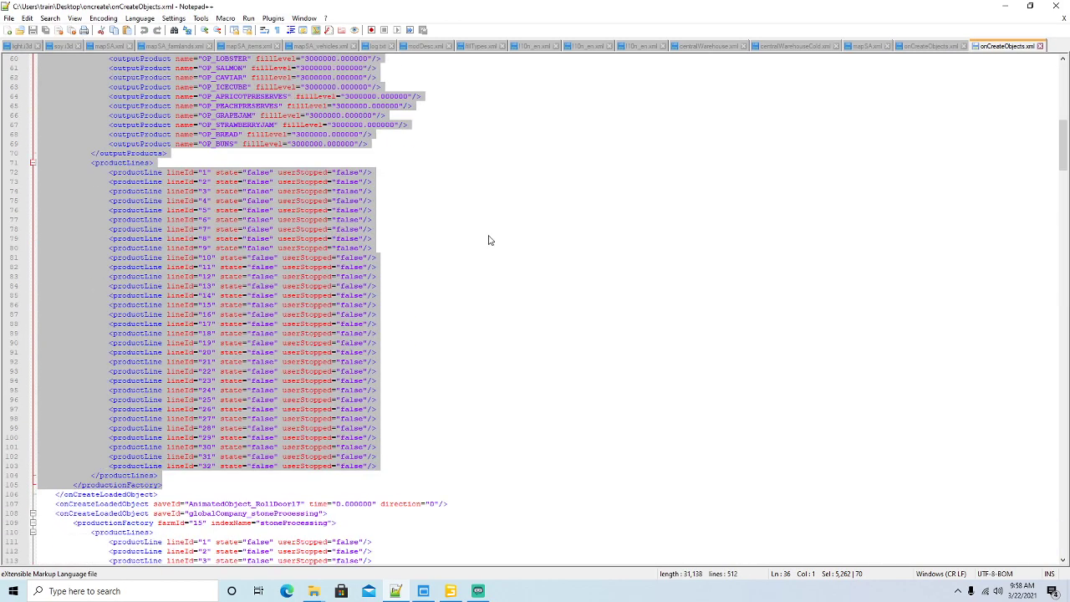
scroll(489, 240, "down", 6)
scroll(489, 240, "down", 20)
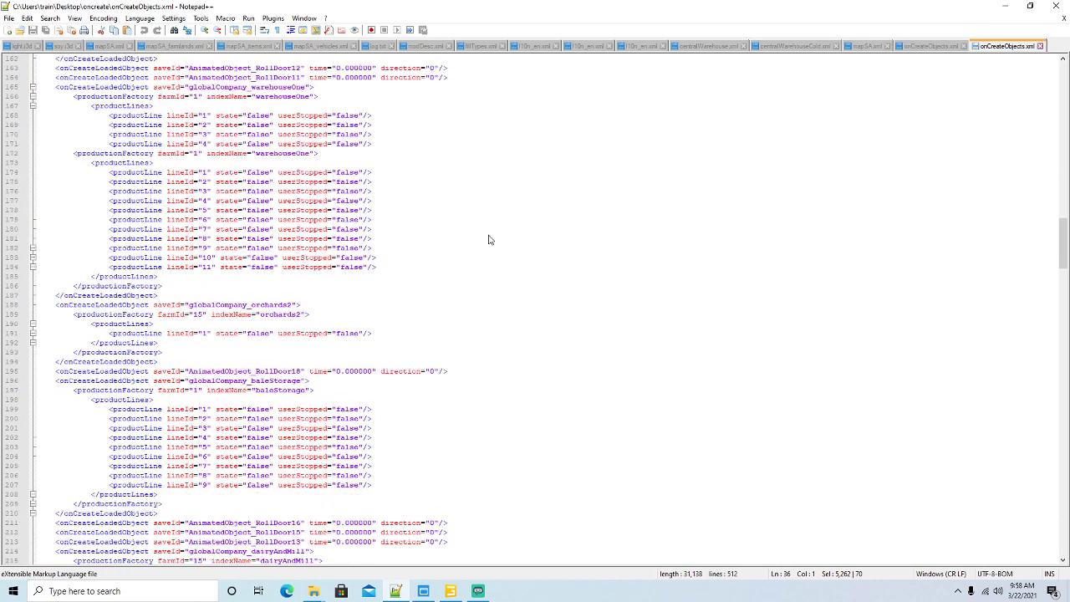
scroll(489, 240, "down", 15)
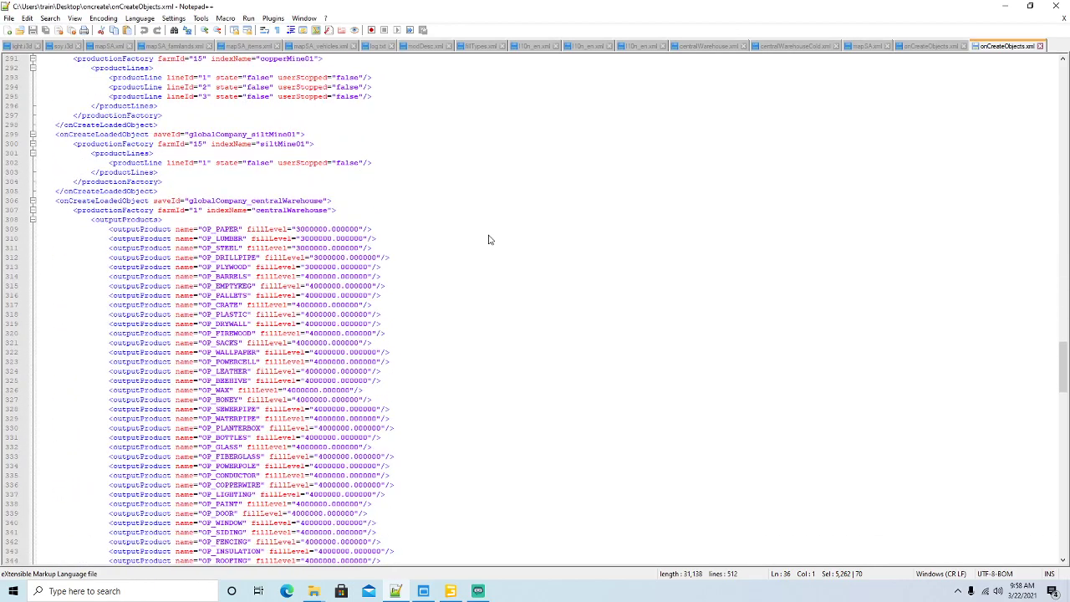
left_click(104, 125)
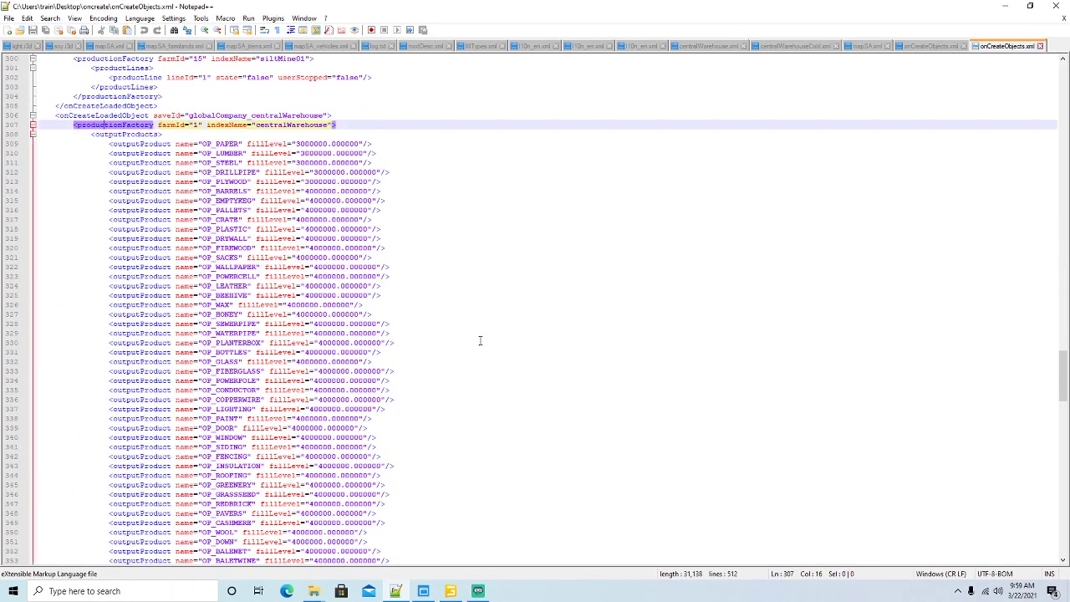
scroll(478, 338, "down", 19)
scroll(475, 339, "down", 3)
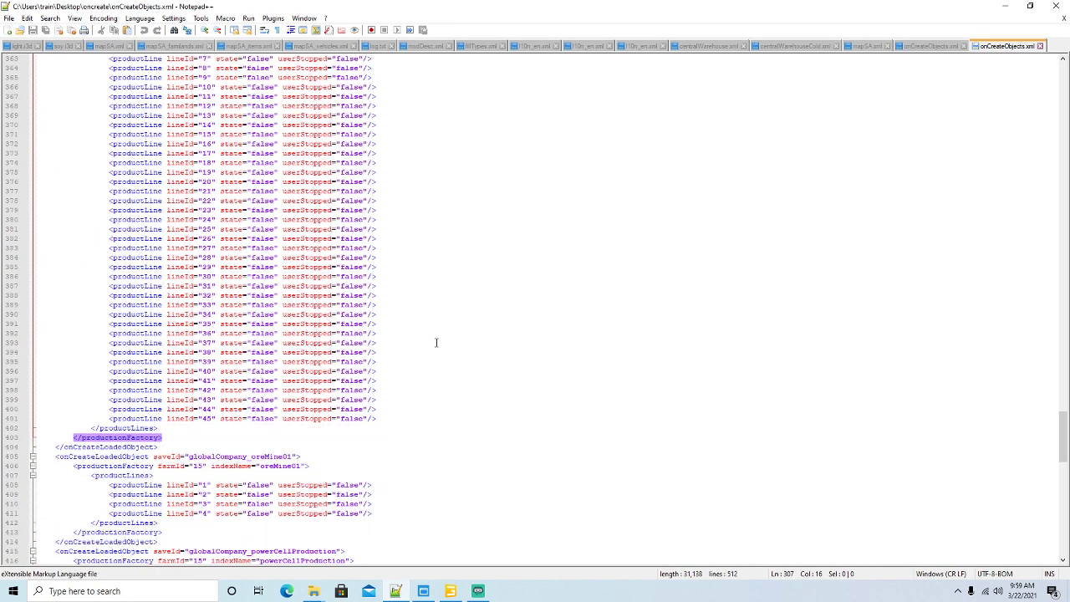
left_click_drag(164, 436, 37, 326)
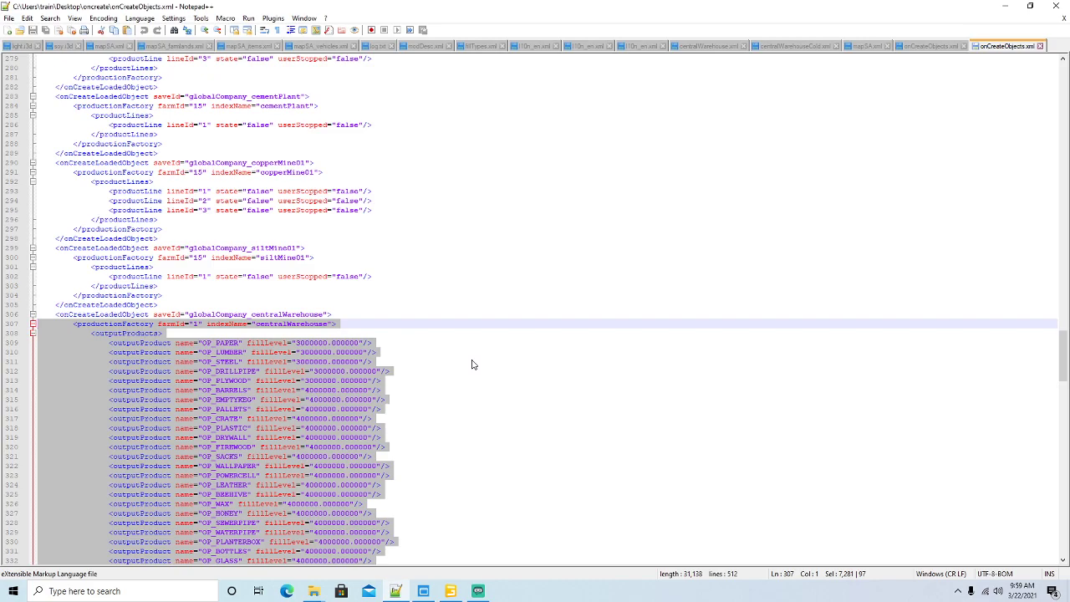
Step: Replace the centralWarehouse productionFactory block in savegame11's onCreateObjects.xml with the copied block containing its stocked output products
left_click(920, 48)
scroll(530, 310, "down", 9)
scroll(530, 312, "down", 20)
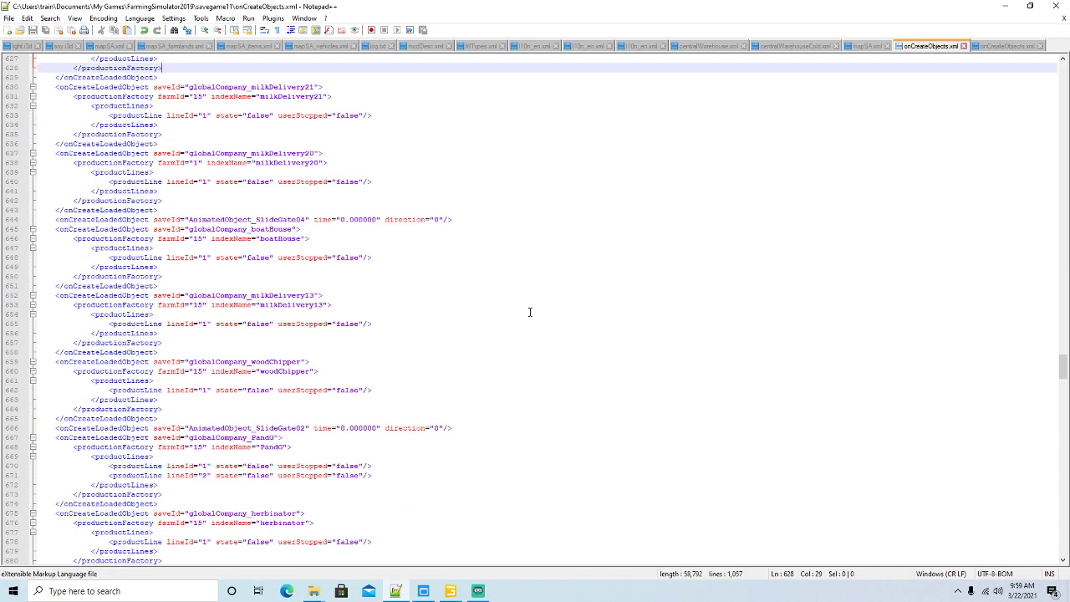
scroll(530, 312, "down", 11)
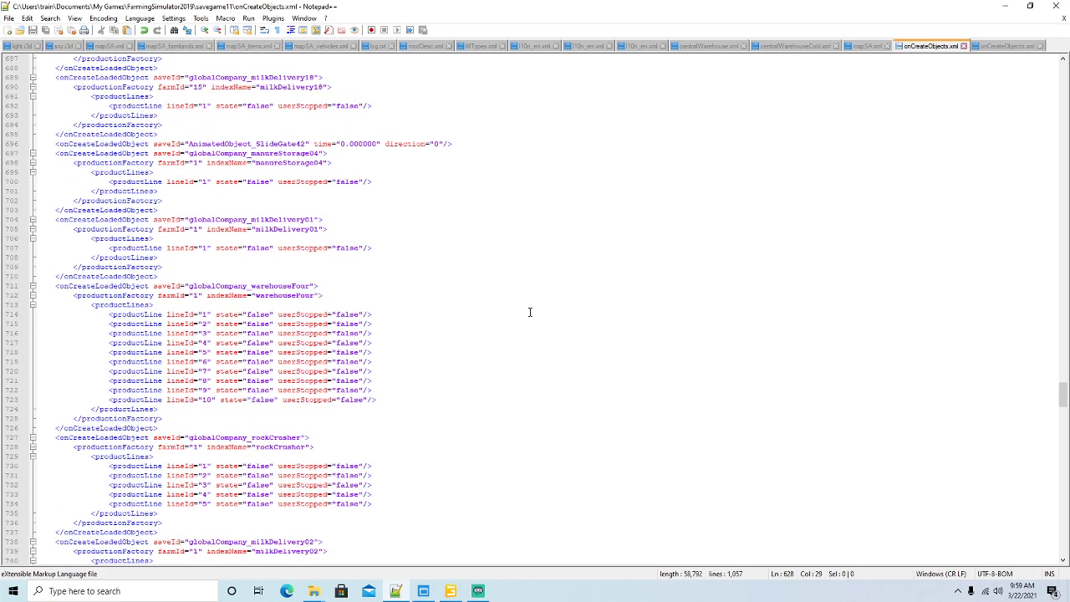
scroll(530, 312, "down", 17)
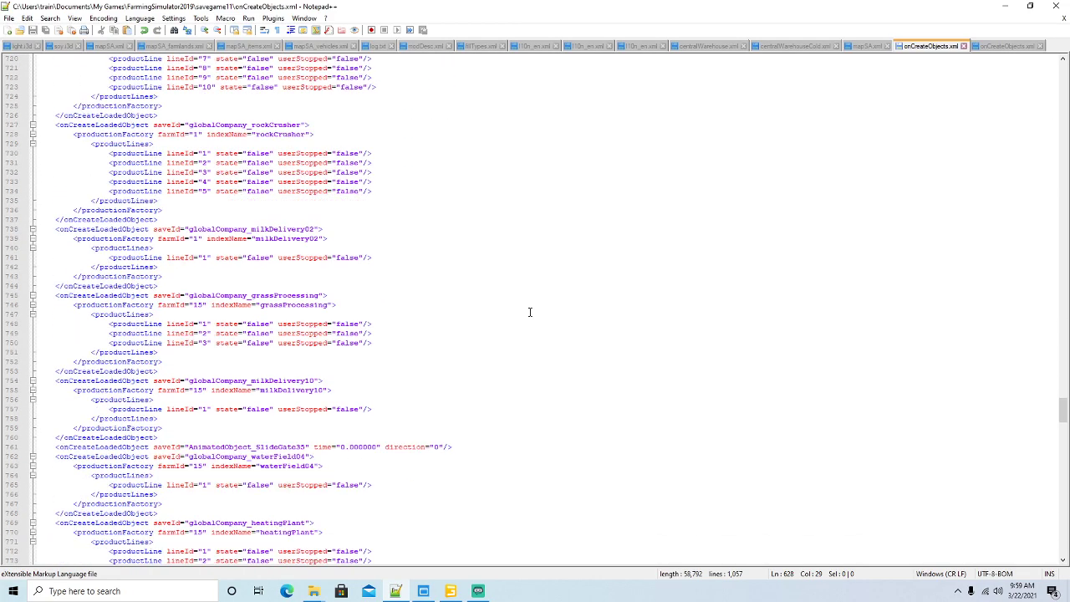
scroll(529, 312, "down", 18)
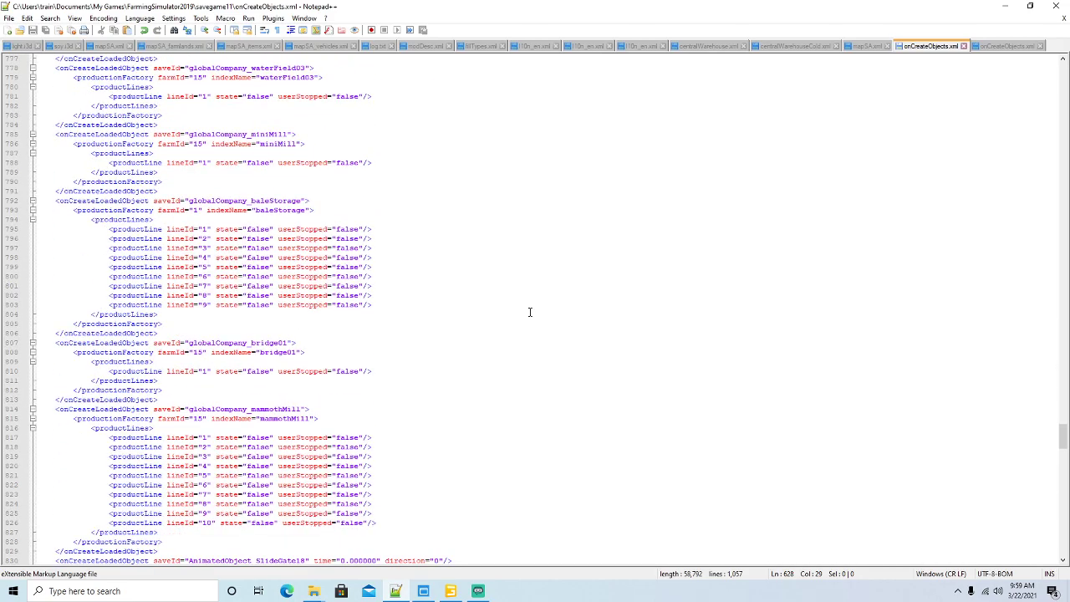
scroll(530, 312, "down", 16)
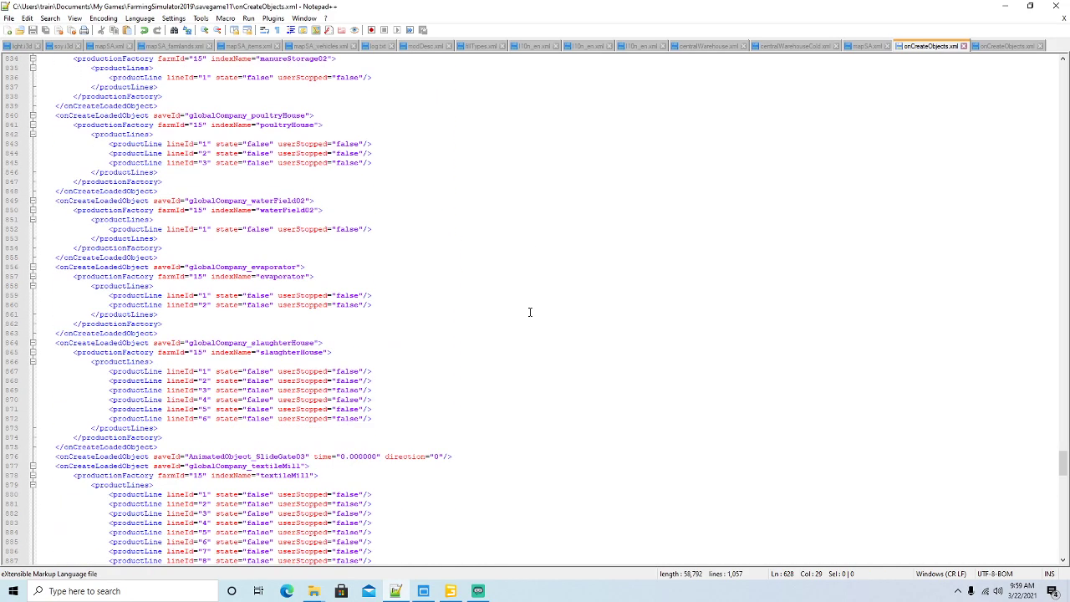
scroll(529, 312, "down", 12)
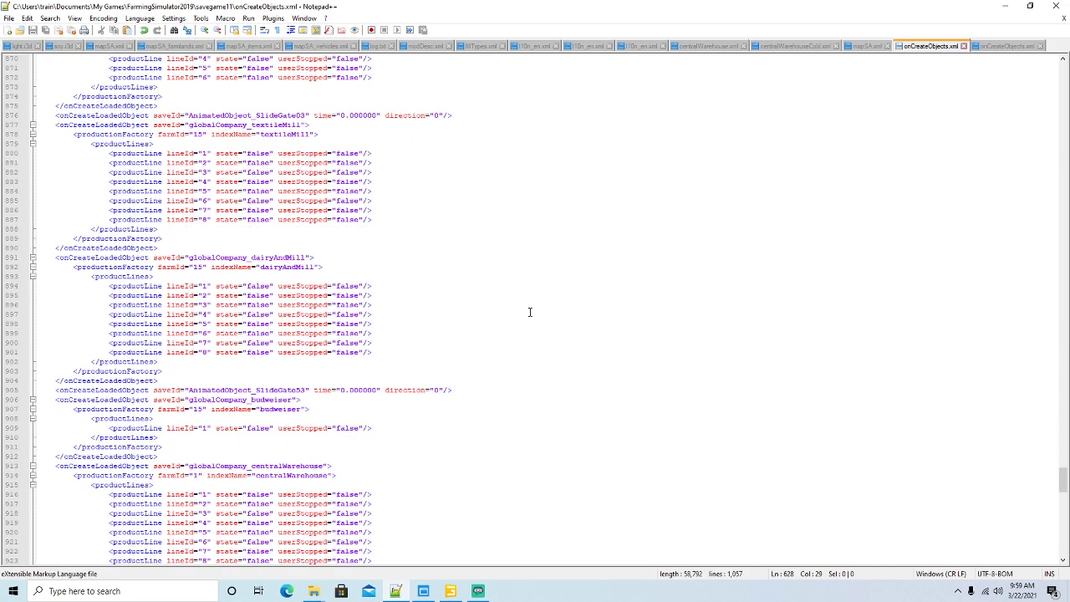
scroll(529, 312, "down", 9)
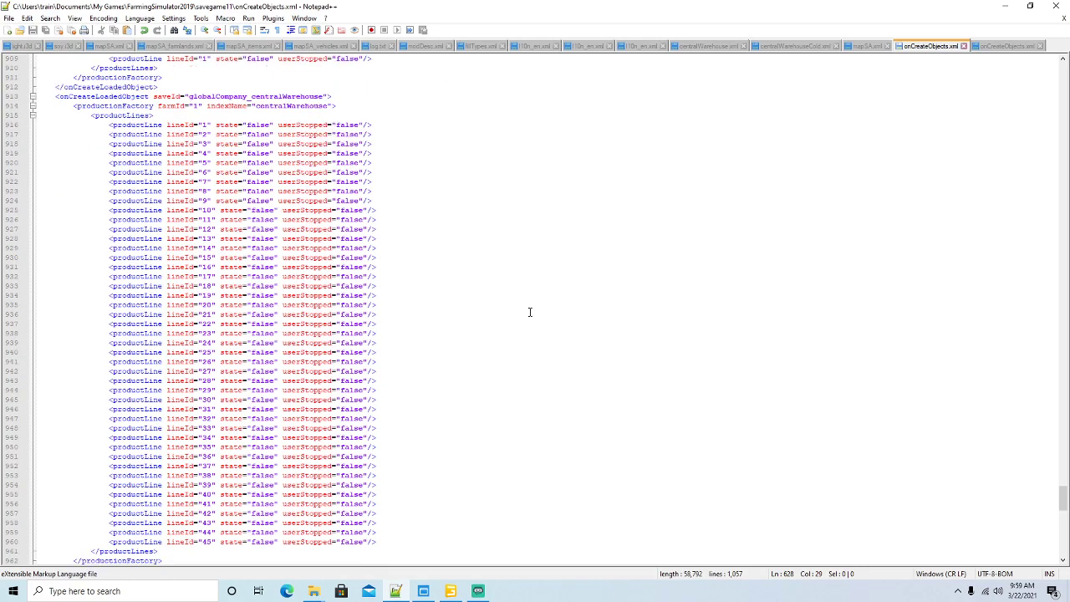
left_click(98, 80)
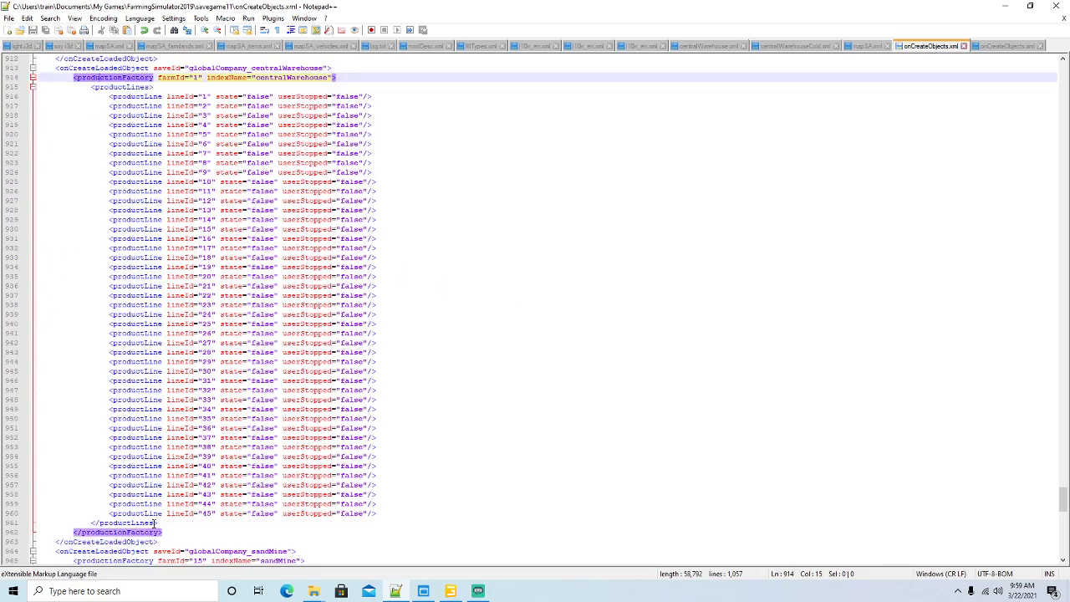
left_click_drag(164, 532, 37, 77)
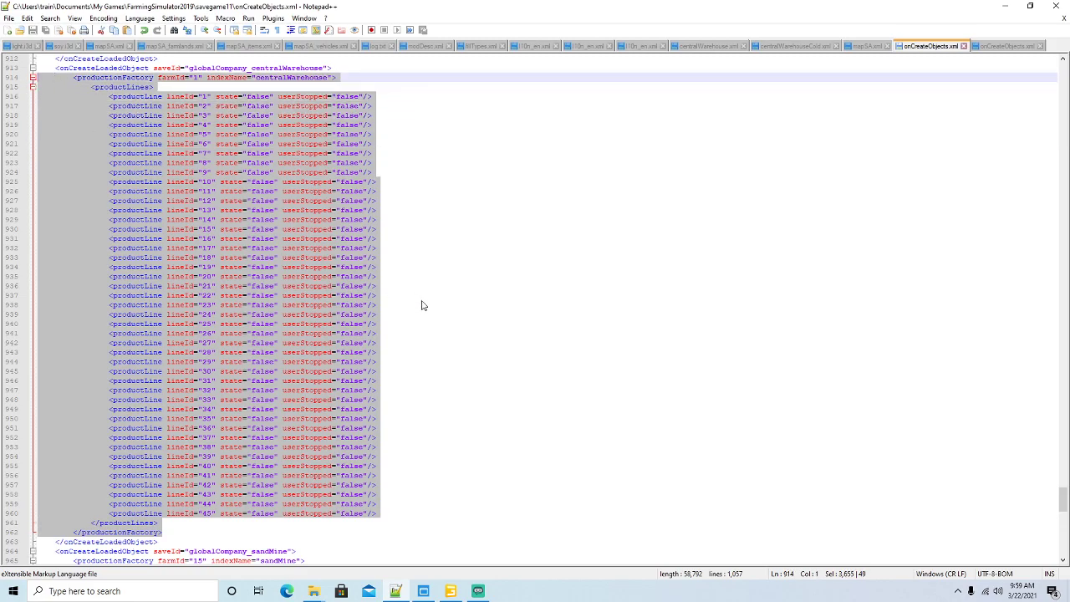
key("ctrl+v")
Step: Save savegame11's onCreateObjects.xml and close both onCreateObjects files, then return to the savegame11 folder with the oncreate window closed
left_click(32, 31)
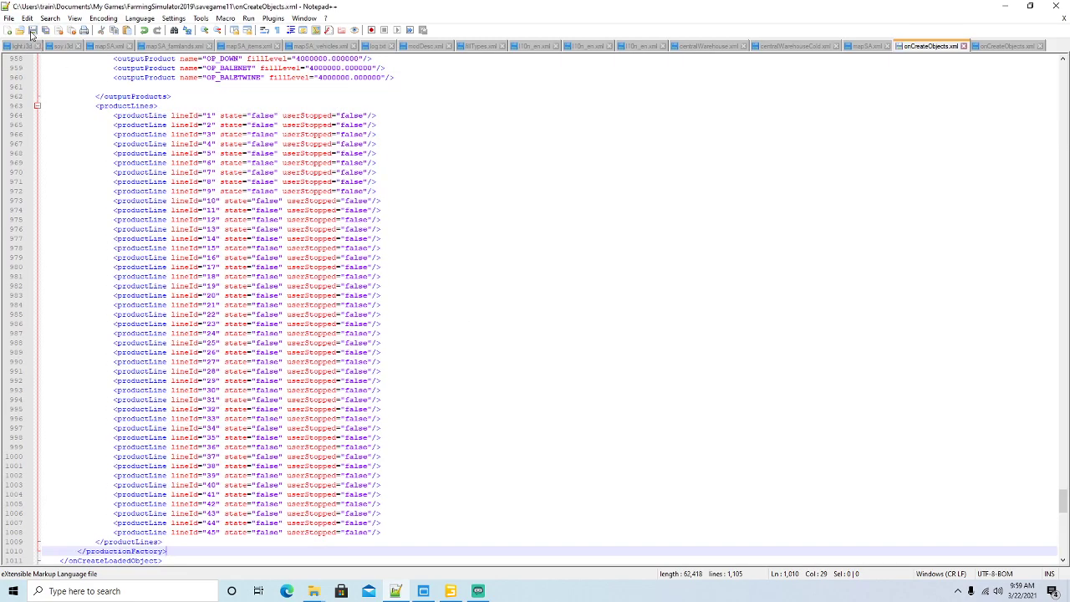
left_click(1045, 46)
left_click(963, 46)
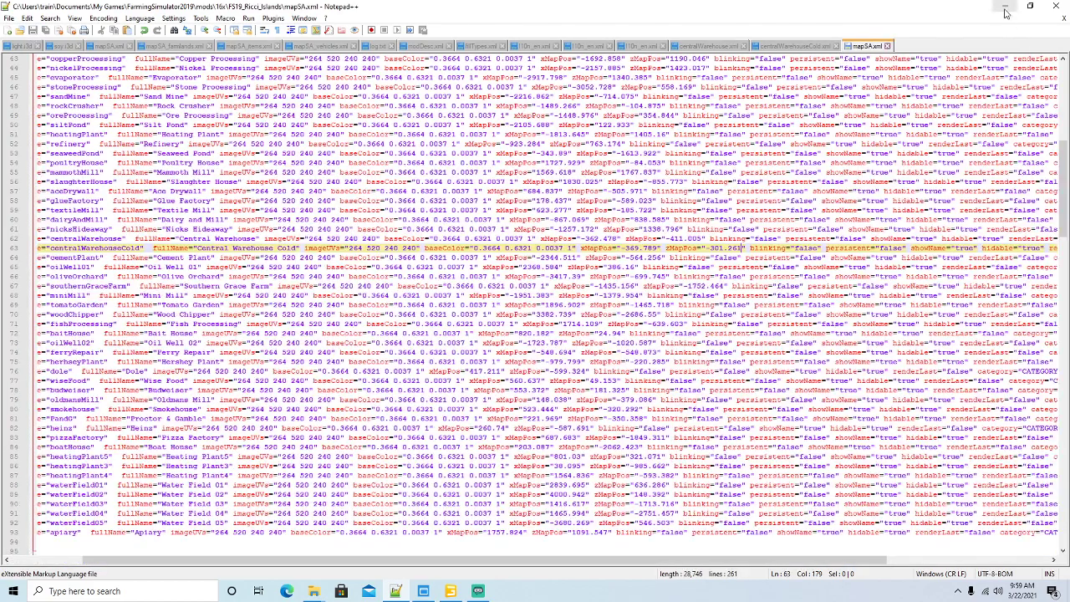
left_click(1006, 12)
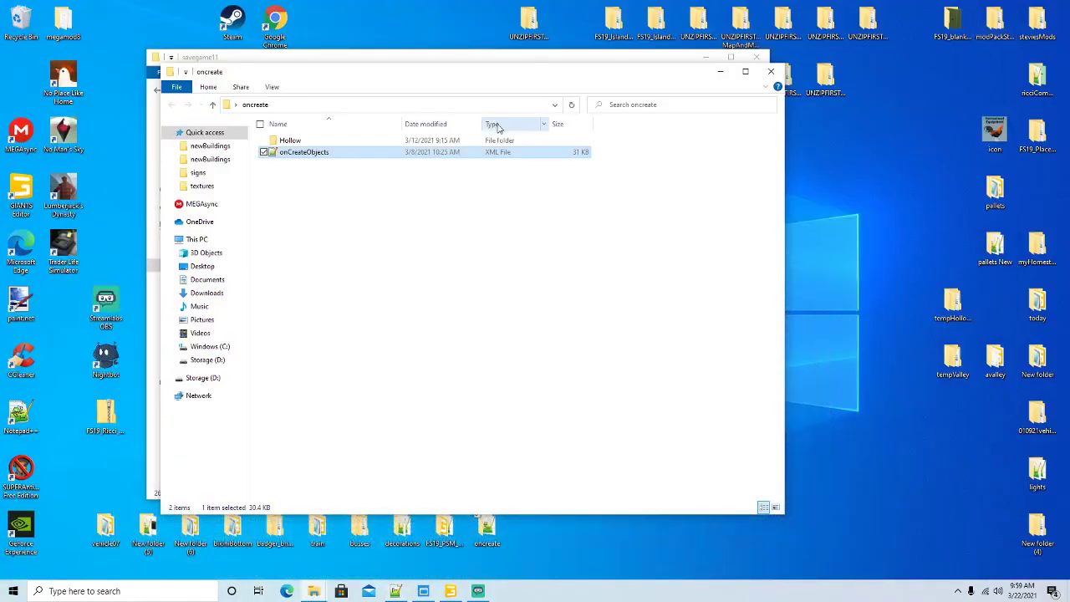
left_click(769, 75)
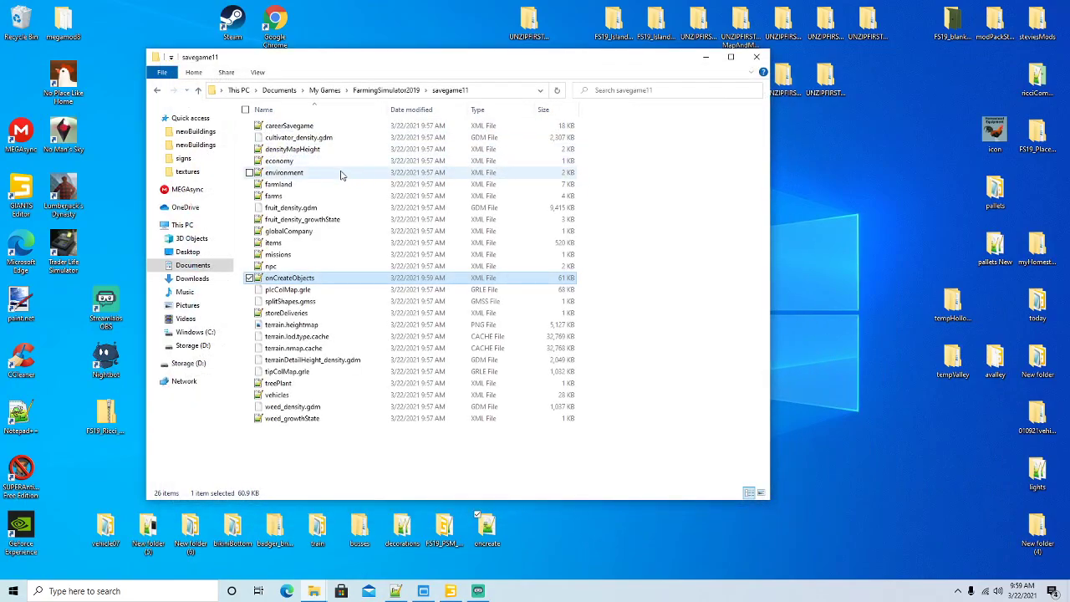
Step: Close the savegame11 folder and look through the mods in the 16x folder, then minimize that window
left_click(756, 58)
mouse_move(314, 589)
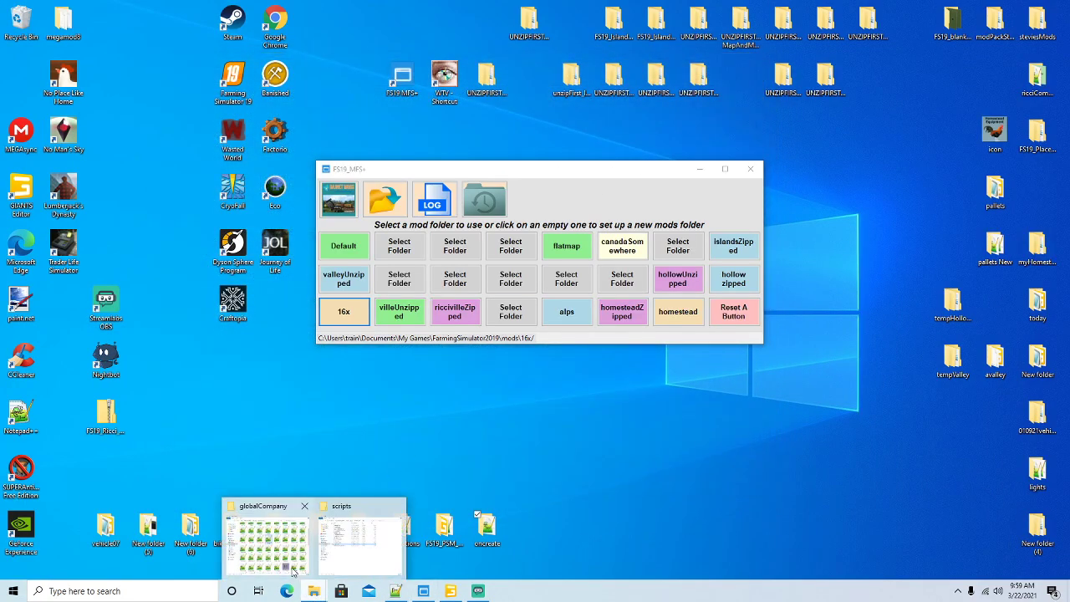
left_click(292, 572)
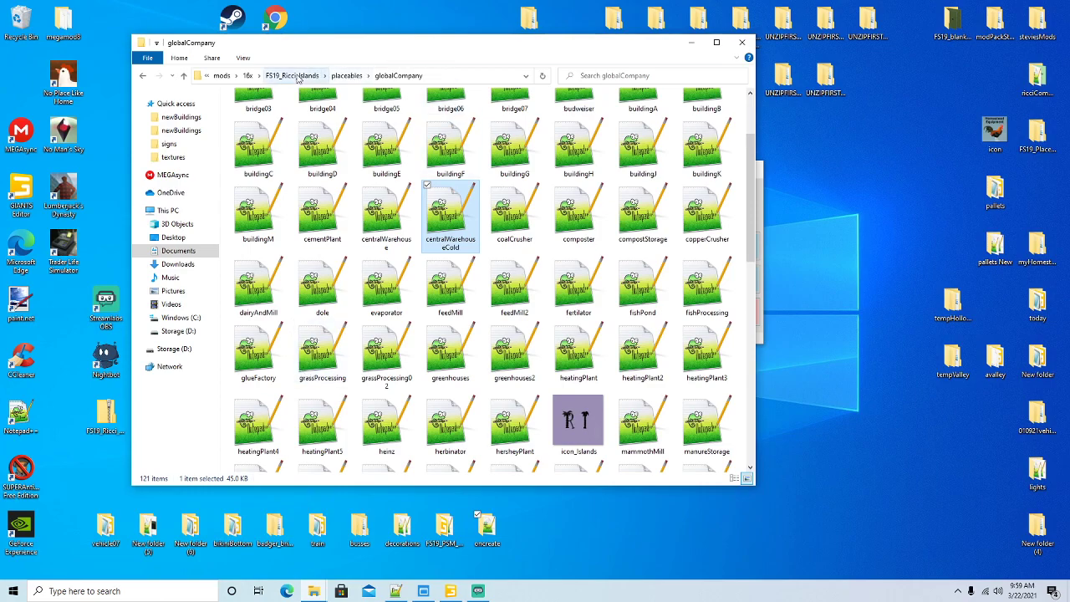
left_click(297, 77)
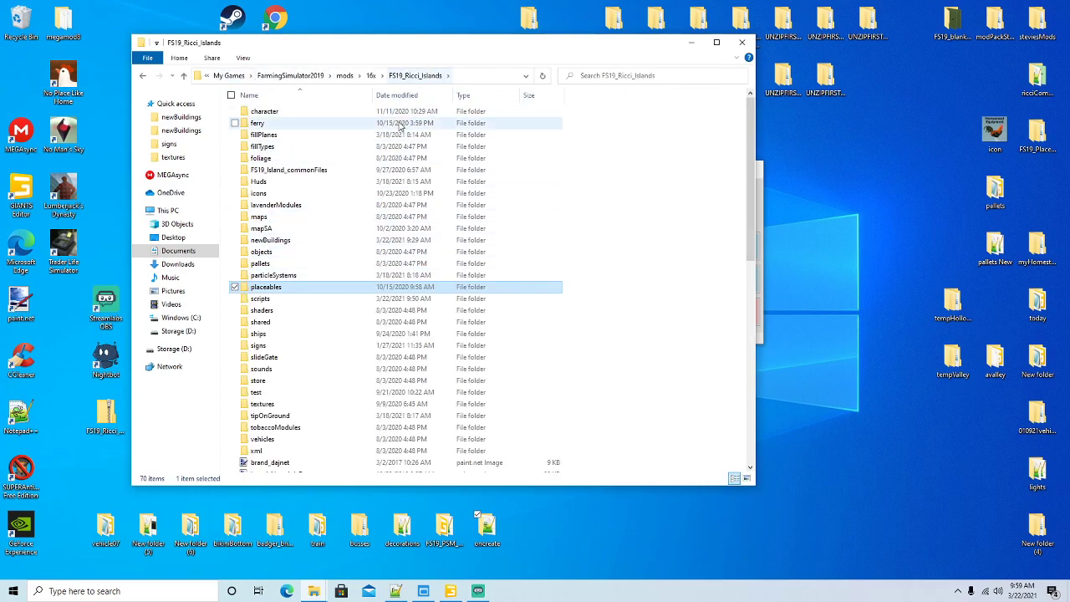
left_click(372, 77)
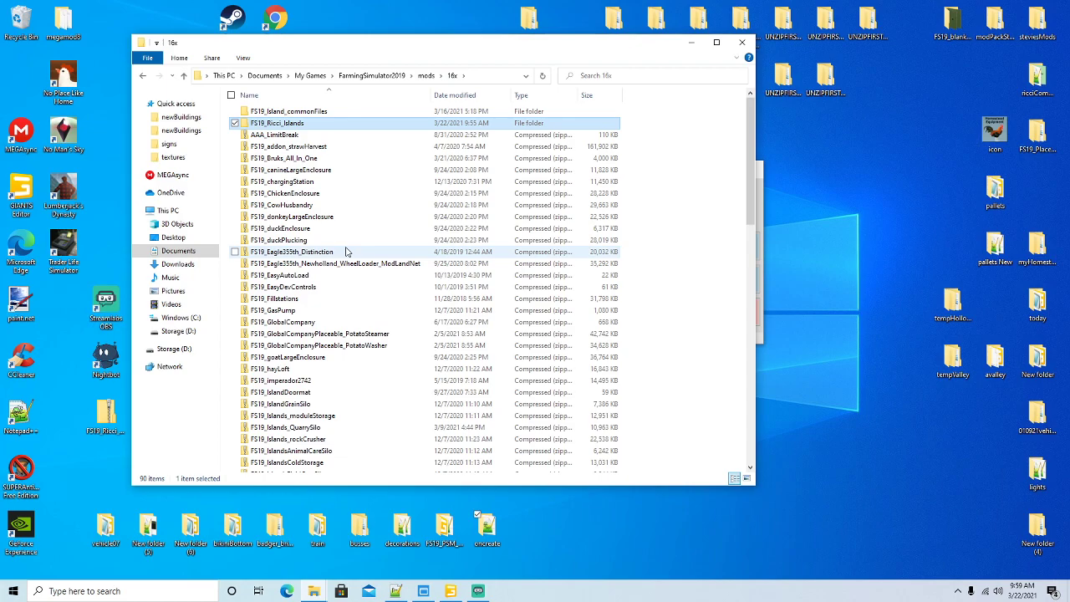
left_click_drag(401, 49, 380, 49)
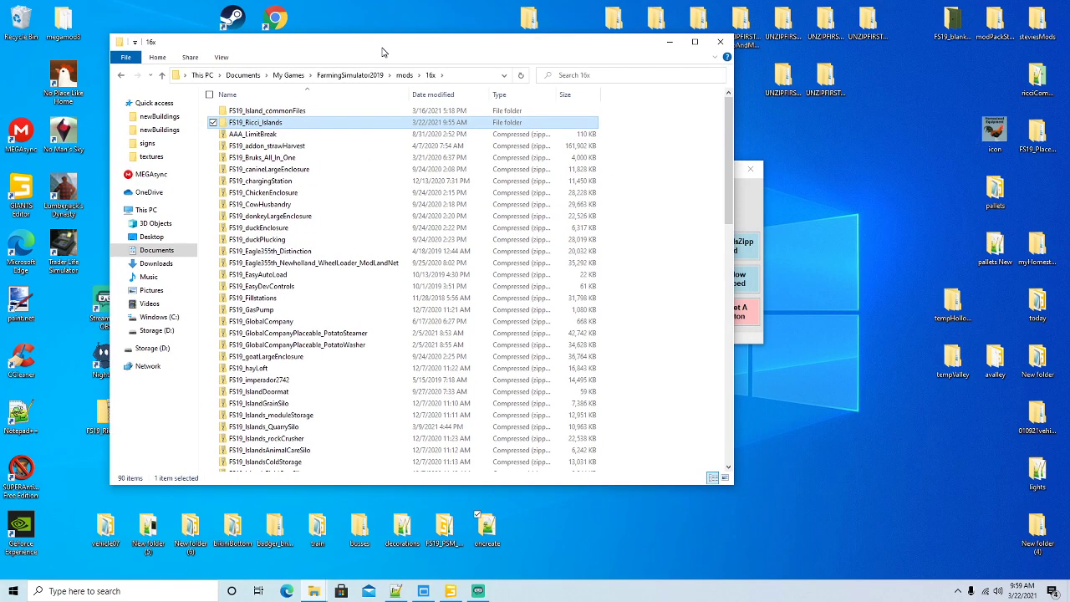
scroll(356, 294, "down", 5)
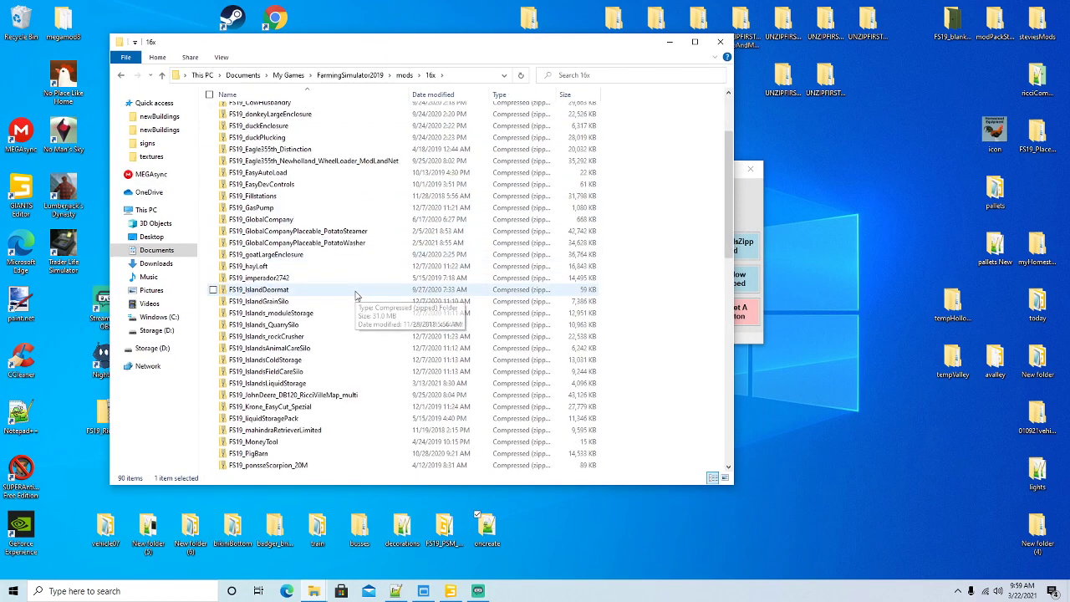
scroll(356, 295, "down", 2)
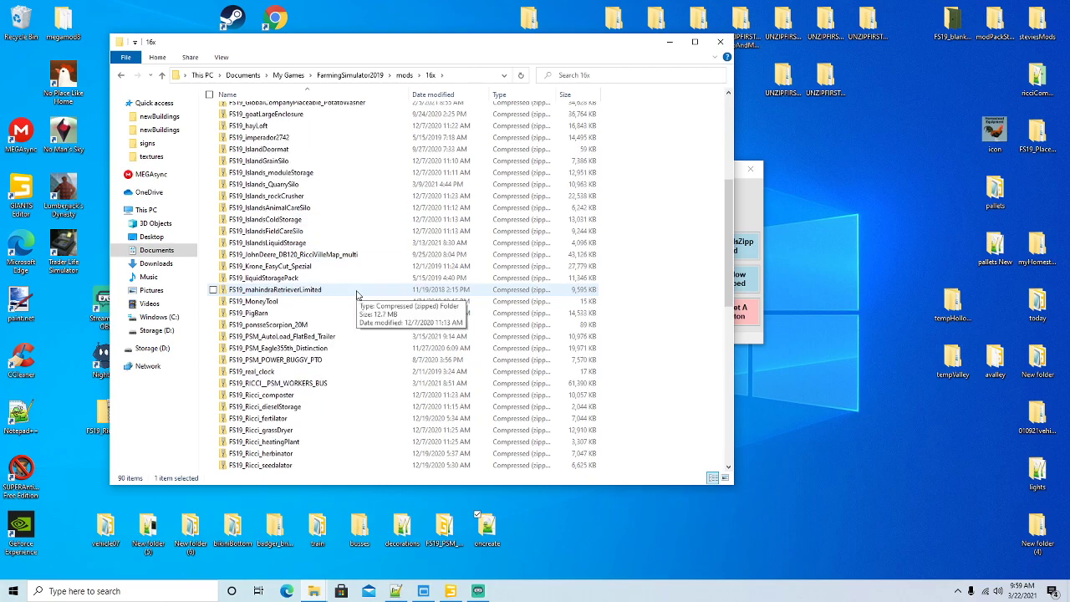
scroll(357, 294, "down", 1)
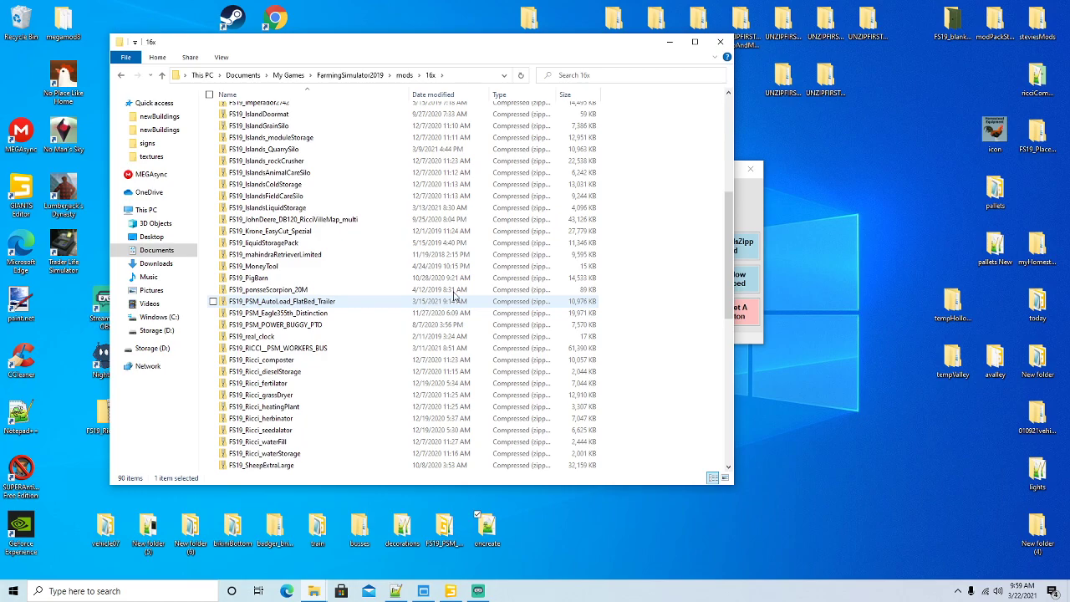
left_click(671, 44)
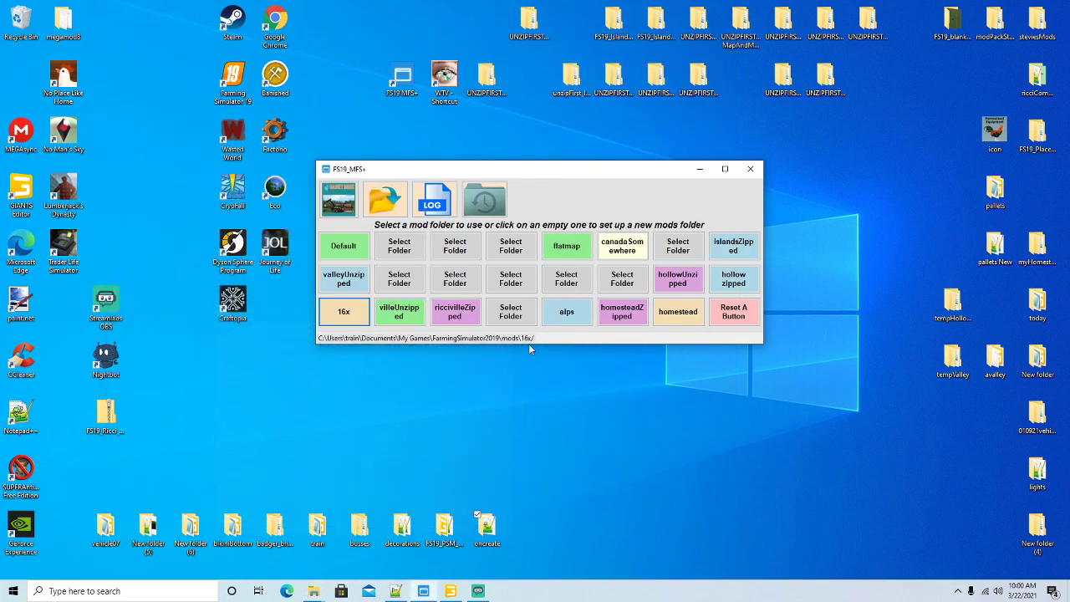
Step: Launch Farming Simulator 19 and start Savegame 11 on the Ricci_Islands map with all listed mods enabled
right_click(238, 83)
left_click(261, 89)
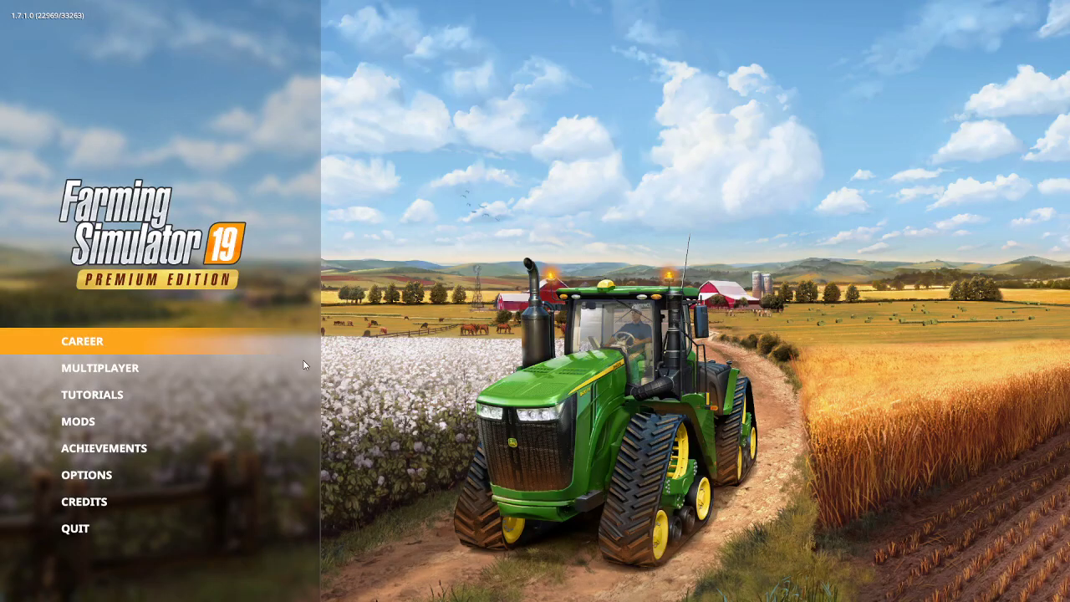
left_click(104, 342)
scroll(594, 346, "down", 5)
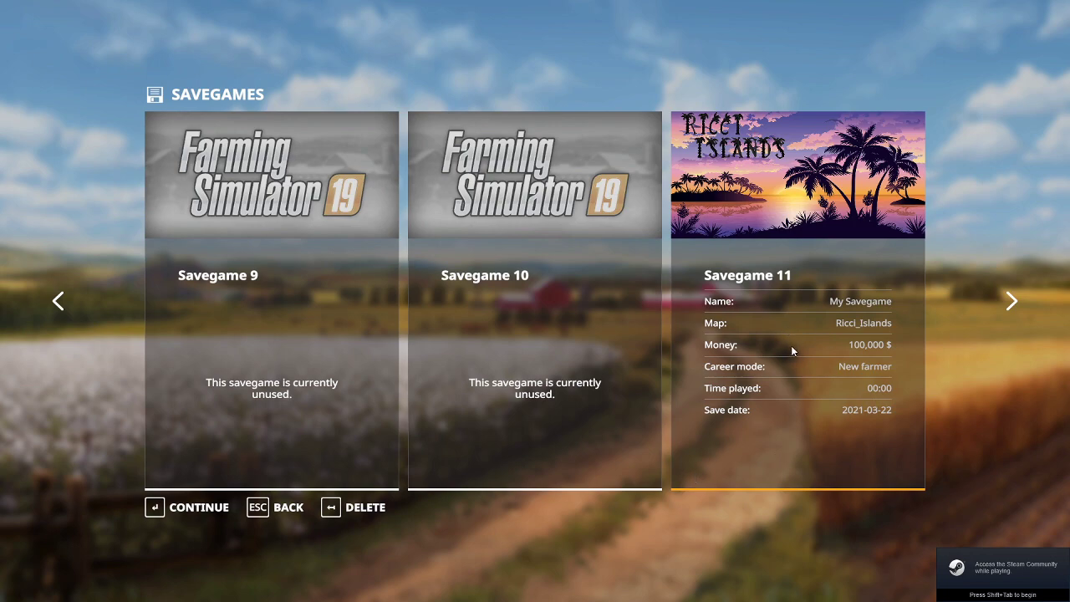
left_click(199, 512)
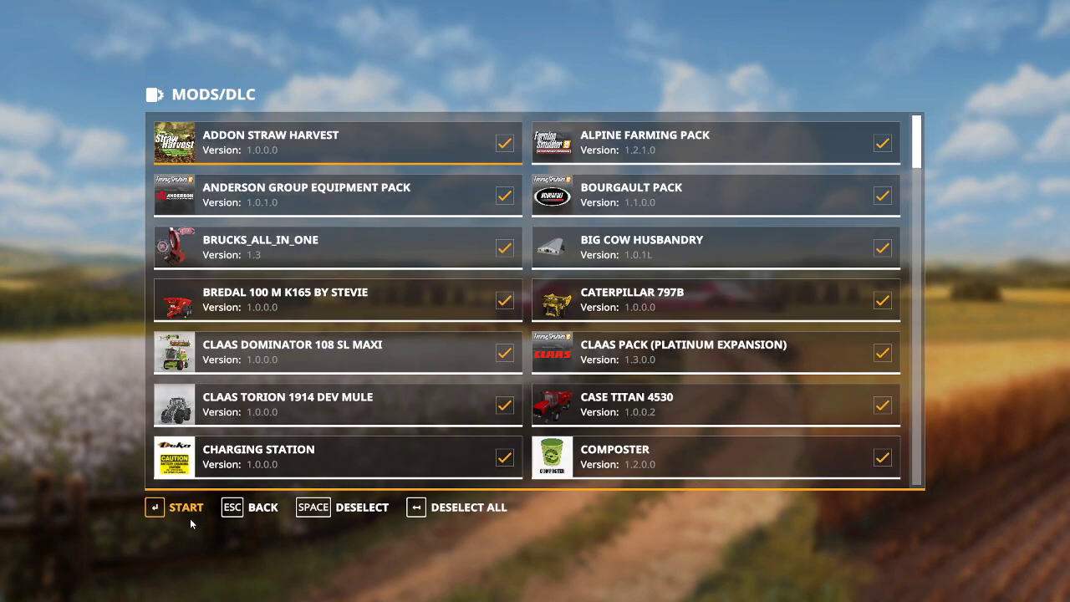
left_click(189, 509)
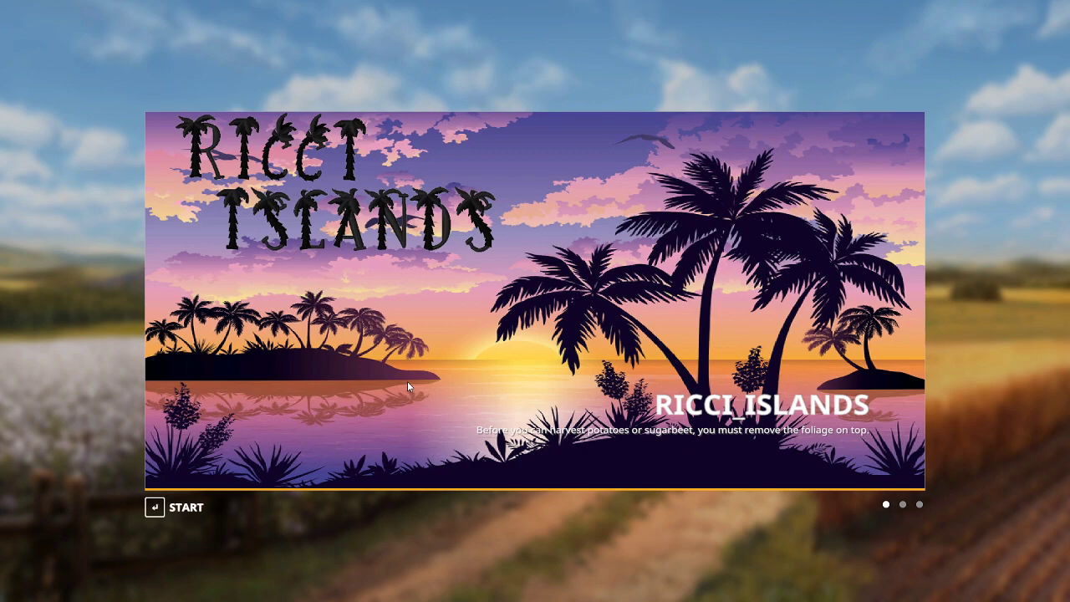
left_click(185, 507)
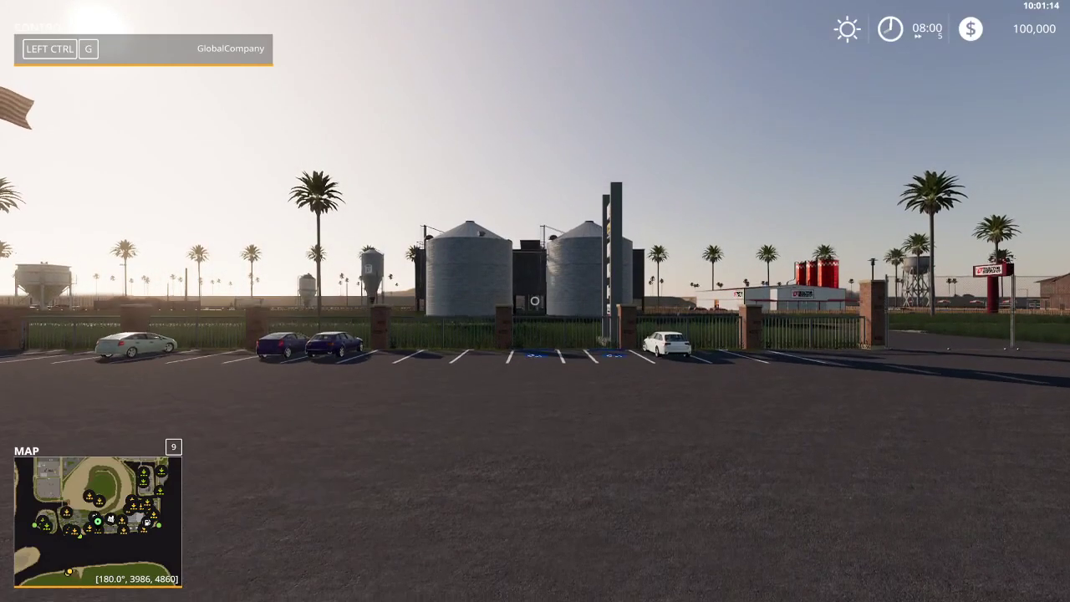
Step: Add 20000000 to the farm account with Easy Development Commands
key("ctrl+g")
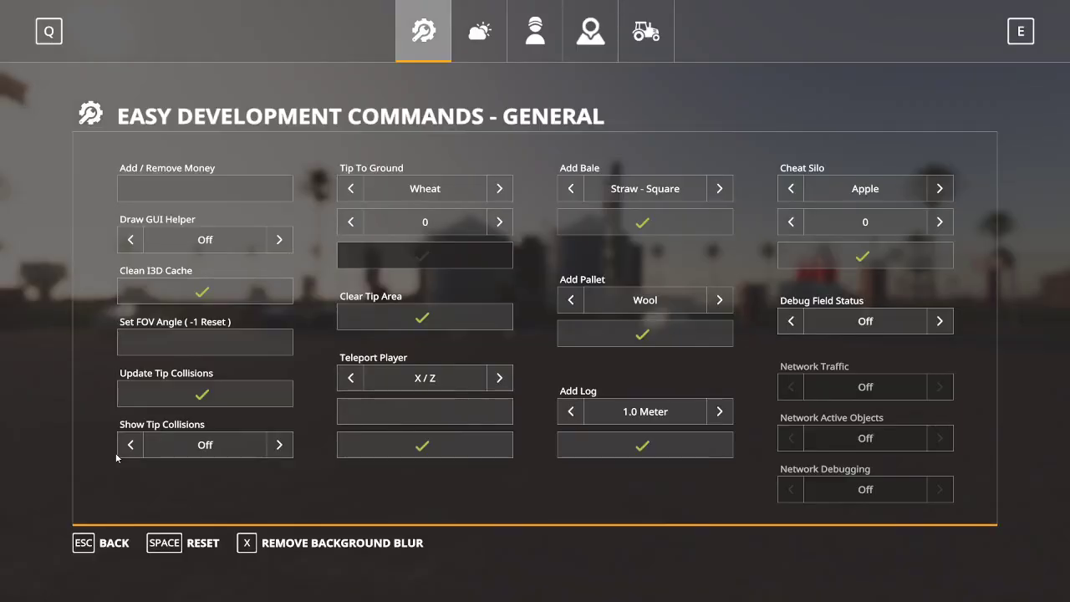
left_click(193, 187)
type("20000000")
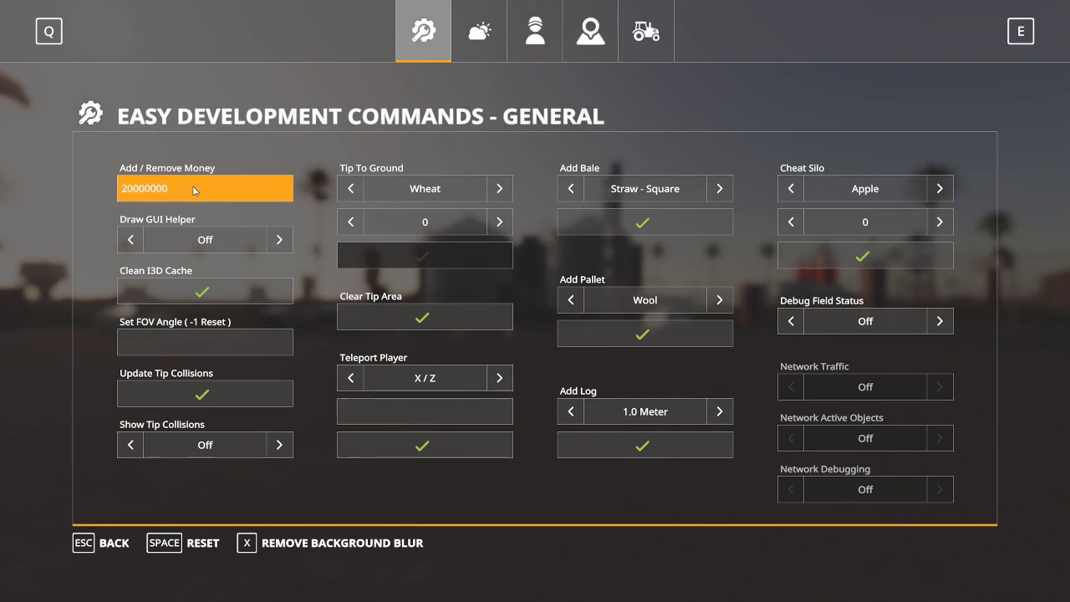
key("Return")
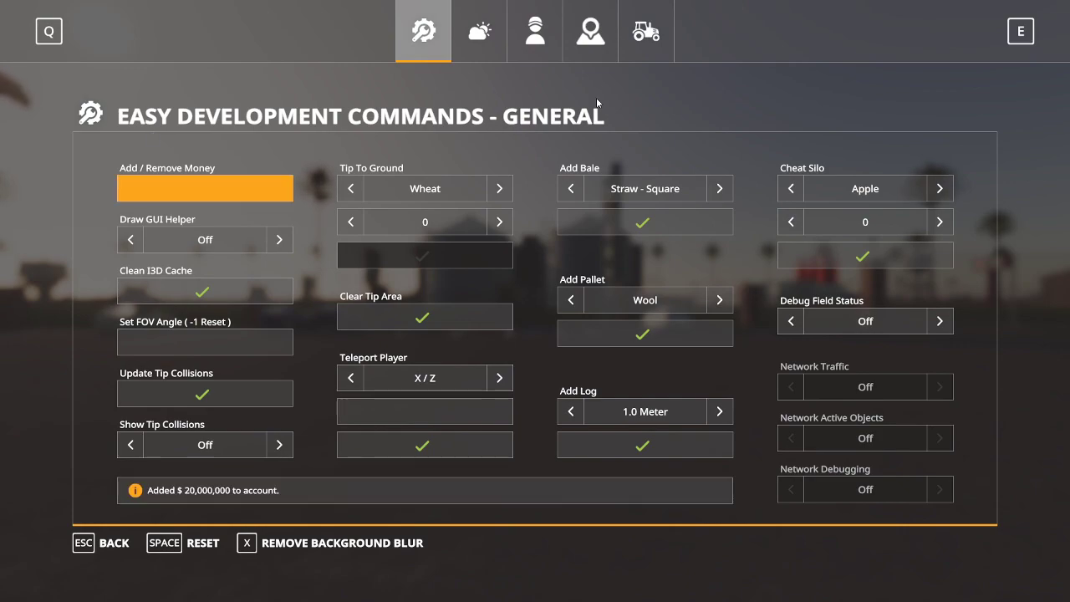
Step: Enable the player speed multiplier, turn off its warning display, and return to the game
left_click(537, 35)
left_click(719, 240)
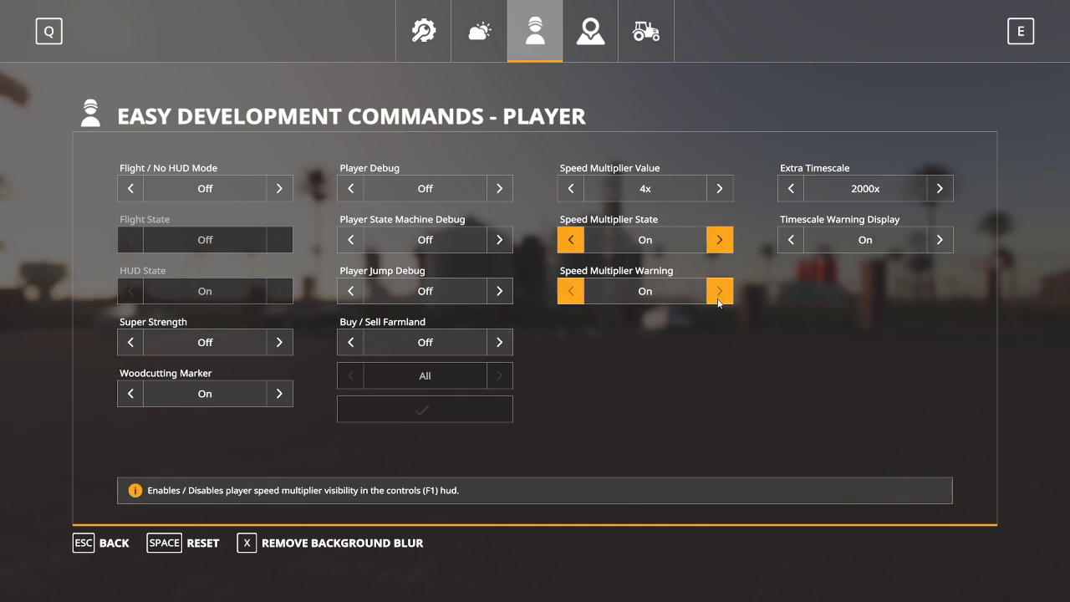
left_click(719, 291)
key("Escape")
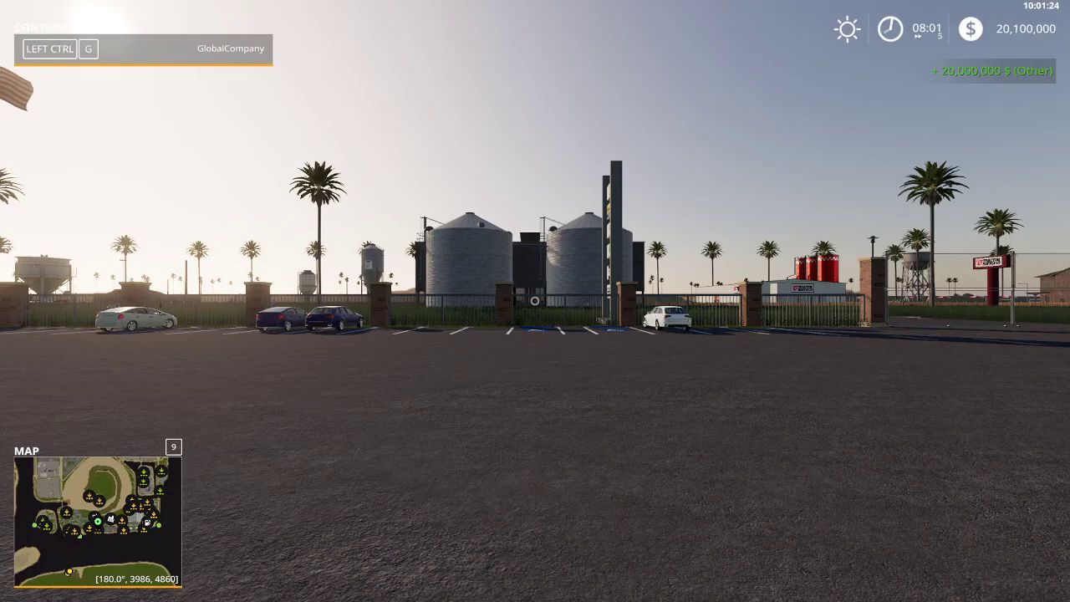
Step: Find the Central Warehouse Cold marker on the map and visit that location
key("Escape")
scroll(716, 299, "up", 5)
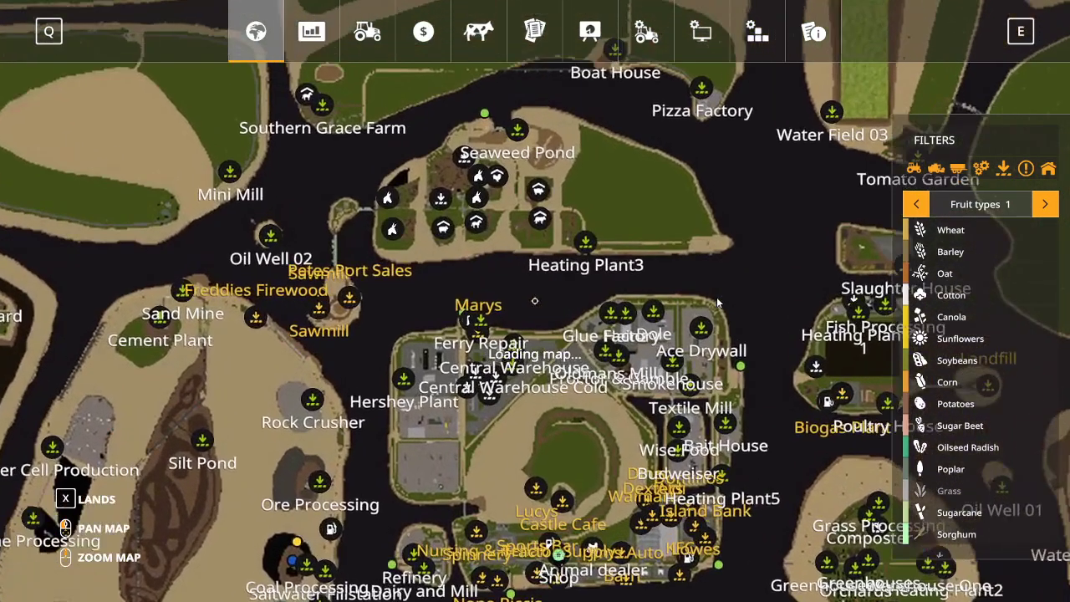
key("a")
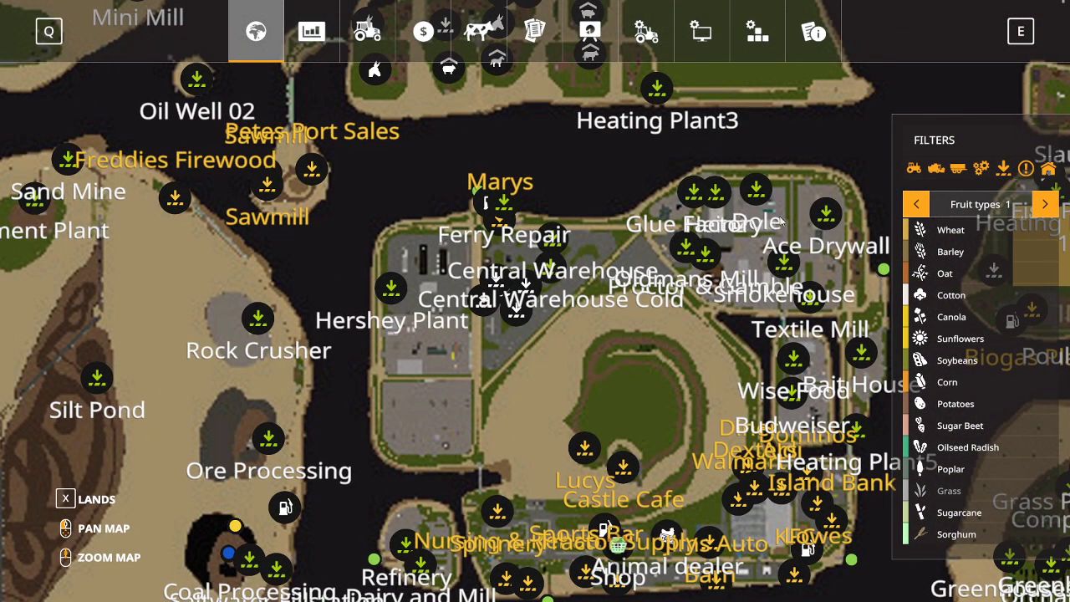
left_click(557, 249)
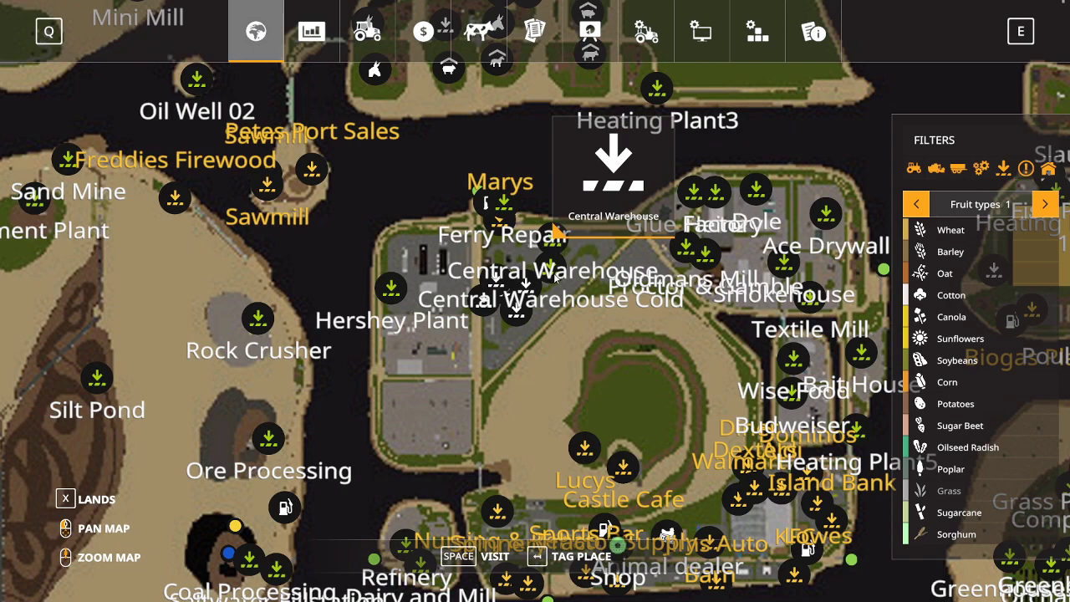
left_click(552, 279)
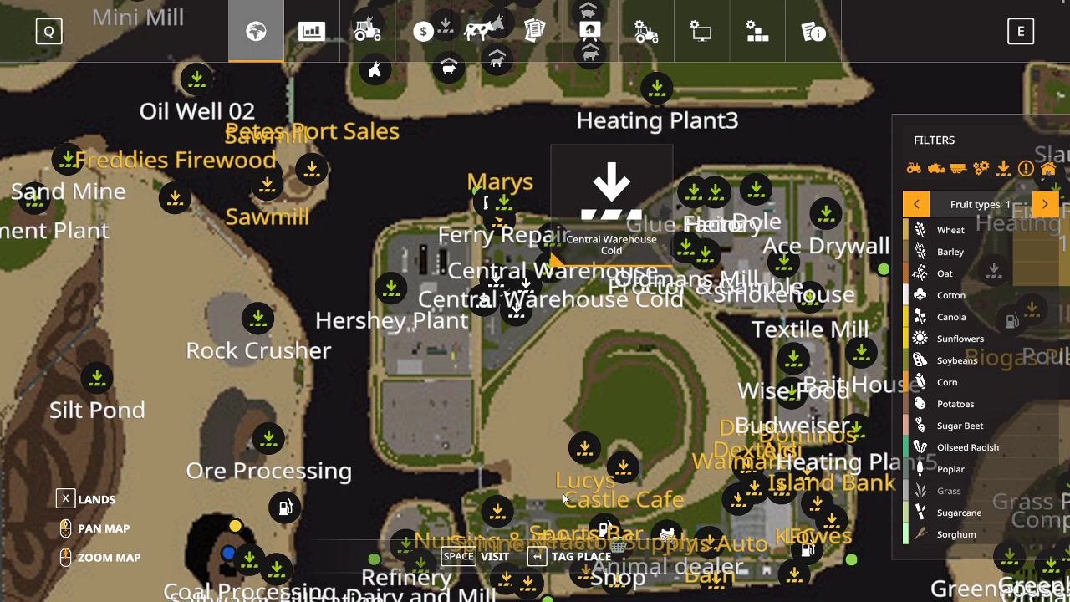
key("space")
Step: Walk along the cold warehouse to view its product display boards, then return to the product menu trigger
key("w")
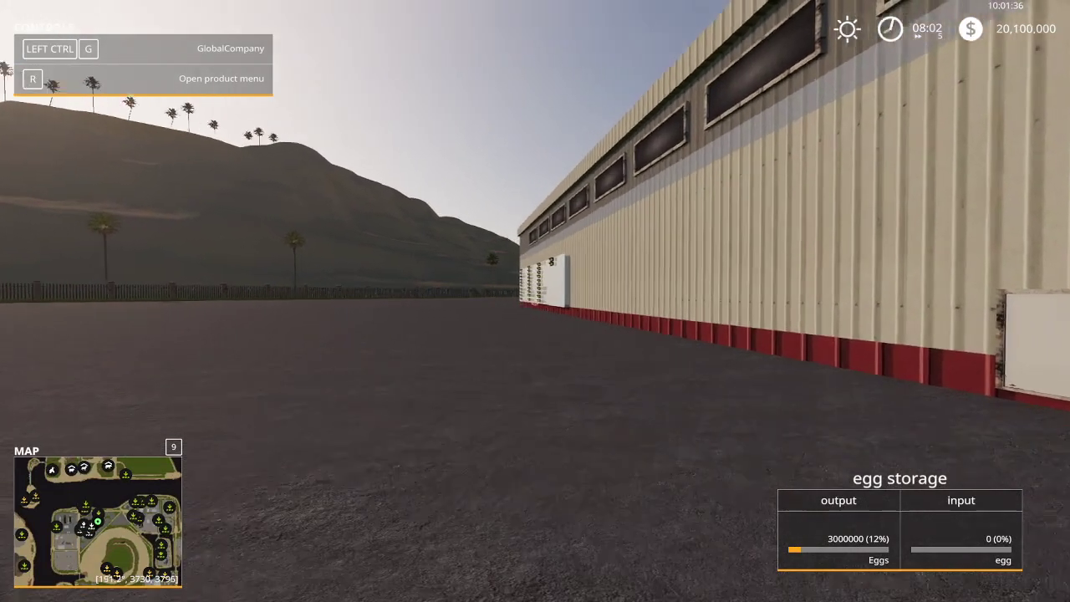
key("w")
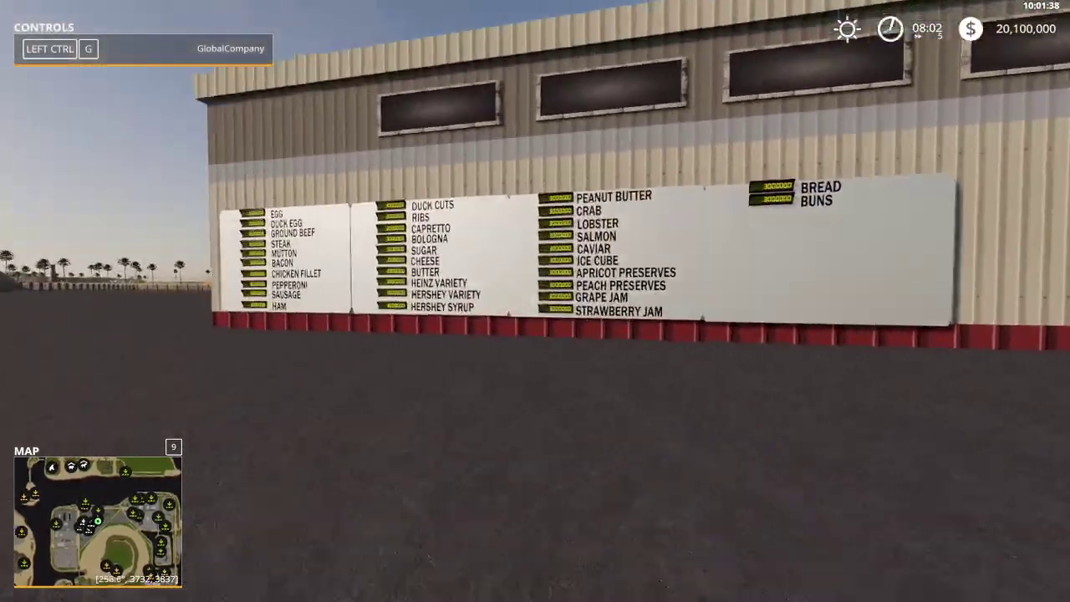
key("s")
key("d")
key("s")
key("d")
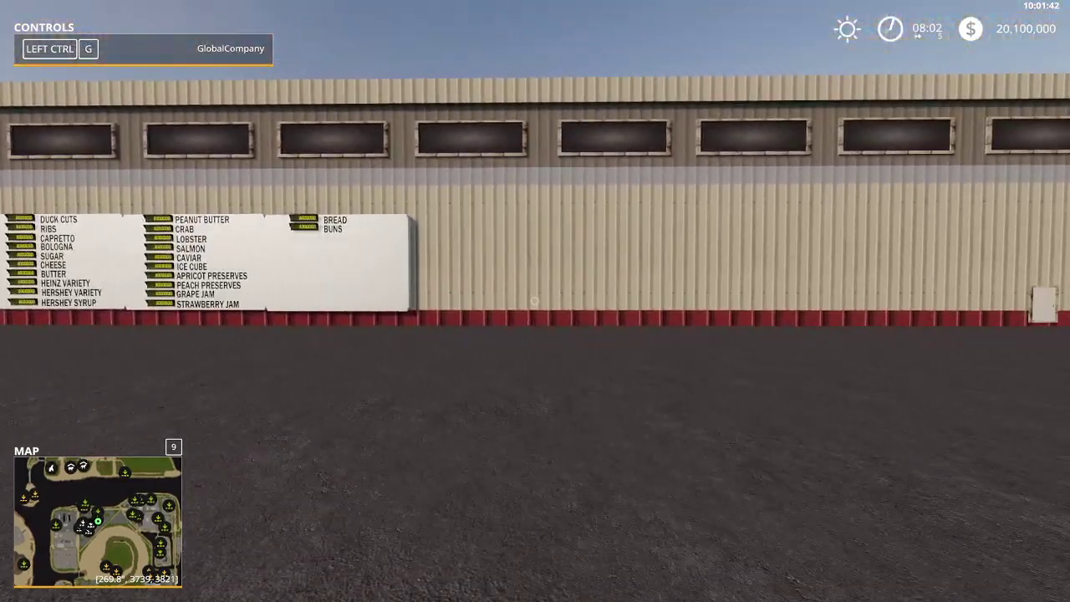
key("d")
key("w")
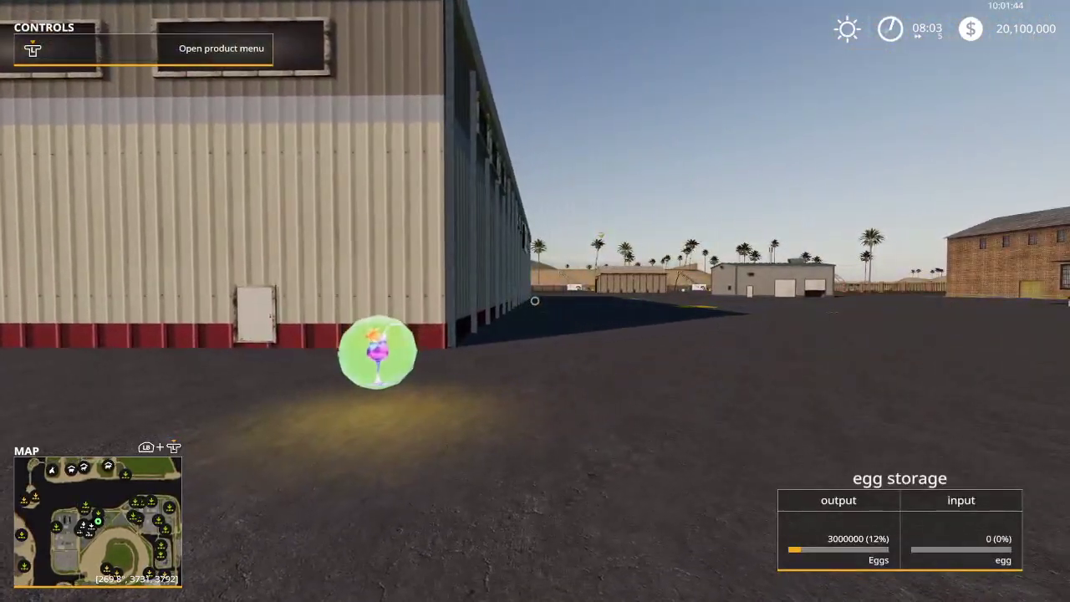
Step: Open the cold warehouse's product menu and check the fill levels of the storages from egg through sausage
key("r")
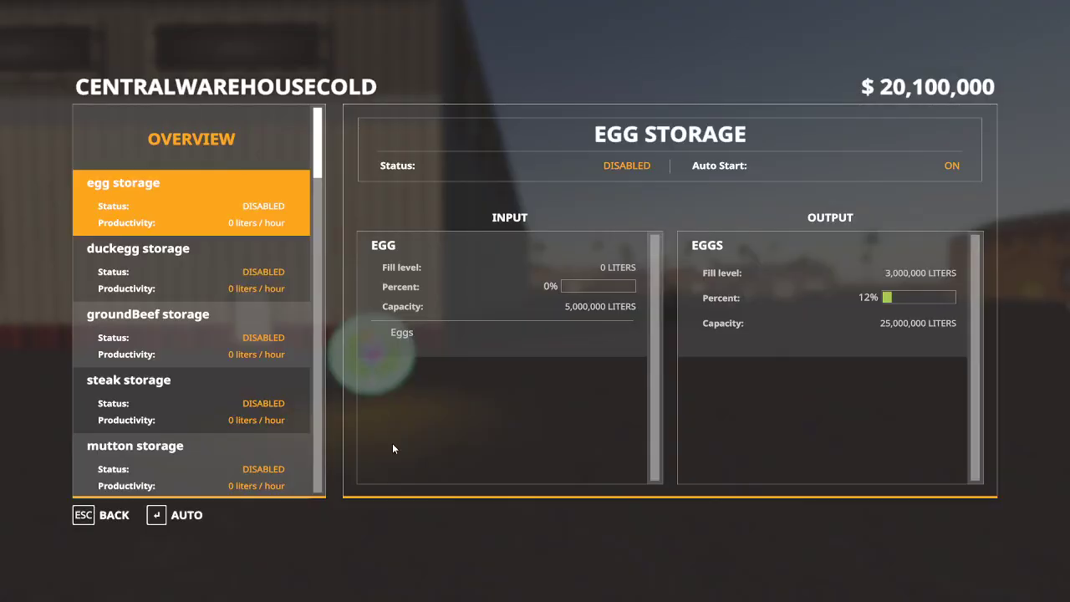
left_click(217, 271)
left_click(210, 336)
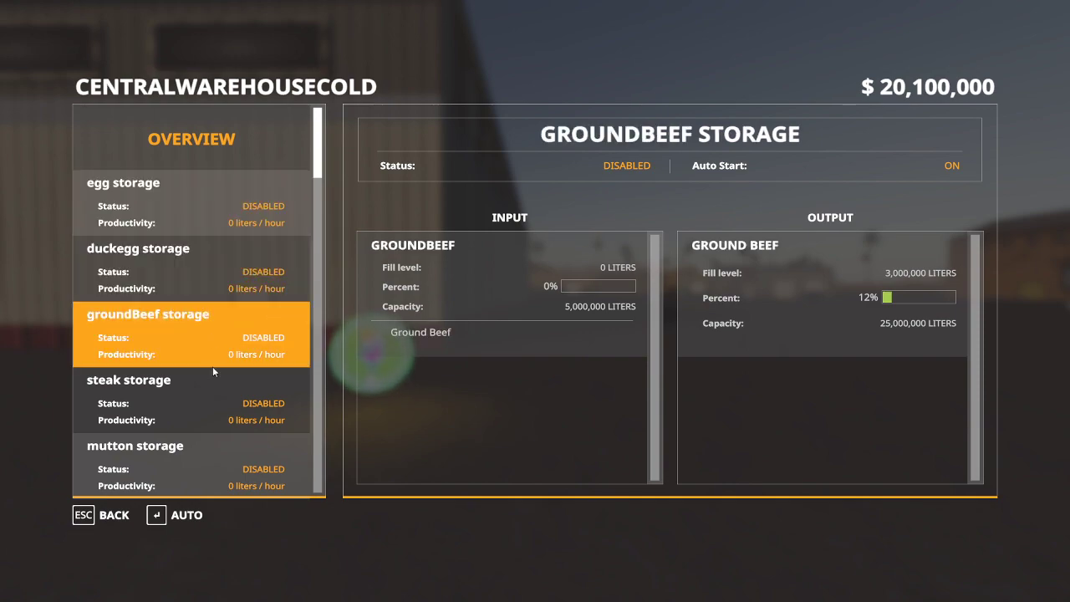
left_click(209, 398)
left_click(208, 461)
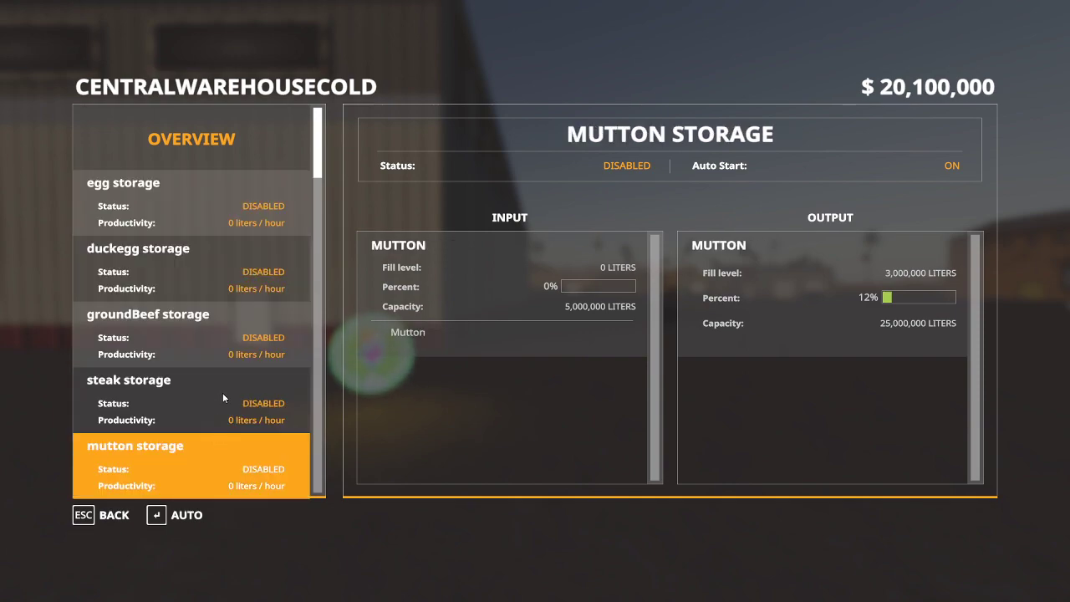
scroll(220, 391, "down", 1)
scroll(221, 390, "down", 2)
left_click(189, 291)
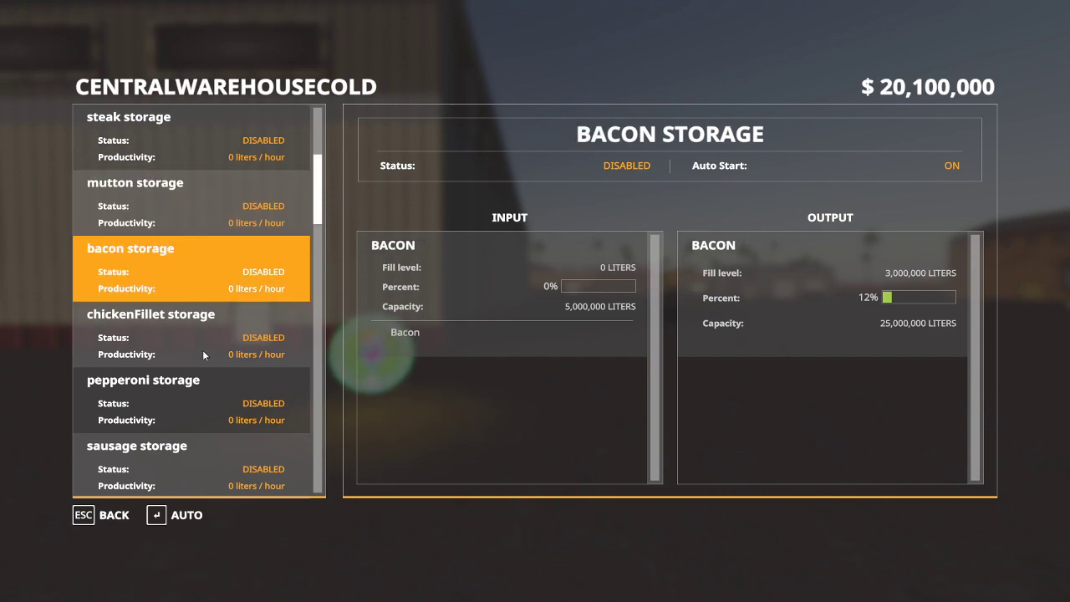
left_click(201, 356)
left_click(202, 400)
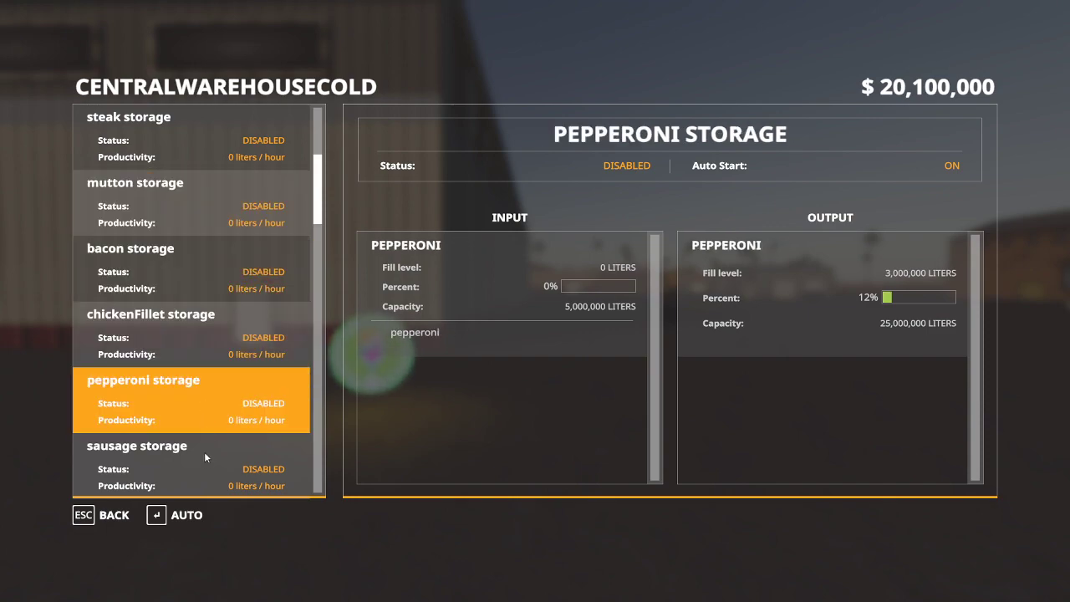
left_click(207, 461)
Step: Check the fill levels of the cold warehouse storages from ham through bologna
scroll(220, 380, "down", 3)
scroll(219, 380, "down", 3)
scroll(209, 272, "up", 1)
left_click(201, 224)
left_click(205, 270)
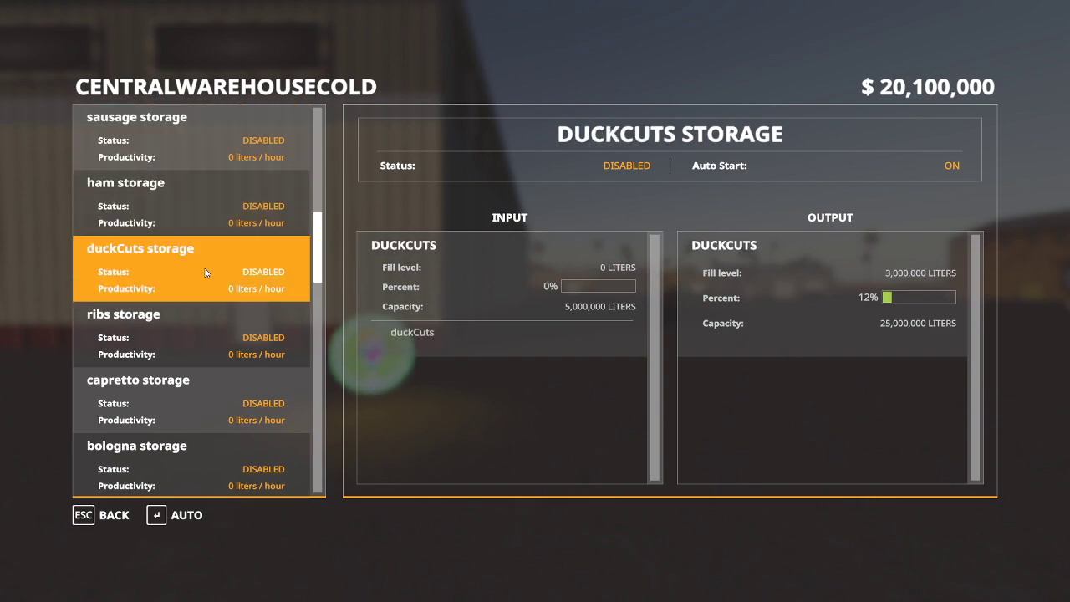
left_click(202, 324)
left_click(194, 396)
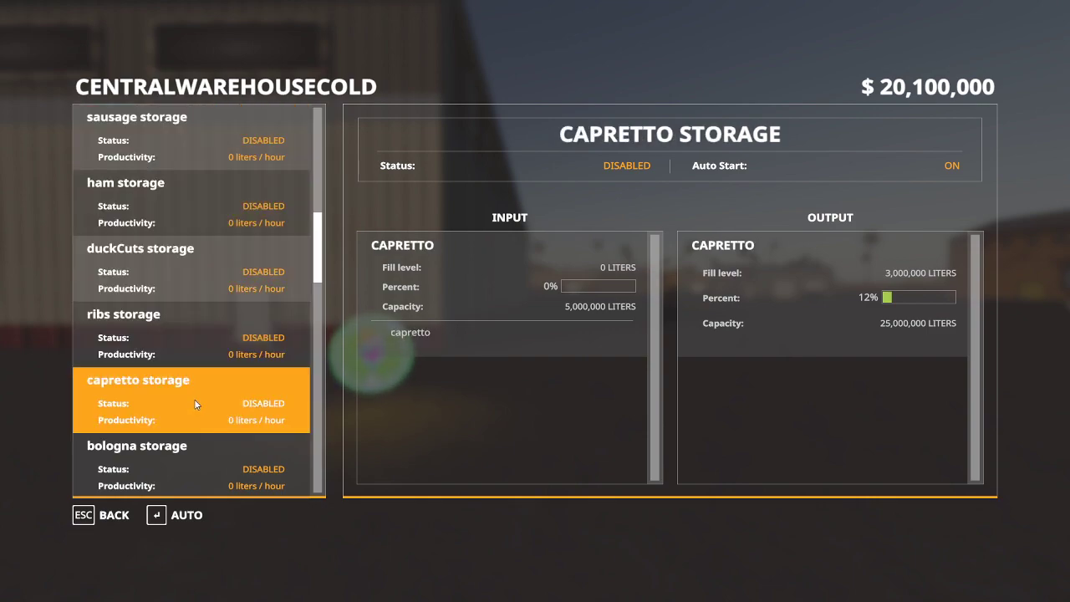
left_click(199, 463)
Step: Check the fill levels of the cold warehouse storages from sugar through crab
scroll(210, 377, "down", 3)
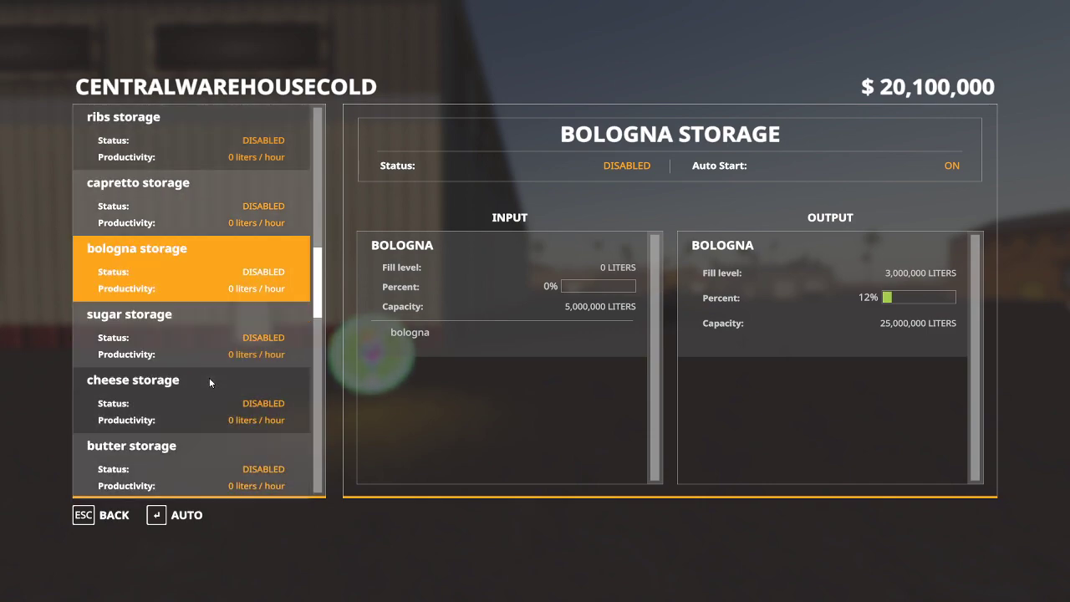
left_click(194, 355)
left_click(202, 406)
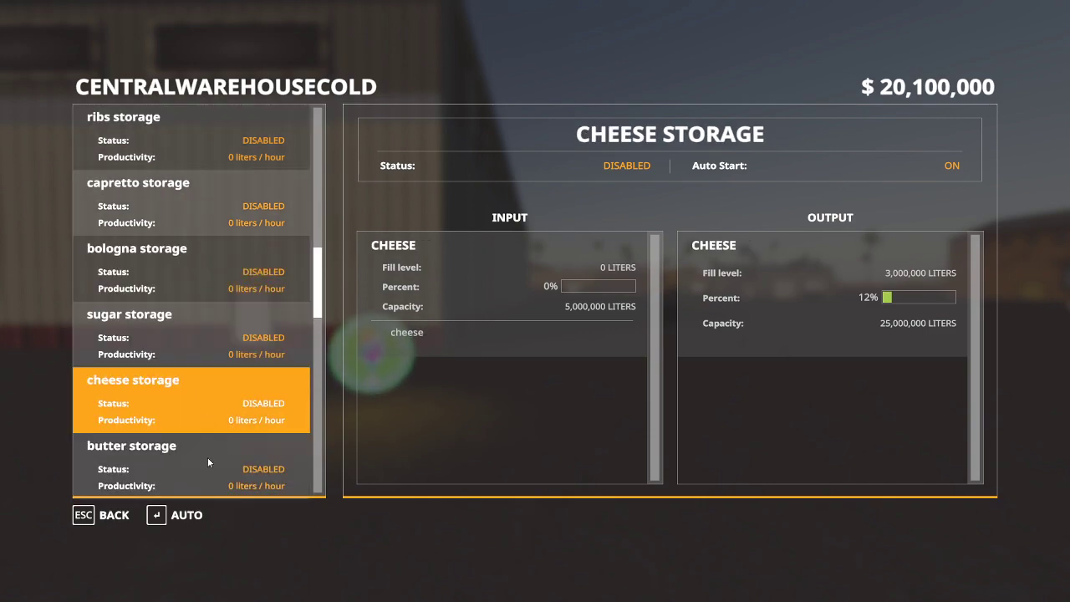
left_click(209, 464)
scroll(196, 344, "down", 5)
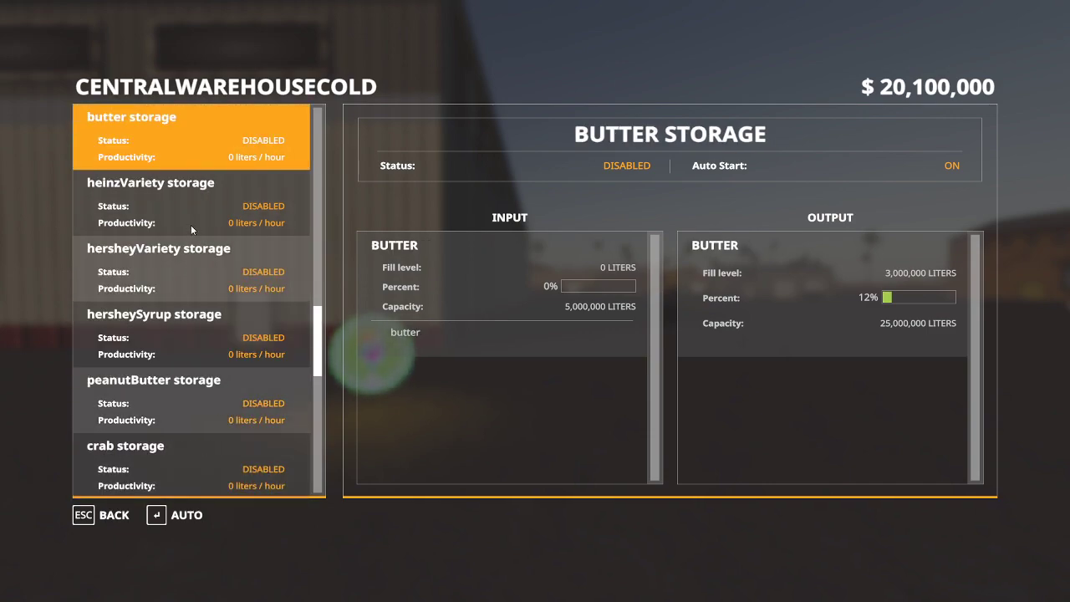
left_click(190, 228)
left_click(194, 284)
left_click(193, 337)
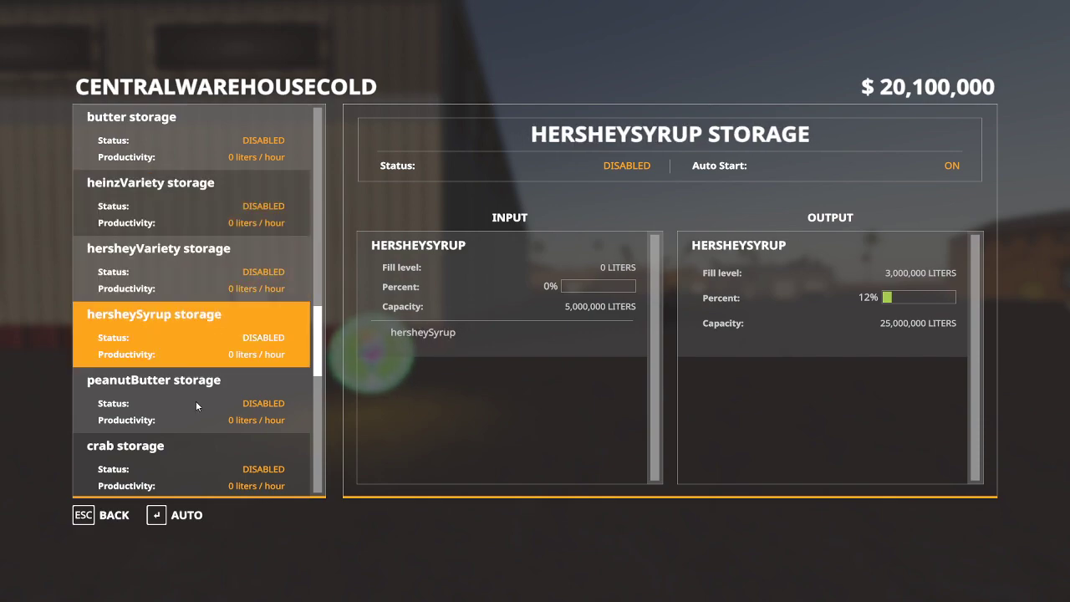
left_click(195, 400)
left_click(204, 458)
Step: Check the fill levels of the cold warehouse storages from lobster through apricotPreserves
scroll(206, 363, "down", 6)
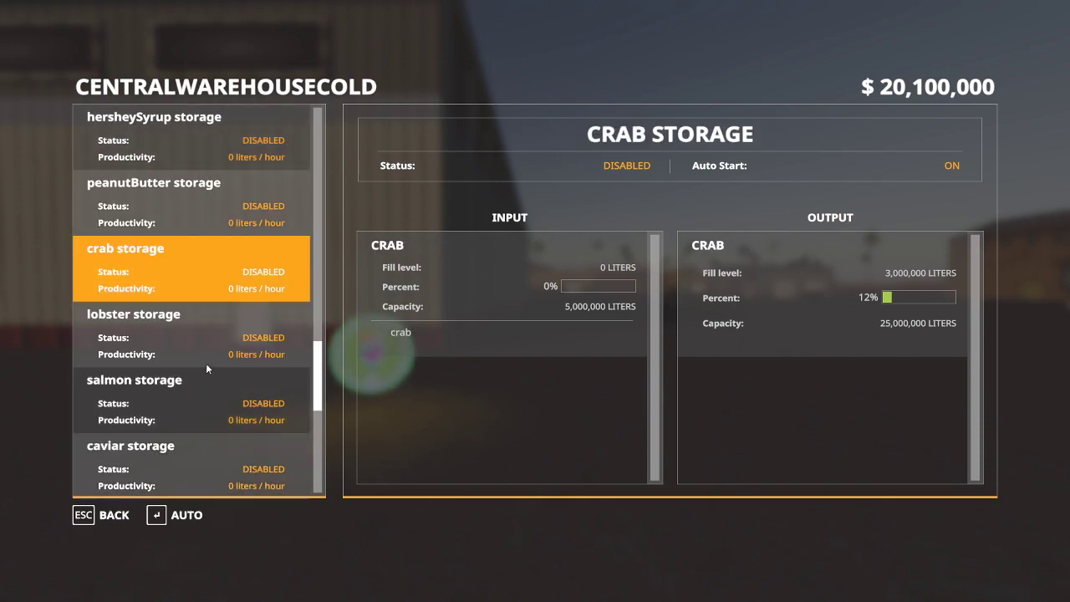
scroll(207, 199, "up", 2)
left_click(195, 265)
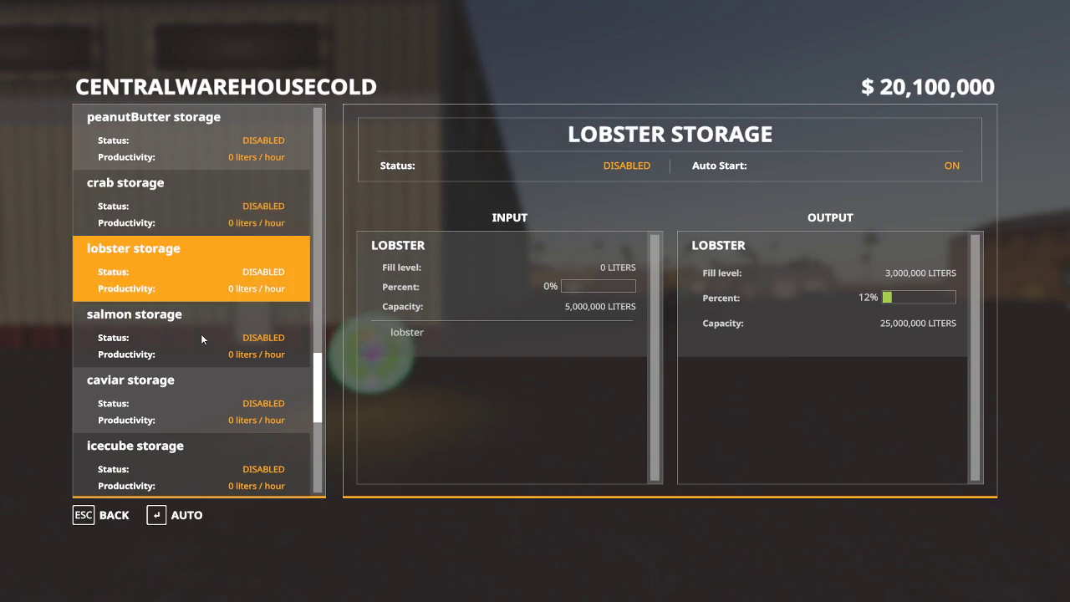
left_click(200, 355)
left_click(205, 401)
scroll(219, 354, "down", 3)
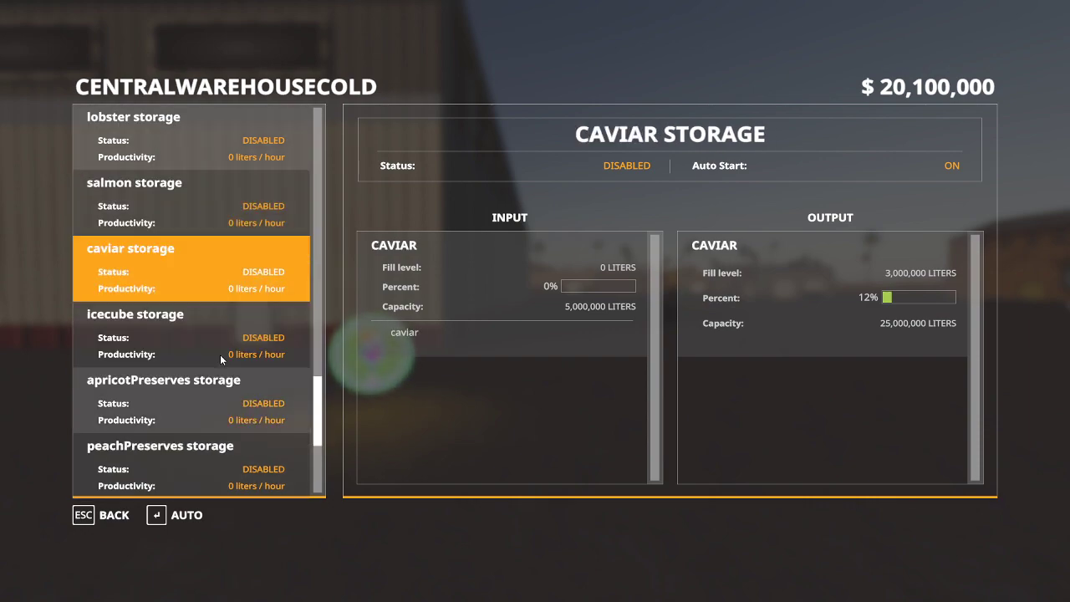
left_click(195, 280)
left_click(199, 354)
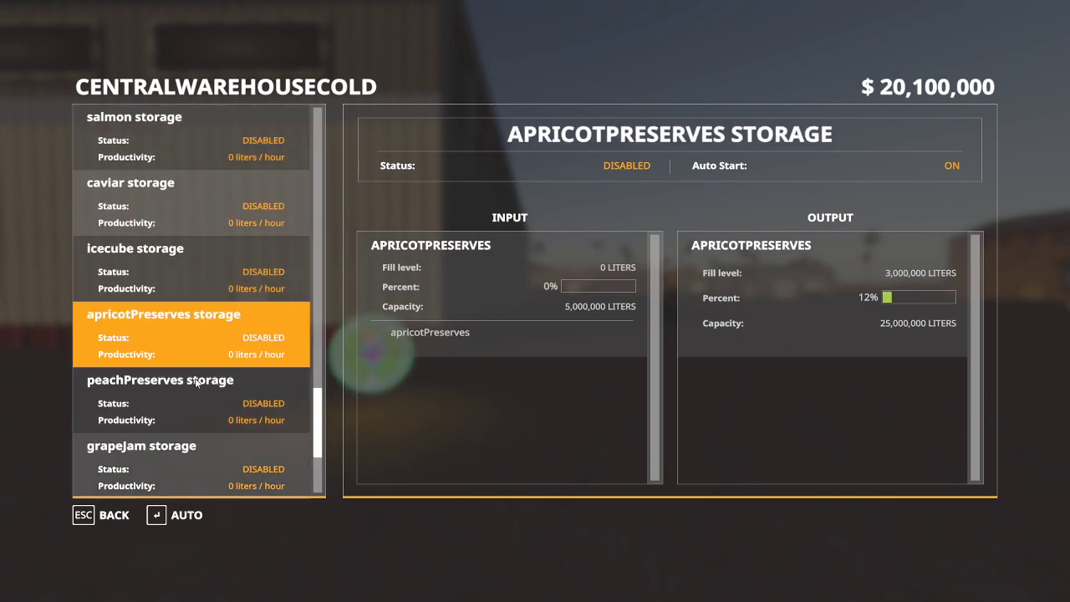
Step: Check the fill levels of the cold warehouse storages from peachPreserves through buns, then leave the product menu
left_click(206, 384)
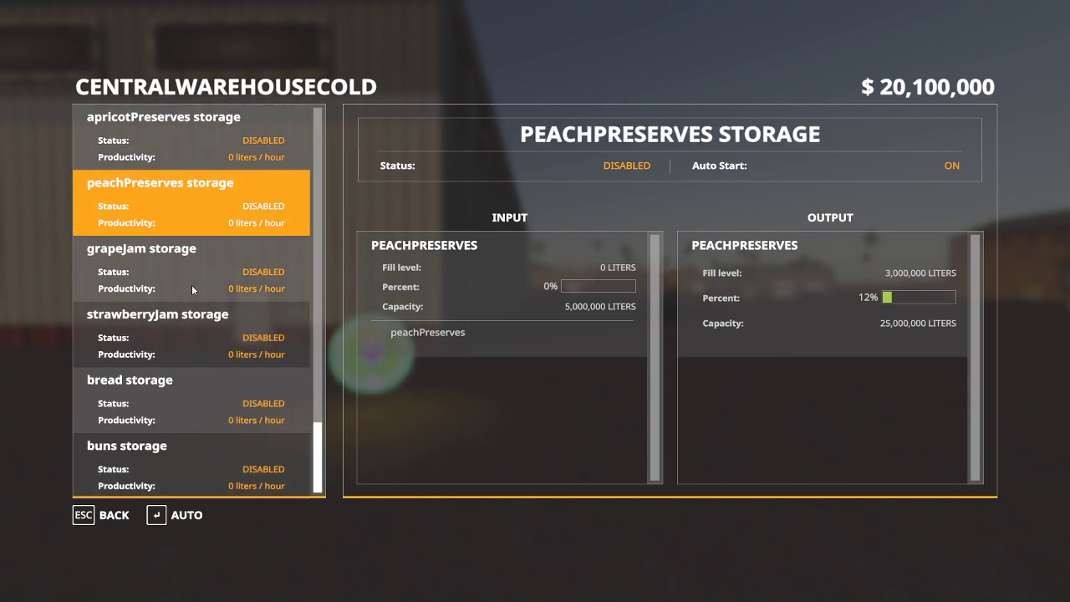
left_click(191, 284)
left_click(195, 343)
left_click(192, 405)
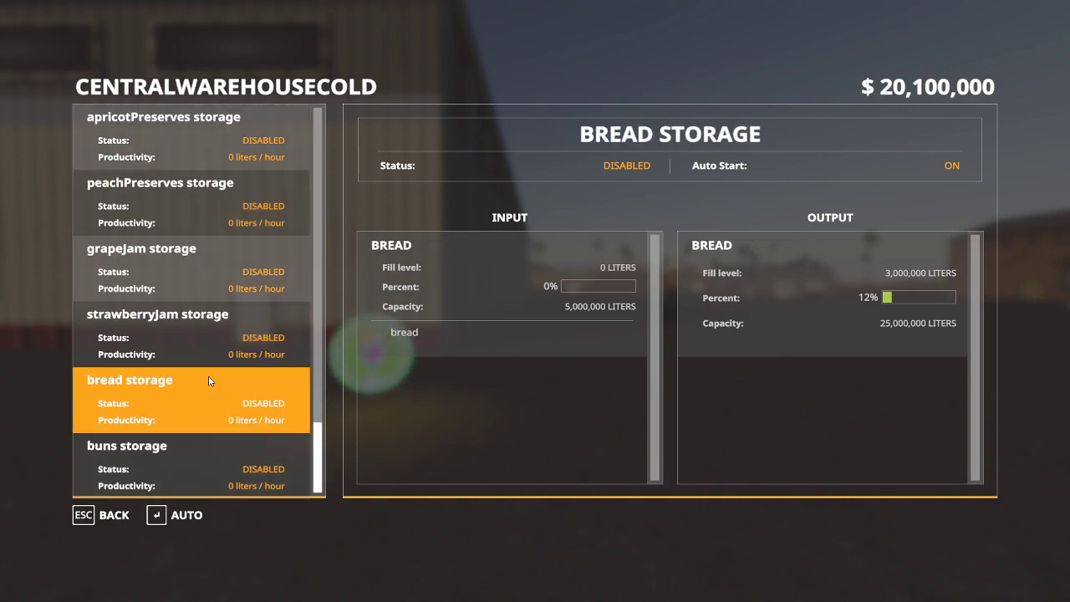
left_click(209, 450)
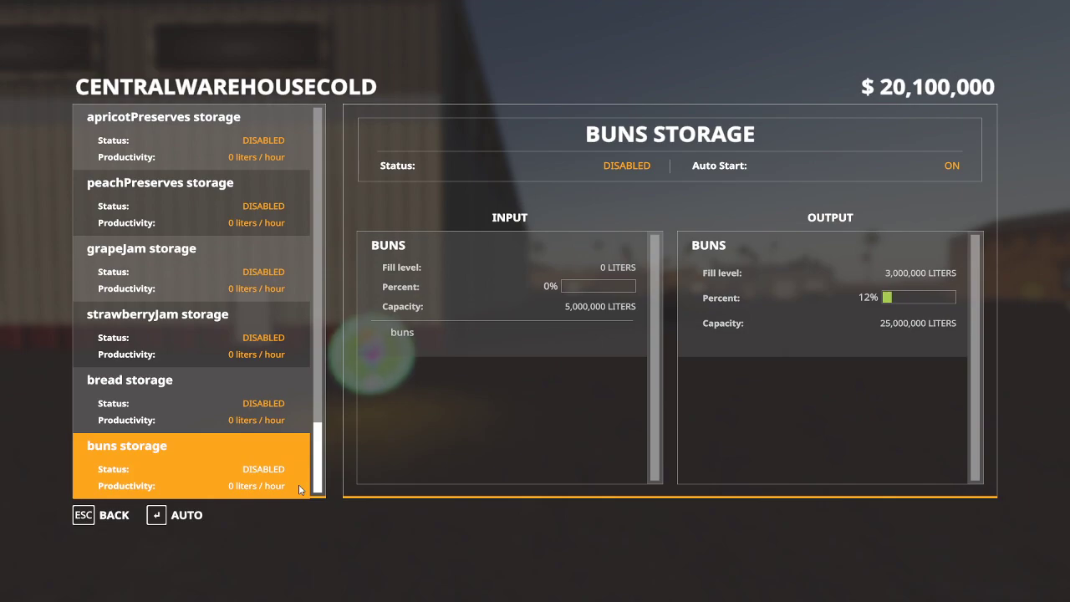
key("Escape")
Step: Walk to the Central Station building and view the product display boards on its end wall
key("w")
key("d")
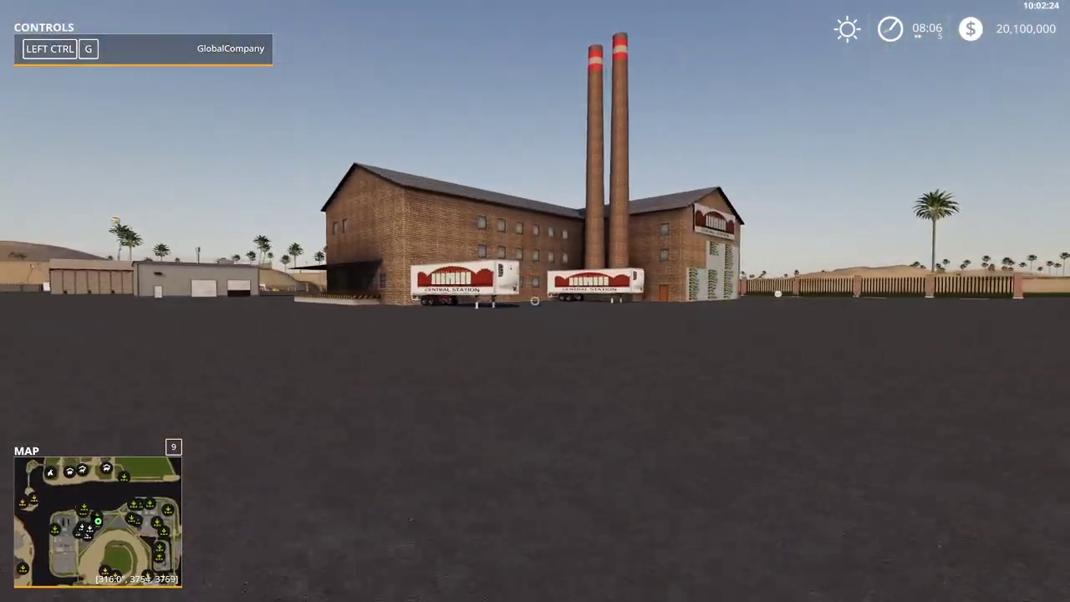
key("w")
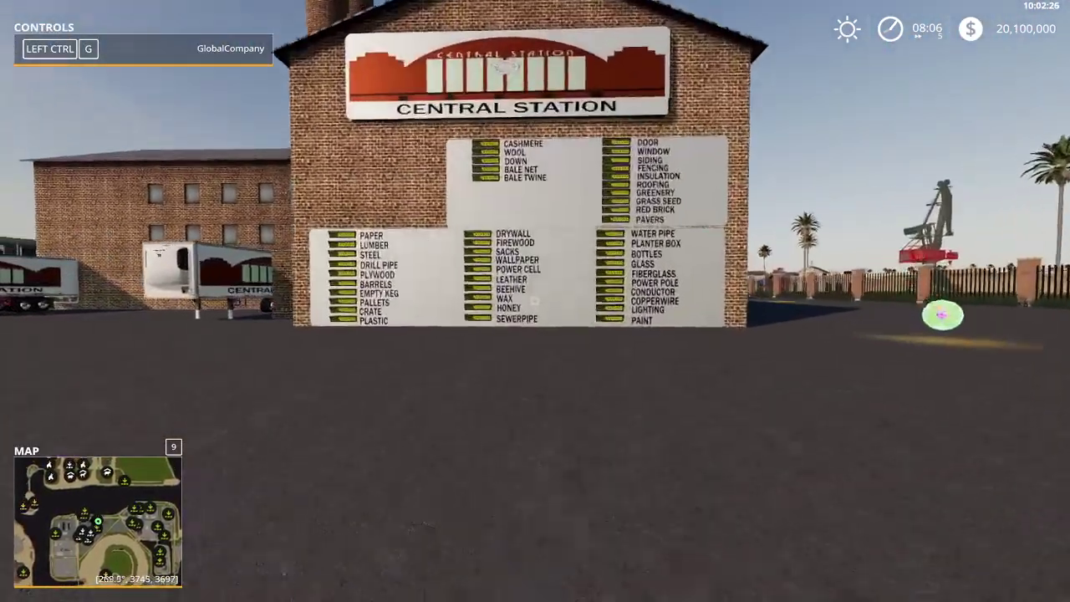
key("d")
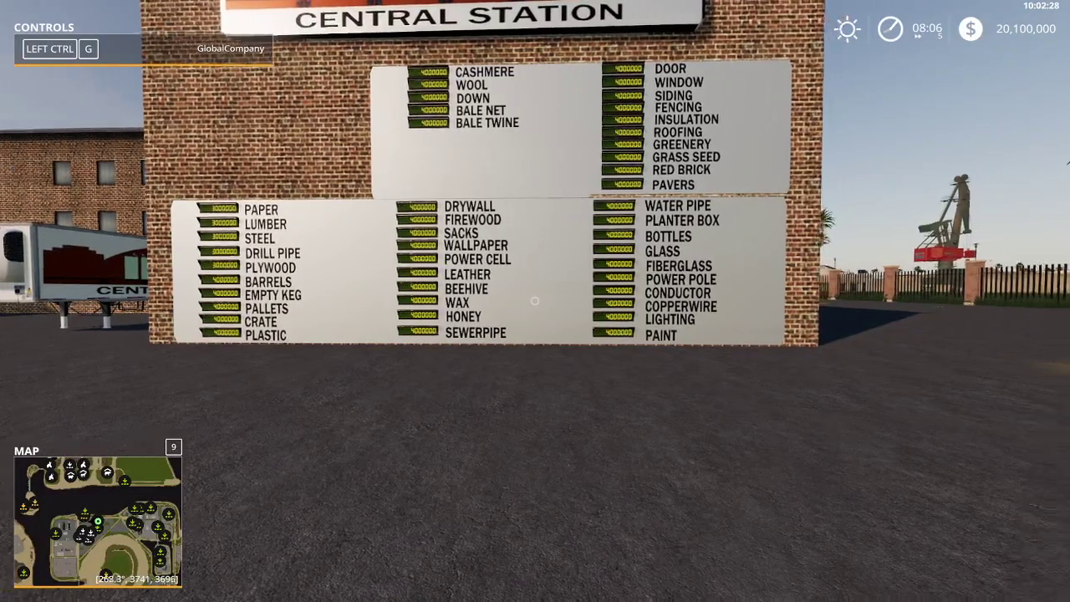
Step: Open the central warehouse's product menu and check the fill levels of the storages from paper through pallets
key("r")
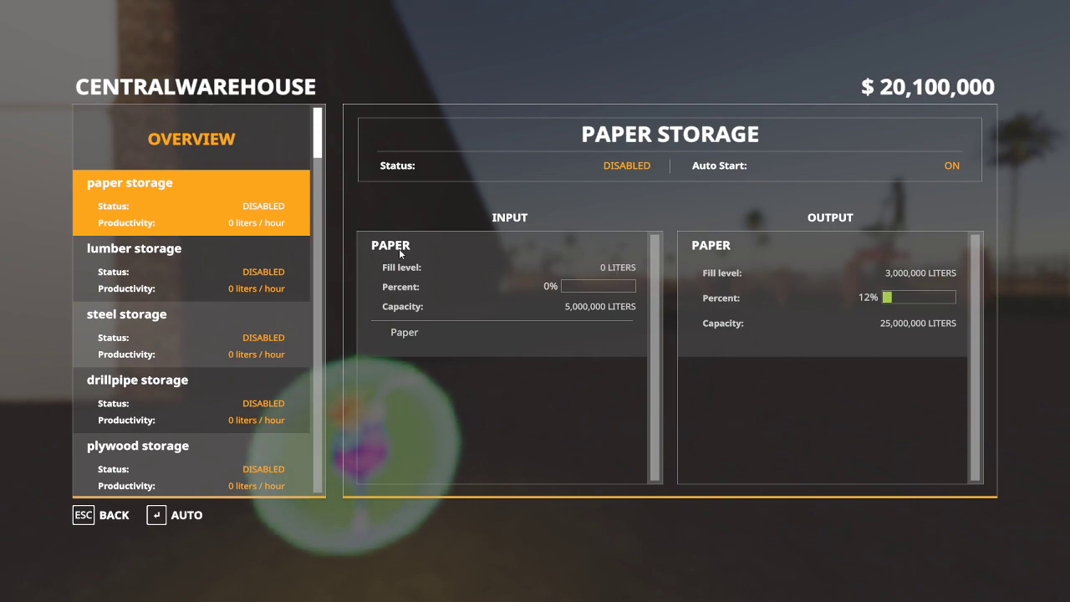
left_click(221, 279)
left_click(219, 344)
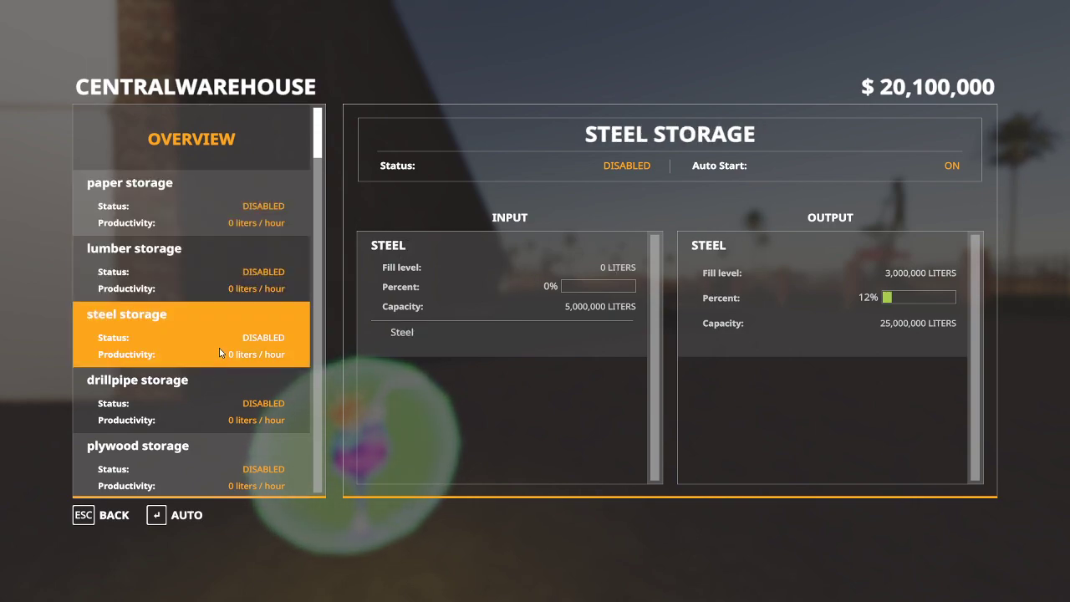
left_click(219, 403)
scroll(201, 293, "down", 3)
left_click(207, 301)
left_click(214, 359)
left_click(215, 403)
left_click(205, 441)
Step: Check the fill levels of the central warehouse storages from crate through sacks
scroll(193, 334, "down", 5)
left_click(200, 232)
left_click(205, 284)
left_click(203, 342)
left_click(205, 410)
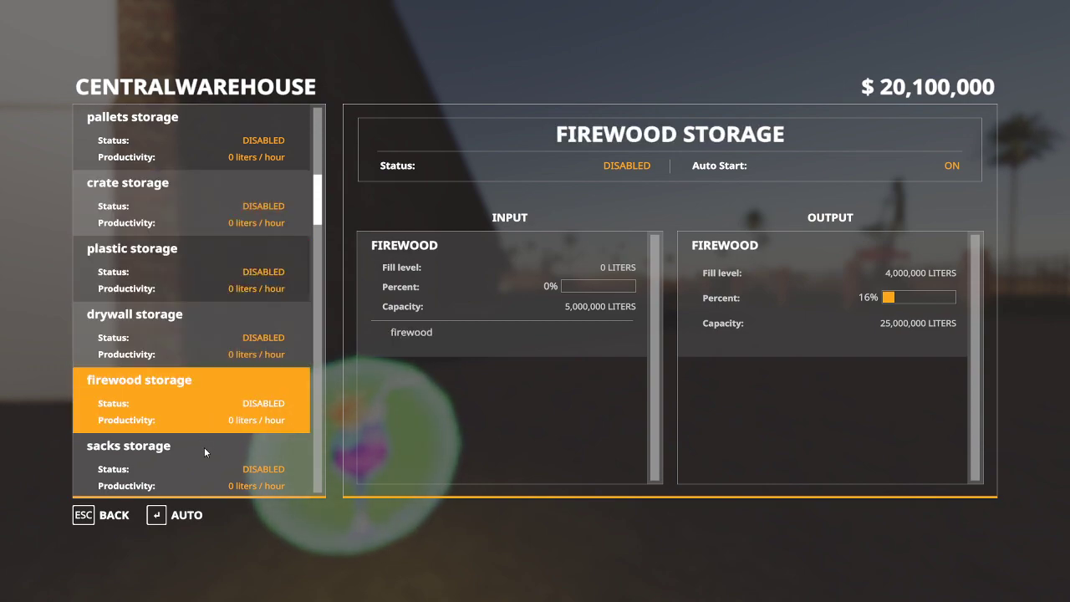
left_click(204, 449)
Step: Check the fill levels of the central warehouse storages from wallpaper through honey
scroll(194, 343, "down", 4)
left_click(197, 285)
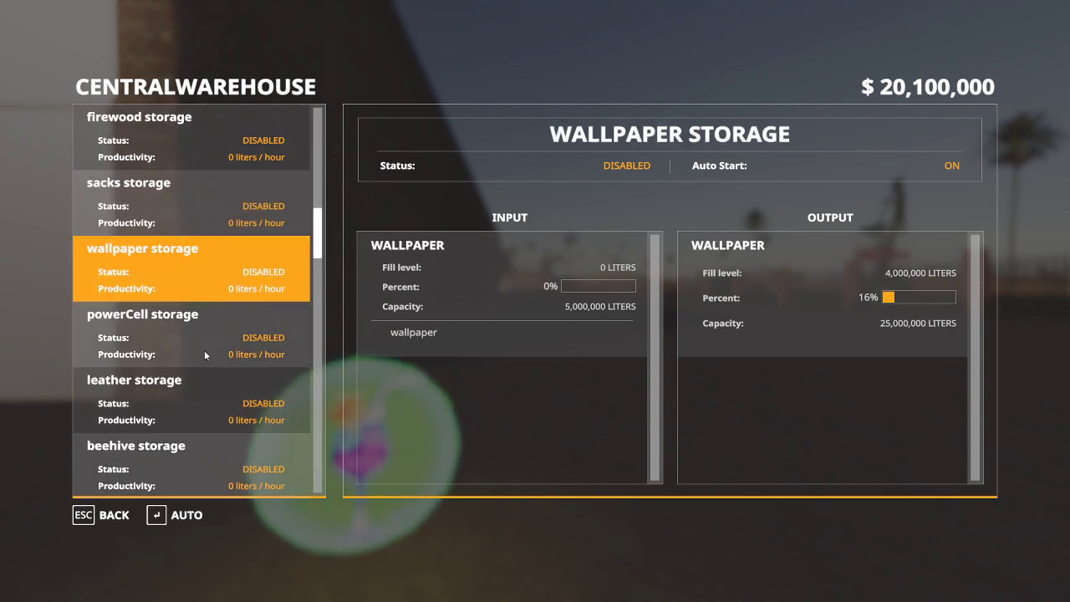
left_click(203, 352)
left_click(205, 390)
left_click(204, 457)
scroll(201, 387, "down", 2)
scroll(201, 382, "down", 2)
left_click(195, 289)
left_click(192, 336)
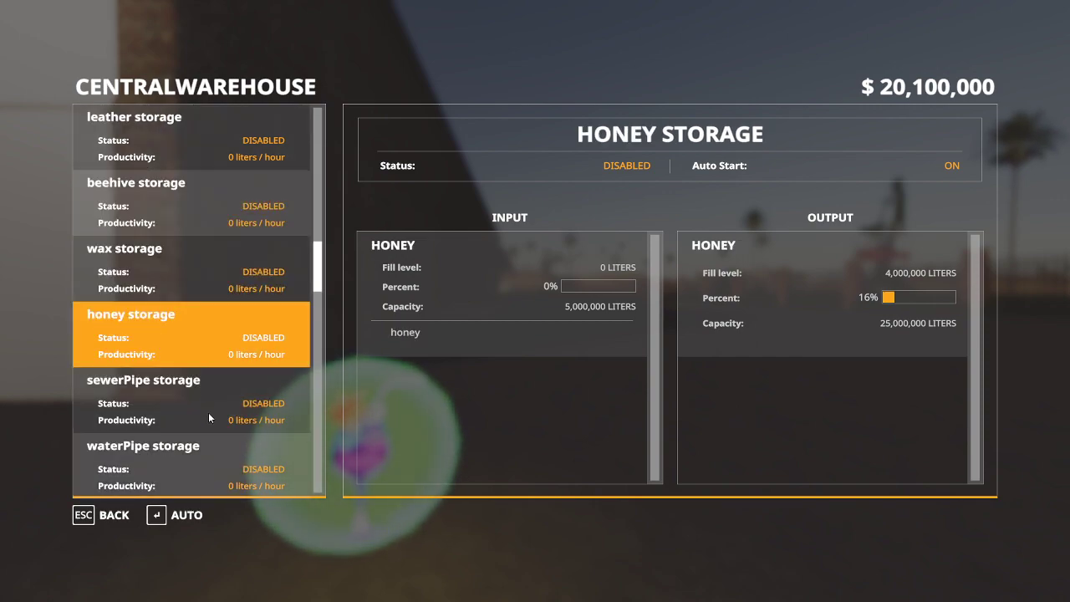
Step: Check the fill levels of the central warehouse storages from sewerPipe through fiberglass
left_click(209, 412)
left_click(209, 457)
scroll(197, 376, "down", 5)
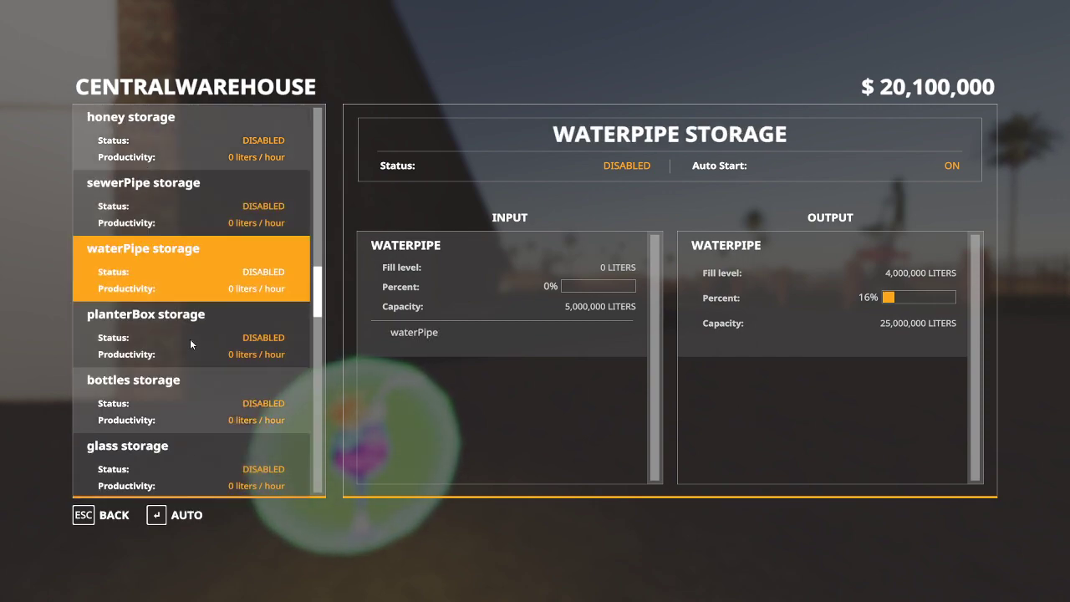
left_click(209, 223)
left_click(215, 273)
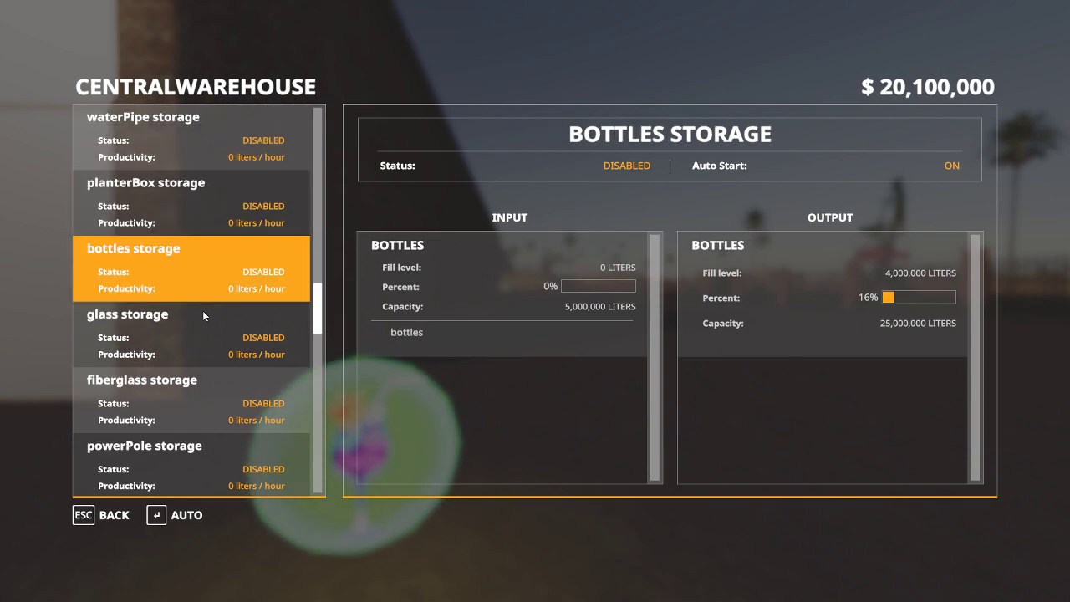
left_click(201, 338)
left_click(215, 397)
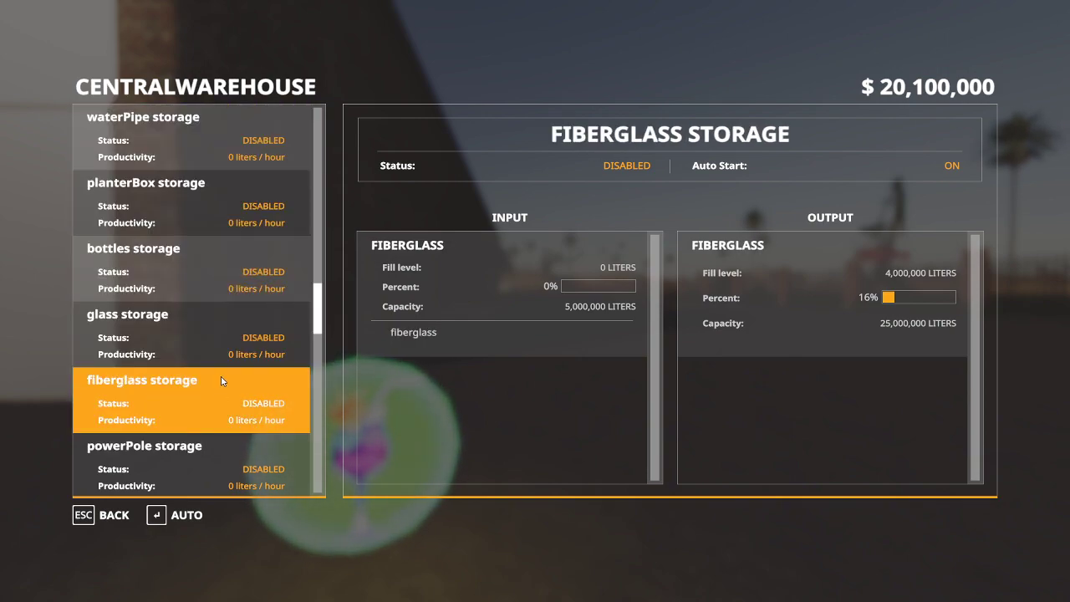
Step: Check the fill levels of the central warehouse storages from powerPole through window
scroll(214, 351, "down", 4)
left_click(214, 220)
left_click(214, 267)
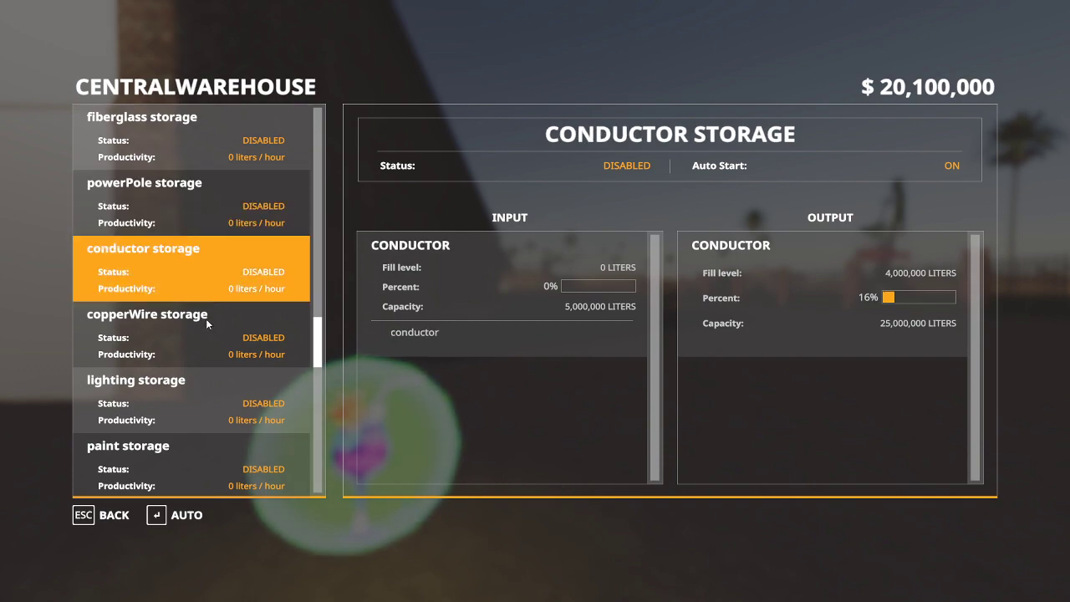
left_click(208, 336)
left_click(205, 399)
scroll(203, 352, "down", 3)
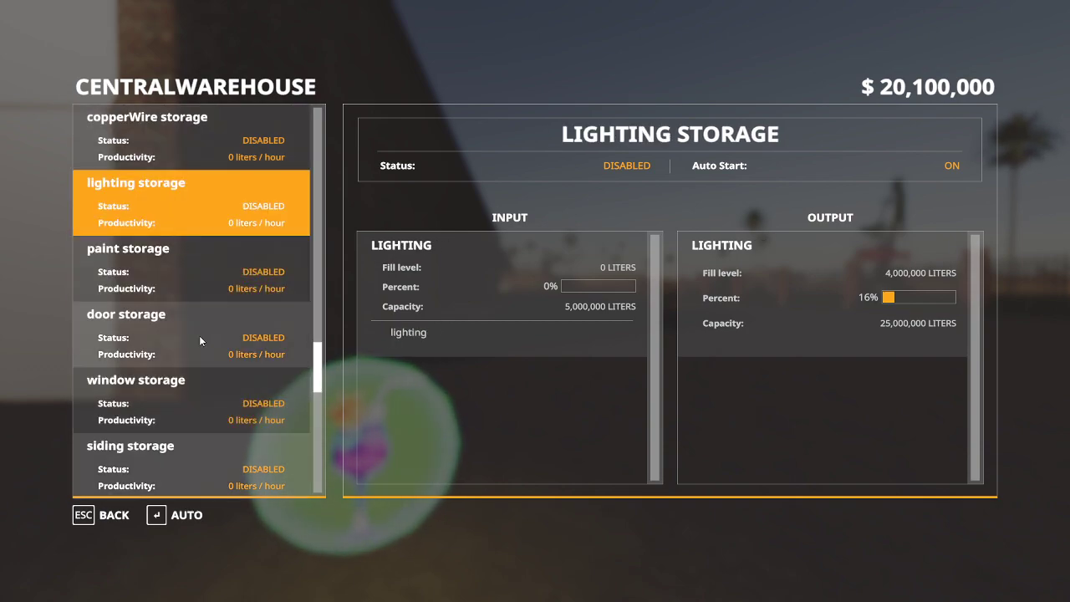
left_click(192, 334)
left_click(196, 392)
Step: Check the fill levels of the central warehouse storages from siding through pavers
scroll(196, 347, "down", 4)
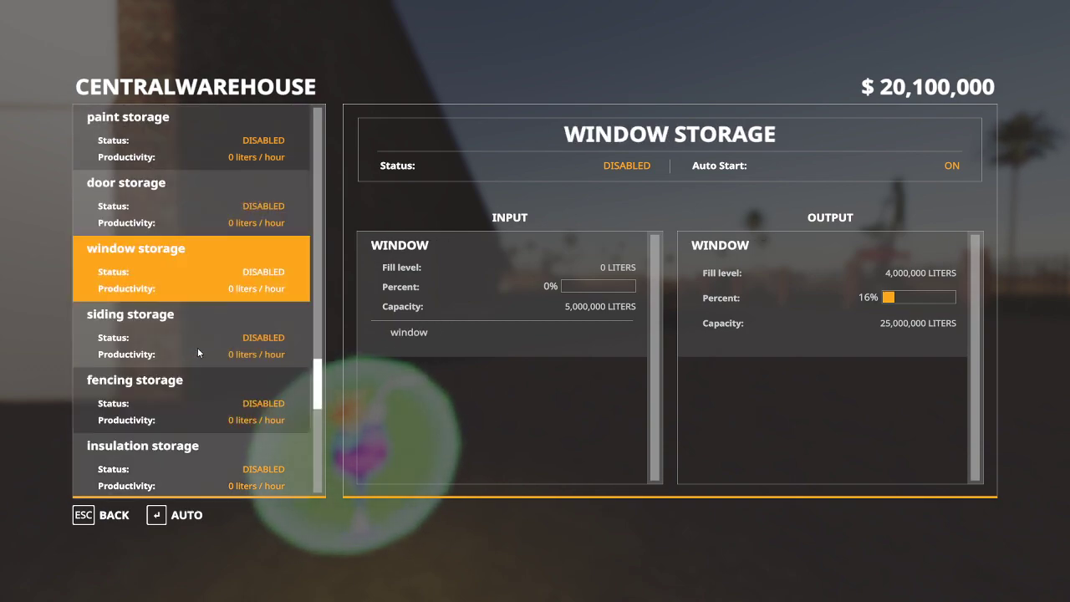
left_click(199, 220)
left_click(198, 272)
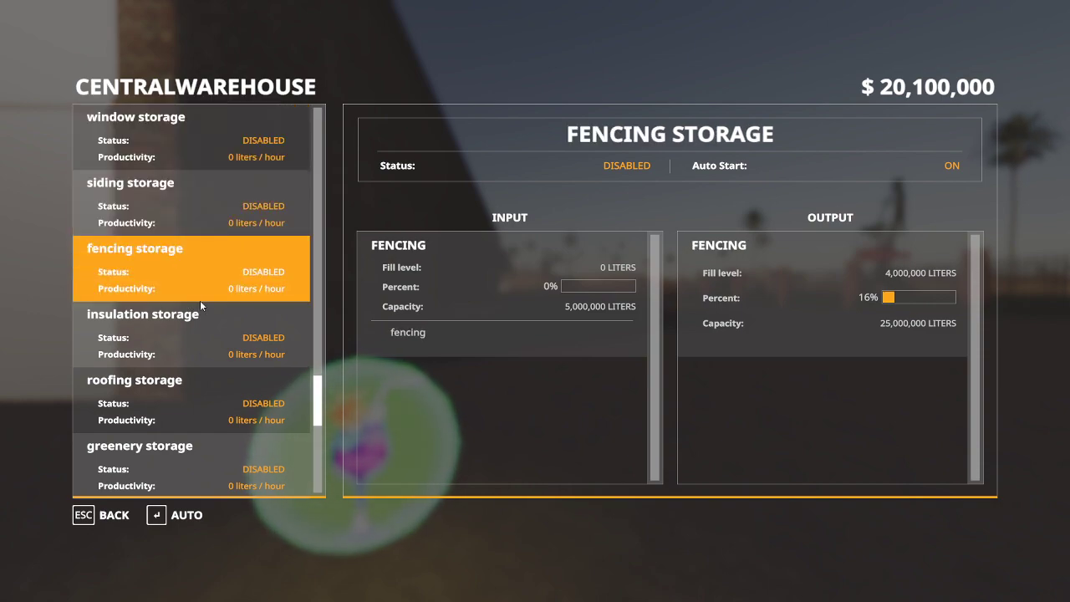
left_click(204, 337)
left_click(207, 403)
scroll(208, 334, "down", 4)
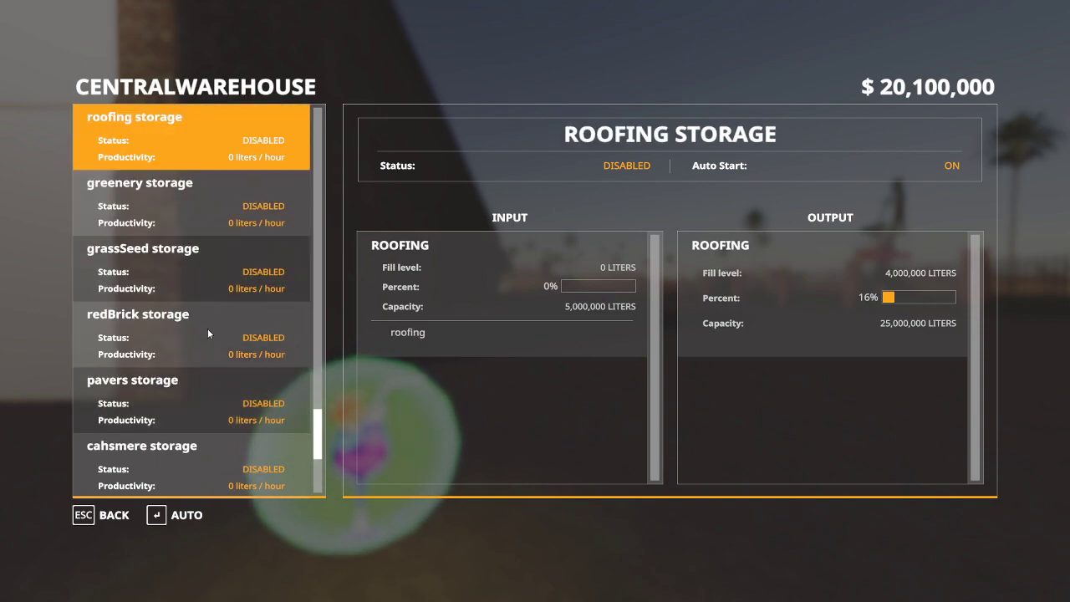
left_click(201, 218)
left_click(205, 266)
left_click(205, 352)
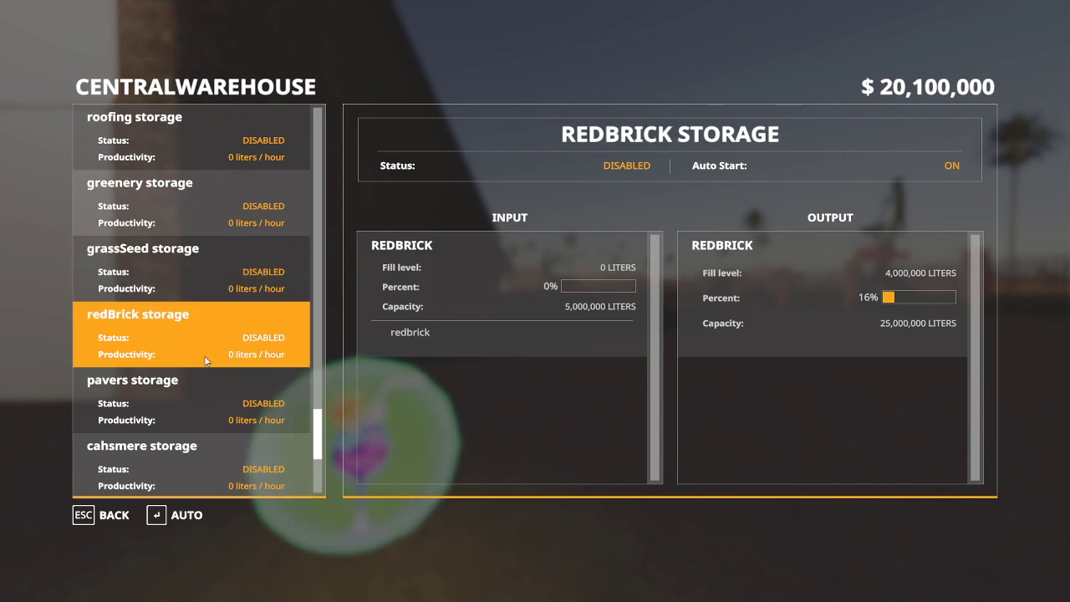
left_click(201, 399)
Step: Check the fill levels of the central warehouse storages from wool through baleTwine, then leave the product menu
scroll(192, 289, "down", 4)
left_click(200, 246)
left_click(202, 331)
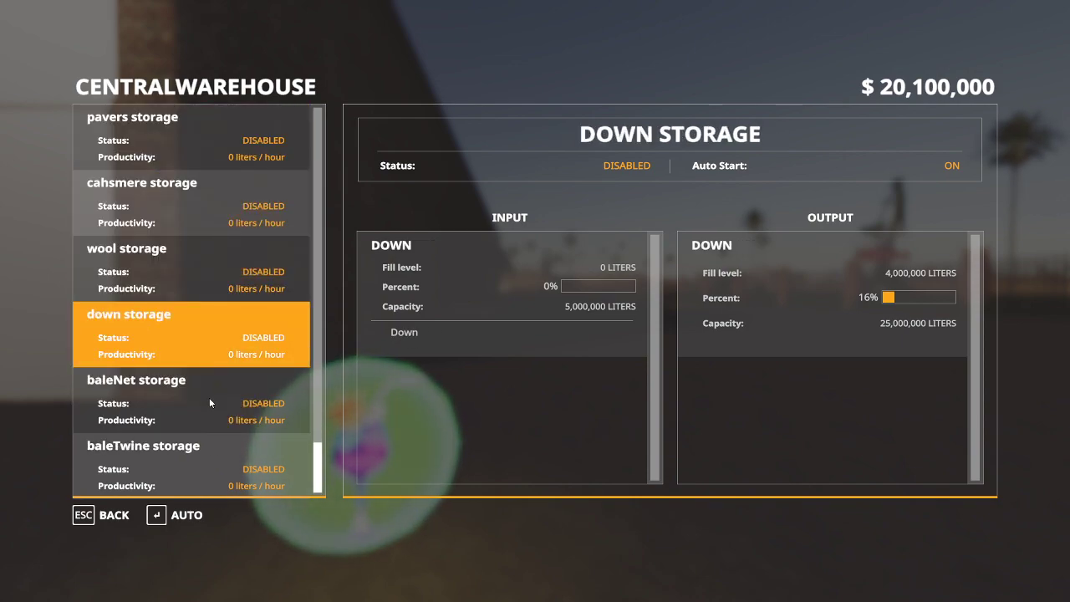
left_click(209, 403)
left_click(206, 463)
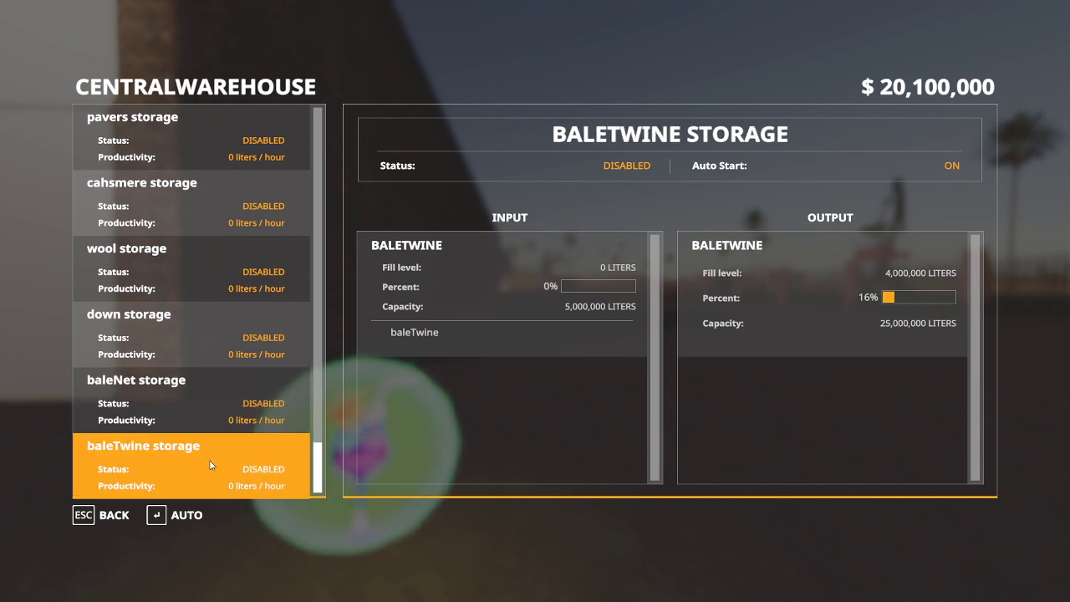
key("Escape")
Step: Buy the Lizard PSM Flatbed Trailer from the shop's Smurfinator Modding vehicle category
key("a")
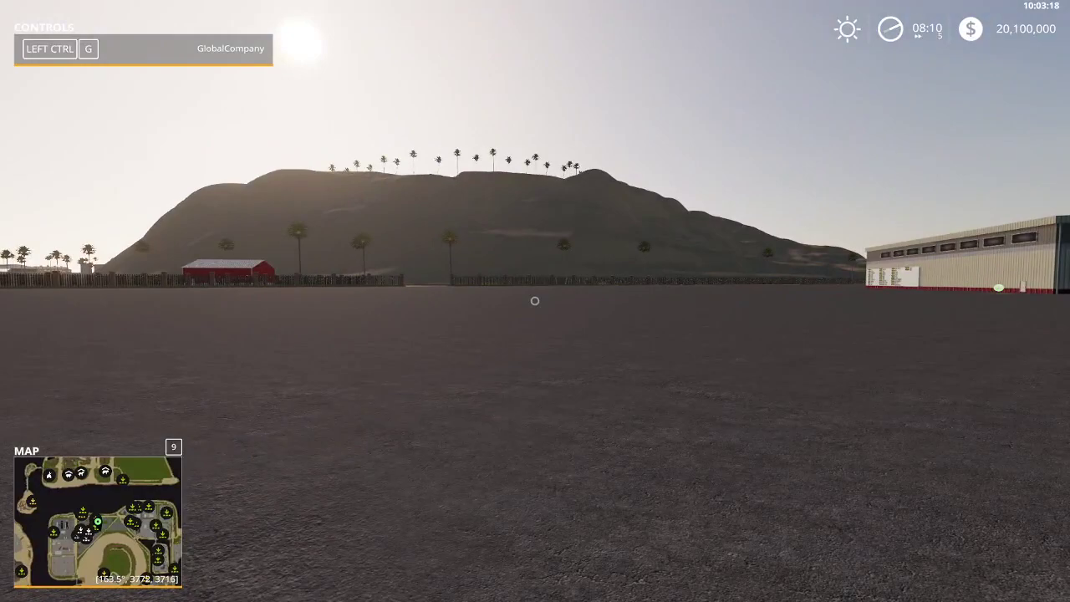
key("s")
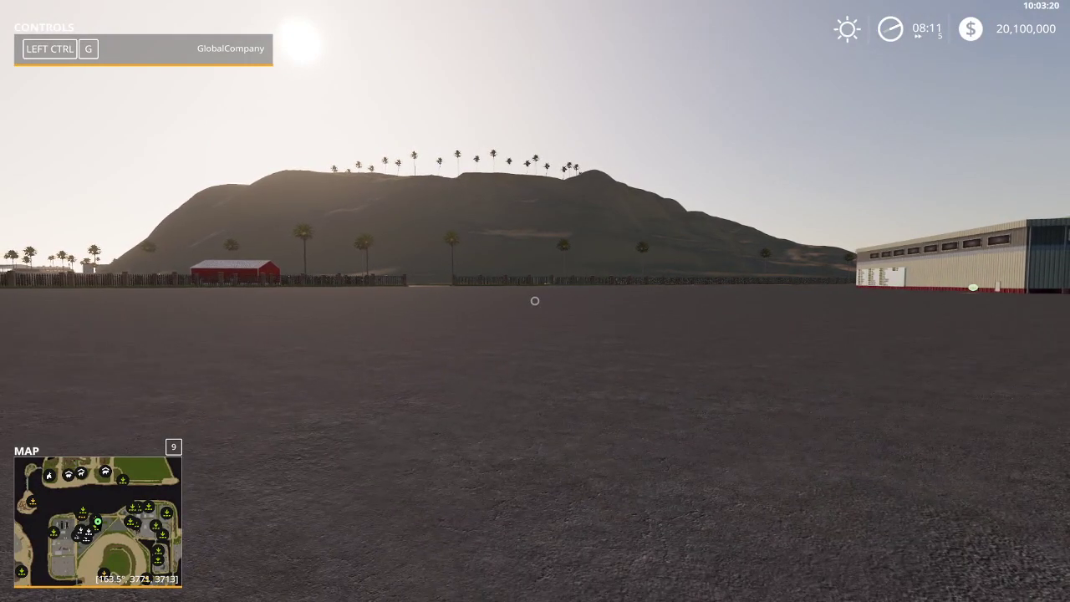
key("p")
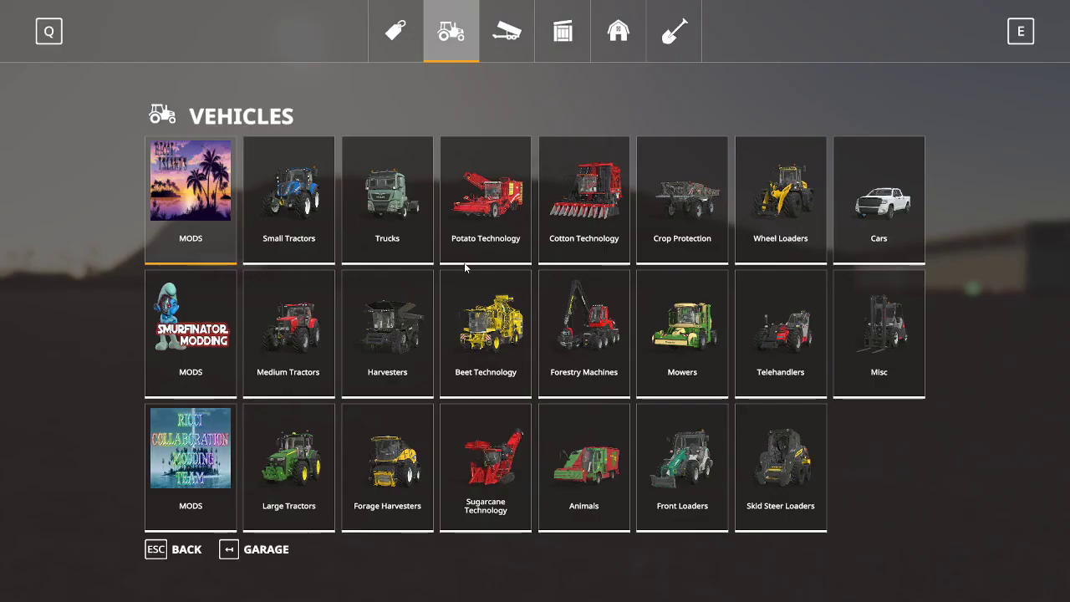
left_click(201, 345)
left_click(245, 333)
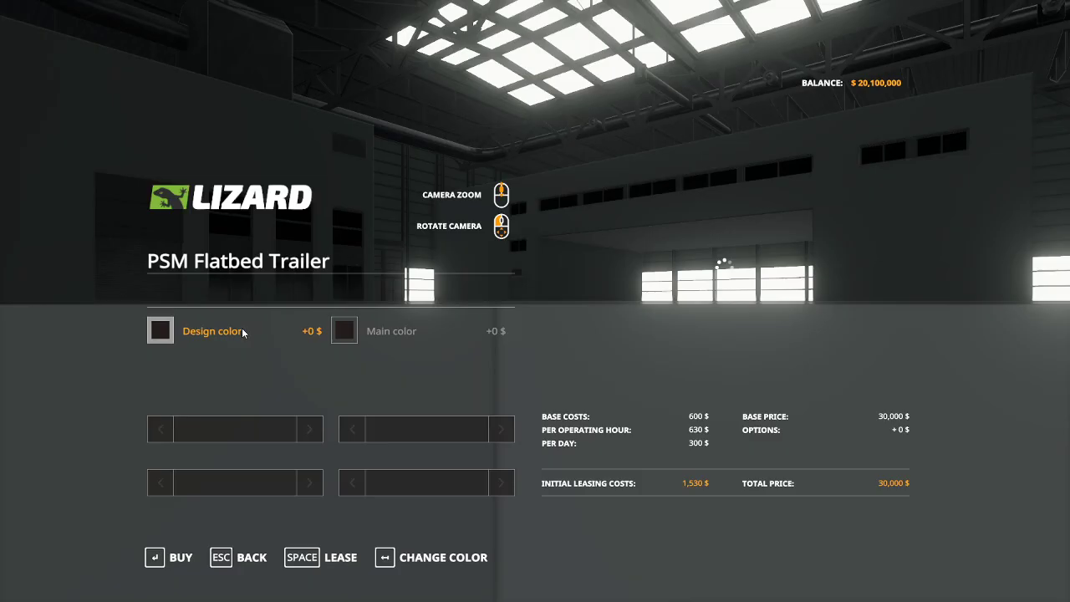
left_click(183, 558)
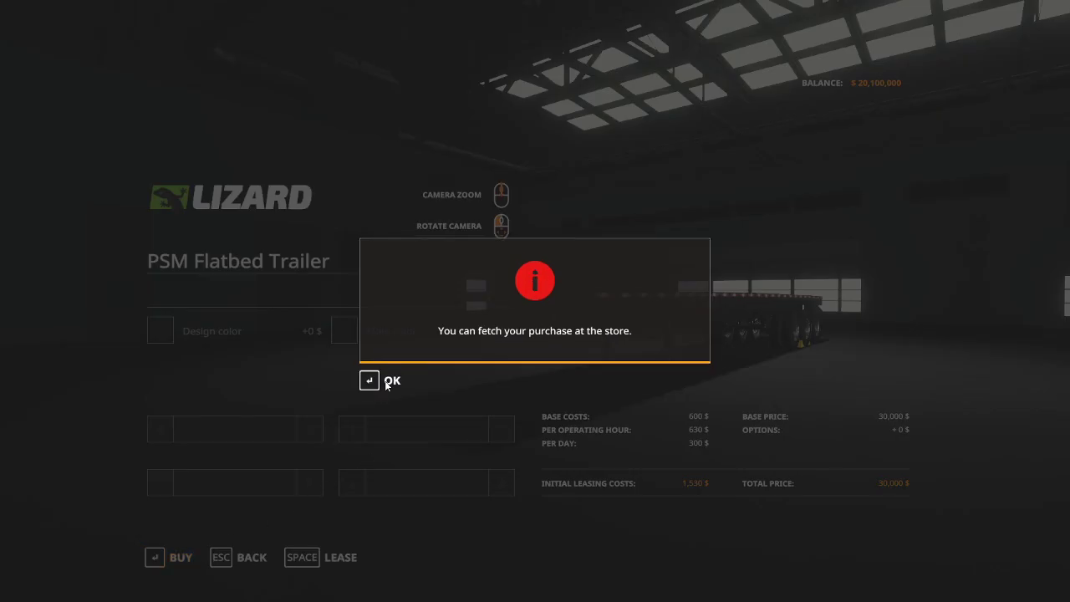
left_click(385, 381)
left_click(243, 557)
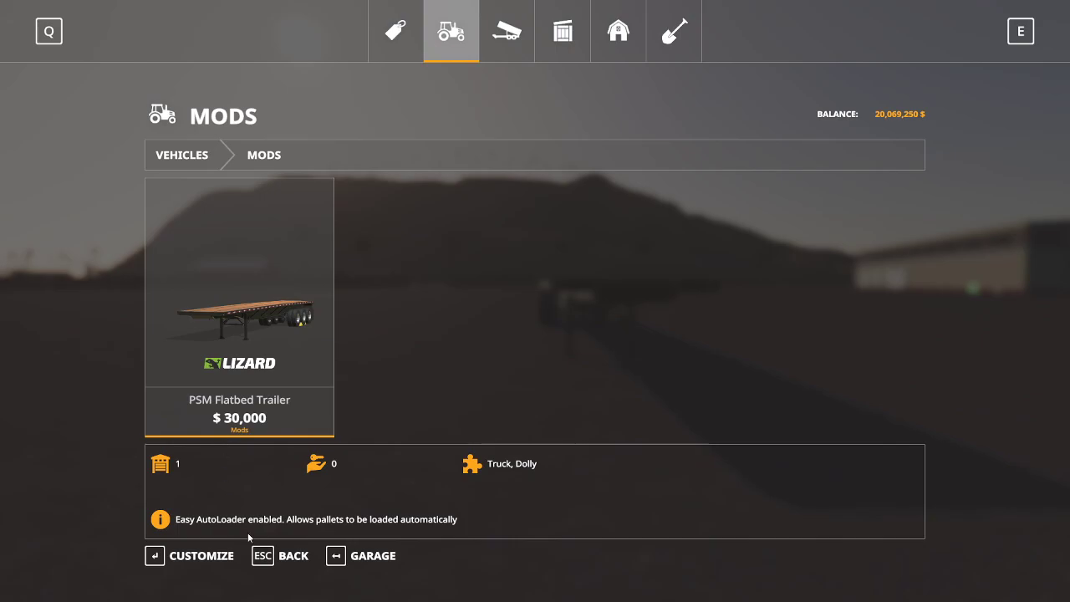
Step: Buy the Roadrunner truck from the Ricci Collaboration Modding Team category in its standard configuration and leave the shop
left_click(294, 557)
left_click(198, 485)
scroll(432, 333, "down", 5)
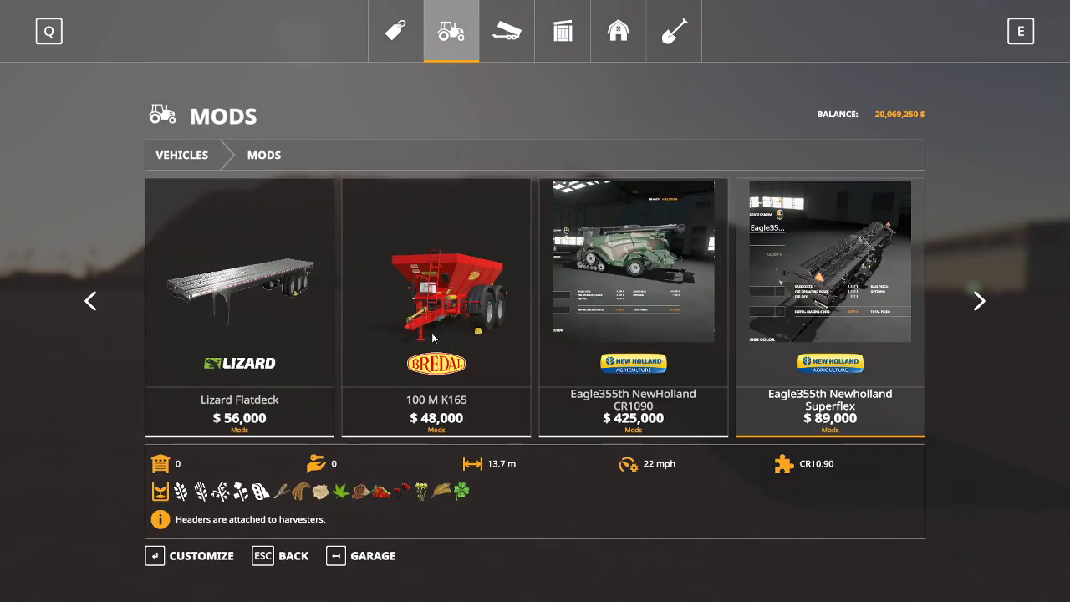
scroll(432, 329, "down", 8)
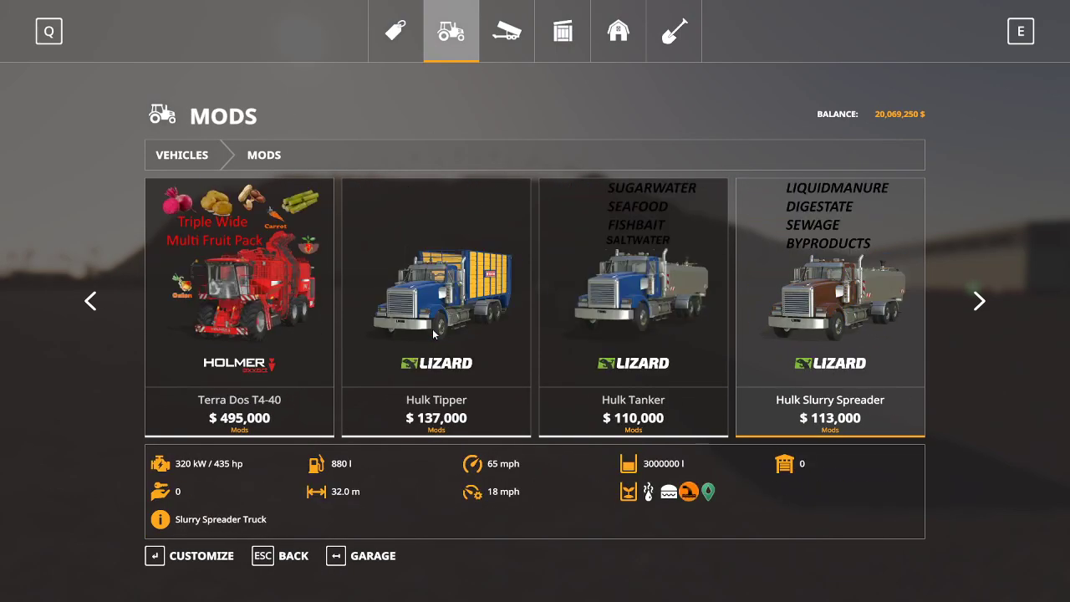
scroll(432, 333, "down", 6)
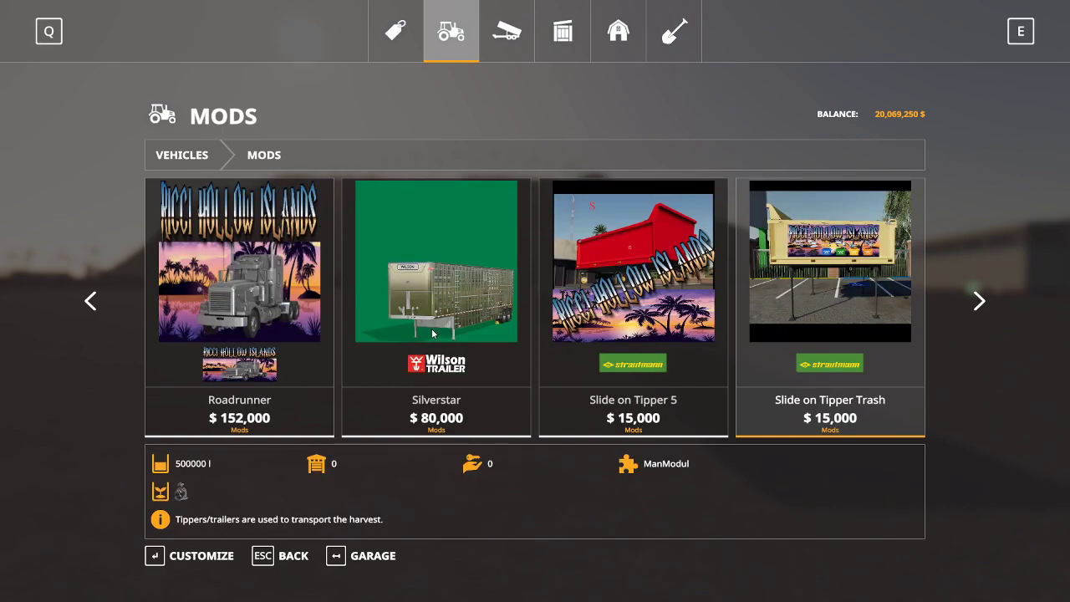
left_click(271, 291)
left_click(270, 291)
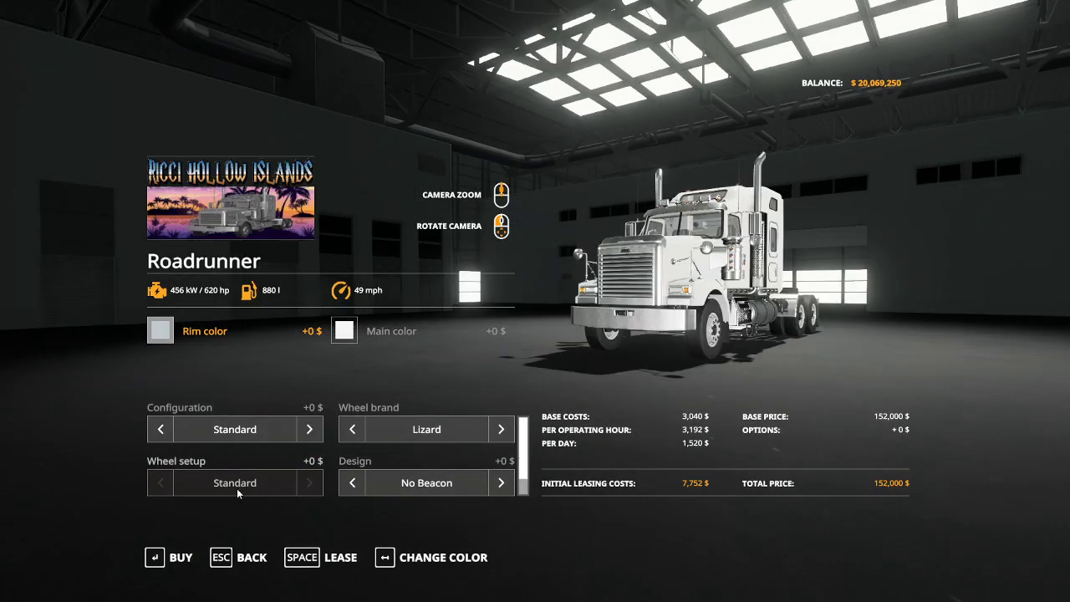
left_click(182, 556)
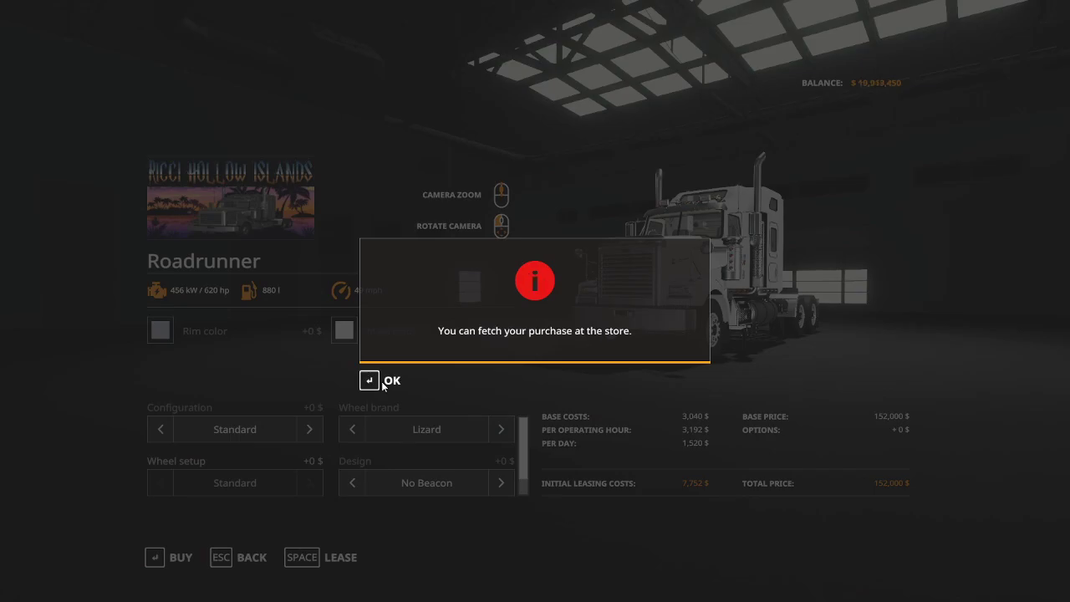
left_click(386, 381)
key("Escape")
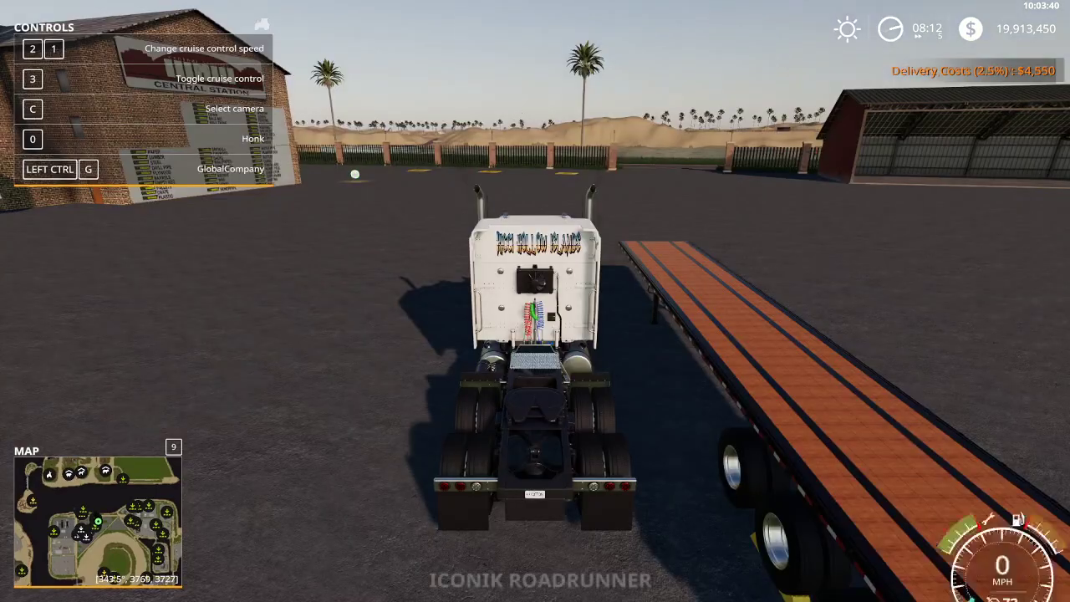
Step: Drive the Roadrunner over to the flatbed trailer, hitch the trailer to it and get out of the truck
key("w")
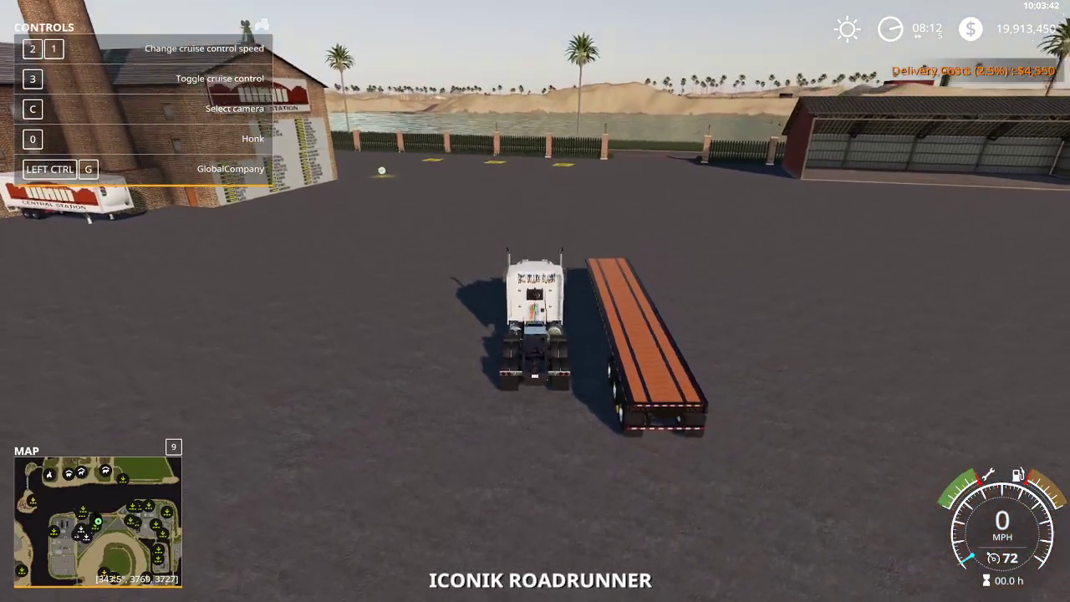
key("d")
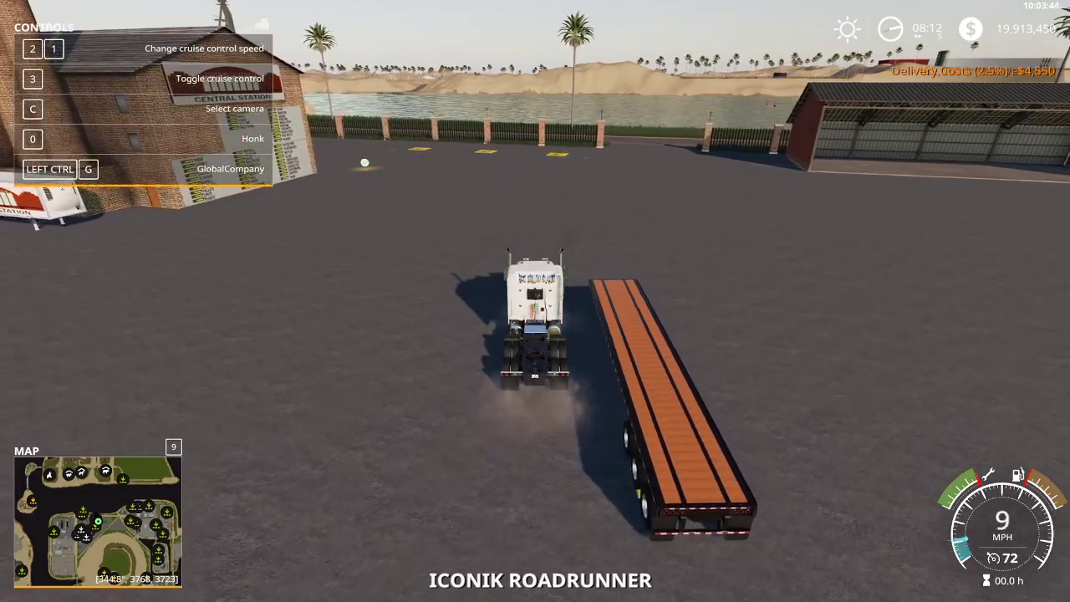
key("s")
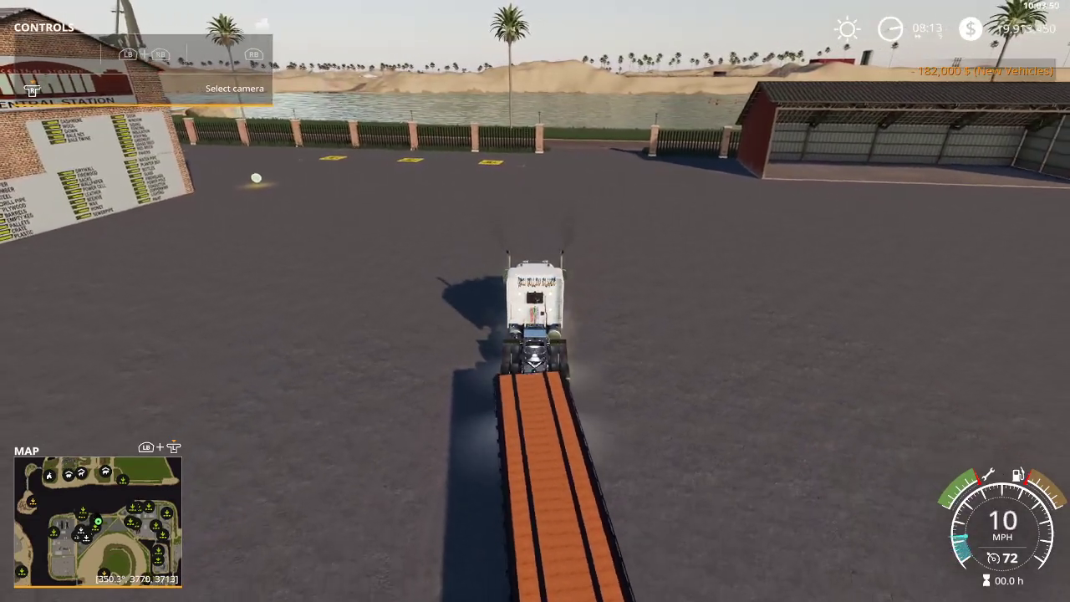
key("e")
Step: At the cold warehouse, request a Ground Beef pallet from the groundBeef storage output and leave the product menu
key("w")
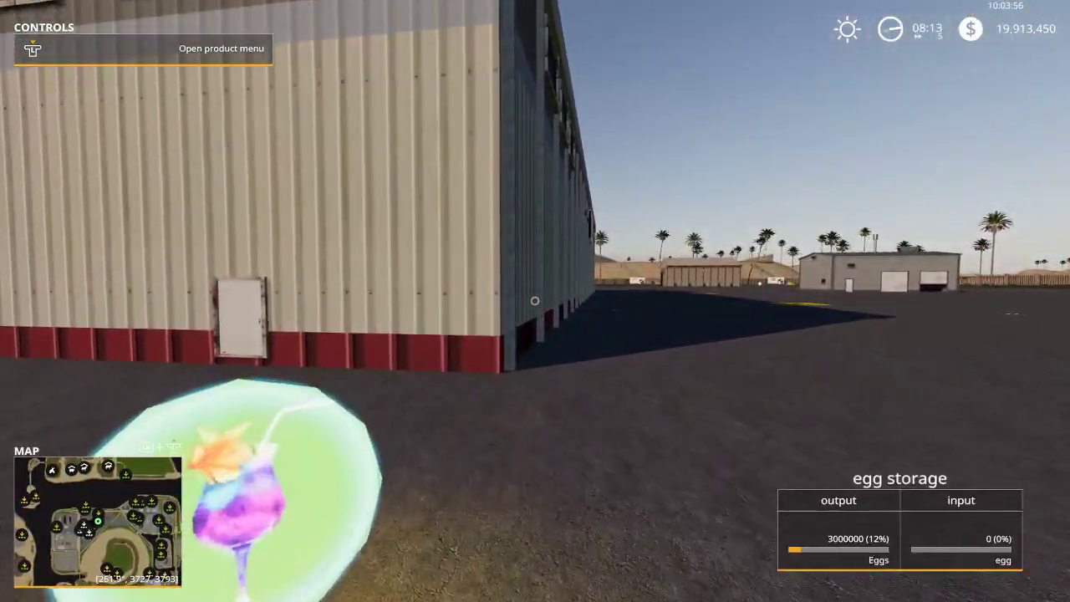
key("r")
left_click(178, 357)
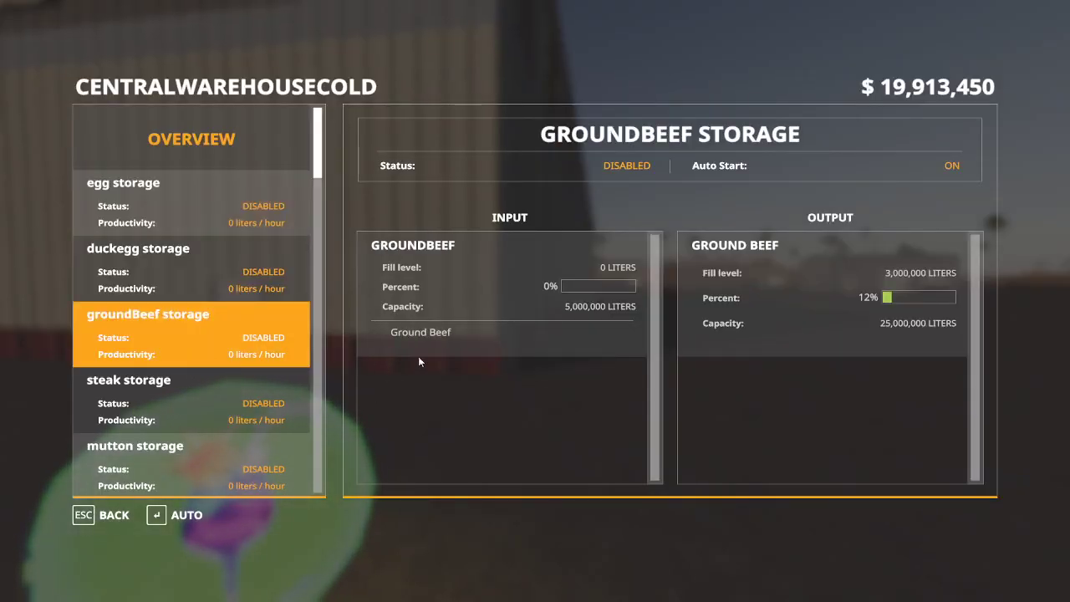
left_click(823, 302)
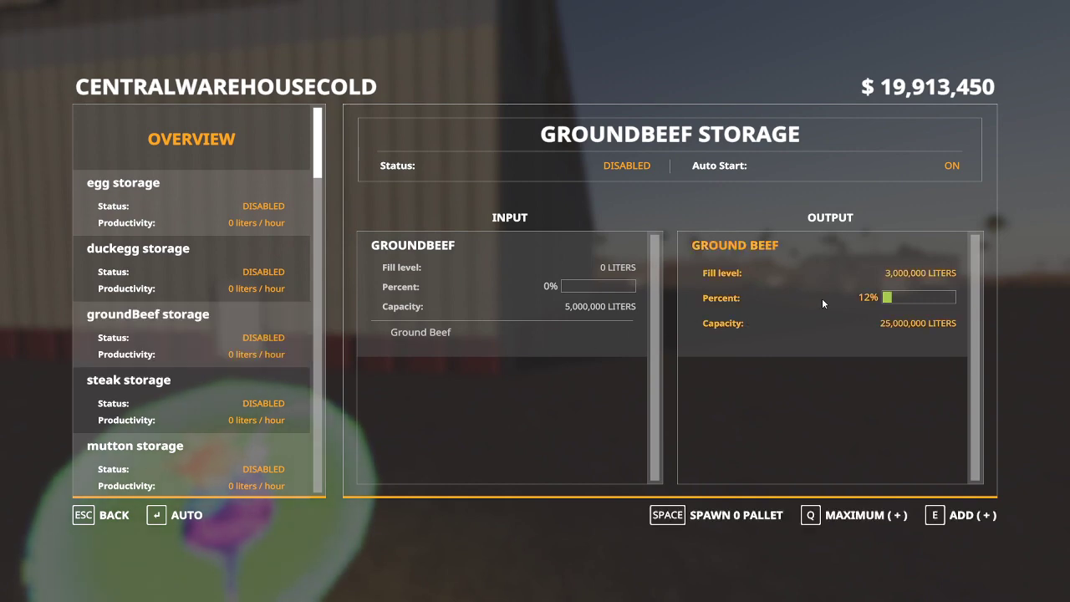
left_click(760, 518)
key("Escape")
Step: Walk to the product menu marker beside the Central Station building
key("w")
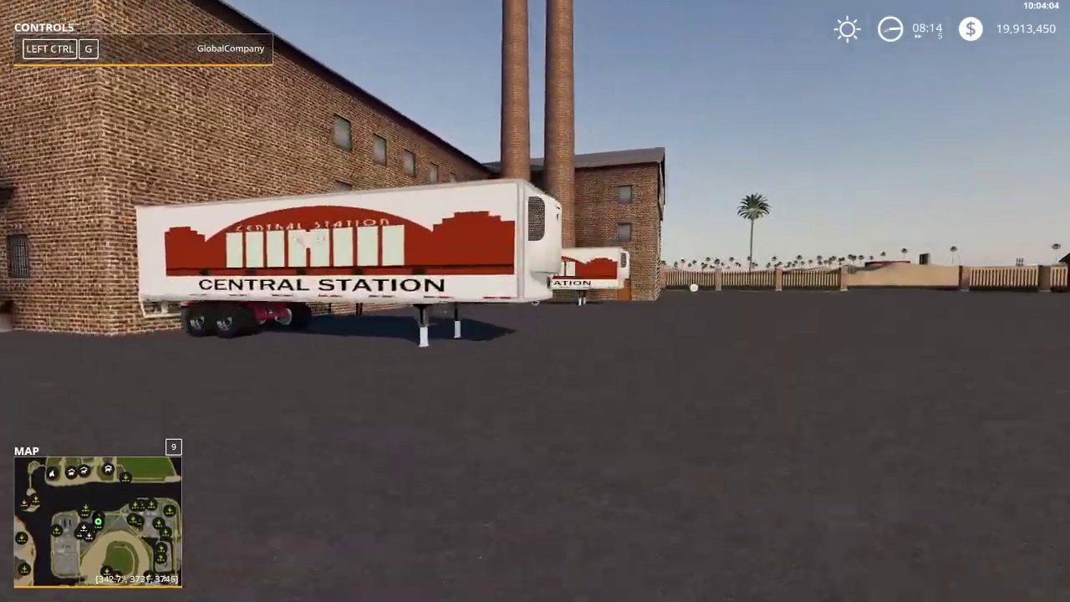
key("w")
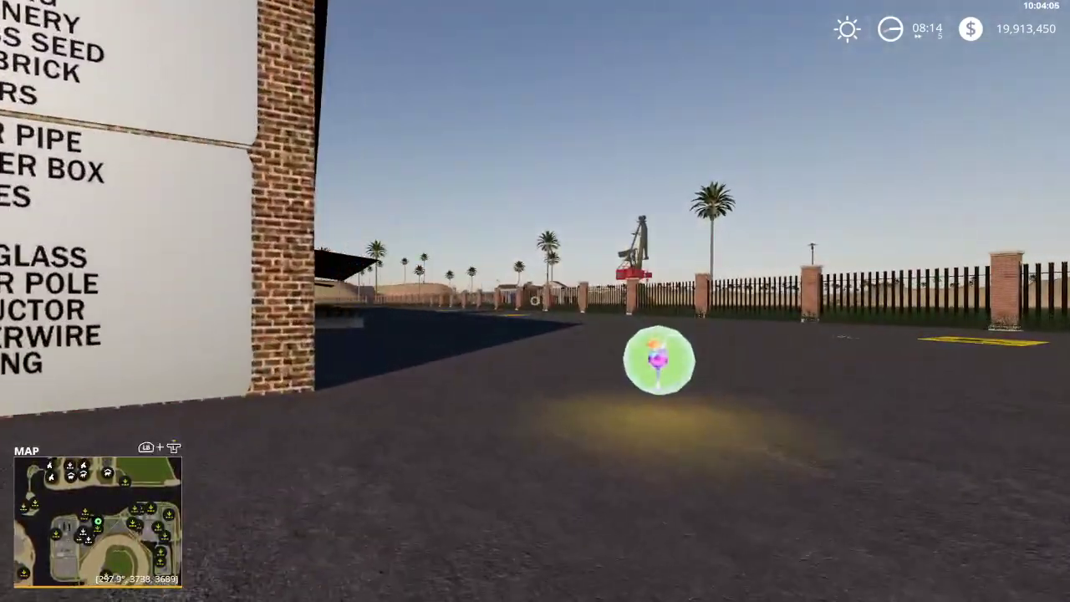
Step: Walk to the central warehouse marker, open its product menu and spawn pallets from the crate storage
key("w")
key("r")
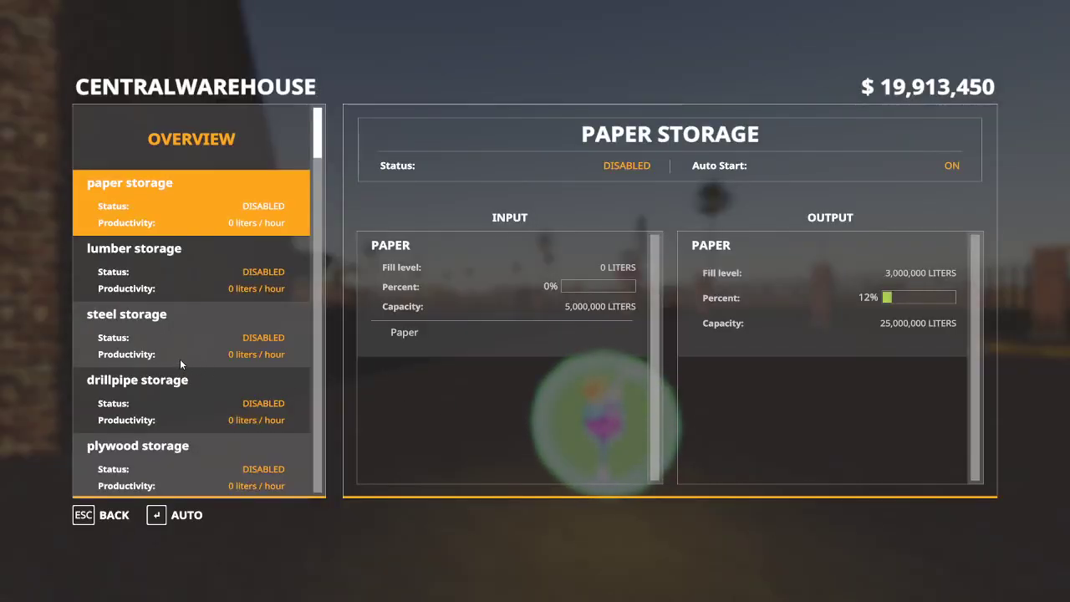
scroll(184, 359, "down", 5)
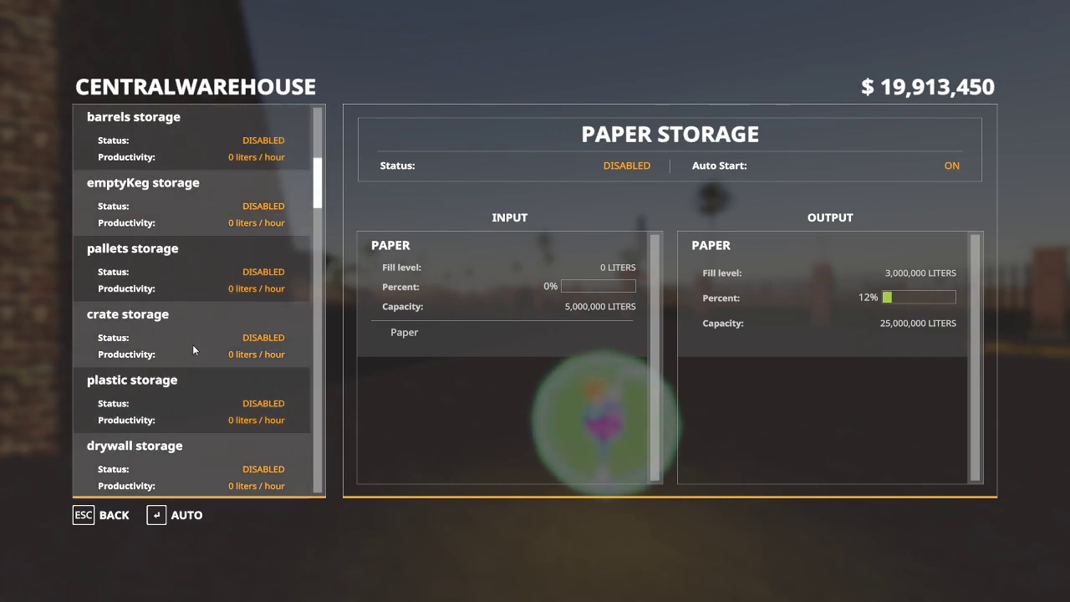
left_click(193, 346)
left_click(765, 517)
key("Escape")
key("w")
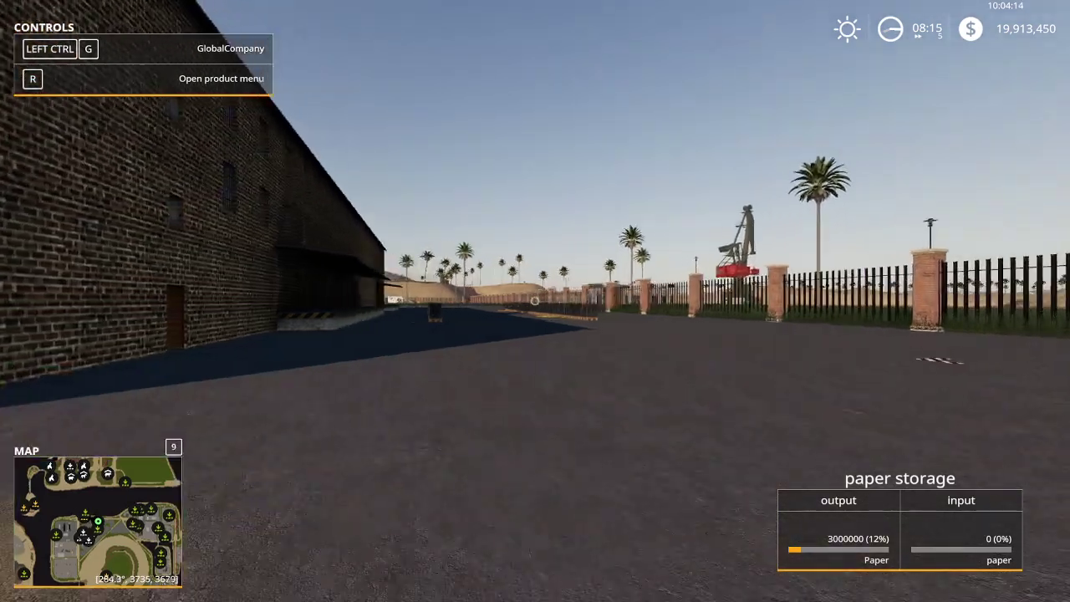
Step: Return to the truck, set the AutoLoader marker beside the trailer and unload the wooden load near the brick warehouse's dock
key("s")
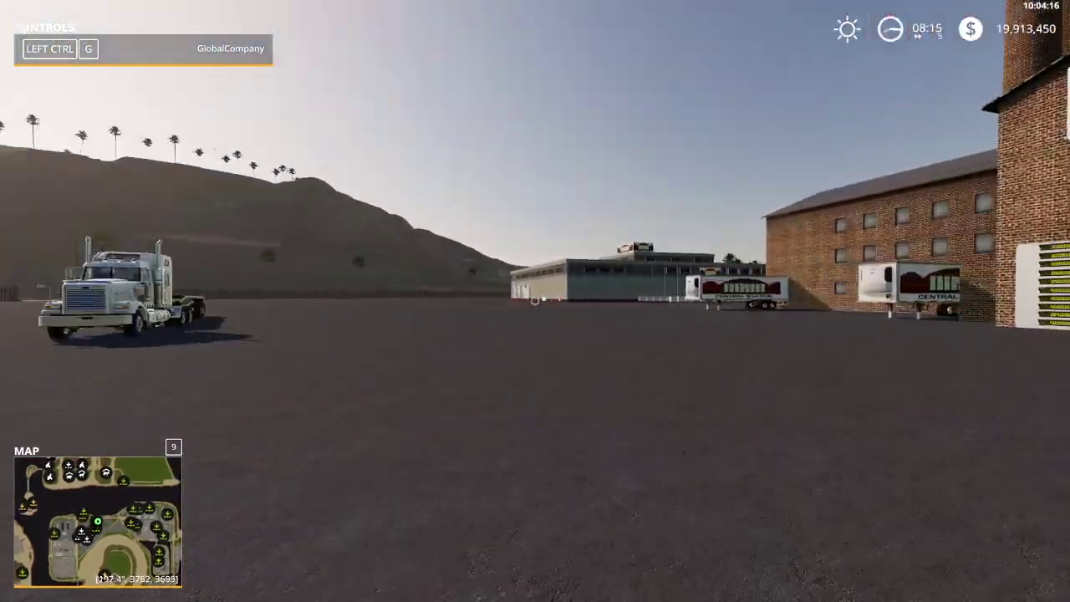
key("w")
key("e")
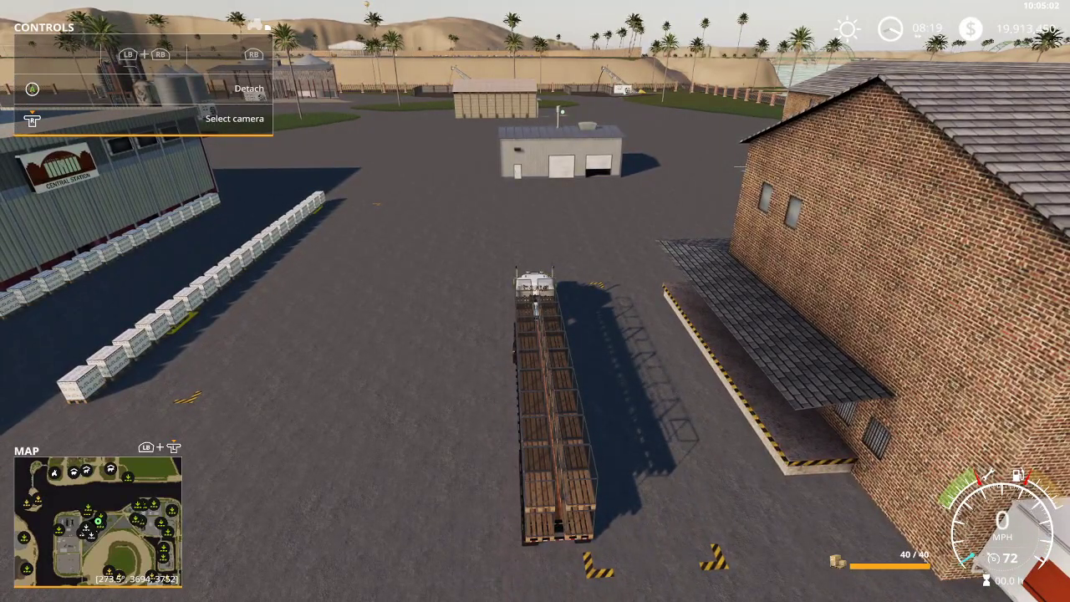
key("b")
key("b")
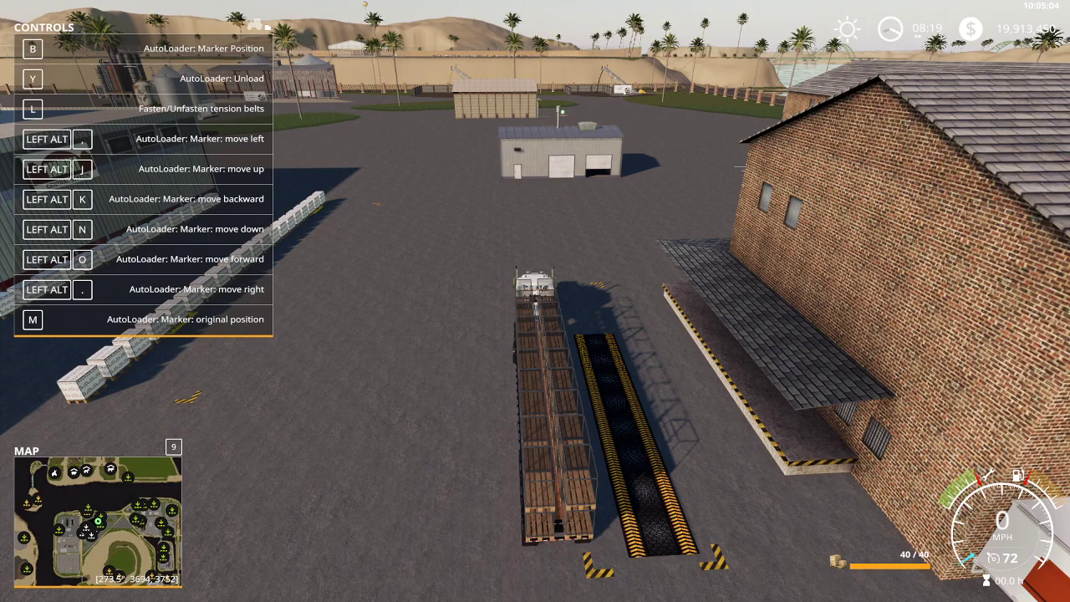
key("y")
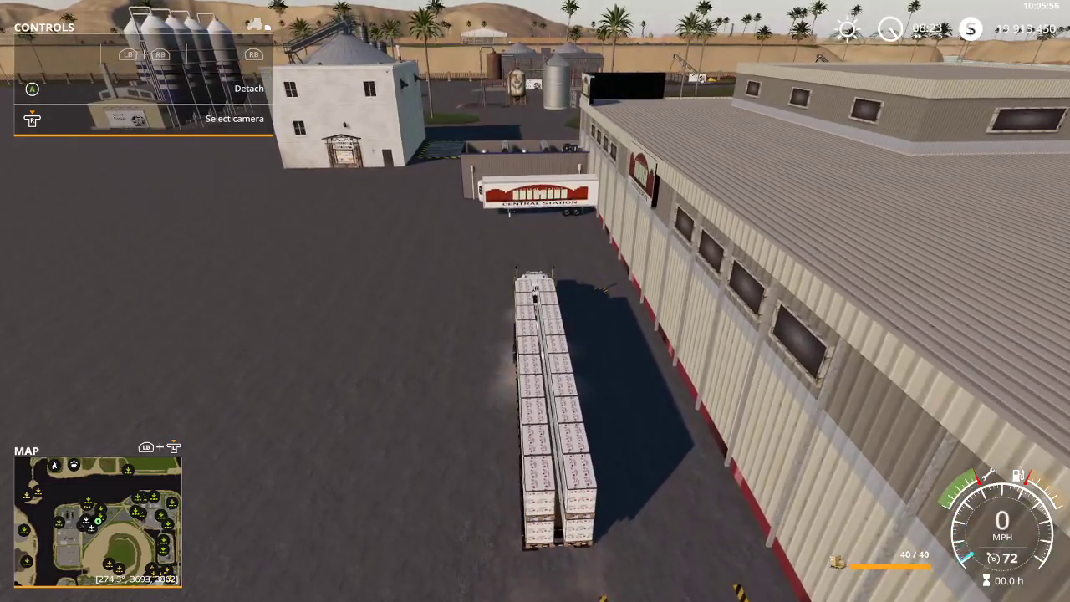
Step: Unload the white boxes beside the trailer along the metal-sided building, and drive the truck back to the warehouse sign
key("b")
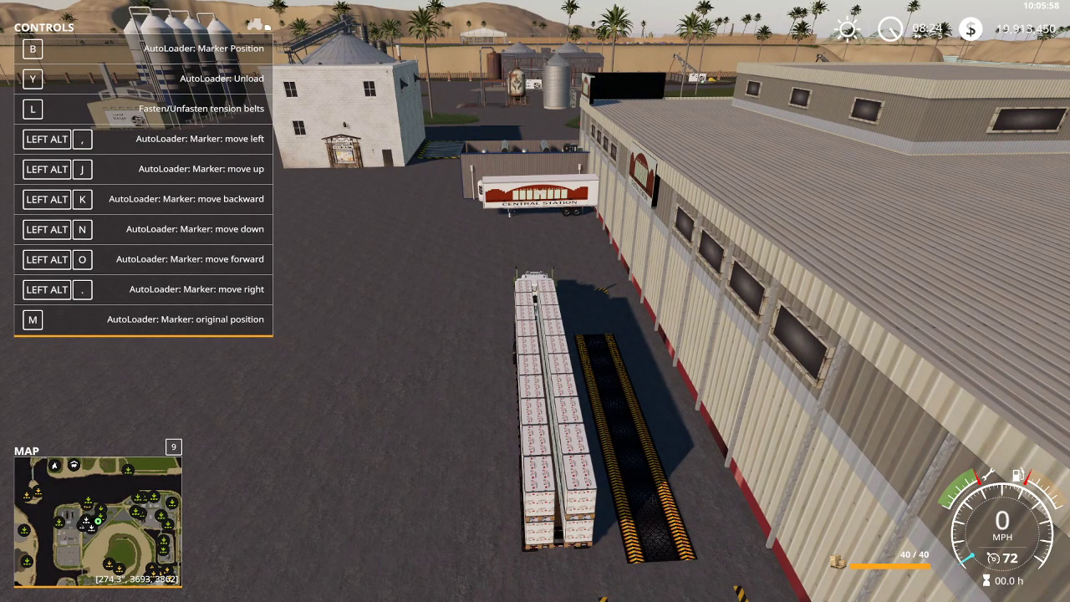
key("y")
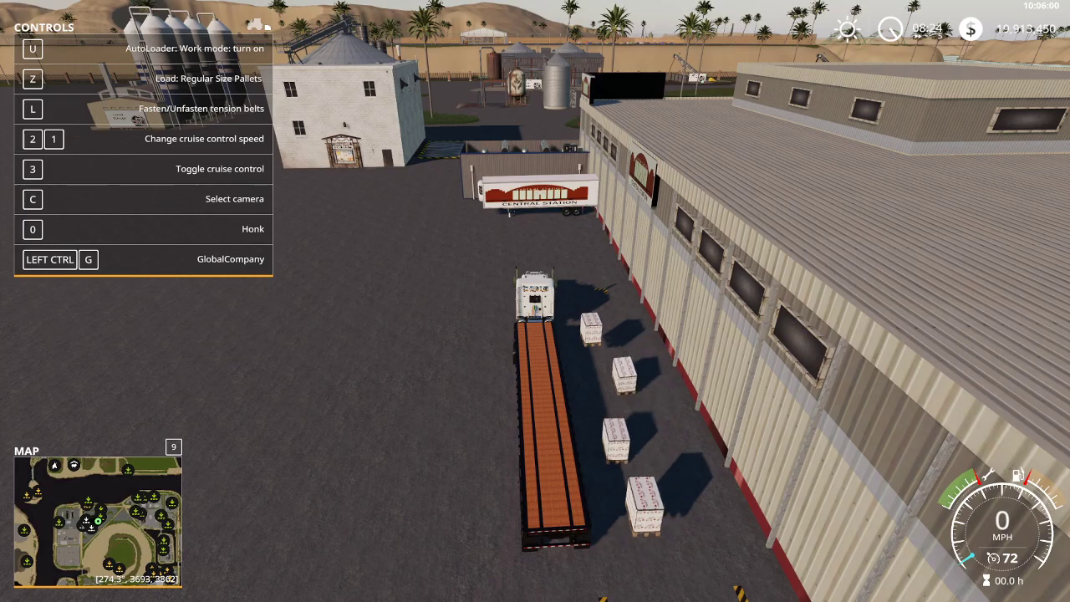
key("w")
key("a")
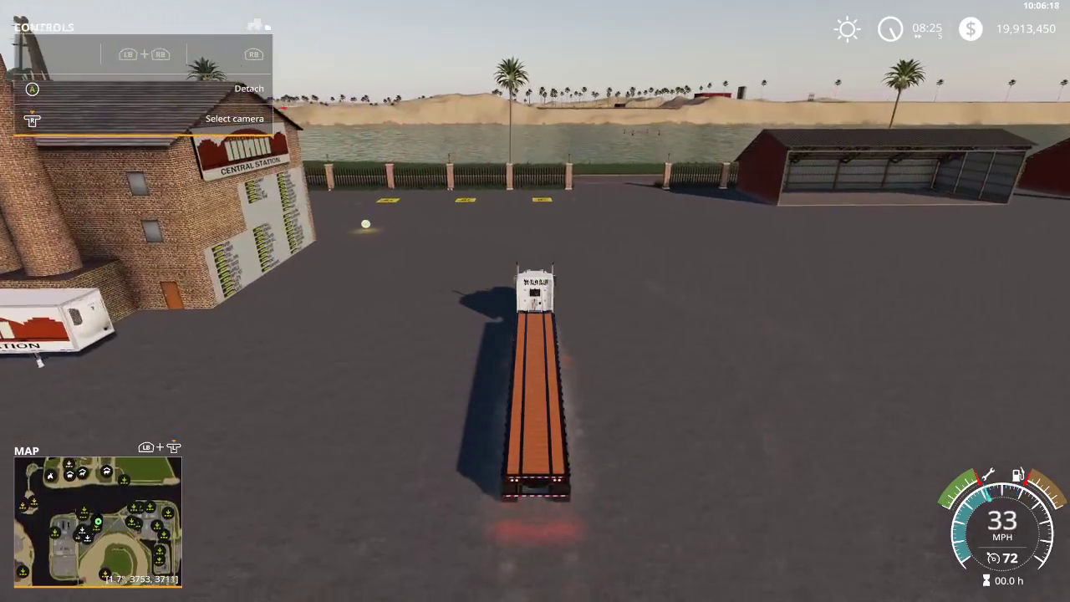
Step: Leave the truck and spawn lumber pallets from the central warehouse's lumber storage
key("e")
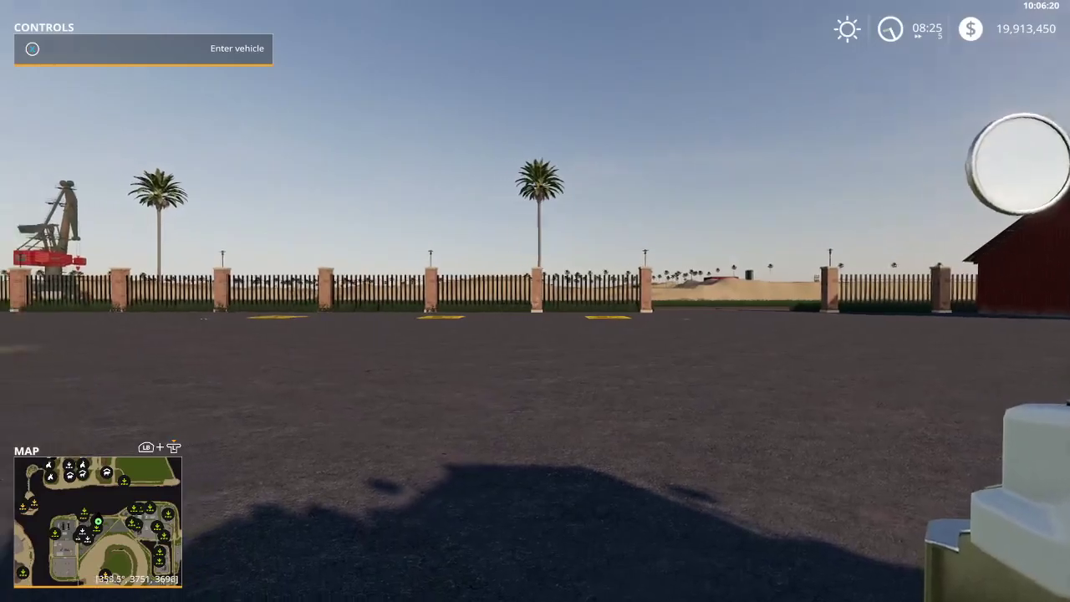
key("r")
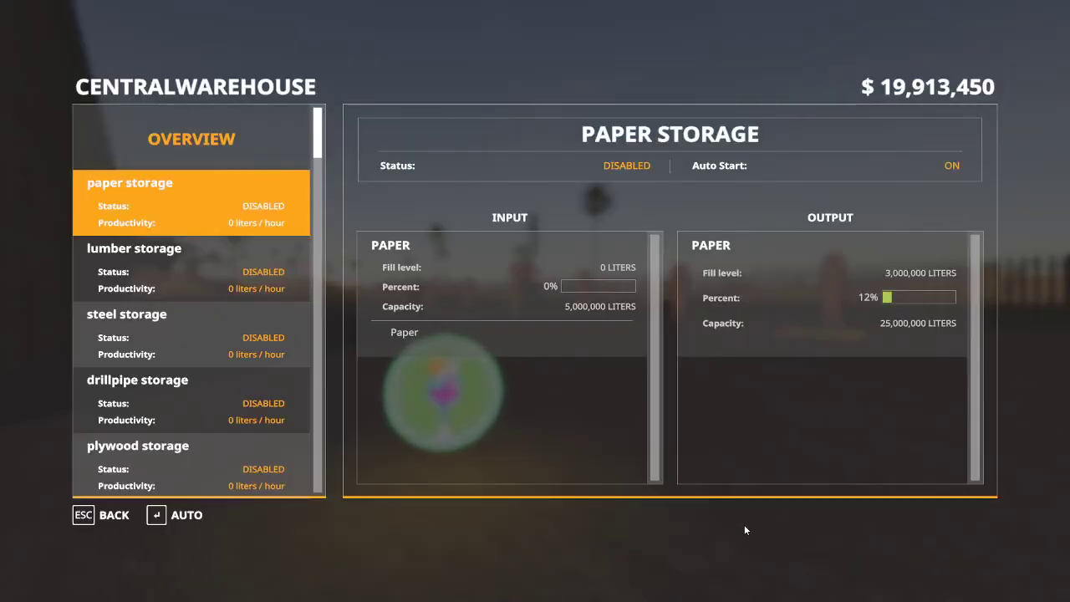
left_click(217, 284)
left_click(795, 303)
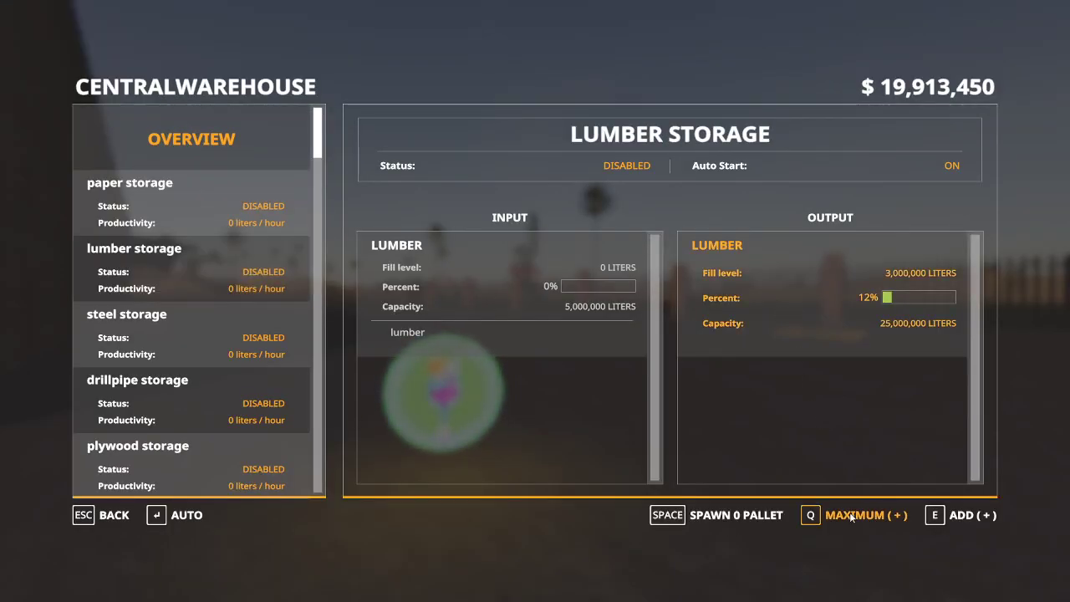
left_click(772, 515)
key("Escape")
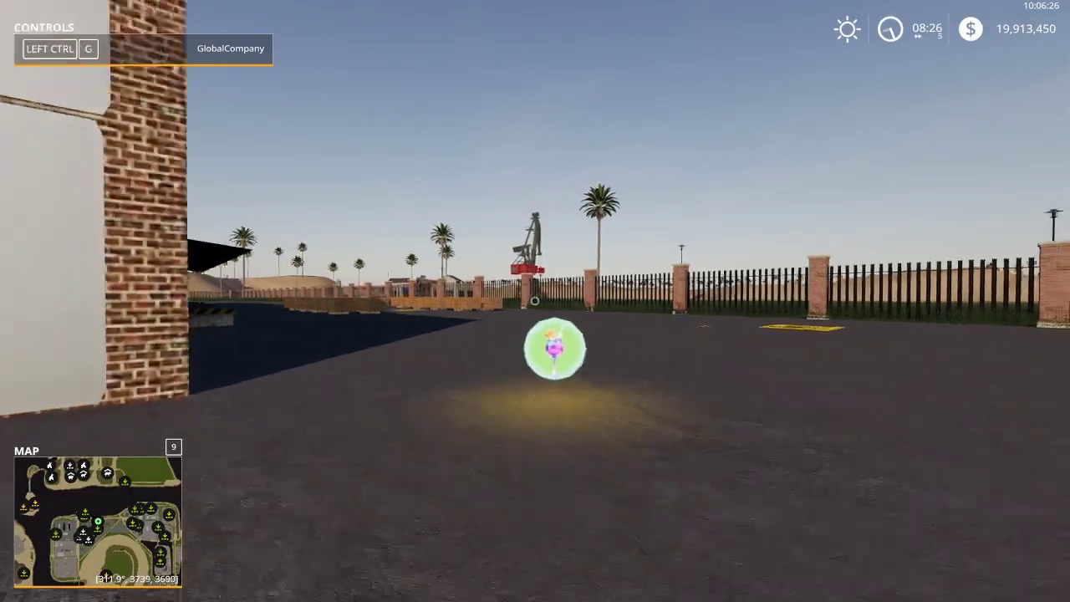
Step: Get back into the truck and drive the empty flatbed around the warehouse corner towards the spawned lumber along the fence
key("e")
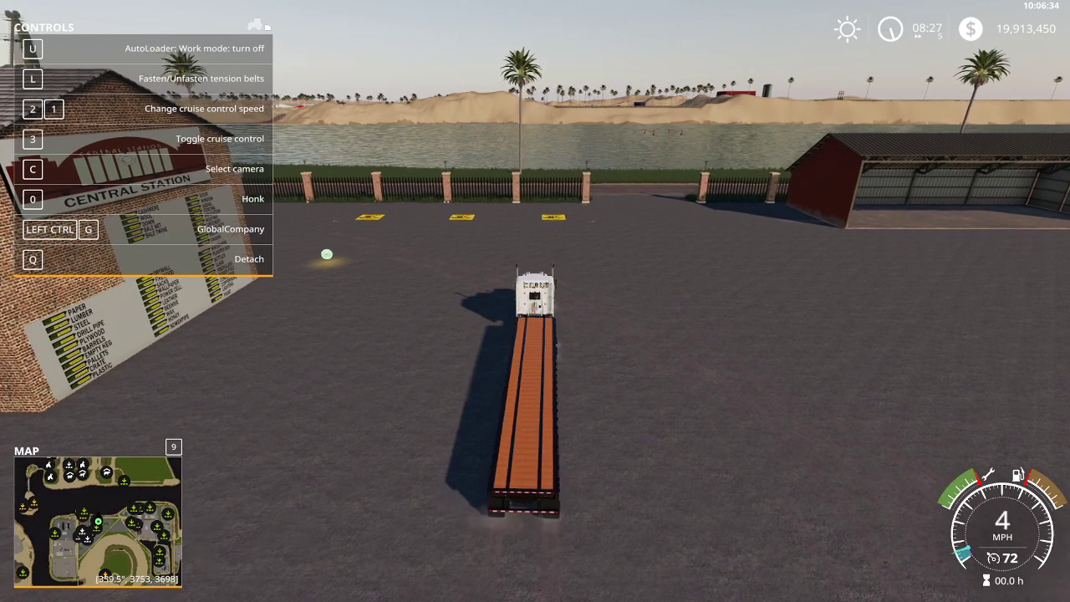
key("w")
key("a")
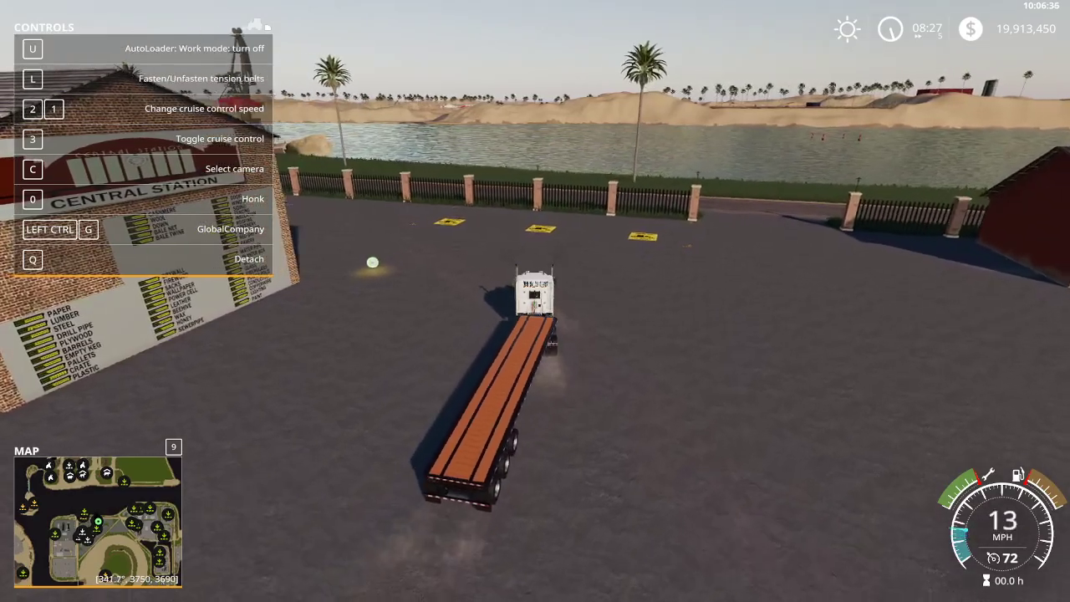
key("w")
key("a")
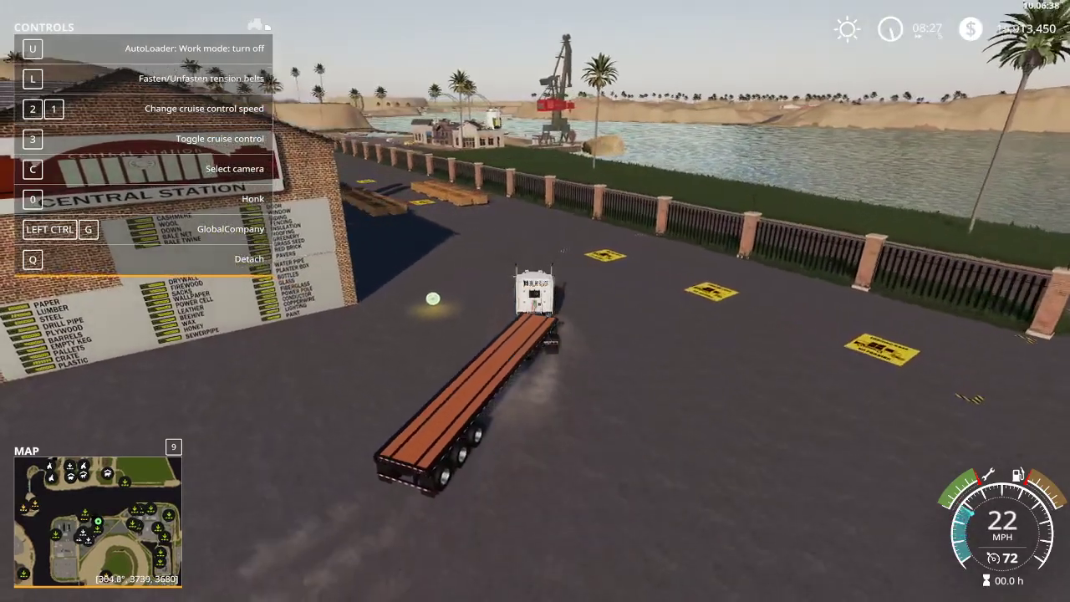
key("w")
key("a")
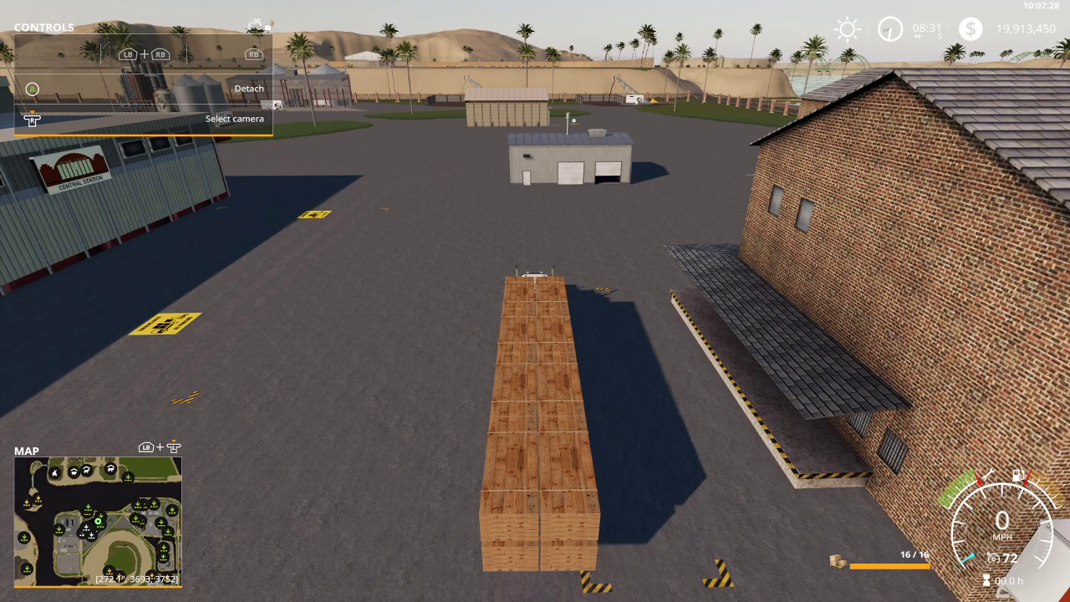
Step: Set the AutoLoader marker beside the trailer and unload the lumber next to the brick warehouse's loading dock
key("b")
key("b")
key("b")
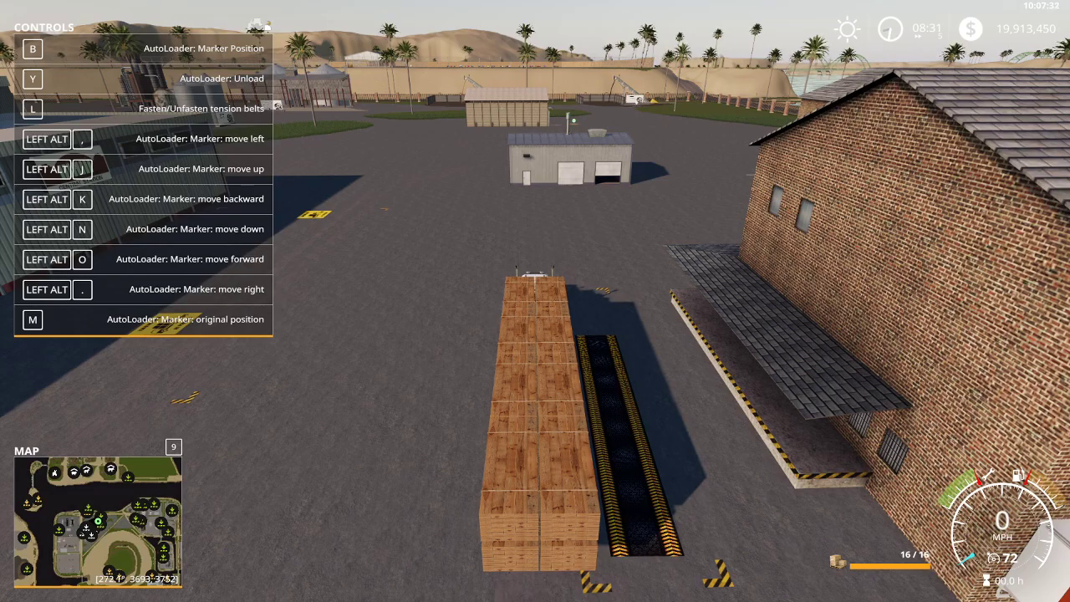
key("y")
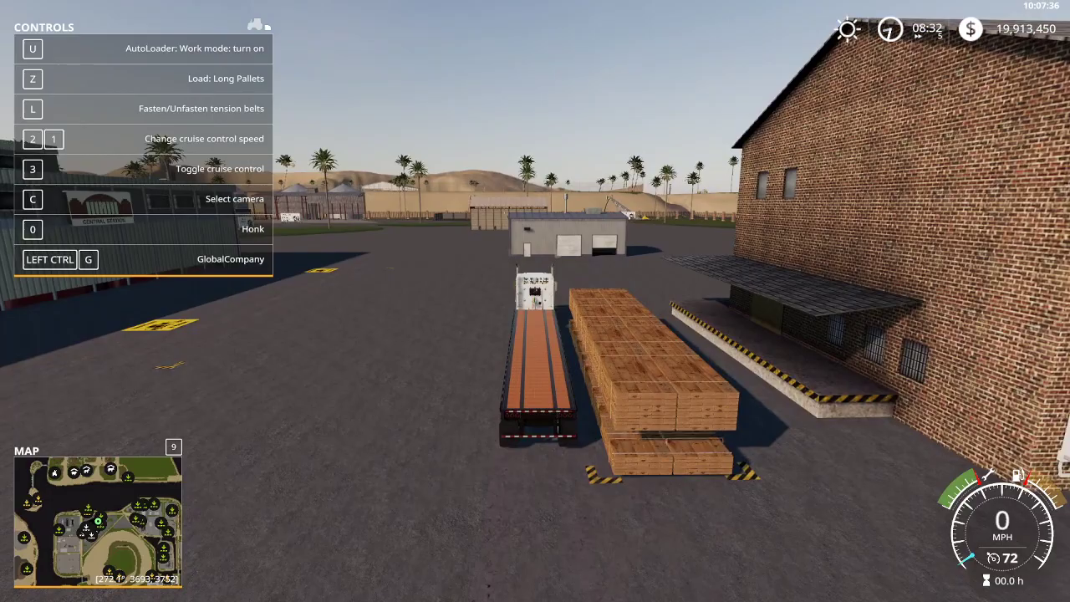
Step: Leave the truck, walk back to the central warehouse marker and spawn 8 pallets from the steel storage
key("e")
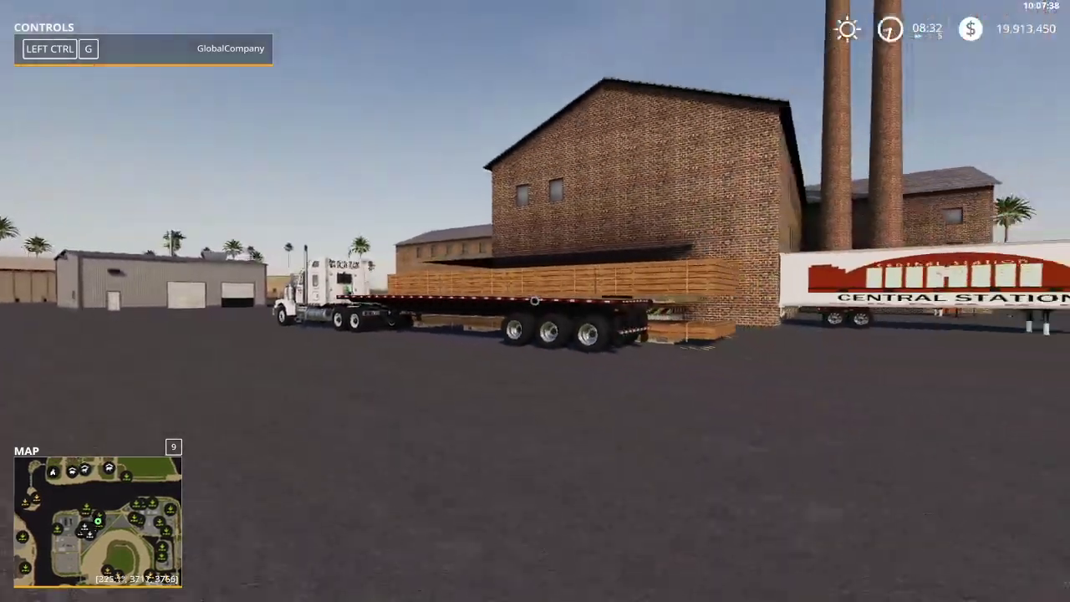
key("w")
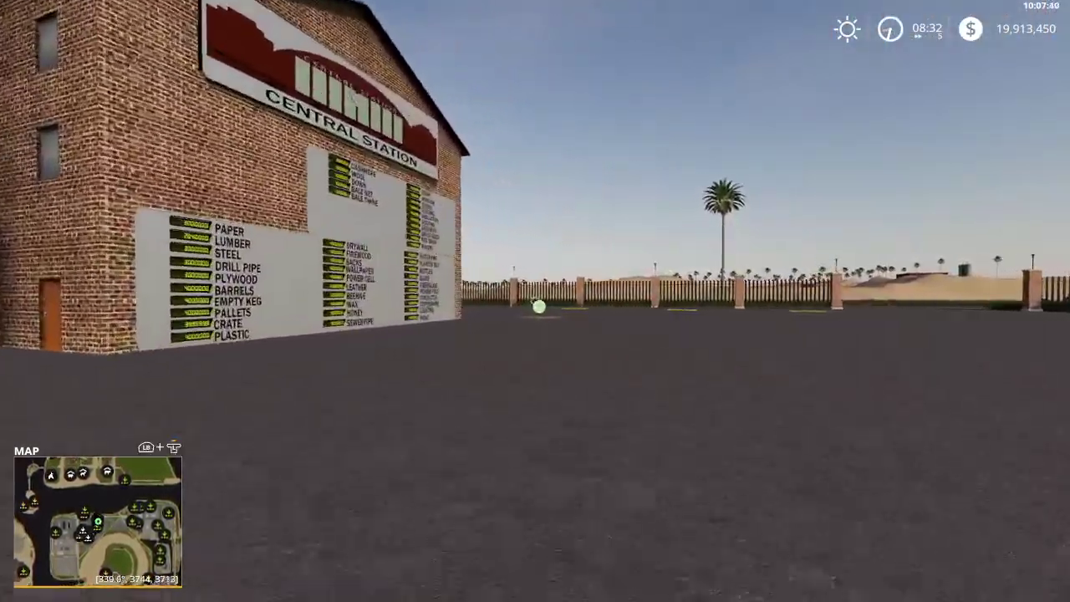
key("w")
key("r")
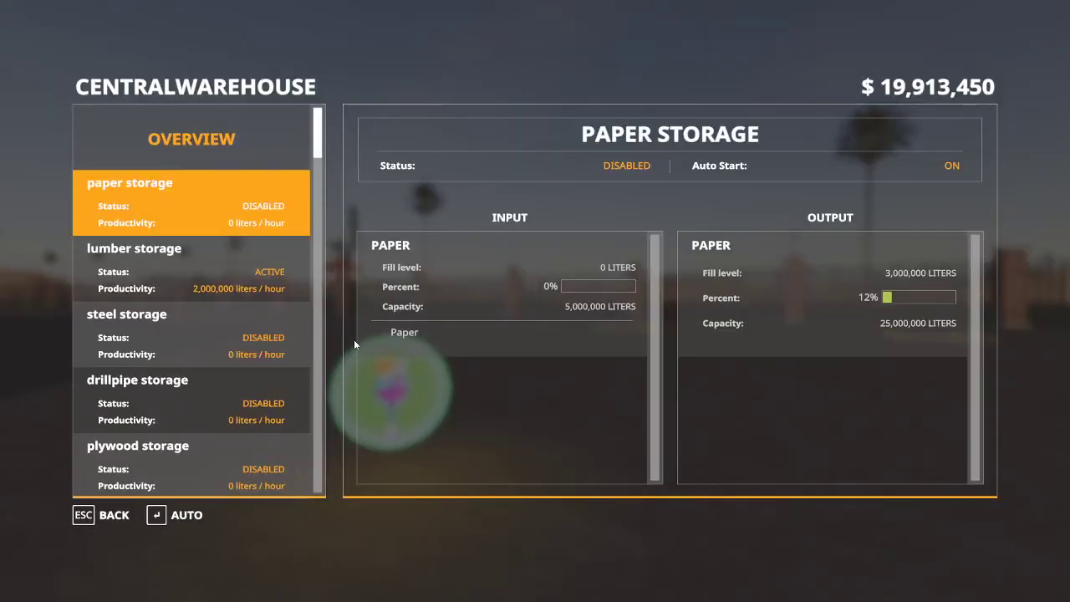
left_click(197, 342)
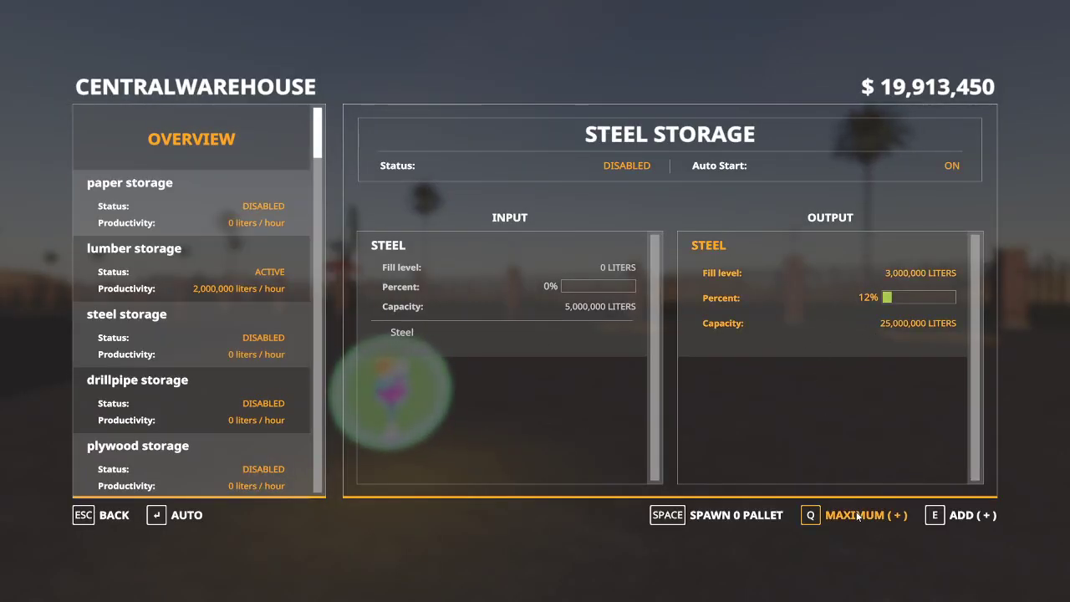
left_click(855, 515)
left_click(855, 514)
left_click(854, 514)
left_click(854, 514)
left_click(855, 514)
left_click(855, 514)
left_click(854, 514)
left_click(854, 514)
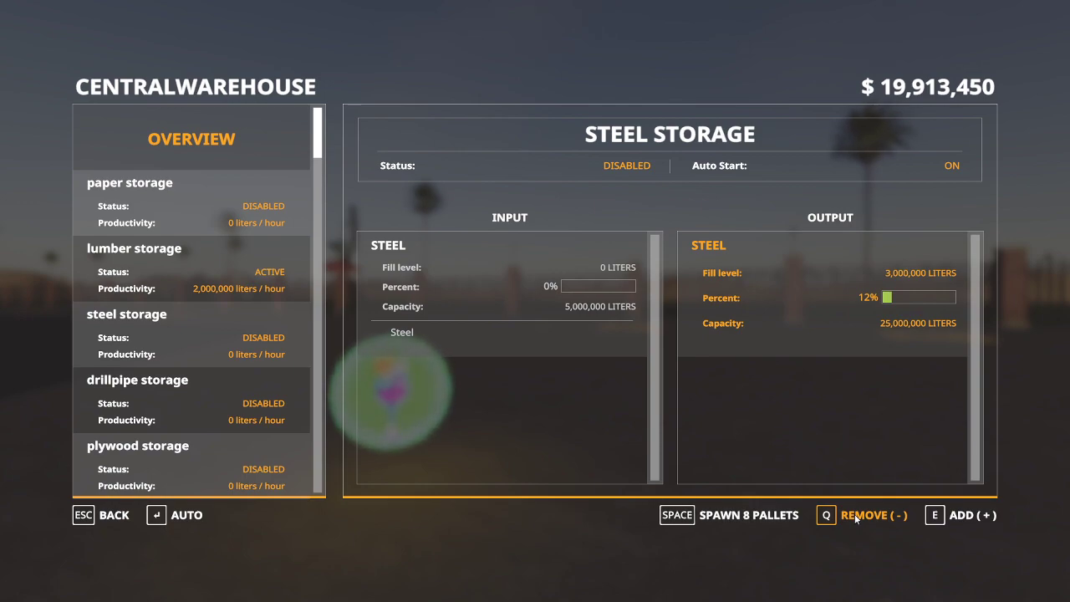
left_click(773, 515)
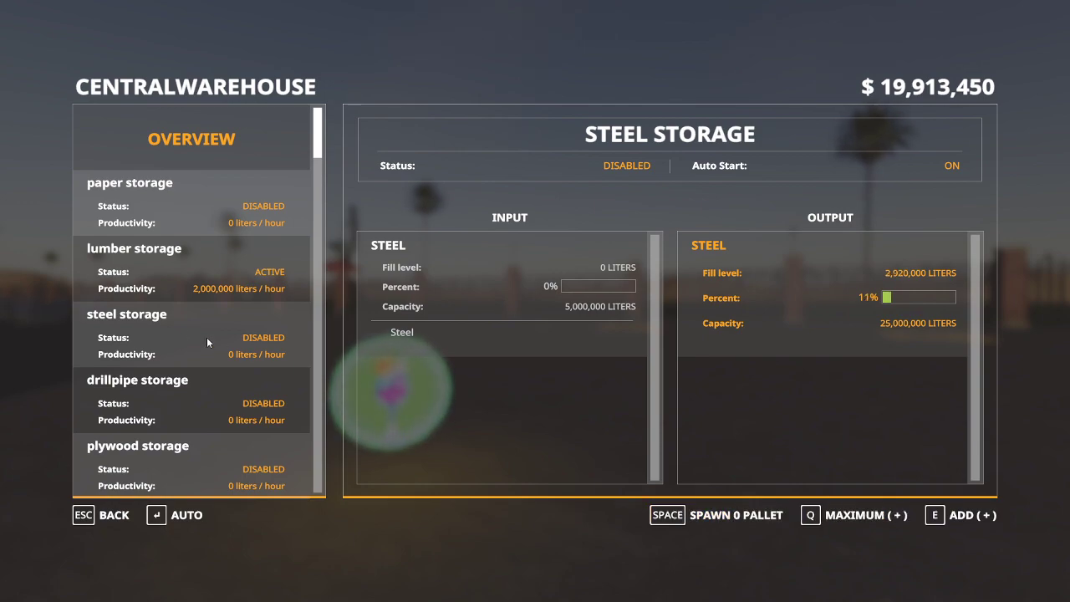
Step: Spawn pallets from the drillpipe storage and close the warehouse's product menu
left_click(201, 404)
left_click(802, 313)
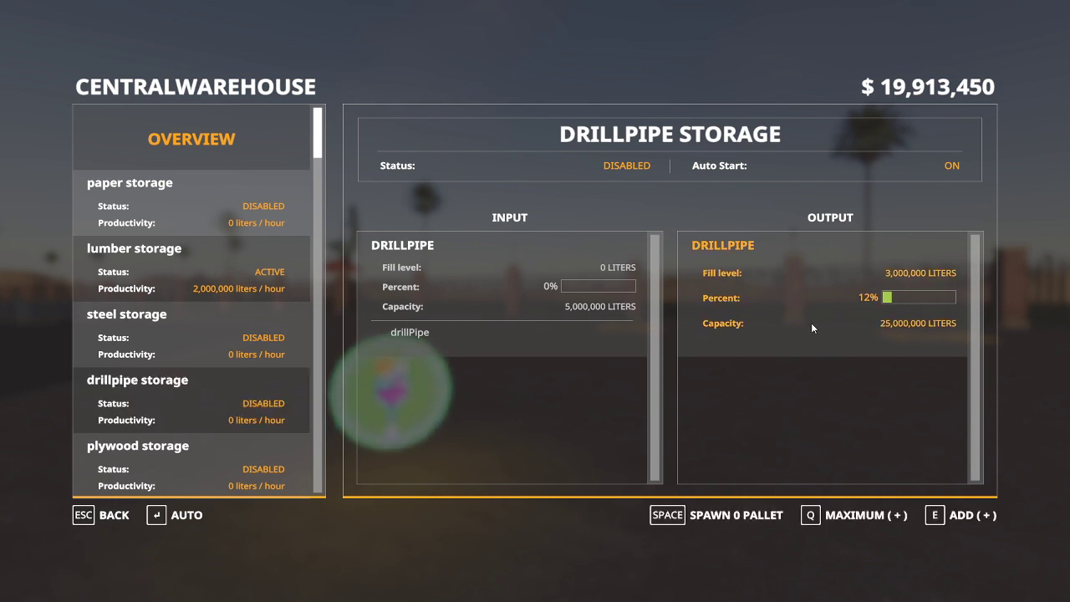
left_click(869, 517)
left_click(769, 517)
key("Escape")
Step: Walk back to the truck, get in and drive the empty flatbed between the grey shed and the brick building
key("s")
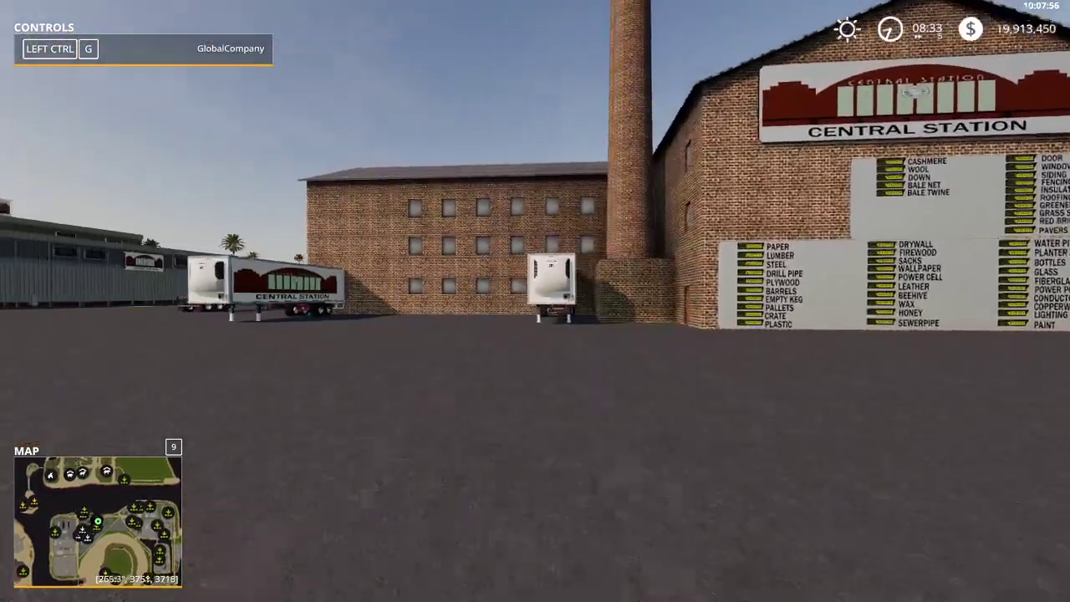
key("w")
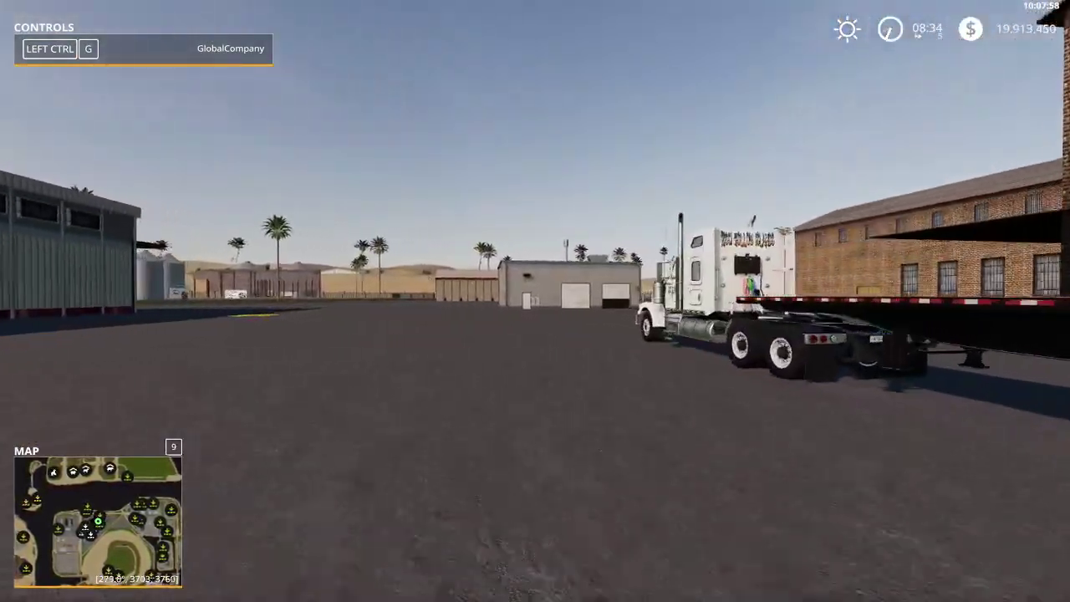
key("e")
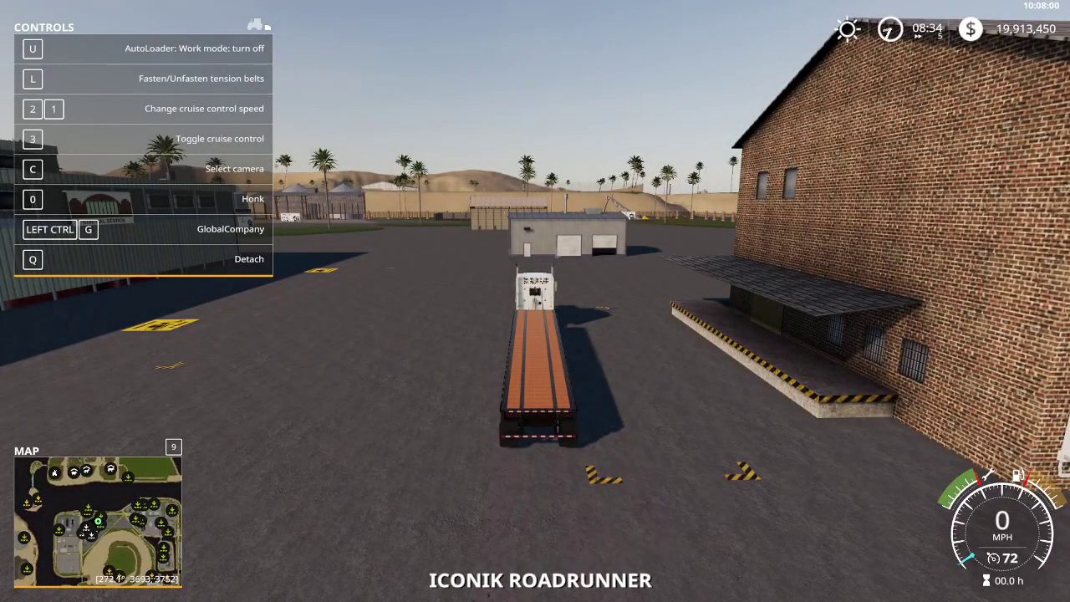
key("w")
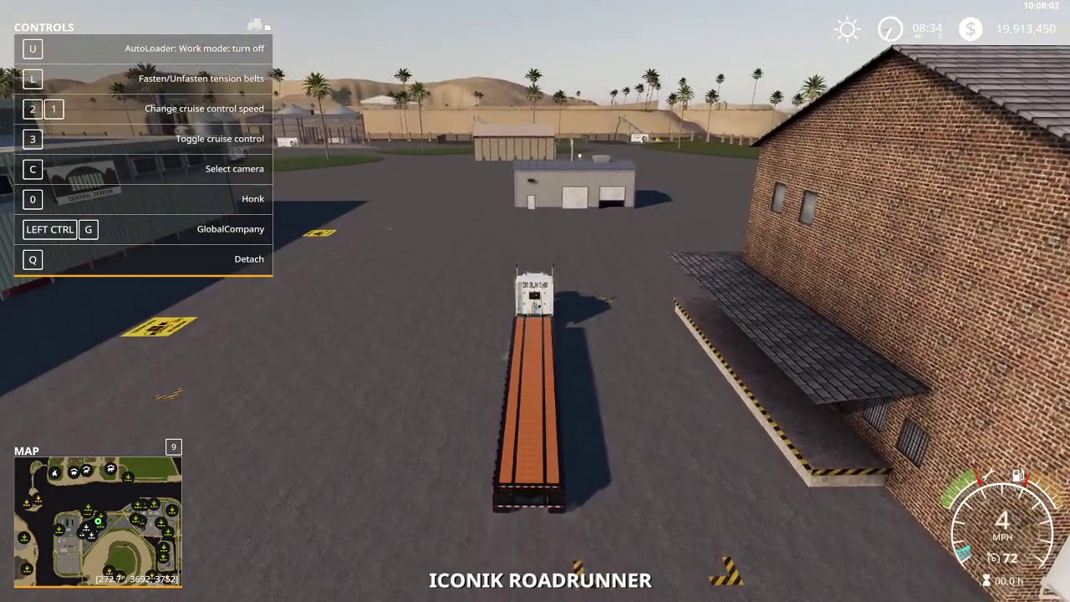
key("w")
key("d")
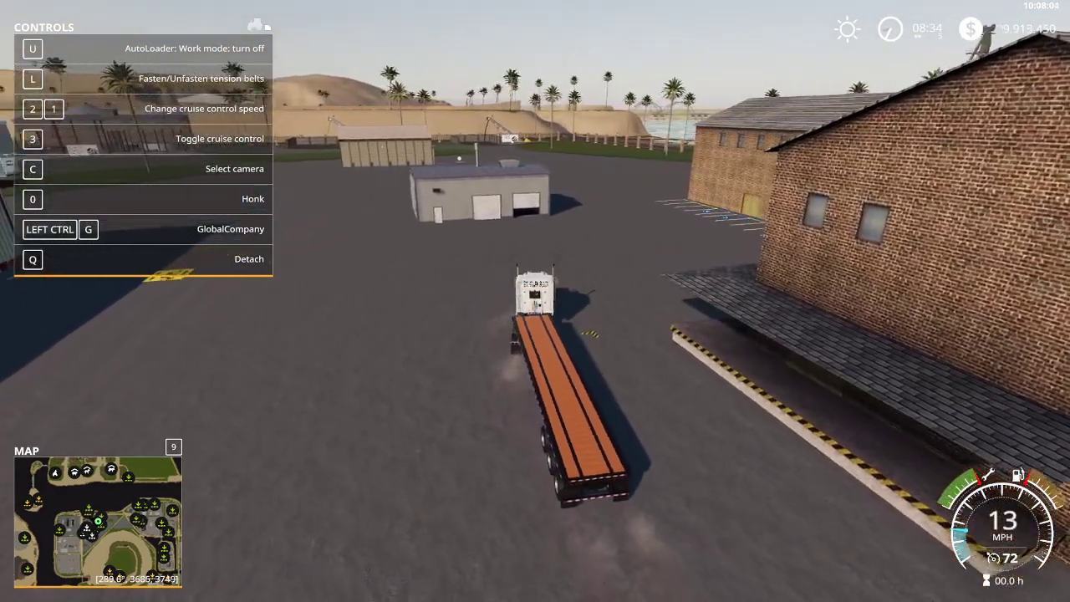
key("w")
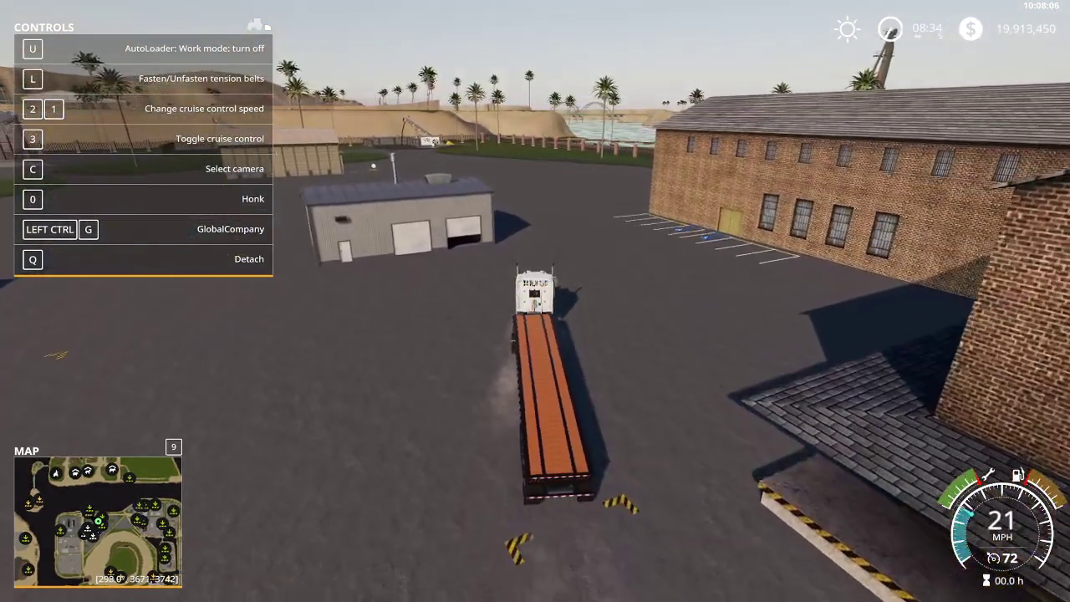
key("w")
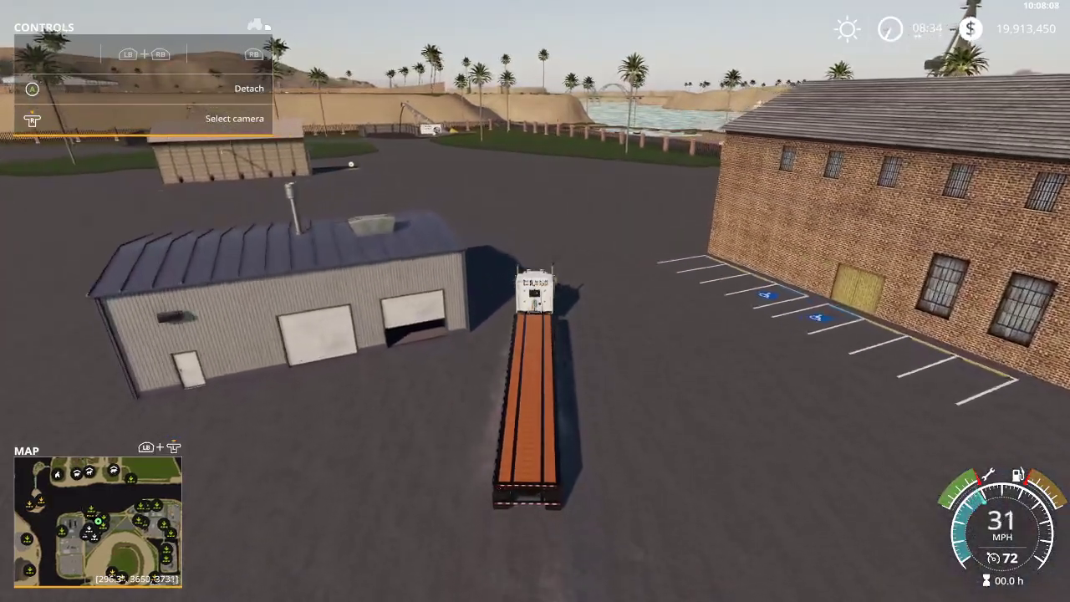
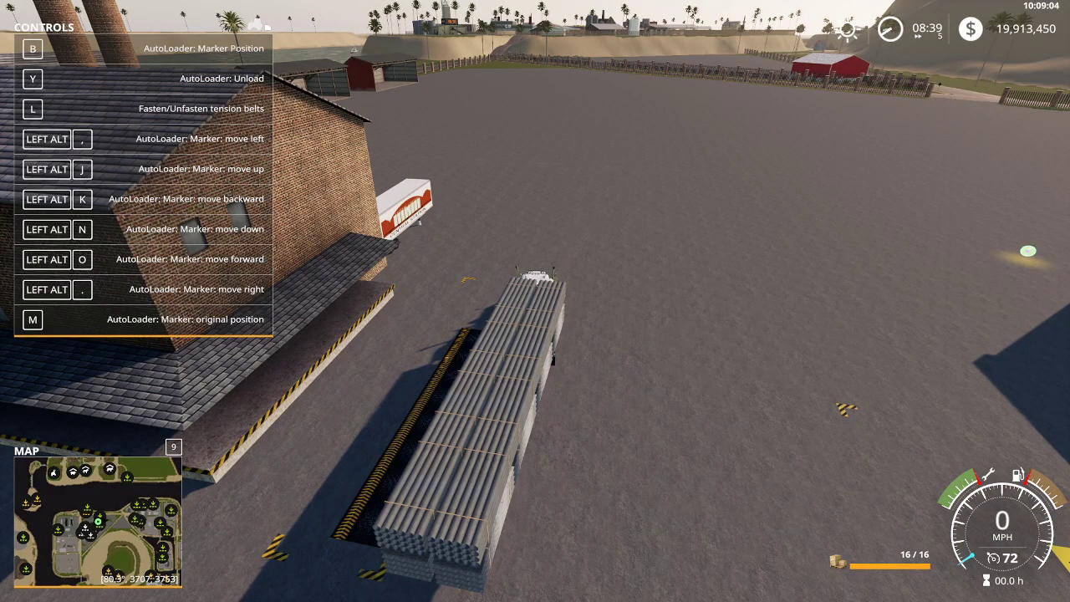
Step: Unload the stacked pipe pallets from the flatbed next to the brick warehouse's loading dock
key("y")
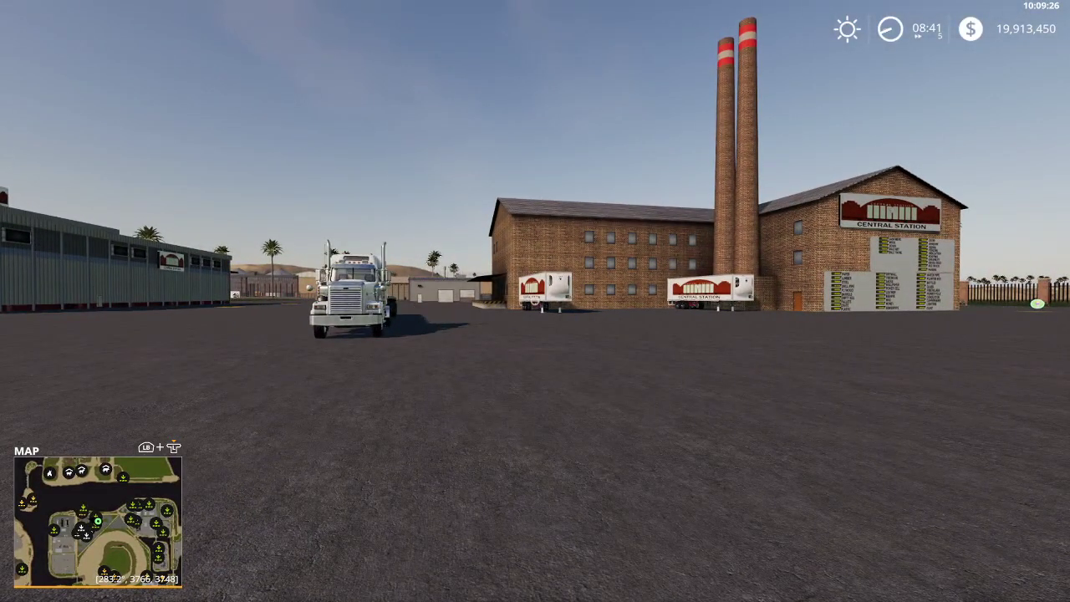
Step: End the current game without saving and quit Farming Simulator 19 from the main menu
key("Escape")
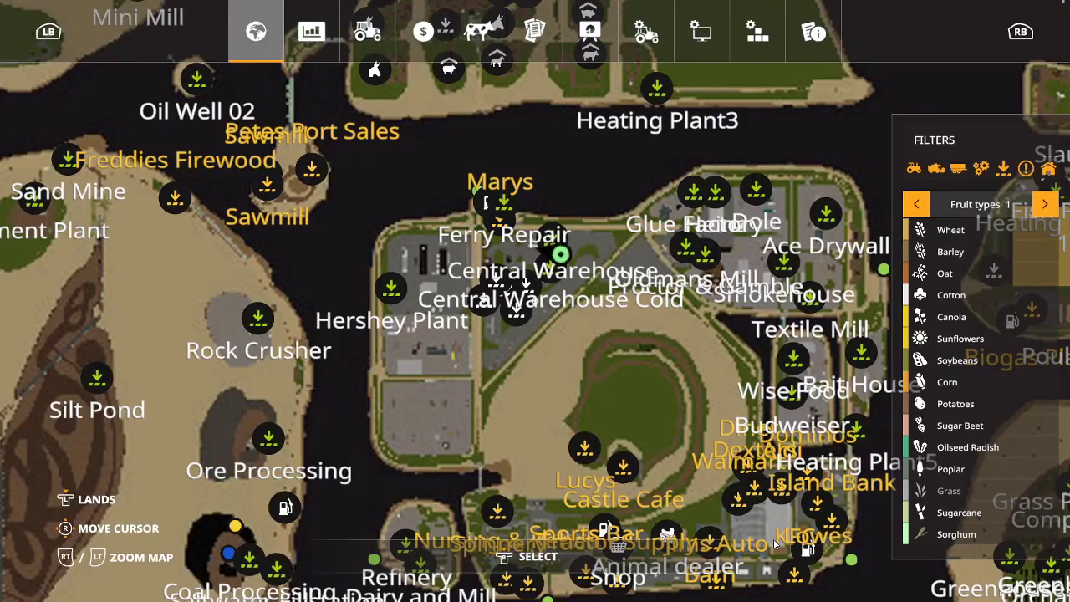
left_click(648, 32)
left_click(341, 544)
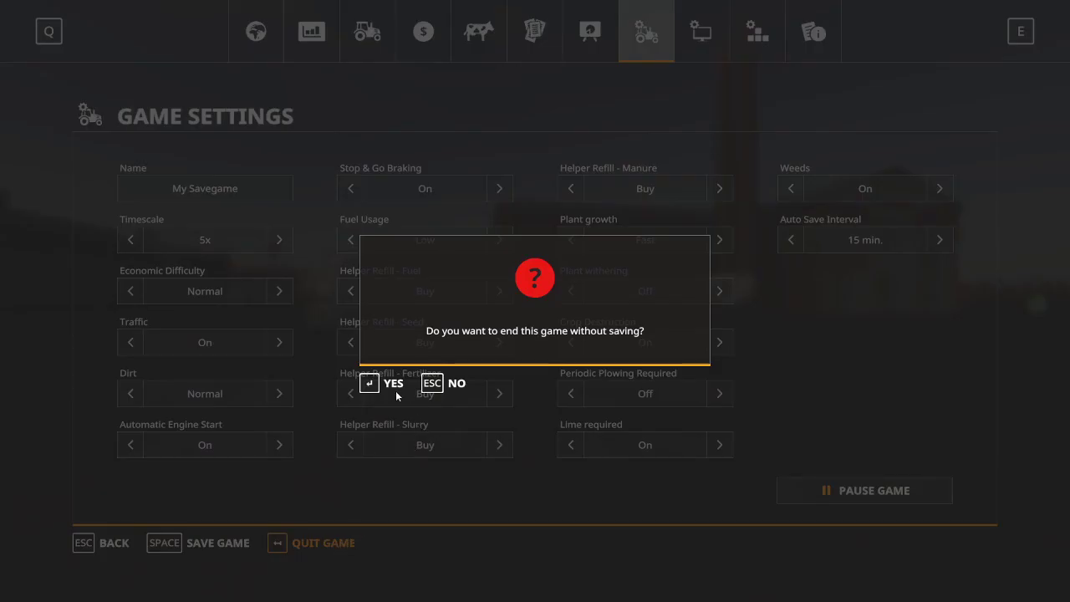
key("Return")
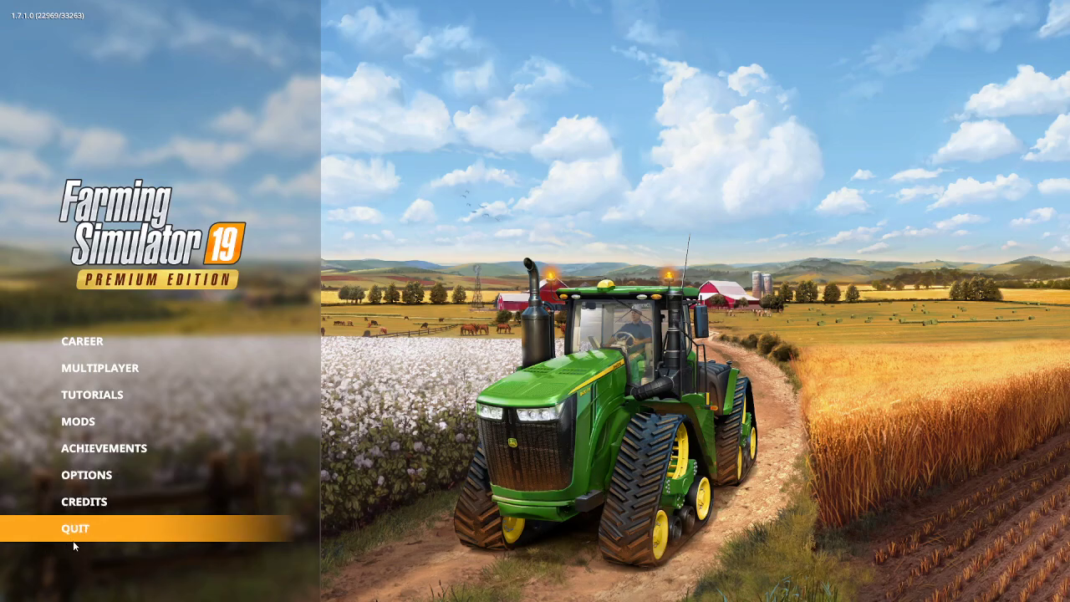
left_click(76, 528)
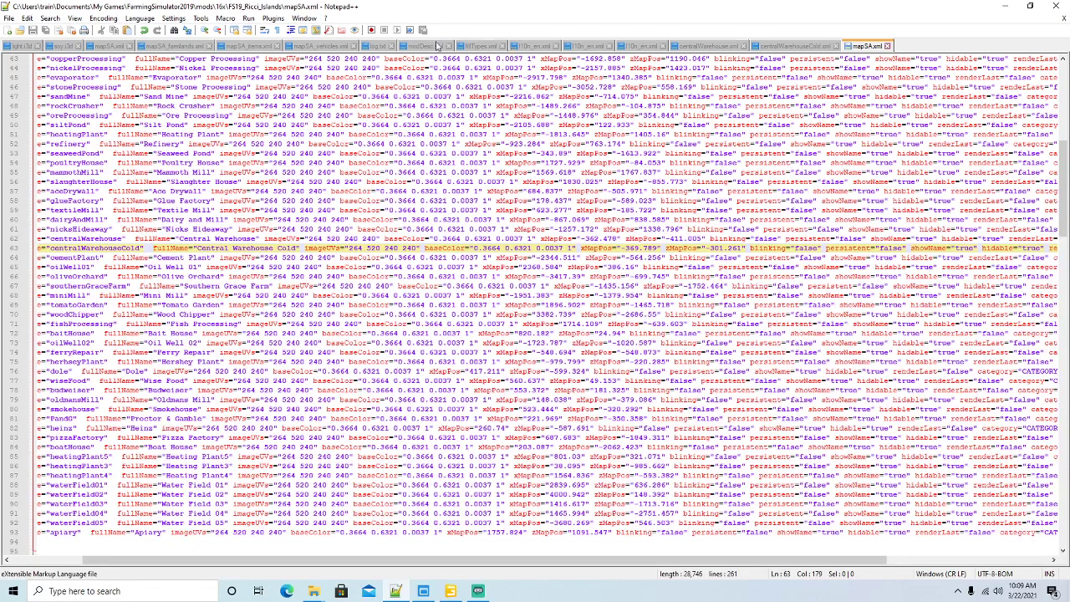
Step: Check log.txt in Notepad++ for warnings and errors, from the input binding entries through mod loading to the globalCompany pallet entries
left_click(377, 47)
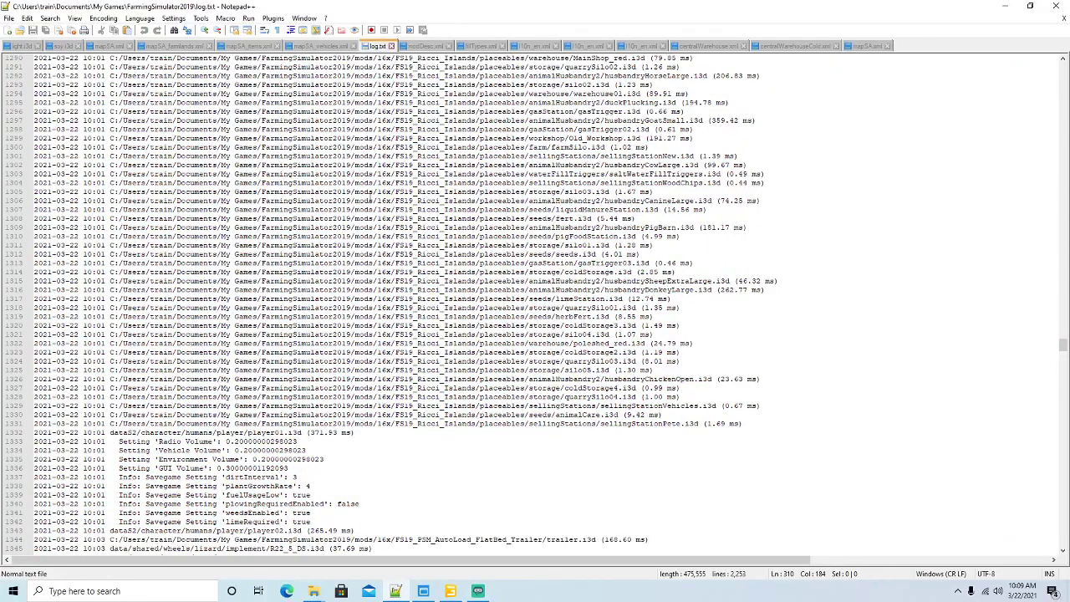
left_click(331, 48)
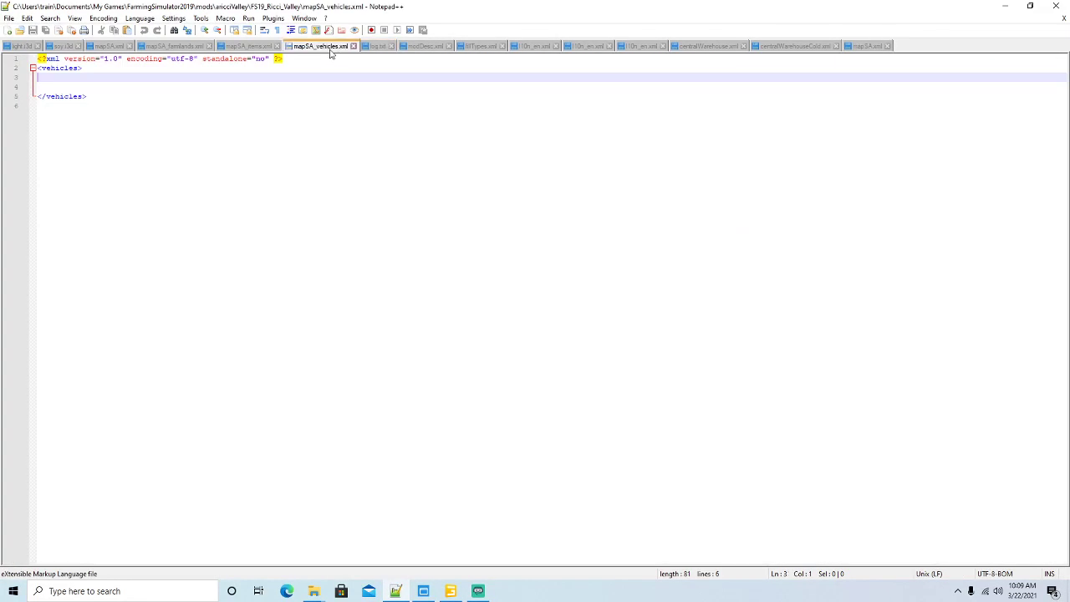
left_click(377, 47)
left_click(556, 344)
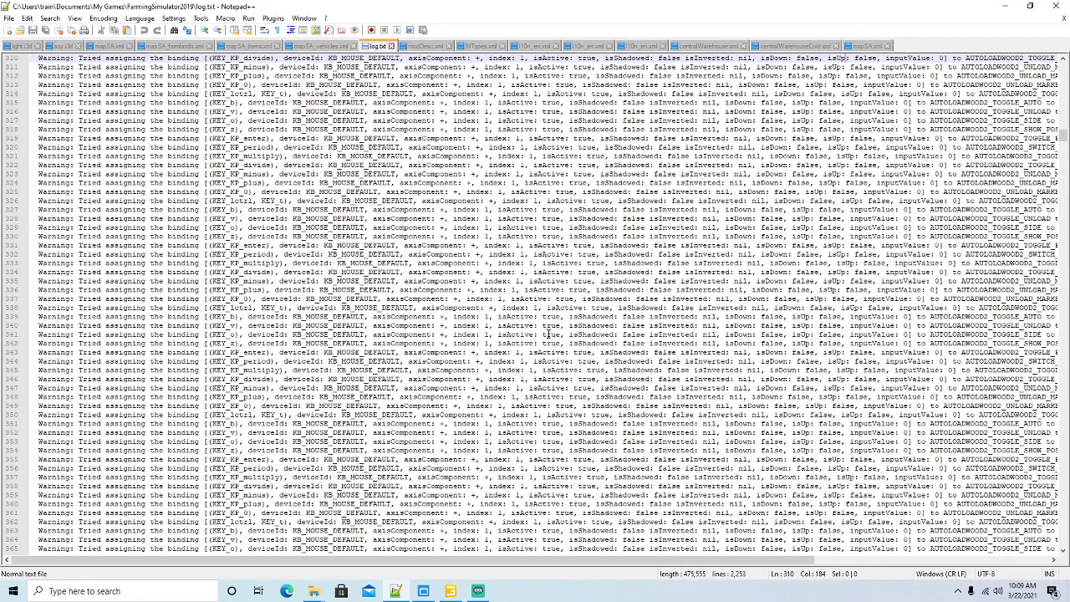
scroll(543, 330, "down", 20)
scroll(543, 330, "down", 20)
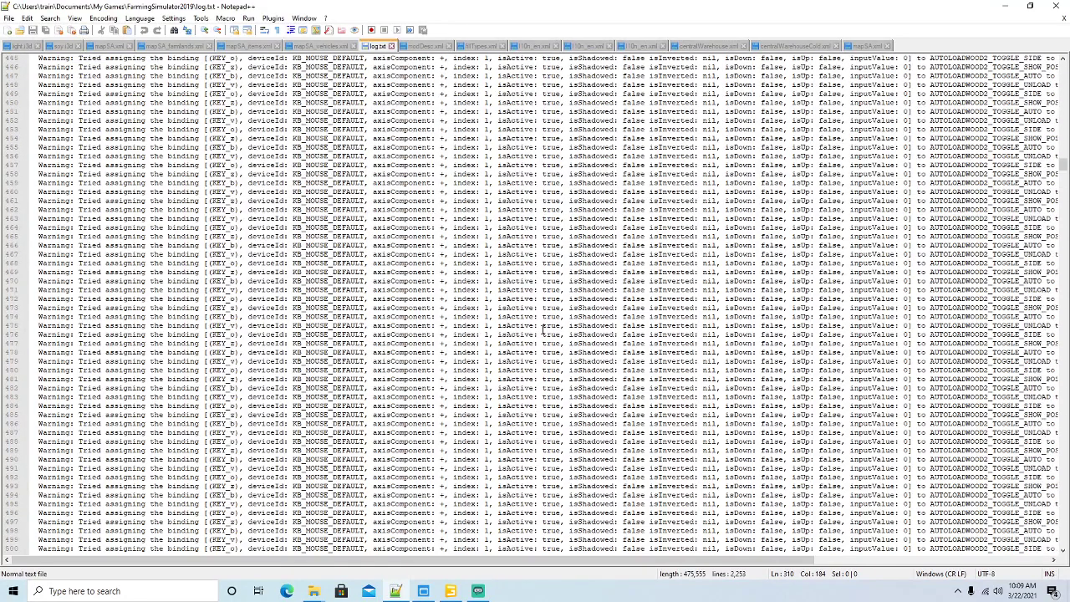
scroll(543, 330, "down", 20)
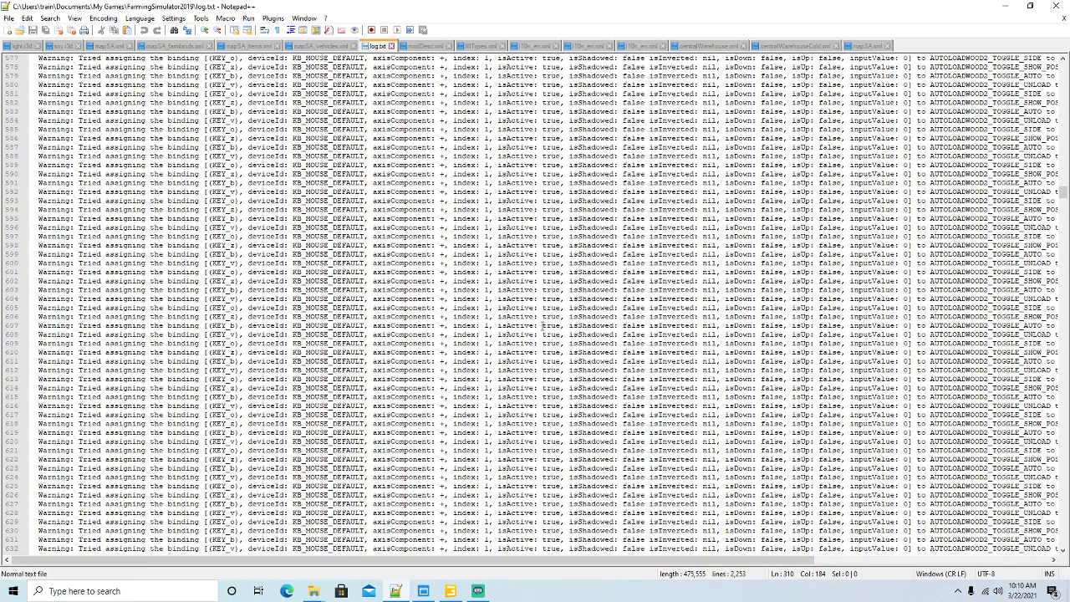
scroll(541, 324, "down", 20)
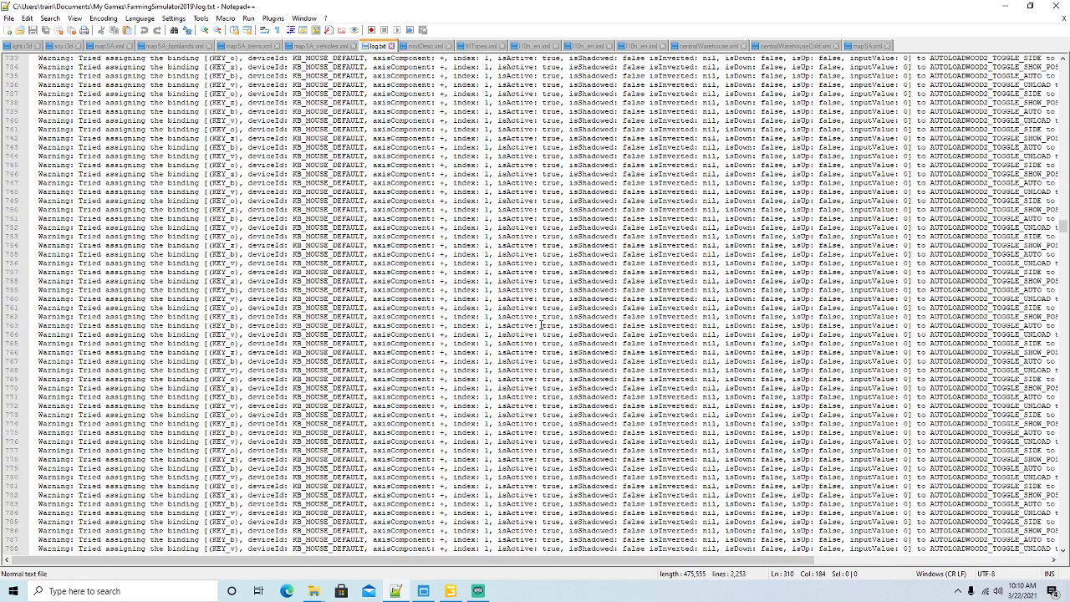
scroll(542, 324, "down", 20)
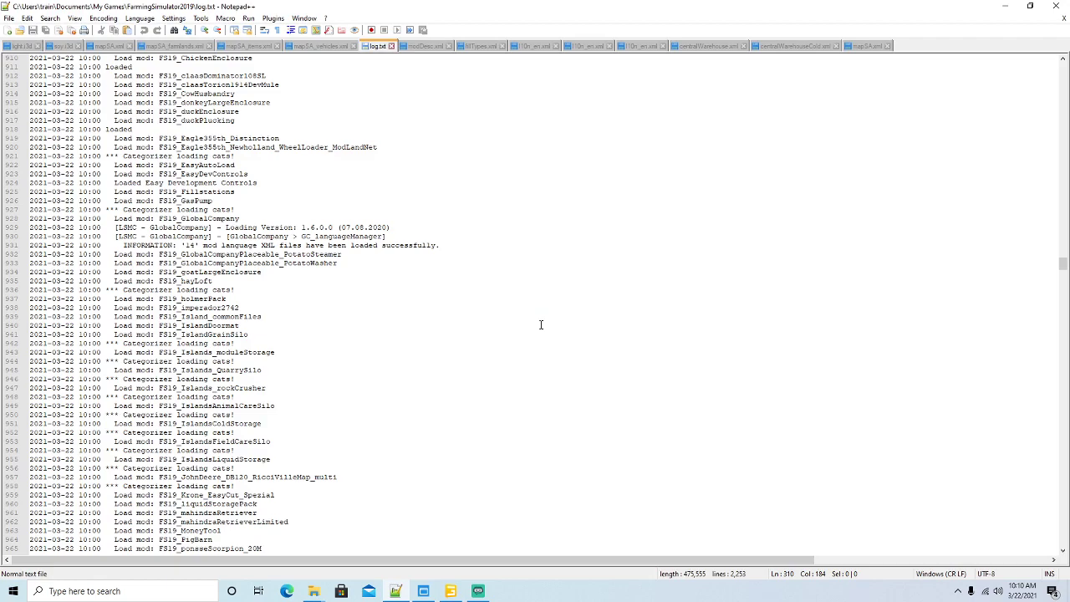
scroll(541, 325, "down", 19)
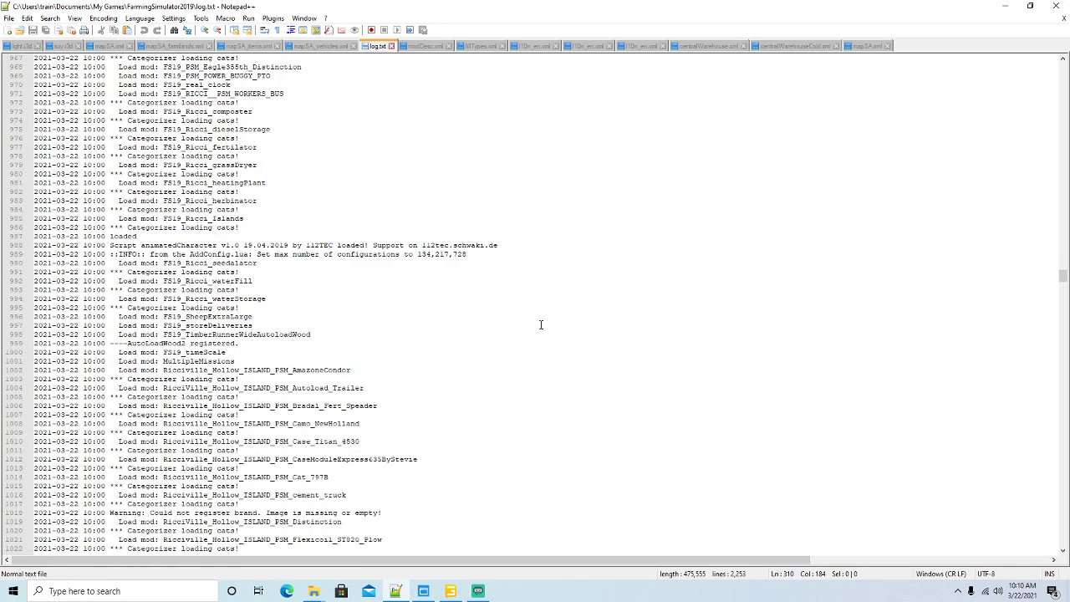
scroll(541, 325, "down", 11)
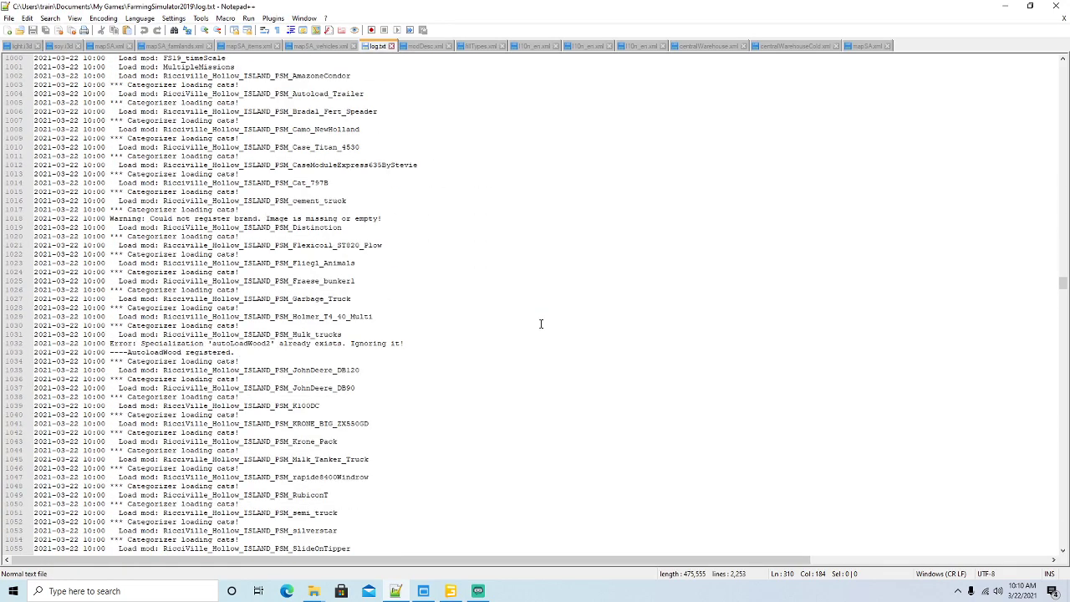
scroll(541, 325, "down", 20)
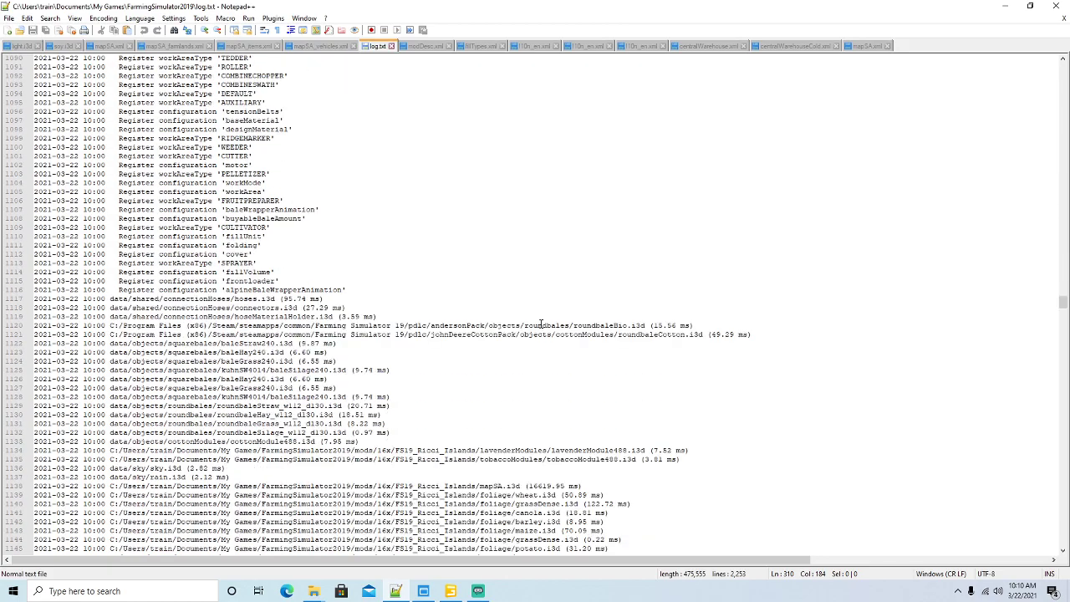
scroll(541, 324, "down", 18)
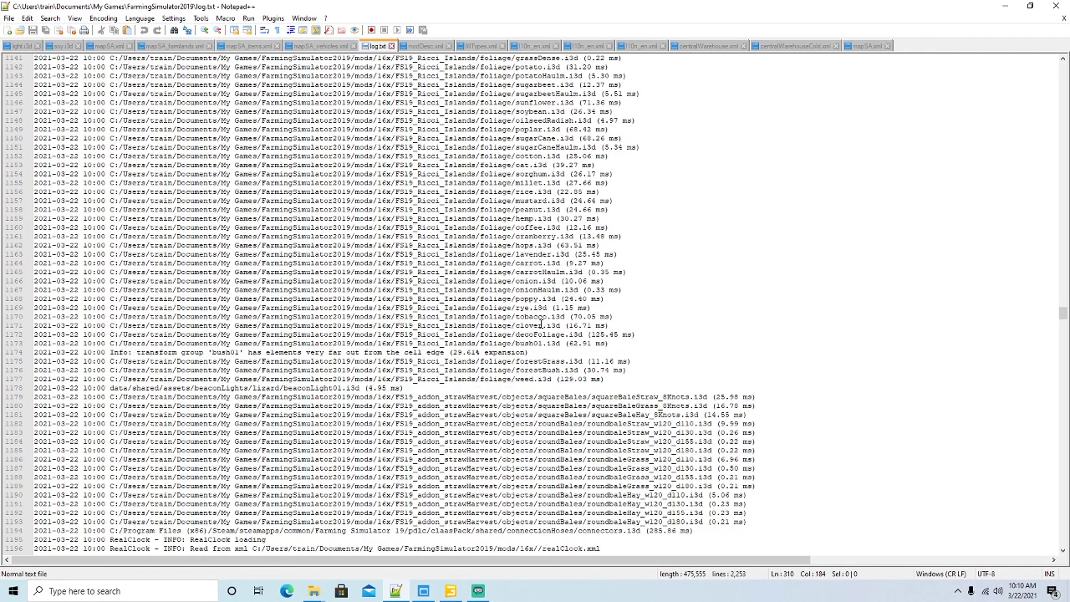
scroll(541, 324, "down", 20)
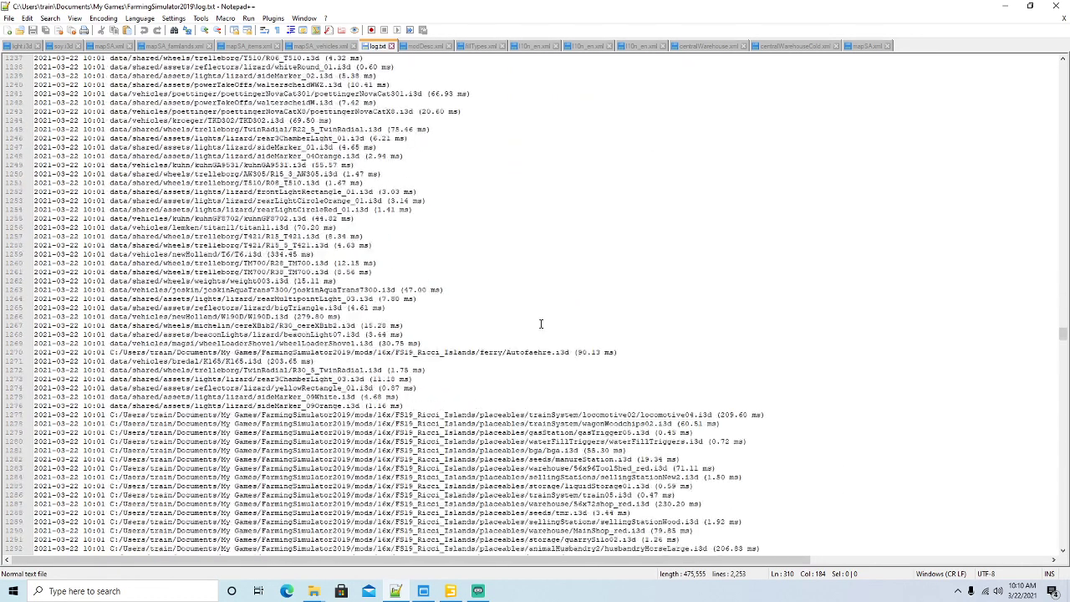
scroll(540, 323, "down", 19)
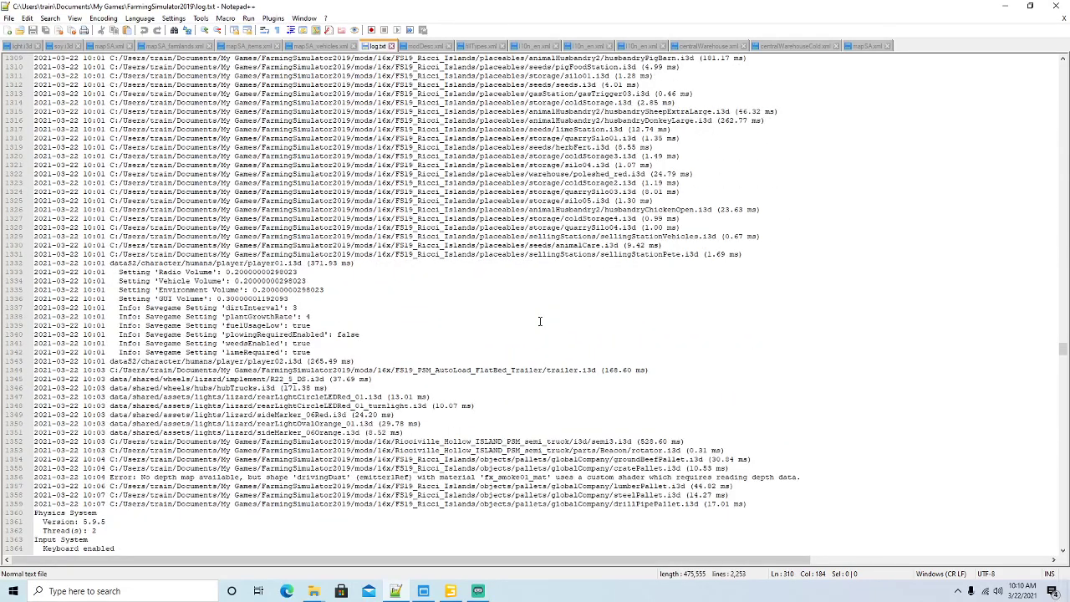
left_click(299, 477)
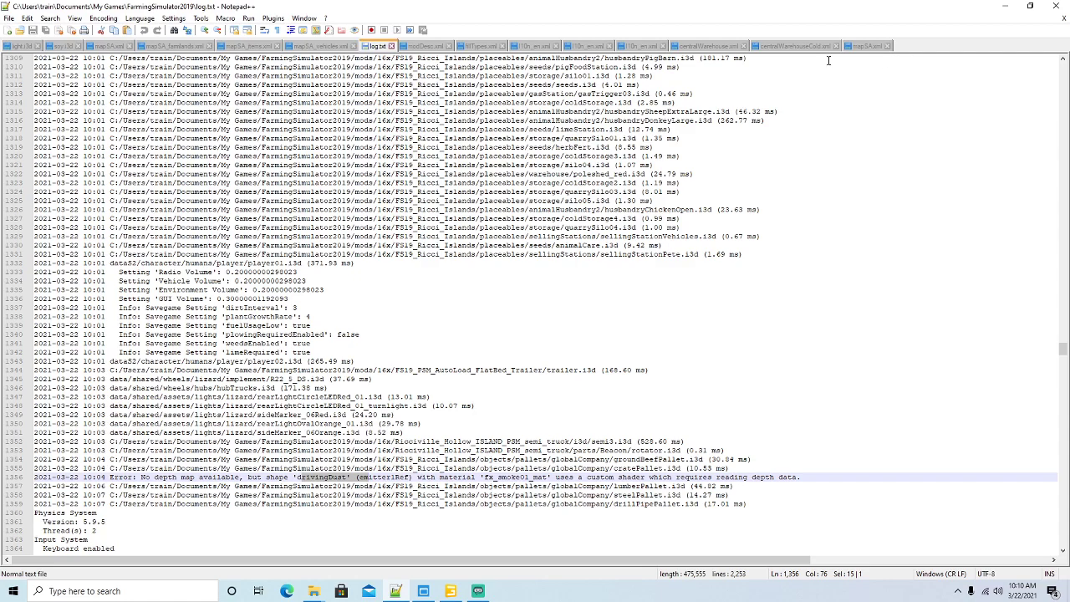
Step: Close centralWarehouseCold.xml and centralWarehouse.xml, leaving the other files open, and minimize Notepad++
left_click(797, 47)
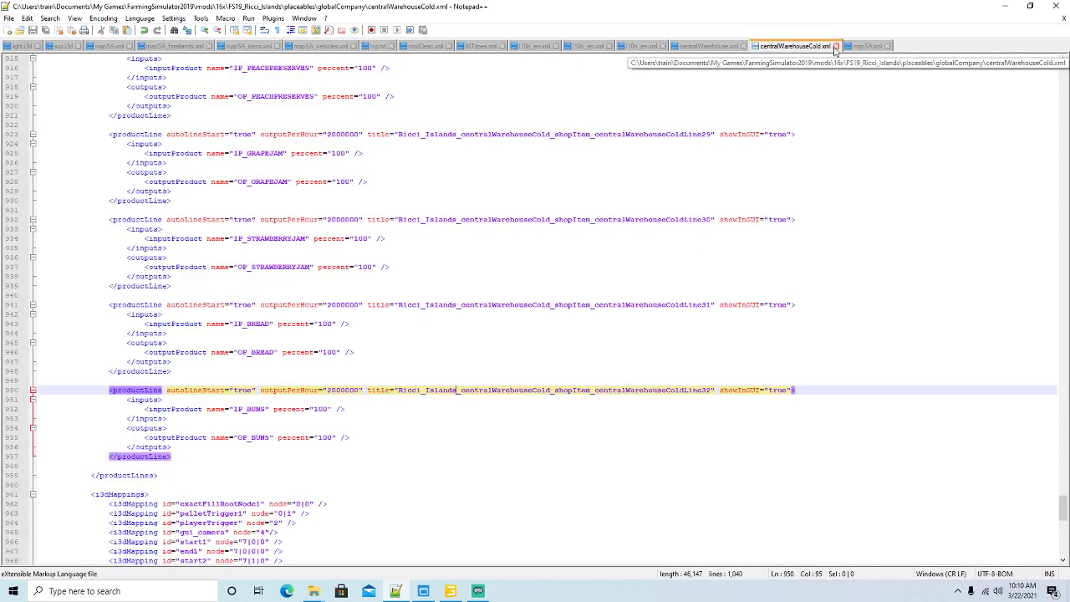
left_click(835, 47)
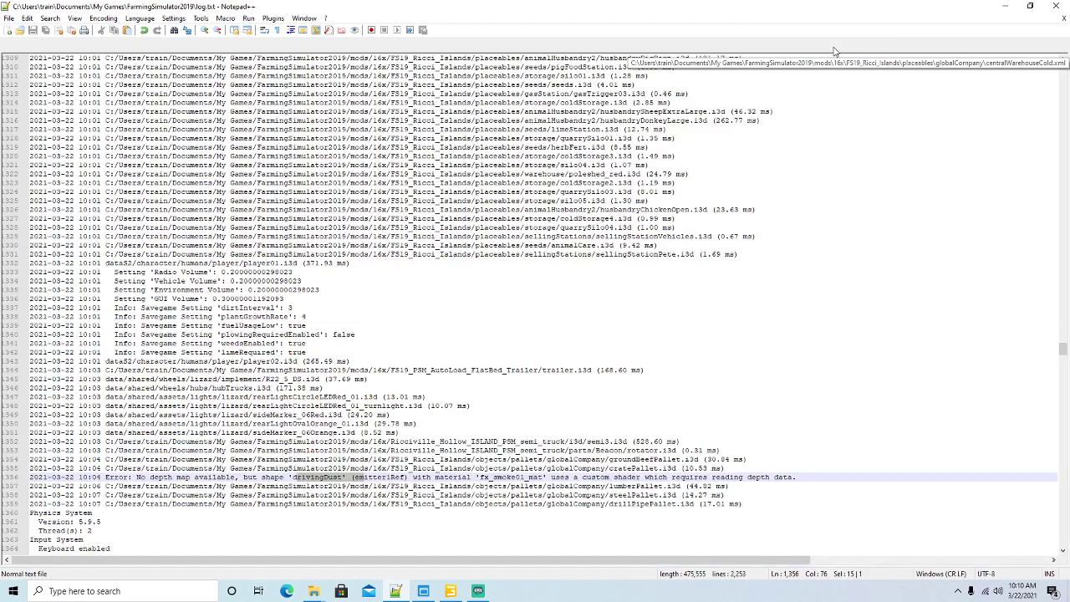
left_click(719, 46)
left_click(743, 46)
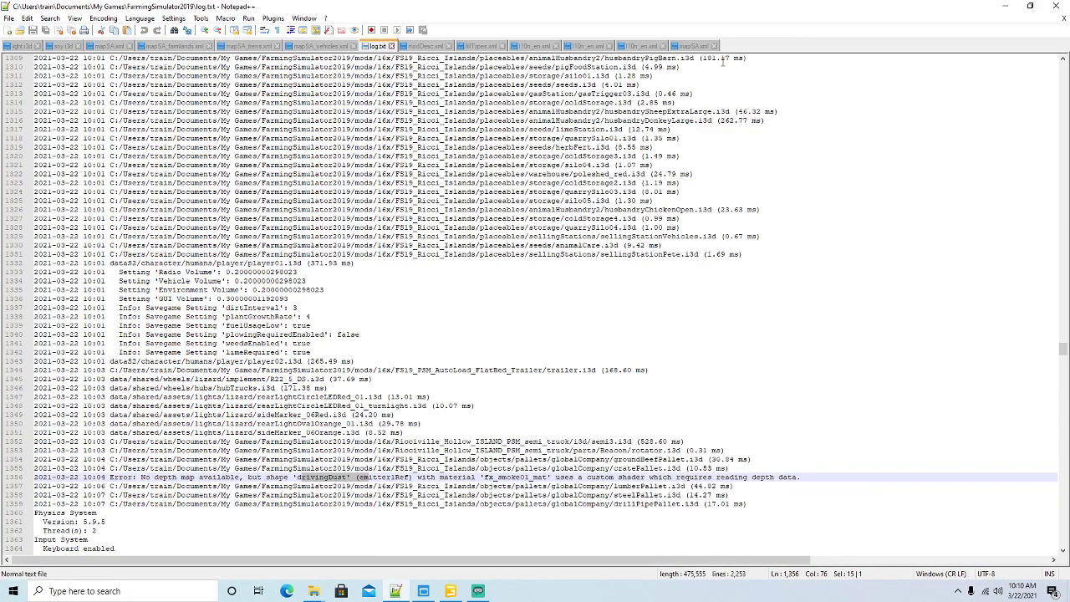
left_click(1002, 6)
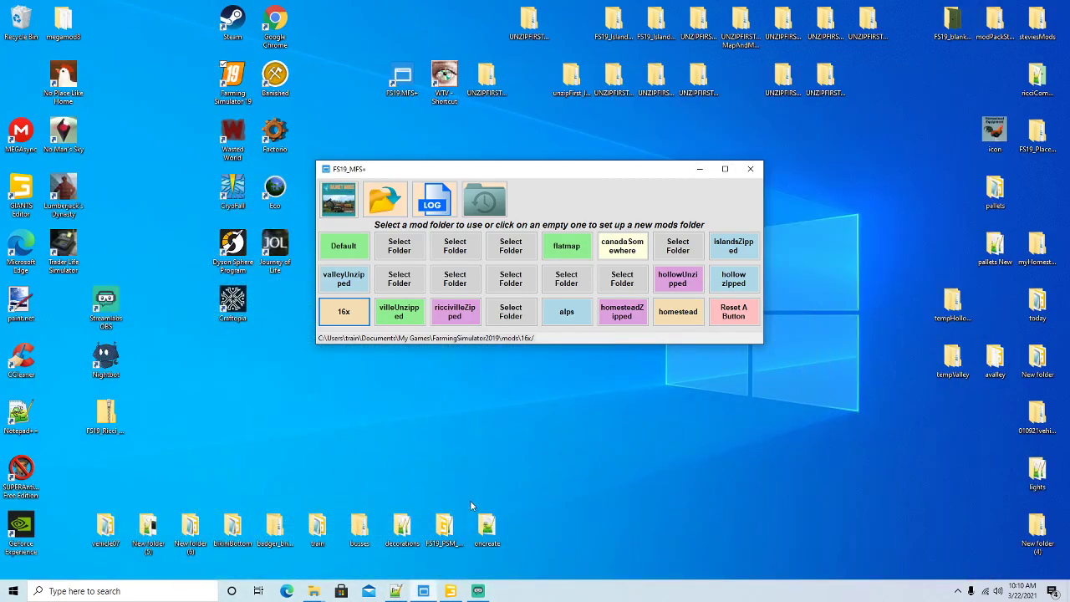
Step: Switch to GIANTS Editor and select the forklift carrying a pallet in the large empty lot beyond the central warehouse
left_click(450, 592)
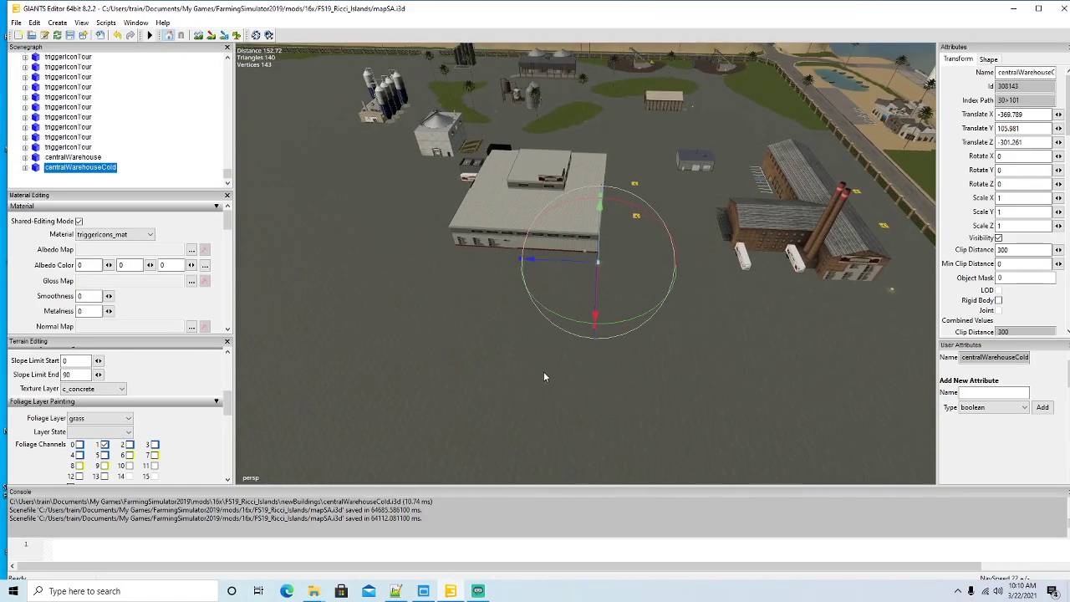
left_click_drag(504, 357, 465, 285, "alt")
scroll(474, 290, "up", 3)
scroll(464, 285, "up", 8)
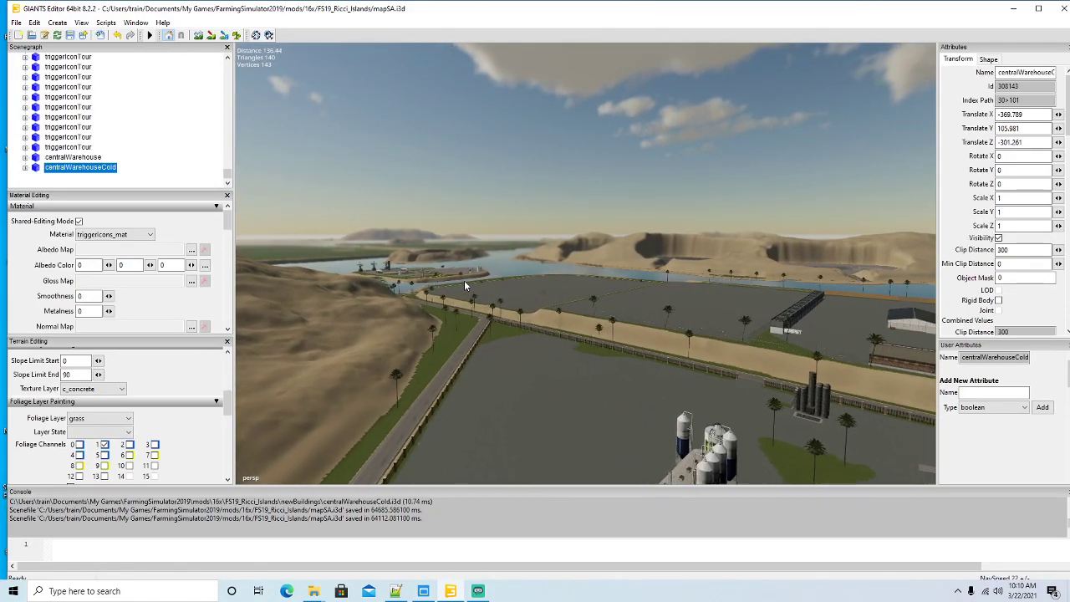
scroll(464, 280, "up", 8)
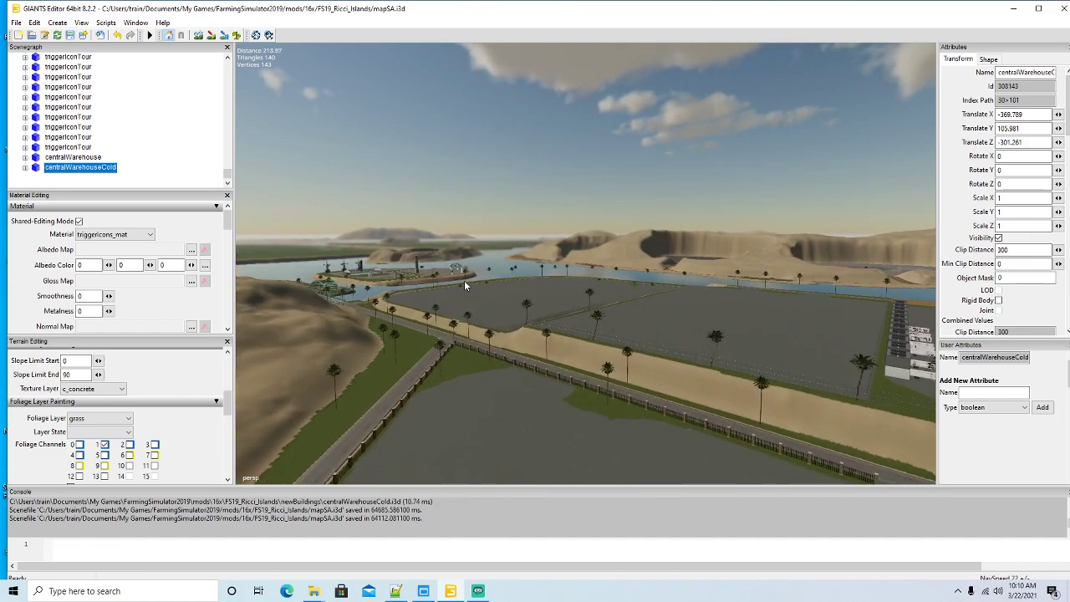
scroll(465, 285, "up", 2)
left_click_drag(633, 353, 671, 349, "alt")
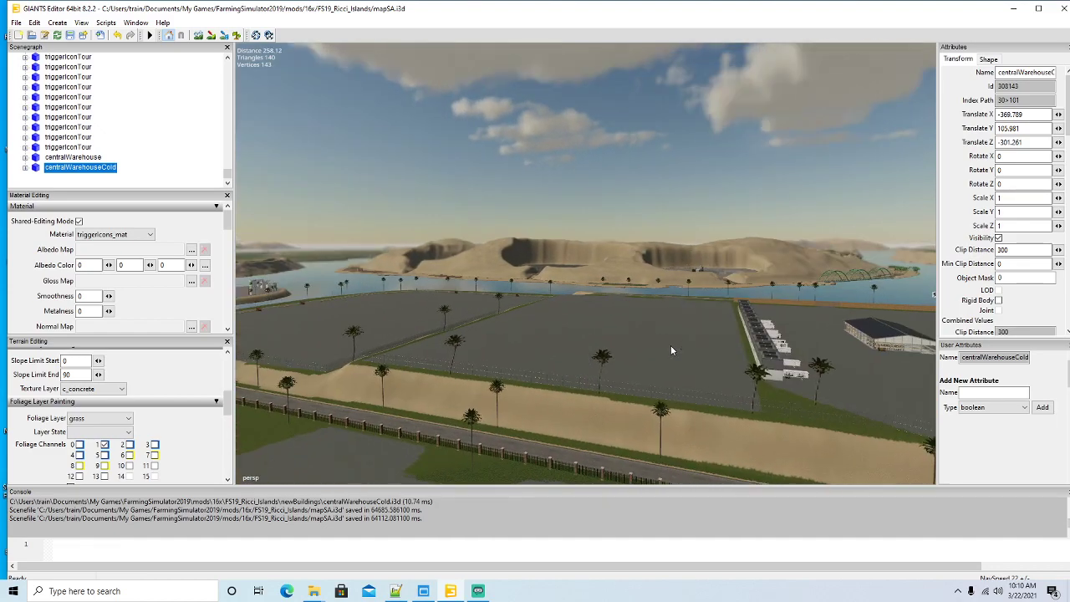
scroll(671, 351, "up", 3)
scroll(673, 349, "up", 6)
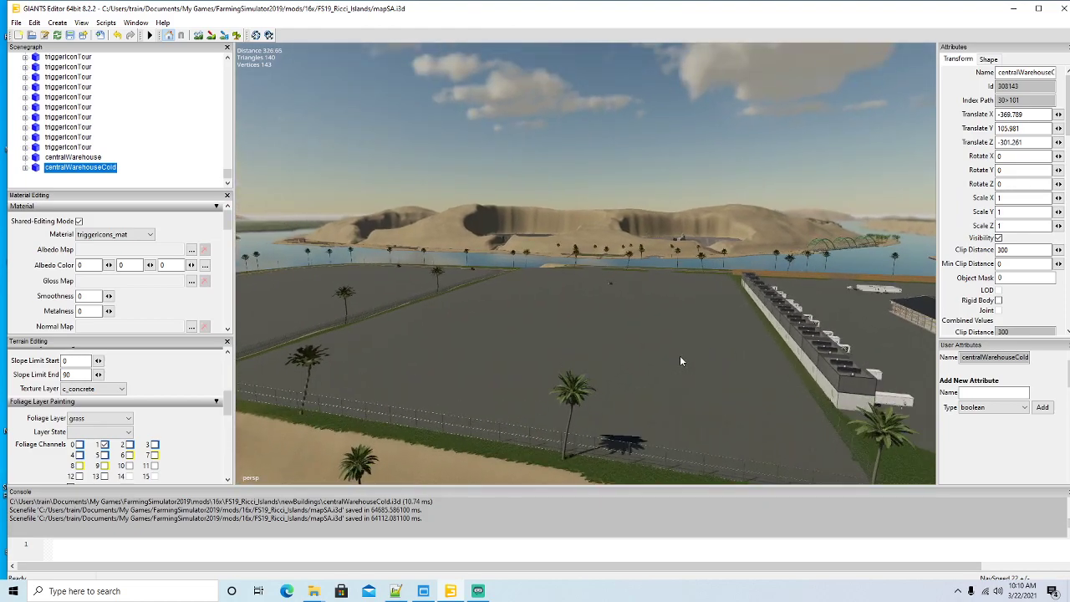
scroll(681, 356, "up", 8)
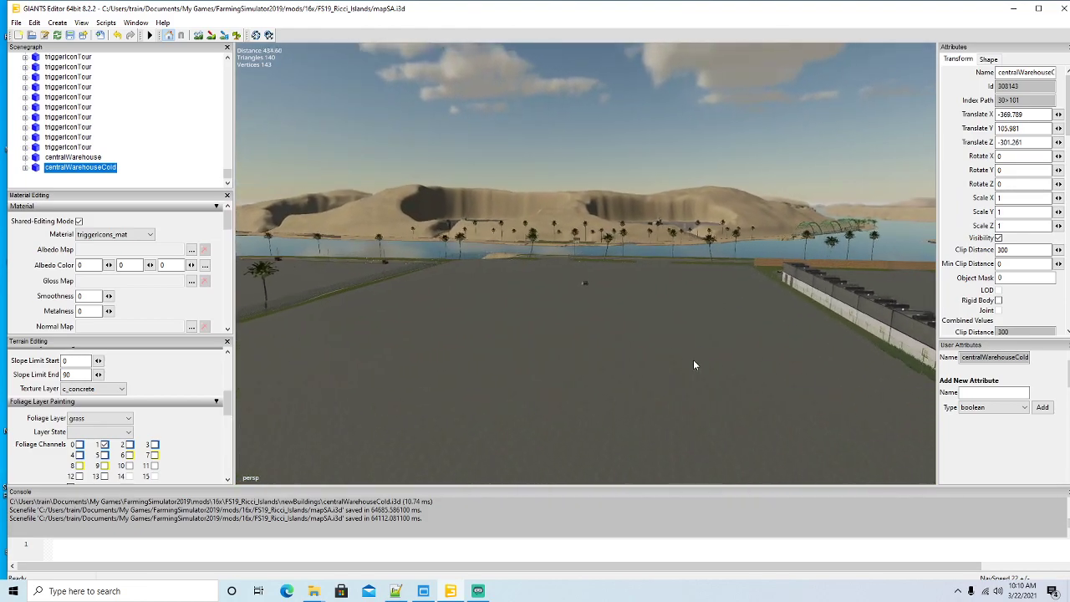
scroll(694, 365, "up", 8)
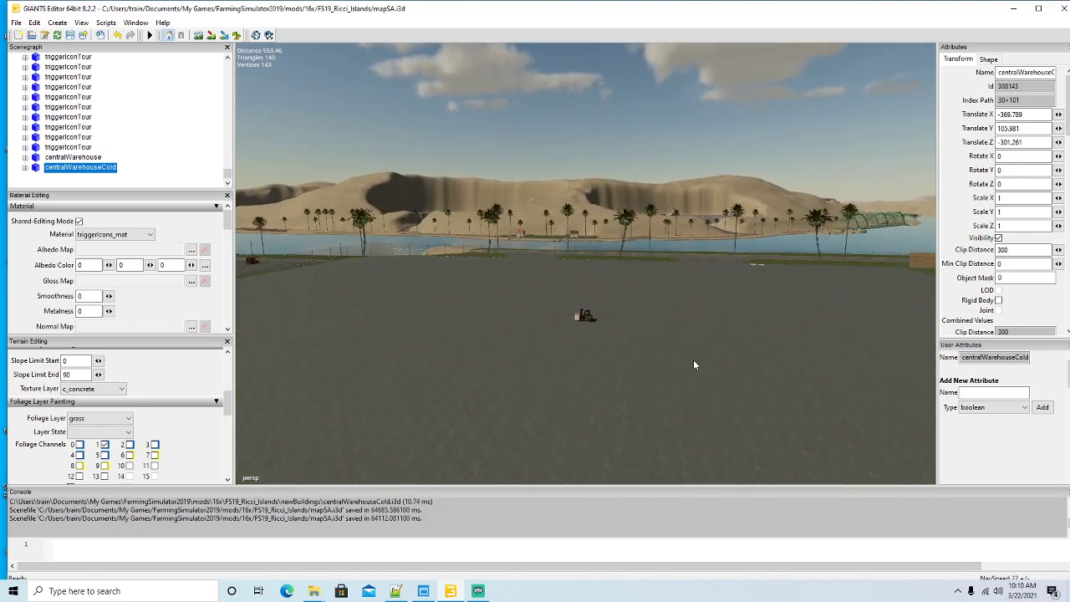
scroll(694, 368, "up", 6)
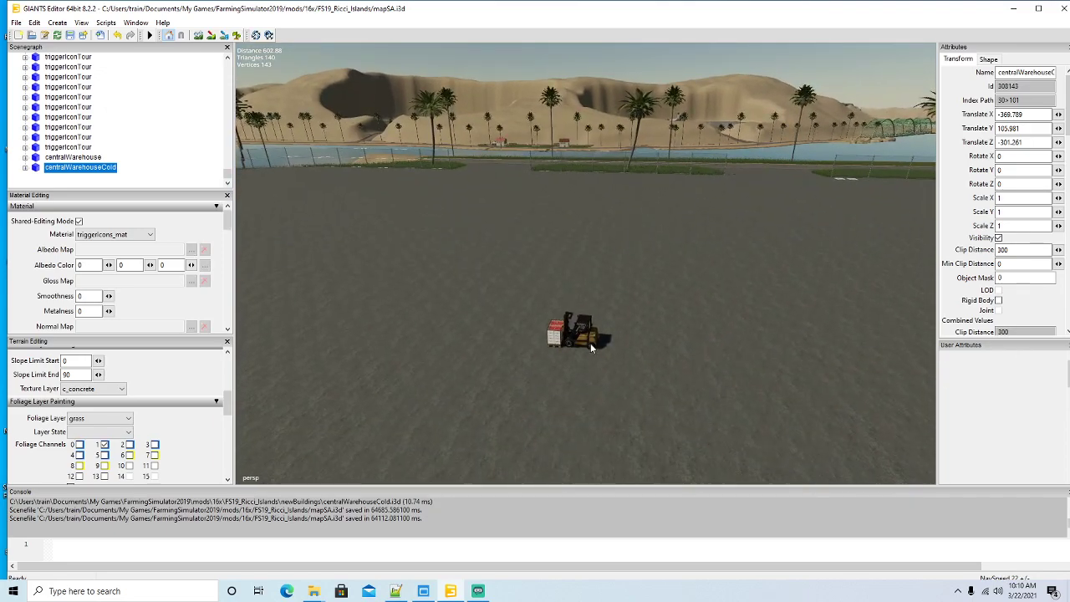
left_click(590, 342)
scroll(97, 129, "up", 2)
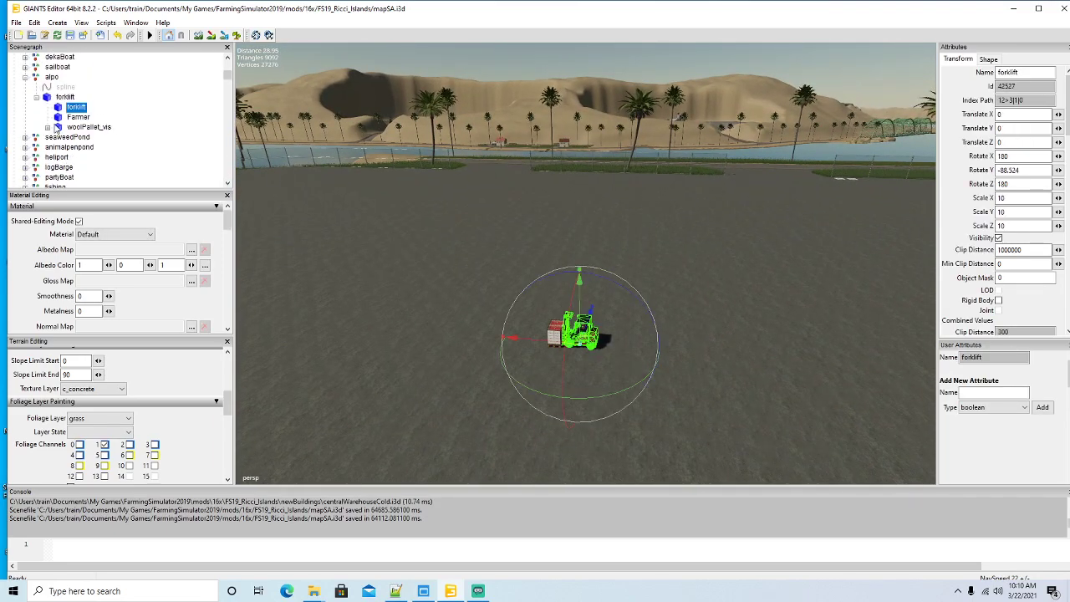
Step: Collapse the forklift group, select the spline in the alpo group and turn on its visibility
left_click(36, 97)
left_click(50, 86)
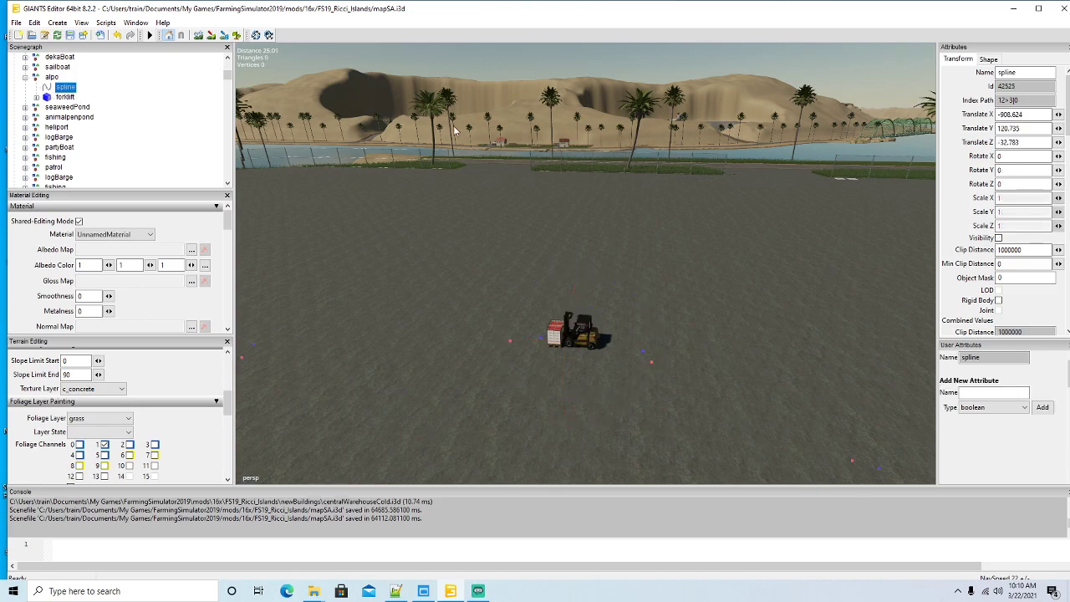
left_click_drag(507, 407, 536, 355, "alt")
scroll(536, 356, "up", 8)
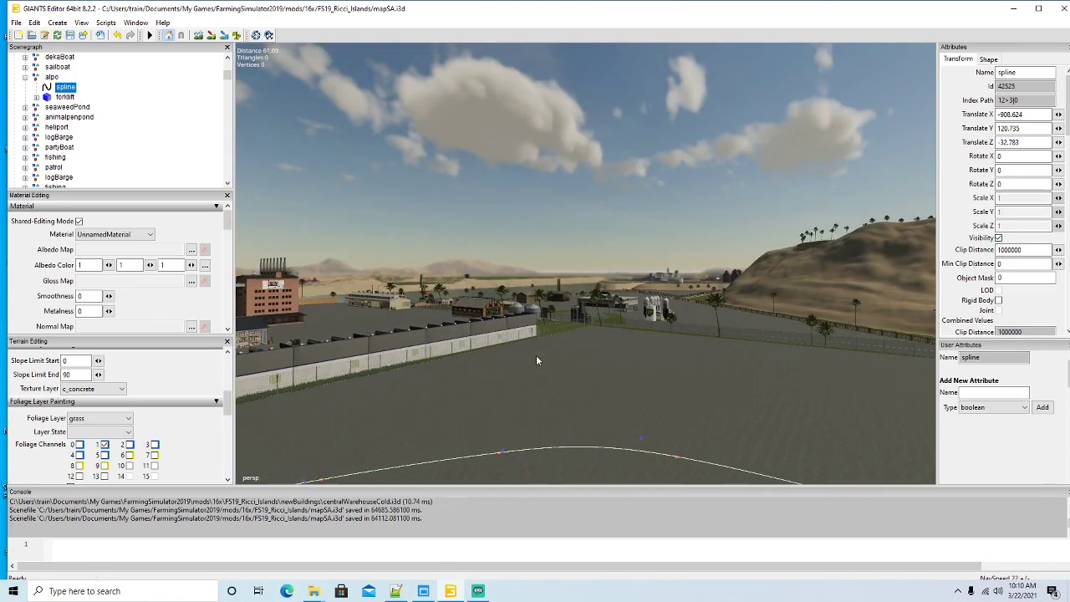
scroll(532, 355, "up", 8)
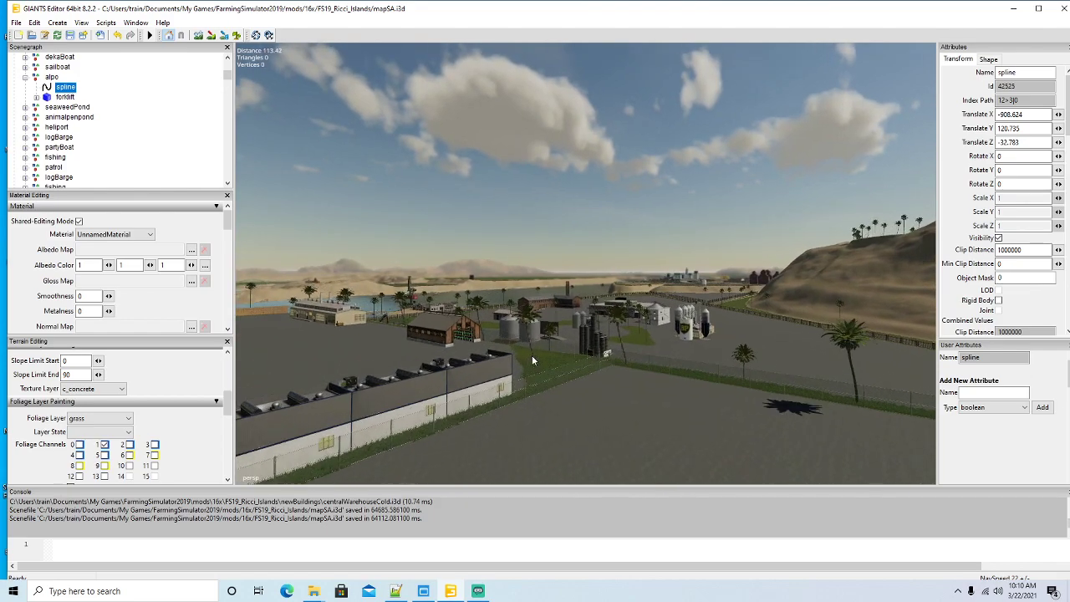
Step: Place the spline interactively on the paved lot beside the brick factory with the tall chimneys
scroll(506, 359, "up", 8)
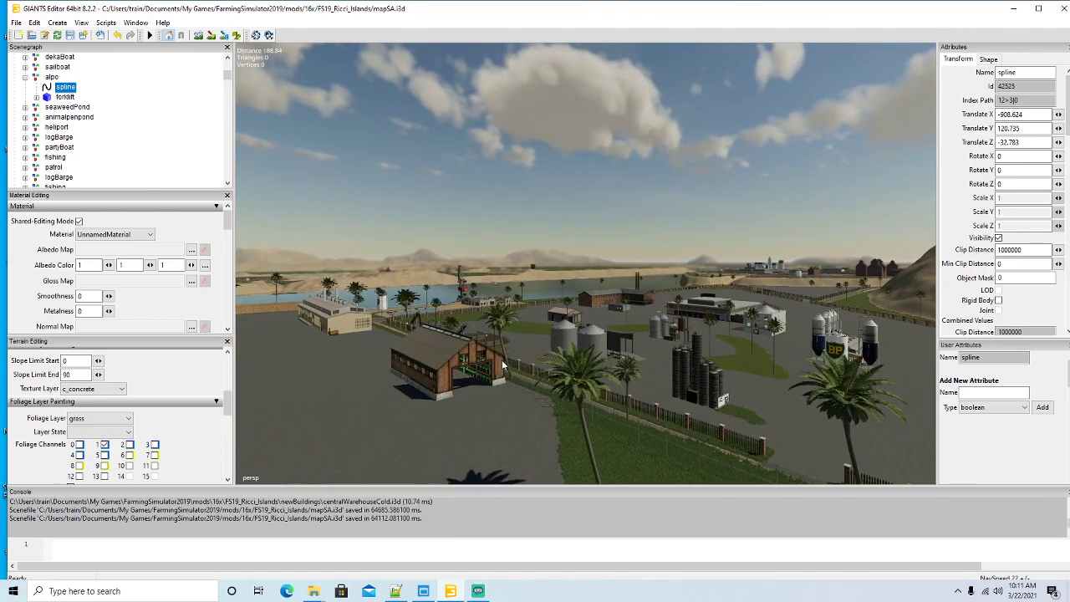
scroll(500, 360, "up", 8)
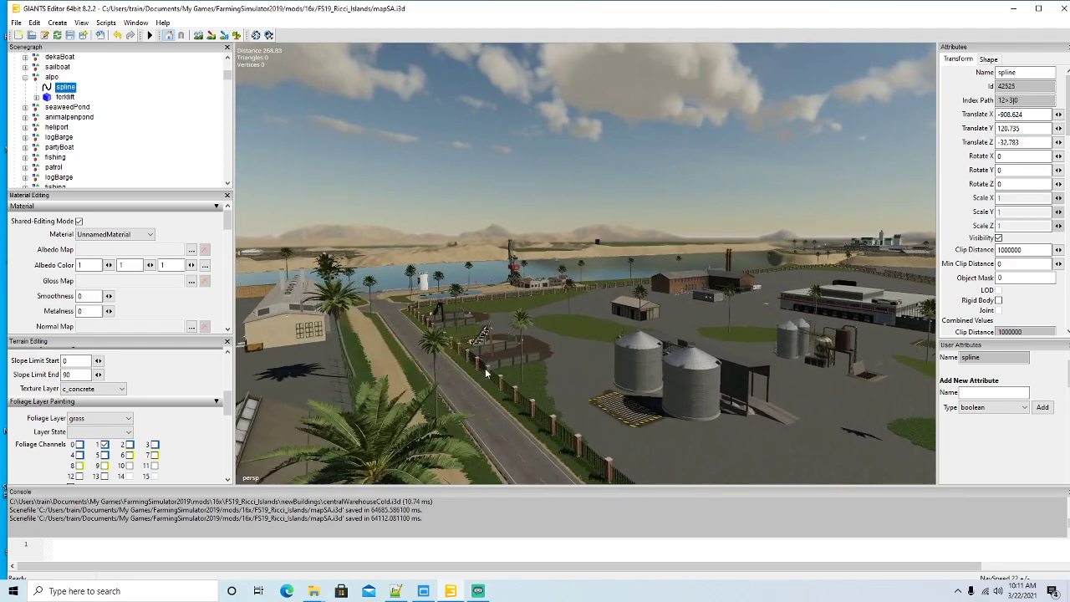
scroll(505, 359, "up", 8)
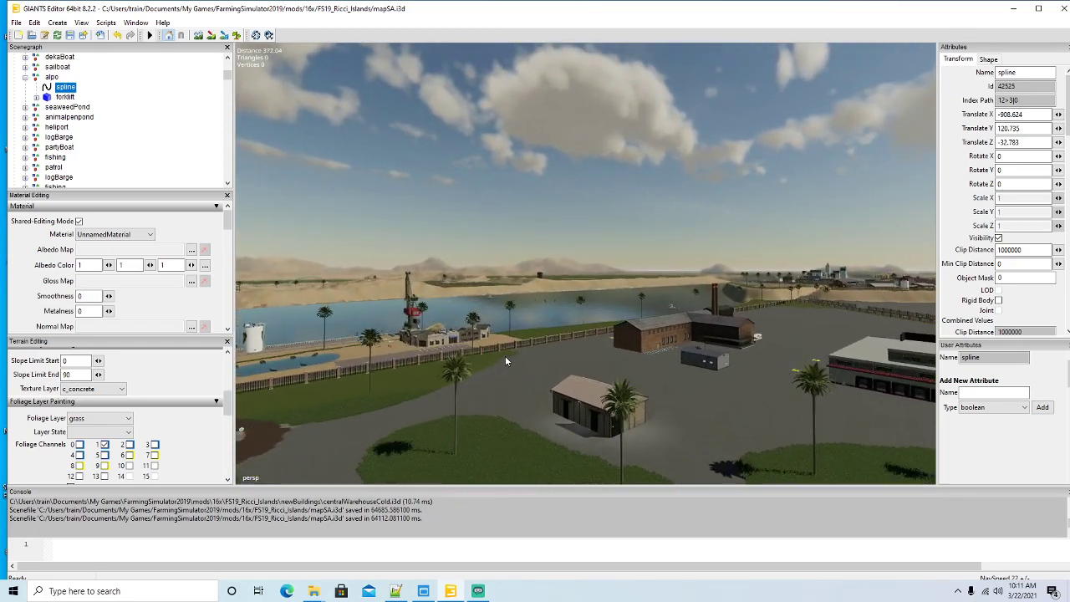
scroll(505, 361, "up", 6)
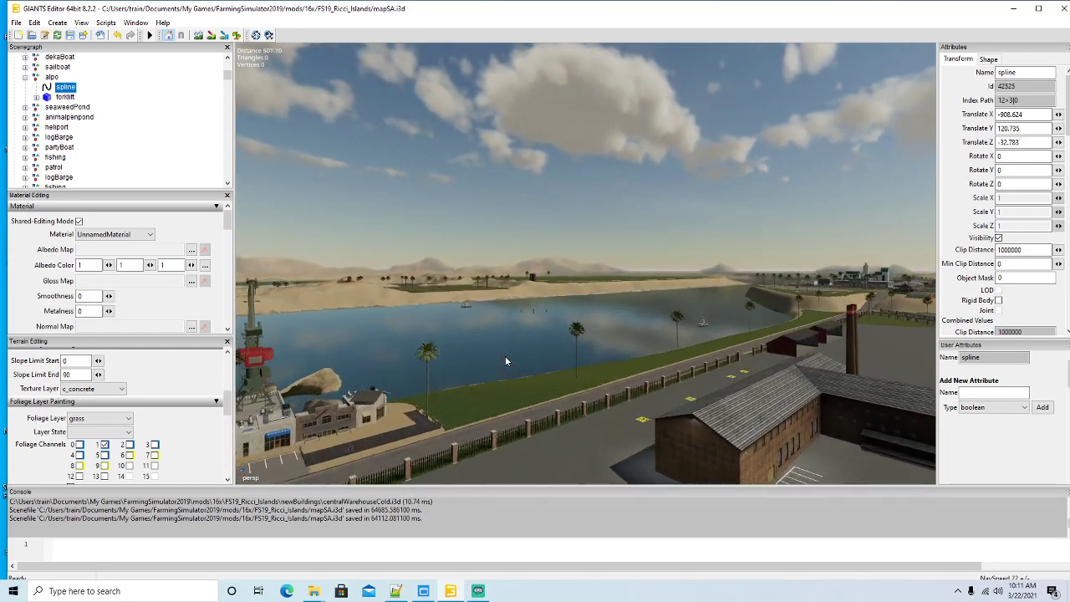
left_click_drag(516, 367, 727, 430, "alt")
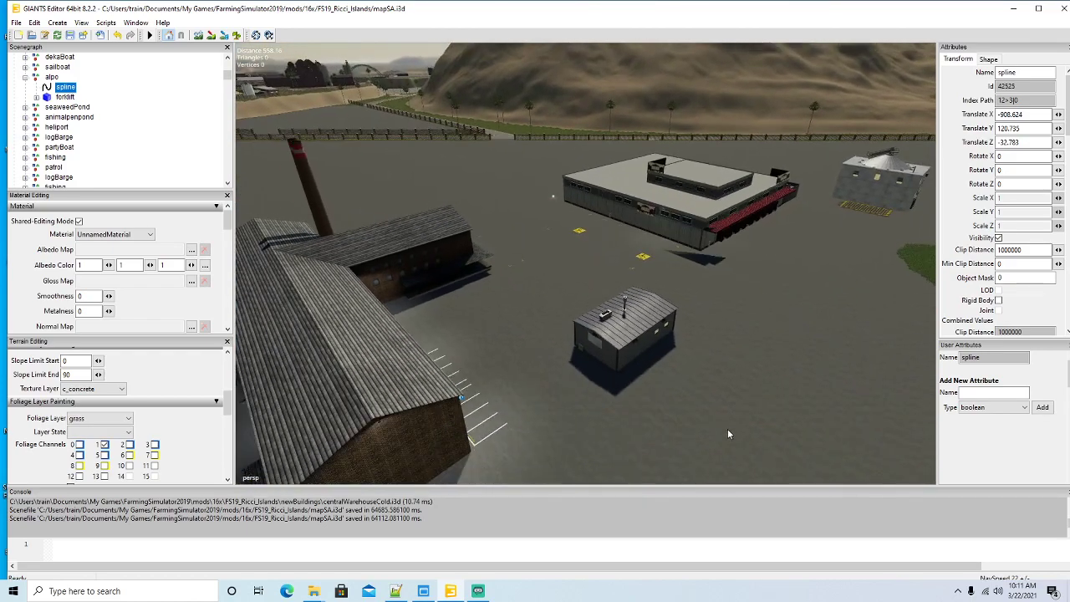
scroll(727, 429, "down", 6)
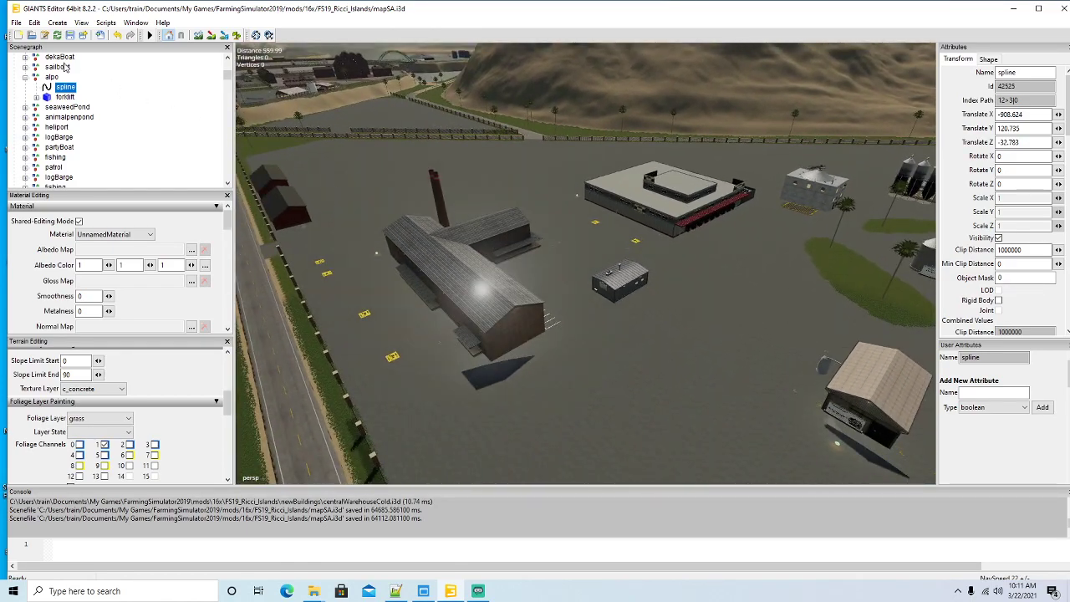
left_click(34, 22)
left_click(83, 178)
left_click(645, 329)
Step: Move and rotate the spline to loop around the brick factory, at about X -442, Z -318 with Rotate Y 83.67
left_click_drag(705, 377, 696, 384, "alt")
scroll(696, 383, "down", 3)
left_click_drag(658, 340, 751, 270)
left_click_drag(638, 291, 638, 192)
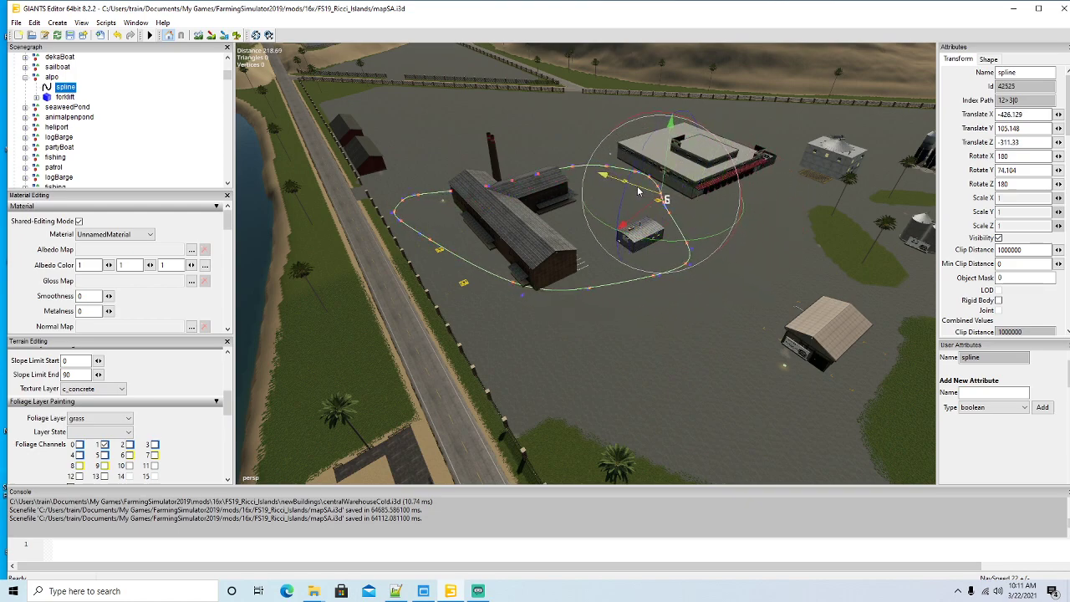
left_click_drag(667, 242, 654, 245)
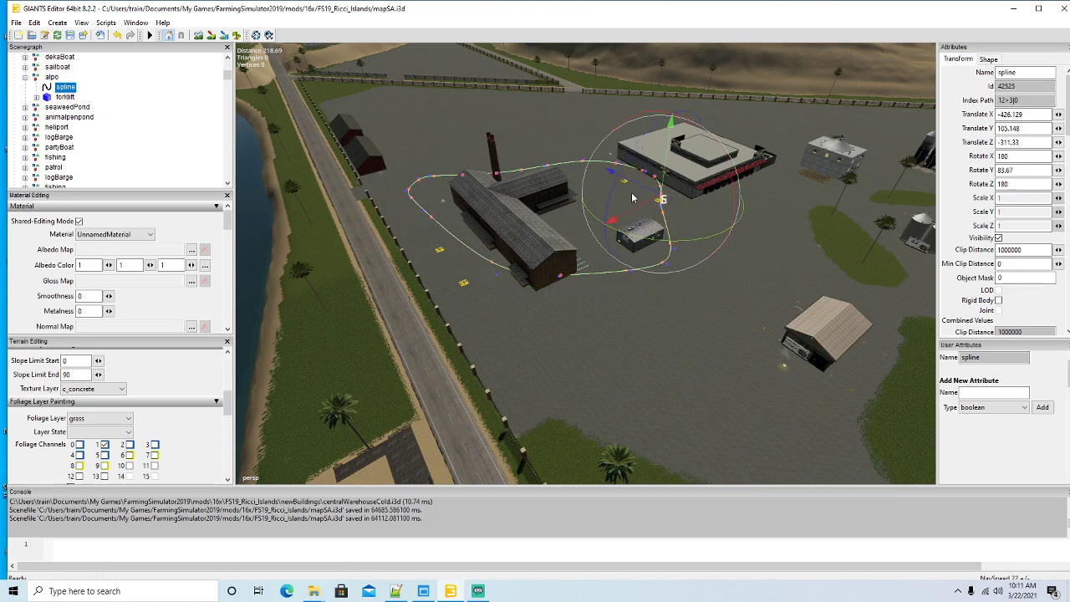
left_click_drag(637, 188, 654, 236)
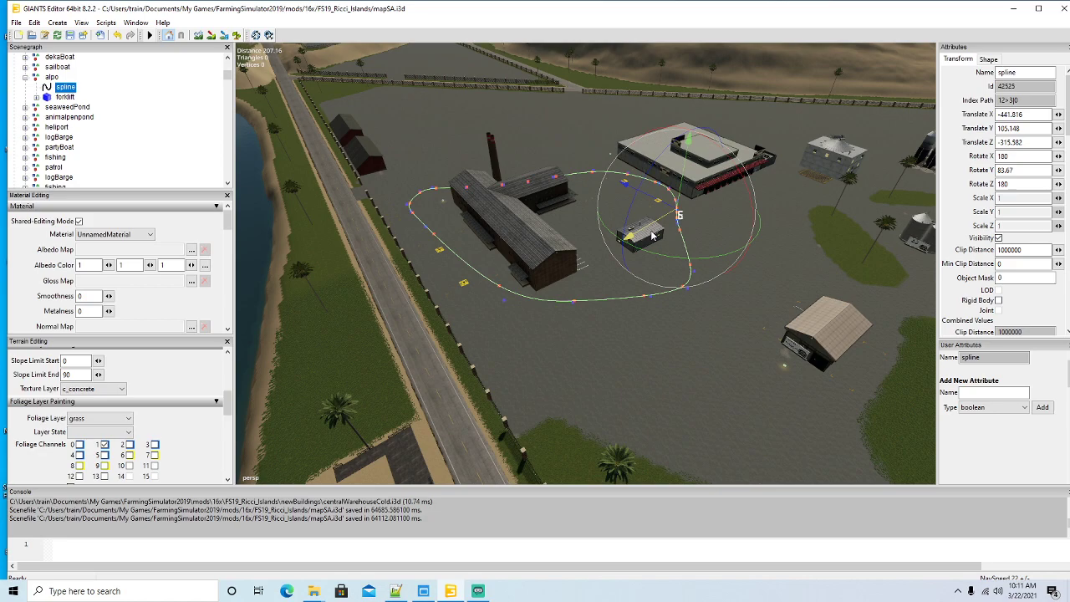
left_click_drag(649, 237, 646, 238)
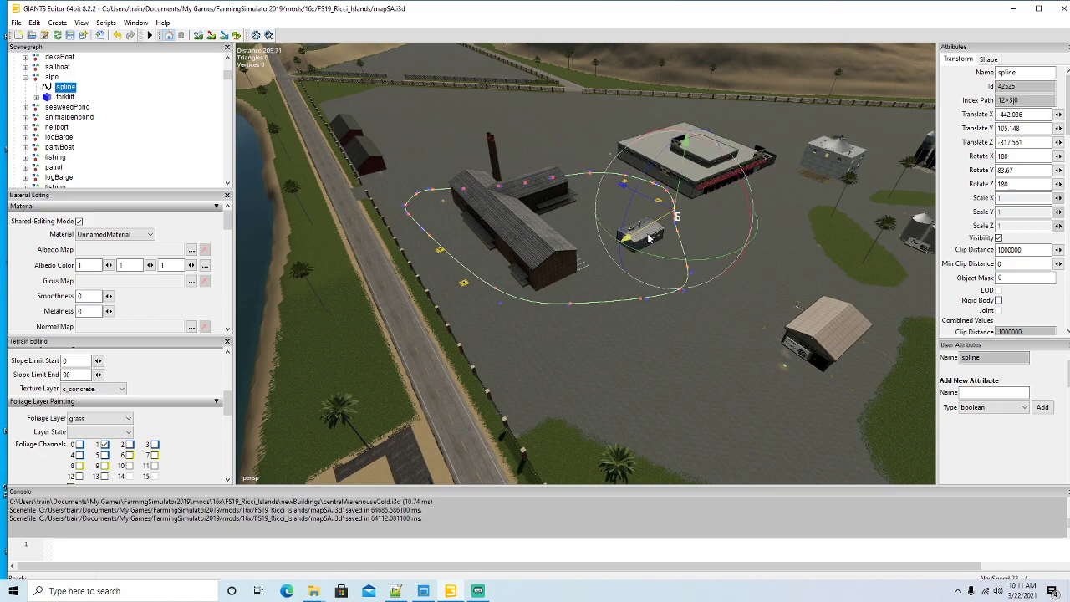
Step: Check the loop from the chimney side and shift the spline to about X -438, Z -318
left_click_drag(661, 336, 886, 372, "alt")
scroll(611, 296, "up", 3)
scroll(595, 274, "up", 3)
scroll(596, 274, "up", 2)
scroll(617, 276, "up", 4)
scroll(617, 276, "up", 4)
scroll(886, 371, "down", 6)
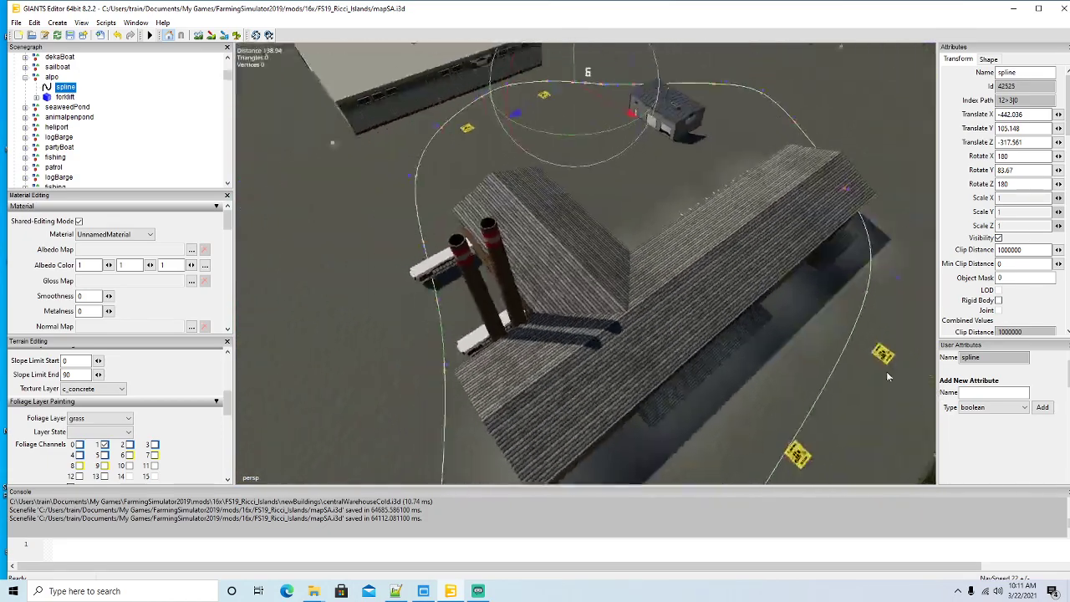
scroll(887, 371, "down", 6)
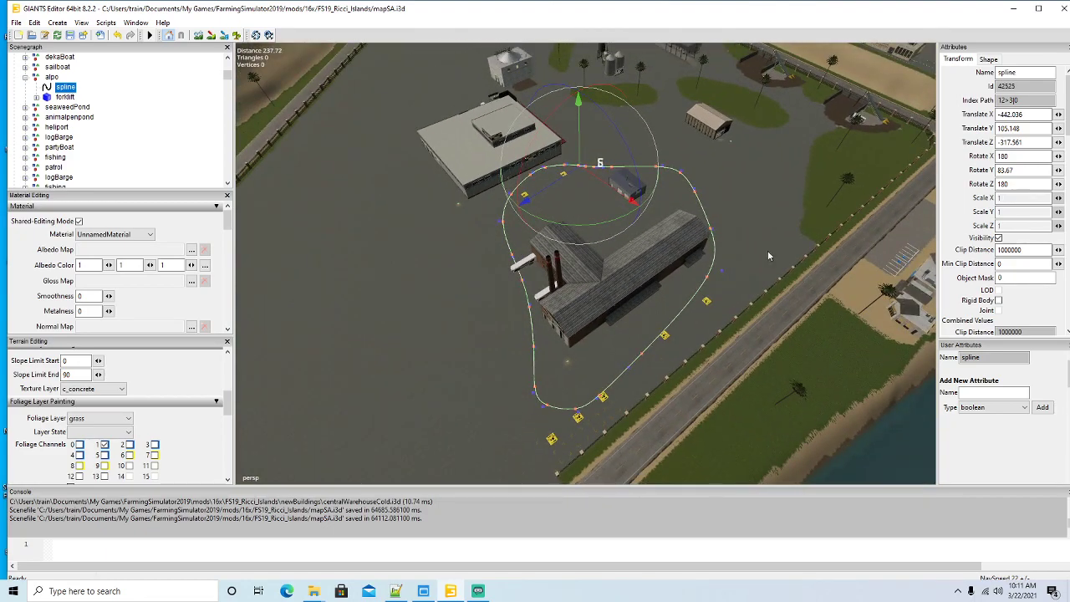
left_click_drag(564, 184, 558, 189)
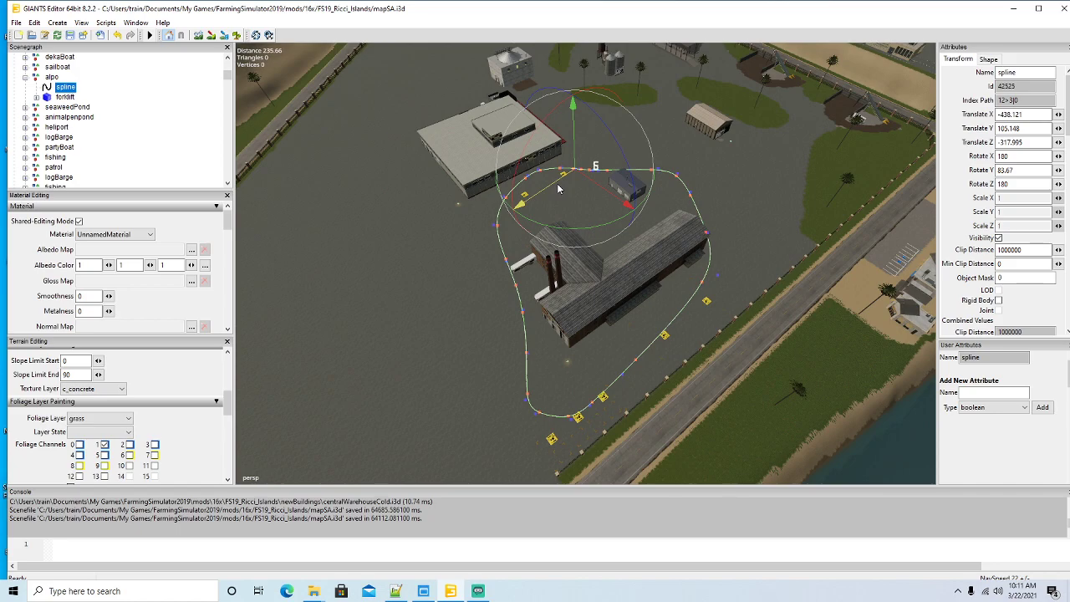
Step: Rotate the spline to about 88.5 degrees on Y and move it to about Z -323
left_click_drag(606, 249, 444, 233, "alt")
scroll(699, 207, "up", 6)
scroll(699, 207, "up", 2)
scroll(443, 233, "down", 5)
scroll(442, 233, "down", 1)
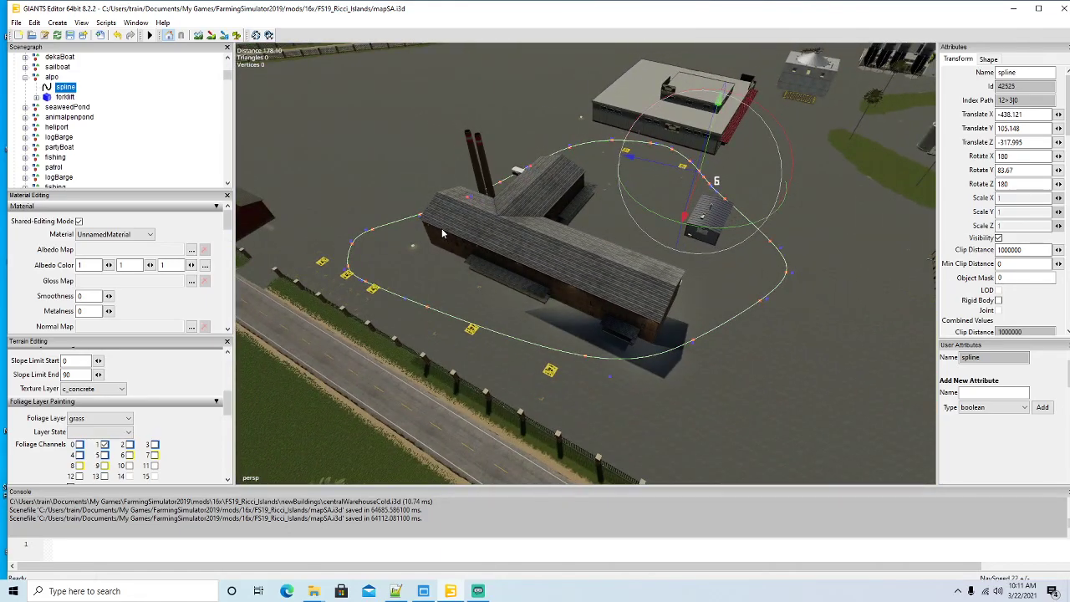
left_click_drag(722, 232, 715, 234)
left_click_drag(692, 192, 690, 204)
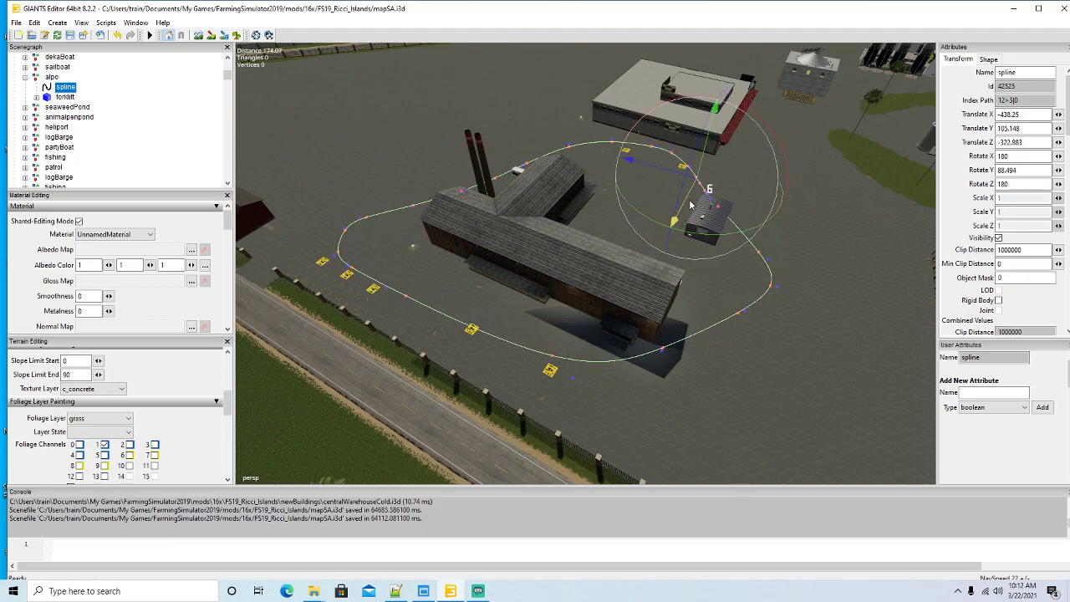
Step: Adjust the spline near the small grey building to Rotate Y about 87.8, X about -444 and Z about -323
left_click_drag(693, 260, 576, 266, "alt")
scroll(779, 219, "up", 4)
scroll(784, 211, "up", 3)
scroll(784, 211, "up", 3)
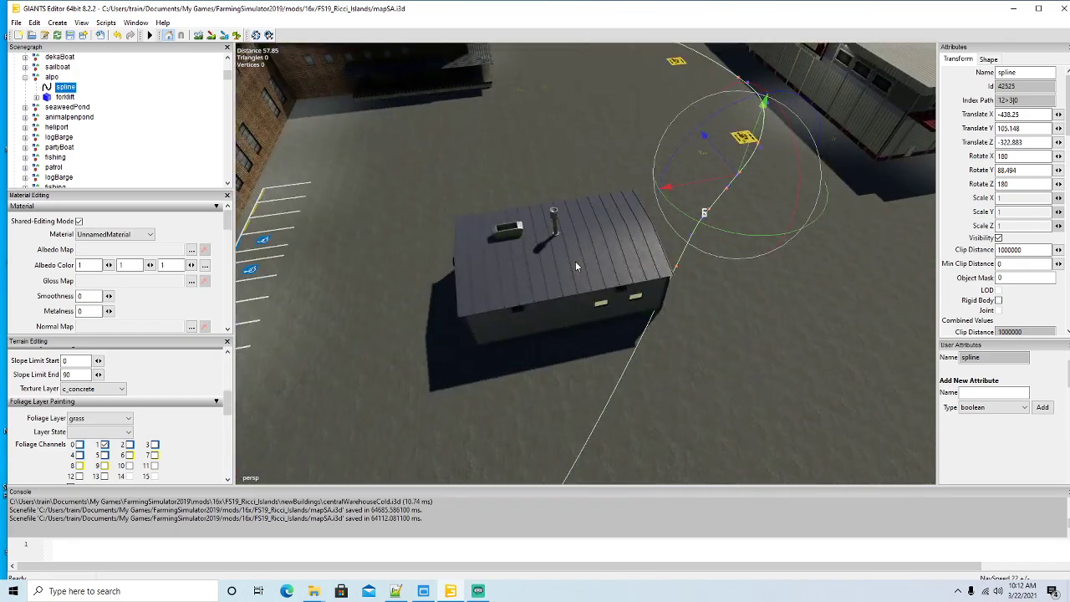
scroll(576, 266, "down", 5)
scroll(575, 266, "down", 1)
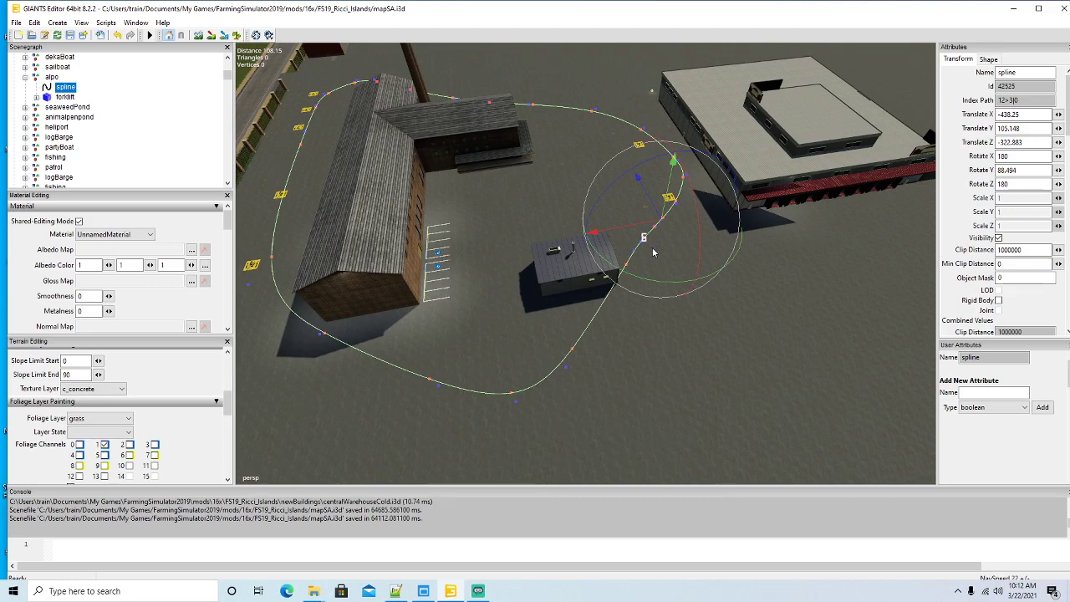
left_click_drag(660, 286, 654, 287)
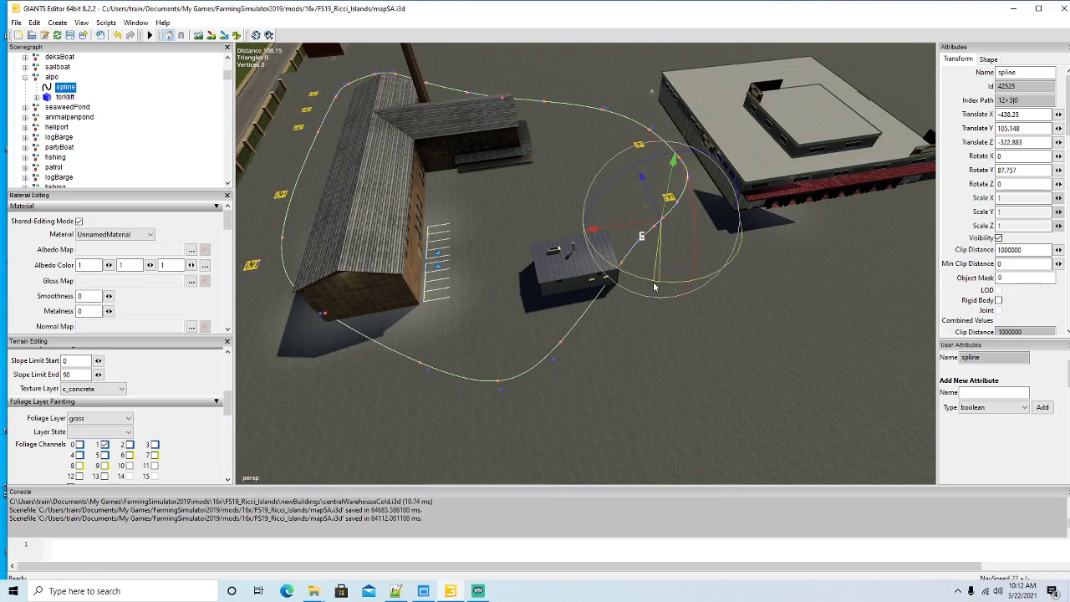
left_click_drag(654, 210, 657, 235)
Step: Examine the spline's path around the factory, the loading docks and the small grey building for clearance
middle_click_drag(640, 264, 596, 188)
scroll(595, 188, "up", 4)
left_click_drag(595, 188, 466, 271, "alt")
scroll(572, 185, "up", 4)
scroll(466, 270, "down", 8)
scroll(465, 274, "down", 2)
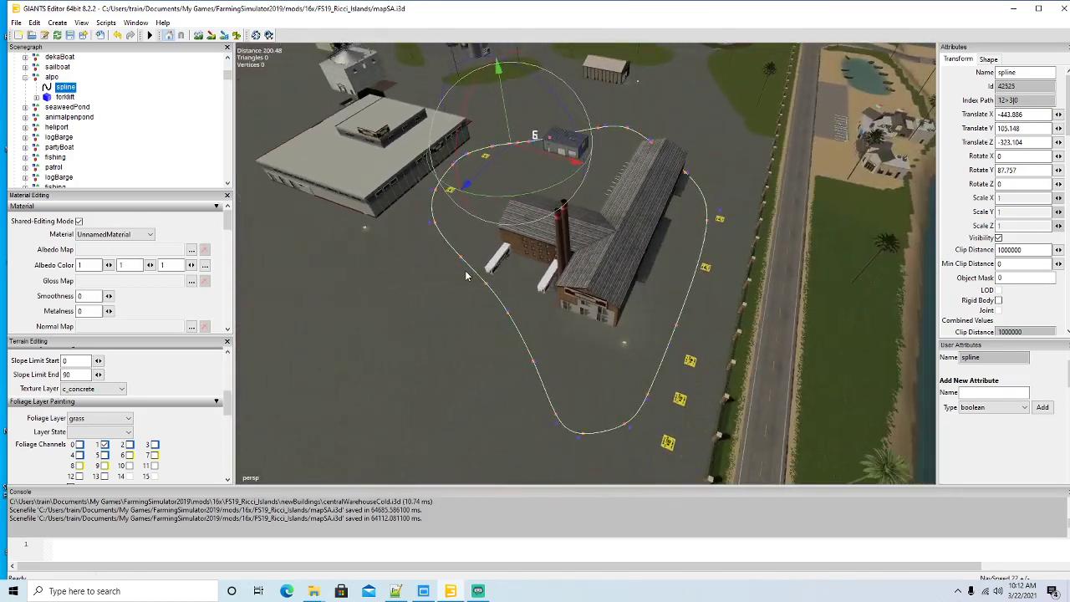
left_click_drag(491, 309, 478, 368, "alt")
scroll(561, 302, "up", 3)
scroll(614, 261, "up", 2)
scroll(563, 272, "up", 6)
scroll(424, 263, "up", 5)
scroll(425, 265, "up", 4)
scroll(474, 367, "down", 4)
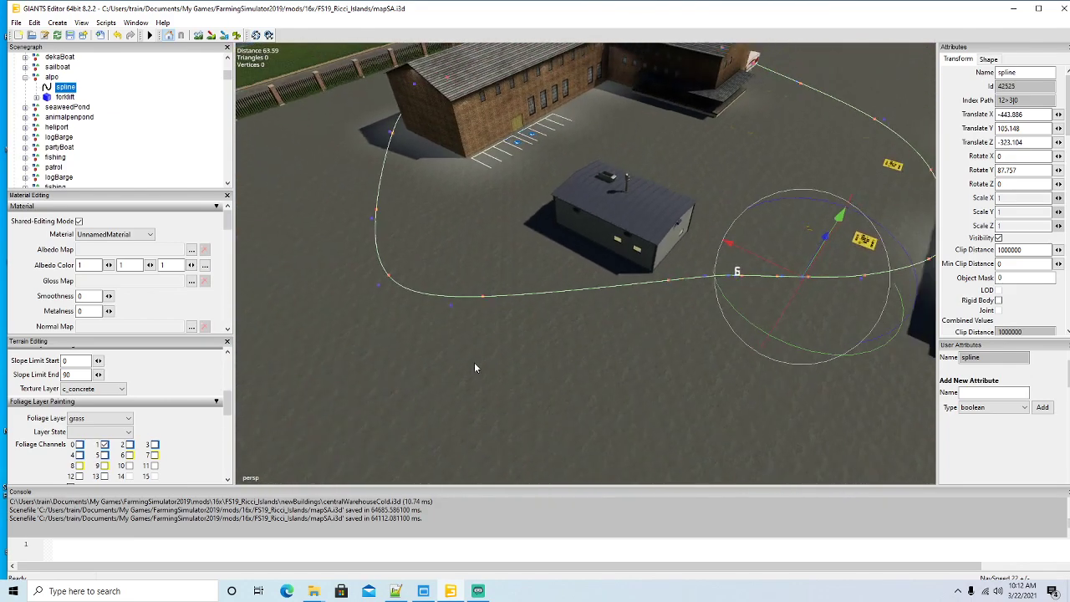
Step: Place the forklift interactively on the spline's corner near the small grey building, and turn off the spline's visibility
left_click(48, 100)
left_click(35, 24)
left_click(67, 178)
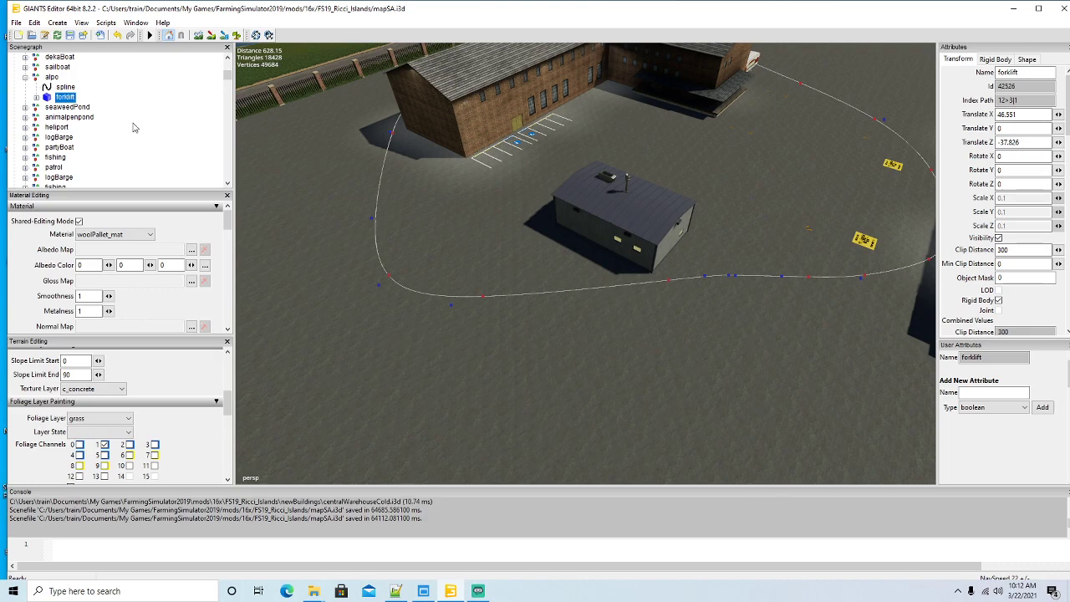
left_click(34, 24)
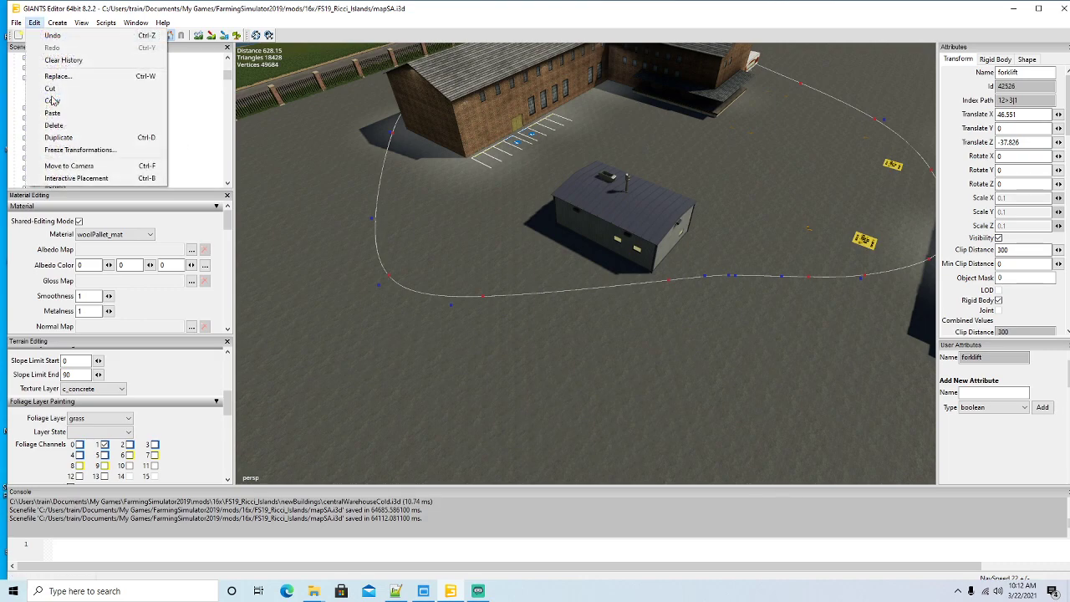
left_click(69, 177)
left_click(430, 300)
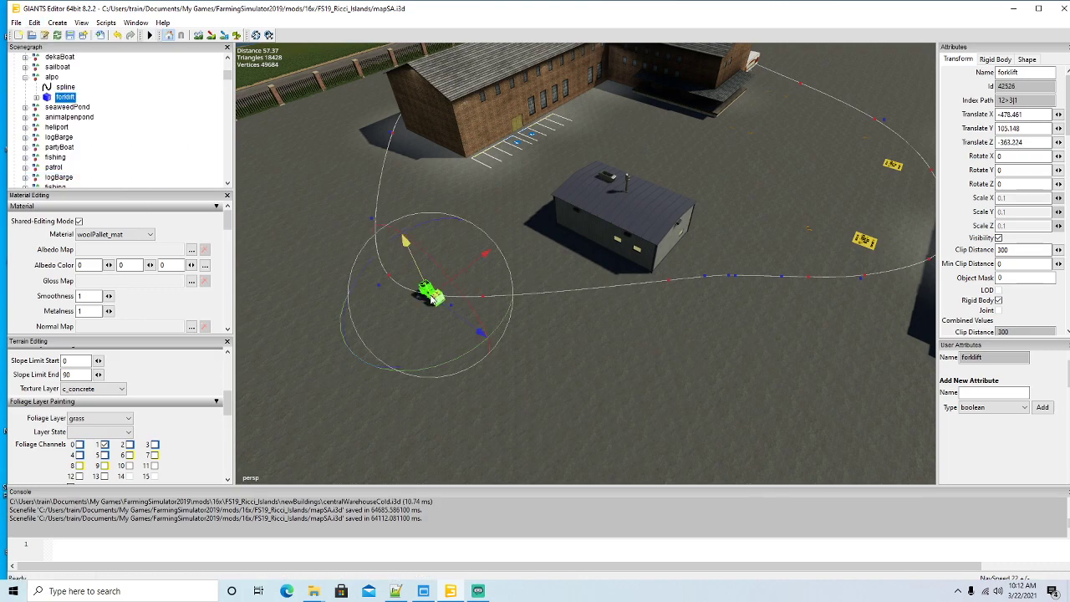
left_click(48, 88)
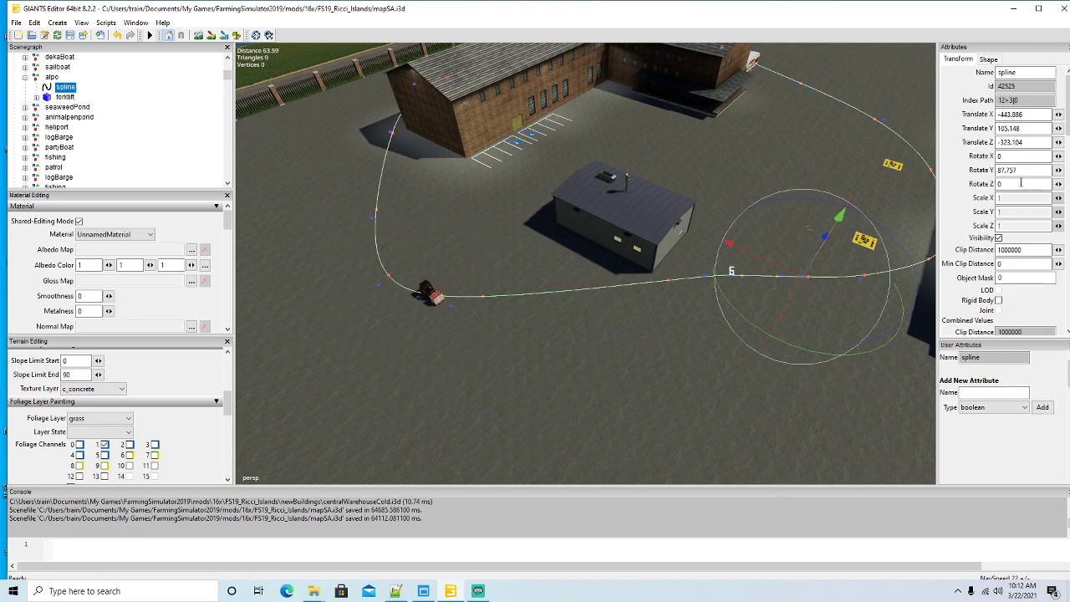
left_click(999, 238)
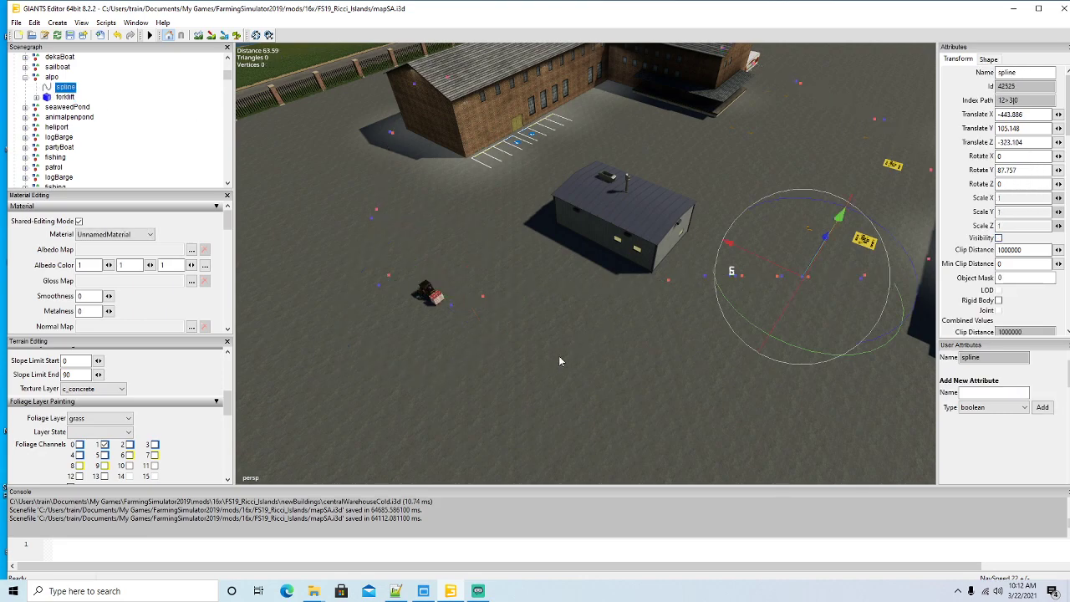
Step: Bring the factory's parking bays into view and select the first parkedCar in the splines group's trafficSystem, under parkedCars
left_click_drag(551, 358, 571, 348, "alt")
scroll(570, 348, "down", 3)
left_click_drag(501, 360, 572, 352, "alt")
right_click_drag(574, 385, 541, 416)
scroll(487, 389, "up", 3)
key("w")
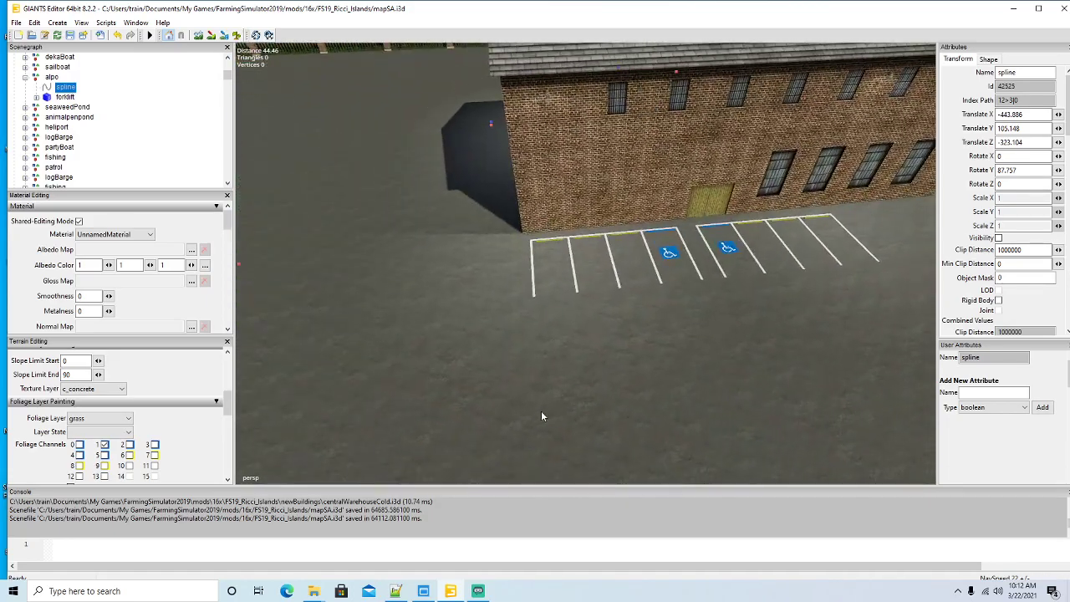
left_click(318, 242)
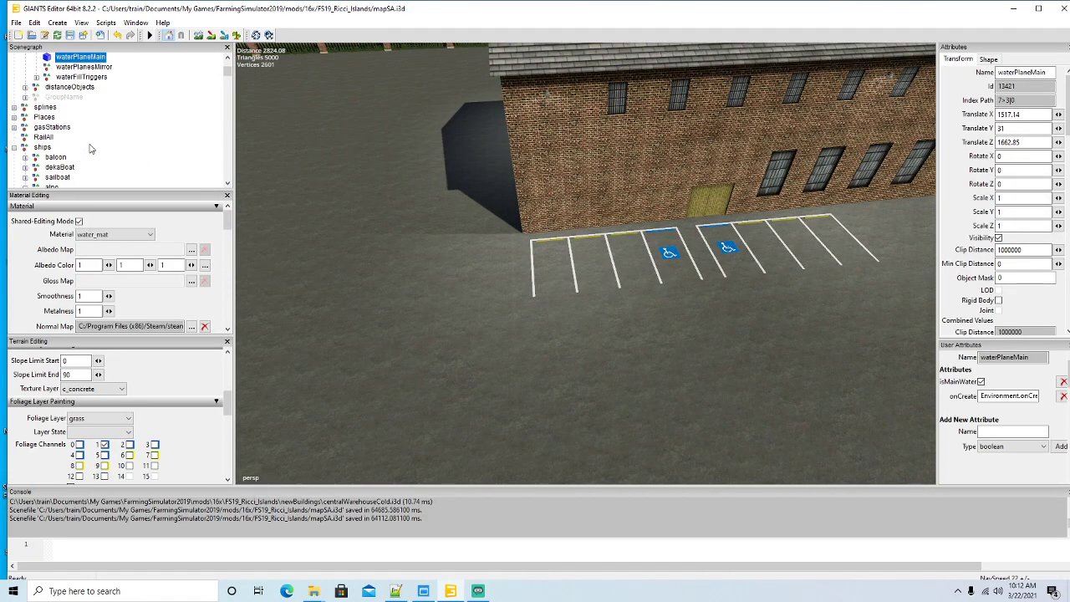
left_click(14, 107)
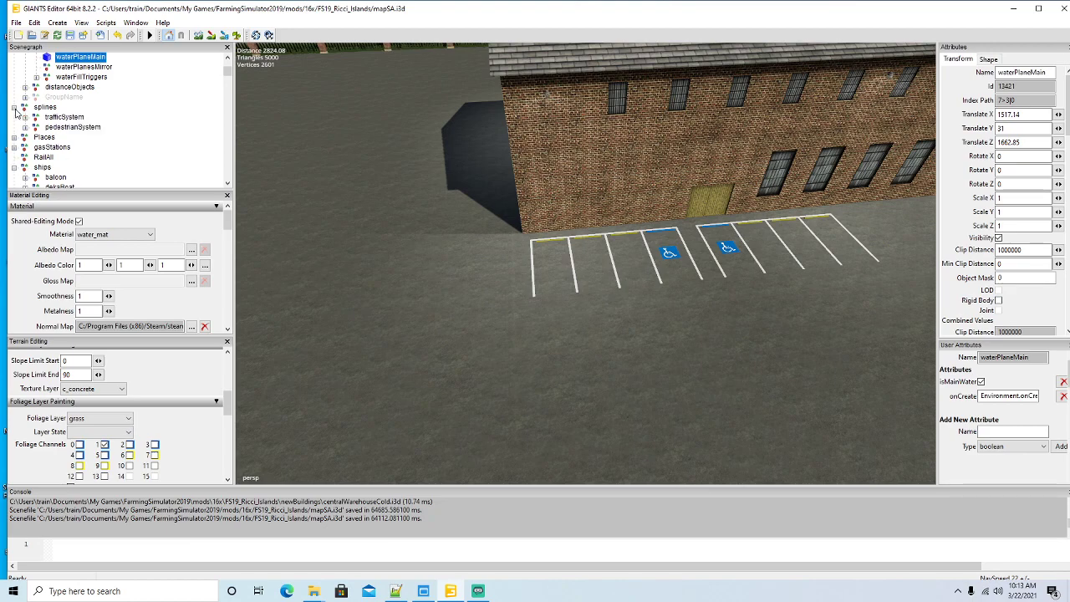
left_click(26, 118)
scroll(61, 152, "down", 1)
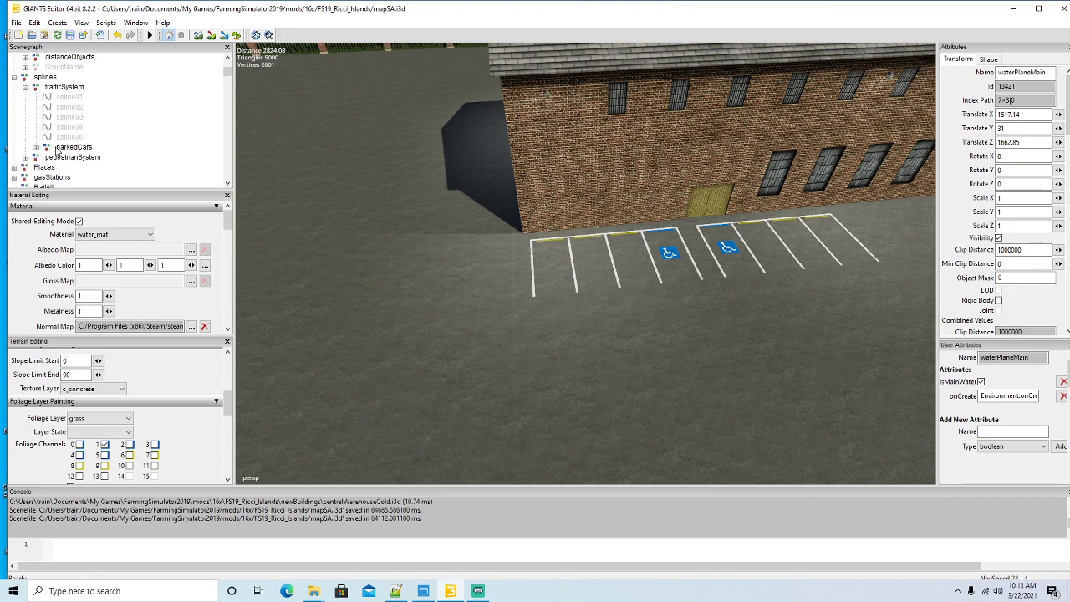
left_click(36, 147)
left_click(75, 158)
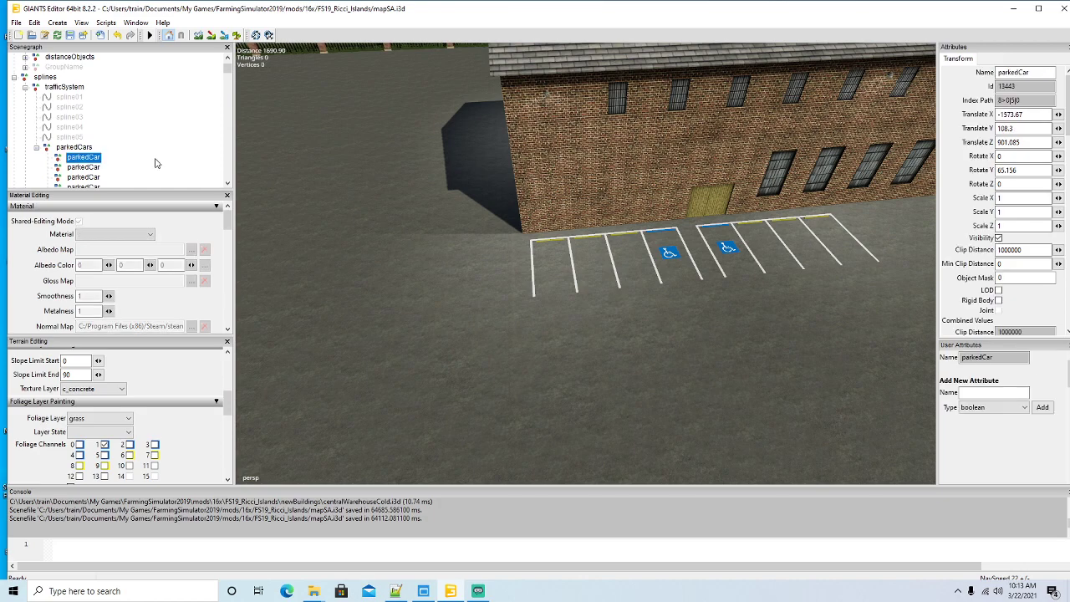
Step: Duplicate the parkedCar, place the copy in the first parking bay at the factory's corner and set its Rotate Y to 0
left_click(35, 23)
left_click(94, 178)
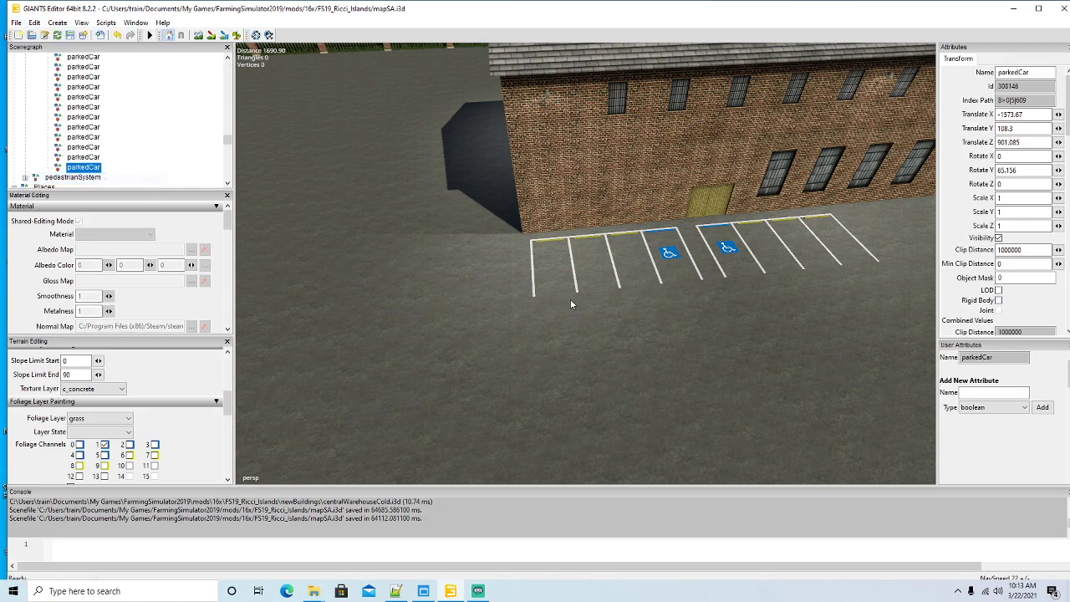
left_click(555, 280)
left_click_drag(568, 350, 629, 263)
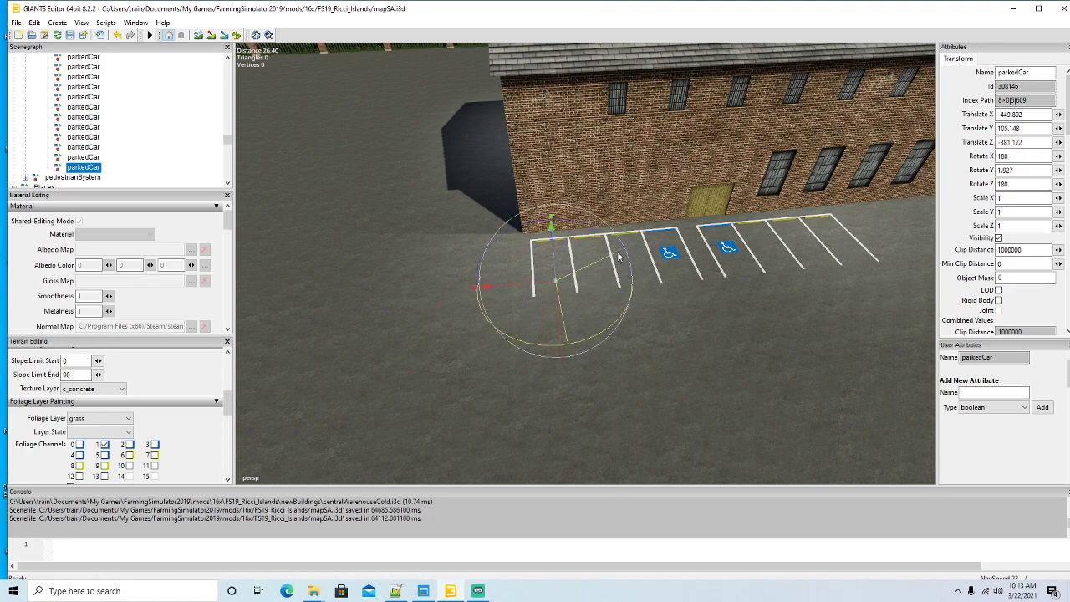
scroll(480, 310, "up", 4)
left_click_drag(585, 328, 642, 357, "alt")
left_click_drag(485, 242, 486, 244)
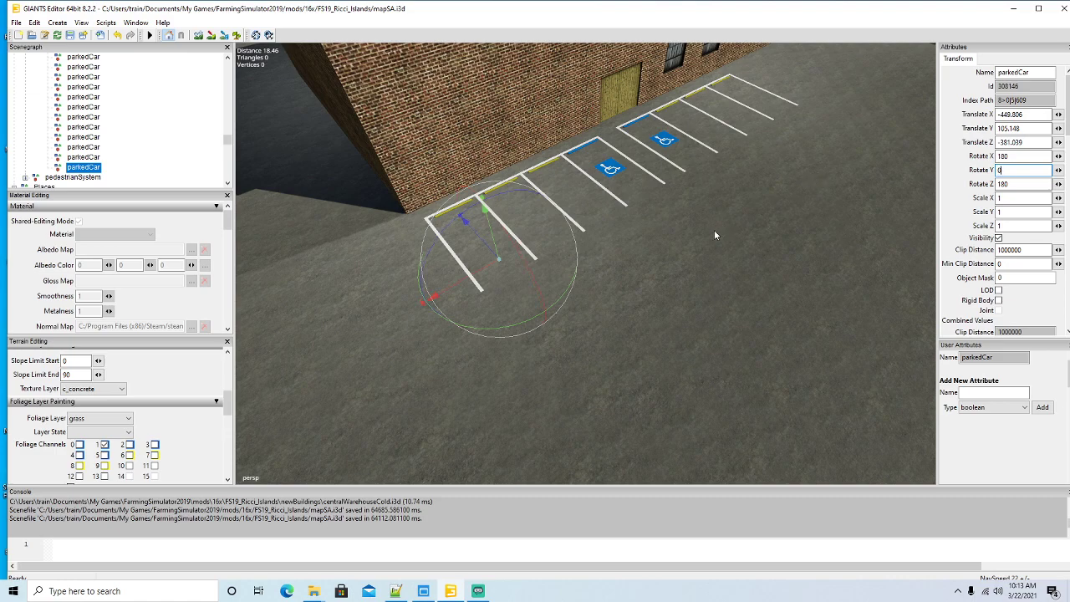
Step: Duplicate the parkedCar twice along the row of parking bays, placing the copies at about X -434 and X -428
key("ctrl+d")
left_click_drag(482, 266, 808, 182)
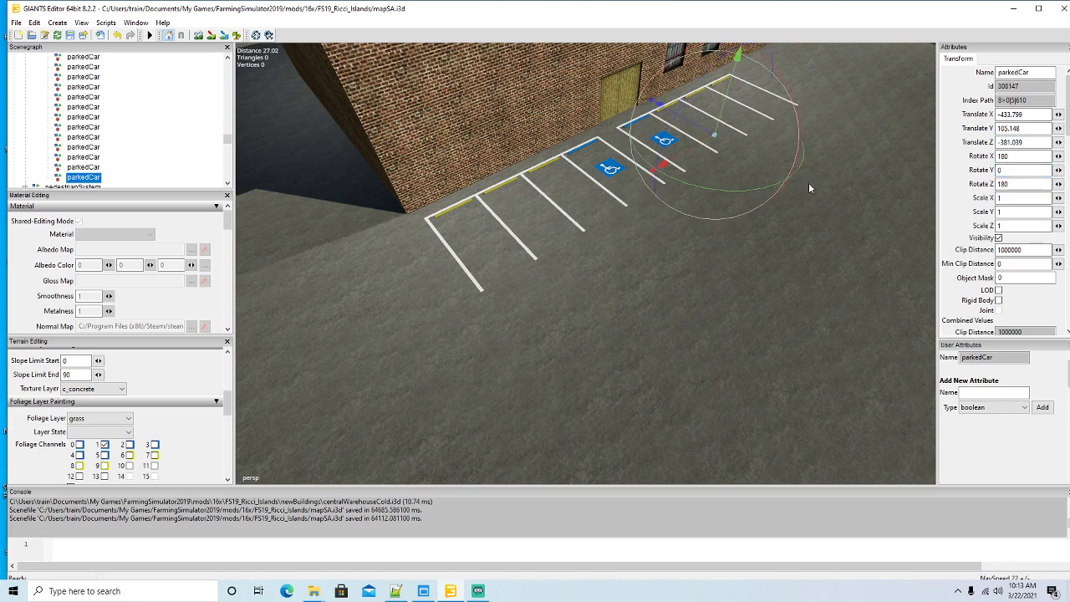
key("ctrl+d")
left_click_drag(691, 157, 621, 192)
scroll(579, 211, "down", 5)
scroll(238, 210, "up", 3)
scroll(608, 189, "down", 3)
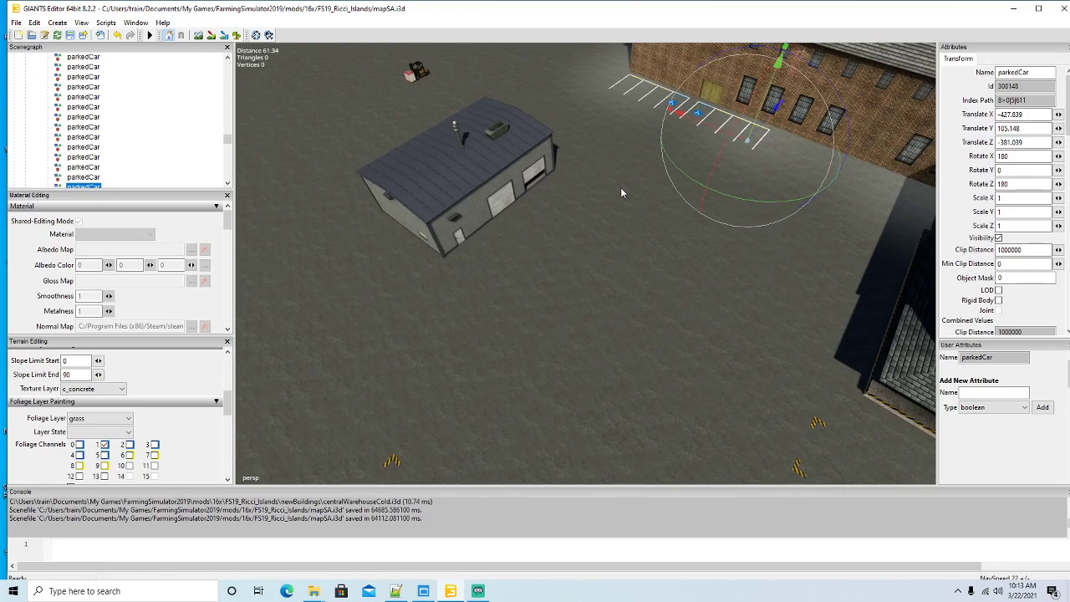
Step: Duplicate the parkedCar and place the copy interactively beside the small grey building, at about X -441 and Z -354
key("ctrl+d")
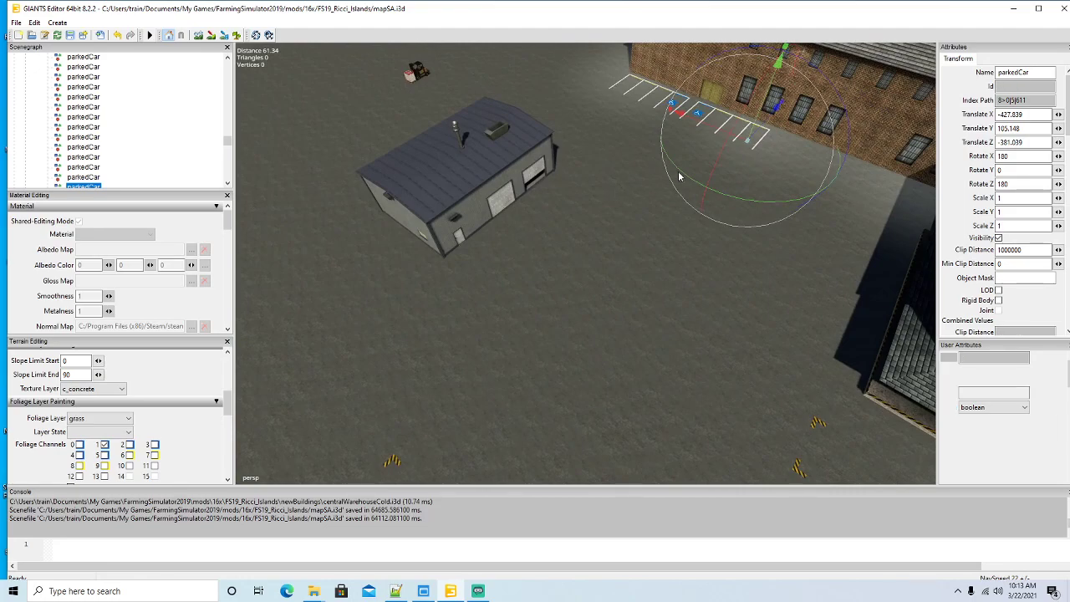
left_click_drag(764, 129, 621, 228)
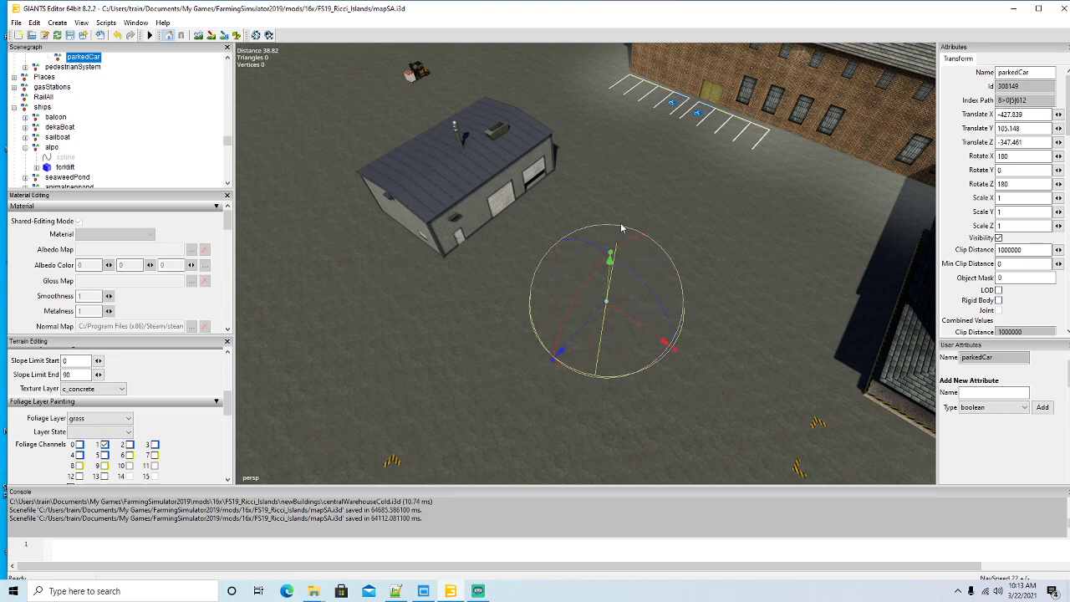
left_click_drag(637, 326, 545, 209)
Step: Fly from the grey building to the warehouse beside the Hershey's trailers and examine the pallet racks inside it
left_click_drag(585, 283, 493, 315, "alt")
scroll(494, 320, "down", 5)
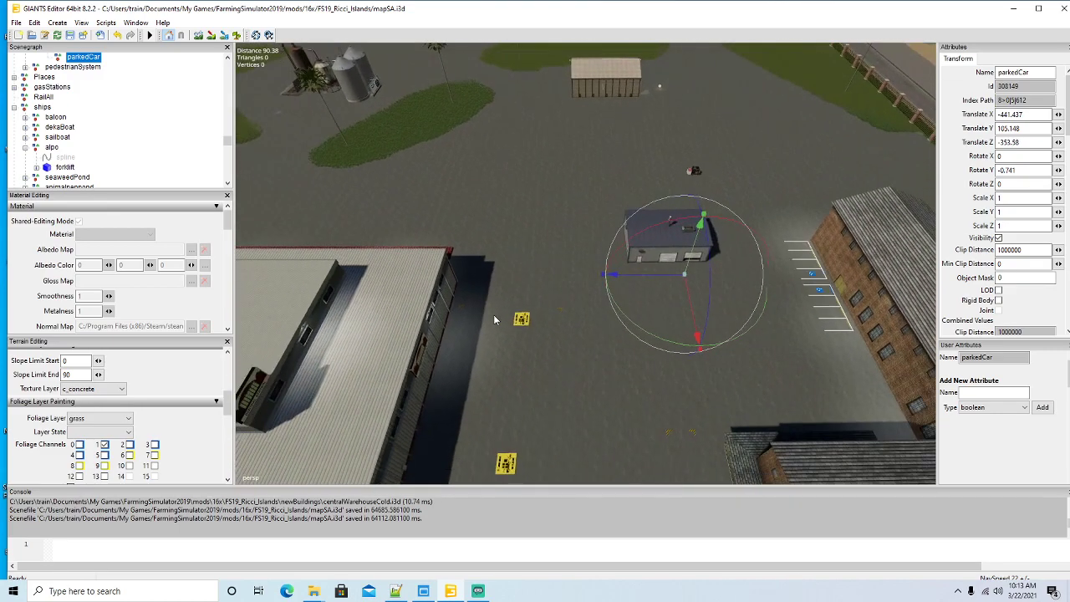
left_click_drag(581, 358, 530, 298, "alt")
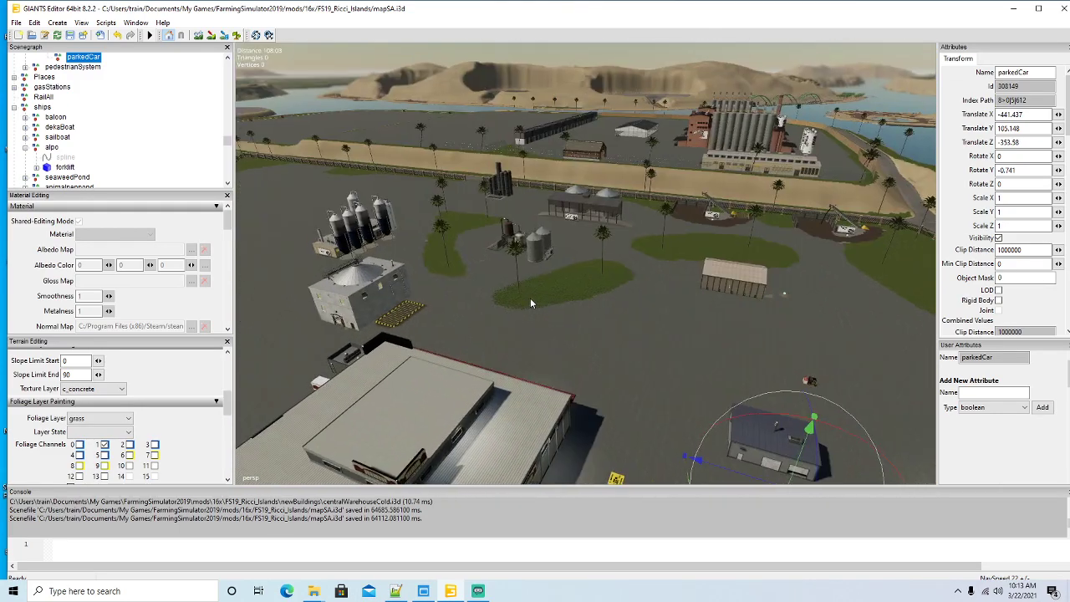
left_click_drag(584, 333, 602, 281, "alt")
scroll(584, 297, "up", 6)
scroll(603, 282, "up", 3)
scroll(603, 281, "up", 8)
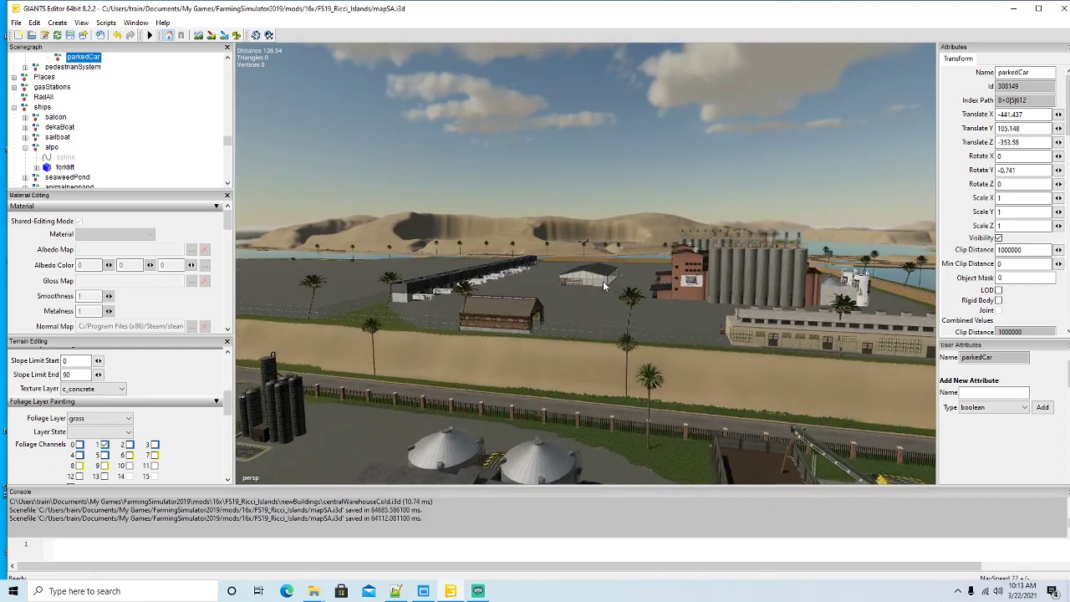
scroll(603, 281, "up", 10)
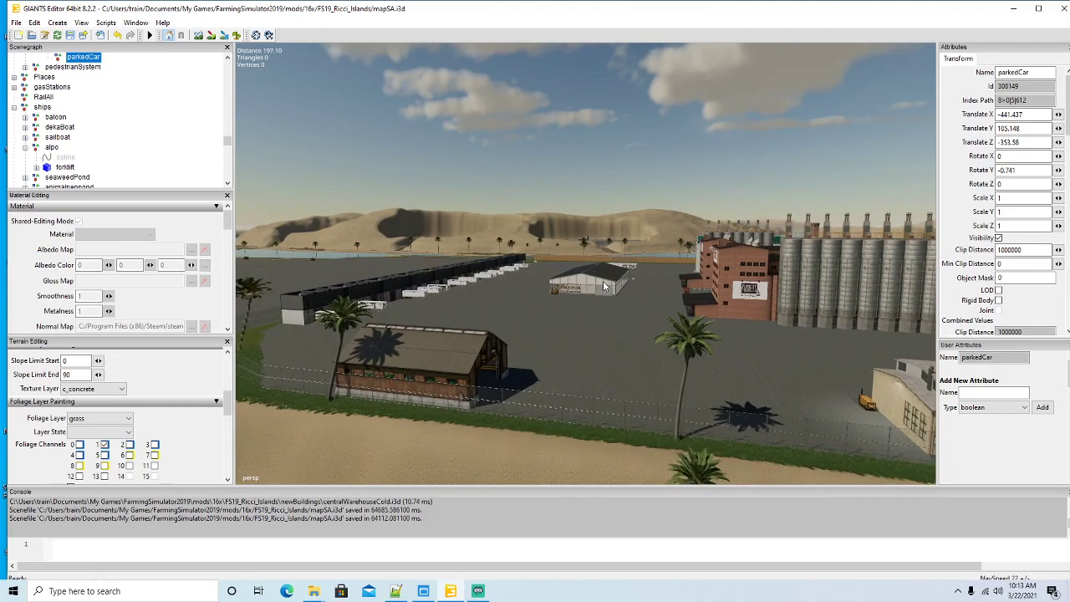
scroll(608, 287, "up", 10)
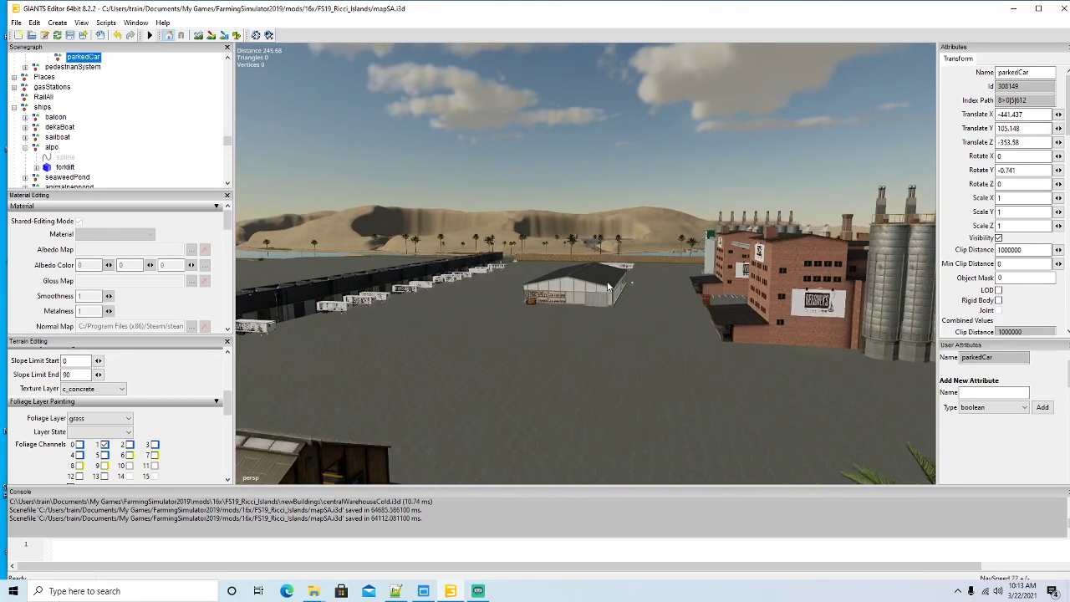
scroll(608, 286, "up", 10)
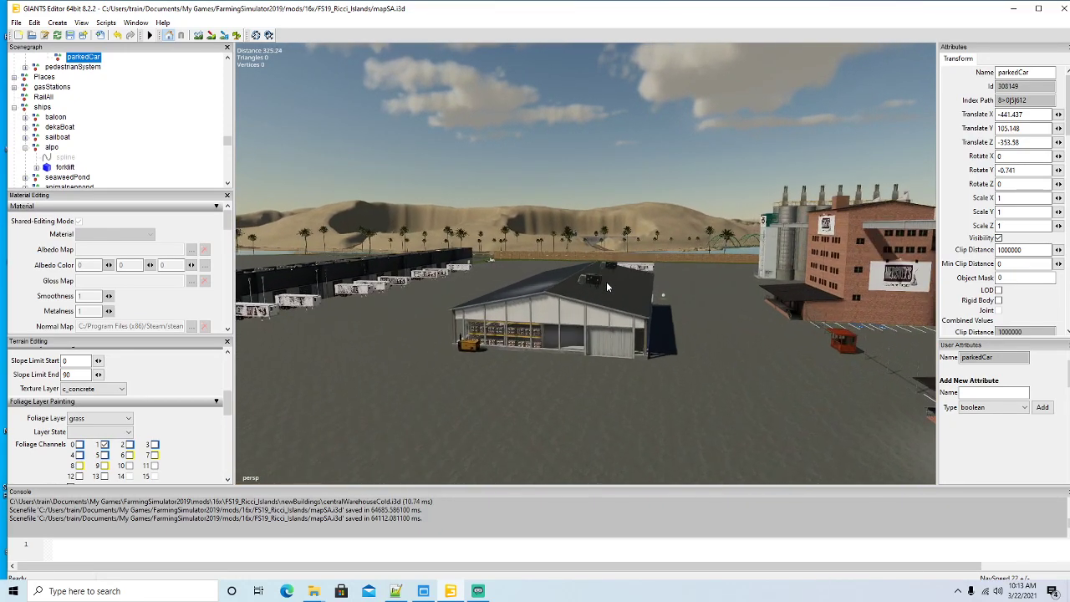
scroll(606, 289, "up", 10)
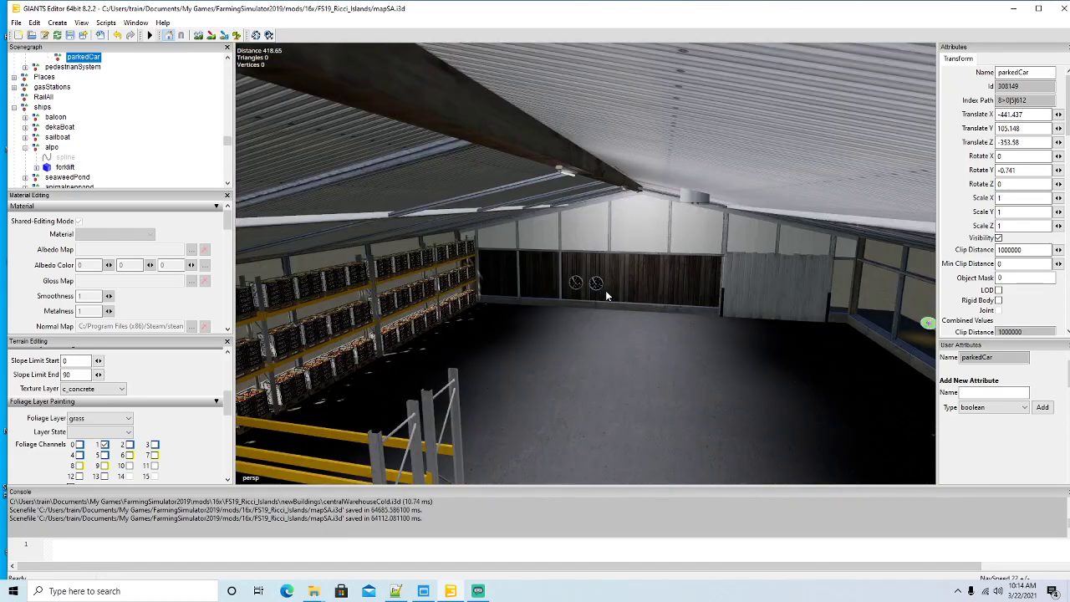
scroll(606, 290, "up", 5)
left_click_drag(536, 302, 711, 368, "alt")
left_click_drag(504, 364, 524, 363, "alt")
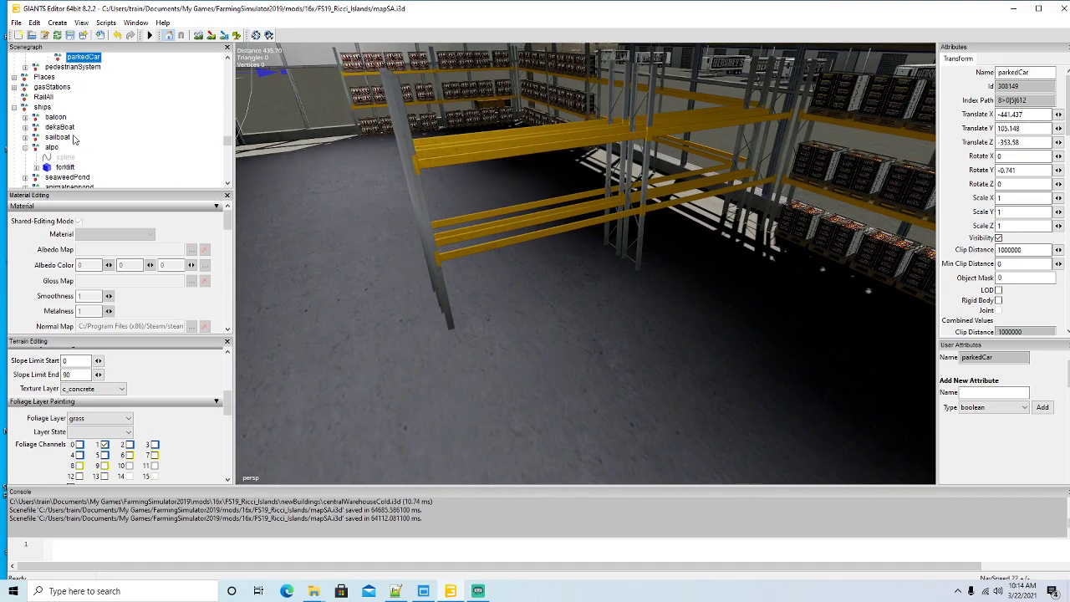
Step: Collapse the ships group and select the warehouse's floor in the scene to locate the building in the Scenegraph
left_click(14, 107)
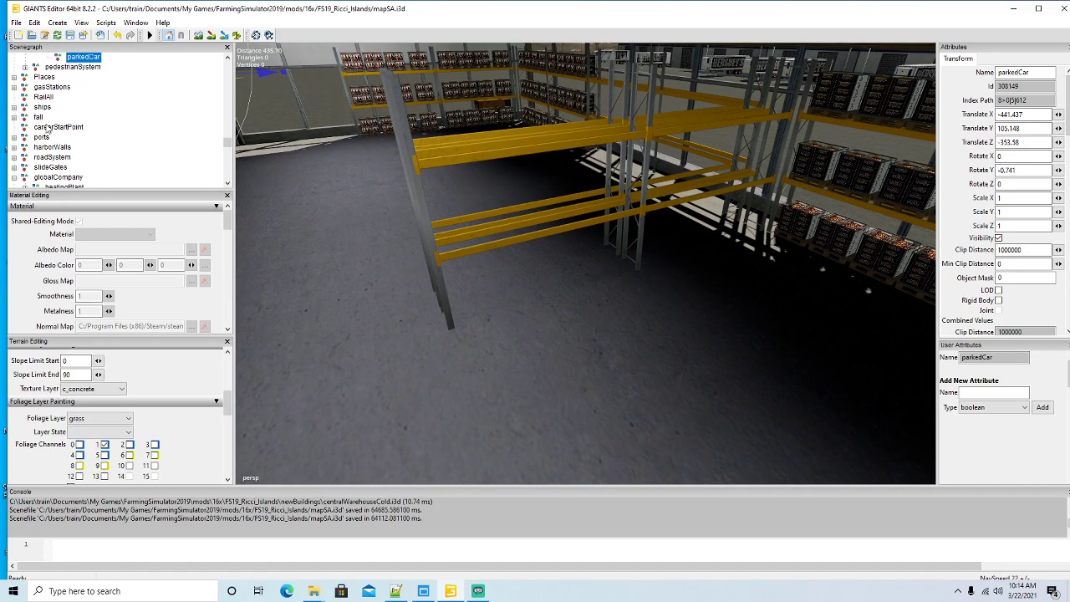
scroll(56, 120, "down", 1)
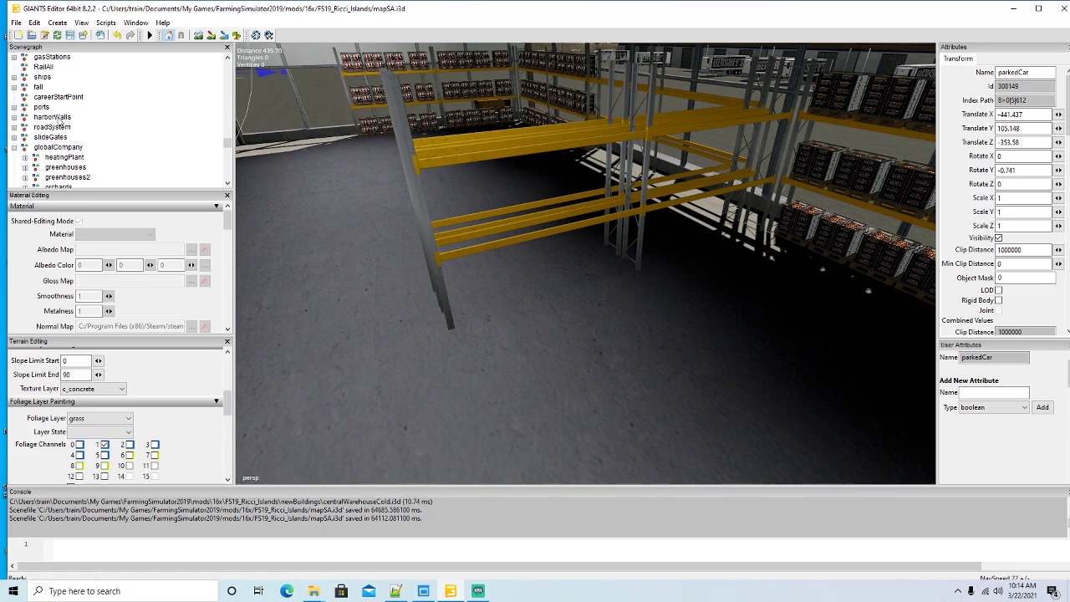
left_click(317, 316)
left_click(302, 180)
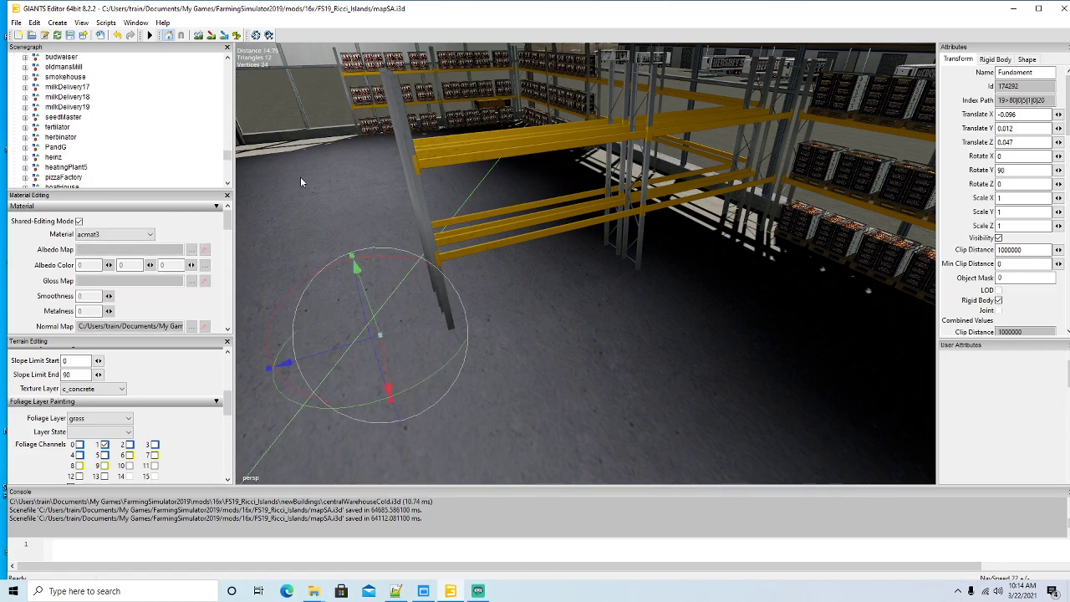
scroll(333, 259, "down", 5)
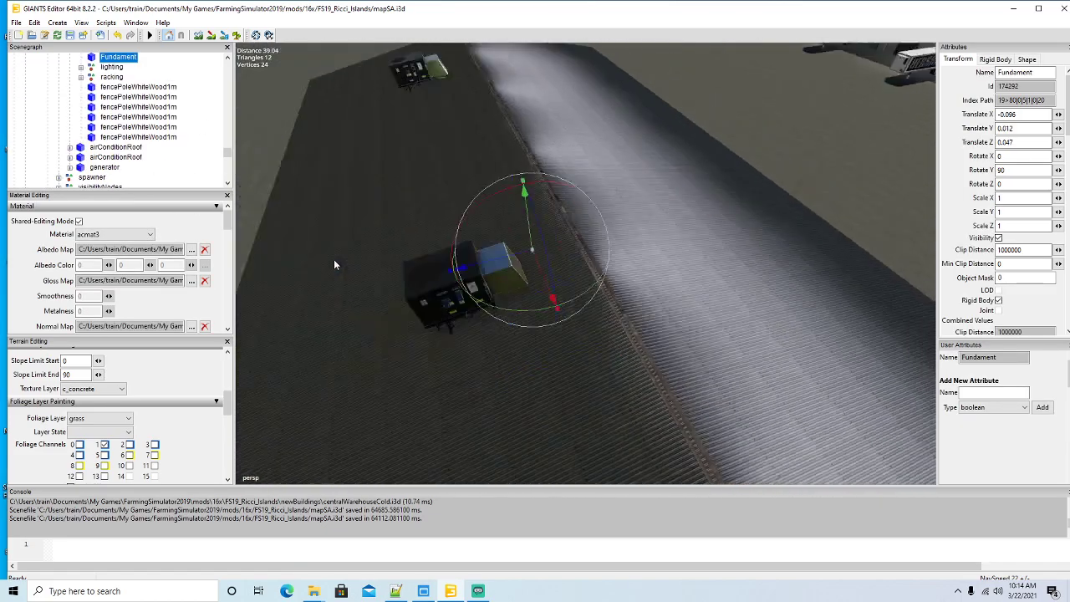
left_click_drag(334, 259, 303, 258, "alt")
left_click(338, 244)
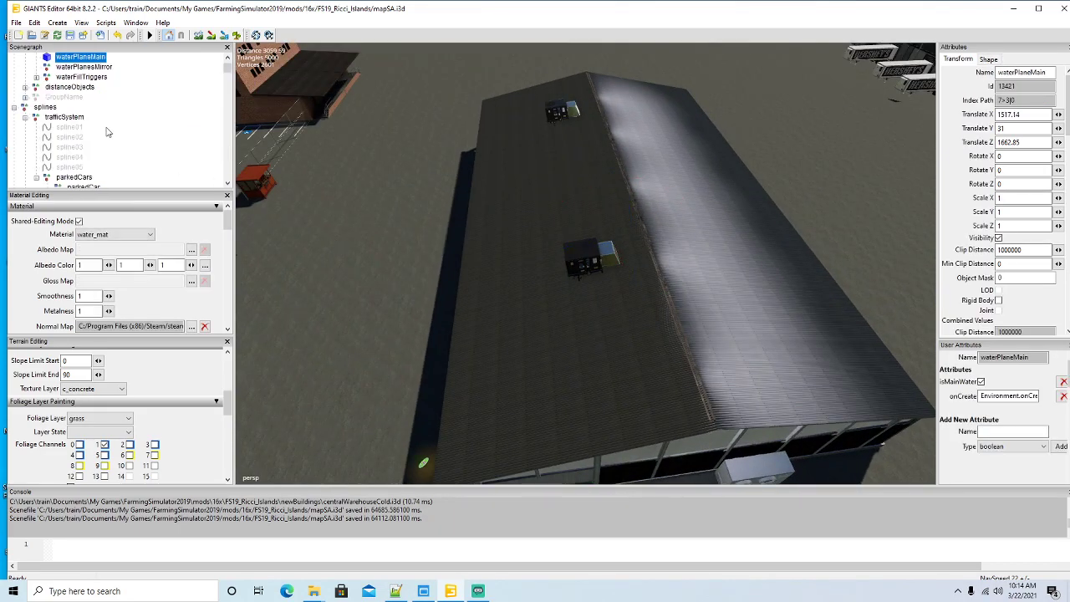
Step: Collapse the splines group and expand the warehouse group of the hersheyPlant under globalCompany
left_click(15, 107)
scroll(48, 134, "down", 5)
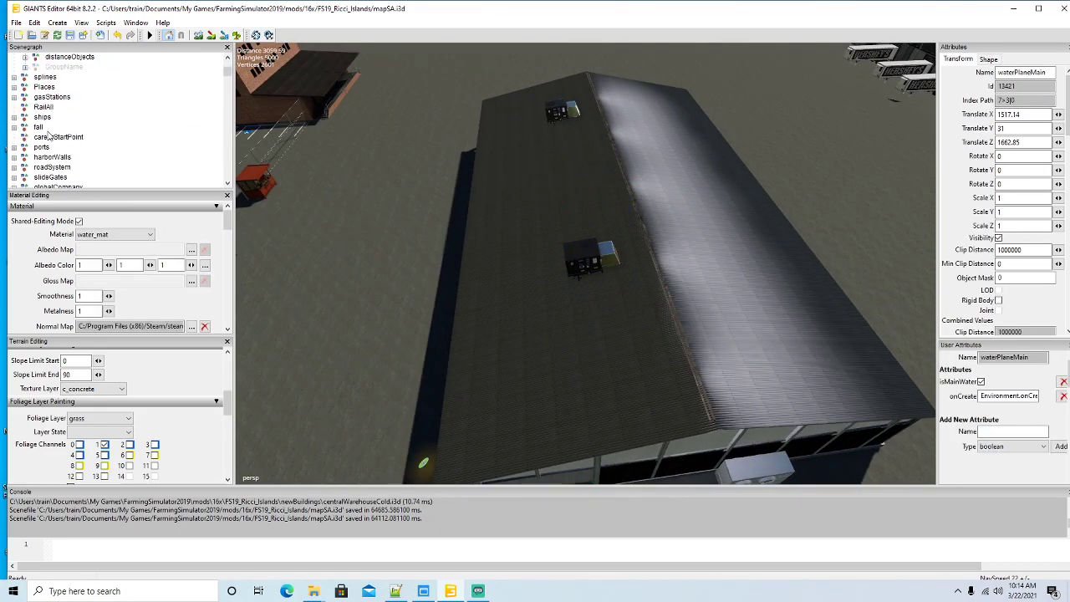
scroll(50, 132, "down", 3)
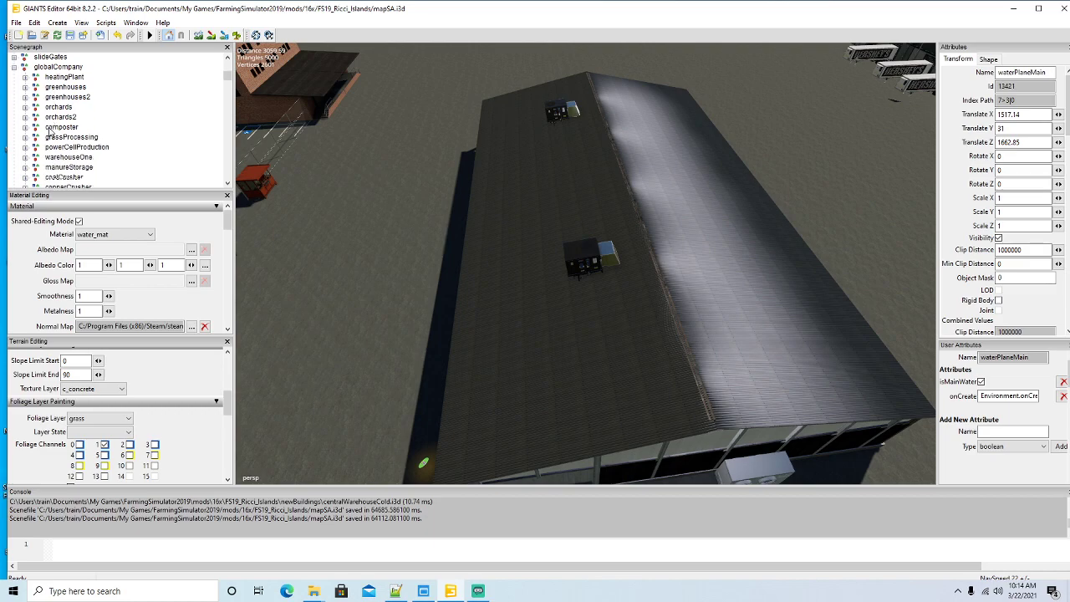
scroll(51, 131, "down", 4)
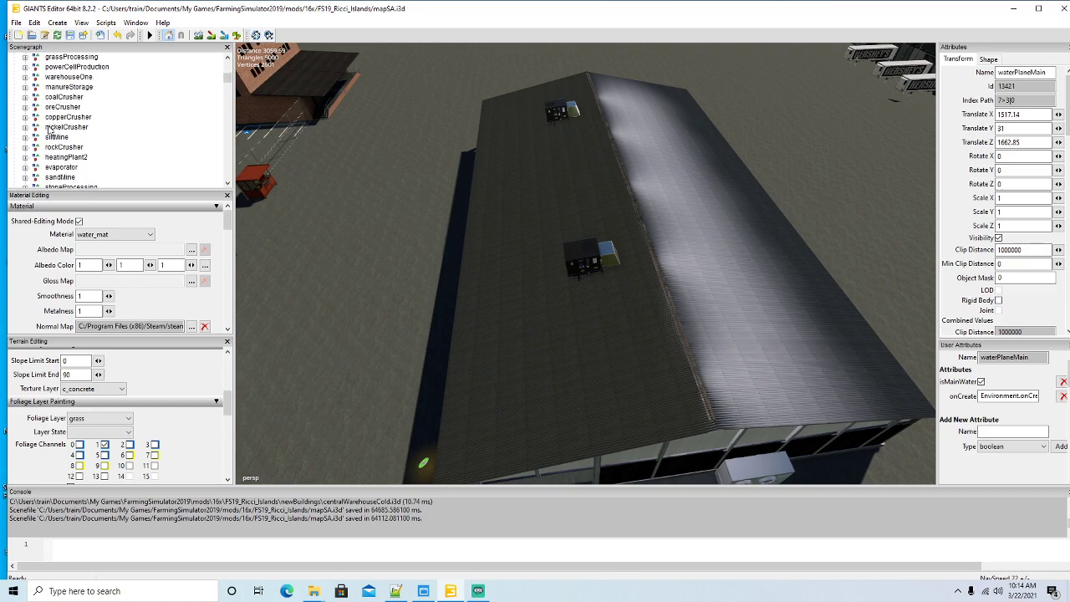
scroll(87, 134, "down", 3)
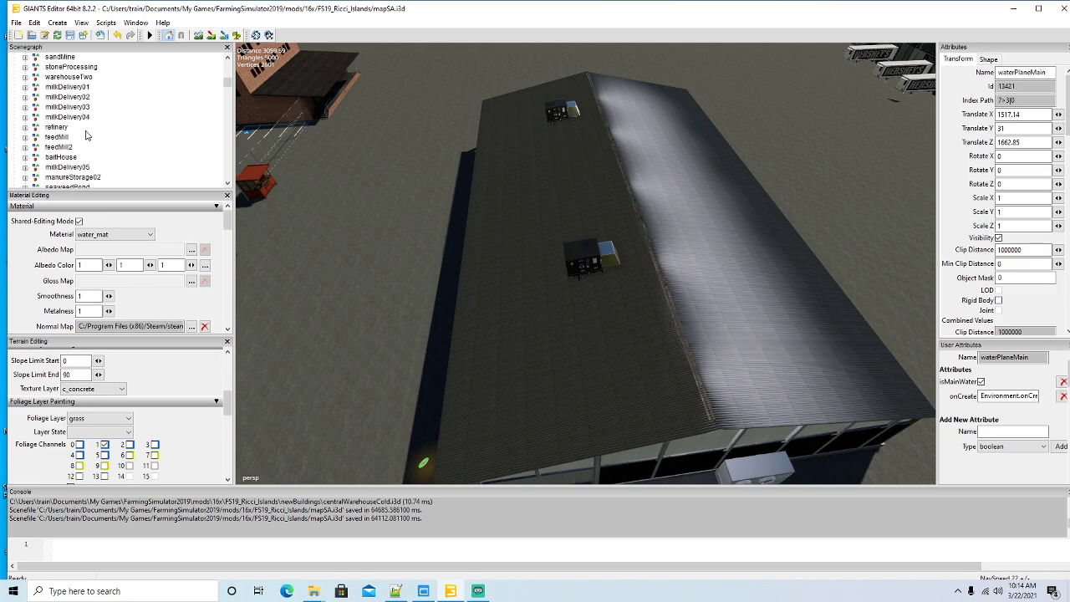
scroll(89, 133, "down", 3)
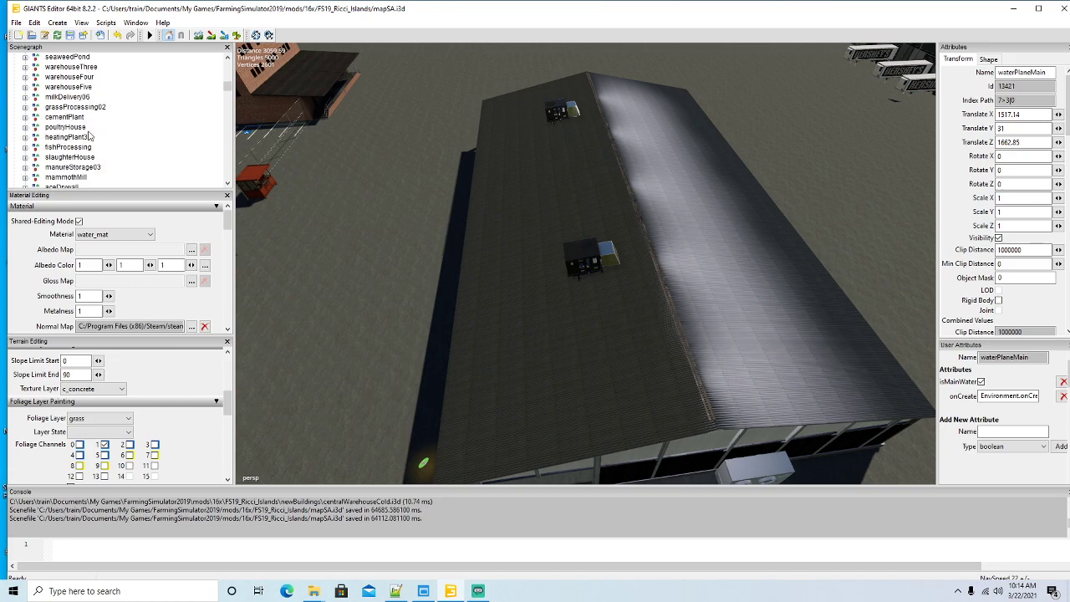
scroll(90, 134, "down", 1)
scroll(90, 136, "down", 3)
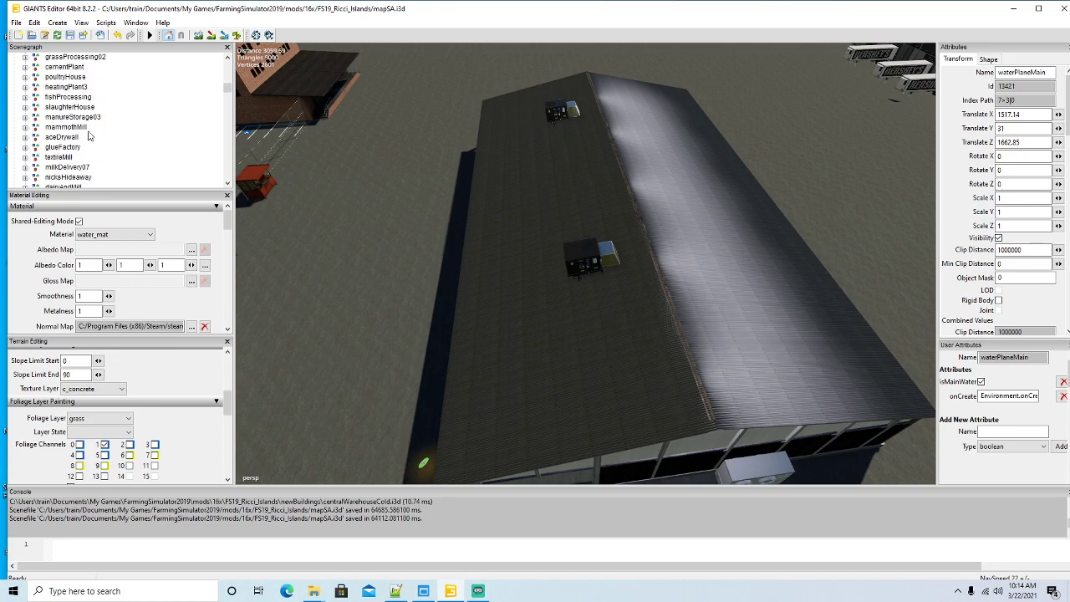
left_click(26, 138)
scroll(100, 158, "down", 5)
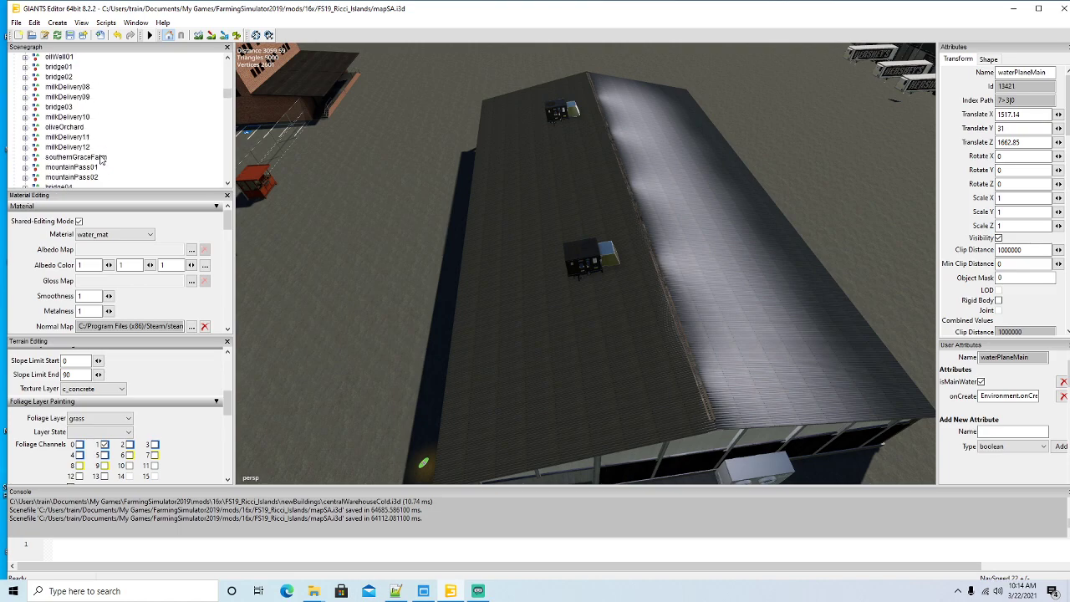
scroll(100, 159, "down", 2)
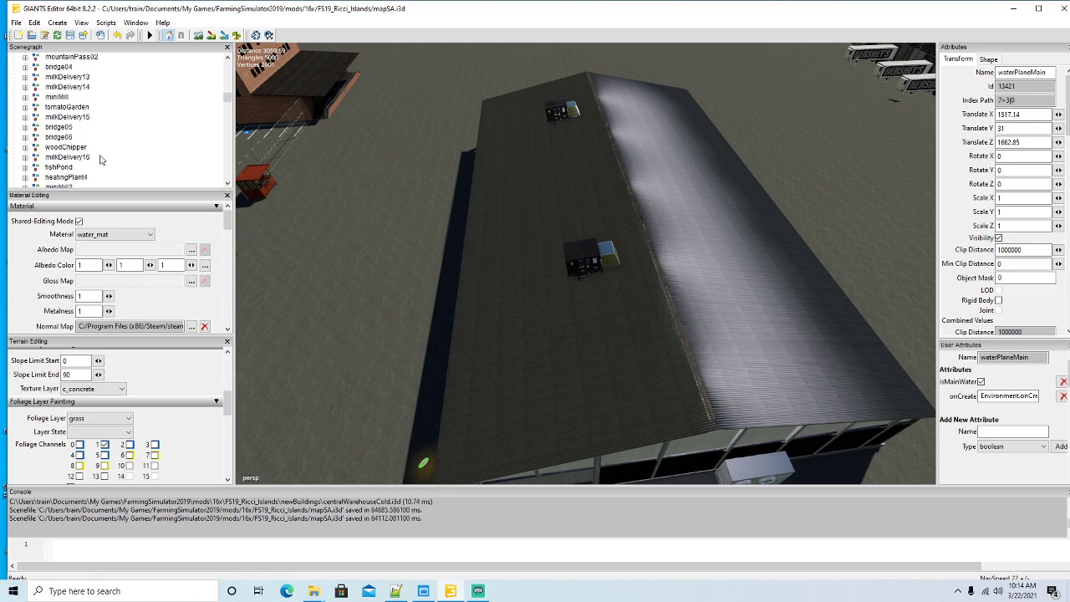
scroll(100, 159, "down", 2)
scroll(127, 153, "down", 3)
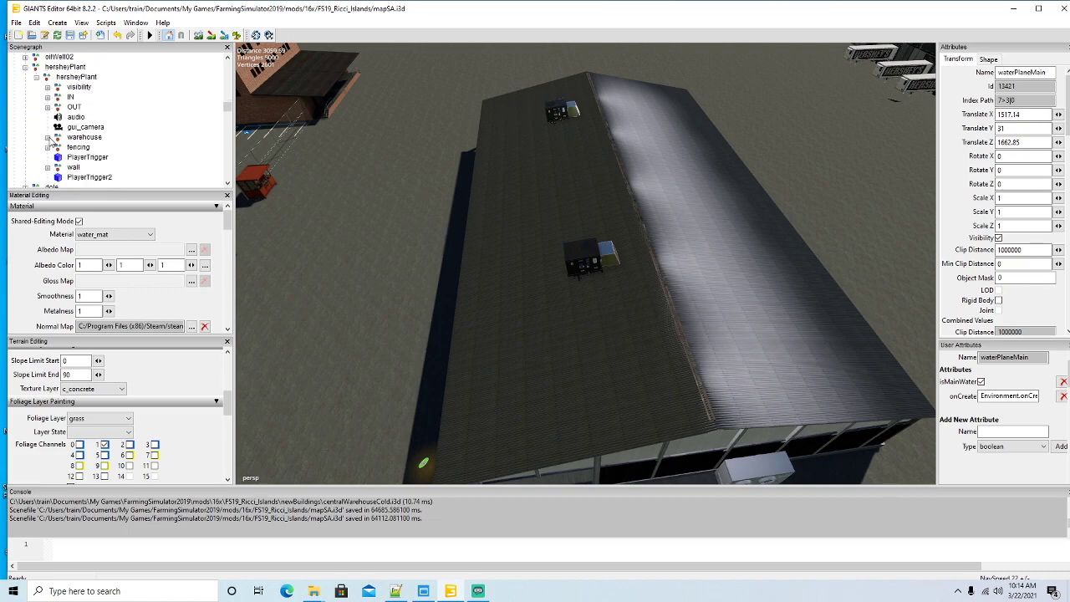
left_click(48, 137)
left_click(58, 158)
scroll(102, 164, "down", 2)
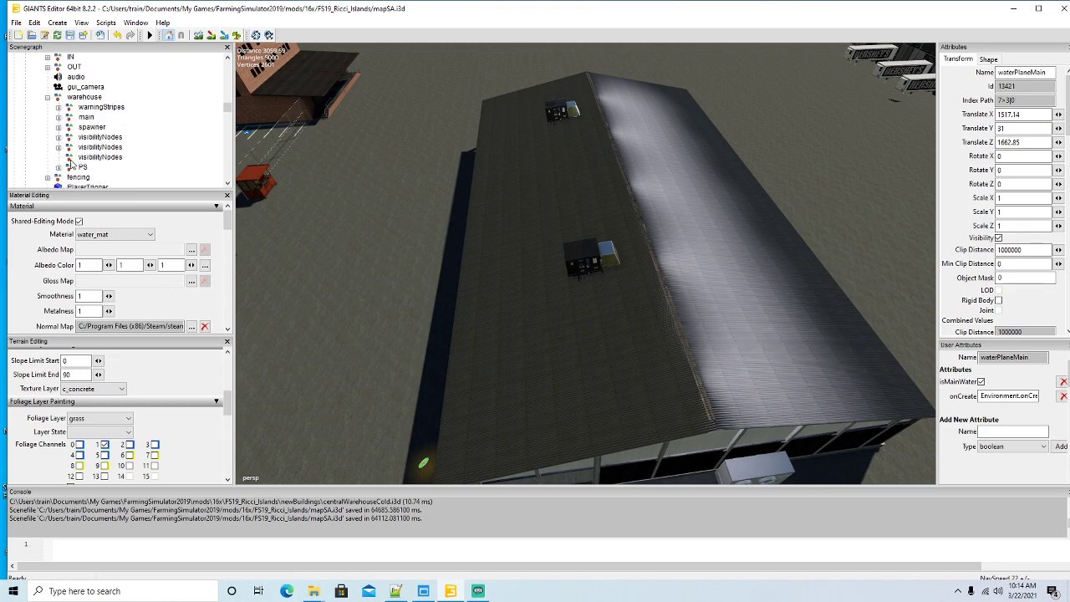
Step: Select the last visibilityNodes group in the hersheyPlant's warehouse and bring the empty yellow rack inside into view
left_click(99, 157)
scroll(553, 356, "up", 10)
left_click_drag(554, 355, 645, 293, "alt")
scroll(682, 228, "up", 8)
scroll(658, 273, "down", 8)
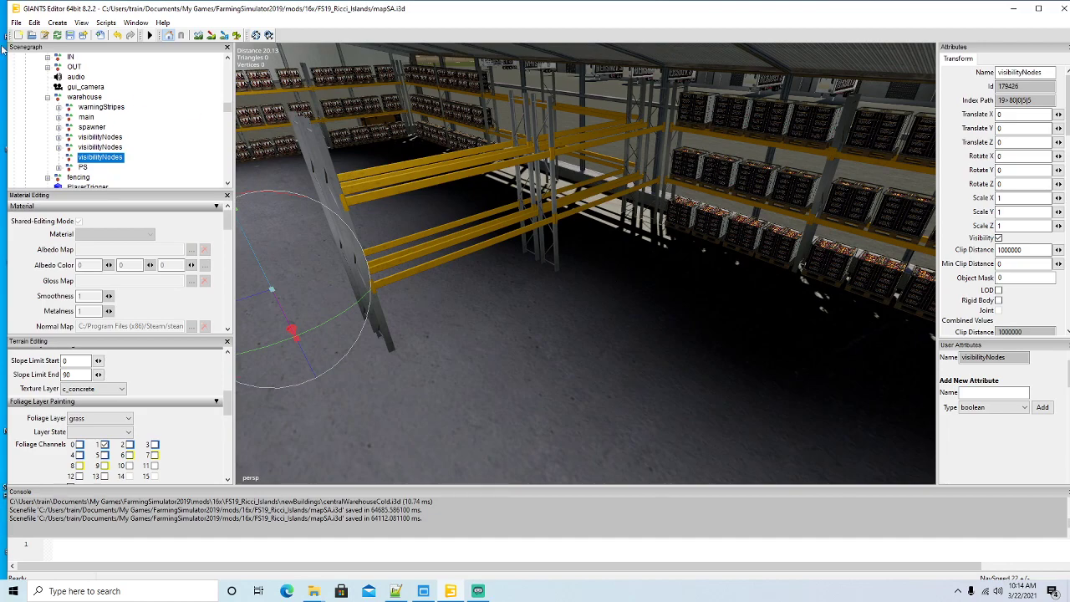
Step: Import the peanutButterPallet file from the map's objects/pallets/globalCompany folder
left_click(17, 24)
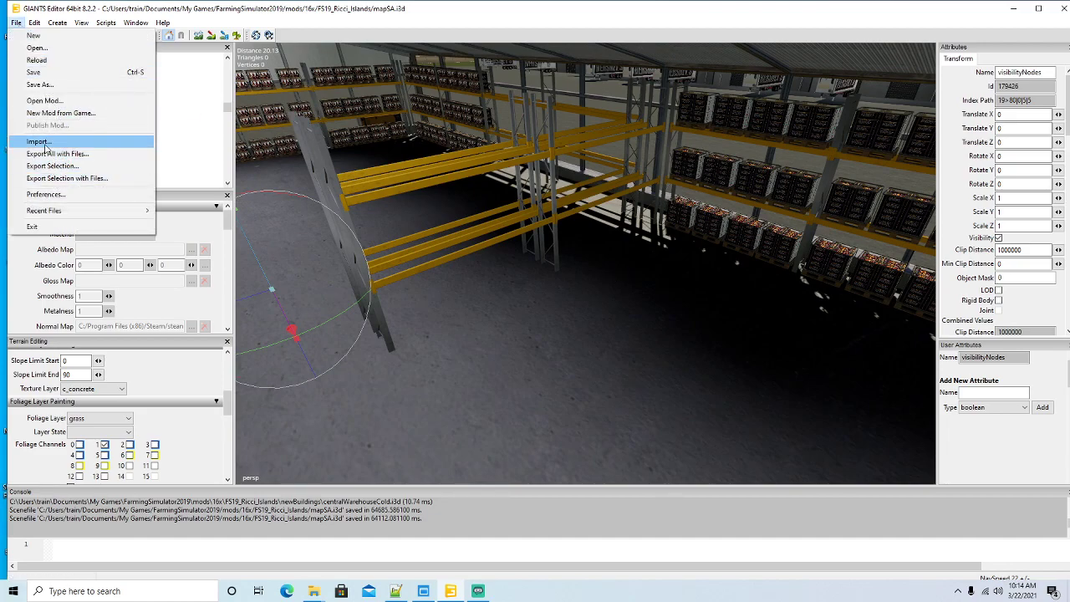
left_click(42, 139)
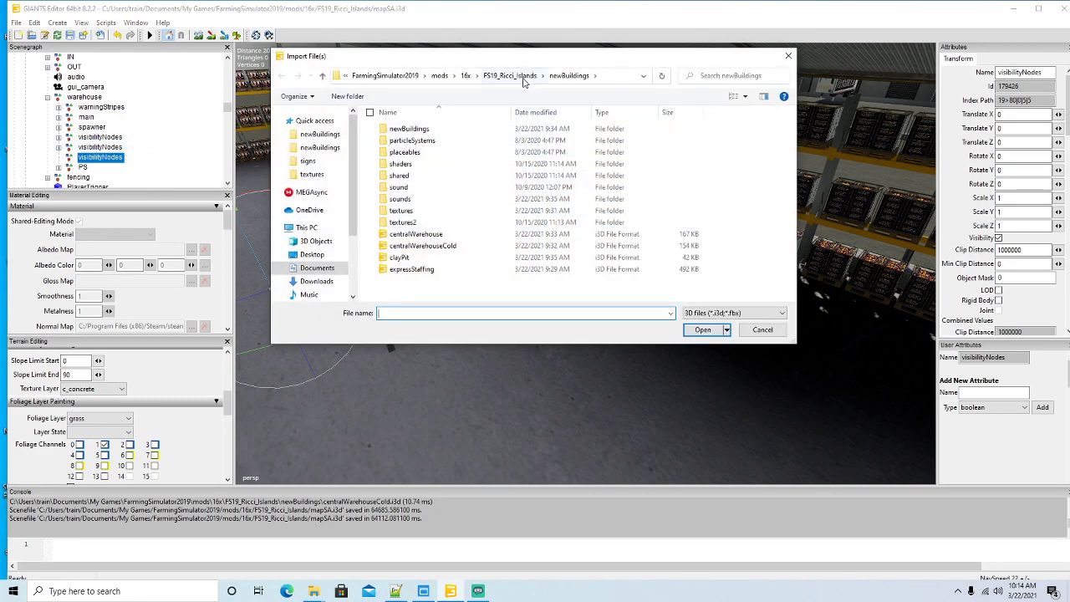
left_click(510, 77)
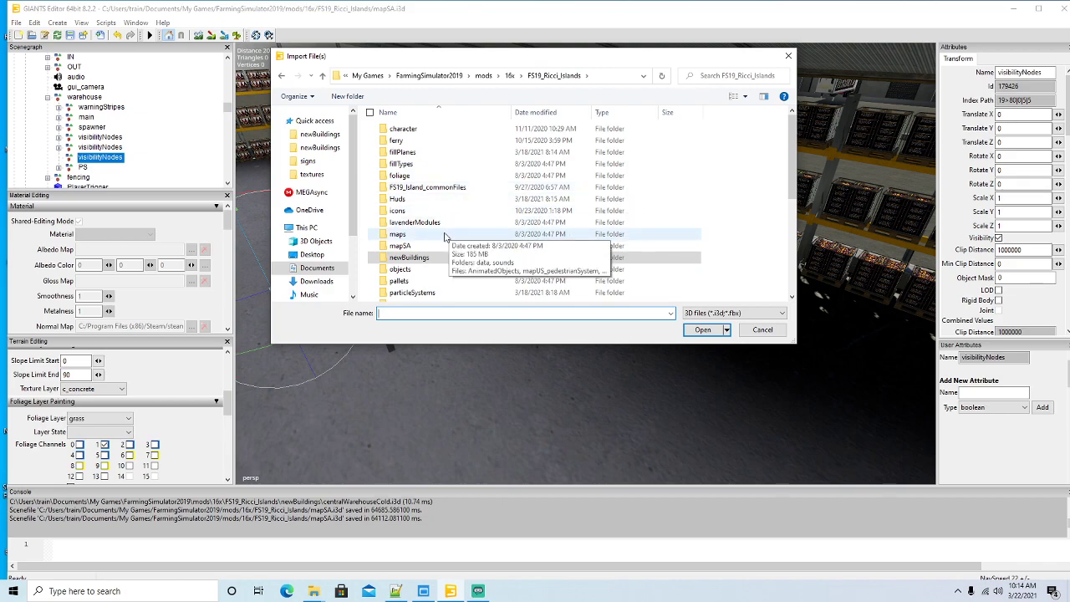
double_click(400, 268)
double_click(403, 131)
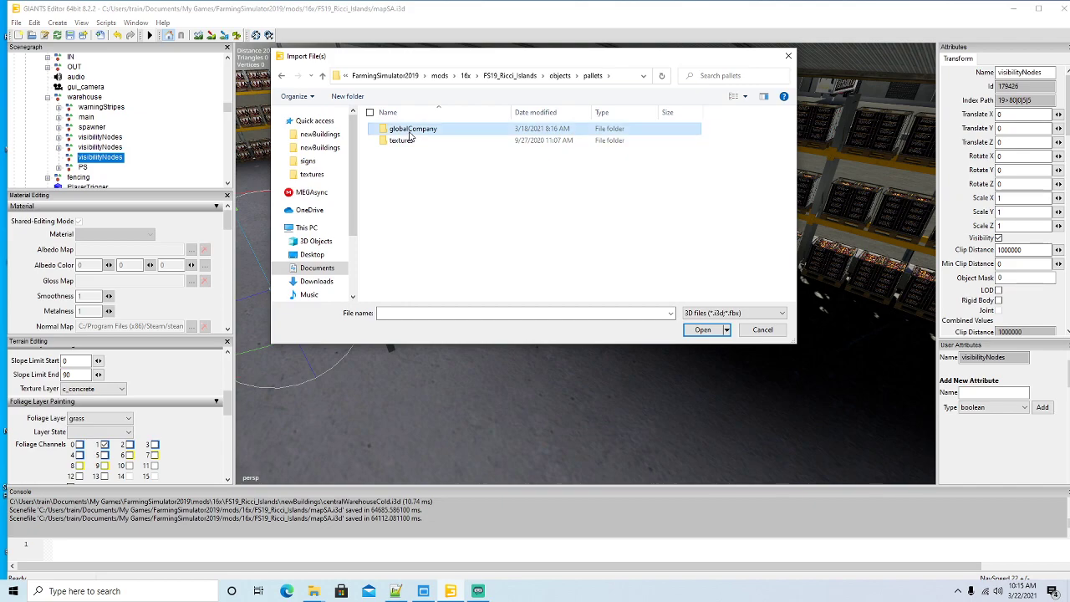
double_click(408, 132)
scroll(458, 234, "down", 10)
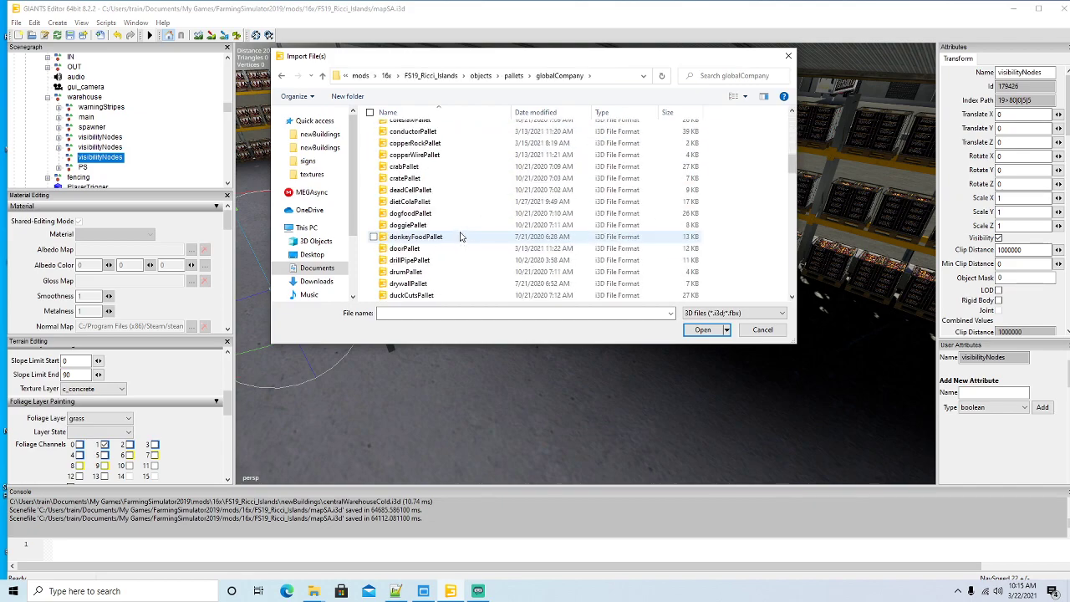
scroll(460, 236, "down", 15)
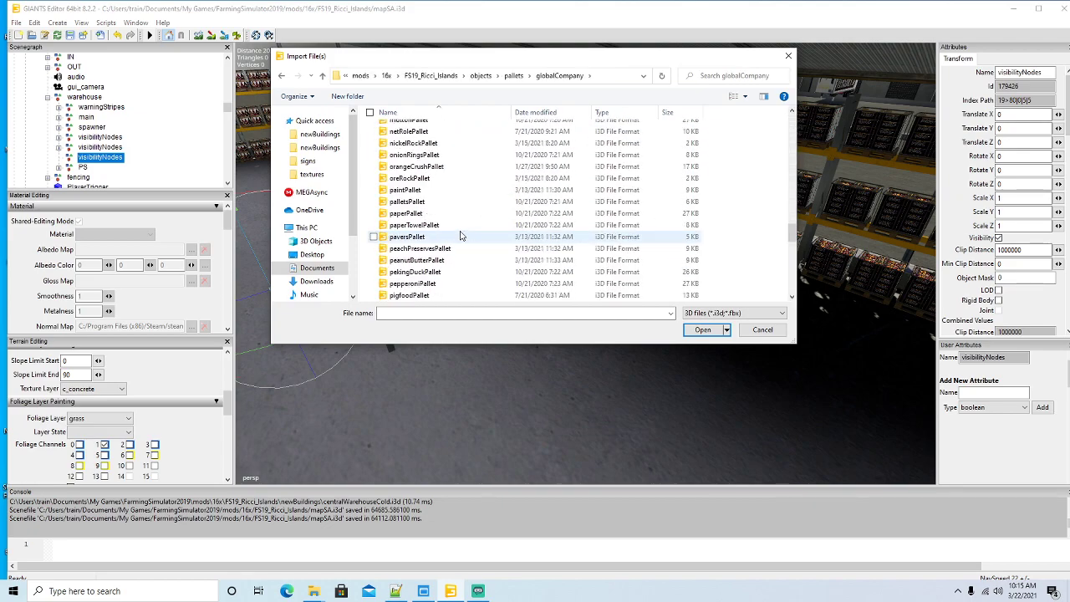
left_click(432, 261)
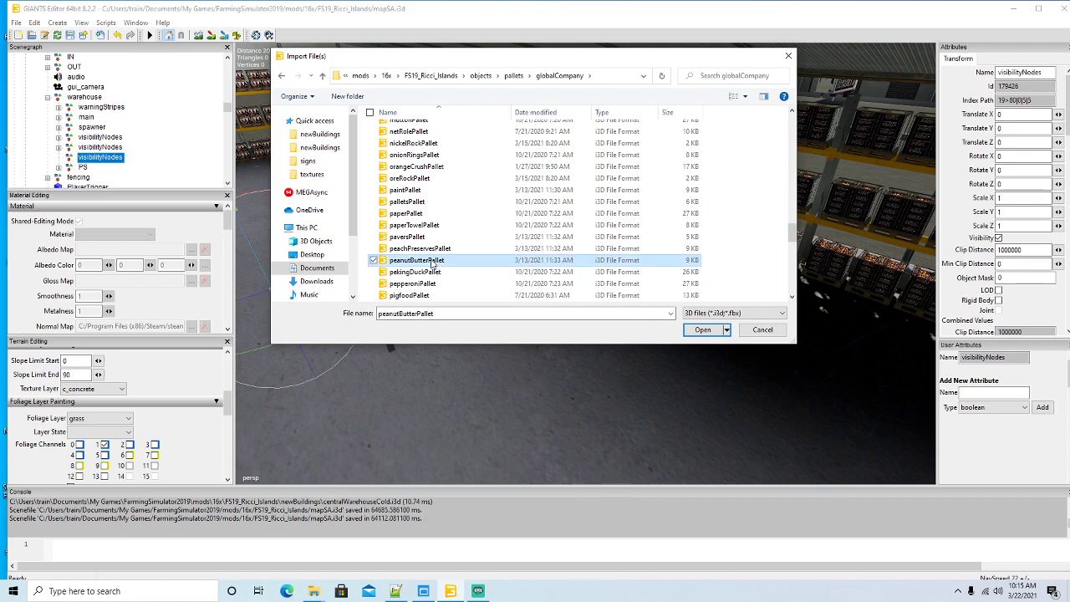
left_click(702, 329)
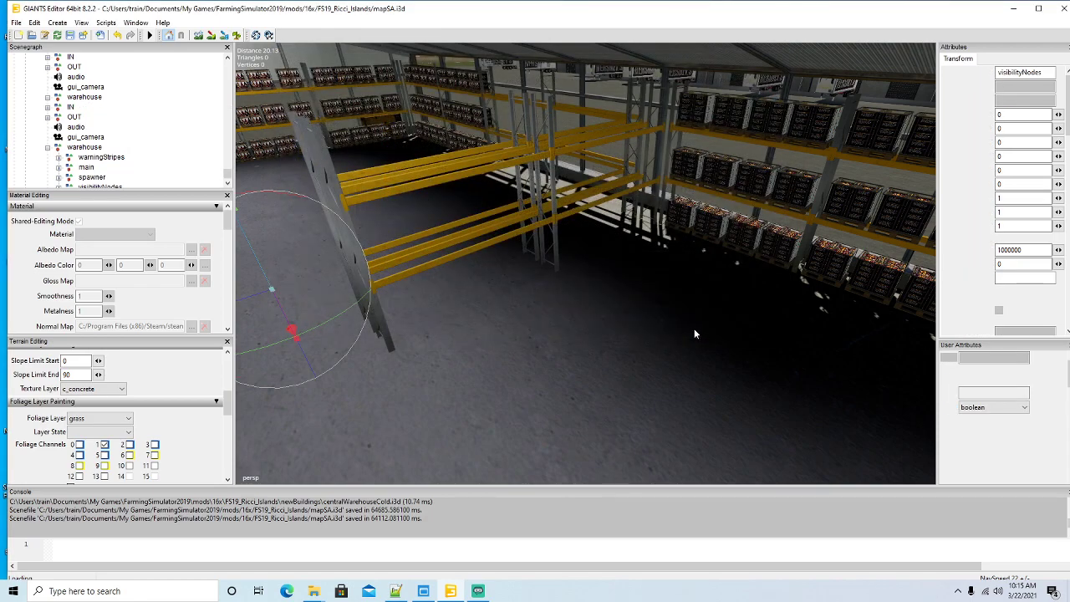
Step: Place the imported peanut butter pallet on the warehouse floor beside the empty rack using Interactive Placement and select its woolPallet_vis part
left_click(35, 24)
left_click(86, 178)
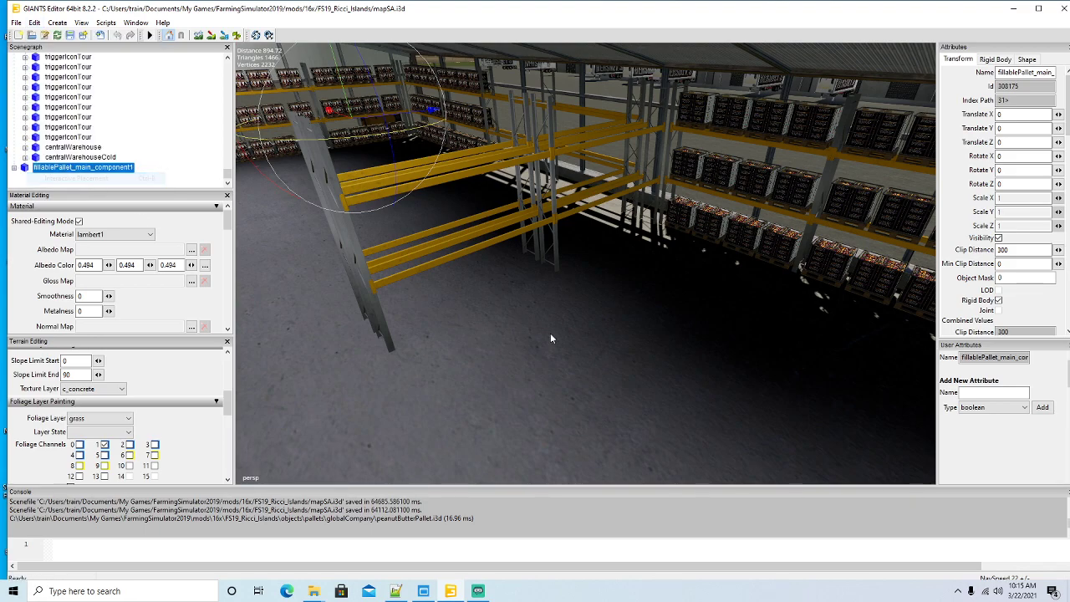
left_click(593, 310)
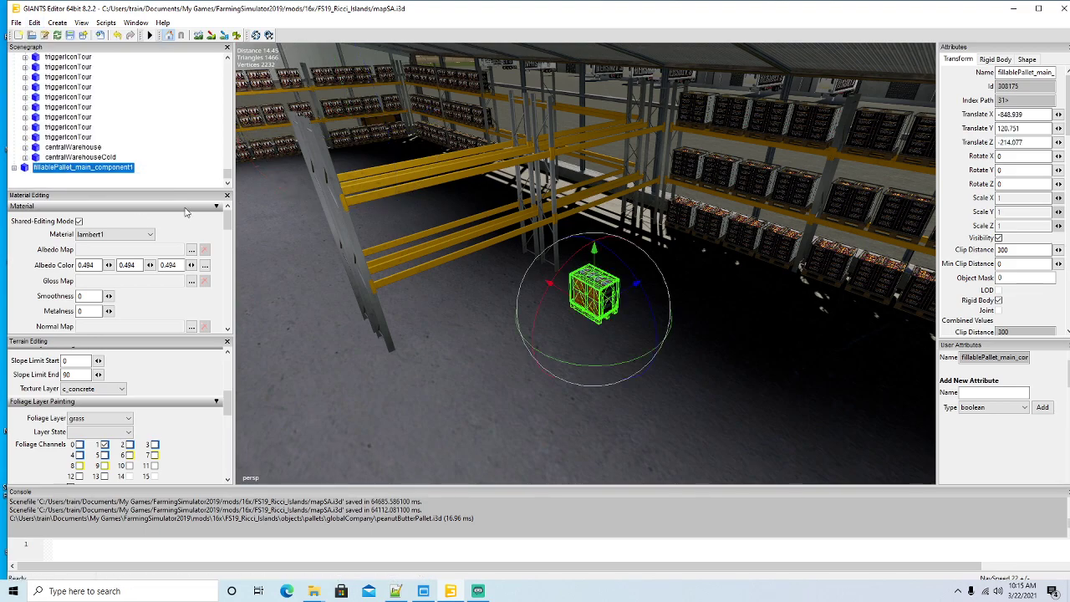
left_click(13, 167)
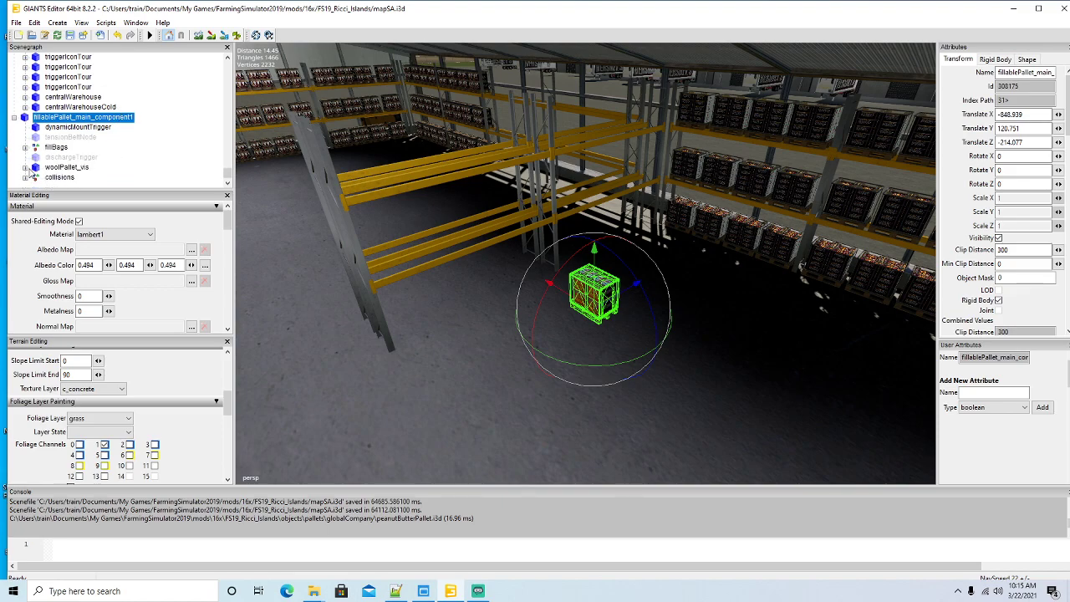
left_click(60, 167)
Step: Collapse the tourIcons, centralWarehouseCold and centralWarehouse groups and locate the hersheyPlant warehouse's visibilityNodes in the Scenegraph
scroll(160, 158, "up", 3)
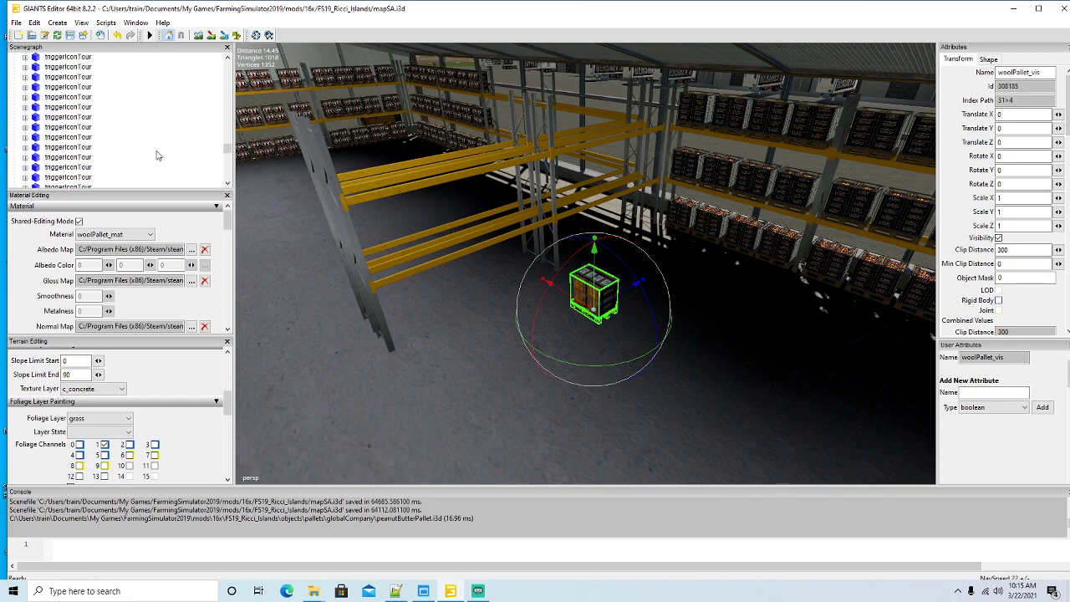
scroll(152, 152, "up", 2)
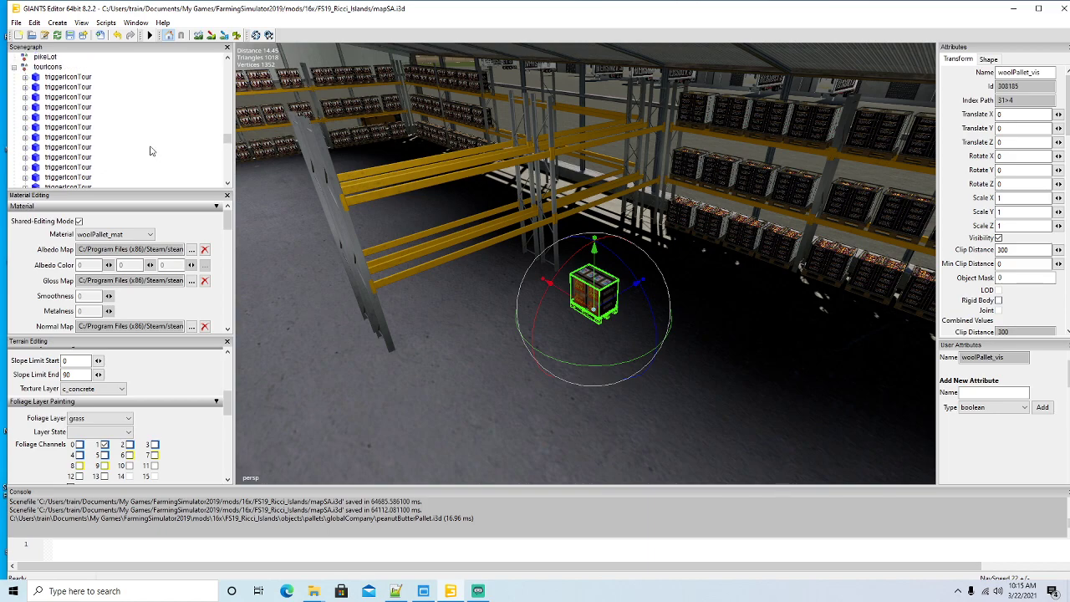
left_click(15, 98)
scroll(92, 119, "down", 6)
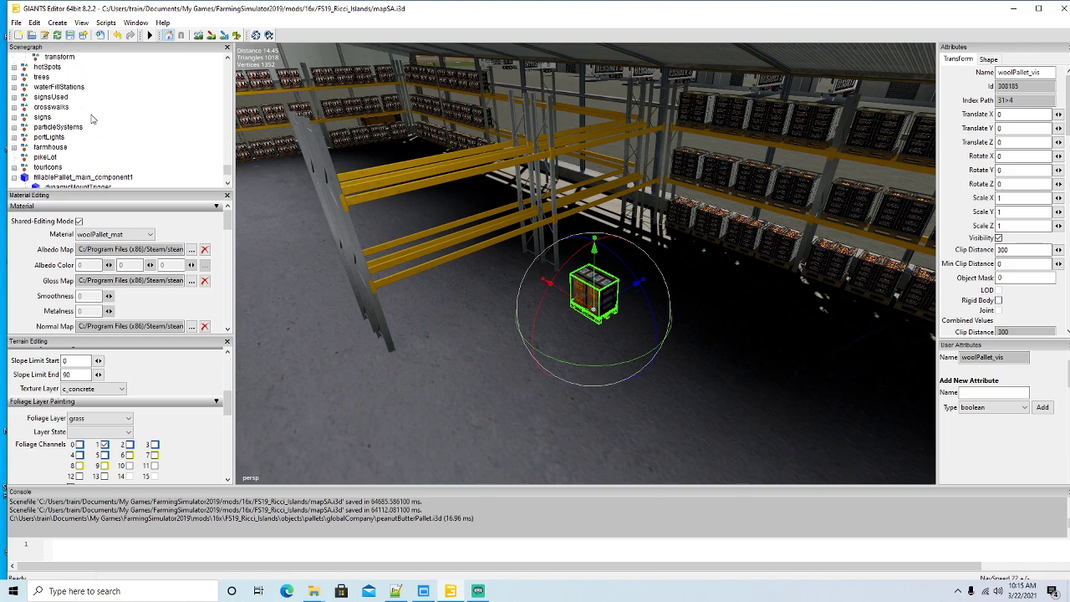
scroll(102, 127, "up", 1)
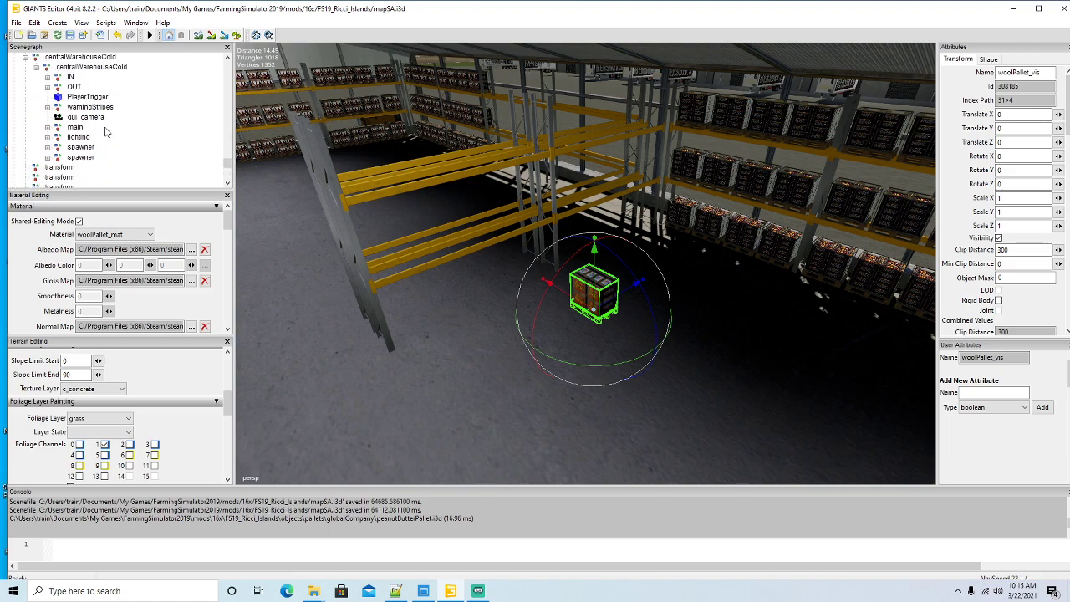
left_click(26, 61)
scroll(130, 123, "down", 5)
scroll(129, 123, "up", 4)
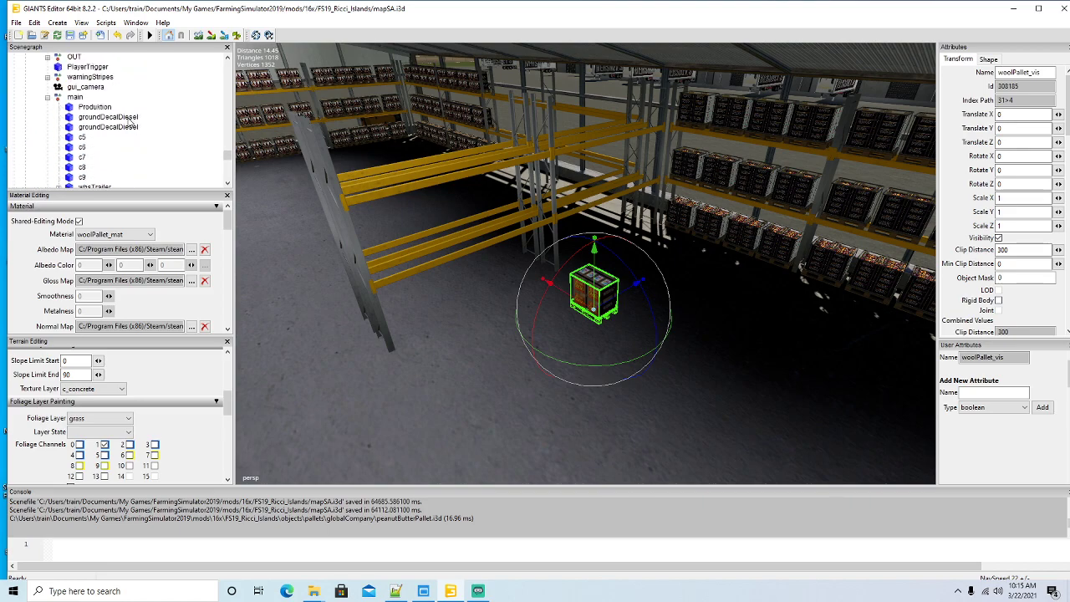
left_click(35, 107)
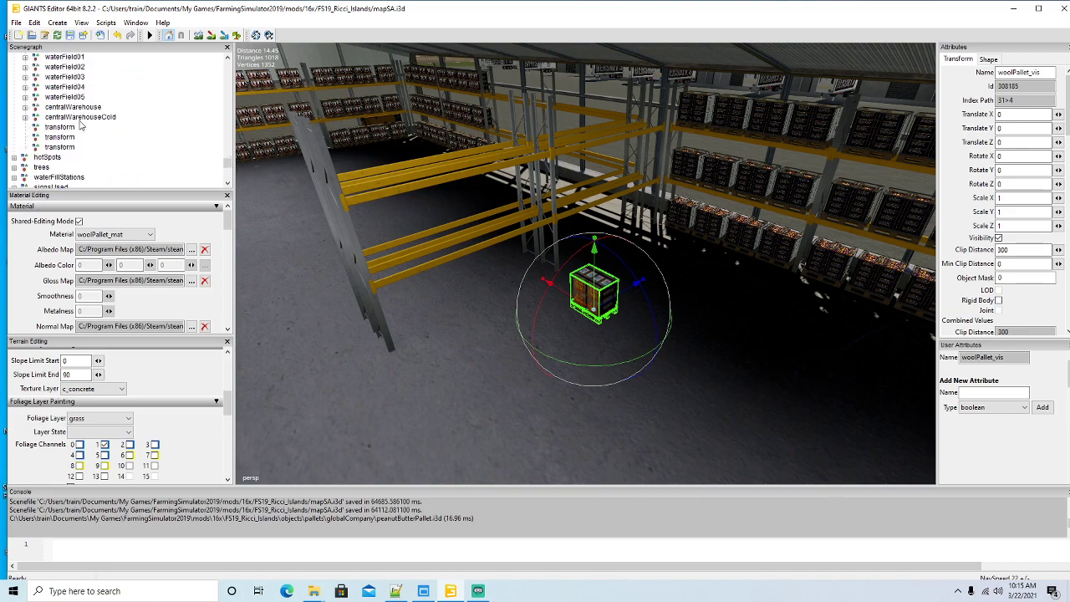
scroll(81, 126, "up", 1)
scroll(81, 126, "up", 5)
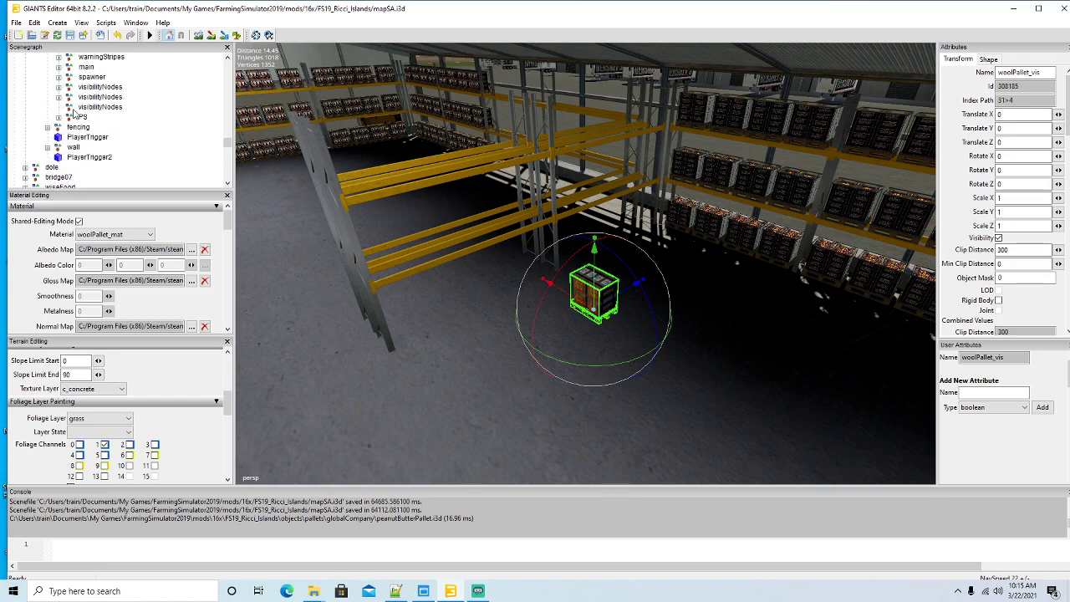
Step: Cut woolPallet_vis from the imported pallet and paste it into the last visibilityNodes group of the hersheyPlant warehouse
left_click(35, 22)
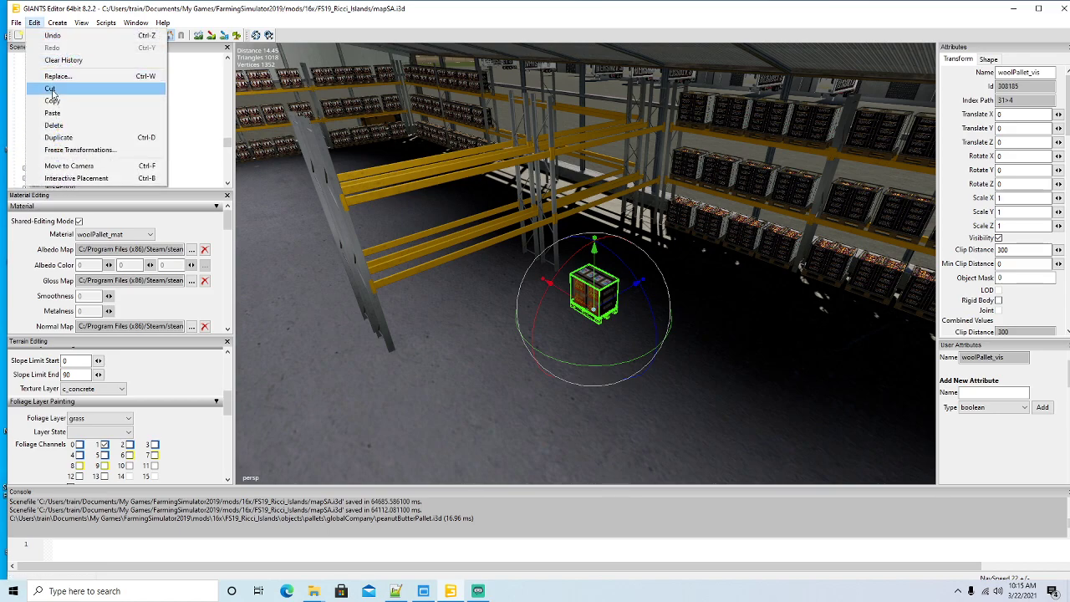
left_click(50, 88)
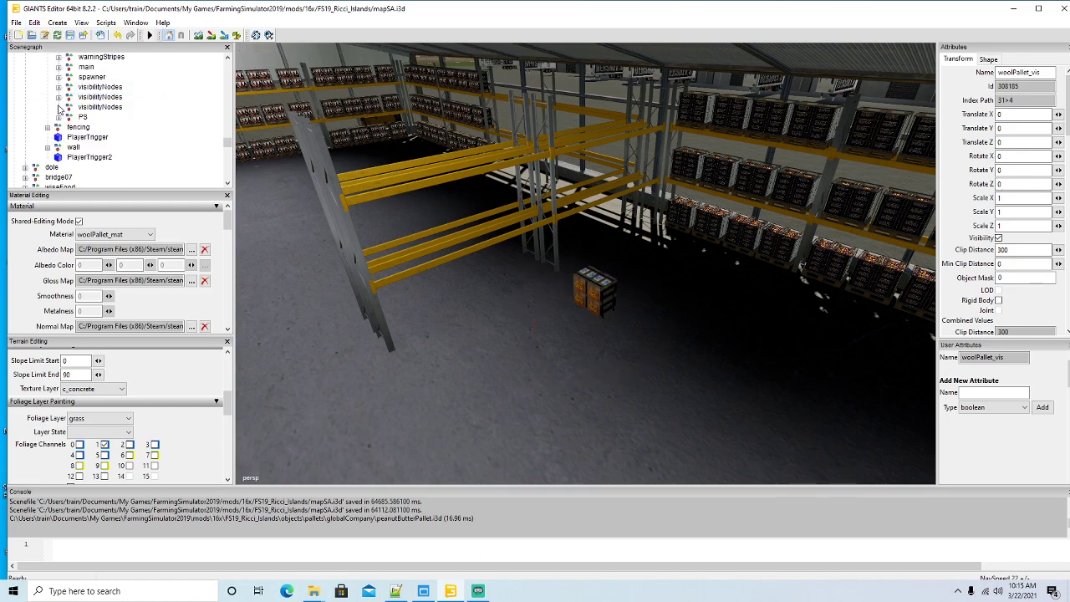
left_click(69, 108)
left_click(34, 23)
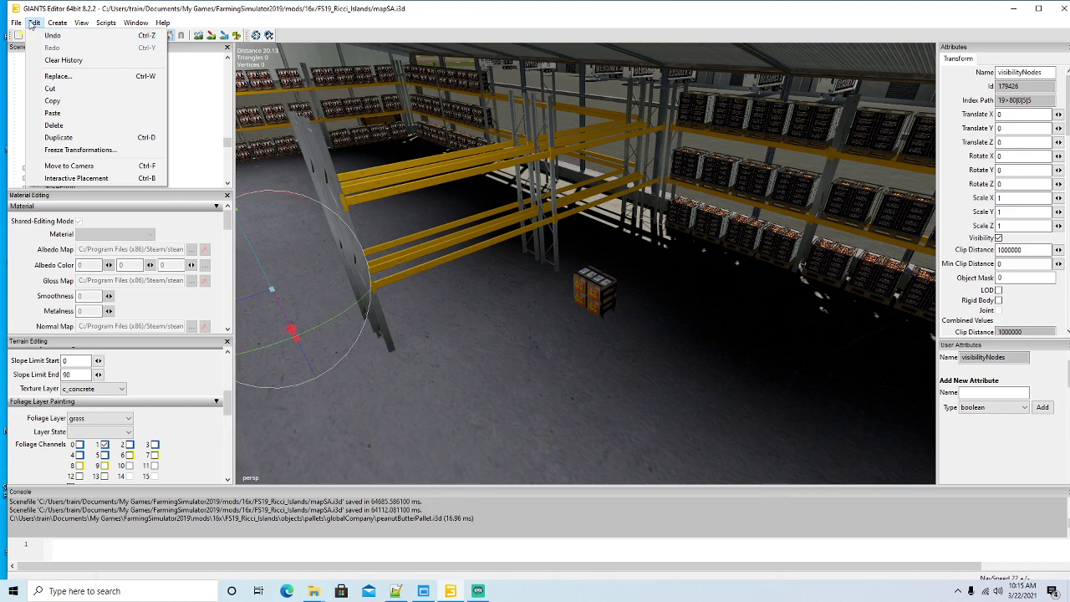
left_click(52, 113)
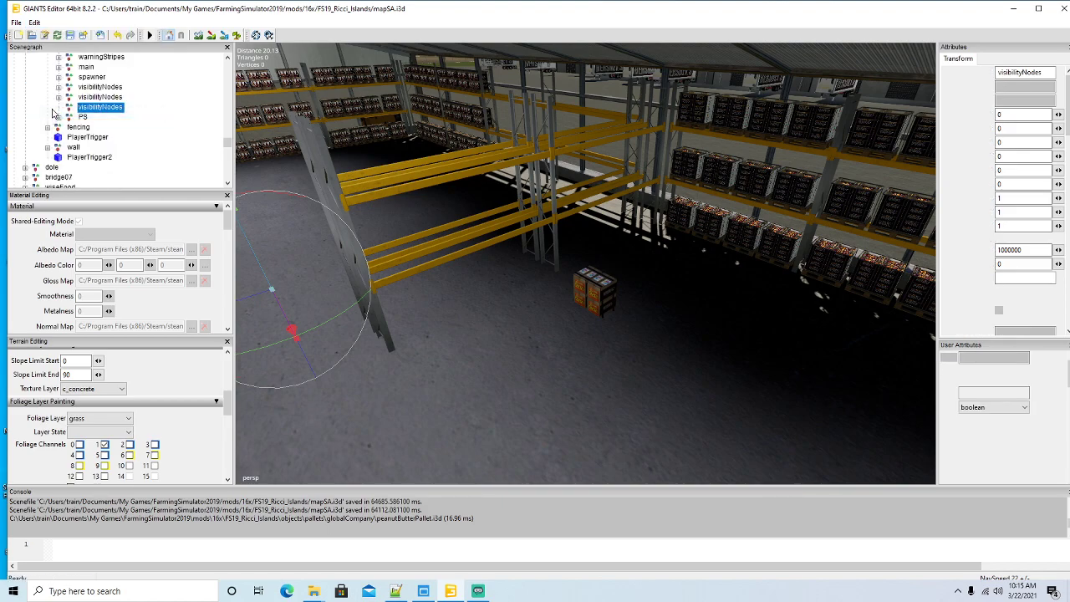
Step: Place woolPallet_vis on the floor beside the near upright of the empty rack using Interactive Placement
left_click(34, 22)
left_click(52, 179)
left_click(441, 330)
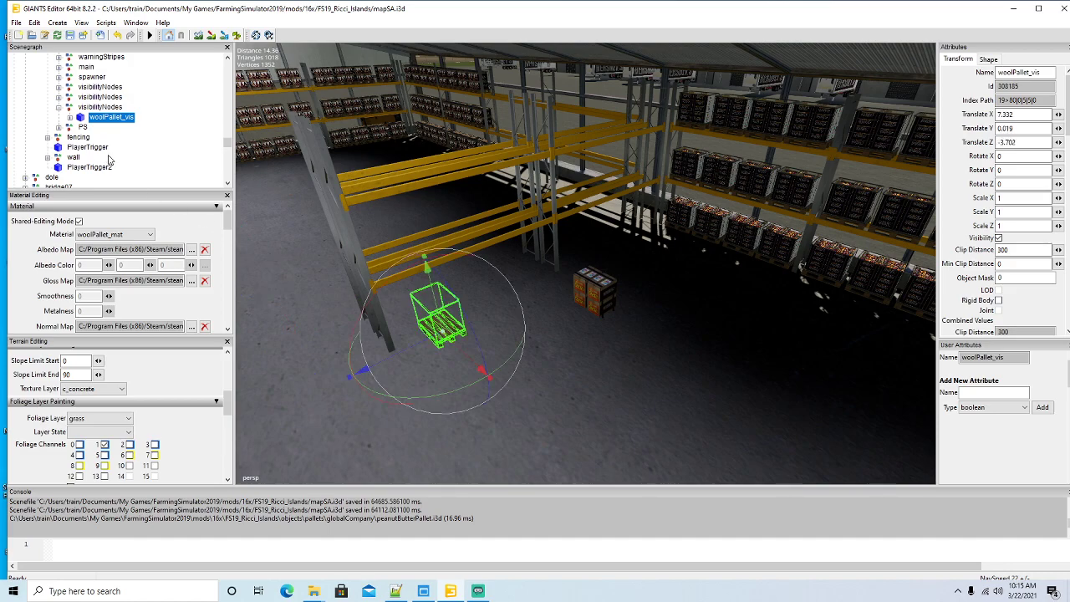
Step: Cut the fillBags group out of fillablePallet_main_component1 and paste it into woolPallet_vis
scroll(104, 155, "down", 10)
scroll(96, 150, "down", 8)
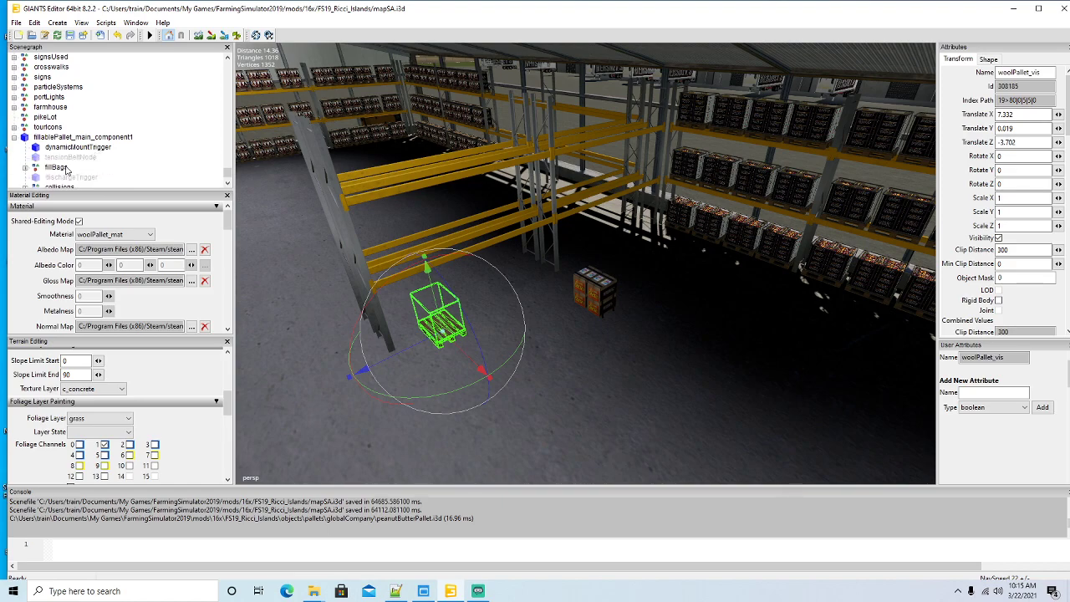
left_click(32, 171)
scroll(109, 149, "up", 5)
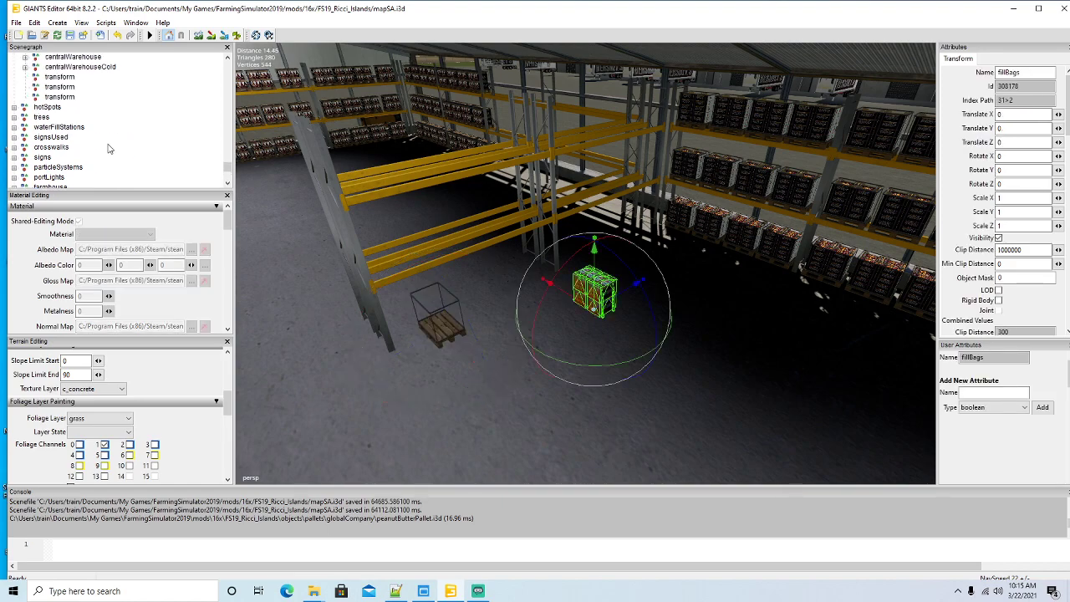
scroll(107, 148, "up", 8)
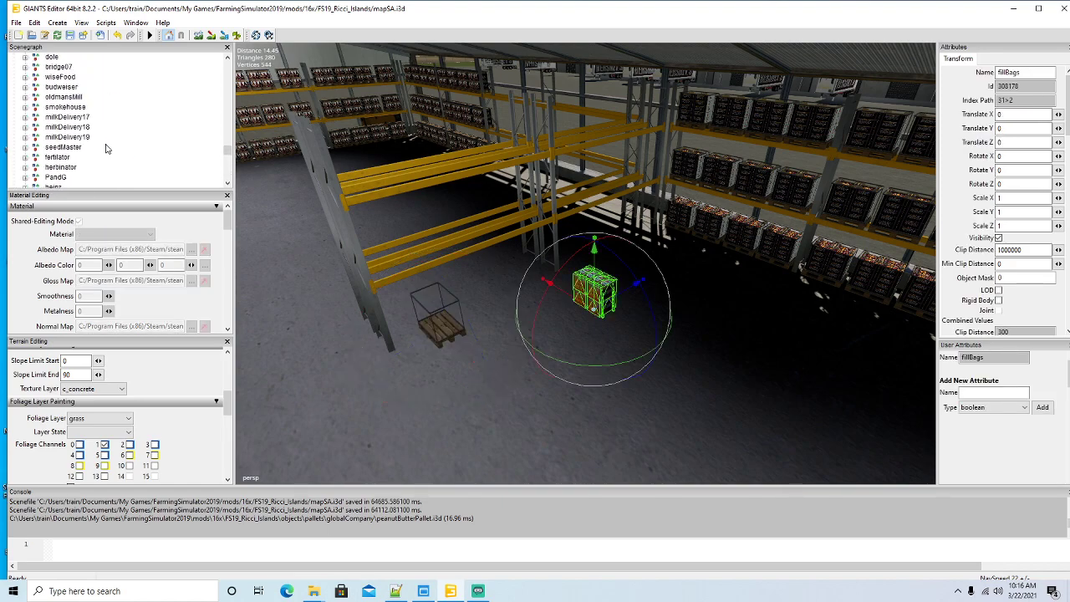
scroll(105, 149, "up", 2)
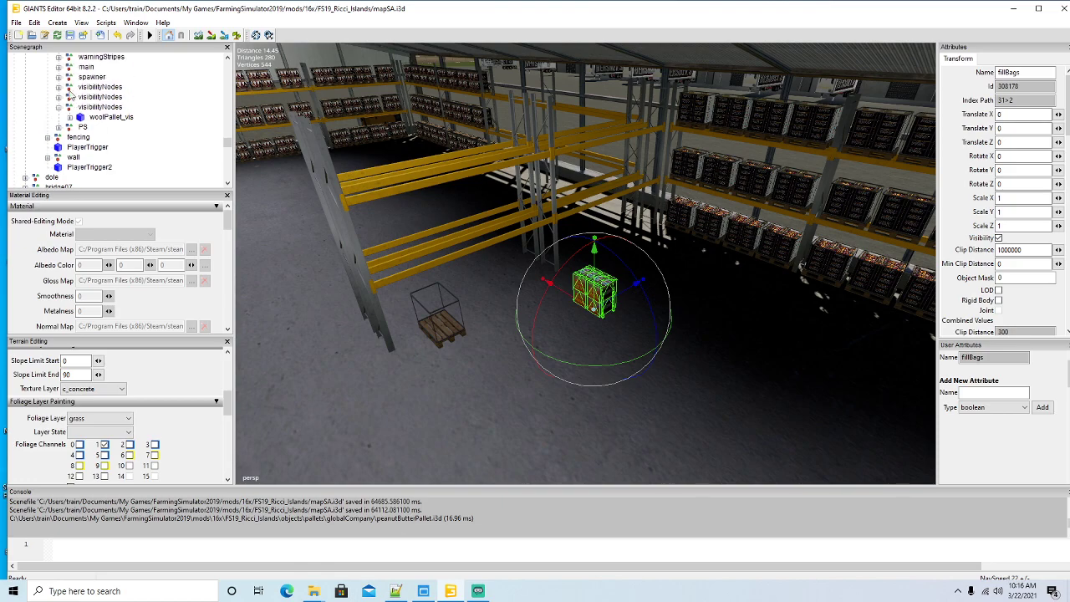
left_click(34, 23)
left_click(85, 122)
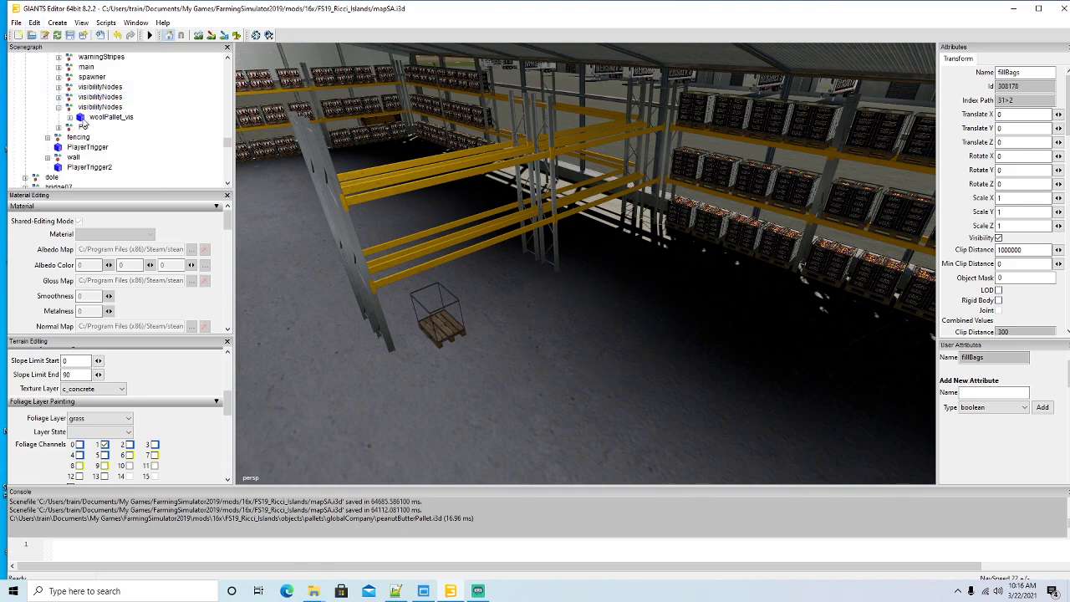
left_click(81, 119)
left_click(34, 22)
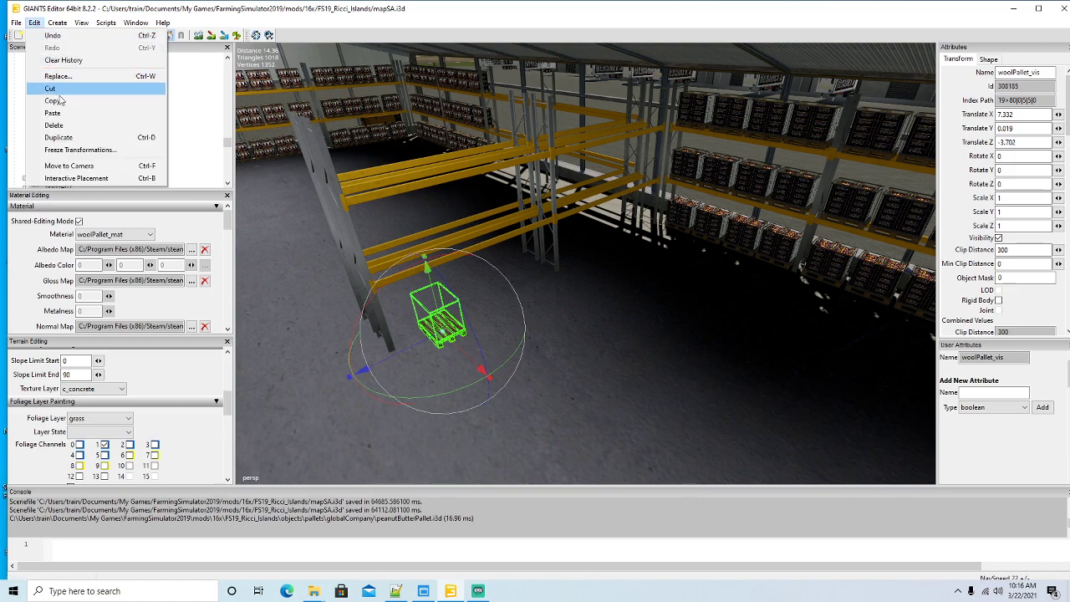
left_click(61, 115)
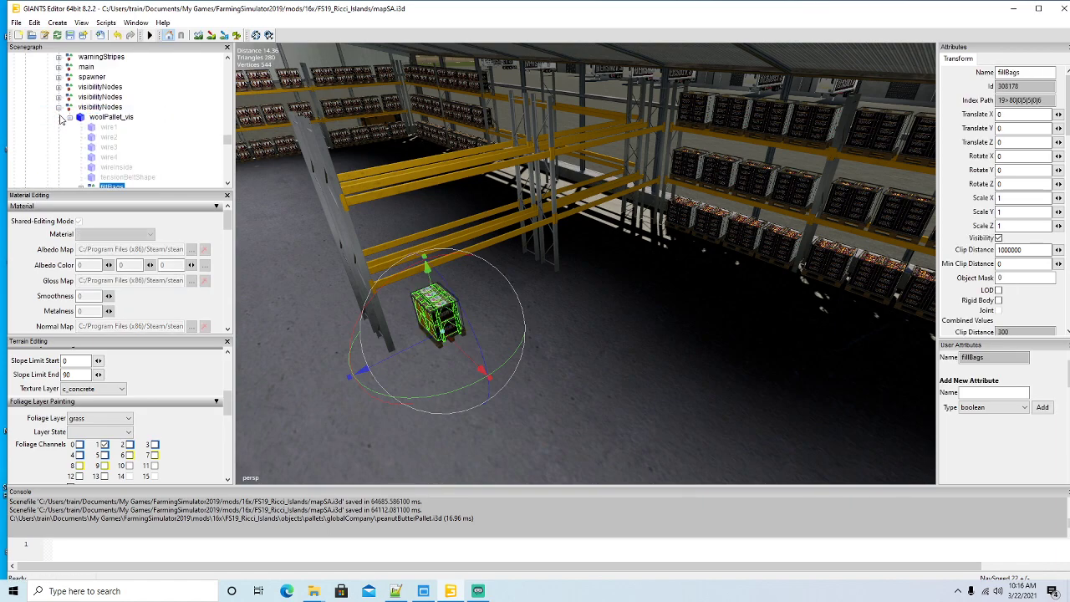
Step: Collapse woolPallet_vis and delete the leftover fillablePallet_main_component1 from the scene
scroll(119, 142, "down", 1)
scroll(110, 132, "down", 10)
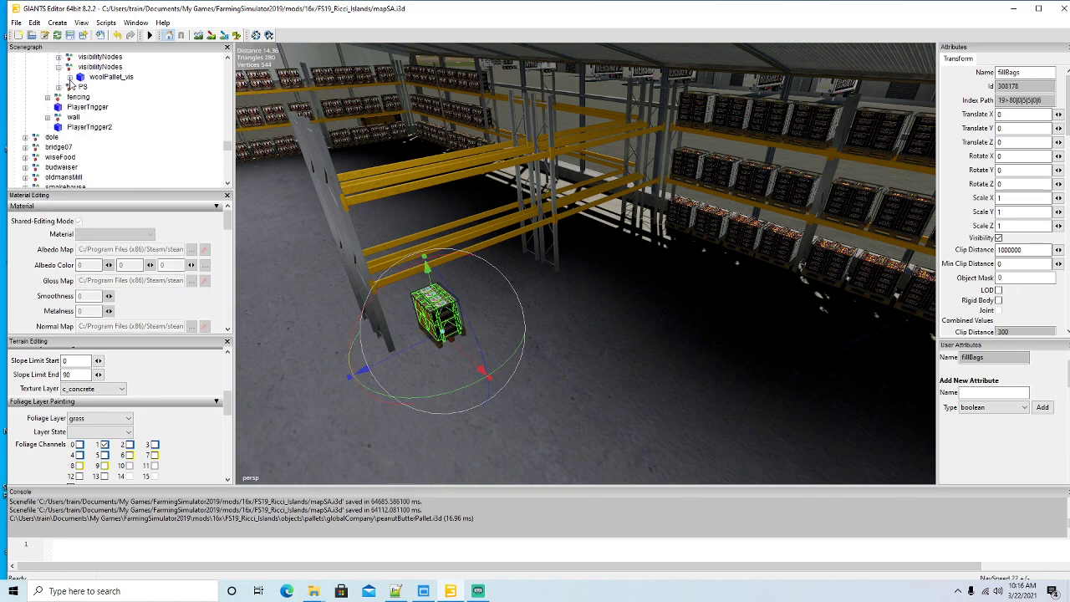
scroll(110, 132, "down", 10)
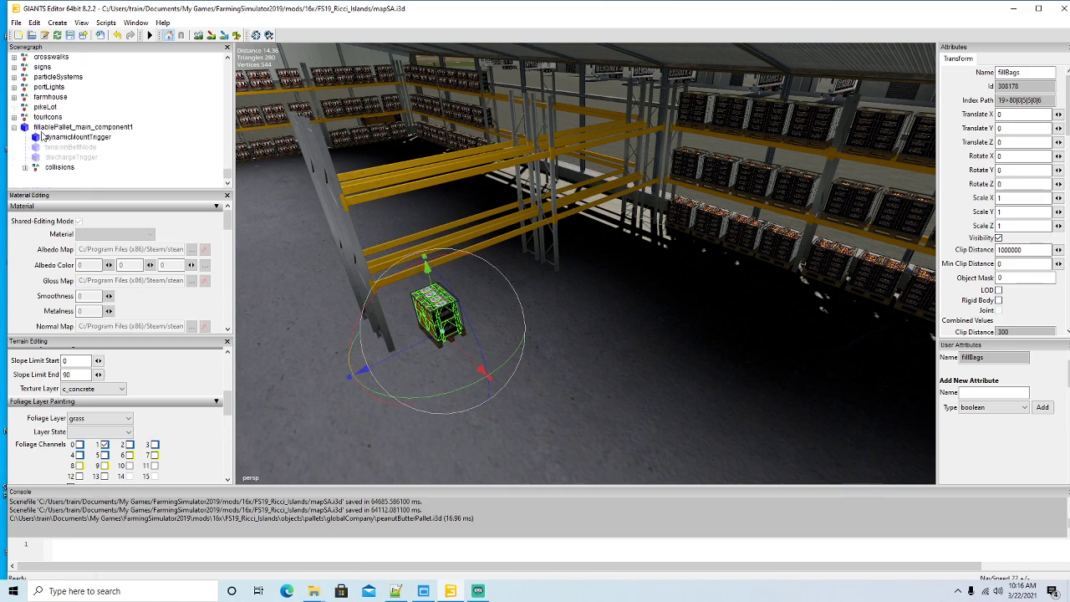
left_click(25, 131)
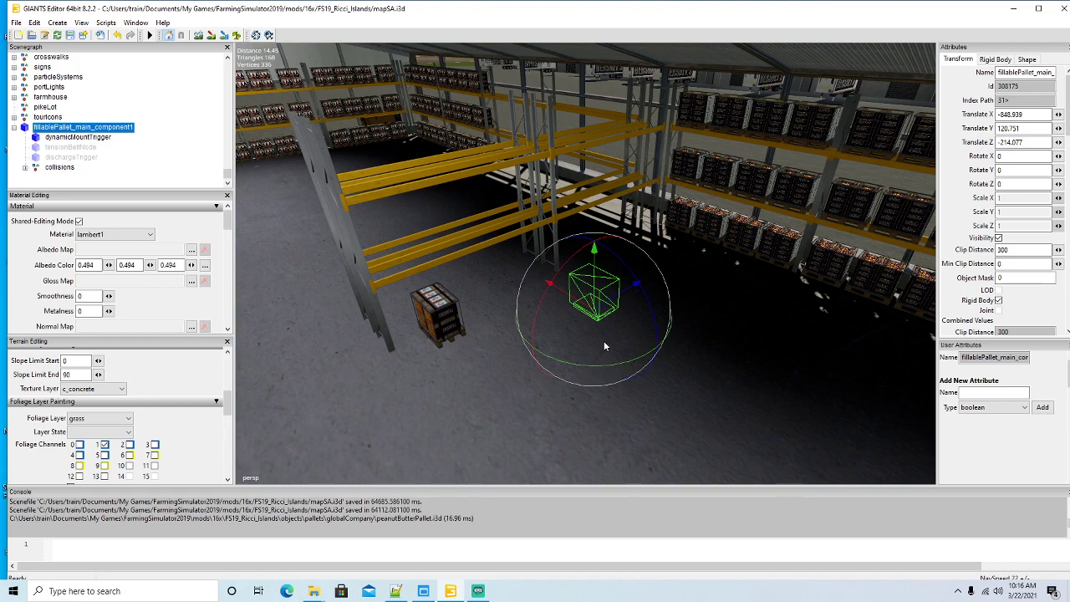
key("Delete")
Step: Rename woolPallet_vis in the last visibilityNodes group as pb
scroll(92, 136, "up", 10)
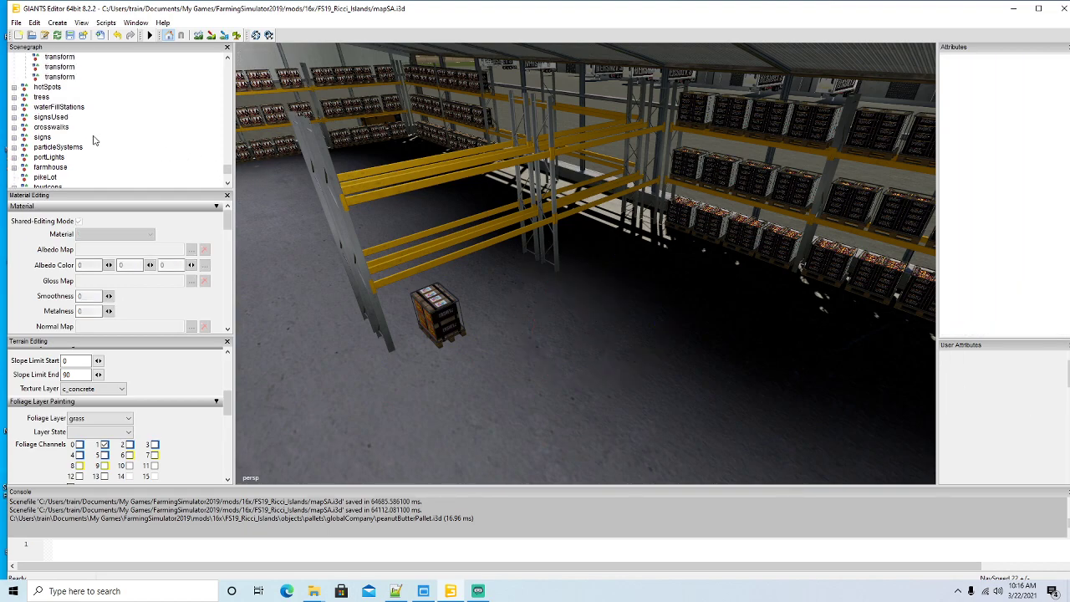
scroll(92, 136, "up", 6)
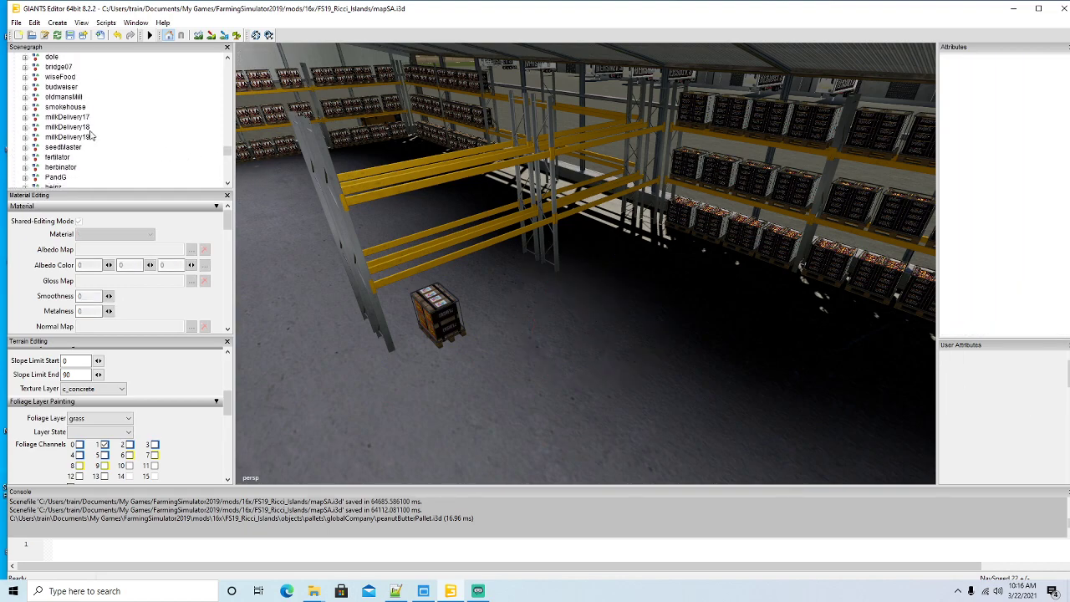
left_click(94, 107)
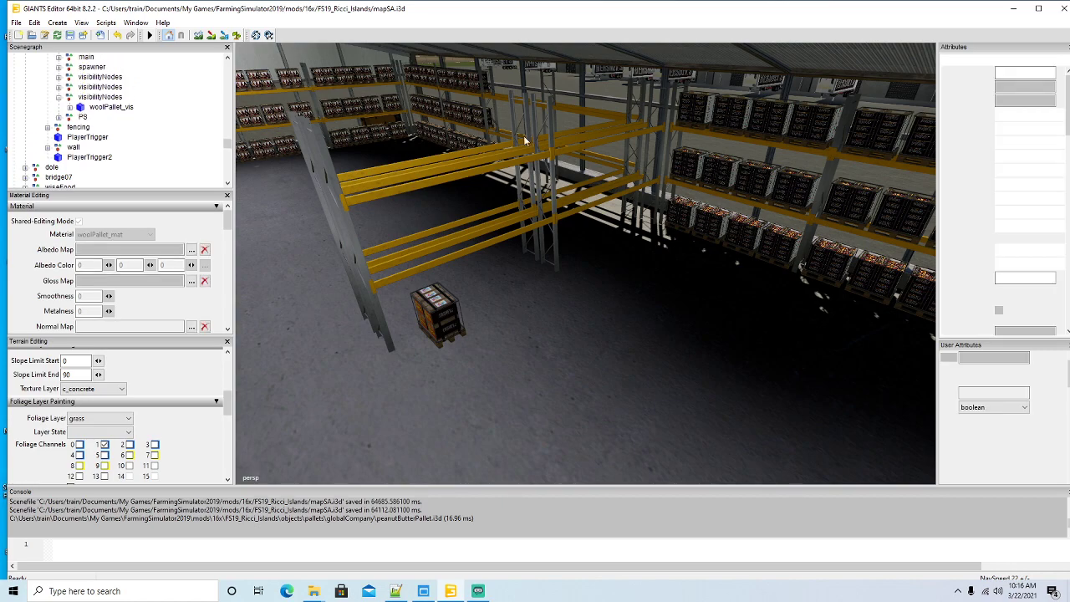
double_click(1047, 73)
type("pb")
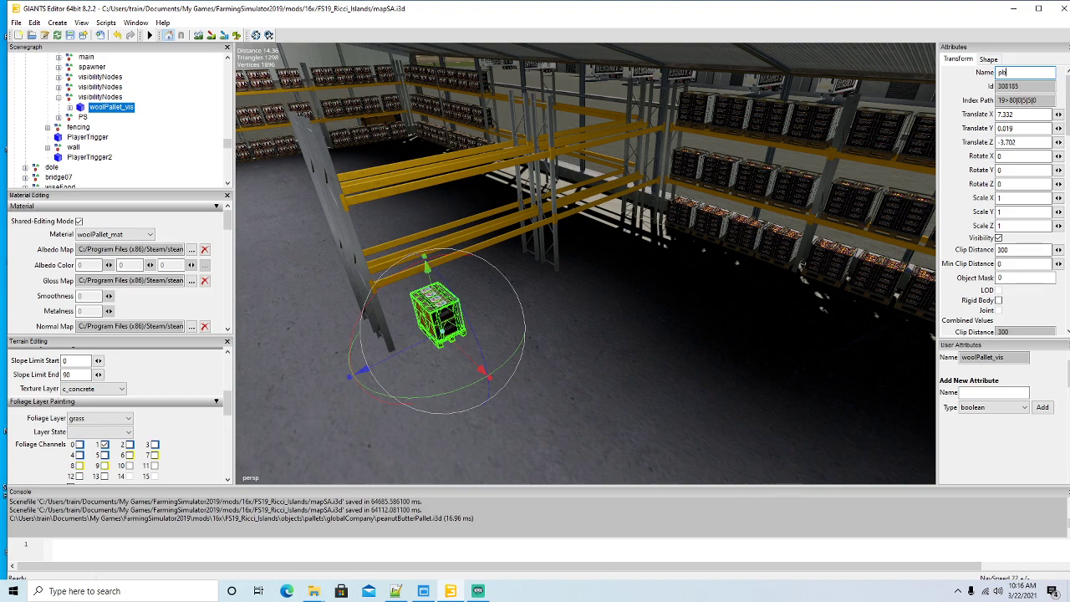
key("Return")
Step: Set the pb pallet's Rotate Y to 90 and lower it slightly to a Translate Y of about 0.012
left_click_drag(610, 326, 556, 350, "alt")
scroll(556, 351, "up", 4)
left_click_drag(528, 262, 891, 195)
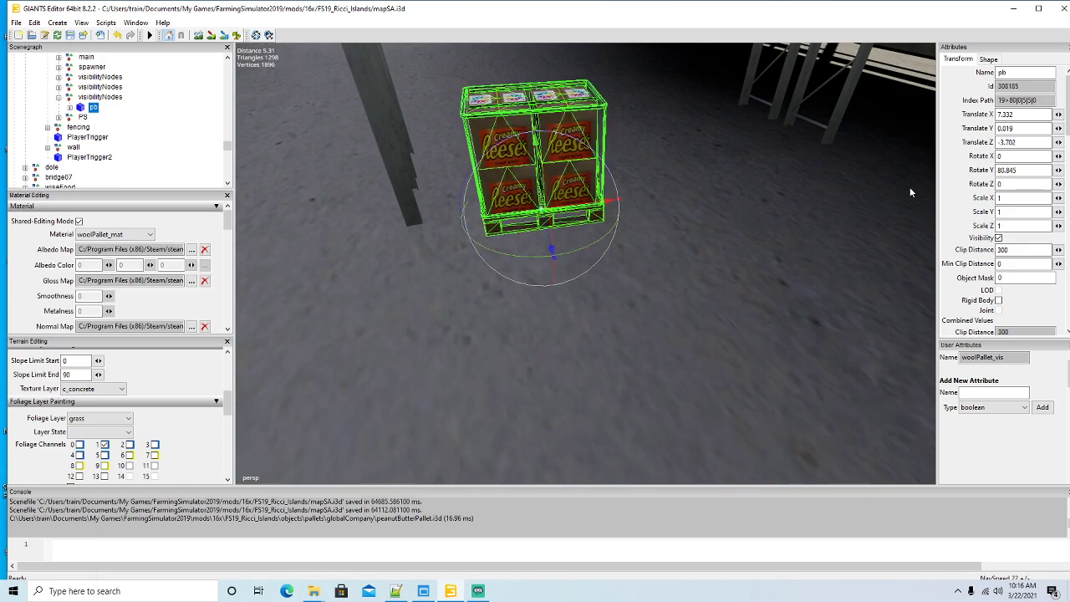
type("90")
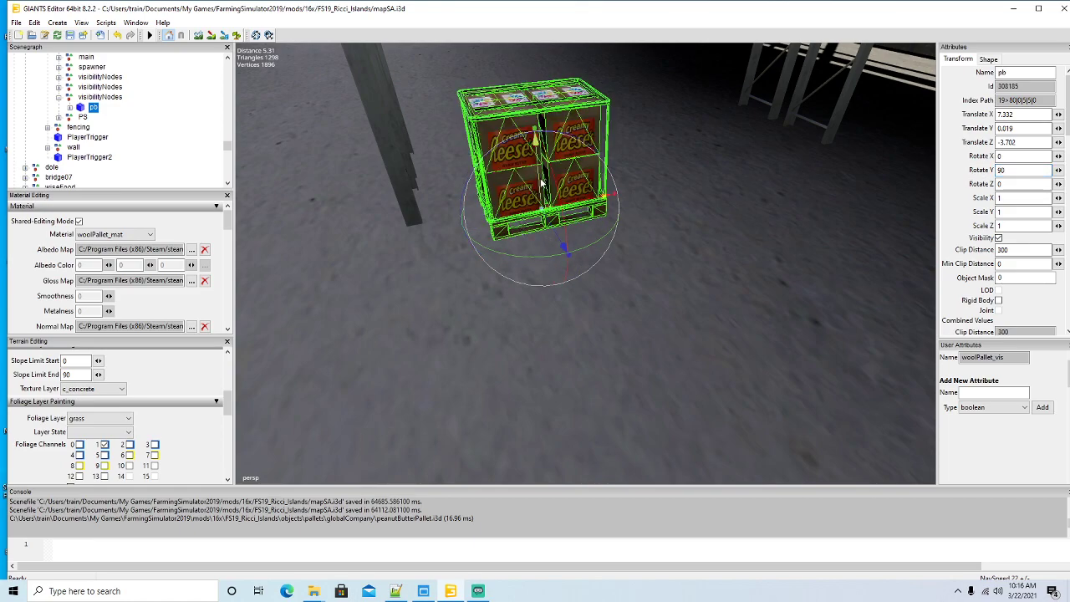
left_click_drag(541, 182, 541, 184)
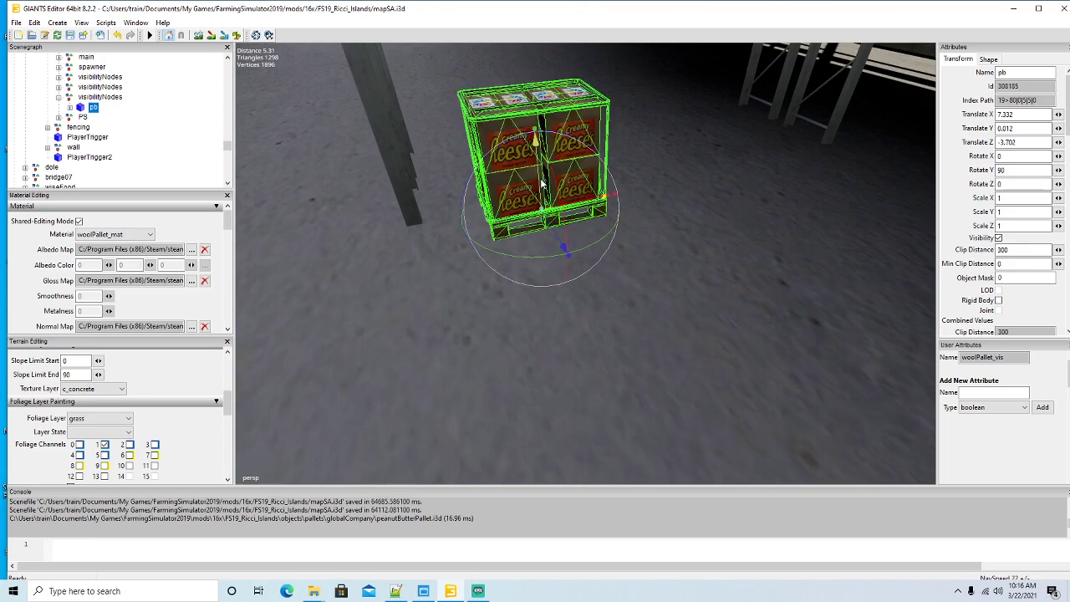
Step: Move the pb pallet next to the rack's end upright, at about Translate X 6.536 and Translate Z -2.972
scroll(654, 270, "down", 5)
left_click_drag(654, 270, 686, 251, "alt")
scroll(685, 251, "up", 8)
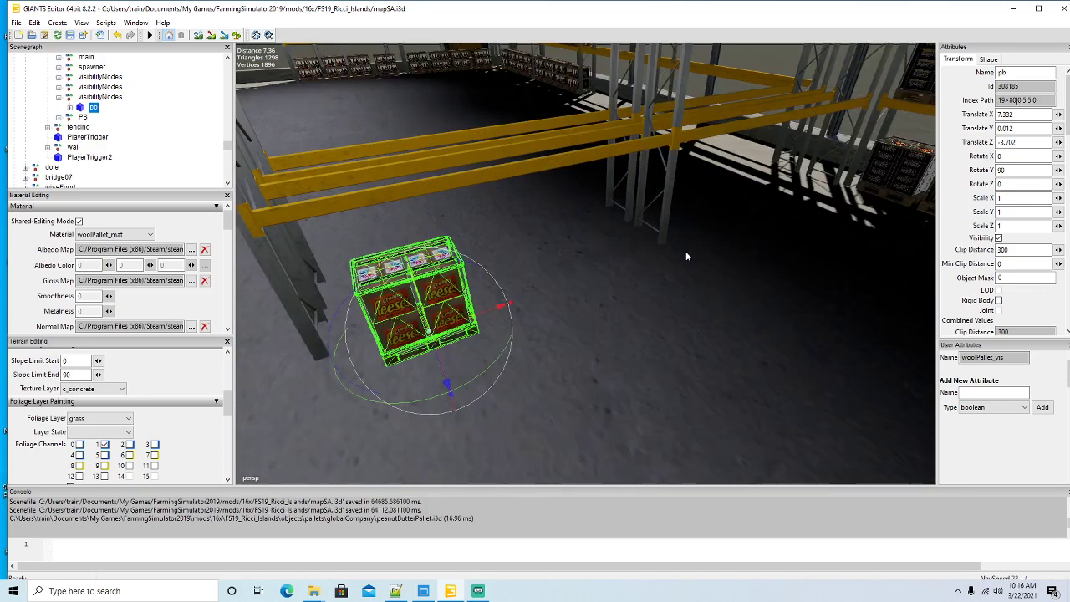
scroll(634, 266, "down", 4)
left_click_drag(385, 331, 412, 280)
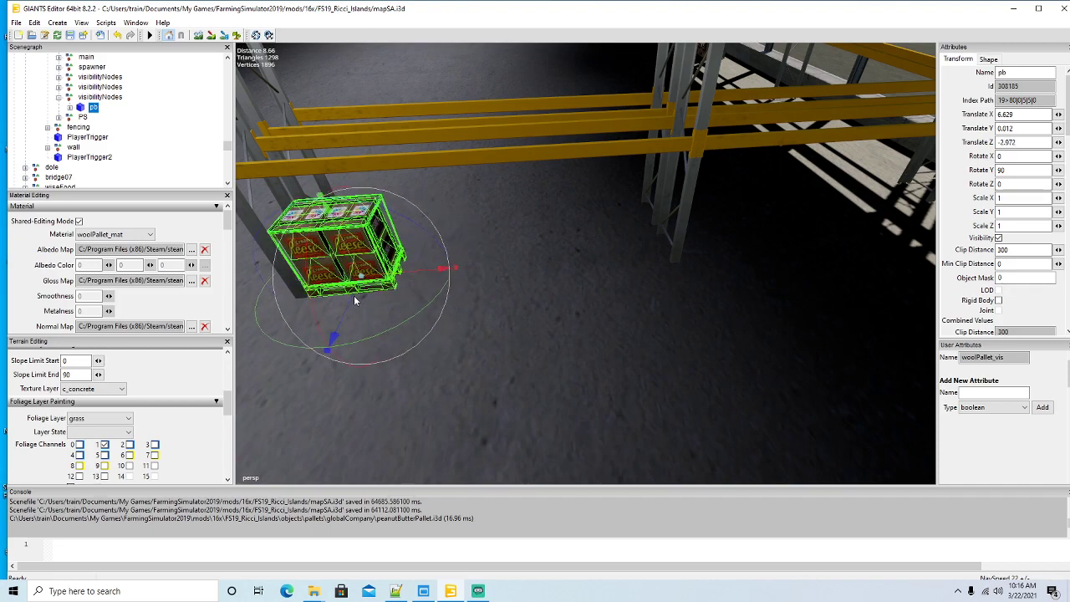
left_click_drag(355, 299, 359, 298)
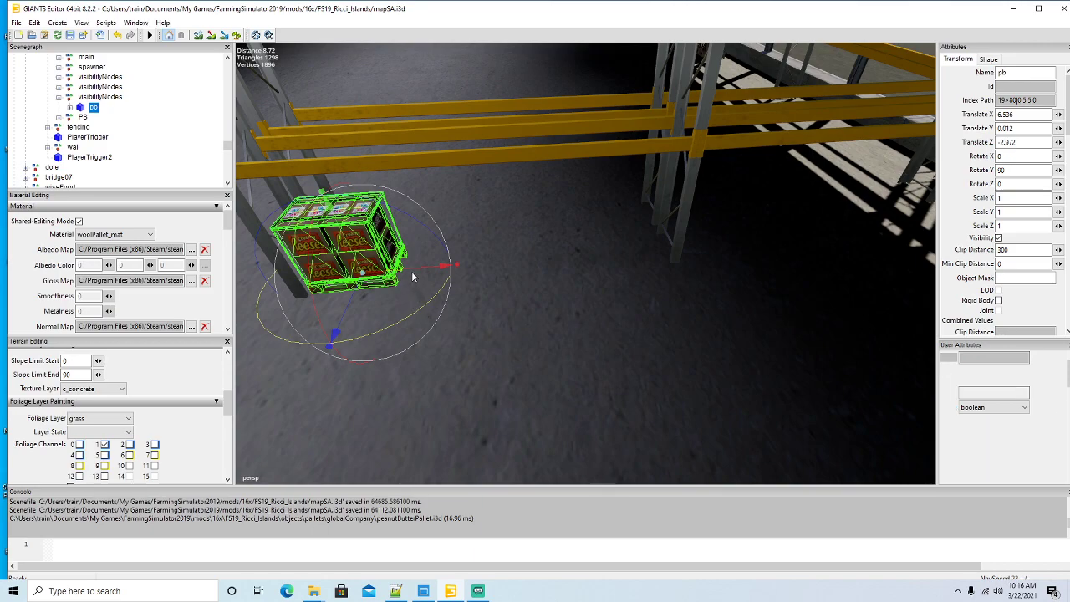
Step: Add three copies of the pb pallet along the first bay's floor at about Translate Z -4.569, -6.131 and -7.996
key("ctrl+d")
left_click_drag(416, 275, 499, 276)
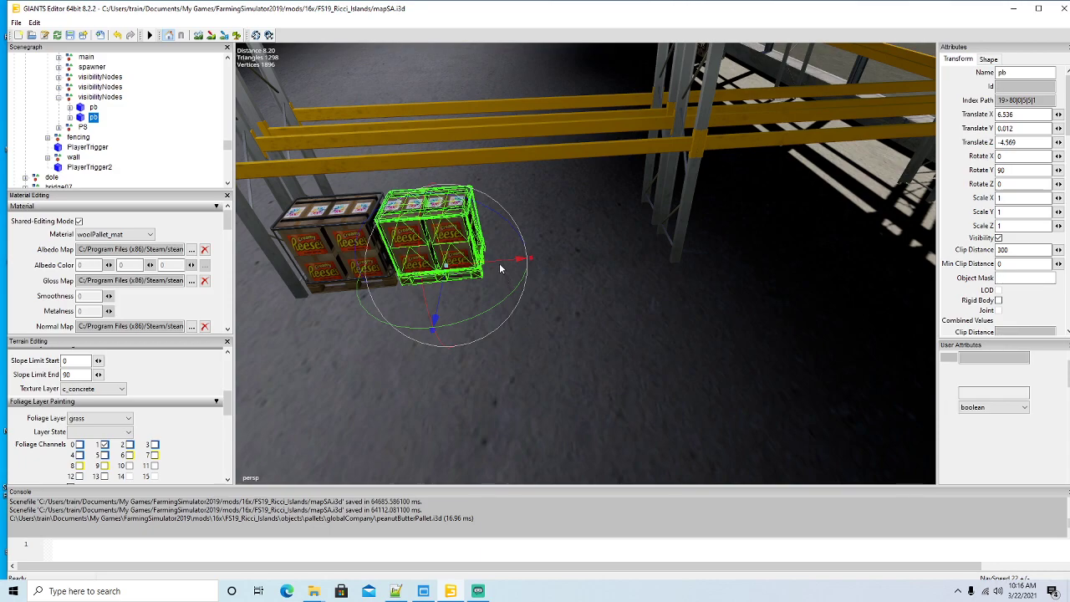
key("ctrl+d")
left_click_drag(504, 280, 587, 265)
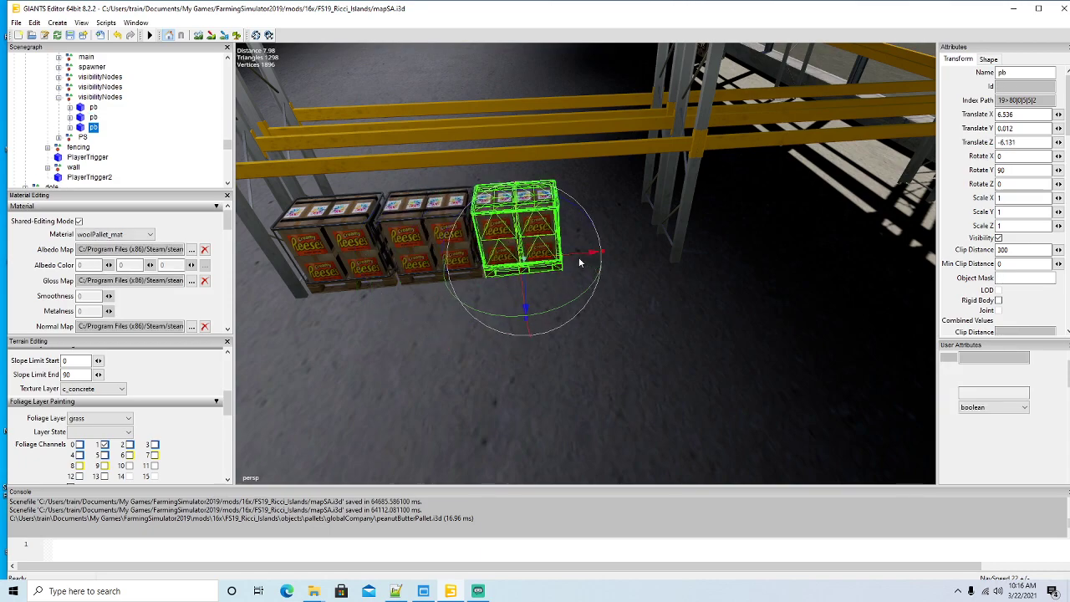
key("ctrl+d")
left_click_drag(579, 254, 740, 302)
key("Right")
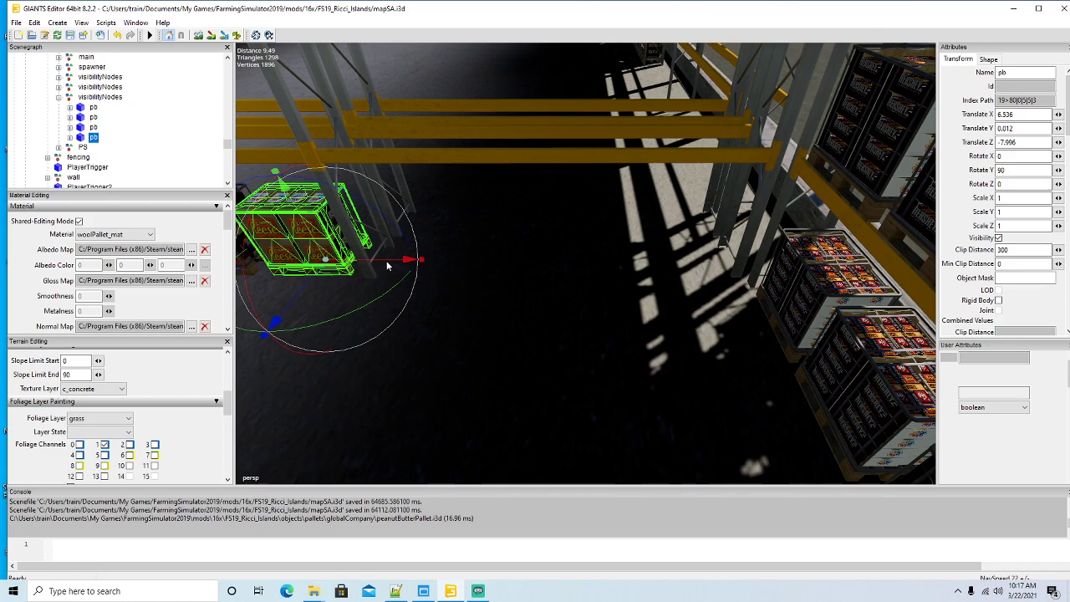
Step: Fill the second bay's floor with four pb copies, the last three at about Translate Z -11.784, -13.446 and -15.201
key("ctrl+d")
left_click_drag(386, 259, 574, 270)
key("ctrl+d")
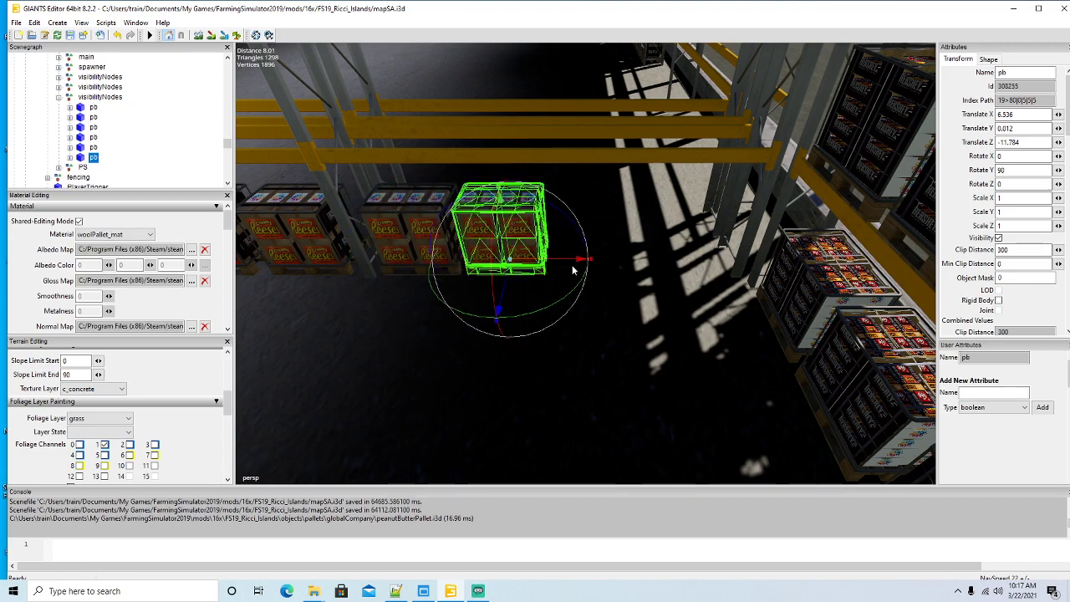
key("ctrl+d")
left_click_drag(560, 265, 654, 278)
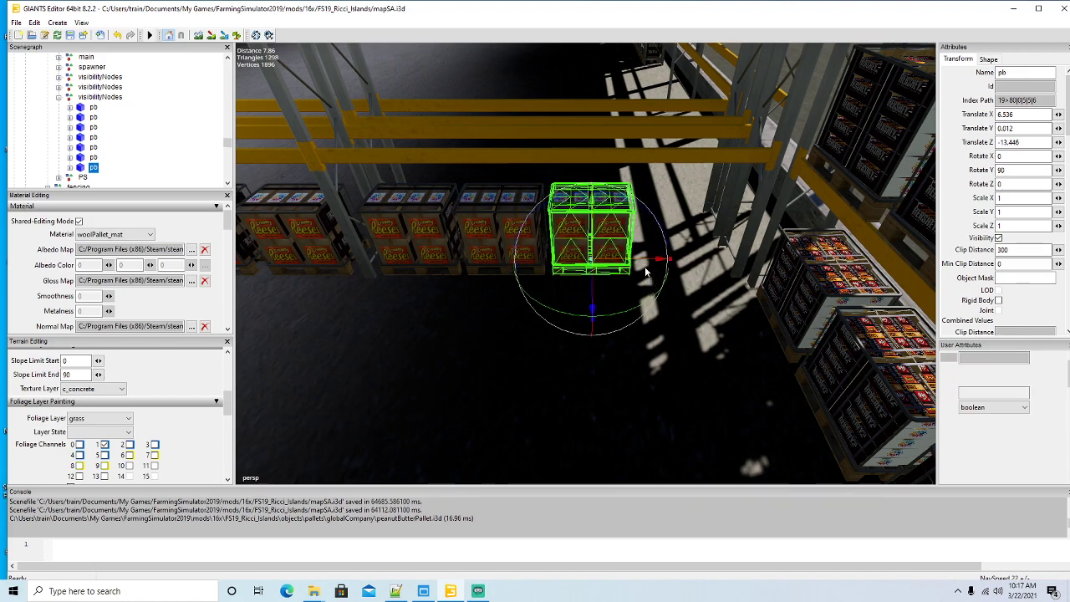
key("ctrl+d")
left_click_drag(648, 266, 745, 267)
left_click_drag(656, 365, 670, 363, "alt")
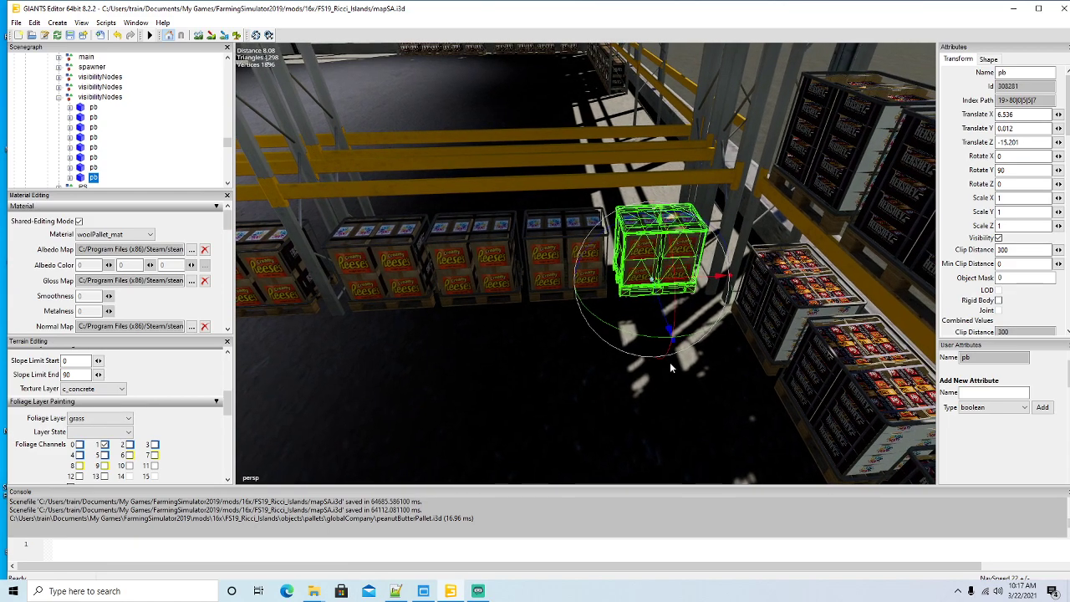
Step: Duplicate the far end pallet onto the rack's lower beams at about Translate X 6.617 and Translate Y 2.615
key("ctrl+d")
left_click_drag(654, 272, 653, 94)
scroll(639, 219, "up", 4)
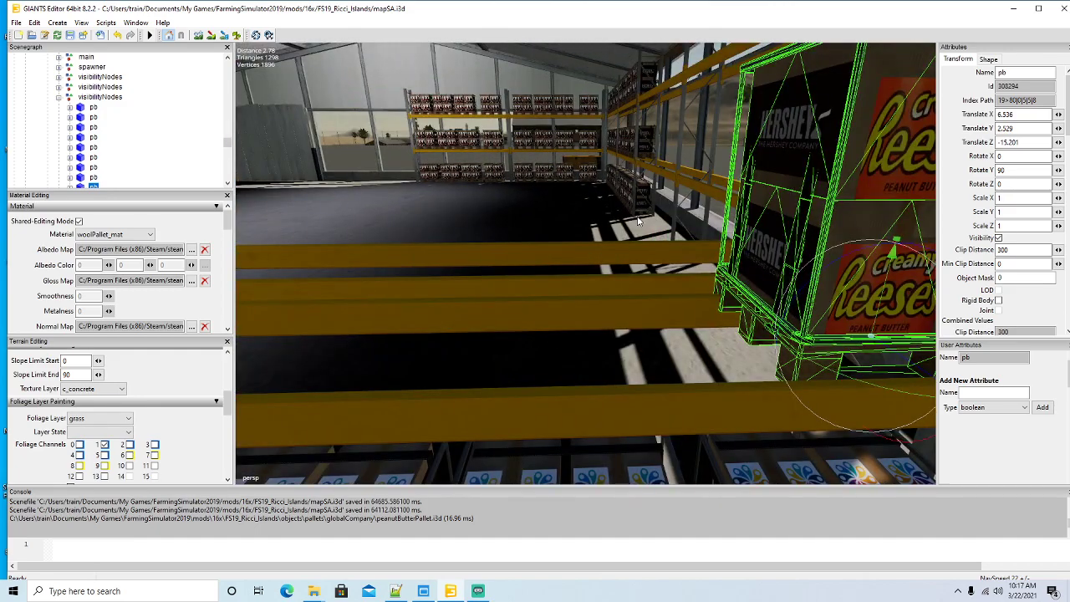
left_click_drag(638, 219, 680, 244, "alt")
left_click_drag(778, 279, 776, 276)
left_click_drag(748, 228, 750, 214)
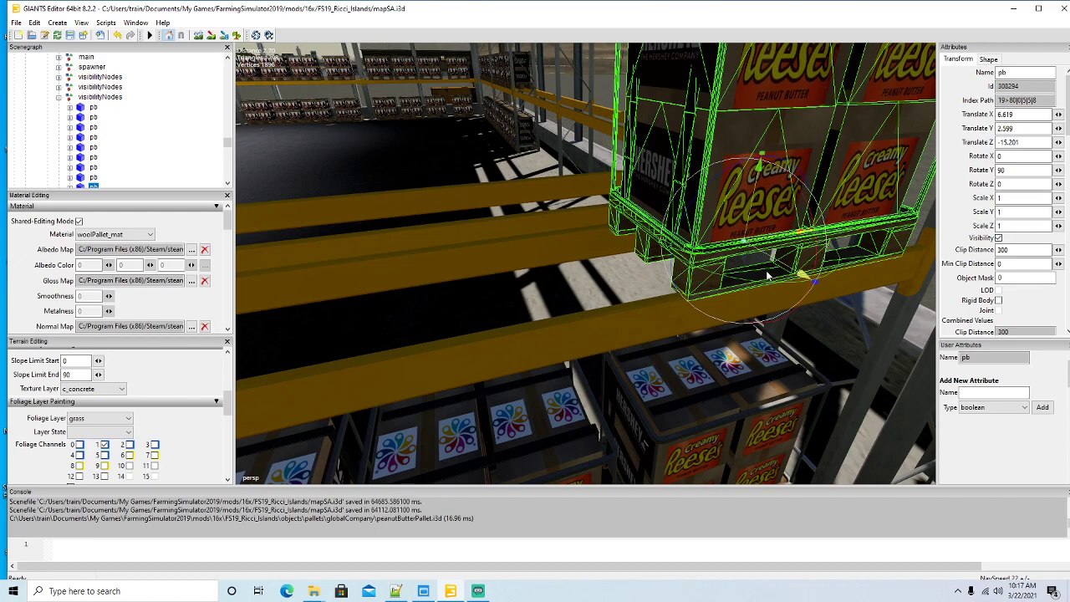
left_click_drag(779, 267, 749, 215)
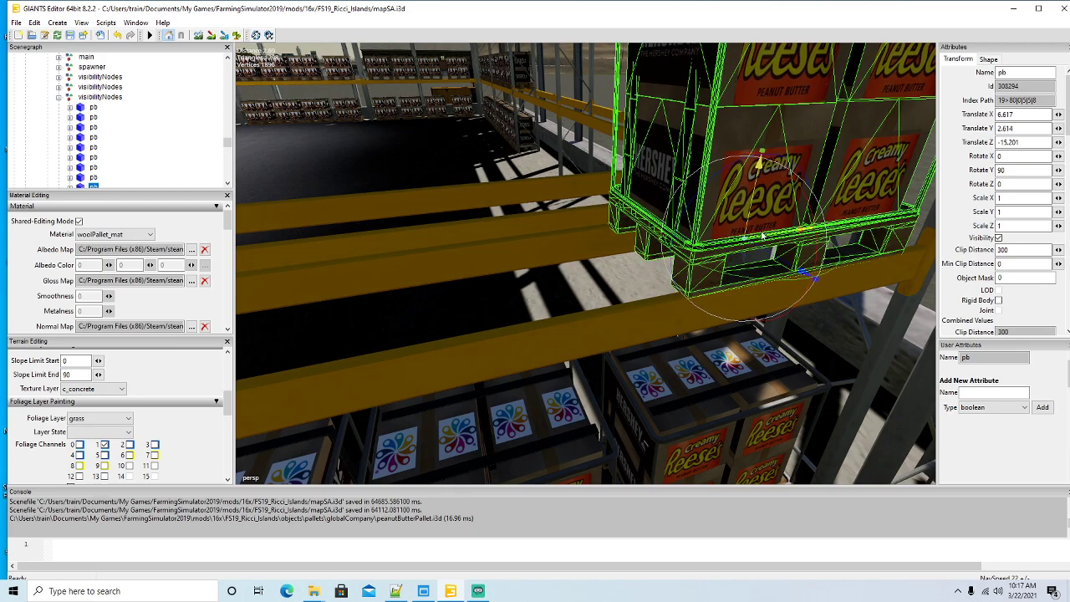
scroll(724, 262, "down", 3)
left_click_drag(724, 262, 698, 281, "alt")
scroll(697, 268, "up", 3)
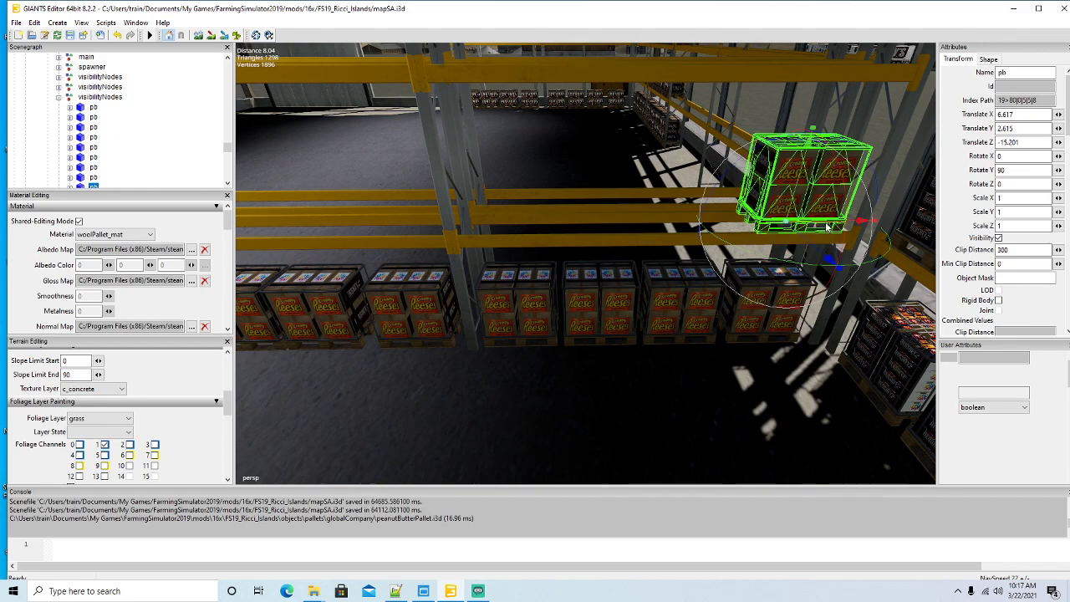
Step: Place three more pallet copies on the second bay's lower beams at about Translate Z -13.527, -11.936 and -10.355
key("ctrl+d")
left_click_drag(828, 227, 724, 245)
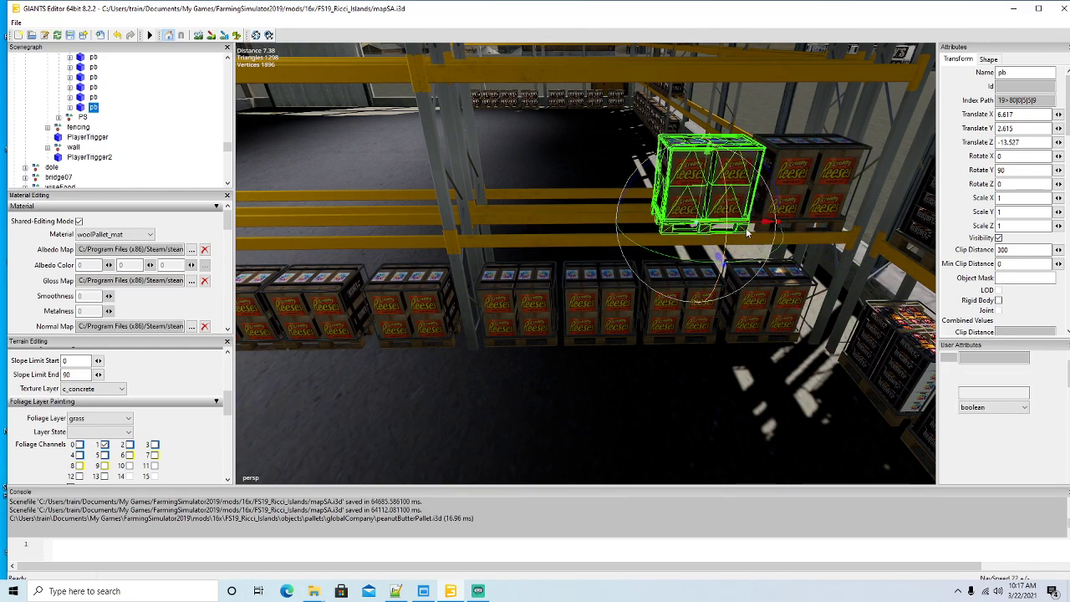
key("ctrl+d")
left_click_drag(740, 226, 655, 225)
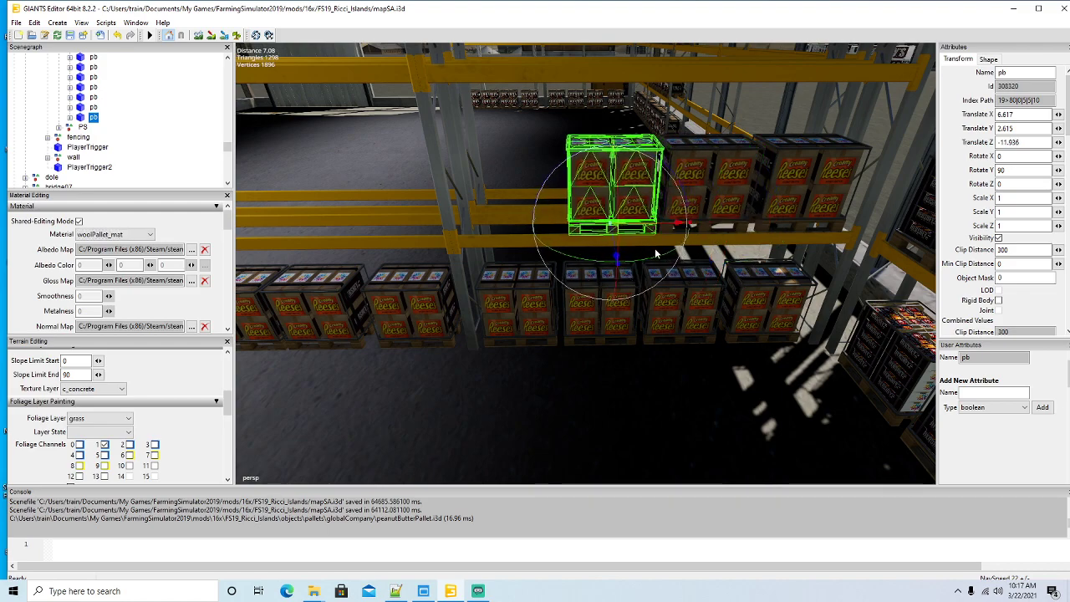
key("ctrl+d")
left_click_drag(656, 225, 560, 224)
key("a")
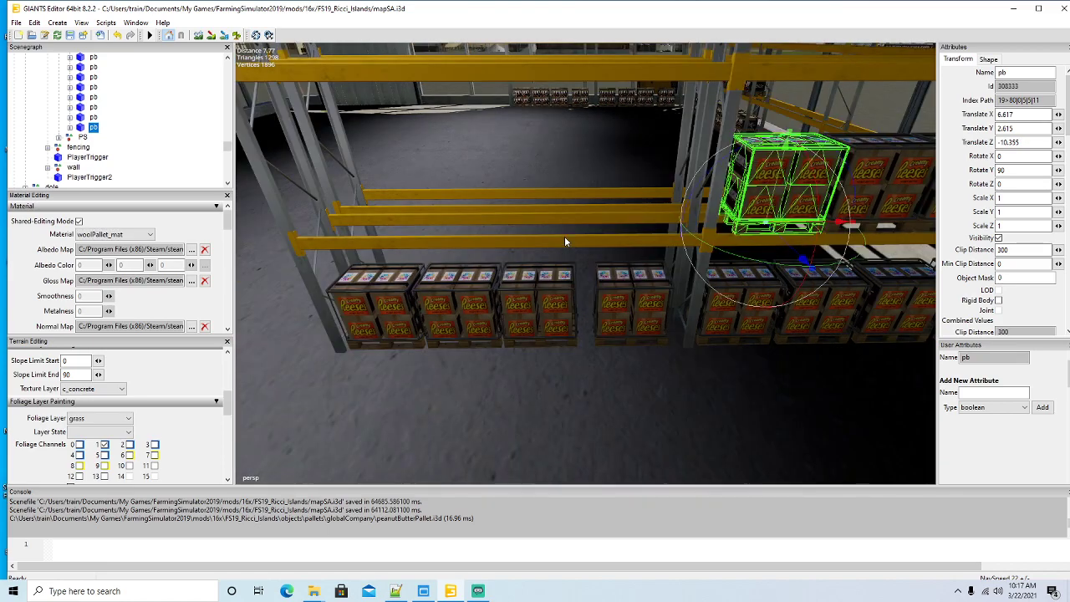
right_click_drag(564, 236, 564, 229)
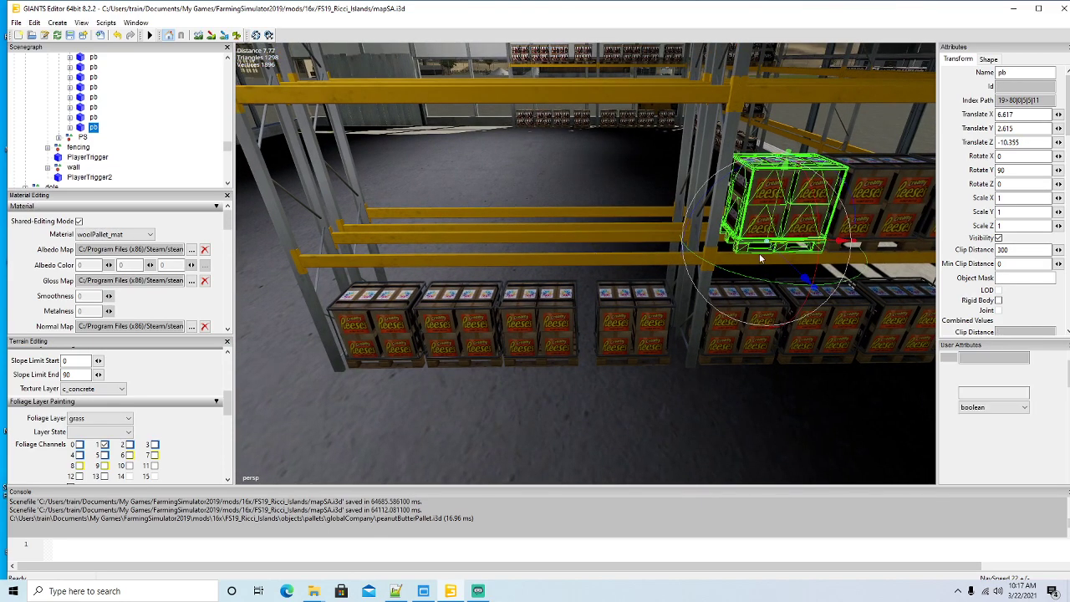
Step: Place four pallet copies on the first bay's lower beams, the last three at about Translate Z -6.474, -4.879 and -3.069
key("ctrl+d")
left_click_drag(824, 250, 597, 248)
key("ctrl+d")
key("ctrl+d")
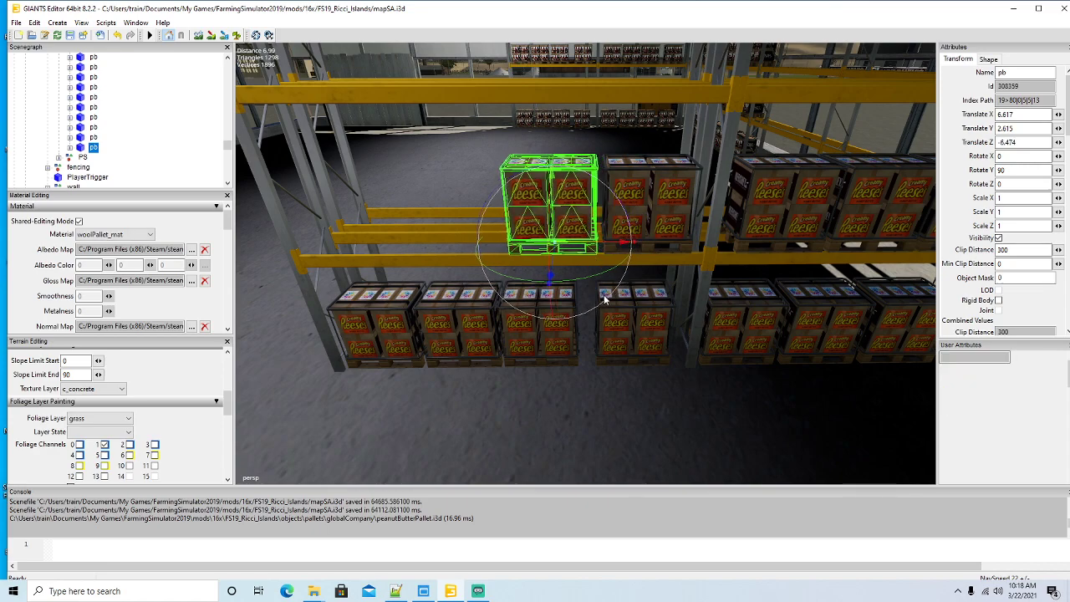
left_click_drag(614, 242, 512, 244)
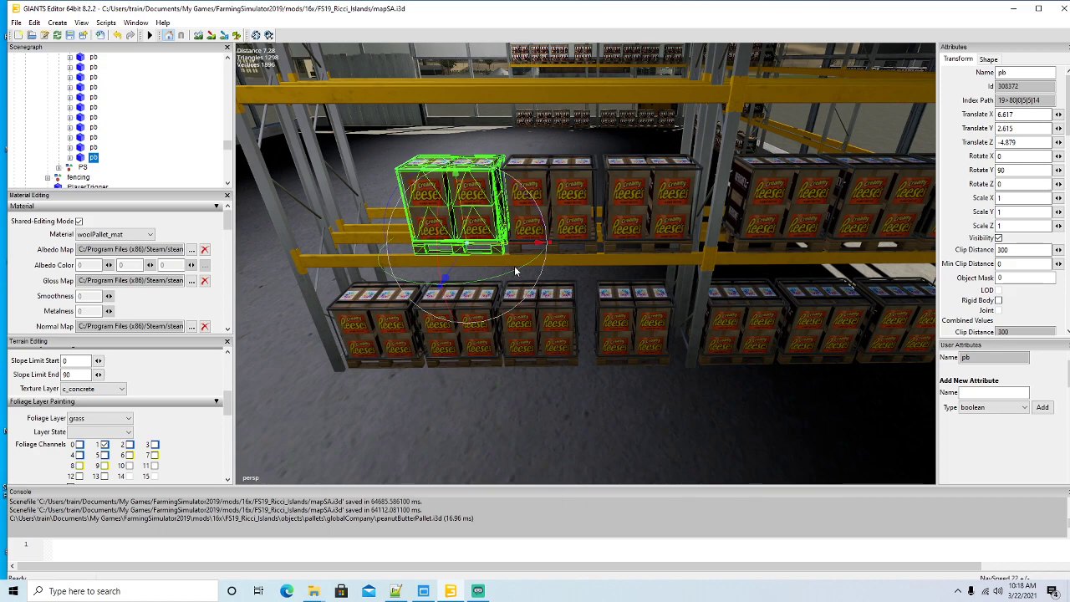
key("ctrl+d")
left_click_drag(518, 246, 416, 243)
right_click_drag(416, 243, 418, 250)
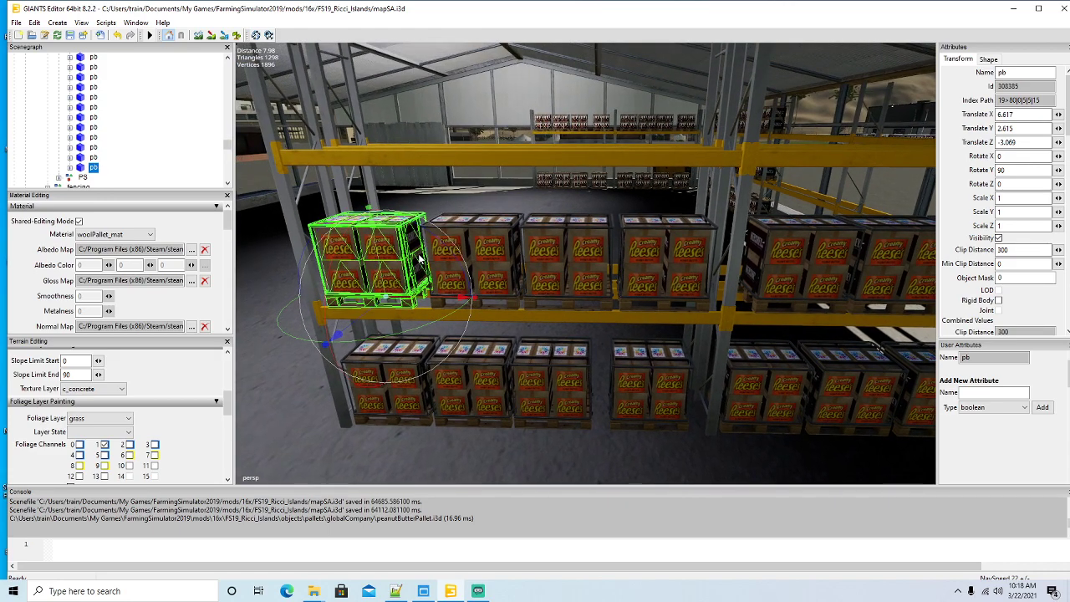
Step: Duplicate the end pallet onto the upper beams at about Translate Y 5.233 and set another copy beside it at about Translate Z -4.734
key("ctrl+d")
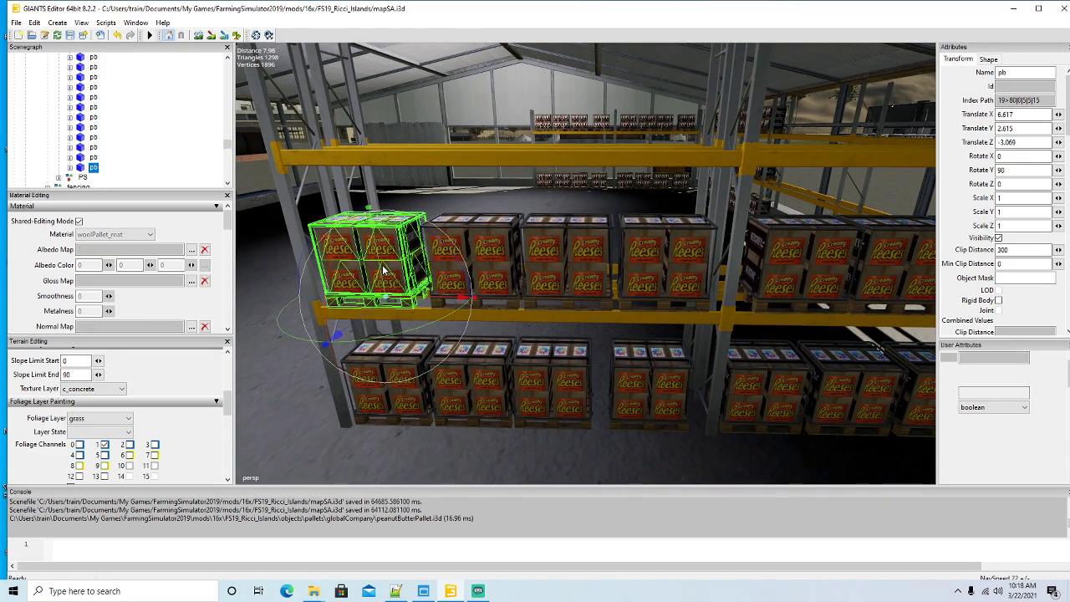
left_click_drag(382, 272, 350, 123)
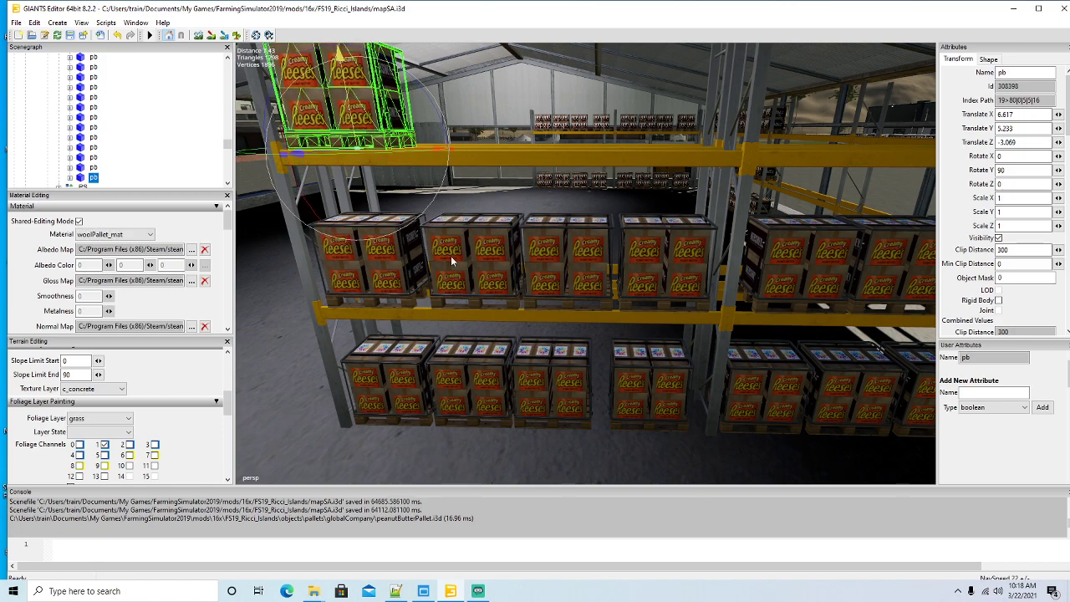
key("ctrl+d")
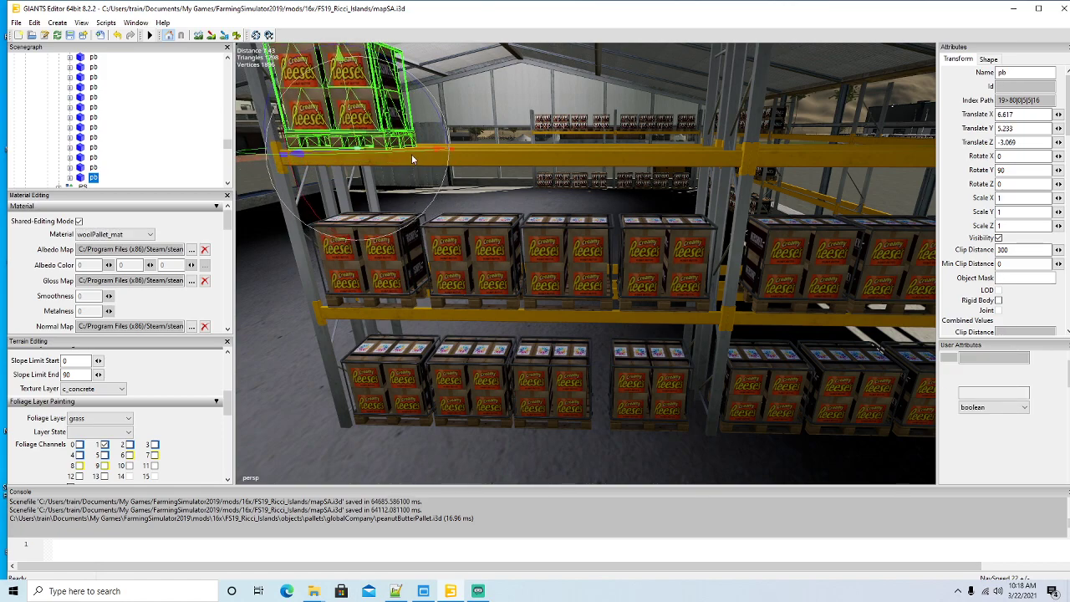
left_click_drag(413, 149, 525, 164)
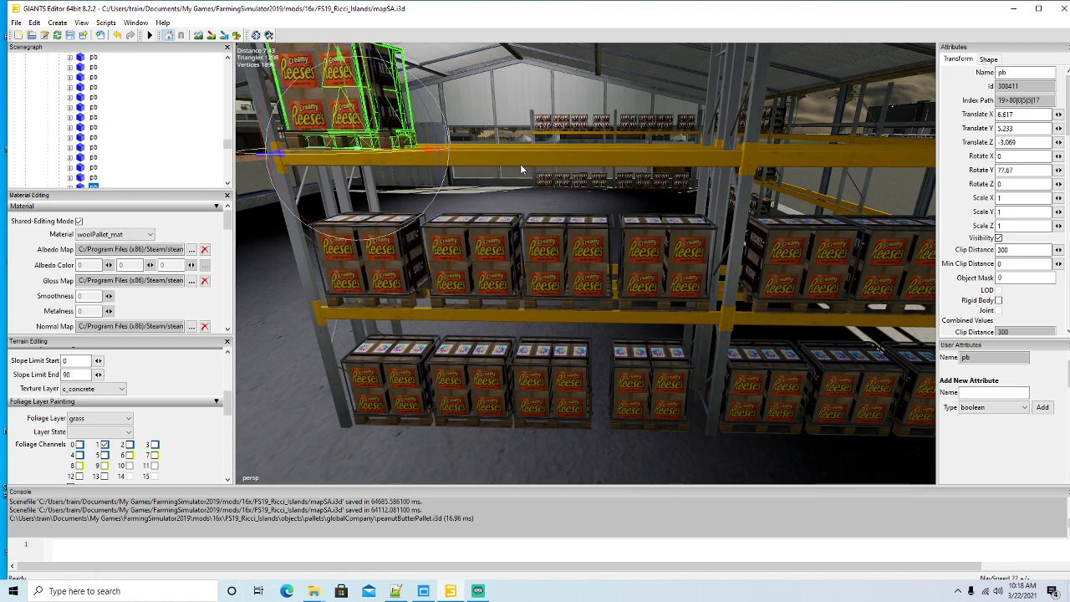
left_click(118, 35)
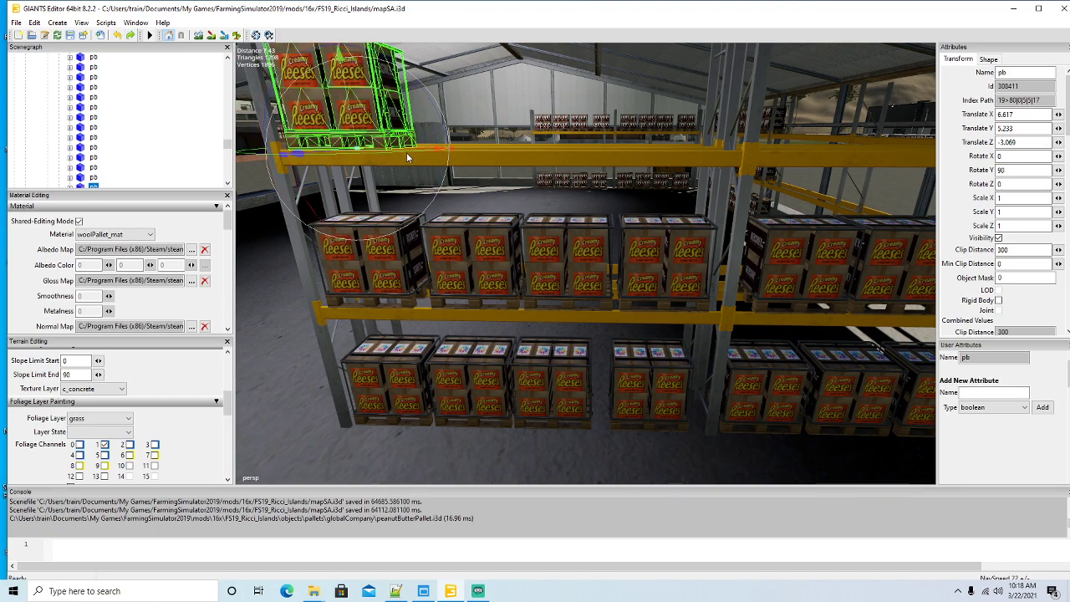
scroll(466, 237, "down", 5)
mouse_move(466, 237)
left_mouse_down("alt")
mouse_move(454, 286)
mouse_move(448, 245)
left_mouse_up("alt")
scroll(447, 248, "up", 6)
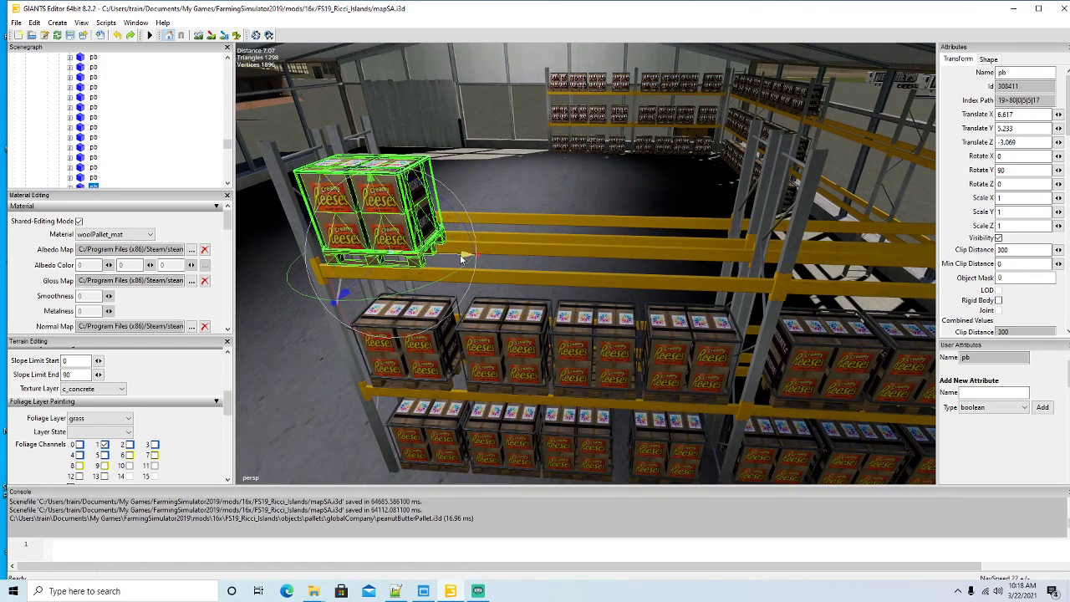
left_click_drag(460, 257, 560, 285)
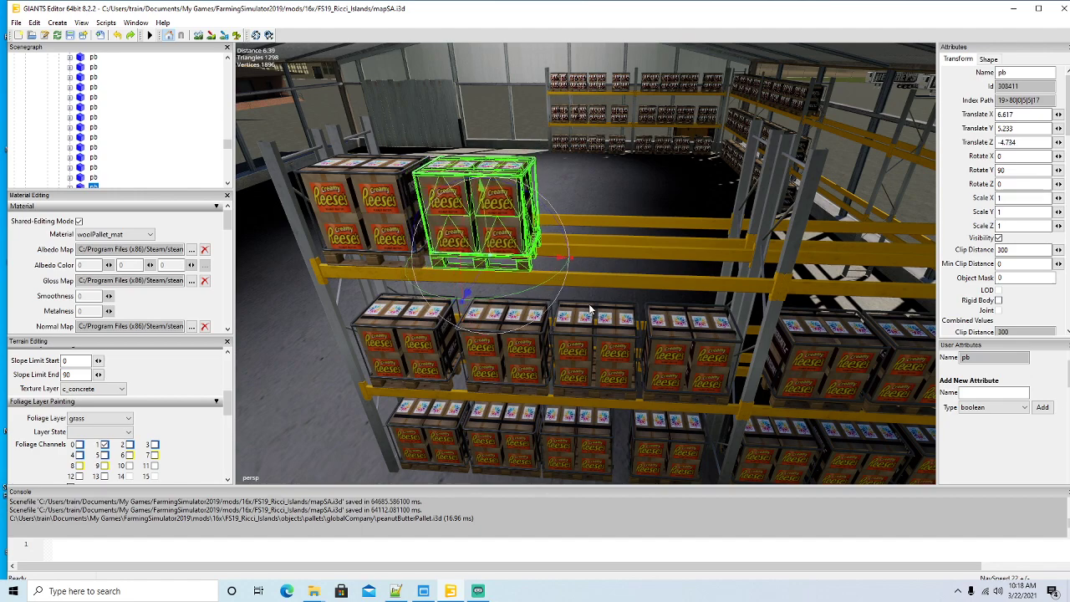
Step: Complete the first bay's upper beams with two pallet copies at about Translate Z -6.369 and -8.064
key("ctrl+d")
left_click_drag(545, 260, 658, 279)
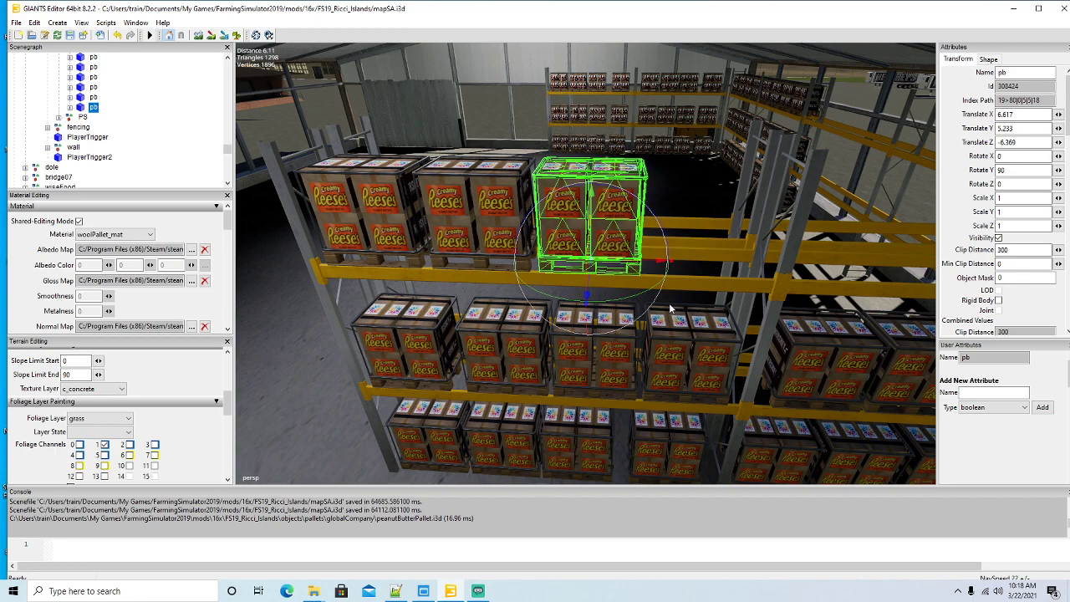
key("ctrl+d")
left_click_drag(648, 265, 762, 308)
middle_click_drag(762, 308, 769, 309, "alt")
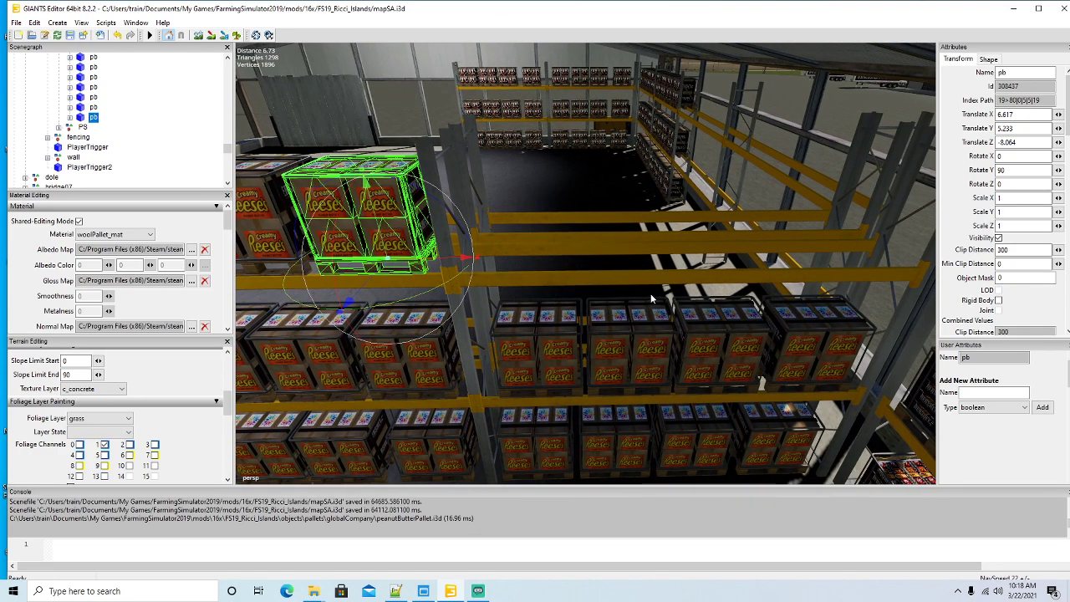
Step: Fill the second bay's upper beams with four pallet copies at about Translate Z -10.174, -11.735, -13.315 and -15.14
key("ctrl+d")
left_click_drag(476, 260, 591, 274)
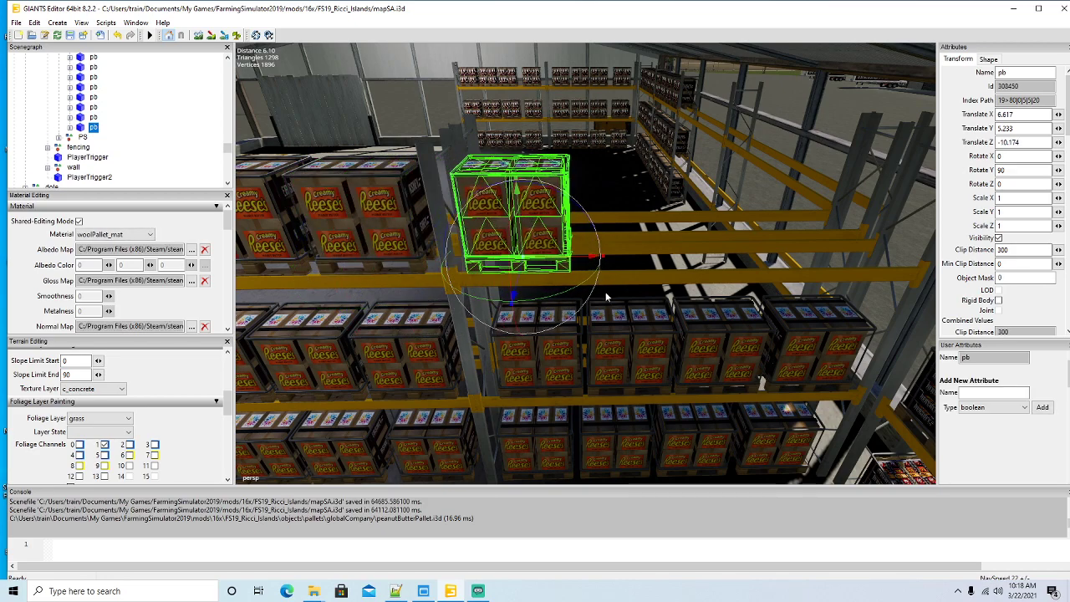
key("ctrl+d")
left_click_drag(583, 264, 696, 268)
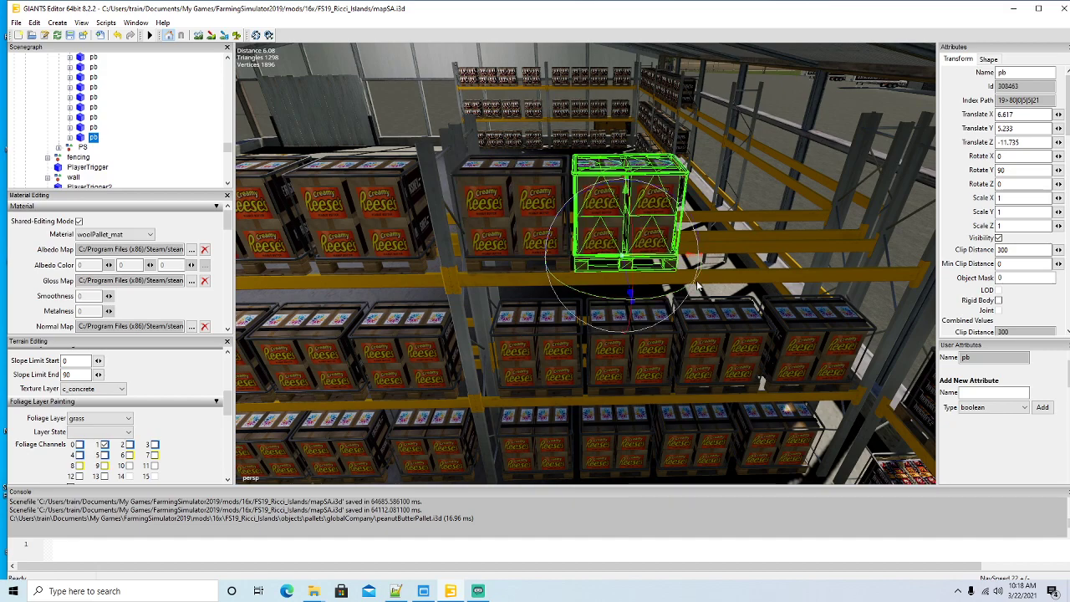
key("ctrl+d")
key("ctrl+d")
left_click_drag(678, 264, 778, 263)
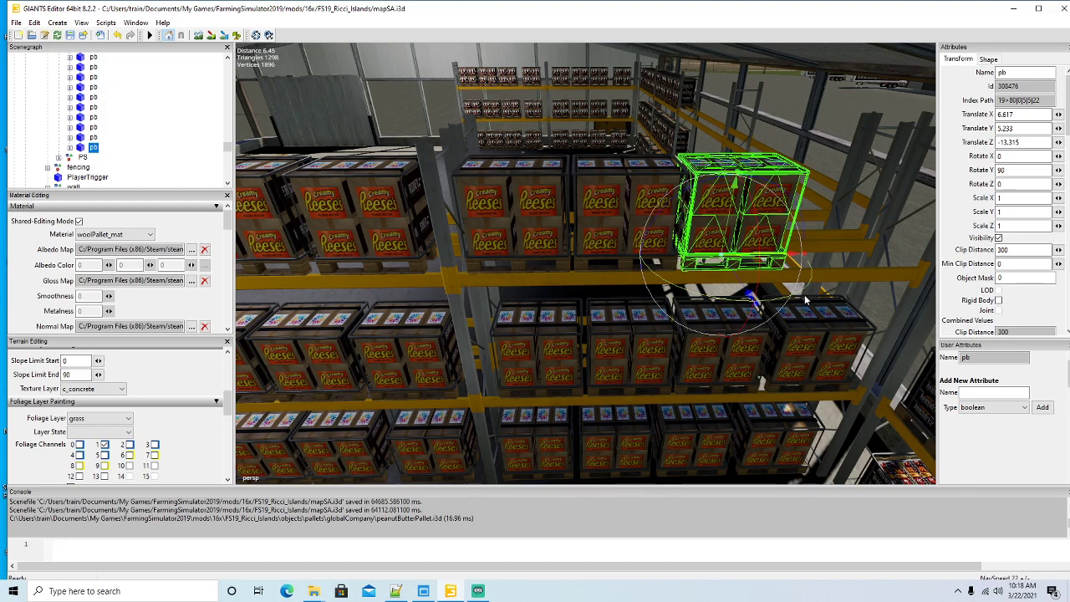
key("ctrl+d")
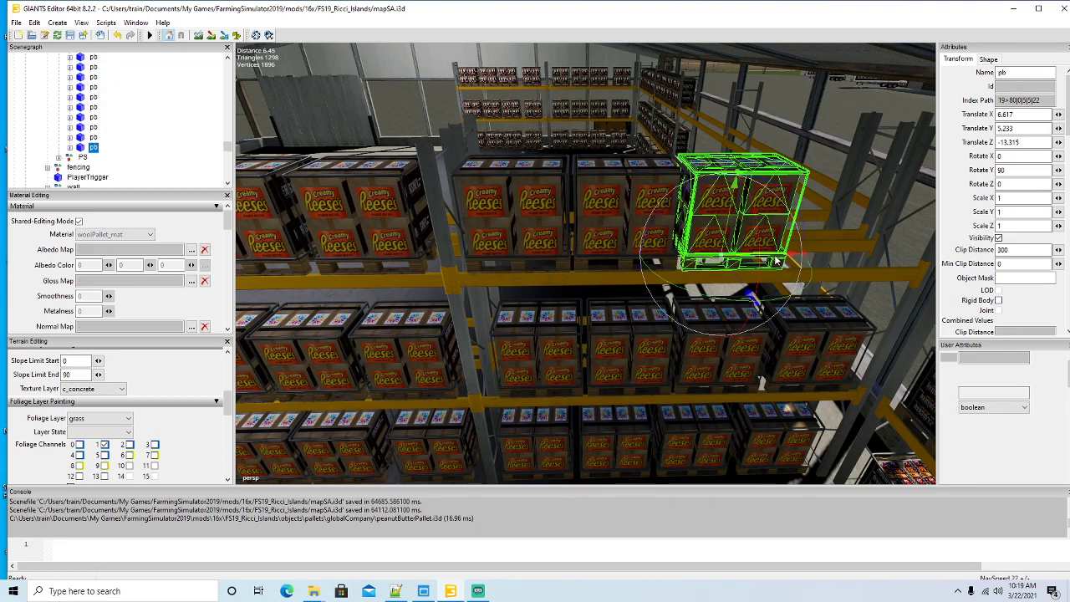
left_click_drag(778, 264, 901, 266)
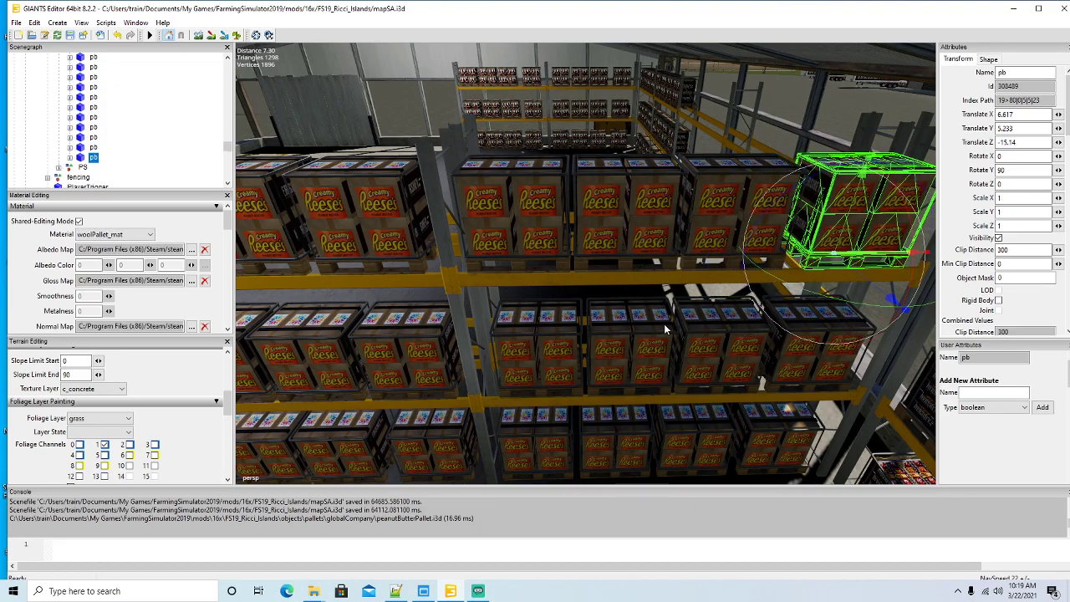
Step: Collapse the visibilityNodes group that holds the pb pallets and select that group
scroll(675, 327, "down", 10)
scroll(674, 324, "down", 5)
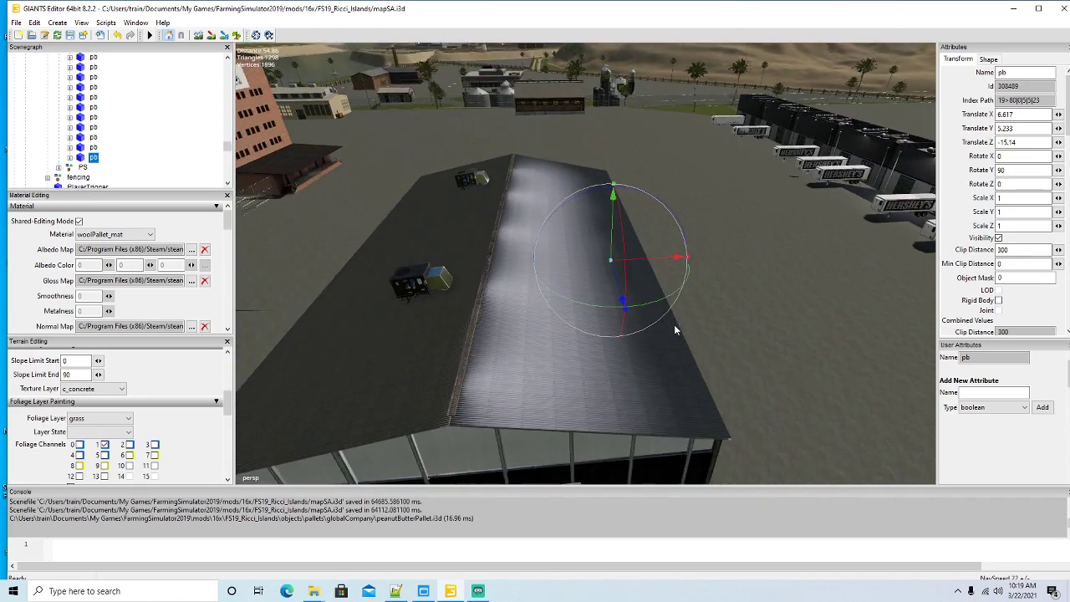
scroll(106, 125, "up", 1)
scroll(105, 125, "up", 2)
left_click(59, 108)
left_click(72, 108)
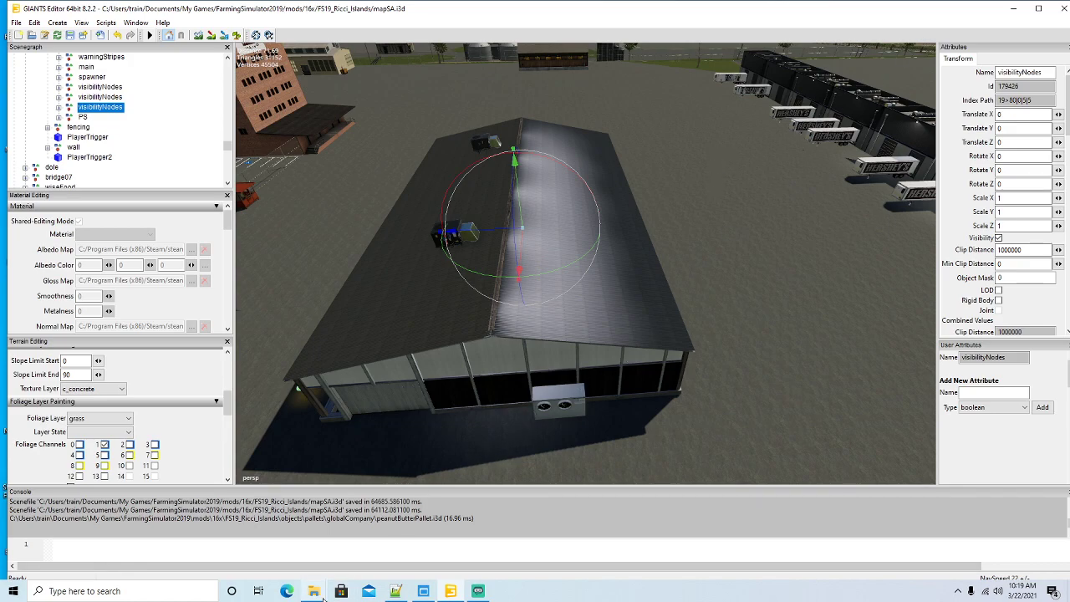
Step: Switch to Notepad++ and bring up the hersheyPlant entries in the Ricci Islands l10n_en.xml file
mouse_move(318, 593)
left_click(284, 542)
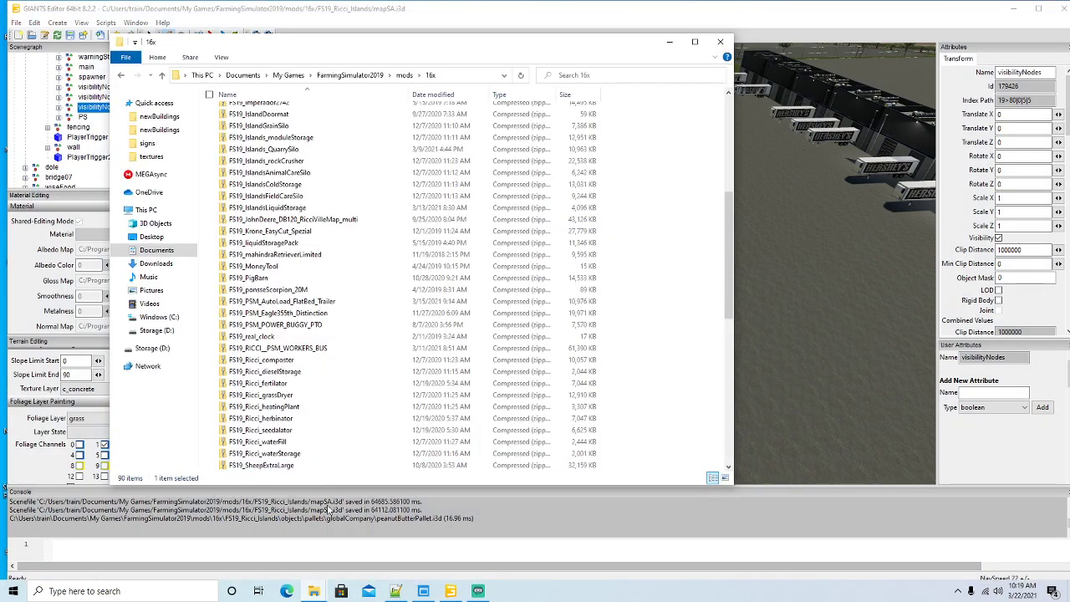
left_click(396, 591)
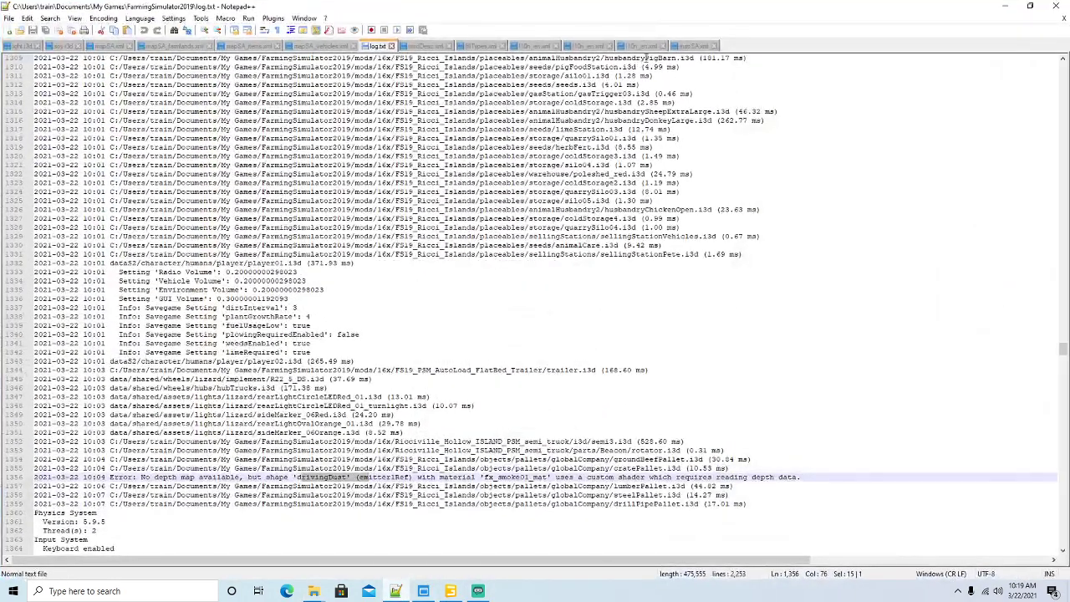
left_click(590, 46)
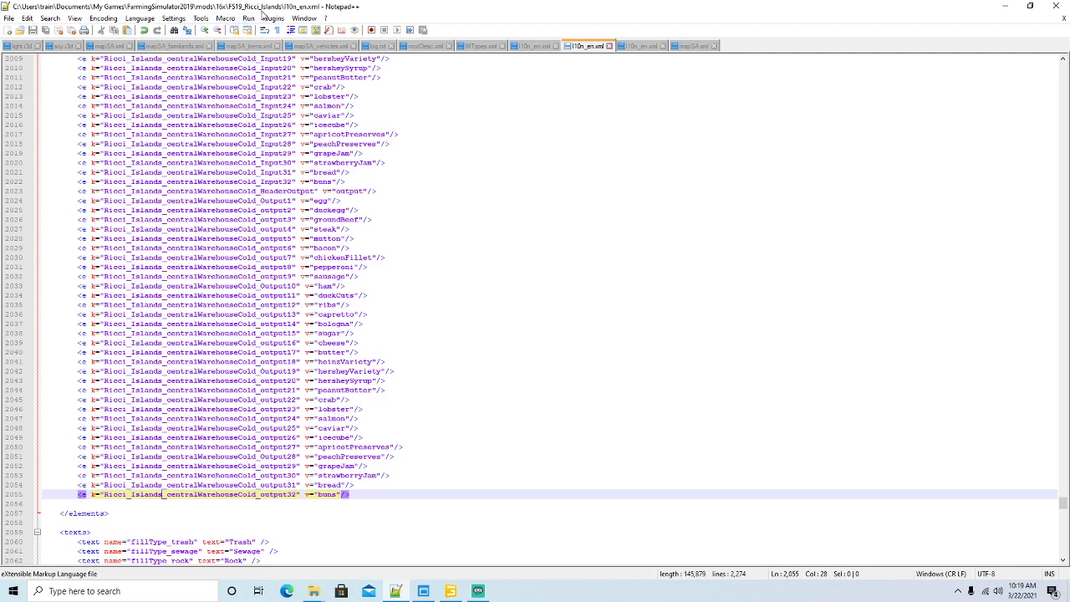
scroll(506, 284, "up", 14)
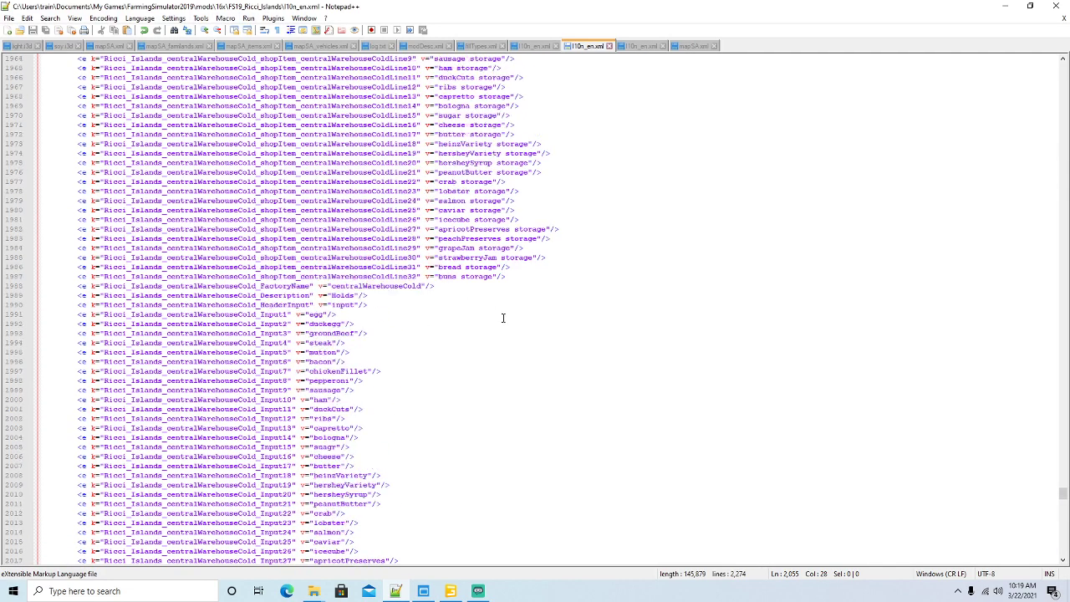
scroll(503, 317, "up", 20)
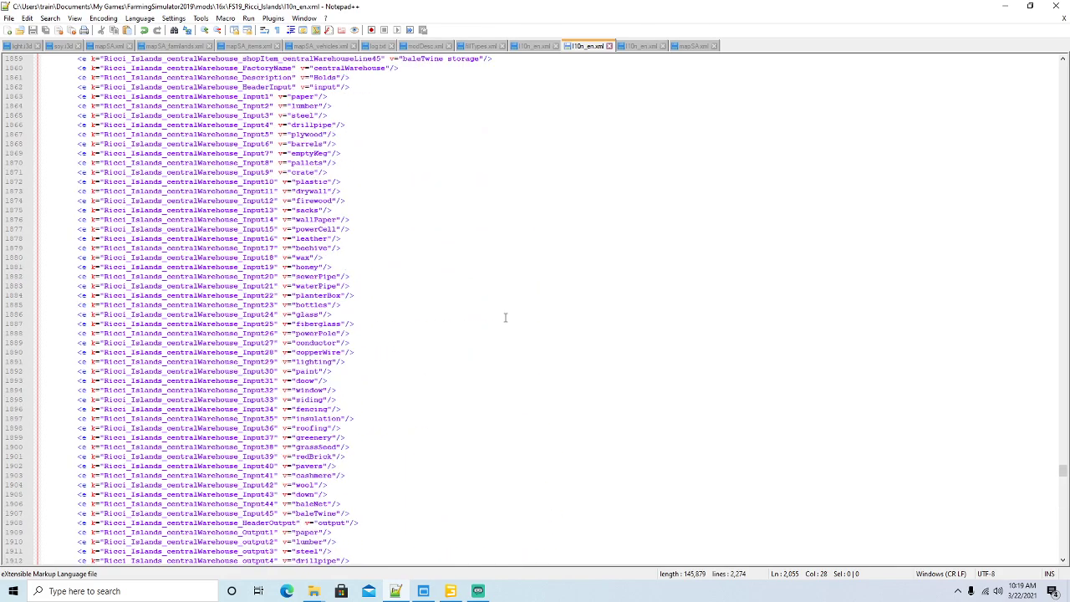
scroll(505, 317, "up", 20)
scroll(505, 317, "up", 20)
scroll(505, 317, "up", 20)
scroll(505, 317, "up", 20)
scroll(505, 317, "up", 20)
scroll(505, 316, "up", 20)
scroll(505, 317, "up", 20)
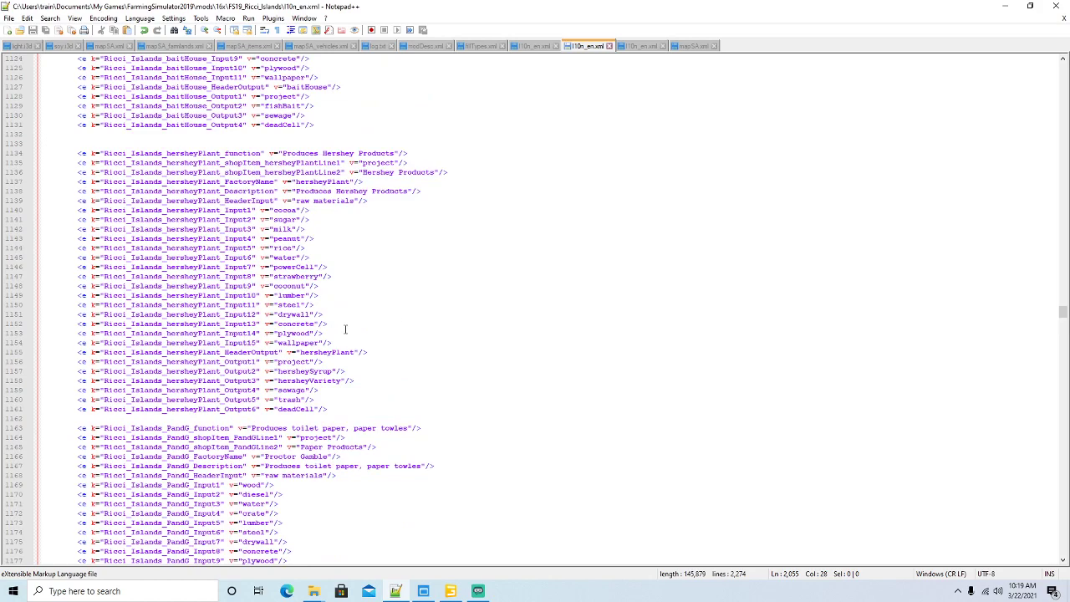
left_click(409, 164)
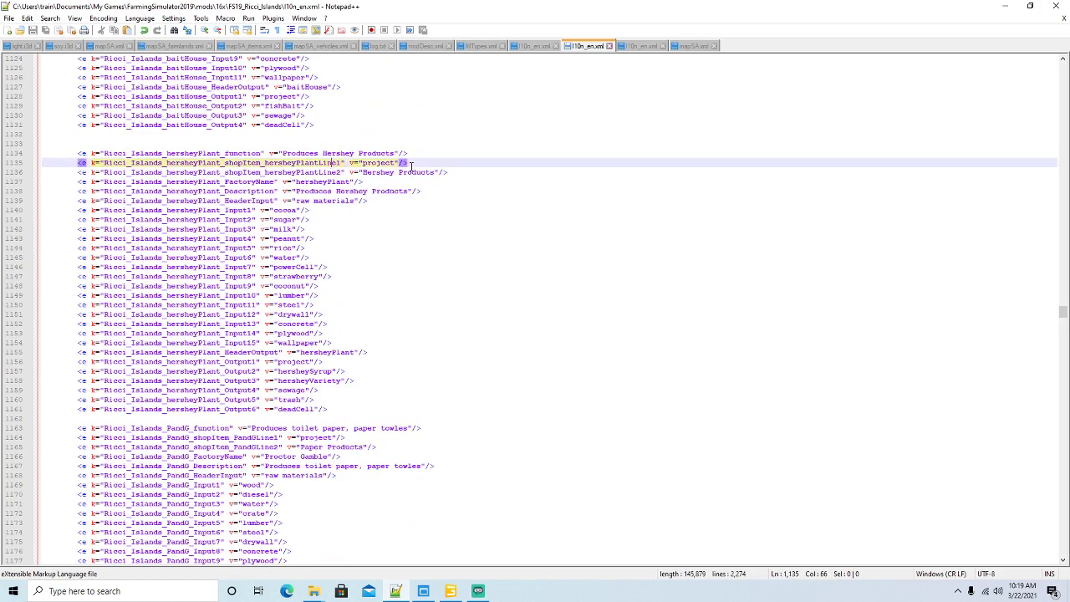
left_click(382, 172)
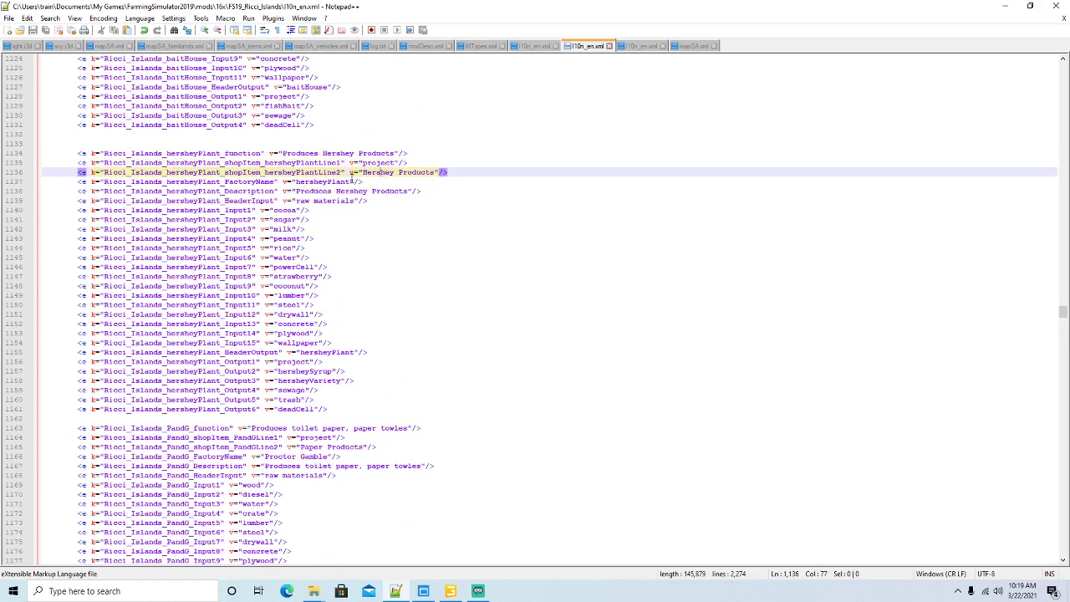
Step: Duplicate the hersheyPlantLine1 shop item entry directly beneath itself, leaving no empty line after the copy
left_click(412, 164)
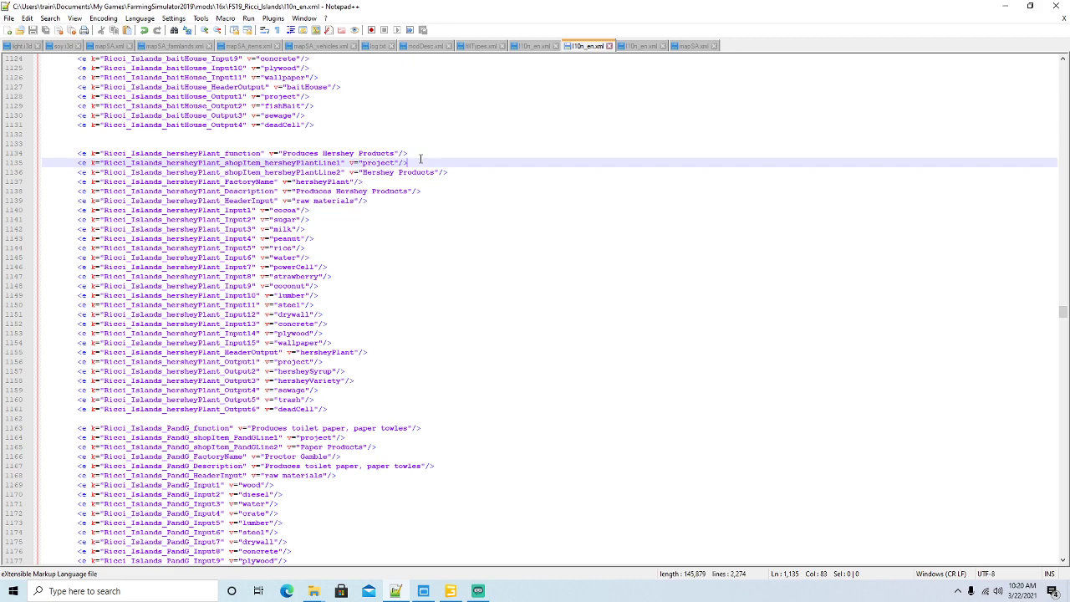
key("Return")
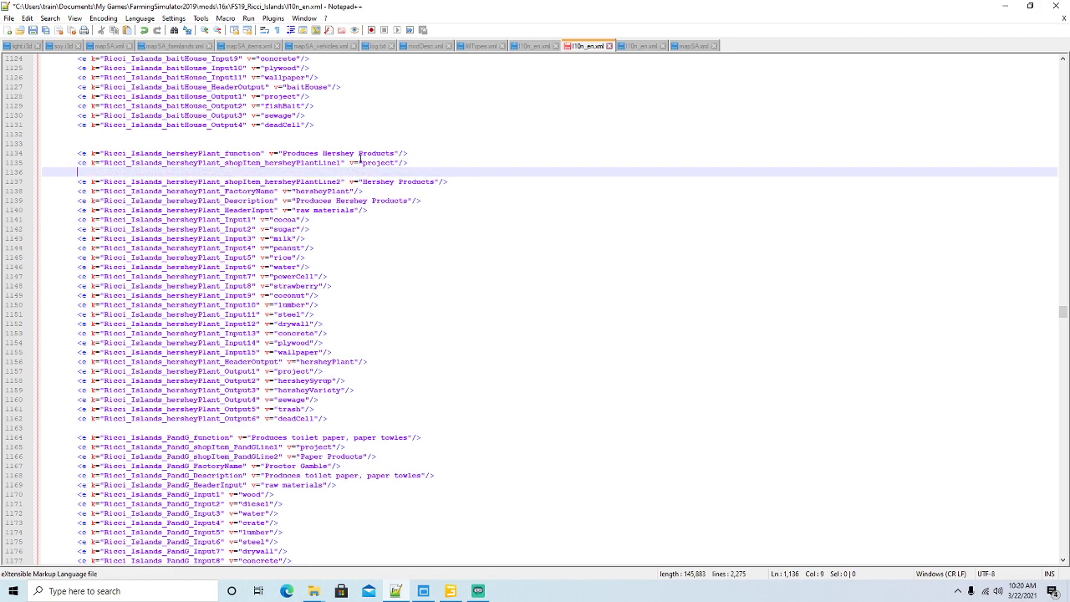
left_click(14, 163)
key("ctrl+c")
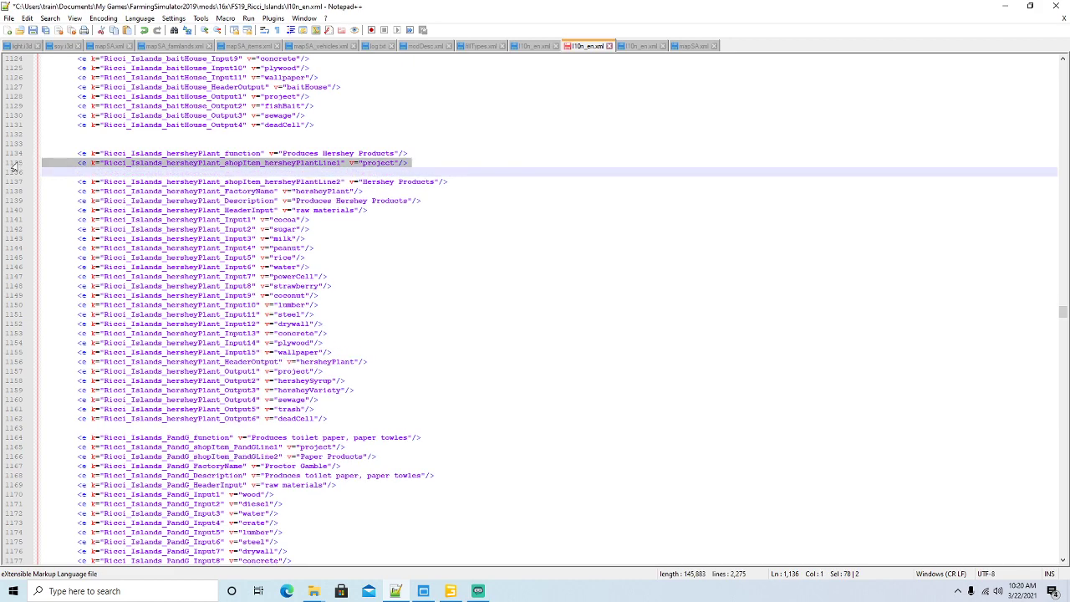
left_click(44, 172)
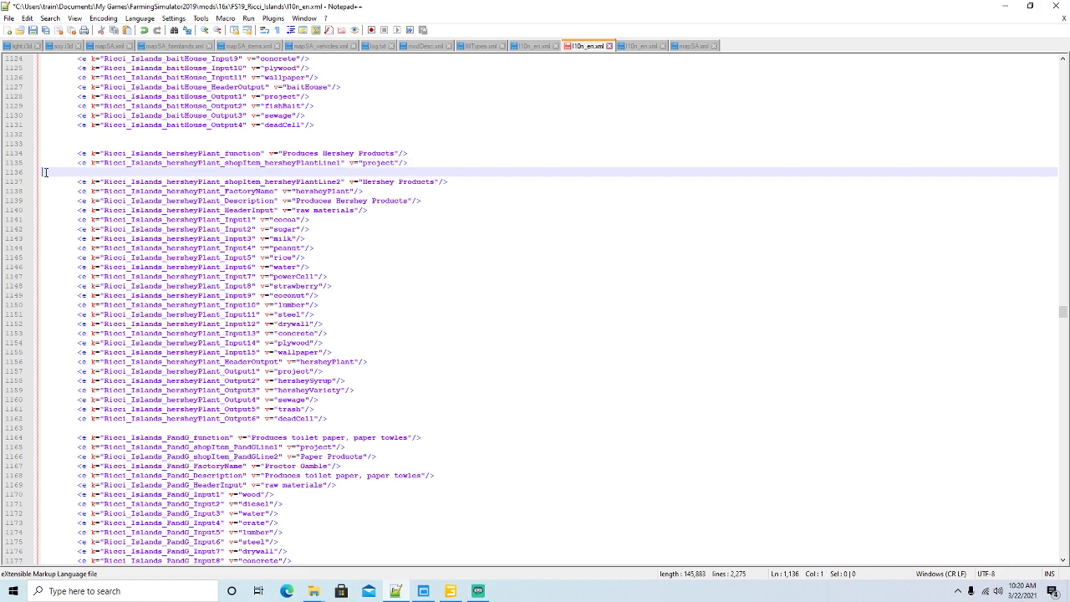
key("ctrl+v")
left_click(15, 183)
key("Delete")
Step: Renumber the copied shop item entry as hersheyPlantLine2 and the Hershey Products entry as hersheyPlantLine3
left_click(343, 174)
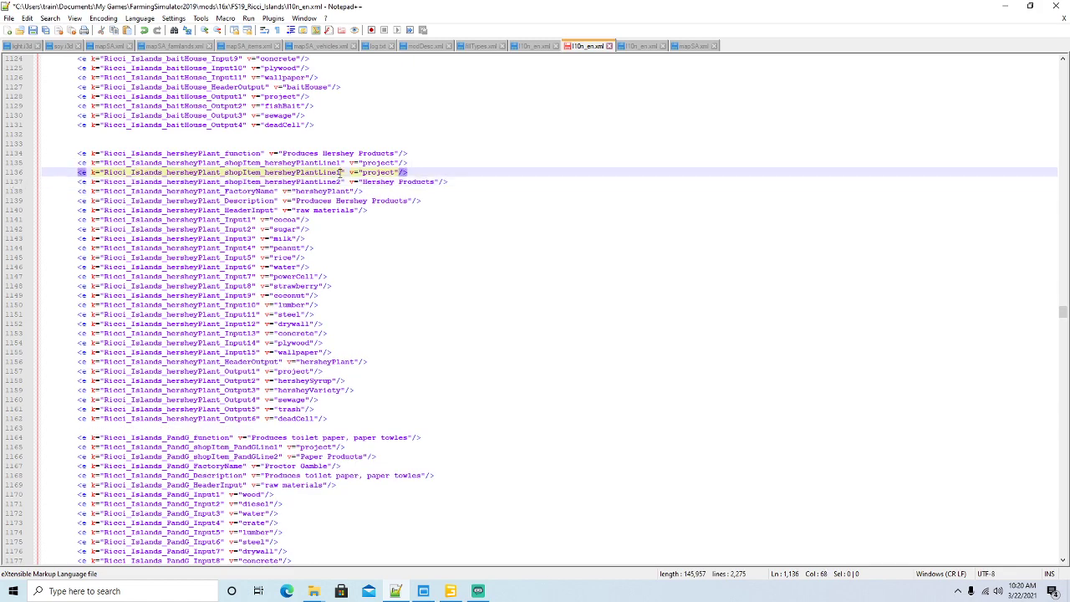
key("BackSpace")
type("2")
key("Down")
key("BackSpace")
type("3")
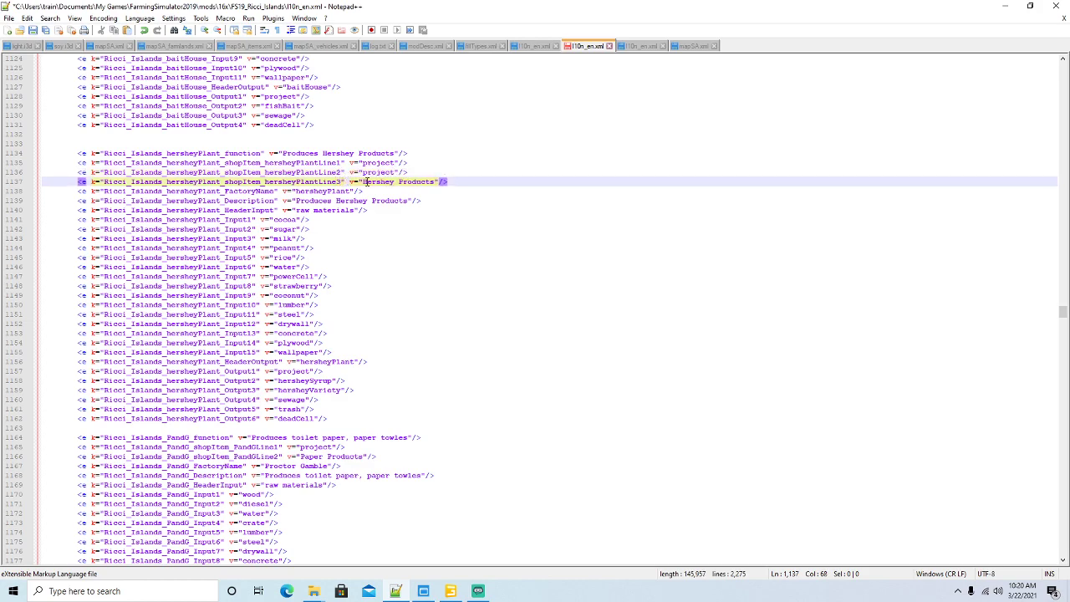
Step: Set the hersheyPlantLine2 text to "Peanut Butter" and save the file
left_click(395, 173)
key("BackSpace")
key("BackSpace")
key("BackSpace")
key("BackSpace")
key("BackSpace")
key("BackSpace")
key("BackSpace")
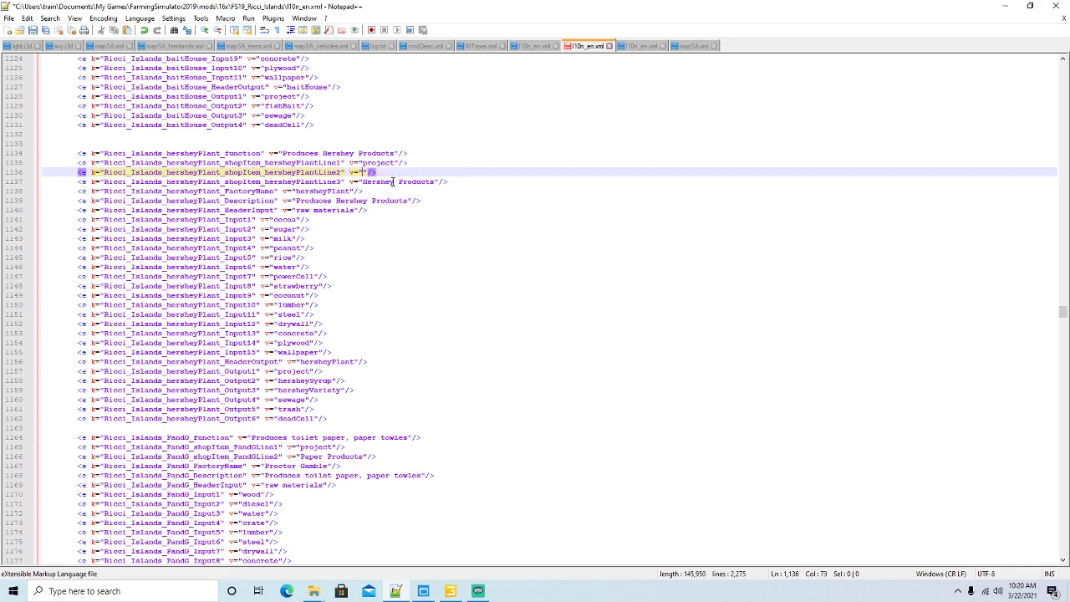
type("Peanut")
type(" Butte")
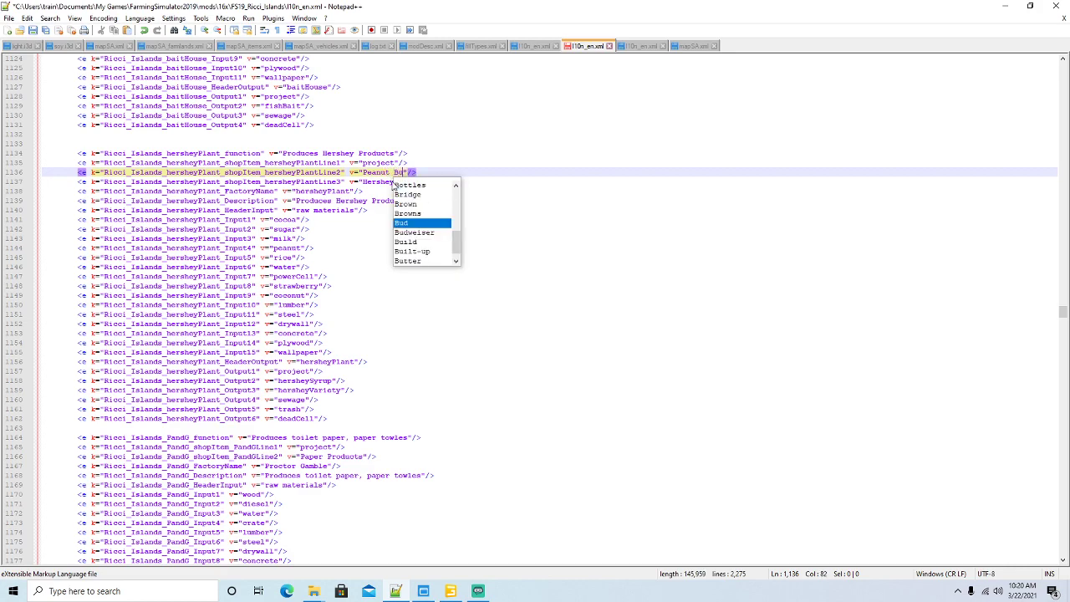
type("r\"")
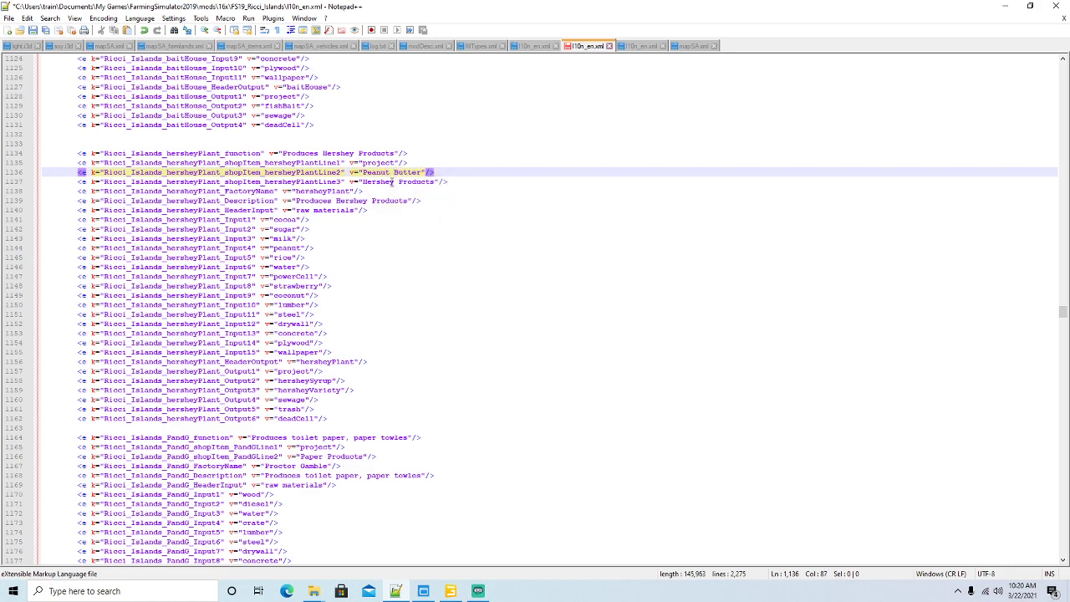
key("ctrl+s")
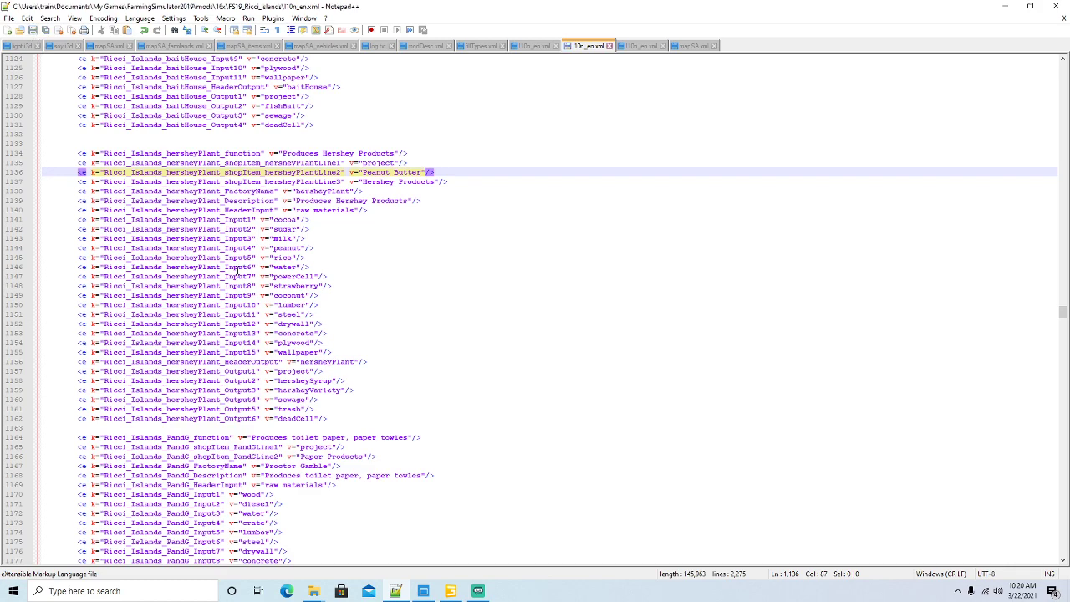
Step: Duplicate the hersheyPlant_Output6 entry on a new line directly below it
left_click(328, 419)
key("Return")
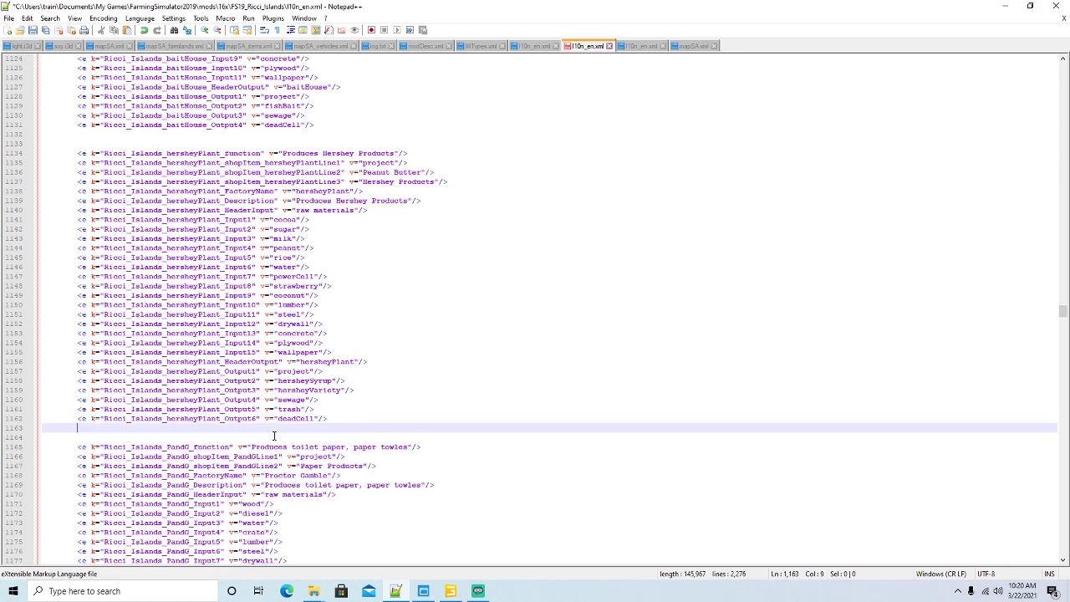
left_click(16, 419)
key("ctrl+c")
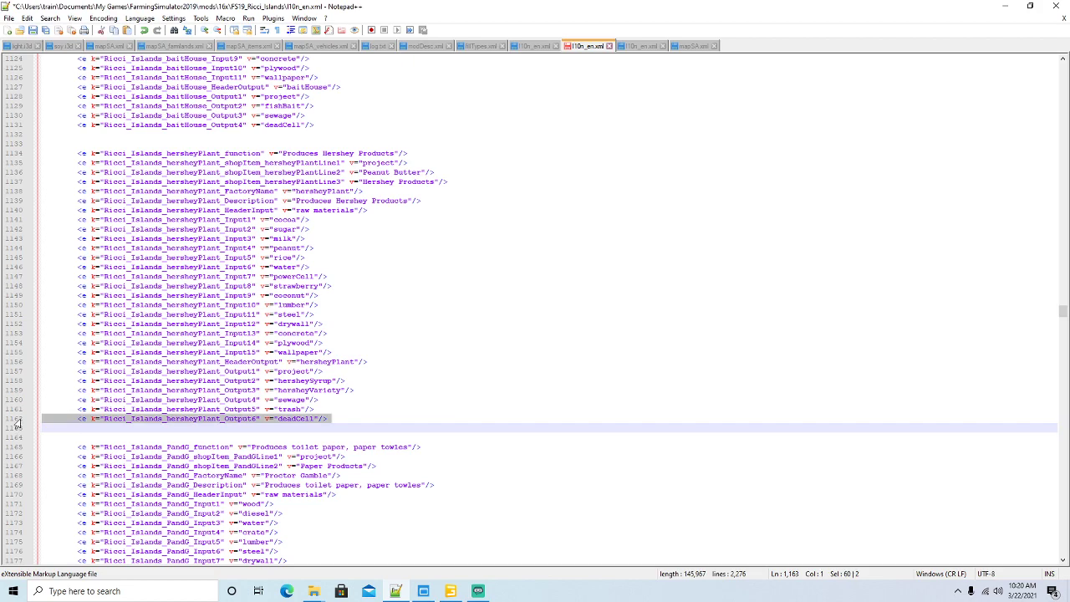
left_click(44, 428)
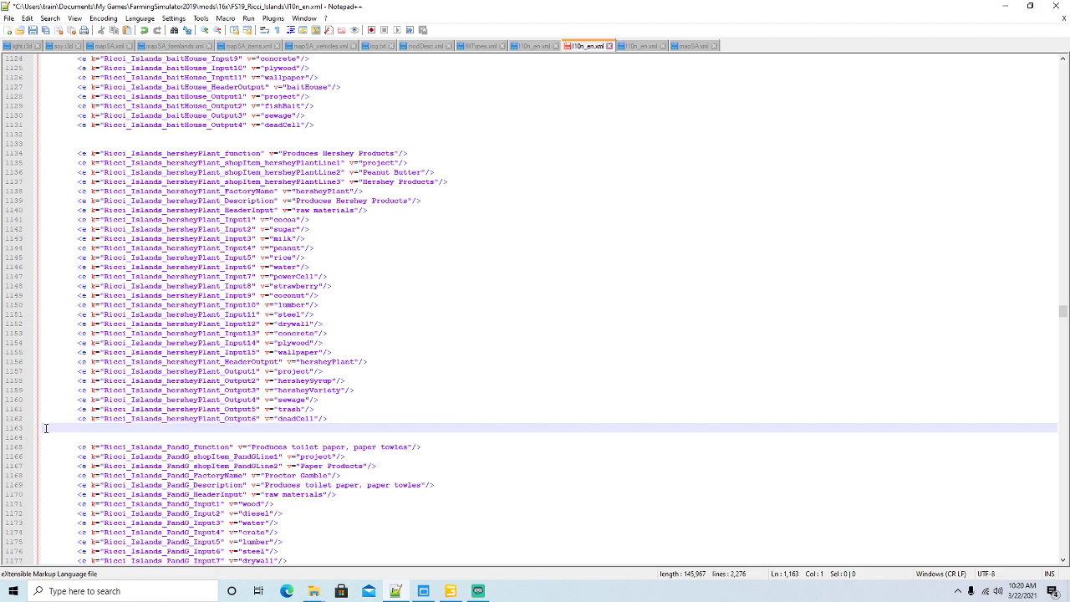
key("ctrl+v")
Step: Rename the copied output entry to hersheyPlant_Output7 with the value "peanutButter", and save l10n_en.xml
left_click(256, 428)
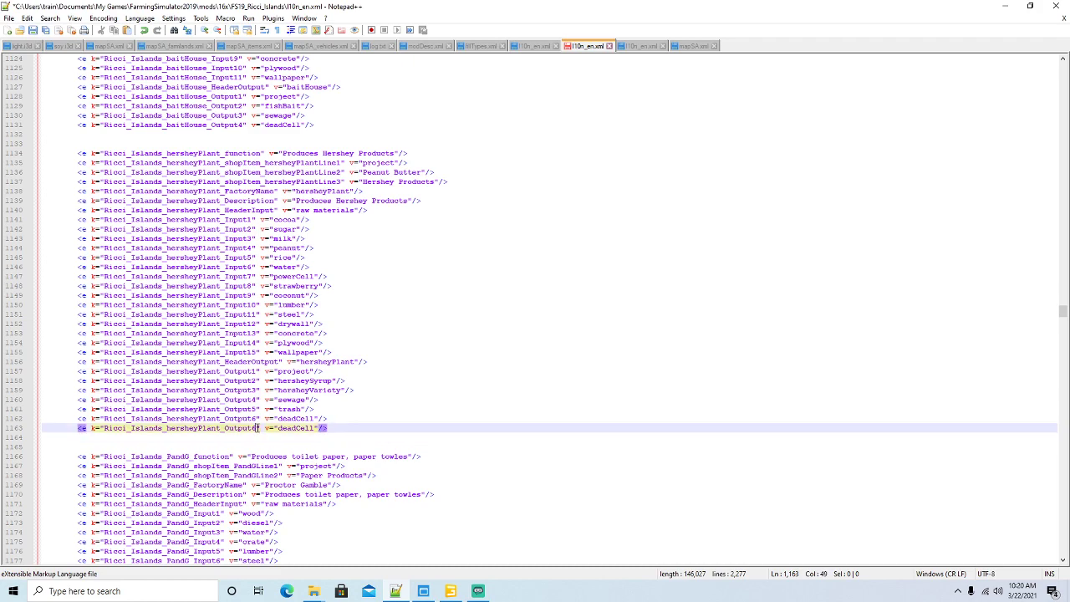
key("Delete")
type("7")
key("BackSpace")
key("BackSpace")
key("BackSpace")
key("BackSpace")
key("BackSpace")
key("BackSpace")
key("BackSpace")
key("BackSpace")
type("peanutButter")
key("Right")
left_click(33, 31)
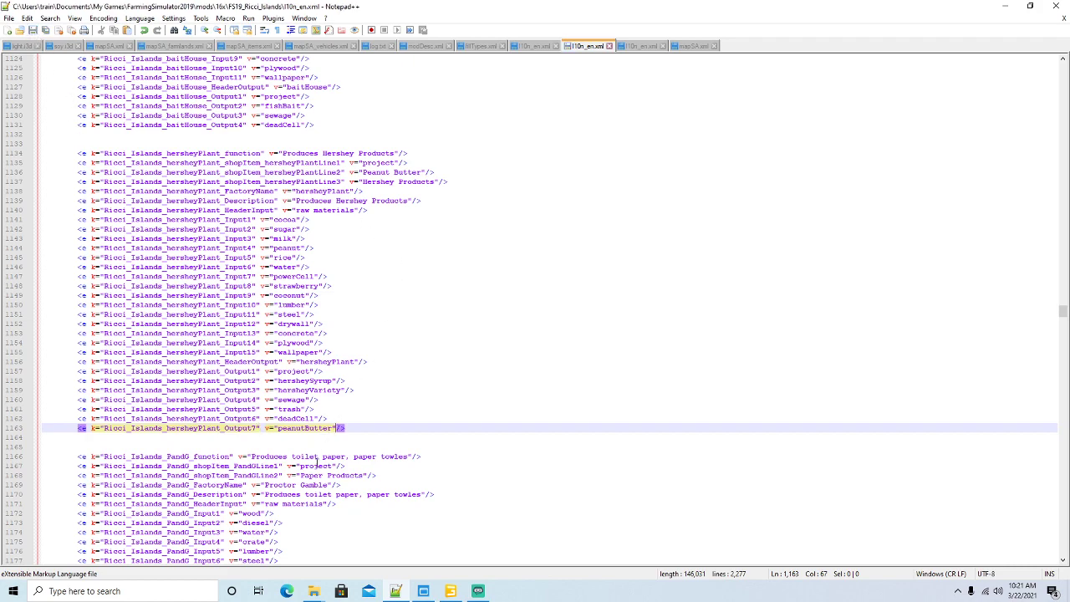
Step: Open hersheyPlant.xml from the map's placeables/globalCompany folder in Notepad++
mouse_move(314, 591)
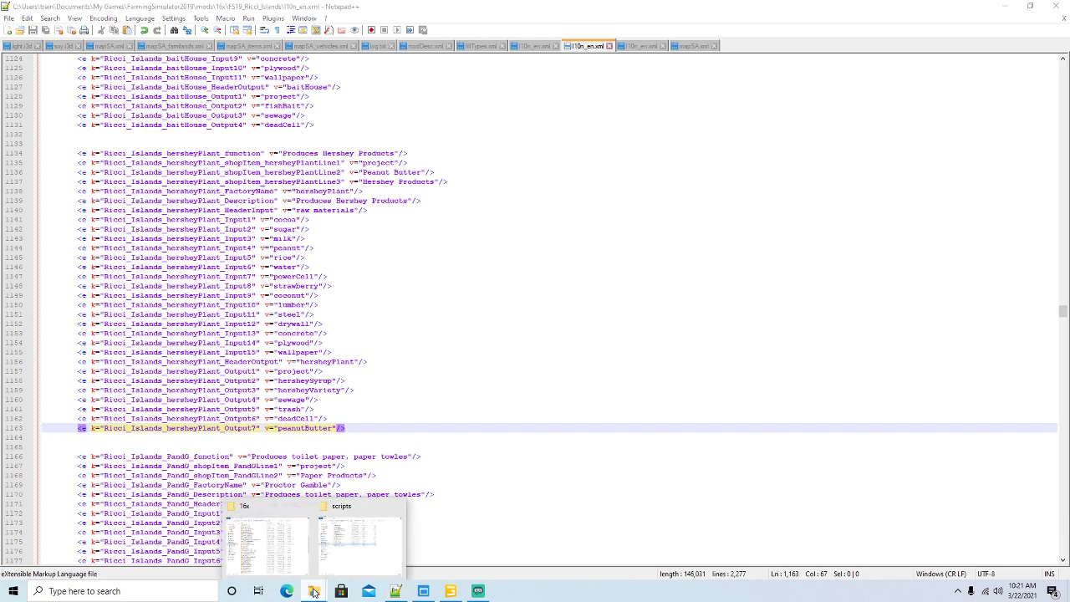
left_click(273, 517)
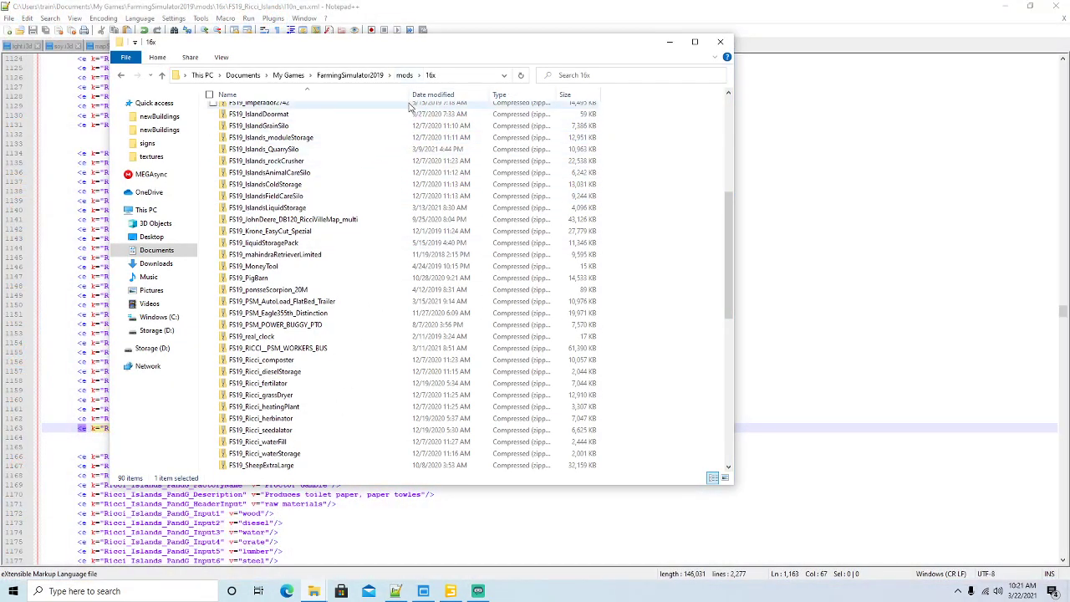
scroll(337, 203, "up", 8)
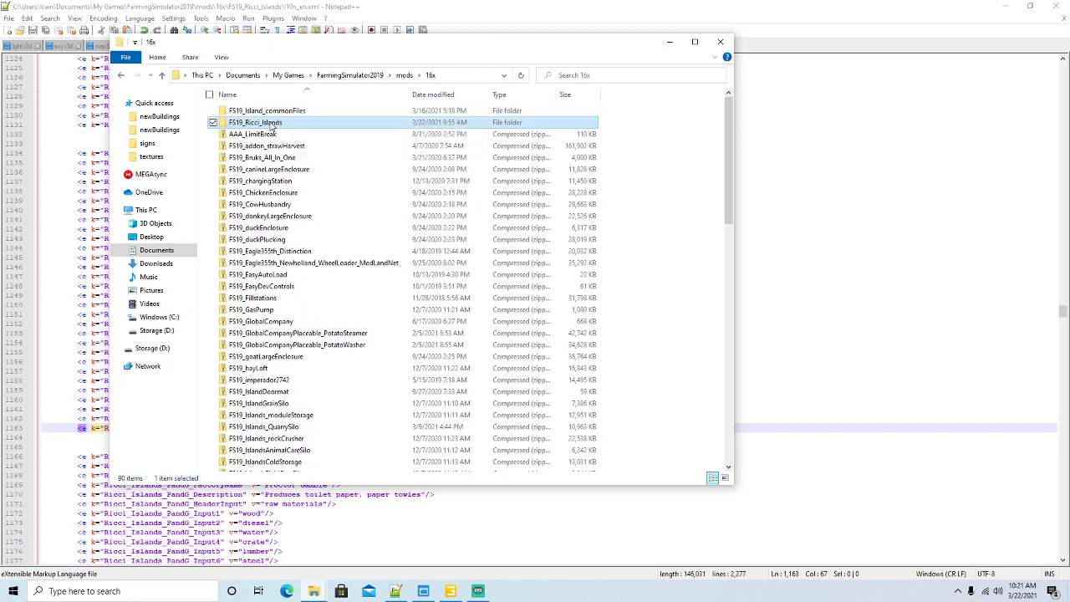
double_click(271, 125)
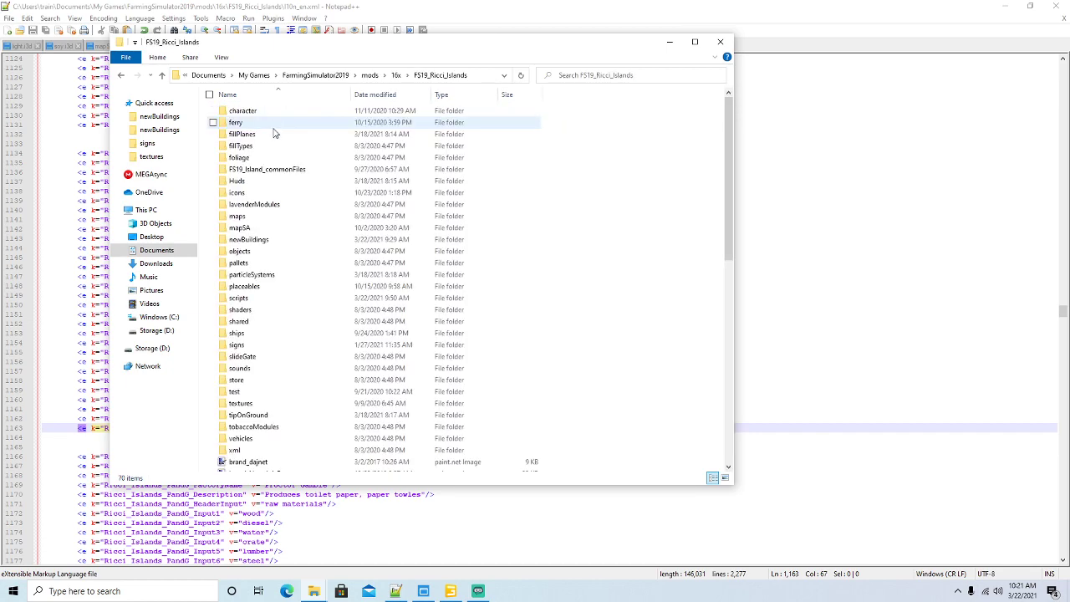
double_click(245, 287)
double_click(274, 163)
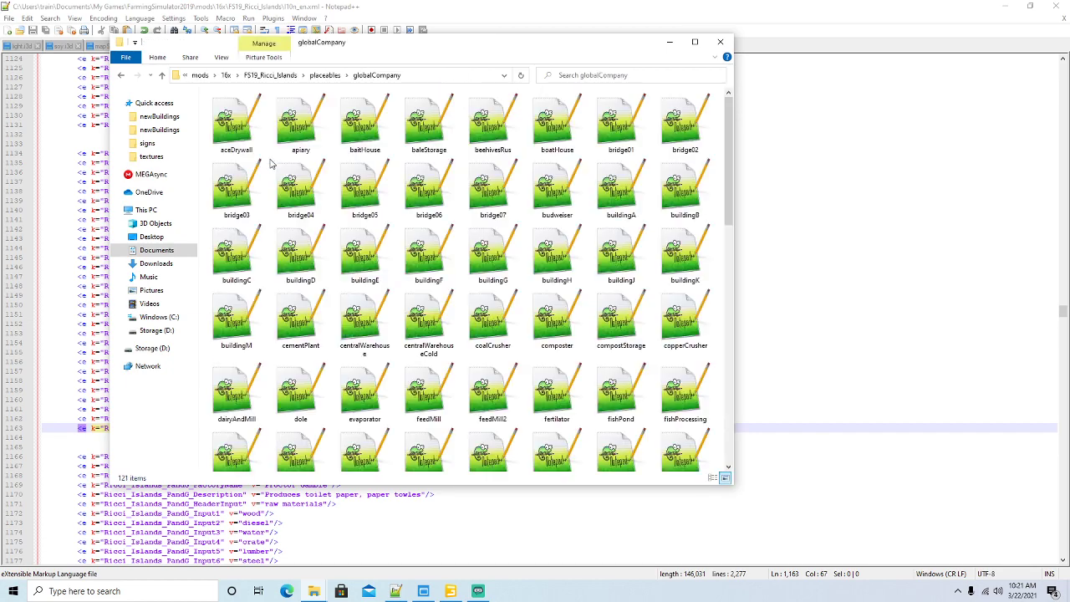
left_click_drag(727, 167, 725, 241)
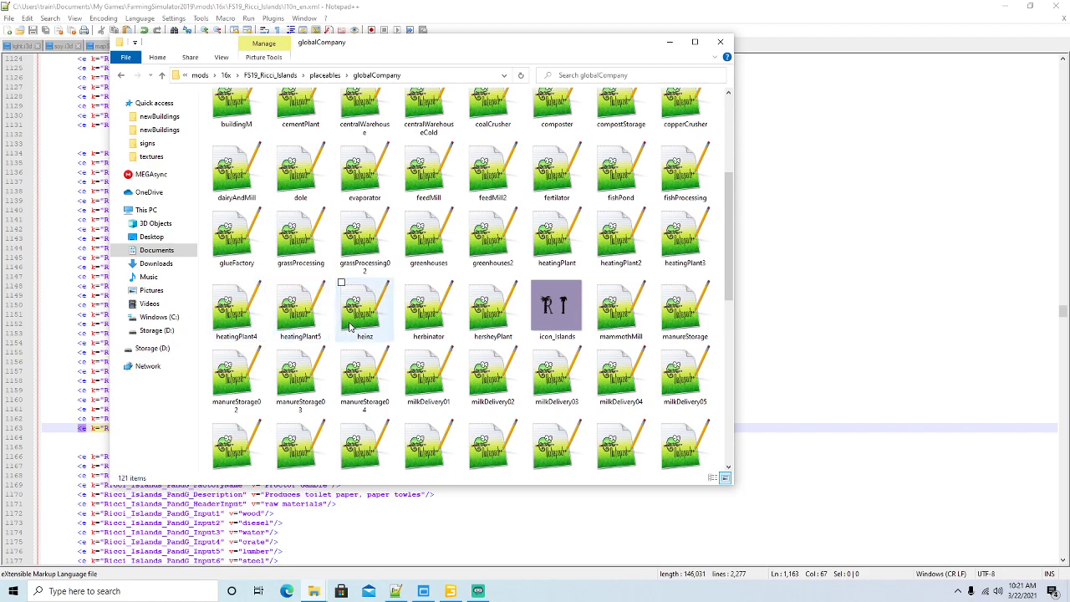
right_click(485, 323)
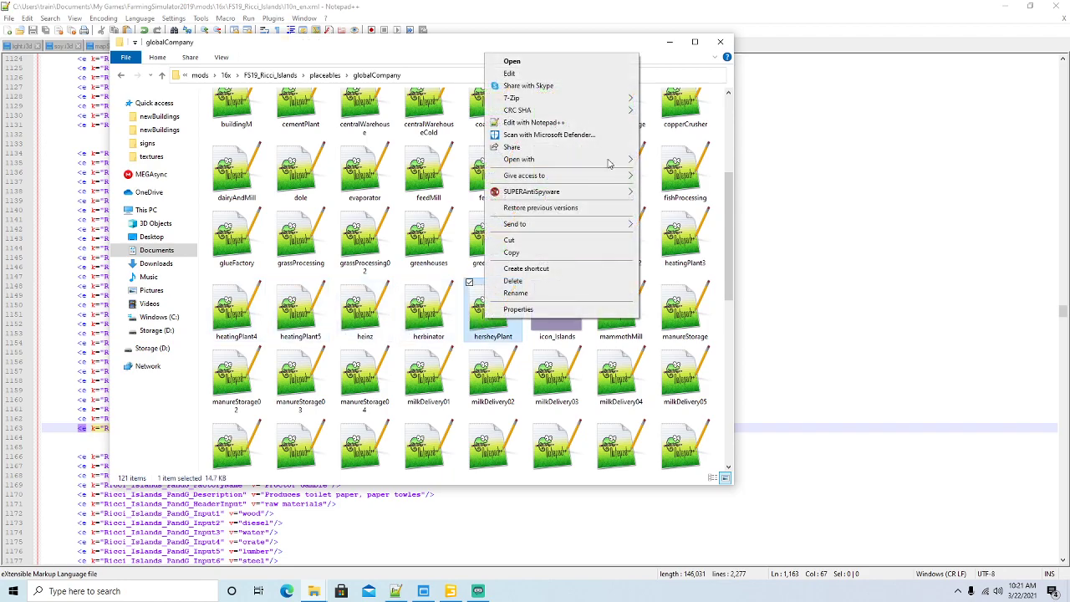
left_click(563, 124)
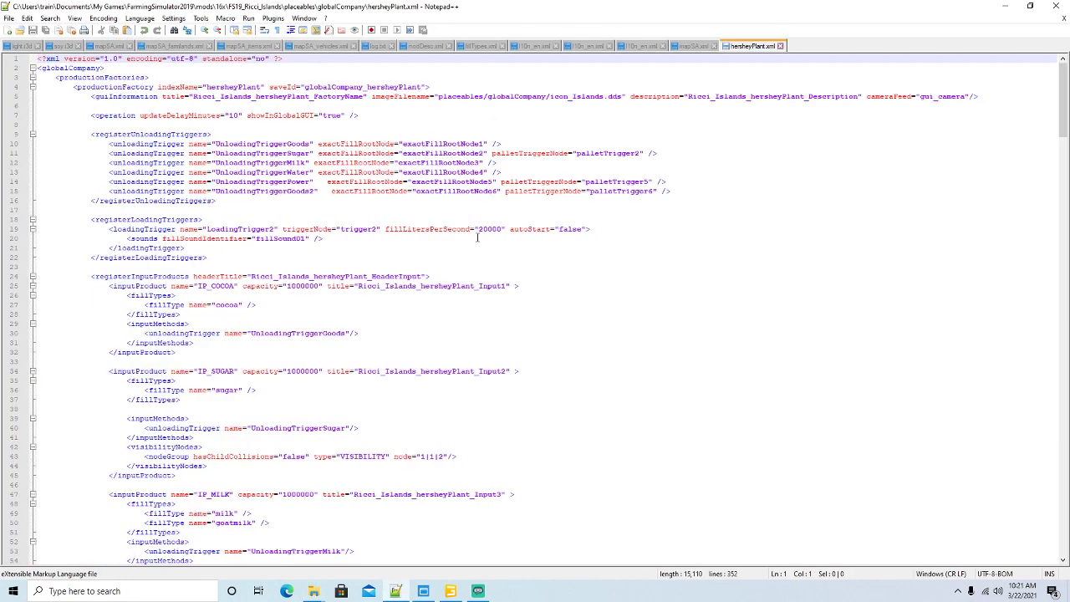
Step: Duplicate the OP_HERSHEYSYRUP output product block below the OP_DEADCELL block, separated by a blank line
scroll(472, 265, "down", 1)
scroll(472, 265, "down", 20)
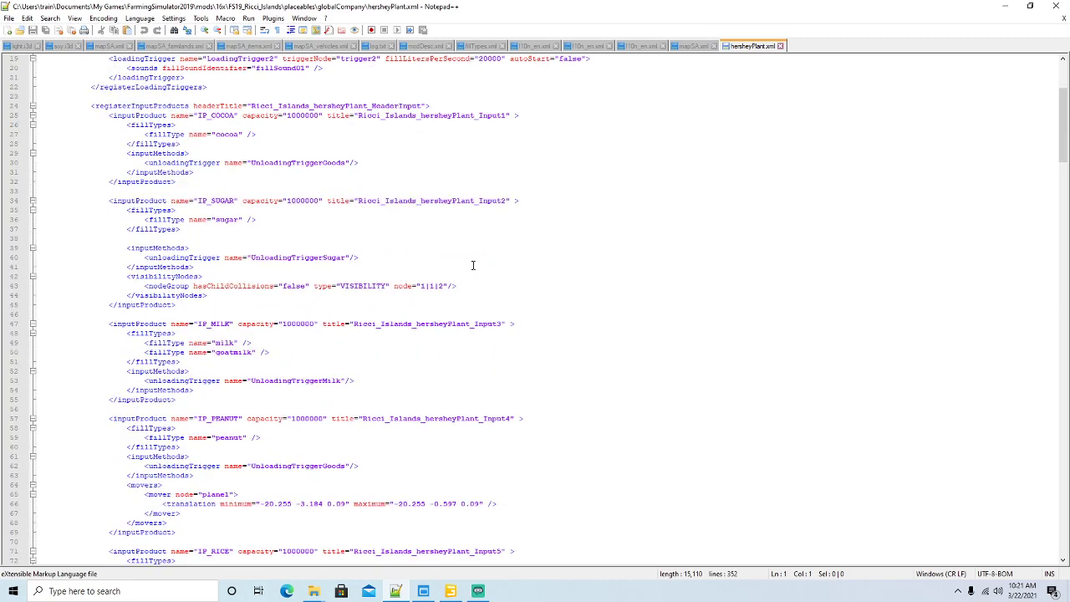
scroll(473, 266, "down", 20)
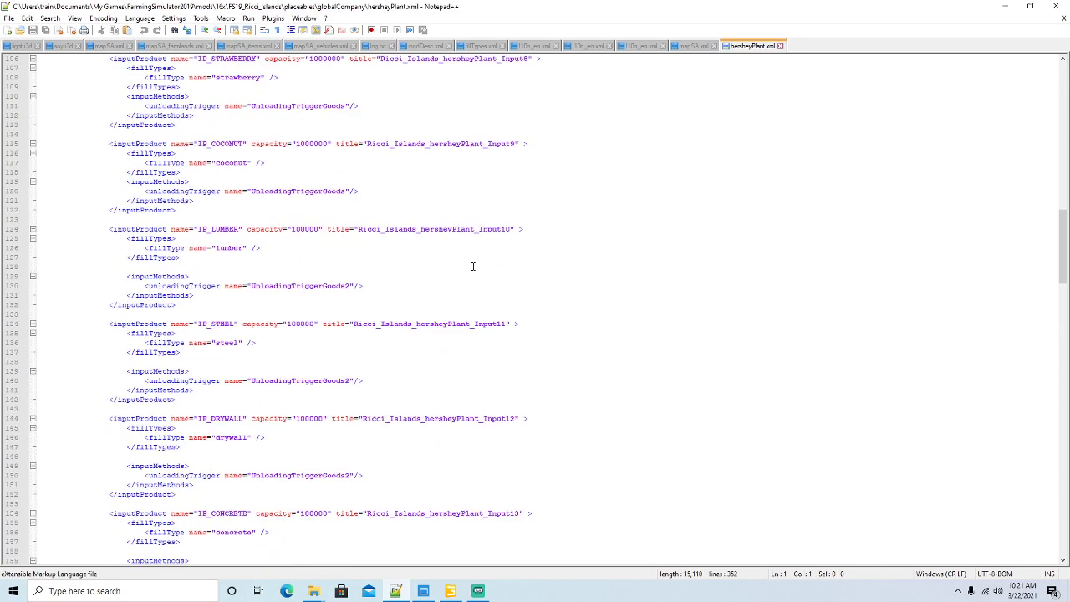
scroll(473, 266, "down", 6)
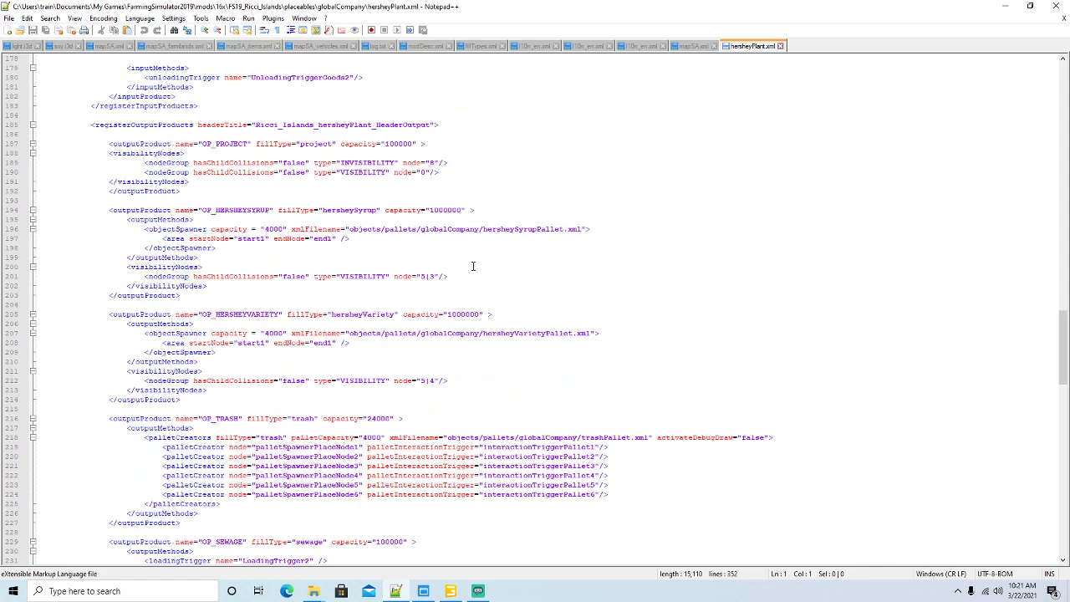
scroll(473, 266, "down", 1)
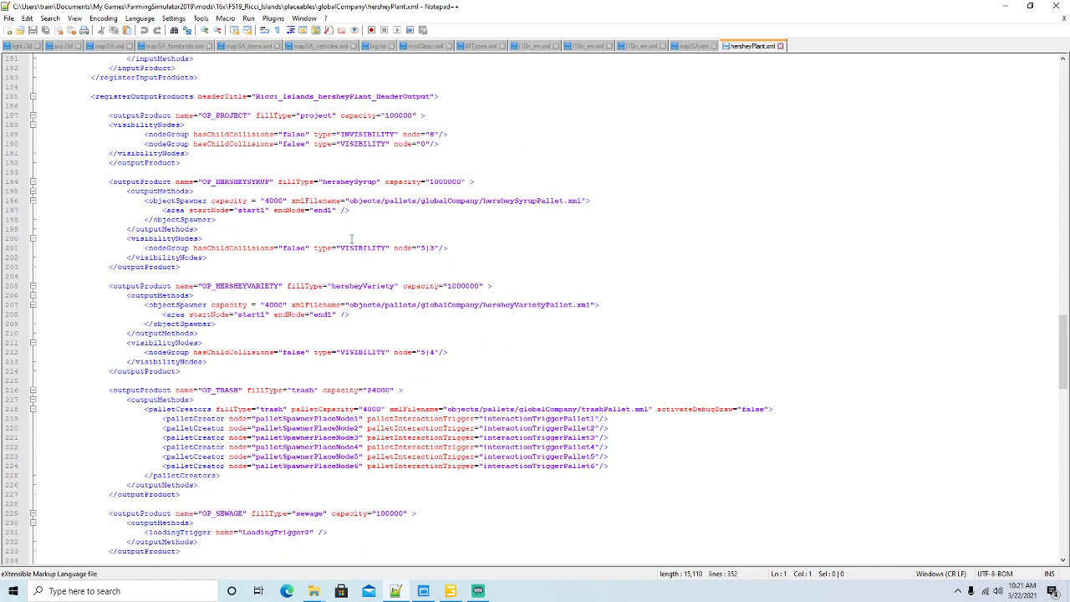
scroll(351, 240, "down", 1)
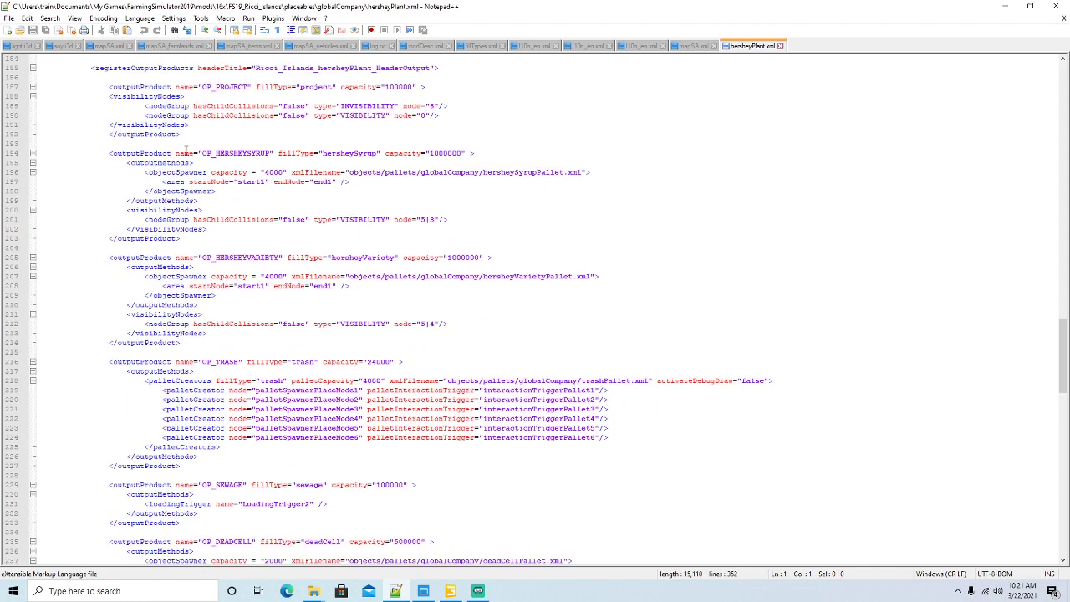
left_click(159, 153)
left_click_drag(182, 238, 41, 155)
key("ctrl+c")
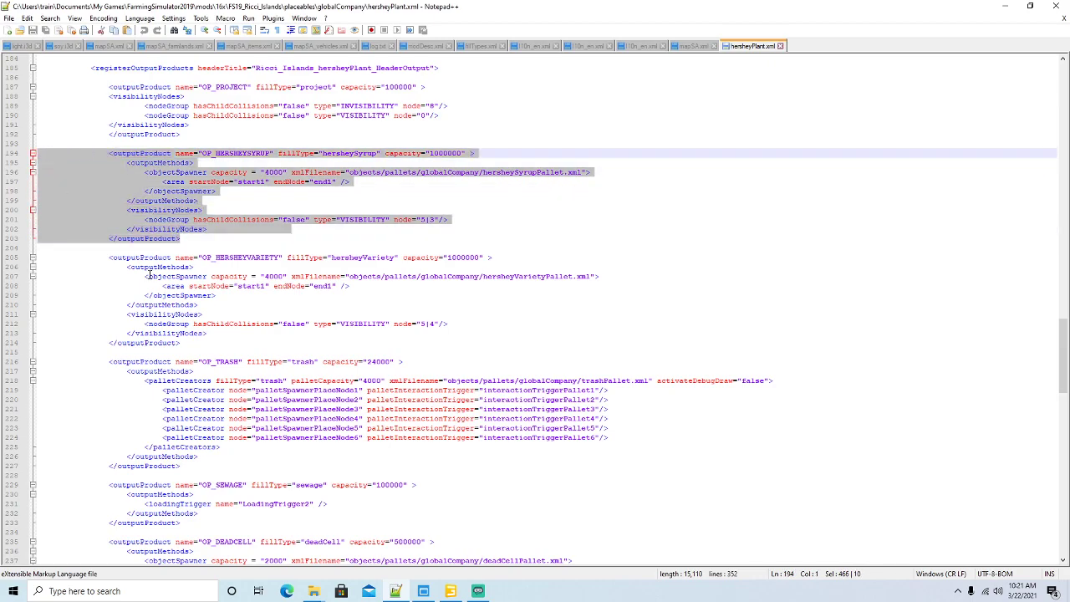
scroll(226, 317, "down", 10)
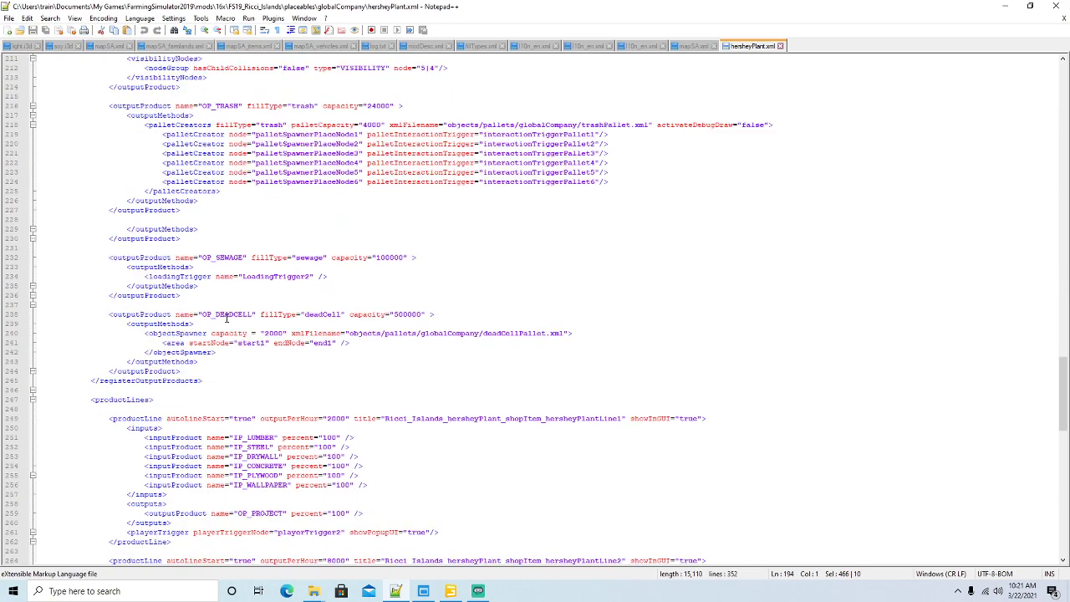
left_click(142, 229)
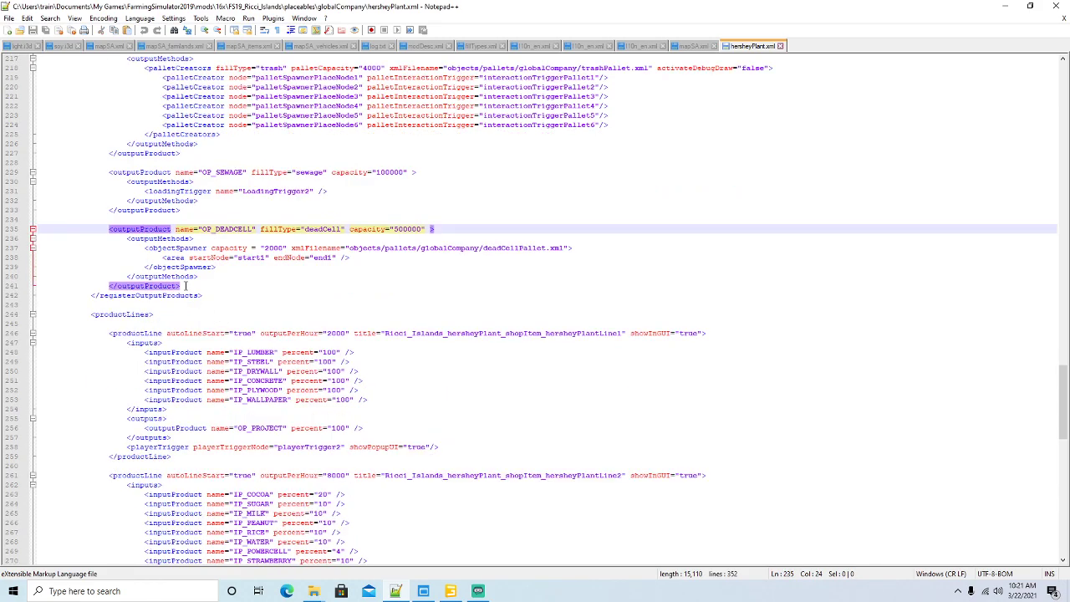
left_click(237, 288)
key("Return")
key("Return")
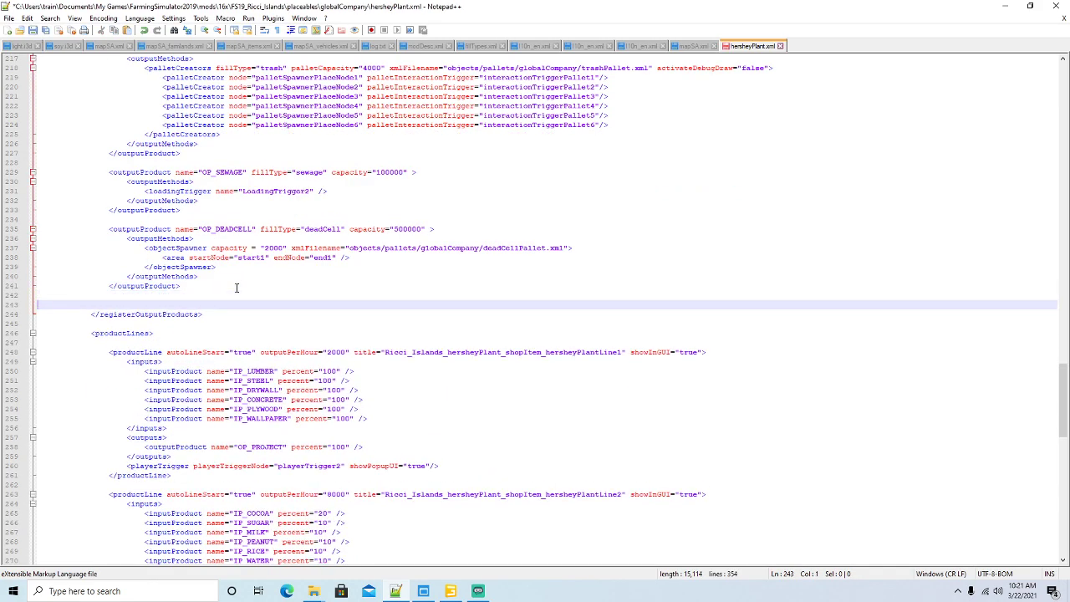
key("ctrl+v")
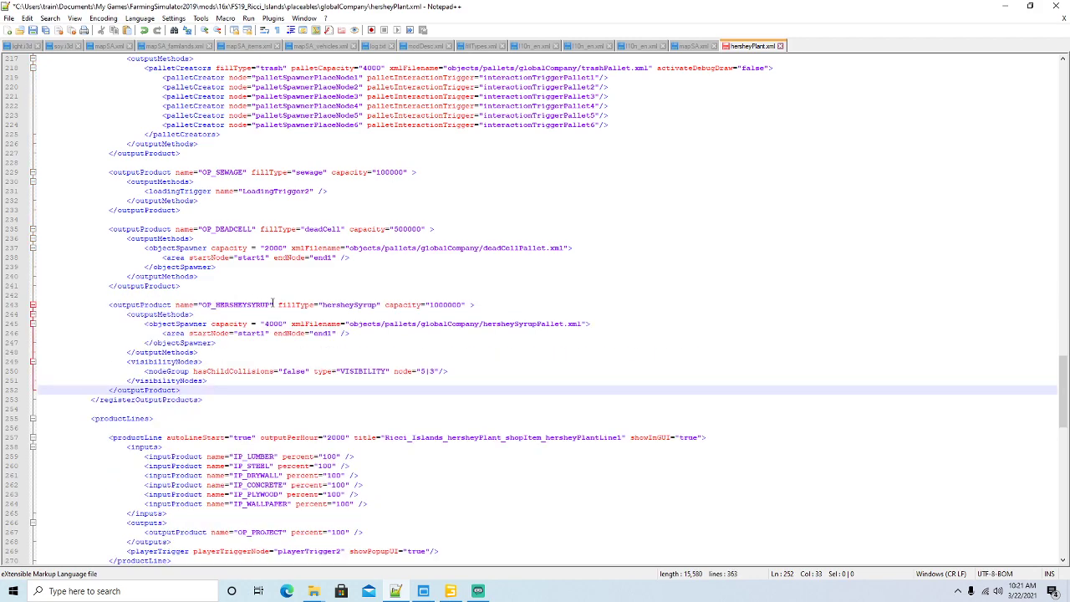
Step: Rename the copied output product to OP_PEANUTBUTTER
left_click(273, 304)
key("BackSpace")
key("BackSpace")
key("BackSpace")
key("BackSpace")
key("BackSpace")
key("BackSpace")
key("BackSpace")
key("BackSpace")
key("BackSpace")
key("BackSpace")
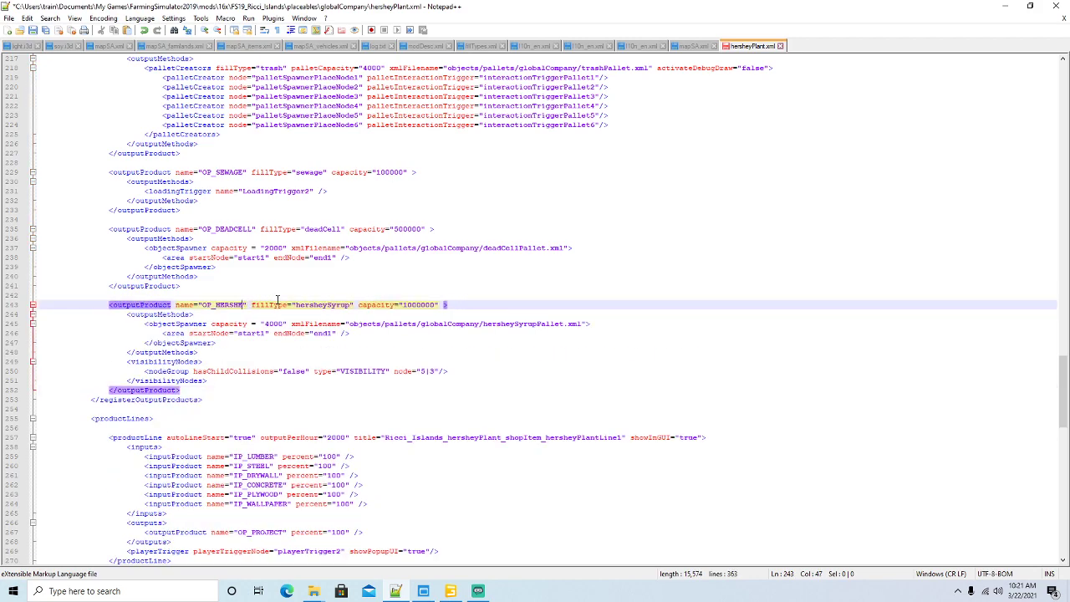
key("BackSpace")
key("BackSpace")
type("PEA")
type("NUTBUTT")
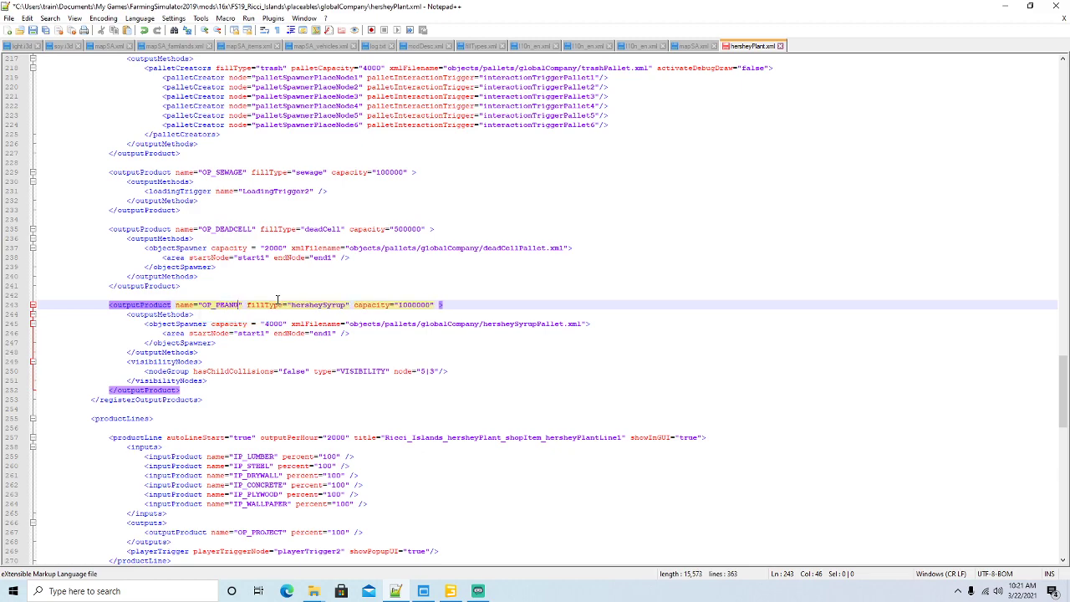
type("ER")
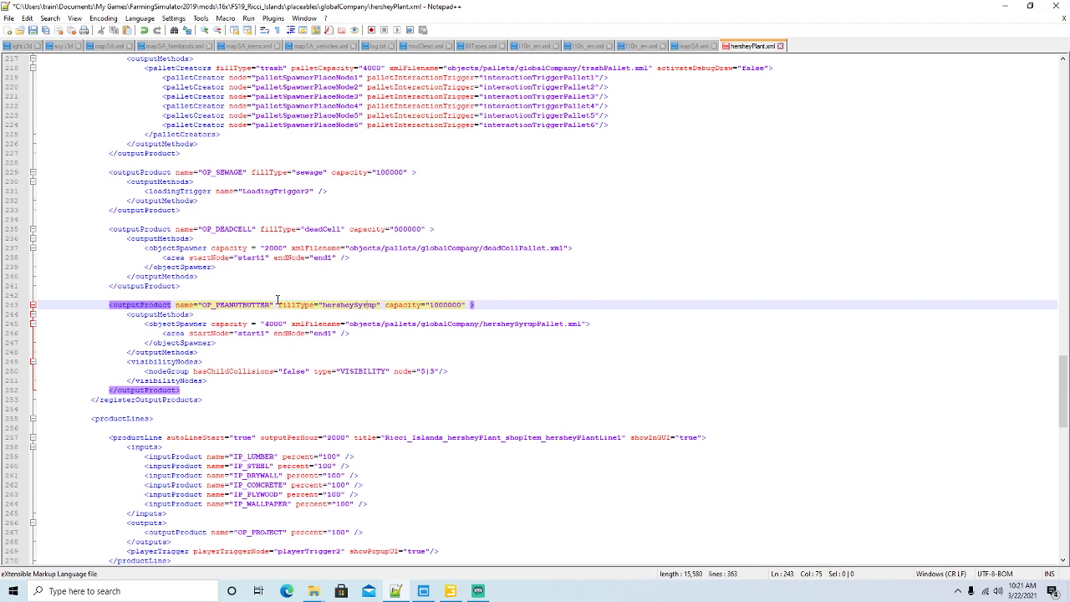
Step: Set the fillType of the OP_PEANUTBUTTER output product to "peanutButter"
key("BackSpace")
key("BackSpace")
key("BackSpace")
key("BackSpace")
key("BackSpace")
key("BackSpace")
key("BackSpace")
key("BackSpace")
key("BackSpace")
key("BackSpace")
key("BackSpace")
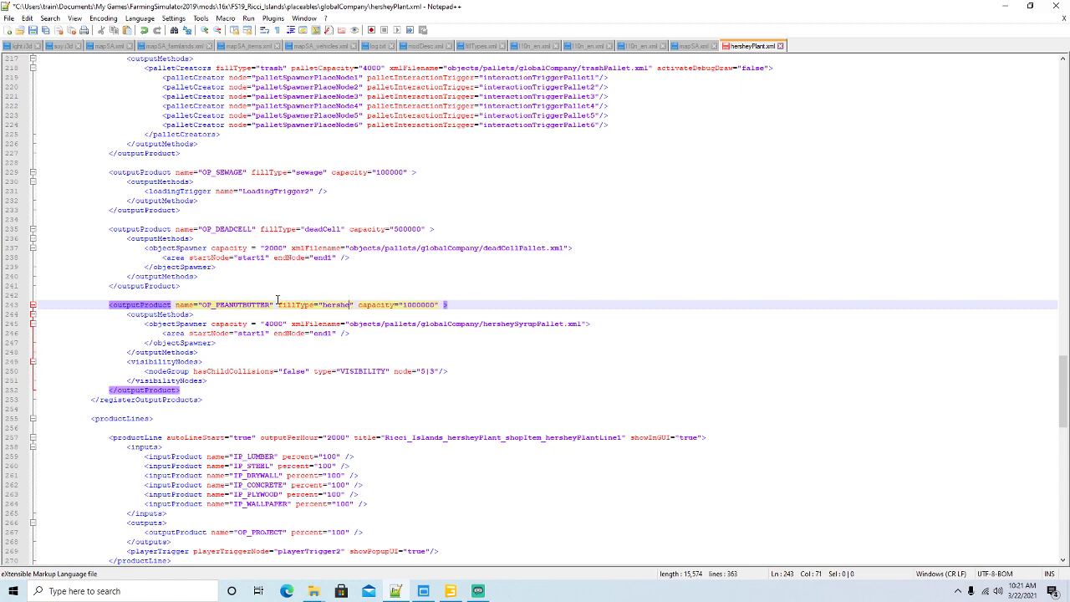
key("BackSpace")
type("peanu")
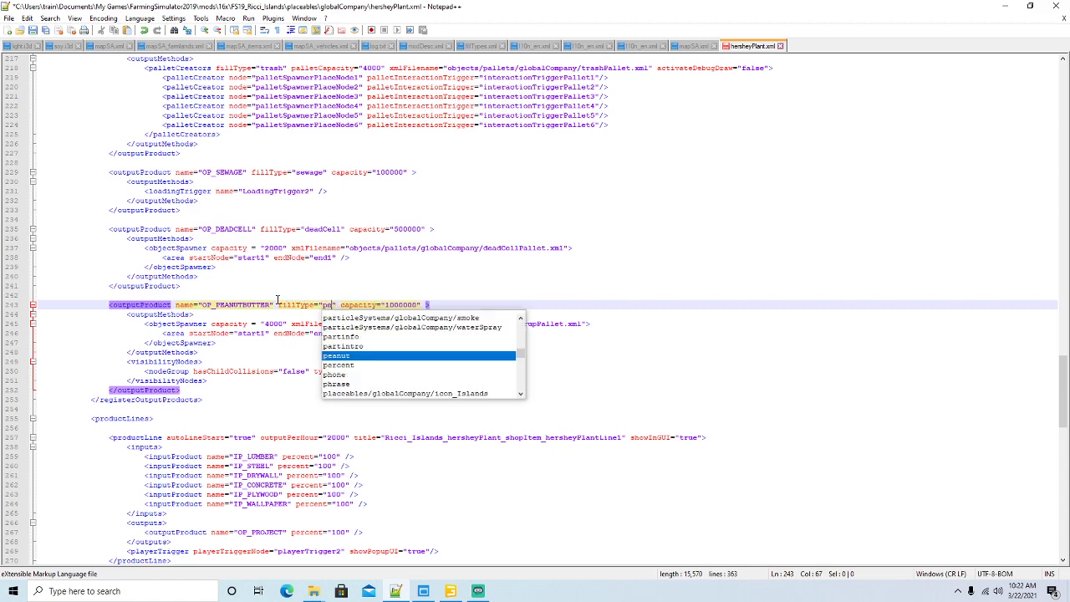
type("tButter")
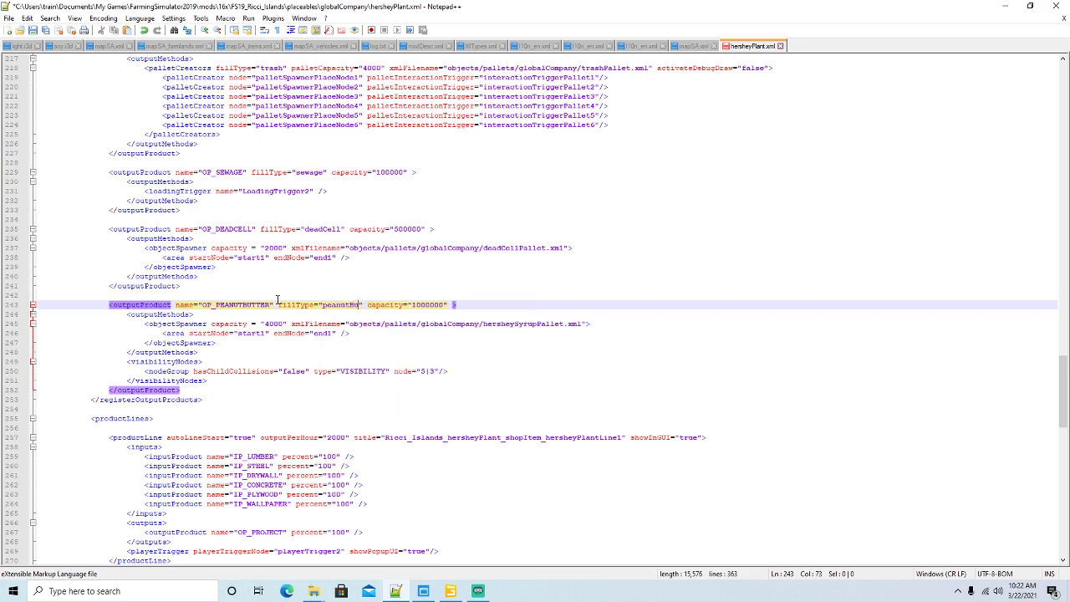
key("Right")
Step: Point the OP_PEANUTBUTTER object spawner's xmlFilename to objects/pallets/globalCompany/peanutButterPallet.xml
left_click(274, 323)
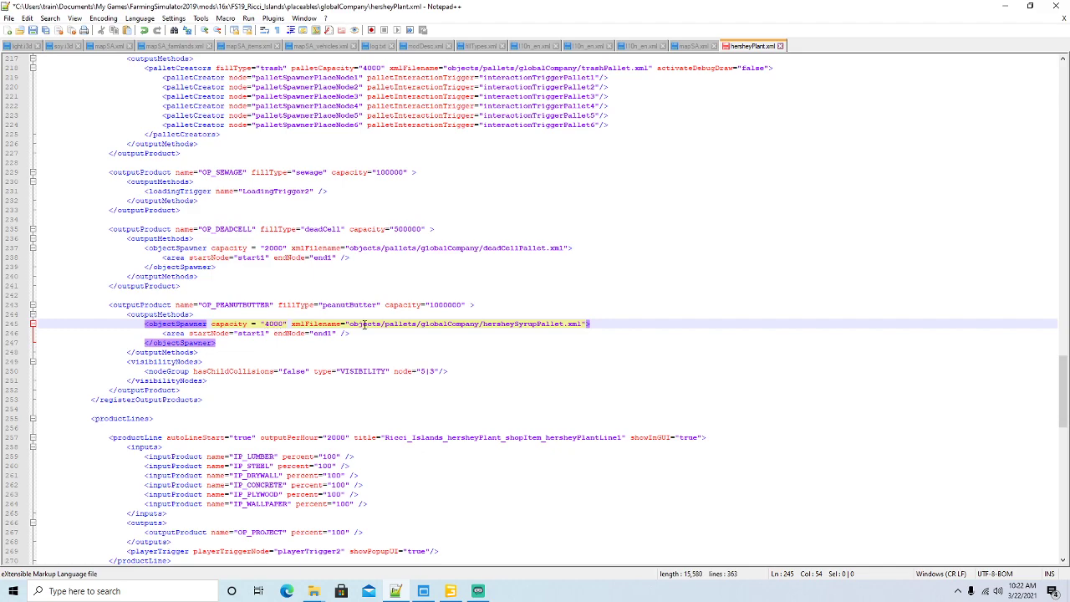
left_click(536, 324)
key("BackSpace")
key("BackSpace")
key("BackSpace")
key("BackSpace")
key("BackSpace")
key("BackSpace")
key("BackSpace")
key("BackSpace")
key("BackSpace")
key("BackSpace")
key("BackSpace")
key("BackSpace")
type("peanutB")
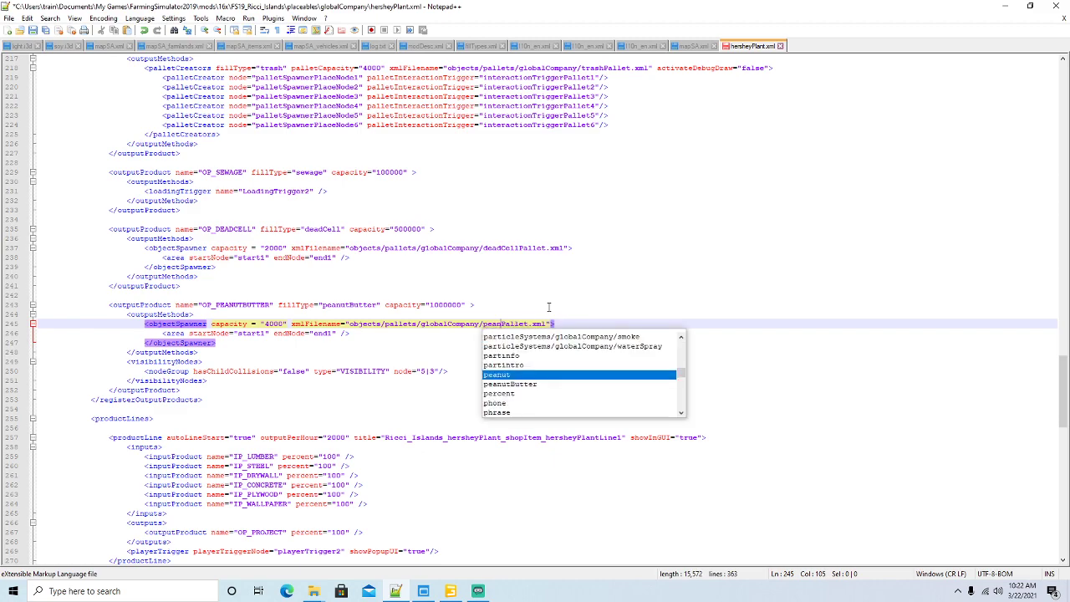
type("tter")
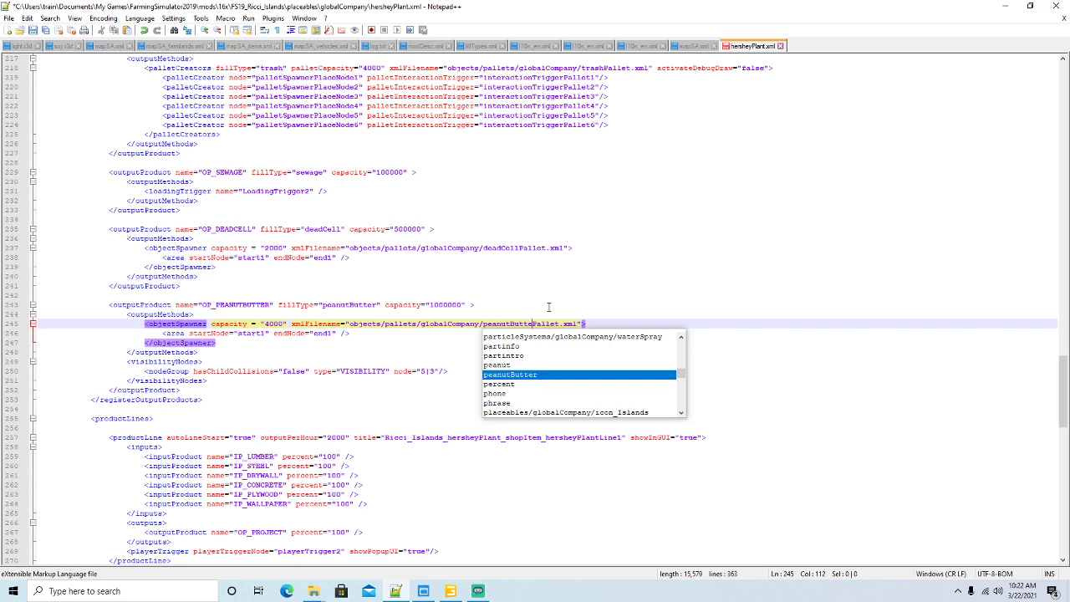
key("Escape")
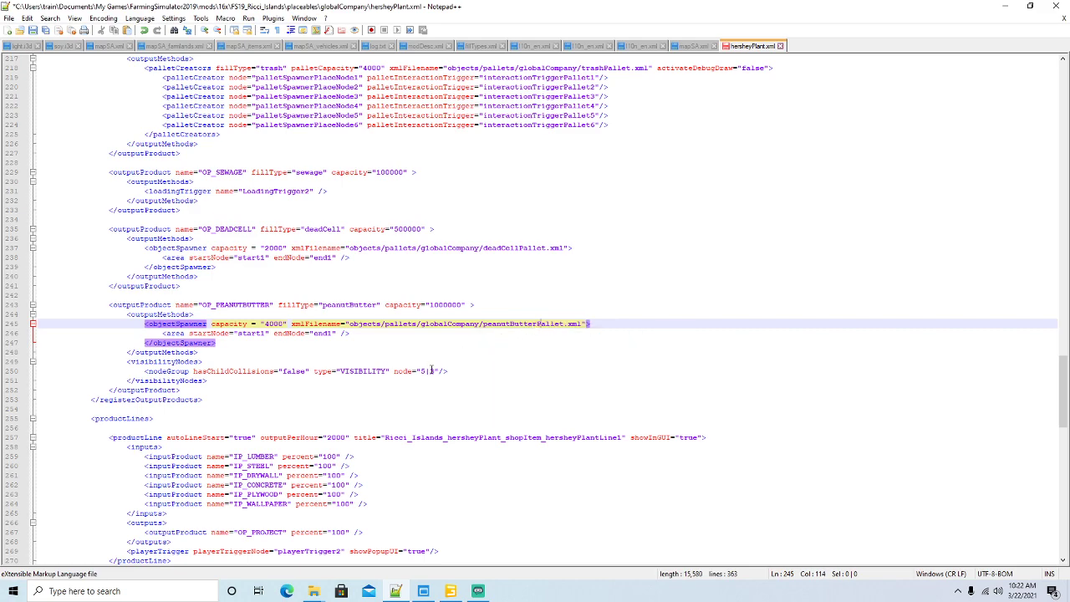
Step: Check the visibility node's index in GIANTS Editor, set the OP_PEANUTBUTTER visibility node to "5|5" in hersheyPlant.xml, and save
left_click(431, 370)
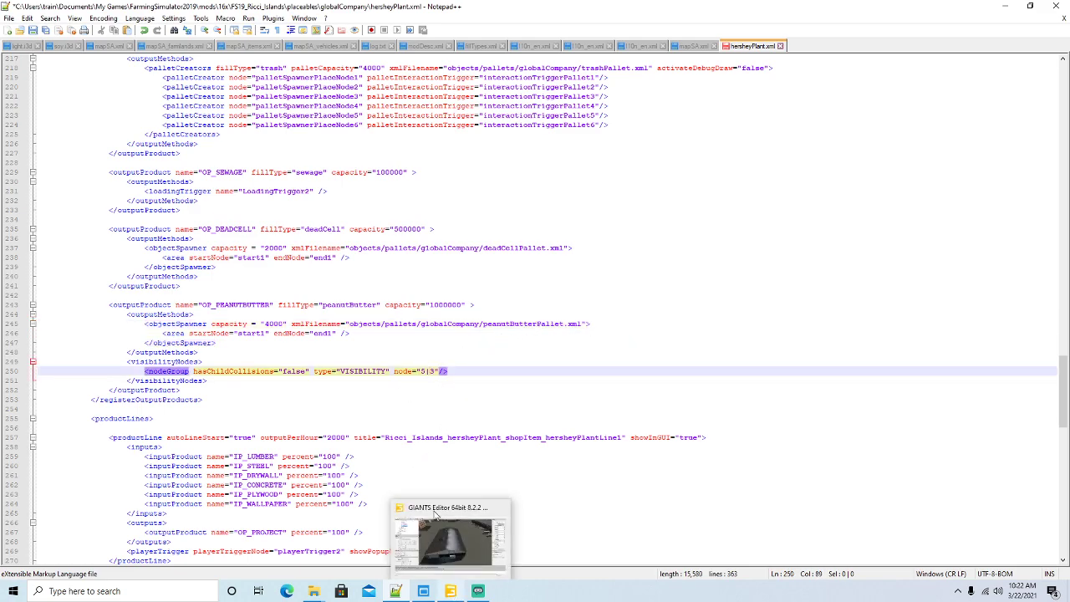
left_click(451, 589)
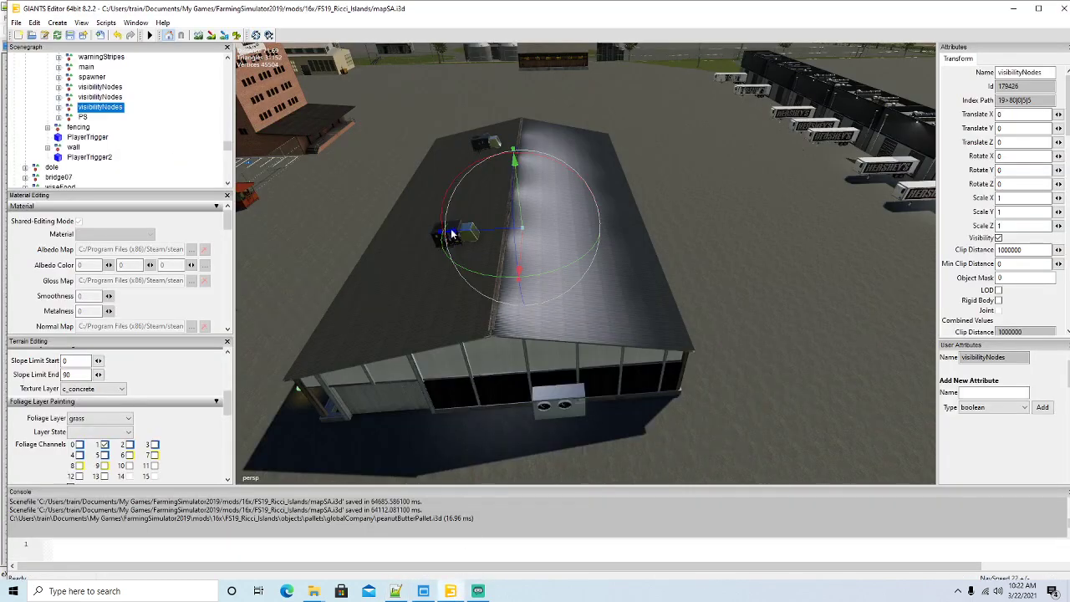
left_click(1013, 8)
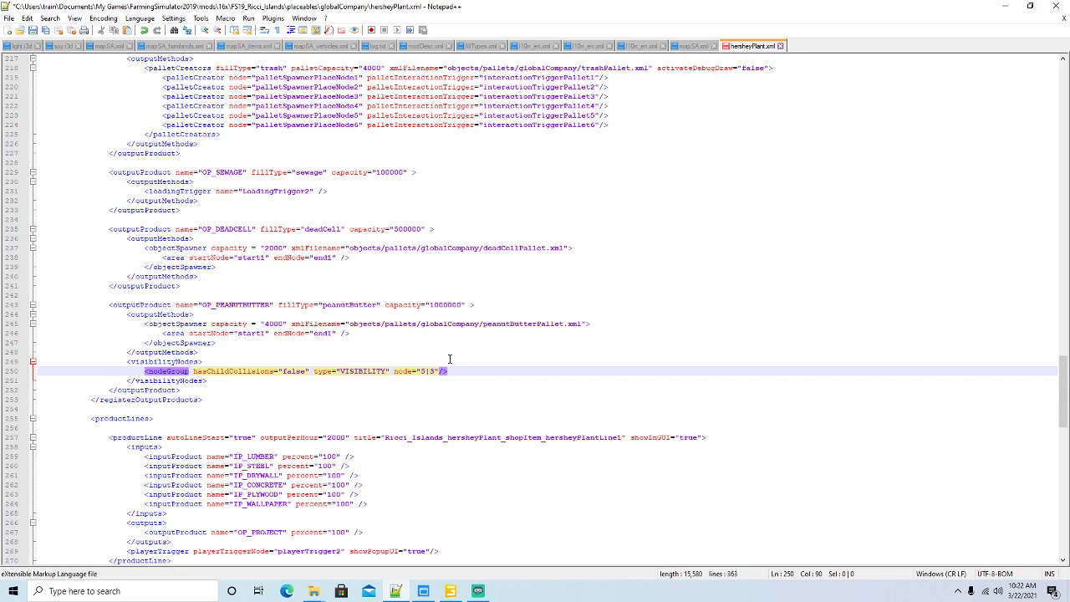
key("BackSpace")
type("5")
left_click(33, 31)
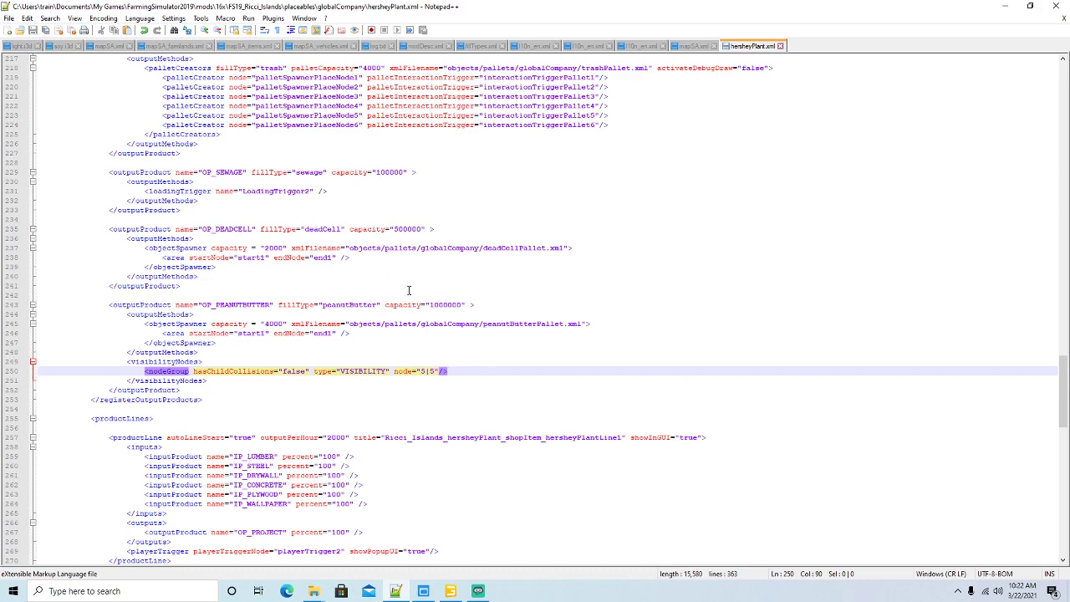
Step: Duplicate the hersheyPlantLine1 product line block directly below itself, ahead of the hersheyPlantLine2 block
scroll(420, 311, "down", 4)
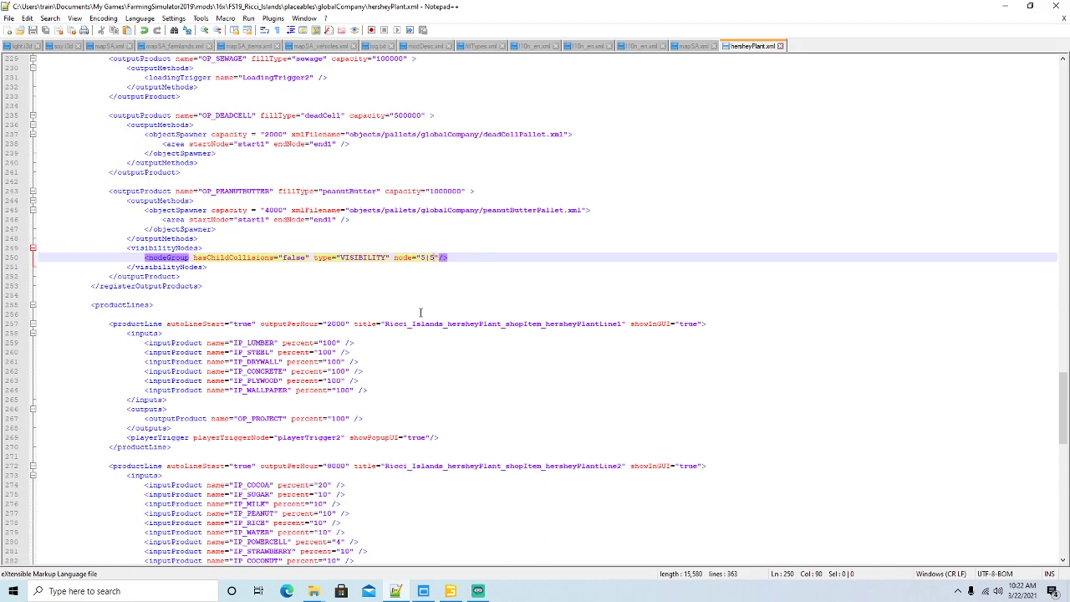
scroll(421, 312, "down", 5)
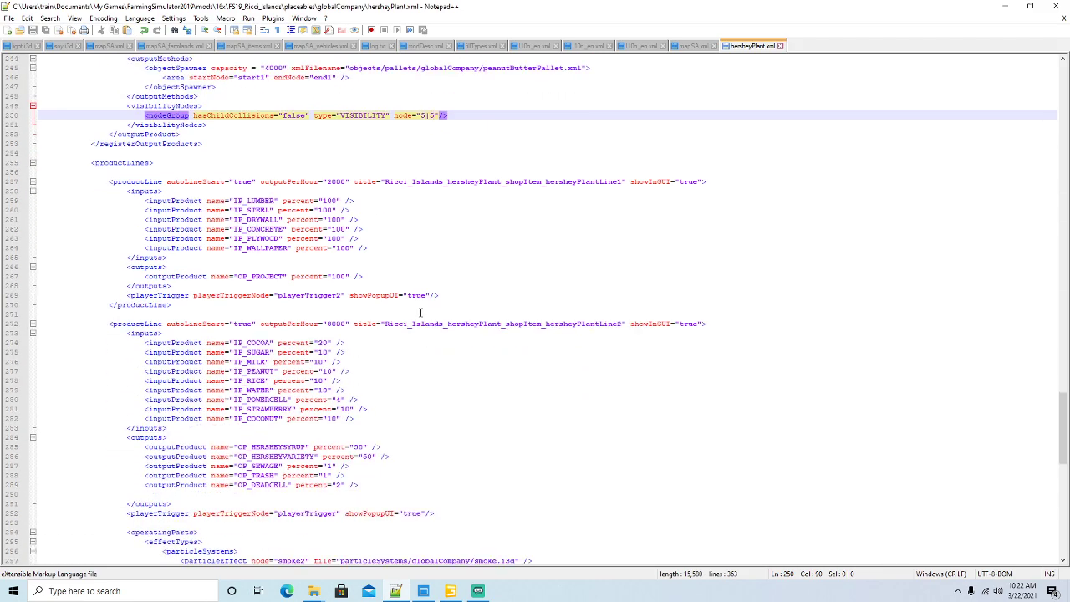
left_click(131, 180)
left_click(214, 308)
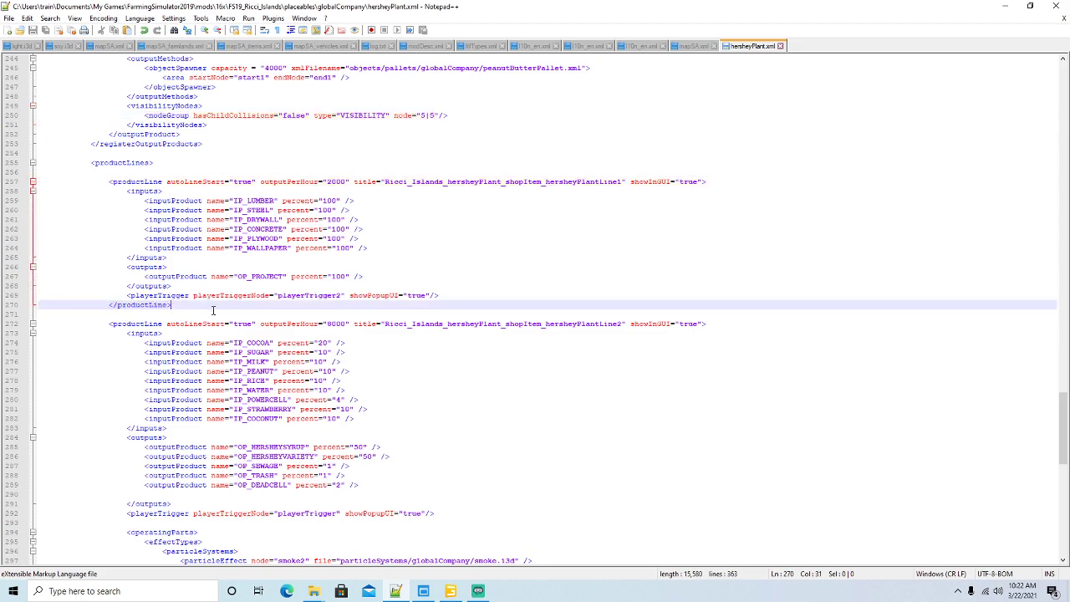
key("Return")
key("Return")
left_click_drag(176, 306, 37, 181)
key("ctrl+c")
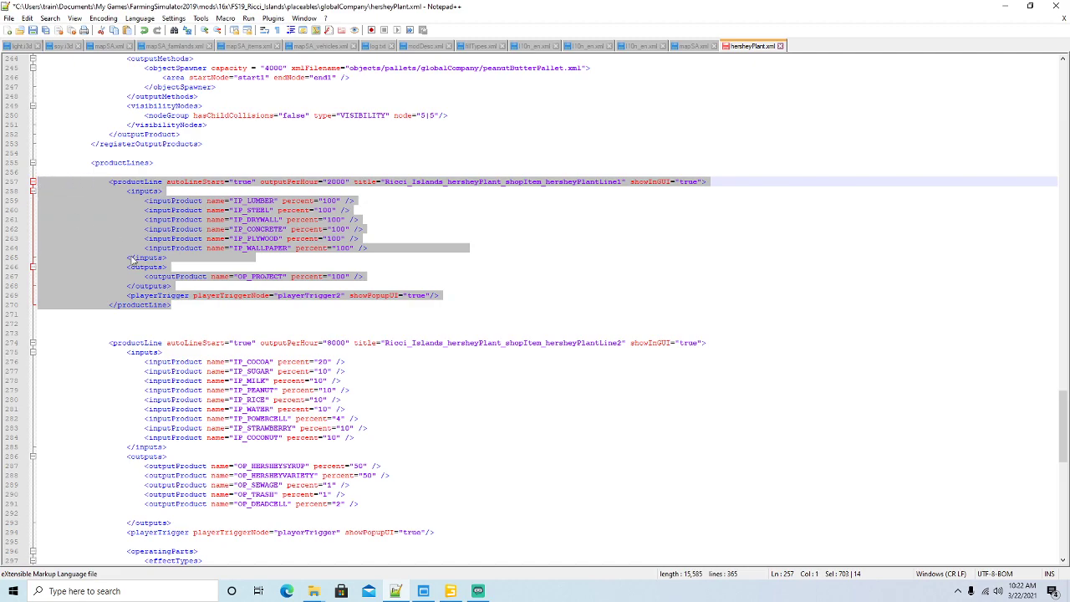
left_click(39, 324)
key("ctrl+v")
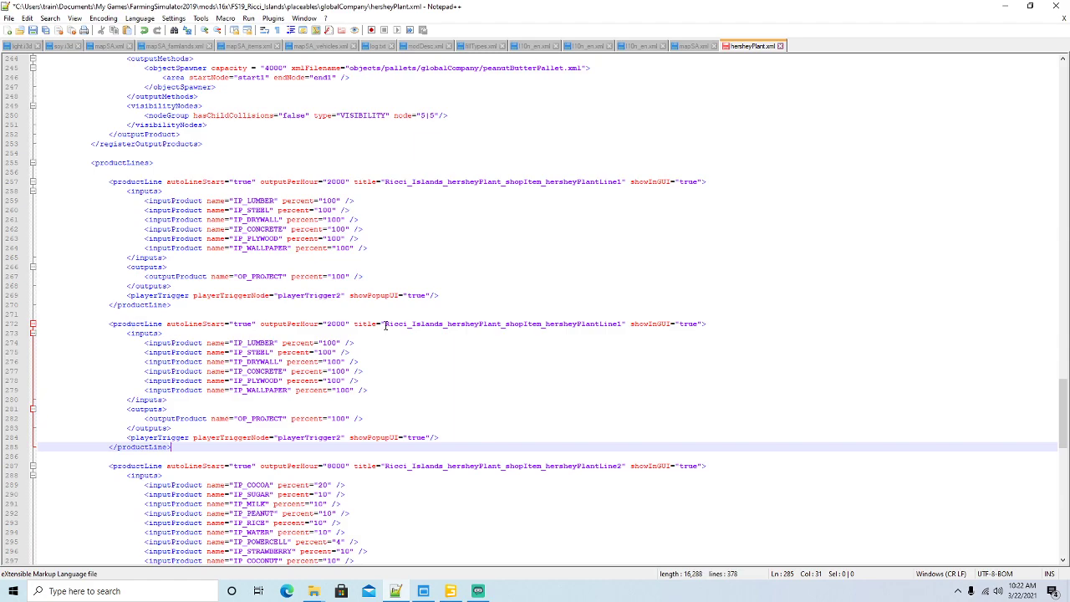
Step: Renumber the copied product line's title to hersheyPlantLine2 and the following one to hersheyPlantLine3, and save the file
left_click(624, 323)
key("BackSpace")
type("2")
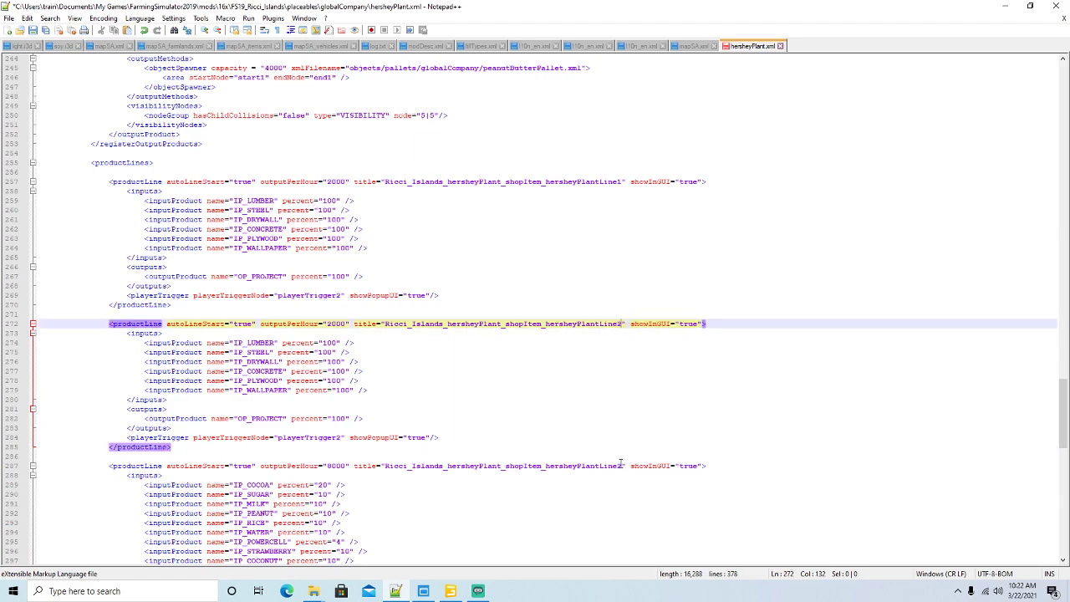
left_click(623, 466)
key("BackSpace")
type("3")
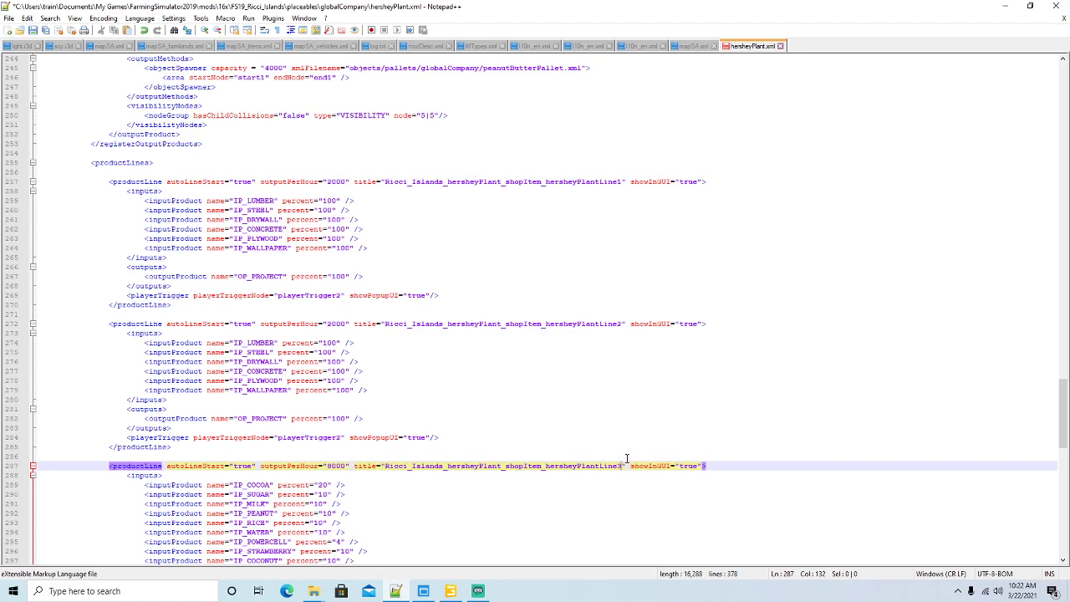
left_click(33, 31)
scroll(504, 241, "down", 1)
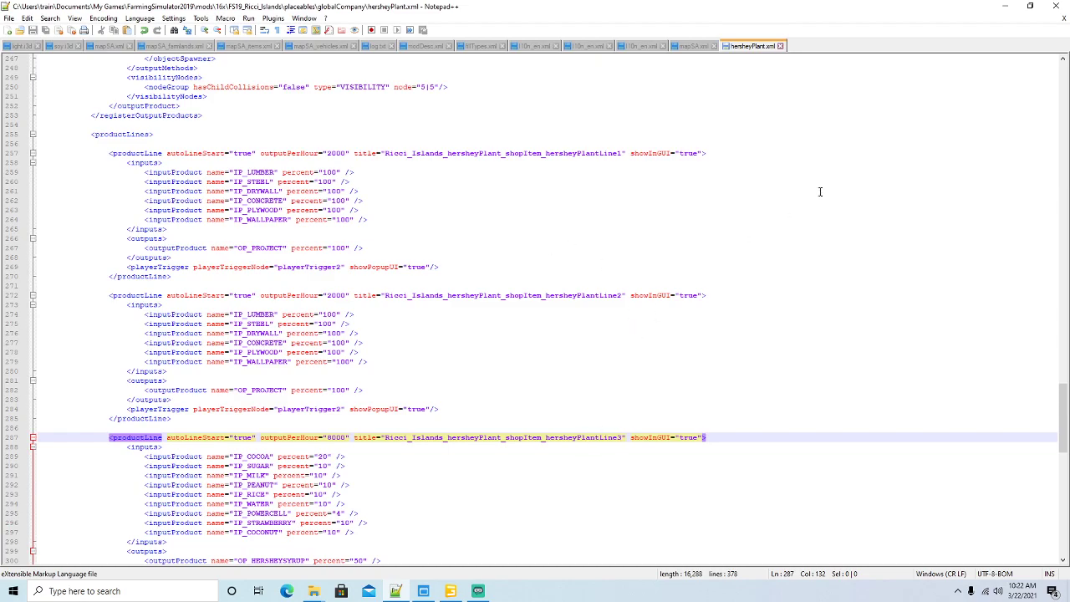
Step: Open hersheyFoods.xml from the FS19_Ricci_hersheyFoods folder inside the desktop's FS19_PlaceableMods folder in Notepad++
left_click(1004, 6)
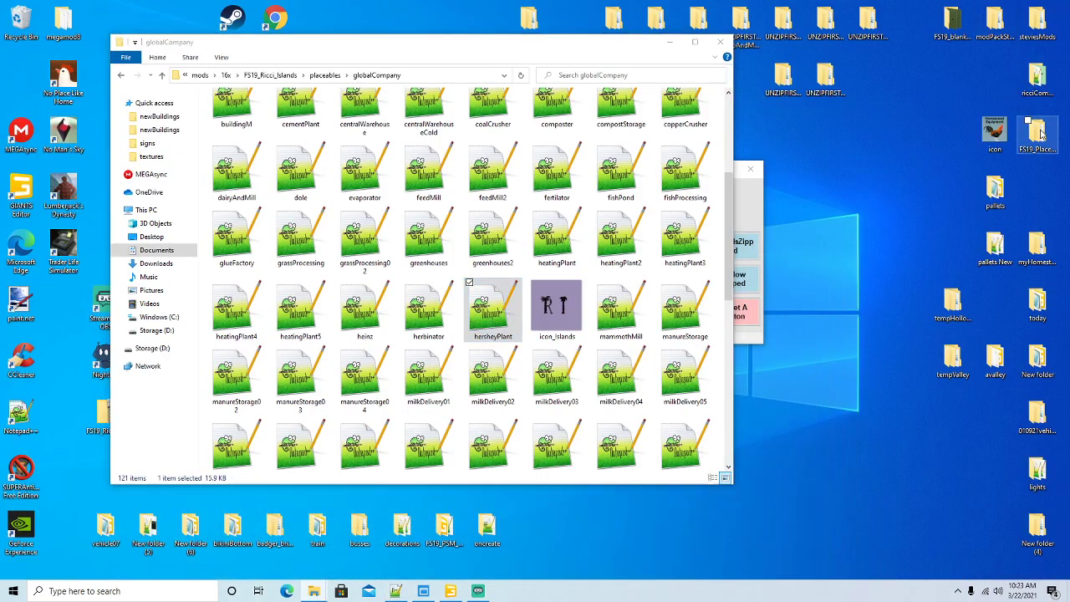
double_click(1039, 134)
left_click_drag(549, 64, 757, 61)
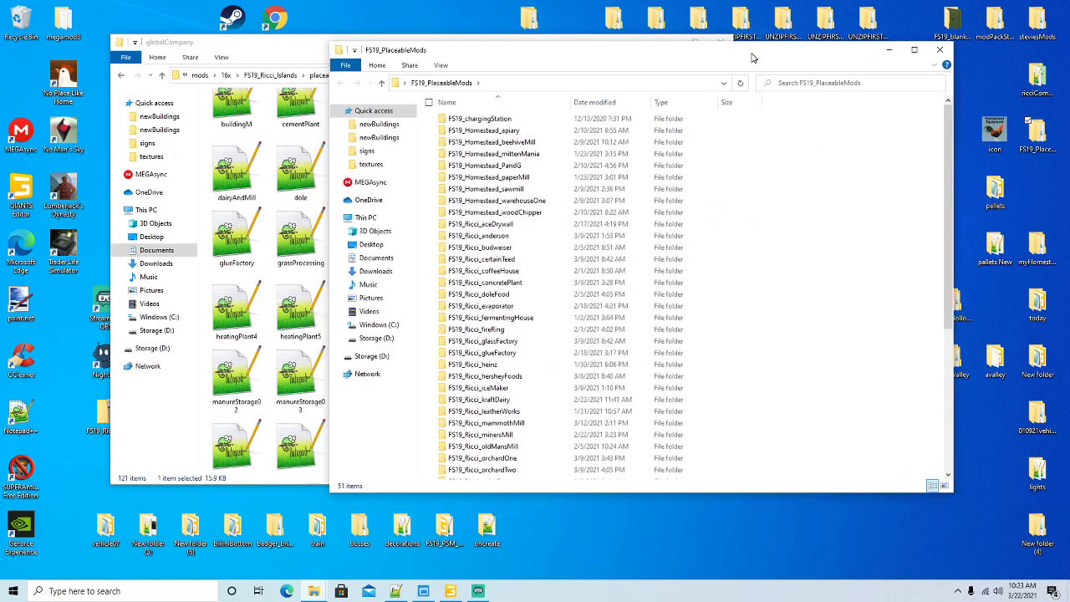
scroll(542, 308, "down", 1)
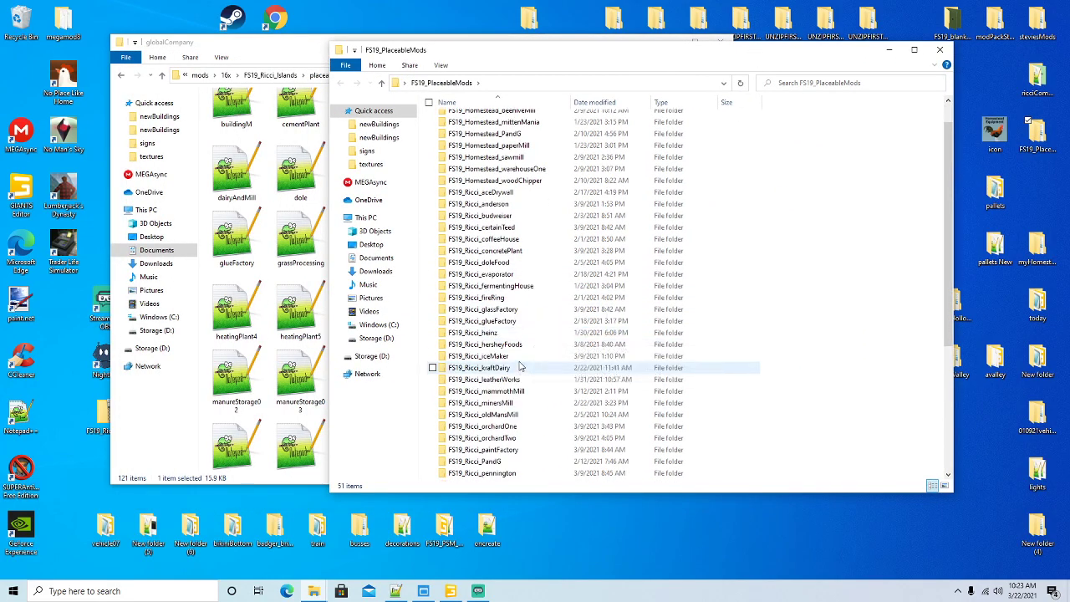
double_click(518, 349)
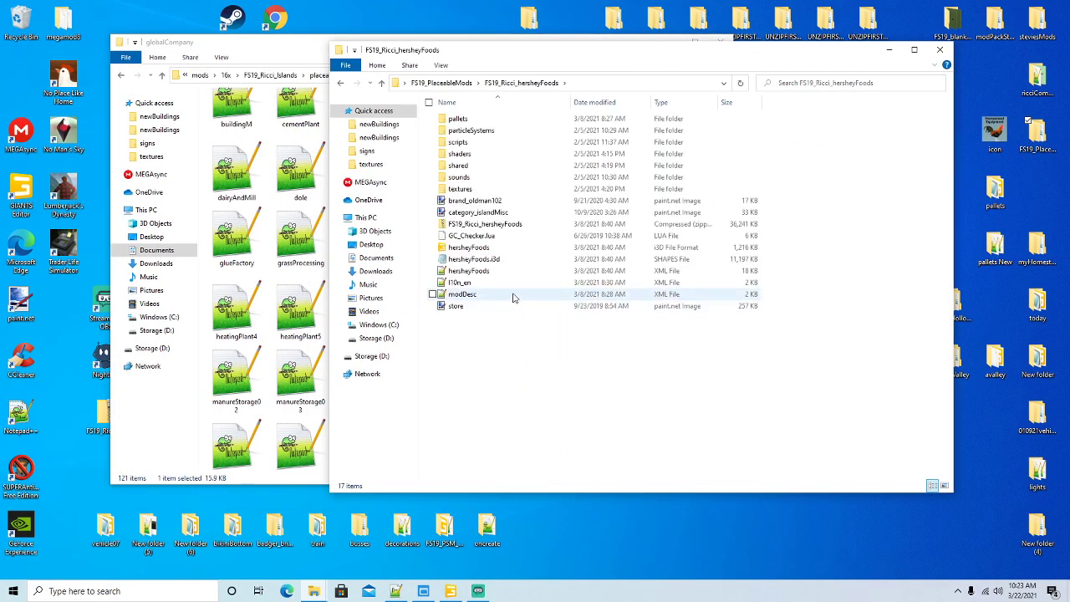
right_click(469, 278)
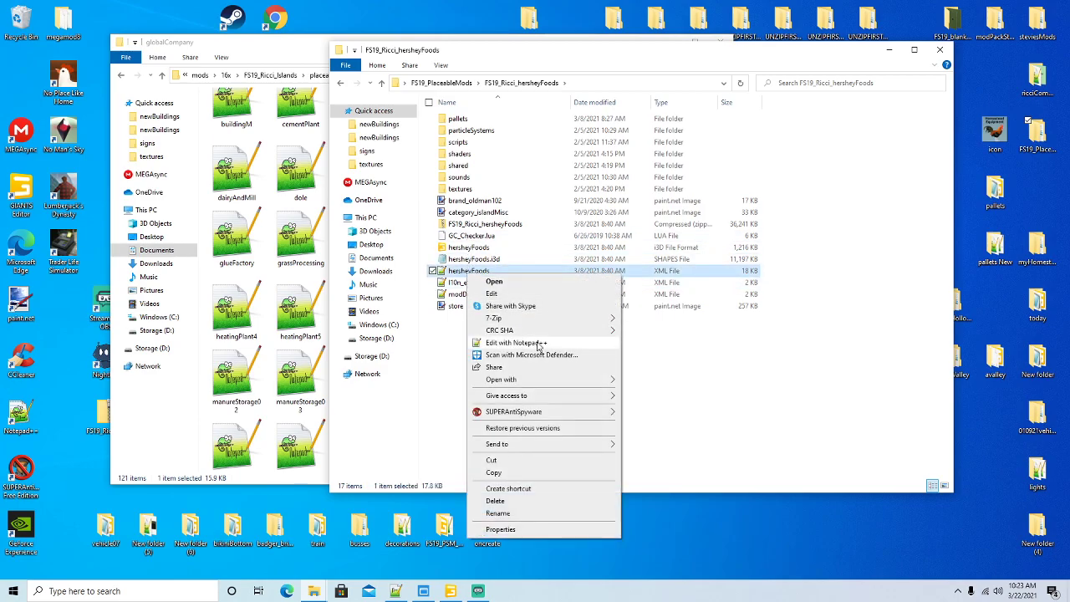
left_click(539, 342)
Step: Copy the complete inputs and outputs sections of the hersheyFoods_productLine_2 peanut butter product line
scroll(538, 342, "down", 20)
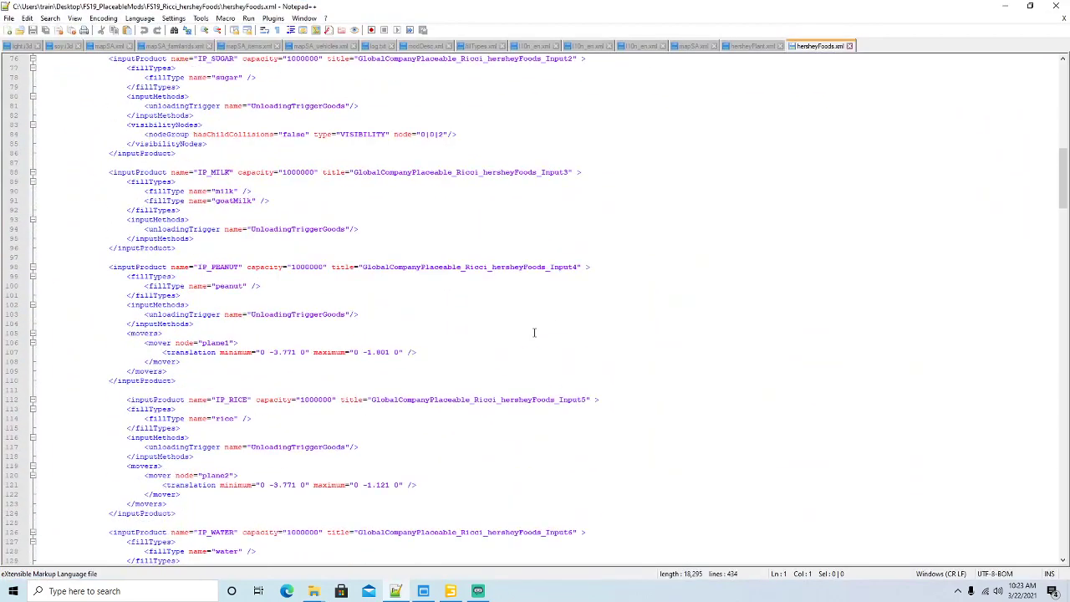
scroll(534, 332, "down", 20)
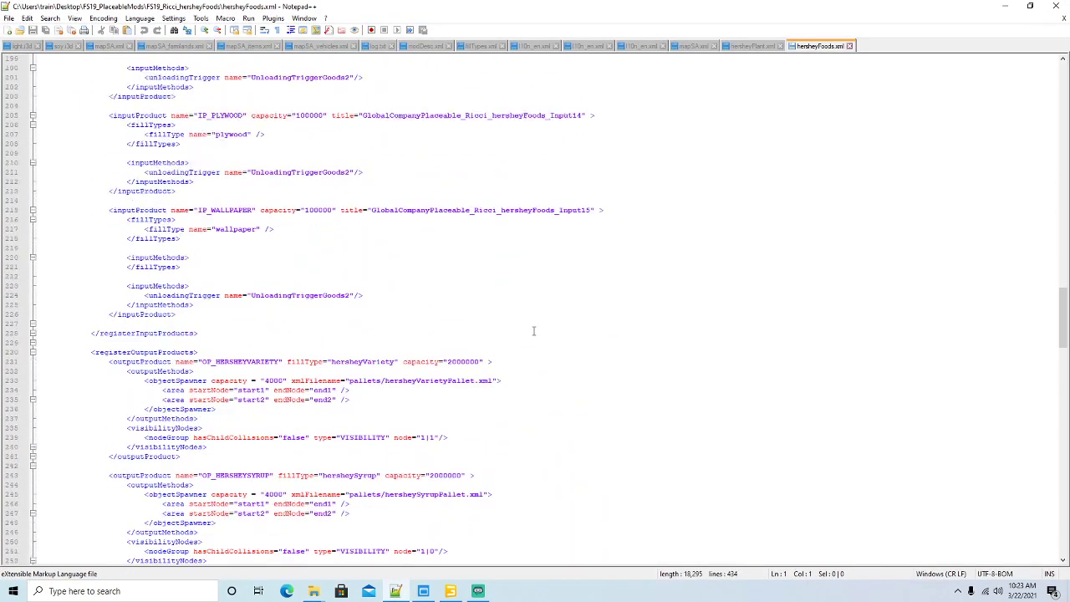
scroll(533, 331, "down", 19)
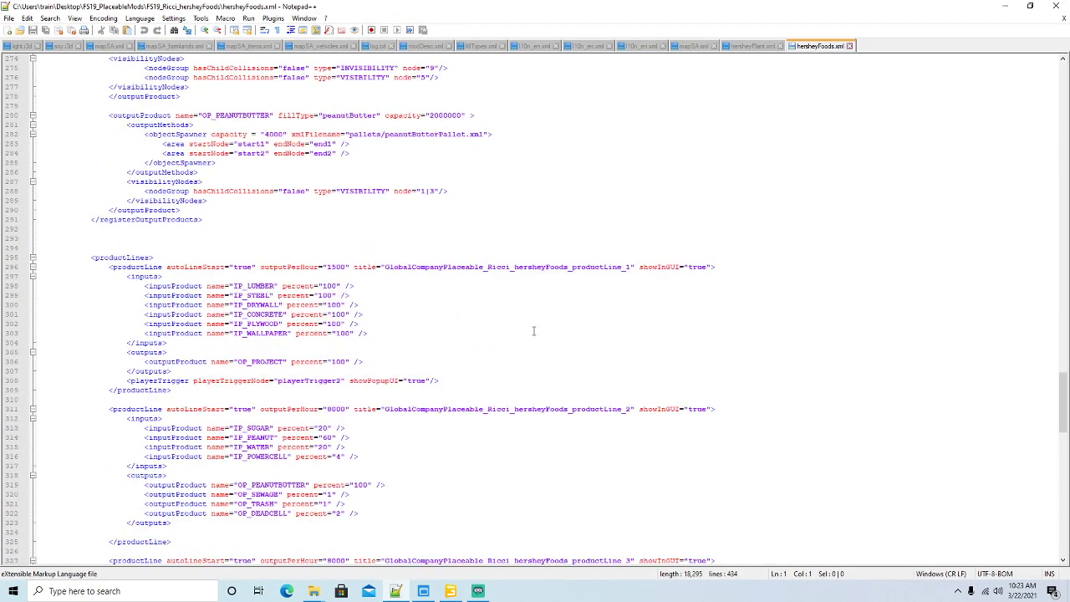
scroll(534, 331, "down", 6)
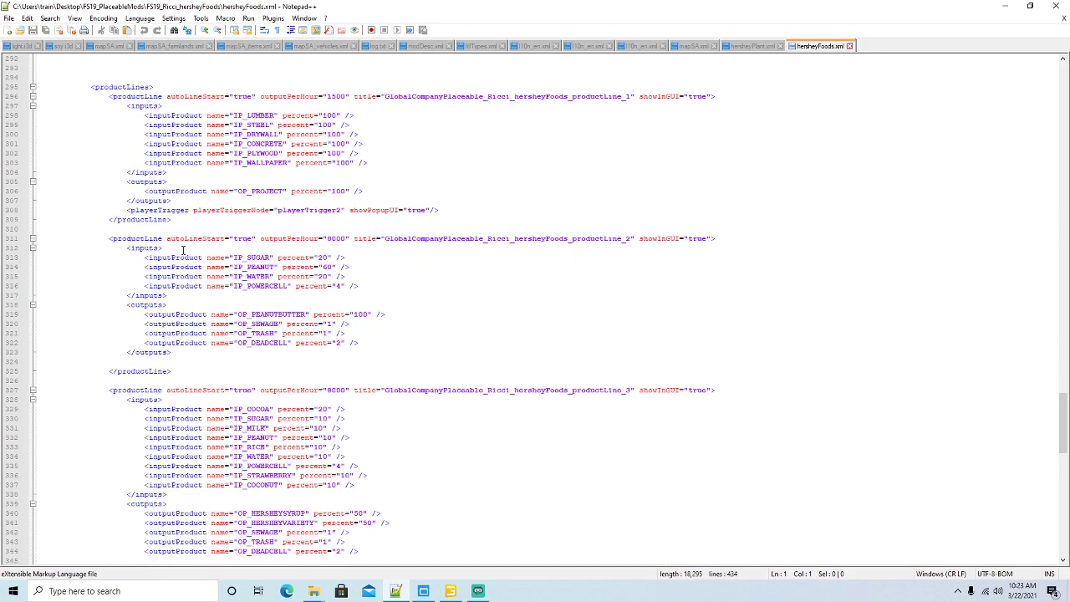
left_click(145, 248)
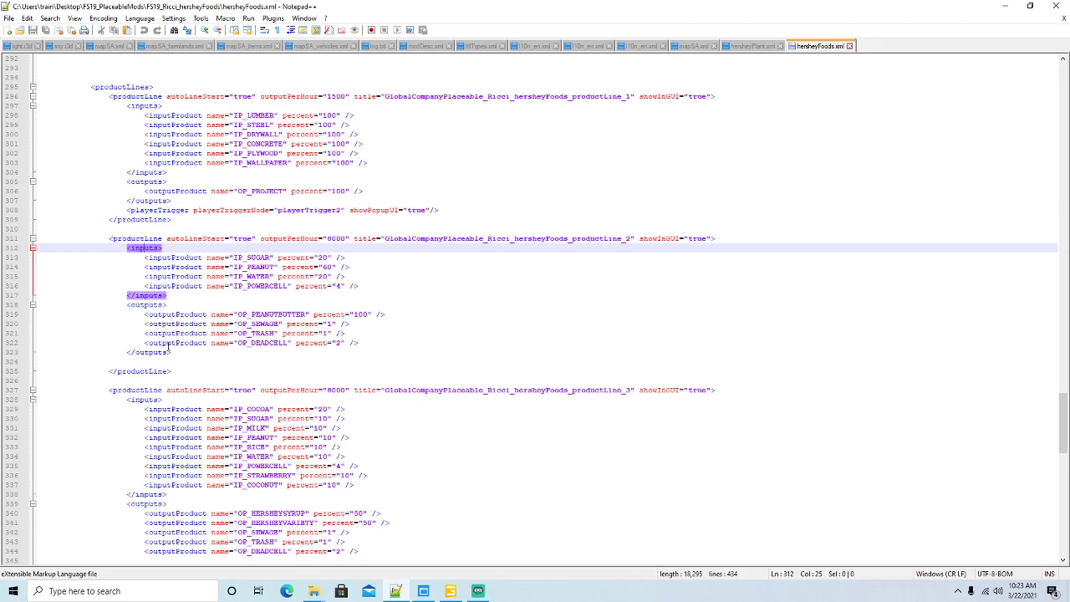
left_click_drag(173, 352, 38, 249)
key("ctrl+c")
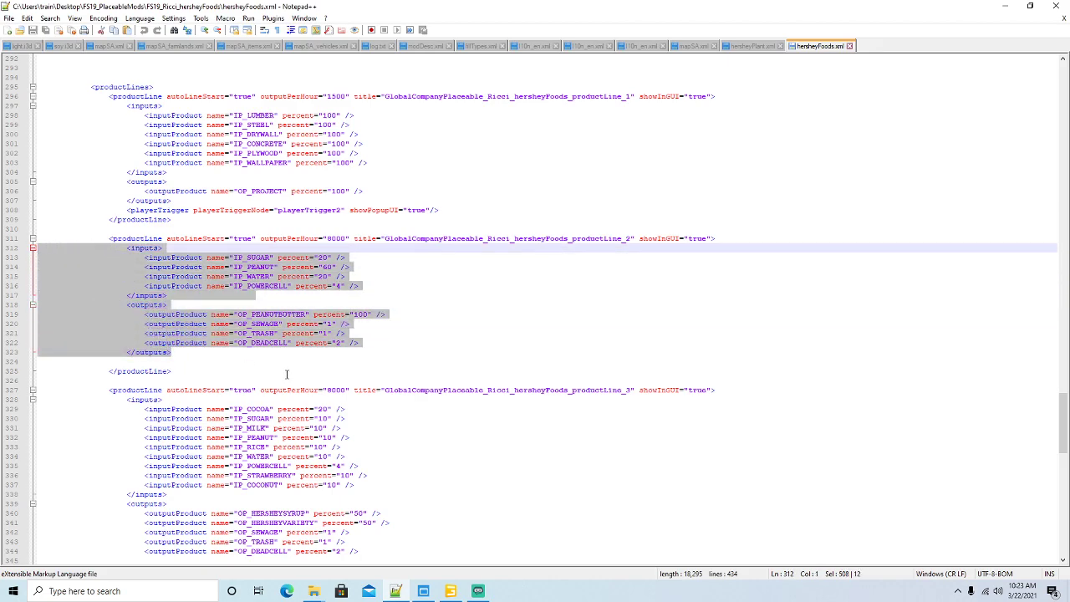
Step: In hersheyPlant.xml, replace hersheyPlantLine2's inputs, outputs and playerTrigger with the copied peanut butter inputs and outputs, and save
left_click(749, 47)
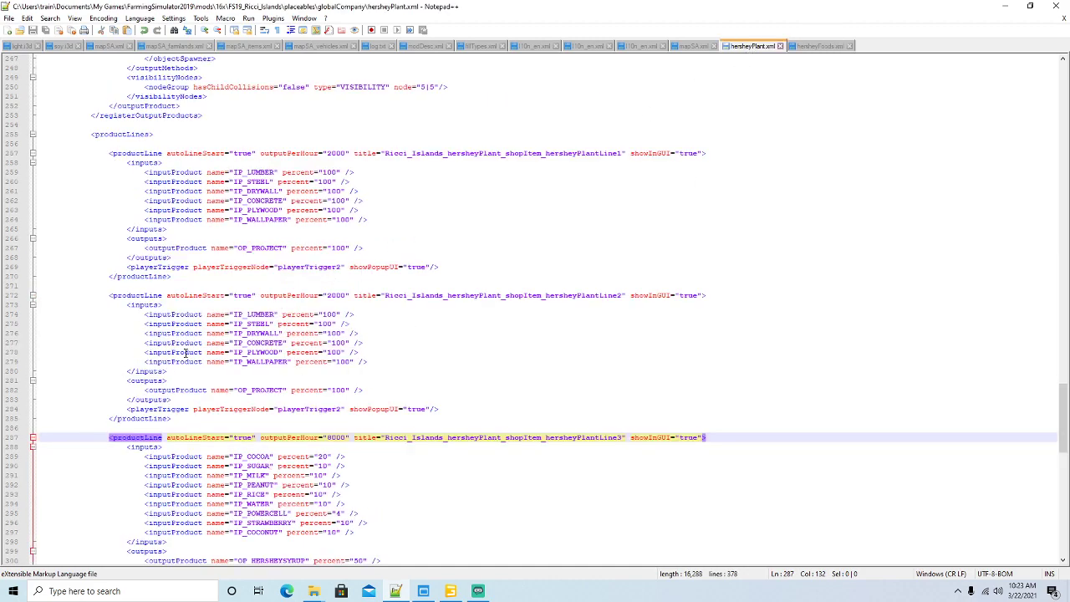
left_click(148, 307)
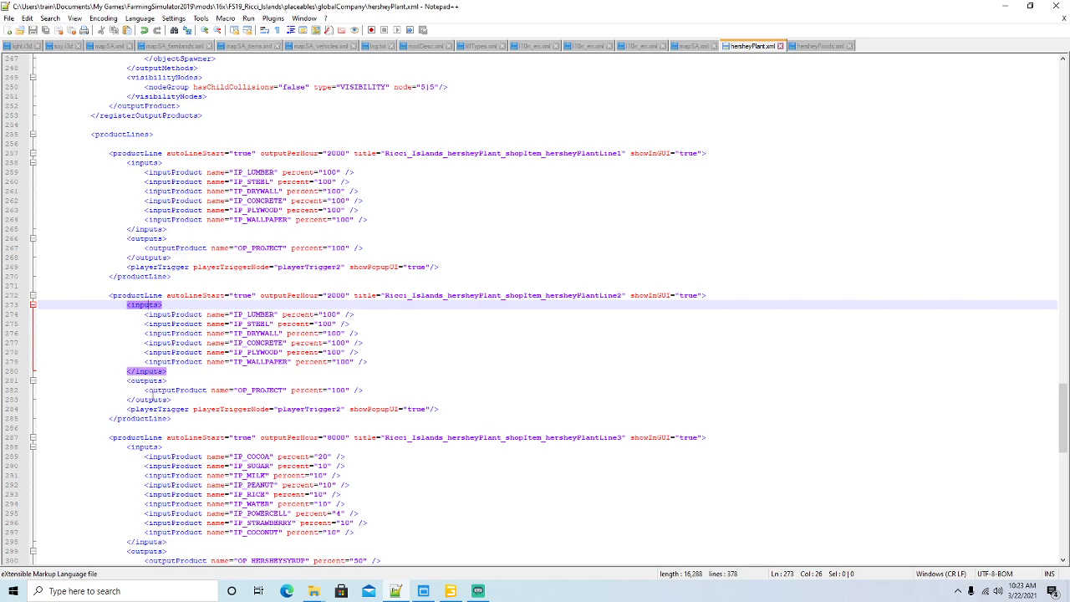
left_click(156, 381)
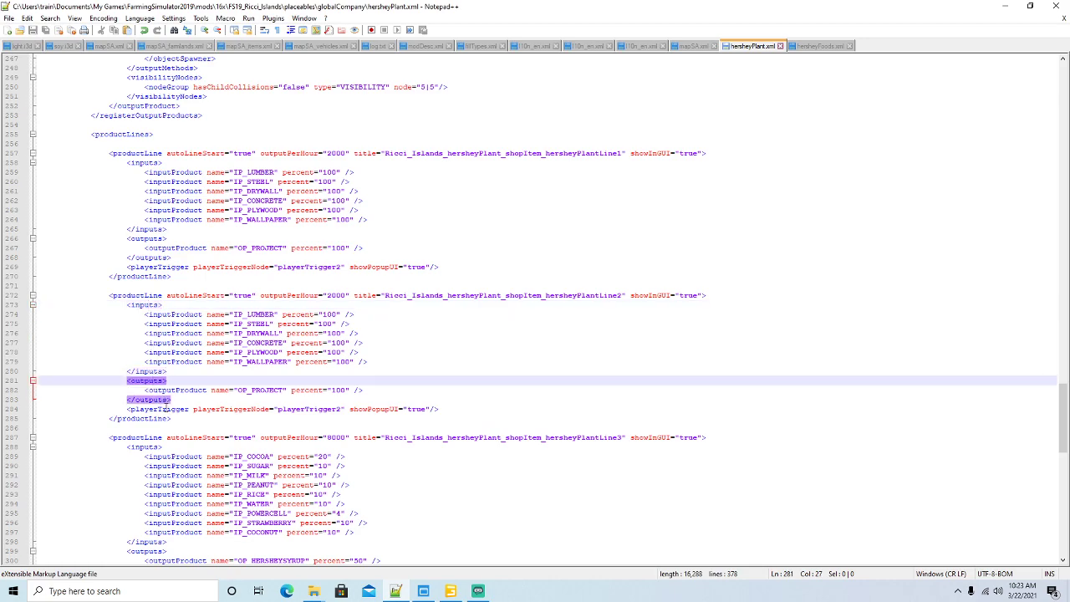
left_click(167, 409)
left_click_drag(444, 408, 37, 304)
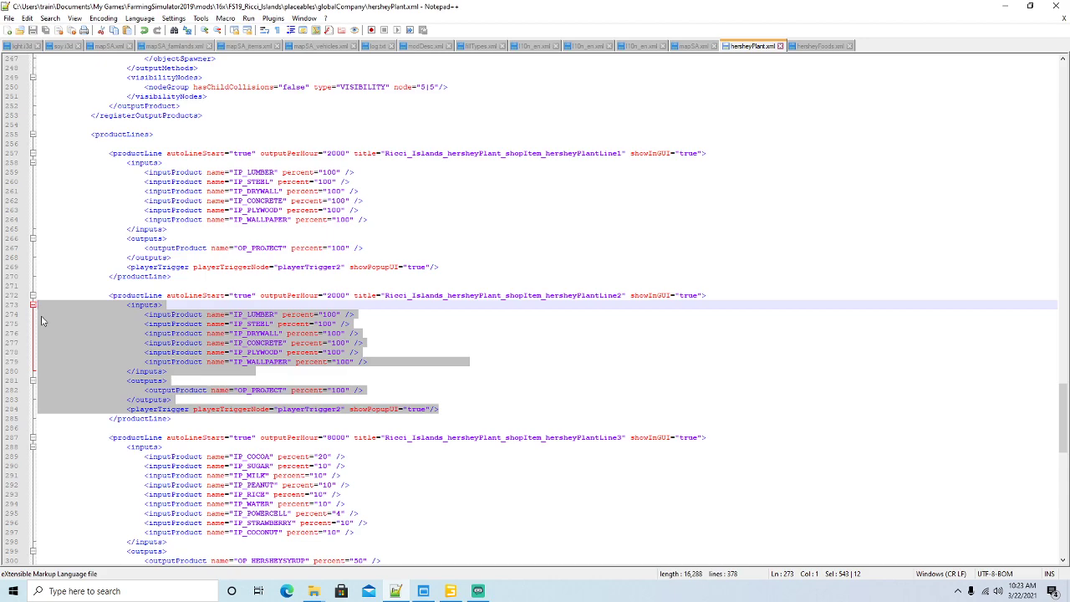
key("ctrl+v")
key("ctrl+s")
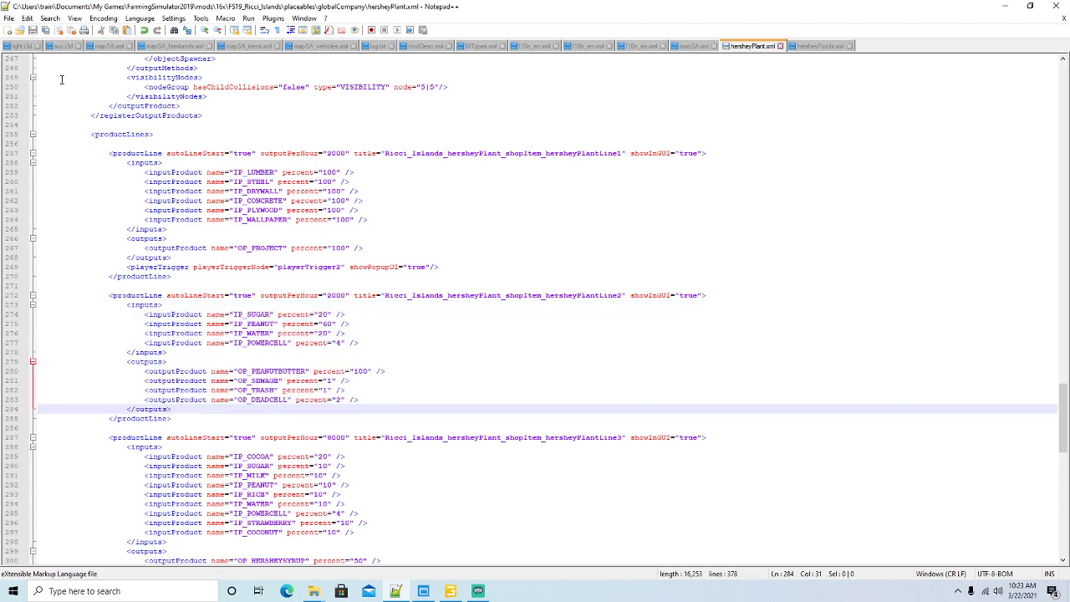
Step: Set the outputPerHour of the hersheyPlantLine2 product line to 4000 and save the file
left_click(261, 313)
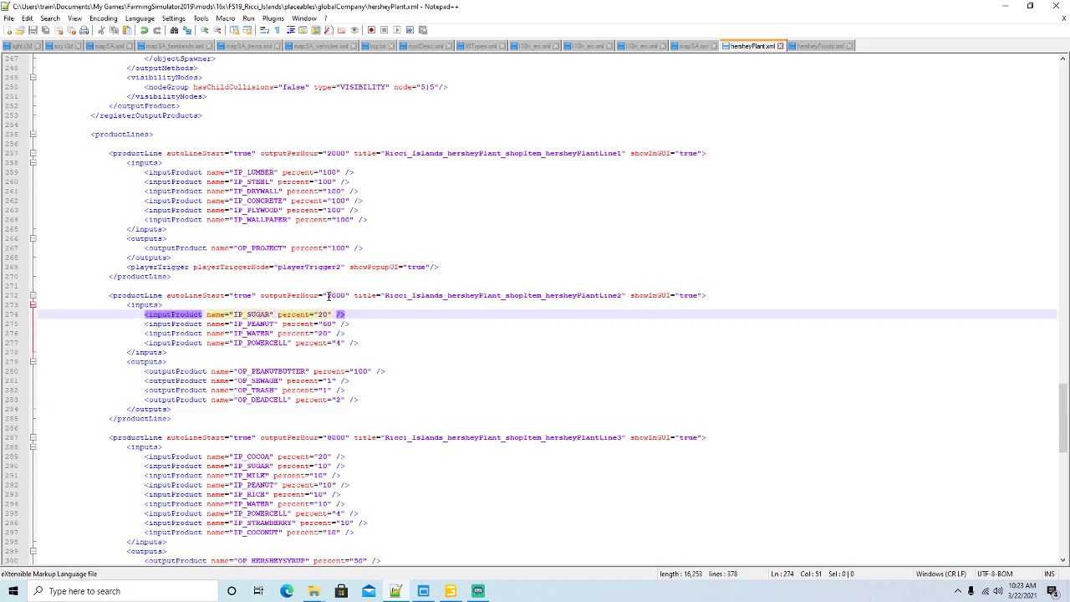
left_click(330, 295)
key("BackSpace")
type("4")
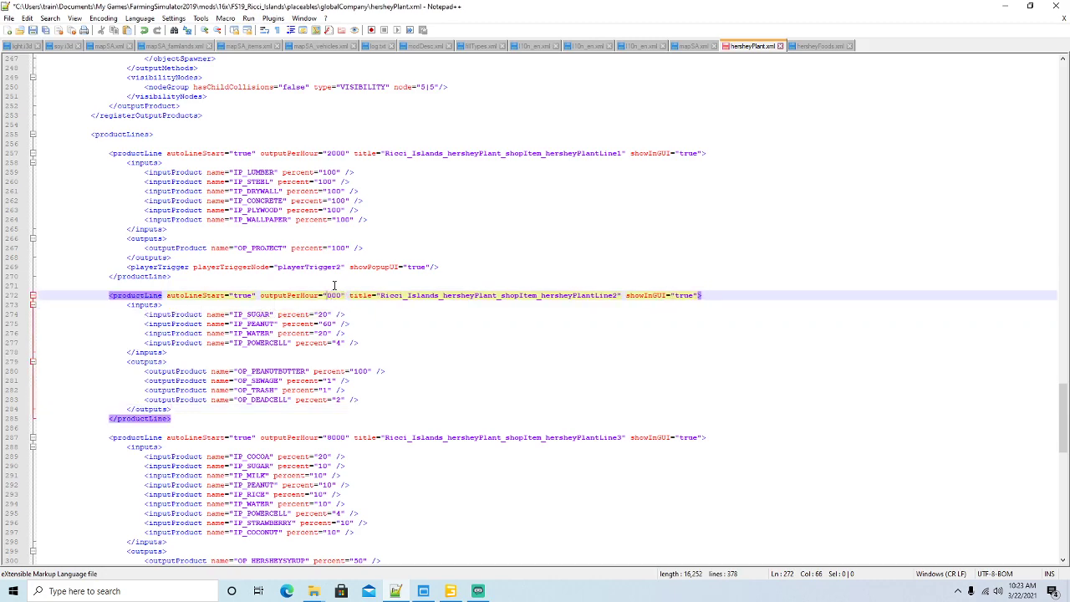
left_click(32, 30)
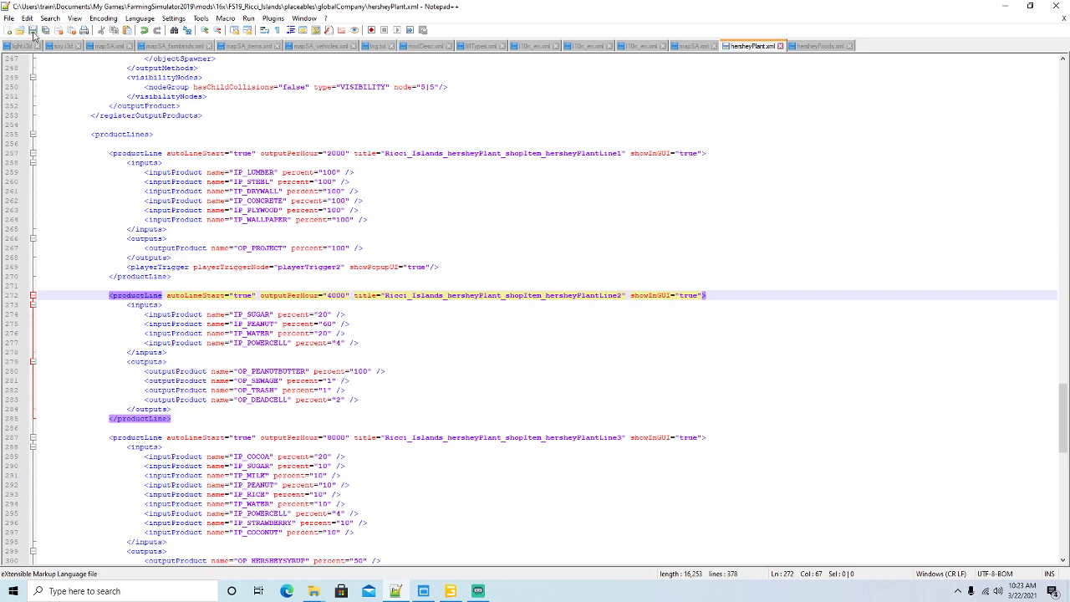
Step: Review the inputs and outputs of hersheyPlantLine2 and the remaining product line and i3dMappings sections below it
left_click(253, 314)
left_click(268, 324)
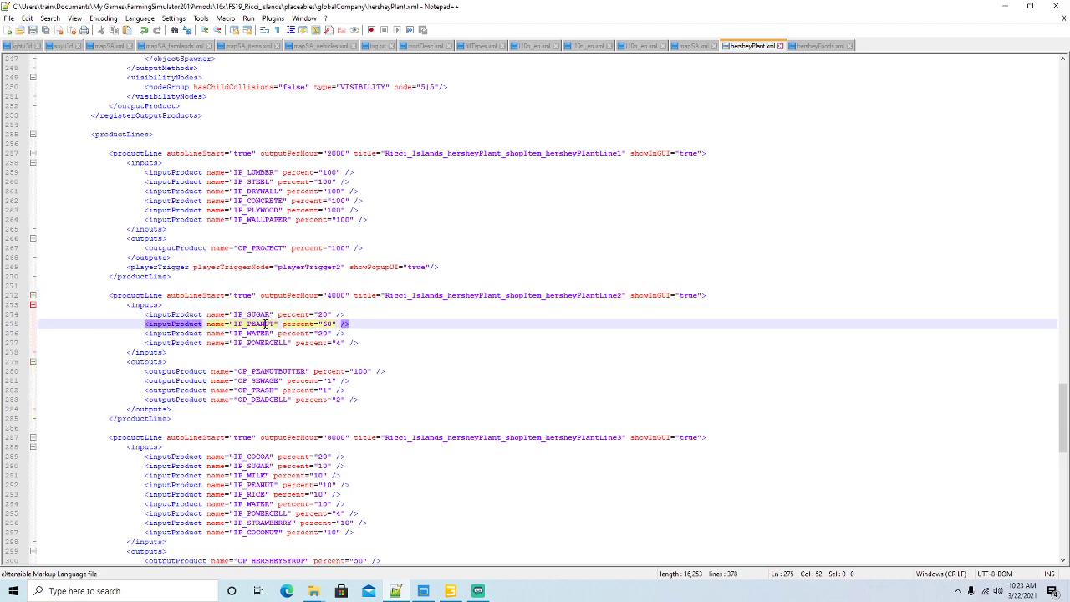
left_click(270, 342)
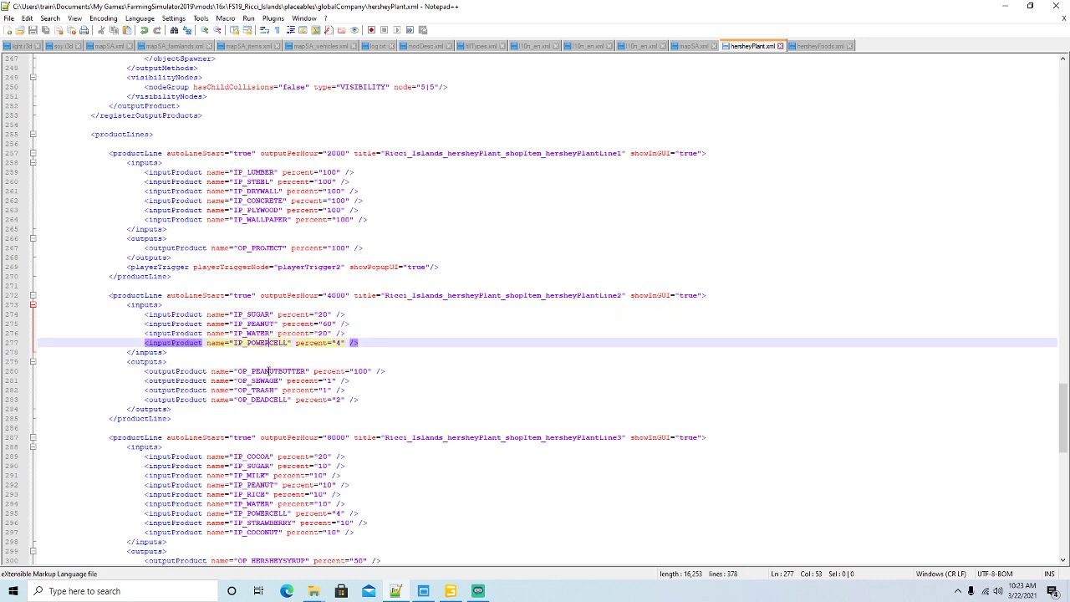
left_click(269, 371)
left_click(260, 380)
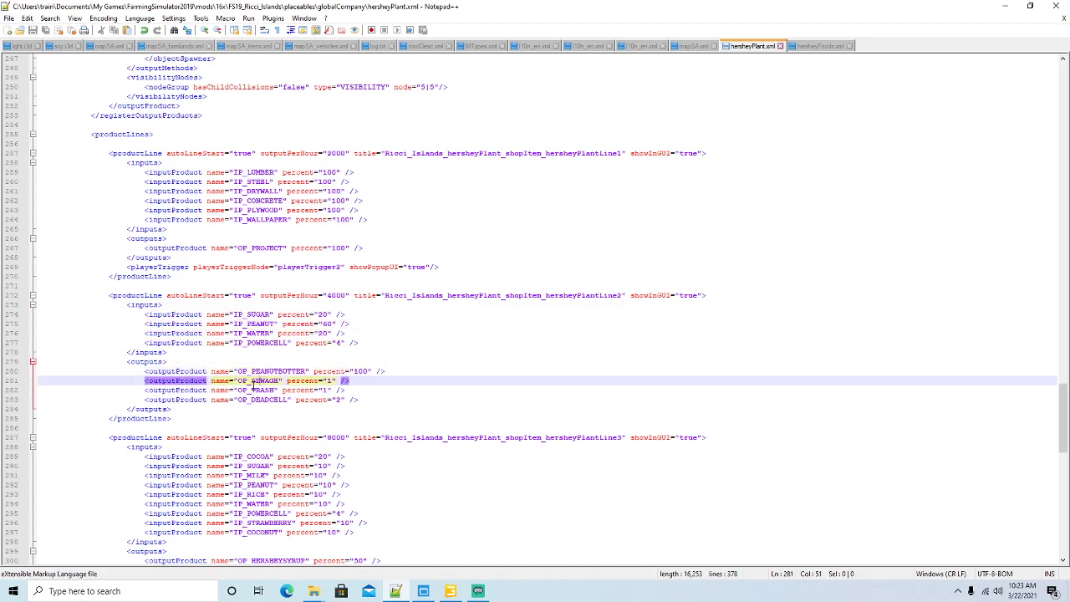
left_click(279, 389)
left_click(284, 399)
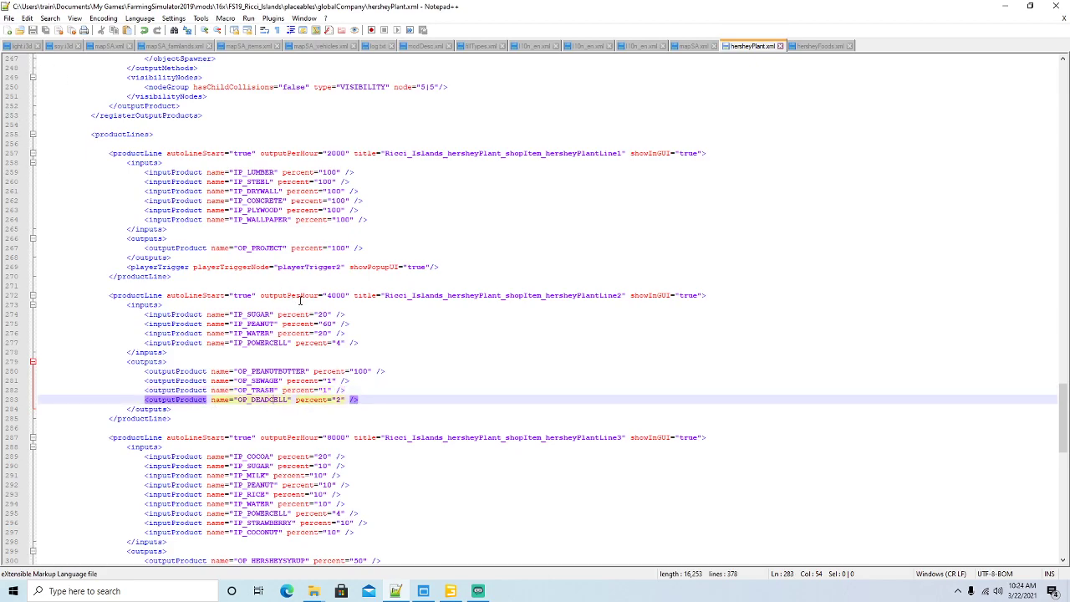
scroll(301, 299, "down", 9)
scroll(300, 300, "down", 6)
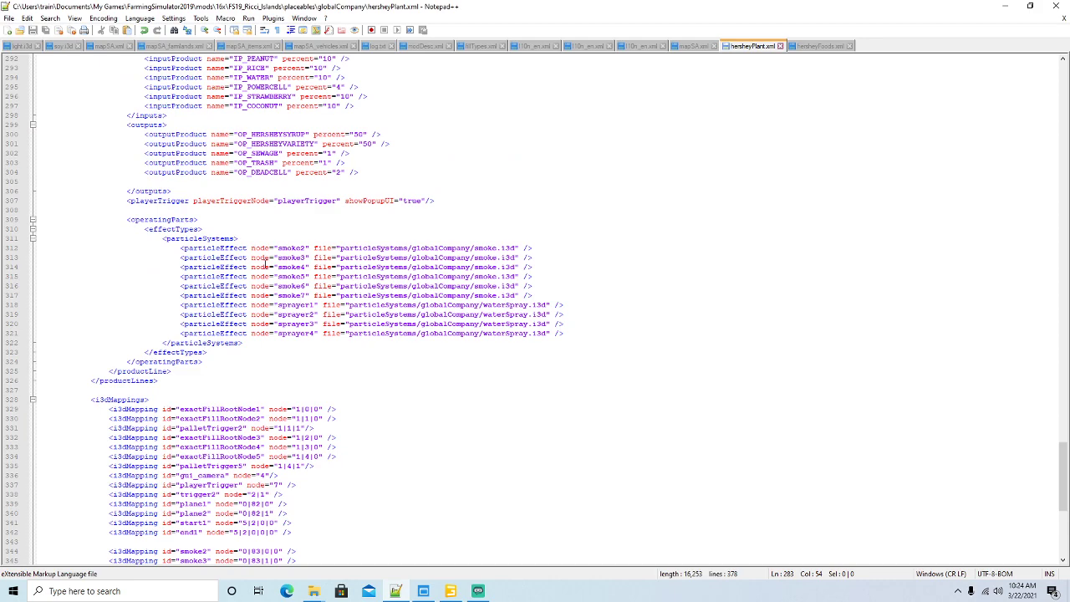
Step: Close hersheyFoods.xml and hersheyPlant.xml, and clear the text editor and folder windows off the desktop
left_click(850, 47)
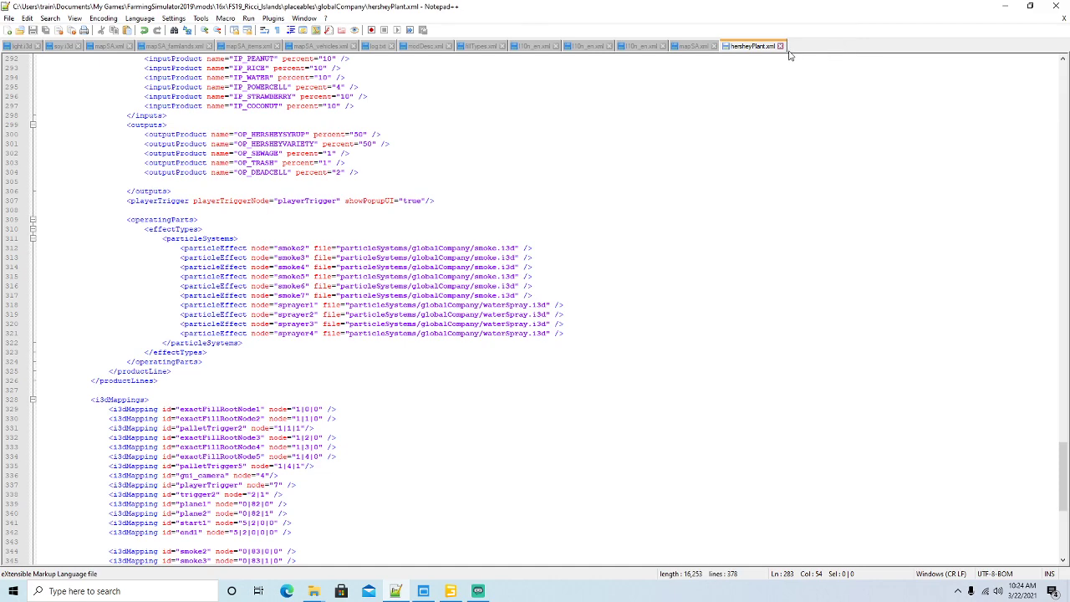
left_click(781, 46)
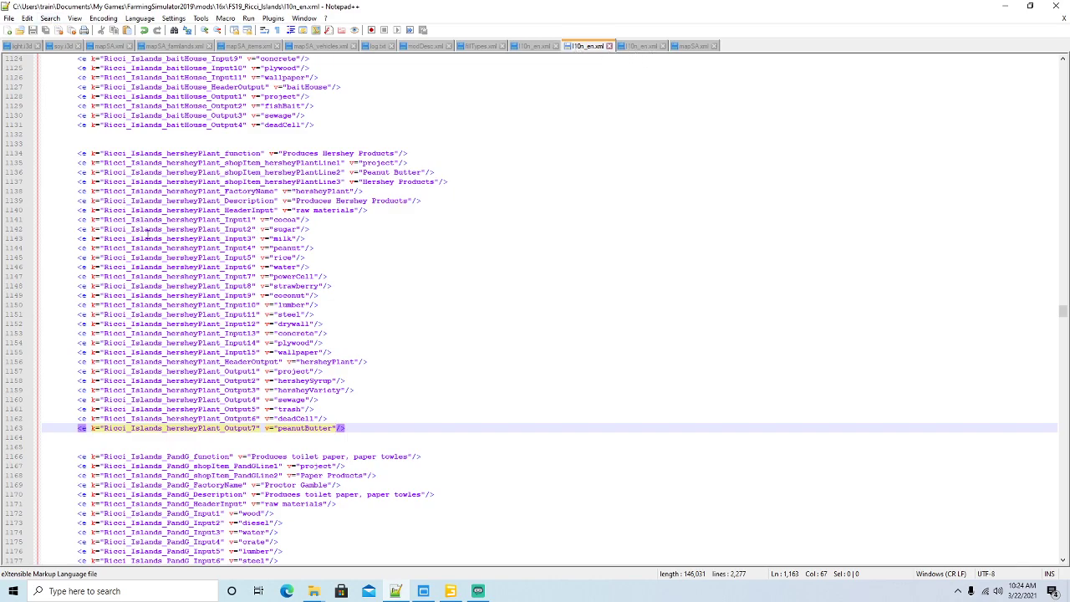
left_click(1004, 7)
left_click(888, 50)
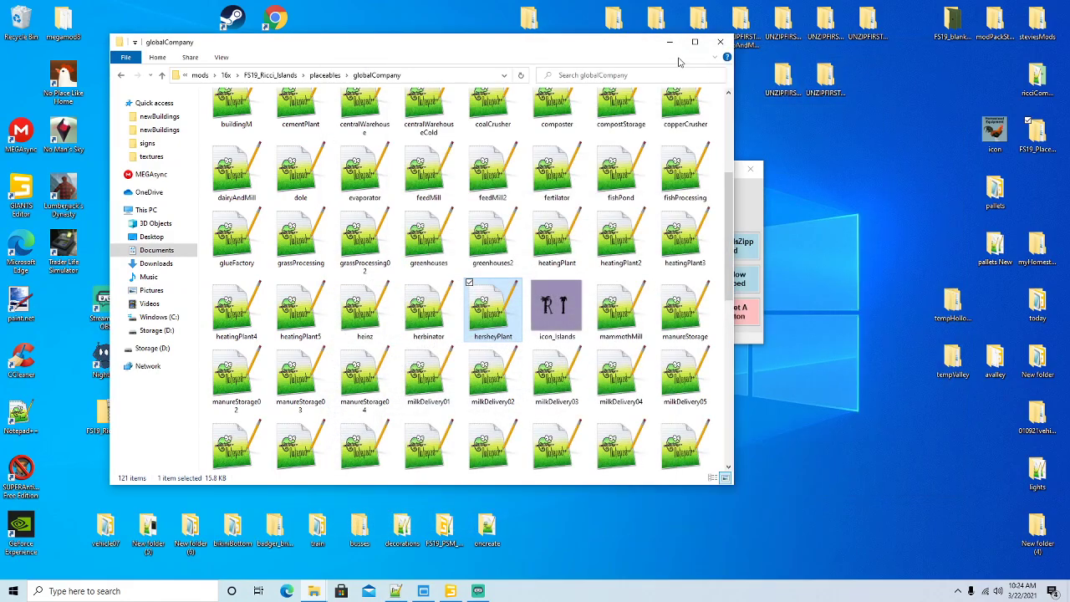
left_click(661, 41)
Step: Switch to GIANTS Editor and examine the map from the Hershey plant across the water to the processing machinery in the quarry pit
left_click(451, 591)
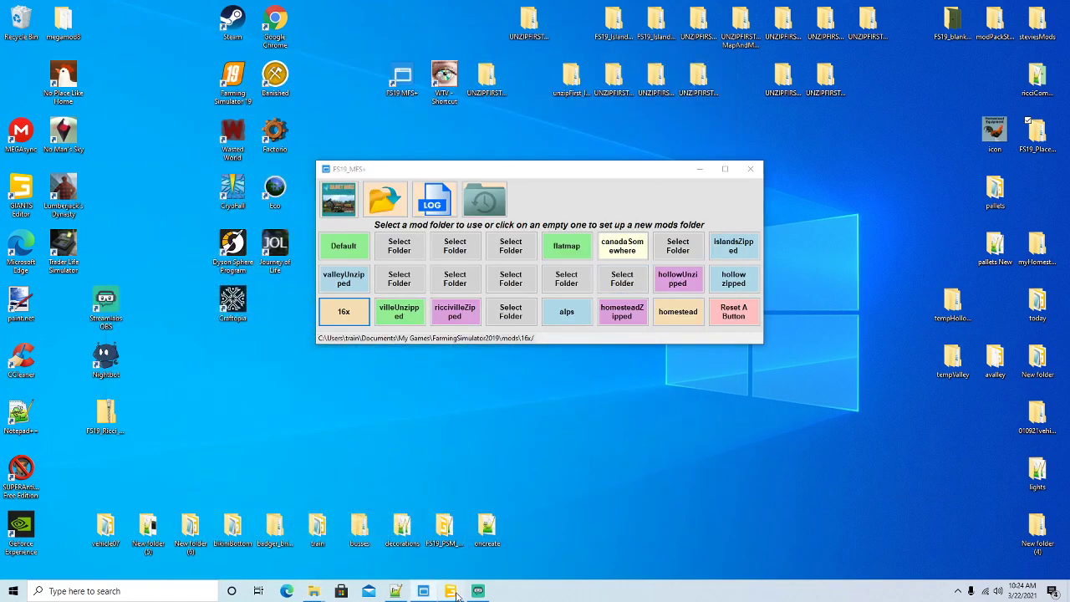
scroll(550, 387, "down", 5)
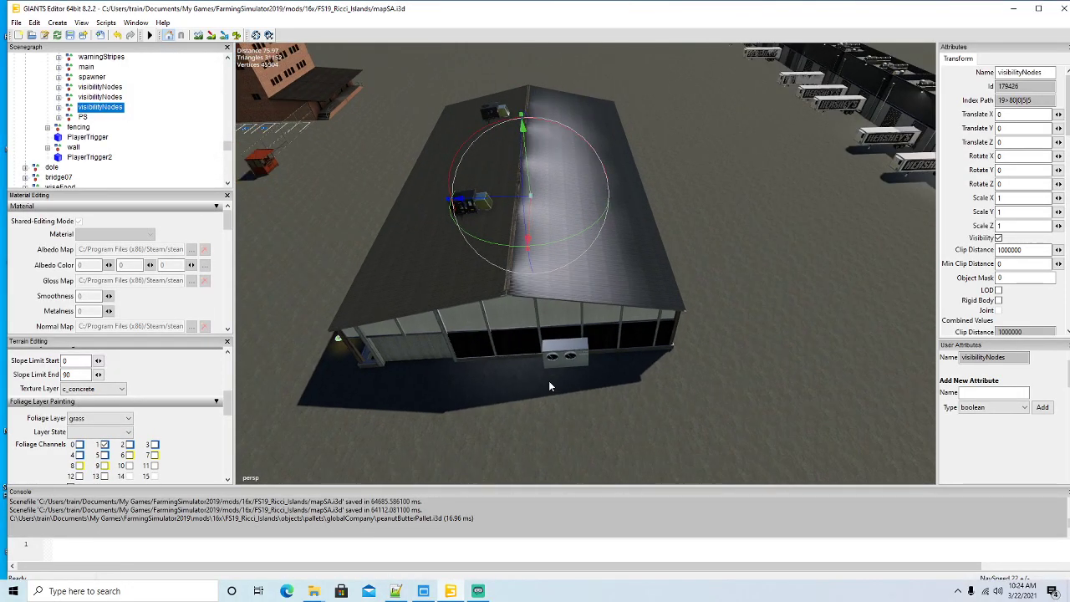
scroll(549, 386, "down", 3)
left_click_drag(550, 386, 597, 354, "alt")
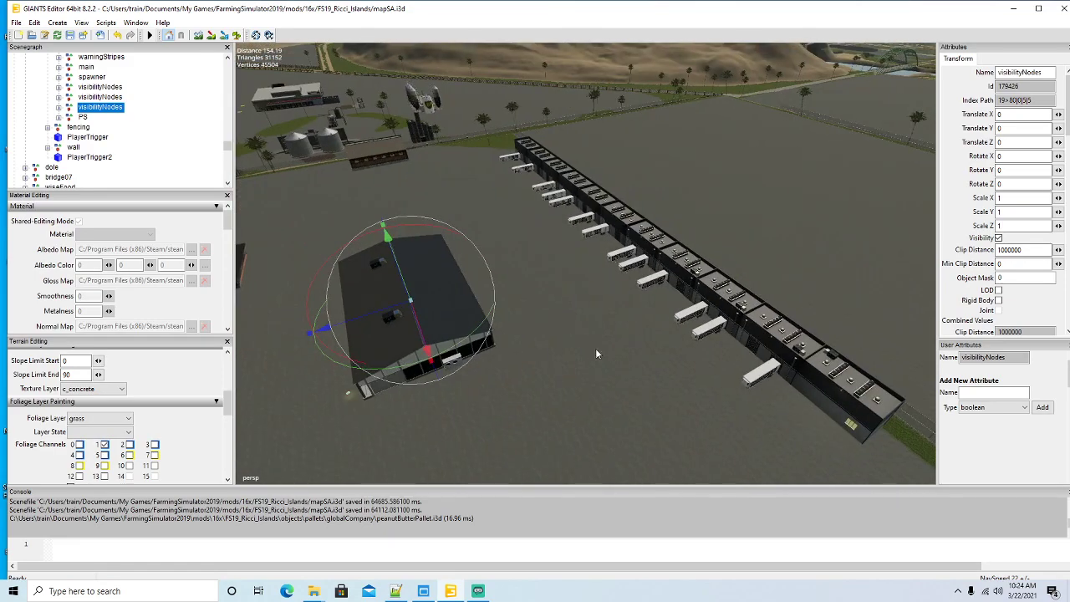
left_click_drag(711, 336, 775, 279, "alt")
scroll(760, 273, "up", 3)
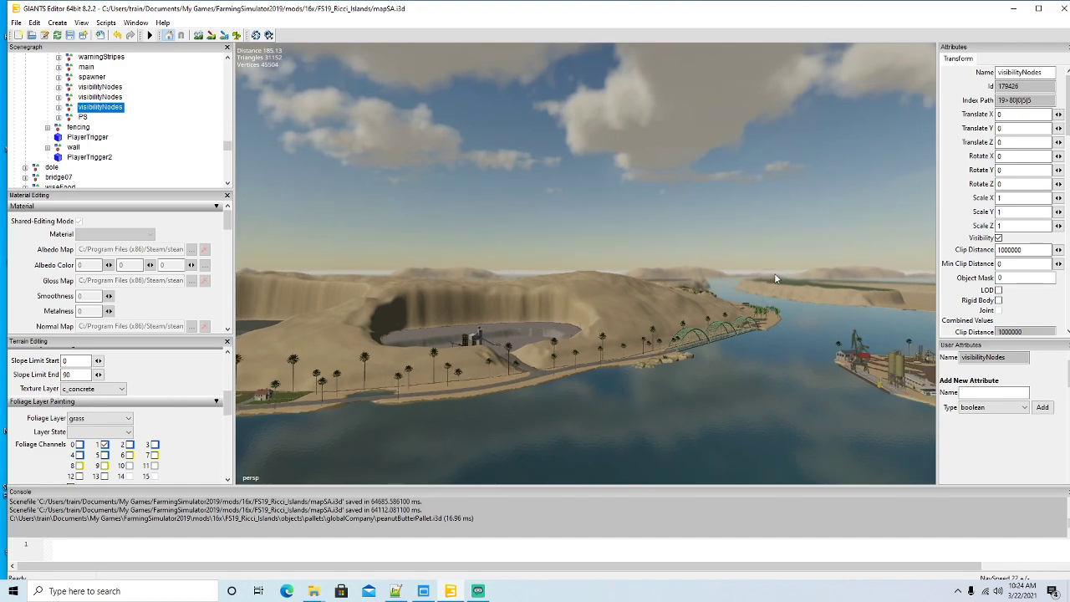
scroll(715, 341, "up", 3)
left_click_drag(697, 352, 731, 352, "alt")
scroll(732, 352, "up", 5)
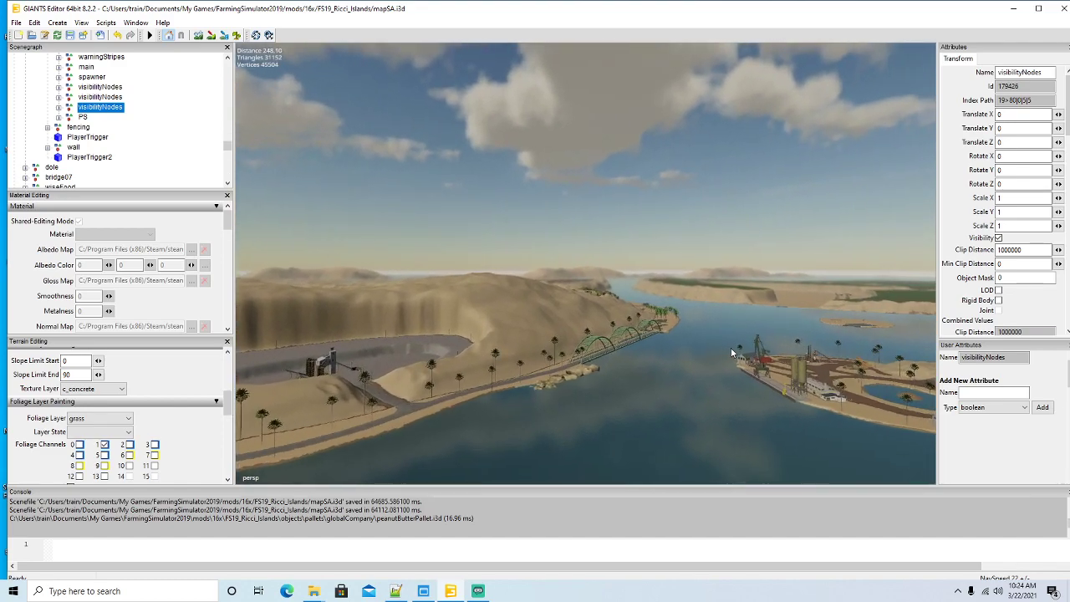
scroll(731, 347, "up", 5)
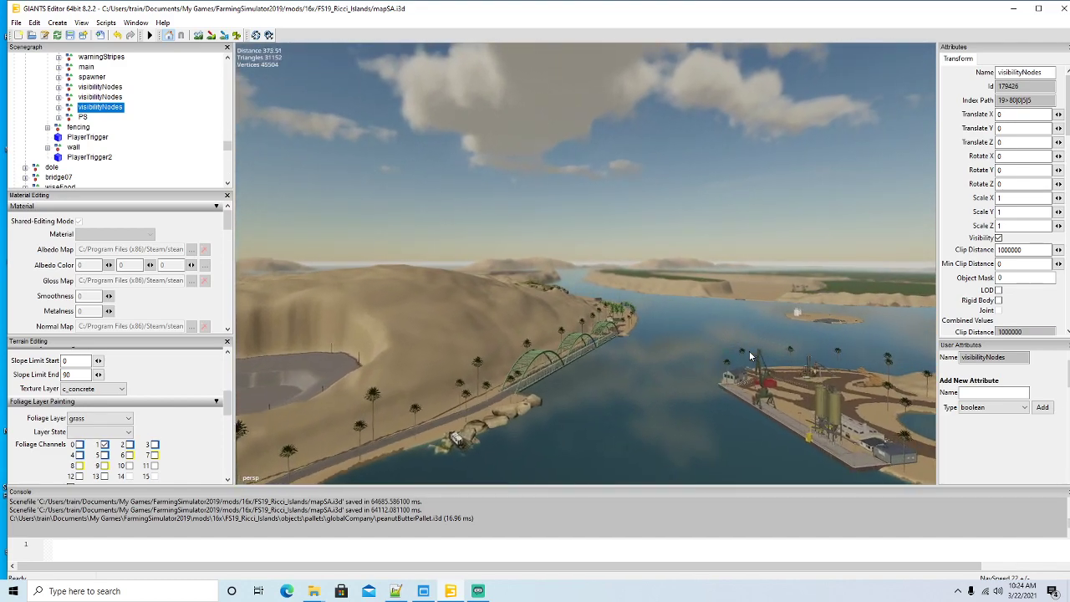
scroll(750, 357, "up", 4)
left_click_drag(750, 356, 608, 392, "alt")
scroll(608, 389, "up", 5)
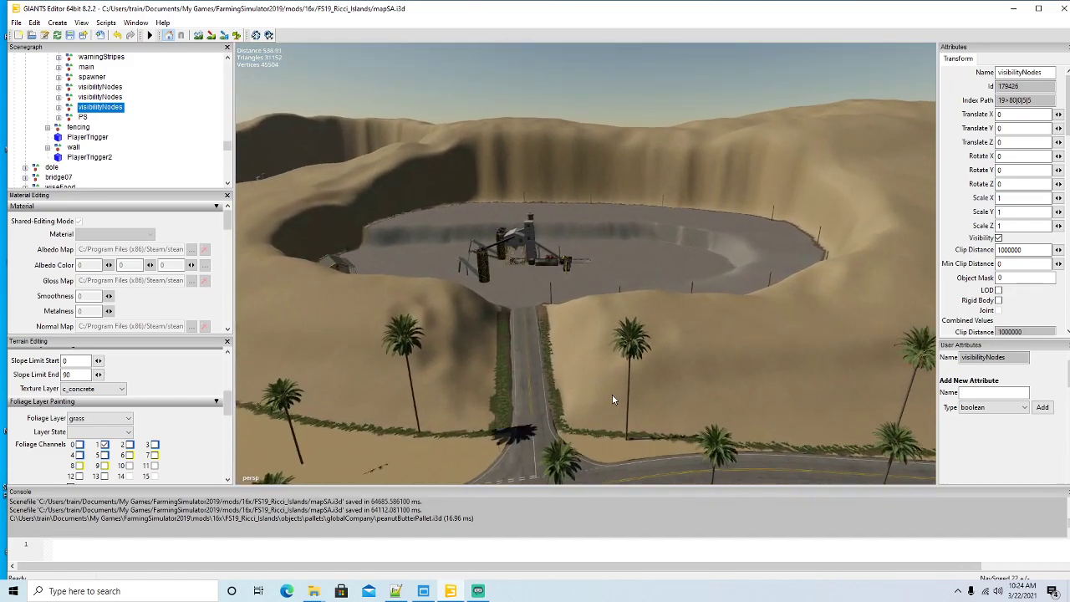
scroll(612, 399, "up", 6)
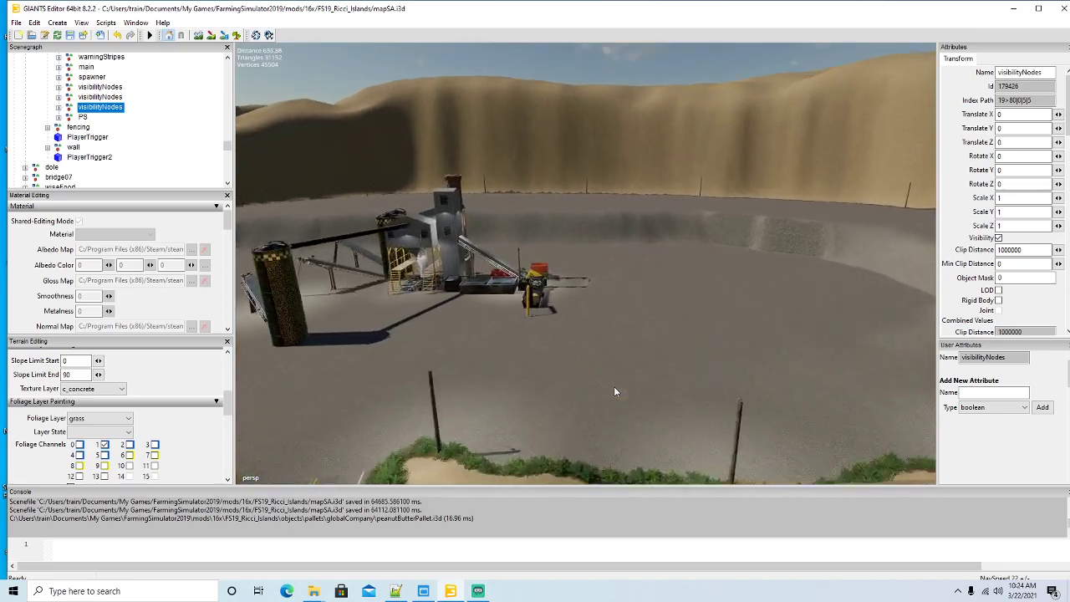
Step: Select the pallet spawner at the end of the quarry machine's output pipe and locate its parent plant in the scenegraph
scroll(615, 392, "up", 3)
left_click_drag(616, 391, 533, 420, "alt")
scroll(507, 411, "down", 4)
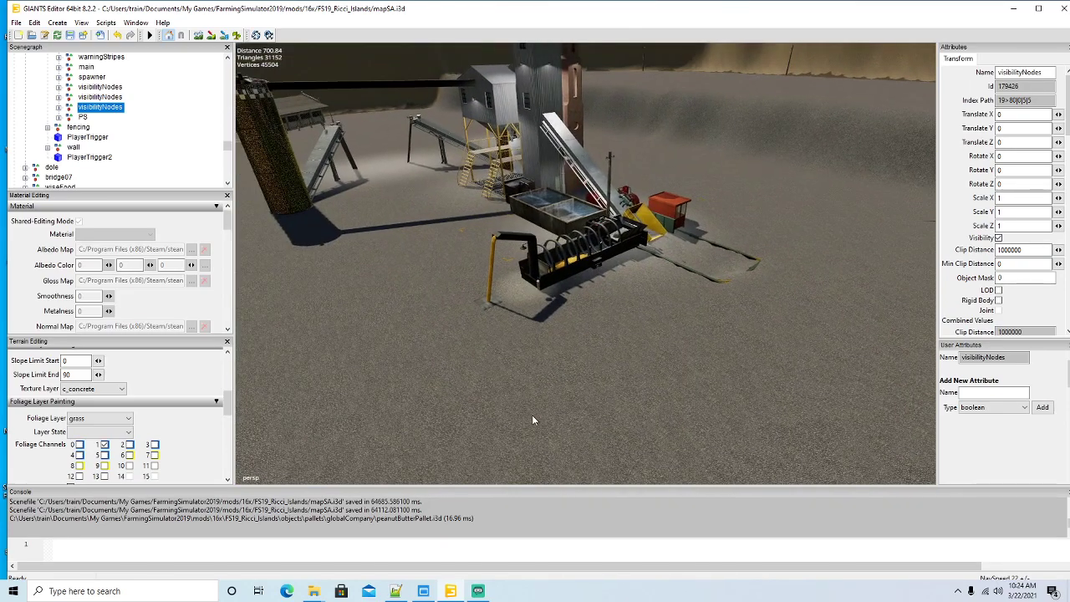
scroll(533, 420, "up", 3)
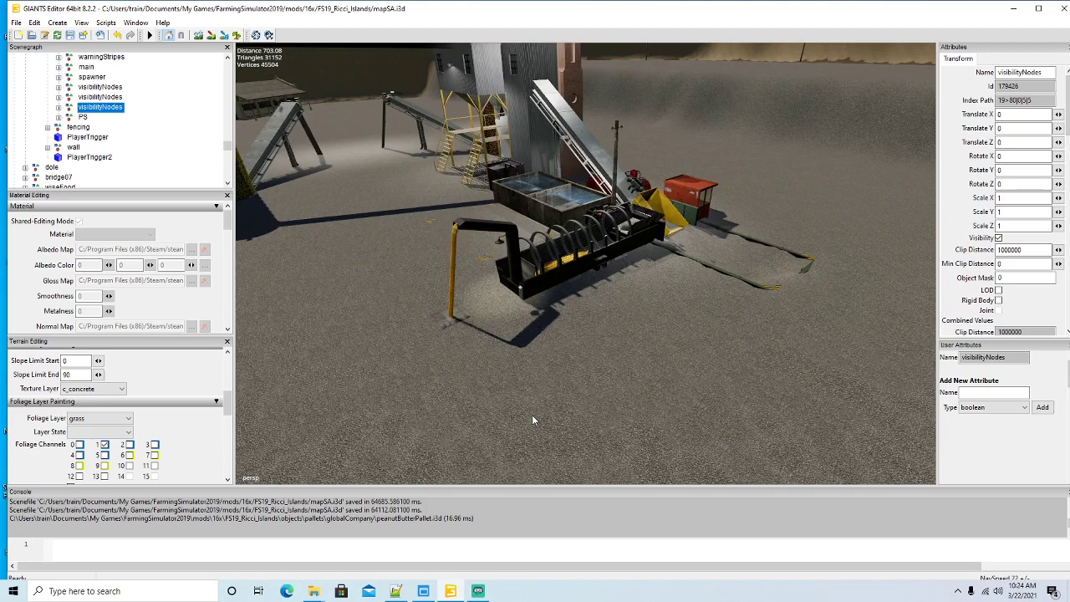
left_click(441, 321)
scroll(109, 129, "up", 10)
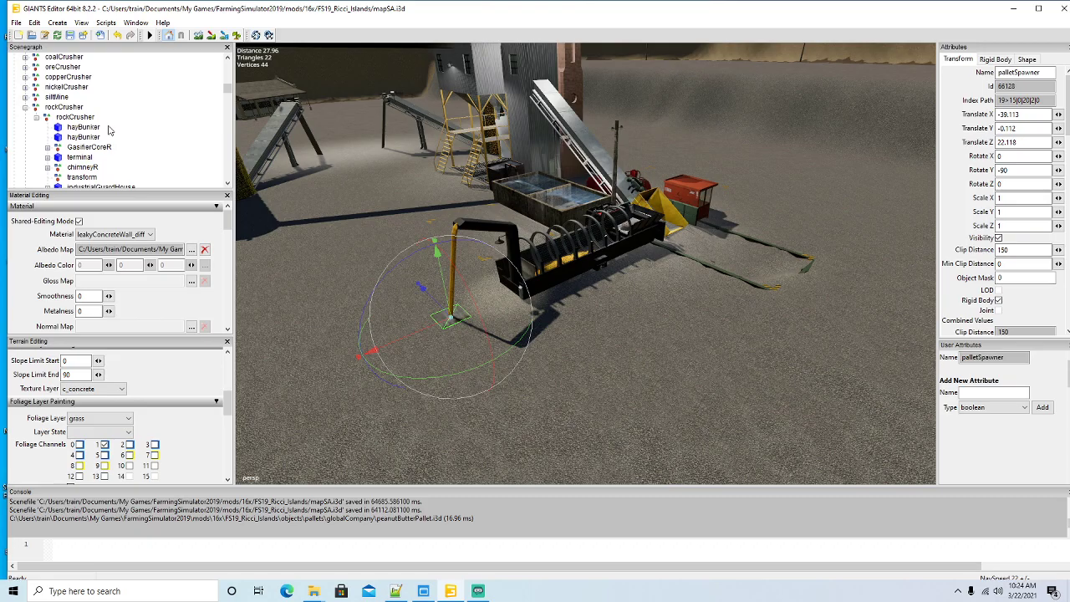
Step: Close the FS19_Ricci_hersheyFoods folder, open rockCrusher.xml from the globalCompany folder in Notepad++, and minimize the text editor and folder windows
left_click(314, 591)
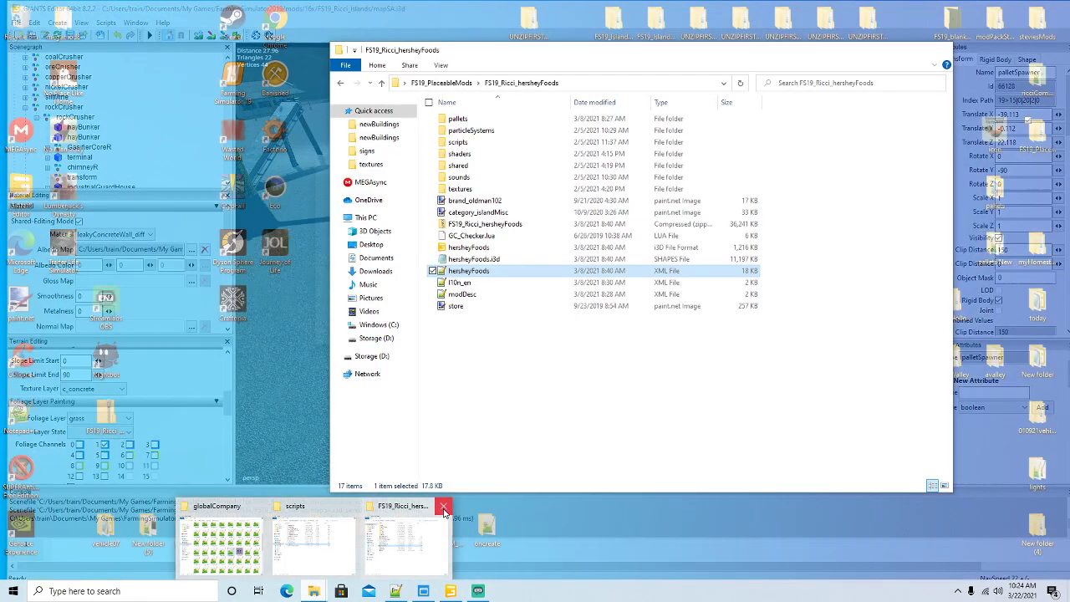
left_click(443, 506)
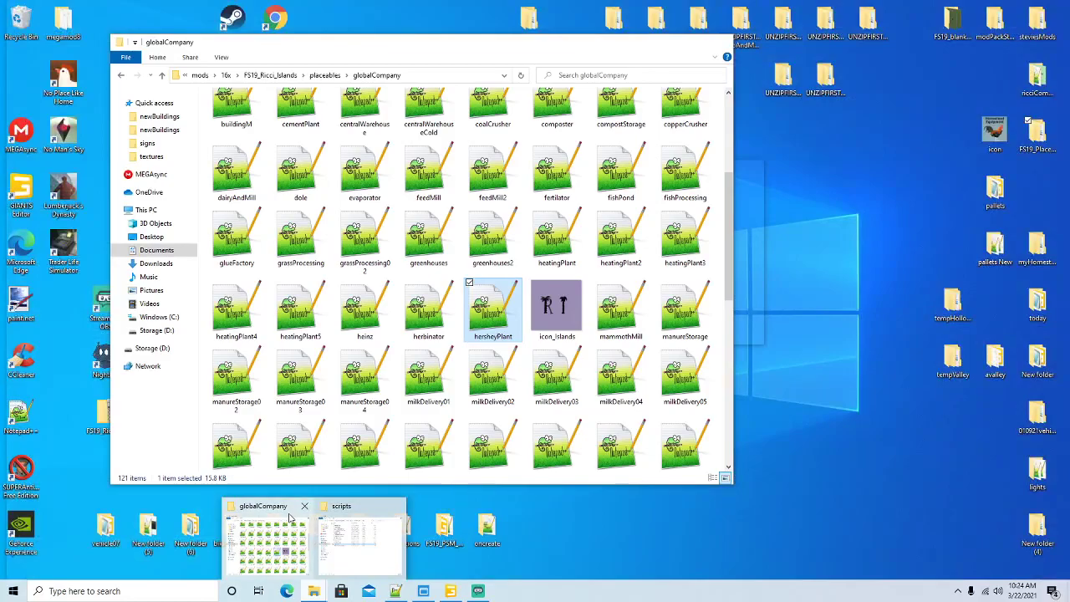
left_click(293, 516)
left_click_drag(725, 219, 716, 355)
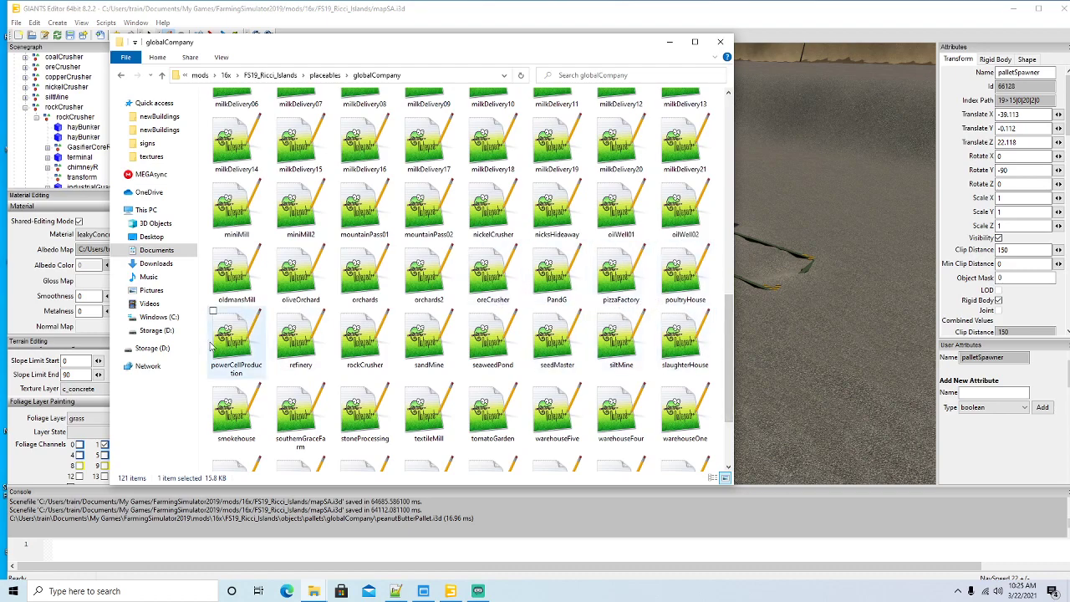
right_click(355, 346)
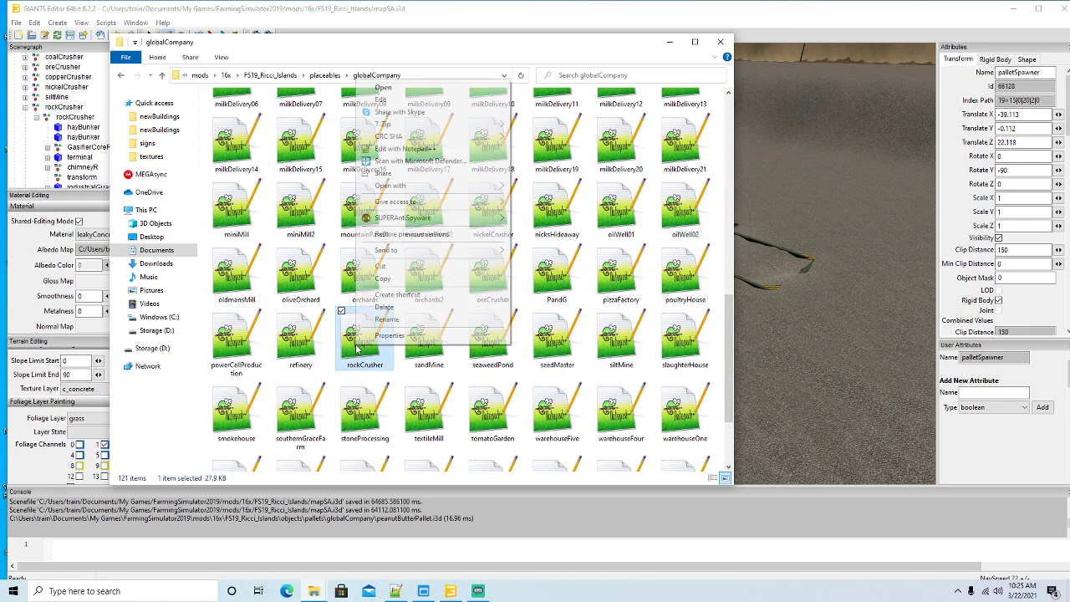
left_click(434, 149)
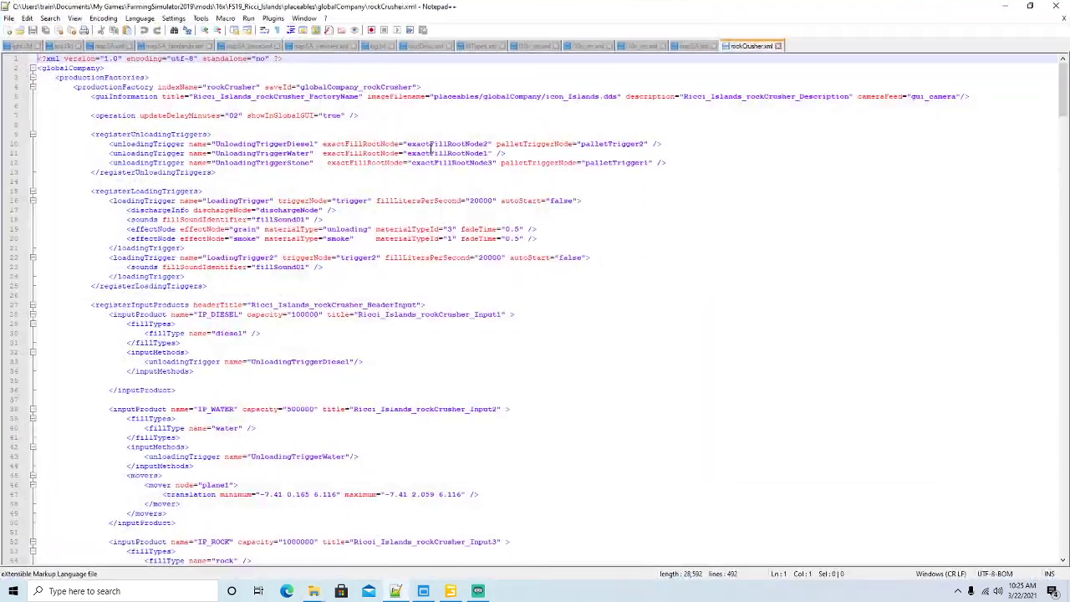
left_click(1030, 7)
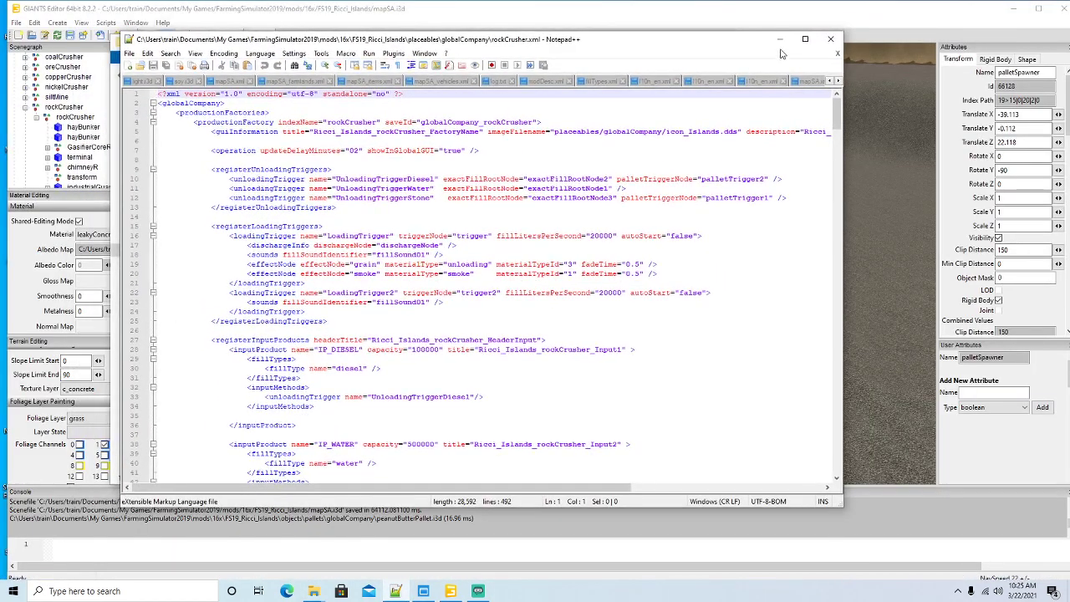
left_click(779, 39)
left_click(674, 38)
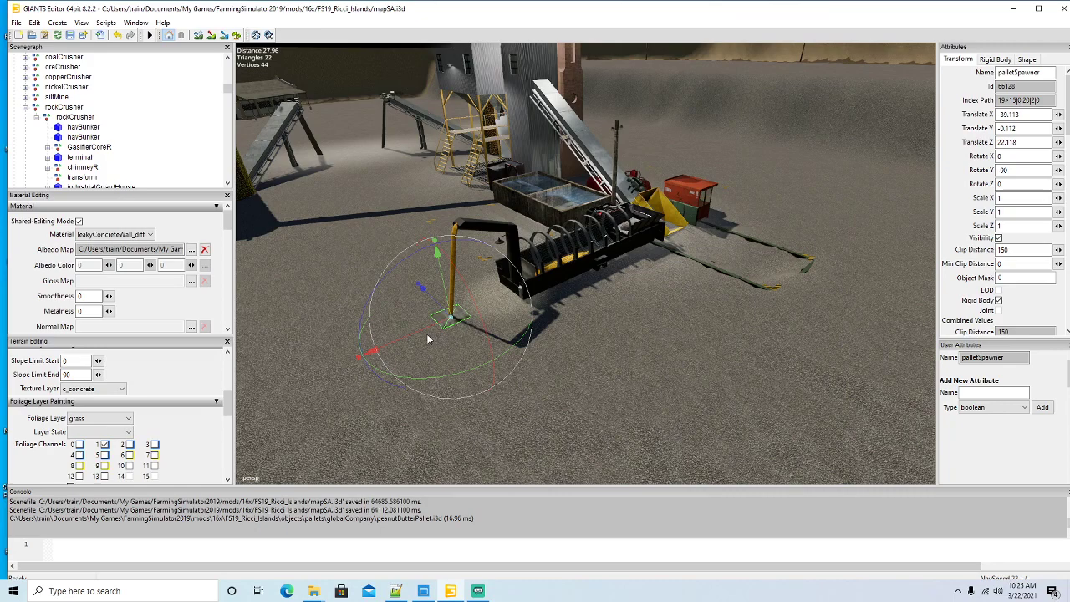
Step: Delete the palletSpawner beneath the rock crusher's output pipe from the map
scroll(146, 159, "down", 1)
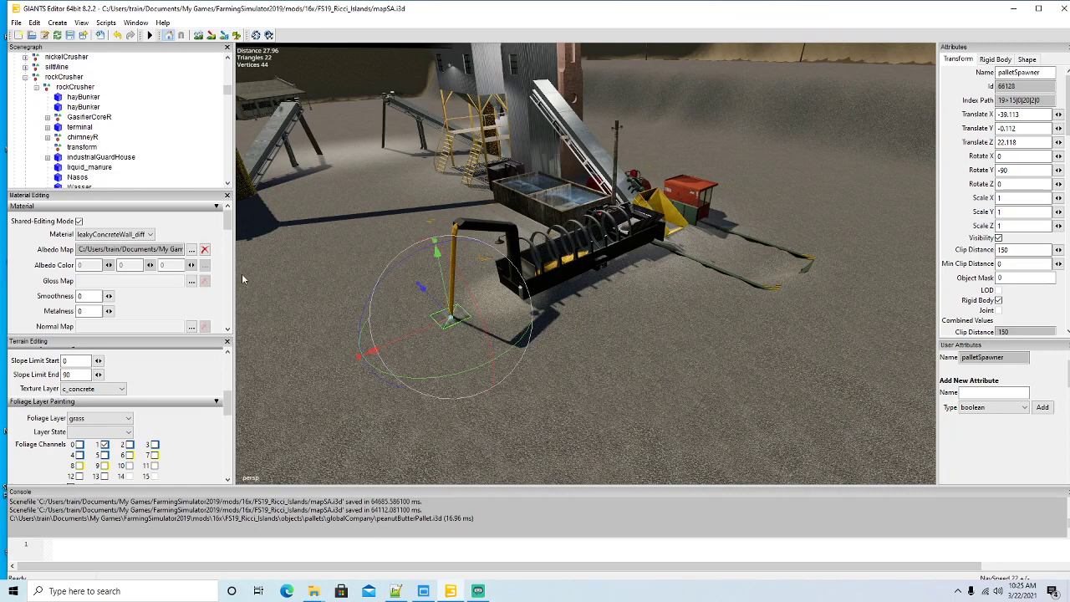
left_click(385, 337)
left_click(446, 320)
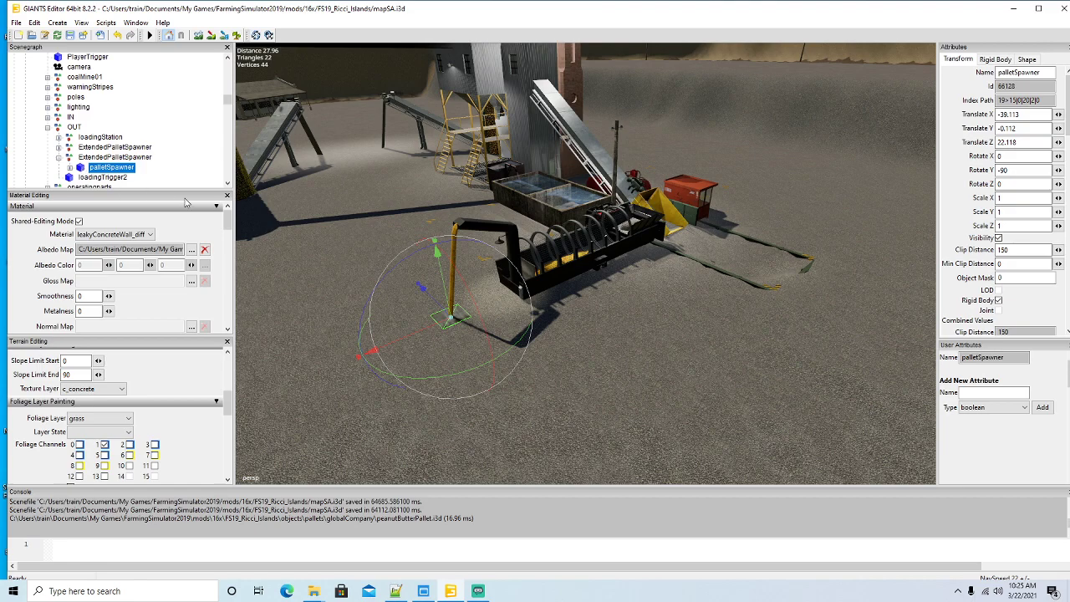
key("Delete")
Step: Turn the rock crusher's output pipe back over the drum, set its Rotate Y to 0, and shift it to about 10.82 in X
left_click_drag(502, 358, 556, 368, "alt")
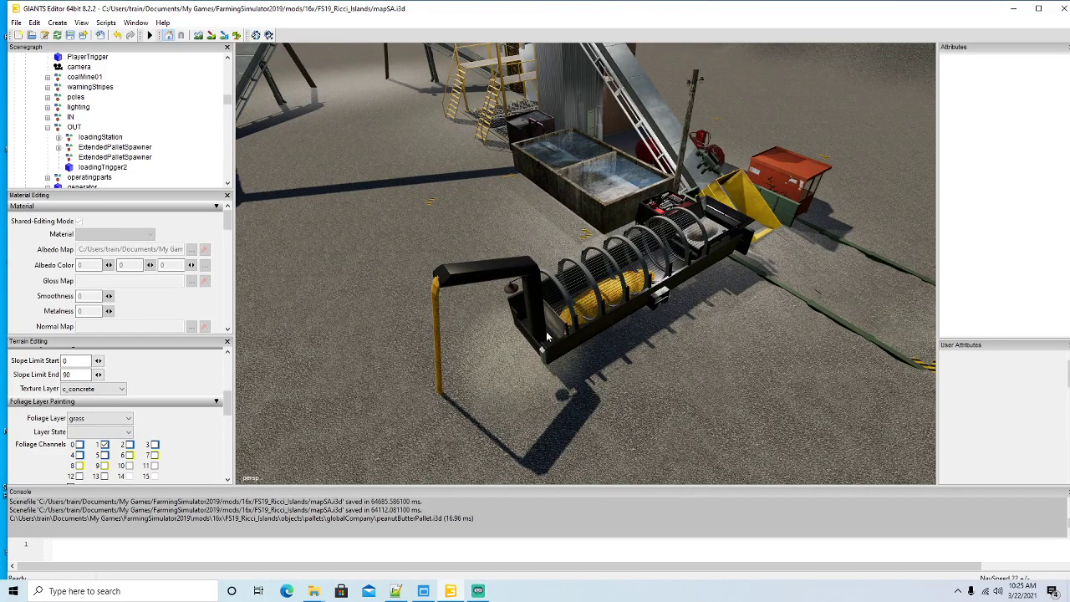
left_click(550, 331)
left_click_drag(513, 449, 563, 344)
left_click_drag(1025, 172, 827, 179)
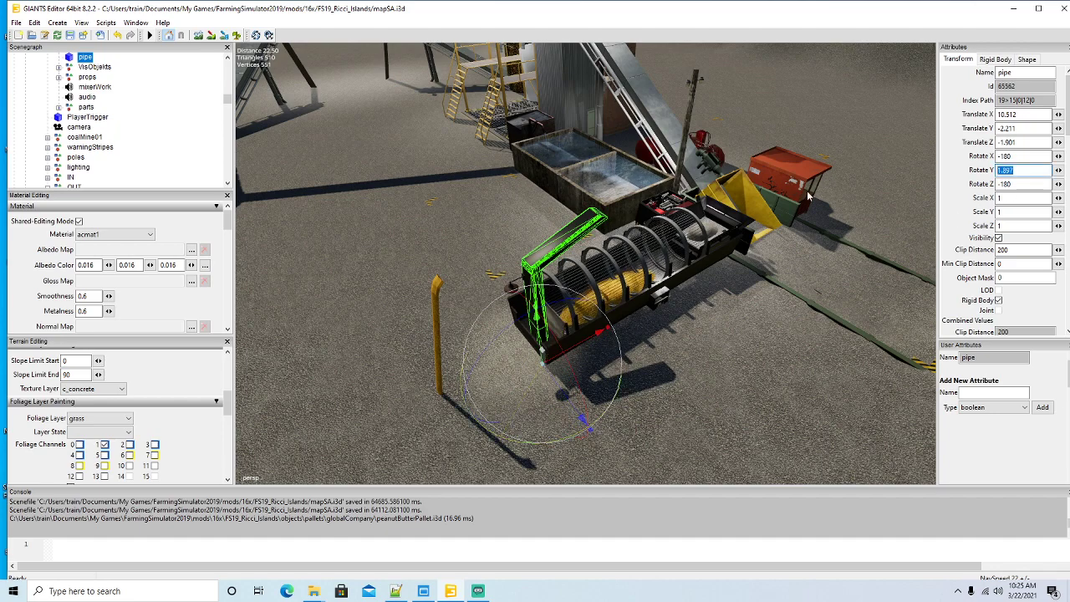
type("0")
key("Return")
left_click_drag(582, 348, 575, 351)
Step: Select the parts group holding the yellow falling material and rotate it about 180 degrees around the vertical axis
left_click(435, 351)
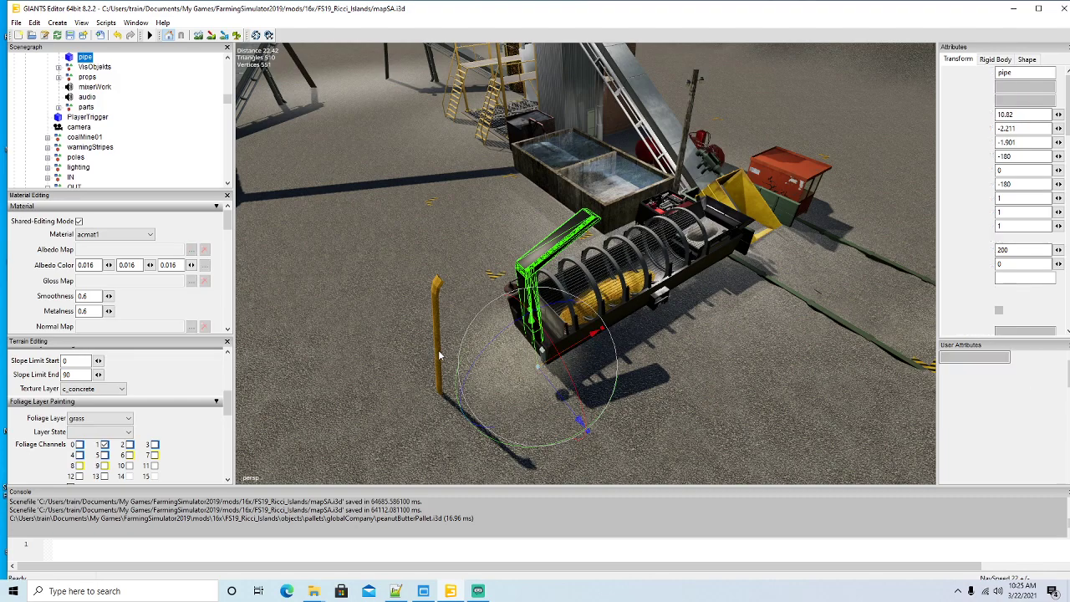
left_click(72, 107)
left_click(59, 108)
left_click_drag(752, 326, 700, 363, "alt")
scroll(699, 362, "down", 3)
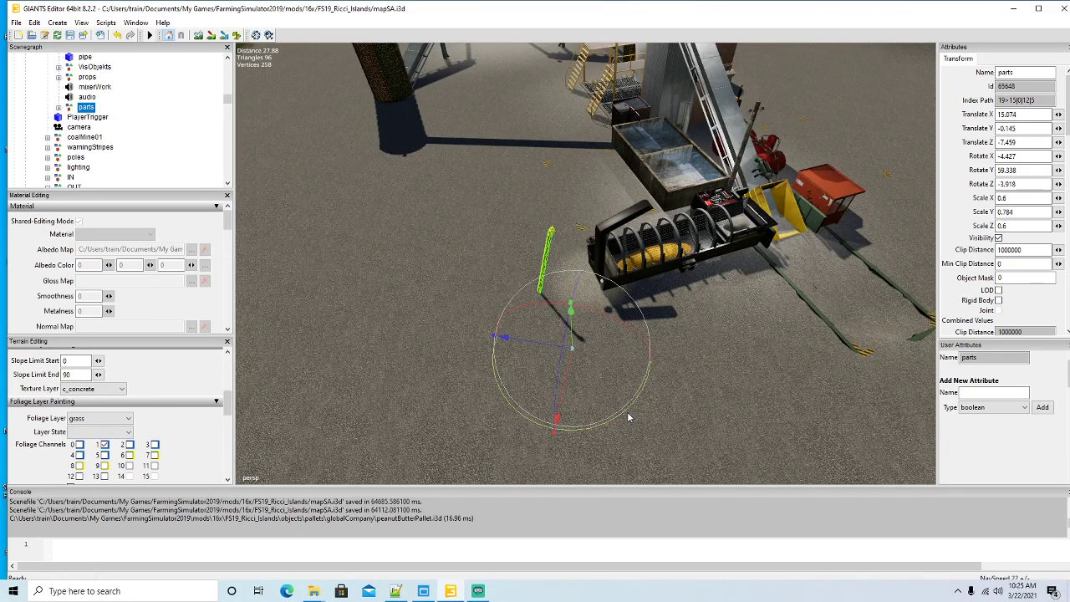
left_click_drag(627, 412, 490, 251)
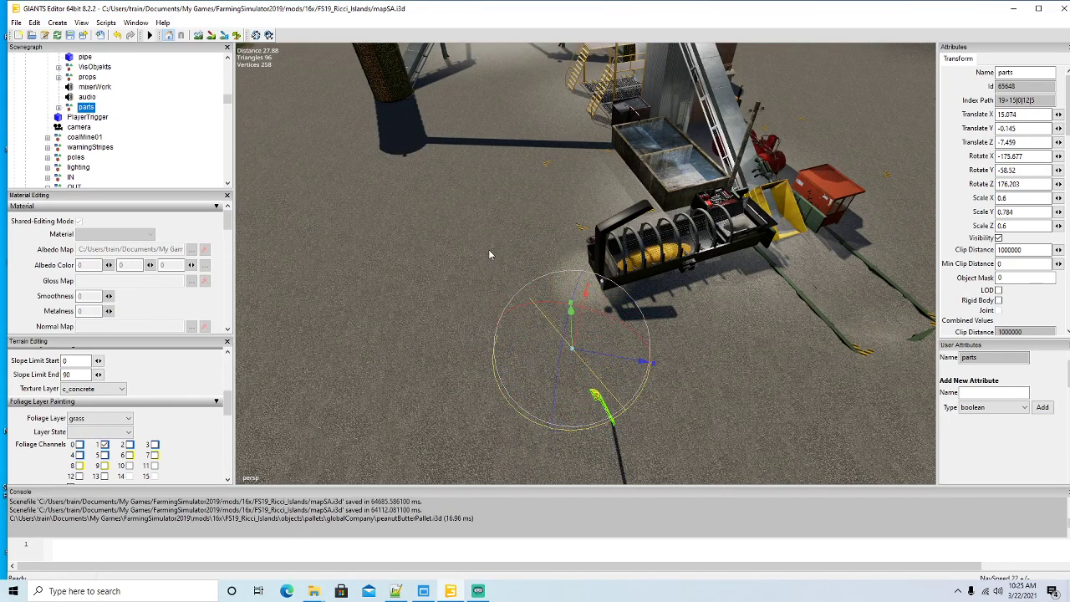
Step: Move the parts group under the pipe's outlet inside the drum, at about 6.3, 0.33, 4.1, and check its placement from several sides
left_click_drag(747, 417, 839, 360, "alt")
scroll(840, 359, "up", 4)
key("f")
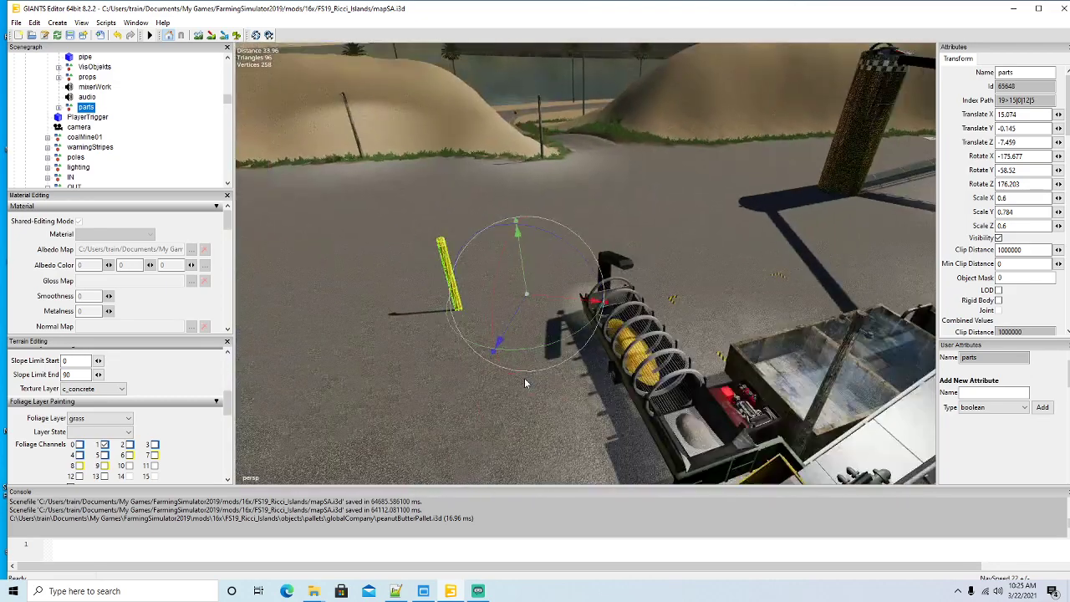
left_click_drag(562, 303, 741, 337)
scroll(632, 366, "up", 3)
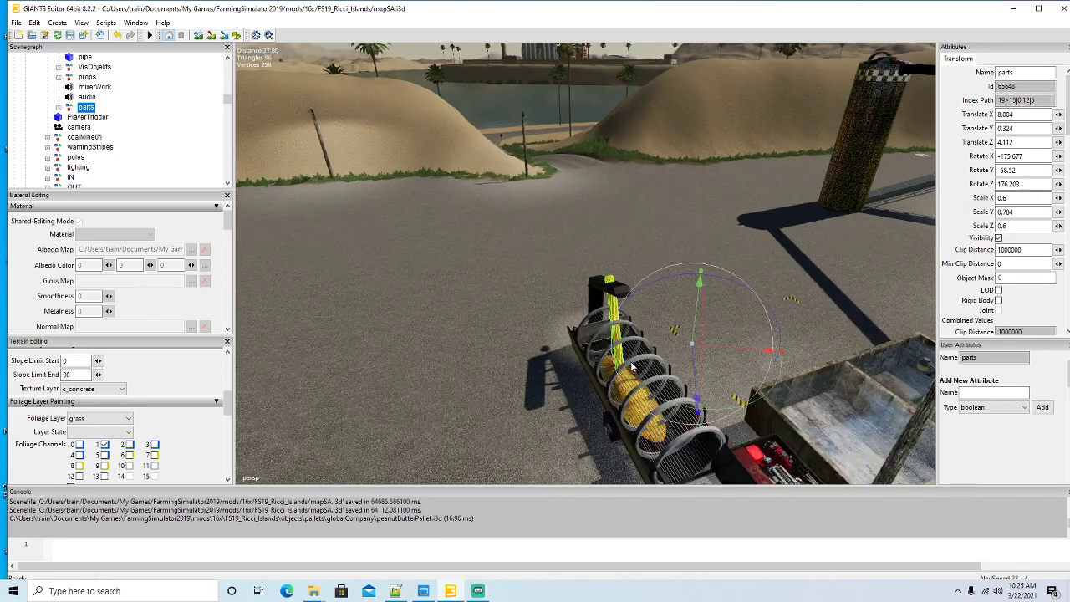
scroll(632, 366, "up", 2)
left_click_drag(632, 366, 595, 339, "alt")
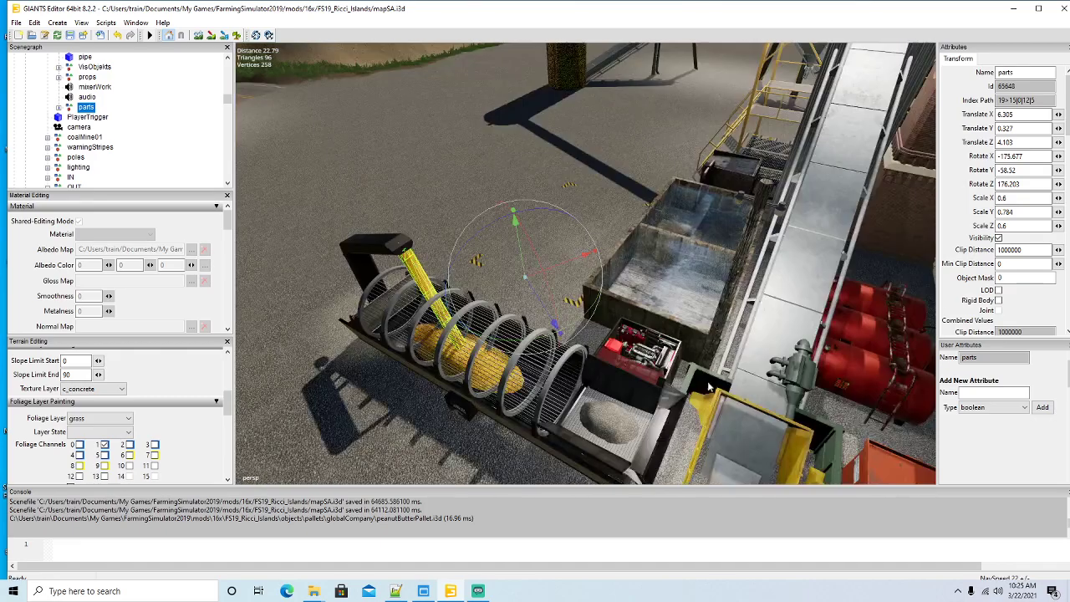
scroll(595, 326, "down", 5)
left_click_drag(592, 293, 882, 361, "alt")
scroll(629, 332, "up", 3)
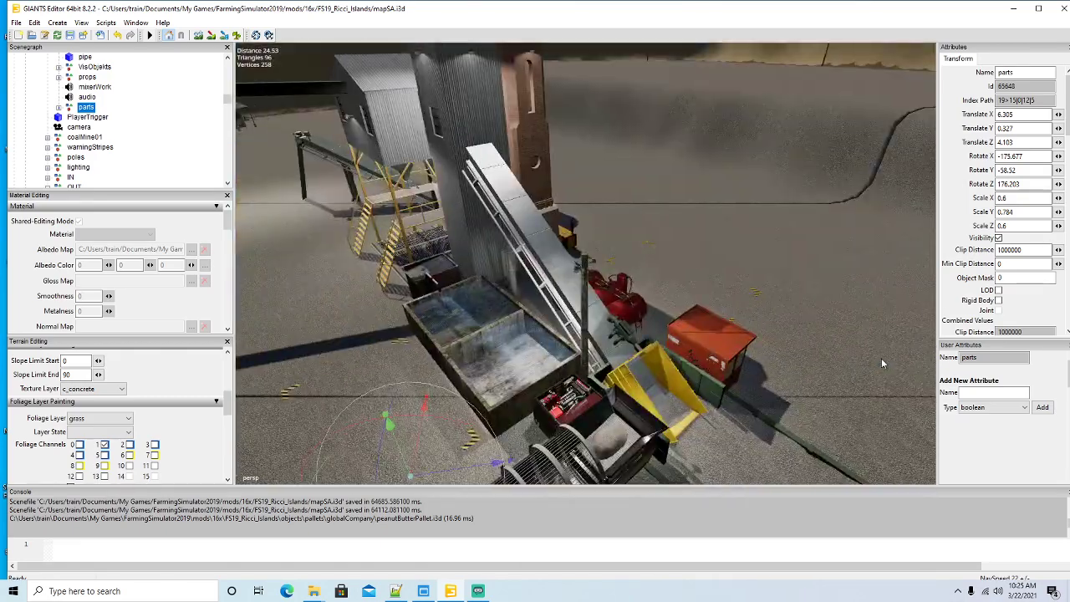
scroll(882, 361, "down", 6)
left_click_drag(648, 417, 617, 456, "alt")
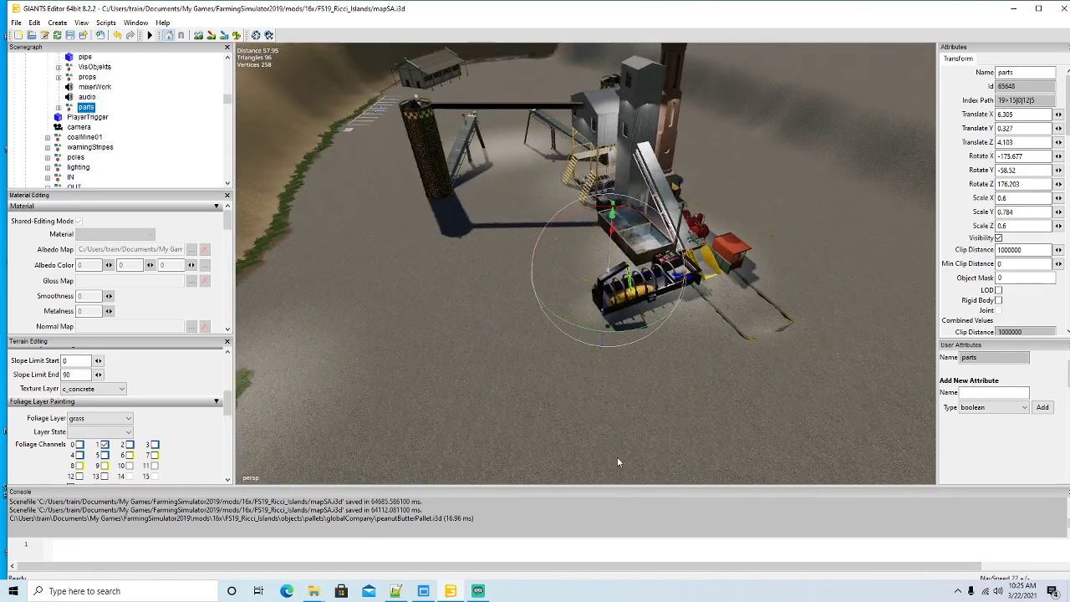
scroll(623, 456, "up", 2)
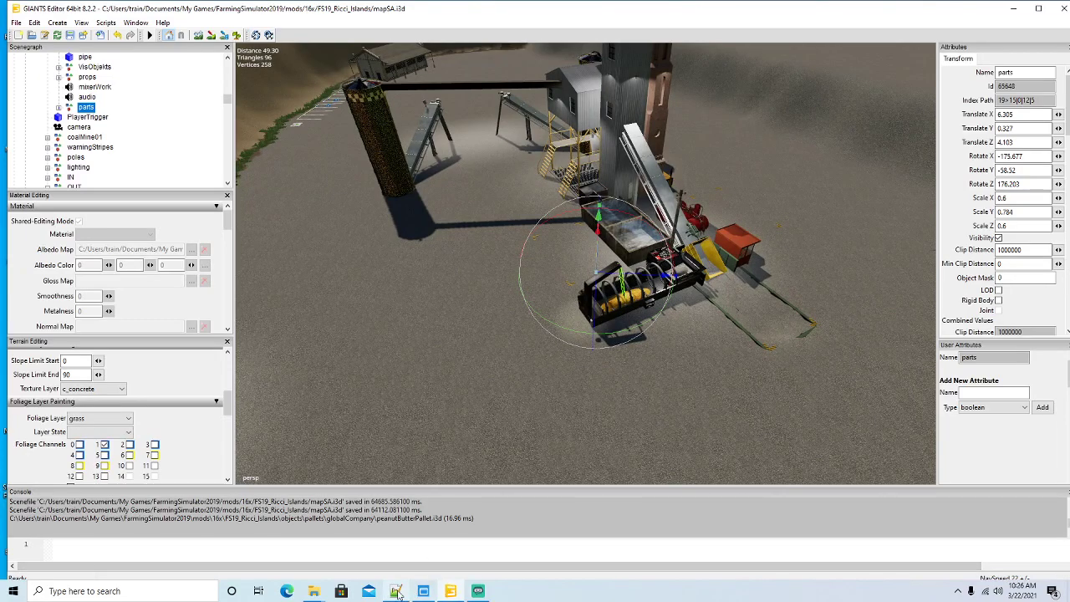
Step: Switch to rockCrusher.xml in Notepad++ and copy the outputMethods block of the OP_STONE output product
left_click(450, 591)
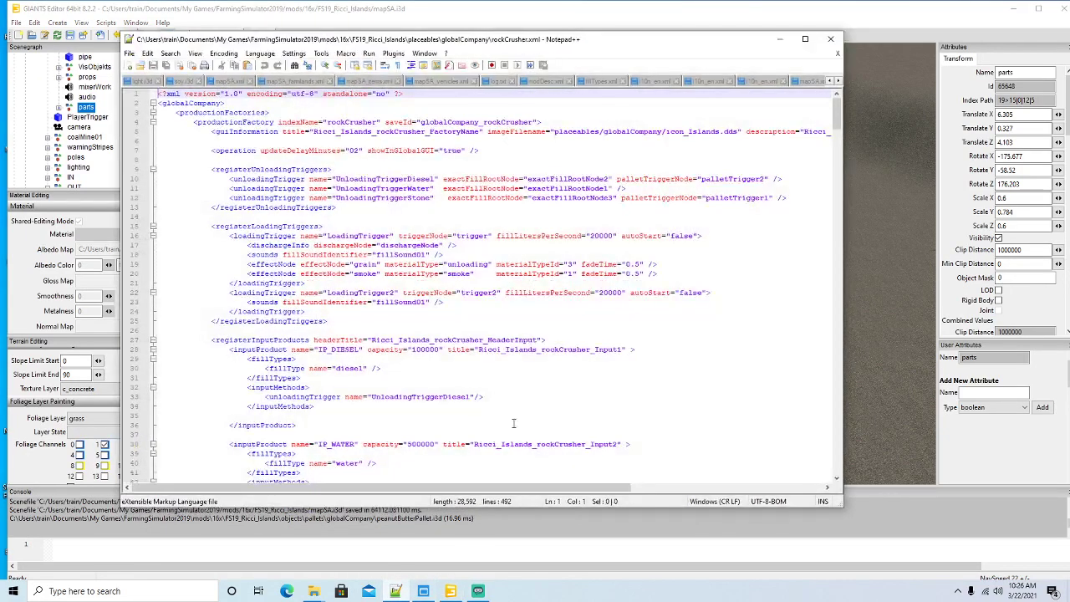
left_click(805, 38)
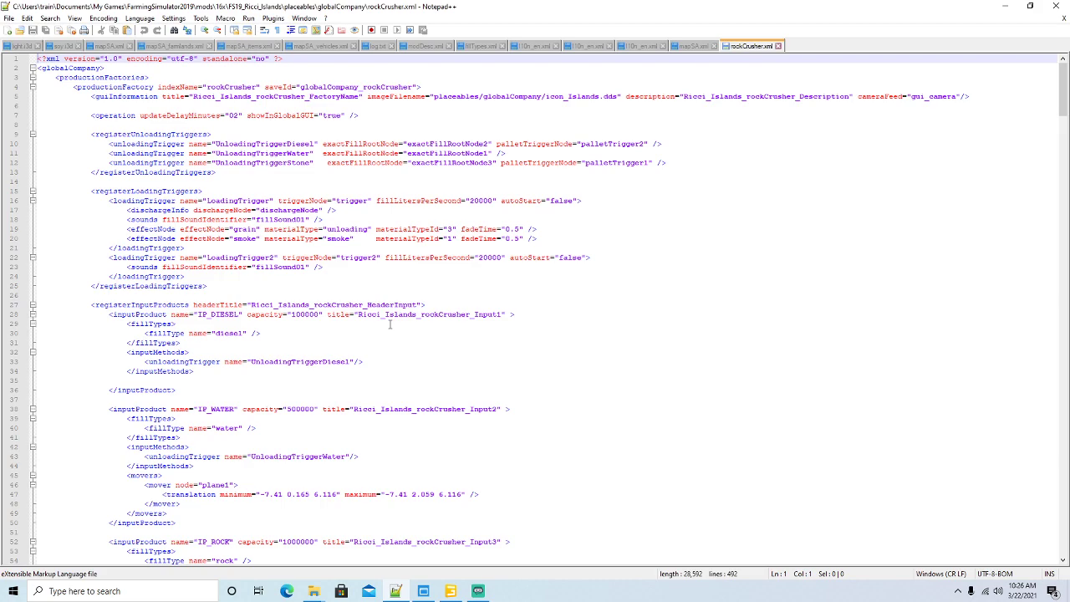
scroll(369, 327, "down", 1)
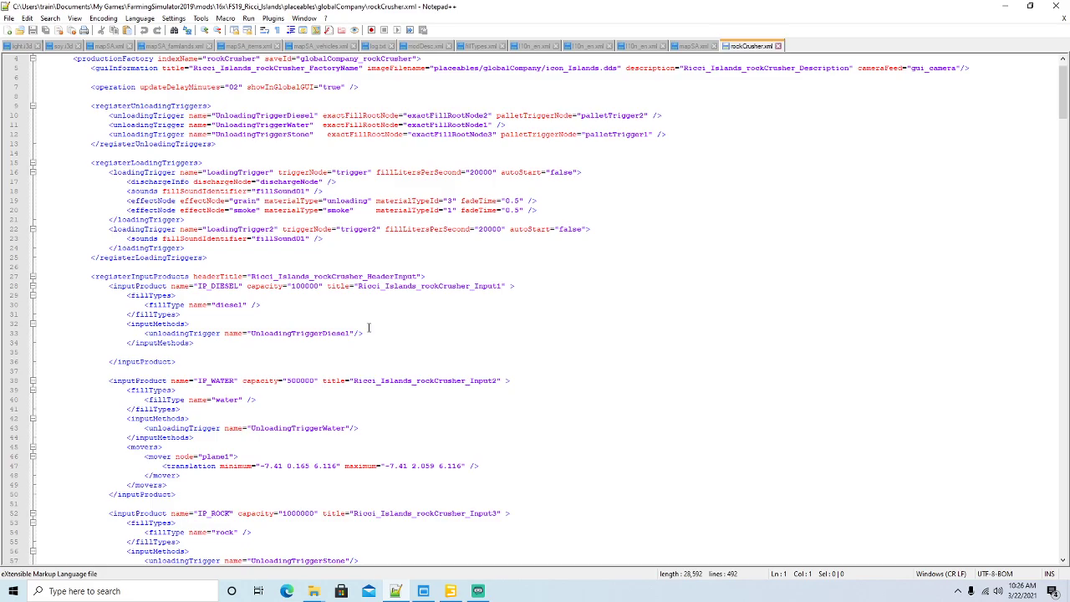
scroll(368, 327, "down", 4)
scroll(369, 327, "down", 20)
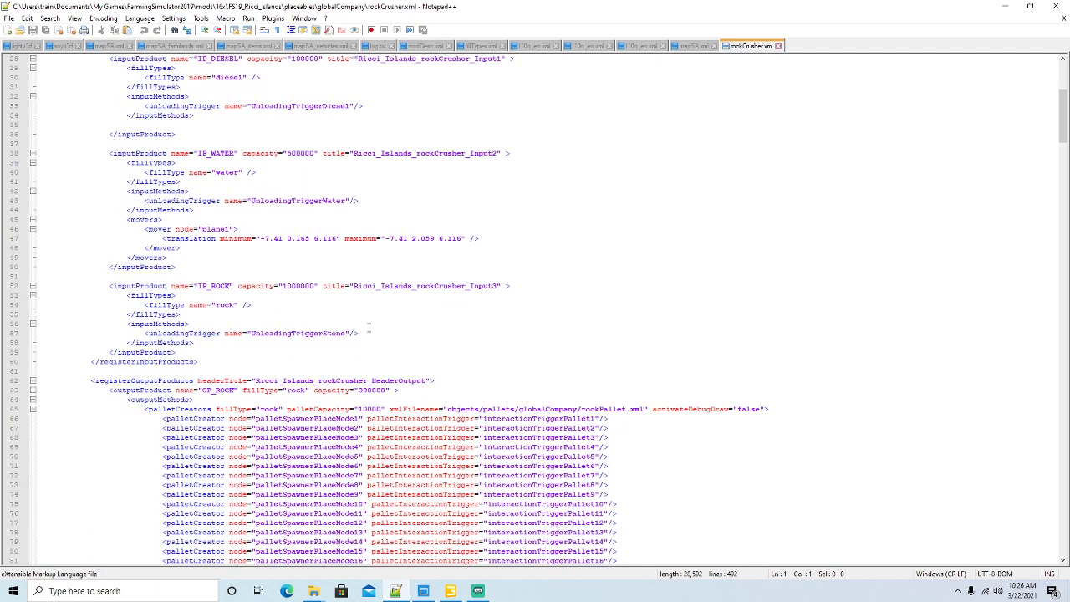
scroll(369, 327, "down", 17)
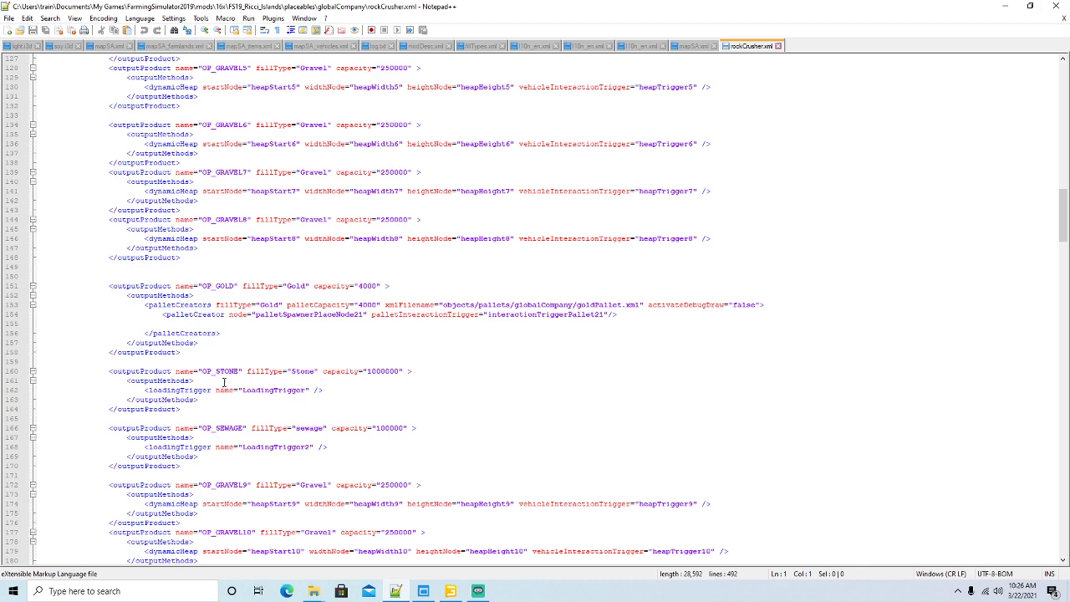
left_click(165, 381)
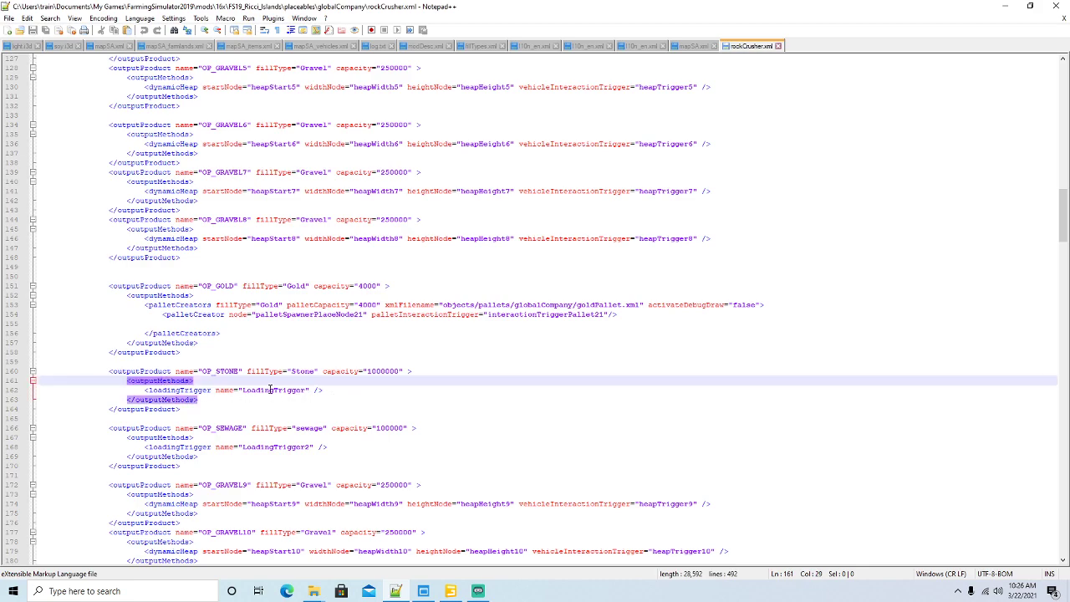
left_click_drag(200, 400, 37, 383)
key("ctrl+c")
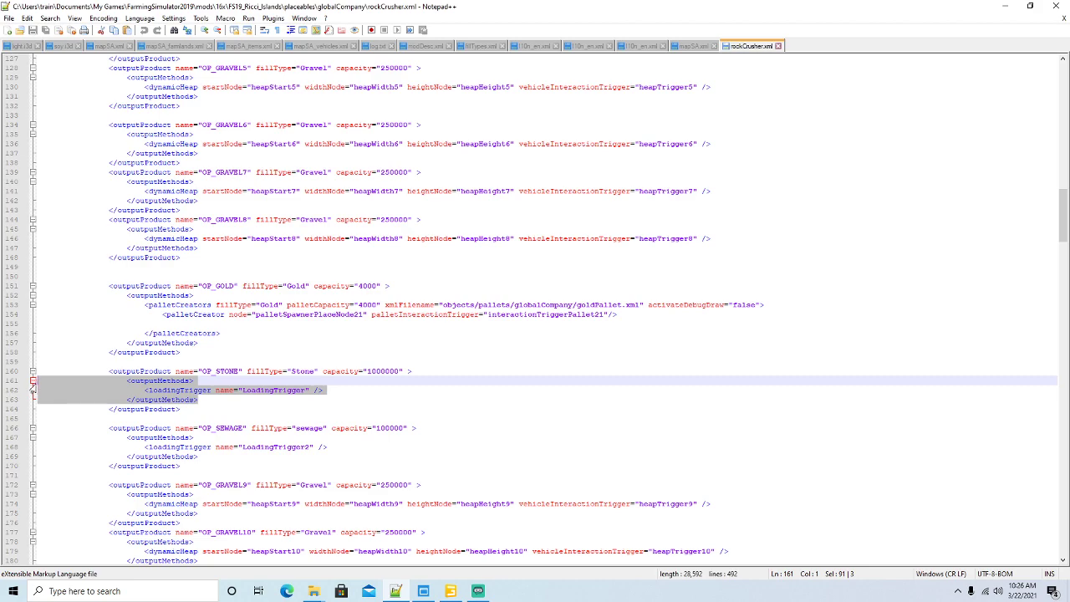
Step: Replace the outputMethods block of the OP_GOLD output product with the copied LoadingTrigger block and save the file
left_click(153, 296)
left_click_drag(198, 344, 27, 316)
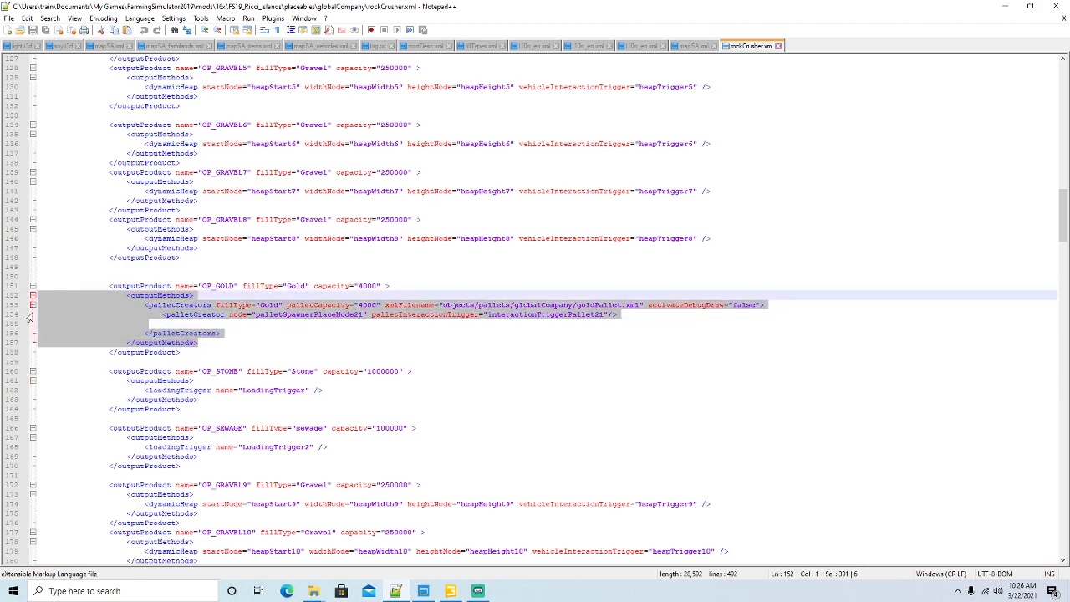
key("ctrl+v")
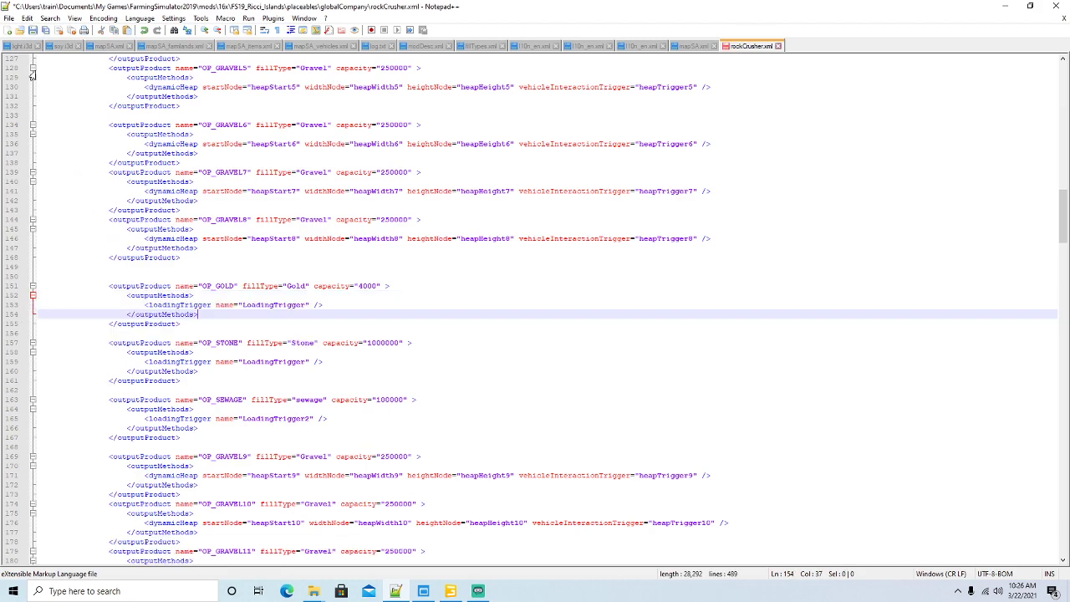
left_click(34, 31)
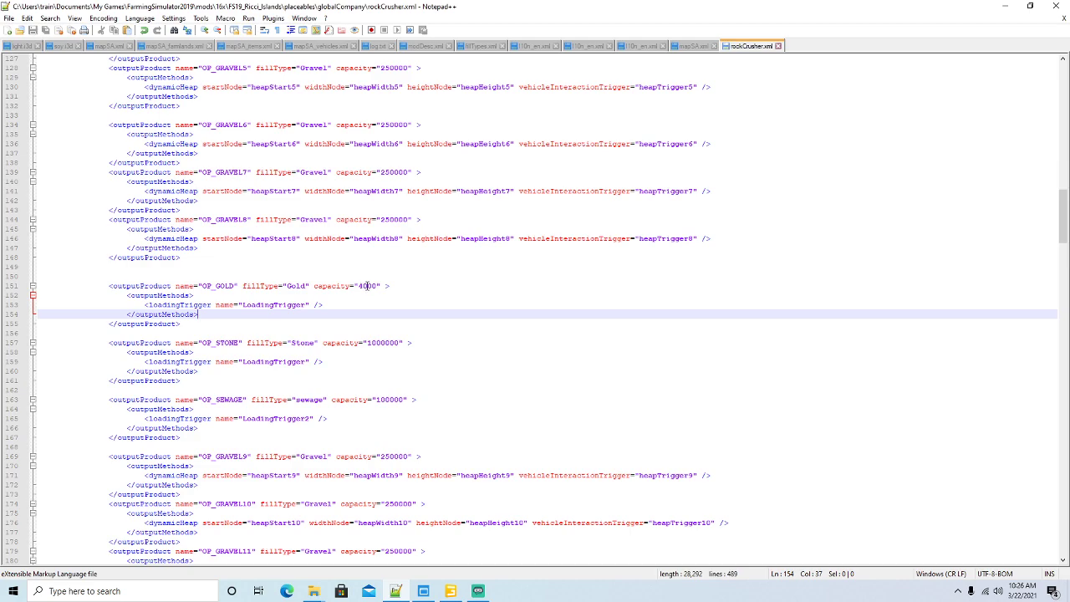
Step: Set the capacity of the OP_GOLD output product to 200000 and save the file
left_click(360, 286)
key("BackSpace")
type("200")
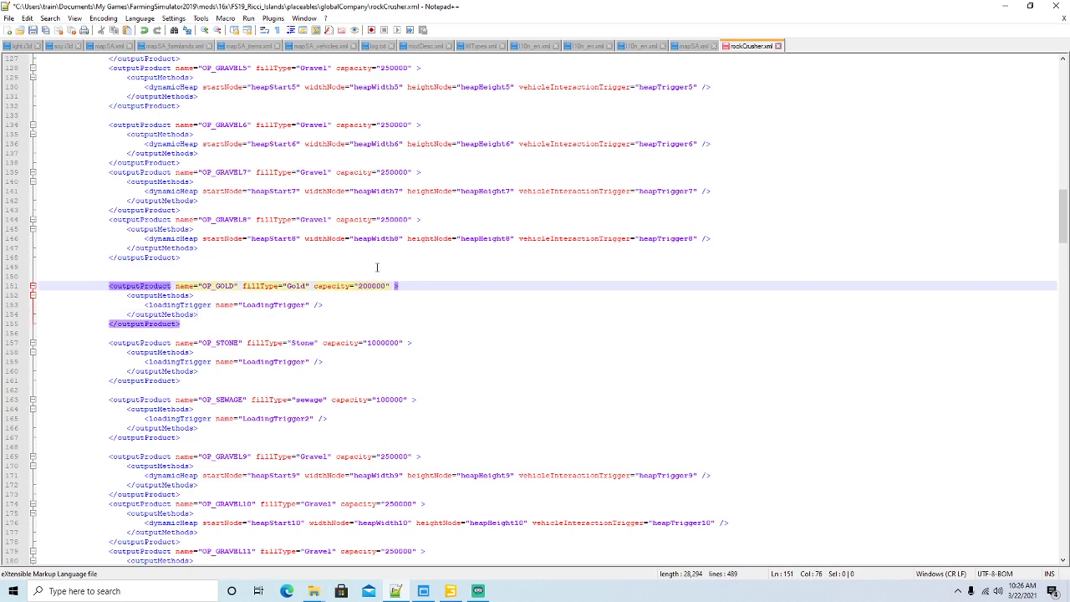
left_click(34, 31)
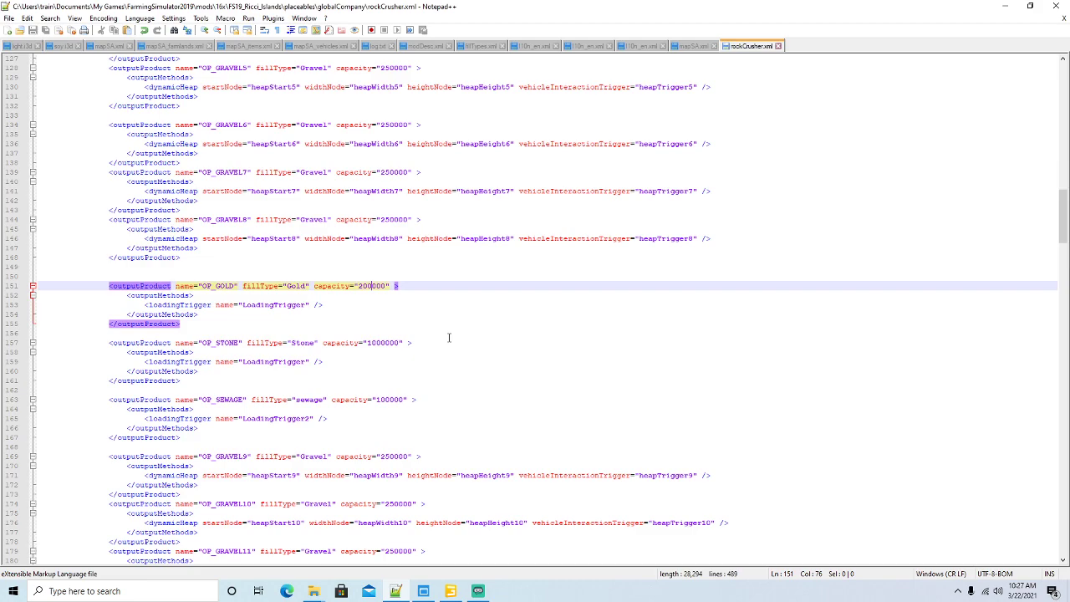
Step: Delete the interactionTriggerPallet21 and palletSpawnerPlaceNode21 mappings from the i3dMappings section of rockCrusher.xml and save the file
scroll(449, 338, "down", 1)
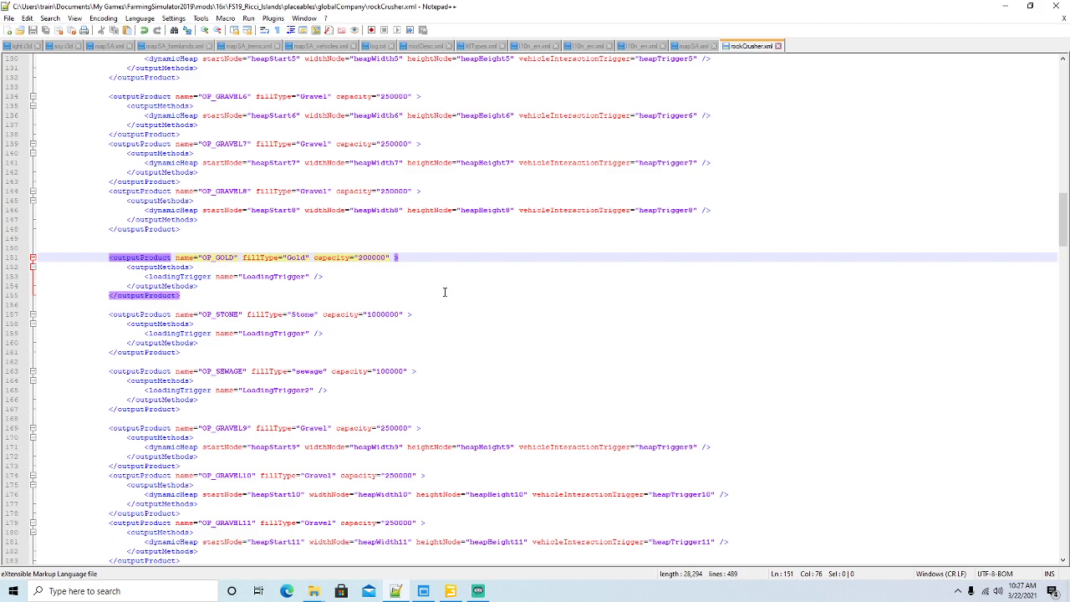
left_click(182, 258)
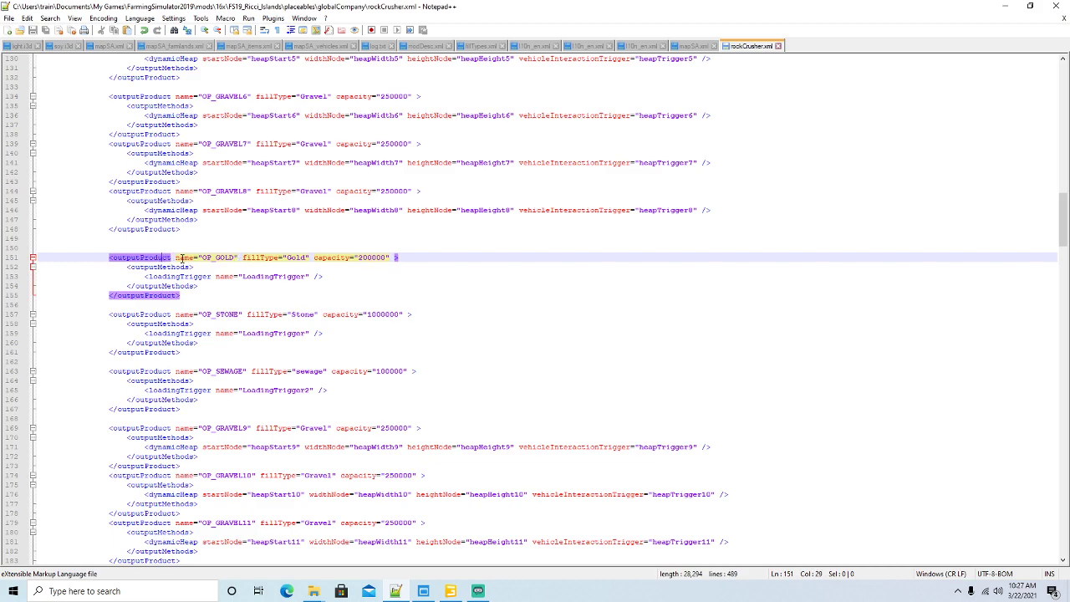
left_click(339, 276)
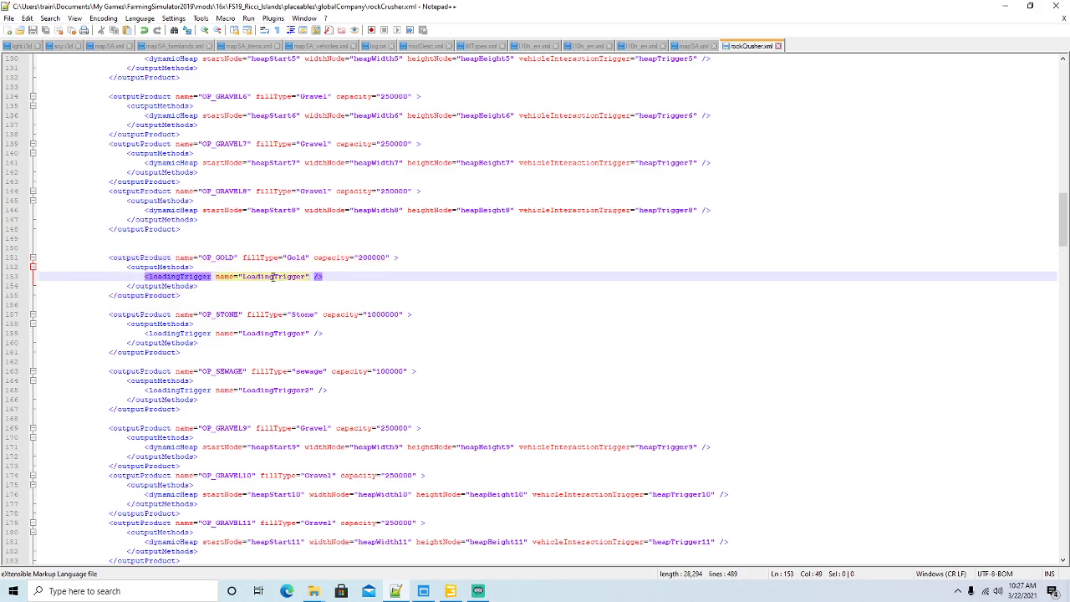
left_click(325, 335)
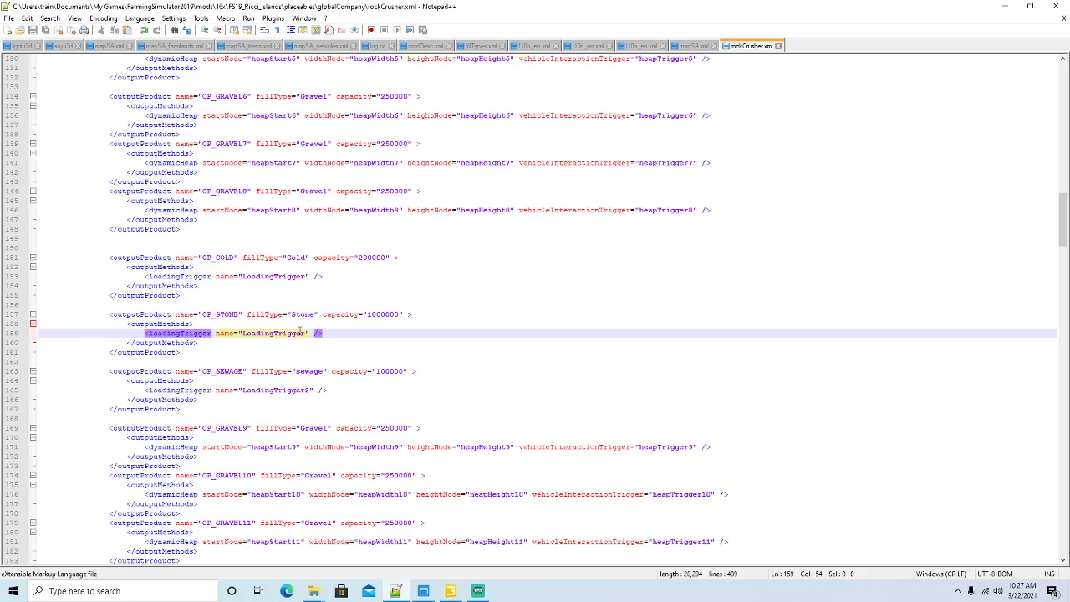
scroll(458, 330, "down", 20)
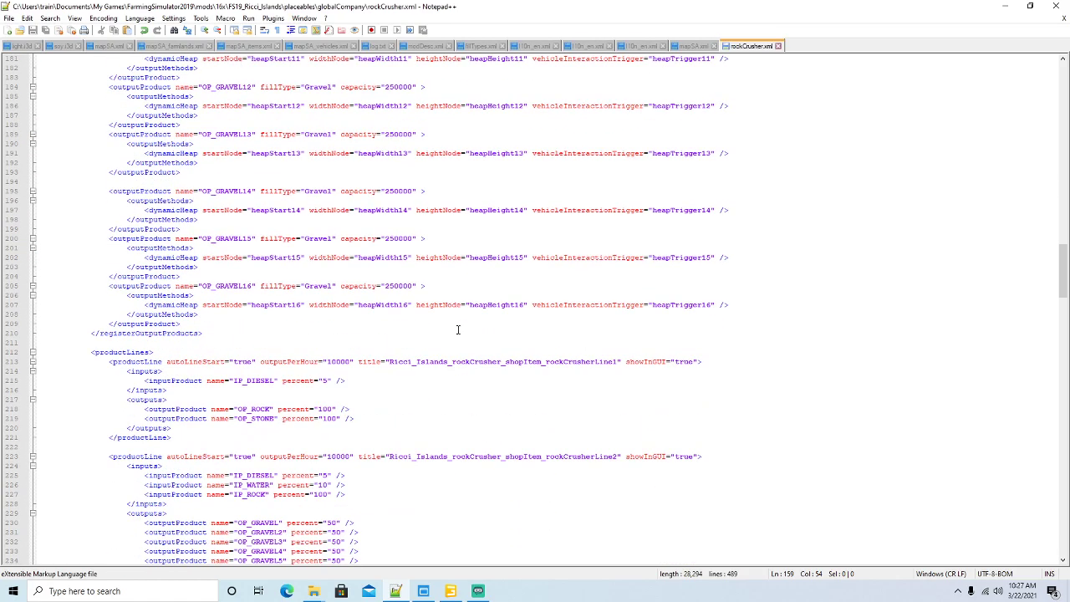
scroll(458, 330, "down", 20)
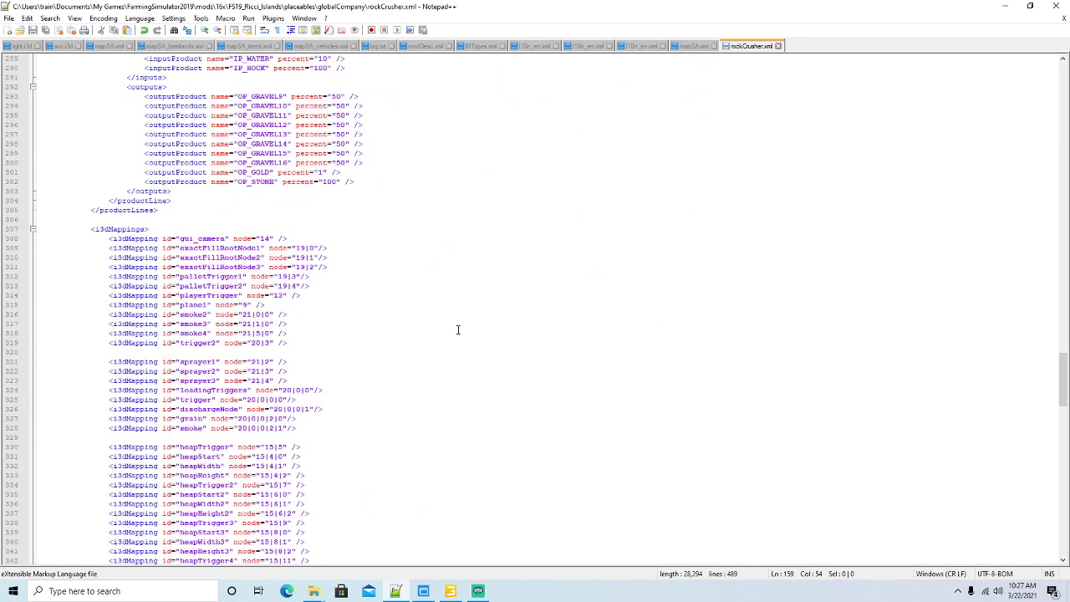
scroll(458, 330, "down", 16)
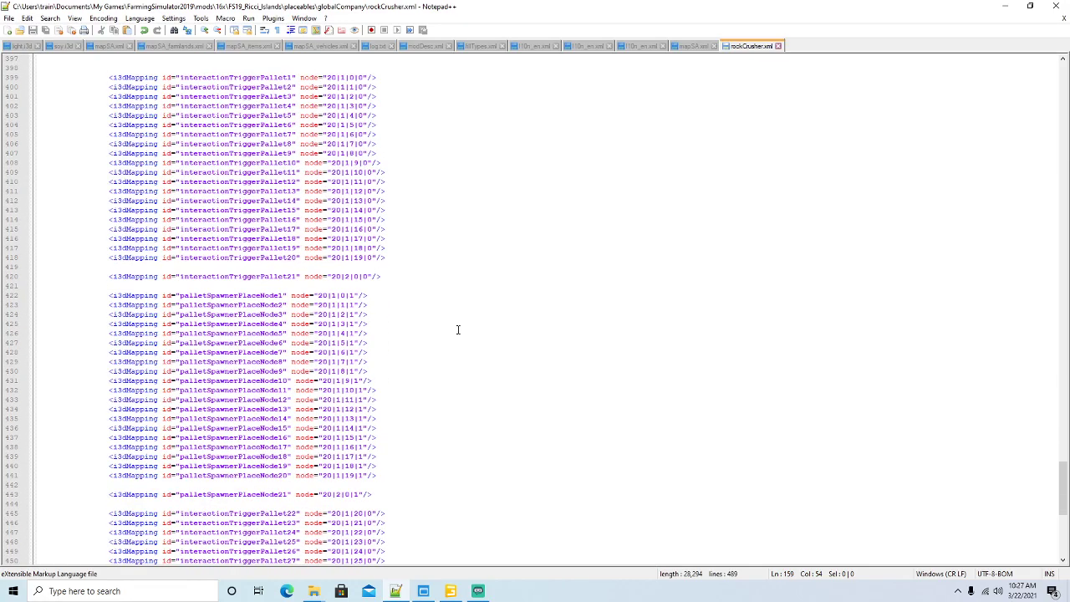
left_click(14, 279)
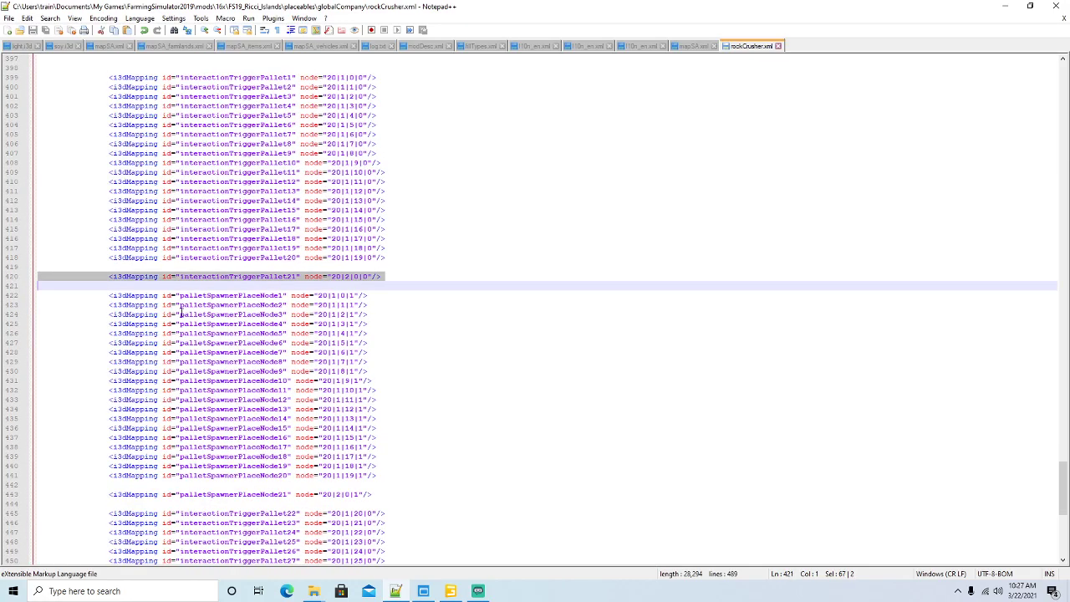
key("Delete")
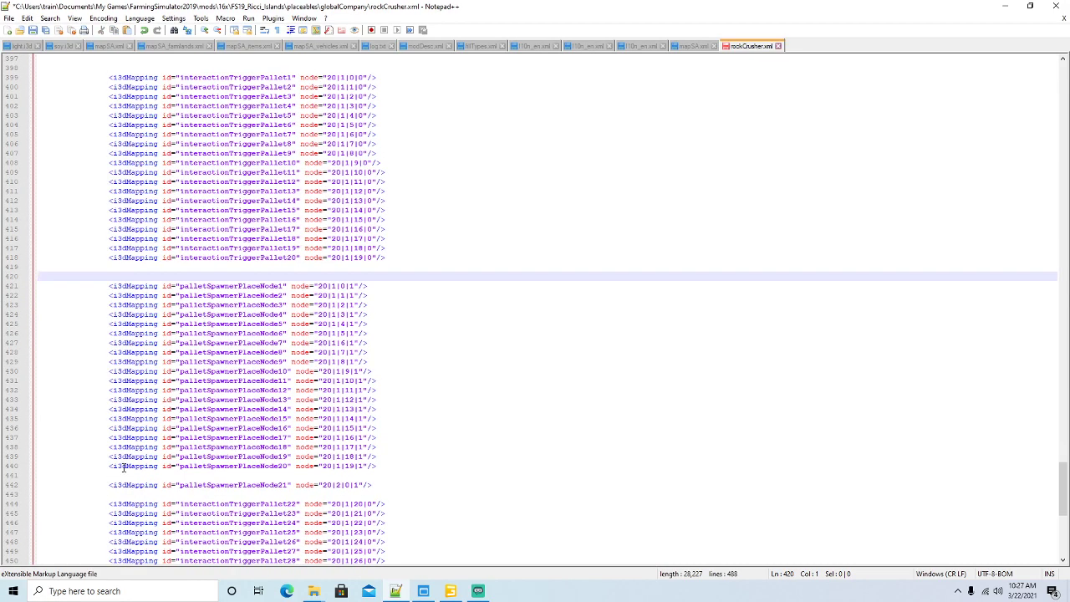
left_click(13, 485)
key("Delete")
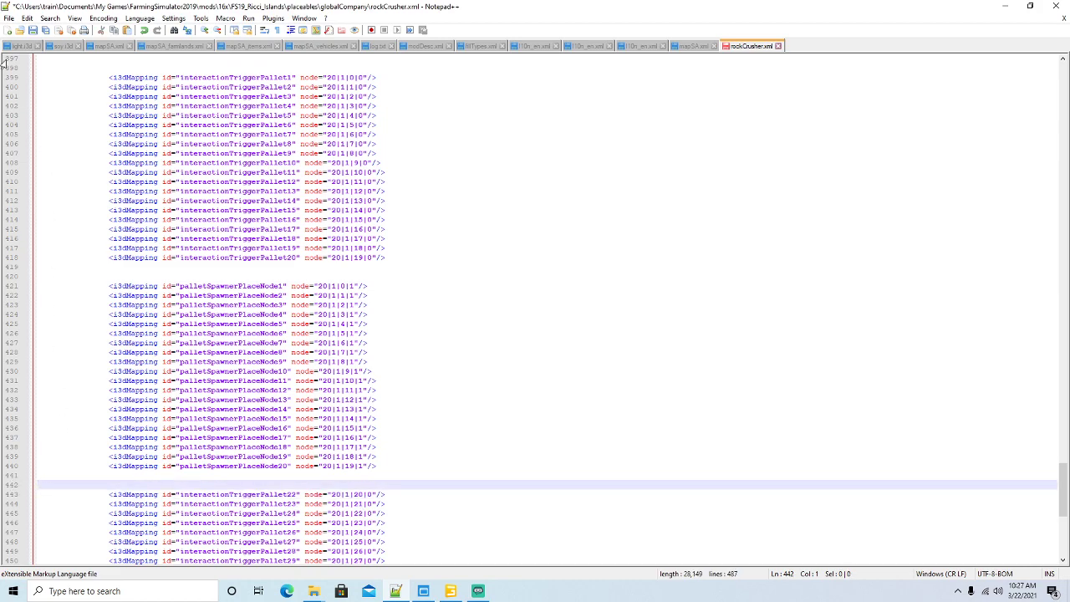
left_click(32, 30)
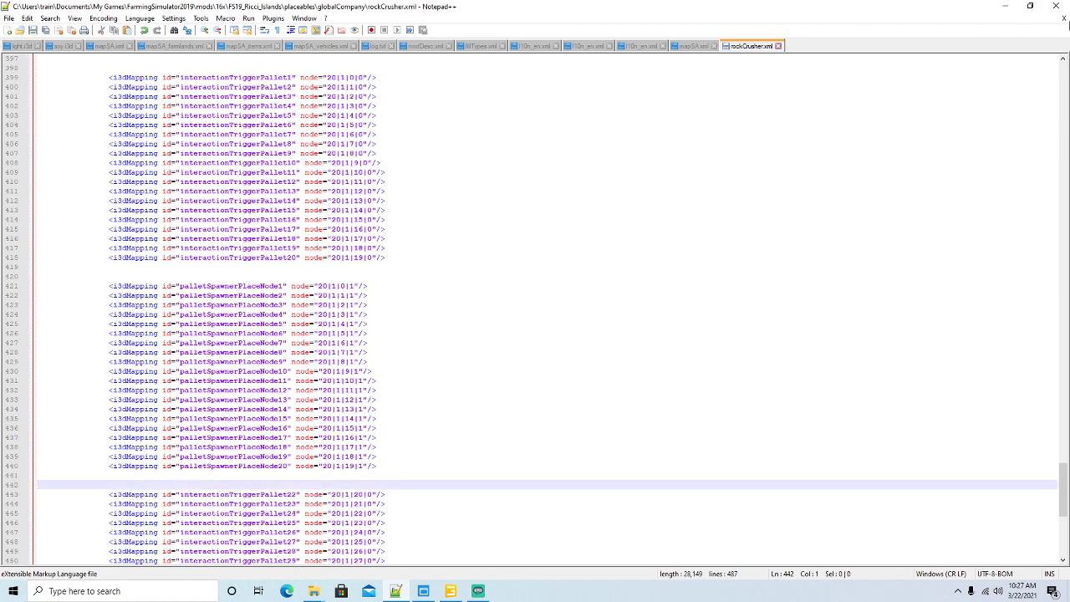
Step: Switch to GIANTS Editor and examine the rock crusher and its surrounding quarry area from near and far
left_click(1005, 6)
scroll(576, 336, "down", 5)
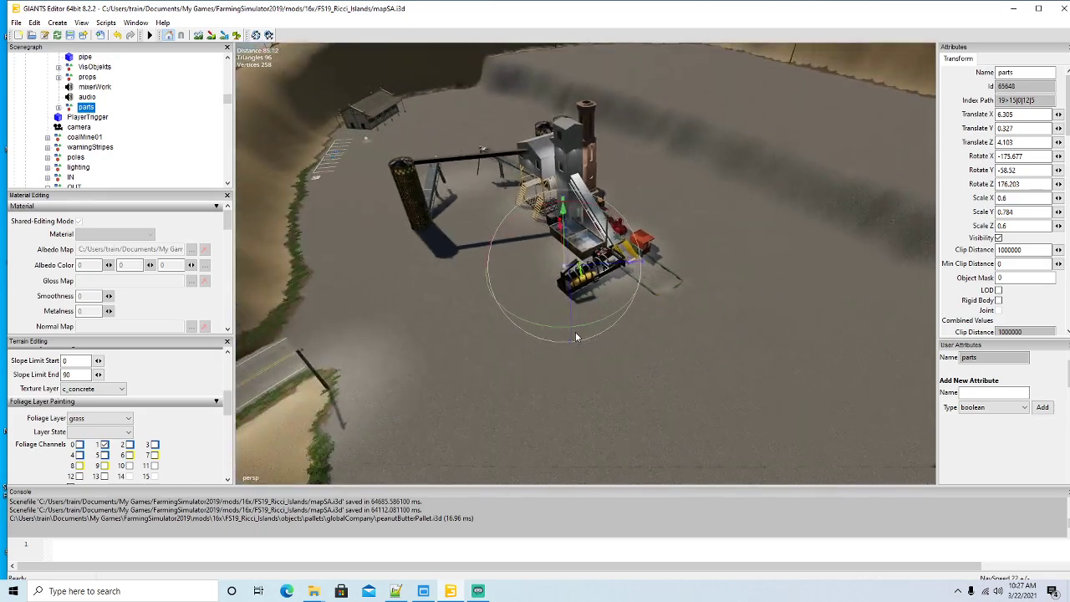
left_click_drag(535, 351, 491, 301, "alt")
scroll(662, 402, "down", 4)
scroll(497, 299, "up", 3)
scroll(498, 301, "up", 4)
scroll(491, 301, "up", 5)
scroll(492, 302, "up", 8)
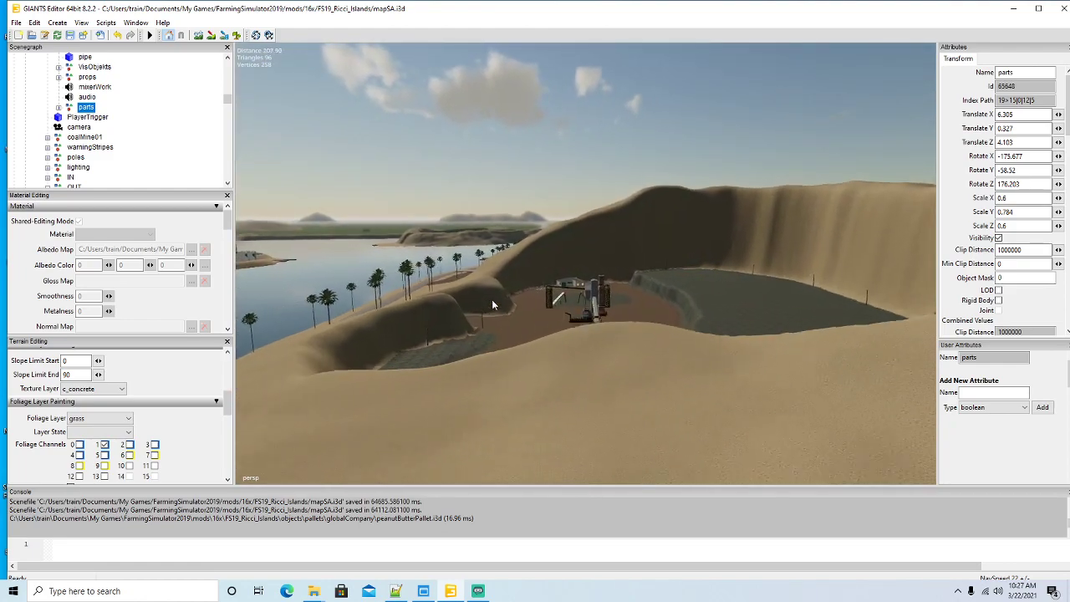
scroll(476, 317, "up", 10)
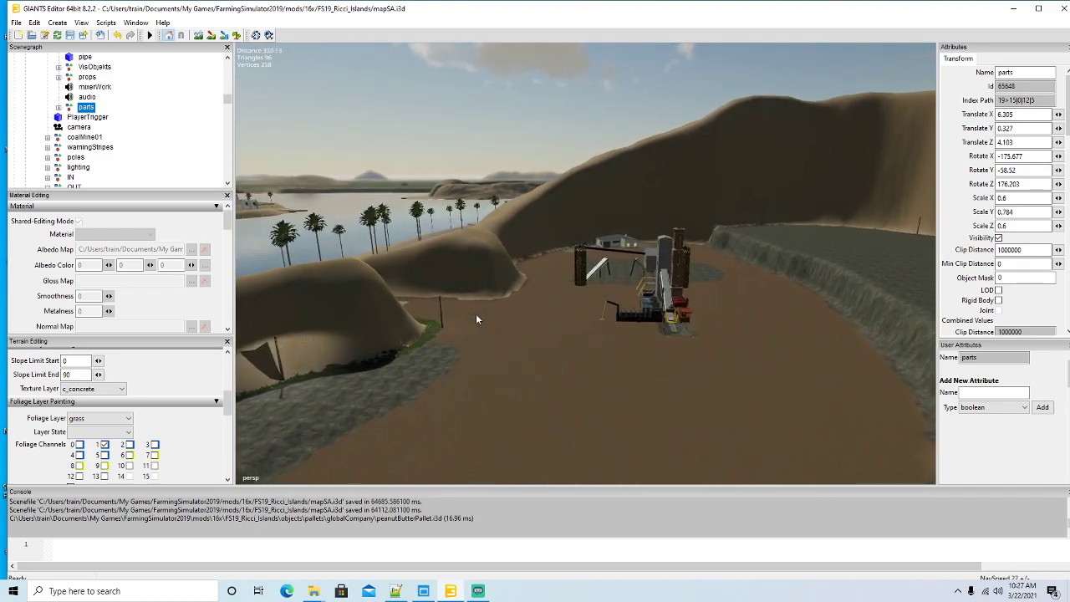
left_click_drag(490, 323, 574, 352, "alt")
scroll(574, 353, "down", 5)
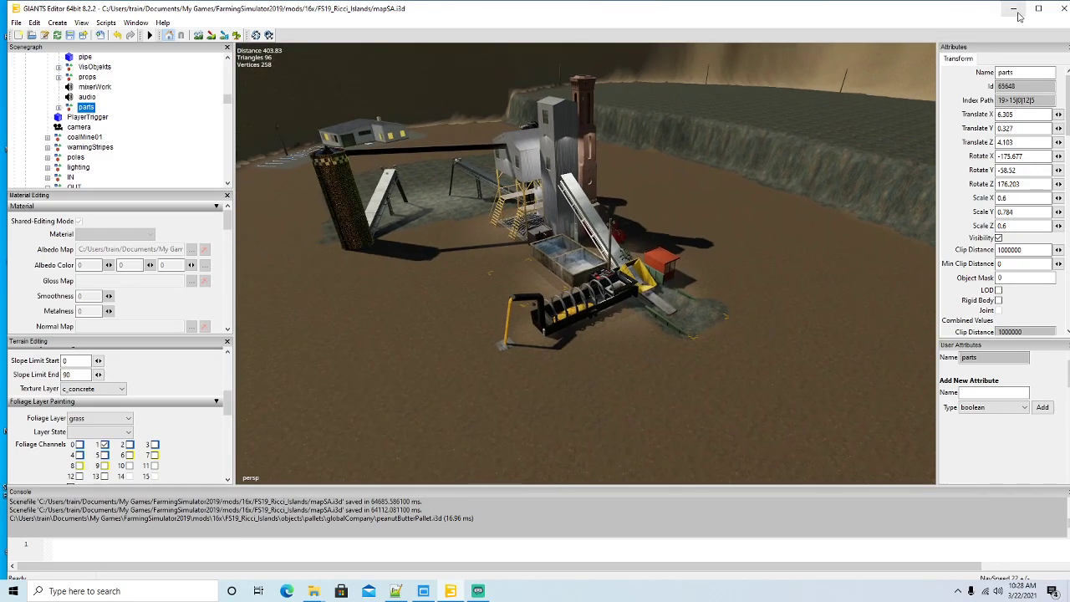
Step: Go to the desktop and open Google Chrome from its shortcut
left_click(1013, 8)
right_click(280, 25)
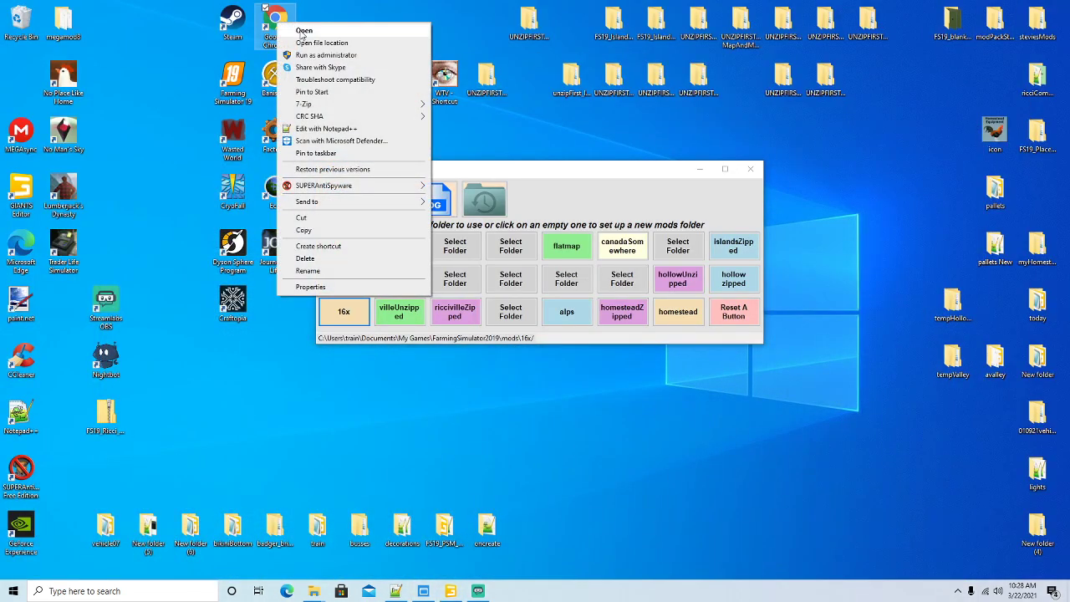
Step: Open the bookmarked Ricciville Map Updates Trello board in Google Chrome
left_click(403, 83)
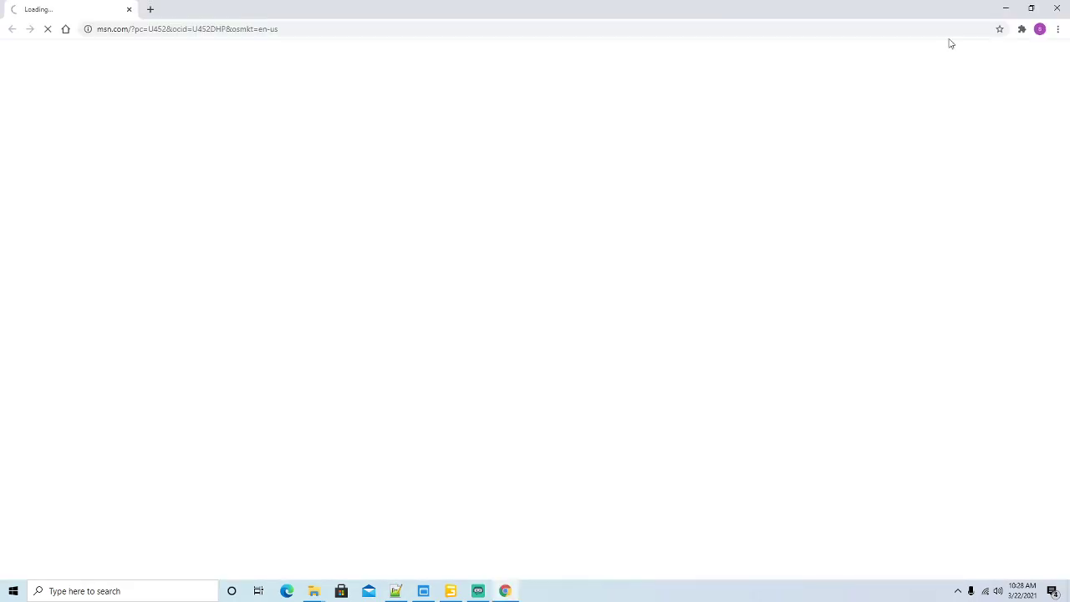
left_click(1058, 30)
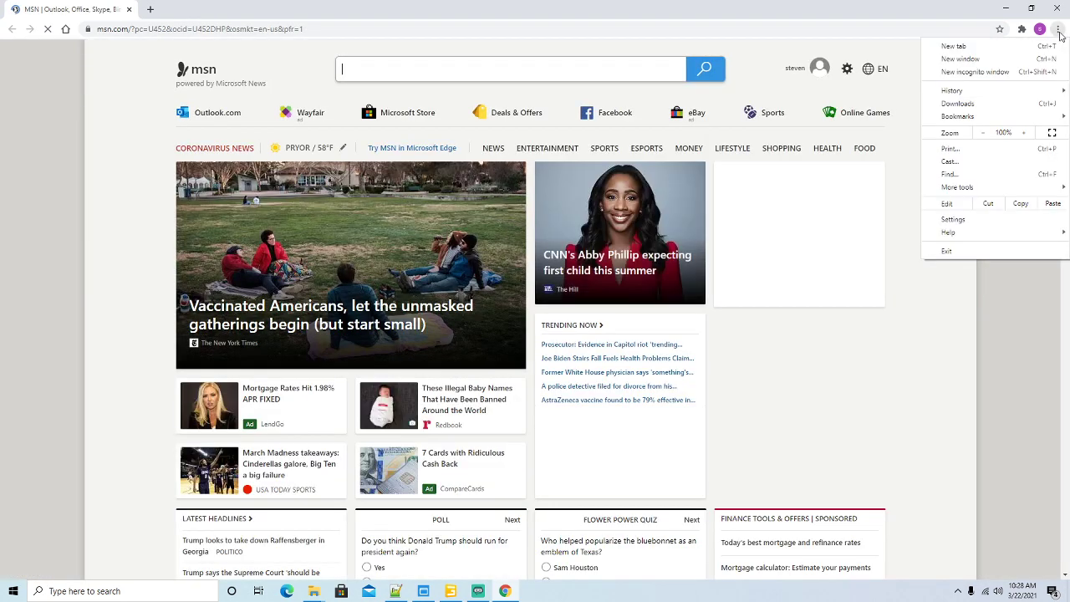
mouse_move(970, 121)
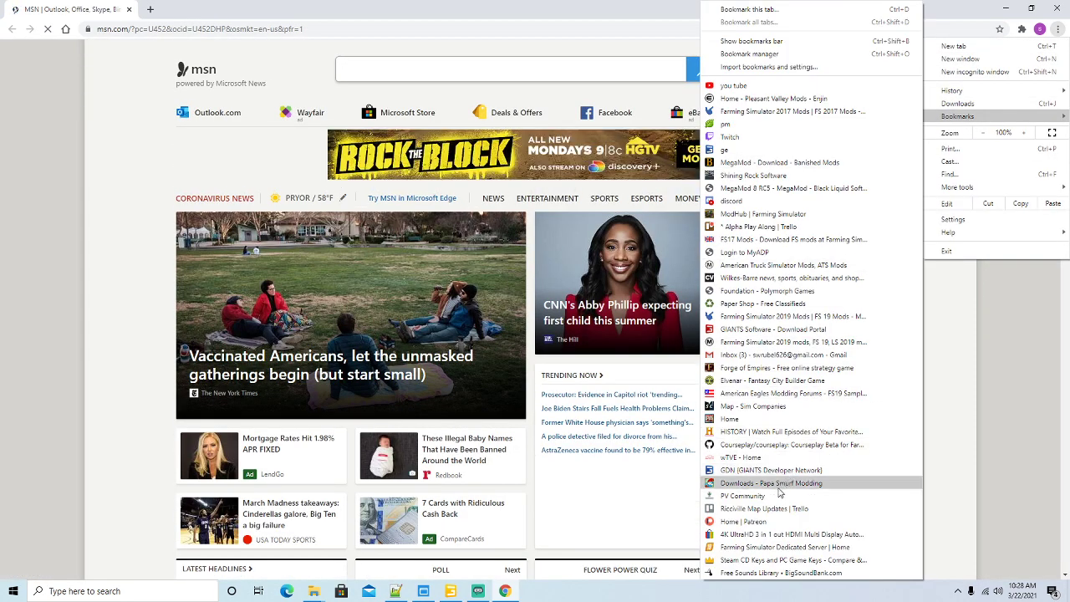
left_click(777, 509)
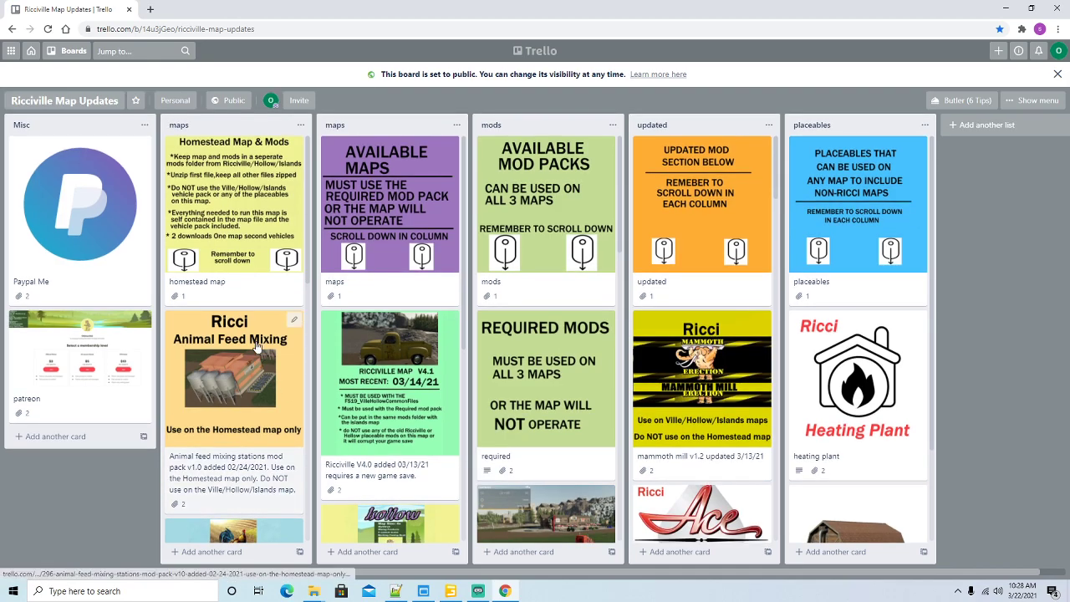
Step: Browse the Homestead maps list and view the animal feed mixing stations card's details and attachments
left_click(228, 125)
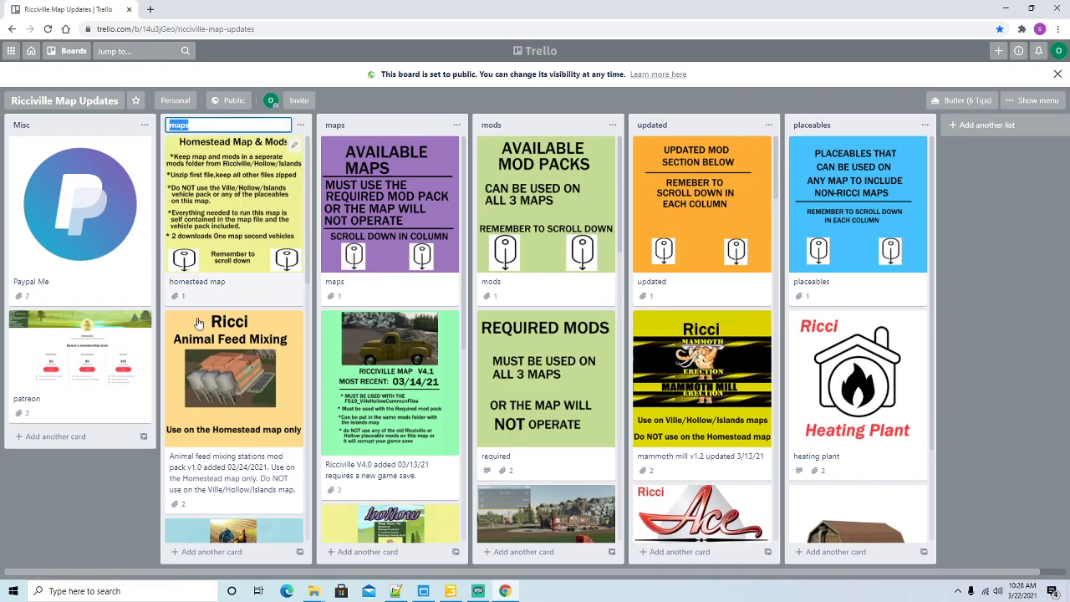
scroll(232, 310, "down", 2)
scroll(234, 309, "down", 2)
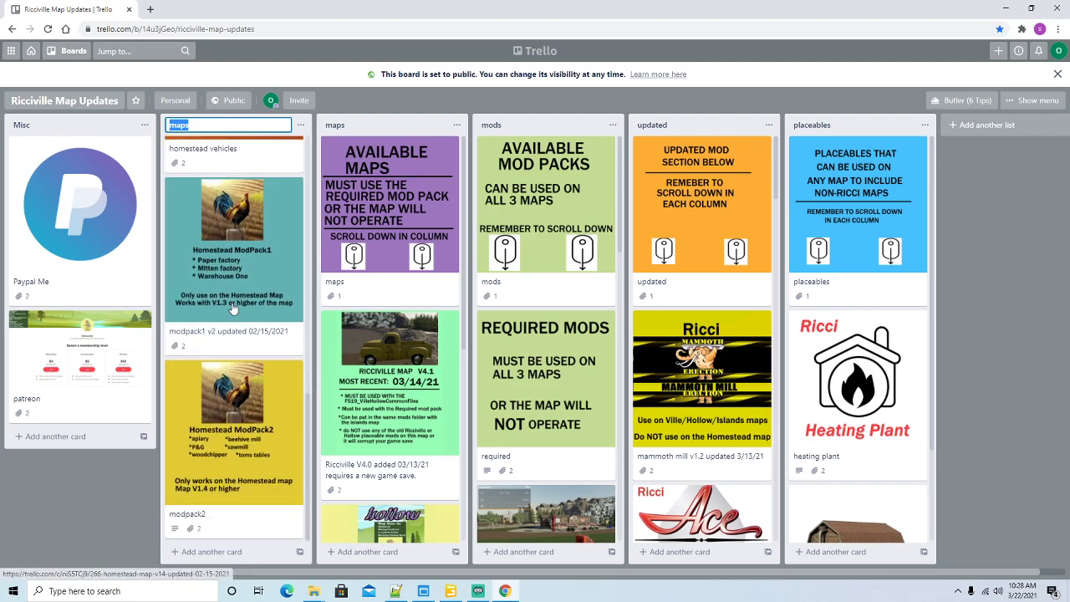
scroll(240, 341, "up", 4)
scroll(239, 334, "up", 1)
scroll(238, 309, "down", 2)
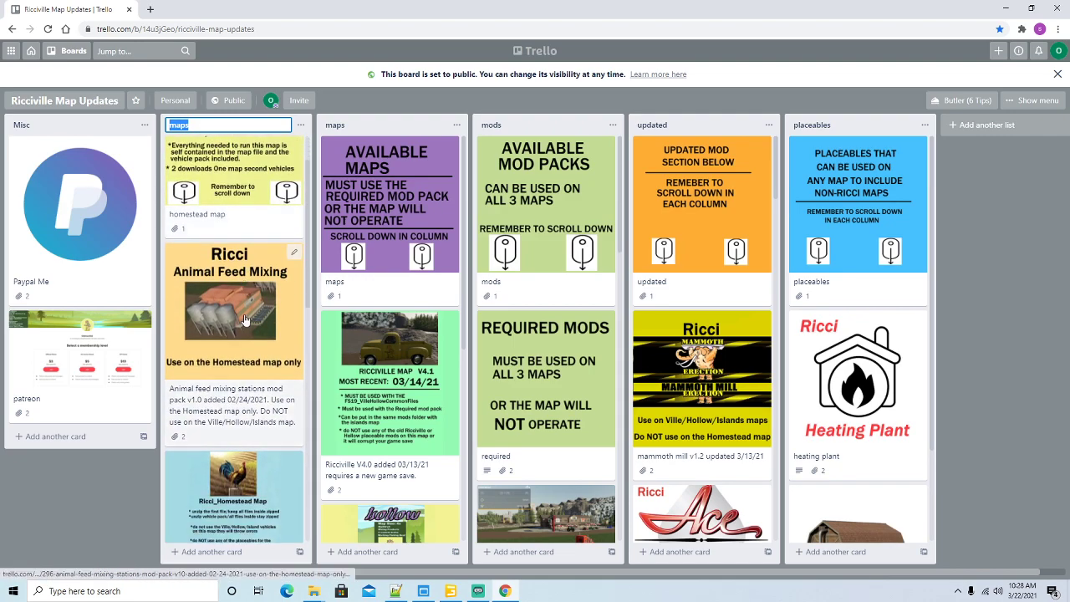
left_click(237, 303)
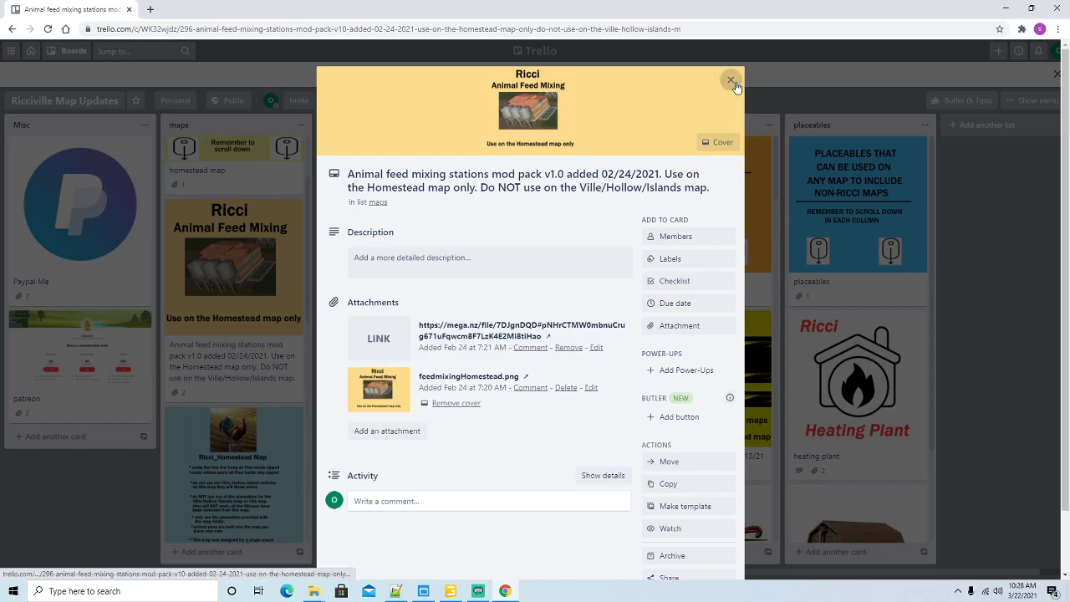
left_click(731, 80)
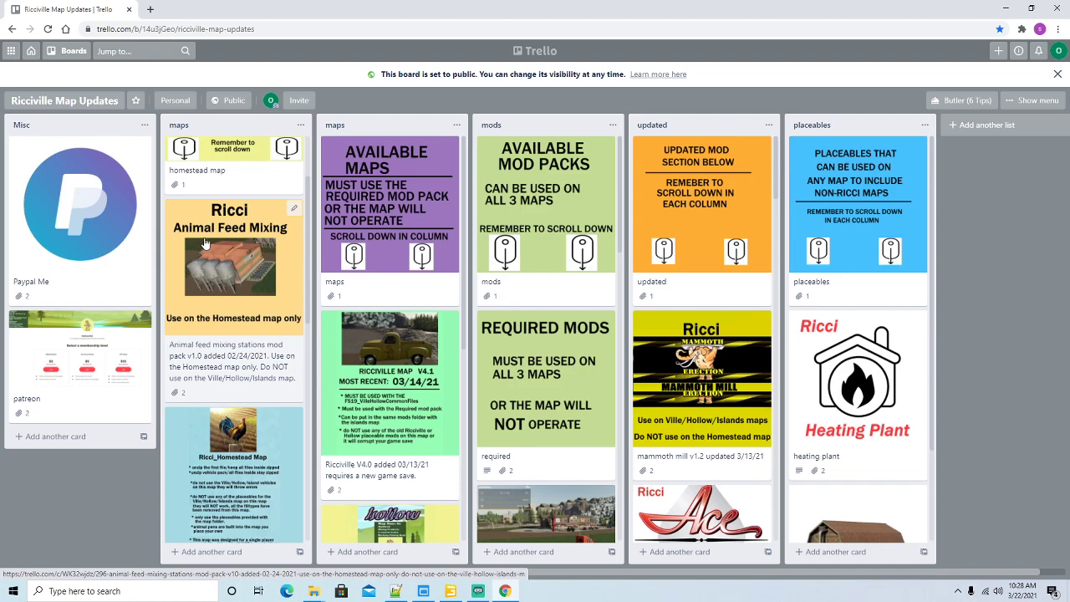
Step: View the attachments of the homestead map V1.4 card and of the homestead vehicles card
scroll(242, 303, "down", 3)
left_click(247, 311)
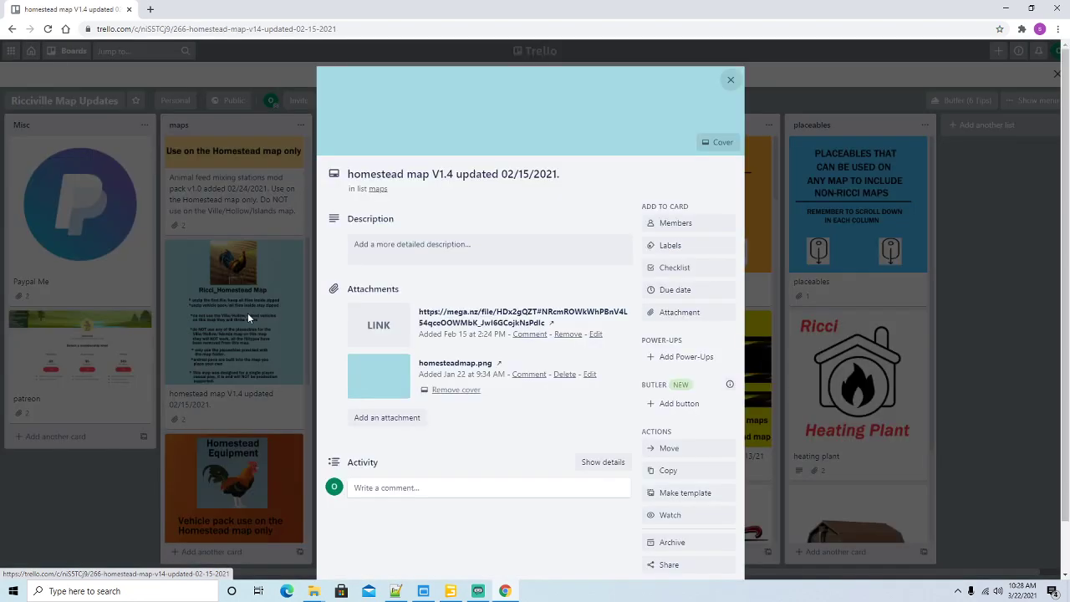
left_click(730, 82)
scroll(248, 332, "down", 3)
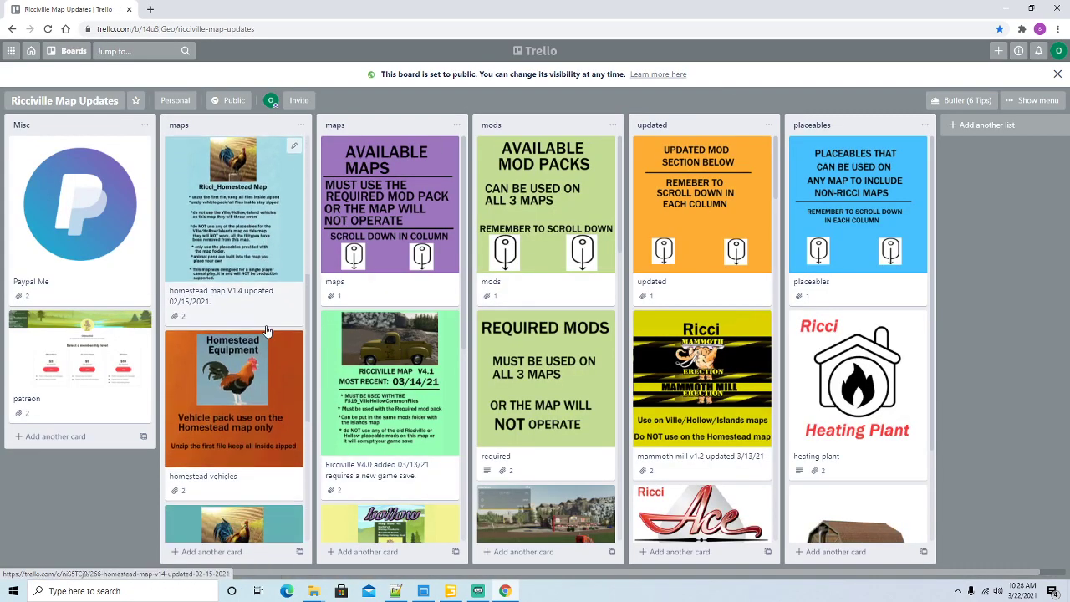
left_click(248, 332)
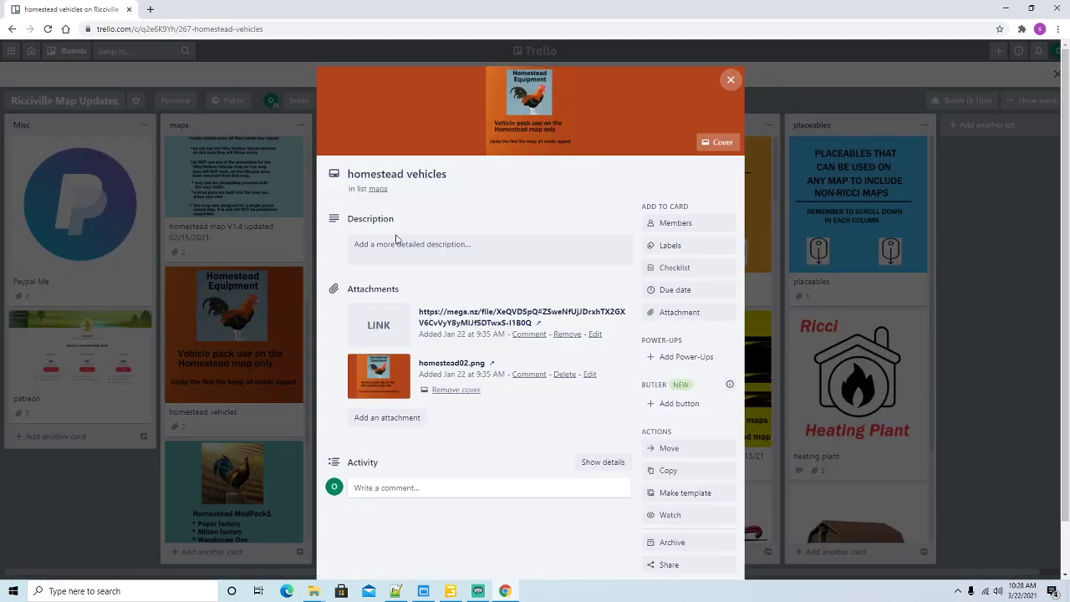
left_click(730, 81)
Step: Look through the remaining Homestead mod pack cards in the list and close the browser
scroll(238, 276, "down", 5)
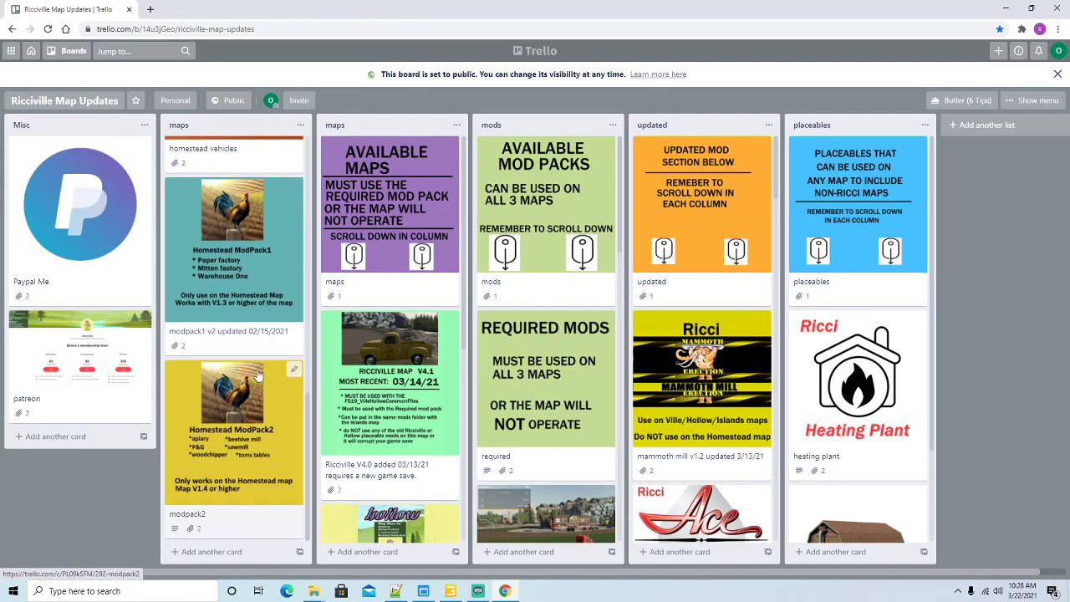
scroll(236, 408, "up", 3)
scroll(235, 408, "up", 8)
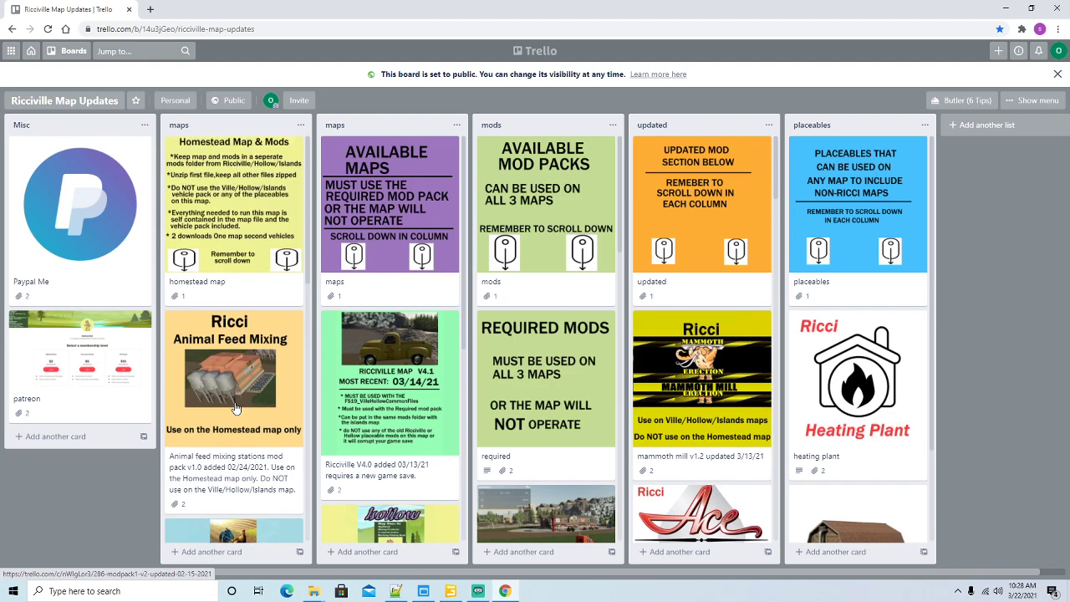
scroll(237, 405, "down", 3)
scroll(237, 406, "down", 5)
scroll(238, 403, "up", 8)
scroll(237, 401, "up", 1)
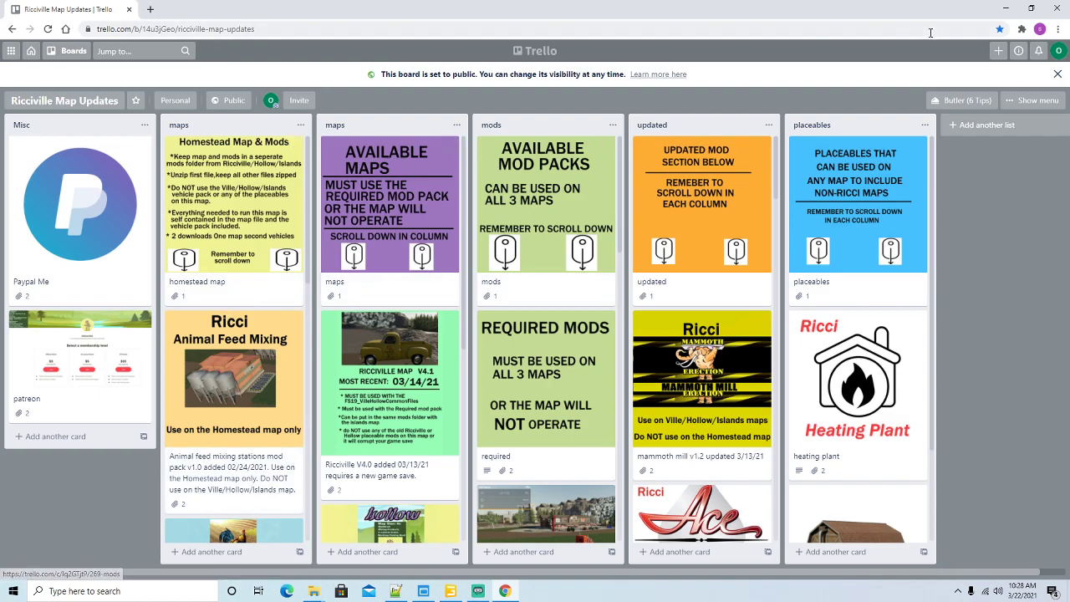
left_click(1058, 10)
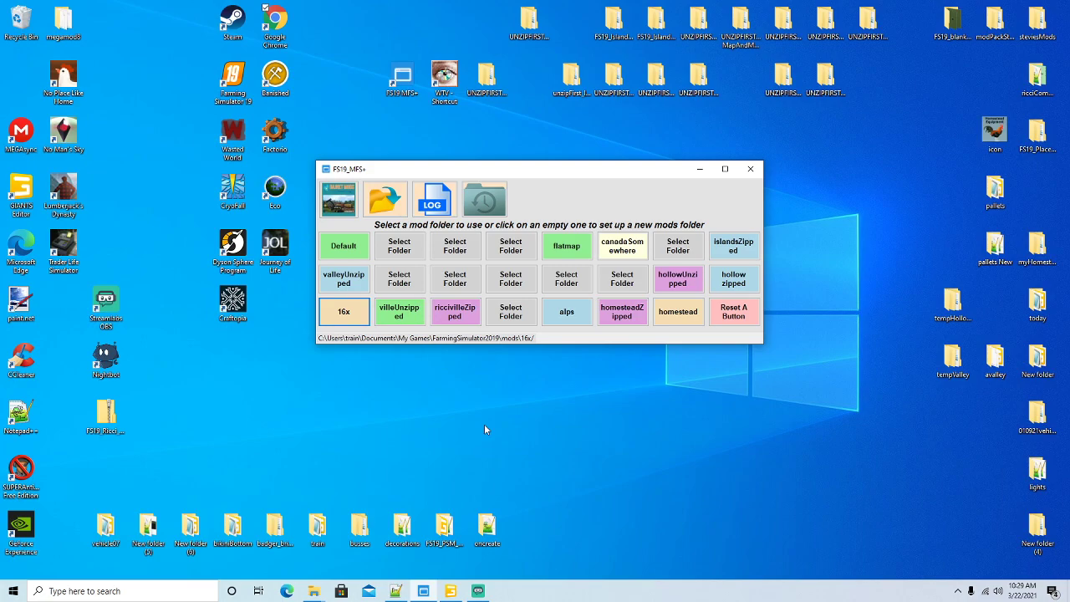
Step: Switch to GIANTS Editor, select the pallet spawner under the yellow spout, and find its parent building in the scenegraph
left_click(450, 591)
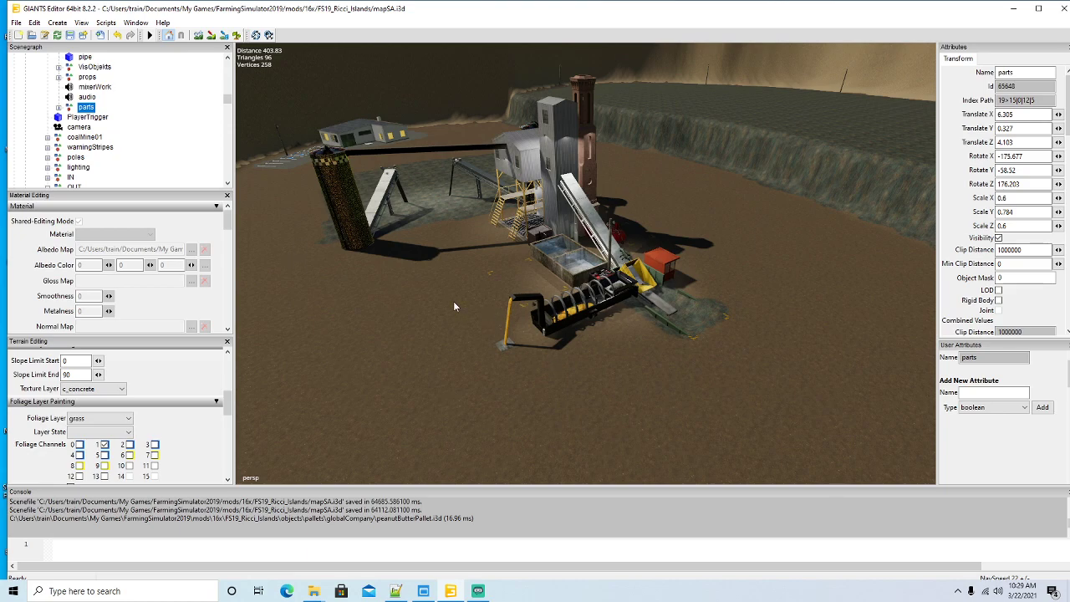
mouse_move(681, 365)
right_mouse_down()
mouse_move(646, 369)
mouse_move(677, 384)
right_mouse_up()
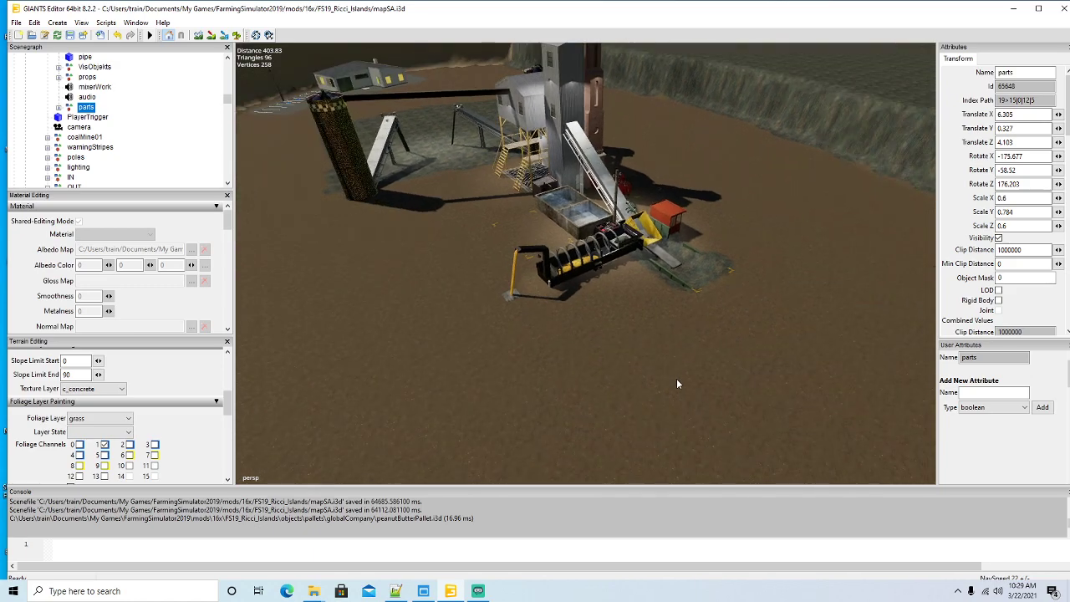
left_click(506, 297)
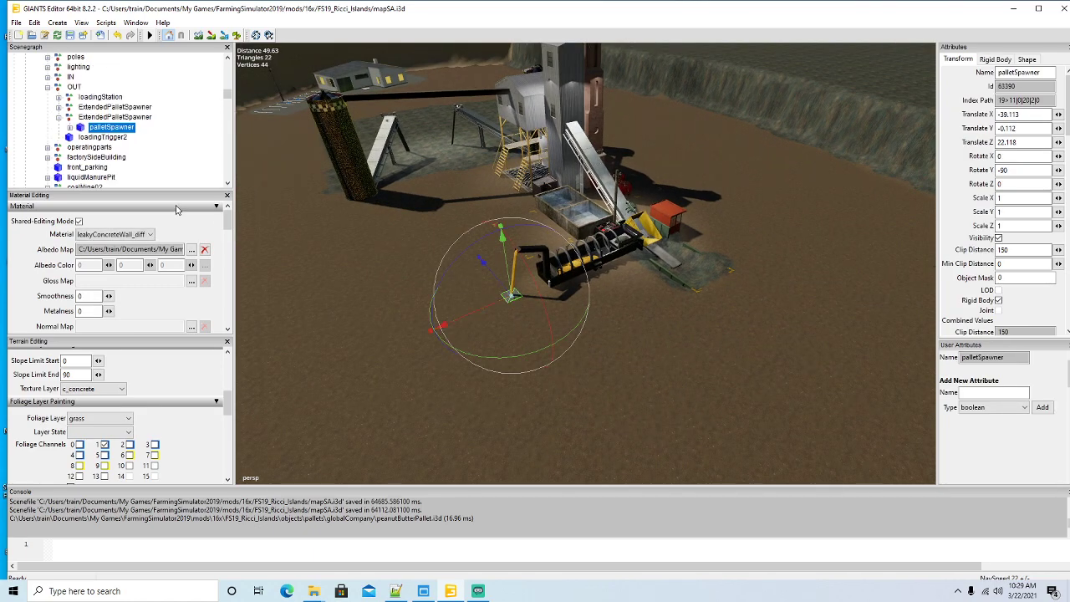
scroll(139, 150, "up", 2)
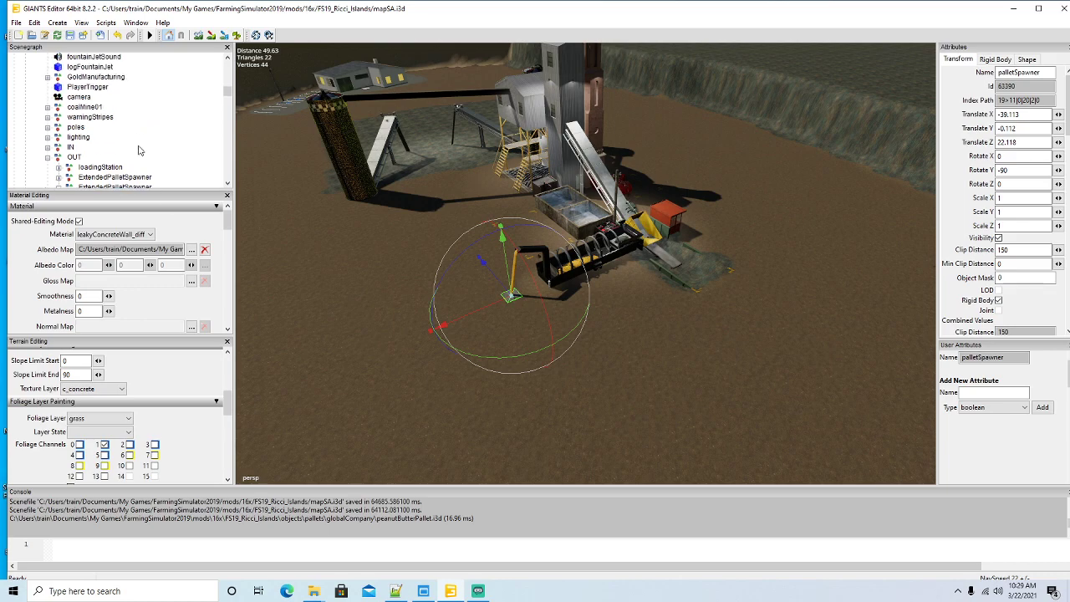
scroll(139, 151, "up", 5)
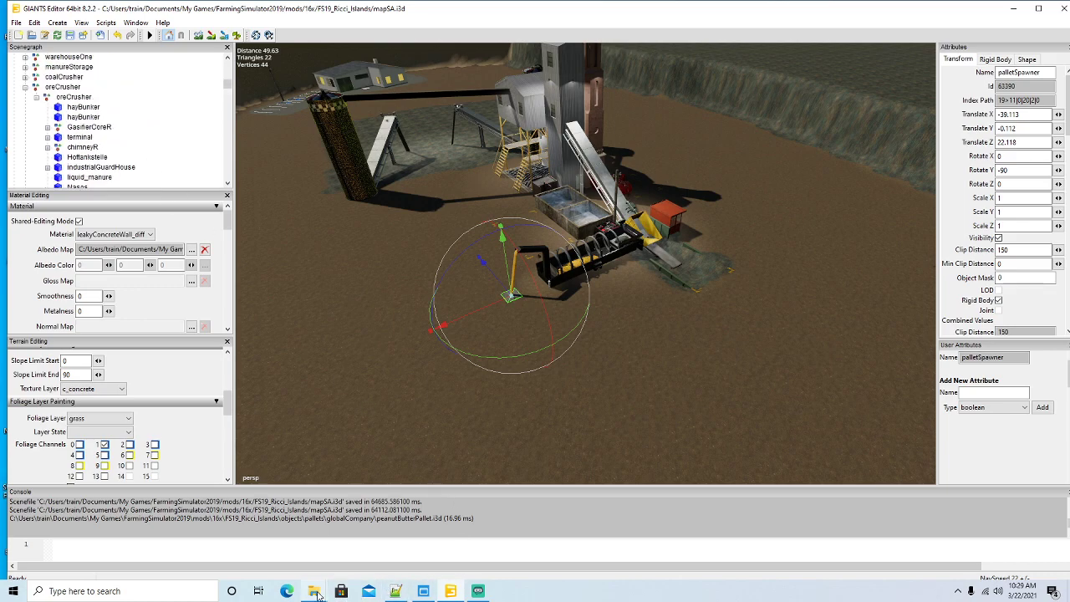
Step: Open oreCrusher.xml from the placeables globalCompany folder in Notepad++
mouse_move(317, 594)
left_click(291, 520)
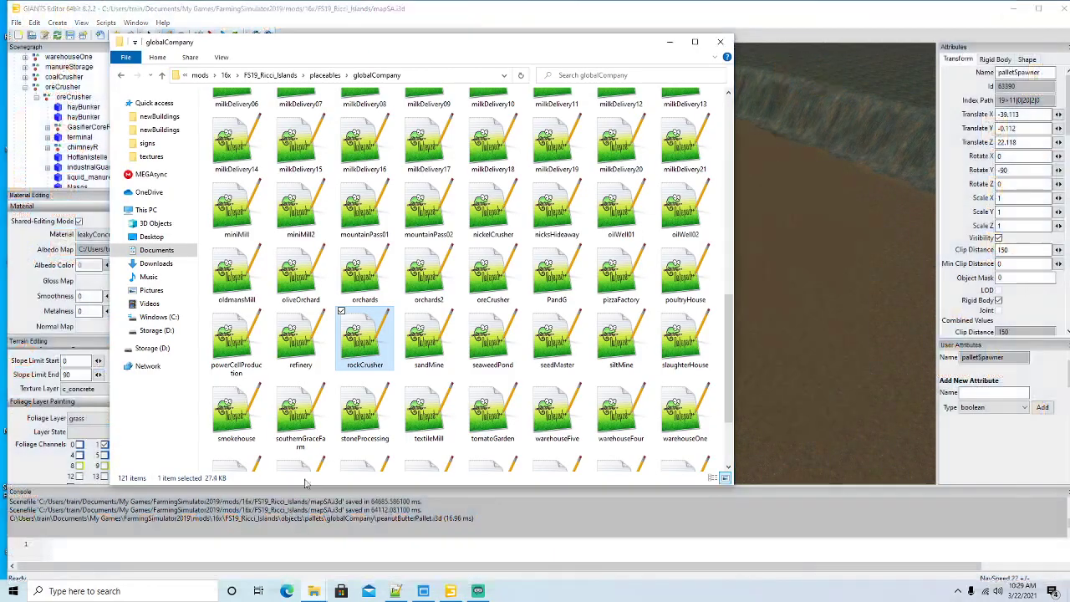
right_click(487, 284)
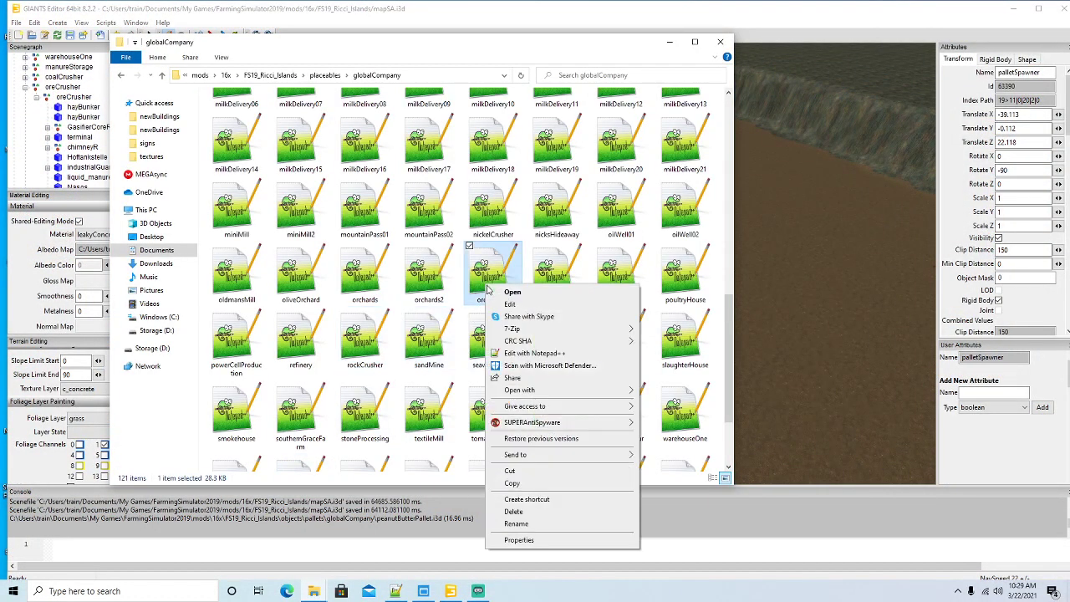
left_click(530, 353)
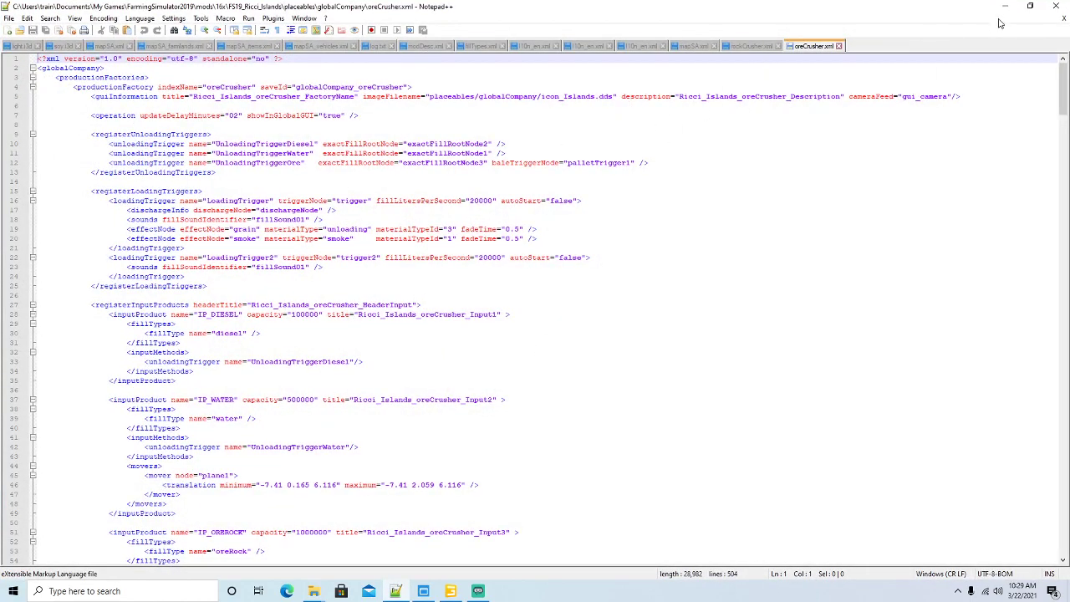
Step: Close rockCrusher.xml in Notepad++ and return to GIANTS Editor
left_click(749, 46)
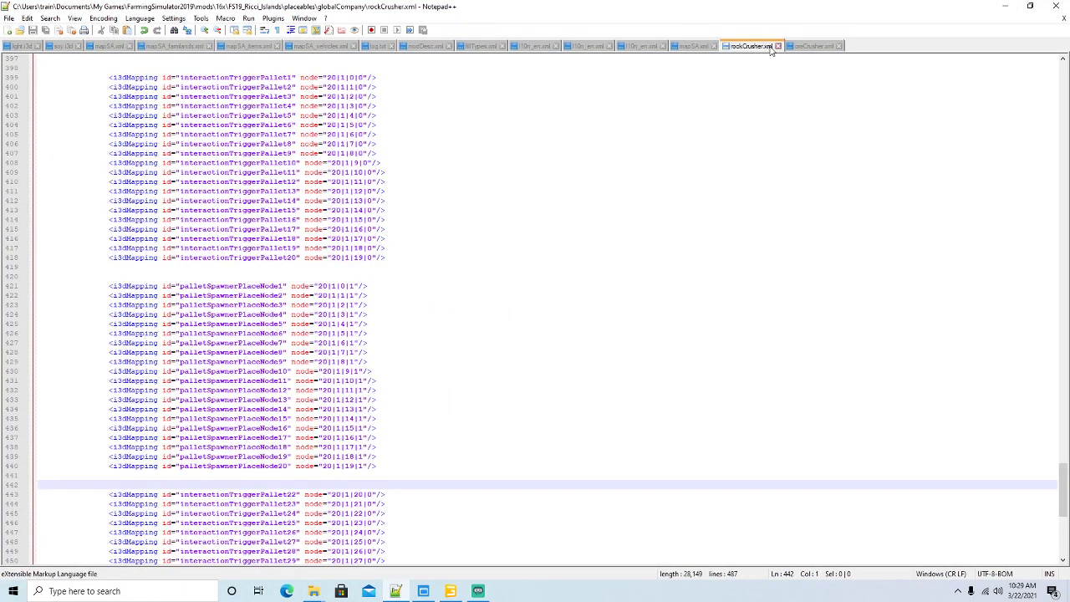
left_click(778, 46)
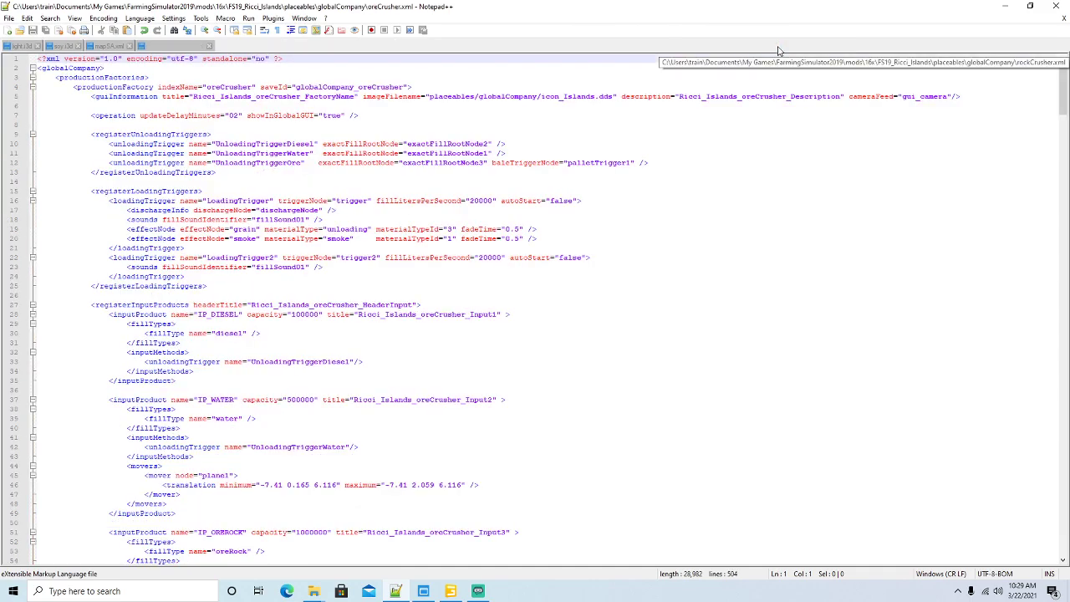
left_click(1005, 5)
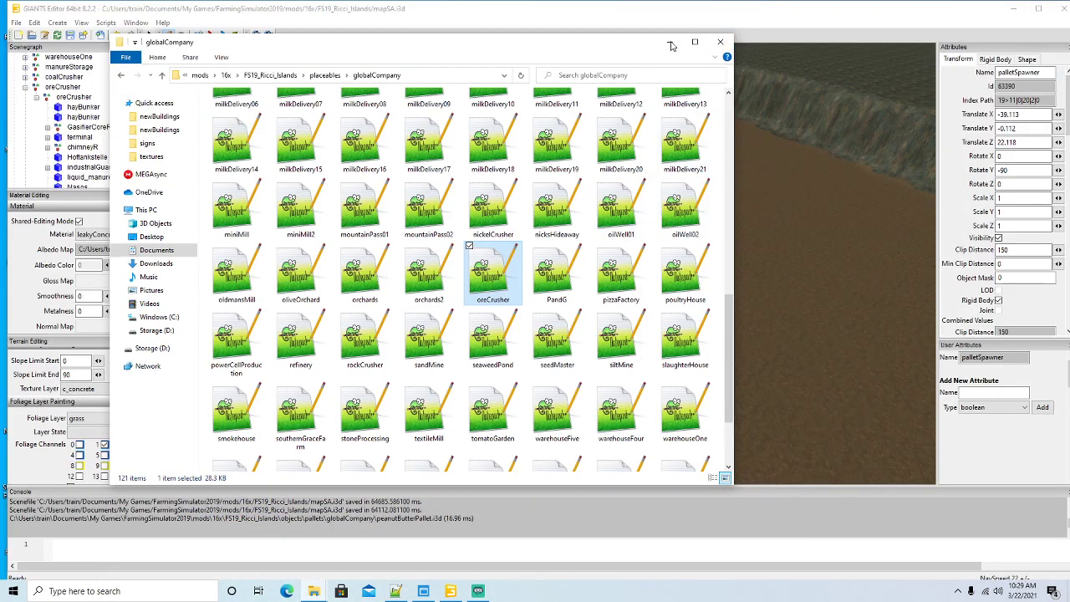
left_click(669, 42)
Step: Delete the pallet spawner object beneath the ore crusher's yellow spout
left_click(513, 362)
left_click(509, 300)
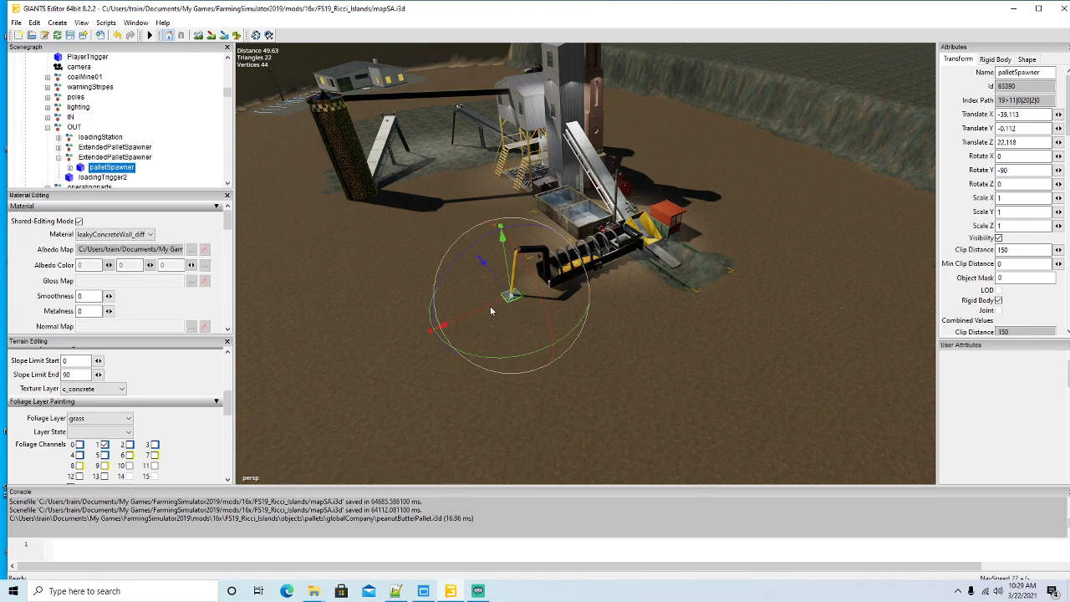
key("Delete")
Step: Turn the black discharge pipe half a turn with Rotate Y set to 0, and shift it to about Translate X 10.786
left_click_drag(502, 390, 579, 345, "alt")
scroll(510, 376, "up", 5)
left_click(579, 344)
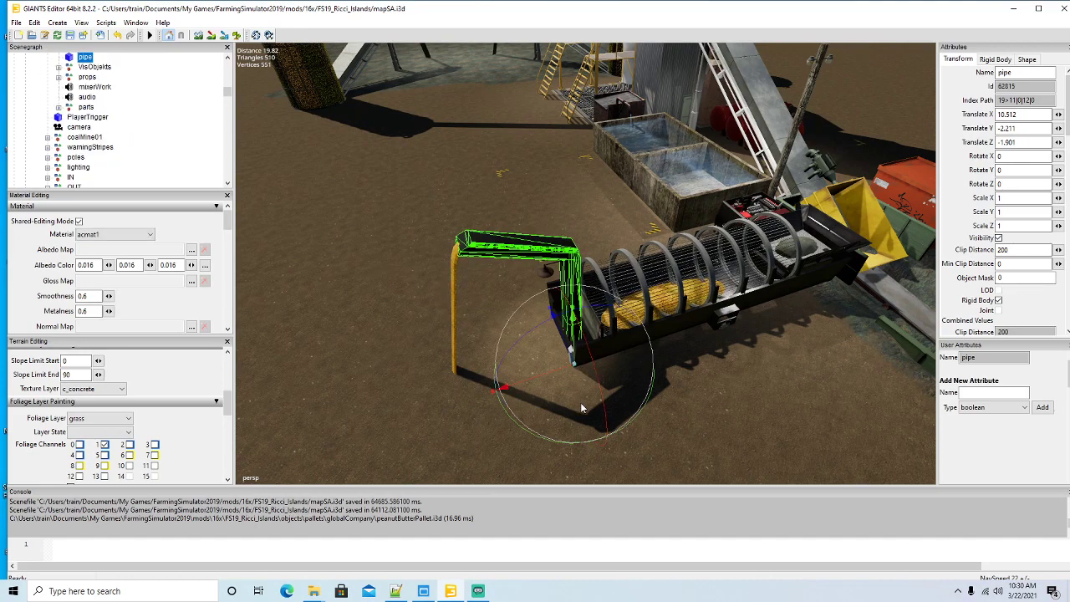
left_click_drag(520, 433, 597, 349)
left_click_drag(1020, 170, 853, 178)
type("0")
key("Return")
left_click_drag(604, 354, 599, 357)
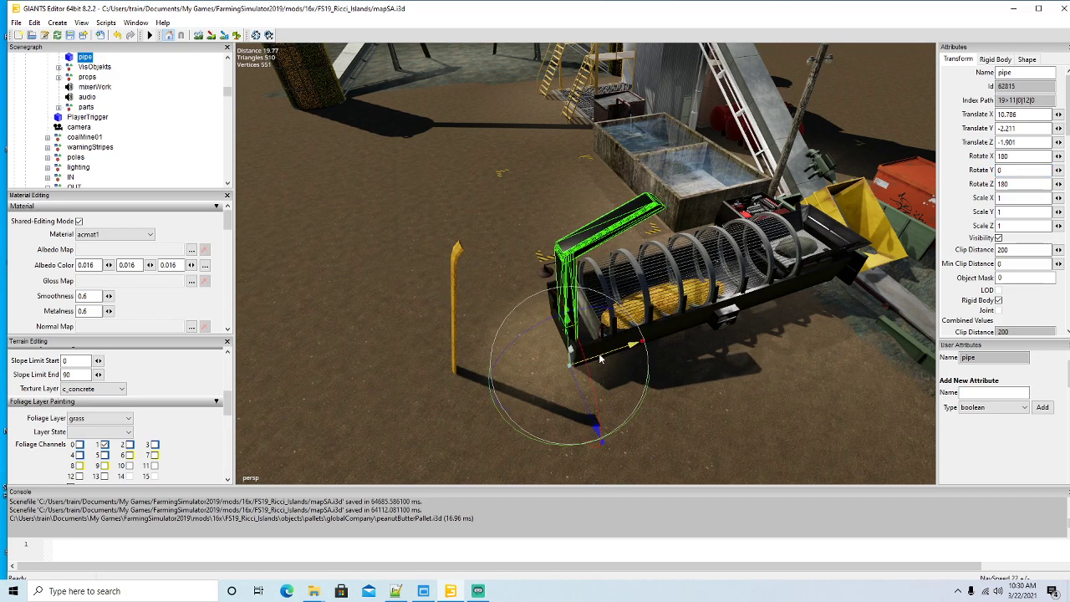
Step: Rotate the yellow parts group to match the turned pipe and move it under the outlet, at about X 6.626, Y 0.33, Z 4.19
left_click(455, 301)
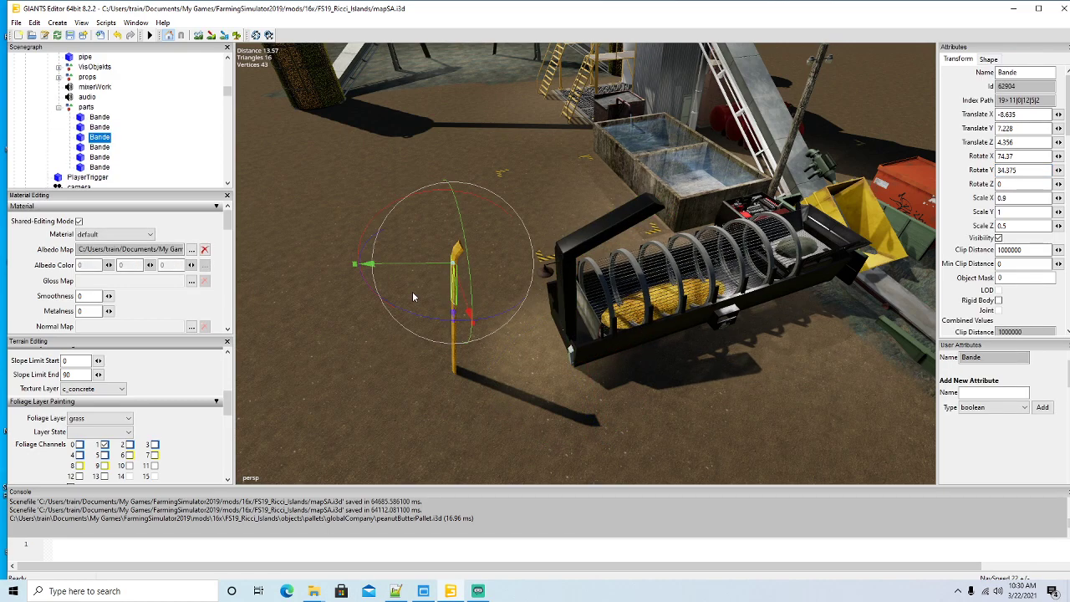
left_click(71, 108)
left_click(59, 108)
scroll(342, 234, "down", 5)
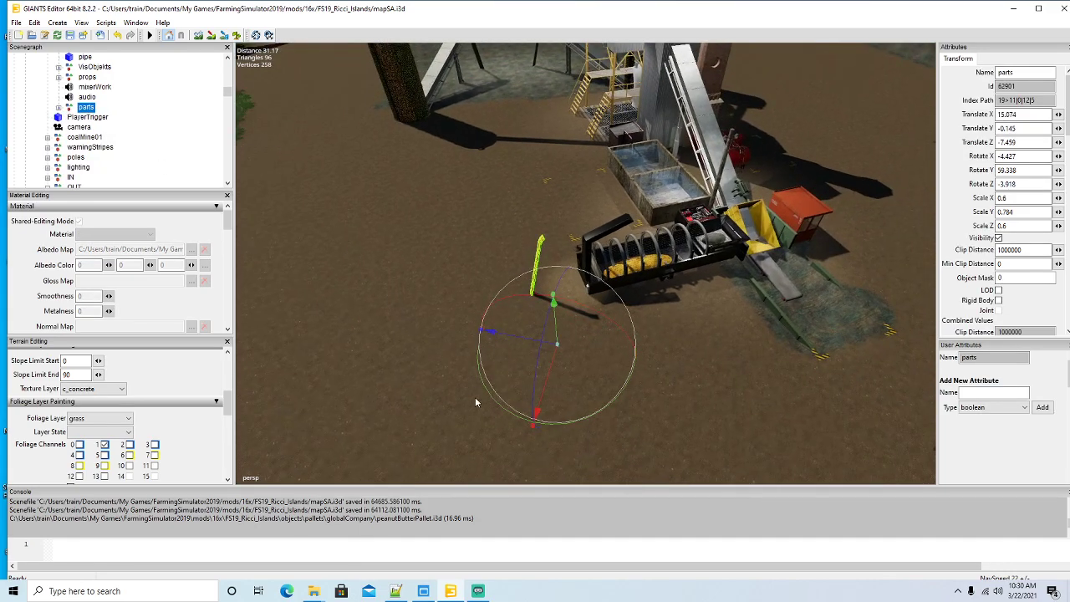
left_click_drag(491, 405, 479, 288)
scroll(721, 241, "up", 5)
scroll(479, 289, "up", 3)
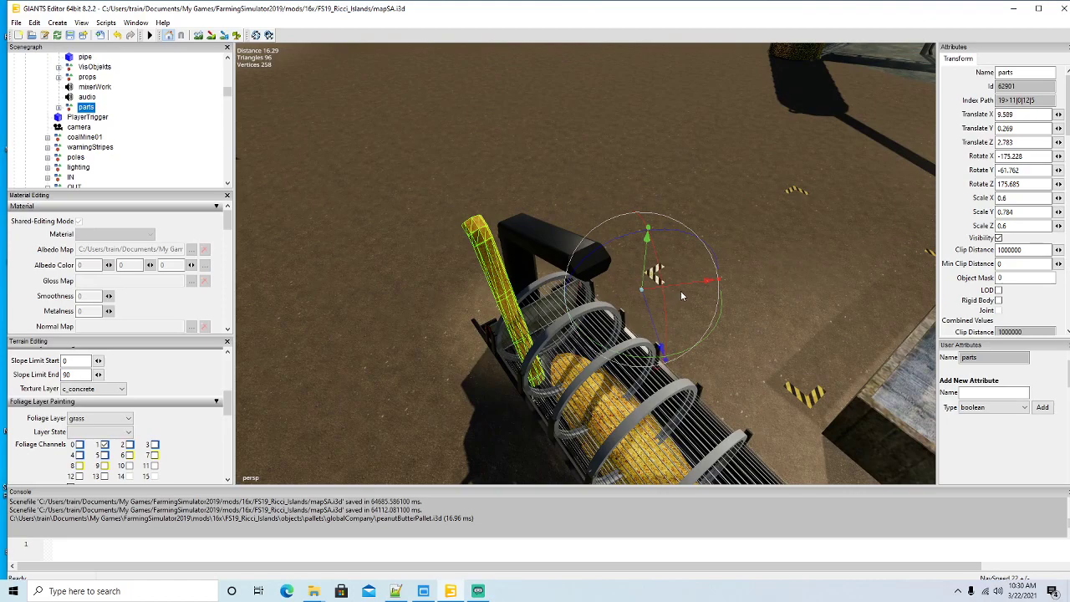
left_click_drag(683, 290, 744, 320)
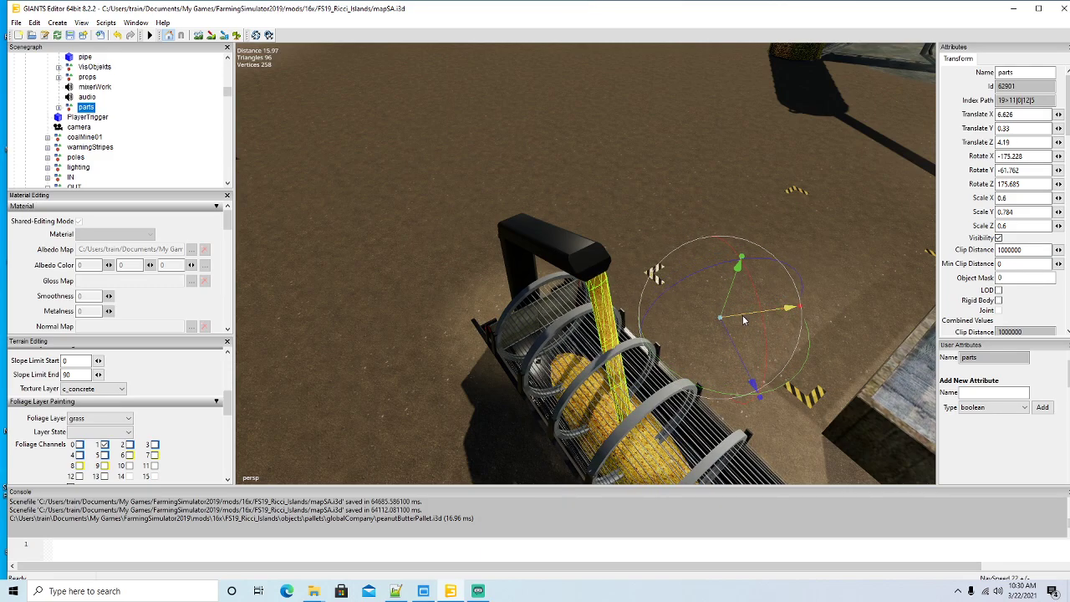
left_click_drag(407, 331, 662, 329, "alt")
scroll(586, 313, "down", 5)
scroll(468, 322, "up", 3)
scroll(662, 328, "down", 3)
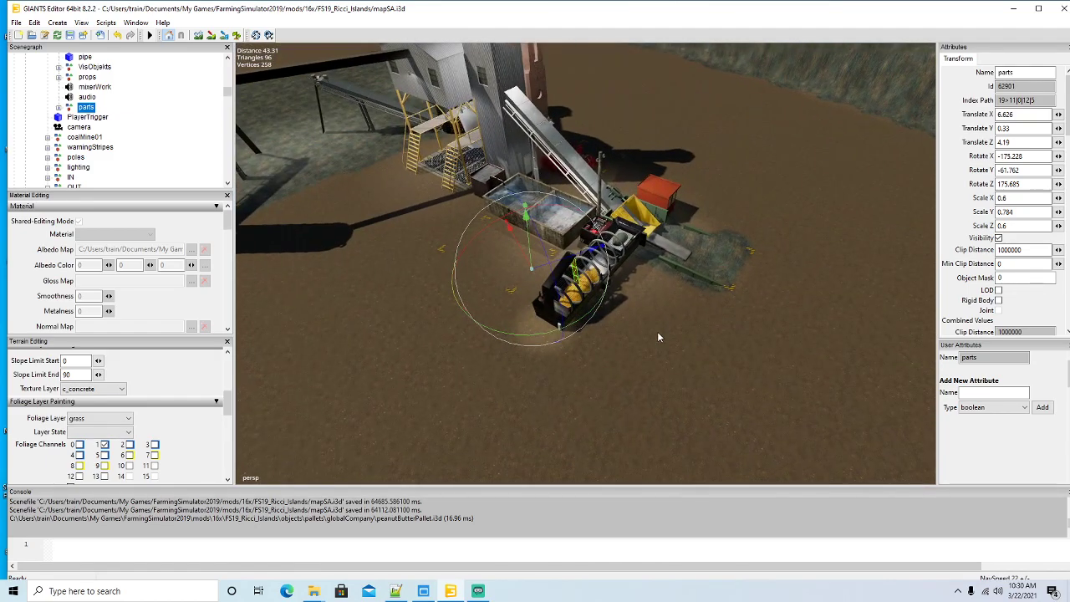
Step: Switch to oreCrusher.xml in Notepad++ and set the OP_GOLD output product's capacity to 200000
key("alt+Tab")
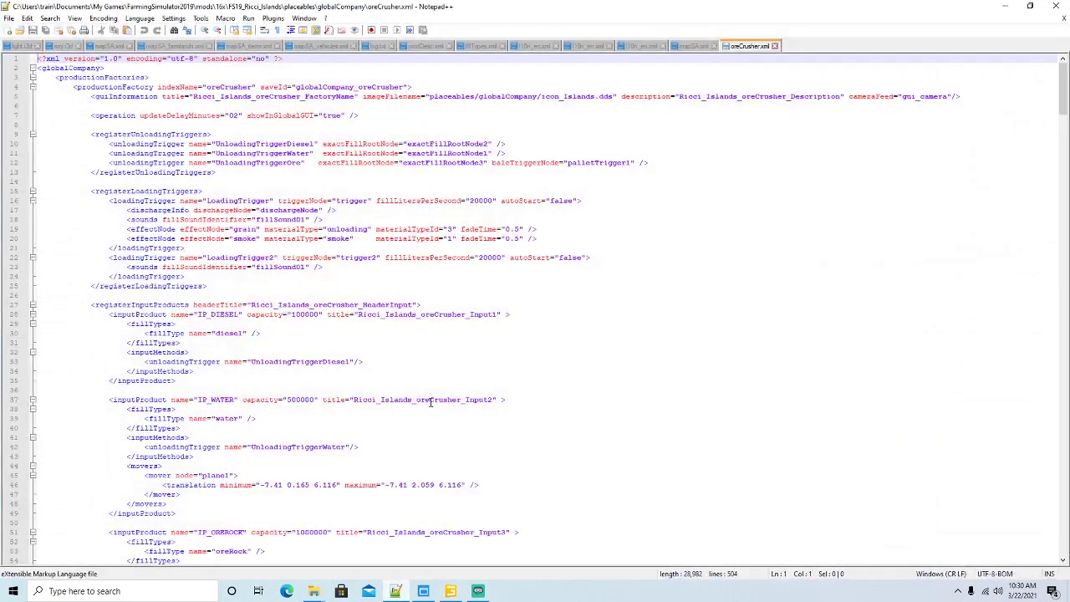
scroll(216, 277, "down", 20)
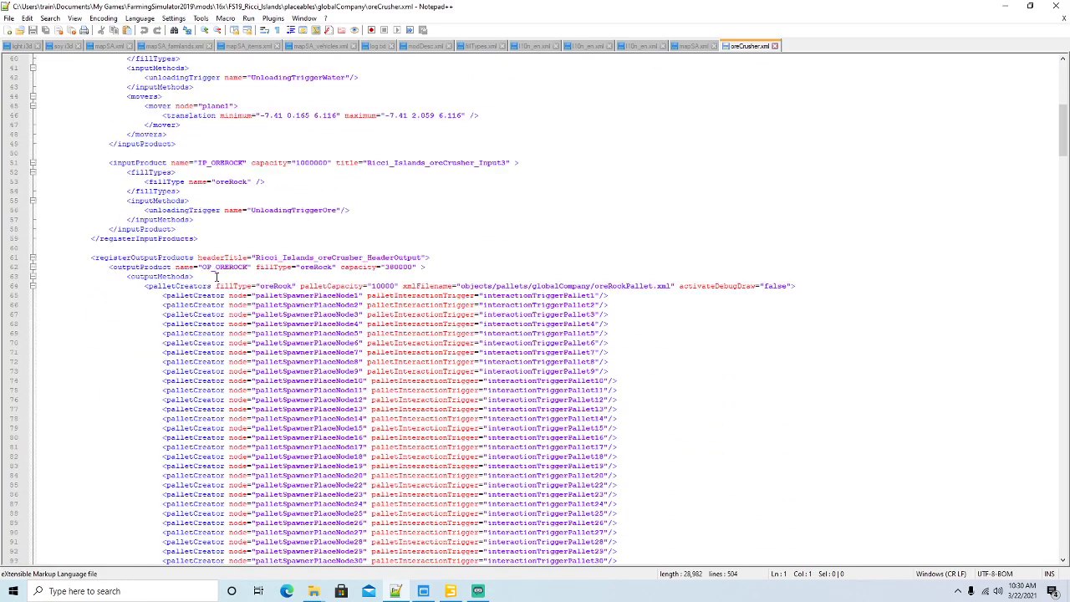
scroll(215, 277, "down", 20)
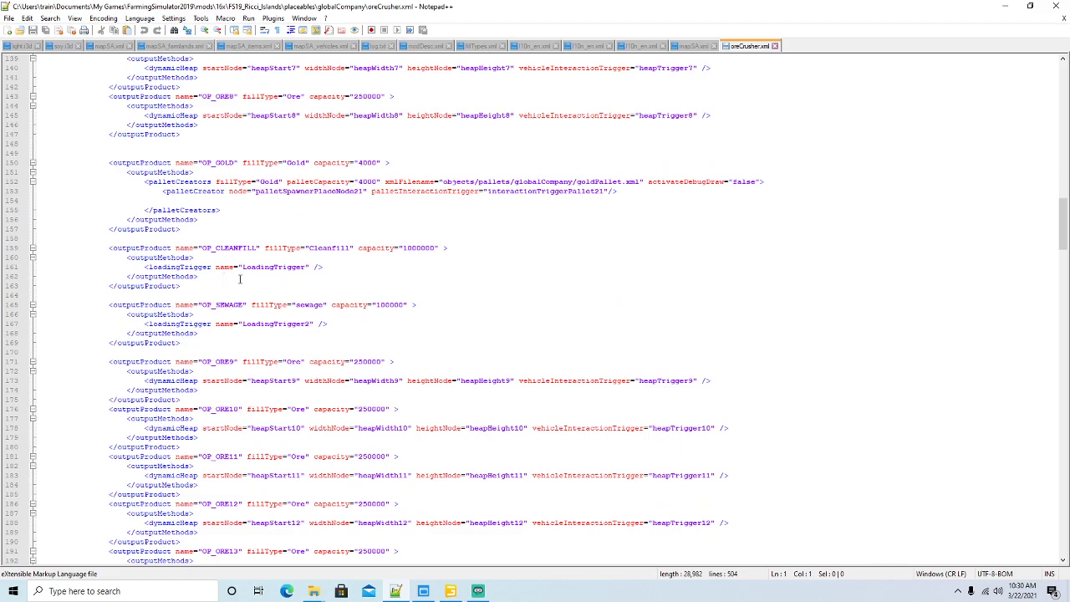
scroll(375, 214, "up", 2)
left_click(362, 219)
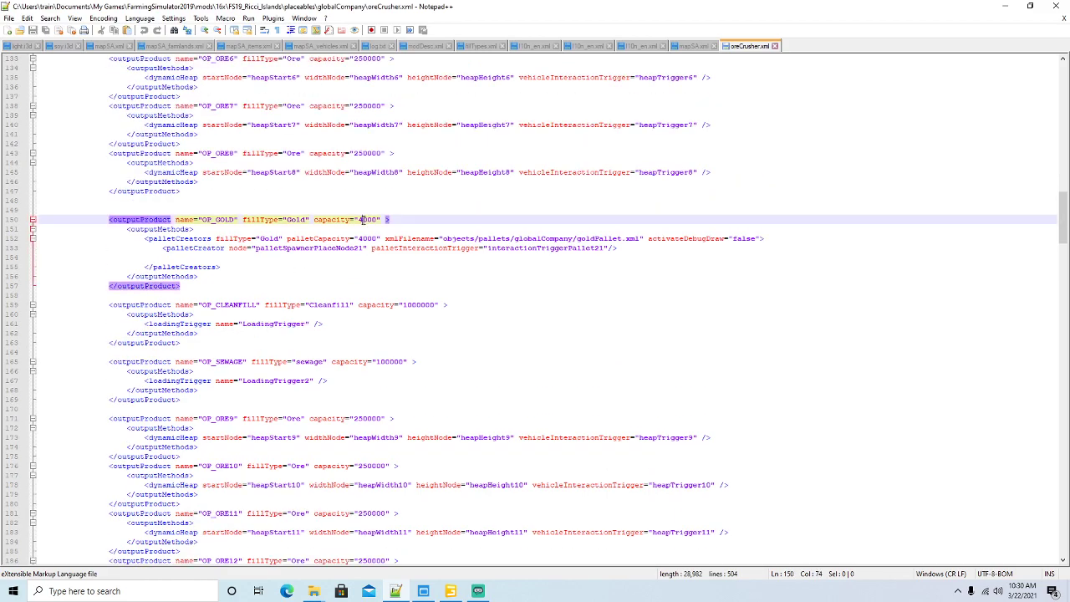
key("BackSpace")
type("200")
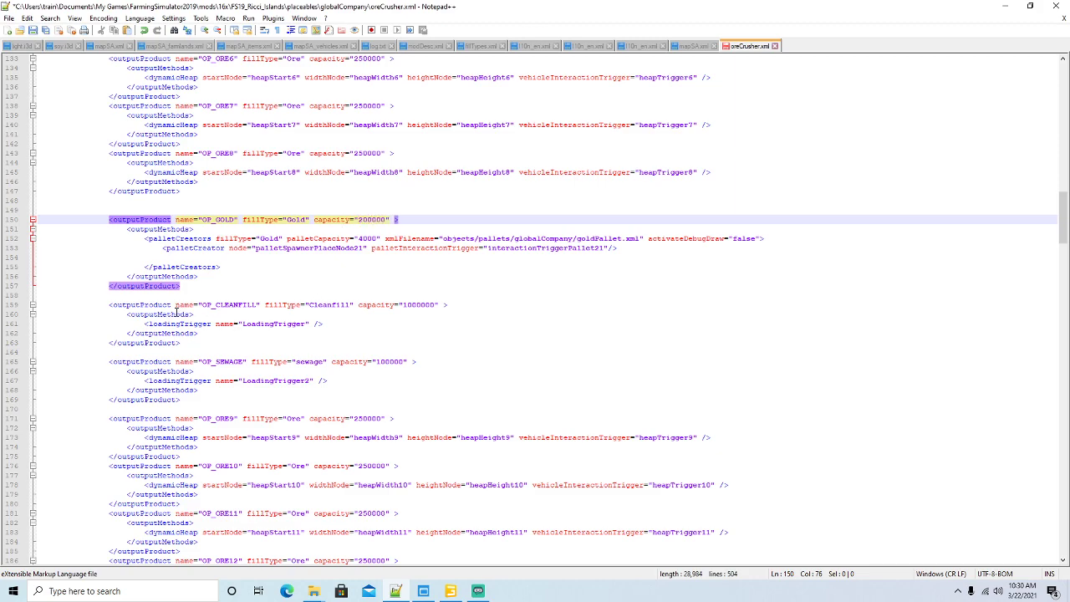
Step: Replace OP_GOLD's pallet creator output method with a copy of OP_CLEANFILL's LoadingTrigger output method, and save the file
left_click(177, 314)
left_click_drag(198, 333, 41, 319)
key("ctrl+c")
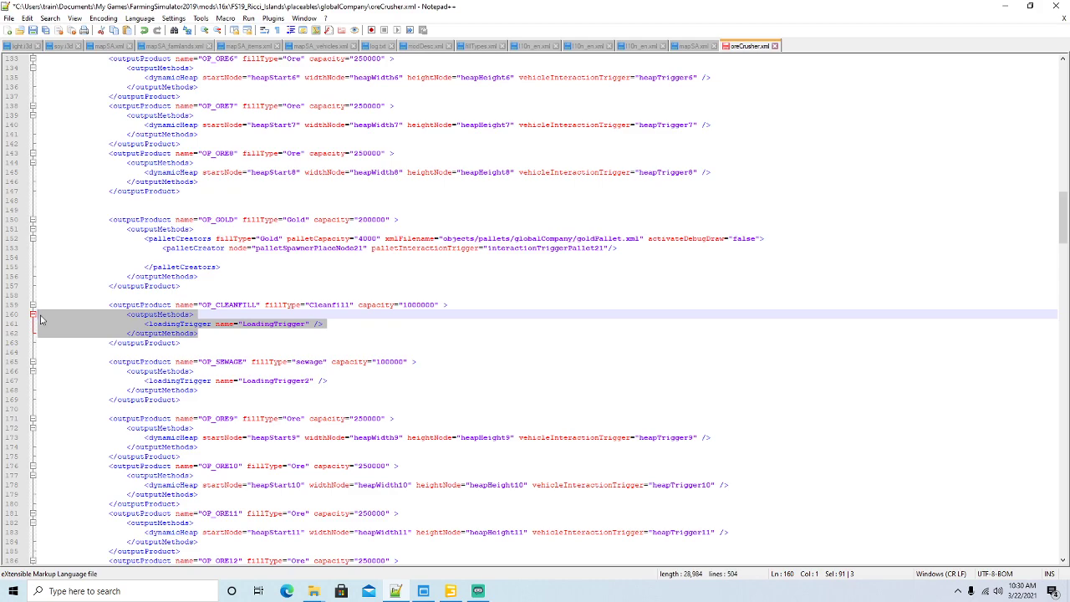
left_click(138, 231)
left_click_drag(201, 280, 23, 228)
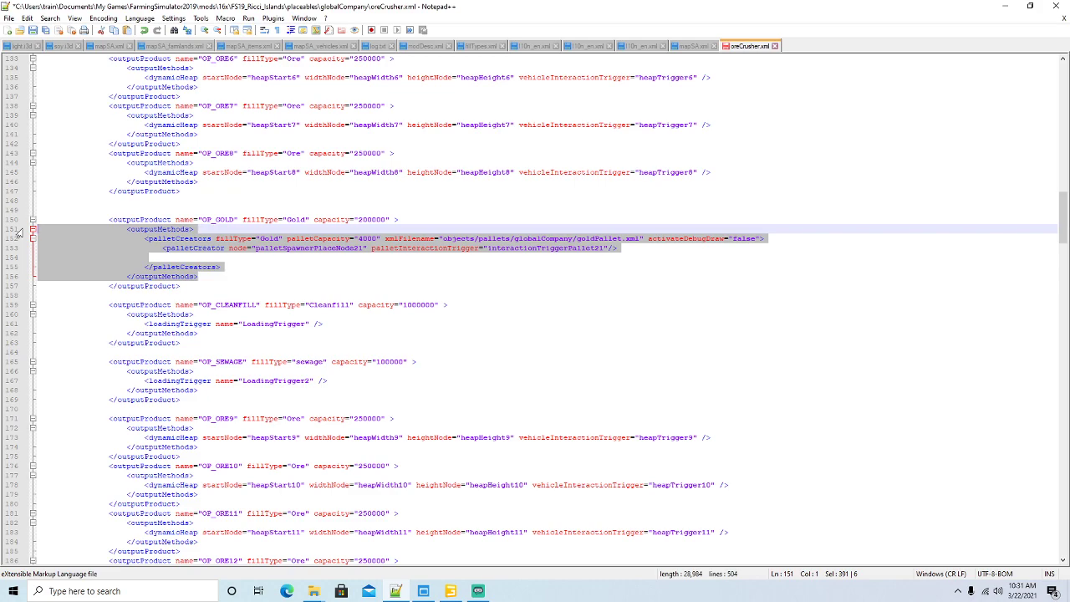
key("ctrl+v")
left_click(33, 33)
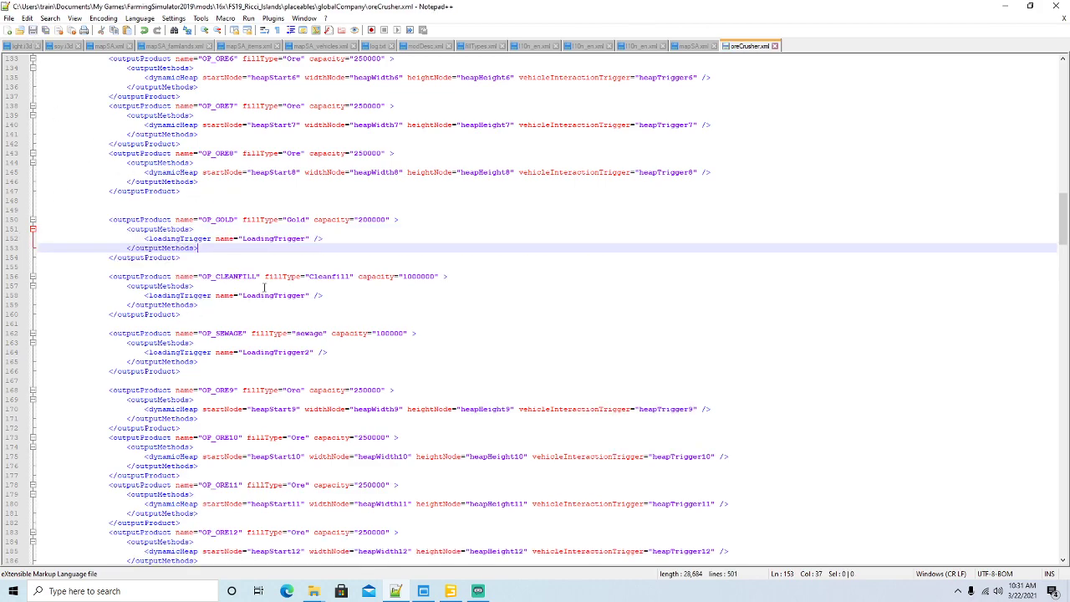
Step: Delete the interactionTriggerPallet21 and palletSpawnerPlaceNode21 i3dMapping lines, save and close oreCrusher.xml, and return to GIANTS Editor
scroll(298, 335, "down", 20)
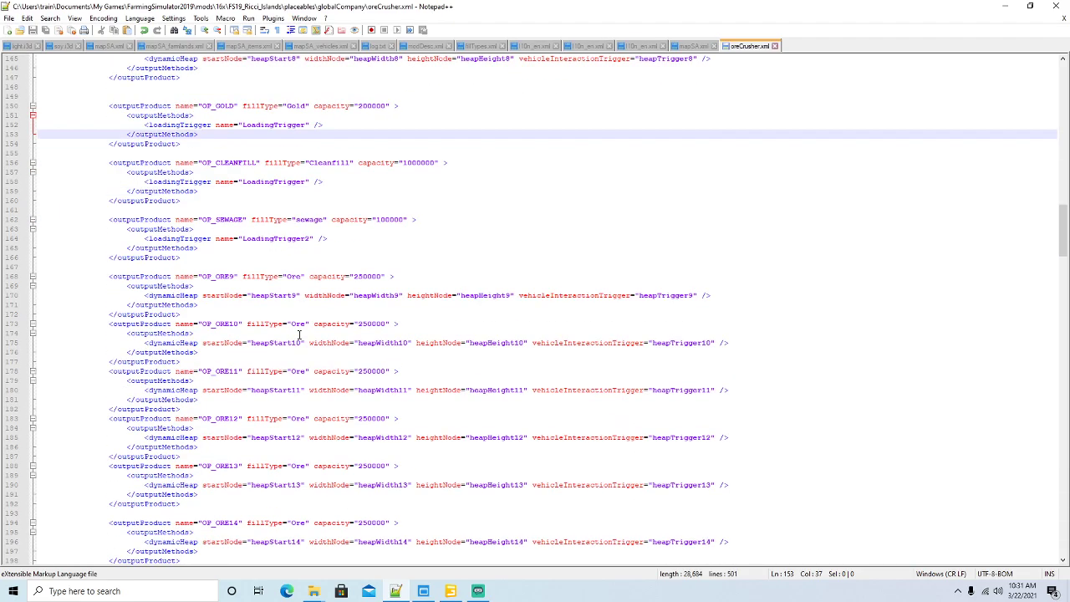
scroll(298, 338, "down", 20)
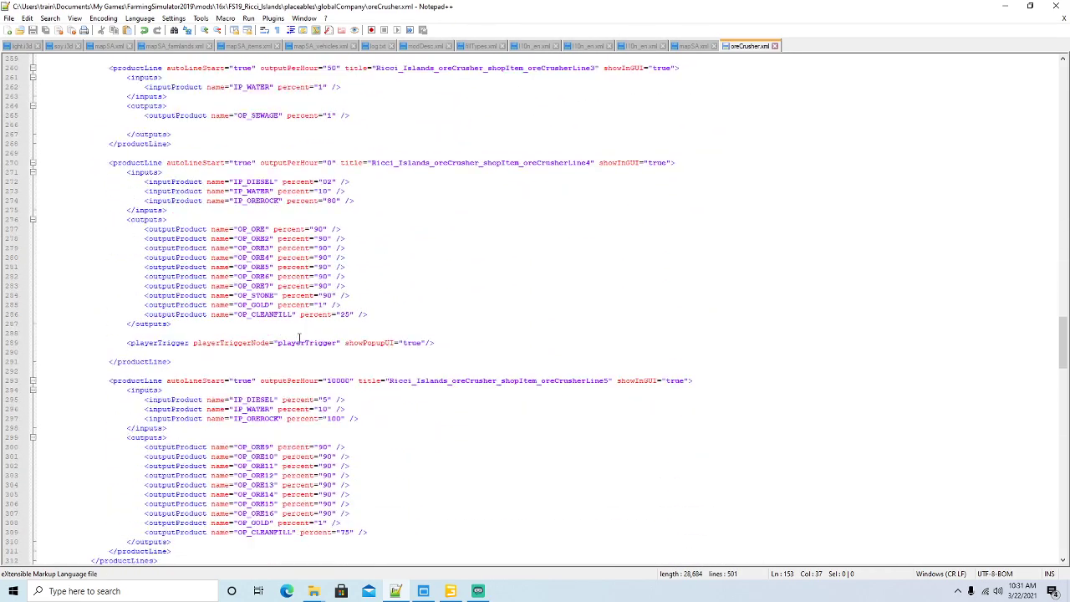
scroll(300, 338, "down", 19)
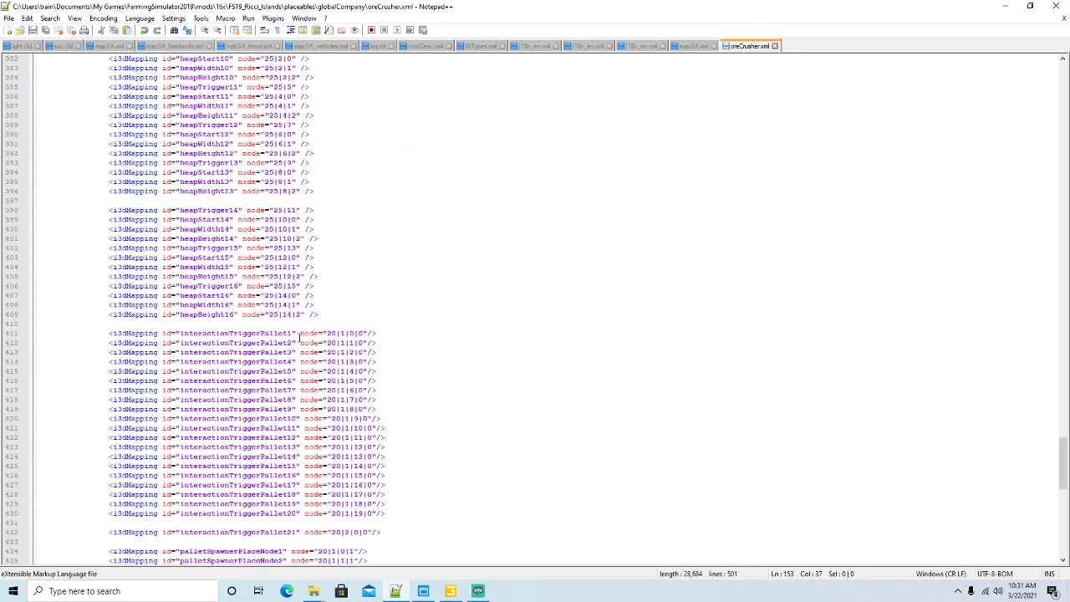
left_click(12, 221)
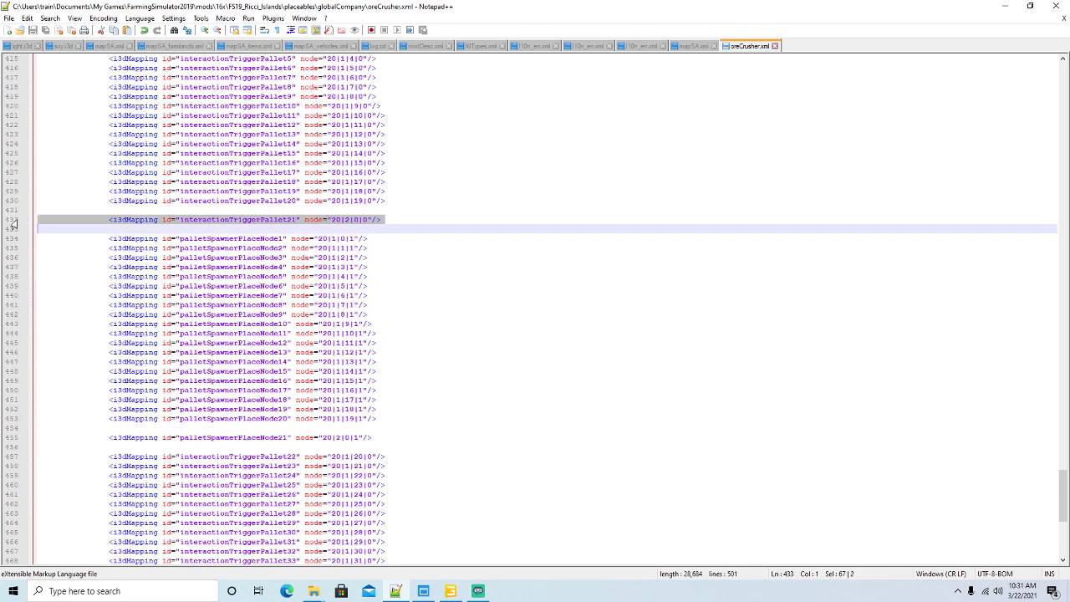
key("Delete")
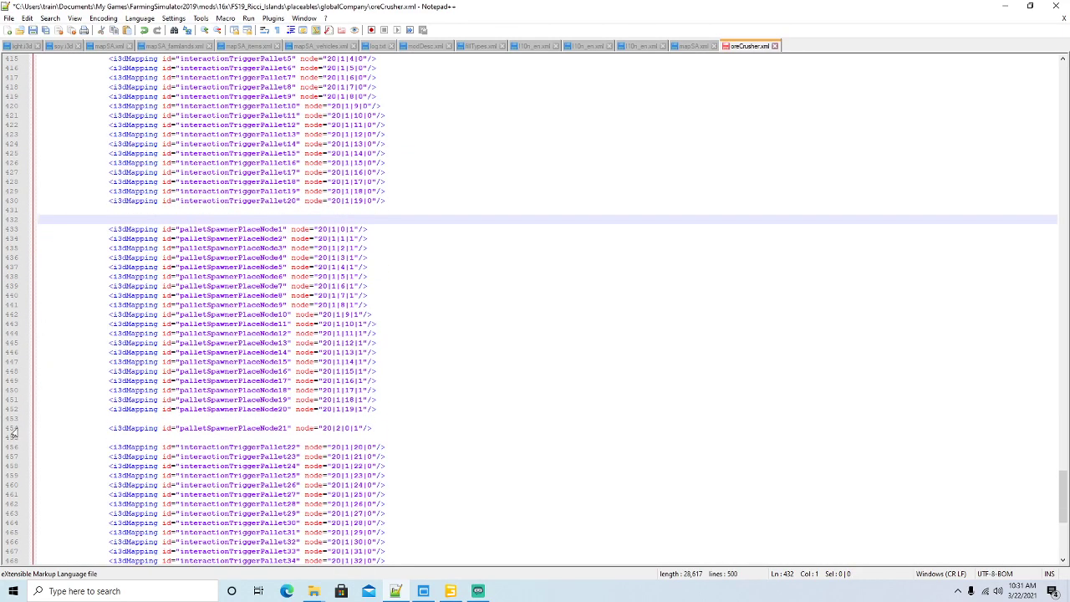
left_click(13, 429)
key("Delete")
left_click(34, 31)
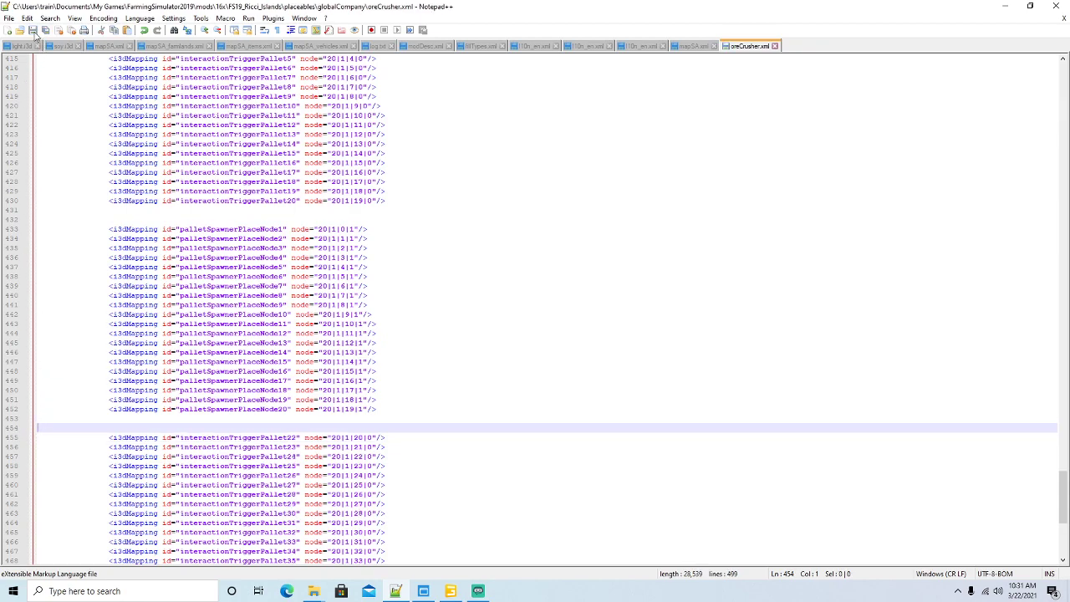
left_click(775, 46)
left_click(1005, 6)
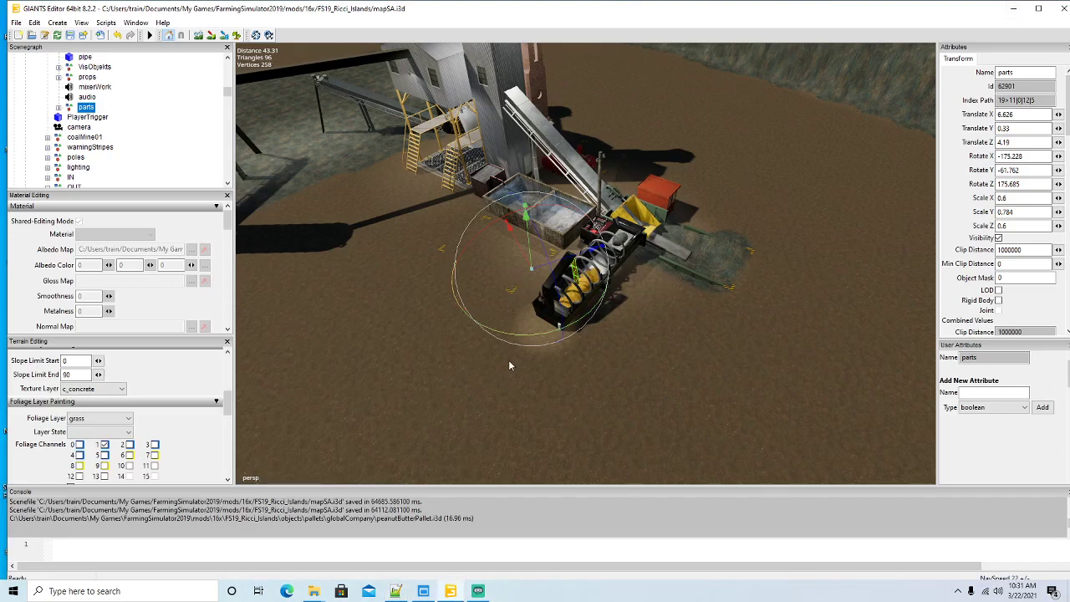
Step: Go to the coal crusher and select the pallet spawner beneath its yellow spout
left_click_drag(511, 397, 415, 238, "alt")
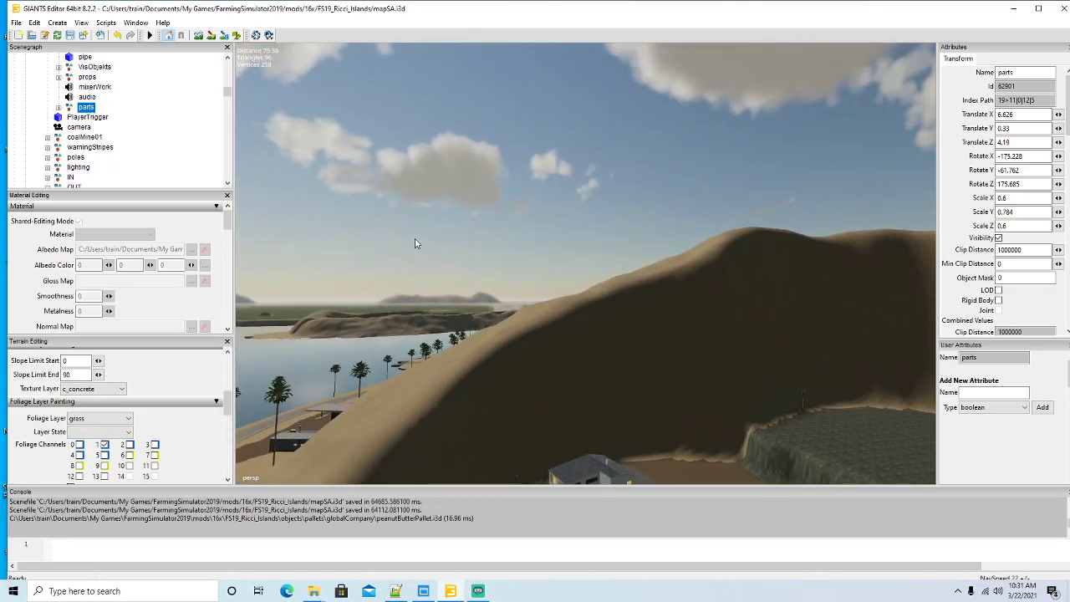
scroll(415, 238, "up", 3)
scroll(415, 239, "down", 8)
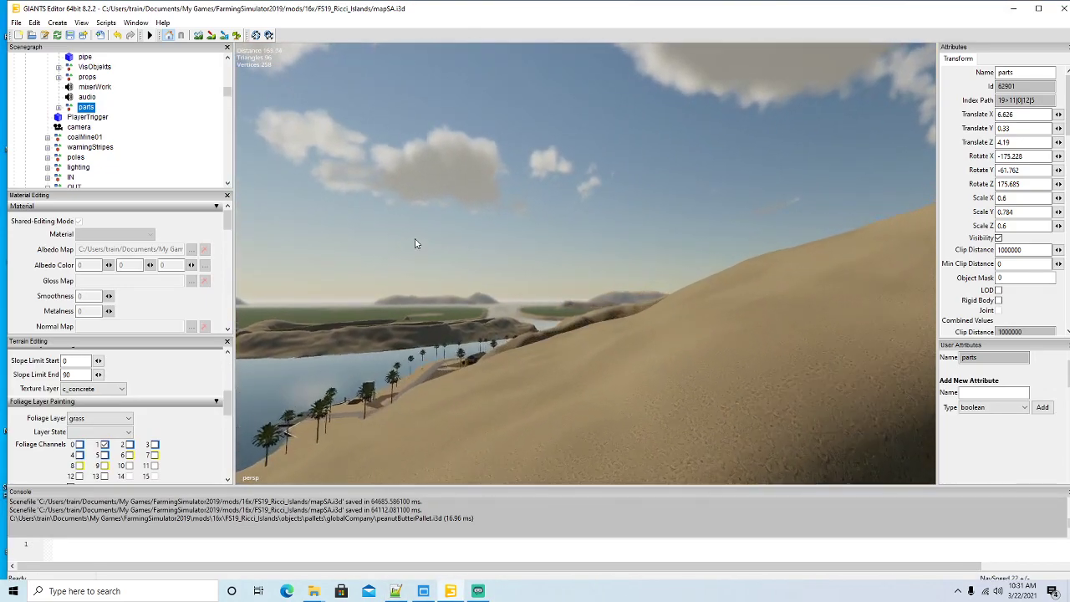
scroll(414, 238, "down", 4)
left_click_drag(414, 238, 540, 321, "alt")
scroll(399, 293, "down", 3)
scroll(415, 302, "up", 4)
left_click(529, 298)
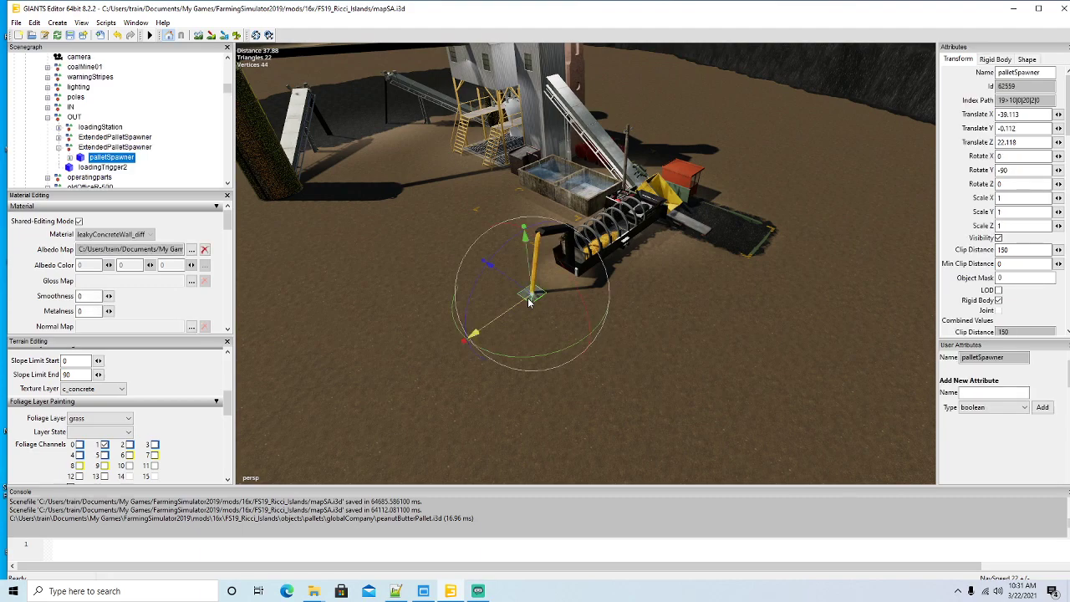
Step: Open coalCrusher.xml from the globalCompany folder in Notepad++, and back in GIANTS Editor delete the selected pallet spawner
mouse_move(316, 592)
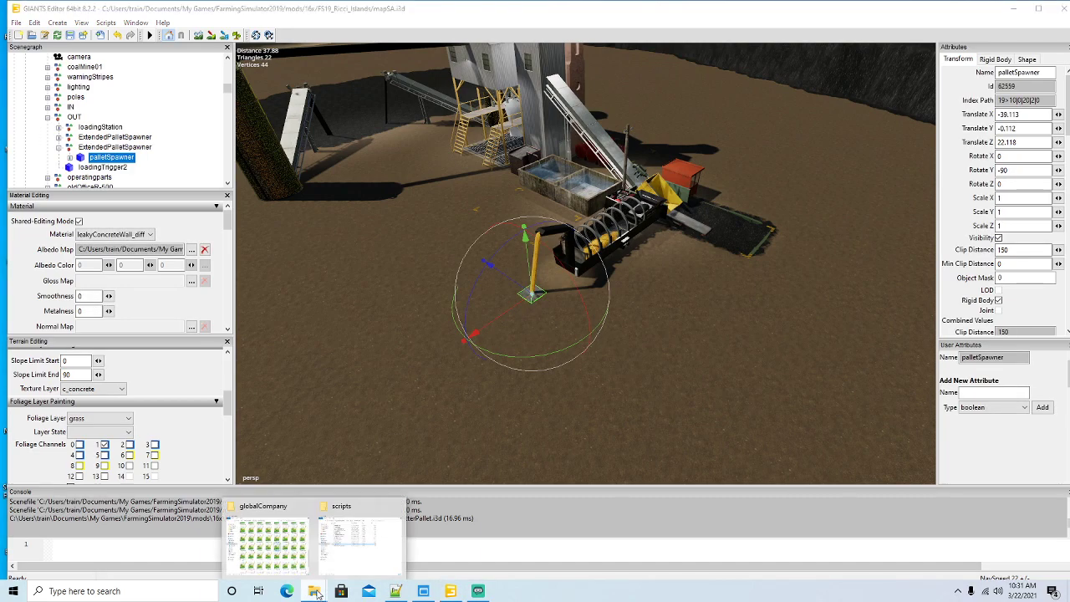
left_click(291, 518)
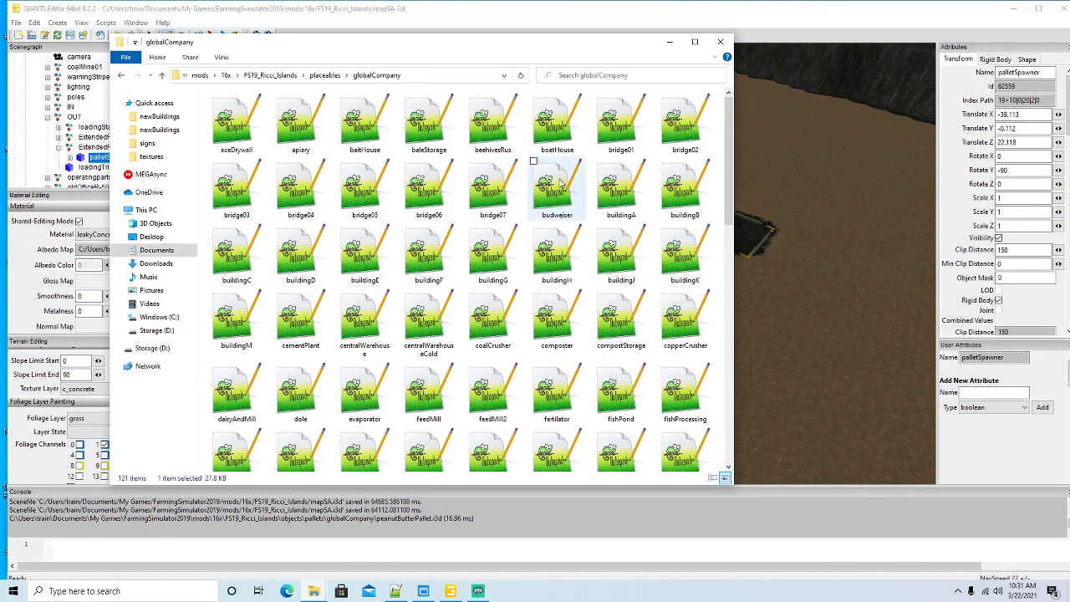
right_click(489, 319)
left_click(566, 122)
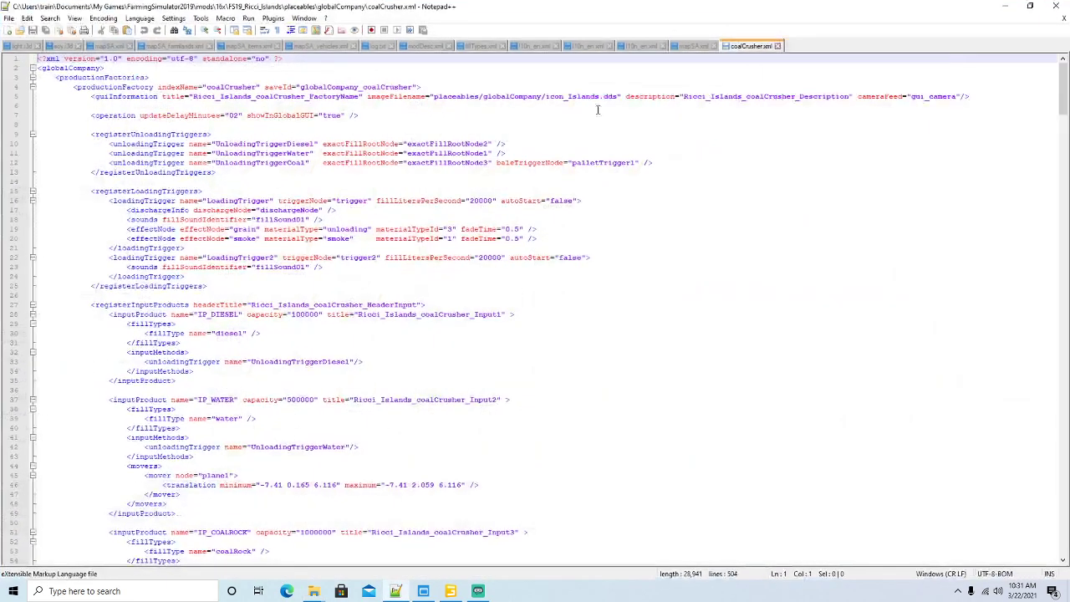
left_click(1005, 6)
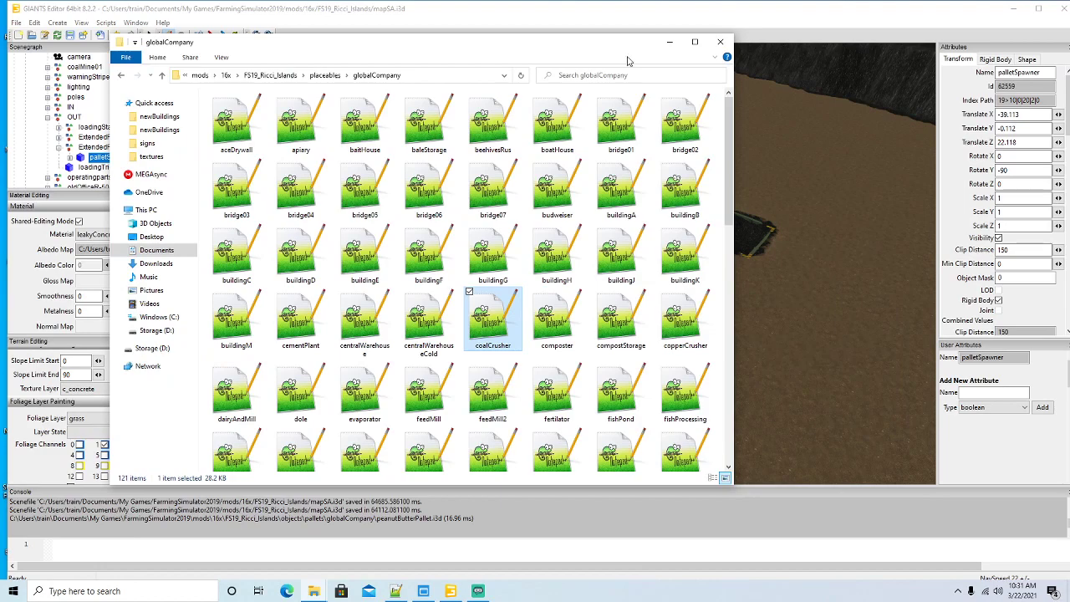
left_click(672, 42)
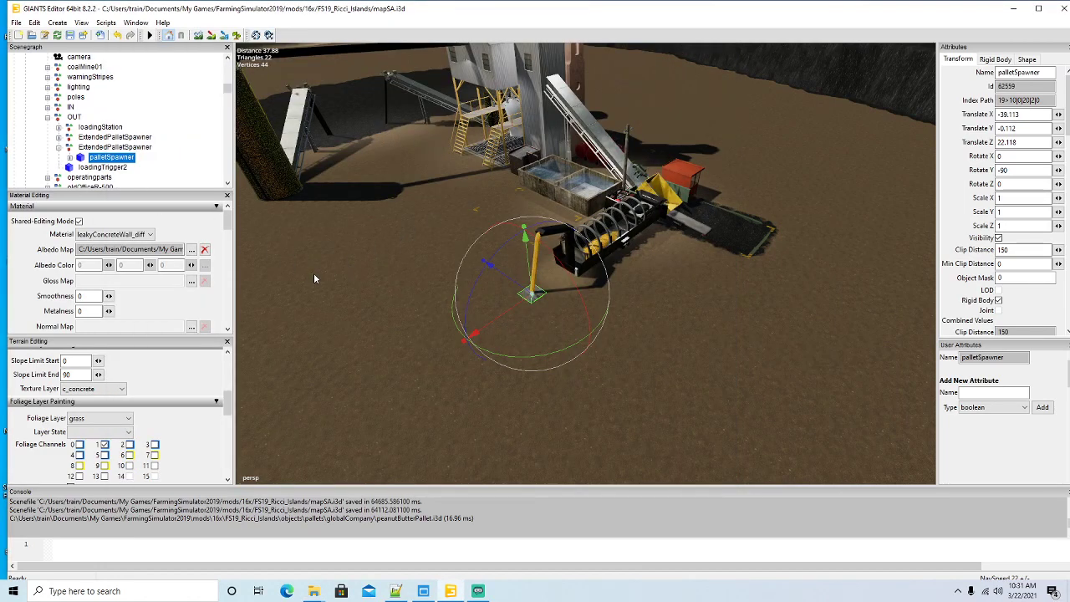
key("Delete")
mouse_move(482, 404)
left_mouse_down("alt")
mouse_move(533, 382)
mouse_move(484, 401)
left_mouse_up("alt")
Step: Turn the coal crusher's black discharge pipe half a turn with Rotate Y set to 0, and shift it to about Translate X 10.791
left_click(538, 298)
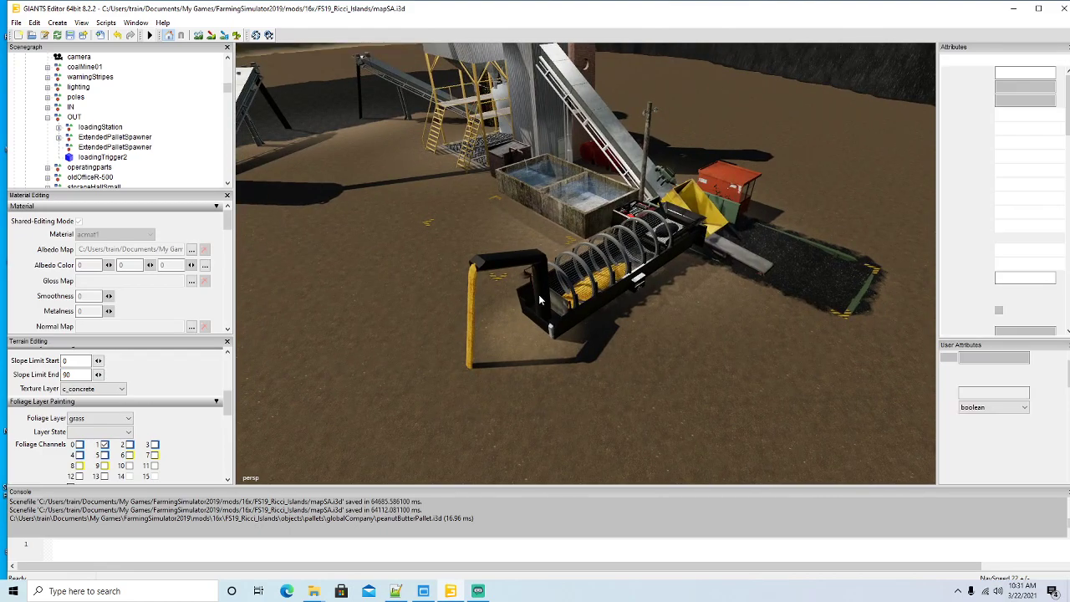
left_click_drag(540, 421, 569, 292)
double_click(1031, 171)
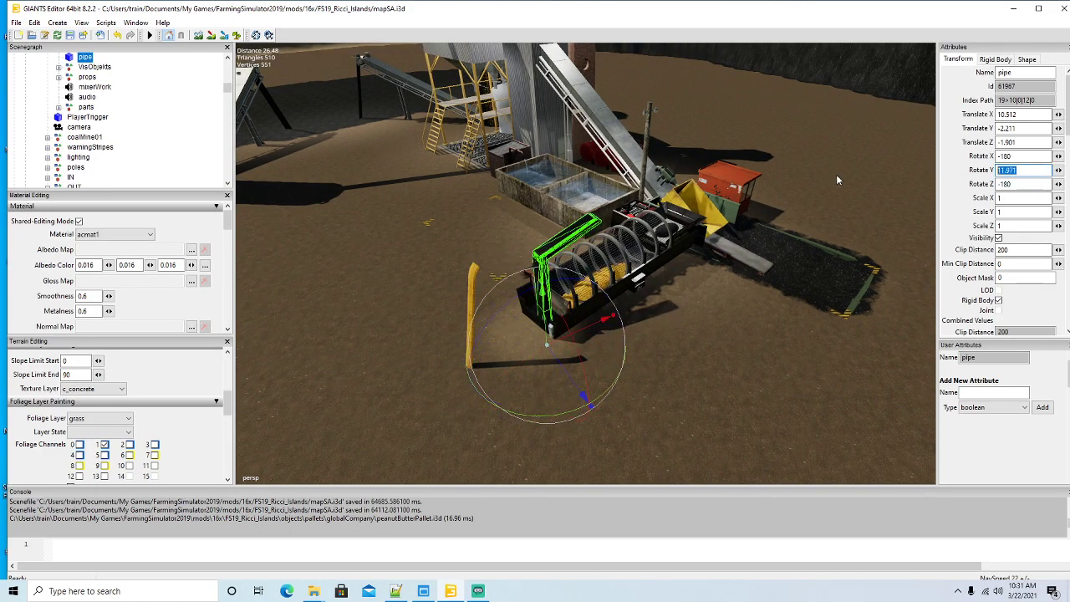
type("0")
key("Return")
left_click_drag(576, 333, 576, 340)
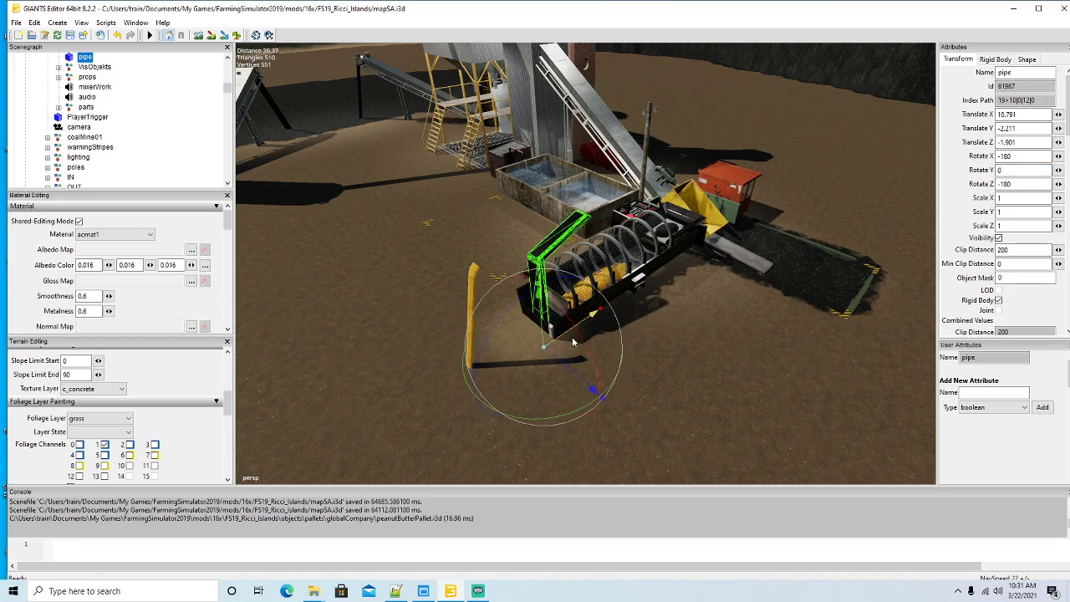
Step: Rotate the coal crusher's yellow parts group to match the turned pipe and move it under the outlet, at about X 5.536, Y 0.324, Z 3.995
left_click(472, 297)
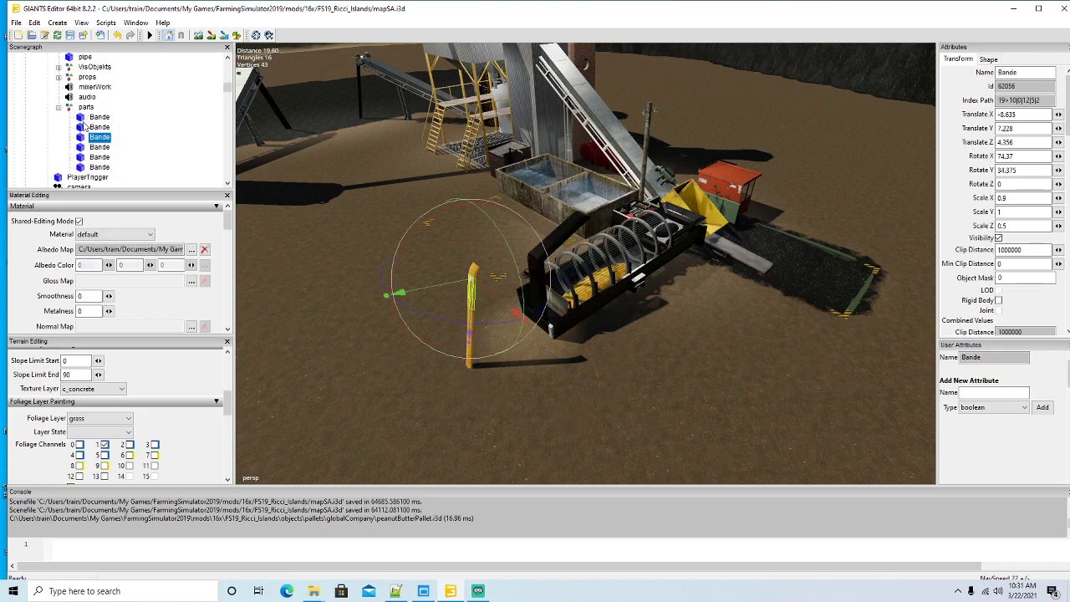
left_click(59, 107)
scroll(318, 207, "down", 3)
left_click_drag(318, 207, 664, 303, "alt")
left_click_drag(653, 382, 499, 237)
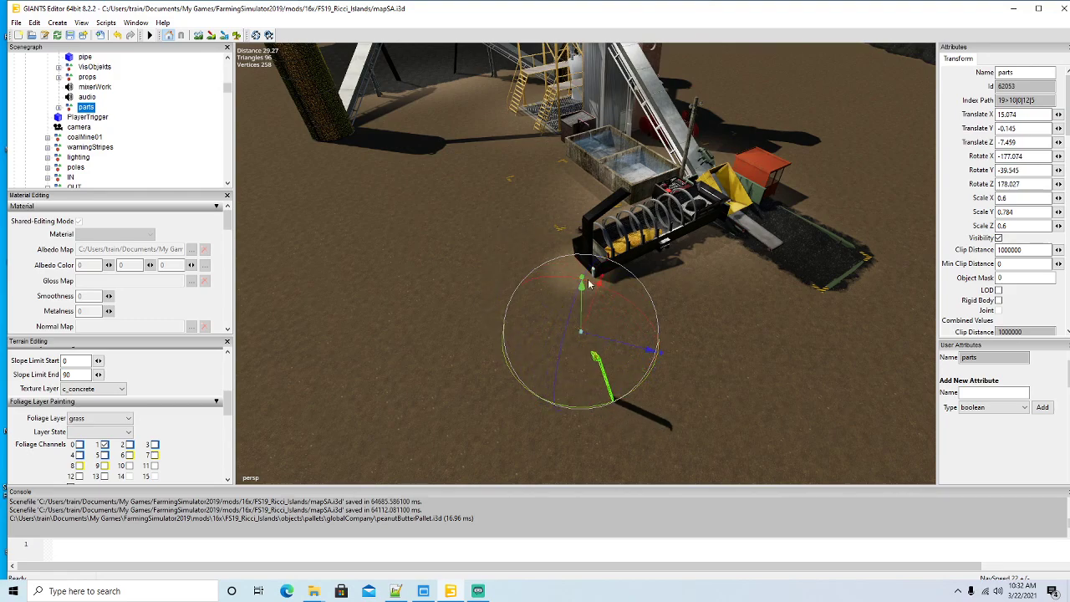
left_click_drag(595, 294, 709, 143)
left_click_drag(718, 288, 401, 301, "alt")
scroll(746, 239, "up", 5)
scroll(359, 316, "up", 3)
left_click_drag(716, 473, 741, 432)
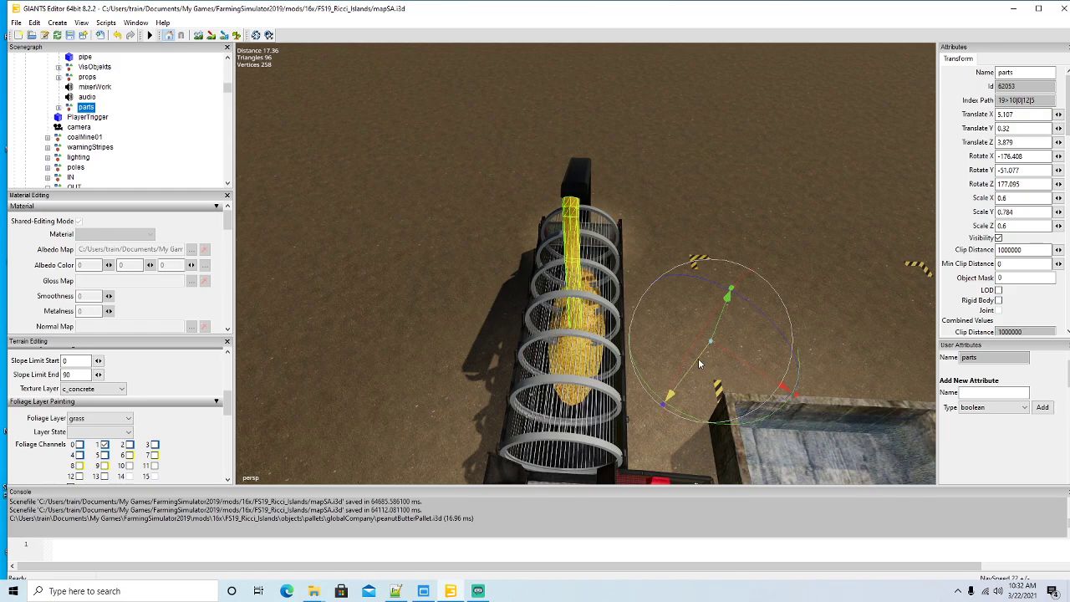
left_click_drag(703, 356, 741, 362)
left_click_drag(741, 360, 863, 370)
Step: Inspect the coal crusher's turned pipe and moved yellow parts from several angles and distances
scroll(632, 368, "down", 5)
scroll(633, 368, "down", 4)
scroll(571, 342, "up", 5)
middle_click_drag(863, 370, 625, 418, "alt")
scroll(624, 417, "down", 5)
left_click_drag(625, 417, 606, 442, "alt")
scroll(597, 494, "up", 5)
scroll(607, 442, "down", 1)
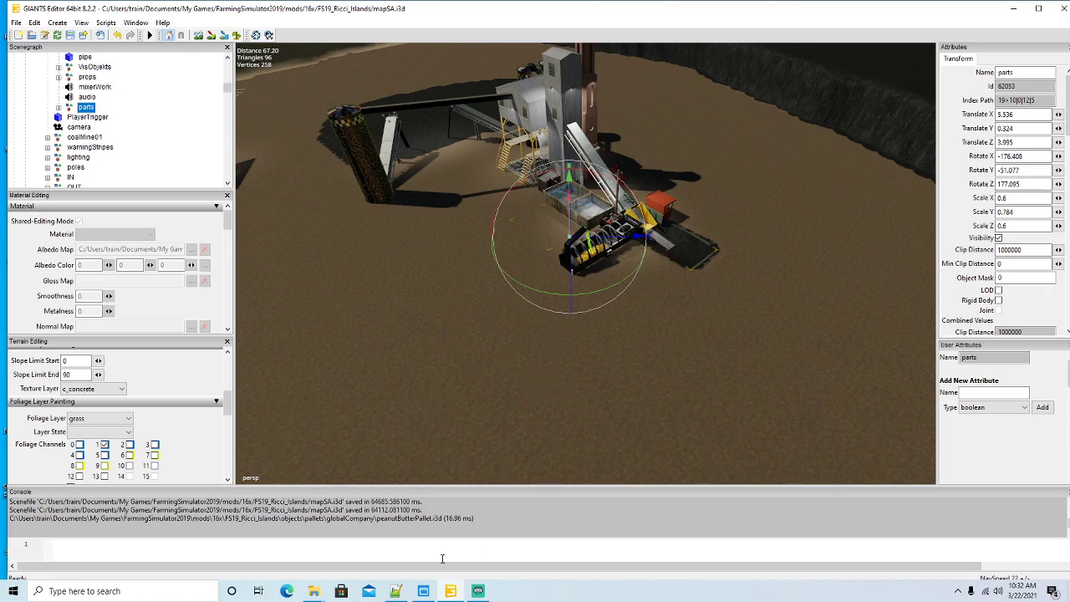
Step: In coalCrusher.xml in Notepad++, replace OP_GOLD's pallet output methods with a copy of OP_CLEANFILL's LoadingTrigger block and set its capacity to 200000
left_click(395, 591)
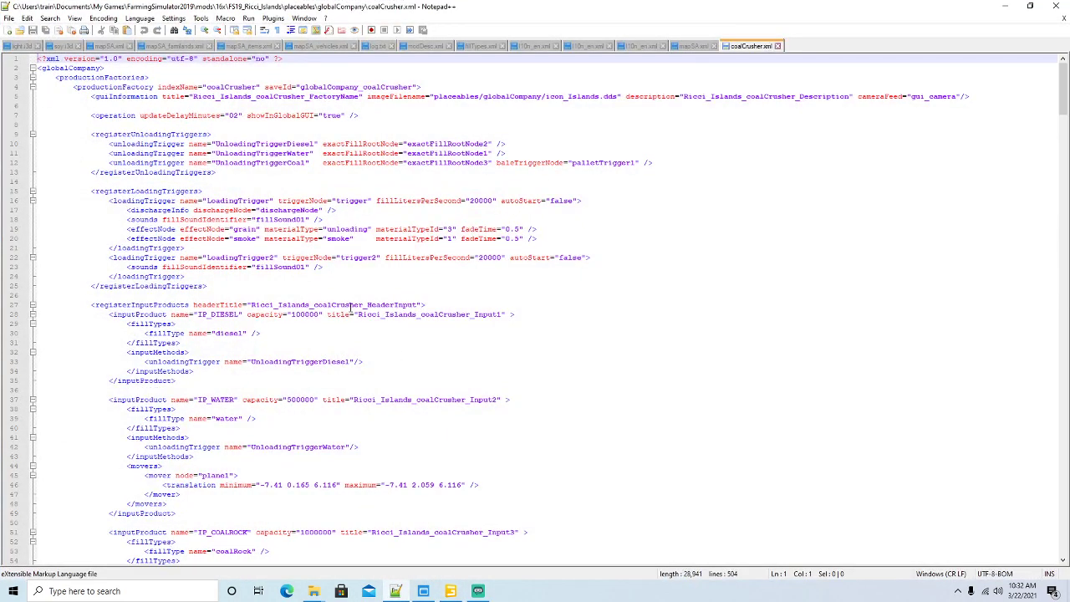
scroll(351, 308, "down", 20)
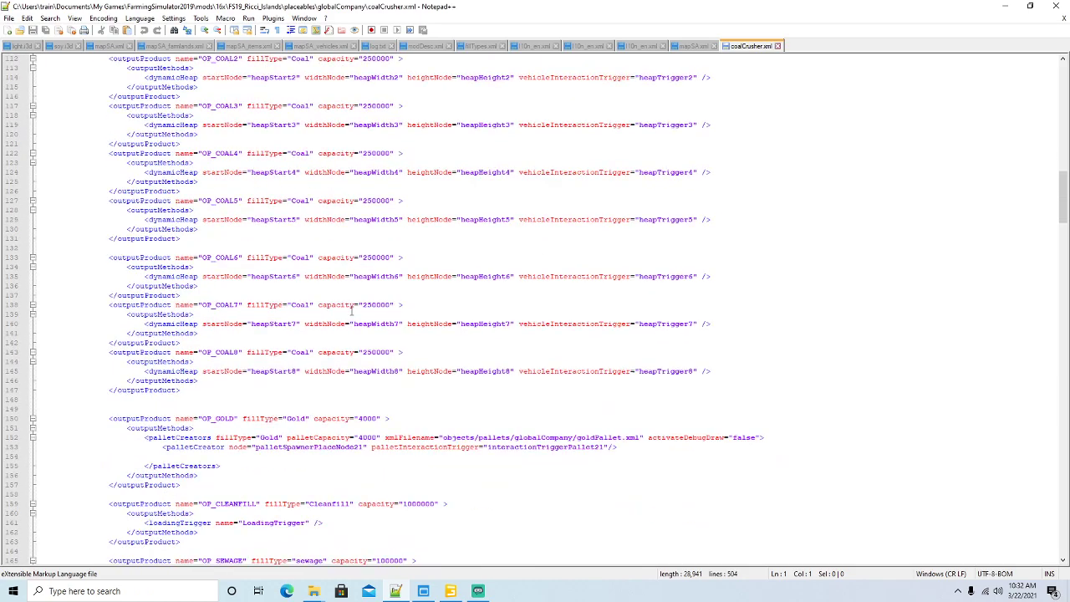
scroll(351, 311, "down", 6)
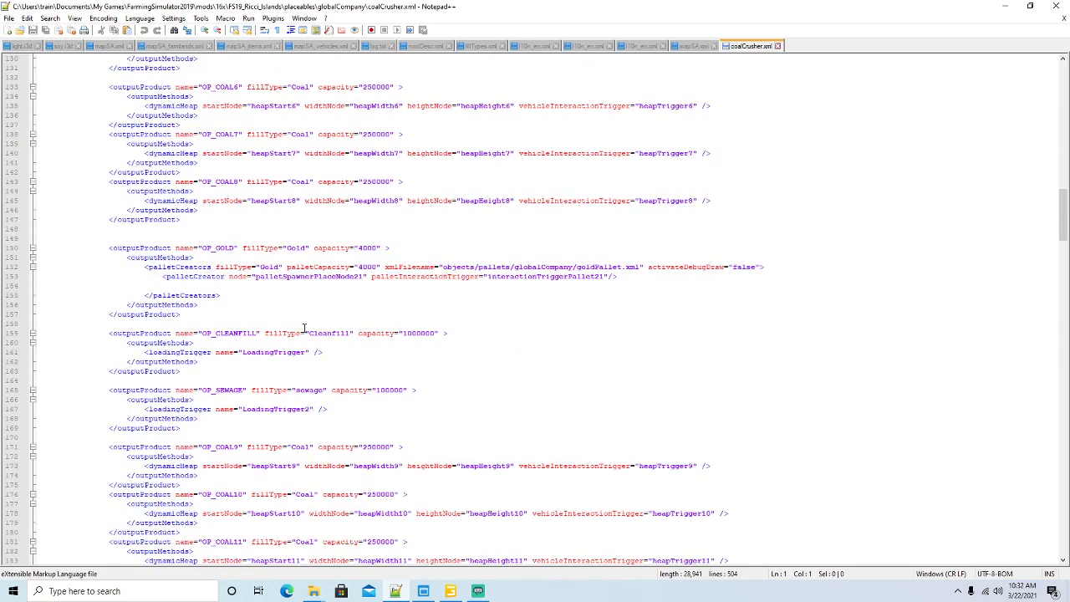
left_click(167, 342)
left_click_drag(200, 365, 89, 343)
key("ctrl+c")
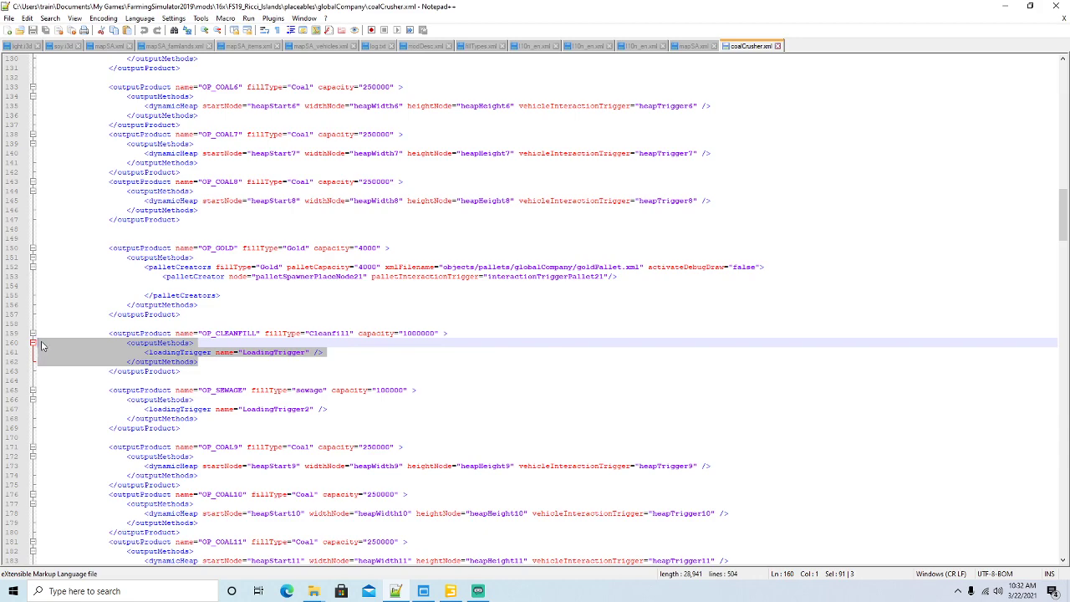
left_click(143, 258)
left_click_drag(197, 304, 85, 254)
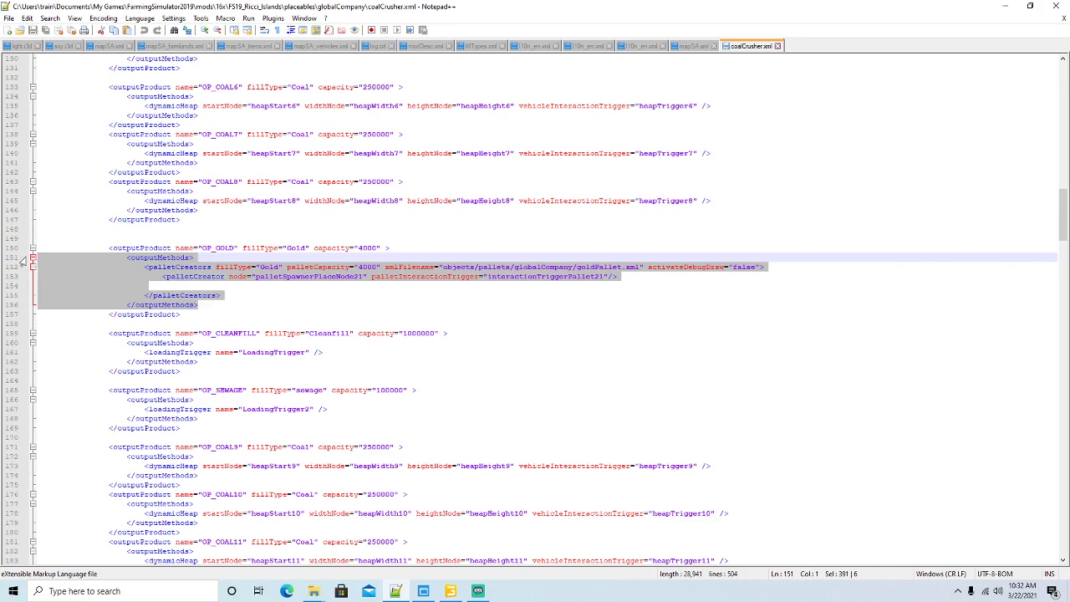
key("ctrl+v")
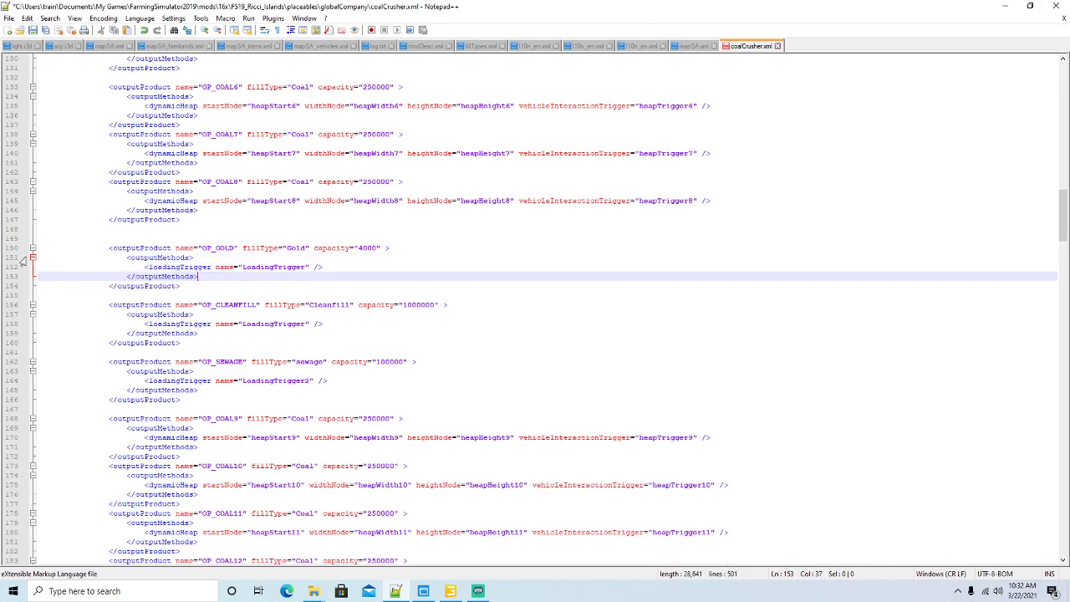
left_click(363, 247)
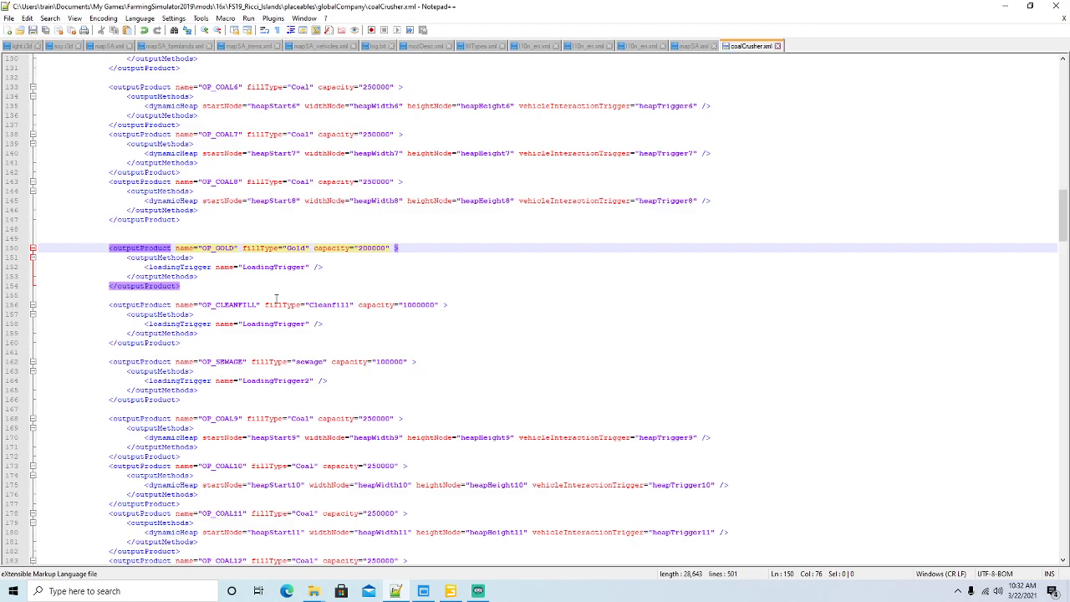
Step: Delete the i3dMapping lines for interactionTriggerPallet21 and palletSpawnerPlaceNode21 from coalCrusher.xml, save the file, and return to GIANTS Editor
scroll(280, 304, "down", 20)
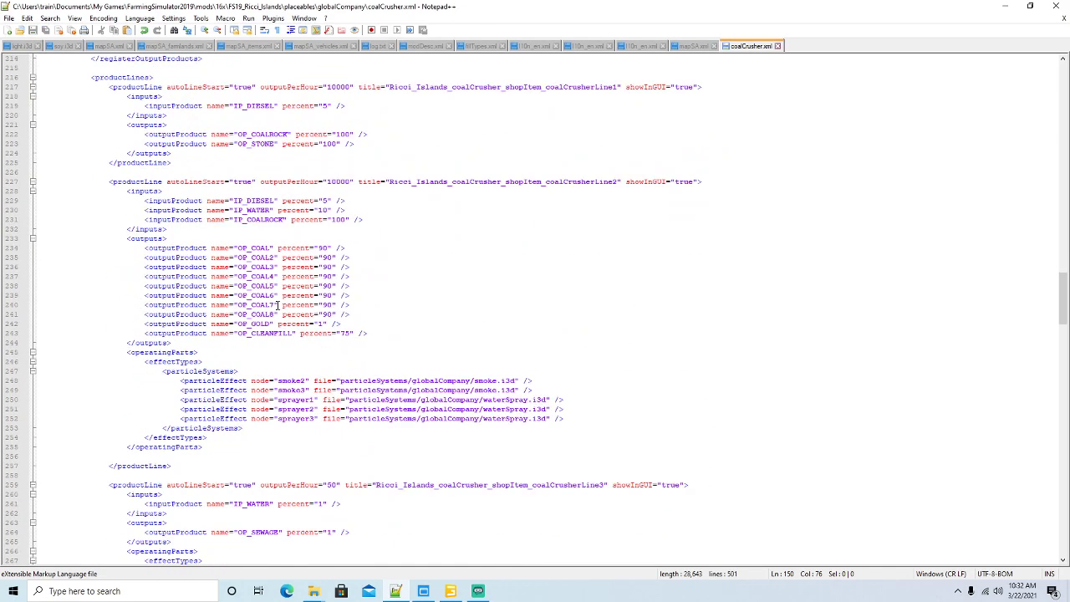
scroll(277, 305, "down", 20)
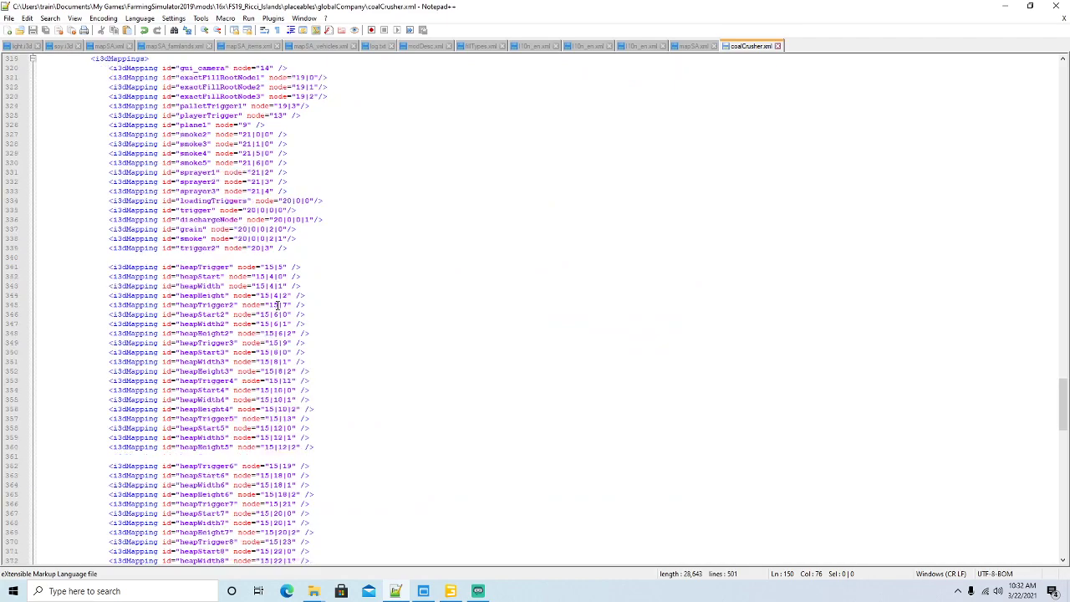
scroll(278, 305, "down", 18)
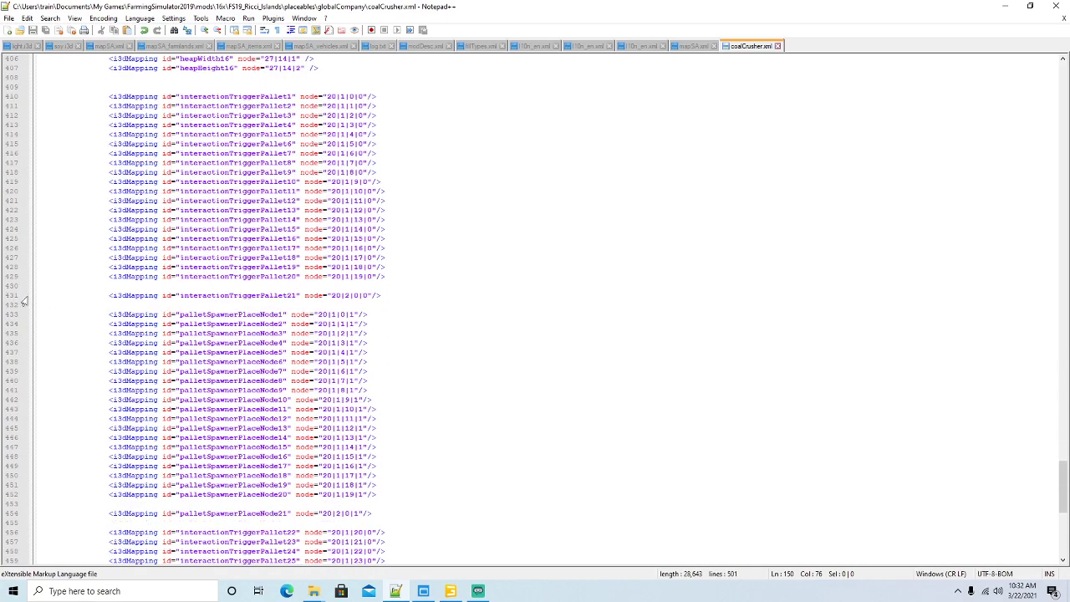
left_click(13, 298)
key("Delete")
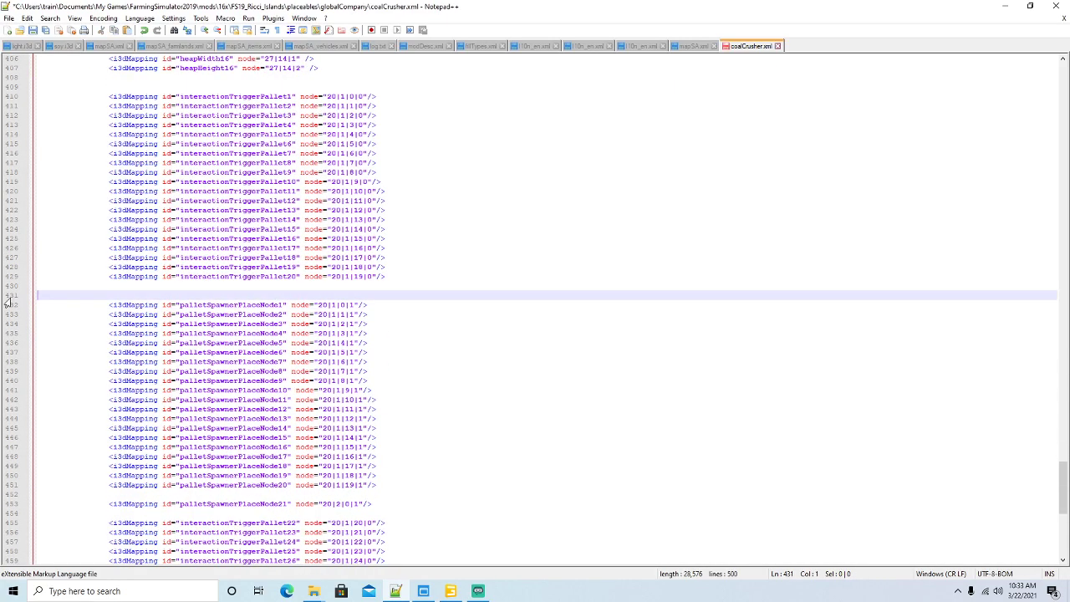
left_click(11, 506)
key("Delete")
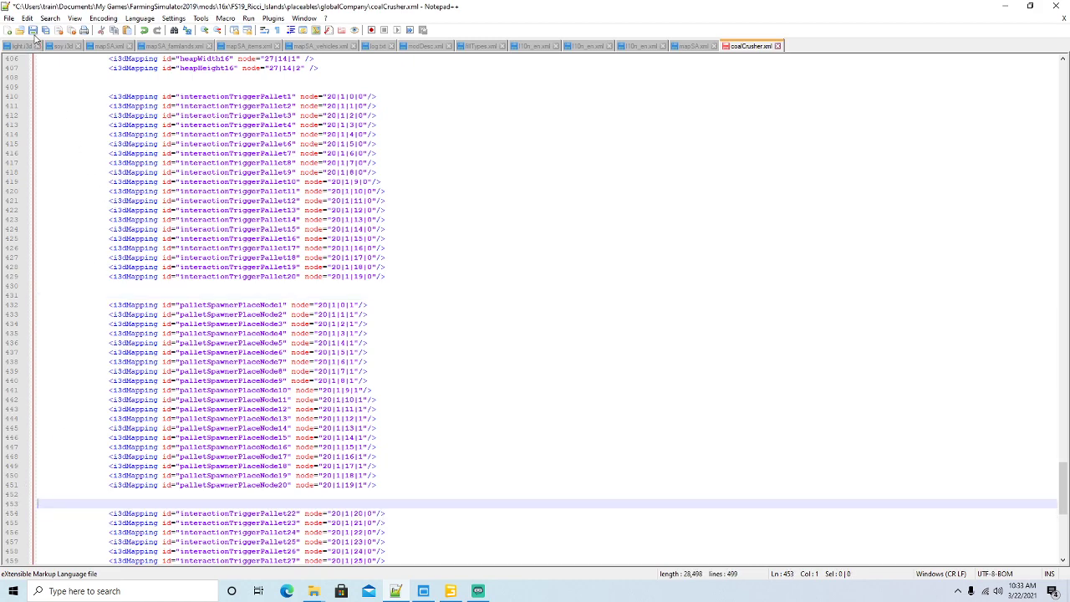
left_click(1010, 11)
Step: Select the pallet spawner below the copper crusher's yellow pipe, open copperCrusher.xml from the globalCompany folder in Notepad++, and delete the spawner in GIANTS Editor
left_click_drag(665, 372, 686, 397, "alt")
scroll(574, 268, "up", 10)
scroll(571, 284, "up", 5)
scroll(579, 308, "up", 4)
scroll(582, 351, "up", 10)
scroll(627, 336, "up", 5)
scroll(689, 396, "down", 4)
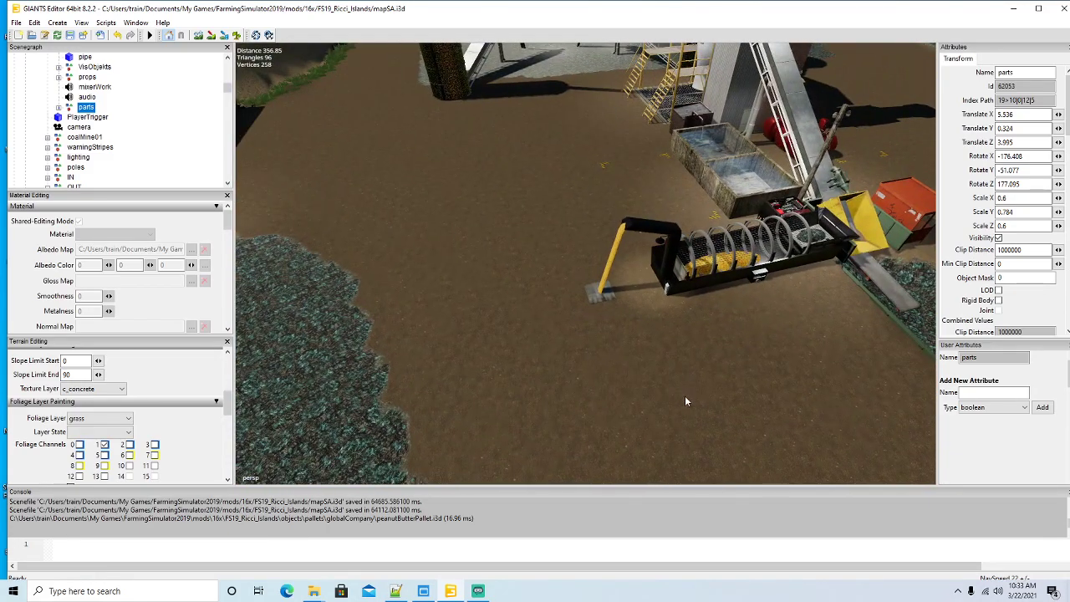
left_click(590, 296)
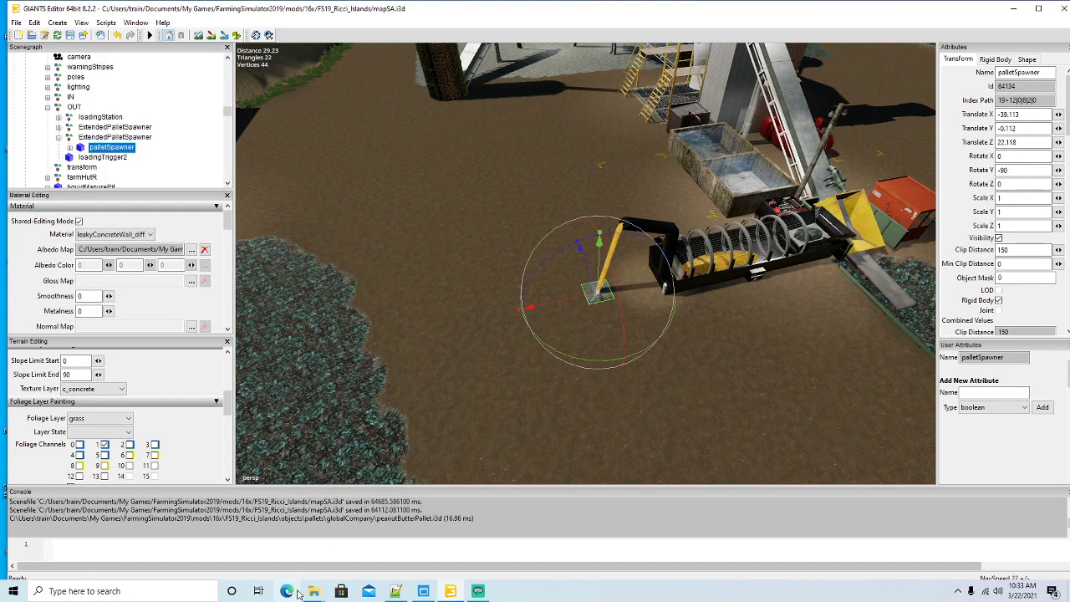
mouse_move(310, 591)
left_click(291, 533)
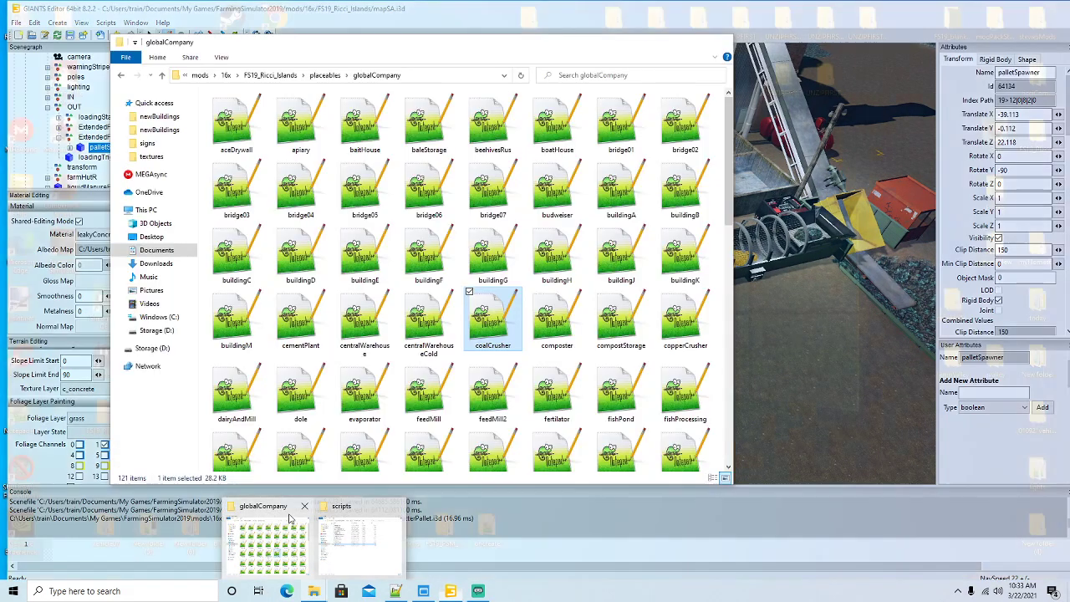
right_click(679, 326)
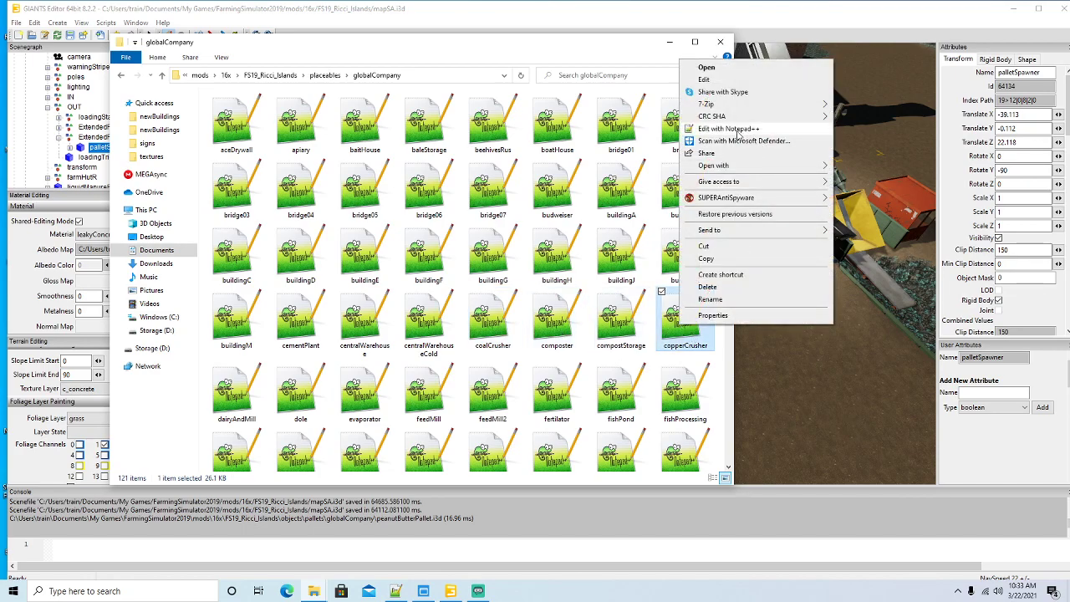
left_click(736, 129)
left_click(1006, 11)
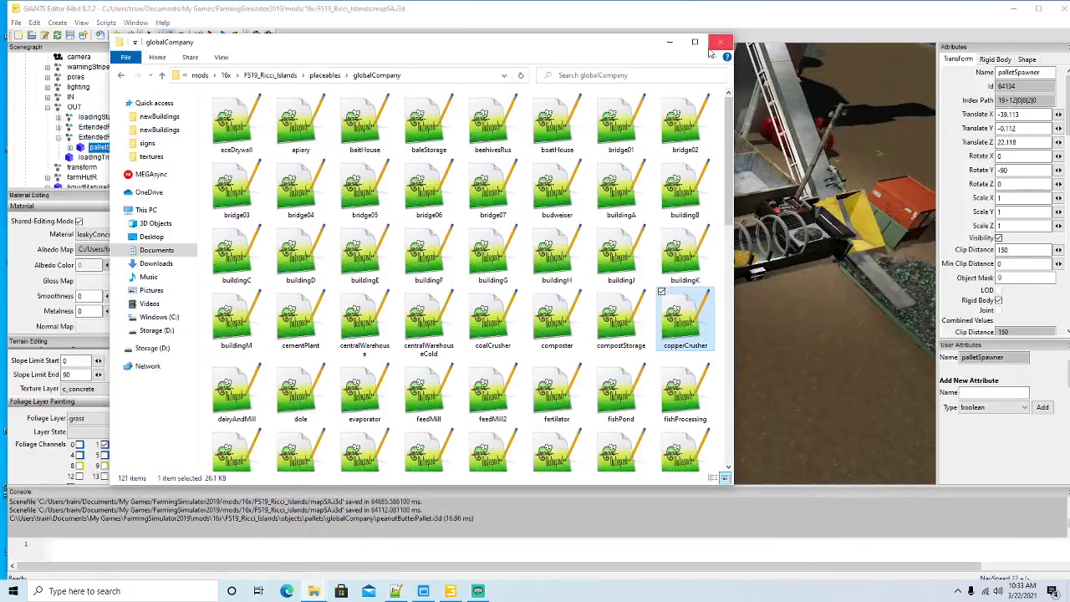
left_click(672, 44)
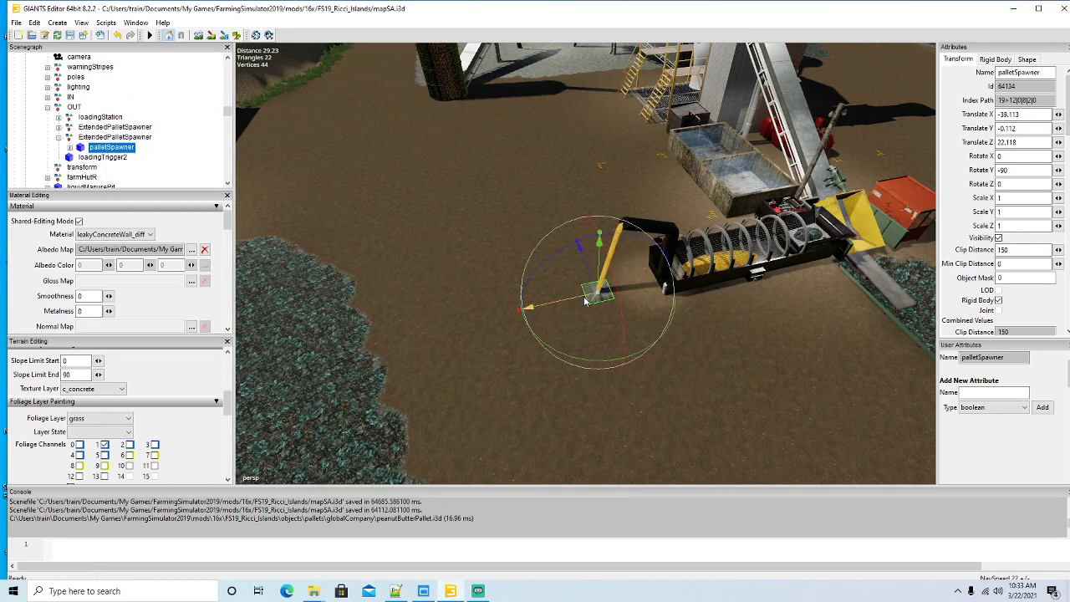
key("Delete")
Step: Turn the copper crusher's black discharge pipe around with Rotate Y set to 0, and shift it to about Translate X 10.998
left_click_drag(669, 348, 701, 365, "alt")
scroll(701, 366, "up", 3)
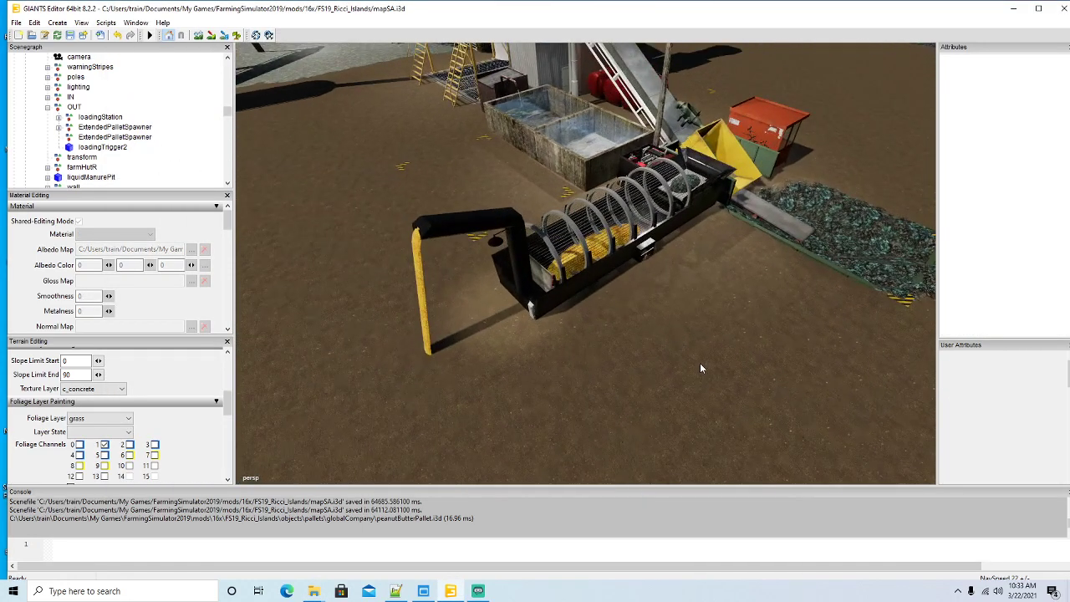
left_click(527, 272)
left_click_drag(563, 390, 524, 245)
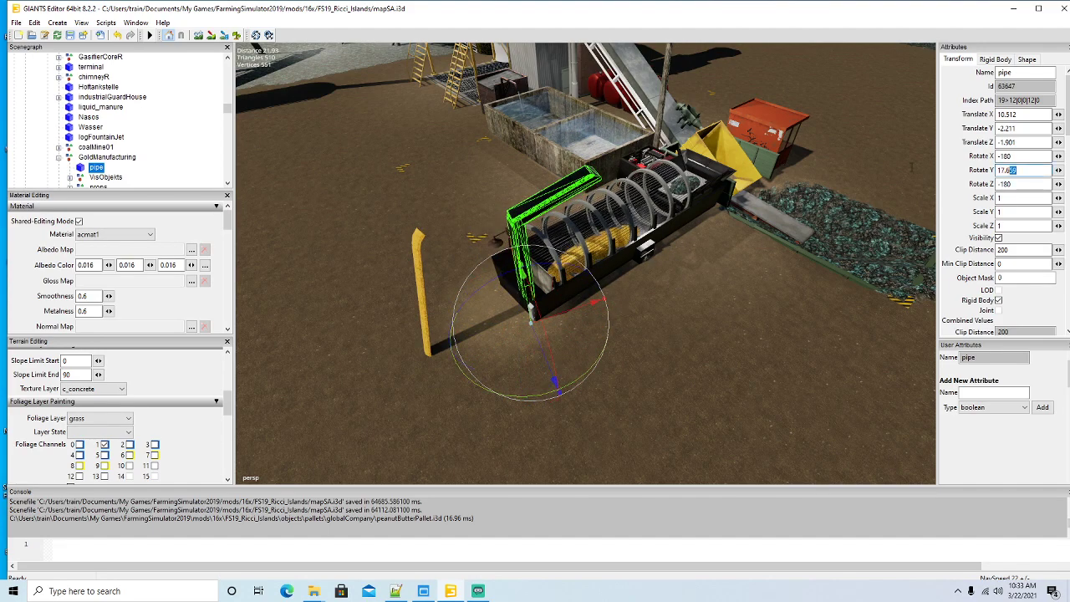
type("0")
key("Return")
left_click_drag(544, 318, 463, 277)
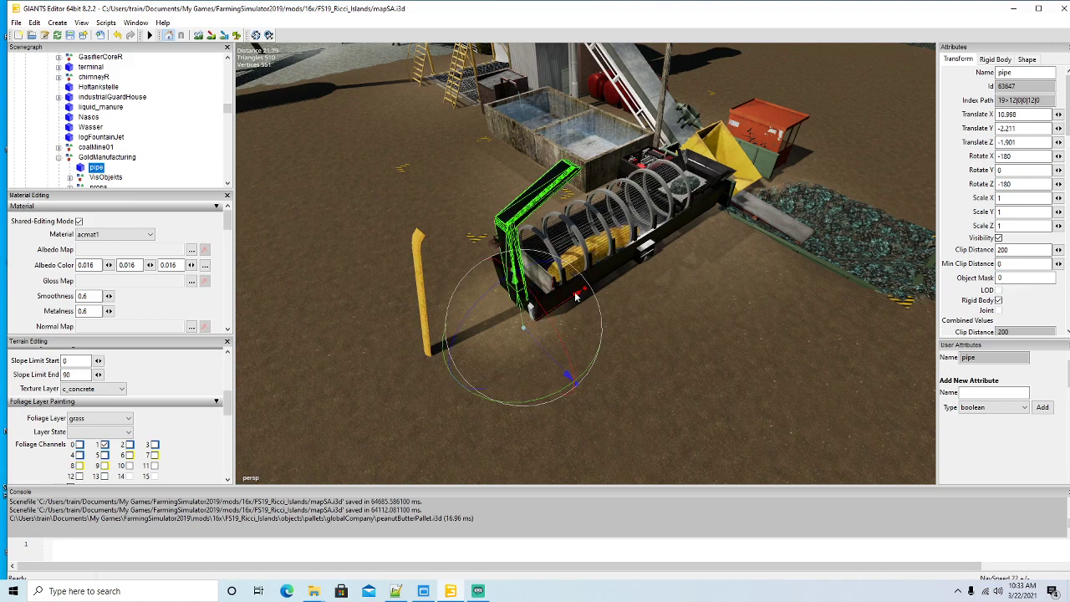
Step: Rotate the copper crusher's yellow parts group to about Rotate Y -42.146 and move it over the drum, near X 3.429, Y 0.292, Z 3.088
left_click(423, 292)
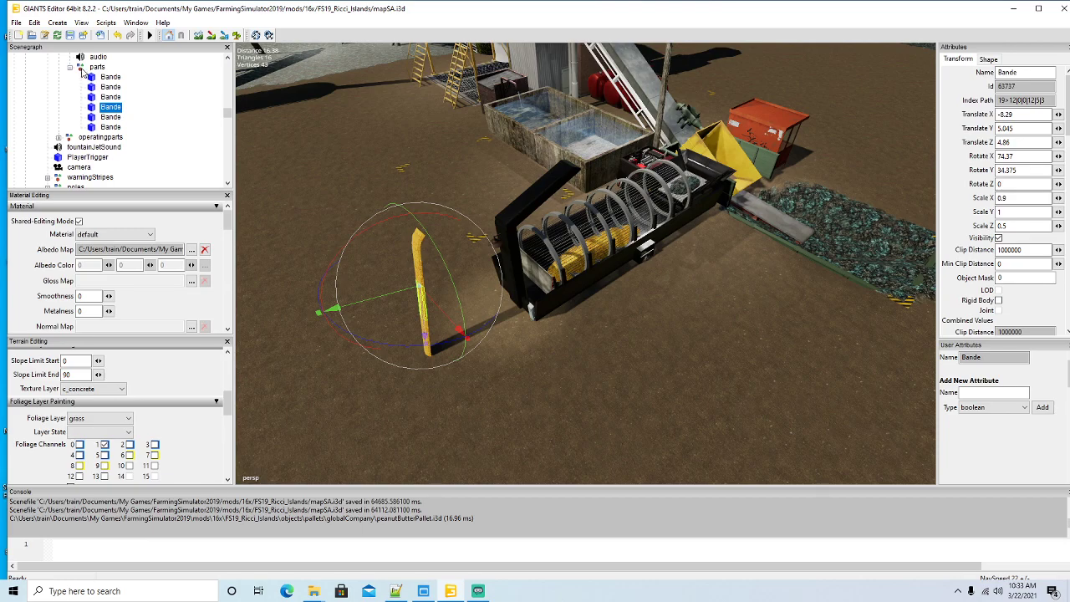
left_click(82, 68)
left_click(70, 67)
key("f")
scroll(664, 311, "down", 3)
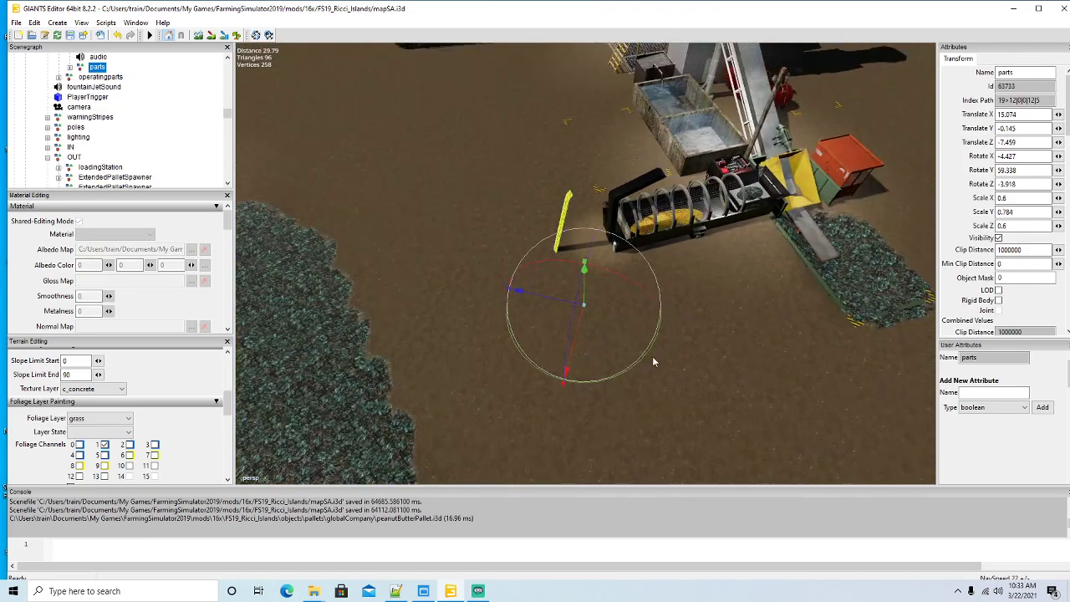
left_click_drag(536, 211, 531, 213)
left_click_drag(616, 259, 767, 142)
left_click_drag(767, 142, 488, 275, "alt")
scroll(791, 190, "up", 4)
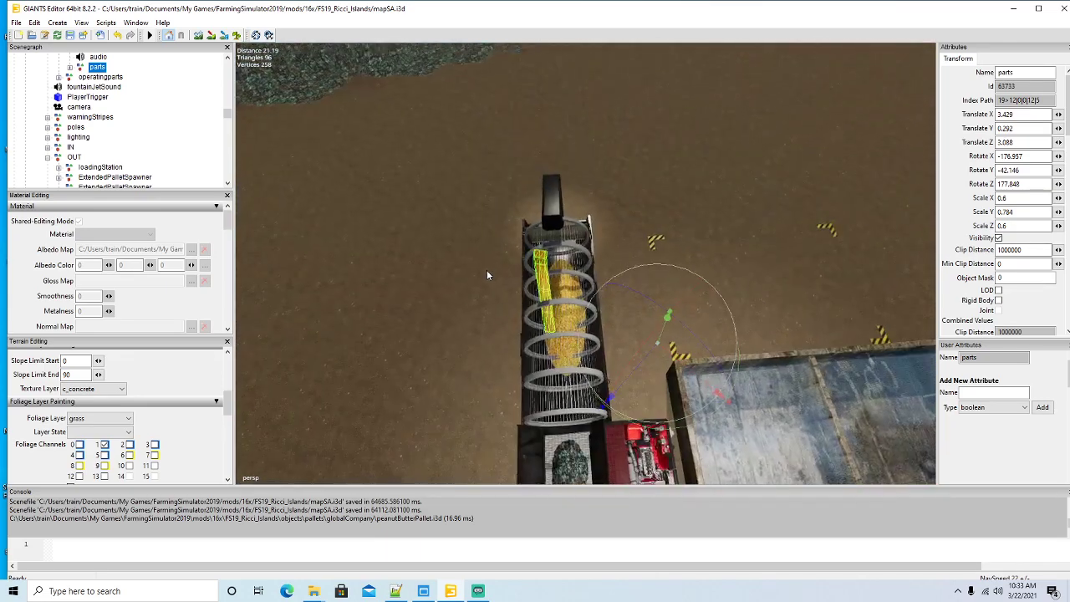
Step: Align the yellow parts group with the turned pipe at about Rotate Y -54.136 and X 6.063, Y 0.327, Z 4.088, and check its placement
left_click_drag(682, 418, 698, 413)
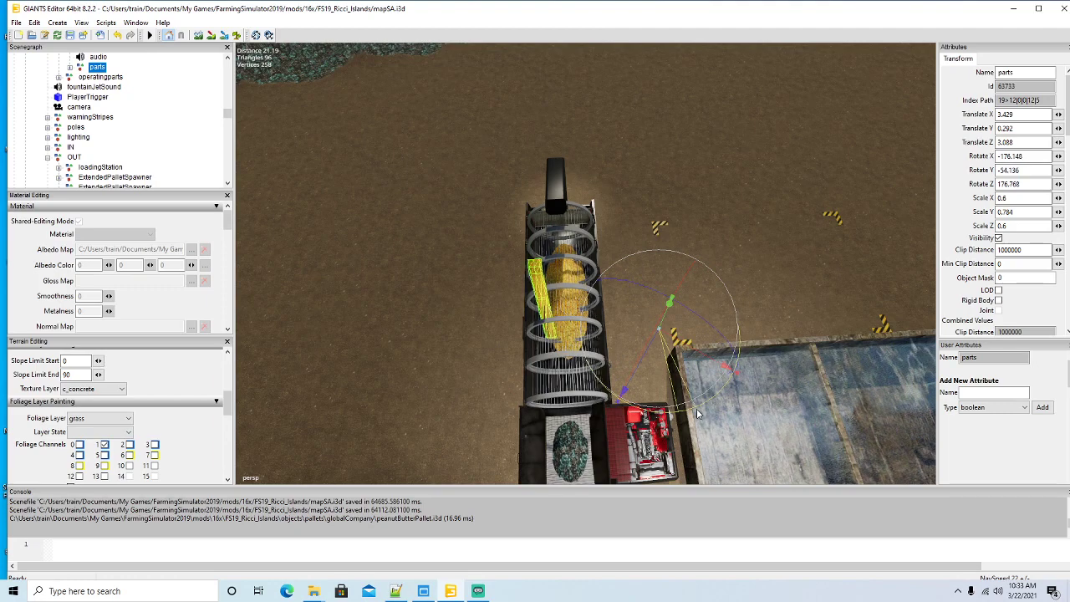
left_click_drag(649, 354, 666, 297)
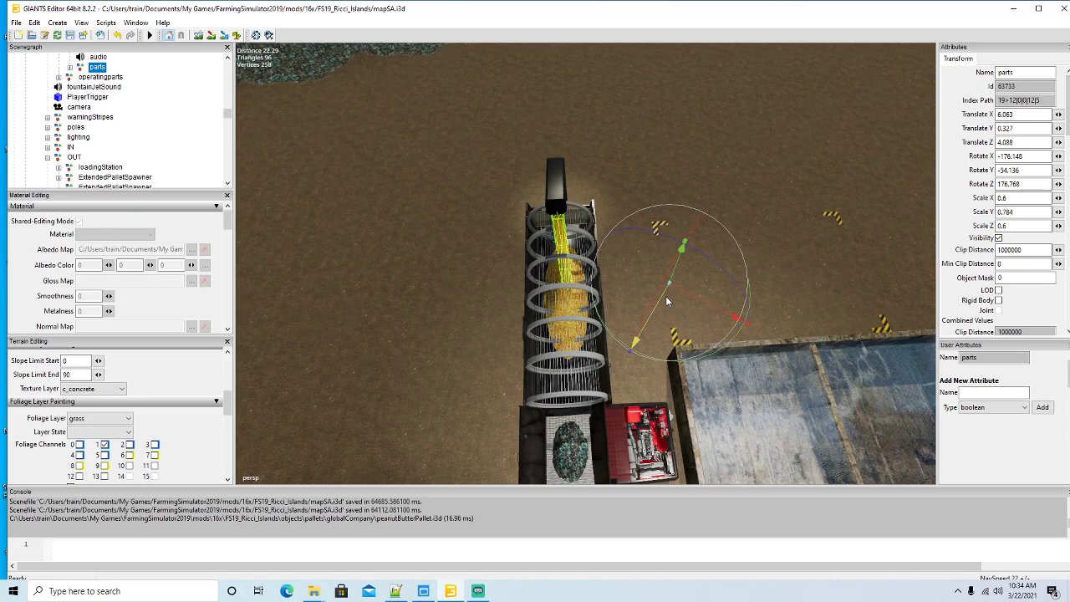
left_click_drag(592, 363, 407, 281, "alt")
scroll(406, 282, "up", 5)
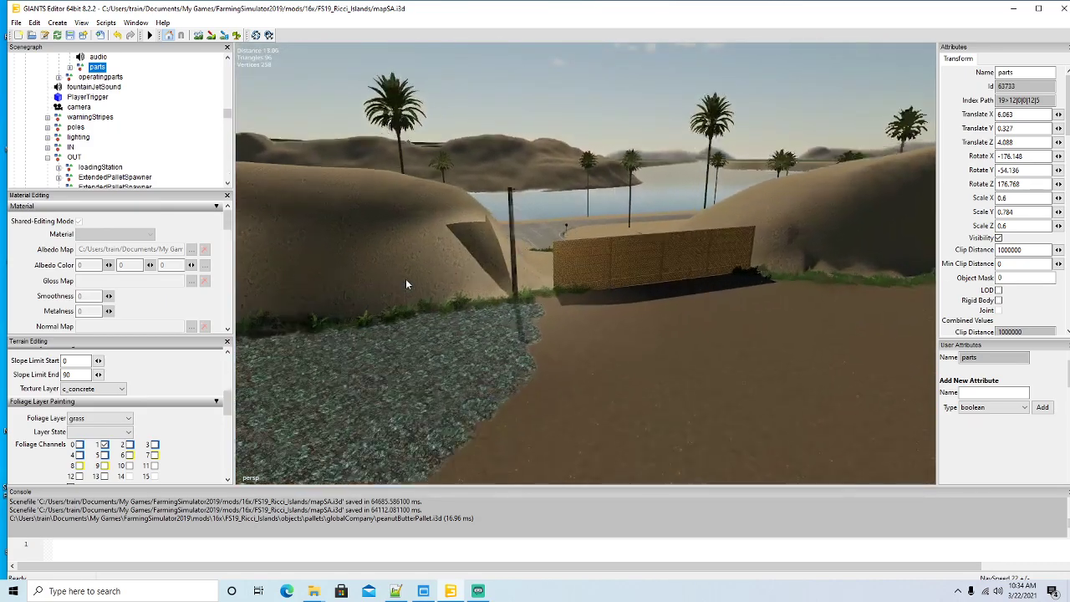
key("f")
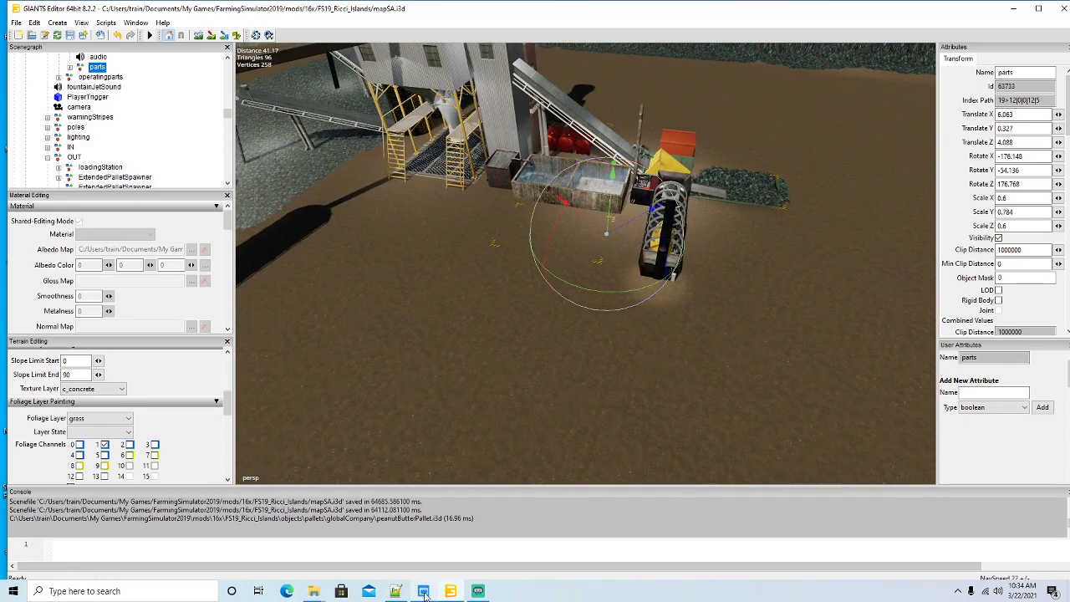
Step: In copperCrusher.xml, replace OP_GOLD's pallet output methods with the LoadingTrigger block copied from OP_CLEANFILL, and set the OP_GOLD capacity to 200000
left_click(398, 592)
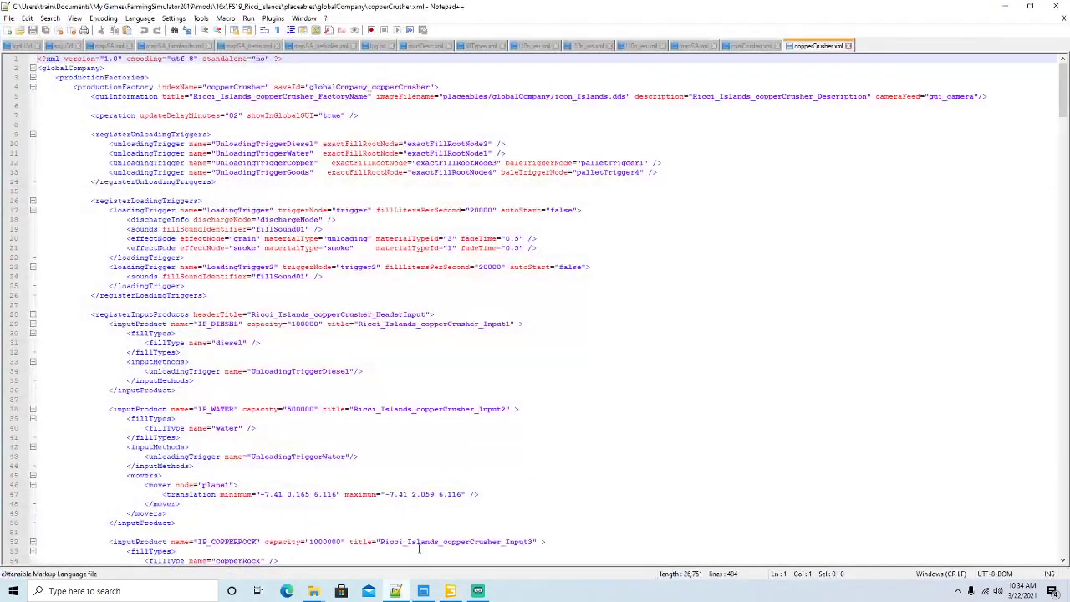
scroll(282, 301, "down", 17)
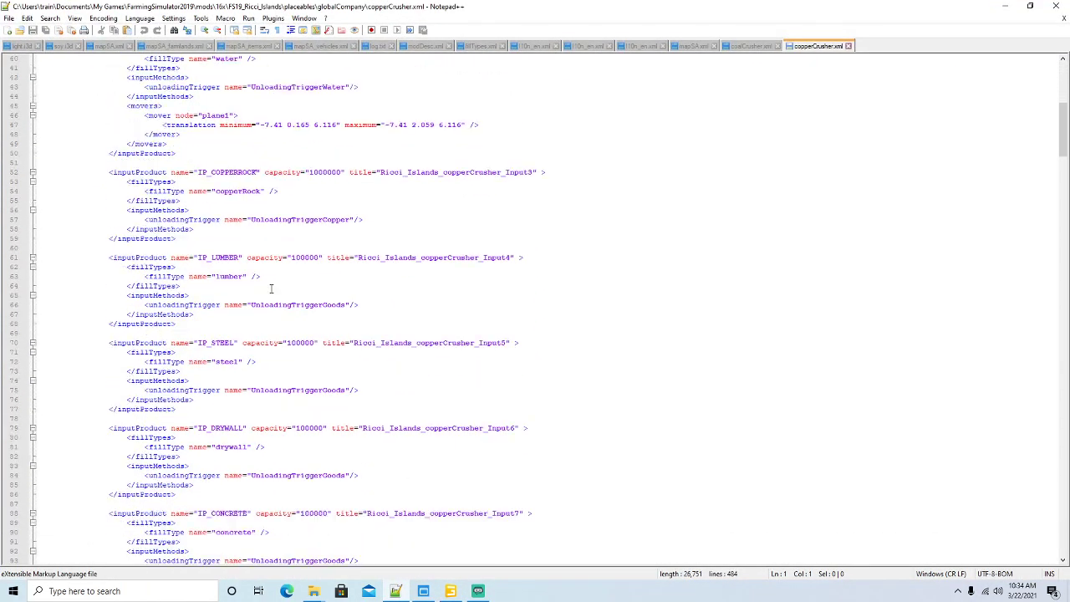
scroll(272, 288, "down", 20)
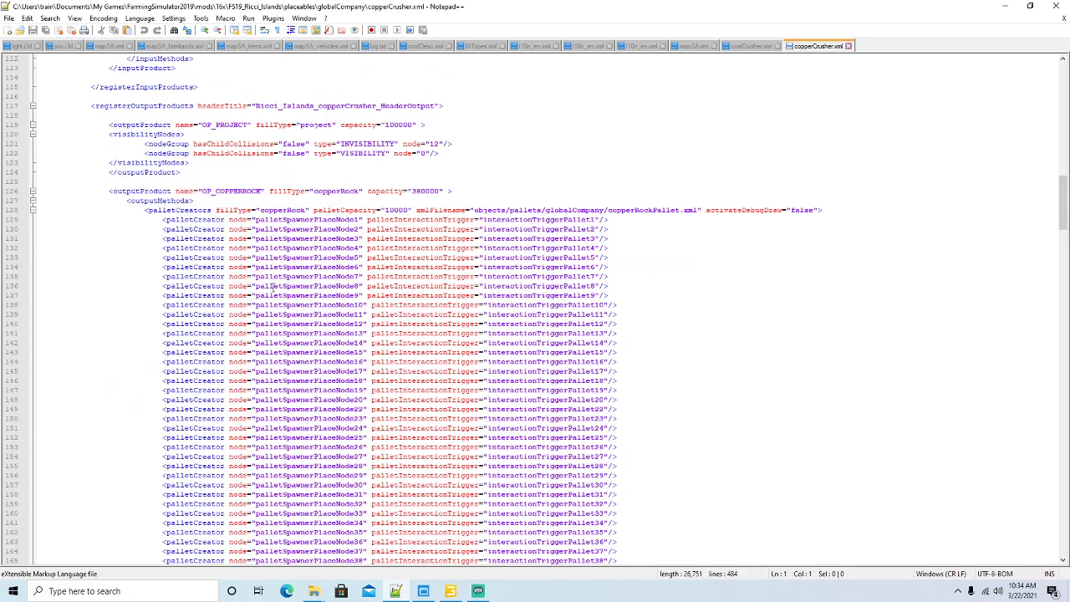
scroll(273, 286, "down", 11)
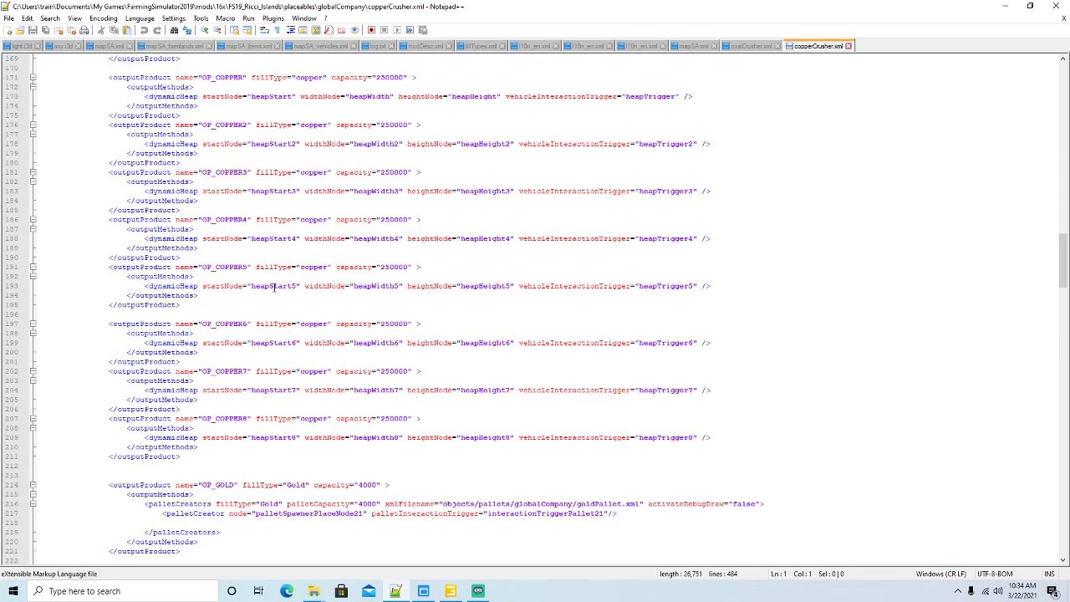
scroll(273, 286, "down", 4)
scroll(274, 287, "down", 3)
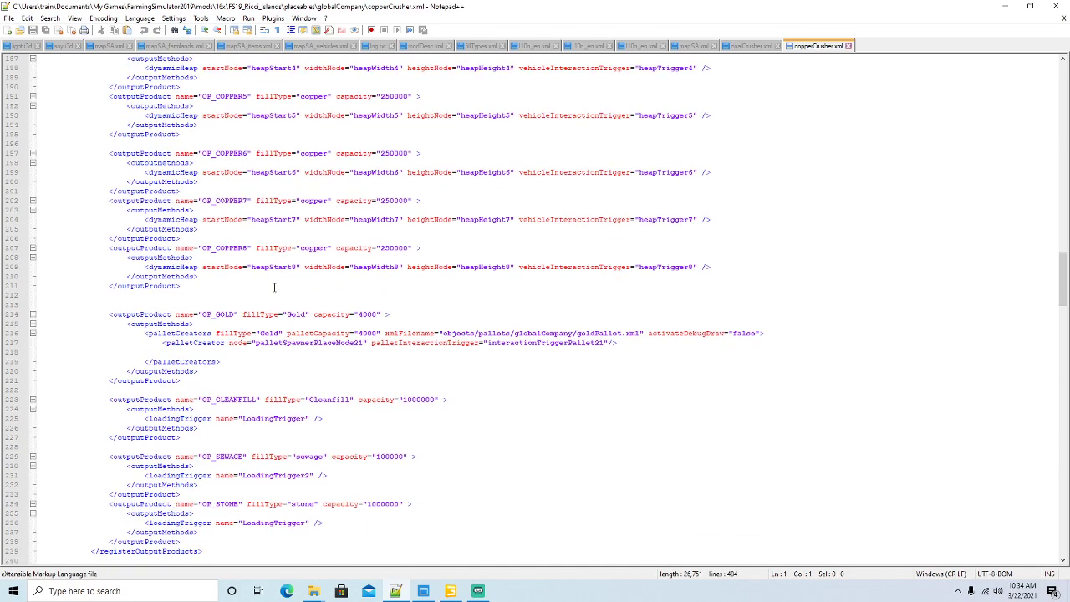
left_click_drag(172, 380, 81, 381)
key("ctrl+c")
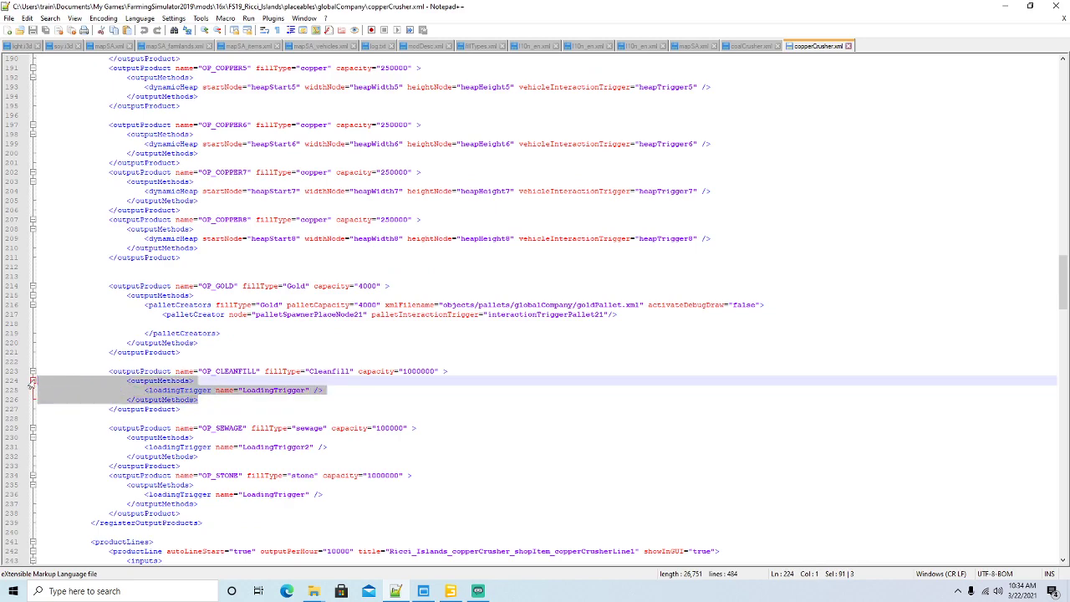
left_click(159, 296)
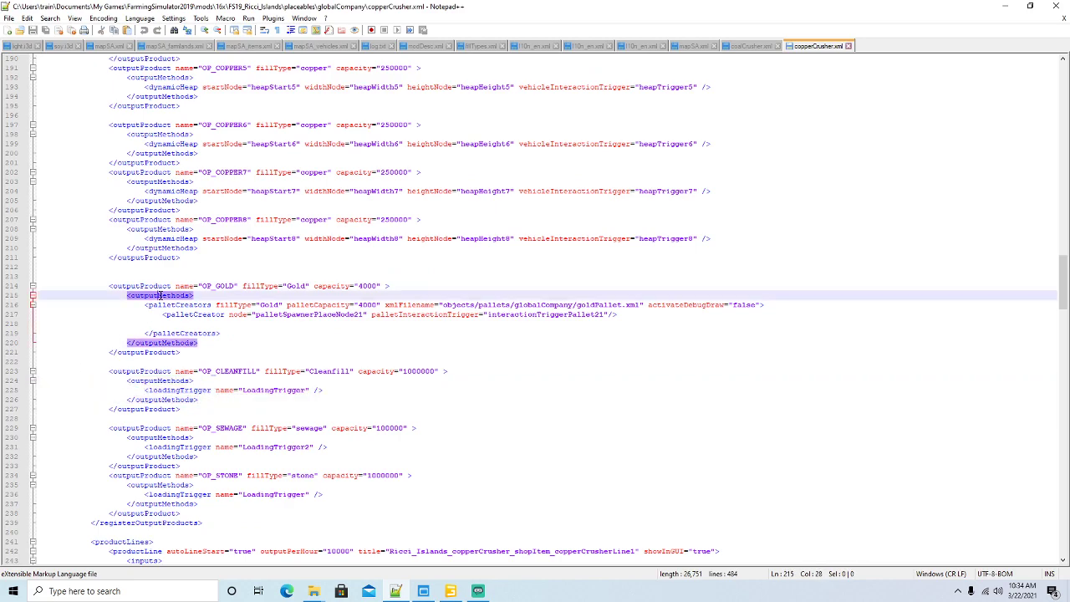
left_click_drag(200, 342, 56, 295)
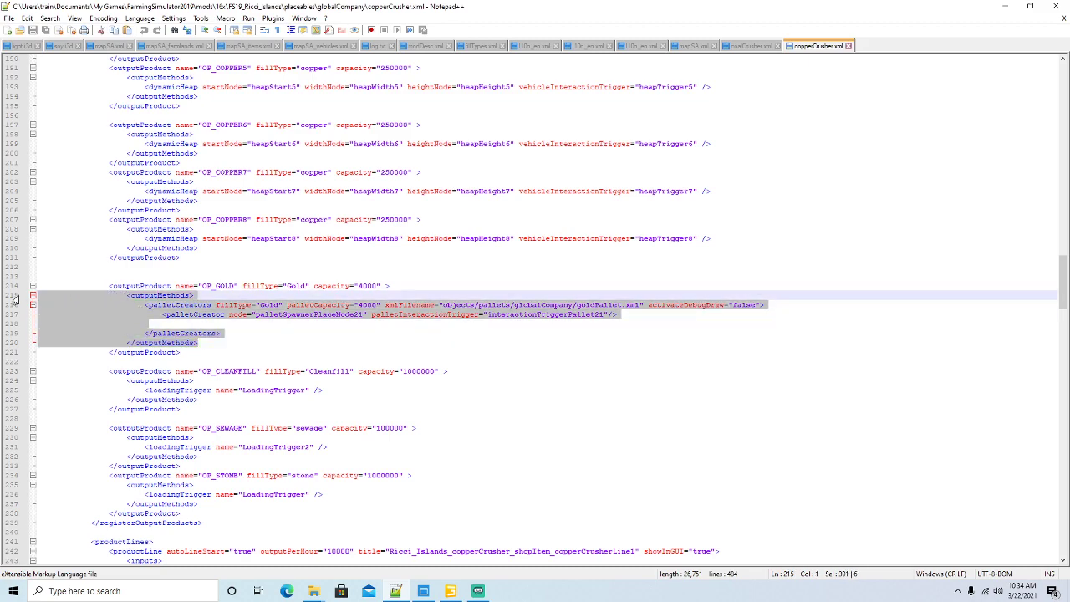
key("ctrl+v")
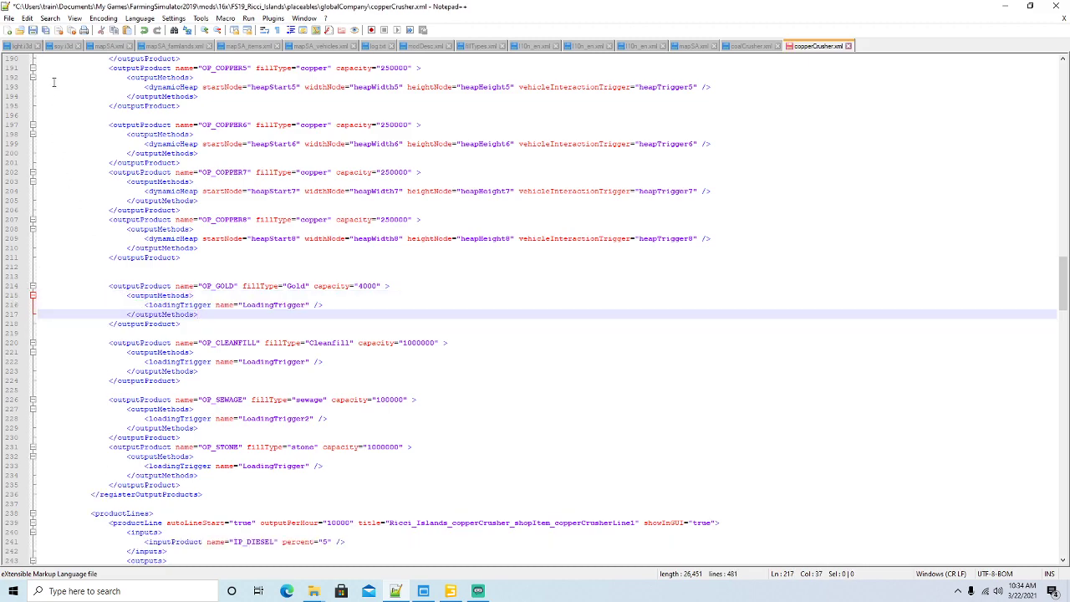
left_click(364, 283)
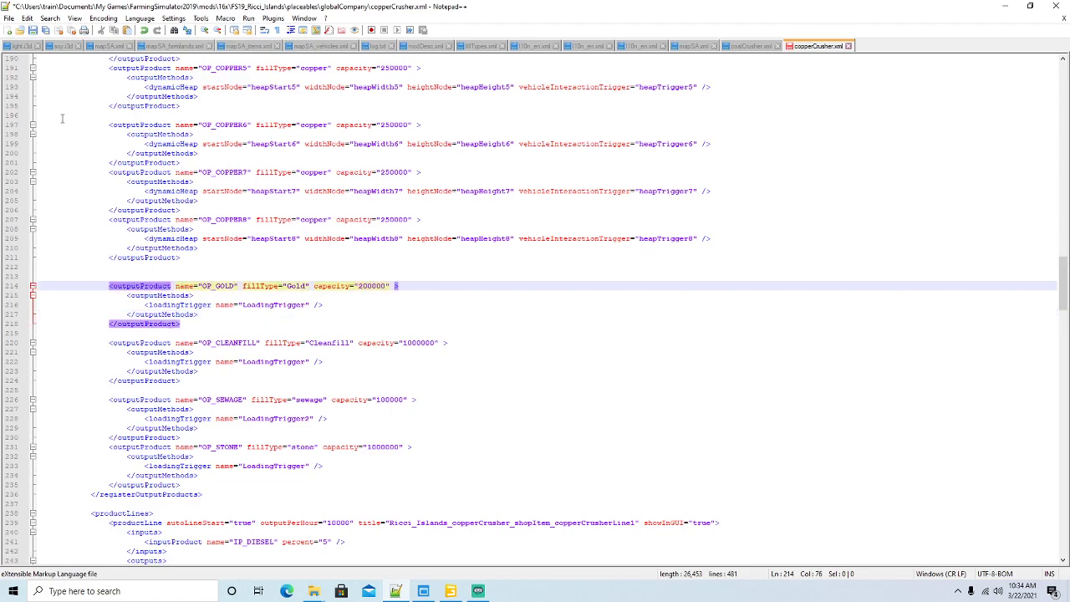
Step: Delete the interactionTriggerPallet21 and palletSpawnerPlaceNode21 i3dMapping lines from copperCrusher.xml
scroll(241, 237, "down", 20)
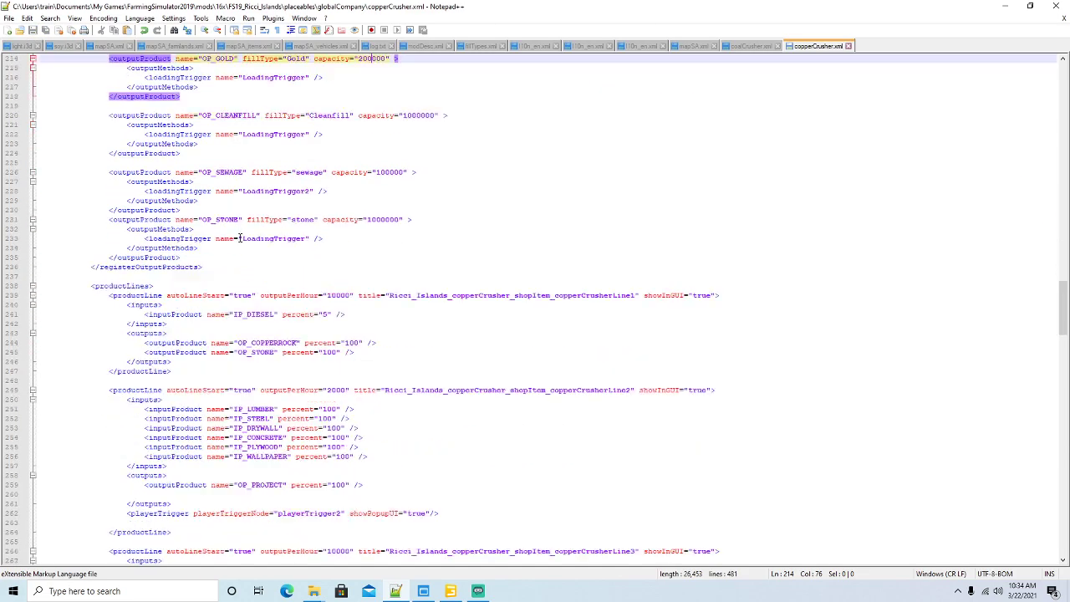
scroll(241, 238, "down", 20)
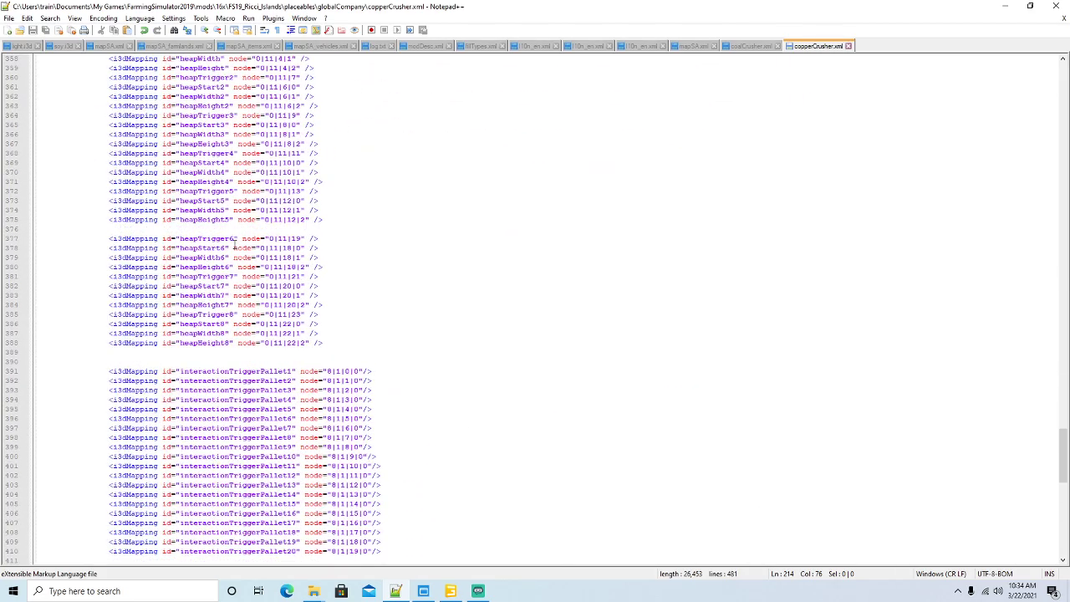
left_click(14, 174)
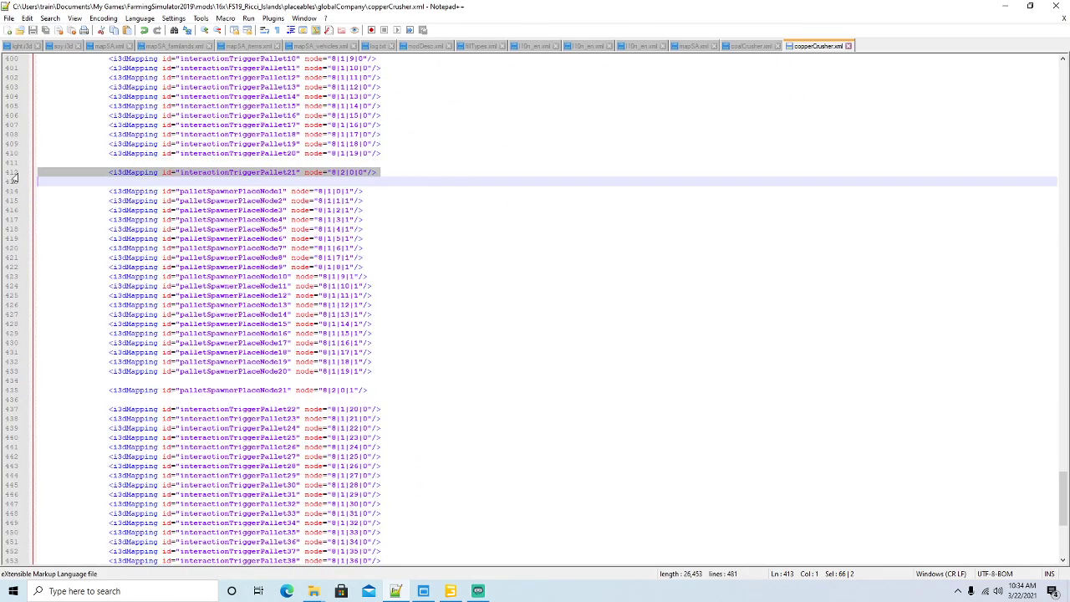
key("Delete")
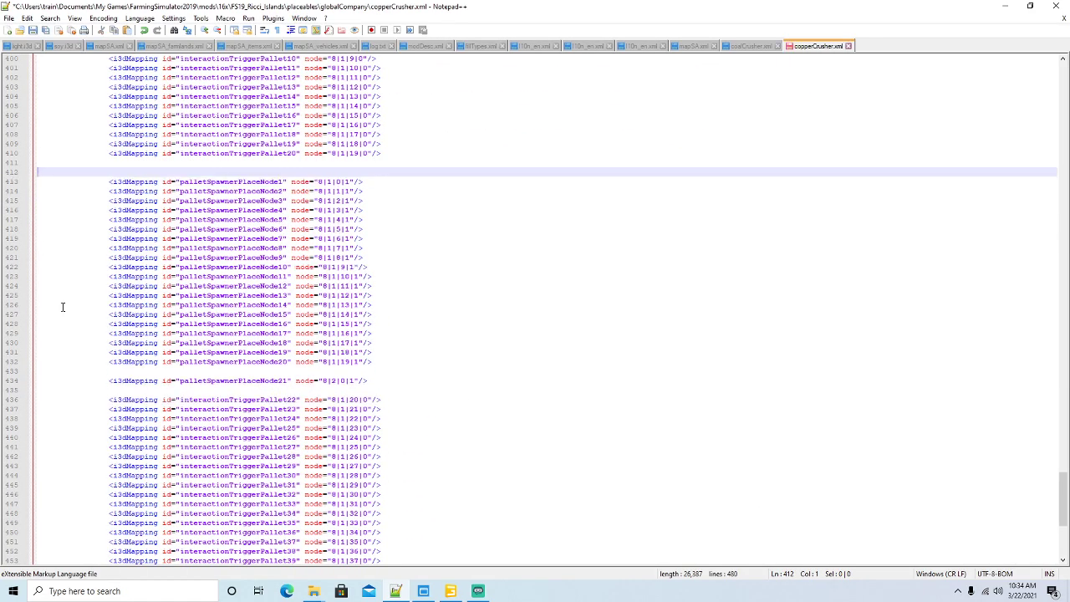
left_click(11, 385)
key("Delete")
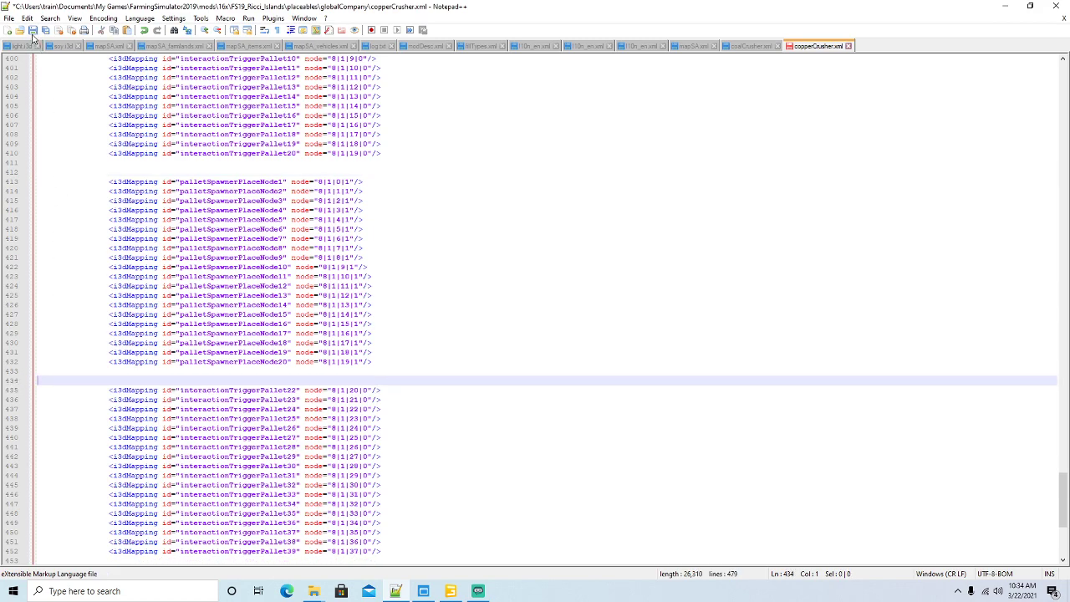
Step: Save copperCrusher.xml, close it and coalCrusher.xml, and return to GIANTS Editor
left_click(848, 47)
left_click(778, 47)
left_click(1008, 7)
Step: Go to the nickel crusher on the map and select the pallet spawner below its yellow pipe
left_click_drag(603, 331, 488, 209, "alt")
scroll(577, 356, "down", 4)
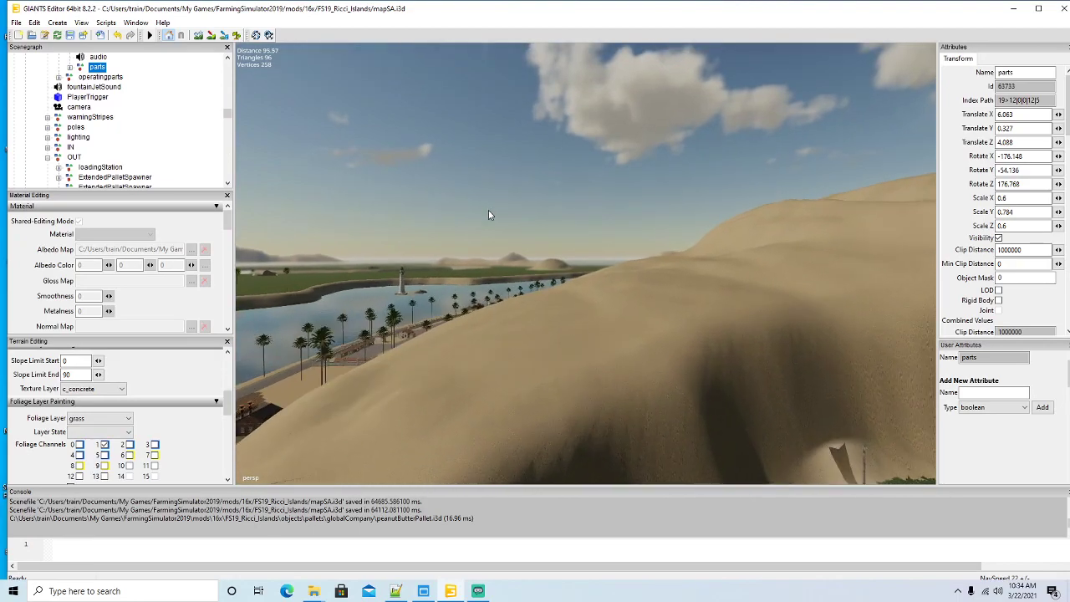
scroll(489, 210, "up", 10)
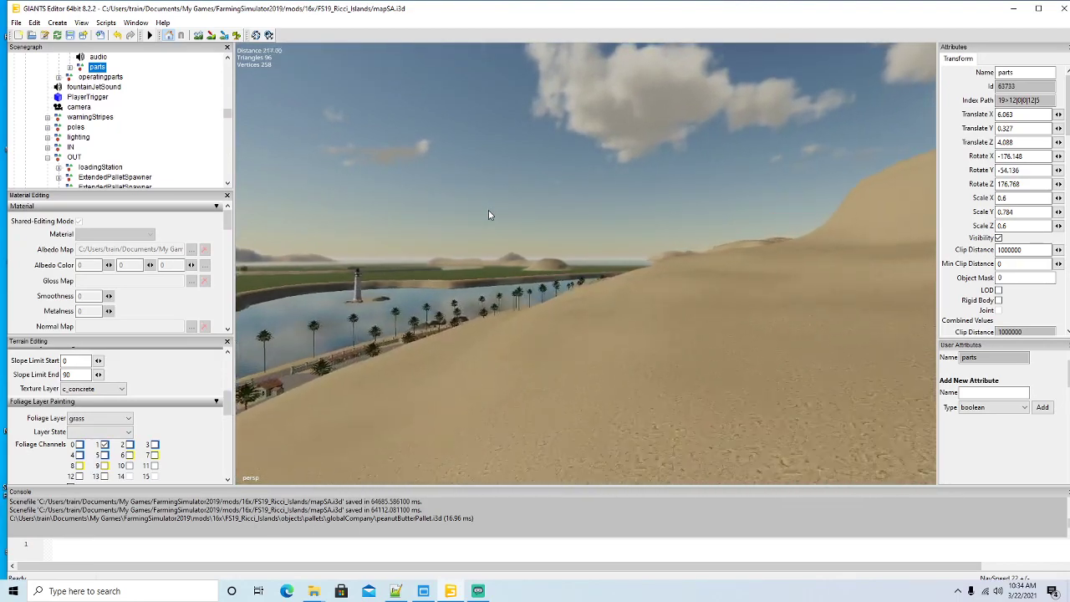
scroll(489, 215, "up", 10)
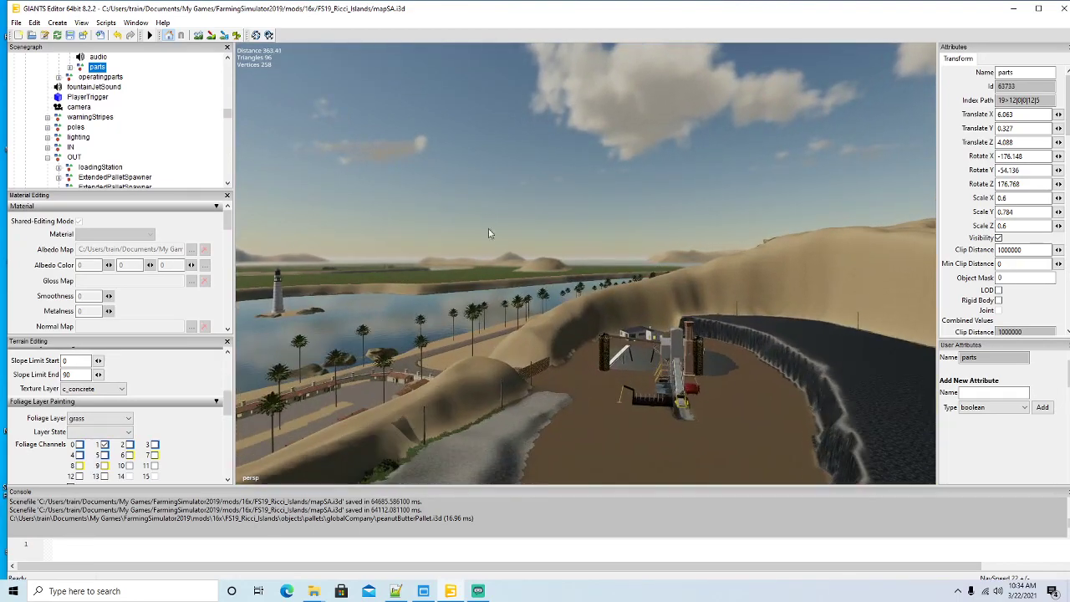
left_click_drag(488, 218, 488, 250, "alt")
scroll(487, 250, "up", 10)
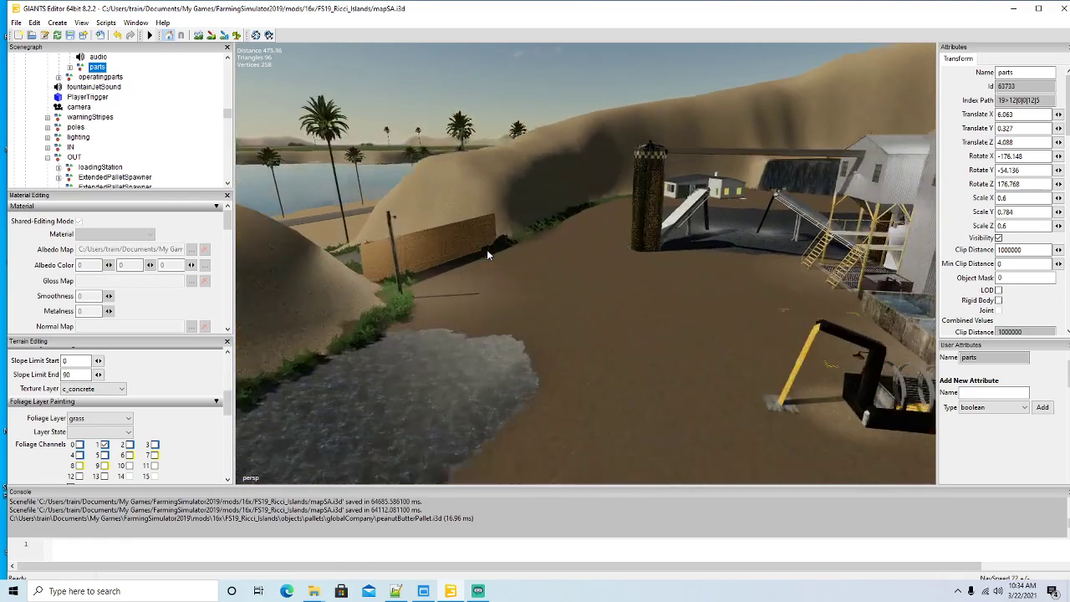
scroll(486, 249, "up", 10)
left_click(540, 253)
Step: Open nickelCrusher.xml from the globalCompany folder in Notepad++, and delete the selected pallet spawner in GIANTS Editor
left_click(314, 591)
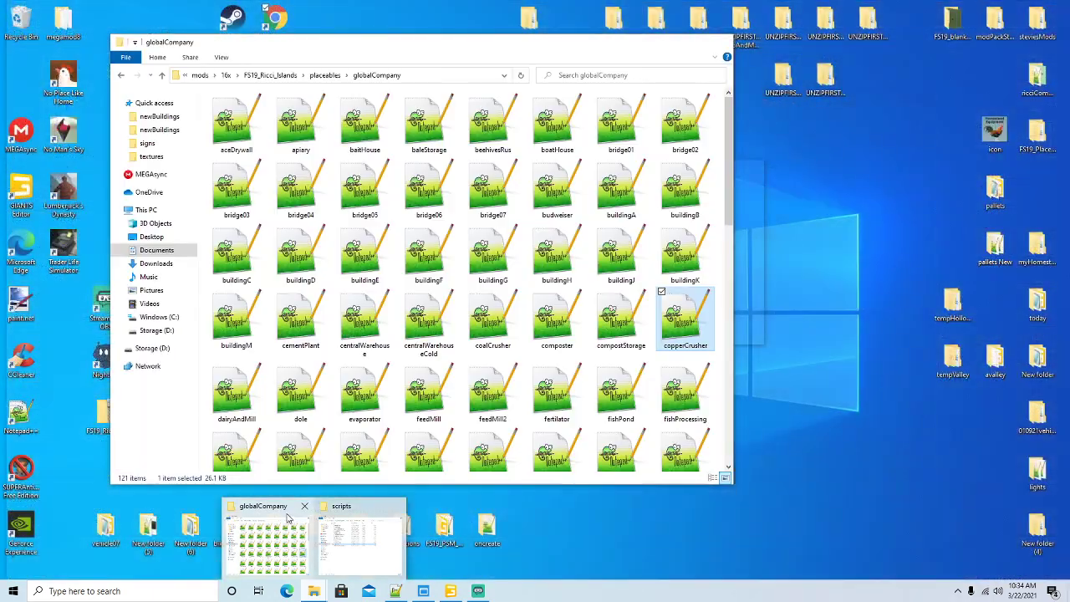
left_click(289, 539)
left_click_drag(730, 222, 716, 373)
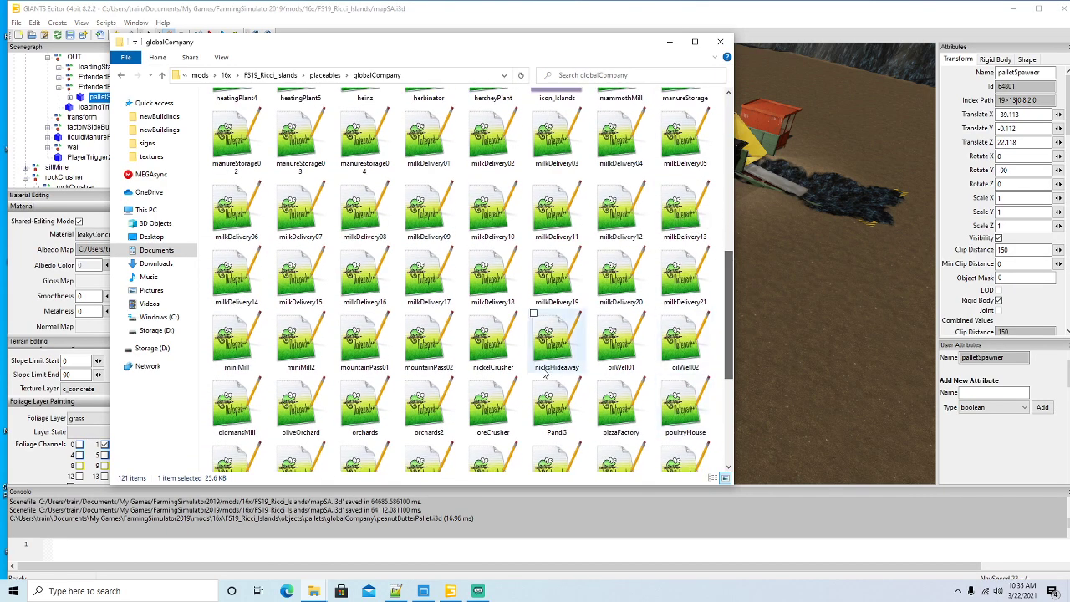
right_click(493, 353)
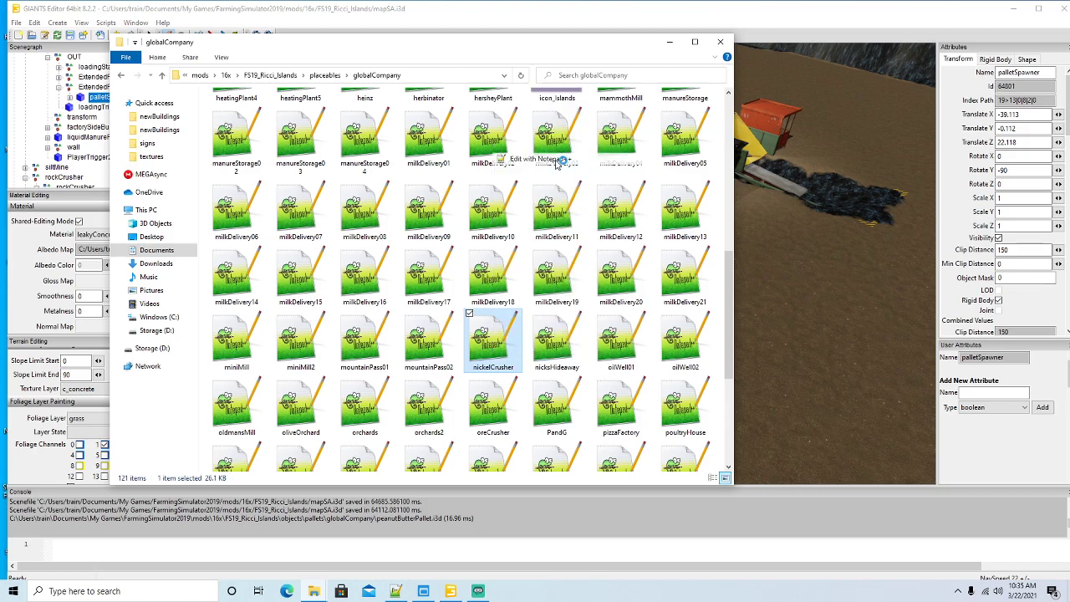
left_click(559, 161)
left_click(1005, 6)
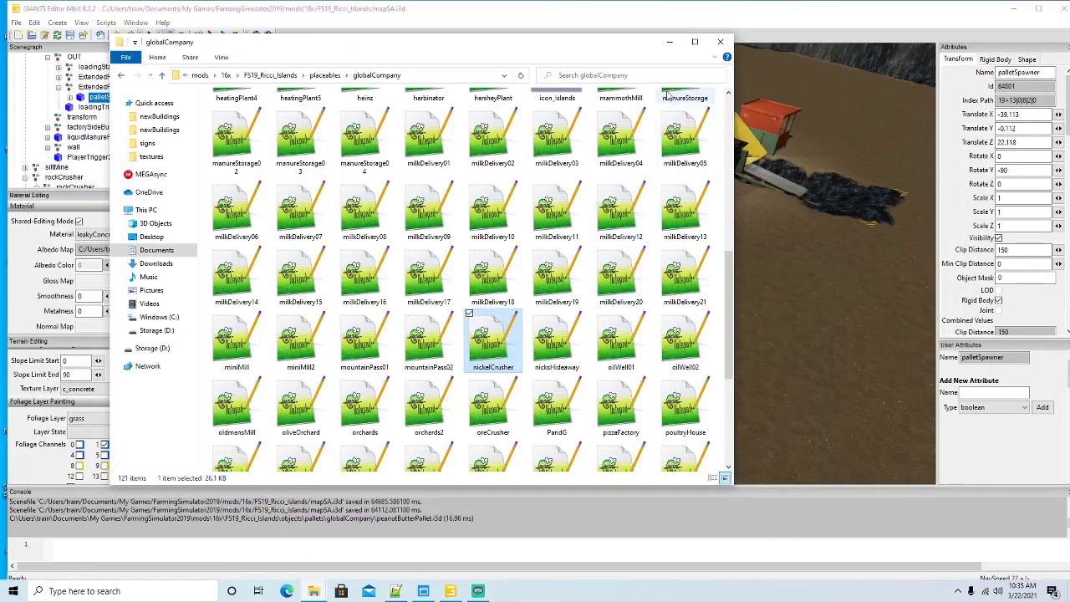
left_click(670, 44)
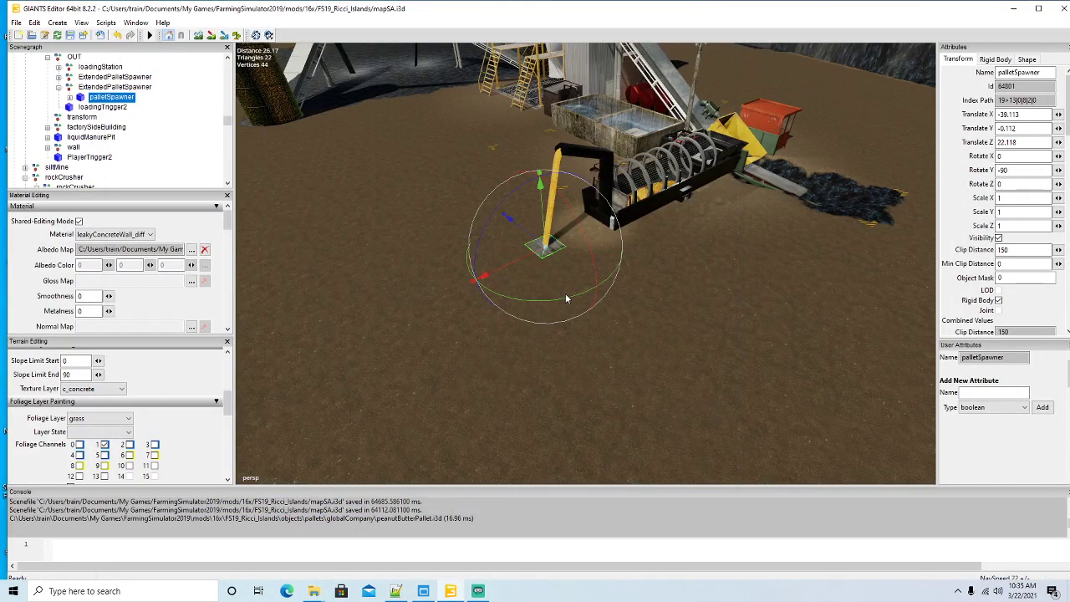
key("Delete")
Step: Turn the nickel crusher's black discharge pipe around toward the water basin and set its Rotate Y to 0
left_click_drag(607, 322, 626, 303, "alt")
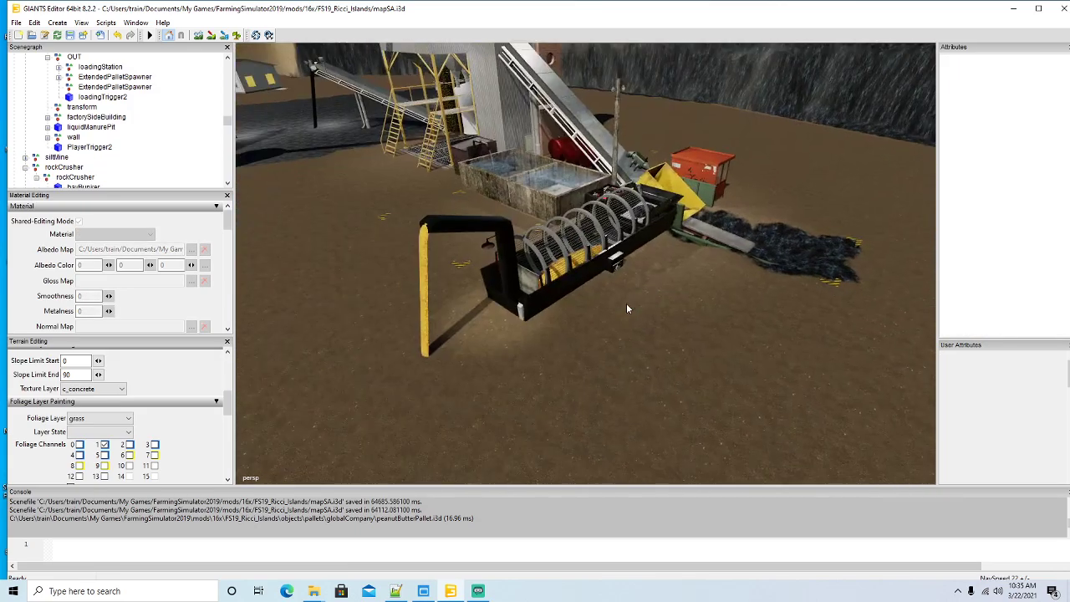
left_click(512, 293)
left_click_drag(536, 398, 532, 266)
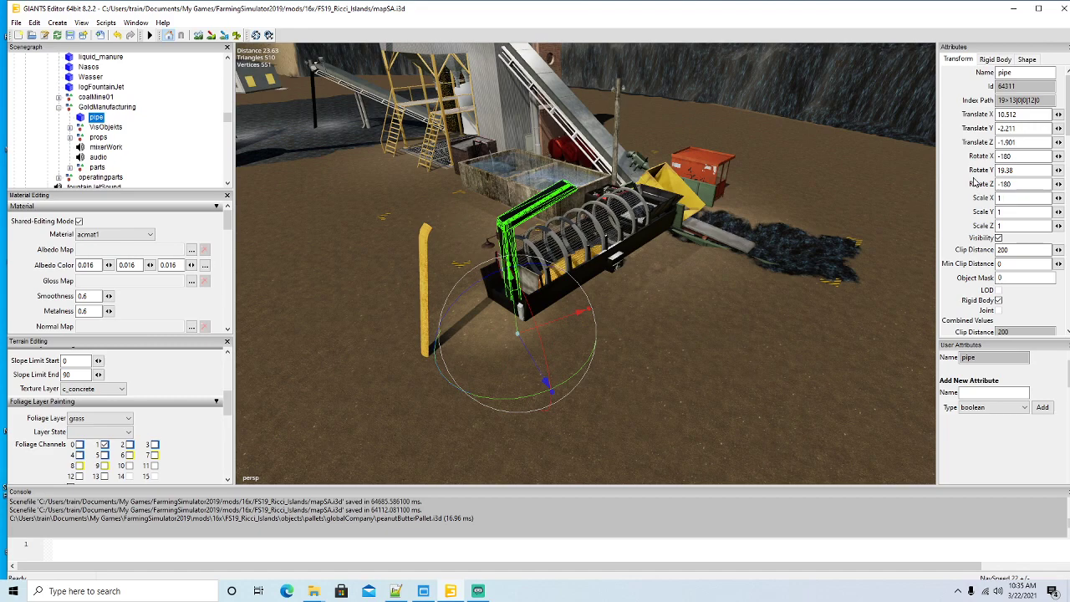
type("0")
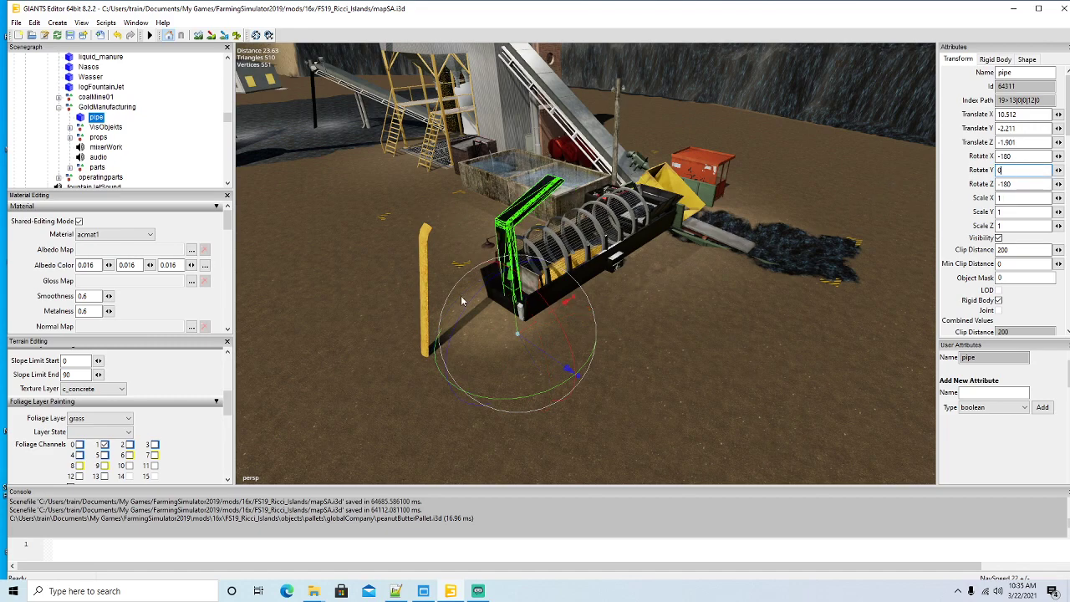
Step: Select the nickel crusher's yellow parts group and rotate it to about Rotate Y -63.034
left_click(427, 297)
scroll(126, 123, "up", 1)
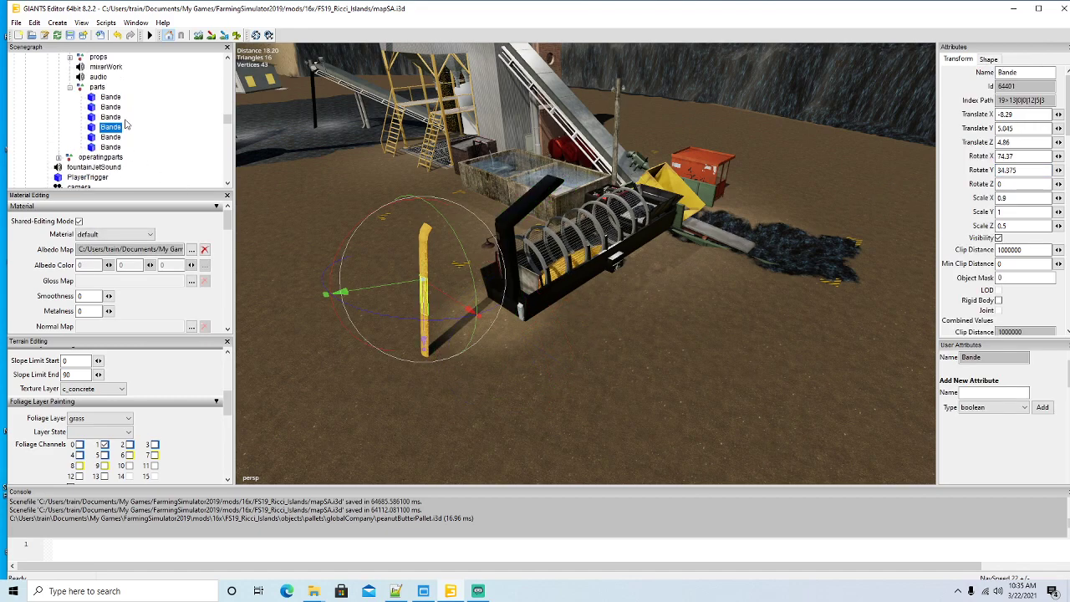
left_click(92, 87)
left_click(71, 88)
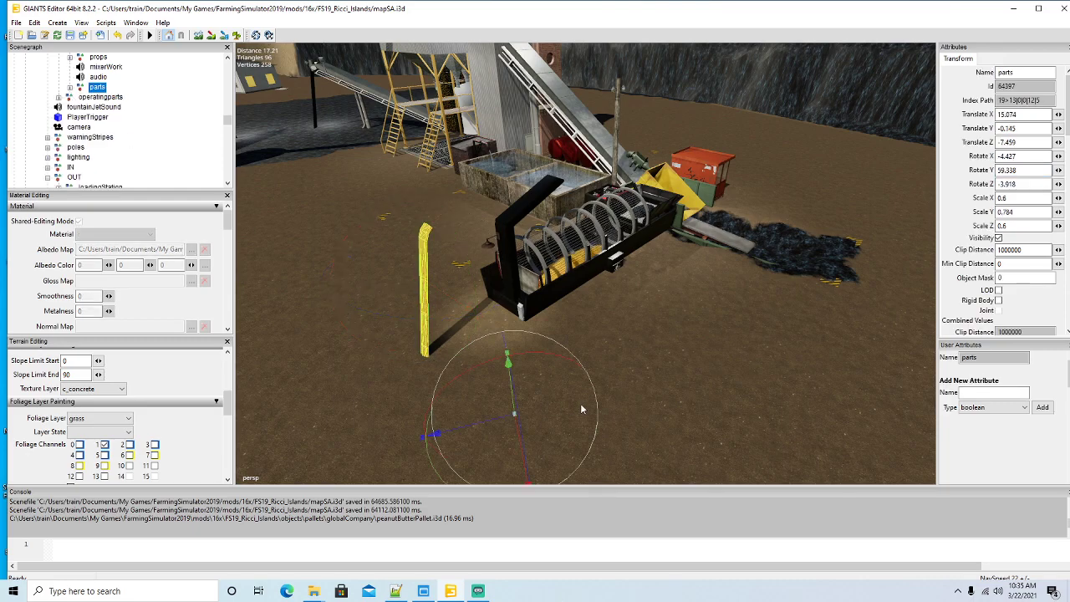
left_click_drag(580, 407, 607, 429, "alt")
left_click_drag(478, 433, 454, 345)
Step: Move the yellow parts group to the turned pipe at about Translate X 6.516, Y 0.329, Z 4.164, and check its placement
scroll(454, 344, "up", 3)
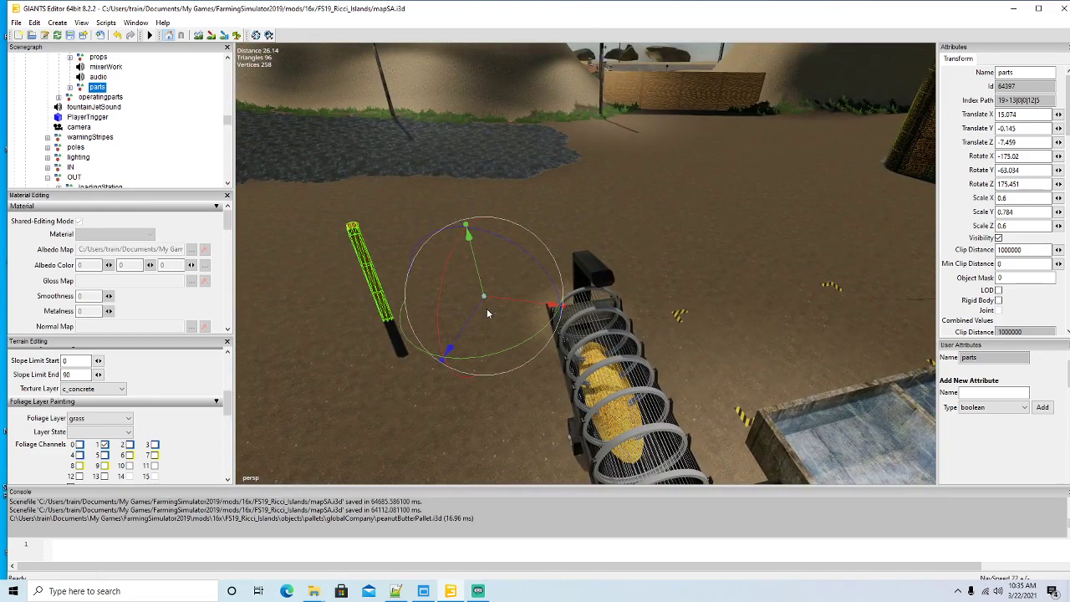
left_click_drag(505, 304, 709, 373)
left_click_drag(710, 381, 776, 437)
scroll(728, 408, "up", 4)
scroll(769, 399, "down", 3)
scroll(771, 403, "down", 5)
scroll(782, 407, "up", 5)
scroll(779, 431, "down", 4)
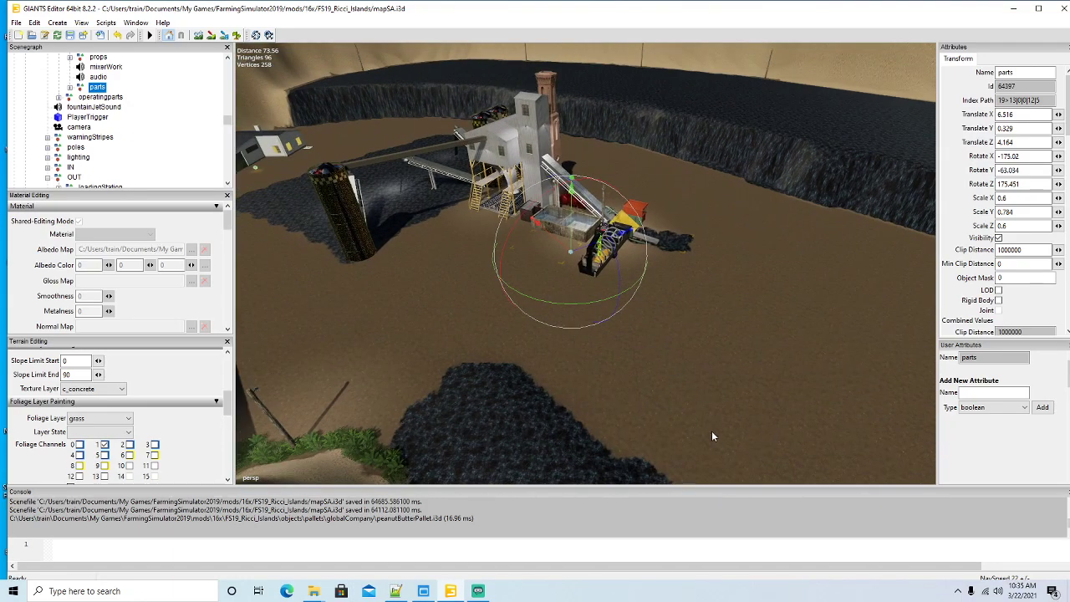
left_click_drag(637, 345, 676, 340, "alt")
left_click_drag(702, 381, 706, 391, "alt")
scroll(705, 394, "down", 3)
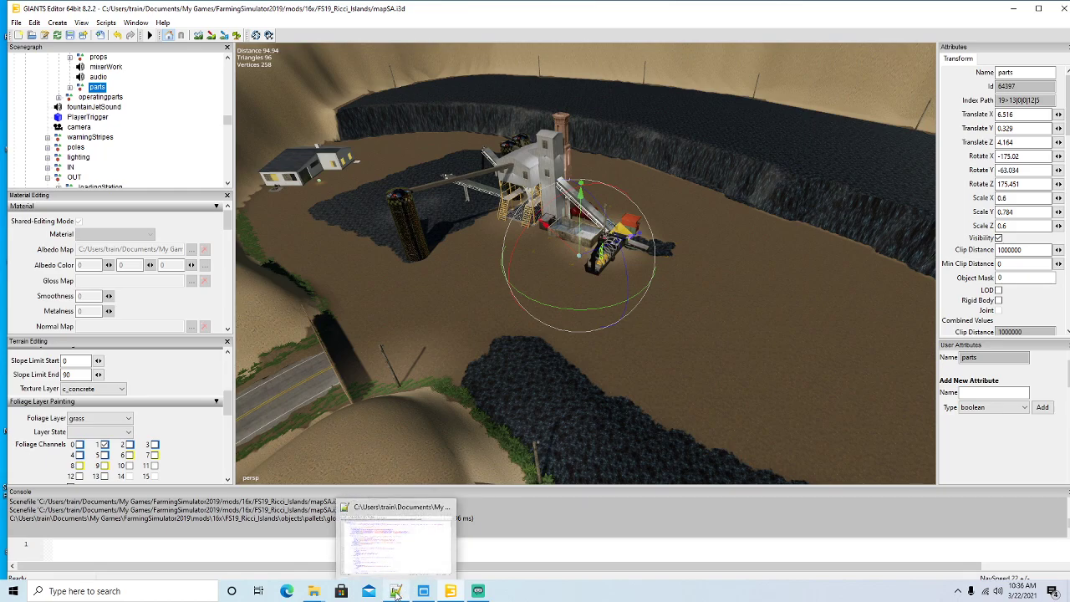
Step: In nickelCrusher.xml in Notepad++, replace OP_GOLD's pallet creator output methods with the LoadingTrigger output methods block copied from OP_CLEANFILL
left_click(397, 544)
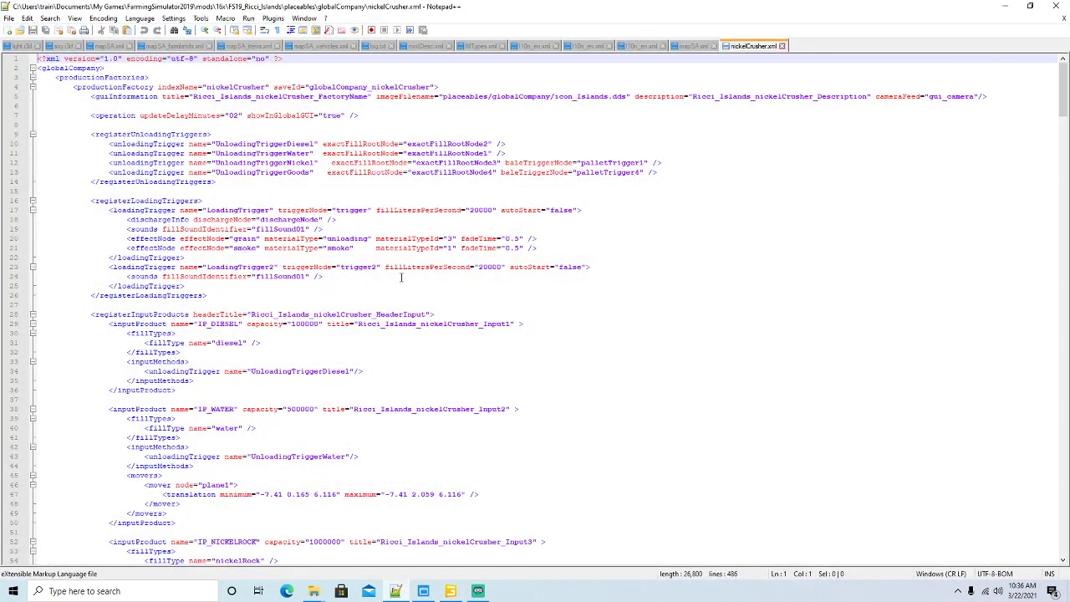
scroll(401, 278, "down", 20)
scroll(400, 281, "down", 20)
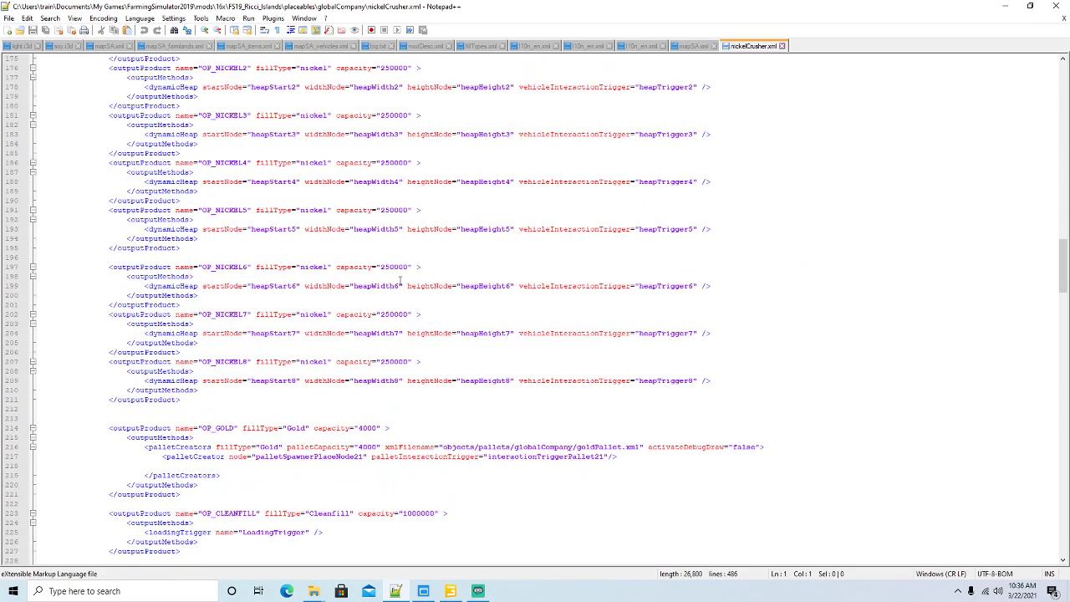
scroll(401, 281, "down", 6)
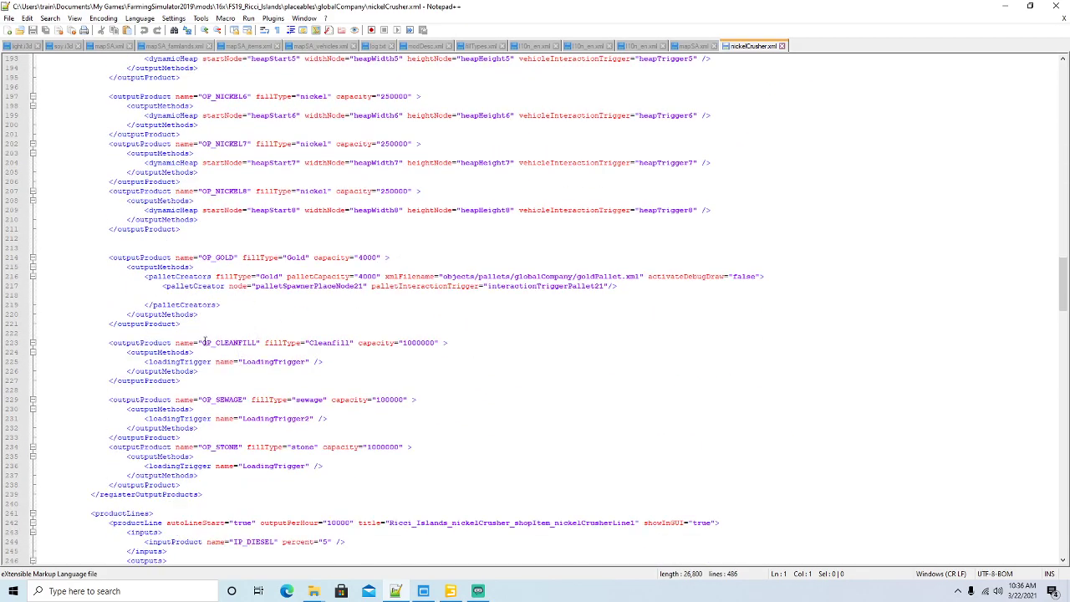
left_click_drag(199, 371, 28, 360)
key("ctrl+c")
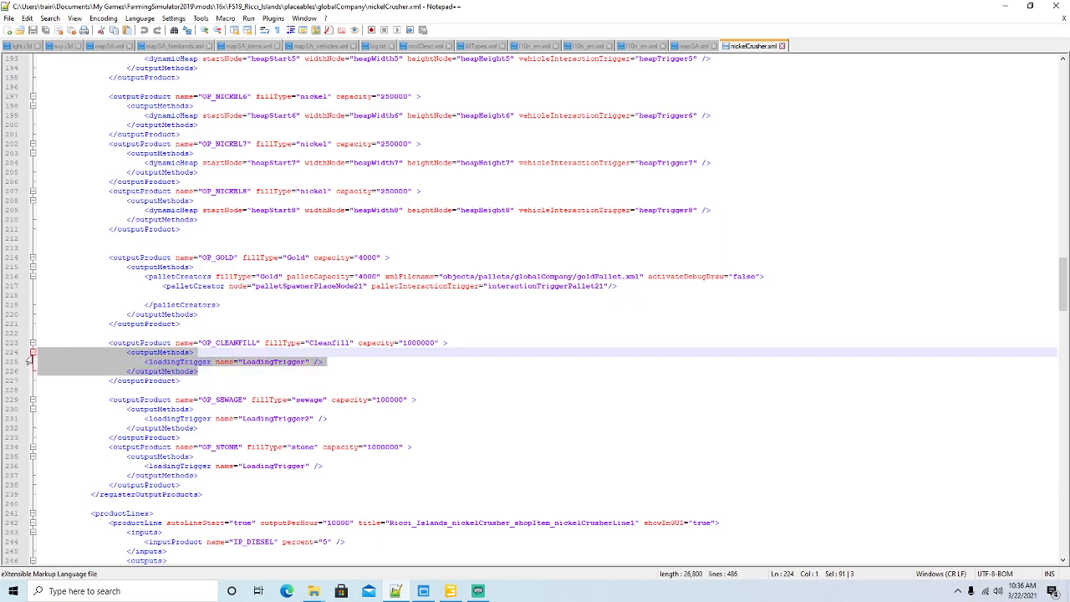
left_click(179, 315)
left_click(199, 316)
left_click_drag(200, 316, 18, 272)
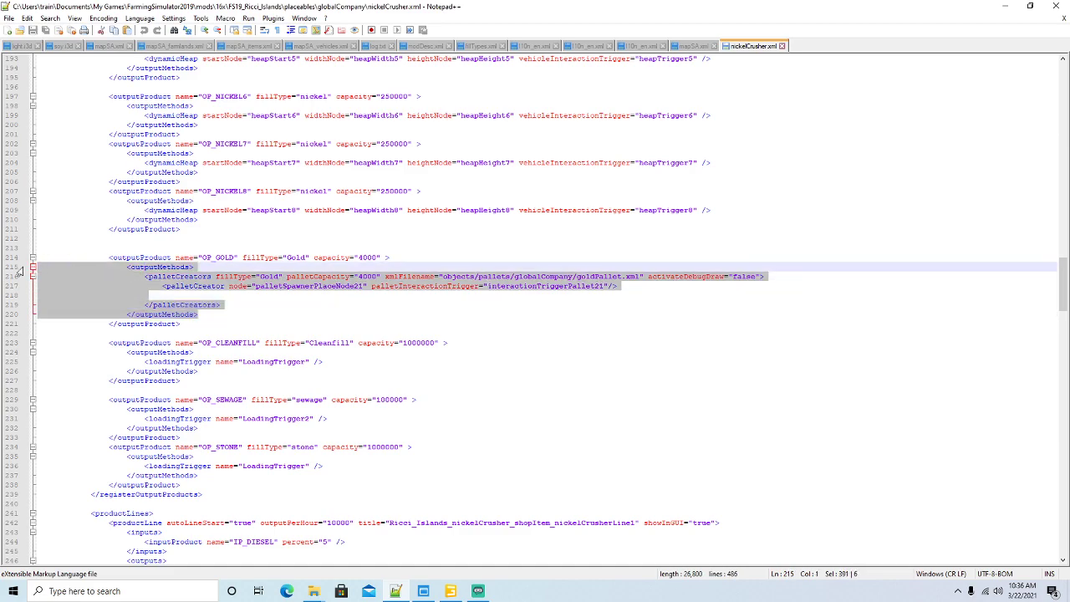
key("ctrl+v")
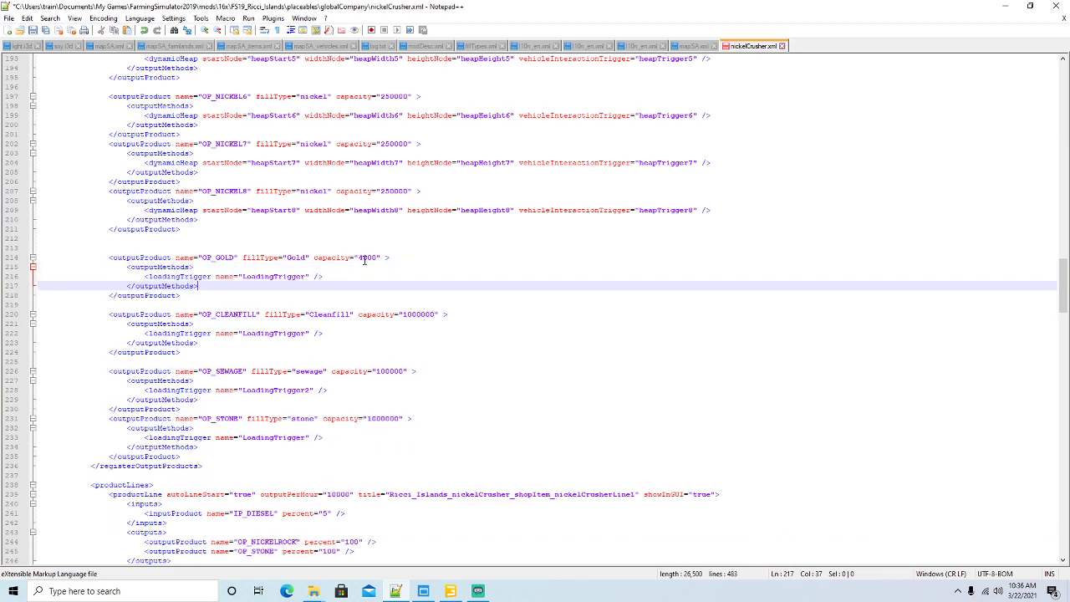
Step: Set the OP_GOLD output capacity to 200000 and save nickelCrusher.xml
left_click(361, 257)
key("BackSpace")
type("200")
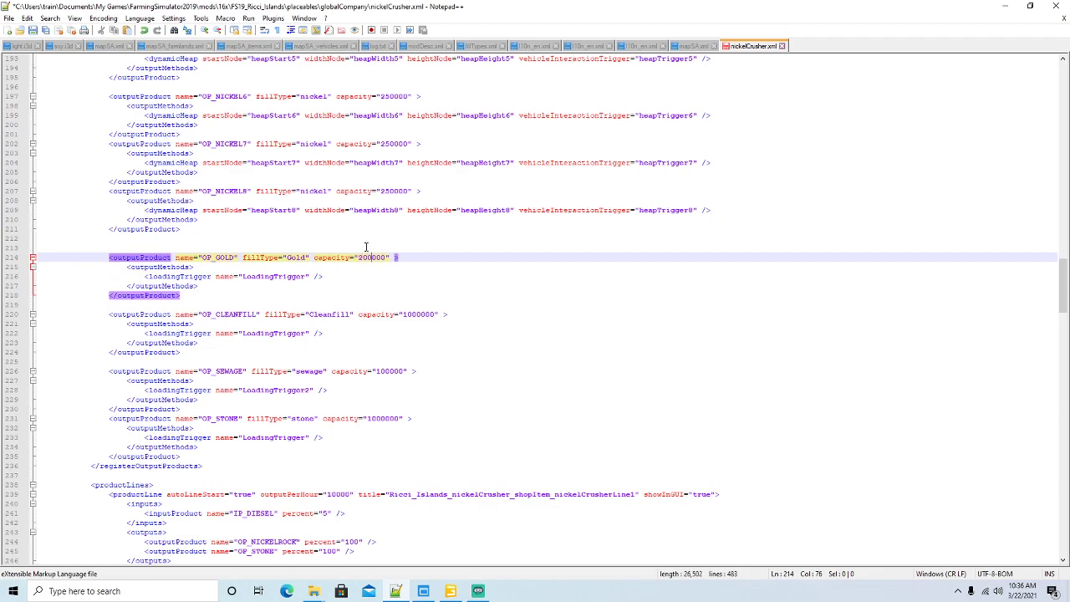
left_click(32, 30)
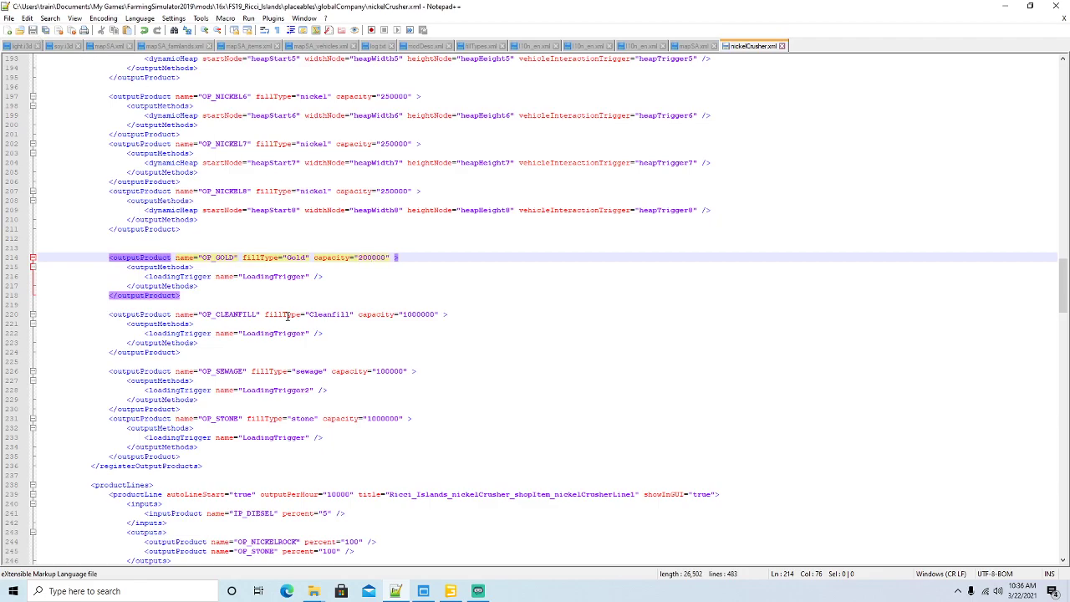
Step: Delete the i3dMapping lines for interactionTriggerPallet21 and palletSpawnerPlaceNode21, and save nickelCrusher.xml
scroll(285, 319, "down", 20)
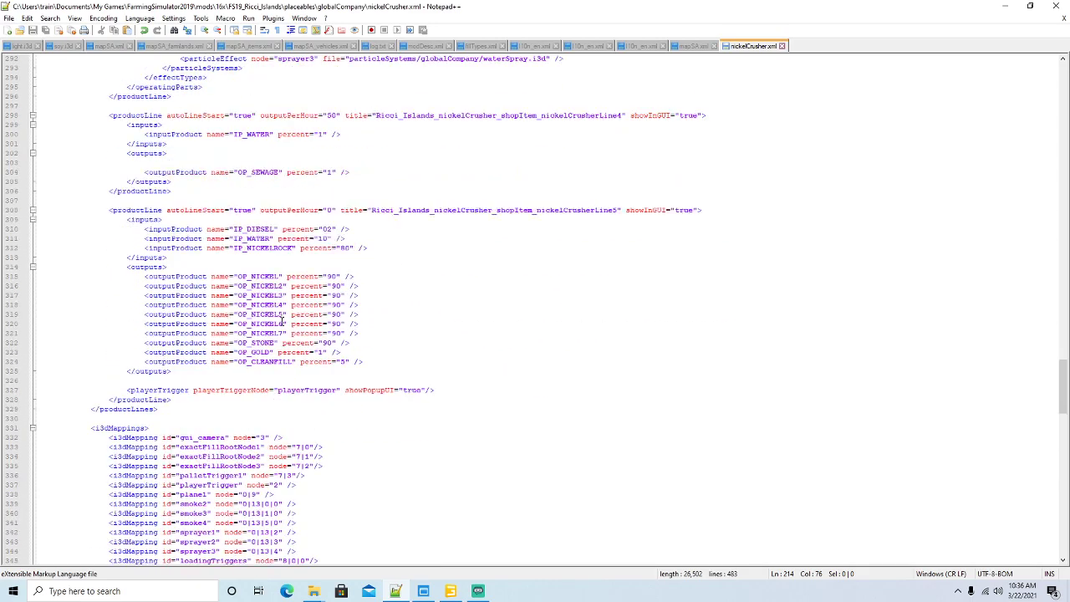
scroll(283, 324, "down", 20)
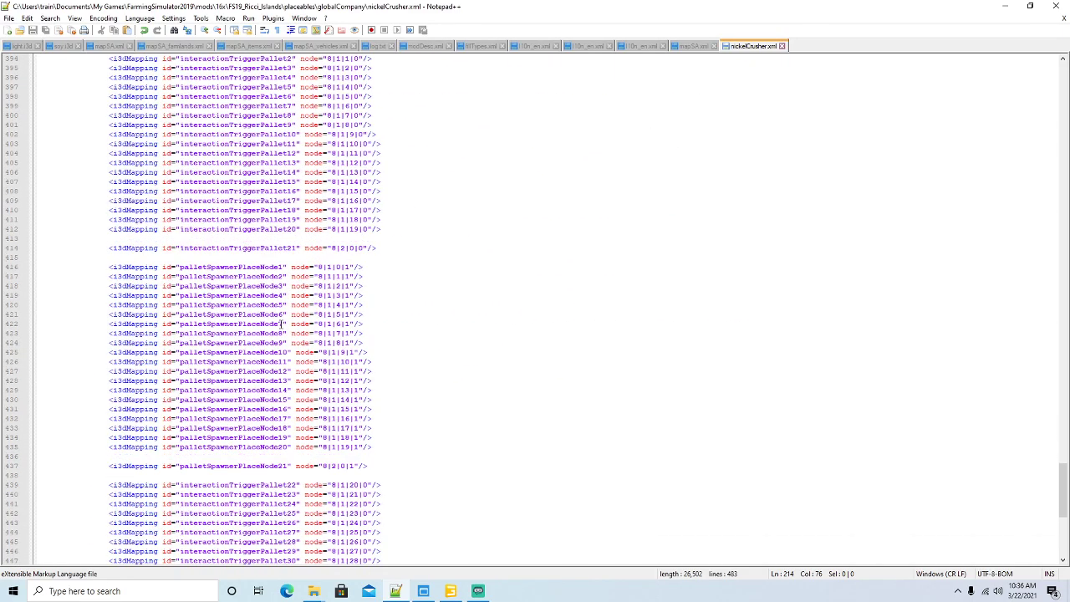
scroll(109, 259, "down", 3)
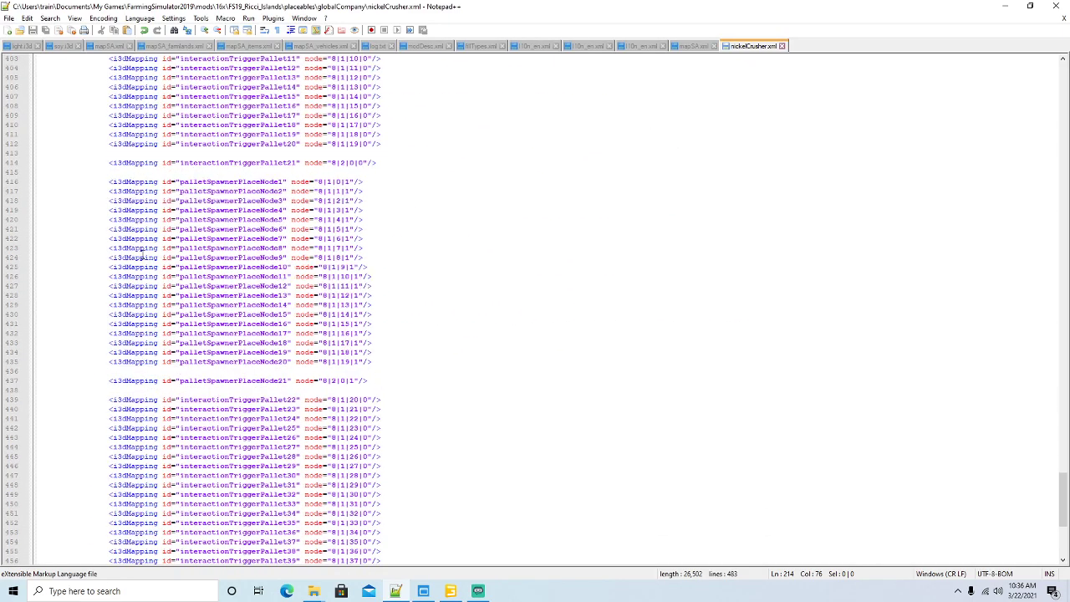
left_click(11, 166)
key("Delete")
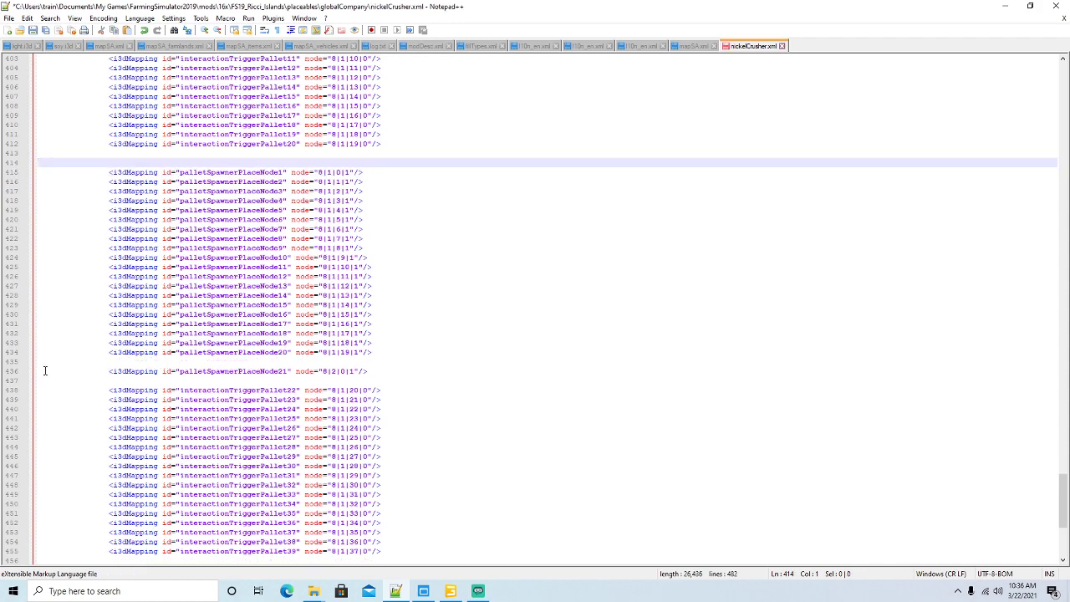
left_click(14, 373)
key("Delete")
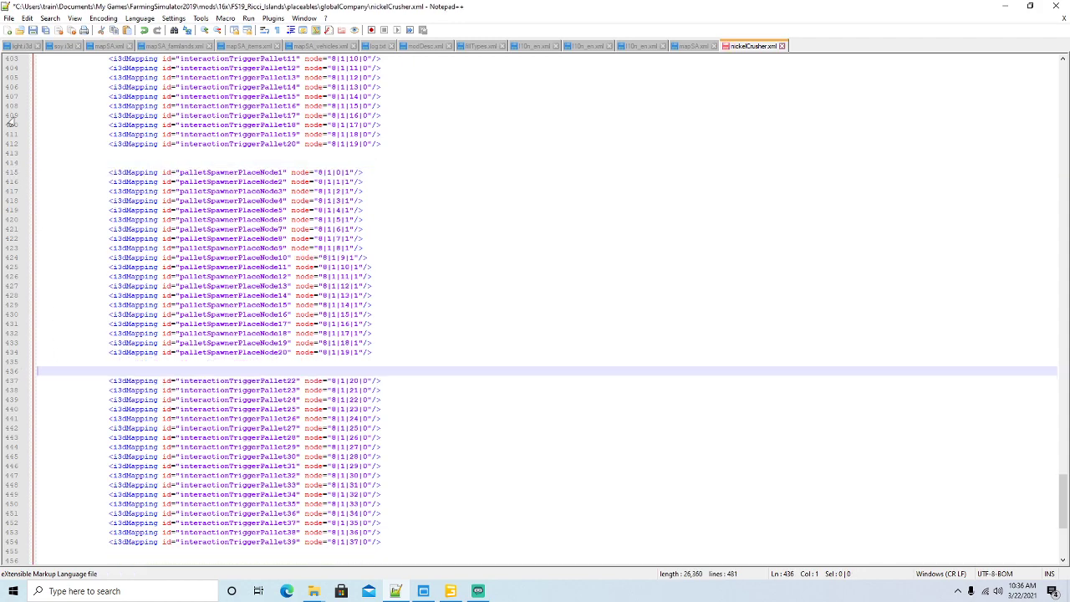
left_click(32, 30)
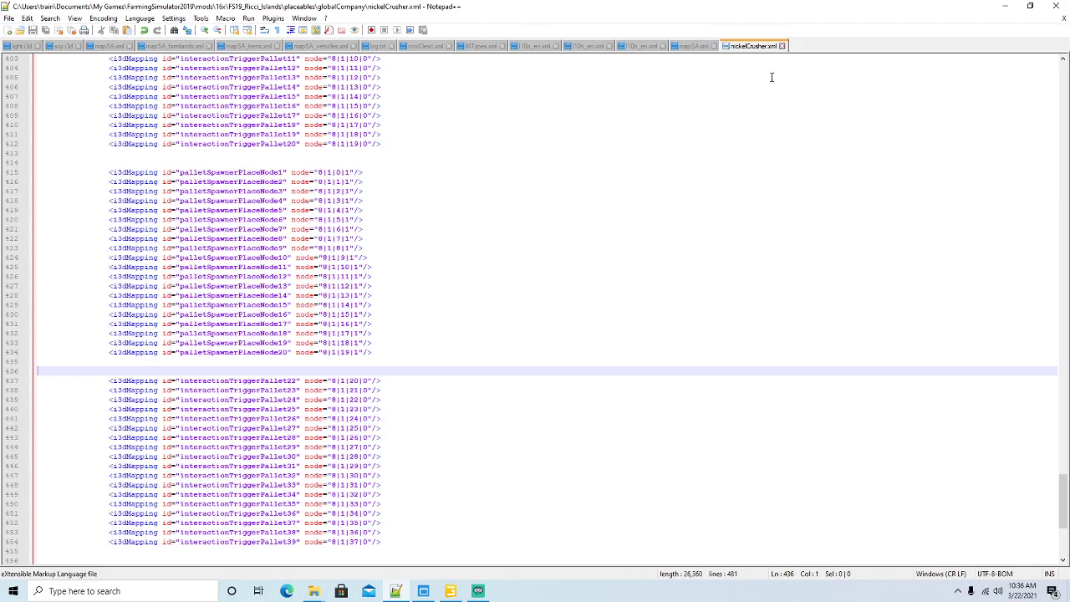
Step: Close nickelCrusher.xml, switch back to GIANTS Editor and save the mapSA.i3d scene
left_click(782, 46)
left_click(1005, 5)
left_click_drag(662, 286, 732, 263, "alt")
scroll(418, 227, "up", 5)
scroll(732, 264, "down", 5)
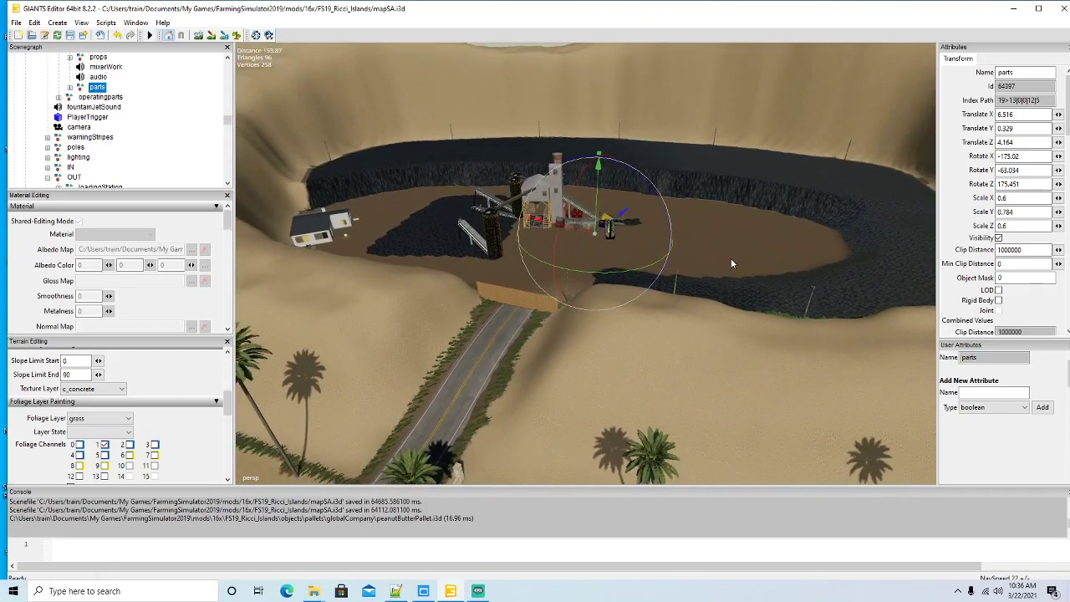
left_click(70, 34)
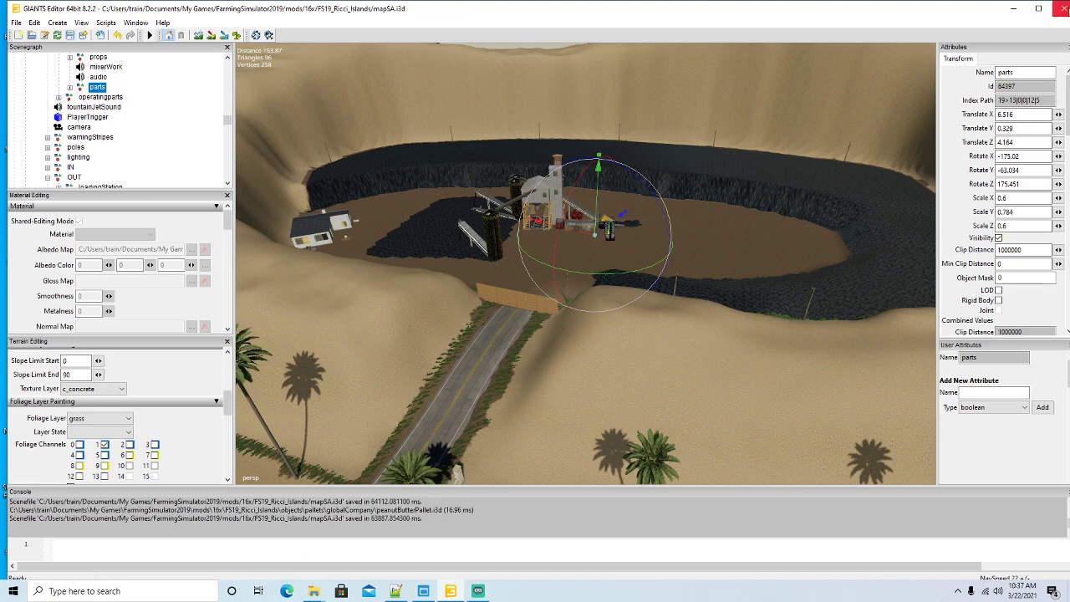
Step: Launch Farming Simulator 19 from the desktop and delete the Ricci_Islands career in Savegame 11
left_click(1013, 8)
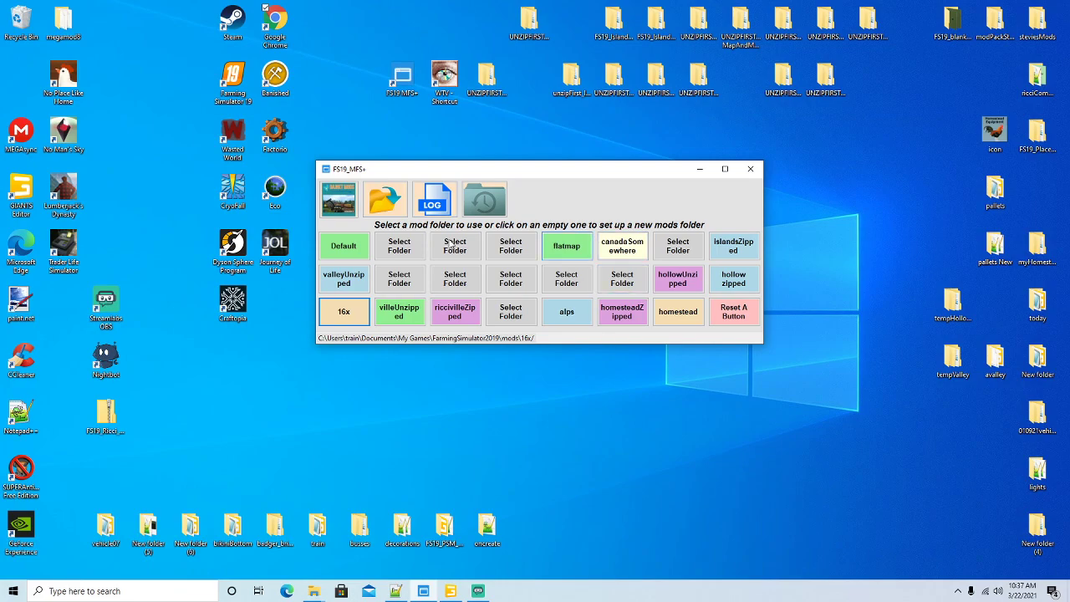
right_click(219, 80)
left_click(250, 93)
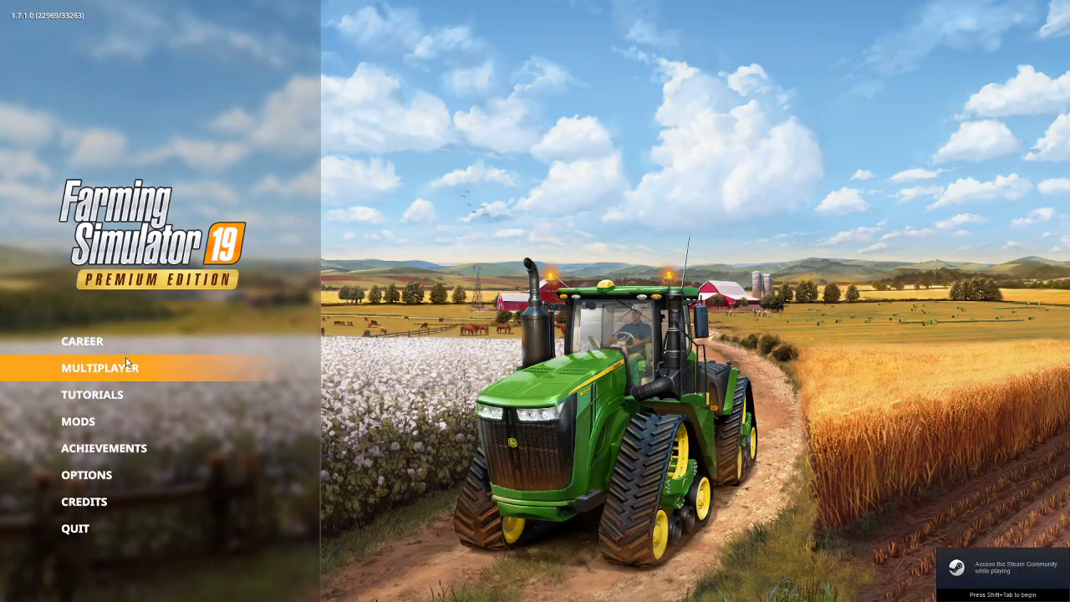
left_click(112, 350)
scroll(474, 311, "down", 10)
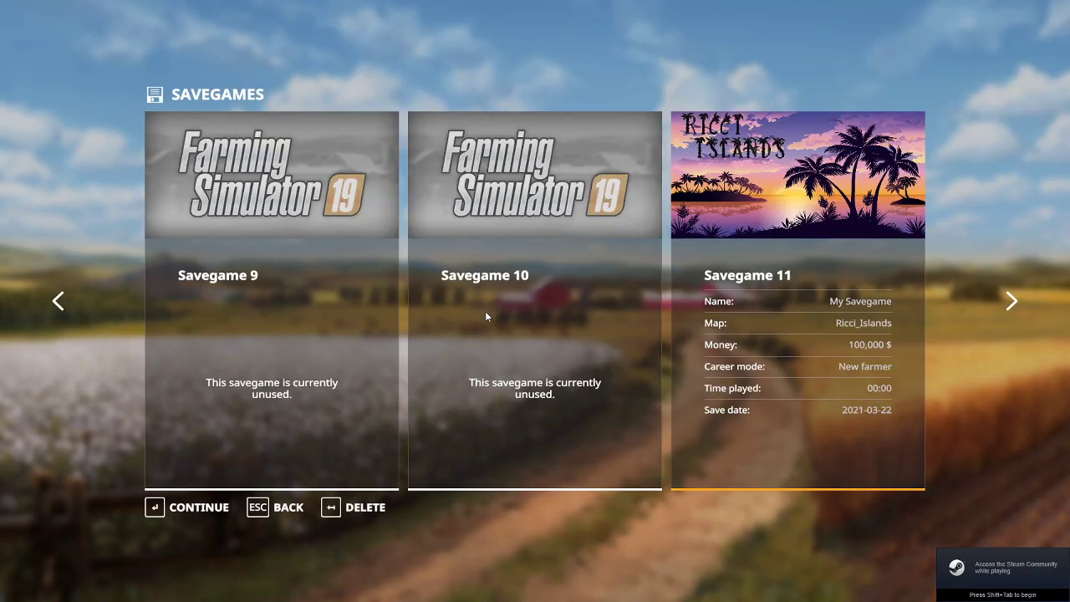
left_click(378, 510)
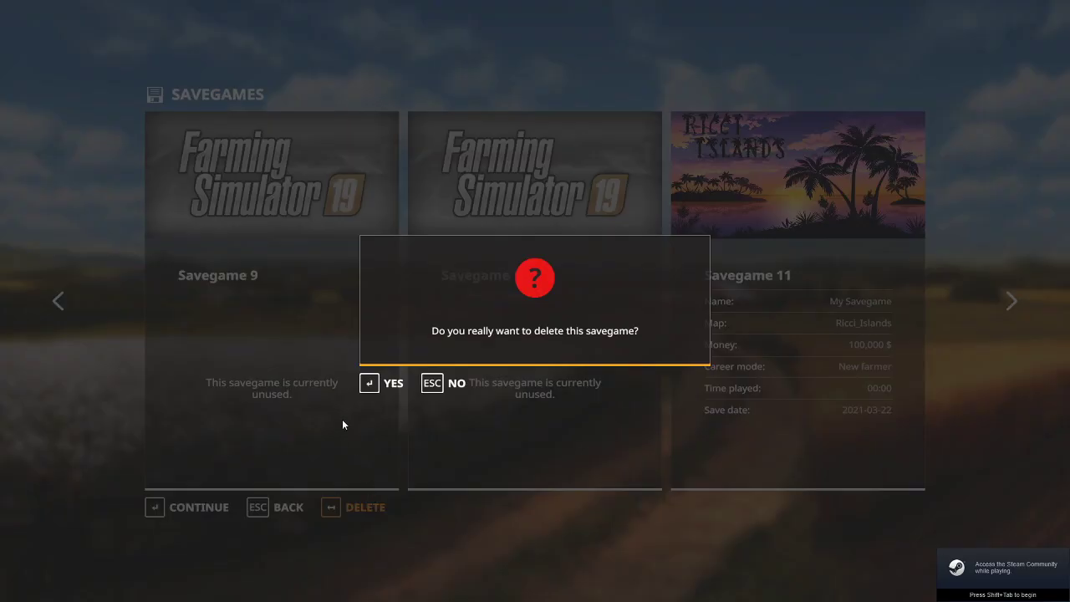
left_click(389, 385)
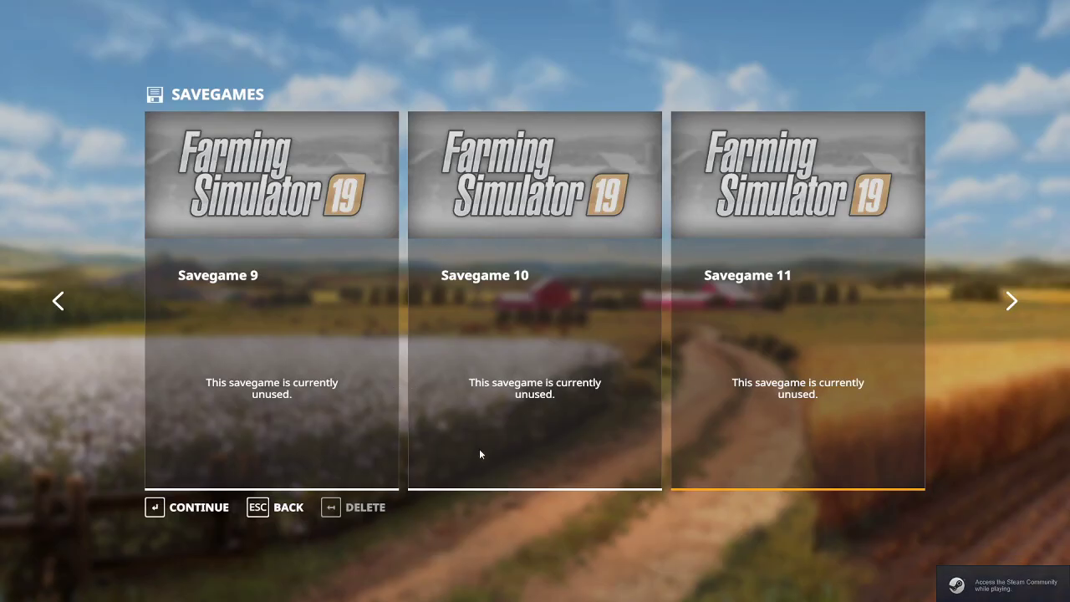
Step: Start a new career in Savegame 11 on the Ricci_Islands map with the preselected mods and enter the game
left_click(202, 506)
left_click(210, 506)
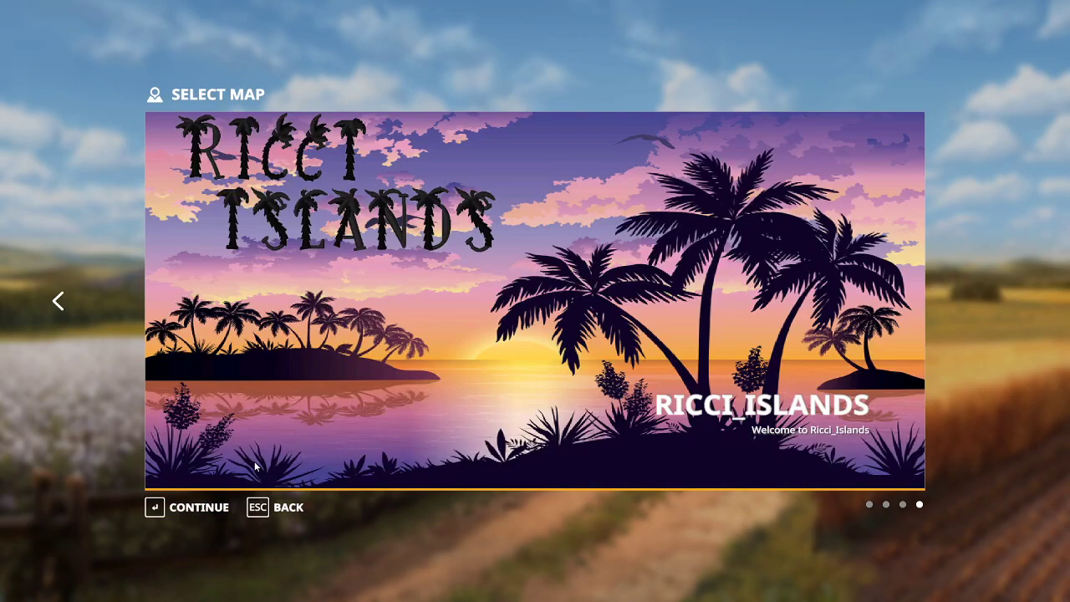
left_click(200, 508)
left_click(201, 509)
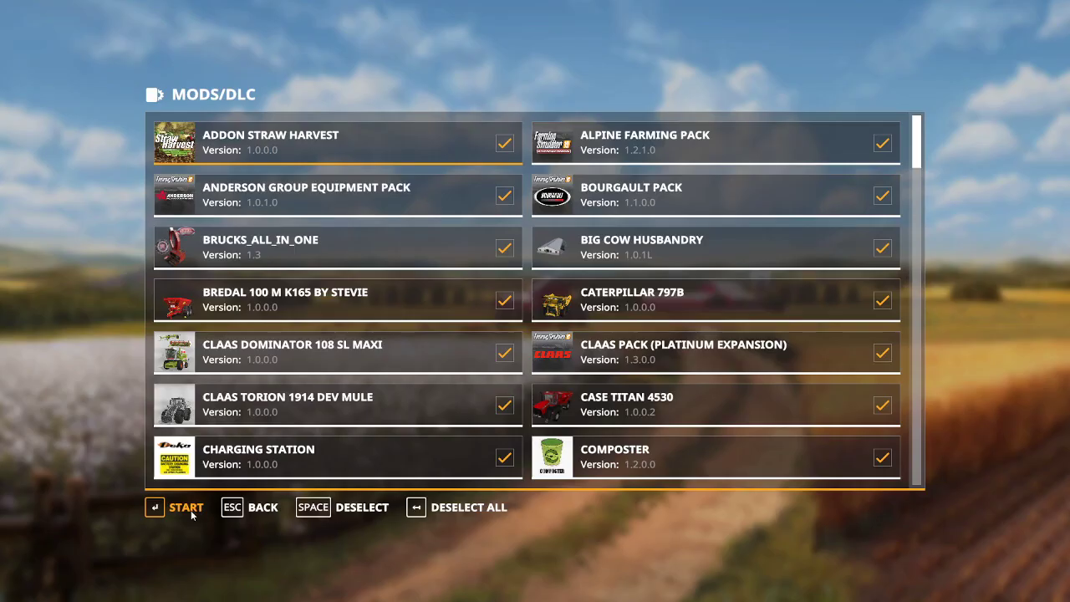
left_click(192, 510)
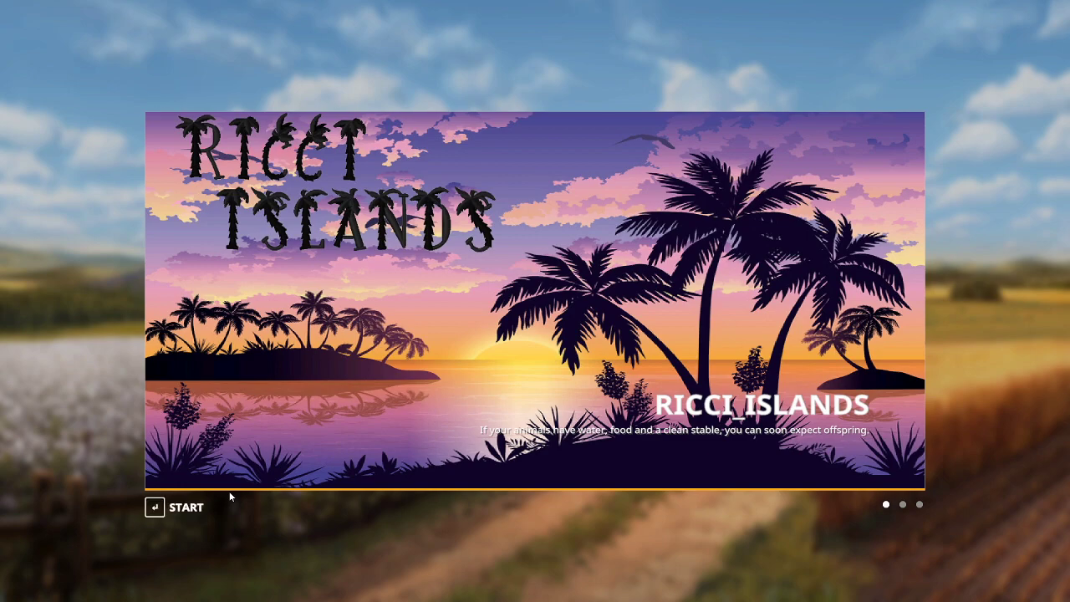
left_click(186, 507)
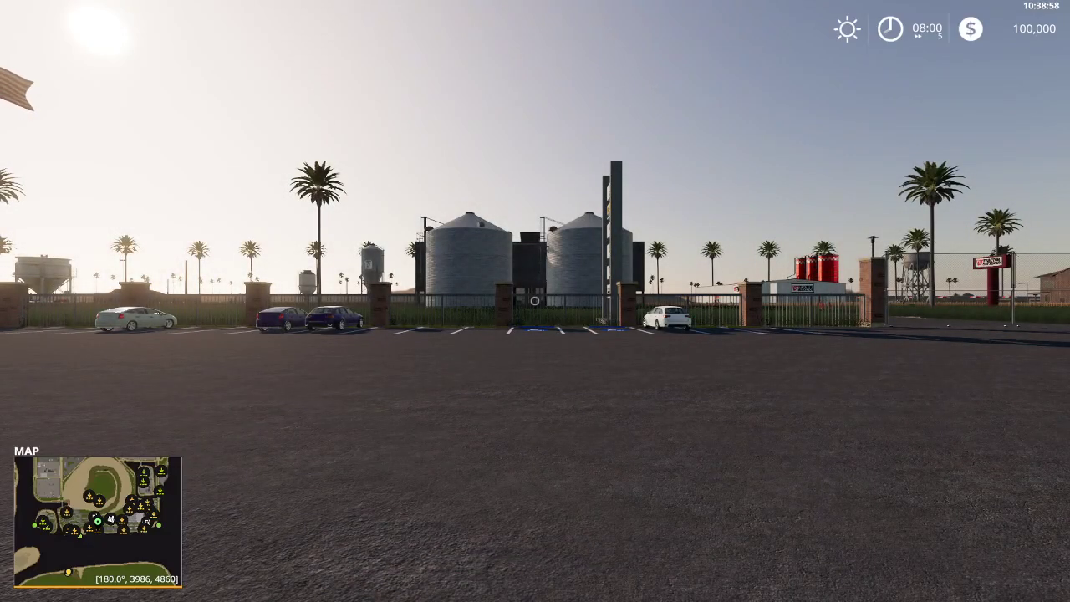
Step: Visit Coal Processing from the in-game map and turn to face the coal crusher
key("Escape")
key("s")
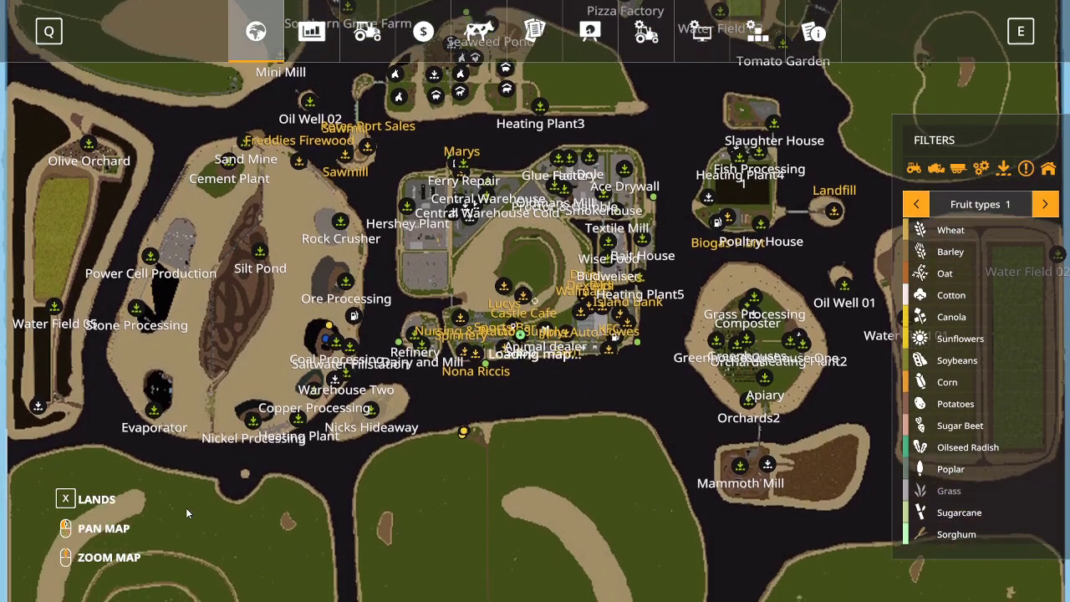
key("a")
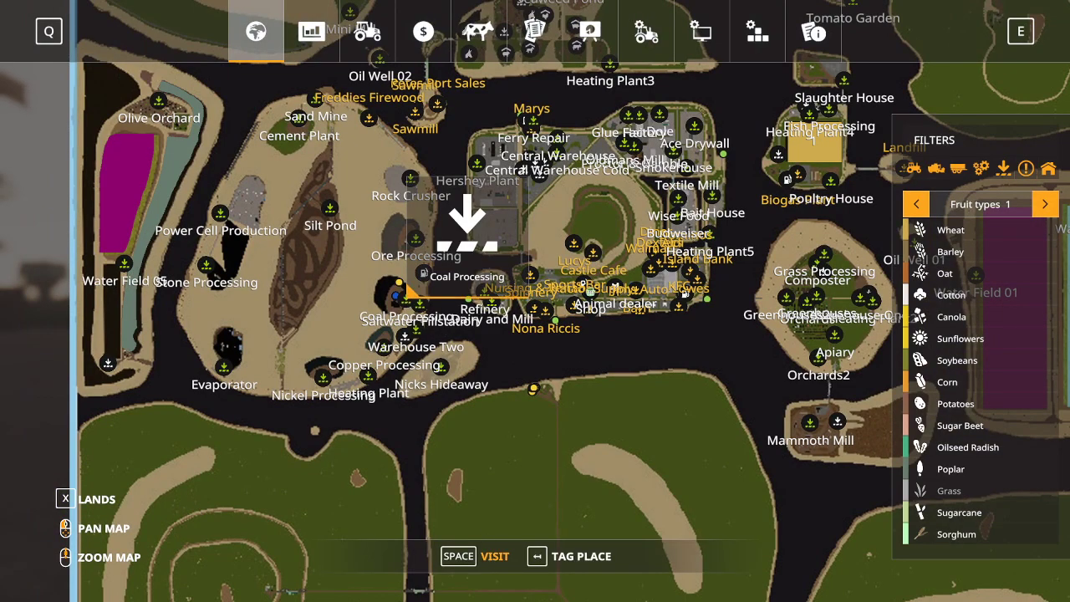
key("space")
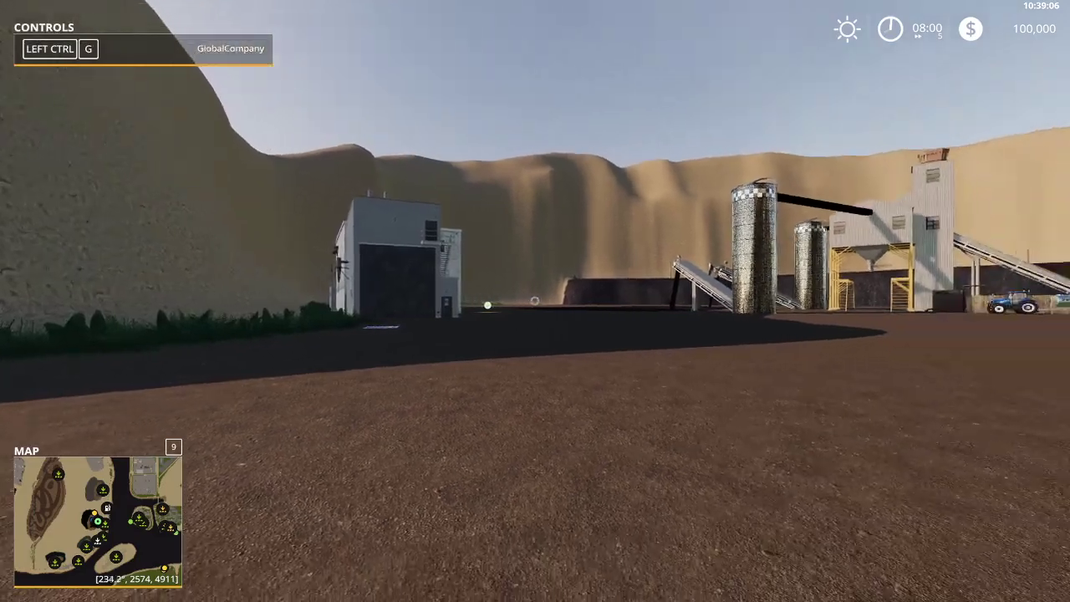
key("d")
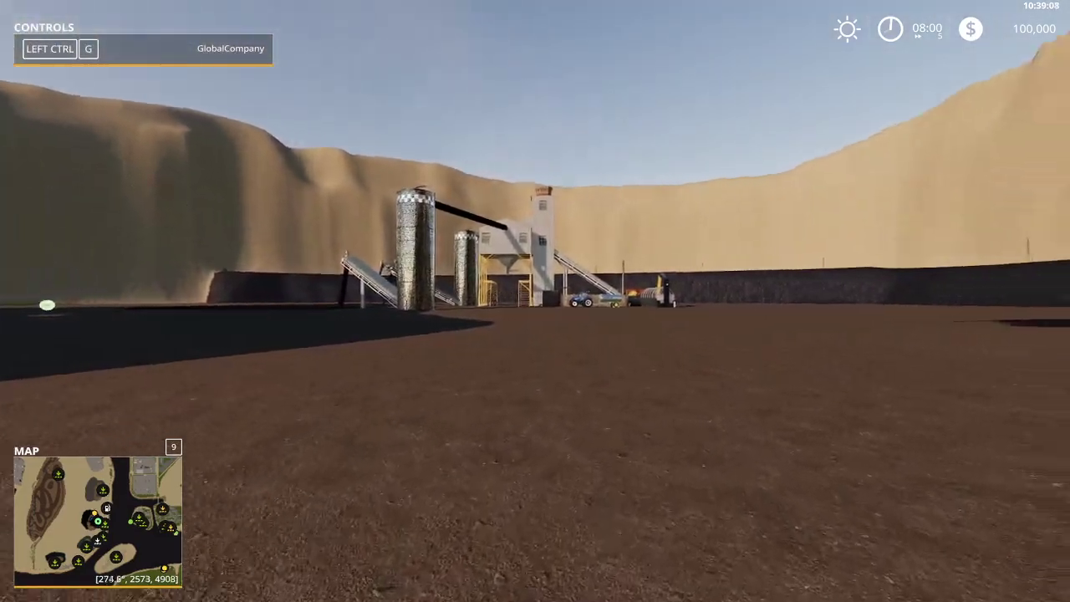
key("d")
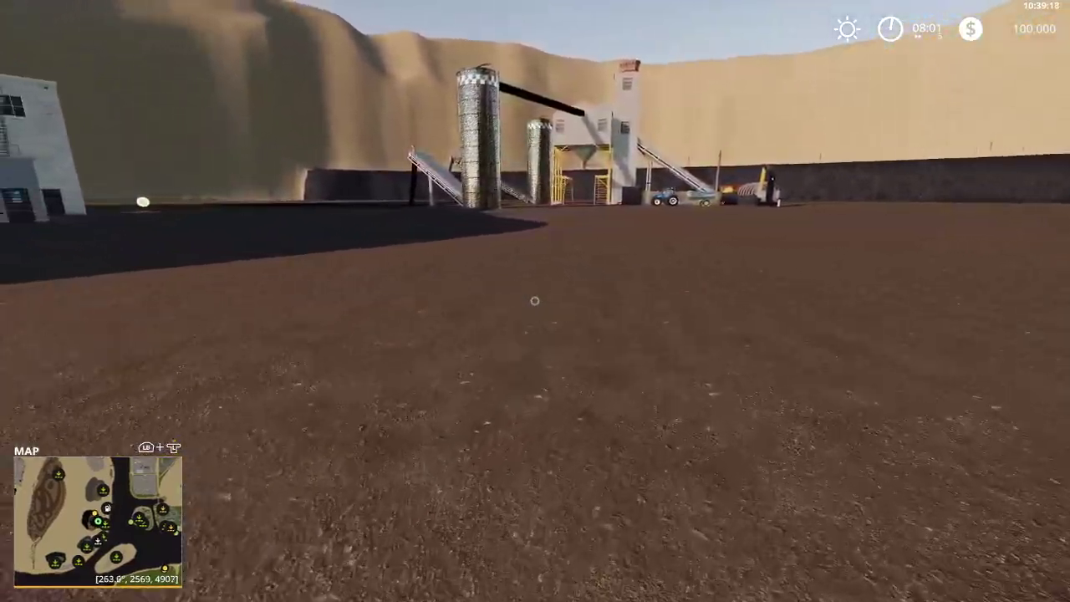
Step: Add 20,000,000 $ through Easy Development Commands, view its player settings, and walk toward the coal crusher
key("alt+e")
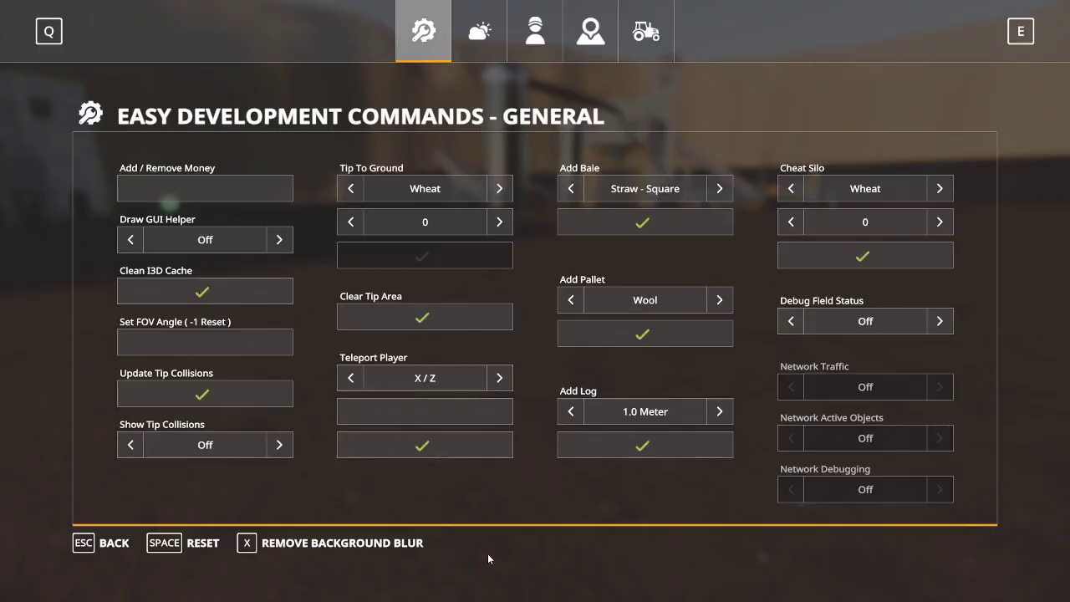
left_click(255, 193)
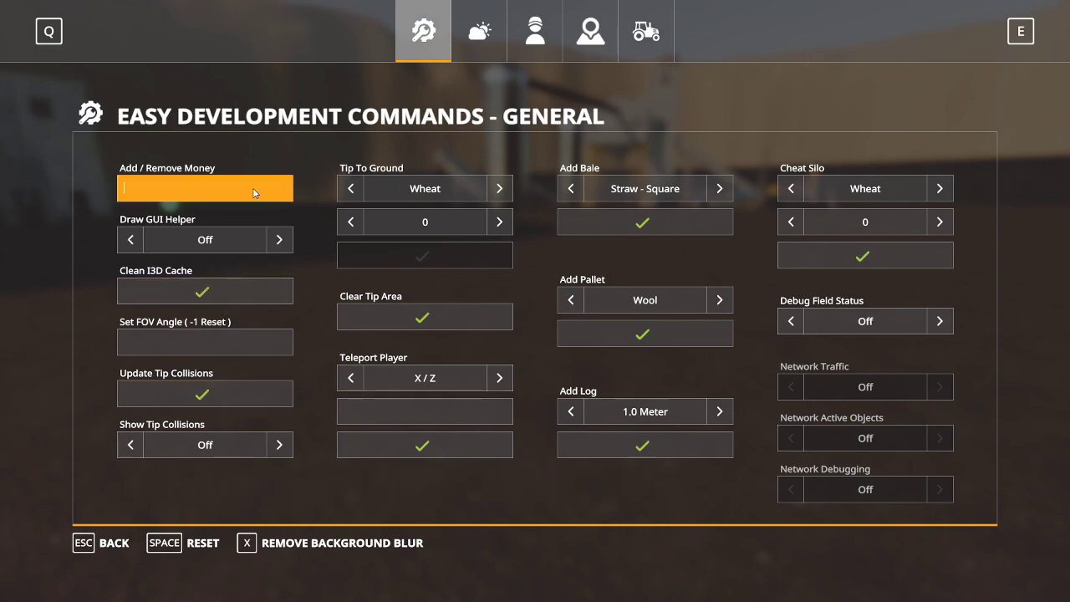
key("Return")
left_click(534, 33)
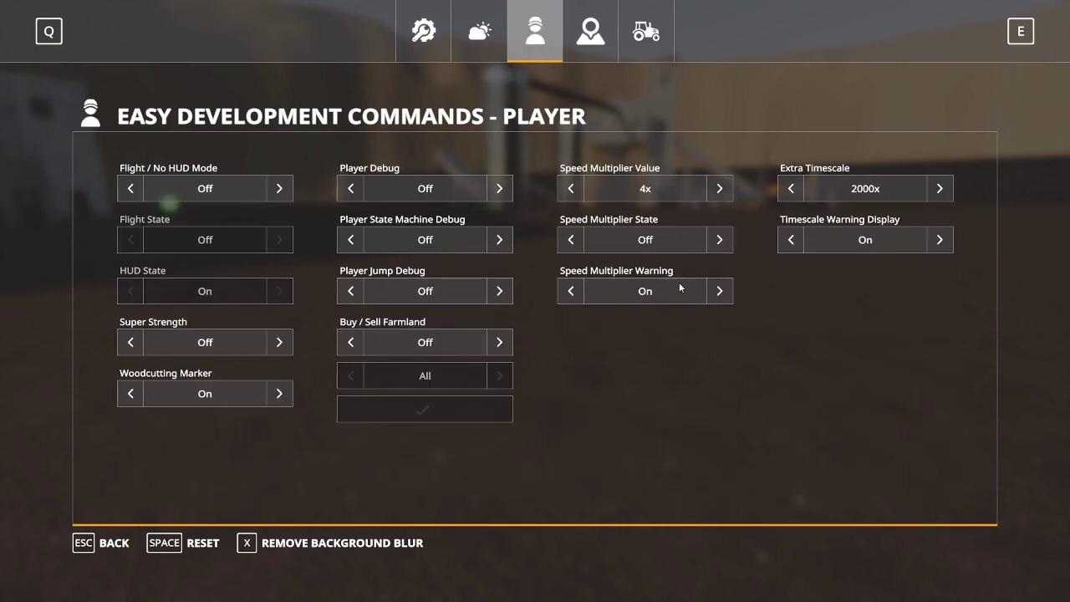
key("Escape")
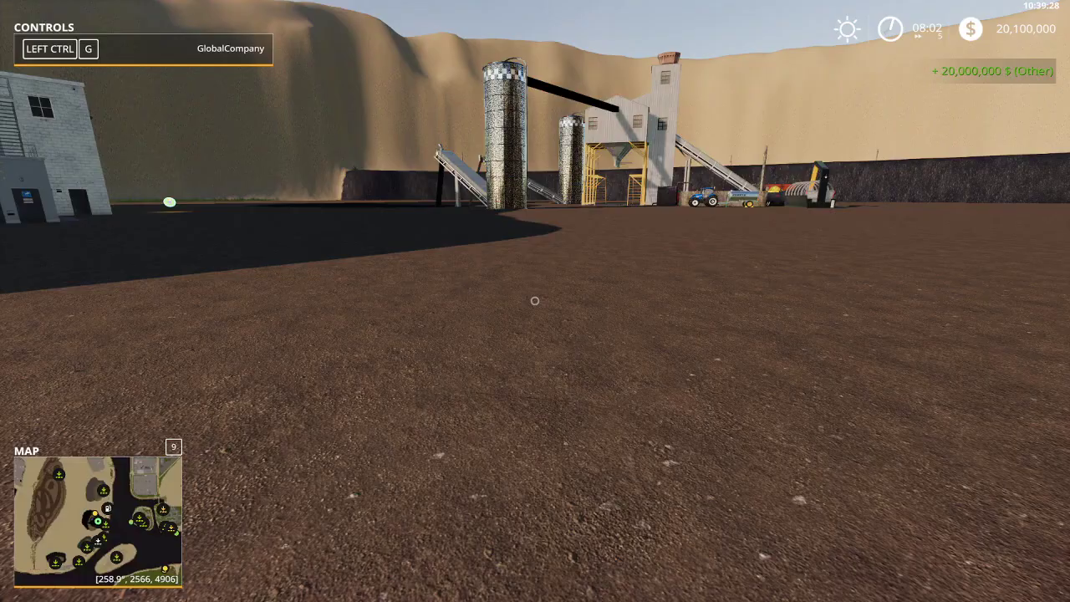
key("w")
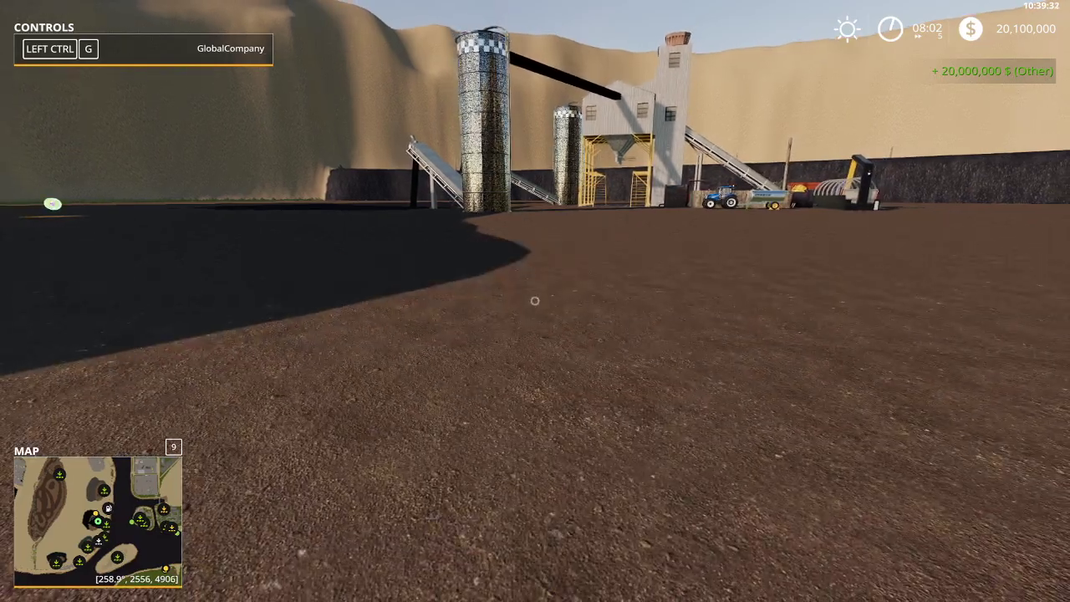
Step: Buy the Kenworth K100 Daycab from the Ricci Collaboration Modding Team vehicles in the shop
key("p")
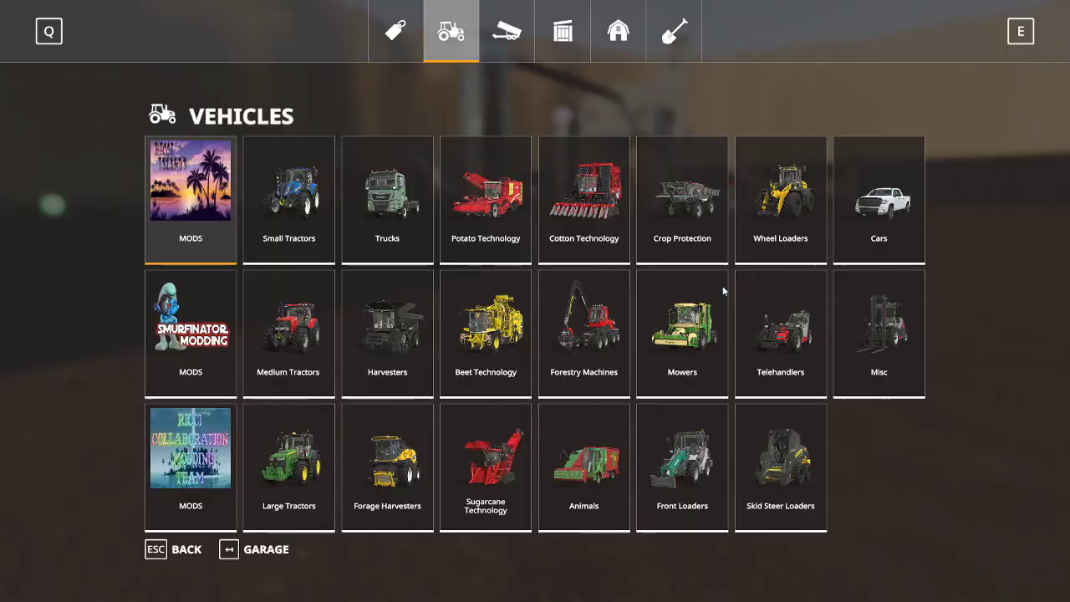
left_click(219, 490)
scroll(503, 289, "down", 20)
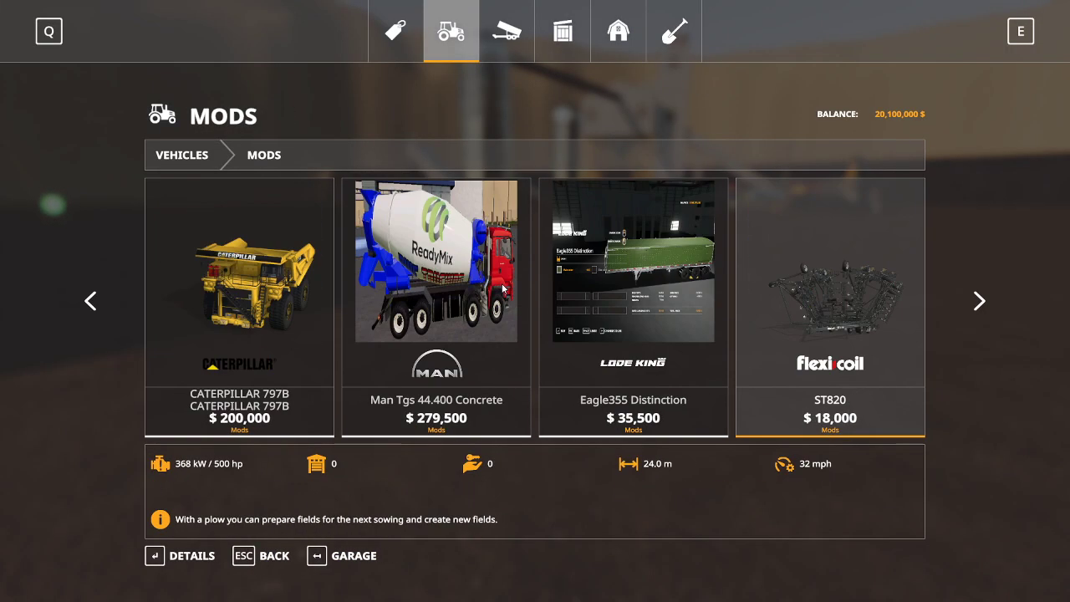
scroll(501, 288, "down", 20)
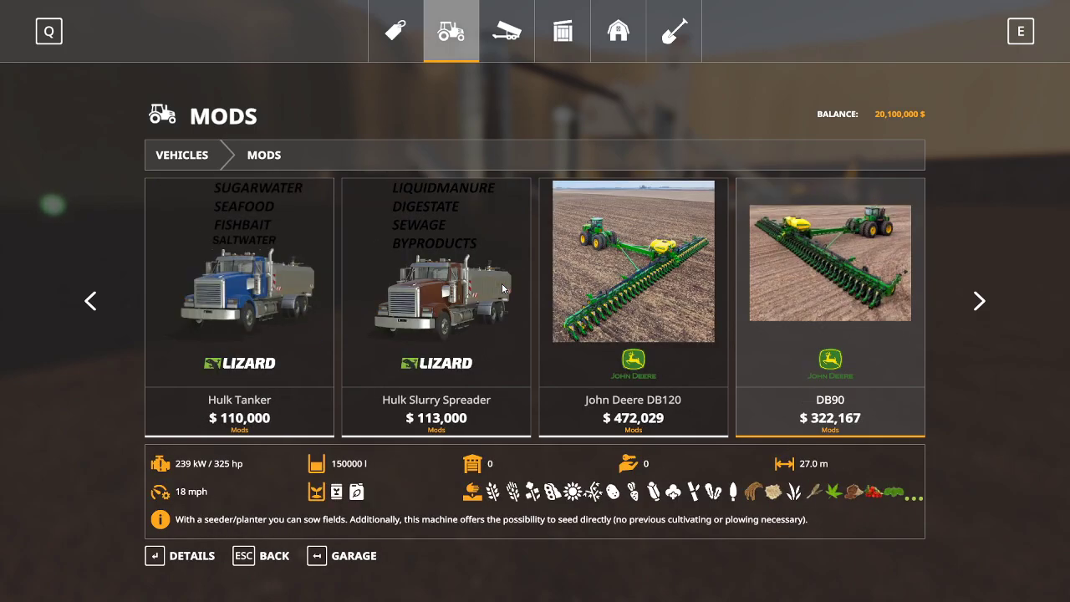
scroll(400, 306, "up", 3)
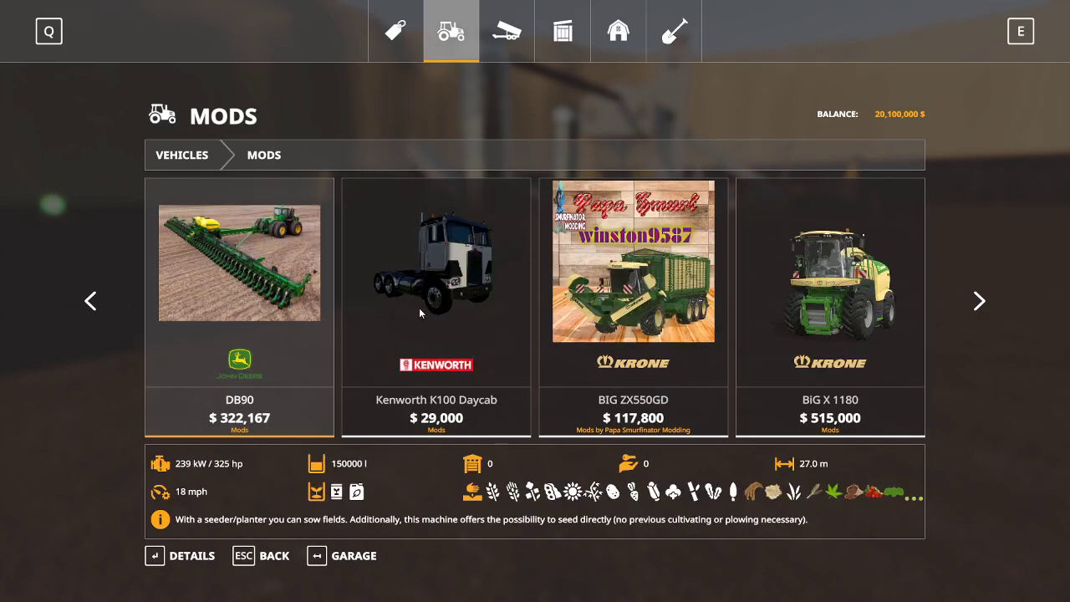
left_click(421, 307)
left_click(184, 556)
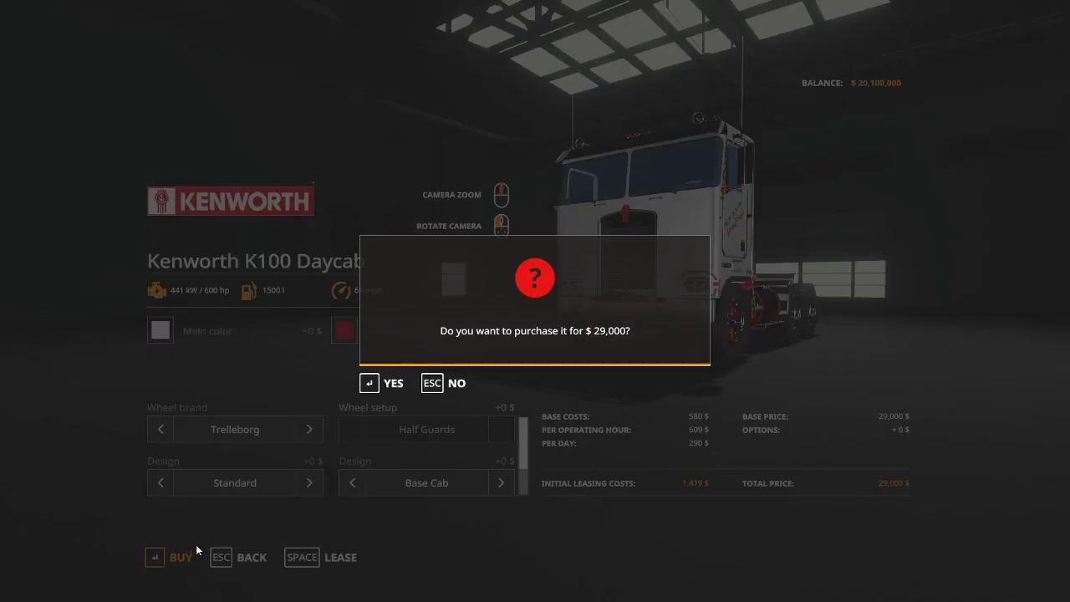
left_click(389, 381)
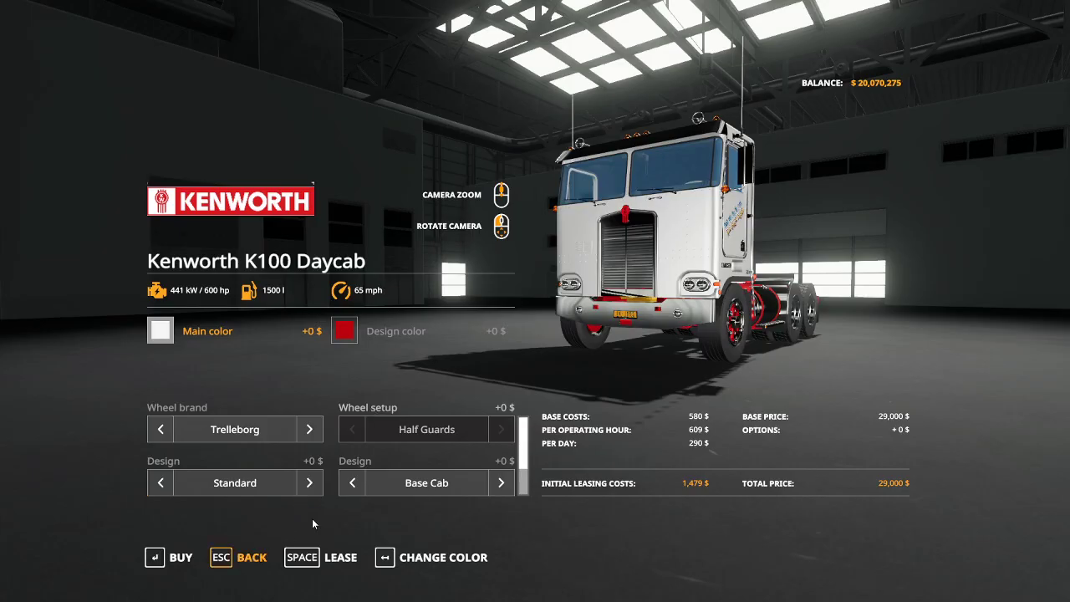
Step: Buy the Strautmann Slide on Tipper 5 from the same mod vehicles and return to the game
scroll(561, 334, "down", 9)
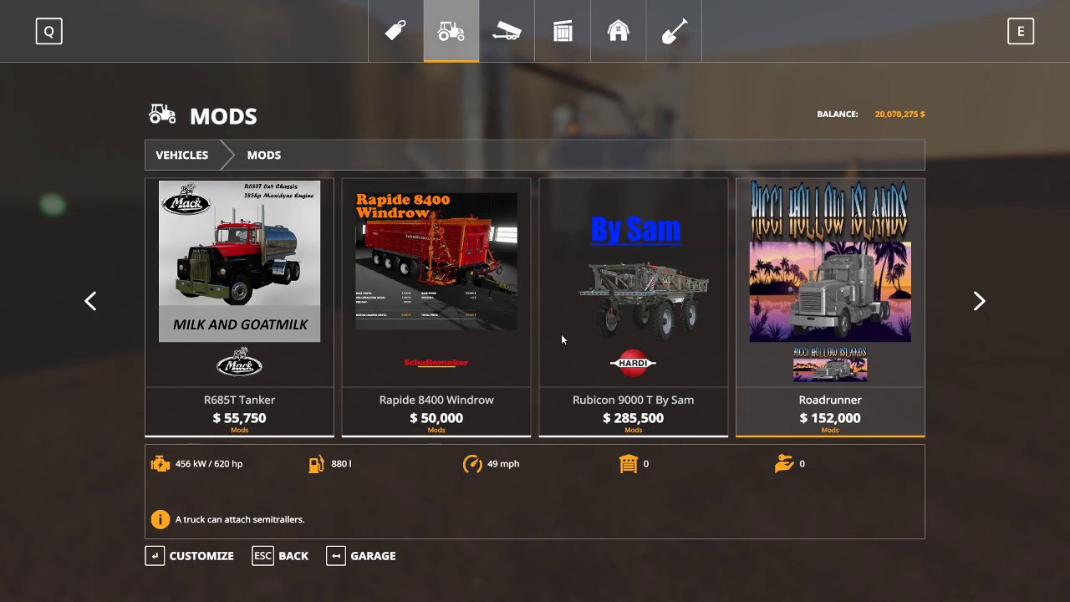
scroll(561, 333, "down", 2)
left_click(793, 301)
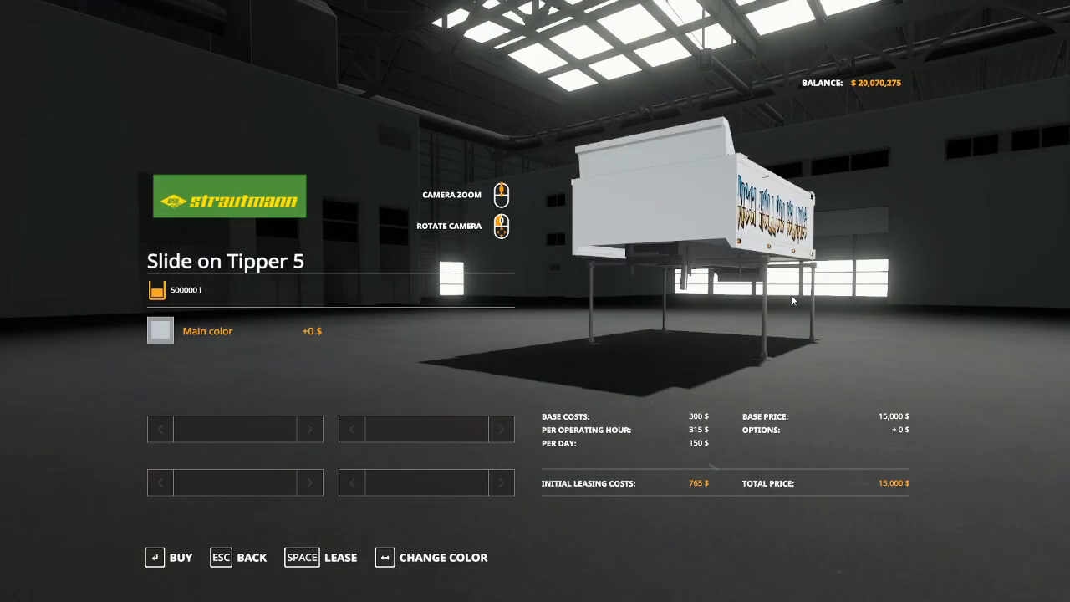
left_click(179, 558)
left_click(389, 382)
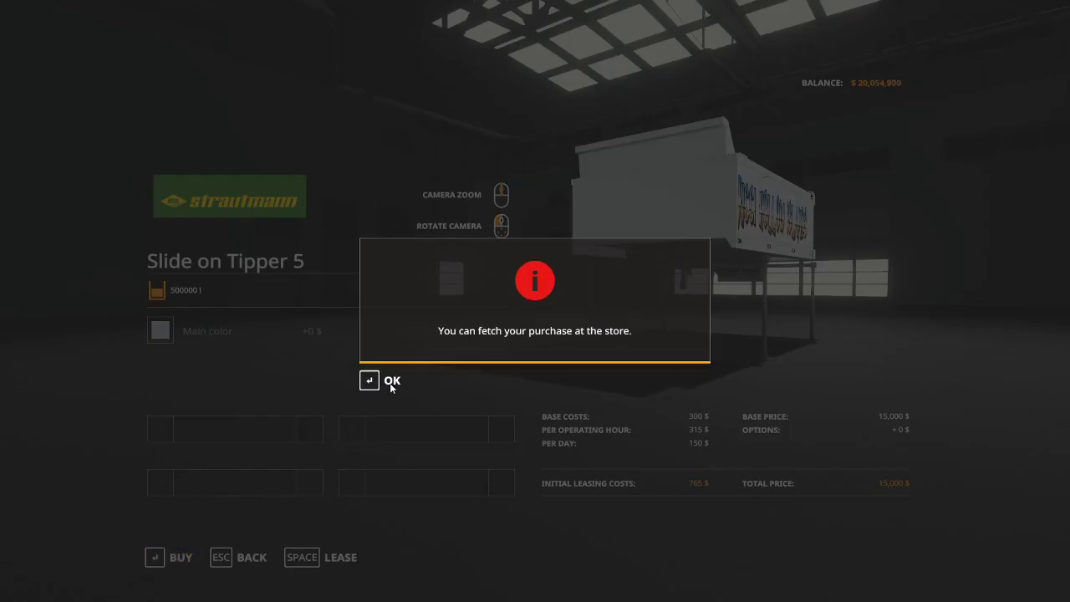
left_click(389, 381)
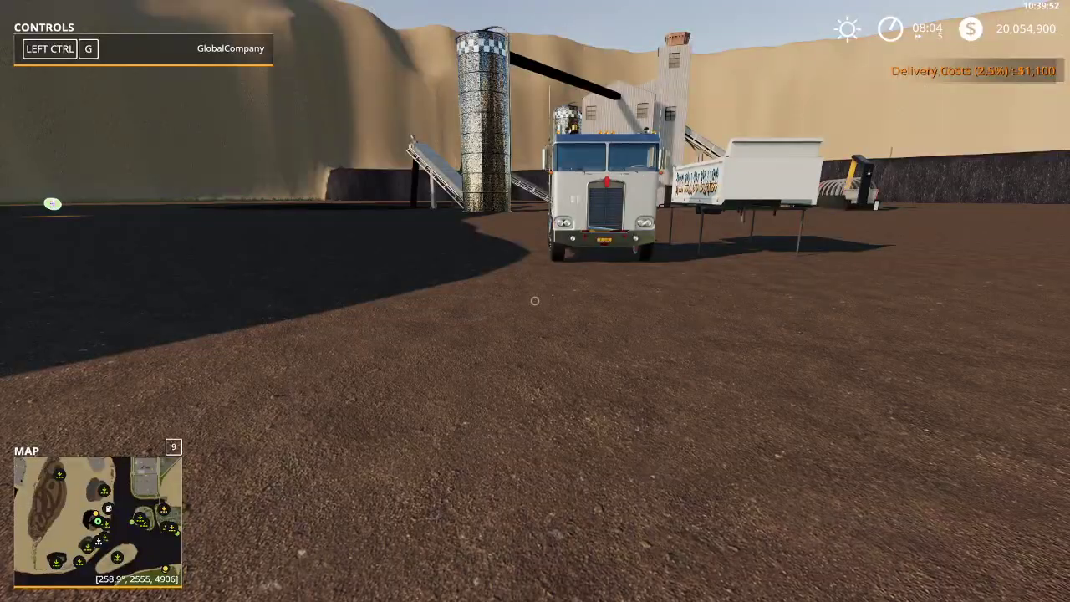
Step: Board the Kenworth truck and attach the Slide on Tipper 5 body to it
key("w")
key("e")
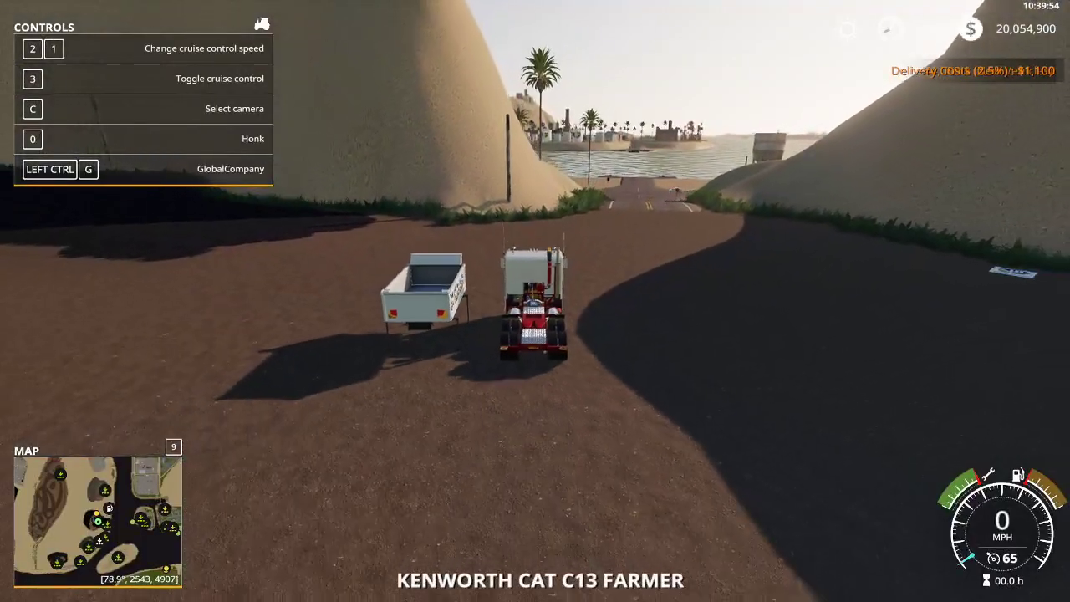
key("w")
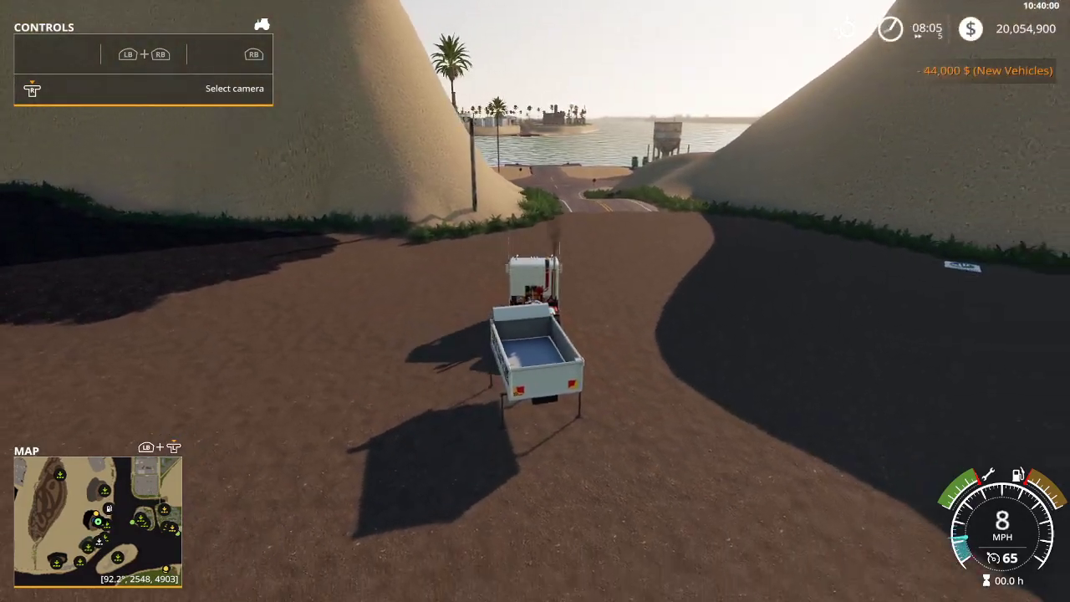
key("q")
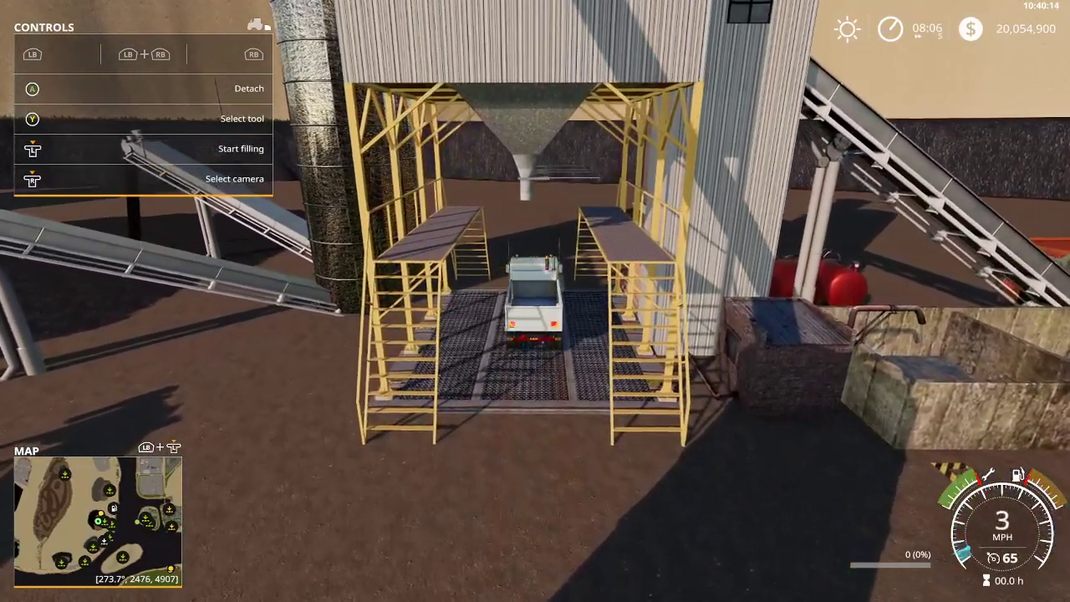
Step: Check the gold filling option at the coal crusher's loading hopper with the truck underneath, and leave the truck
key("r")
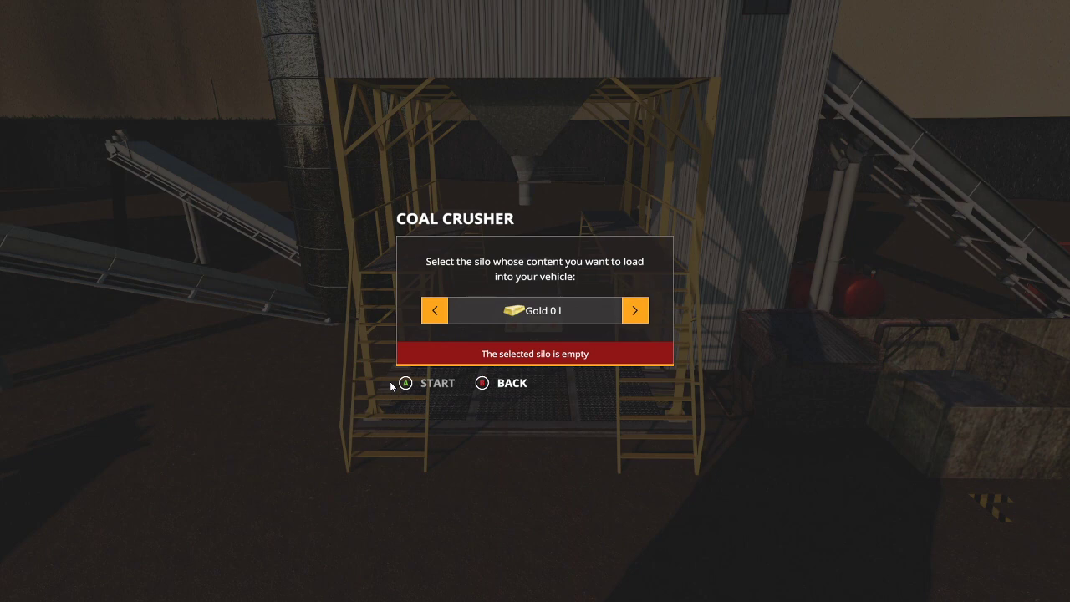
key("Escape")
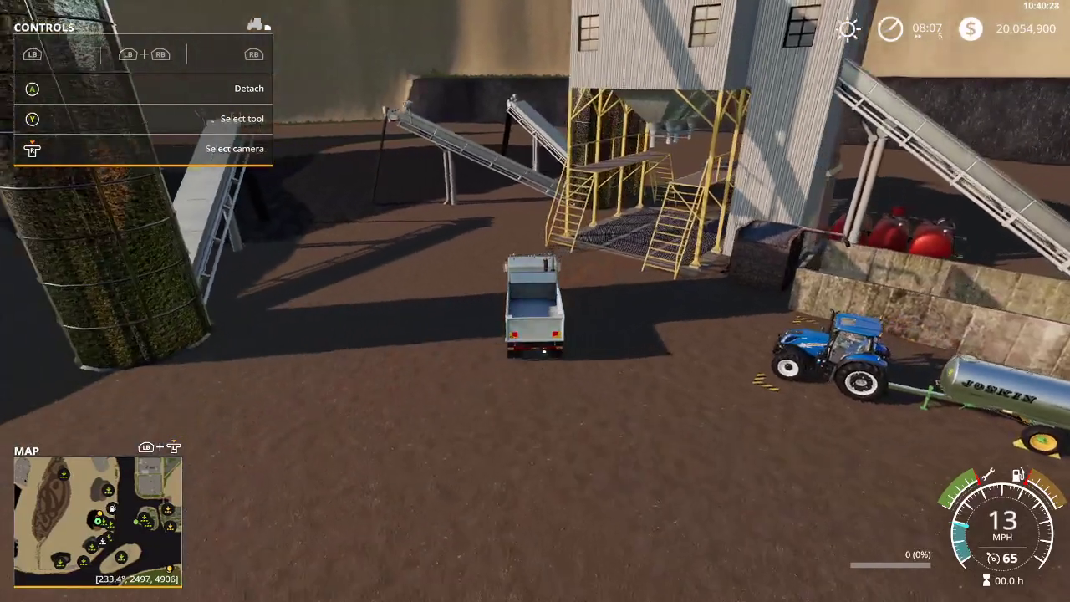
key("e")
Step: End the career without saving and quit Farming Simulator 19 to the desktop
key("Escape")
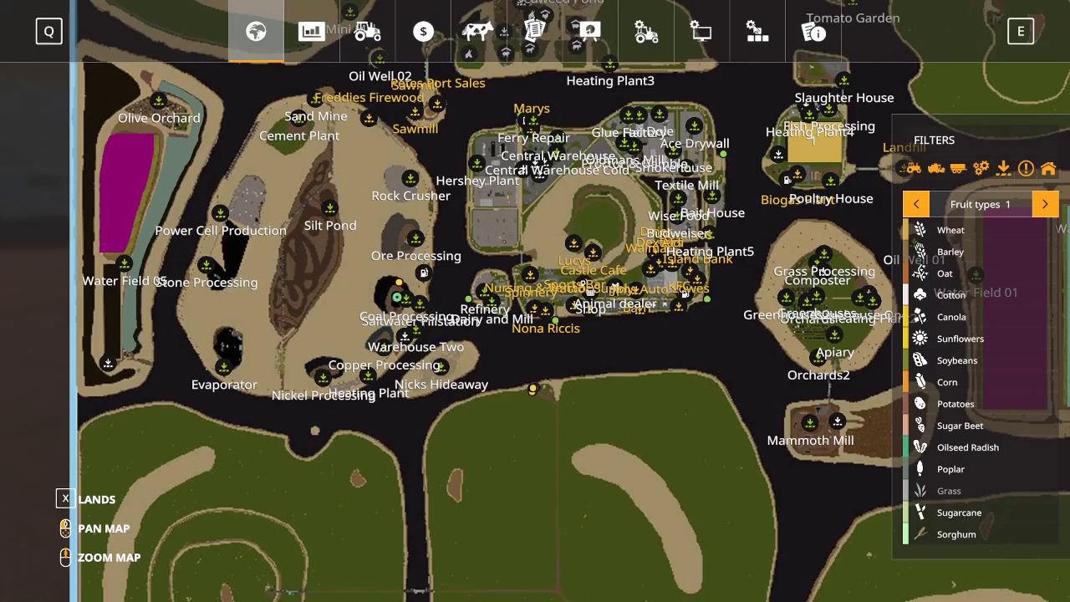
left_click(644, 35)
left_click(338, 545)
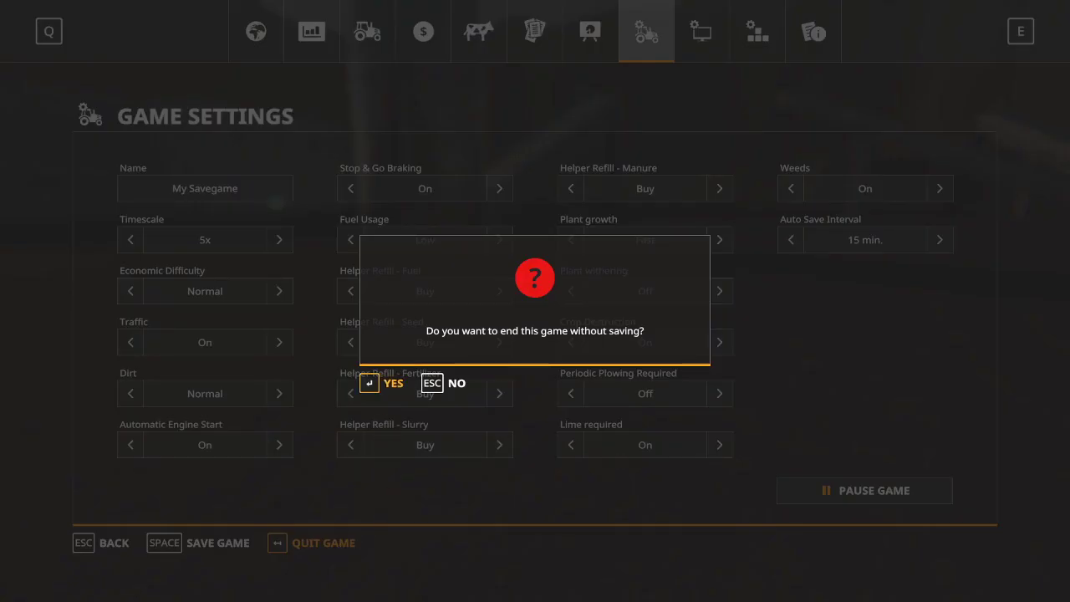
left_click(384, 383)
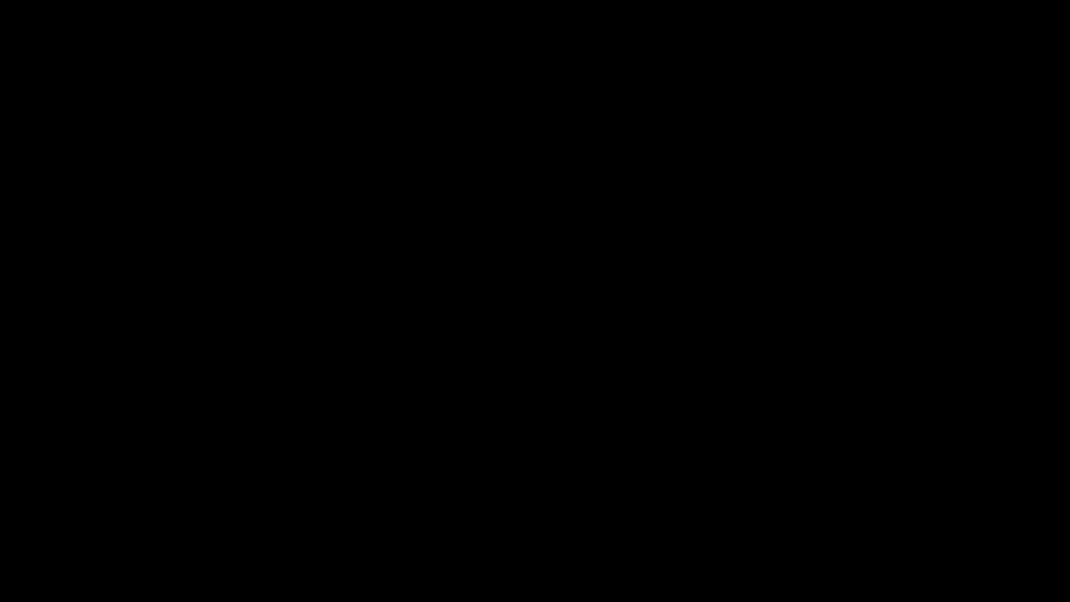
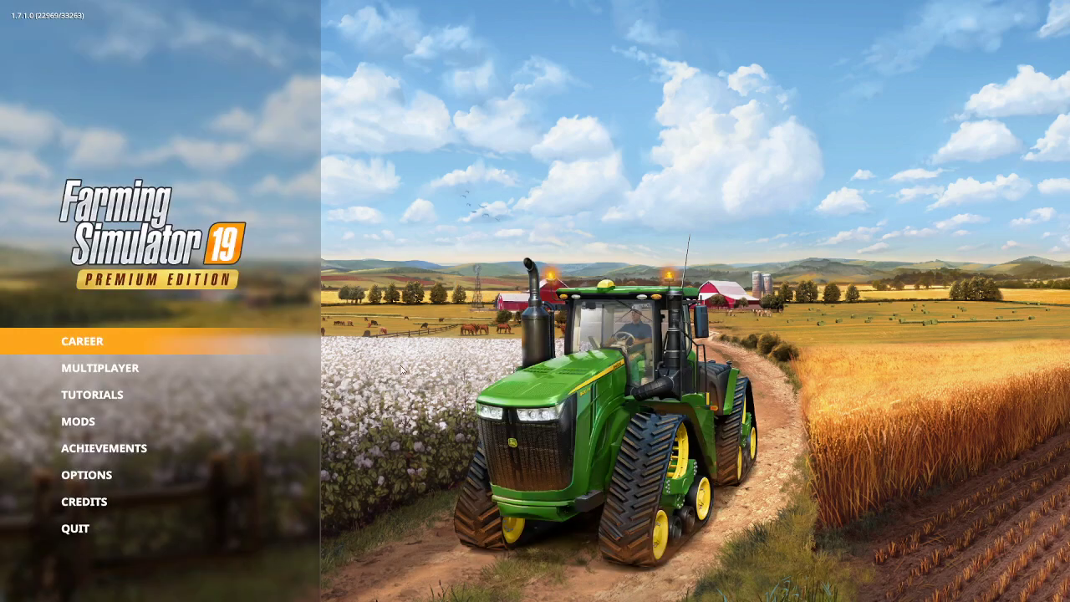
left_click(99, 528)
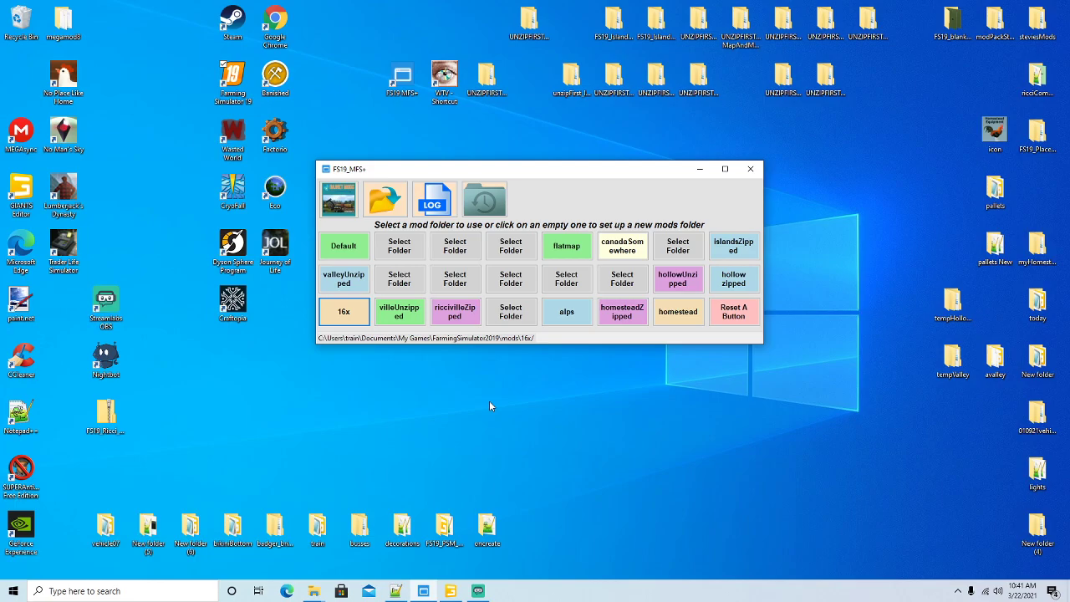
Step: Switch to Notepad++, reload log.txt, and check the latest game session's entries for errors
left_click(396, 591)
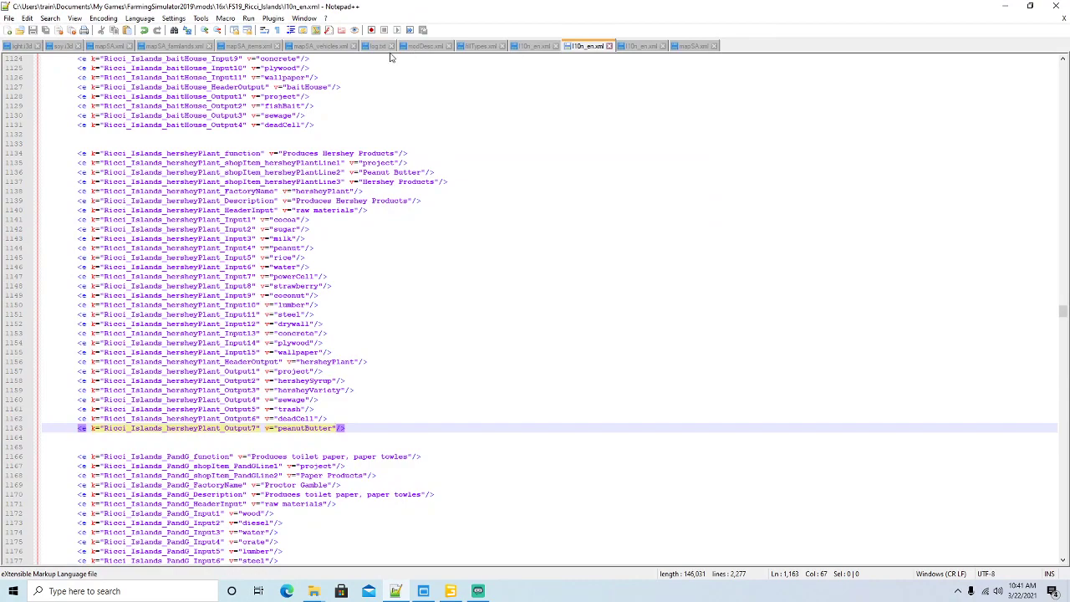
left_click(378, 46)
left_click(555, 341)
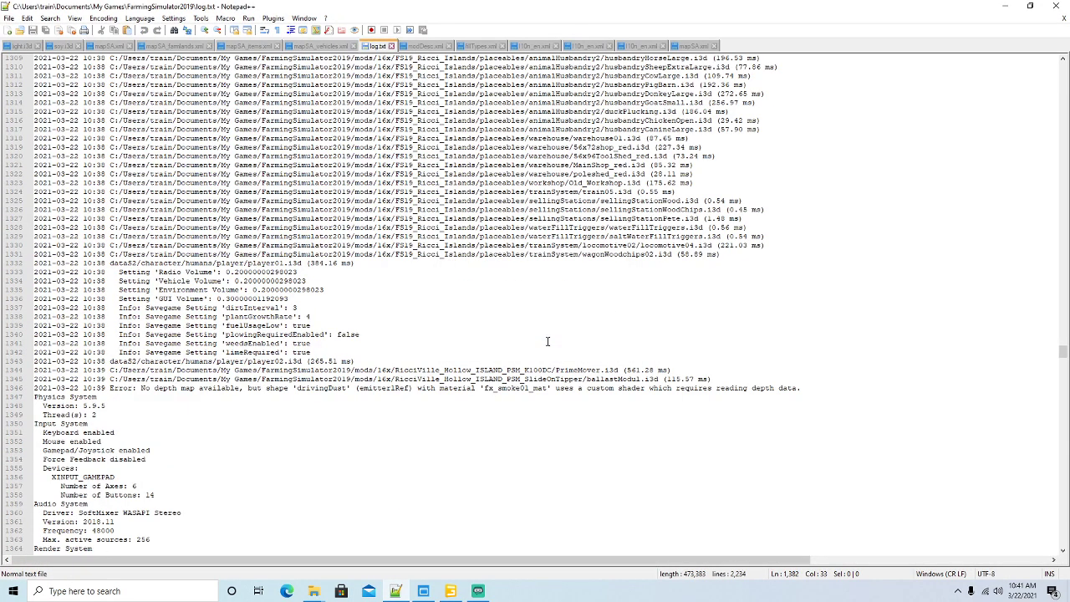
scroll(548, 341, "up", 20)
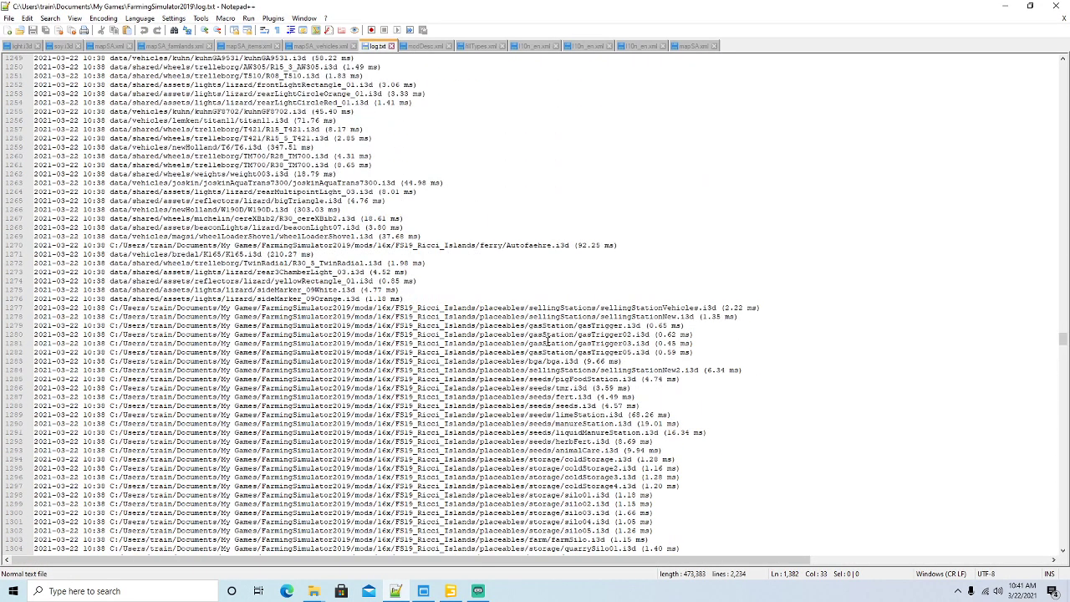
scroll(548, 341, "up", 20)
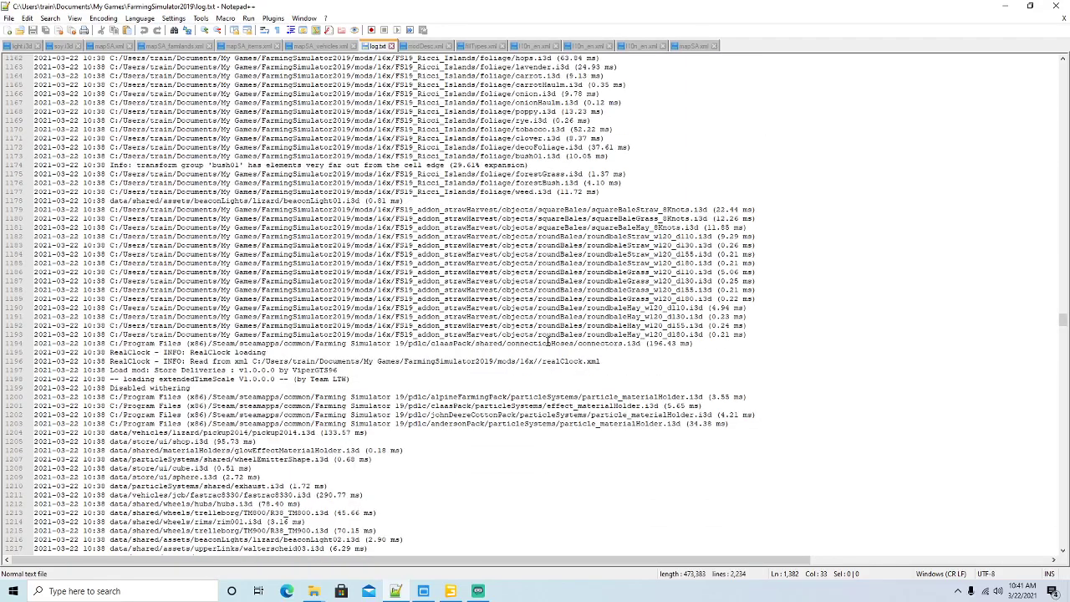
scroll(548, 341, "up", 15)
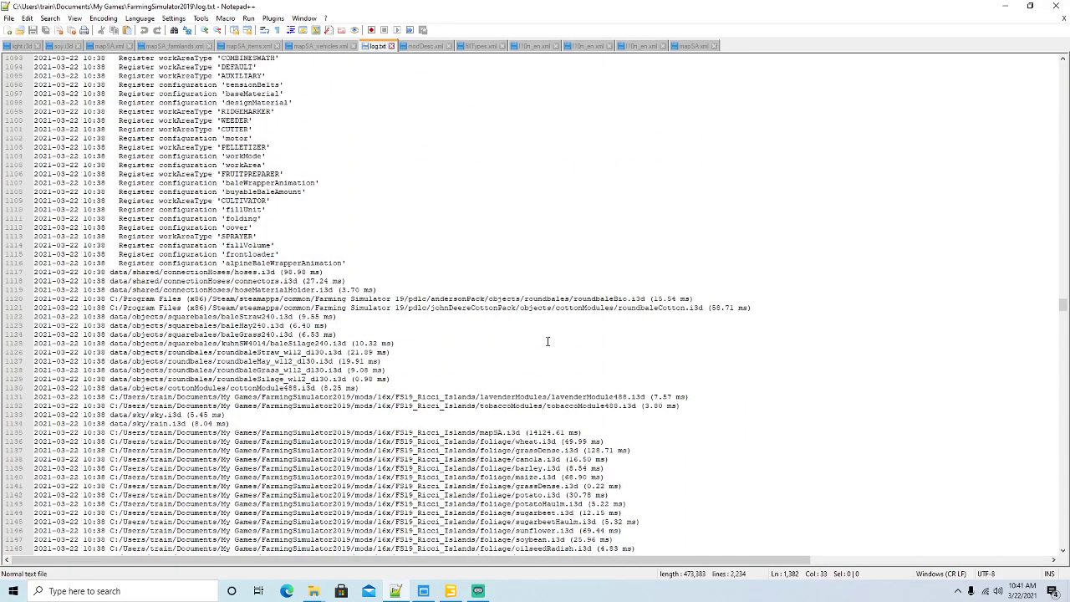
left_click(1009, 10)
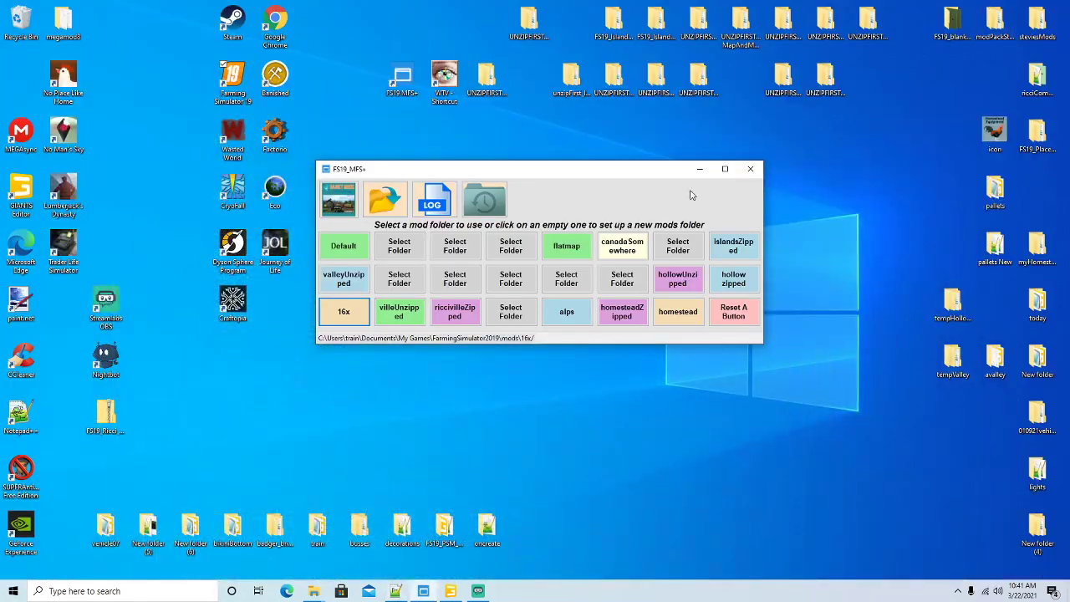
Step: Switch to GIANTS Editor and delete three bare pines at the pond near the viaduct, from the near bank into the water
left_click(452, 592)
scroll(561, 364, "down", 4)
left_click_drag(569, 352, 558, 279, "alt")
scroll(565, 259, "up", 5)
scroll(558, 279, "up", 2)
scroll(558, 278, "up", 3)
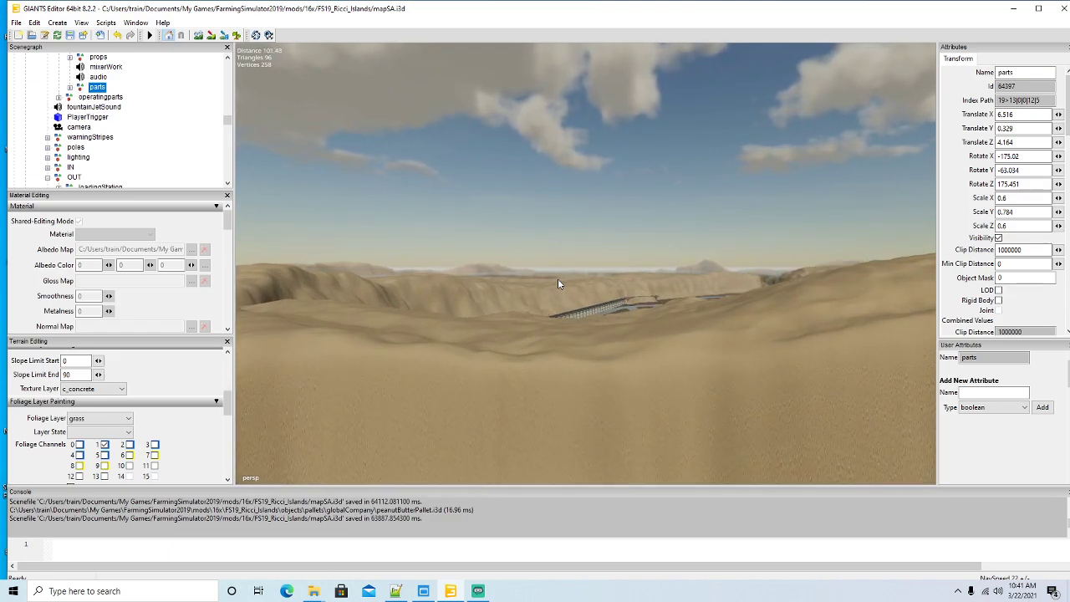
scroll(566, 279, "up", 5)
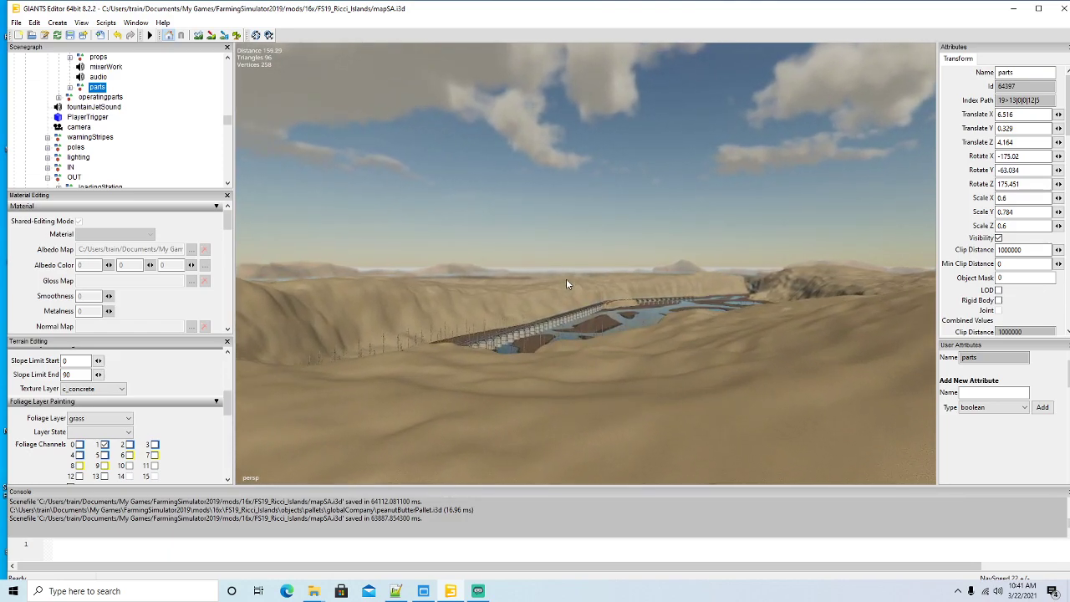
left_click_drag(566, 278, 561, 305, "alt")
scroll(561, 304, "up", 6)
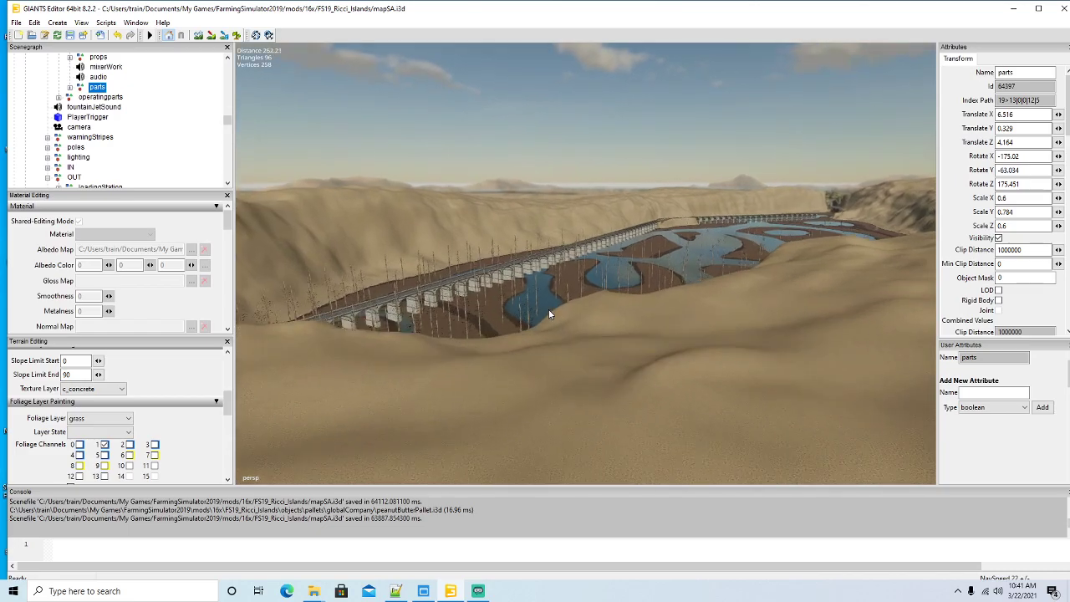
scroll(550, 312, "up", 8)
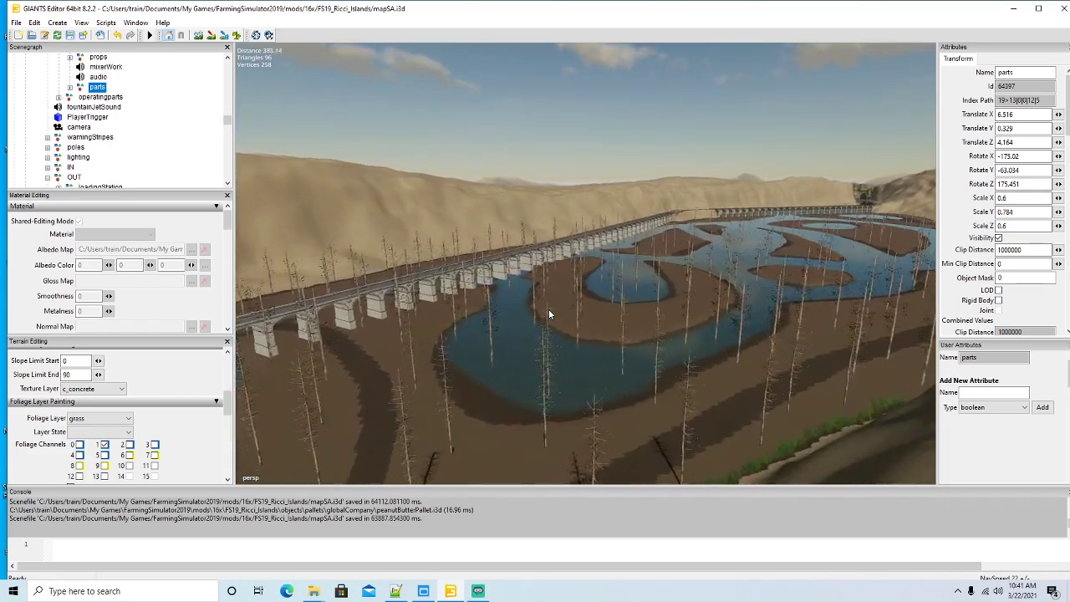
left_click_drag(549, 314, 494, 397, "alt")
scroll(405, 390, "down", 3)
scroll(508, 408, "down", 4)
scroll(496, 388, "down", 5)
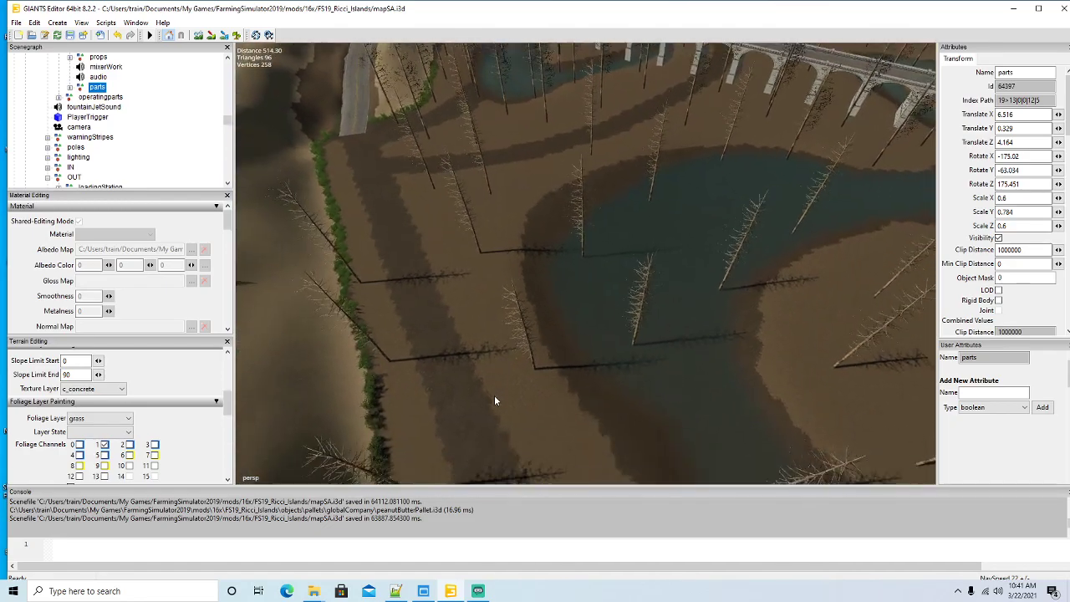
left_click(535, 368)
left_click(635, 339)
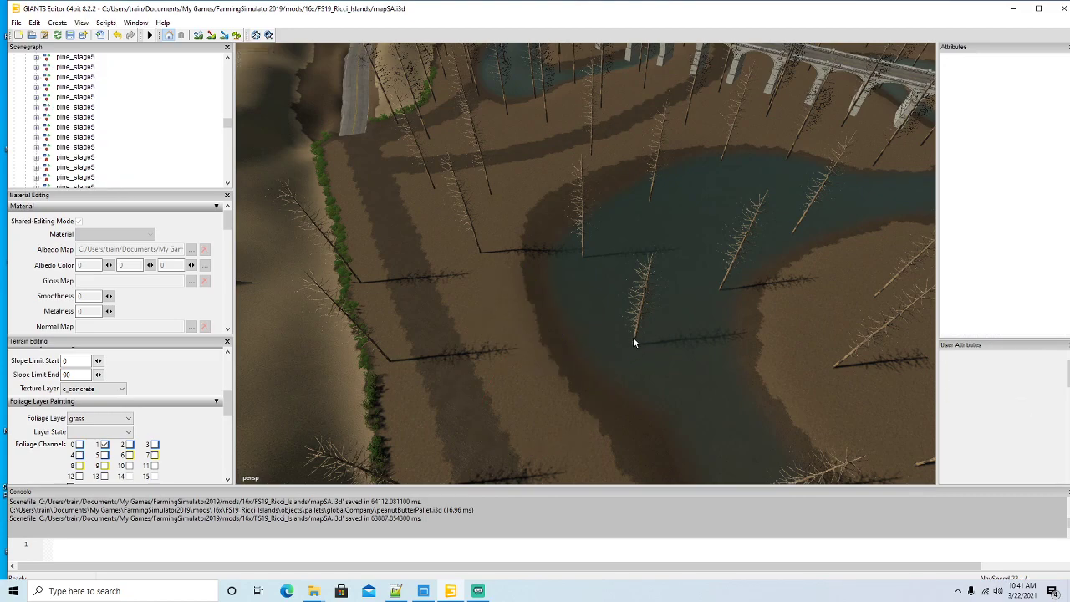
left_click(635, 337)
left_click(713, 289)
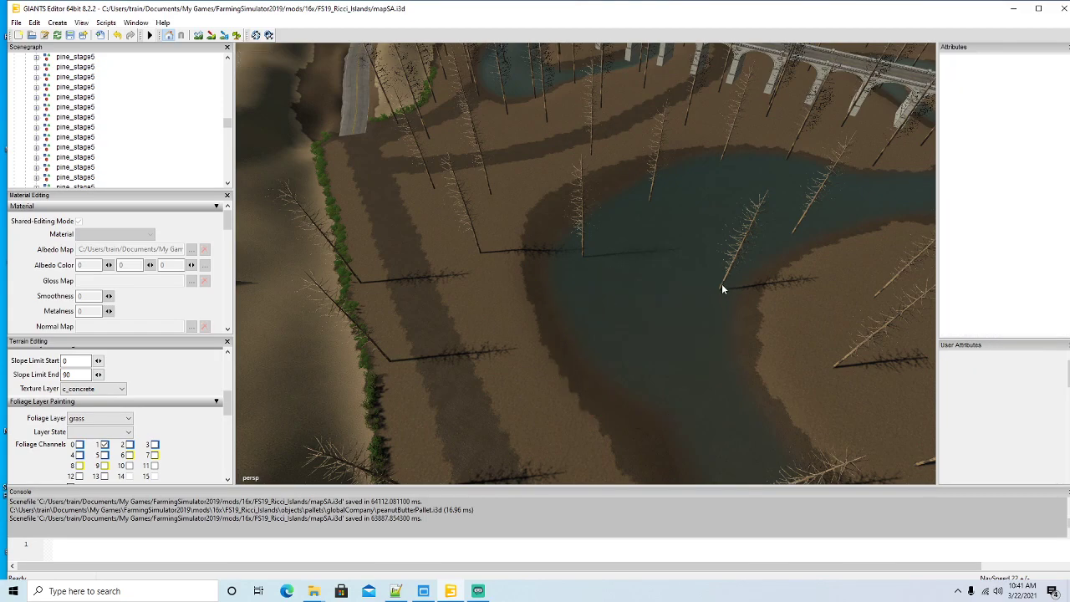
left_click(721, 284)
Step: Delete the remaining bare pines standing in the large pond's water
left_click(802, 227)
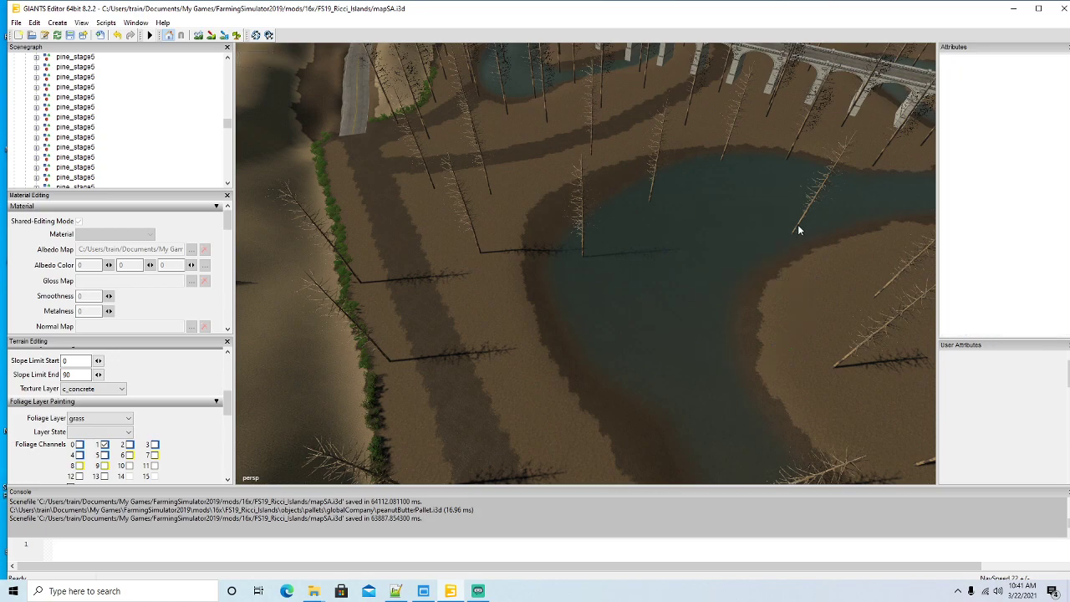
left_click(797, 224)
key("Delete")
left_click(582, 244)
key("Delete")
Step: Delete three bare pines on the bank between the large pond and the dark dirt track
left_click(478, 244)
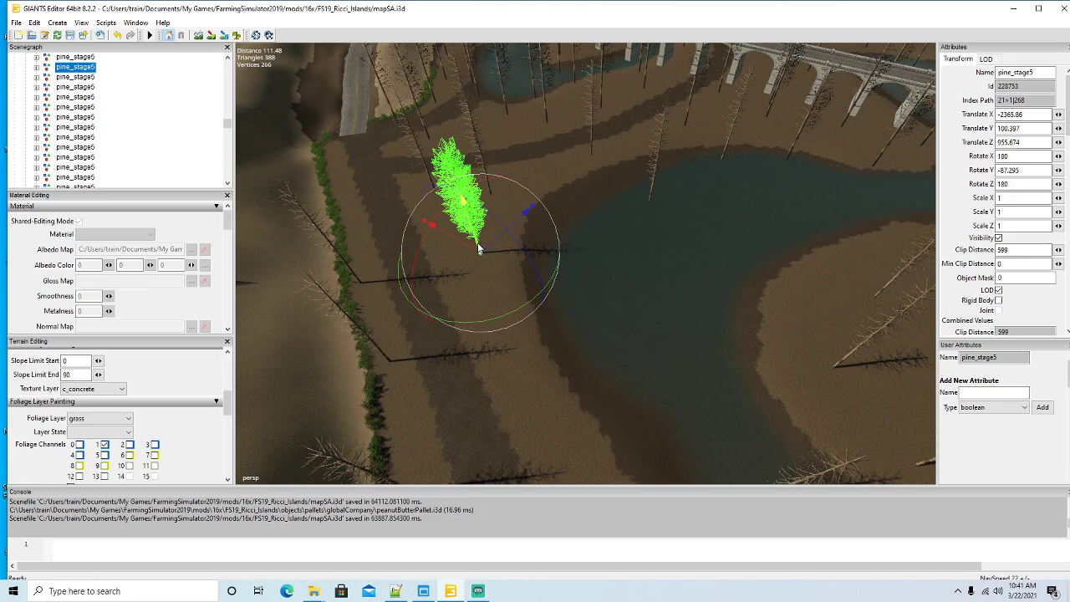
key("Delete")
left_click(491, 193)
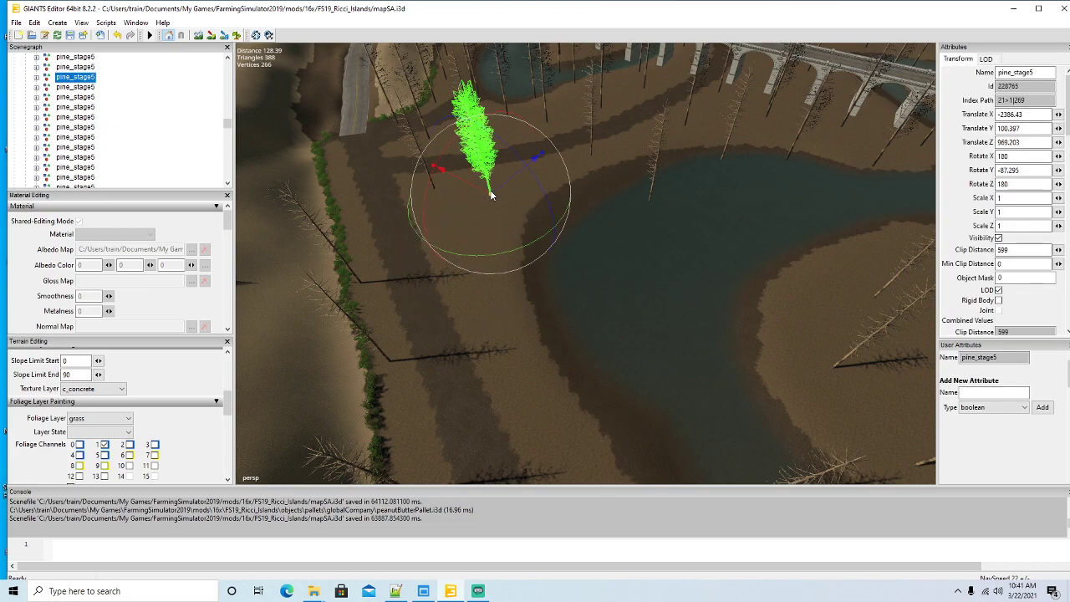
key("Delete")
left_click(432, 183)
key("Delete")
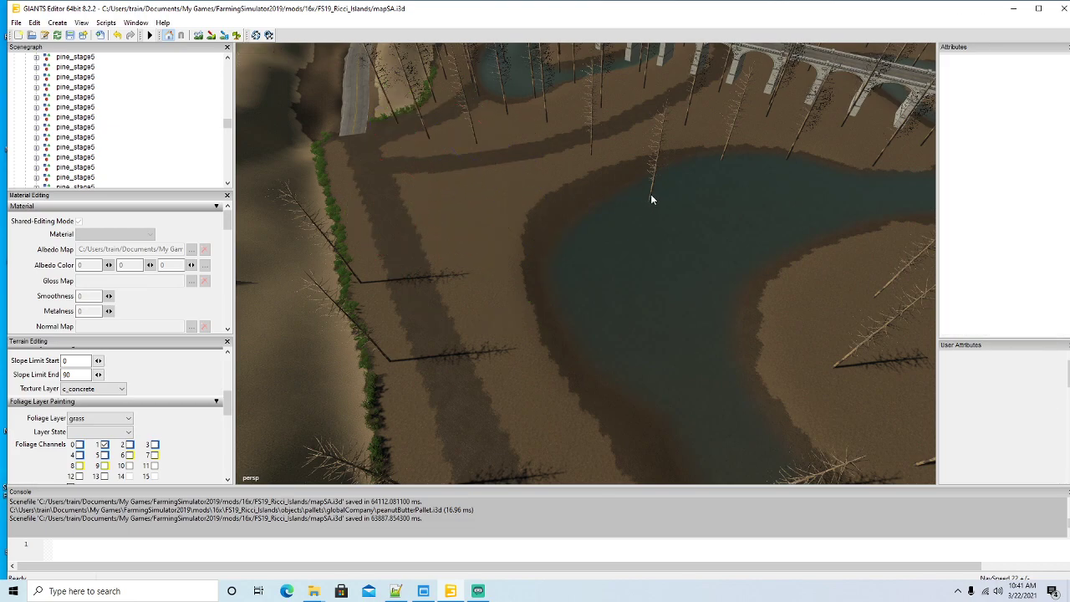
Step: Delete the bare pines along the large pond's far shore, on the side facing the viaduct
left_click(650, 194)
key("Delete")
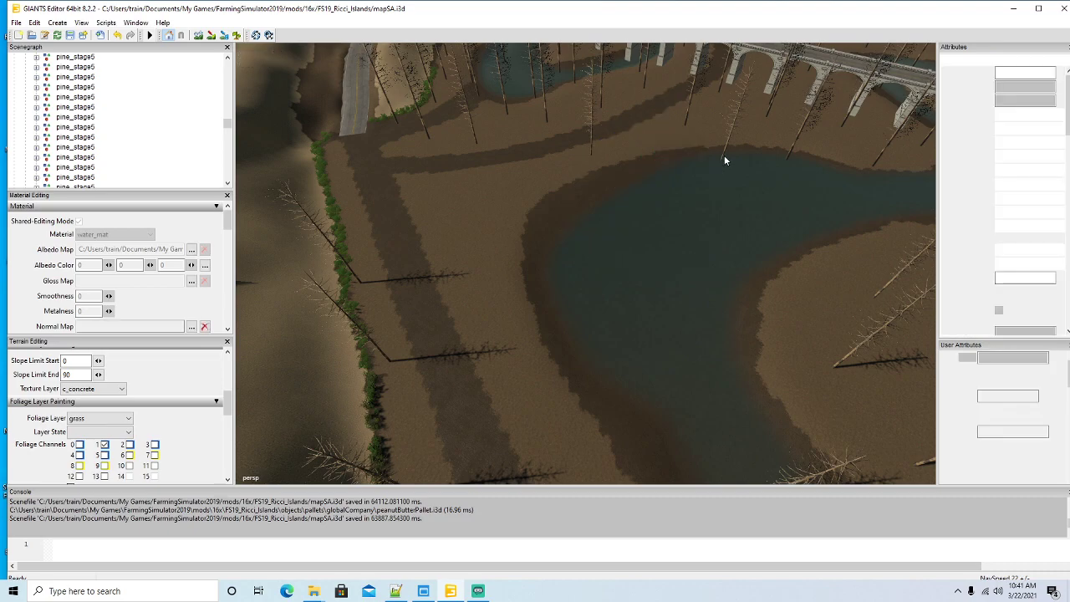
left_click(724, 155)
right_click_drag(718, 161, 671, 264)
key("w")
left_click(564, 319)
key("Delete")
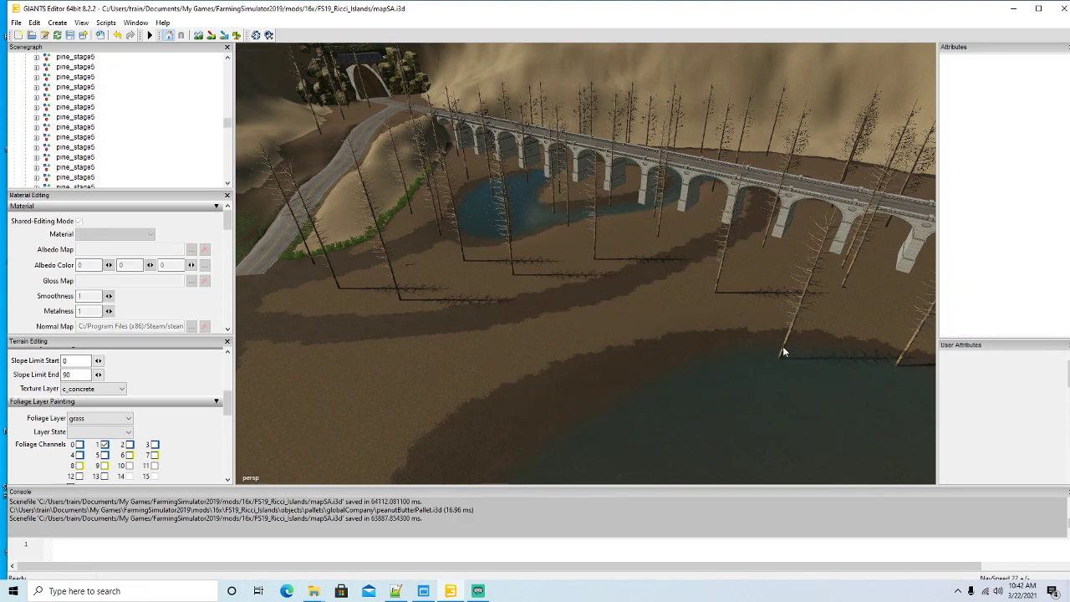
left_click(783, 346)
key("Delete")
left_click(903, 359)
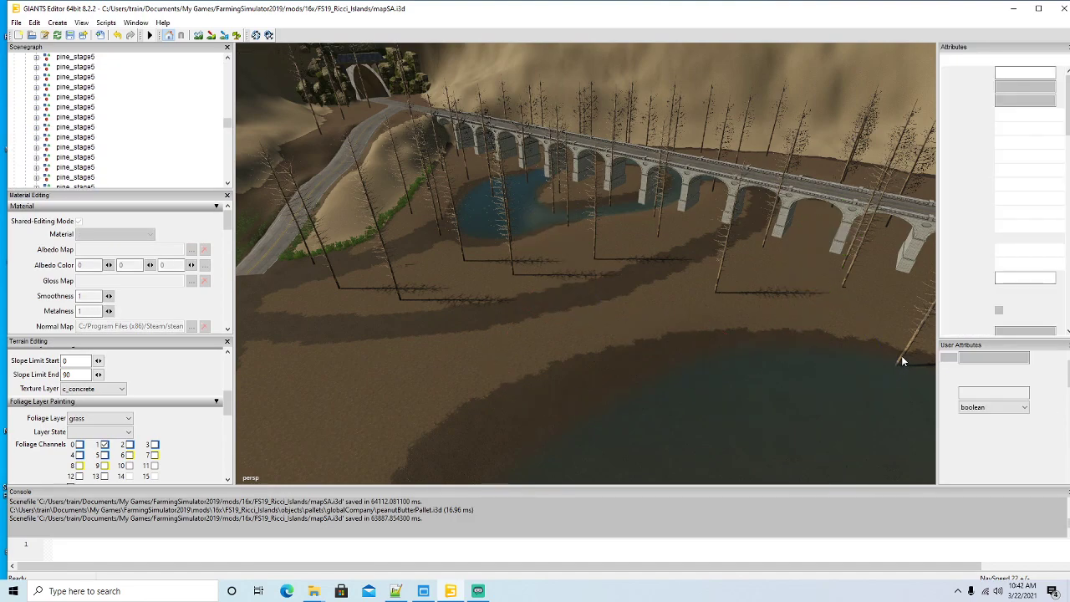
key("Delete")
Step: Delete three bare pines on the open ground and dirt track between the large pond and the viaduct
left_click(846, 281)
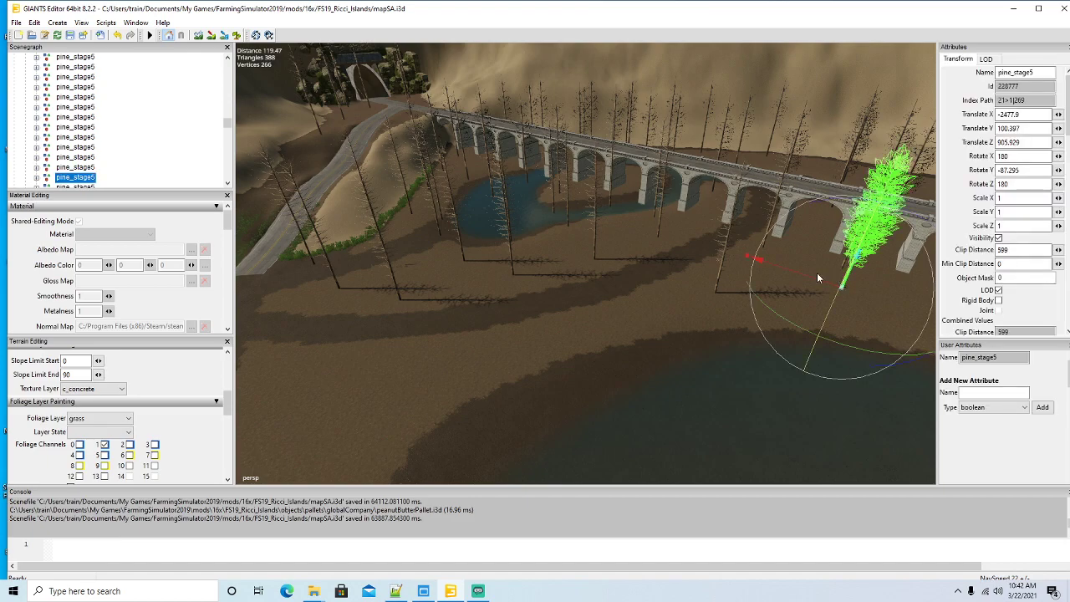
key("Delete")
left_click(715, 289)
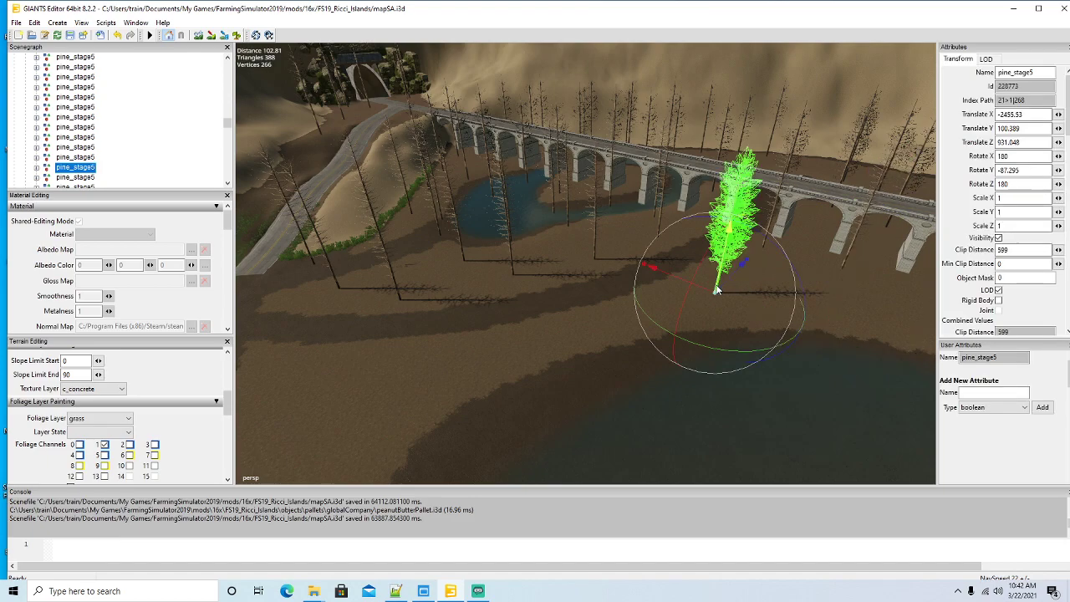
key("Delete")
left_click(657, 234)
key("Delete")
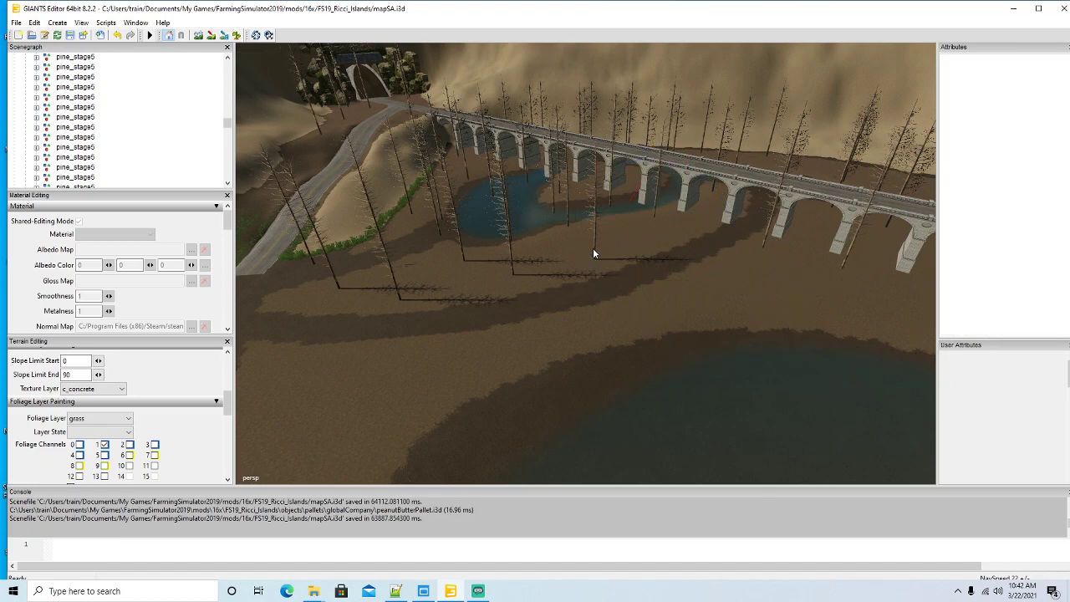
Step: Delete five bare pines on the ground in front of the small pond, working towards the paved road
left_click(593, 248)
left_click(595, 255)
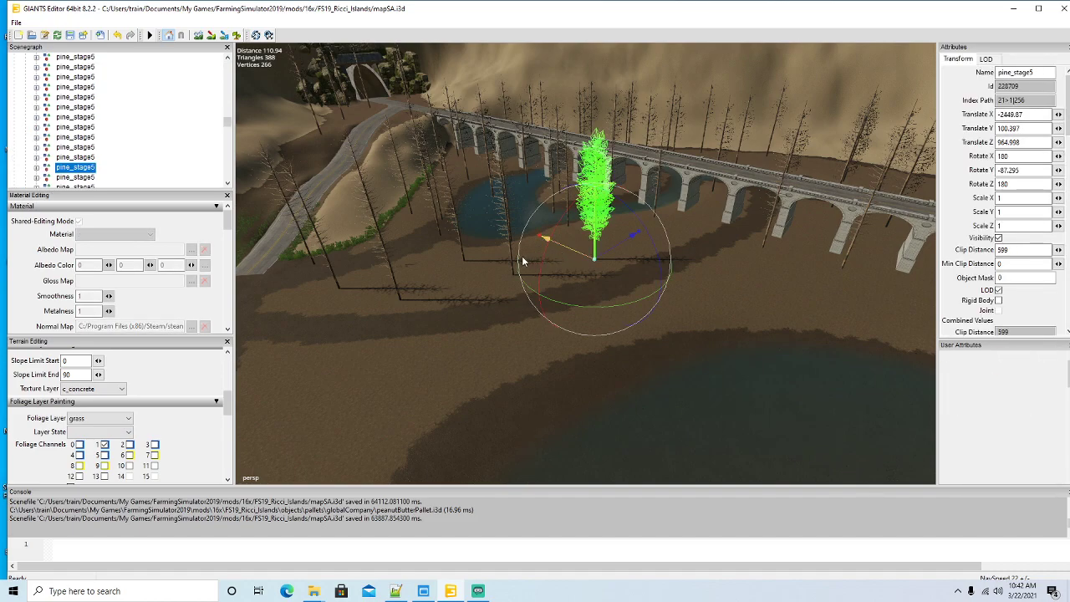
key("Delete")
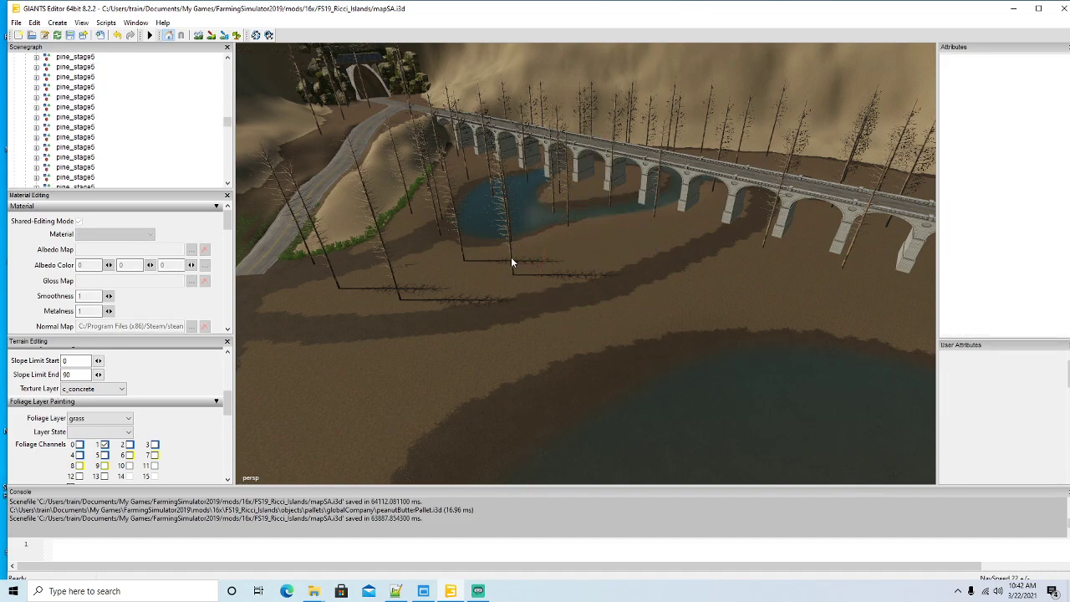
left_click(512, 260)
key("Delete")
left_click(462, 250)
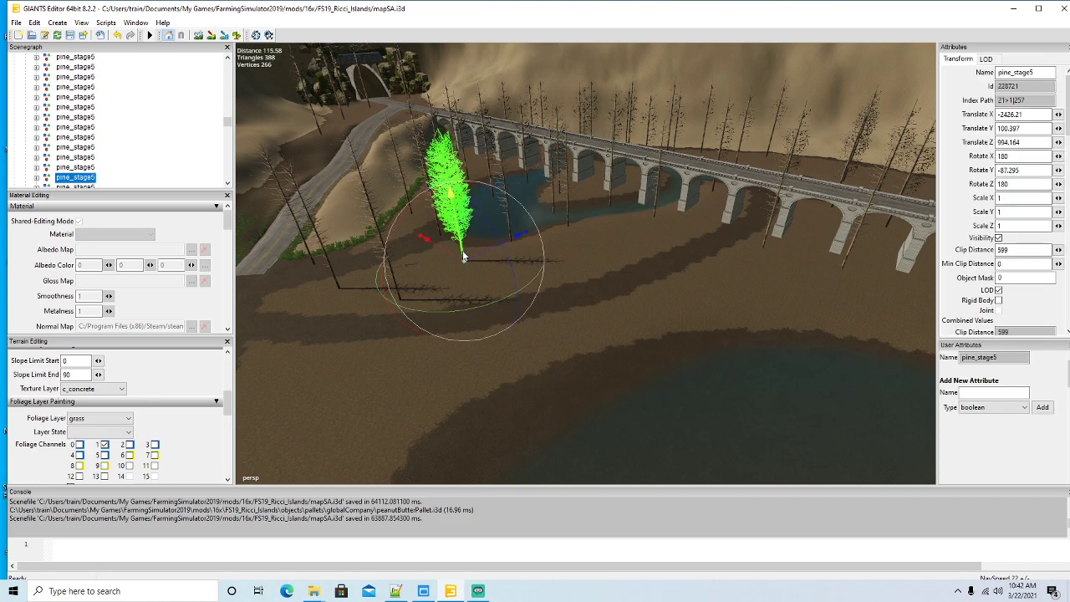
key("Delete")
left_click(395, 280)
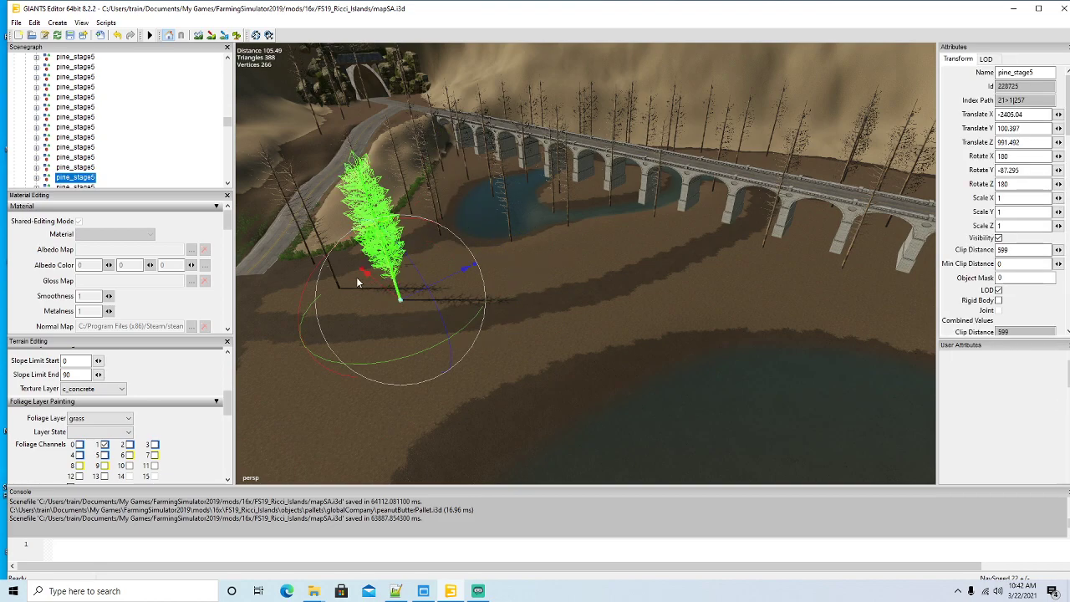
key("Delete")
key("Delete")
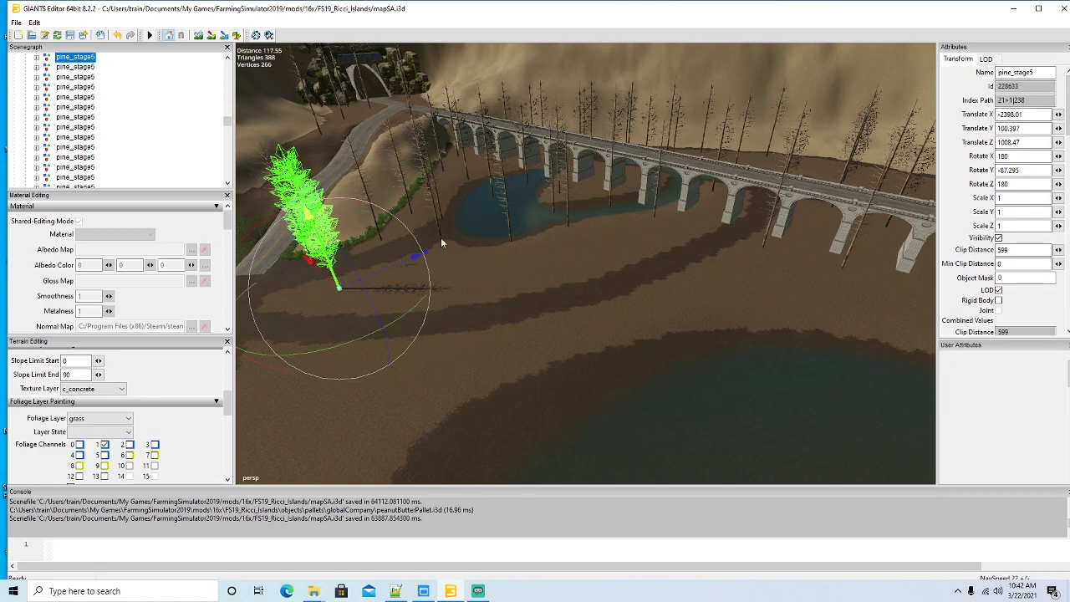
Step: Delete the bare pines in and beside the small pond at the viaduct
left_click(440, 233)
key("Delete")
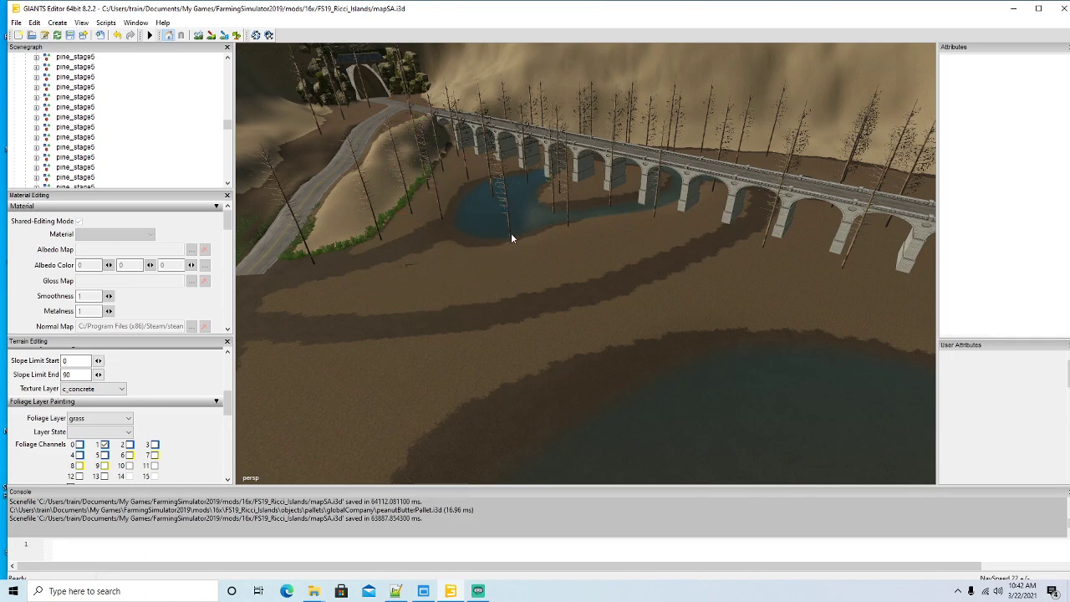
left_click(510, 232)
key("Delete")
left_click(568, 221)
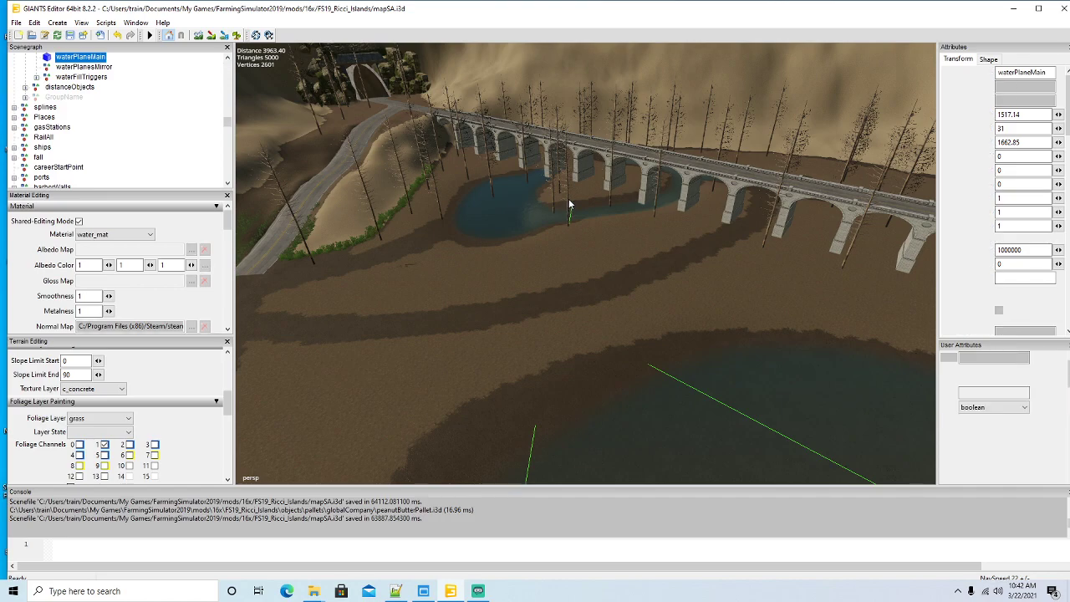
left_click(568, 201)
key("Delete")
Step: Set the terrain sculpting replace height to 100.4 and the RMB brush action to Replace
left_click_drag(605, 313, 543, 357, "alt")
scroll(477, 255, "up", 3)
scroll(545, 326, "up", 5)
scroll(544, 357, "up", 3)
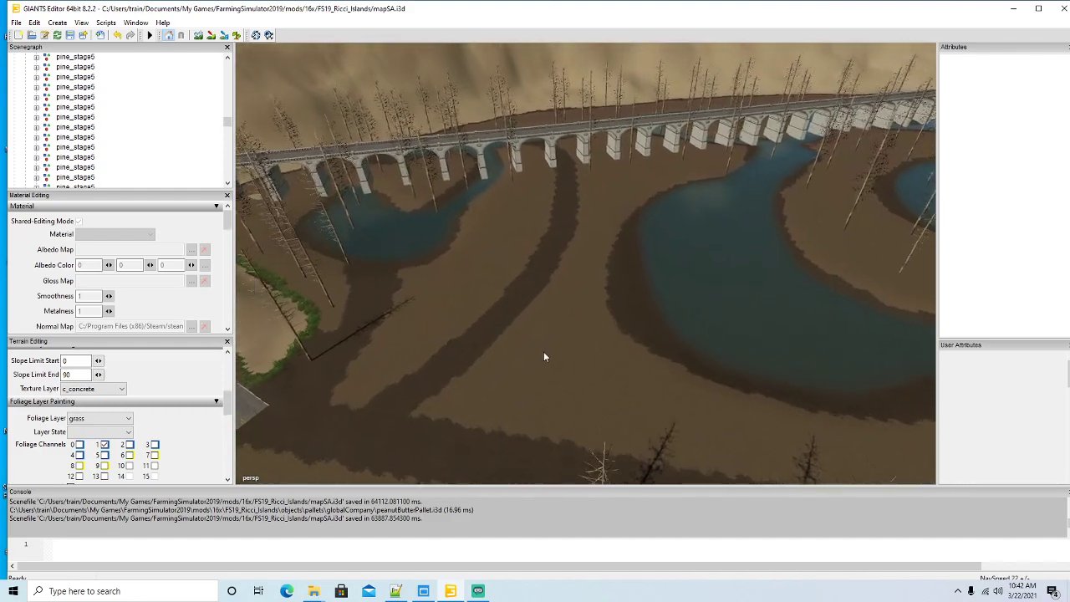
left_click_drag(544, 357, 572, 399, "alt")
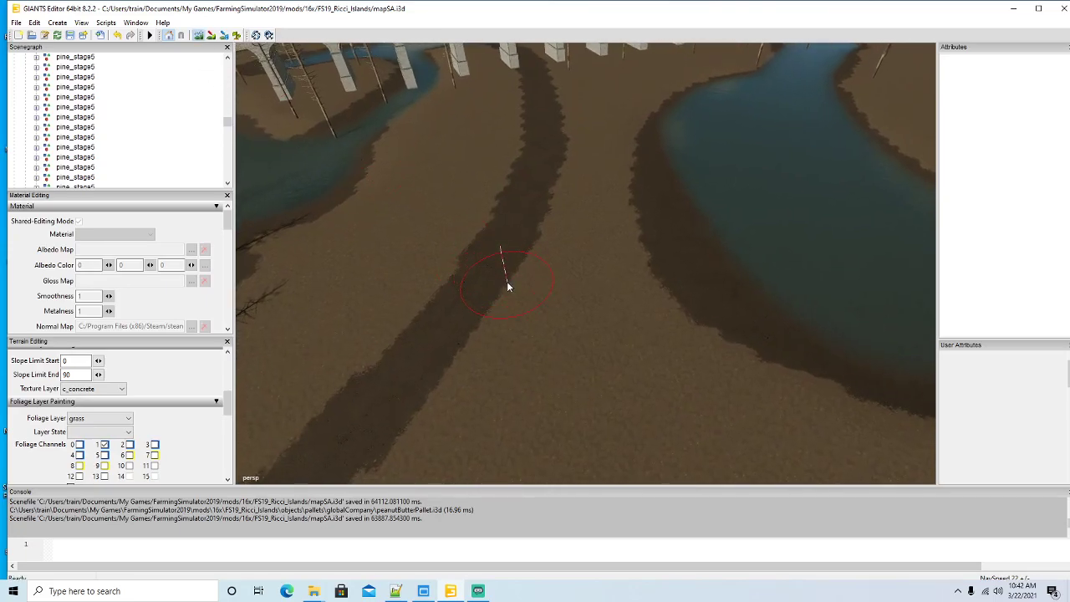
mouse_move(228, 405)
left_mouse_down()
mouse_move(226, 425)
mouse_move(224, 389)
left_mouse_up()
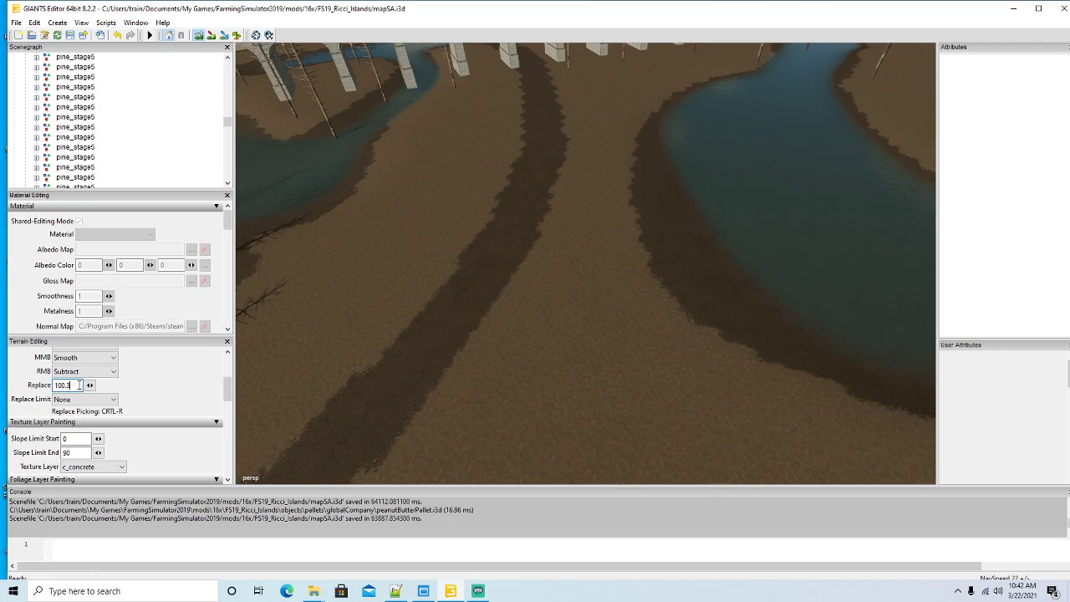
left_click(88, 371)
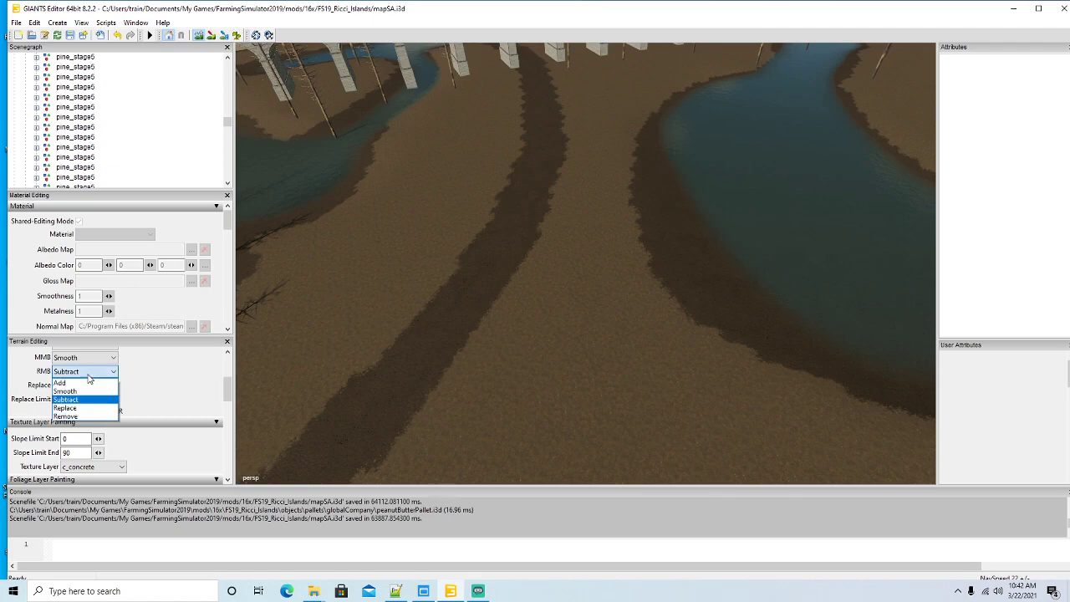
left_click(75, 410)
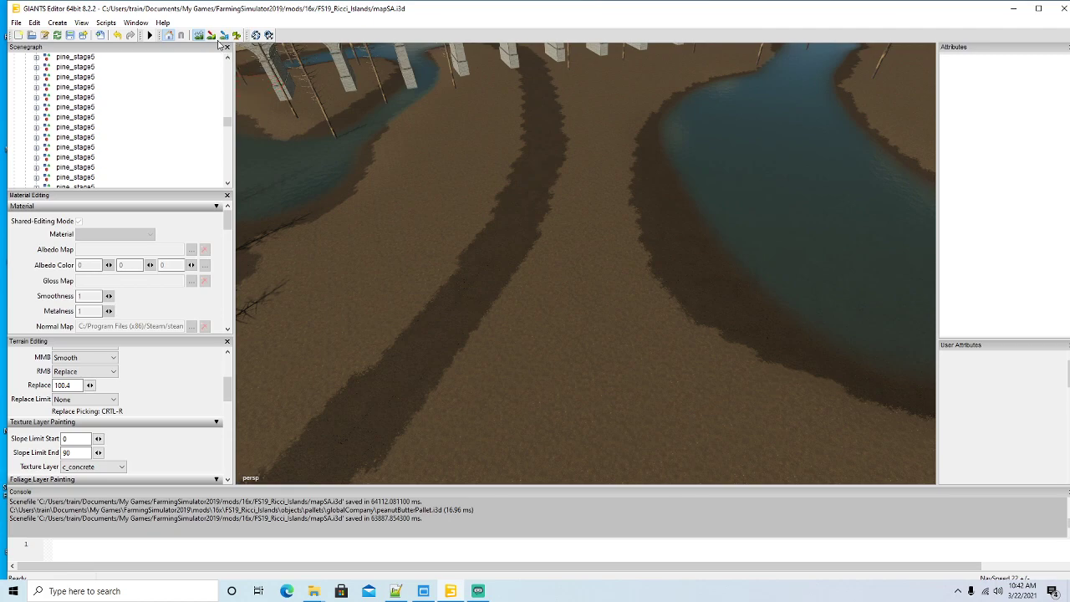
Step: Set the terrain brush to radius about 8.45, opacity about 0.59, hardness about 0.60 and value about 0.61
scroll(597, 275, "up", 1)
scroll(614, 240, "down", 5)
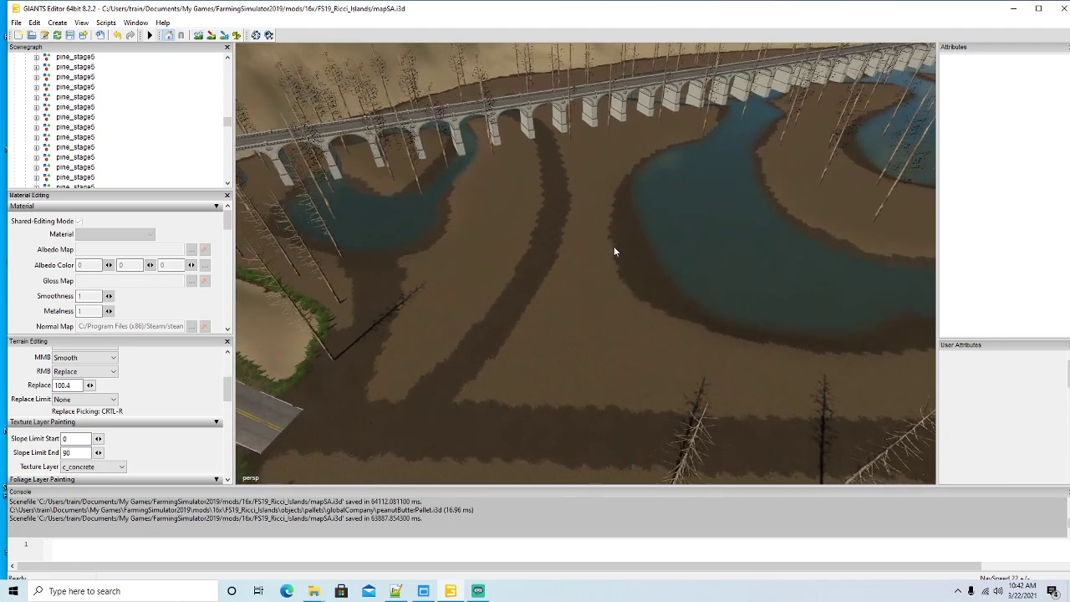
left_click_drag(226, 393, 226, 378)
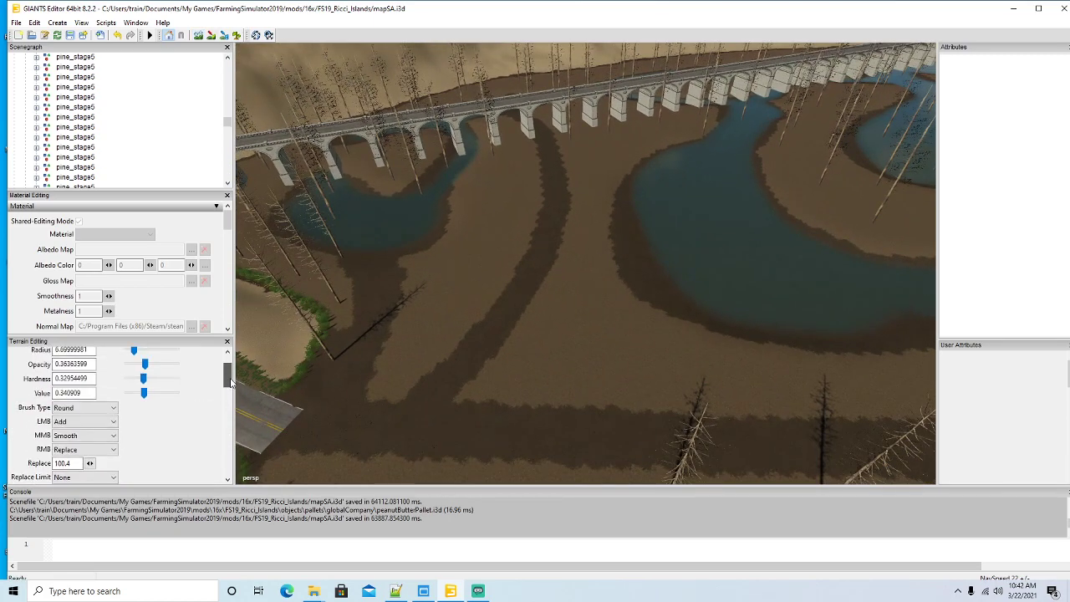
left_click_drag(146, 366, 160, 394)
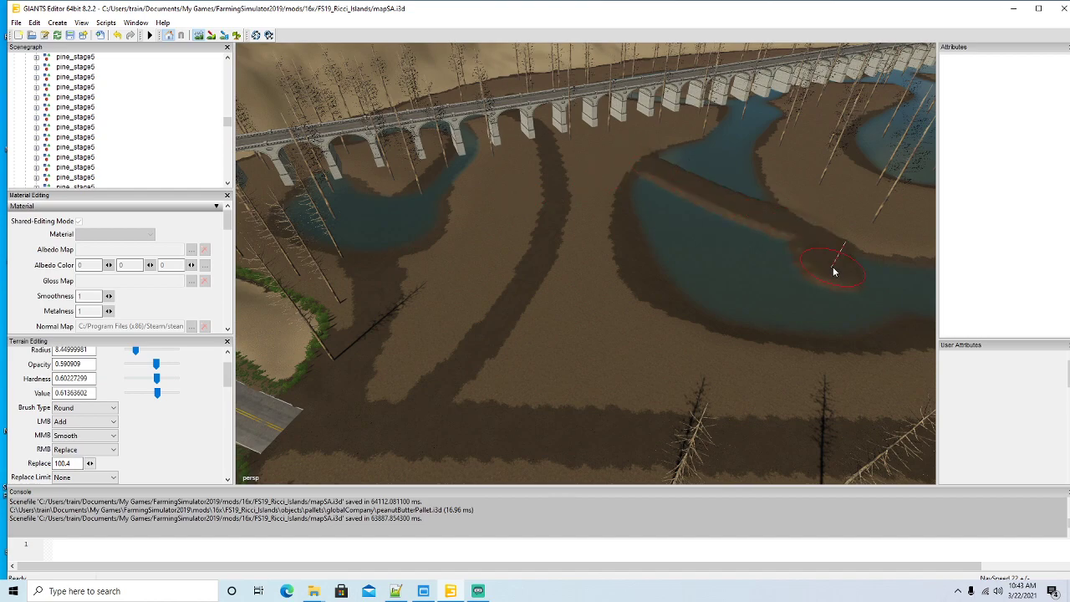
Step: Fill the large pond with terrain at the 100.4 replace height, leaving only its arm towards the viaduct
mouse_move(853, 318)
left_mouse_down()
mouse_move(790, 322)
mouse_move(673, 267)
mouse_move(641, 234)
mouse_move(639, 179)
left_mouse_up()
left_click_drag(679, 294, 677, 196)
left_click_drag(724, 242, 719, 216)
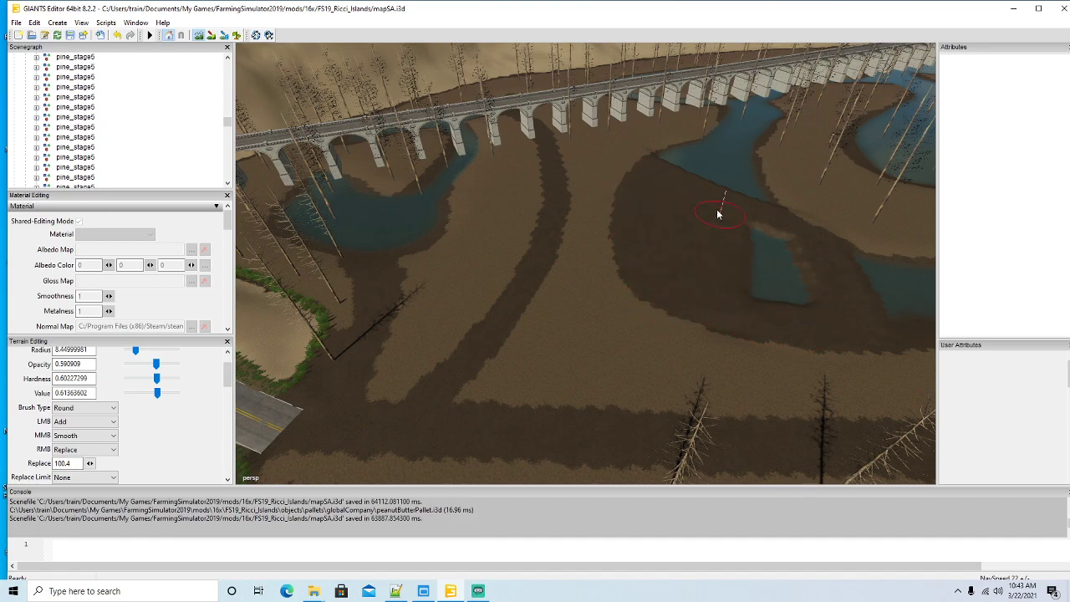
left_click_drag(790, 239, 800, 268)
mouse_move(851, 242)
left_mouse_down()
mouse_move(886, 301)
mouse_move(777, 270)
mouse_move(755, 248)
left_mouse_up()
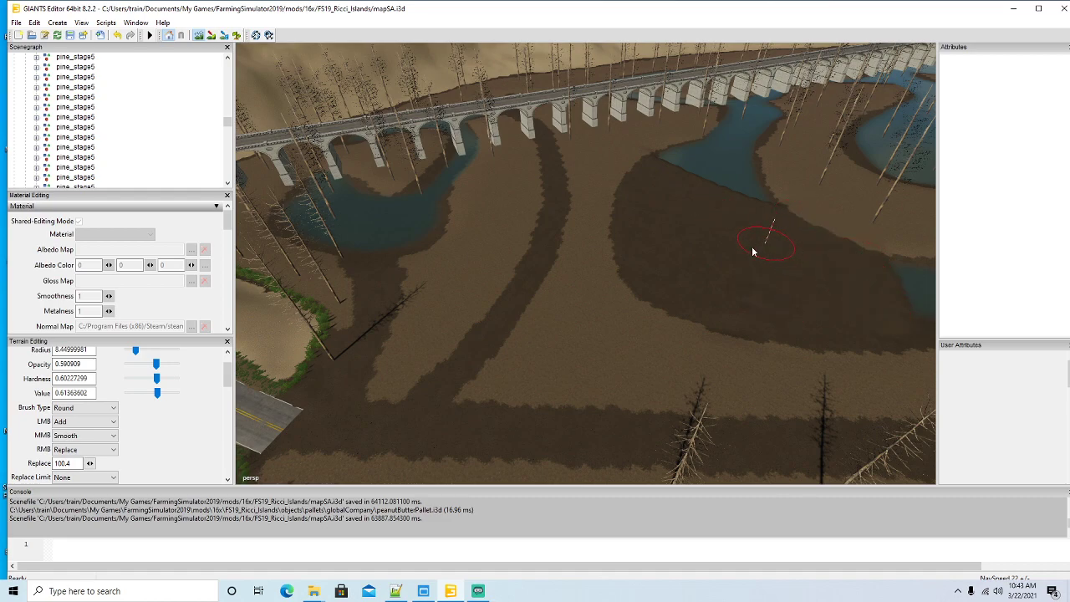
right_click_drag(901, 286, 829, 240)
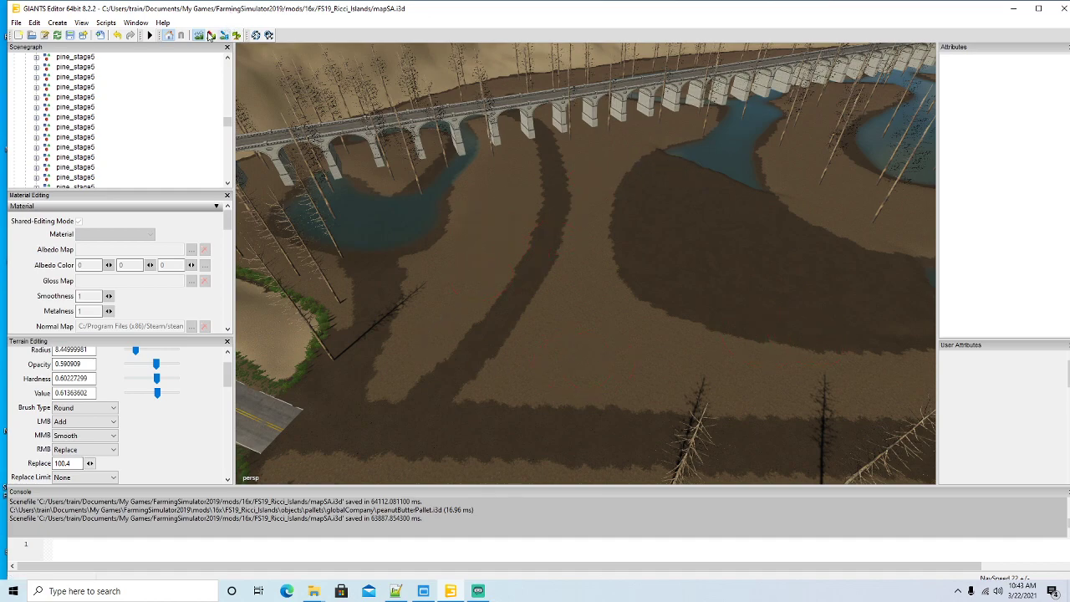
Step: Collapse the expanded coalCrusher, oreCrusher, copperCrusher, nickelCrusher and rockCrusher groups in the scenegraph
left_click(539, 327)
scroll(106, 152, "down", 6)
scroll(102, 147, "down", 2)
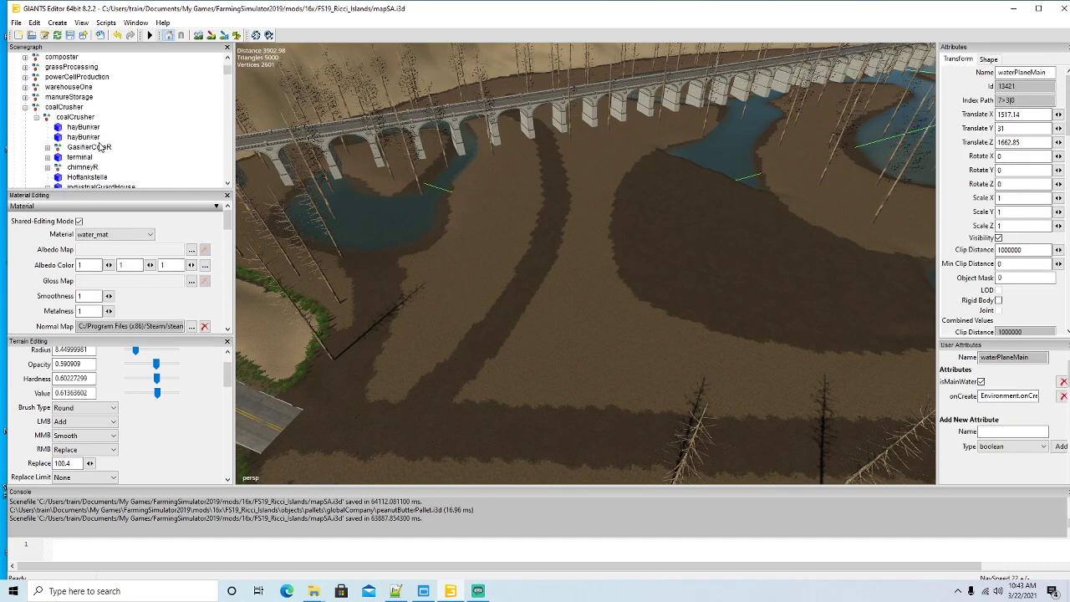
left_click(25, 107)
left_click(26, 117)
left_click(25, 127)
left_click(25, 137)
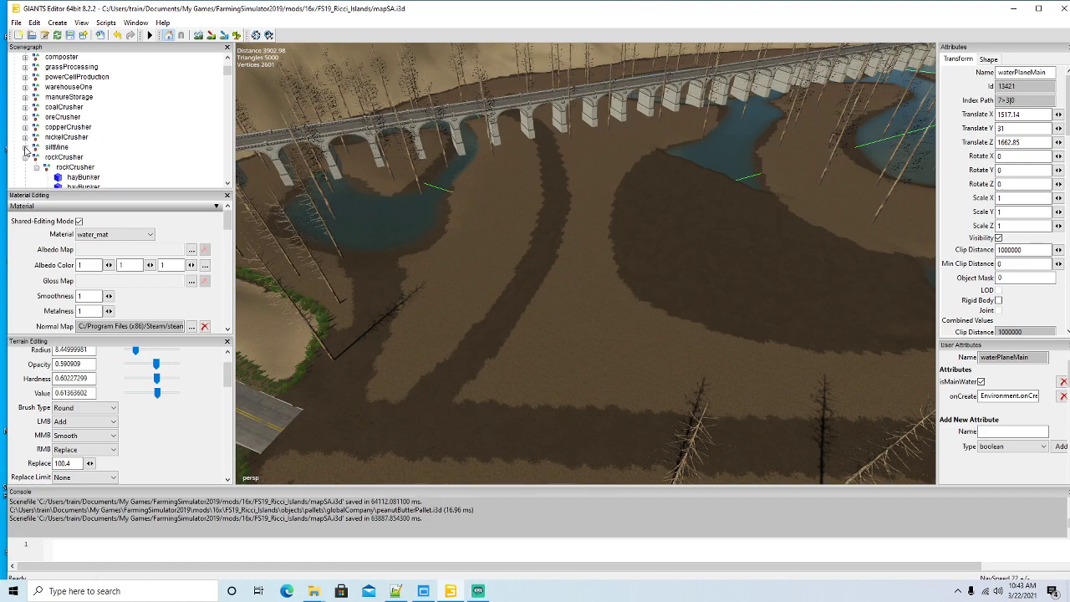
left_click(25, 157)
Step: Collapse the hersheyPlant group in the scenegraph and rename the first empty transform group below centralWarehouseCold to clayPit
scroll(65, 159, "down", 5)
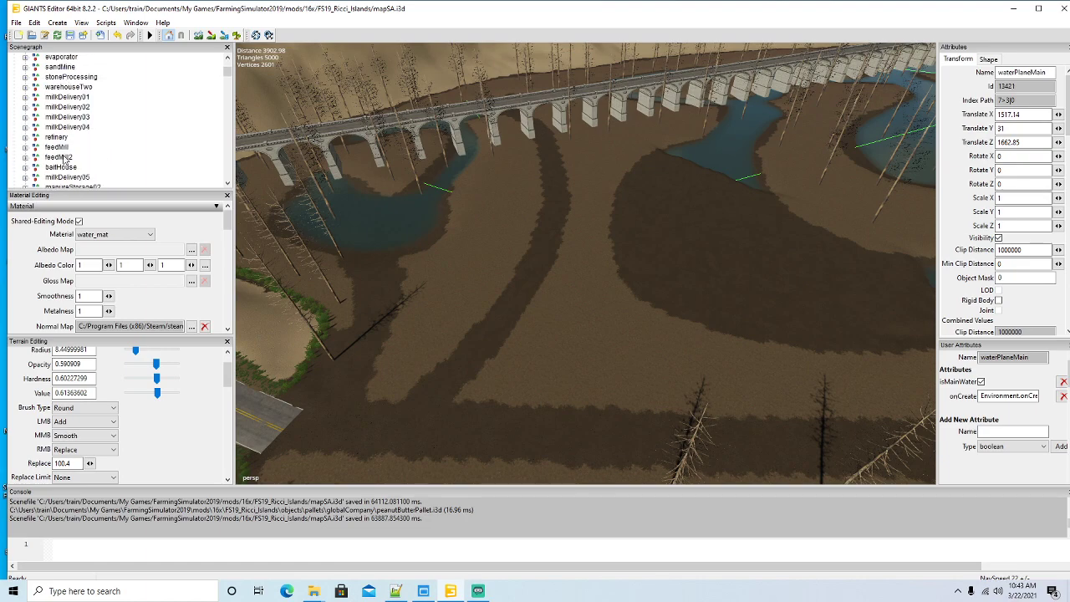
scroll(65, 159, "down", 10)
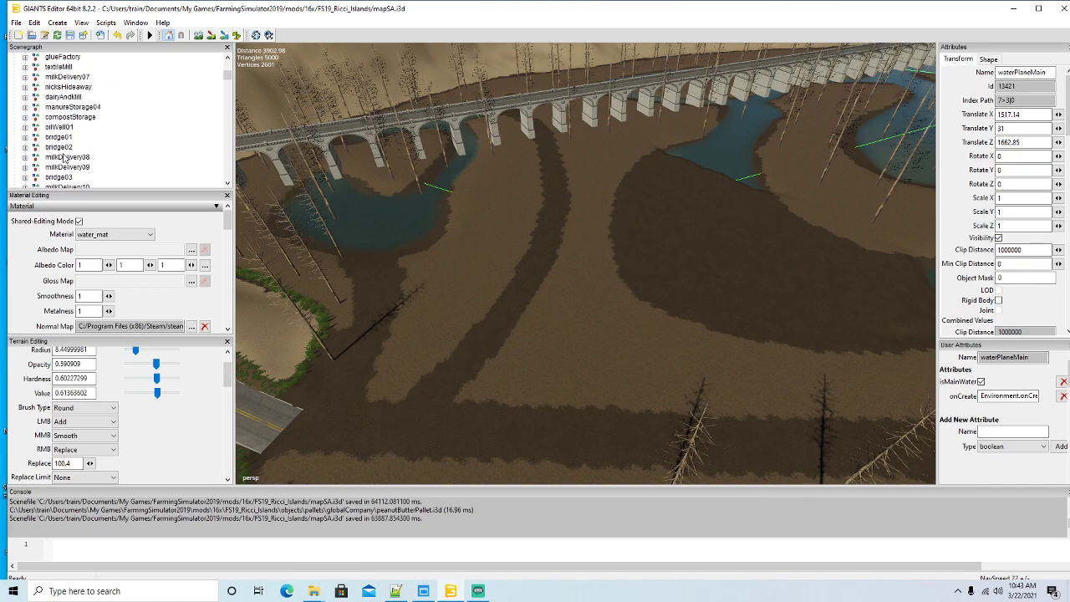
scroll(65, 156, "down", 7)
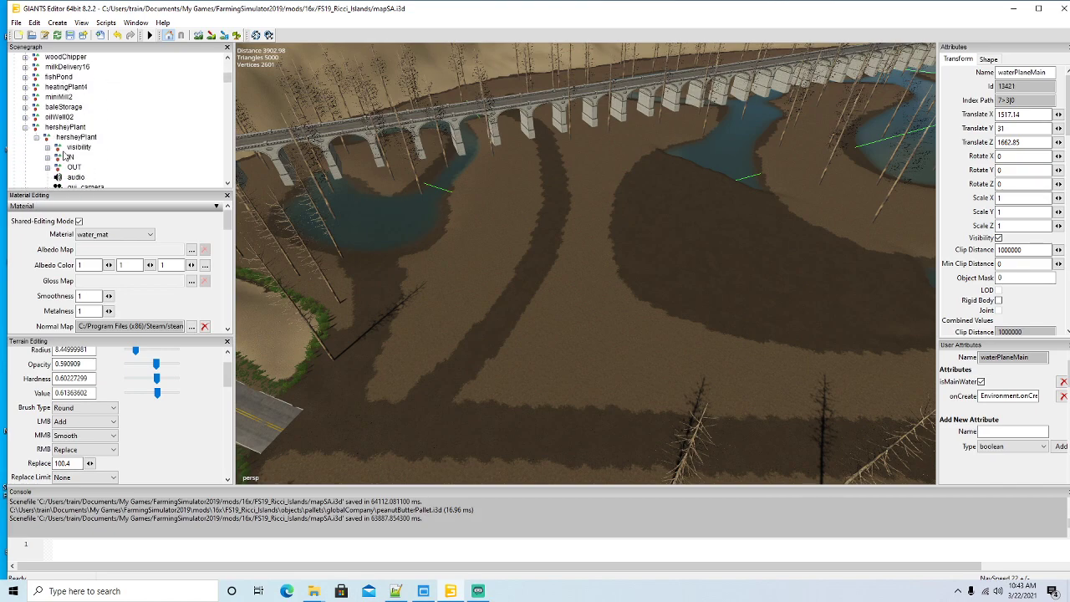
left_click(25, 86)
scroll(58, 129, "down", 10)
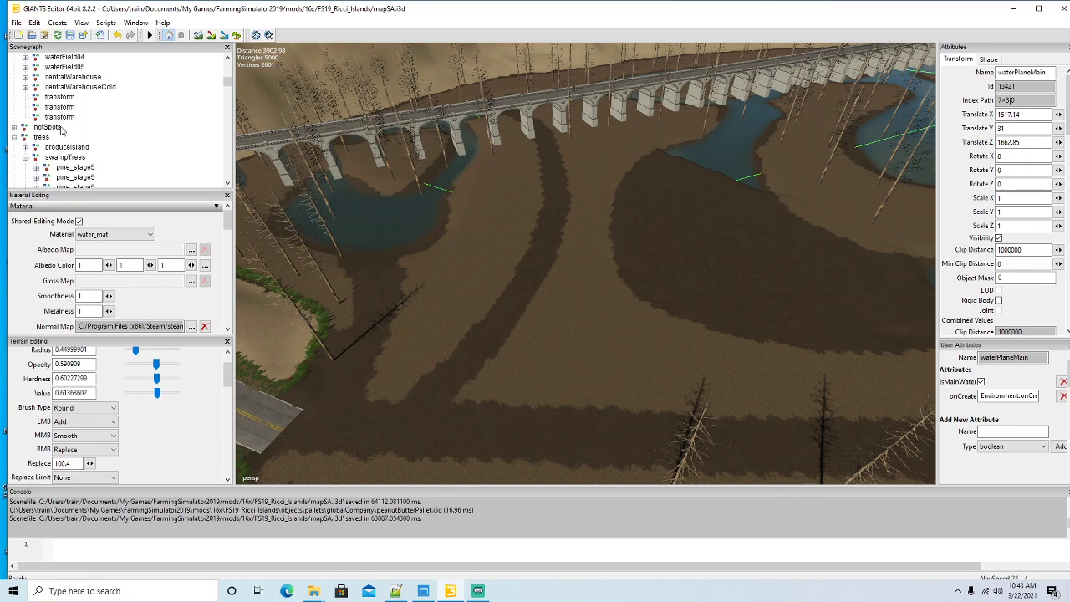
left_click(38, 98)
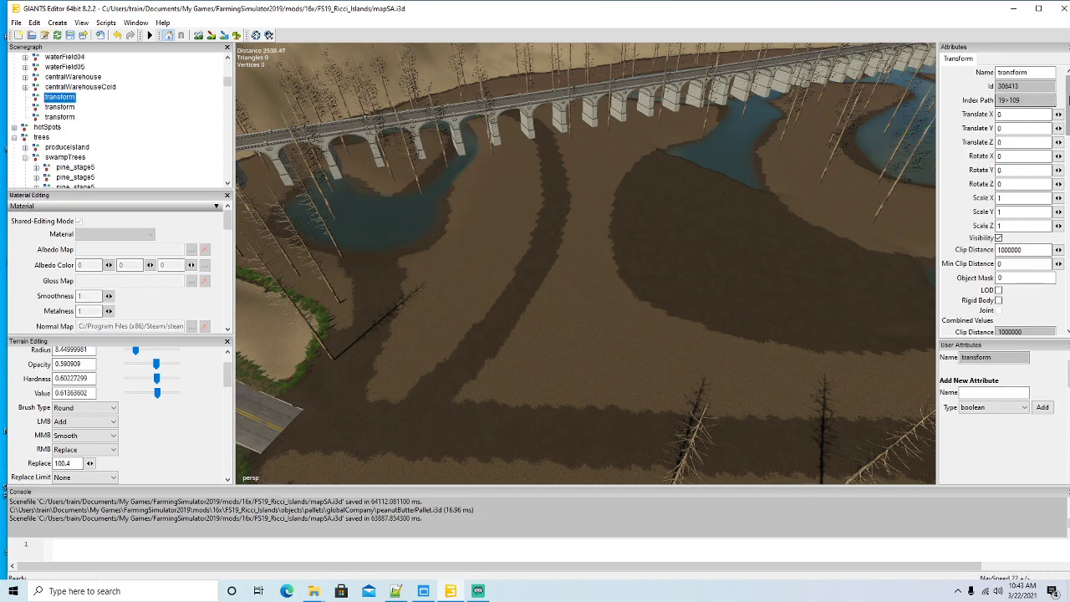
double_click(1037, 72)
type("clayPit")
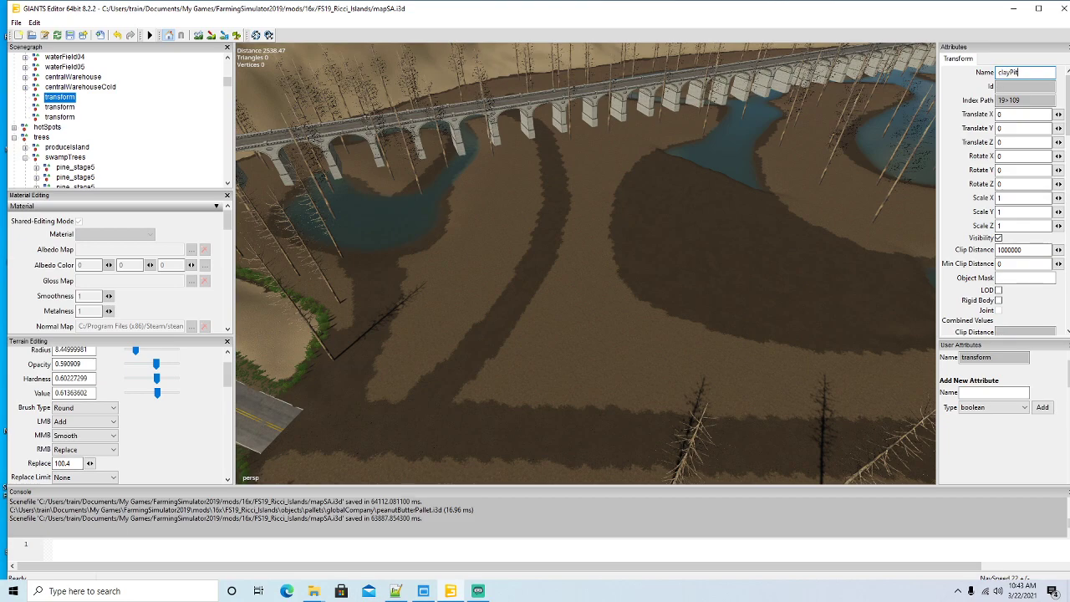
key("Return")
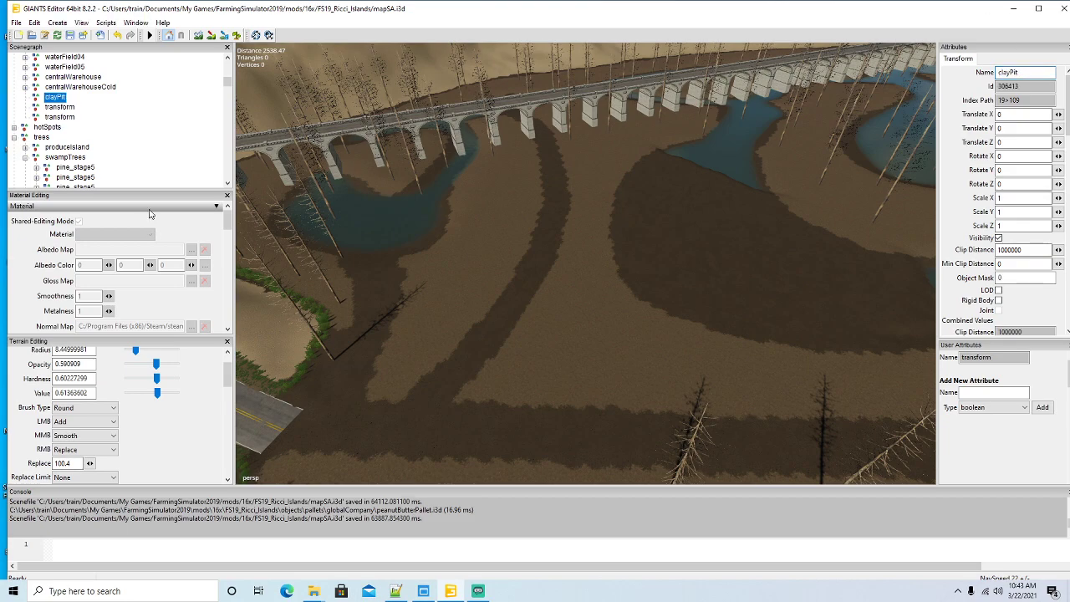
Step: Import the clayPit i3d file from the newBuildings folder of FS19_Ricci_Islands
left_click(15, 22)
left_click(37, 140)
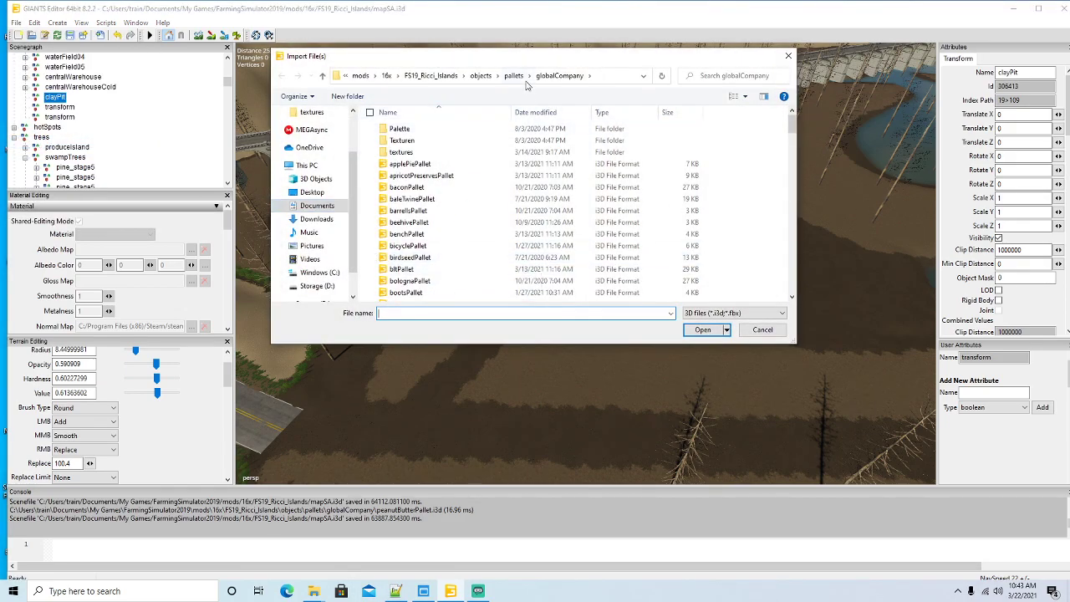
left_click(432, 75)
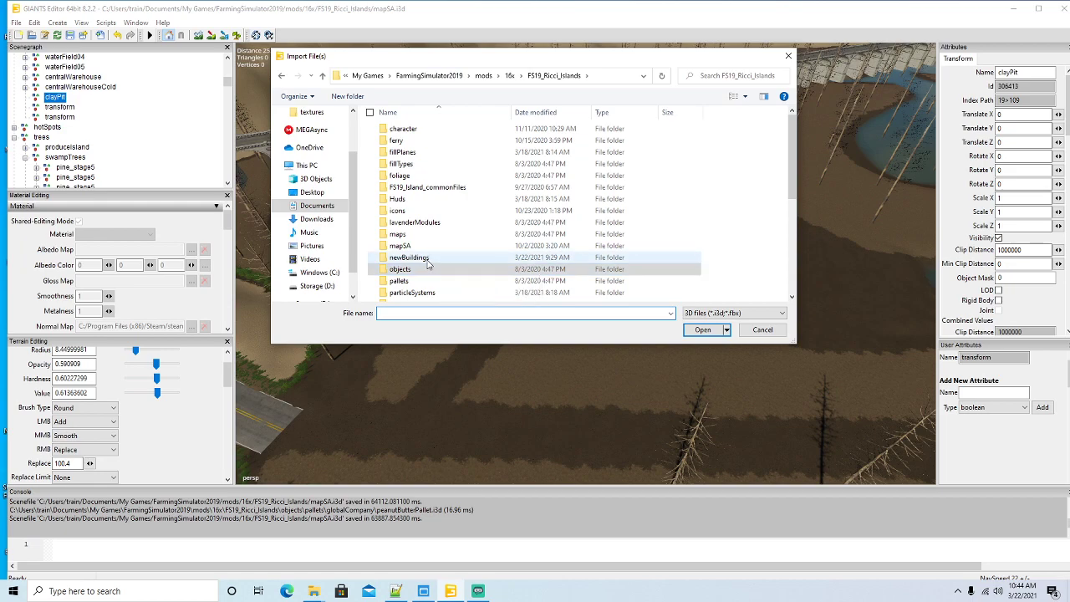
double_click(428, 261)
left_click(416, 258)
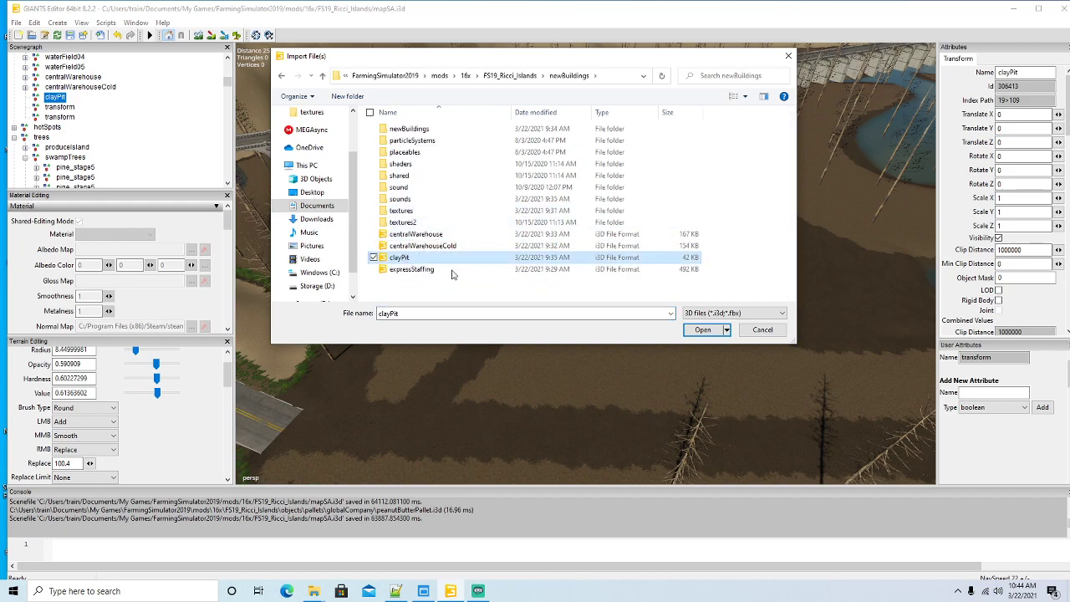
left_click(694, 329)
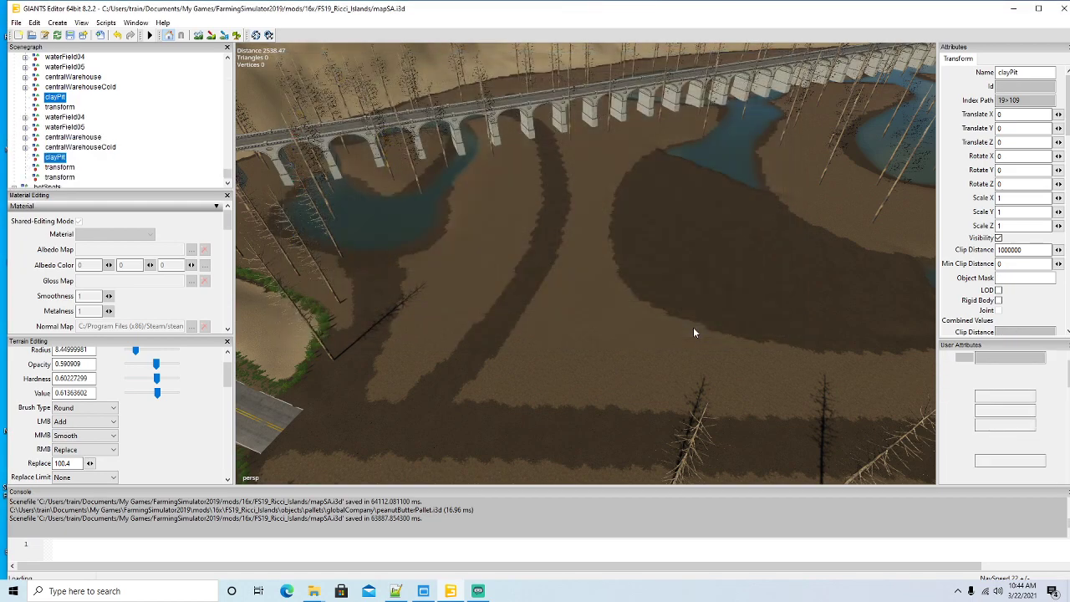
Step: Collapse the swampTrees group and its parent trees group in the scenegraph
scroll(117, 125, "up", 10)
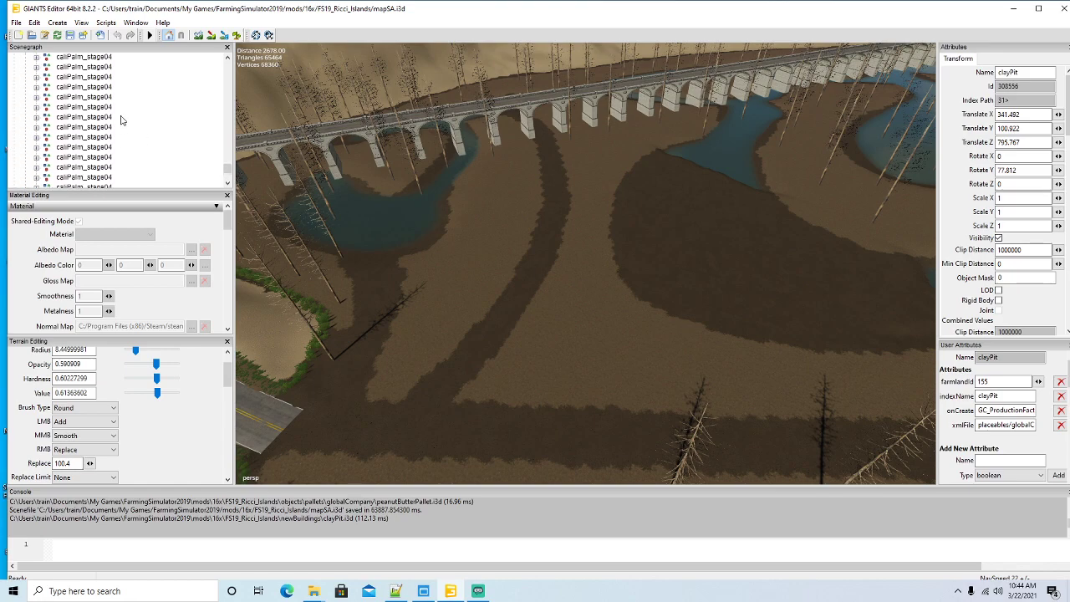
left_click(536, 329)
scroll(96, 132, "up", 5)
scroll(96, 132, "down", 10)
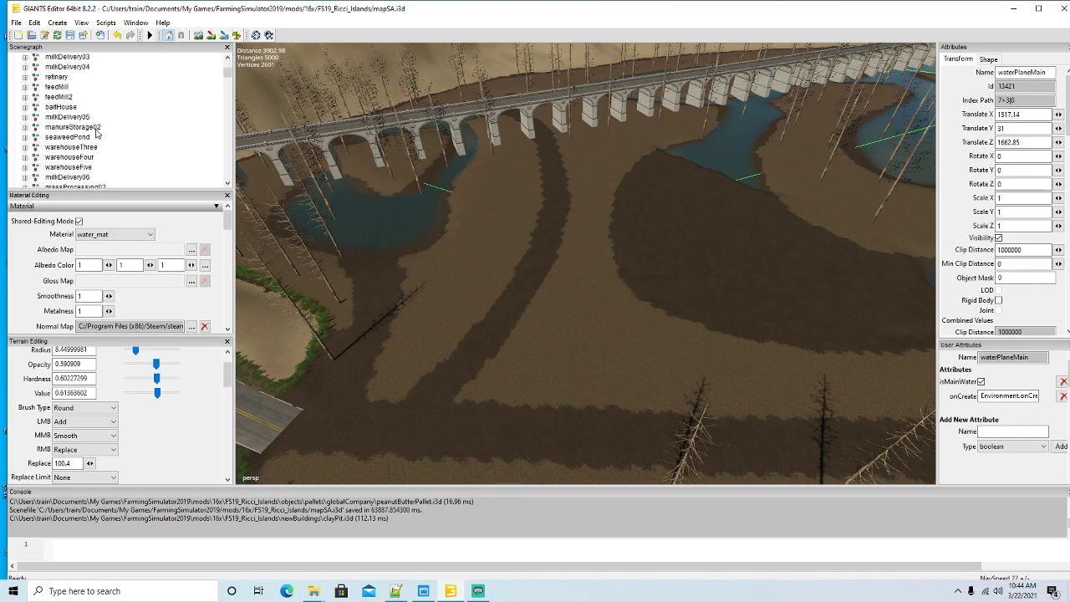
scroll(96, 134, "down", 10)
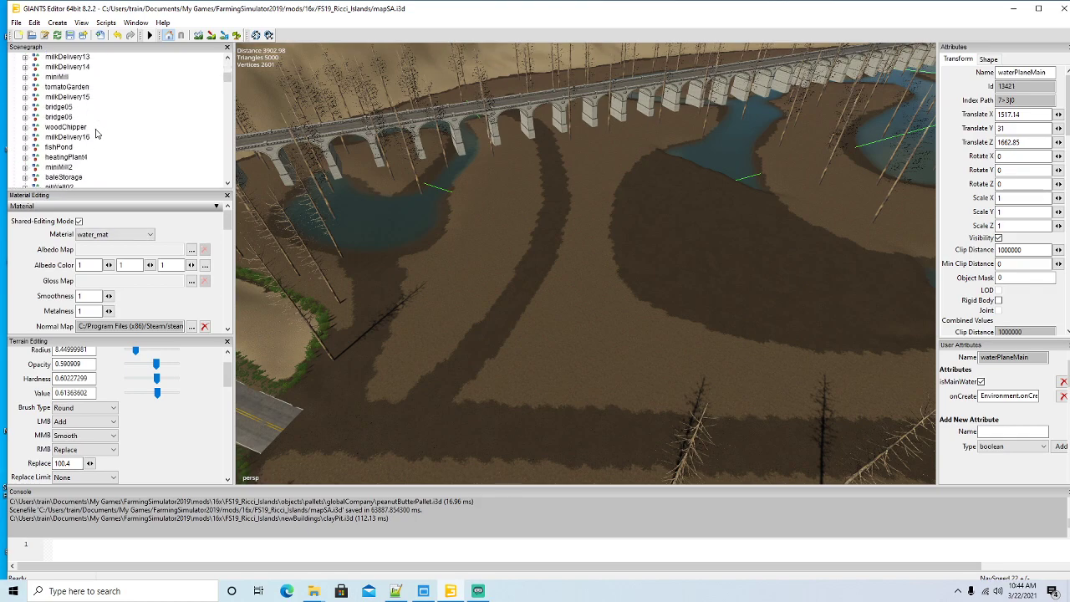
scroll(96, 133, "down", 10)
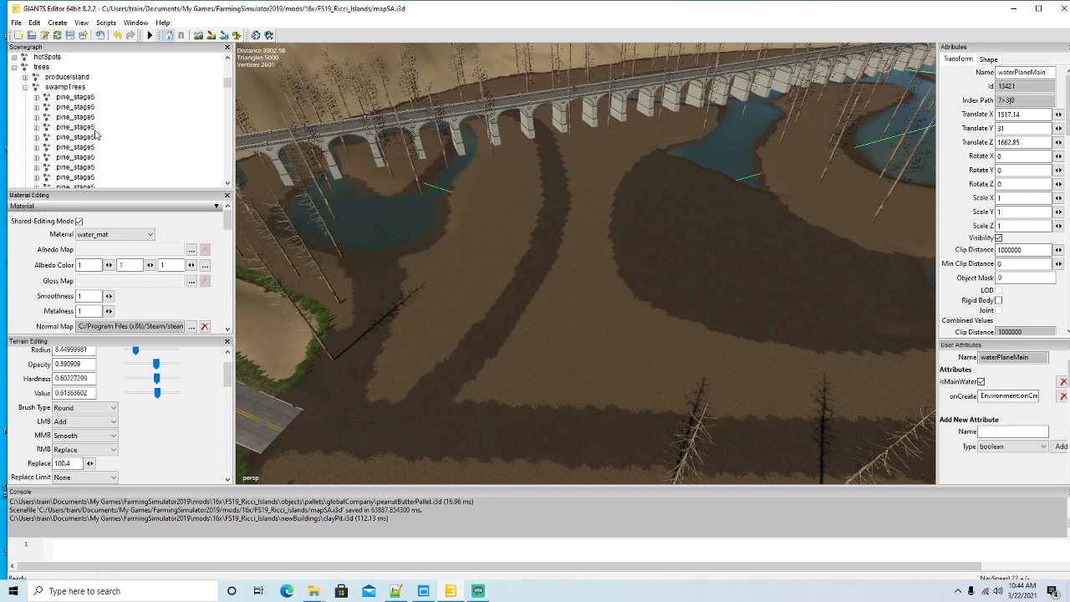
left_click(25, 87)
left_click(14, 67)
Step: Cut the imported clayPit object from the end of the scenegraph and paste it into the empty clayPit group
left_click(30, 170)
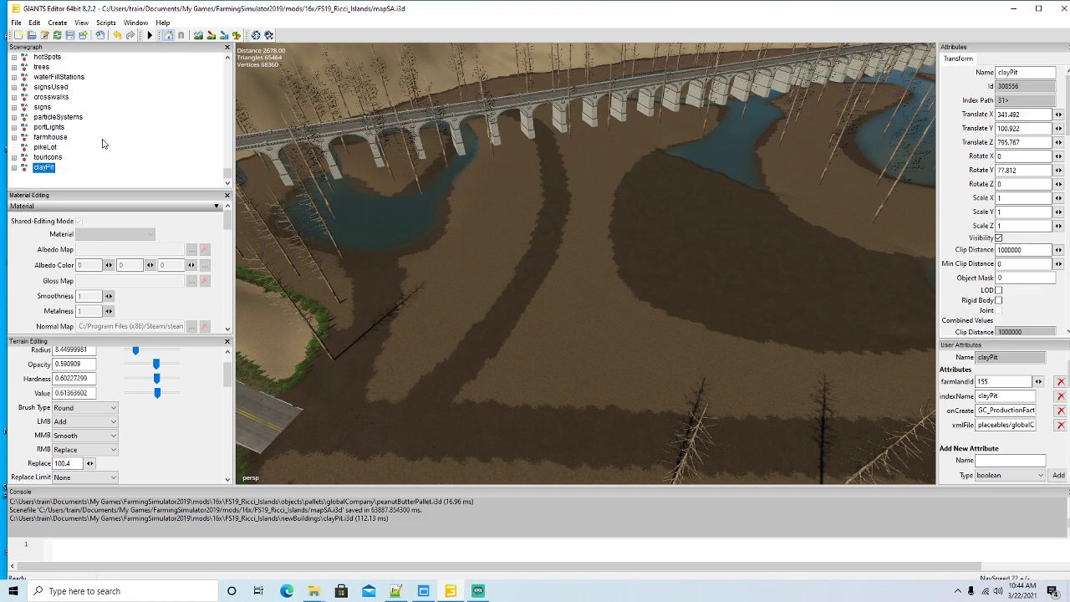
scroll(102, 144, "up", 4)
left_click(34, 23)
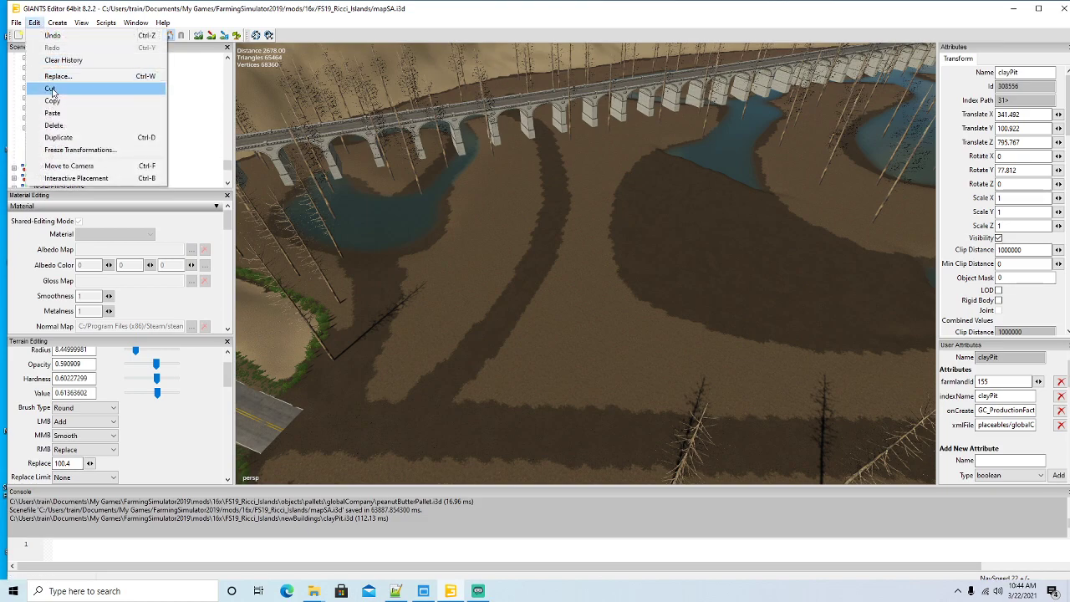
left_click(58, 140)
left_click(35, 138)
left_click(34, 24)
left_click(53, 115)
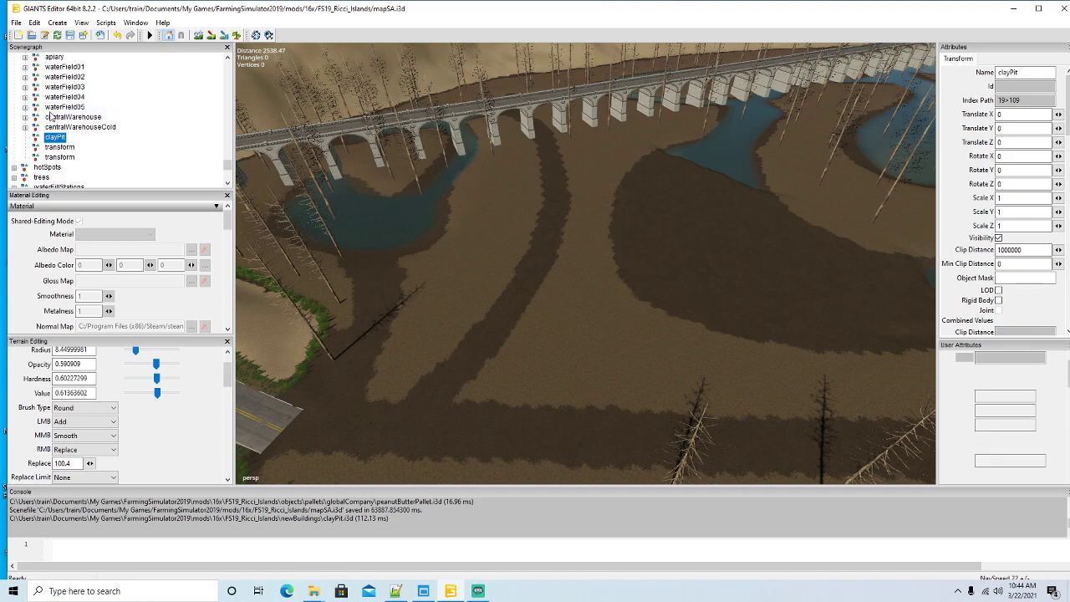
Step: Place the clayPit with Interactive Placement on the ground before the viaduct, at about X -2400.97, Y 100.39, Z 933.85
left_click(34, 22)
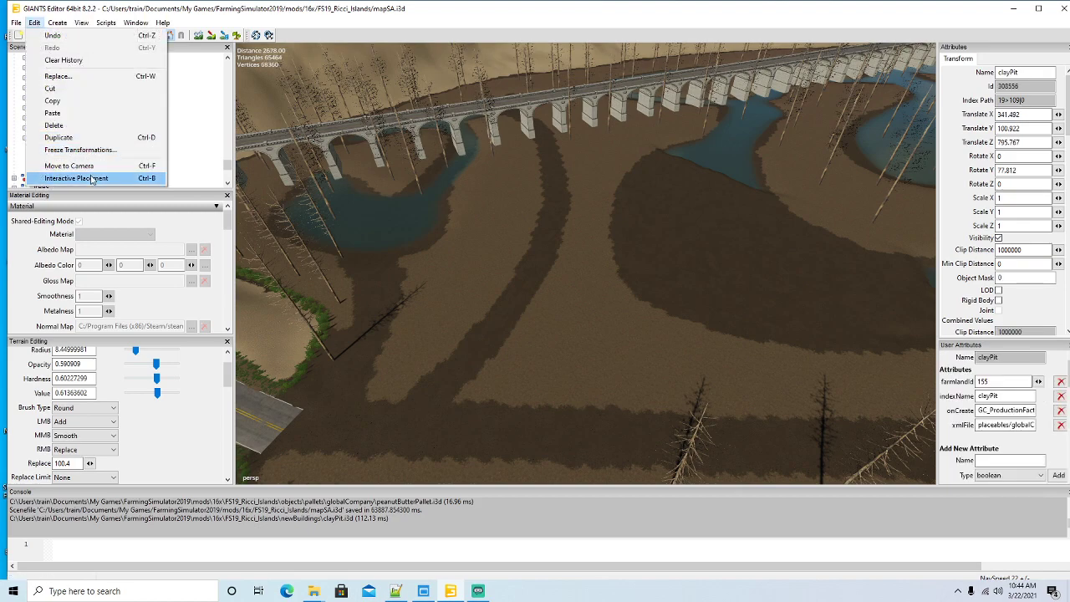
left_click(59, 180)
left_click(669, 251)
scroll(704, 303, "down", 4)
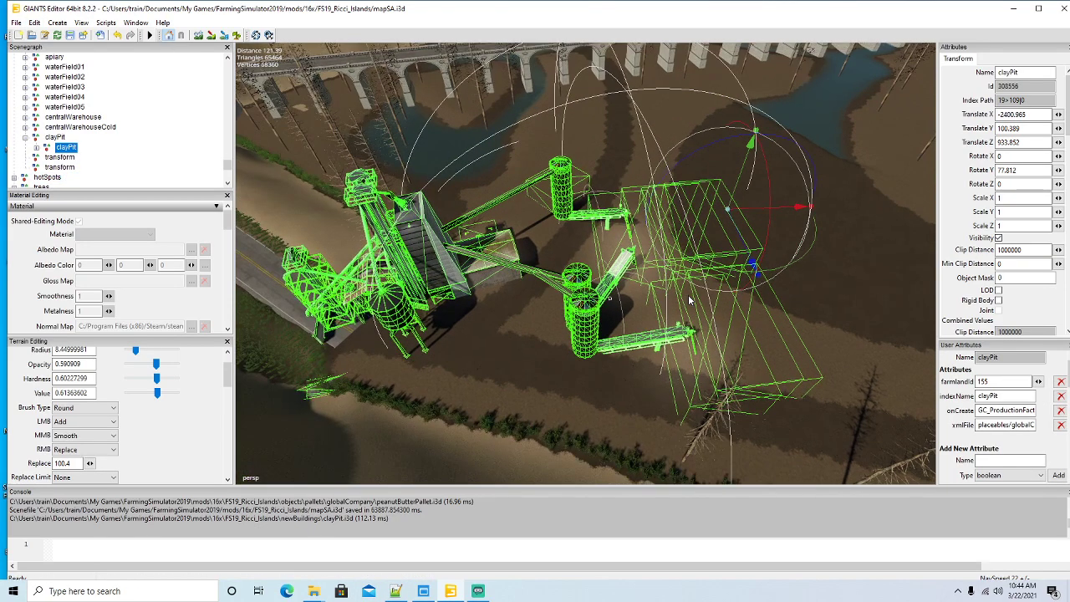
scroll(747, 326, "down", 1)
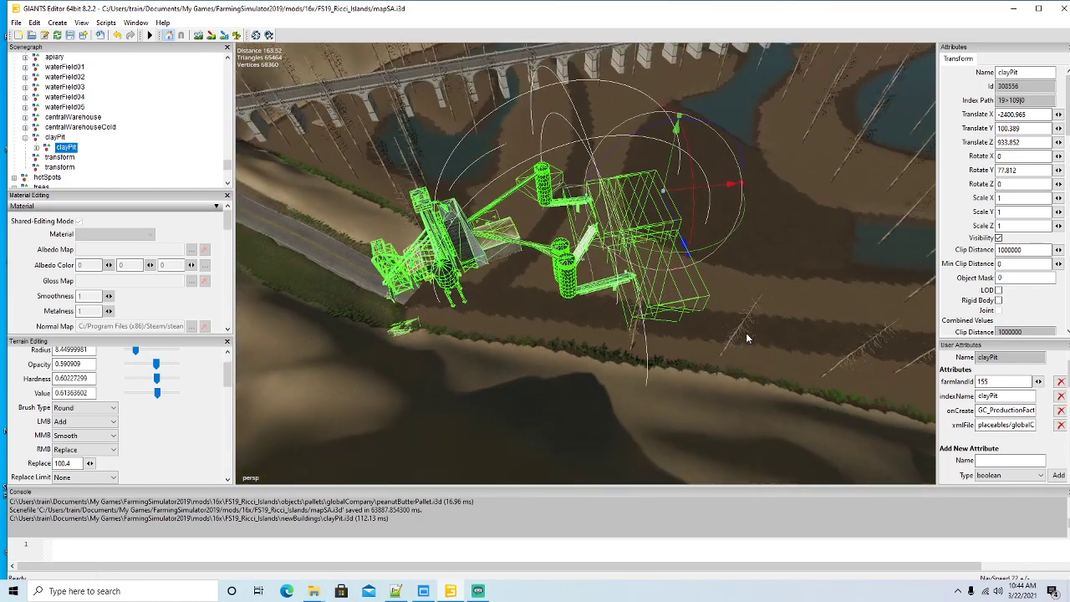
Step: Rotate the clayPit to about -86.6° around Y and move it to about X -2378.35, Z 989.87
left_click_drag(737, 332, 581, 326, "alt")
scroll(452, 257, "up", 5)
scroll(602, 318, "down", 6)
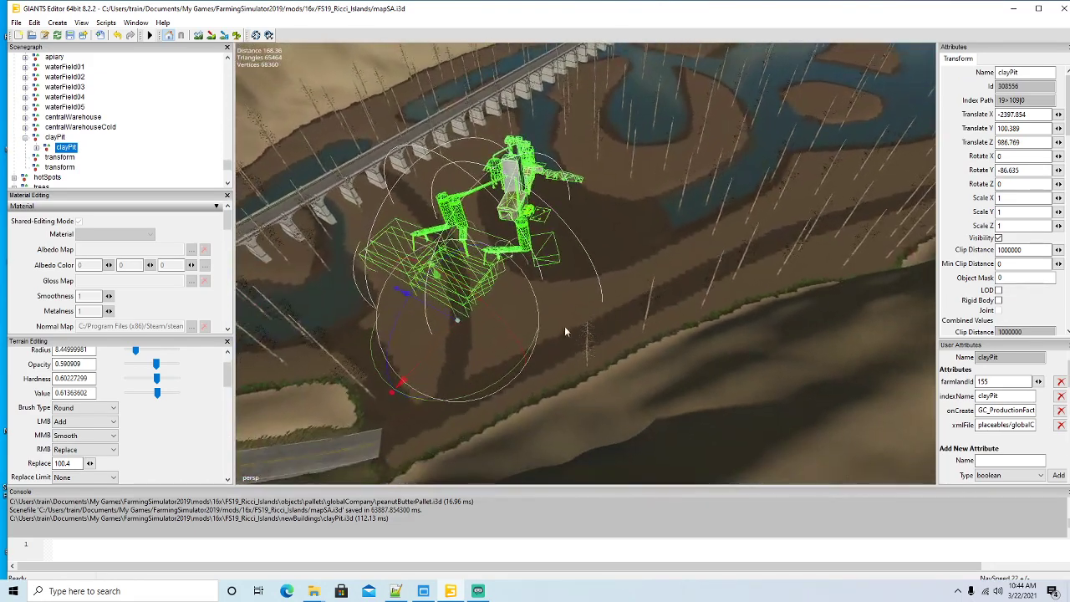
left_click_drag(445, 313, 482, 367)
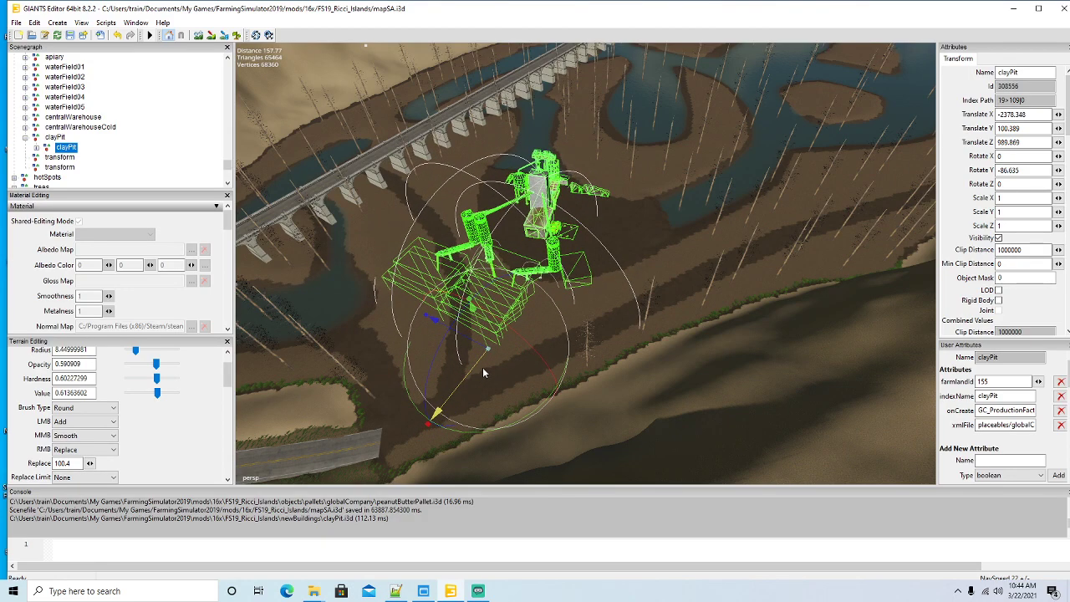
Step: Fine-tune the clayPit's rotation to about 180, -83.31, -180 and its position to about X -2377.71, Z 984.46
left_click_drag(623, 355, 525, 314, "alt")
scroll(696, 324, "up", 3)
scroll(696, 324, "up", 5)
scroll(583, 324, "down", 4)
scroll(595, 338, "down", 2)
scroll(620, 344, "down", 2)
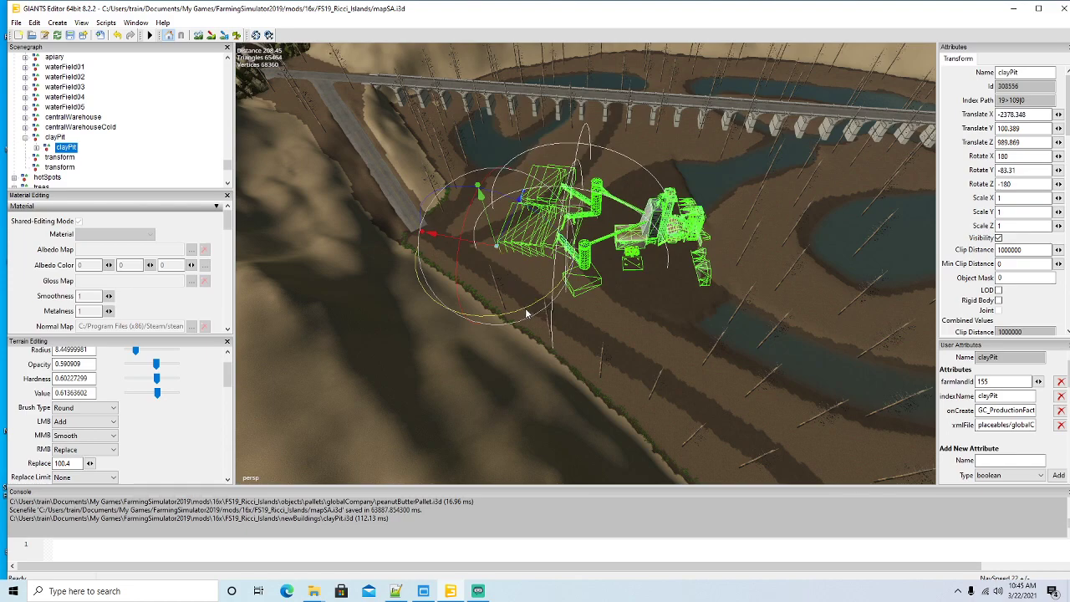
left_click_drag(483, 245, 492, 251)
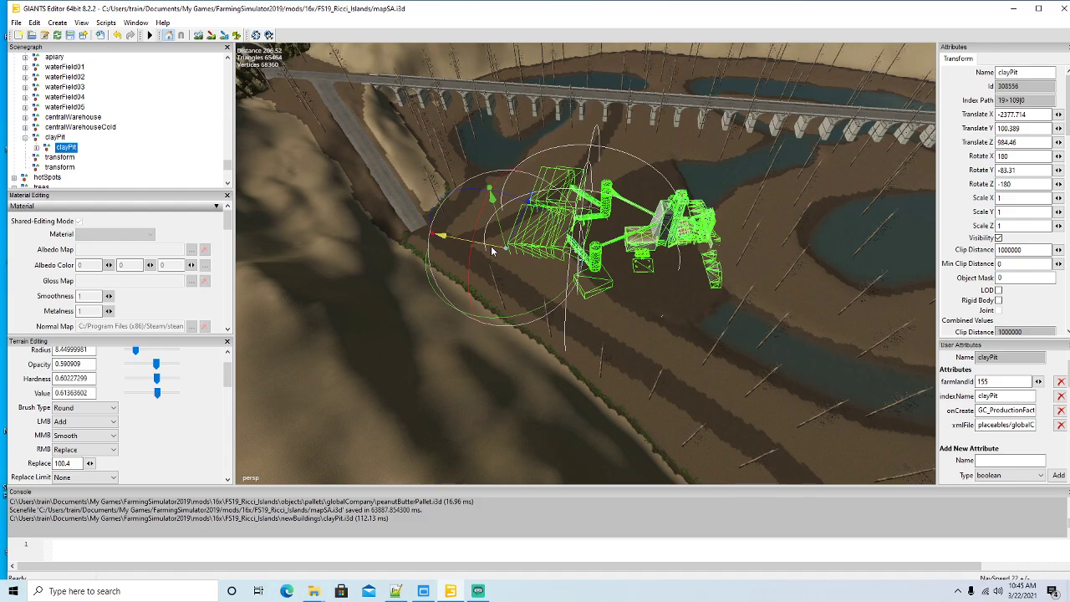
Step: Delete the three limestoneWall01 objects, creekWaterfallEmitter01 and creekWaterVaporEmitter01 from the clayPit's main group
left_click_drag(492, 249, 451, 296, "alt")
scroll(587, 256, "up", 4)
scroll(587, 257, "up", 5)
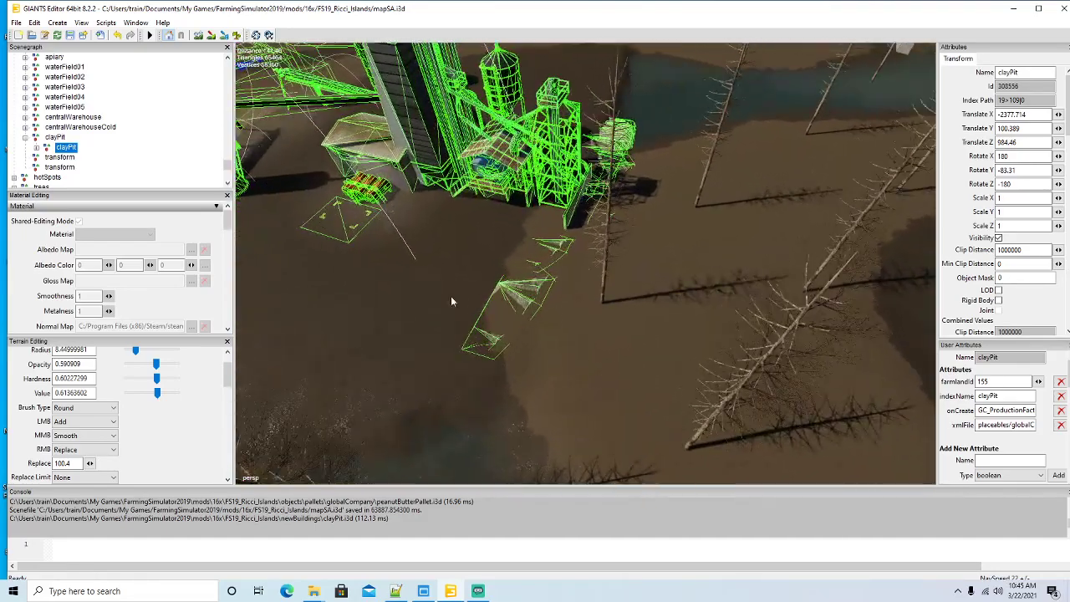
left_click(519, 306)
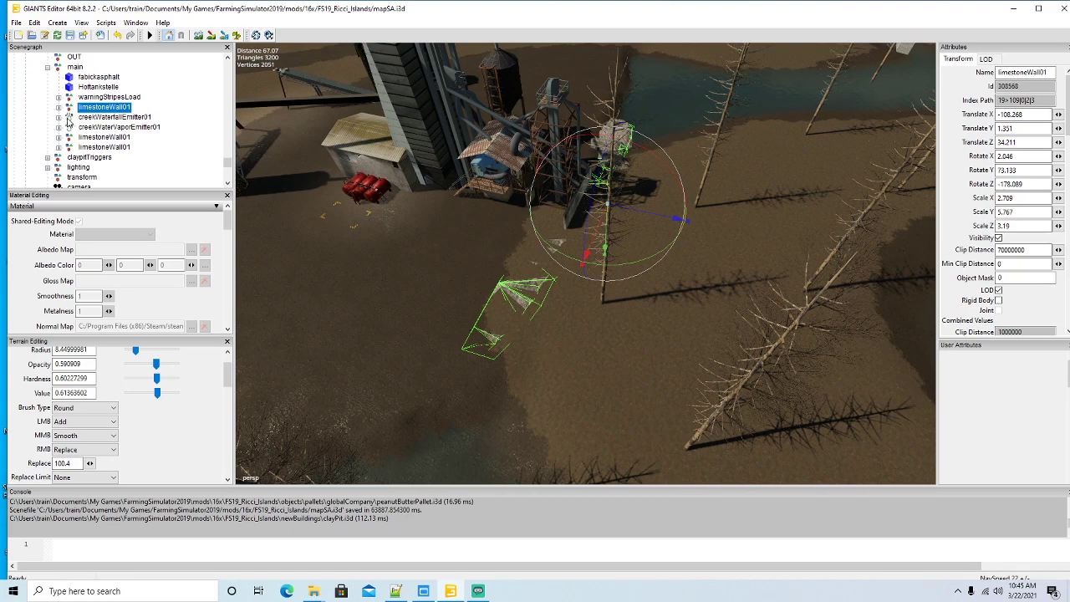
key("Delete")
left_click(71, 109)
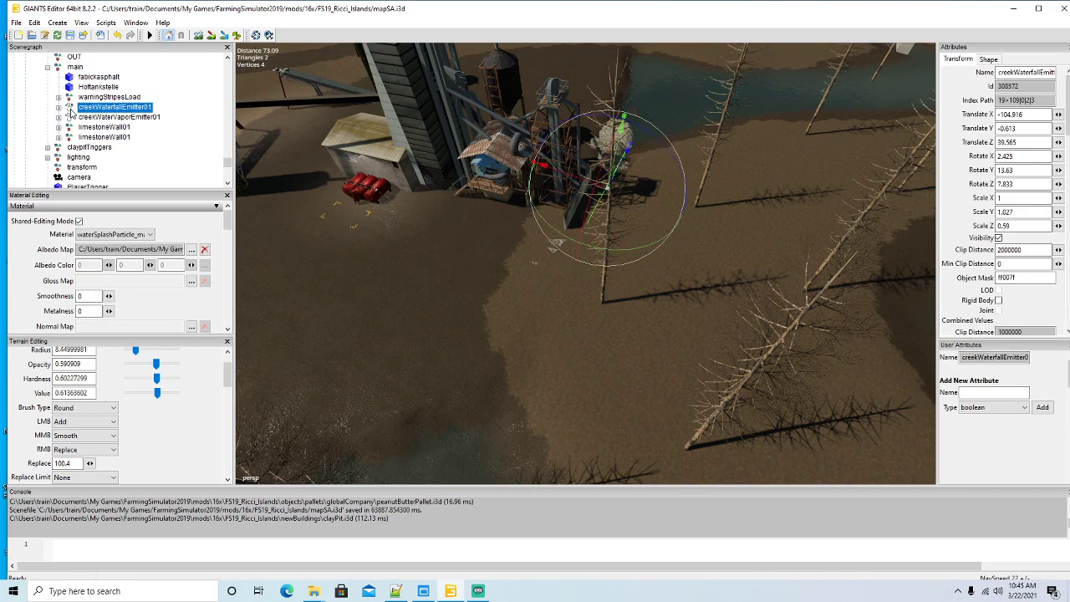
key("Delete")
left_click(71, 109)
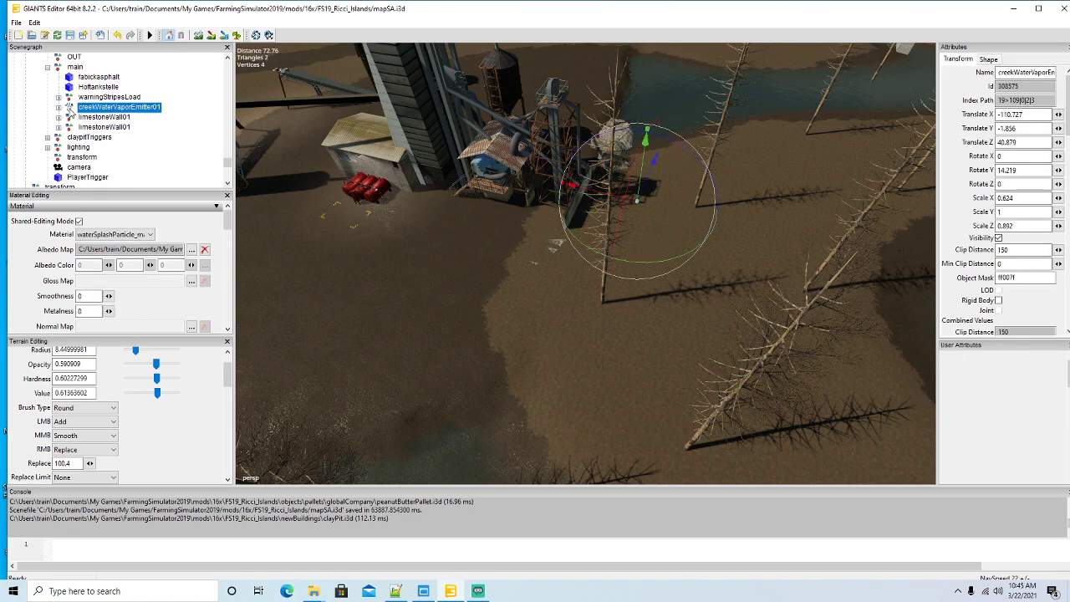
key("Delete")
left_click(71, 108)
key("Delete")
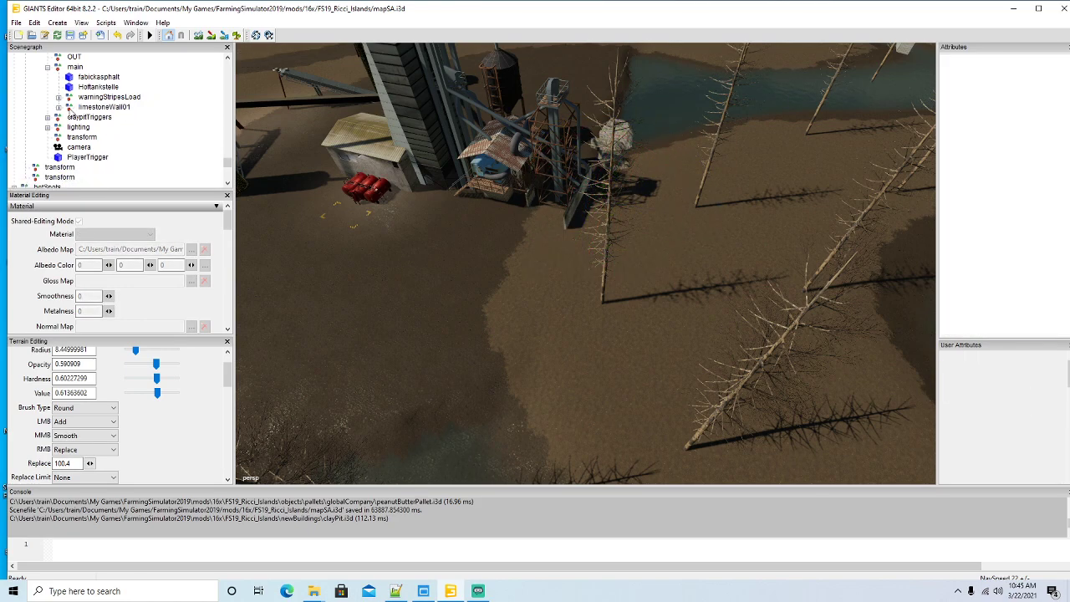
left_click(71, 108)
key("Delete")
Step: Delete the two bare pines standing closest to the clayPit's processing tower
left_click_drag(383, 233, 555, 299, "alt")
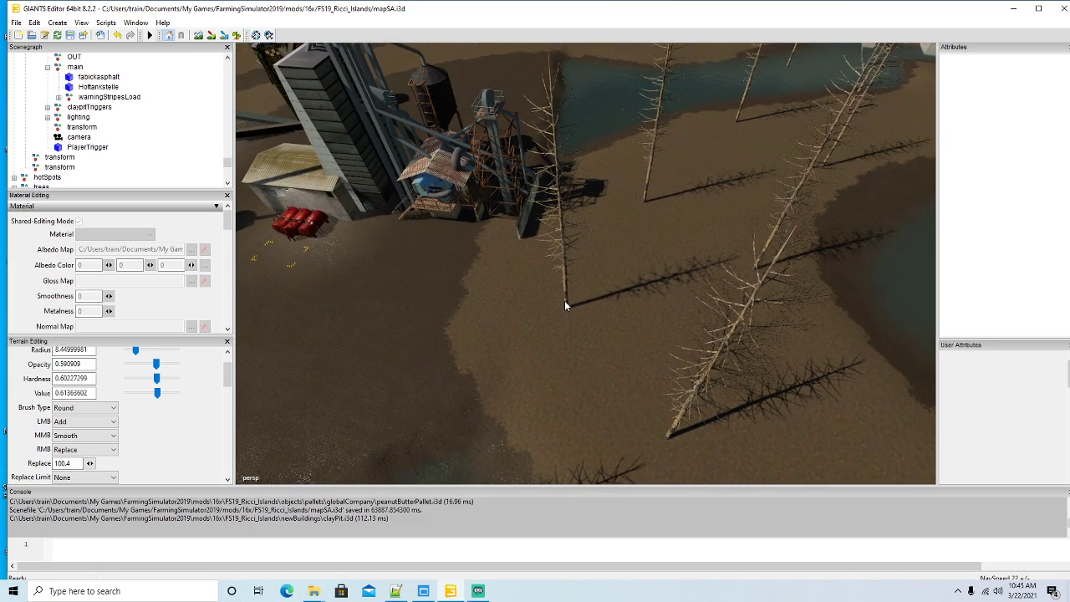
left_click(564, 302)
key("Delete")
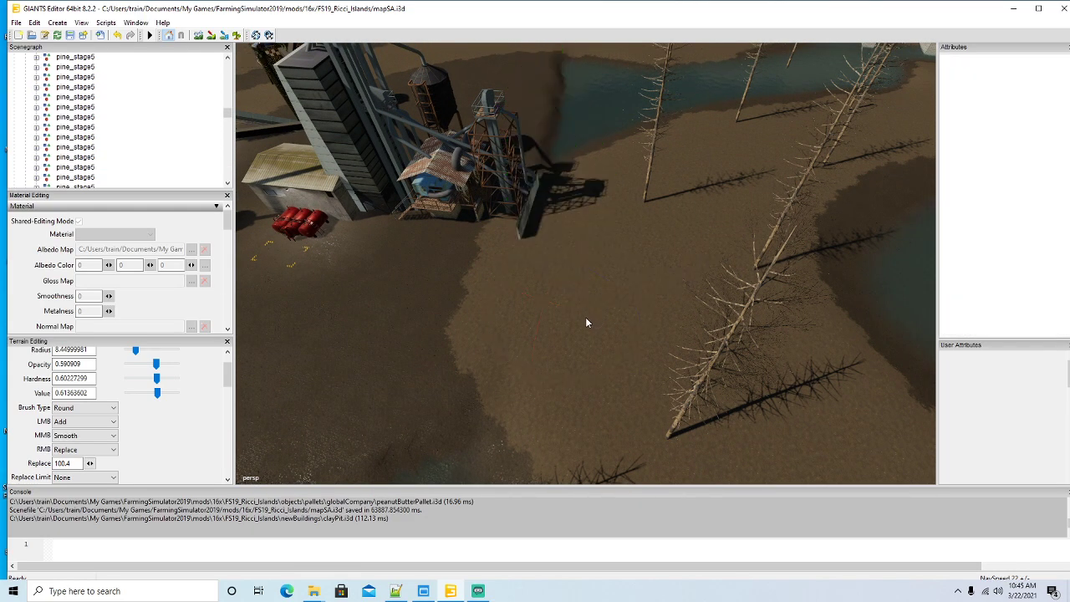
left_click_drag(586, 317, 590, 295, "alt")
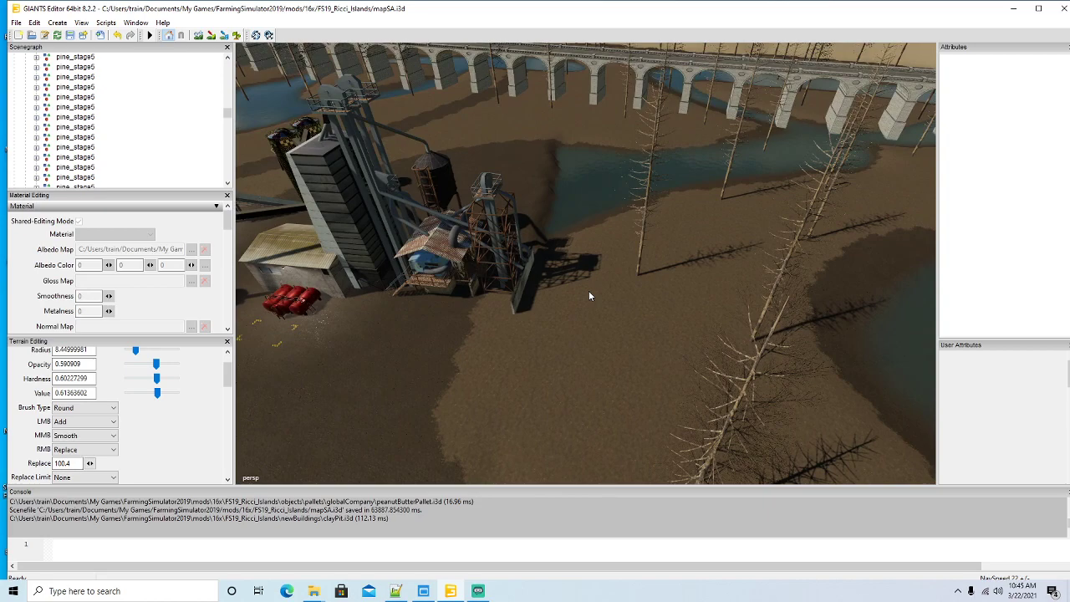
left_click(637, 276)
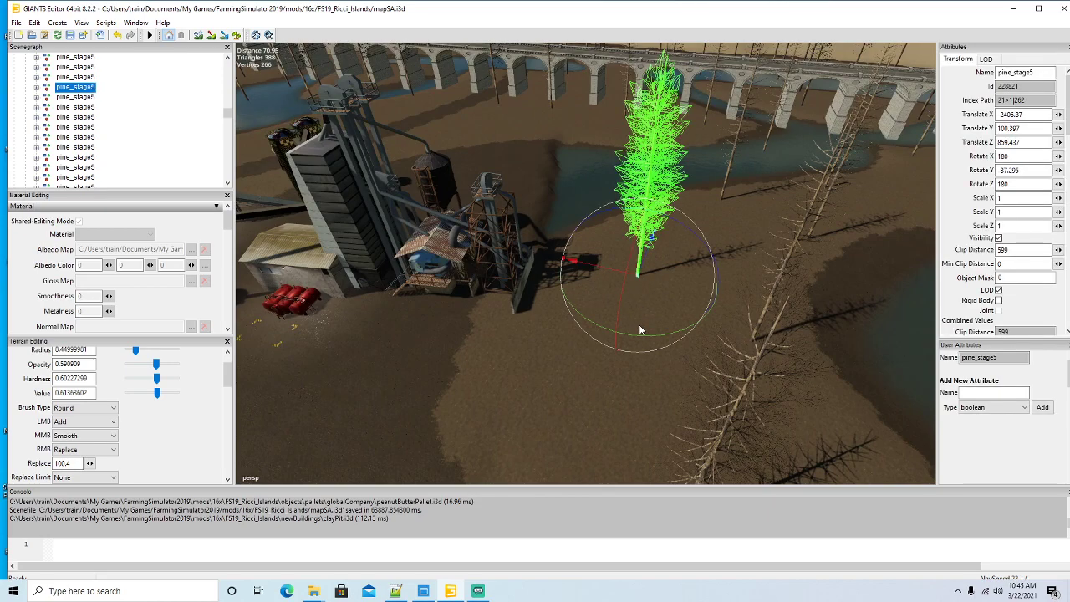
key("Delete")
left_click_drag(637, 331, 531, 329, "alt")
left_click_drag(483, 317, 710, 355, "alt")
scroll(712, 355, "down", 5)
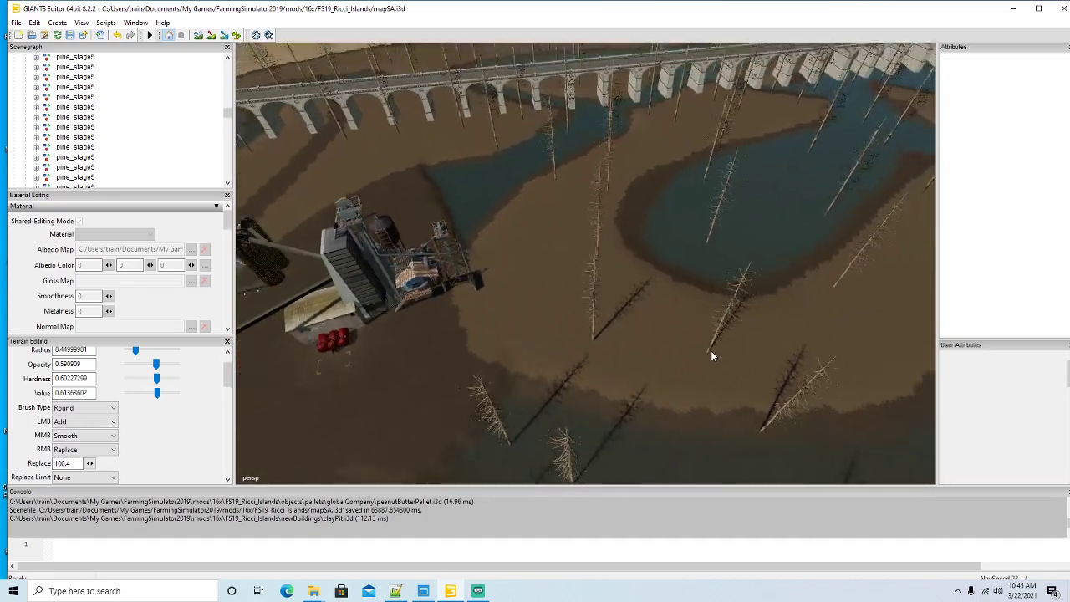
Step: Try carving a water channel past the clayPit's processing tower to the neighbouring pond with the terrain replace height at 98
left_click(747, 272)
left_click_drag(693, 283, 621, 317, "alt")
scroll(588, 289, "up", 6)
scroll(566, 278, "down", 6)
scroll(361, 267, "up", 4)
scroll(620, 317, "down", 6)
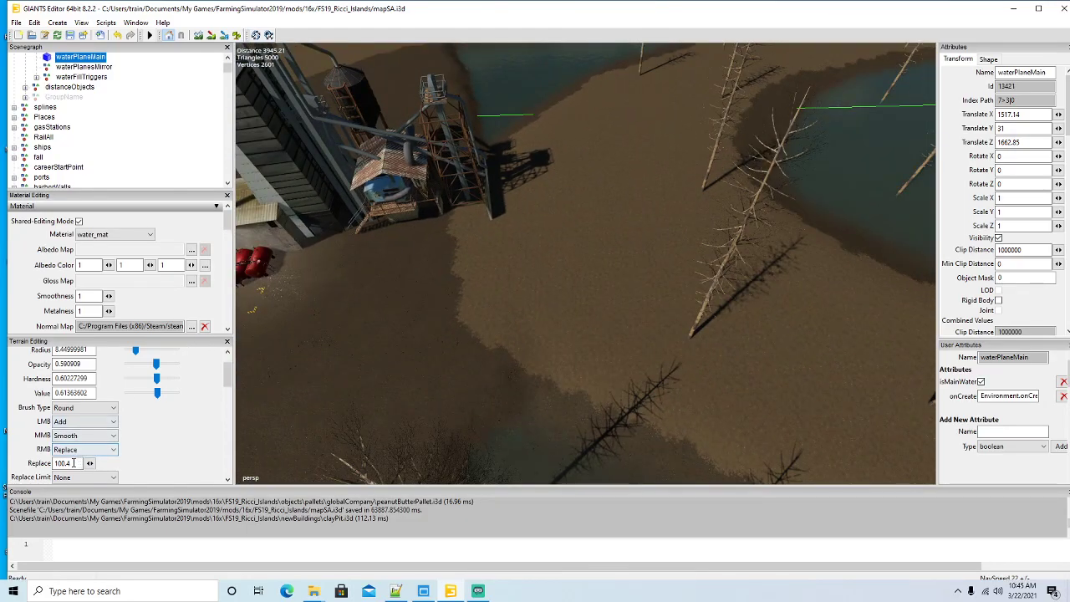
left_click_drag(227, 378, 225, 397)
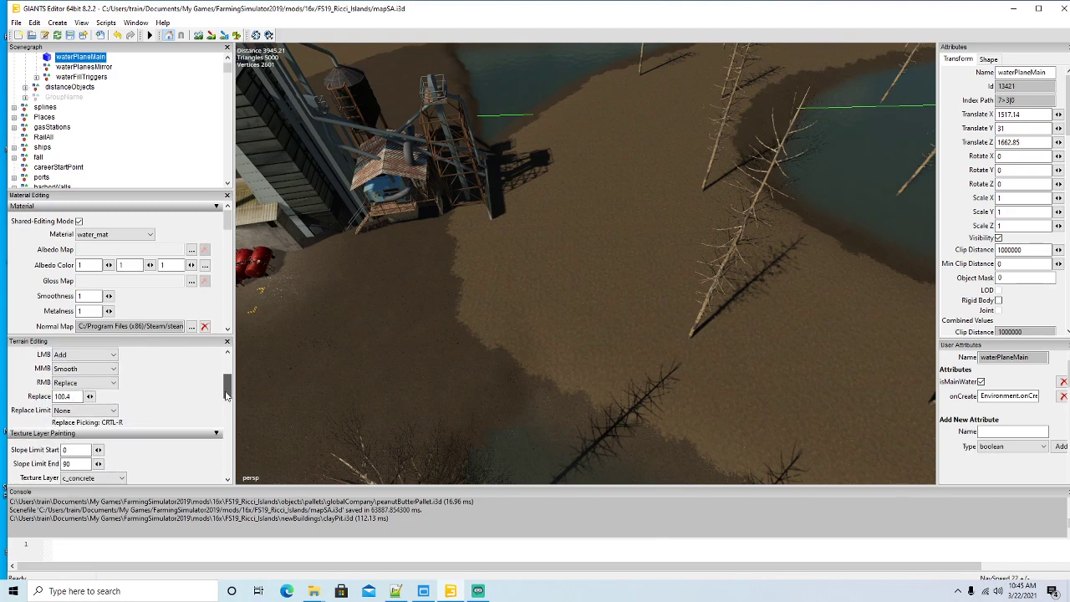
double_click(65, 397)
type("99")
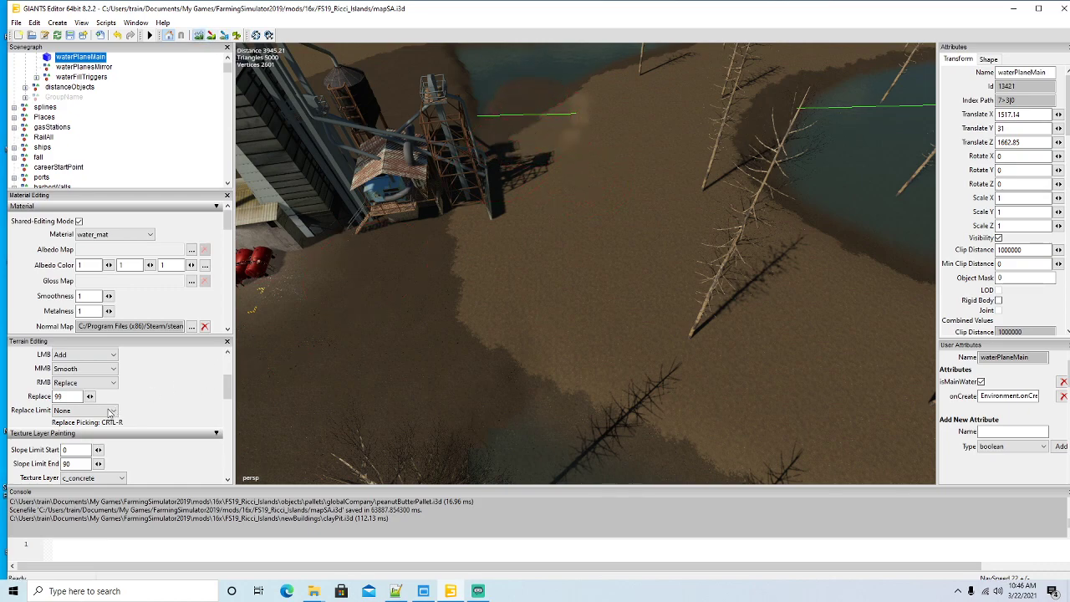
left_click_drag(72, 398, 1, 404)
mouse_move(546, 88)
right_mouse_down()
mouse_move(512, 142)
mouse_move(513, 201)
mouse_move(559, 97)
right_mouse_up()
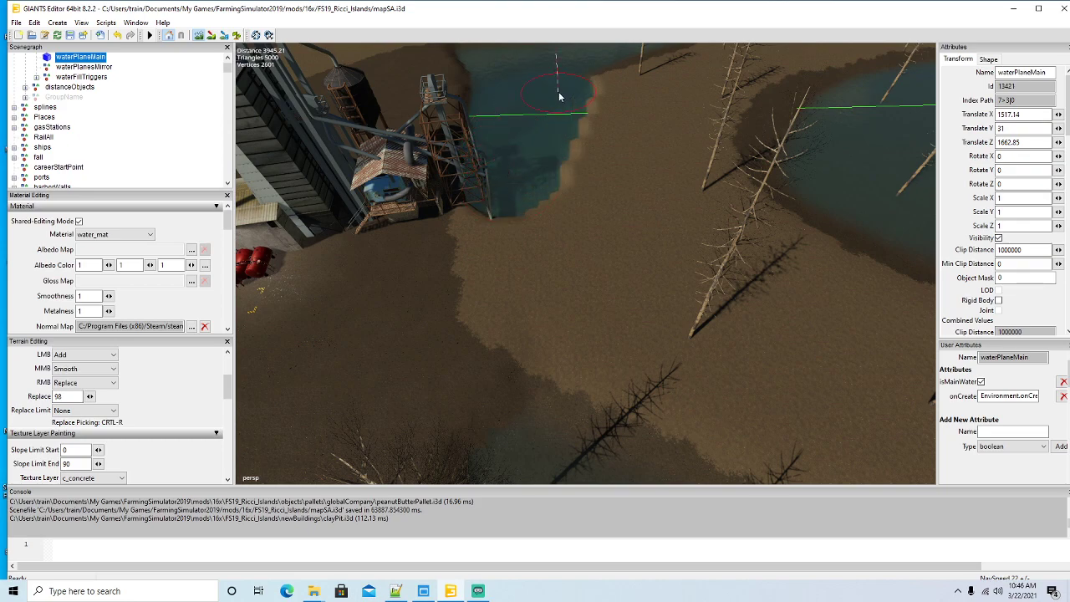
mouse_move(550, 175)
right_mouse_down()
mouse_move(546, 280)
mouse_move(587, 420)
mouse_move(555, 387)
mouse_move(520, 199)
mouse_move(586, 58)
right_mouse_up()
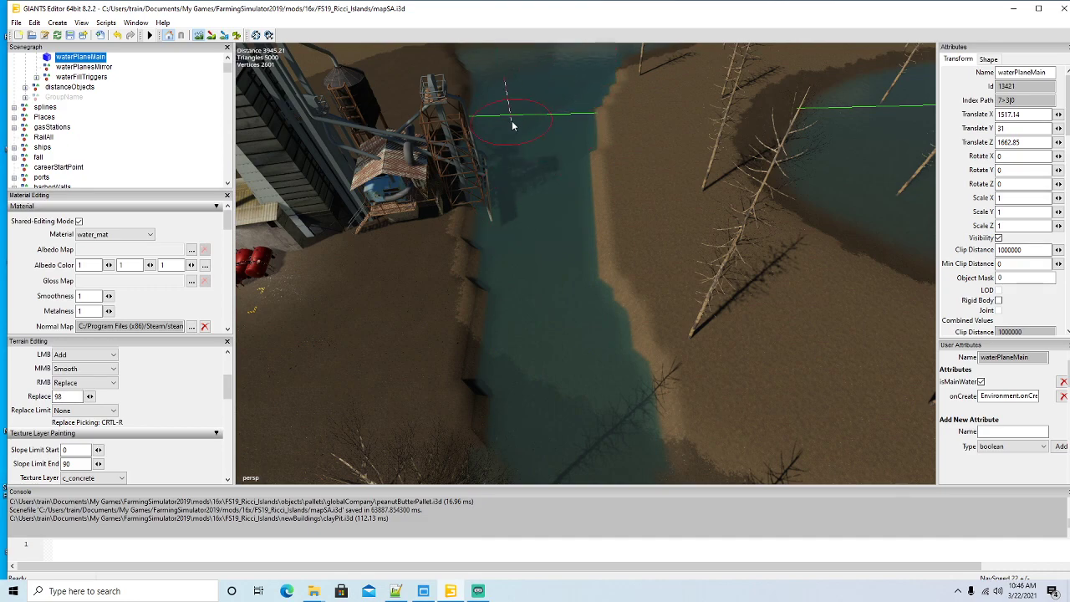
Step: Check the carved channel from several distances and undo its terrain strokes
left_click(198, 35)
mouse_move(615, 241)
left_mouse_down("alt")
mouse_move(542, 241)
mouse_move(566, 218)
mouse_move(535, 237)
mouse_move(612, 189)
mouse_move(532, 223)
mouse_move(630, 206)
mouse_move(517, 219)
mouse_move(495, 240)
mouse_move(613, 239)
mouse_move(444, 217)
mouse_move(362, 133)
mouse_move(477, 263)
mouse_move(454, 280)
mouse_move(534, 304)
mouse_move(372, 257)
mouse_move(638, 270)
mouse_move(754, 317)
mouse_move(658, 292)
mouse_move(646, 242)
left_mouse_up("alt")
scroll(535, 236, "up", 3)
scroll(495, 239, "down", 3)
scroll(469, 223, "up", 3)
scroll(362, 134, "up", 3)
scroll(476, 263, "down", 6)
scroll(458, 271, "down", 3)
scroll(372, 257, "up", 6)
scroll(638, 270, "down", 2)
scroll(637, 273, "down", 3)
scroll(754, 317, "up", 3)
scroll(646, 242, "down", 3)
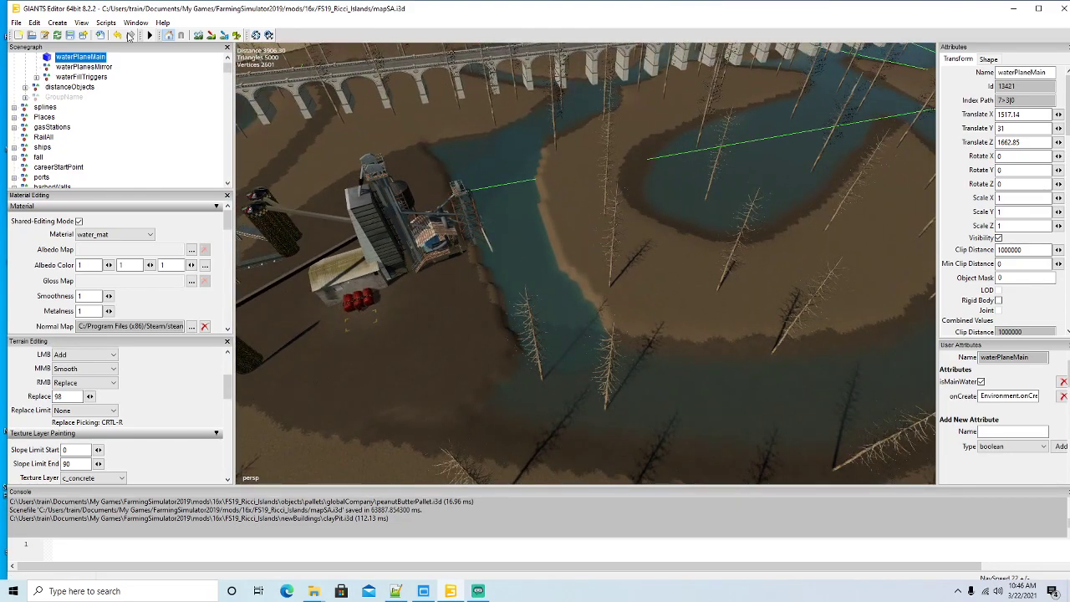
left_click(120, 37)
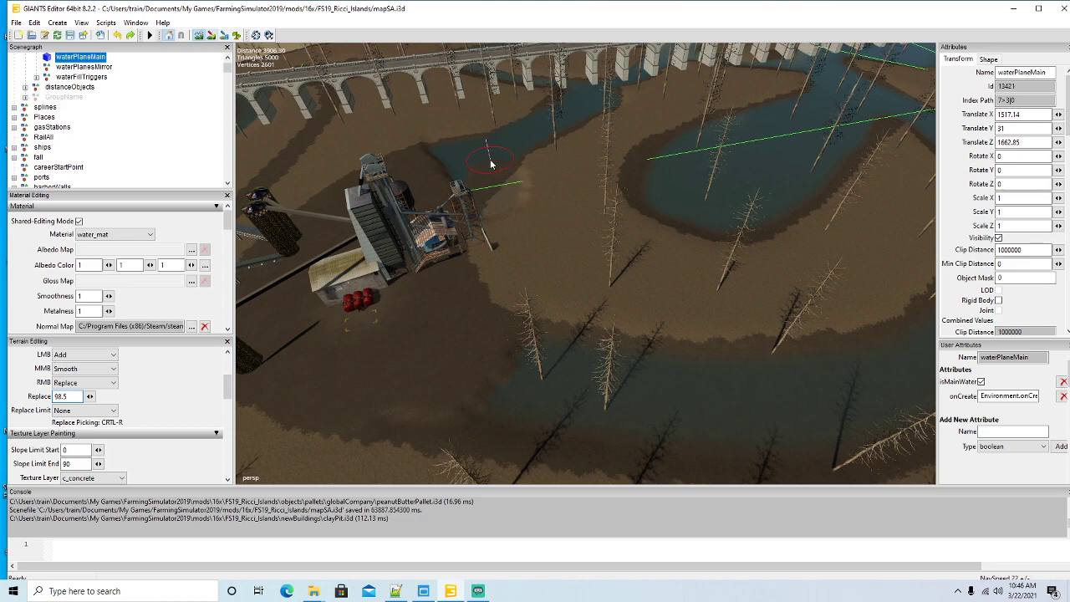
Step: Carve the water channel past the processing tower again at replace height 98.5 and work over its outer bank
right_click_drag(489, 188, 549, 327)
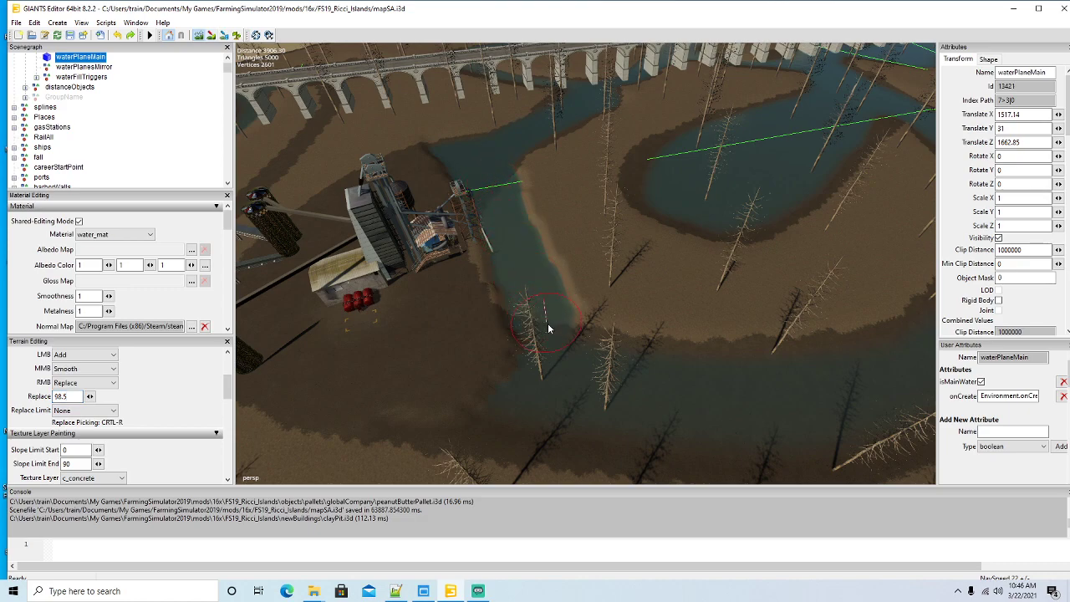
right_click_drag(678, 356, 577, 305)
right_click_drag(525, 187, 528, 159)
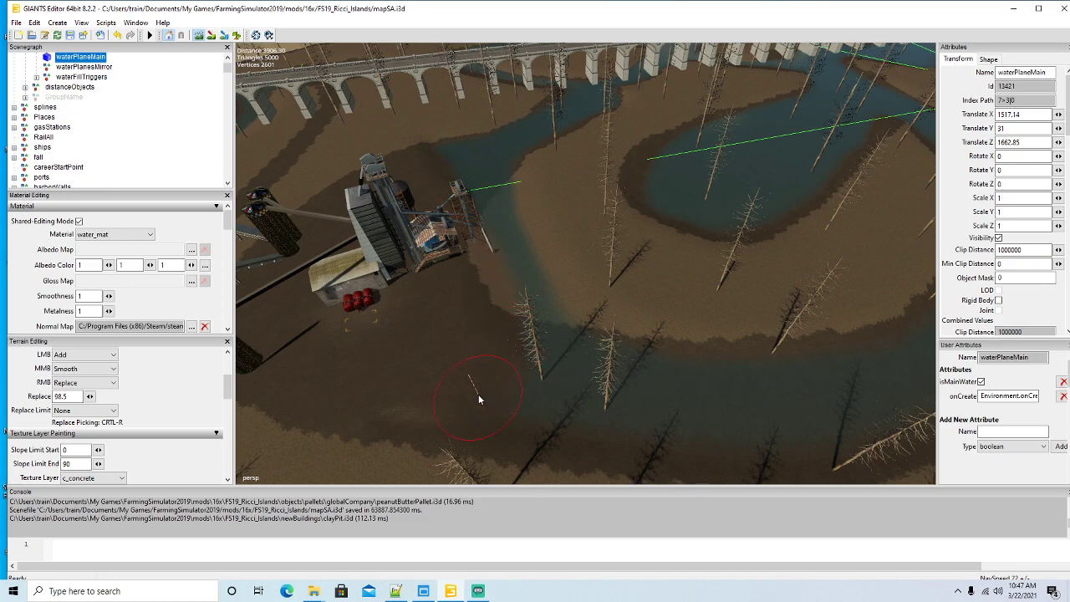
left_click(201, 35)
left_click_drag(541, 296, 562, 329, "alt")
left_click(200, 36)
left_click_drag(539, 153, 559, 218)
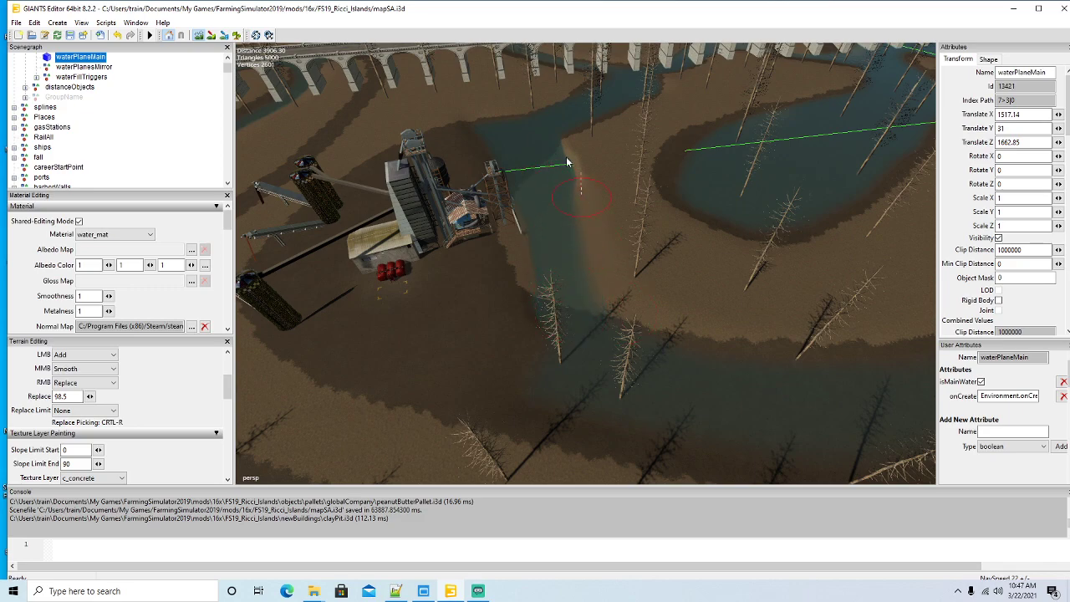
Step: Try lowering the ground in front of the clayPit's conveyors to height 98.5, and undo that excavation
left_click_drag(527, 259, 650, 269, "alt")
scroll(385, 220, "up", 7)
scroll(387, 204, "up", 5)
scroll(650, 270, "down", 10)
scroll(649, 270, "down", 1)
left_click_drag(520, 230, 545, 277, "alt")
scroll(541, 288, "up", 3)
scroll(545, 278, "down", 2)
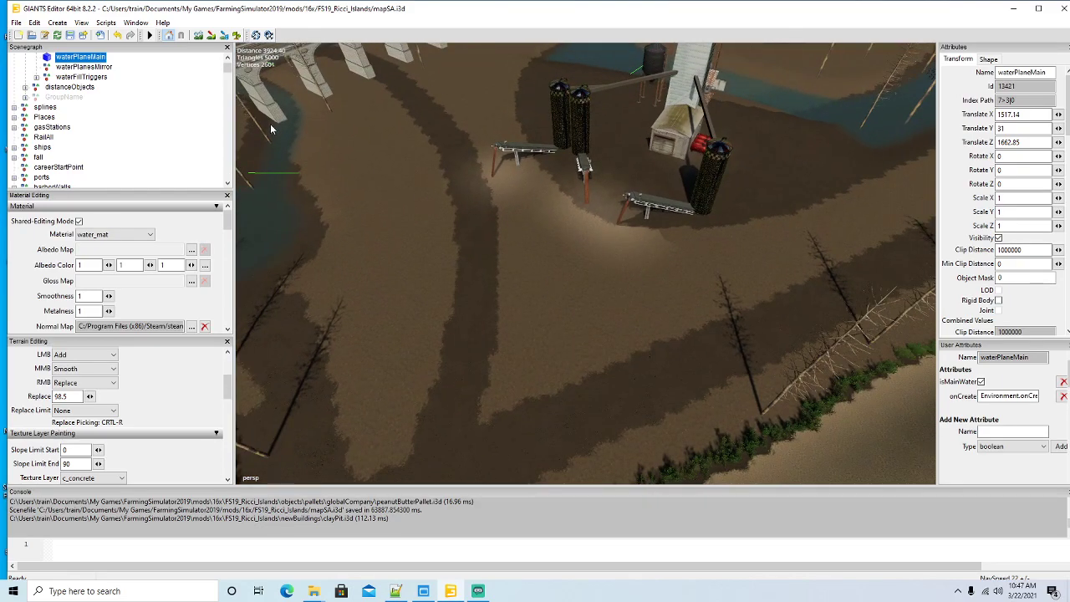
mouse_move(526, 198)
left_mouse_down()
mouse_move(505, 183)
mouse_move(491, 192)
left_mouse_up()
left_click_drag(558, 206, 580, 219)
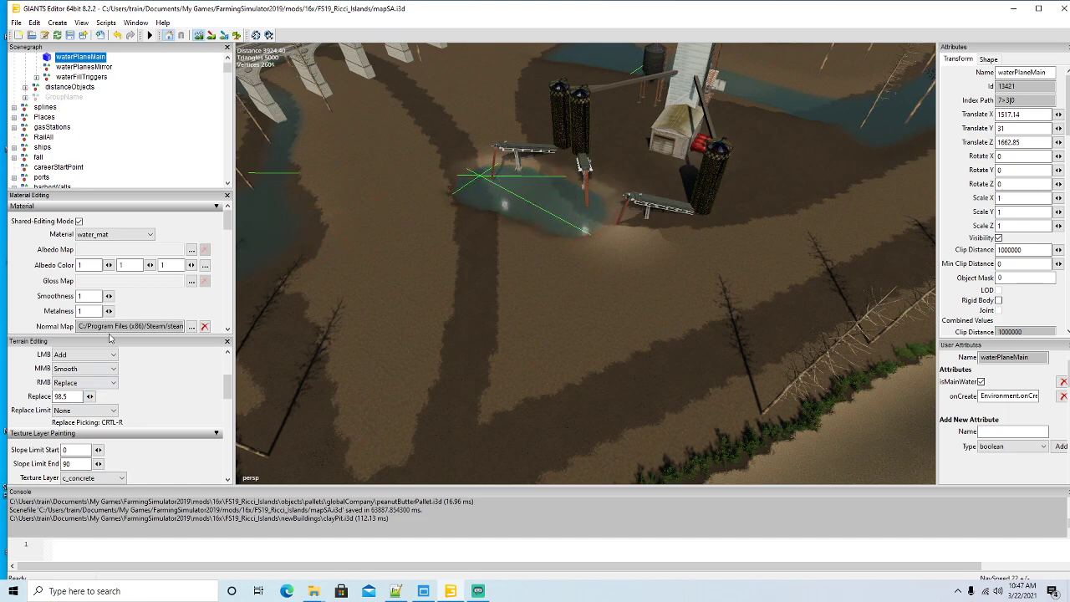
left_click(119, 36)
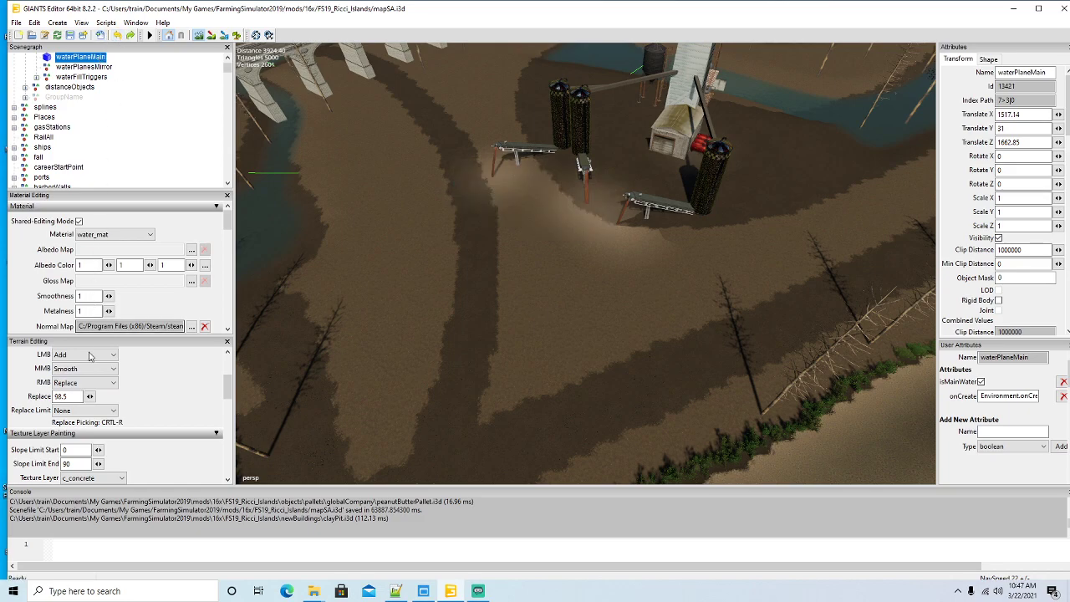
Step: Lower a wide area in front of the conveyors with the terrain replace height set to 99
double_click(73, 396)
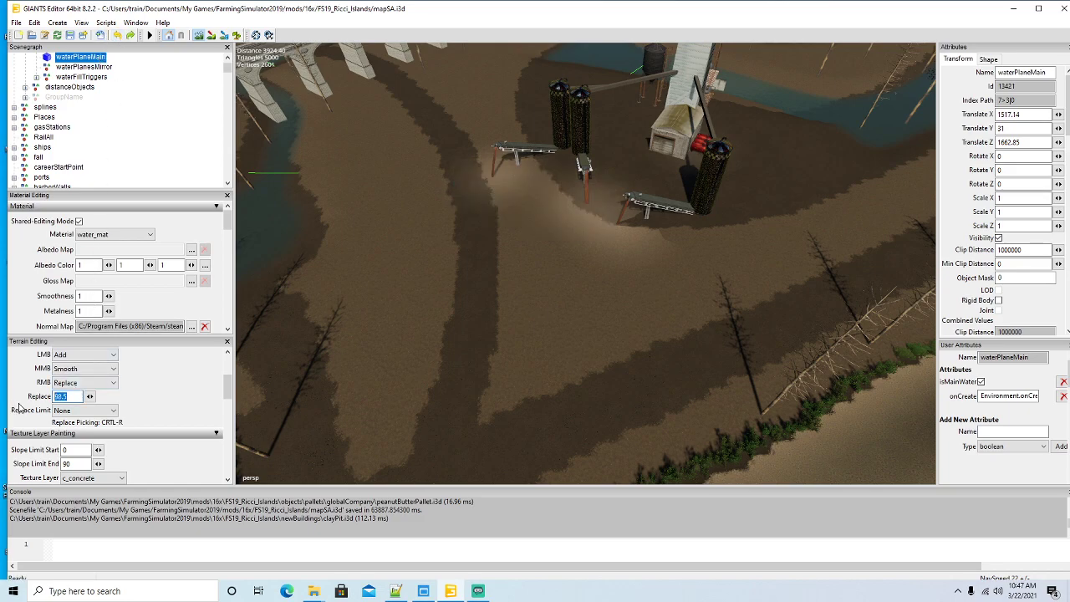
mouse_move(525, 206)
left_mouse_down()
mouse_move(496, 198)
mouse_move(600, 238)
left_mouse_up()
mouse_move(600, 239)
right_mouse_down()
mouse_move(619, 251)
mouse_move(613, 275)
mouse_move(559, 312)
mouse_move(492, 304)
mouse_move(431, 270)
mouse_move(423, 220)
mouse_move(446, 195)
mouse_move(460, 237)
mouse_move(541, 266)
right_mouse_up()
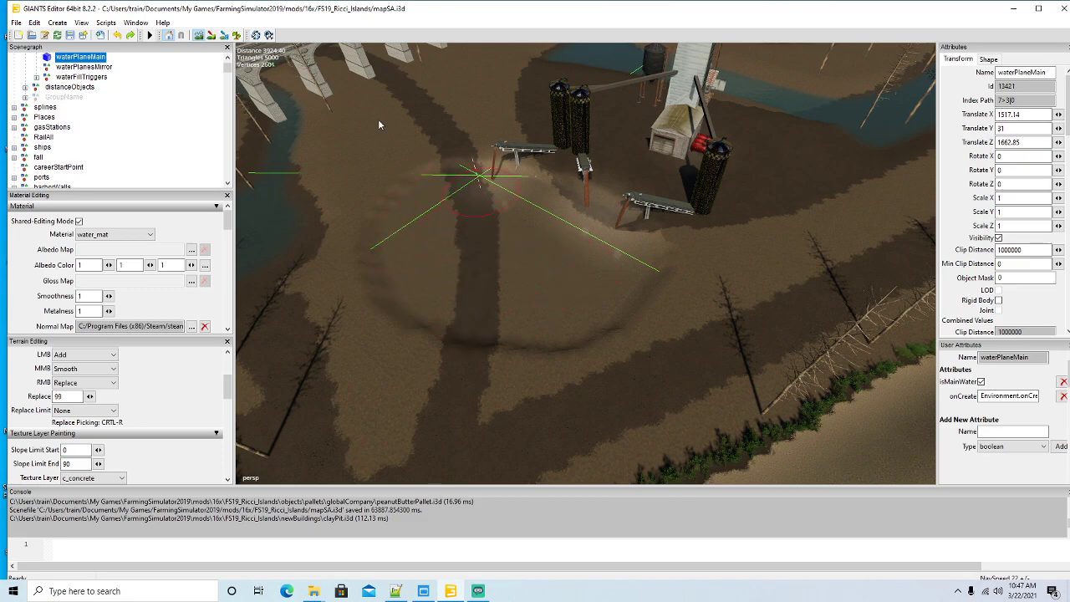
Step: Select the whole clayPit group and examine where its trigger volumes sit over the lowered ground
left_click(538, 156)
scroll(67, 124, "up", 10)
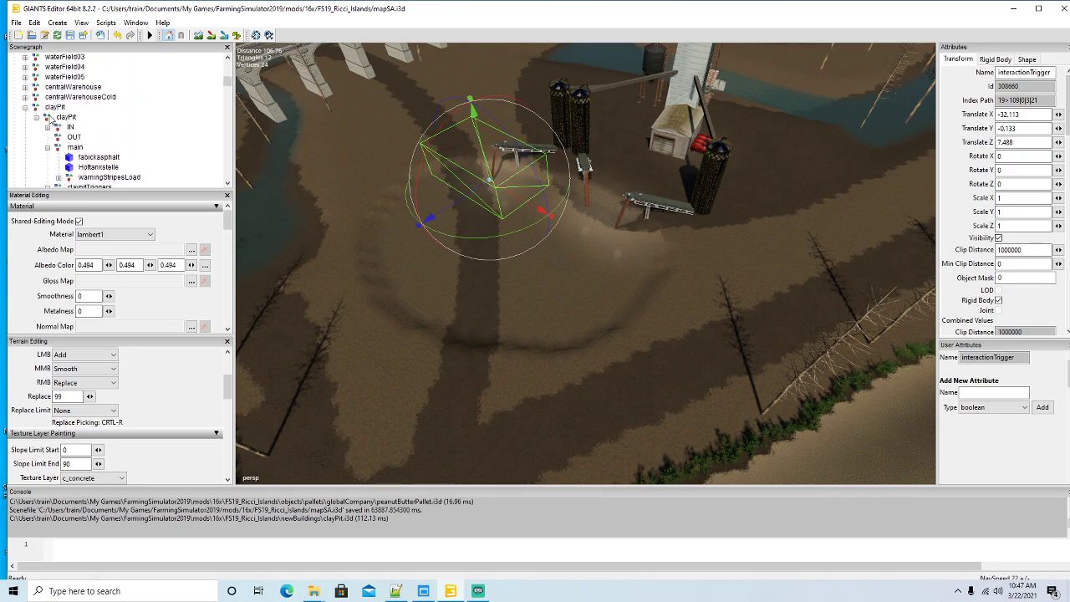
left_click(36, 118)
left_click(65, 117)
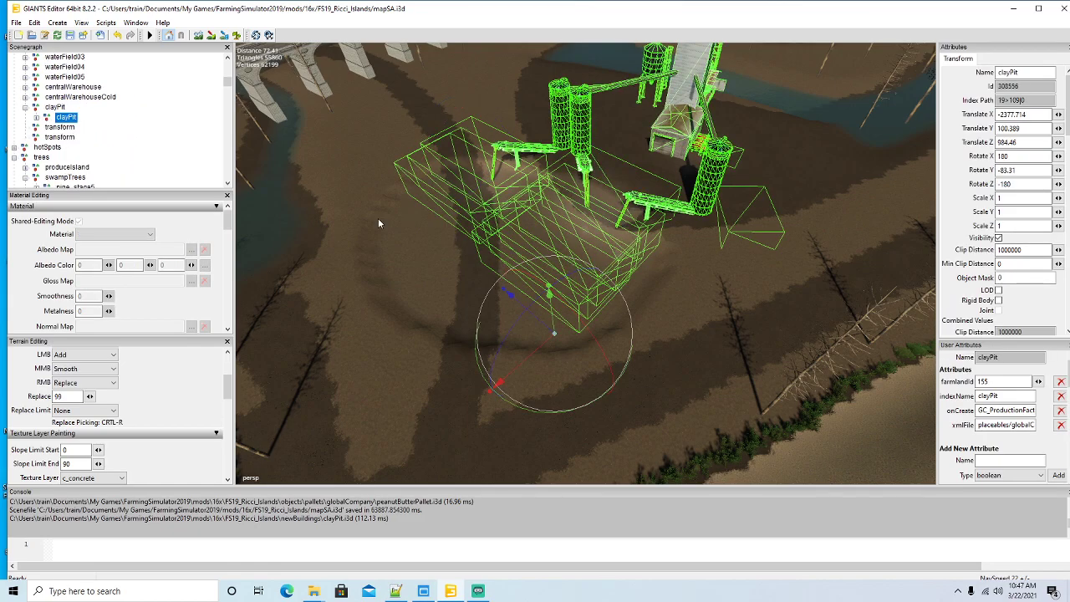
left_click_drag(564, 284, 635, 276, "alt")
scroll(493, 295, "up", 8)
scroll(636, 277, "down", 8)
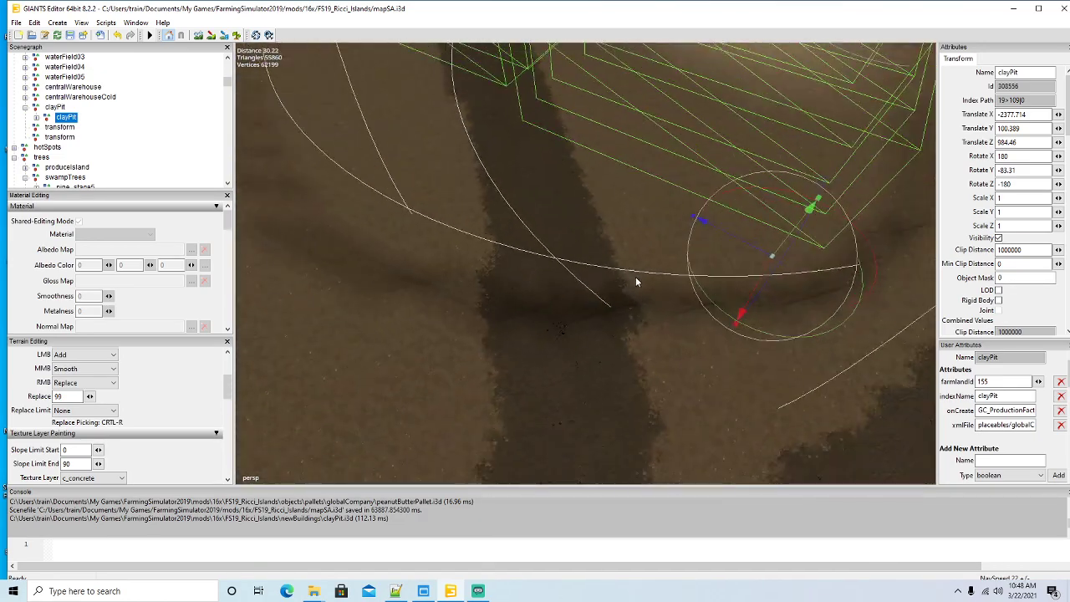
Step: Lower the ground under the triggers in front of the conveyors to replace height 98.75, forming a shallow pond
double_click(69, 397)
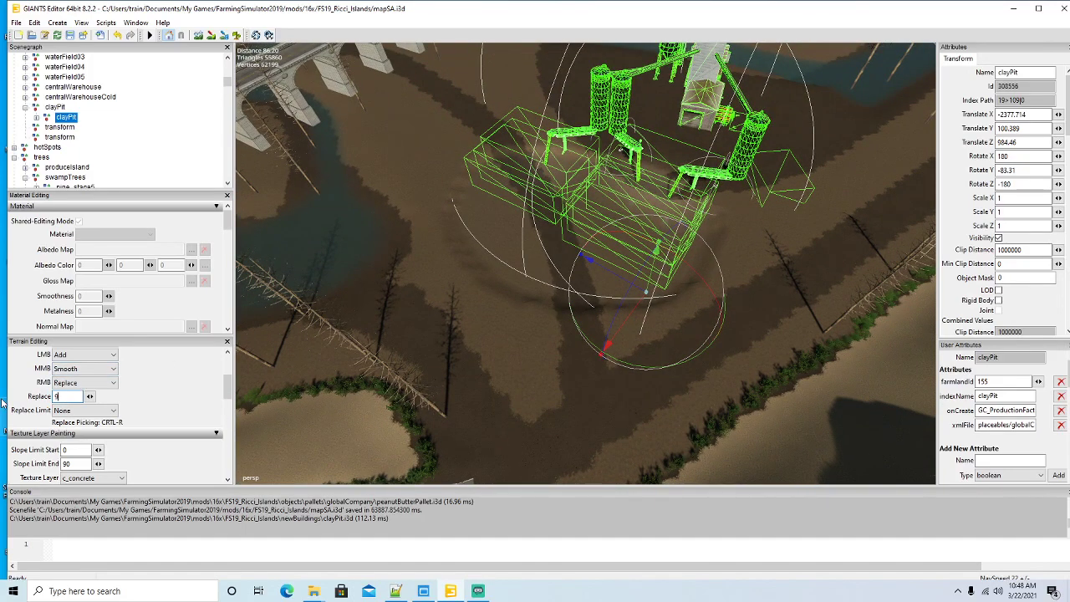
type("98.75")
left_click_drag(715, 347, 716, 308, "alt")
left_click(199, 35)
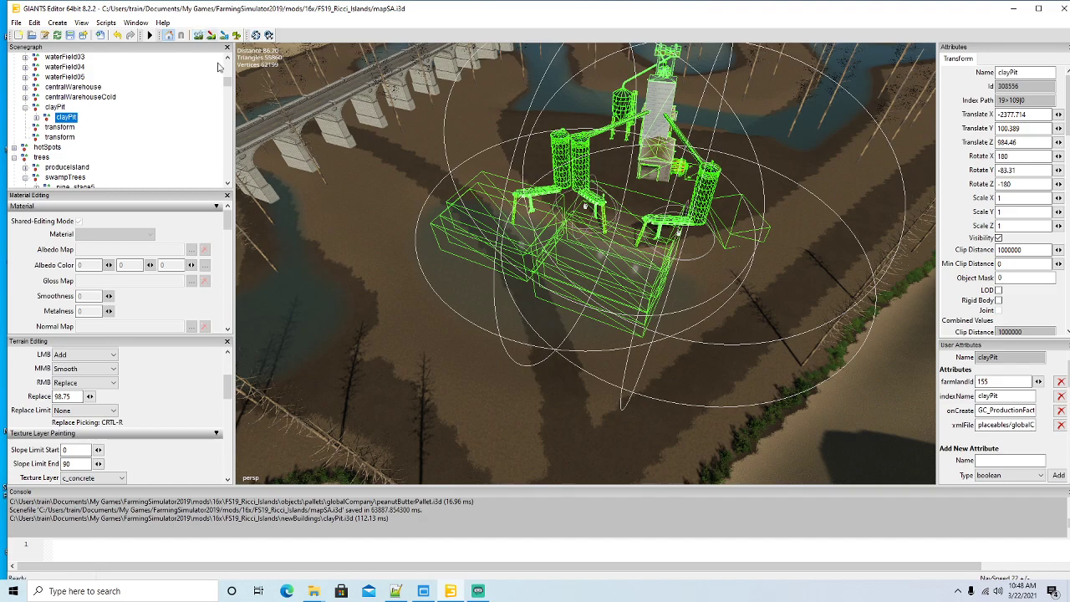
left_click(362, 200)
left_click_drag(526, 332, 506, 323, "alt")
scroll(571, 299, "up", 3)
scroll(498, 327, "down", 5)
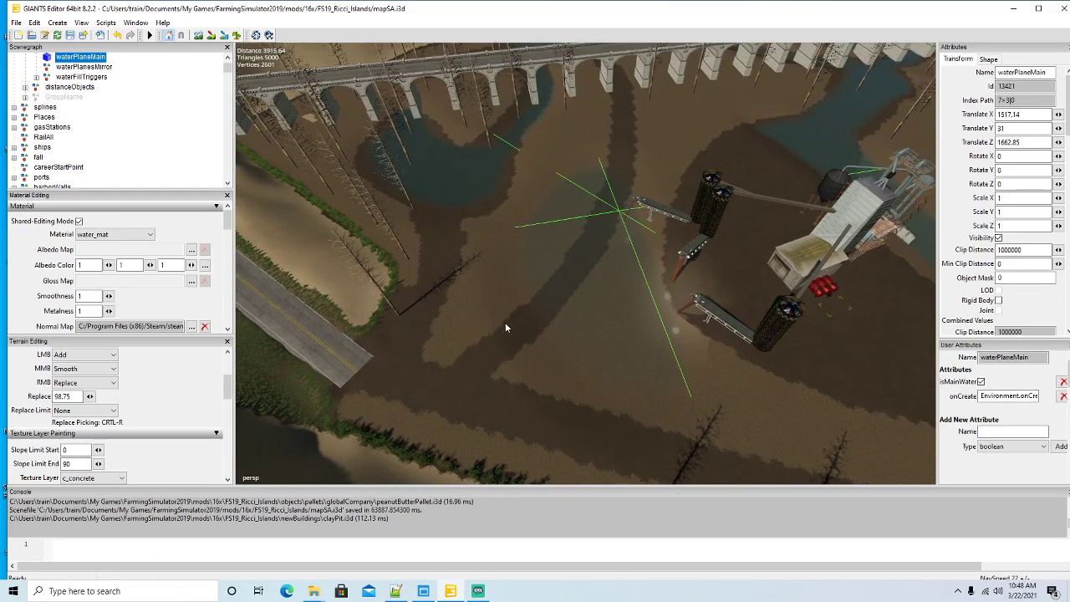
scroll(506, 323, "down", 1)
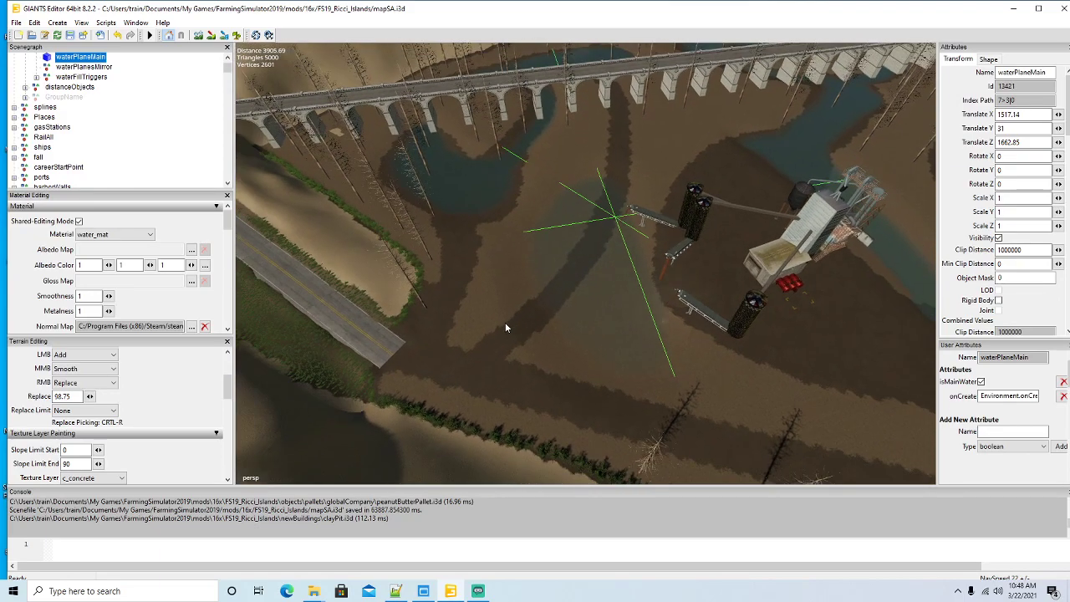
scroll(506, 327, "down", 1)
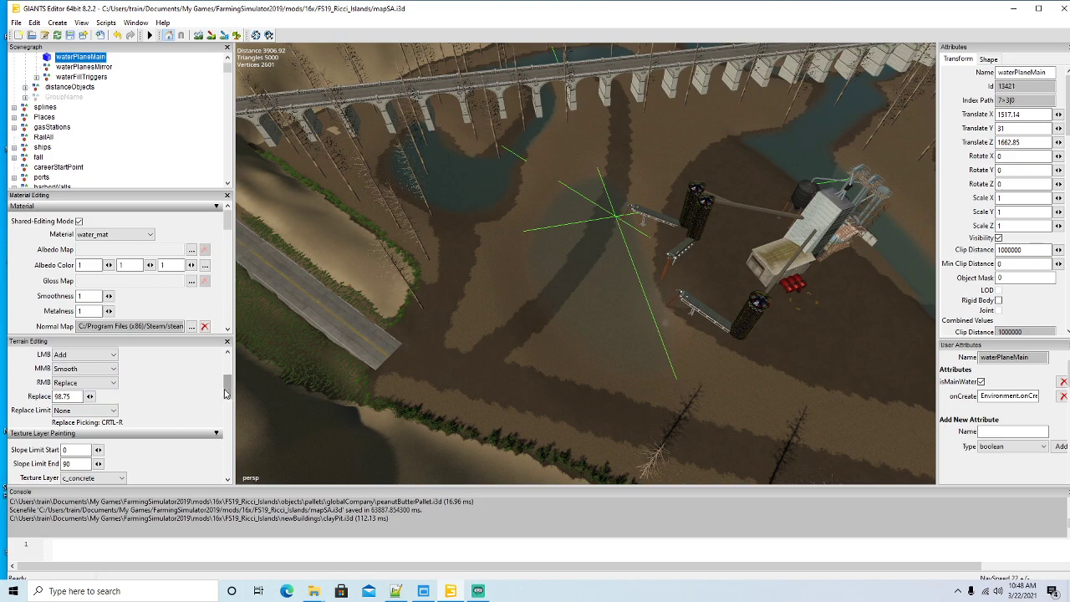
Step: Paint the c_pigMud texture layer over the ground in and around the shallow pond beside the conveyors
scroll(224, 393, "down", 1)
scroll(224, 391, "up", 3)
scroll(224, 390, "down", 2)
left_click(92, 411)
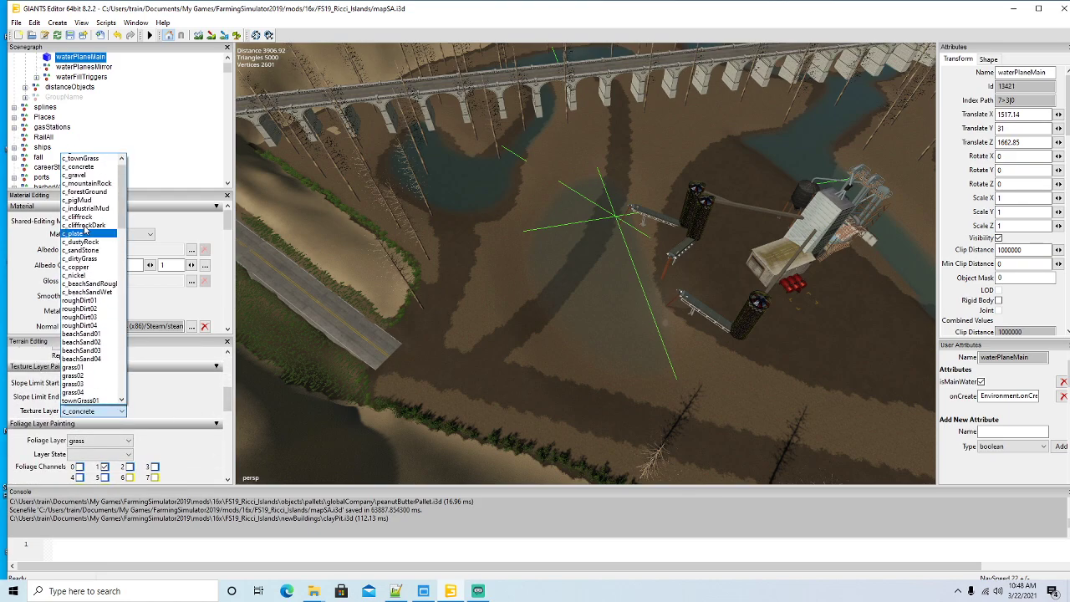
scroll(86, 226, "up", 1)
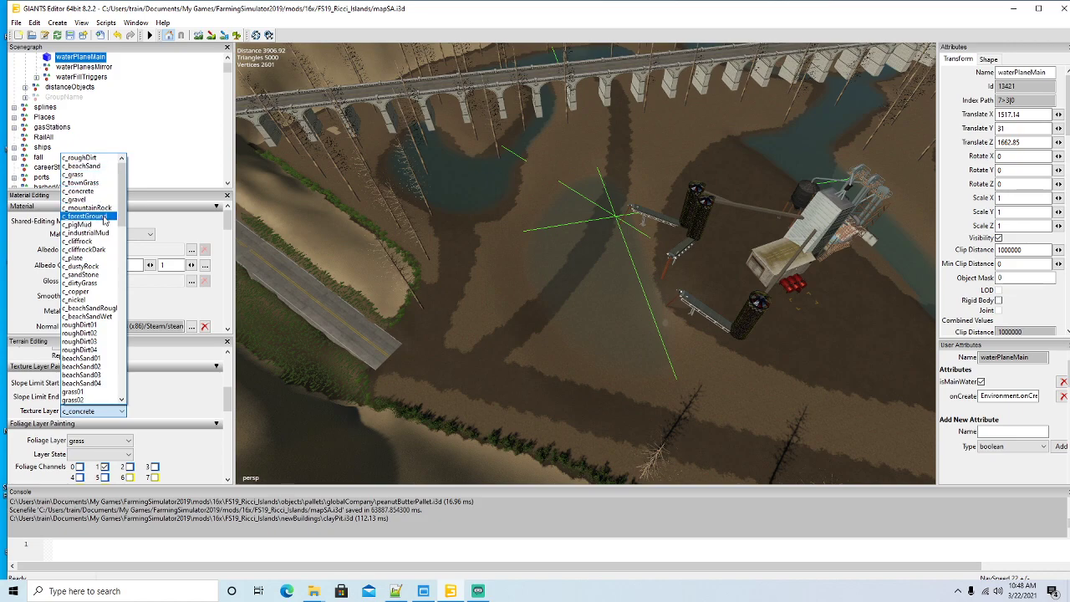
left_click(93, 226)
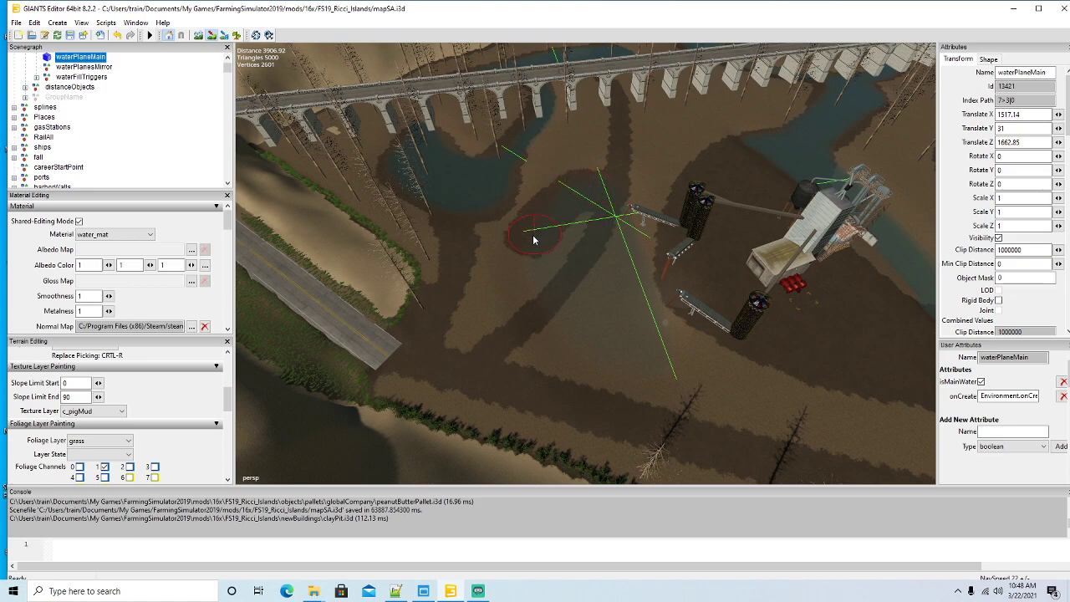
mouse_move(529, 298)
left_mouse_down()
mouse_move(547, 334)
mouse_move(576, 351)
mouse_move(633, 365)
mouse_move(661, 356)
mouse_move(607, 214)
left_mouse_up()
mouse_move(612, 288)
left_mouse_down()
mouse_move(585, 311)
mouse_move(562, 242)
mouse_move(506, 232)
mouse_move(562, 345)
mouse_move(540, 360)
mouse_move(611, 380)
mouse_move(744, 337)
left_mouse_up()
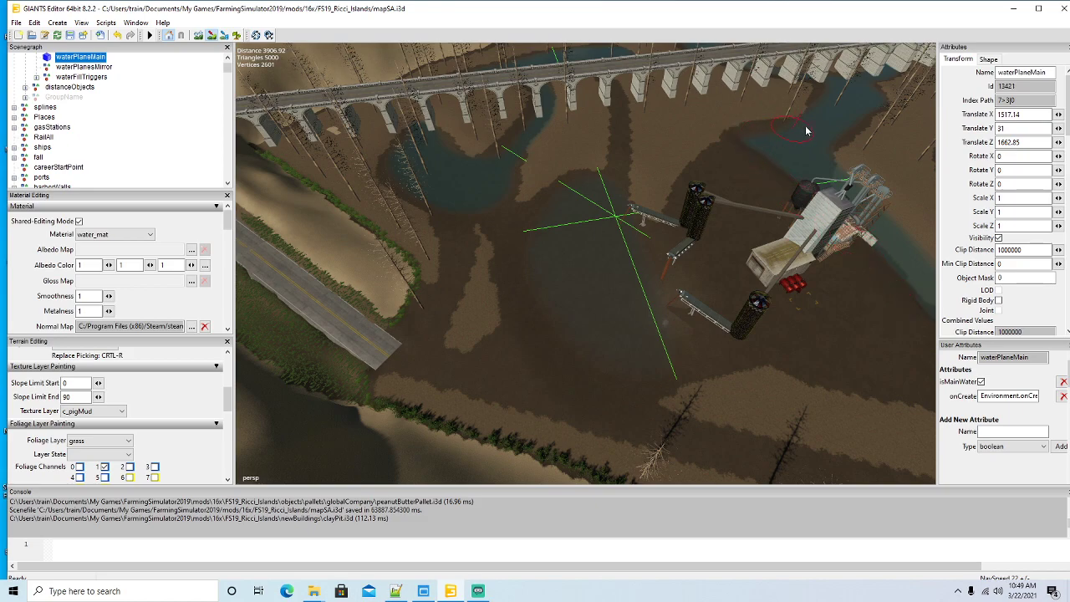
left_click(212, 35)
left_click_drag(581, 249, 695, 244, "alt")
left_click(211, 36)
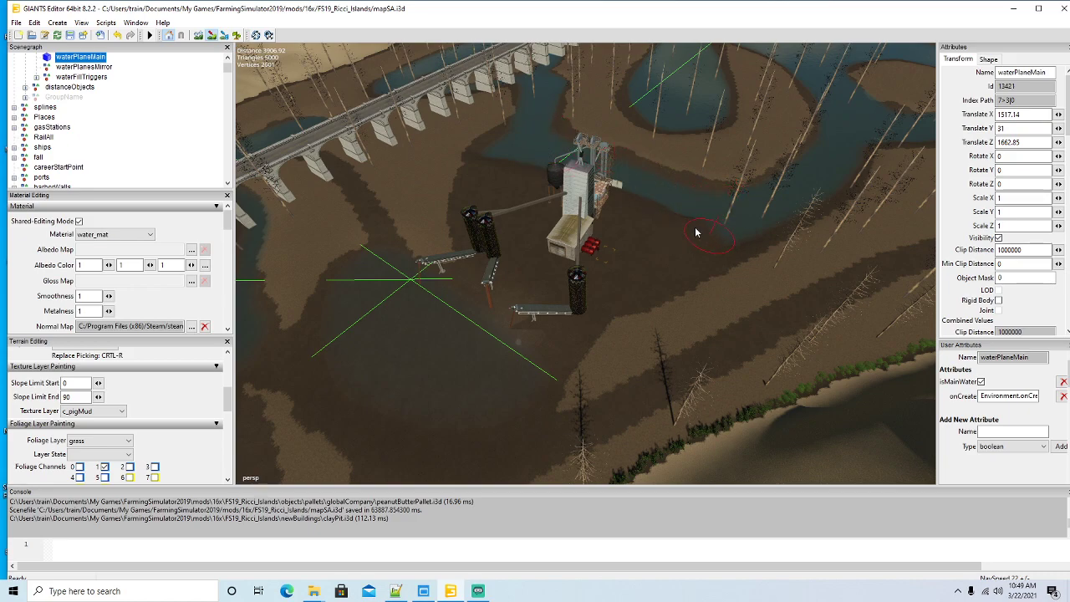
left_click(199, 35)
left_click(201, 38)
Step: Inspect the reshaped site around the clayPit, and select the inner clayPit group in the scenegraph
mouse_move(568, 268)
left_mouse_down("alt")
mouse_move(511, 297)
mouse_move(497, 290)
mouse_move(561, 312)
mouse_move(625, 223)
mouse_move(551, 326)
left_mouse_up("alt")
scroll(496, 290, "up", 5)
scroll(497, 293, "up", 4)
scroll(626, 222, "up", 7)
scroll(592, 326, "down", 8)
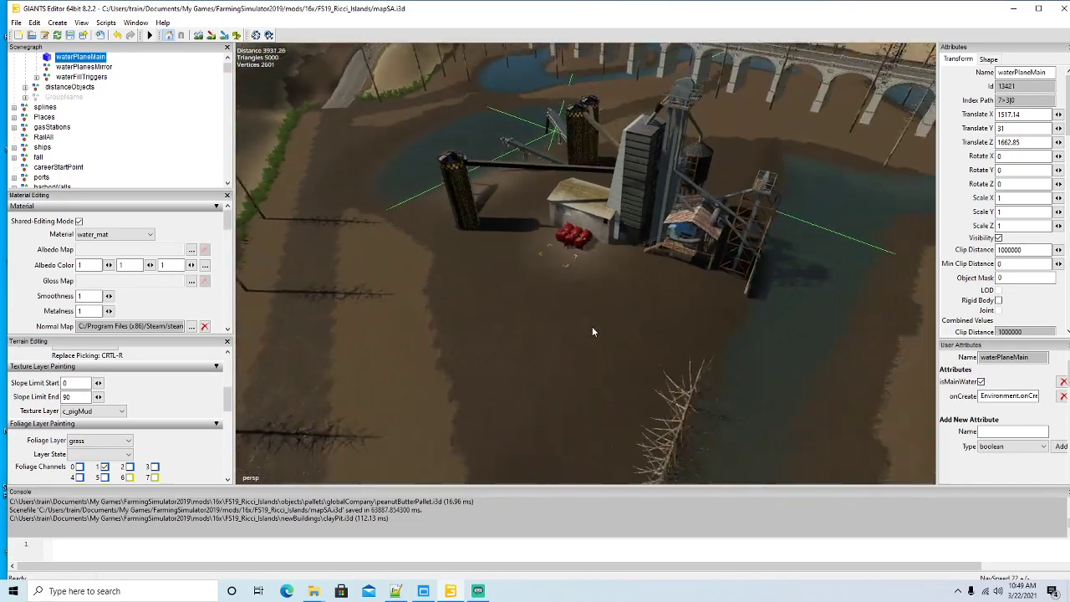
scroll(117, 134, "down", 10)
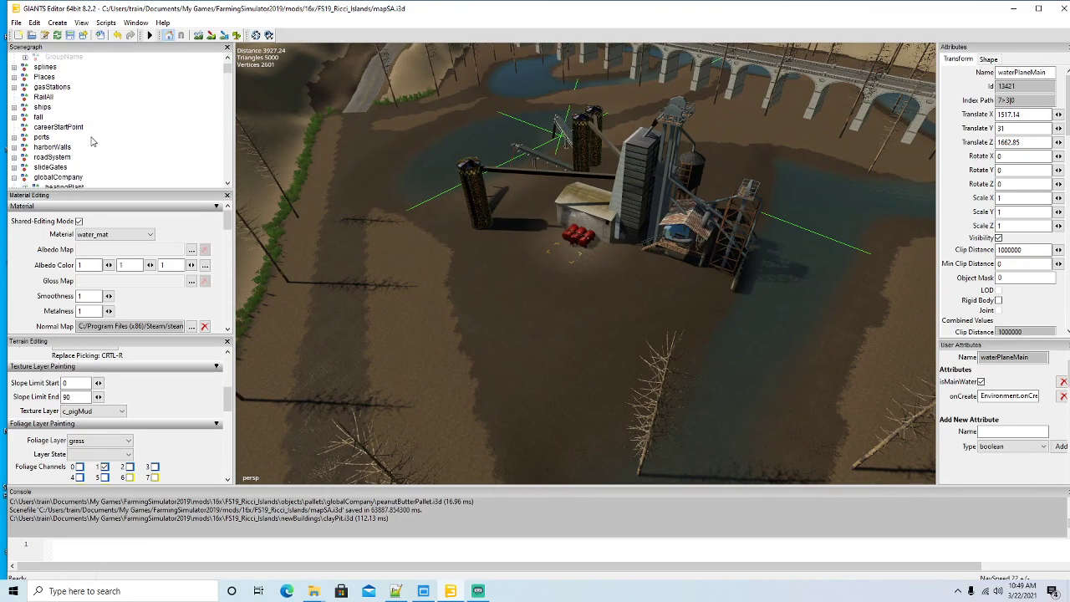
scroll(88, 132, "down", 10)
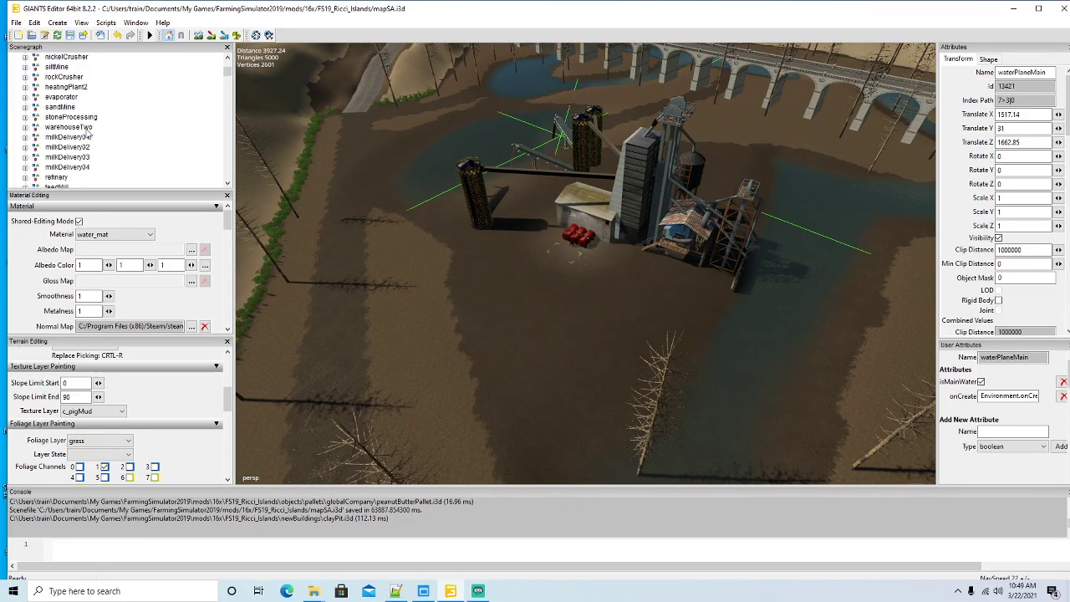
scroll(89, 132, "down", 10)
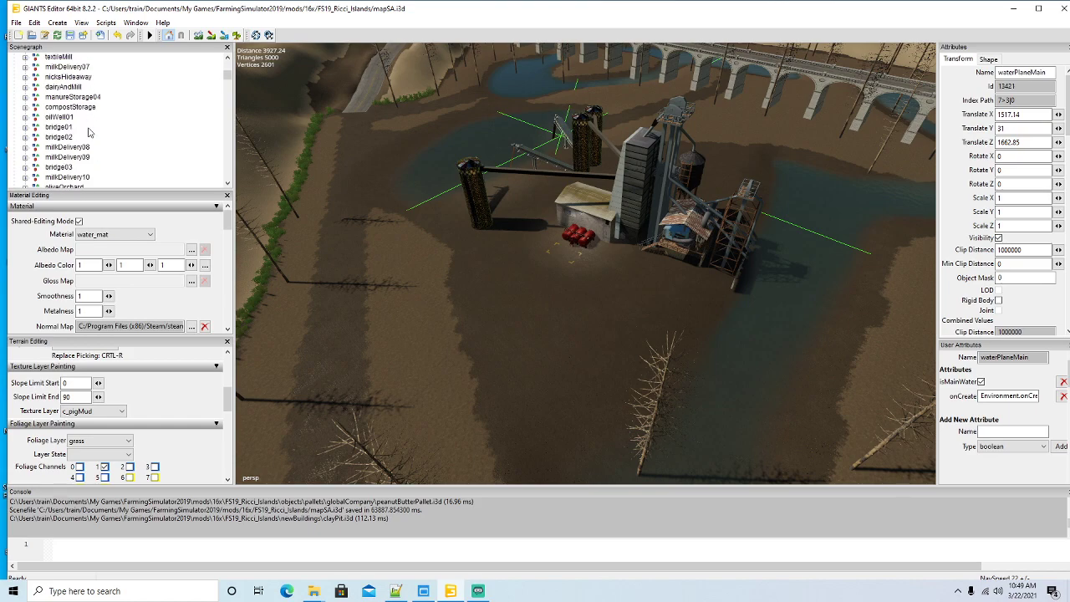
scroll(88, 132, "down", 10)
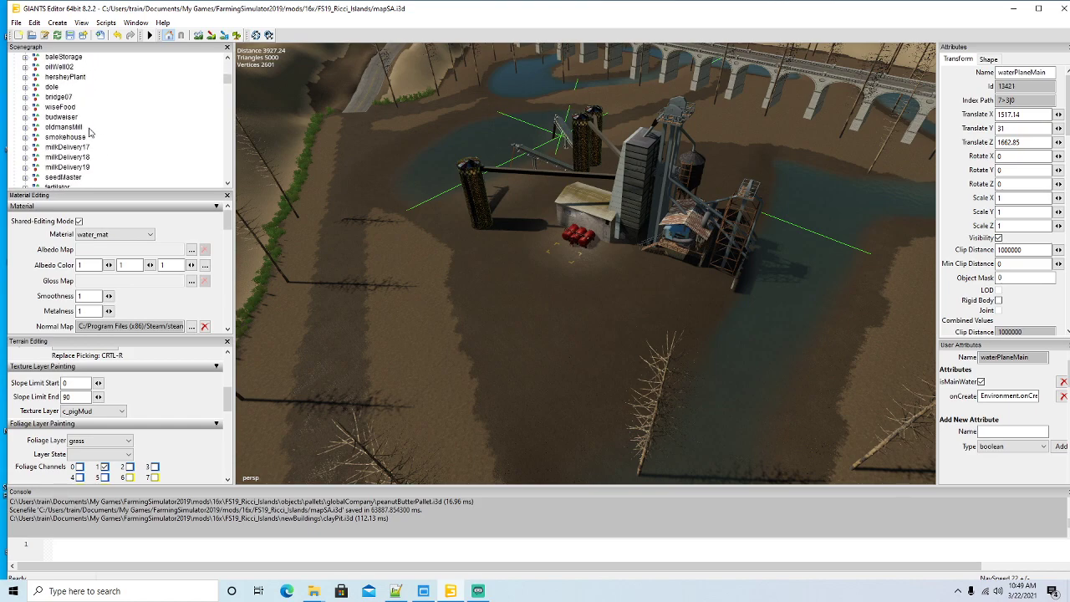
scroll(89, 132, "down", 3)
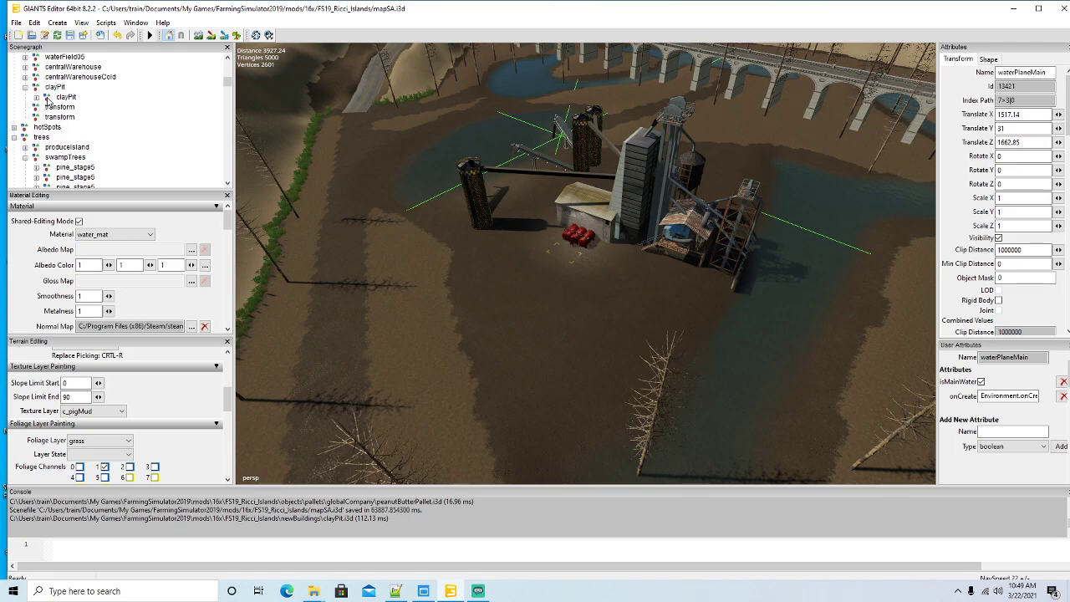
double_click(50, 98)
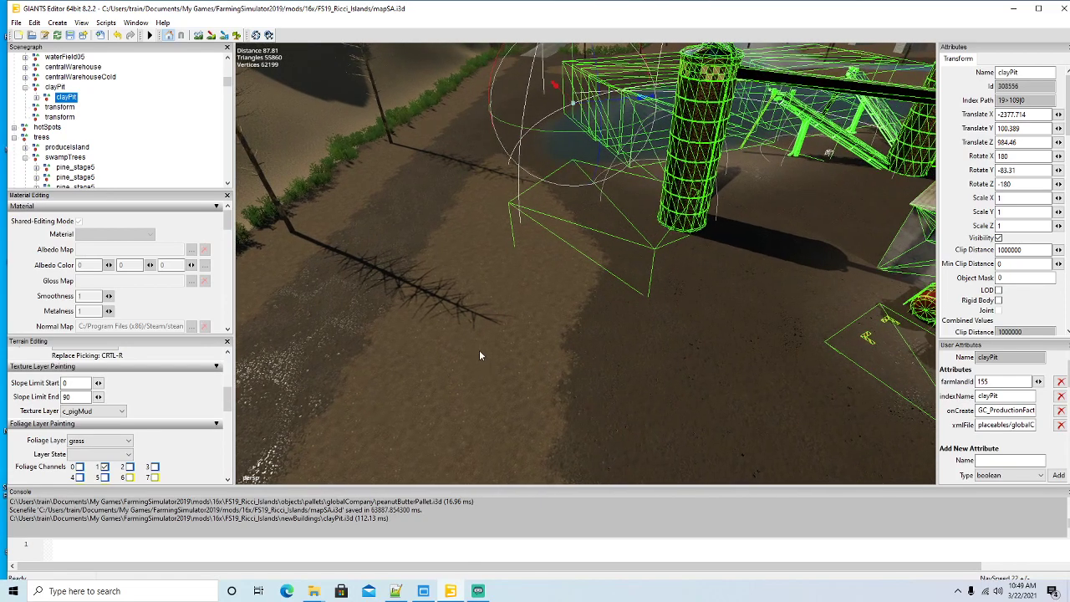
Step: Duplicate the first triggerIconTour under tourIcons and place the copy on the ground near the clayPit silo
scroll(108, 158, "down", 1)
left_click(14, 97)
scroll(25, 134, "down", 1)
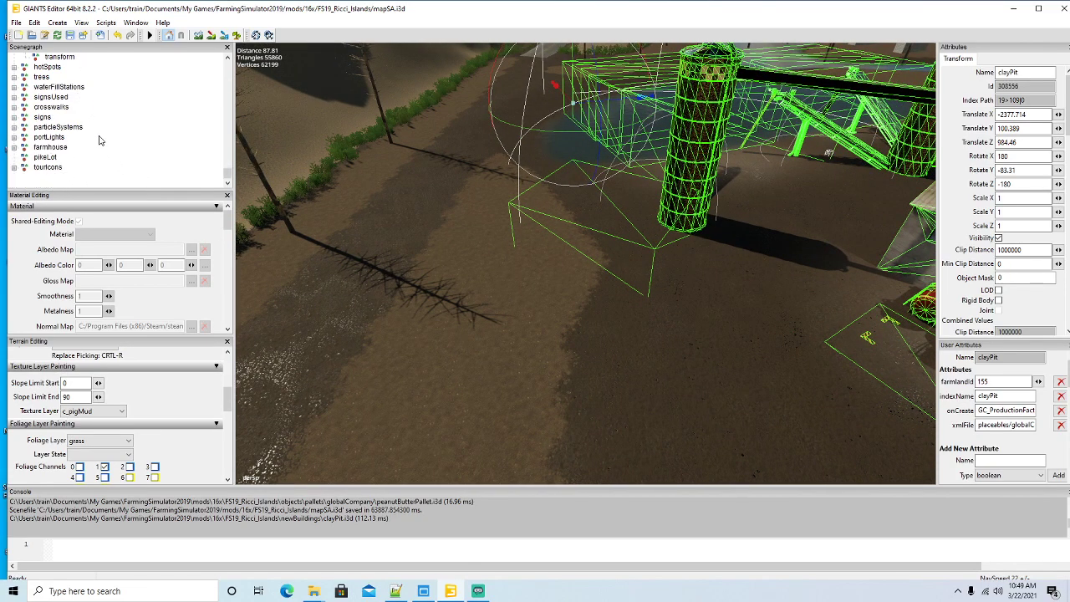
left_click(14, 167)
scroll(29, 164, "down", 1)
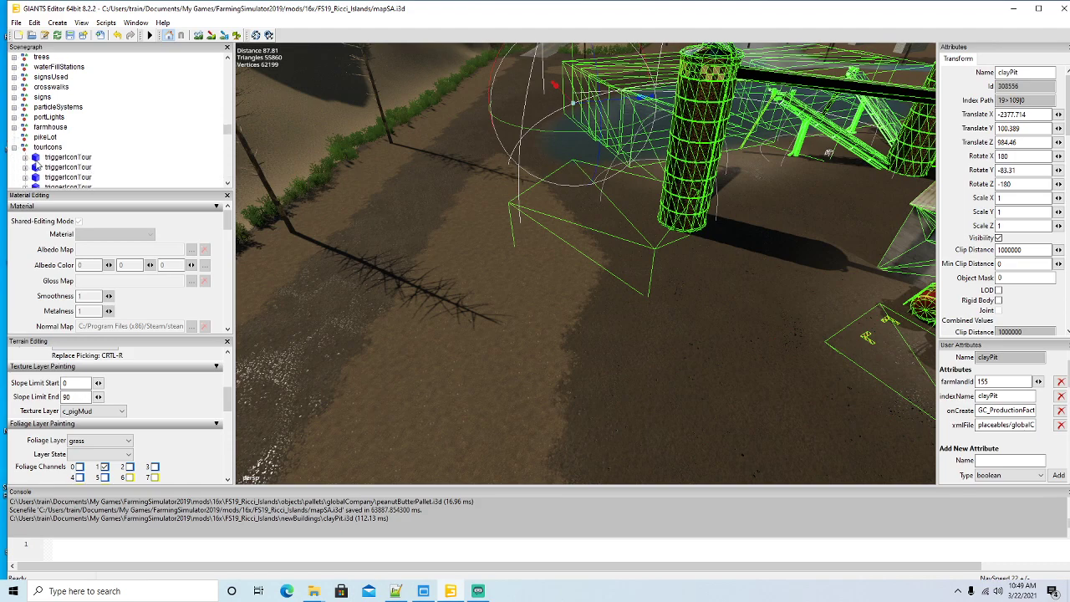
left_click(58, 160)
key("ctrl+d")
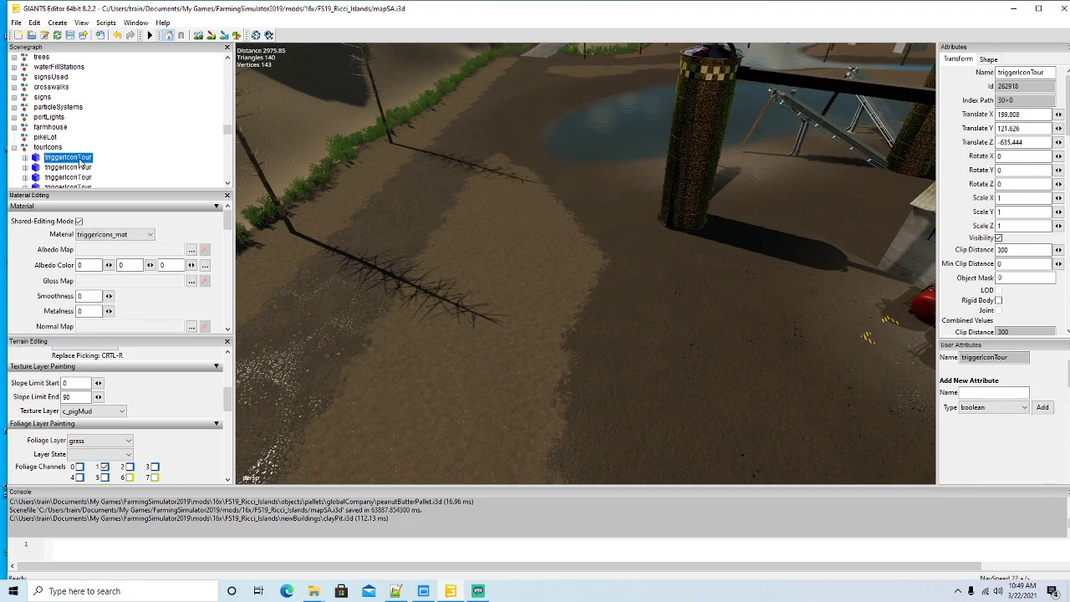
left_click(35, 22)
left_click(84, 174)
left_click(566, 266)
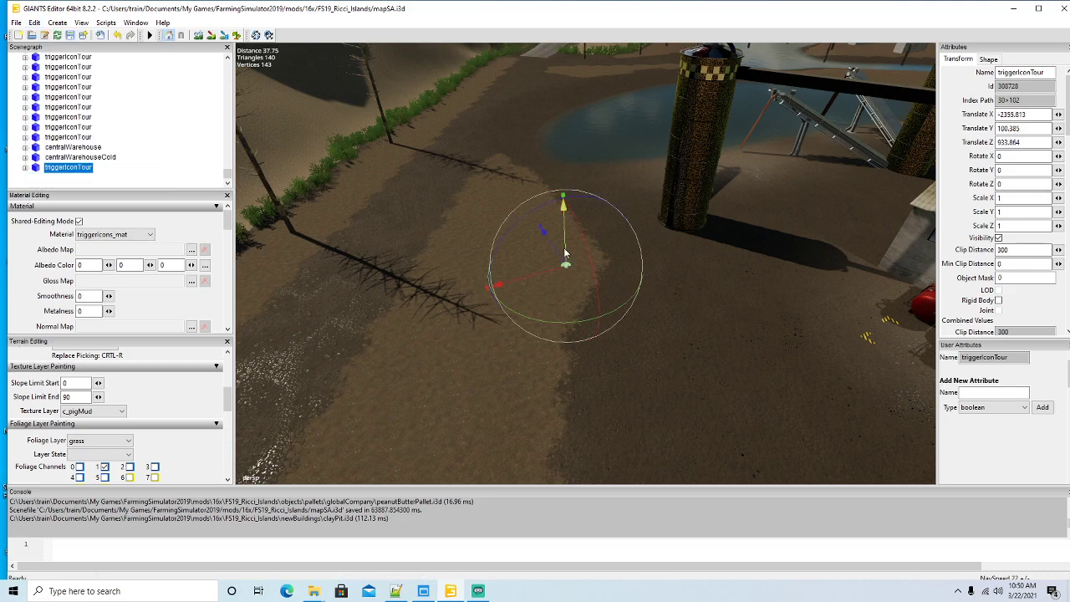
Step: Move the duplicated tour icon beside the silo to about X -2364.6, Y 101.1, Z 931.8, and rename it clayPit
left_click_drag(540, 268, 652, 290)
left_click_drag(635, 231, 633, 262)
double_click(1020, 71)
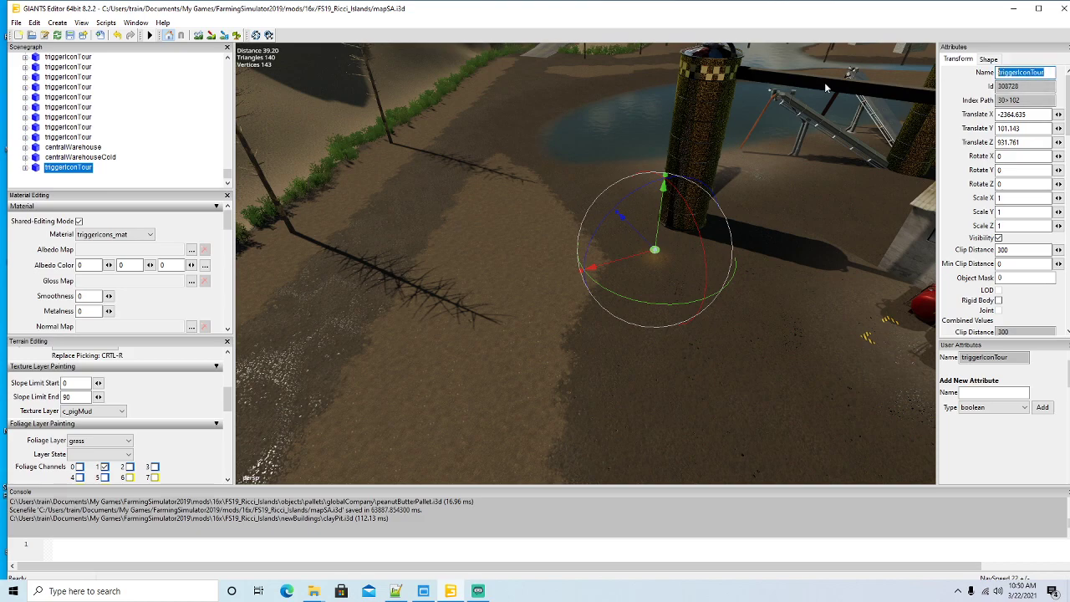
type("c")
key("Return")
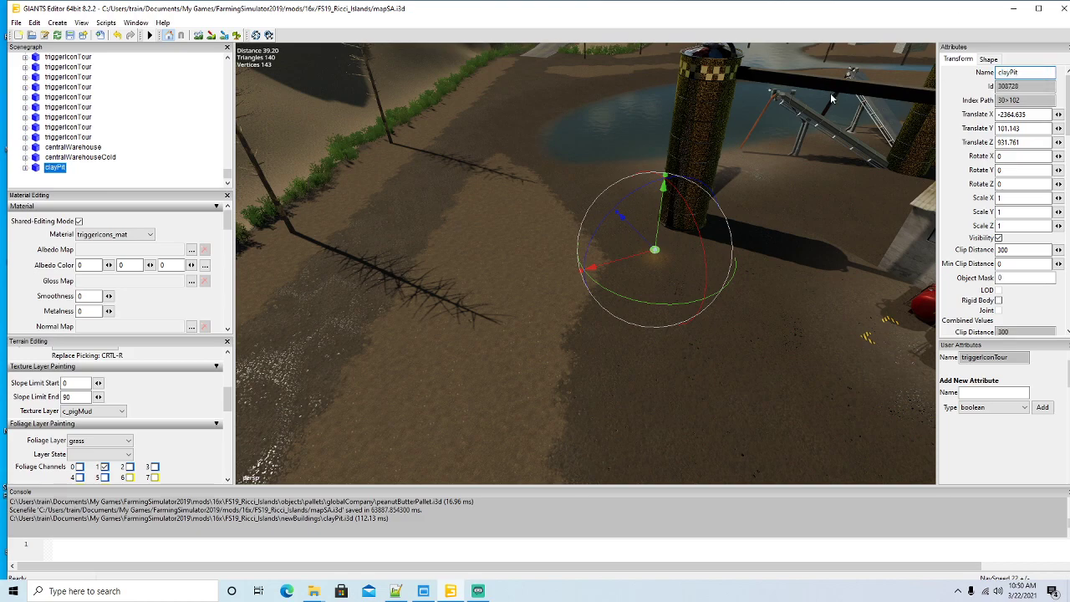
Step: Switch to Notepad++ and look through the hotspot list in mapSA.xml for an existing clay pit entry
left_click(396, 591)
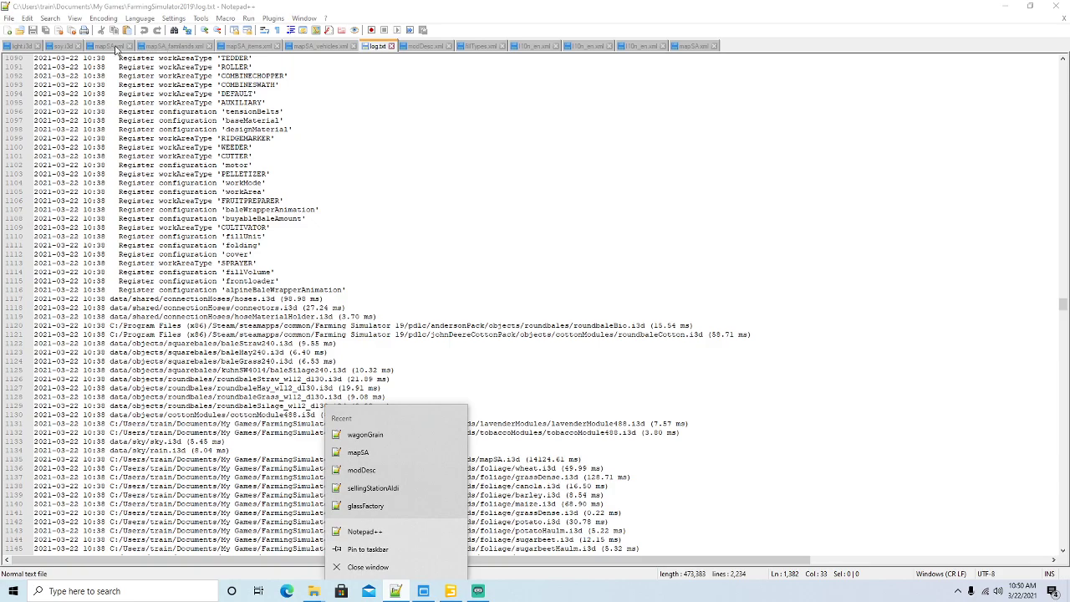
left_click(688, 47)
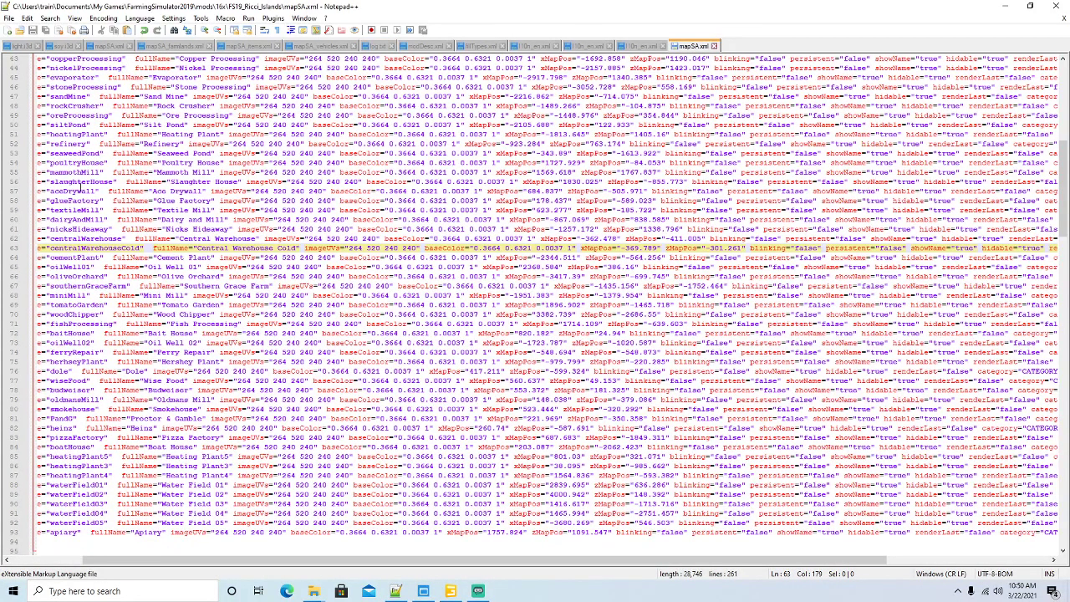
scroll(80, 138, "up", 8)
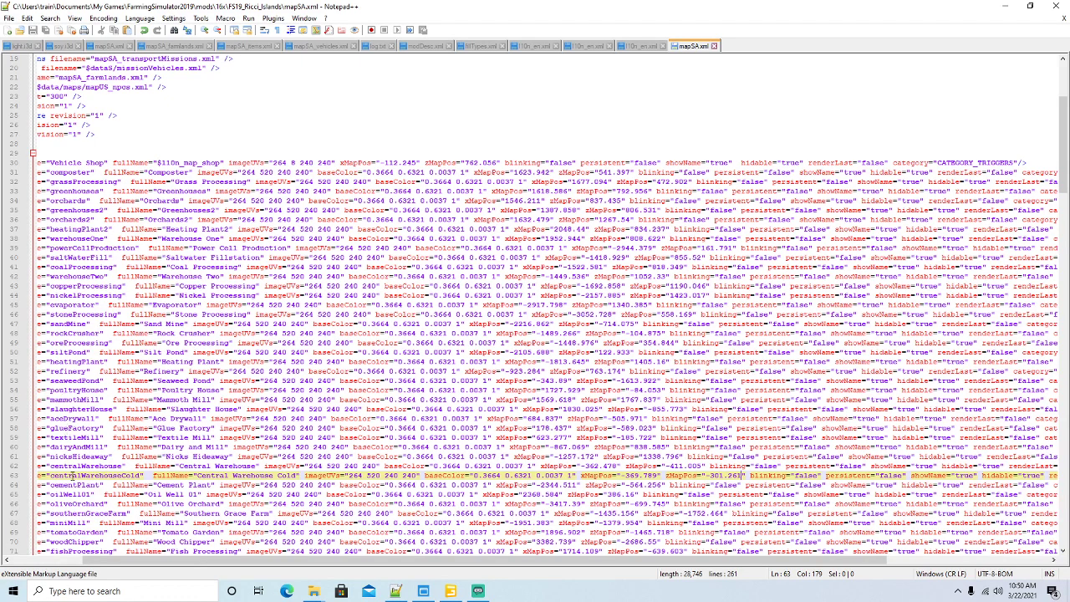
left_click_drag(74, 484, 77, 485)
scroll(75, 484, "down", 9)
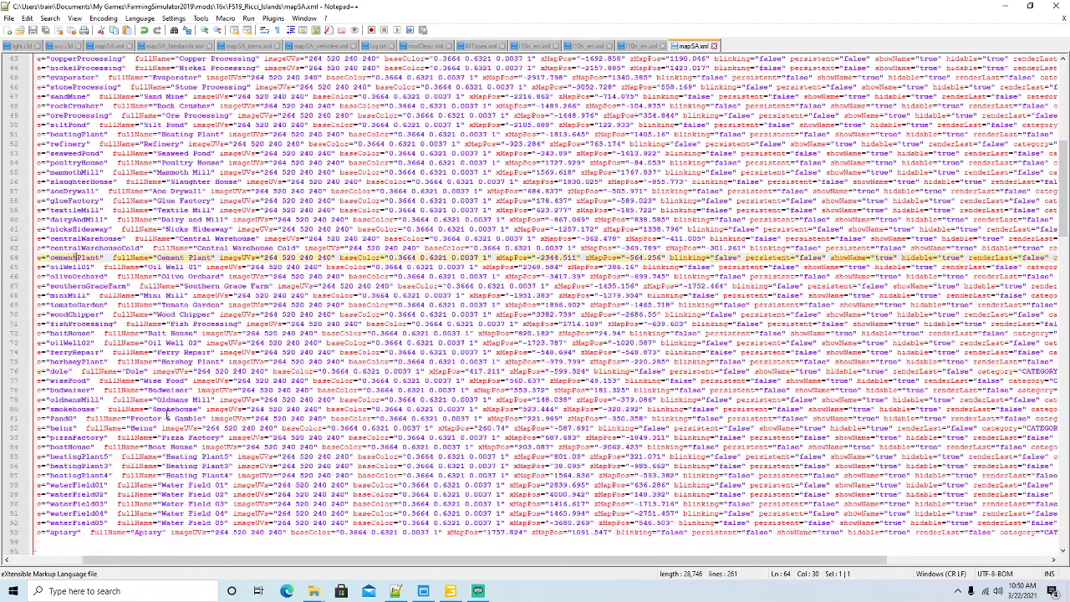
scroll(77, 379, "down", 2)
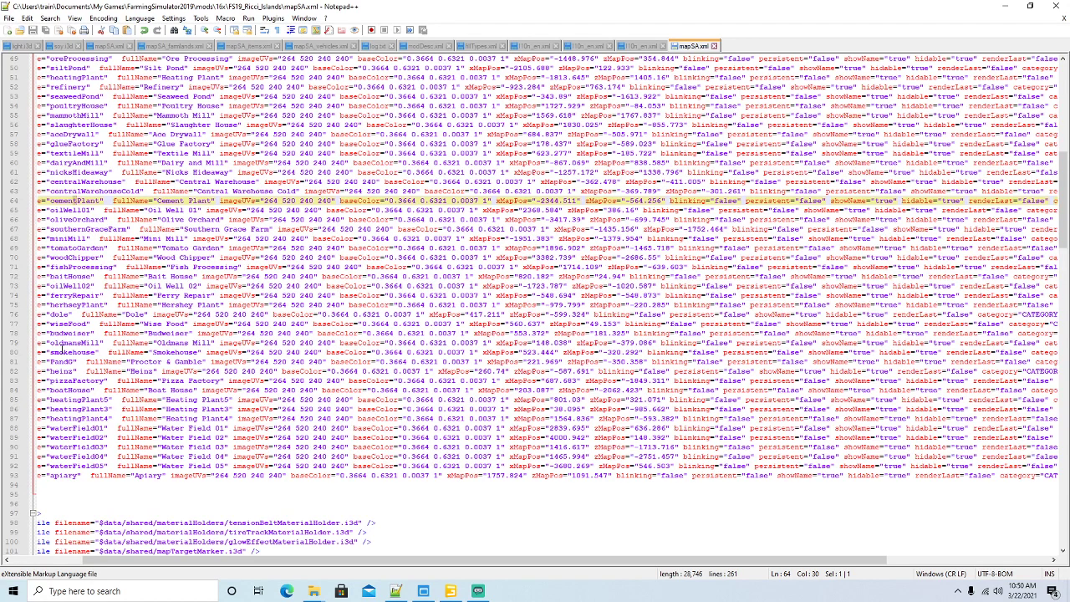
Step: Search mapSA.xml for "clay" and go through the matches
key("ctrl+f")
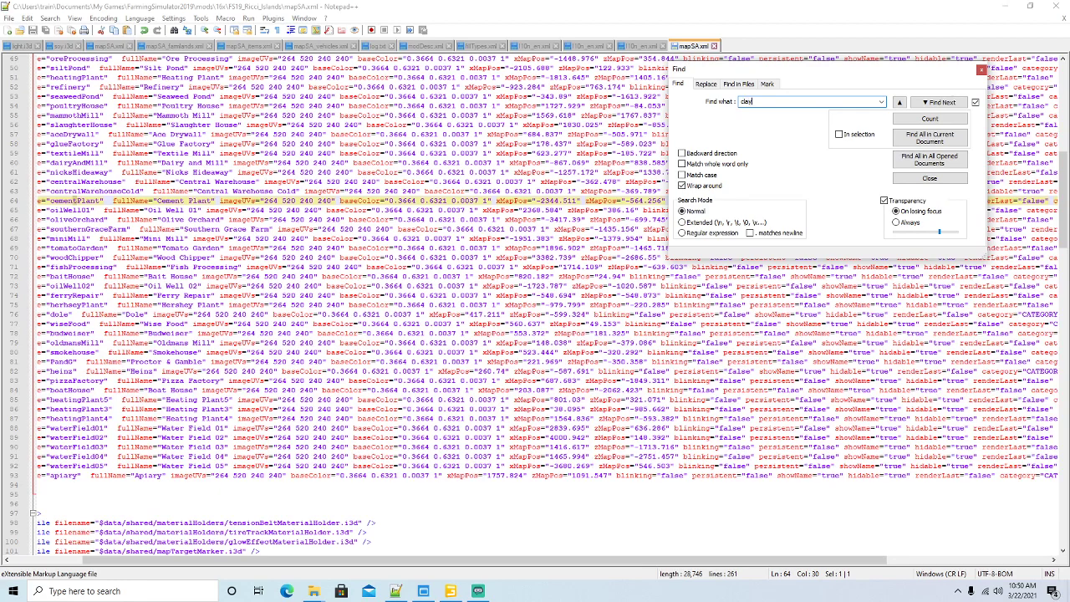
key("Return")
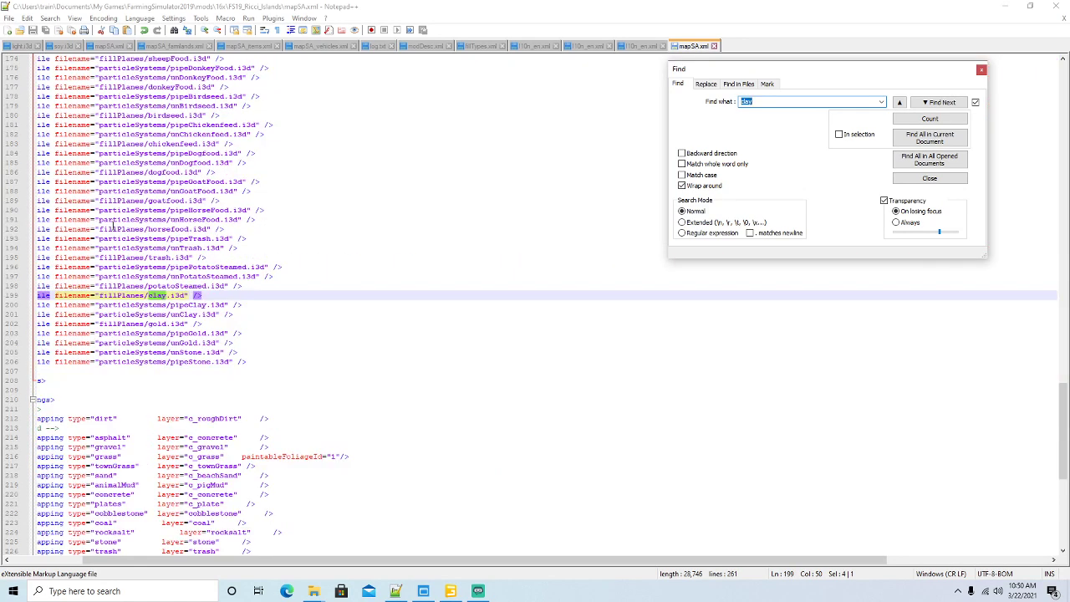
left_click(939, 104)
left_click(940, 105)
left_click(940, 104)
left_click(940, 104)
left_click(939, 104)
left_click(982, 70)
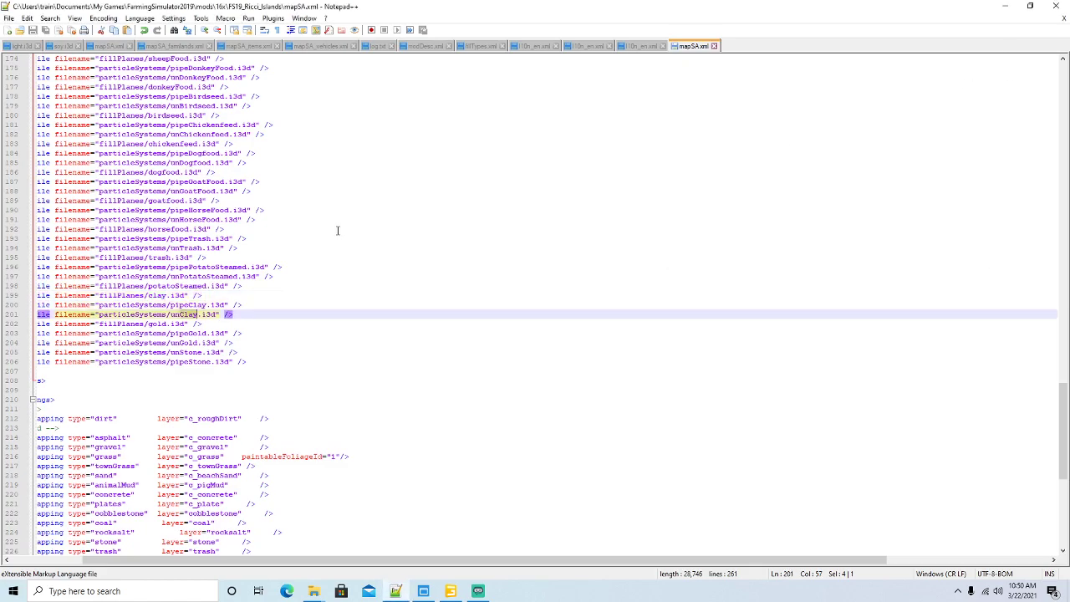
Step: Duplicate the apiary hotspot line directly below itself at the end of the hotspots list
scroll(337, 229, "up", 20)
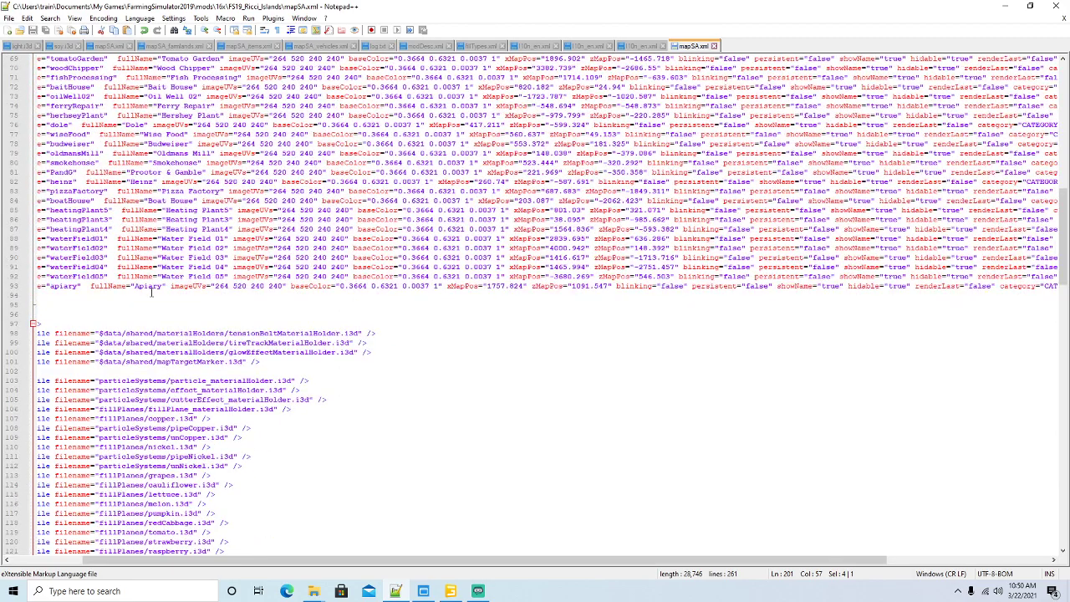
left_click_drag(198, 559, 20, 552)
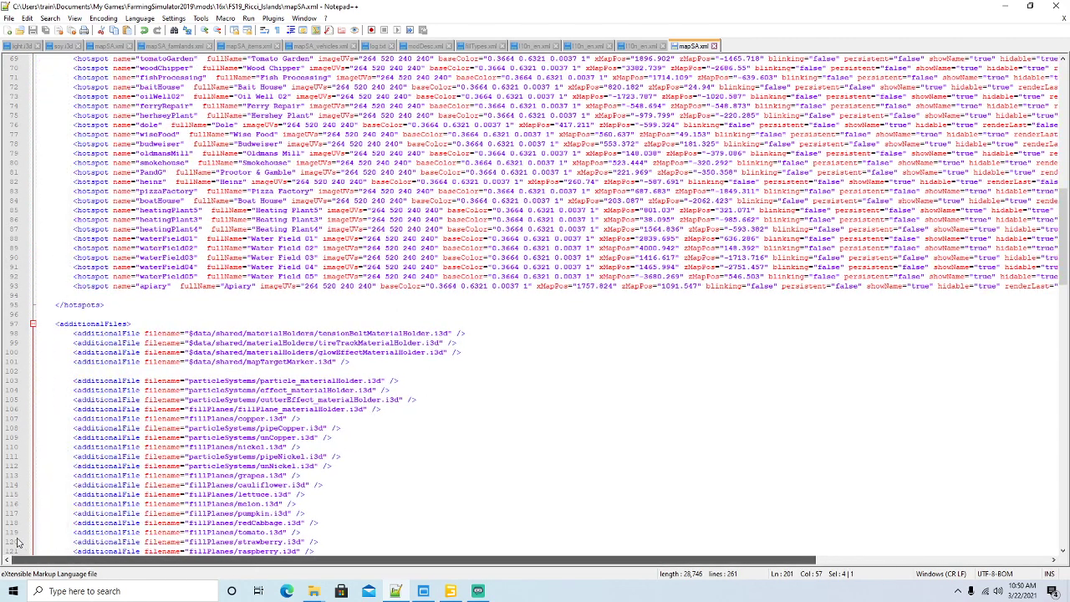
left_click(8, 288)
key("ctrl+c")
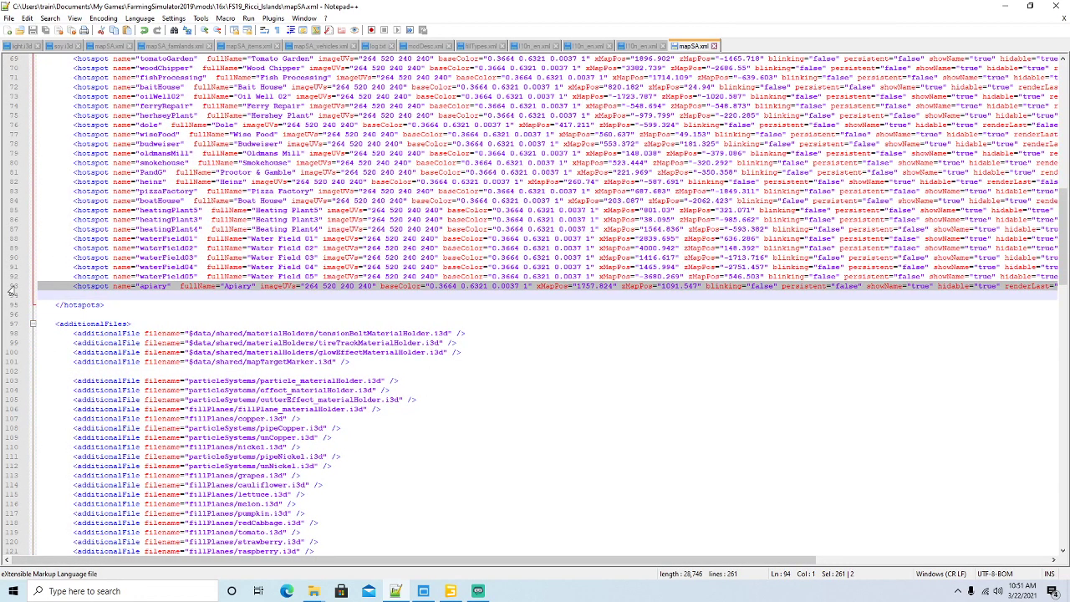
left_click(46, 294)
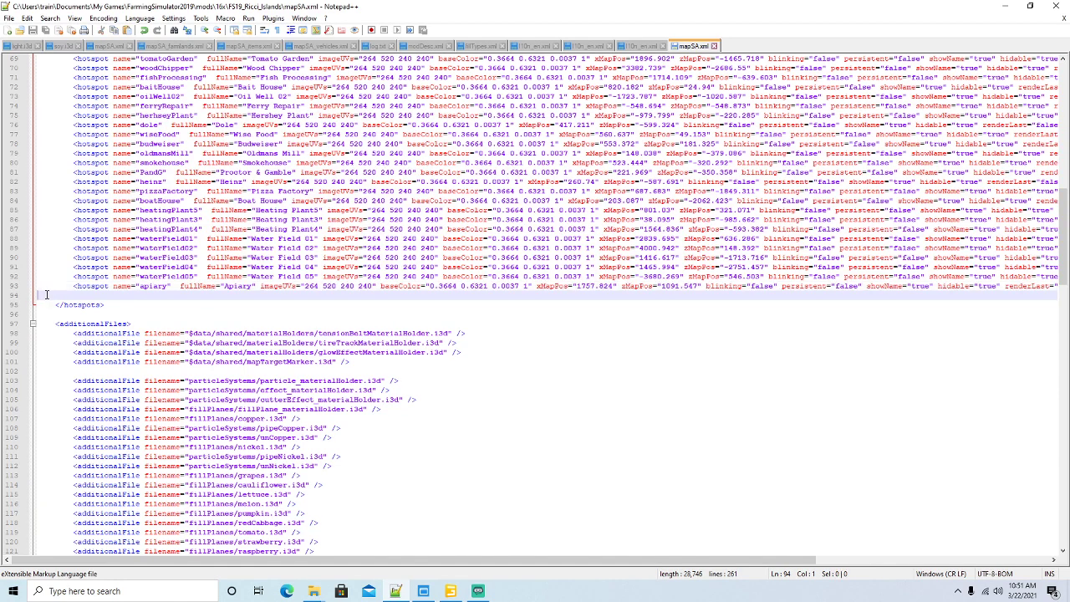
key("ctrl+v")
Step: Change the duplicated hotspot's name attribute to clayPit
left_click(167, 296)
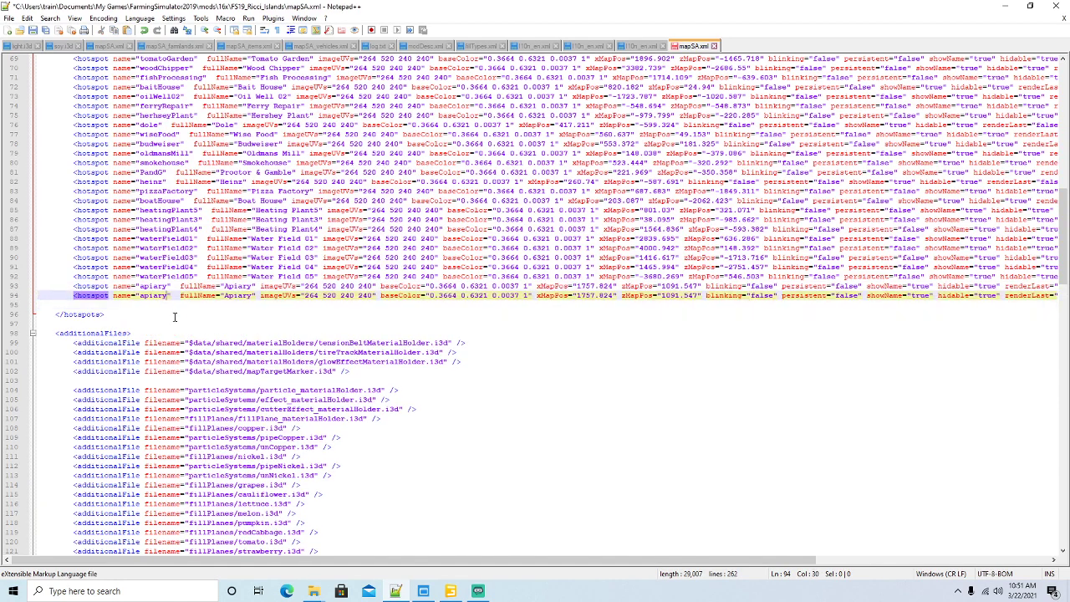
key("BackSpace")
key("BackSpace")
key("BackSpace")
key("BackSpace")
key("BackSpace")
key("BackSpace")
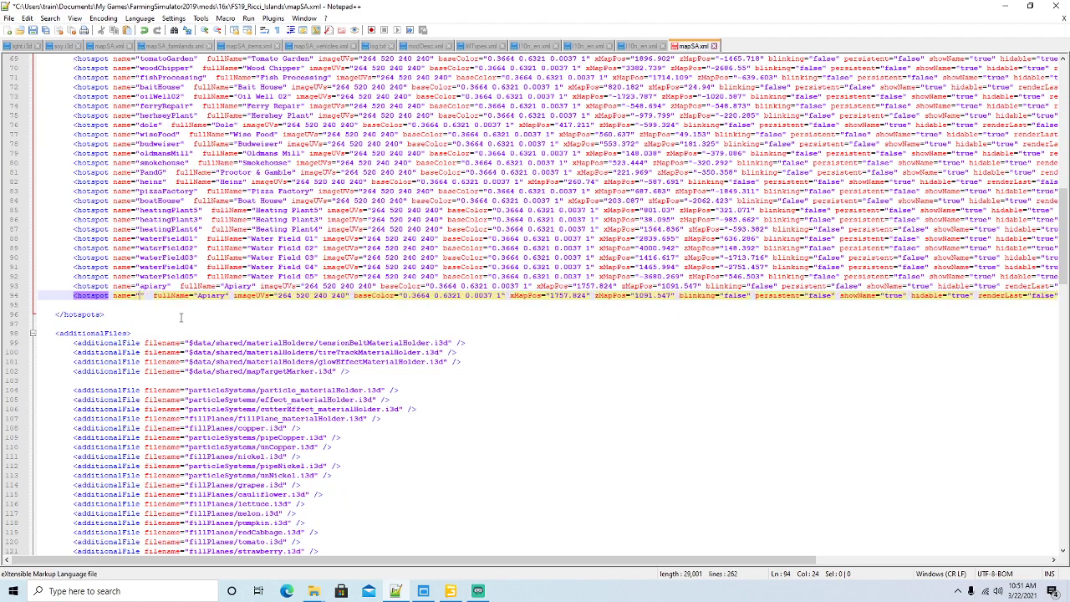
type("clayPit")
Step: Change the clayPit hotspot's fullName attribute to Clay Pit
key("Right")
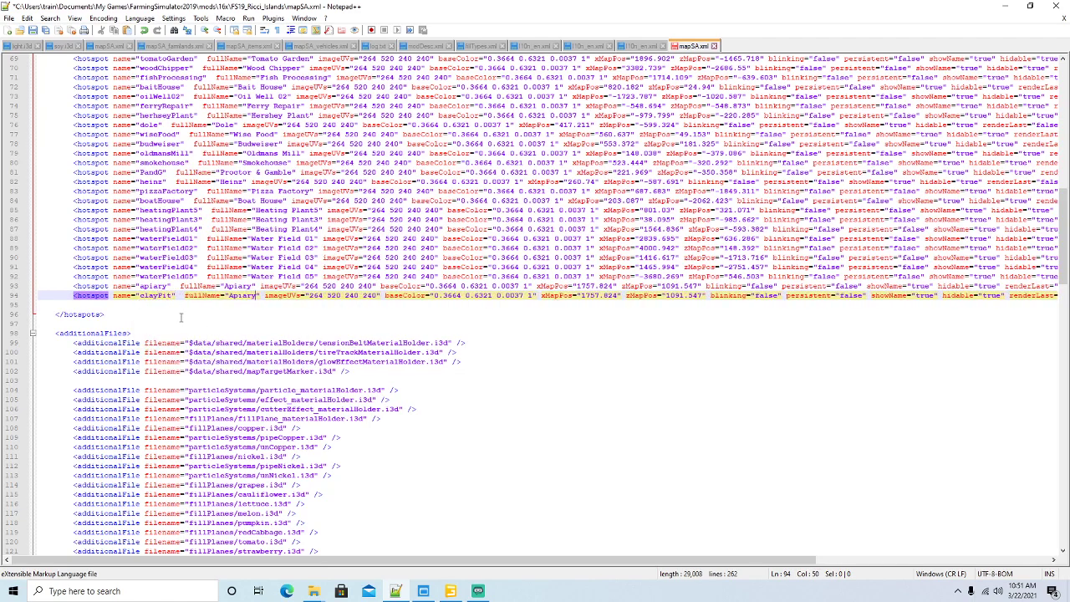
key("BackSpace")
key("BackSpace")
key("BackSpace")
key("BackSpace")
key("BackSpace")
key("BackSpace")
type("Clay Pit")
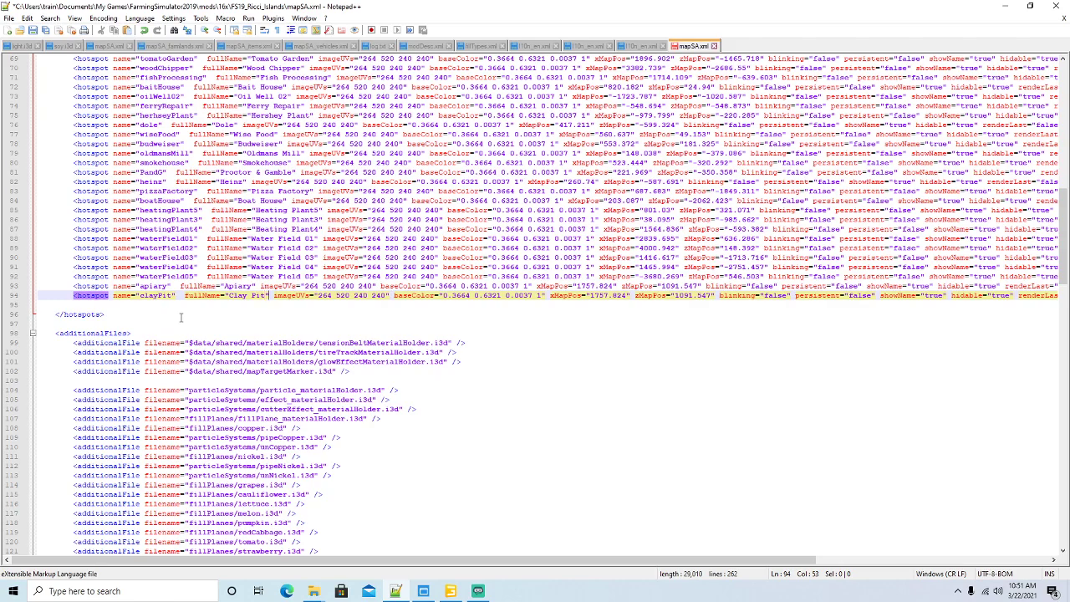
Step: Show the XML beside the editor's attributes and copy the icon's Translate X, -2364.635, into the clayPit hotspot's zMapPos
left_click(1030, 6)
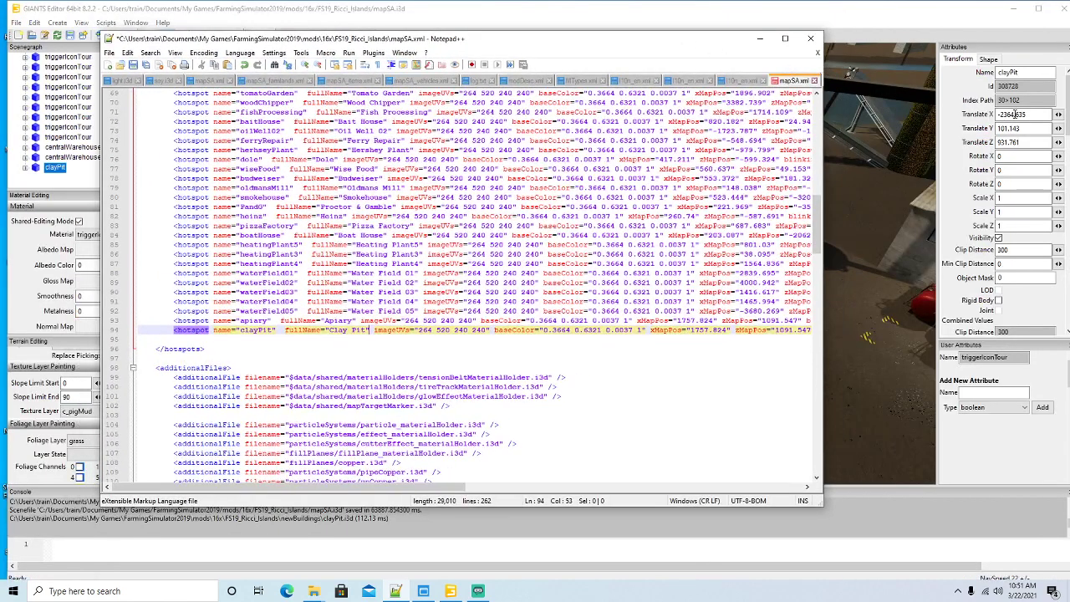
left_click_drag(451, 488, 586, 489)
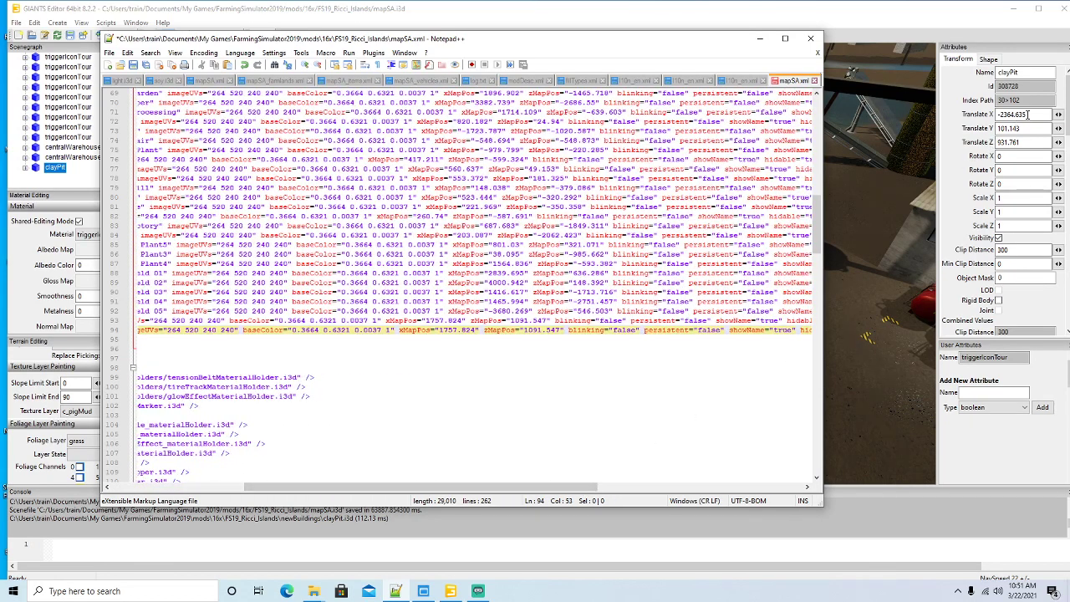
left_click_drag(1029, 116, 975, 116)
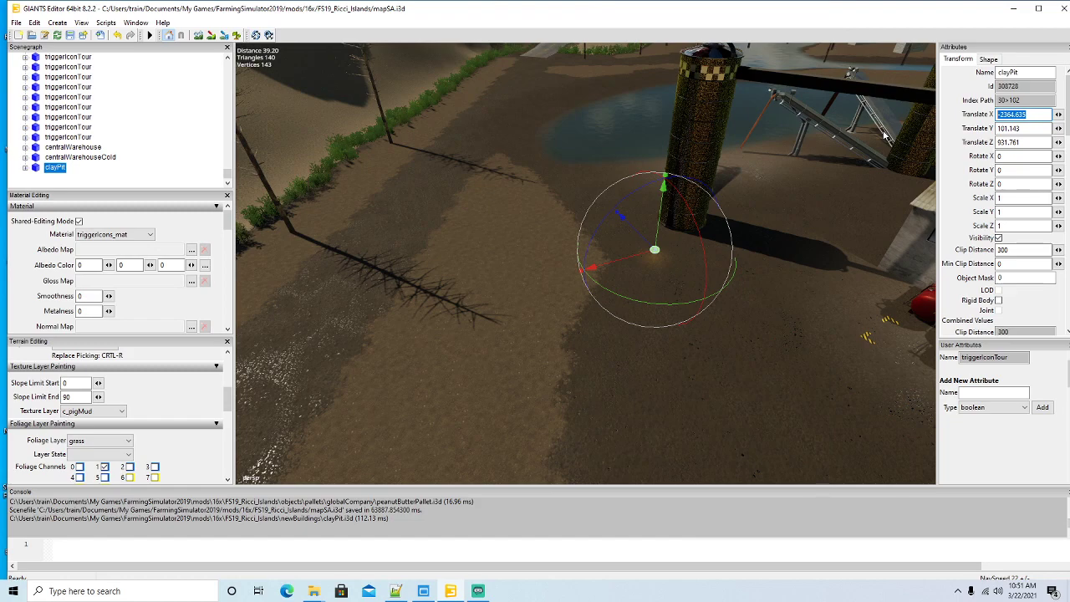
left_click(395, 591)
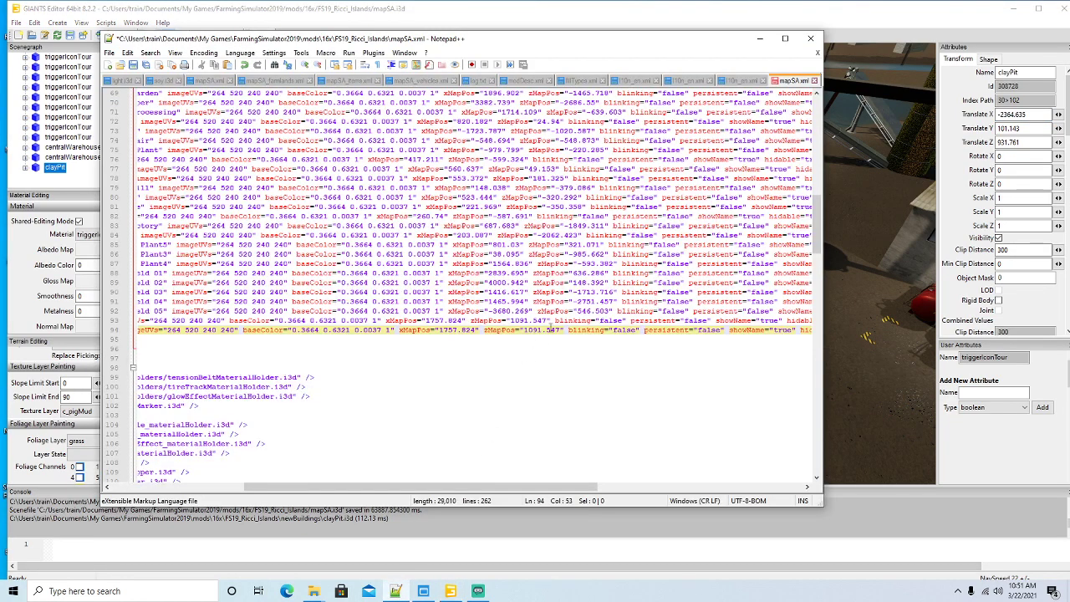
left_click_drag(524, 331, 557, 332)
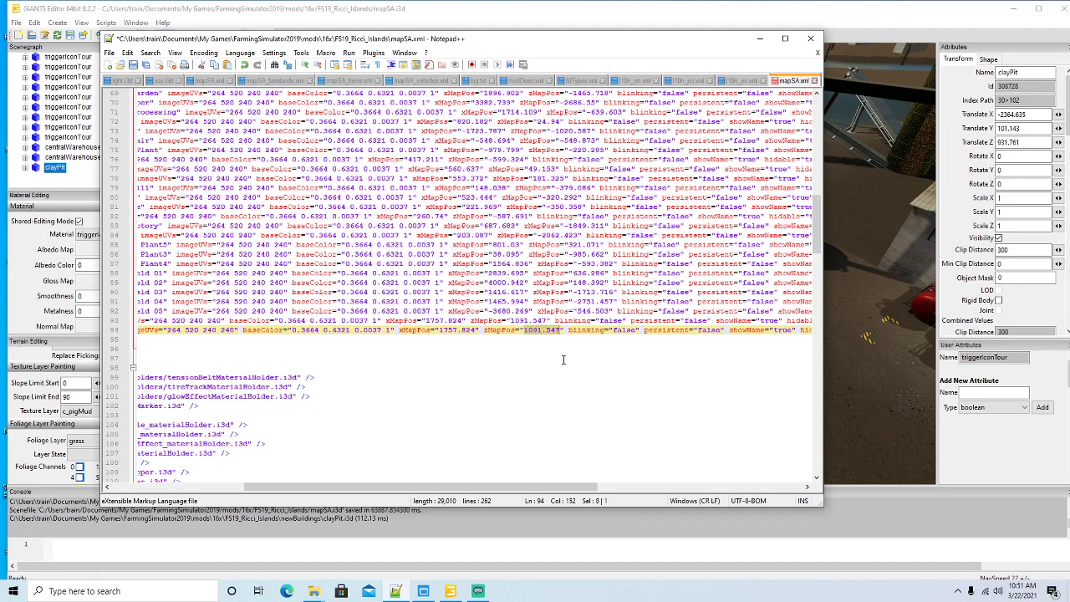
type("-2364.635")
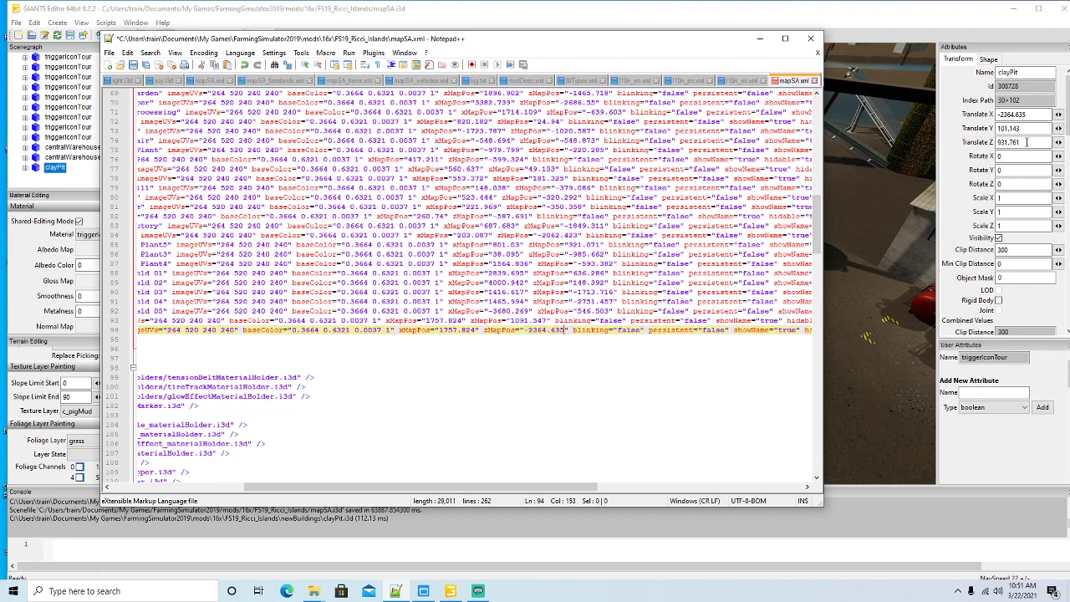
Step: Set the clayPit hotspot's zMapPos to the tour icon's Translate Z value, 931.761
left_click(1027, 142)
key("ctrl+c")
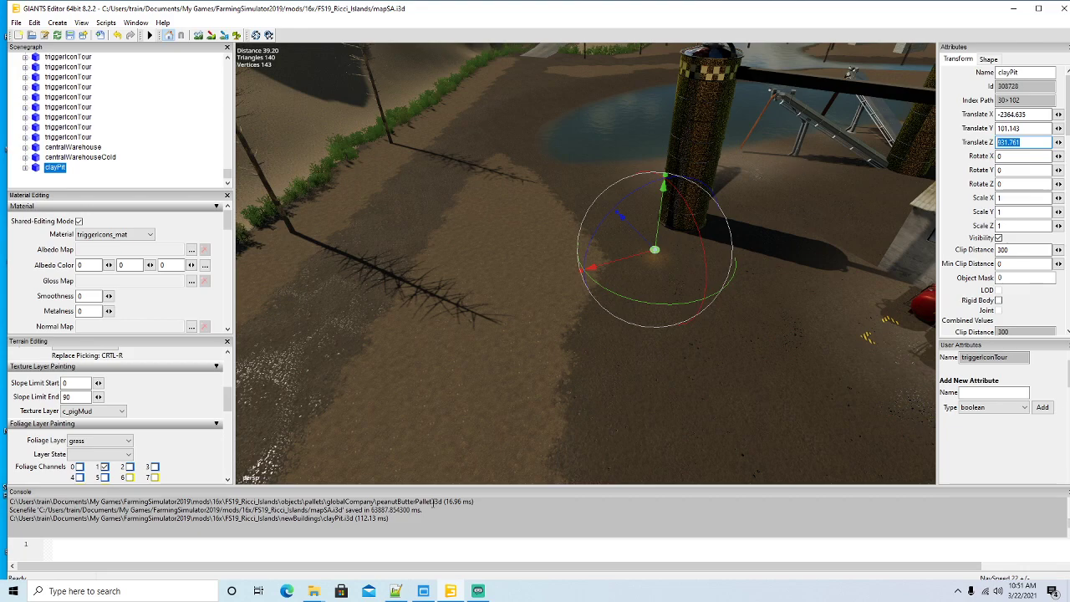
left_click(395, 591)
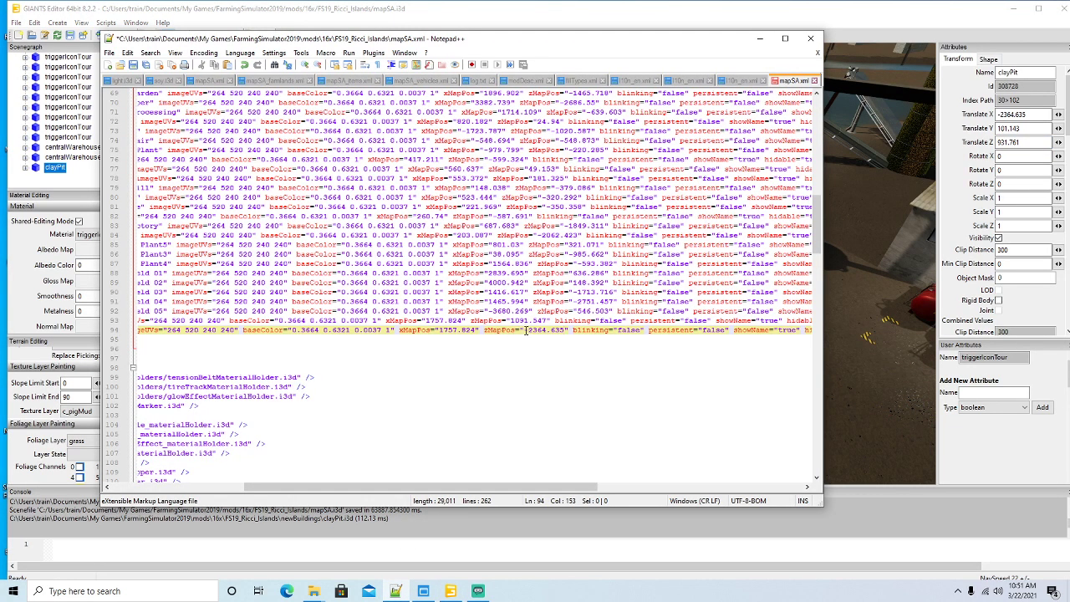
left_click_drag(523, 331, 565, 332)
key("ctrl+v")
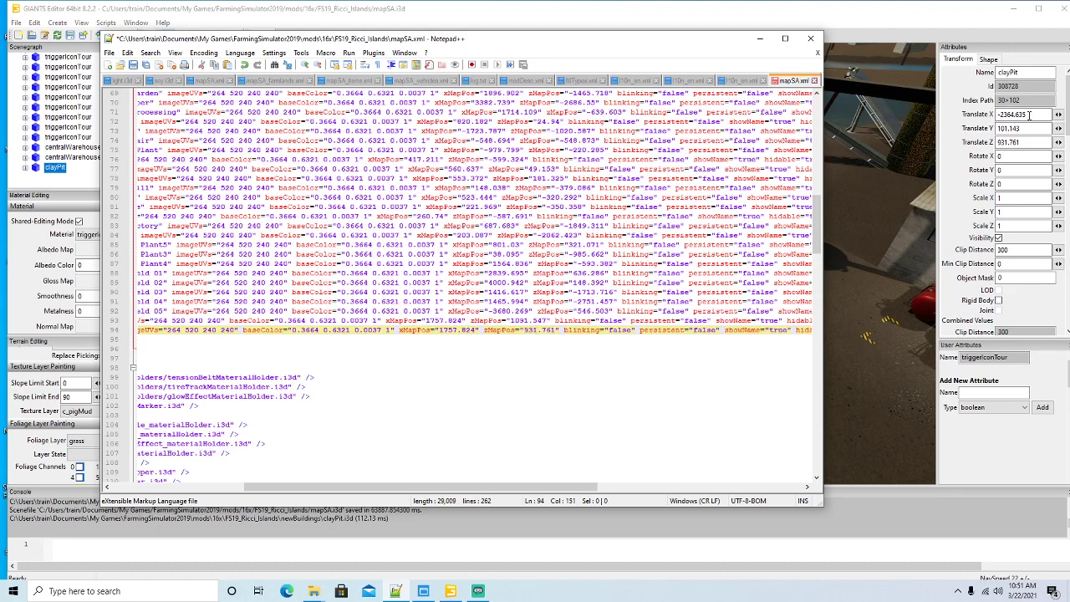
Step: Set the clayPit hotspot's xMapPos to the icon's Translate X value, -2364.635, and save mapSA.xml
left_click(1028, 114)
key("ctrl+c")
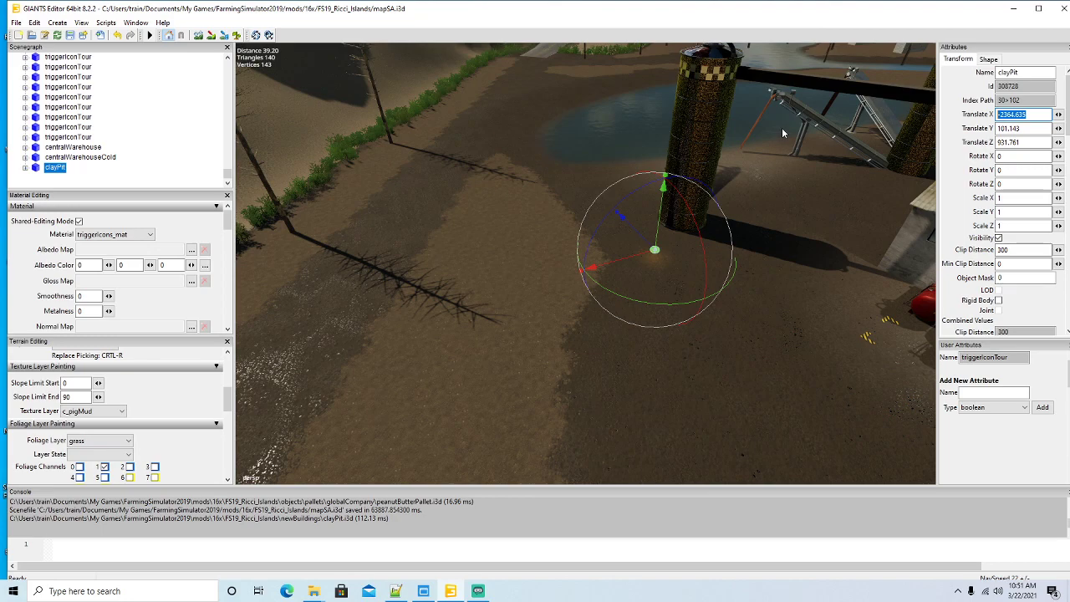
left_click(396, 591)
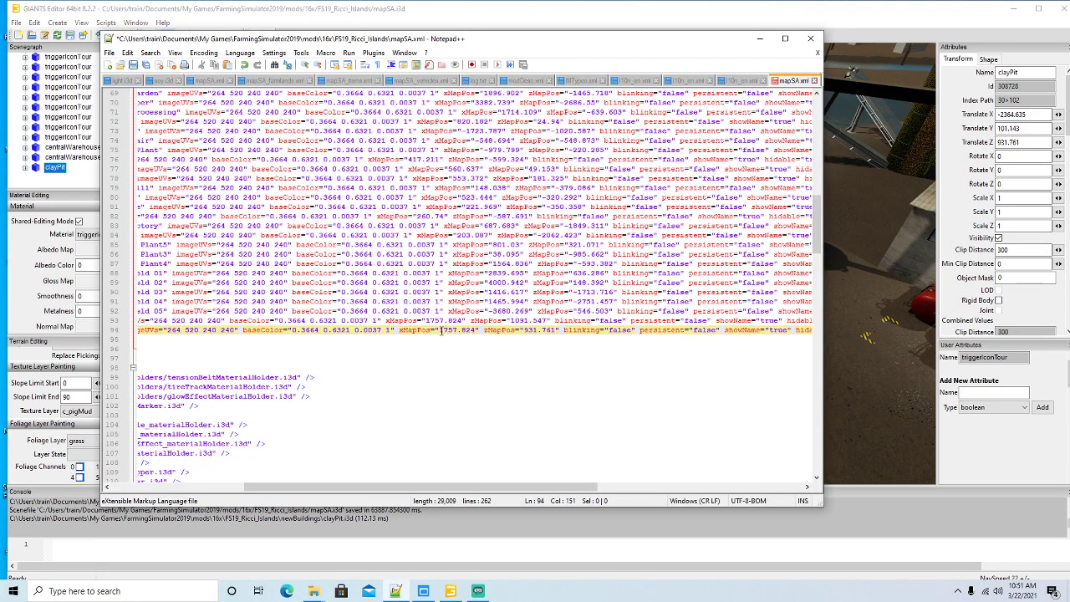
left_click_drag(439, 330, 469, 332)
key("ctrl+v")
left_click(133, 65)
left_click(760, 39)
Step: Examine the finished clayPit site, its pond and the new tour icon from several angles and from above
left_click_drag(554, 278, 480, 239, "alt")
scroll(480, 238, "up", 5)
left_click_drag(573, 243, 815, 285, "alt")
scroll(675, 244, "down", 8)
scroll(600, 214, "up", 5)
scroll(654, 295, "down", 5)
scroll(654, 296, "down", 5)
left_click_drag(654, 296, 671, 310, "alt")
scroll(537, 299, "up", 5)
scroll(678, 322, "down", 4)
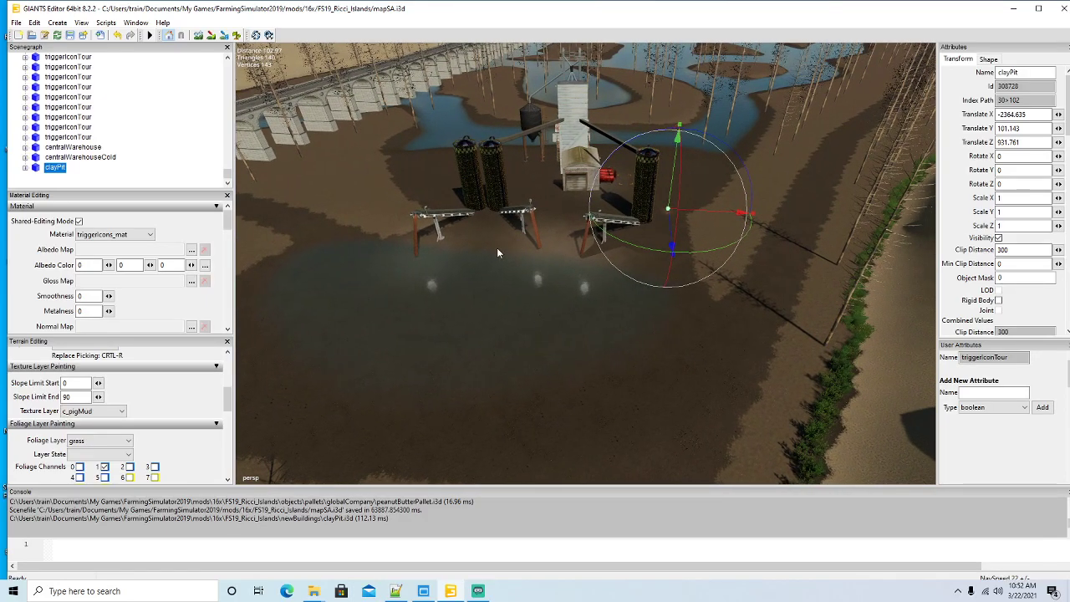
left_click_drag(559, 330, 468, 359, "alt")
scroll(642, 286, "up", 5)
scroll(692, 291, "down", 10)
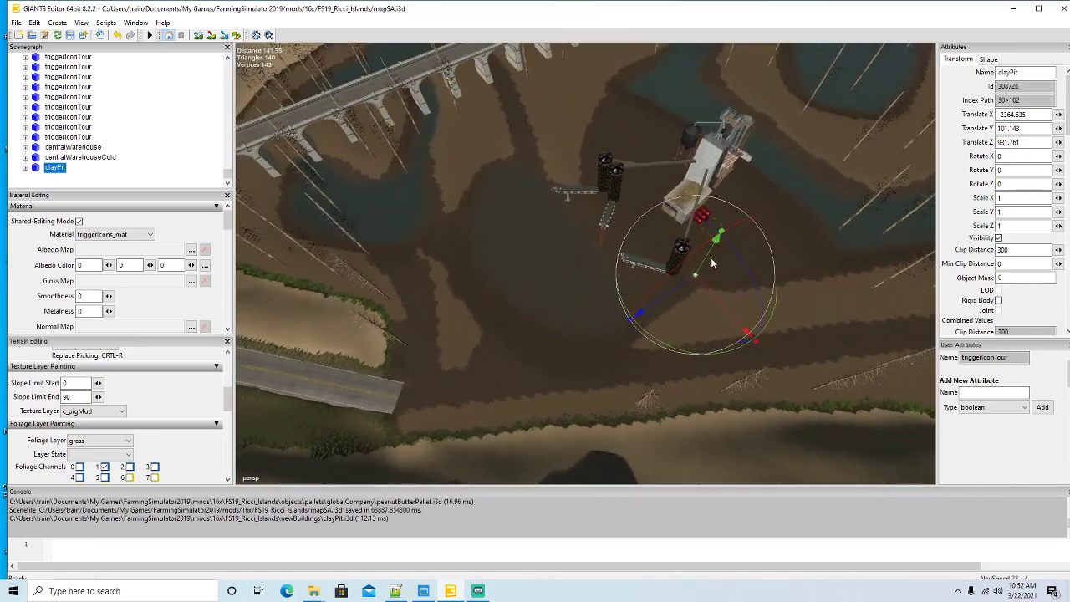
Step: Open mapSA_farmlands.xml from the FS19_Ricci_Islands folder in Notepad++ and go to the last farmland entries
scroll(712, 264, "down", 6)
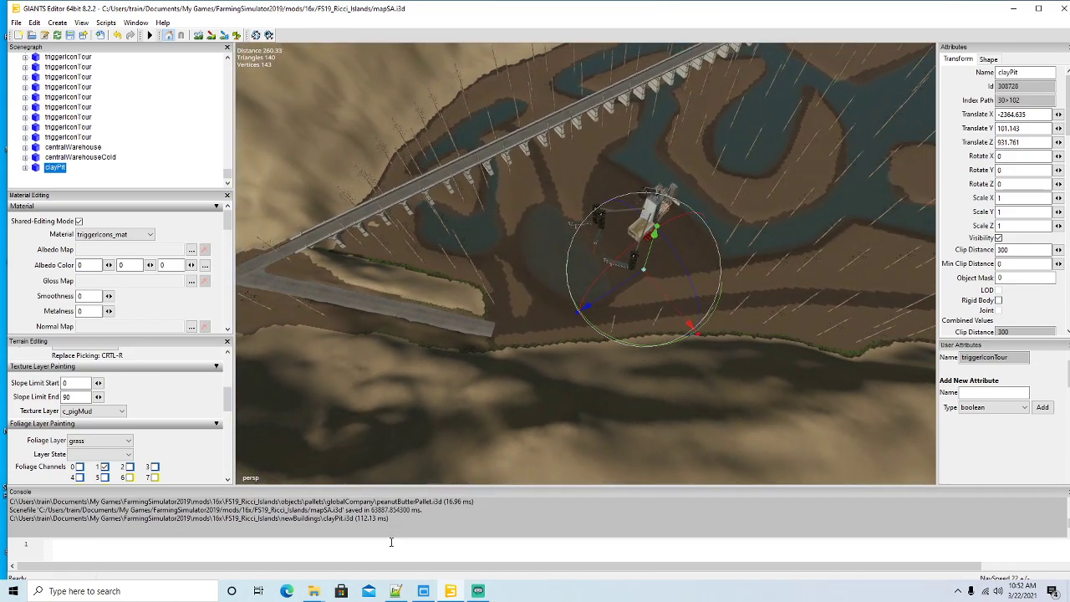
left_click(313, 591)
left_click(267, 543)
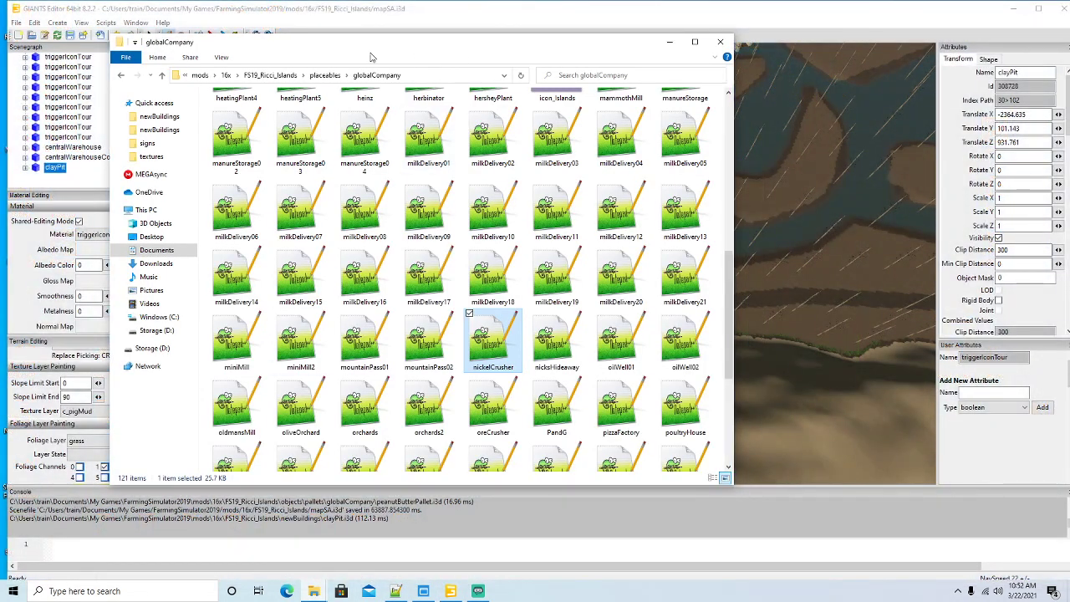
left_click(270, 75)
scroll(280, 367, "down", 1)
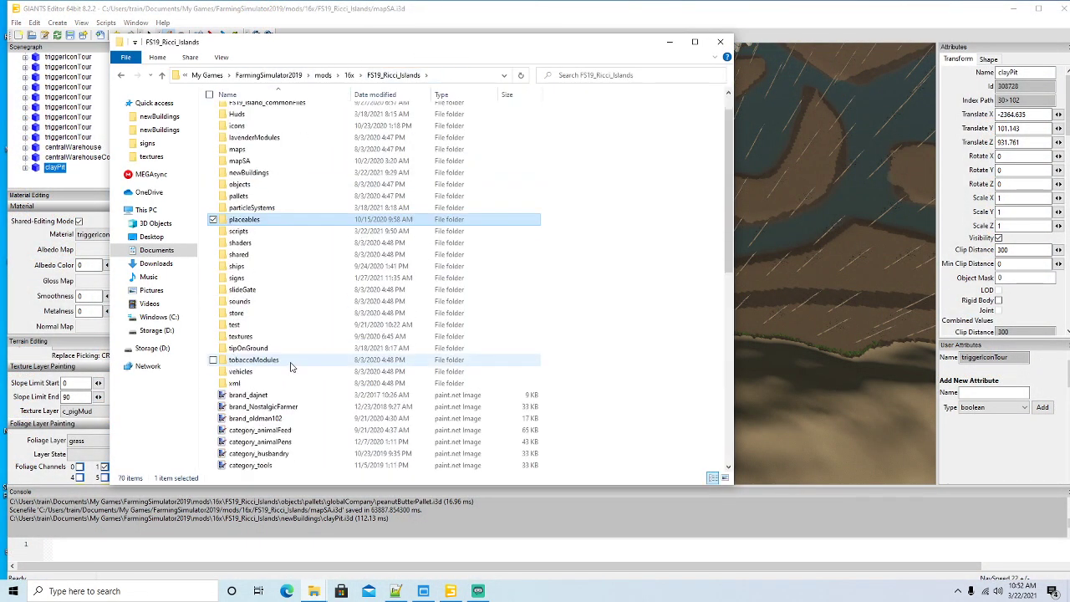
scroll(280, 368, "down", 10)
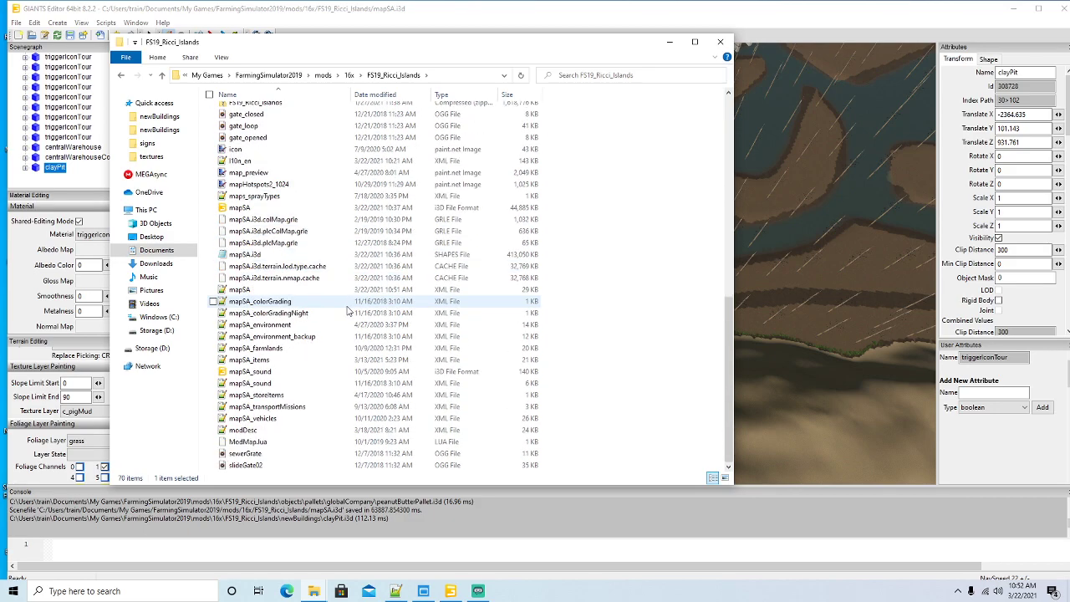
right_click(261, 349)
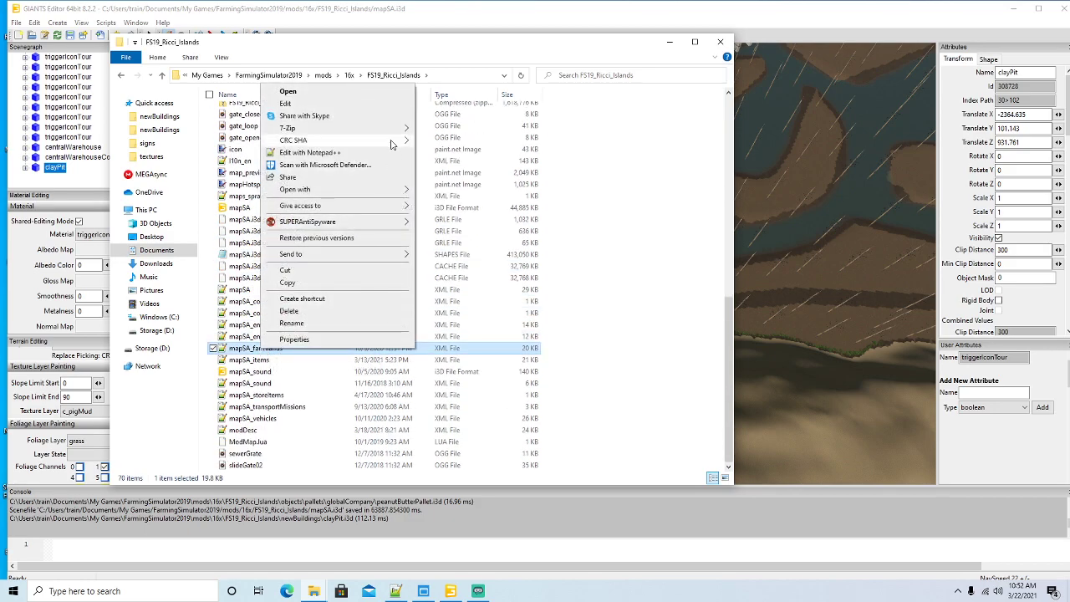
left_click(327, 154)
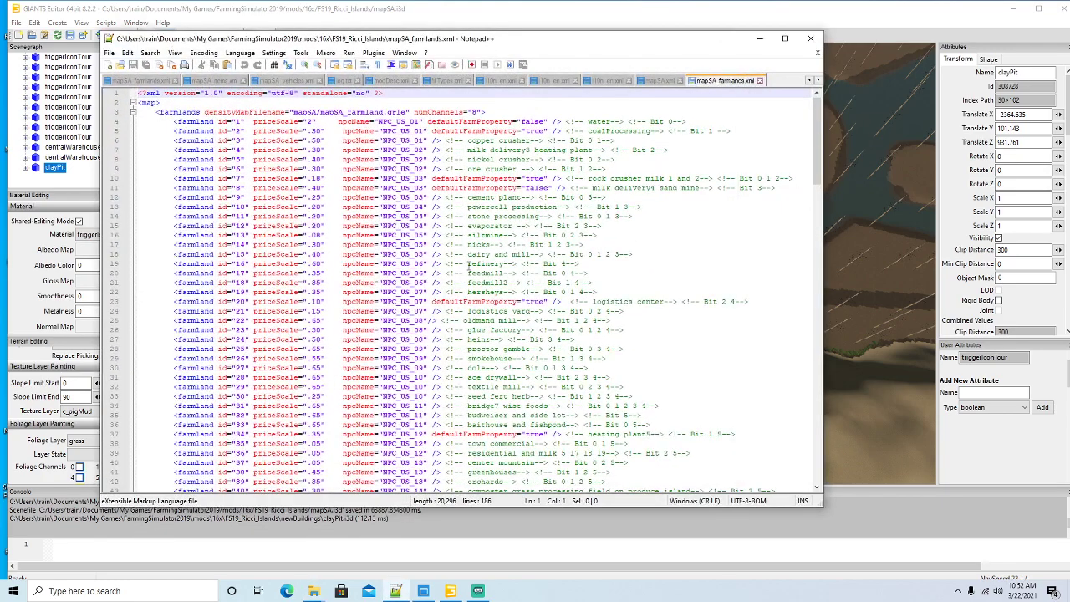
scroll(469, 266, "down", 20)
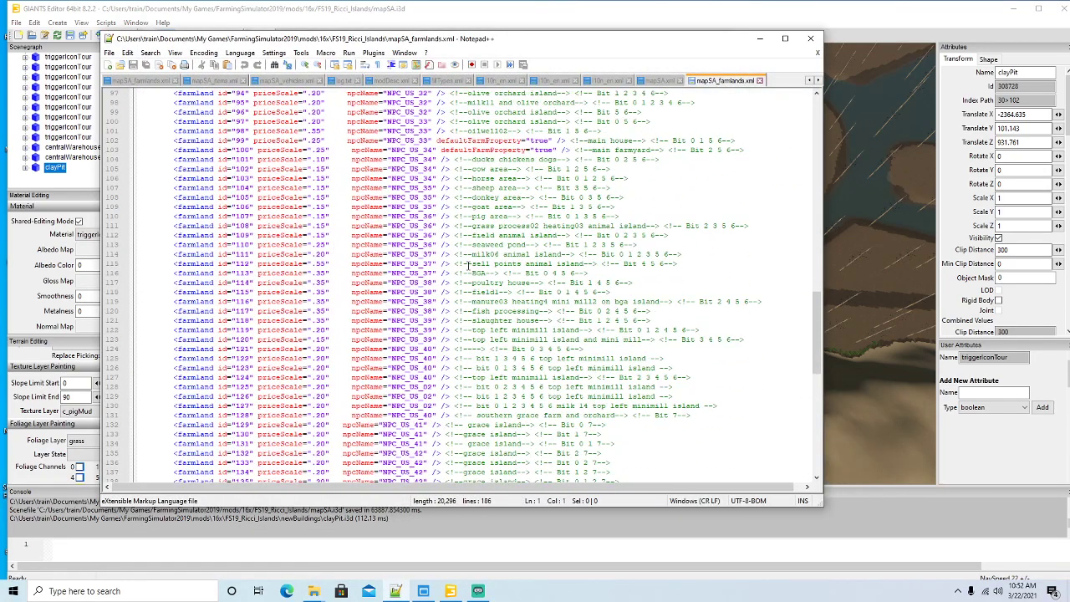
scroll(469, 266, "down", 17)
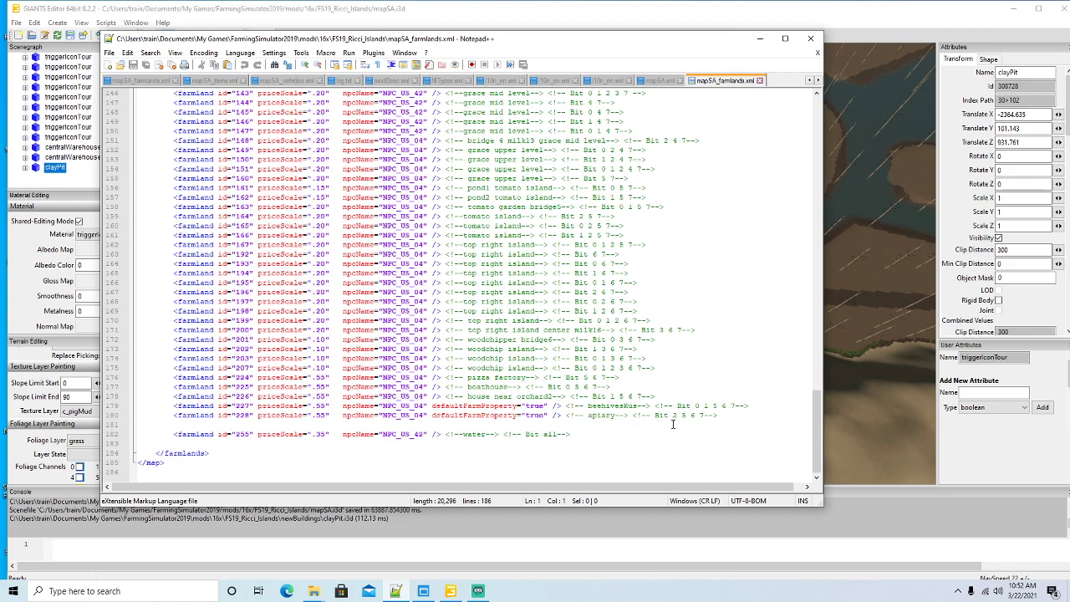
Step: Back in GIANTS Editor, choose the farmland info layer and enable channels 2, 5, 6 and 7 alongside 0 for layer value 229
left_click(759, 38)
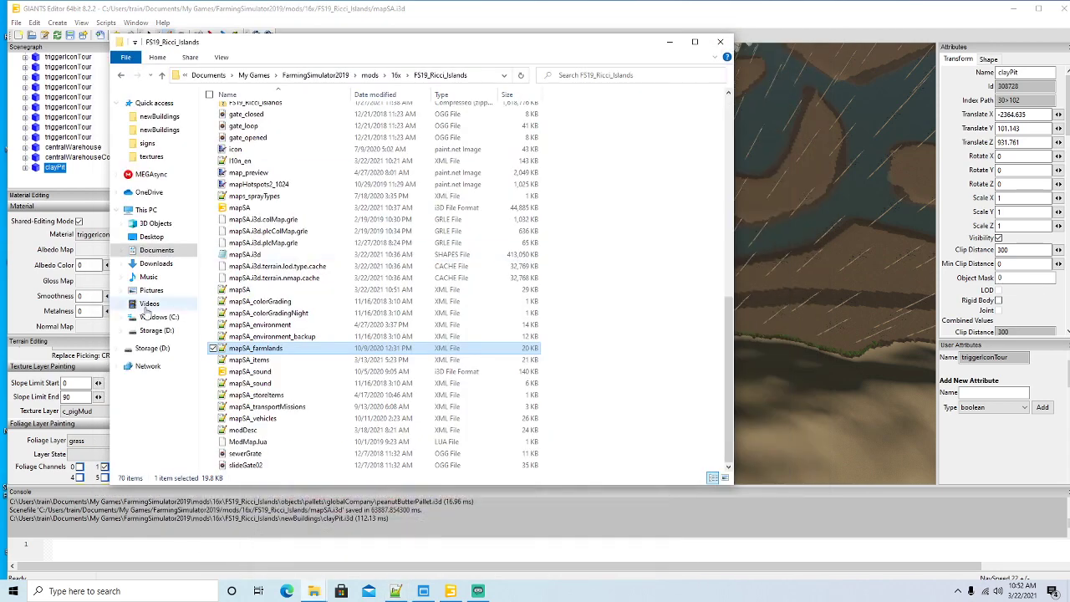
left_click(669, 41)
left_click_drag(228, 400, 229, 433)
left_click(94, 386)
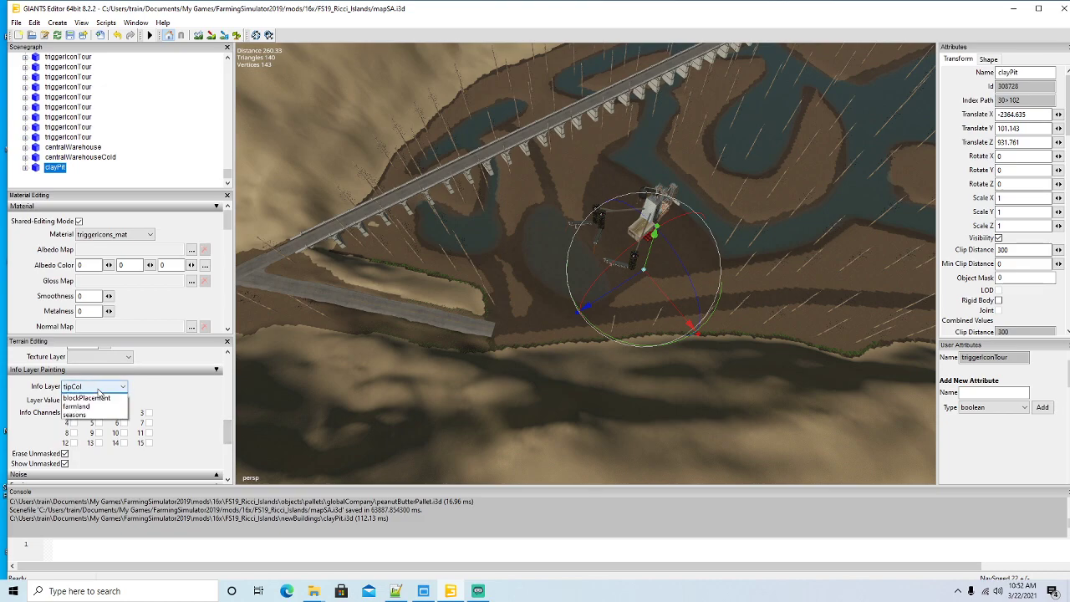
left_click(77, 416)
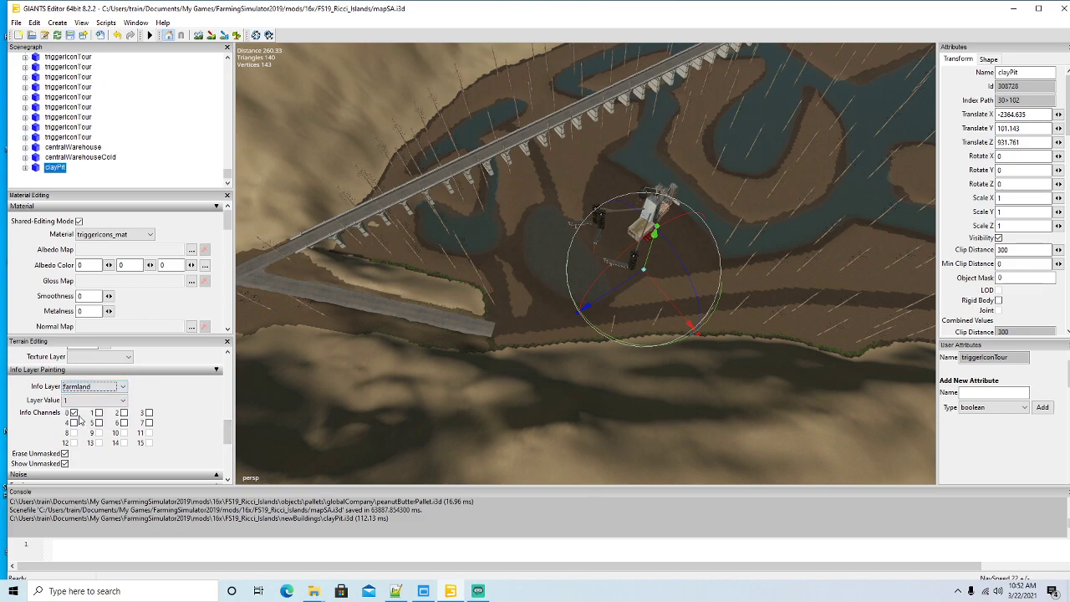
left_click(124, 413)
left_click(99, 423)
left_click(124, 423)
left_click(148, 423)
Step: In mapSA_farmlands.xml, copy the farmland 226 line below the 228 entry and set the copy's id to 229
left_click(395, 591)
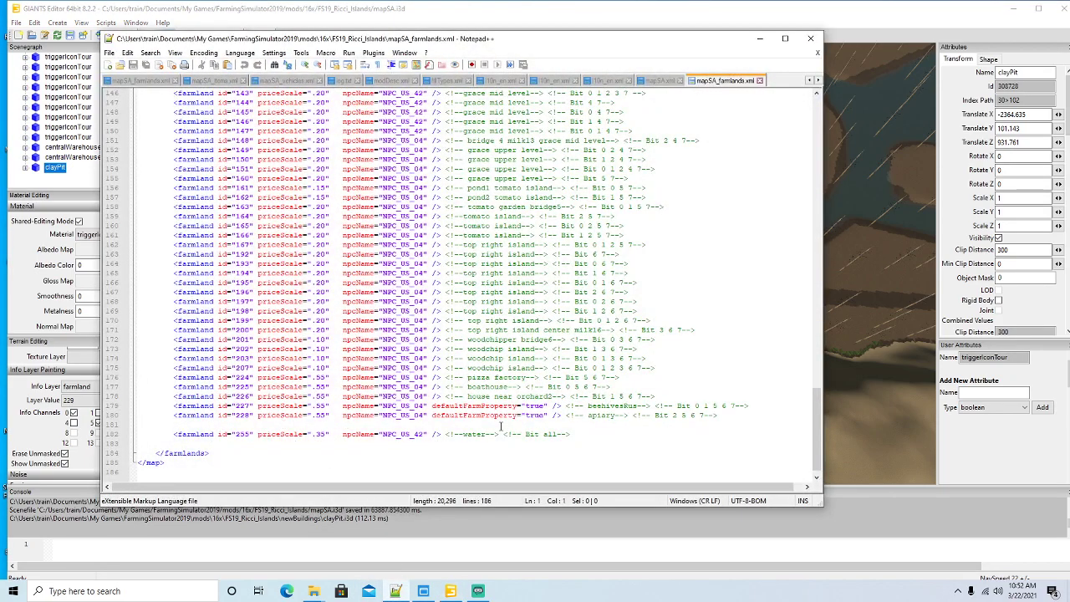
left_click(116, 416)
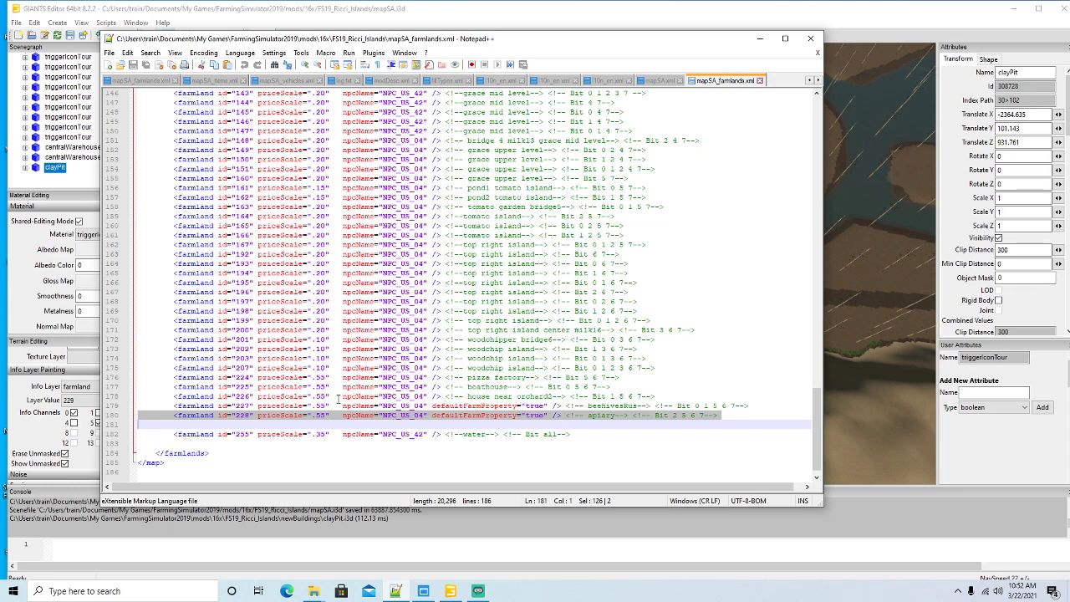
left_click(113, 398)
key("ctrl+c")
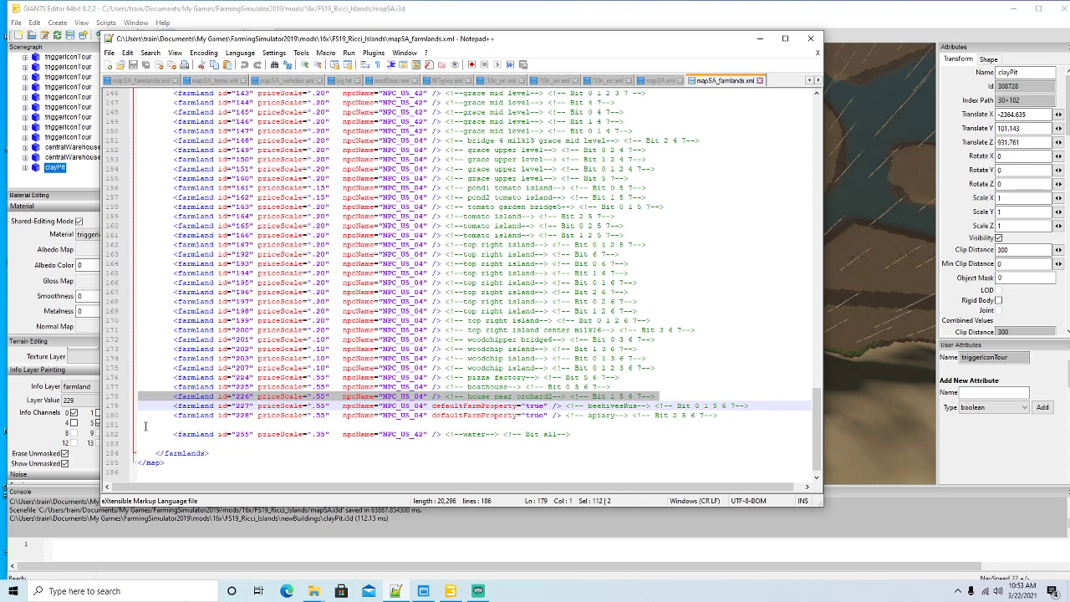
left_click(141, 423)
key("ctrl+v")
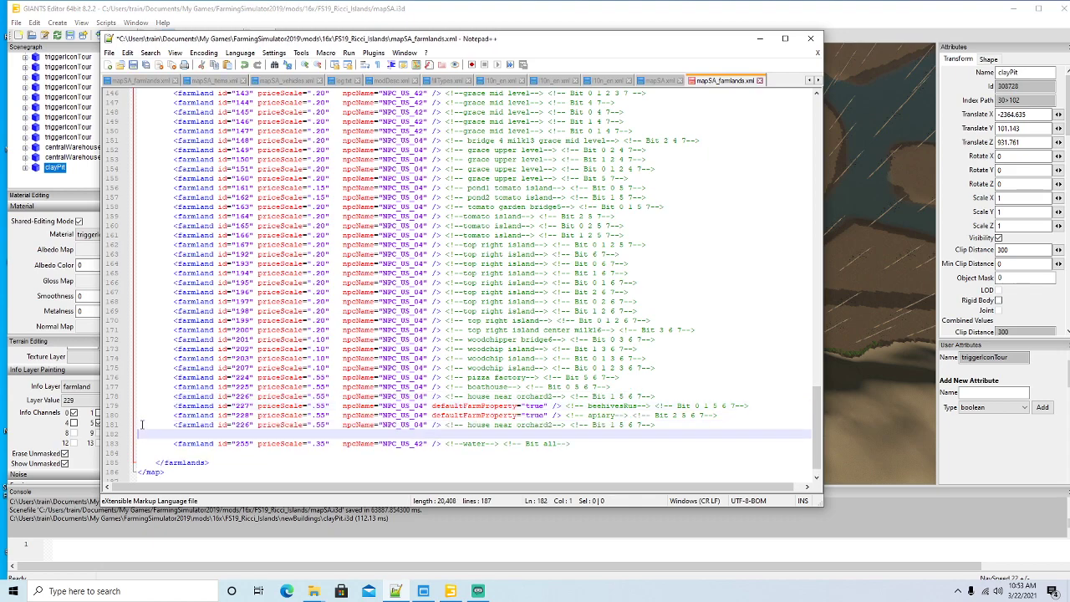
left_click(253, 425)
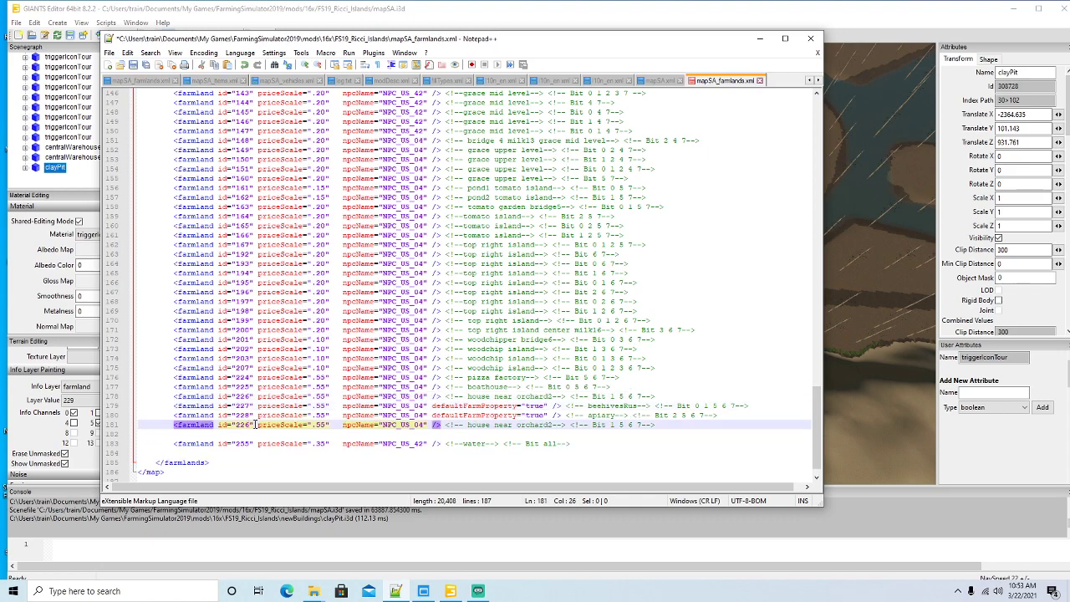
key("BackSpace")
type("9")
Step: Replace the "house near orchard2" comment on the farmland 229 line with "claypit"
left_click(553, 425)
key("BackSpace")
key("BackSpace")
key("BackSpace")
key("BackSpace")
key("BackSpace")
key("BackSpace")
key("BackSpace")
key("BackSpace")
key("BackSpace")
key("BackSpace")
key("BackSpace")
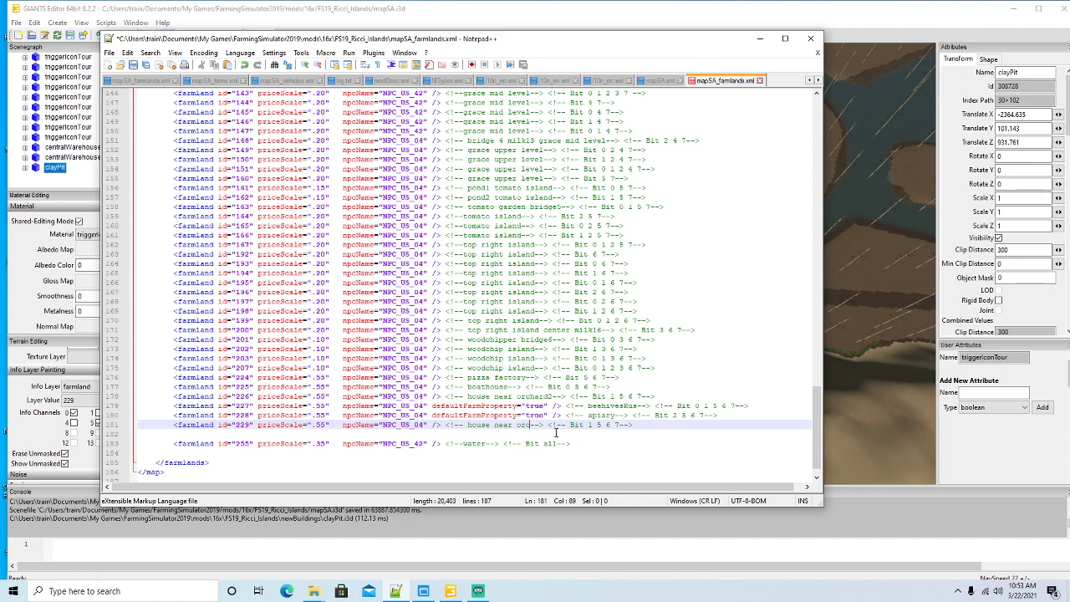
key("BackSpace")
key("BackSpace")
key("BackSpace")
key("BackSpace")
key("BackSpace")
key("BackSpace")
key("BackSpace")
key("BackSpace")
type("claypit")
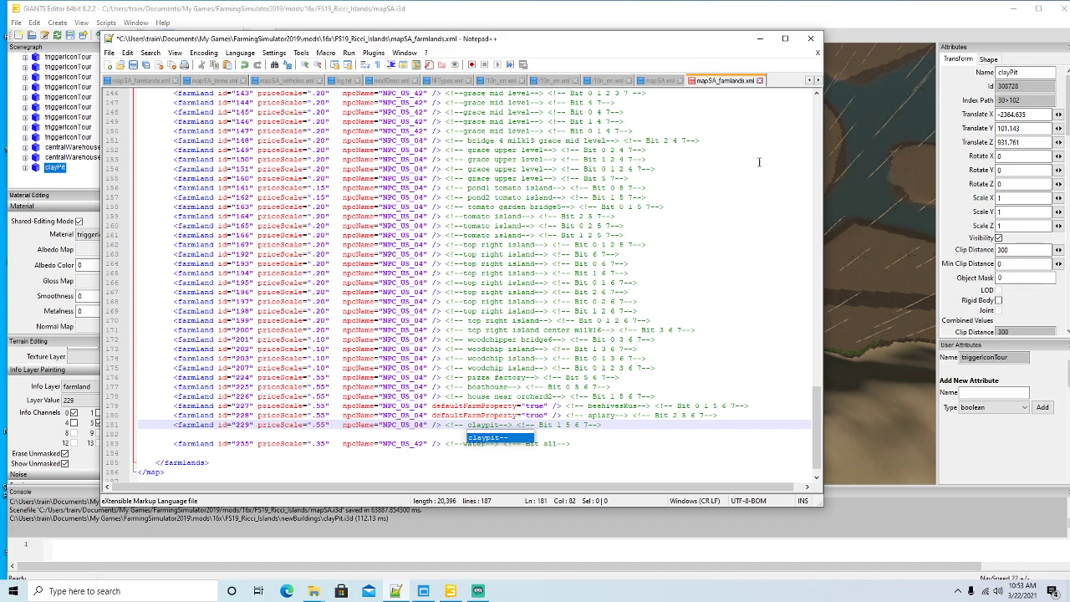
Step: Change the claypit entry's bit comment to "Bit 0 2 5 6 7" and save mapSA_farmlands.xml
left_click_drag(622, 43, 689, 31)
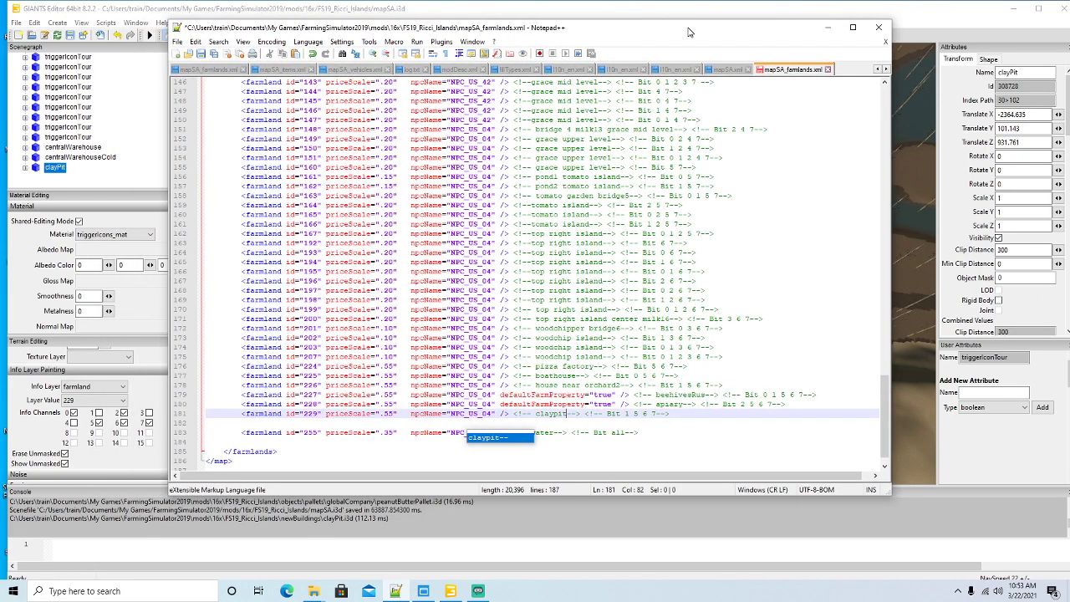
left_click(632, 413)
key("BackSpace")
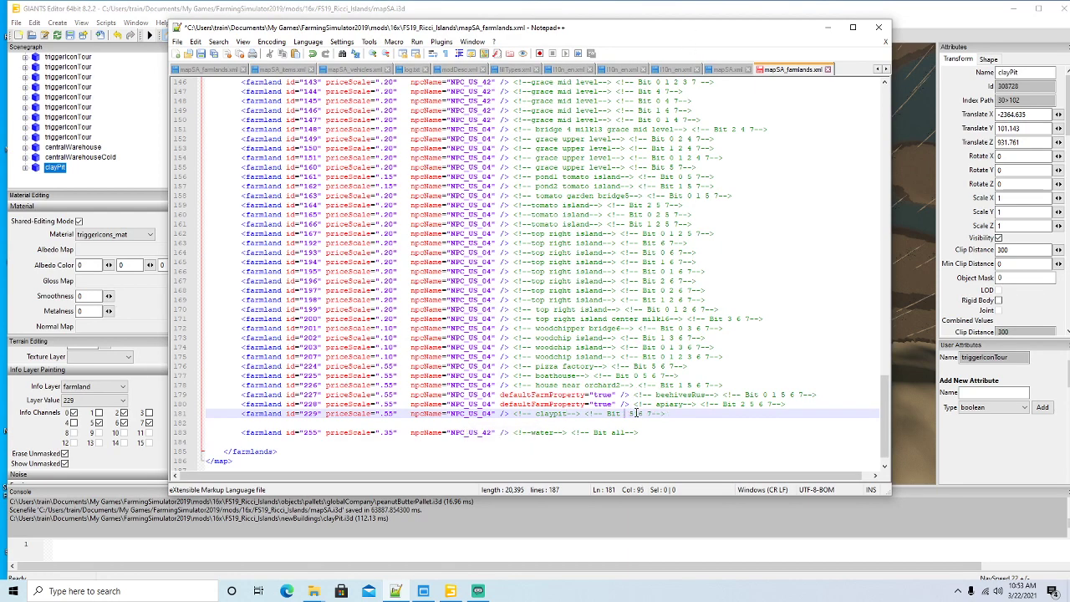
type("0")
type(" 1 5")
left_click(200, 54)
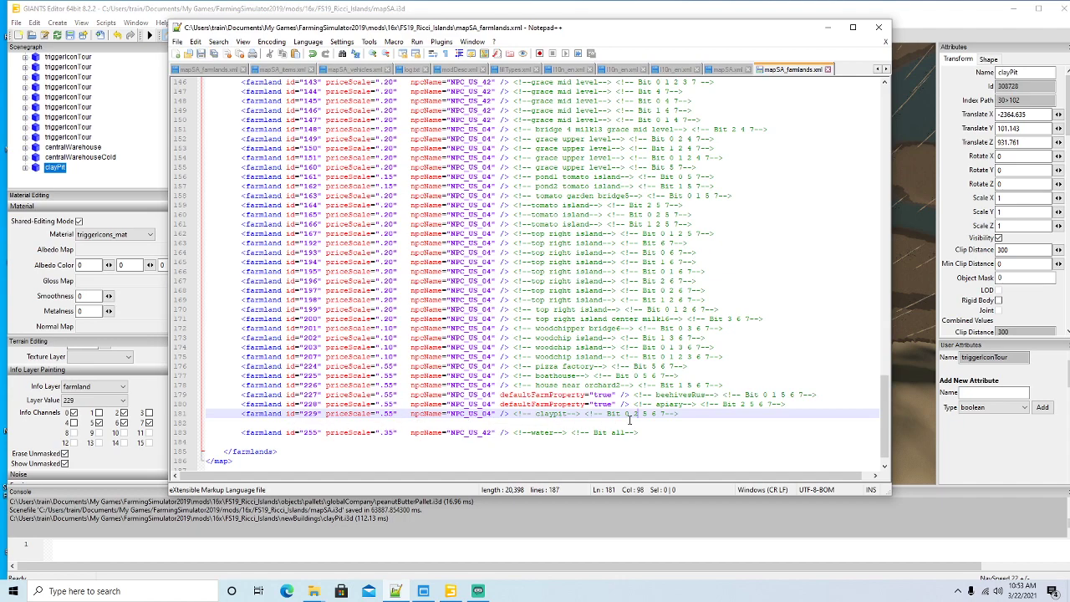
Step: Paint farmland 229 over the whole clayPit area, from the road's end and southern bank to just beyond the viaduct
left_click(828, 26)
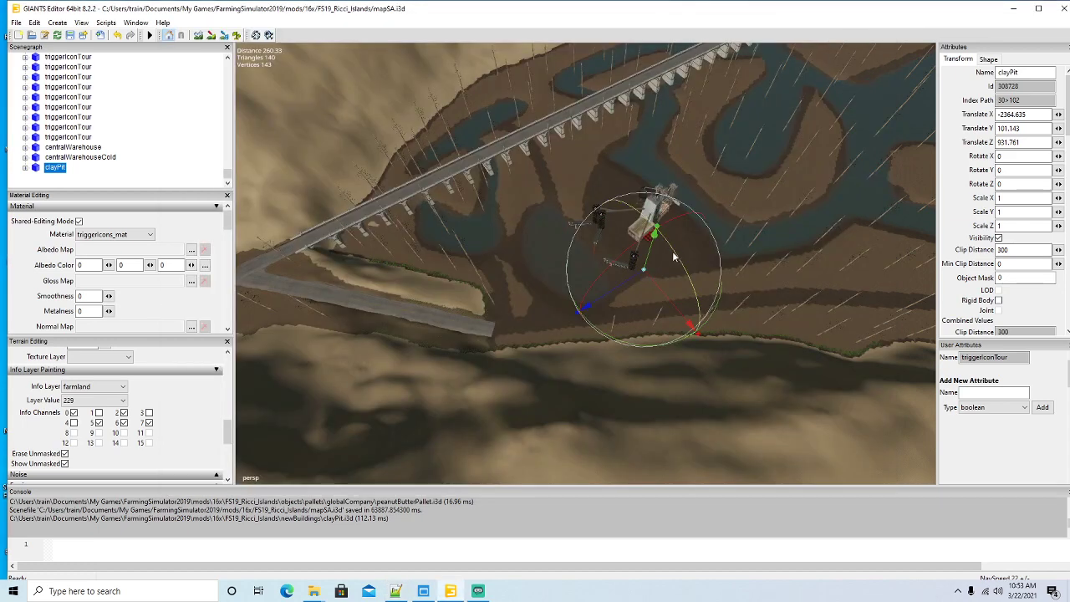
scroll(682, 248, "down", 6)
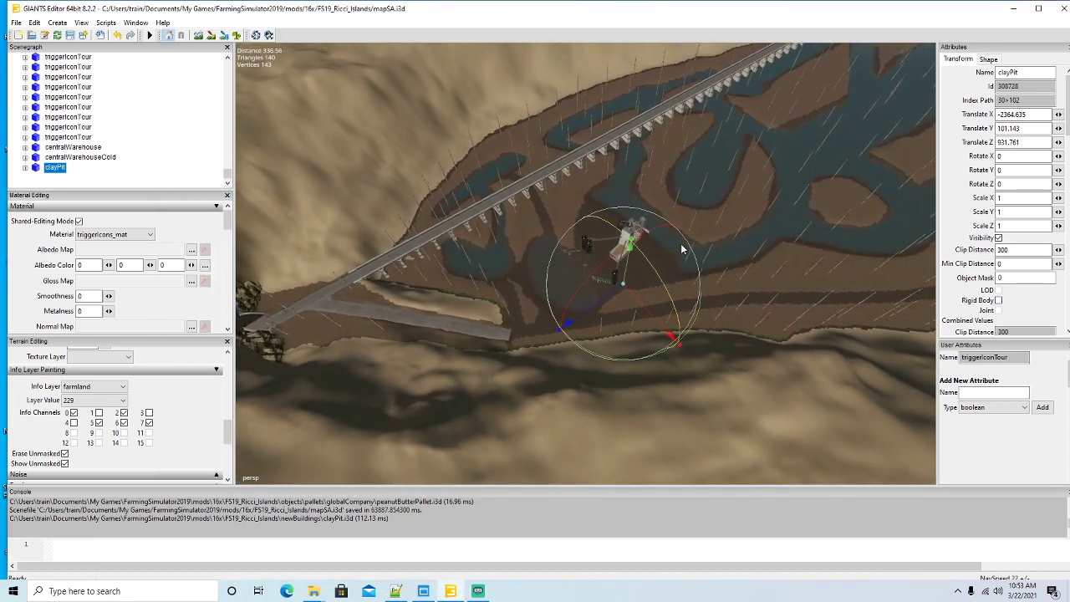
left_click_drag(682, 248, 683, 245, "alt")
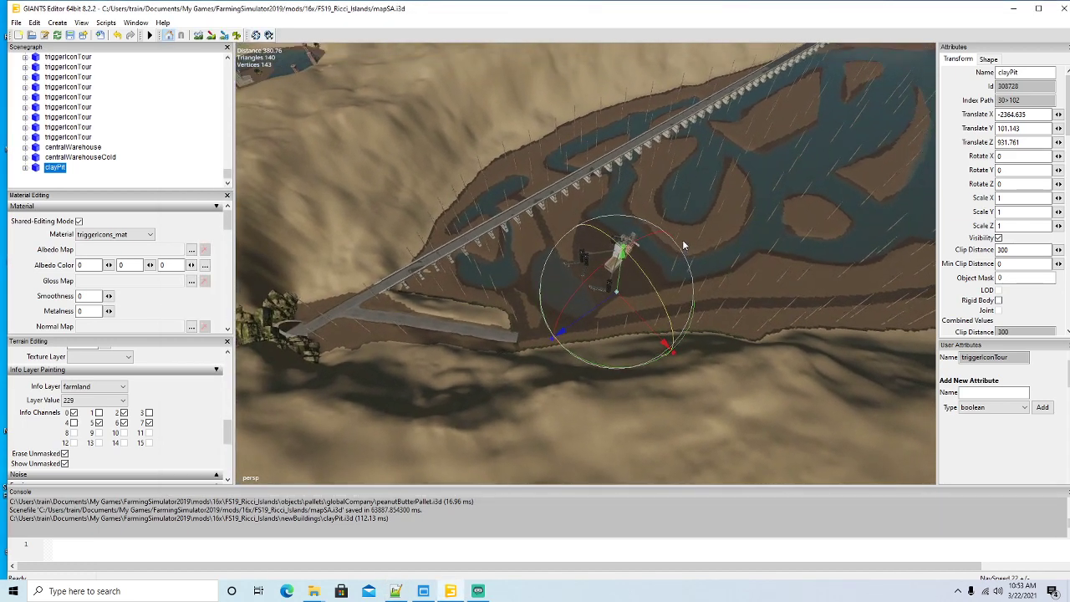
left_click(225, 35)
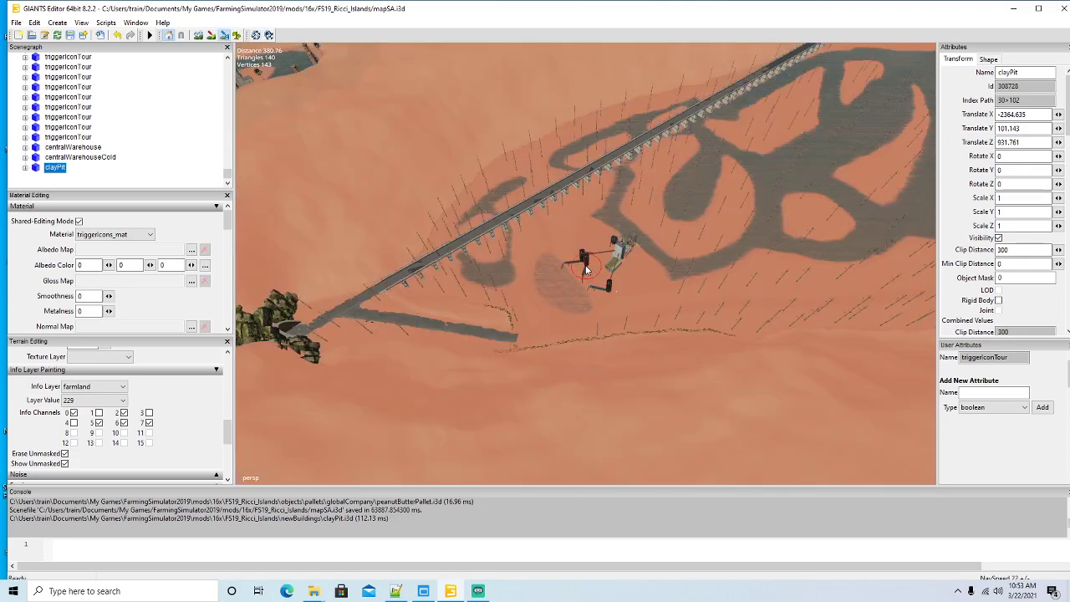
mouse_move(571, 249)
left_mouse_down()
mouse_move(623, 222)
mouse_move(651, 239)
mouse_move(686, 317)
mouse_move(524, 333)
mouse_move(408, 294)
mouse_move(410, 266)
mouse_move(452, 211)
mouse_move(531, 153)
mouse_move(631, 219)
mouse_move(544, 172)
mouse_move(595, 219)
mouse_move(514, 179)
mouse_move(568, 233)
mouse_move(496, 194)
mouse_move(460, 234)
mouse_move(447, 272)
mouse_move(501, 311)
mouse_move(648, 303)
mouse_move(646, 266)
mouse_move(604, 243)
mouse_move(629, 280)
mouse_move(605, 295)
mouse_move(586, 268)
mouse_move(570, 297)
mouse_move(543, 239)
mouse_move(546, 291)
mouse_move(522, 231)
mouse_move(520, 299)
mouse_move(501, 211)
mouse_move(489, 217)
left_mouse_up()
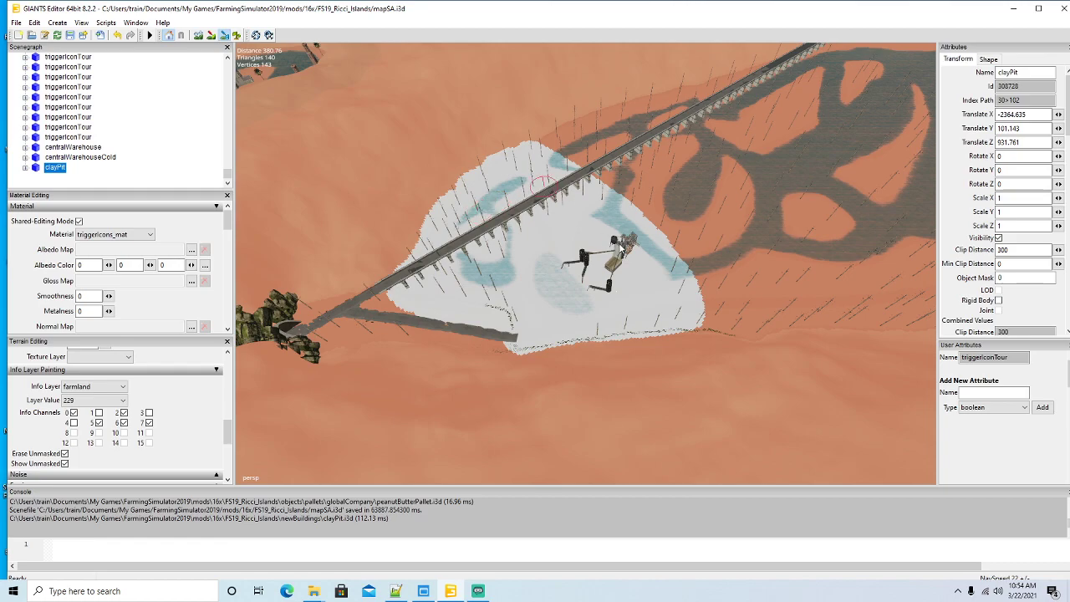
left_click(224, 35)
Step: View the clayPit site up close and go to the tourIcons group in the scenegraph
mouse_move(377, 194)
left_mouse_down("alt")
mouse_move(398, 202)
mouse_move(380, 219)
mouse_move(350, 135)
left_mouse_up("alt")
scroll(379, 220, "up", 3)
scroll(374, 214, "up", 5)
scroll(351, 137, "up", 4)
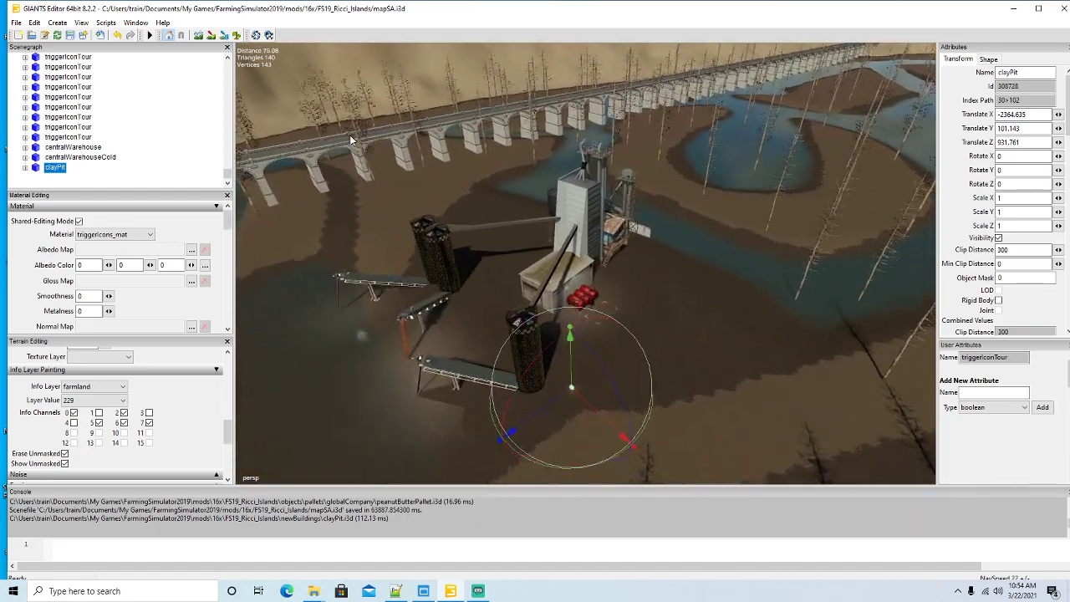
scroll(130, 146, "up", 2)
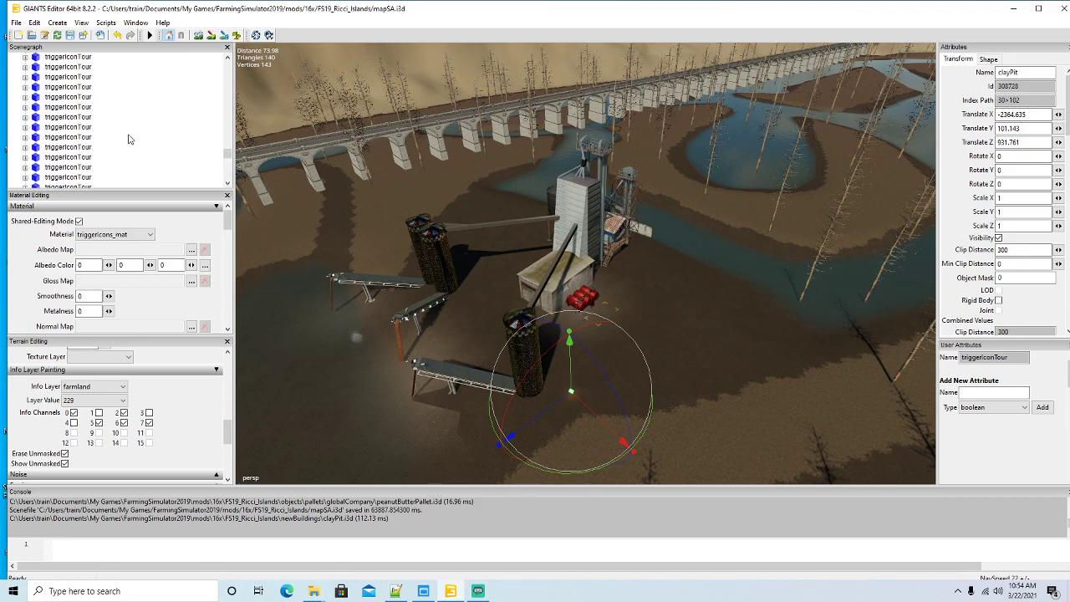
scroll(128, 136, "up", 5)
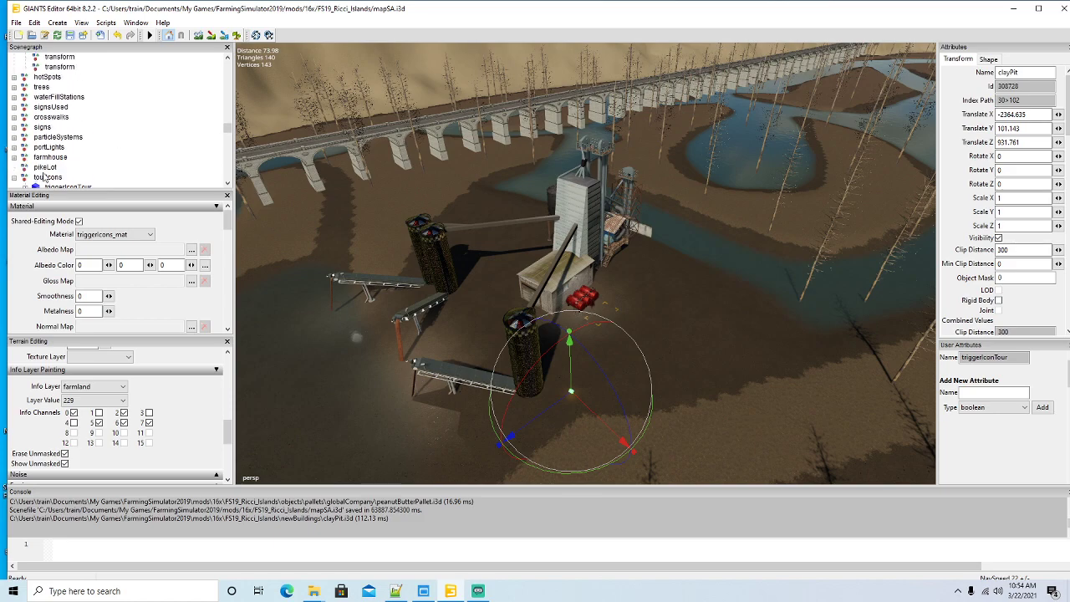
Step: Set the farmlandId attribute of the clayPit node nested inside the clayPit group to 229 and save the map
left_click(13, 178)
scroll(113, 134, "up", 2)
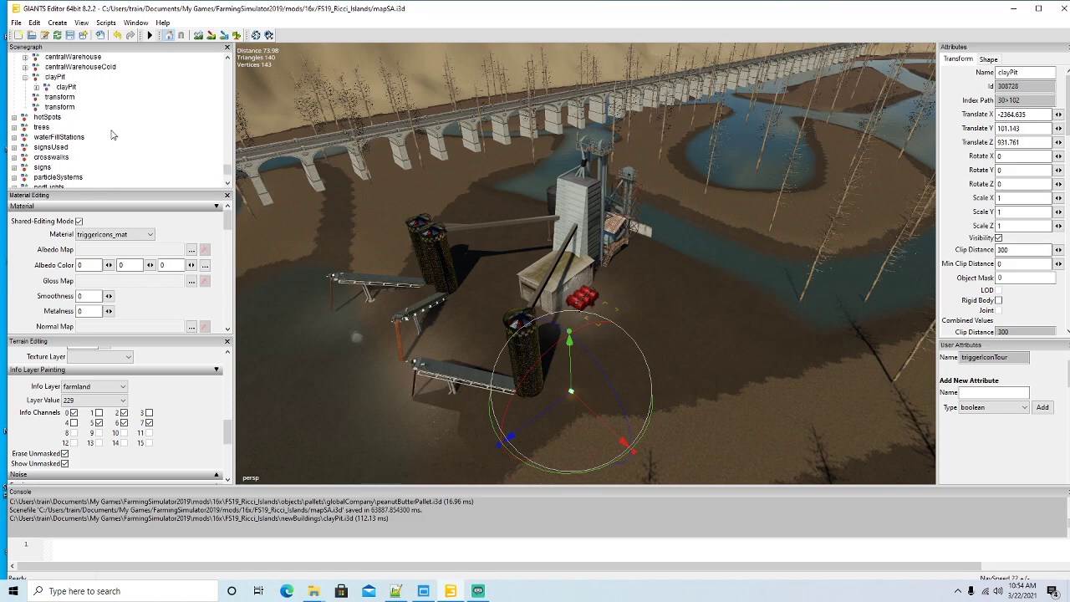
left_click(52, 88)
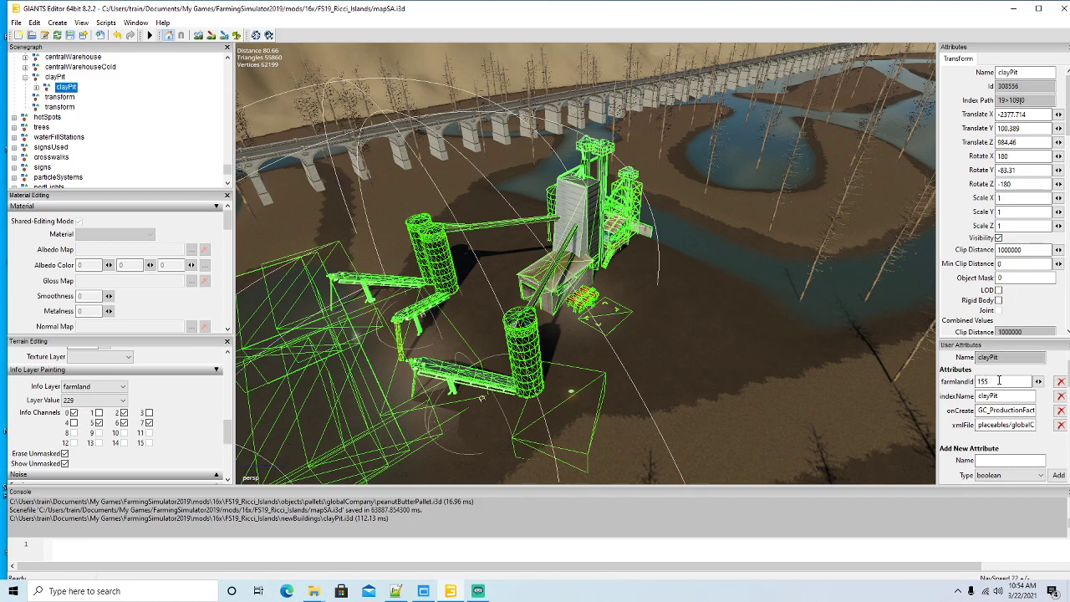
type("229")
left_click_drag(711, 380, 564, 387, "alt")
scroll(669, 390, "down", 5)
scroll(788, 359, "up", 5)
scroll(564, 385, "down", 5)
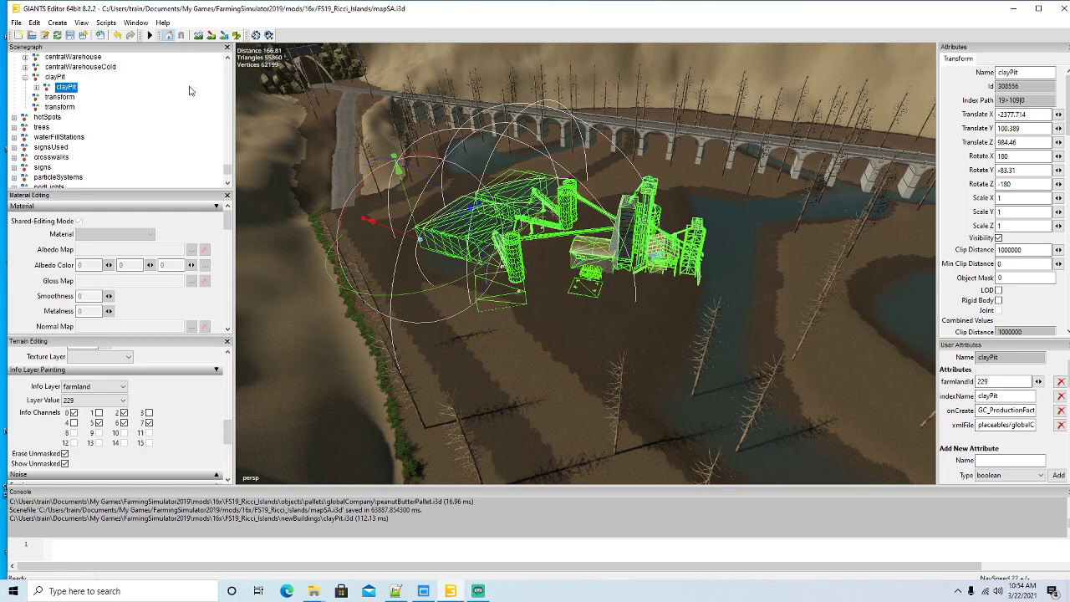
left_click(72, 38)
Step: Switch to Notepad++ and search the FS19_Ricciville l10n_en.xml file for "claypit"
left_click(398, 592)
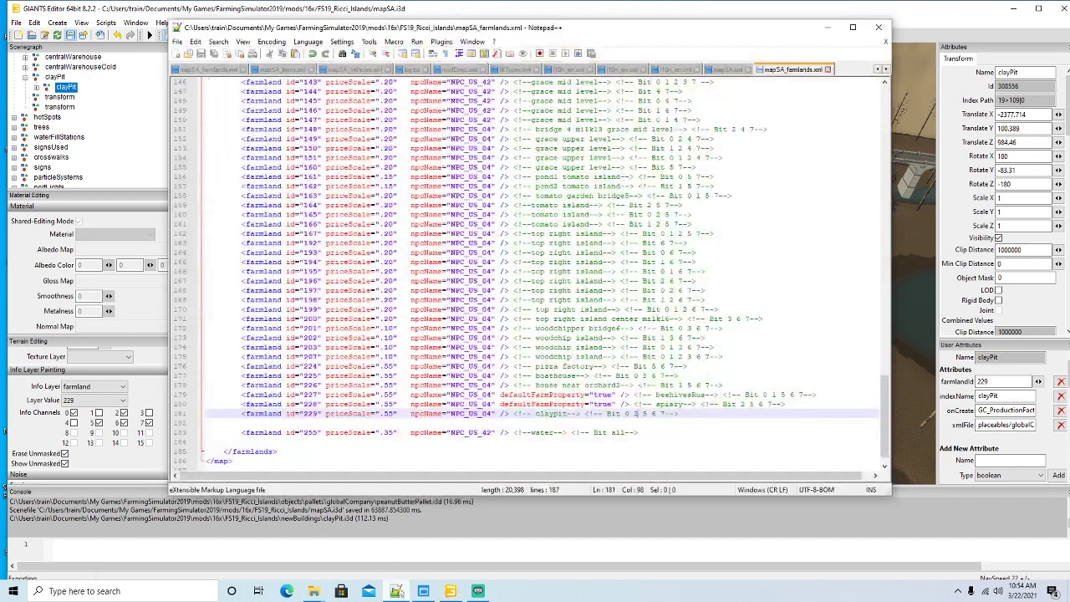
left_click(852, 27)
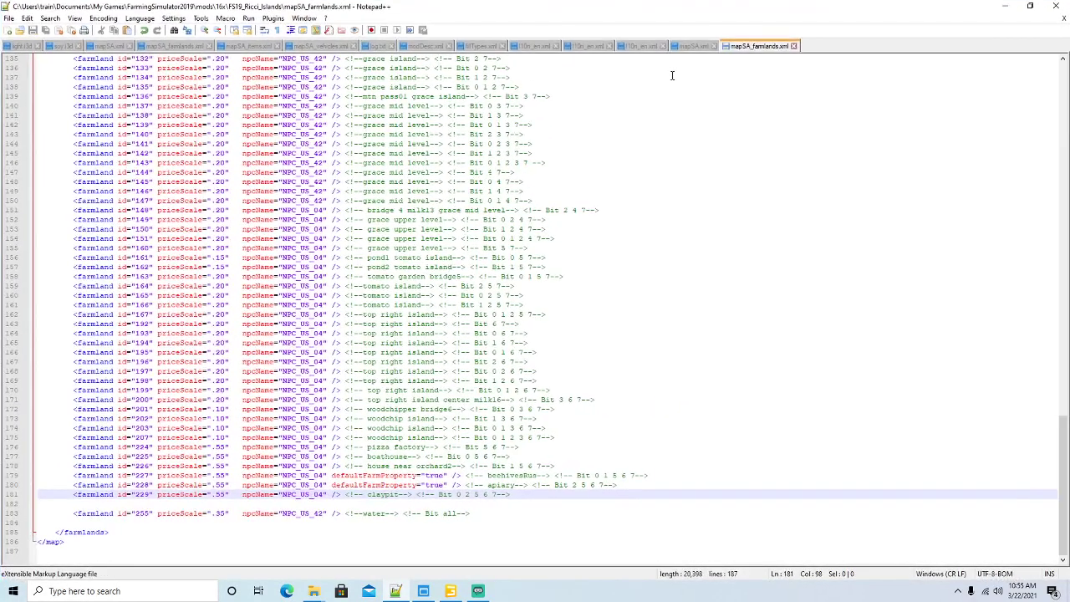
left_click(641, 47)
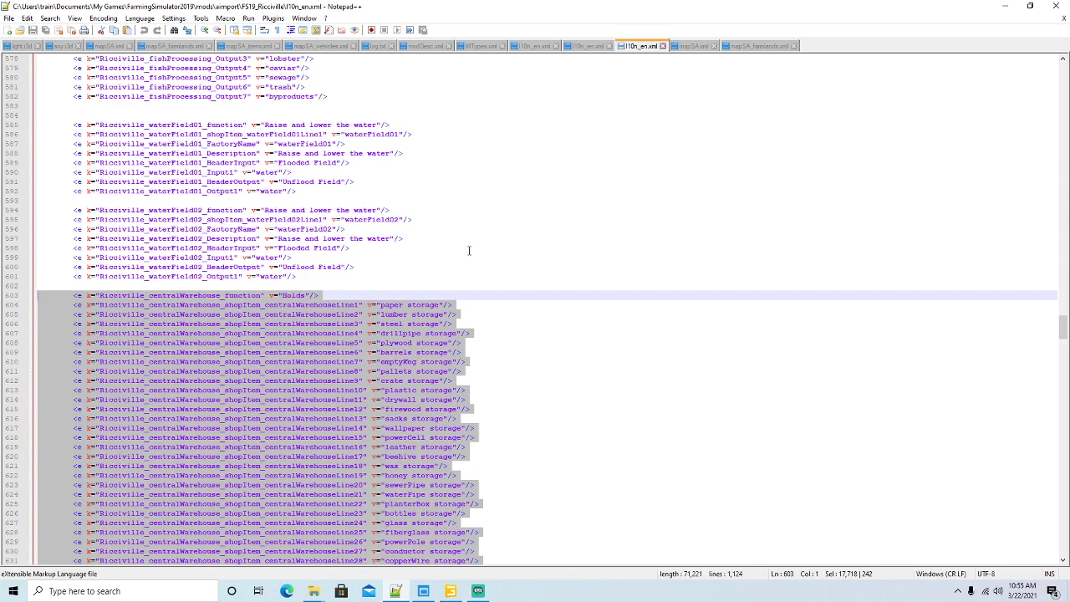
scroll(469, 250, "down", 20)
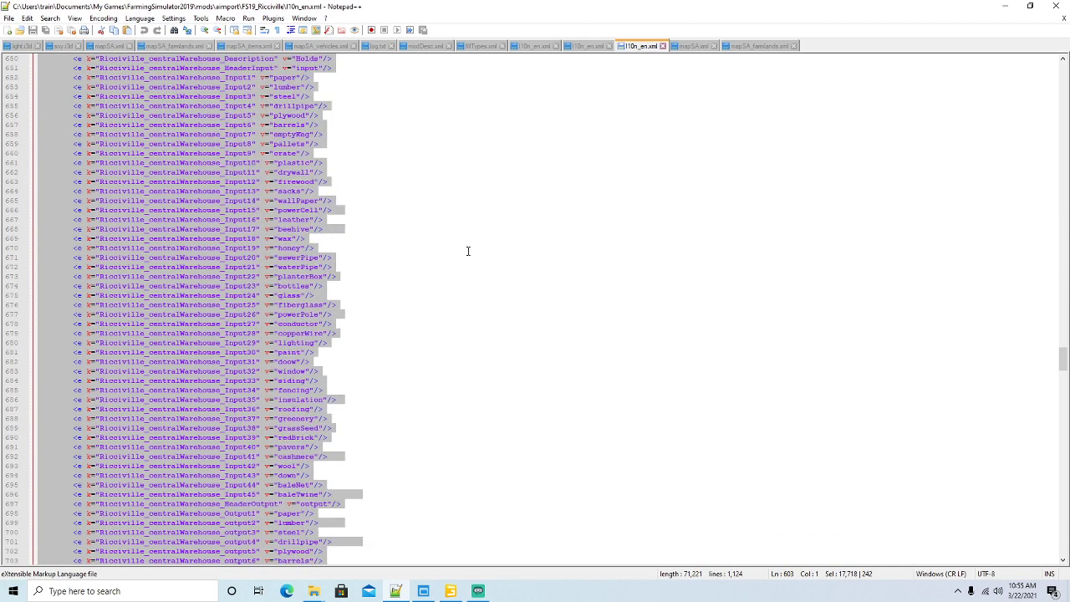
key("ctrl+f")
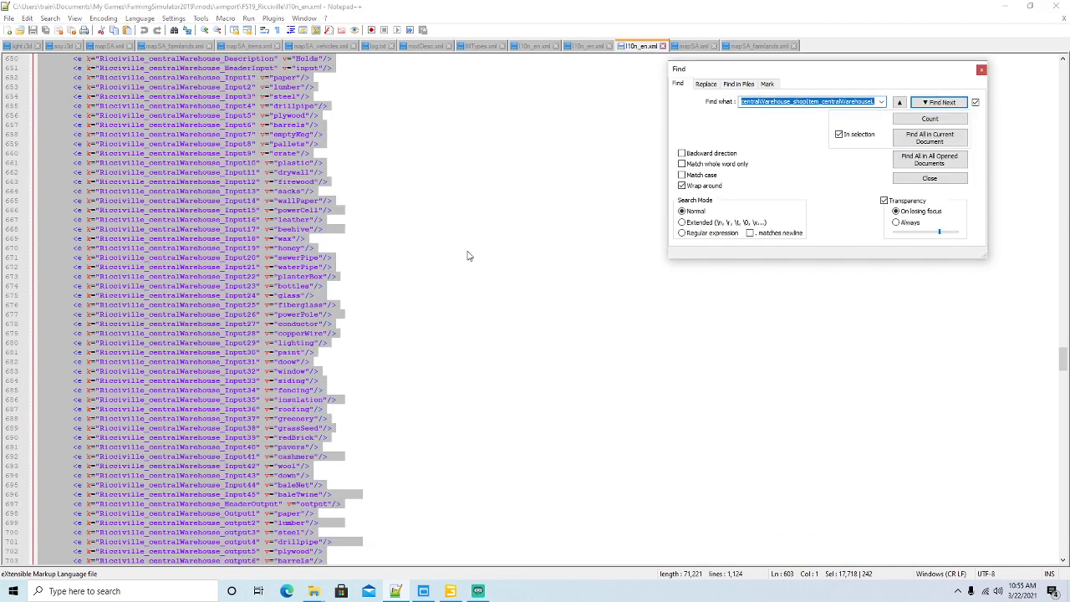
type("claypit")
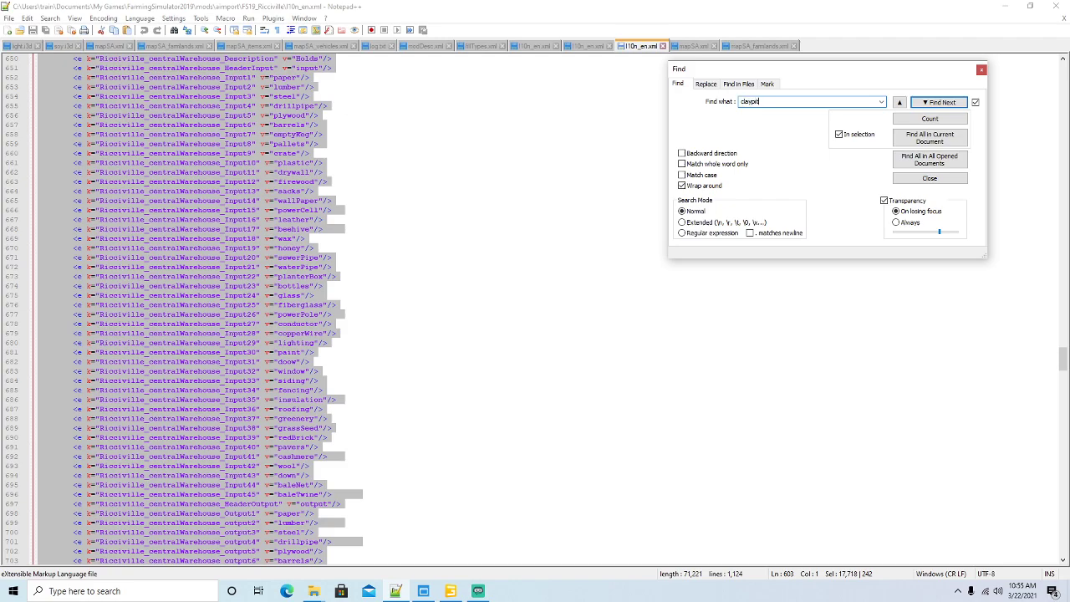
key("Return")
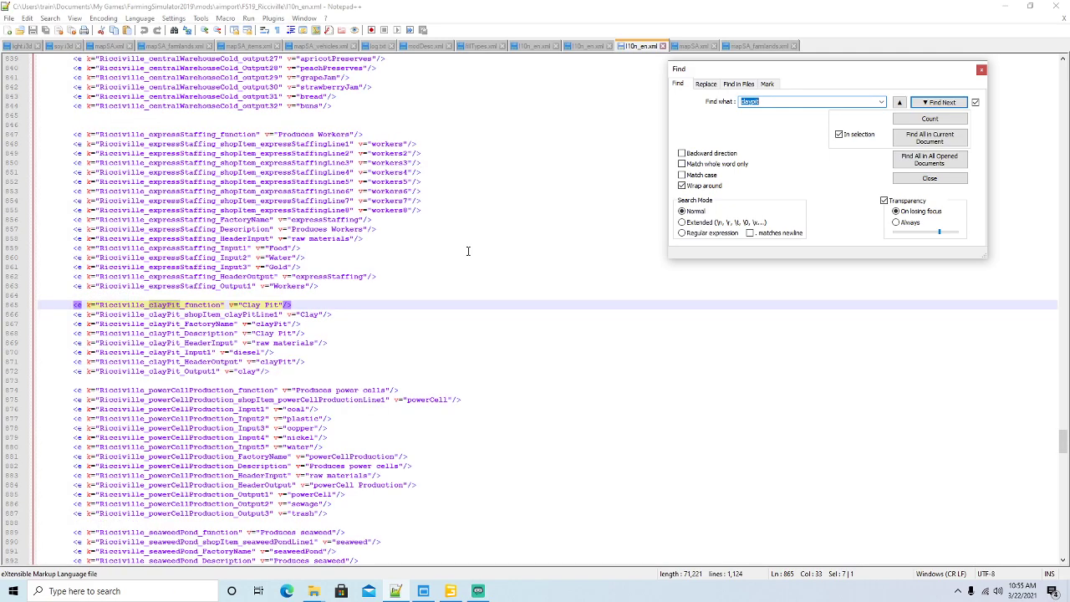
left_click(983, 70)
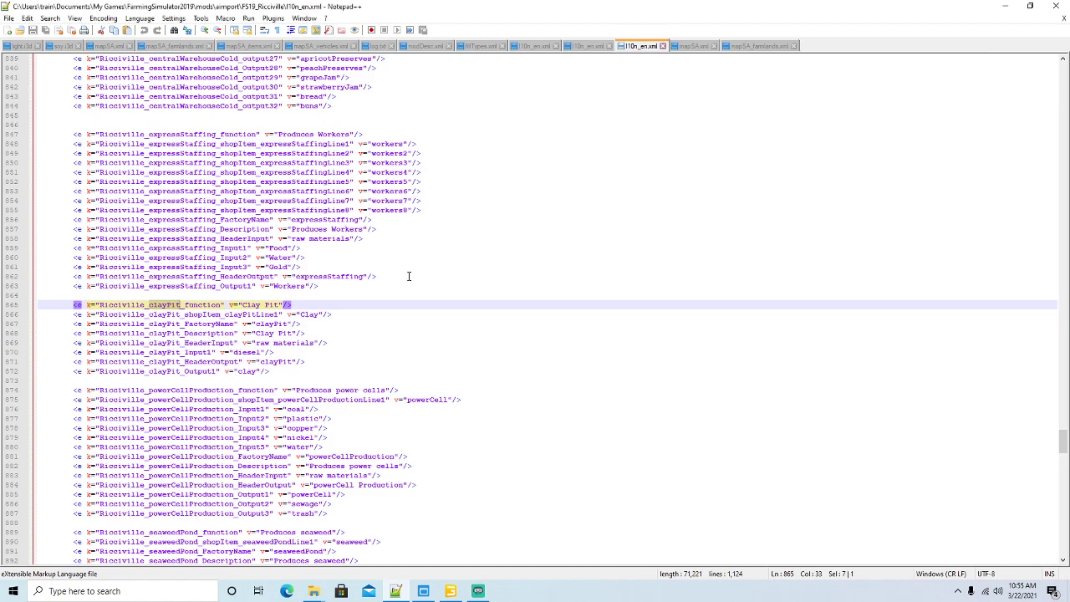
Step: Copy the Ricciville_clayPit entries into the FS19_Ricci_Islands l10n_en.xml, below the hersheyPlant_Output7 line
left_click_drag(272, 372, 39, 306)
key("ctrl+c")
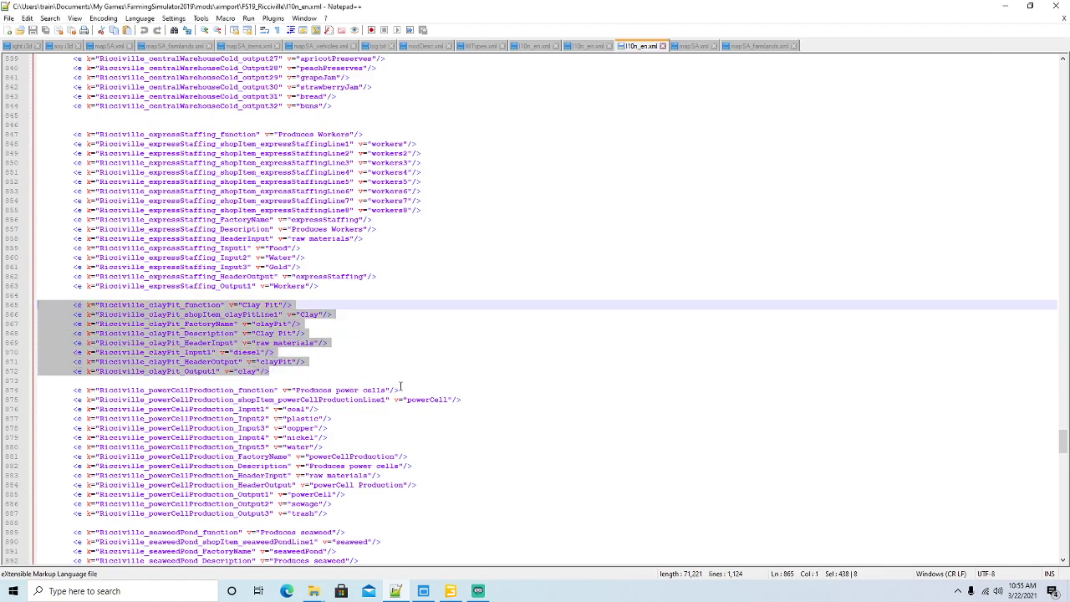
left_click(594, 46)
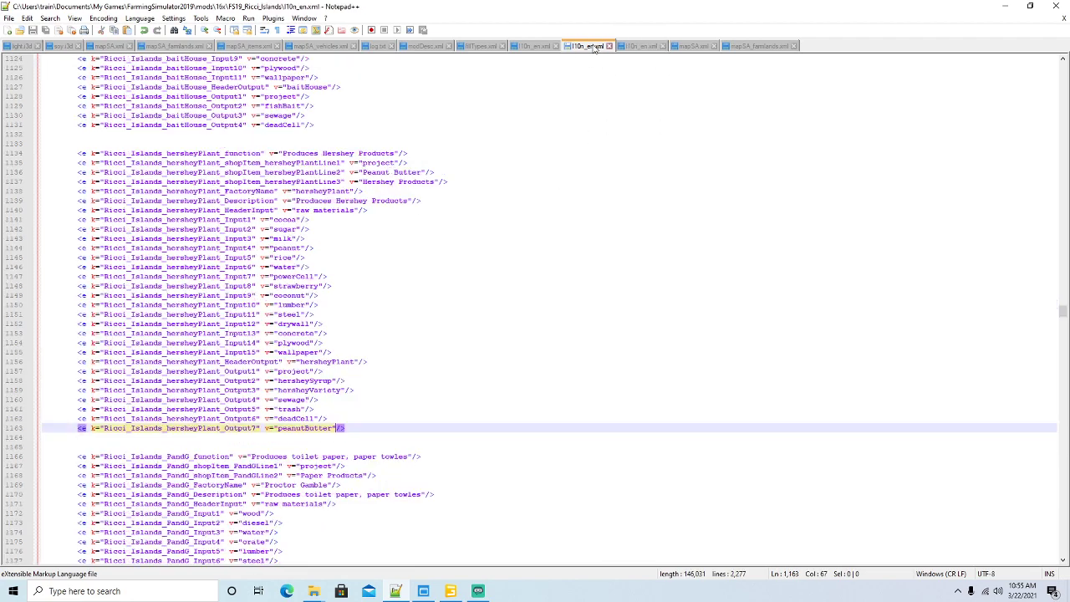
scroll(383, 321, "down", 4)
left_click(359, 313)
key("Return")
key("Return")
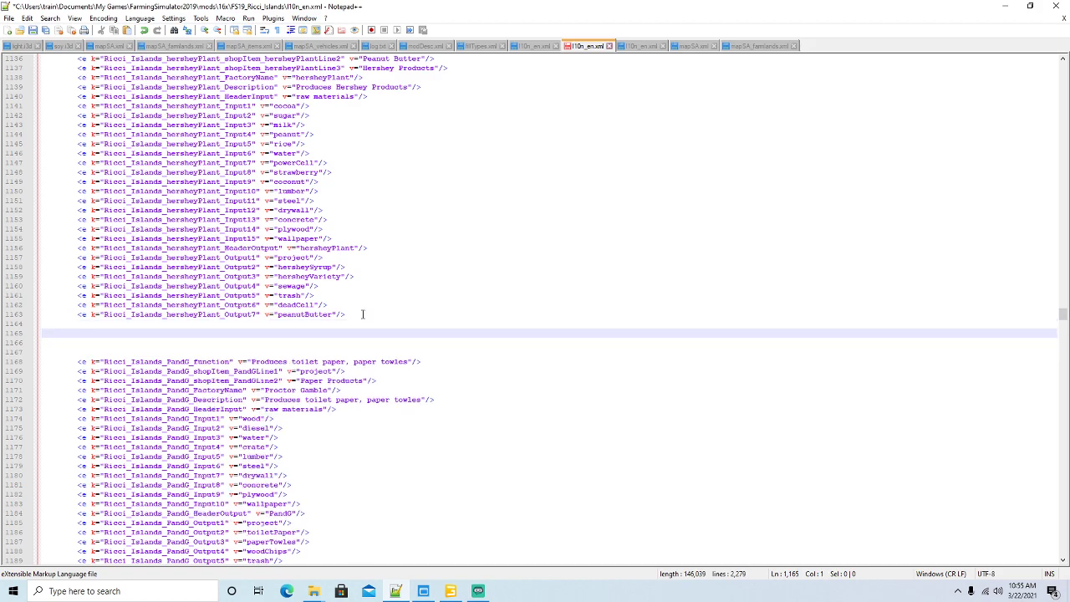
key("ctrl+v")
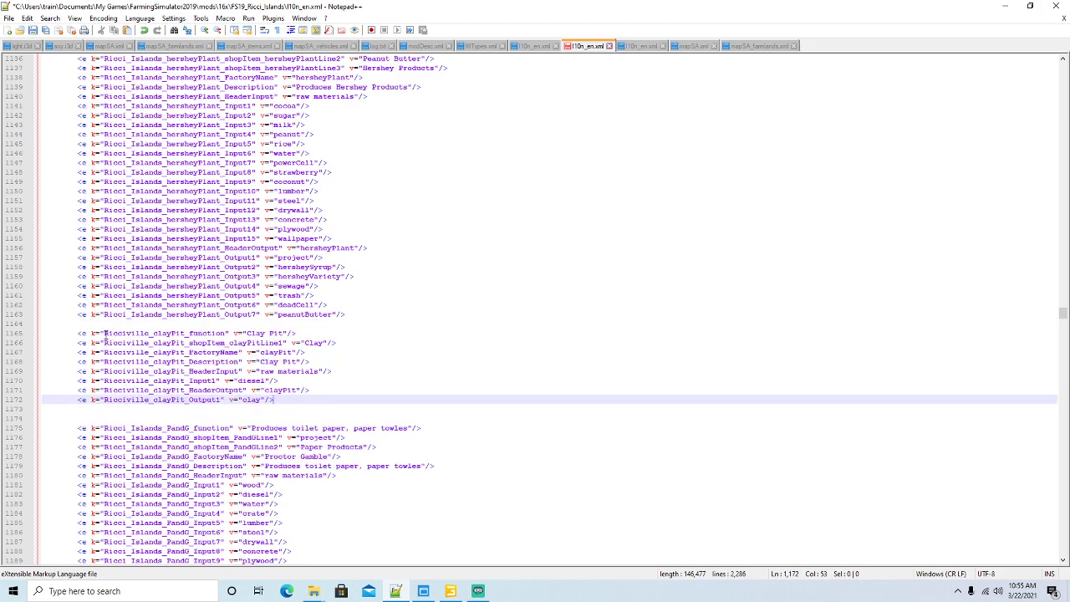
Step: Replace Ricciville with Ricci_Islands in each pasted clayPit entry and save the l10n_en.xml file
left_click_drag(104, 333, 149, 333)
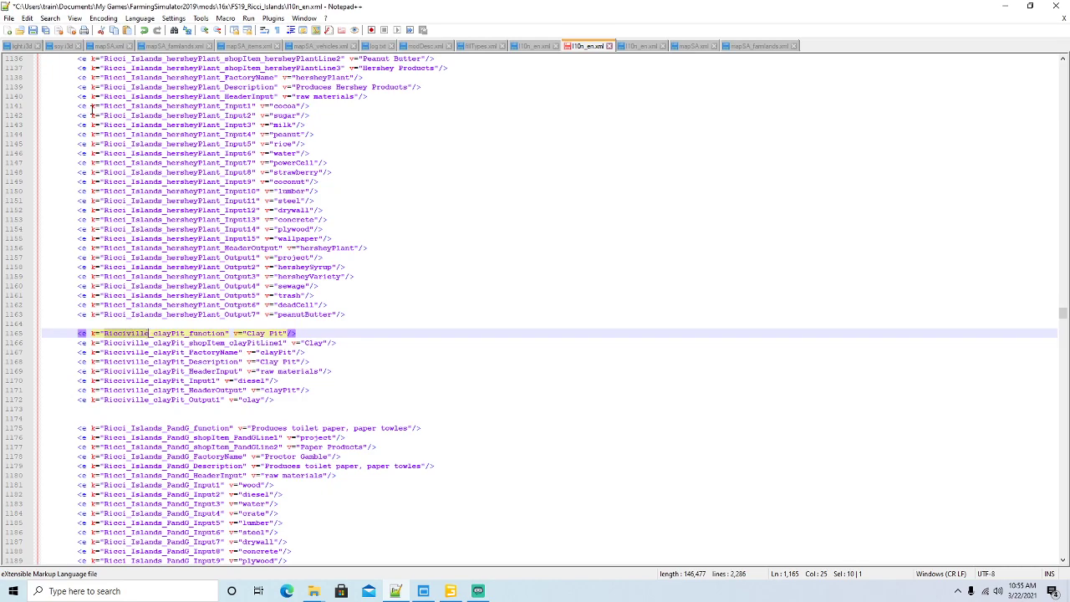
left_click(49, 18)
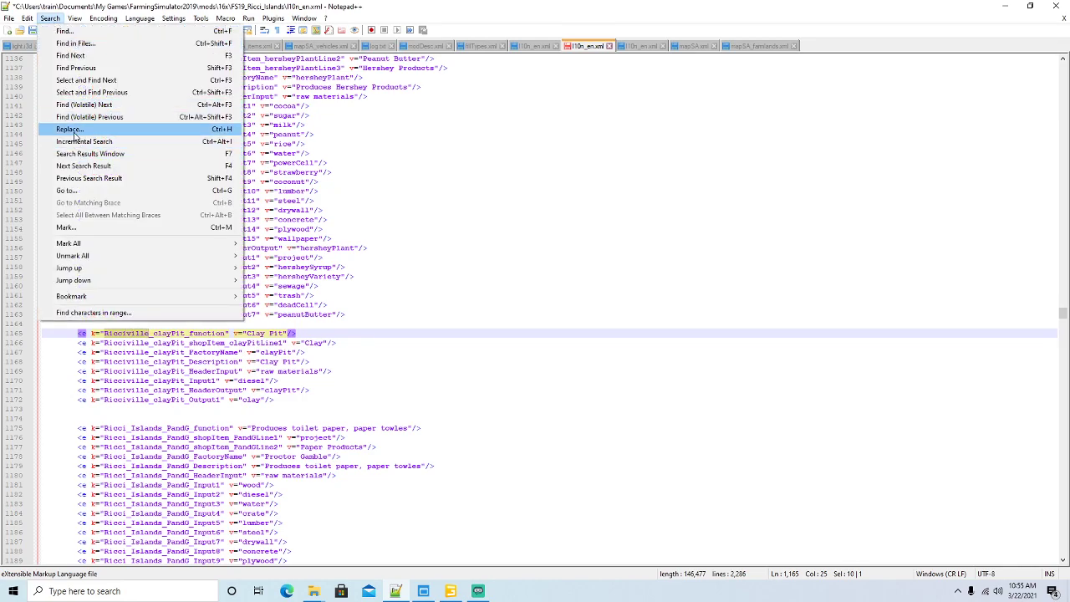
left_click(133, 129)
key("Tab")
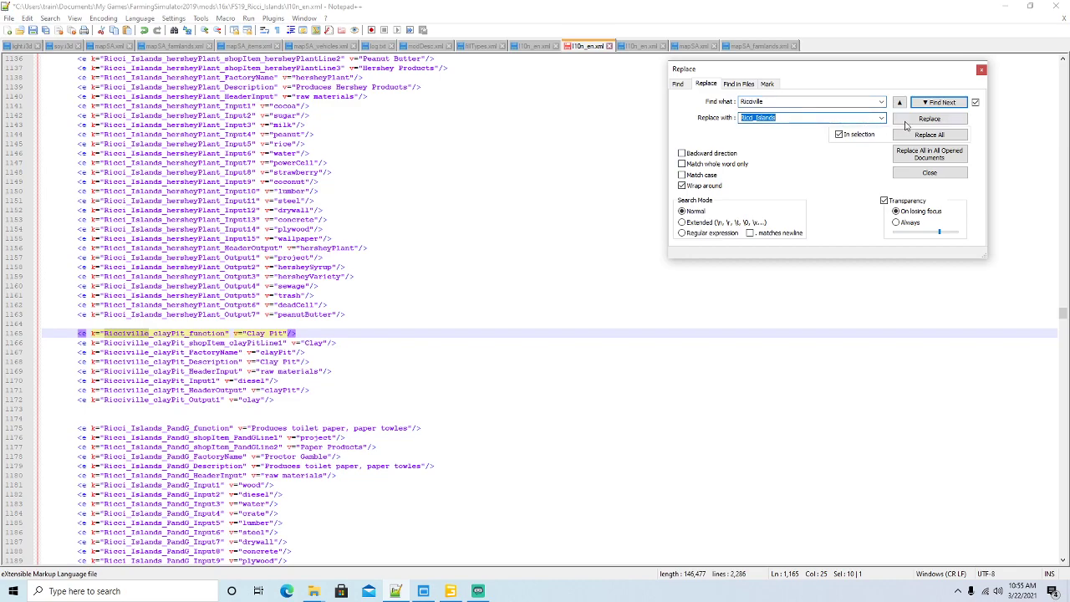
left_click(914, 123)
left_click(914, 123)
left_click(914, 123)
left_click(915, 123)
left_click(914, 123)
left_click(915, 123)
left_click(915, 123)
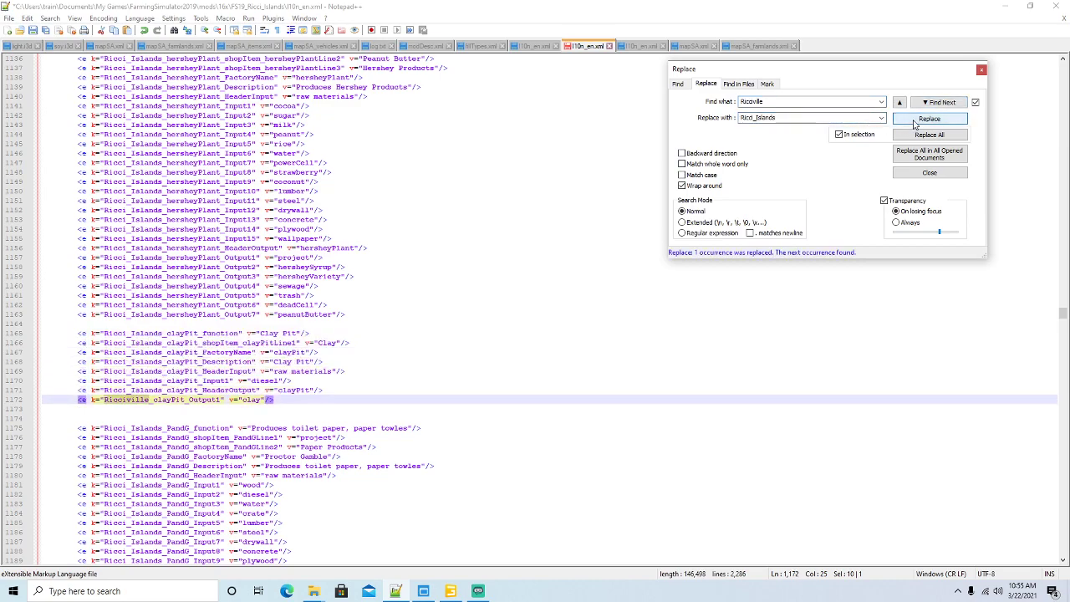
left_click(981, 70)
left_click(32, 32)
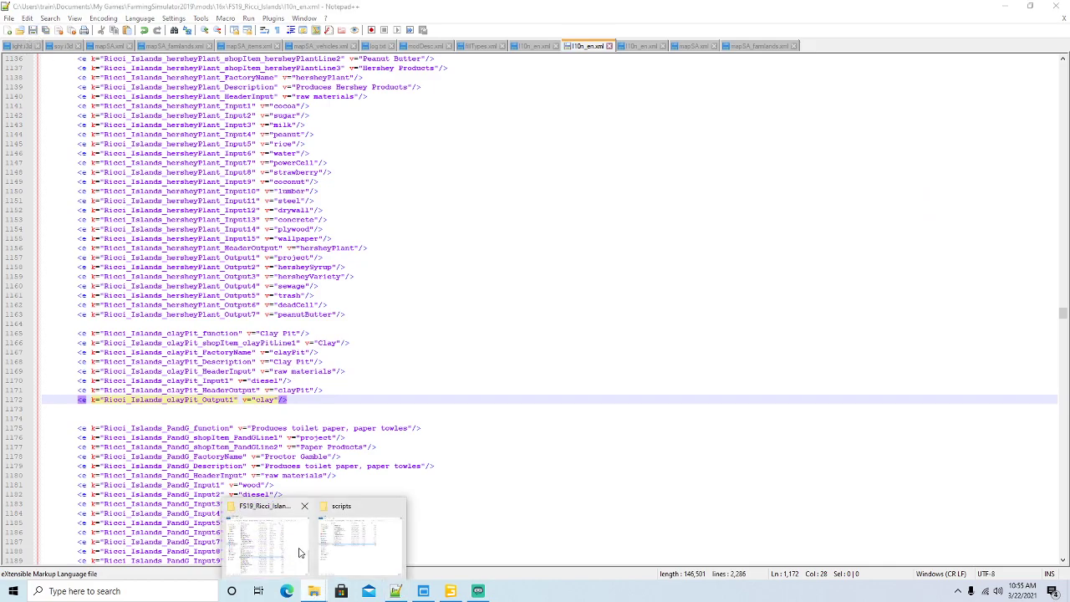
Step: Switch to File Explorer and open the placeables\globalCompany folder of the FS19_Ricci_Islands mod
left_click(299, 554)
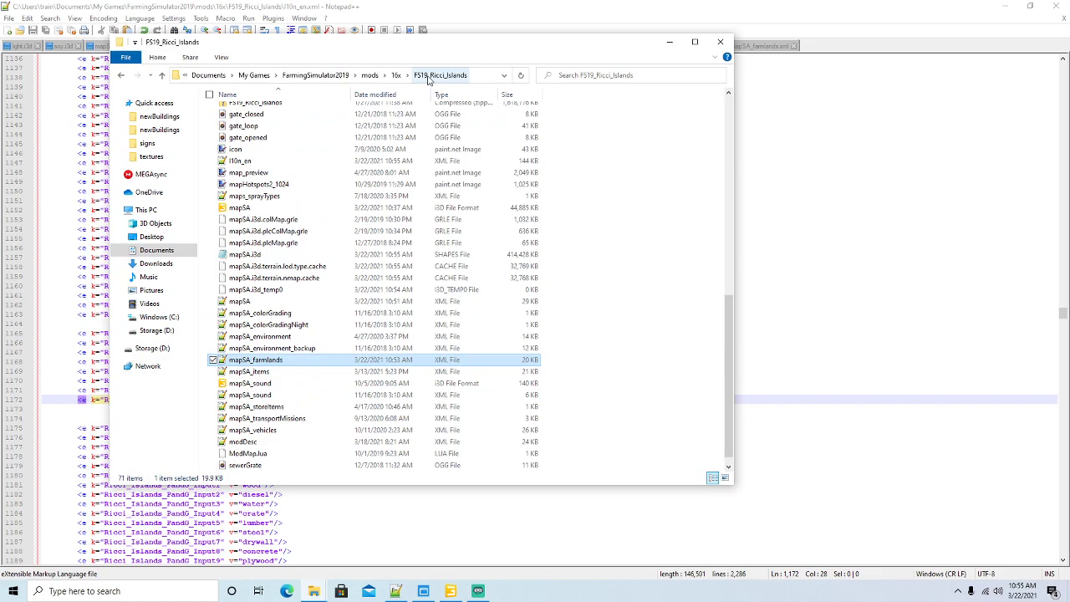
left_click(429, 76)
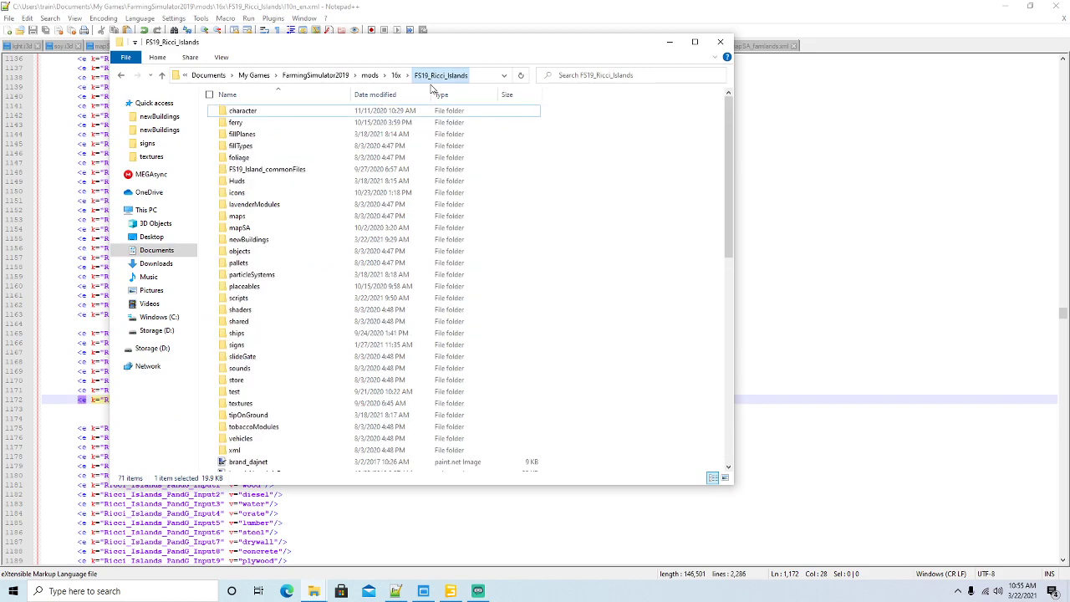
double_click(258, 287)
double_click(250, 157)
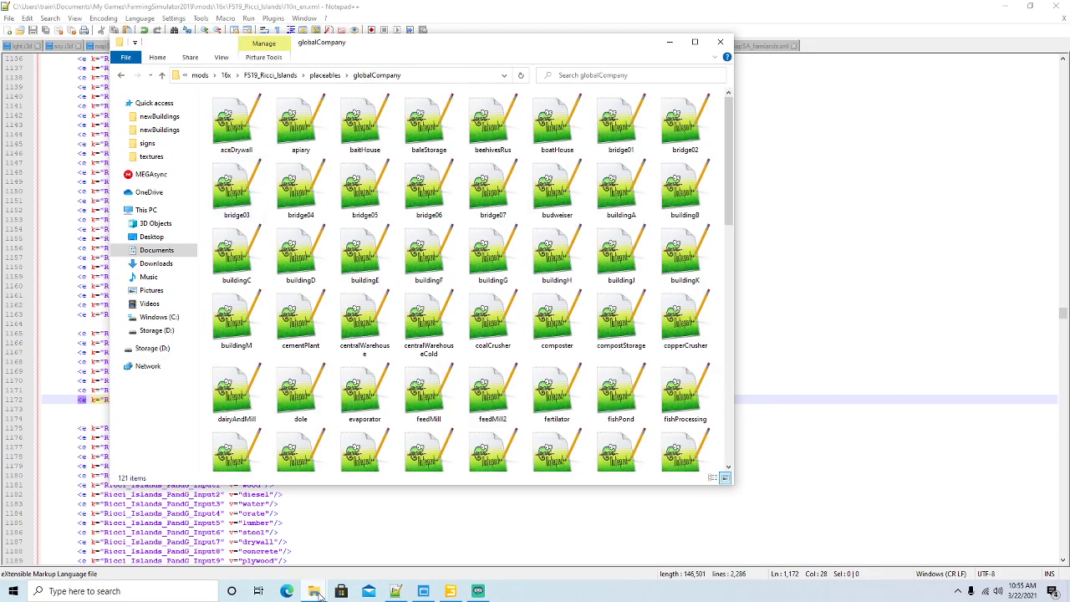
Step: In the other File Explorer window, open the placeables\globalCompany folder of the FS19_Ricciville mod
mouse_move(318, 595)
left_click(360, 540)
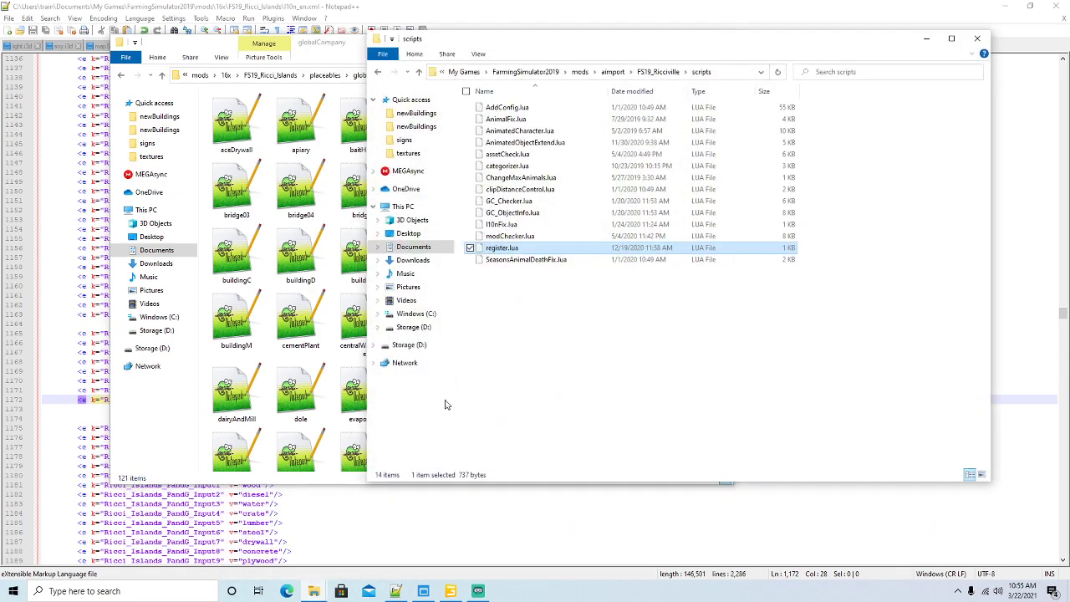
left_click(651, 73)
double_click(513, 273)
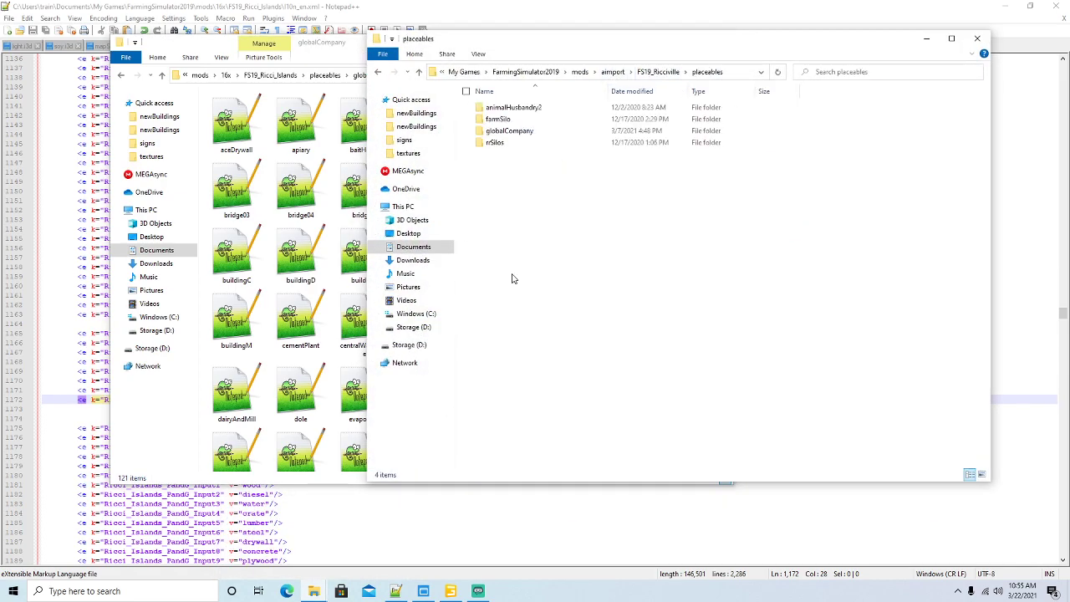
double_click(528, 136)
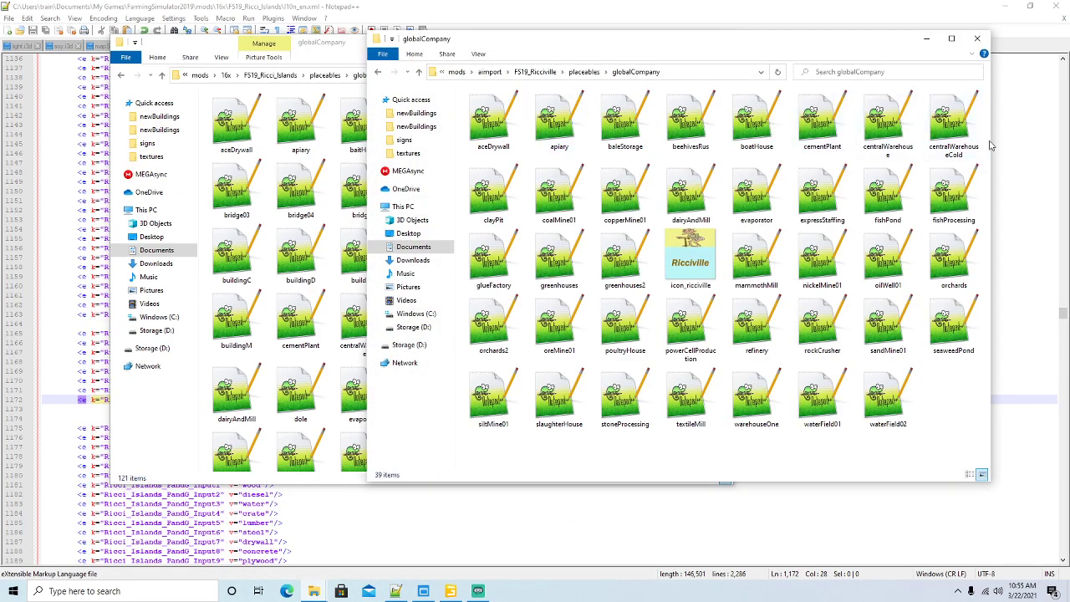
Step: Copy the clayPit file from the FS19_Ricciville globalCompany folder into the FS19_Ricci_Islands globalCompany folder
left_click(505, 212)
right_click(505, 212)
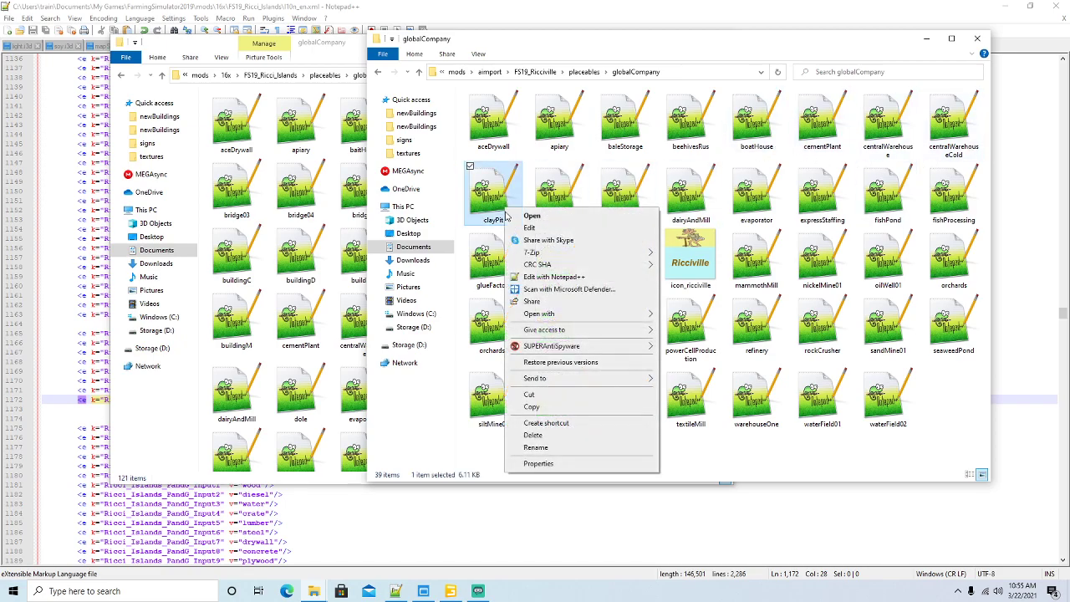
left_click(533, 406)
left_click(926, 38)
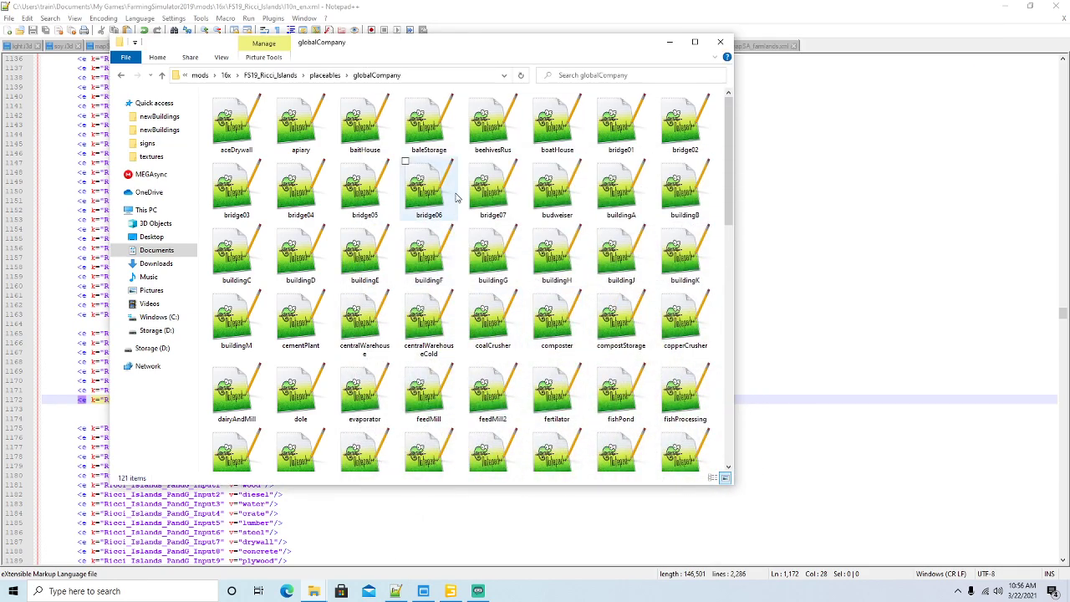
right_click(458, 158)
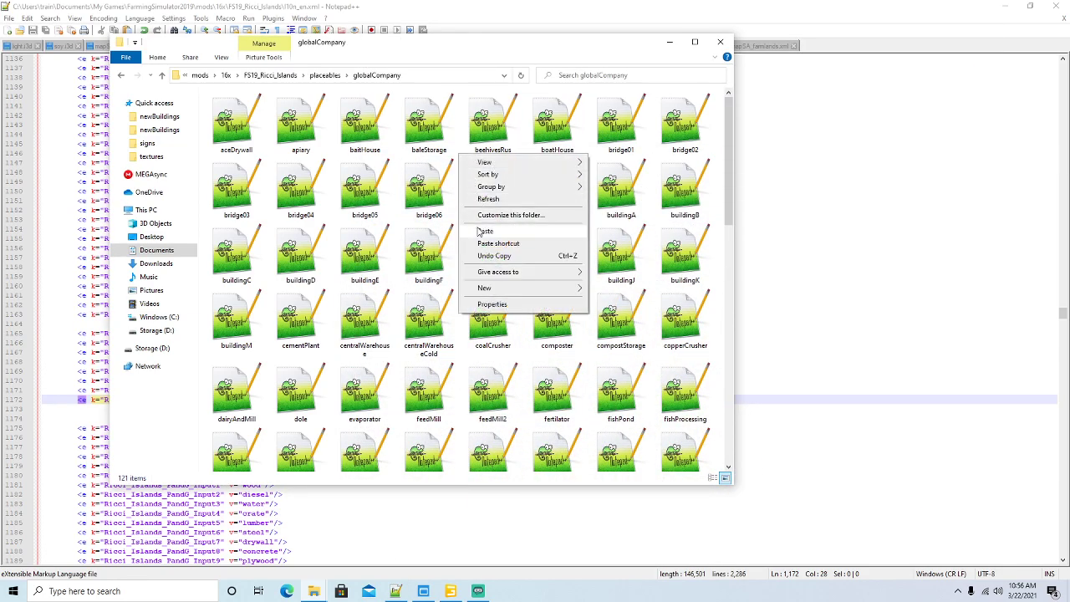
left_click(483, 231)
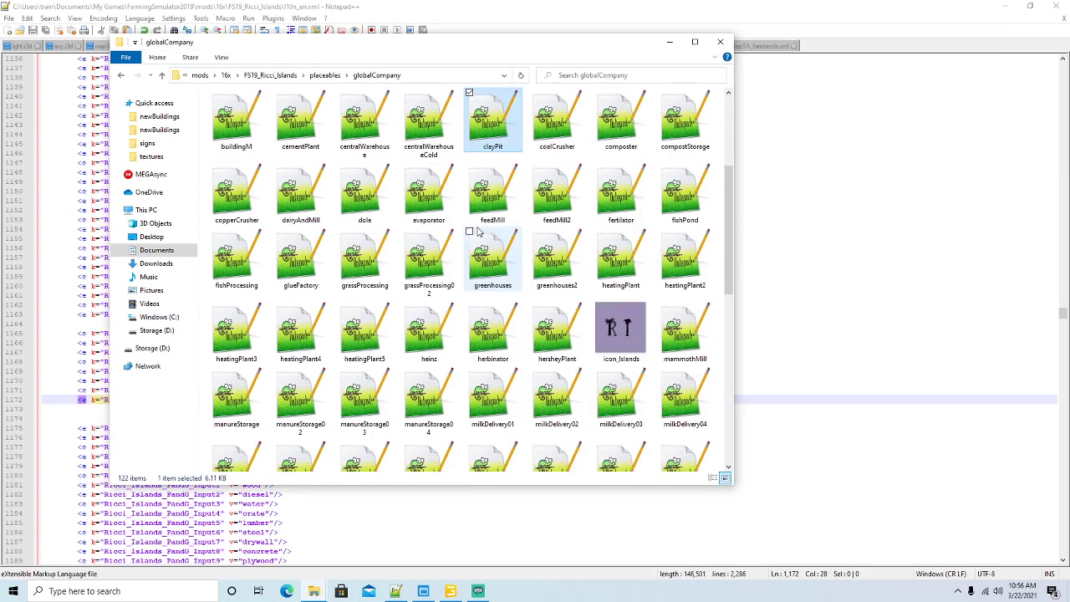
Step: Open the copied clayPit.xml in Notepad++ and change its guiInformation image file name to icon_Islands.dds
right_click(488, 128)
left_click(529, 195)
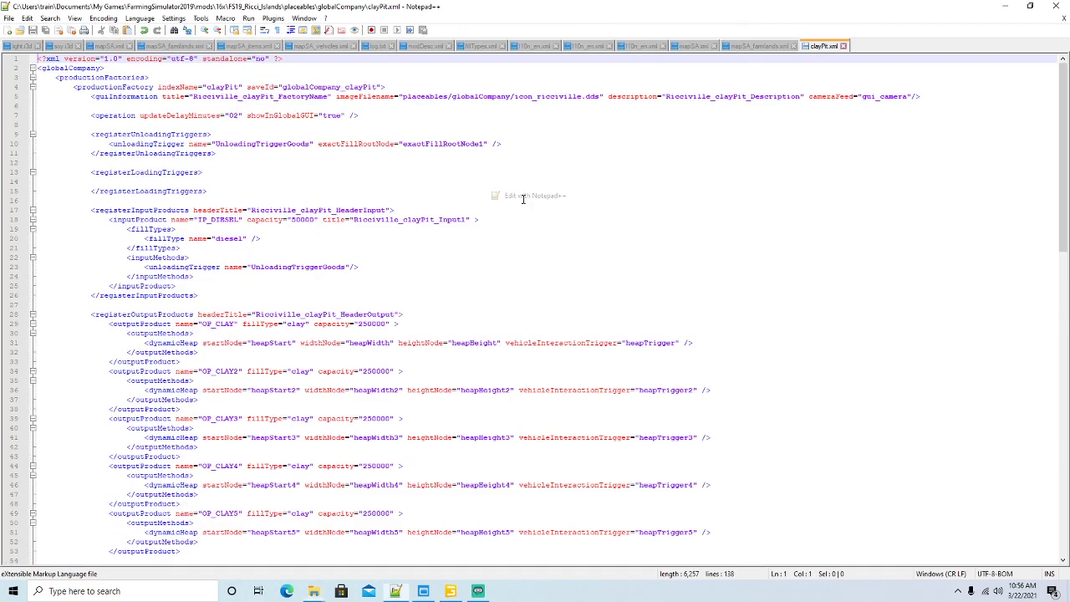
left_click(583, 96)
key("BackSpace")
key("BackSpace")
key("BackSpace")
key("BackSpace")
key("BackSpace")
key("BackSpace")
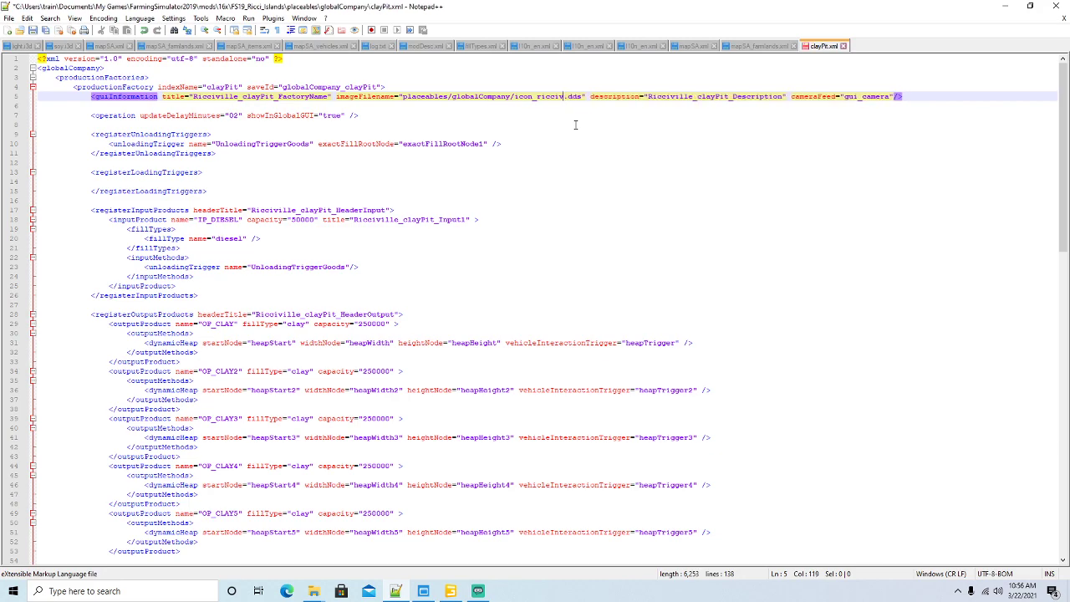
key("BackSpace")
key("BackSpace")
key("BackSpace")
key("BackSpace")
type("Islands")
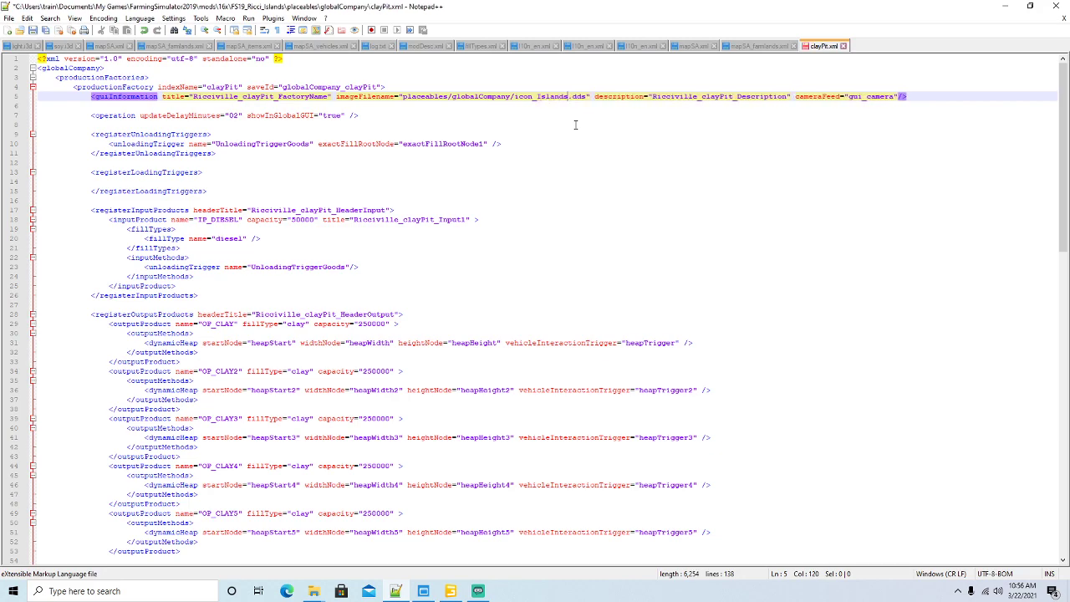
Step: Replace every occurrence of Ricciville with Ricci_Islands in clayPit.xml, then save the file
left_click_drag(193, 96, 240, 96)
left_click(49, 18)
left_click(84, 130)
double_click(786, 118)
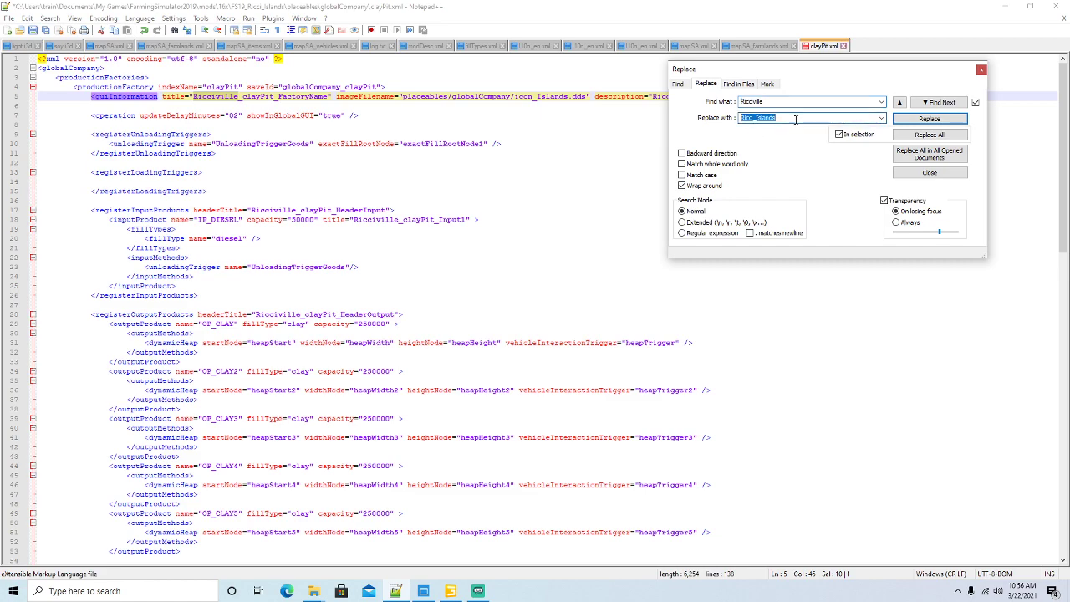
left_click(901, 121)
left_click(900, 122)
left_click(900, 122)
left_click(901, 121)
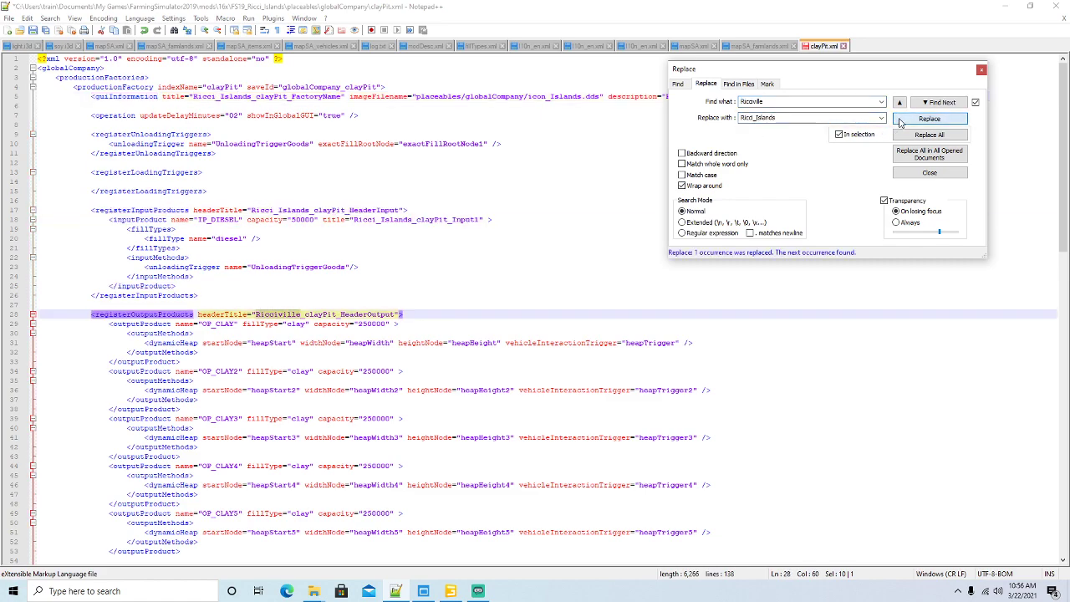
left_click(900, 122)
left_click(900, 121)
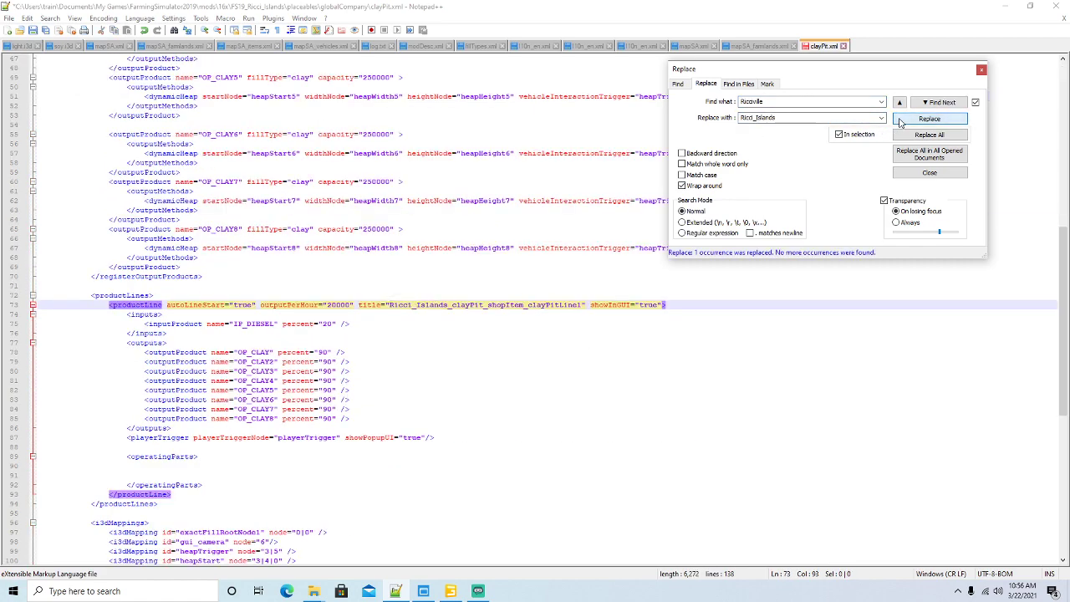
left_click(982, 69)
left_click(34, 34)
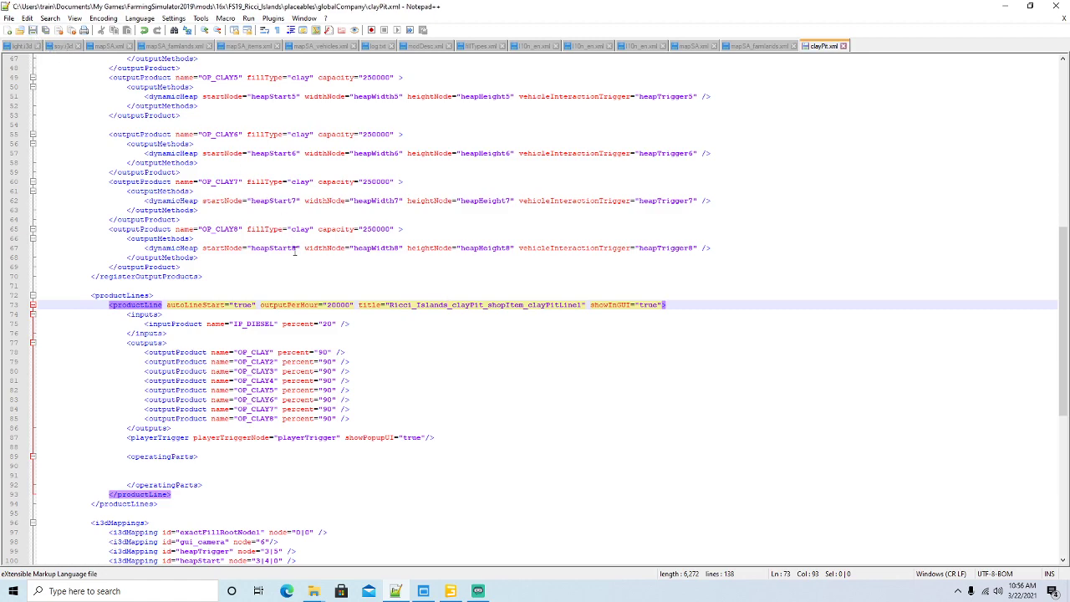
Step: Switch to GIANTS Editor, expand the clayPit group and select its camera and PlayerTrigger to check their index paths
scroll(338, 311, "down", 12)
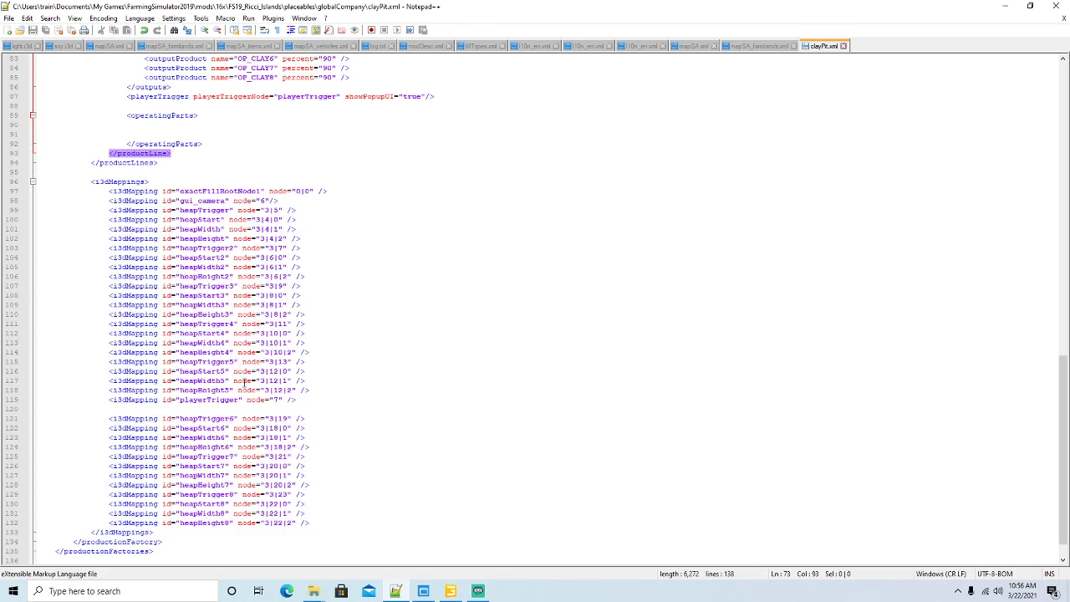
left_click(1035, 10)
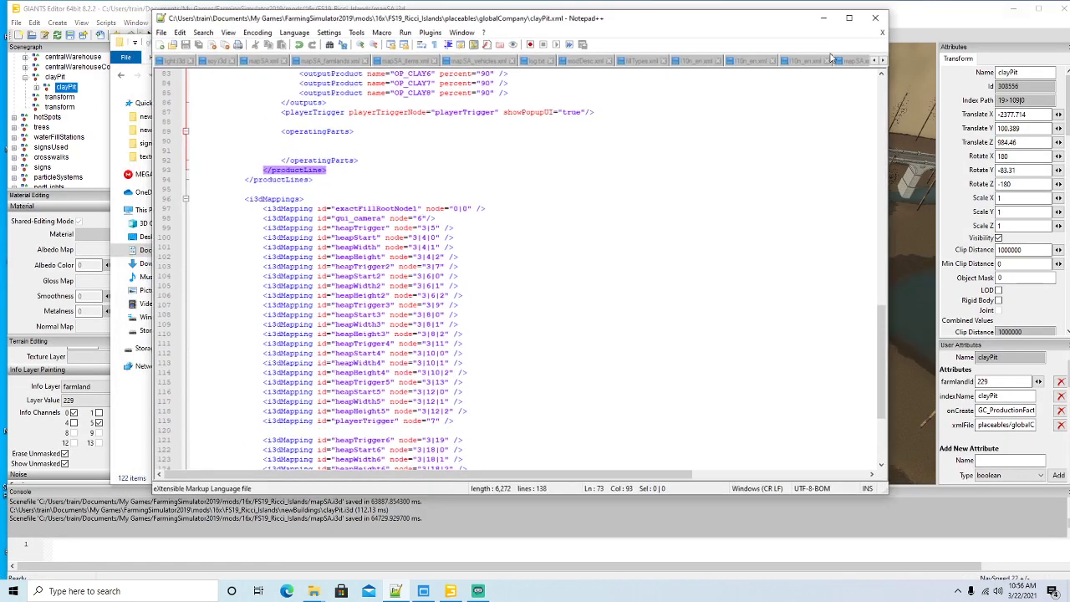
mouse_move(654, 31)
left_mouse_down()
mouse_move(621, 129)
mouse_move(649, 29)
left_mouse_up()
left_click(627, 60)
left_click(669, 41)
scroll(569, 263, "down", 1)
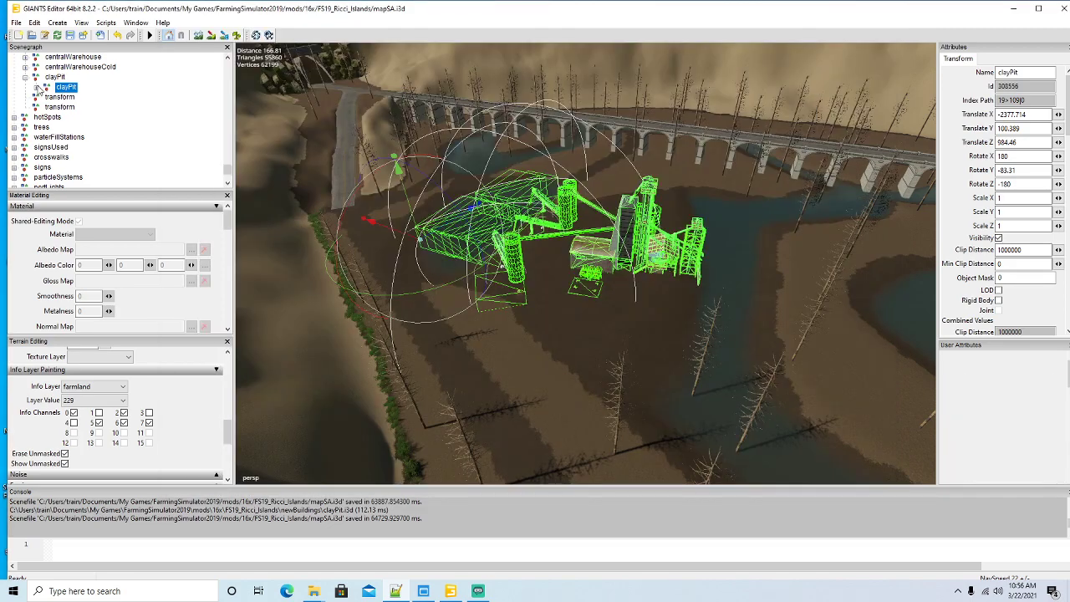
left_click(36, 90)
left_click(36, 87)
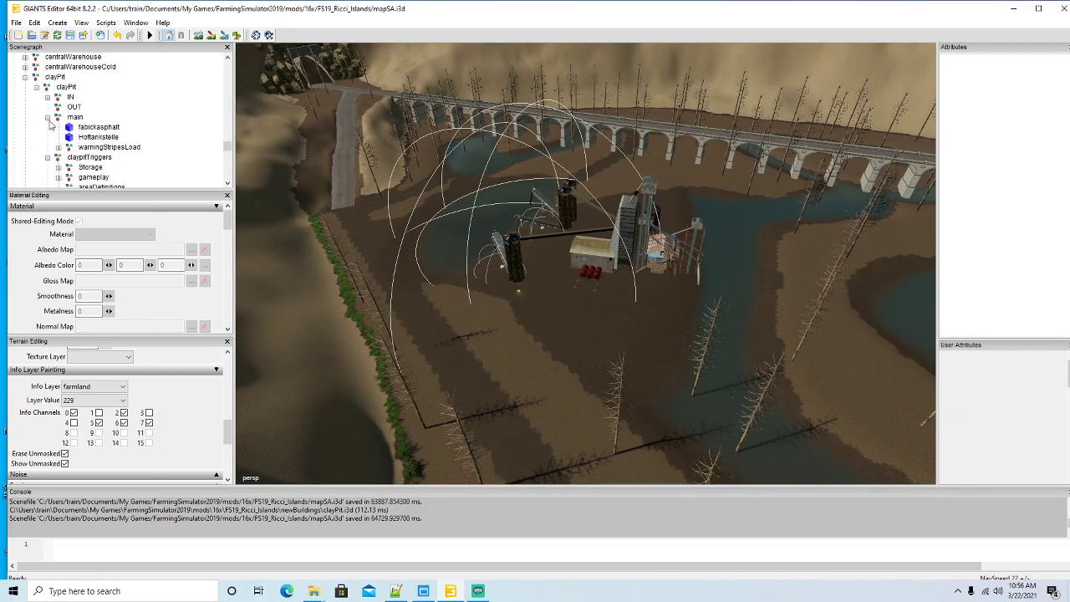
left_click(47, 127)
left_click(47, 127)
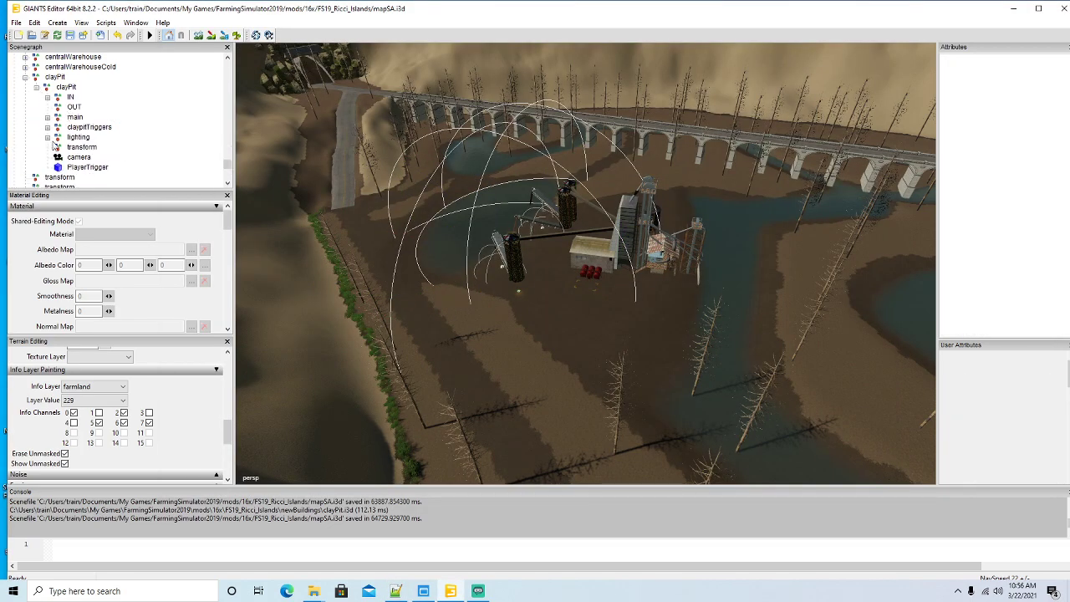
left_click(59, 158)
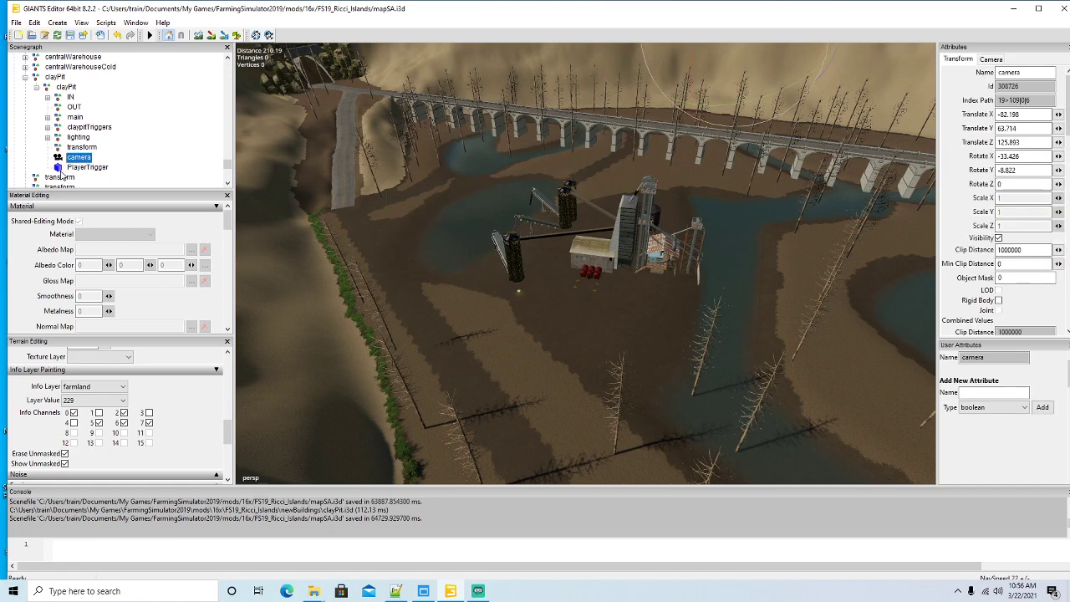
left_click(68, 167)
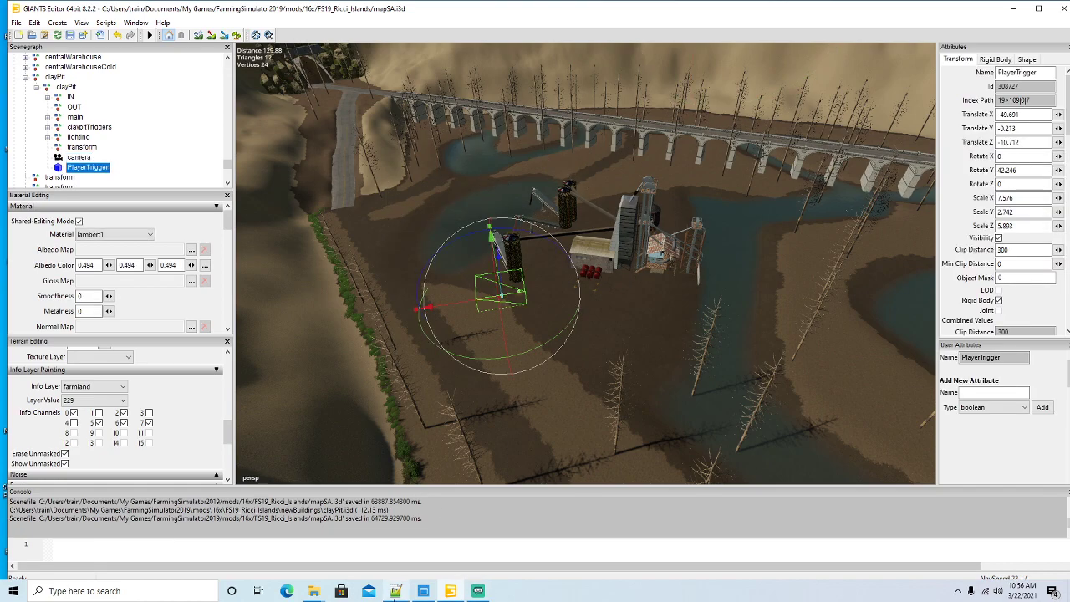
Step: Back in Notepad++, check the playerTrigger node and the other i3dMappings entries of clayPit.xml against the scenegraph
key("alt+Tab")
left_click(398, 196)
scroll(529, 272, "down", 4)
left_click(382, 284)
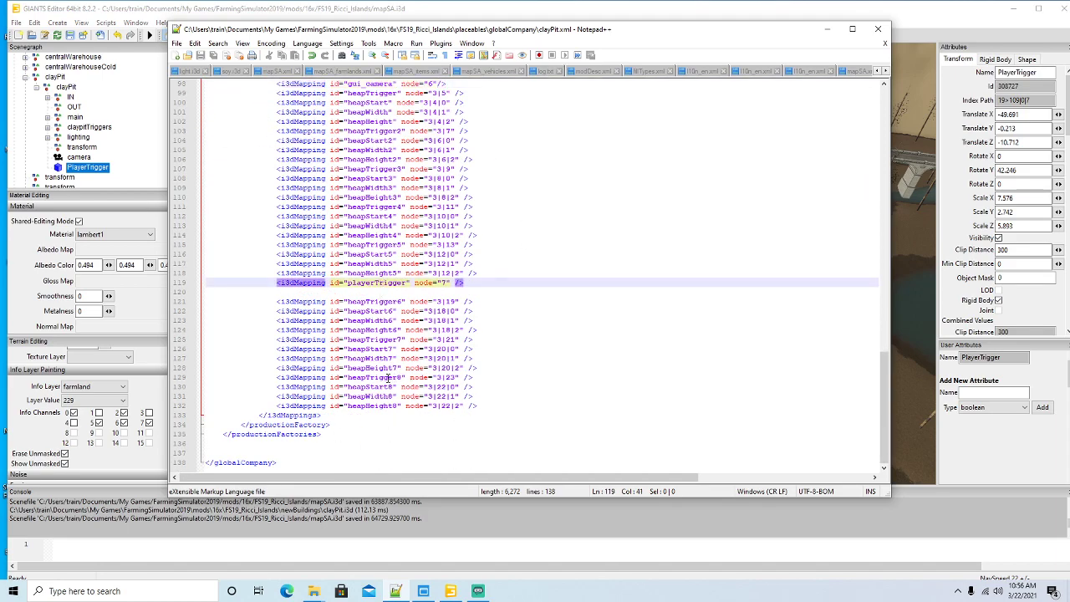
scroll(545, 277, "up", 3)
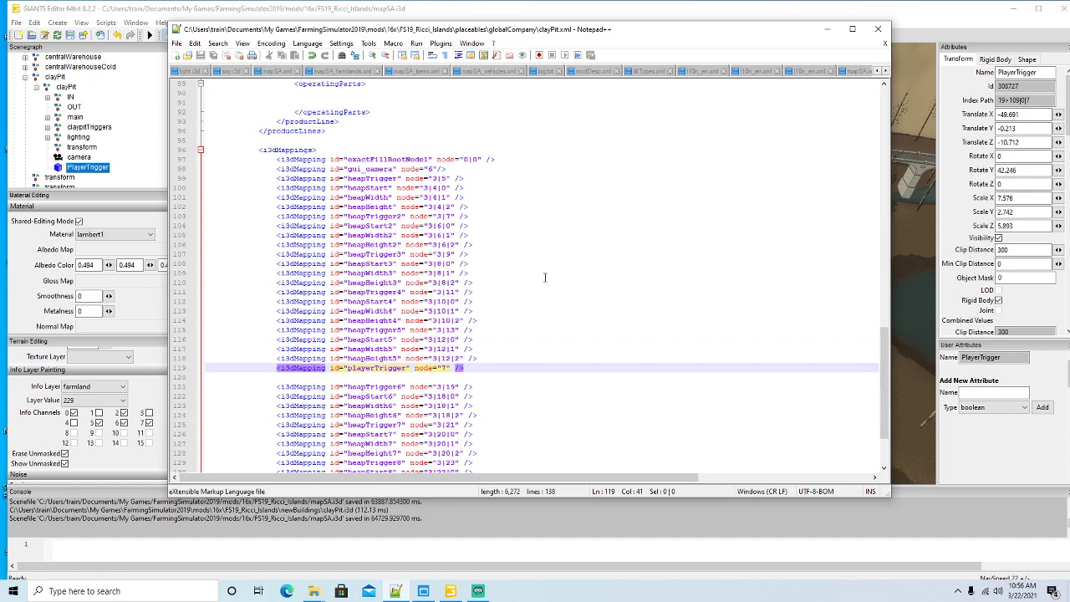
scroll(545, 276, "down", 3)
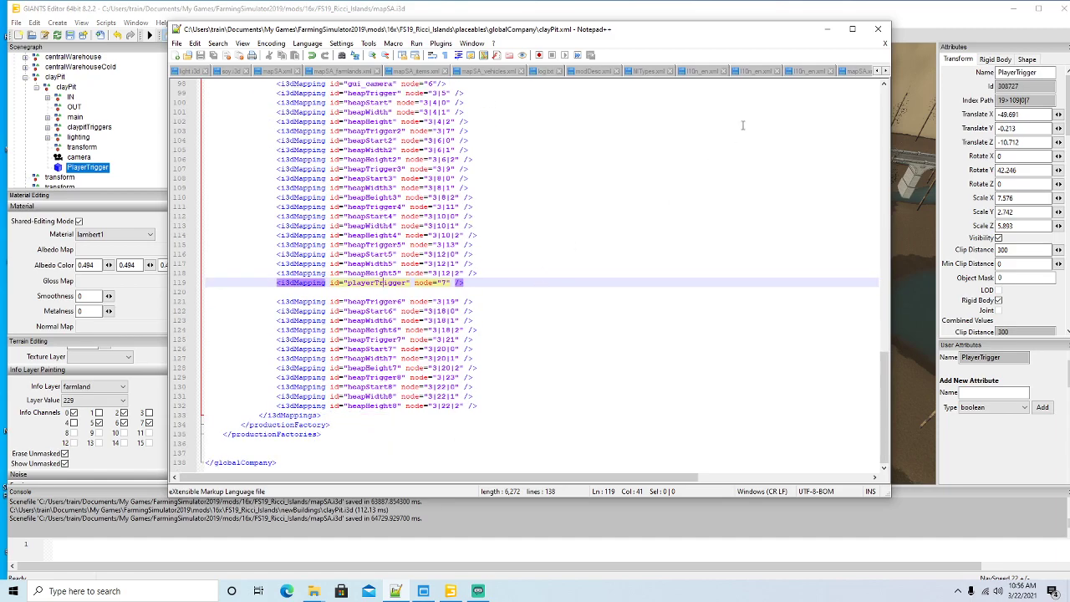
left_click(852, 29)
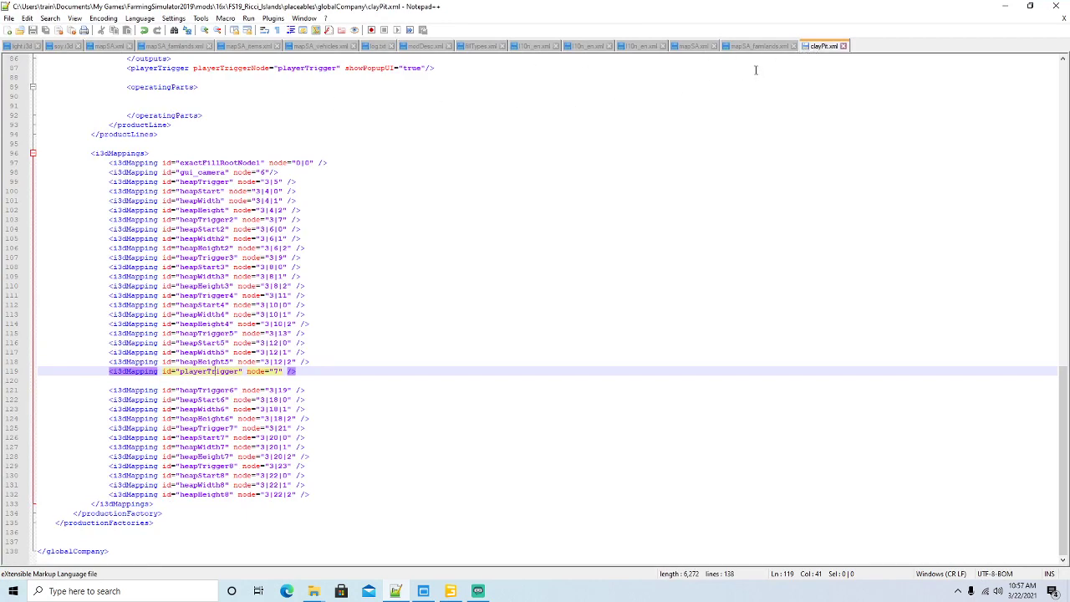
Step: Compare the clayPit text entries in the Ricciville and Ricci_Islands l10n_en.xml files
left_click(642, 47)
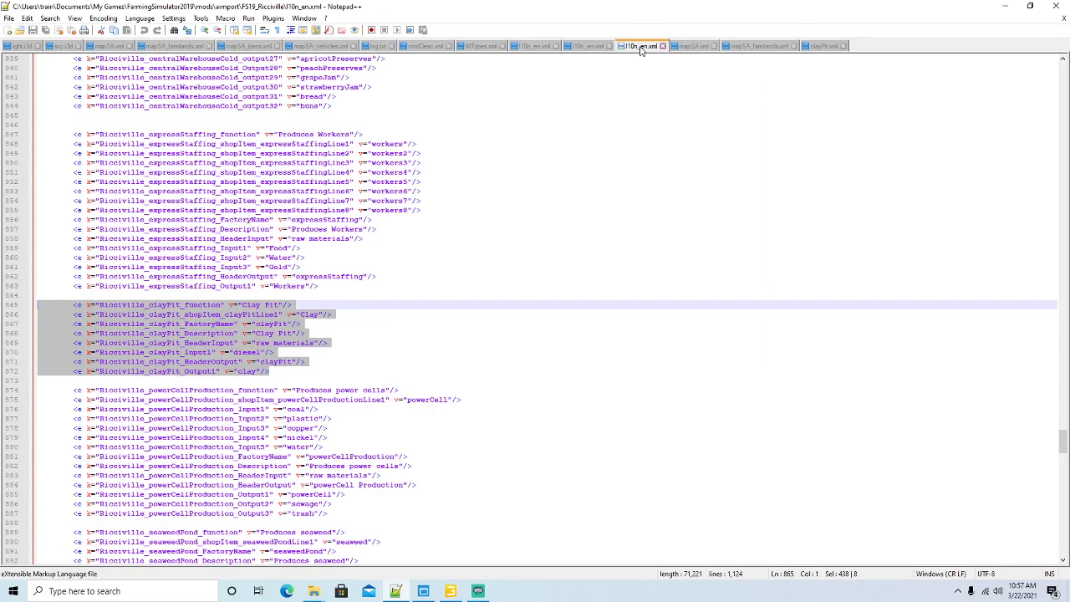
left_click(588, 48)
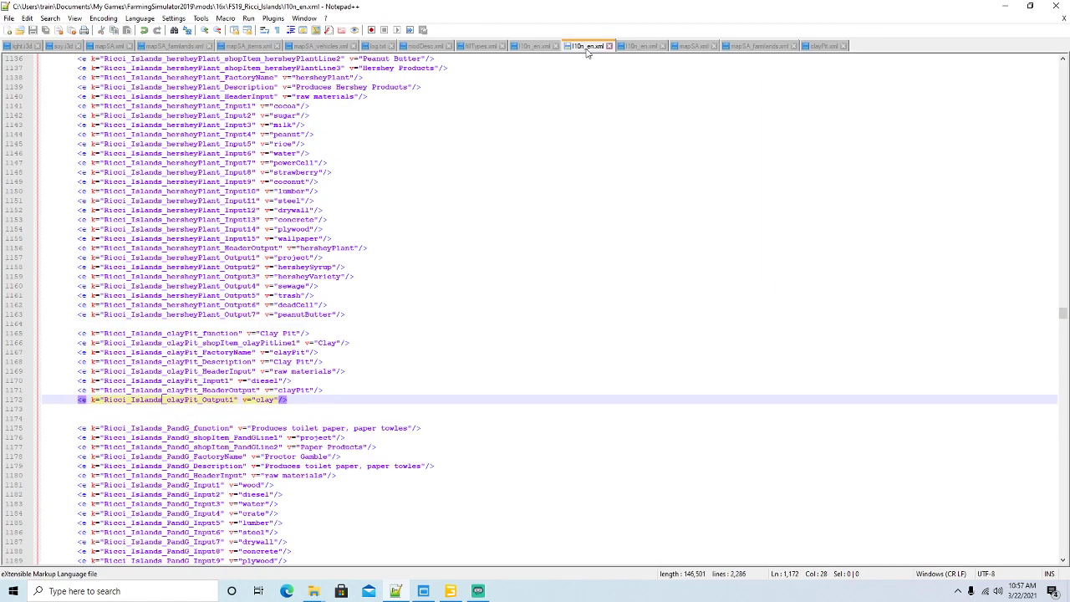
left_click(532, 48)
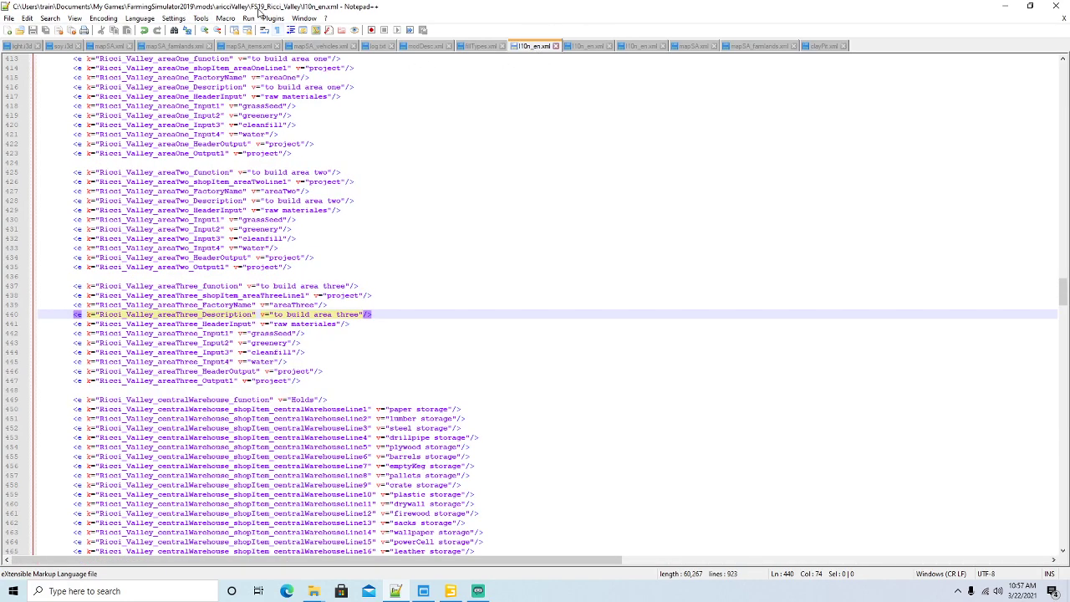
left_click(588, 48)
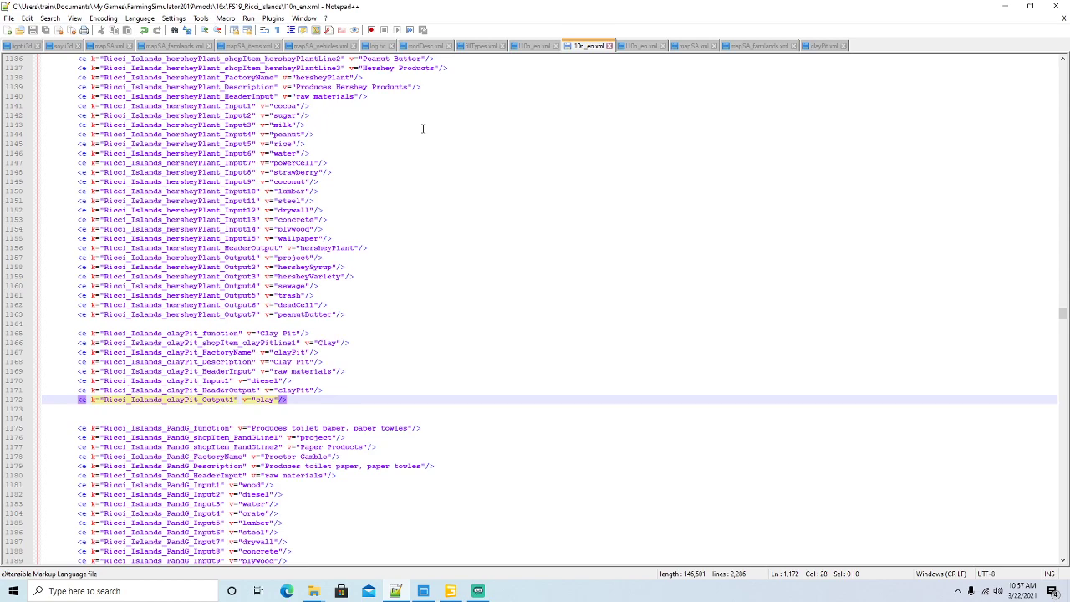
Step: Minimize the Notepad++ and GIANTS Editor windows and launch Farming Simulator 19 from the desktop
left_click(1005, 8)
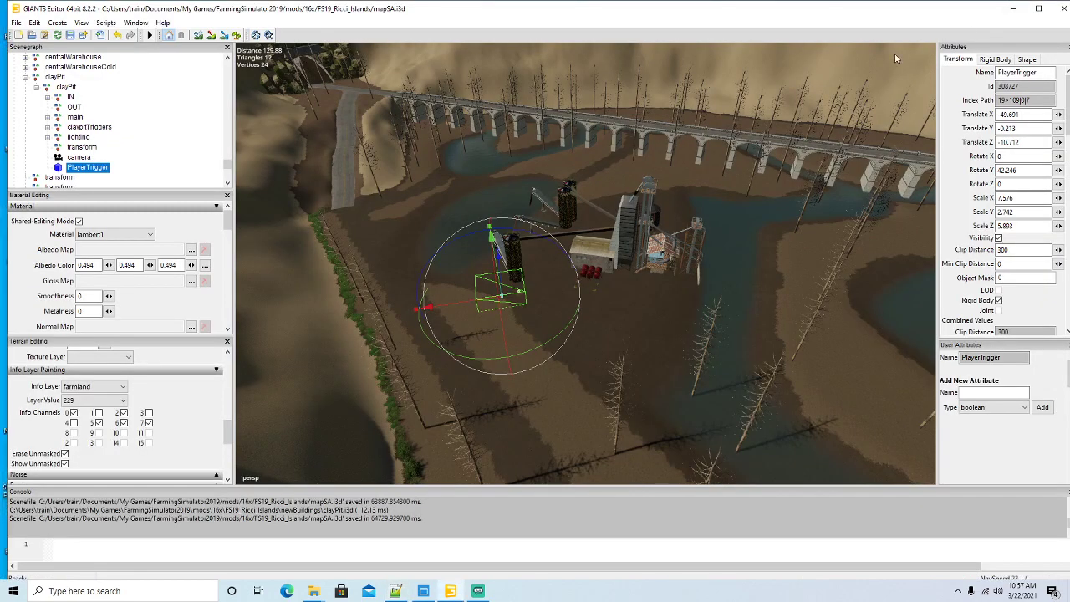
left_click(1013, 8)
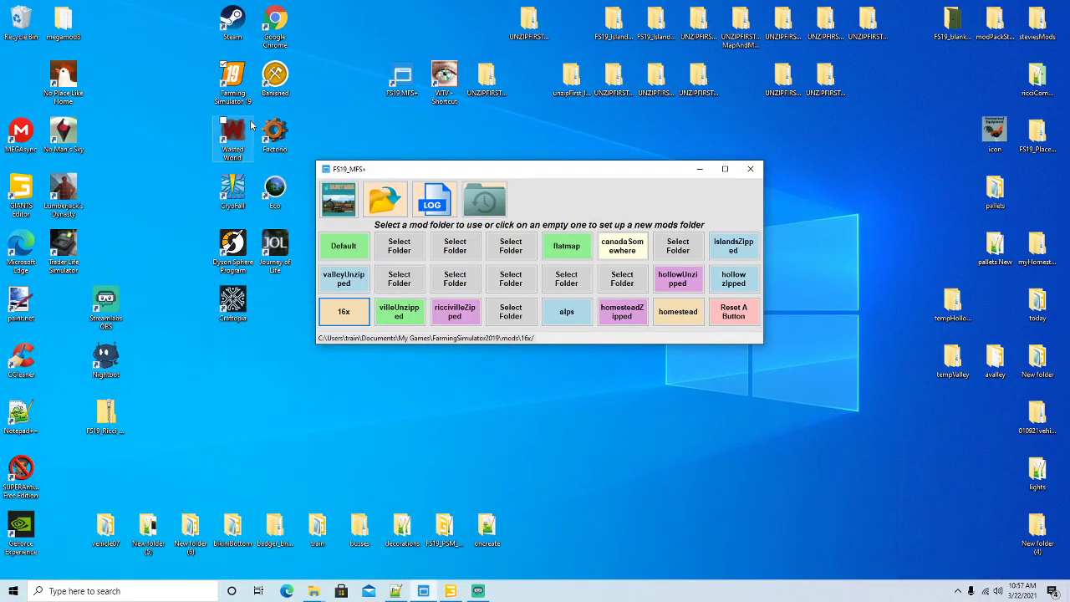
right_click(239, 79)
left_click(254, 88)
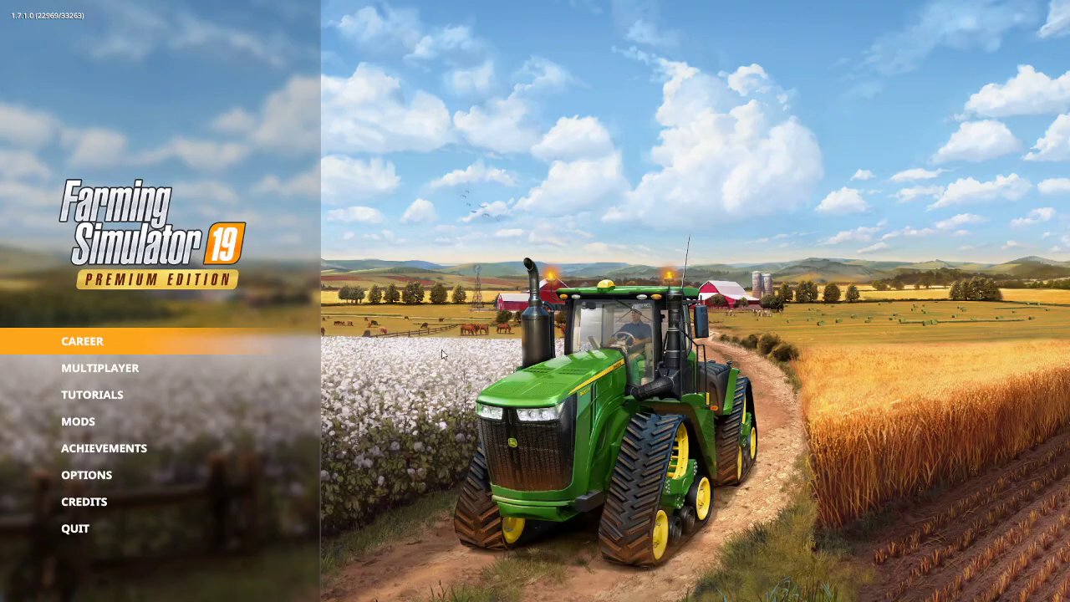
Step: Start a new career in an unused savegame slot and continue to the map selection
left_click(96, 338)
key("Right")
key("Right")
key("Right")
key("Right")
key("Right")
key("Right")
key("Right")
key("Right")
key("Right")
key("Right")
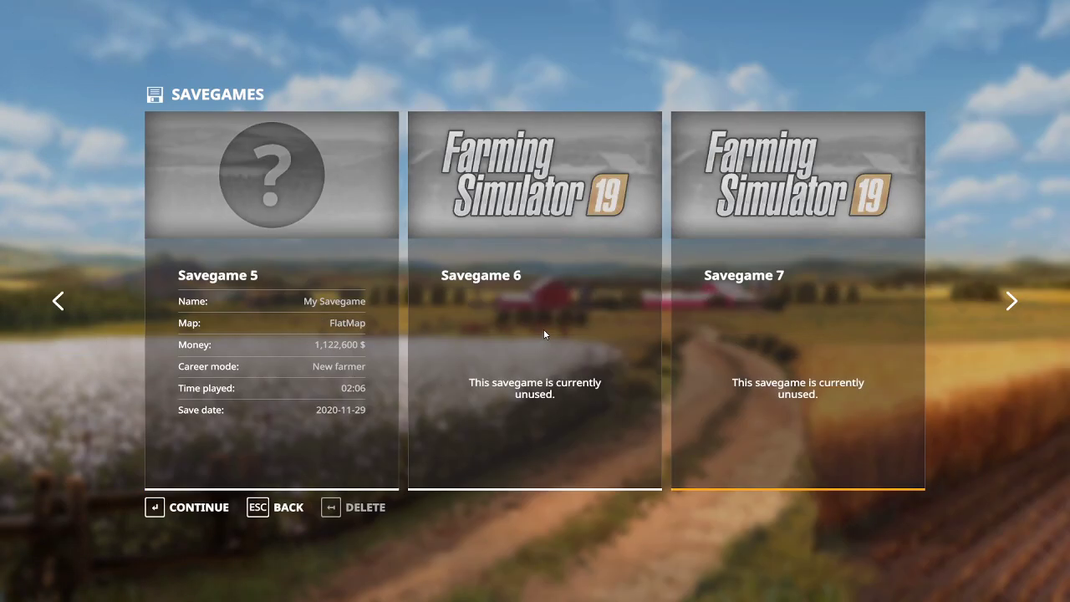
left_click(201, 508)
left_click(200, 508)
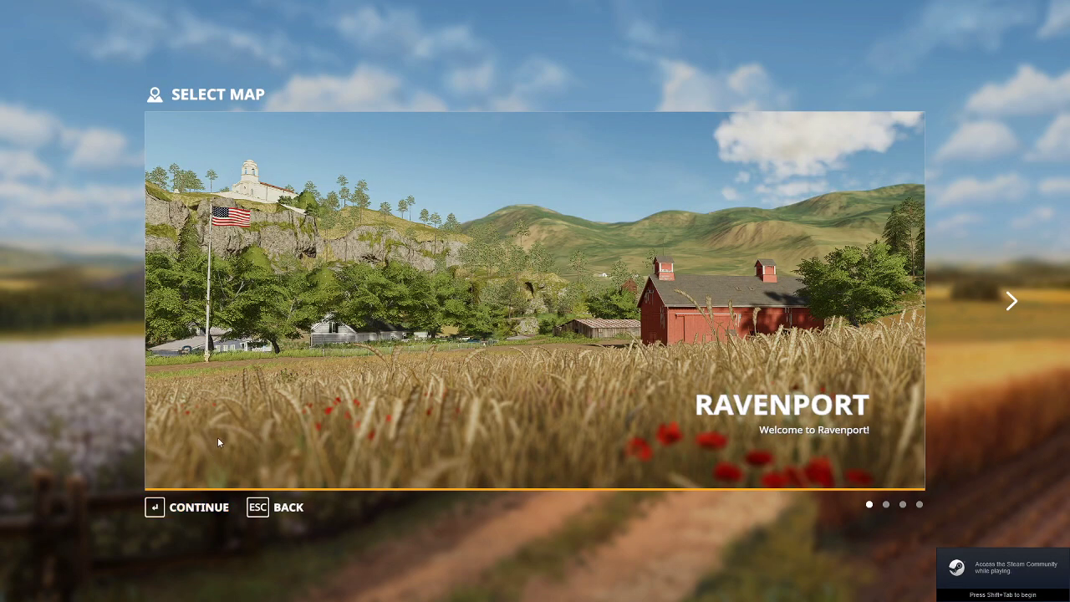
Step: Choose the Ricci_Islands map, start the game with all mods enabled and dismiss the tutorial message
scroll(218, 438, "down", 3)
left_click(202, 507)
left_click(198, 510)
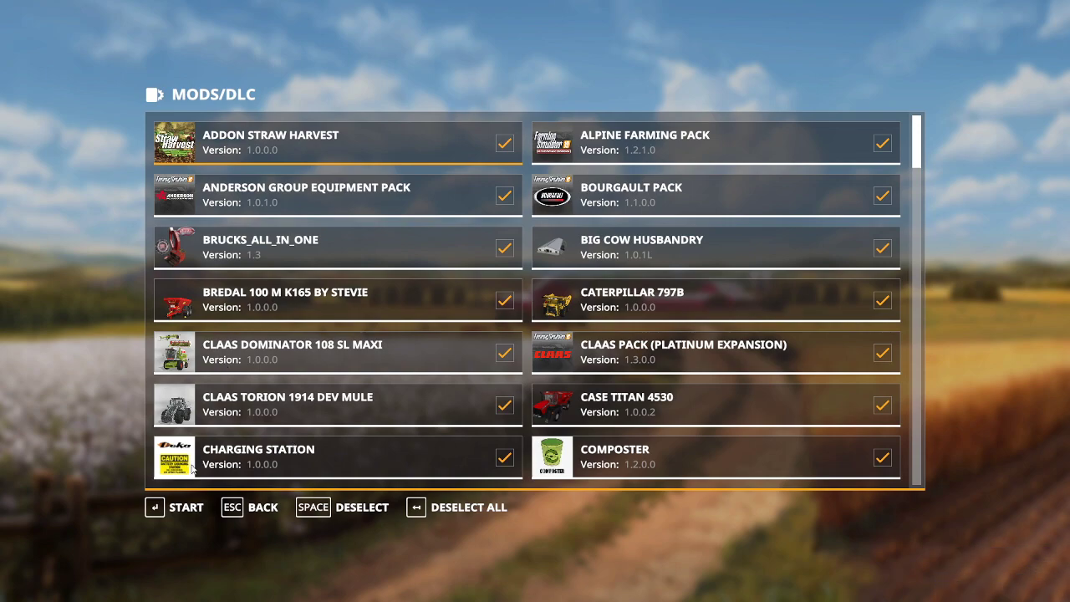
left_click(184, 508)
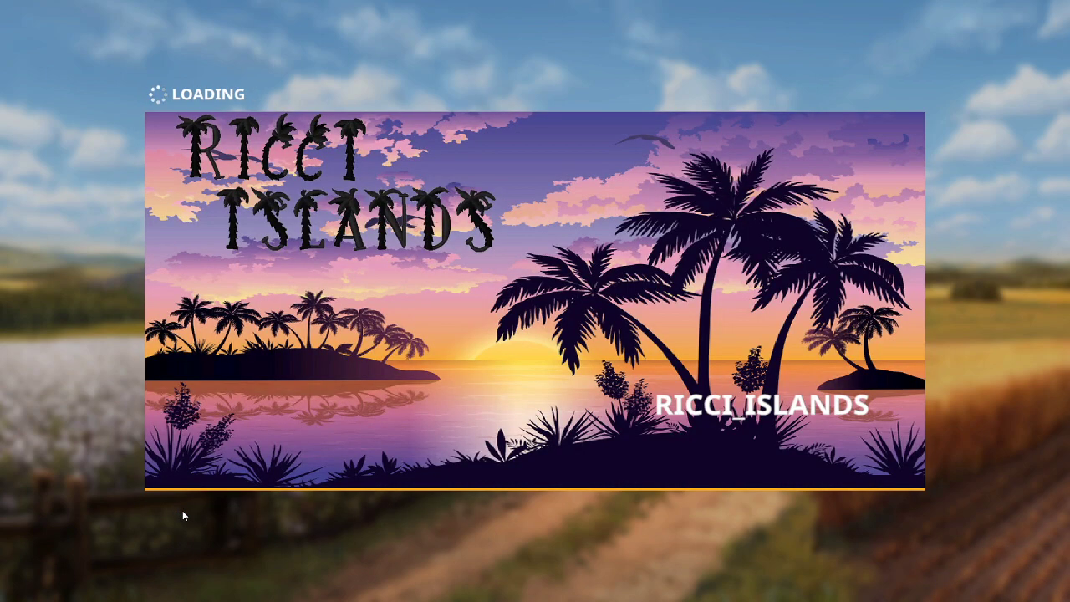
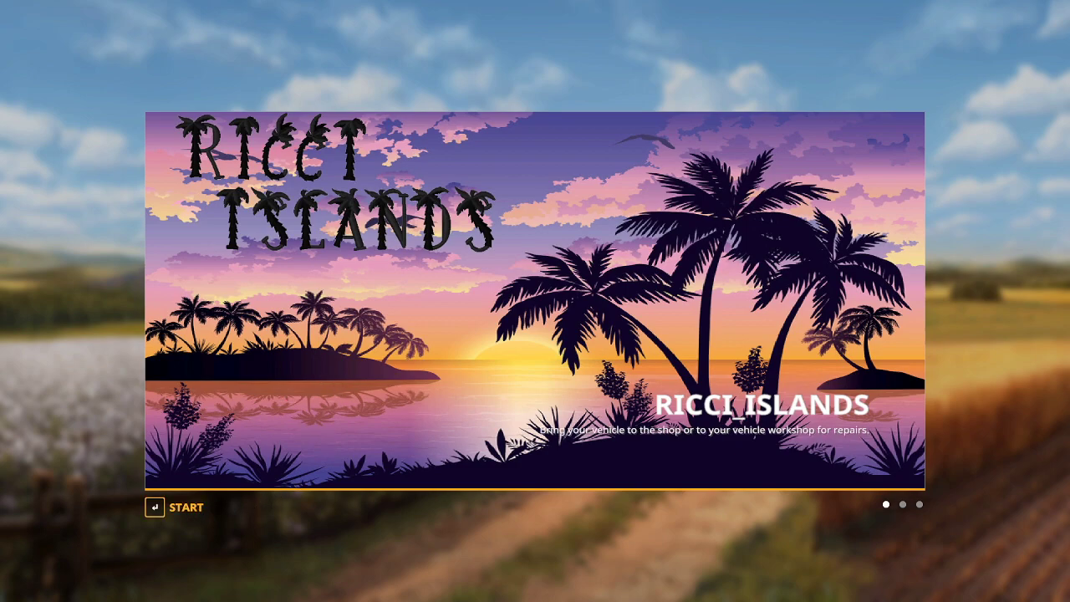
left_click(196, 508)
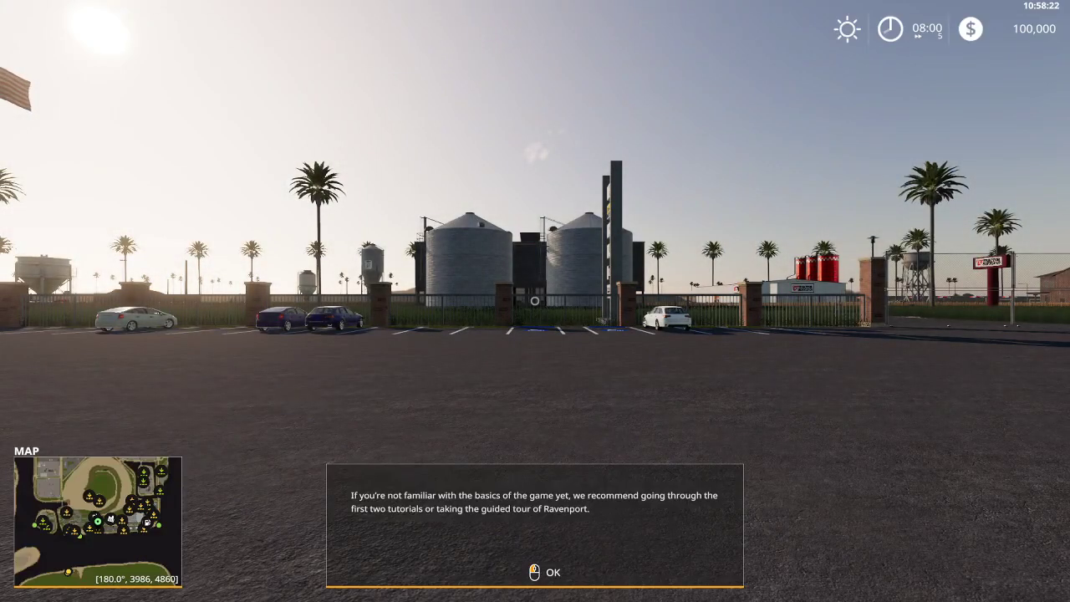
left_click(535, 301)
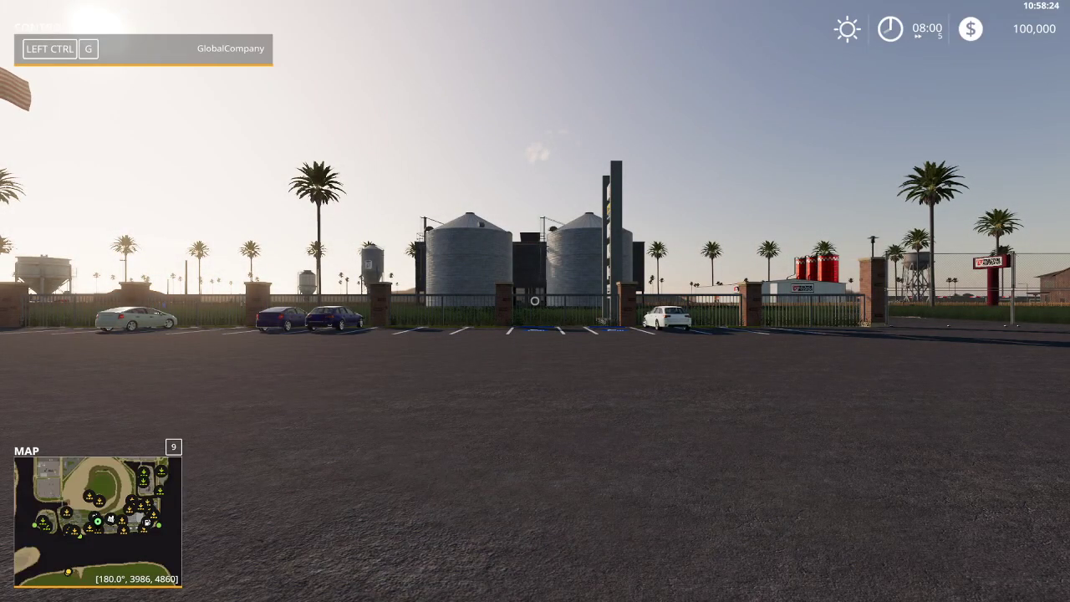
Step: Travel to the Clay Pit from the in-game map and look around the factory site
key("Escape")
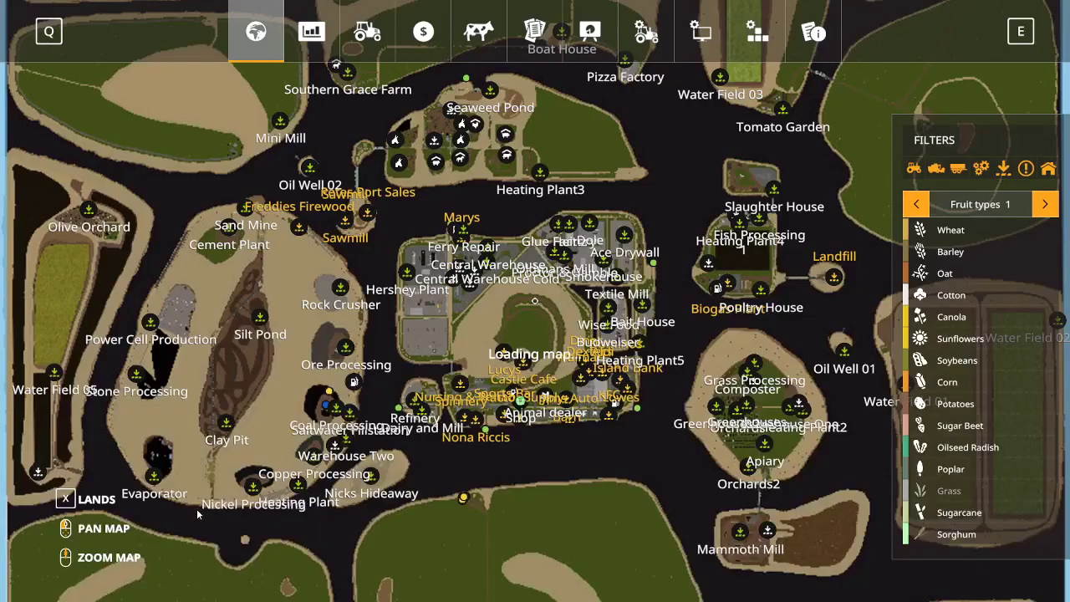
left_click(228, 421)
key("space")
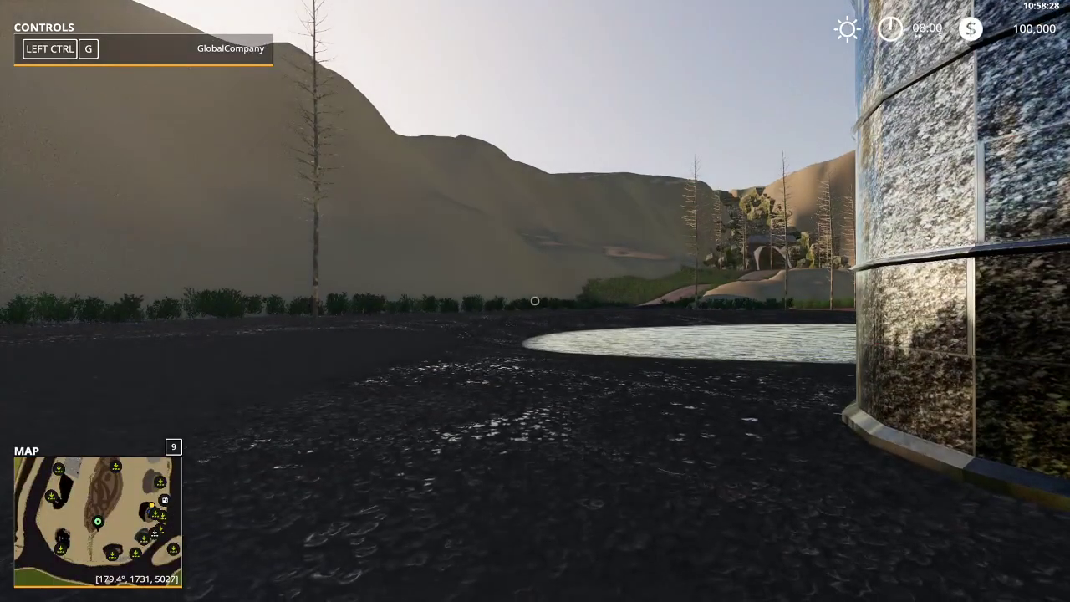
key("a")
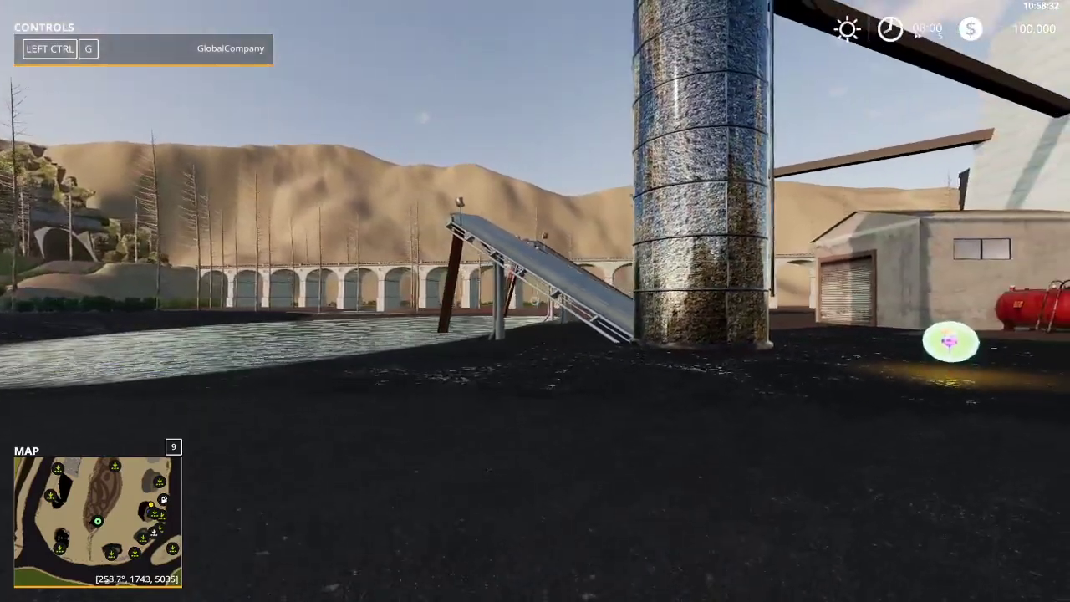
Step: Add 20000000 in money through Easy Development Commands and enable the 4x player speed multiplier with its warning off
key("ctrl+d")
left_click(265, 190)
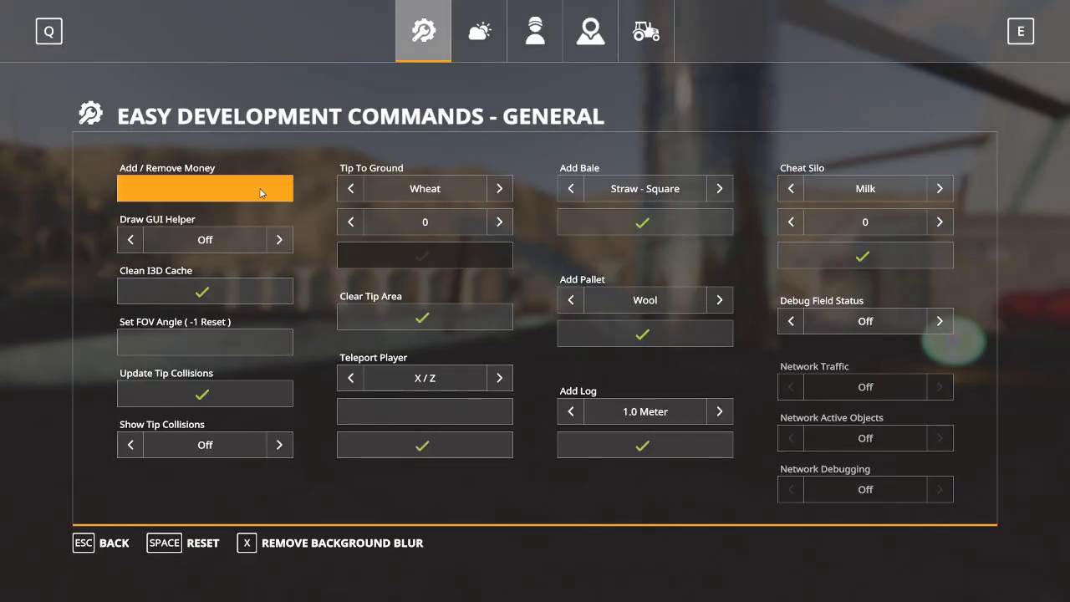
type("20000000")
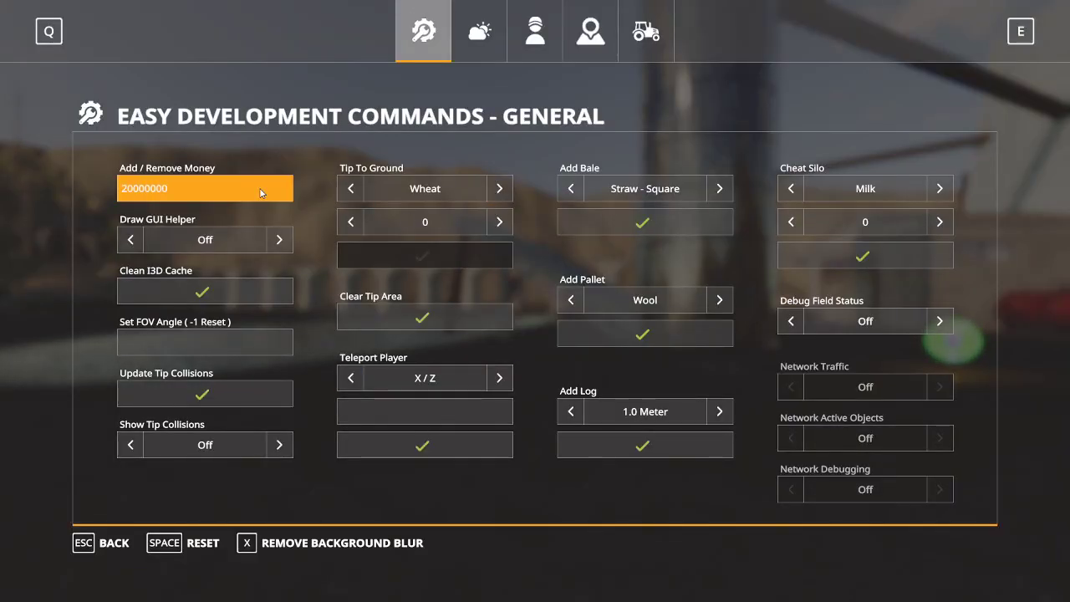
key("Return")
left_click(535, 29)
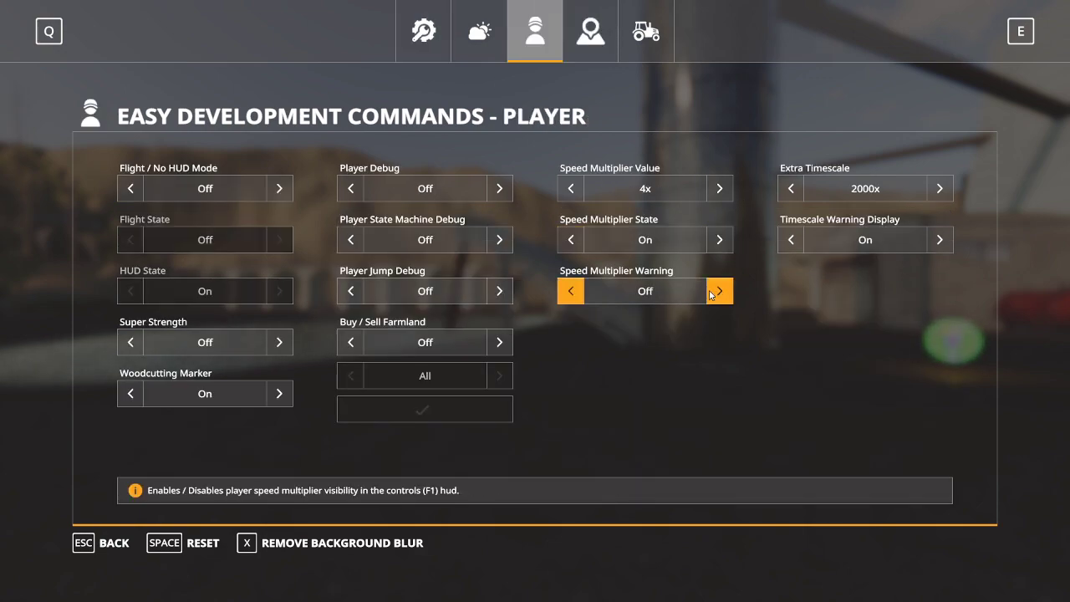
key("Escape")
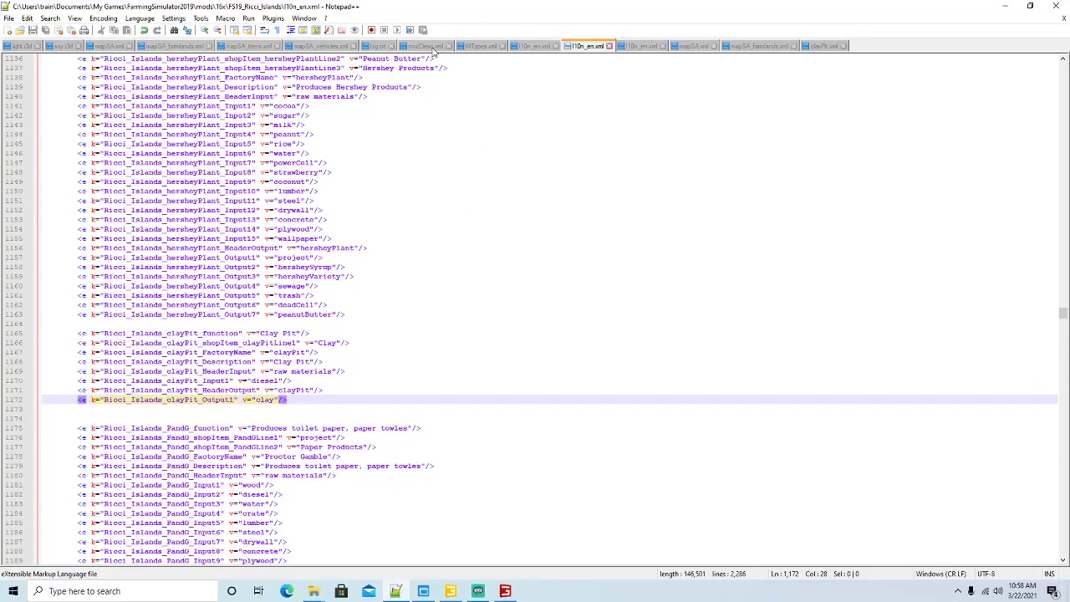
Step: Reload log.txt in Notepad++ and check the entries of the current game session for errors and warnings
left_click(379, 47)
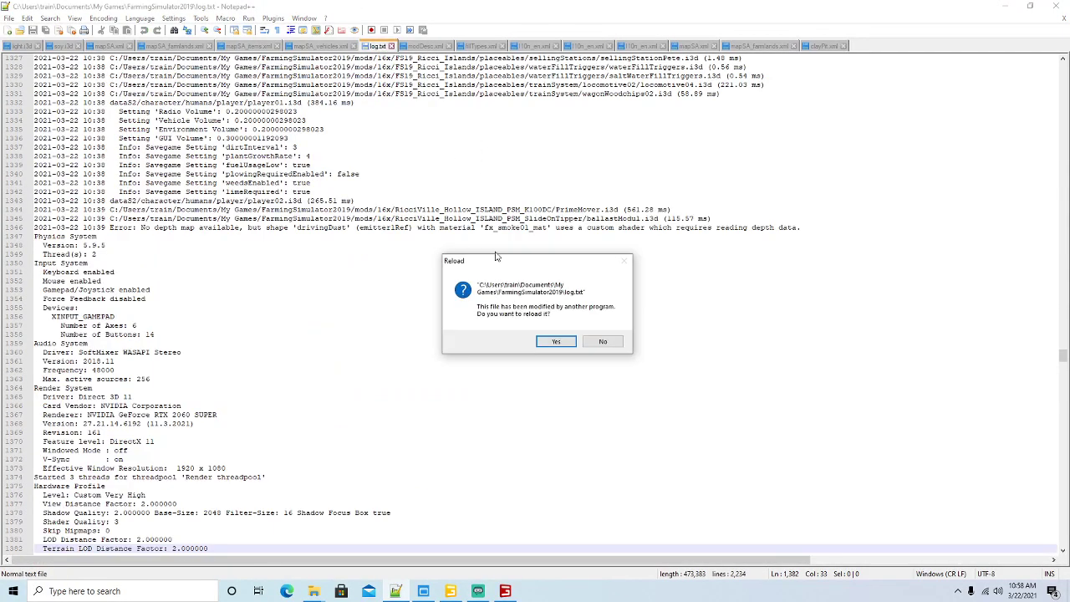
left_click(548, 339)
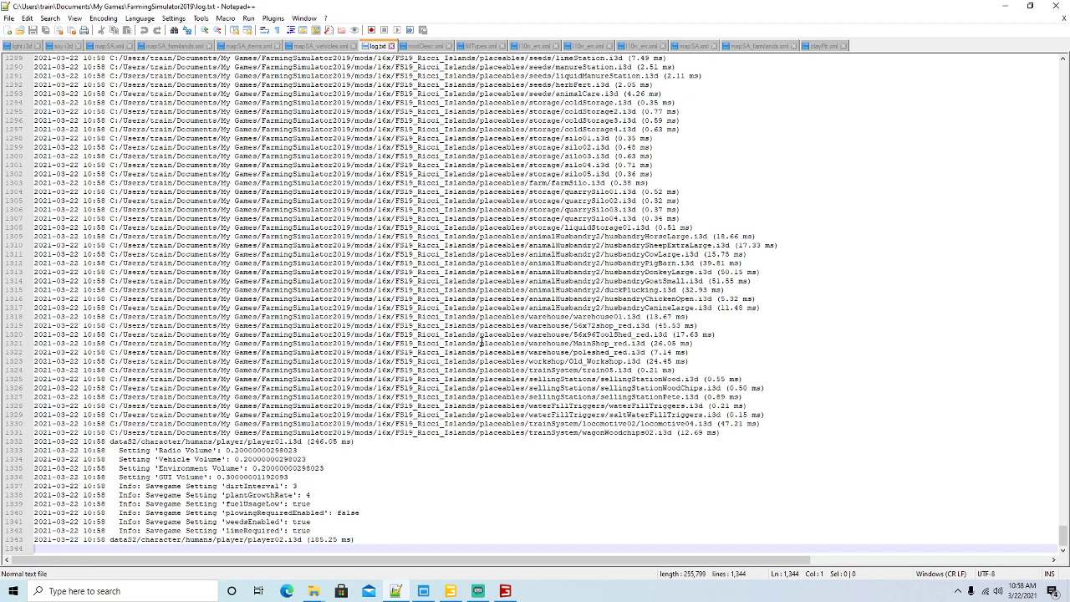
scroll(946, 368, "up", 20)
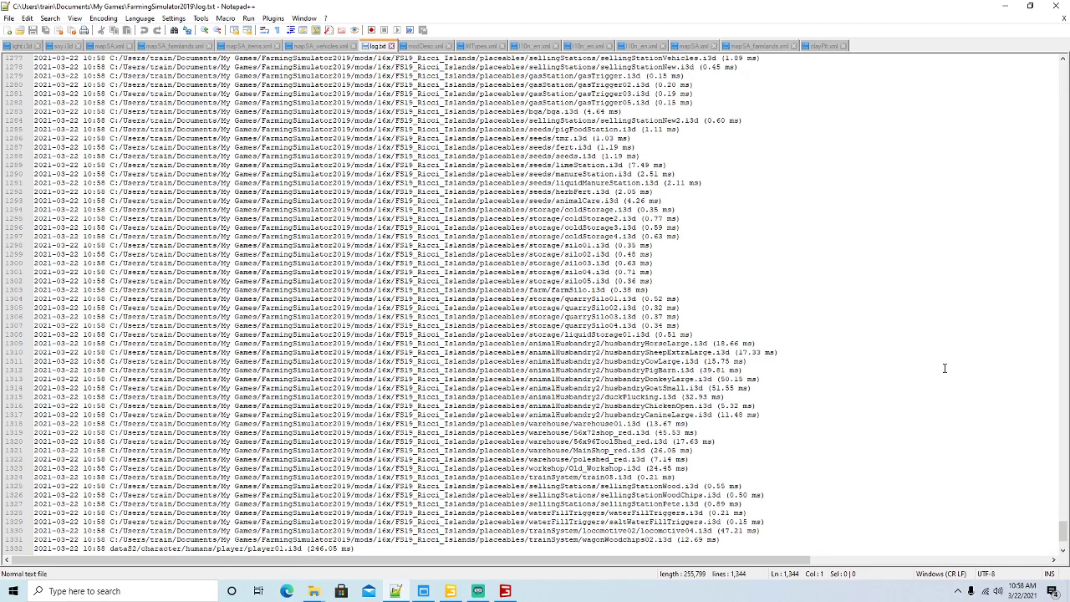
scroll(912, 361, "up", 16)
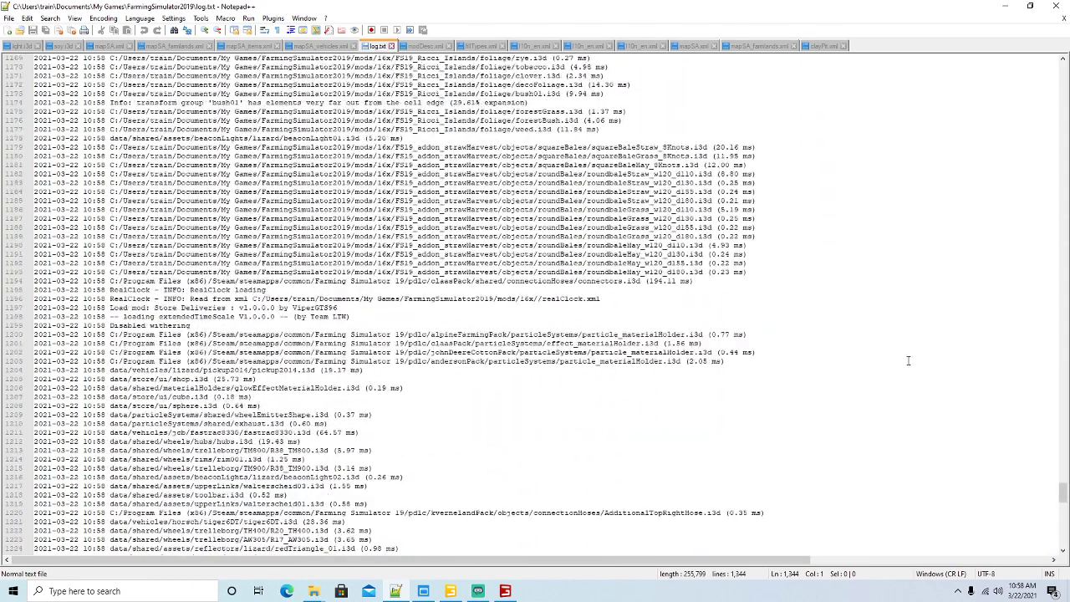
scroll(907, 359, "up", 20)
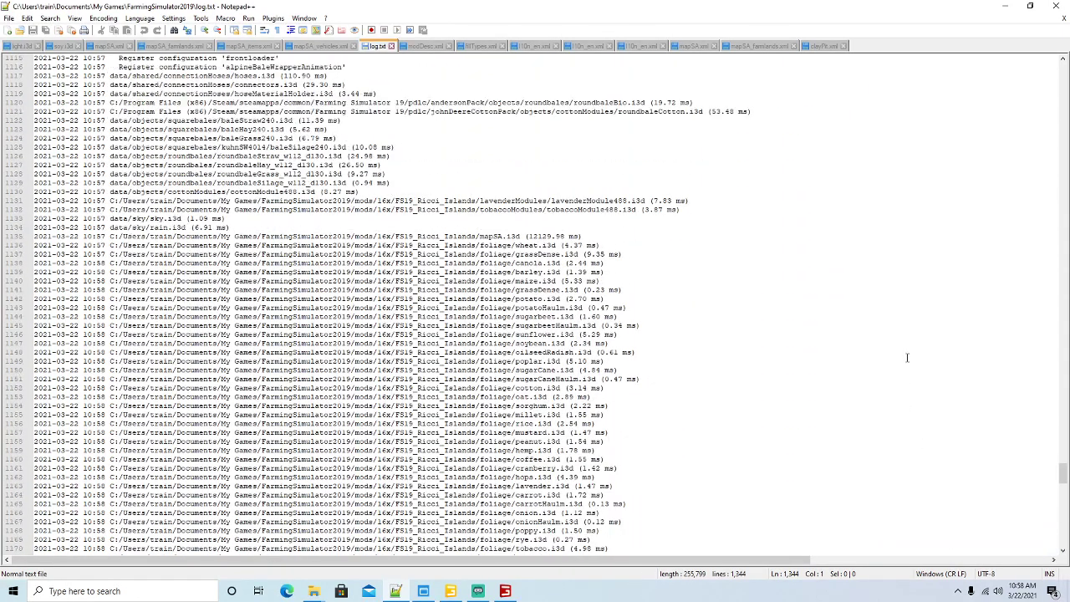
scroll(907, 357, "down", 20)
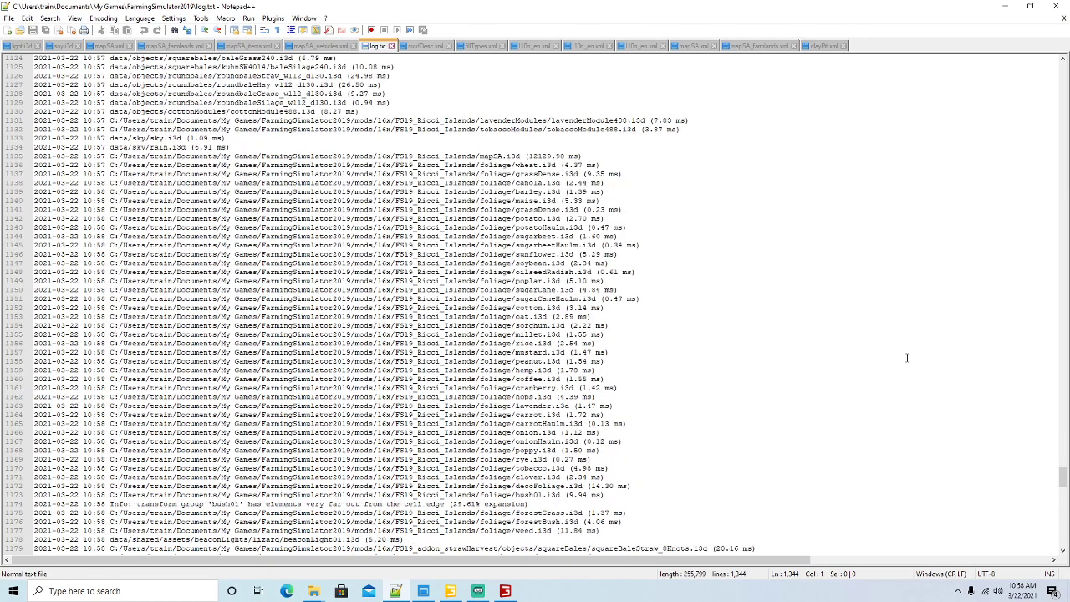
scroll(906, 357, "down", 20)
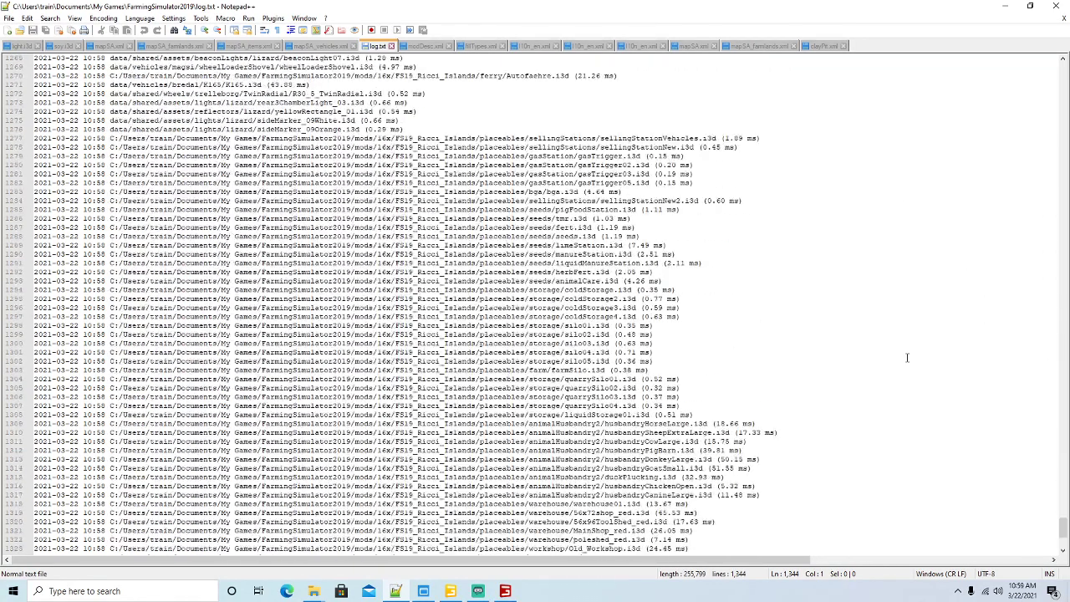
scroll(906, 357, "up", 20)
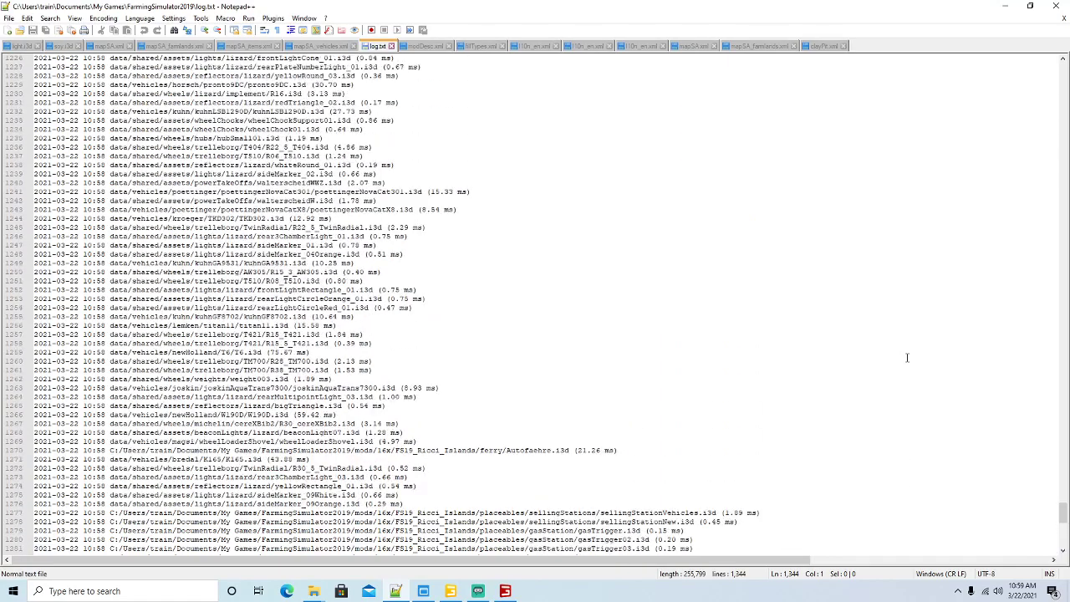
scroll(906, 358, "up", 20)
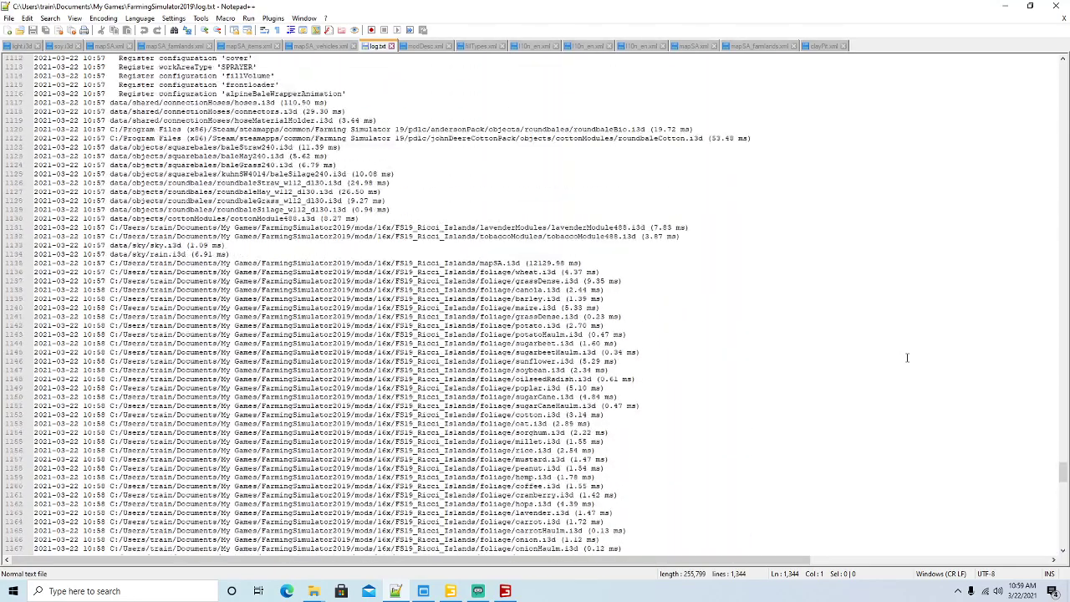
scroll(907, 357, "up", 20)
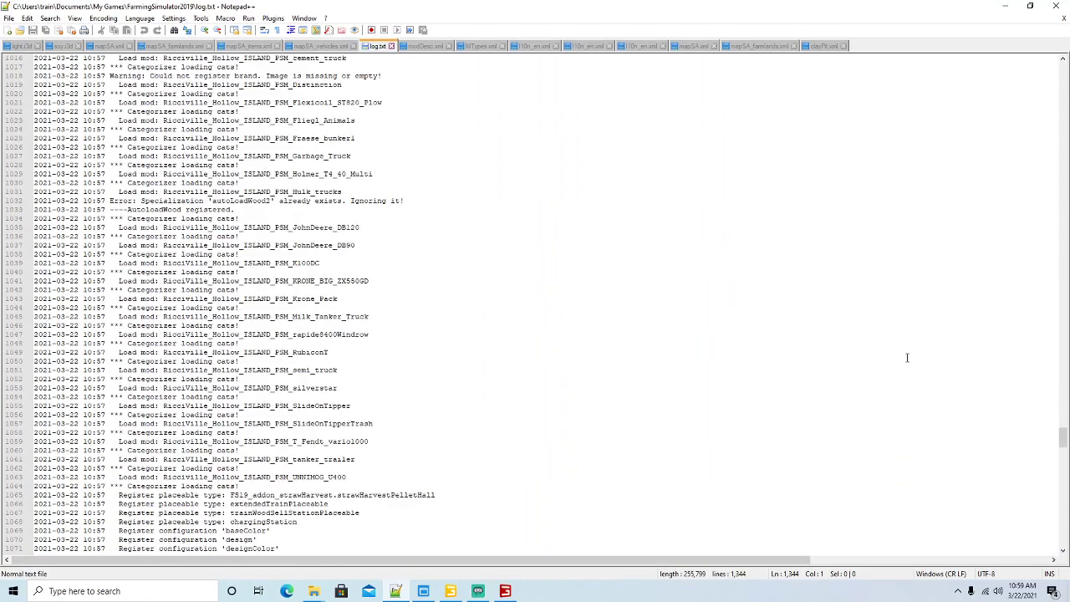
scroll(906, 357, "down", 20)
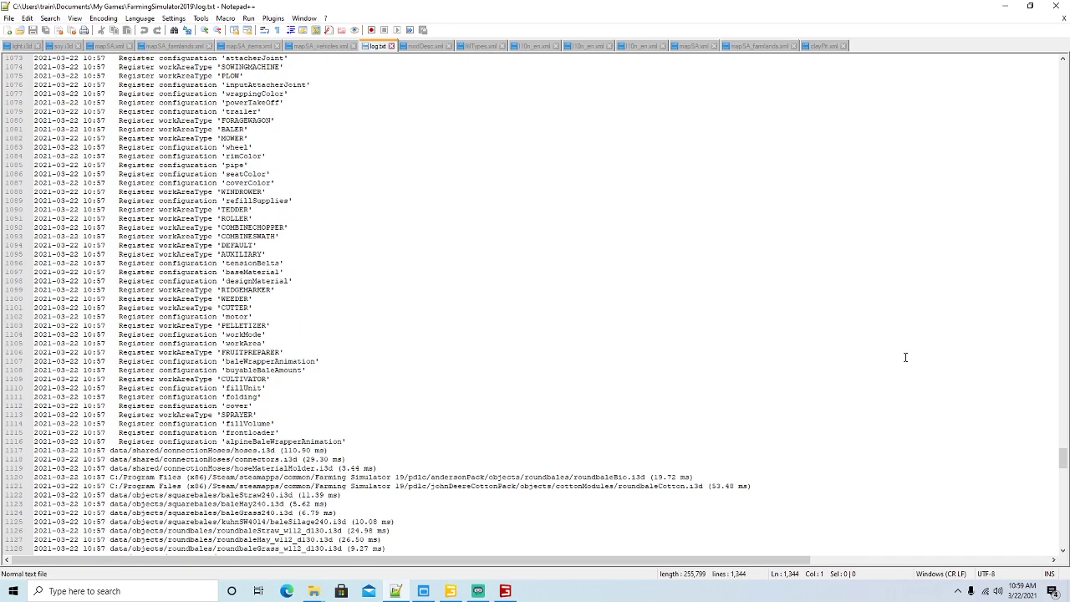
Step: Switch back to Farming Simulator 19 and buy the Clay Pit's land parcel from the in-game map
left_click(1006, 7)
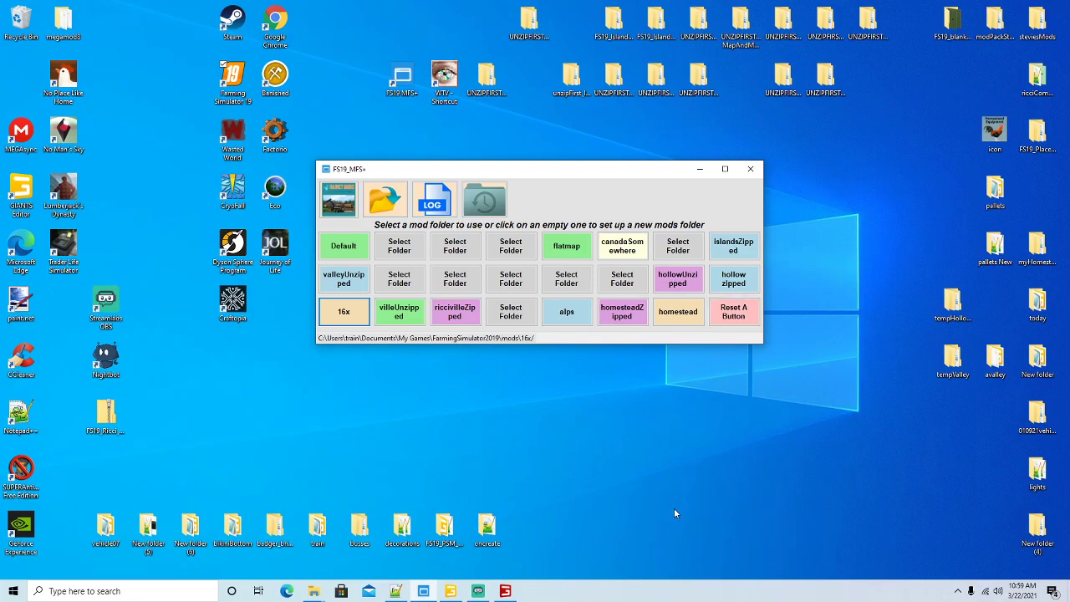
left_click(506, 593)
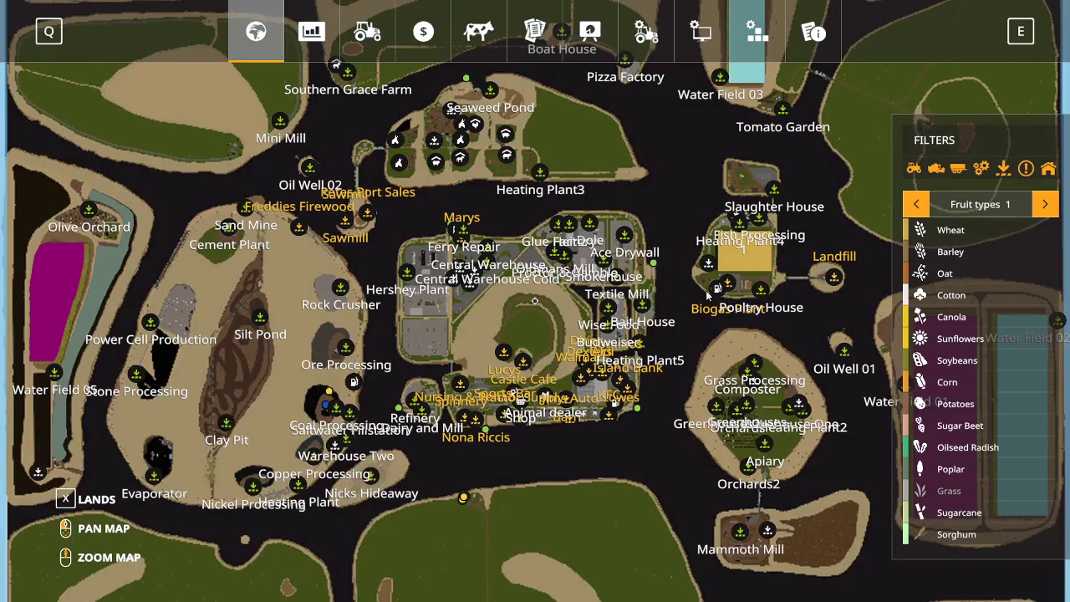
left_click_drag(698, 385, 707, 296)
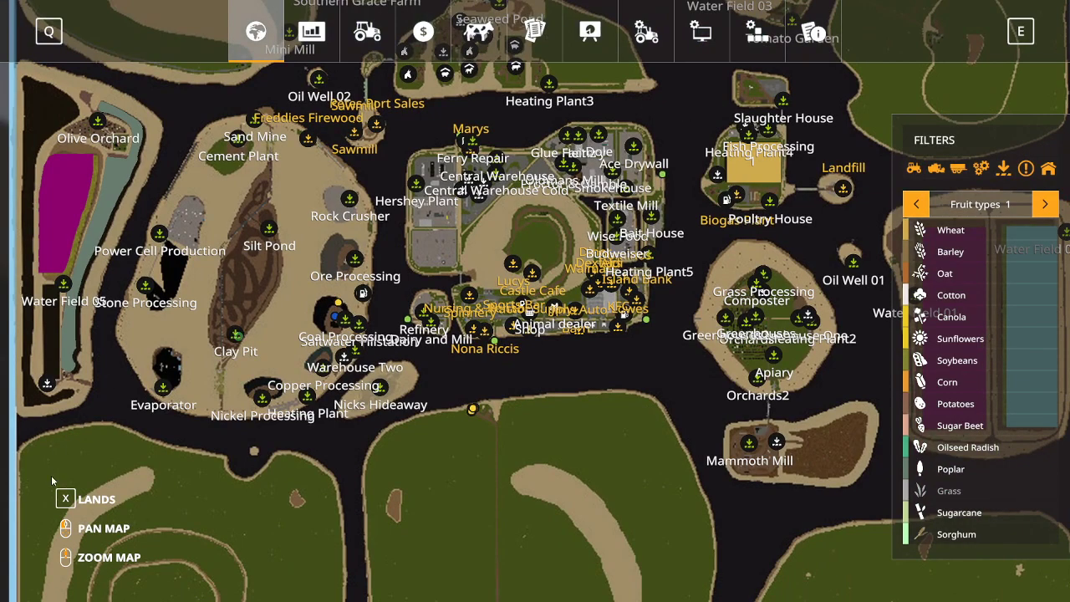
left_click(67, 499)
left_click(221, 349)
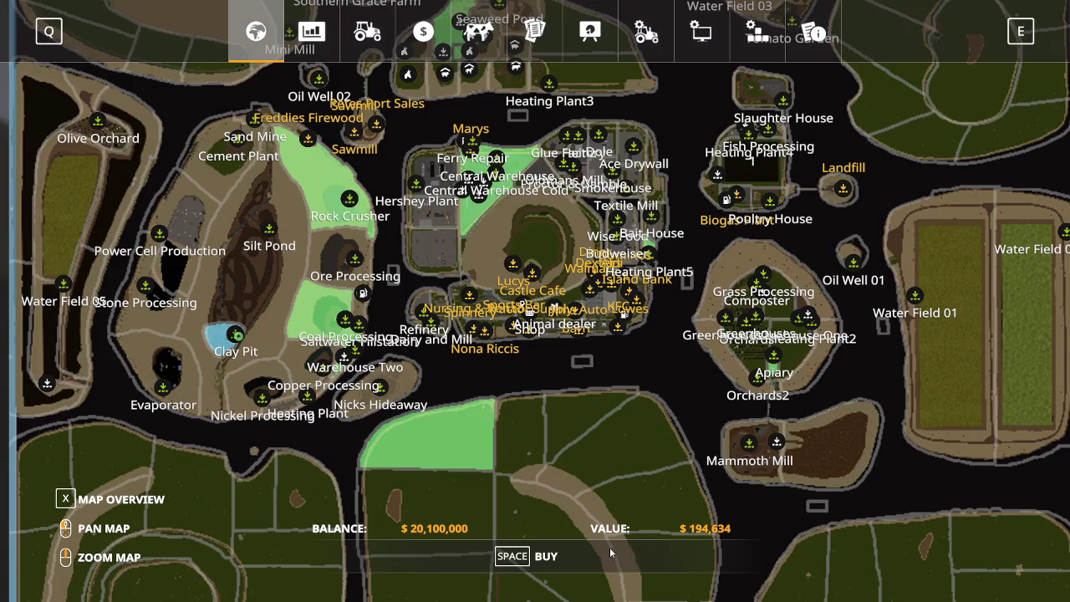
left_click(548, 557)
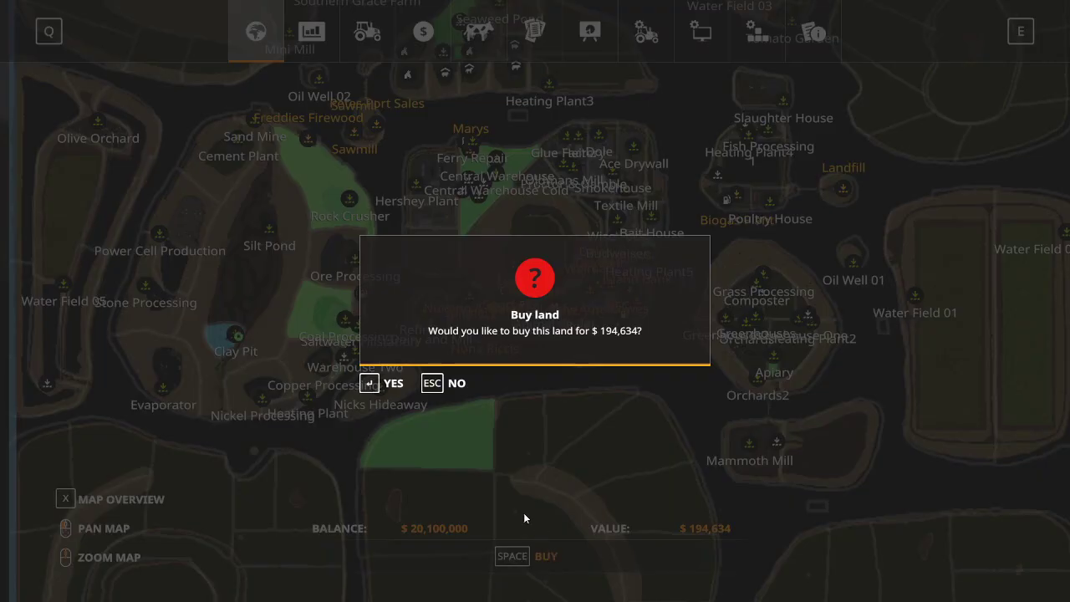
left_click(395, 390)
key("Escape")
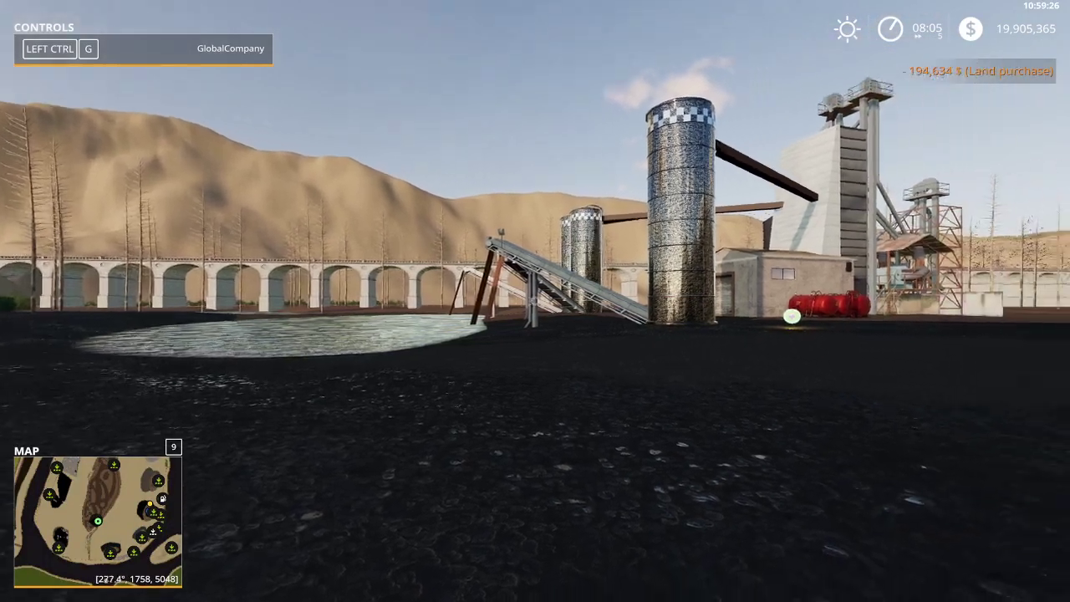
Step: Walk to the Clay Pit's product marker, review its diesel input and clay outputs in the product menu, and leave
key("w")
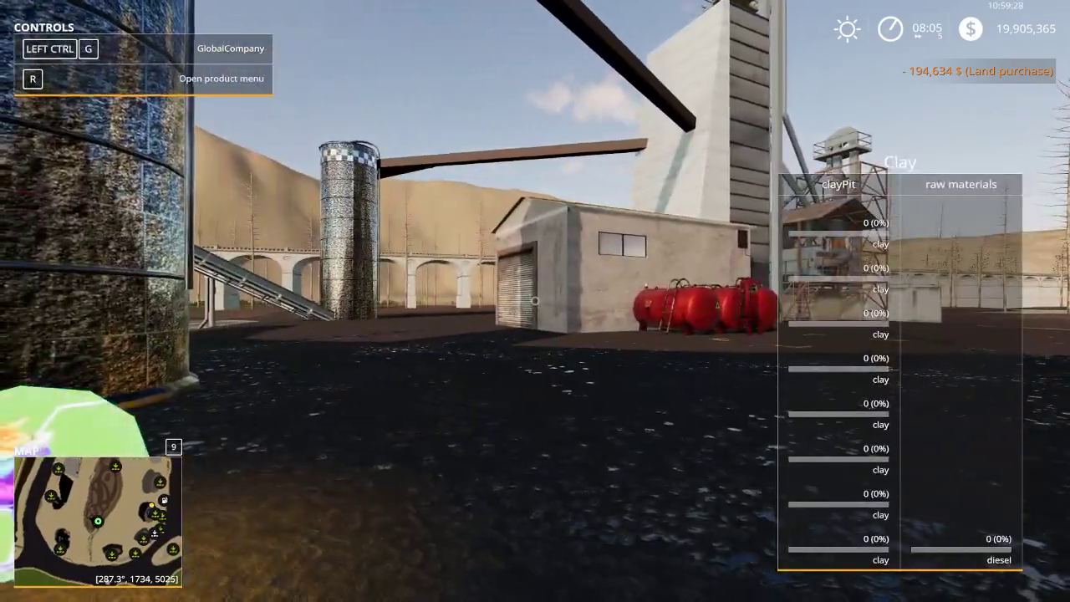
key("s")
key("r")
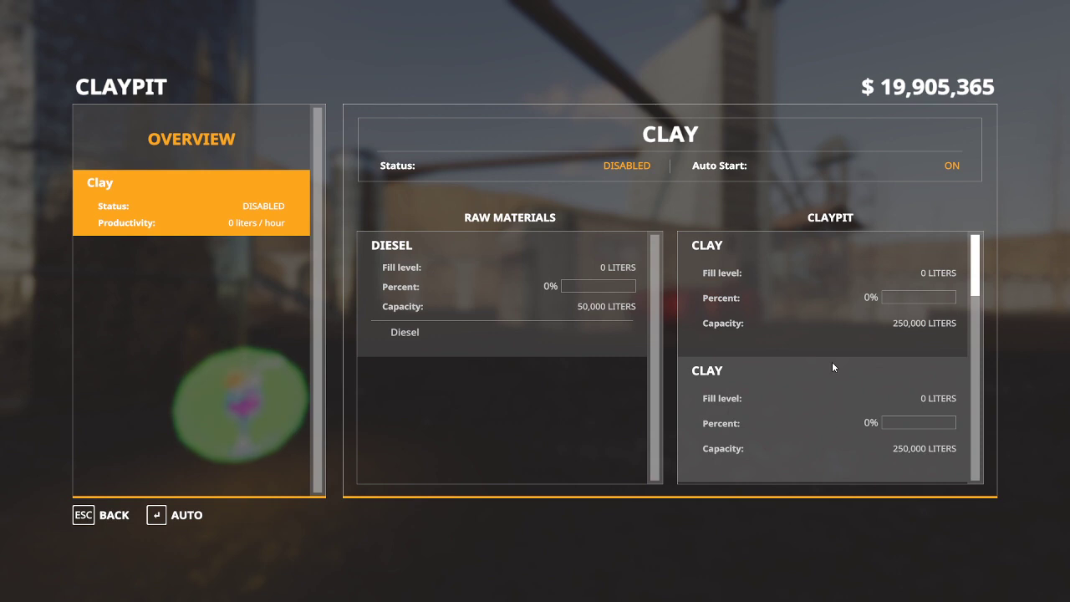
scroll(832, 362, "down", 1)
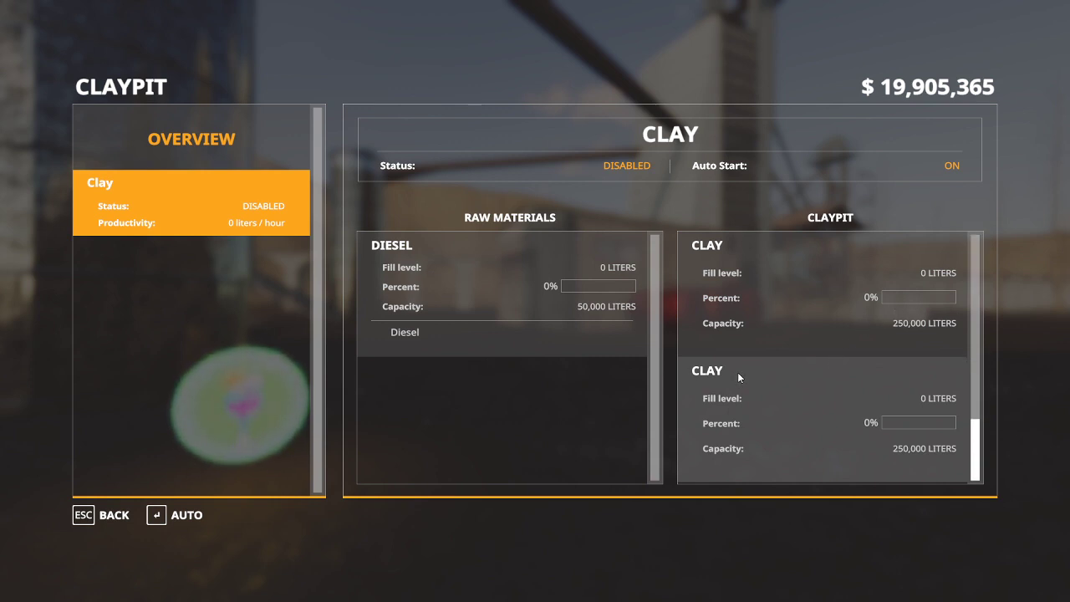
key("Escape")
key("s")
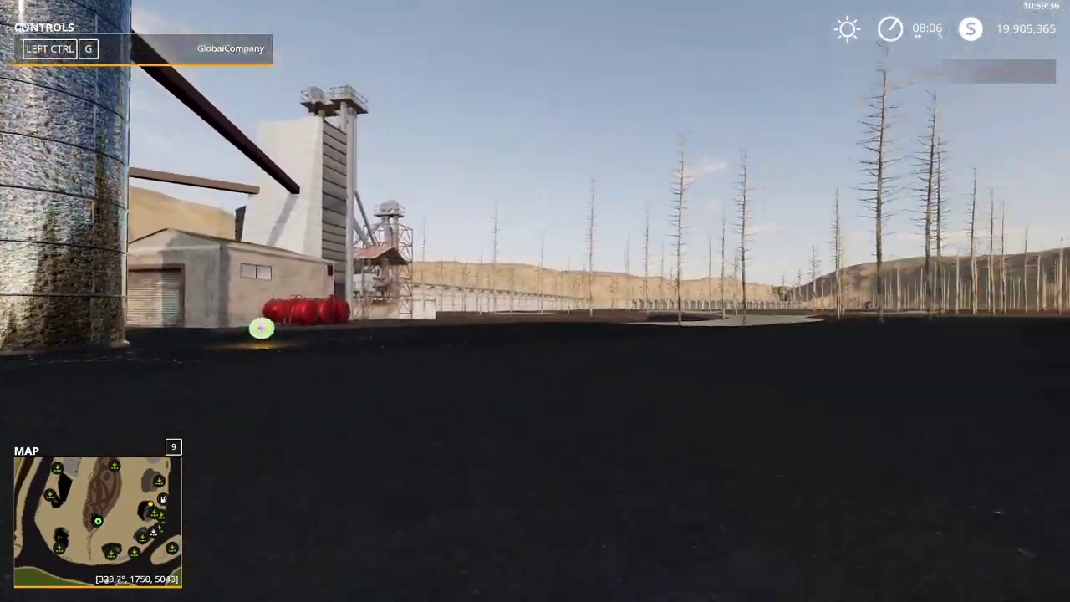
key("w")
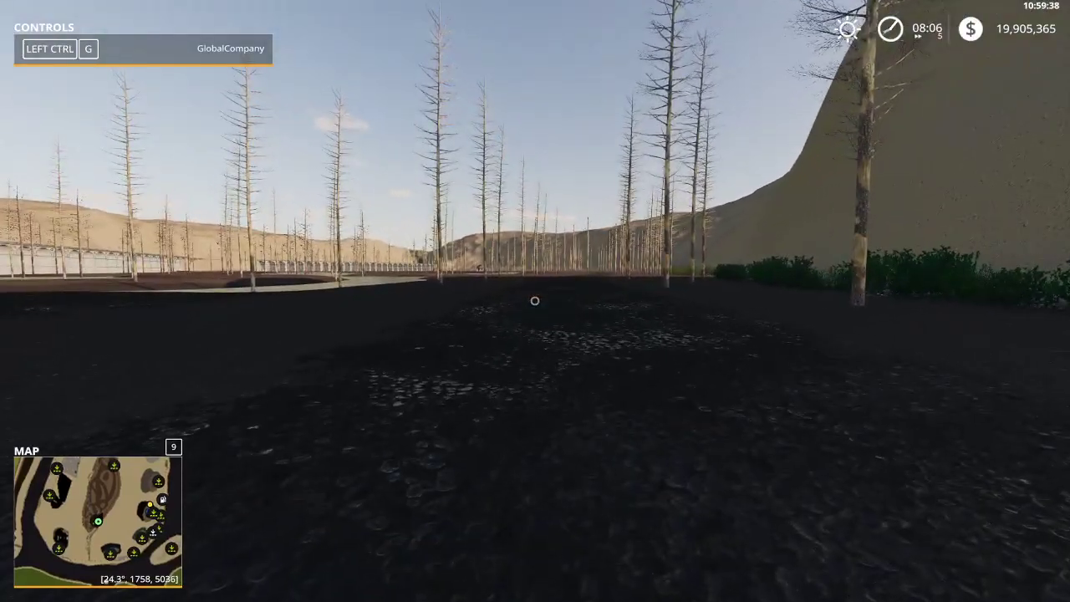
key("s")
Step: Buy the Roadrunner truck from the shop's Ricci Collaboration Modding Team vehicle mods
key("p")
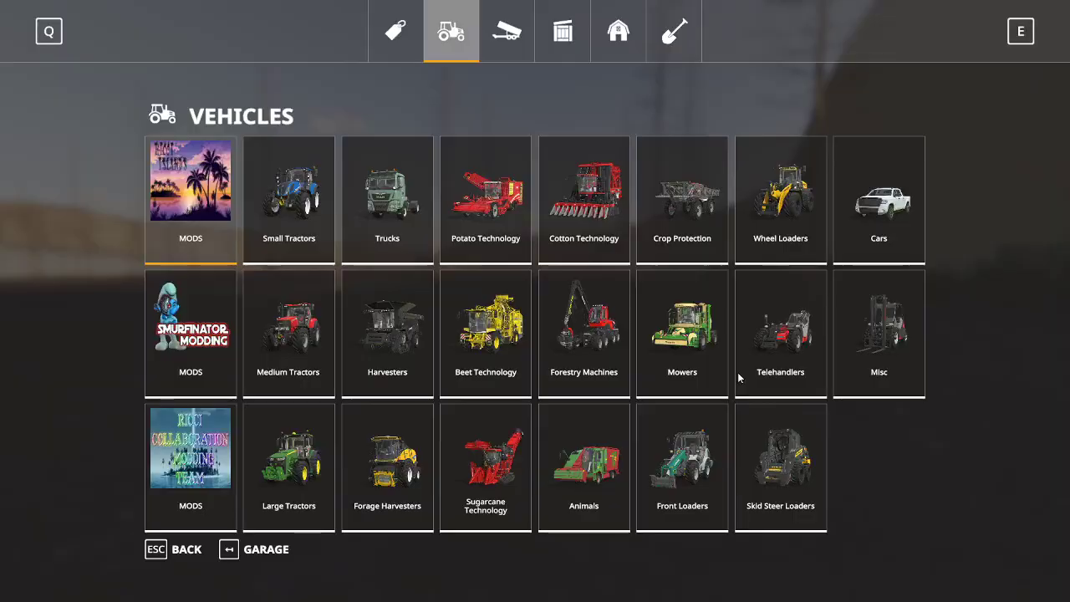
left_click(171, 464)
scroll(403, 309, "down", 4)
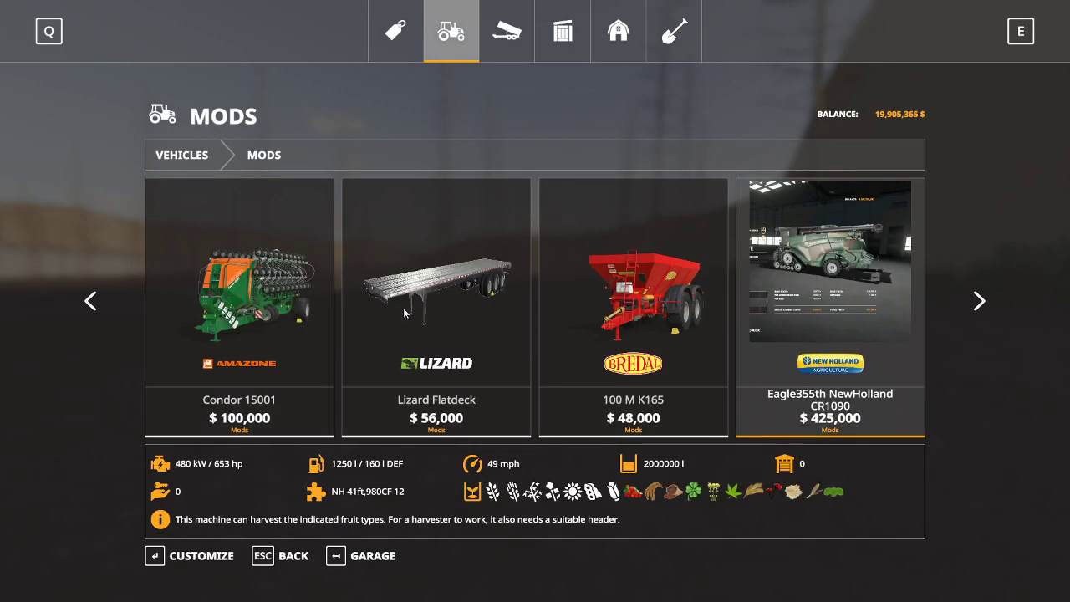
scroll(430, 303, "down", 15)
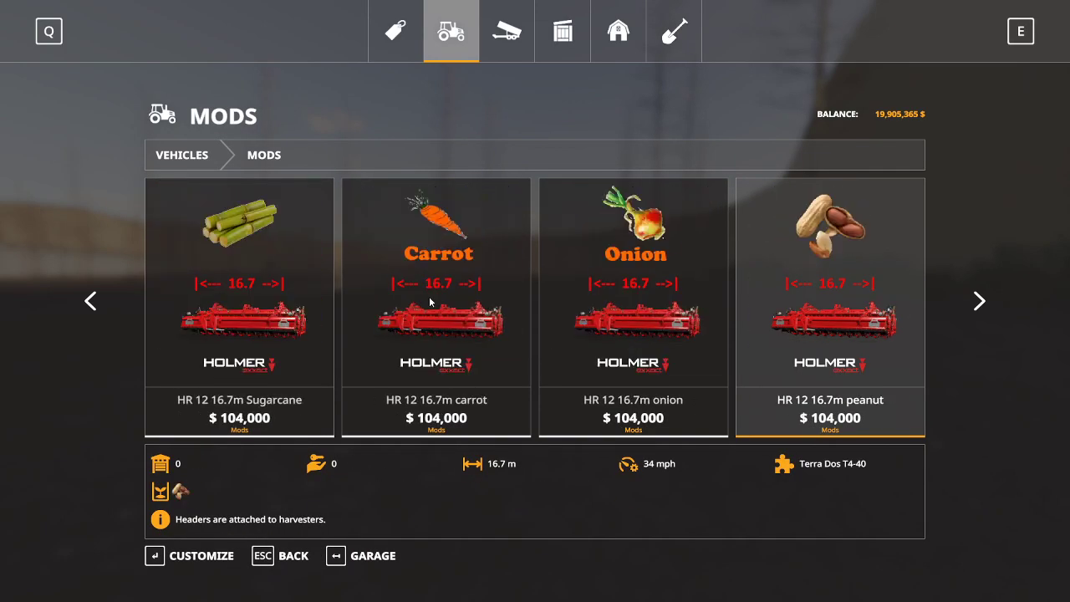
scroll(431, 301, "down", 10)
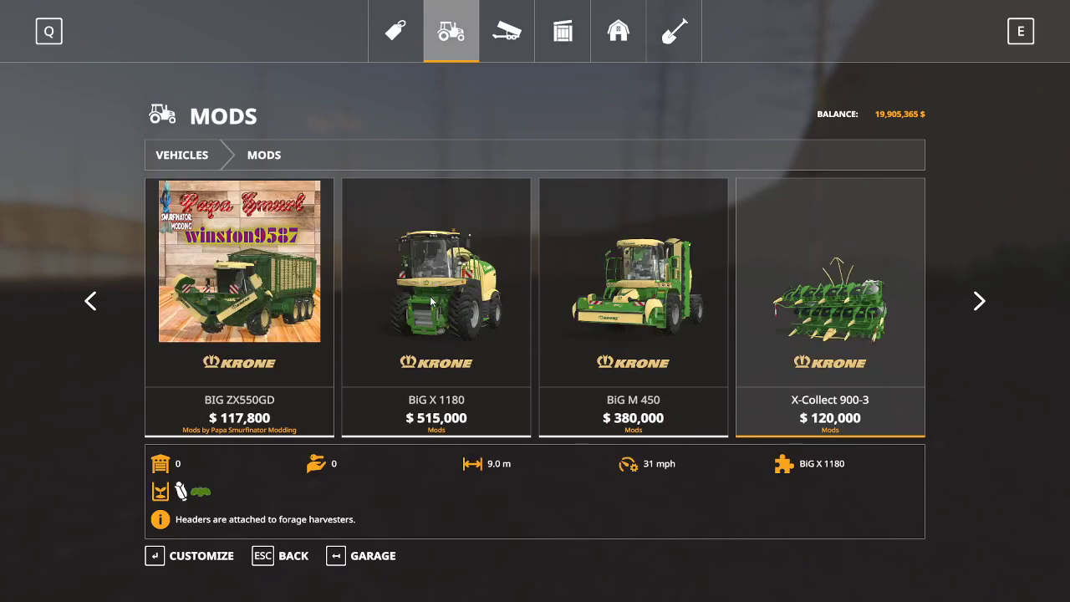
scroll(432, 301, "down", 3)
scroll(432, 301, "down", 2)
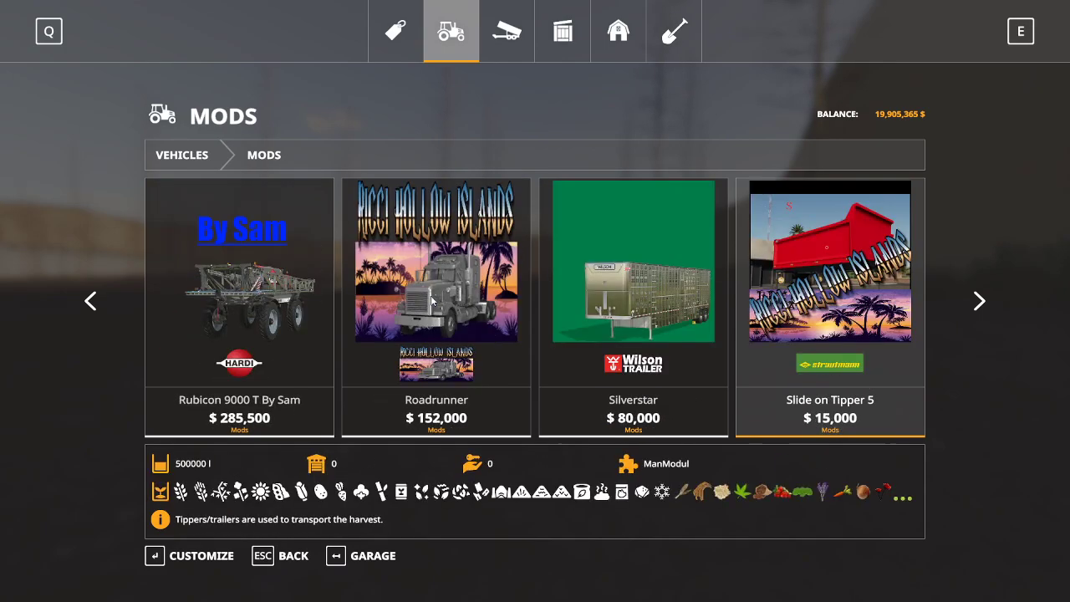
left_click(474, 306)
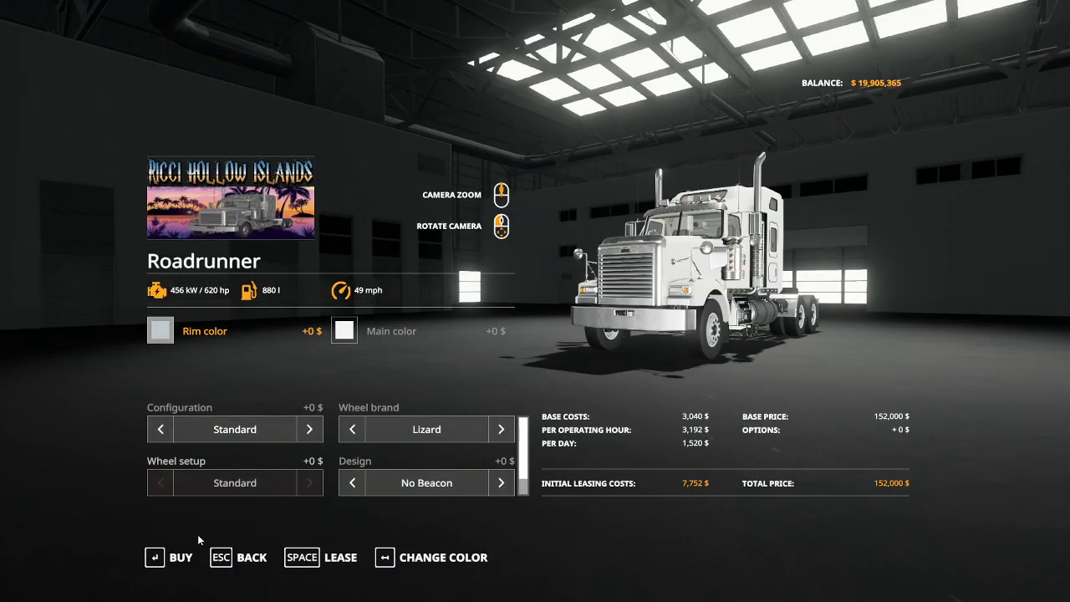
key("Return")
left_click(383, 383)
key("Escape")
Step: Buy the FS19_RICCIVILLE_TANKER from the vehicle mods with the Color Default design and a red main color
scroll(443, 326, "down", 8)
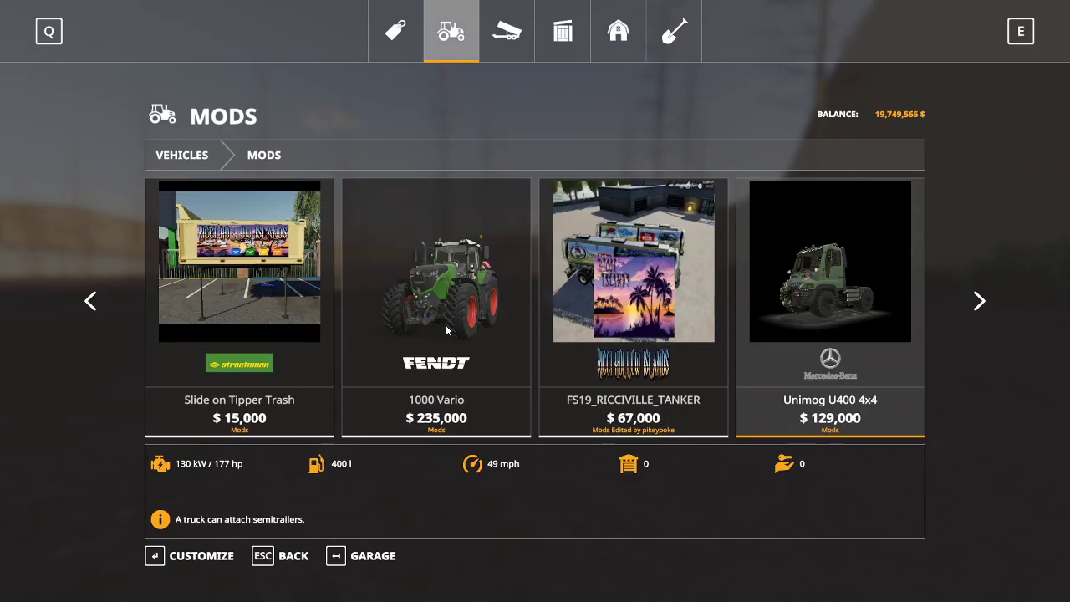
left_click(273, 285)
left_click(272, 284)
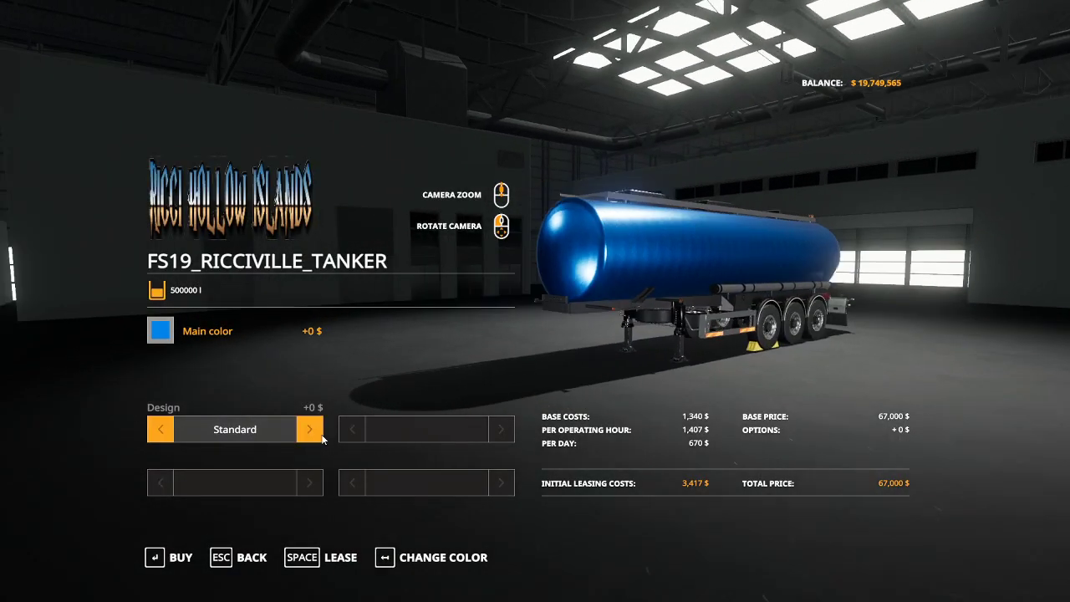
left_click(317, 432)
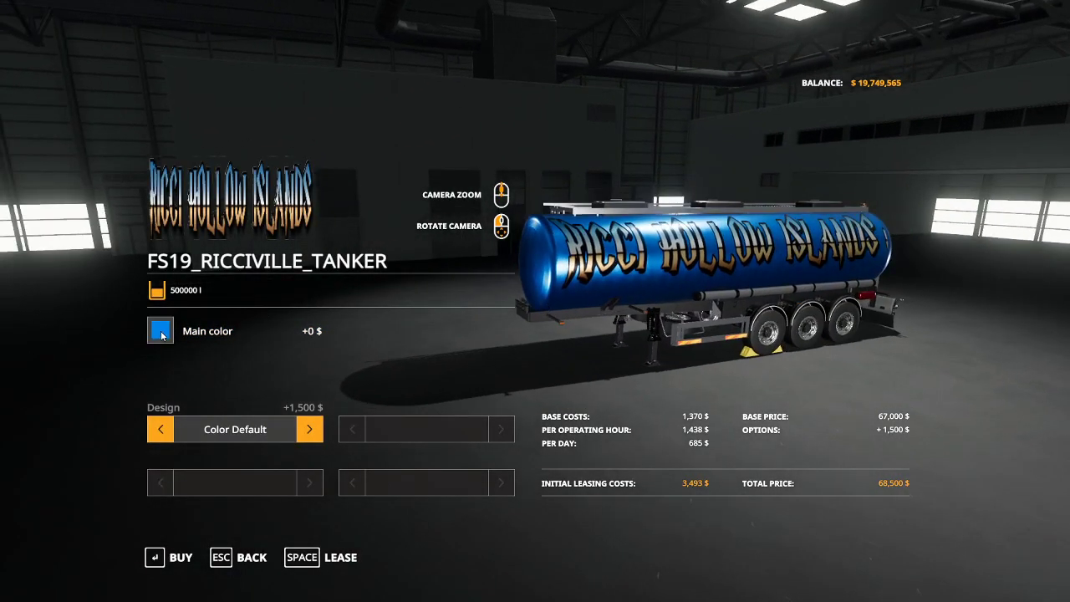
left_click(160, 332)
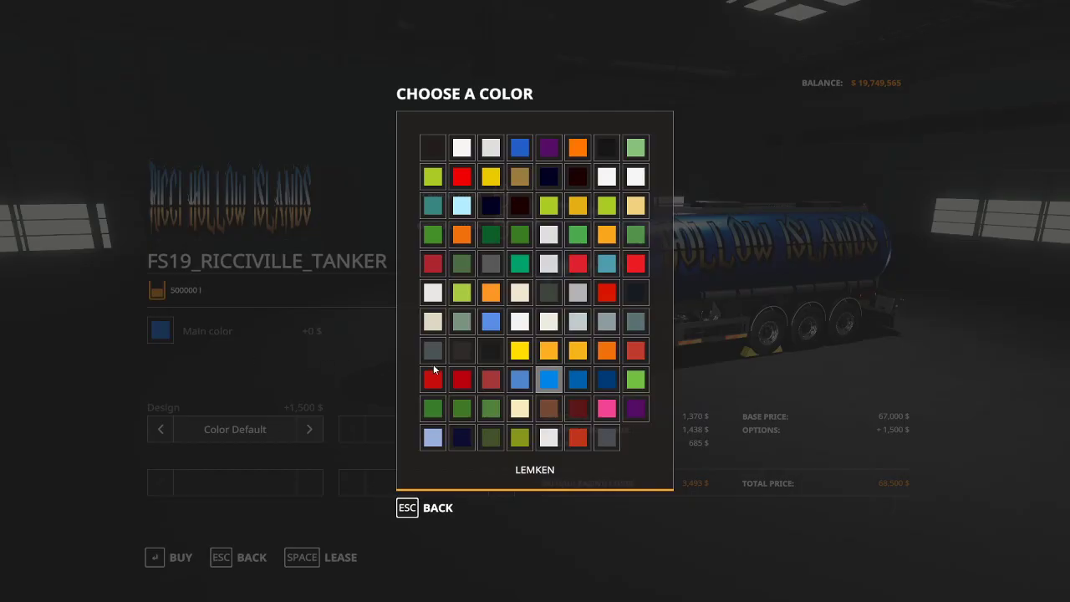
left_click(491, 387)
left_click(177, 557)
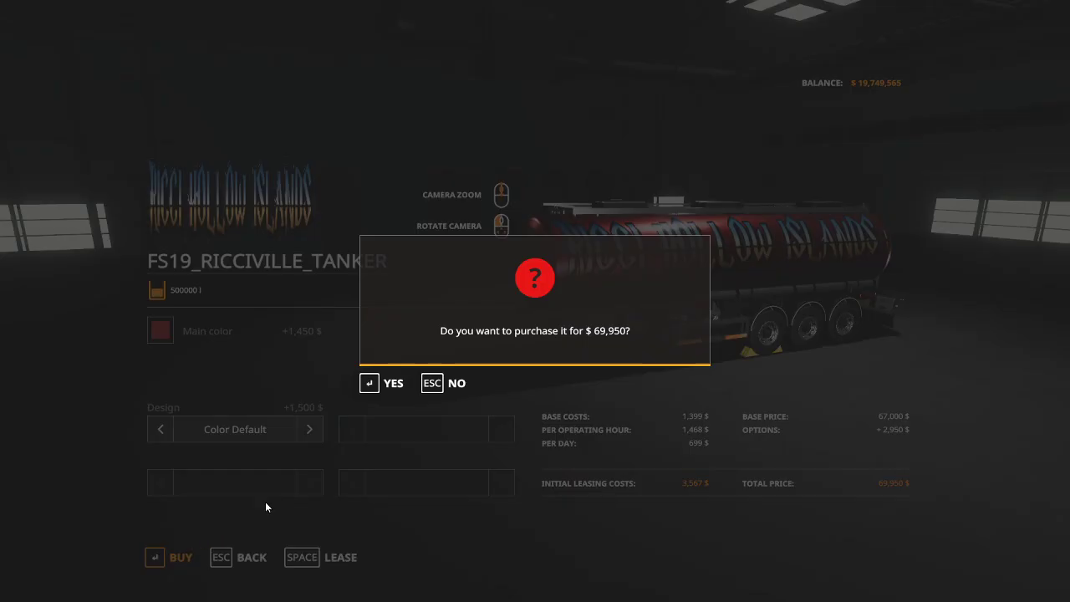
left_click(390, 381)
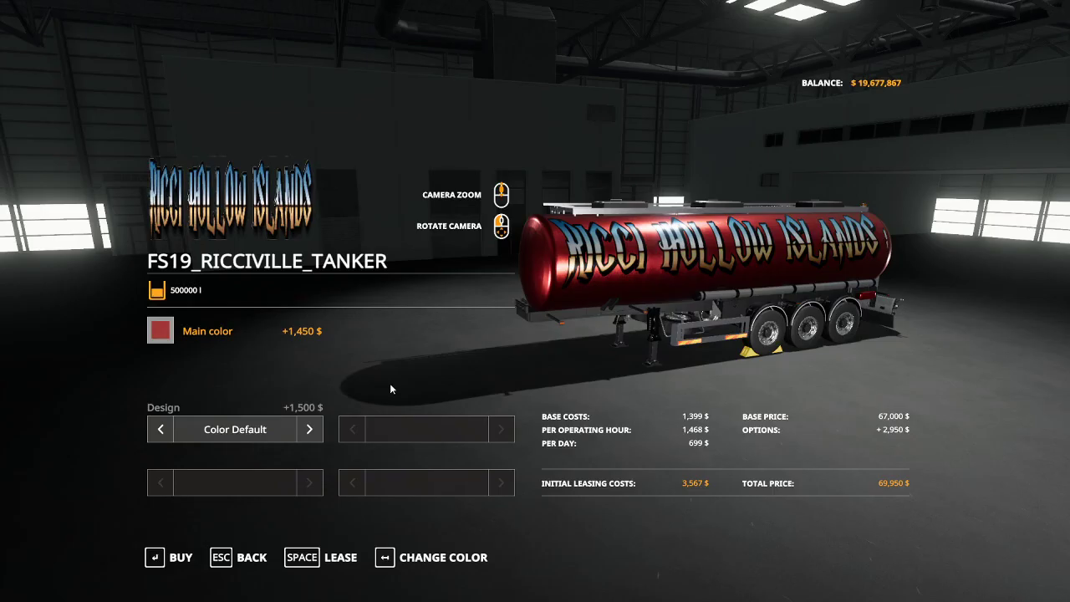
Step: Leave the shop, switch into the Roadrunner truck and hitch the new tanker to it
key("Escape")
key("Escape")
key("Escape")
key("Tab")
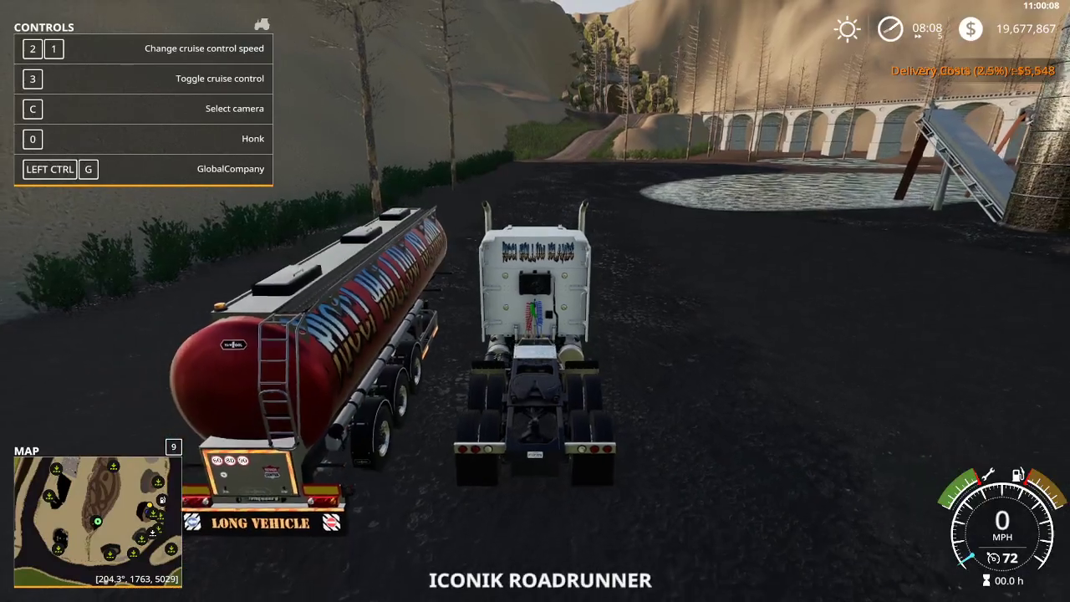
key("w")
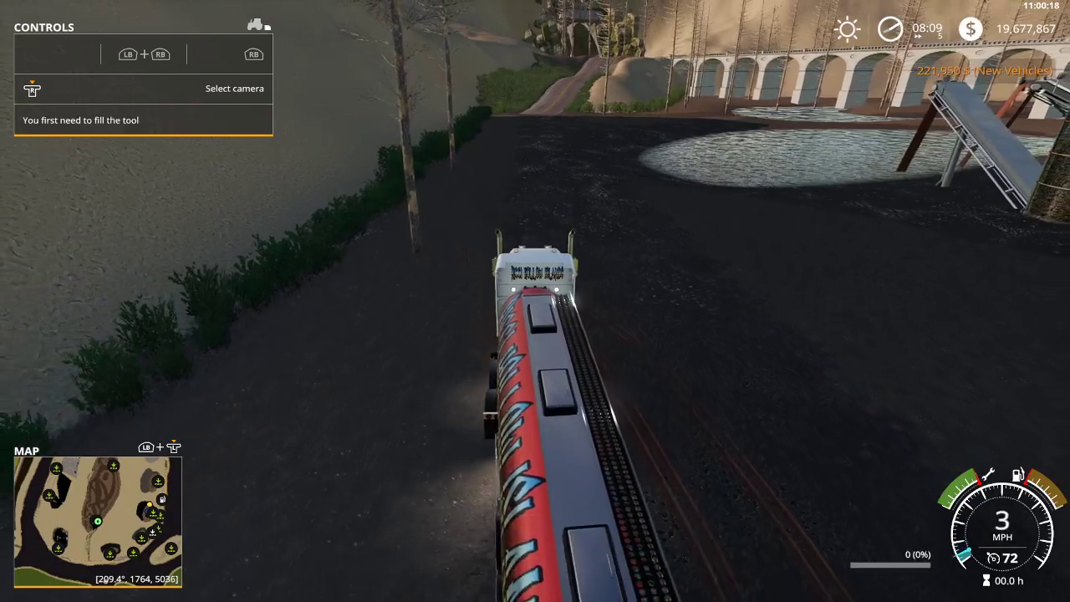
Step: Fill the tanker with diesel using the Easy Development Commands vehicle settings and return to the game
key("alt+e")
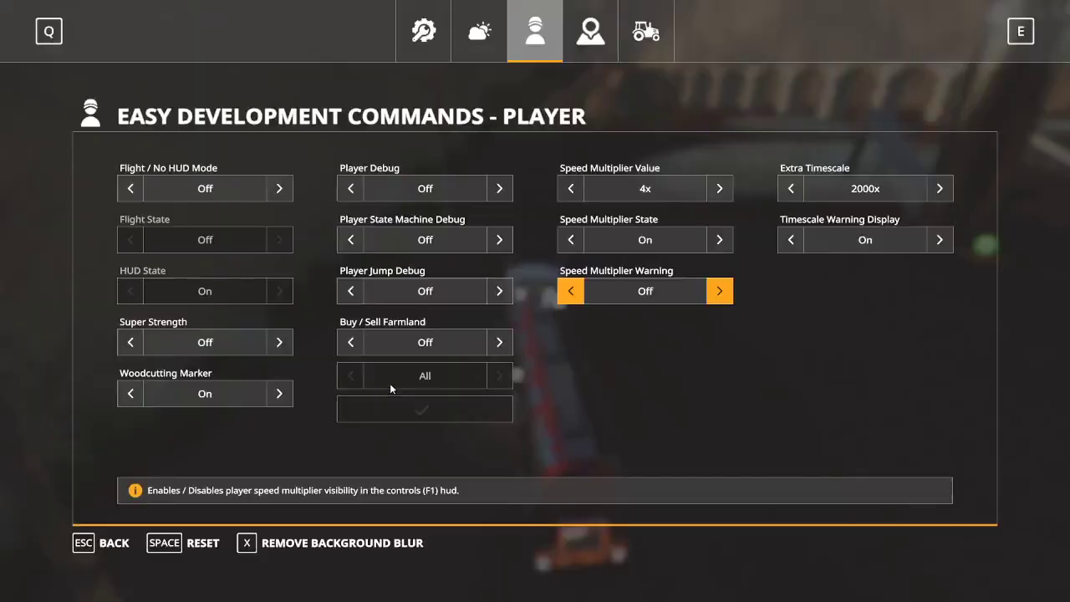
left_click(646, 33)
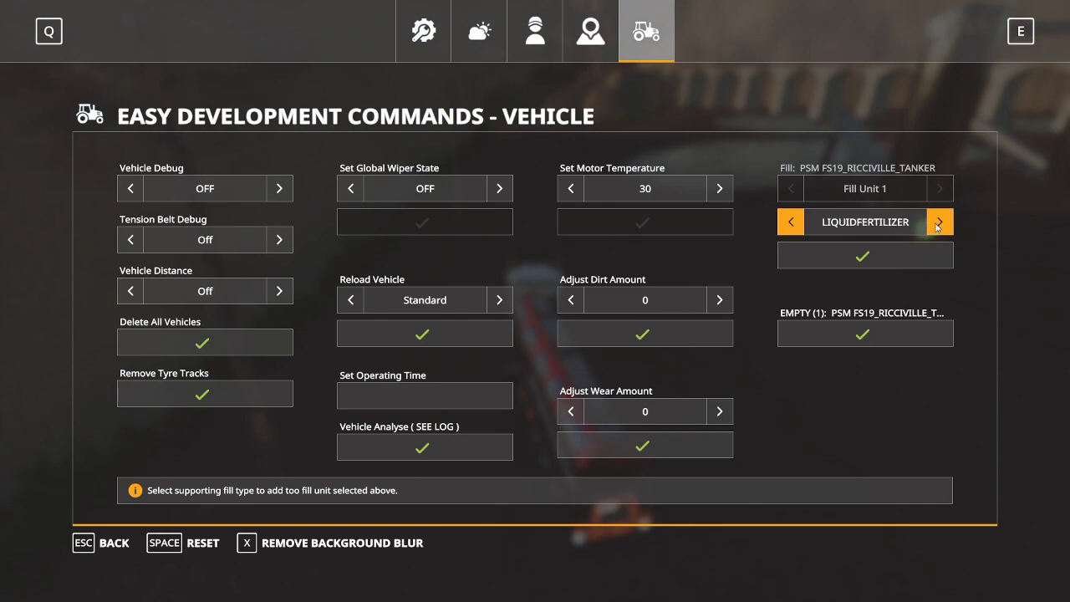
key("Escape")
Step: Drive the truck and tanker alongside the Clay Pit's red tanks and unload diesel into the factory
key("w")
key("d")
key("w")
key("d")
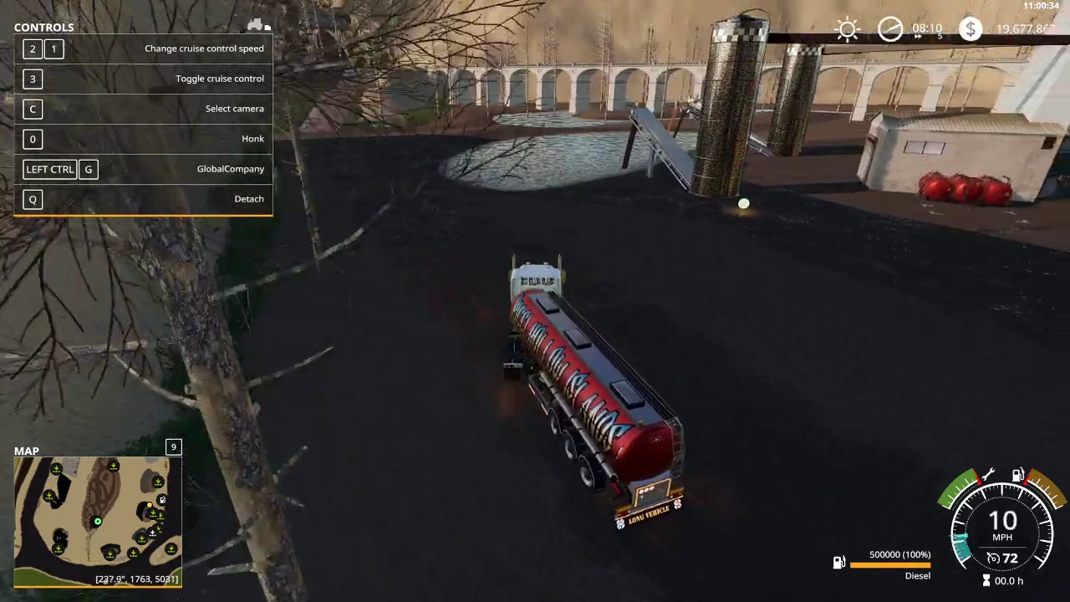
key("w")
key("d")
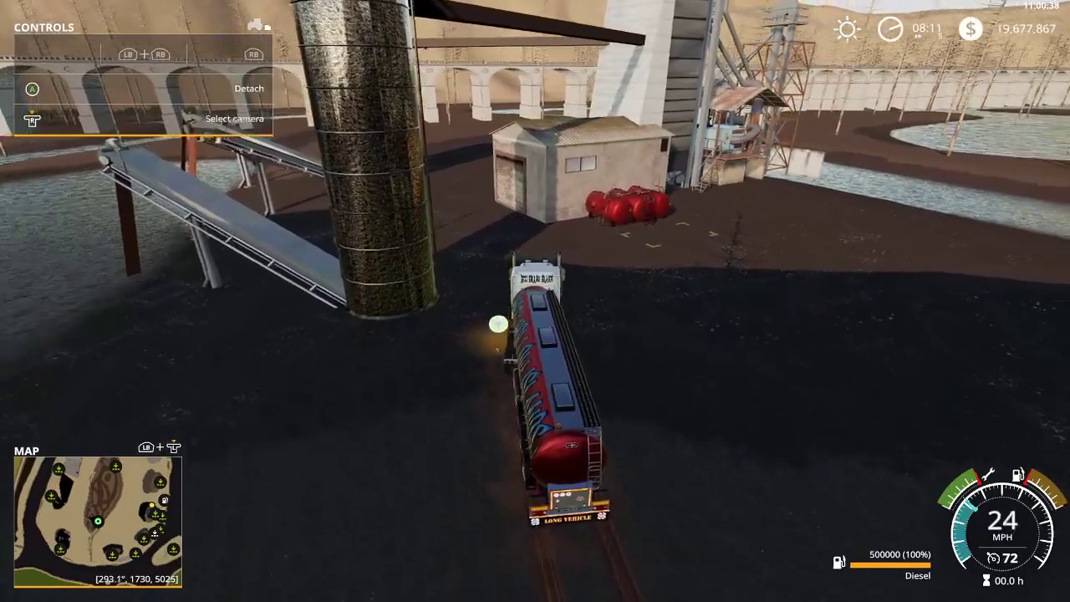
key("s")
key("d")
key("w")
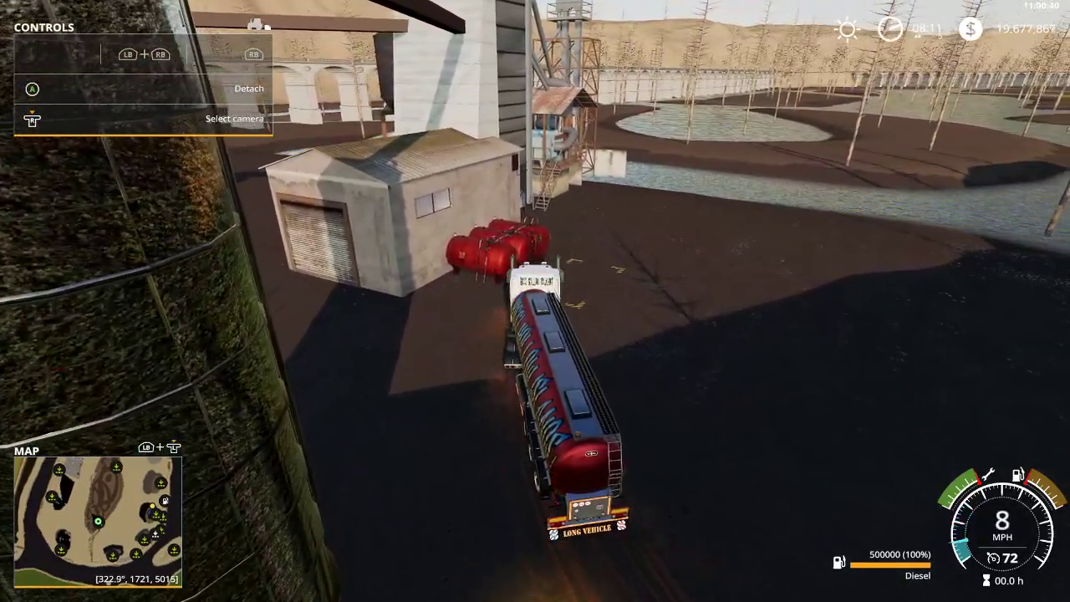
key("w")
key("d")
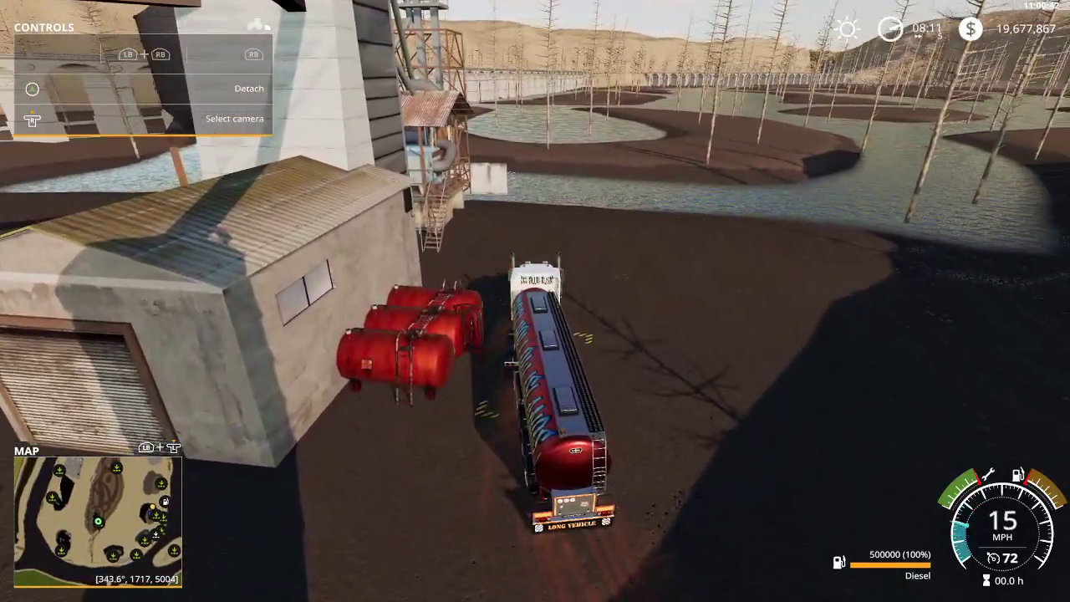
key("s")
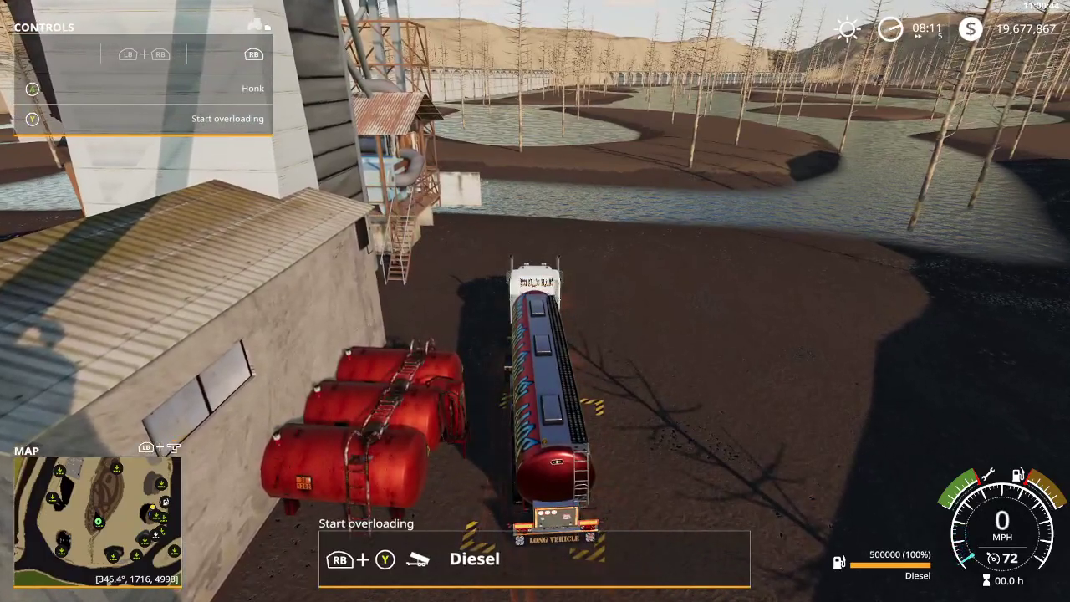
key("o")
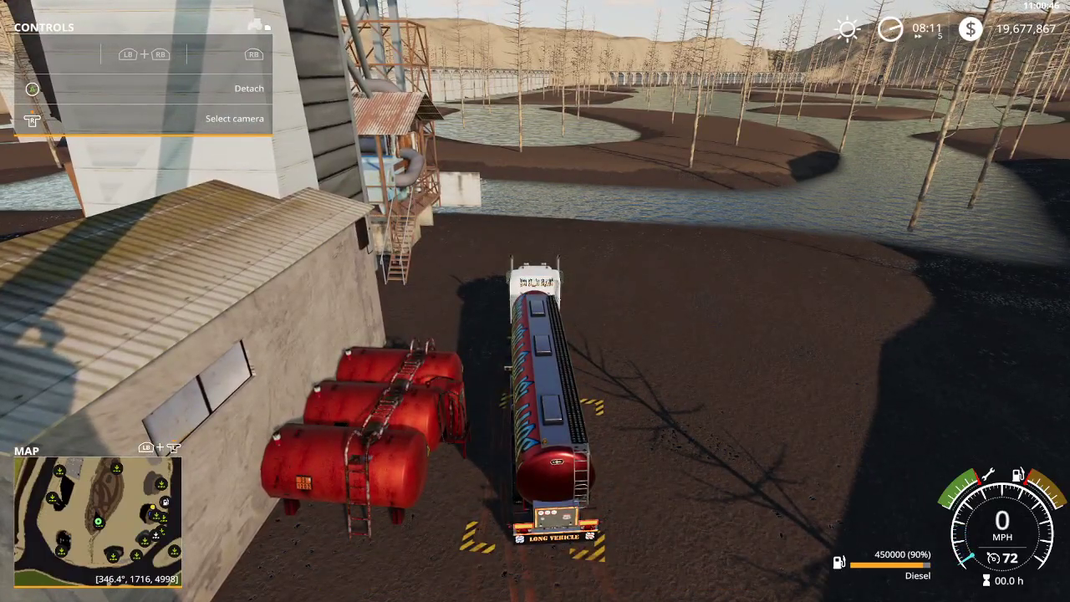
Step: Get out of the truck and walk around the factory to inspect the clay output area at the pool beneath the conveyors
key("e")
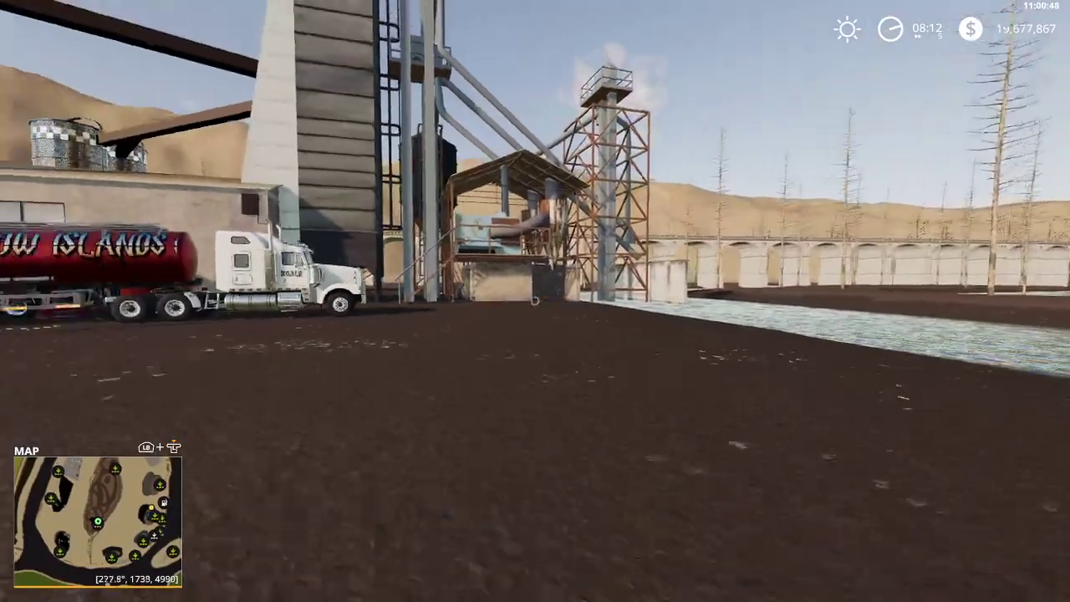
key("s")
key("w")
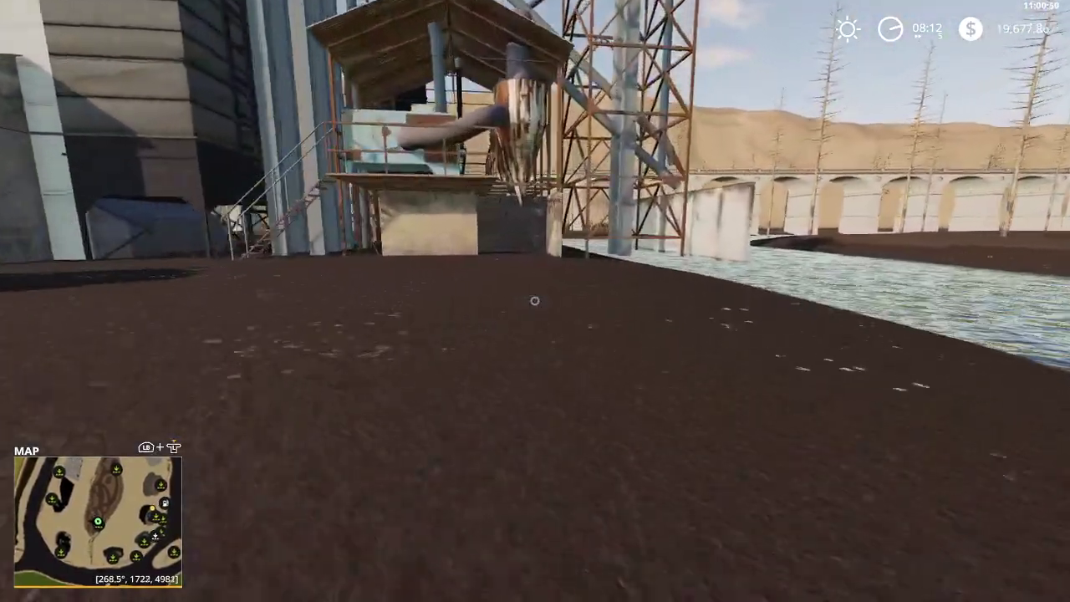
key("w")
key("s")
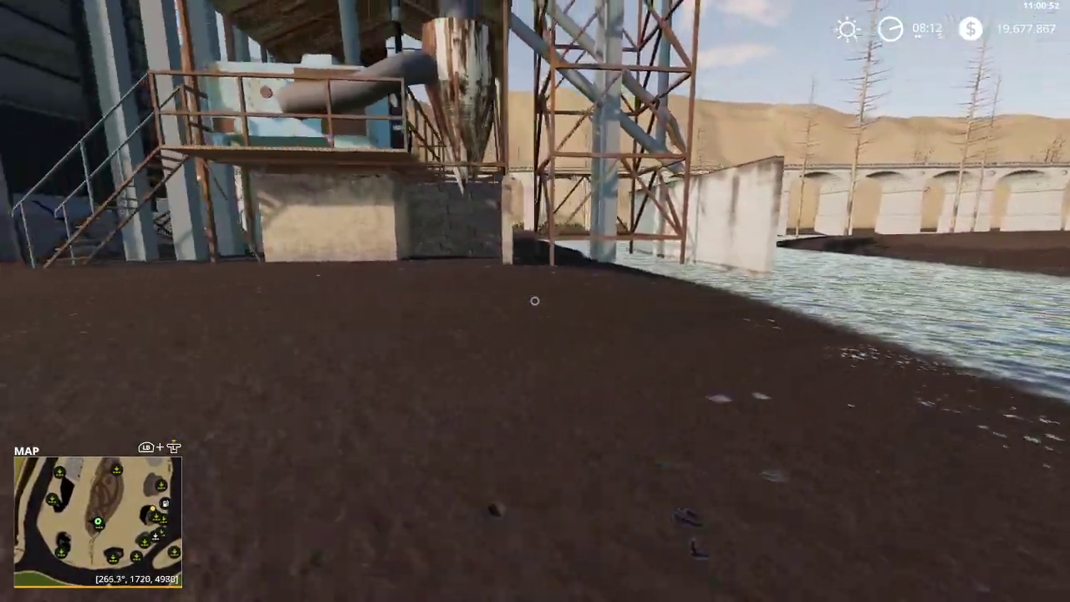
key("w")
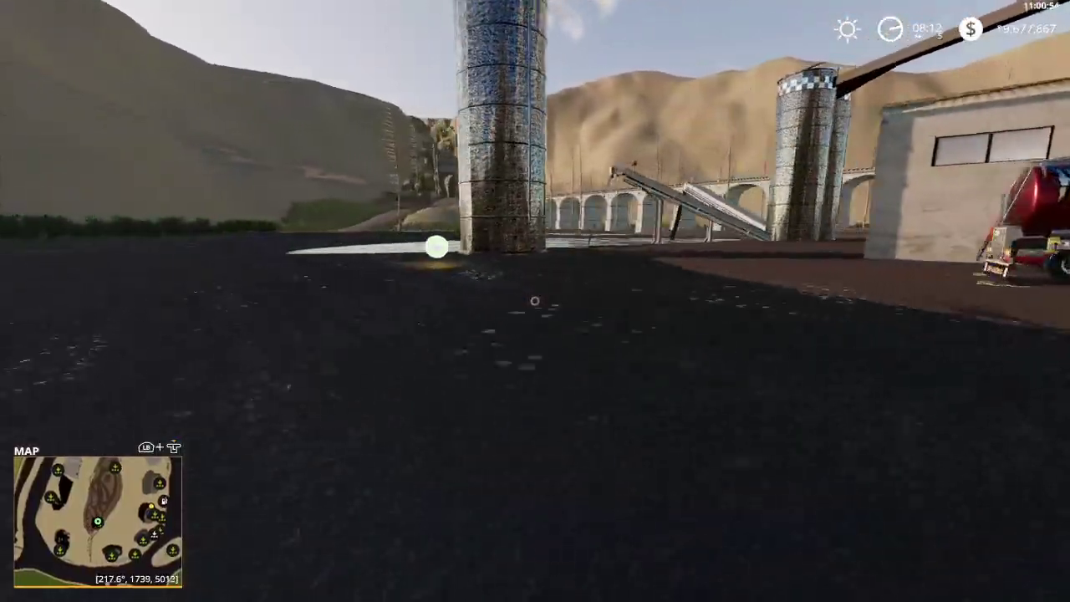
key("w")
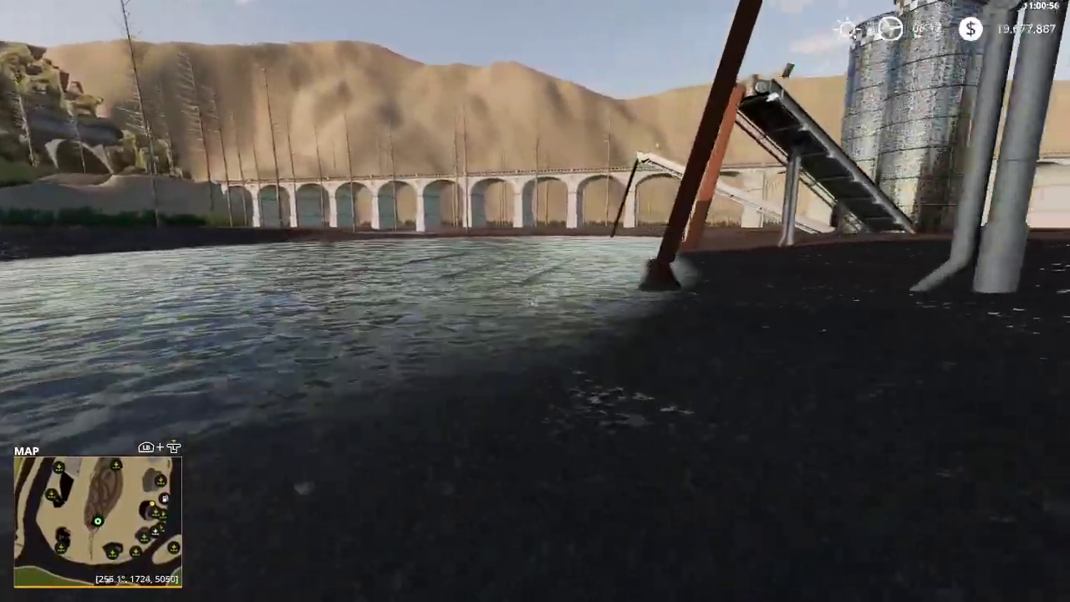
key("w")
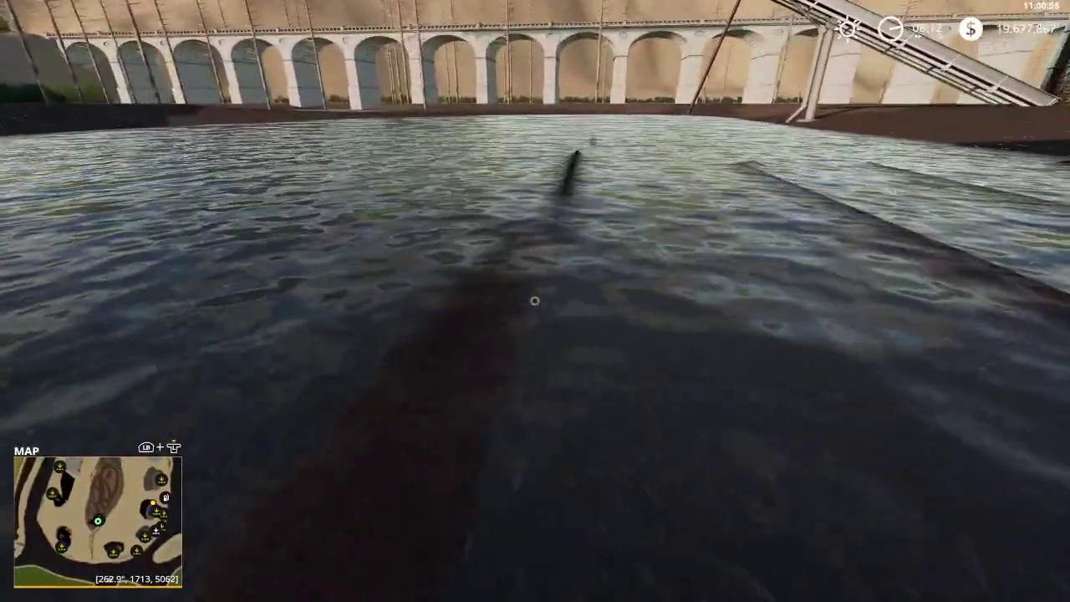
key("w")
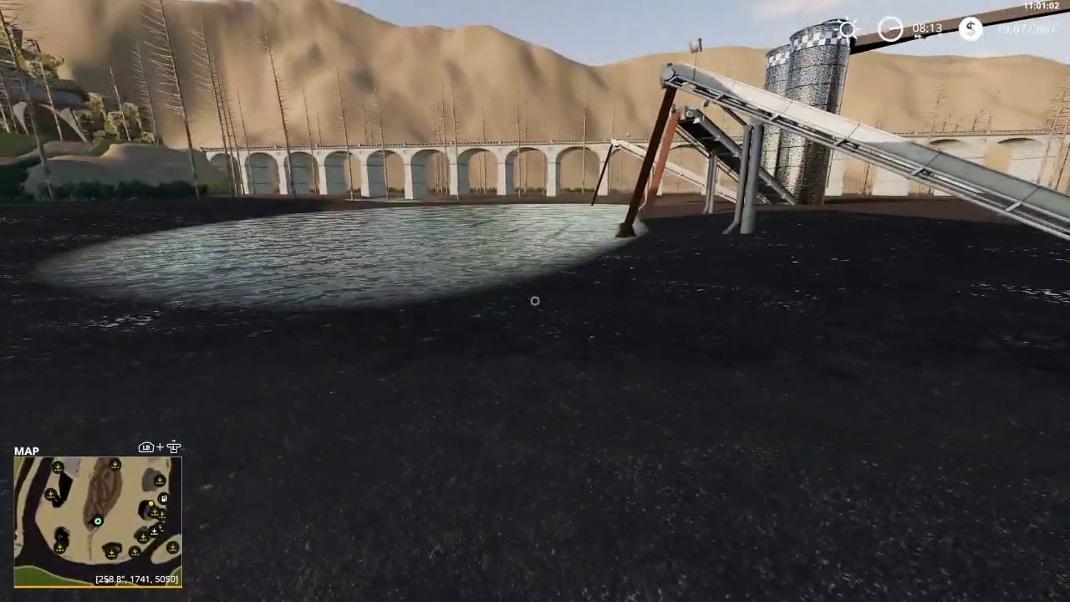
Step: Boost the game time to 2000x to run the clay production, and turn the boost off
key("8")
key("8")
key("8")
key("8")
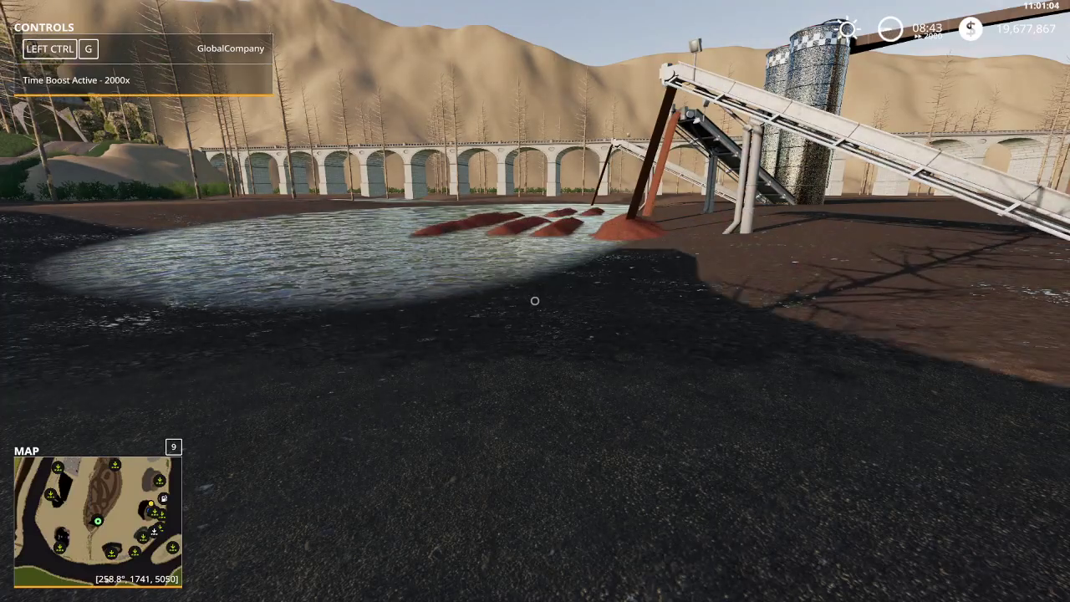
key("7")
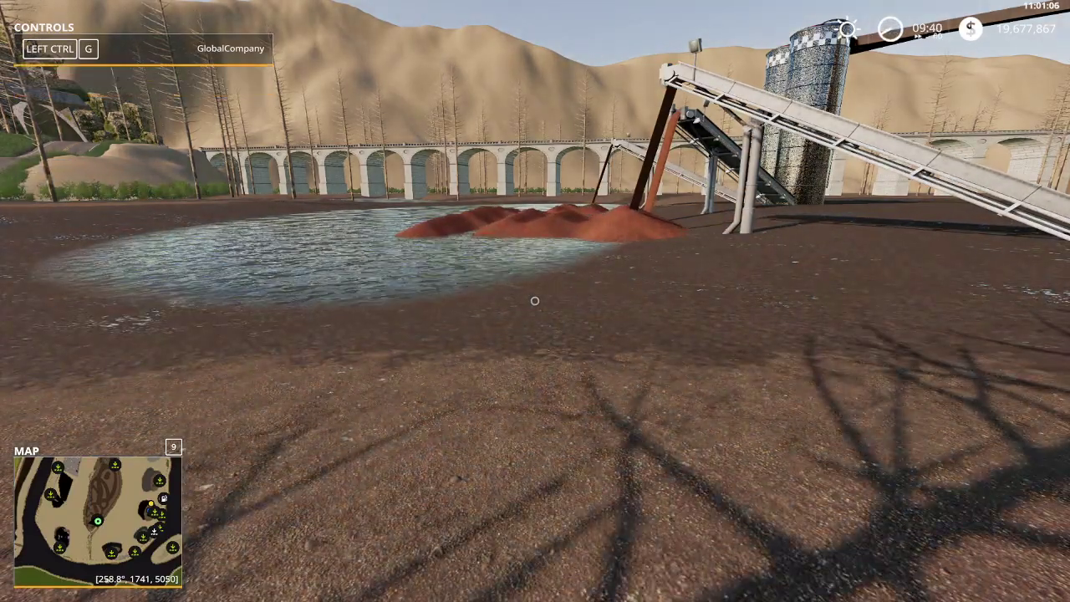
key("s")
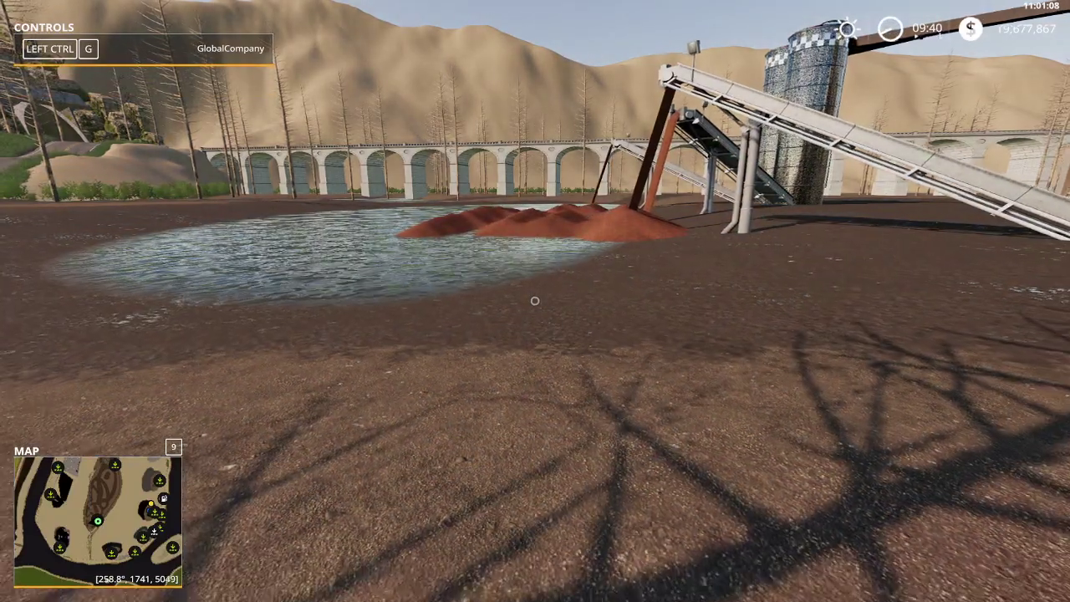
Step: Buy the Fendt 1000 Vario from the Ricci Collaboration Modding Team mods with Wheel weights and the 1050 engine setup
key("p")
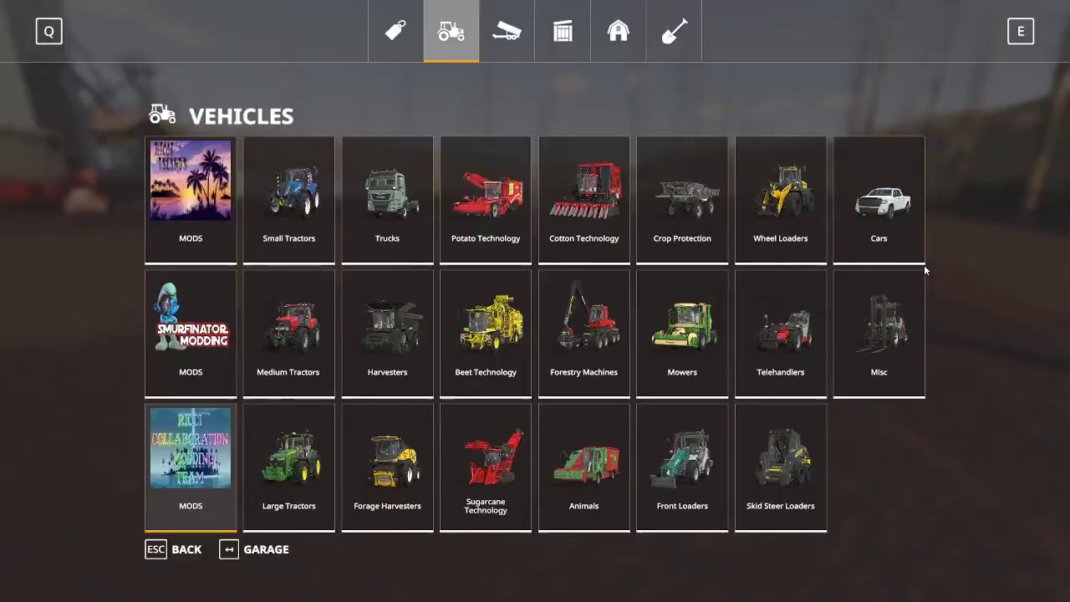
left_click(185, 471)
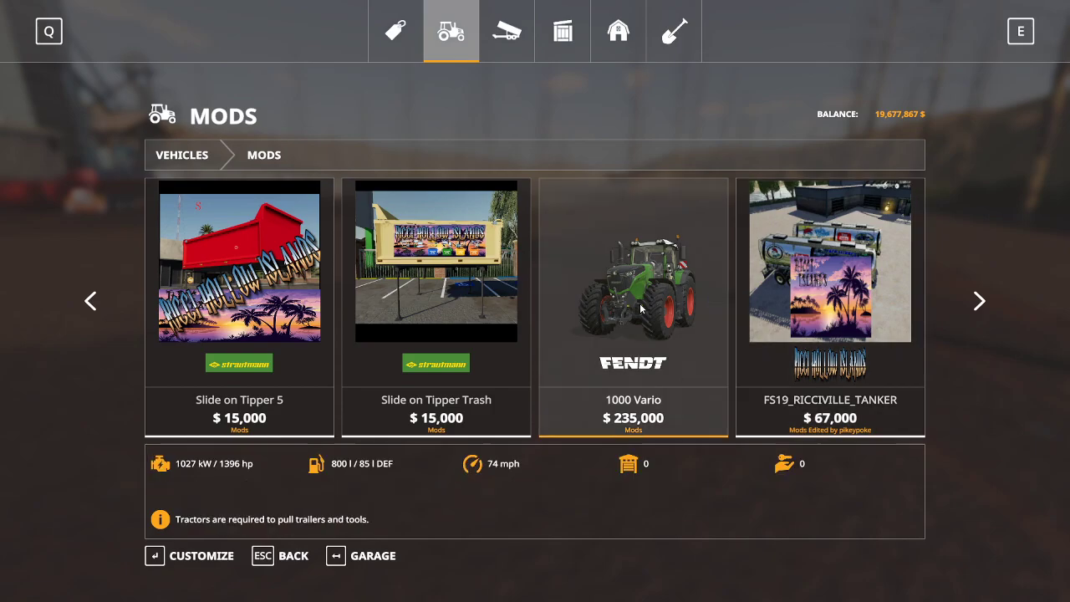
left_click(640, 302)
left_click(503, 429)
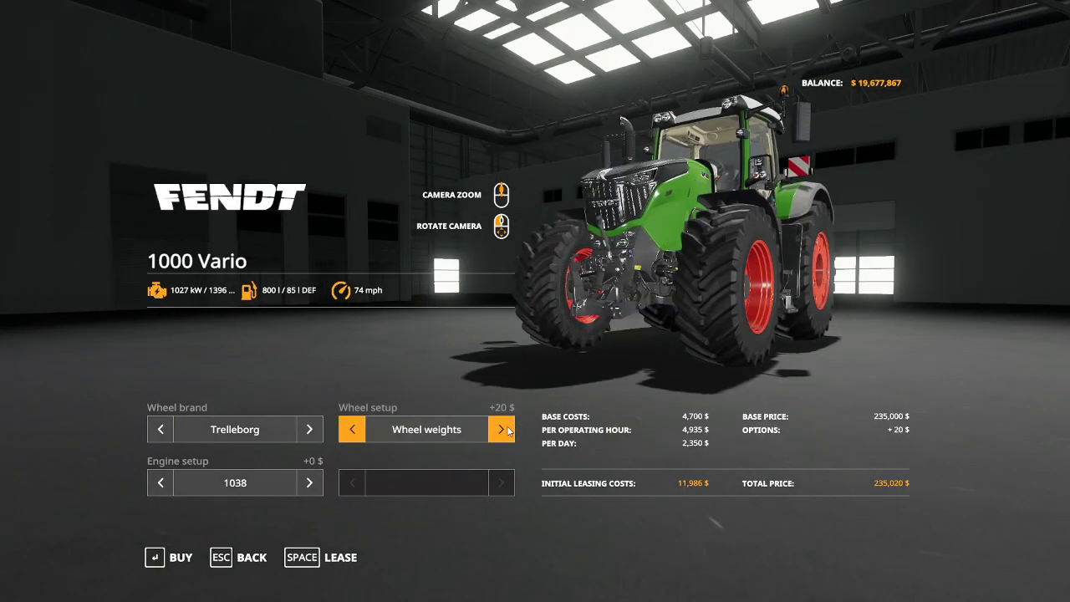
left_click(184, 555)
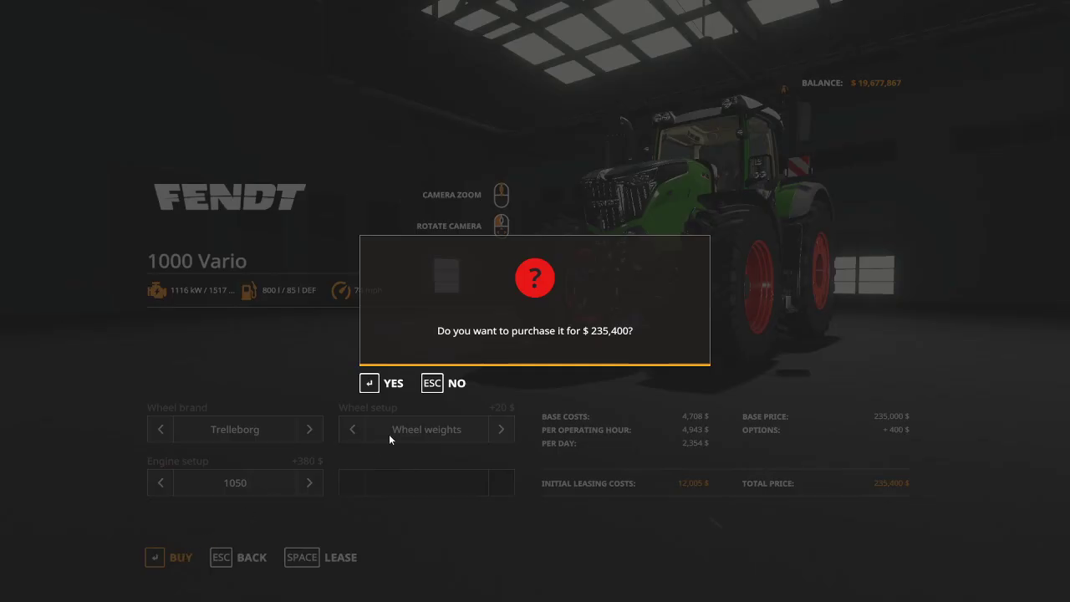
left_click(394, 384)
left_click(388, 383)
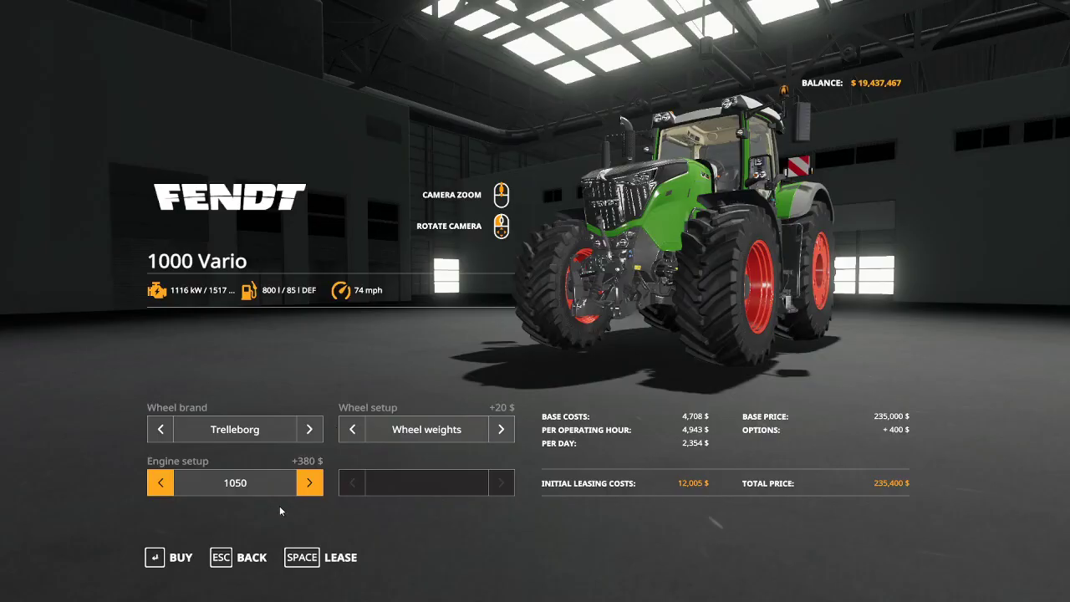
left_click(251, 557)
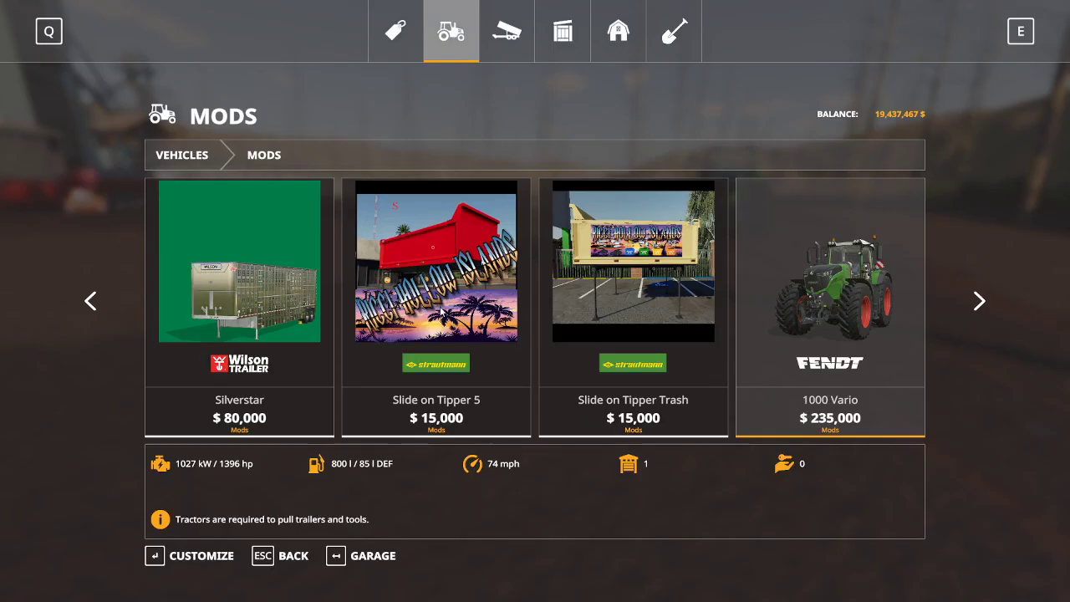
Step: Buy the Krone TX 560D trailer from the vehicle mods with its standard configuration
scroll(442, 304, "down", 4)
scroll(443, 305, "up", 3)
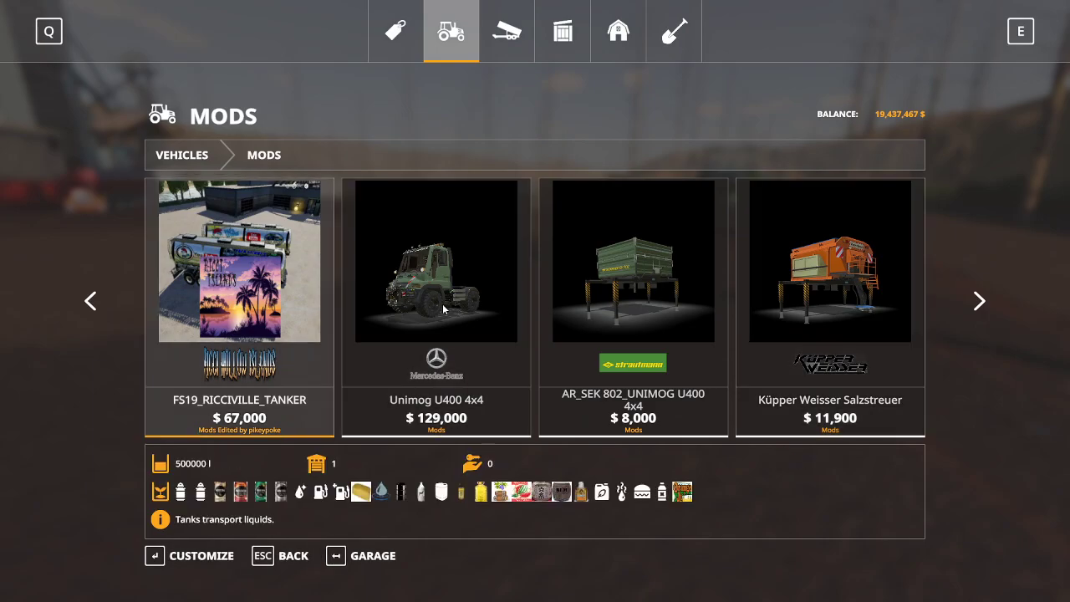
scroll(443, 308, "down", 15)
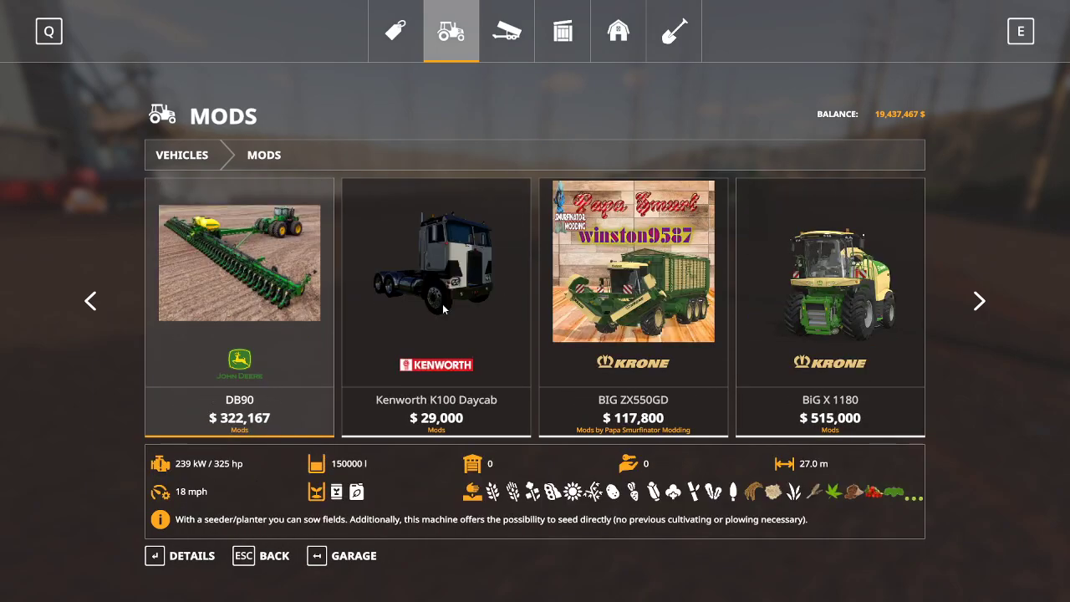
scroll(443, 308, "up", 4)
scroll(451, 297, "down", 7)
scroll(458, 284, "down", 5)
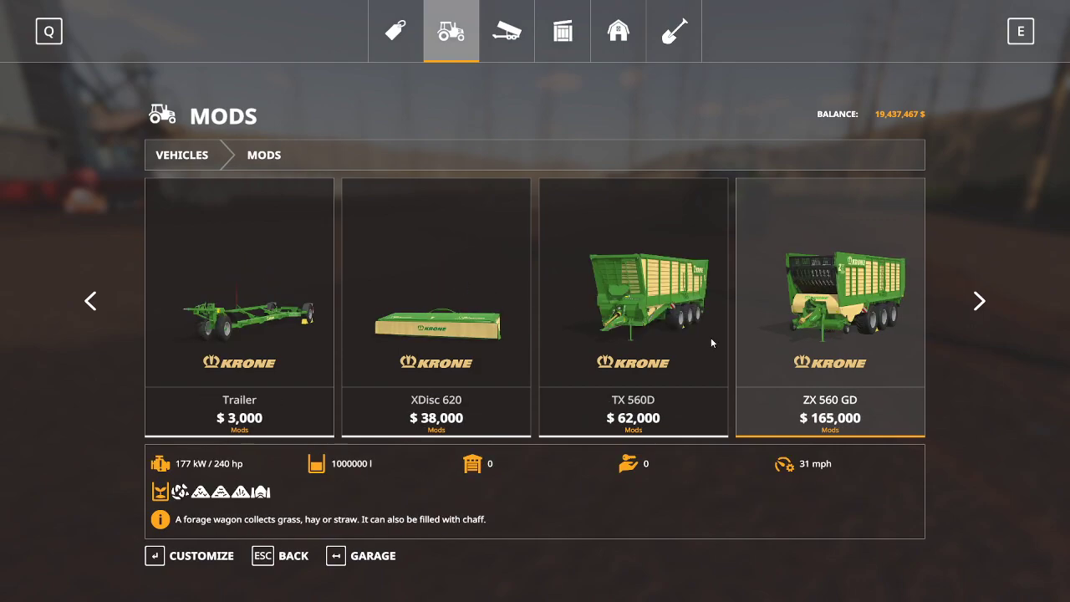
left_click(642, 349)
left_click(634, 333)
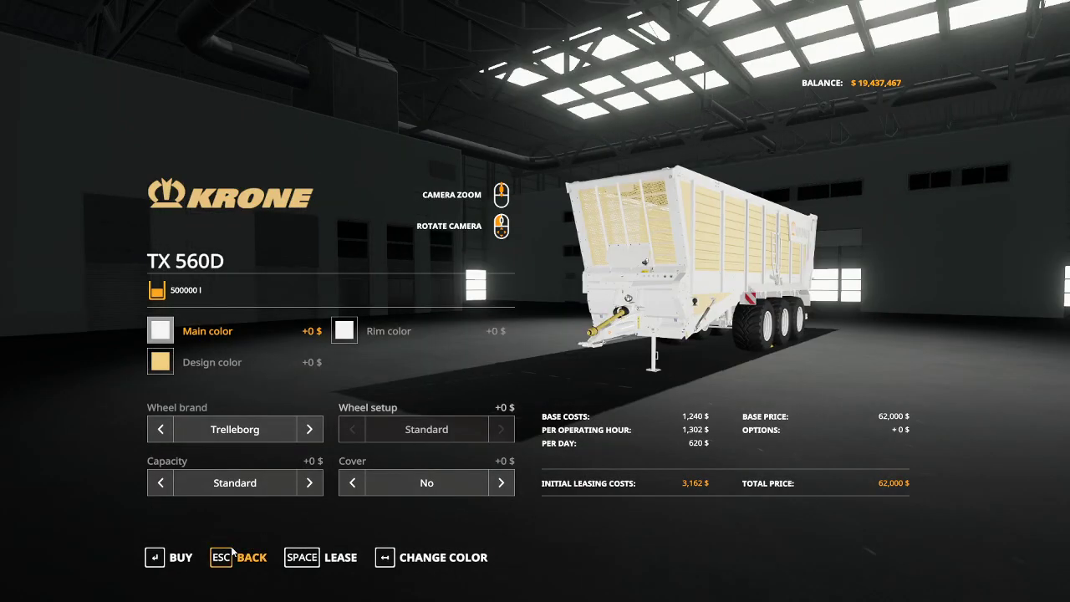
left_click(186, 558)
left_click(368, 383)
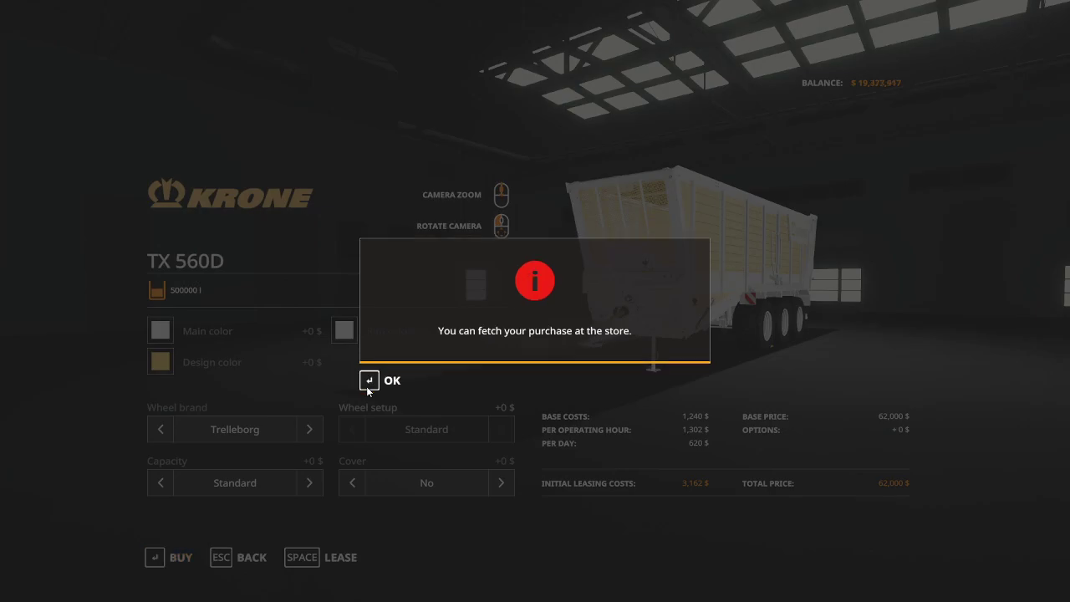
left_click(368, 383)
key("Escape")
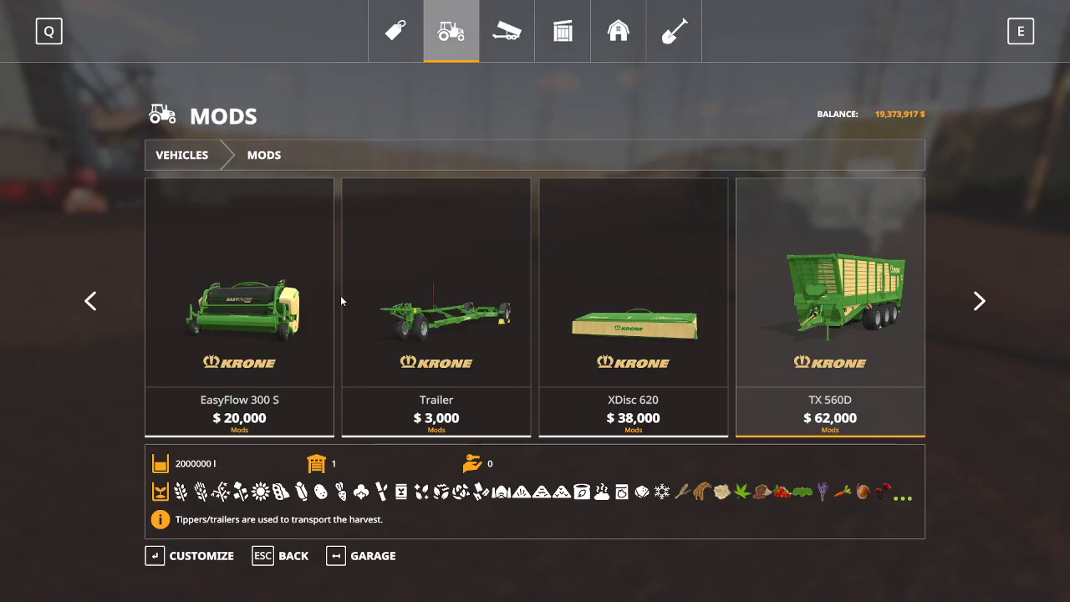
Step: Buy the chrisu70 Fräse Bunker from the vehicle mods in its default orange color
scroll(343, 293, "down", 5)
scroll(345, 290, "up", 2)
scroll(453, 287, "down", 6)
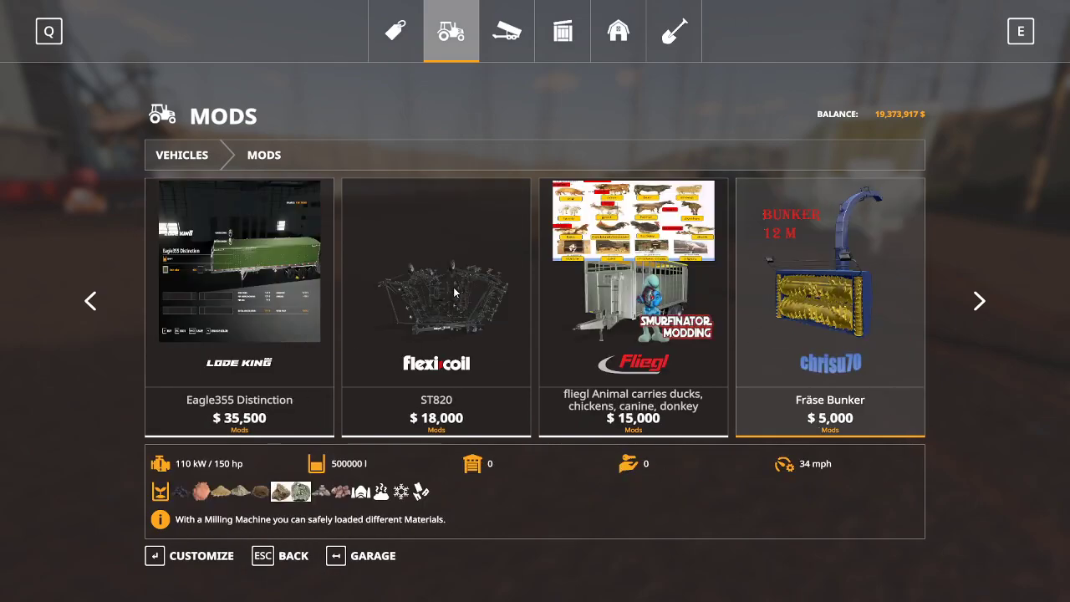
left_click(837, 333)
left_click(175, 559)
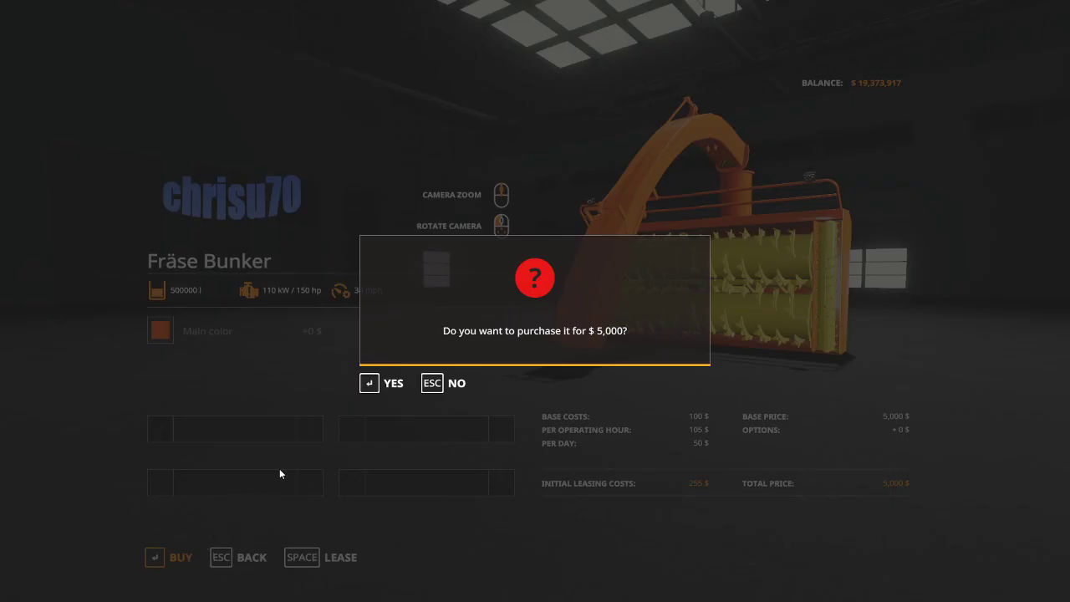
left_click(392, 380)
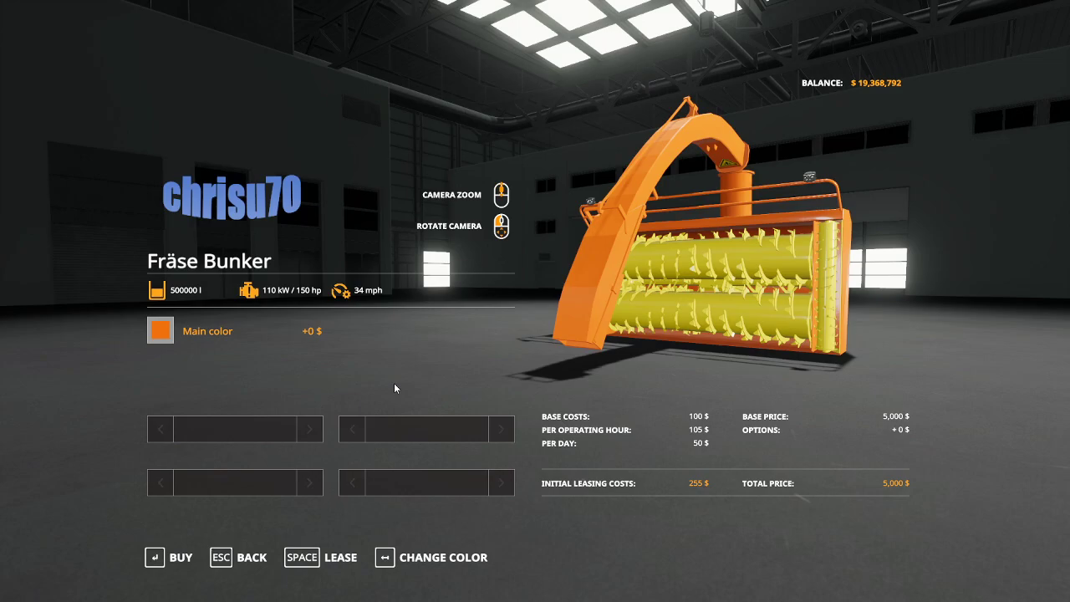
key("Escape")
key("Escape")
scroll(535, 301, "down", 6)
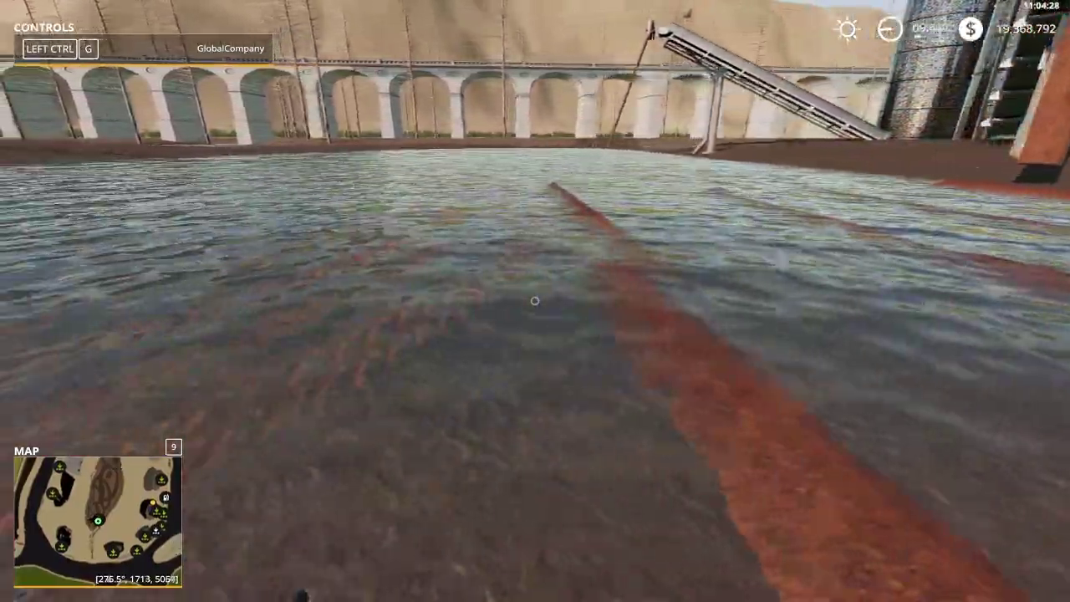
Step: Walk through the clay pool and around the factory to inspect the ground beneath the conveyors and beside the concrete walls
key("w")
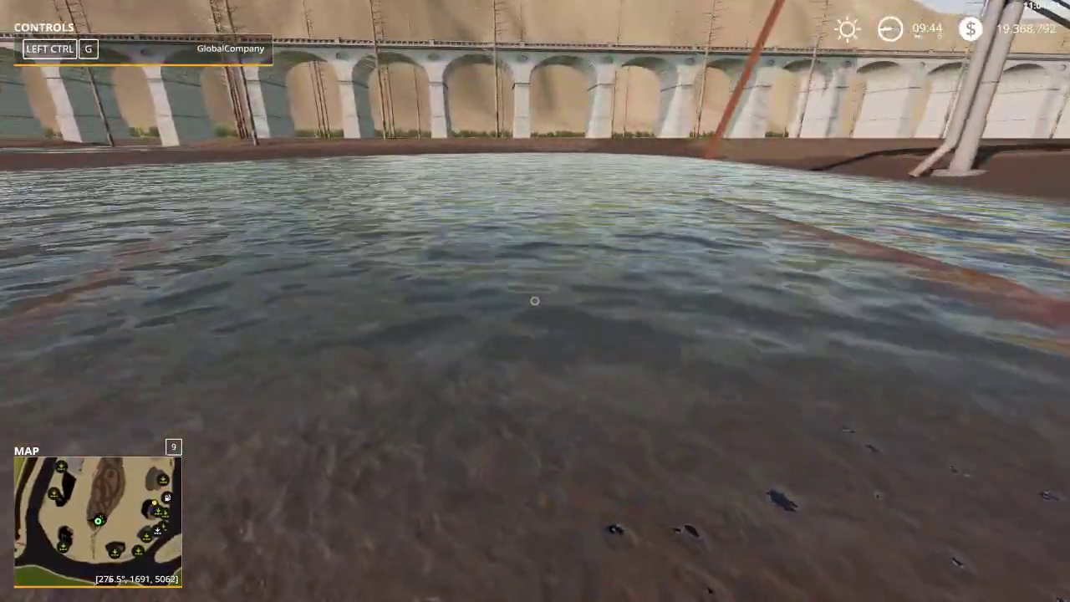
key("s")
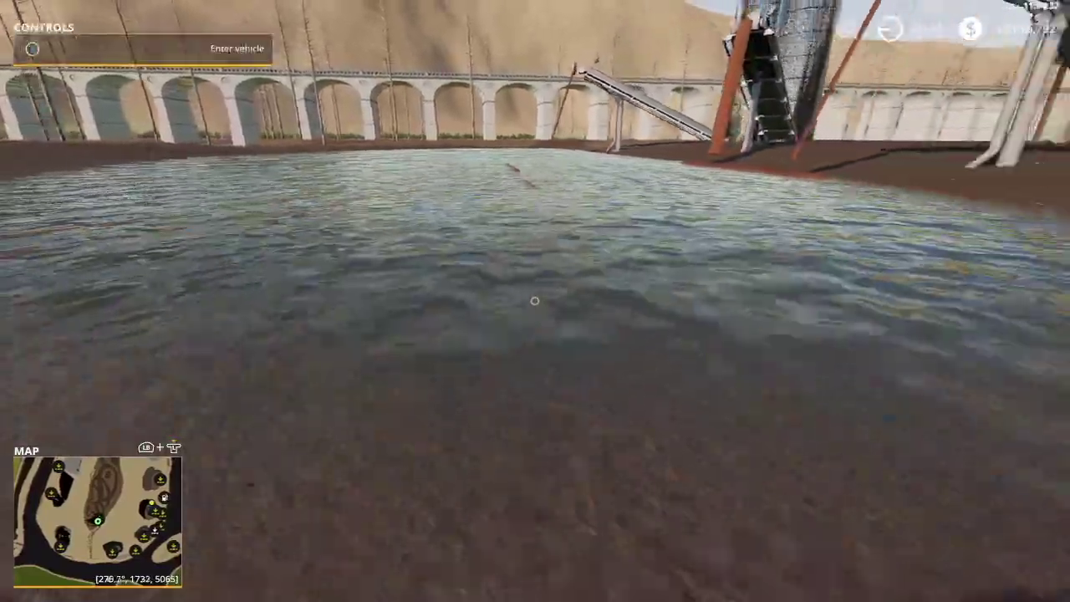
key("a")
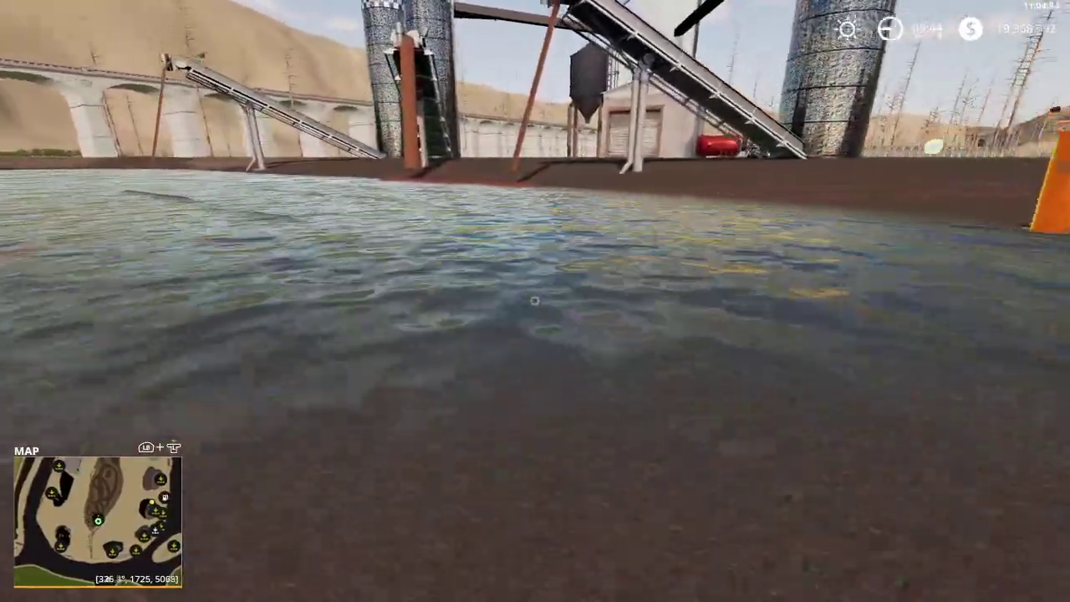
key("w")
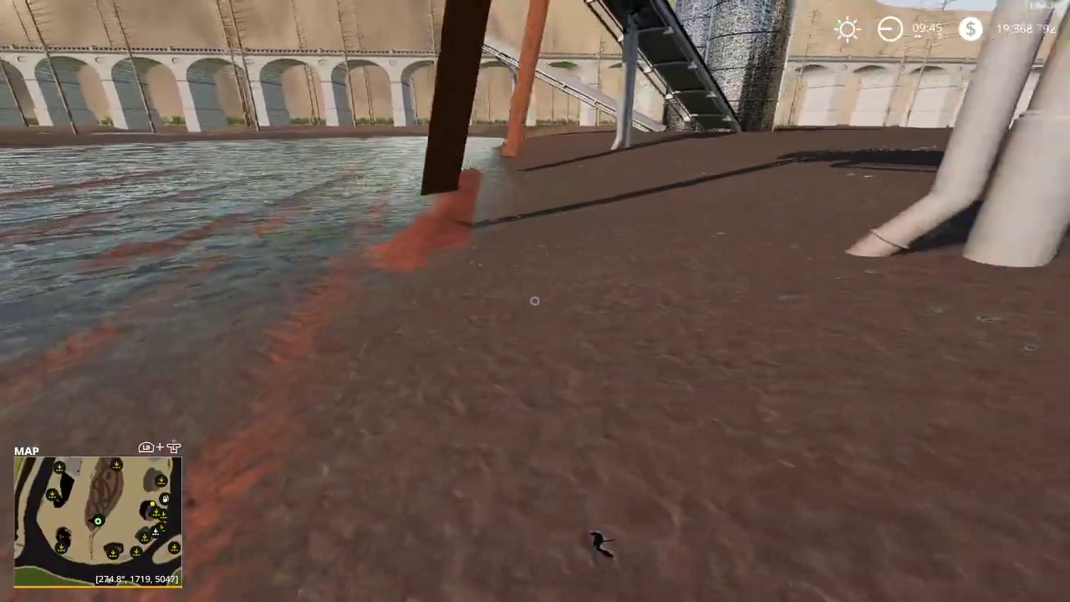
key("s")
key("w")
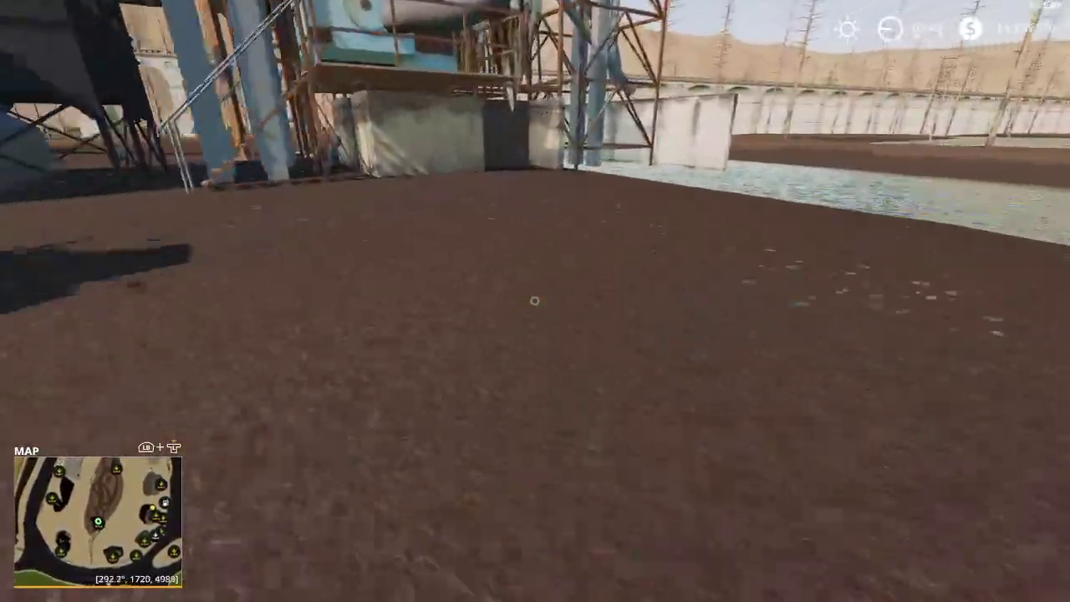
key("w")
key("s")
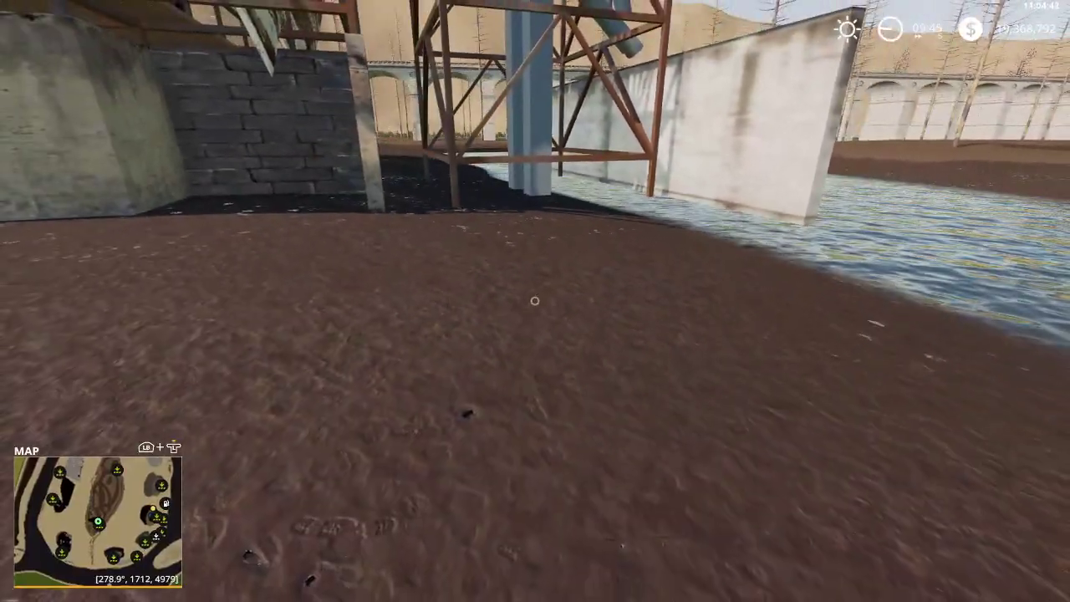
key("s")
Step: Quit the game, minimize the FS19_MFS+ window and switch to GIANTS Editor with mapSA.i3d open
key("Escape")
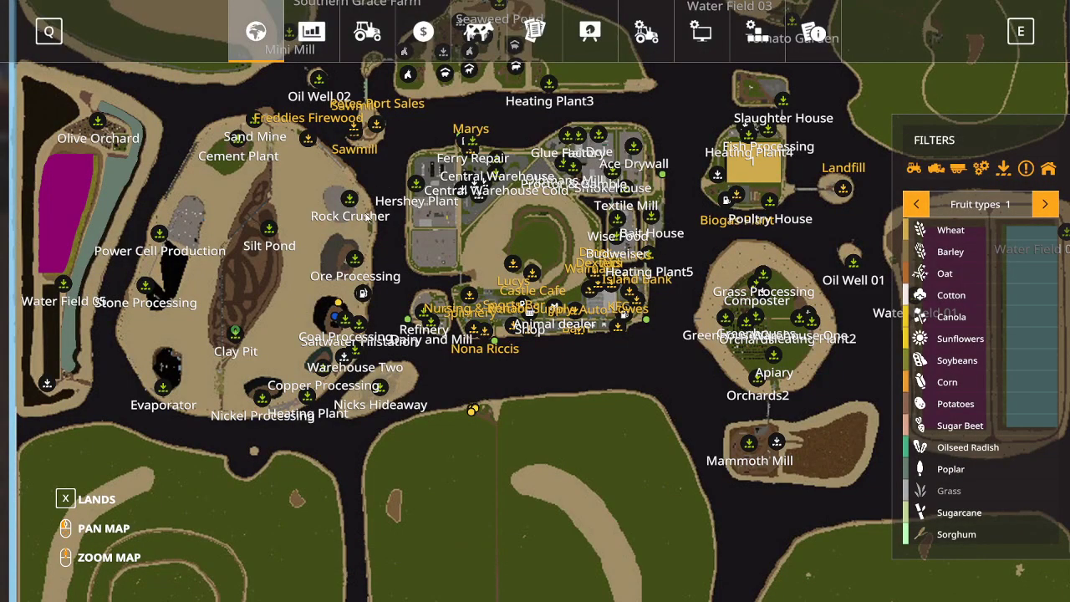
left_click(645, 31)
left_click(338, 544)
left_click(390, 382)
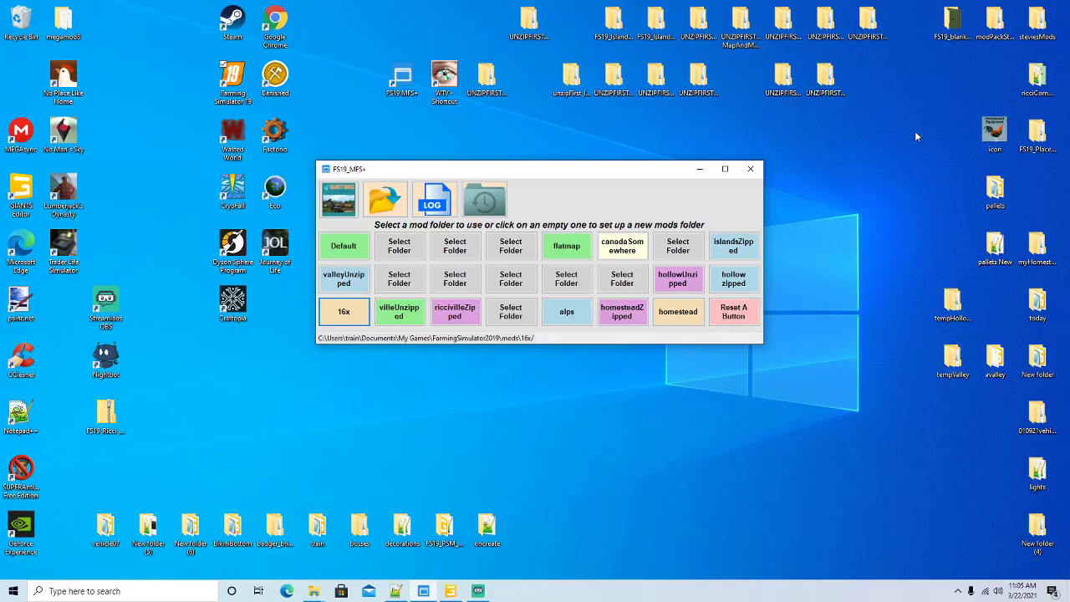
left_click(700, 169)
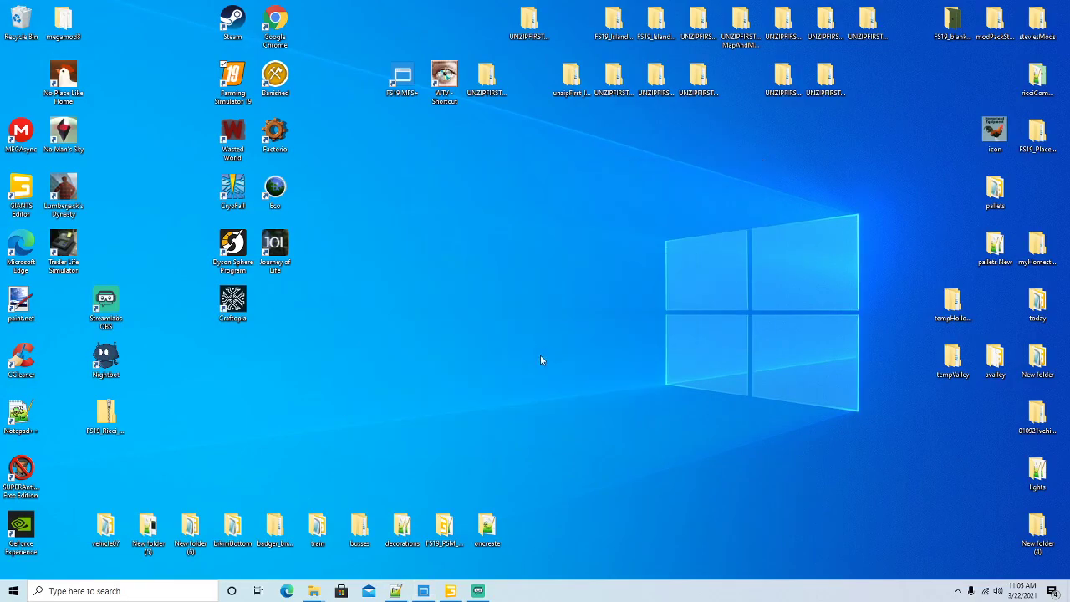
left_click(452, 592)
Step: Sculpt the terrain to a replace height of 98.75 along the edge of the pool beneath the clay pit conveyors
scroll(565, 376, "up", 5)
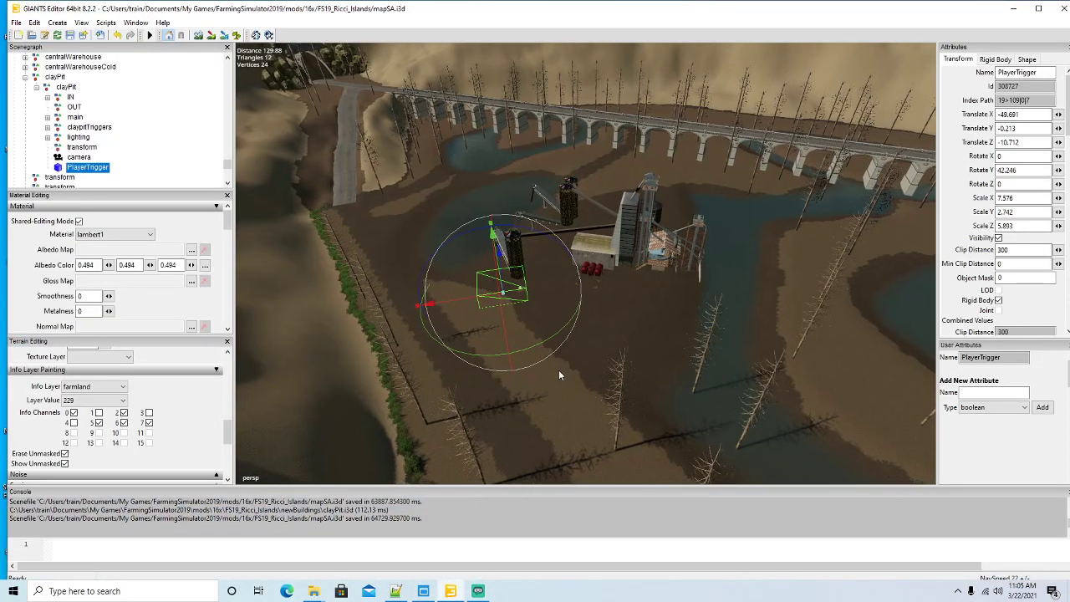
left_click_drag(565, 376, 688, 358, "alt")
scroll(503, 331, "up", 8)
scroll(497, 326, "up", 4)
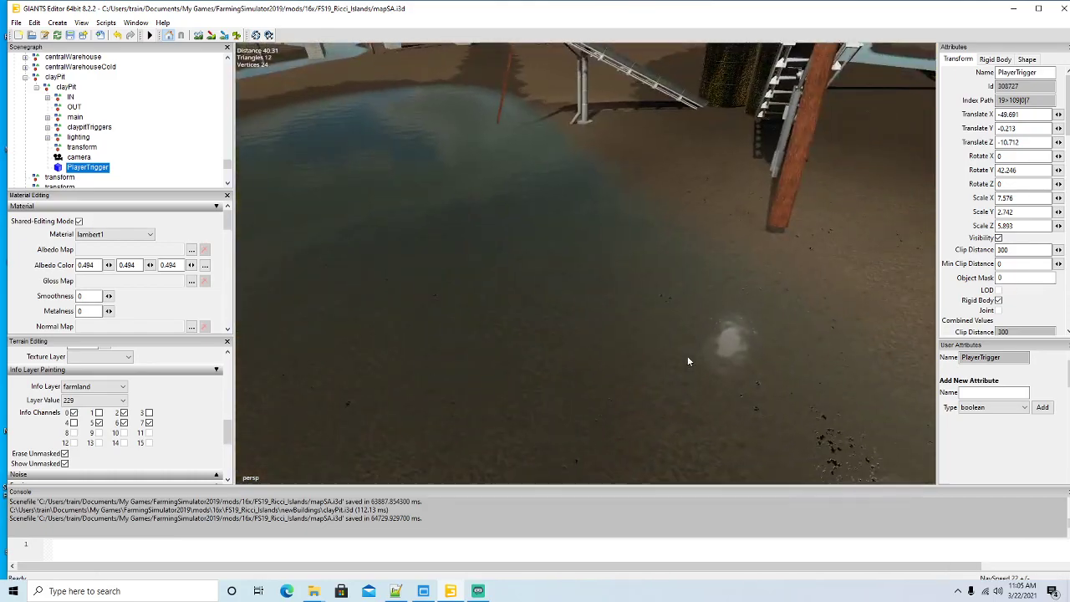
scroll(697, 365, "down", 6)
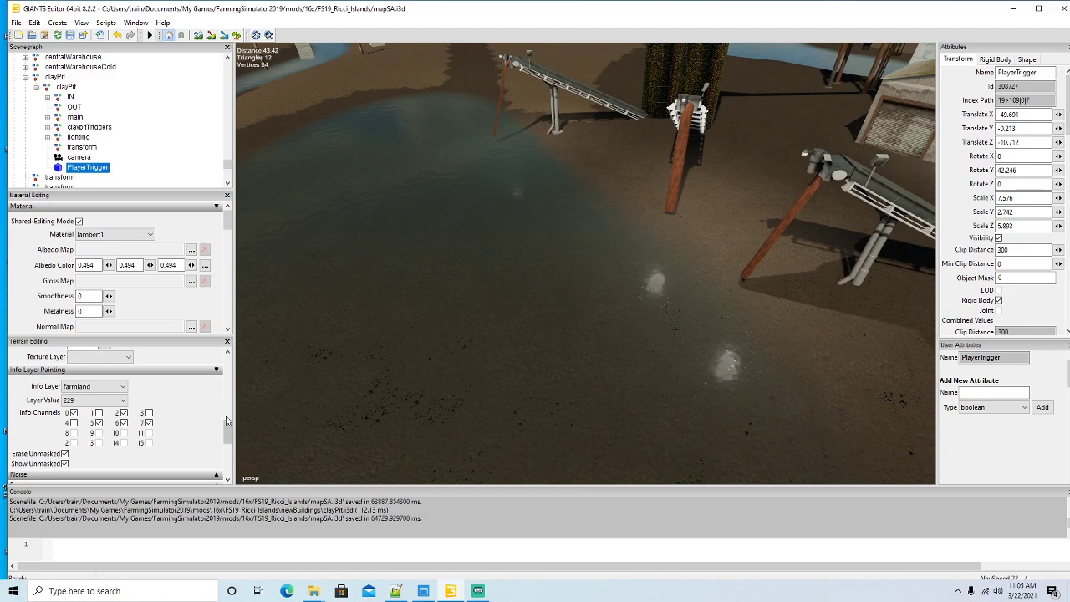
left_click(122, 396)
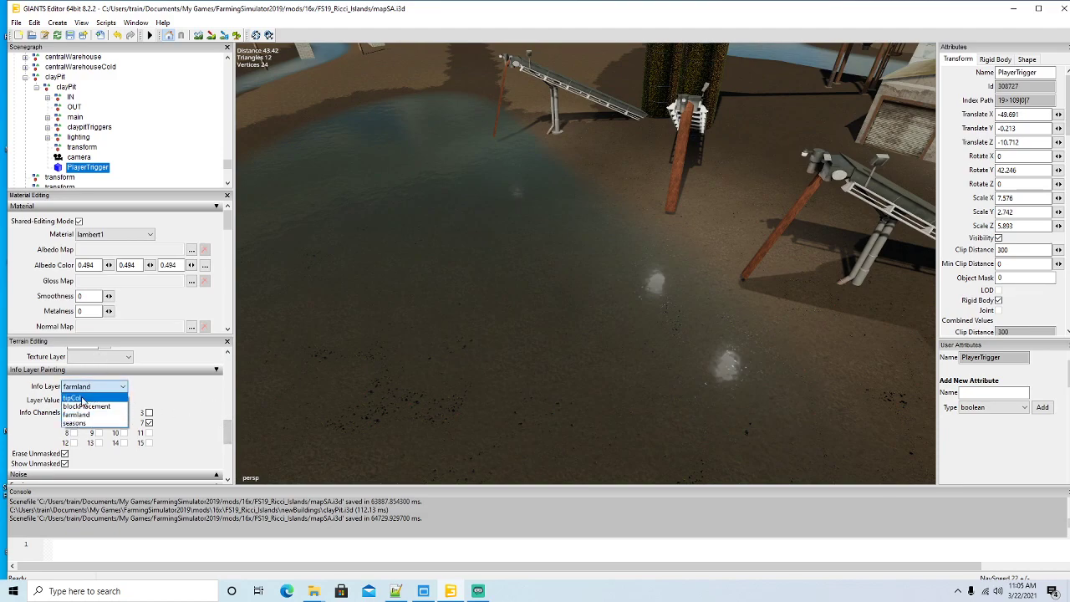
left_click(228, 435)
left_click_drag(228, 436, 222, 398)
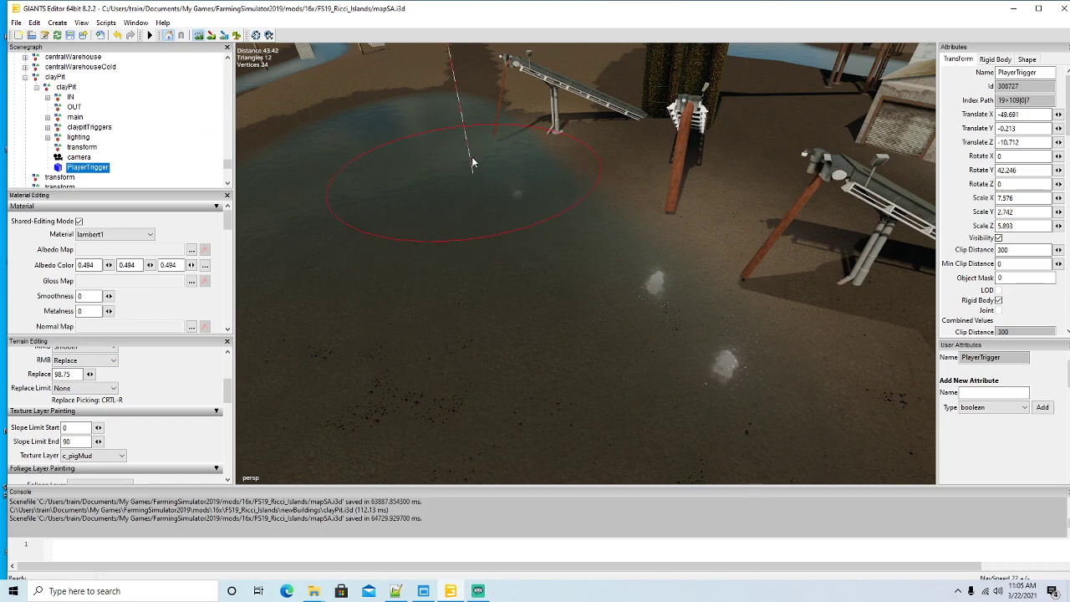
scroll(440, 131, "down", 5)
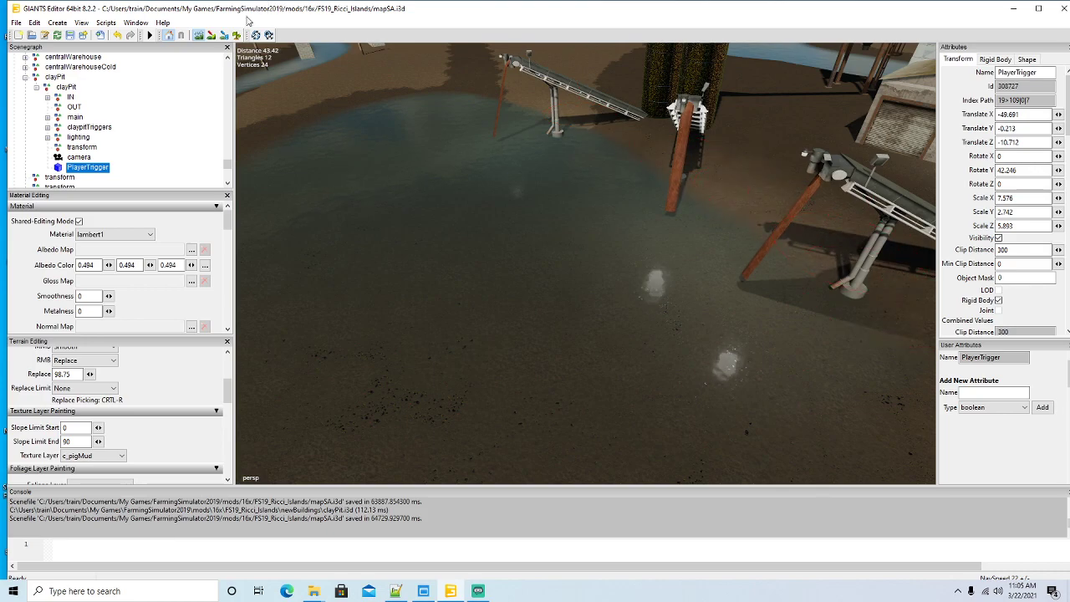
left_click(201, 35)
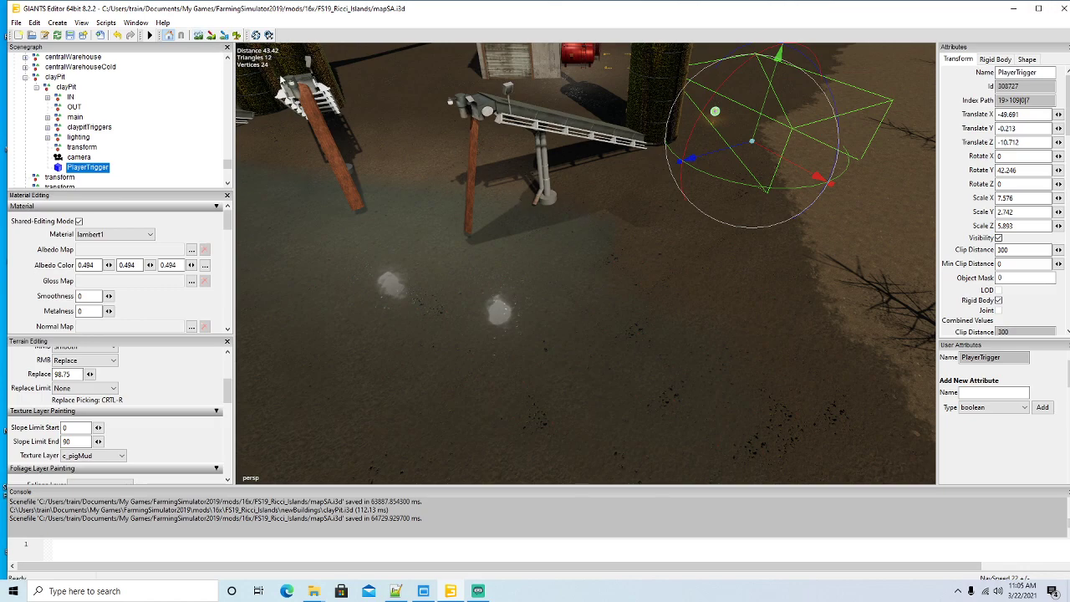
left_click(199, 36)
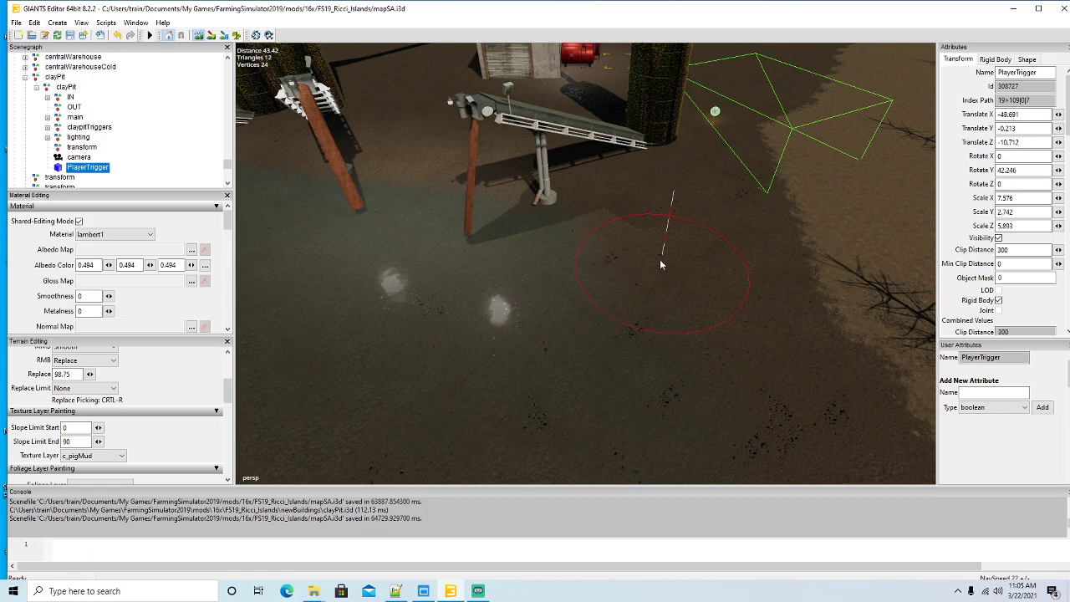
left_click(198, 37)
Step: Set the terrain replace height to 100.4 and sculpt the ground around the factory's steel tower and concrete wall
left_click_drag(493, 242, 496, 186, "alt")
scroll(495, 185, "up", 5)
left_click_drag(427, 186, 378, 291, "alt")
scroll(492, 182, "up", 5)
scroll(428, 258, "down", 4)
scroll(485, 245, "up", 4)
scroll(378, 266, "down", 5)
scroll(304, 256, "up", 5)
scroll(378, 291, "down", 4)
left_click_drag(81, 373, 2, 379)
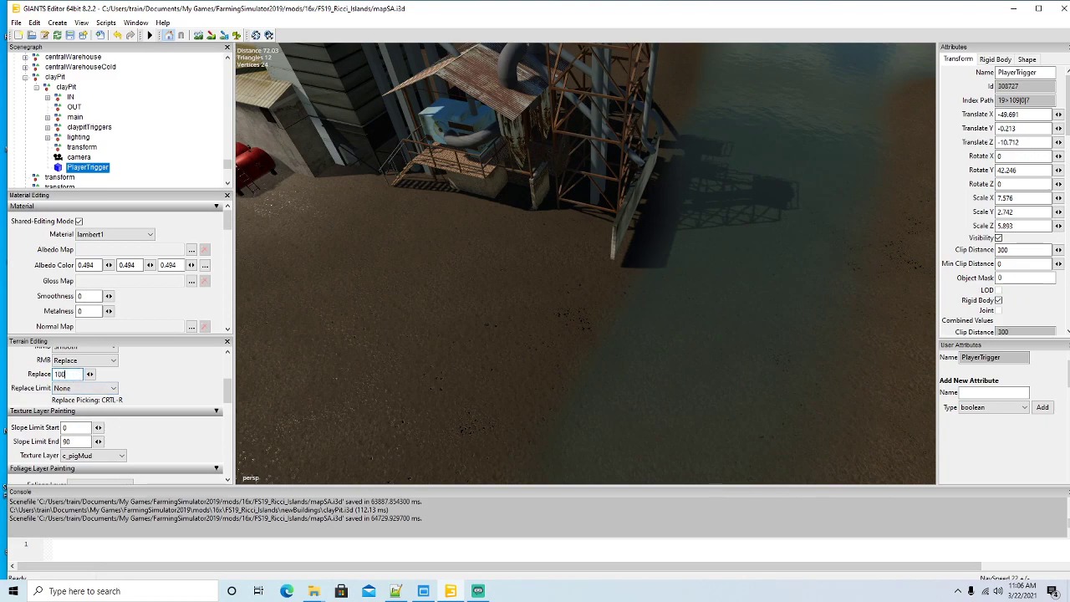
left_click(198, 35)
mouse_move(615, 143)
right_mouse_down()
mouse_move(630, 146)
mouse_move(585, 214)
mouse_move(539, 250)
mouse_move(512, 216)
mouse_move(519, 184)
right_mouse_up()
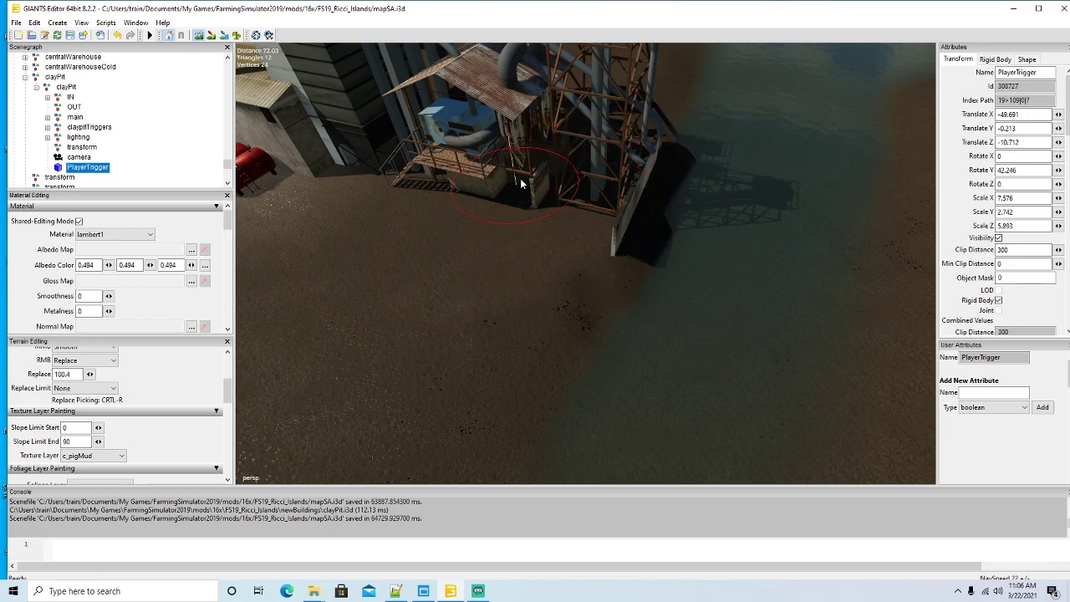
mouse_move(612, 153)
right_mouse_down()
mouse_move(660, 138)
mouse_move(700, 203)
mouse_move(646, 331)
right_mouse_up()
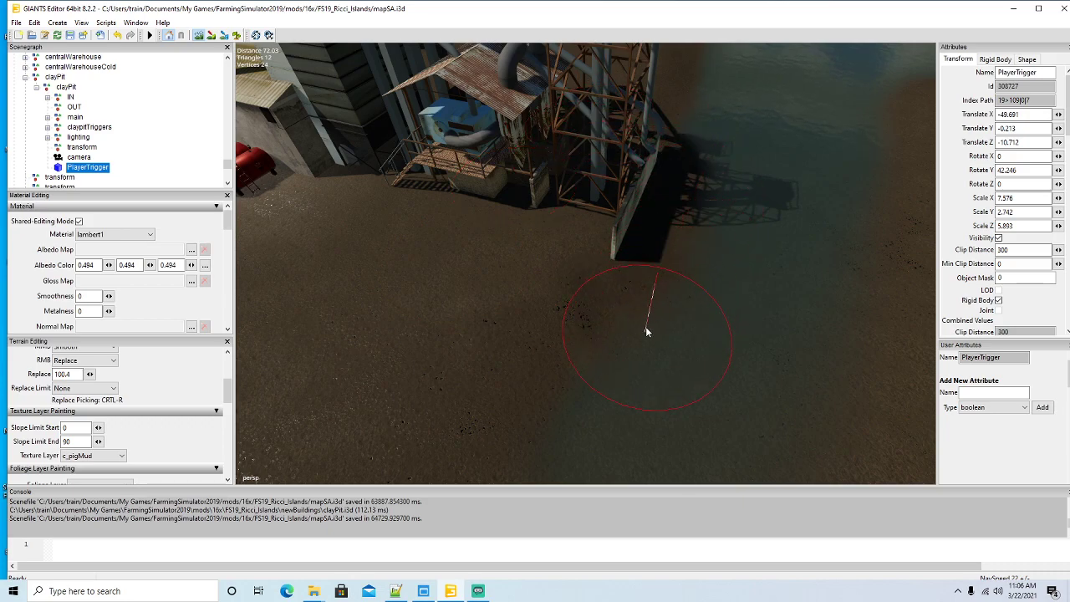
key("f")
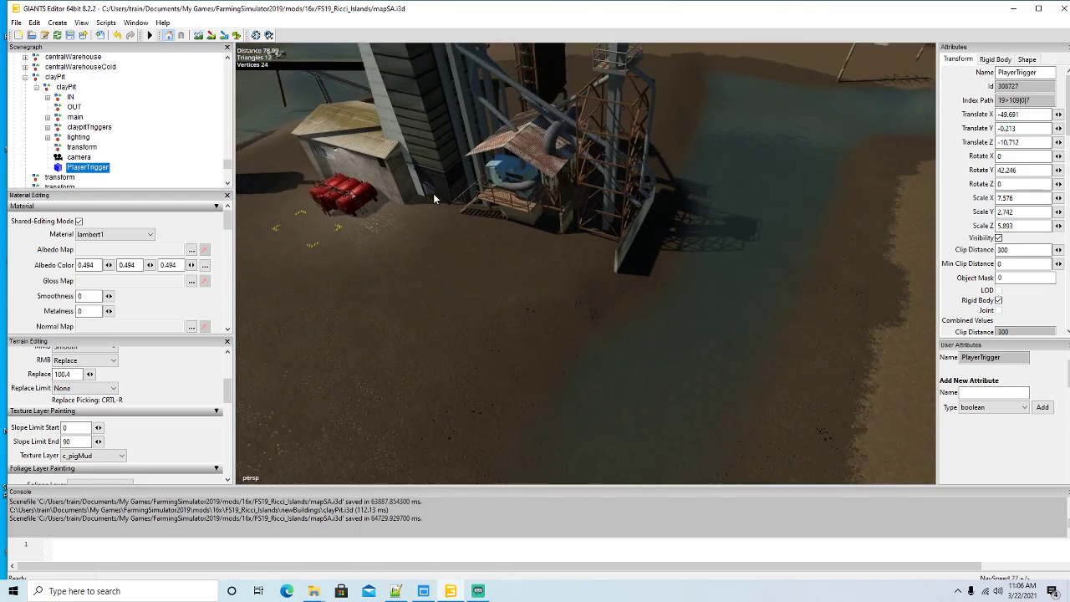
Step: Fly from the clay pit across the industrial island and the town to the commercial district along the waterfront
scroll(434, 199, "down", 5)
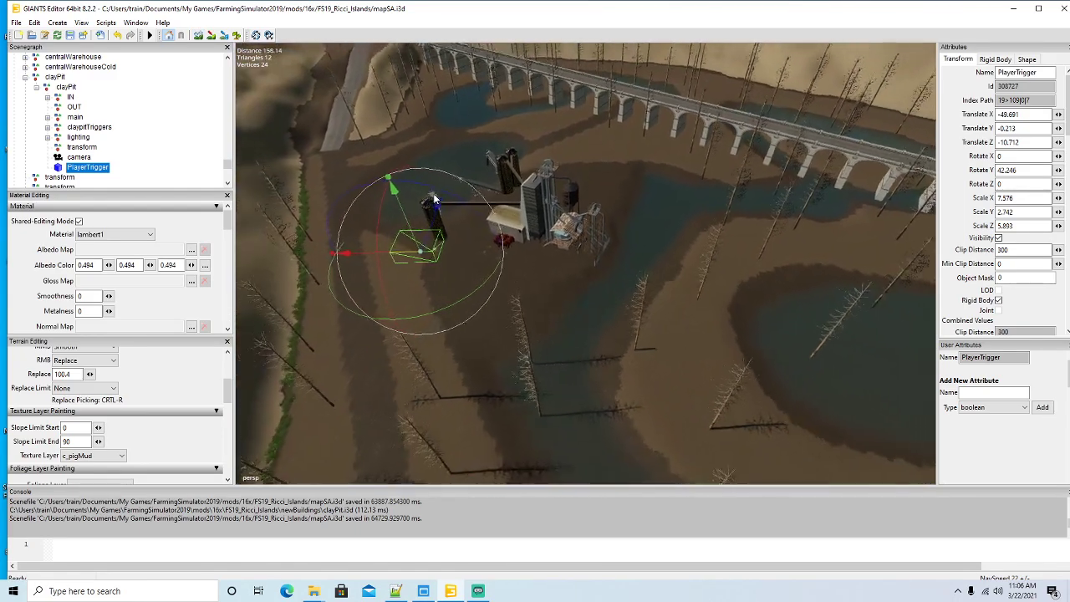
middle_click_drag(652, 279, 478, 227)
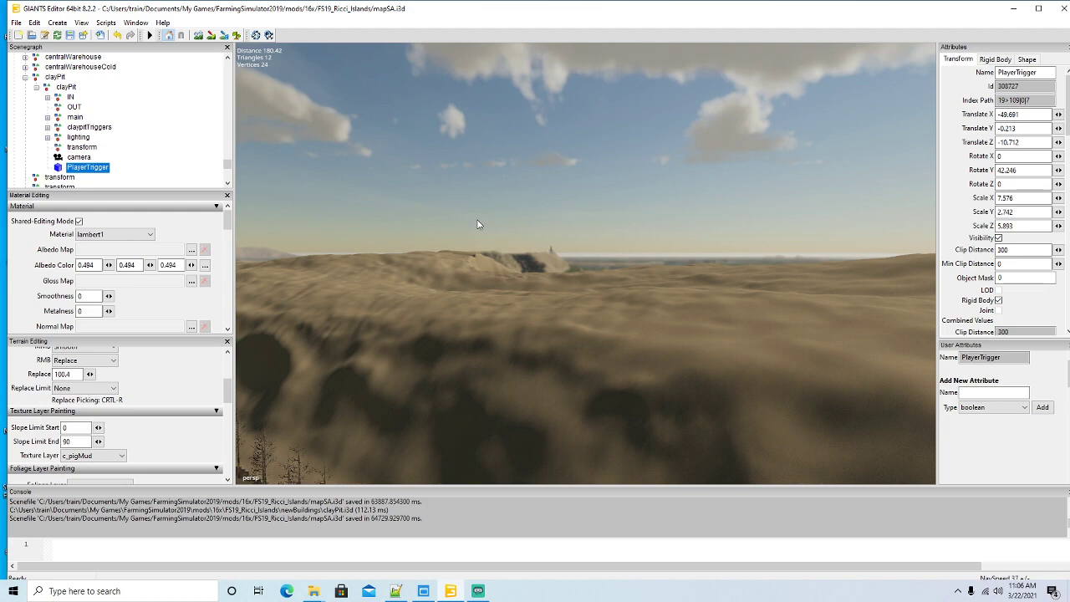
scroll(605, 304, "up", 8)
left_click_drag(613, 289, 620, 316, "alt")
scroll(620, 307, "up", 10)
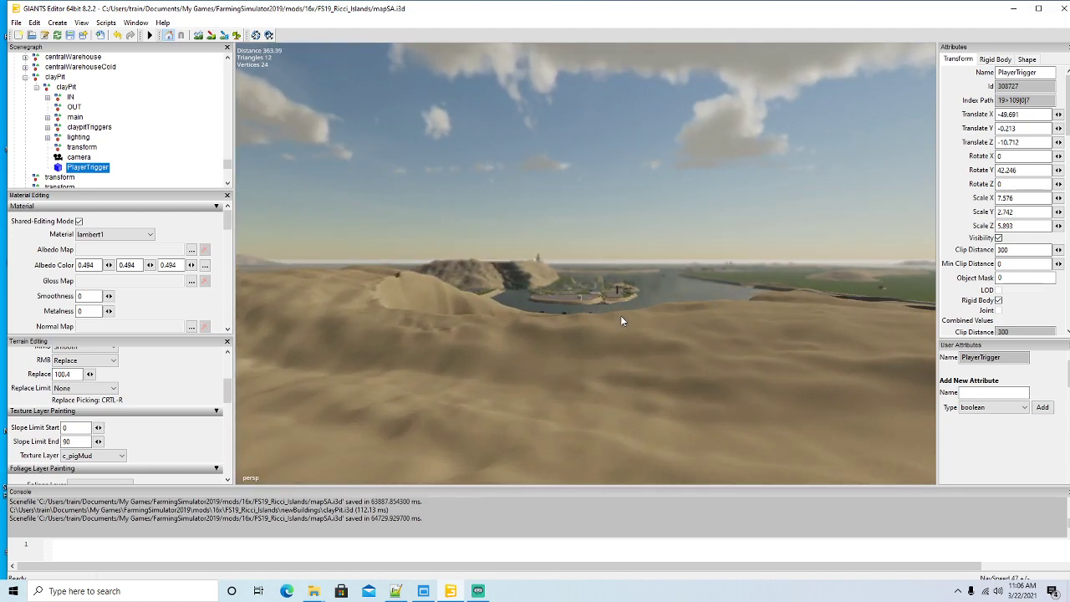
scroll(620, 315, "up", 12)
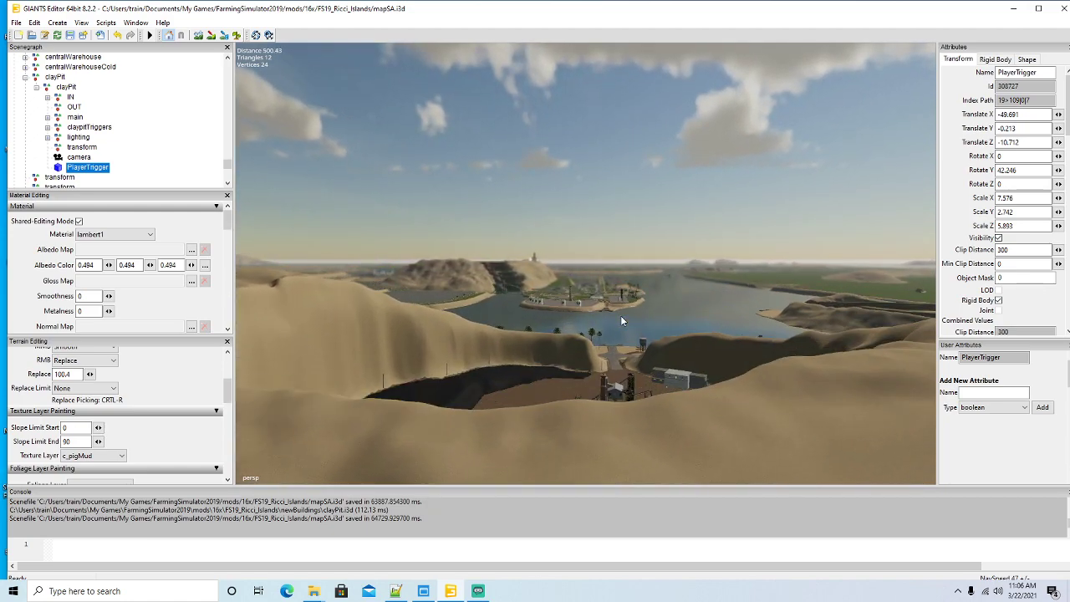
scroll(620, 316, "up", 10)
scroll(621, 317, "up", 10)
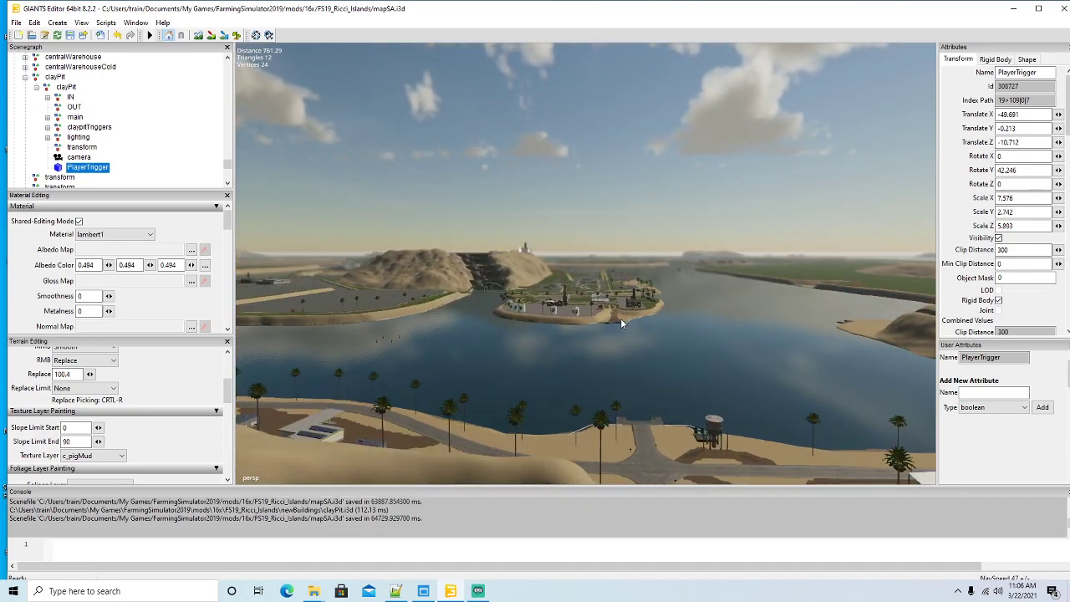
scroll(620, 317, "up", 10)
scroll(620, 318, "up", 10)
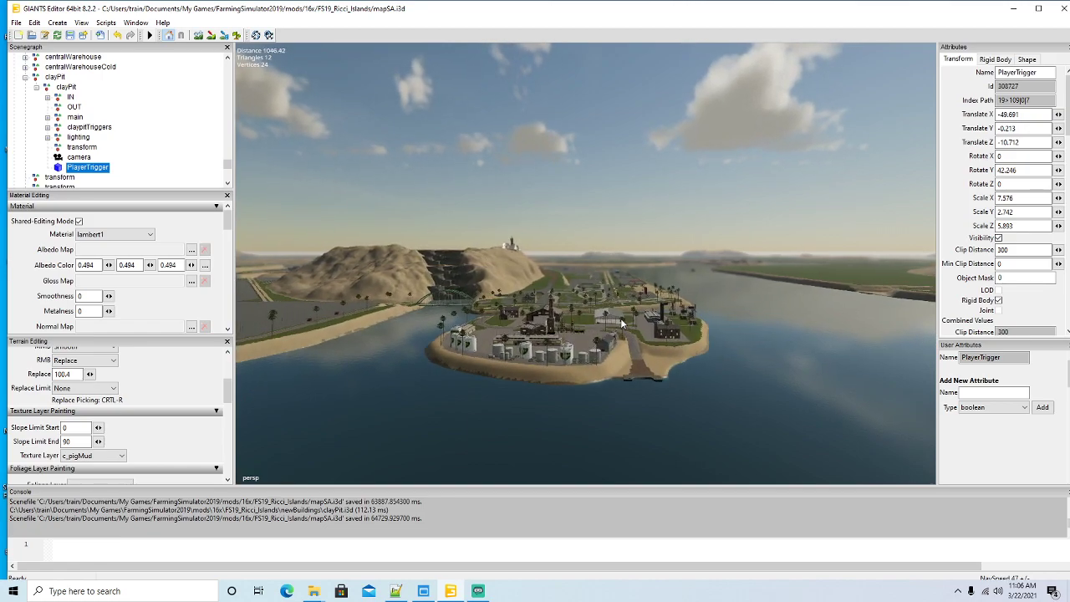
scroll(621, 318, "up", 10)
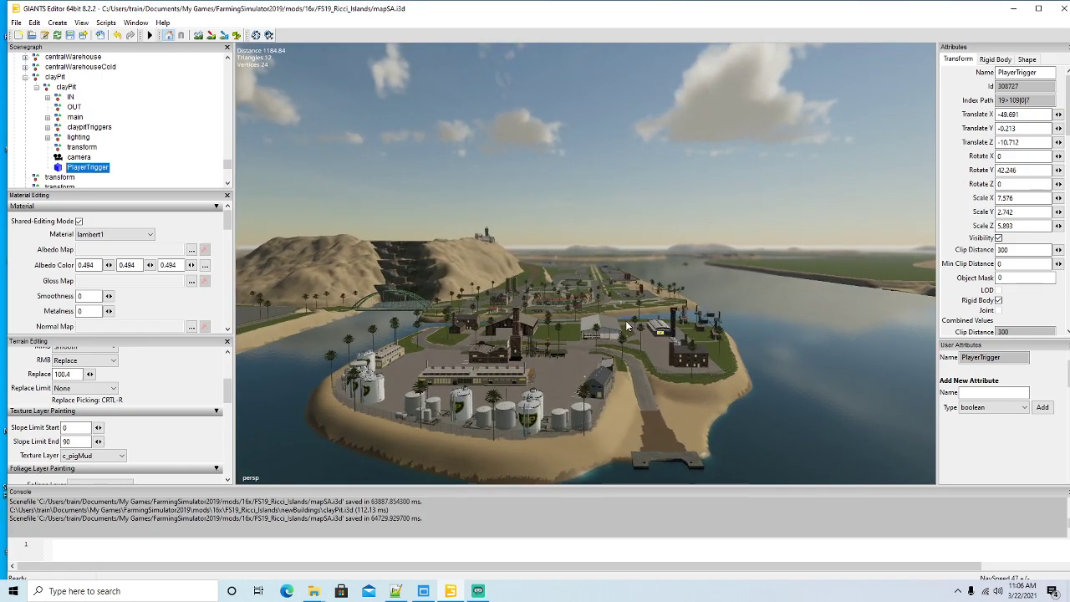
scroll(625, 324, "up", 8)
scroll(626, 325, "up", 7)
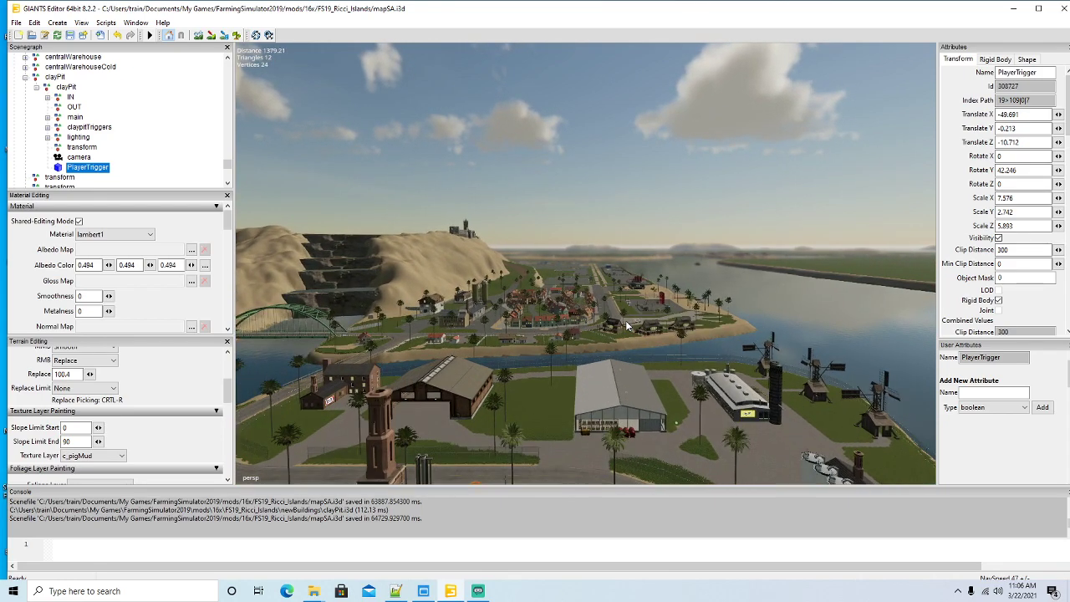
scroll(625, 320, "up", 7)
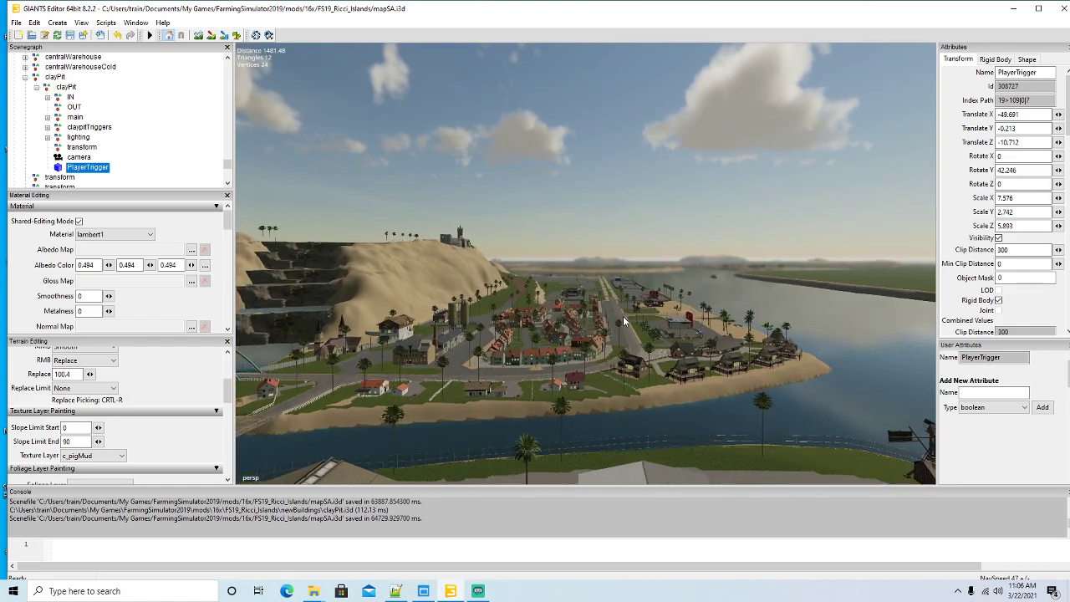
scroll(623, 316, "up", 9)
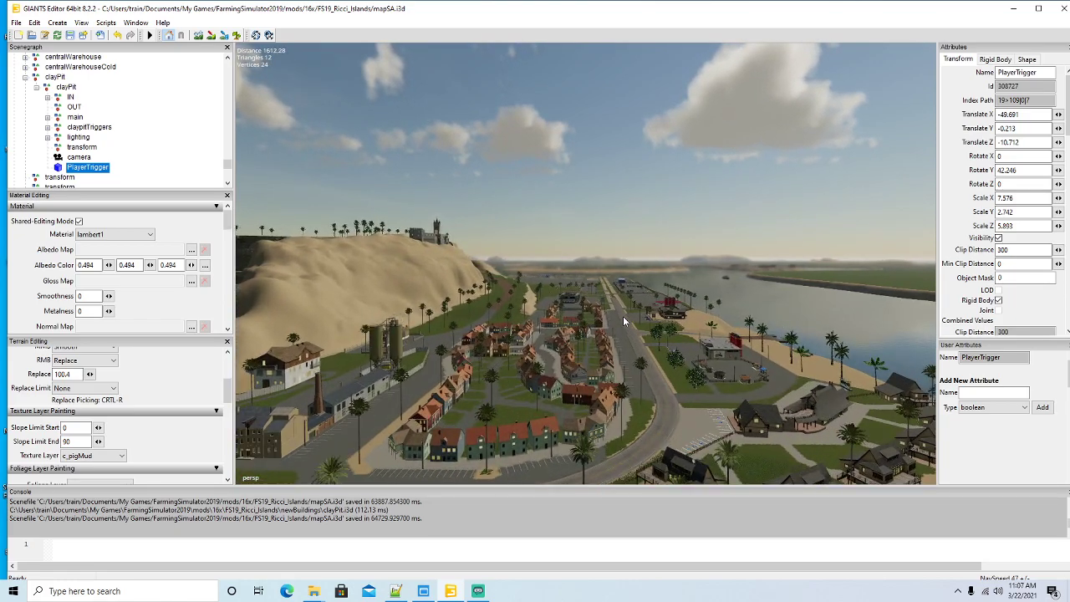
scroll(623, 316, "up", 9)
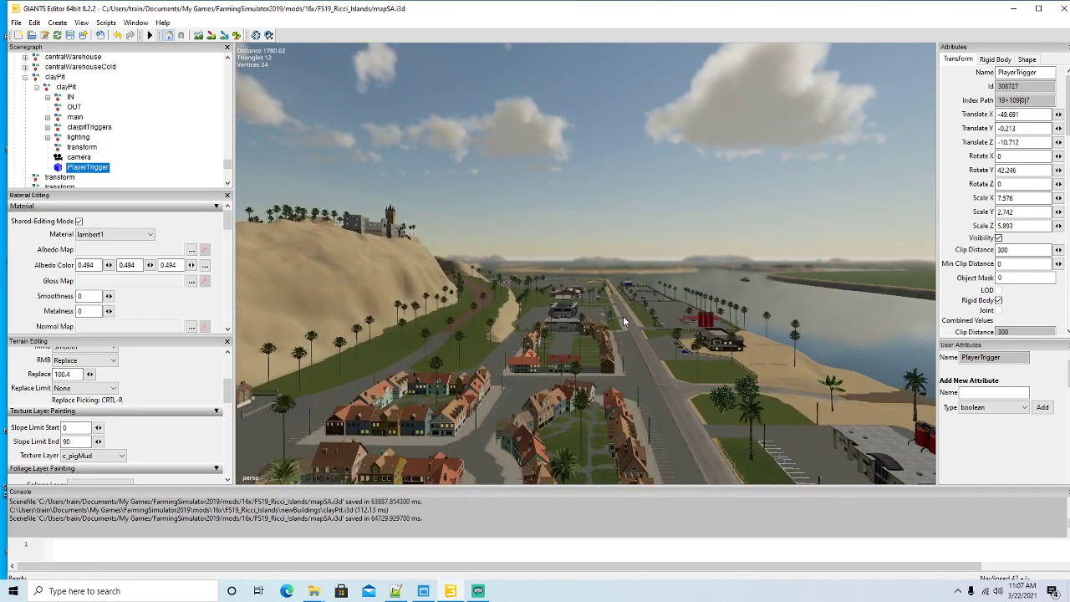
scroll(622, 316, "up", 9)
scroll(622, 316, "up", 9)
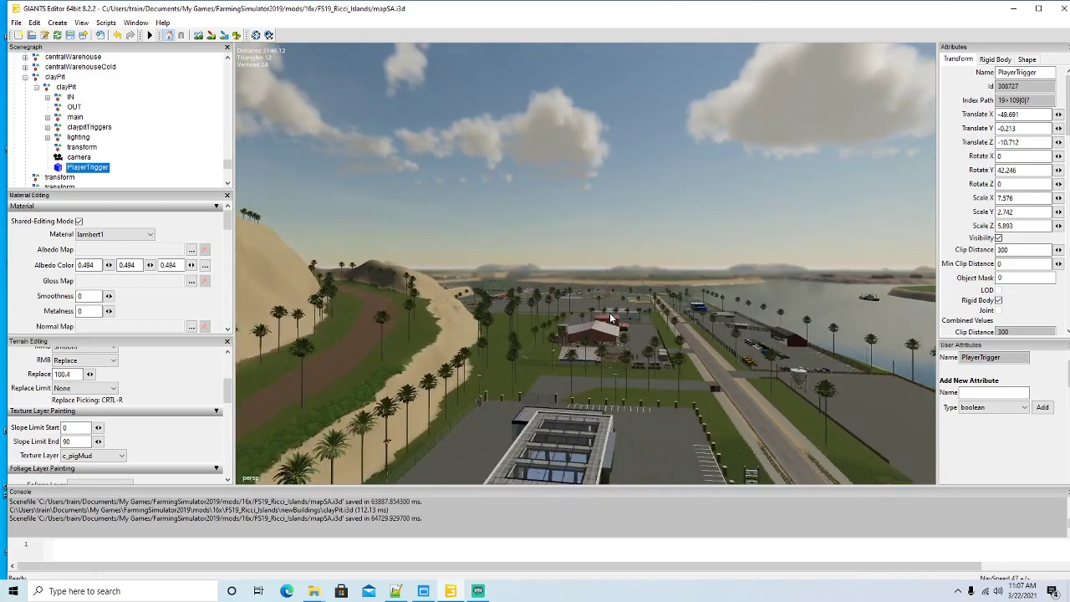
scroll(610, 315, "up", 9)
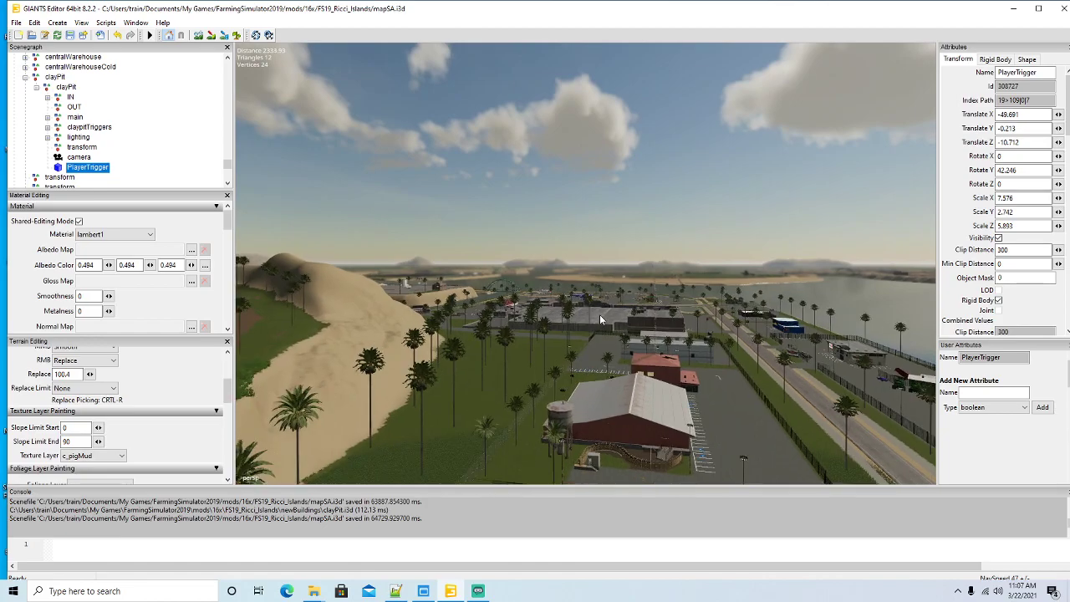
scroll(563, 315, "up", 9)
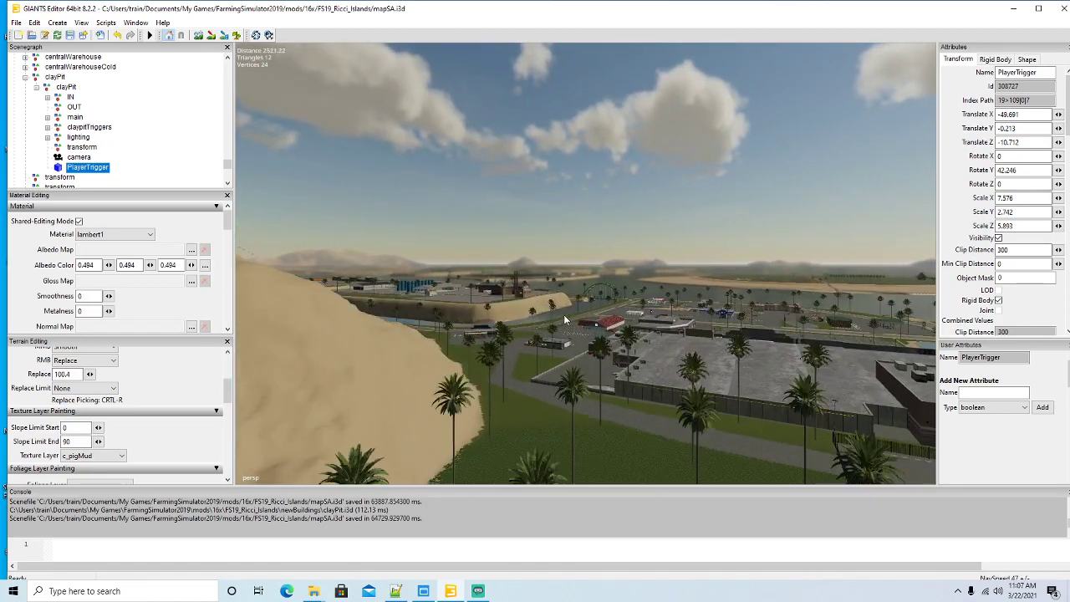
scroll(564, 315, "up", 9)
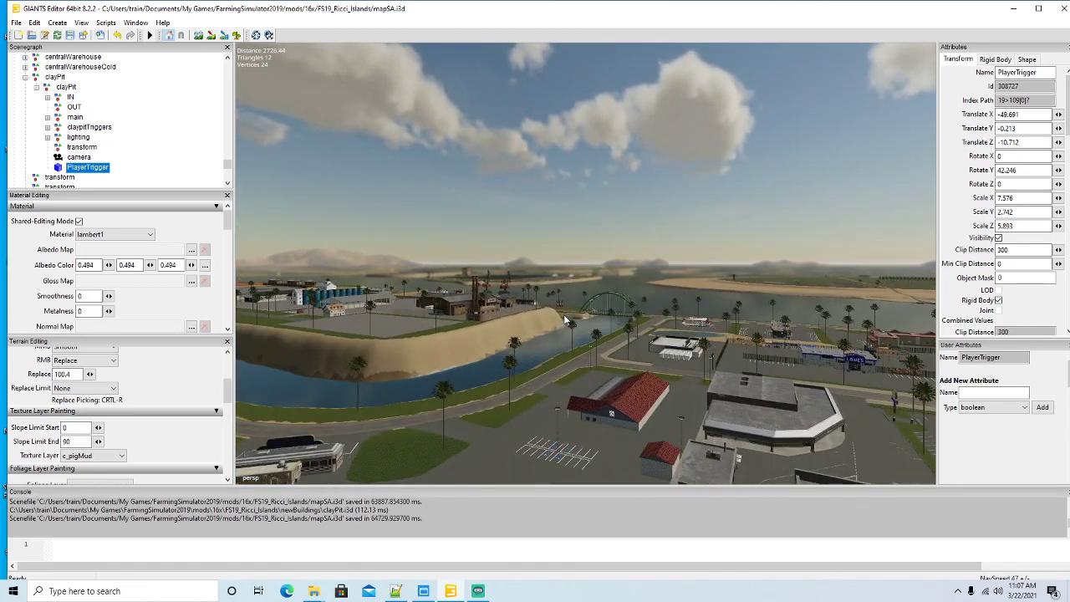
scroll(564, 314, "up", 8)
scroll(676, 330, "up", 6)
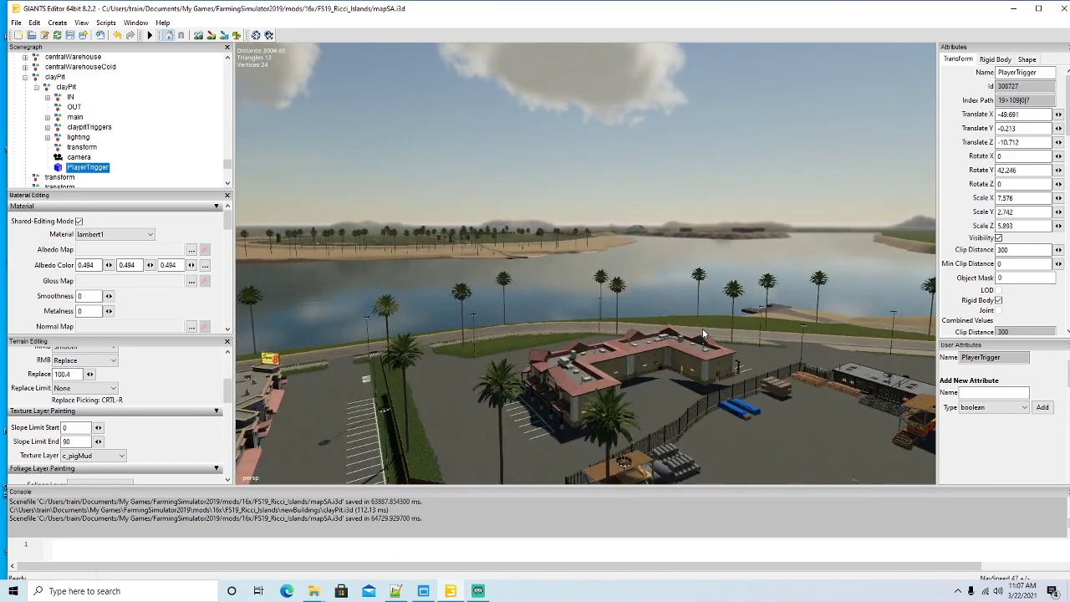
Step: Examine the open paved lot around the L-shaped, red-roofed RE/MAX building as a site for the next factory
scroll(703, 329, "up", 5)
left_click_drag(702, 329, 549, 409, "alt")
scroll(488, 385, "down", 8)
scroll(548, 409, "up", 8)
scroll(674, 313, "down", 5)
left_click_drag(642, 269, 490, 291, "alt")
scroll(747, 241, "up", 4)
scroll(747, 238, "up", 3)
scroll(482, 307, "down", 5)
scroll(477, 319, "up", 4)
scroll(490, 291, "up", 4)
scroll(490, 291, "down", 5)
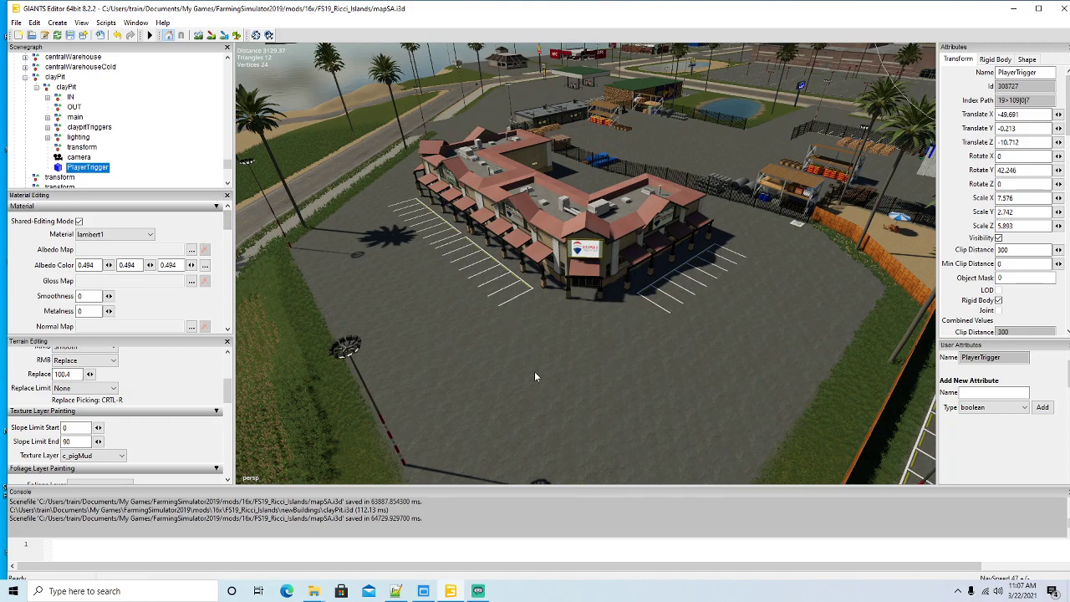
left_click_drag(535, 377, 548, 376, "alt")
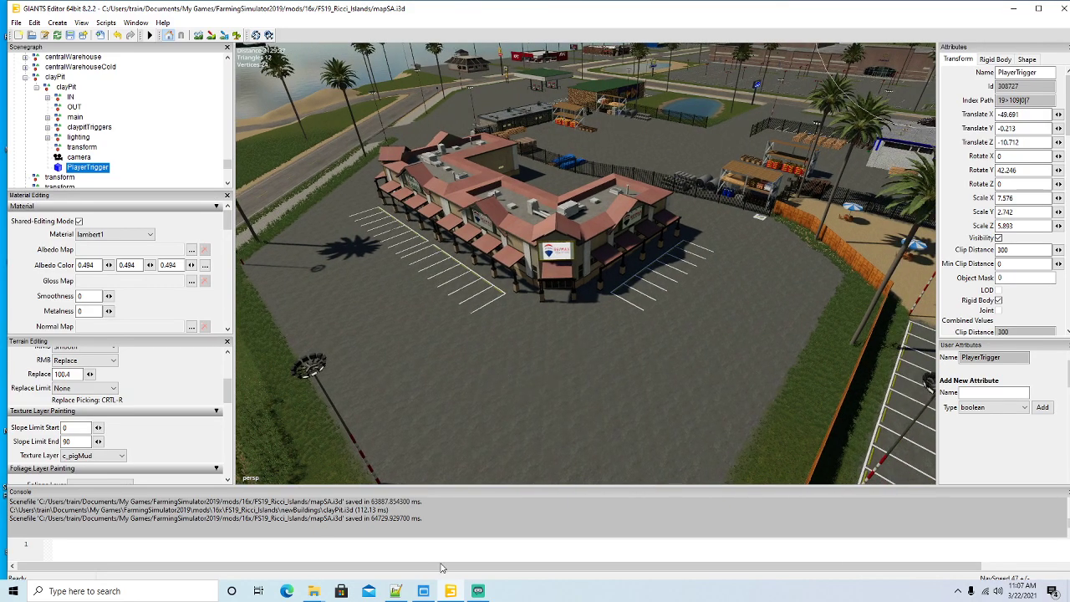
left_click(477, 592)
left_click(301, 458)
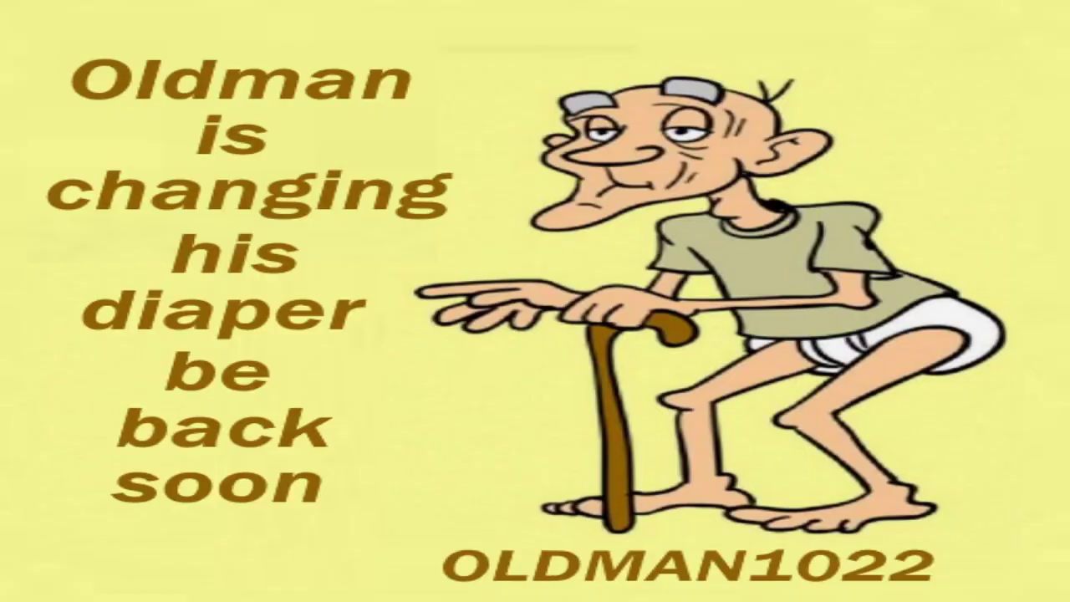
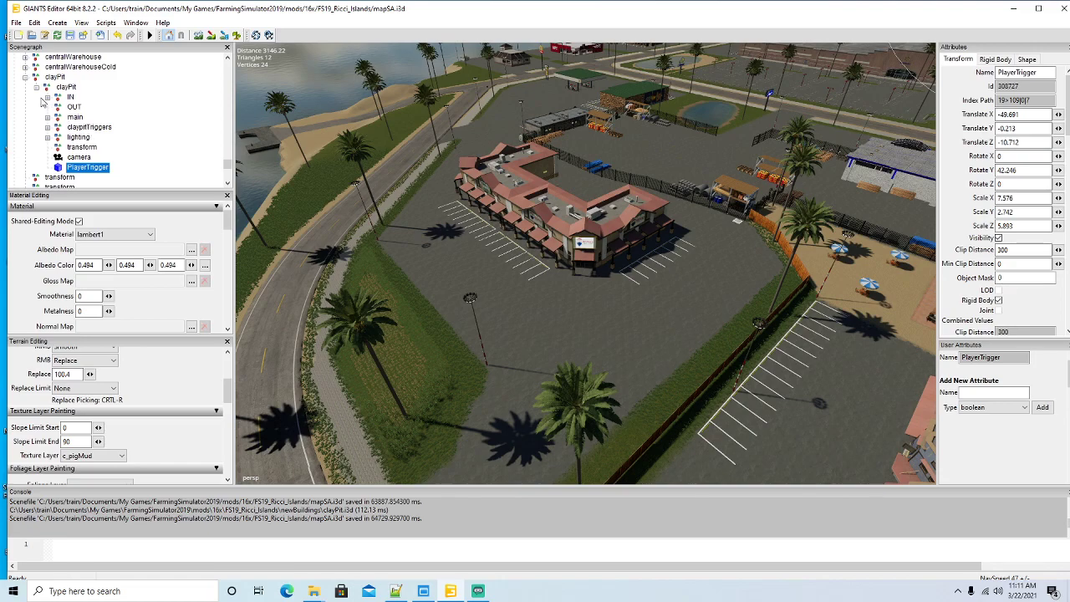
Step: Collapse the clayPit group and rename the empty transform group directly below it to expressStaffing
left_click(25, 77)
left_click(50, 86)
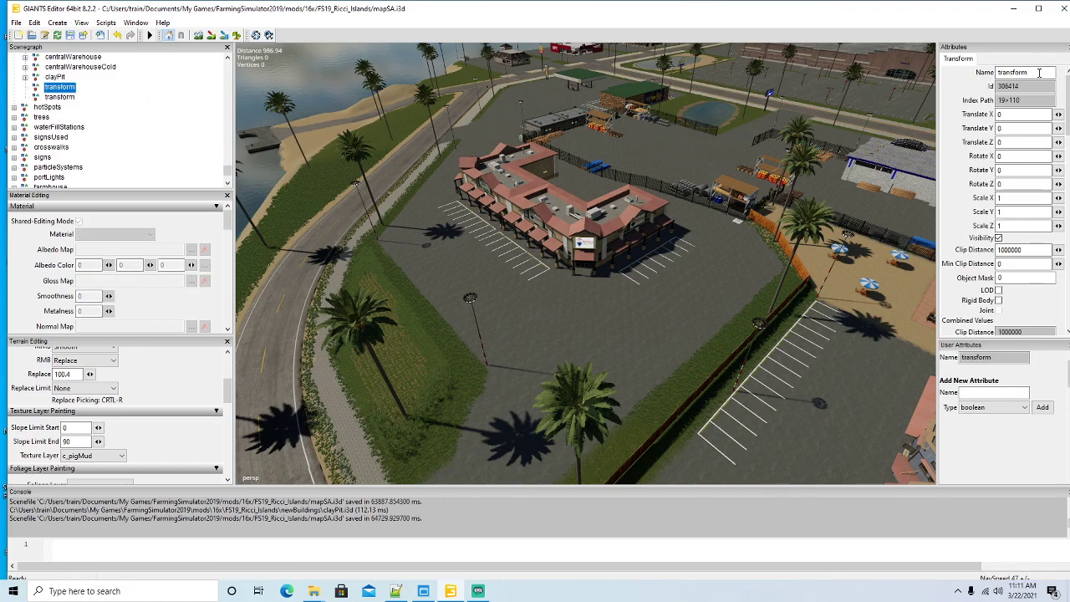
left_click_drag(1035, 72, 795, 74)
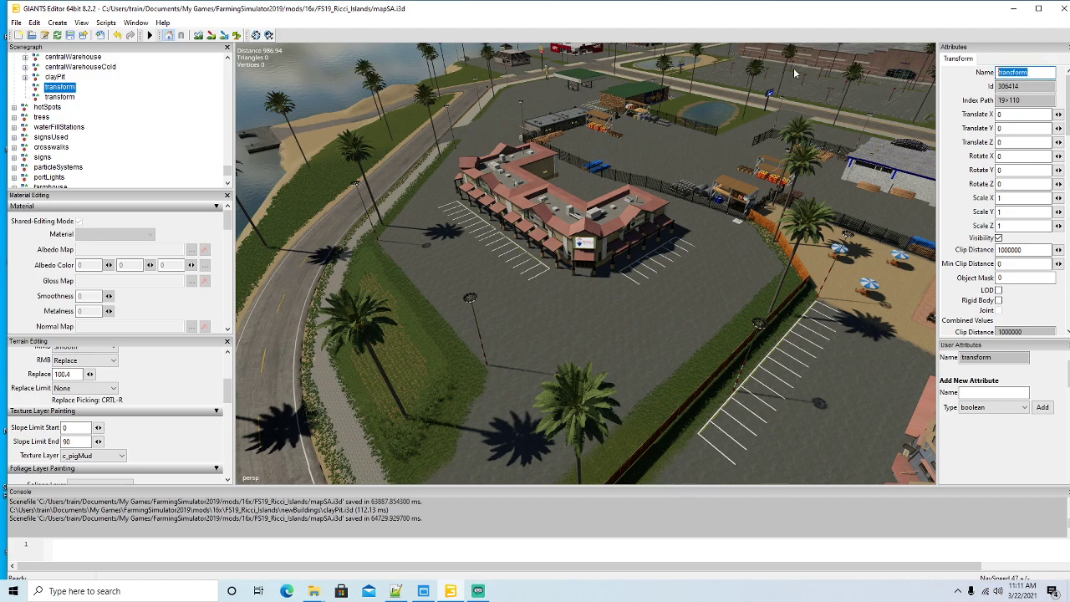
type("c")
key("Return")
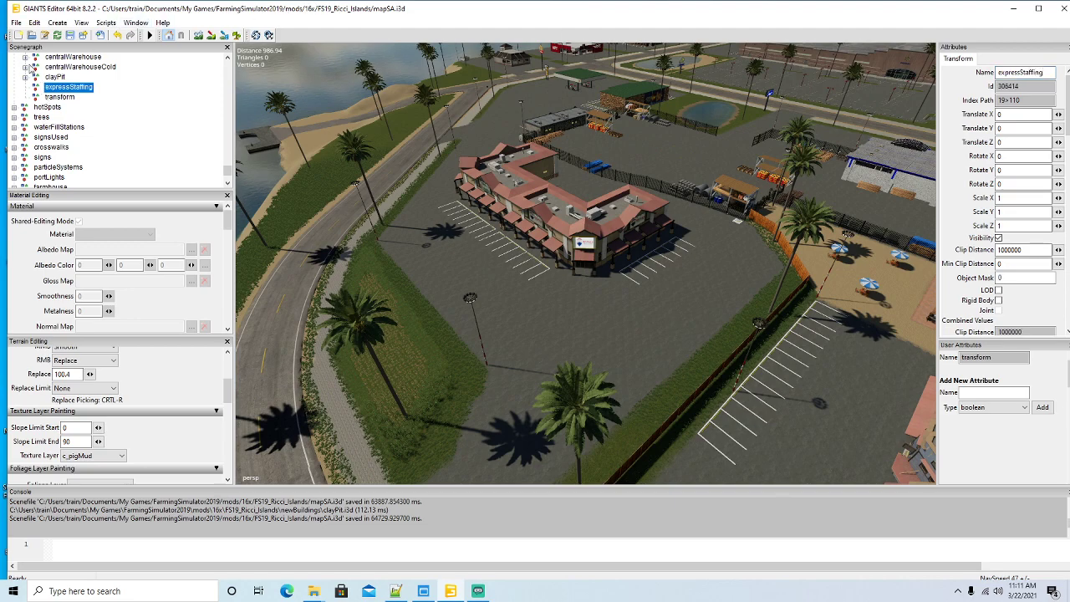
Step: Import the expressStaffing i3d file from the map's newBuildings folder
left_click(16, 22)
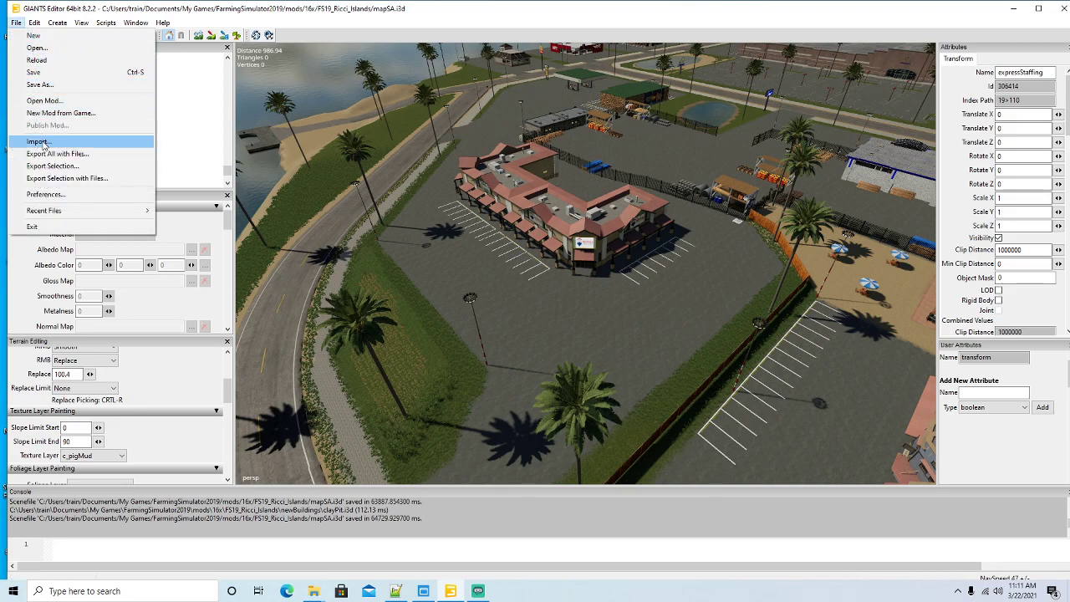
left_click(41, 141)
left_click(412, 269)
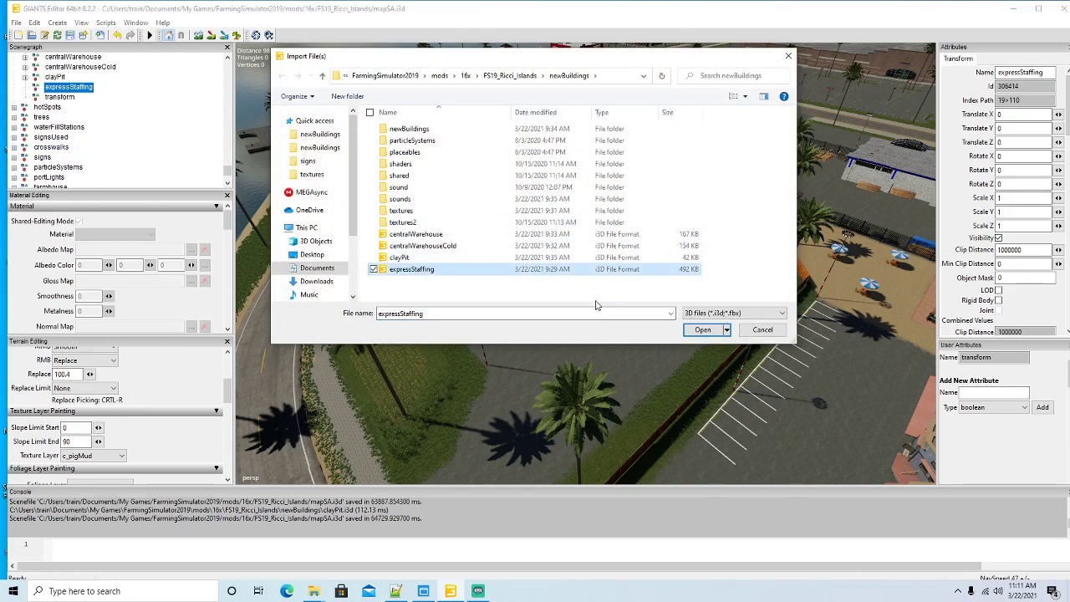
left_click(703, 332)
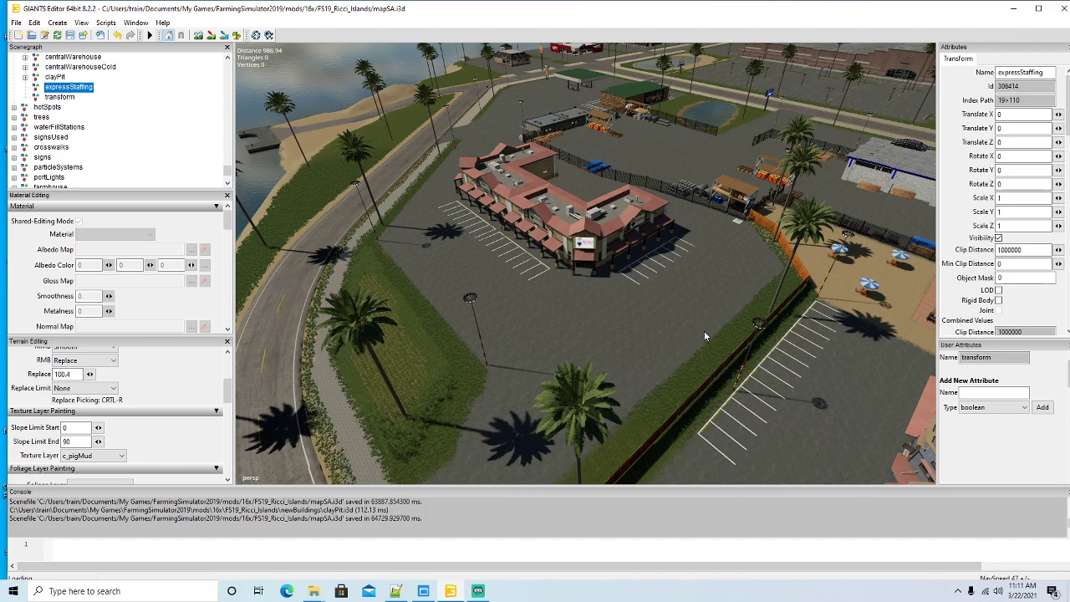
Step: Cut the imported expressStaffing object from the scene root and paste it into the expressStaffing transform group
scroll(139, 159, "up", 2)
left_click(36, 25)
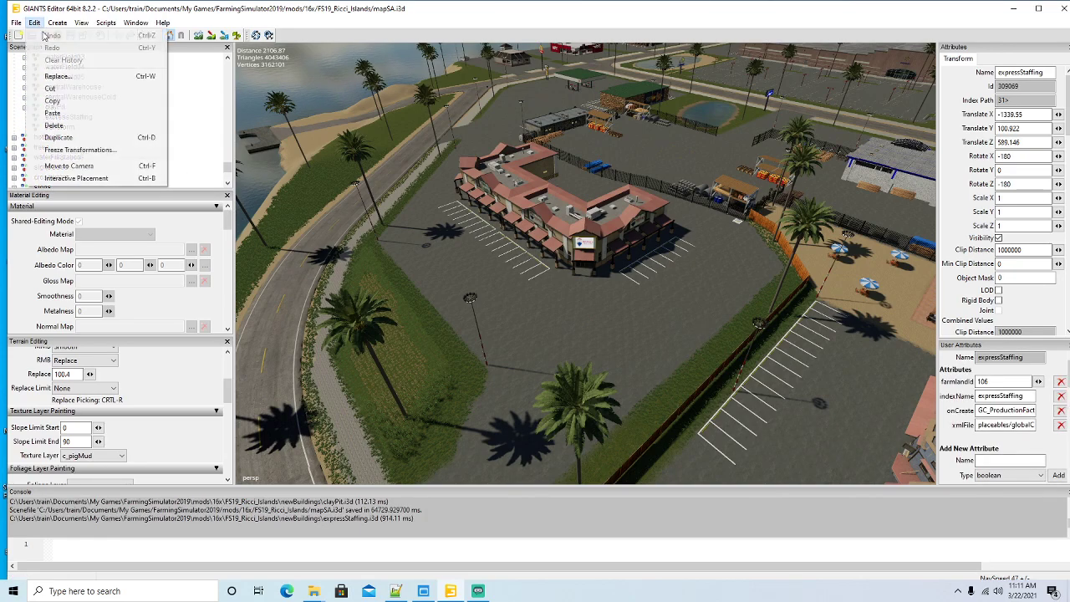
left_click(50, 92)
left_click(37, 120)
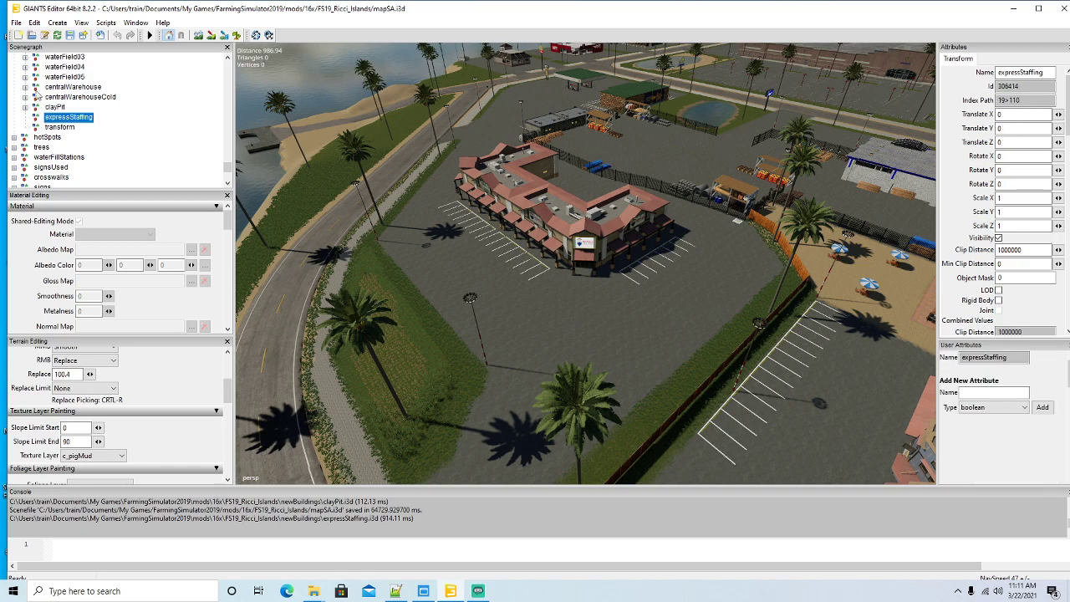
left_click(35, 22)
left_click(60, 125)
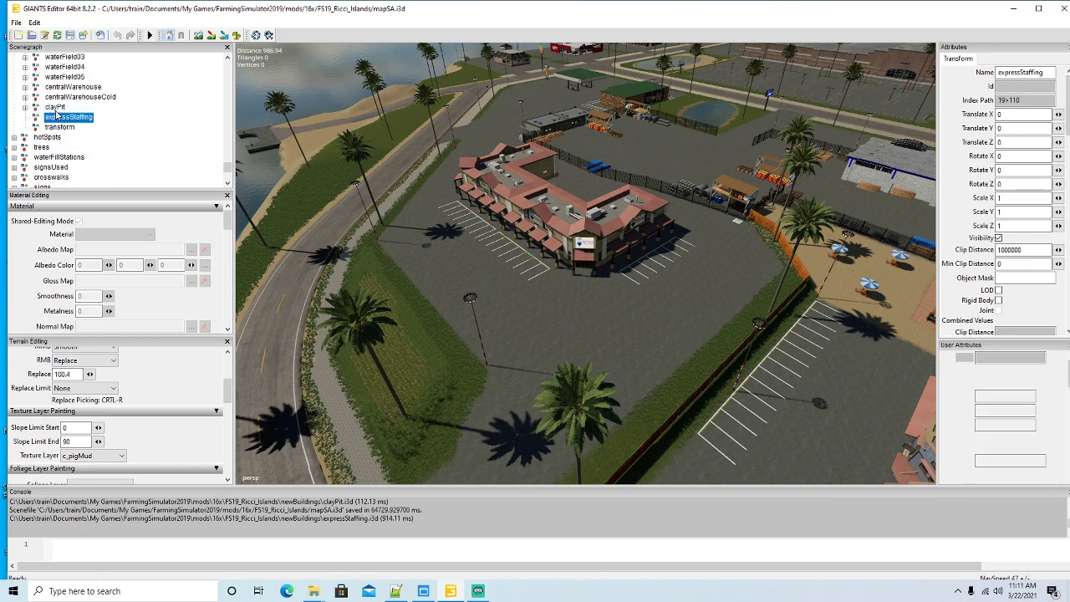
left_click(63, 117)
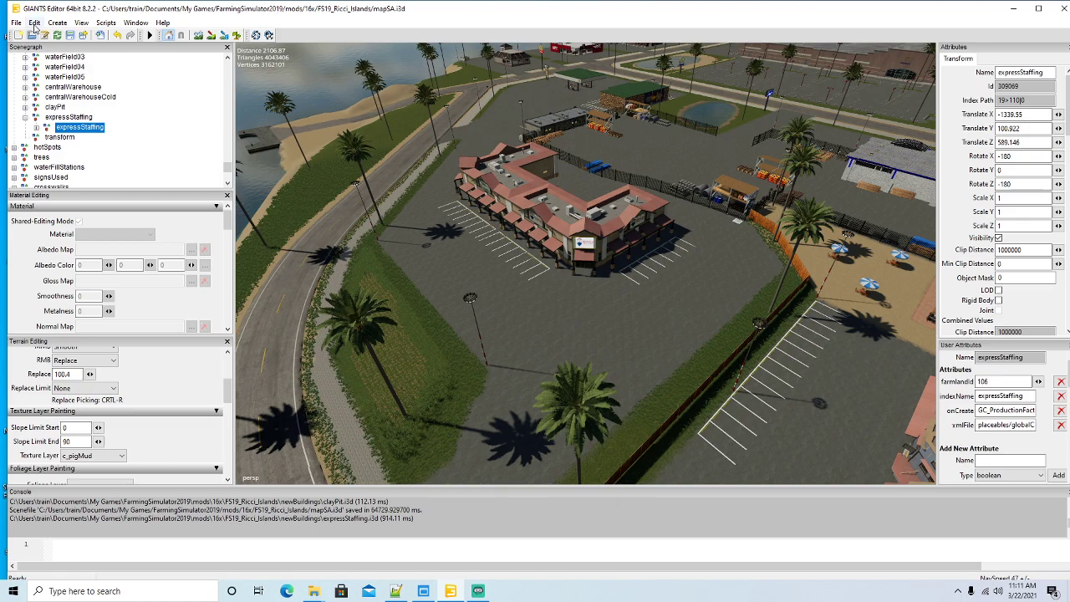
Step: Place the expressStaffing building with Interactive Placement on the paved lot in front of the red-roofed building and check its footprint
left_click(34, 22)
left_click(77, 178)
left_click(588, 315)
scroll(673, 338, "down", 3)
mouse_move(673, 338)
left_mouse_down("alt")
mouse_move(645, 346)
mouse_move(660, 345)
left_mouse_up("alt")
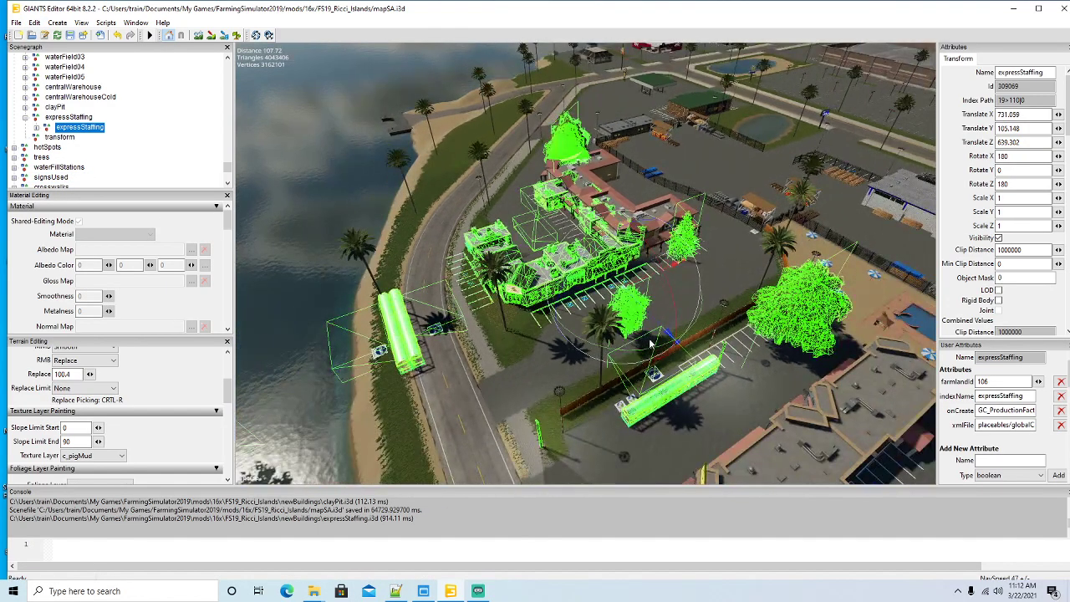
scroll(660, 343, "up", 1)
middle_click_drag(660, 344, 655, 334, "alt")
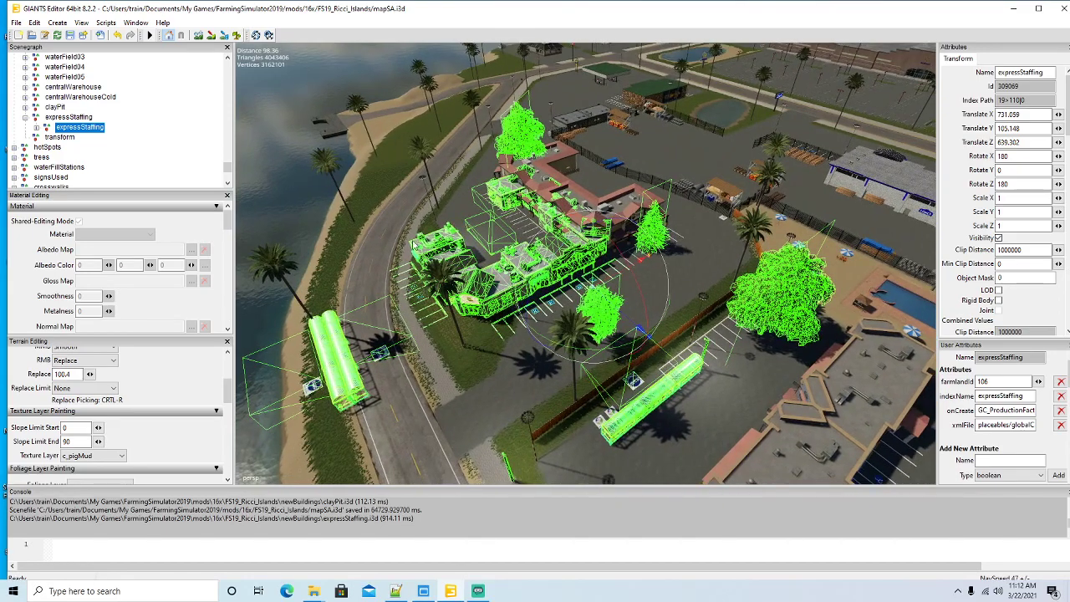
scroll(490, 317, "down", 3)
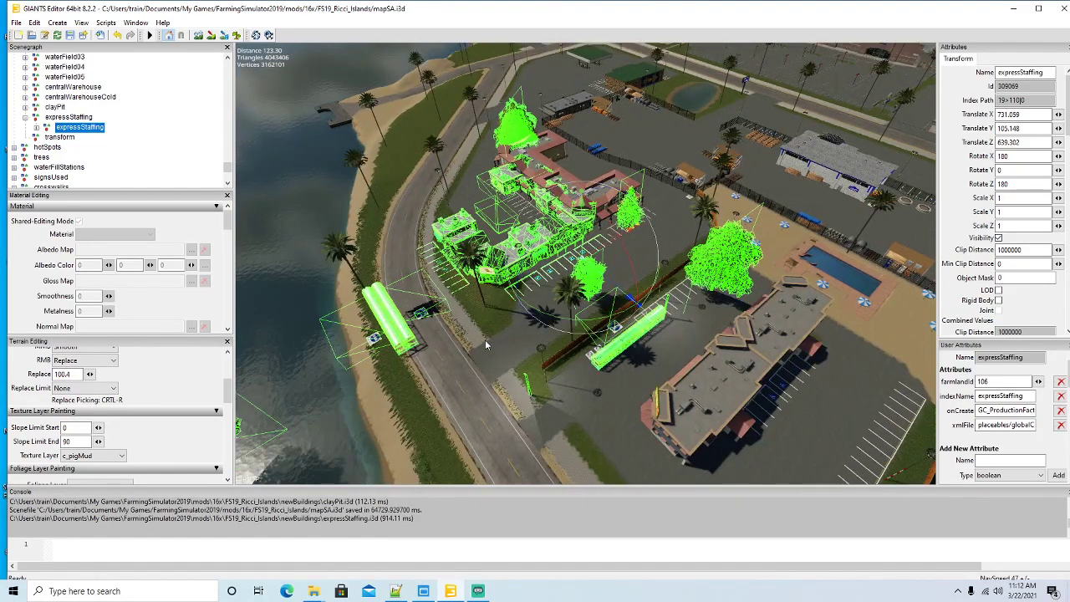
Step: Expand the imported expressStaffing object and delete its trees group
left_click(37, 128)
scroll(107, 143, "down", 2)
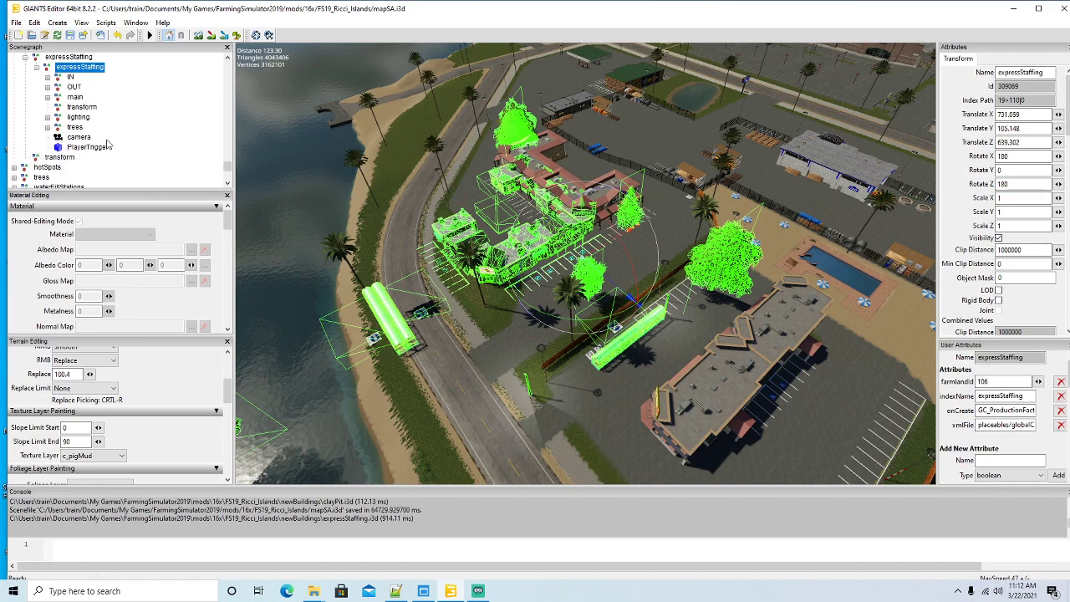
left_click(73, 127)
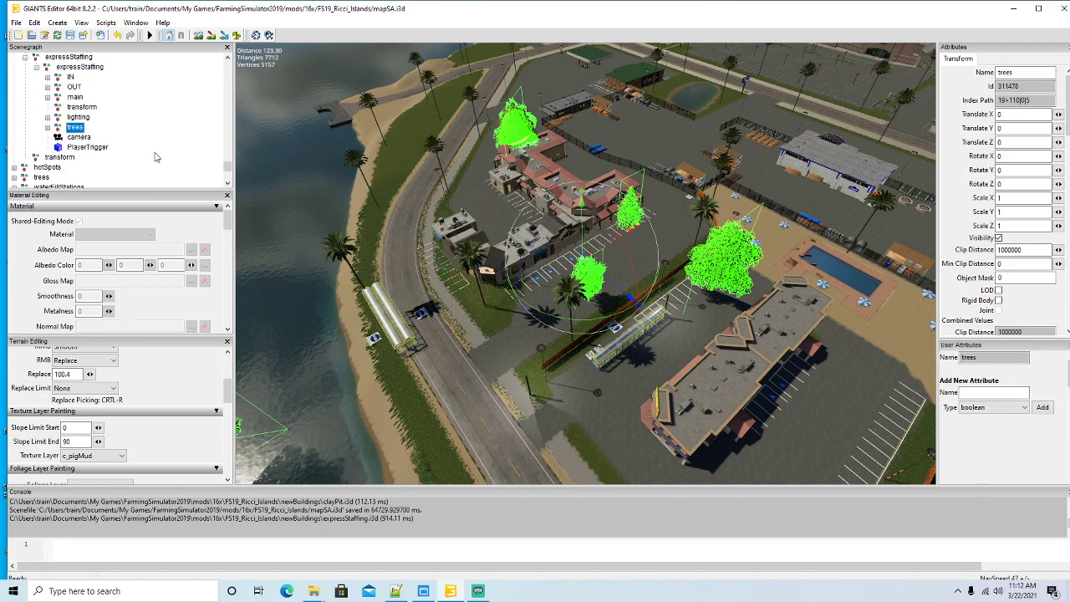
key("Delete")
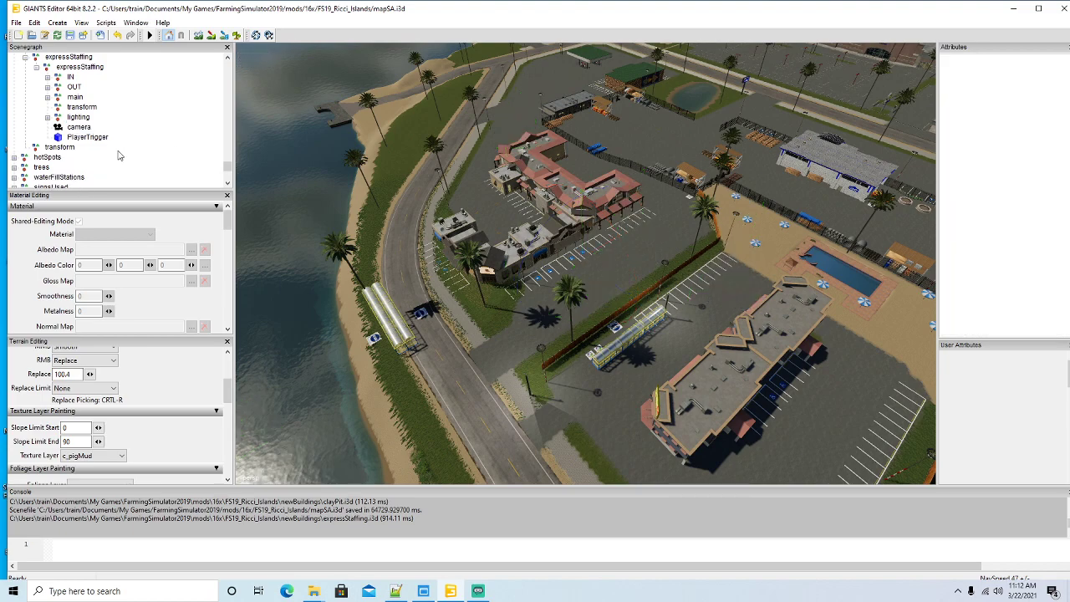
Step: Delete the three surfShopGardenCenter building groups from the main group of expressStaffing
left_click(48, 97)
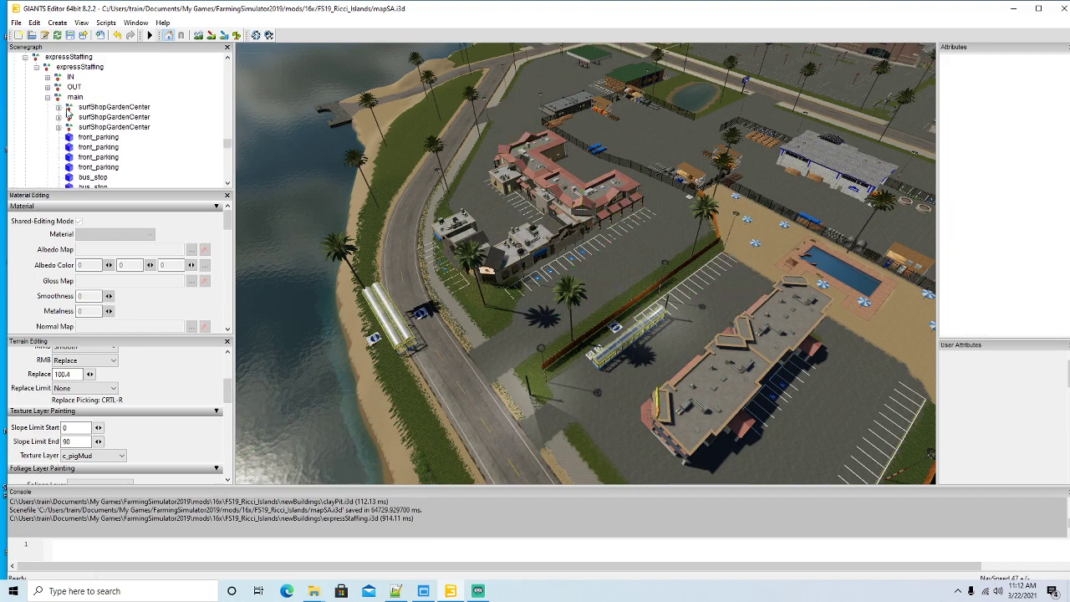
left_click(70, 108)
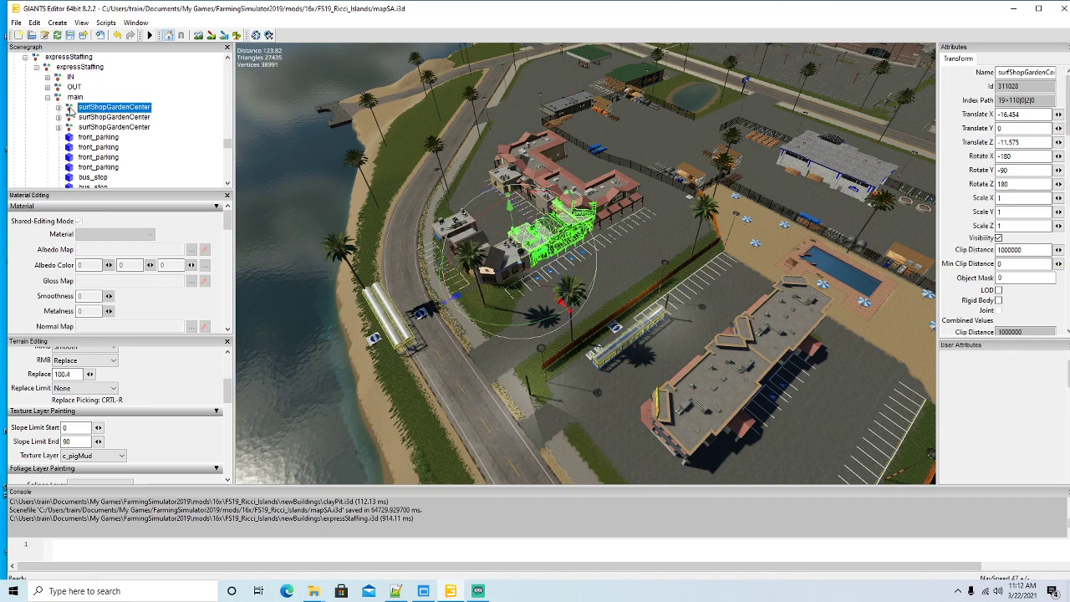
key("Delete")
left_click(71, 108)
key("Delete")
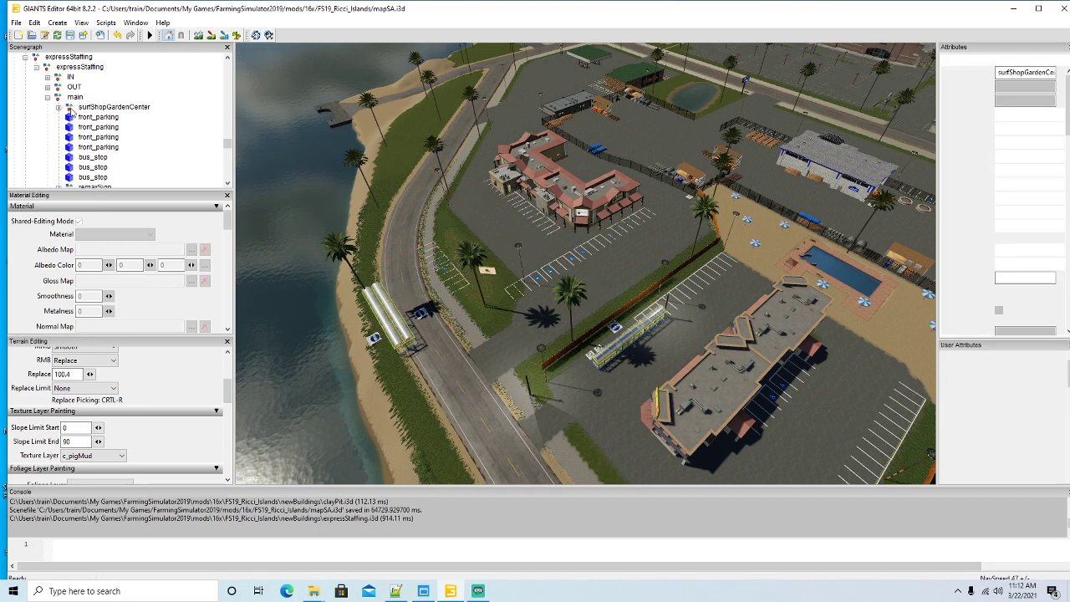
left_click(71, 108)
key("Delete")
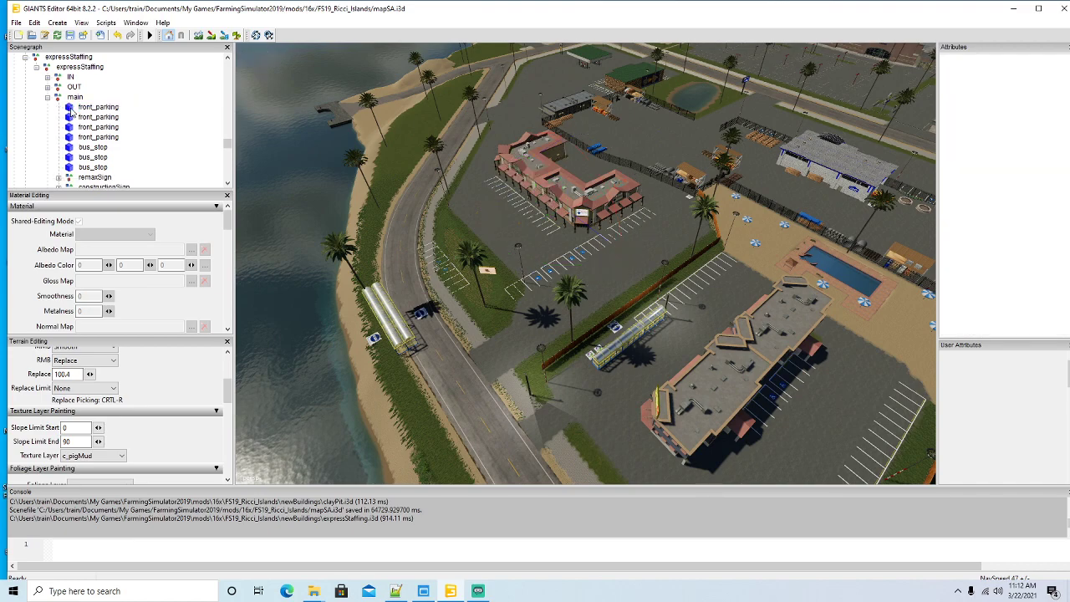
Step: Delete the four front_parking objects from the main group of expressStaffing
left_click(71, 111)
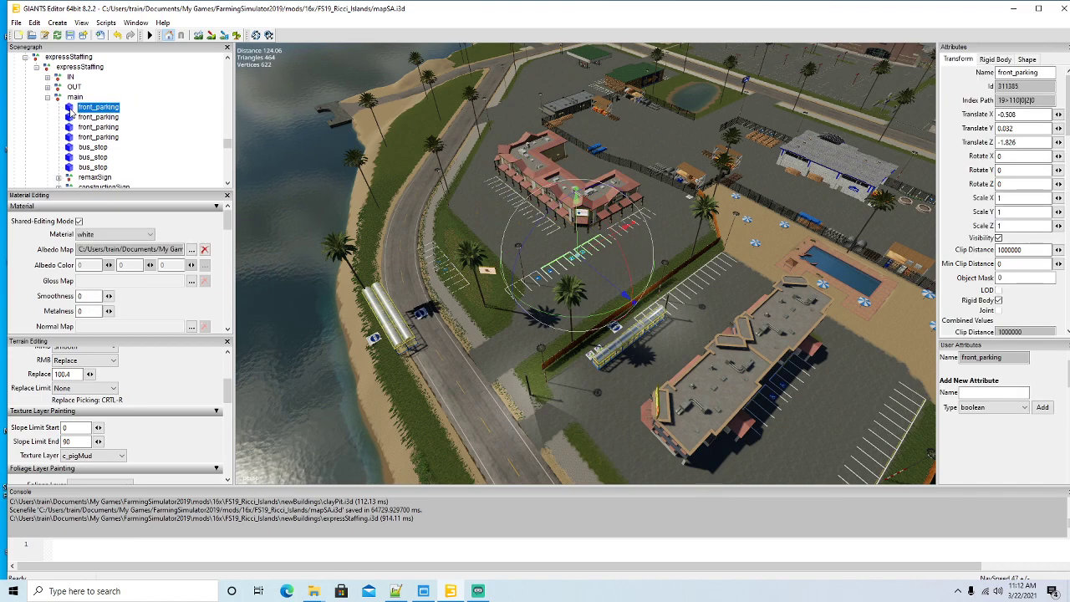
key("Delete")
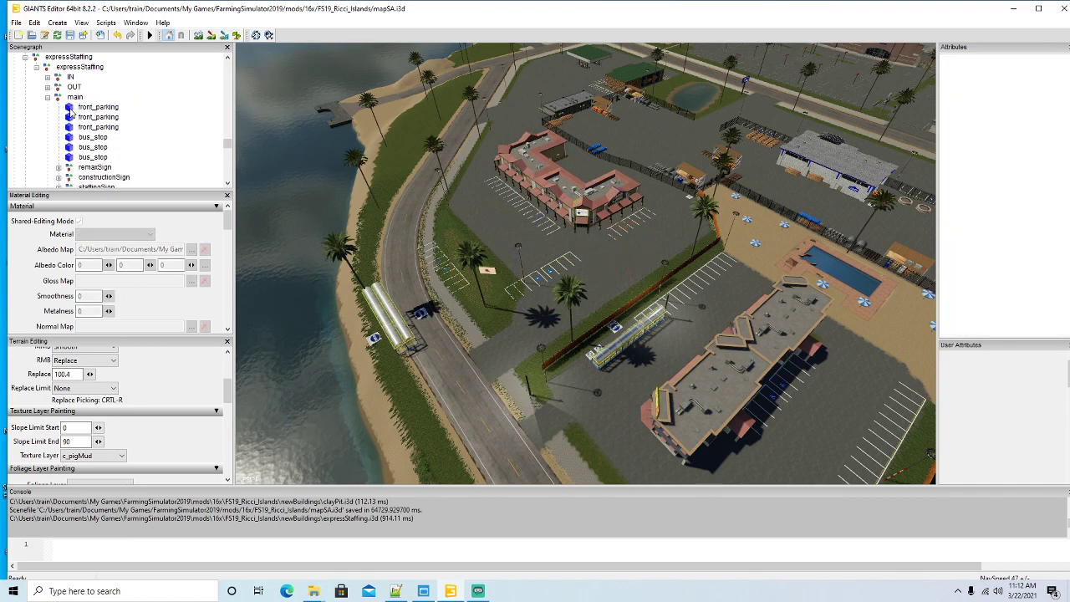
left_click(71, 111)
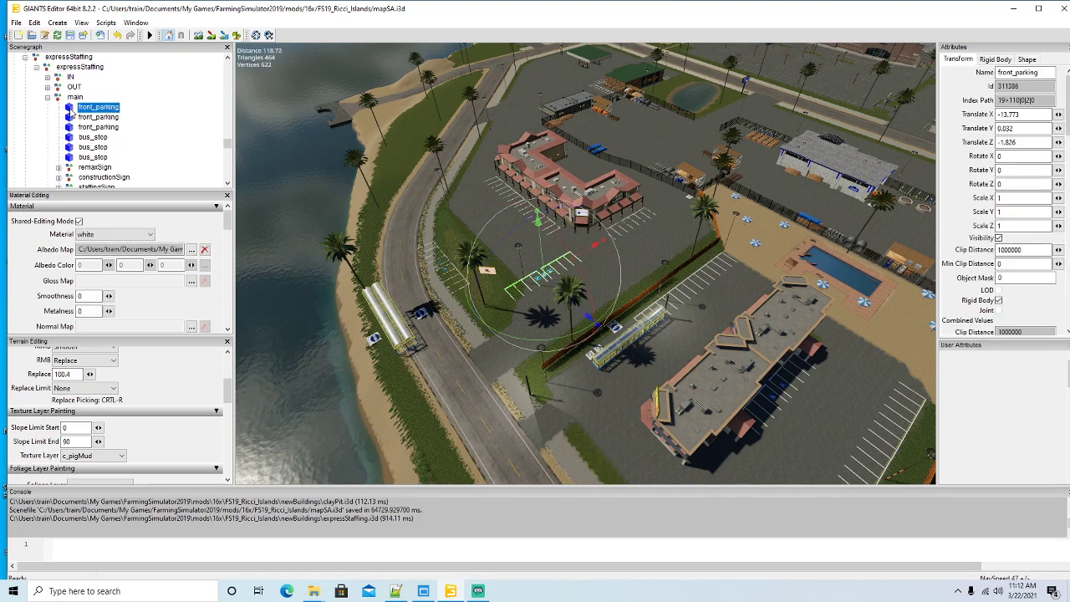
key("Delete")
left_click(71, 112)
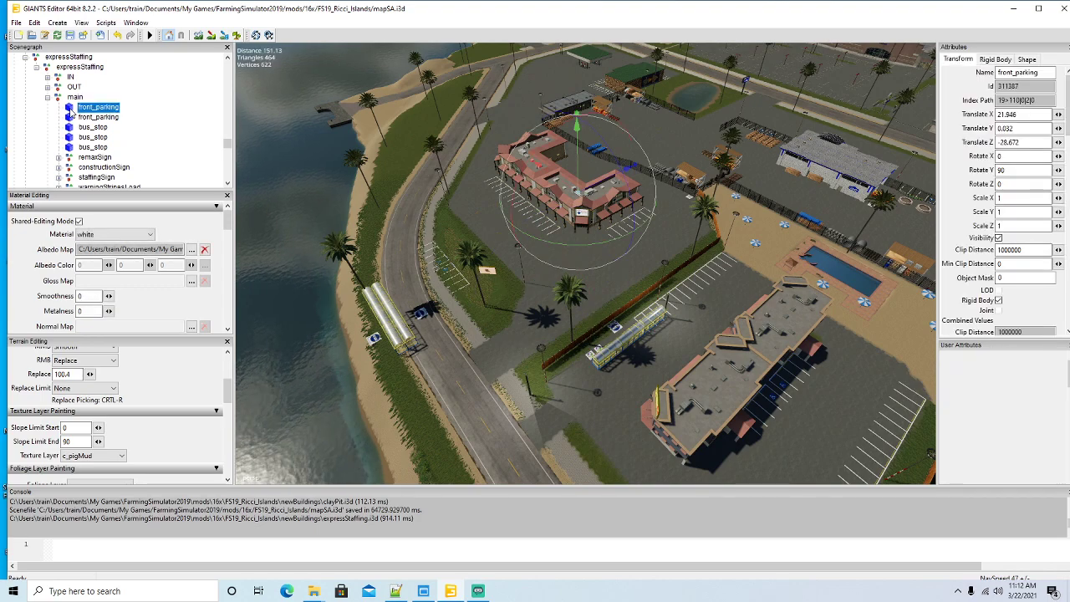
key("Delete")
left_click(72, 111)
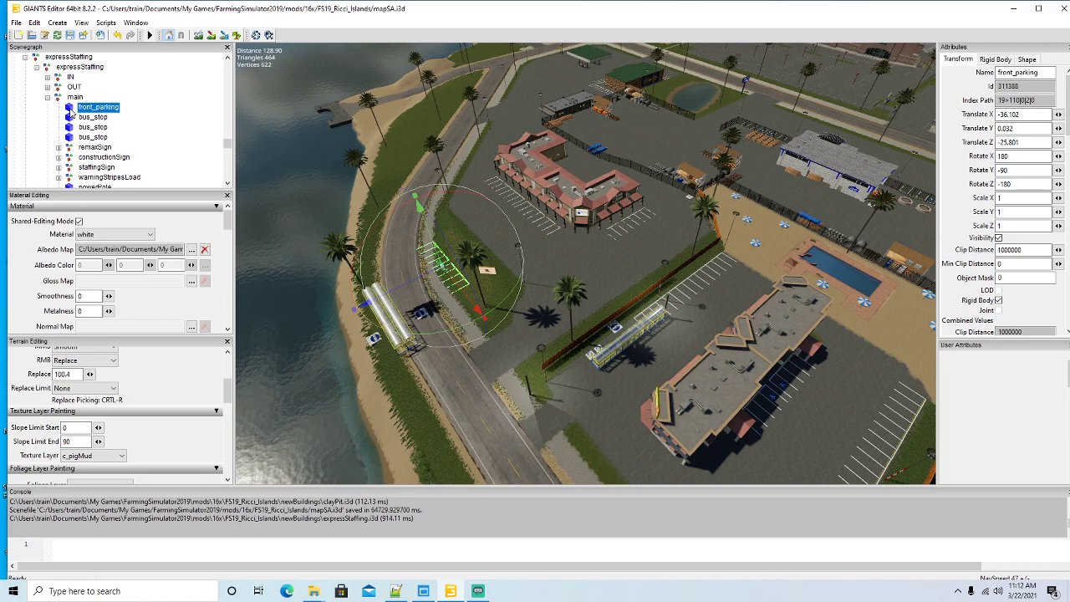
key("Delete")
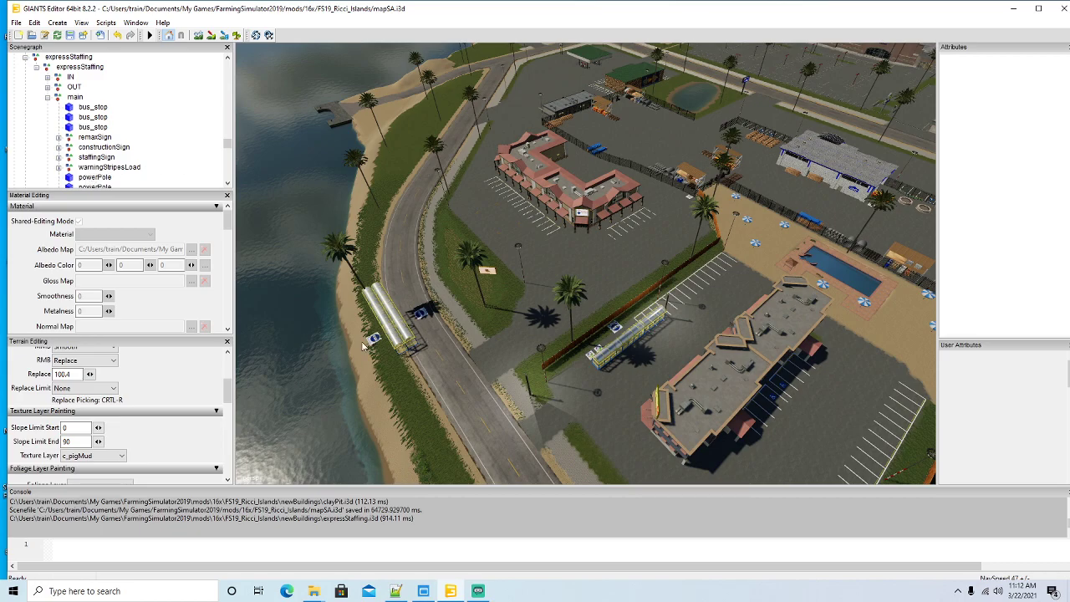
Step: Delete the existing remaxSign group above the corner entrance of the red-roofed building
mouse_move(587, 390)
left_mouse_down("alt")
mouse_move(557, 369)
mouse_move(702, 365)
mouse_move(592, 371)
left_mouse_up("alt")
scroll(558, 368, "up", 6)
scroll(652, 370, "up", 4)
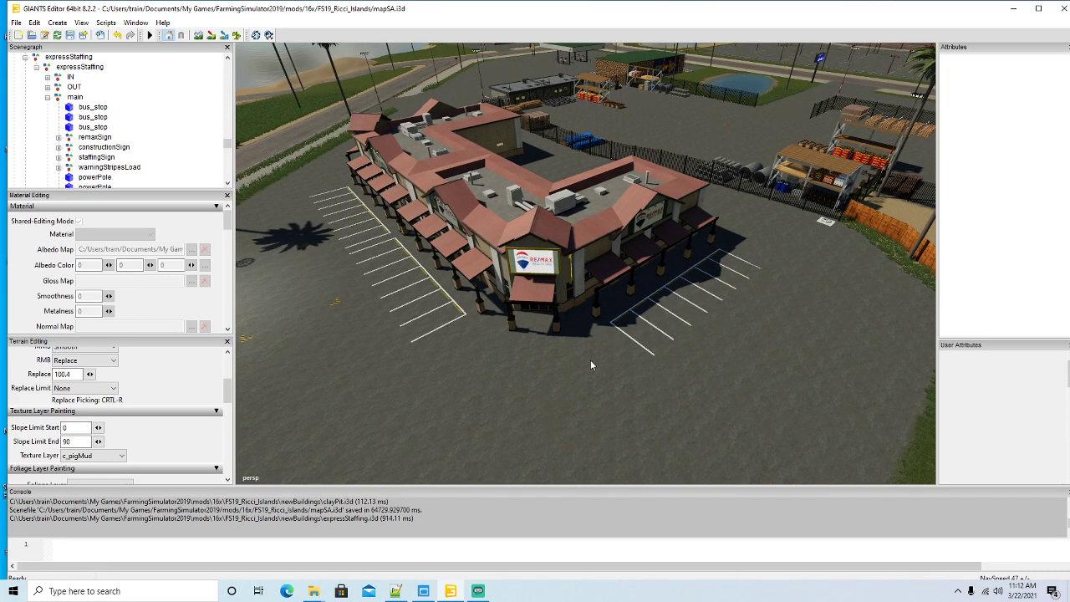
scroll(589, 361, "up", 5)
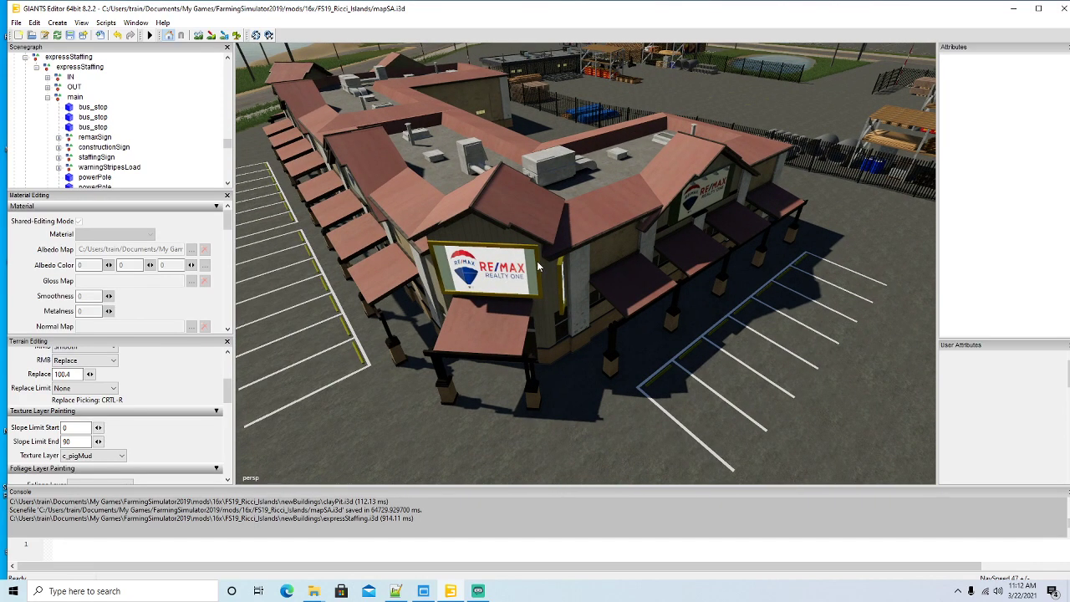
left_click(539, 266)
left_click(488, 248)
scroll(96, 104, "up", 3)
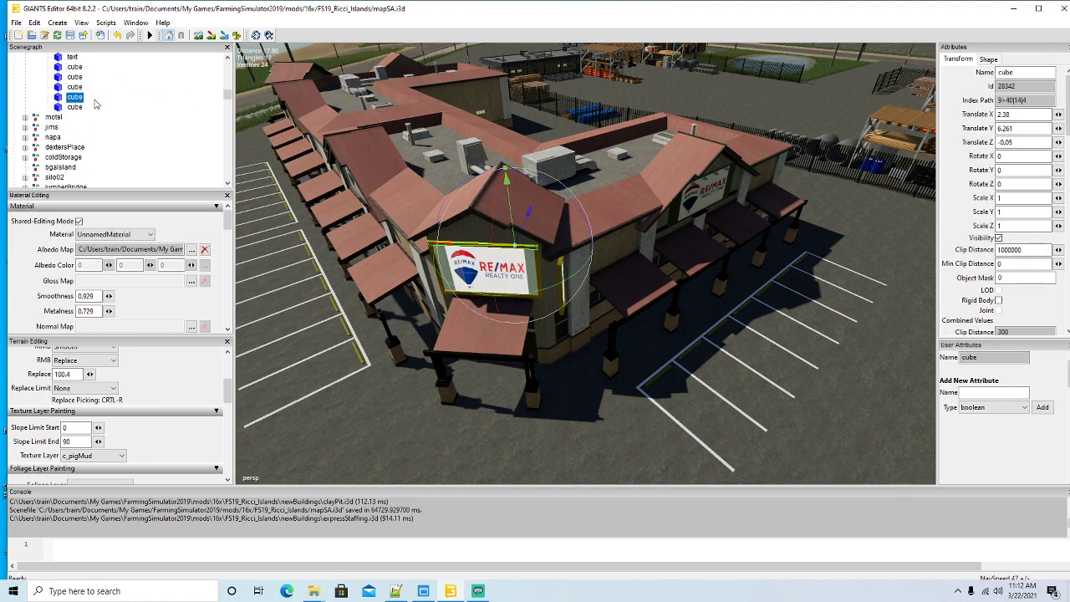
left_click(52, 110)
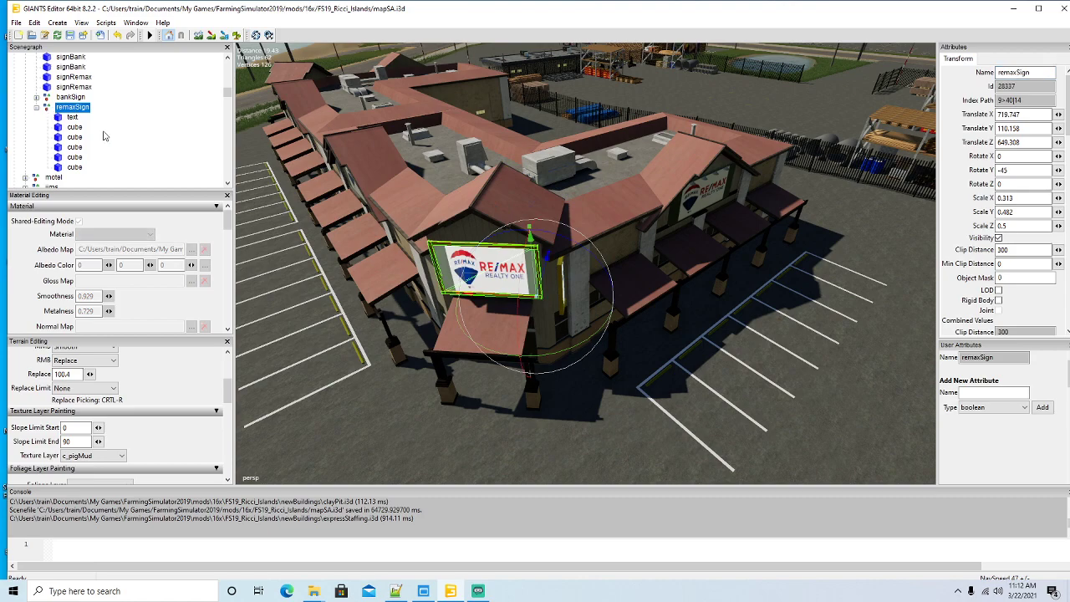
key("Delete")
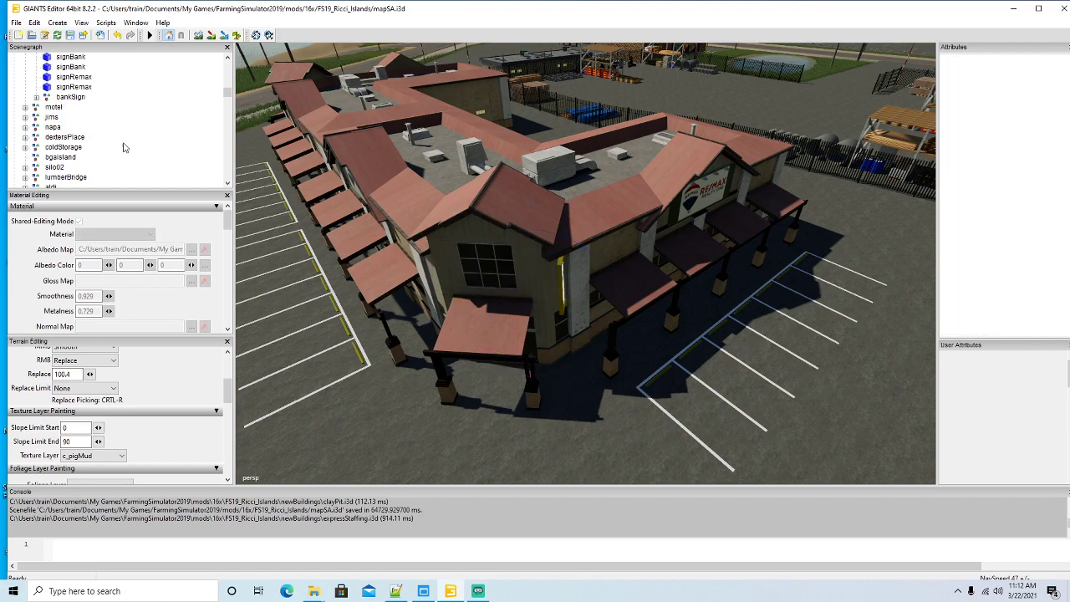
Step: Move and turn the remaxSign from expressStaffing's main group at the corner entrance to check it, and delete that sign
scroll(100, 138, "down", 10)
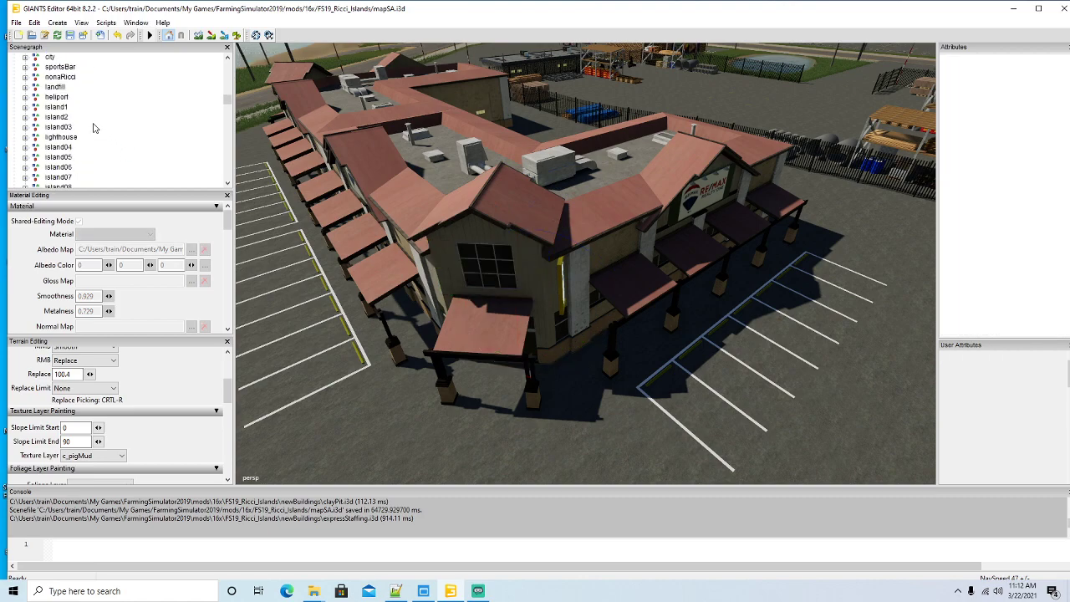
scroll(94, 127, "down", 10)
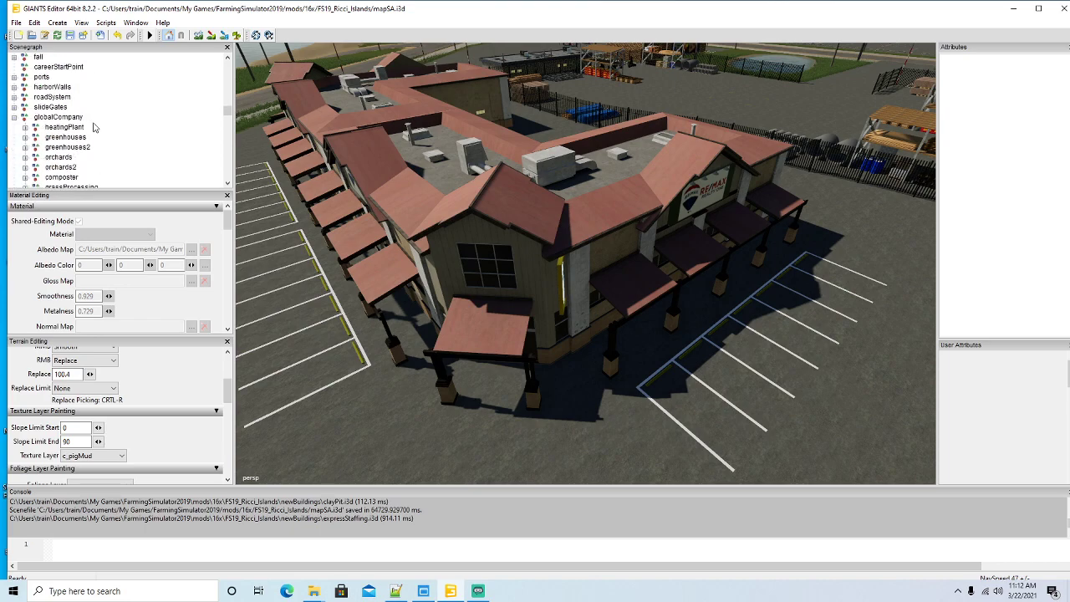
scroll(93, 127, "down", 10)
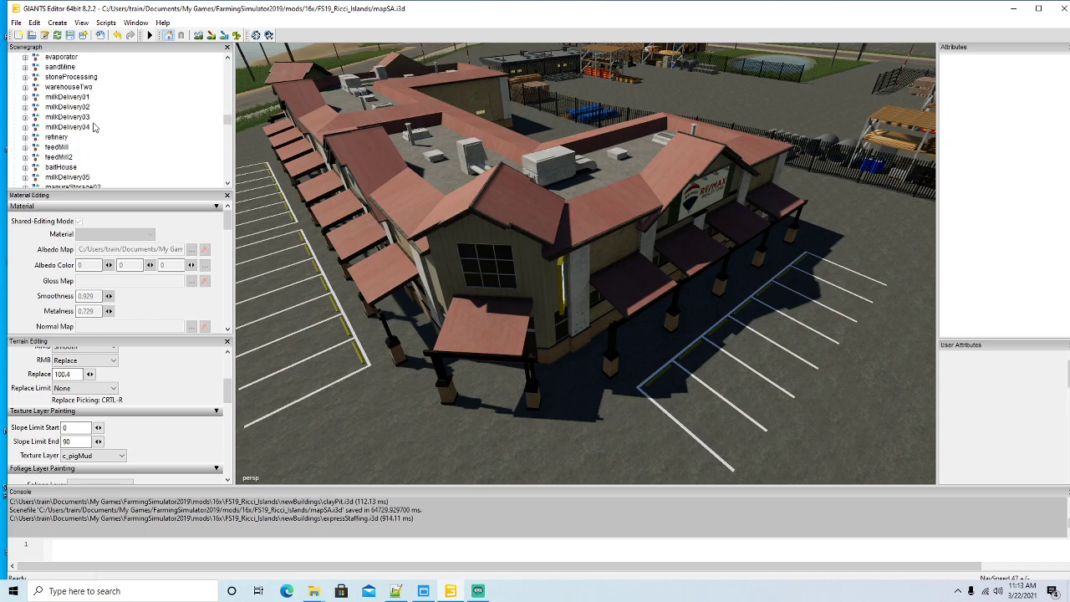
scroll(93, 127, "down", 10)
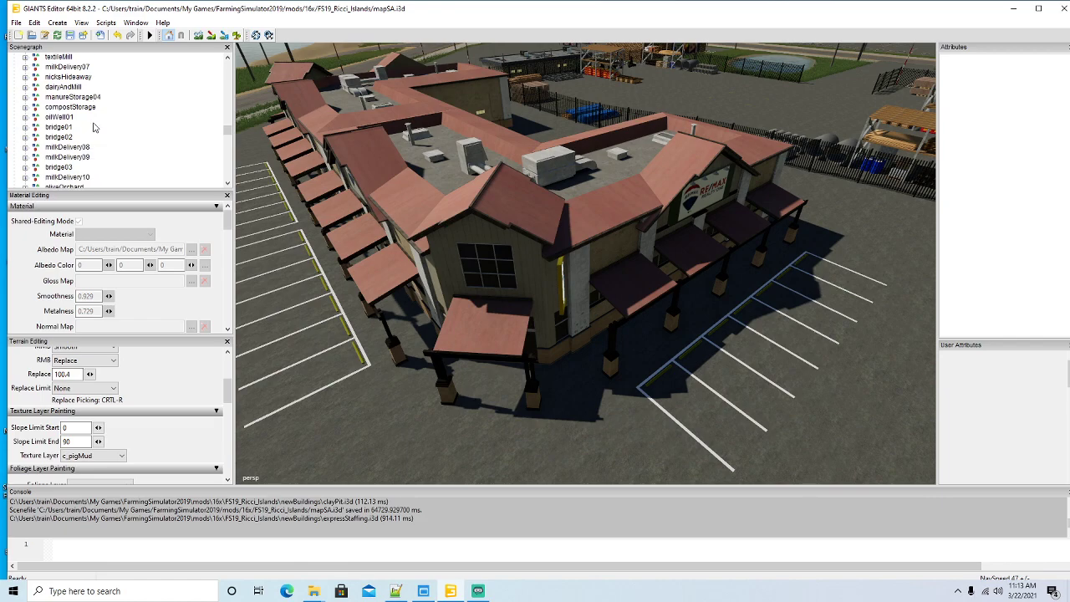
scroll(93, 127, "down", 10)
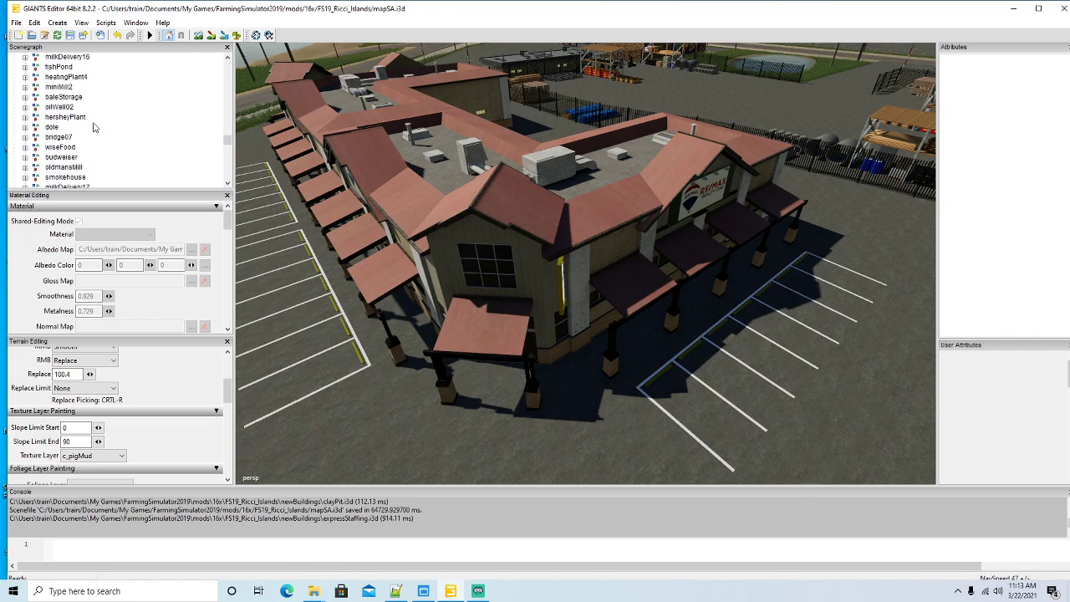
scroll(94, 127, "down", 10)
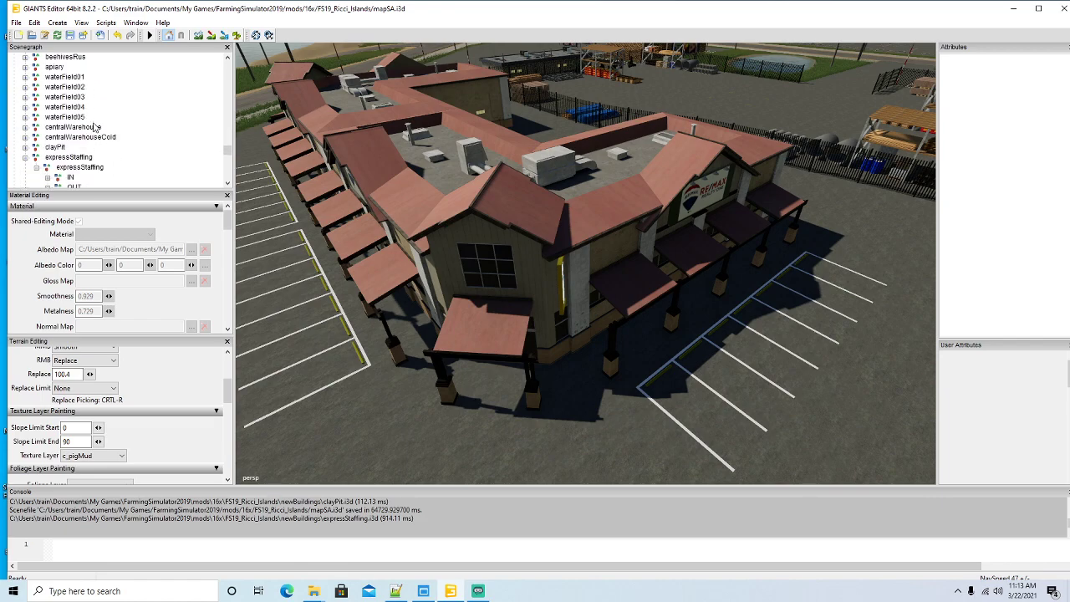
scroll(94, 127, "down", 4)
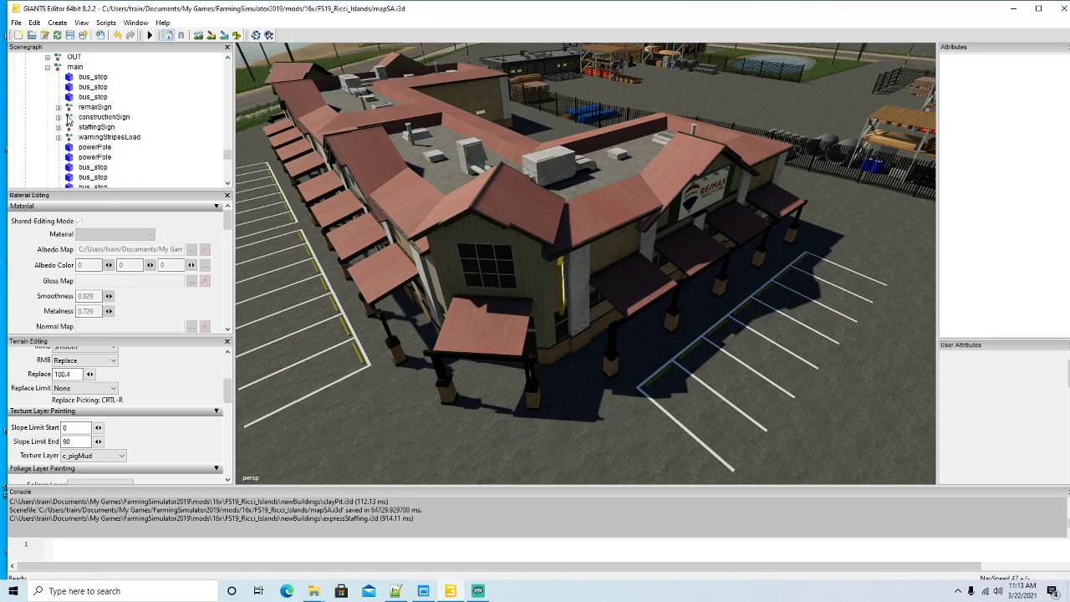
left_click(94, 107)
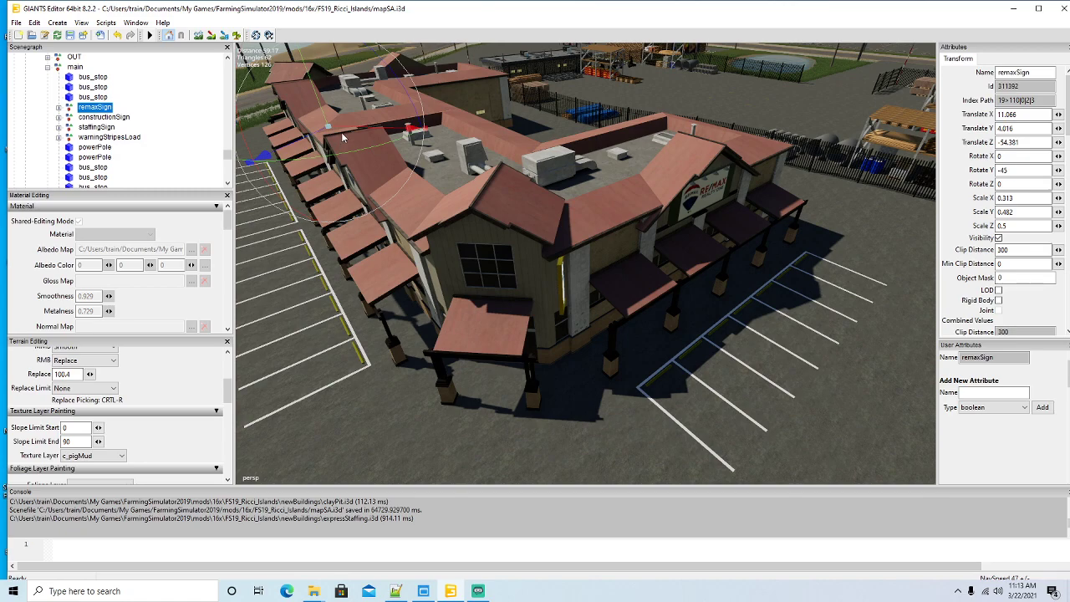
left_click_drag(351, 132, 560, 342)
left_click_drag(598, 420, 483, 291)
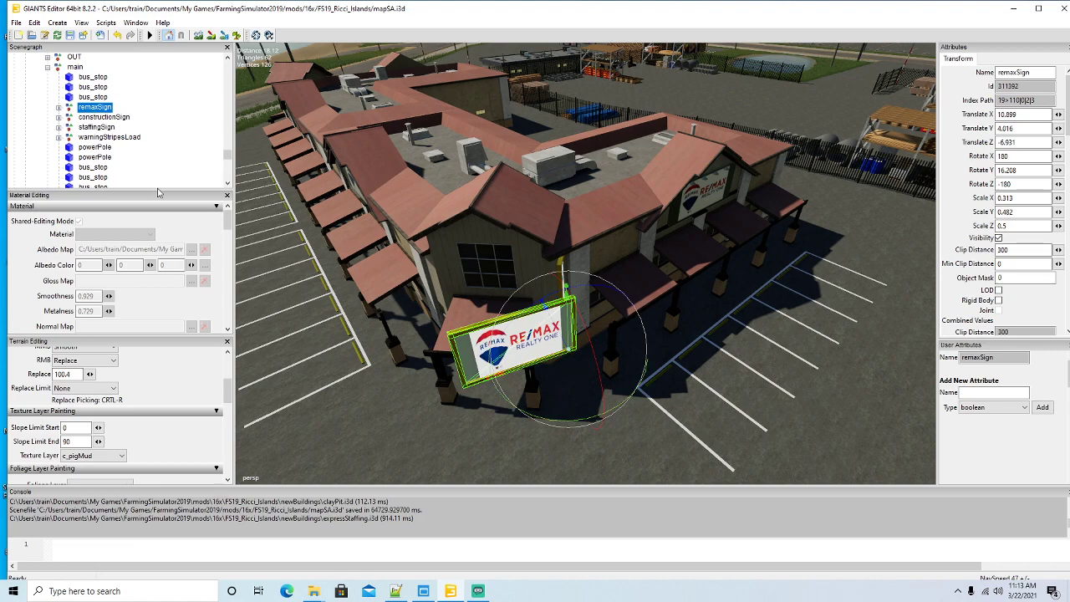
key("Delete")
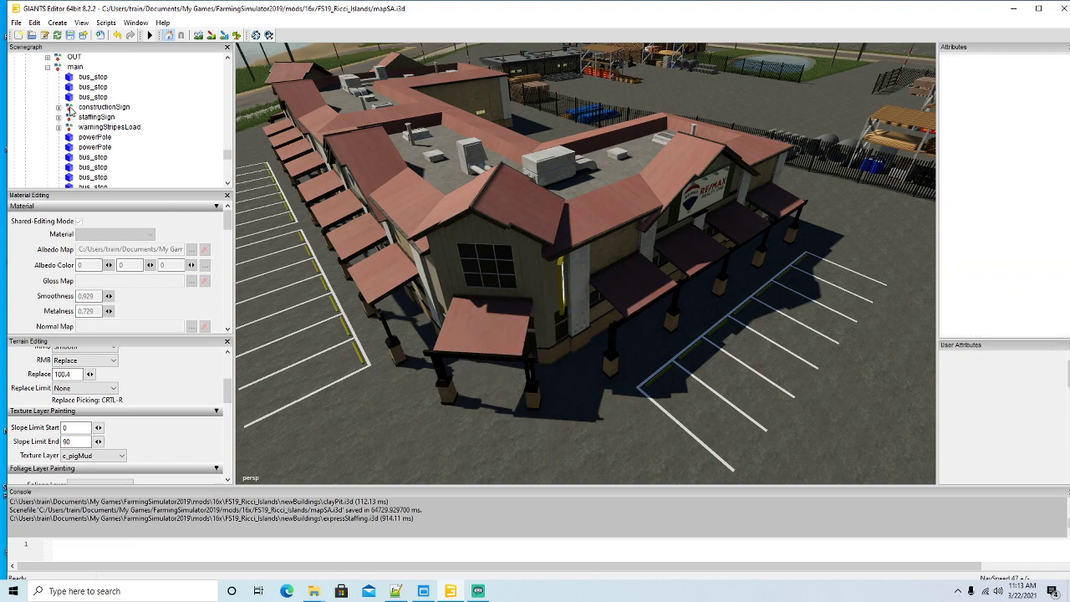
Step: Delete the constructionSign group from the main group of expressStaffing
left_click(71, 109)
left_click_drag(548, 294, 684, 326, "alt")
scroll(729, 333, "down", 6)
scroll(885, 408, "up", 6)
key("Delete")
Step: Bring the staffingSign group to the red-roofed building's corner entrance and set its Y rotation to 45
left_click_drag(555, 317, 398, 212, "alt")
scroll(524, 150, "up", 7)
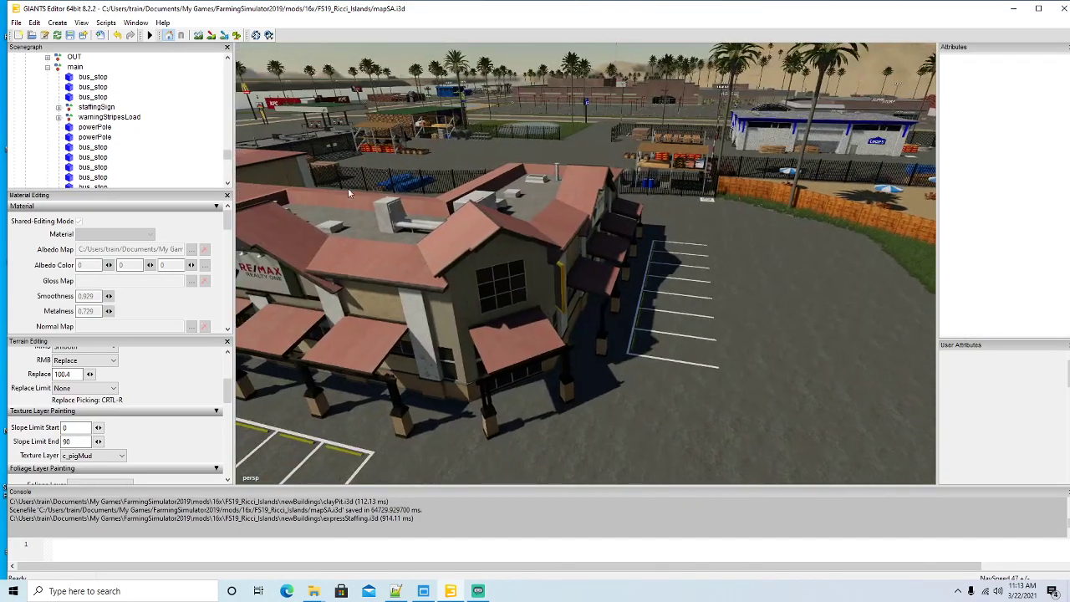
left_click(332, 215)
left_click_drag(689, 349, 638, 355, "alt")
scroll(679, 363, "up", 4)
left_click_drag(611, 275, 474, 281)
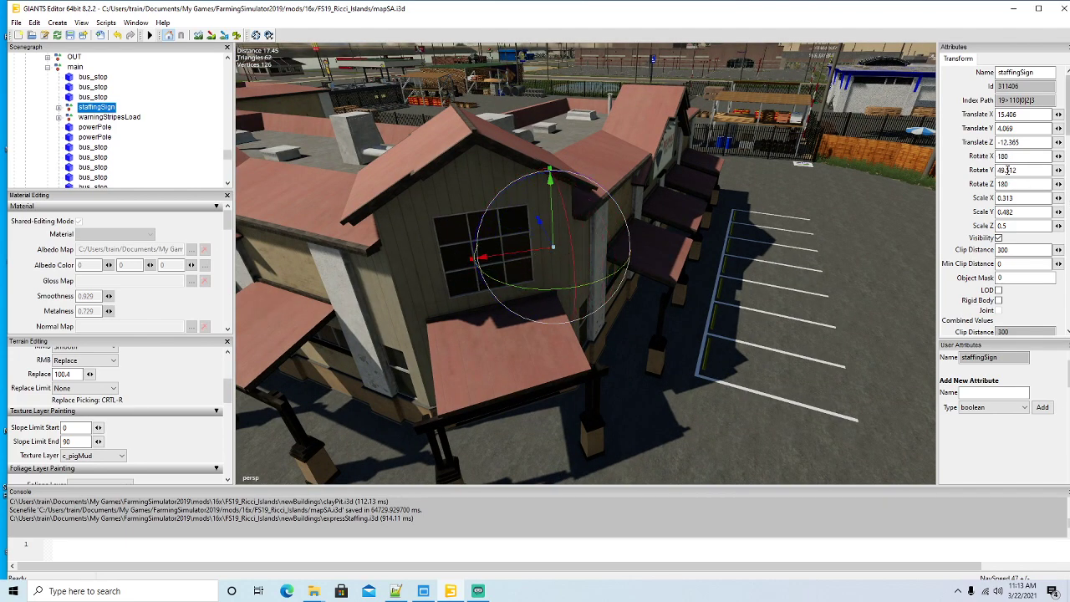
double_click(1022, 171)
type("45")
key("Return")
Step: Position the staffingSign on the gable wall above the corner entrance awning, at about 11.443, 4.87, -9.865
mouse_move(554, 263)
left_mouse_down()
mouse_move(595, 334)
mouse_move(502, 304)
mouse_move(522, 298)
mouse_move(536, 311)
mouse_move(535, 266)
left_mouse_up()
left_click_drag(518, 314, 541, 314)
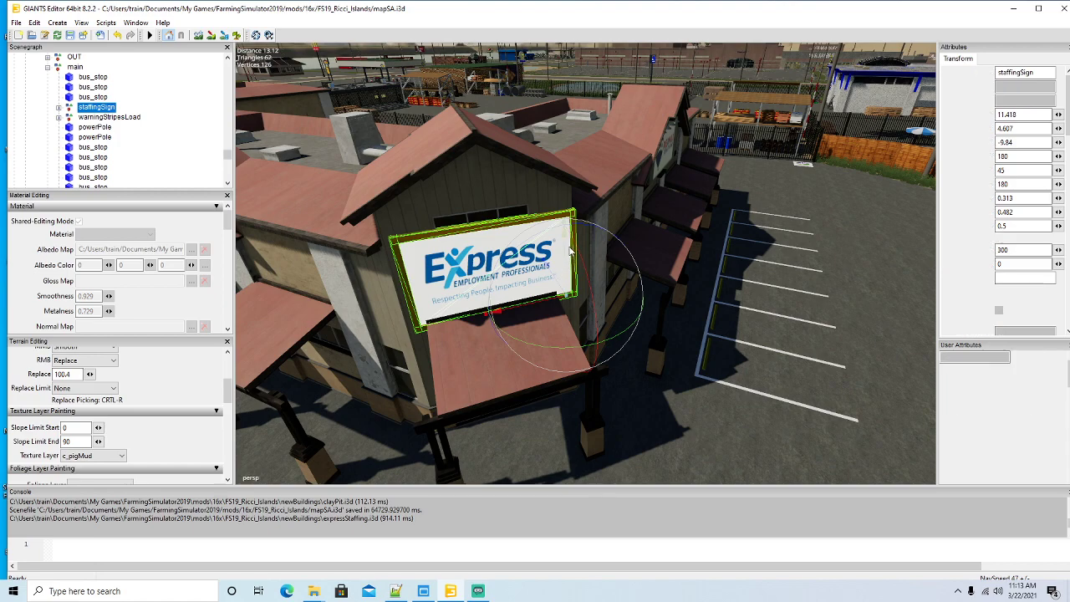
left_click(566, 253)
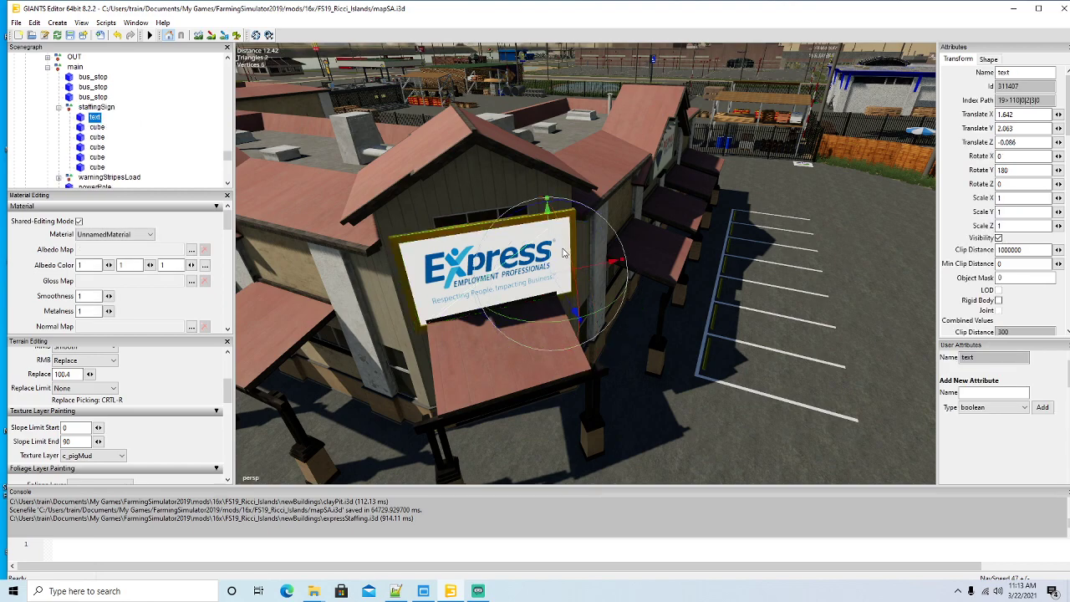
left_click(71, 108)
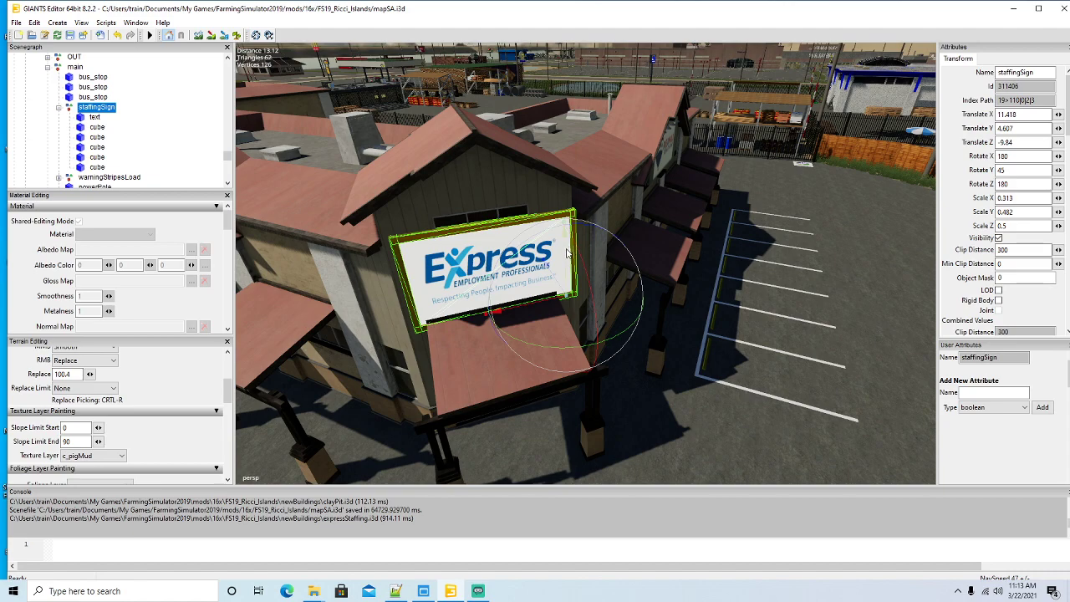
left_click_drag(569, 251, 558, 271)
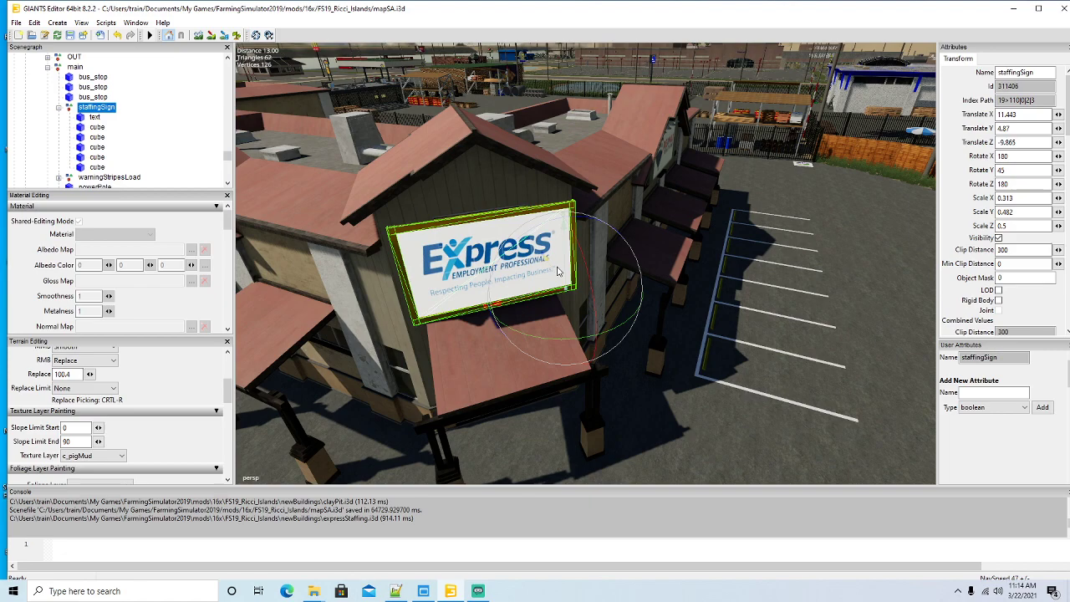
middle_click_drag(609, 303, 653, 339)
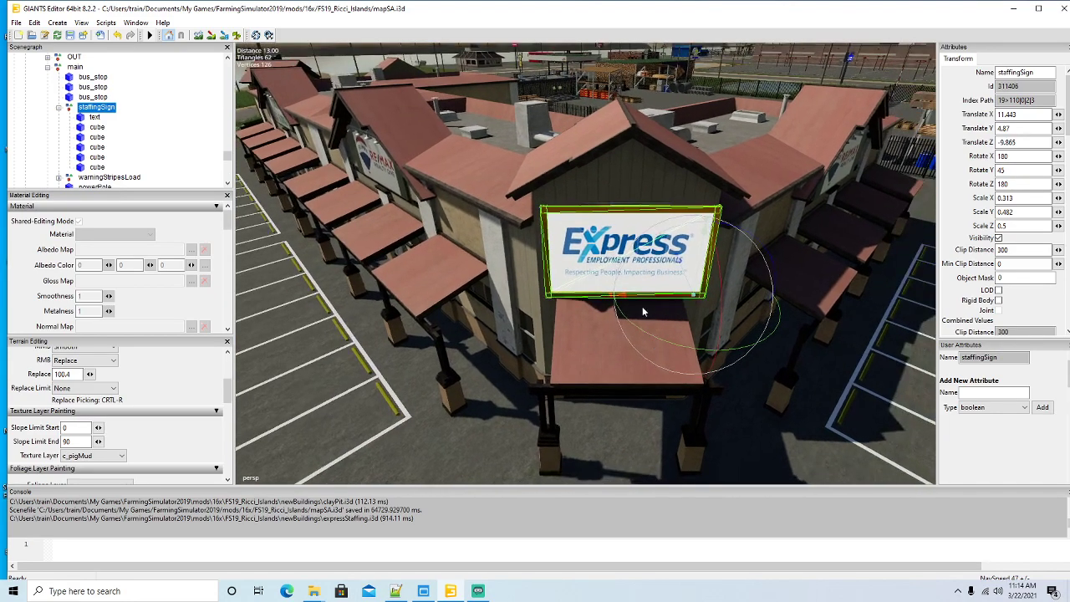
Step: Nudge the staffingSign on the corner gable to about 11.34, 4.87, -9.969 and collapse its group in the scene tree
left_click_drag(642, 299, 641, 303)
scroll(640, 314, "down", 10)
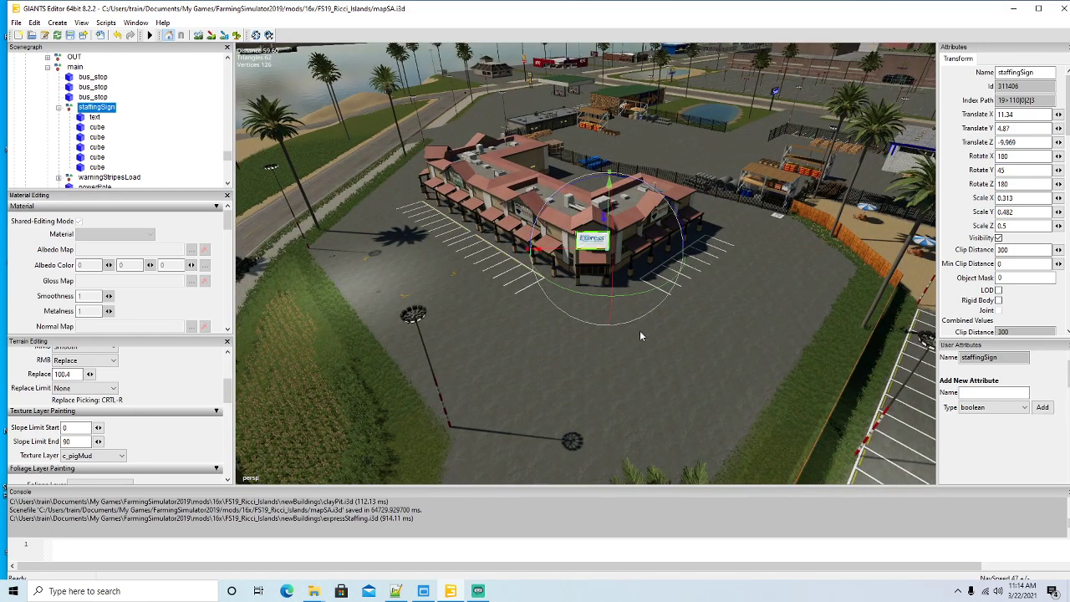
left_click(59, 108)
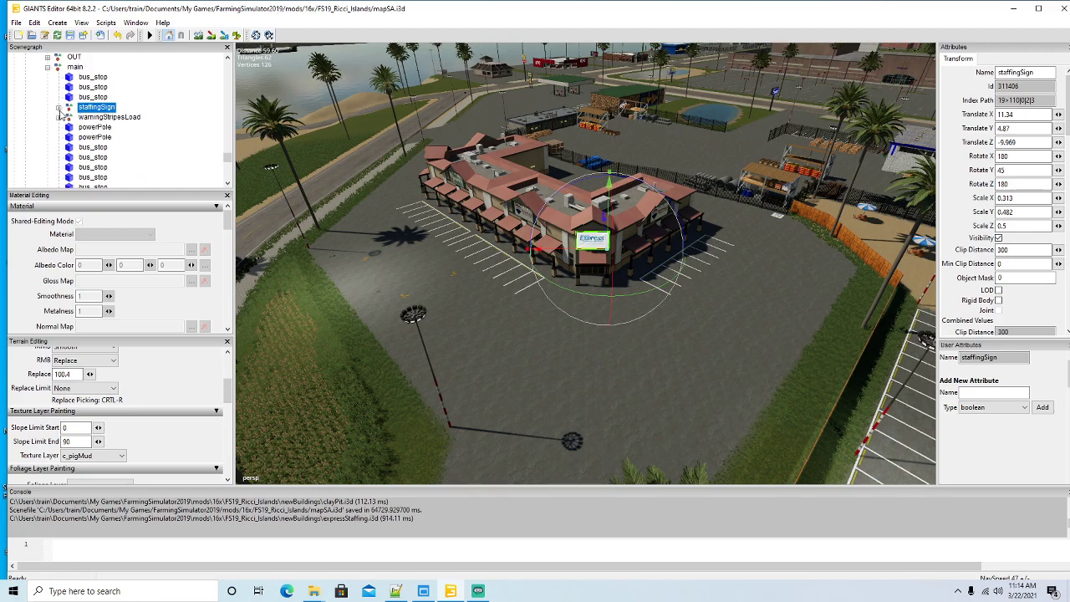
scroll(508, 318, "up", 10)
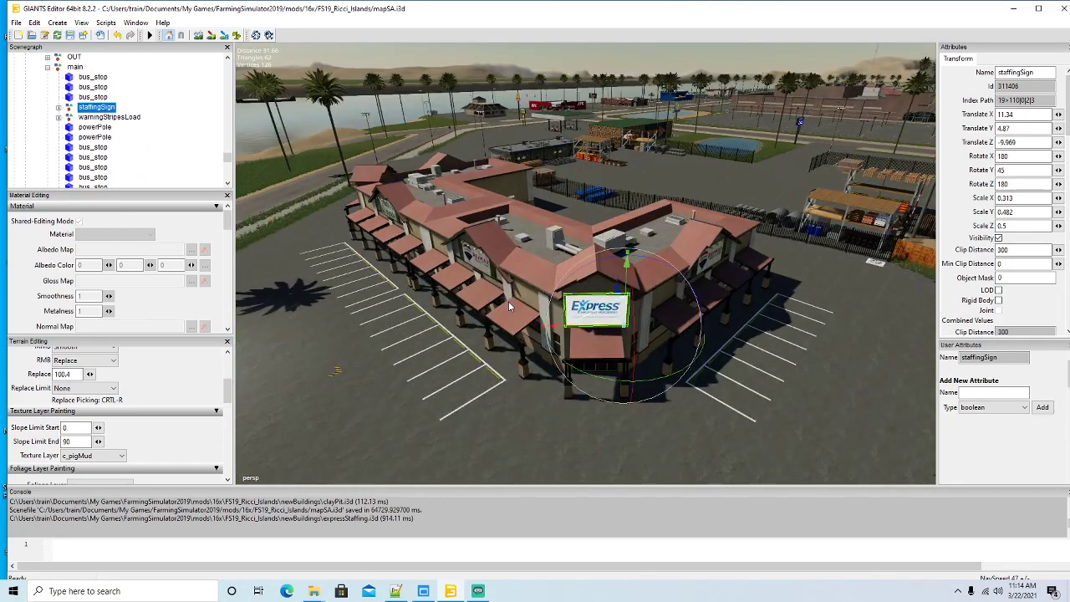
scroll(693, 334, "down", 6)
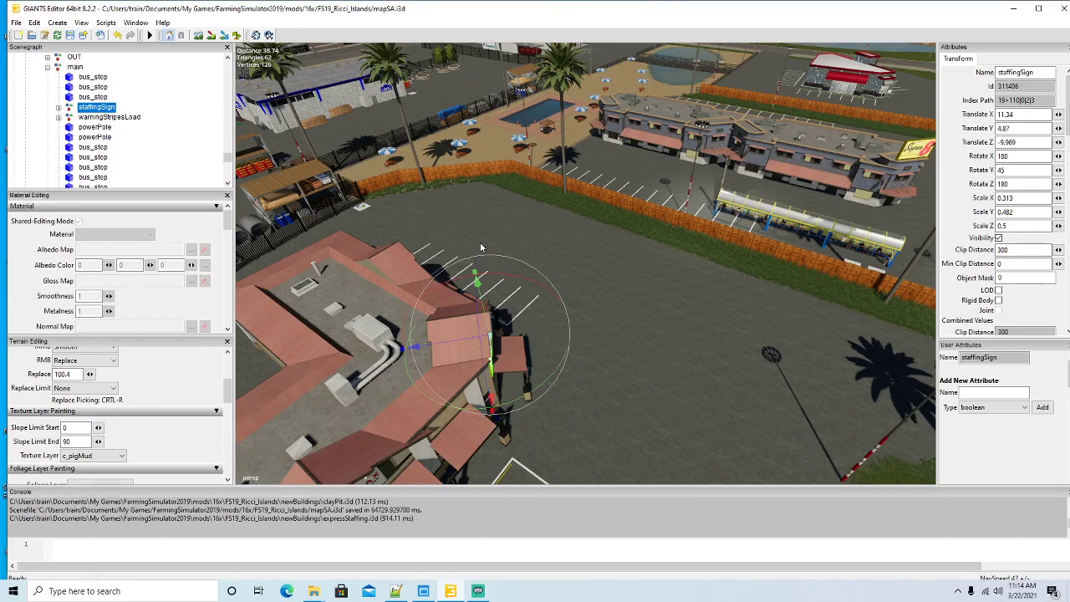
Step: Move the first bus_stop of expressStaffing's main group beside the wooden fence facing the red-roofed building, at about X 27.055, Z 16.359
left_click_drag(540, 309, 870, 351, "alt")
scroll(564, 284, "up", 5)
scroll(754, 361, "down", 5)
left_click_drag(635, 276, 528, 276, "alt")
scroll(457, 280, "up", 5)
scroll(528, 276, "up", 5)
scroll(528, 276, "down", 5)
left_click(83, 77)
scroll(520, 321, "down", 5)
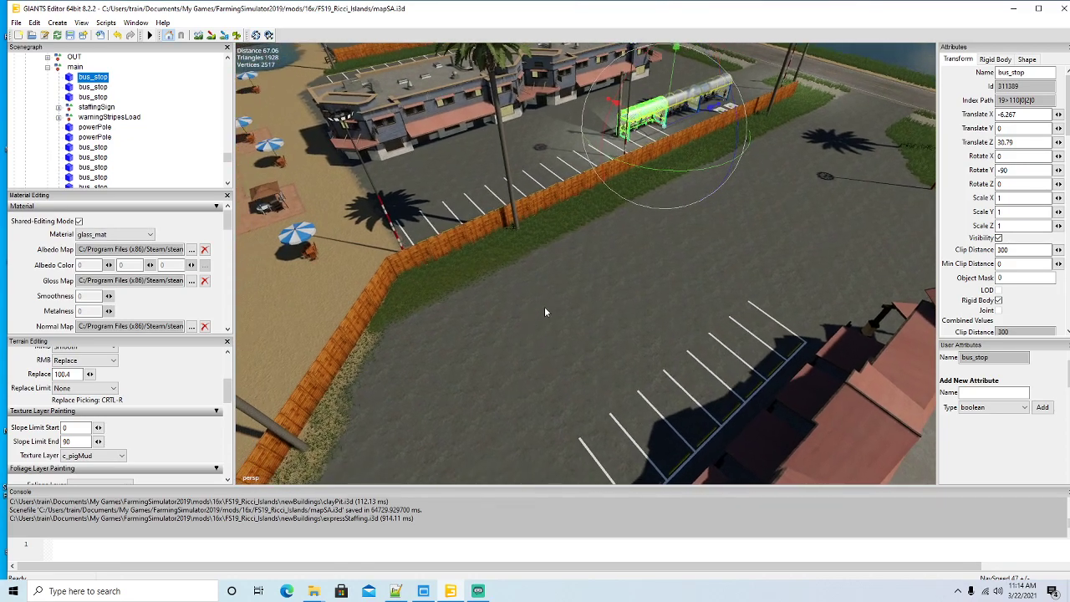
left_click_drag(653, 127, 482, 306)
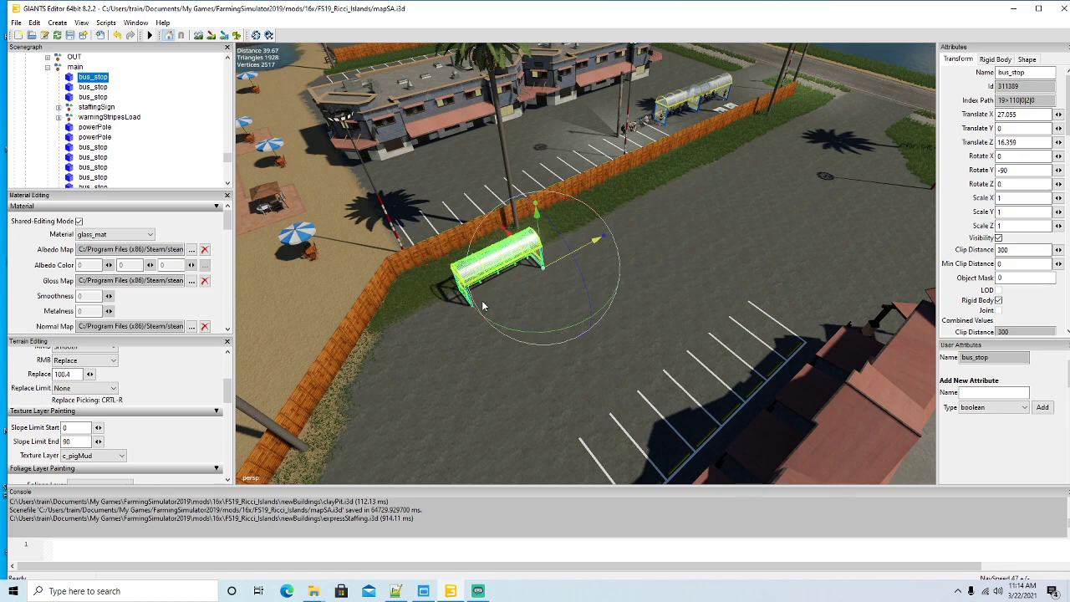
Step: Delete the two other bus_stop shelters remaining in front of the neighbouring motel from the start of the main group
left_click(71, 87)
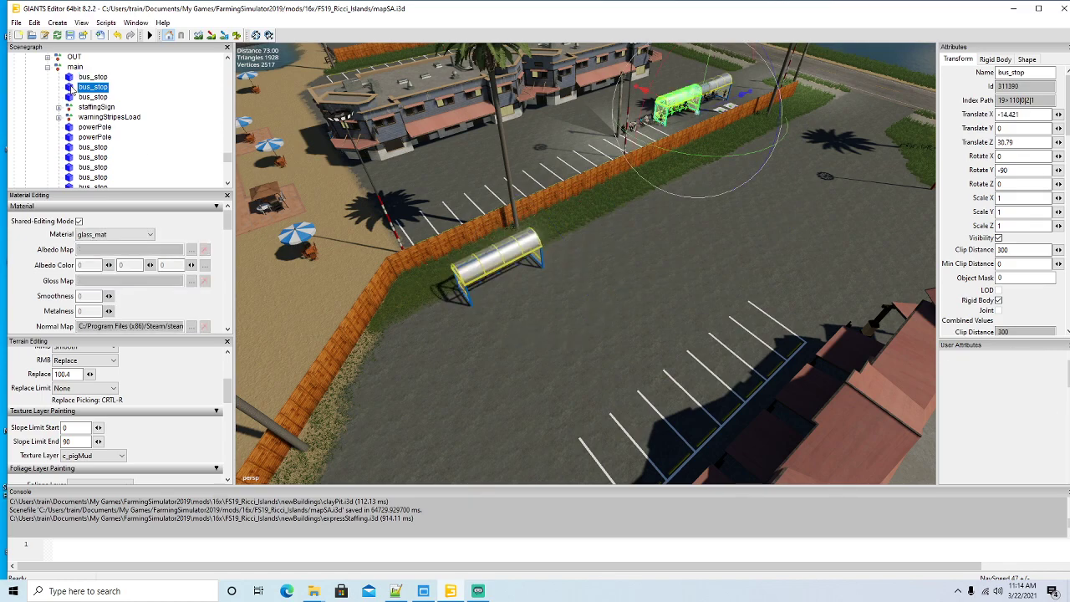
key("Delete")
left_click(72, 86)
key("Delete")
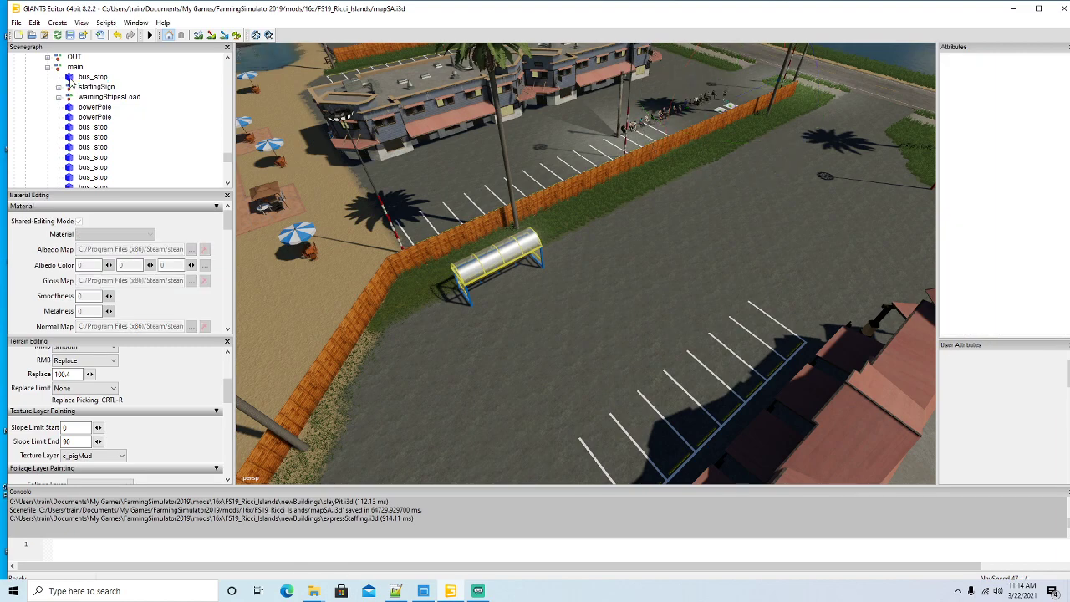
Step: Rename the bus_stop placed beside the fence as bus_stop1
left_click(72, 80)
left_click(1031, 73)
scroll(685, 276, "up", 5)
mouse_move(686, 276)
left_mouse_down("alt")
mouse_move(647, 265)
mouse_move(633, 275)
mouse_move(669, 270)
left_mouse_up("alt")
left_click(1039, 74)
type("1")
key("Return")
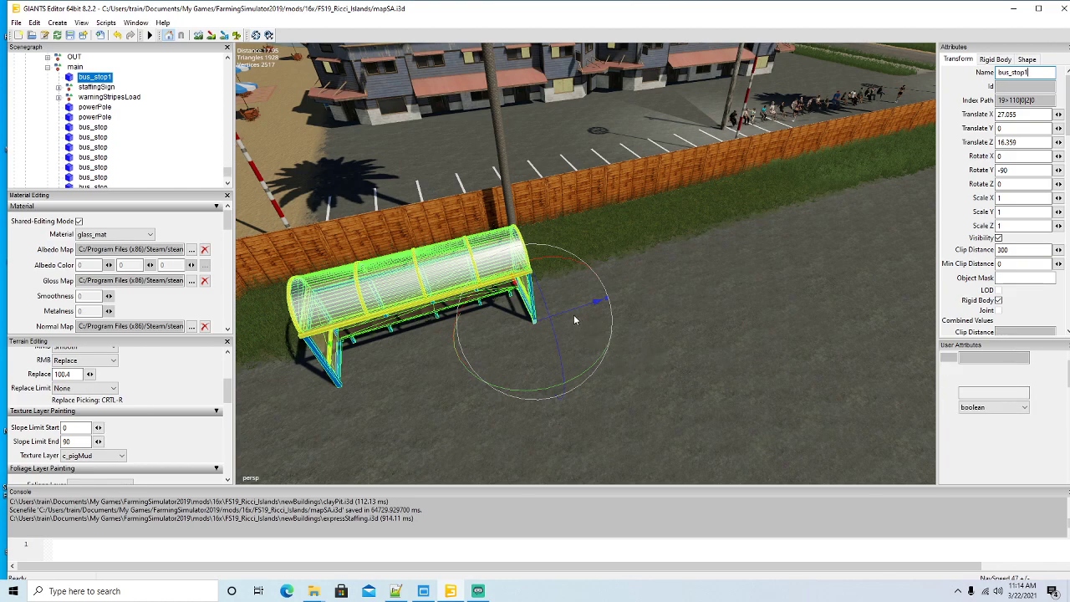
Step: Duplicate bus_stop1 twice and line the copies up end to end along the fence, at about X 18.963 and X 10.896
key("ctrl+d")
left_click_drag(571, 311, 757, 277)
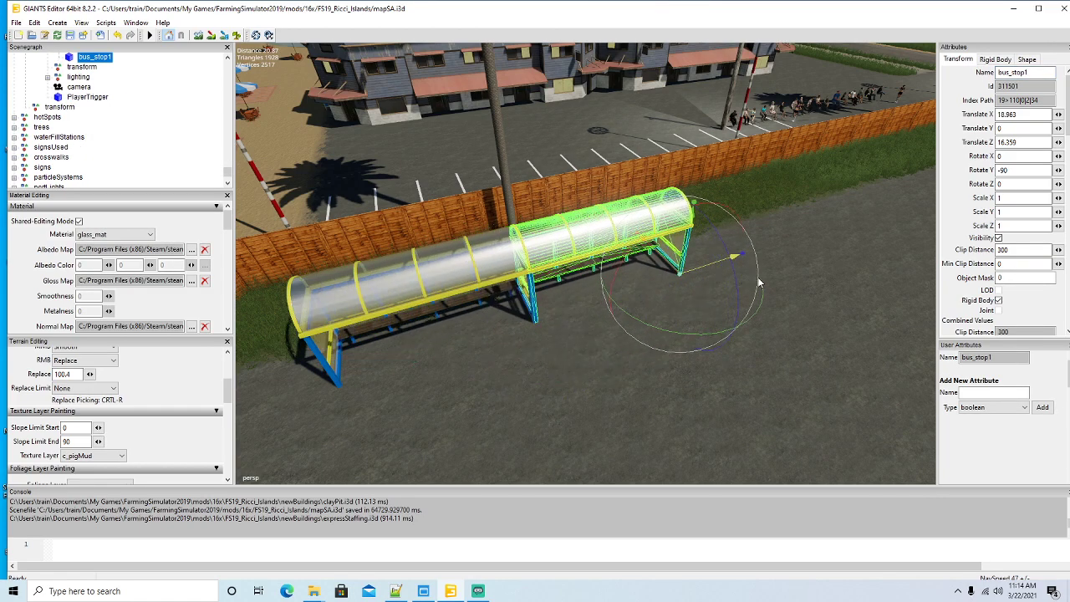
left_click(1032, 73)
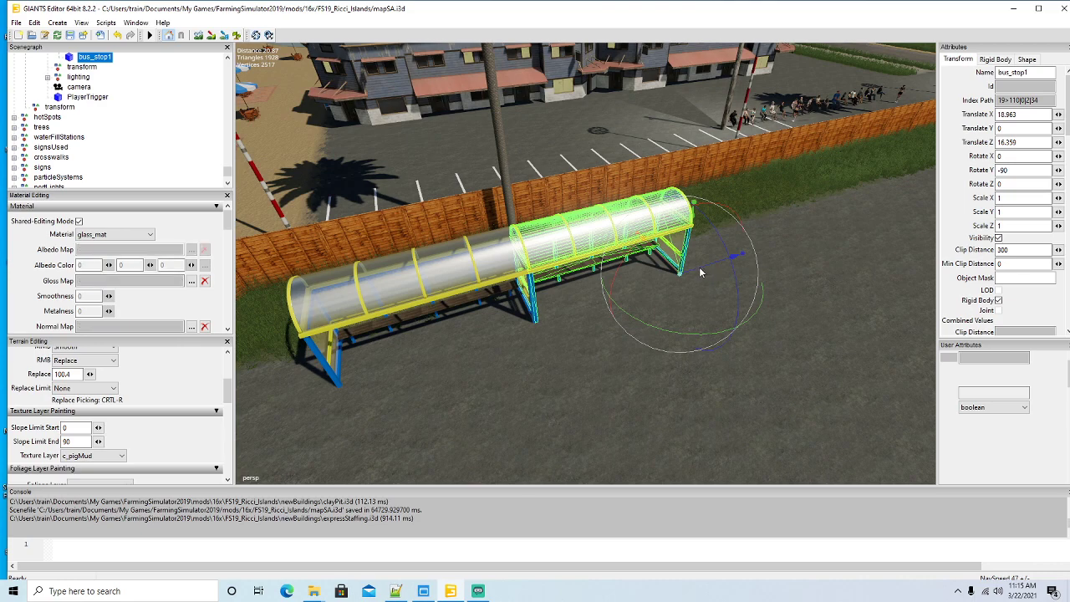
key("ctrl+d")
left_click_drag(723, 266, 851, 232)
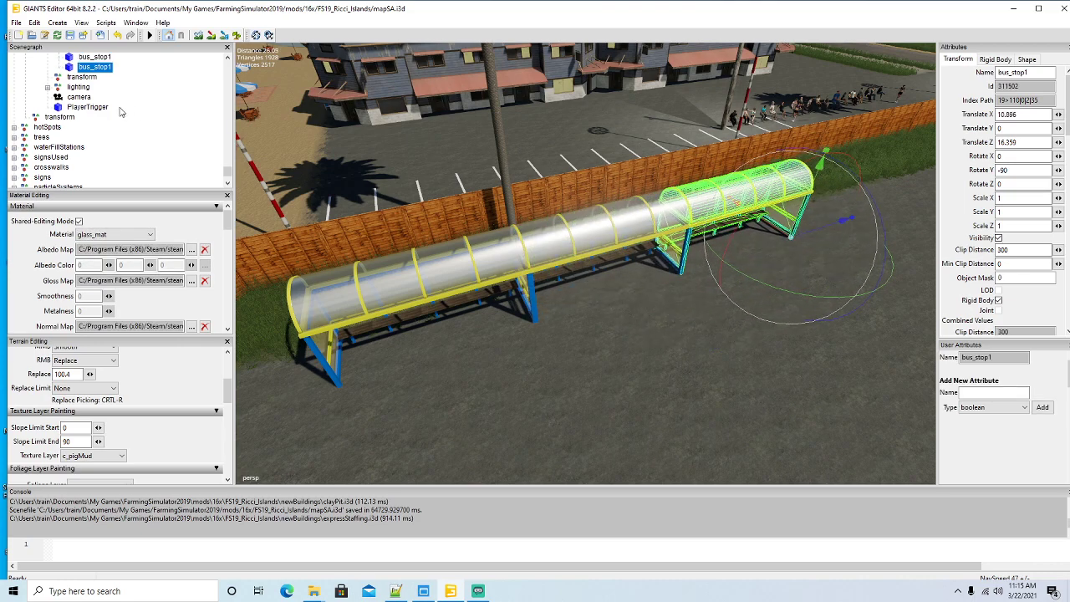
Step: Move the warningStripesLoad group to the paved area behind the red-roofed building, at about X 23.748, Z -13.589
scroll(113, 109, "up", 10)
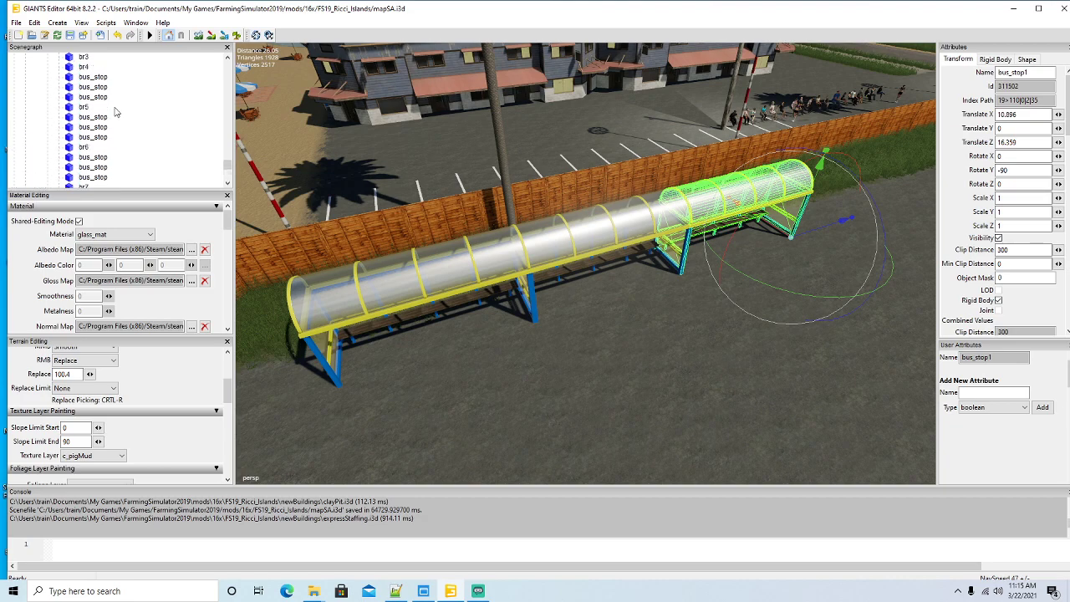
scroll(115, 111, "up", 10)
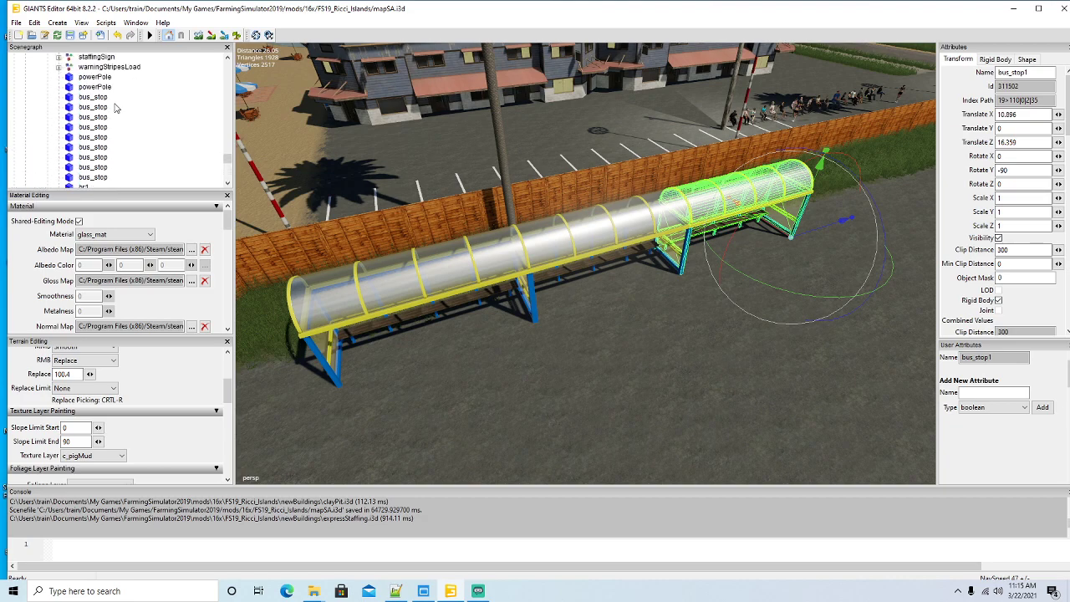
left_click(74, 120)
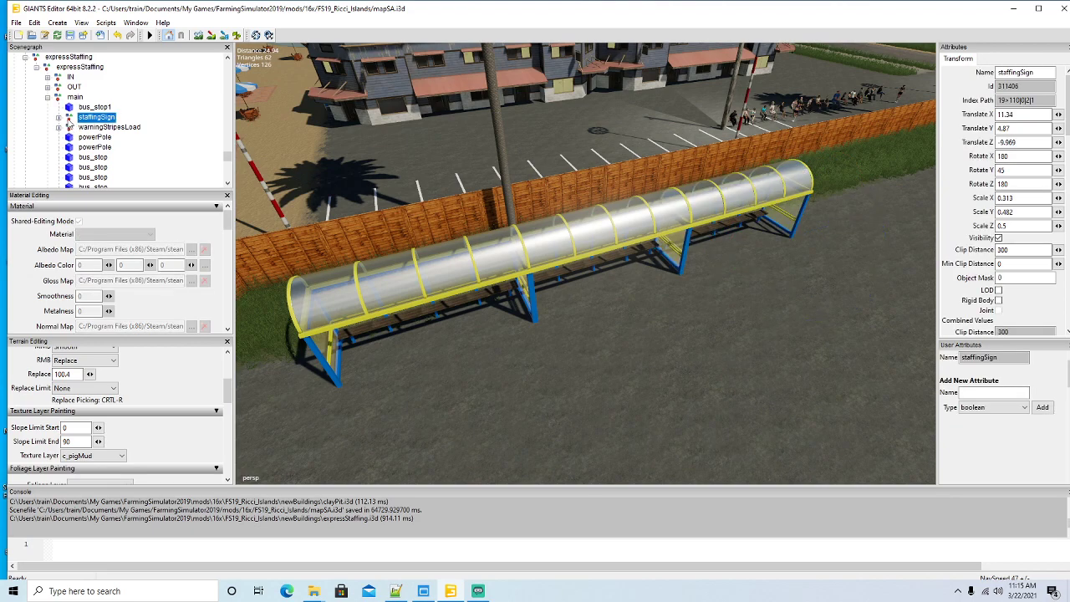
left_click(69, 130)
key("f")
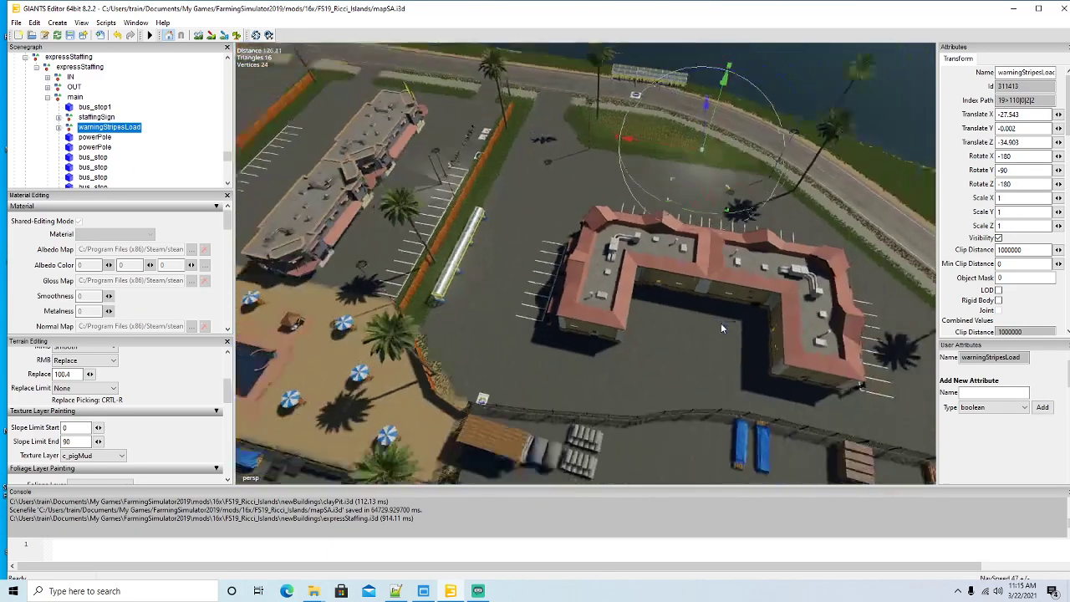
mouse_move(727, 330)
left_mouse_down("alt")
mouse_move(769, 341)
mouse_move(734, 336)
mouse_move(729, 316)
left_mouse_up("alt")
scroll(756, 342, "up", 3)
left_click_drag(670, 77, 504, 265)
left_click_drag(564, 223, 563, 228)
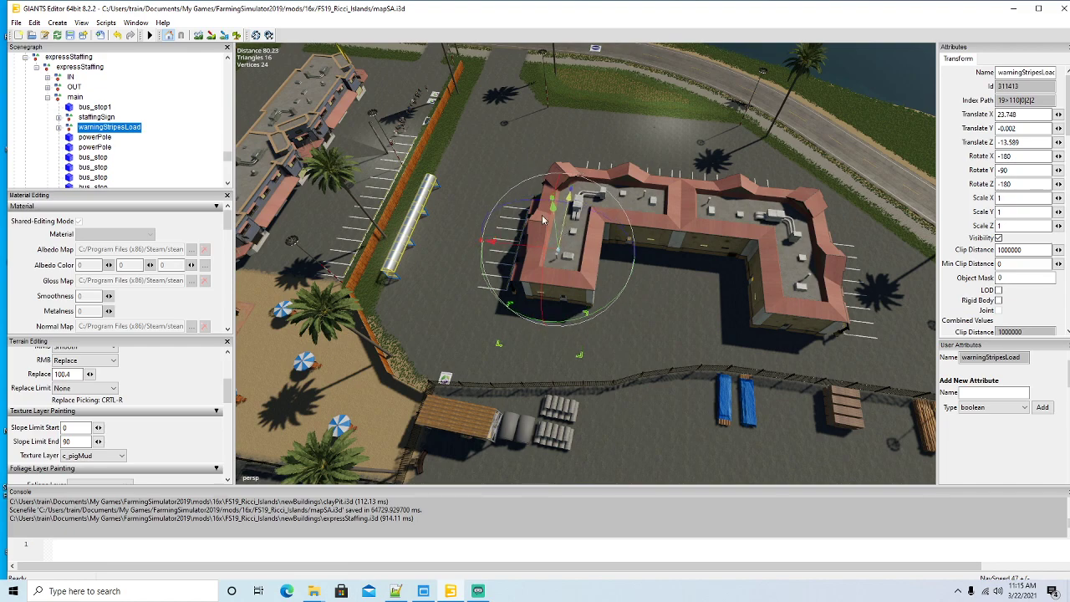
Step: Delete both powerPole objects from the main group of expressStaffing
left_click(68, 109)
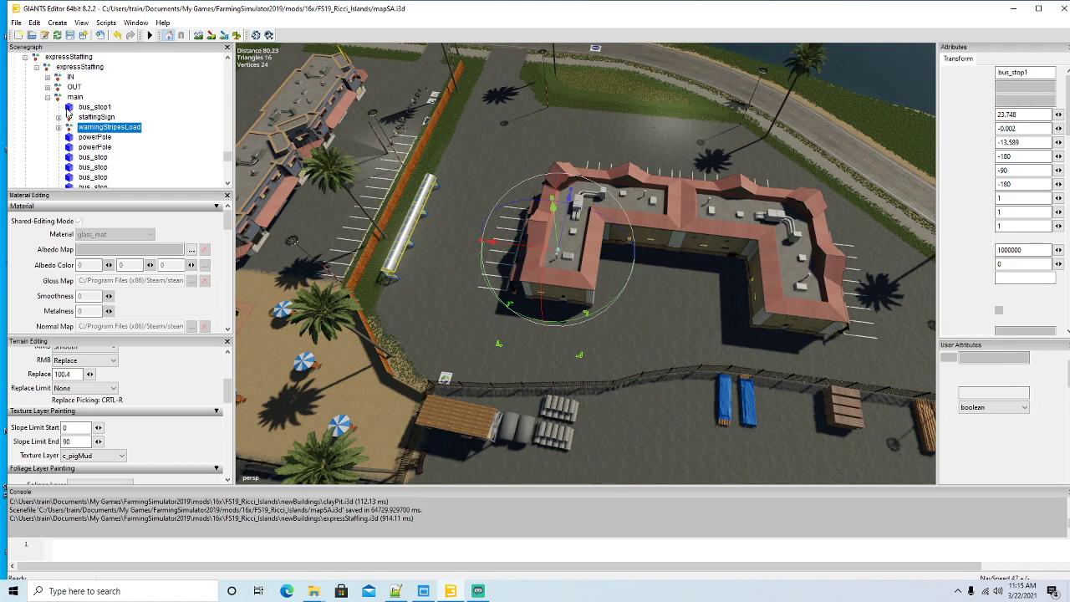
left_click(69, 117)
left_click(71, 128)
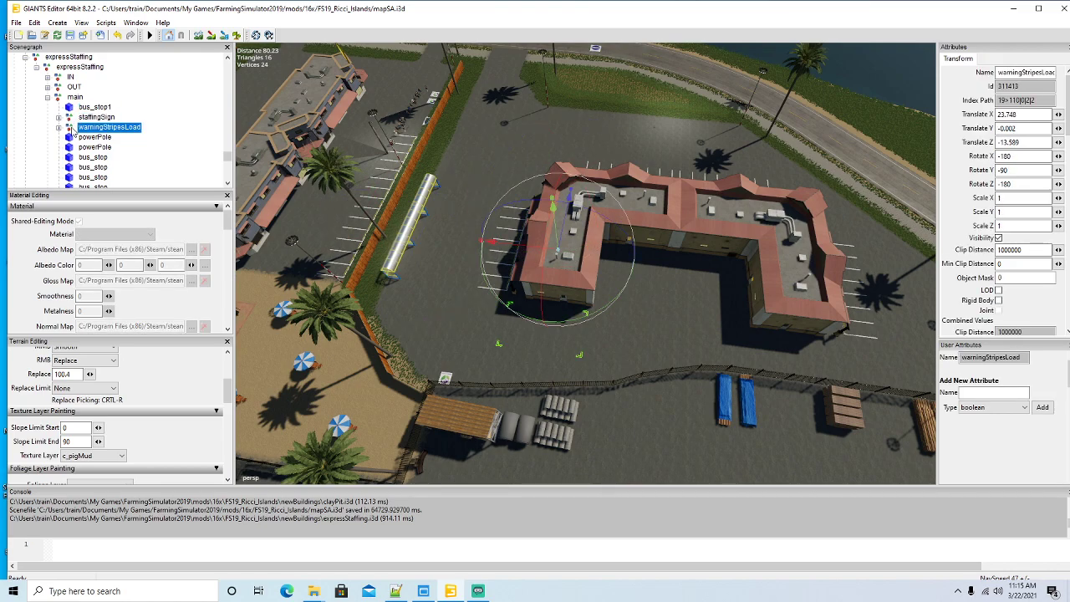
left_click(69, 138)
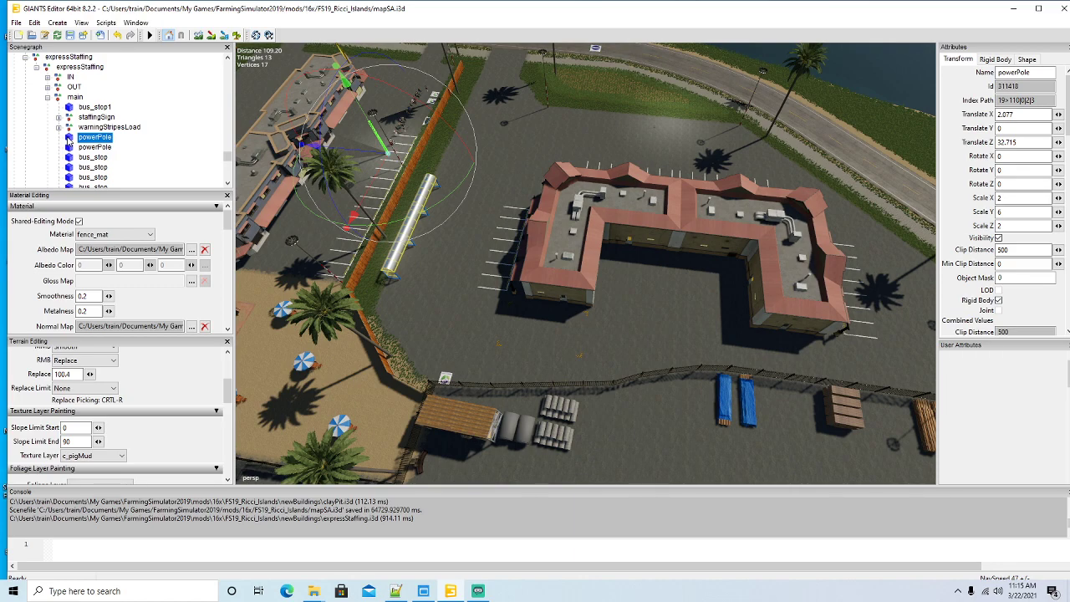
key("Delete")
left_click(69, 139)
key("Delete")
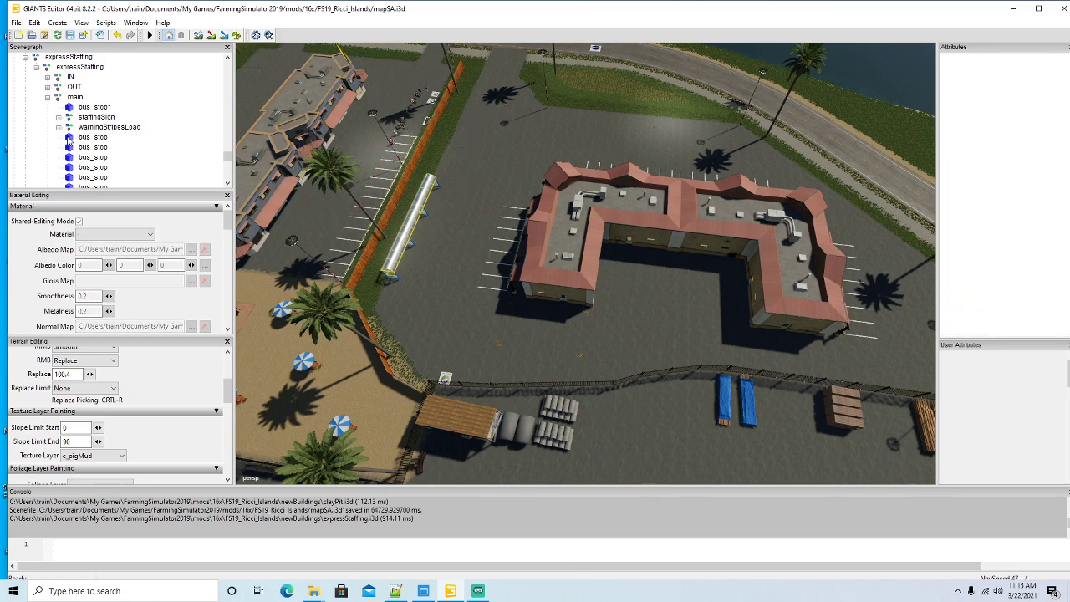
left_click(72, 137)
key("f")
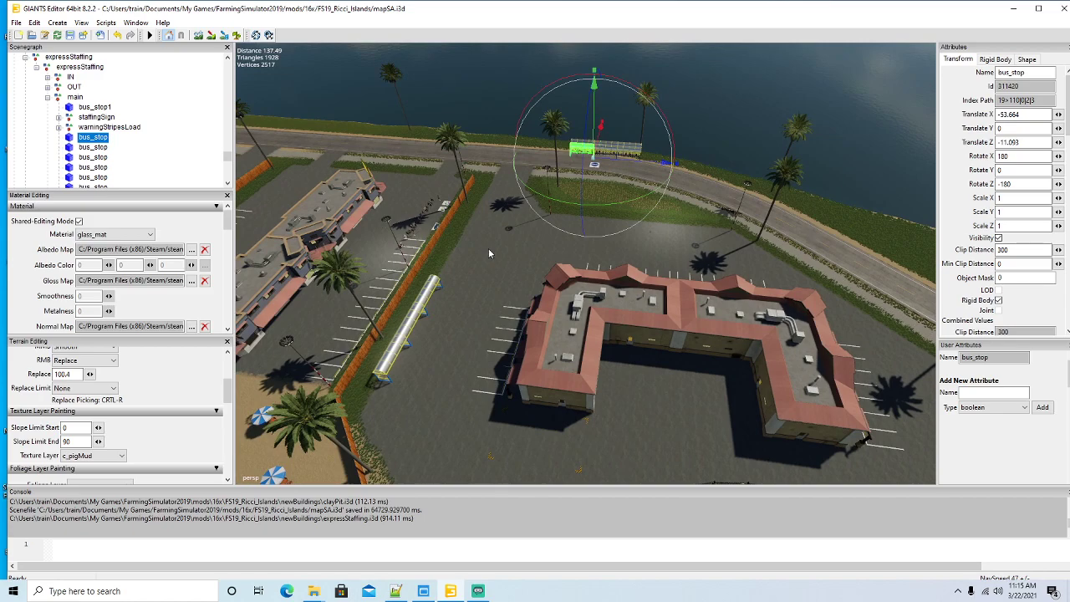
scroll(99, 146, "down", 3)
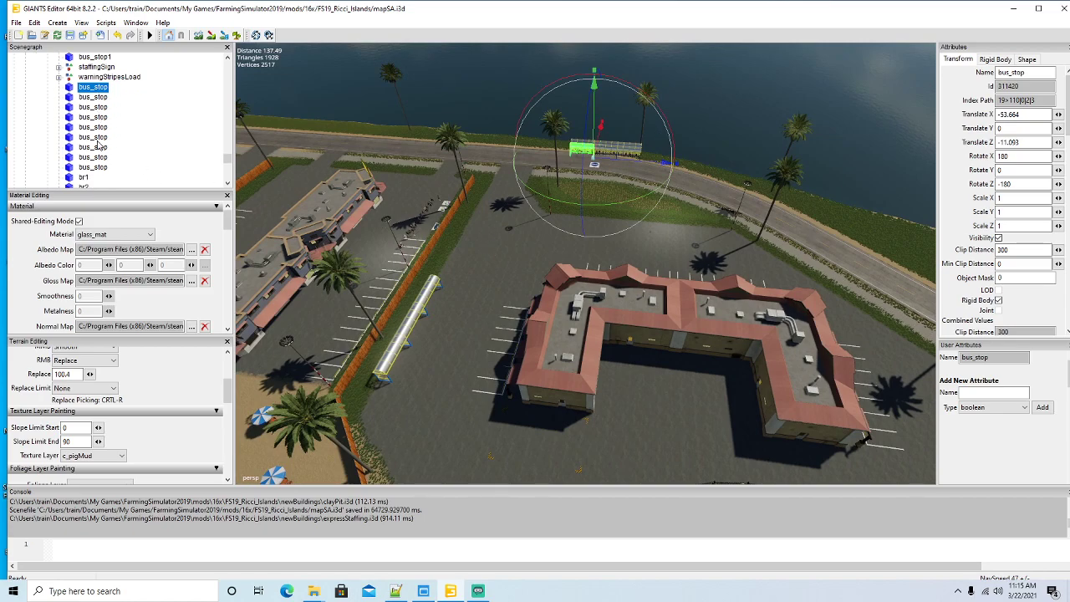
scroll(97, 145, "up", 3)
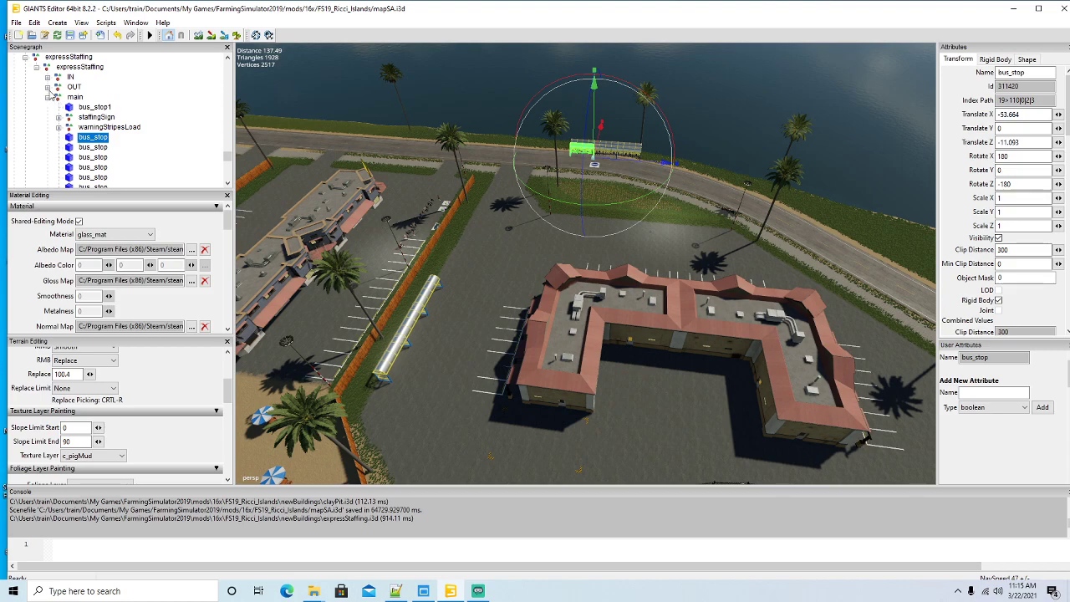
Step: Rename the first gasStationTrigger in the OUT group as gasStationTrigger1 and move it in front of the shelter row, at about X 24.098, Z 10.271
left_click(48, 88)
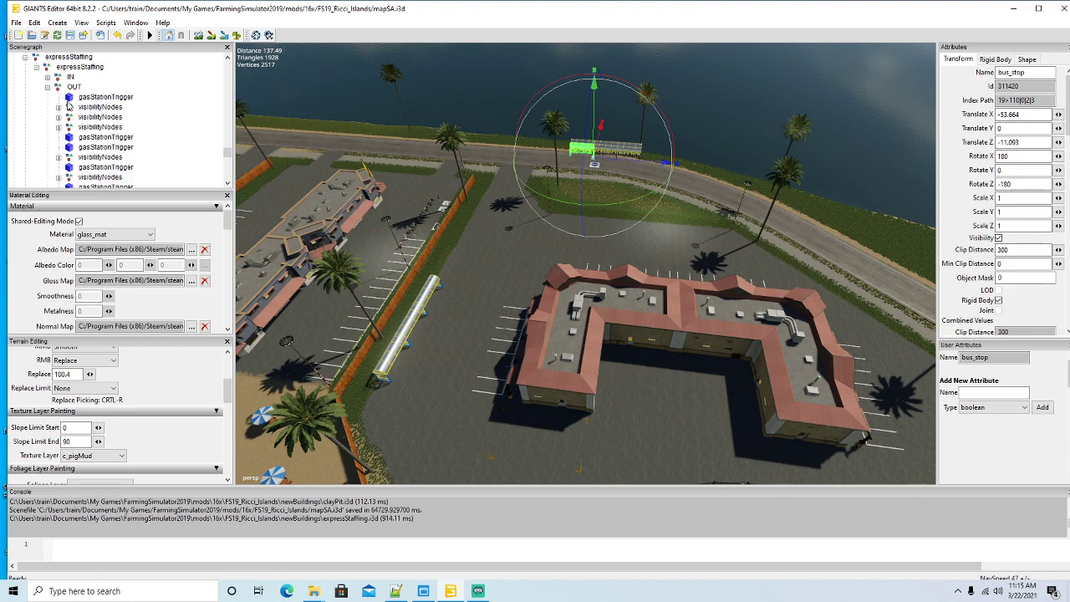
left_click(70, 98)
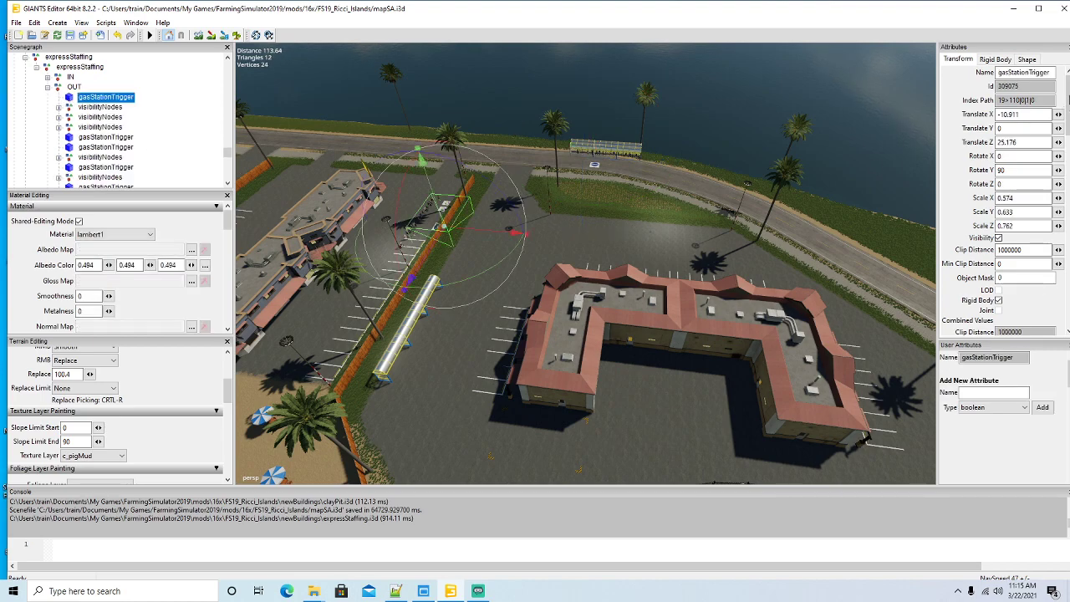
left_click(1055, 73)
key("Return")
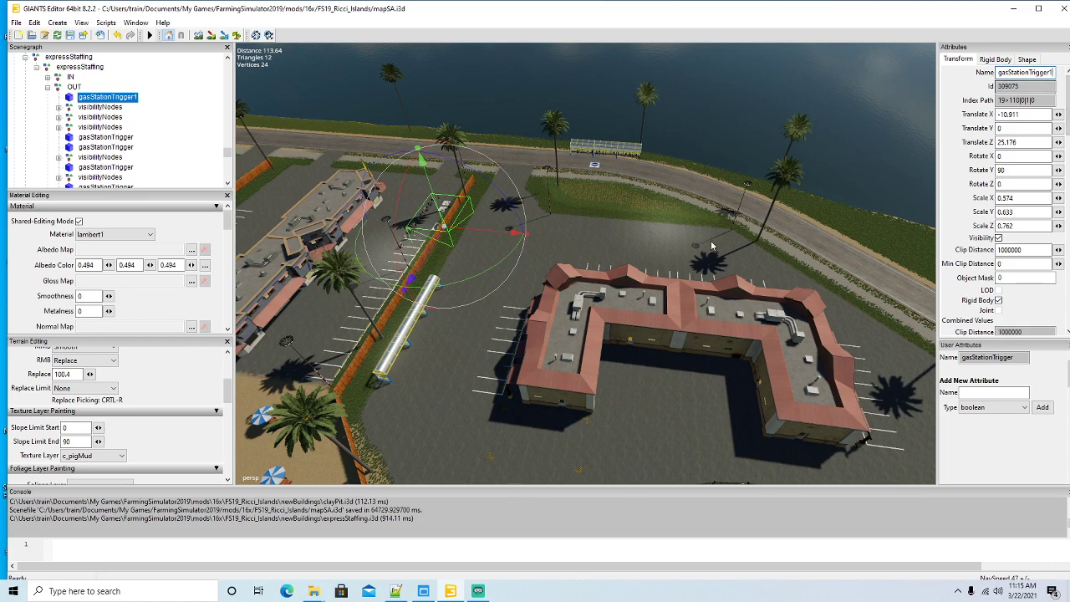
left_click_drag(628, 329, 559, 349, "alt")
scroll(558, 345, "up", 3)
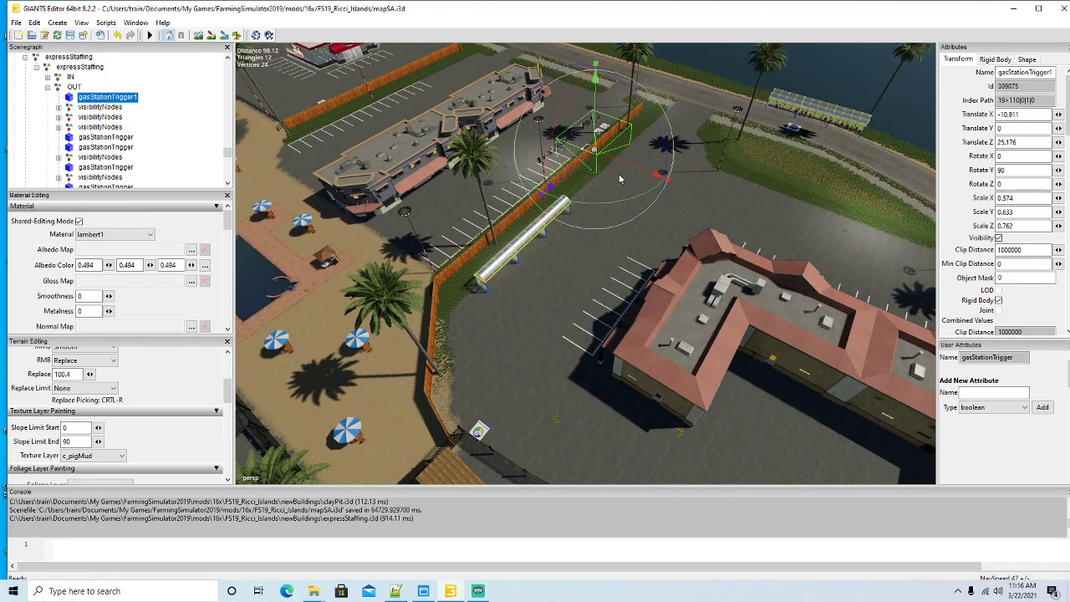
left_click_drag(630, 167, 498, 331)
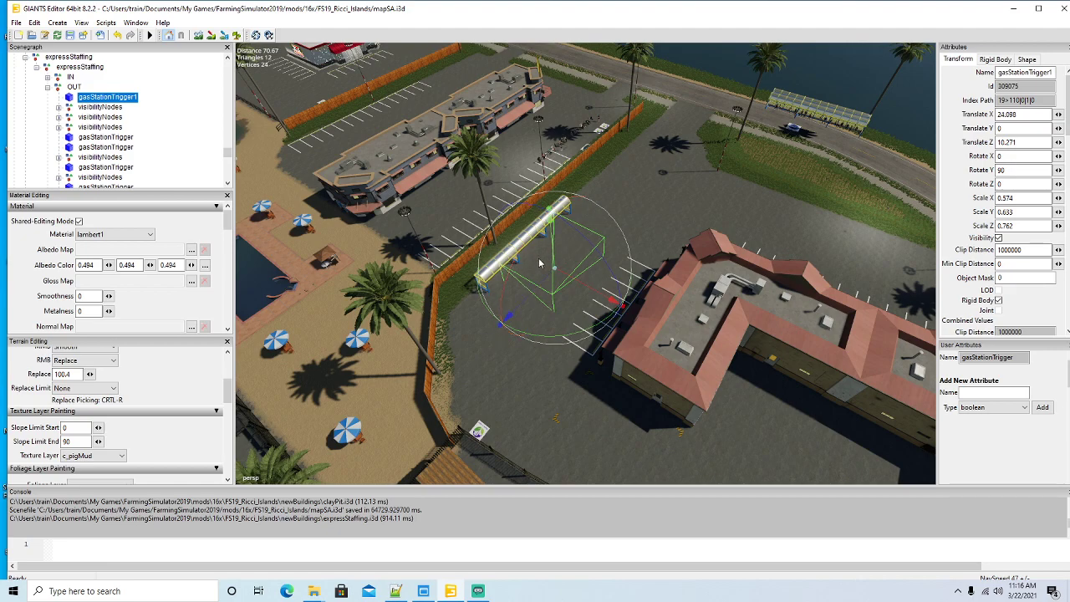
Step: Rename the first visibilityNodes group under OUT as visibilityNodes1
left_click(69, 109)
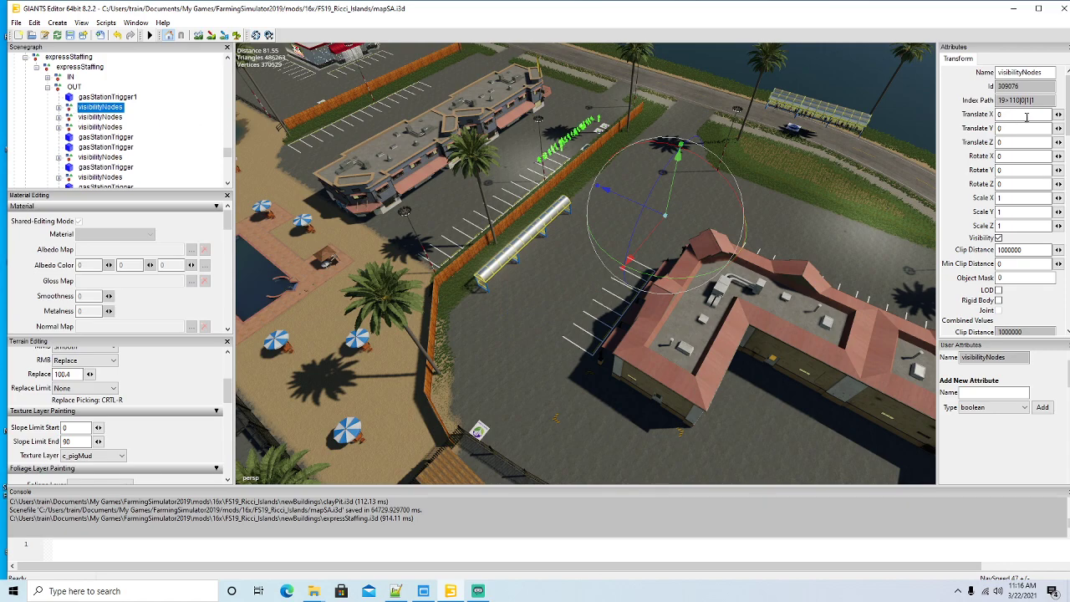
left_click(1042, 73)
key("Return")
Step: Move visibilityNodes1 so its row of people lines up along the bus_stop1 shelters, at about X 33.592, Z -14.676
left_click_drag(616, 334, 632, 290, "alt")
scroll(507, 366, "up", 5)
scroll(507, 366, "down", 3)
scroll(652, 260, "up", 2)
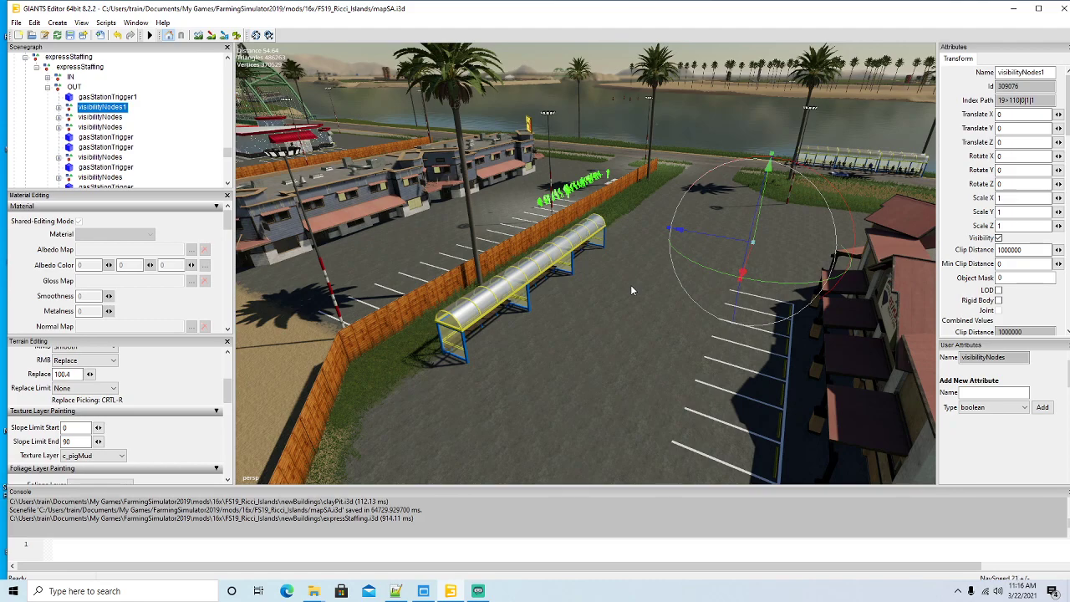
left_click_drag(702, 240, 734, 498)
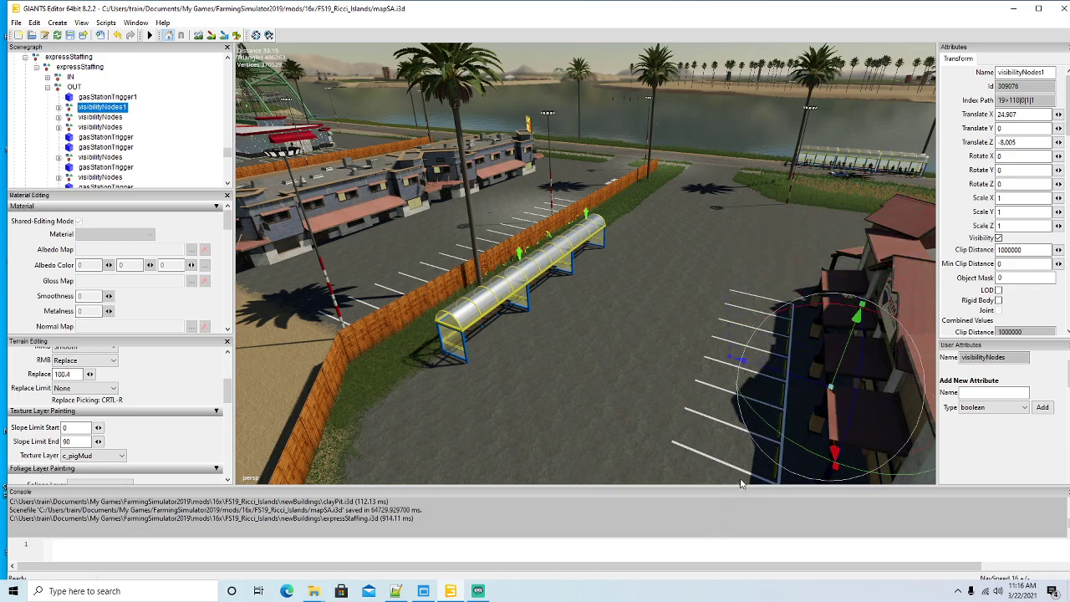
left_click_drag(771, 375, 841, 413)
left_click_drag(775, 429, 805, 435, "alt")
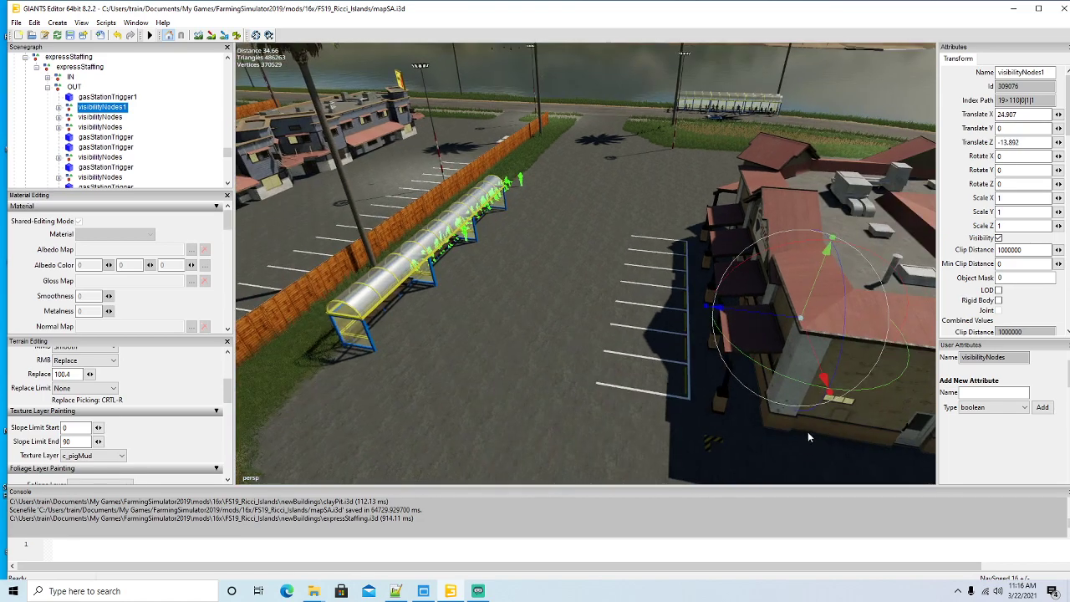
left_click_drag(814, 358, 819, 486)
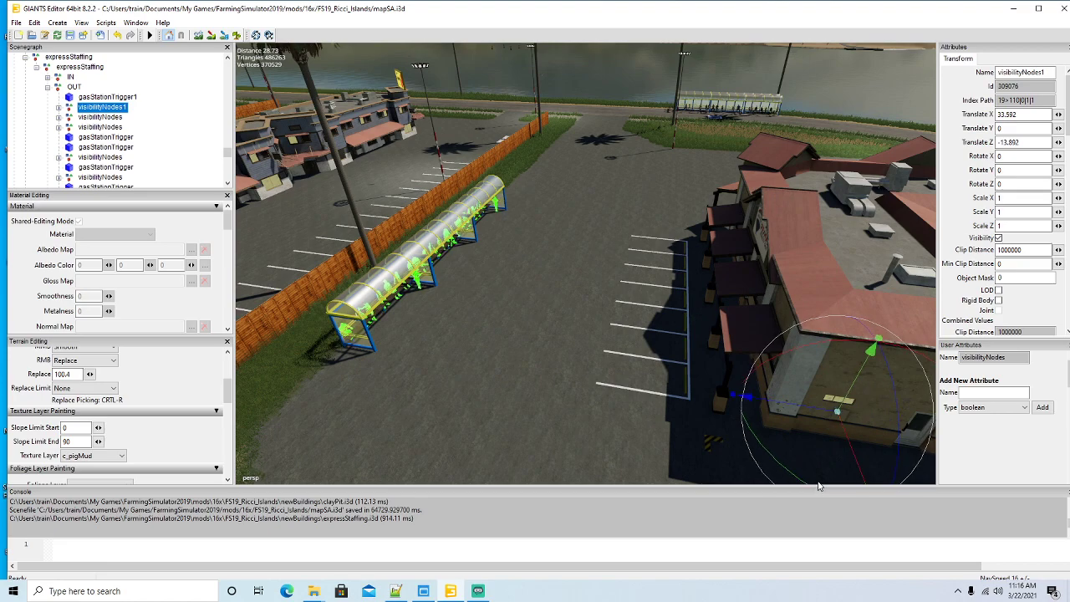
left_click_drag(800, 410, 812, 413)
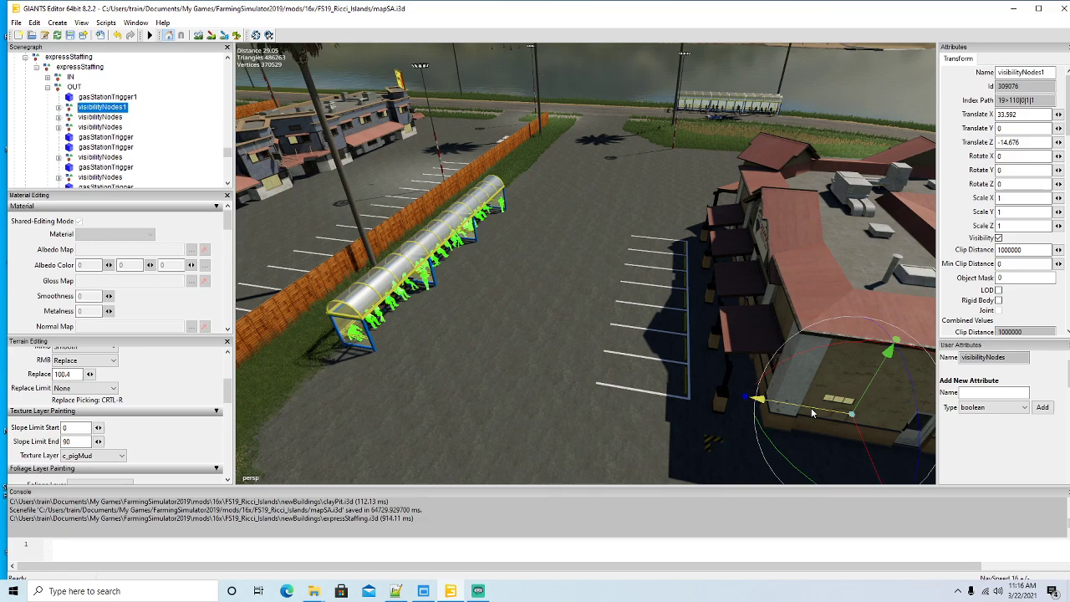
Step: Fine-tune visibilityNodes1 along the bus_stop1 shelter row so its people sit within the shelters, at about Z -14.593
right_click_drag(811, 413, 486, 385)
scroll(487, 380, "up", 4)
left_click_drag(487, 380, 763, 357, "alt")
scroll(537, 374, "up", 5)
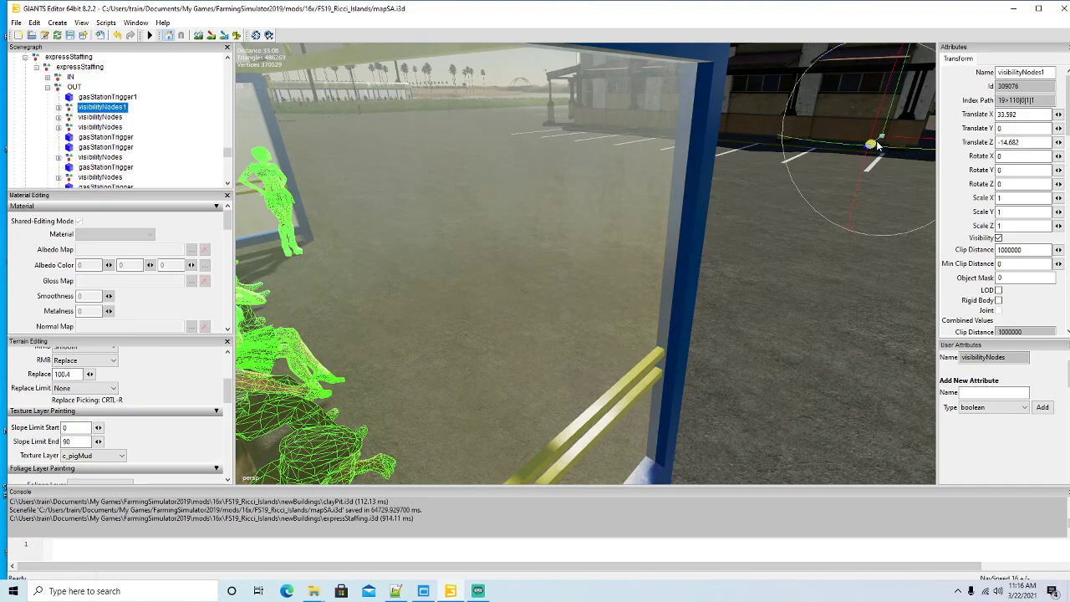
left_click_drag(876, 147, 877, 148)
left_click_drag(669, 279, 544, 343, "alt")
scroll(529, 299, "down", 5)
scroll(558, 249, "up", 3)
scroll(519, 328, "down", 3)
scroll(473, 372, "up", 3)
scroll(480, 320, "down", 5)
scroll(376, 309, "up", 3)
scroll(551, 345, "down", 4)
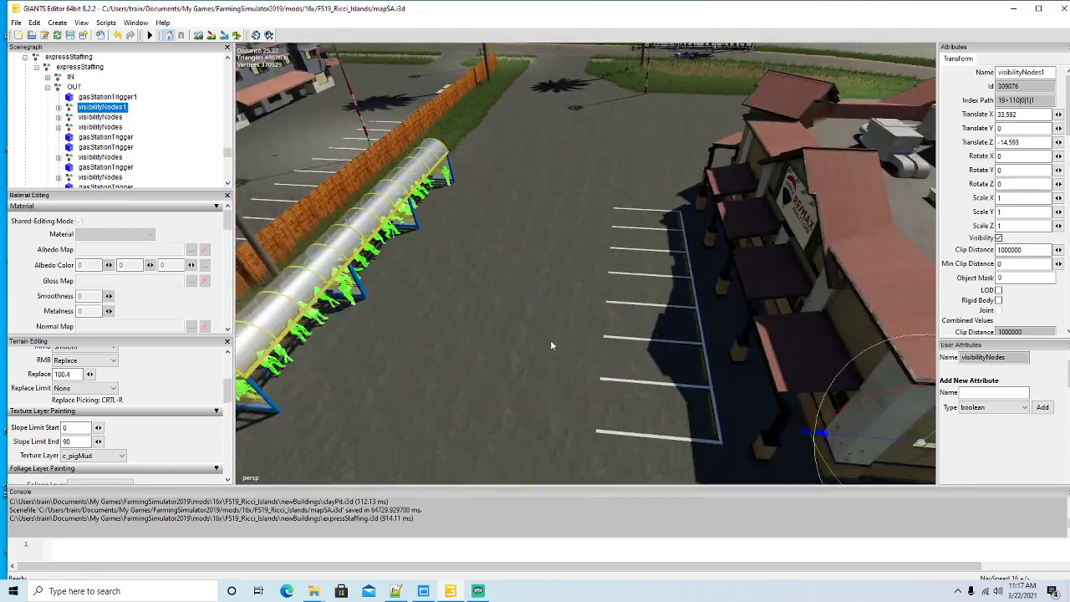
scroll(551, 344, "down", 3)
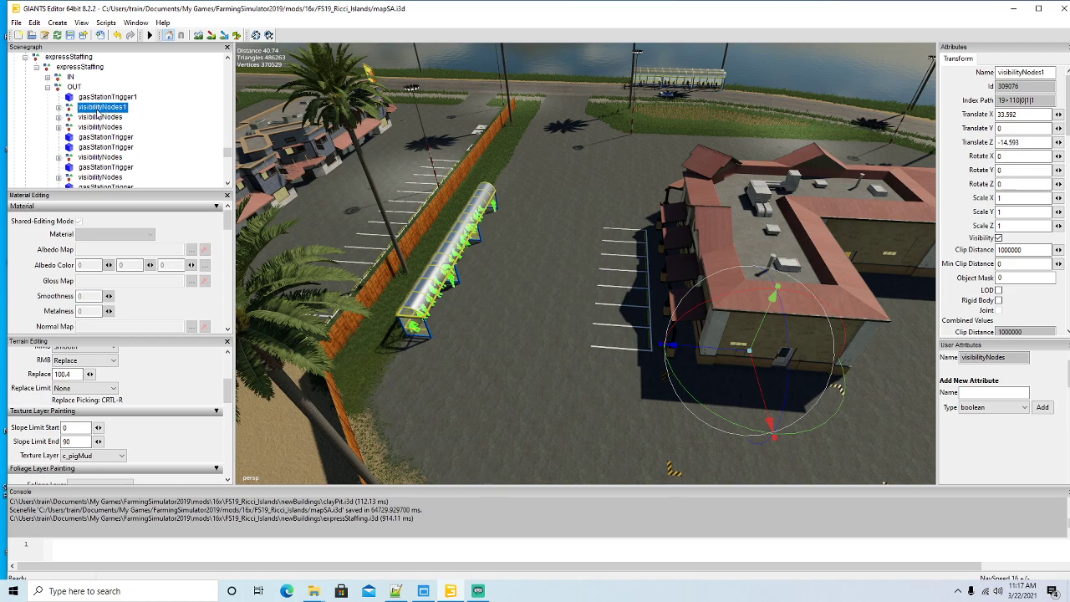
Step: Move the br1 bus line sign onto the pavement in front of the bus_stop1 shelters, at about X 23.386, Z 14.036
scroll(114, 117, "down", 5)
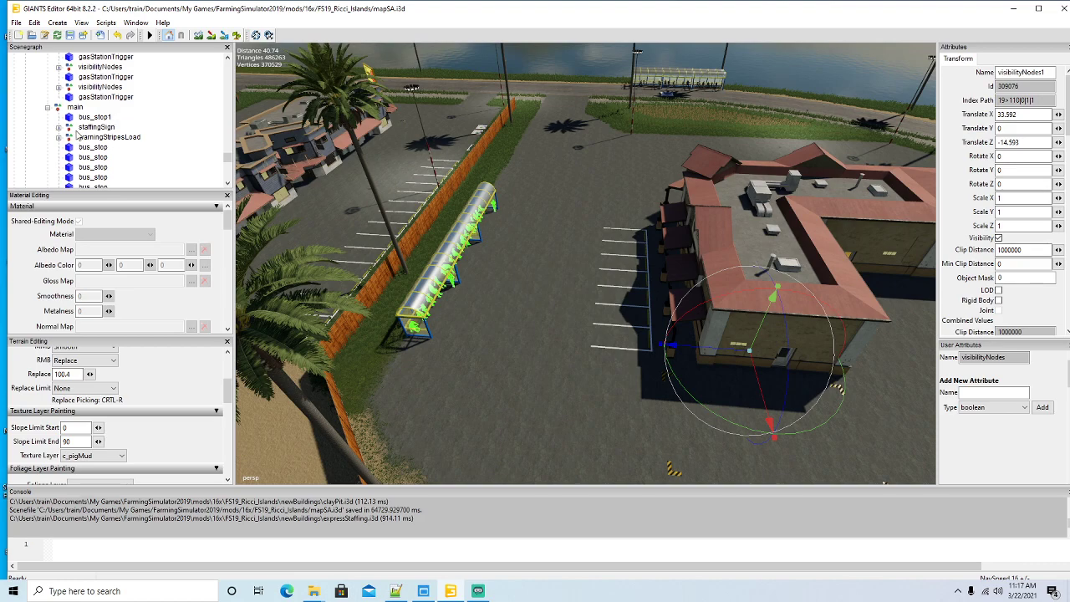
scroll(81, 138, "down", 3)
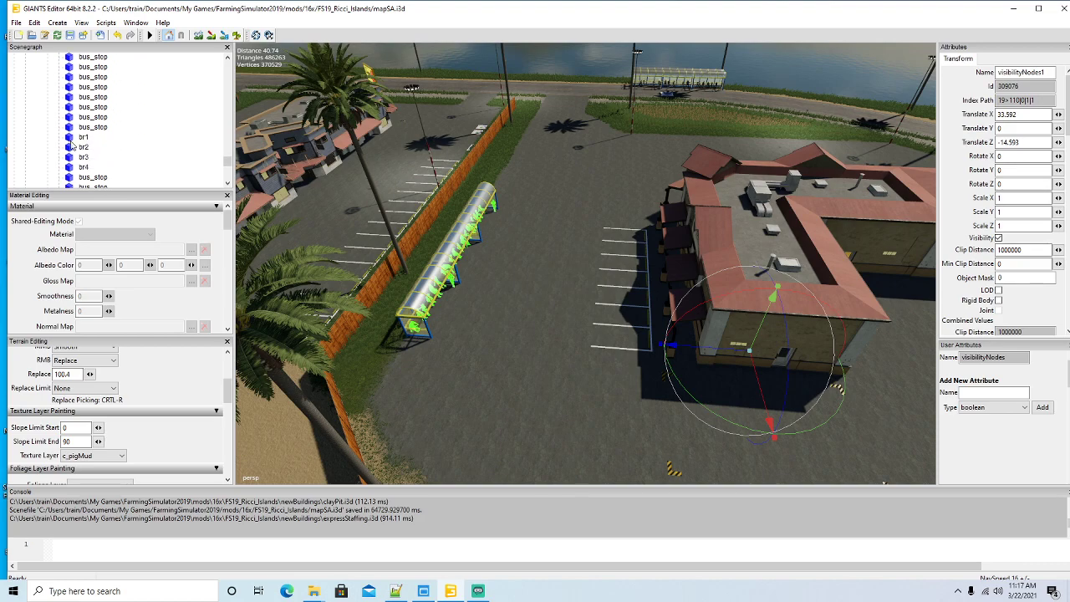
left_click(81, 137)
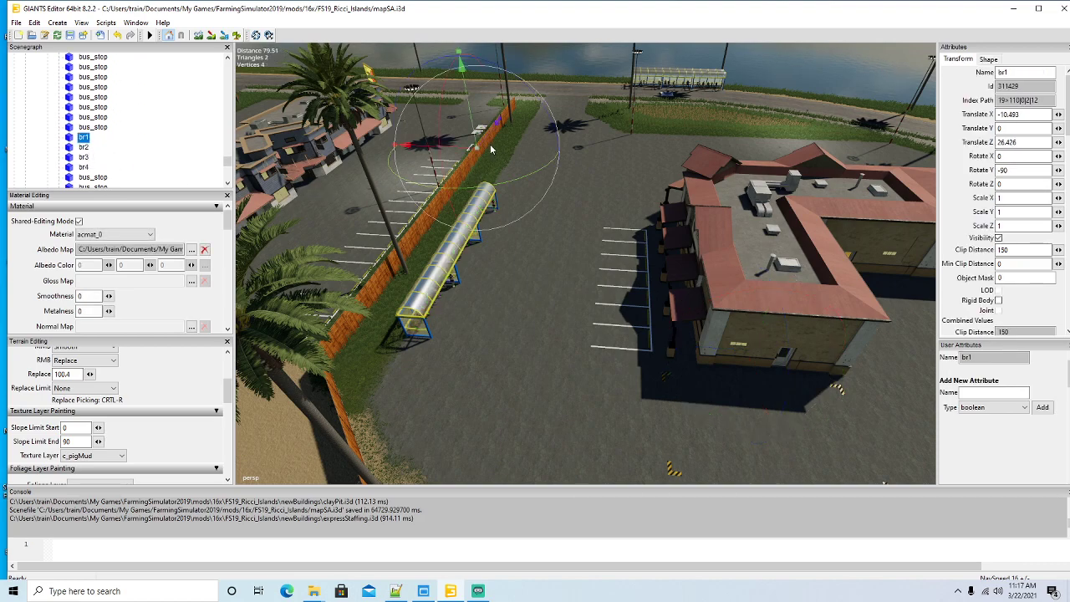
left_click_drag(489, 142, 454, 312)
scroll(454, 313, "up", 5)
left_click_drag(566, 238, 536, 315)
scroll(535, 314, "down", 3)
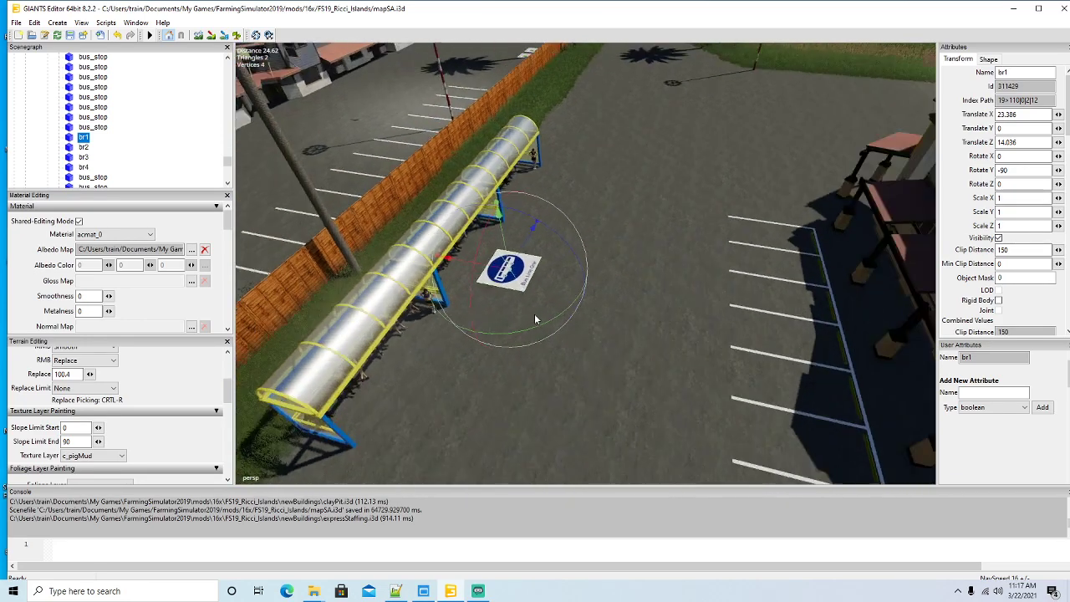
scroll(534, 314, "down", 5)
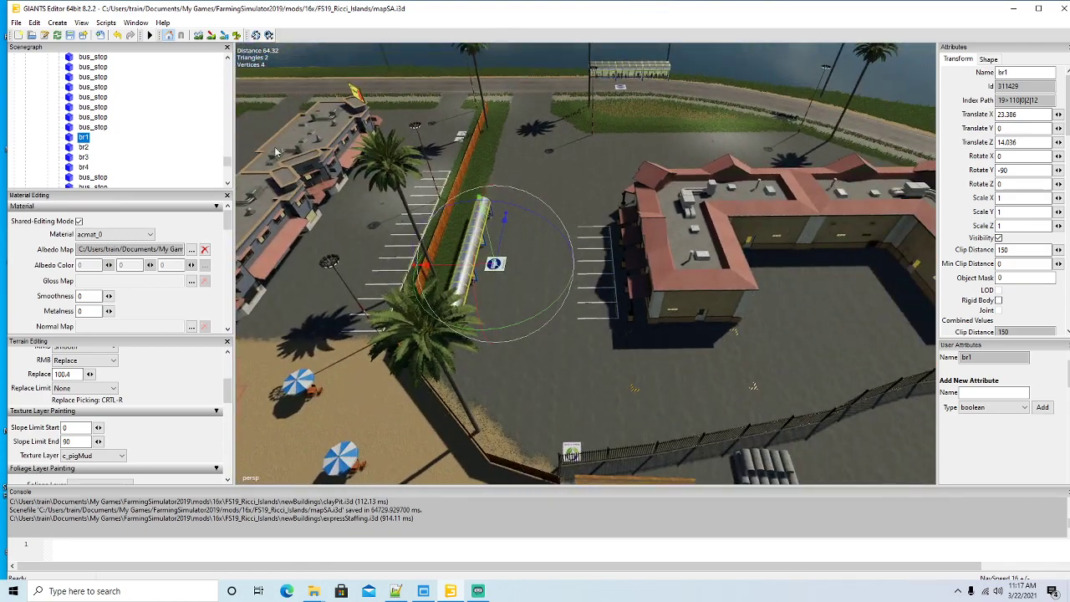
Step: Move the first unnumbered bus_stop in main to the parking lot's grass edge, at about X -18.327, and rename it bus_stop2
scroll(128, 131, "up", 5)
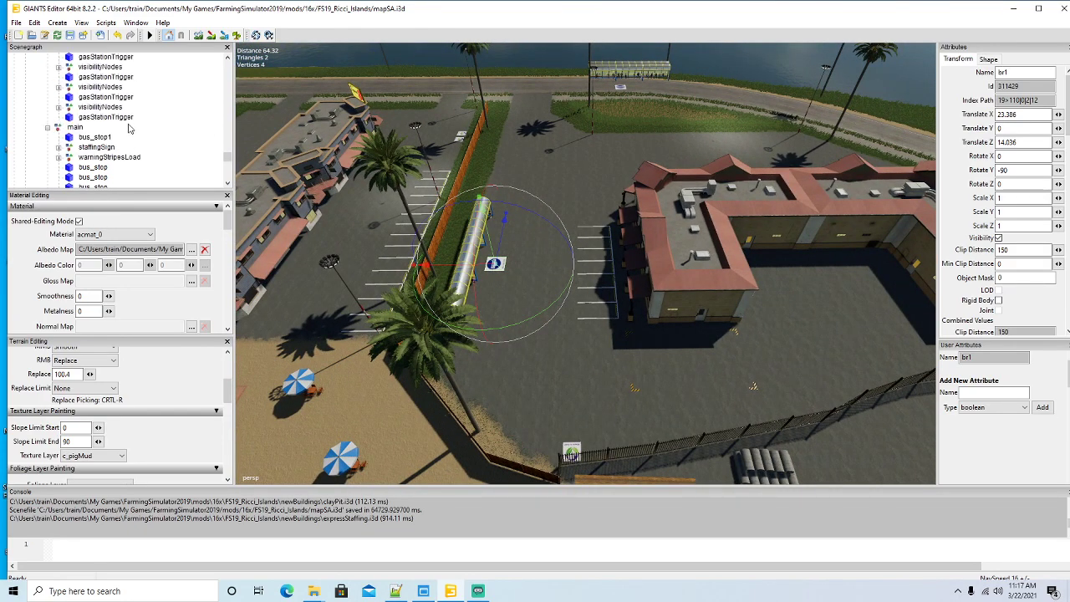
scroll(129, 125, "down", 1)
left_click(80, 108)
mouse_move(474, 228)
left_mouse_down("alt")
mouse_move(454, 165)
mouse_move(464, 161)
mouse_move(617, 237)
mouse_move(490, 222)
left_mouse_up("alt")
scroll(453, 165, "up", 3)
scroll(464, 162, "up", 5)
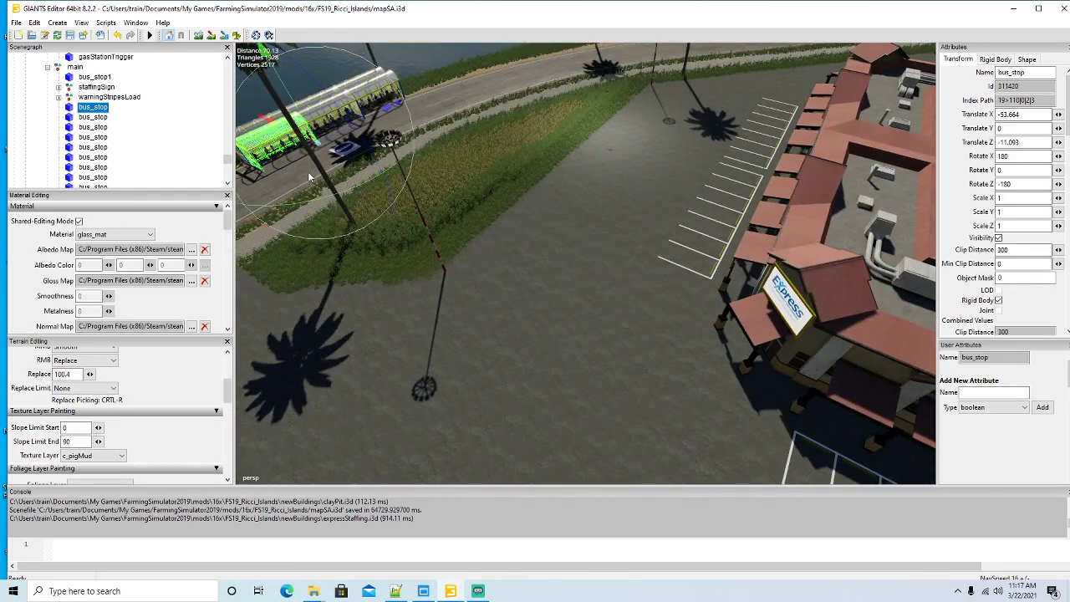
left_click_drag(297, 142, 528, 304)
left_click(1034, 73)
type("2")
key("Return")
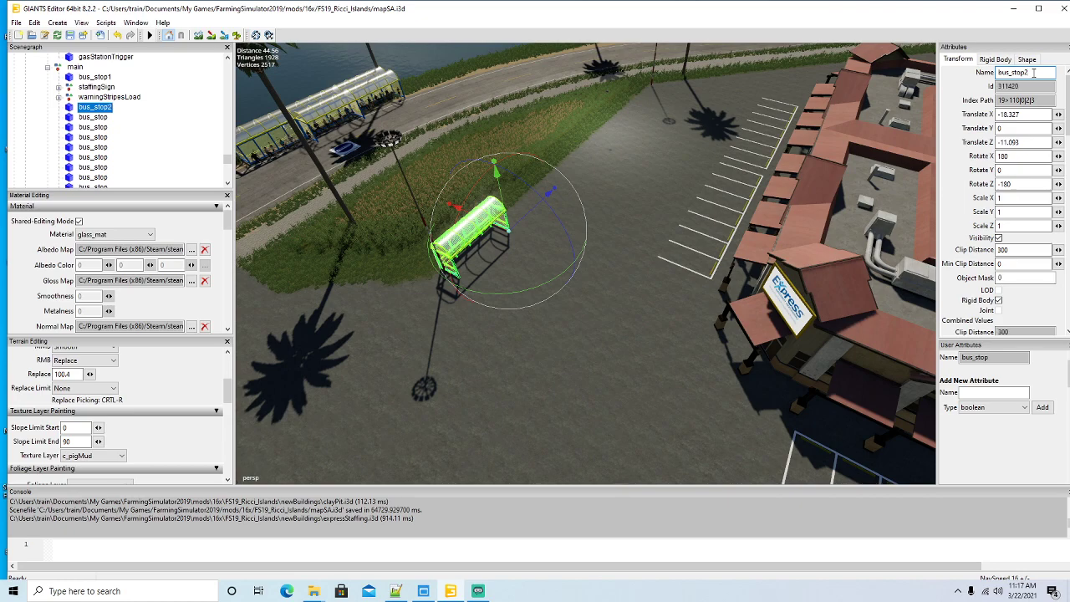
Step: Delete the two bus_stop objects listed directly after bus_stop2 in the main group
left_click_drag(485, 204, 569, 209, "alt")
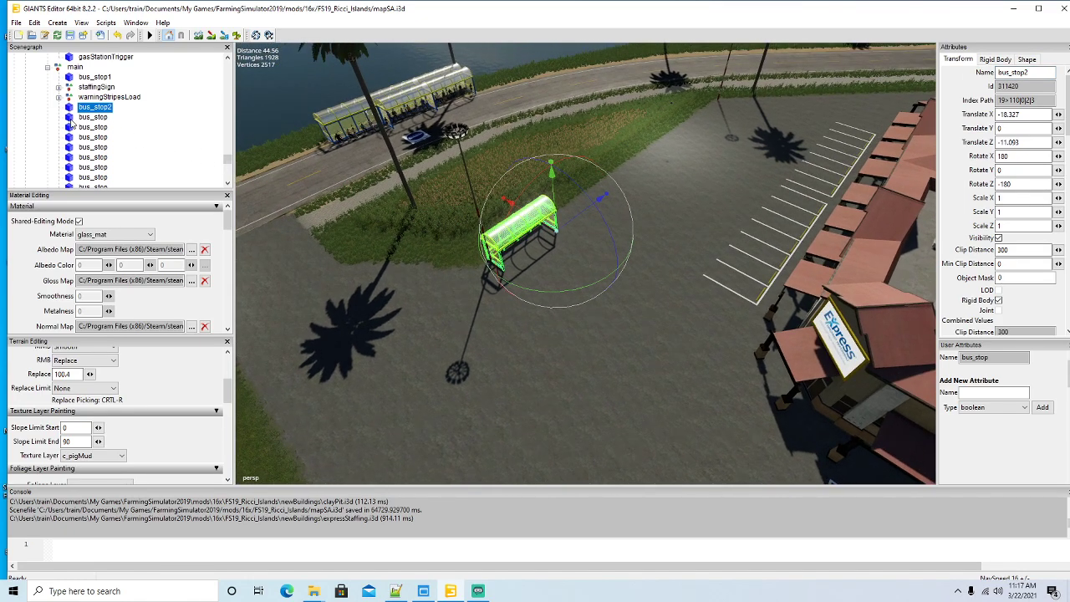
left_click(74, 119)
key("Delete")
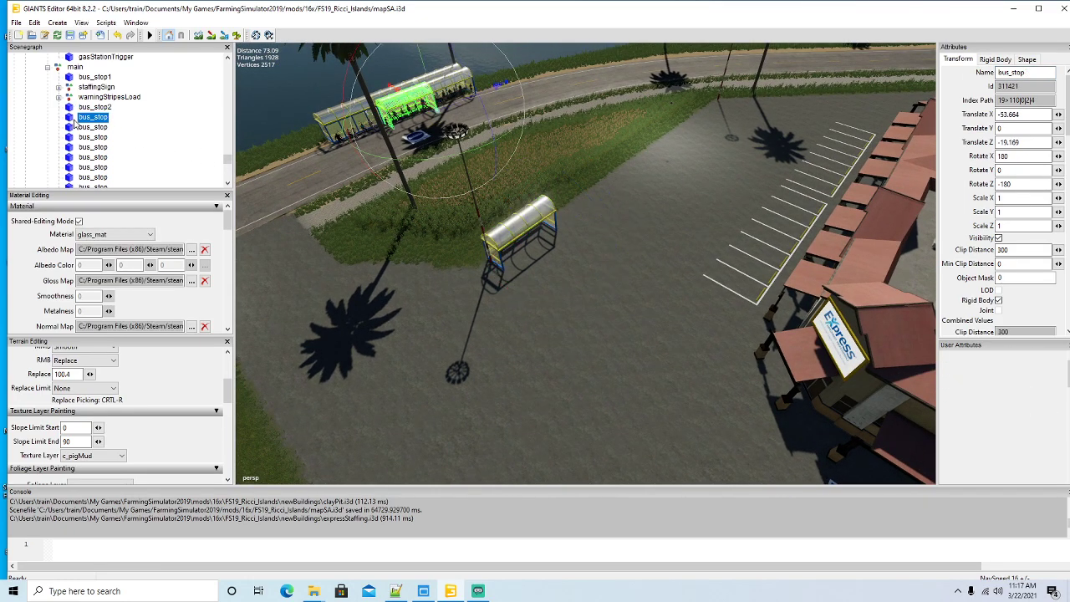
left_click(69, 119)
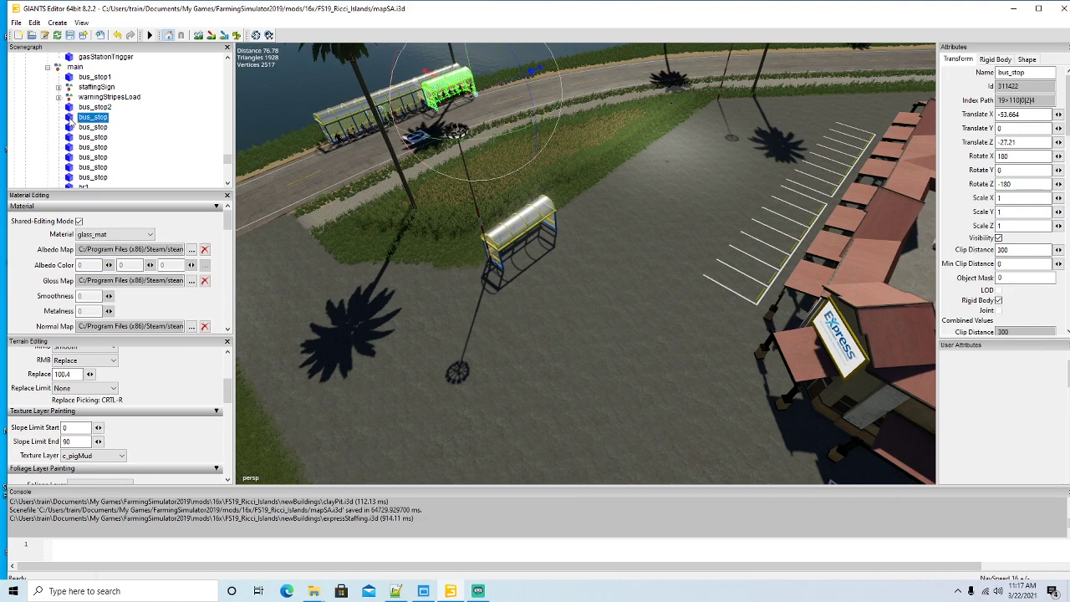
key("Delete")
Step: Duplicate bus_stop2 twice and line the copies up end to end along the grass, at about Z -19.178 and Z -27.354
left_click(72, 108)
scroll(523, 333, "up", 5)
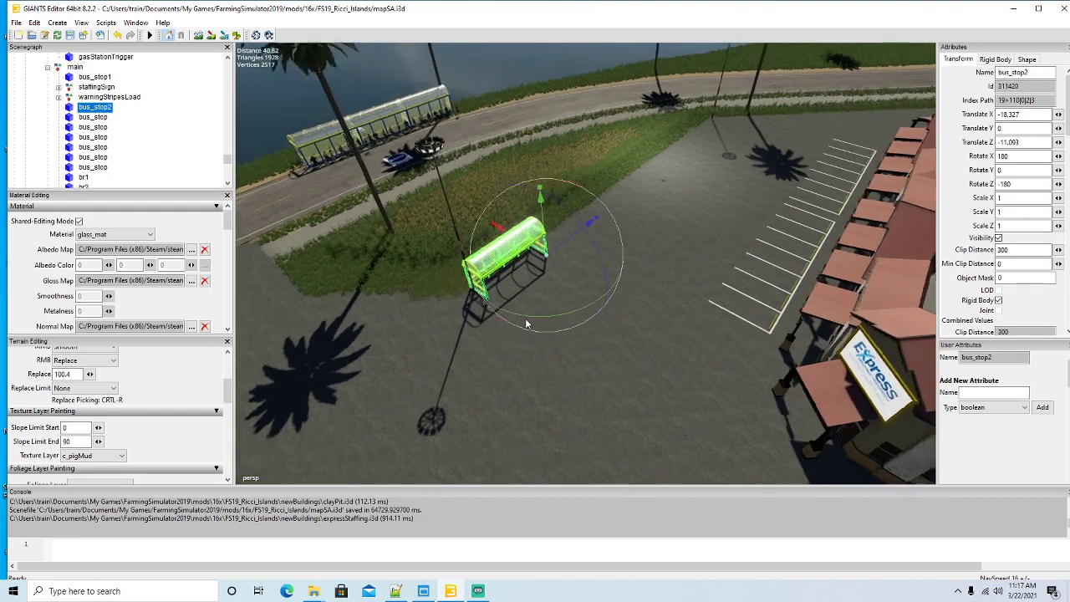
left_click_drag(526, 319, 472, 320, "alt")
scroll(474, 321, "down", 2)
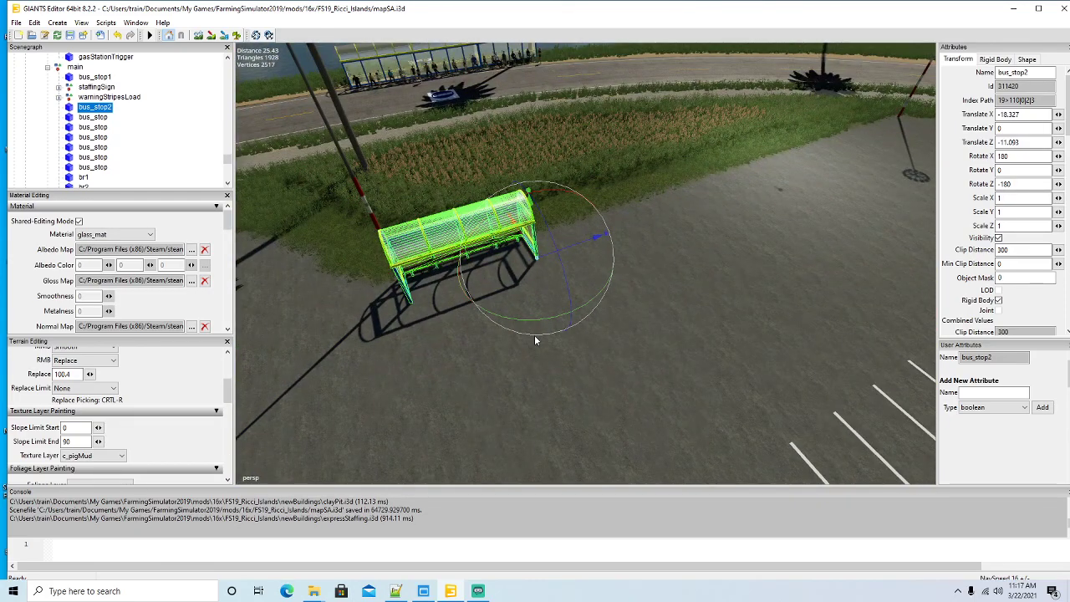
key("ctrl+d")
left_click_drag(574, 244, 708, 221)
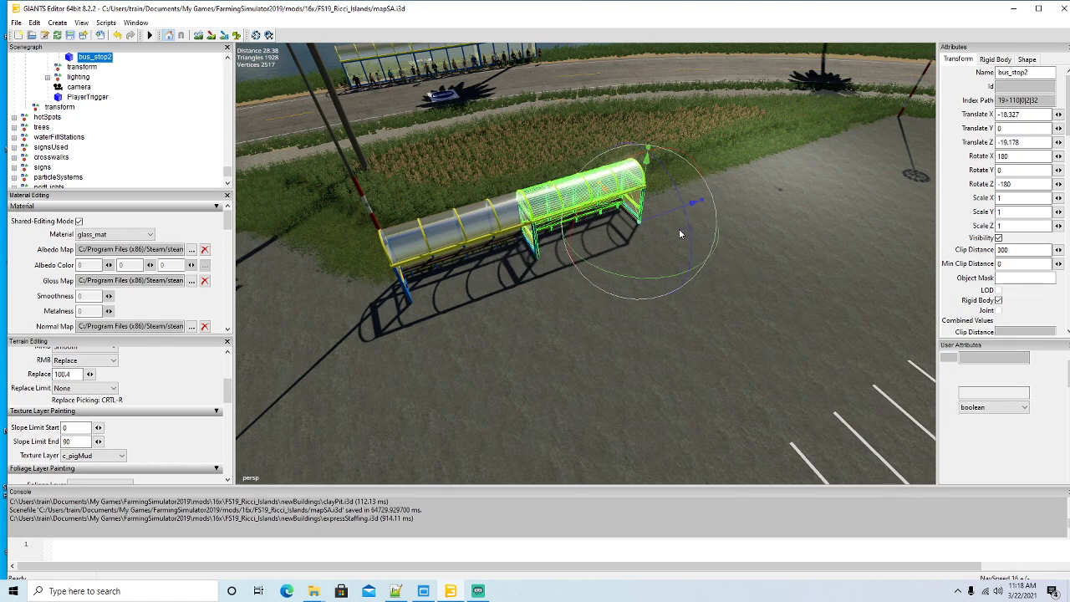
key("ctrl+d")
left_click_drag(772, 183, 773, 182)
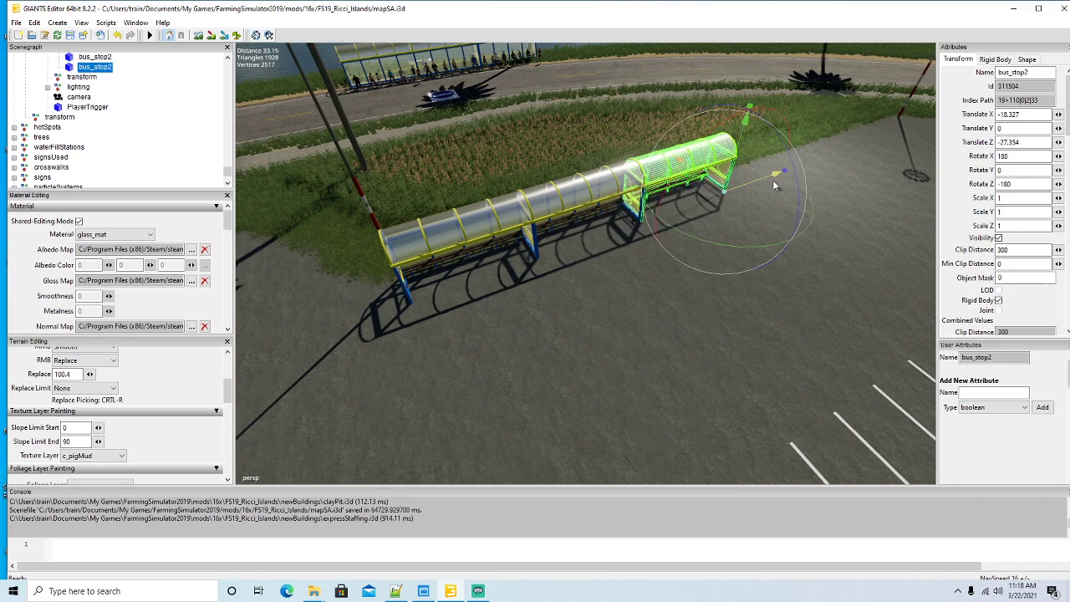
Step: Move the br2 bus line sign onto the pavement in front of the bus_stop2 shelters, at about X -15.514, Z -14.67
scroll(112, 118, "up", 6)
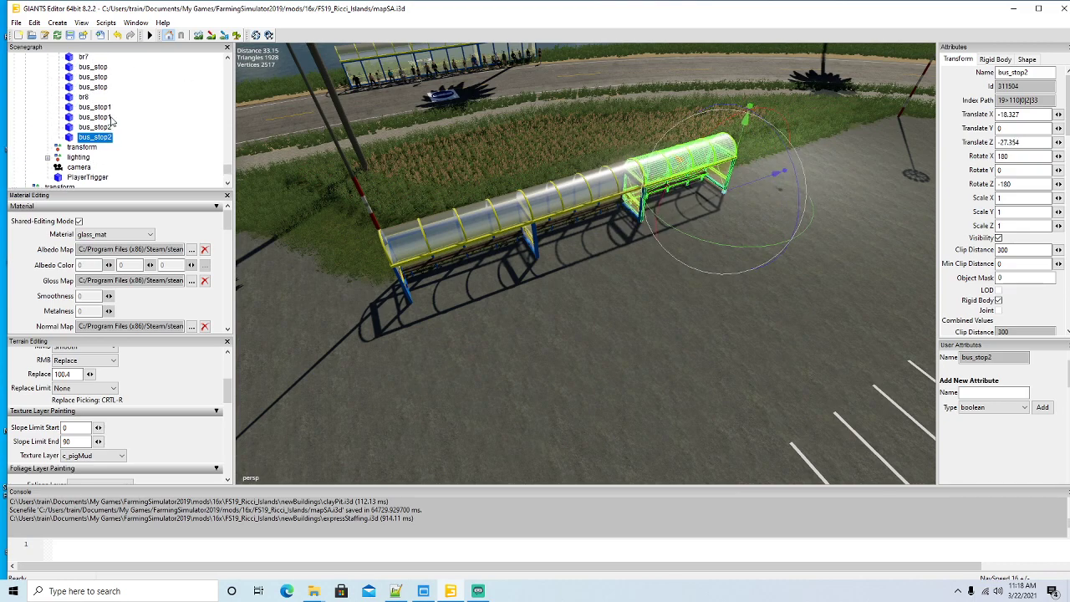
scroll(111, 121, "up", 3)
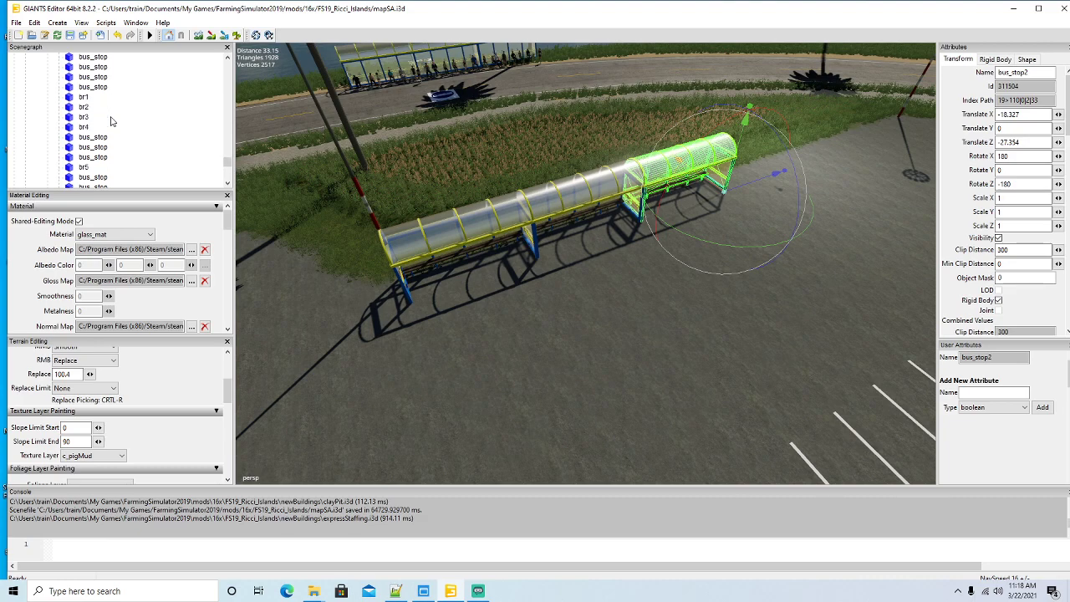
left_click(83, 107)
left_click_drag(433, 83, 680, 411)
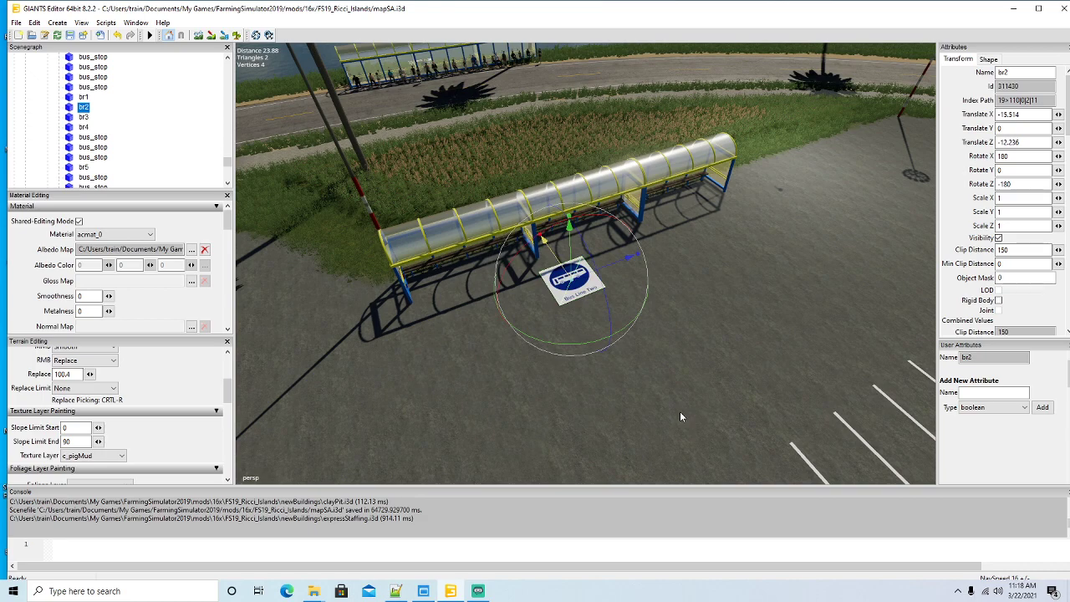
left_click_drag(613, 267, 658, 260)
Step: Rename the first unnumbered visibilityNodes group under OUT as visibilityNodes2
scroll(102, 113, "up", 3)
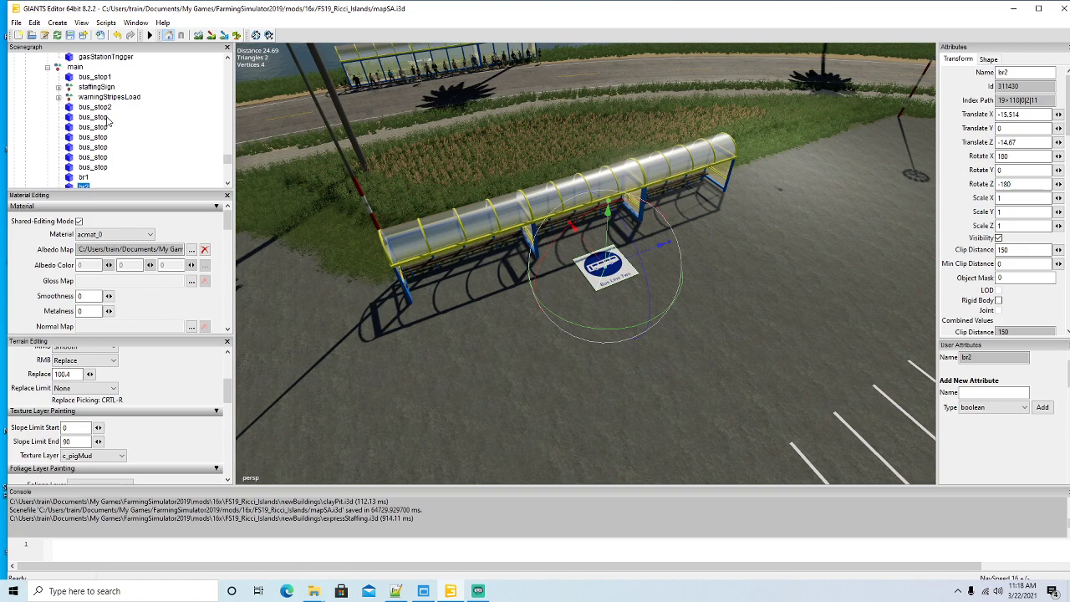
scroll(112, 124, "down", 3)
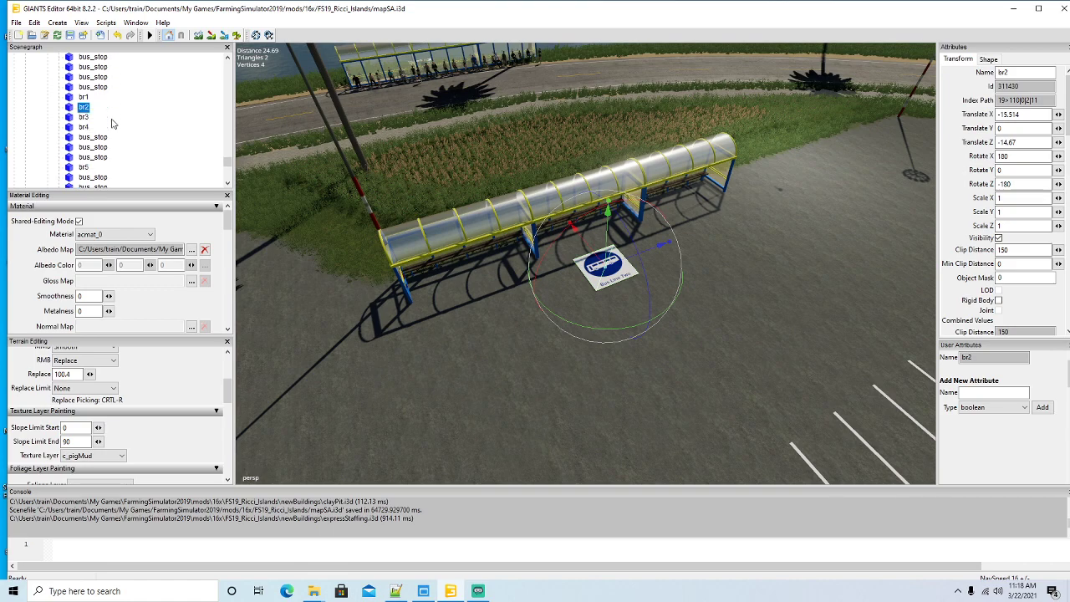
scroll(112, 124, "up", 8)
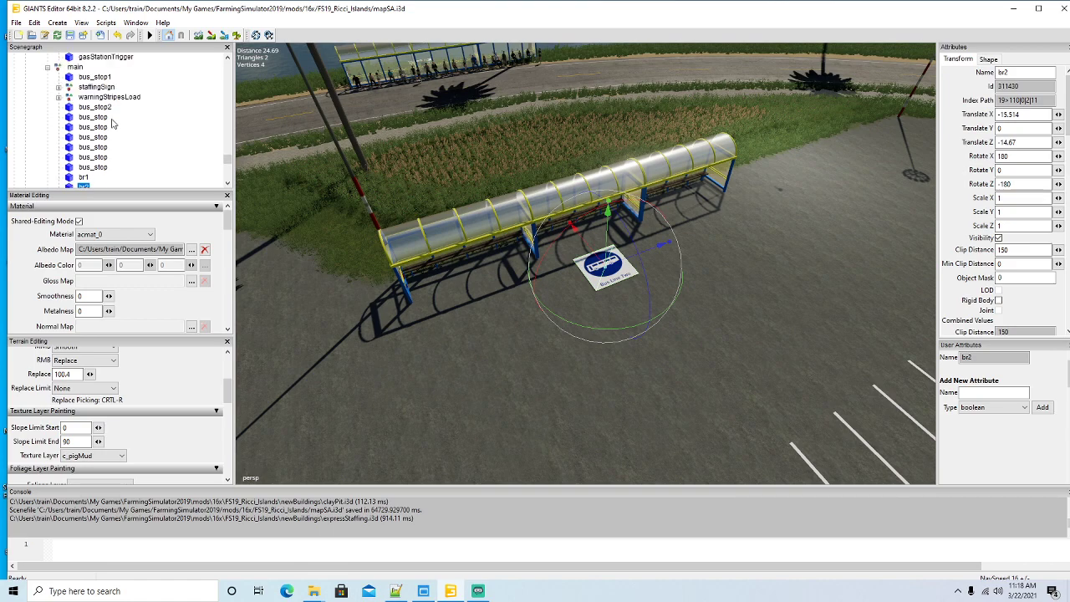
scroll(112, 123, "up", 1)
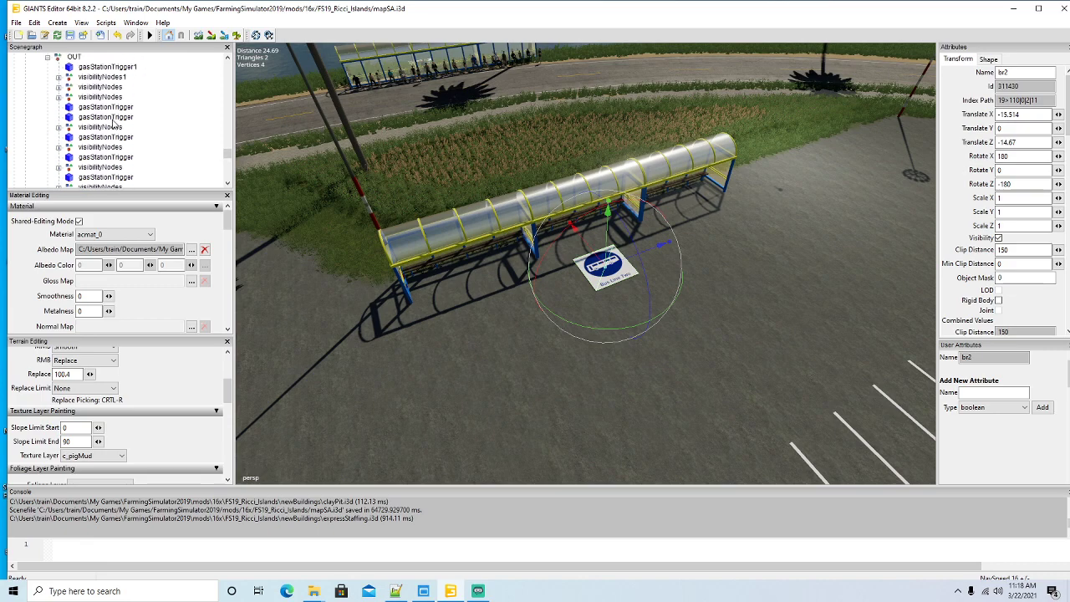
left_click(83, 87)
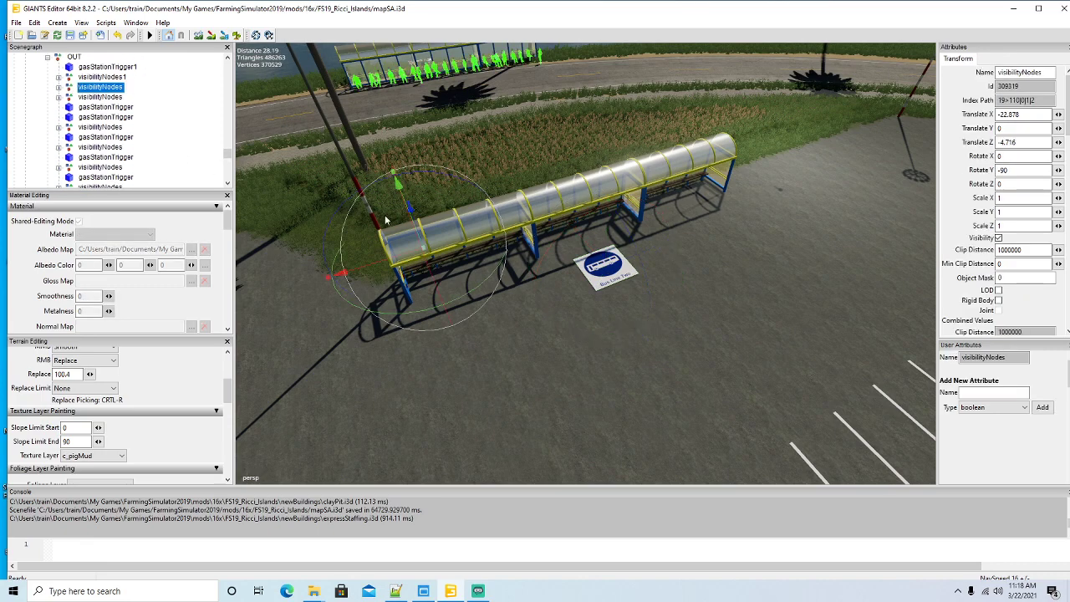
left_click(1046, 73)
type("2")
key("Return")
Step: Move visibilityNodes2 so its row of people stands inside the bus_stop2 shelters, at about X 12.475
left_click_drag(559, 271, 519, 277, "alt")
left_click_drag(451, 181, 463, 437)
left_click_drag(679, 331, 766, 299, "alt")
scroll(458, 259, "up", 3)
scroll(836, 292, "down", 4)
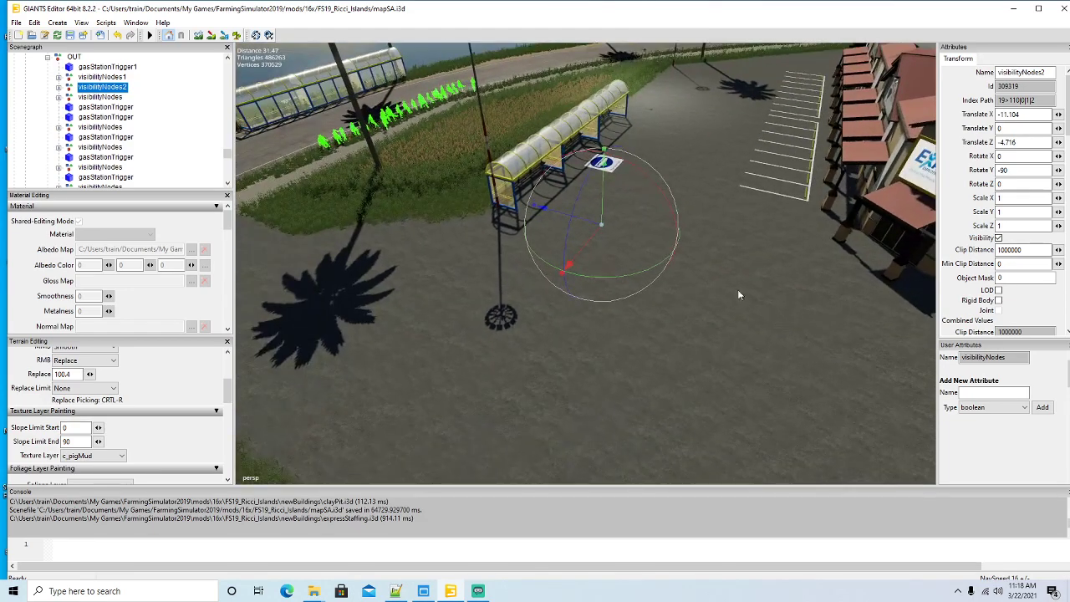
left_click_drag(581, 220, 893, 380)
left_click_drag(665, 366, 723, 342, "alt")
scroll(608, 339, "up", 5)
scroll(677, 335, "up", 3)
scroll(676, 337, "up", 5)
scroll(719, 345, "down", 10)
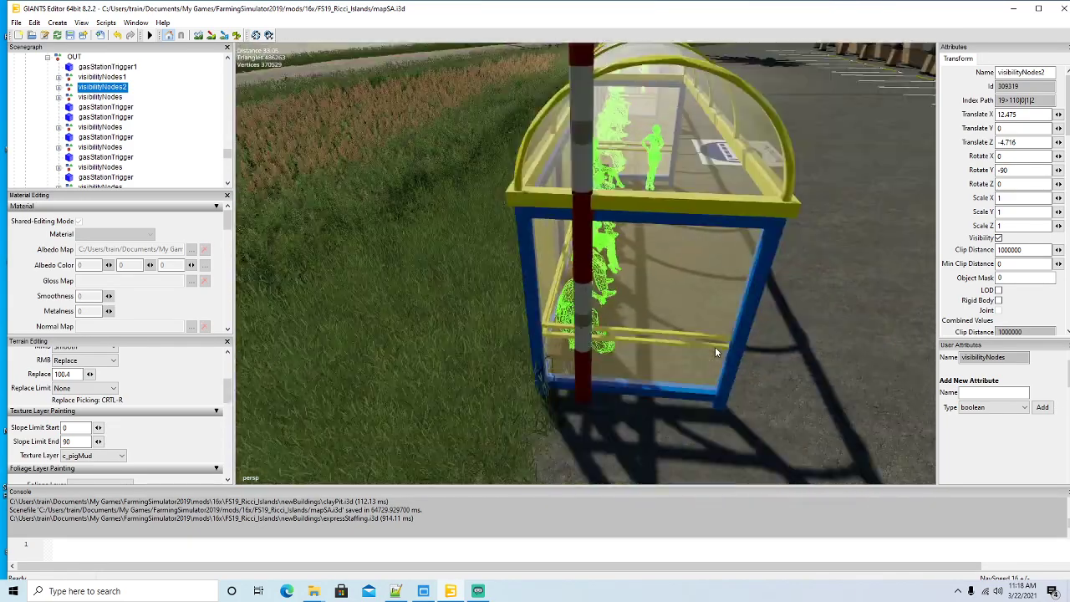
mouse_move(713, 349)
left_mouse_down("alt")
mouse_move(770, 334)
mouse_move(727, 357)
left_mouse_up("alt")
scroll(727, 357, "up", 2)
scroll(727, 357, "down", 1)
scroll(727, 362, "down", 1)
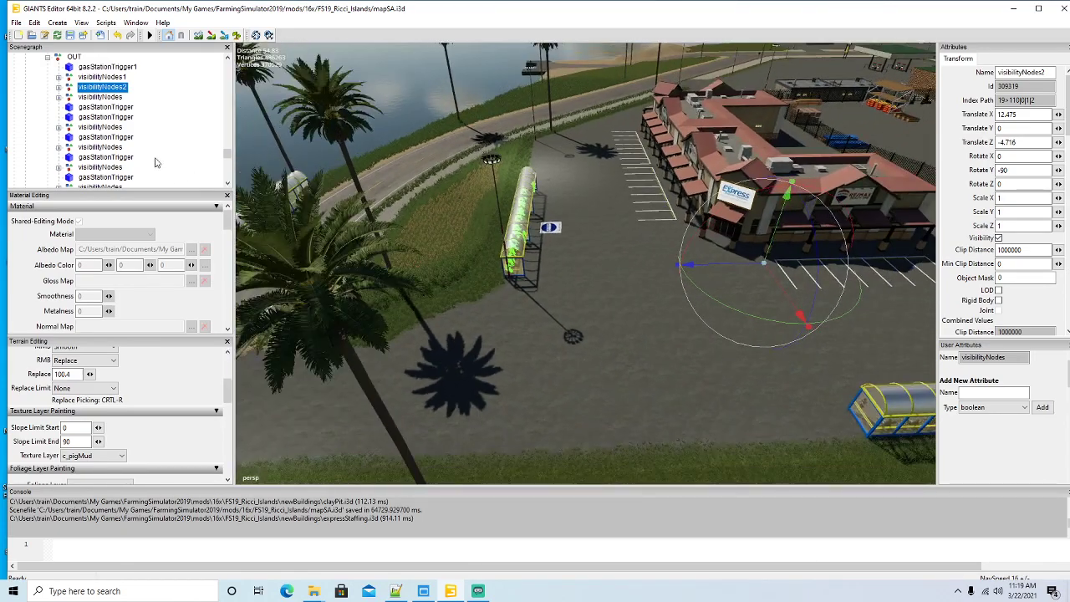
Step: Rename the first unnumbered gasStationTrigger under OUT as gasStationTrigger2 and move it in front of the bus_stop2 shelters, at about X -12.295, Z -13.413
left_click(100, 108)
left_click_drag(475, 303, 506, 276, "alt")
scroll(506, 277, "down", 2)
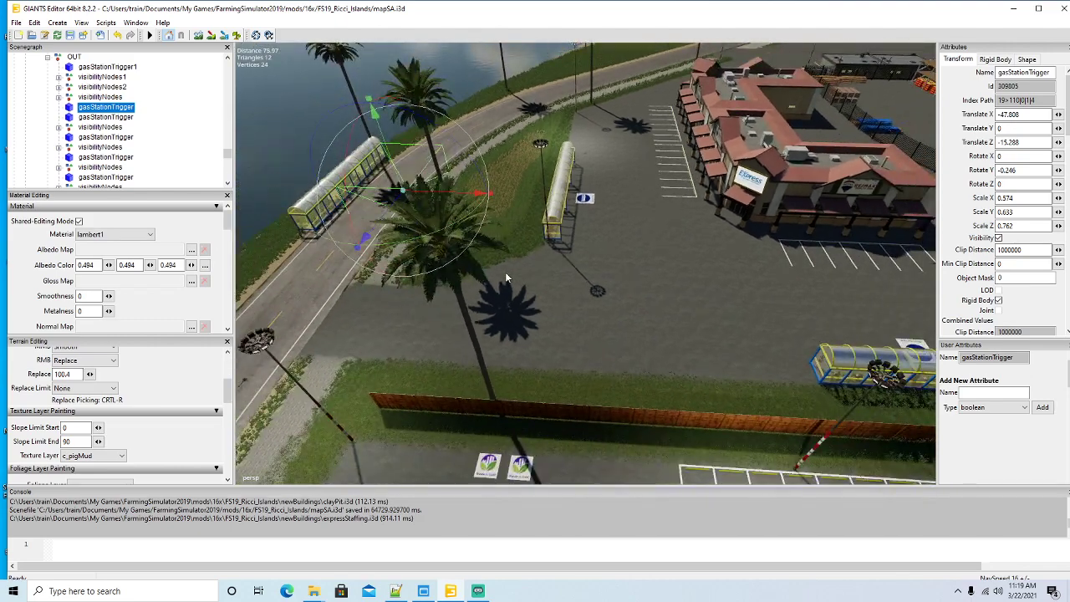
left_click(1051, 73)
key("Return")
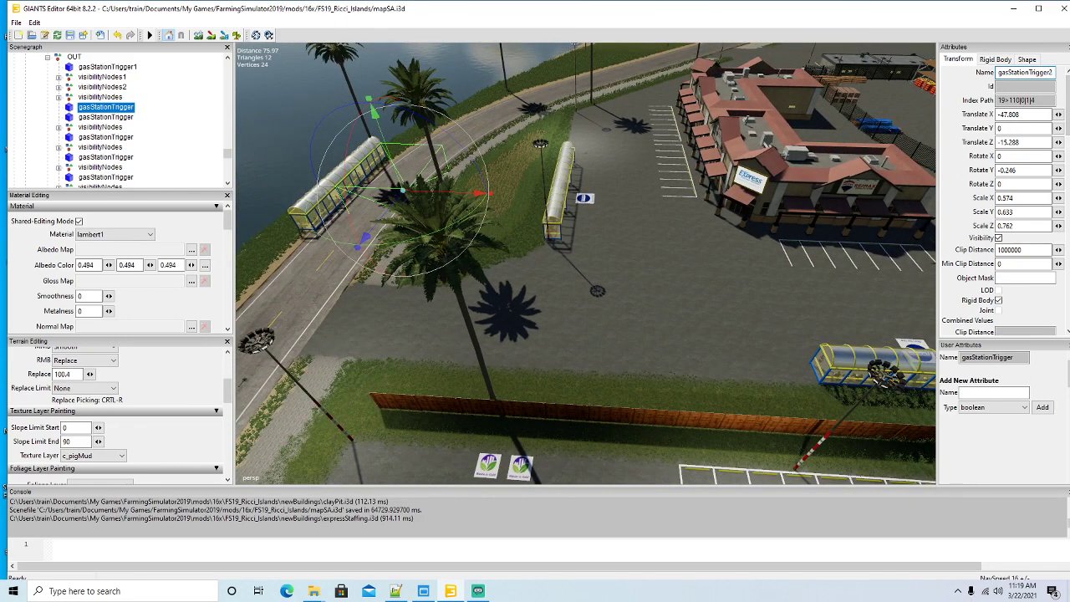
left_click_drag(452, 205, 478, 332)
scroll(721, 228, "up", 8)
scroll(478, 330, "down", 2)
left_click_drag(628, 219, 609, 222)
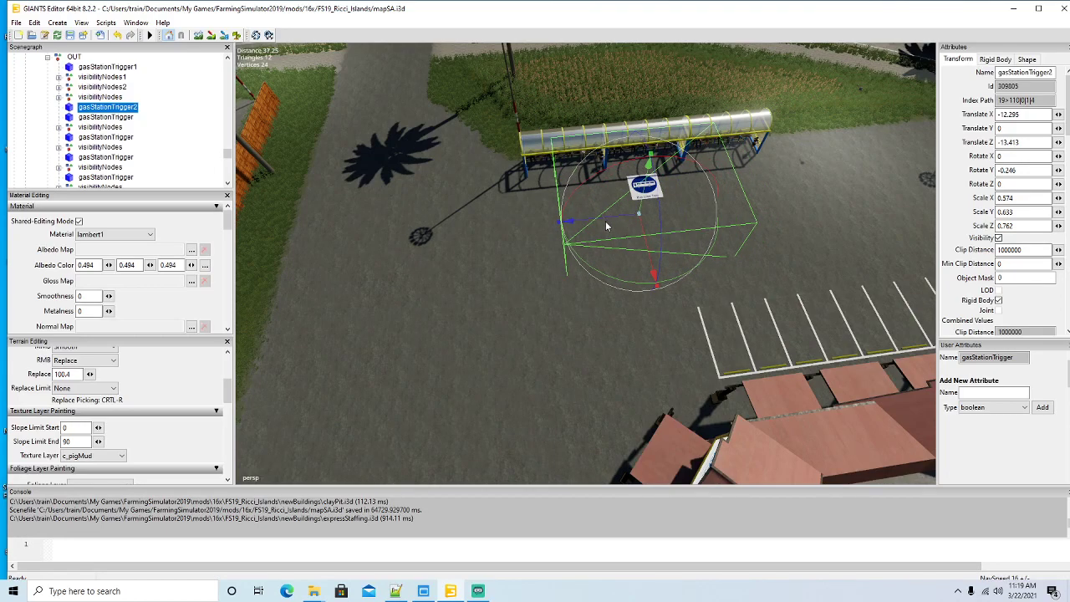
scroll(519, 260, "down", 5)
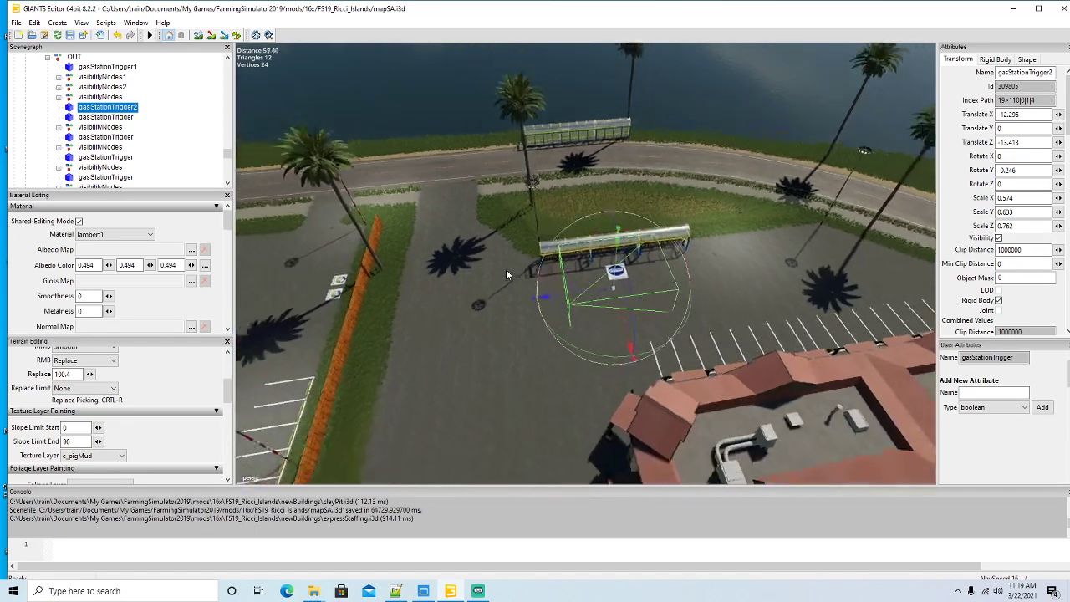
Step: Place the first unnumbered bus_stop shelter on the paved lot beside the roadside pavement, at about X 54.588, Z -125.618
middle_click_drag(476, 274, 786, 320)
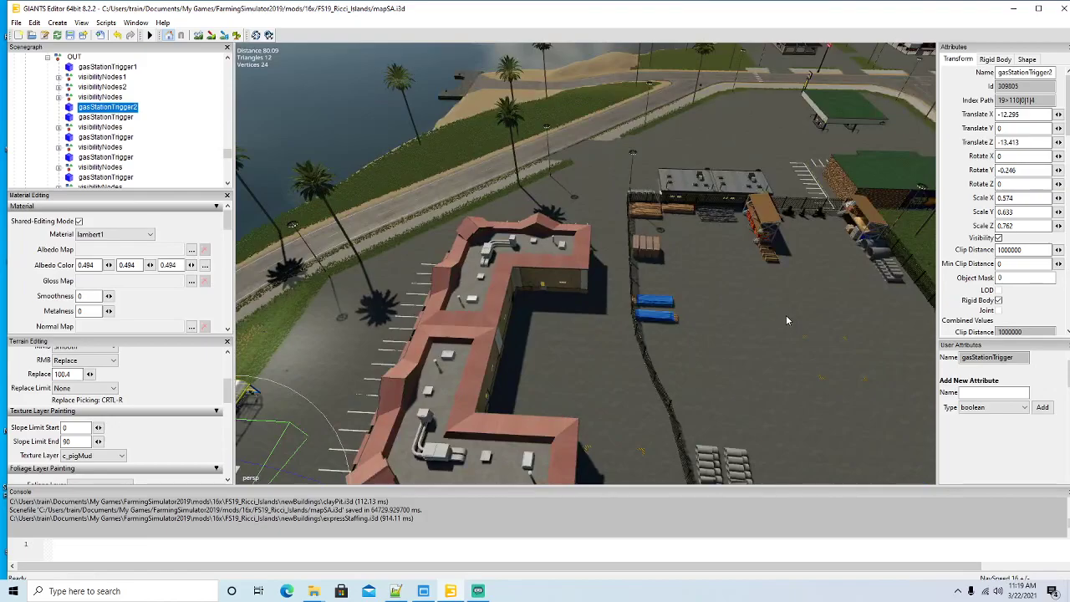
middle_click_drag(694, 356, 684, 303)
scroll(685, 303, "up", 10)
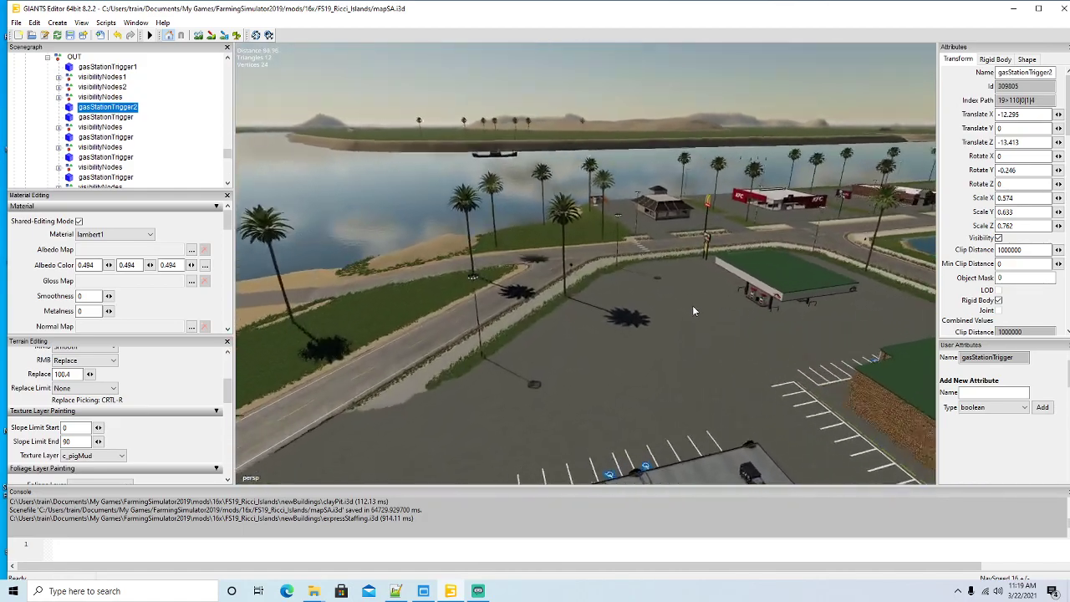
scroll(693, 305, "up", 10)
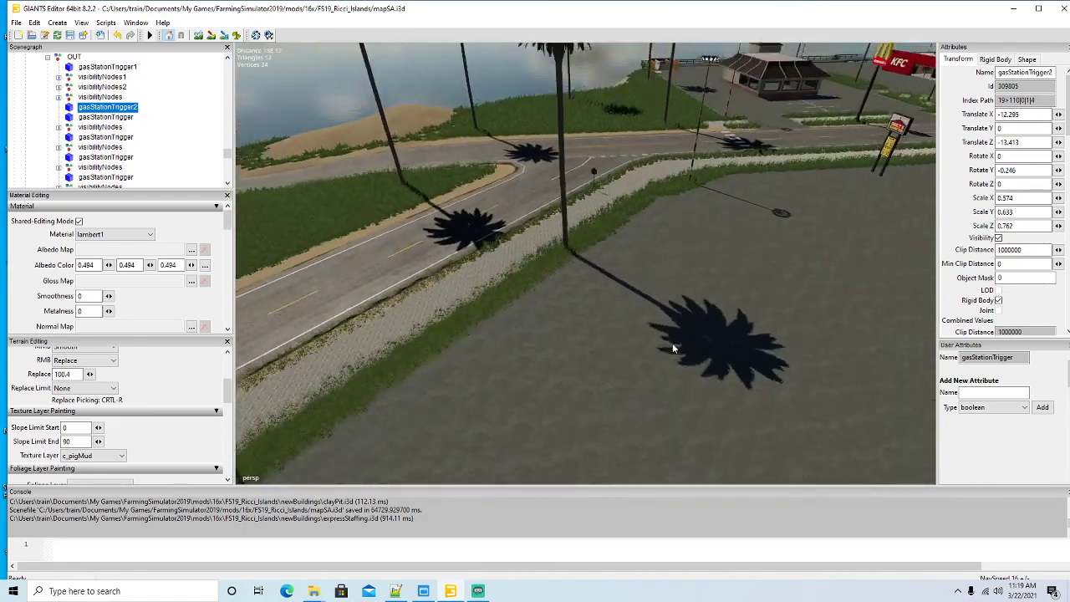
scroll(114, 140, "up", 3)
scroll(121, 125, "down", 4)
scroll(122, 116, "down", 5)
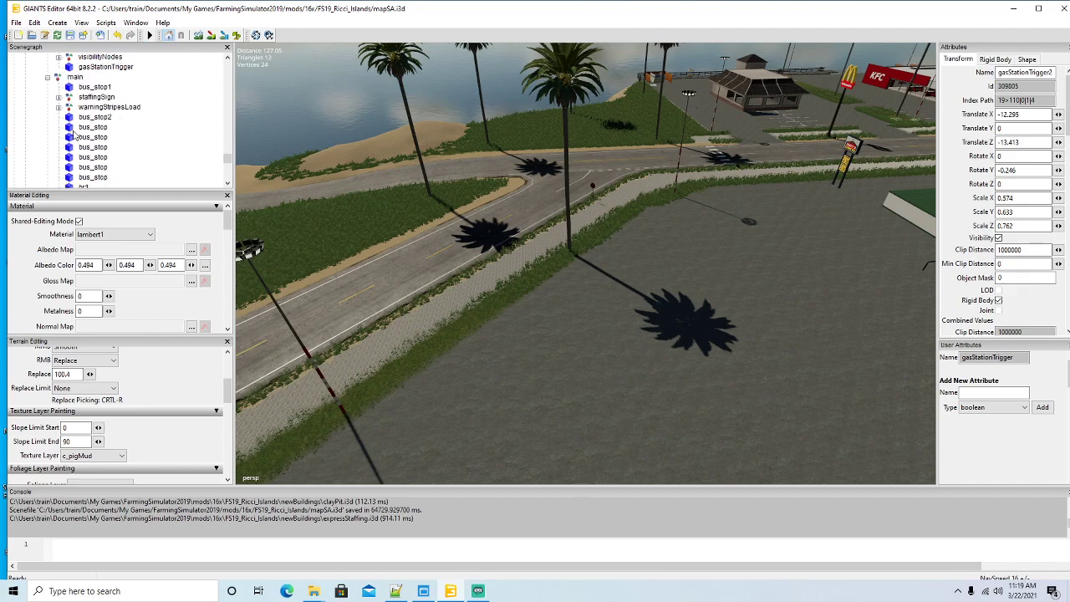
left_click(72, 129)
left_click_drag(462, 254, 383, 274, "alt")
scroll(384, 288, "up", 5)
left_click(34, 22)
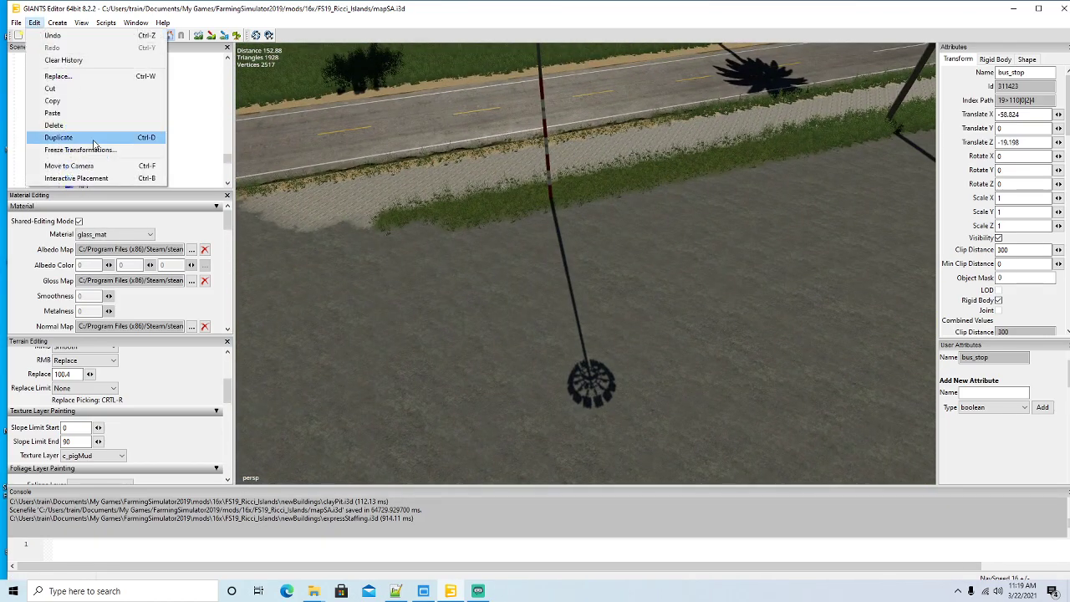
left_click(84, 177)
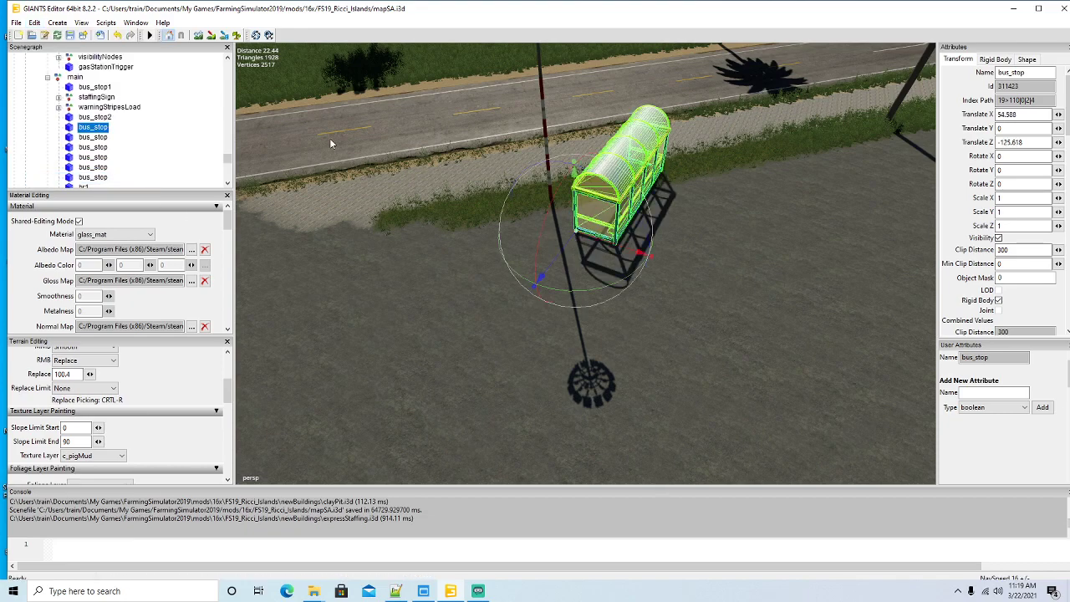
Step: Delete the two unnumbered bus_stop shelters listed directly after the newly placed one
left_click(74, 141)
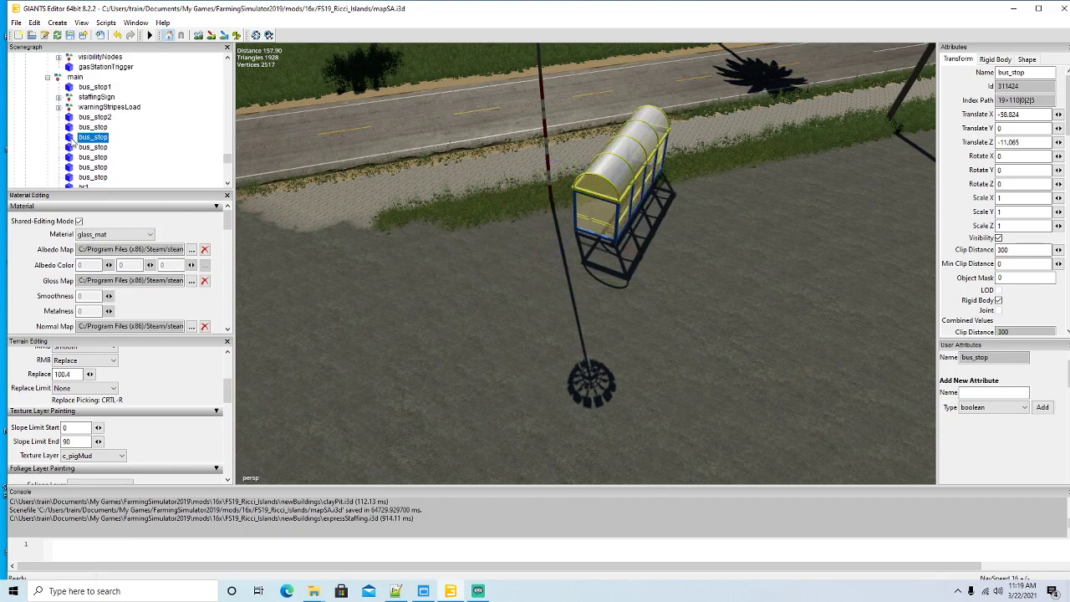
key("Delete")
left_click(74, 140)
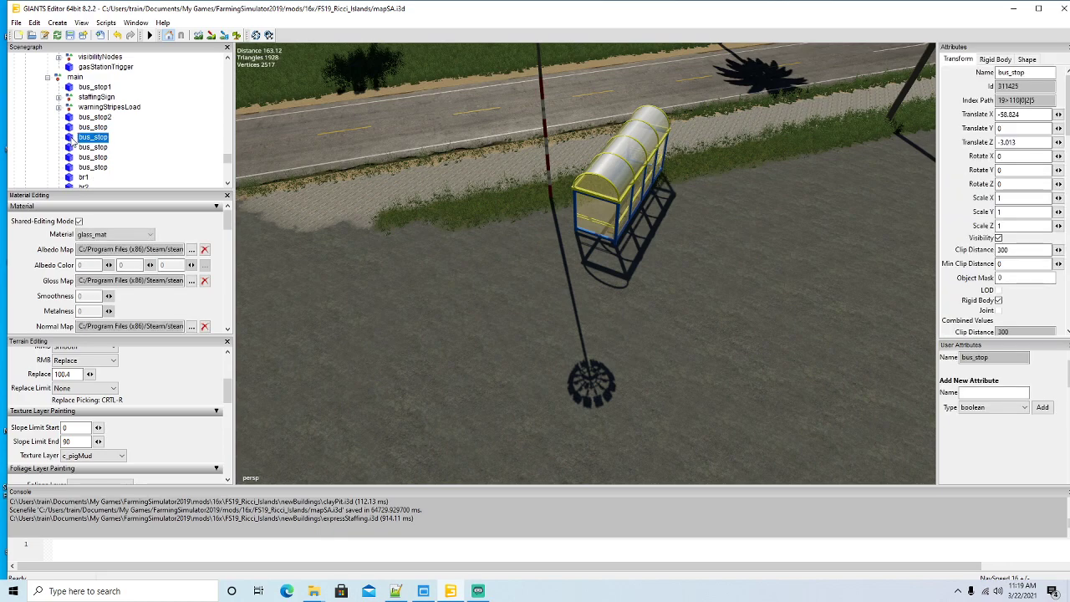
key("Delete")
Step: Turn the placed shelter parallel to the road, at about 45.16 on Rotate Y, and rename it bus_stop3
left_click(83, 118)
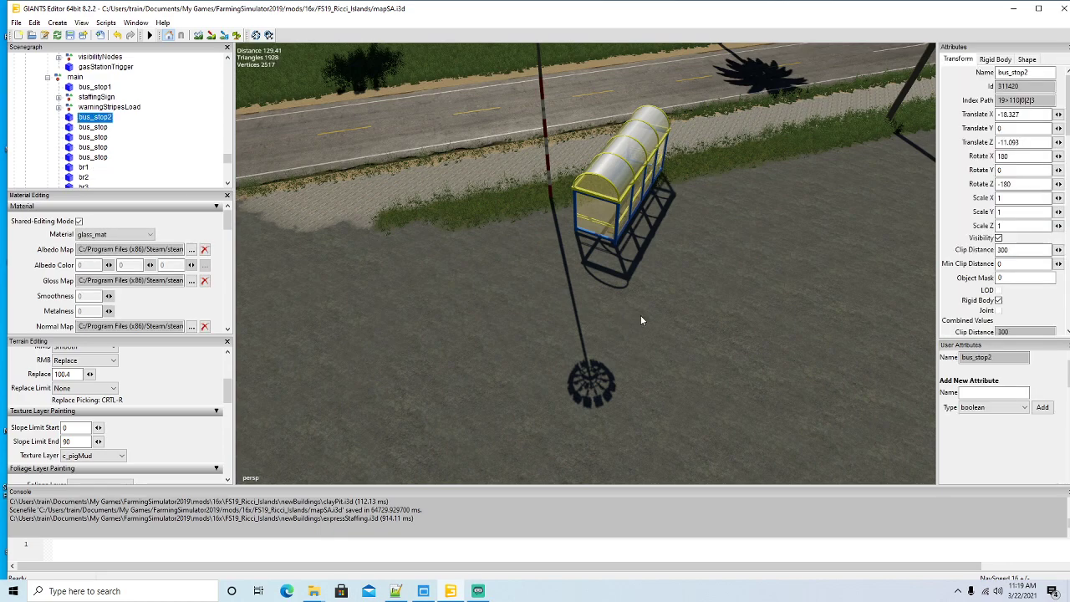
left_click(72, 130)
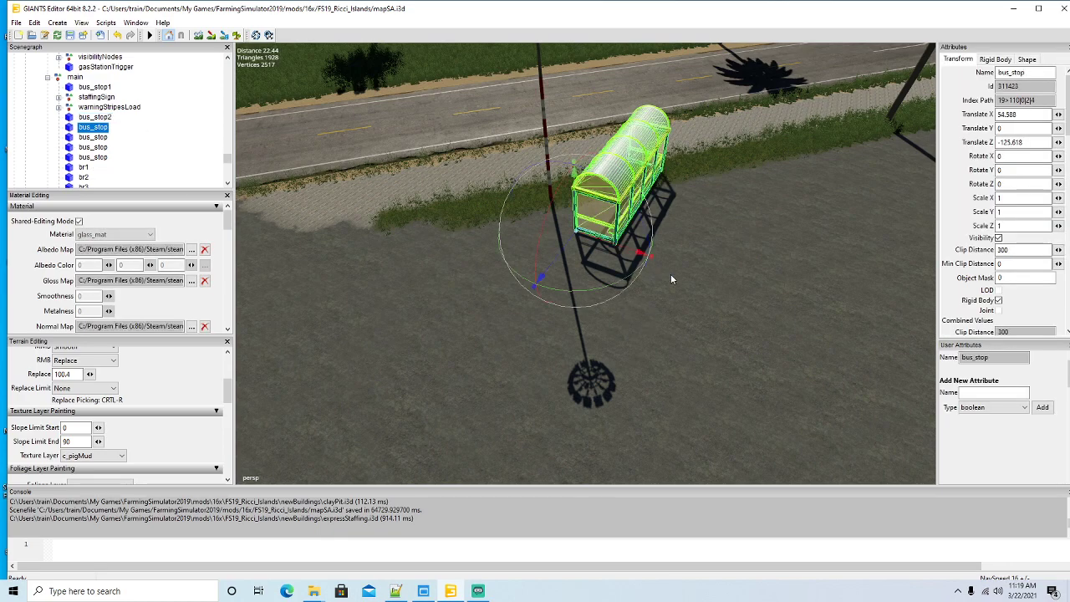
left_click_drag(604, 292, 728, 180)
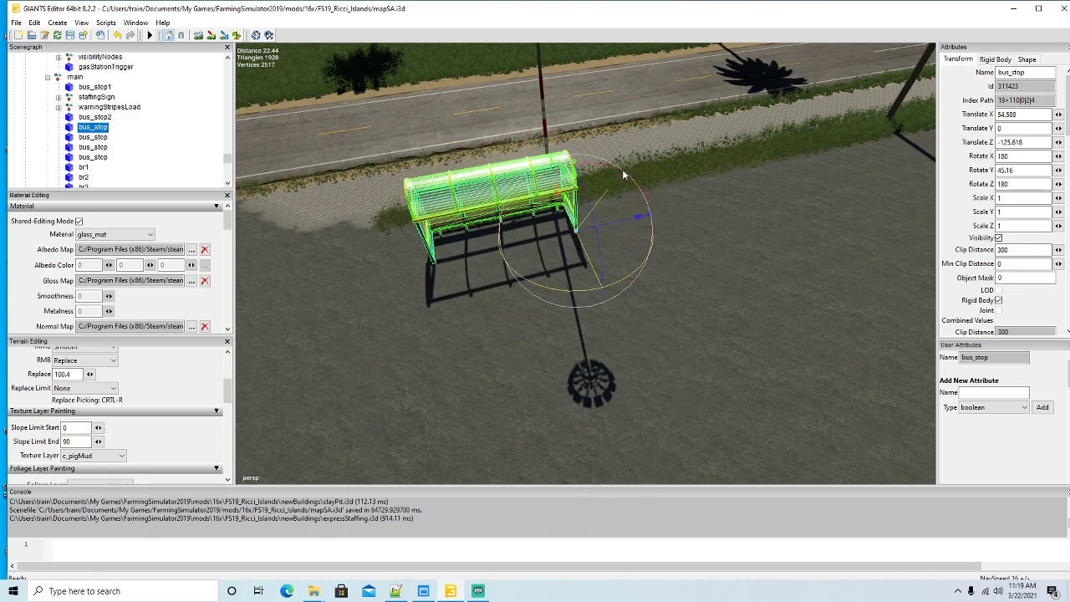
left_click(1035, 73)
key("Return")
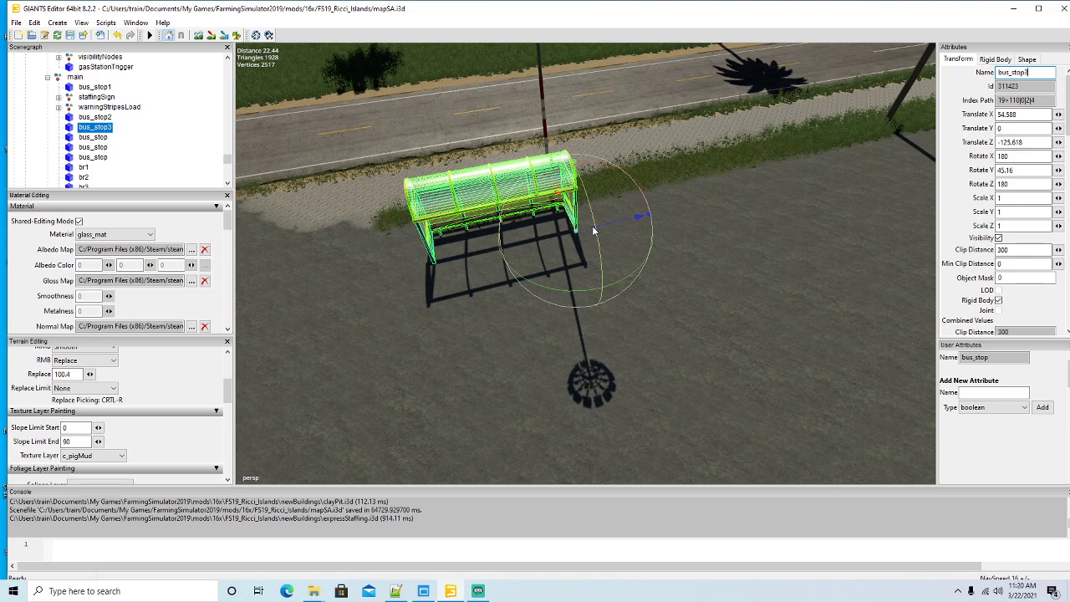
Step: Shift bus_stop3 to about X 55.755, Z -126.778 and duplicate it twice to form a continuous row of three shelters along the road
left_click_drag(614, 224, 645, 224)
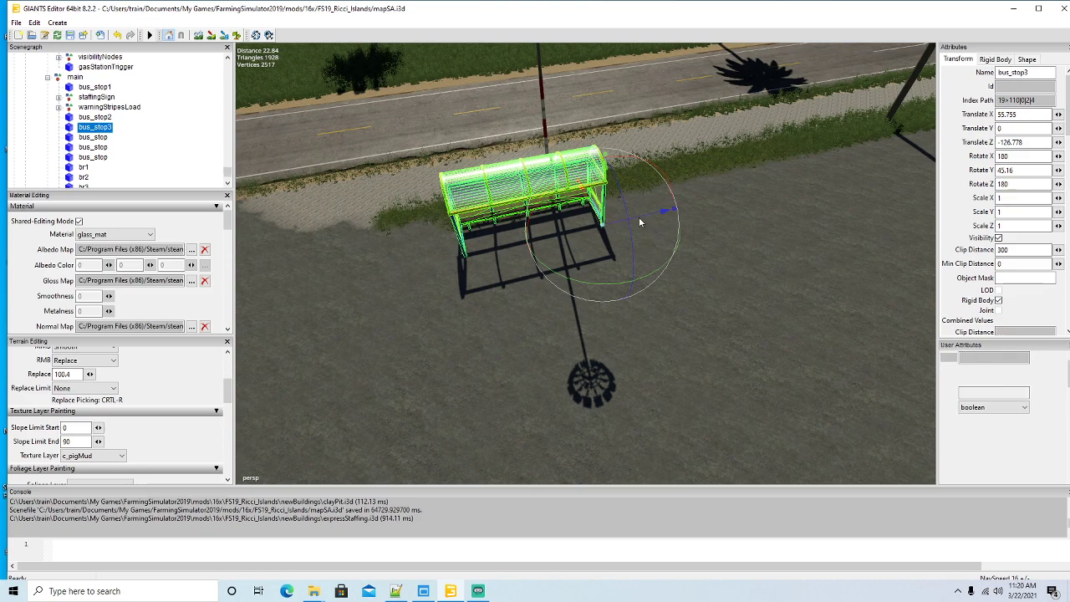
key("ctrl+d")
left_click_drag(657, 219, 794, 211)
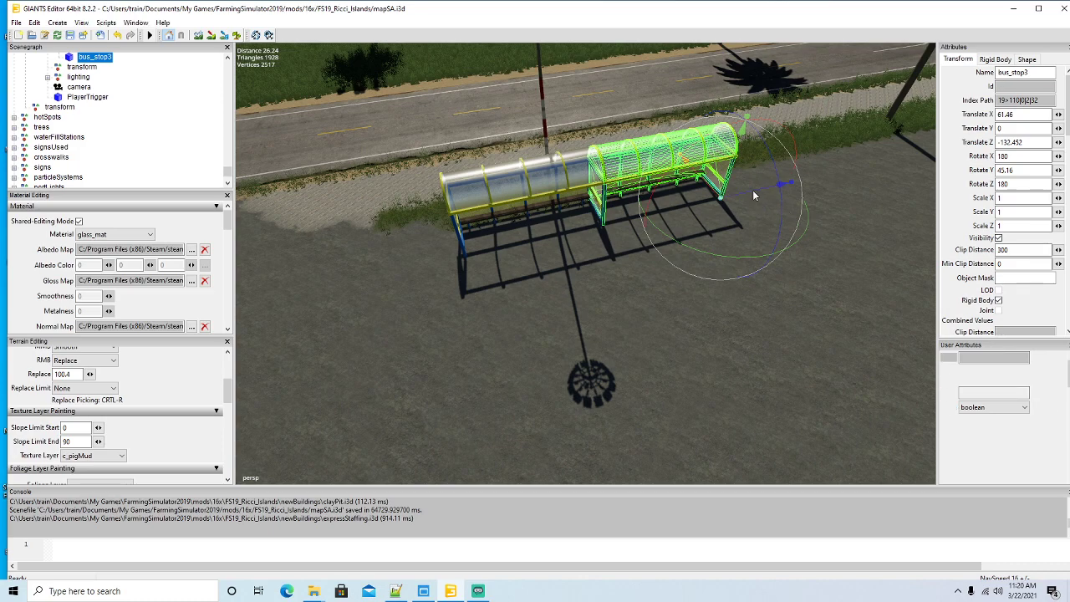
key("ctrl+d")
left_click_drag(753, 189, 876, 165)
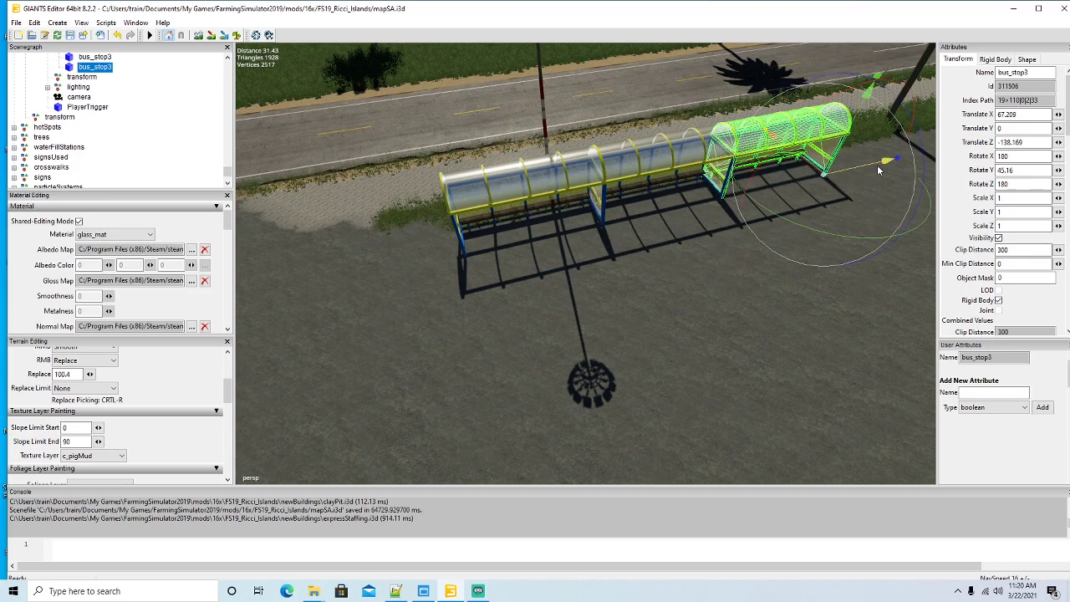
Step: Move the br3 bus line sign over to the bus_stop3 shelters, at about X 55.321, Z -123.98
scroll(128, 130, "up", 6)
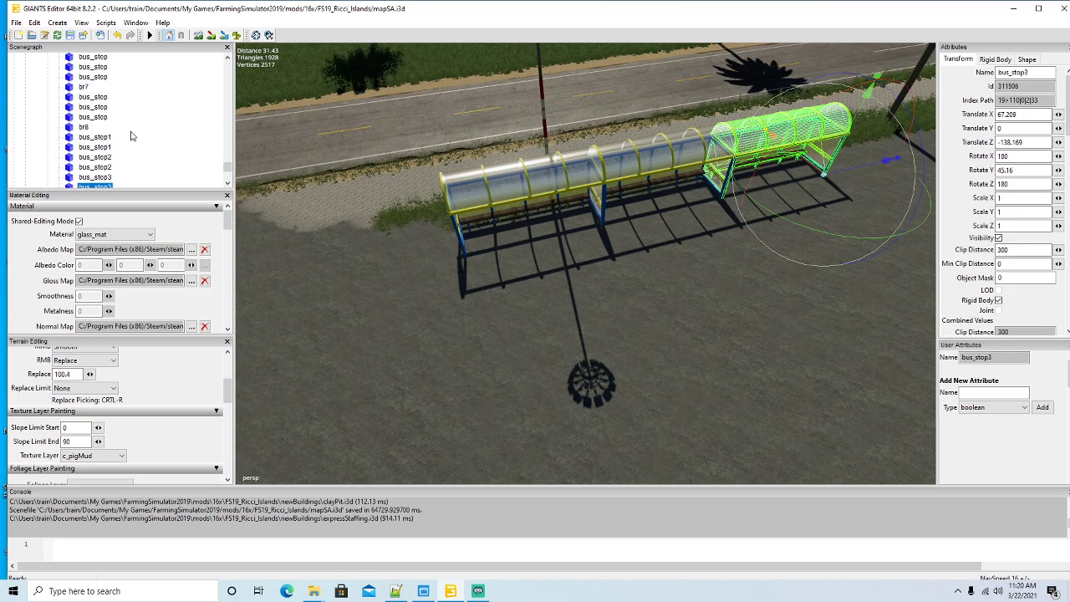
scroll(127, 130, "up", 3)
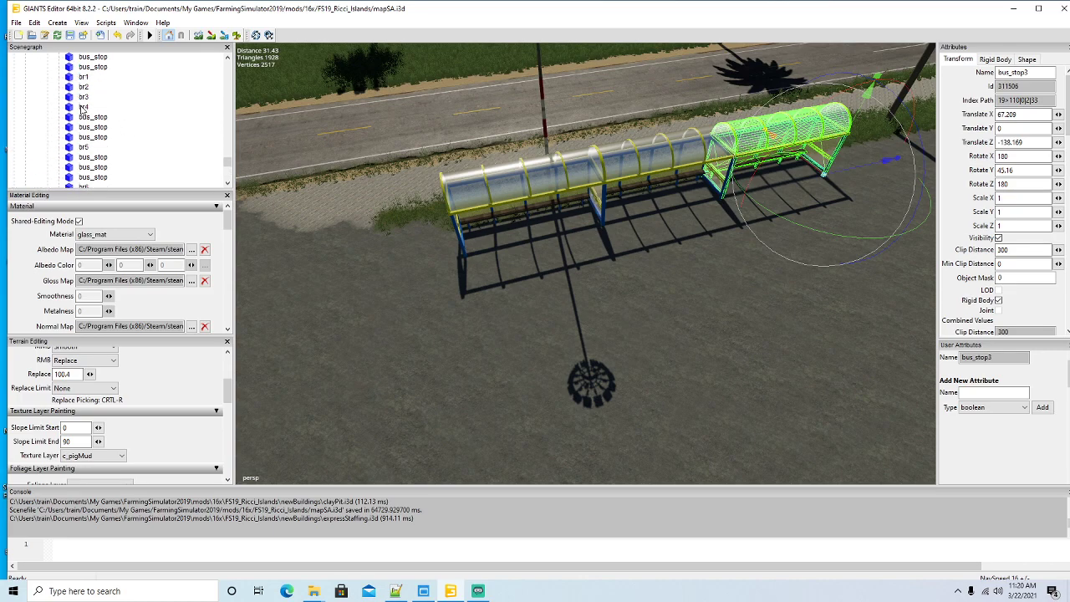
left_click(82, 97)
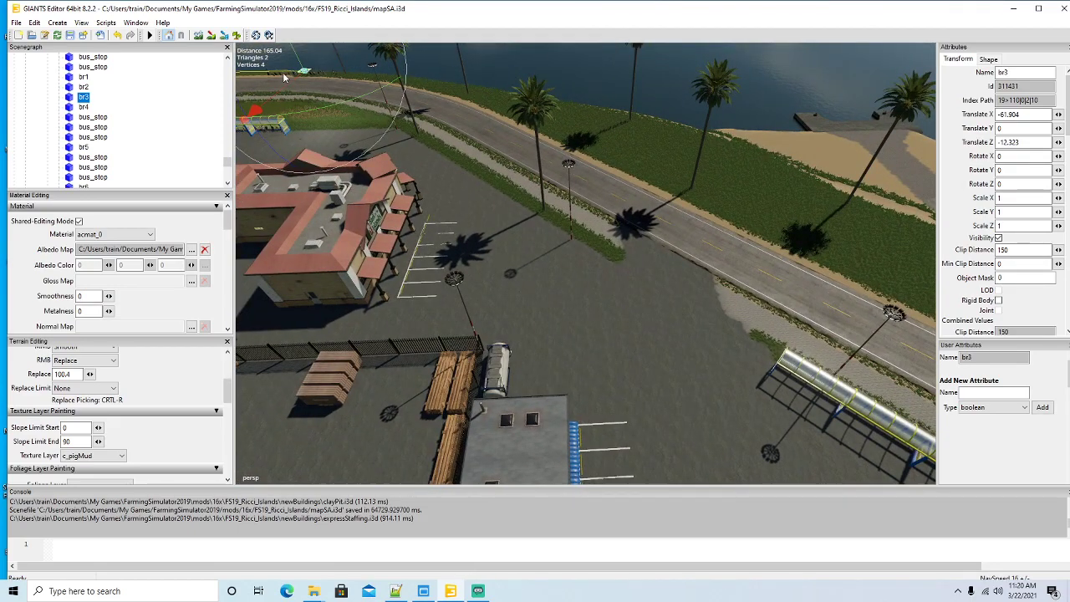
left_click_drag(652, 154, 665, 102)
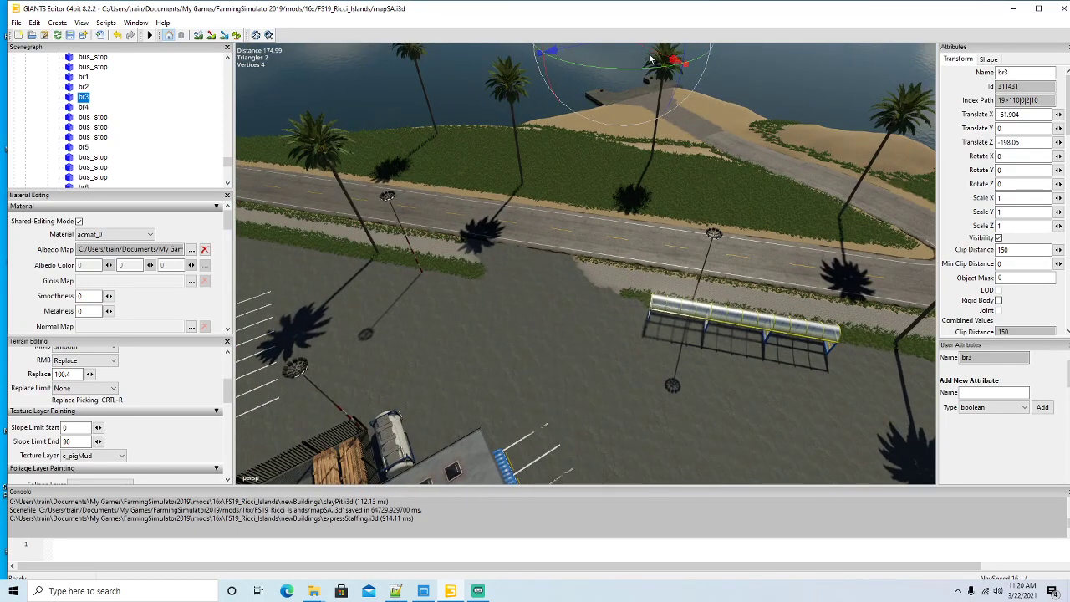
left_click_drag(656, 56, 920, 238)
left_click_drag(919, 200, 592, 463)
left_click_drag(563, 386, 625, 407, "alt")
scroll(630, 393, "up", 5)
scroll(626, 408, "up", 6)
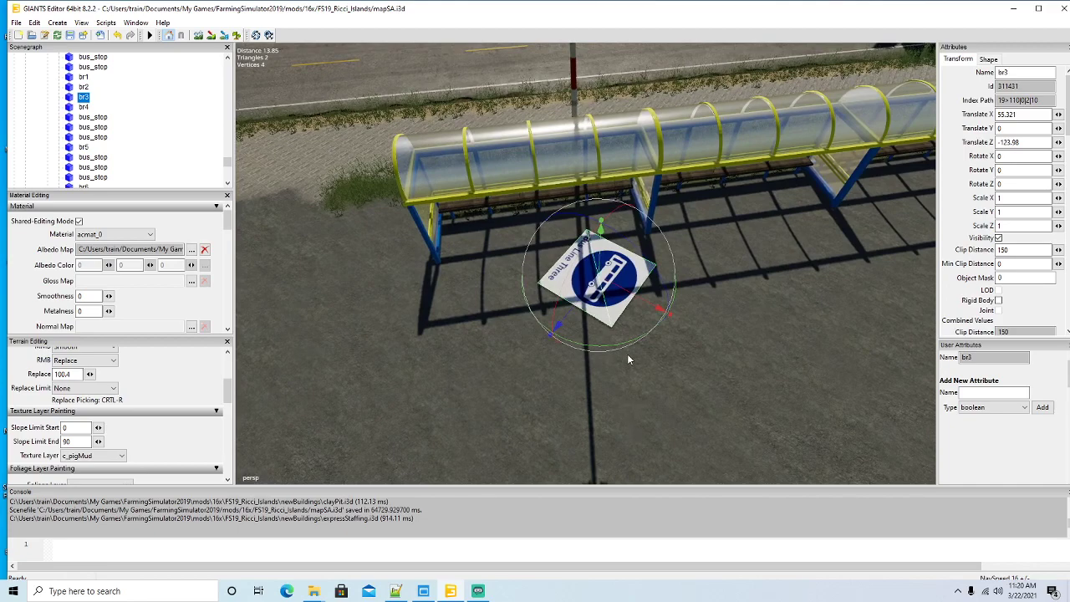
Step: Rotate br3 parallel to the shelters, about 45.696 on Rotate Y, and centre it in front of them at about X 60.271, Z -127.757
left_click_drag(621, 351, 631, 236)
left_click_drag(663, 269, 784, 281)
left_click_drag(753, 247, 764, 261)
scroll(739, 319, "down", 5)
left_click_drag(741, 321, 737, 320, "alt")
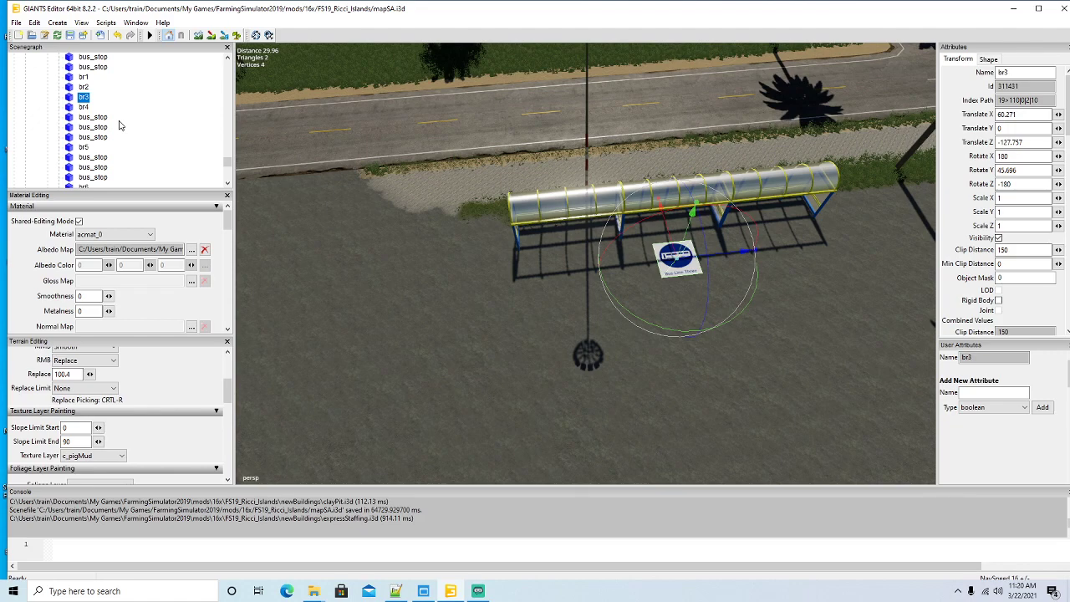
Step: Rename the first unnumbered visibilityNodes group under OUT as visibilityNodes3
scroll(118, 132, "up", 10)
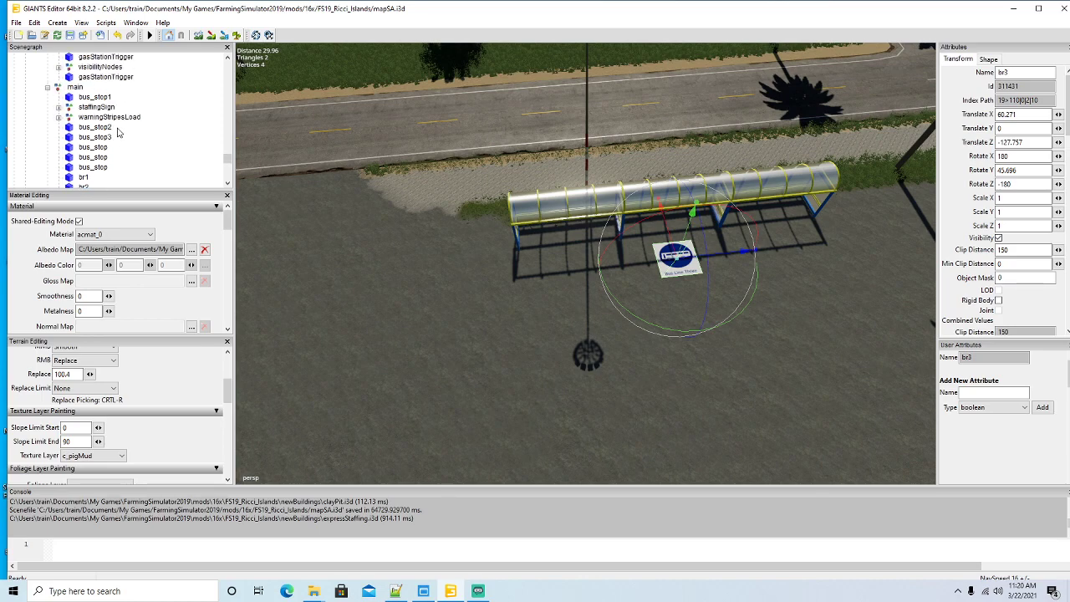
scroll(120, 132, "up", 2)
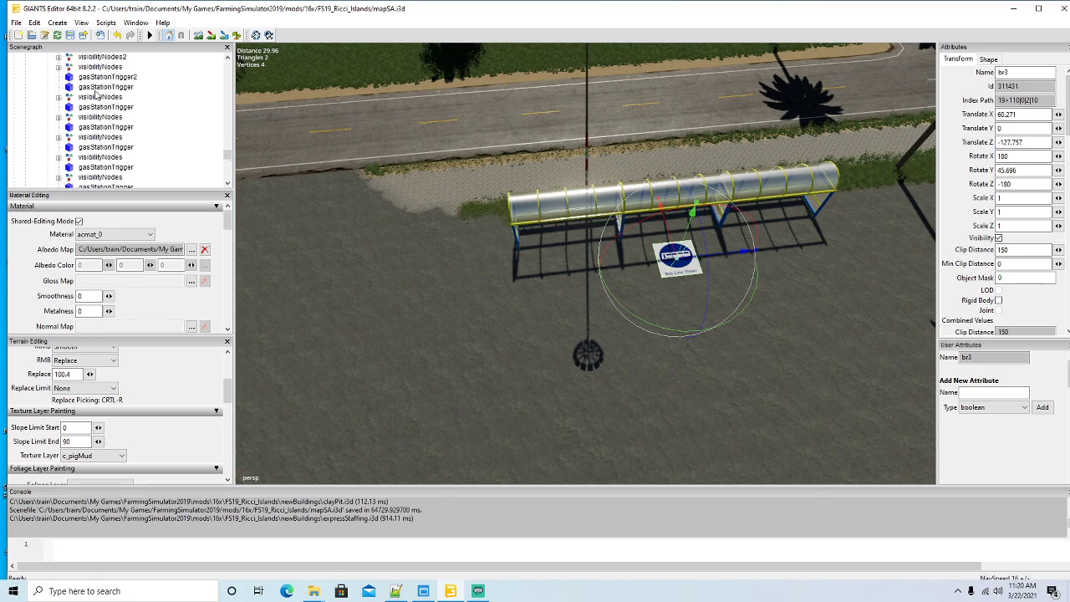
scroll(138, 123, "up", 1)
left_click(70, 109)
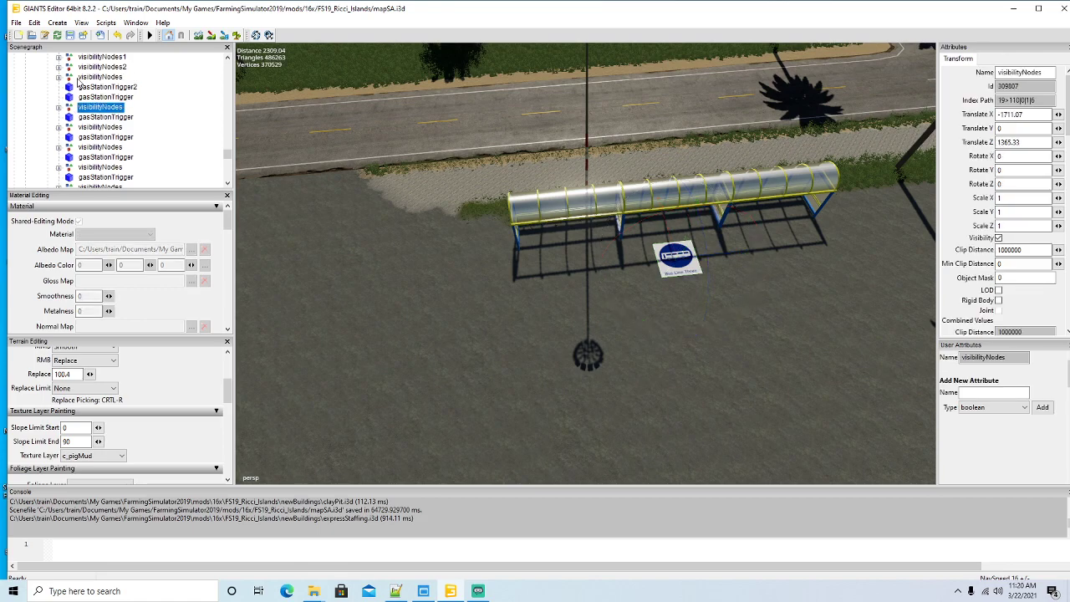
left_click(72, 78)
scroll(125, 105, "up", 1)
left_click(1051, 72)
type("3")
key("Return")
Step: Move visibilityNodes3 across the map so its row of people reaches the bus_stop3 shelters, at about X 26.992, Z -152.515
scroll(552, 289, "down", 5)
left_click_drag(520, 292, 436, 230, "alt")
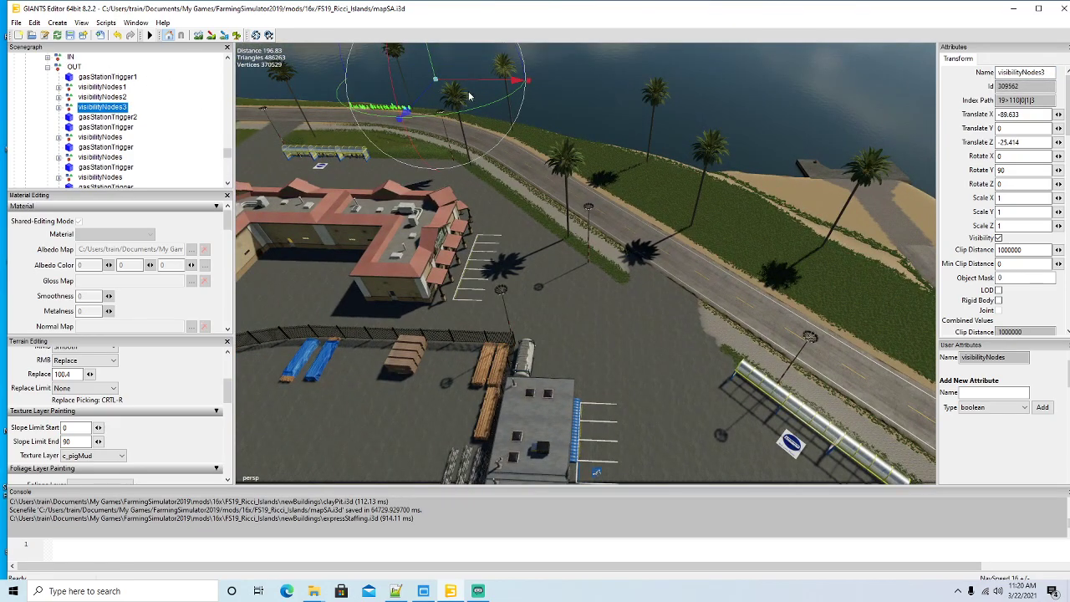
left_click_drag(470, 82, 870, 306)
left_click_drag(470, 316, 649, 328, "alt")
scroll(541, 327, "up", 5)
scroll(649, 328, "down", 3)
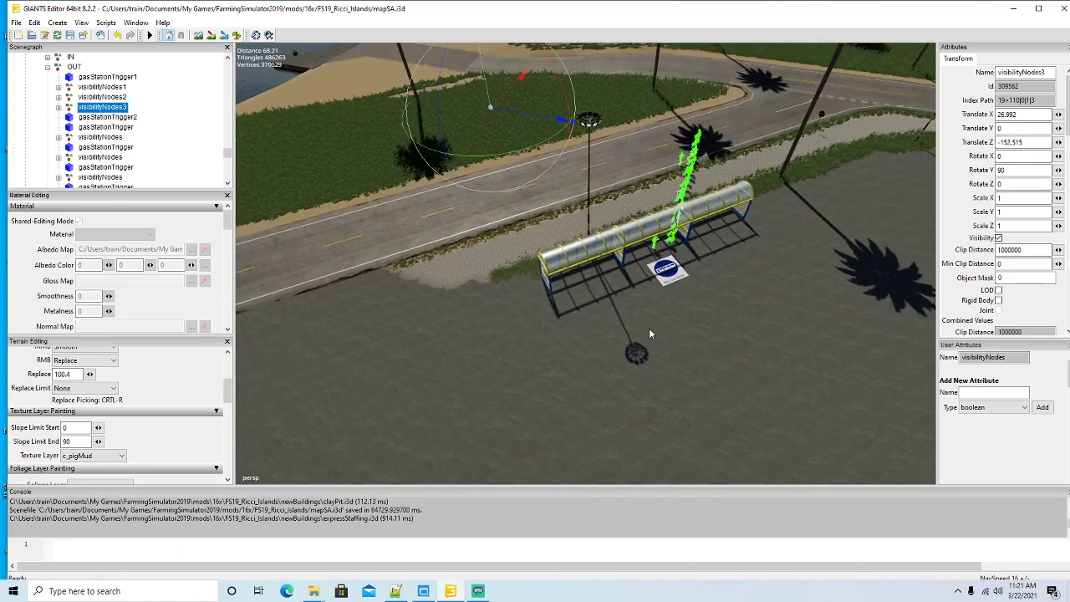
Step: Check the rotation of bus_stop3 and align visibilityNodes3 with it, using Rotate X 180, Rotate Y -45.16 and Rotate Z 180
left_click(556, 278)
scroll(146, 132, "up", 1)
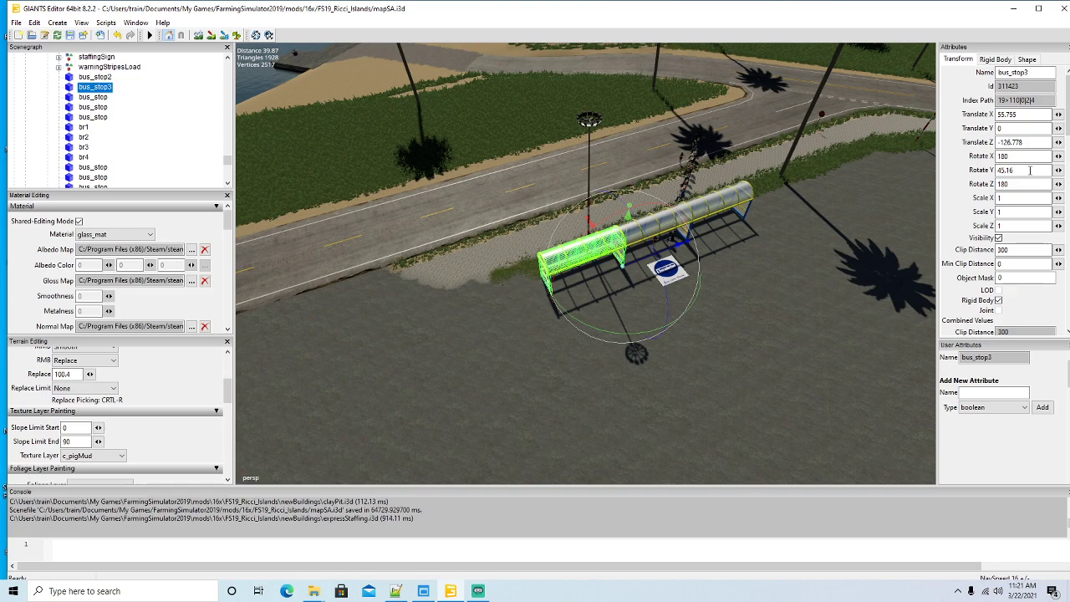
scroll(93, 147, "up", 5)
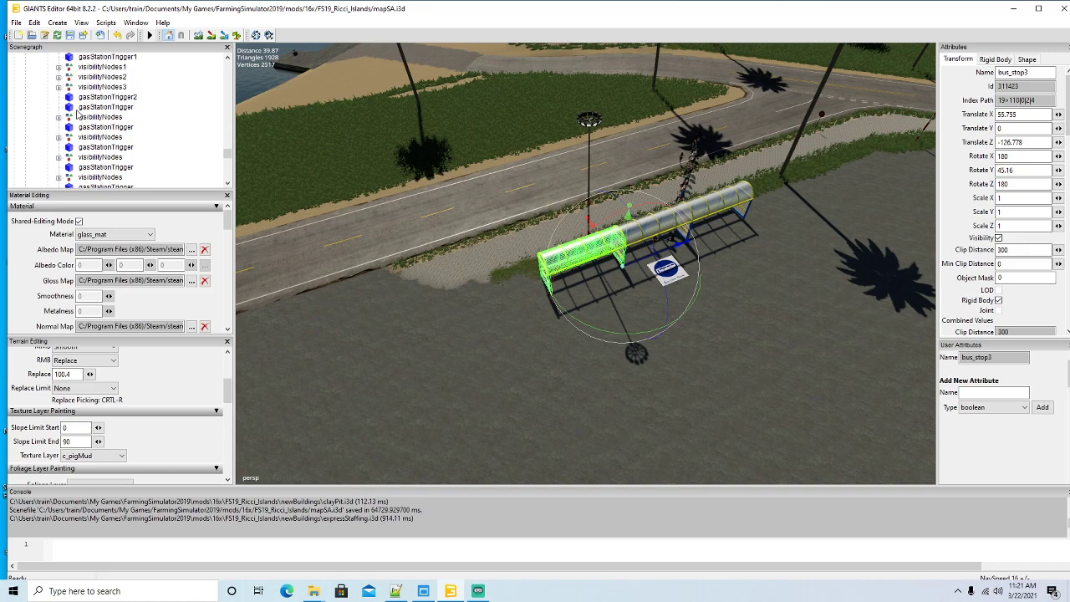
left_click(70, 88)
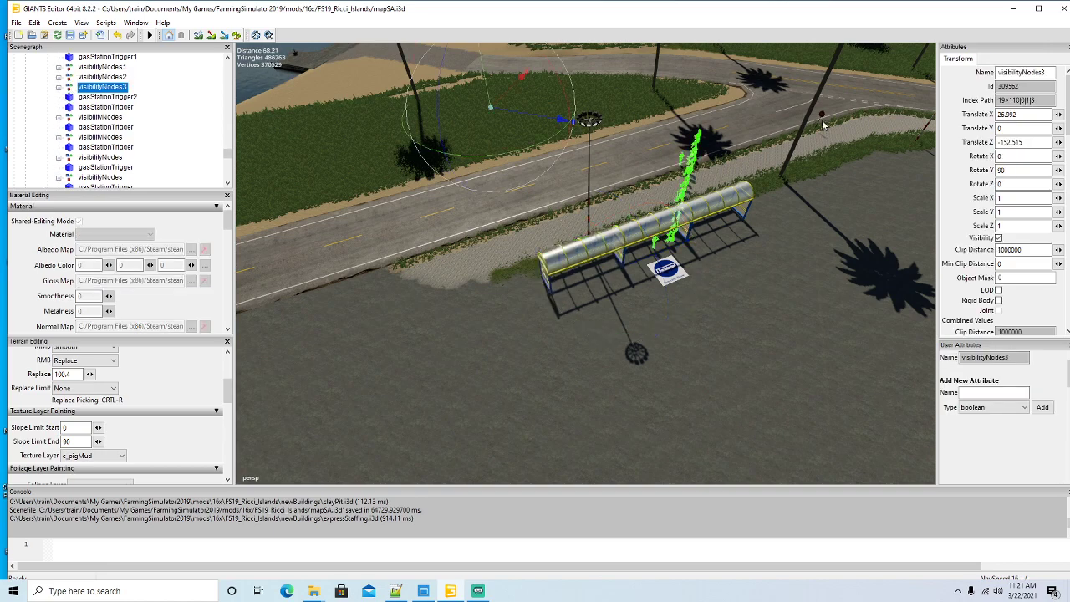
left_click_drag(519, 156, 659, 129)
left_click_drag(1028, 168, 862, 186)
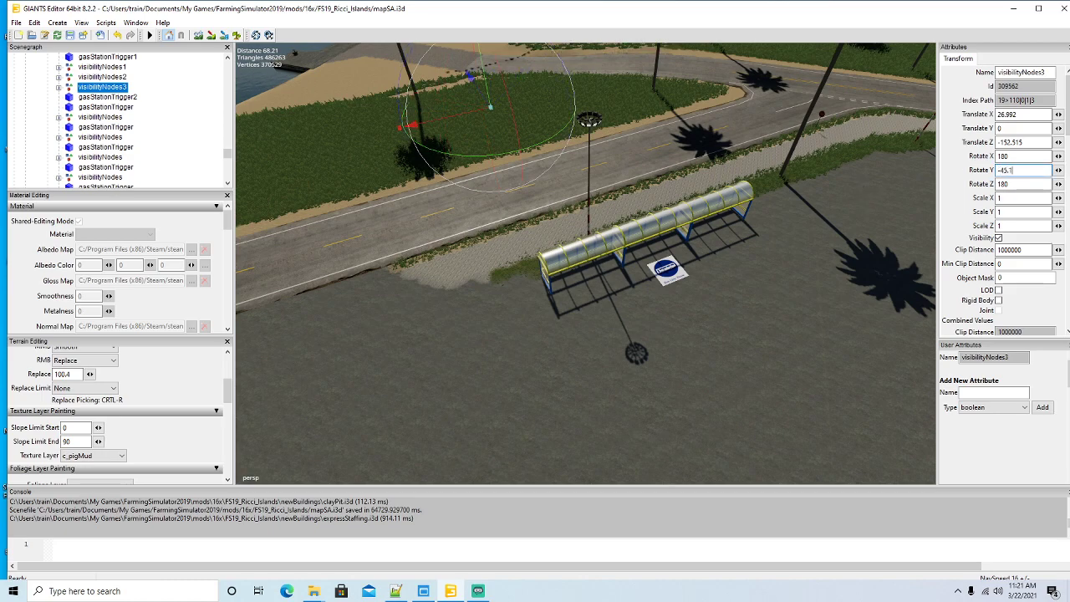
Step: Move visibilityNodes3 so its row of people lies inside the bus_stop3 shelters, at about X 73.288, Z -100.112
left_click_drag(481, 99, 728, 318)
left_click_drag(724, 275, 995, 365)
left_click_drag(655, 309, 732, 310, "alt")
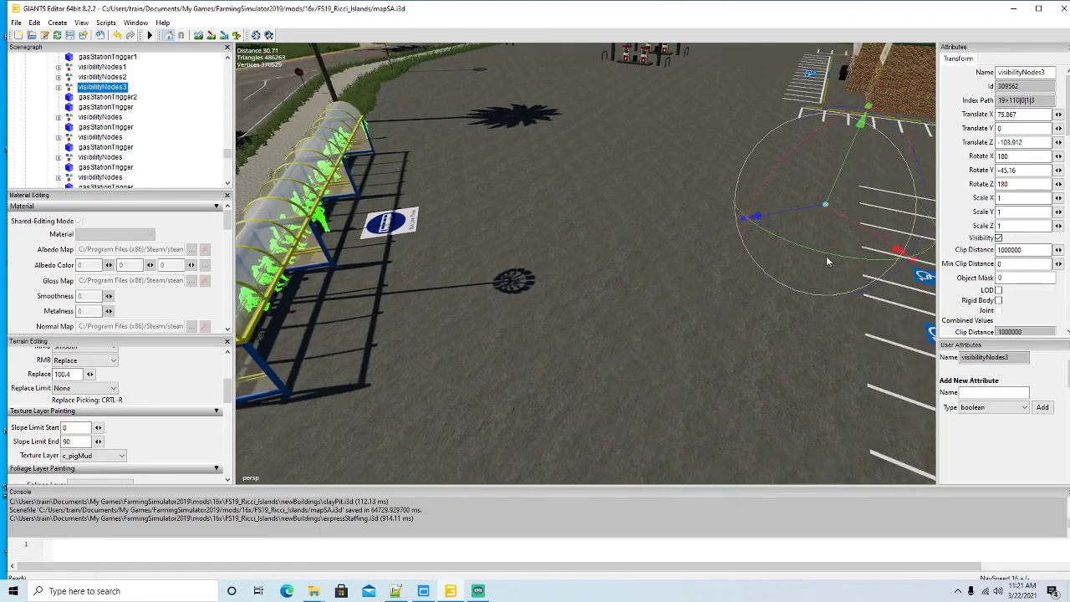
left_click_drag(849, 226, 869, 255)
Step: Fine-tune visibilityNodes3 so its people sit on the benches of the bus_stop3 shelters, at about X 73.038, Z -100.43
left_click_drag(741, 293, 455, 238, "alt")
scroll(579, 289, "up", 5)
scroll(634, 284, "up", 5)
scroll(634, 284, "down", 5)
scroll(633, 281, "up", 4)
scroll(632, 264, "up", 4)
scroll(761, 267, "down", 3)
scroll(737, 230, "up", 3)
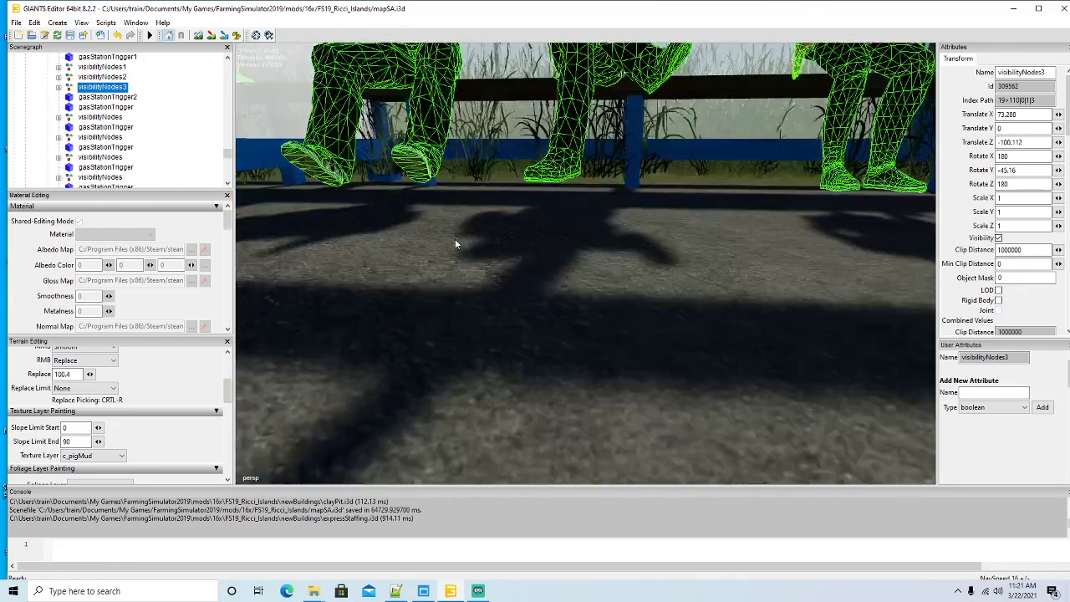
scroll(750, 186, "down", 1)
scroll(751, 182, "up", 3)
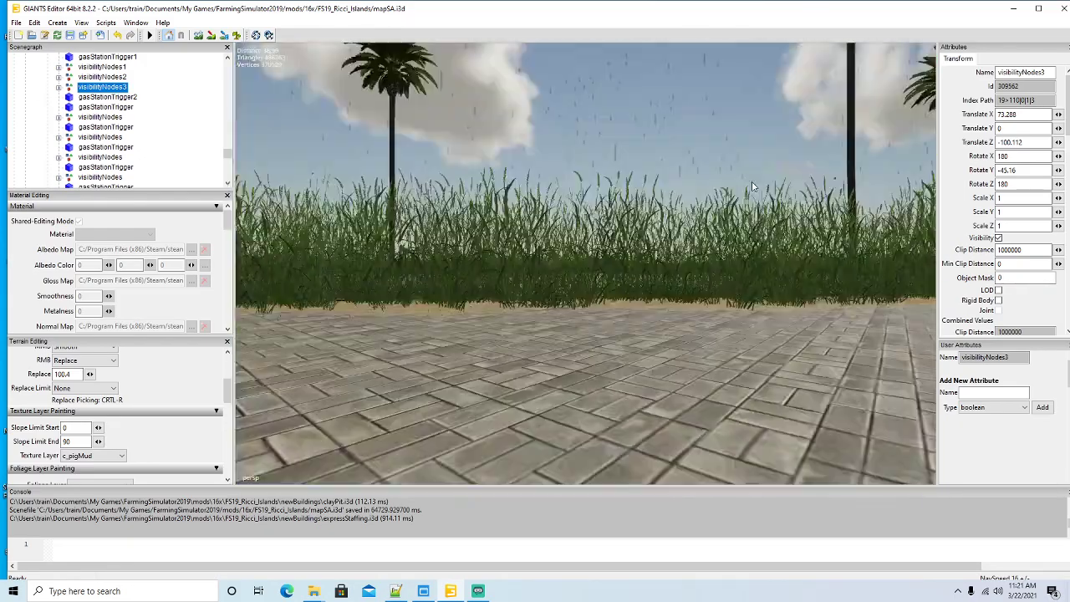
left_click_drag(752, 182, 360, 249, "alt")
scroll(405, 289, "down", 3)
scroll(261, 241, "up", 4)
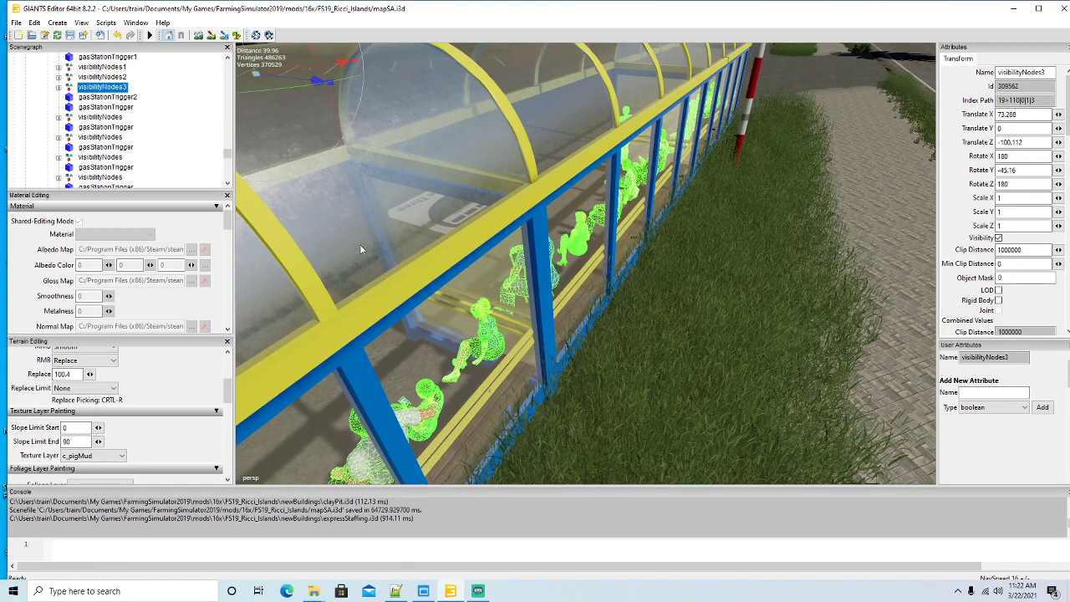
left_click_drag(289, 80, 294, 81)
left_click_drag(563, 218, 598, 113, "alt")
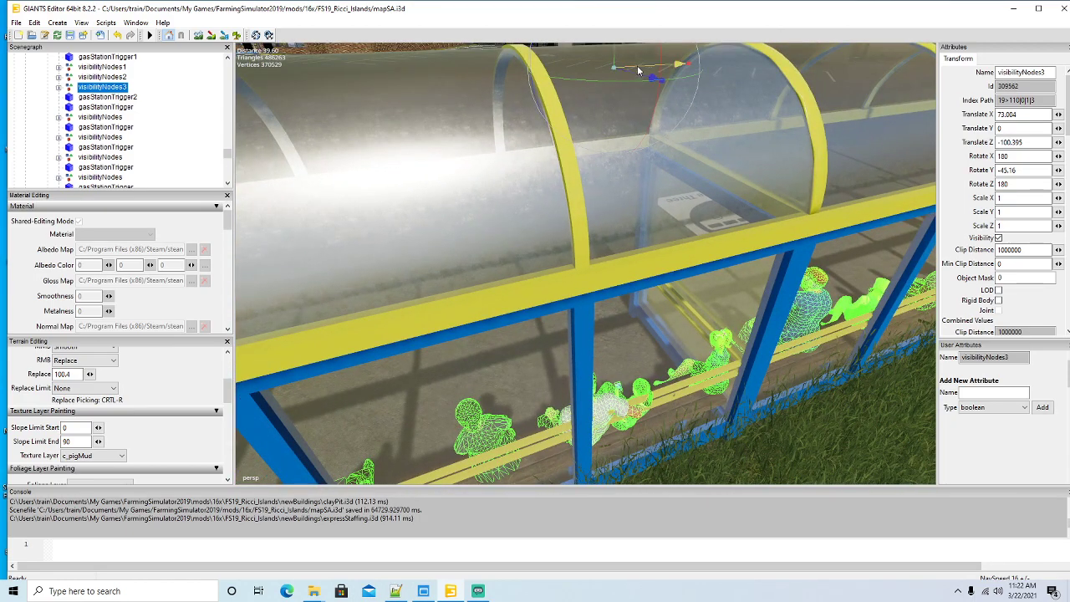
left_click_drag(637, 70, 379, 249)
Step: Examine how the visibilityNodes3 people fit the benches along the whole bus_stop3 shelter row
scroll(580, 159, "up", 5)
scroll(379, 249, "down", 5)
left_click_drag(490, 301, 323, 221, "alt")
scroll(315, 246, "up", 4)
scroll(323, 220, "up", 4)
left_click_drag(550, 292, 655, 316, "alt")
scroll(650, 328, "down", 6)
scroll(686, 289, "up", 5)
scroll(654, 316, "down", 7)
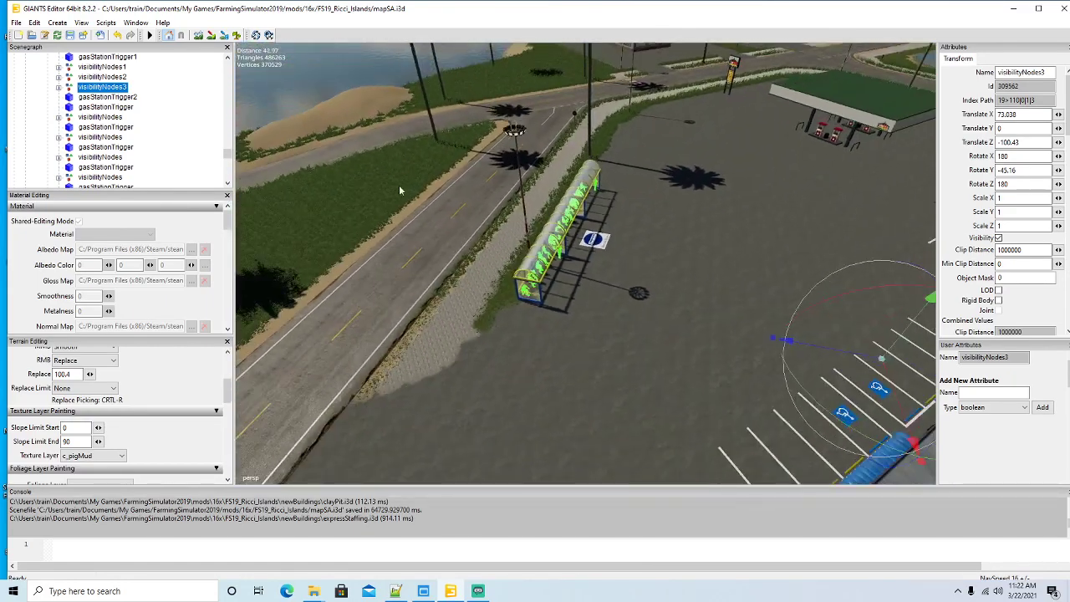
Step: Rename the next gasStationTrigger as gasStationTrigger3 and place it in front of the bus_stop3 shelters at about X 61.945, Z -123.743, Rotate Y -43.852
left_click(72, 98)
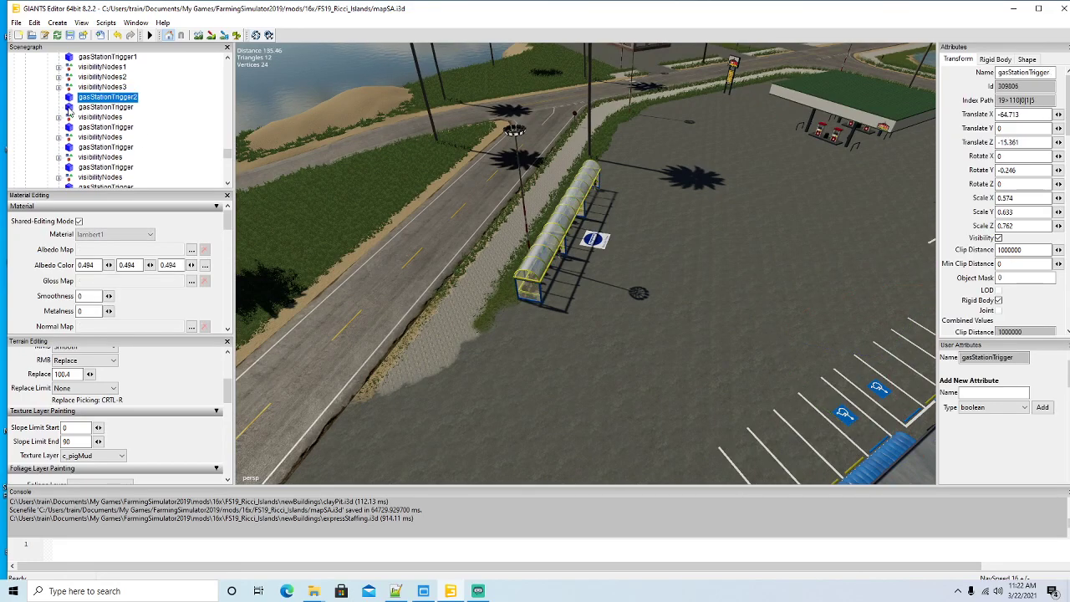
left_click(72, 108)
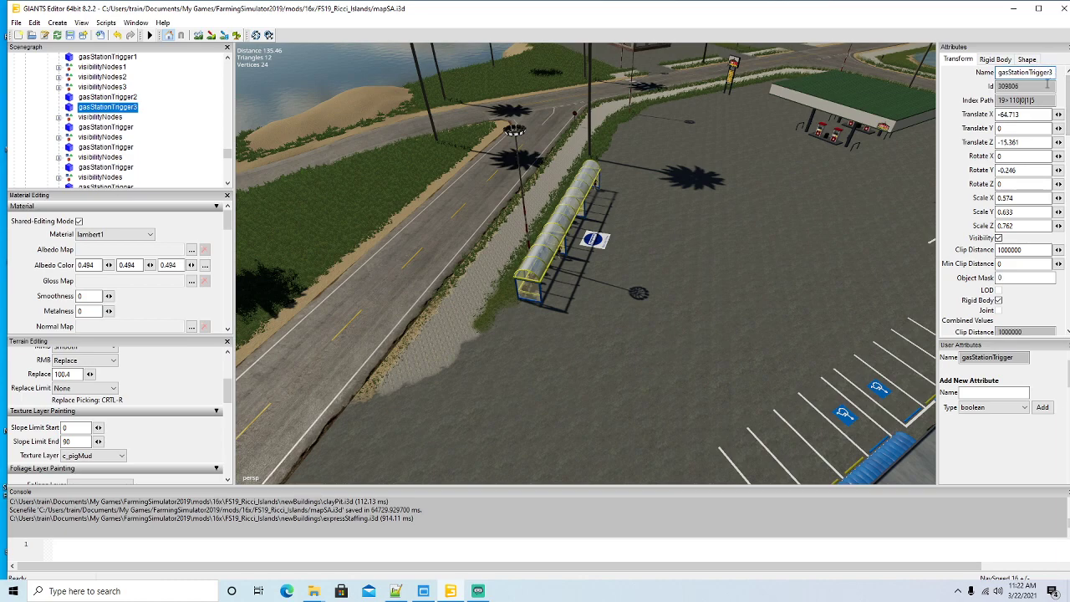
left_click(33, 24)
left_click(108, 180)
left_click(646, 250)
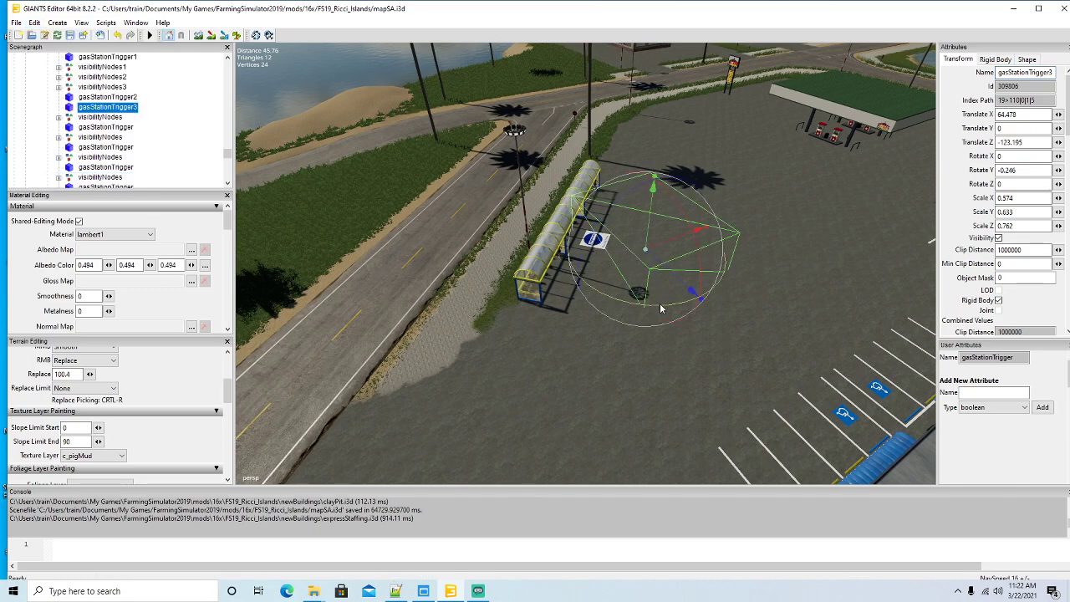
left_click_drag(662, 312, 572, 317)
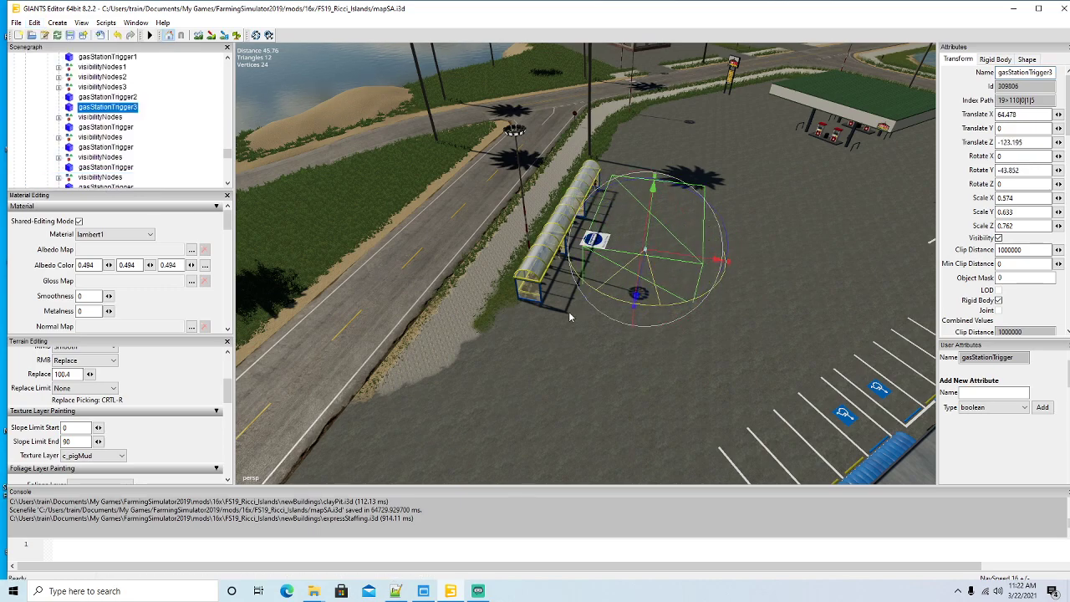
left_click_drag(679, 259, 618, 293)
Step: Rename the first unnumbered bus_stop under main as bus_stop4
left_click_drag(525, 339, 632, 339, "alt")
scroll(571, 345, "down", 3)
scroll(571, 345, "down", 3)
left_click_drag(560, 343, 639, 303, "alt")
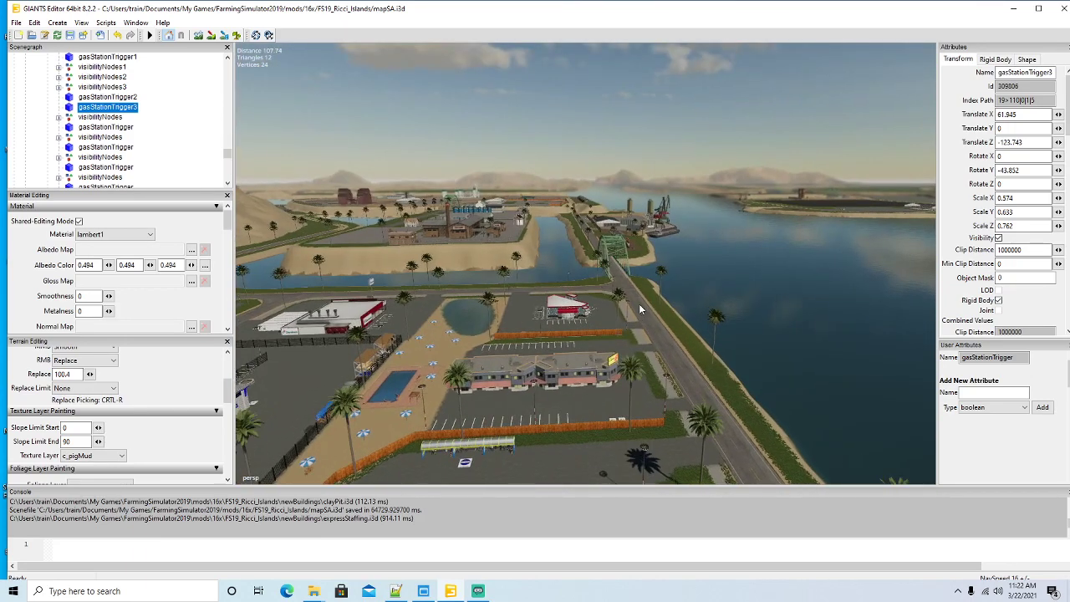
scroll(641, 315, "up", 5)
scroll(651, 331, "up", 8)
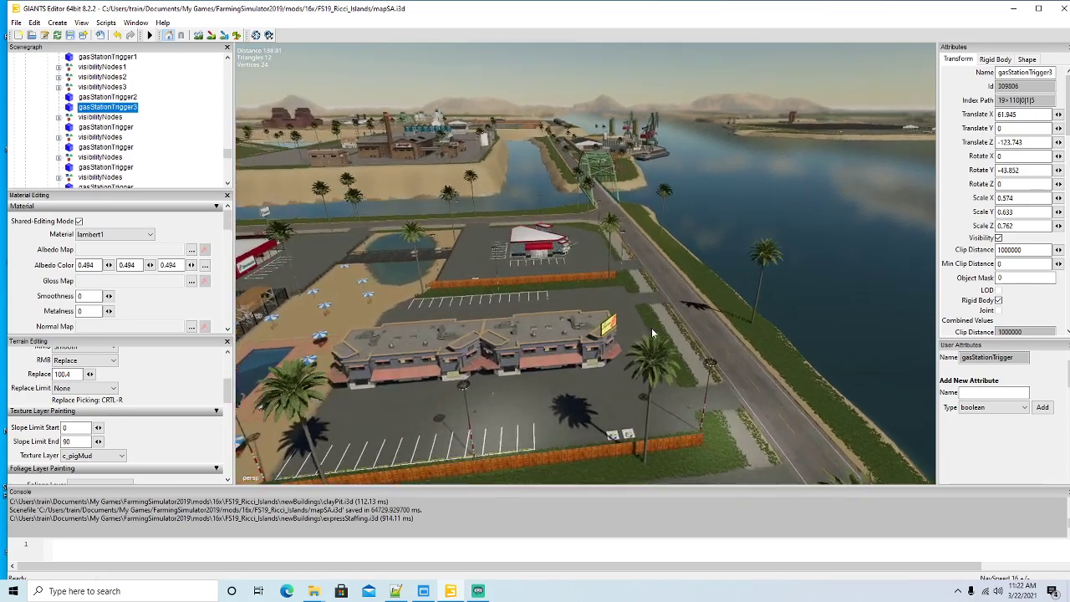
scroll(652, 328, "up", 3)
left_click_drag(653, 329, 378, 257, "alt")
scroll(709, 324, "up", 2)
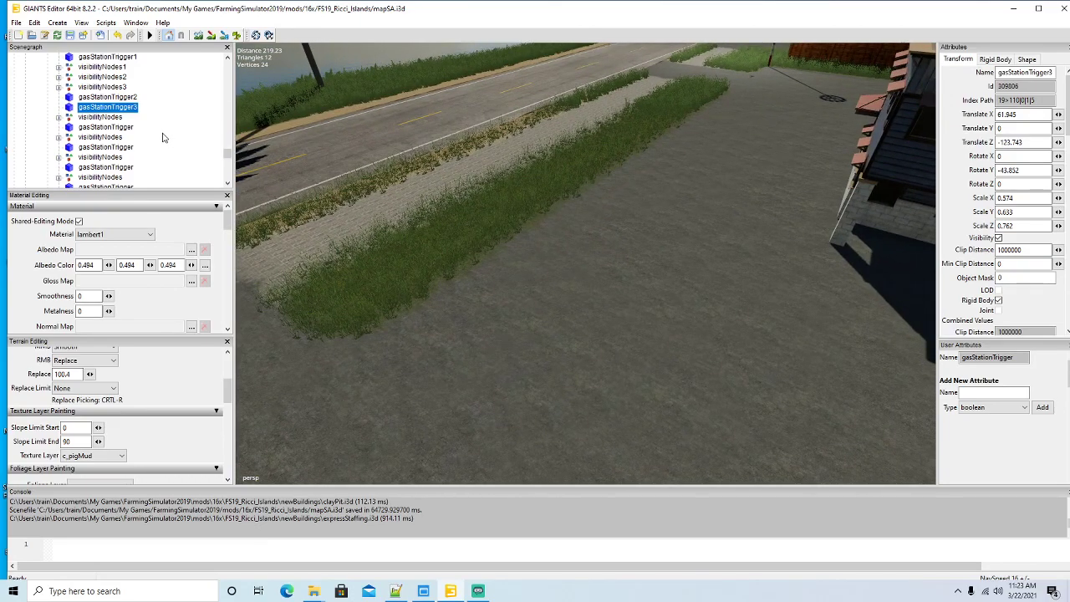
scroll(164, 137, "up", 1)
scroll(161, 129, "down", 2)
scroll(153, 125, "down", 5)
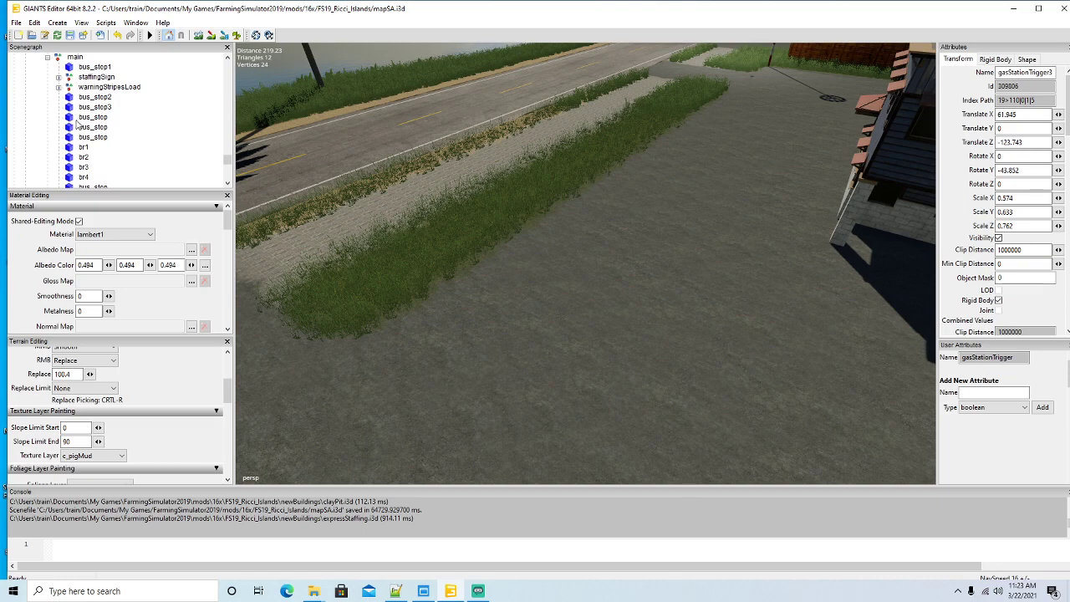
left_click(92, 118)
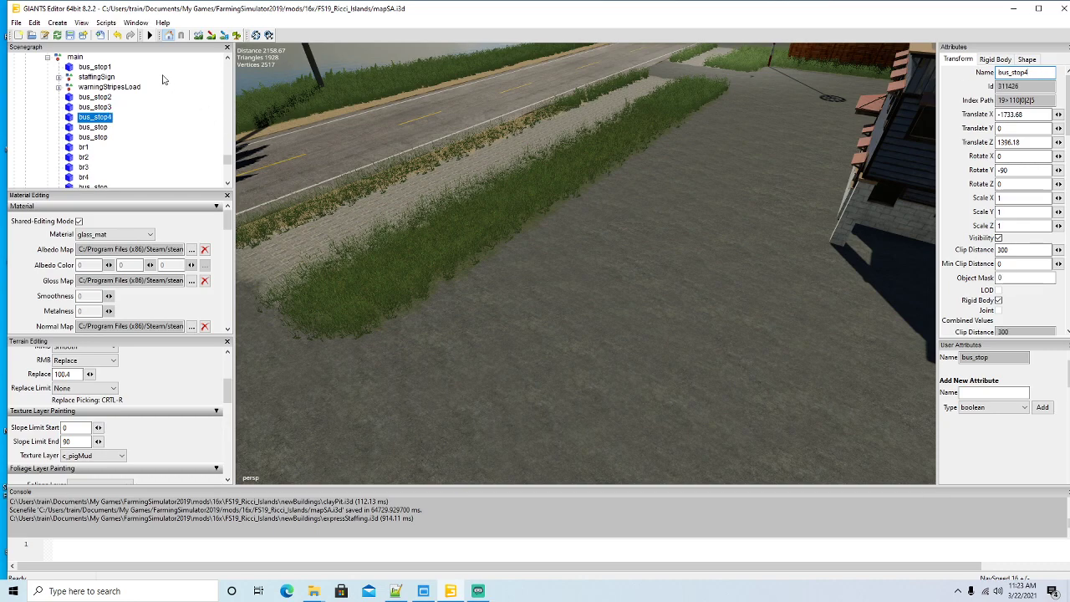
Step: Place bus_stop4 on the paved lot between the road and the Super 8 motel, and delete the two unnumbered bus_stop objects listed below it
left_click(35, 22)
left_click(84, 179)
left_click(74, 128)
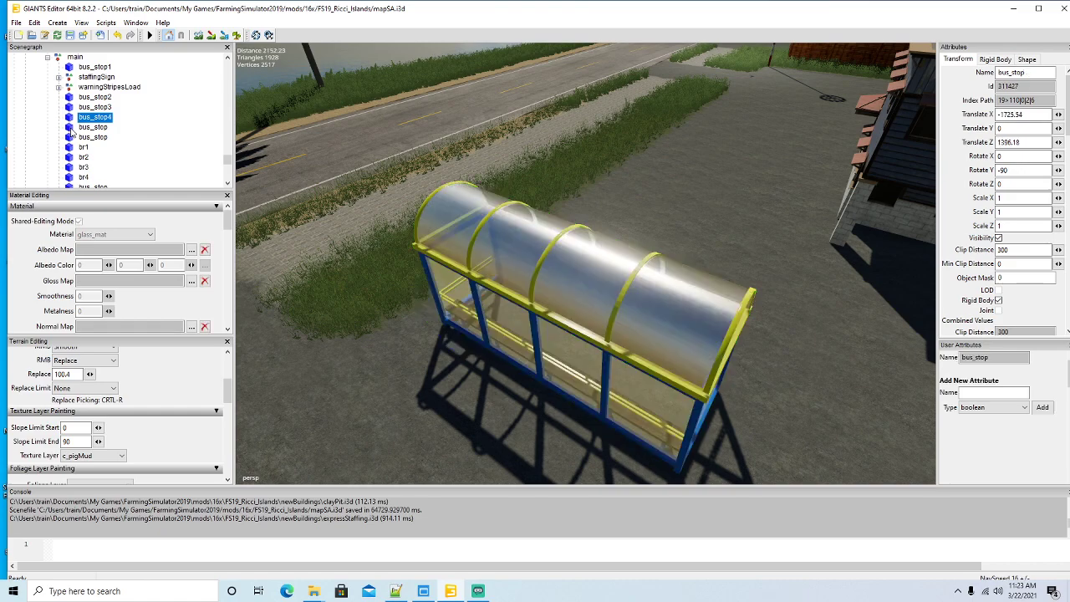
key("Delete")
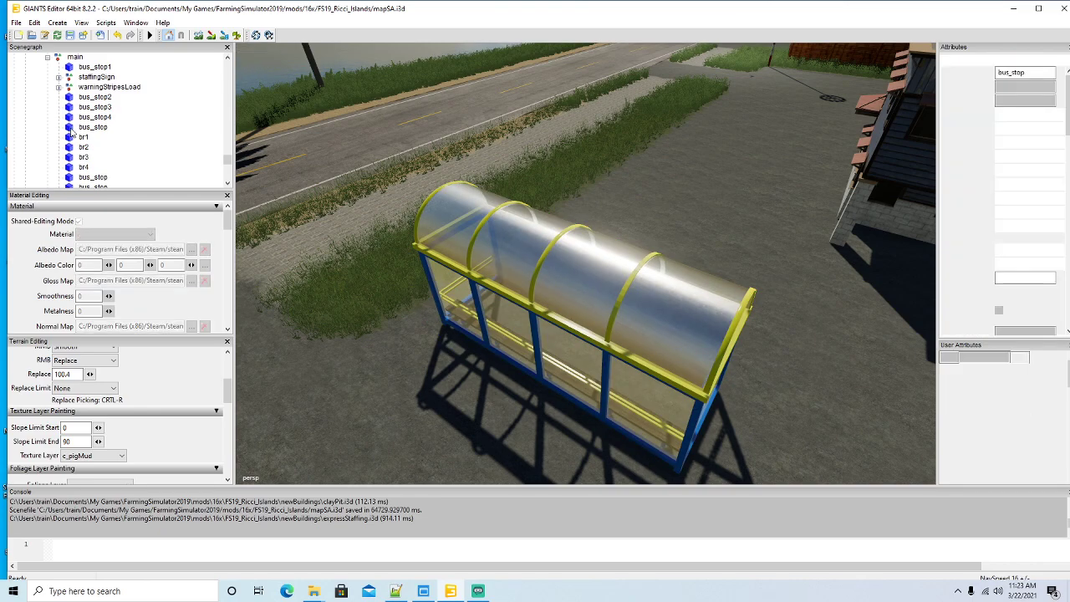
key("Delete")
Step: Turn bus_stop4 so its back faces the road, with Rotate X -180, Rotate Y 0 and Rotate Z 180
left_click(70, 117)
scroll(598, 230, "down", 3)
left_click_drag(600, 229, 556, 260, "alt")
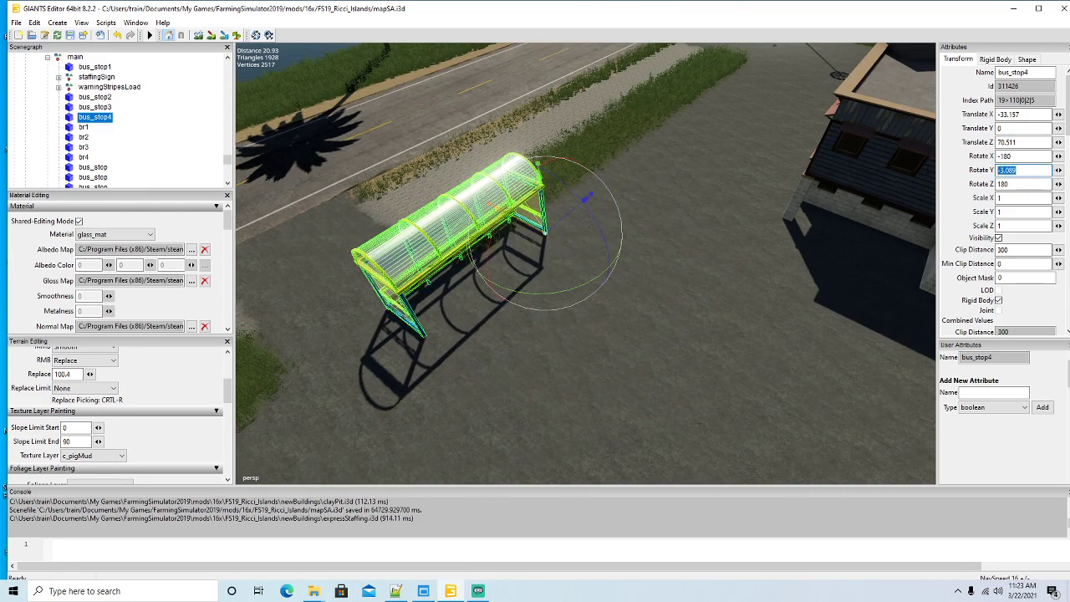
type("0")
key("Return")
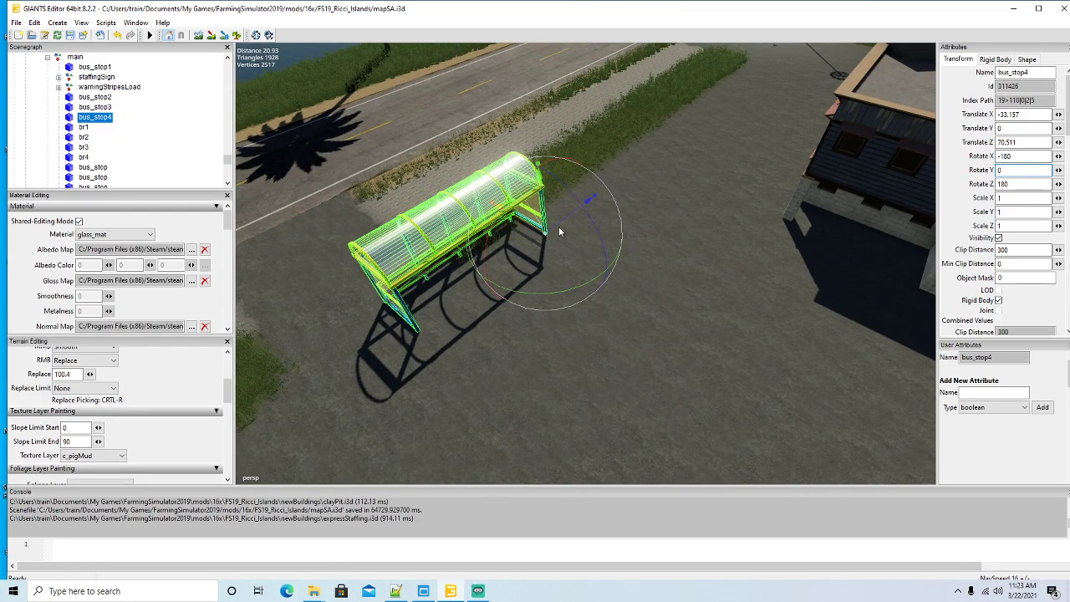
Step: Move bus_stop4 along the grass strip beside the road, at about X -32.315, Z 65.64
left_click_drag(590, 216, 643, 190)
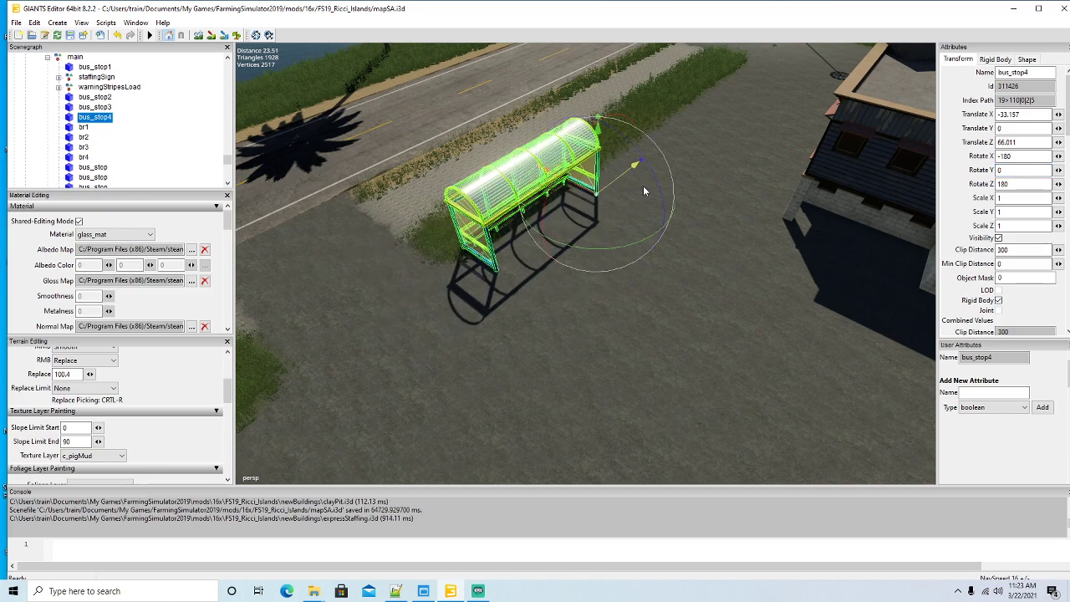
scroll(628, 218, "up", 5)
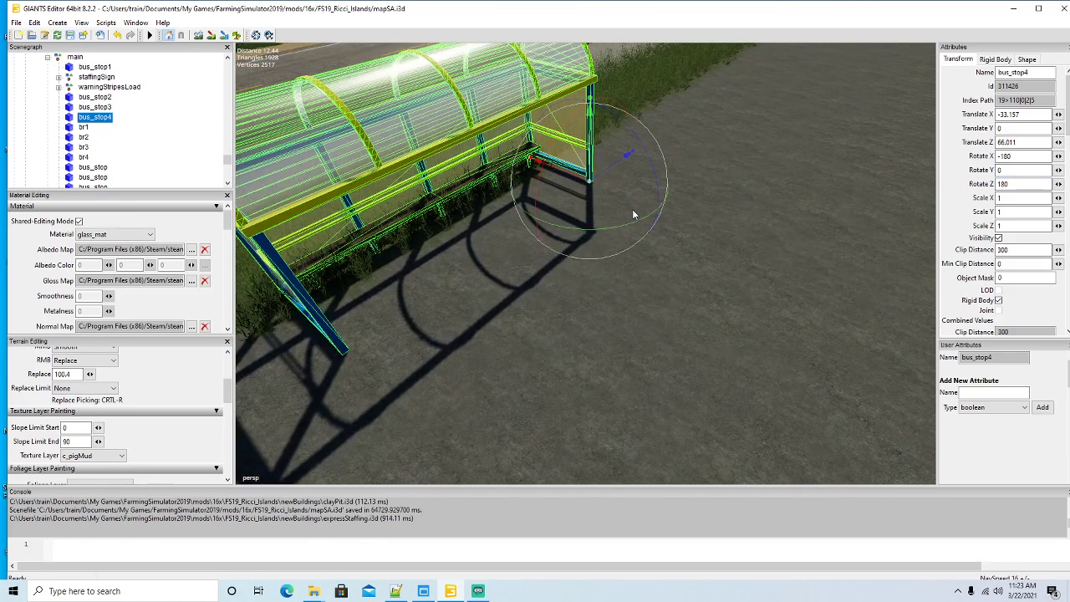
left_click_drag(575, 182, 600, 201)
scroll(600, 201, "down", 6)
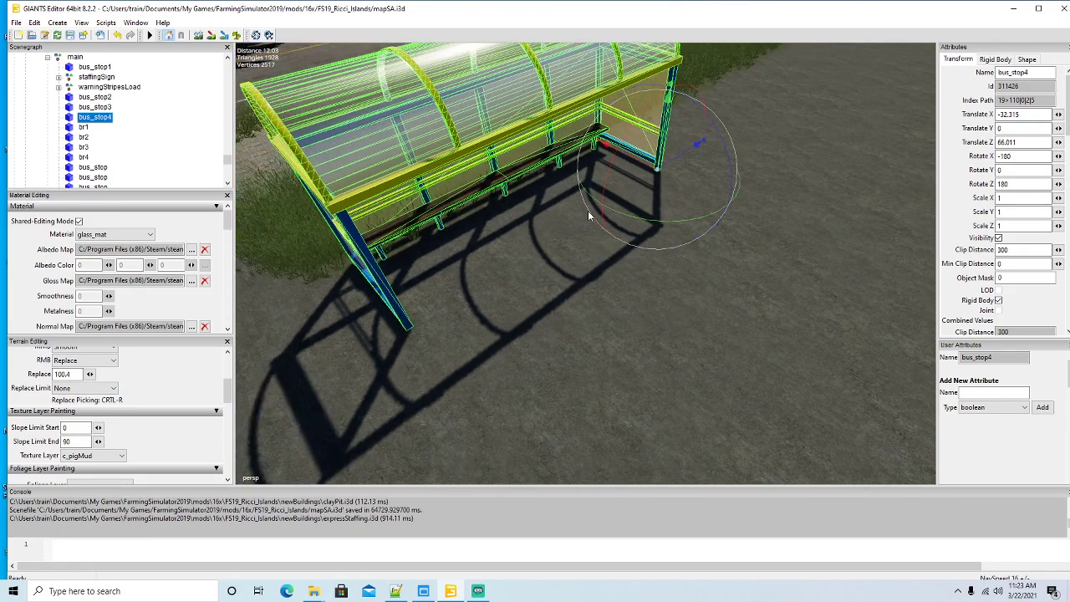
left_click_drag(634, 219, 546, 261)
scroll(615, 211, "up", 5)
scroll(547, 268, "down", 5)
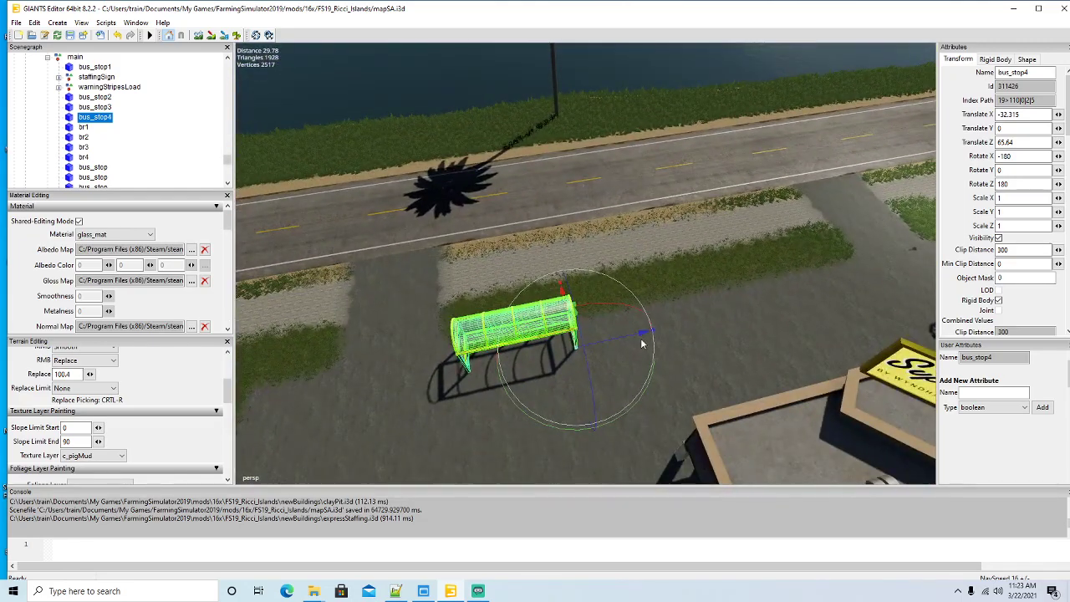
Step: Duplicate bus_stop4 twice and line the copies up end to end along the grass strip, at about Z 57.528 and Z 49.457
key("ctrl+d")
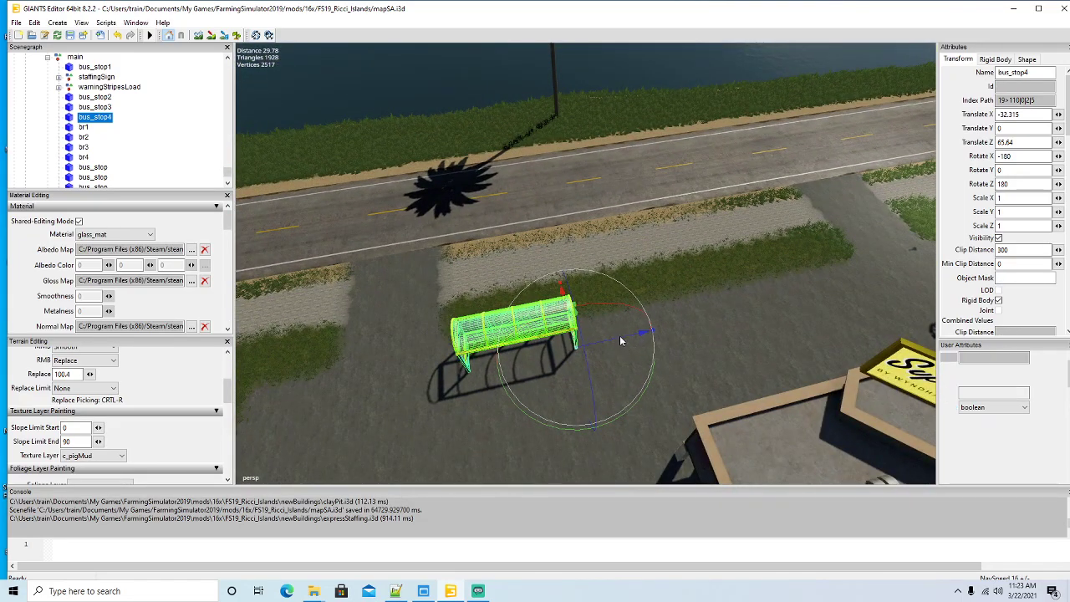
left_click_drag(619, 341, 742, 340)
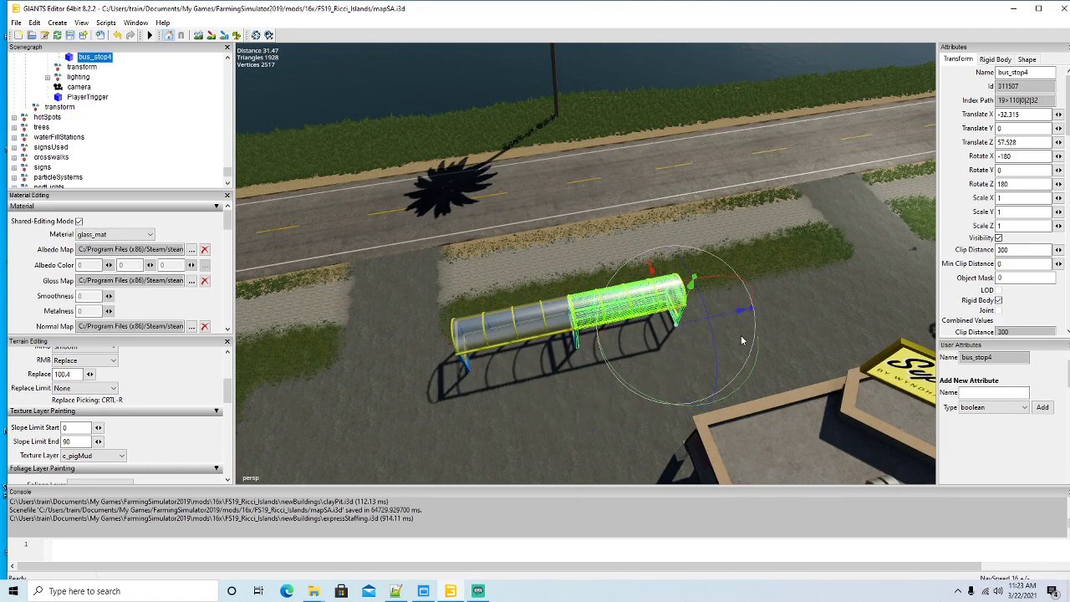
key("ctrl+d")
left_click_drag(701, 327, 807, 316)
left_click_drag(761, 350, 859, 352, "alt")
scroll(867, 331, "down", 3)
scroll(868, 330, "down", 4)
scroll(863, 345, "up", 4)
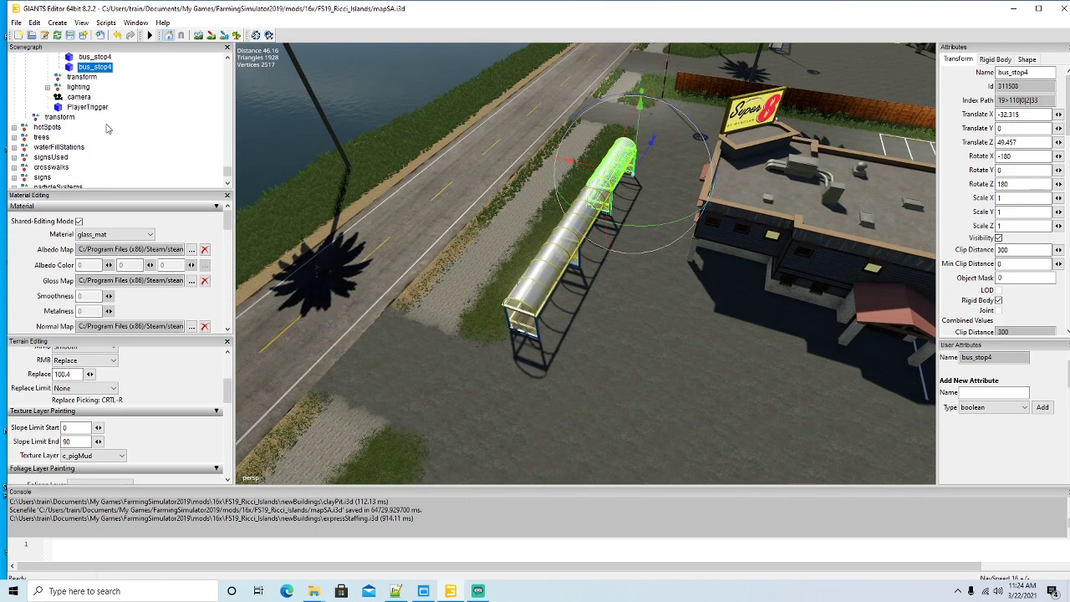
Step: Select the br4 bus line sign under main for placing at the bus_stop4 shelters
scroll(104, 125, "up", 5)
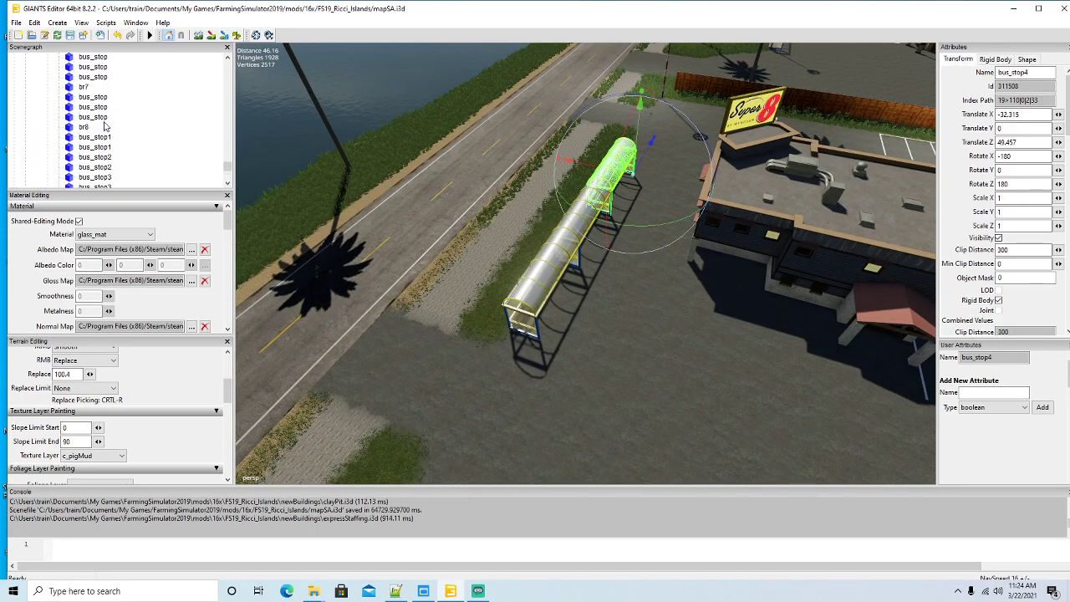
scroll(105, 124, "up", 2)
scroll(102, 118, "up", 2)
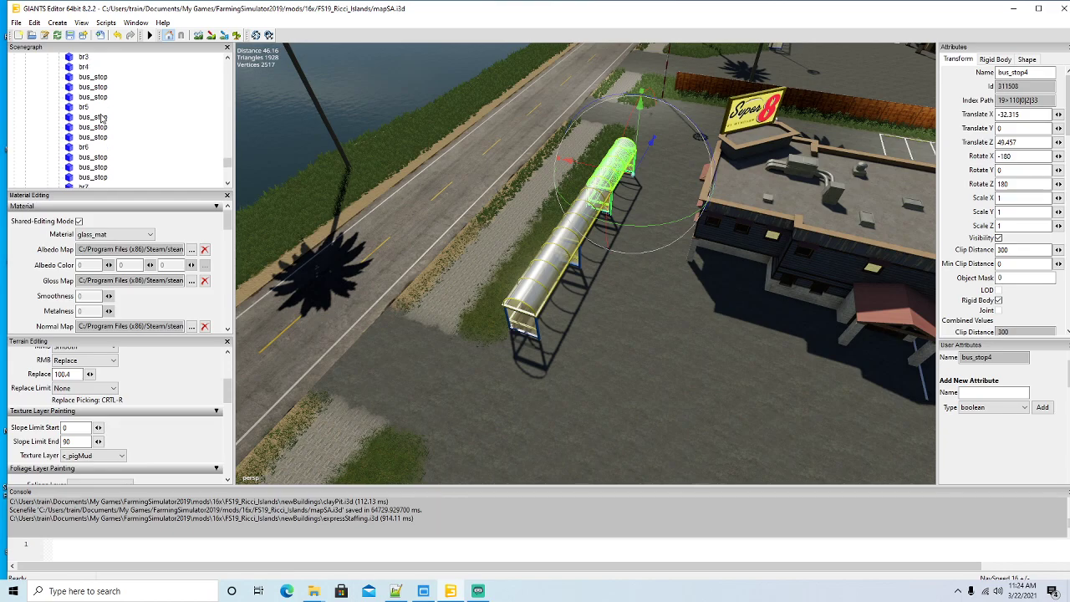
left_click(77, 77)
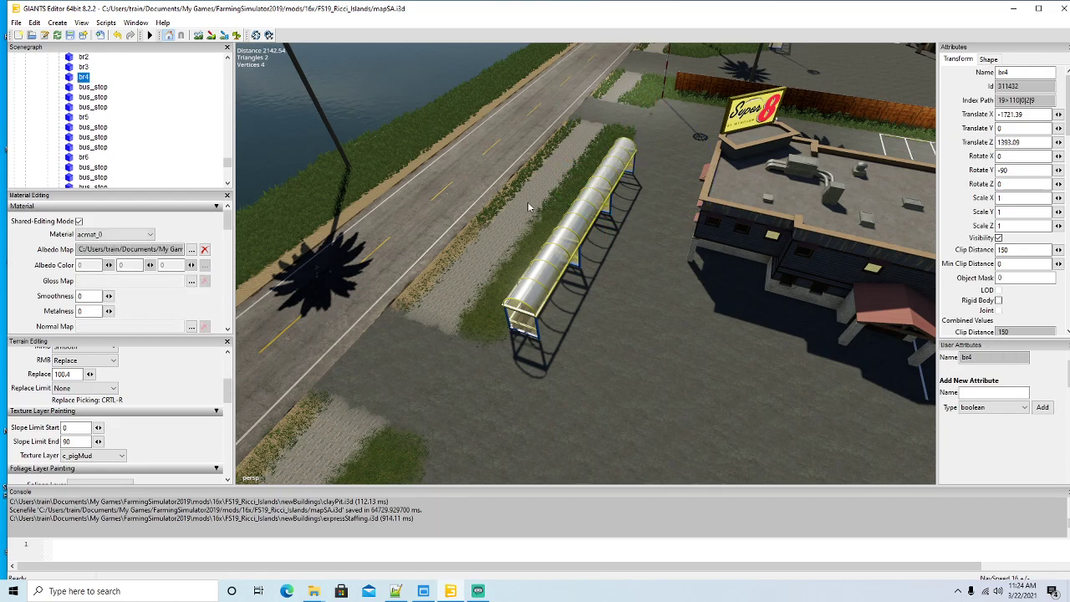
scroll(523, 218, "down", 5)
middle_click_drag(528, 176, 525, 80, "alt")
scroll(525, 79, "up", 8)
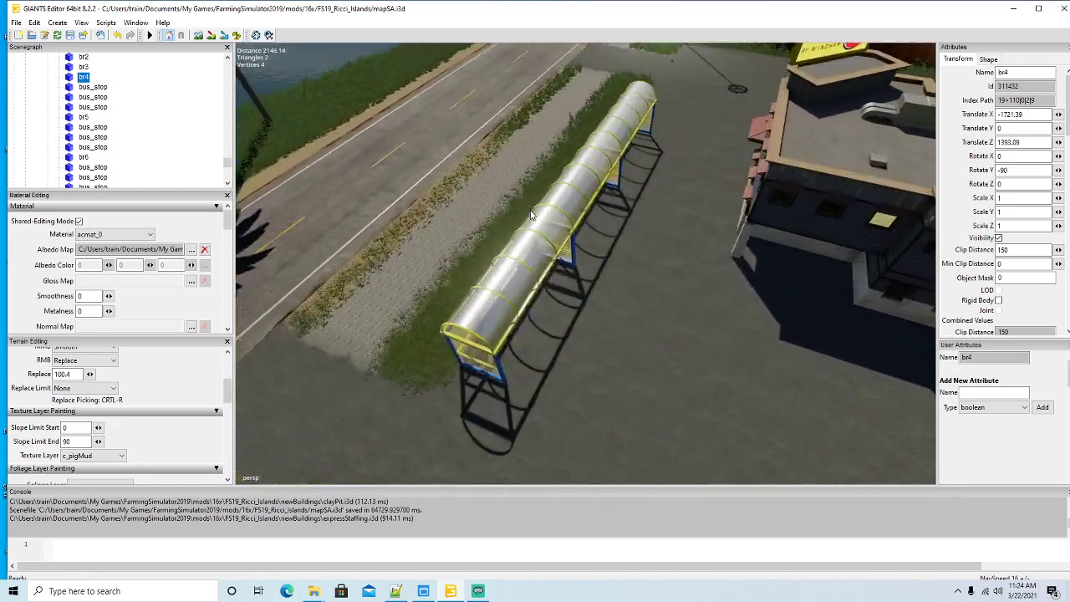
Step: Place the br4 bus sign on the pavement beside the Super 8 shelters, turned to about 0.356 on Y at about X -29.88, Z 62.12
left_click(35, 23)
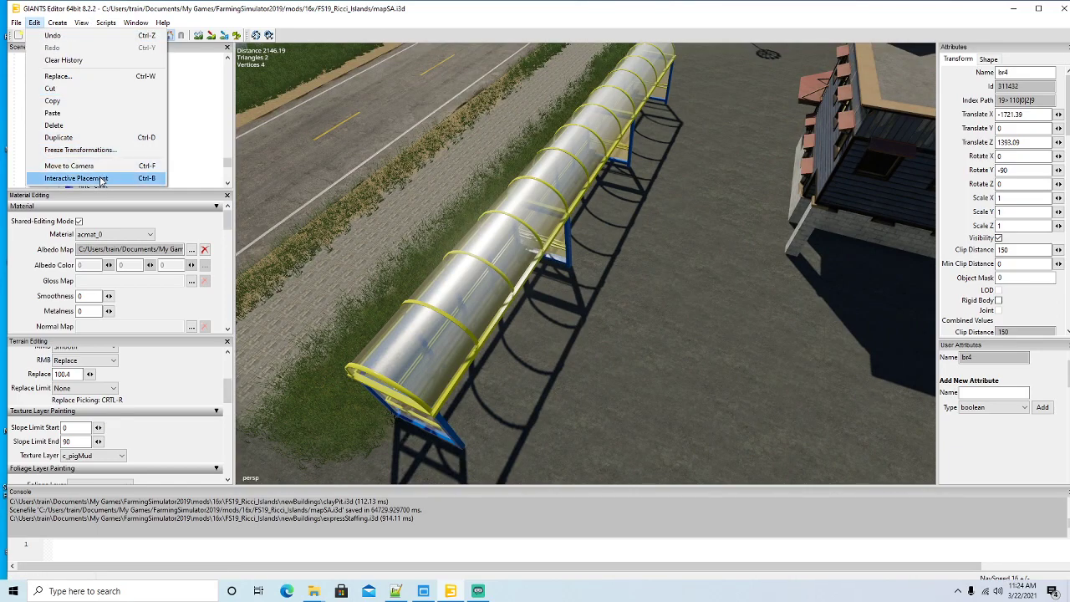
left_click(100, 177)
left_click(673, 243)
left_click_drag(687, 308, 527, 242)
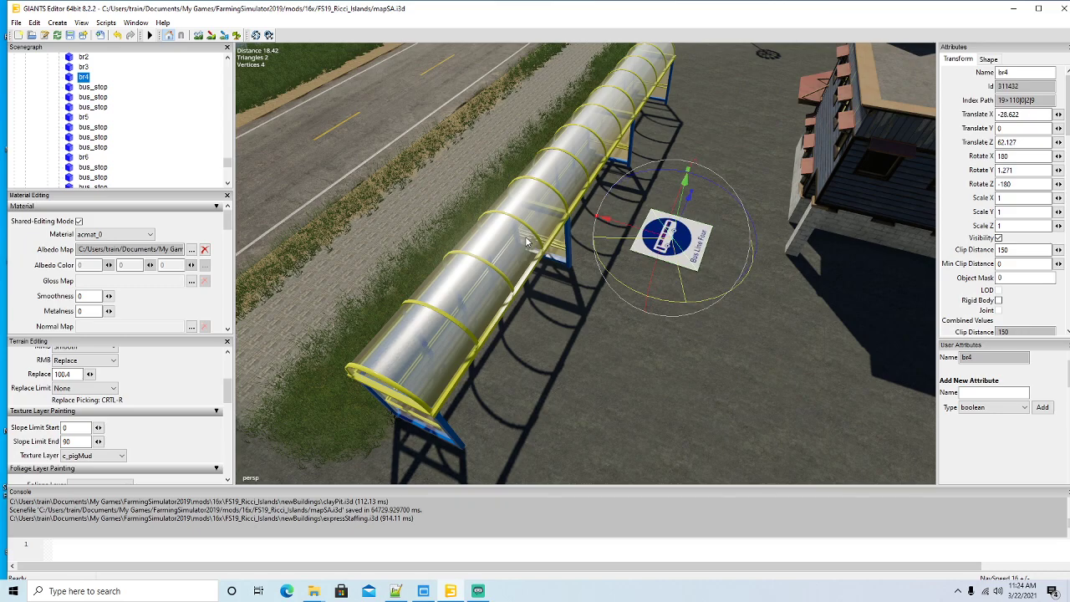
left_click_drag(634, 230, 569, 283)
scroll(451, 292, "down", 8)
scroll(569, 284, "up", 2)
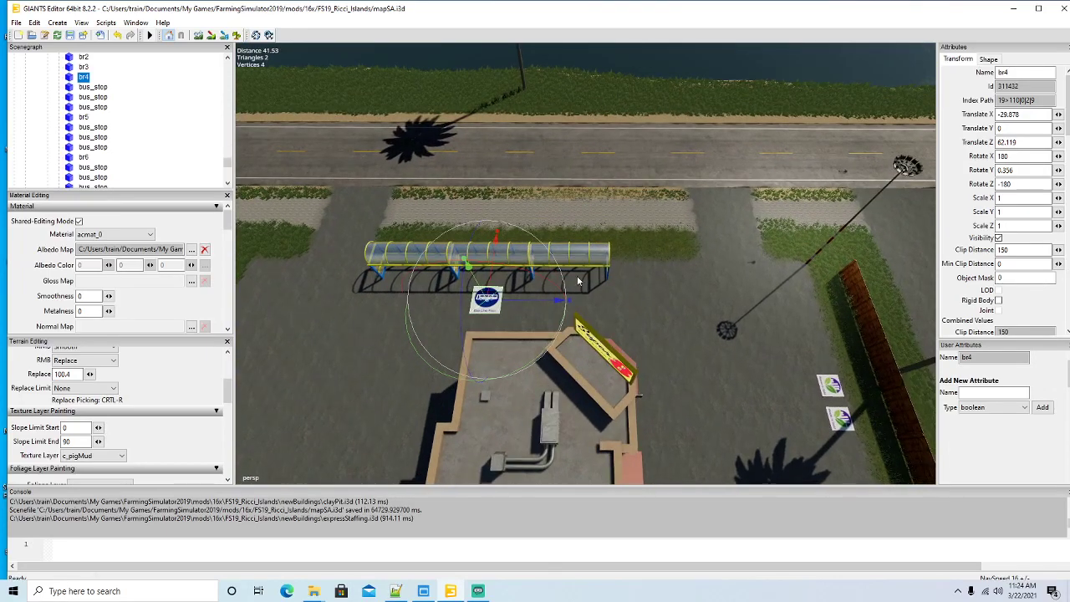
Step: Slide the three bus_stop4 shelters along Z, end to end, with the first at about Z 43.58 and the last at about 59.87
left_click(600, 267)
left_click_drag(665, 290, 708, 294)
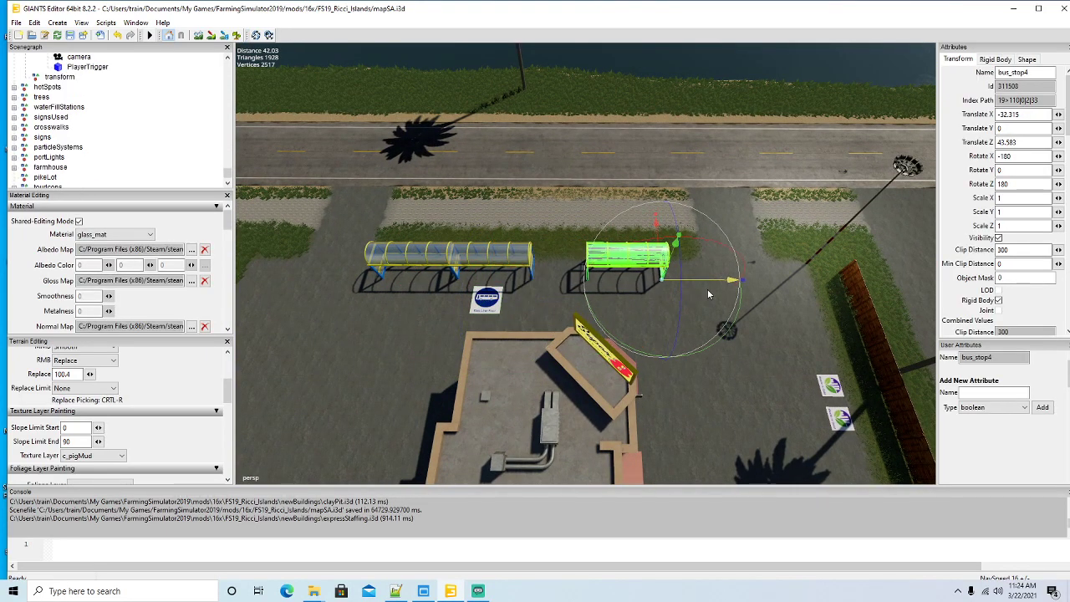
left_click(525, 265)
scroll(564, 284, "up", 3)
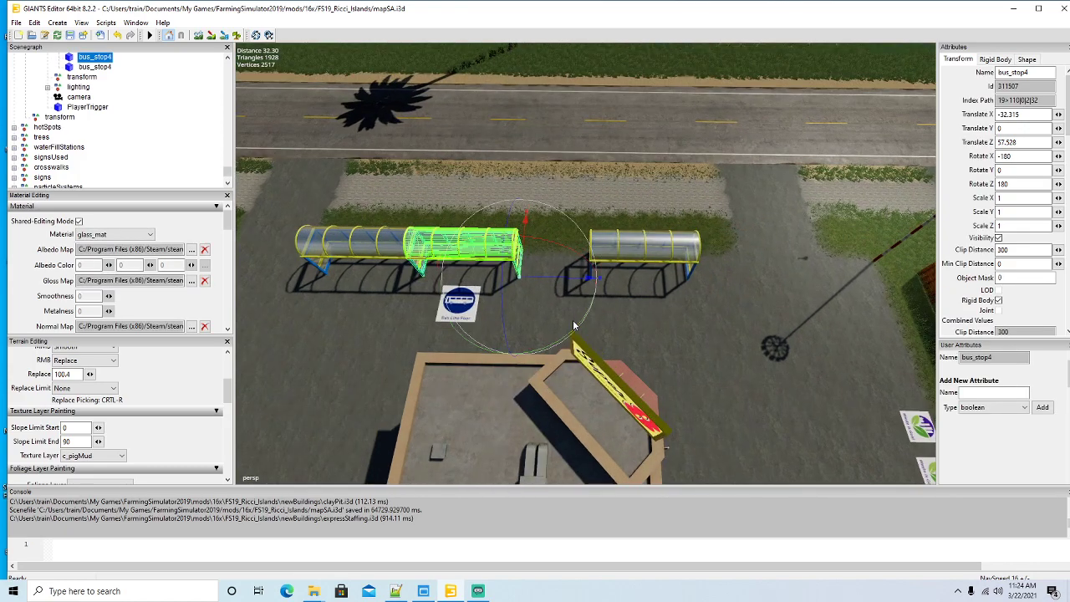
left_click_drag(567, 291, 671, 294)
left_click(343, 248)
left_click_drag(388, 276, 621, 299)
scroll(500, 304, "down", 3)
scroll(327, 267, "up", 2)
scroll(630, 296, "down", 2)
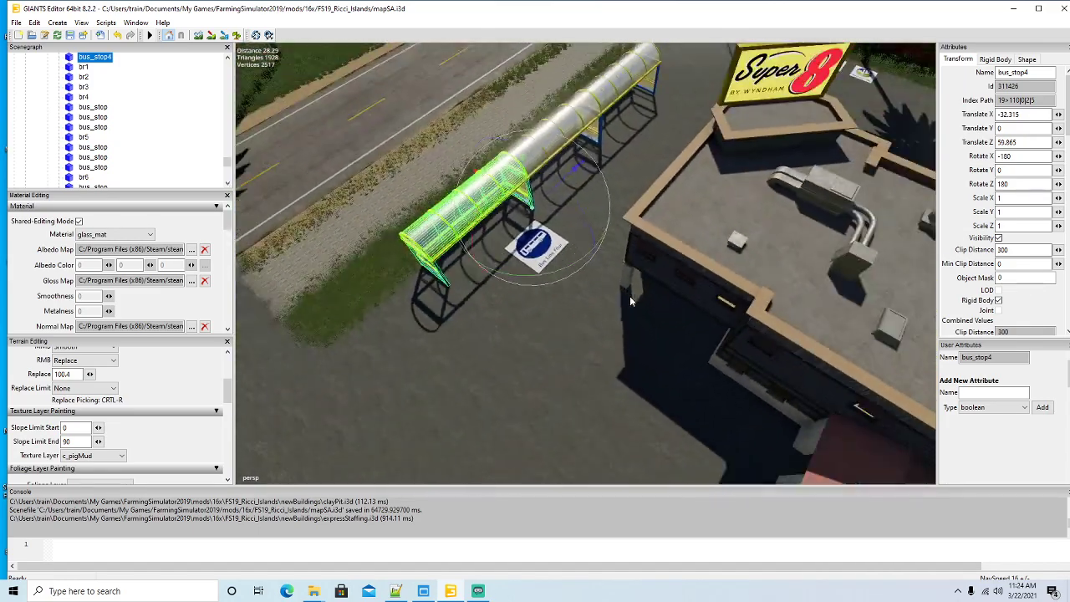
Step: Move the br4 bus sign along the shelter row to about X -29.85, Z 56.97
left_click(556, 249)
left_click_drag(553, 238, 673, 231)
scroll(447, 238, "up", 2)
scroll(660, 209, "down", 3)
left_click_drag(661, 208, 592, 236, "alt")
scroll(649, 189, "up", 4)
scroll(591, 237, "down", 5)
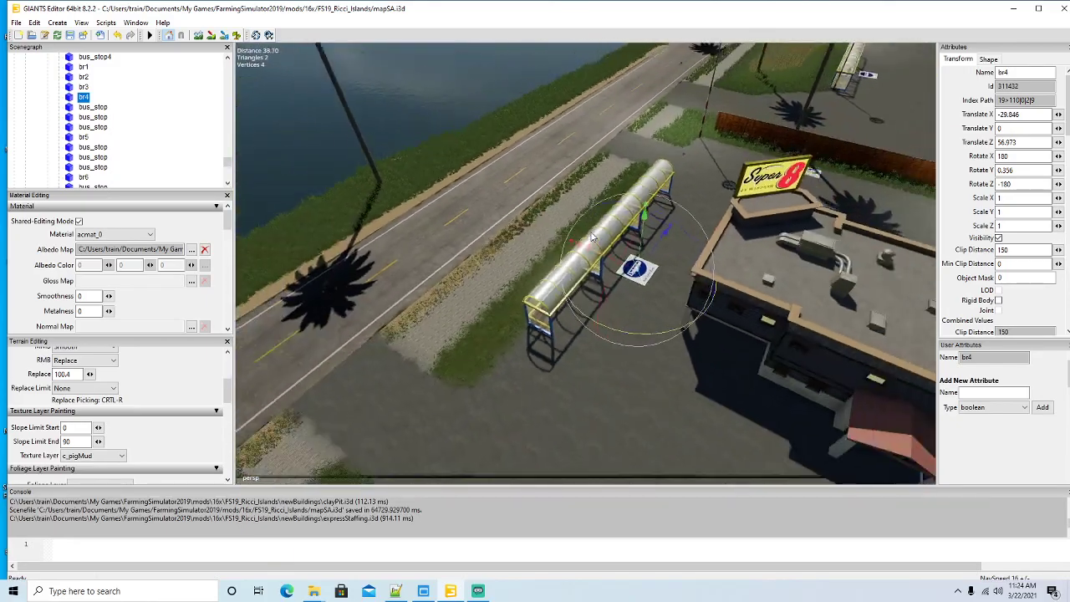
scroll(602, 238, "up", 3)
Step: Rename the first unnumbered visibilityNodes group to visibilityNodes4 and place it interactively beside the Super 8 shelters
scroll(128, 123, "up", 10)
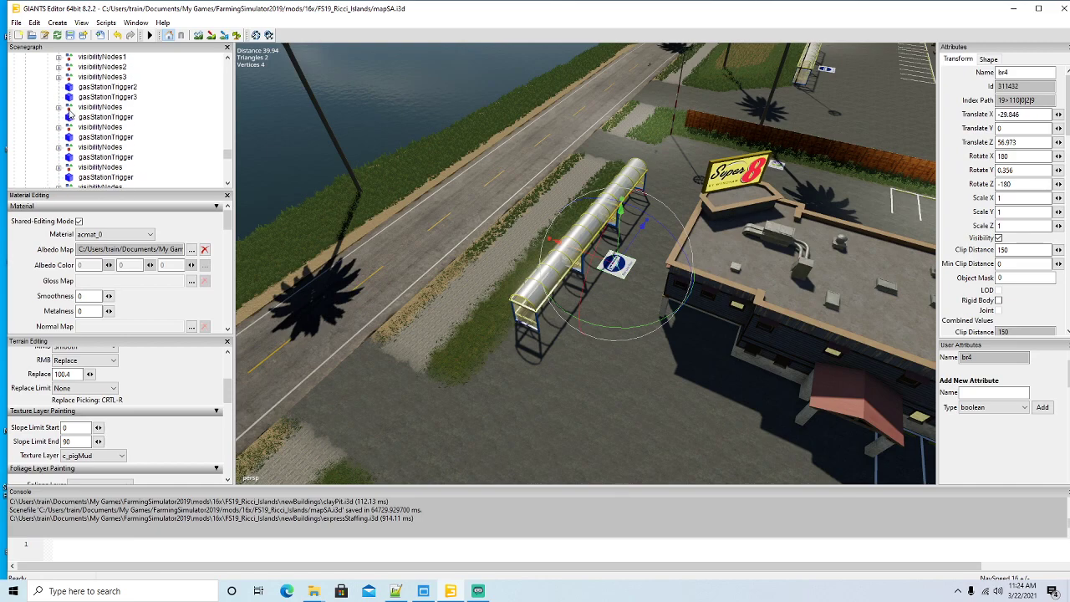
left_click(70, 109)
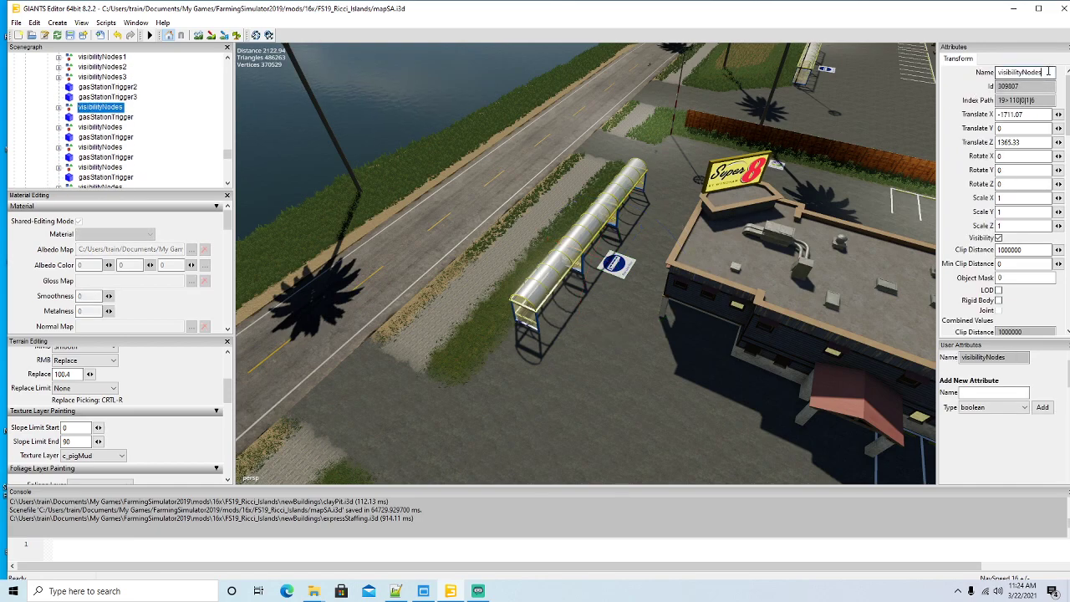
key("Return")
left_click(37, 25)
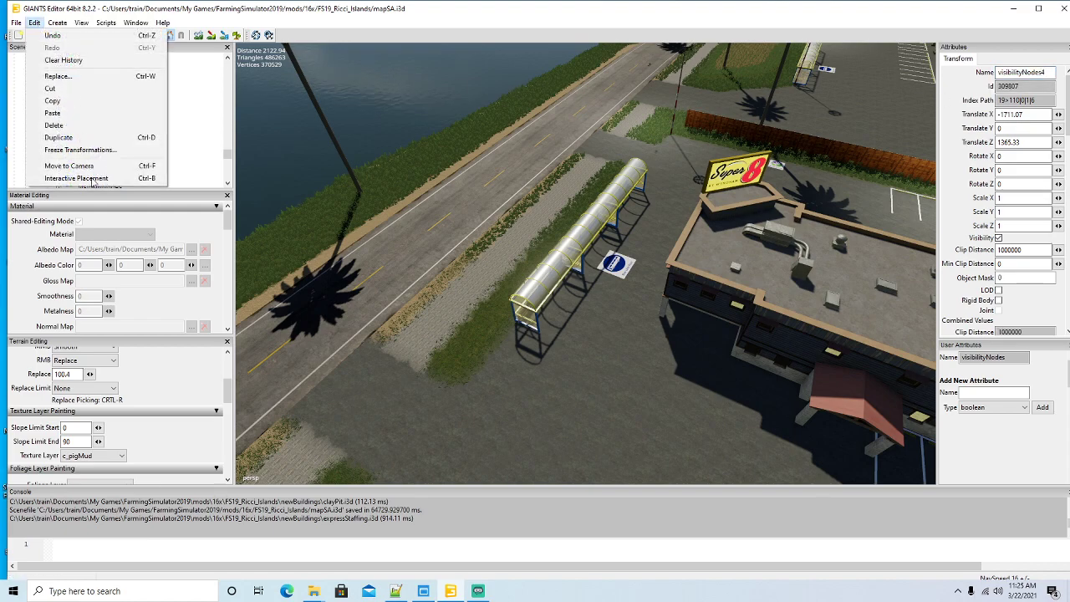
left_click(84, 177)
left_click(631, 282)
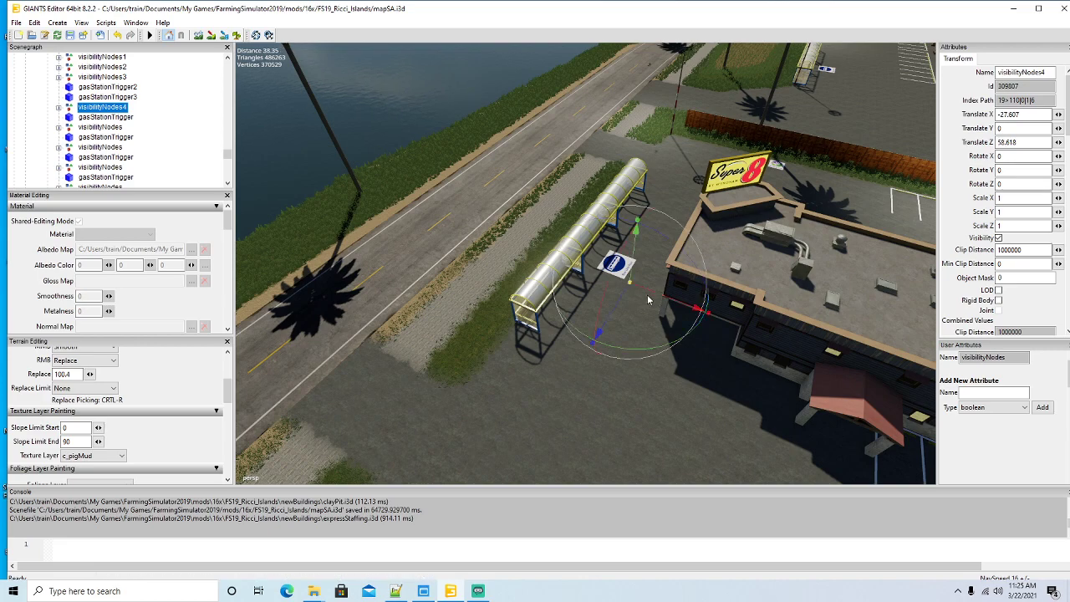
Step: Rotate the visibilityNodes4 group to -90 on Y so the people align with the shelters
scroll(659, 330, "down", 5)
left_click_drag(629, 317, 476, 265)
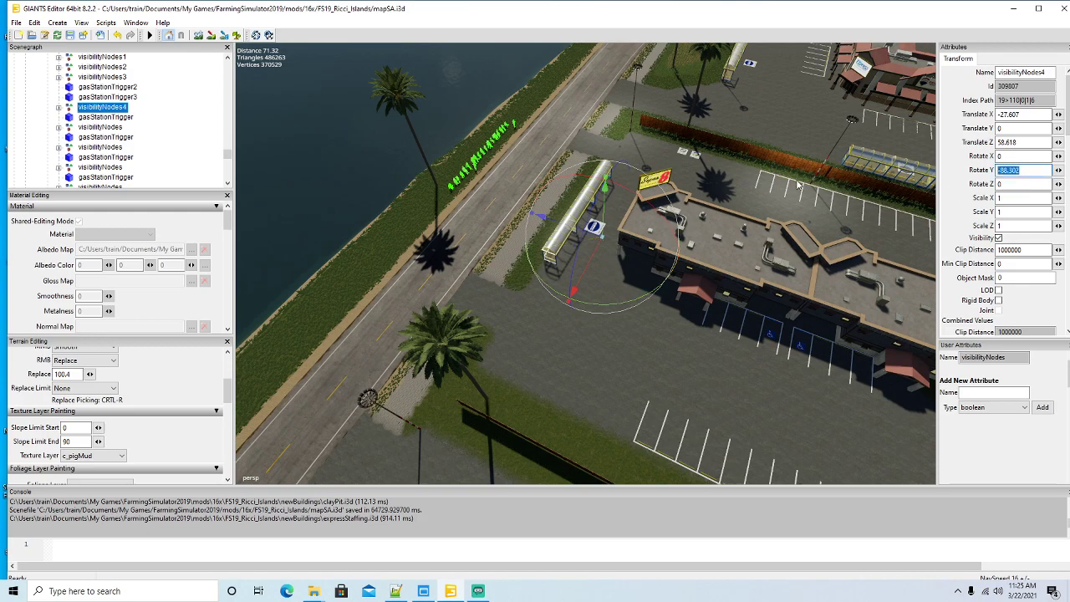
type("-90")
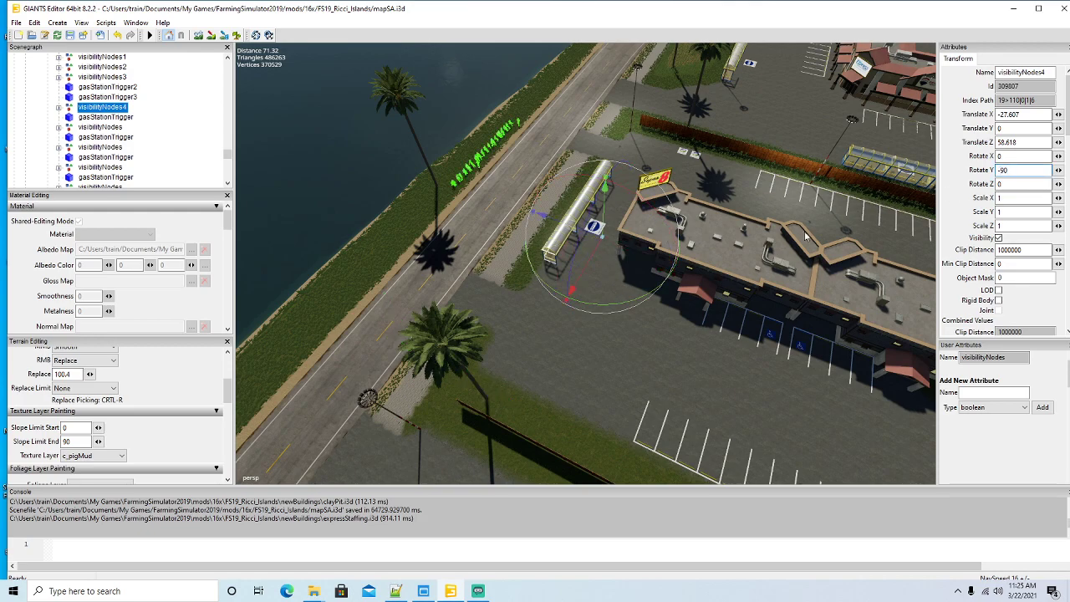
Step: Move the visibilityNodes4 people into the row of shelters, at about X -1.28, Z 67.19
left_click_drag(549, 224, 730, 366)
scroll(554, 304, "up", 8)
left_click_drag(554, 305, 254, 276, "alt")
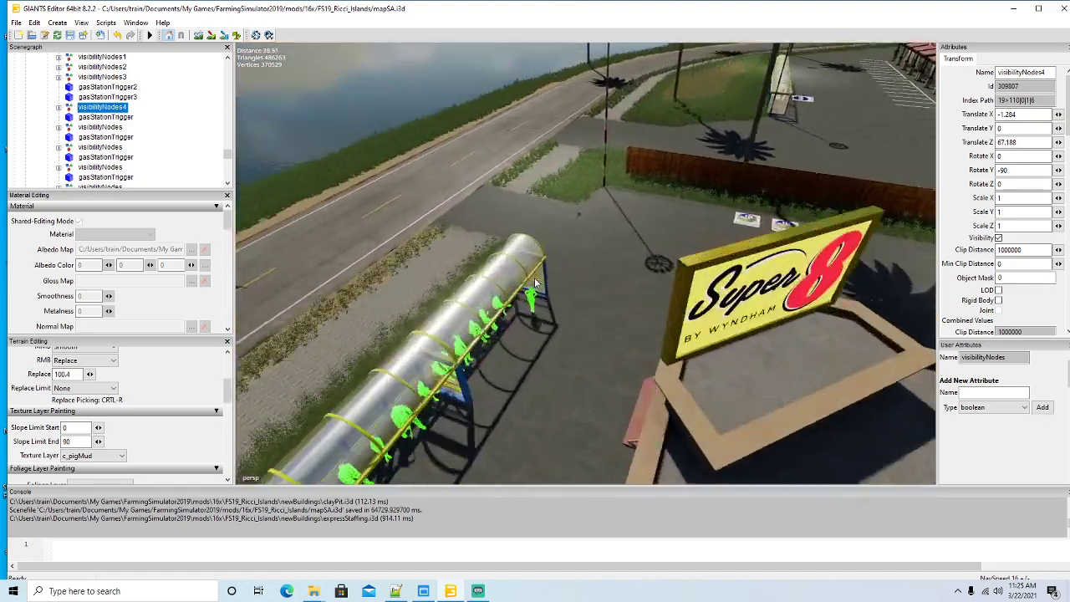
Step: Shift the visibilityNodes4 people slightly along Z to about 66.2 to fit the shelter row
scroll(535, 283, "up", 5)
scroll(342, 284, "down", 5)
scroll(366, 268, "down", 5)
left_click_drag(365, 270, 335, 271, "alt")
scroll(354, 267, "down", 3)
left_click_drag(301, 220, 301, 230)
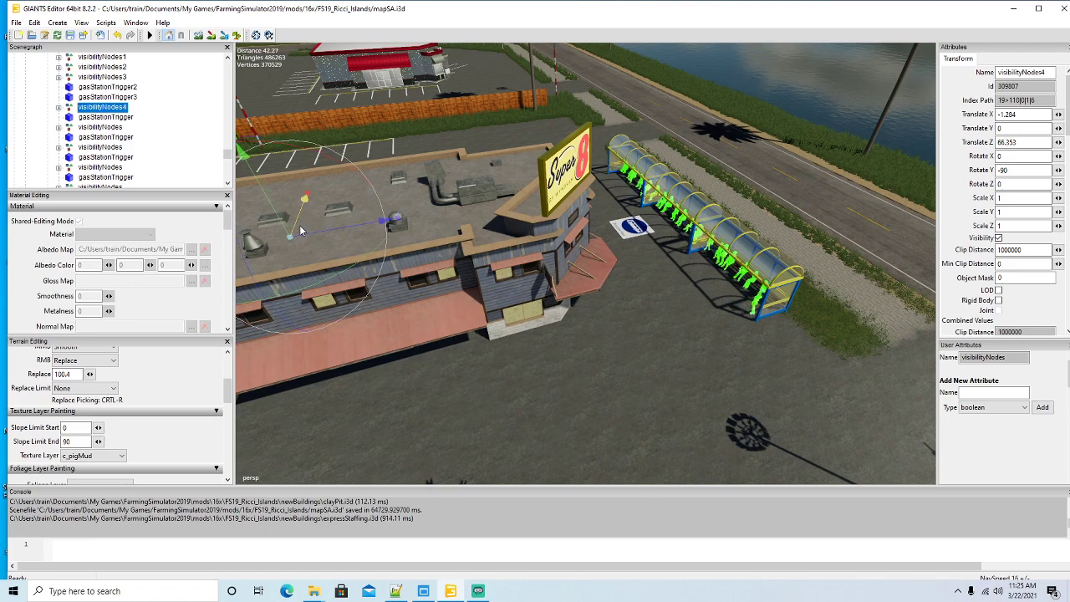
Step: Nudge the visibilityNodes4 people along X to about -1.49 so they line up with the shelter benches
left_click_drag(341, 289, 303, 248, "alt")
scroll(430, 280, "up", 6)
scroll(388, 284, "up", 5)
scroll(308, 283, "down", 5)
scroll(236, 262, "up", 4)
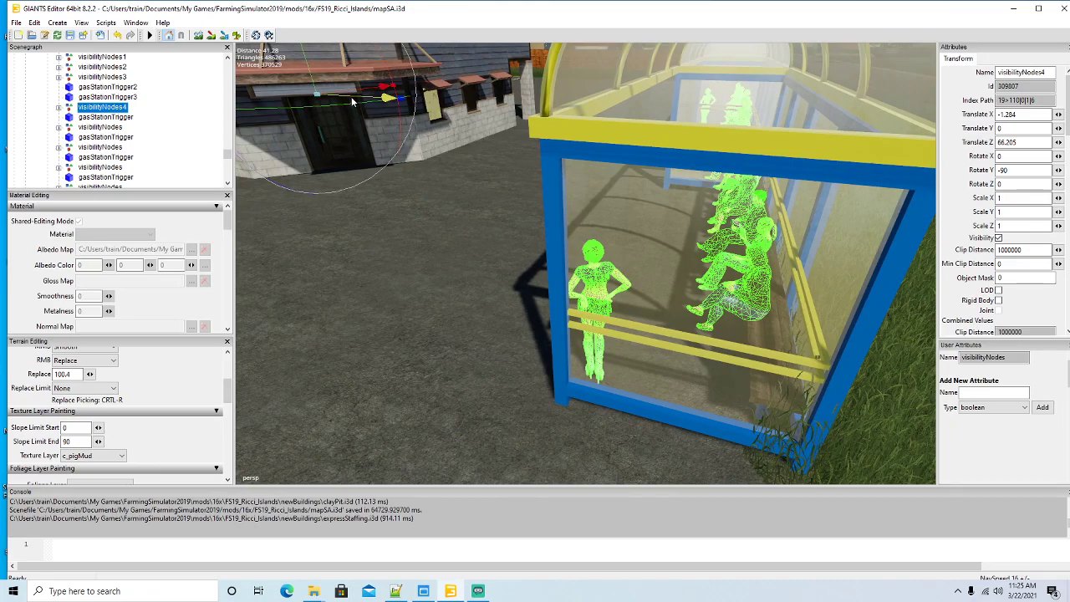
left_click_drag(352, 101, 355, 101)
left_click_drag(384, 180, 430, 186, "alt")
scroll(392, 198, "down", 5)
scroll(387, 134, "up", 8)
scroll(370, 221, "down", 5)
scroll(328, 193, "up", 3)
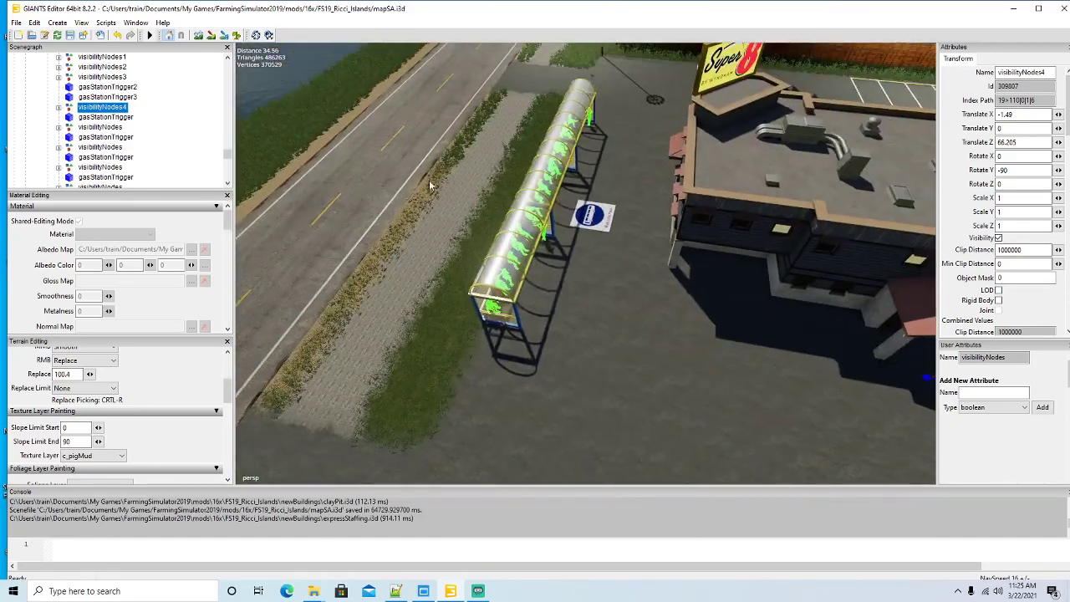
Step: Rename the next gasStationTrigger to gasStationTrigger4 and place it interactively beside the Super 8 shelters
left_click(101, 117)
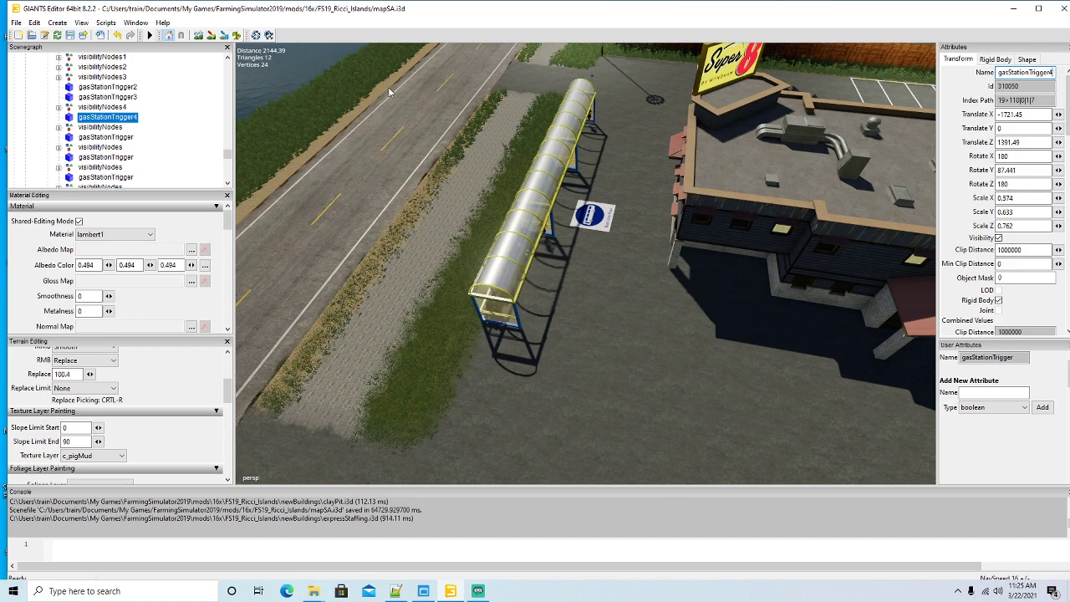
left_click(35, 23)
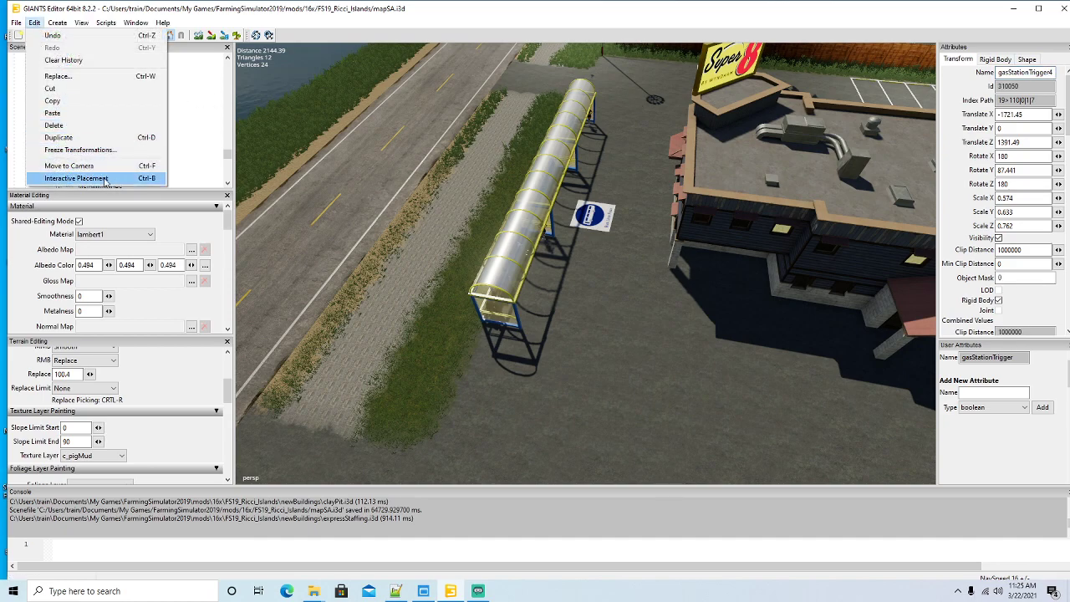
left_click(63, 176)
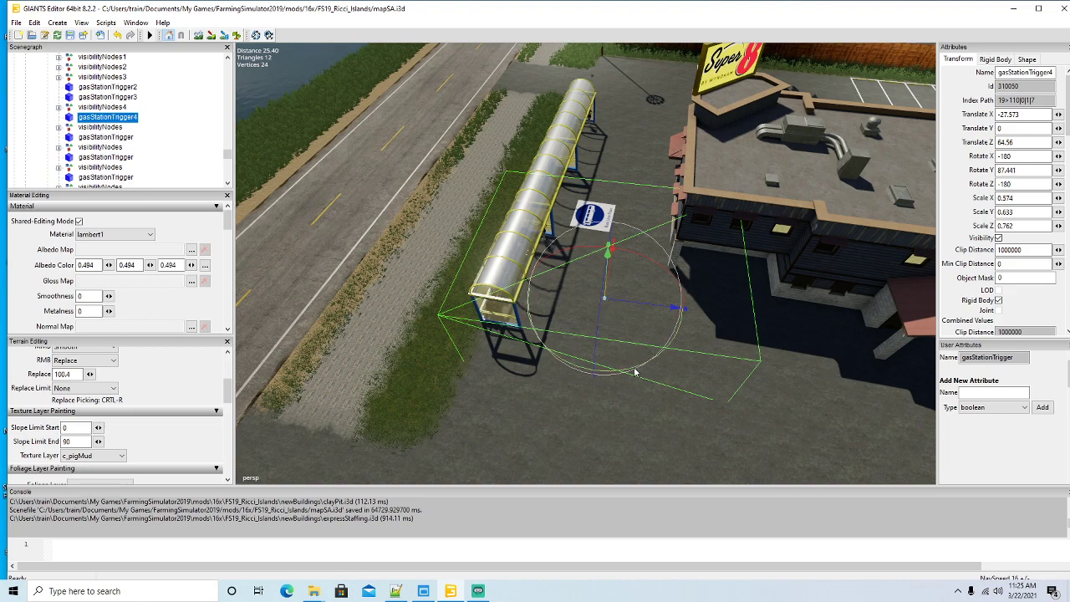
Step: Fit gasStationTrigger4 around the bus sign: about X -28.53, Z 58.2, rotated about 0.881 on Y, with X scale 0.391
left_click_drag(626, 372, 642, 181)
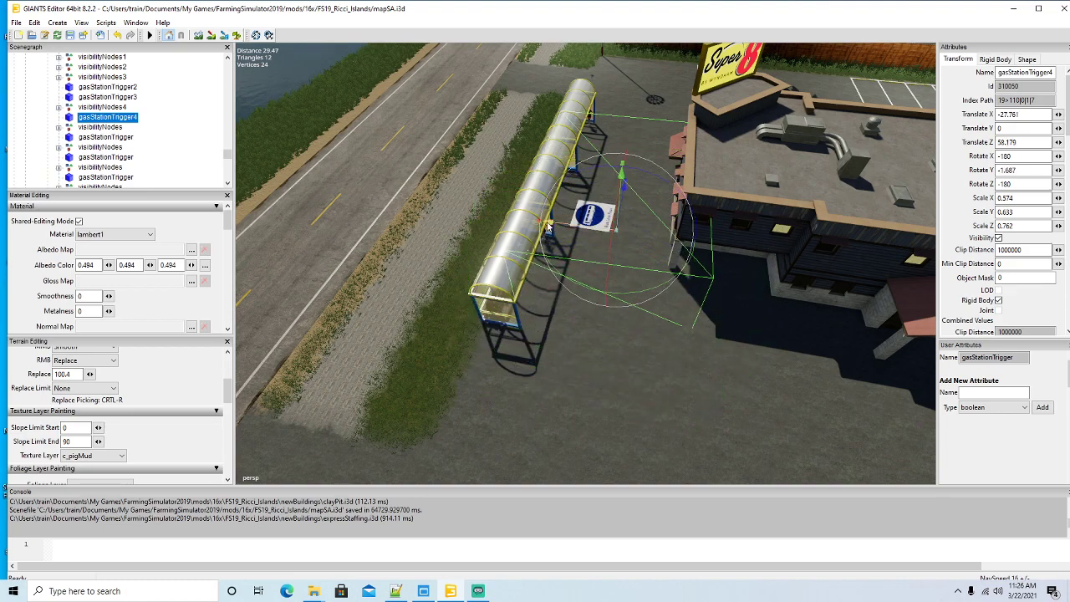
left_click_drag(541, 224, 549, 228)
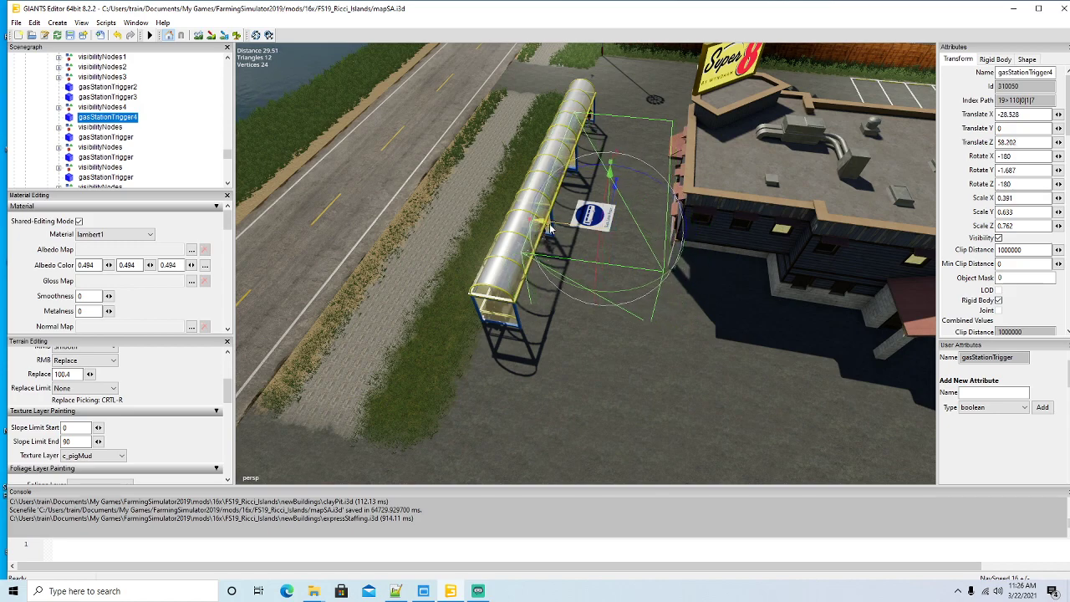
left_click_drag(621, 295, 837, 287)
scroll(671, 312, "down", 8)
scroll(758, 317, "up", 5)
left_click_drag(644, 281, 700, 254, "alt")
Step: Rename the next bus_stop to bus_stop5 and place it on the pavement by the grass strip near the red-roofed building
scroll(530, 251, "up", 5)
scroll(530, 252, "up", 5)
scroll(543, 240, "up", 7)
scroll(543, 240, "up", 3)
scroll(677, 256, "up", 3)
scroll(683, 246, "up", 6)
scroll(699, 253, "up", 8)
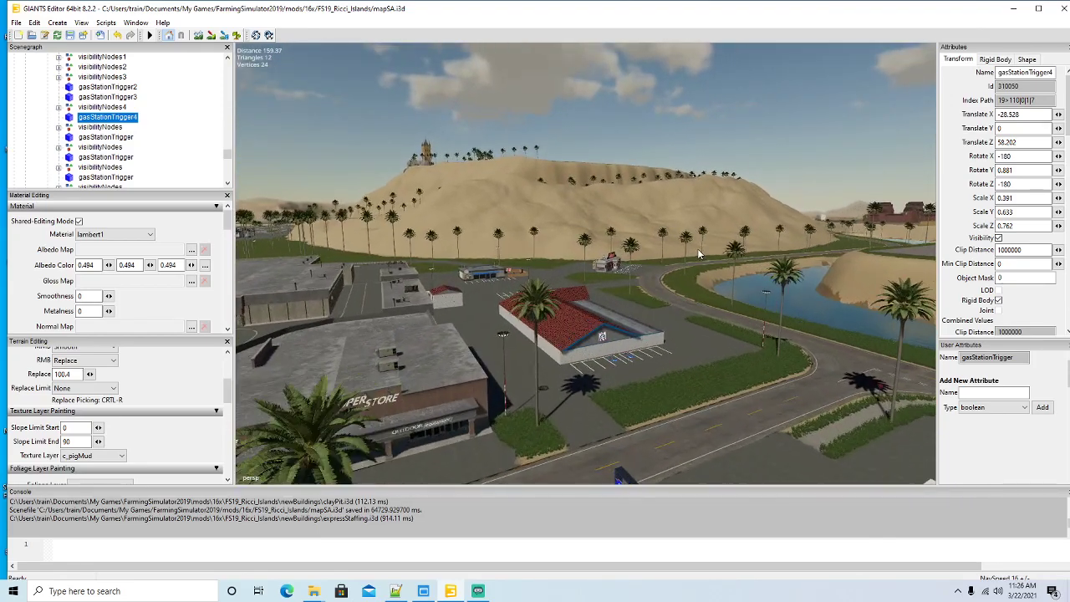
scroll(697, 248, "up", 8)
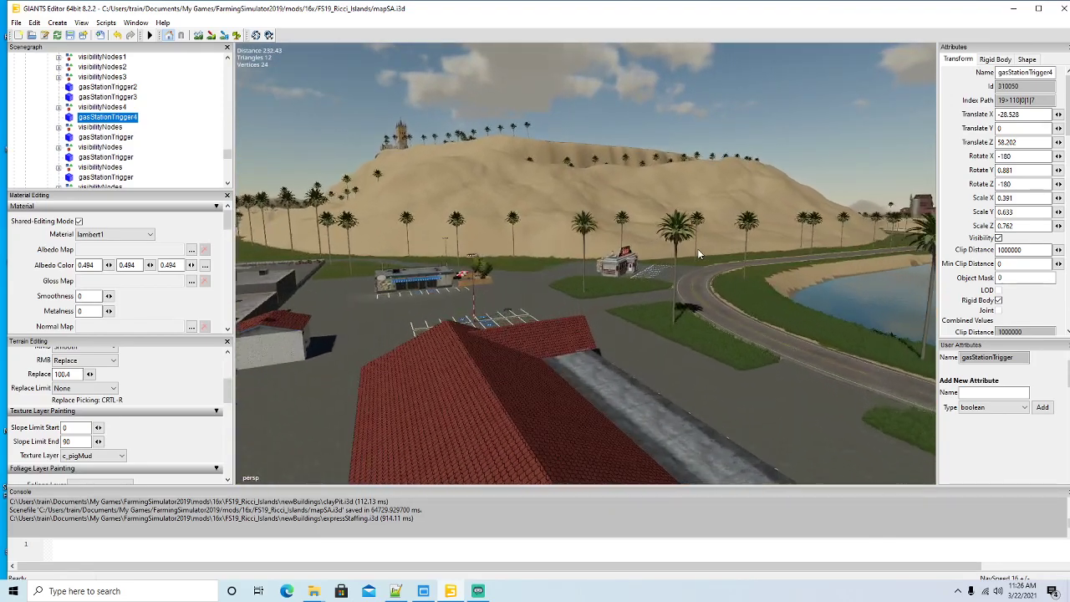
scroll(697, 245, "up", 10)
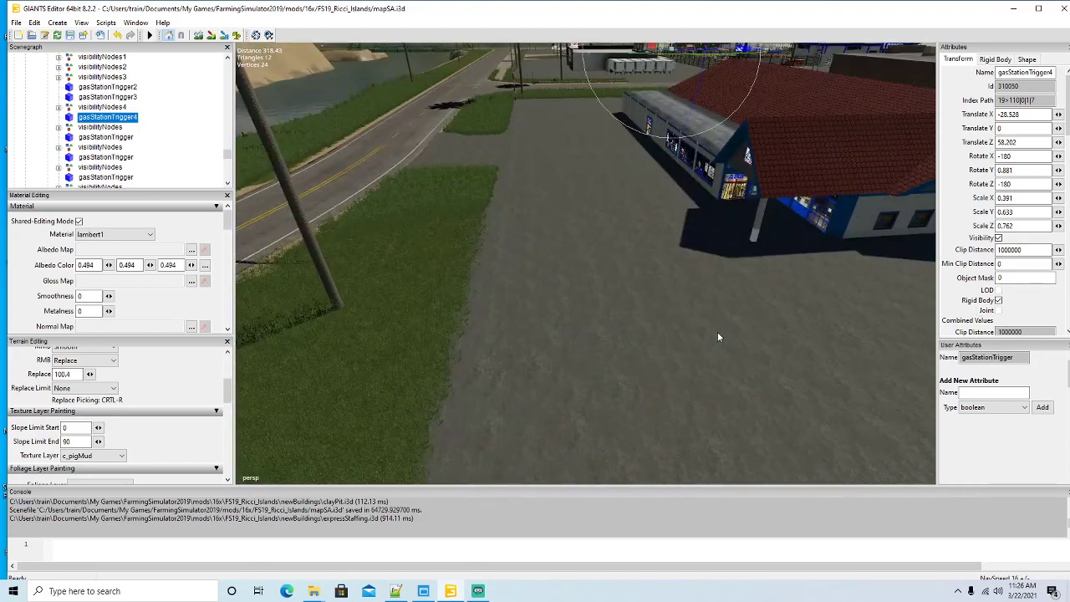
scroll(718, 333, "down", 3)
left_click_drag(718, 333, 552, 351, "alt")
scroll(712, 328, "up", 3)
scroll(552, 356, "down", 5)
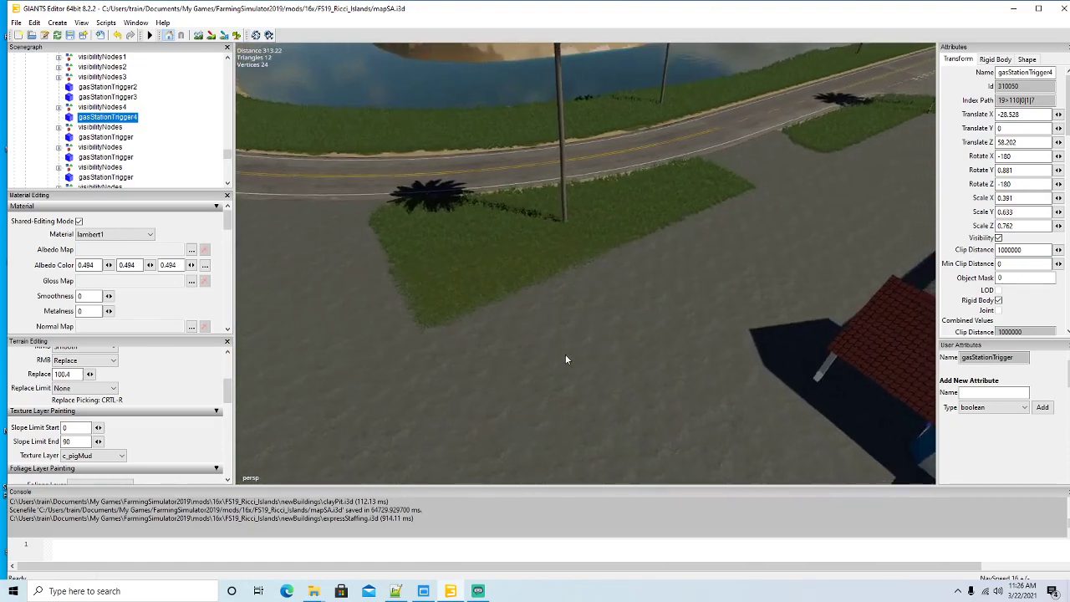
scroll(134, 146, "up", 3)
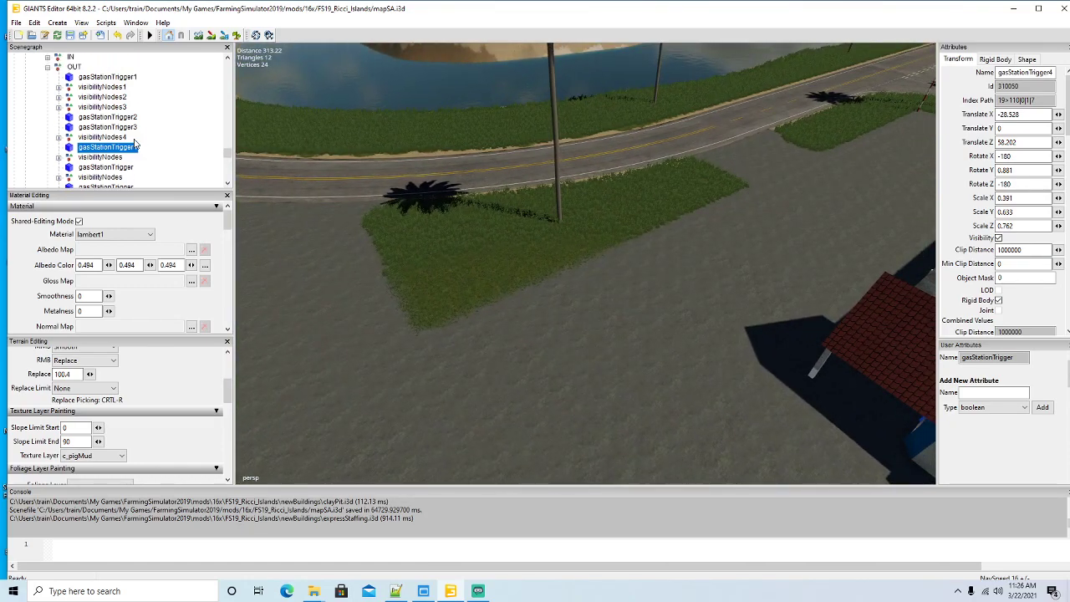
scroll(130, 135, "down", 6)
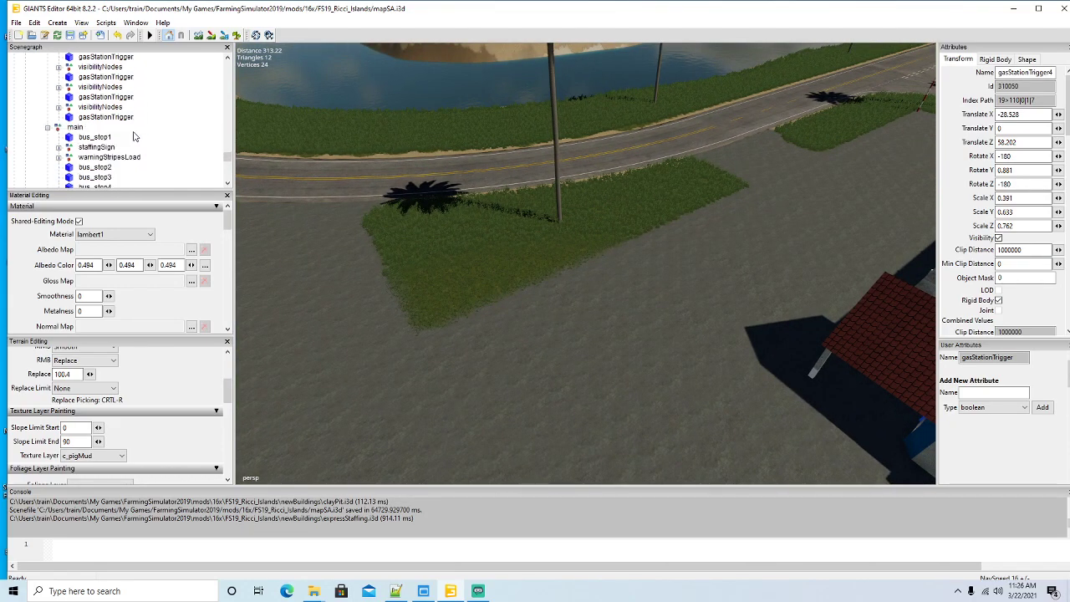
scroll(109, 130, "down", 1)
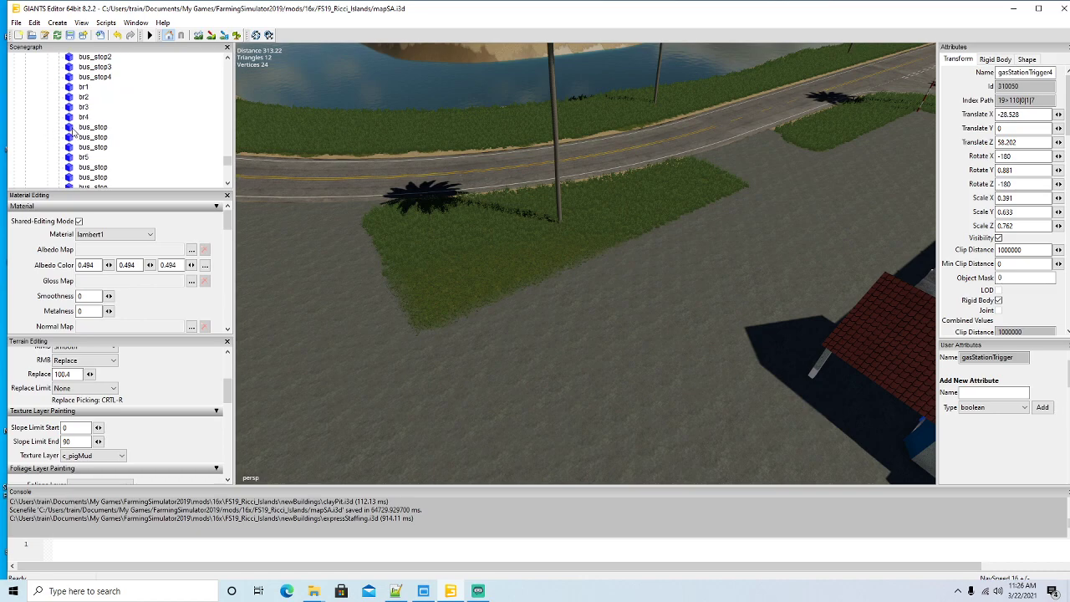
left_click(92, 128)
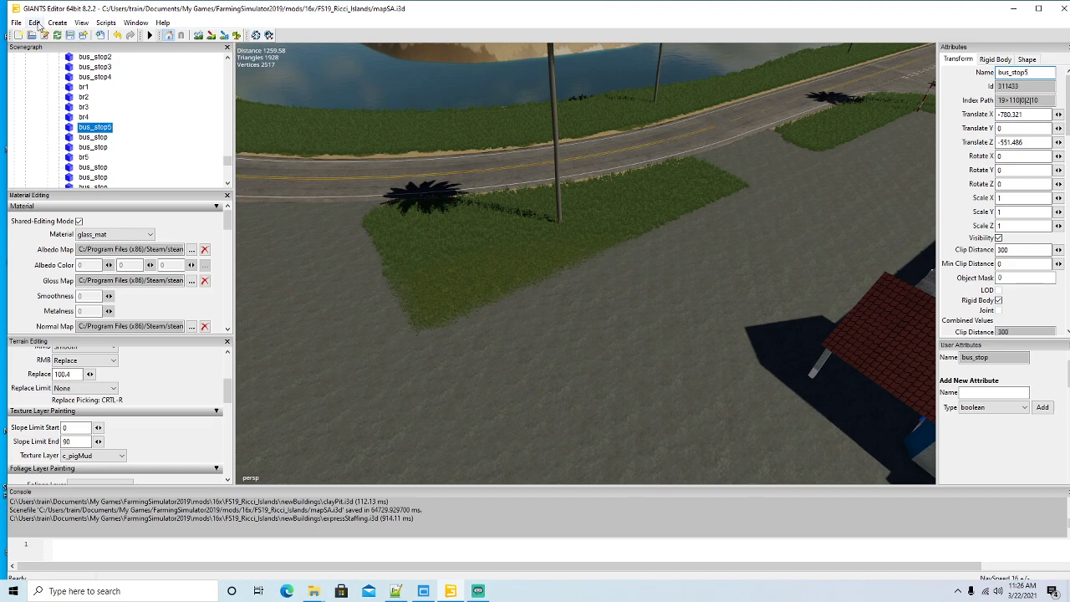
left_click(35, 22)
left_click(84, 172)
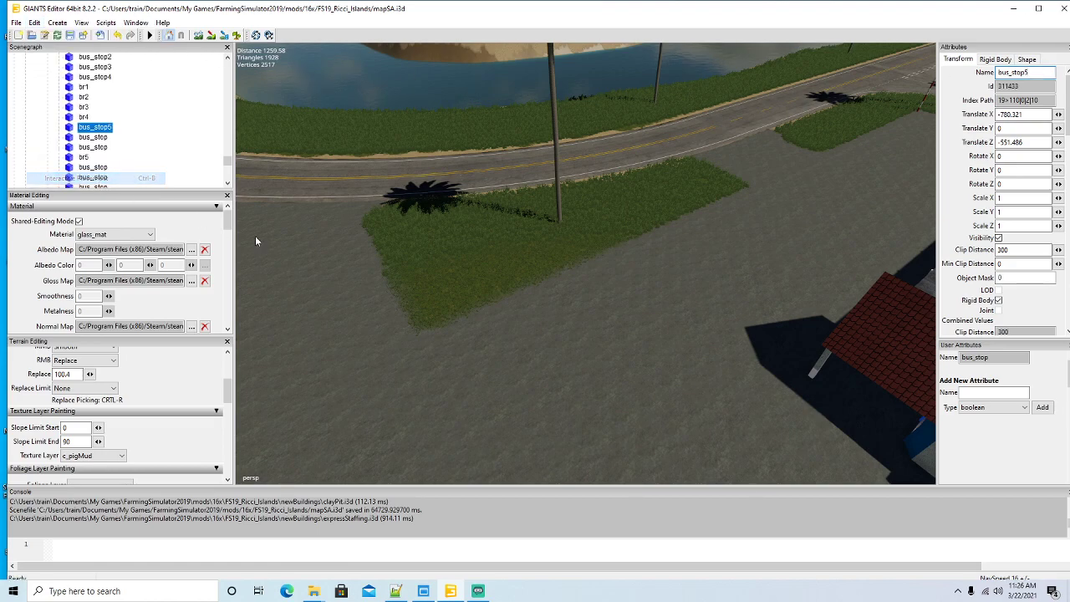
left_click(525, 308)
Step: Delete the two spare bus_stop nodes between bus_stop5 and br5 in the scene hierarchy
left_click(69, 139)
key("Delete")
left_click(68, 140)
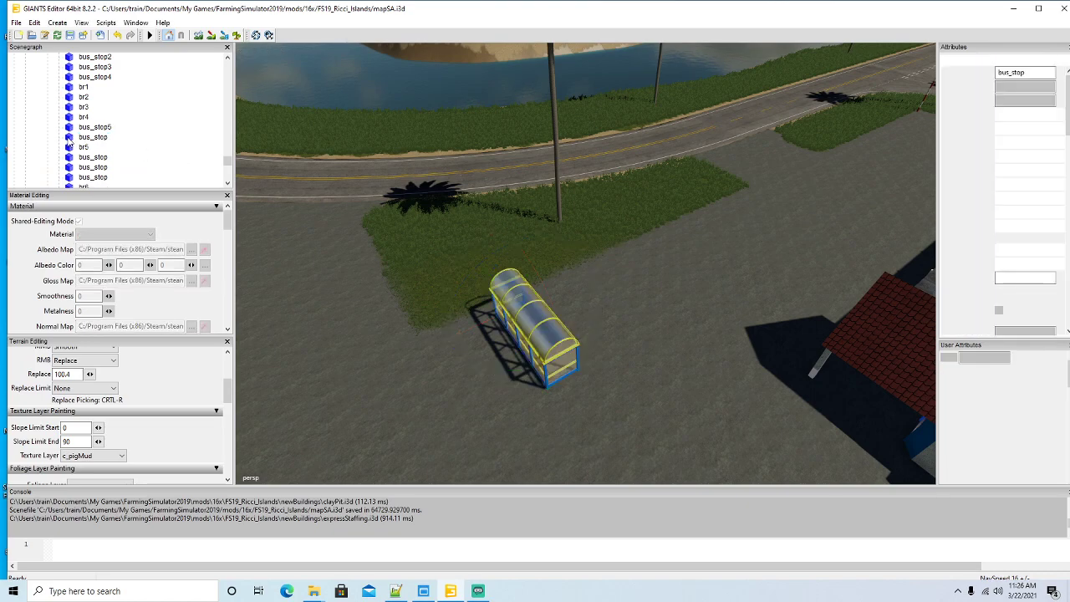
key("Delete")
Step: Rotate the bus_stop5 shelter to -90 on Y so it runs along the grass strip
left_click(72, 129)
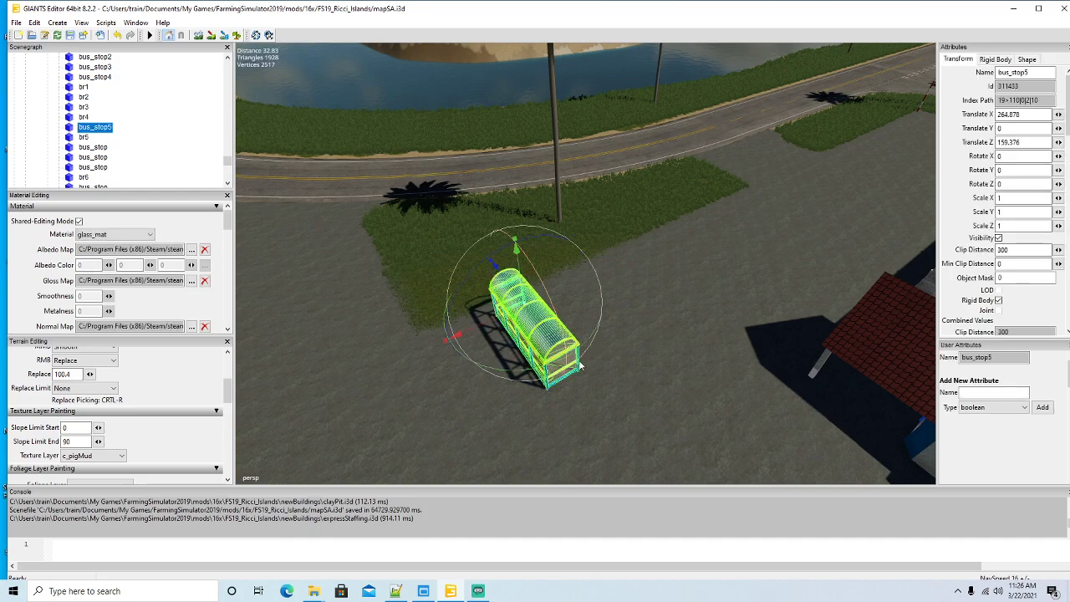
left_click_drag(538, 374, 415, 330)
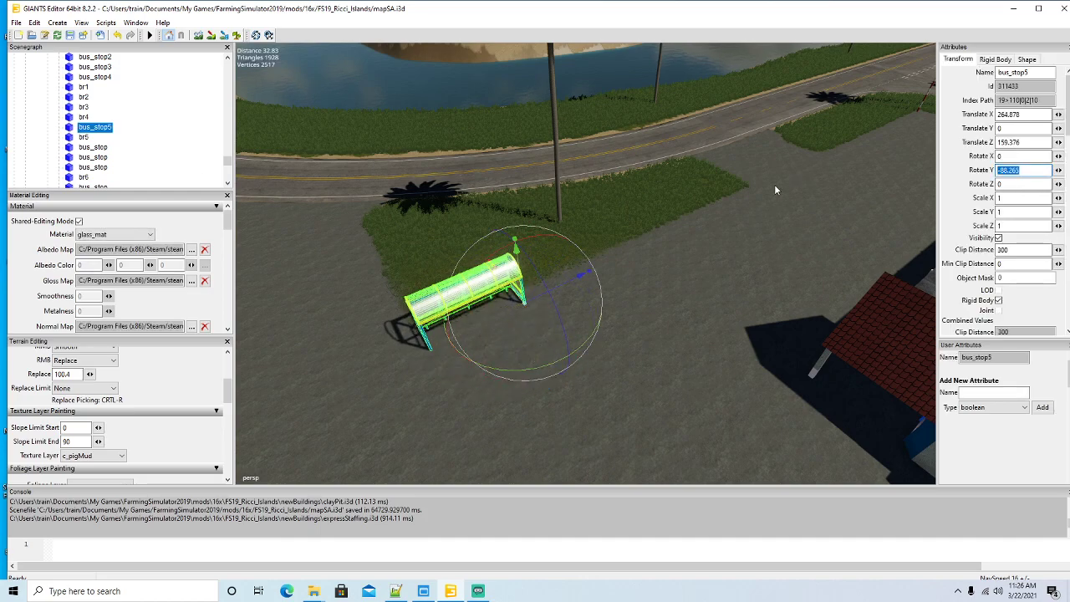
type("-90")
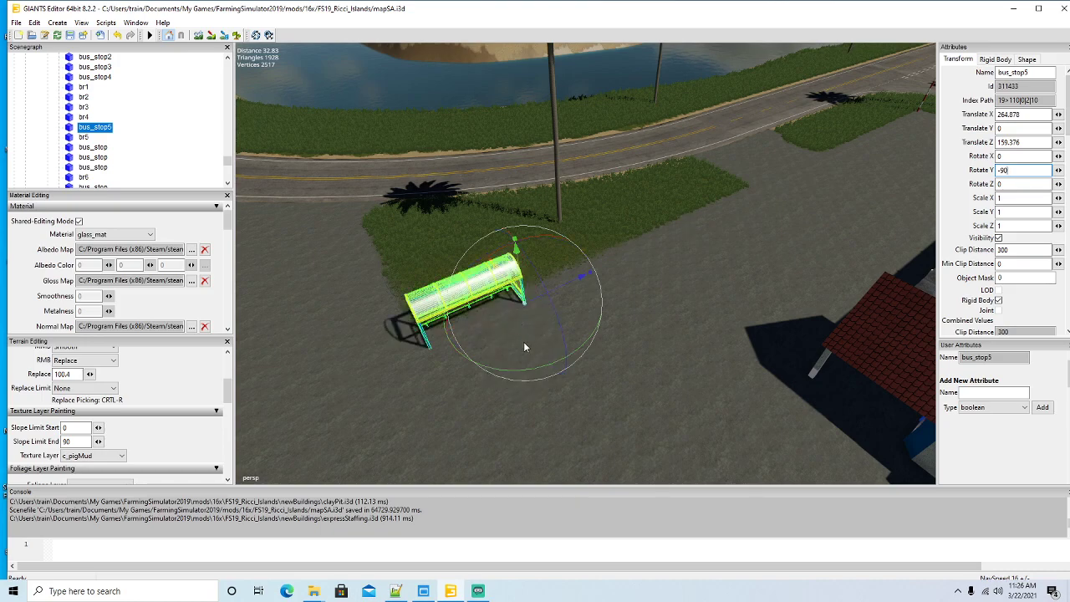
Step: Move the bus_stop5 shelter to the pavement edge along the grass strip, about X 258.077, Z 158.539
left_click_drag(560, 289, 633, 337)
scroll(633, 336, "up", 5)
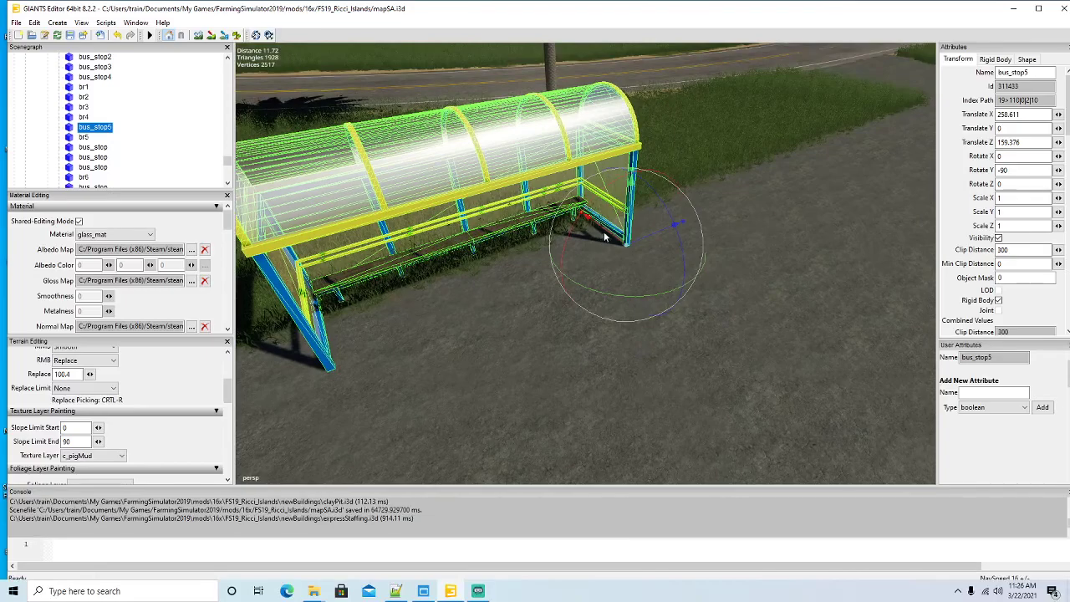
left_click_drag(617, 244, 630, 252)
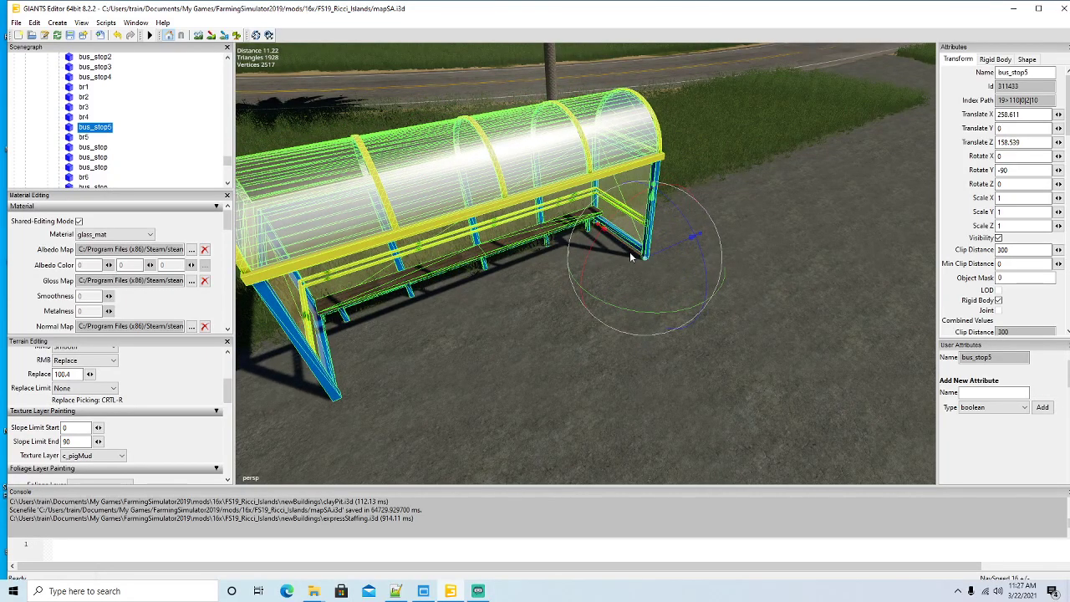
scroll(640, 321, "down", 5)
scroll(642, 317, "down", 3)
middle_click_drag(641, 317, 650, 321, "alt")
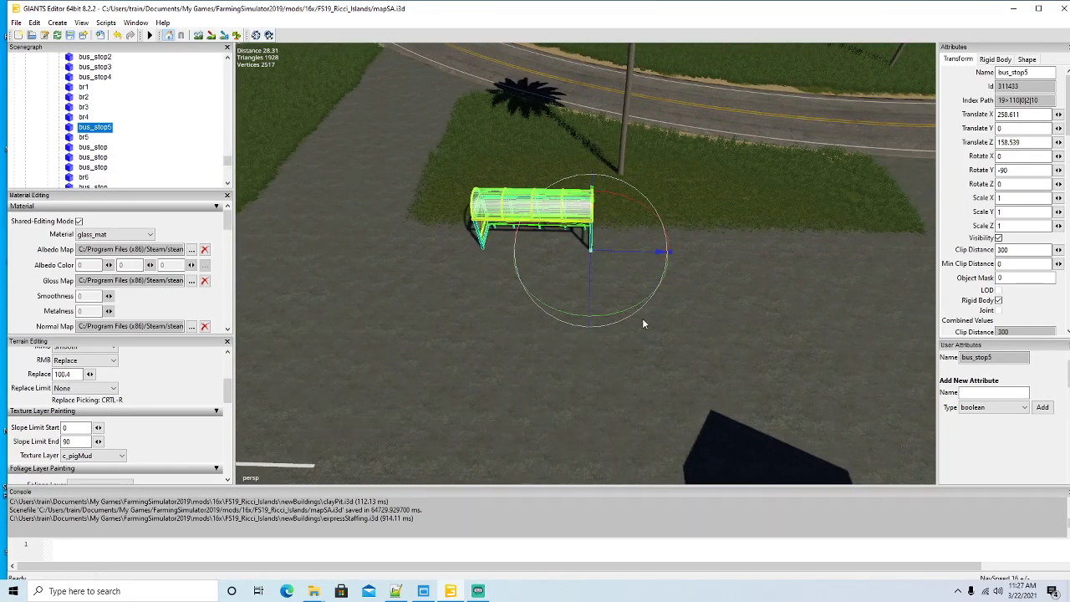
left_click_drag(650, 320, 658, 321, "alt")
left_click_drag(561, 254, 571, 254)
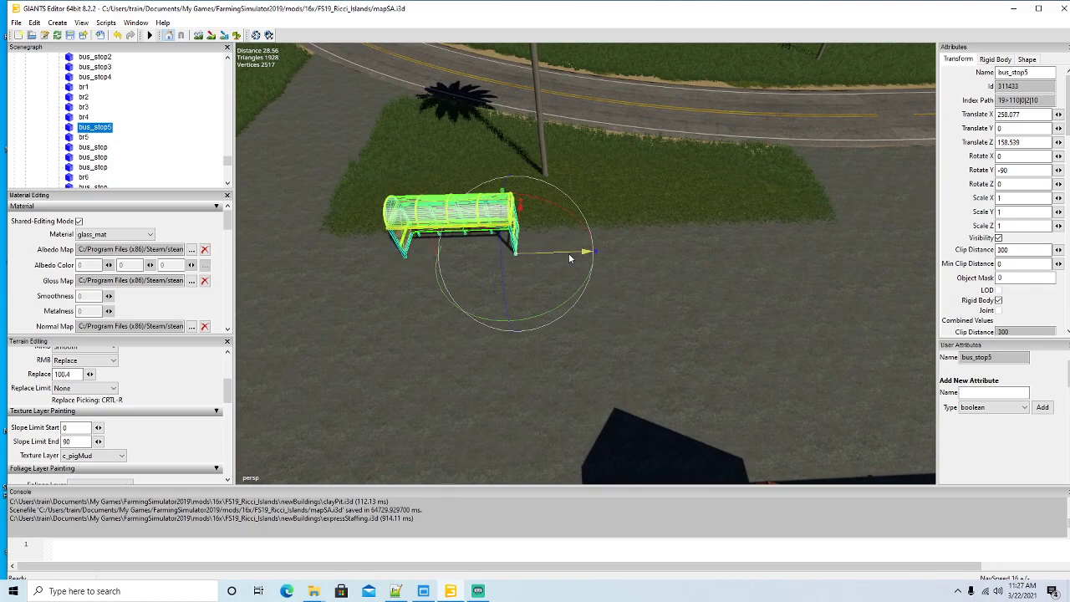
scroll(575, 286, "up", 4)
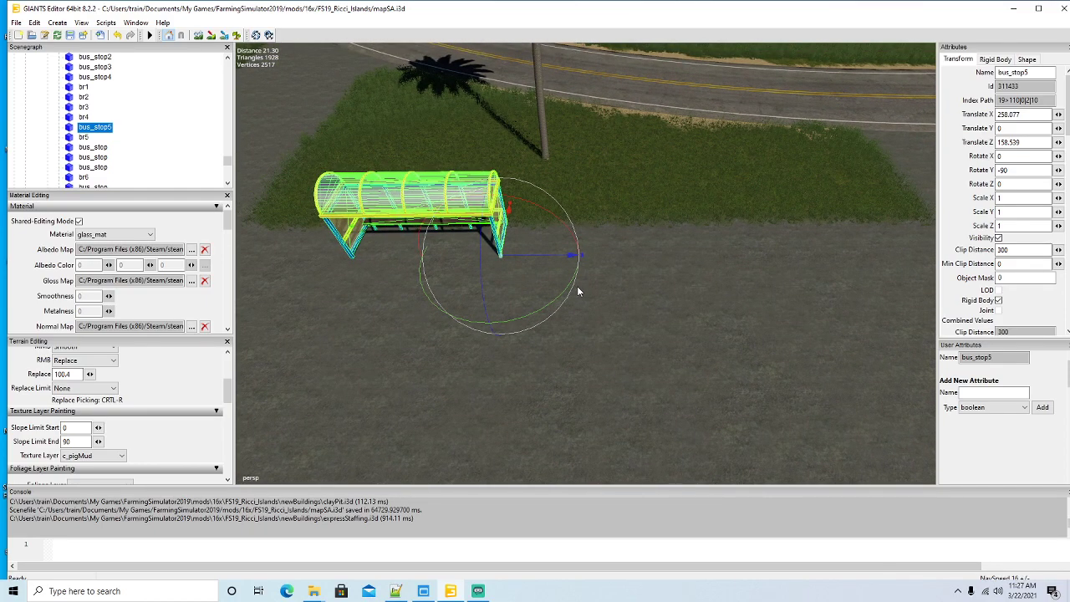
Step: Duplicate the bus_stop5 shelter twice and line the copies up end to end with it, at about X 250.055 and X 242.01
key("ctrl+d")
left_click_drag(543, 259, 715, 264)
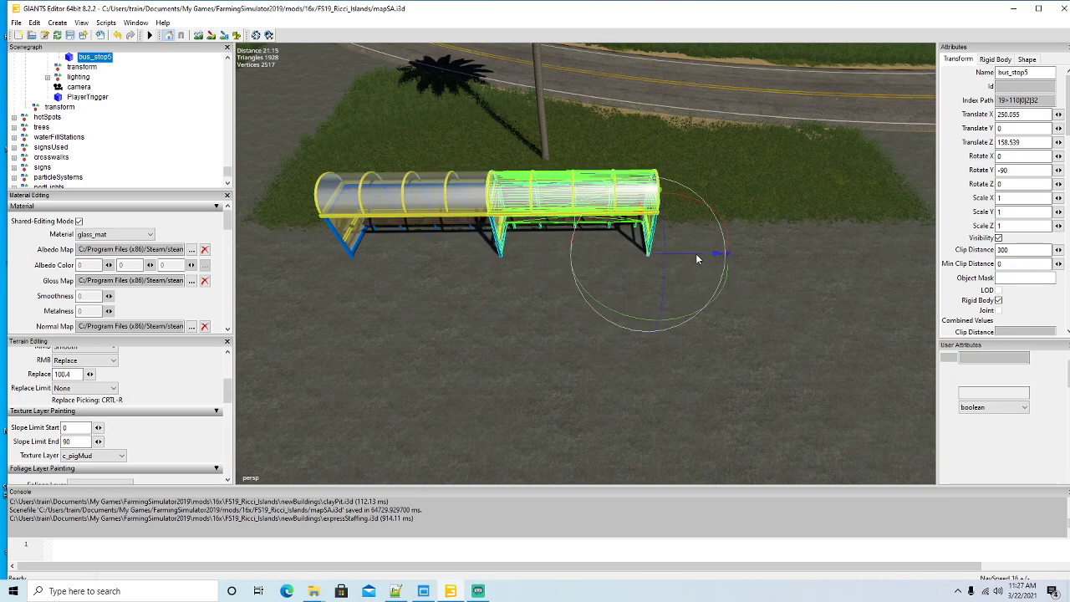
key("ctrl+d")
left_click_drag(696, 253, 858, 252)
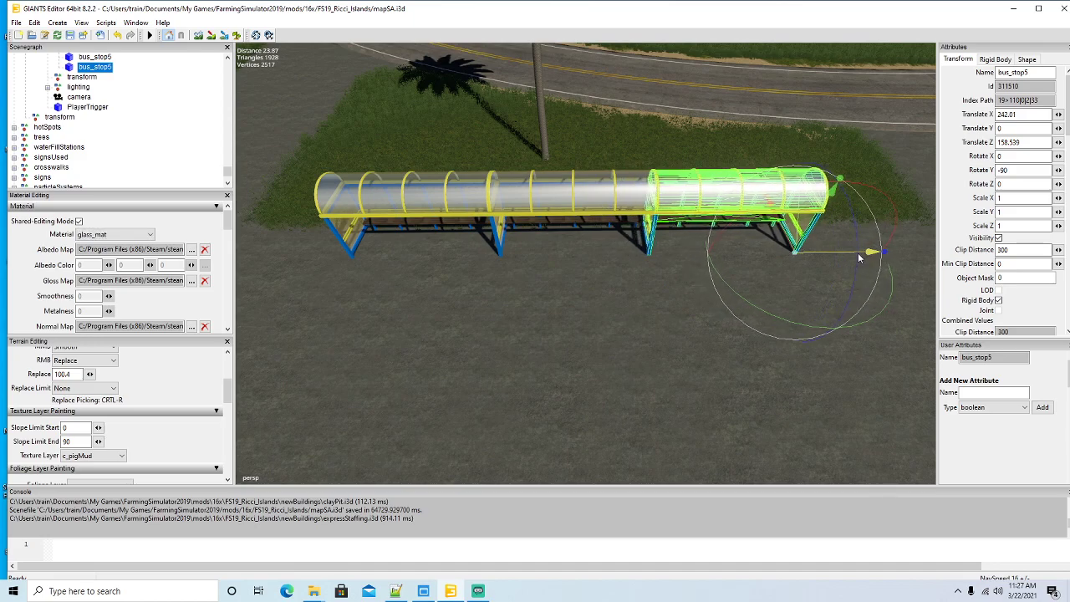
left_click_drag(723, 318, 969, 329, "alt")
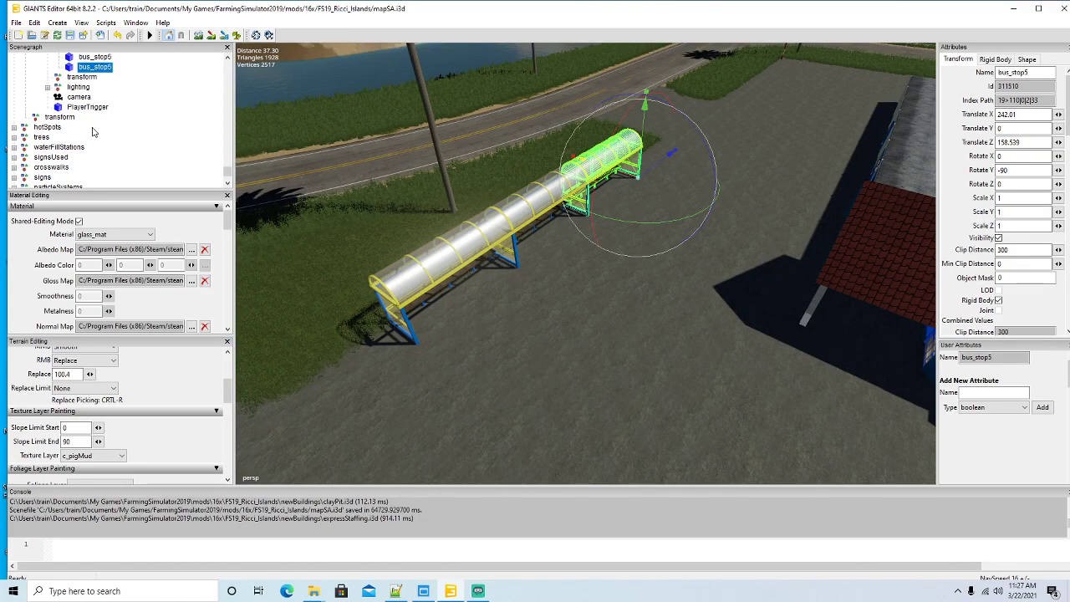
Step: Place the br5 bus sign on the pavement in front of the shelters, about X 254.429, Z 156.211, rotated about -89.709 on Y
scroll(84, 128, "up", 5)
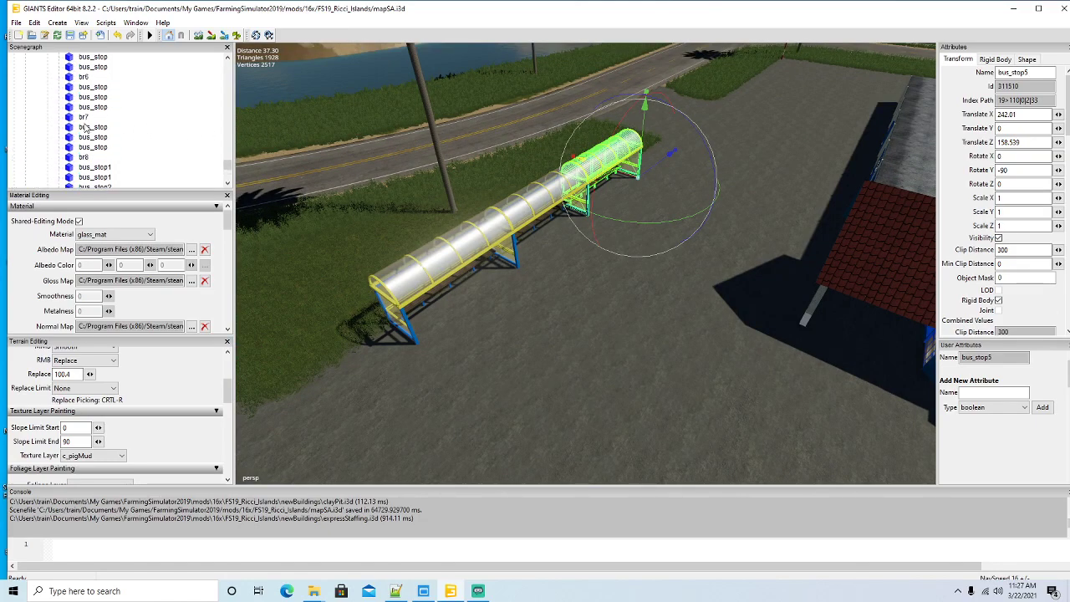
scroll(85, 127, "up", 1)
left_click(84, 97)
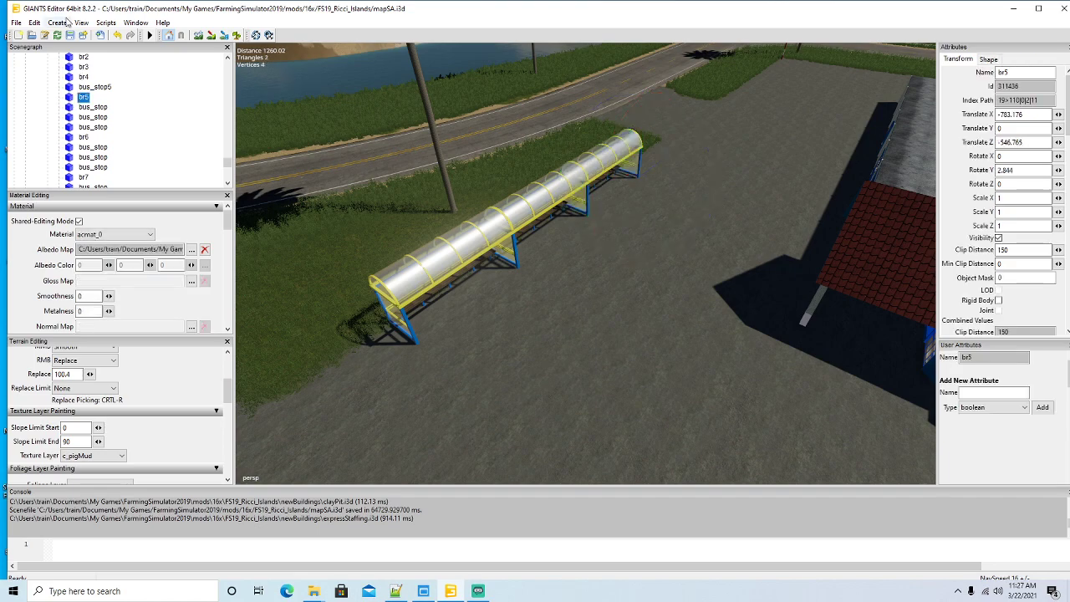
left_click(34, 25)
left_click(78, 178)
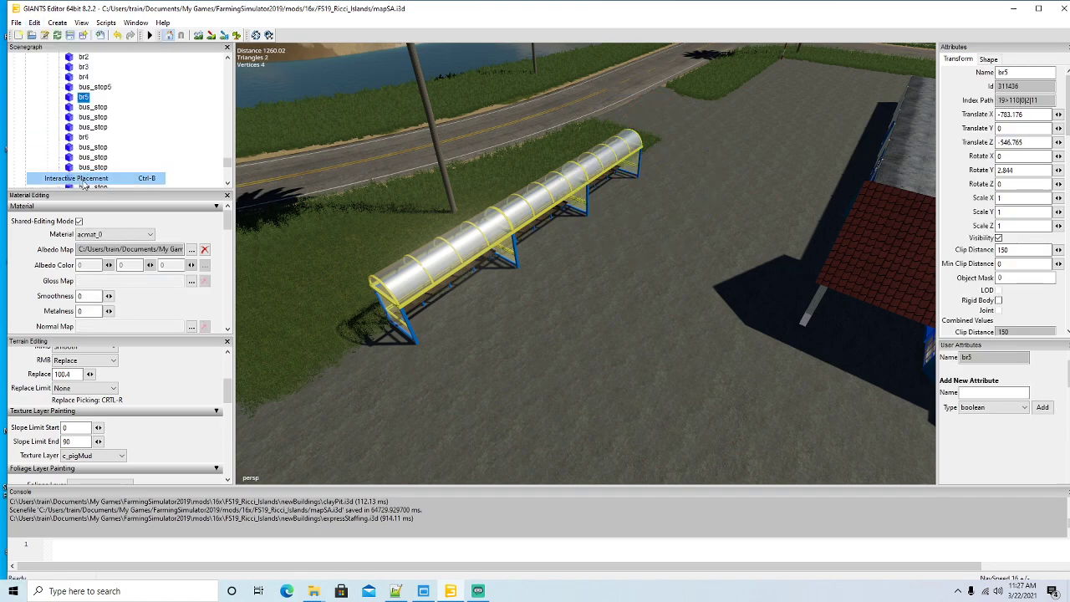
left_click(607, 270)
left_click_drag(617, 332, 445, 274)
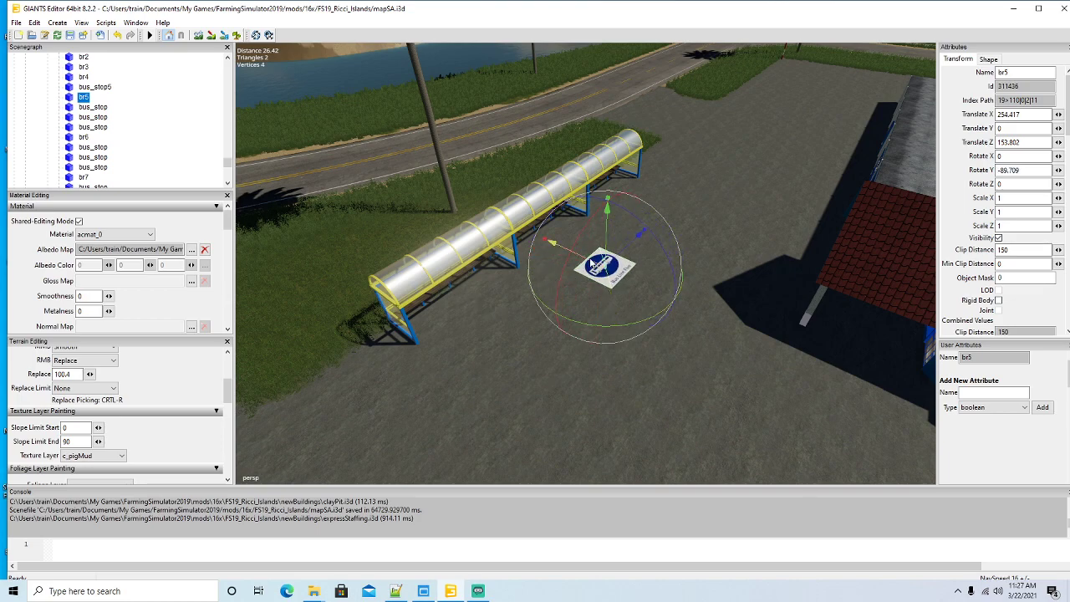
left_click_drag(590, 264, 553, 248)
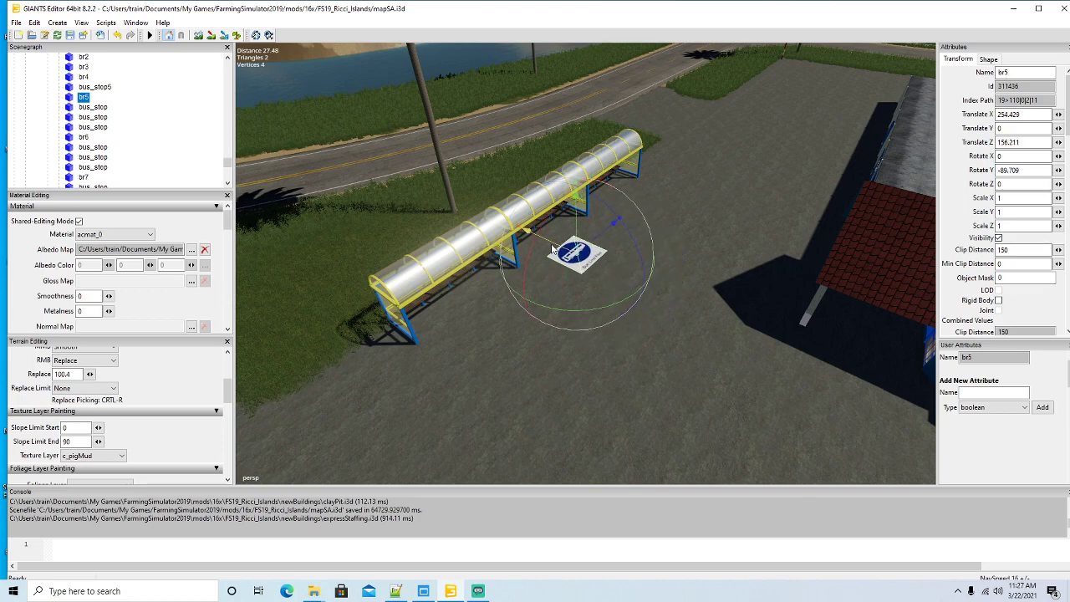
Step: Rename the first unnumbered visibilityNodes group to visibilityNodes5 and place it on the pavement near the br5 sign
scroll(119, 130, "down", 3)
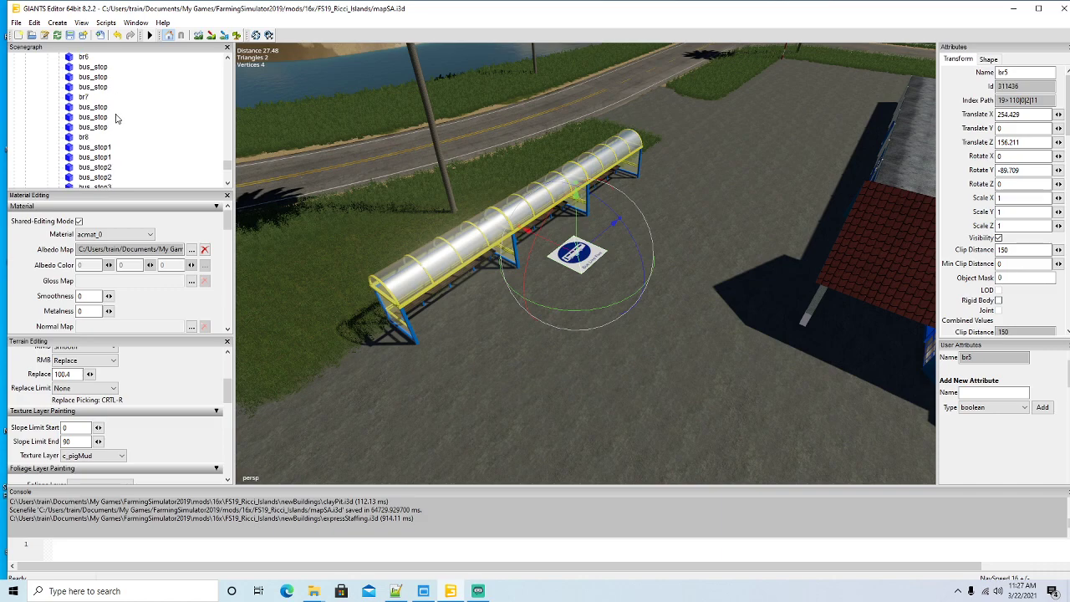
scroll(115, 117, "down", 5)
scroll(115, 117, "up", 7)
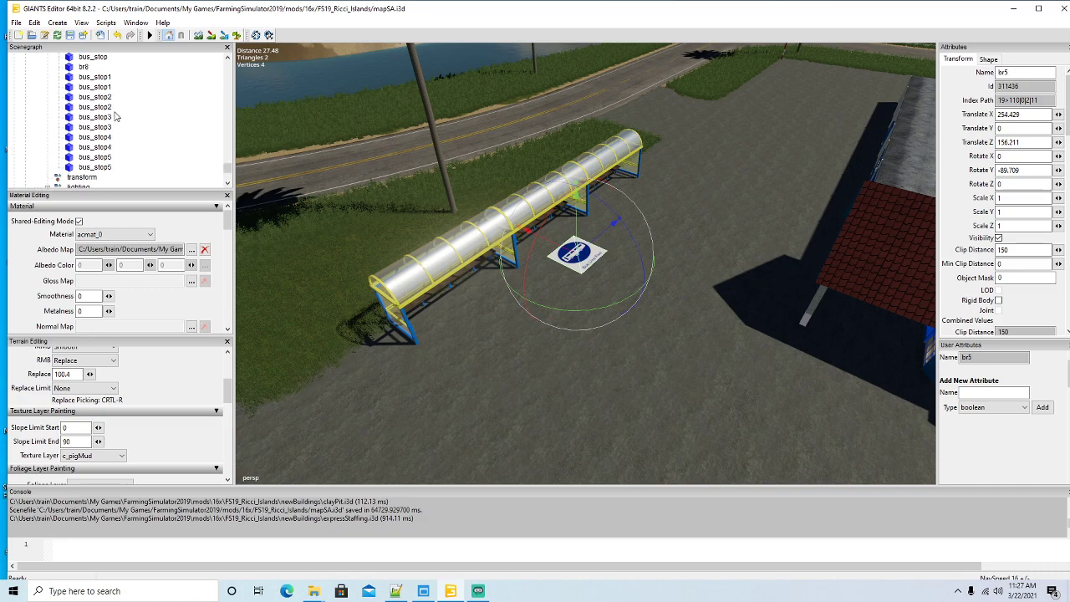
scroll(115, 117, "up", 10)
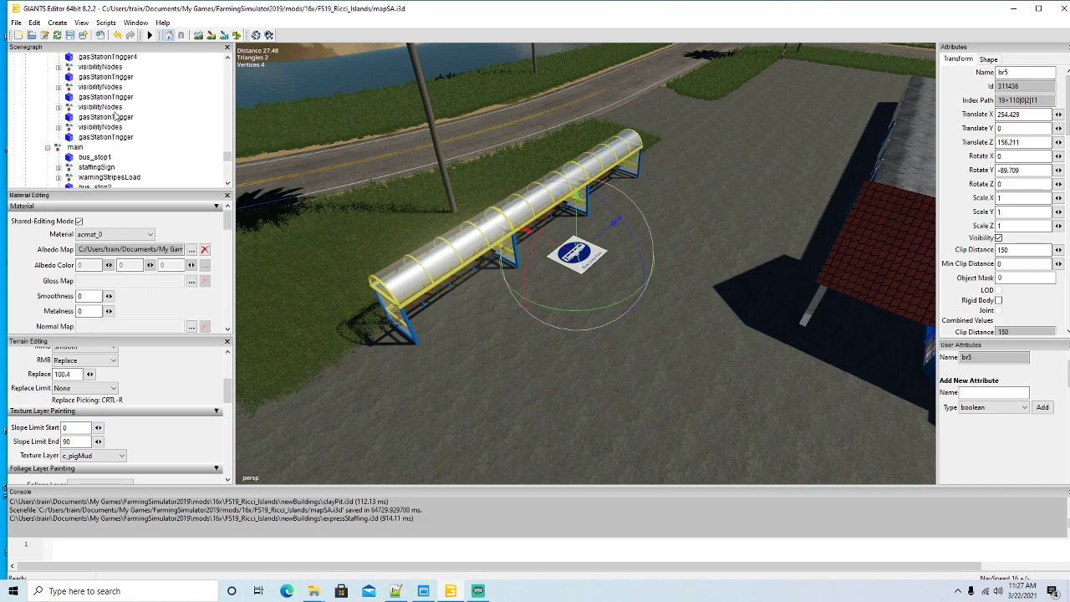
scroll(99, 121, "down", 1)
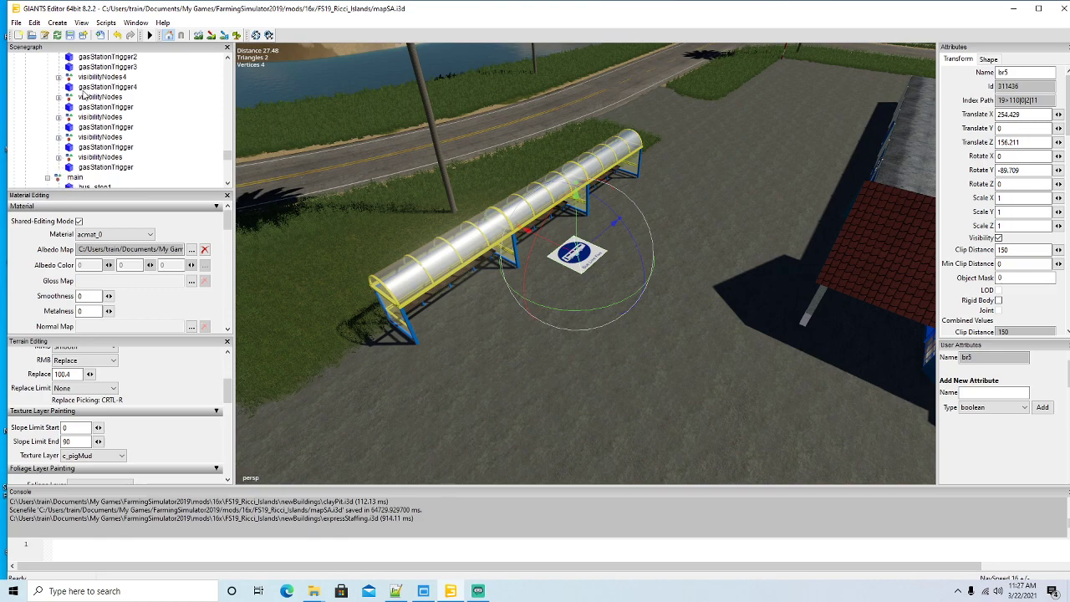
left_click(99, 97)
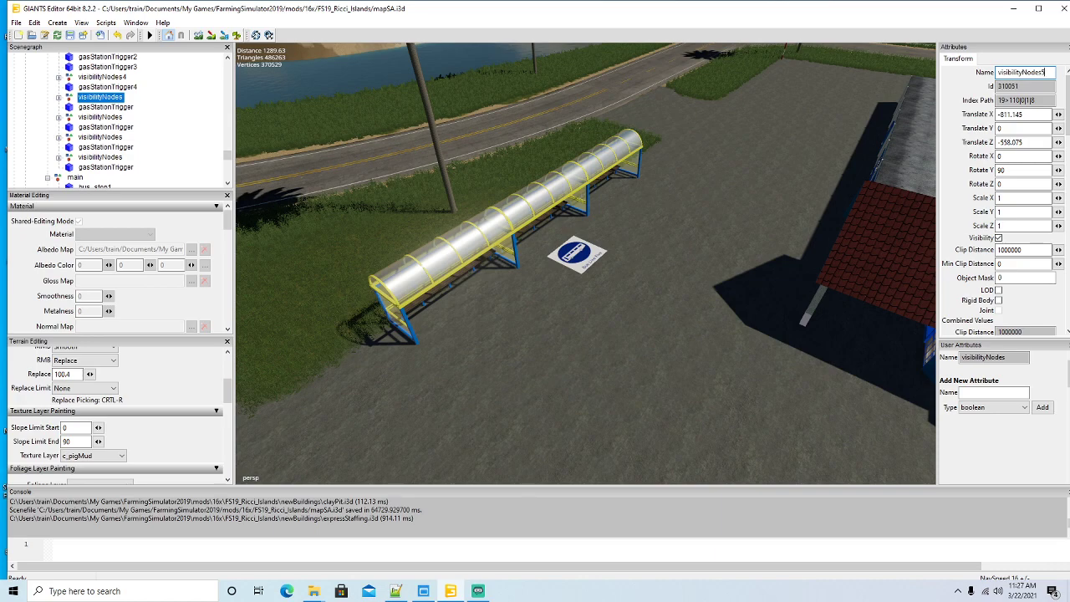
key("Return")
left_click(35, 23)
left_click(88, 177)
left_click(603, 289)
left_click_drag(603, 289, 466, 298, "alt")
scroll(628, 337, "down", 10)
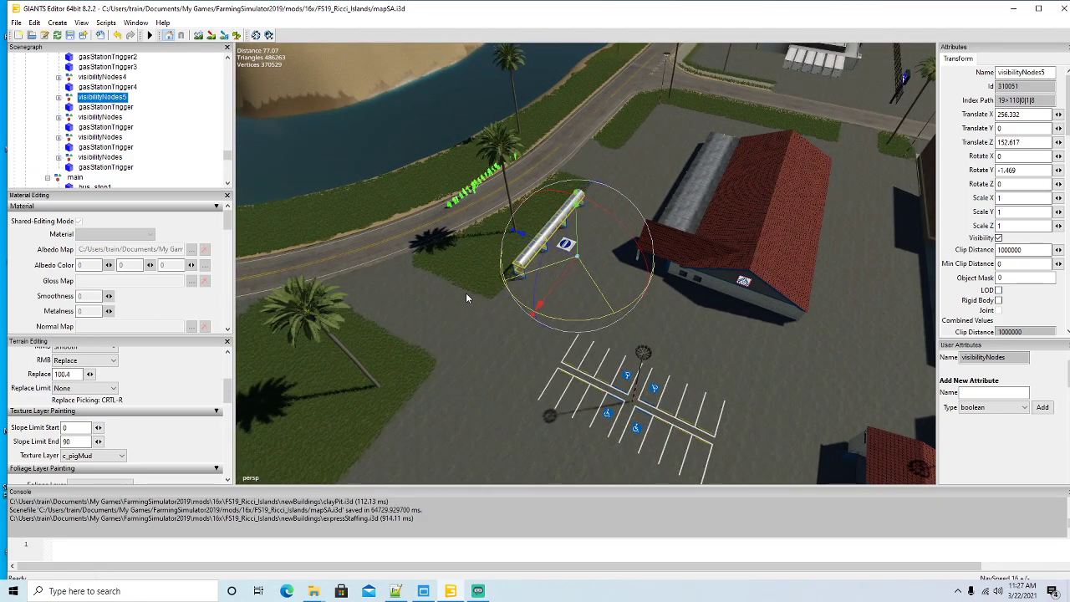
Step: Set visibilityNodes5 to 0 rotation on Y and move its people into the shelter row, about X 264.592, Z 127.713
type("0")
key("Return")
left_click_drag(557, 254, 677, 373)
left_click_drag(589, 387, 501, 355, "alt")
scroll(581, 360, "up", 5)
scroll(612, 337, "up", 3)
scroll(613, 338, "up", 3)
scroll(369, 356, "down", 5)
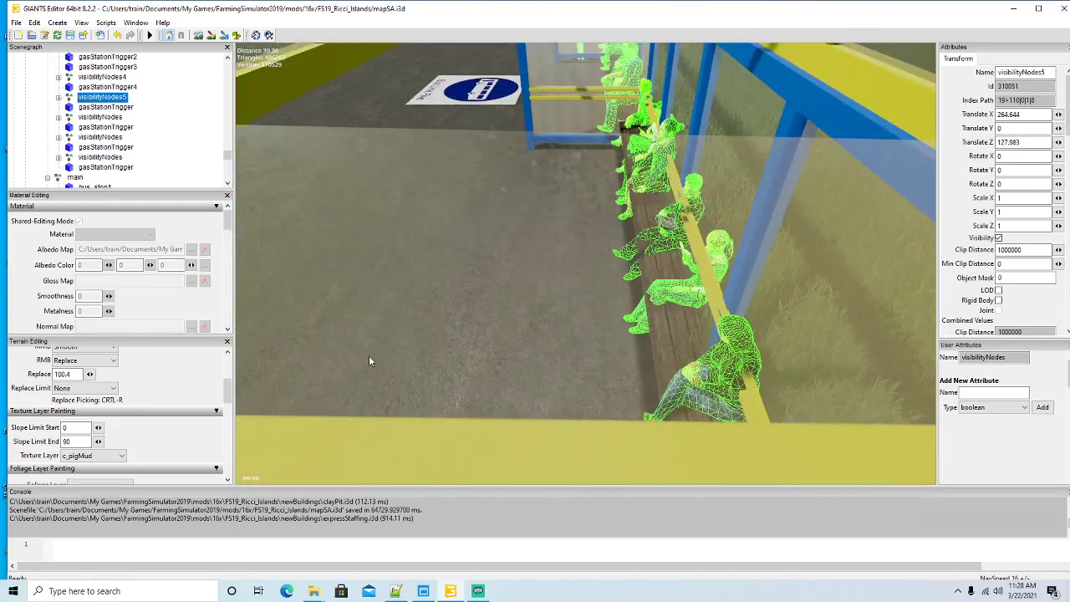
scroll(369, 355, "down", 5)
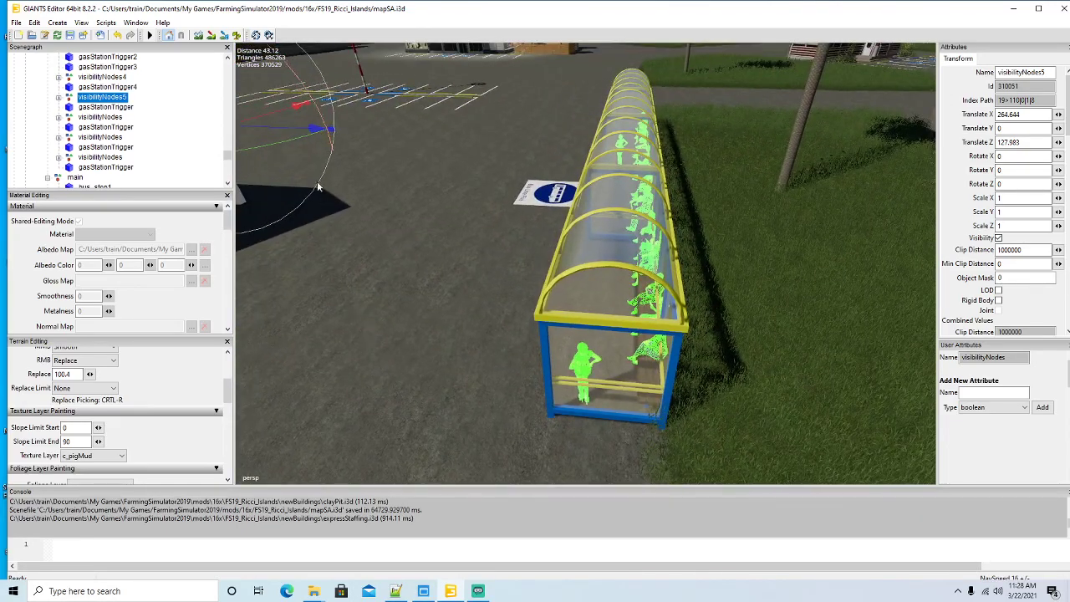
left_click_drag(311, 130, 787, 256)
scroll(368, 134, "up", 5)
scroll(786, 257, "down", 5)
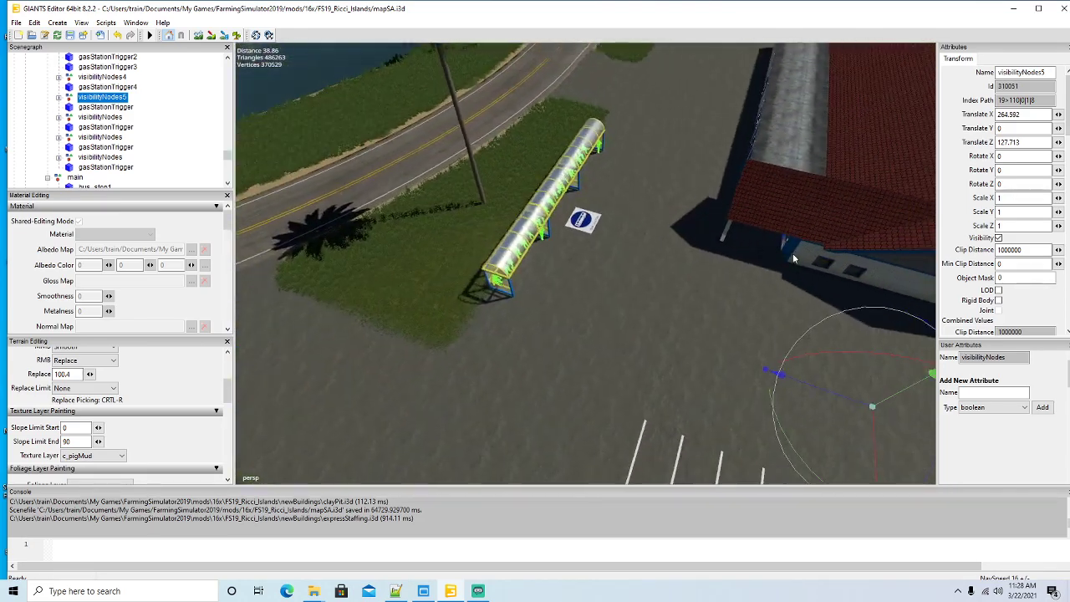
Step: Rename the next gasStationTrigger to gasStationTrigger5 and fit it around the br5 sign, about X 254.891, Z 154.459, rotated about 89.914 on Y
left_click(70, 109)
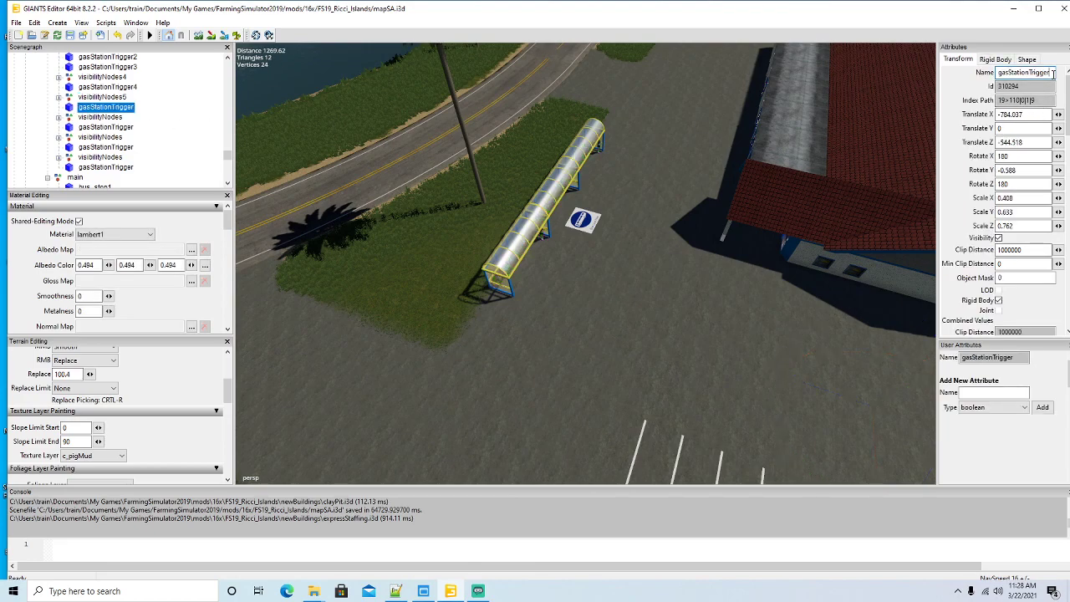
key("Return")
left_click(35, 22)
left_click(92, 181)
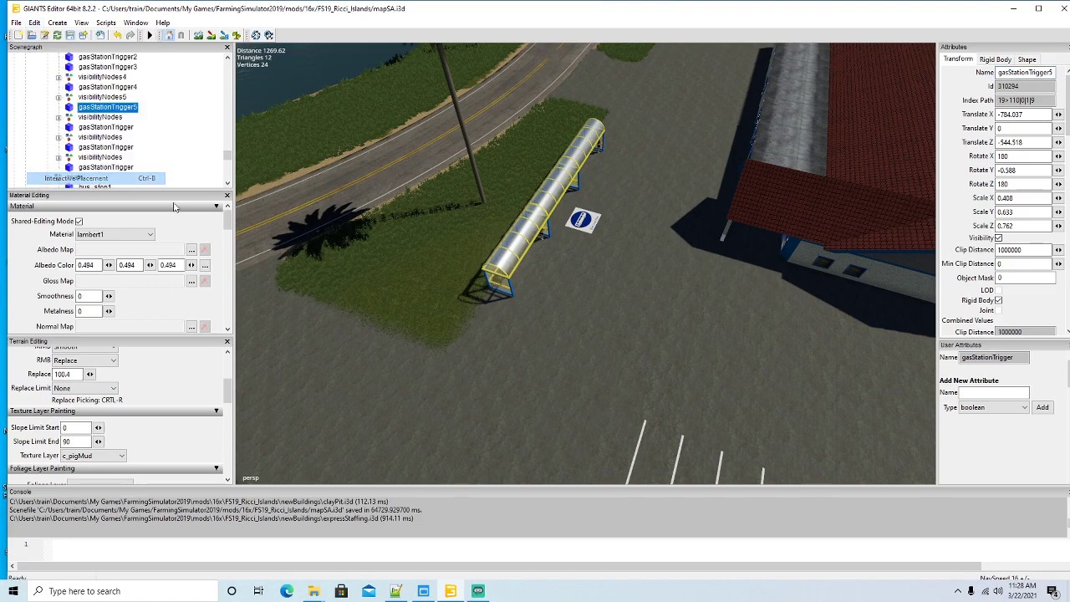
left_click(601, 241)
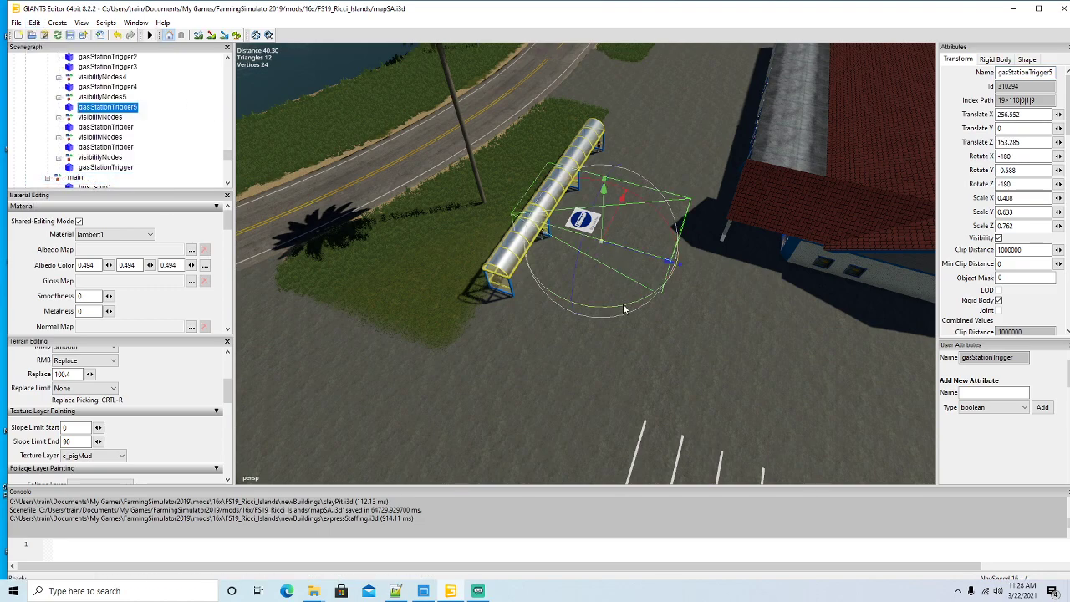
left_click_drag(512, 295, 424, 272)
left_click_drag(648, 261, 635, 240)
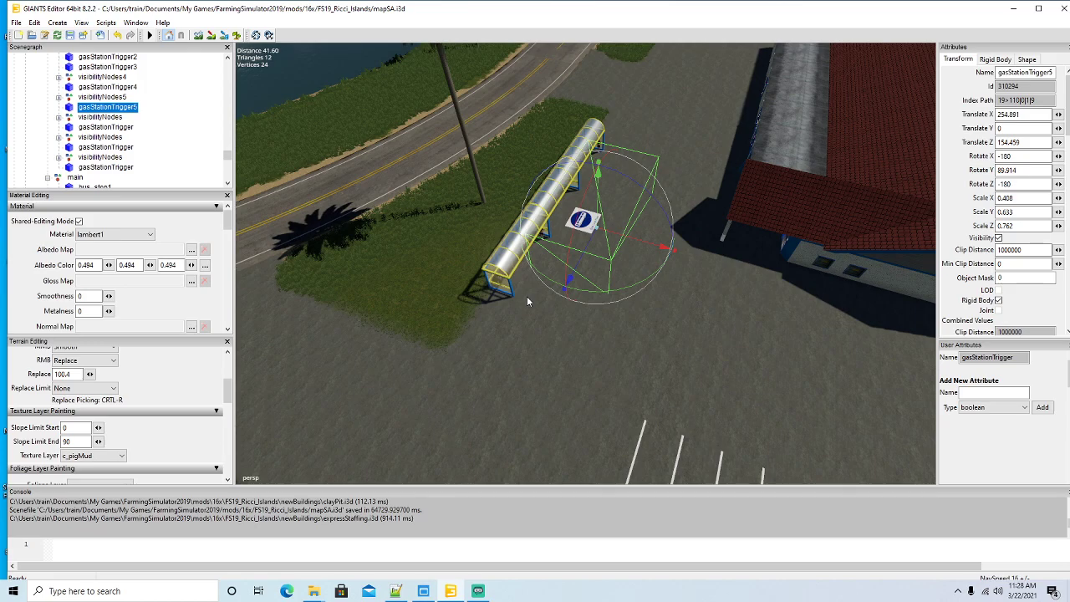
Step: Travel across the map from the br5 stop to the town and look for a site for the next bus stop
left_click_drag(481, 350, 539, 356, "alt")
scroll(546, 357, "down", 4)
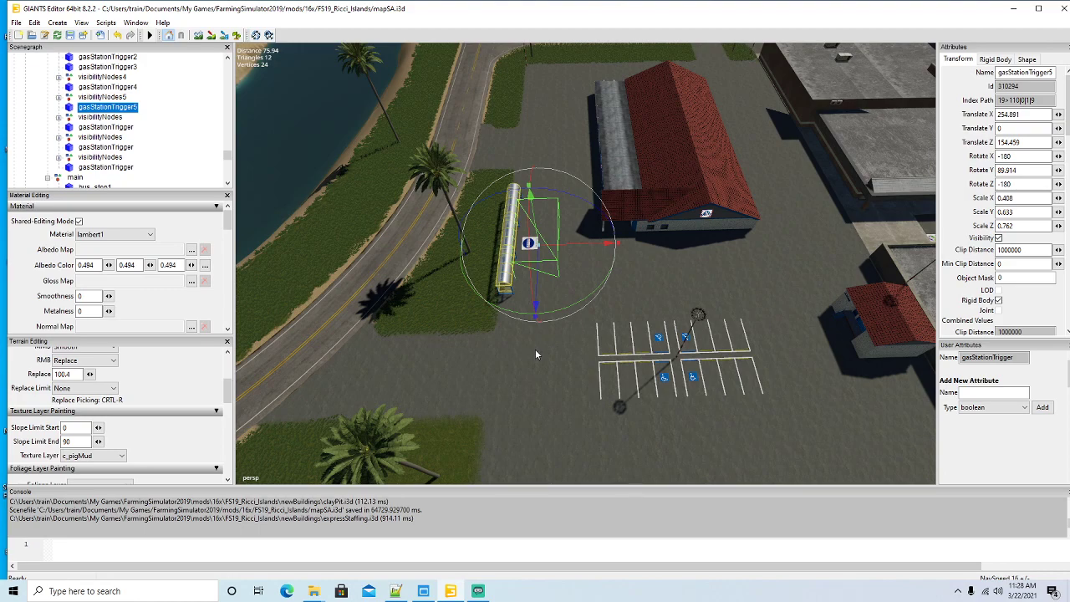
left_click_drag(541, 349, 645, 341, "alt")
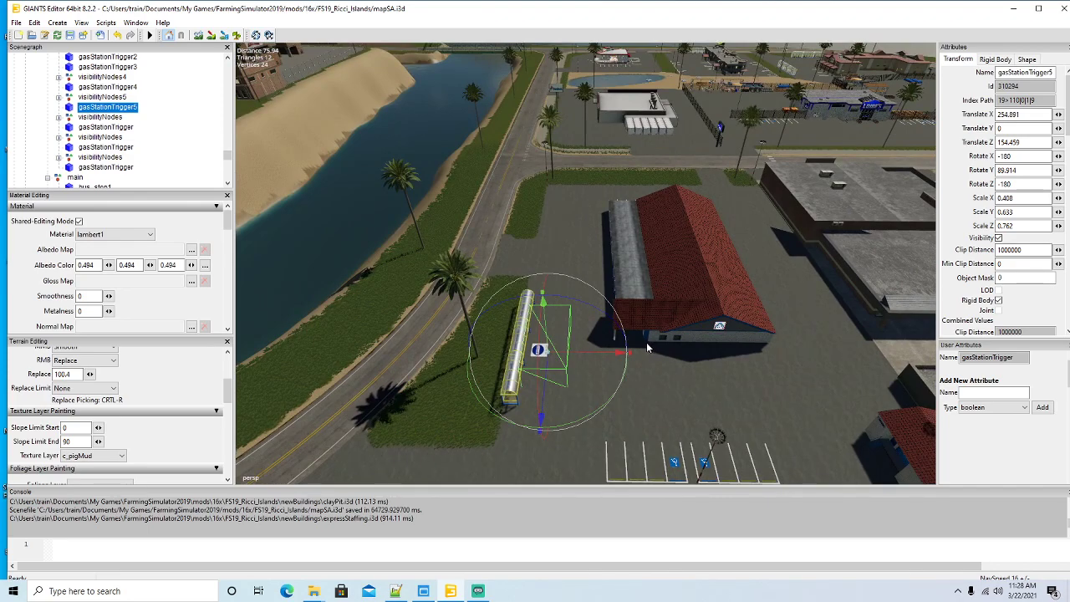
left_click_drag(751, 378, 772, 295, "alt")
scroll(773, 294, "up", 3)
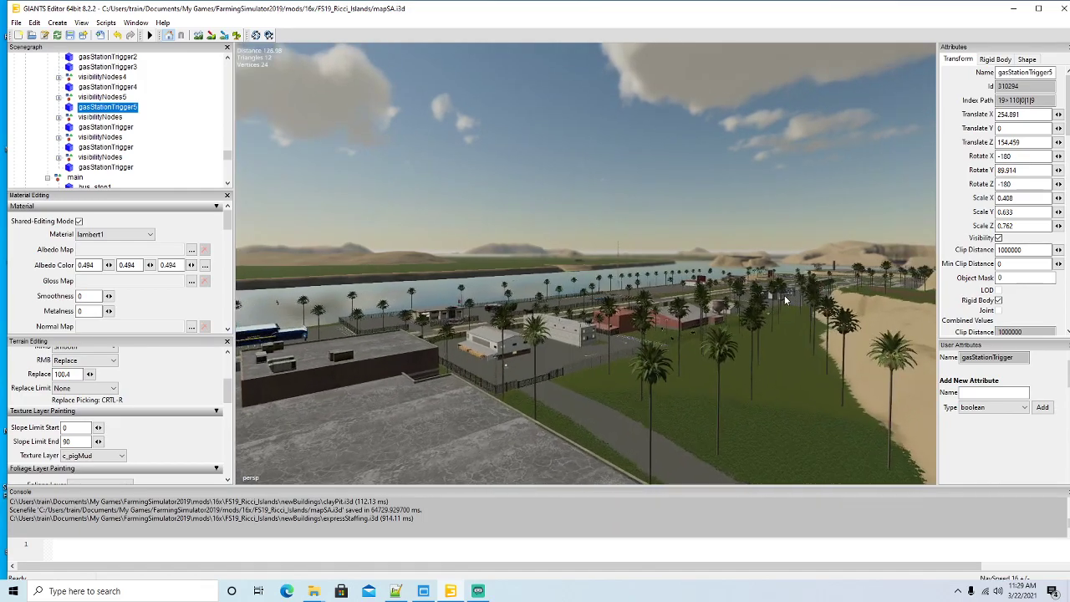
scroll(784, 296, "up", 8)
left_click_drag(784, 296, 820, 296, "alt")
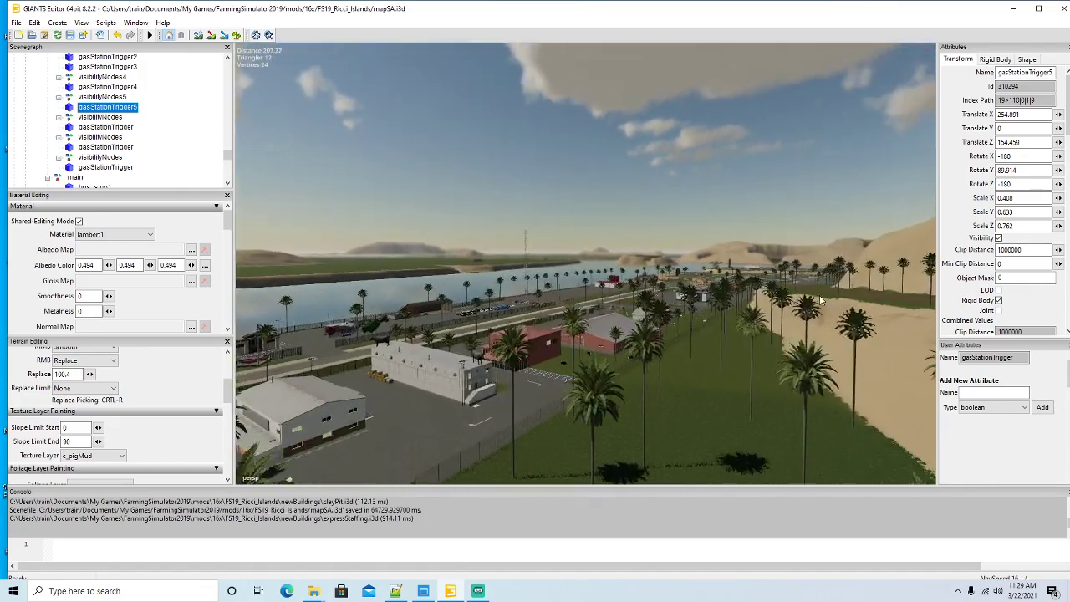
scroll(824, 297, "up", 8)
scroll(837, 295, "up", 3)
left_click_drag(837, 295, 884, 293, "alt")
scroll(852, 295, "up", 4)
scroll(864, 298, "up", 5)
scroll(898, 298, "up", 2)
scroll(883, 293, "up", 1)
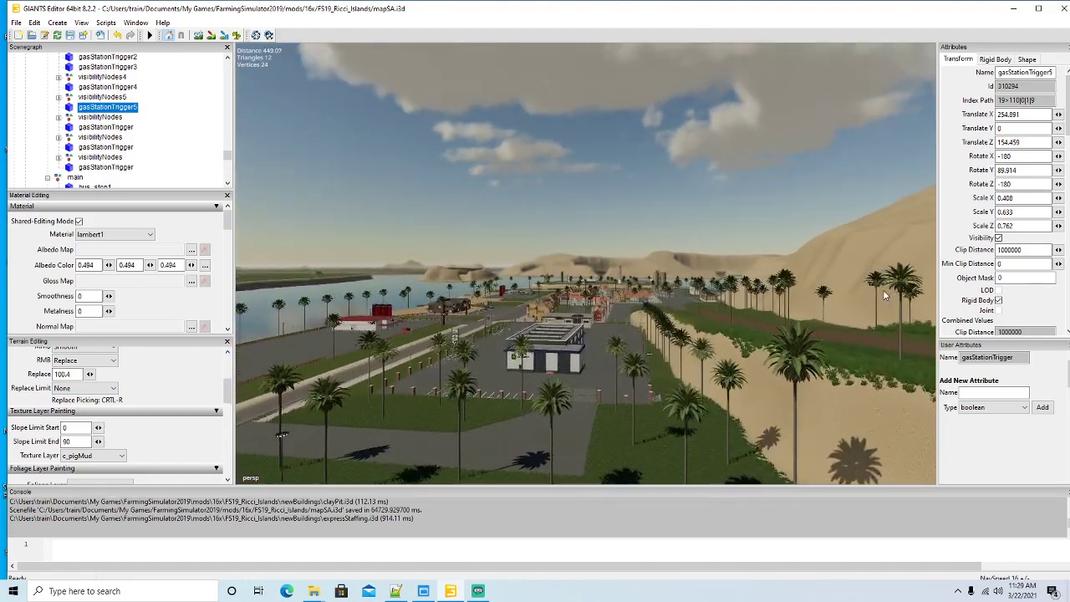
scroll(883, 289, "up", 8)
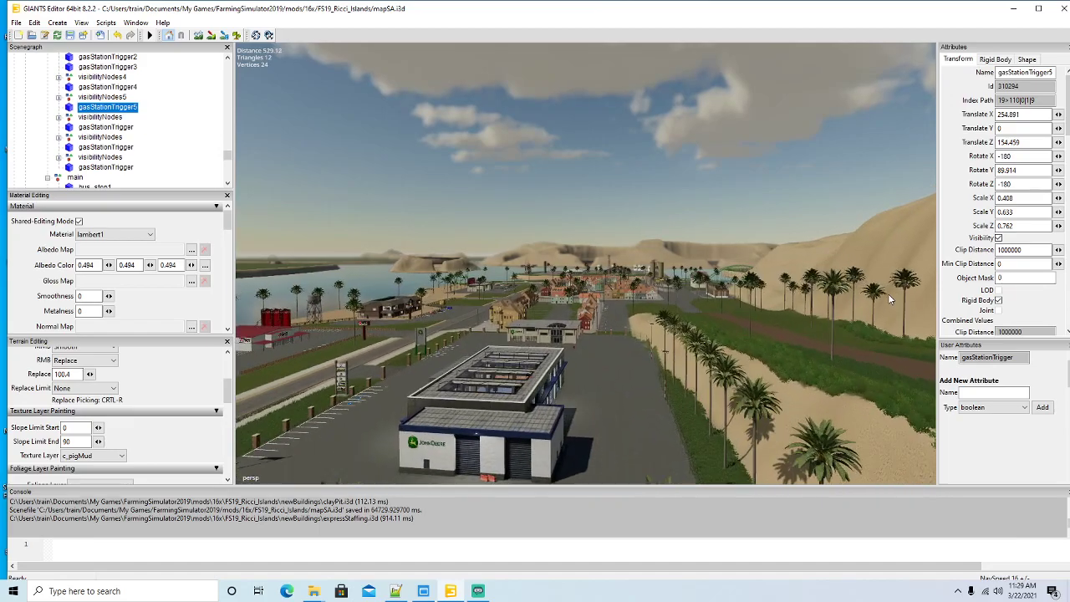
scroll(888, 293, "up", 8)
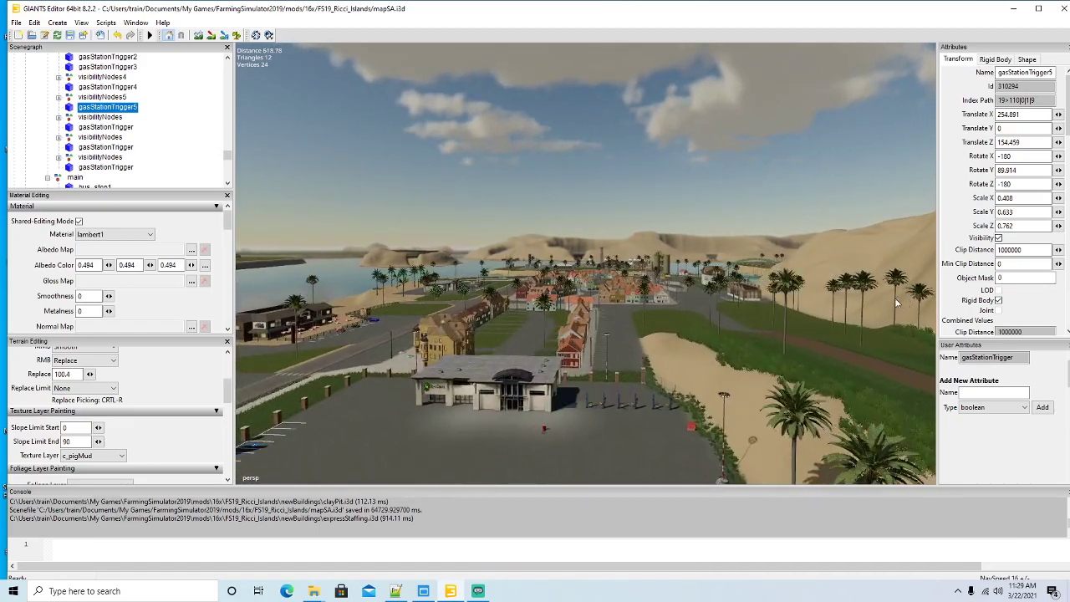
scroll(893, 301, "up", 8)
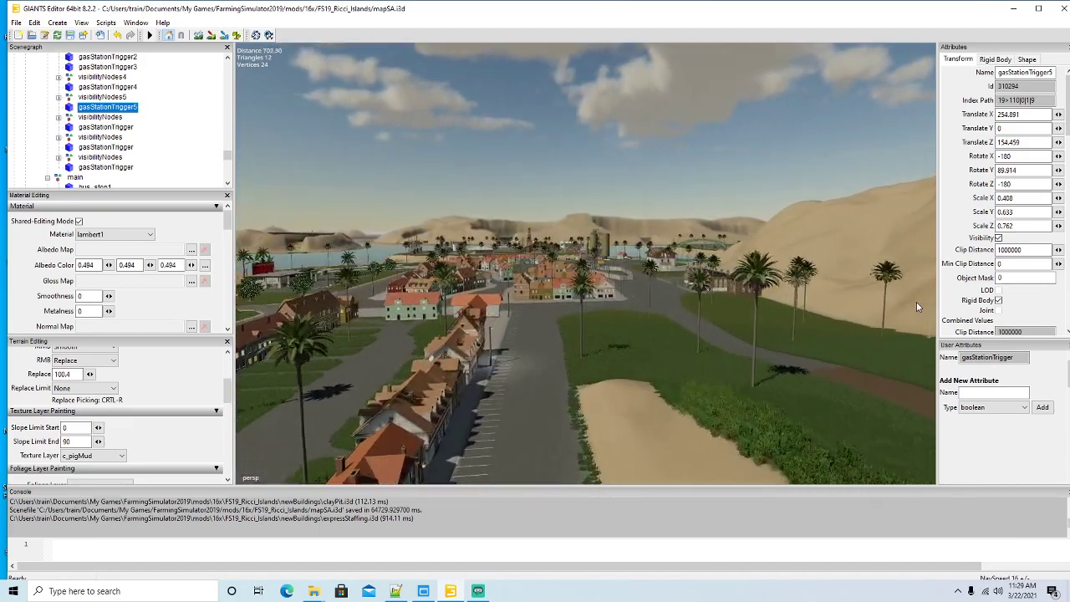
scroll(916, 302, "up", 5)
left_click_drag(917, 302, 878, 302, "alt")
scroll(877, 302, "up", 3)
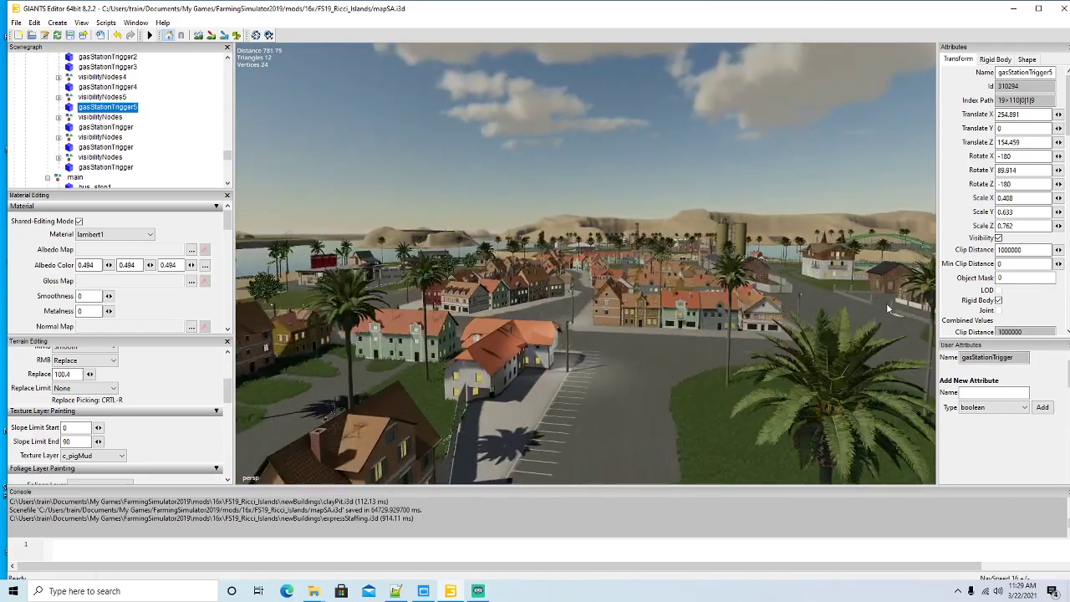
scroll(908, 307, "up", 7)
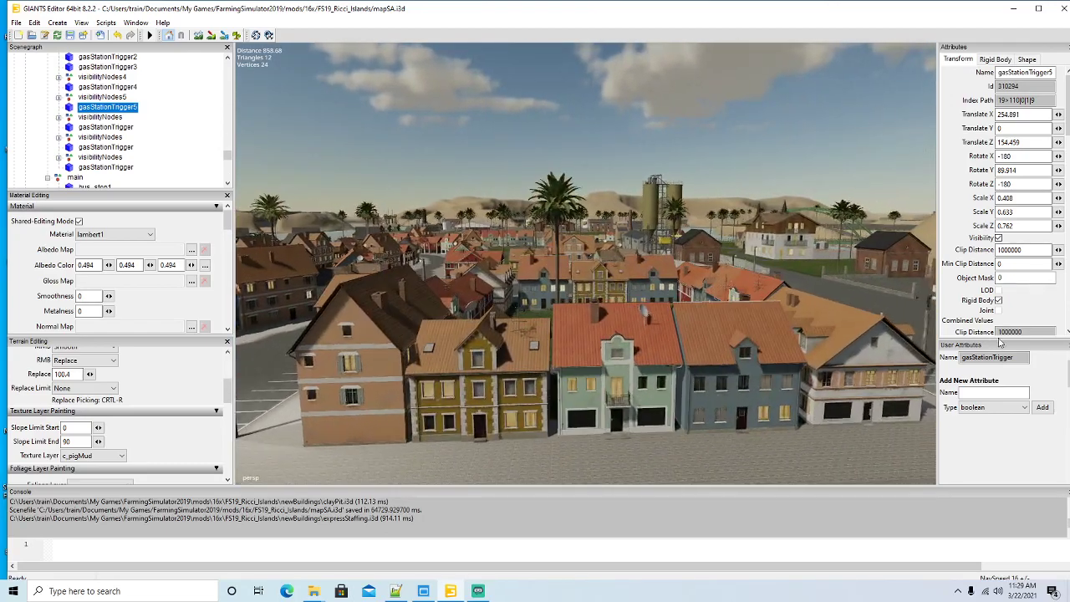
left_click_drag(908, 307, 1000, 343, "alt")
left_click_drag(881, 372, 949, 386, "alt")
scroll(934, 382, "down", 6)
Step: Move the two palms near the grass corner farther back, to about X -324.158, Z 690.157 and X -317.279, Z 664.113
left_click(631, 334)
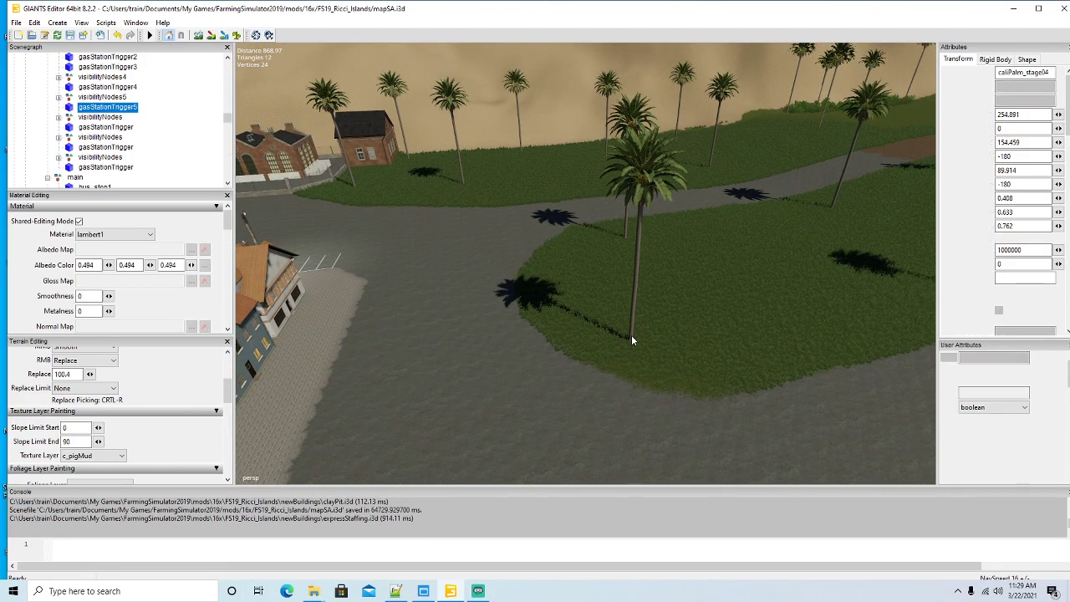
left_click_drag(672, 335, 836, 307)
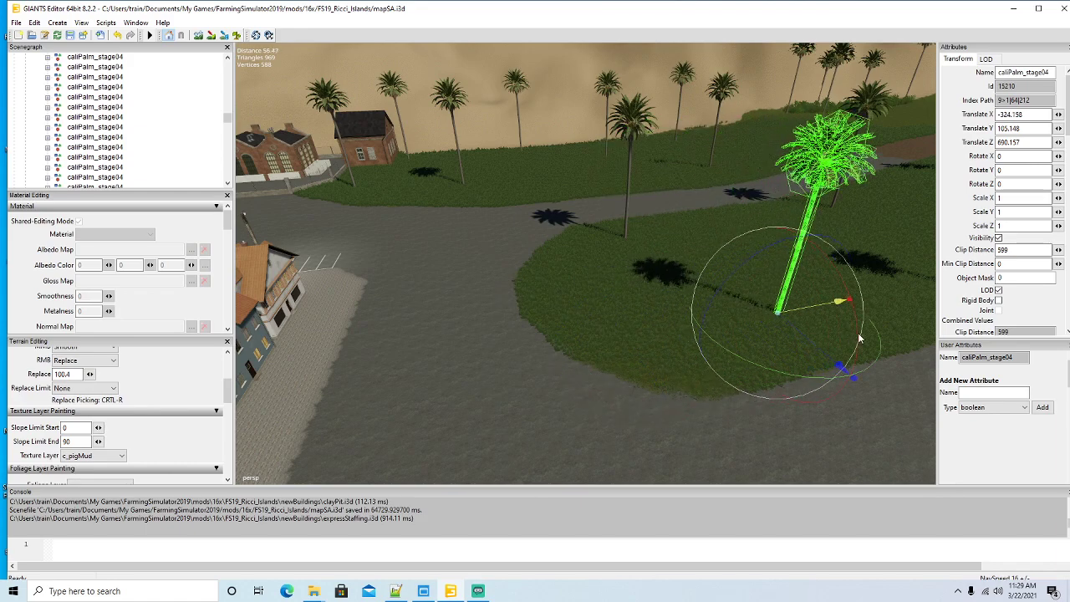
left_click(625, 227)
left_click_drag(666, 234, 780, 234)
Step: Set foliage painting to Subtract and erase the grass foliage from the rounded tip of the lawn beside the road
left_click_drag(582, 417, 586, 442, "alt")
scroll(590, 436, "up", 2)
left_click(237, 36)
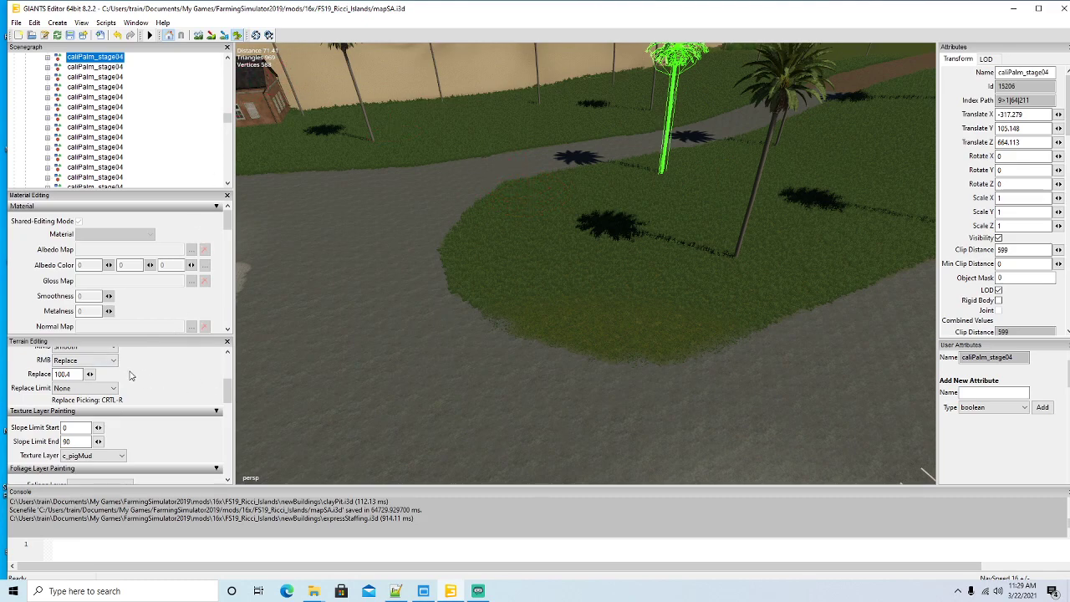
left_click(101, 361)
left_click(116, 386)
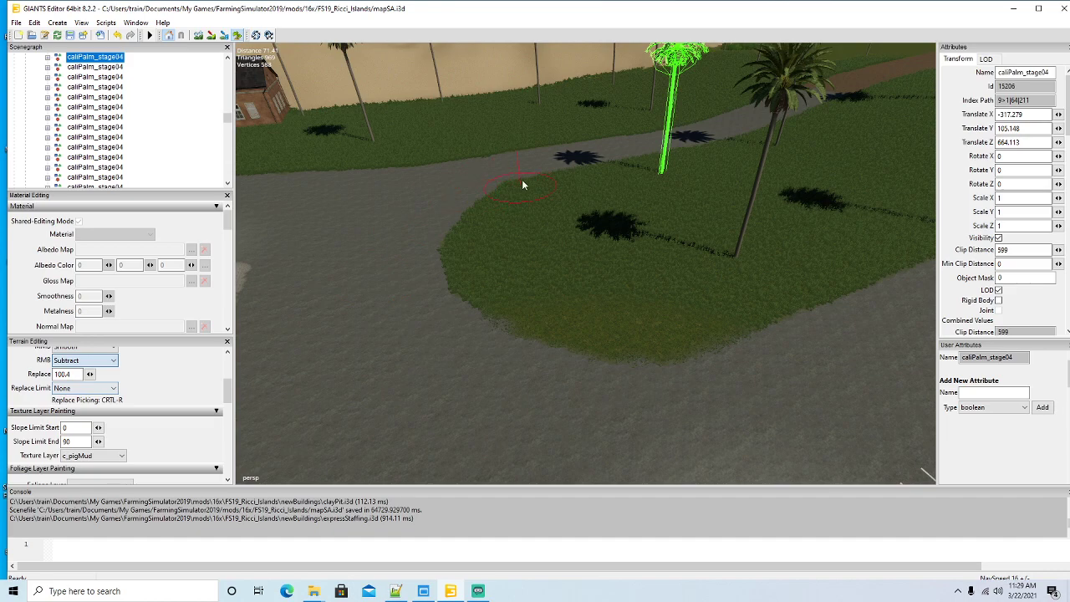
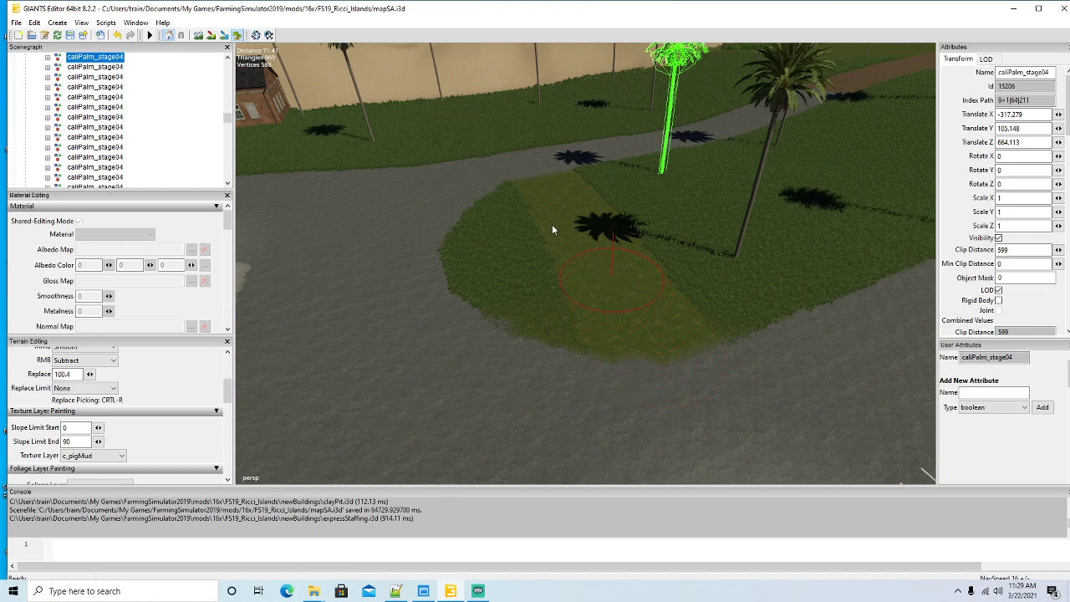
left_click_drag(506, 199, 557, 309)
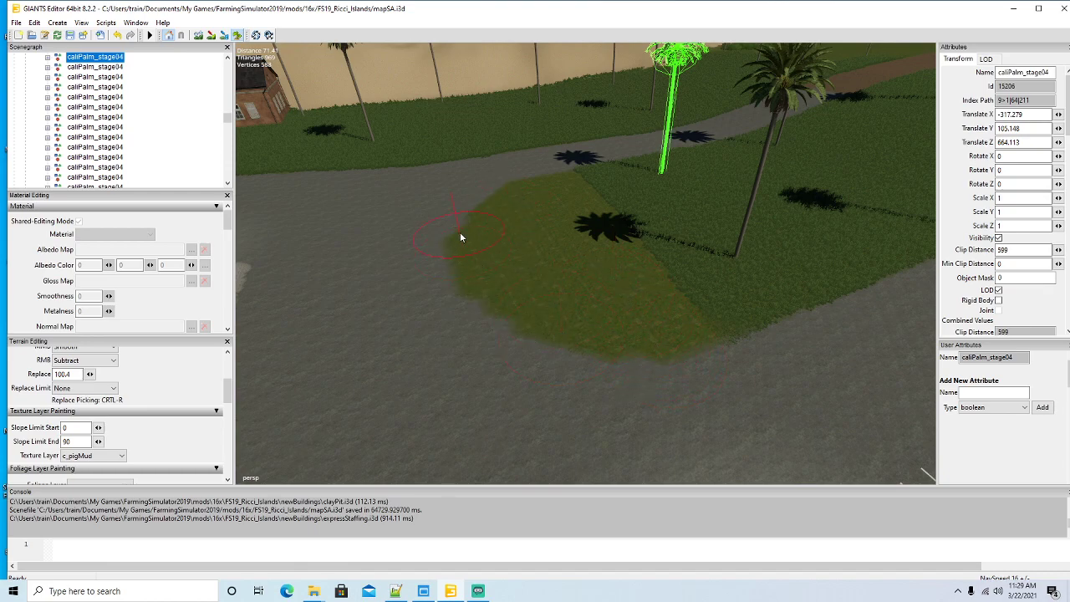
Step: Paint the cleared lawn tip with the c_concrete texture layer so it matches the surrounding pavement
left_click(93, 455)
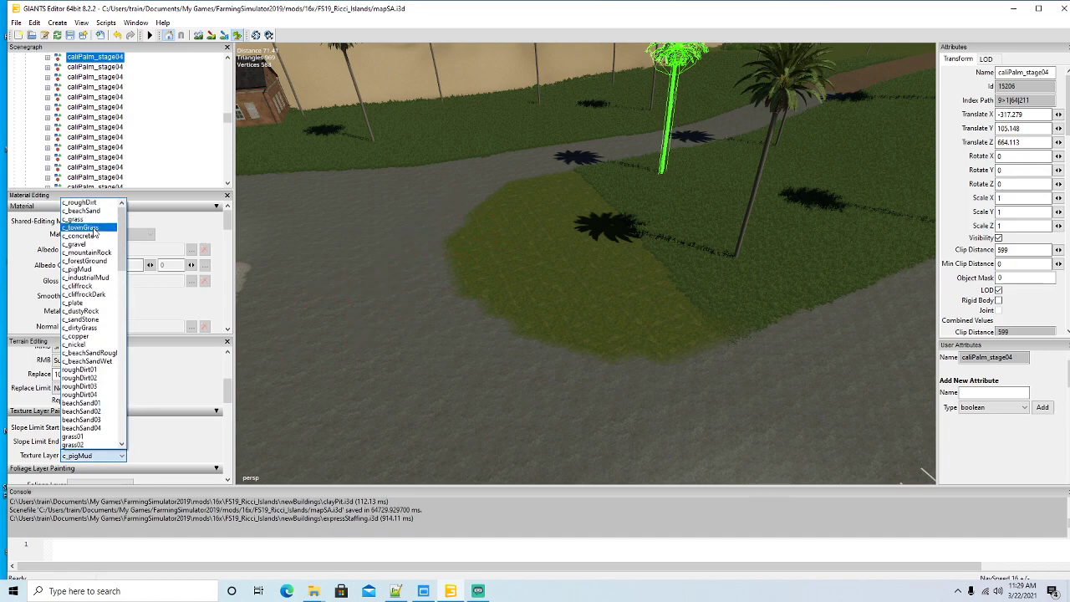
left_click(83, 229)
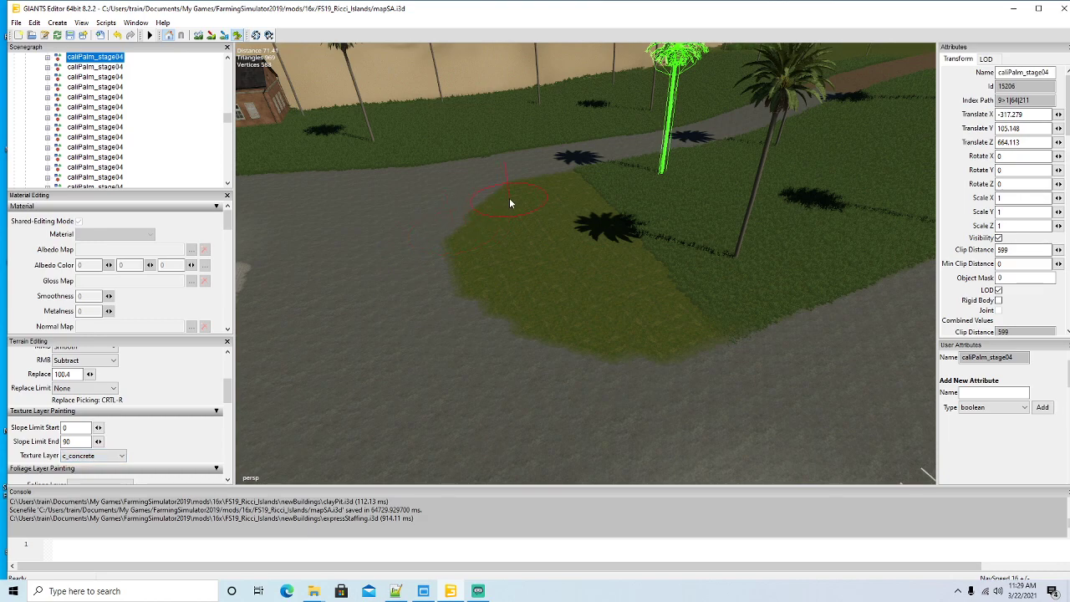
mouse_move(495, 203)
left_mouse_down()
mouse_move(547, 184)
mouse_move(617, 284)
left_mouse_up()
left_click_drag(639, 322, 652, 338)
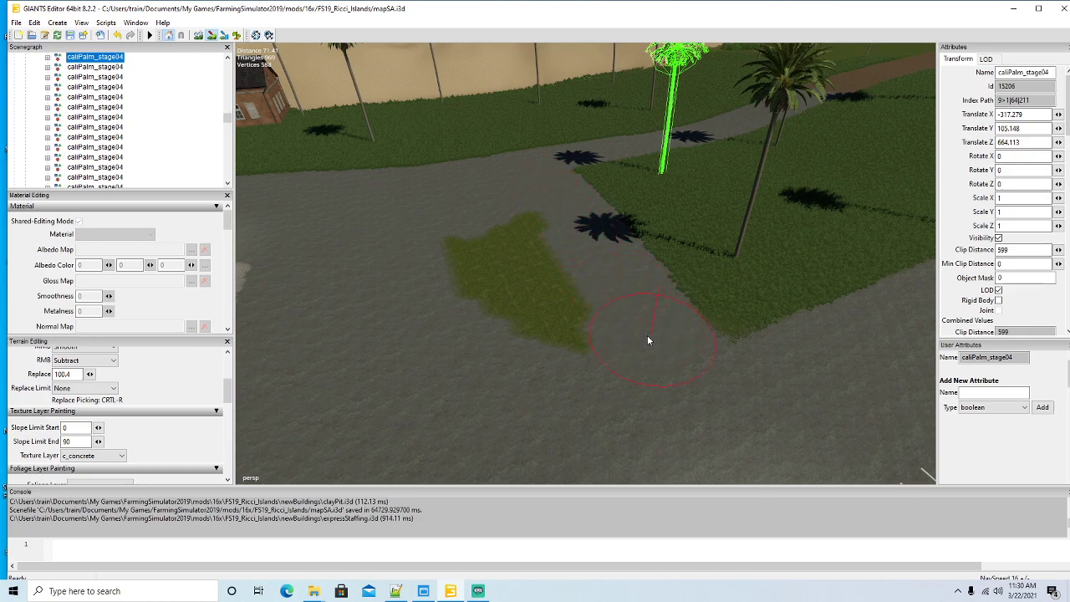
left_click_drag(535, 265, 517, 232)
mouse_move(497, 321)
left_mouse_down()
mouse_move(439, 265)
mouse_move(680, 332)
left_mouse_up()
left_click(213, 36)
Step: Rename the first unnumbered bus_stop after br5 to bus_stop6 and place it beside the trimmed grass edge, about X 1066.407, Z -25.27
scroll(440, 264, "up", 5)
scroll(678, 332, "down", 5)
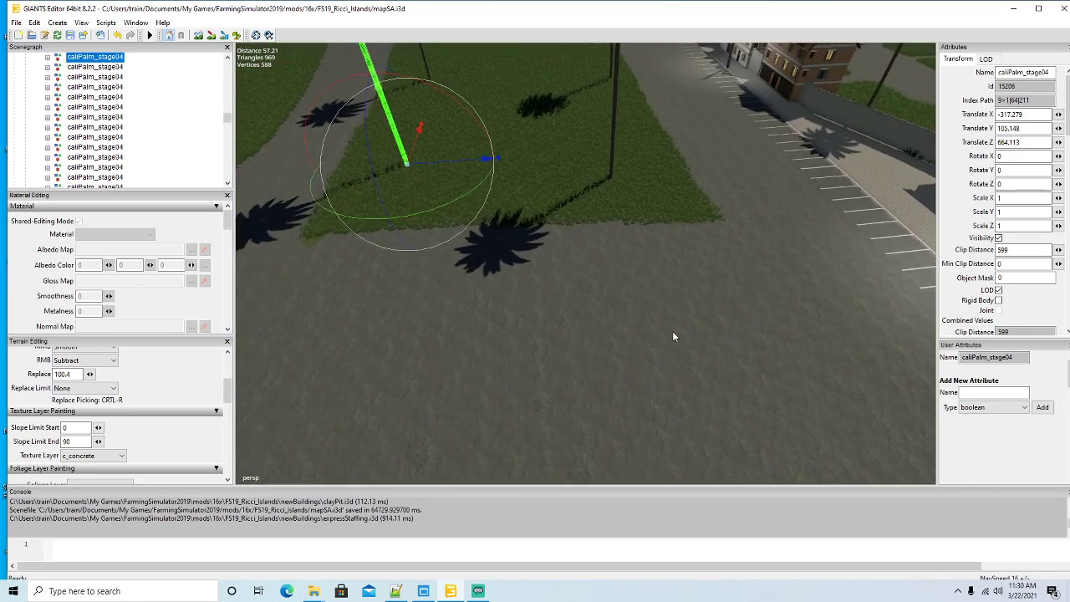
left_click(299, 293)
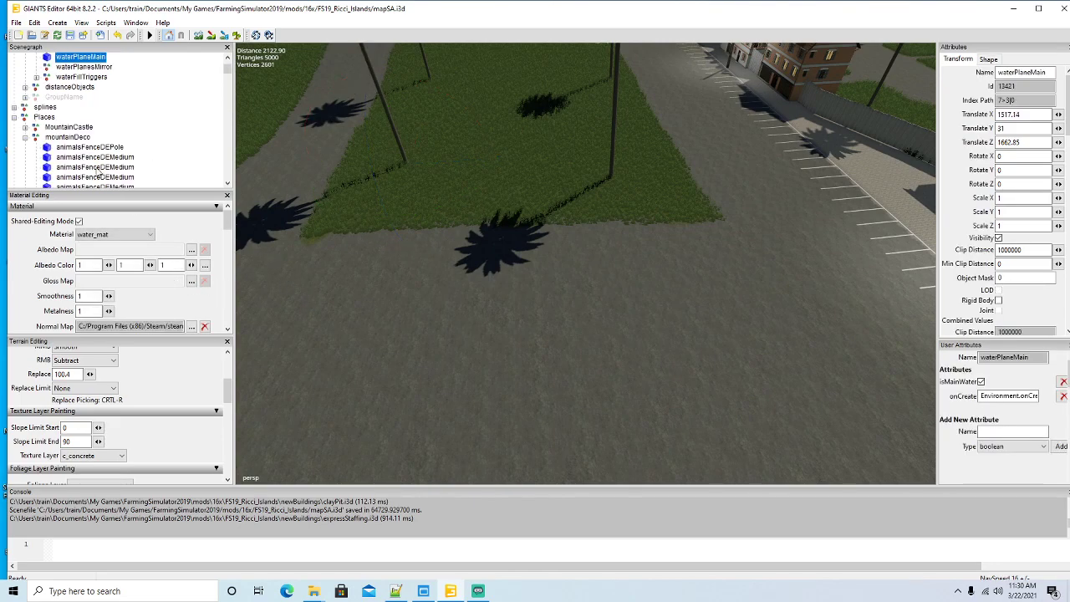
left_click(13, 117)
scroll(77, 137, "down", 6)
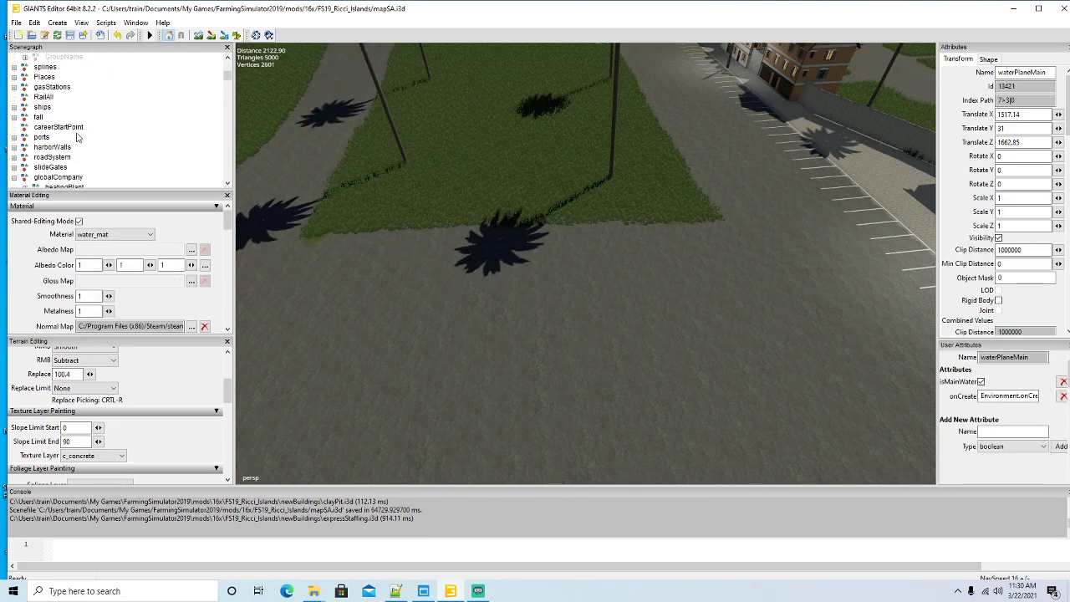
scroll(77, 137, "down", 8)
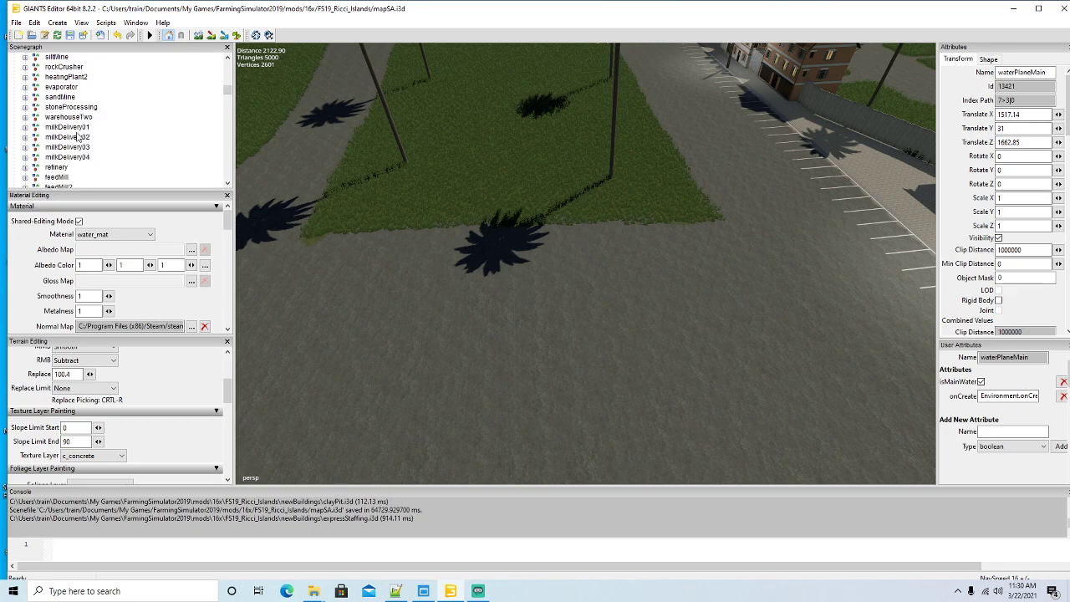
scroll(77, 134, "down", 8)
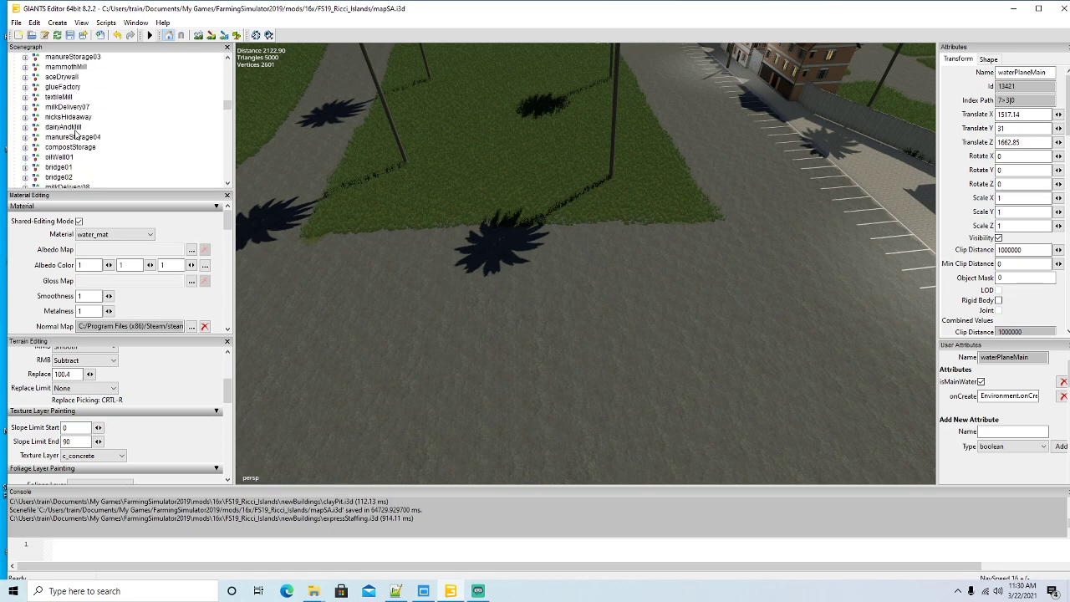
scroll(74, 132, "down", 8)
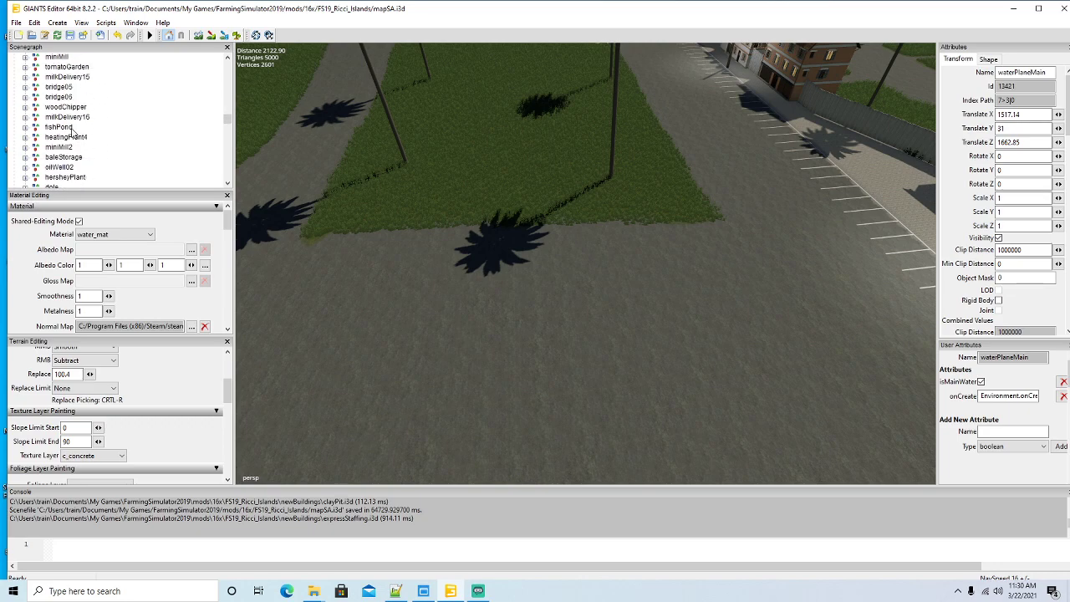
scroll(73, 131, "down", 8)
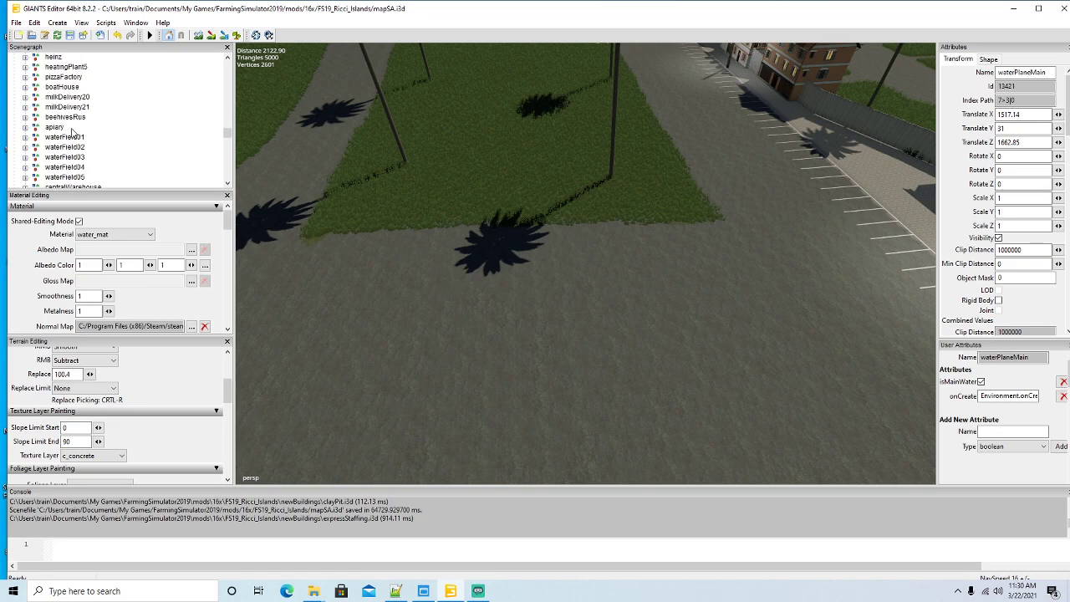
scroll(73, 132, "down", 3)
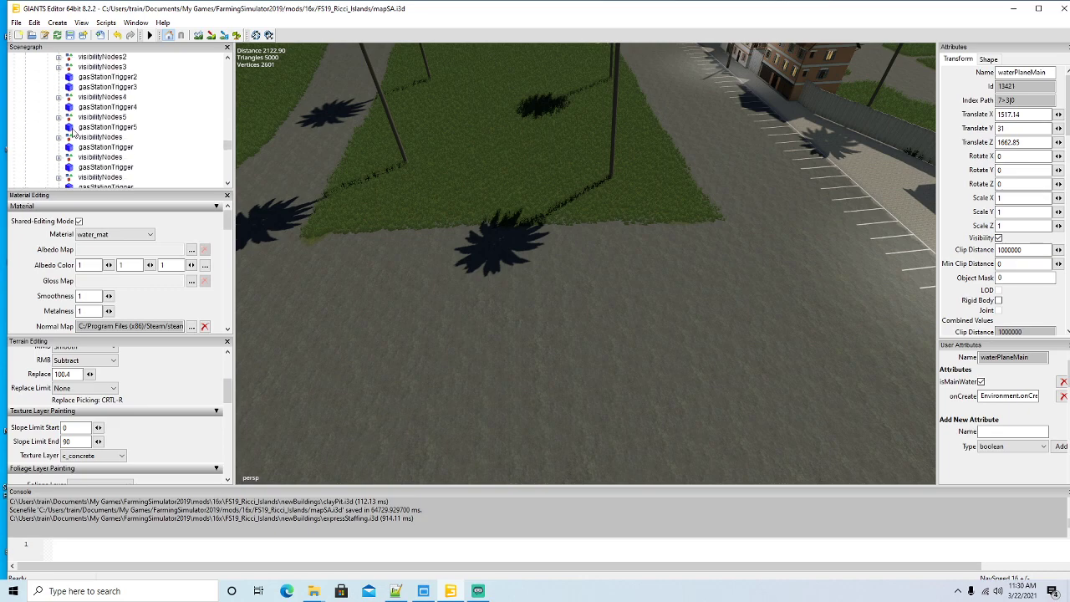
scroll(73, 133, "down", 10)
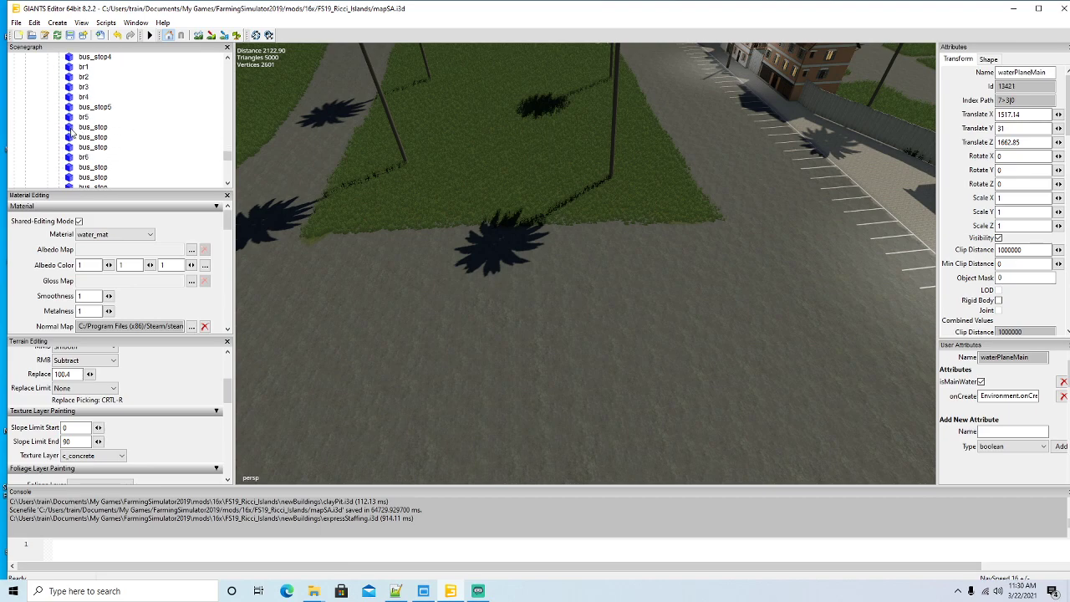
left_click(75, 128)
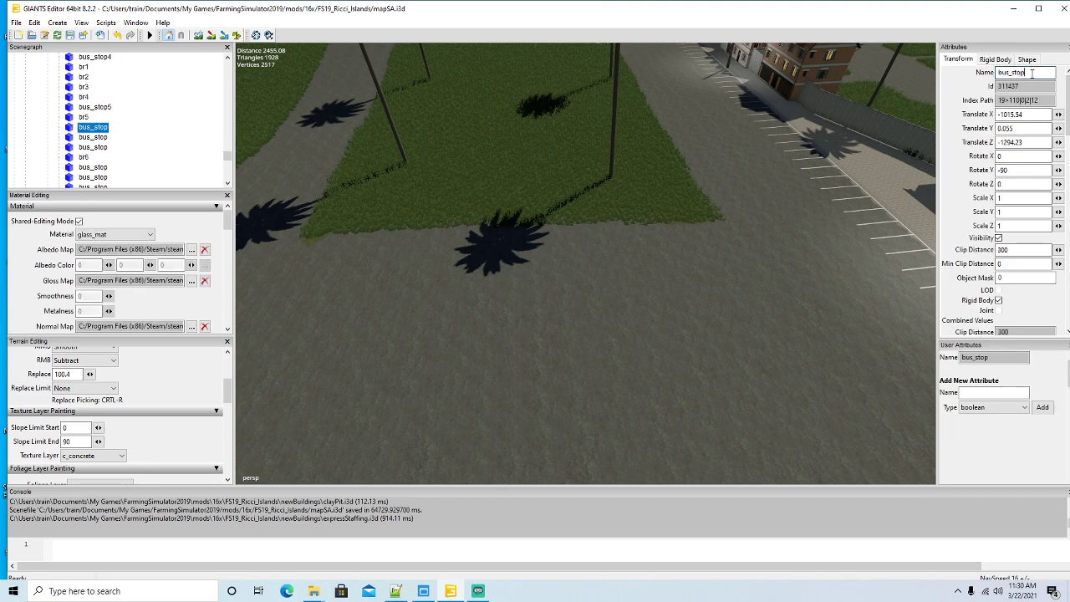
key("Return")
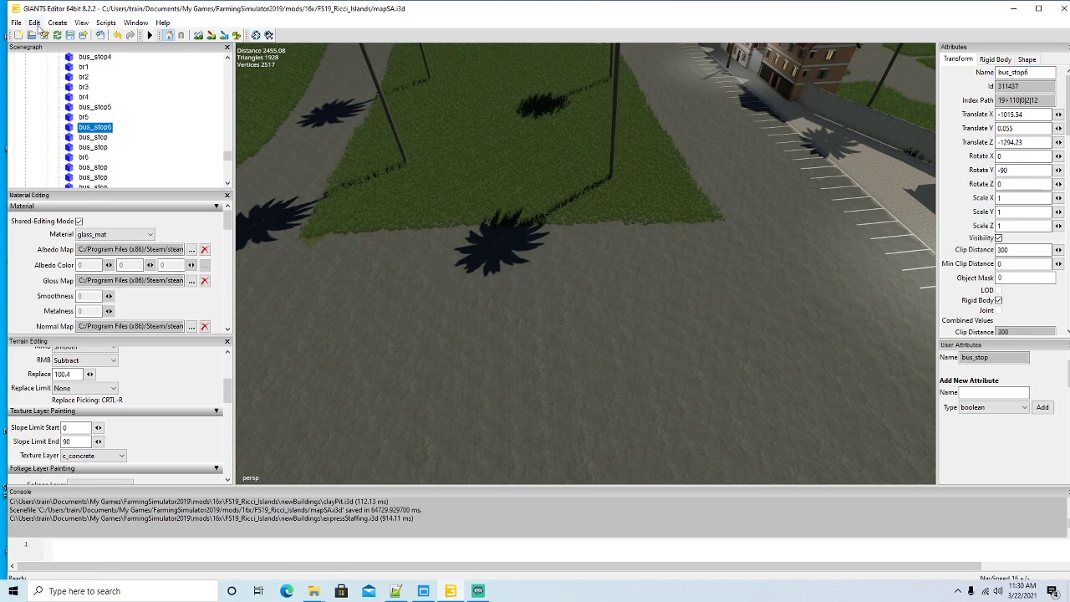
left_click(35, 22)
left_click(91, 176)
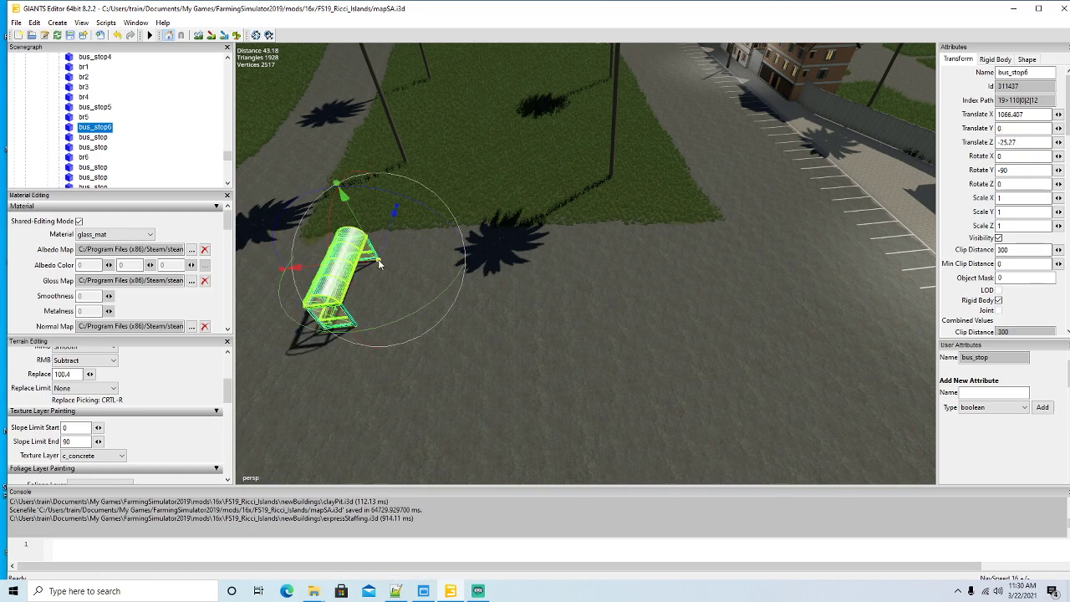
Step: Delete the two spare bus_stop shelters listed between bus_stop6 and br6
left_click(73, 138)
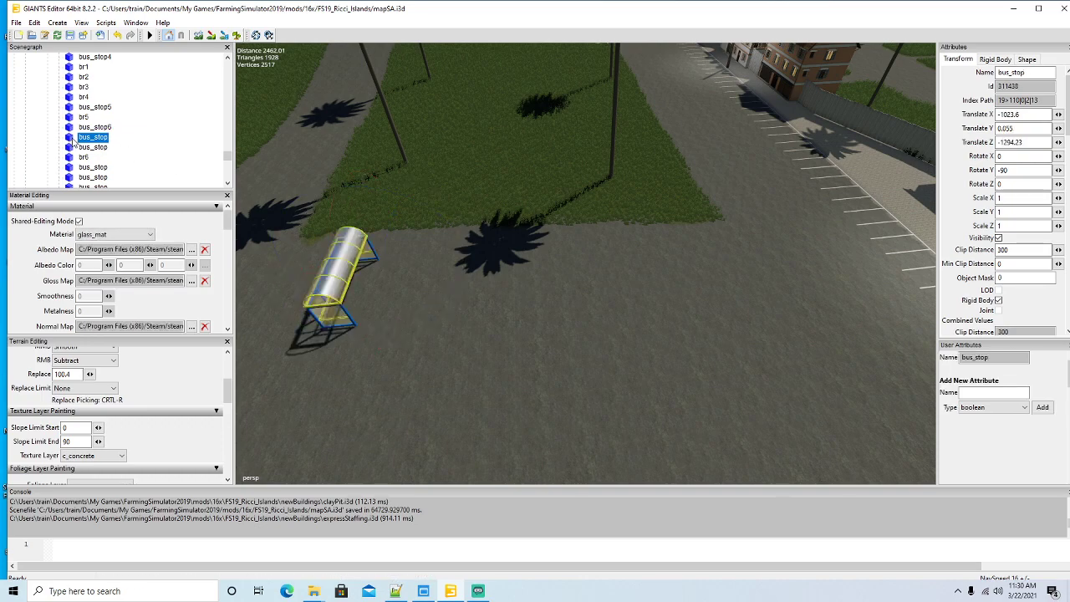
key("Delete")
left_click(76, 141)
key("Delete")
Step: Turn bus_stop6 parallel to the grass edge and set its Y rotation to 0
left_click(92, 127)
left_click_drag(424, 306, 279, 311)
double_click(1025, 169)
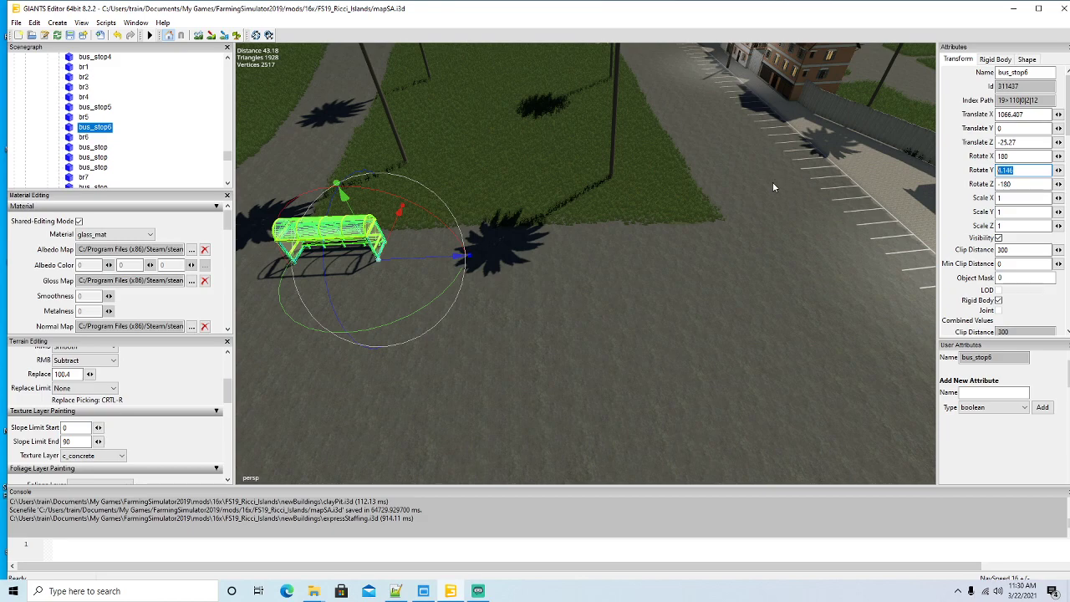
type("0")
Step: Move bus_stop6 along and up against the grass edge, to about X 1064.481, Z -30.572
left_click_drag(411, 256, 713, 310)
scroll(373, 232, "up", 5)
scroll(711, 313, "down", 4)
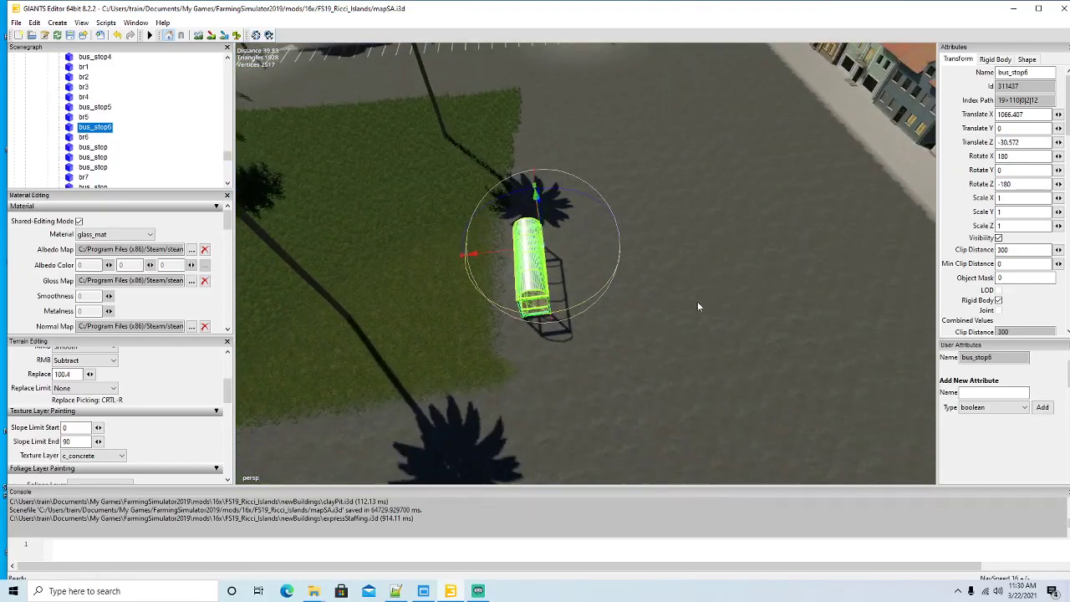
left_click_drag(510, 256, 485, 288)
scroll(584, 222, "up", 4)
scroll(493, 290, "down", 3)
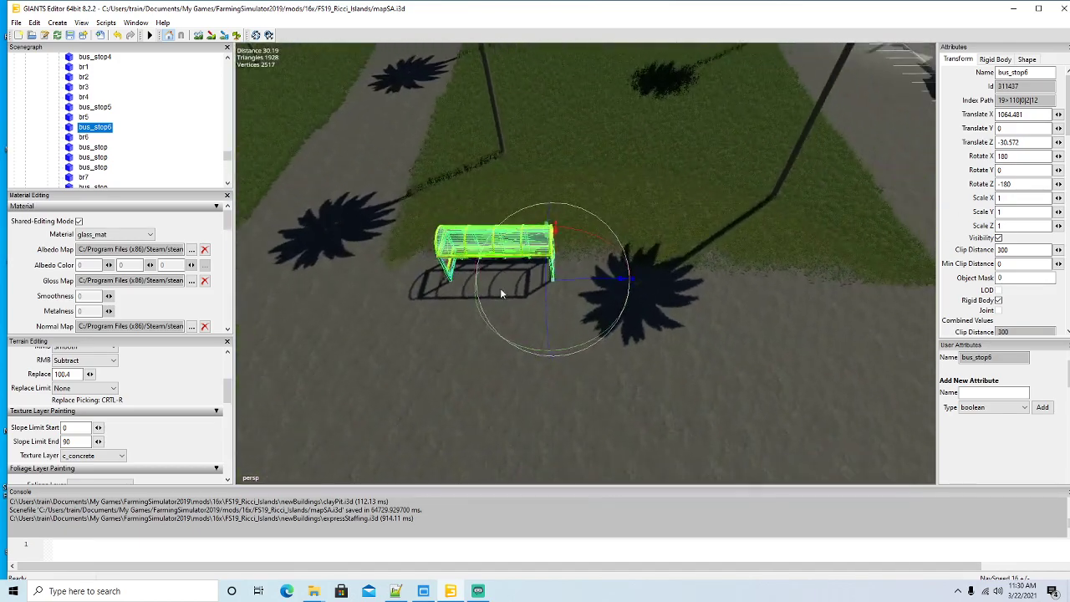
Step: Shift bus_stop6 to about X 1064.781, Z -31.287 and duplicate it twice in line, at about Z -39.411 and -47.394
left_click_drag(584, 280, 564, 257)
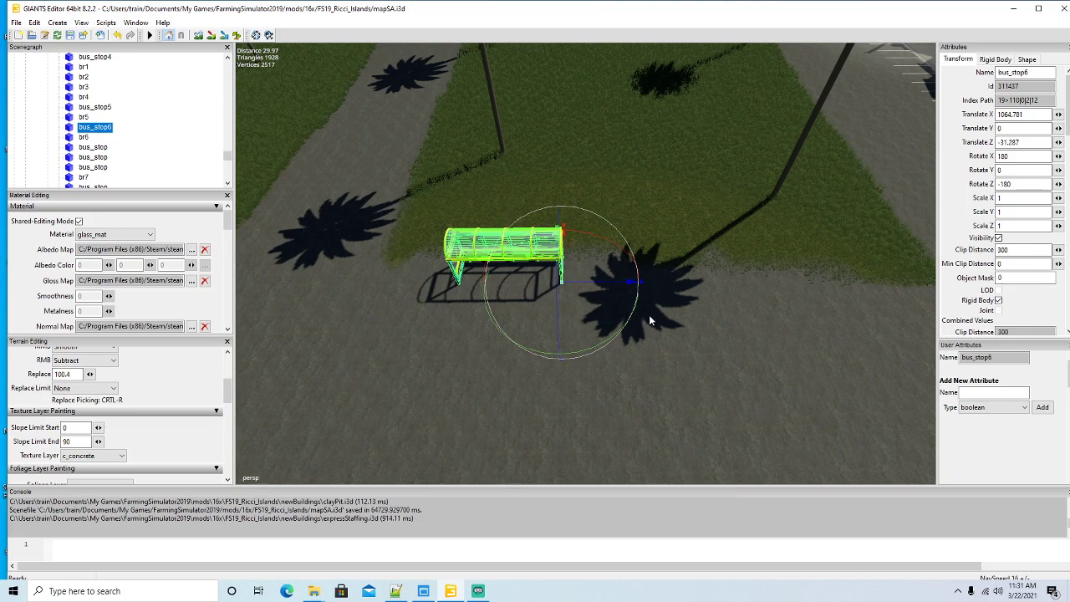
key("ctrl+d")
left_click_drag(599, 285, 726, 301)
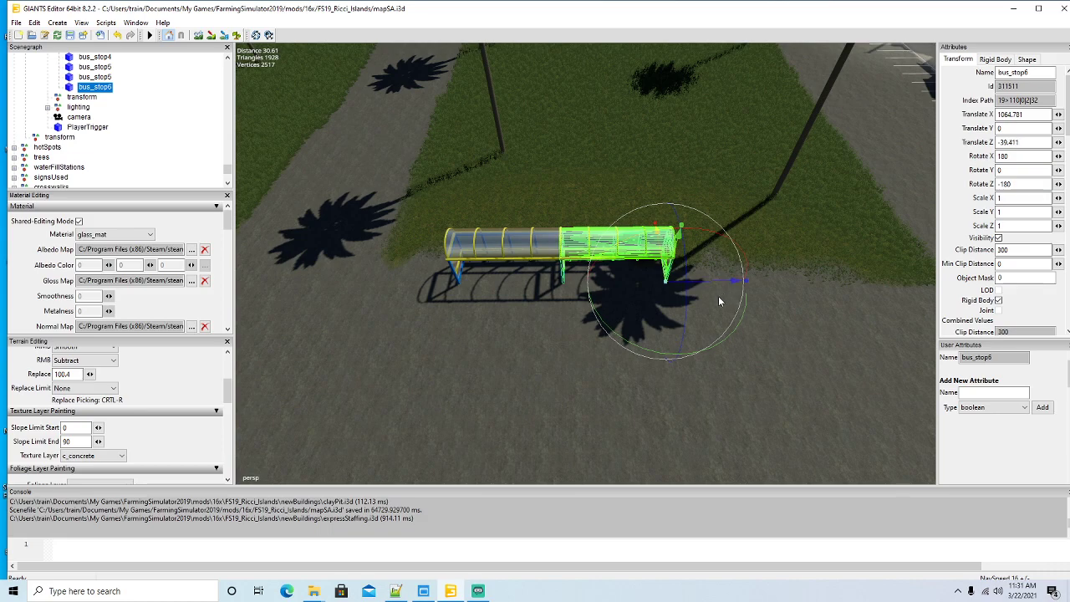
key("ctrl+d")
left_click_drag(744, 290, 785, 305)
Step: Place the br6 sign on the pavement in front of the three shelters, at about X 1067.68, Z -34.612
scroll(821, 310, "down", 3)
scroll(738, 306, "up", 4)
scroll(782, 323, "down", 2)
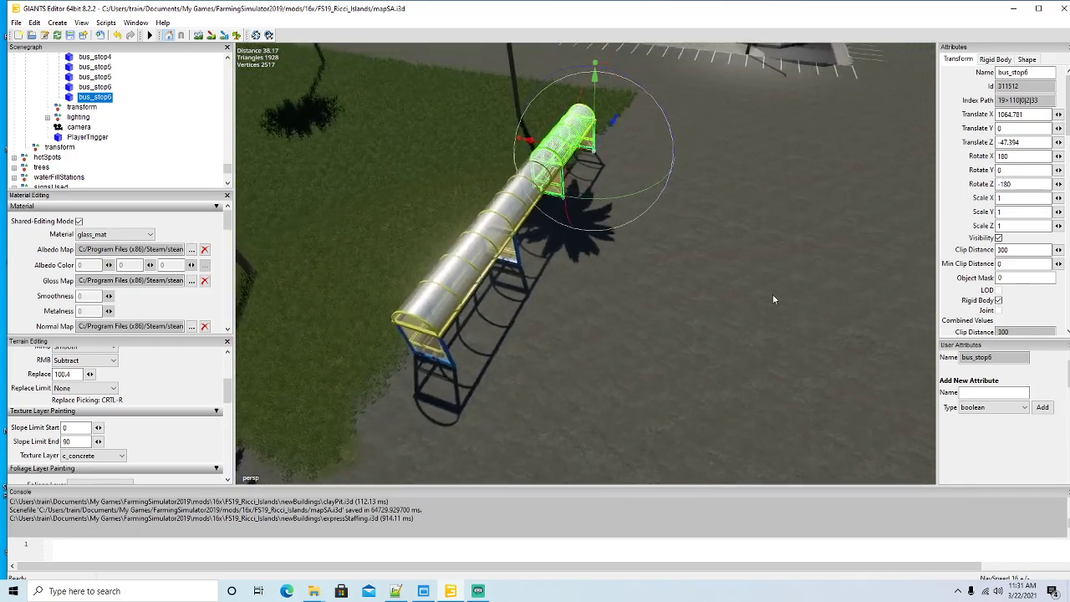
scroll(118, 137, "up", 4)
scroll(114, 123, "up", 1)
left_click(82, 87)
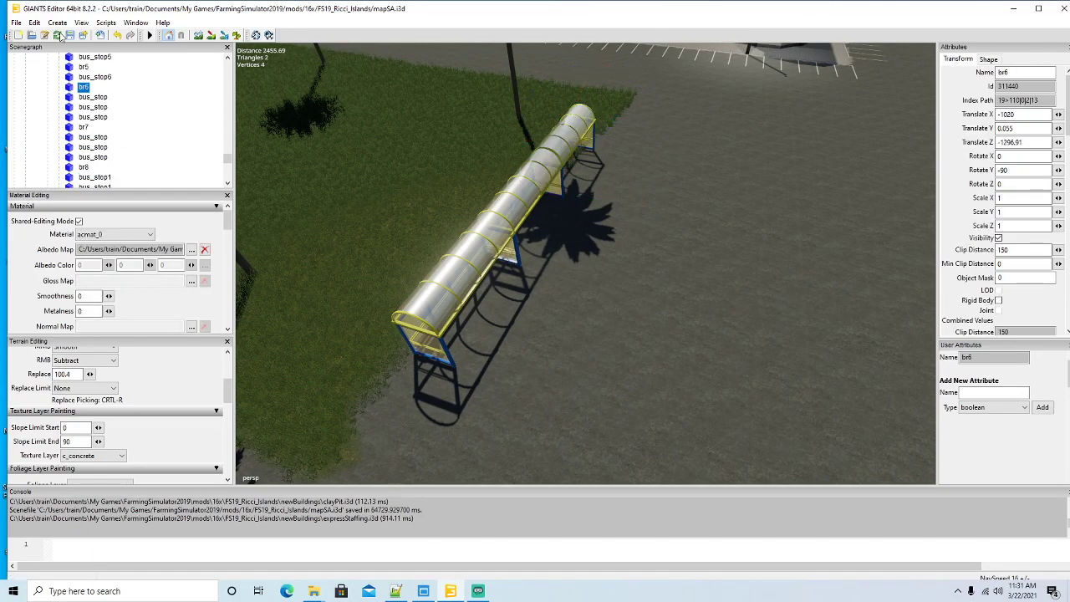
left_click(35, 22)
left_click(100, 177)
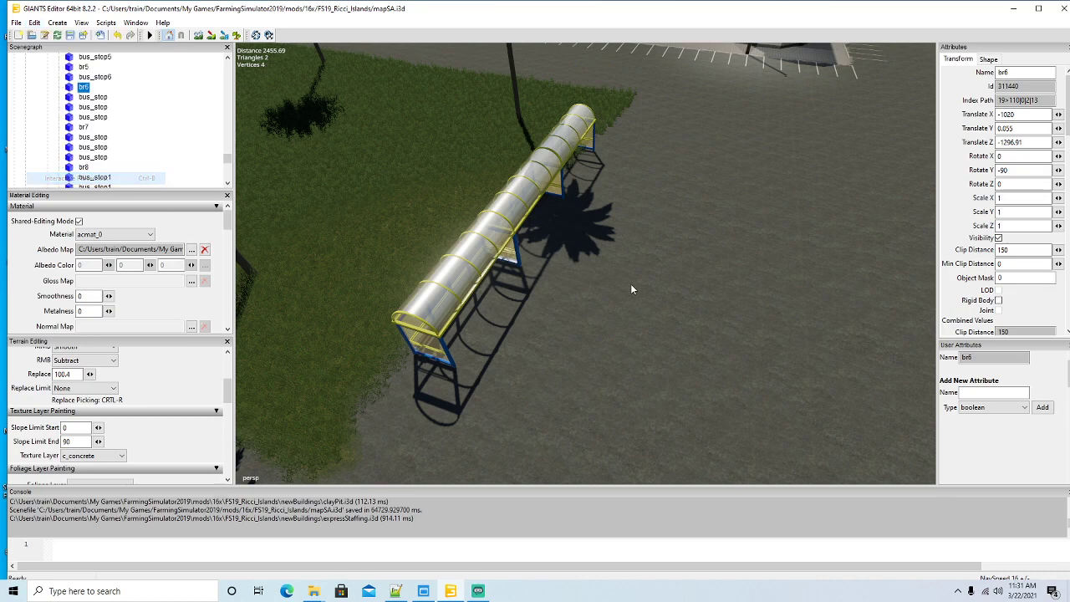
left_click_drag(633, 320, 466, 292)
left_click_drag(464, 289, 465, 289)
left_click_drag(561, 246, 521, 239)
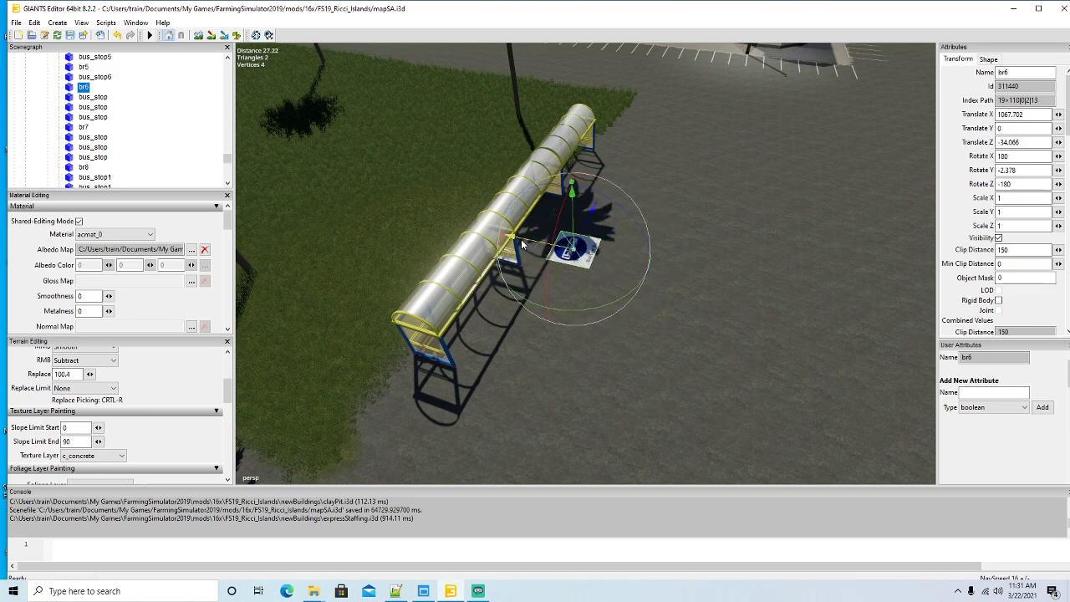
left_click_drag(583, 229, 586, 222)
Step: Rename the first unnumbered visibilityNodes group to visibilityNodes6 and place it near the shelters, at about X 1075.847, Z -32.513
scroll(594, 277, "down", 3)
left_click_drag(595, 276, 624, 308, "alt")
scroll(121, 142, "up", 10)
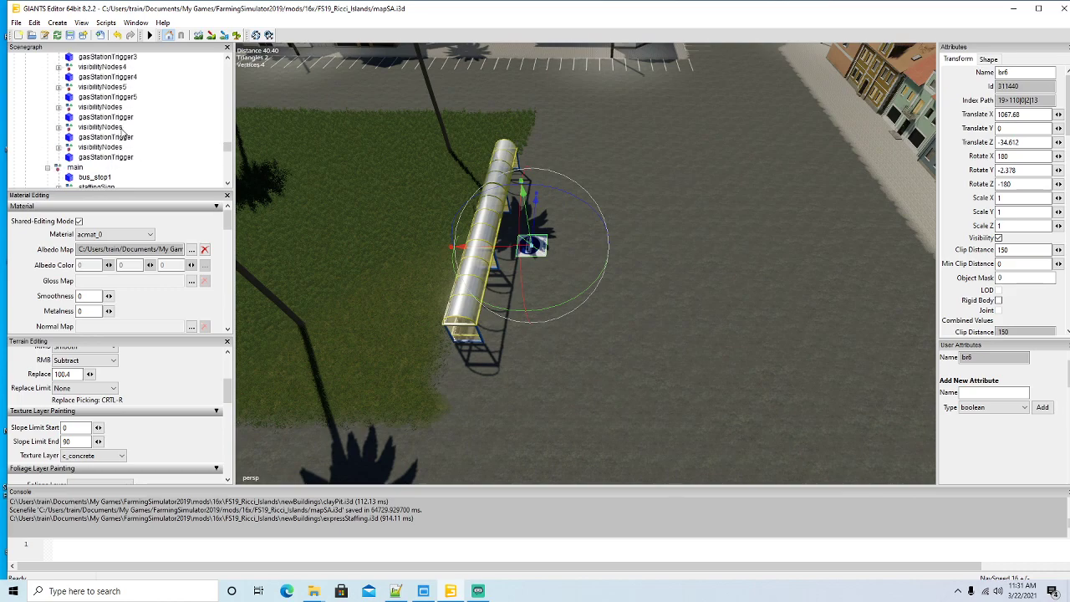
left_click(70, 108)
left_click(1048, 72)
type("6")
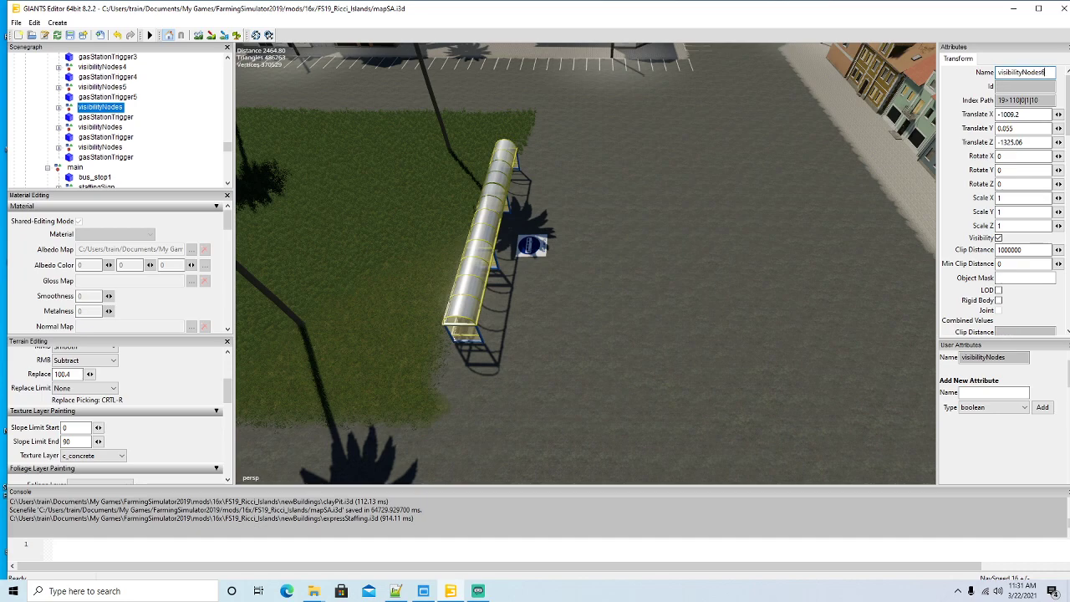
key("Return")
left_click(34, 23)
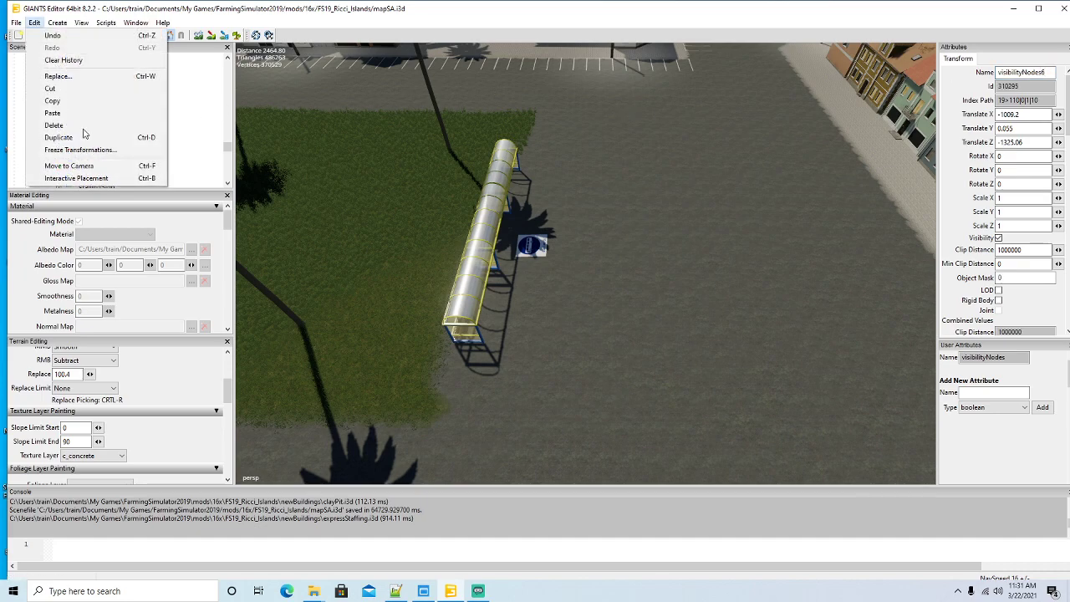
left_click(96, 177)
left_click(612, 261)
Step: Turn visibilityNodes6 parallel to the shelters and set its Y rotation to -90
left_click_drag(707, 269, 700, 286, "alt")
scroll(700, 286, "down", 5)
left_click_drag(637, 303, 502, 259)
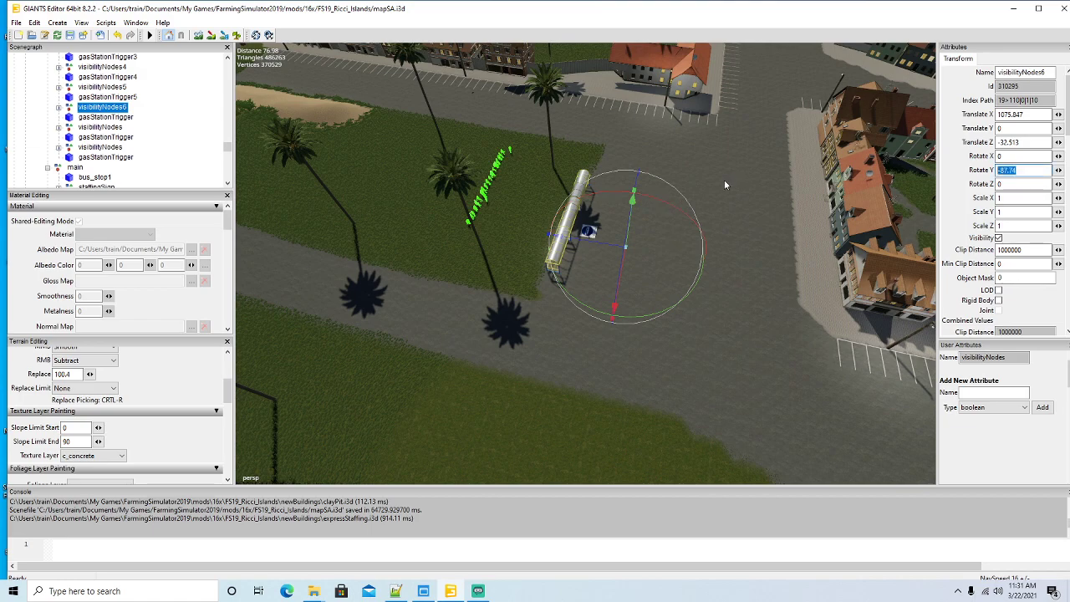
type("-90")
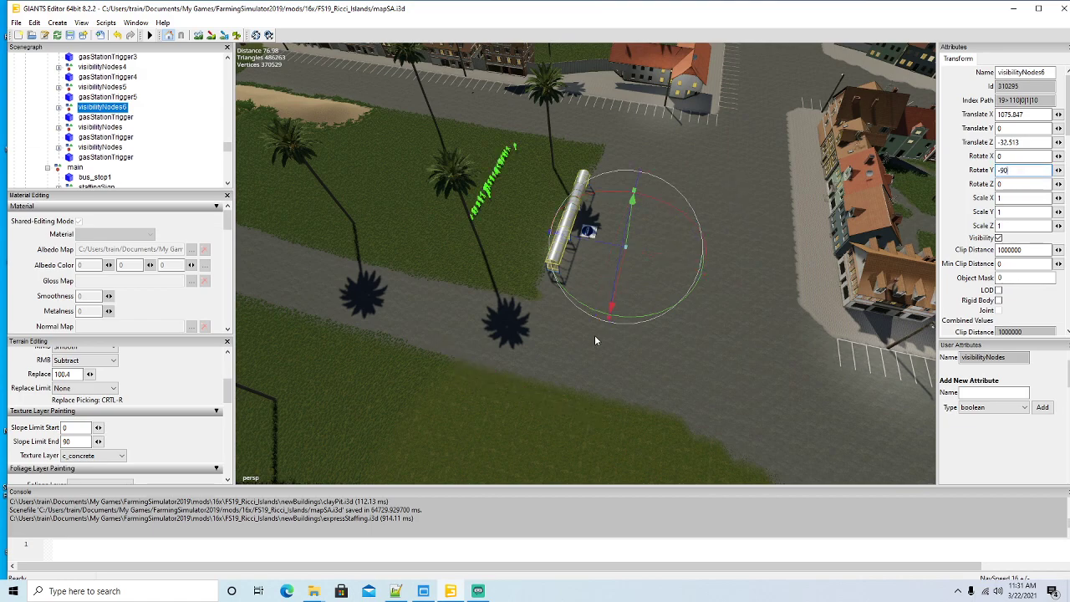
Step: Move the visibilityNodes6 people into the row of shelters, to about X 1096.009, Z -24.418
scroll(599, 352, "up", 3)
middle_click_drag(590, 164, 693, 198)
left_click_drag(693, 201, 749, 222)
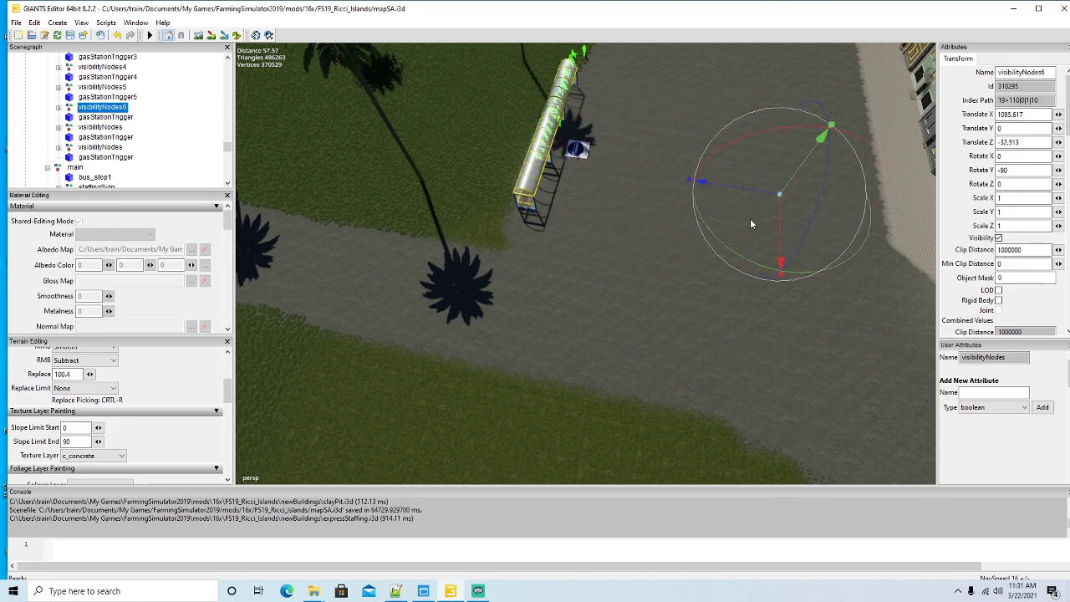
left_click_drag(780, 262, 788, 286)
left_click_drag(764, 244, 767, 244)
left_click_drag(612, 224, 403, 232, "alt")
scroll(616, 206, "up", 6)
scroll(418, 205, "up", 2)
scroll(403, 232, "down", 3)
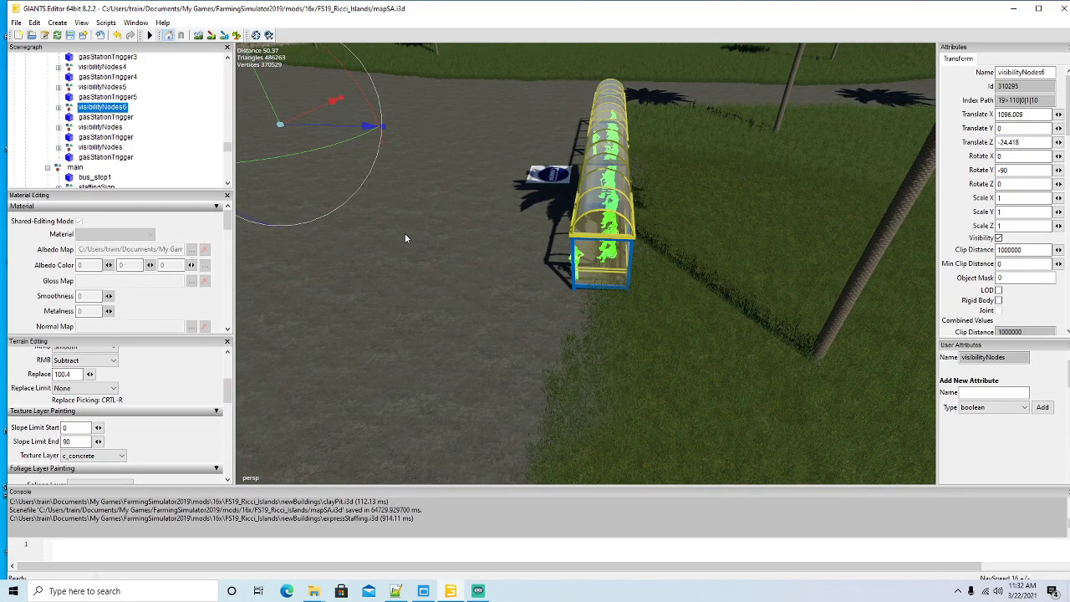
Step: Clear the foliage and paint c_concrete over the grass corner extending past the near end of the shelters
scroll(407, 239, "down", 3)
left_click(237, 35)
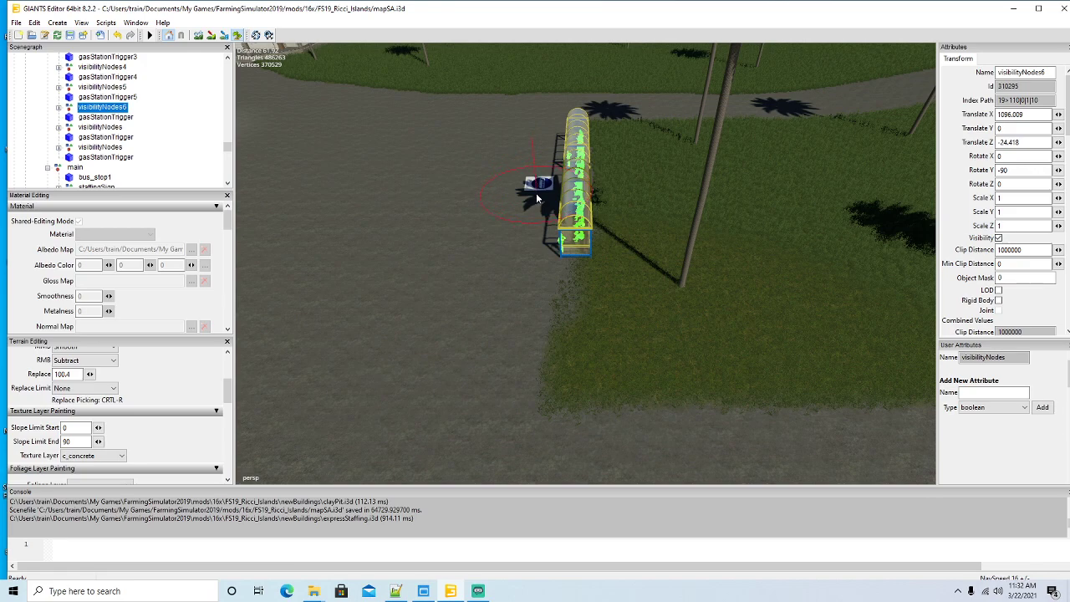
mouse_move(525, 250)
left_mouse_down()
mouse_move(509, 314)
mouse_move(512, 357)
left_mouse_up()
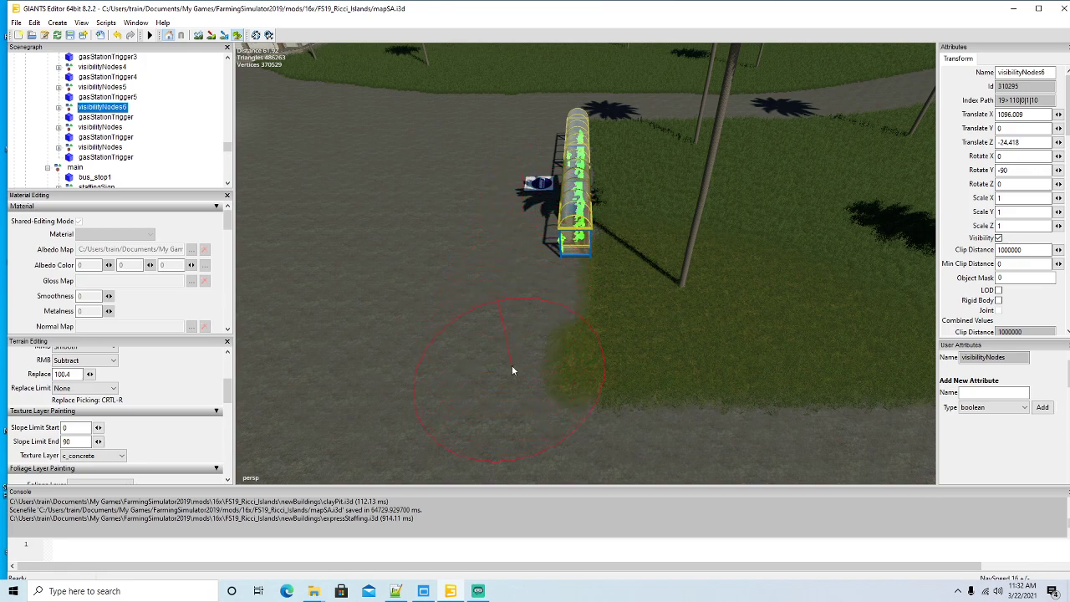
mouse_move(425, 340)
left_mouse_down()
mouse_move(500, 370)
mouse_move(508, 264)
mouse_move(520, 249)
left_mouse_up()
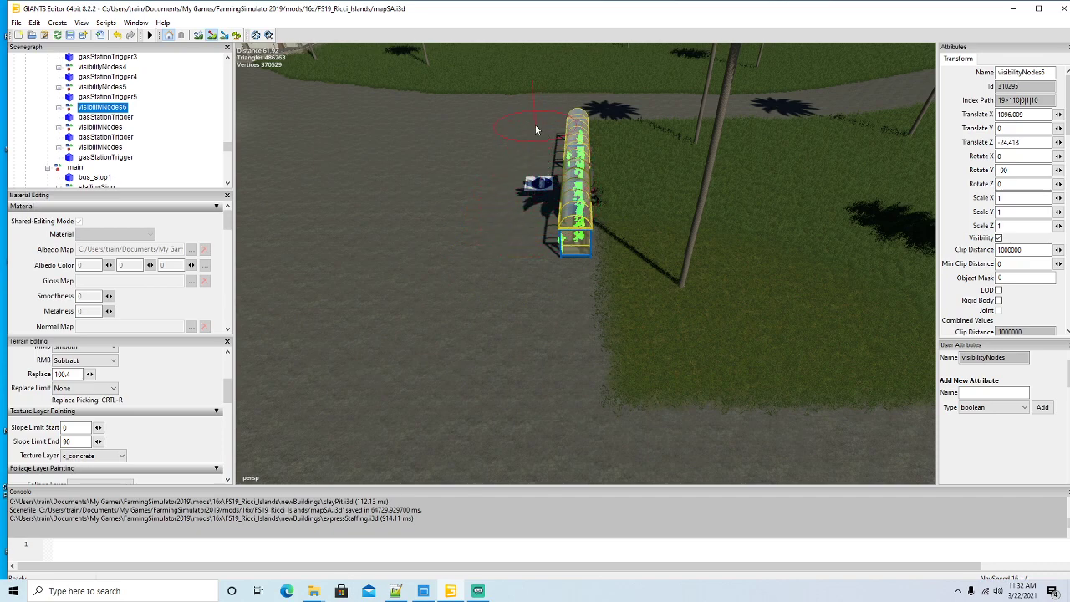
Step: Fine-tune the position of visibilityNodes6 inside the shelters to about X 1095.623, Z -24.787
key("f")
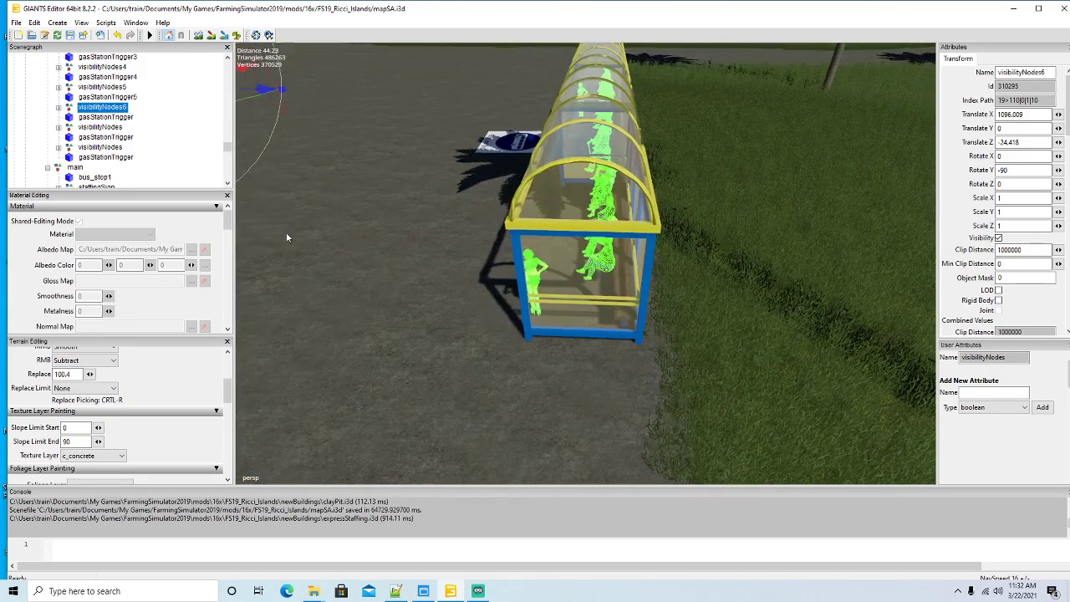
left_click_drag(276, 101, 267, 99)
scroll(338, 234, "up", 2)
left_click_drag(338, 234, 505, 273, "alt")
scroll(353, 239, "up", 4)
scroll(590, 262, "down", 5)
scroll(659, 239, "up", 2)
scroll(505, 272, "down", 4)
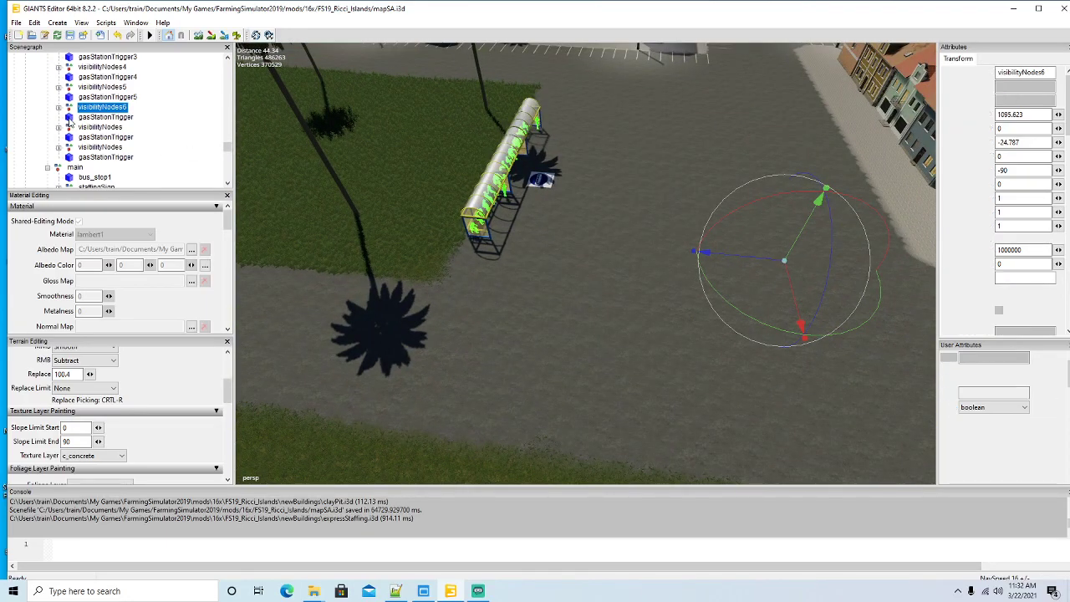
Step: Rename the gasStationTrigger after visibilityNodes6 to gasStationTrigger6 and place it over the br6 sign, at about X 1070.106, Z -32.455
key("Down")
left_click(1053, 74)
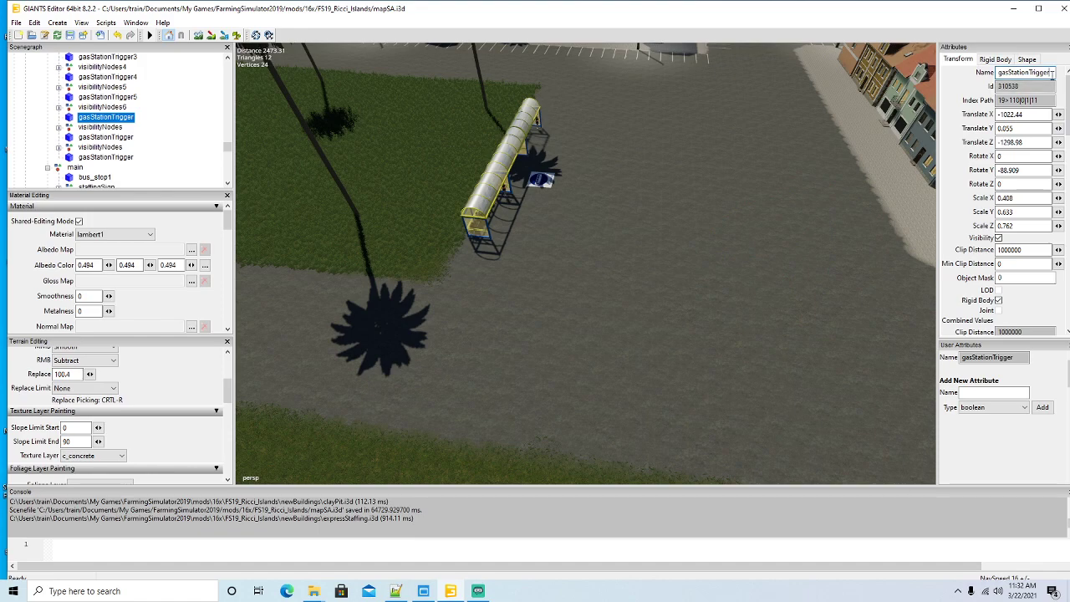
type("6")
key("Return")
left_click(34, 22)
left_click(92, 166)
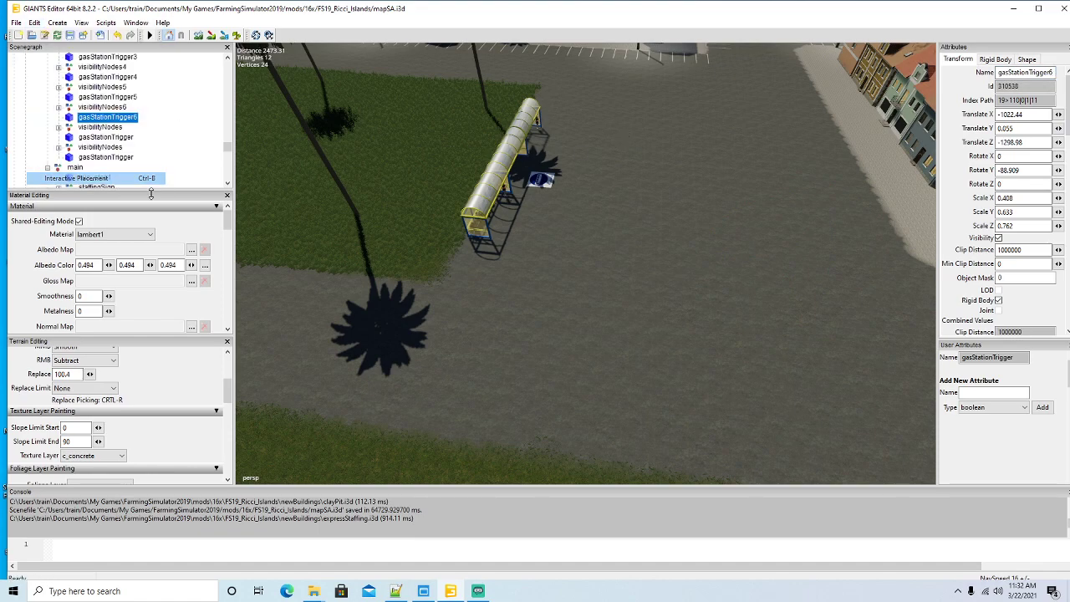
left_click_drag(596, 255, 615, 215)
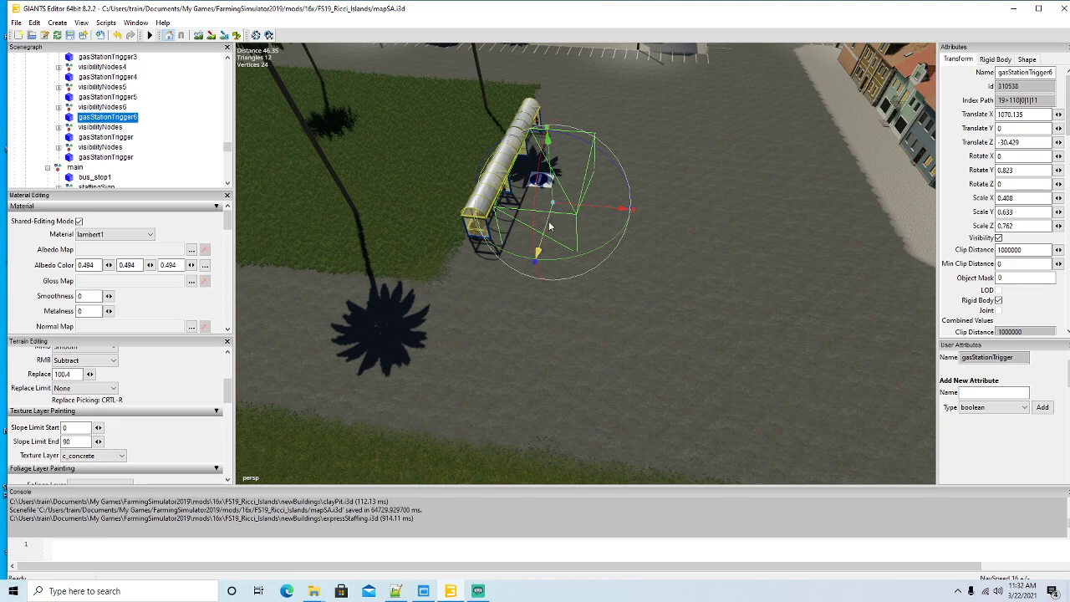
left_click_drag(544, 224, 555, 208)
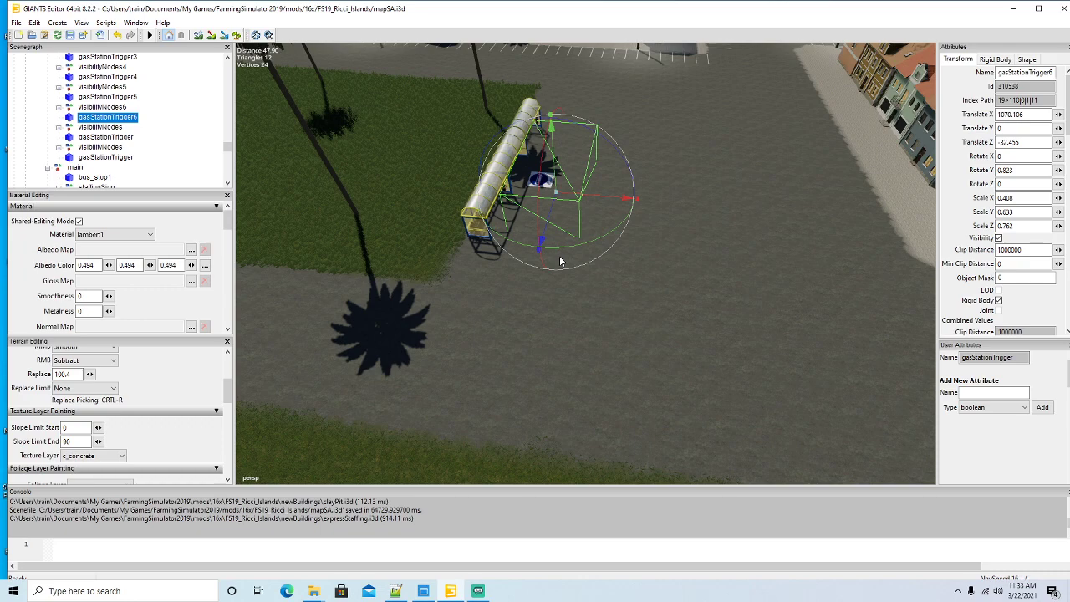
Step: Rename the first bus_stop after br6 to bus_stop7 and place it on the paved area by the beach, about X 1159.951, Z -239.363
scroll(653, 318, "down", 10)
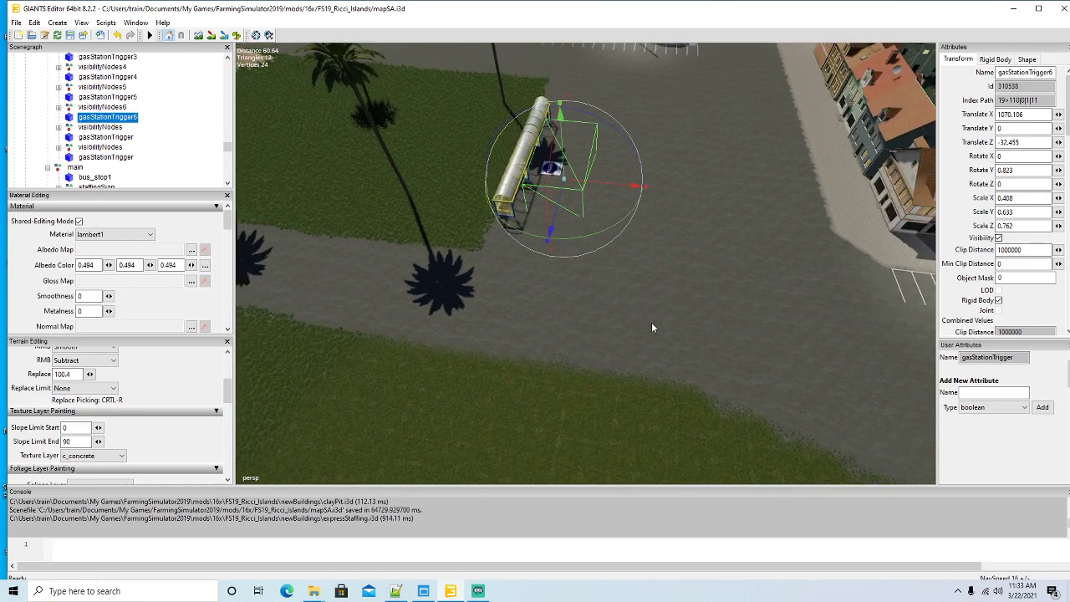
left_click_drag(652, 323, 667, 307, "alt")
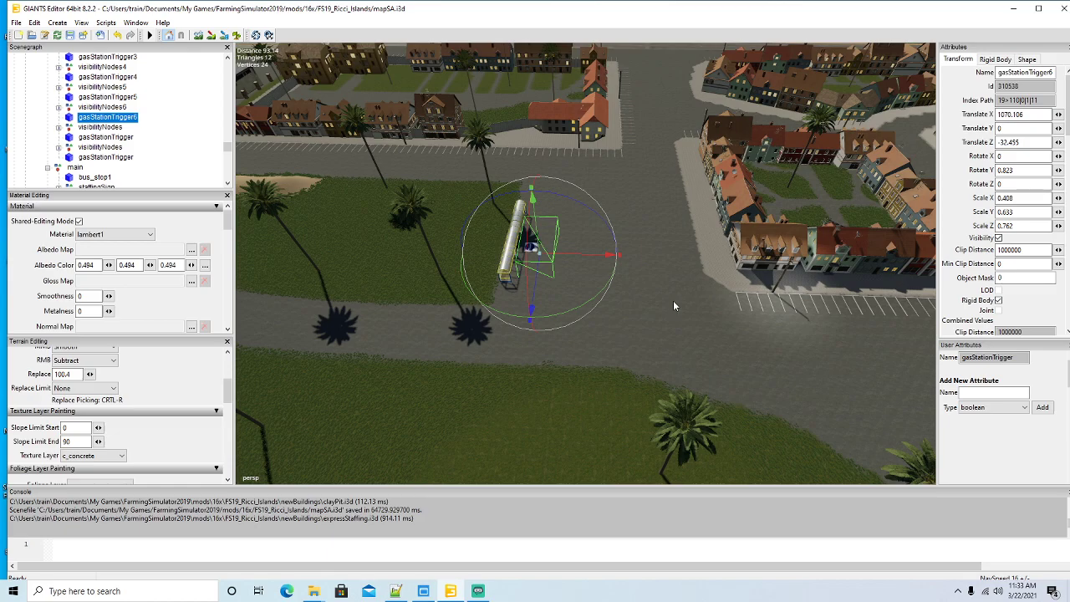
left_click_drag(627, 346, 669, 263, "alt")
scroll(669, 264, "up", 10)
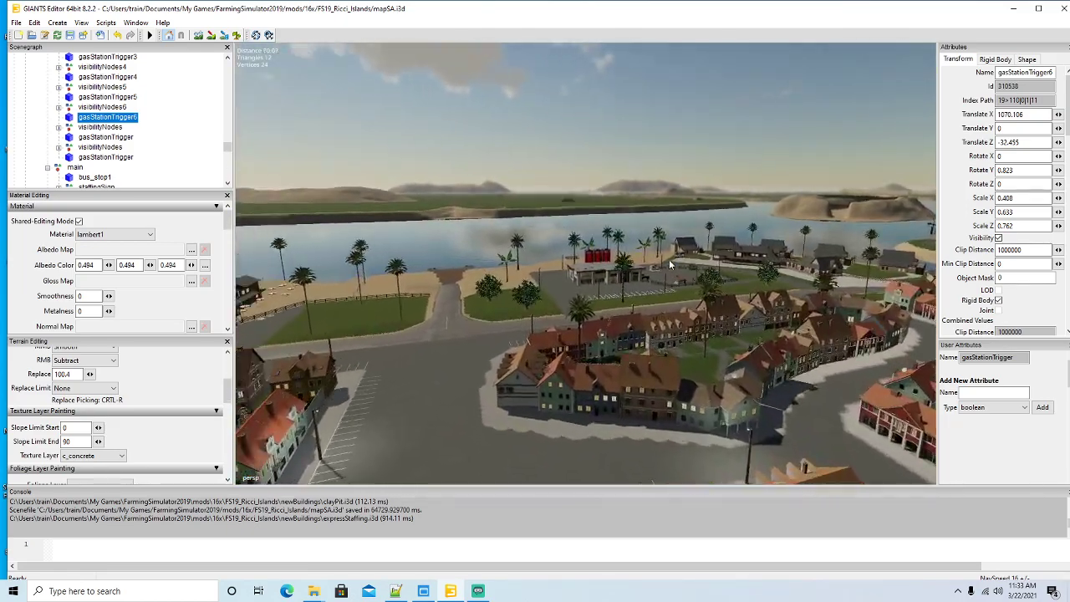
scroll(669, 263, "up", 12)
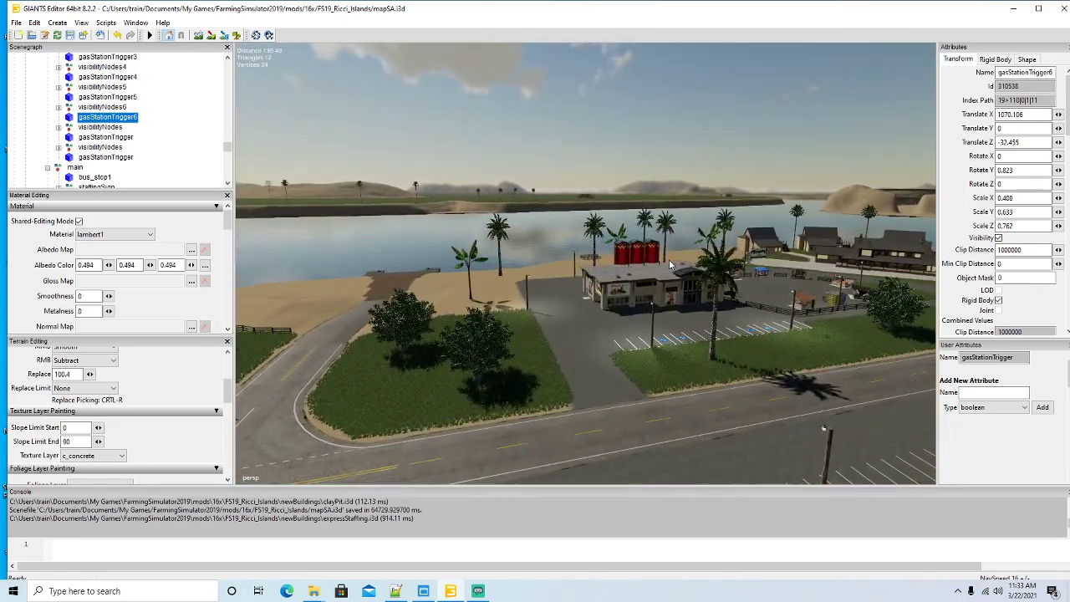
scroll(662, 264, "up", 15)
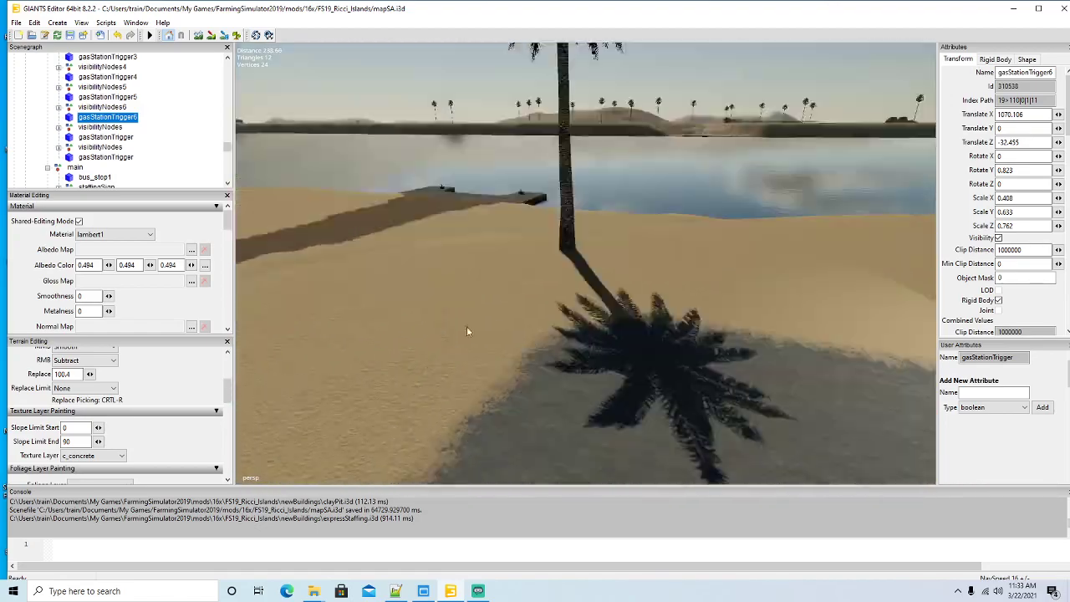
left_click_drag(467, 327, 421, 354, "alt")
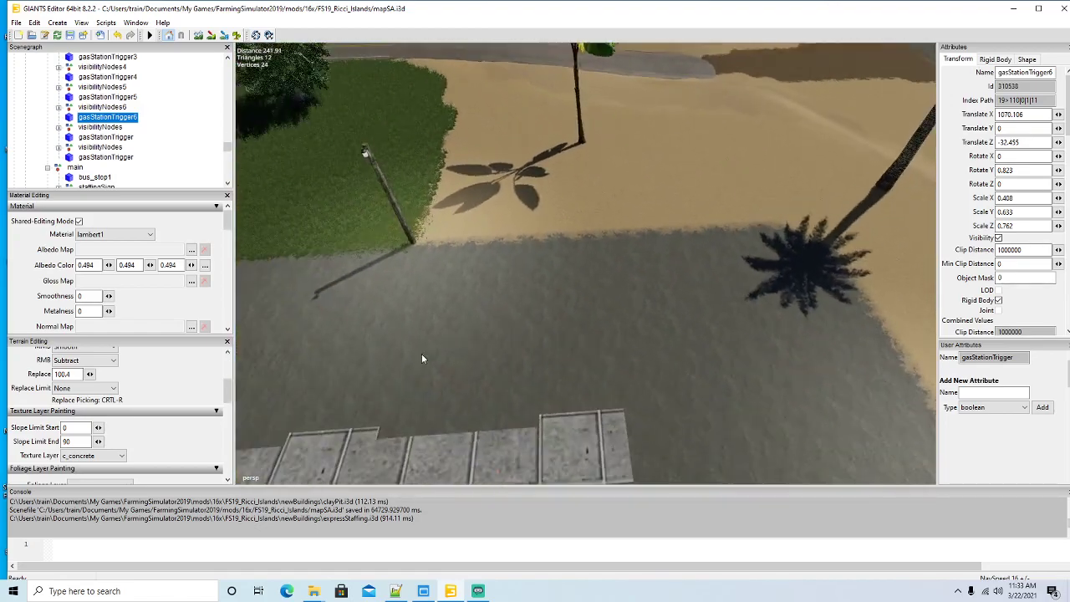
scroll(142, 136, "down", 5)
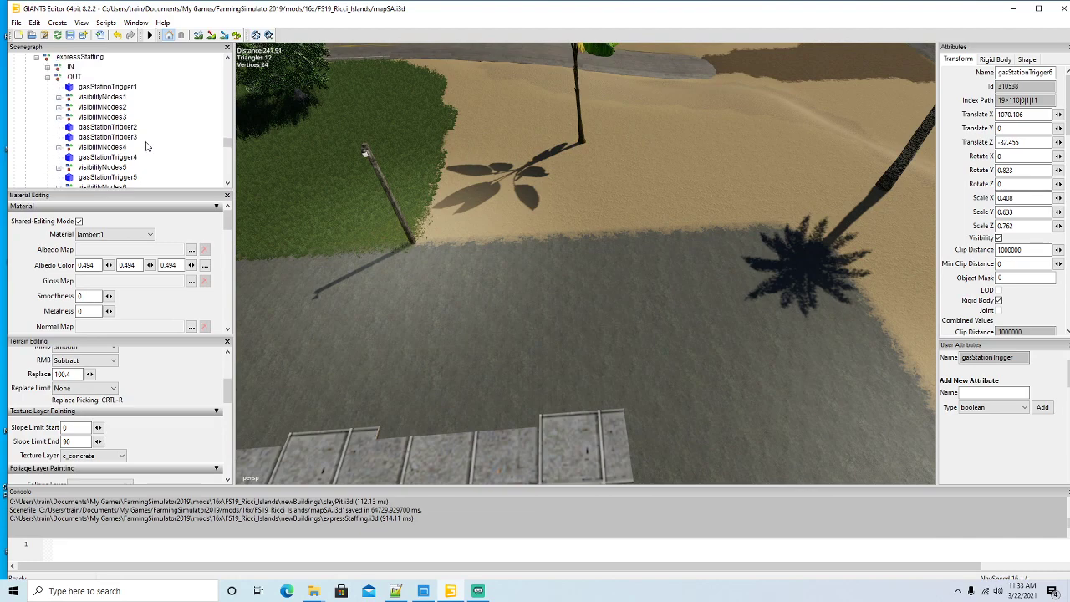
scroll(145, 139, "down", 7)
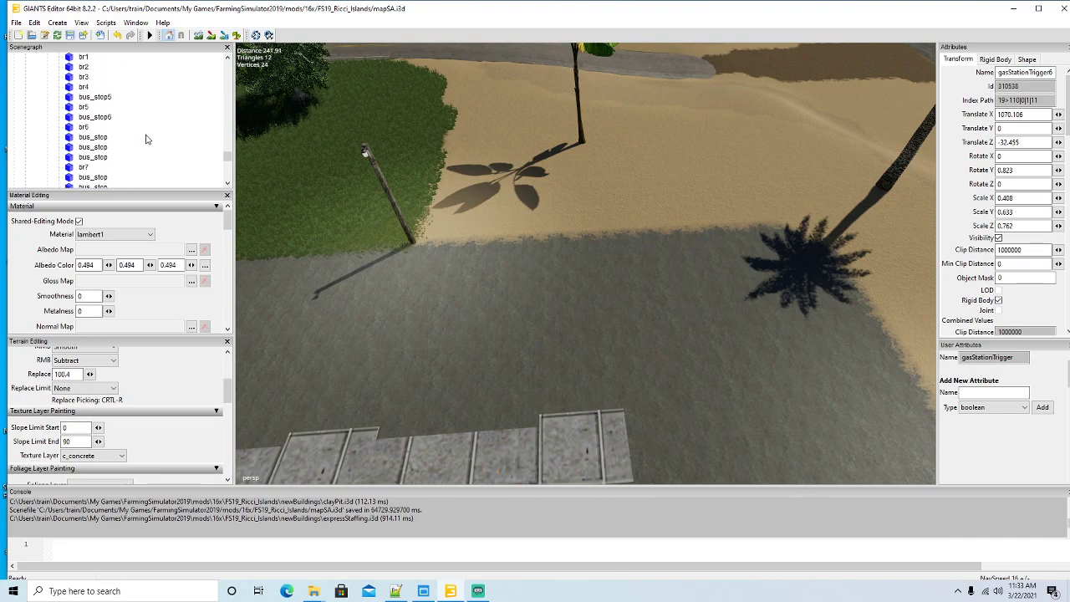
left_click(70, 118)
left_click(1032, 74)
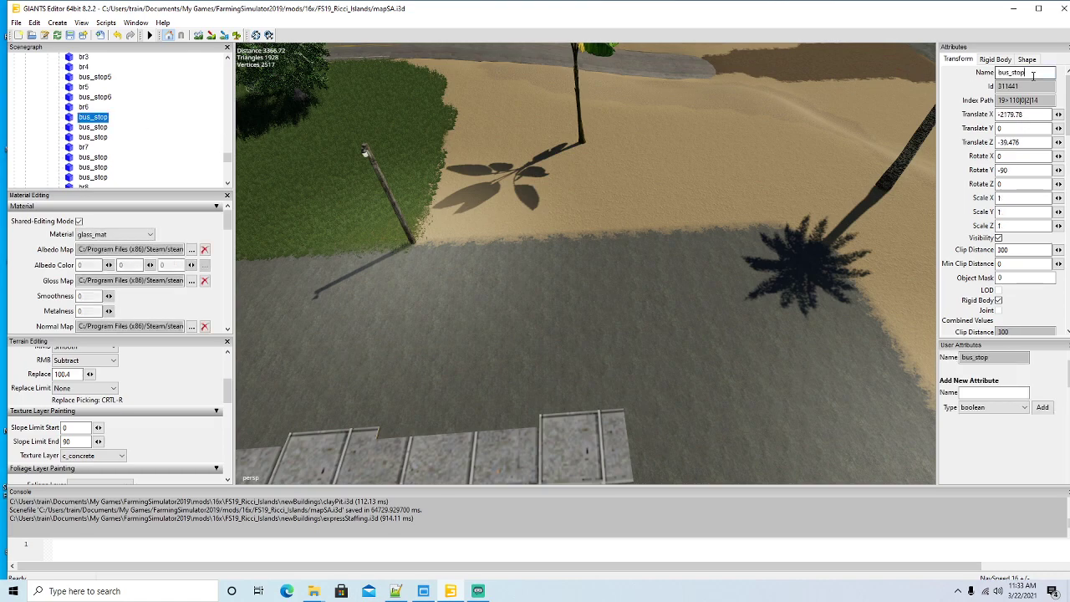
type("7")
key("Return")
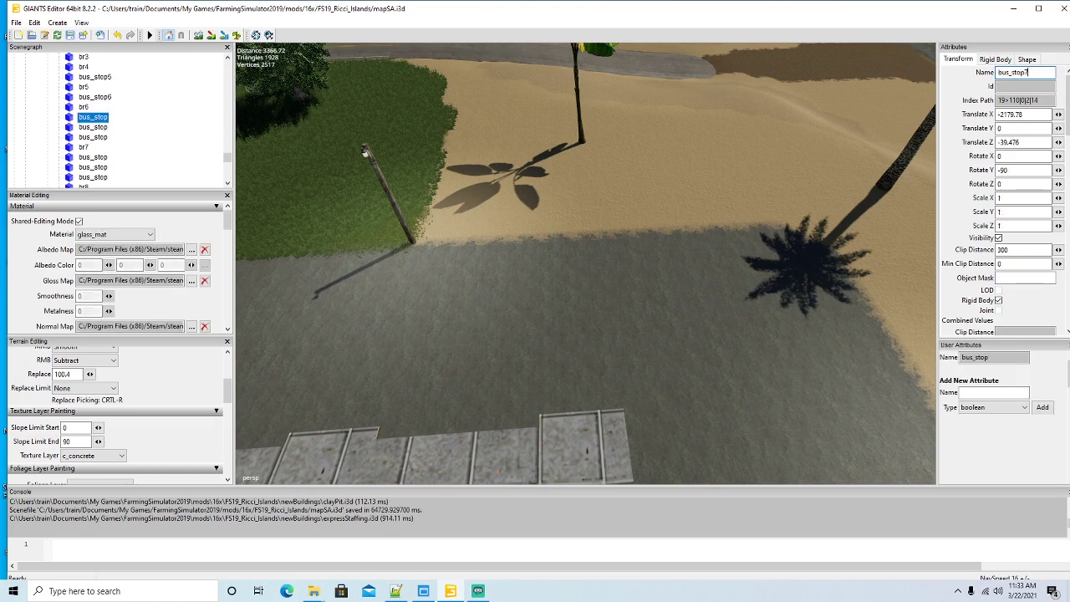
left_click(34, 22)
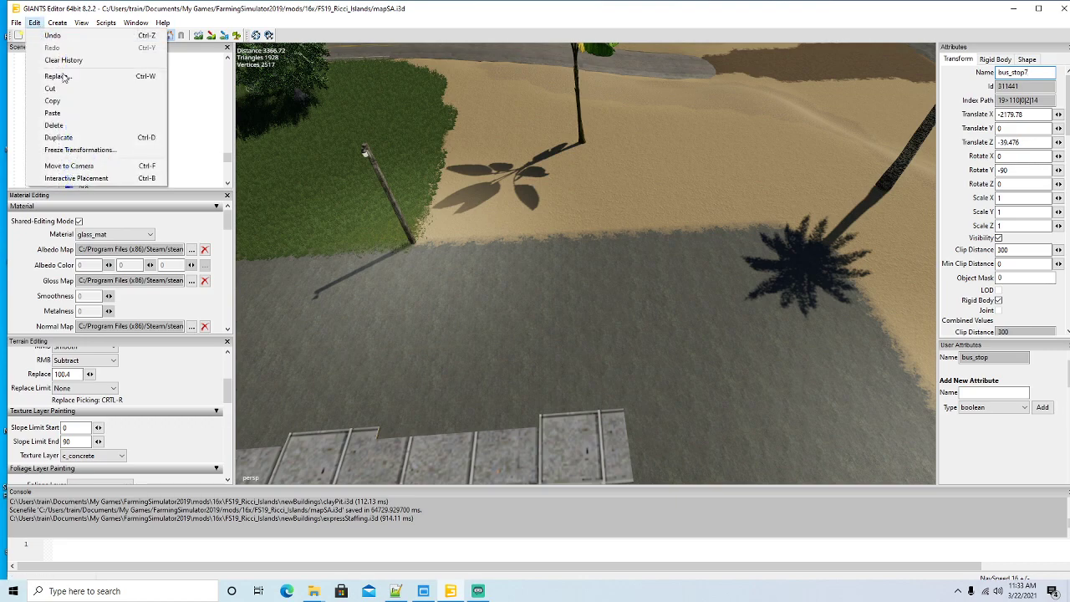
left_click(84, 178)
left_click(482, 268)
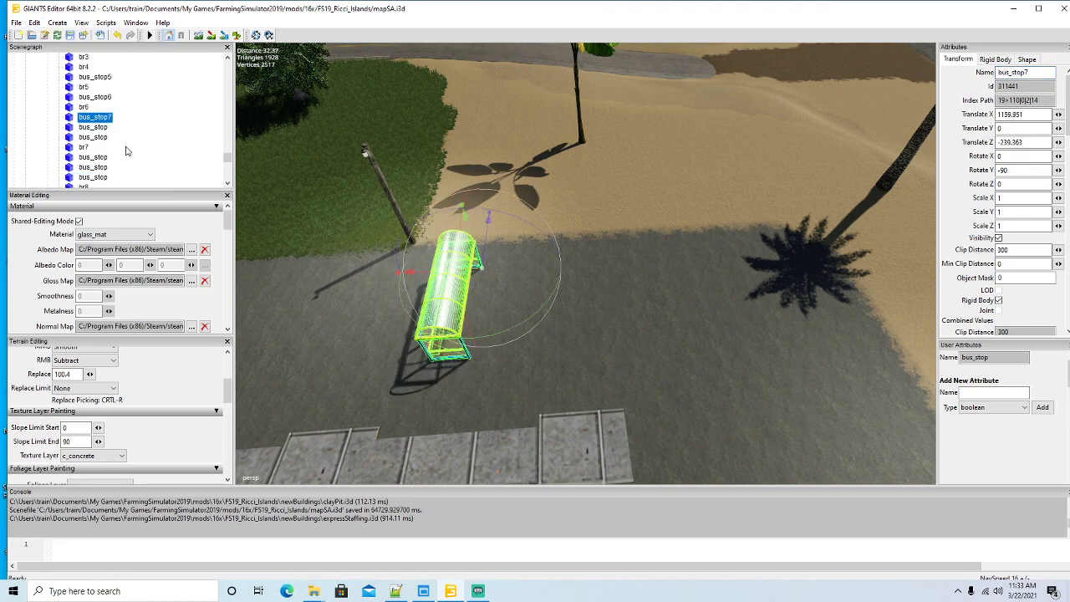
Step: Delete the two spare bus_stop objects between bus_stop7 and br7
left_click(69, 128)
key("Delete")
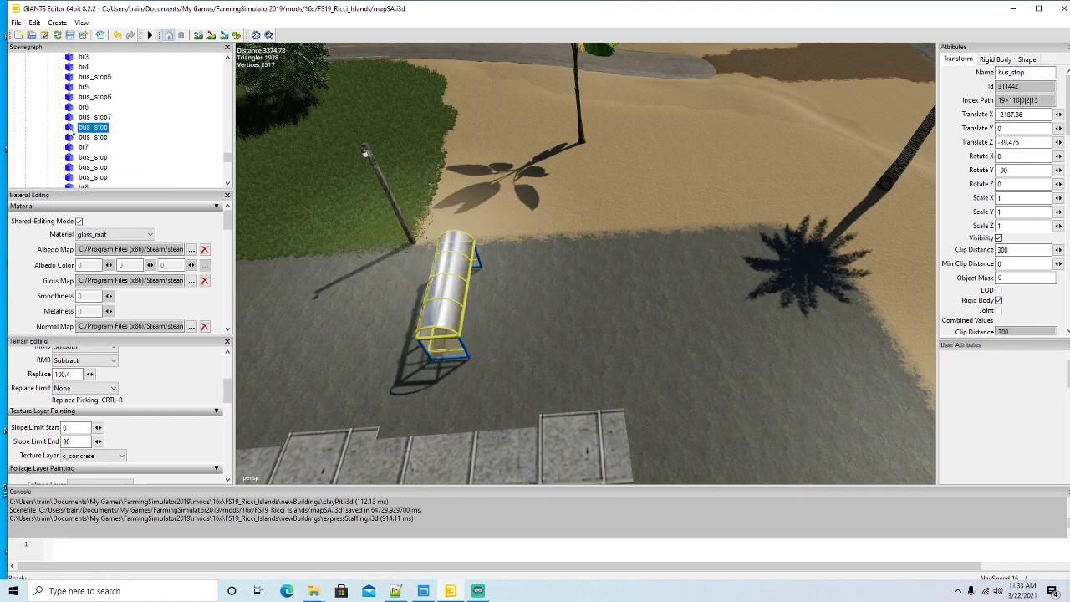
left_click(71, 127)
key("Delete")
Step: Rotate bus_stop7 to Y 0 and move it along the edge of the paving to about X 1159.24, Z -264.373
left_click(70, 117)
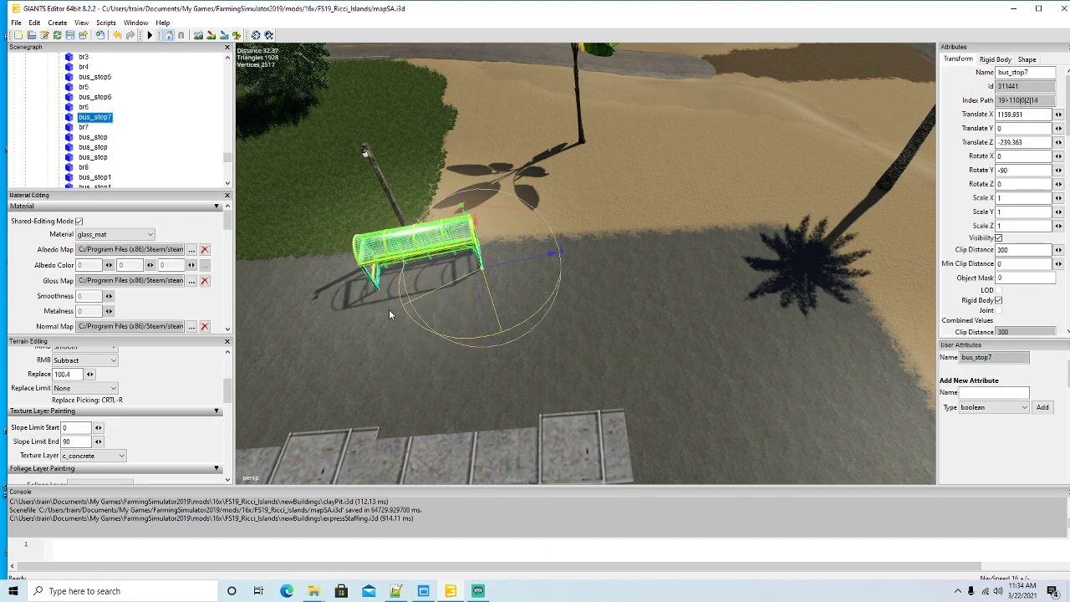
left_click_drag(380, 304, 374, 302)
left_click_drag(1033, 172, 728, 180)
type("0")
key("Return")
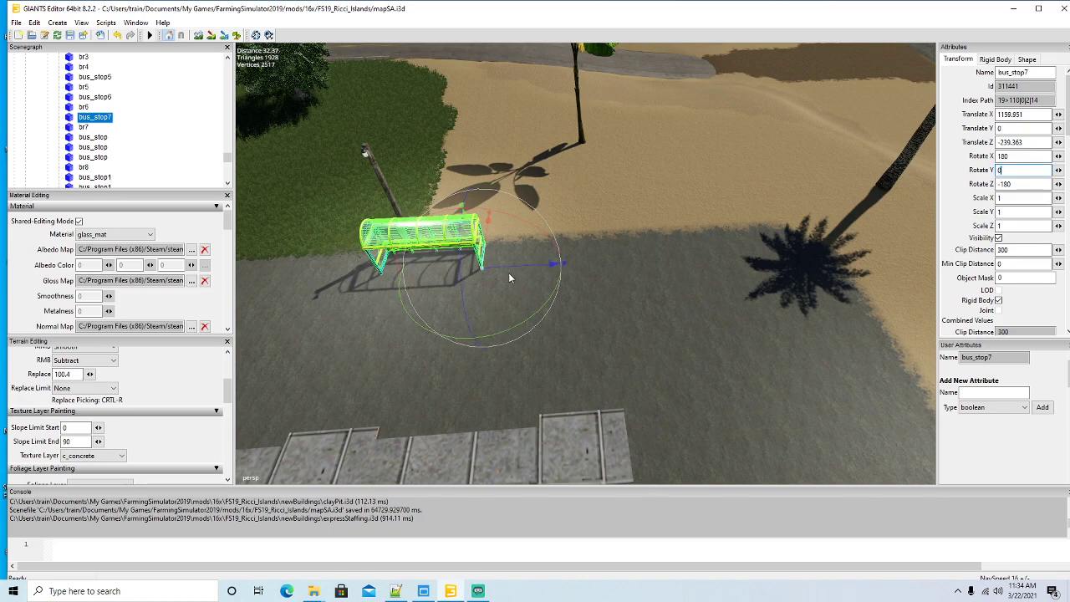
left_click_drag(518, 266, 861, 282)
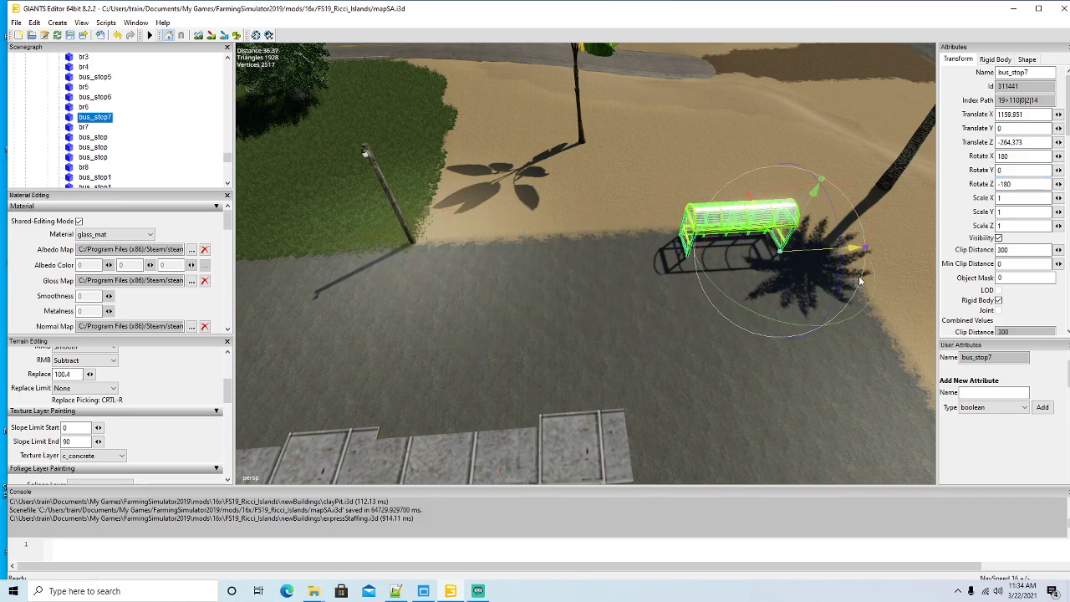
left_click_drag(770, 234, 768, 231)
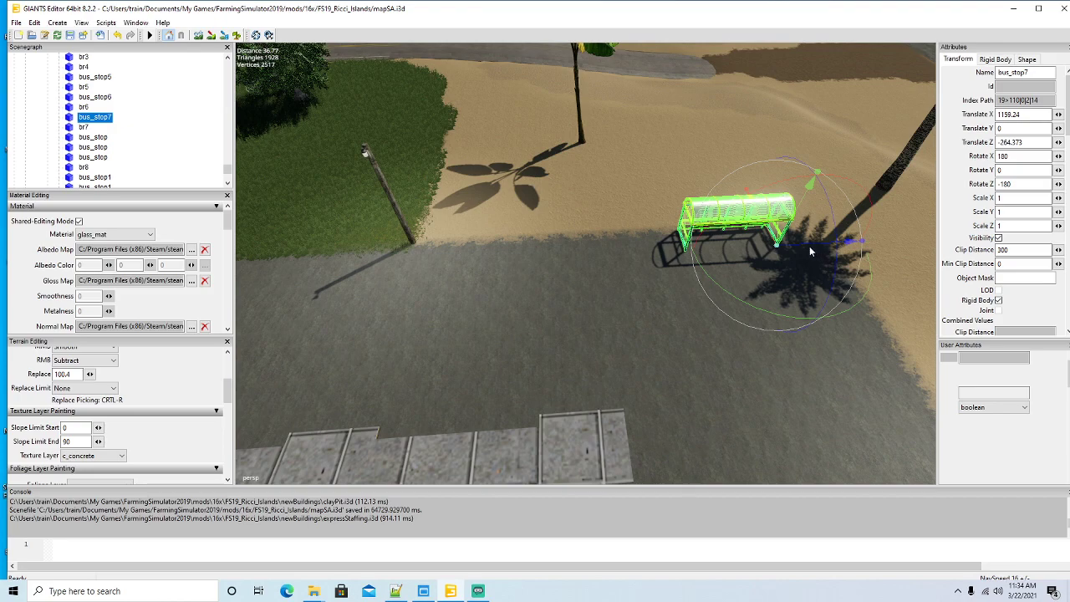
Step: Duplicate bus_stop7 twice and line the copies up end to end, at about Z -256.138 and Z -248.064
key("ctrl+d")
left_click_drag(810, 250, 705, 252)
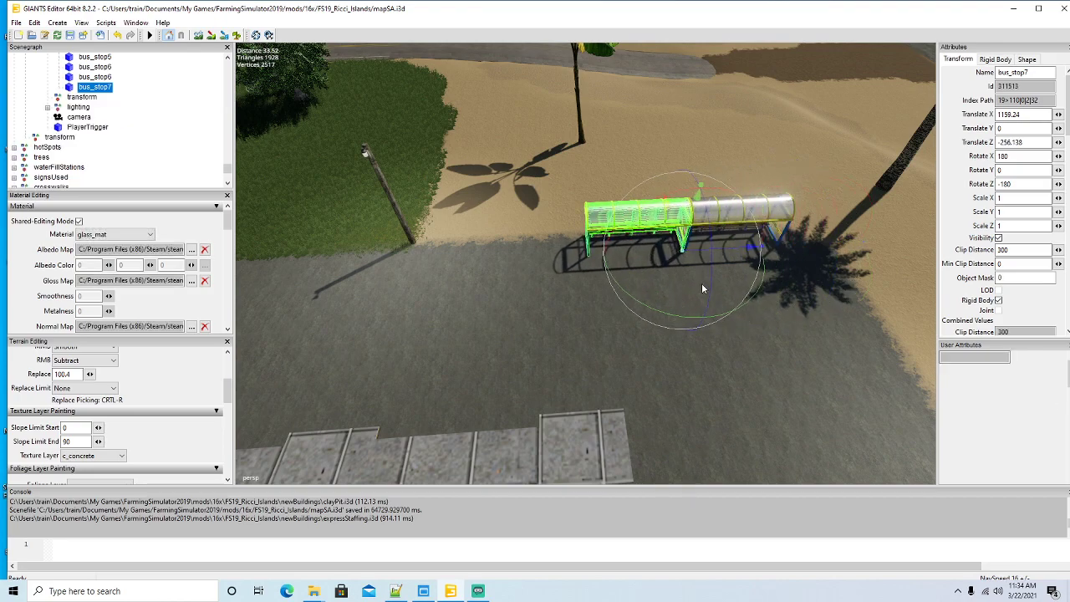
key("ctrl+d")
left_click_drag(686, 253, 588, 252)
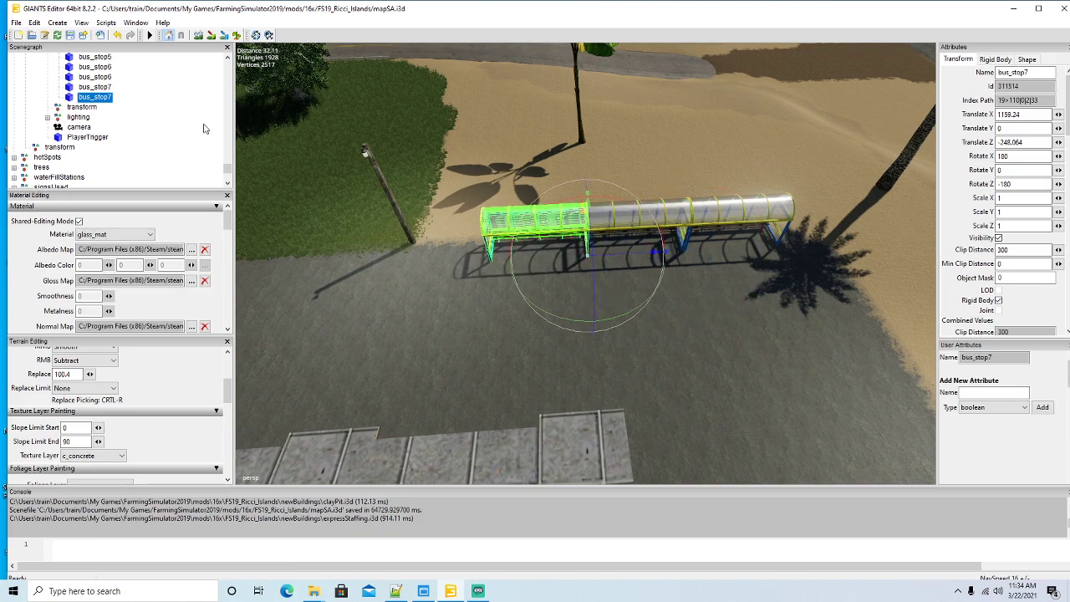
Step: Place the br7 sign in front of the shelters at about X 1161.437, Z -251.513, rotated to about Y 0.025 to align with them
scroll(136, 127, "up", 5)
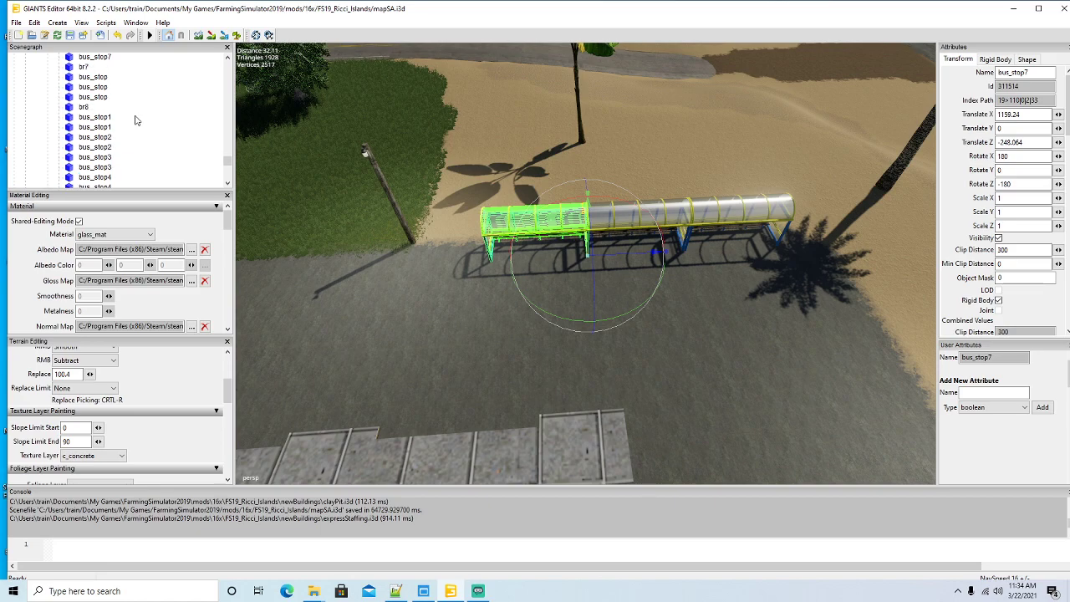
left_click(82, 77)
left_click(34, 23)
left_click(92, 178)
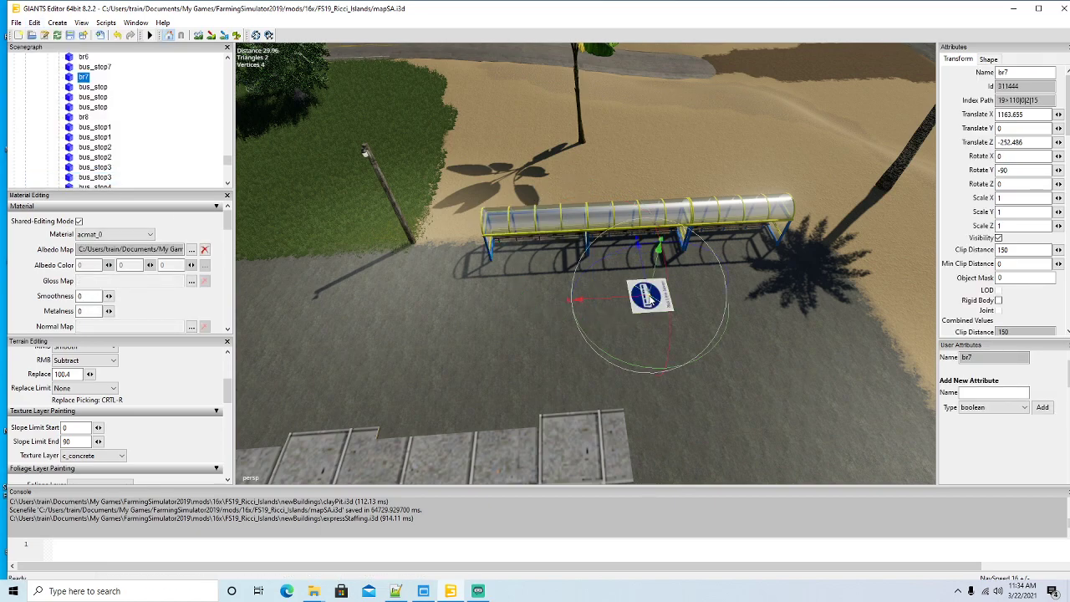
left_click_drag(647, 365, 568, 292)
left_click_drag(645, 269, 673, 275)
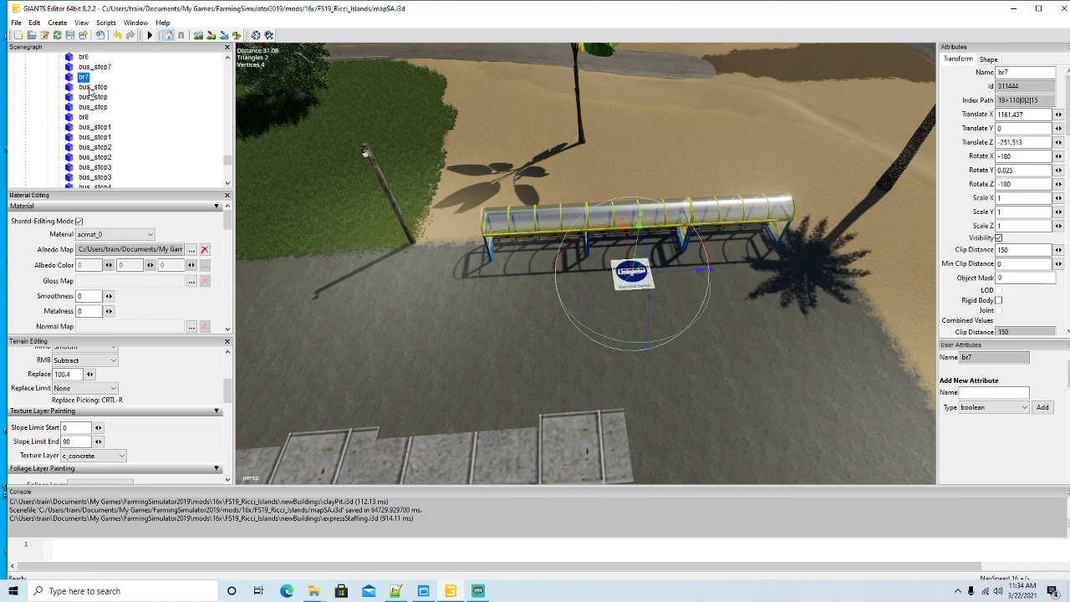
Step: Rename the visibilityNodes group after gasStationTrigger6 to visibilityNodes7 and place it near the shelters, at about X 1167.618, Z -250.825
scroll(115, 119, "up", 3)
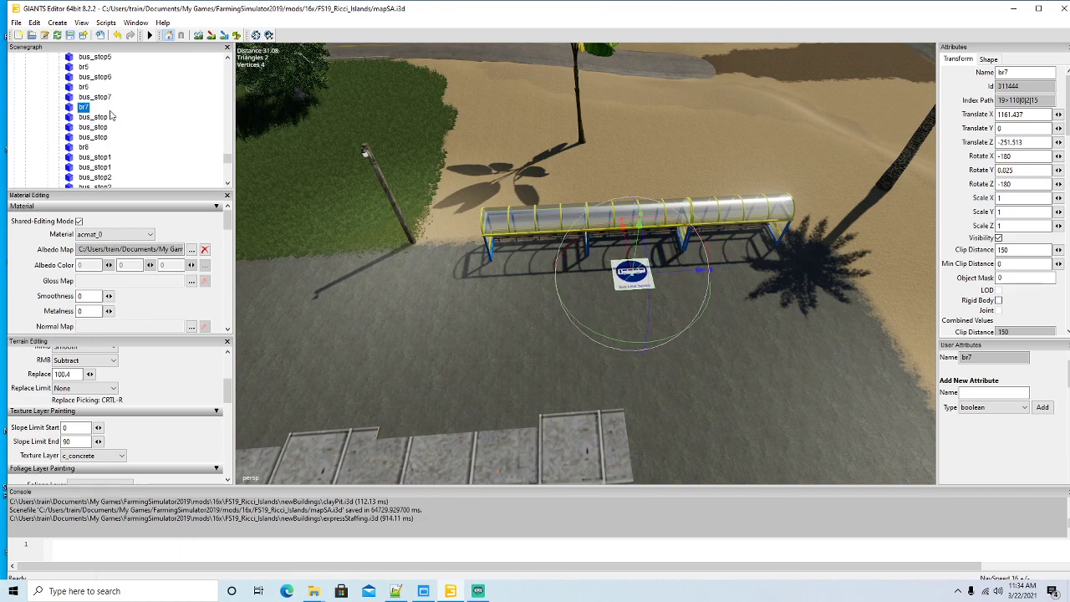
scroll(111, 115, "up", 5)
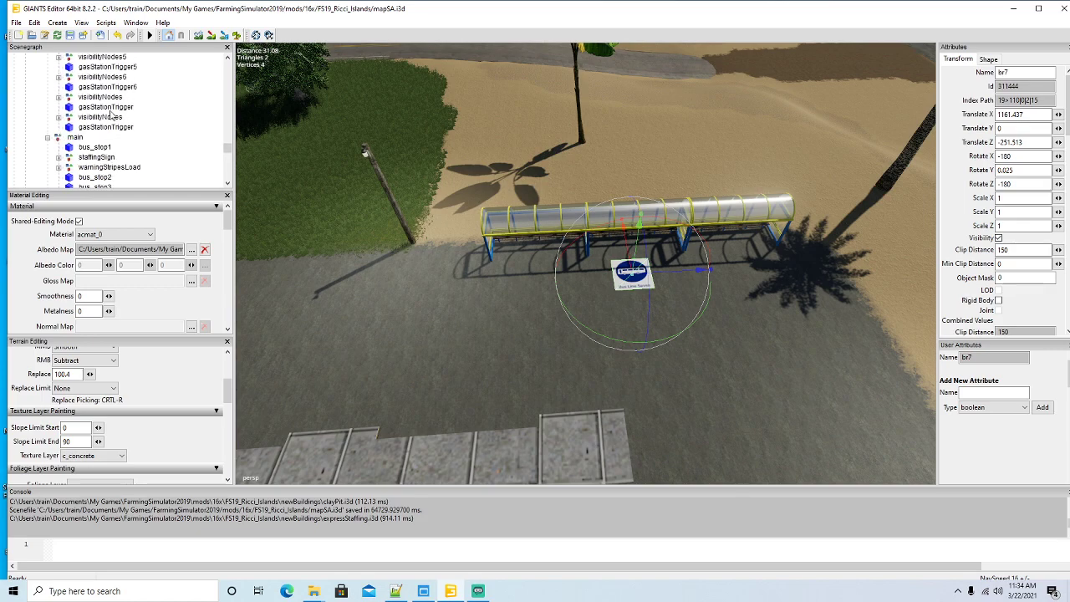
left_click(69, 99)
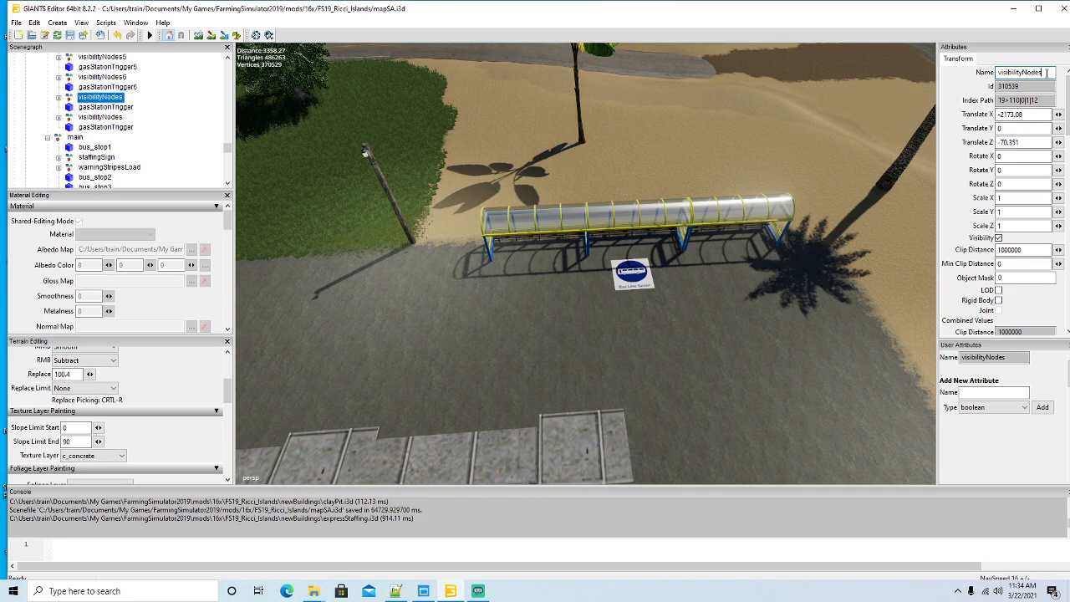
key("Return")
left_click(34, 23)
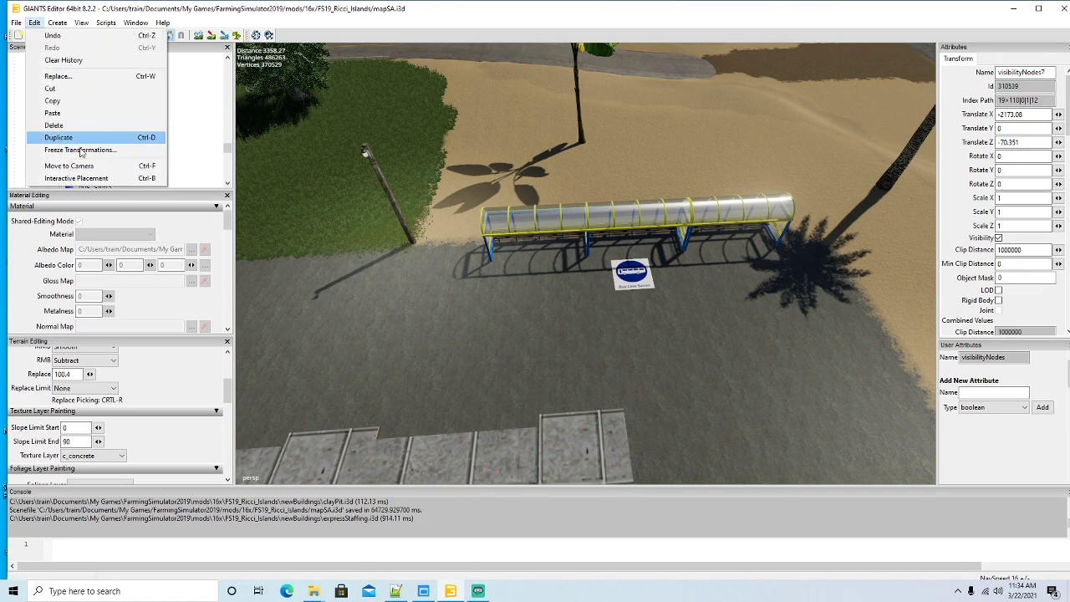
left_click(67, 175)
left_click(636, 344)
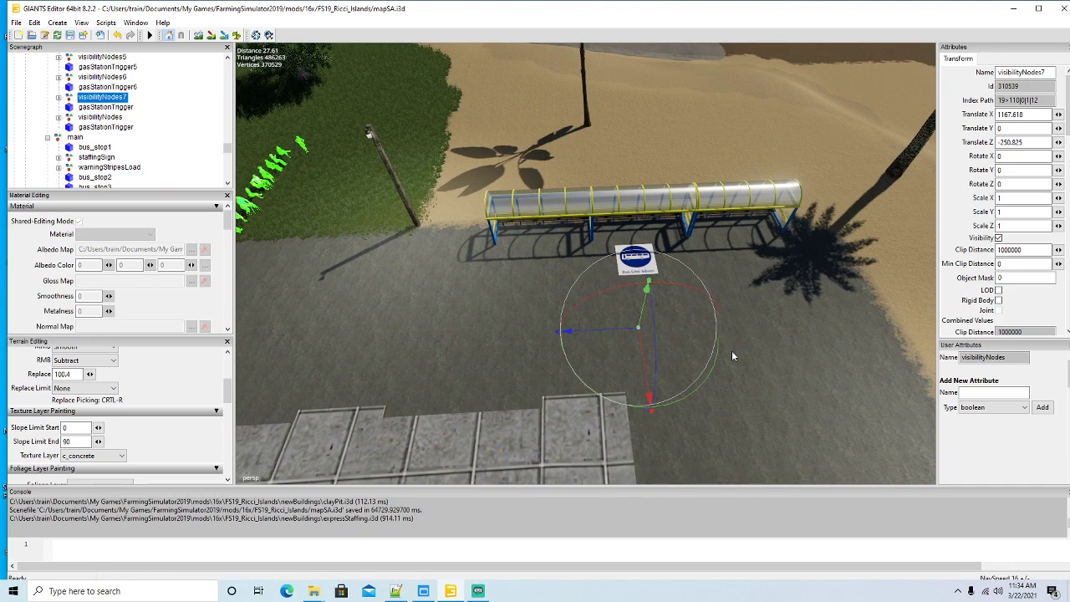
Step: Rotate visibilityNodes7 to Y -90 and move the people under the shelters, to about X 1190.571, Z -241.659
scroll(732, 354, "down", 3)
left_click_drag(689, 359, 565, 374)
triple_click(1028, 170)
type("-90")
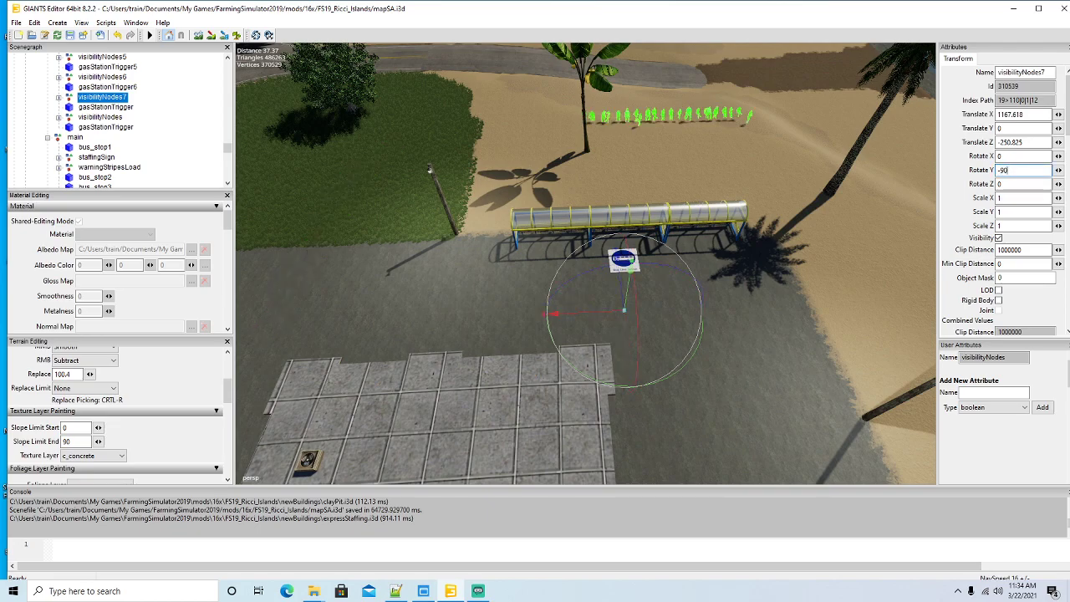
left_click_drag(490, 327, 616, 335, "alt")
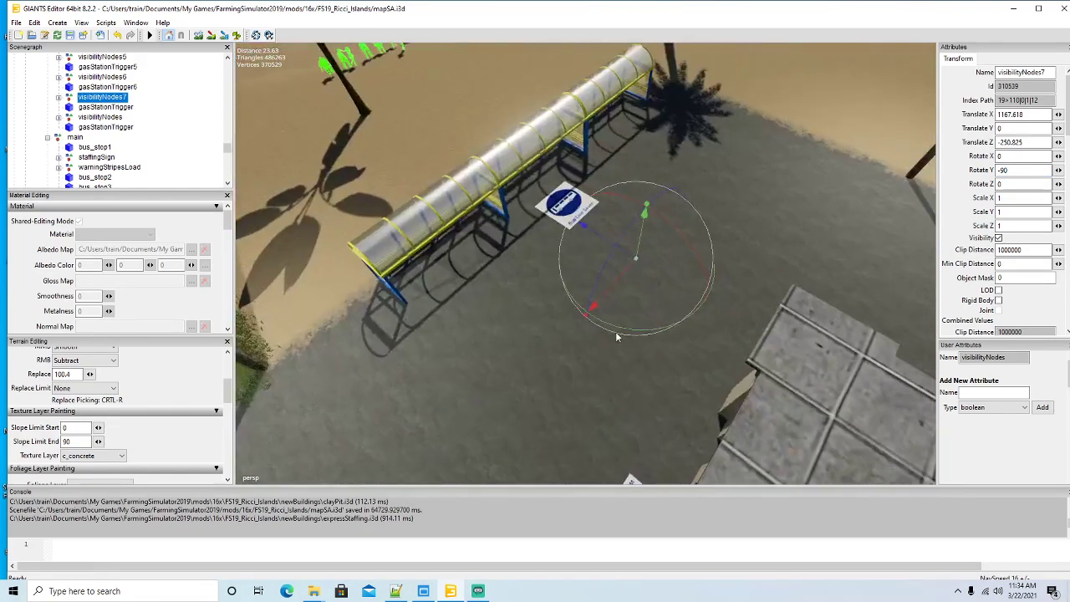
scroll(631, 334, "down", 3)
left_click_drag(593, 253, 844, 439)
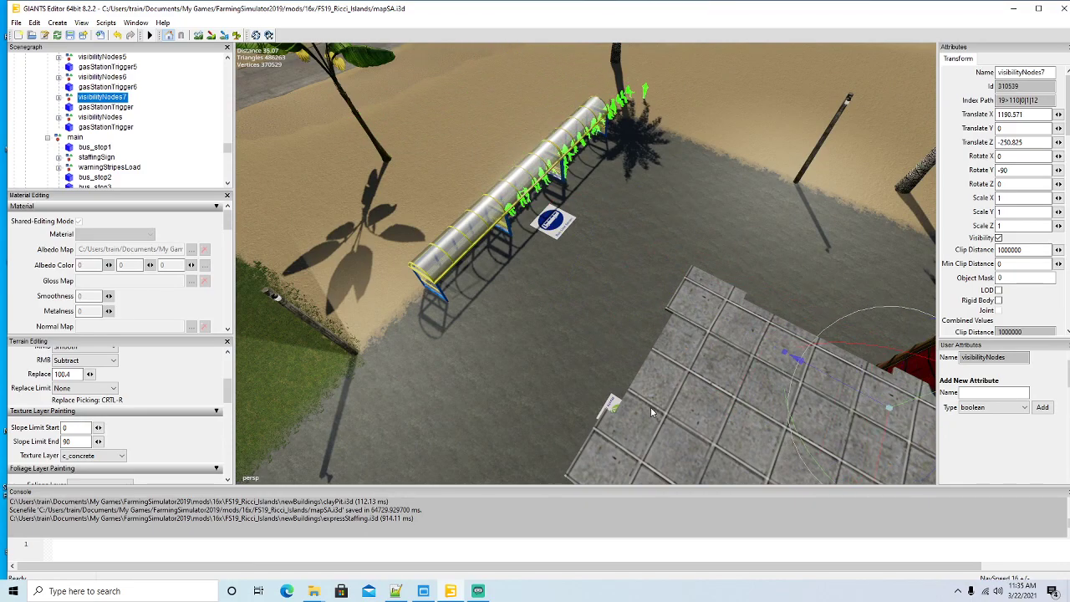
left_click_drag(649, 406, 732, 409, "alt")
left_click_drag(800, 320, 794, 445)
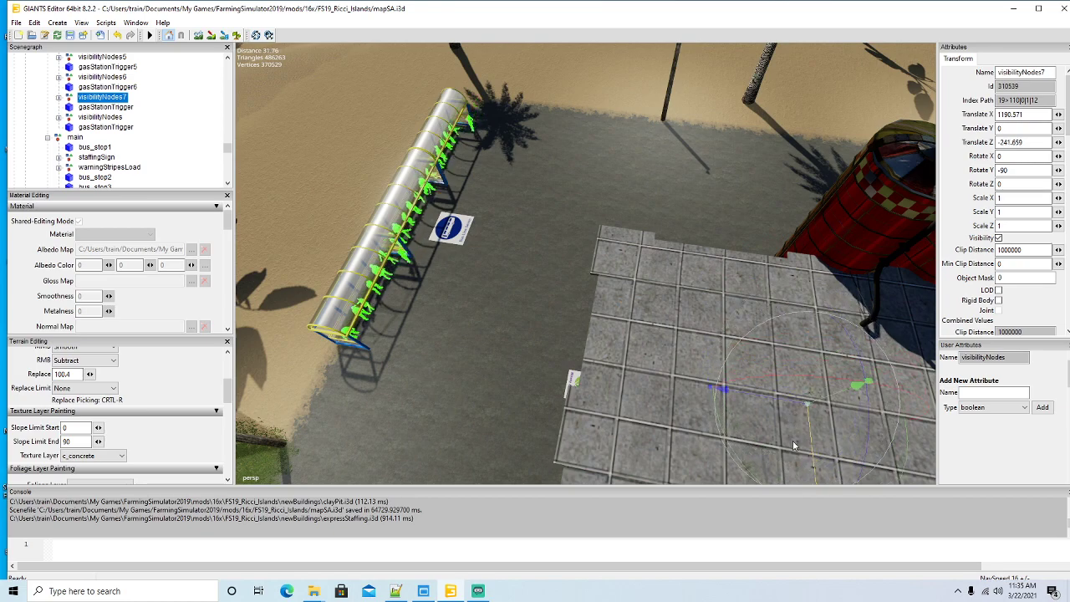
Step: Fine-tune the position of visibilityNodes7 inside the shelters to about X 1190.083, Z -241.849
left_click_drag(579, 366, 276, 285, "alt")
scroll(539, 307, "up", 3)
scroll(539, 303, "up", 3)
scroll(539, 285, "up", 3)
left_click_drag(539, 284, 341, 292, "alt")
scroll(393, 301, "down", 3)
left_click_drag(289, 98, 283, 88)
left_click_drag(336, 134, 800, 186, "alt")
scroll(341, 94, "up", 3)
scroll(342, 95, "up", 3)
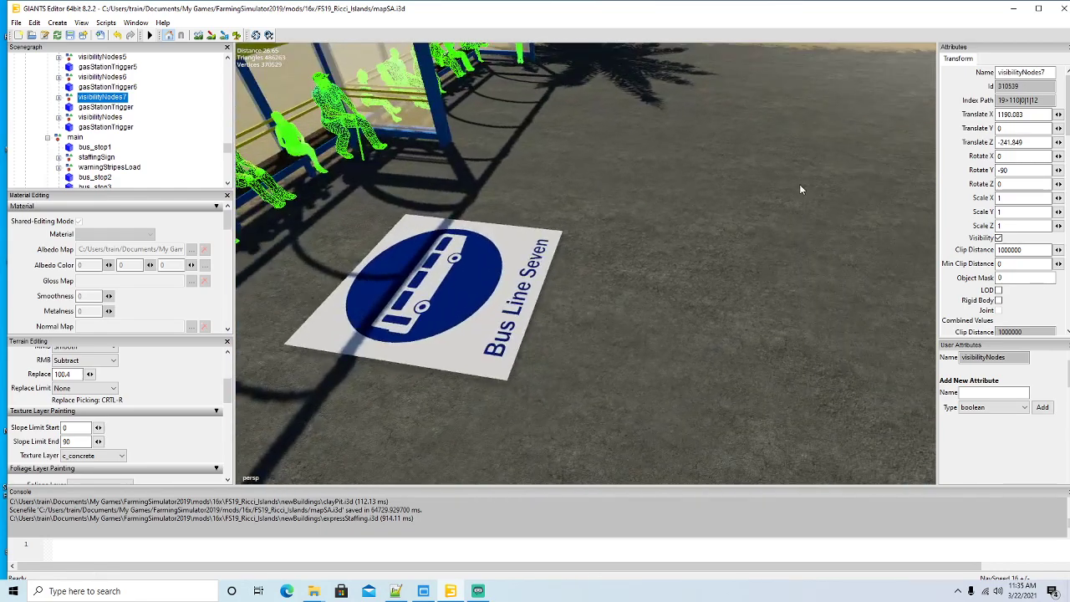
Step: Rename the gasStationTrigger after visibilityNodes7 to gasStationTrigger7, place it by the br7 sign at about X 1164.264, Z -249.615 and rotate it to about Y 0.385
scroll(801, 186, "down", 8)
scroll(800, 187, "down", 5)
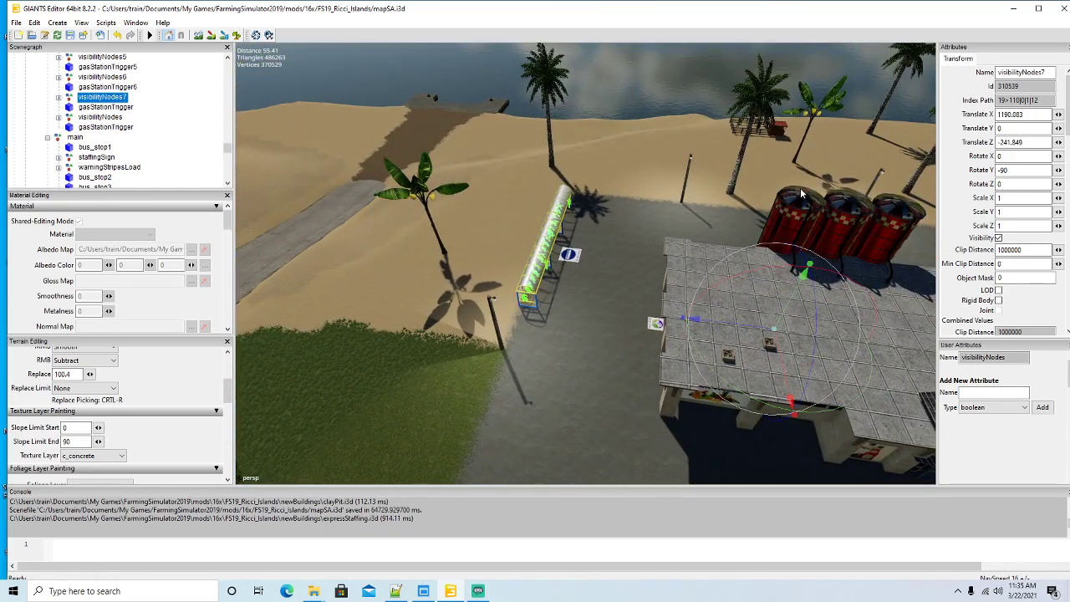
left_click(71, 107)
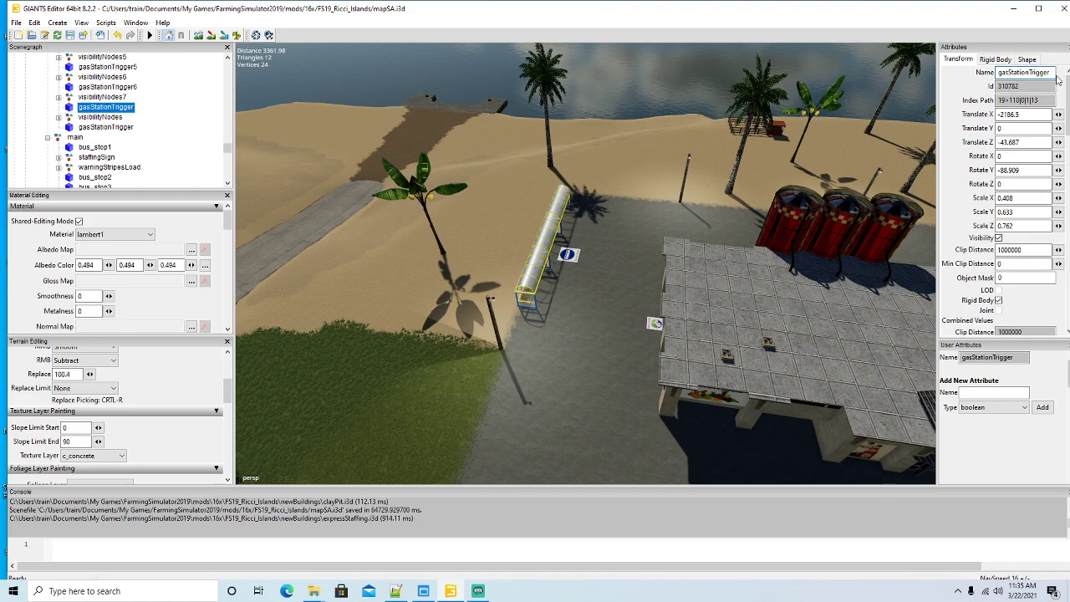
key("Return")
left_click(34, 22)
left_click(92, 178)
left_click(589, 274)
left_click_drag(614, 335, 588, 282)
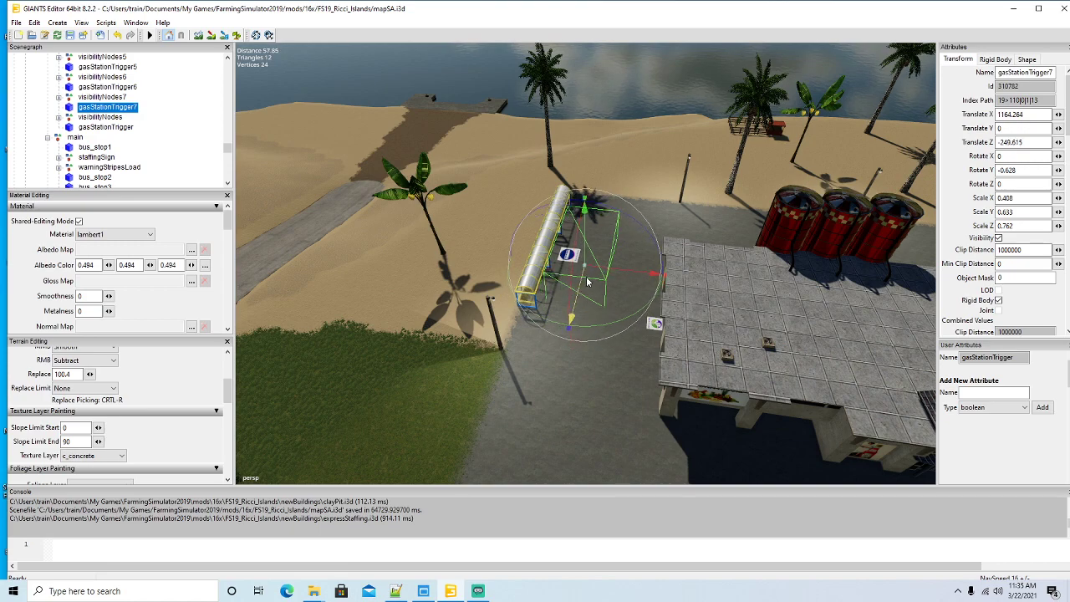
left_click_drag(608, 325, 607, 334)
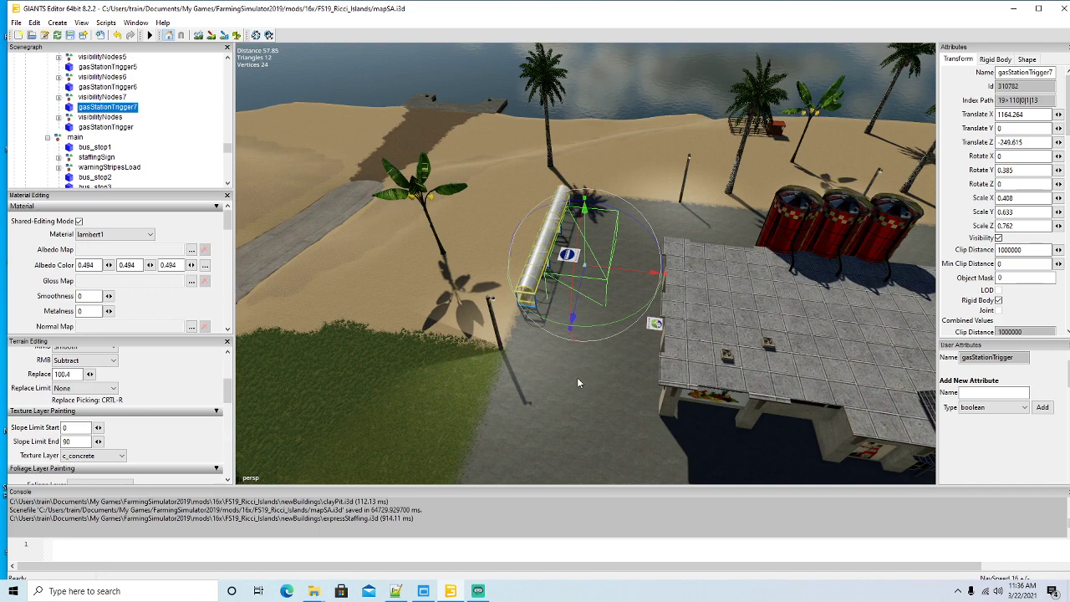
Step: Look over the finished stop's surroundings and fly across the water to the paved yard with the palm-lined planting strip
scroll(584, 395, "down", 3)
left_click_drag(568, 395, 590, 411, "alt")
scroll(591, 412, "down", 4)
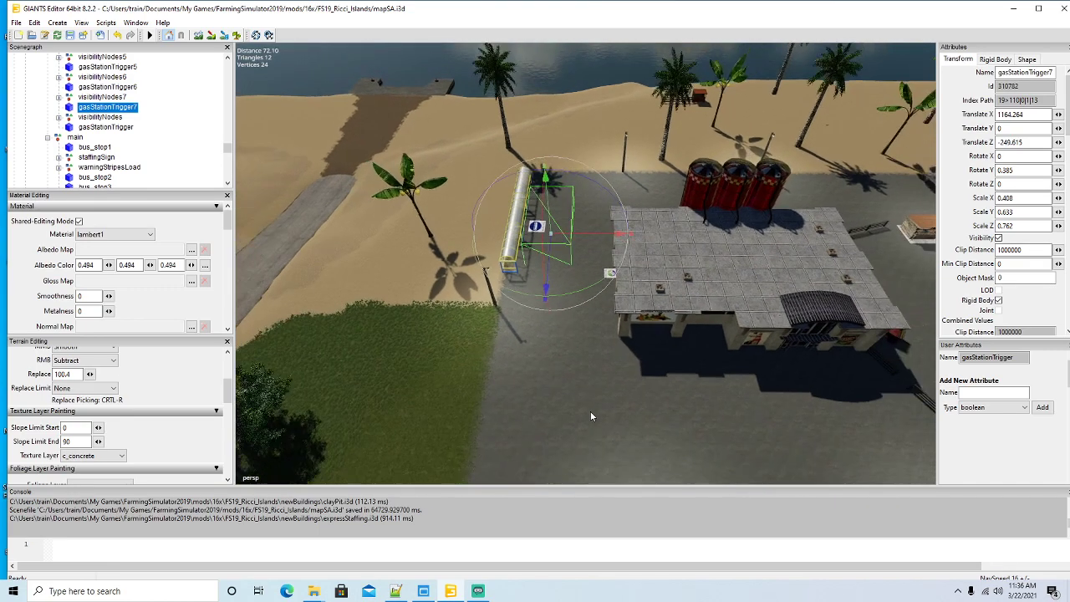
scroll(591, 410, "up", 3)
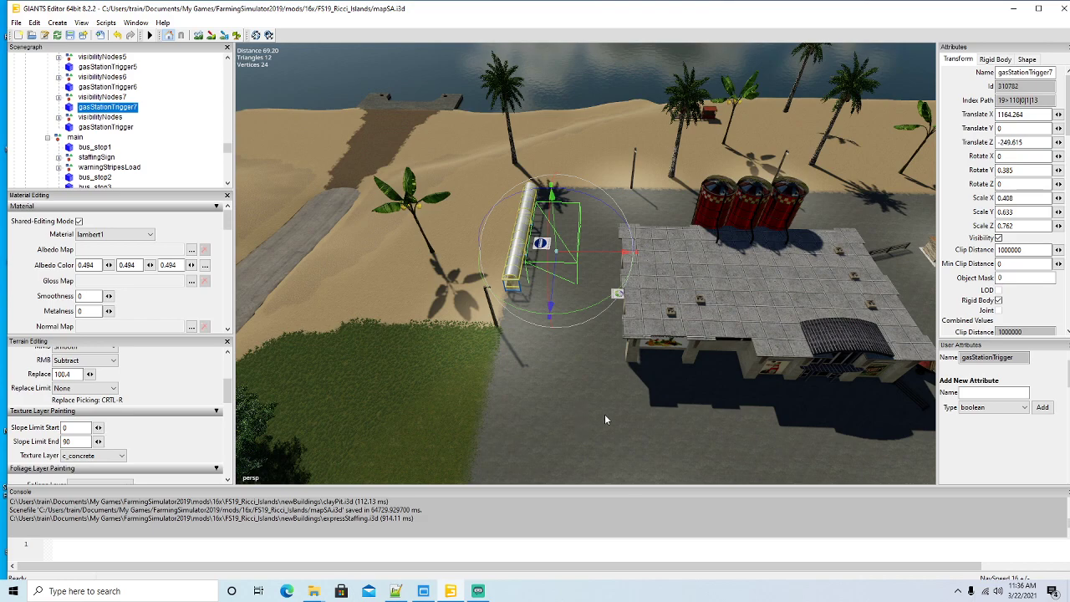
scroll(603, 415, "down", 2)
left_click_drag(603, 421, 603, 416, "alt")
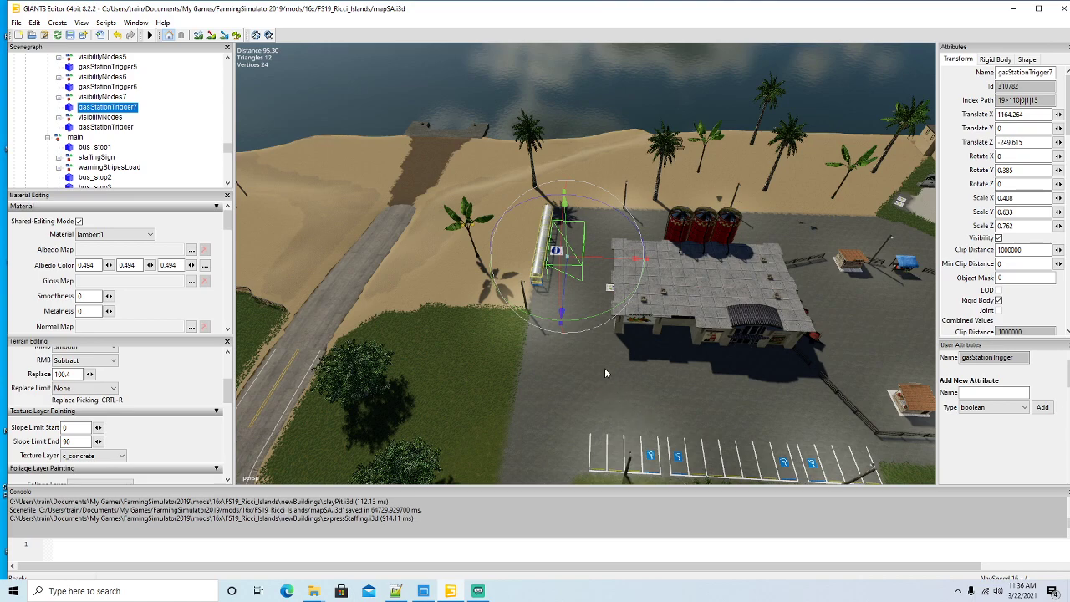
scroll(629, 377, "down", 3)
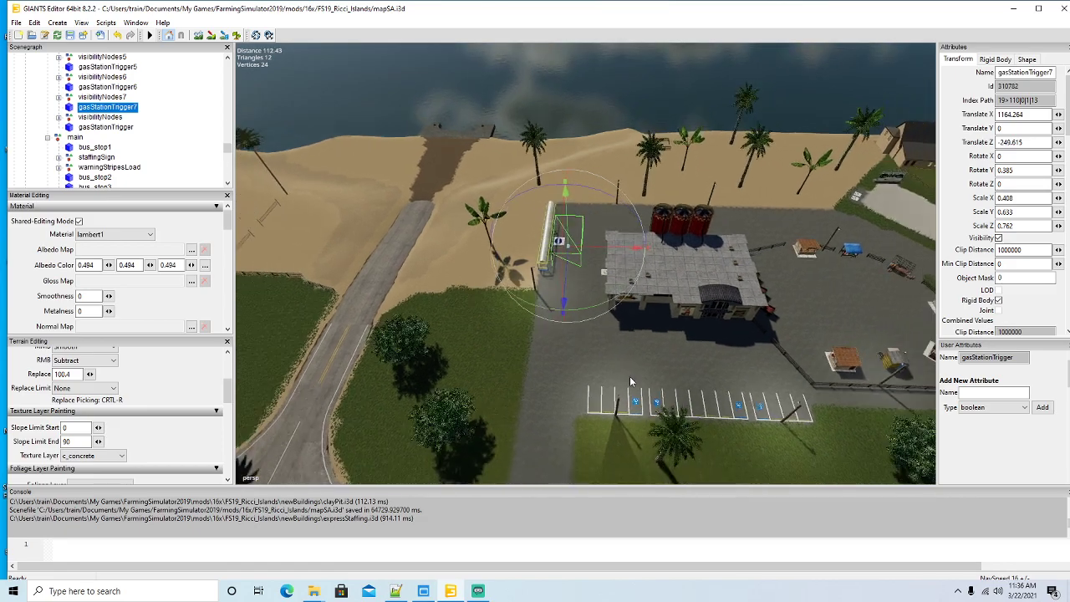
left_click_drag(639, 382, 734, 362, "alt")
left_click_drag(606, 367, 437, 225, "alt")
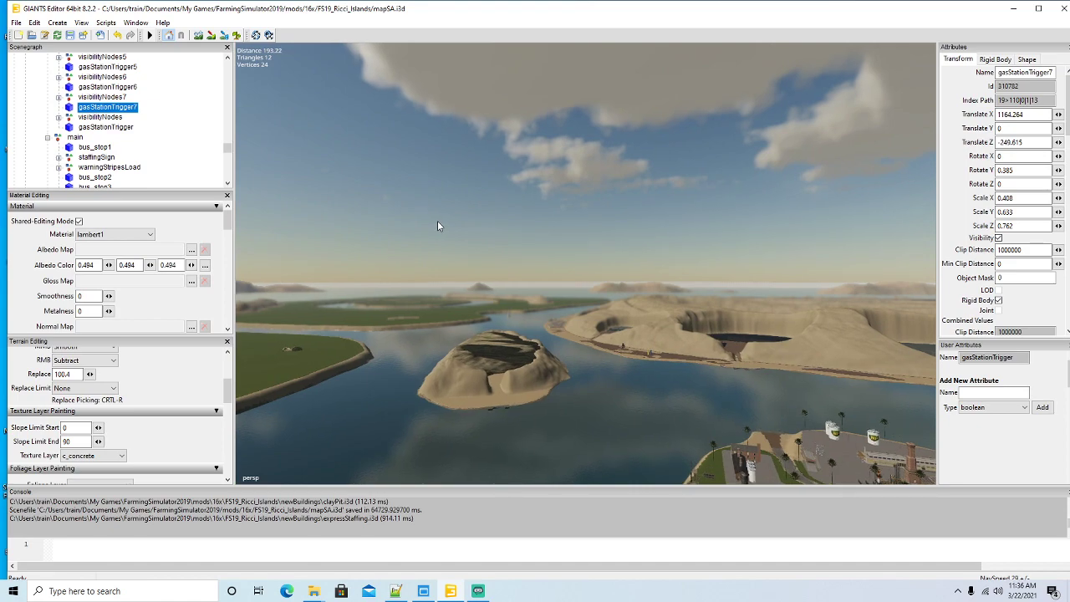
left_click_drag(437, 225, 583, 414, "alt")
scroll(584, 414, "up", 8)
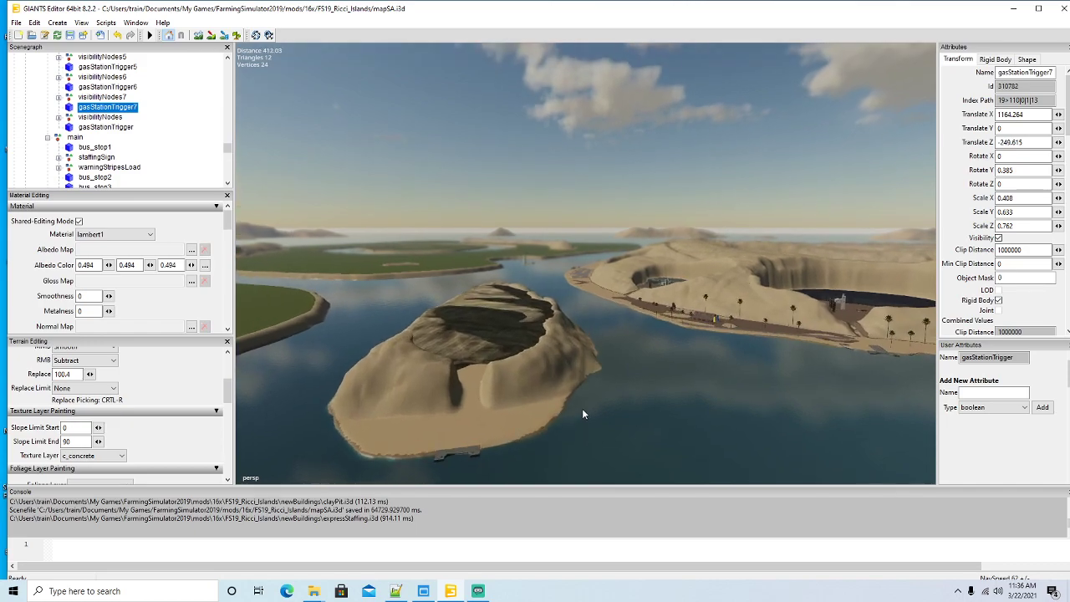
scroll(583, 404, "up", 10)
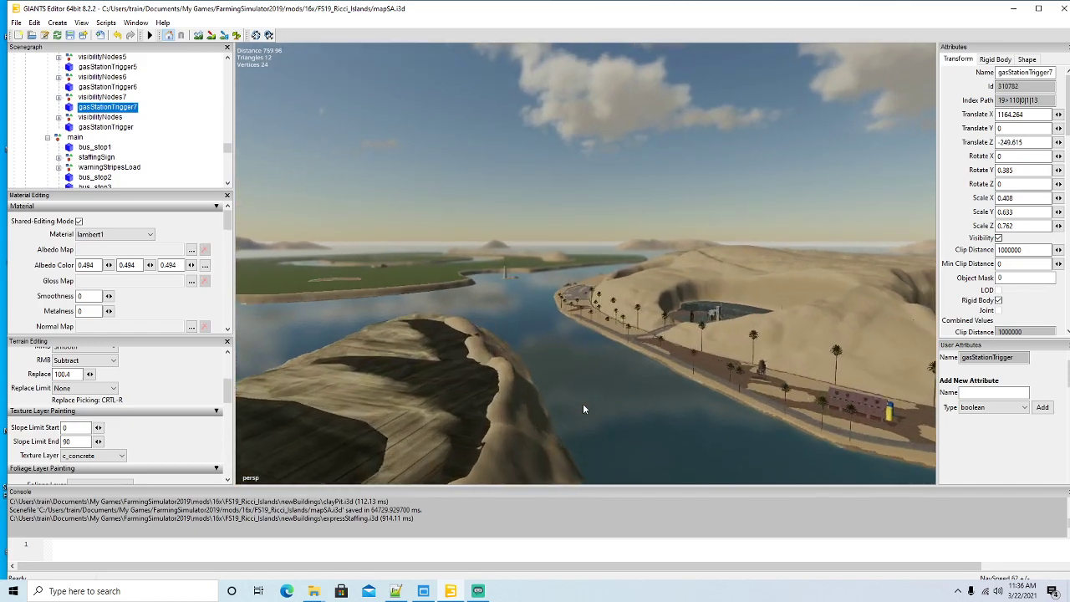
scroll(583, 404, "up", 8)
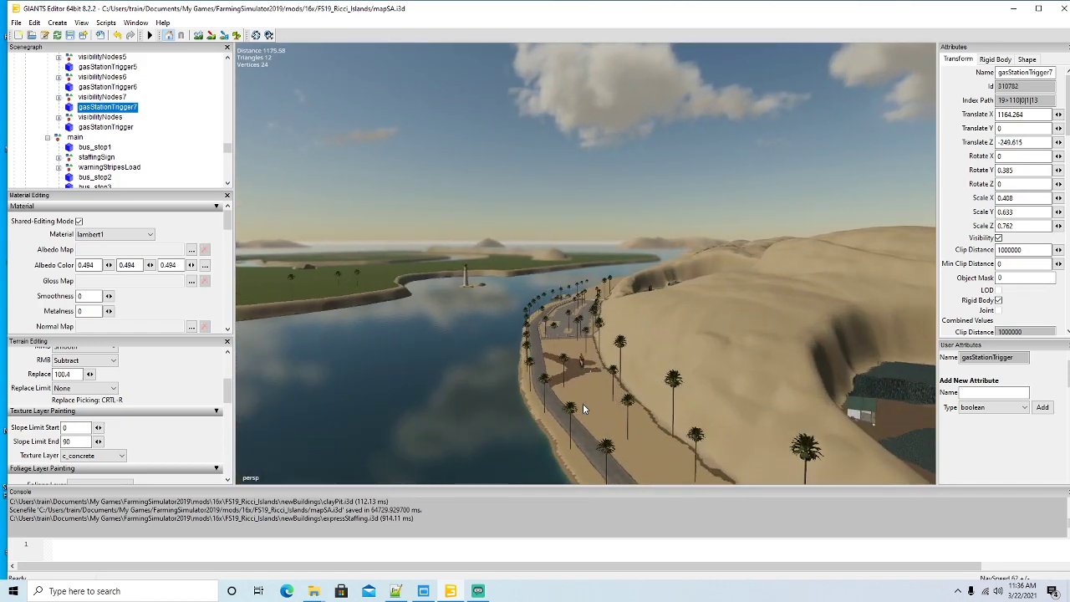
scroll(572, 414, "up", 8)
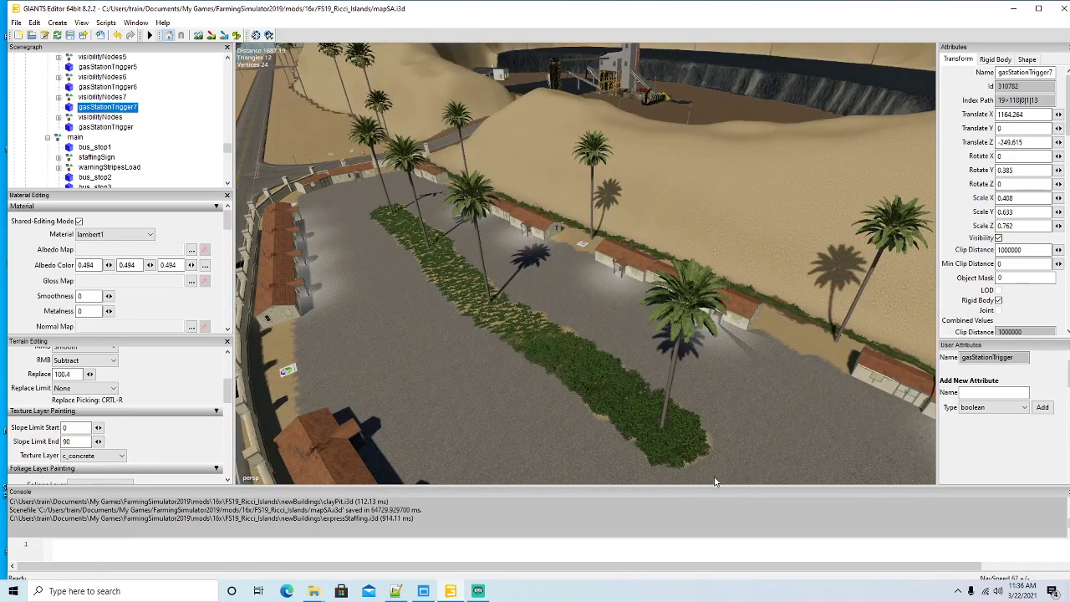
Step: Delete the caliPalm_stage04 palm standing at the near end of the yard's planting strip
scroll(715, 482, "down", 2)
left_click_drag(715, 482, 755, 497, "alt")
left_click_drag(602, 436, 546, 417, "alt")
scroll(633, 430, "up", 2)
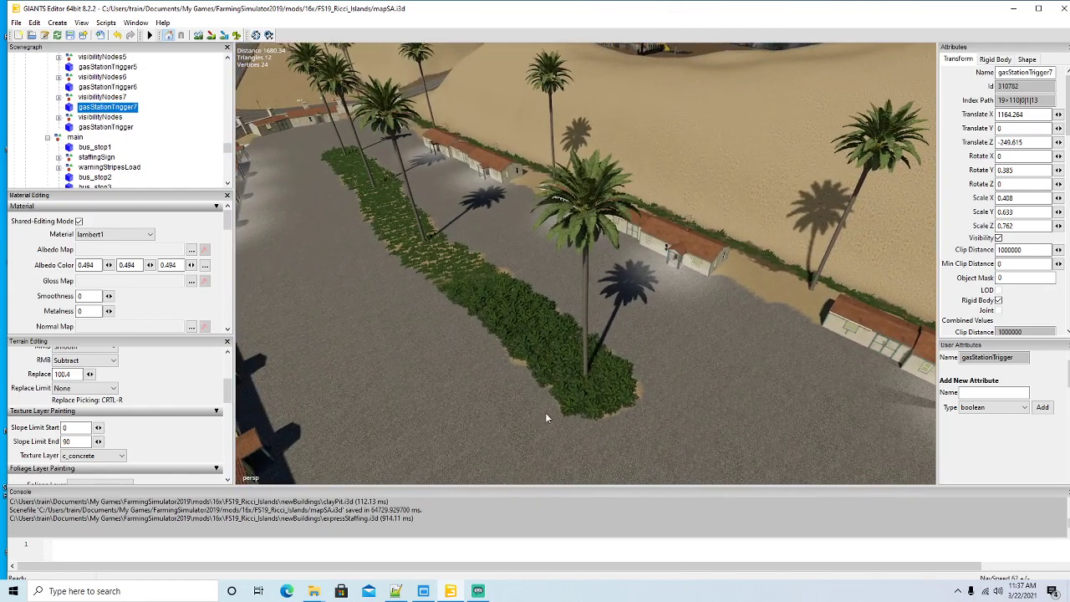
left_click(586, 368)
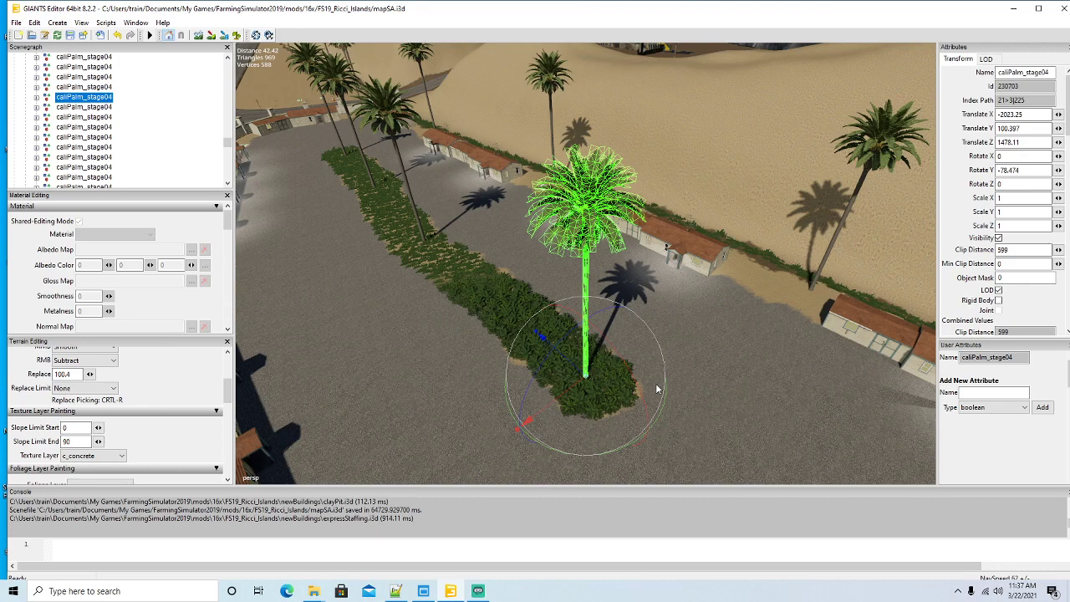
key("Delete")
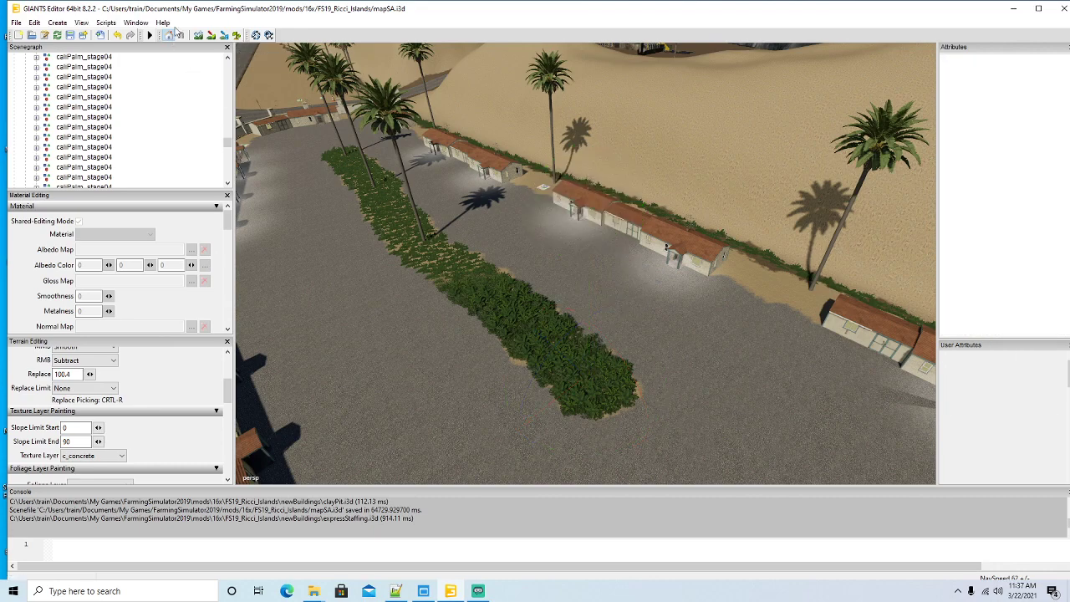
Step: Clear the foliage from the near part of the planting strip and paint the bare sand with the c_gravel texture
left_click(236, 36)
left_click_drag(608, 381, 460, 266)
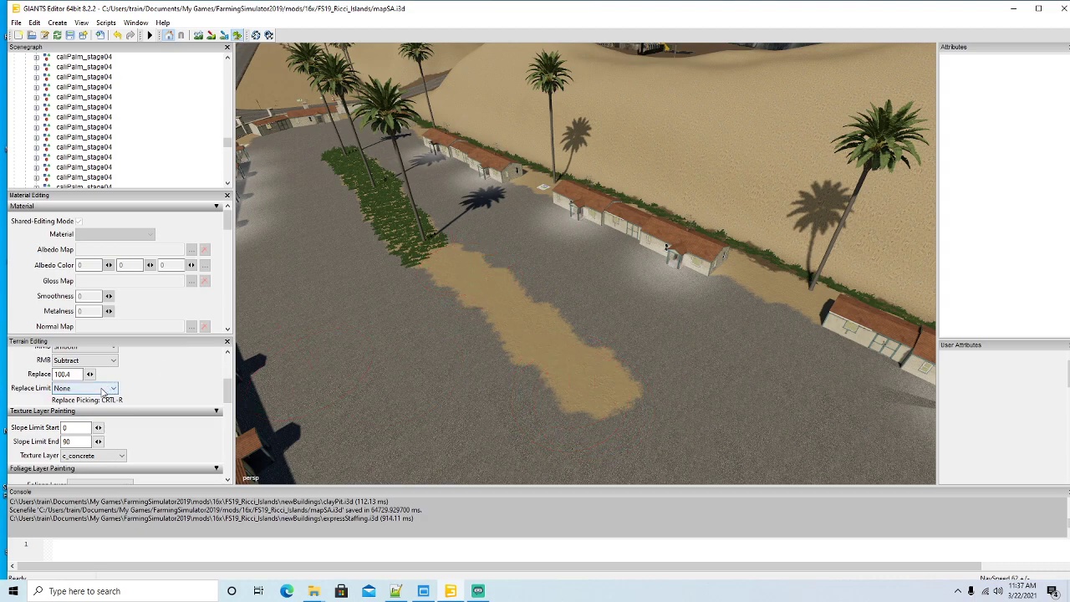
left_click(107, 456)
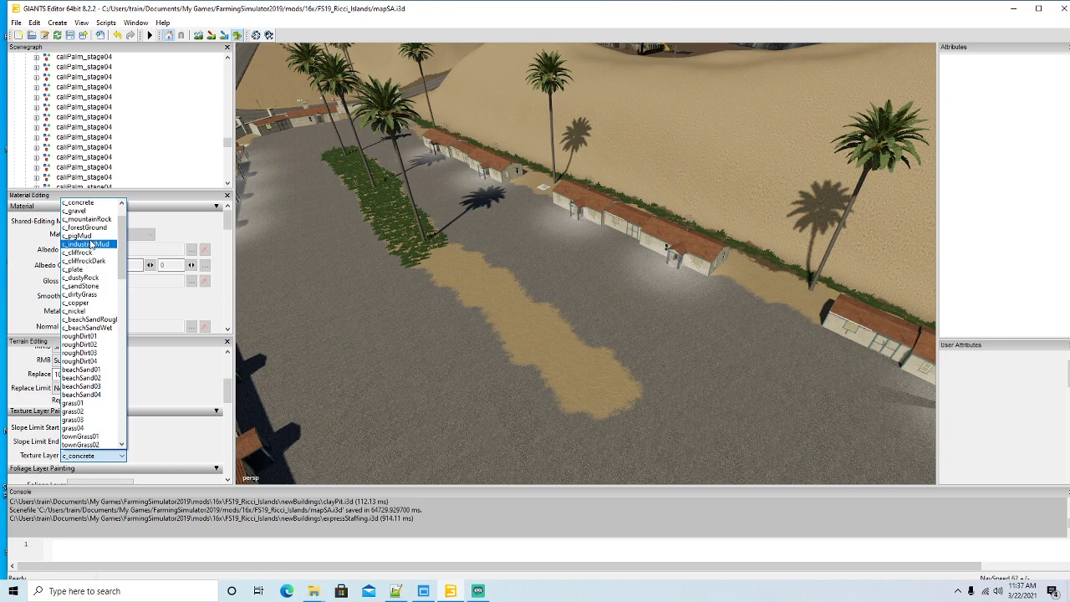
left_click(77, 211)
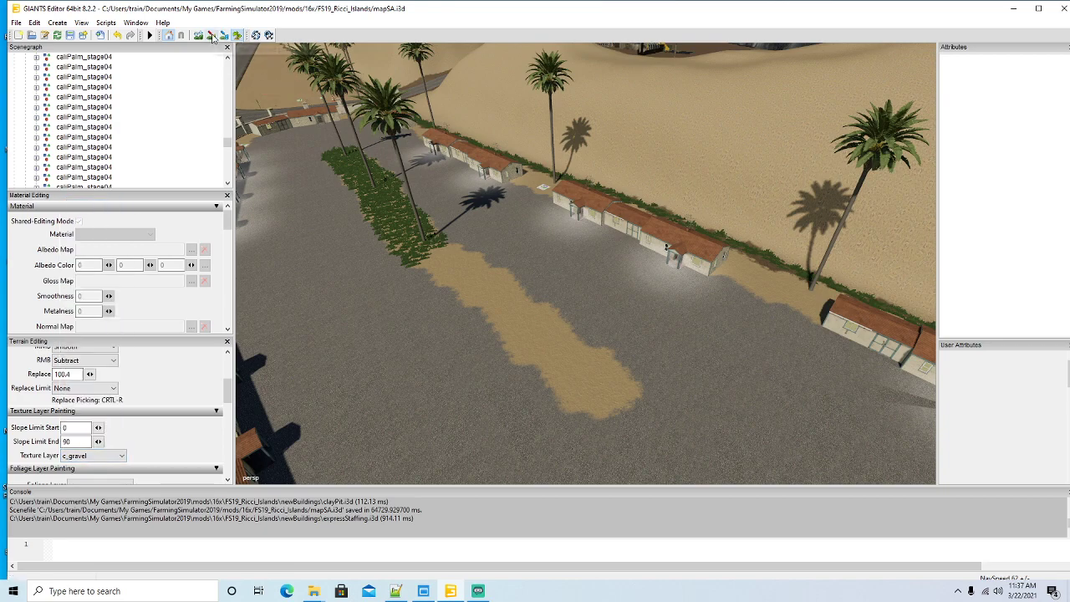
mouse_move(619, 400)
left_mouse_down()
mouse_move(507, 322)
mouse_move(471, 280)
left_mouse_up()
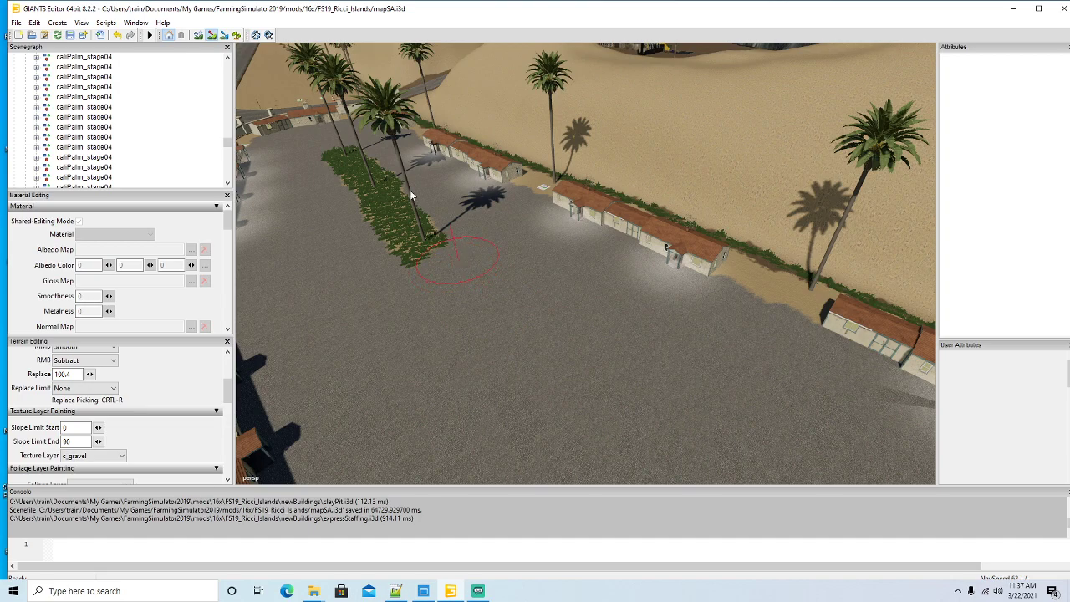
Step: Rename the bus_stop shelter after br7 to bus_stop8 and place it in the yard at about X 2771.712, Z -845.062
left_click(309, 266)
scroll(84, 138, "down", 3)
scroll(86, 132, "down", 10)
scroll(87, 132, "down", 10)
scroll(87, 133, "down", 10)
scroll(88, 132, "down", 10)
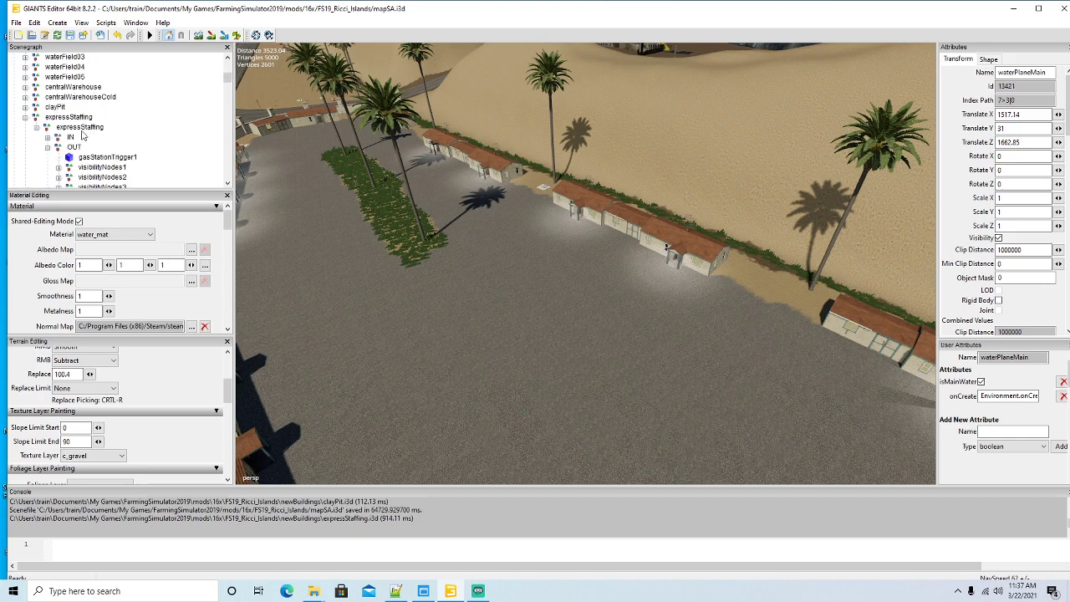
scroll(99, 148, "down", 10)
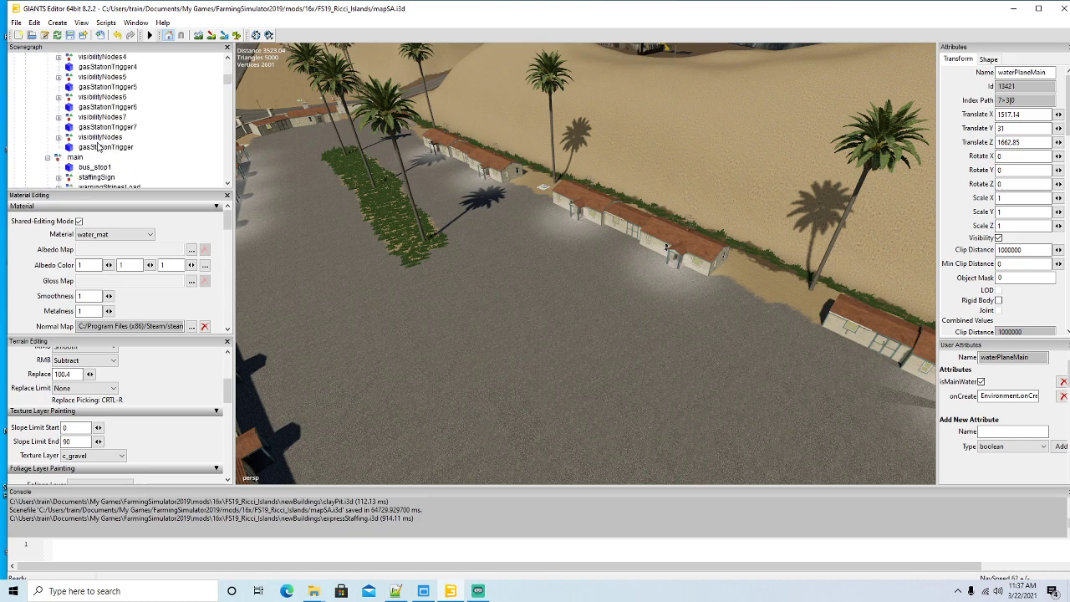
scroll(100, 150, "down", 5)
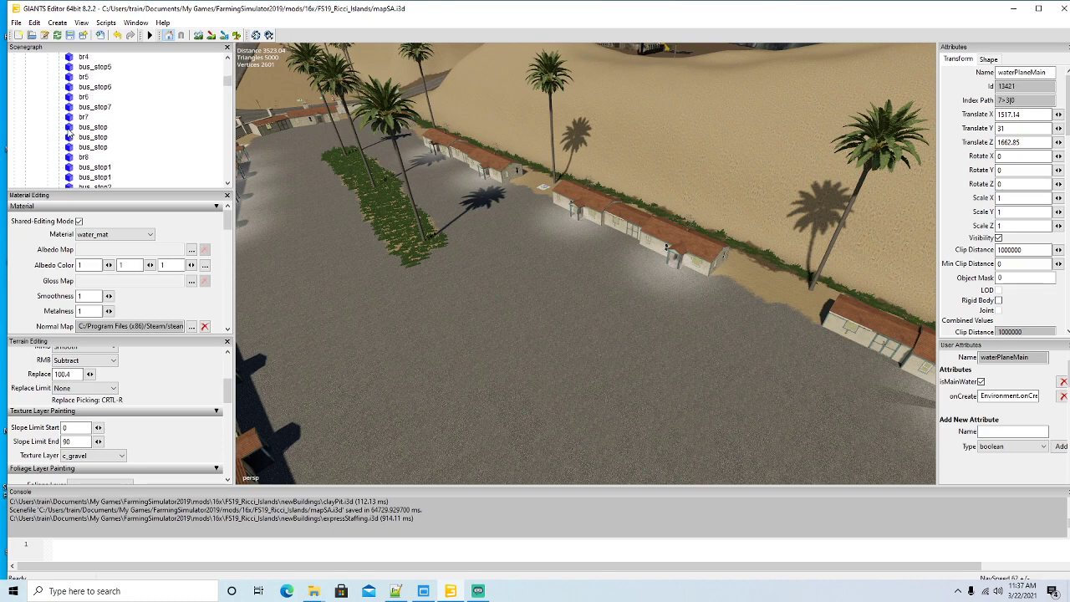
left_click(84, 127)
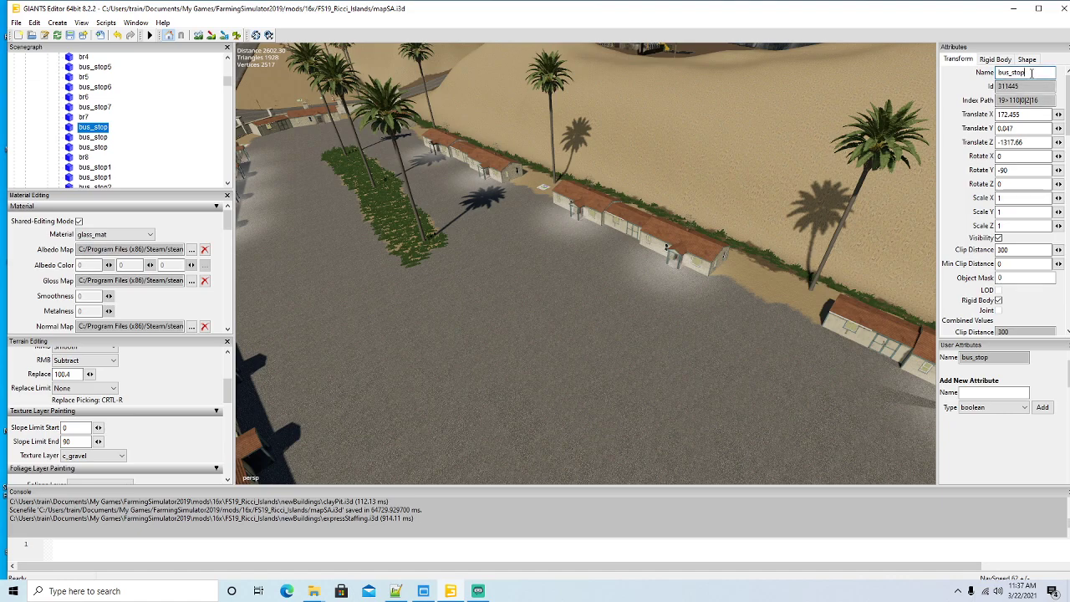
key("Return")
left_click(34, 23)
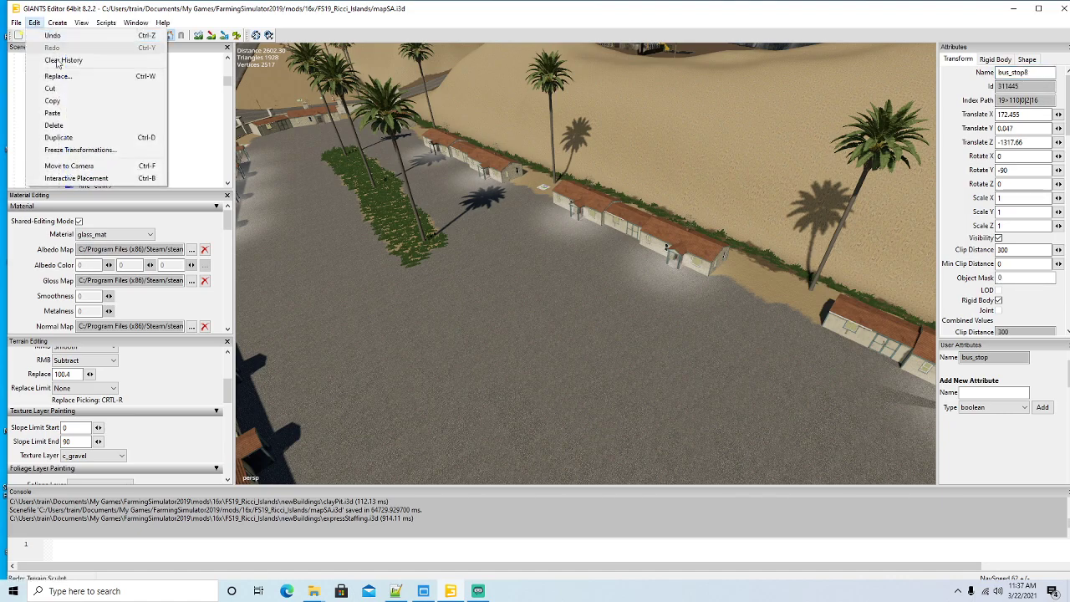
left_click(92, 179)
left_click(475, 299)
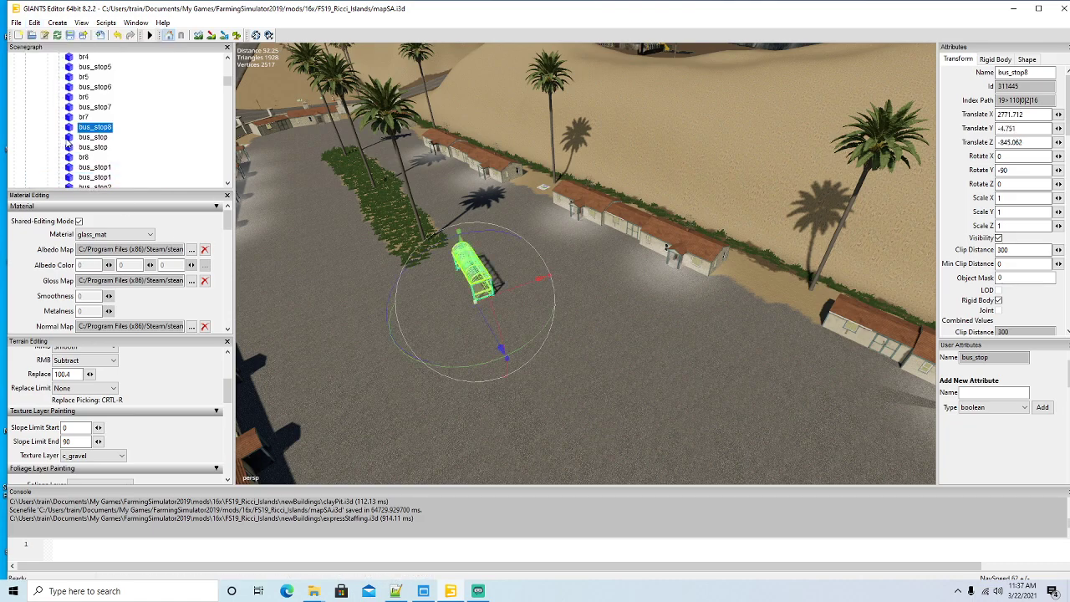
Step: Delete the two spare unnumbered bus_stop shelters between bus_stop8 and br8
left_click(92, 137)
key("Delete")
left_click(74, 139)
key("Delete")
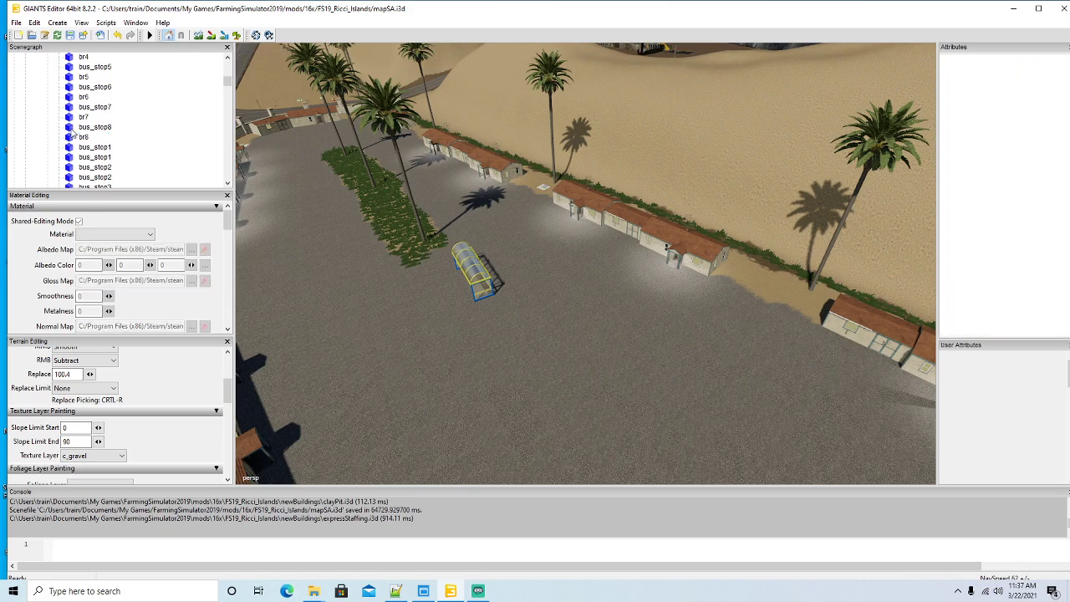
Step: Move bus_stop8 to the end of the remaining planting strip, at about X 2774.638, Z -849.935
left_click(73, 128)
left_click_drag(251, 309, 422, 324, "alt")
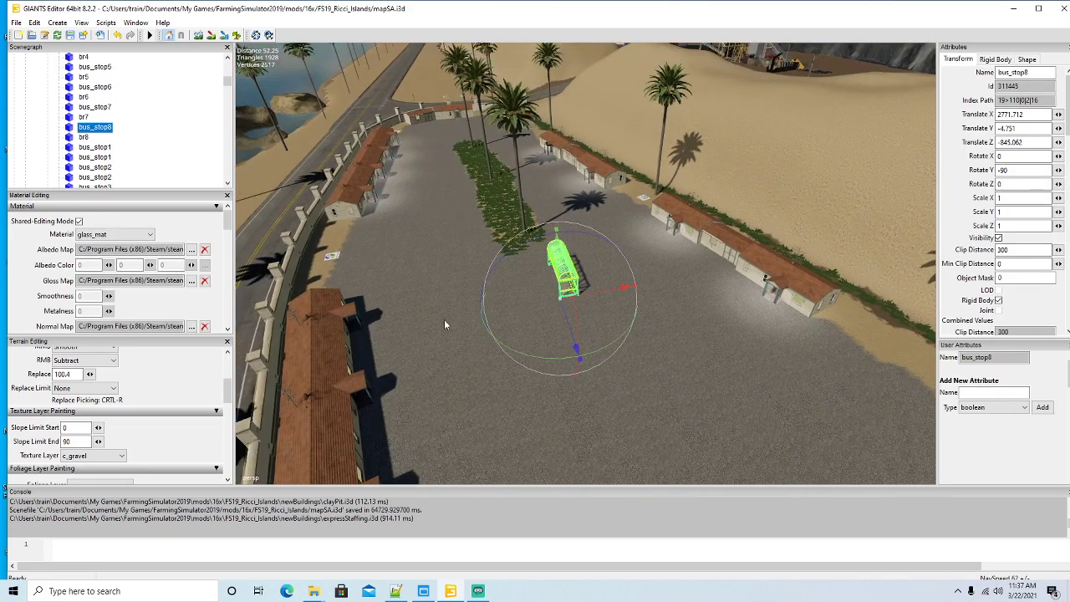
left_click_drag(604, 332, 684, 368, "alt")
scroll(535, 336, "up", 4)
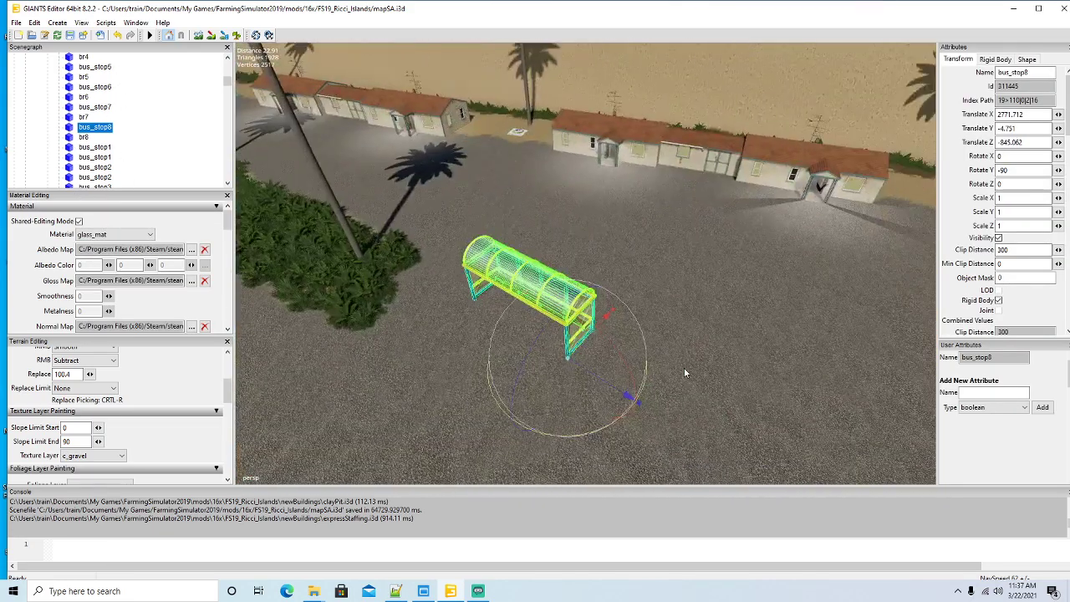
left_click_drag(605, 389, 558, 362)
left_click_drag(681, 356, 573, 326, "alt")
left_click_drag(574, 326, 624, 386, "alt")
scroll(631, 373, "down", 5)
scroll(651, 391, "up", 2)
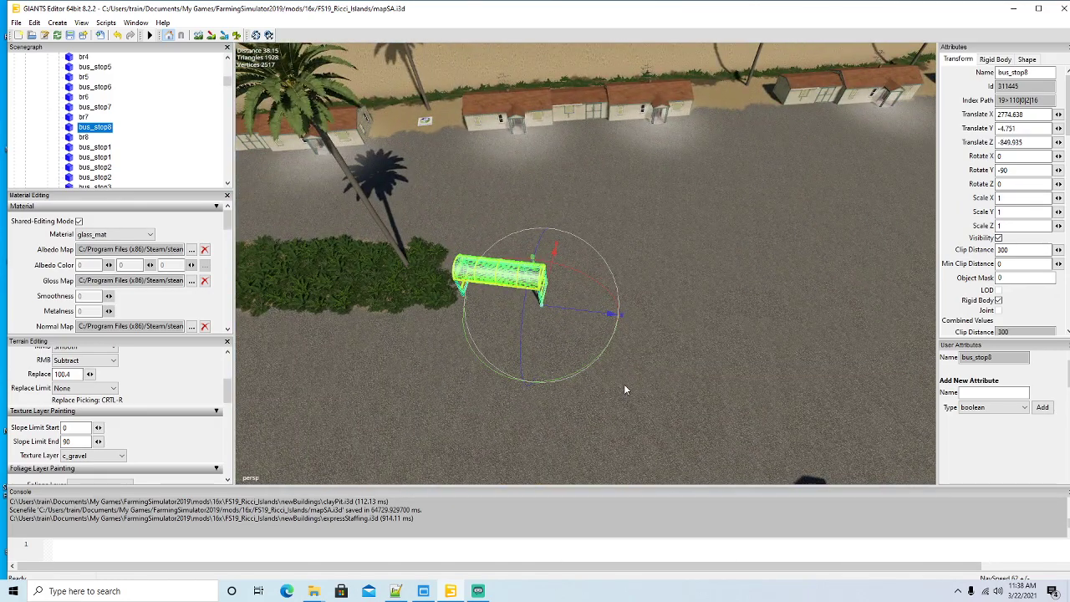
Step: Try extending bus_stop8 into a straight row with two duplicates at about X 2766.464 and X 2758.156, Z -849.935
key("ctrl+d")
left_click_drag(583, 312, 766, 337)
key("ctrl+d")
left_click_drag(669, 388, 859, 346, "alt")
scroll(875, 337, "down", 3)
scroll(874, 332, "up", 3)
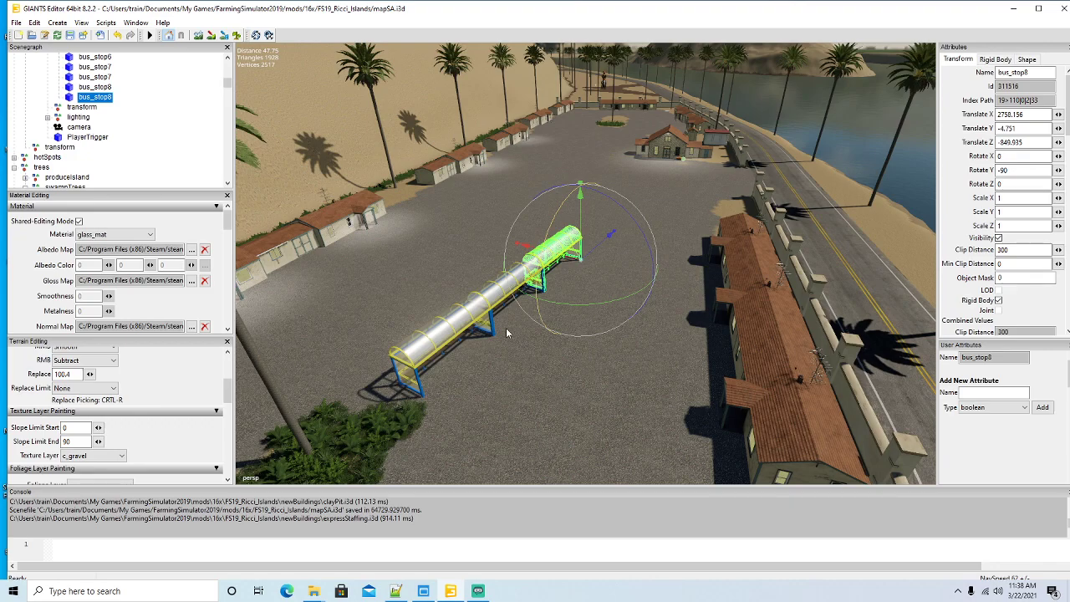
mouse_move(619, 389)
left_mouse_down("alt")
mouse_move(626, 408)
mouse_move(624, 384)
mouse_move(621, 406)
mouse_move(601, 383)
left_mouse_up("alt")
scroll(625, 408, "down", 5)
scroll(624, 395, "up", 7)
scroll(623, 396, "down", 3)
scroll(621, 407, "down", 1)
scroll(620, 407, "up", 2)
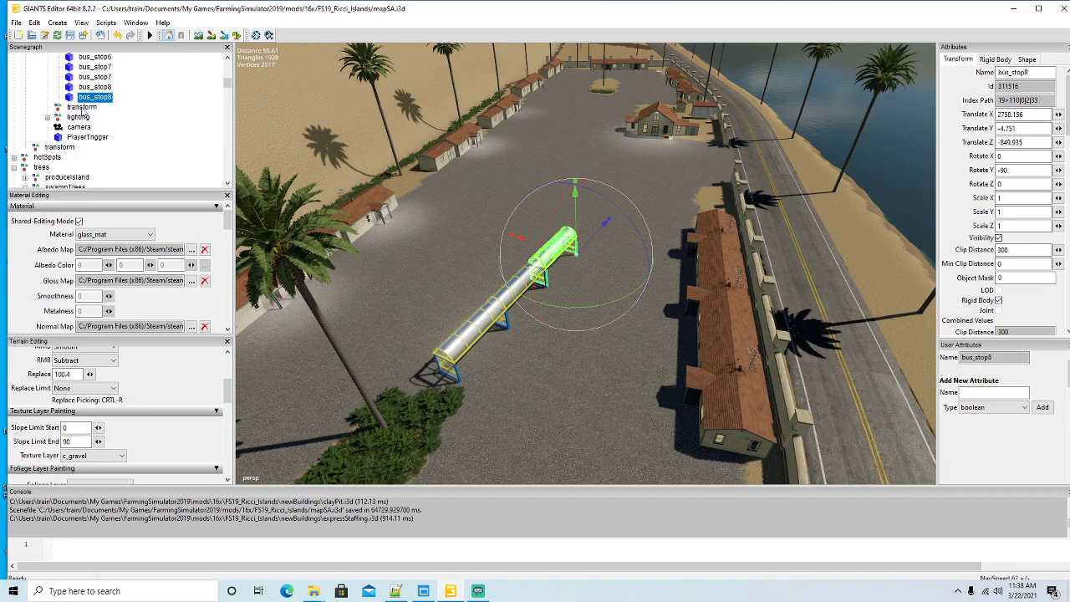
Step: Rotate the original bus_stop8 shelter to Y -77 and shift it sideways to about X 2775.204, Z -847.482
scroll(117, 133, "up", 5)
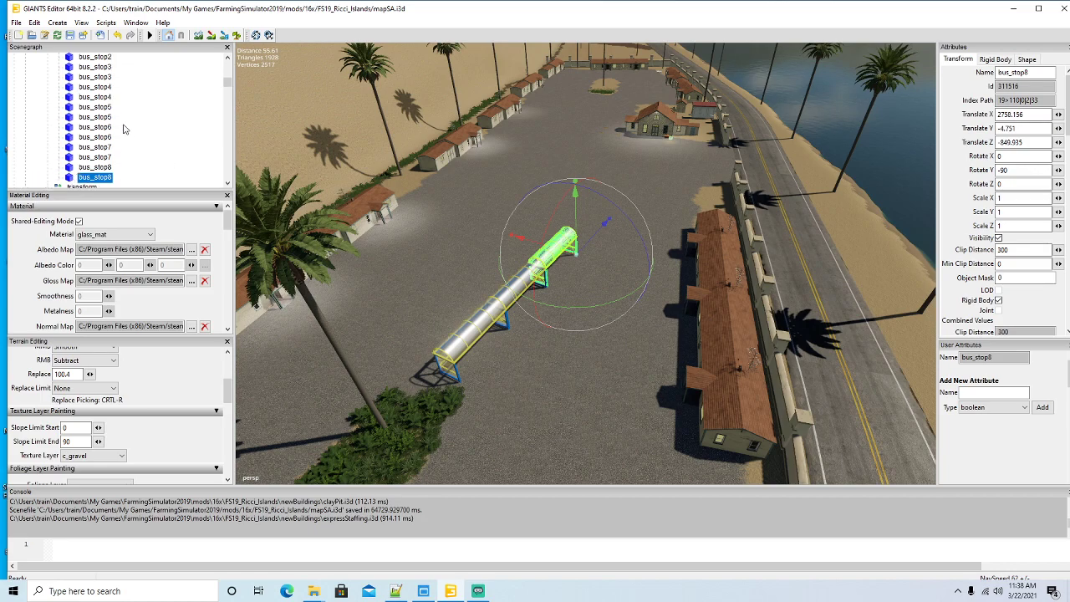
left_click(79, 127)
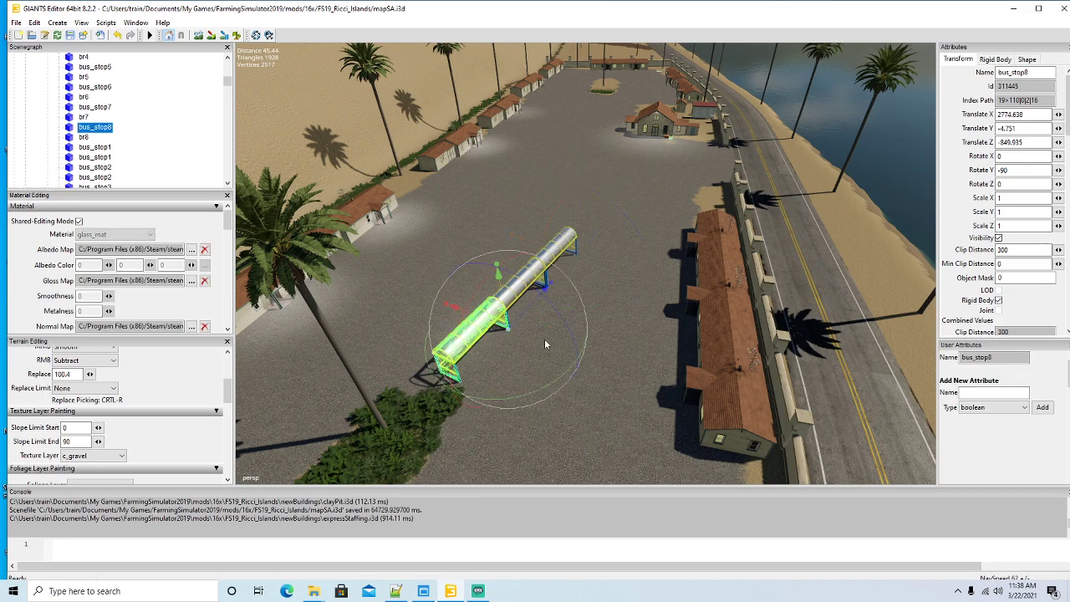
left_click_drag(541, 388, 569, 390)
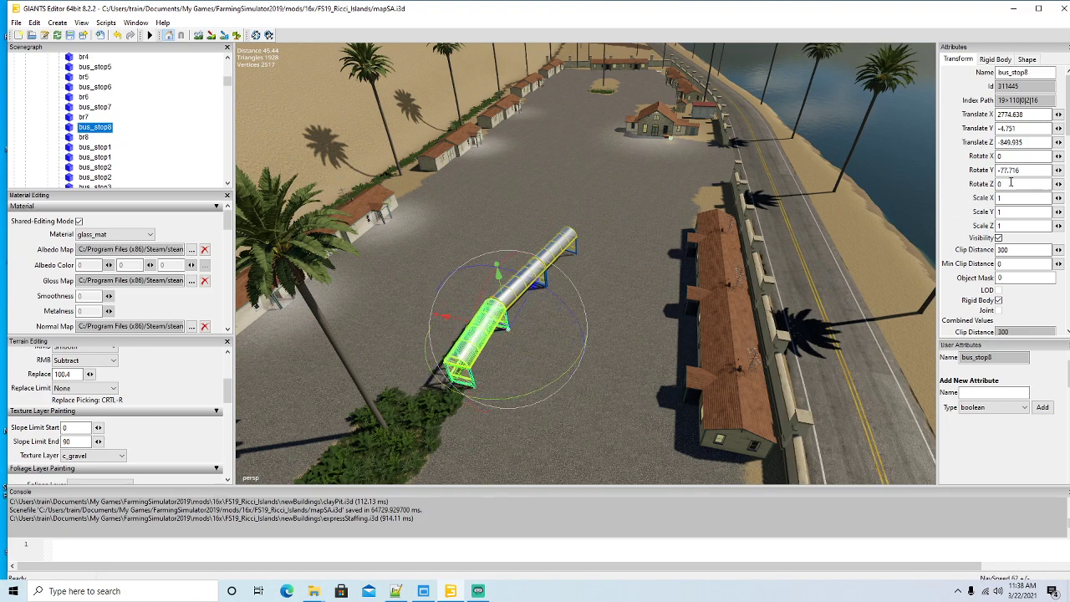
left_click(1033, 171)
type("-77")
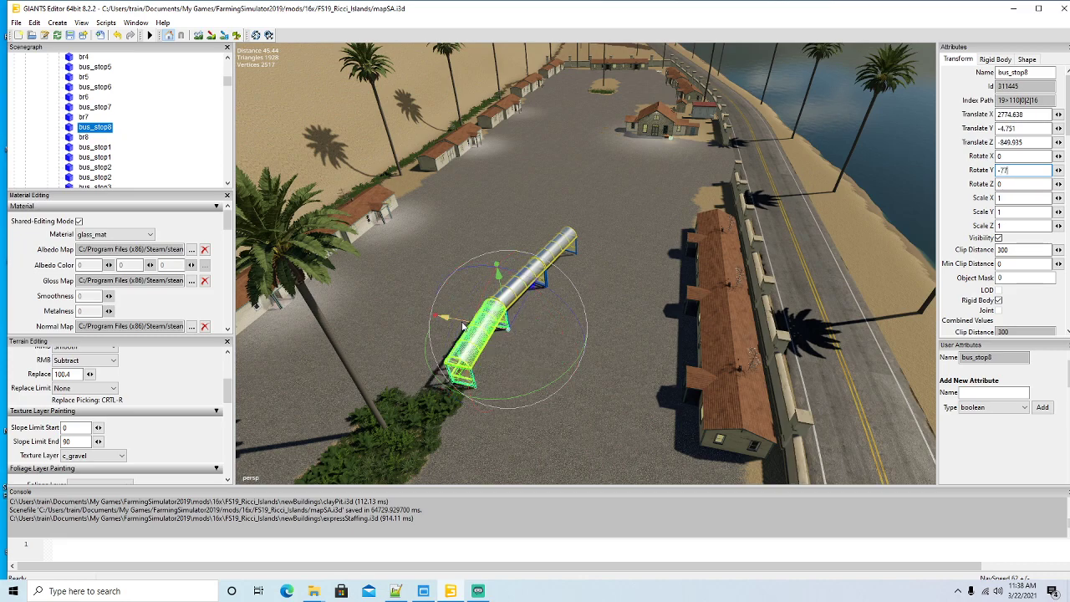
left_click_drag(462, 326, 436, 318)
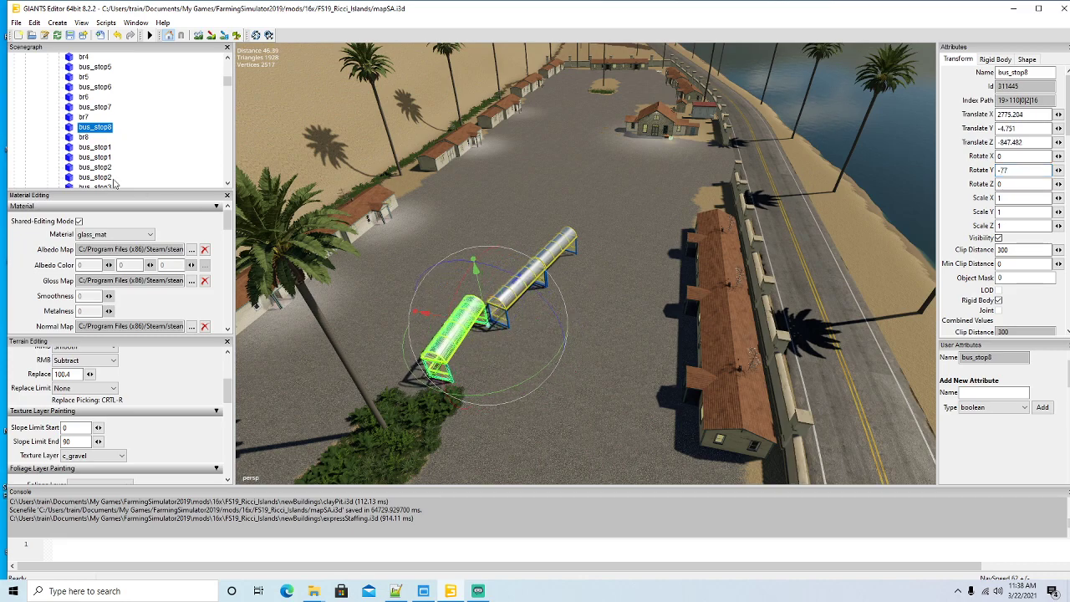
Step: Delete the two unrotated bus_stop8 duplicates
left_click(558, 256)
key("Delete")
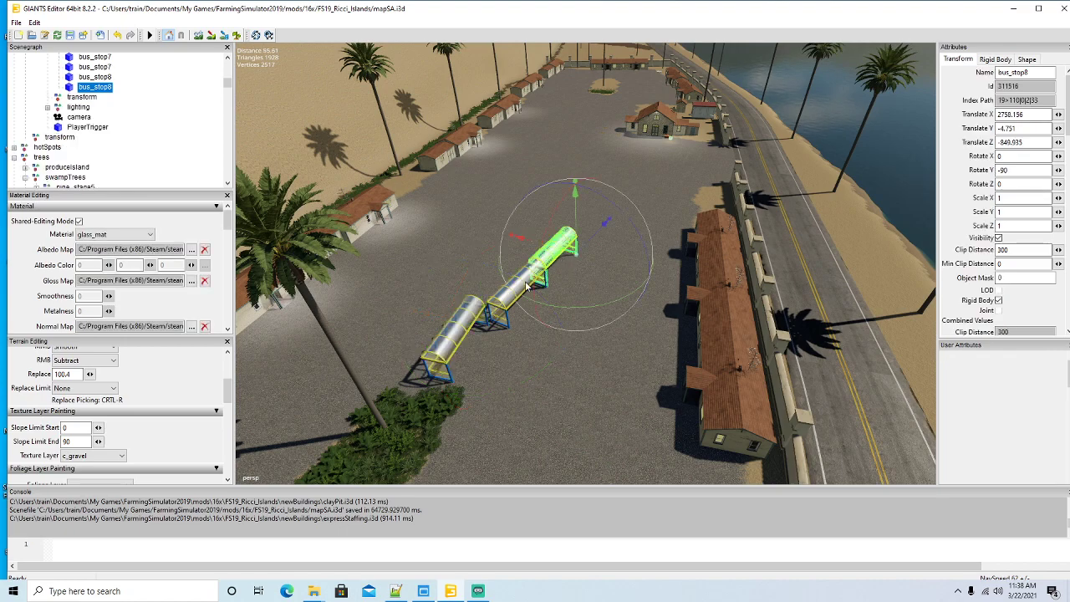
left_click(526, 286)
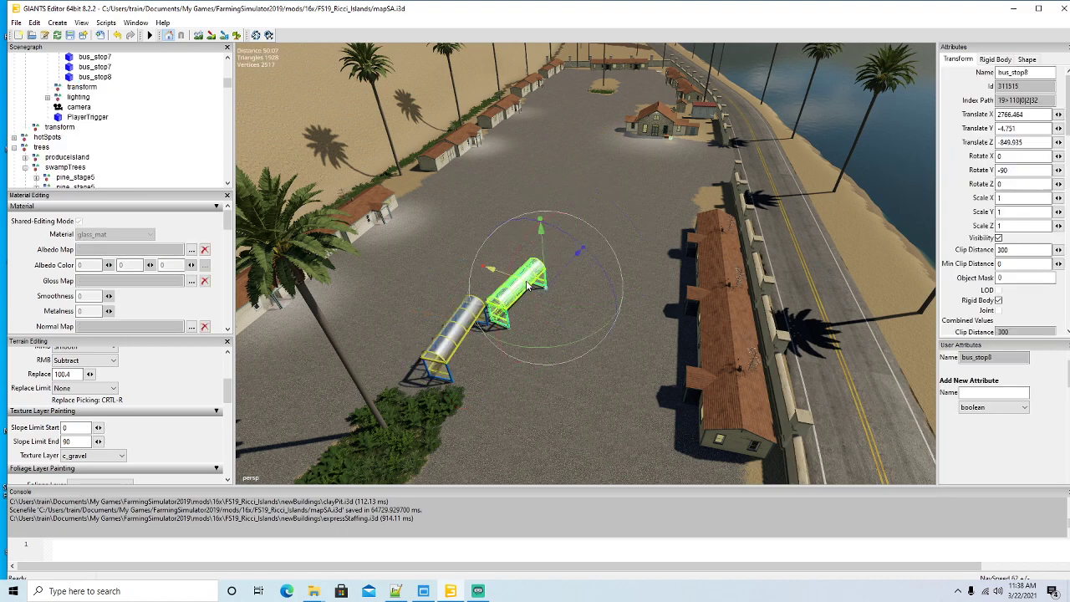
key("Delete")
Step: Duplicate the rotated bus_stop8 twice end to end, at about X 2767.318, Z -845.661 and X 2759.421, Z -843.838
left_click(473, 316)
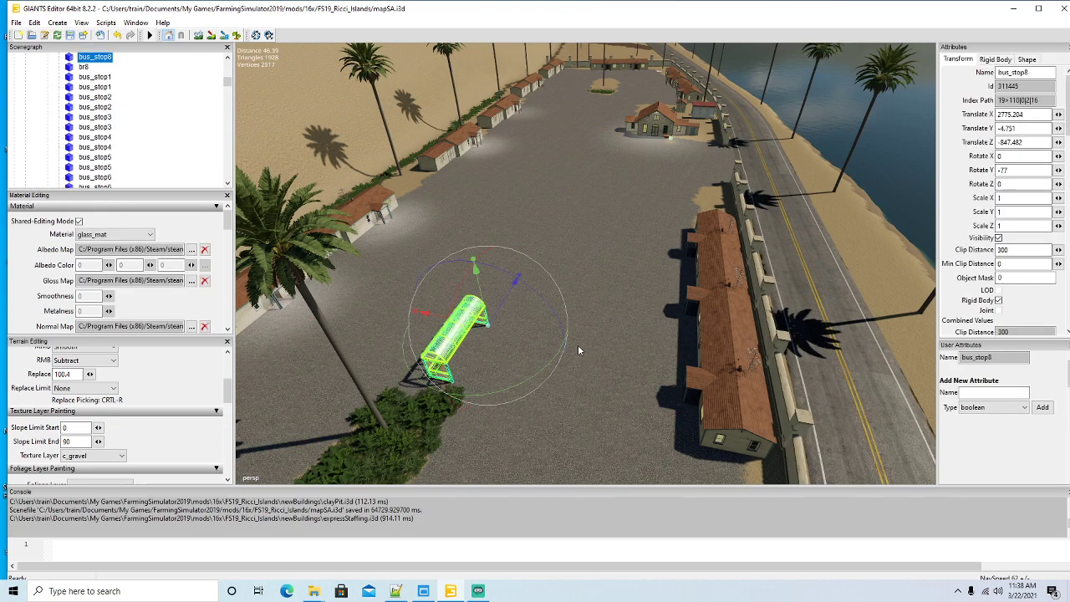
key("ctrl+d")
left_click_drag(507, 302, 556, 252)
scroll(621, 246, "up", 2)
left_click_drag(620, 246, 622, 219, "alt")
left_click_drag(657, 177, 659, 207)
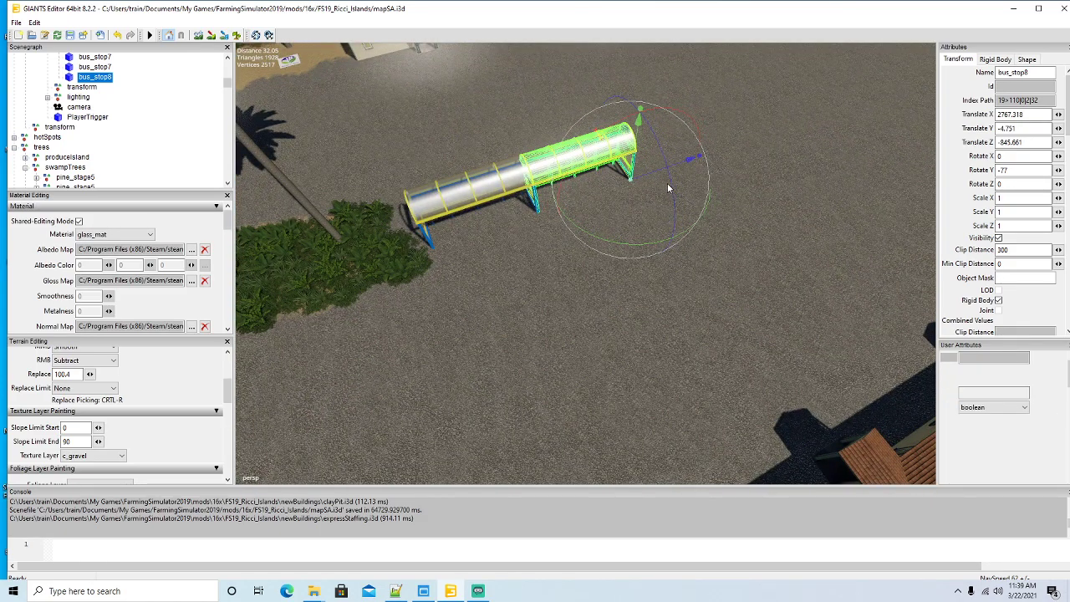
key("ctrl+d")
left_click_drag(653, 178, 762, 166)
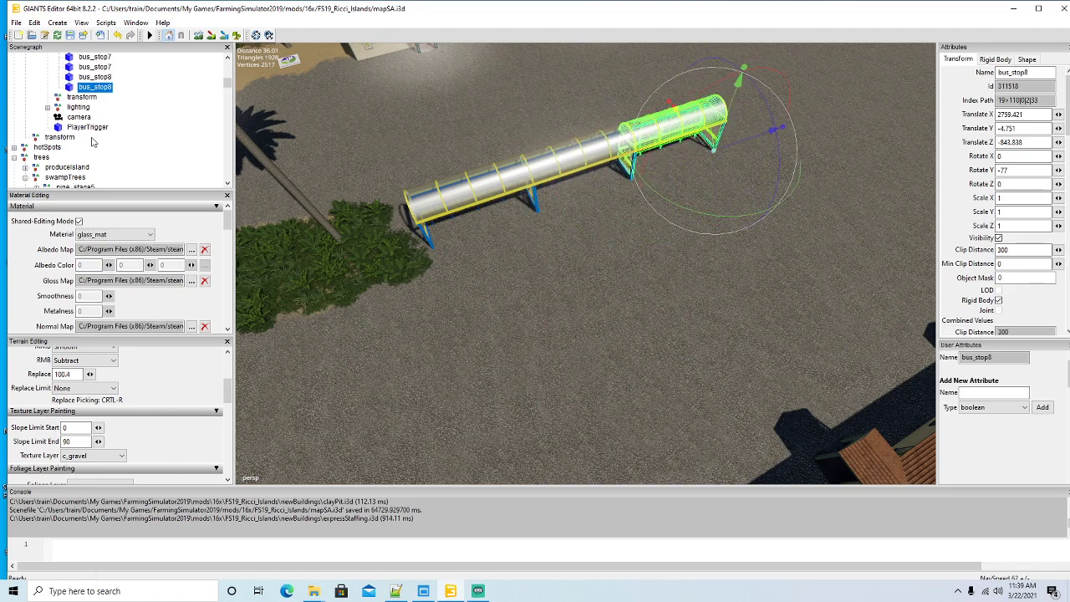
Step: Place the br8 sign in front of the shelter row at about X 2770.704, Z -848.737 and rotate it to about Y -76.724
scroll(104, 151, "up", 5)
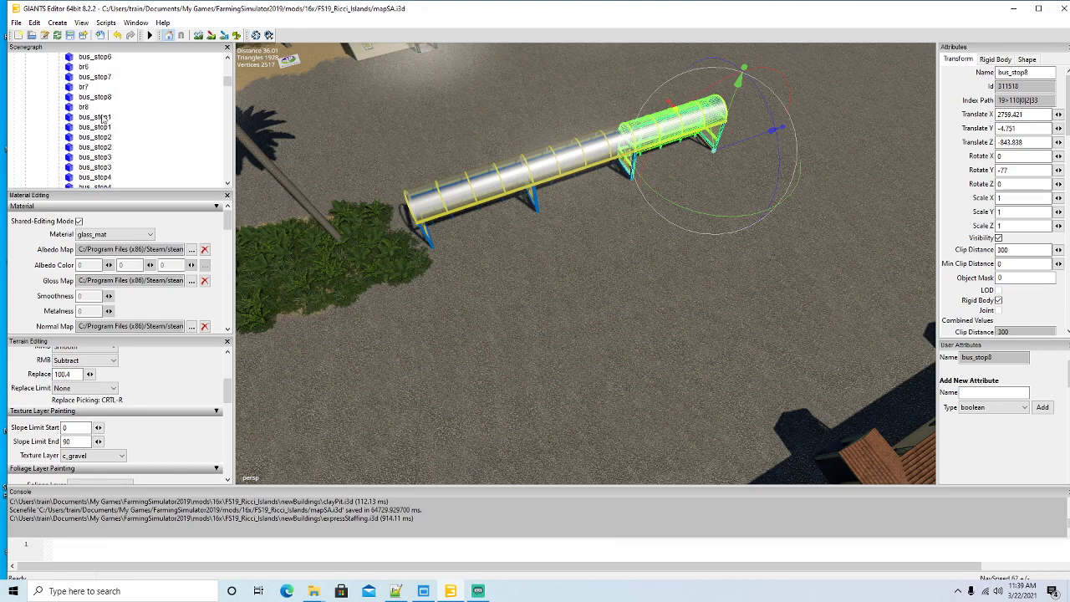
left_click(83, 107)
left_click(35, 23)
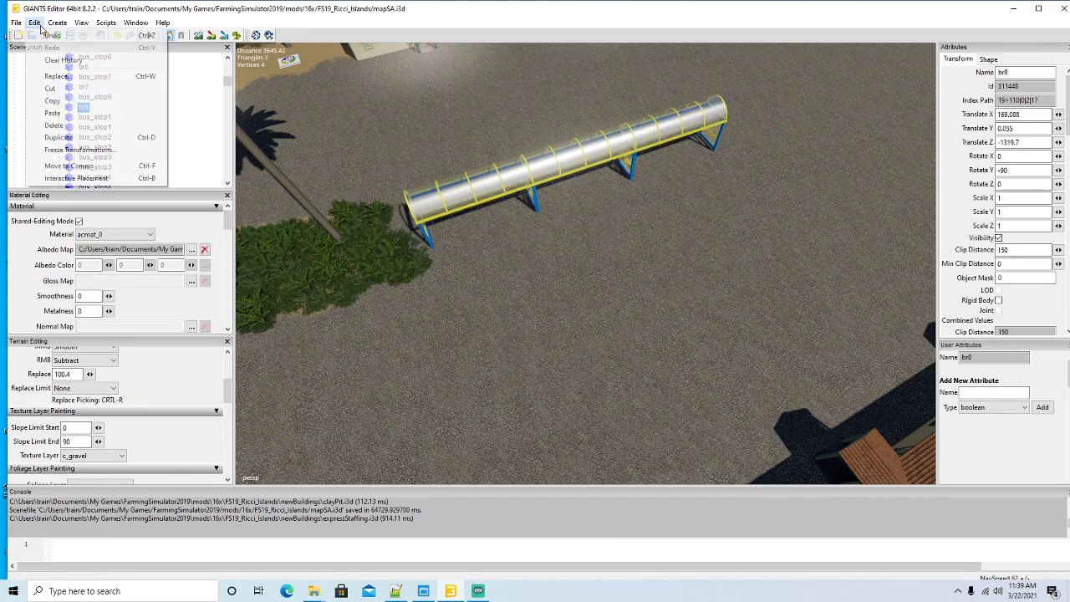
left_click(97, 179)
left_click(598, 243)
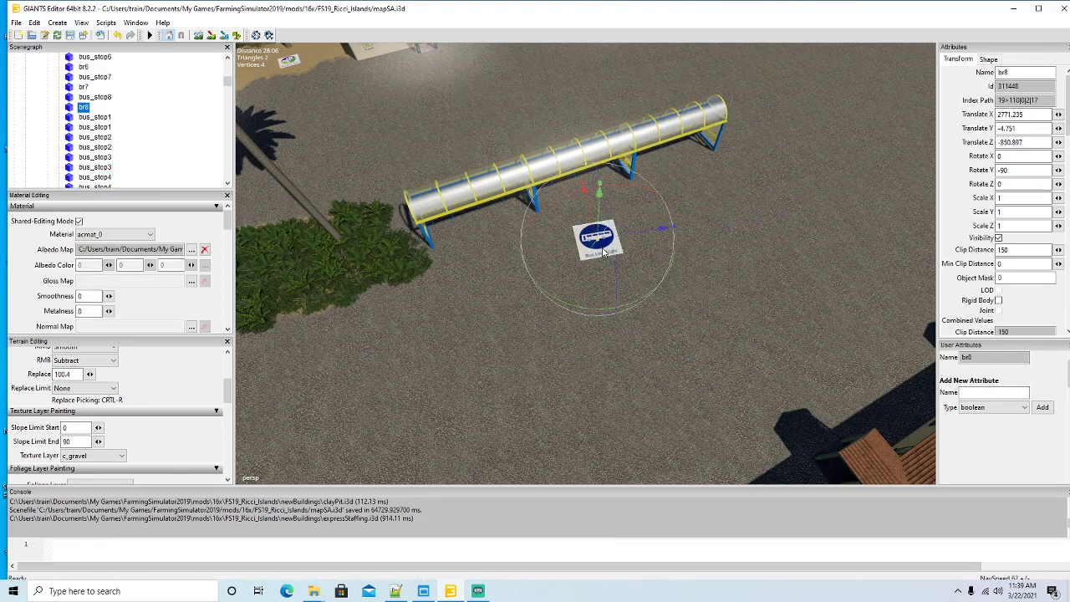
left_click_drag(613, 311, 619, 311)
left_click_drag(590, 230, 644, 212)
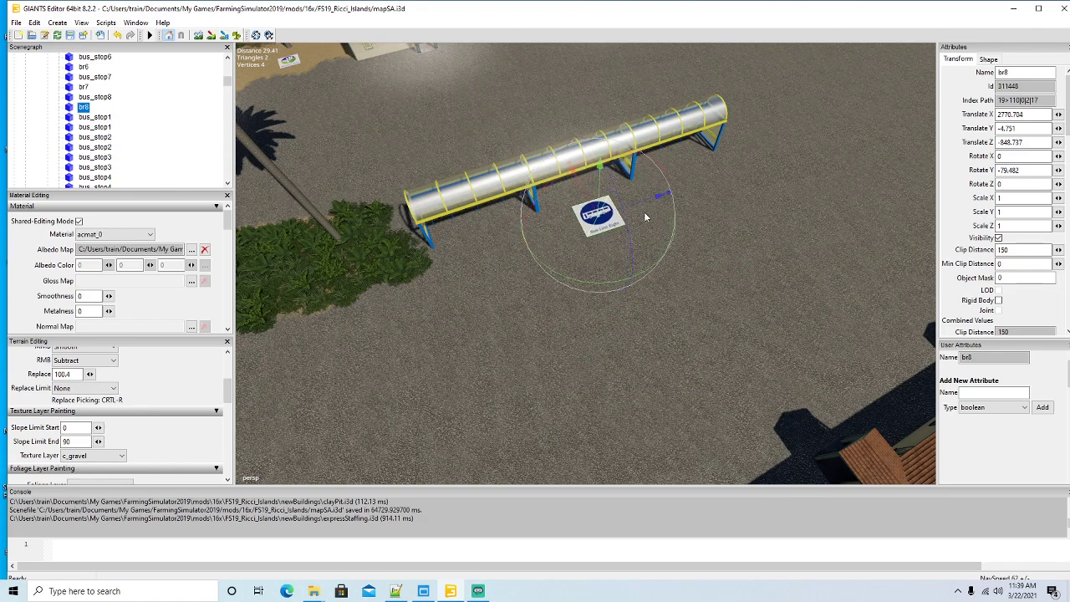
left_click_drag(619, 286, 623, 285)
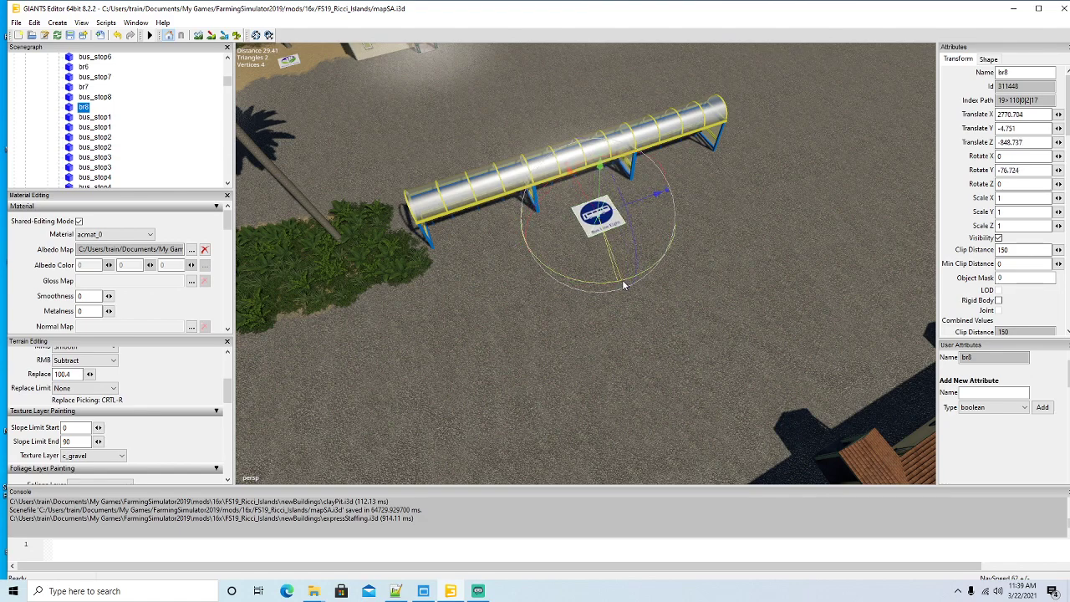
scroll(121, 119, "down", 1)
scroll(117, 117, "down", 6)
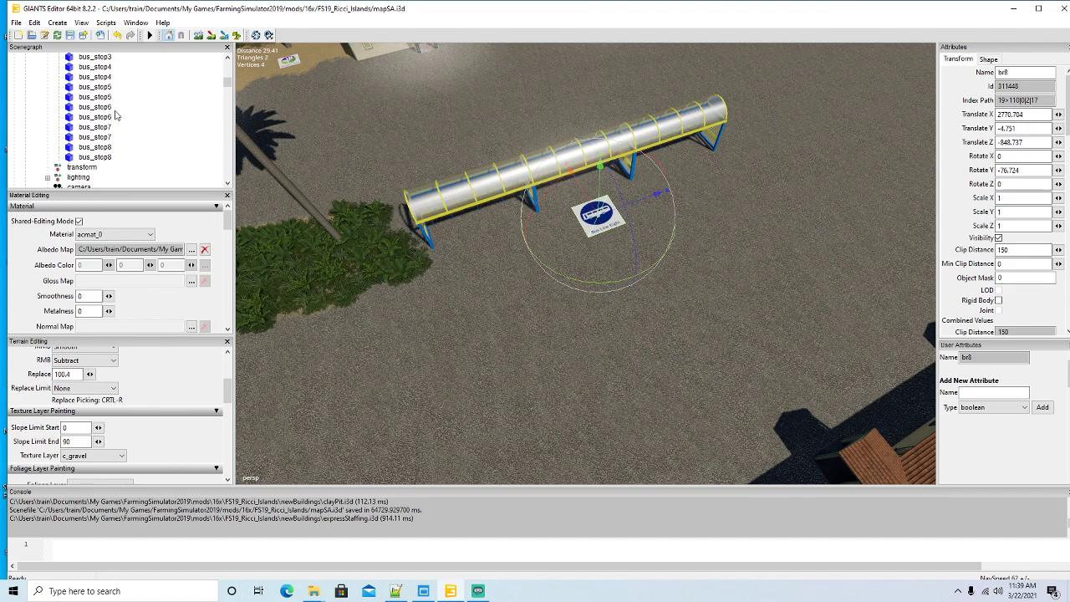
Step: Collapse the main group in the scene hierarchy and rename the unnumbered visibilityNodes group to visibilityNodes8
scroll(119, 117, "up", 4)
scroll(118, 117, "up", 5)
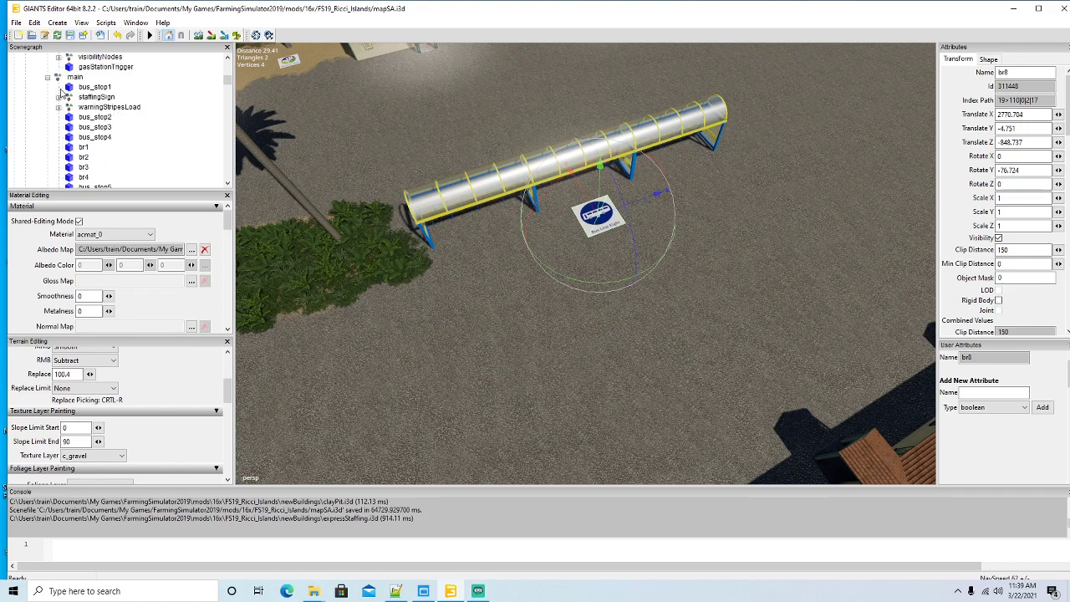
left_click(48, 77)
scroll(114, 124, "up", 2)
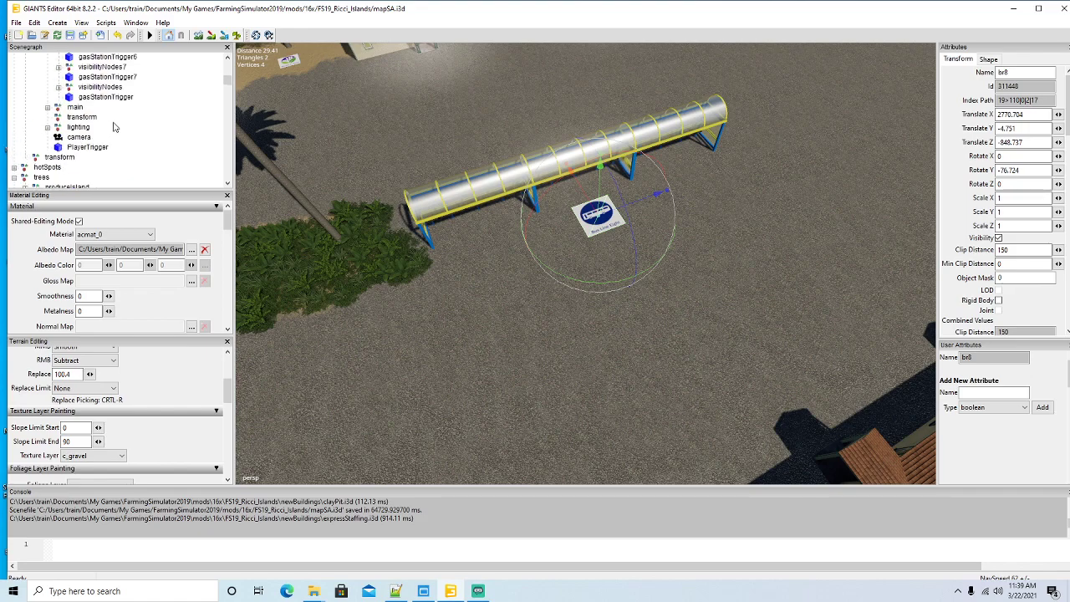
left_click(96, 87)
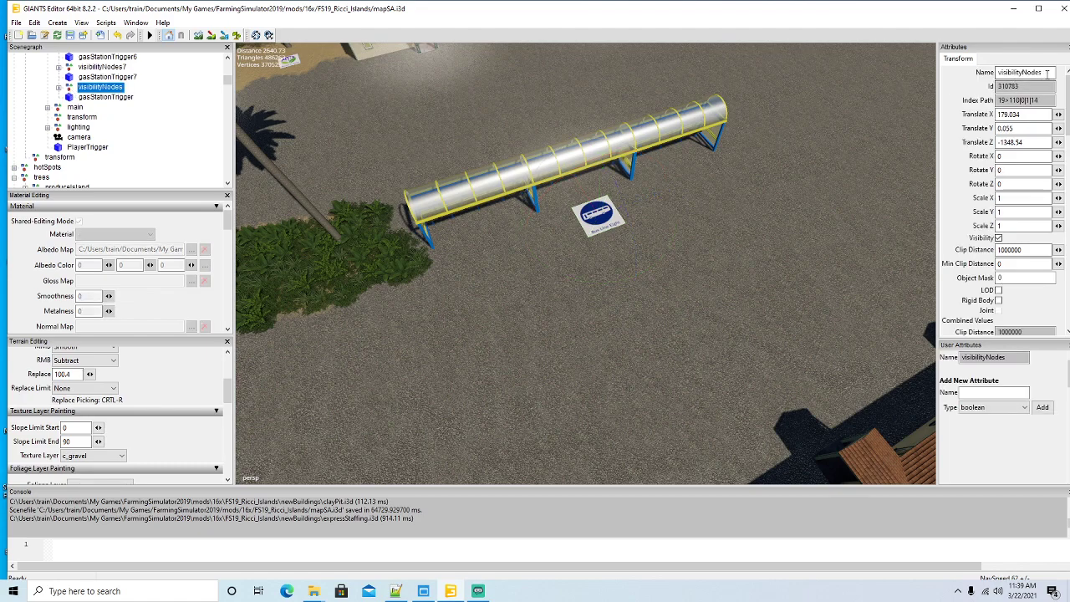
key("Return")
Step: Place visibilityNodes8 interactively in the paved yard beside the stop 8 shelters and set its Y rotation to 13
left_click(34, 22)
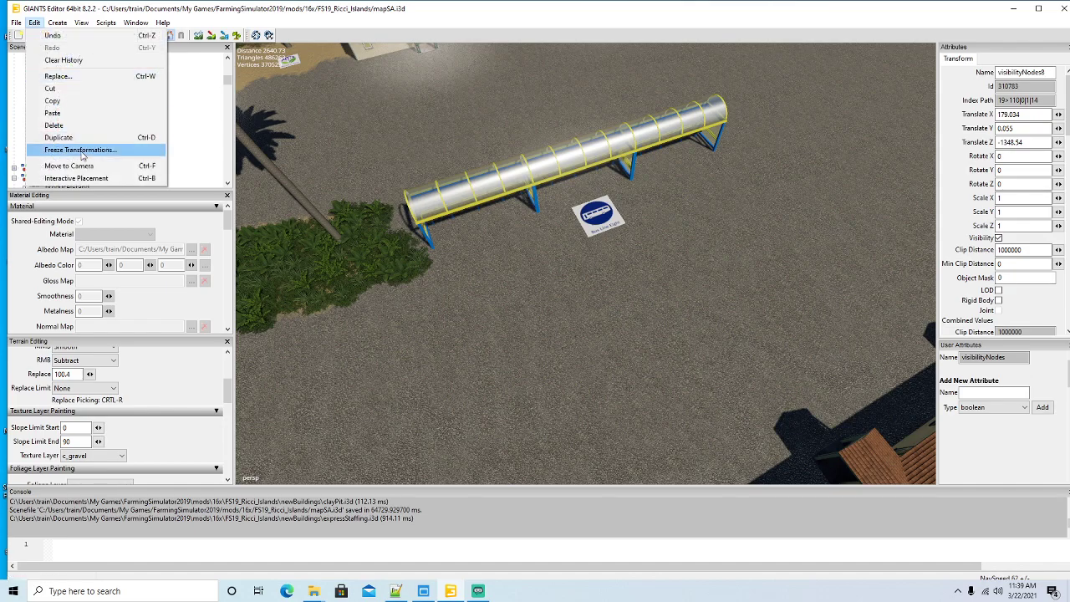
left_click(88, 180)
left_click(624, 293)
left_click_drag(624, 294, 888, 247, "alt")
scroll(581, 317, "down", 5)
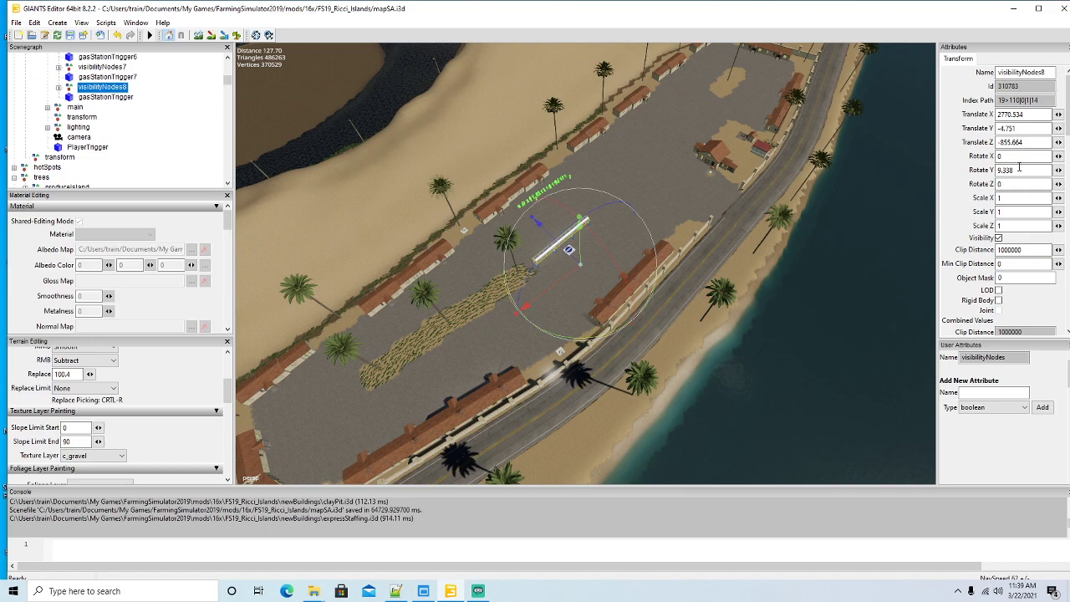
left_click_drag(605, 337, 607, 339)
left_click(1019, 170)
type("13")
key("Return")
Step: Move the visibilityNodes8 people under the stop 8 shelter row, to about X 2774.479, Z -878.895
scroll(583, 348, "up", 3)
scroll(583, 349, "up", 5)
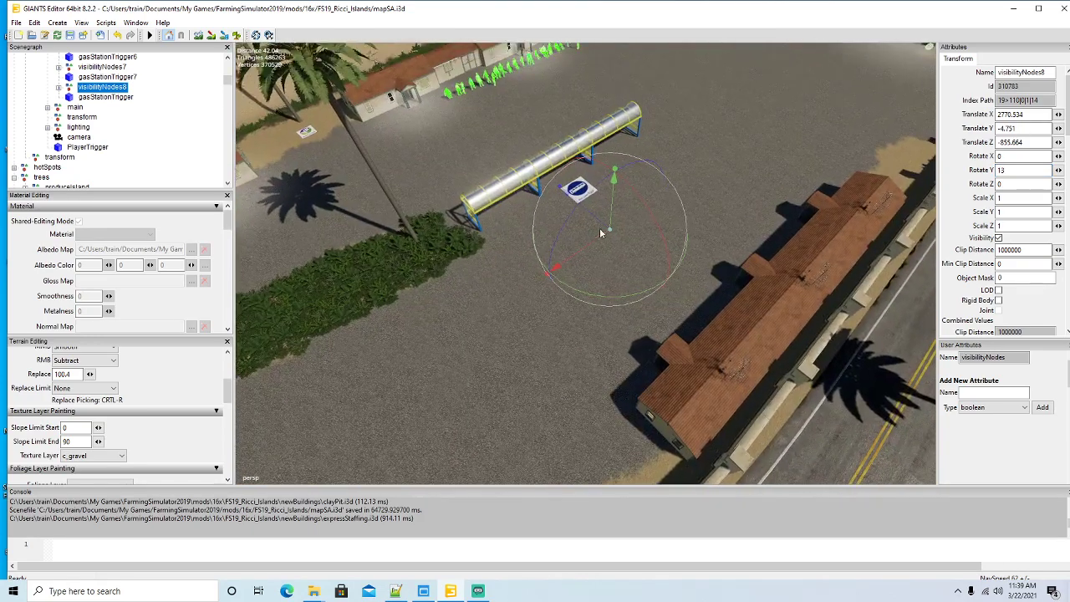
left_click_drag(600, 226, 677, 480)
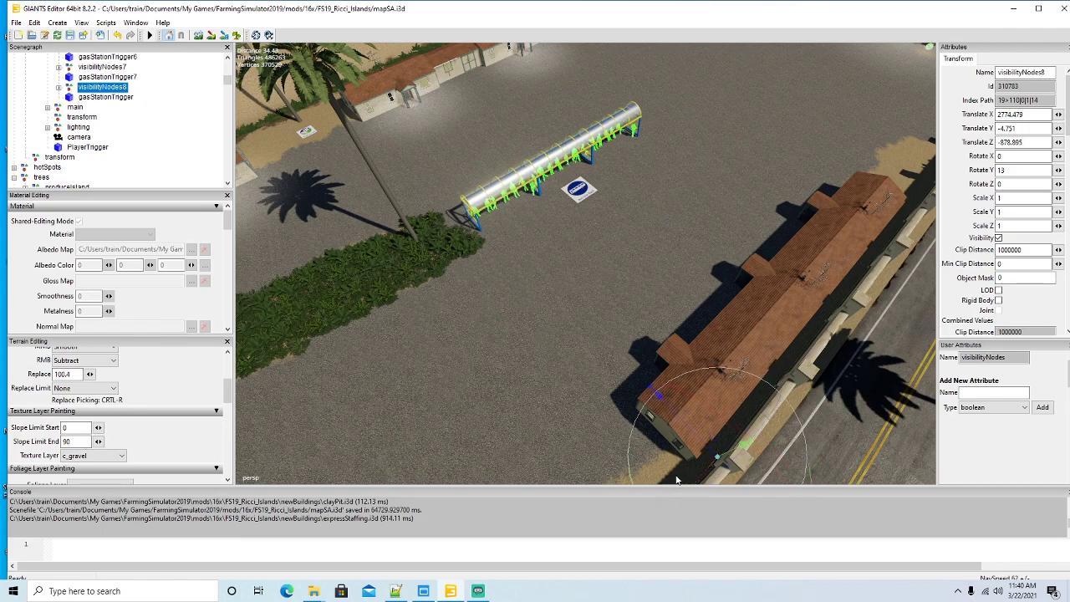
Step: Nudge visibilityNodes8 to about X 2774.456, Z -878.997, checking the people's fit inside the shelters from both ends
left_click_drag(493, 390, 444, 376, "alt")
scroll(515, 336, "up", 5)
scroll(442, 331, "down", 5)
scroll(435, 317, "up", 5)
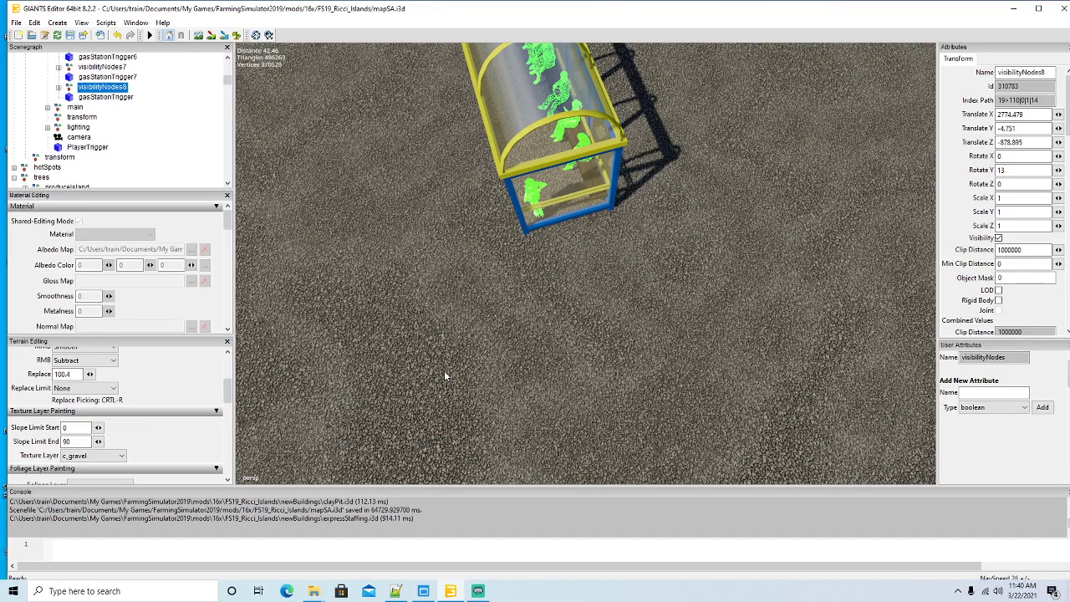
left_click_drag(372, 319, 309, 155, "alt")
scroll(516, 331, "up", 5)
scroll(340, 237, "down", 5)
scroll(340, 237, "up", 4)
left_click_drag(291, 93, 729, 242)
scroll(331, 214, "down", 4)
scroll(287, 130, "up", 3)
scroll(286, 127, "up", 3)
scroll(729, 240, "down", 4)
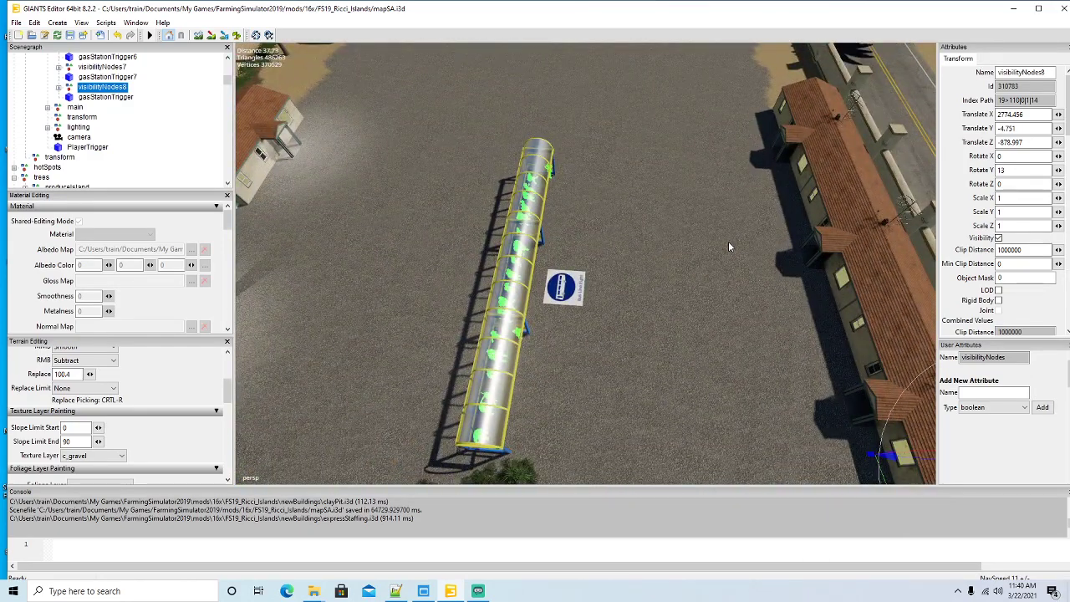
Step: Place the unnumbered gasStationTrigger in front of the stop 8 shelters at about X 2771.4, Z -851.343, rotated to about Y -76.461
left_click(75, 98)
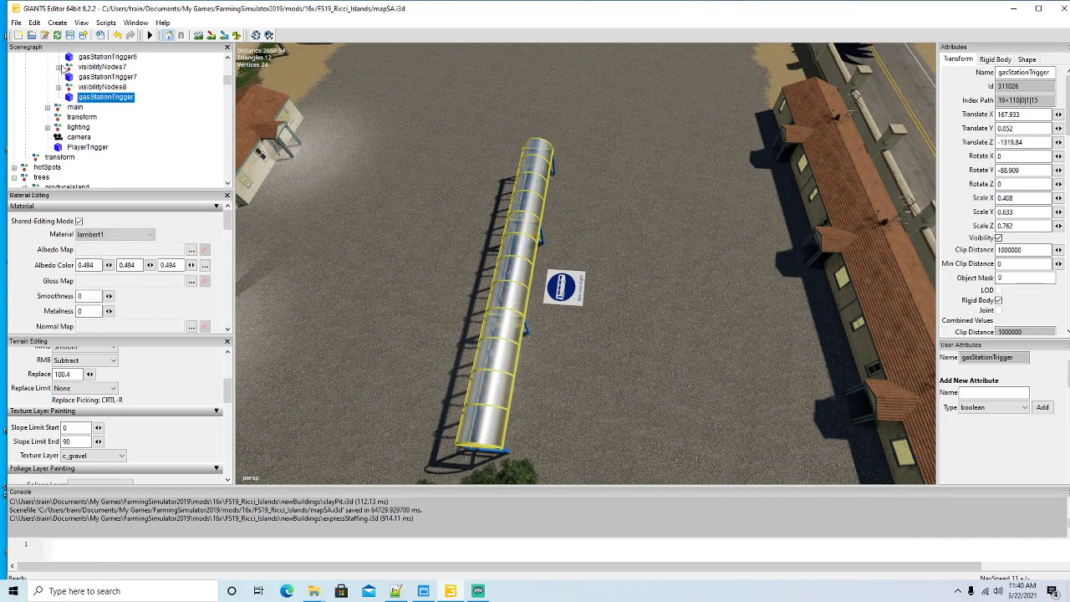
left_click(34, 23)
left_click(83, 178)
left_click(599, 333)
left_click_drag(611, 406, 631, 407)
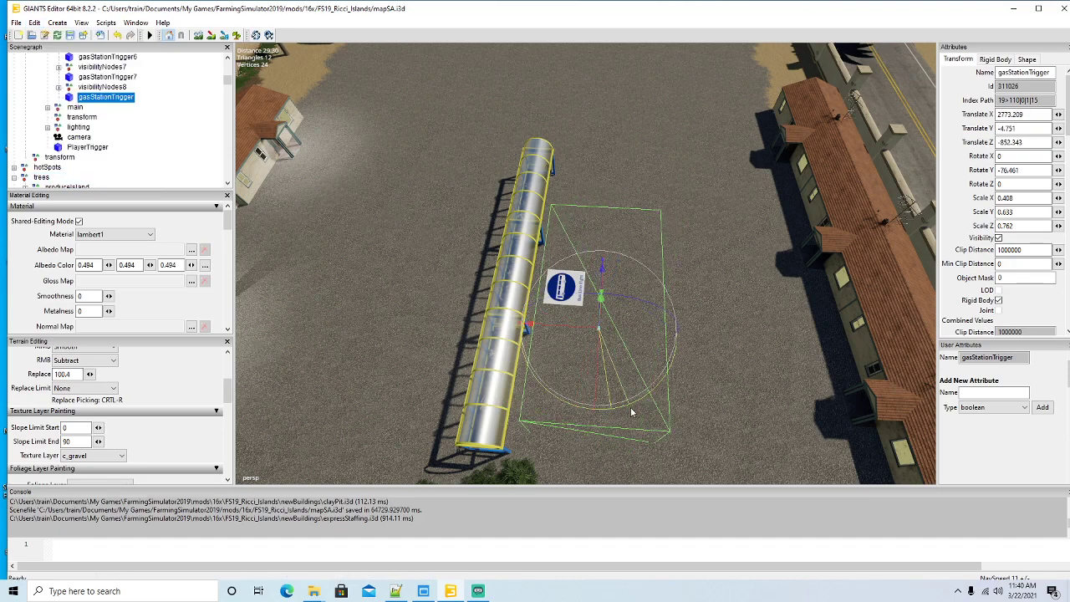
left_click_drag(568, 327, 577, 322)
right_click_drag(612, 281, 628, 312)
left_click_drag(611, 303, 642, 282)
Step: Fly from the stop 8 yard over the water and along the town's main road, surveying the island for the next location
left_click_drag(725, 303, 733, 290, "alt")
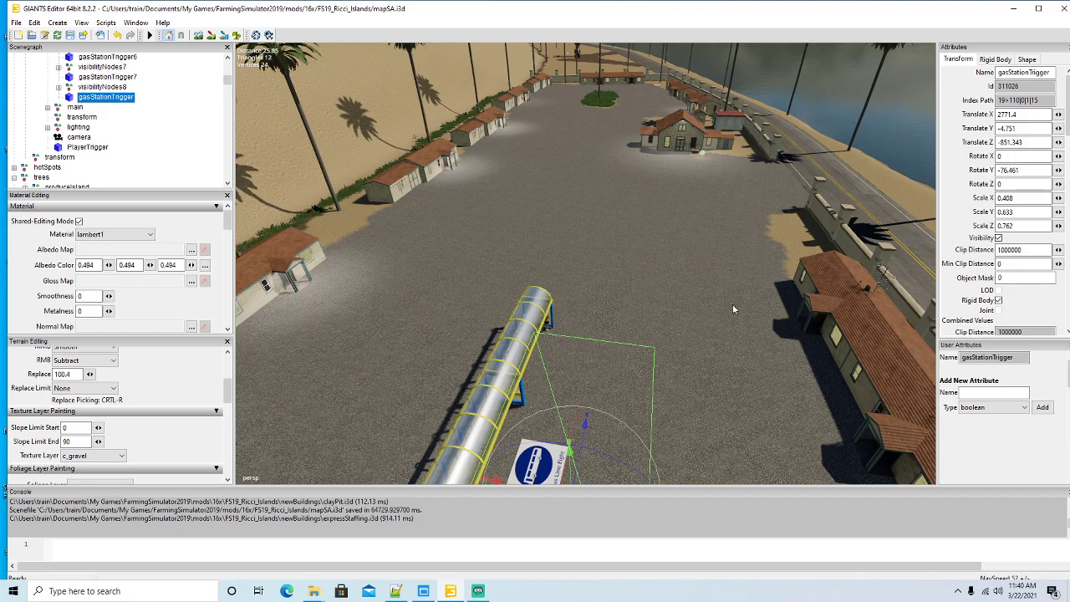
left_click_drag(734, 310, 730, 228, "alt")
scroll(730, 230, "up", 10)
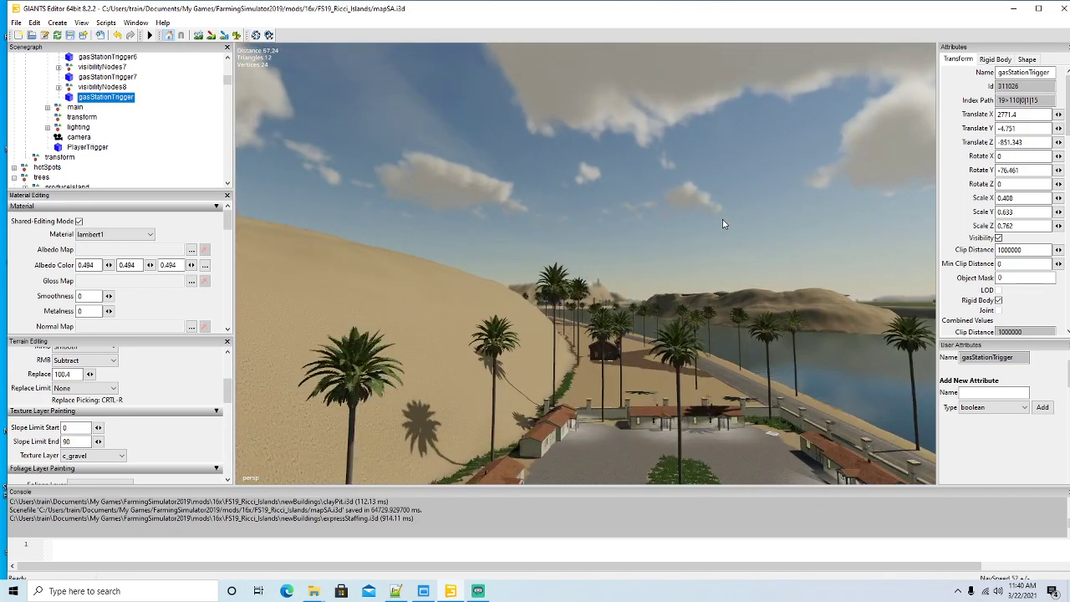
scroll(723, 219, "up", 10)
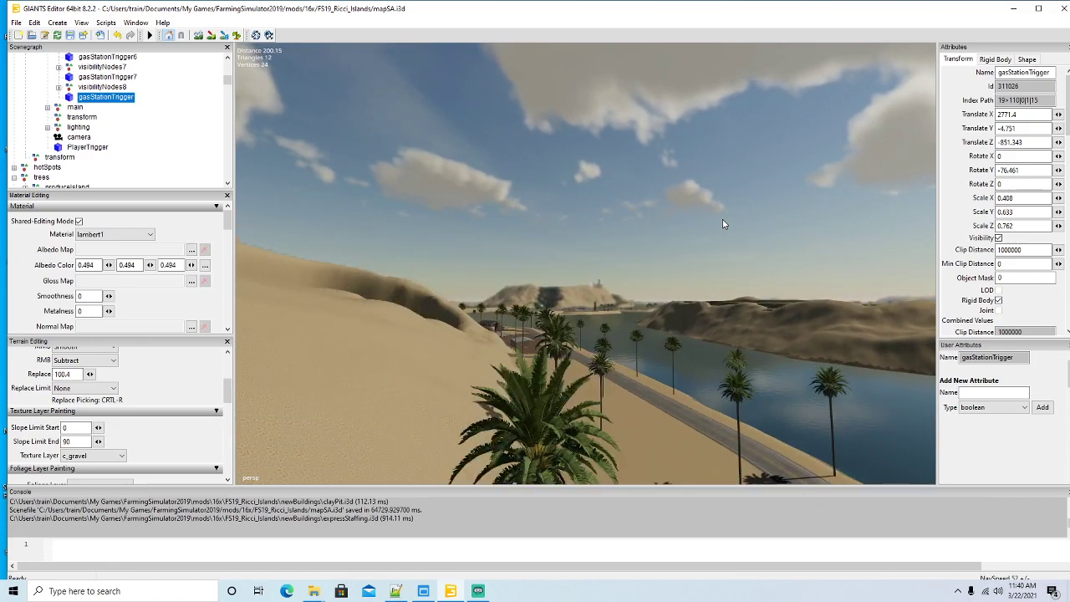
scroll(724, 225, "up", 10)
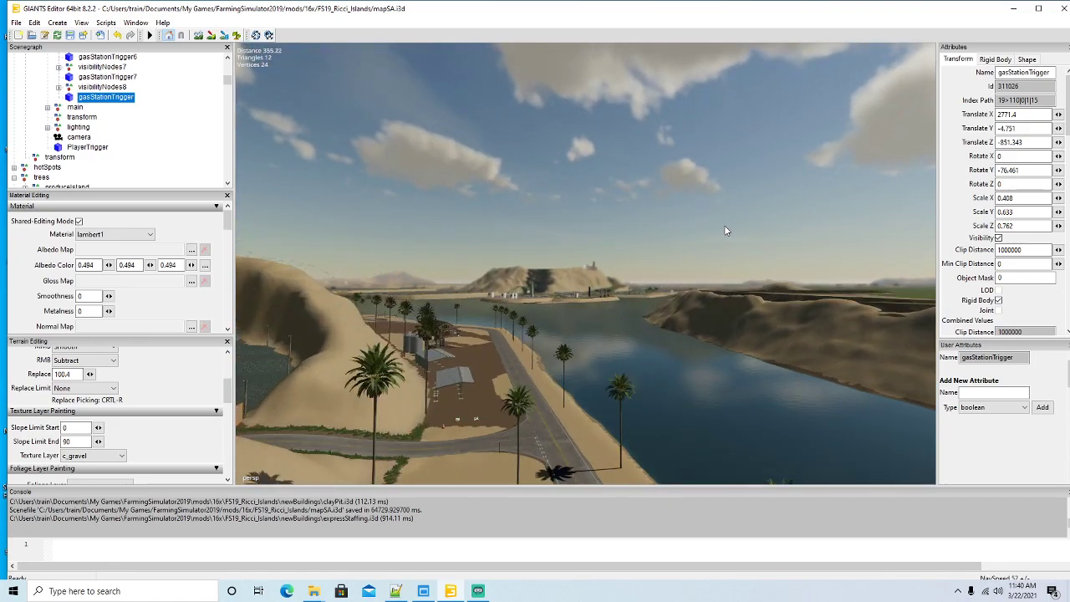
scroll(724, 225, "up", 8)
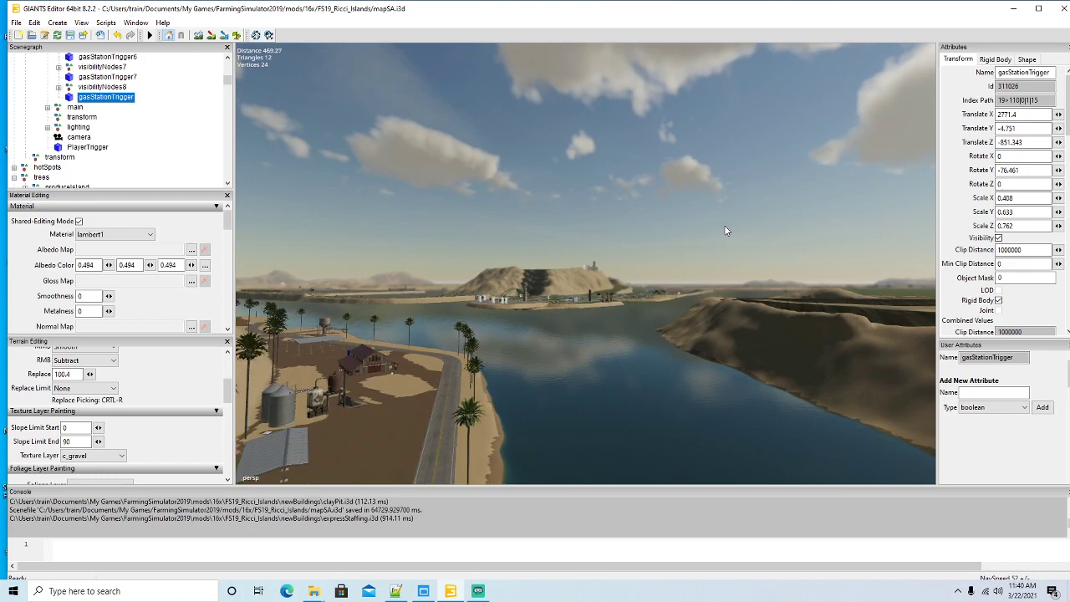
scroll(725, 225, "up", 8)
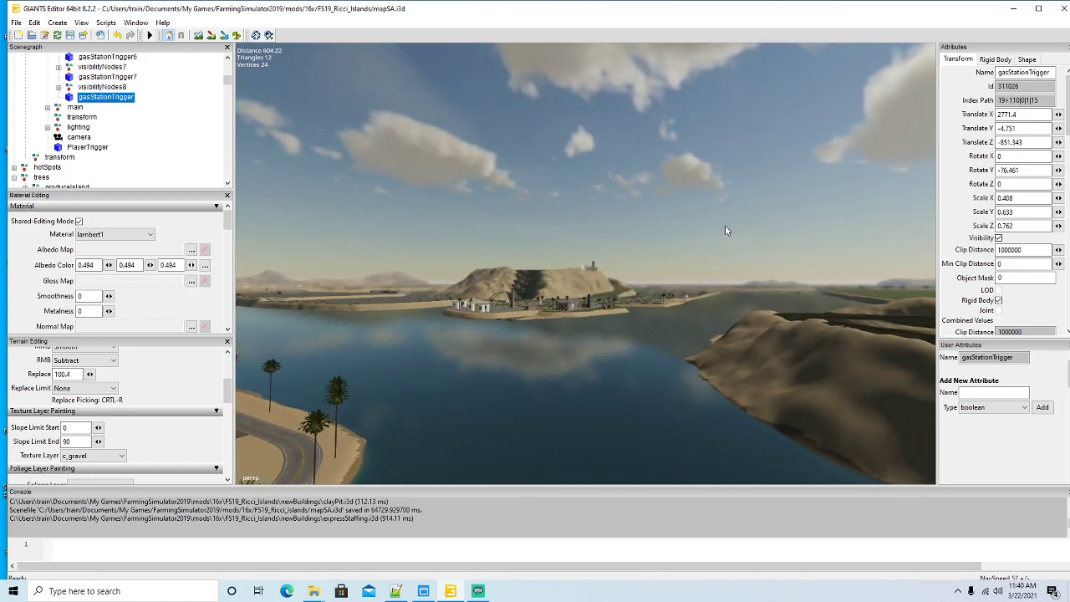
scroll(725, 230, "up", 8)
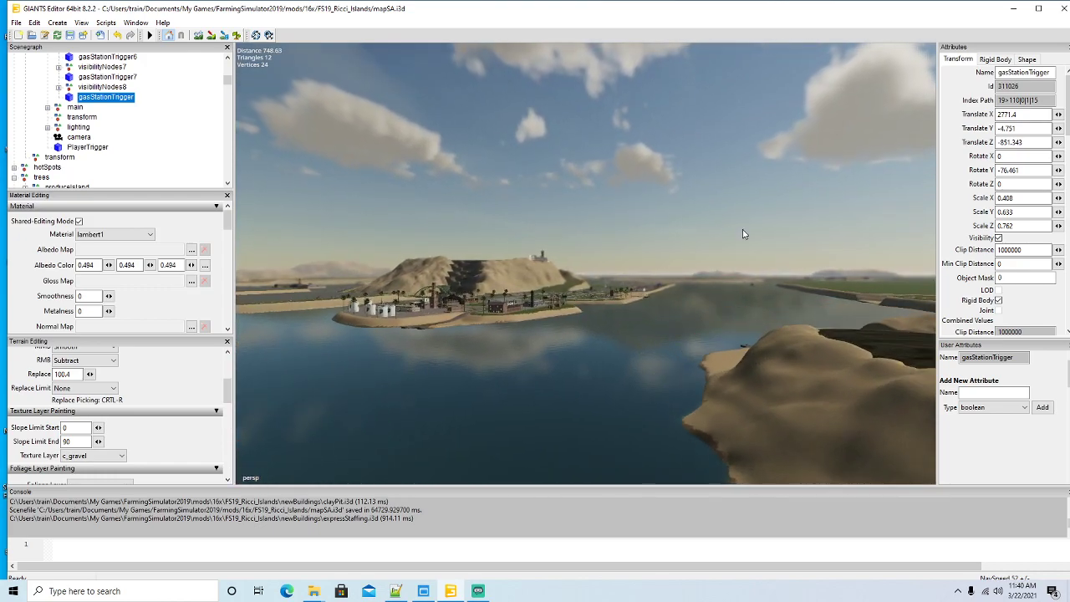
scroll(743, 234, "up", 8)
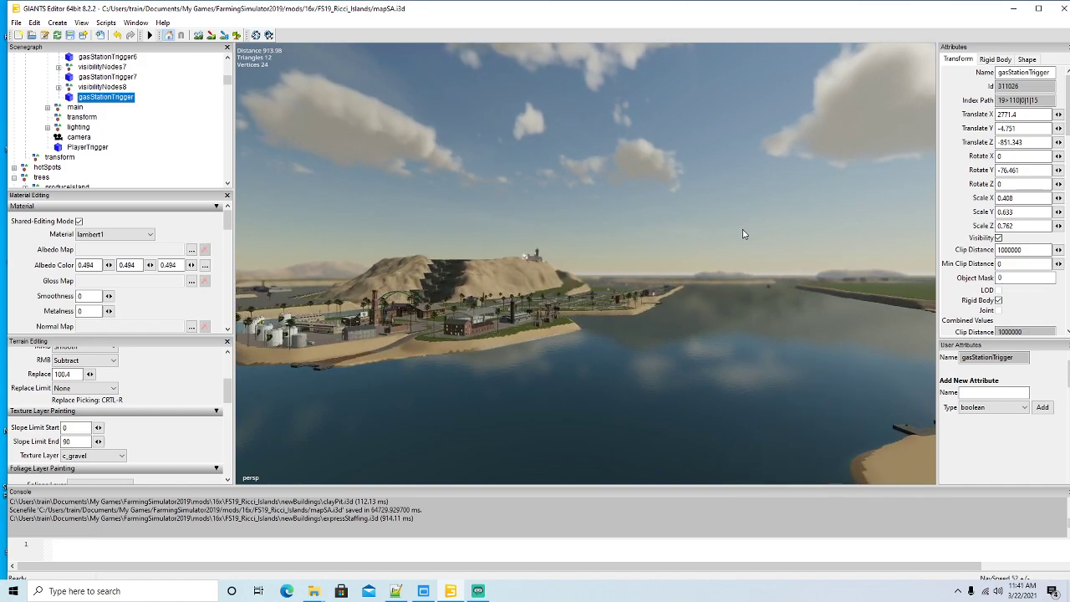
scroll(743, 234, "up", 8)
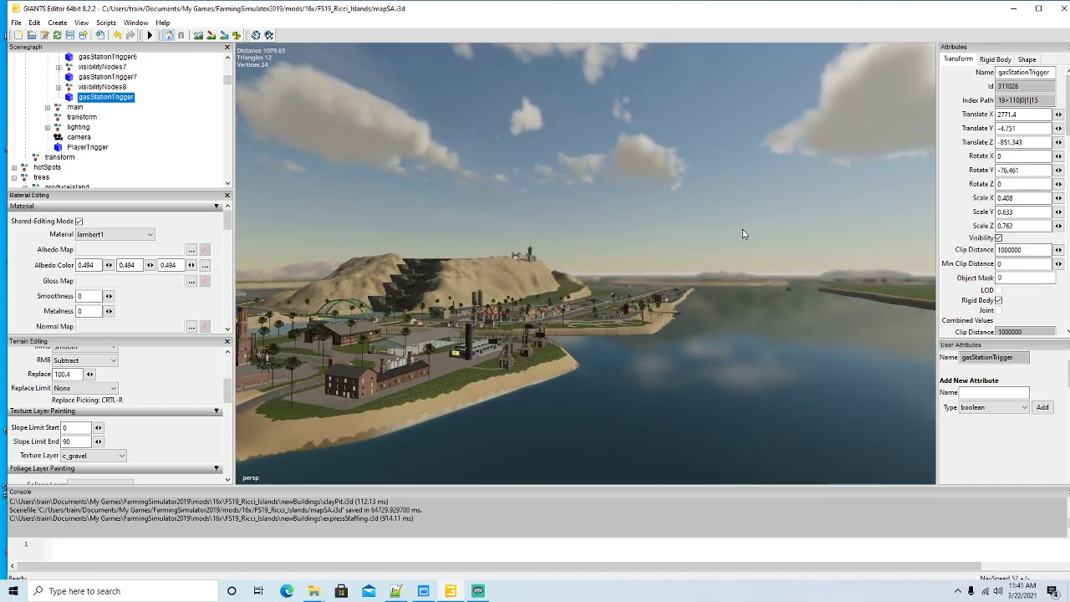
scroll(744, 239, "up", 4)
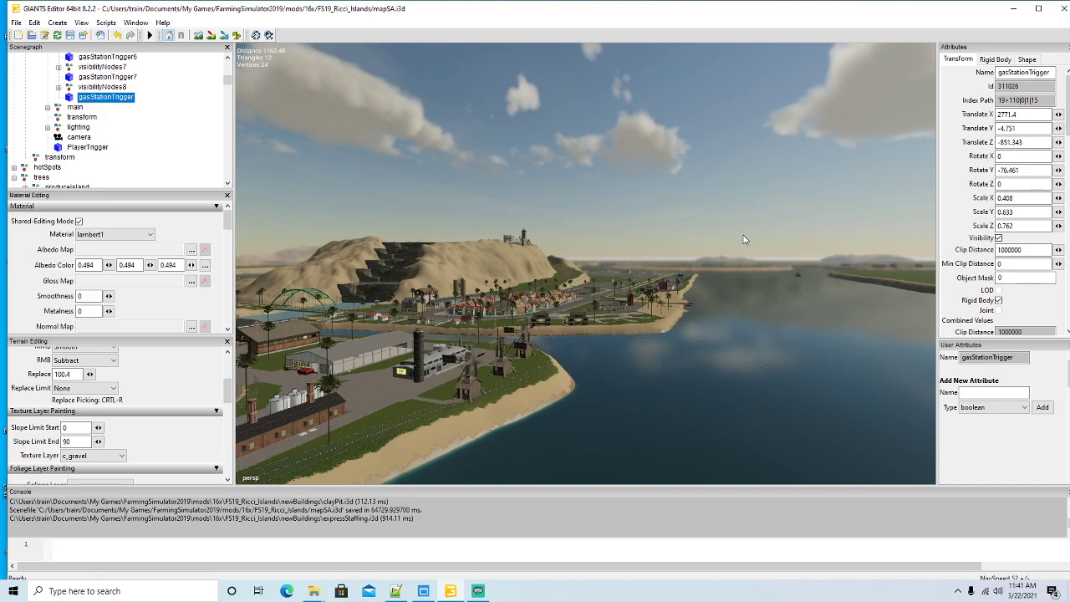
scroll(743, 239, "up", 4)
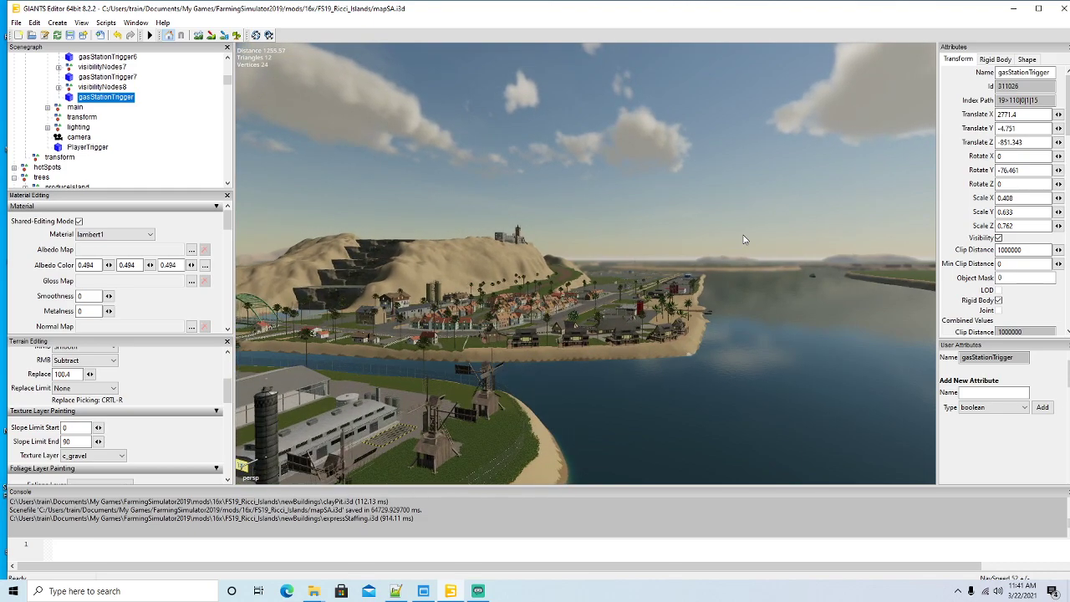
scroll(743, 240, "up", 5)
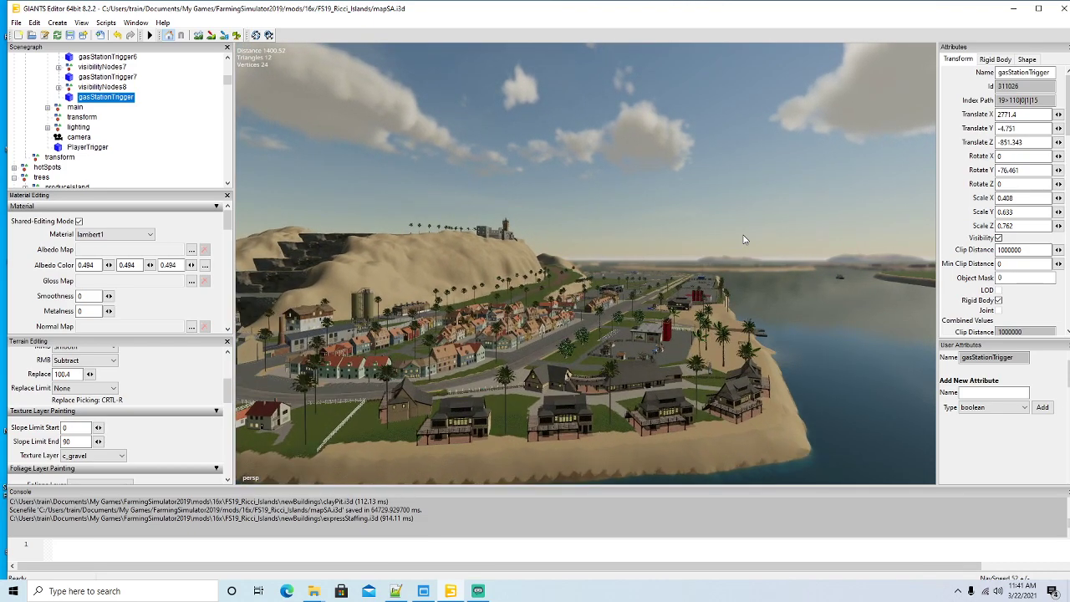
scroll(761, 240, "up", 5)
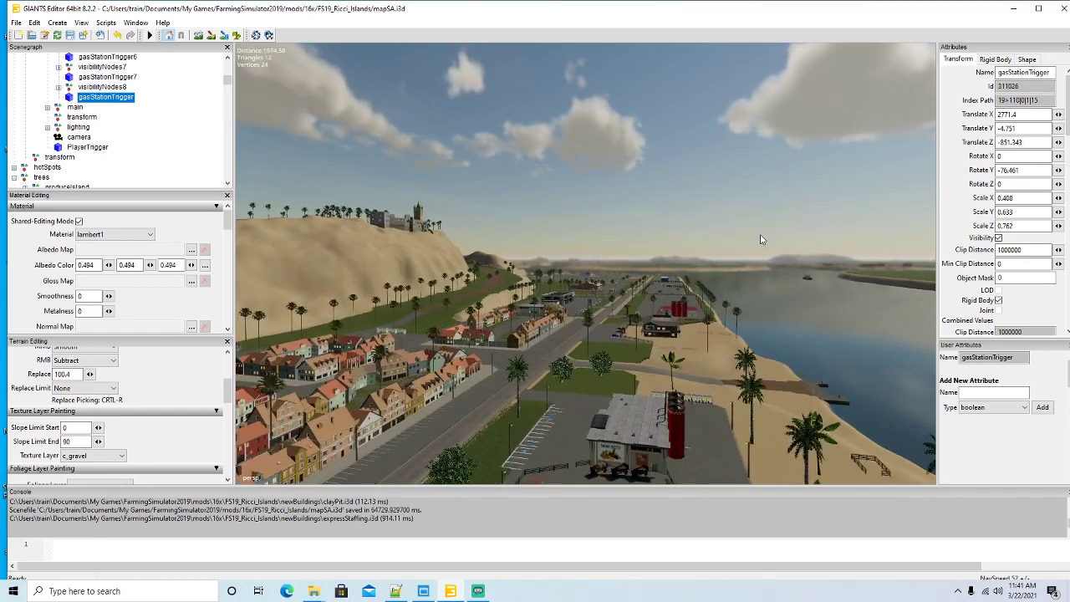
scroll(761, 240, "up", 5)
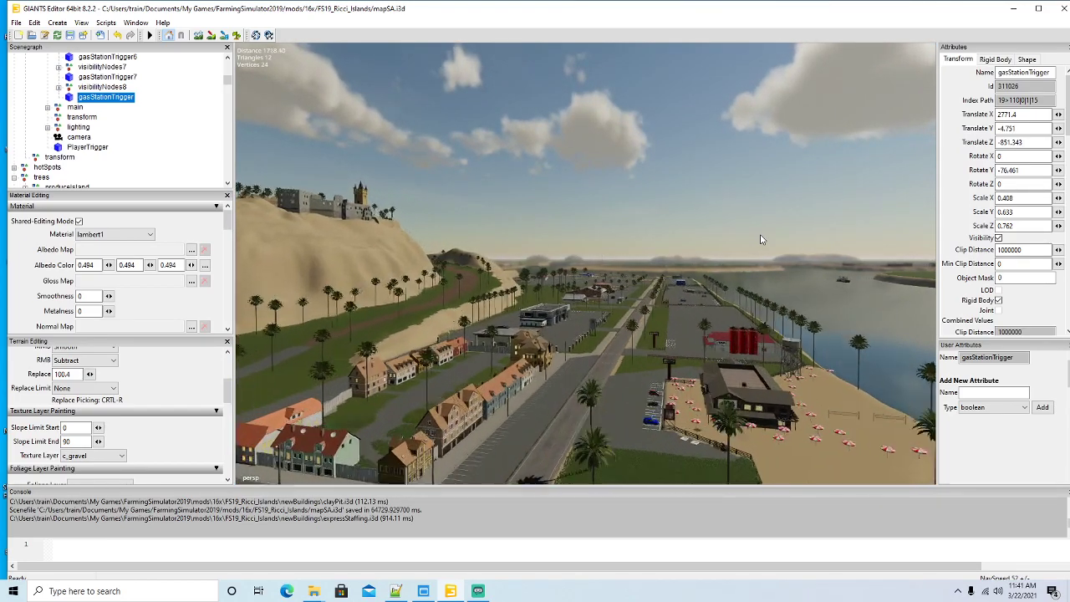
scroll(761, 240, "up", 5)
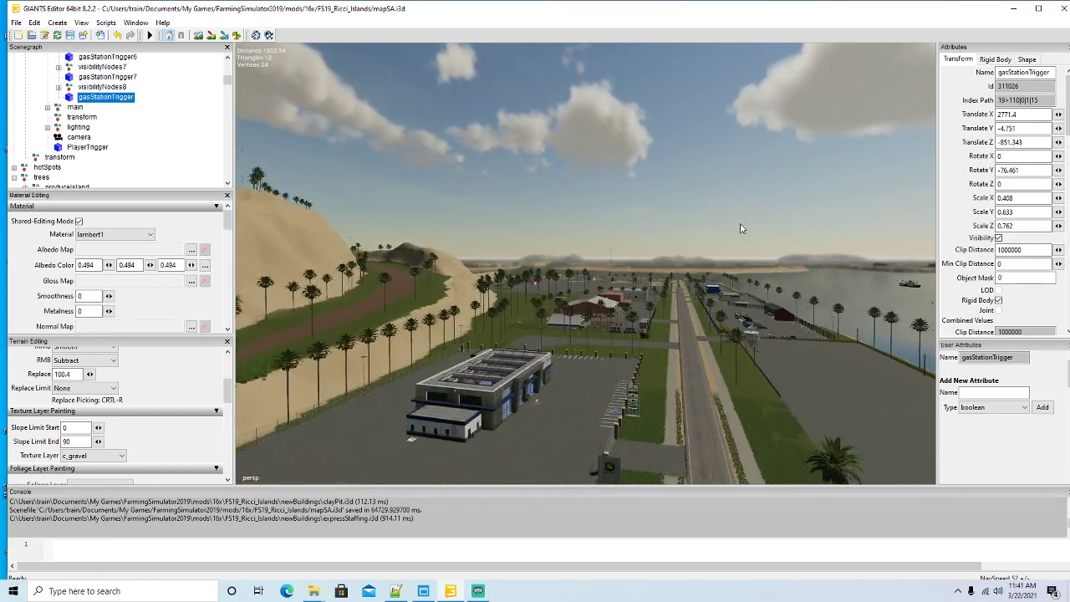
scroll(749, 235, "up", 5)
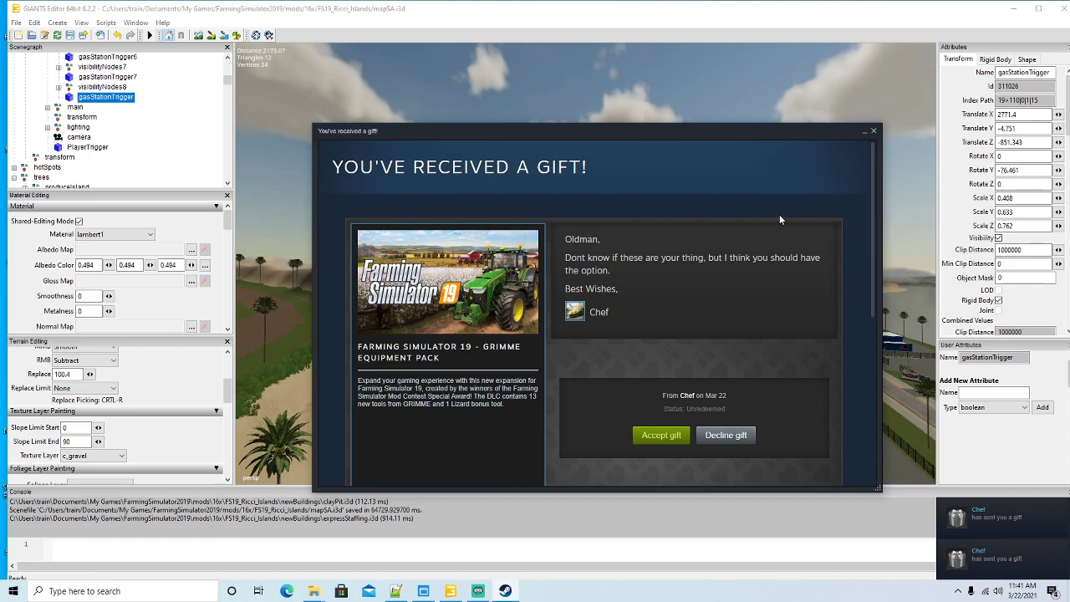
Step: Accept the gifted Rottne DLC and GRIMME Equipment Pack in the Steam gift window and close it
scroll(779, 218, "down", 3)
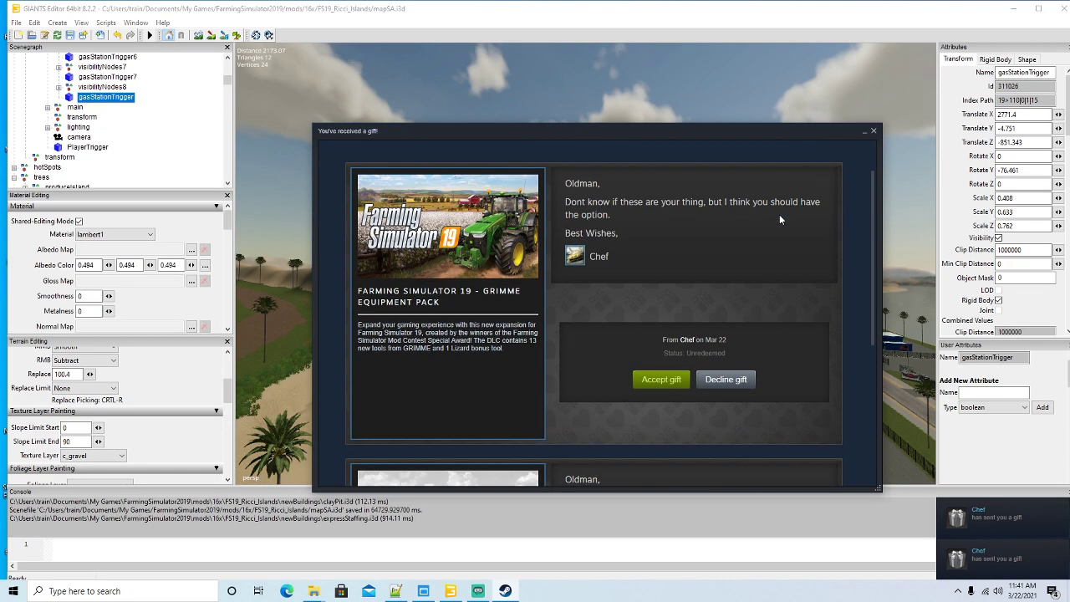
scroll(780, 220, "down", 1)
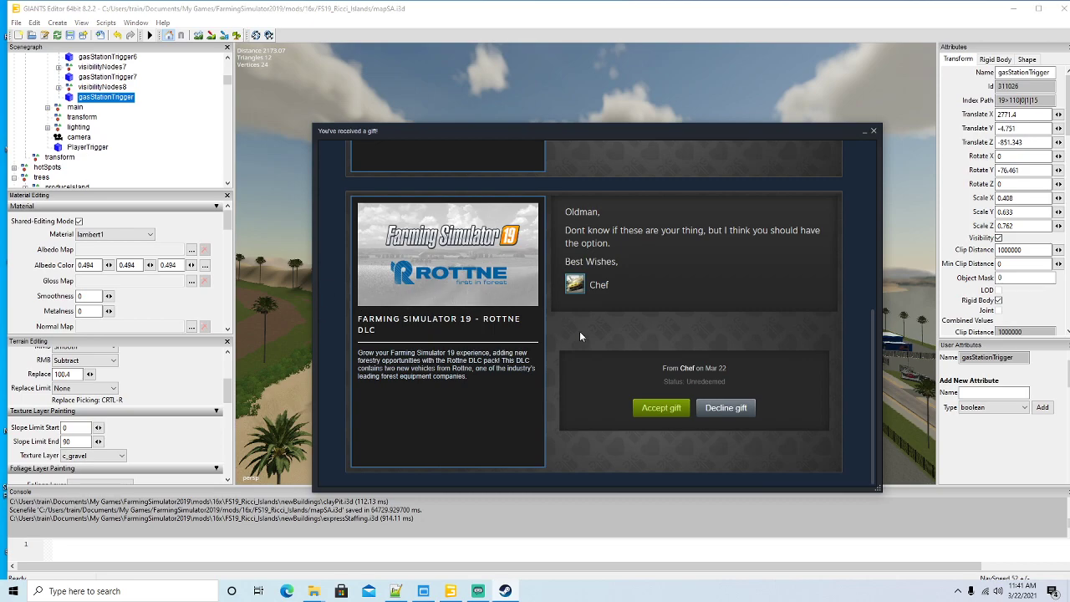
left_click(660, 408)
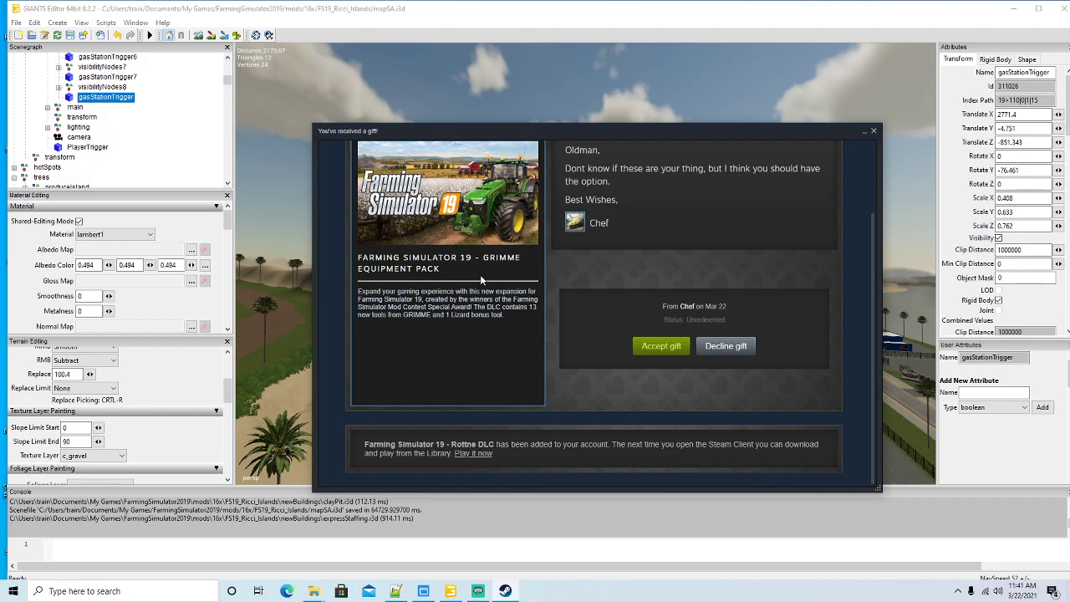
left_click(656, 347)
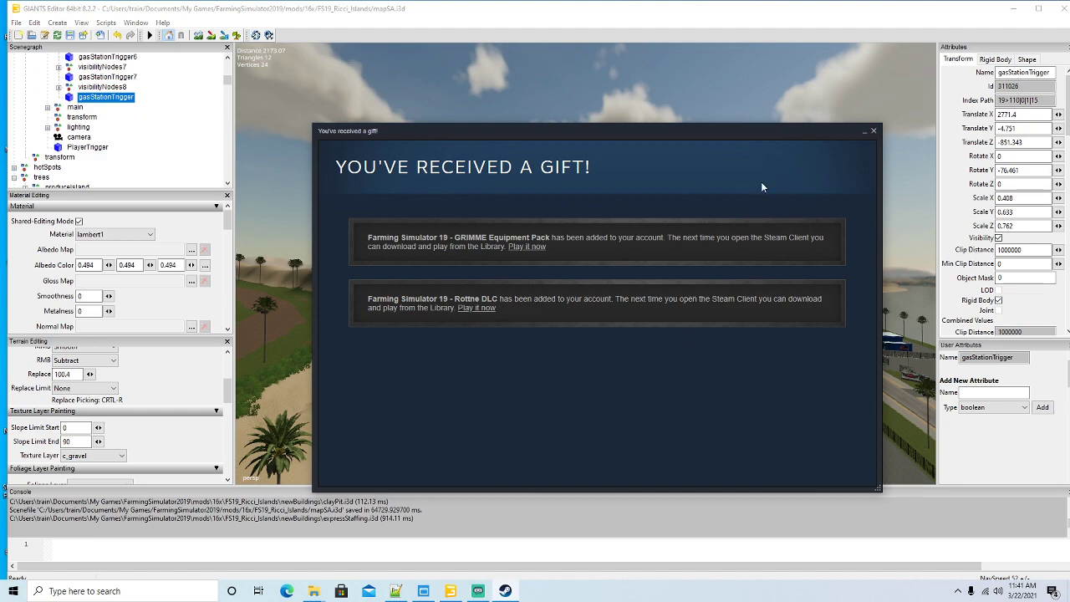
left_click(873, 131)
Step: Fly over the town to the red-roofed staffing building beside the fenced Lowe's yard and view its back lot
scroll(612, 383, "up", 5)
left_click_drag(613, 383, 619, 355, "alt")
scroll(615, 374, "up", 5)
scroll(618, 355, "up", 5)
scroll(618, 355, "up", 10)
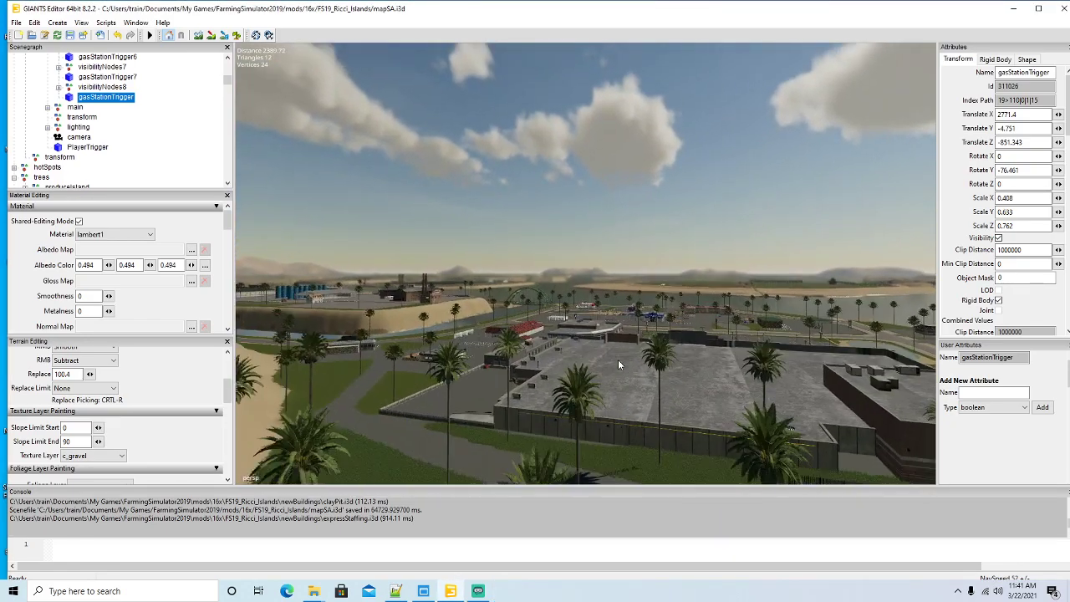
scroll(619, 365, "up", 10)
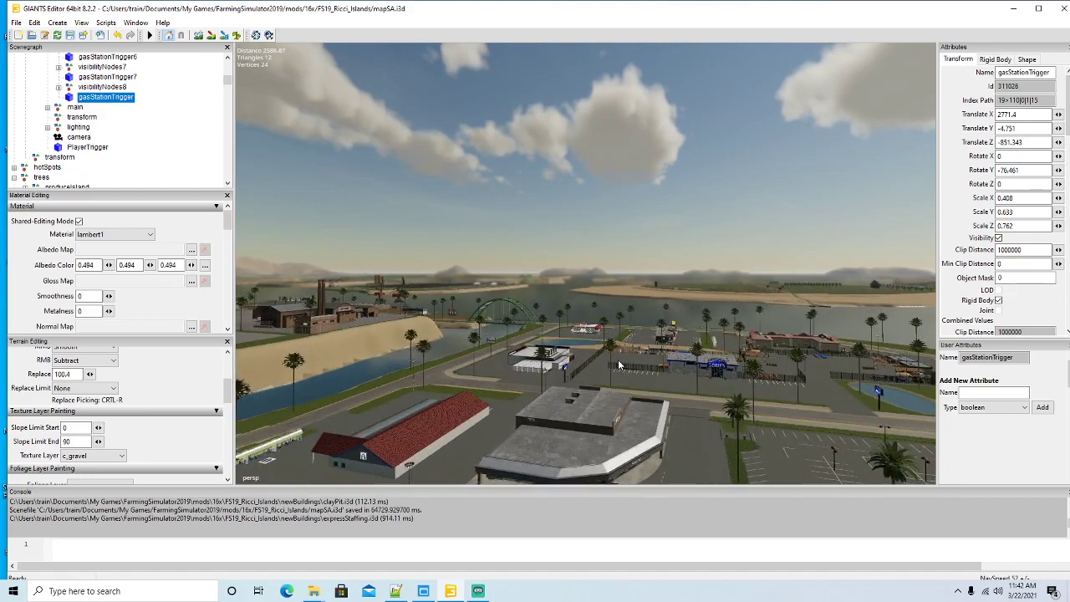
left_click_drag(623, 367, 655, 379, "alt")
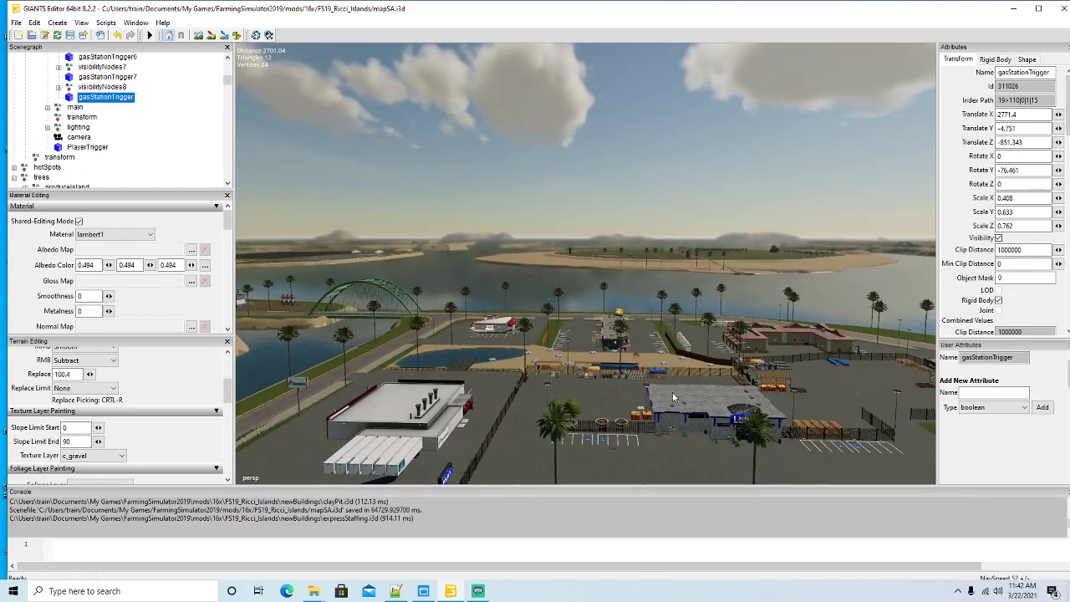
scroll(659, 393, "up", 10)
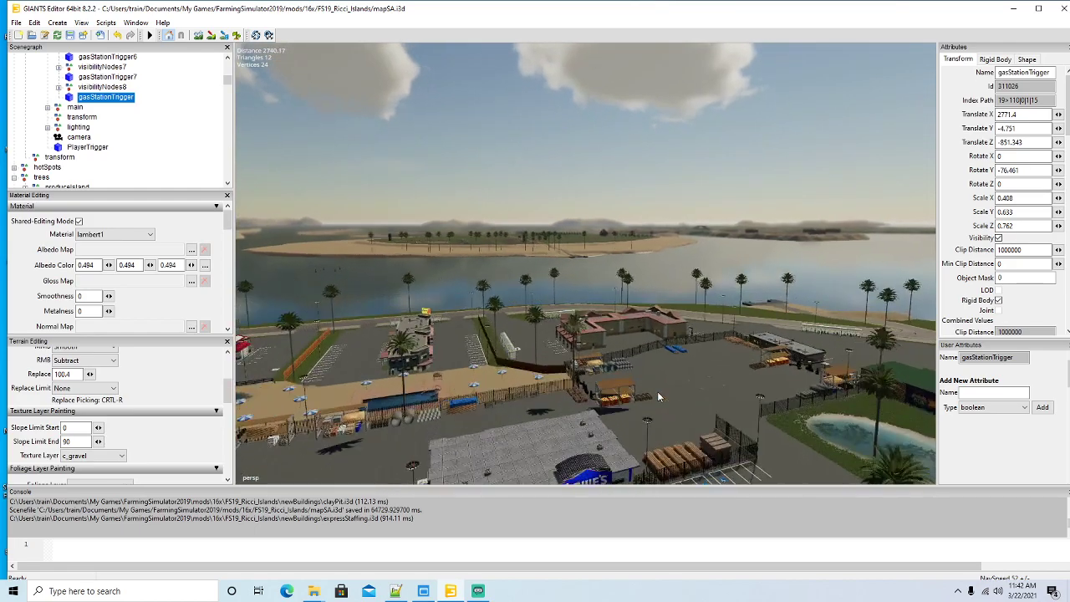
scroll(658, 391, "up", 10)
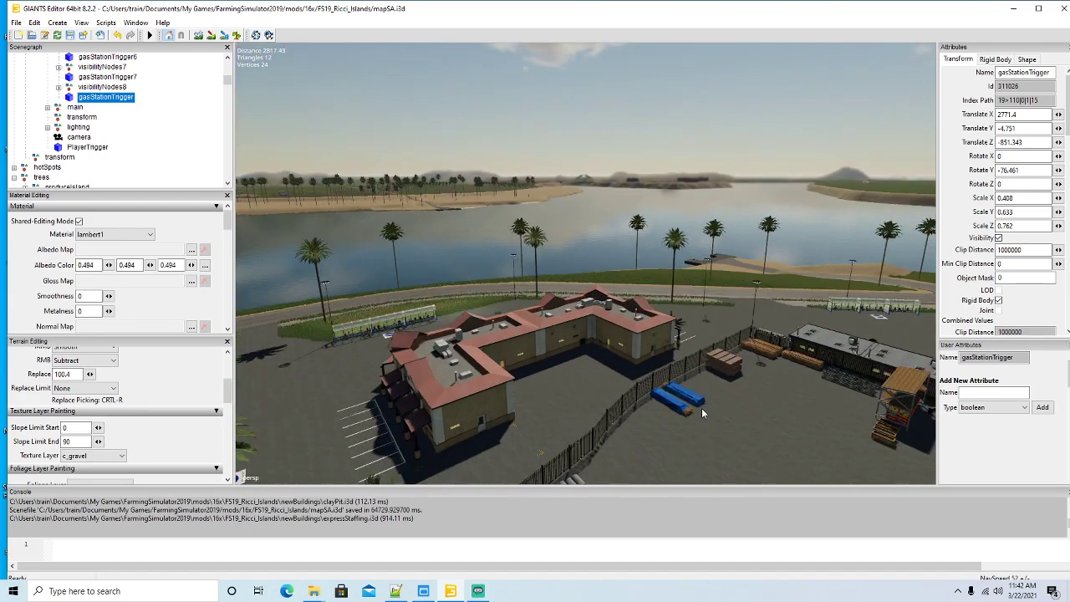
scroll(703, 408, "up", 4)
left_click_drag(702, 409, 594, 455, "alt")
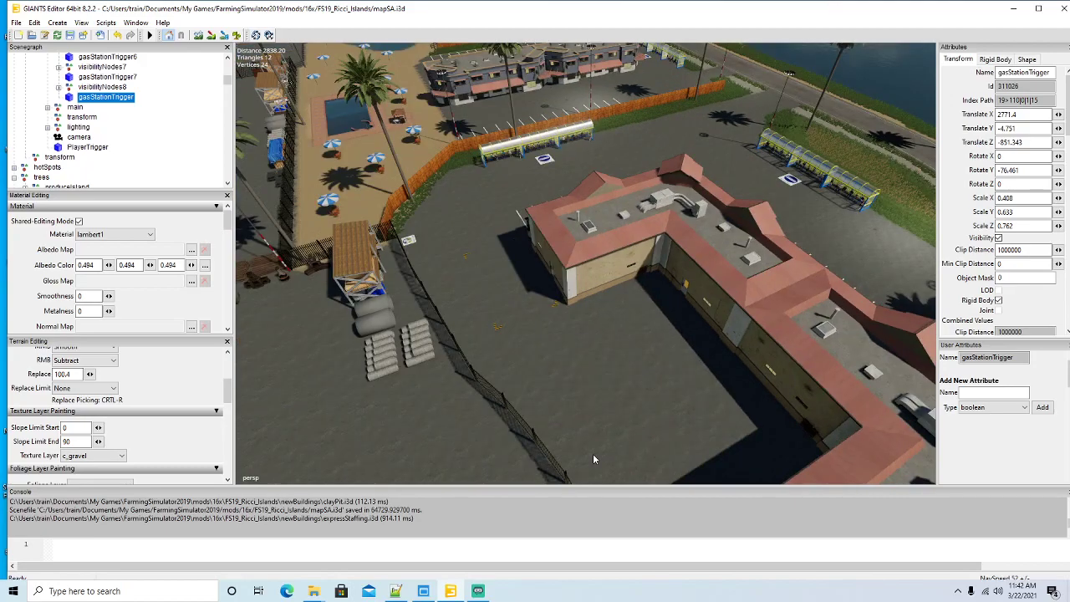
Step: Move exactFillRootNode1 of expressStaffing's IN goods group beside the building's back corner, at about X 41.17, Z -14.283
scroll(130, 135, "up", 7)
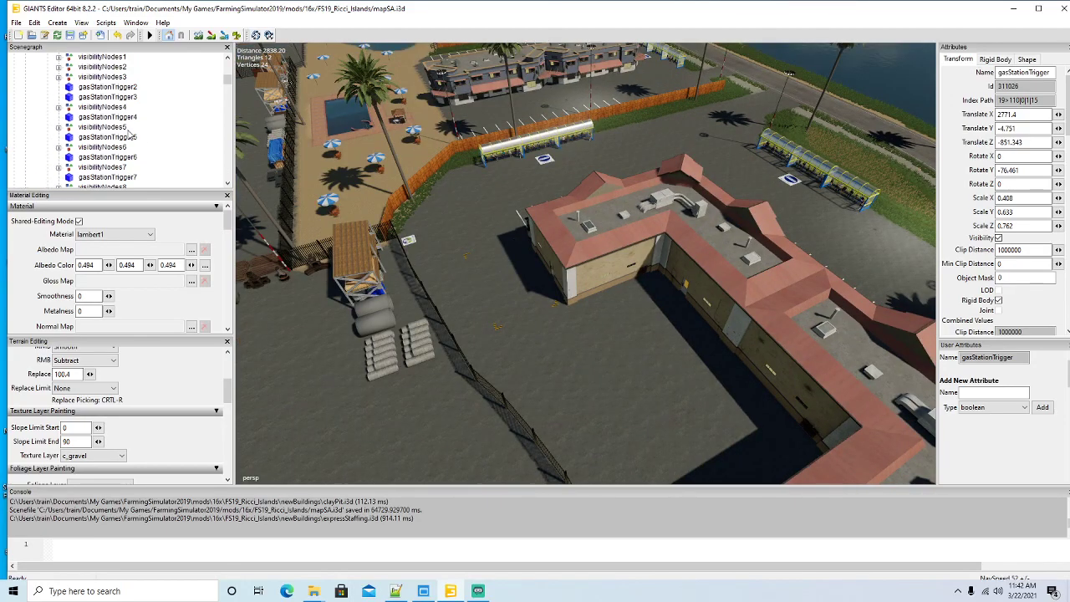
left_click(47, 108)
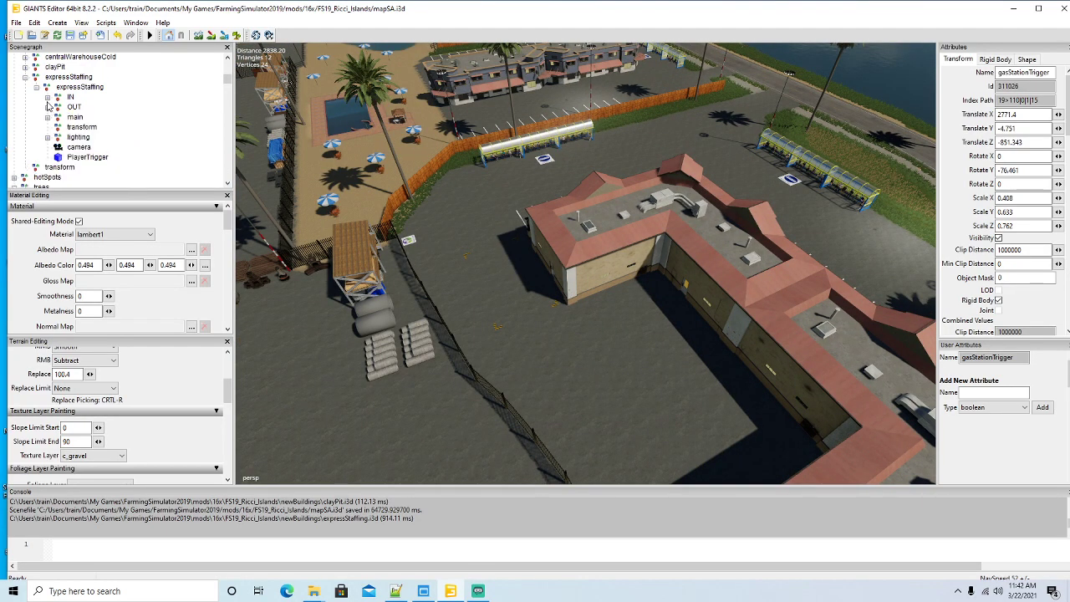
left_click(47, 97)
left_click(58, 107)
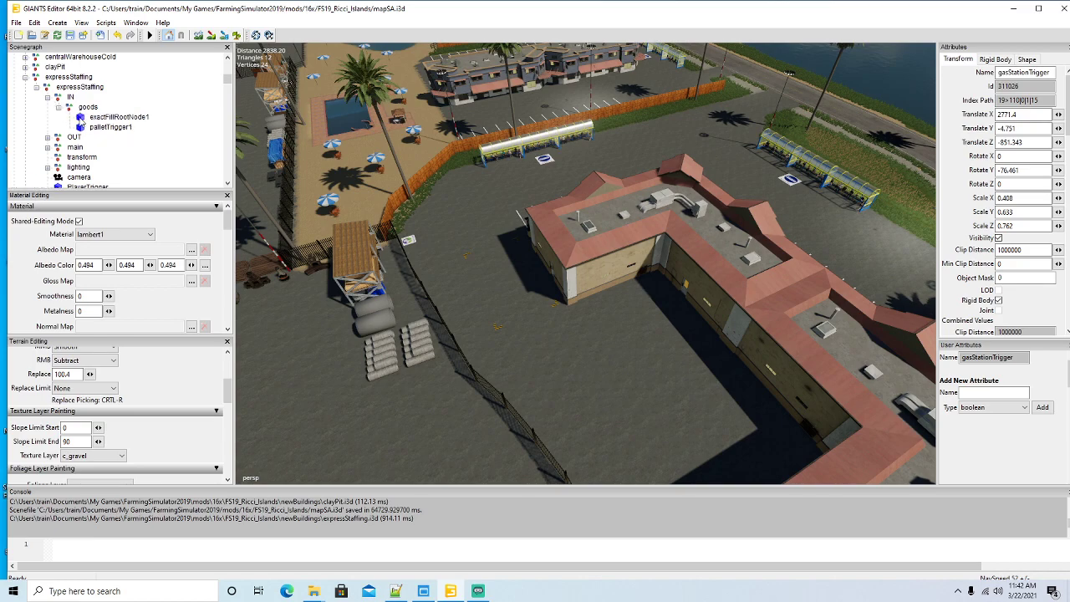
left_click(119, 117)
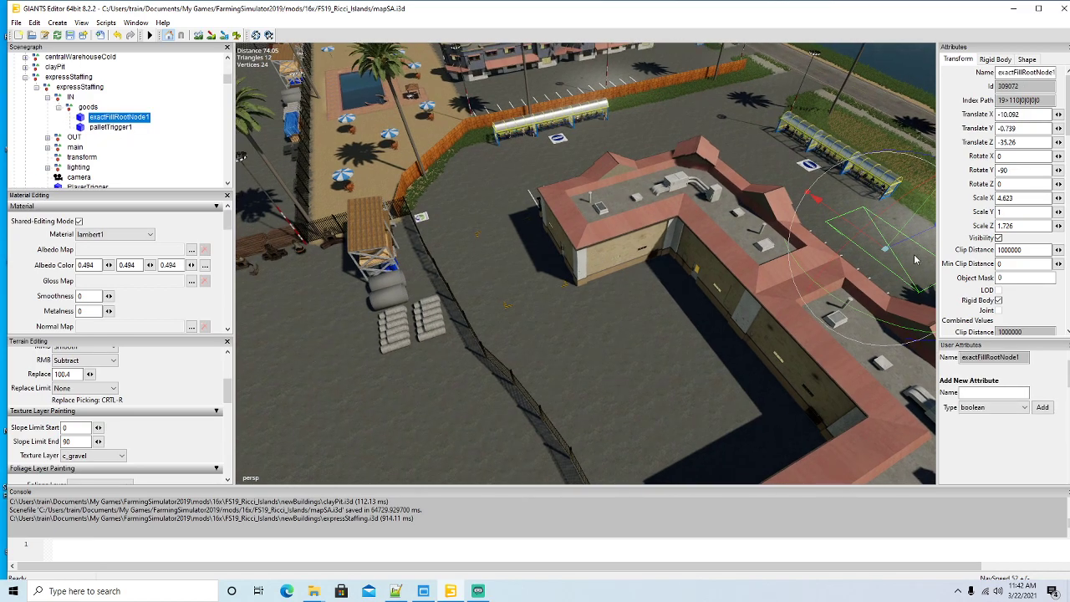
left_click_drag(913, 245, 479, 198)
left_click_drag(575, 251, 557, 254)
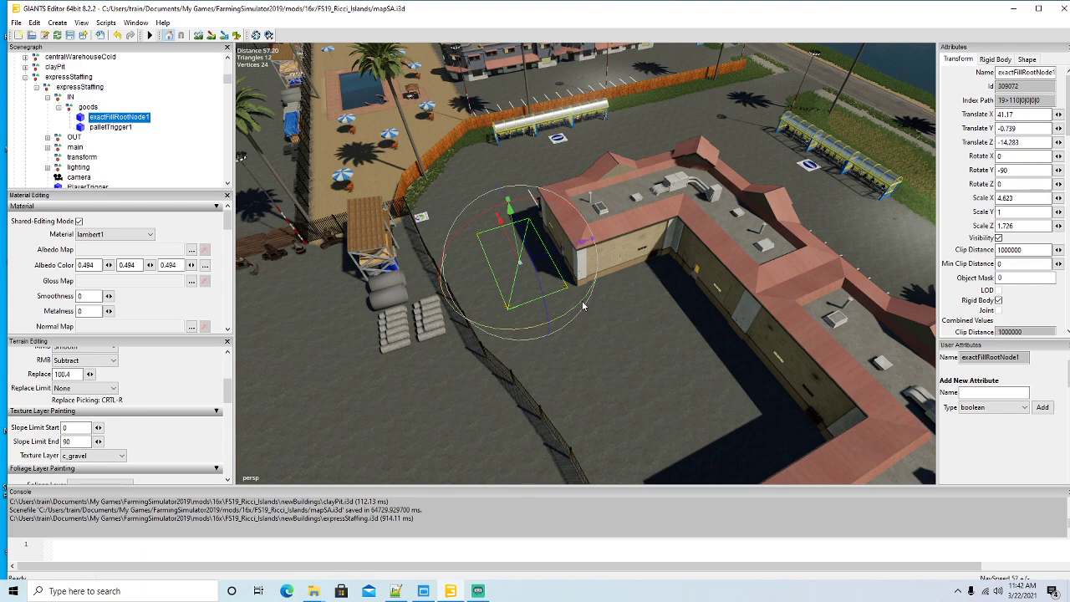
Step: Move palletTrigger1 onto the relocated fill area at about X 41.495, Z -15.243, then collapse the IN group
left_click(84, 130)
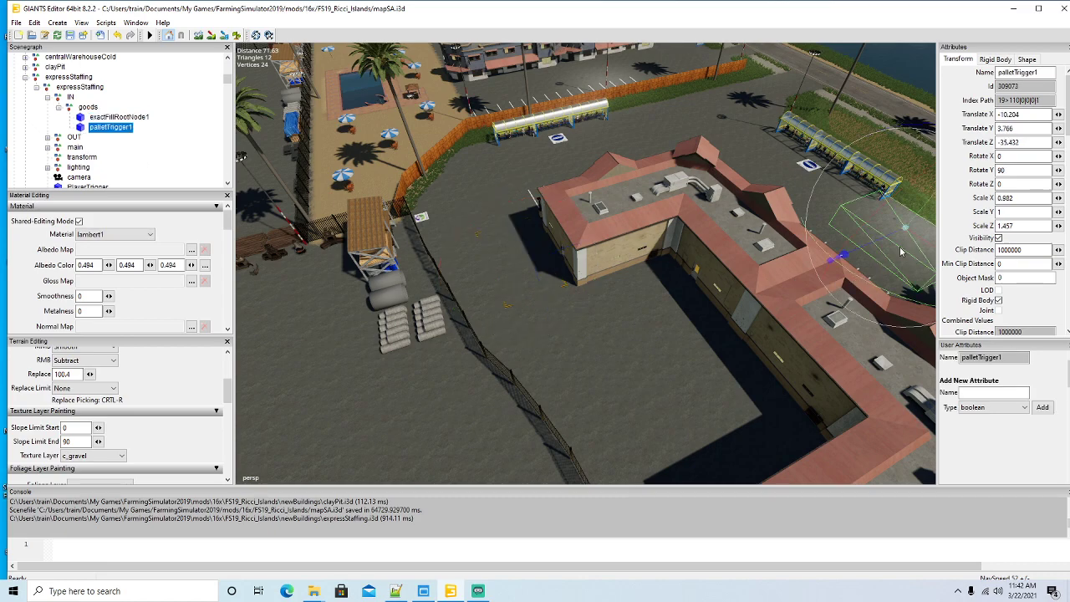
left_click_drag(918, 244, 414, 272)
left_click_drag(525, 279, 514, 259)
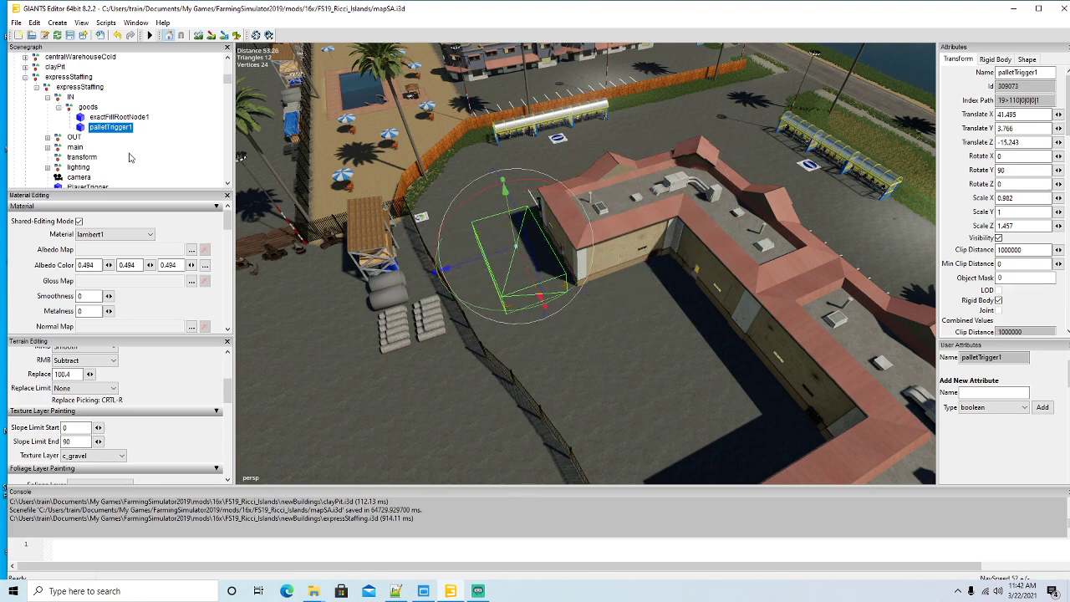
left_click(47, 97)
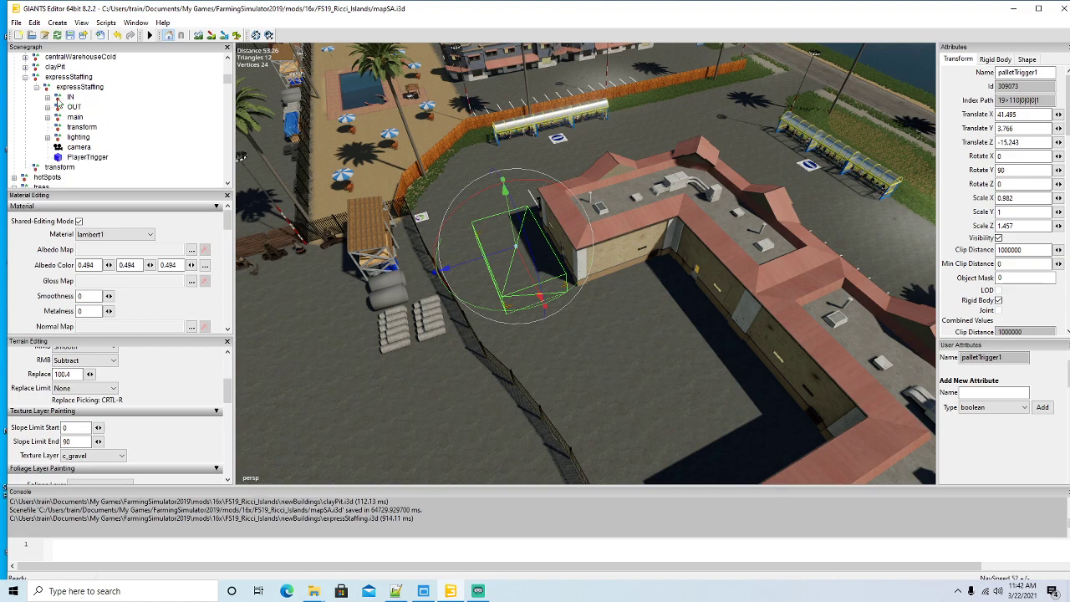
Step: Highlight expressStaffing's OUT and main groups in turn to check which objects they contain
left_click(57, 98)
left_click(57, 107)
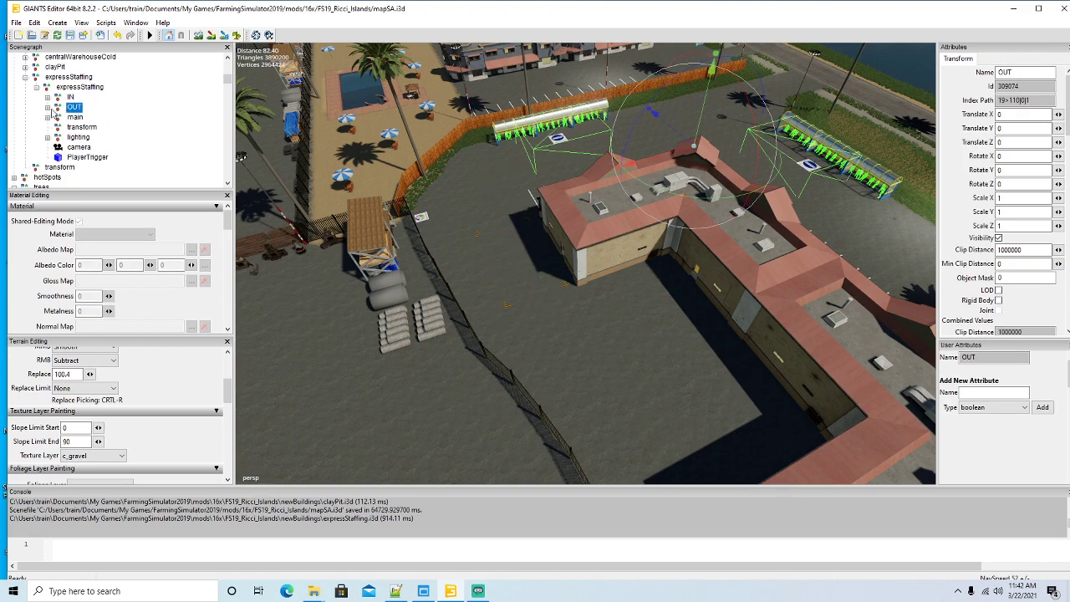
left_click(64, 118)
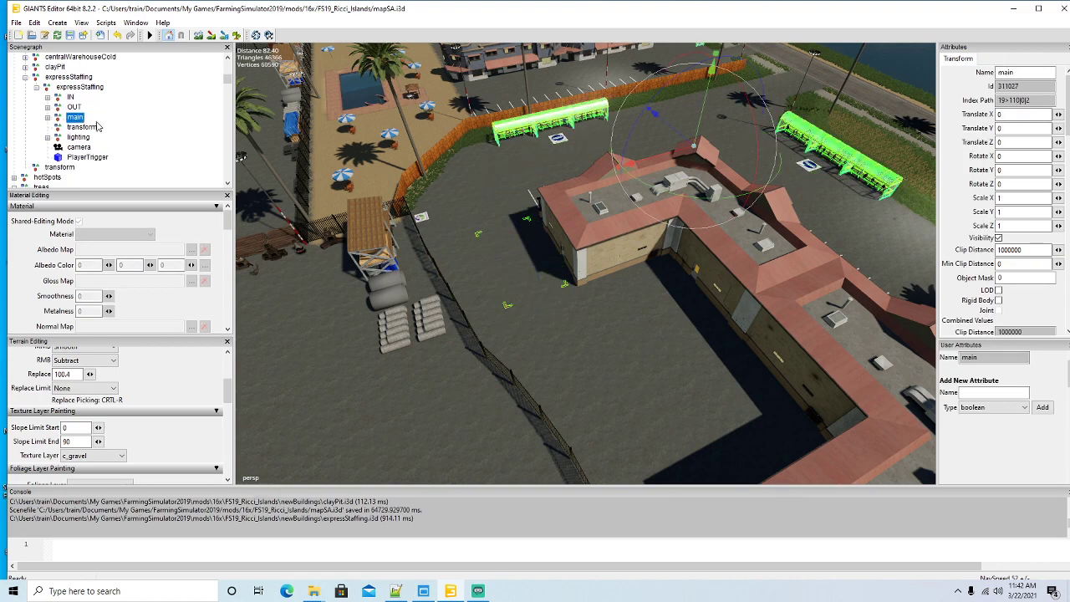
Step: Inspect the lighting group of expressStaffing and delete it
left_click(58, 140)
left_click_drag(449, 288, 503, 276, "alt")
scroll(503, 276, "down", 3)
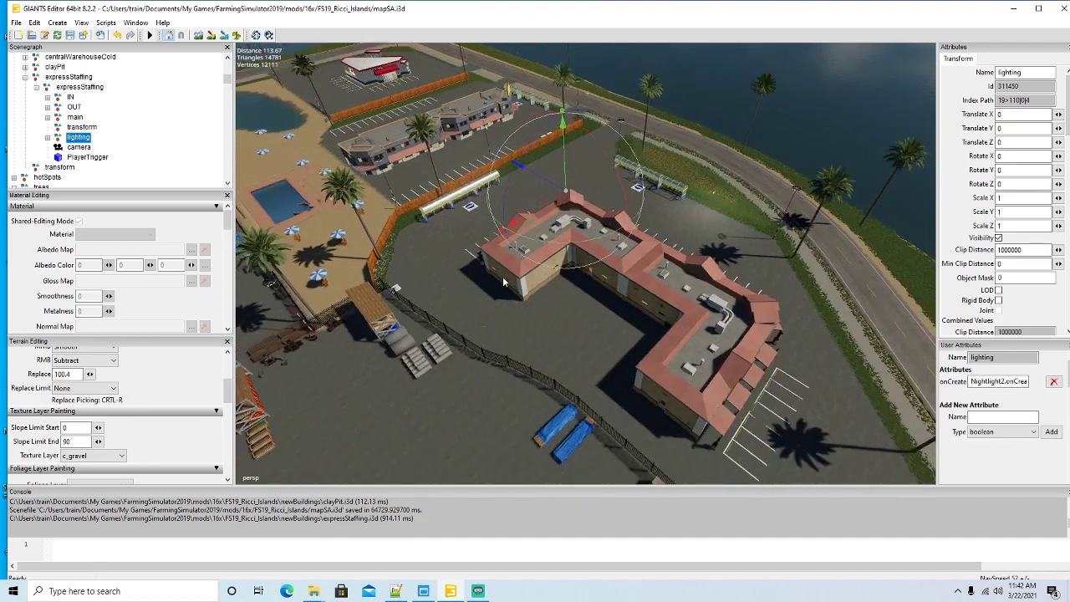
scroll(501, 278, "up", 1)
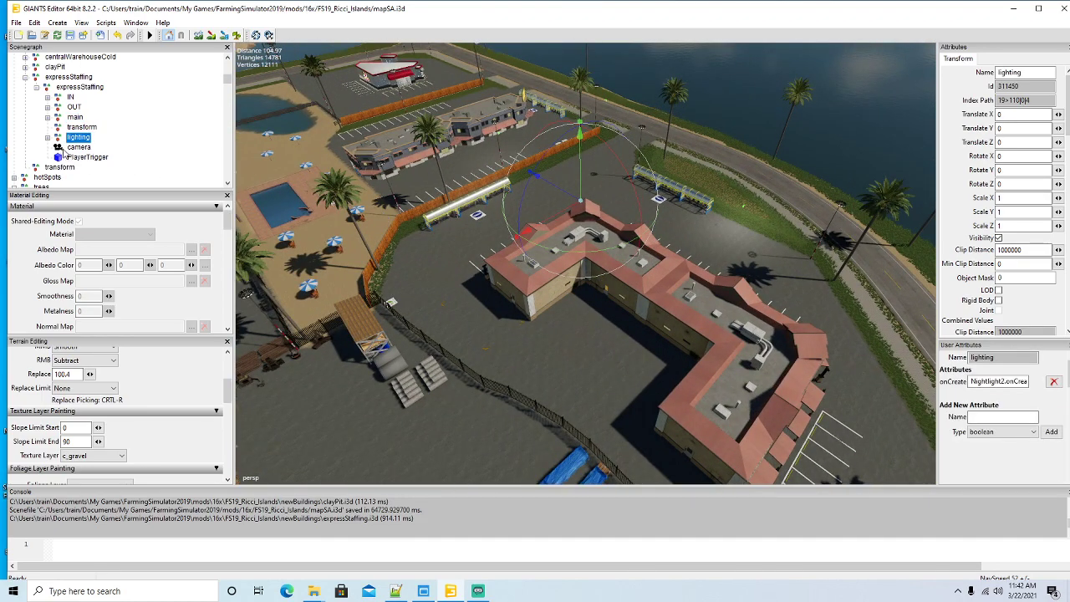
left_click(48, 138)
left_click(47, 137)
left_click(58, 140)
Step: Select expressStaffing's camera node and look over the building and its back lot
left_click(67, 146)
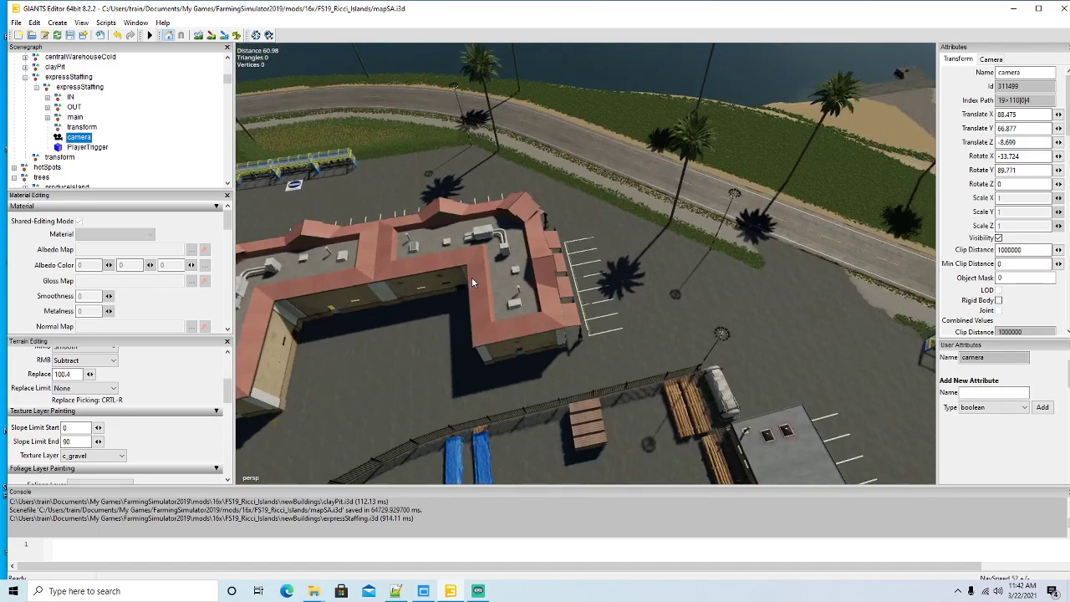
scroll(366, 266, "down", 5)
left_click_drag(471, 283, 373, 277, "alt")
scroll(292, 259, "up", 2)
scroll(361, 275, "up", 4)
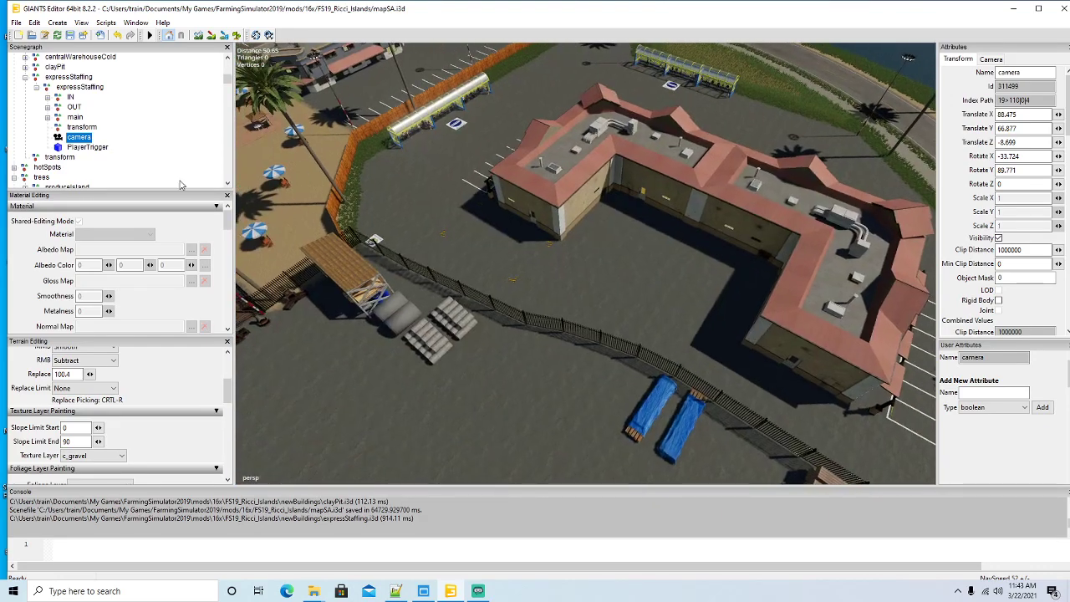
Step: Move PlayerTrigger from the parking side to the fence behind the building, at about X 50.261, Z -14.513
left_click(59, 149)
left_click_drag(557, 310, 615, 353, "alt")
scroll(509, 264, "up", 4)
scroll(671, 304, "up", 3)
scroll(558, 344, "down", 4)
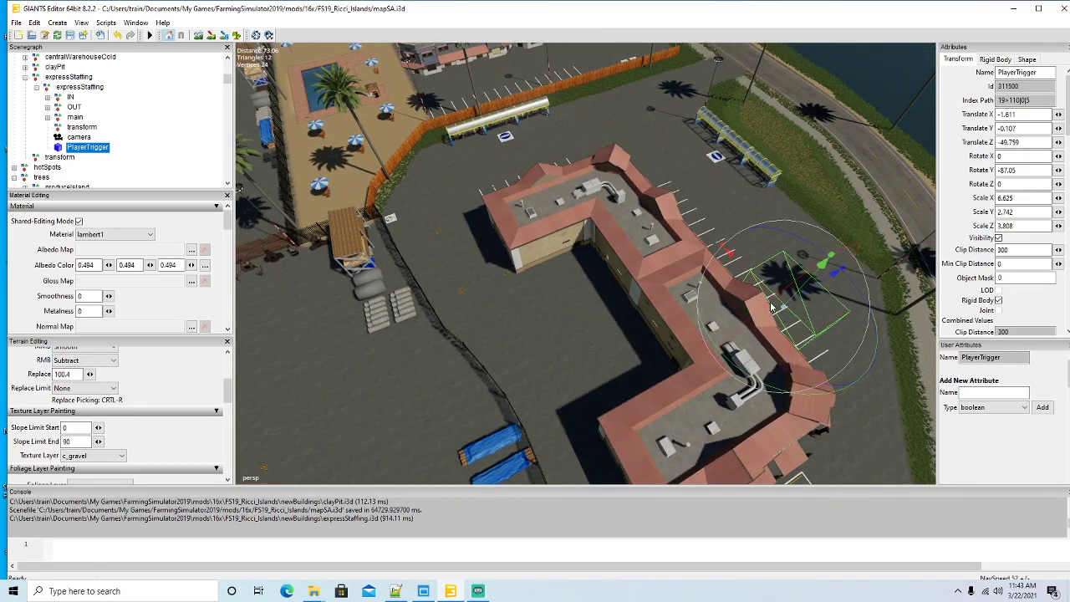
left_click_drag(758, 286, 396, 247)
scroll(451, 293, "up", 3)
left_click_drag(452, 293, 597, 297, "alt")
scroll(597, 295, "up", 2)
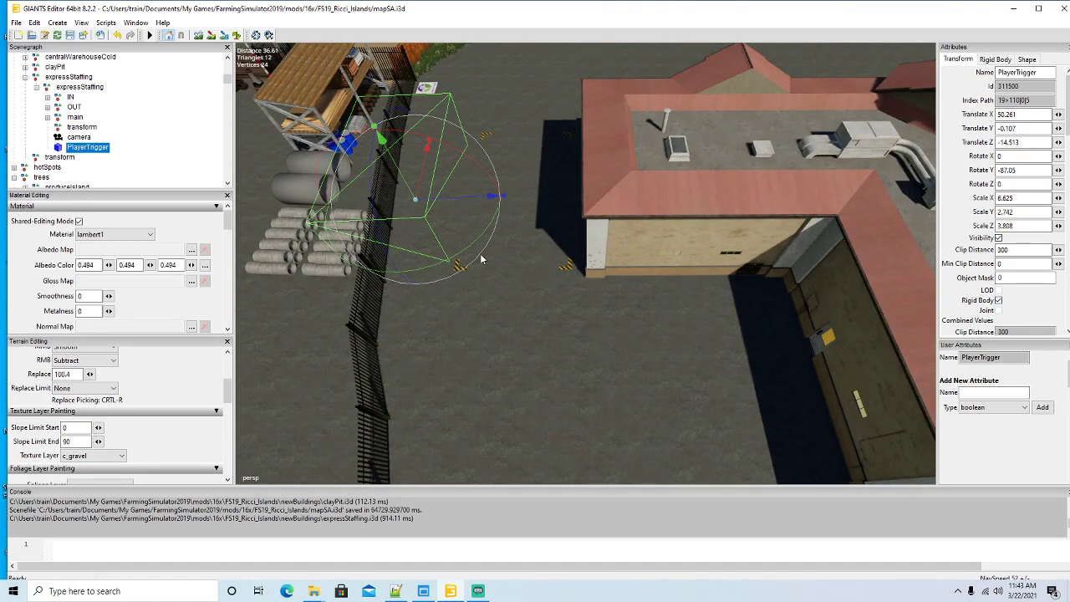
Step: Shrink PlayerTrigger to scale X 4.74, Z 2.727, rotate it to Y -88.776, and shift it to about X 49.036, Z -13.018
left_click_drag(468, 247, 432, 135)
left_click_drag(507, 186, 494, 191)
left_click_drag(430, 134, 511, 202)
Step: Collapse the trees group and duplicate the first triggerIconTour in the tourIcons group
scroll(97, 127, "down", 4)
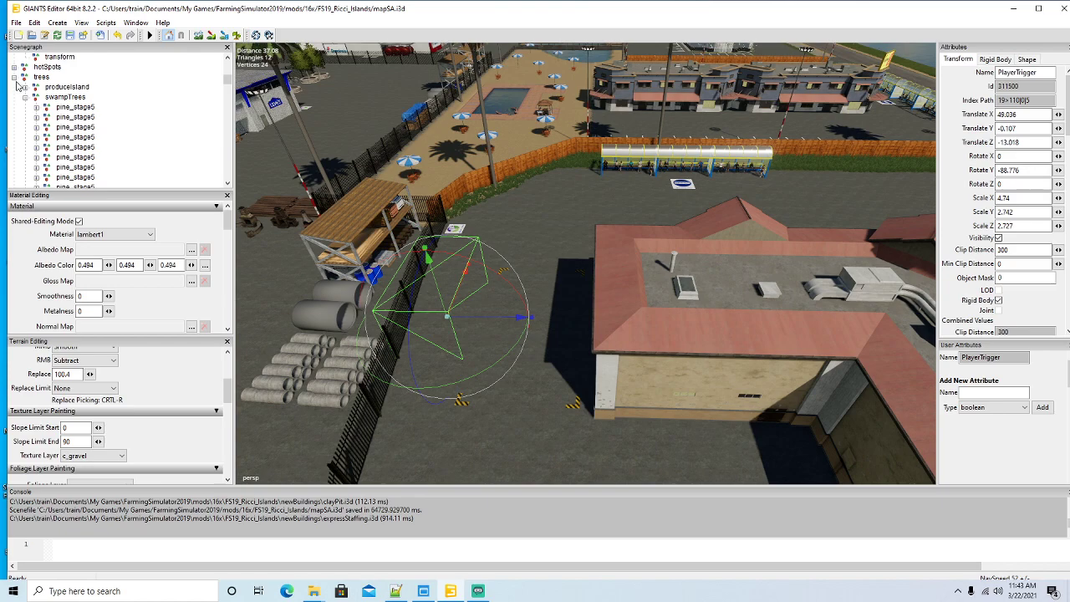
left_click(13, 78)
left_click(14, 167)
scroll(25, 167, "down", 1)
left_click(79, 158)
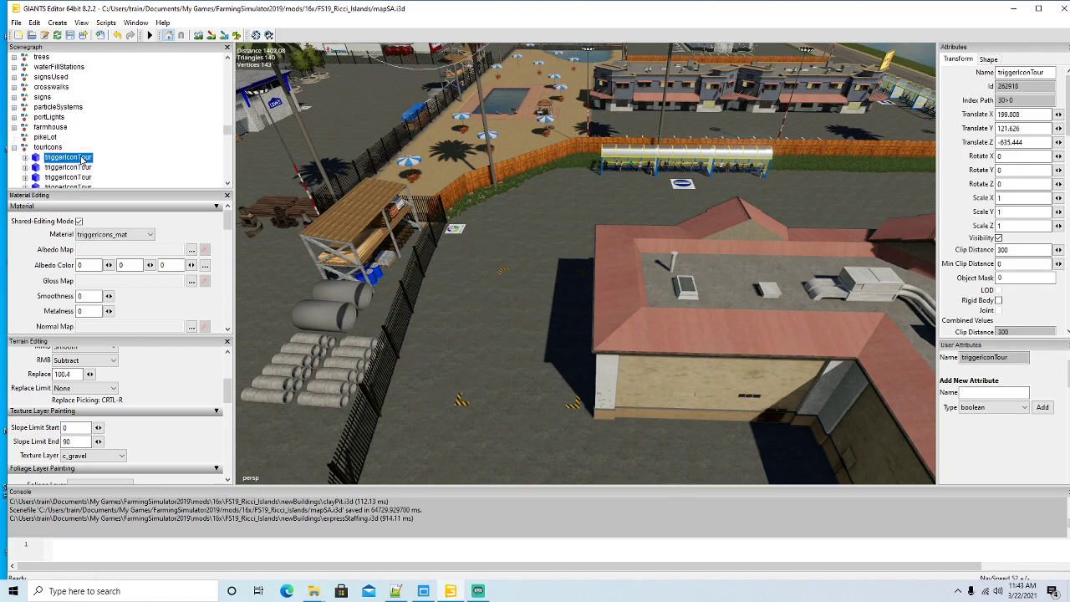
key("ctrl+d")
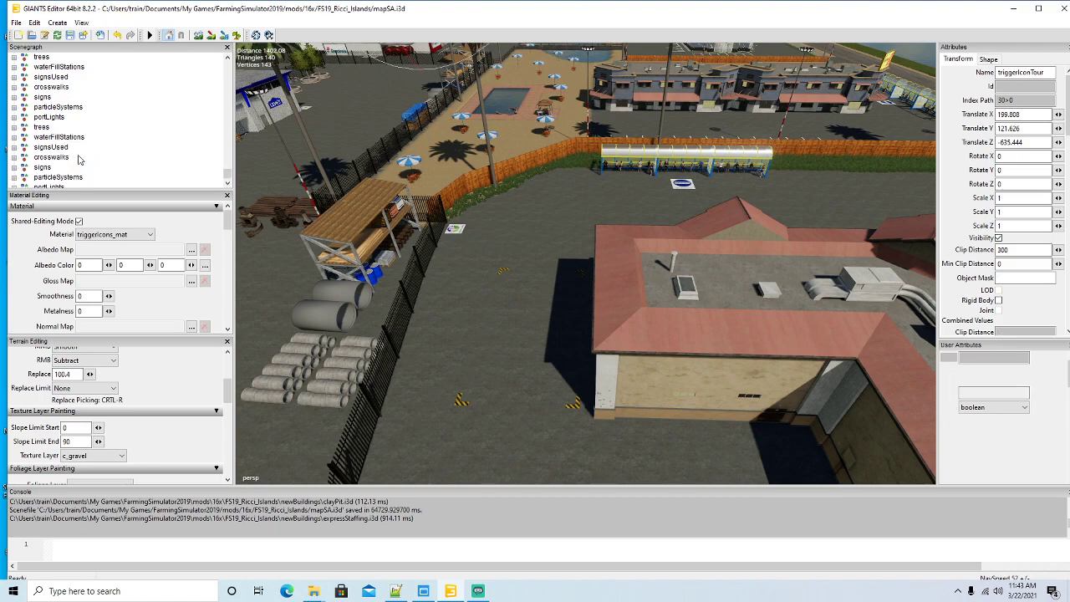
Step: Place the duplicated tour icon interactively near the fence, adjusting it to about X 681.104, Y 106, Z 650.467
left_click(34, 23)
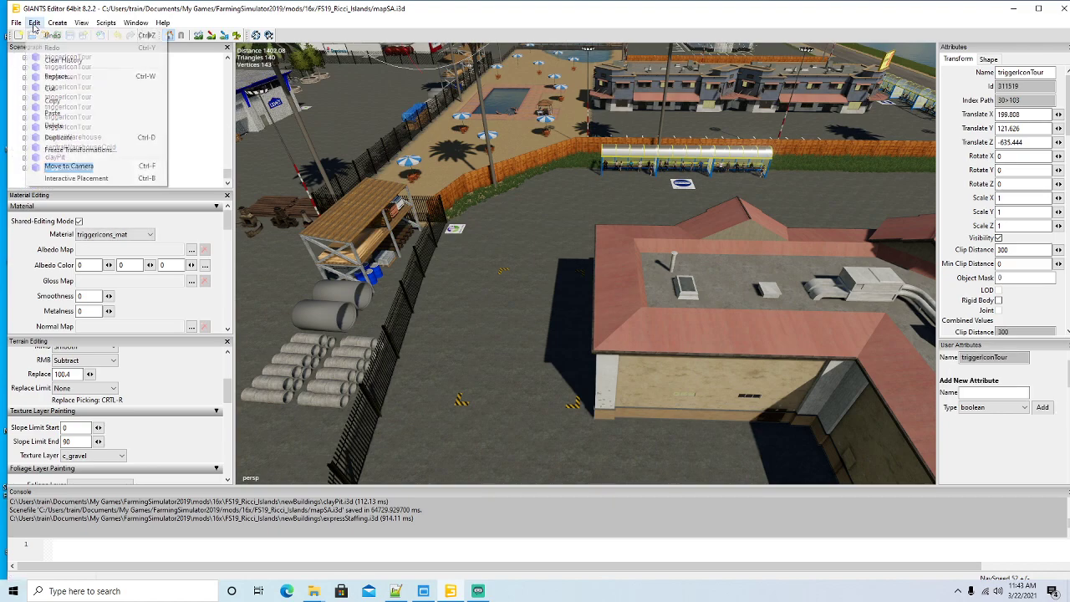
left_click(78, 180)
left_click(536, 212)
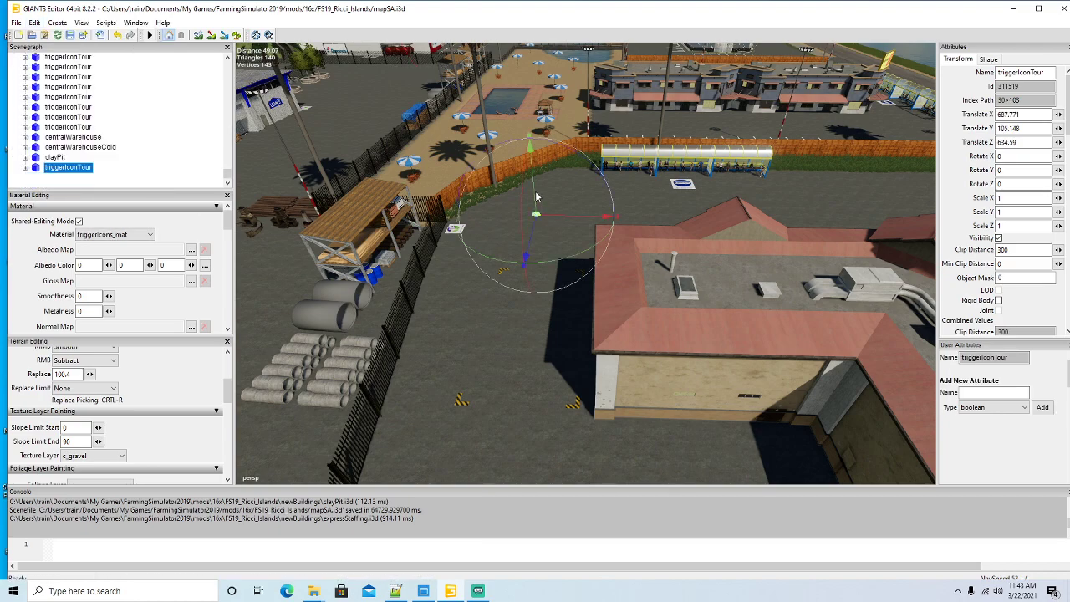
left_click_drag(564, 210, 429, 385)
left_click_drag(472, 300, 492, 301)
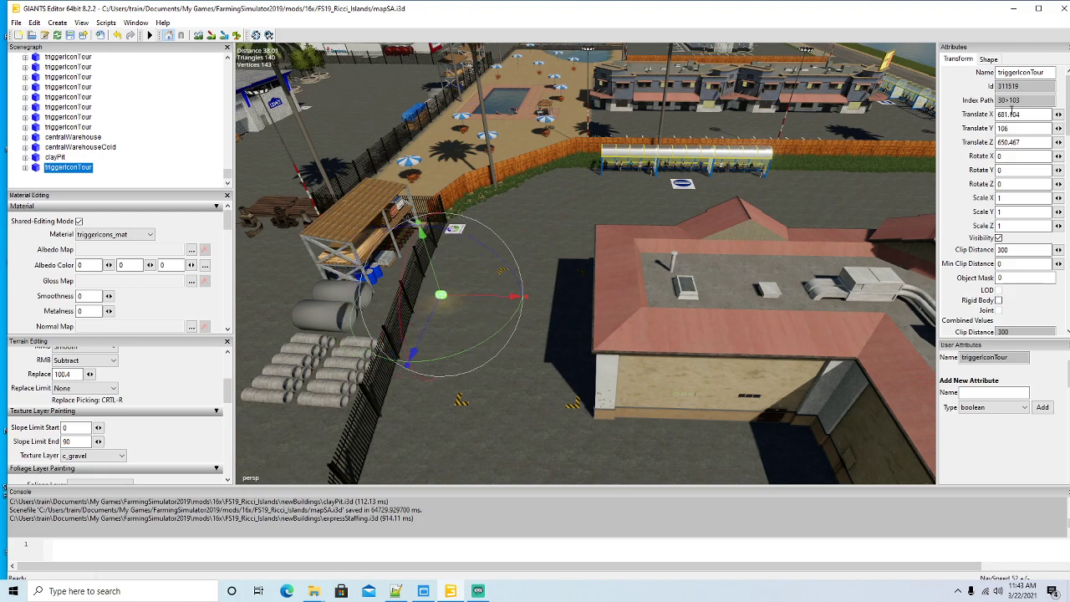
Step: Rename the new tour icon as expressStaffing
double_click(1020, 72)
type("expressStaffing")
key("Return")
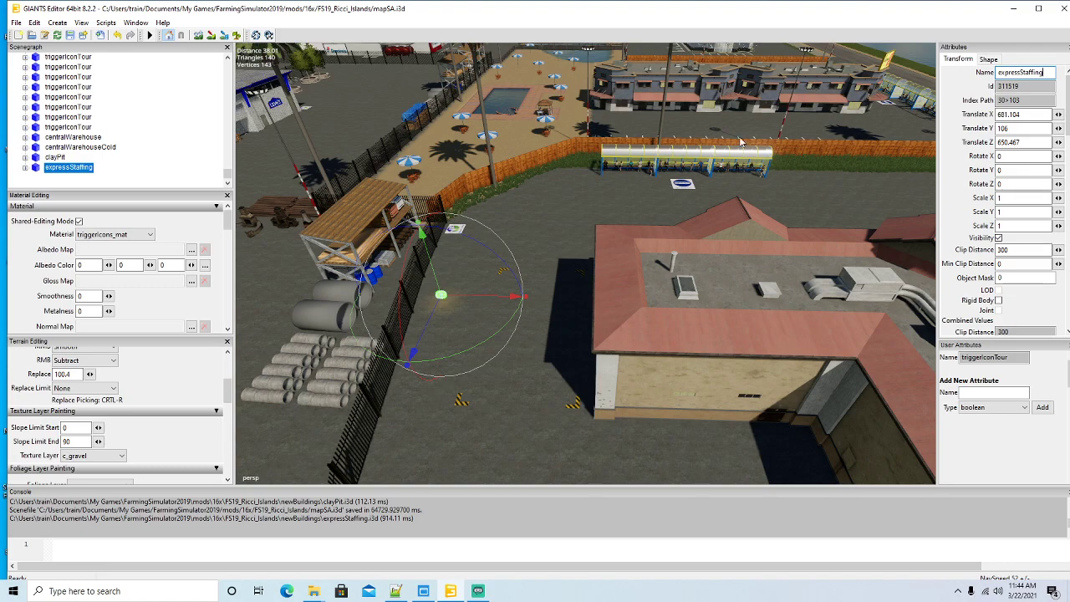
left_click(169, 169)
Step: Switch to Notepad++ and bring up the start of the hotspot entries in mapSA.xml
left_click(395, 591)
left_click(556, 342)
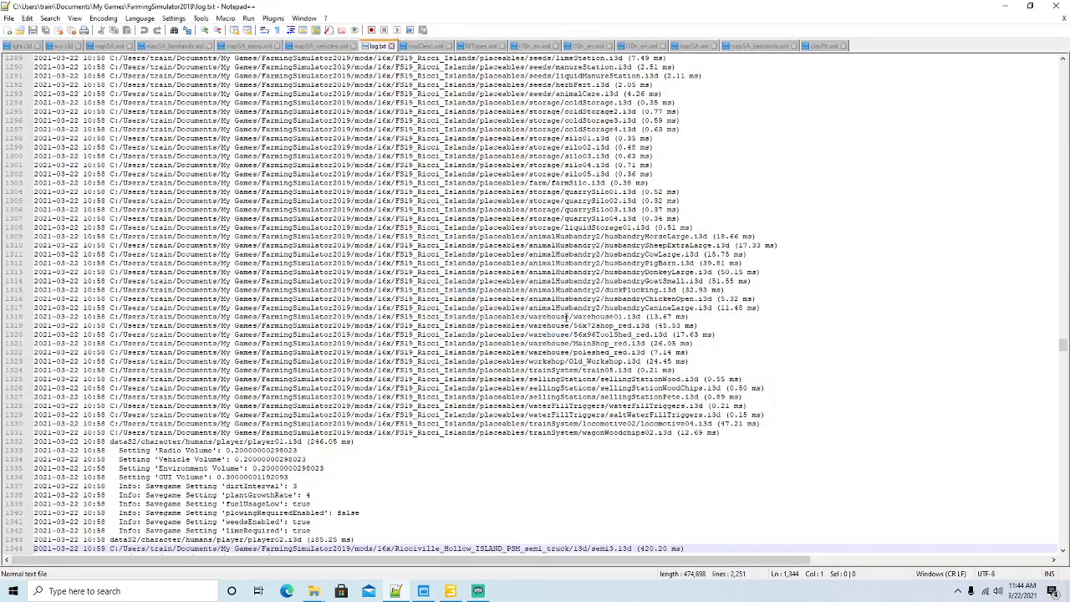
left_click(691, 46)
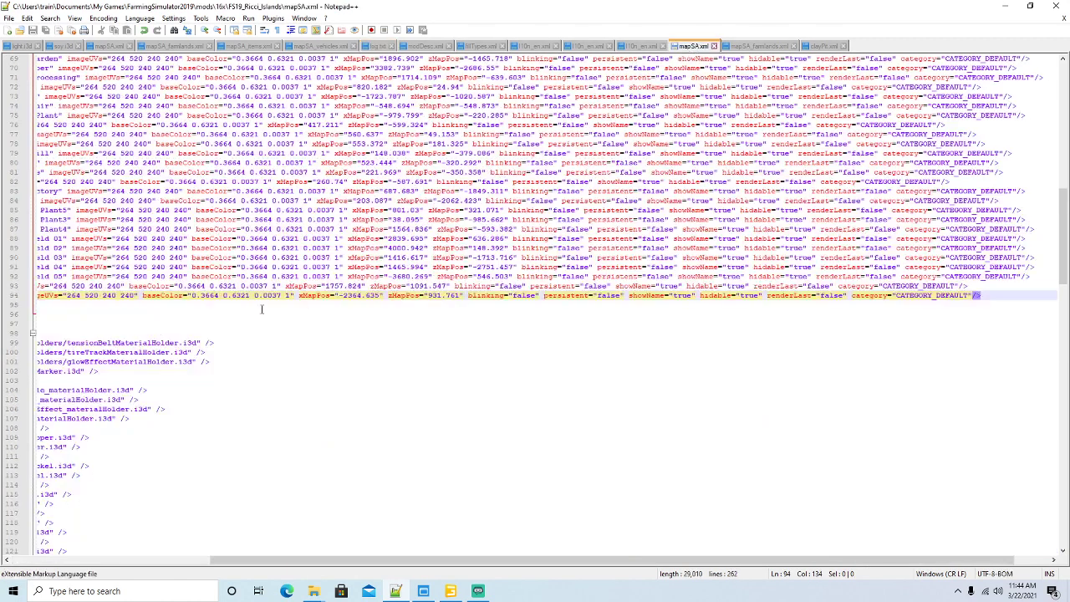
left_click_drag(292, 559, 41, 535)
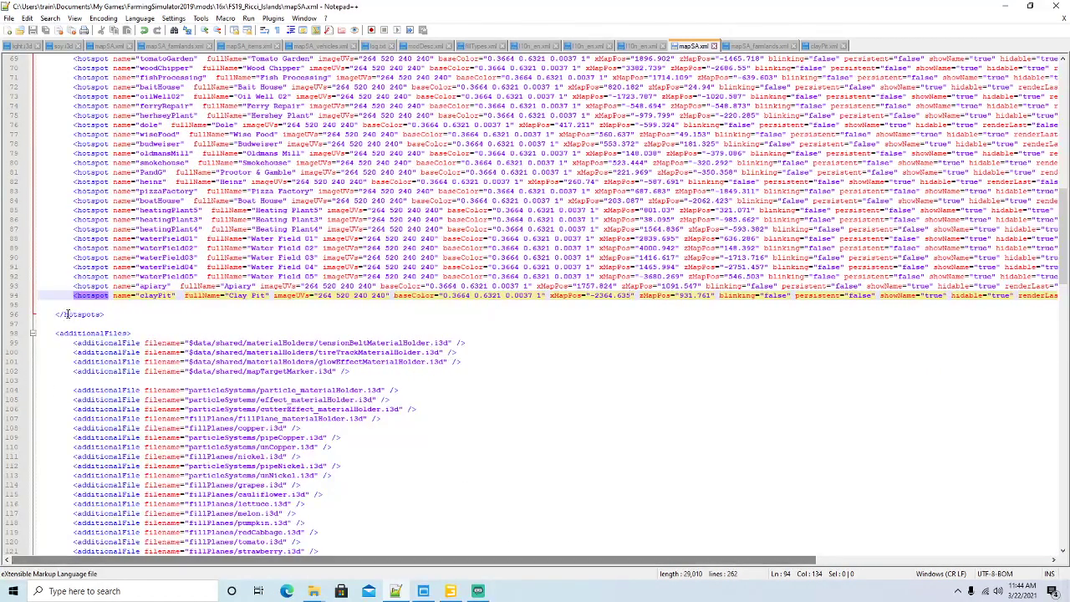
Step: Duplicate the clayPit hotspot line directly below itself and put the caret in the copy's name value
left_click(12, 299)
key("ctrl+c")
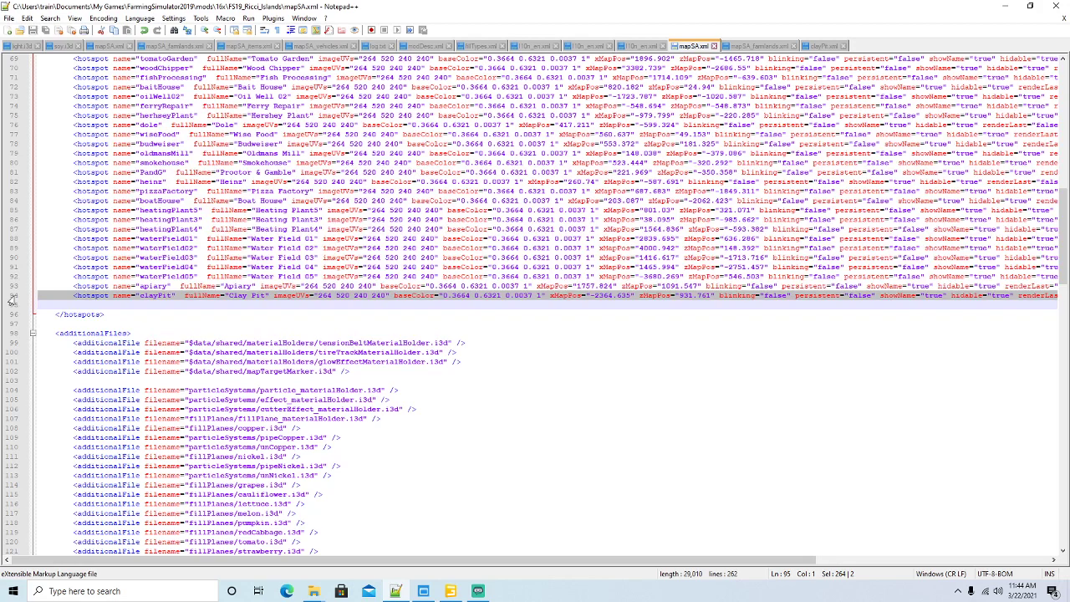
left_click(47, 308)
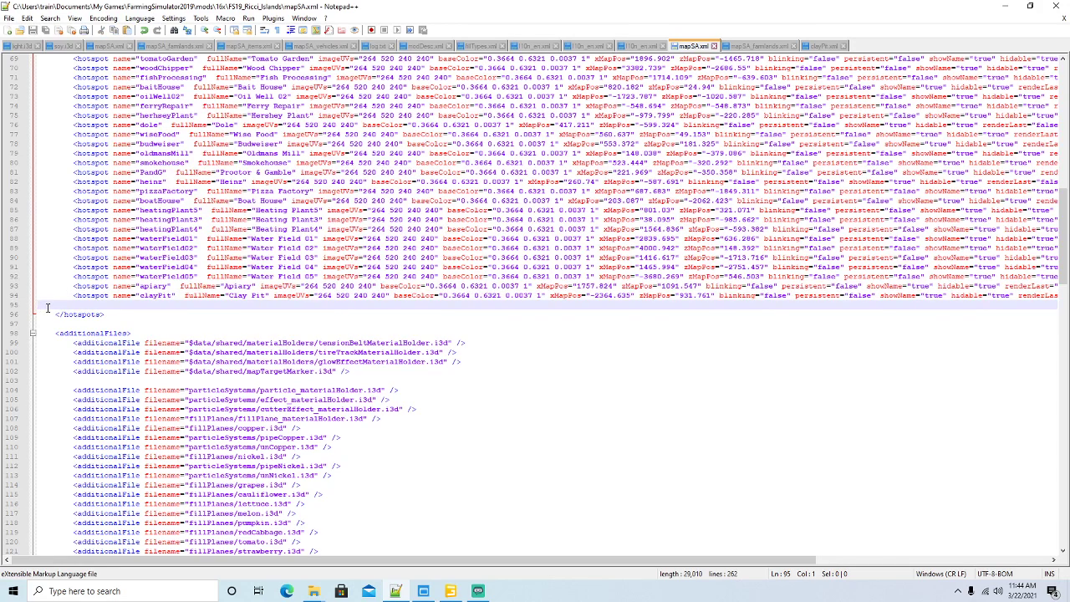
key("ctrl+v")
left_click(172, 306)
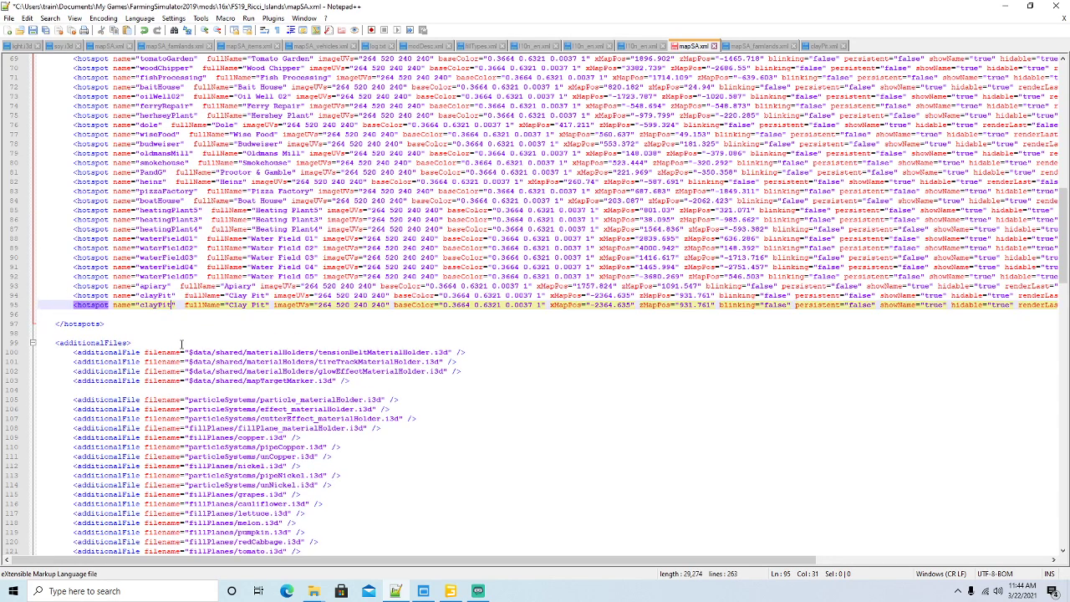
Step: Change the duplicated hotspot's name value from clayPit to expressStaffing
key("BackSpace")
key("BackSpace")
key("BackSpace")
key("BackSpace")
key("BackSpace")
key("BackSpace")
key("BackSpace")
type("expressStaffing")
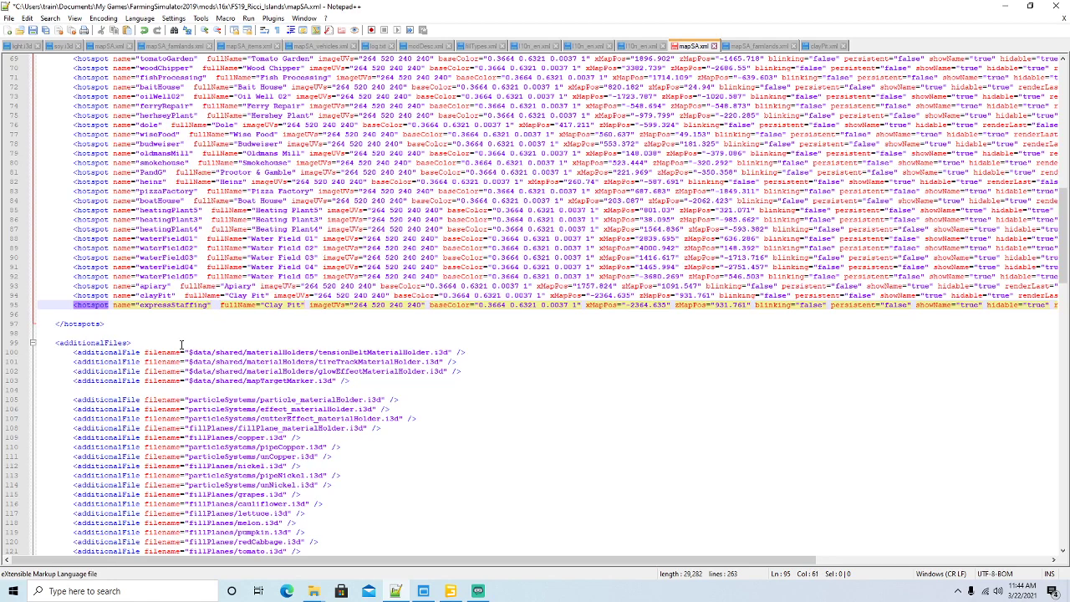
Step: Set the new hotspot's fullName to Express Staffing and save mapSA.xml
key("BackSpace")
key("BackSpace")
key("BackSpace")
key("BackSpace")
key("BackSpace")
key("BackSpace")
key("BackSpace")
key("BackSpace")
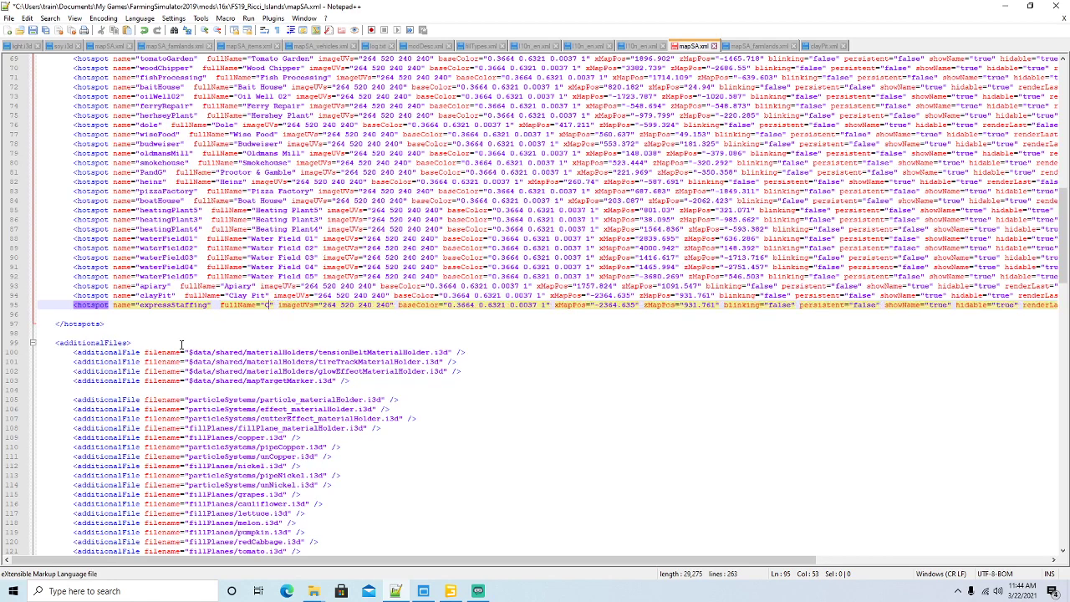
type("Express")
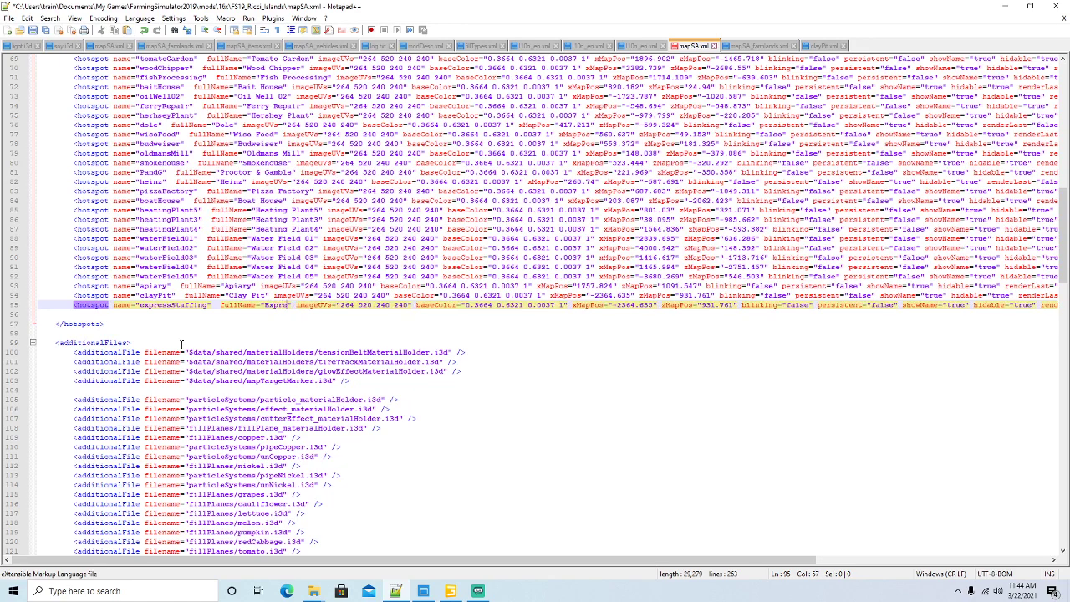
type(" Staffing")
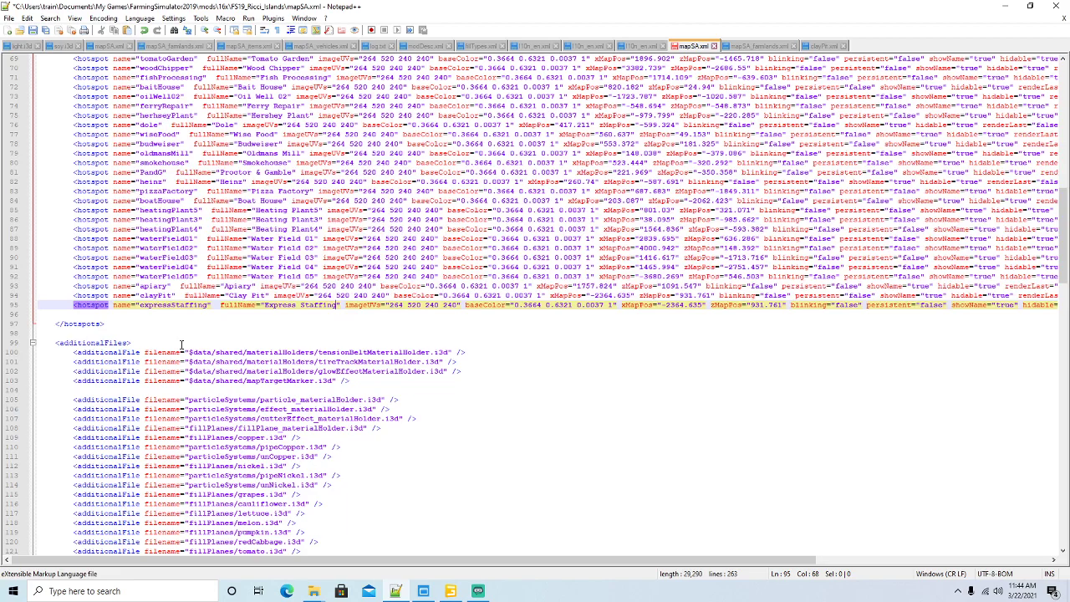
left_click(33, 30)
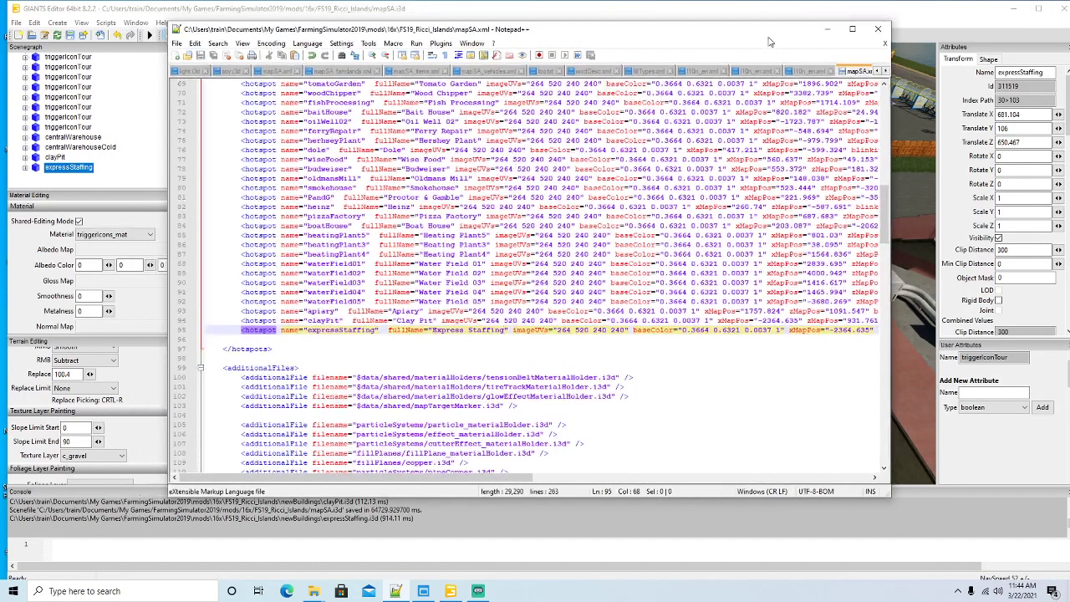
Step: Copy the tour icon's X translation from GIANTS Editor into the expressStaffing hotspot's xMapPos, making it 681.104
left_click_drag(765, 28, 756, 27)
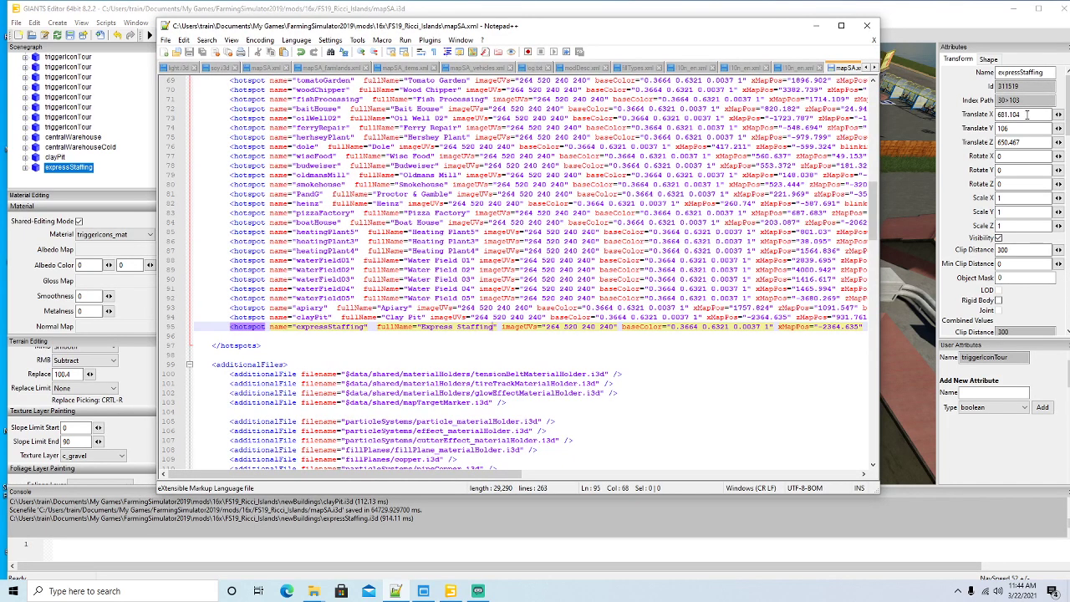
left_click(1027, 114)
key("ctrl+c")
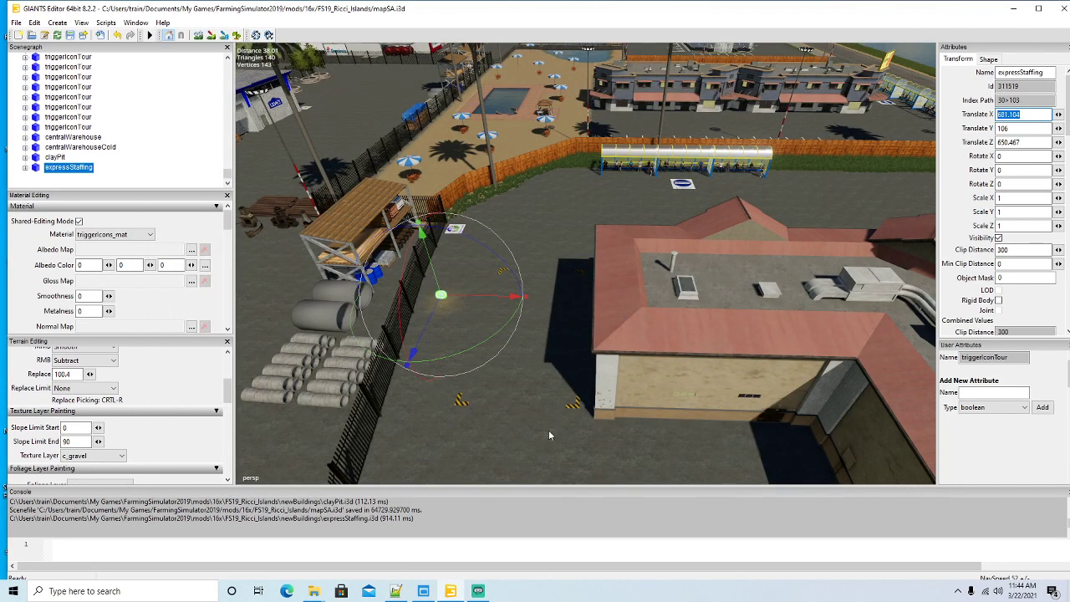
left_click(396, 591)
left_click_drag(462, 474, 640, 474)
left_click_drag(479, 327, 521, 326)
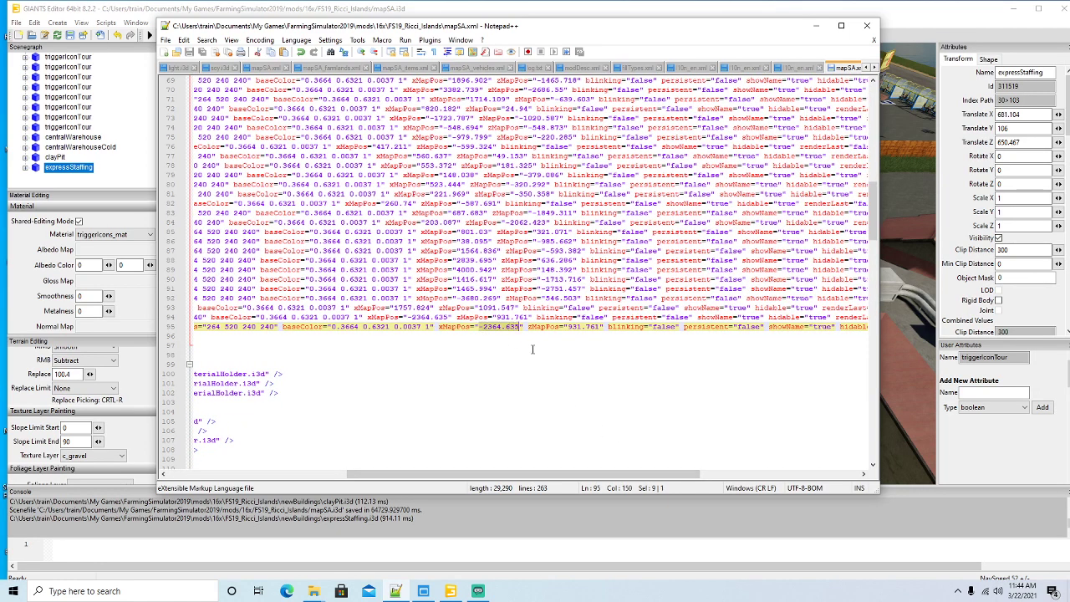
key("ctrl+v")
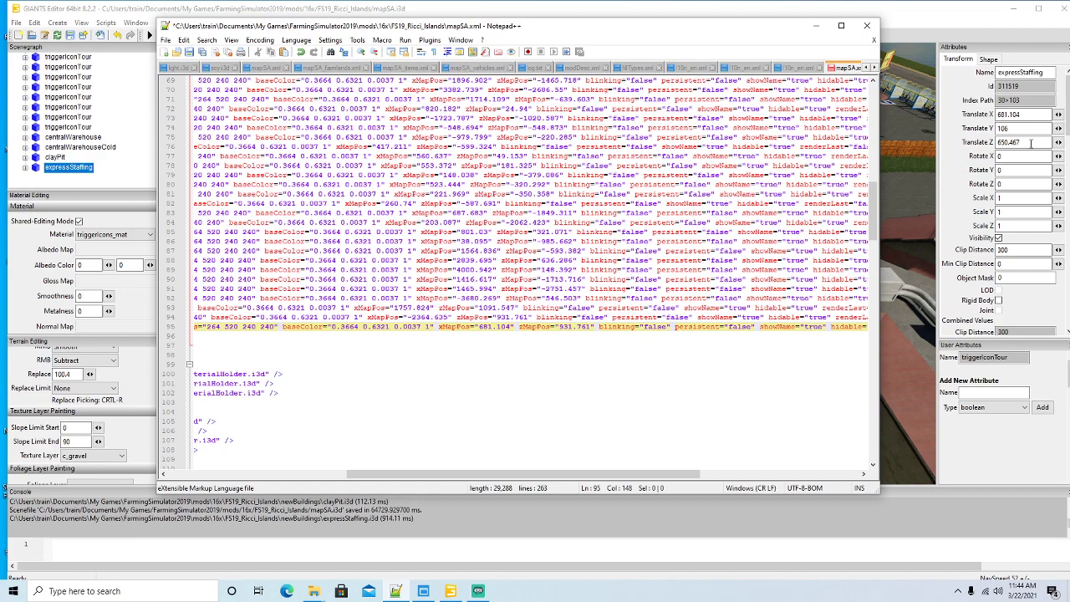
Step: Set the expressStaffing hotspot's zMapPos to the tour icon's Z translation, 650.467, and save mapSA.xml
left_click_drag(1031, 144, 847, 152)
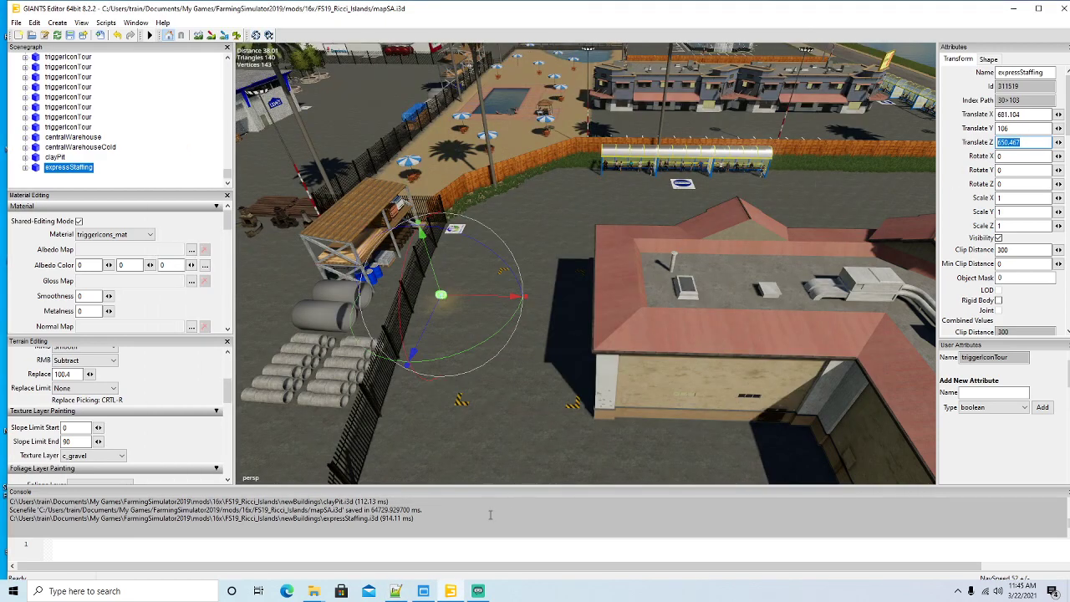
key("alt+Tab")
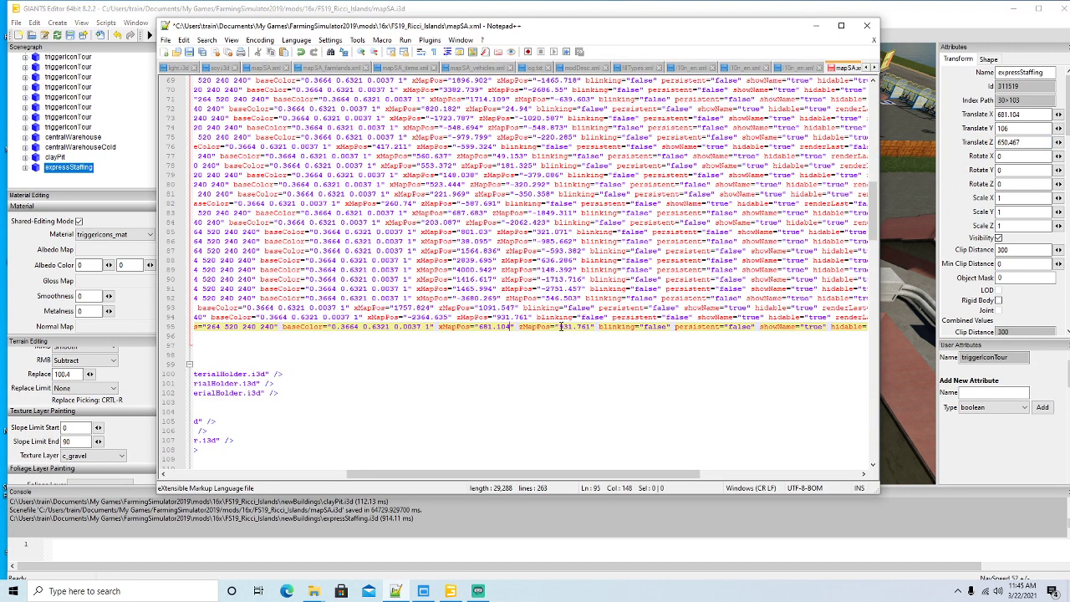
left_click_drag(560, 326, 593, 326)
type("650.467")
key("ctrl+s")
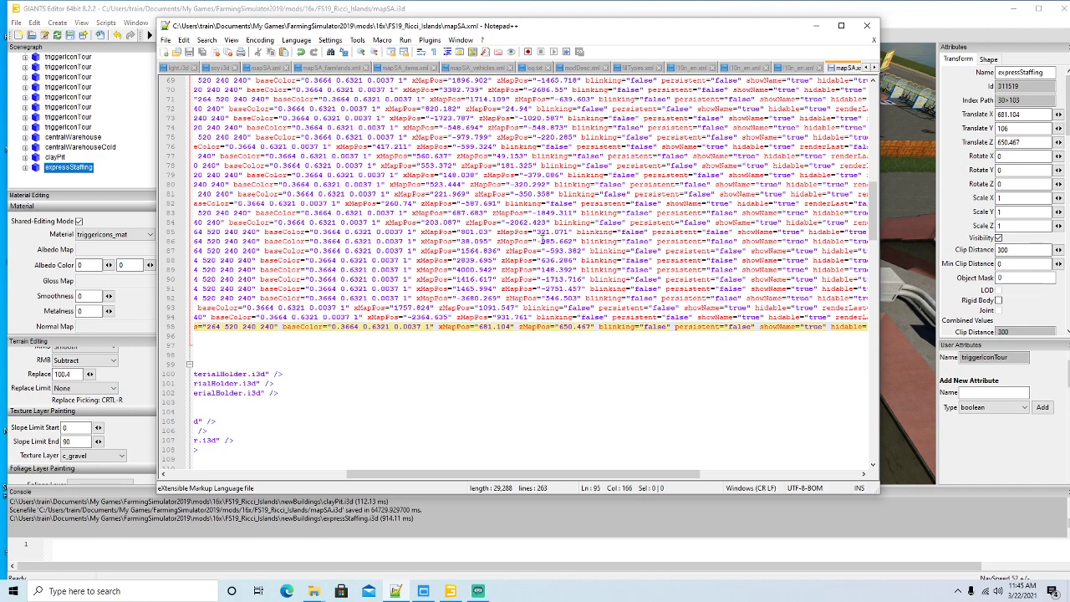
Step: Return to GIANTS Editor and collapse the tourIcons group in the scenegraph
left_click(816, 25)
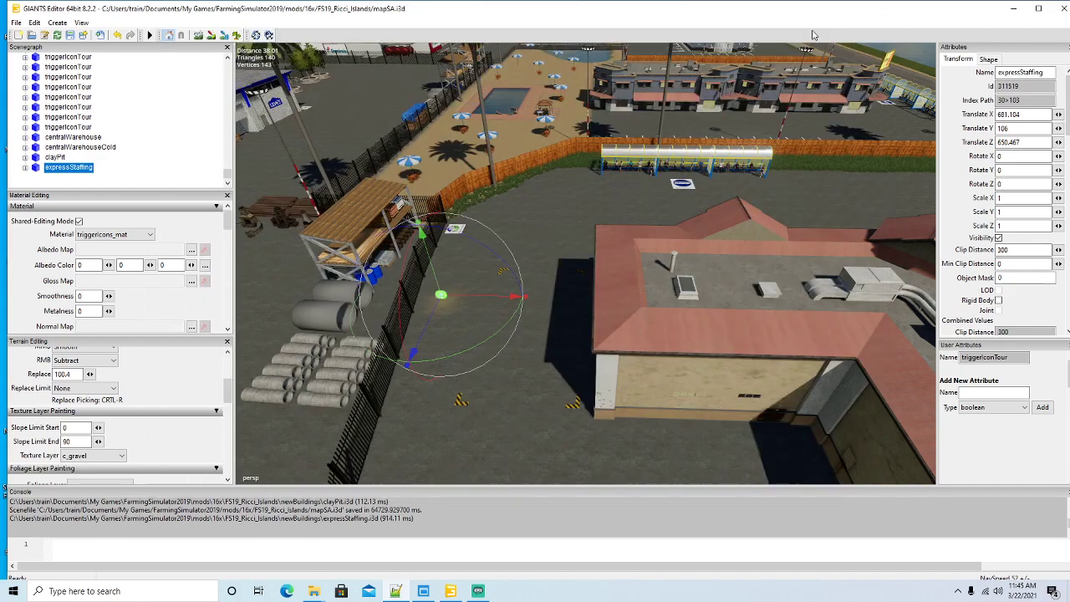
scroll(583, 303, "down", 3)
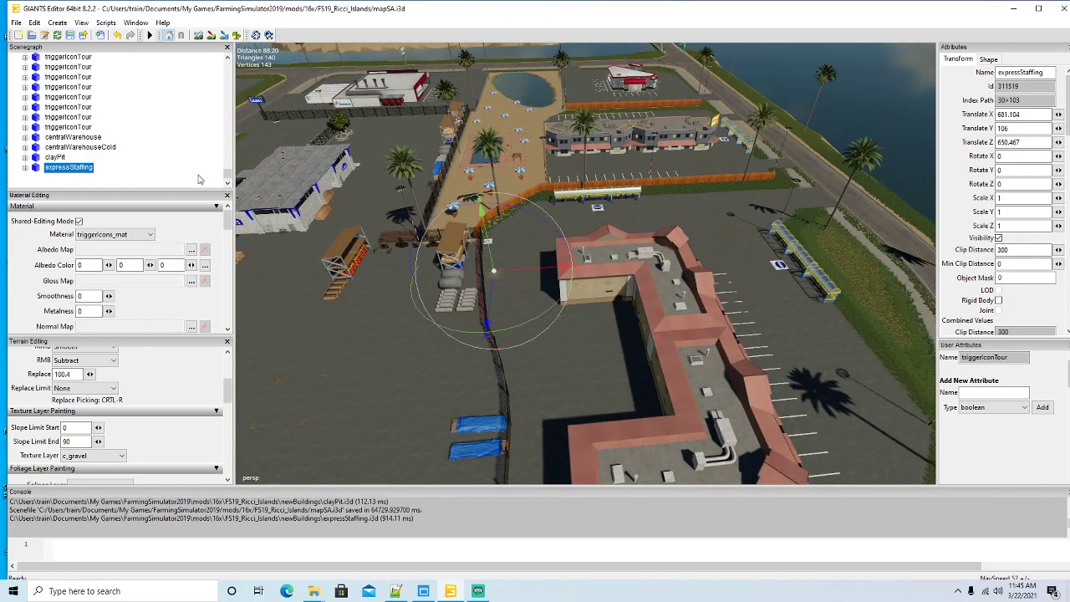
scroll(153, 168, "up", 2)
scroll(152, 152, "up", 2)
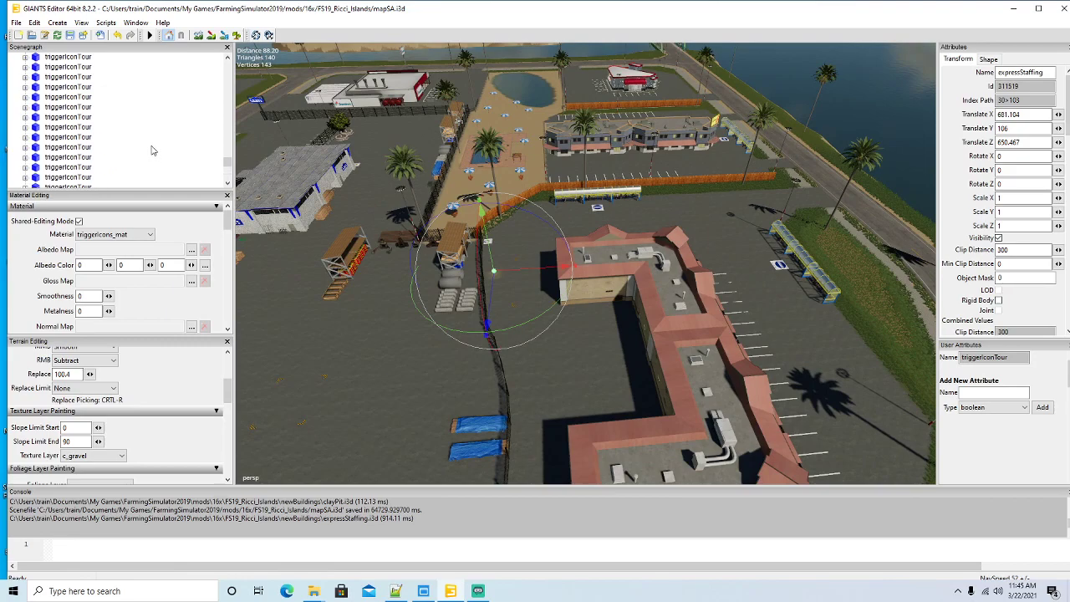
scroll(142, 138, "up", 2)
scroll(130, 123, "up", 5)
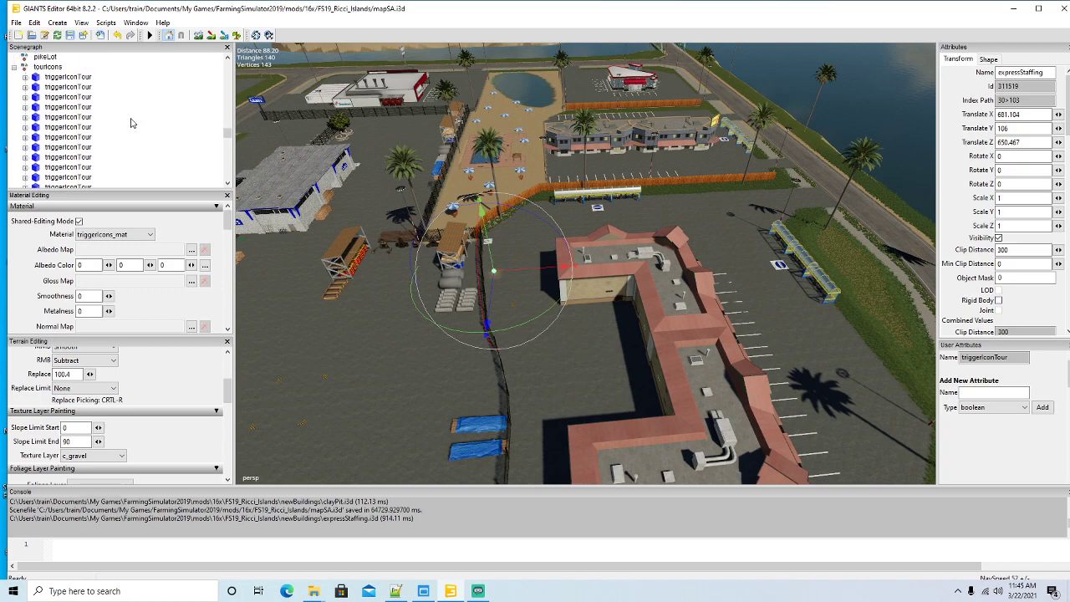
scroll(130, 122, "up", 1)
scroll(75, 146, "down", 1)
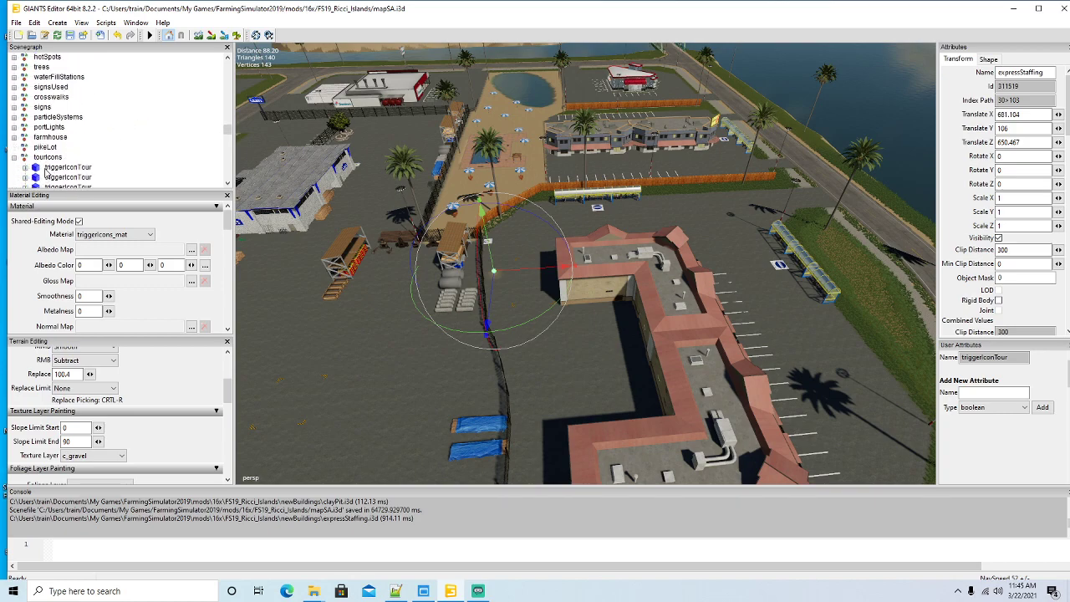
left_click(14, 159)
scroll(105, 149, "up", 2)
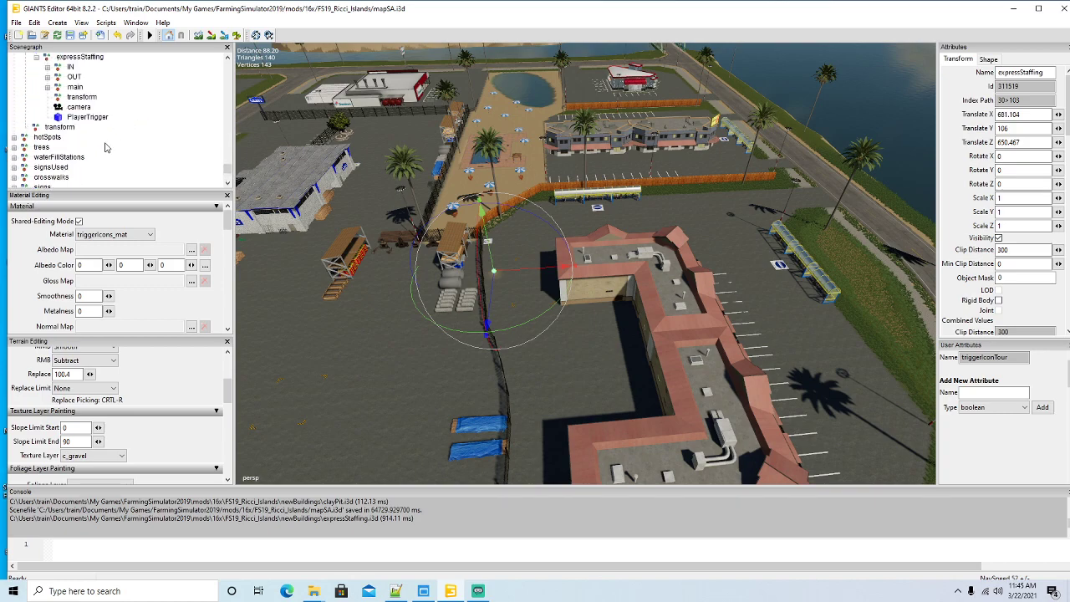
Step: Check the expressStaffing group's OUT, main, transform, camera and PlayerTrigger nodes against the scene
left_click(69, 119)
scroll(130, 154, "up", 2)
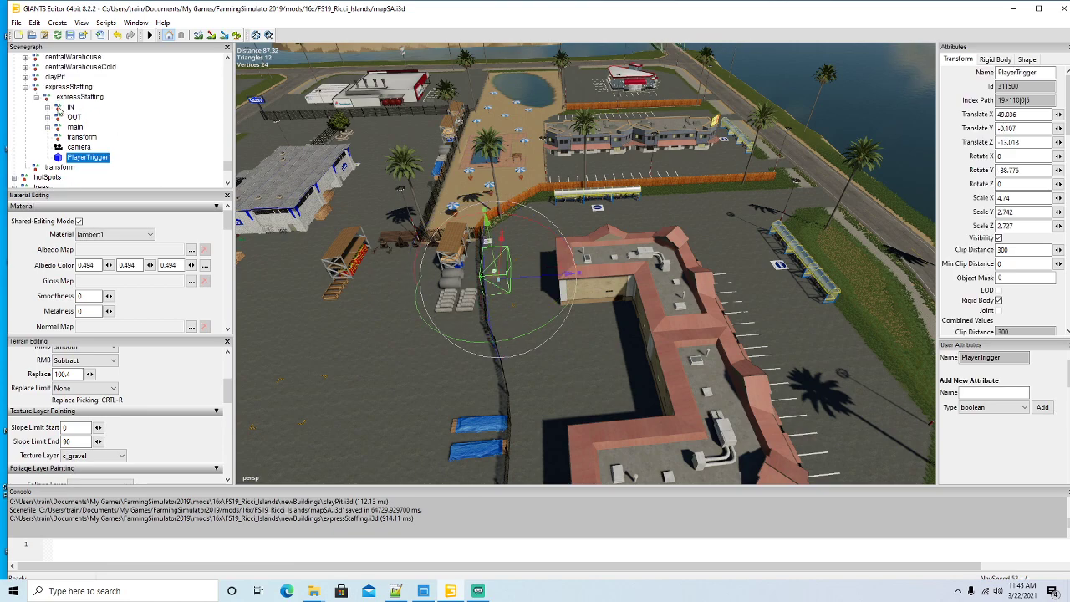
left_click(63, 109)
left_click(64, 118)
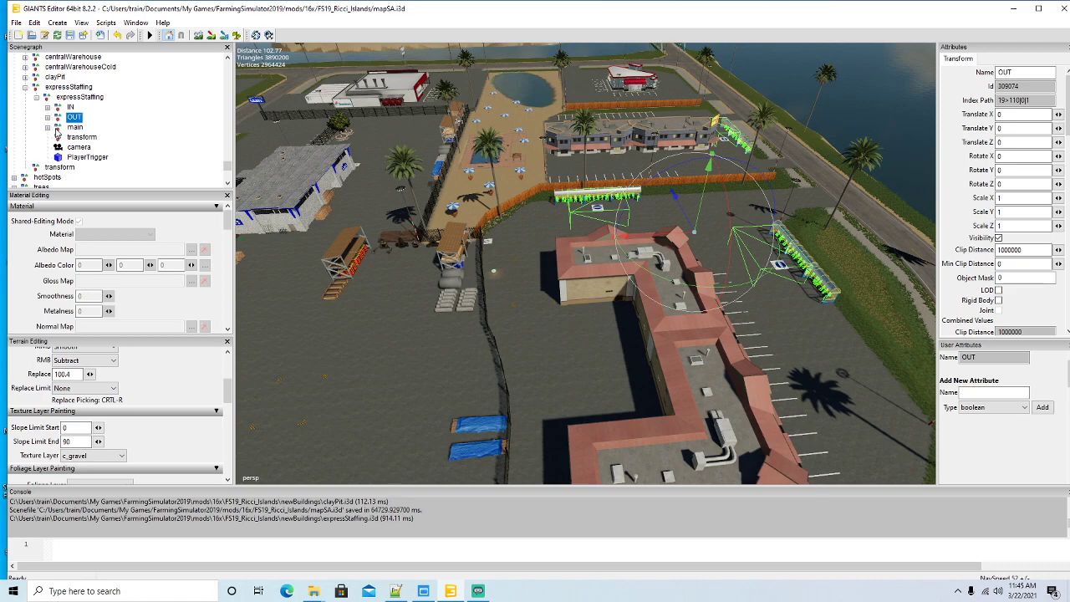
left_click(60, 130)
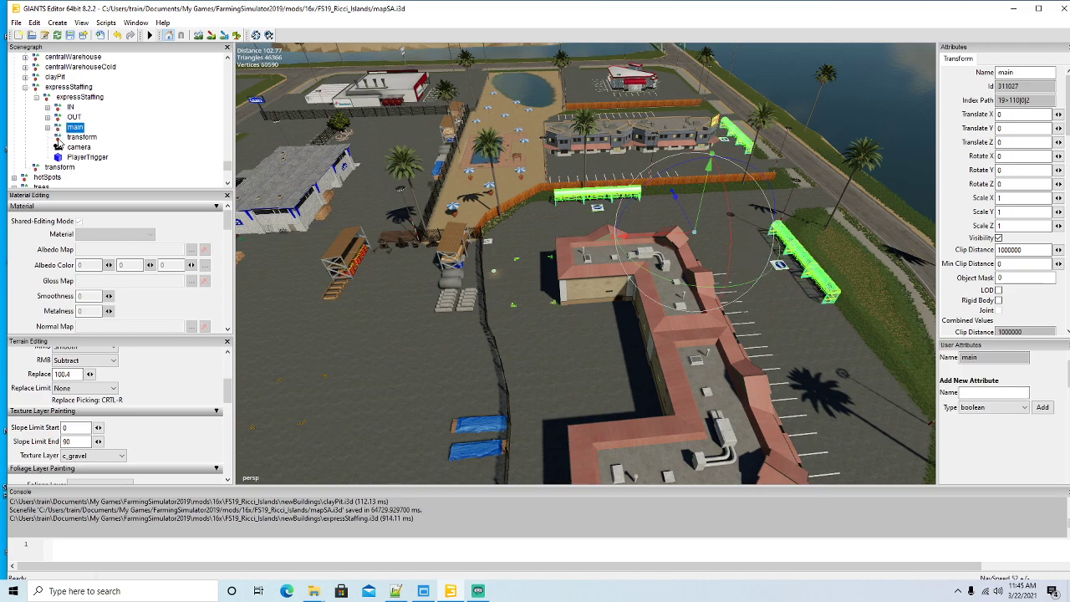
left_click(61, 137)
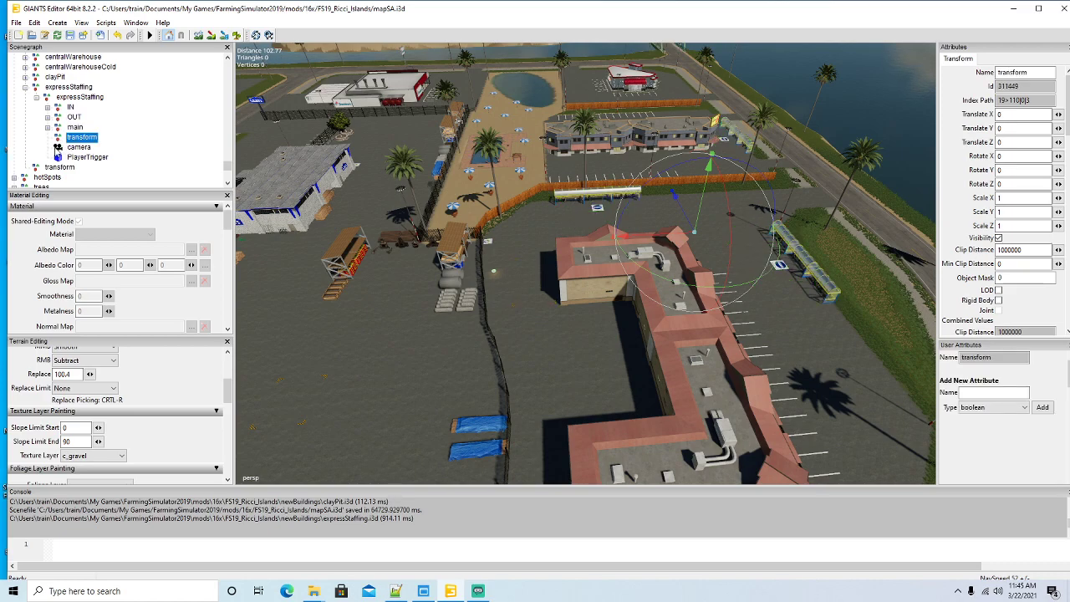
left_click(76, 147)
left_click(85, 157)
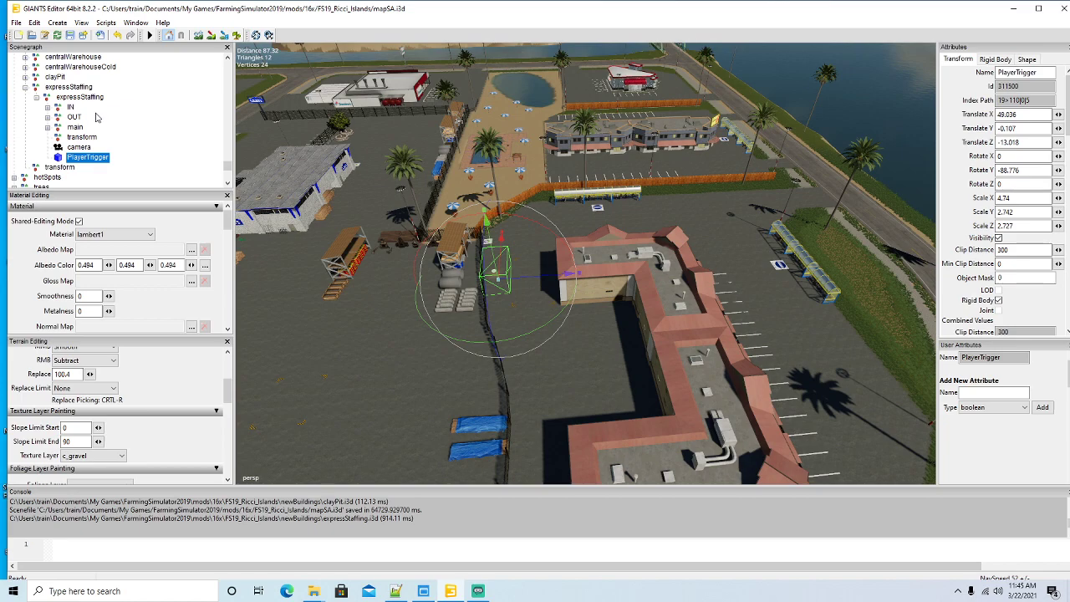
Step: Save the mapSA.i3d scene with the expressStaffing additions
left_click(70, 35)
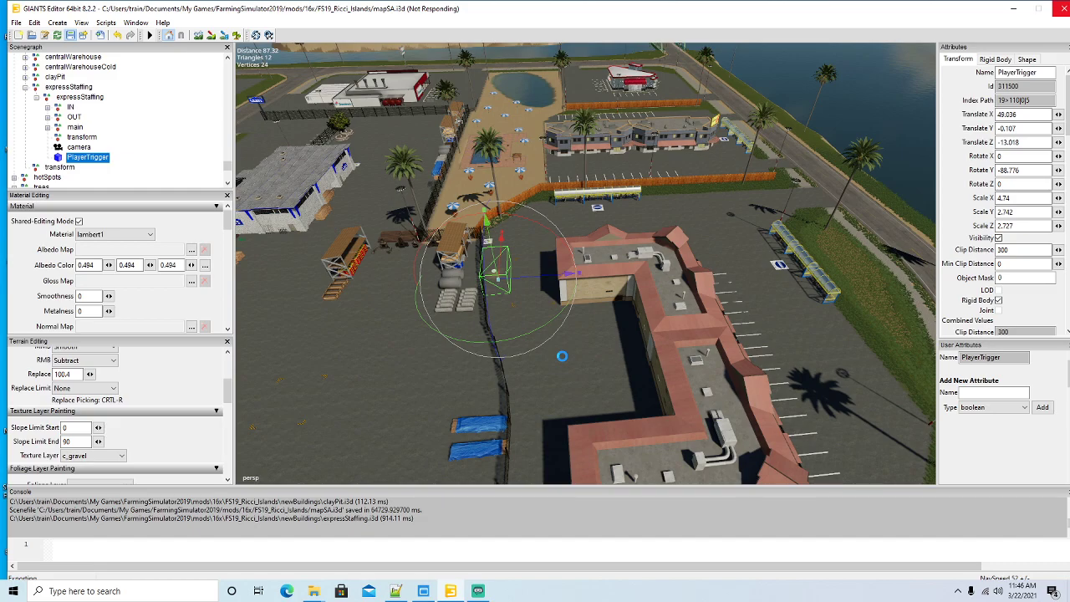
left_click_drag(623, 353, 395, 406, "alt")
scroll(654, 317, "up", 5)
scroll(396, 406, "down", 6)
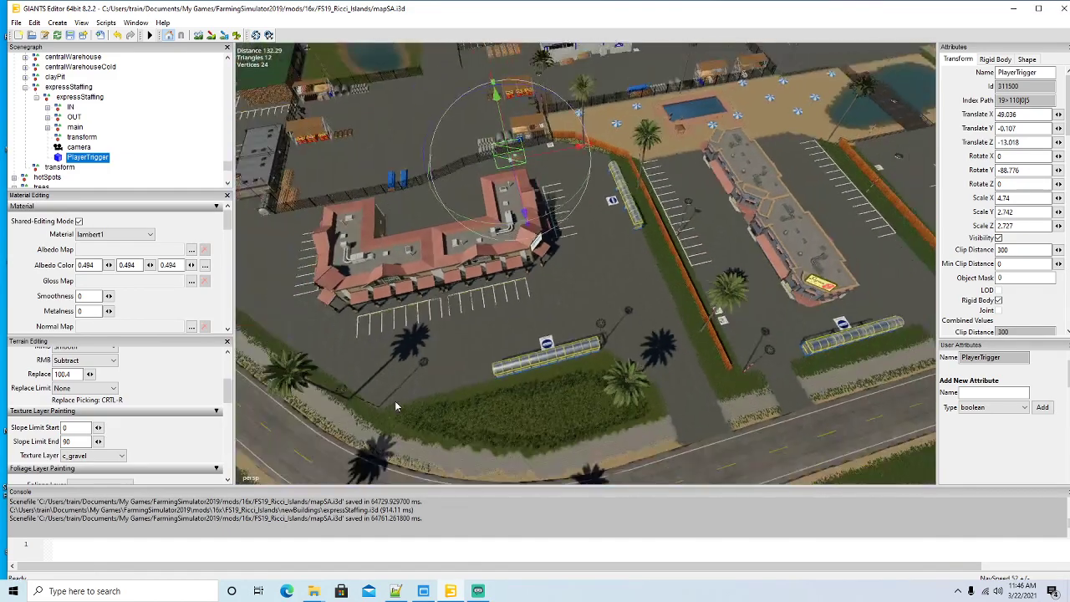
scroll(389, 404, "down", 2)
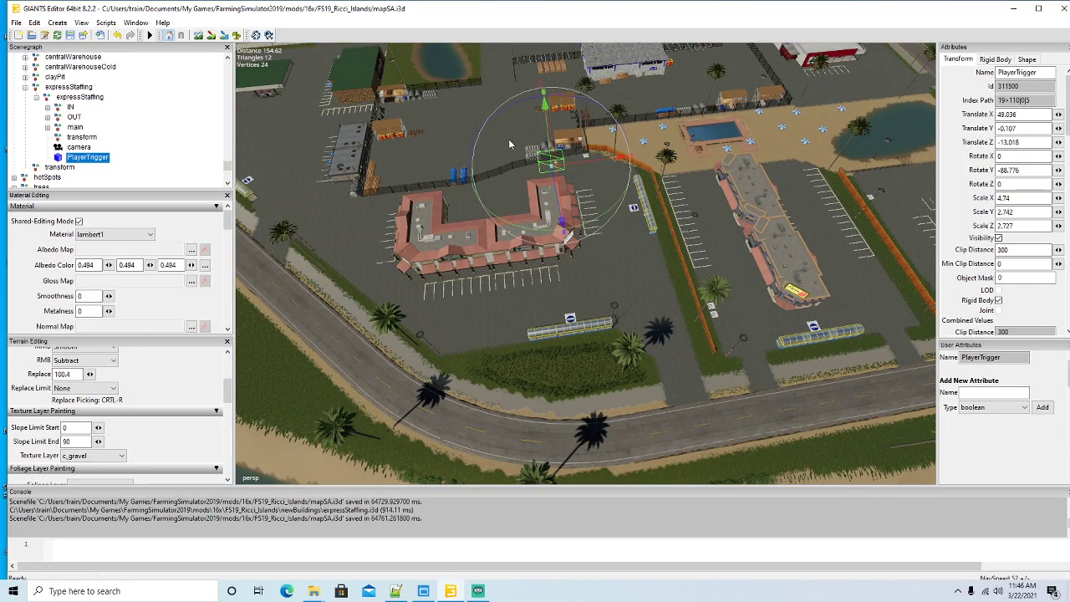
left_click_drag(671, 323, 658, 327, "alt")
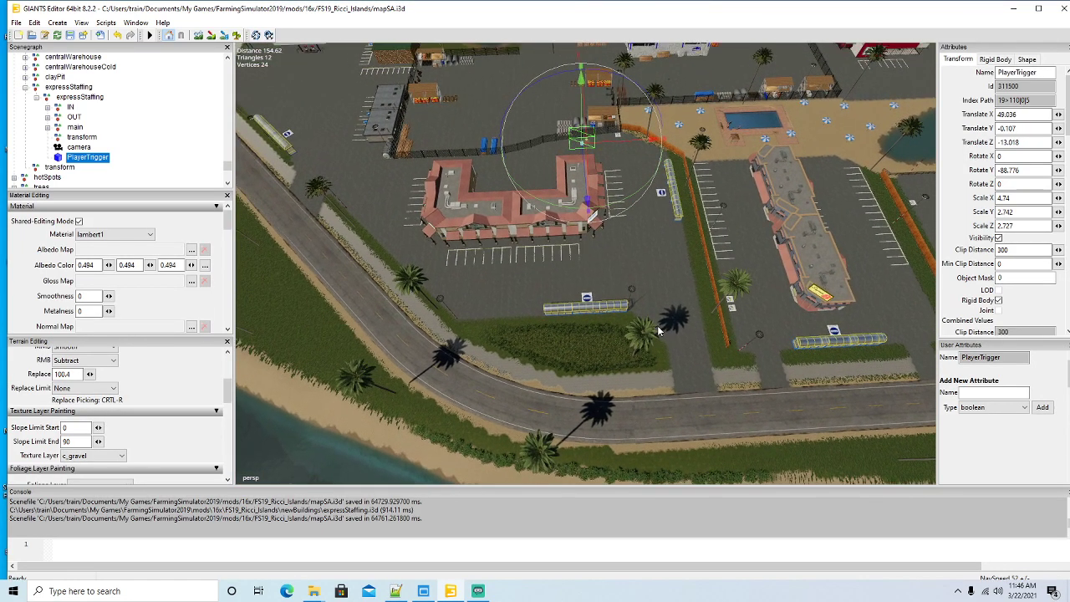
Step: Switch to Notepad++ and bring up mapSA_farmlands.xml to check the last farmland entries and their bits
left_click(395, 591)
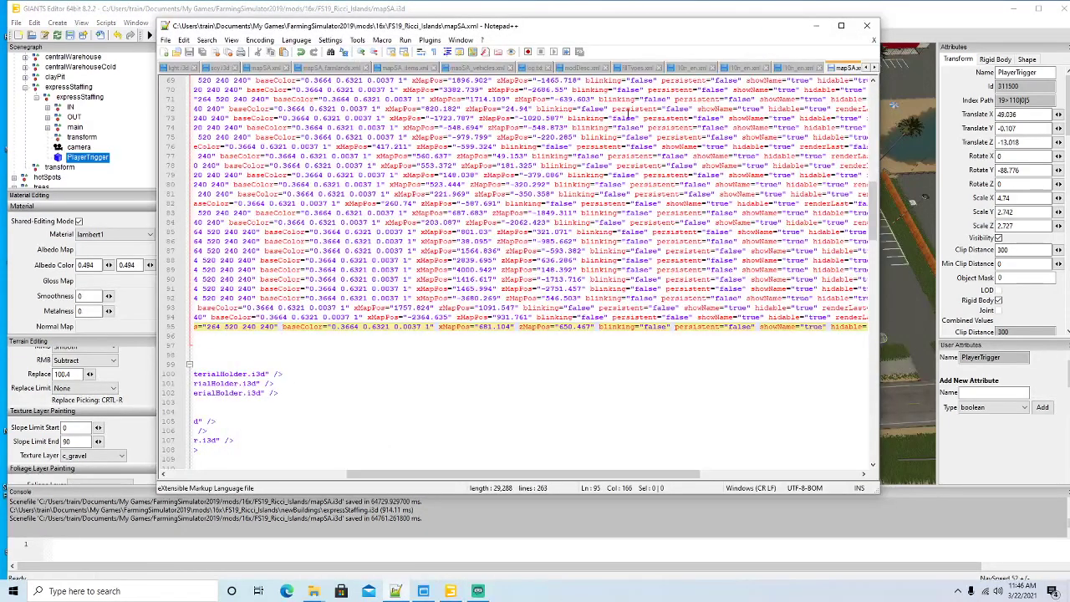
left_click(842, 25)
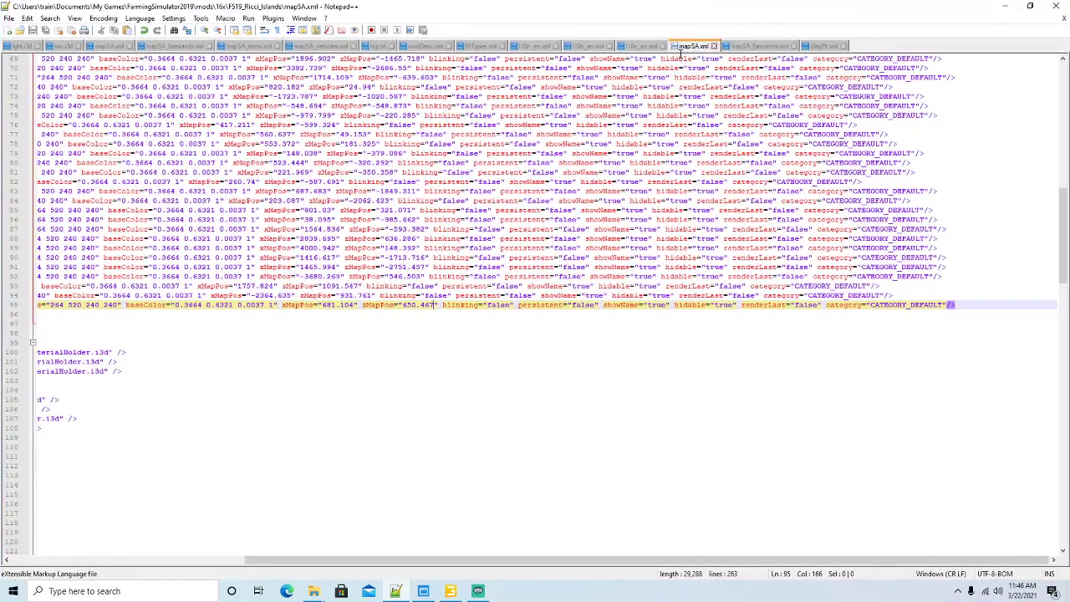
left_click(762, 46)
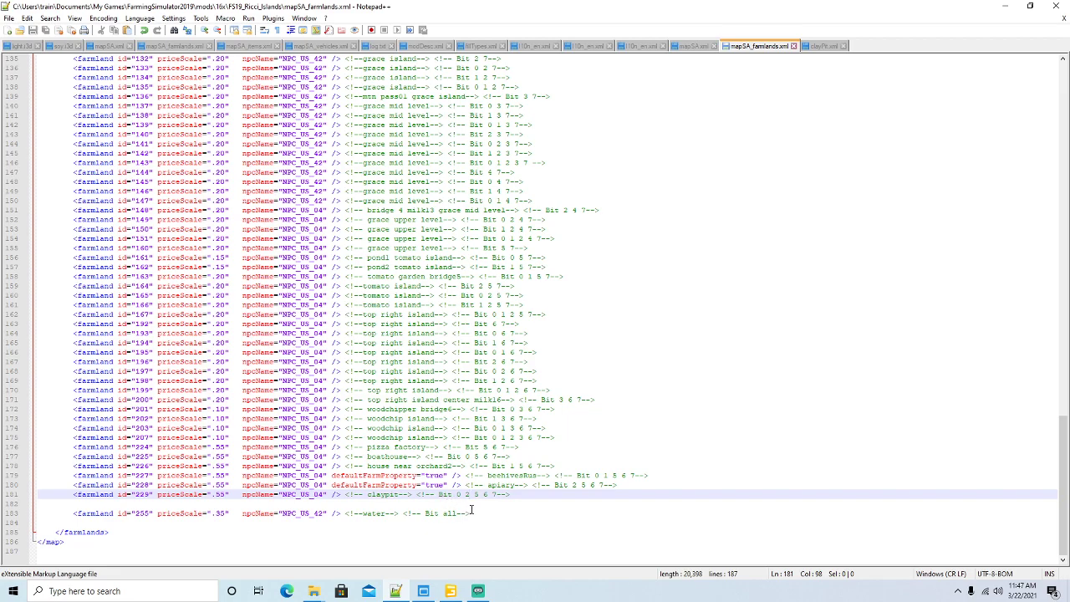
Step: In GIANTS Editor, choose the farmland info layer for painting and enable info channels 1, 2, 5, 6 and 7
left_click(1006, 6)
mouse_move(227, 391)
left_mouse_down()
mouse_move(228, 423)
mouse_move(187, 429)
left_mouse_up()
left_click(93, 409)
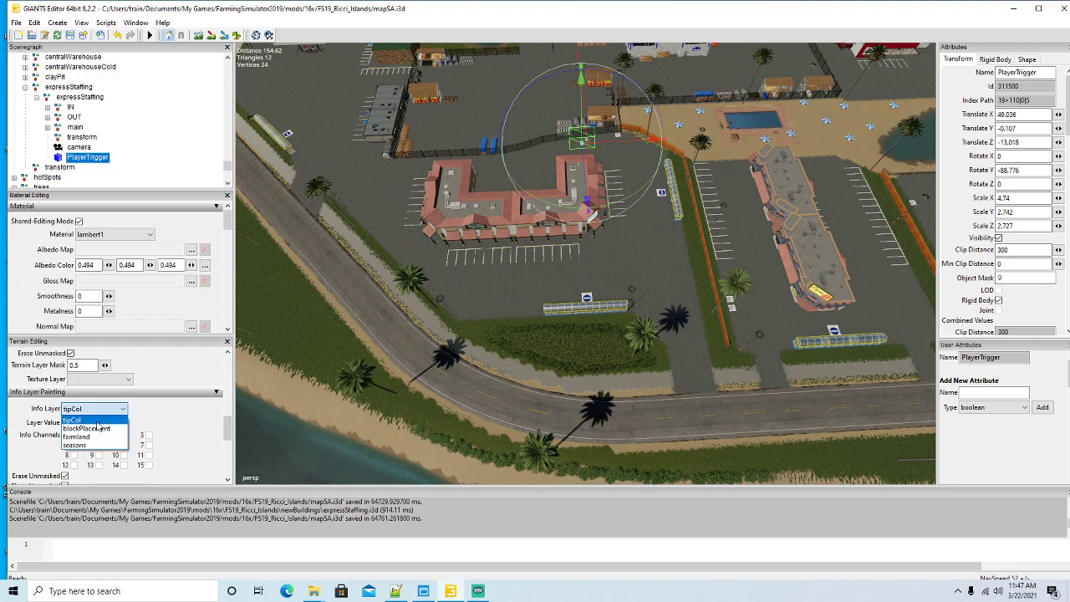
left_click(115, 416)
left_click(104, 409)
left_click(95, 439)
left_click(98, 435)
left_click(123, 435)
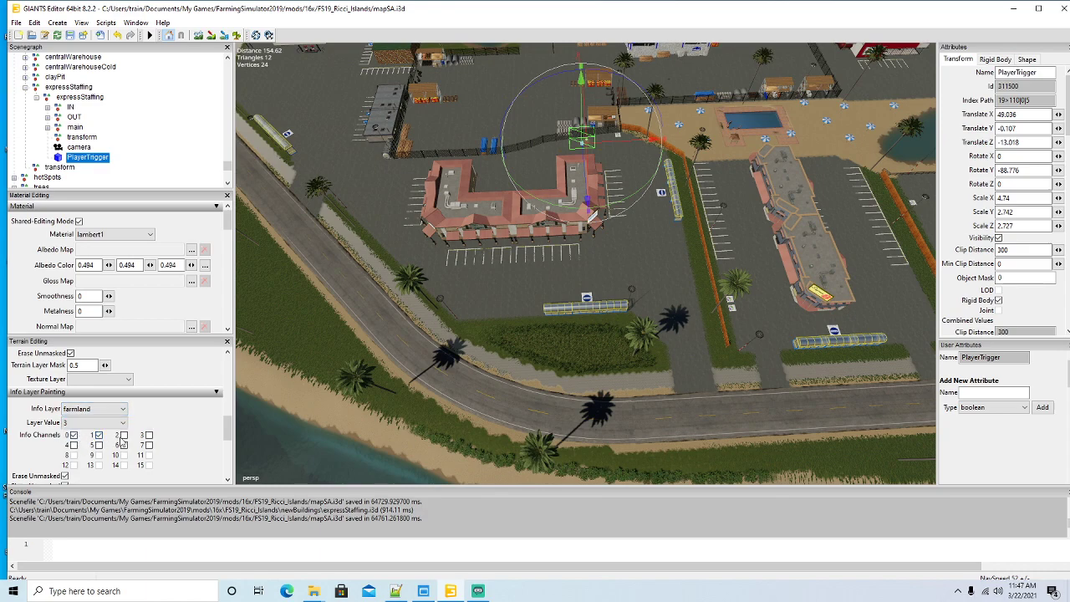
left_click(97, 445)
left_click(124, 445)
left_click(149, 445)
Step: Switch to Notepad++, duplicate the claypit farmland entry directly below itself in mapSA_farmlands.xml, and set the copy's id to 231
left_click(395, 591)
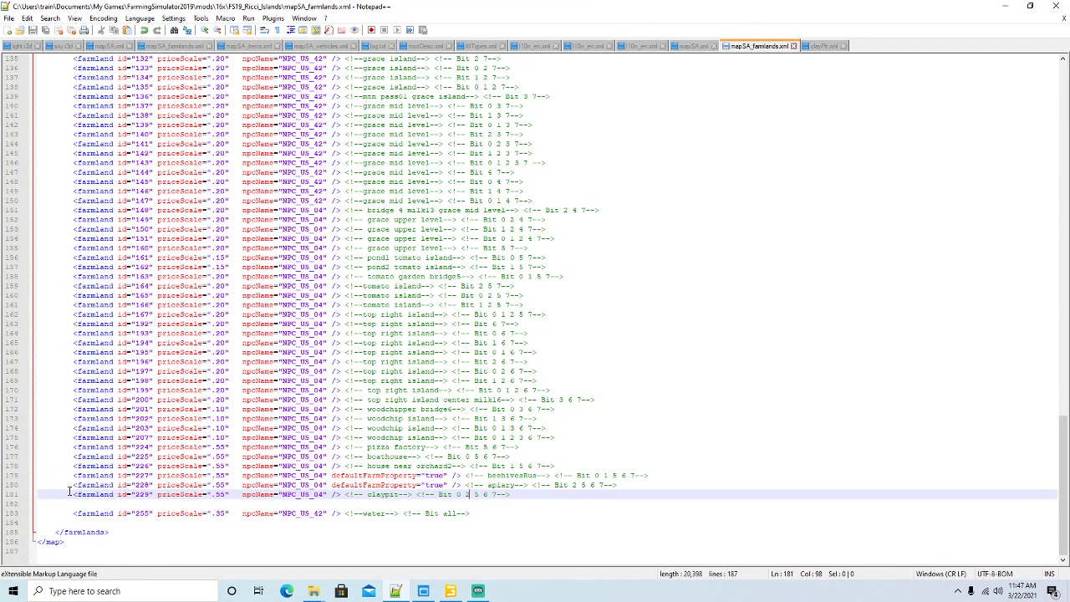
left_click(13, 495)
key("ctrl+c")
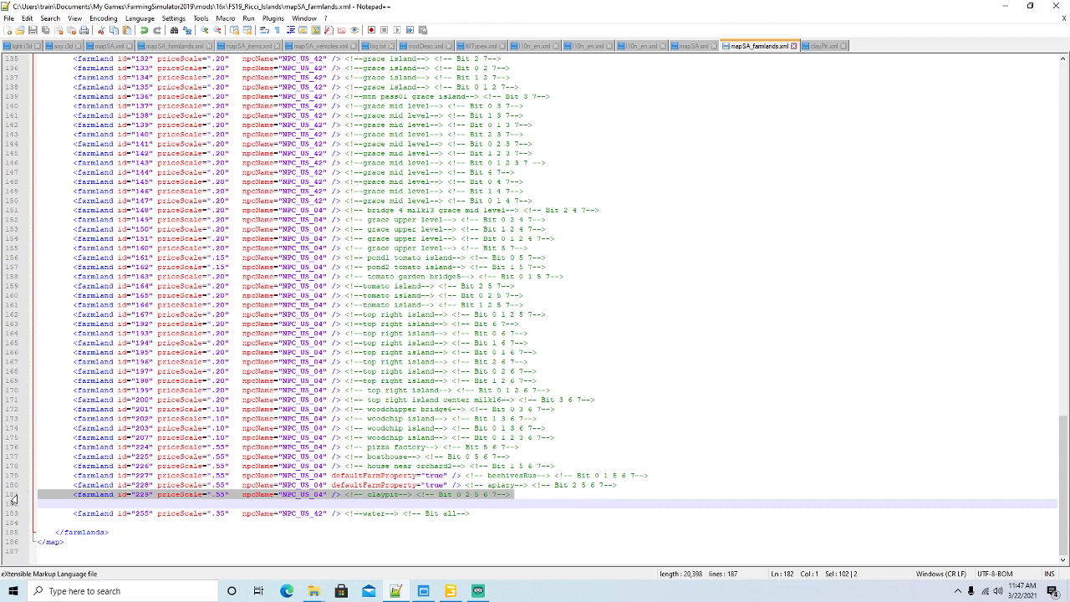
left_click(43, 504)
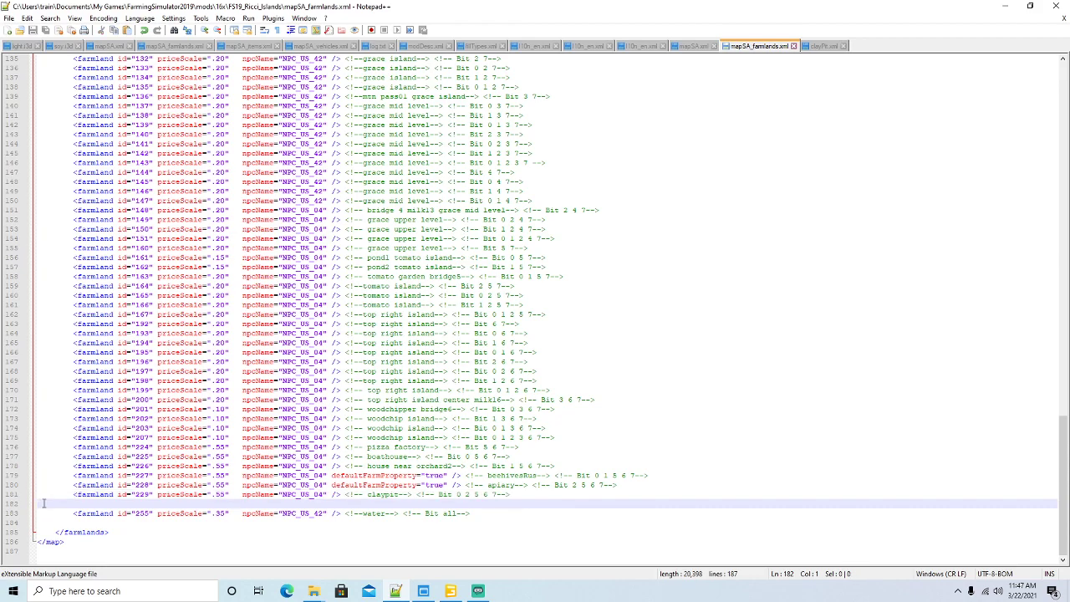
key("ctrl+v")
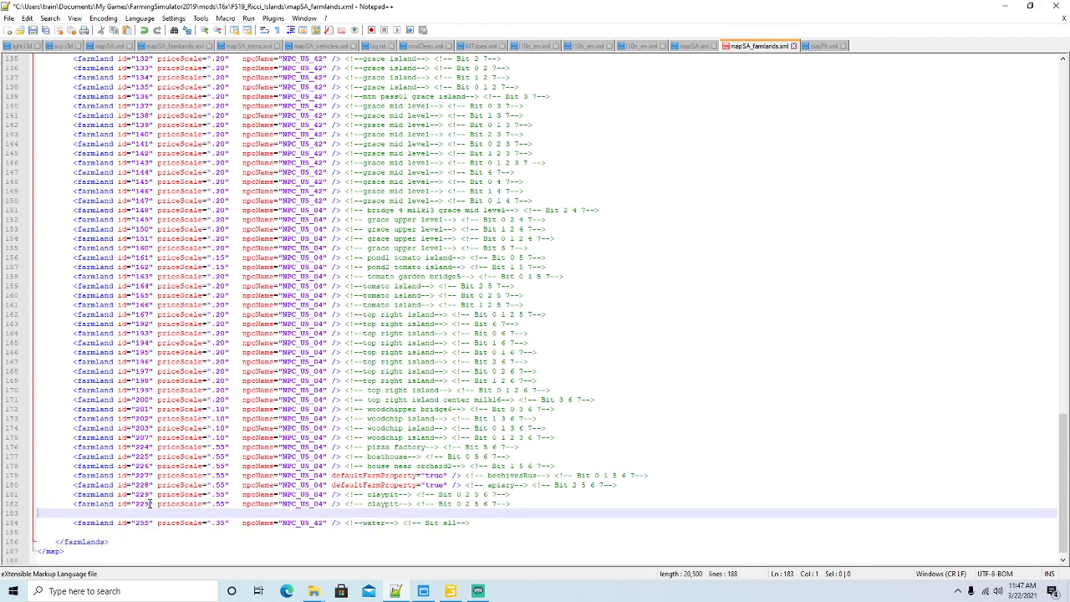
left_click(149, 504)
key("BackSpace")
key("BackSpace")
type("31")
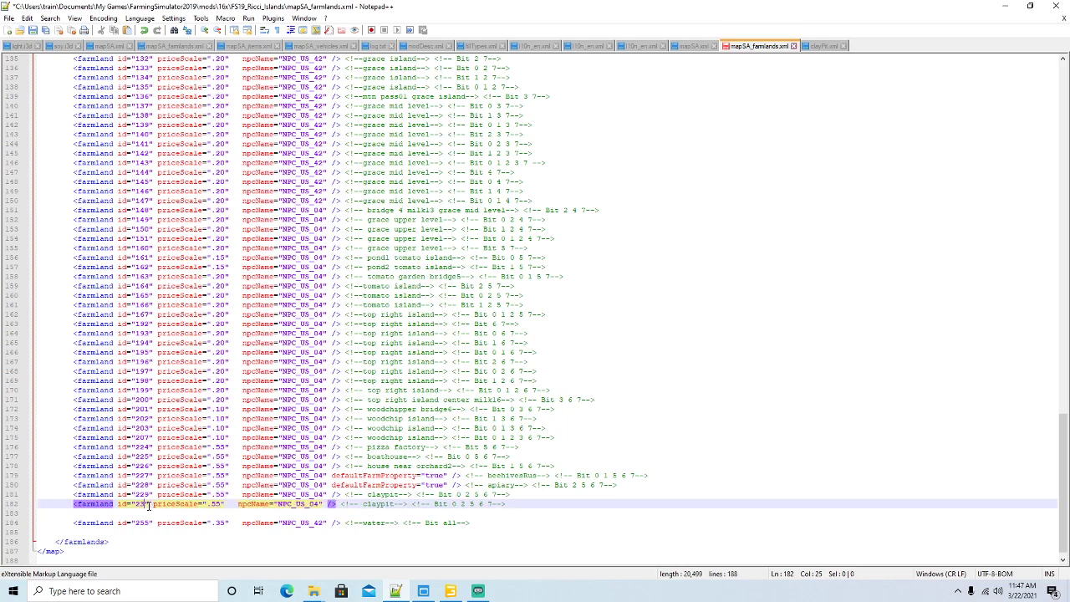
Step: Rename the comment on the farmland 231 entry from claypit to "express staffing"
left_click(399, 504)
key("BackSpace")
key("BackSpace")
key("BackSpace")
key("BackSpace")
key("BackSpace")
key("BackSpace")
key("BackSpace")
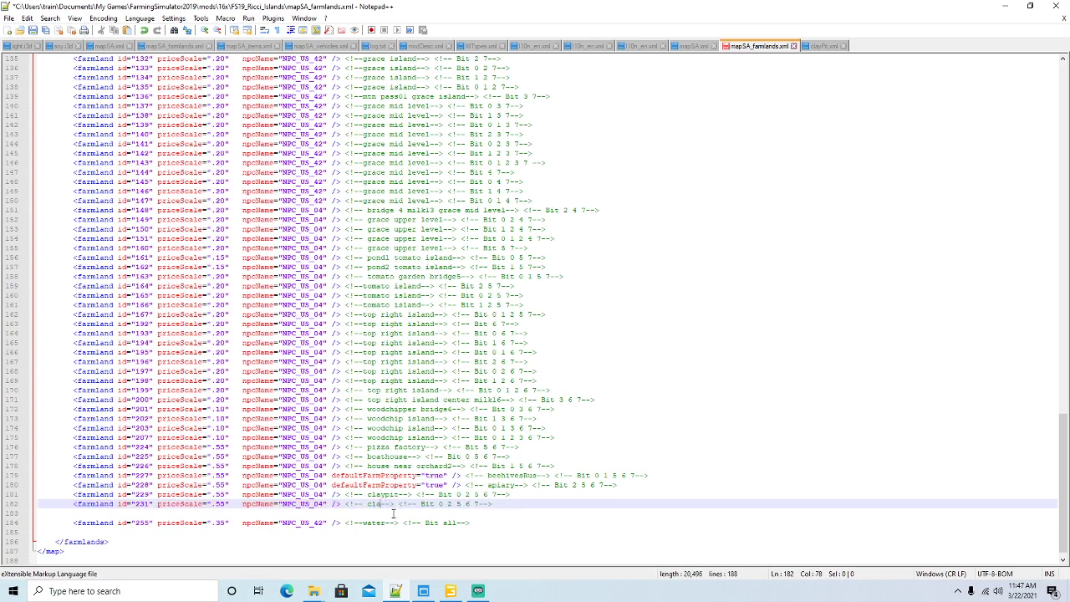
type("ex")
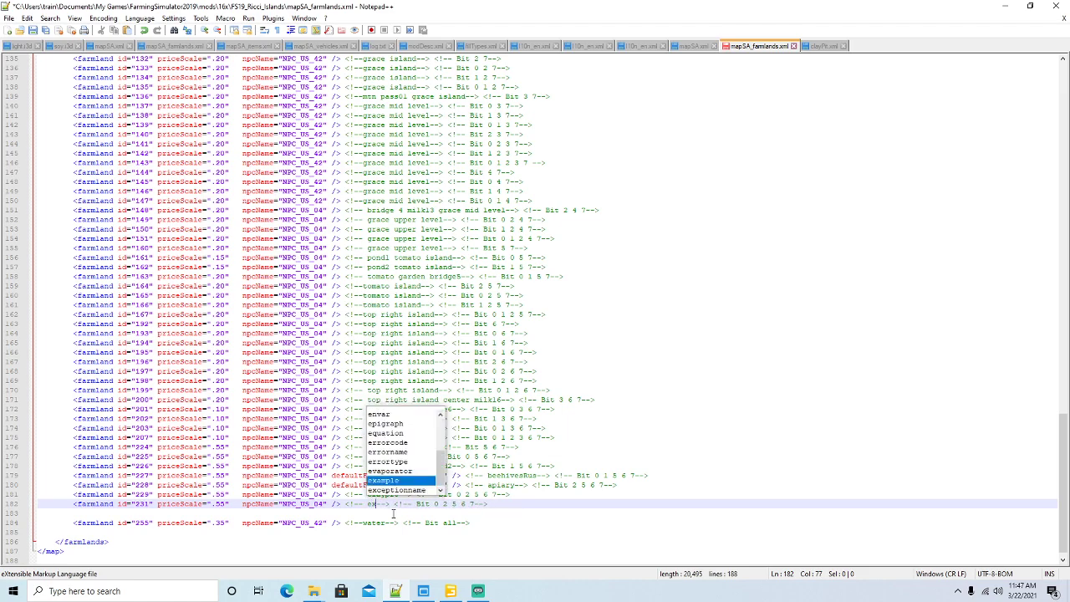
type("pres")
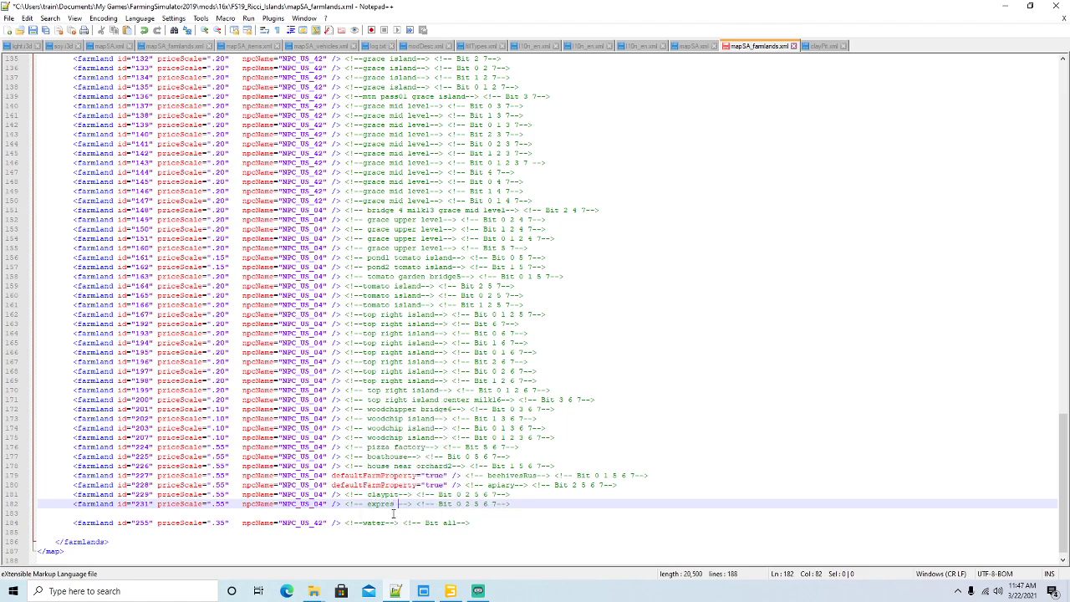
key("BackSpace")
type("s staf")
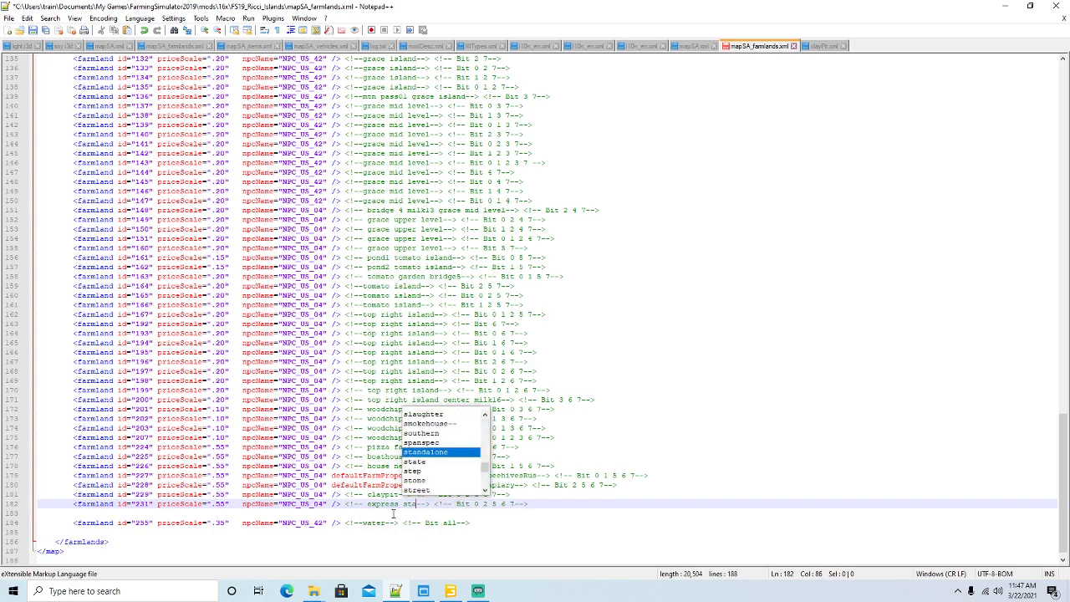
type("fing")
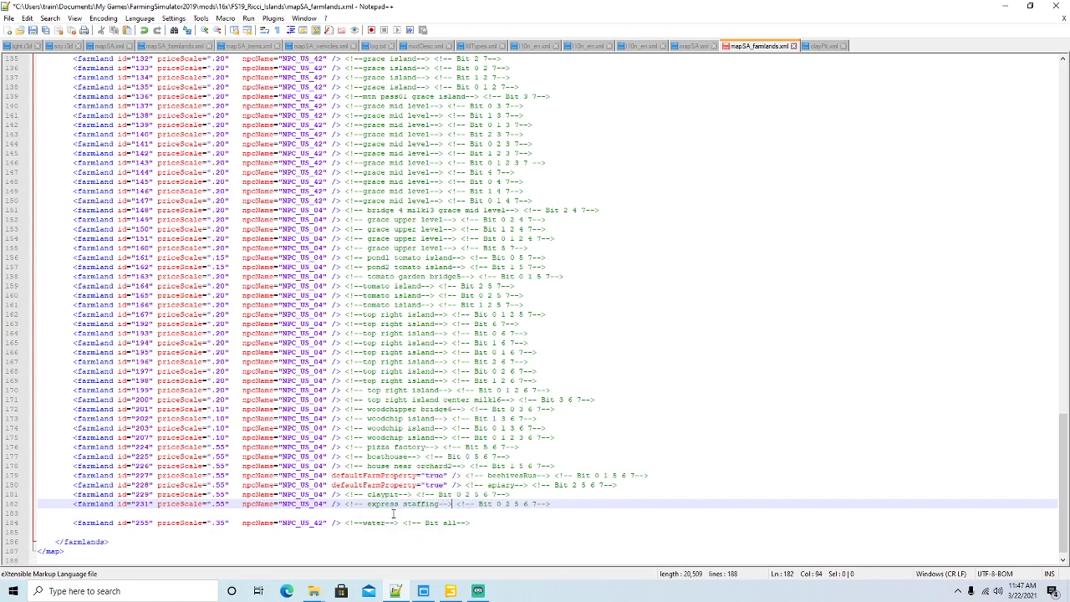
Step: Set farmland 231's bit comment to "Bit 0 1 2 5 6 7" and save mapSA_farmlands.xml
key("Right")
key("Right")
key("Right")
type("1")
type("1")
left_click(33, 30)
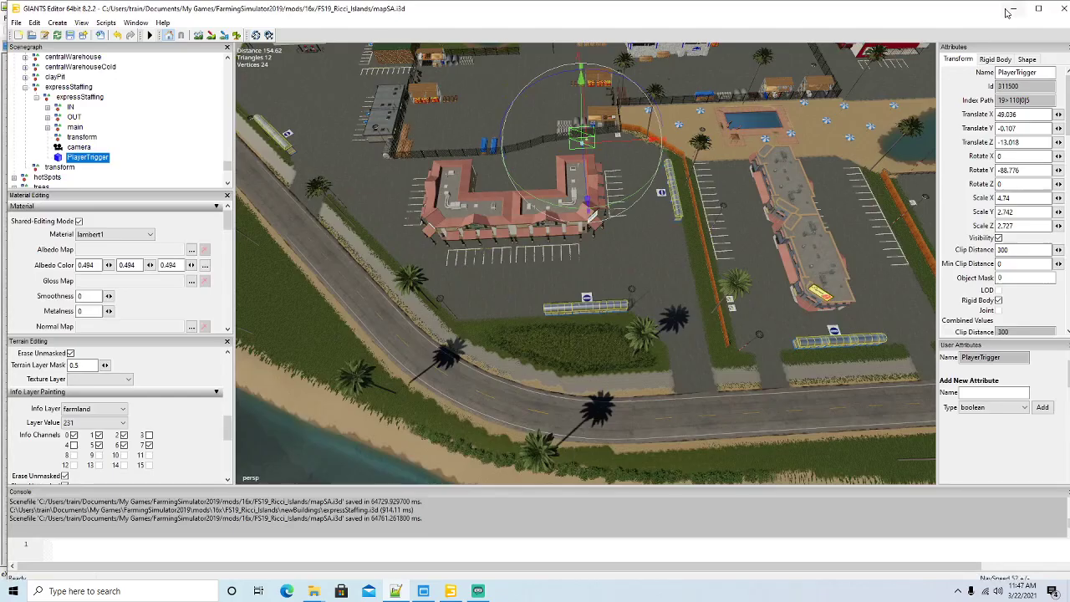
Step: Back in GIANTS Editor, paint farmland 231 over the parking lot around the expressStaffing end of the U-shaped building
left_click(1009, 9)
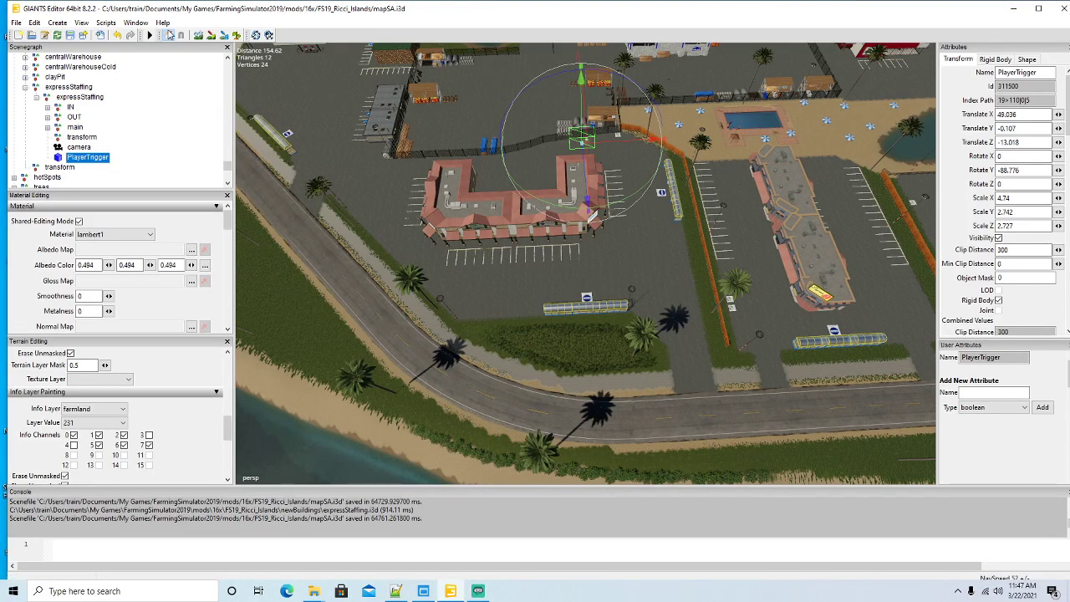
left_click(225, 35)
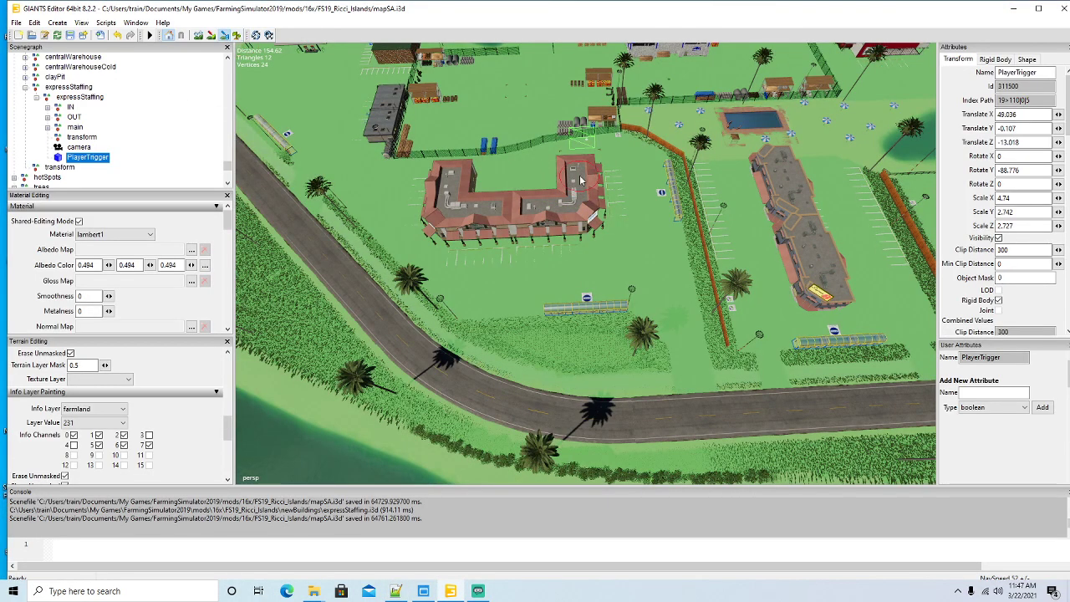
mouse_move(571, 183)
left_mouse_down()
mouse_move(540, 172)
mouse_move(606, 147)
mouse_move(660, 163)
mouse_move(687, 292)
mouse_move(651, 287)
left_mouse_up()
left_click_drag(631, 290, 551, 295)
mouse_move(541, 255)
left_mouse_down()
mouse_move(535, 180)
mouse_move(632, 174)
mouse_move(635, 249)
mouse_move(575, 261)
left_mouse_up()
mouse_move(566, 188)
left_mouse_down()
mouse_move(573, 215)
mouse_move(562, 163)
mouse_move(532, 164)
mouse_move(544, 299)
mouse_move(666, 299)
mouse_move(684, 280)
mouse_move(661, 189)
left_mouse_up()
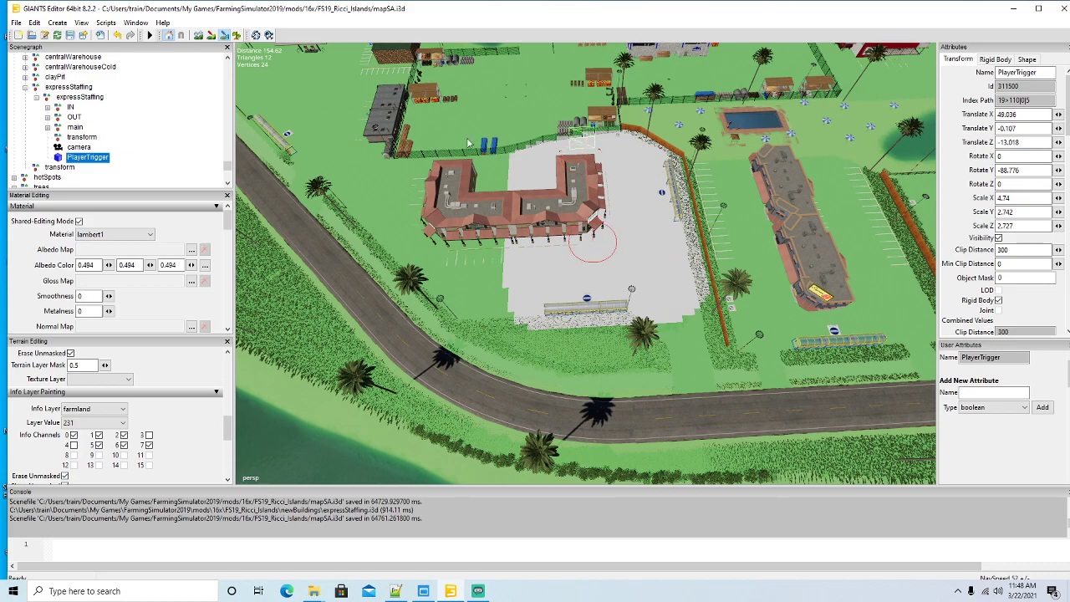
left_click(226, 35)
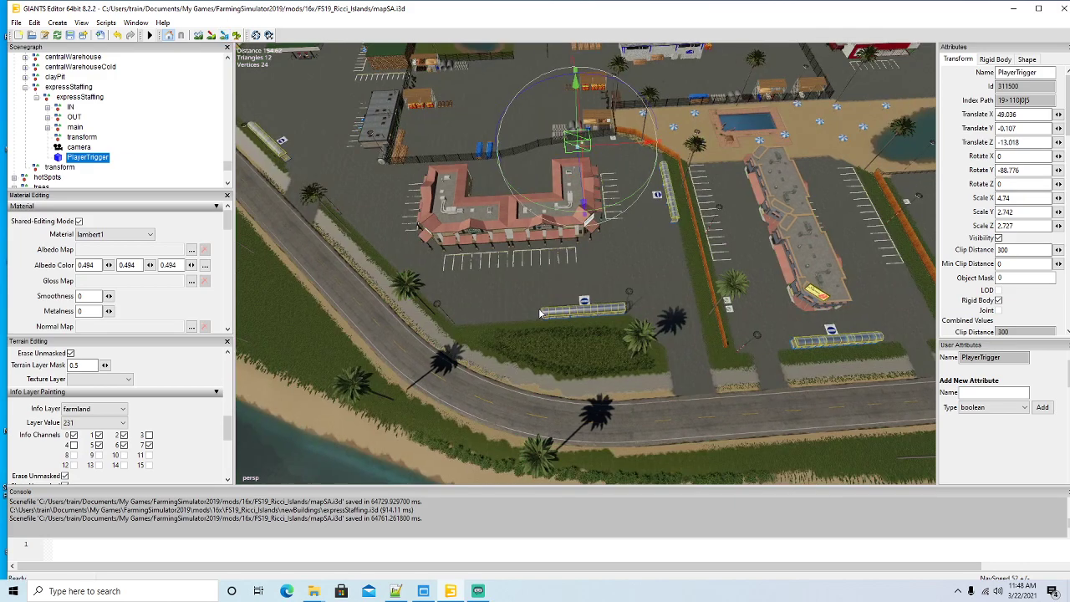
Step: Set the inner expressStaffing group's farmlandId attribute to 231 and save the scene
scroll(539, 310, "up", 6)
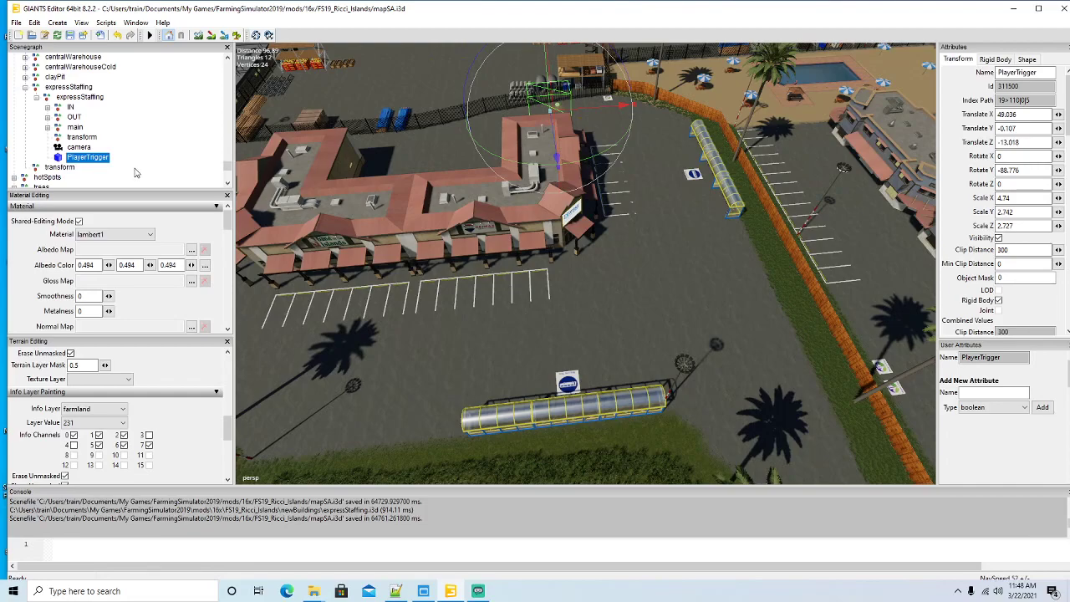
left_click(75, 97)
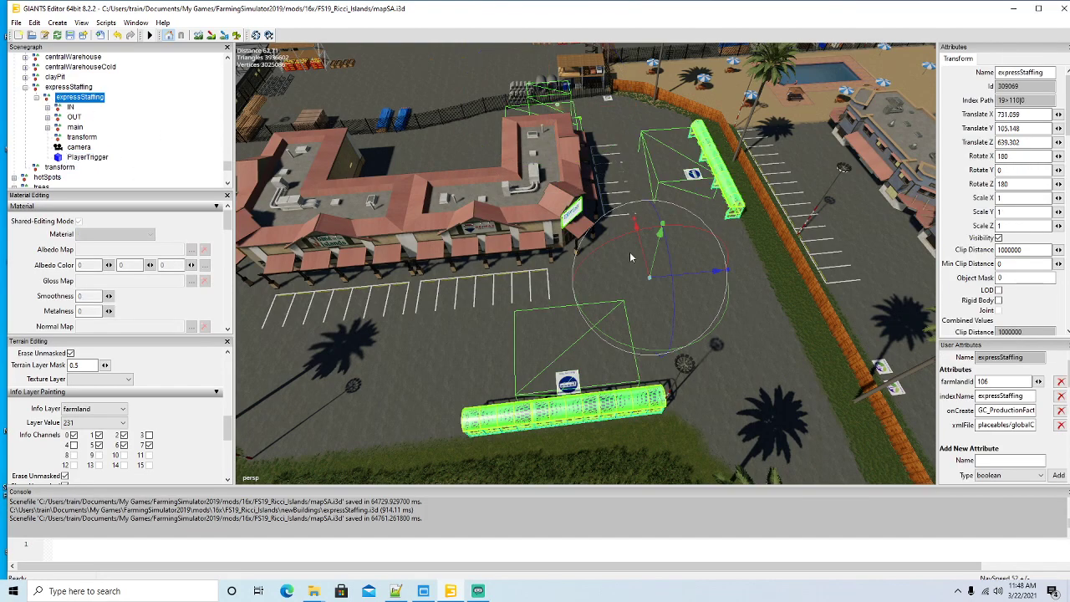
left_click(986, 381)
type("231")
left_click_drag(708, 424, 679, 387, "alt")
scroll(694, 422, "down", 5)
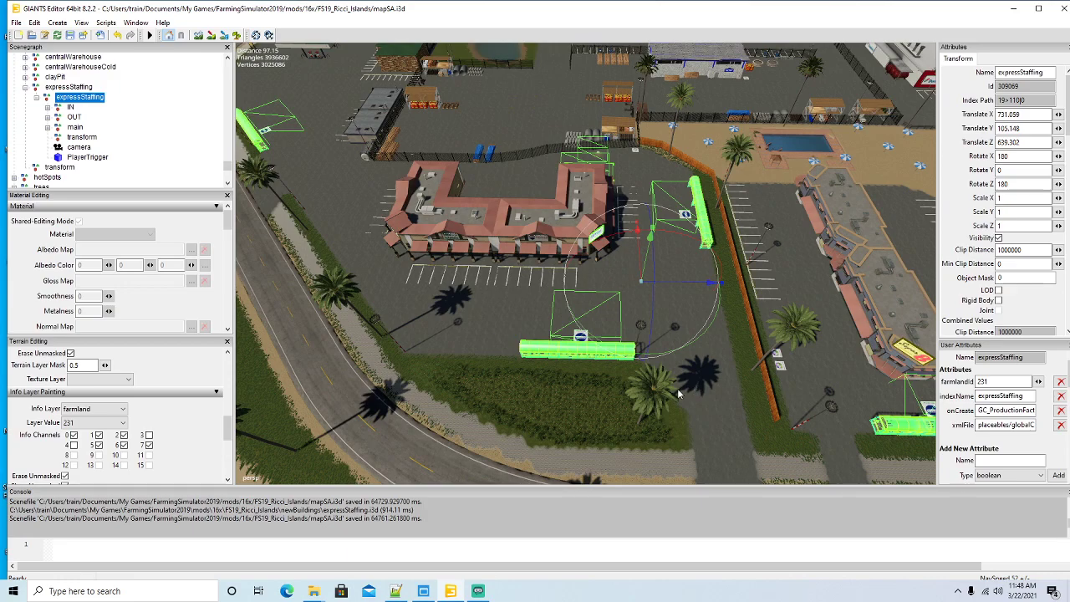
left_click(71, 35)
Step: In Notepad++, copy the expressStaffing entries from Ricciville's l10n_en.xml into Ricci_Islands' l10n_en.xml below the clayPit entries
left_click(396, 591)
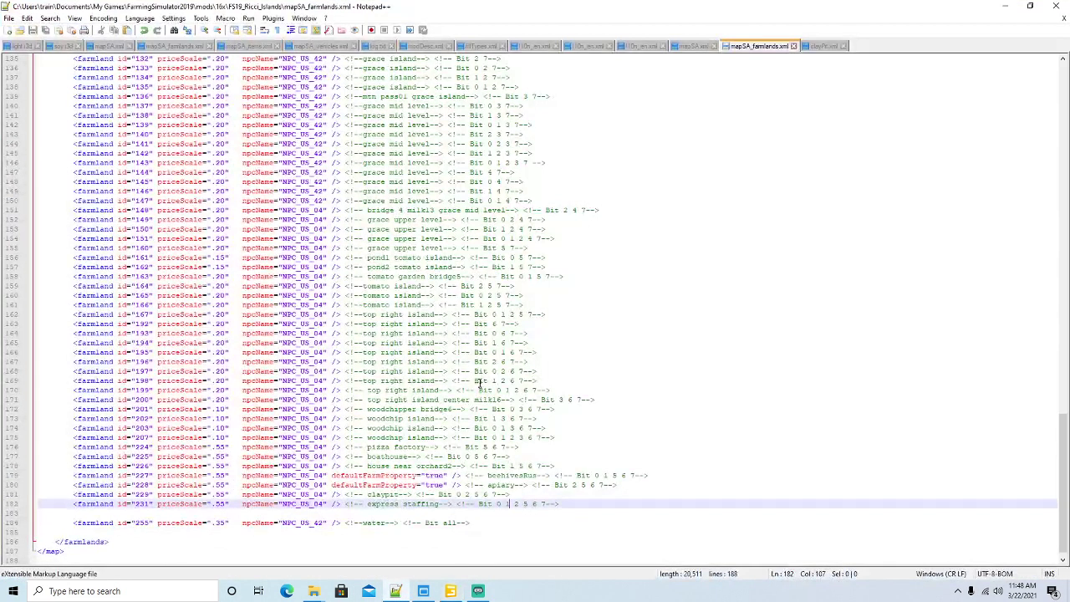
left_click(639, 46)
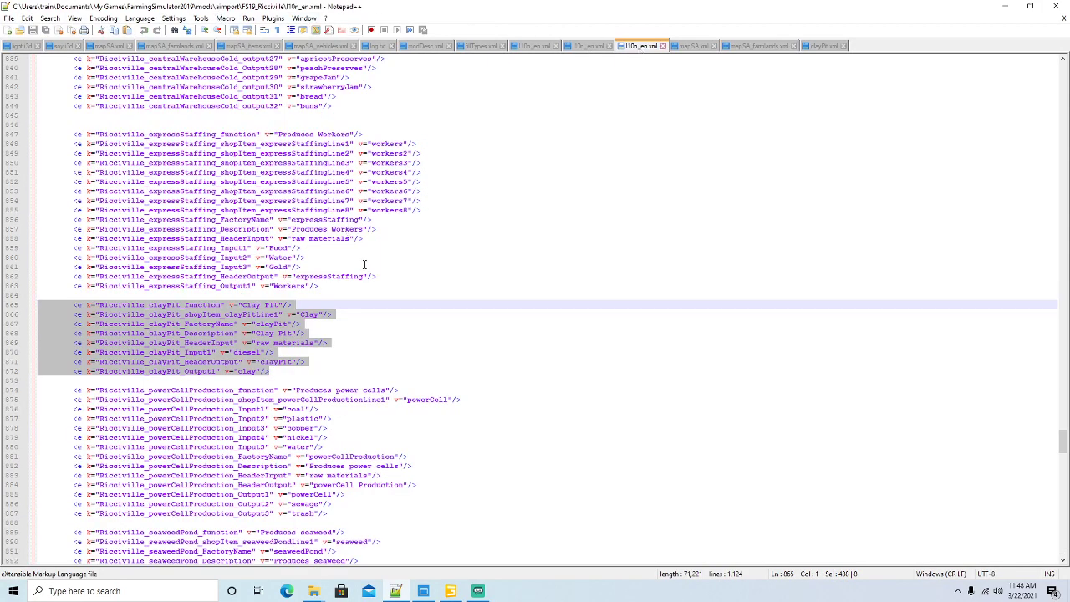
left_click_drag(322, 287, 33, 134)
key("ctrl+c")
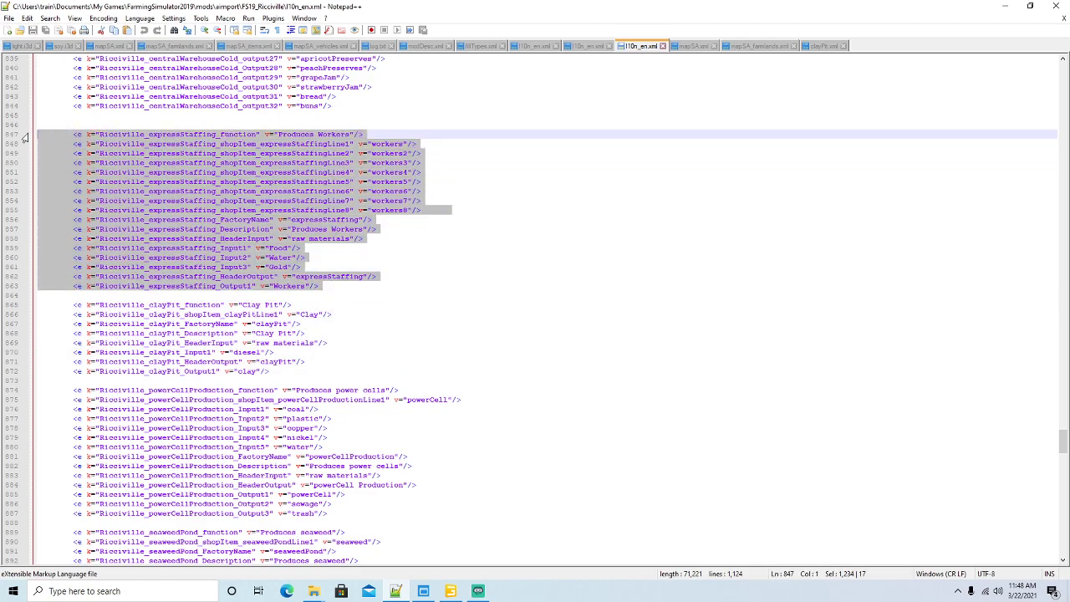
left_click(589, 47)
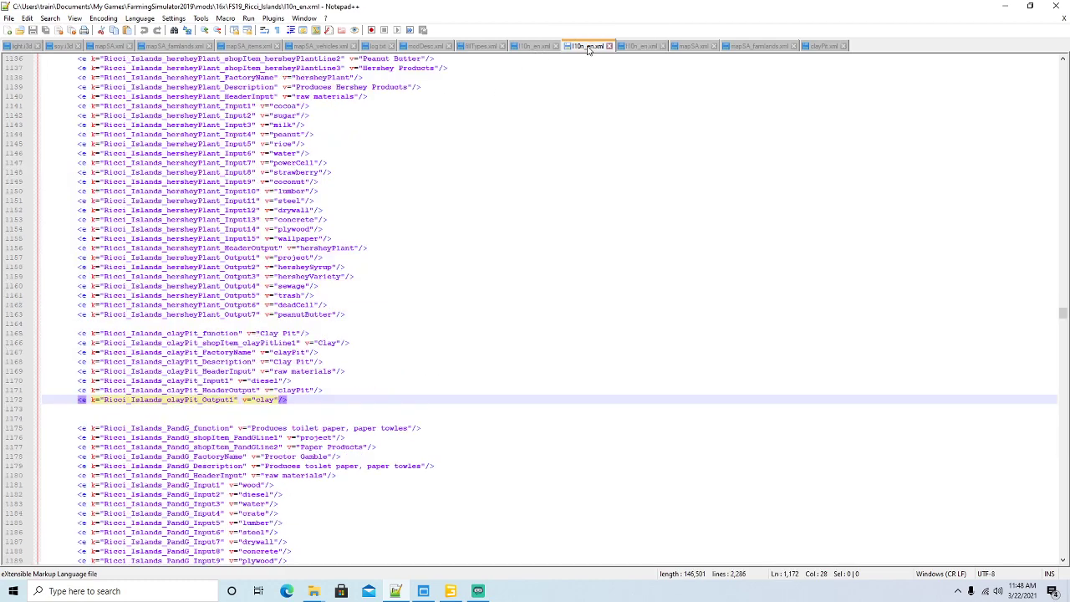
left_click(47, 410)
key("Return")
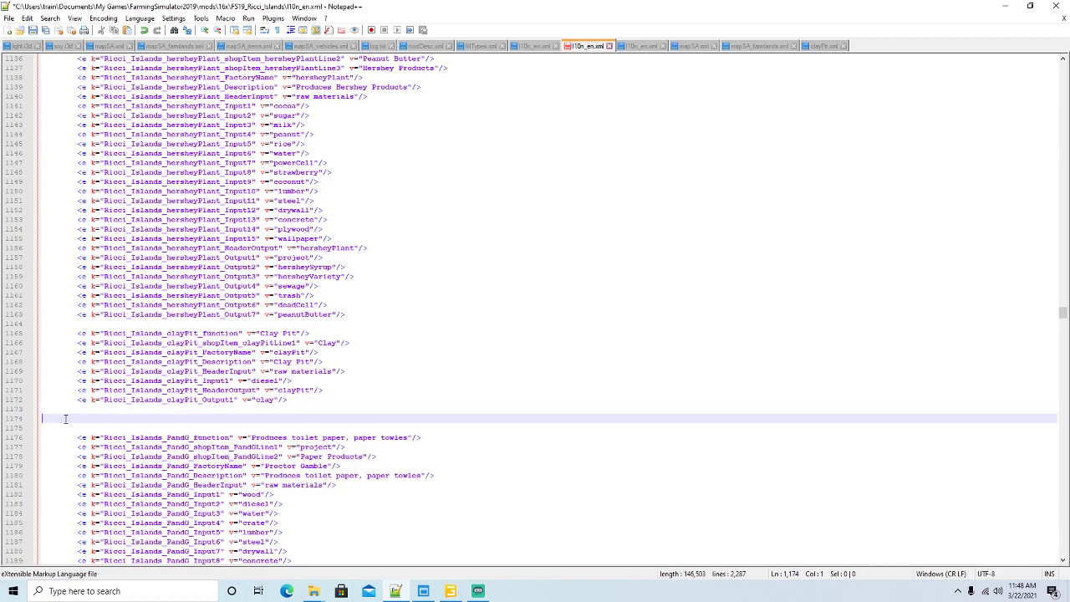
key("ctrl+v")
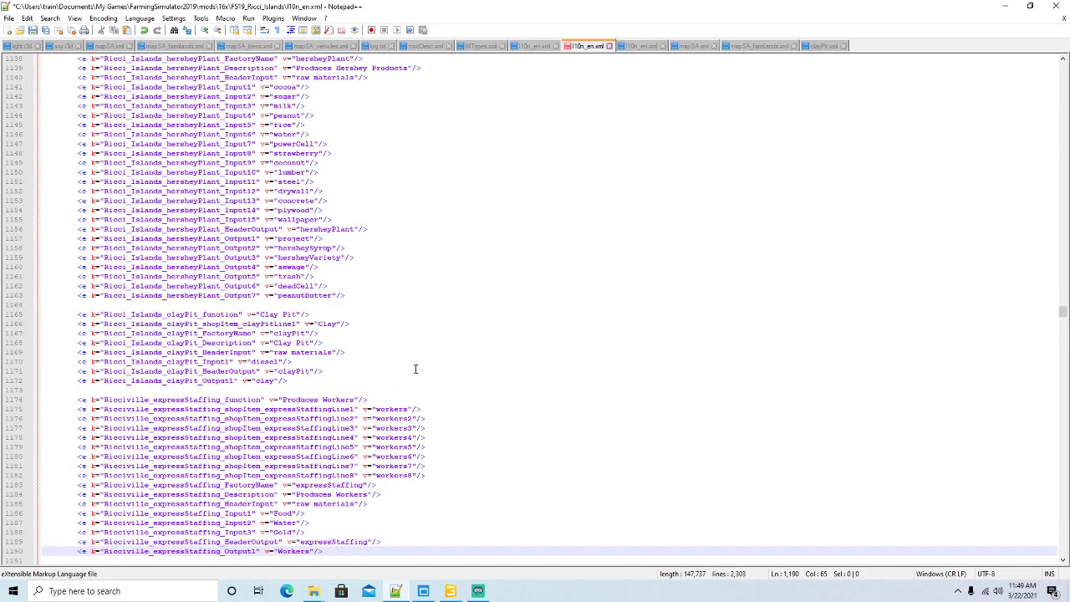
Step: Replace "Ricciville" with "Ricci_Islands" in all pasted expressStaffing entries and save l10n_en.xml
scroll(418, 366, "down", 4)
left_click_drag(104, 286, 149, 285)
left_click(55, 18)
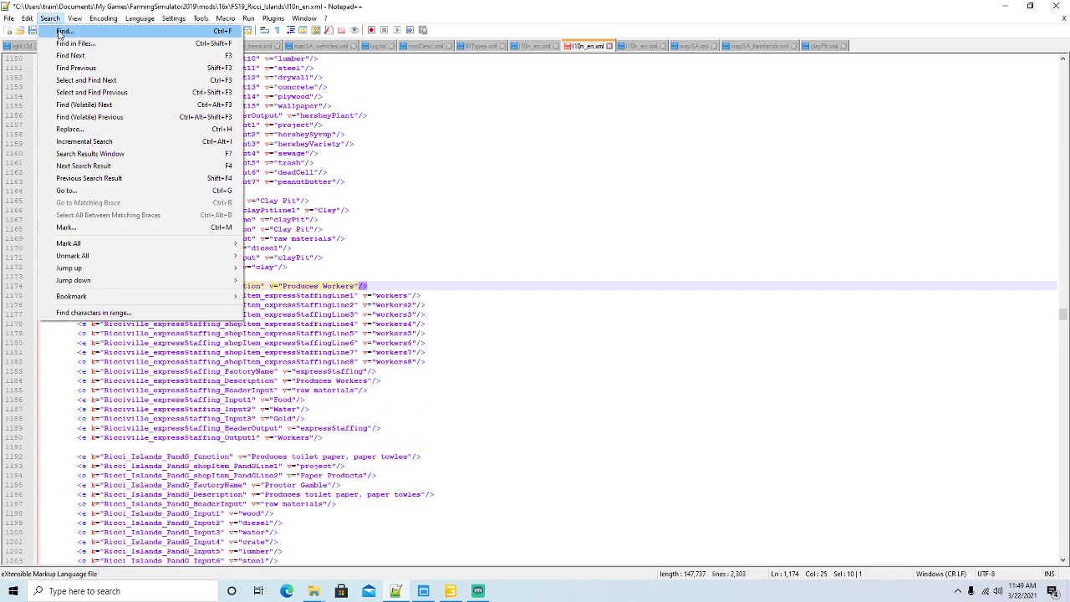
left_click(75, 131)
left_click(803, 118)
left_click(920, 118)
triple_click(920, 119)
double_click(920, 119)
triple_click(919, 119)
double_click(919, 119)
double_click(920, 119)
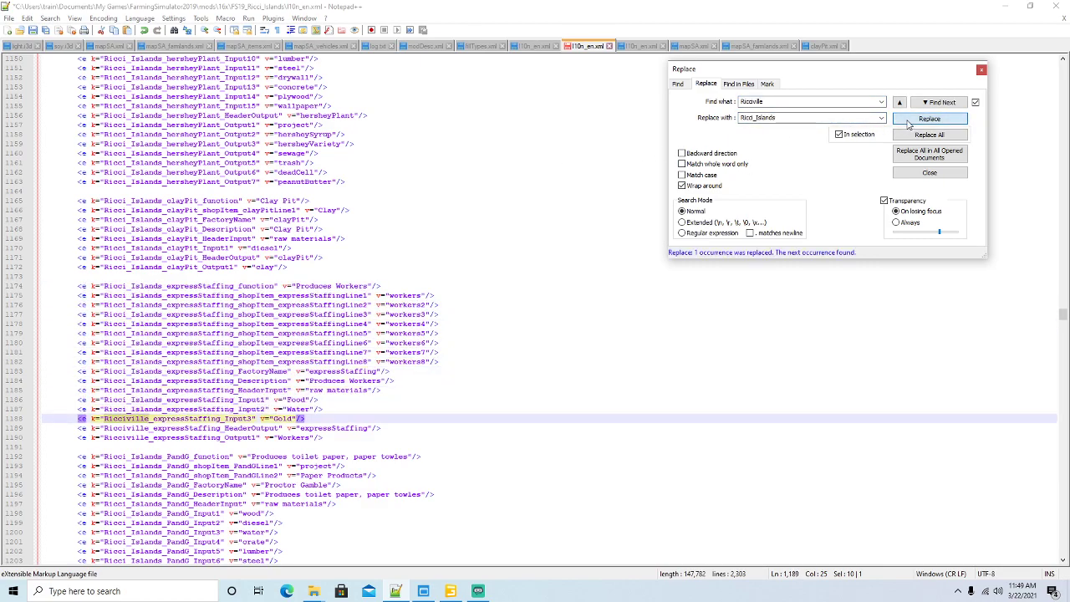
double_click(920, 119)
left_click(920, 118)
left_click(920, 119)
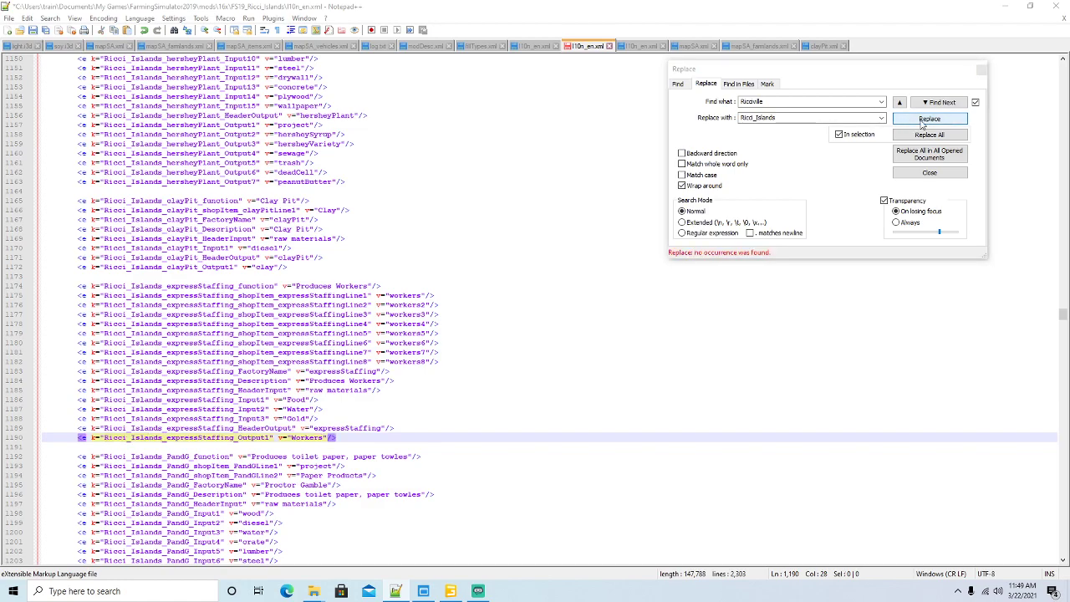
left_click(982, 70)
left_click(33, 31)
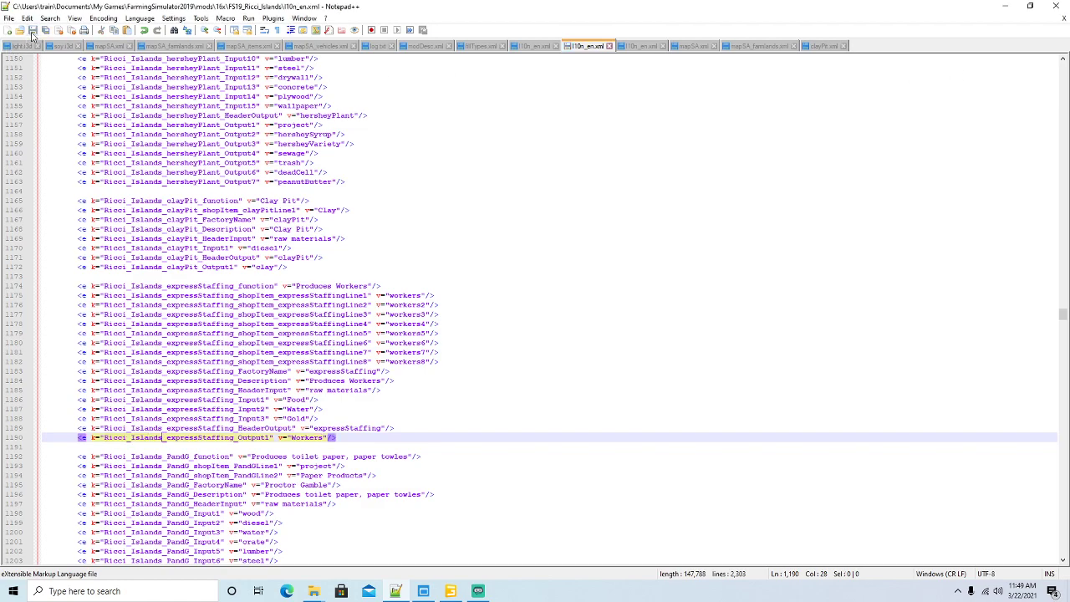
Step: In File Explorer, copy the expressStaffing file from Ricciville's placeables/globalCompany folder into the FS19_Ricci_Islands placeables/globalCompany folder
mouse_move(312, 583)
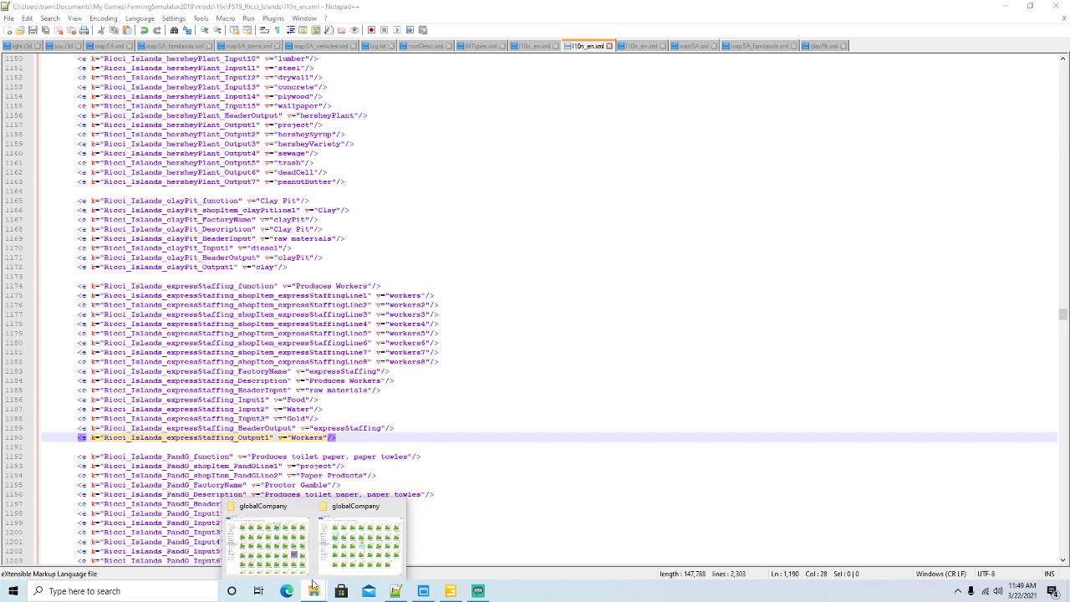
left_click(294, 523)
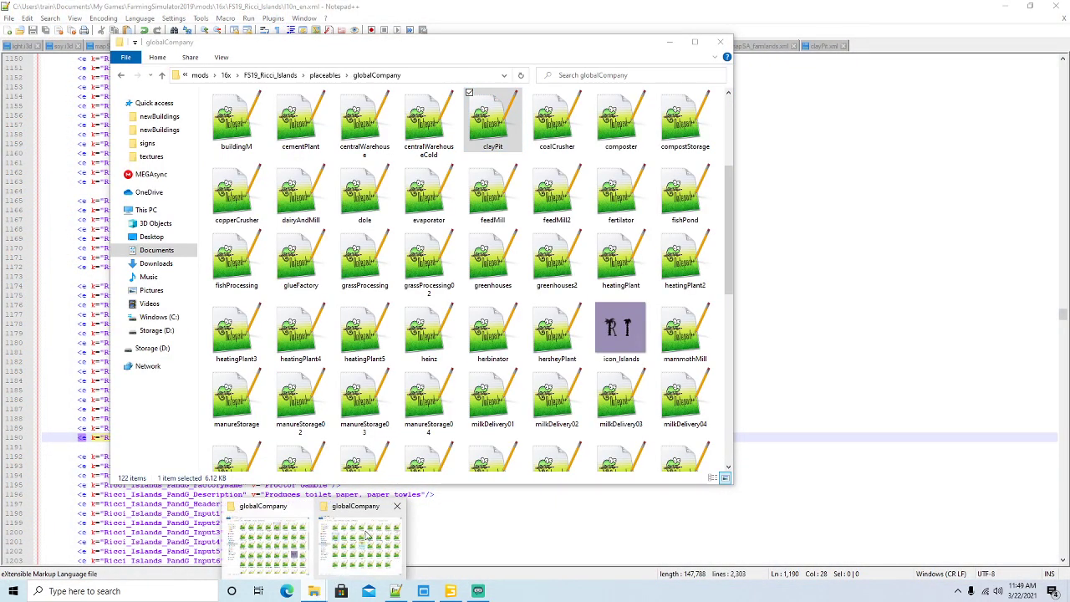
left_click(360, 539)
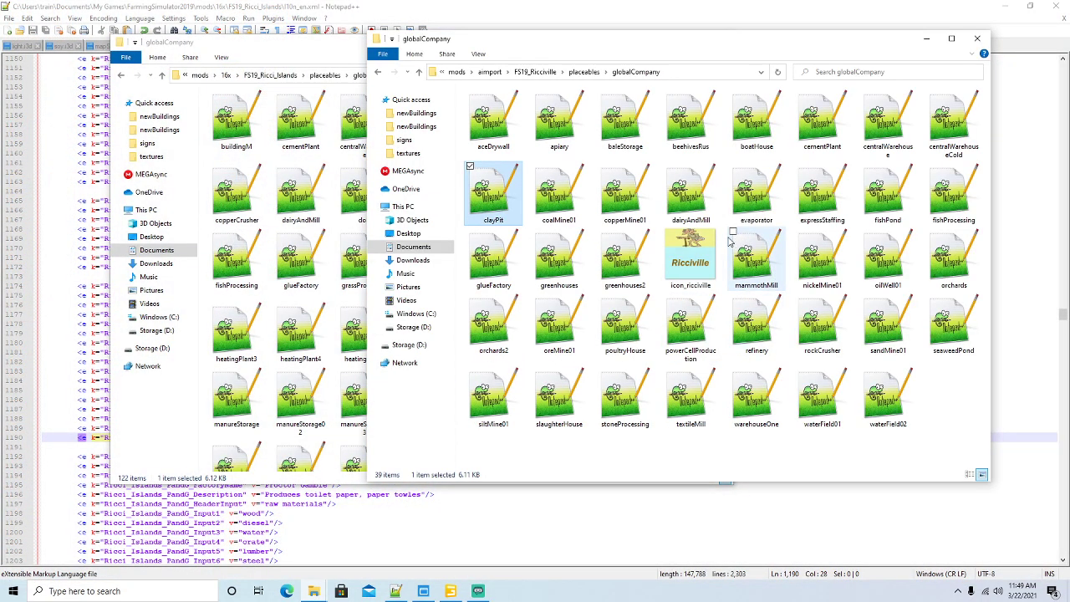
left_click(822, 193)
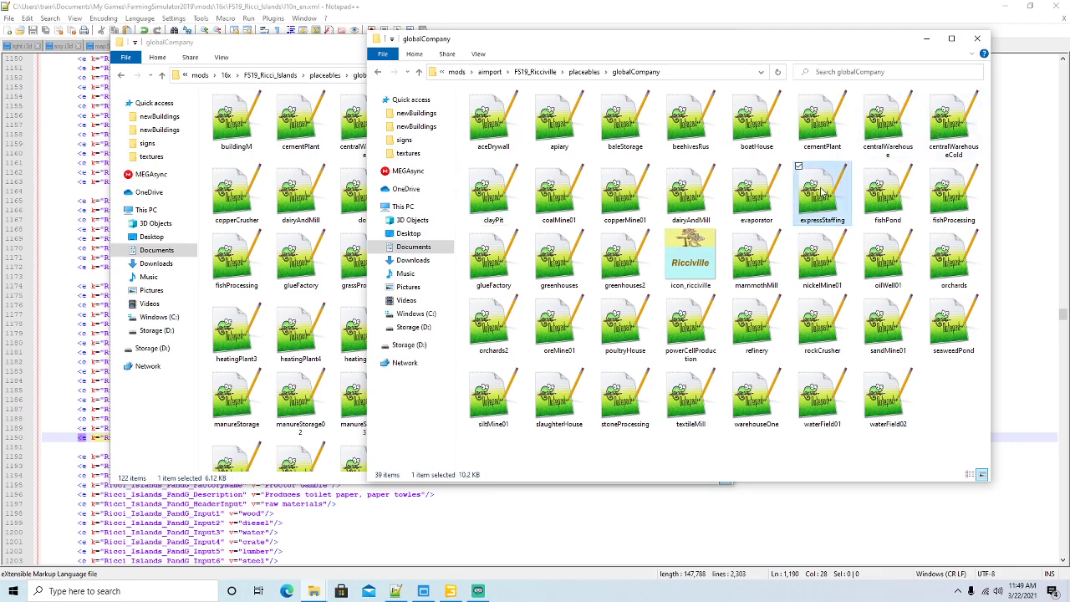
right_click(822, 192)
left_click(852, 395)
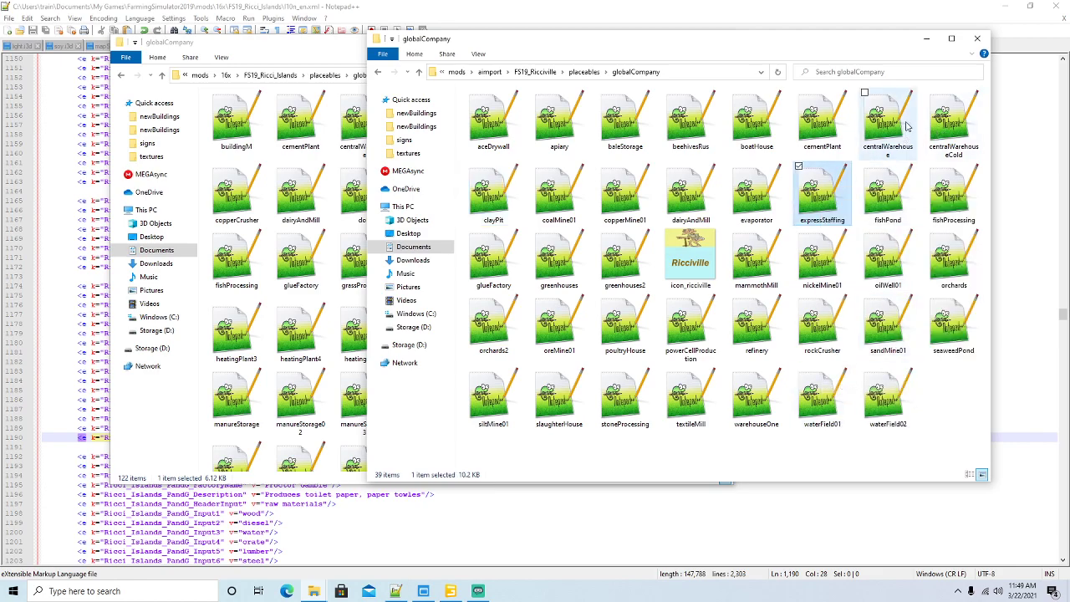
left_click(927, 39)
left_click(461, 232)
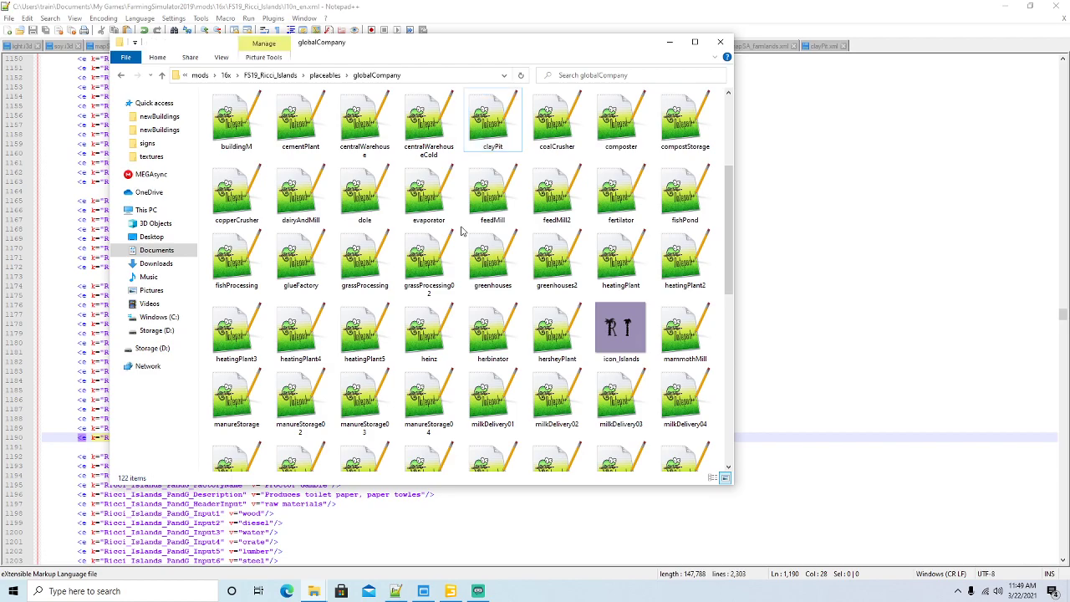
right_click(461, 232)
left_click(492, 303)
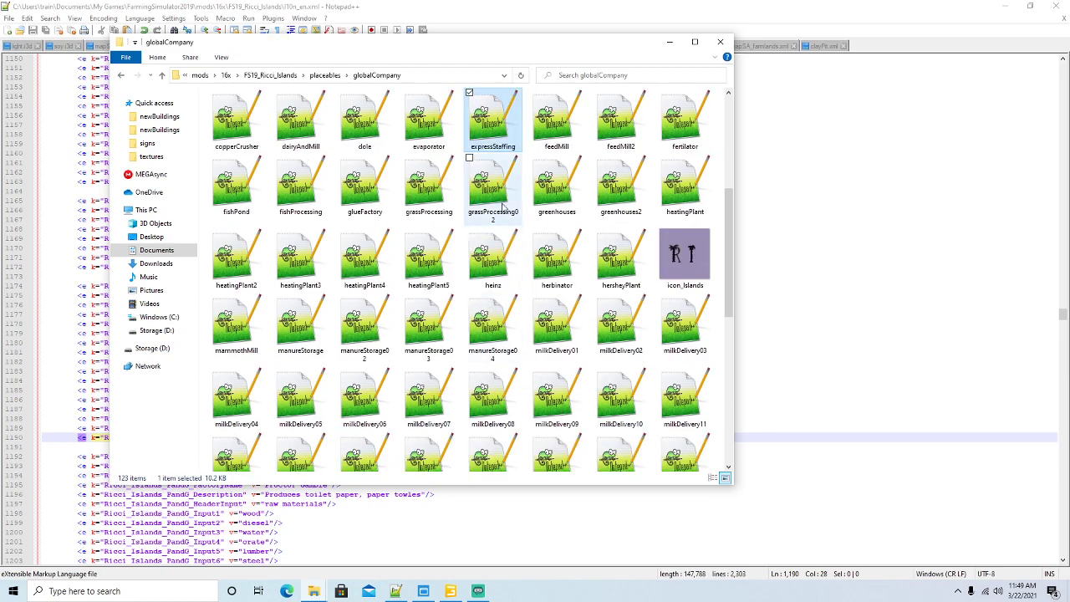
Step: Open the copied expressStaffing file in Notepad++ and change its guiInformation image filename to placeables/globalCompany/icon_Islands.dds
right_click(490, 131)
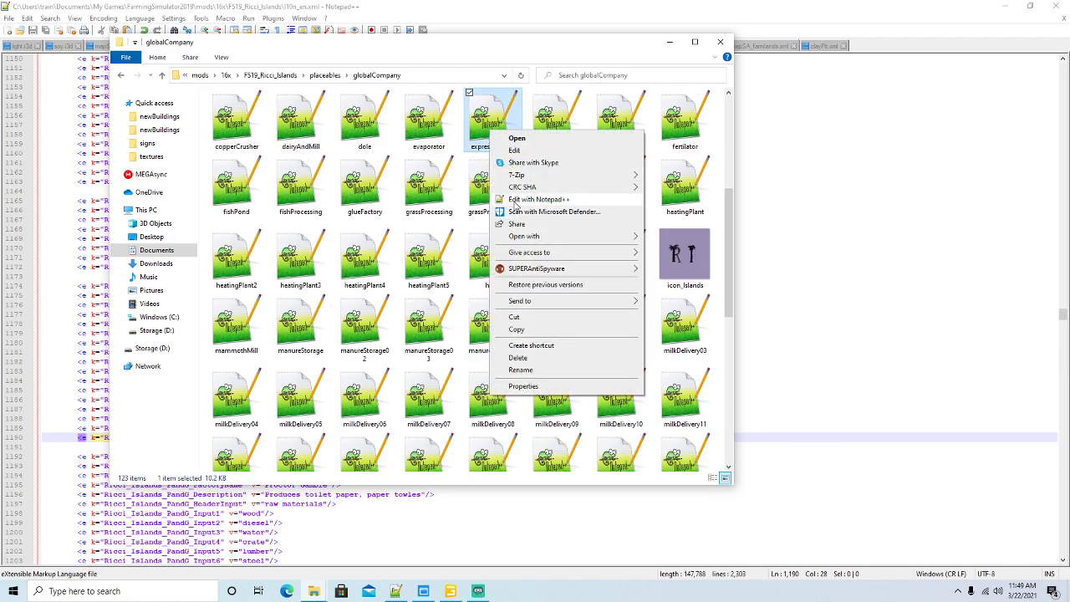
left_click(516, 200)
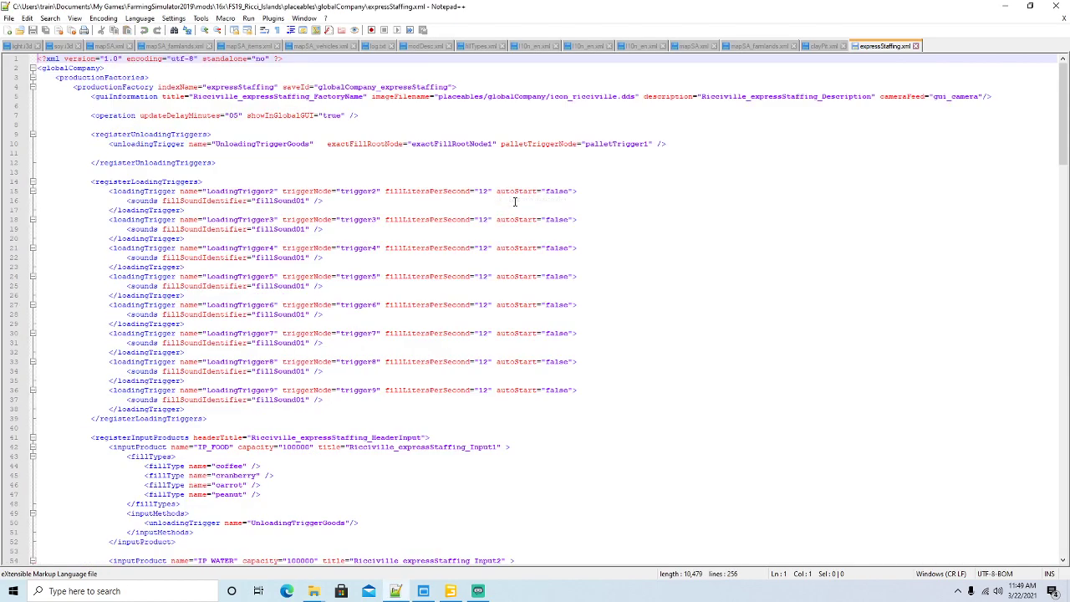
left_click(619, 97)
key("BackSpace")
key("BackSpace")
key("BackSpace")
key("BackSpace")
key("BackSpace")
key("BackSpace")
key("BackSpace")
key("BackSpace")
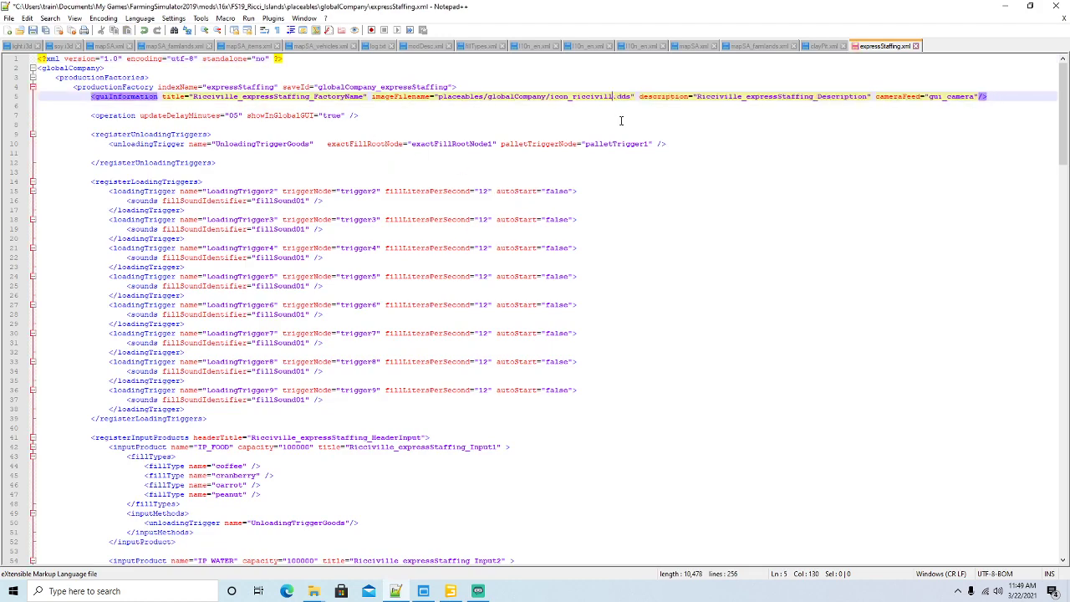
key("BackSpace")
key("BackSpace")
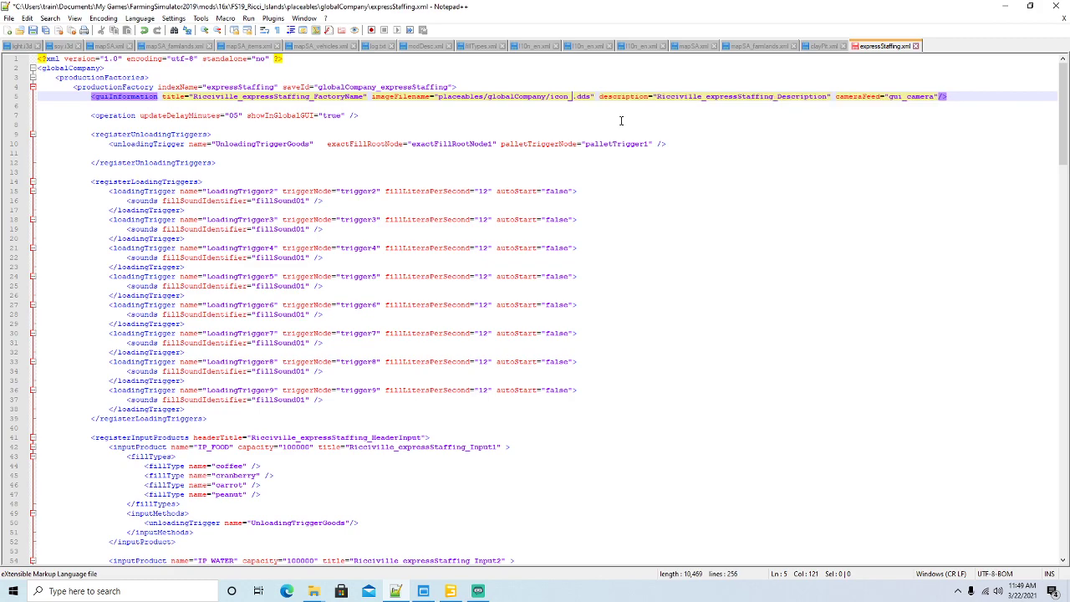
type("Islands")
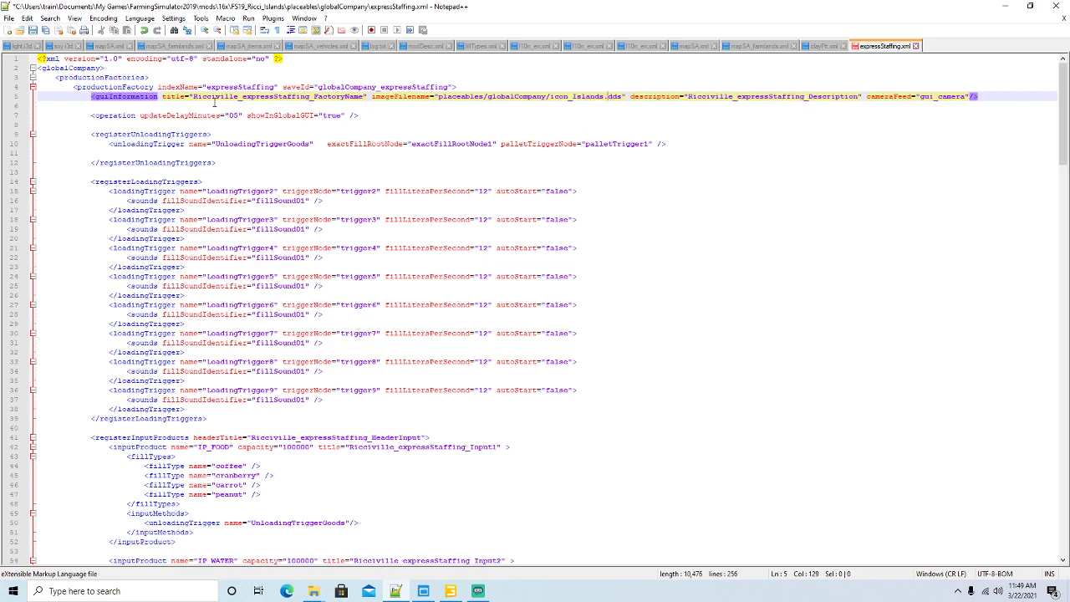
Step: Replace every "Ricciville" with "Ricci_Islands" in expressStaffing.xml and save the file
left_click_drag(193, 96, 235, 97)
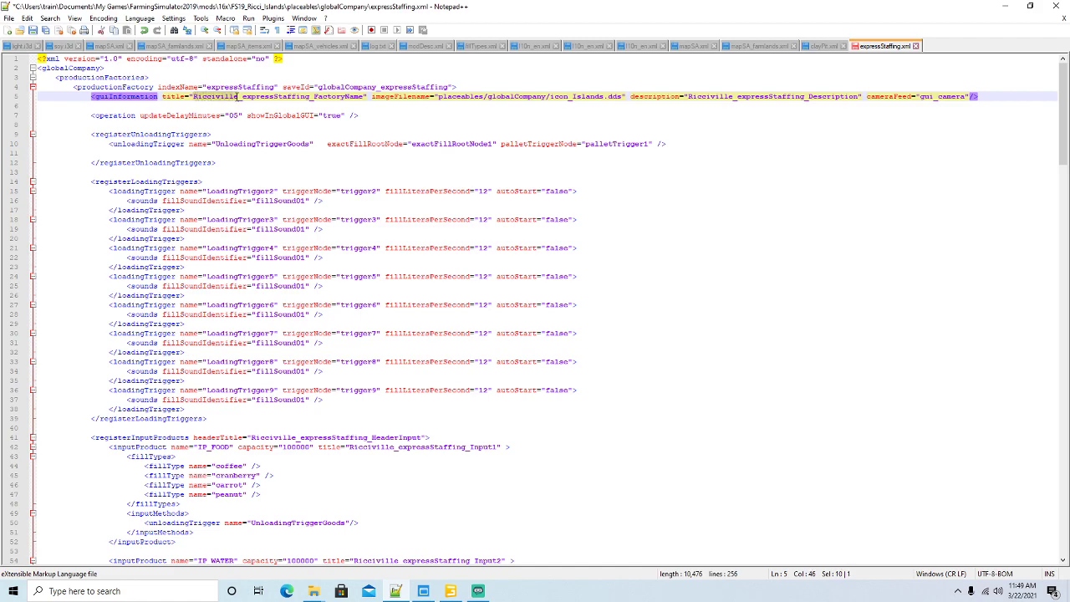
left_click(50, 18)
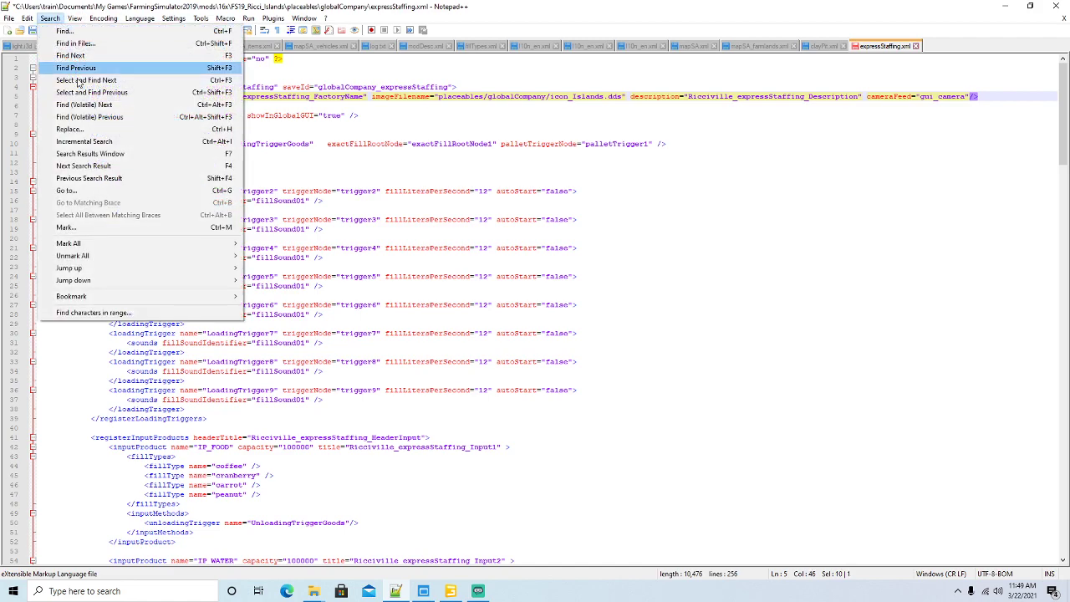
left_click(70, 130)
key("Tab")
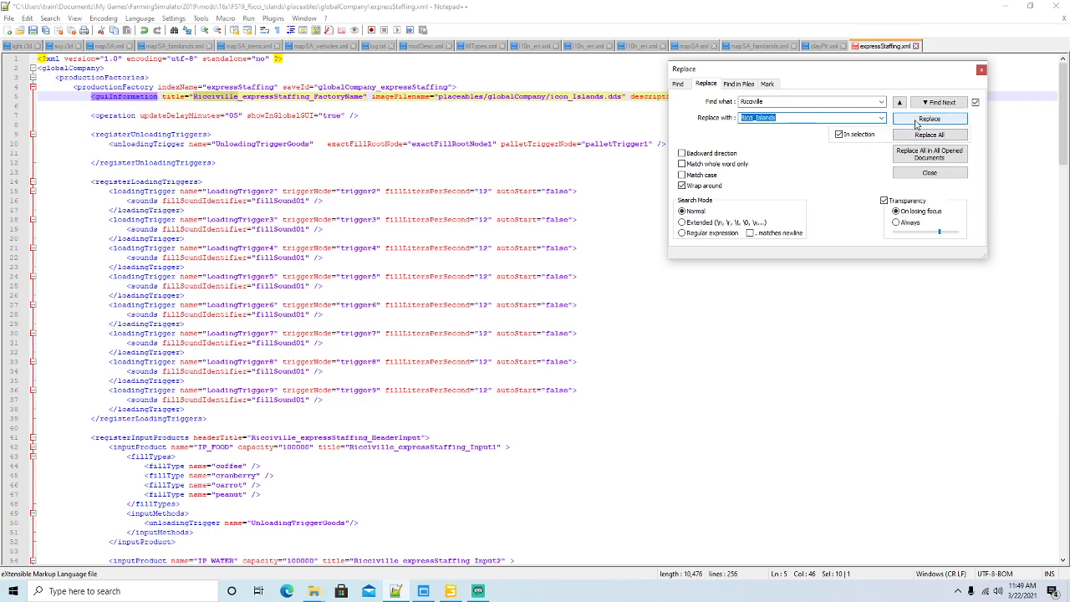
left_click(928, 119)
left_click(928, 119)
left_click(928, 118)
left_click(928, 118)
left_click(928, 119)
left_click(917, 121)
left_click(916, 121)
left_click(916, 122)
left_click(916, 121)
left_click(916, 122)
left_click(916, 121)
left_click(917, 121)
left_click(916, 121)
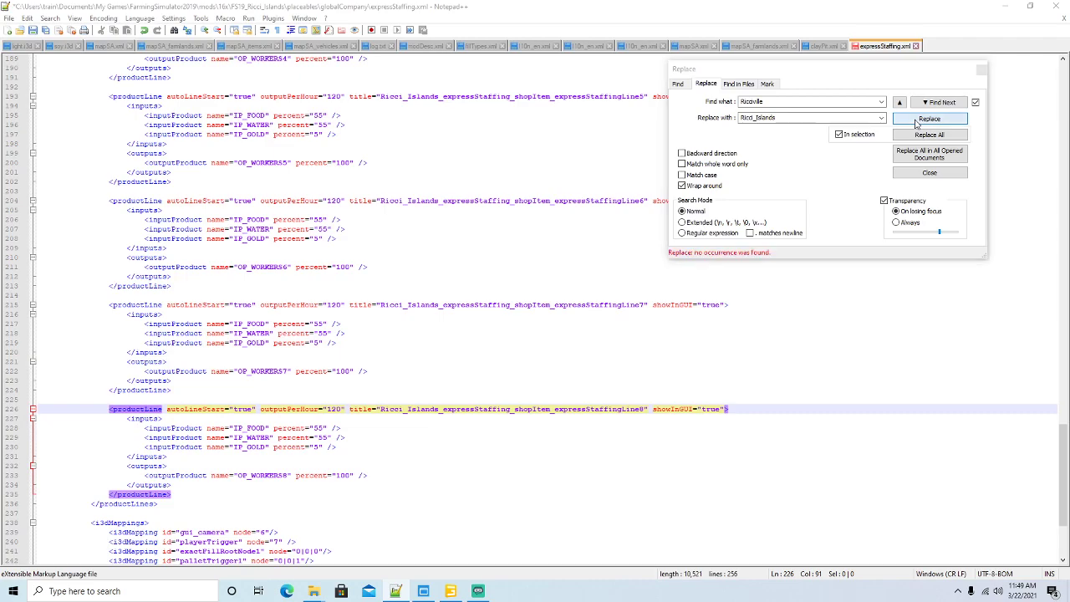
left_click(983, 70)
left_click(33, 30)
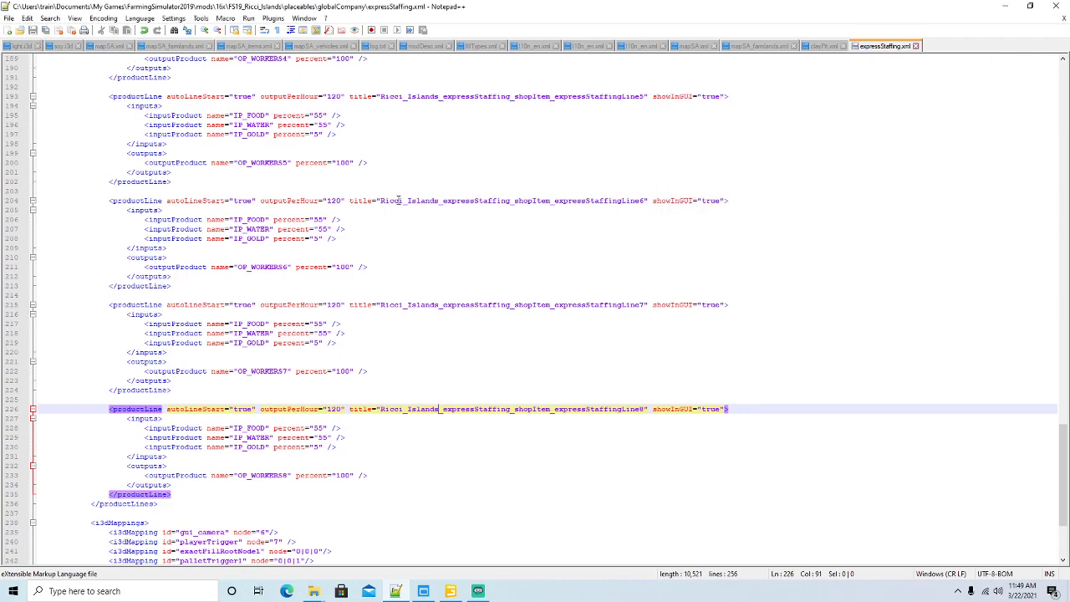
Step: Shrink the Notepad++ window over GIANTS Editor and review the triggers, input products and output products from the start of expressStaffing.xml
scroll(620, 178, "up", 20)
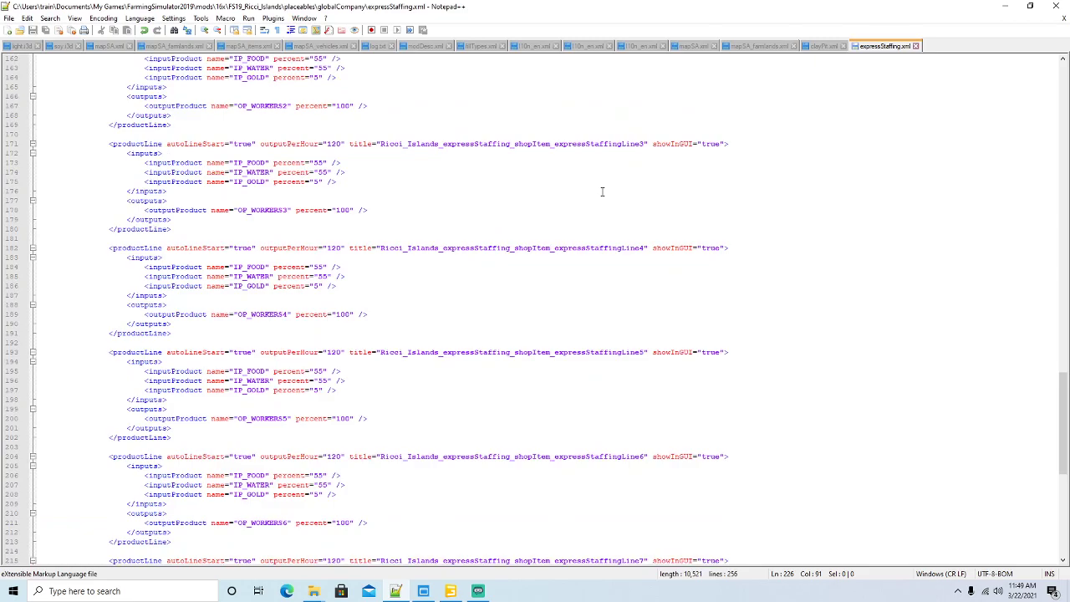
scroll(602, 191, "up", 20)
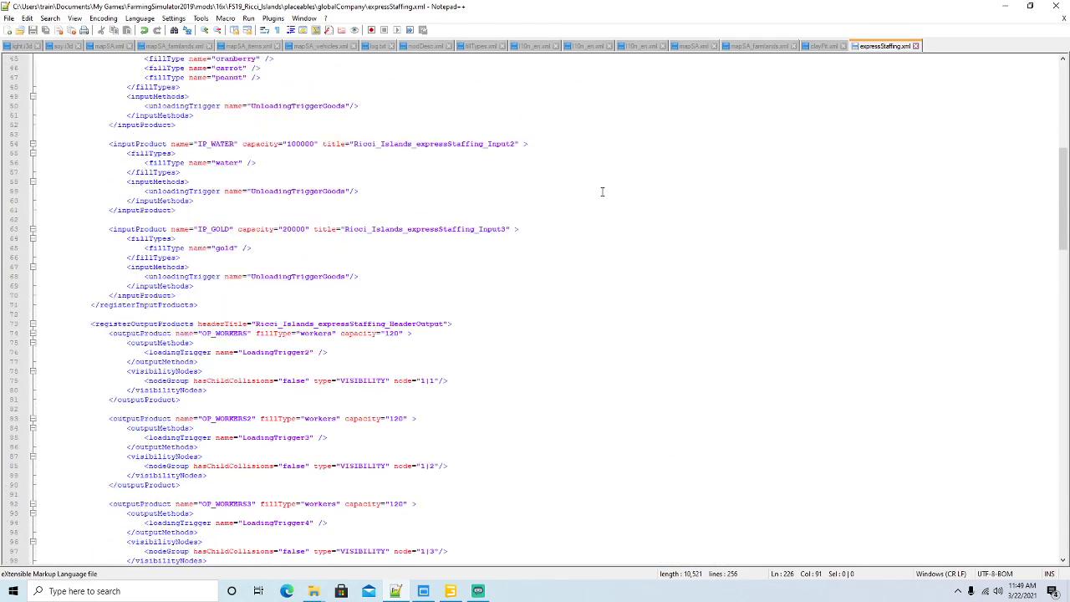
scroll(602, 191, "up", 3)
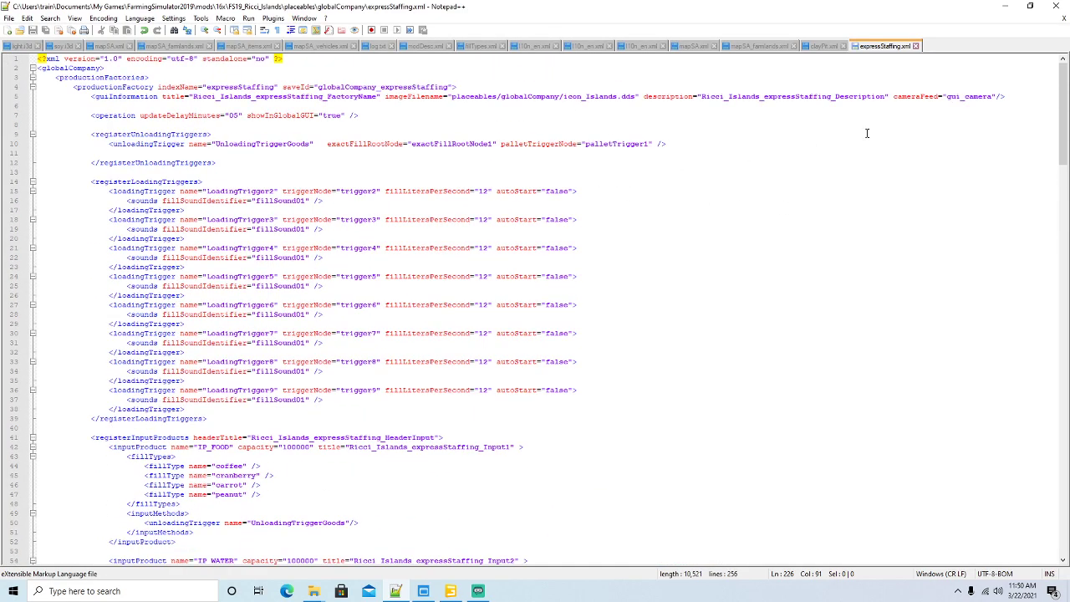
left_click(1031, 8)
left_click_drag(676, 32, 598, 68)
left_click(590, 64)
left_click(669, 42)
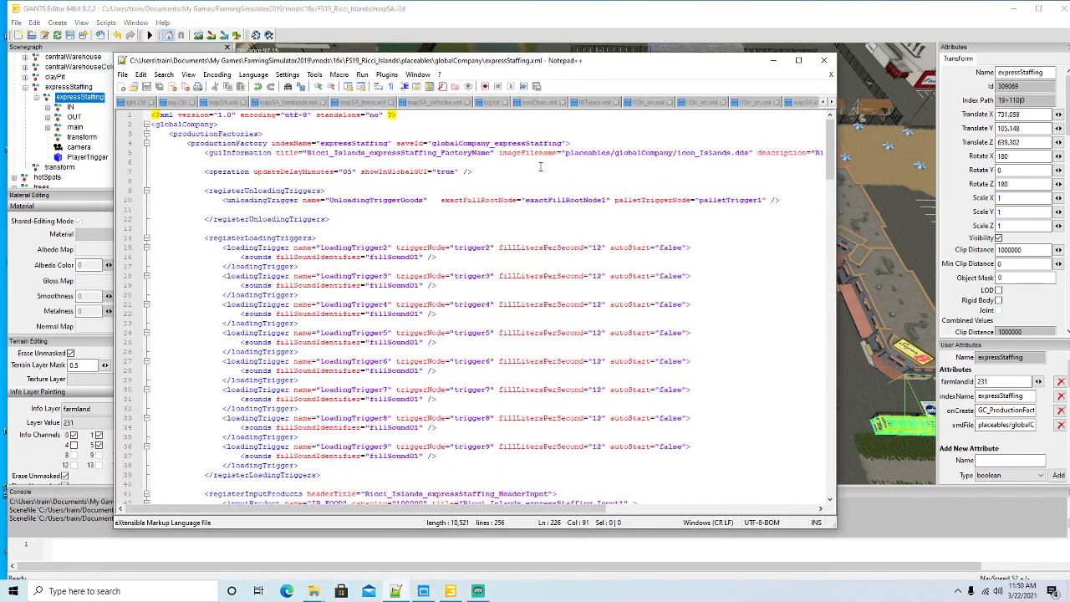
left_click(413, 201)
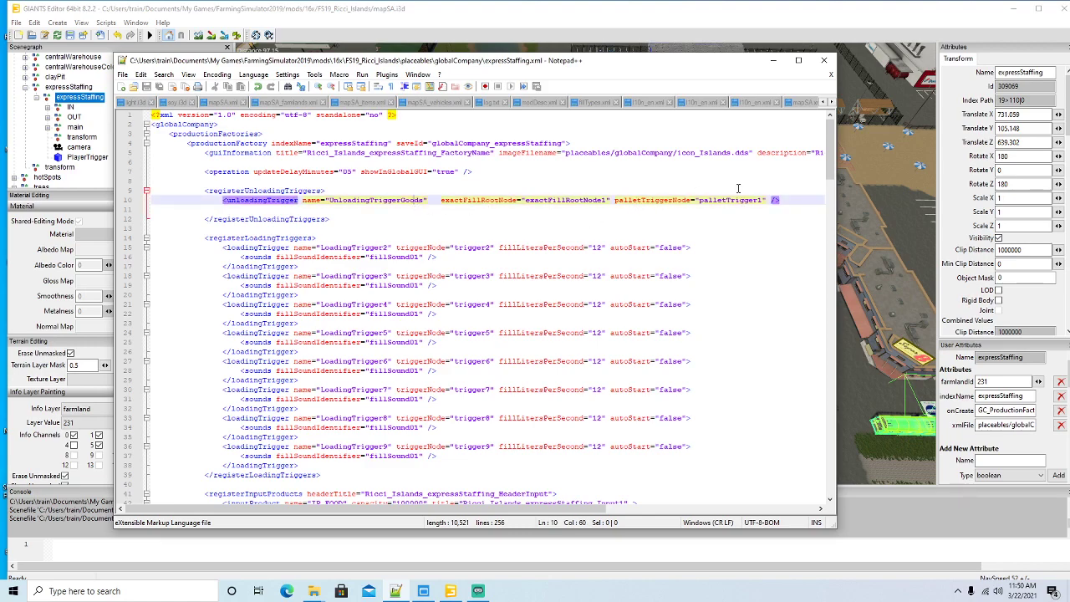
scroll(588, 256, "down", 9)
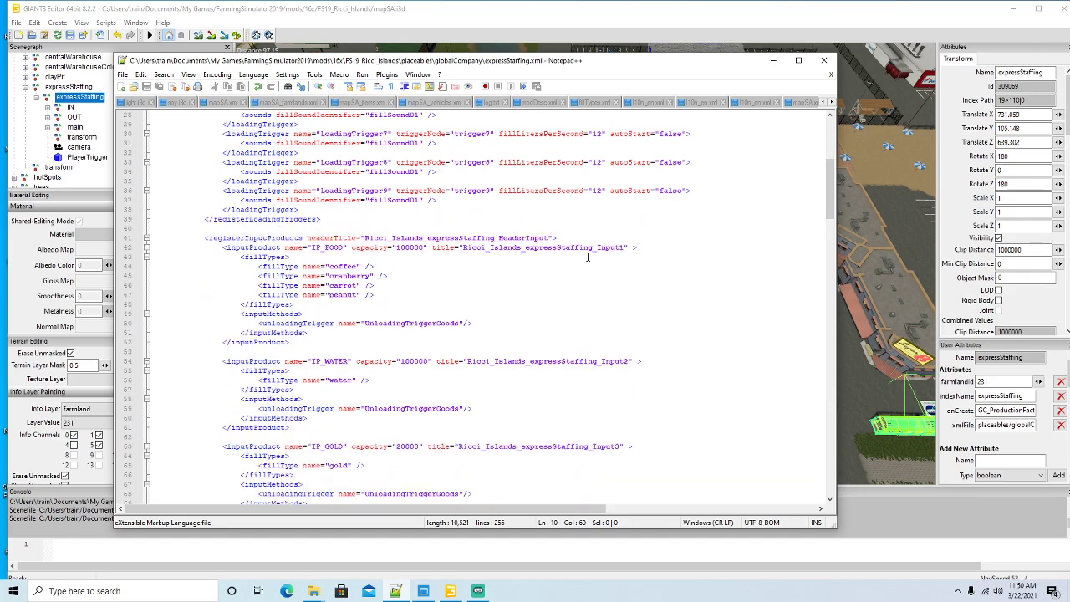
scroll(588, 257, "down", 11)
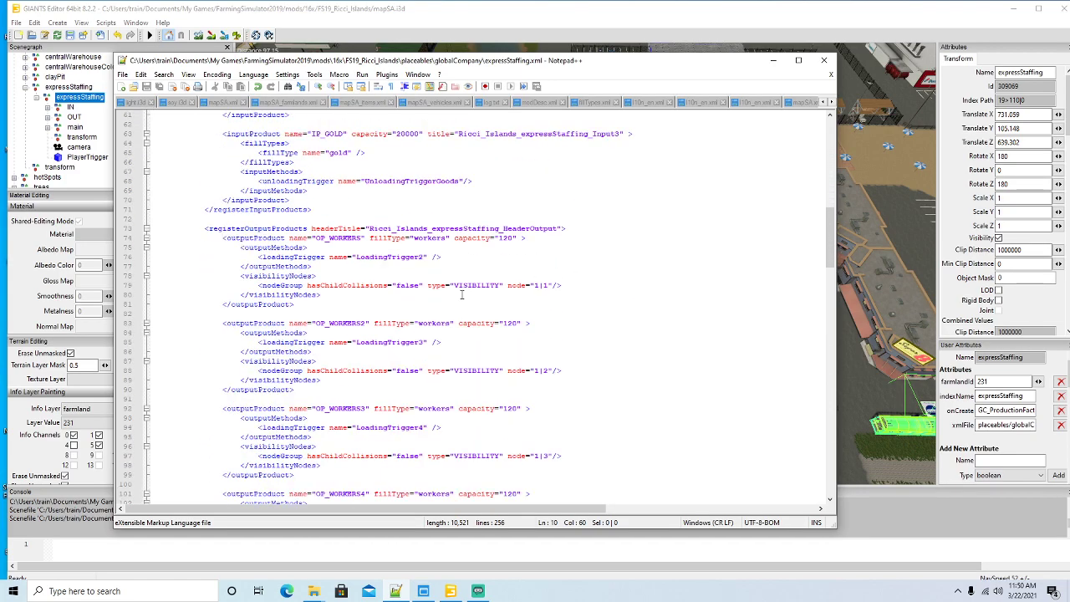
Step: Expand expressStaffing's OUT group in GIANTS Editor and compare visibilityNodes1's index path with the OP_WORKERS nodeGroup value in expressStaffing.xml
left_click_drag(618, 67, 666, 51)
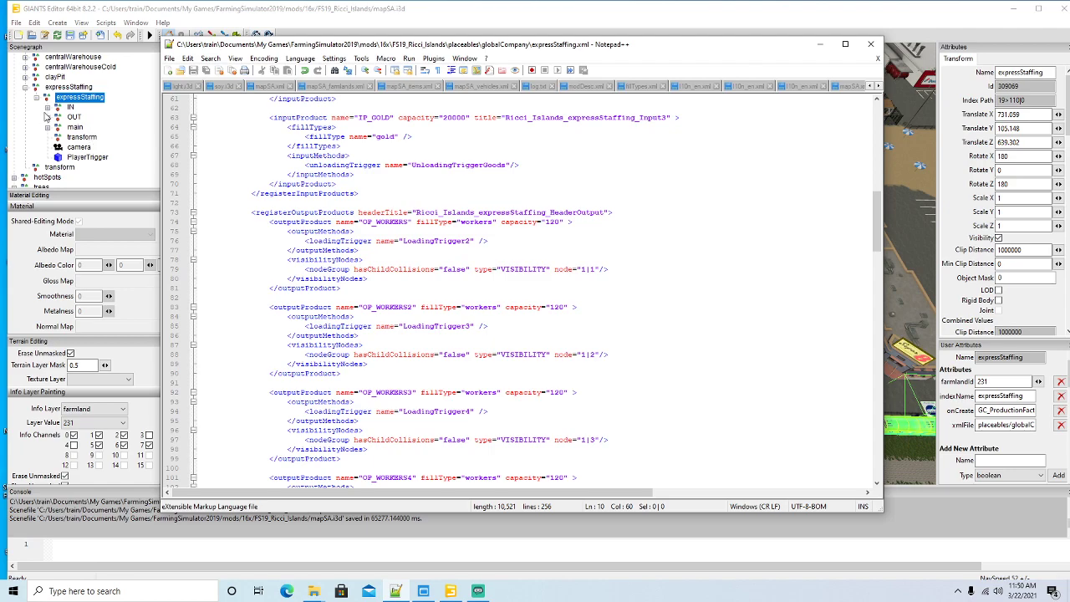
left_click(47, 108)
left_click(48, 108)
left_click(48, 117)
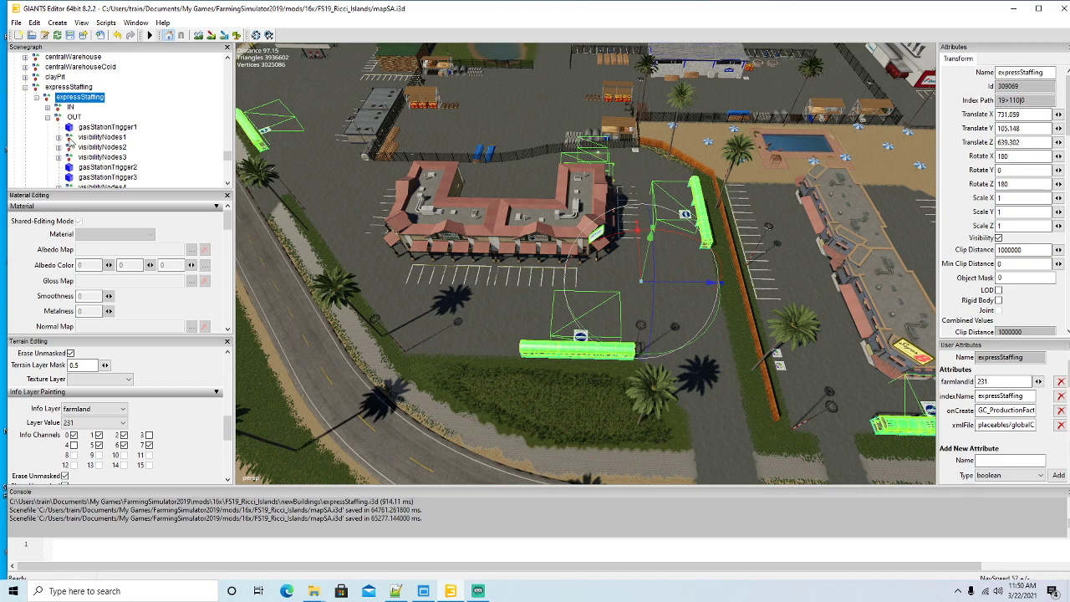
left_click(71, 139)
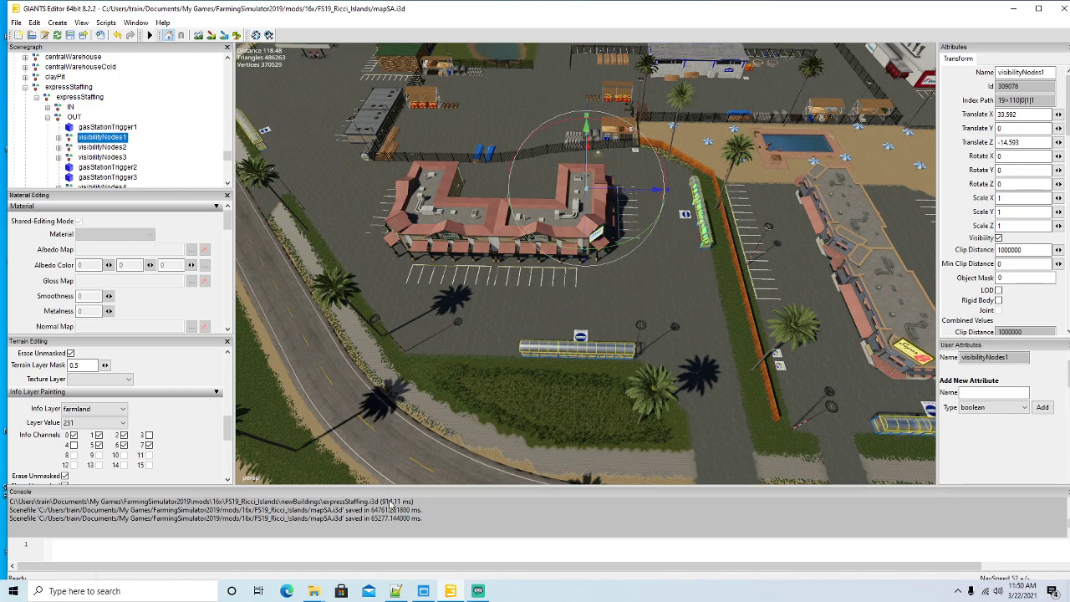
left_click(396, 591)
left_click(569, 269)
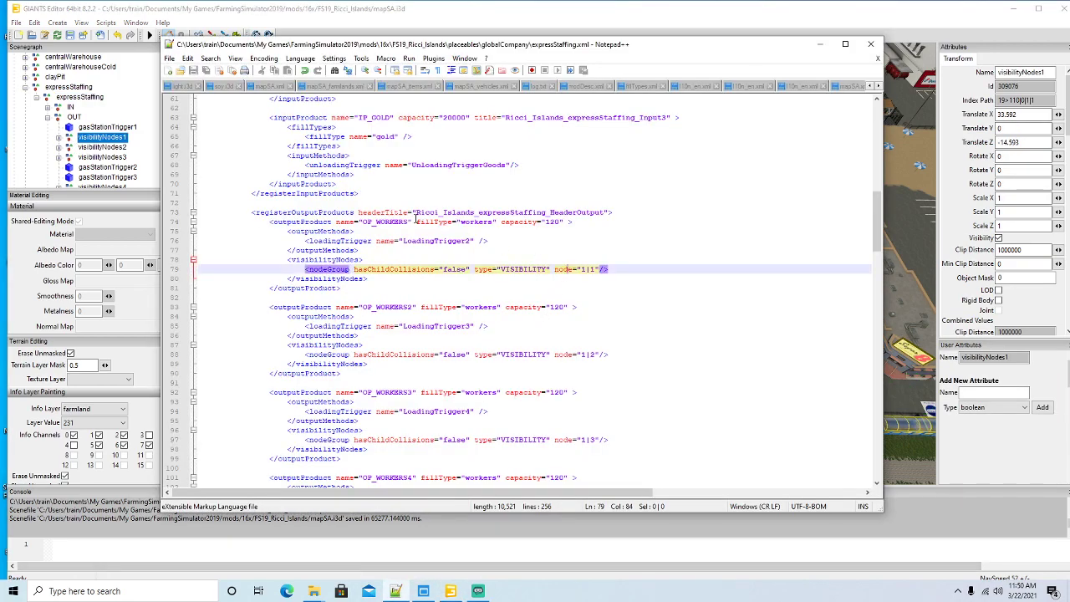
Step: Check visibilityNodes3's index path in GIANTS Editor, and inspect the OP_WORKERS2 and OP_WORKERS3 nodeGroup values in expressStaffing.xml
left_click(72, 157)
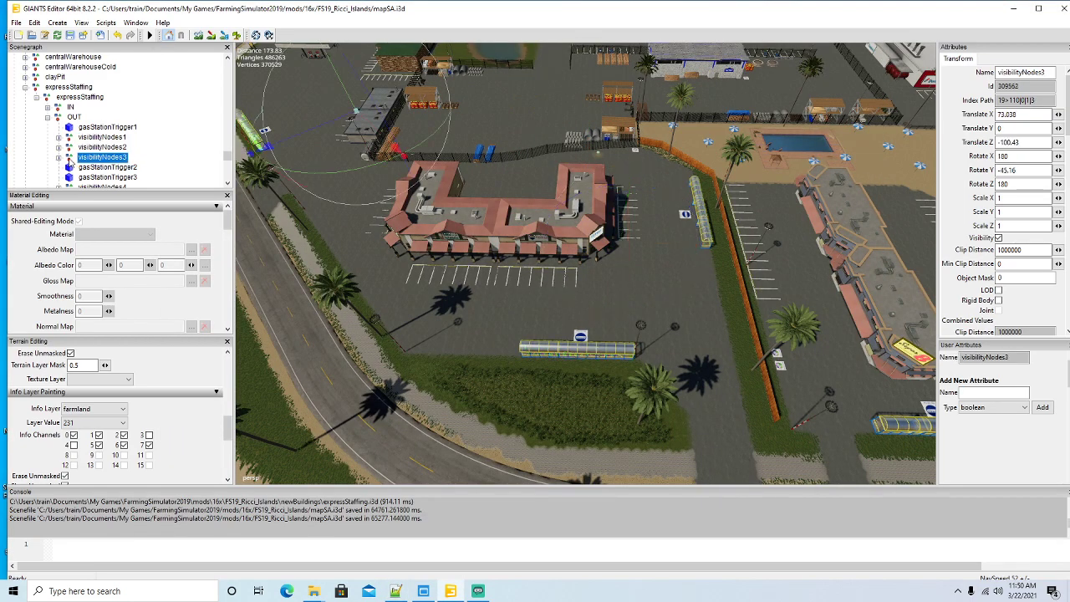
left_click(395, 591)
left_click(572, 355)
left_click(568, 438)
Step: Compare visibilityNodes4's index path in GIANTS Editor with the OP_WORKERS4 nodeGroup value in expressStaffing.xml
scroll(668, 366, "down", 9)
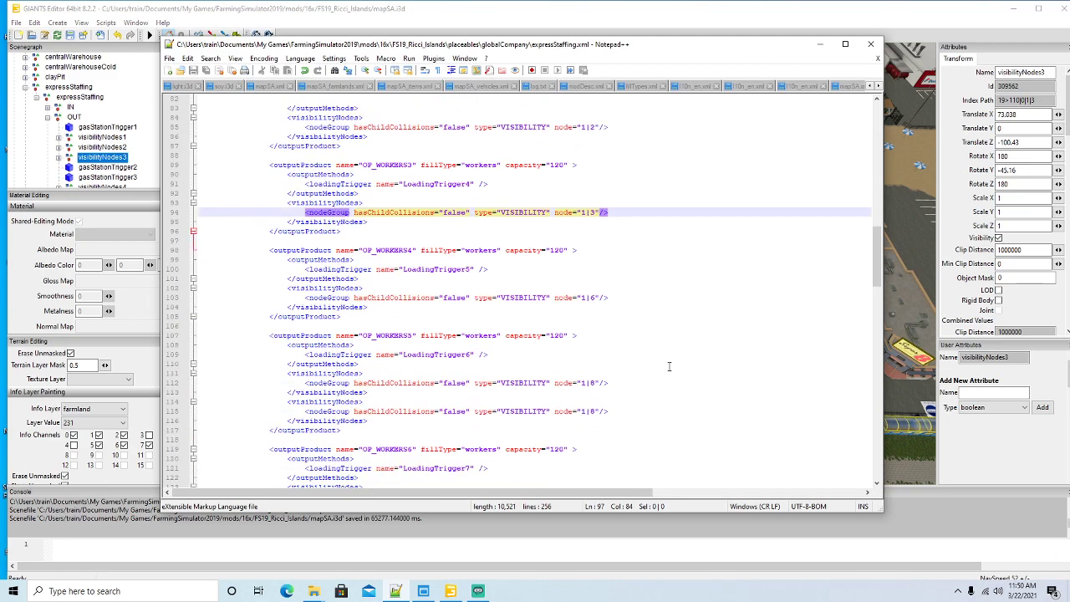
scroll(106, 167, "down", 3)
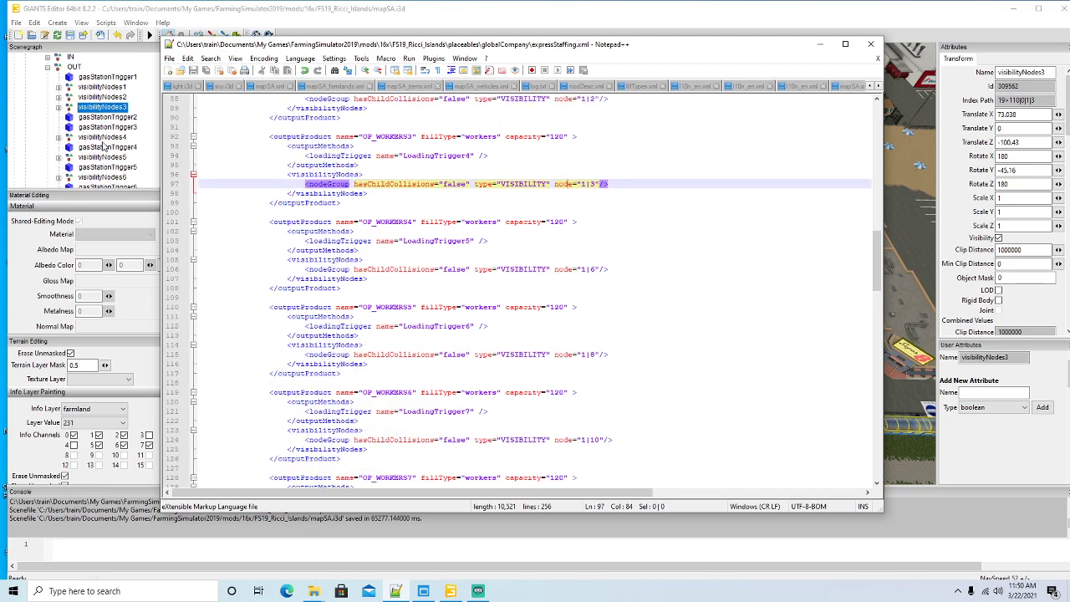
left_click(72, 142)
left_click(100, 137)
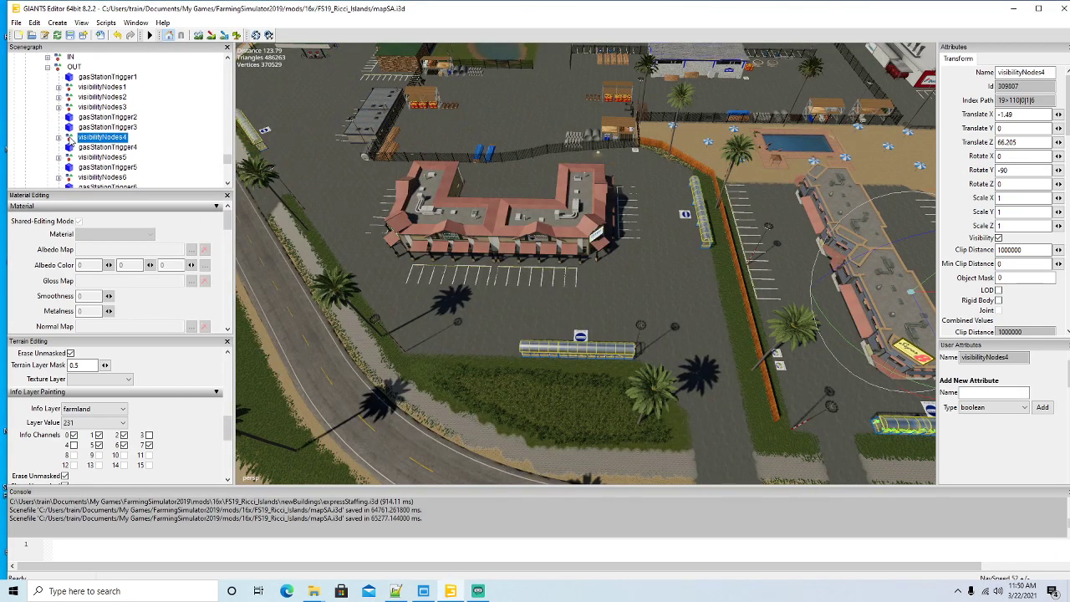
left_click(424, 591)
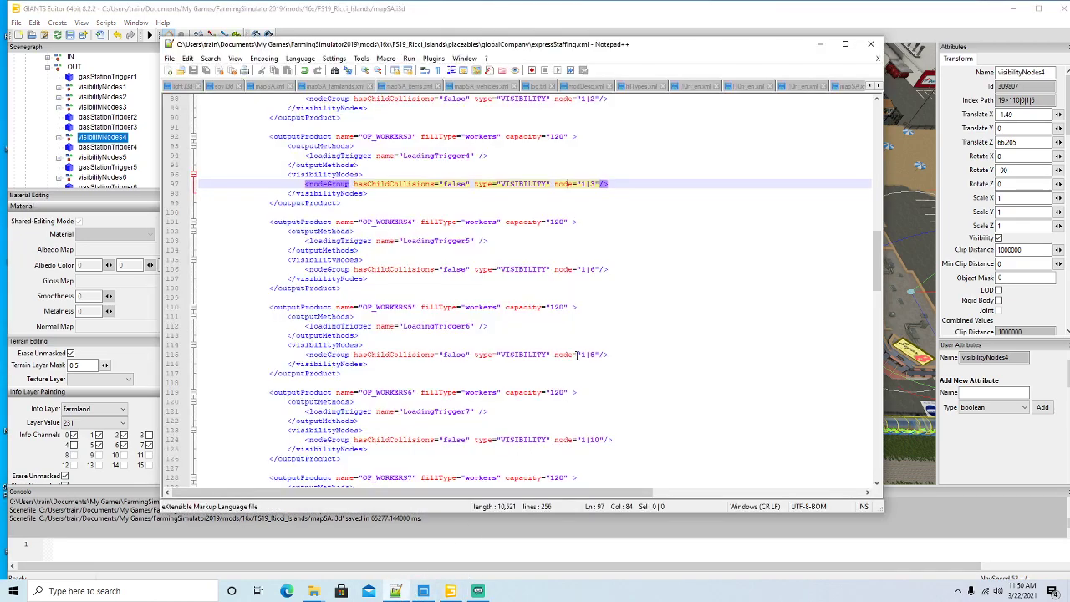
Step: Compare the visibility node entries for OP_WORKERS4 through OP_WORKERS8 with the index paths of the visibilityNodes groups in GIANTS Editor
left_click(567, 269)
scroll(460, 345, "down", 3)
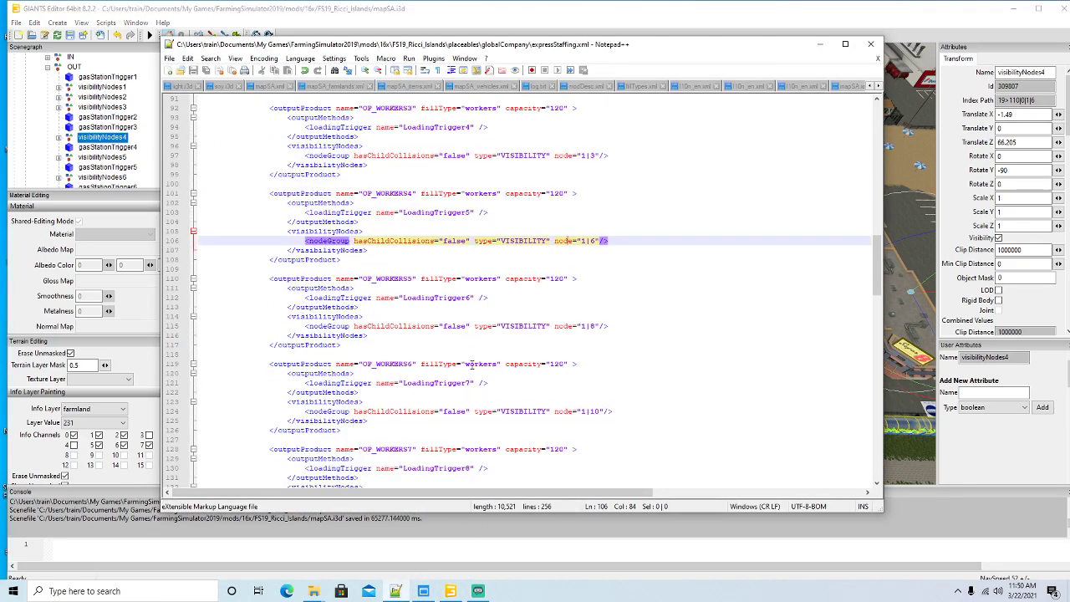
left_click(99, 157)
scroll(133, 157, "down", 2)
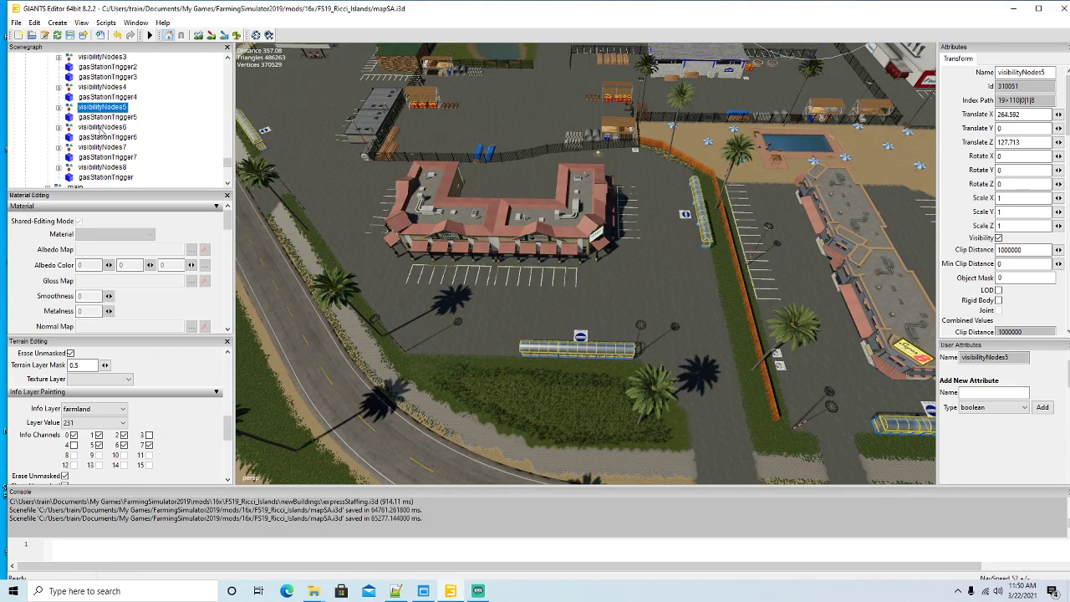
left_click(76, 128)
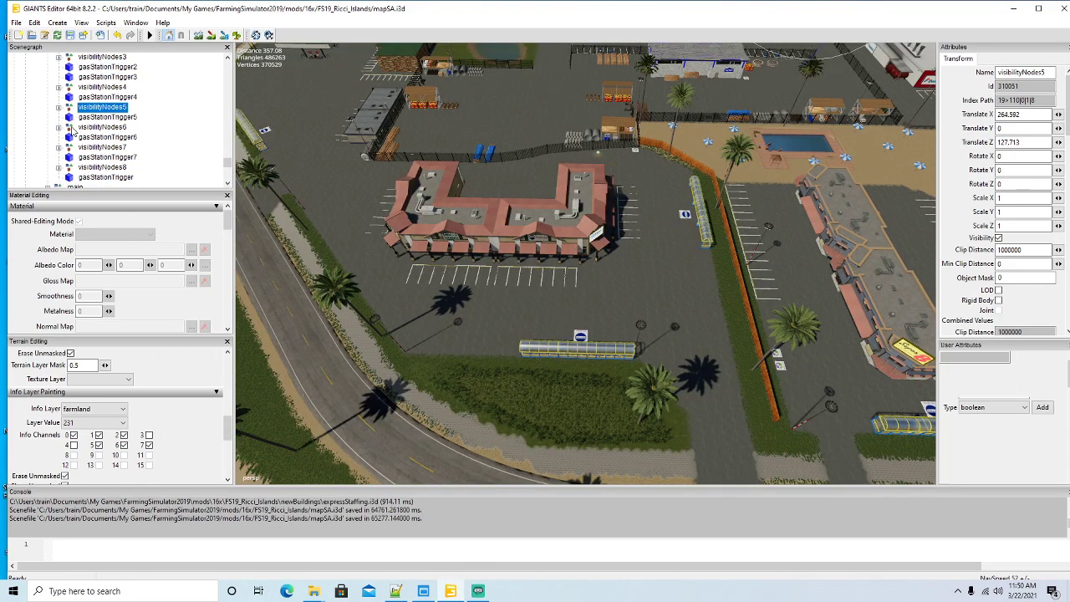
left_click(74, 169)
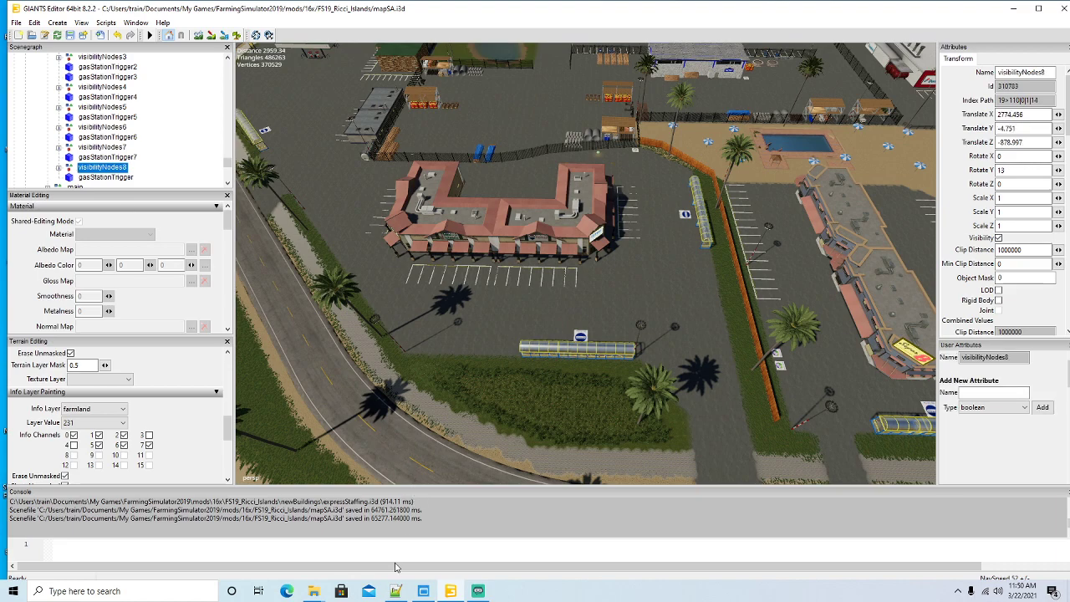
left_click(395, 591)
scroll(551, 325, "down", 8)
left_click(575, 298)
scroll(615, 360, "down", 3)
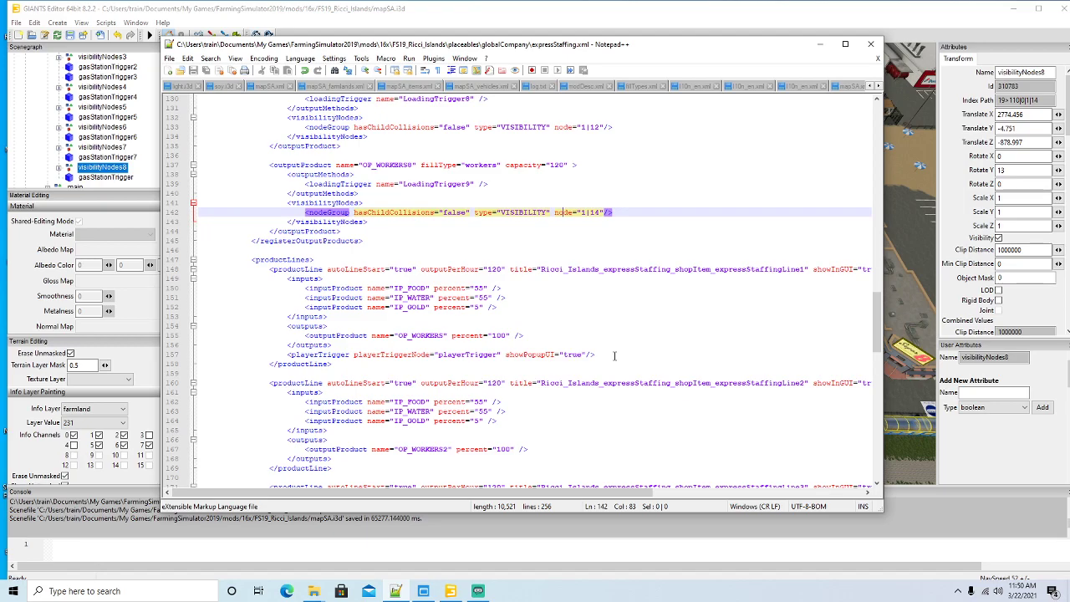
Step: Look up the expressStaffing camera's index path in GIANTS Editor and set the gui_camera mapping in expressStaffing.xml to node 4
scroll(614, 355, "down", 2)
scroll(615, 354, "down", 15)
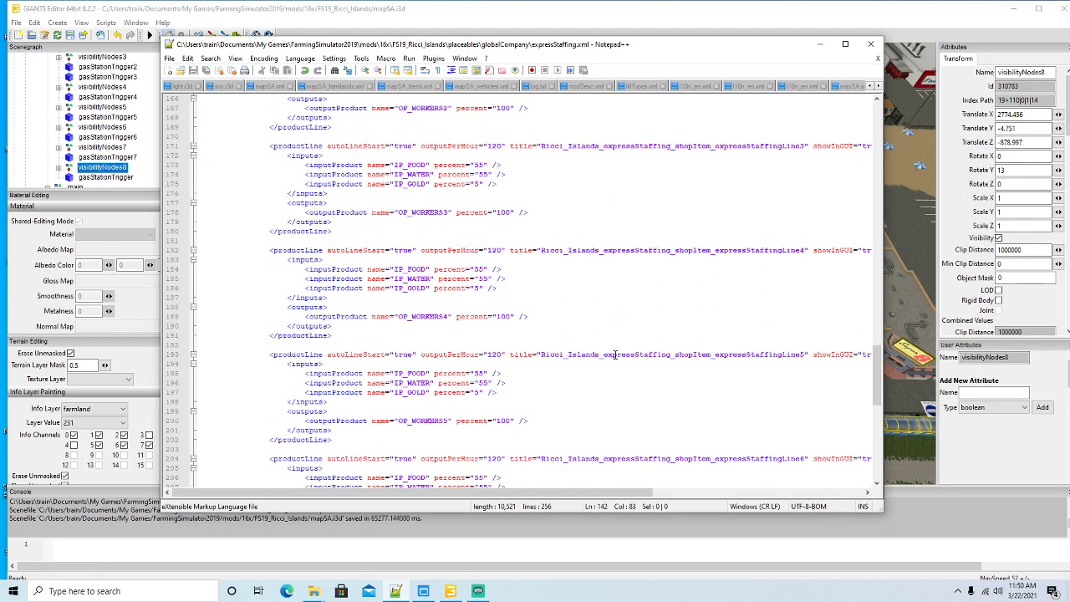
scroll(615, 355, "down", 11)
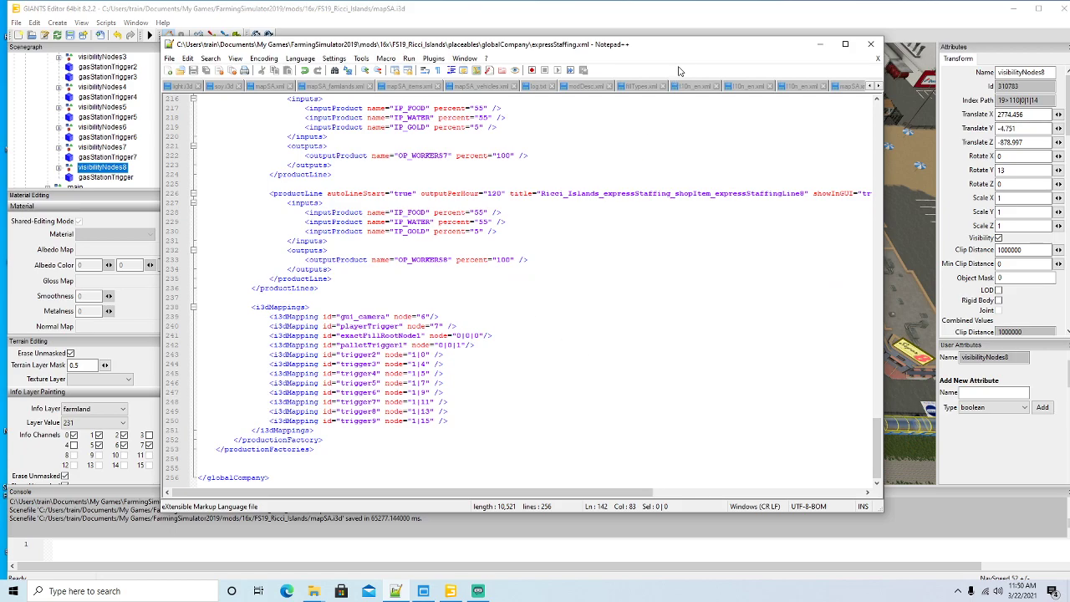
left_click_drag(706, 45, 744, 39)
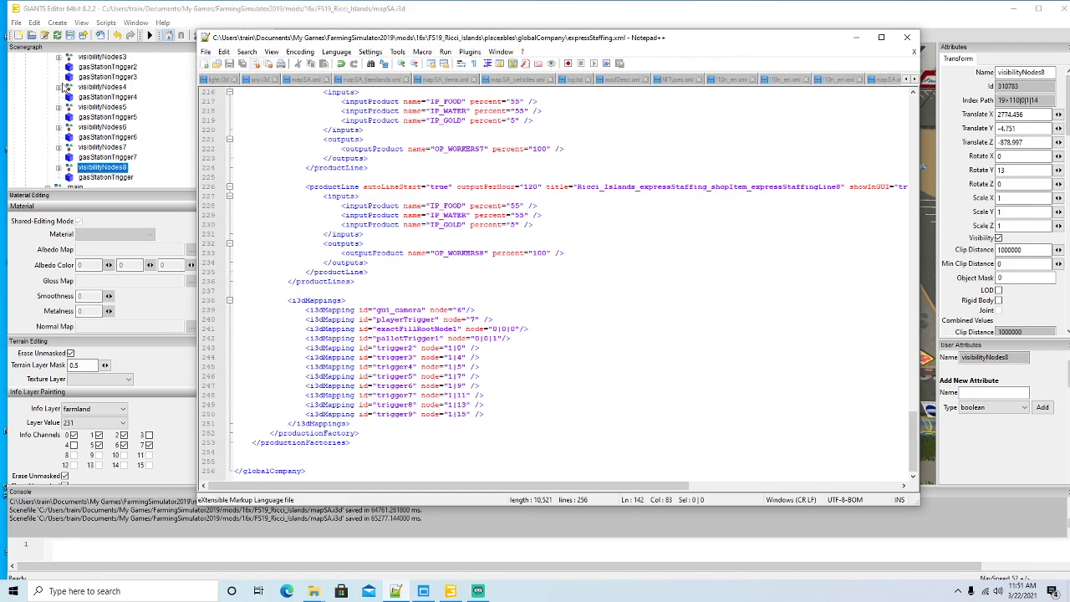
scroll(134, 110, "down", 3)
left_click(59, 130)
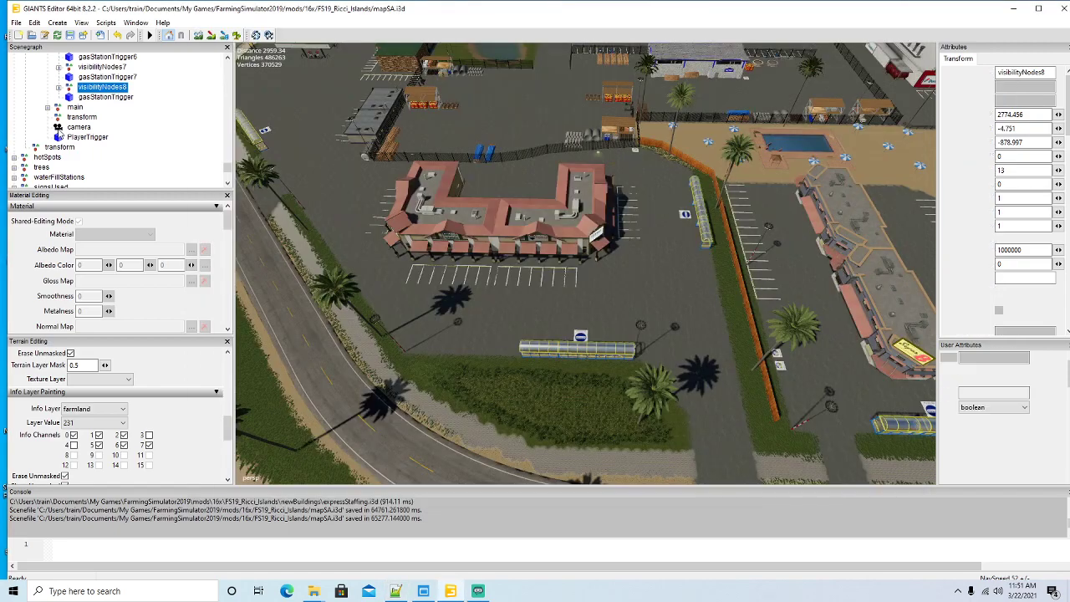
left_click(396, 591)
right_click(395, 591)
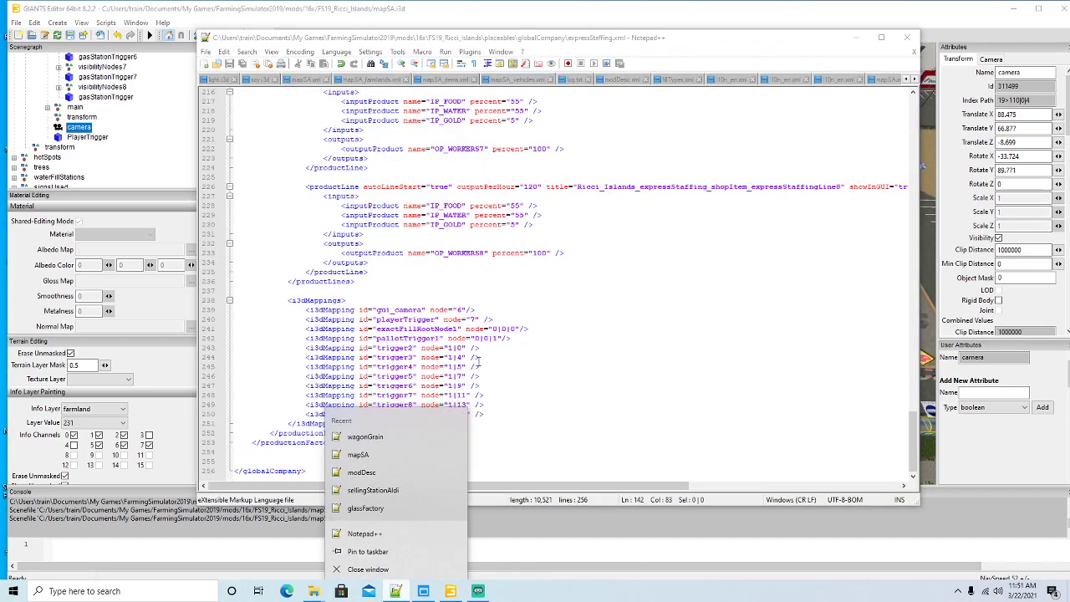
left_click(469, 310)
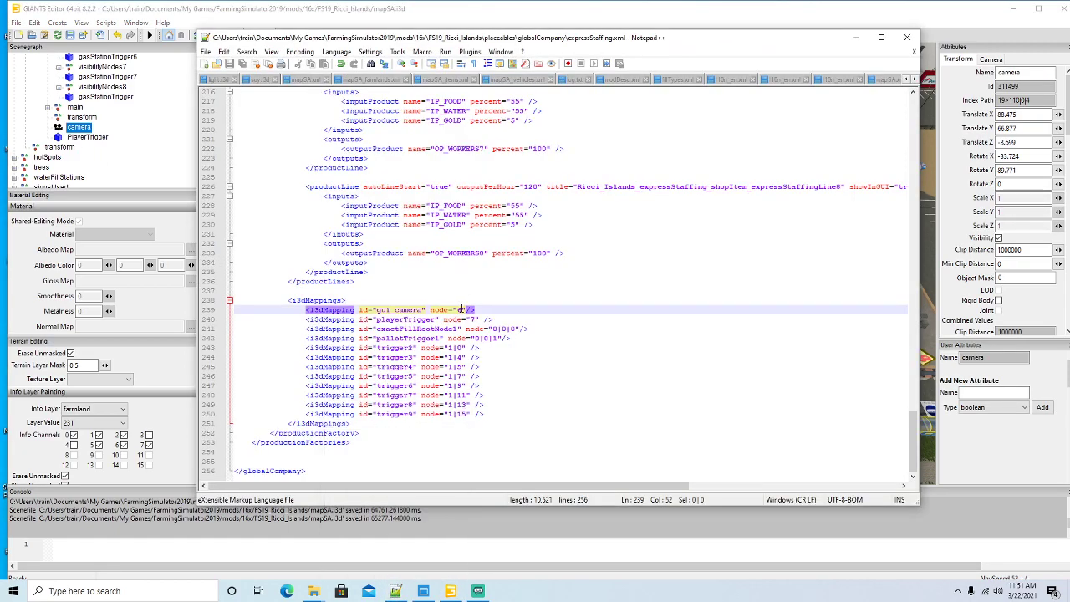
key("BackSpace")
type("4")
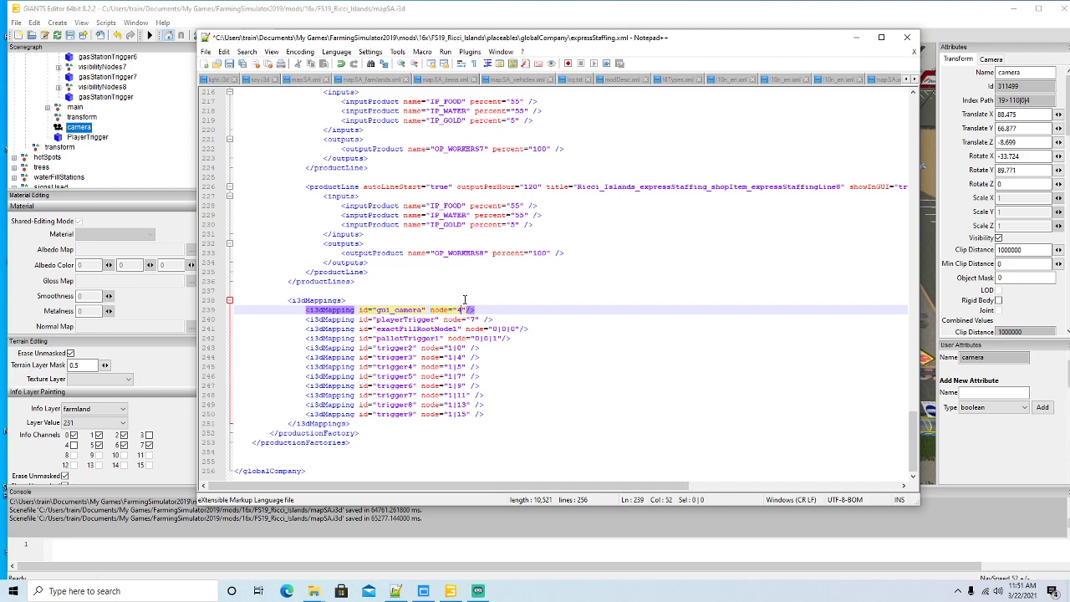
Step: Set the playerTrigger mapping's node to 5 in the i3dMappings section
left_click(474, 319)
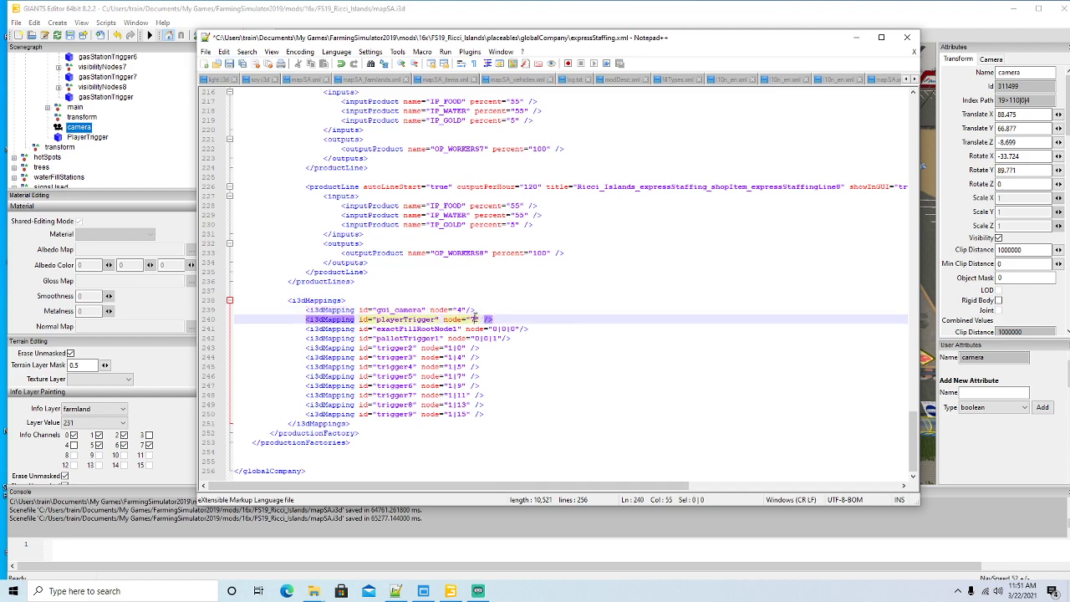
key("BackSpace")
type("5")
Step: Check the exactFillRootNode1 and palletTrigger1 mappings against the goods nodes under IN in the expressStaffing scenegraph
scroll(90, 120, "up", 6)
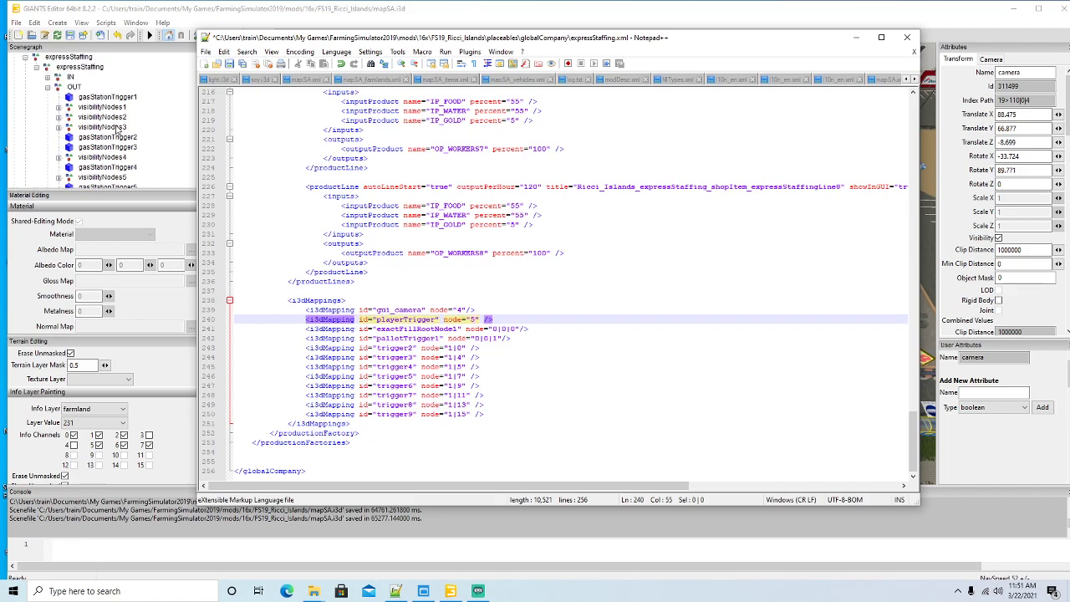
left_click(48, 97)
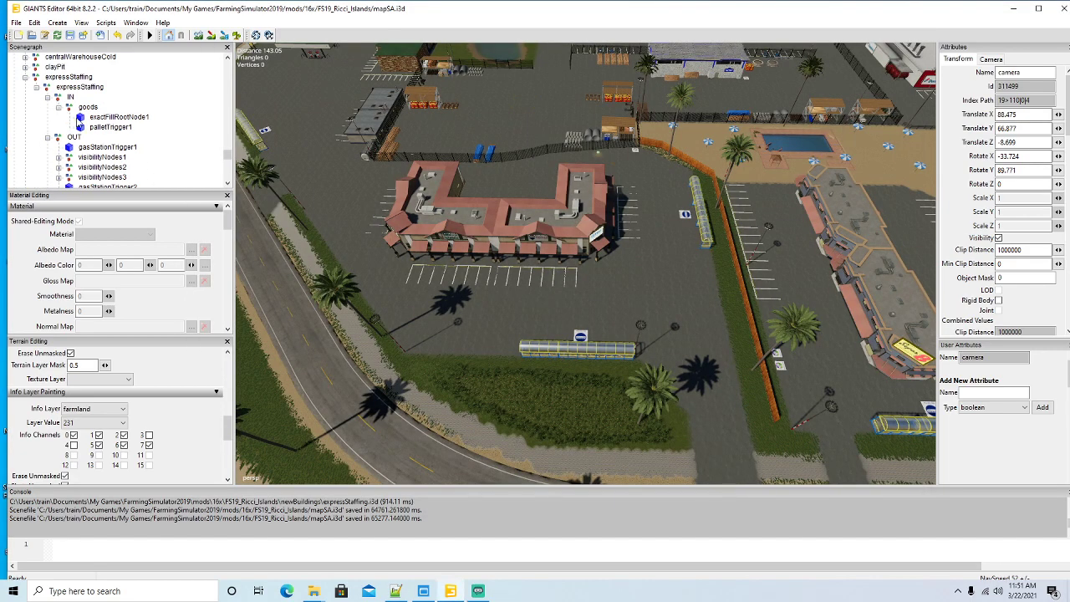
left_click(81, 122)
left_click(84, 128)
left_click(396, 591)
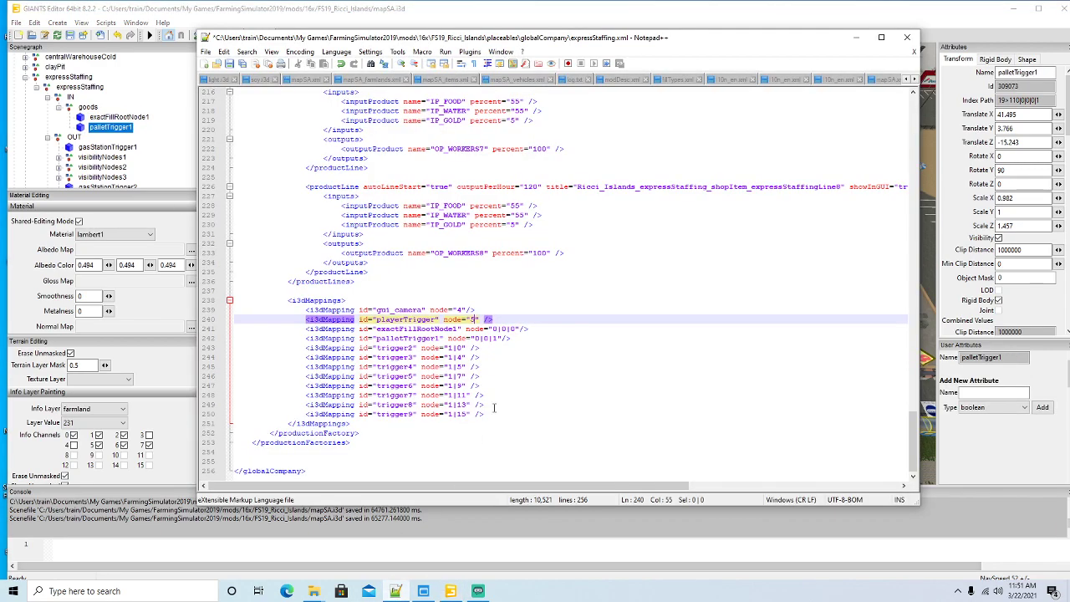
left_click(498, 328)
left_click(488, 340)
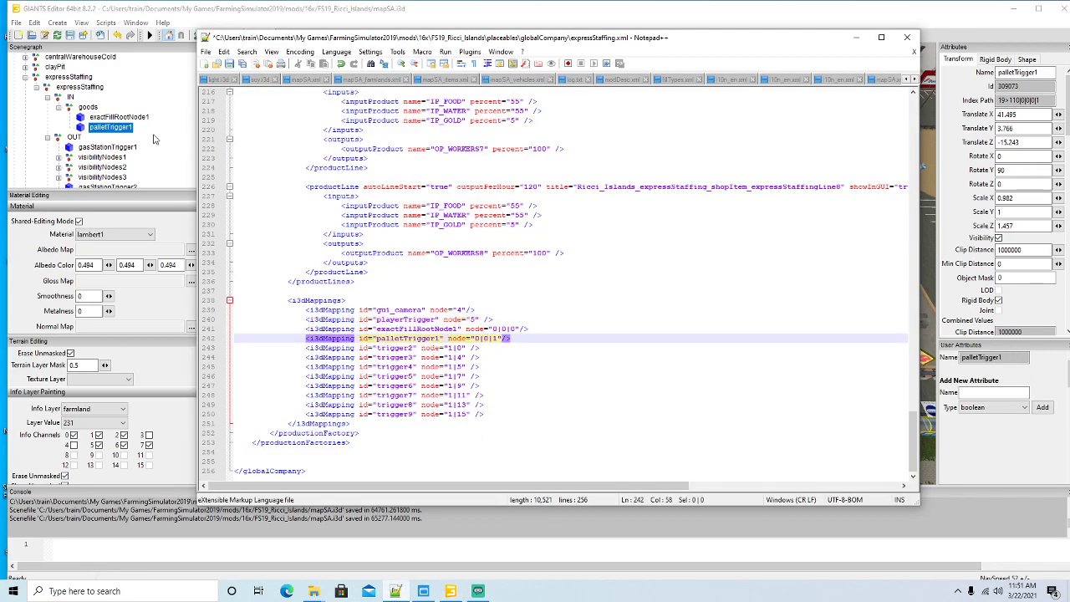
Step: Compare the index paths of gasStationTrigger1, 2 and 3 under OUT with the trigger2, trigger3 and trigger4 mappings
scroll(121, 142, "down", 2)
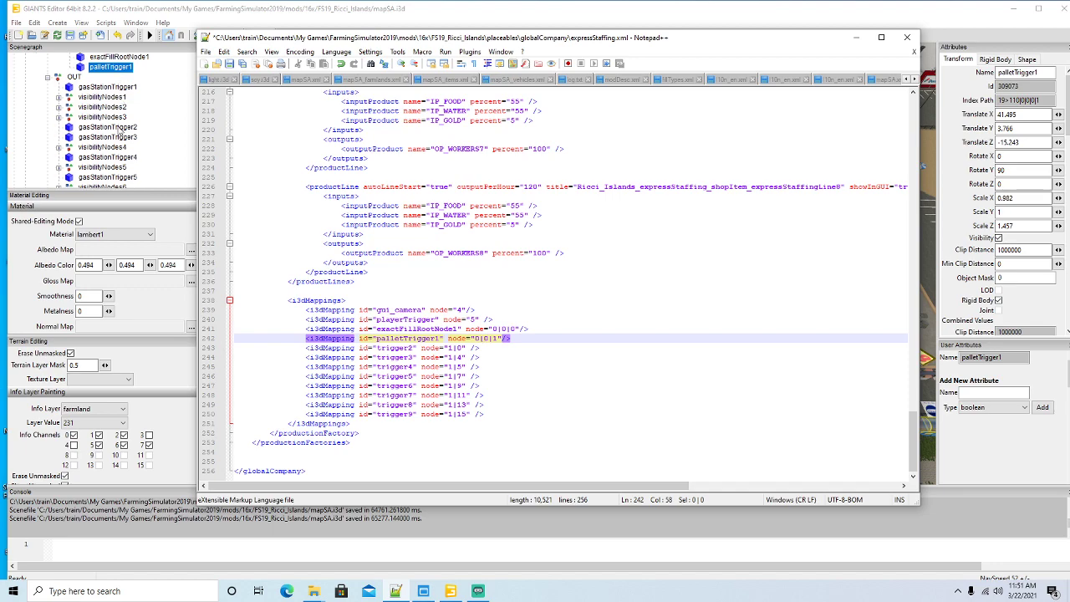
scroll(120, 130, "down", 1)
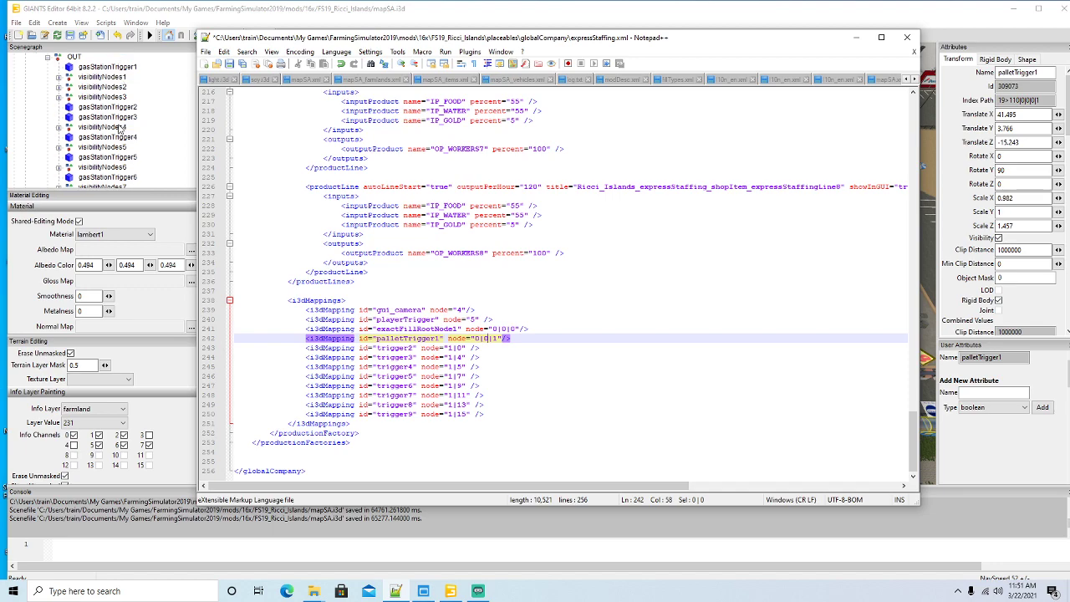
left_click(71, 70)
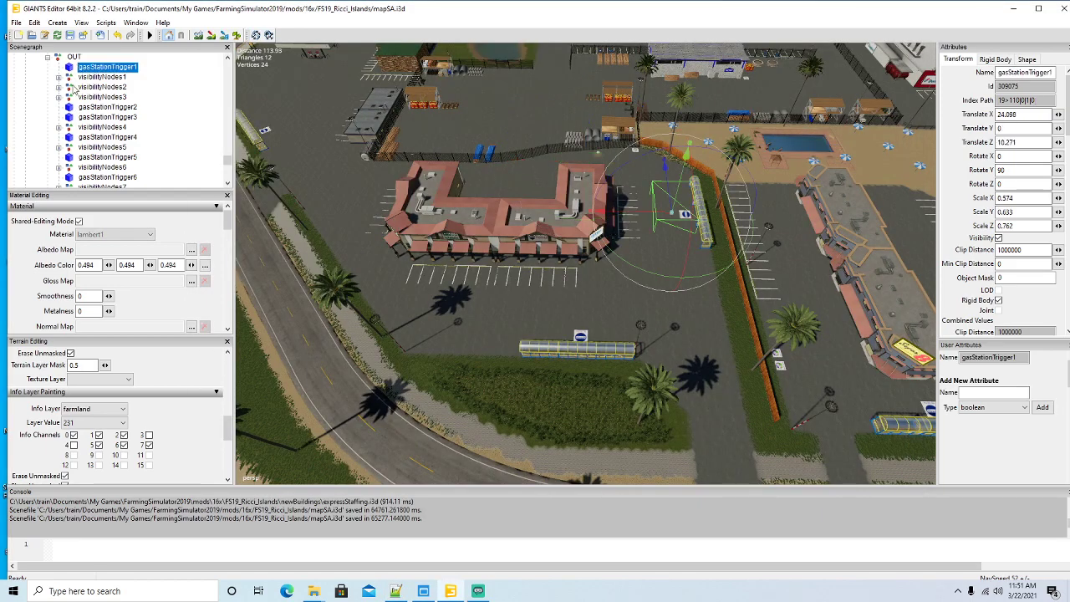
left_click(73, 108)
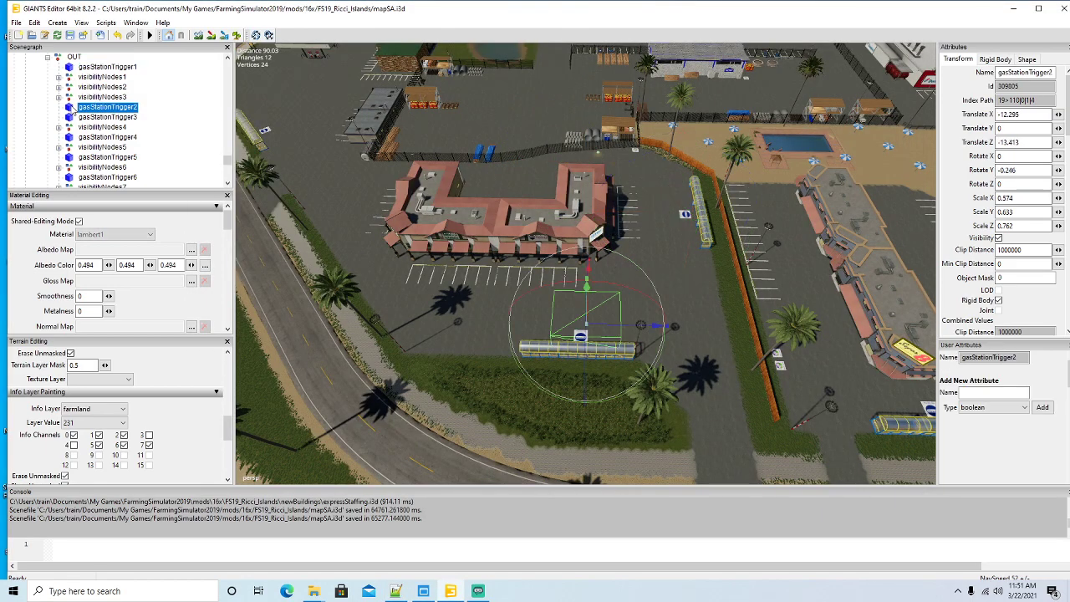
left_click(71, 118)
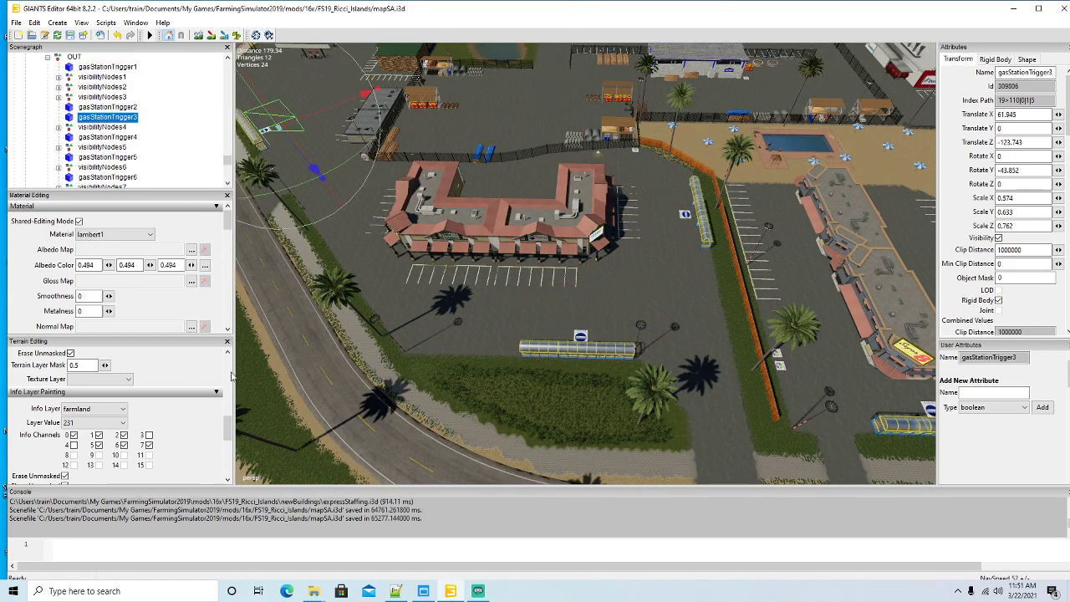
left_click(396, 591)
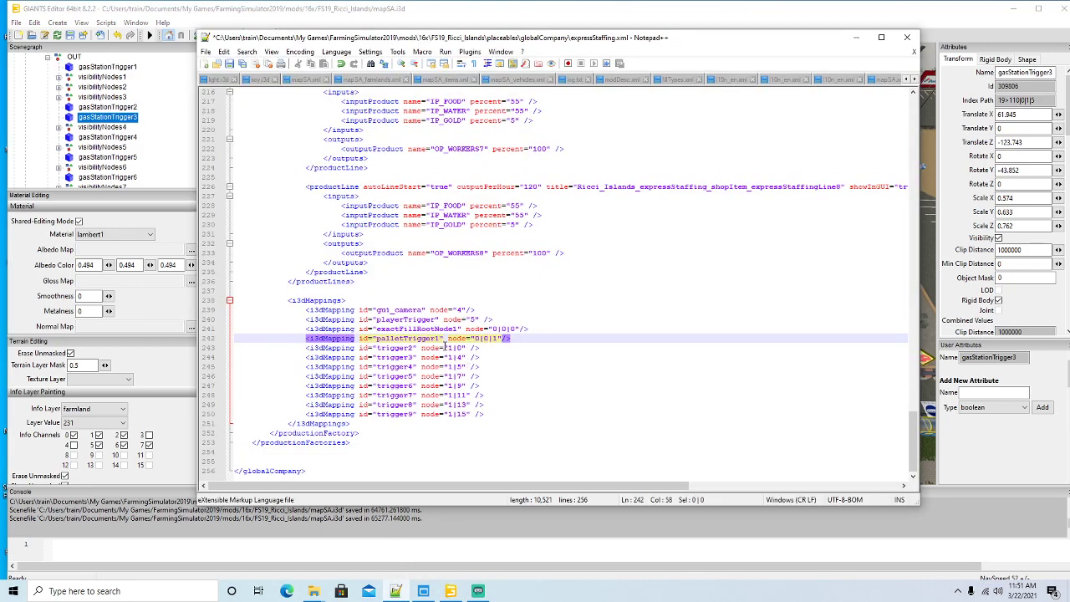
left_click(446, 348)
left_click(449, 357)
left_click(451, 366)
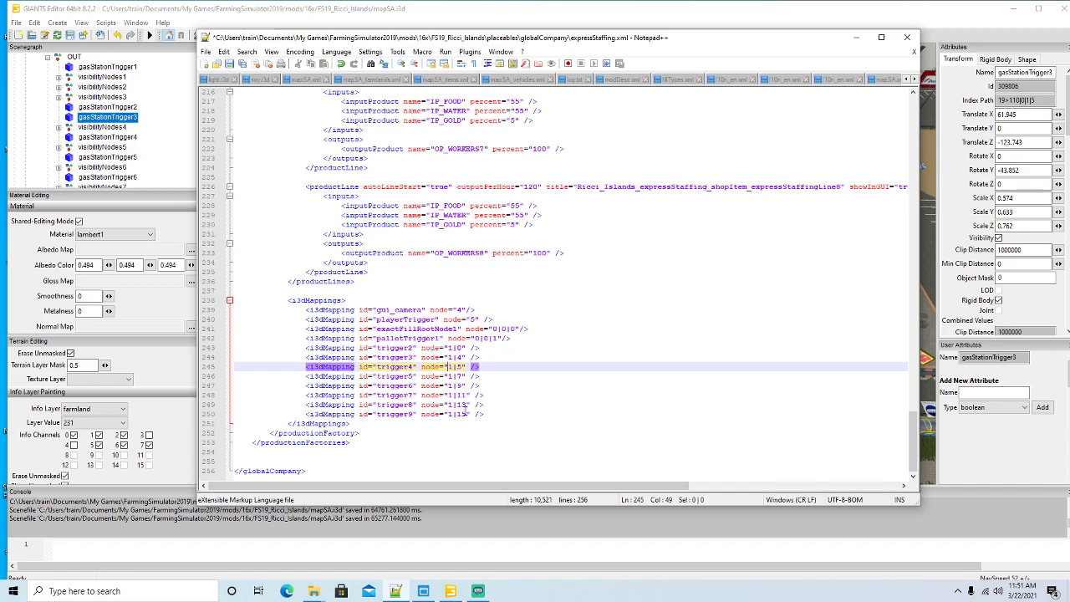
Step: Check the index paths of gasStationTrigger4 through the final gasStationTrigger against the trigger5 to trigger9 mappings, and save expressStaffing.xml
scroll(94, 152, "down", 2)
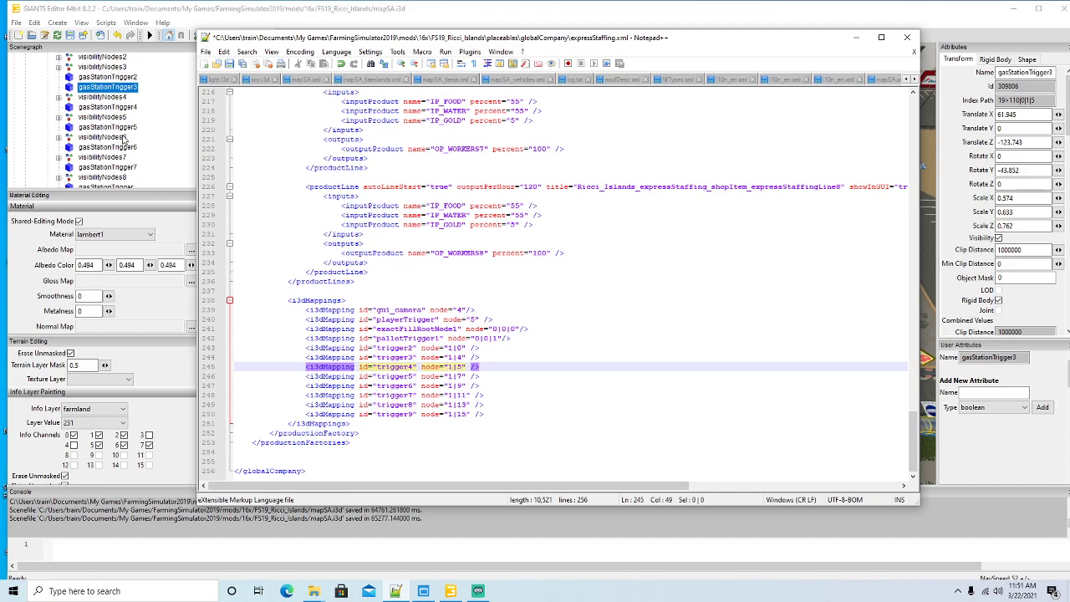
left_click(71, 87)
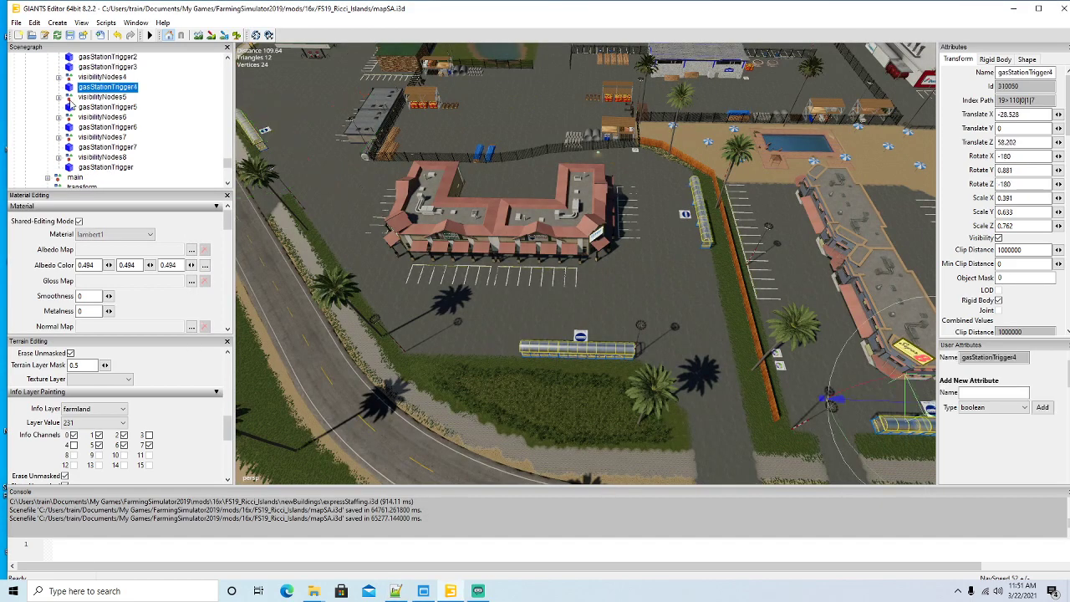
left_click(70, 107)
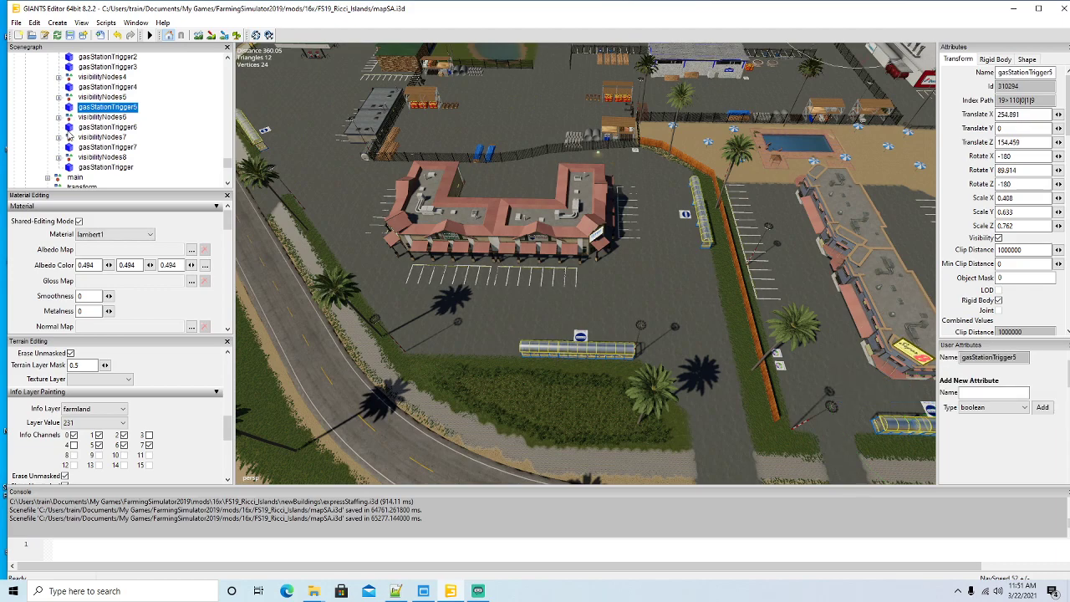
left_click(70, 128)
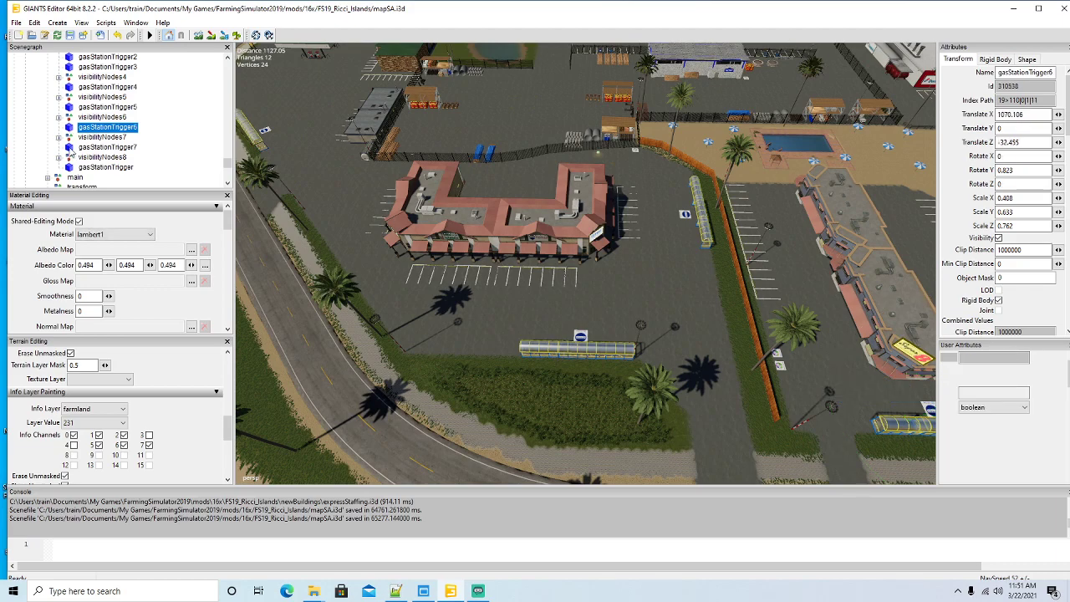
left_click(70, 148)
left_click(71, 168)
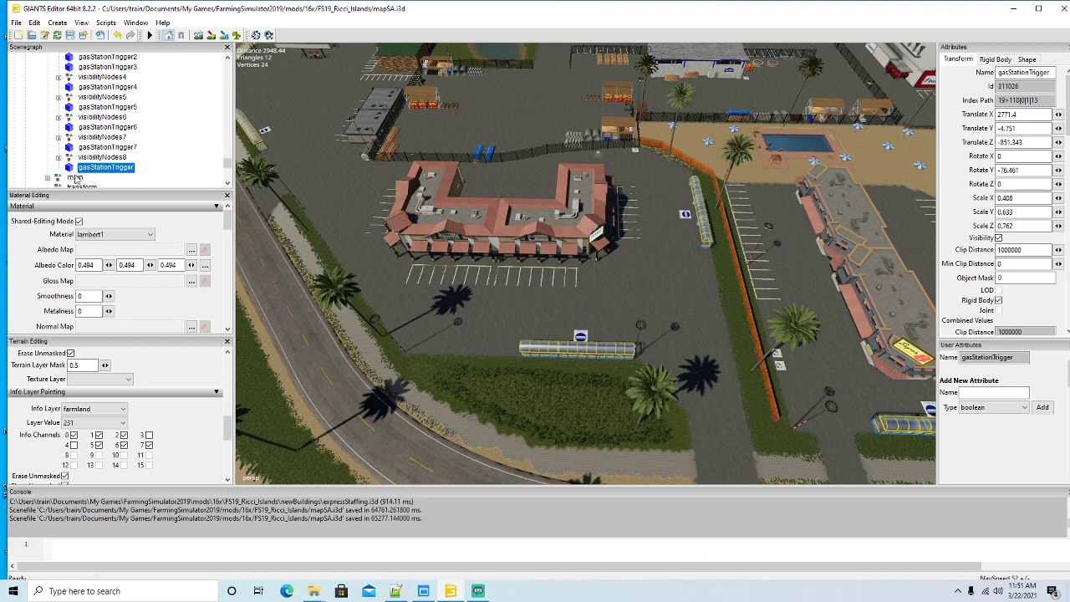
left_click(396, 591)
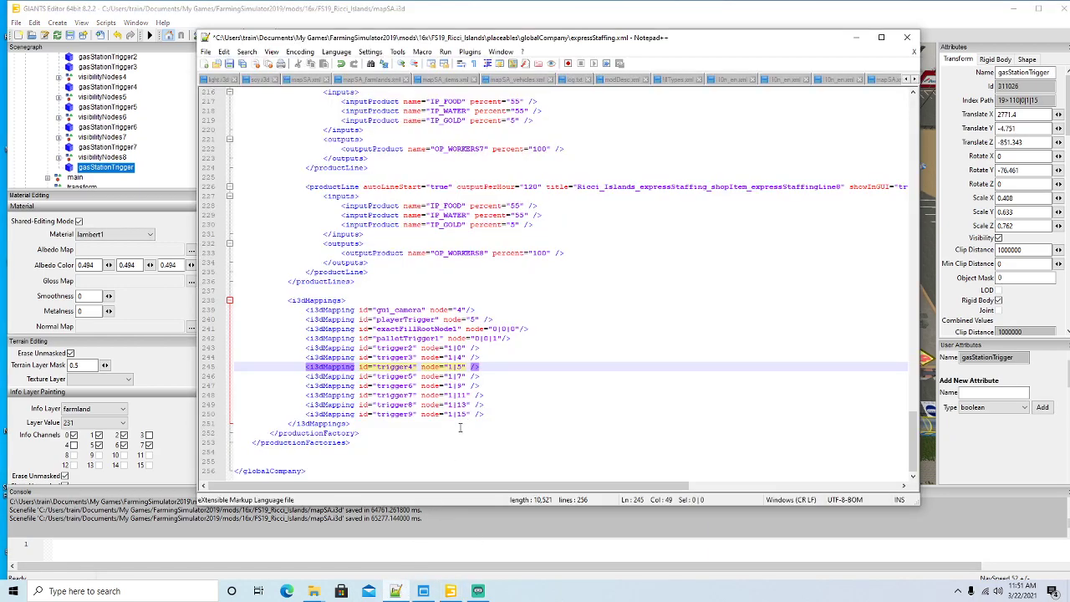
left_click(230, 65)
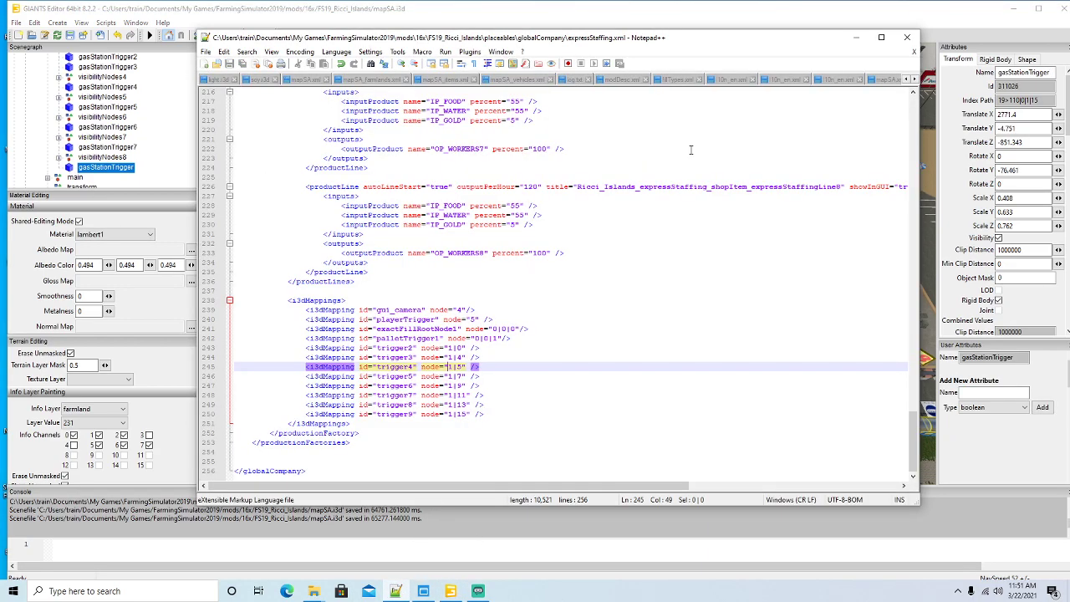
Step: Maximize the Notepad++ window and close the clayPit.xml file
left_click(881, 37)
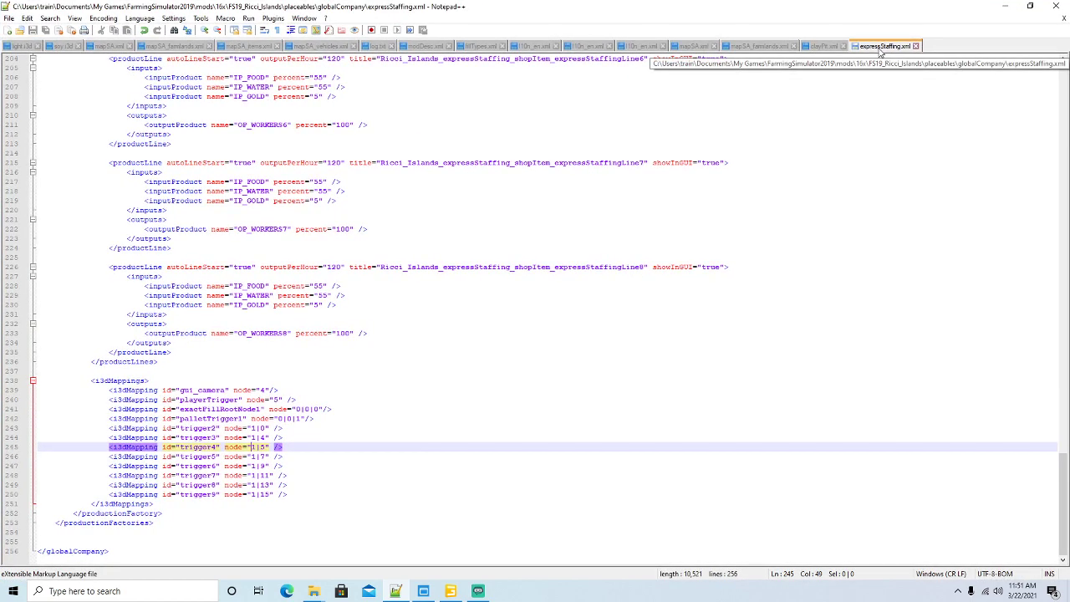
left_click(833, 47)
left_click(843, 46)
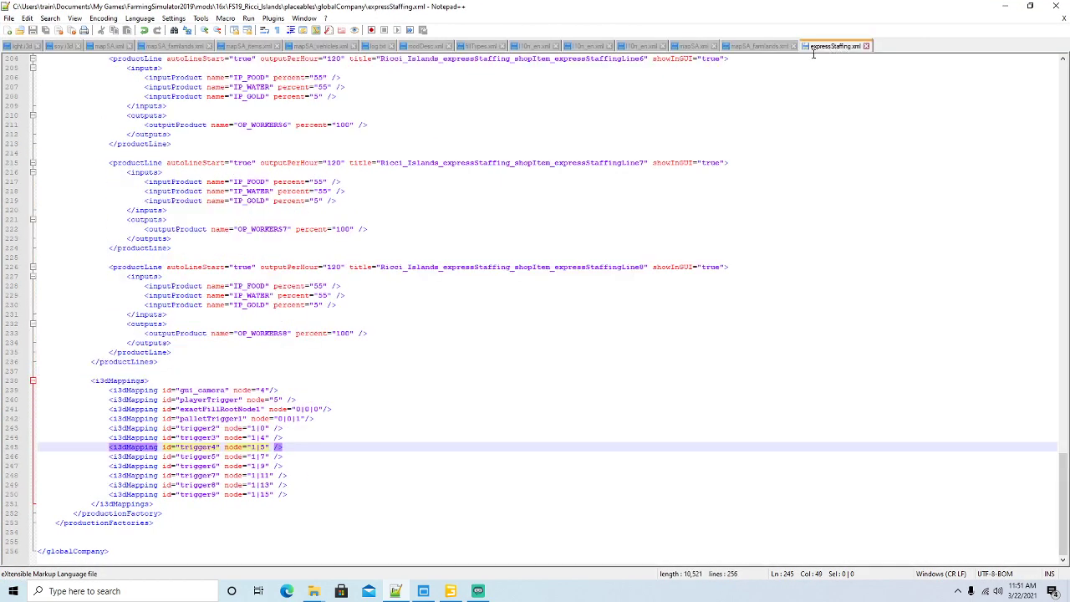
Step: Review the express staffing entries in mapSA_farmlands.xml and both l10n_en.xml files, and return to expressStaffing.xml
left_click(757, 47)
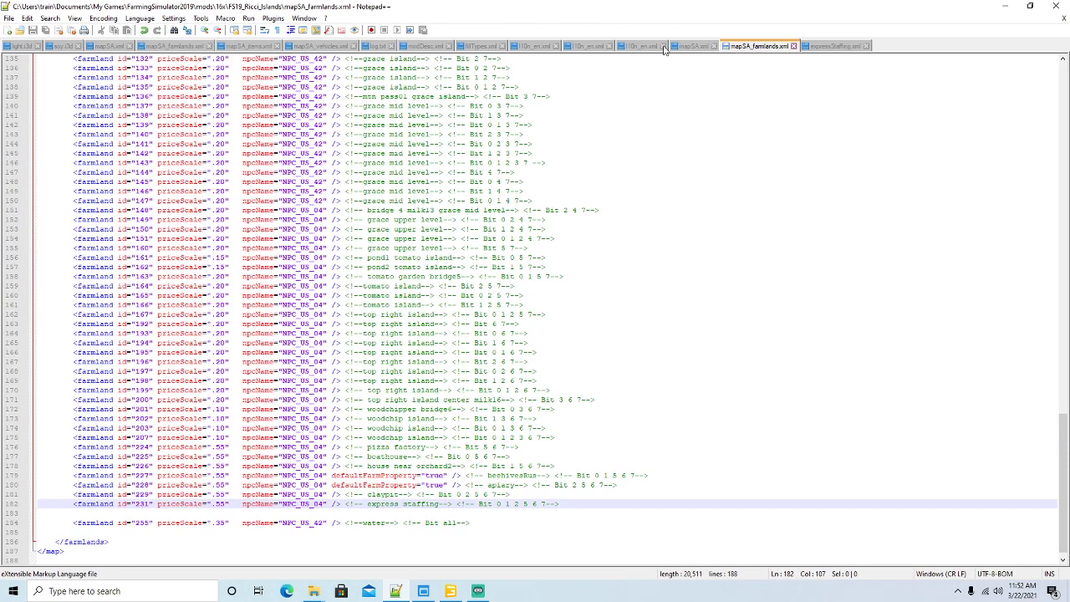
left_click(635, 47)
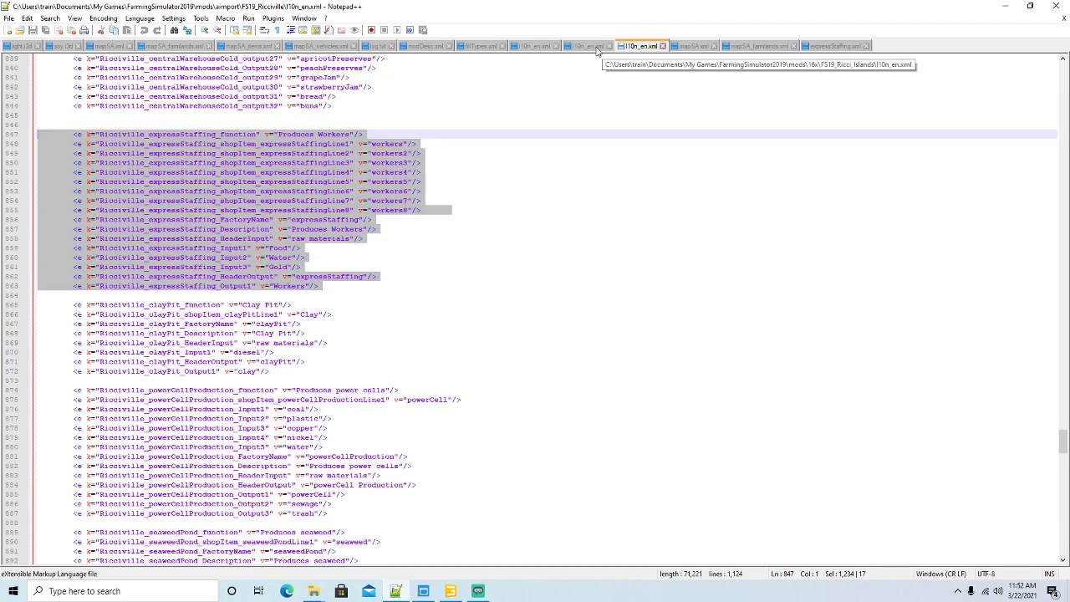
left_click(594, 48)
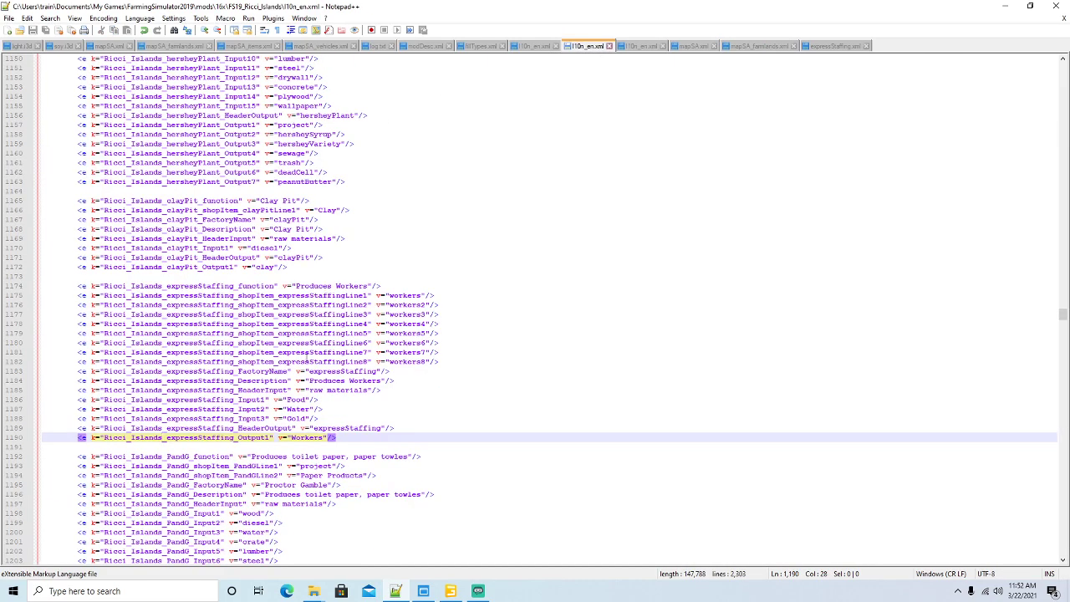
left_click(753, 48)
left_click(828, 47)
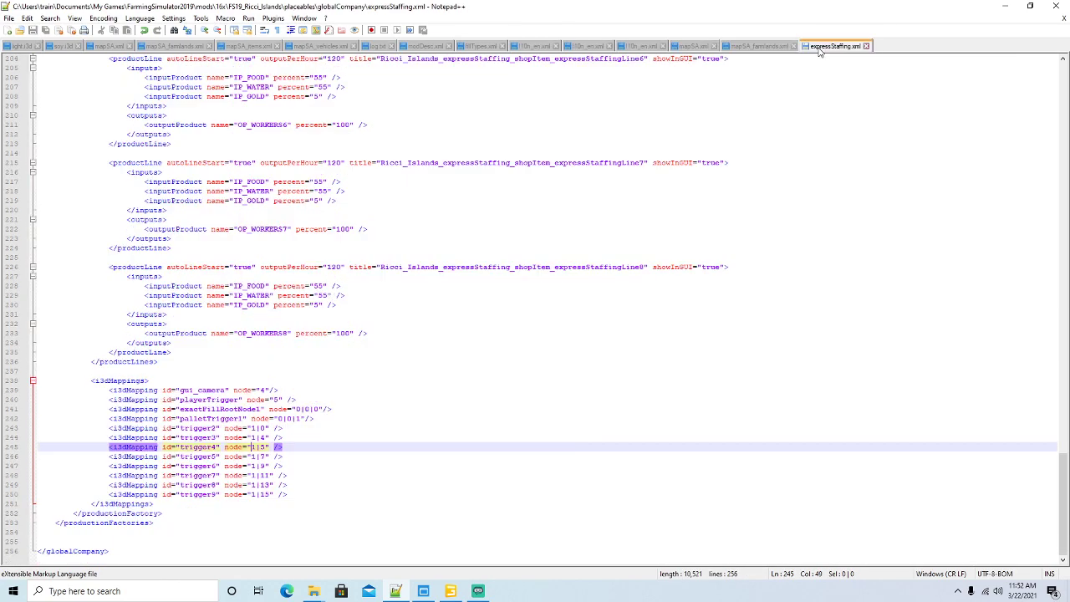
Step: Minimize the open editors, show the FS19_MFS+ mod folder switcher and launch Farming Simulator 19, skipping its intro videos
left_click(1004, 6)
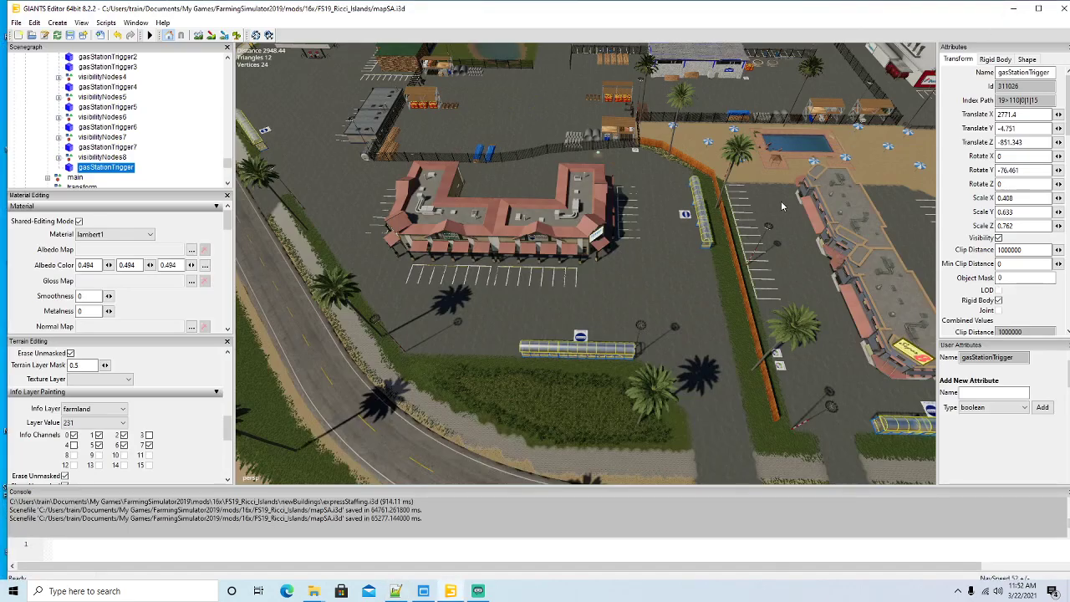
left_click(1013, 9)
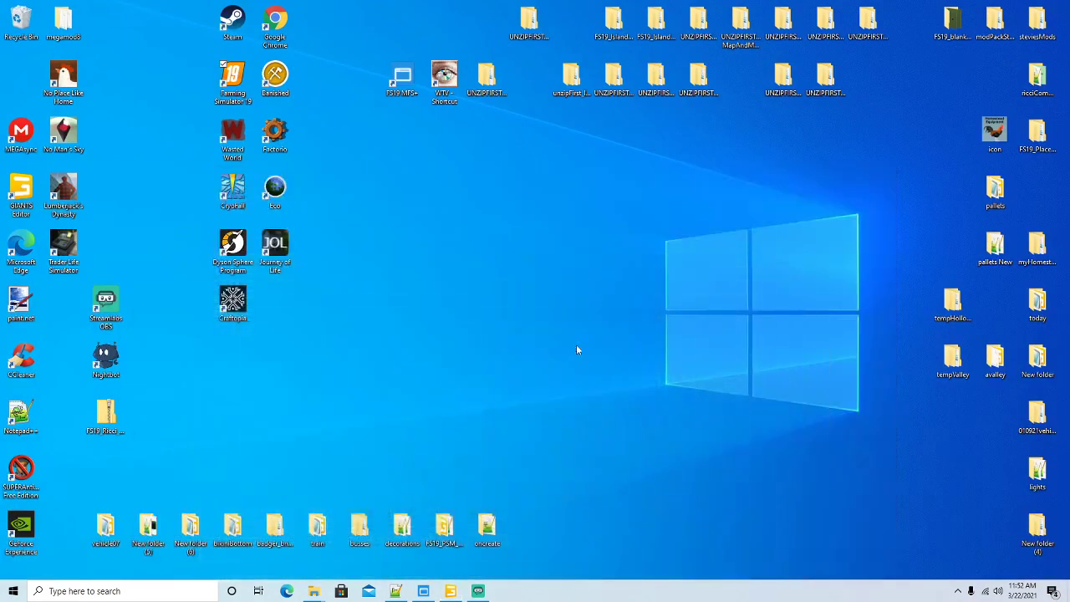
left_click(424, 591)
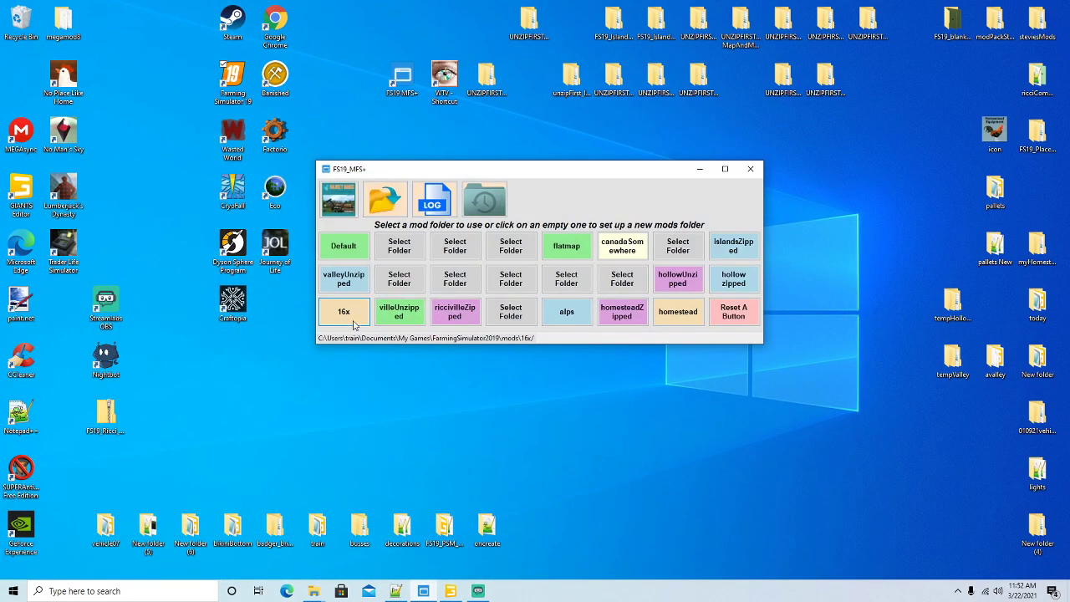
right_click(241, 75)
left_click(268, 81)
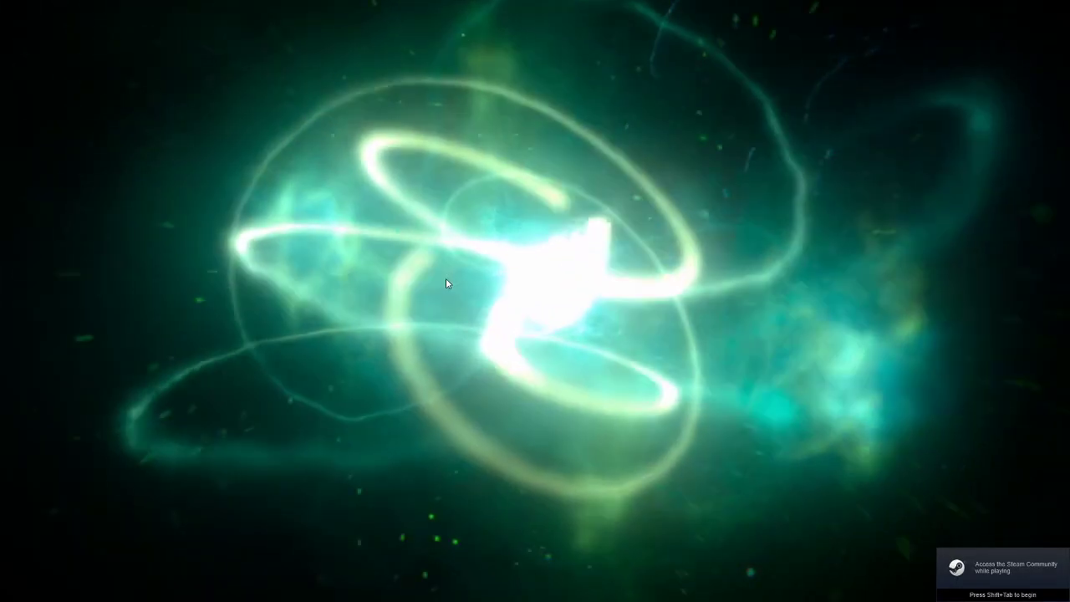
left_click(446, 283)
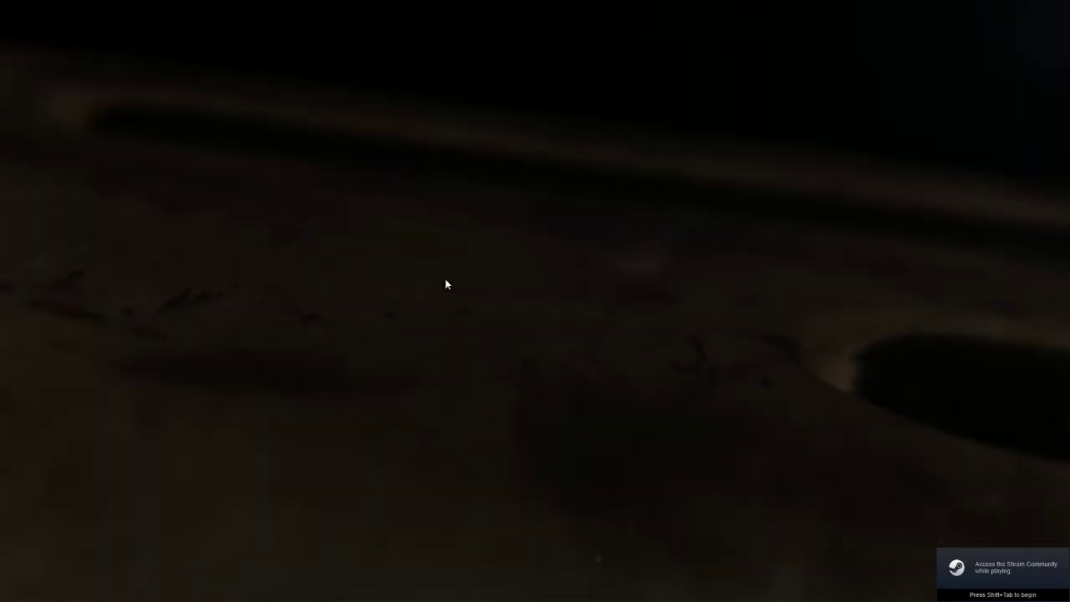
left_click(446, 284)
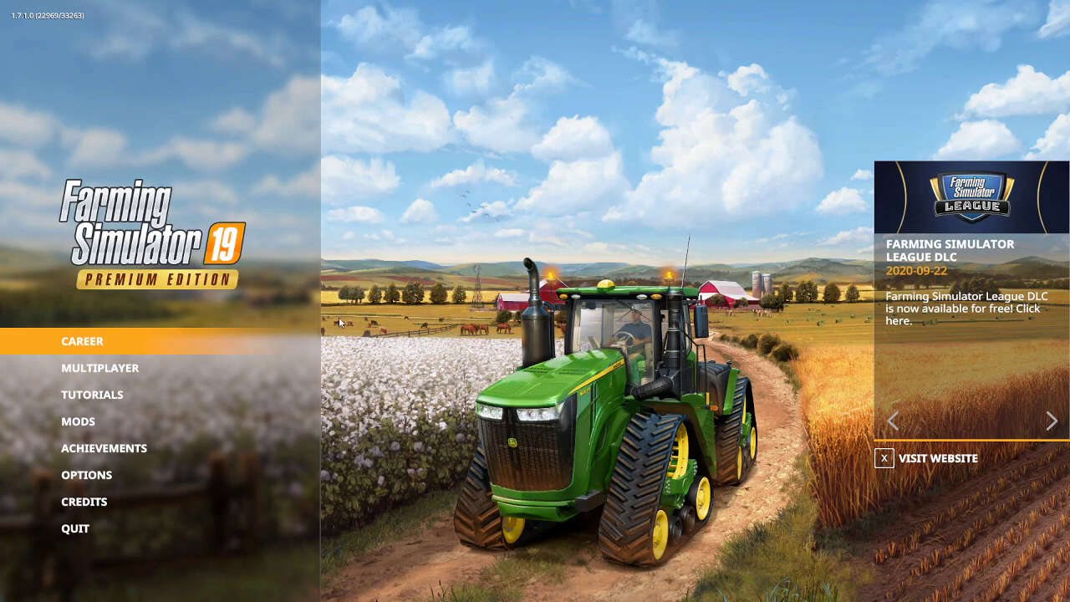
Step: Start a new career in the unused Savegame 11 slot with the New farmer mode
left_click(138, 338)
scroll(643, 306, "down", 6)
scroll(643, 306, "down", 4)
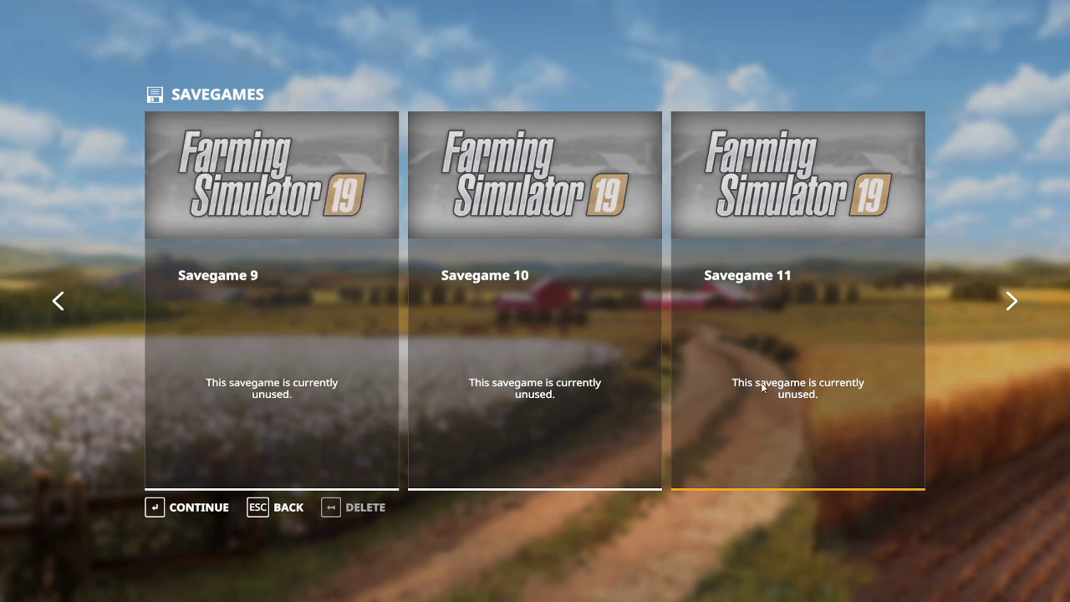
left_click(184, 511)
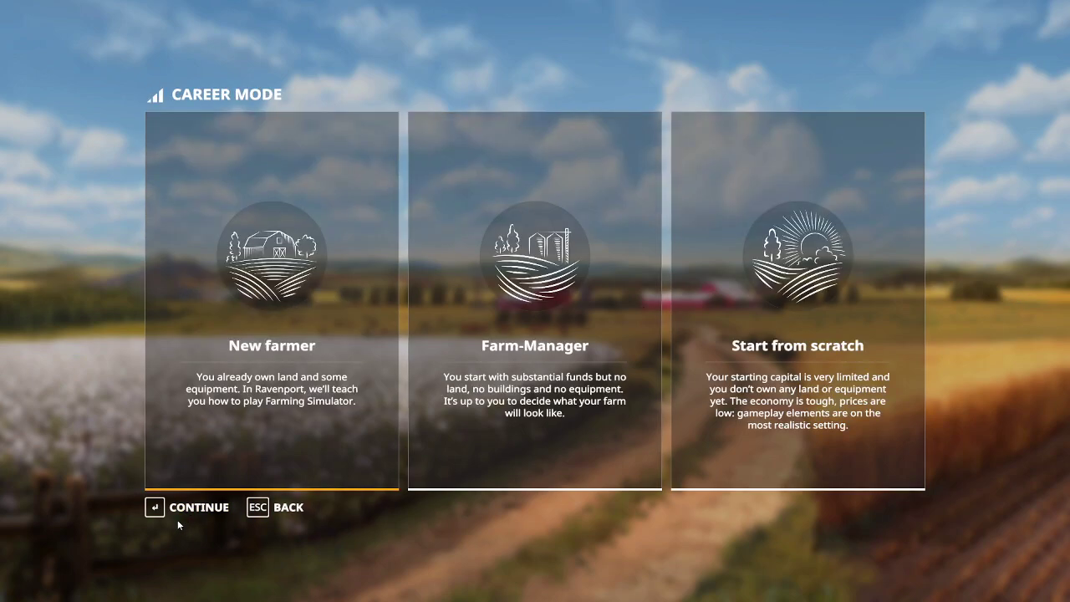
left_click(197, 507)
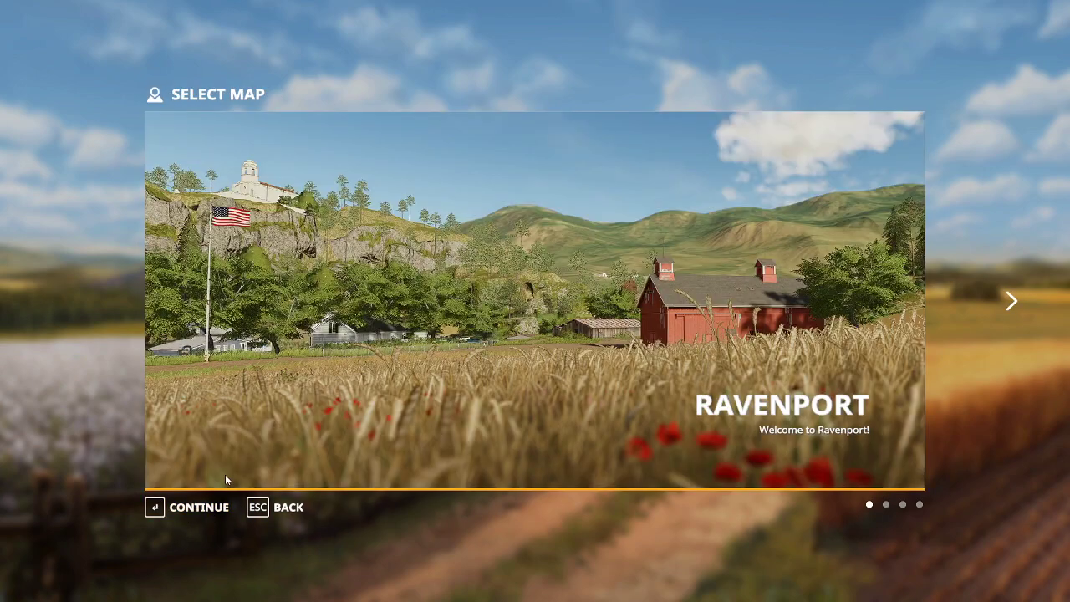
Step: Choose the Ricci_Islands map, keep the default character, start the game and dismiss the tutorial message
scroll(224, 446, "down", 3)
left_click(194, 509)
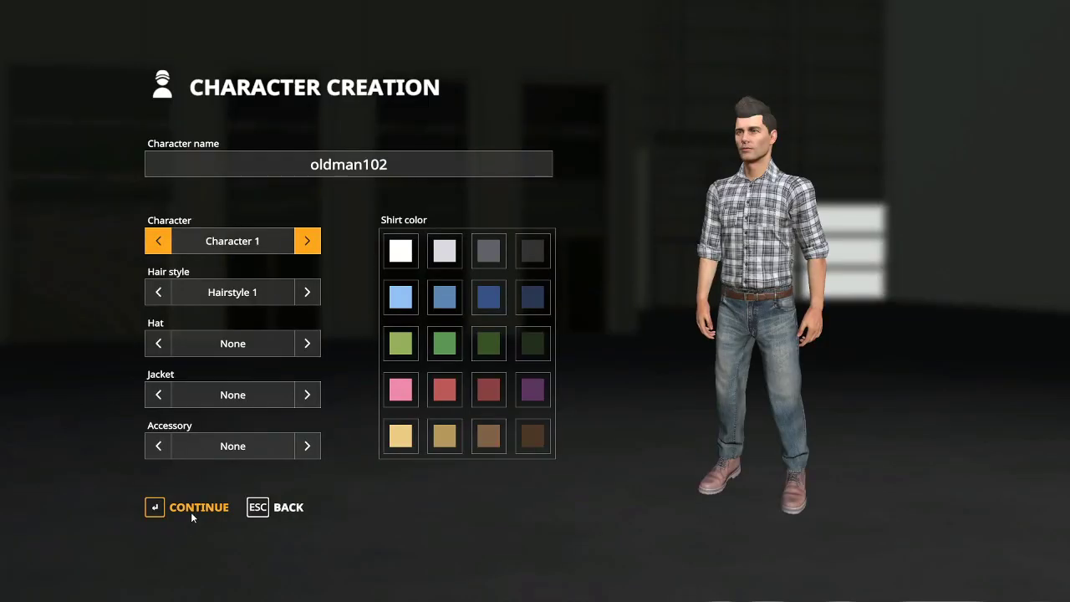
left_click(192, 511)
left_click(192, 512)
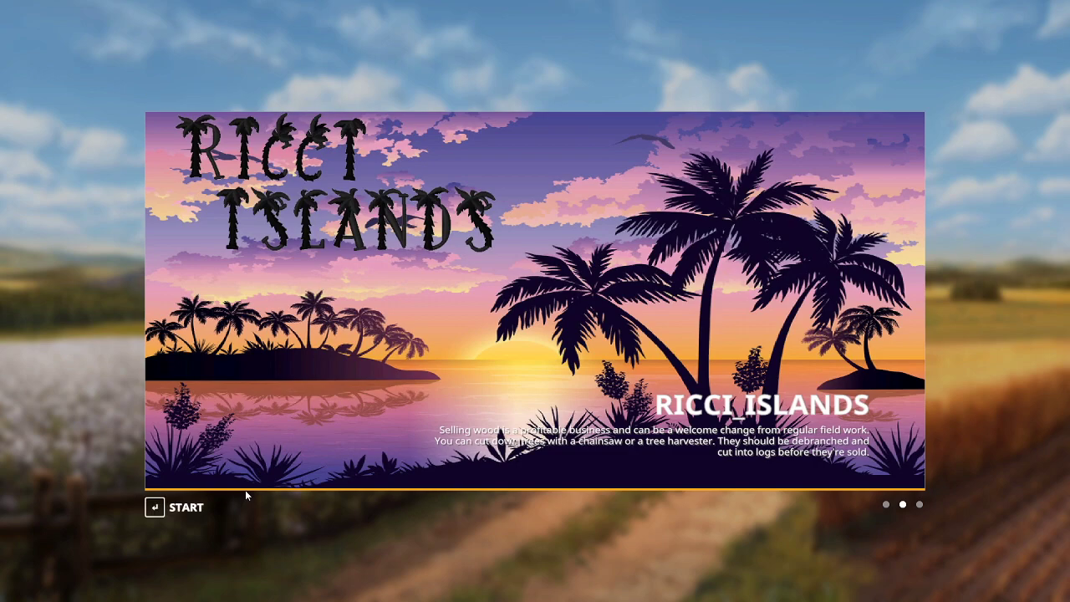
left_click(186, 508)
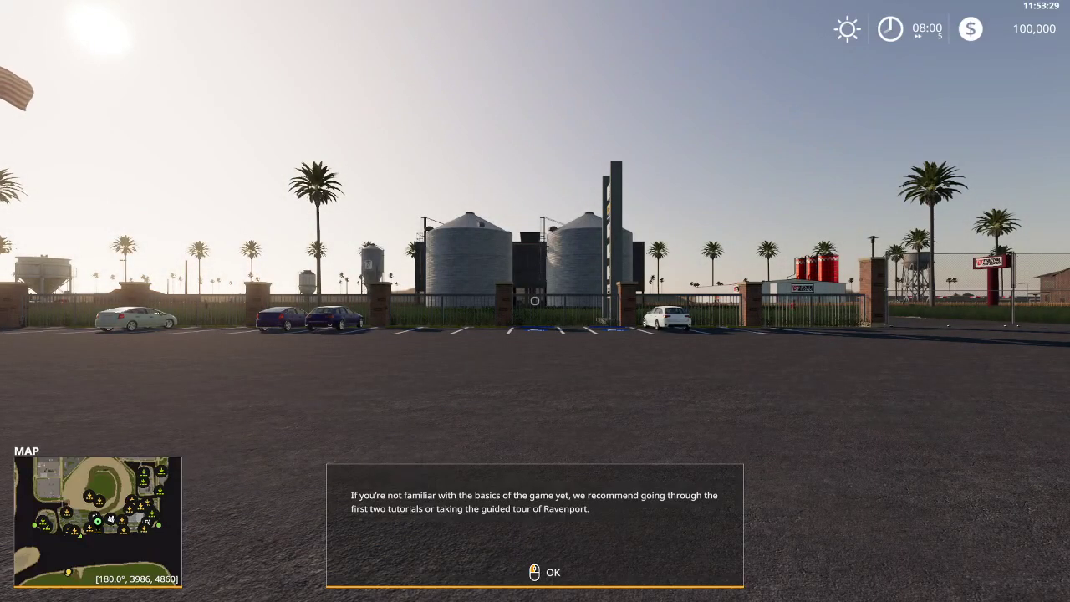
left_click(535, 301)
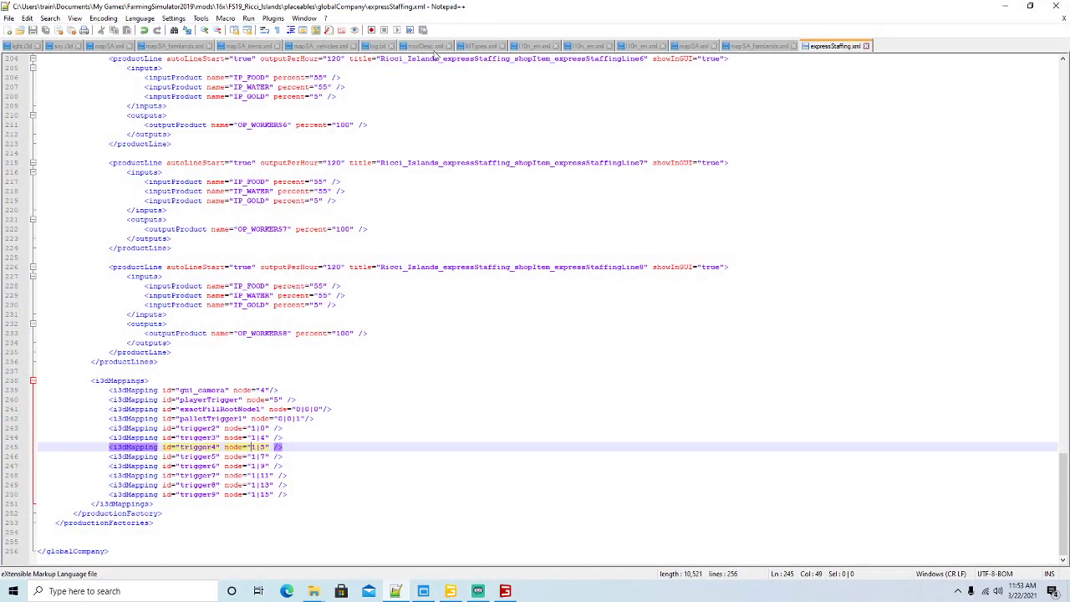
Step: Reload log.txt in Notepad++, examine the map loading entries for errors, and return to the game
left_click(382, 46)
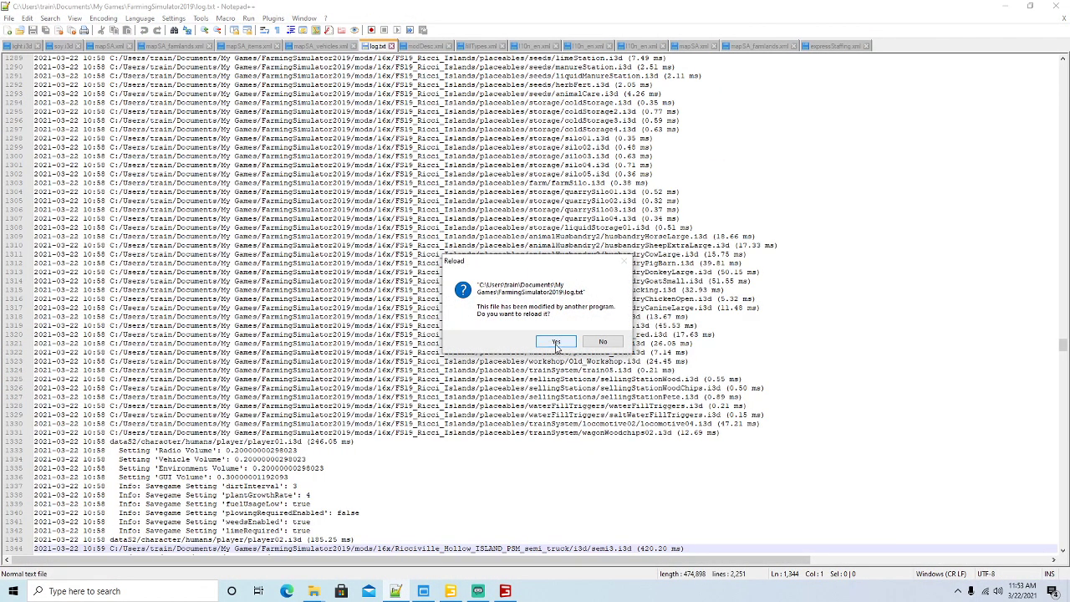
left_click(556, 343)
scroll(509, 334, "up", 20)
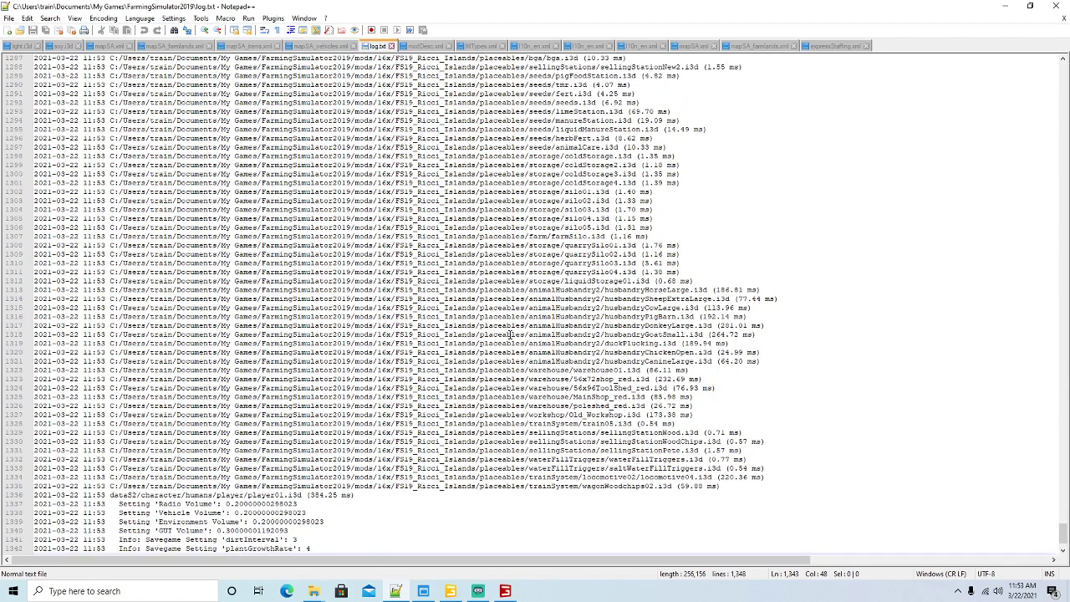
scroll(510, 334, "up", 20)
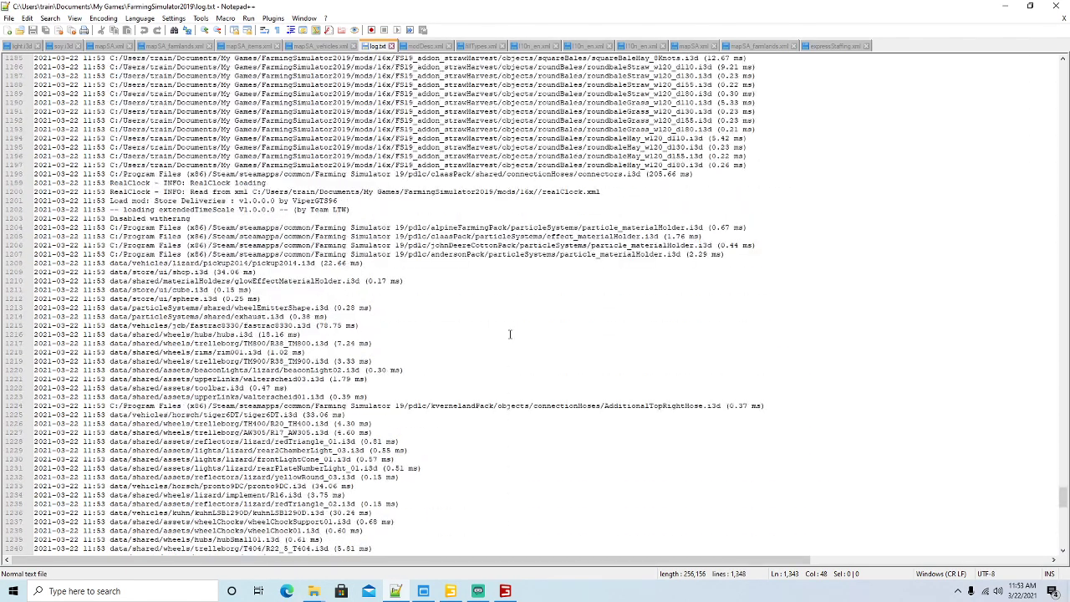
scroll(510, 335, "up", 16)
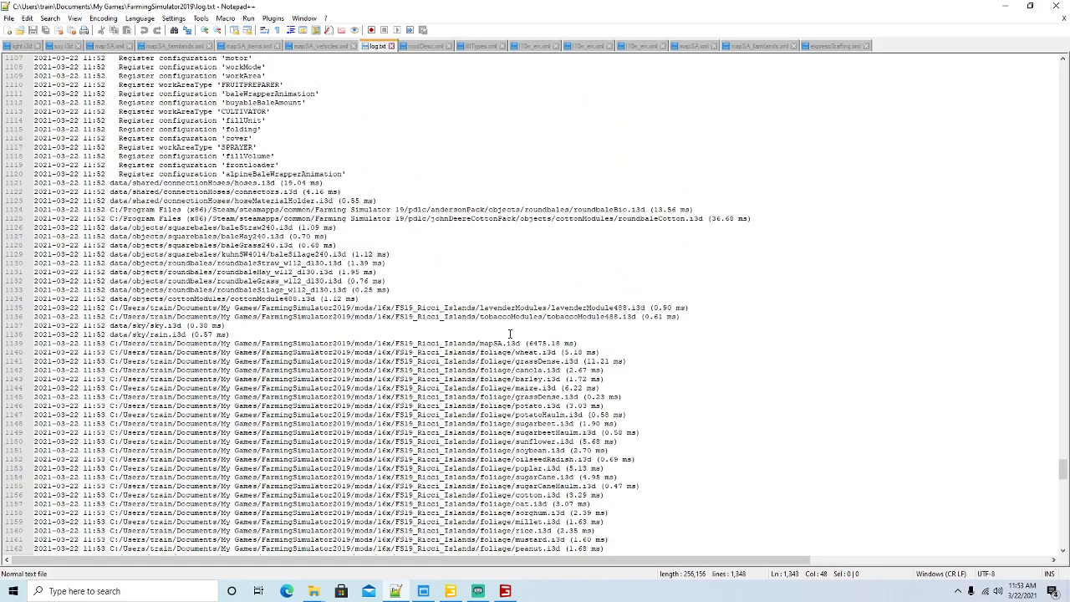
scroll(512, 328, "down", 15)
scroll(513, 329, "down", 12)
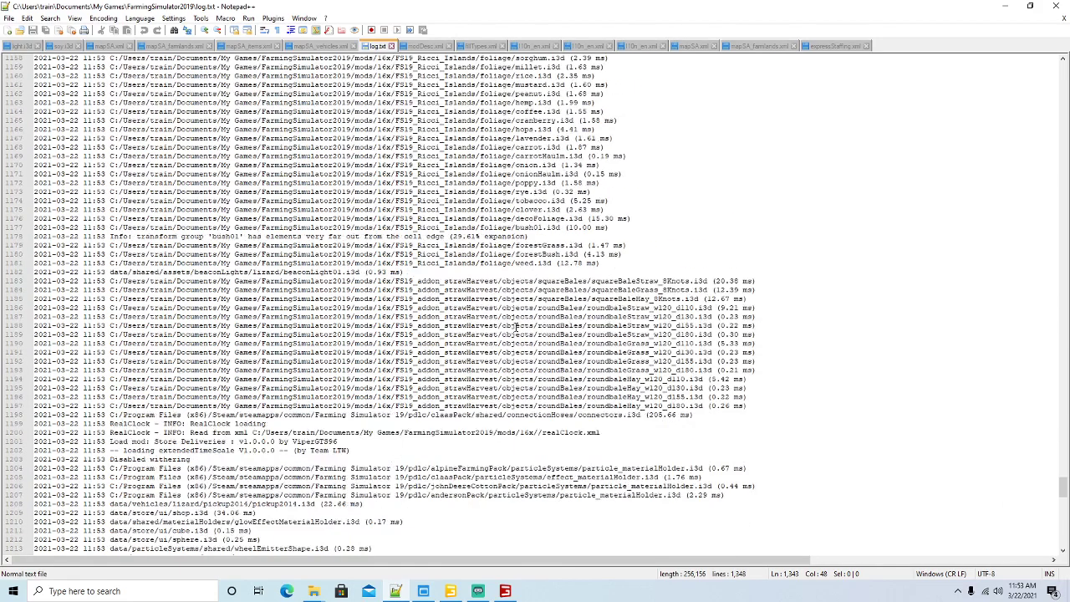
left_click(1005, 6)
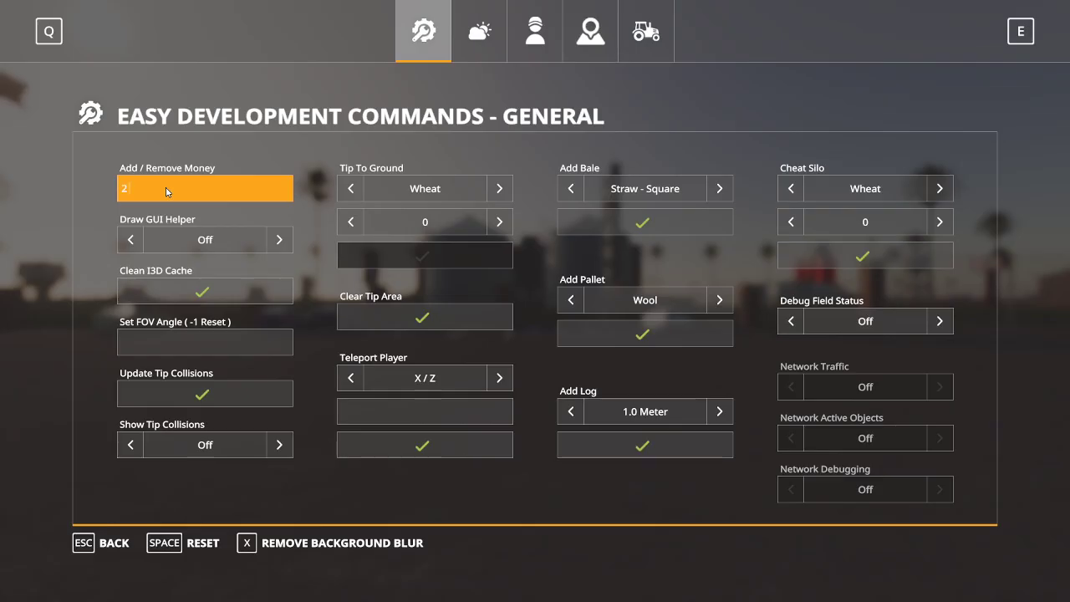
Step: Add 20000000 money with Easy Development Commands, and switch the player speed multiplier state on and its warning off
type("0000000")
key("Return")
key("e")
key("e")
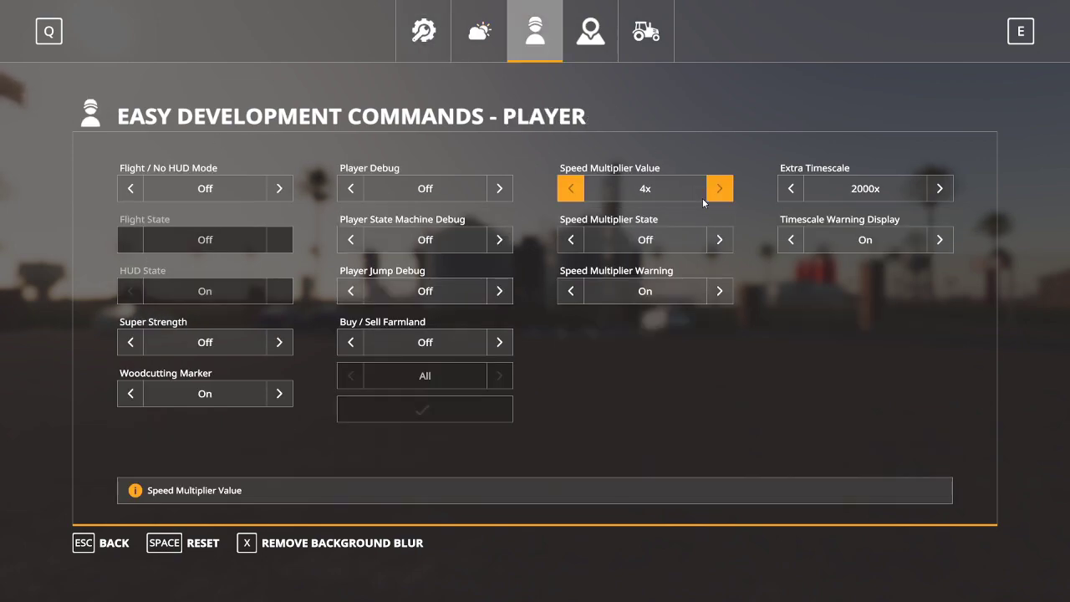
left_click(719, 240)
left_click(718, 291)
key("Escape")
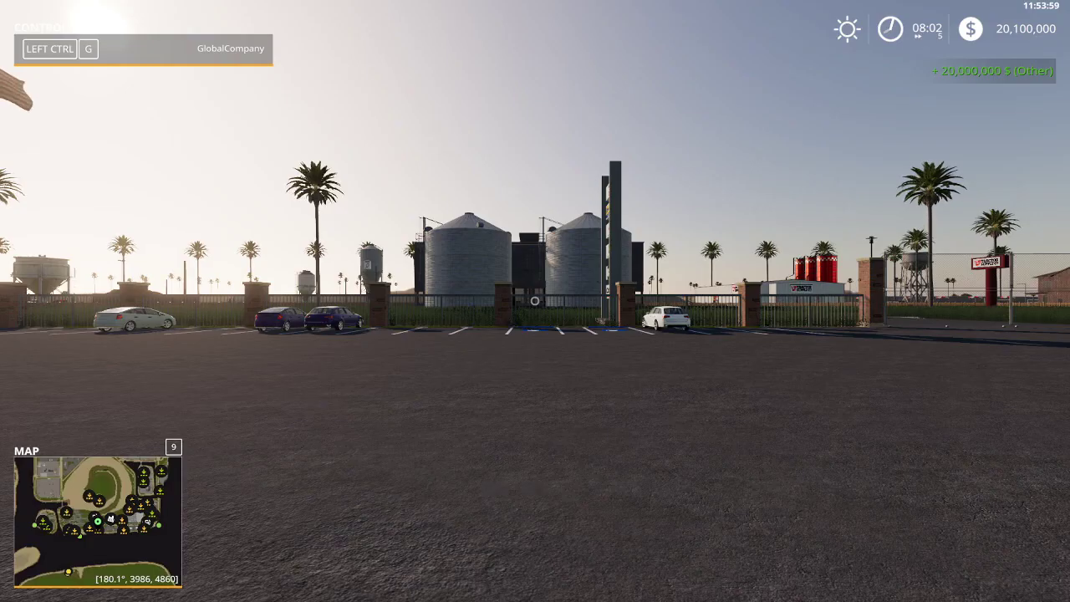
Step: Locate Express Staffing on the in-game map and visit the Island Bank marker beside it
key("Escape")
scroll(717, 288, "up", 3)
key("d")
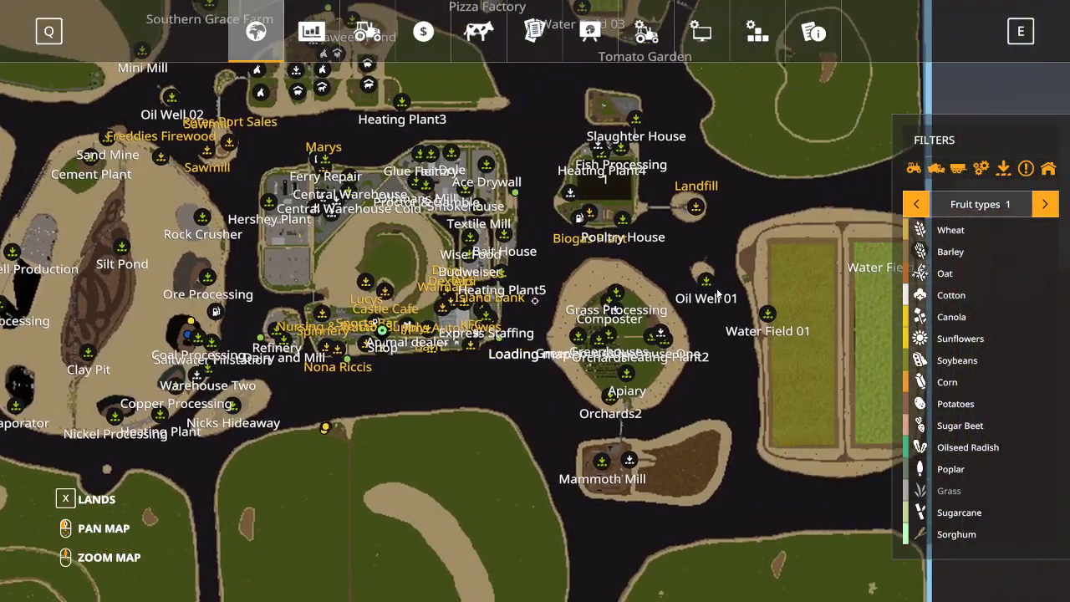
scroll(716, 288, "up", 4)
scroll(716, 288, "up", 1)
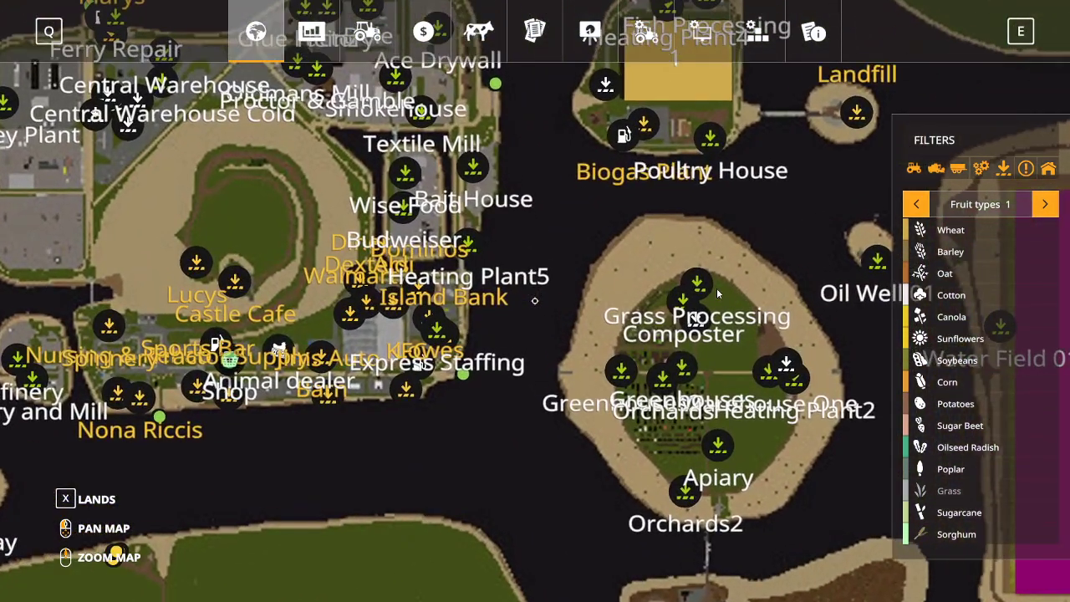
key("a")
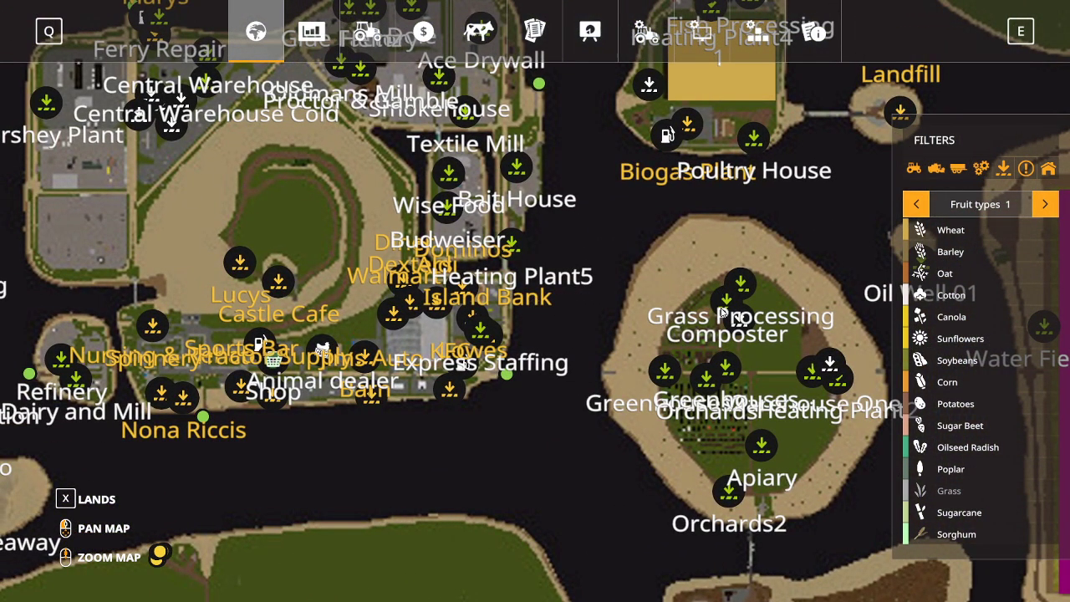
mouse_move(491, 342)
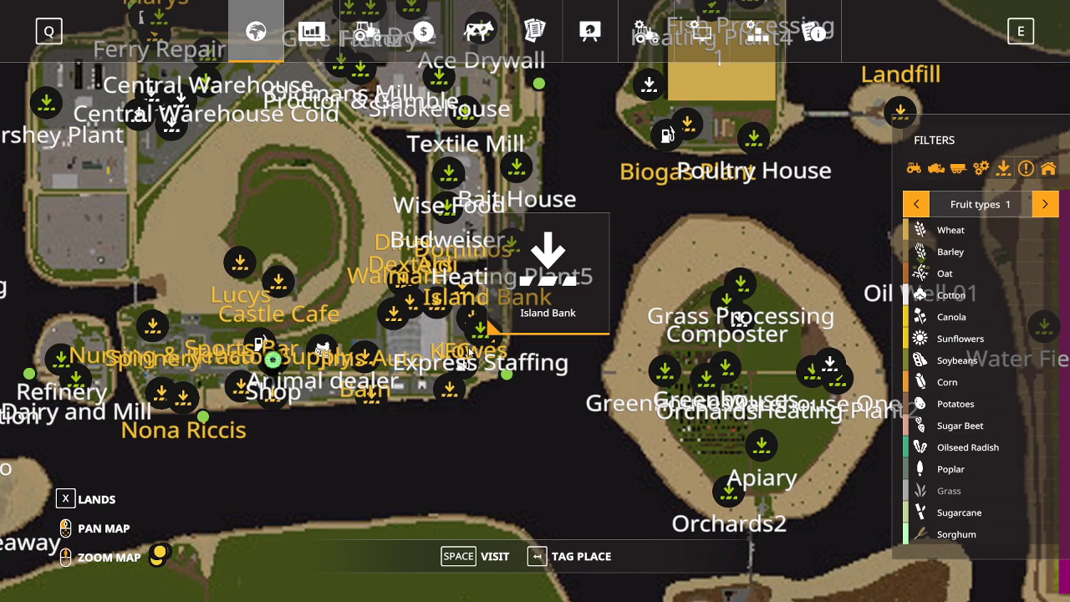
left_click_drag(159, 396, 161, 395)
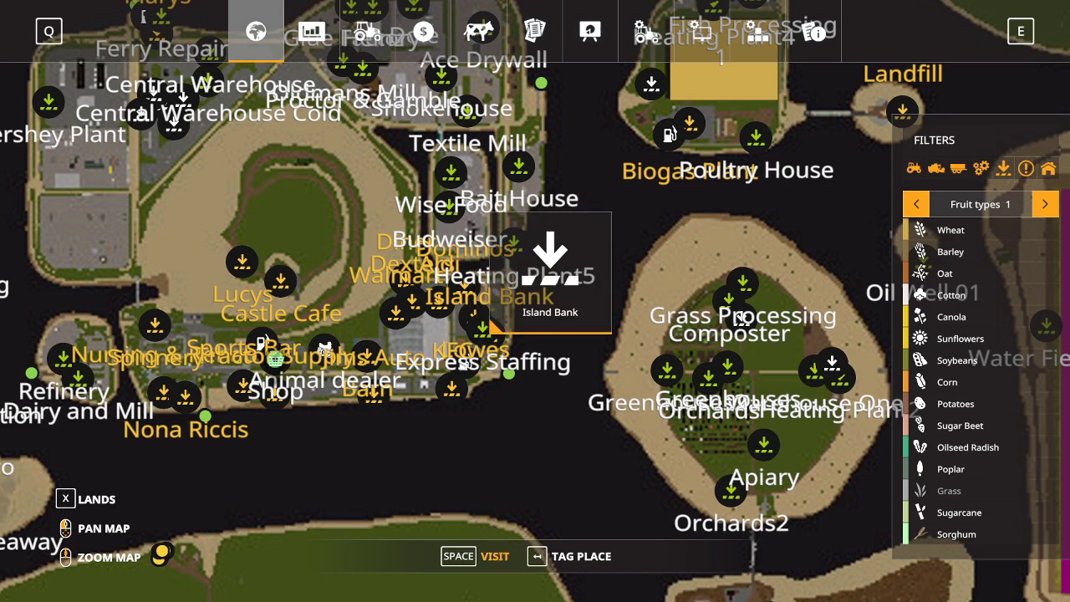
left_click(497, 556)
Step: Walk around the Express Staffing building and its lot, examining the fence-side marker and the shelters
key("d")
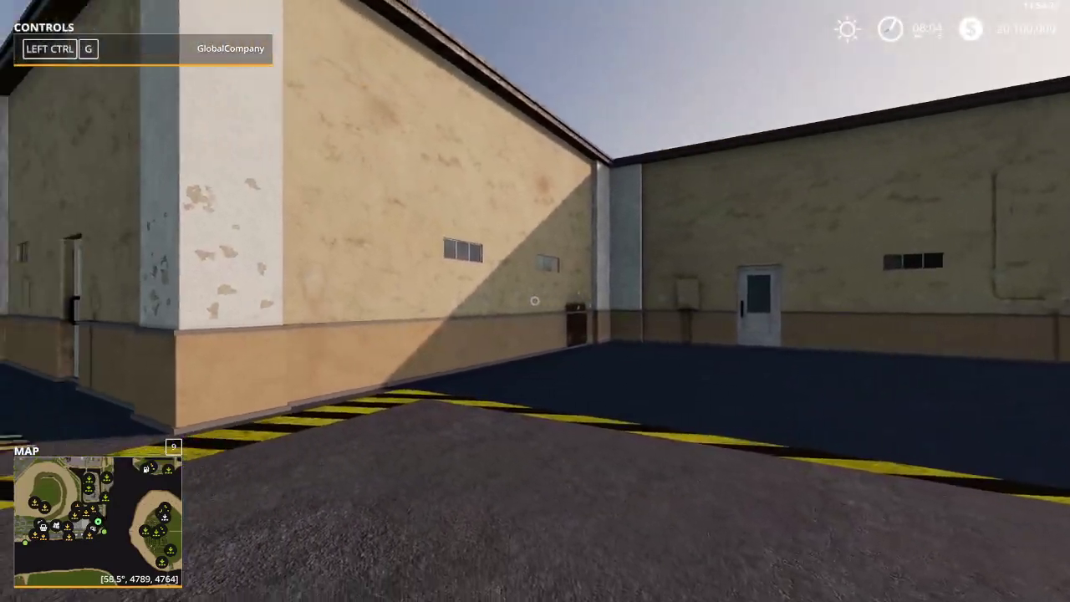
key("w")
key("w")
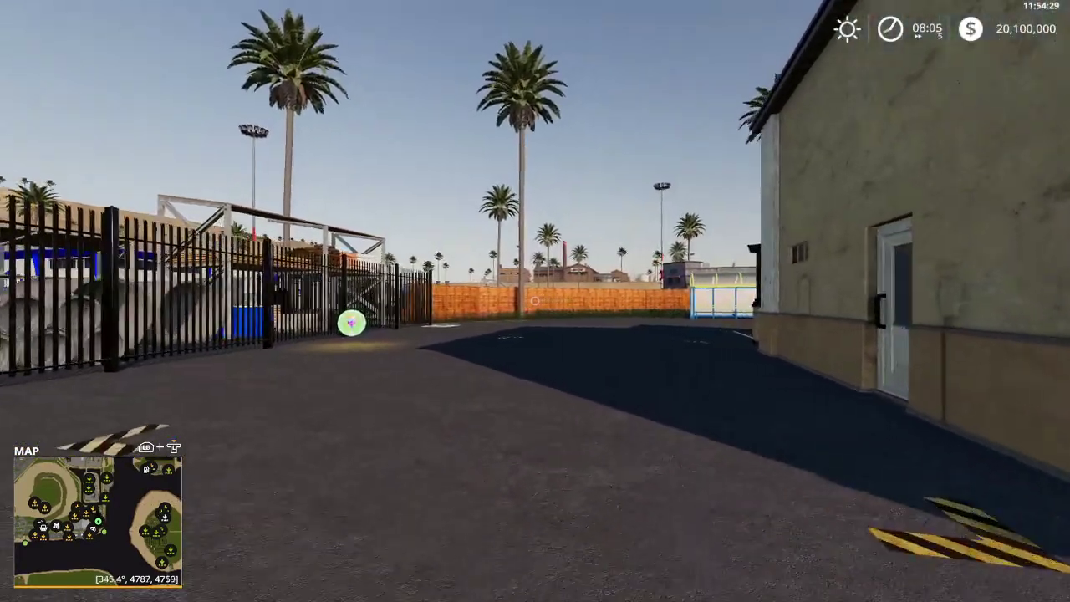
key("s")
key("w")
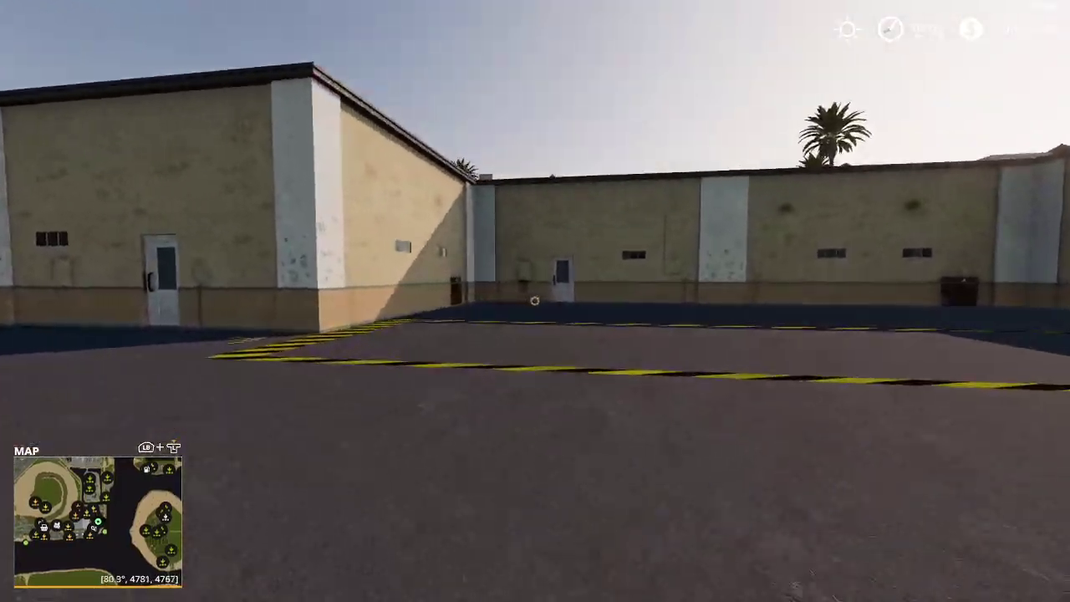
key("w")
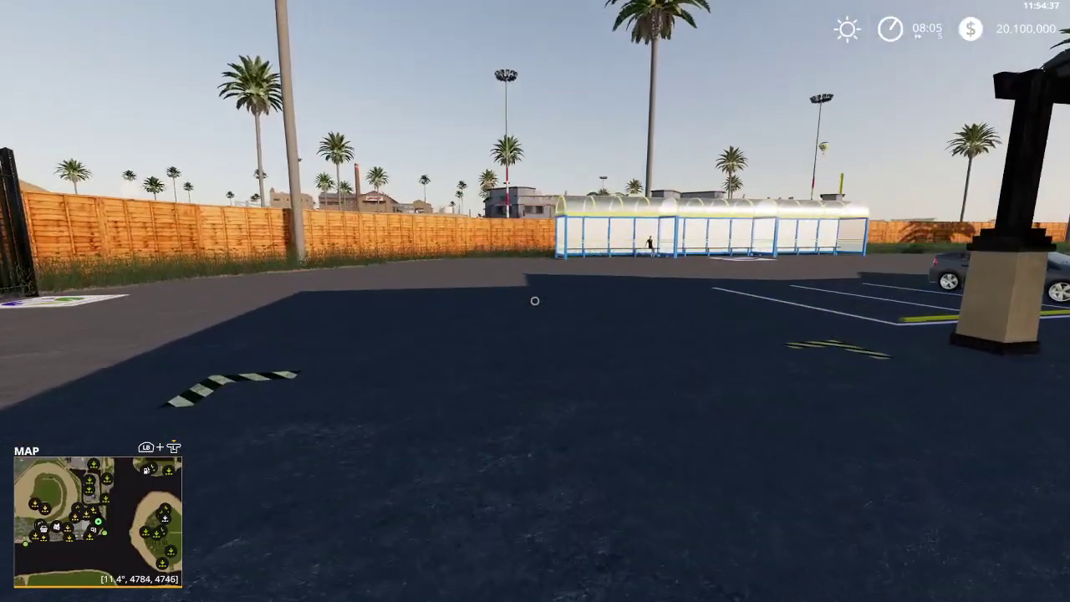
key("w")
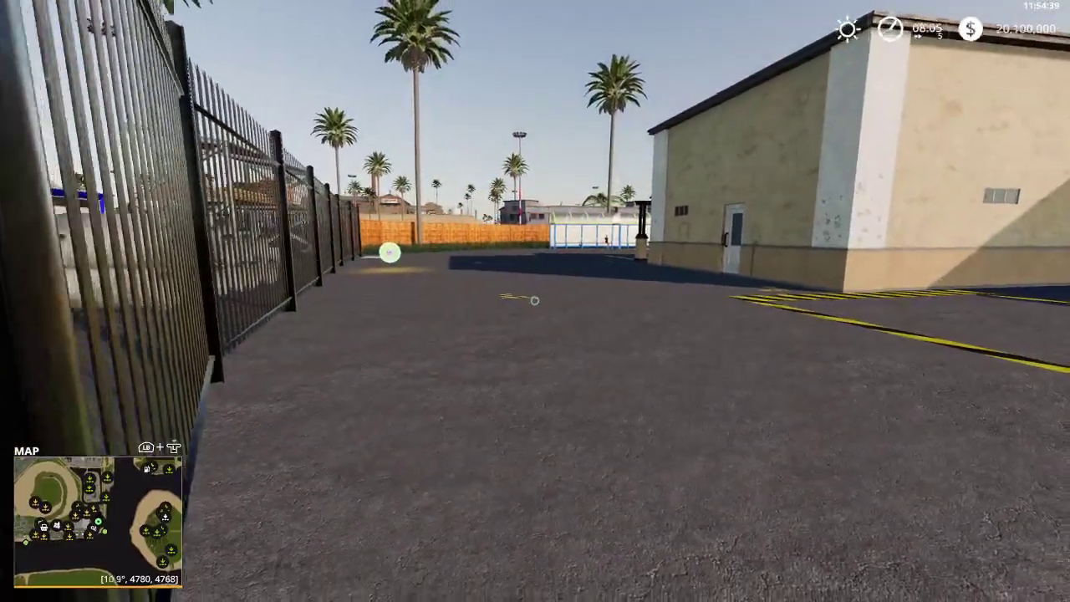
key("w")
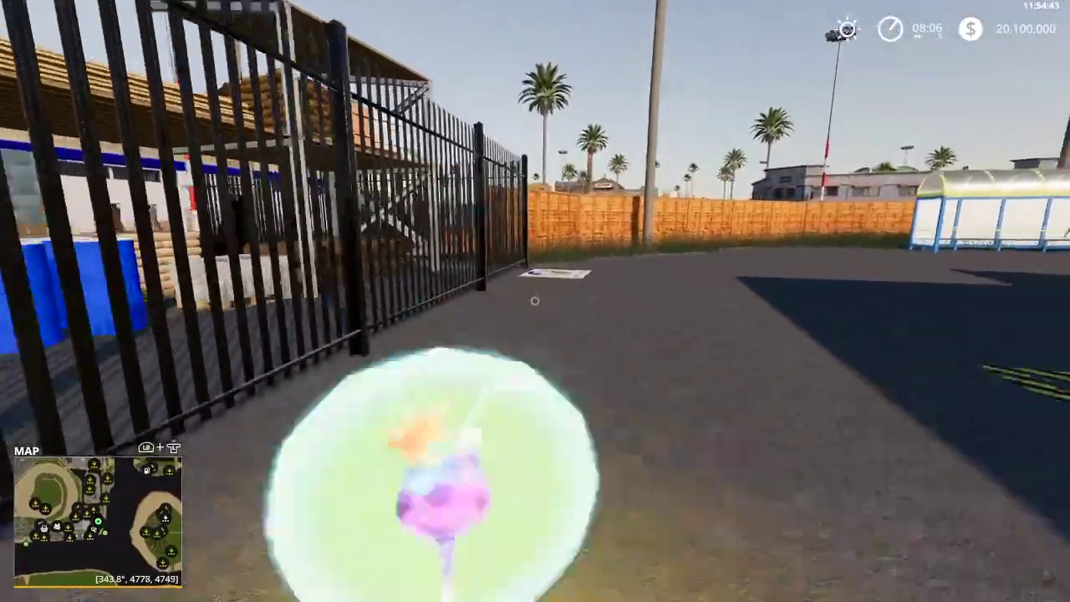
key("s")
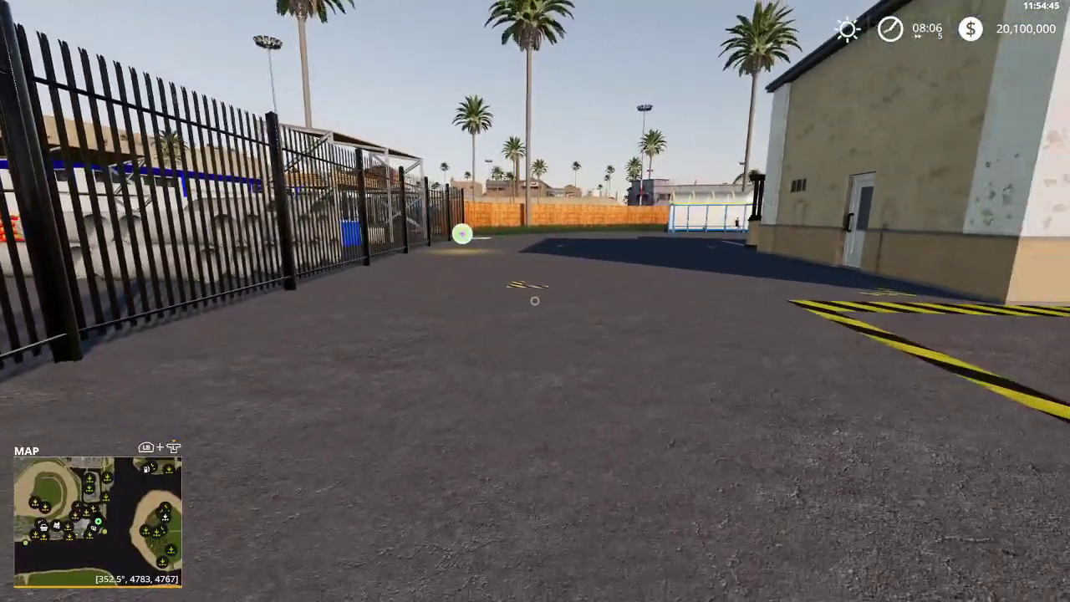
Step: Inspect the land parcels around Express Staffing in the map's lands view, checking where the building's farmland boundary lies
key("Escape")
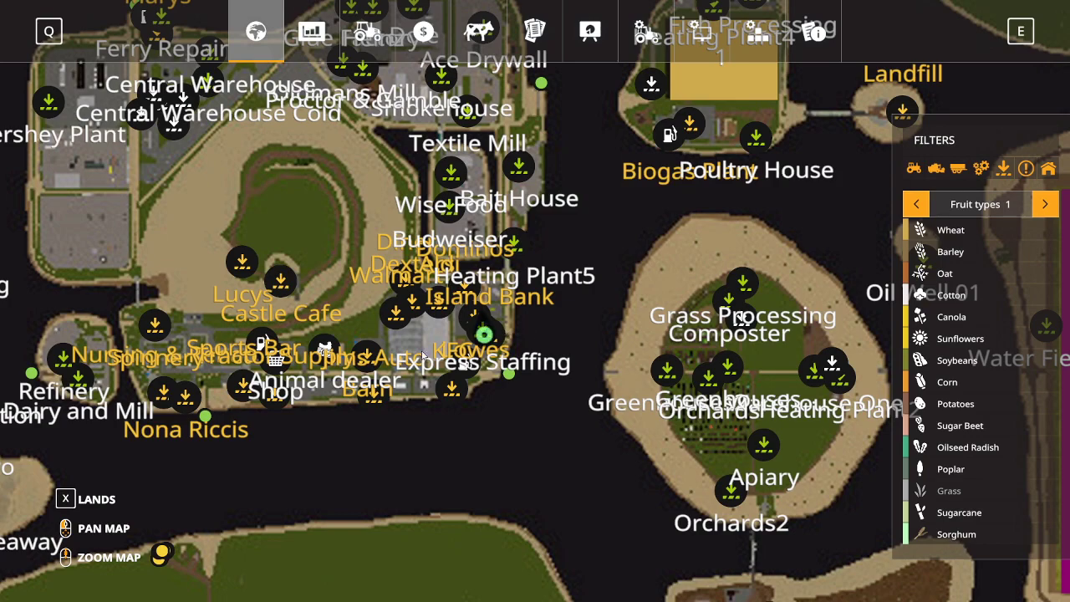
left_click(65, 498)
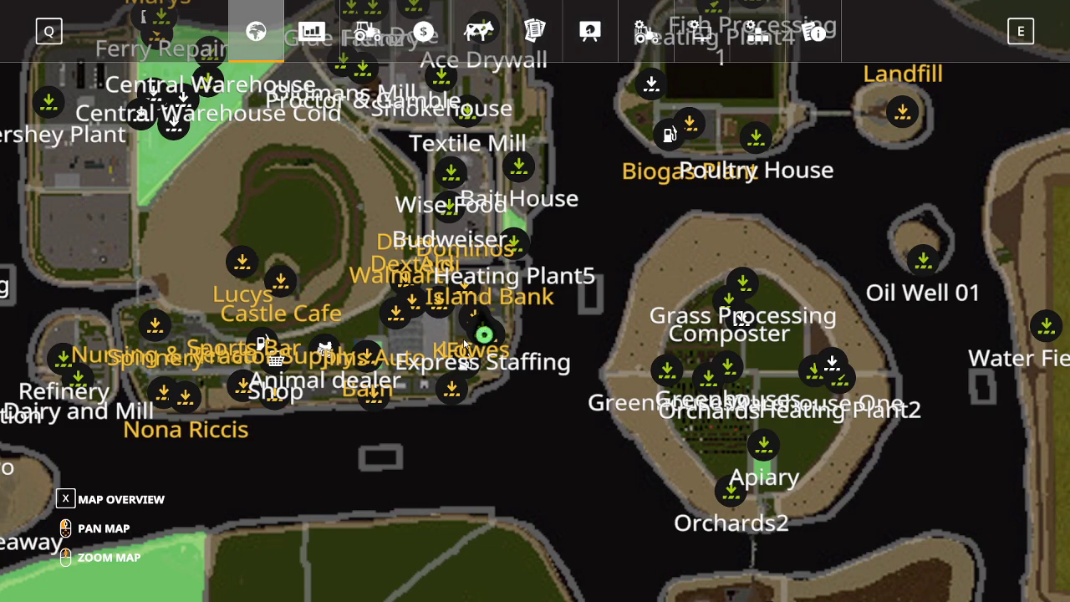
left_click(500, 326)
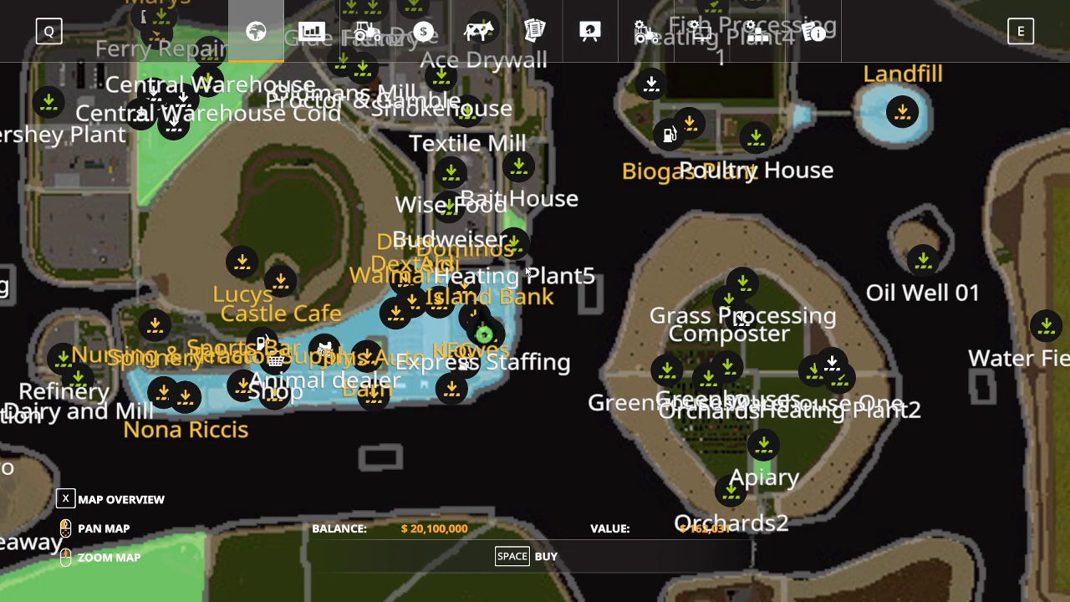
left_click(499, 322)
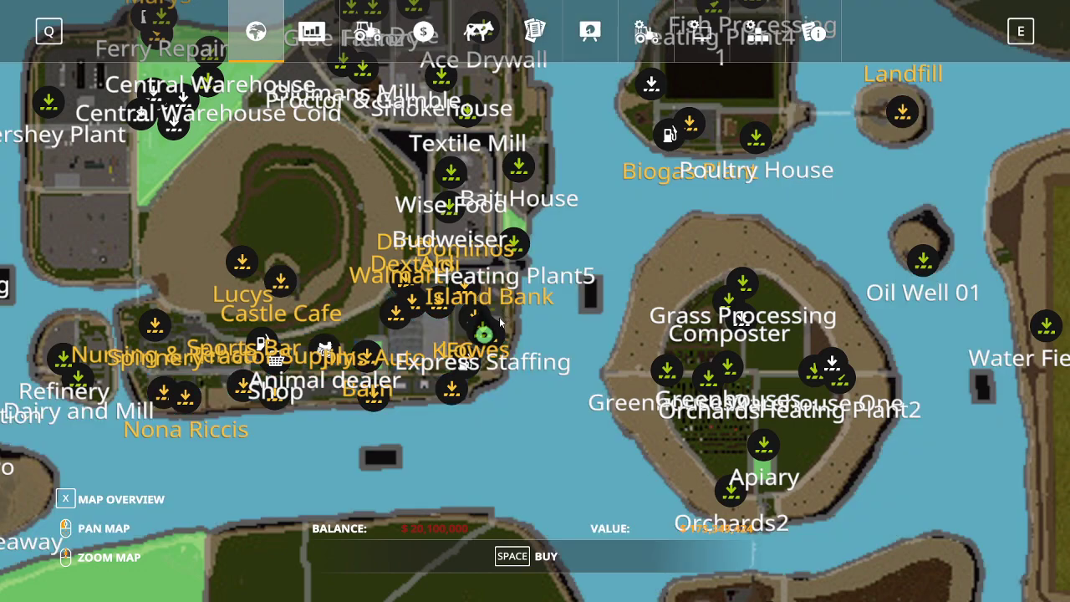
left_click(500, 334)
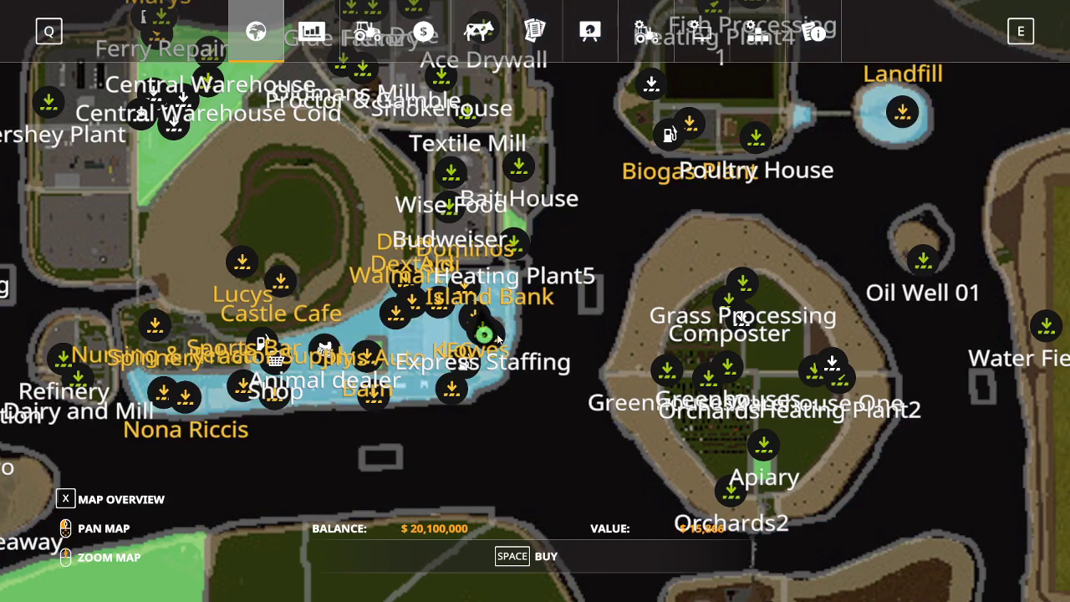
left_click(499, 337)
left_click(500, 324)
key("Escape")
key("Escape")
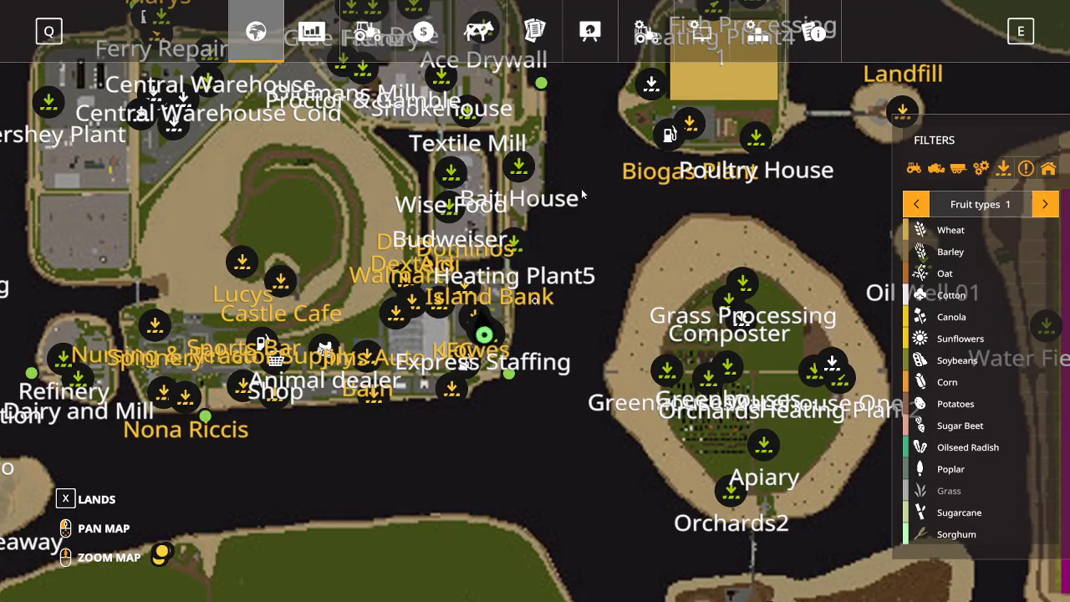
Step: End the current game without saving and quit Farming Simulator 19 to return to GIANTS Editor
left_click(641, 27)
left_click(298, 548)
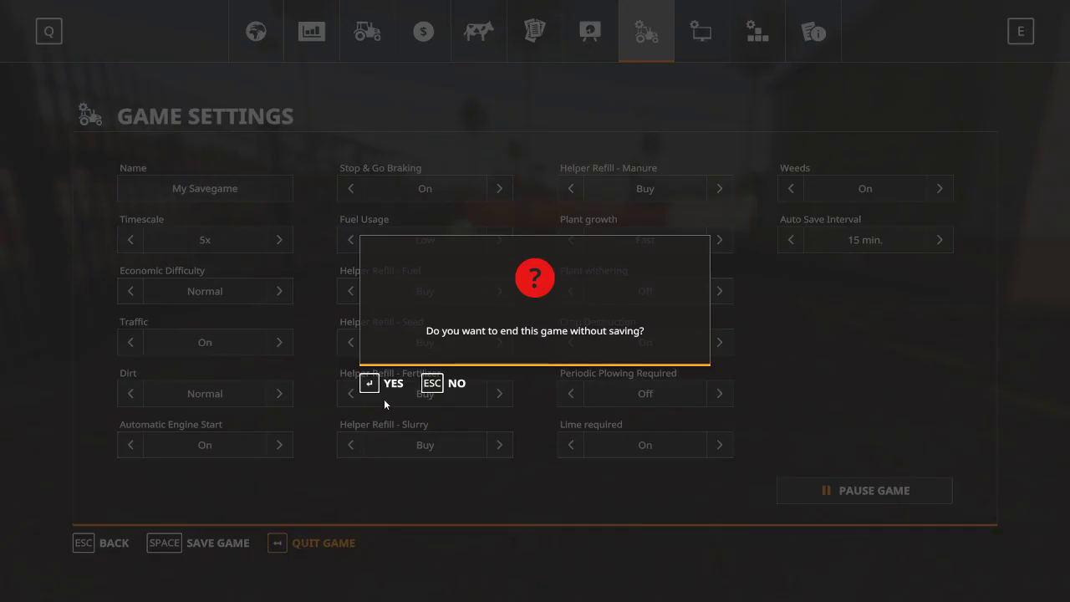
key("Return")
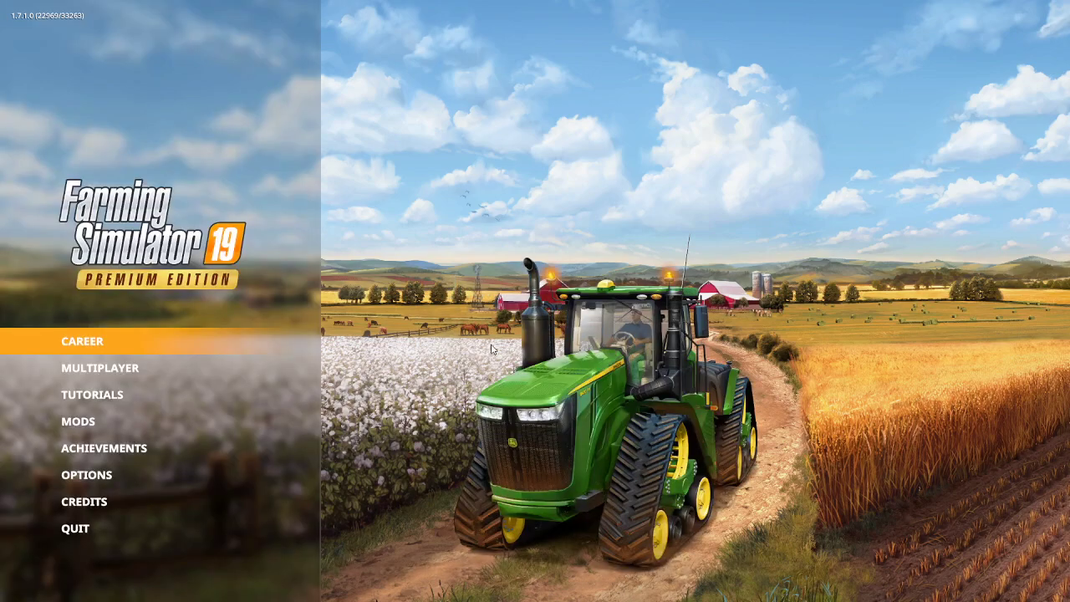
left_click(250, 518)
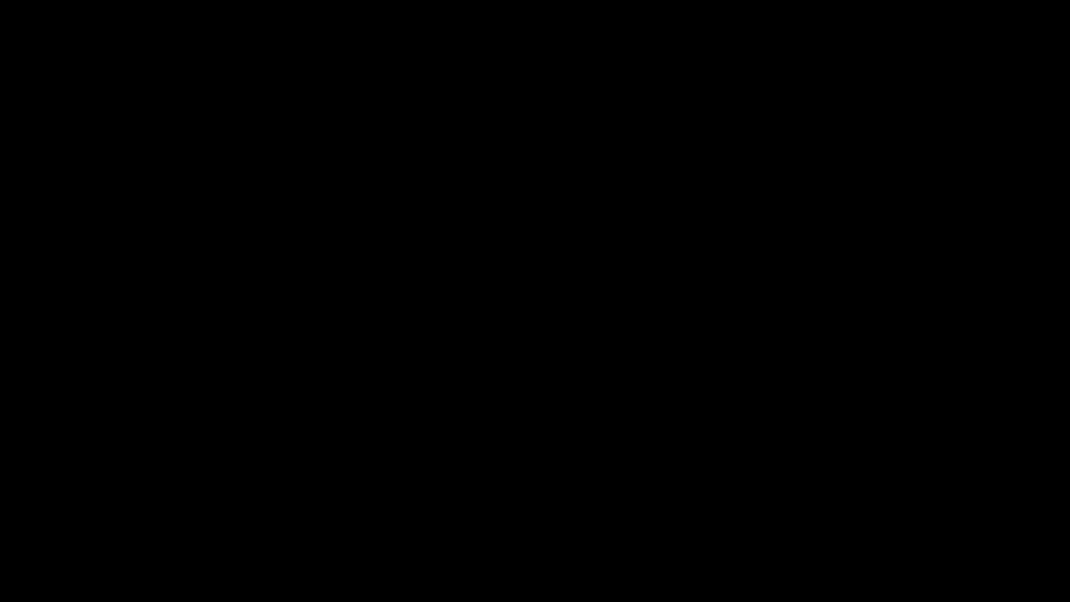
Step: Paint farmland 231 over the rest of the lot around the Express Staffing building up to the road, and save the map
scroll(585, 388, "down", 5)
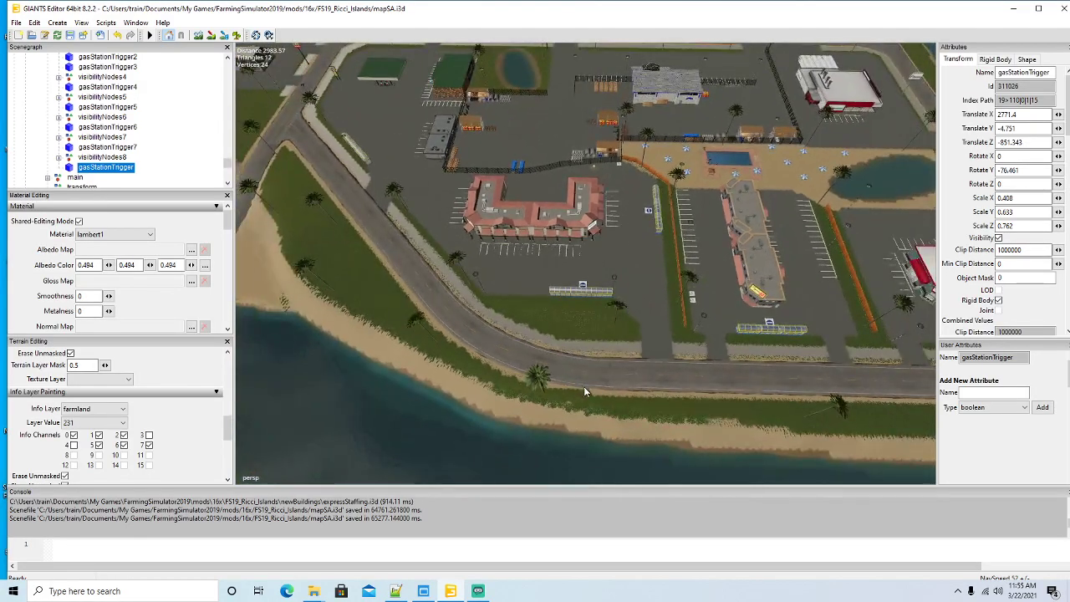
scroll(585, 388, "up", 3)
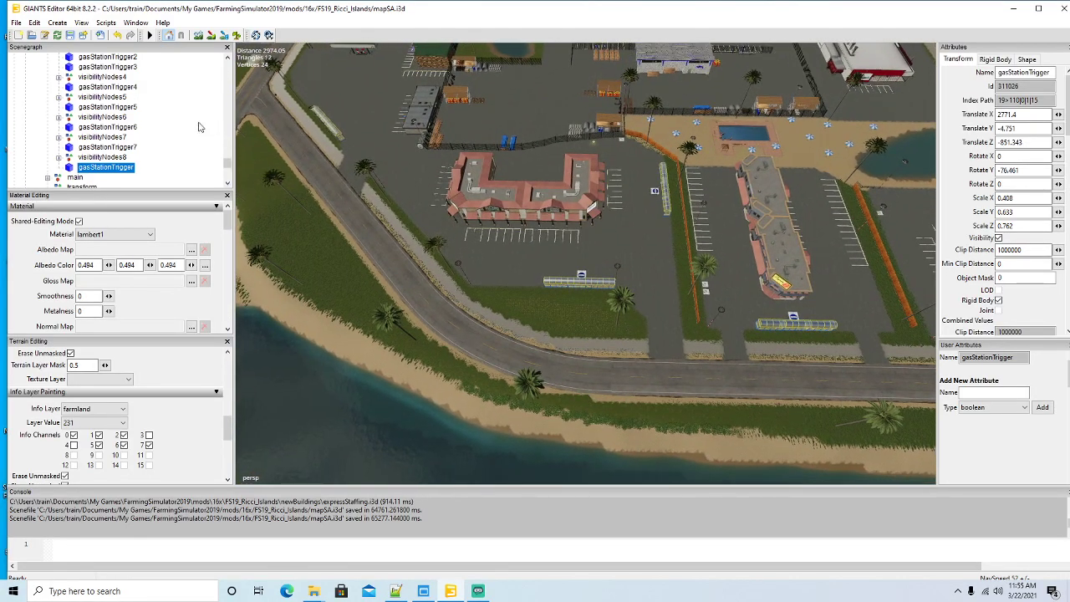
left_click(224, 35)
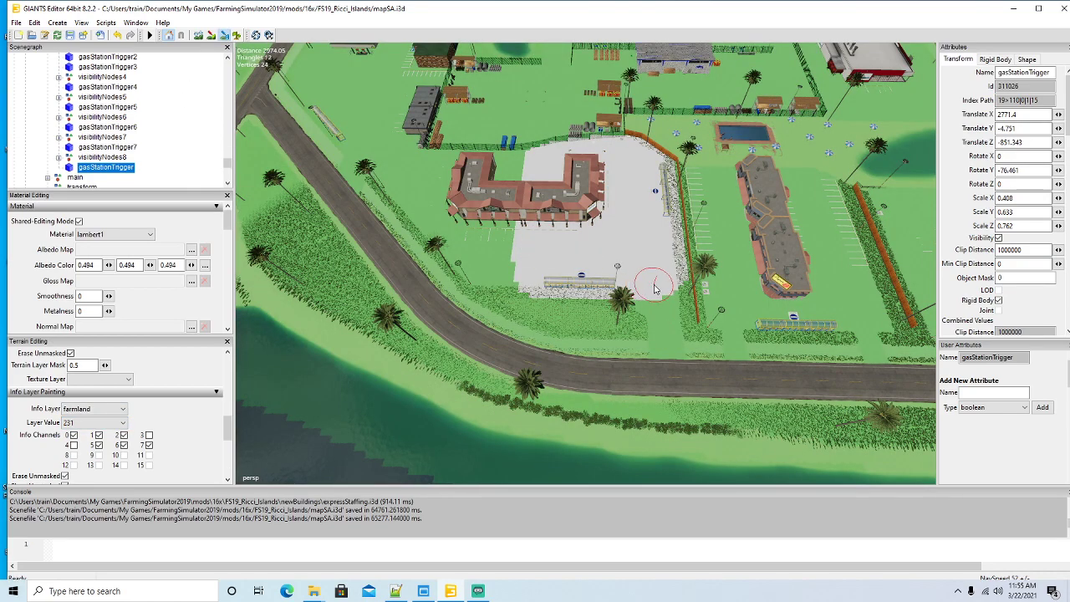
mouse_move(679, 301)
left_mouse_down()
mouse_move(690, 351)
mouse_move(649, 303)
mouse_move(546, 299)
mouse_move(525, 276)
mouse_move(526, 330)
mouse_move(623, 351)
mouse_move(656, 347)
mouse_move(660, 330)
mouse_move(544, 316)
left_mouse_up()
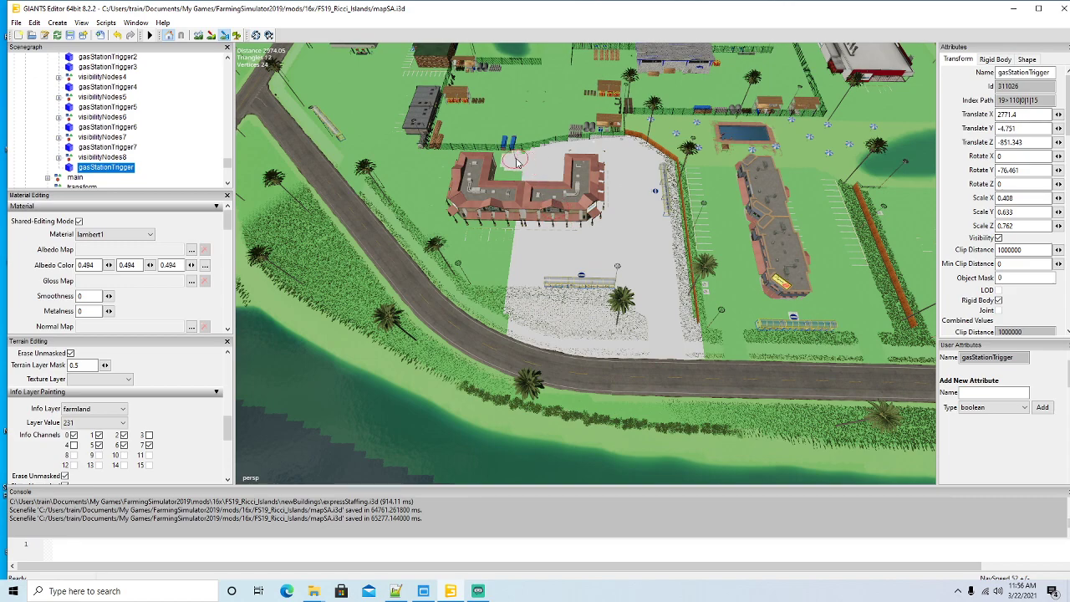
mouse_move(522, 159)
left_mouse_down()
mouse_move(422, 158)
mouse_move(402, 224)
mouse_move(491, 314)
mouse_move(435, 244)
mouse_move(434, 174)
mouse_move(509, 173)
mouse_move(457, 175)
mouse_move(520, 196)
mouse_move(441, 199)
mouse_move(457, 222)
mouse_move(508, 232)
mouse_move(460, 235)
mouse_move(511, 286)
mouse_move(500, 258)
mouse_move(394, 222)
mouse_move(394, 189)
mouse_move(419, 160)
left_mouse_up()
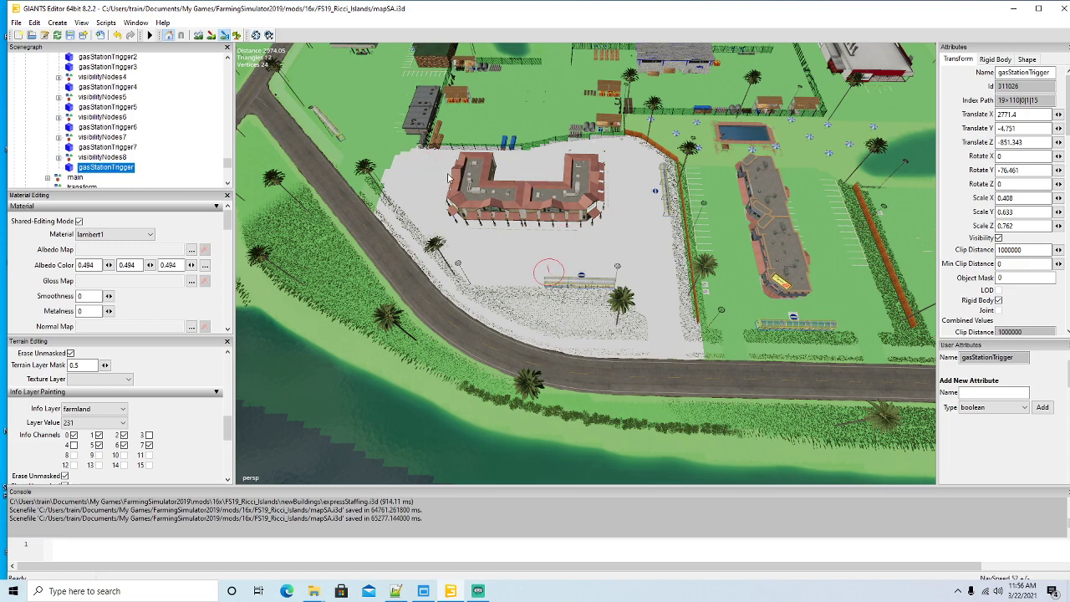
left_click(224, 38)
scroll(409, 234, "up", 5)
left_click_drag(411, 237, 397, 194, "alt")
left_click(70, 35)
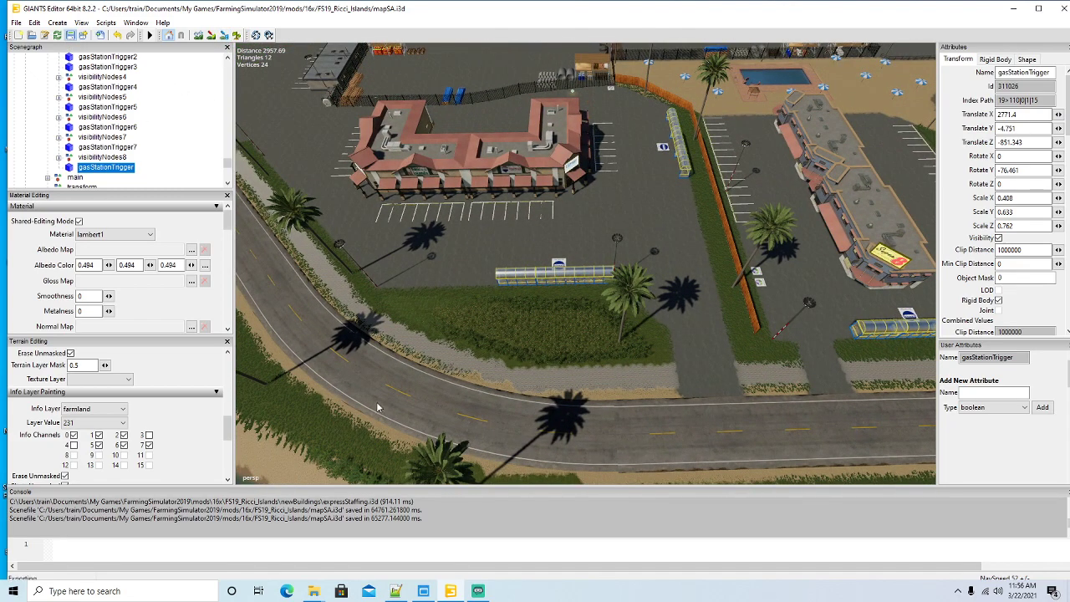
Step: Switch to Notepad++, reload log.txt and bring up mapSA_farmlands.xml
left_click(396, 591)
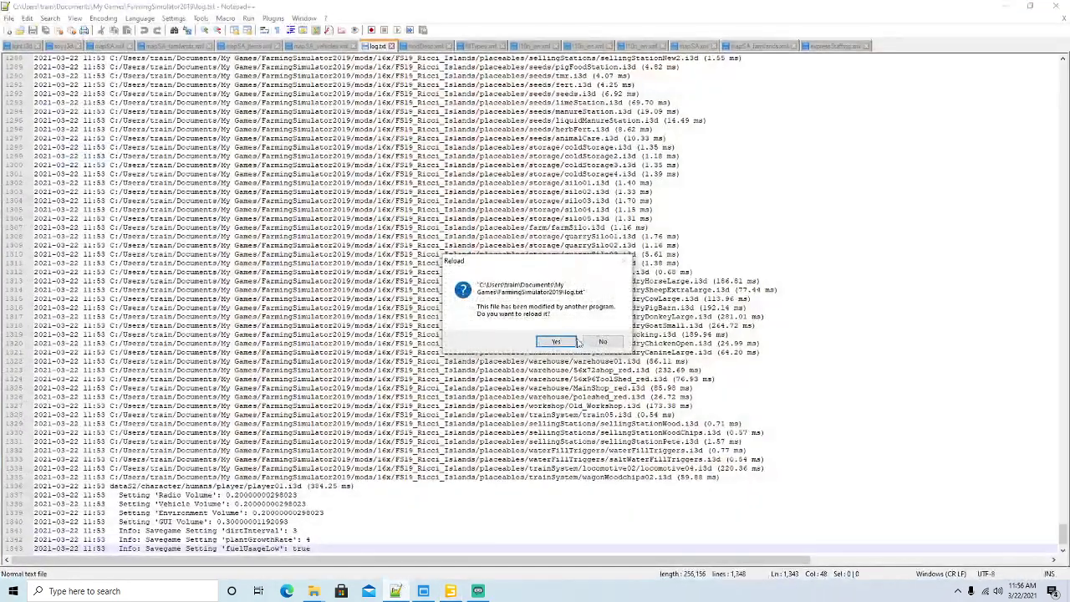
left_click(559, 342)
left_click(759, 47)
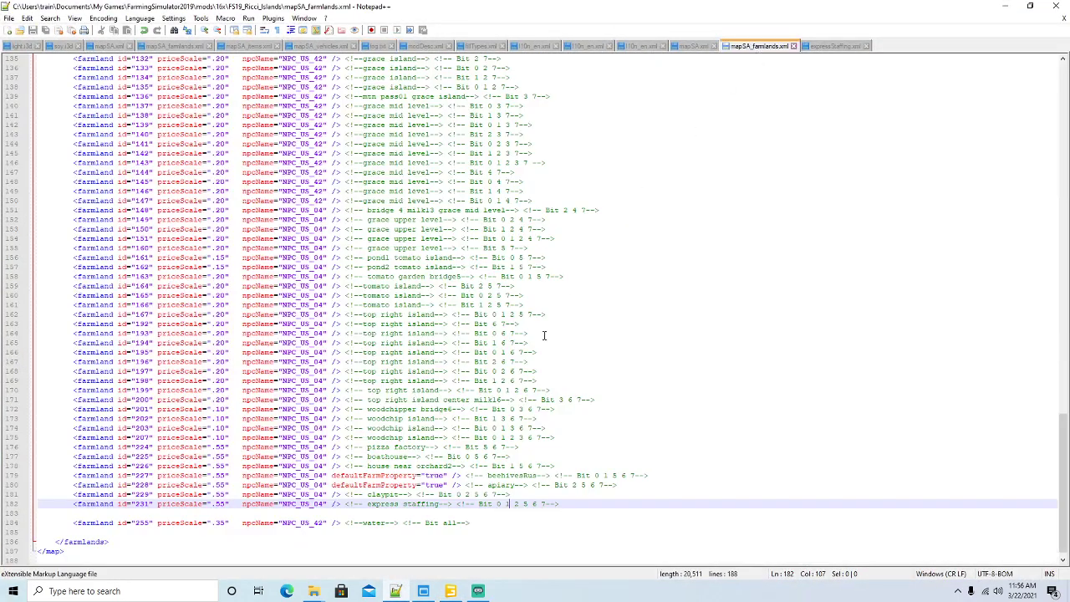
Step: Copy defaultFarmProperty="true" from farmland 228 into farmland 231 (express staffing), set its priceScale to .45, and save the file
scroll(556, 358, "down", 1)
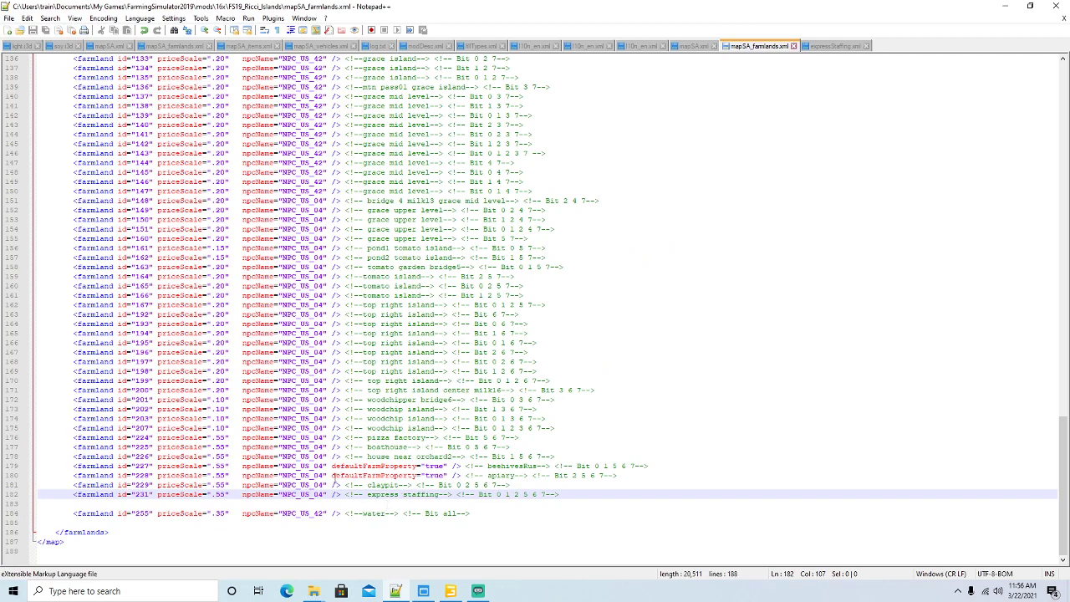
left_click_drag(332, 475, 446, 476)
key("ctrl+c")
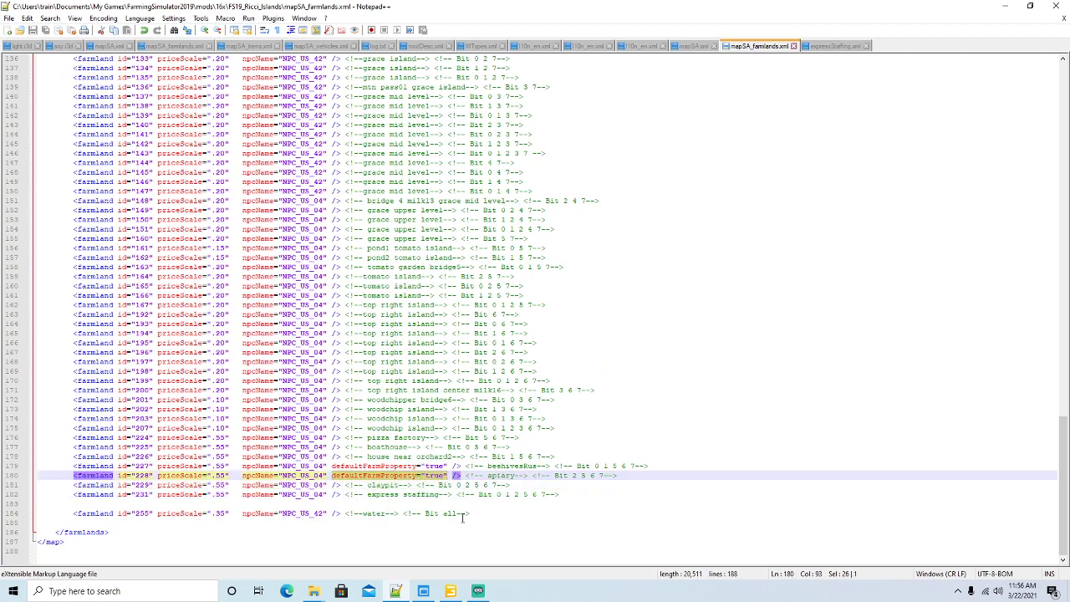
left_click(332, 494)
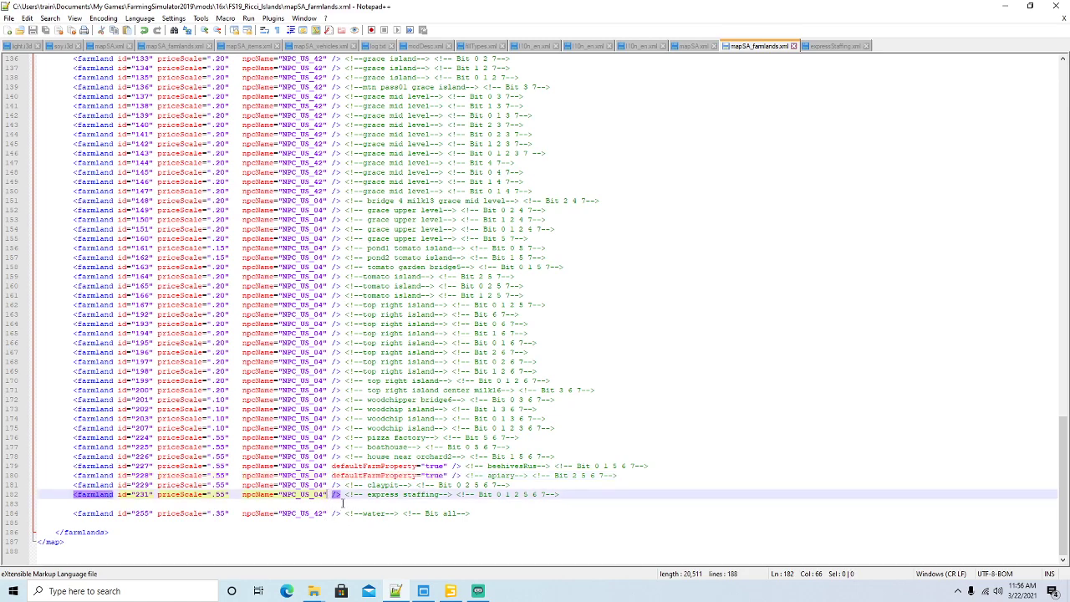
key("ctrl+v")
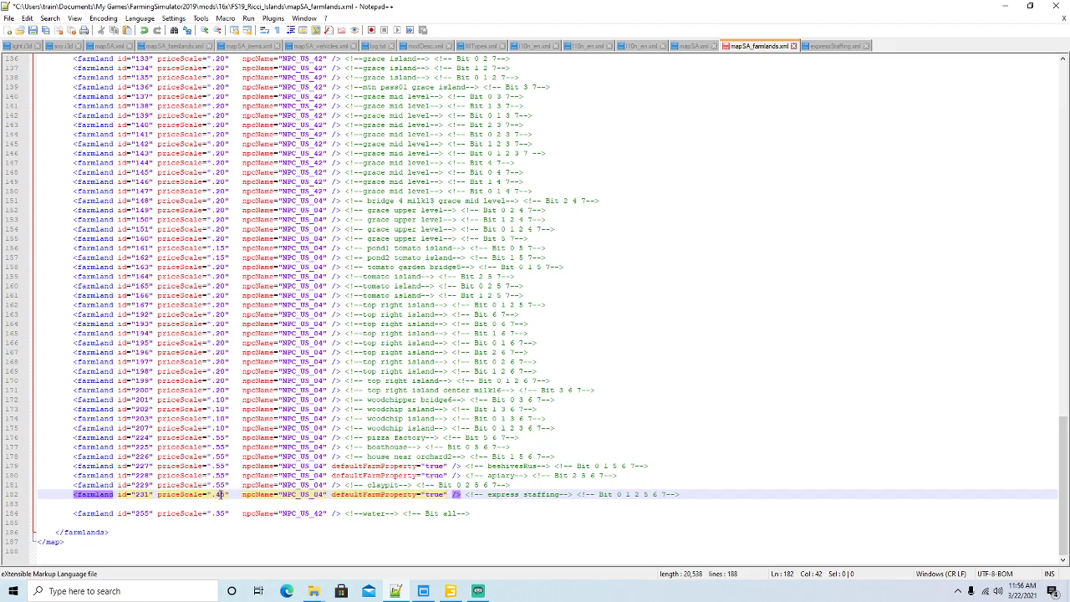
left_click(32, 30)
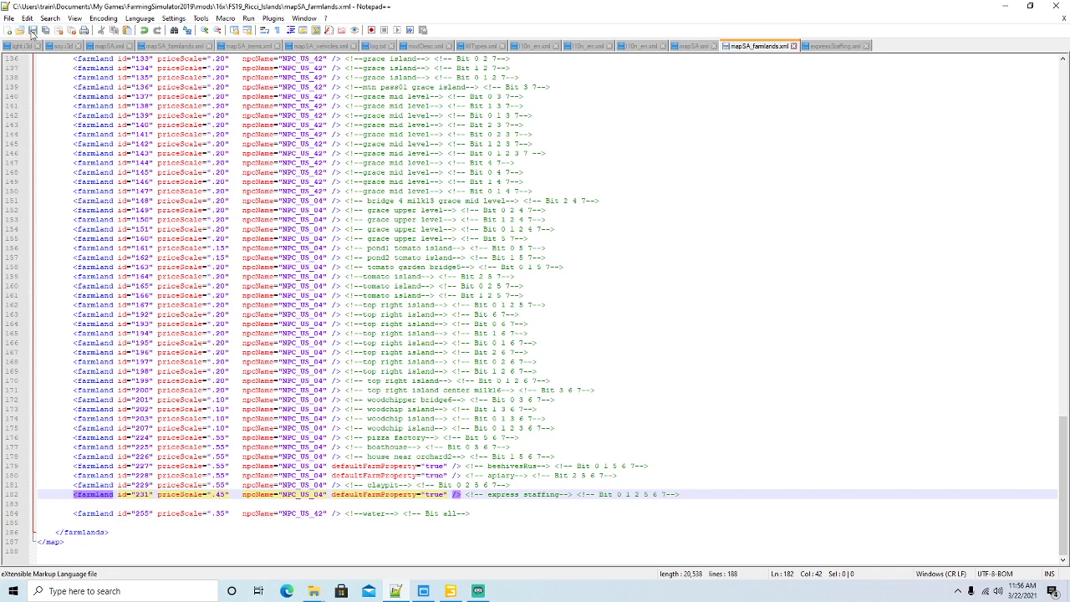
Step: Minimize Notepad++ and GIANTS Editor, launch Farming Simulator 19 from the desktop and skip the intro
left_click(999, 10)
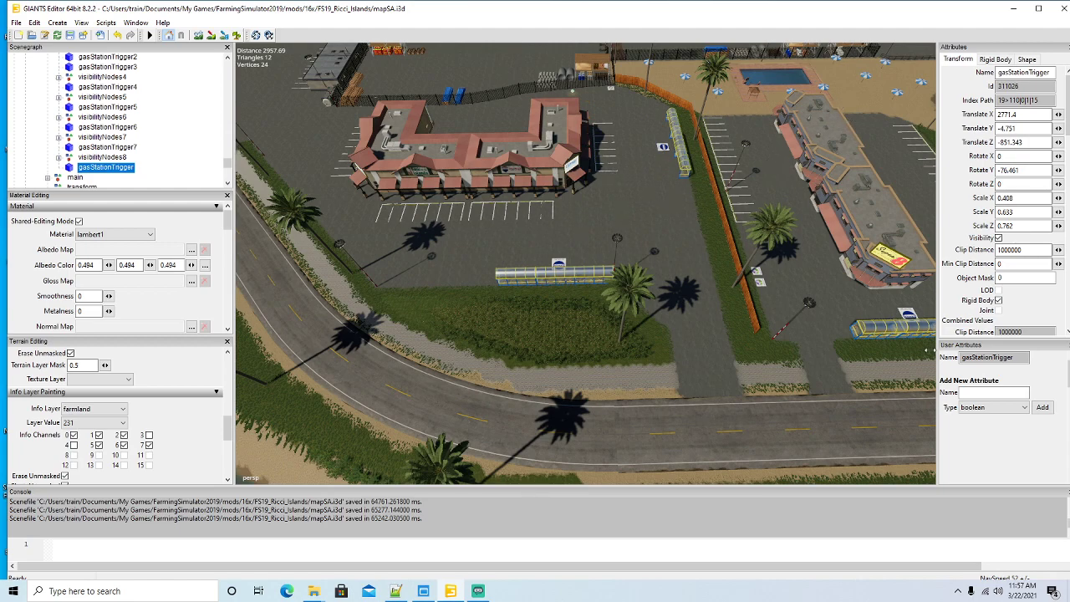
left_click(1014, 10)
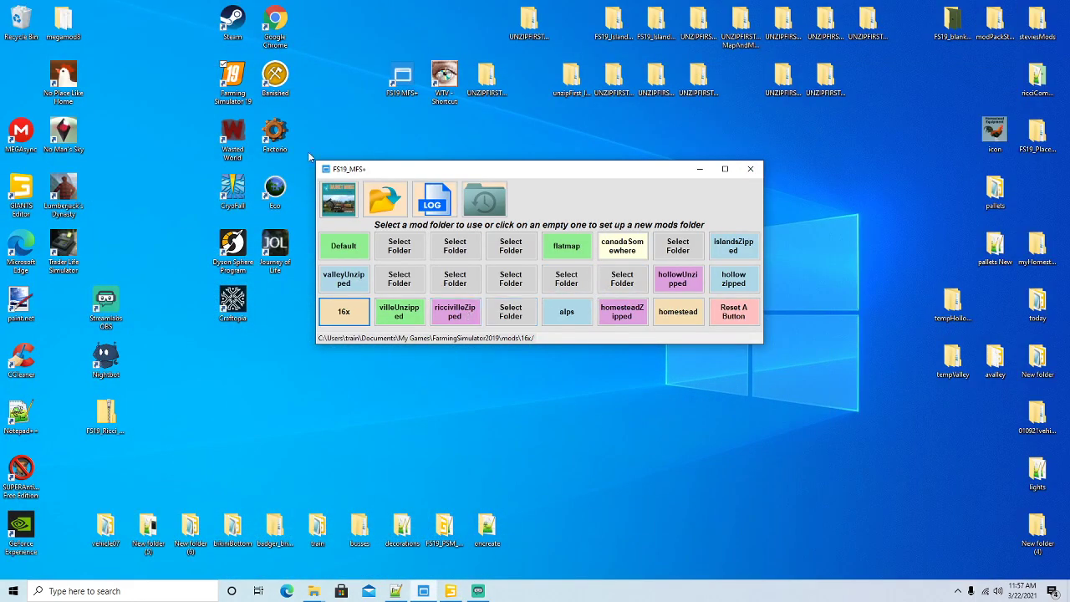
right_click(235, 82)
left_click(259, 85)
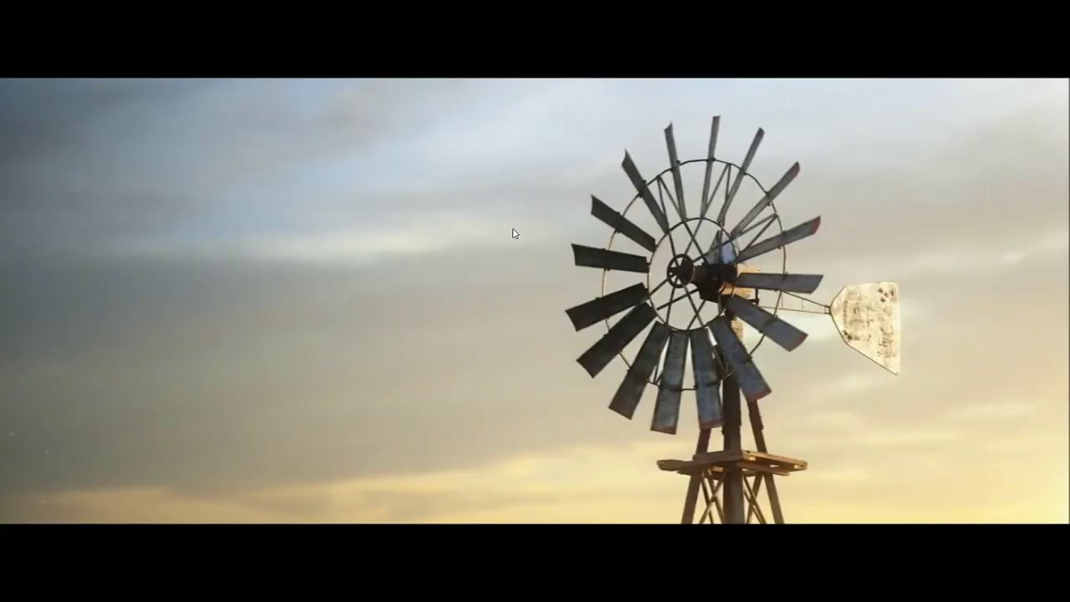
left_click(513, 229)
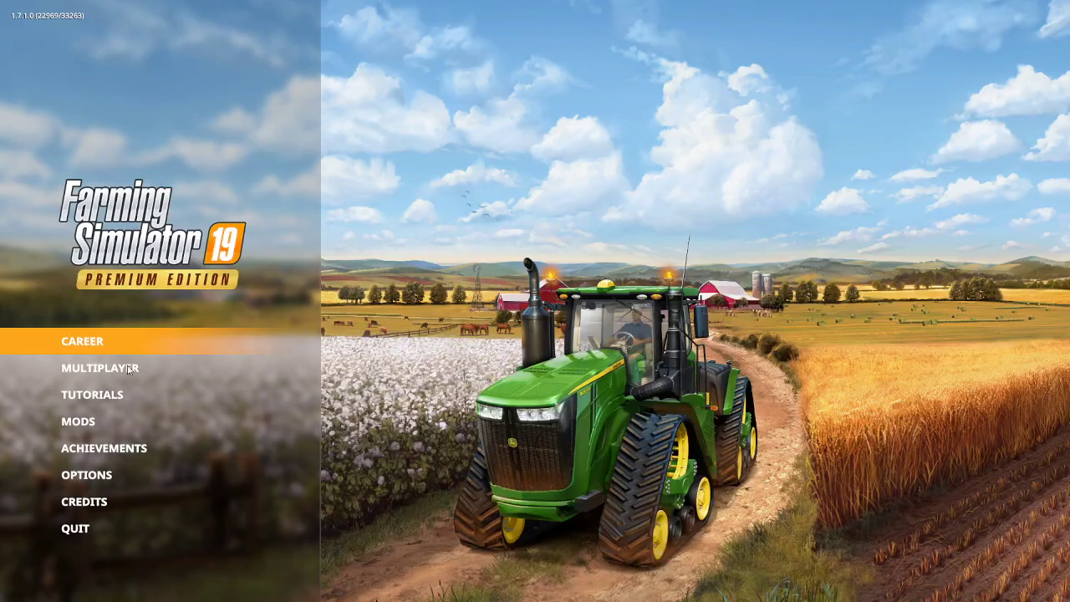
Step: Start a new career in Savegame 11 on the Ricci_Islands map with the default choices and dismiss the tutorial hint
left_click(95, 346)
scroll(511, 278, "down", 10)
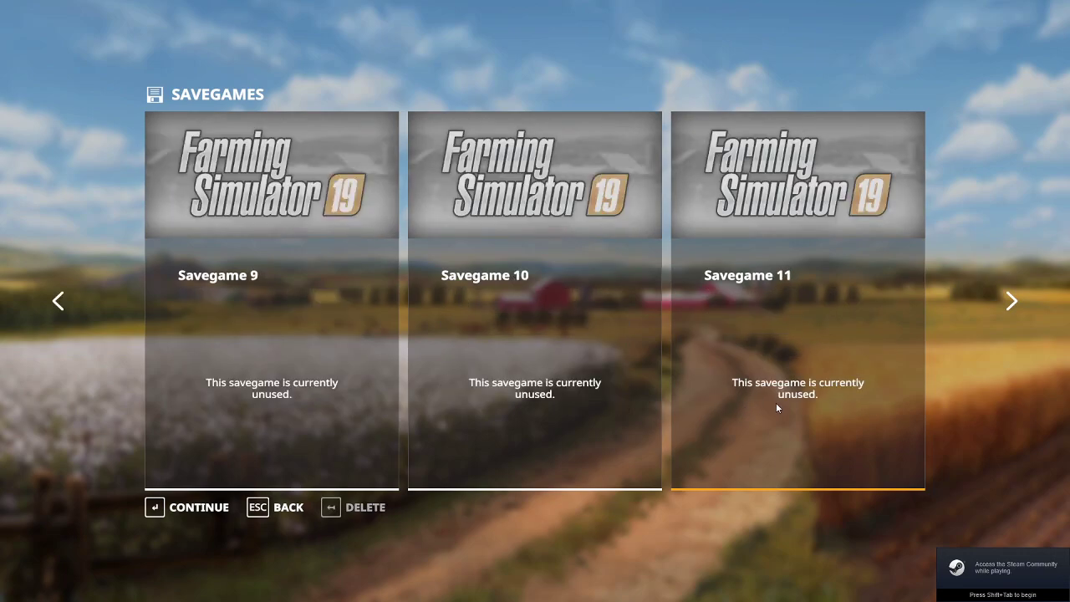
left_click(226, 508)
key("Right")
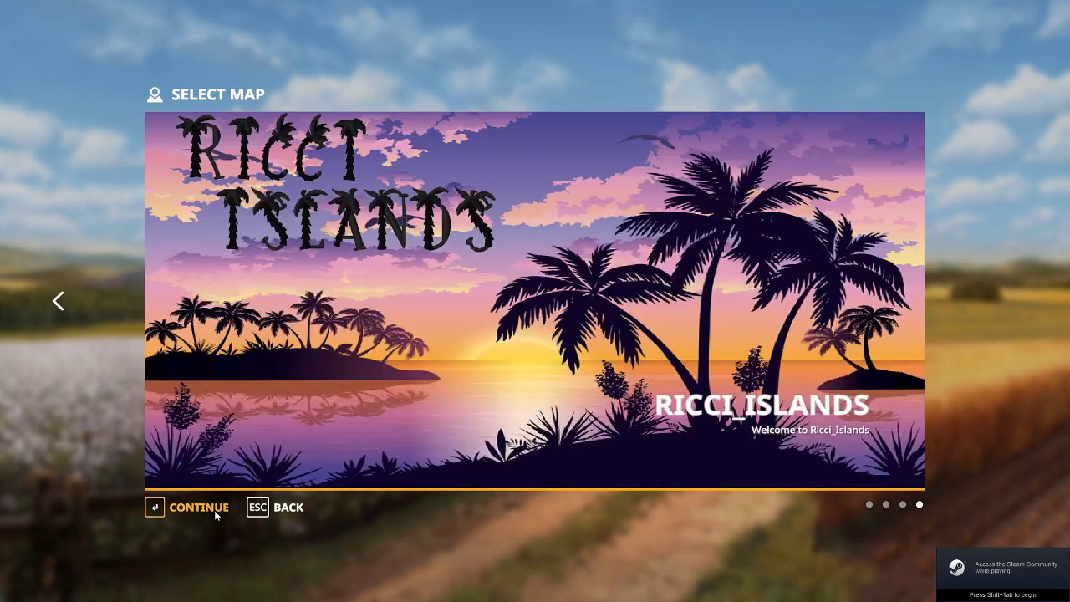
left_click(215, 510)
left_click(212, 507)
left_click(202, 508)
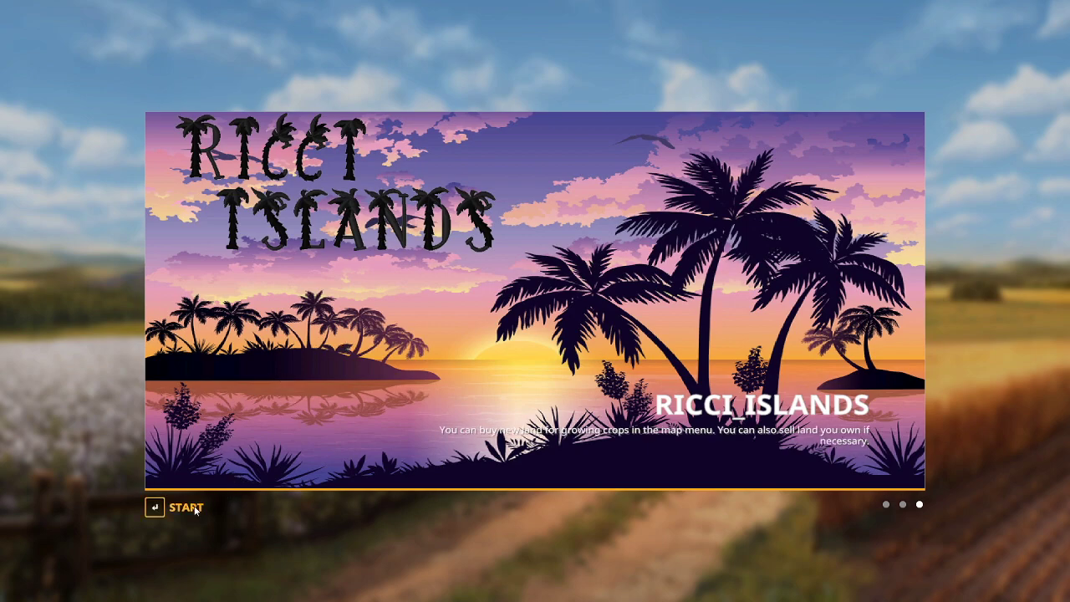
key("Return")
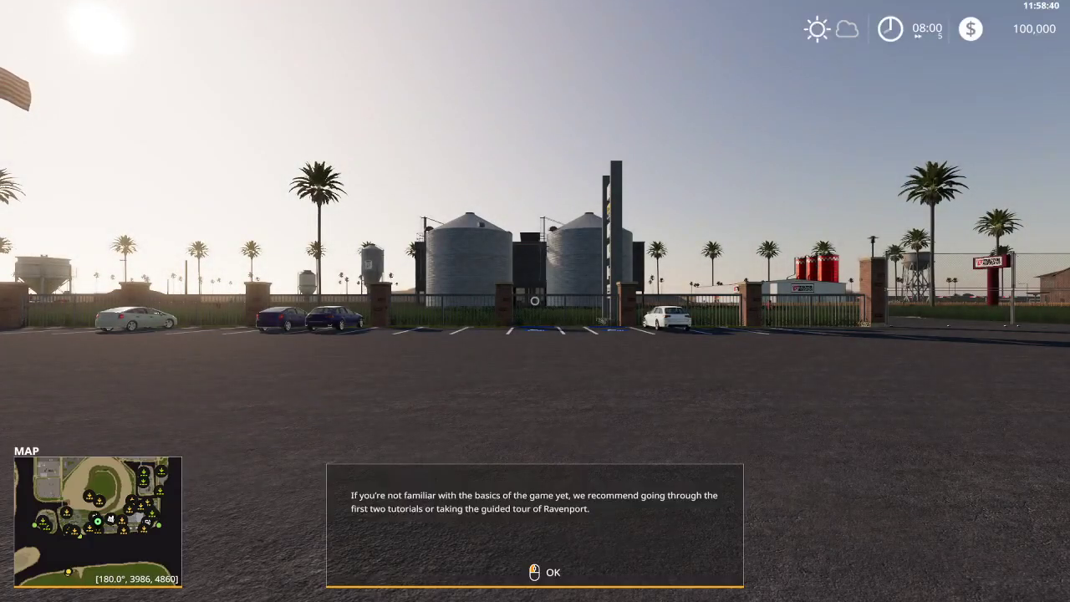
left_click(536, 301)
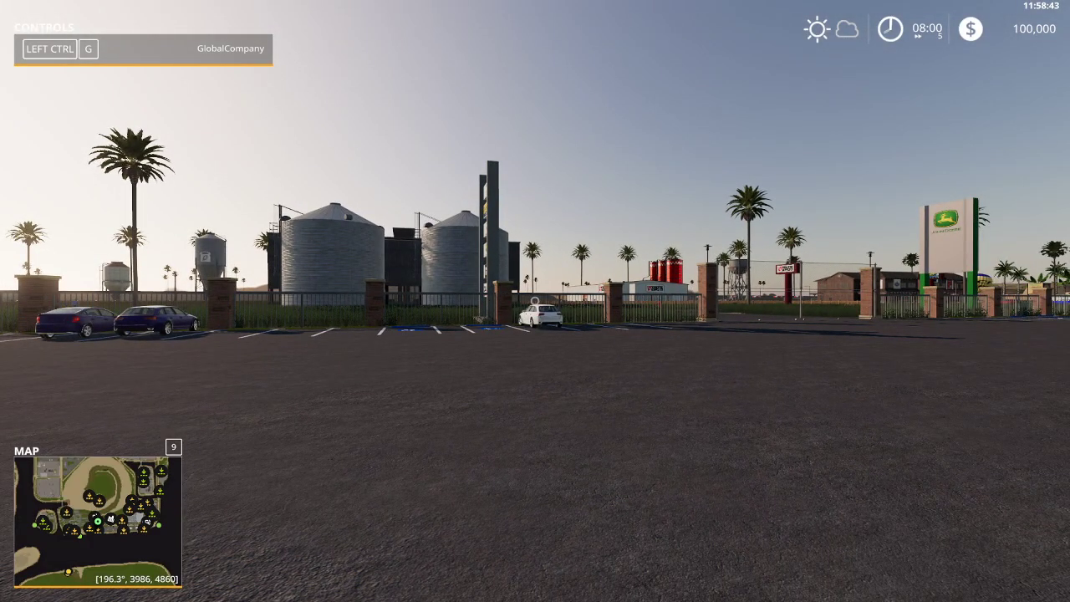
Step: Use Easy Development Commands to add 20000000 to the account and switch the player speed multiplier on
key("alt+d")
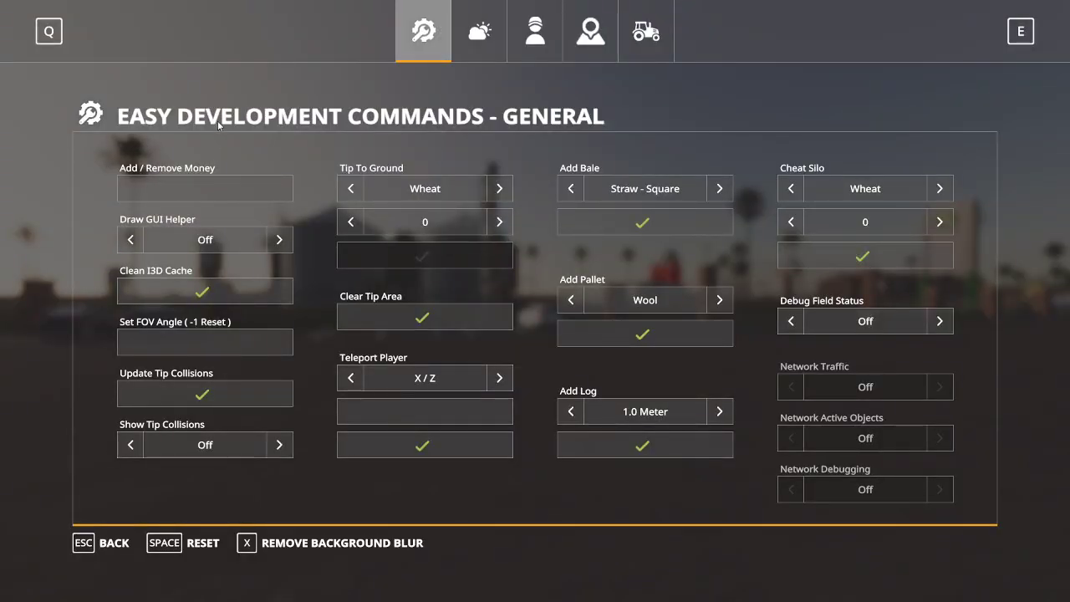
left_click(222, 190)
type("20000000")
key("Return")
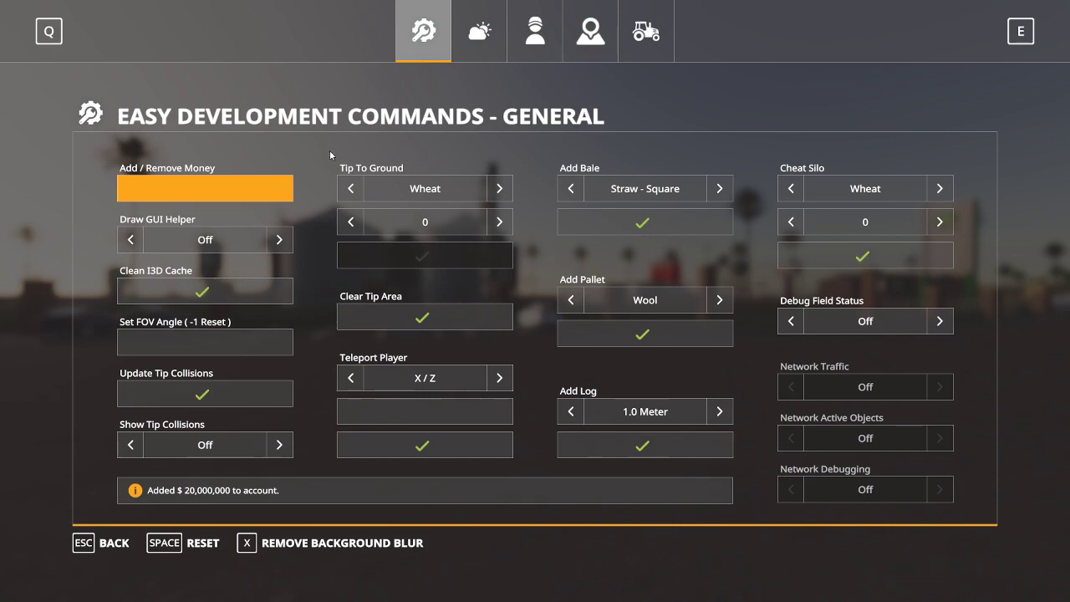
left_click(534, 53)
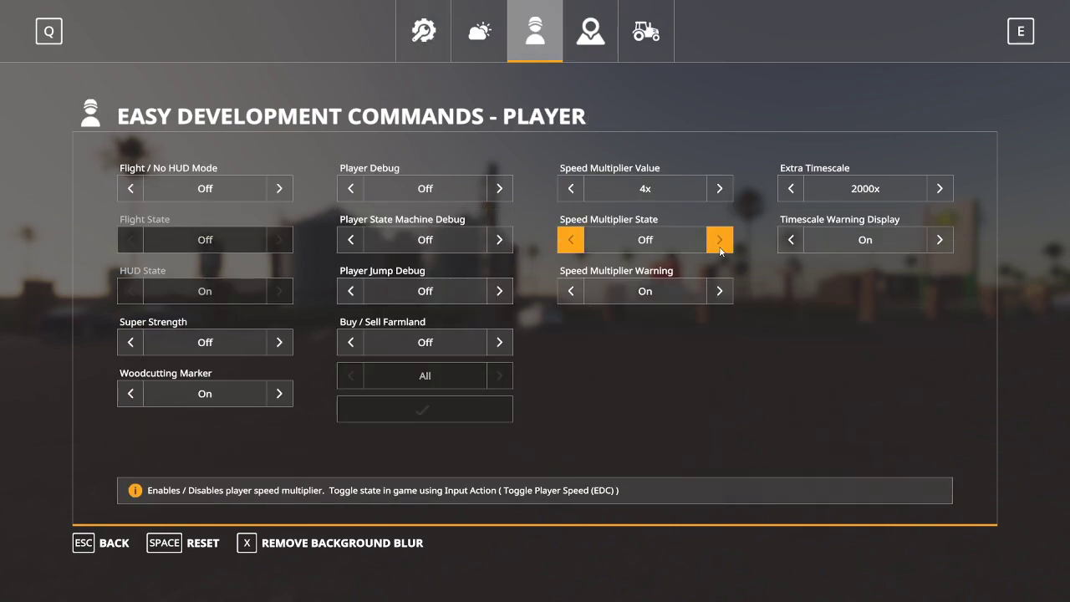
left_click(721, 246)
key("Escape")
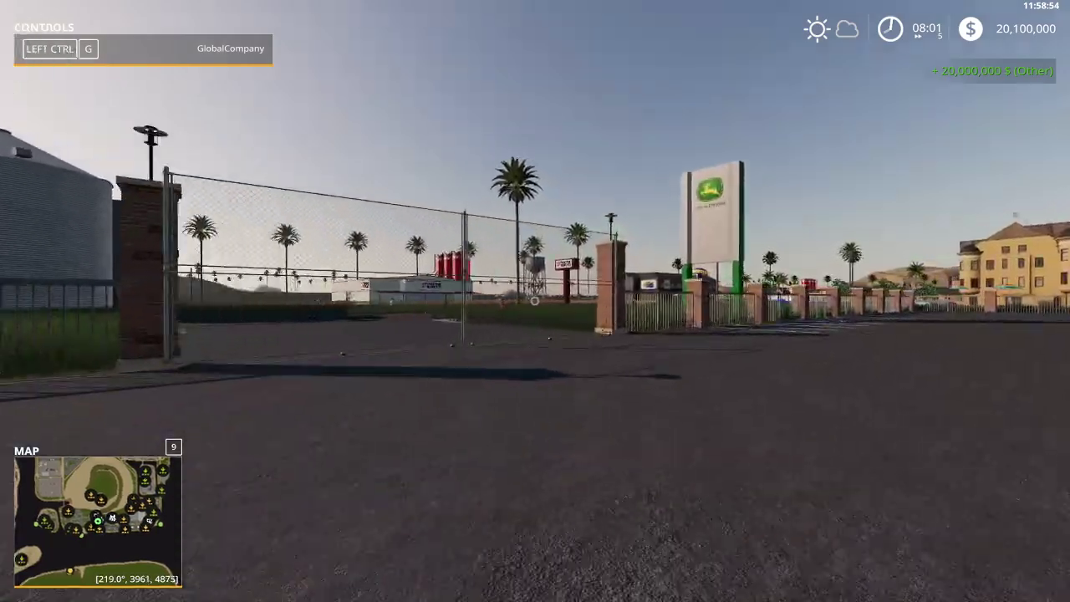
Step: Buy the Lode King Eagle355 Distinction trailer from the Ricci Collaboration Modding Team category of the vehicle store
key("w")
left_click(535, 301)
key("s")
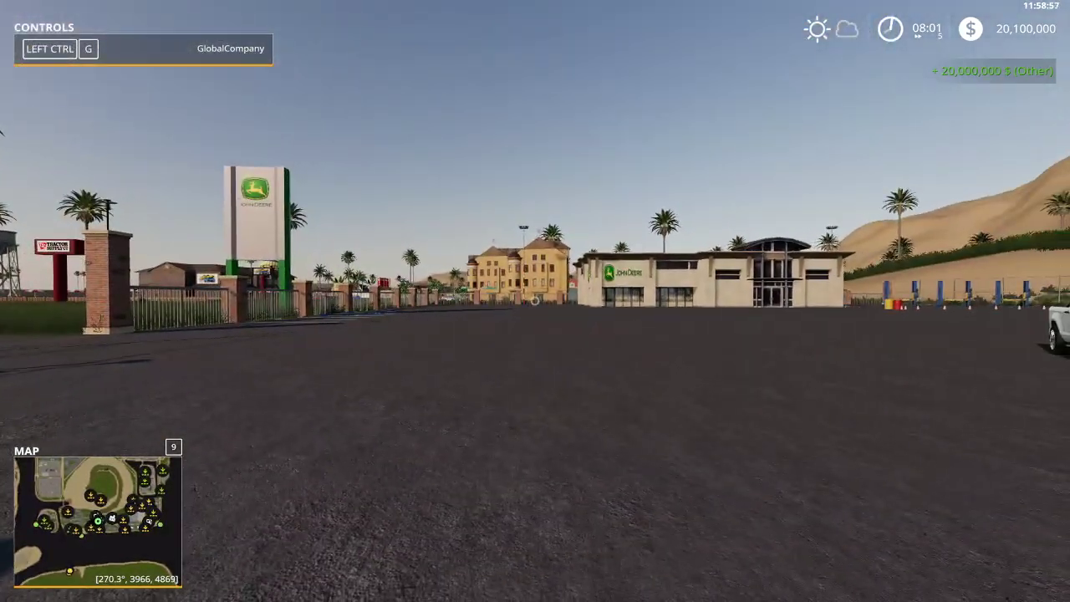
key("w")
key("p")
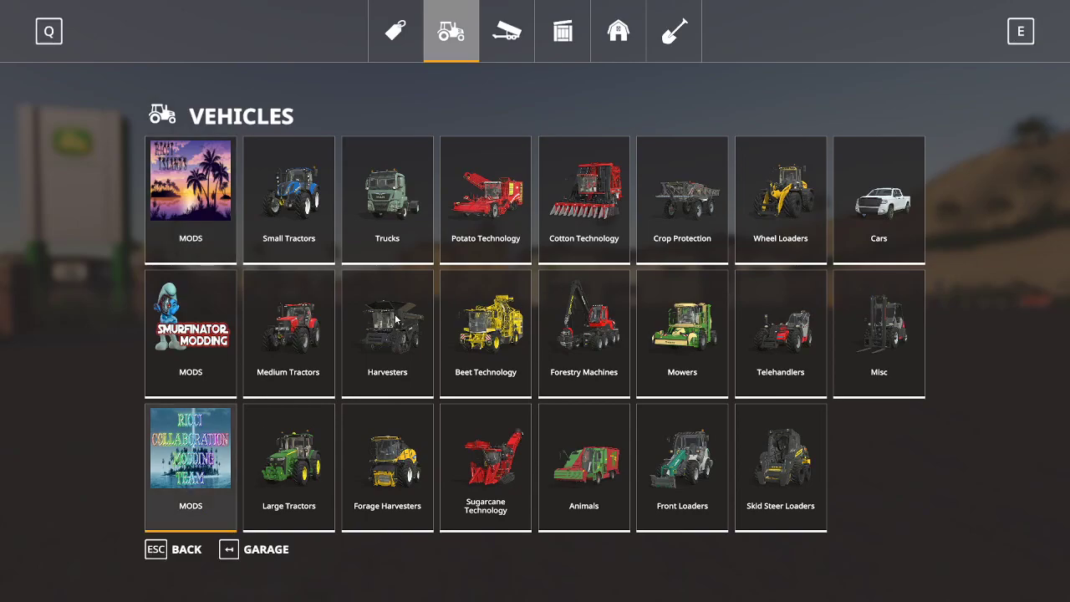
left_click(198, 448)
scroll(508, 293, "down", 2)
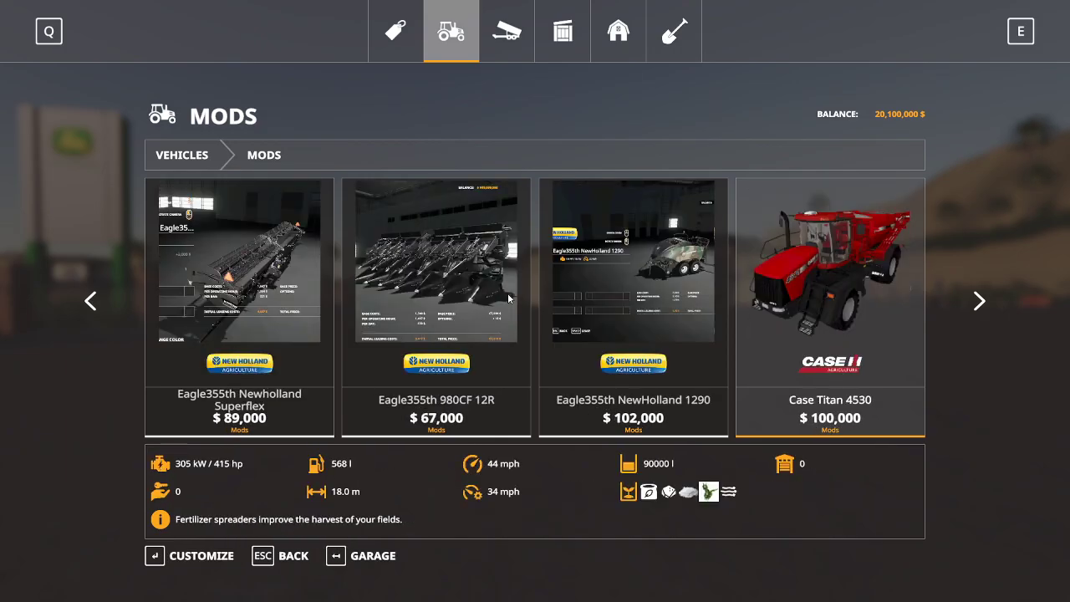
scroll(508, 292, "down", 6)
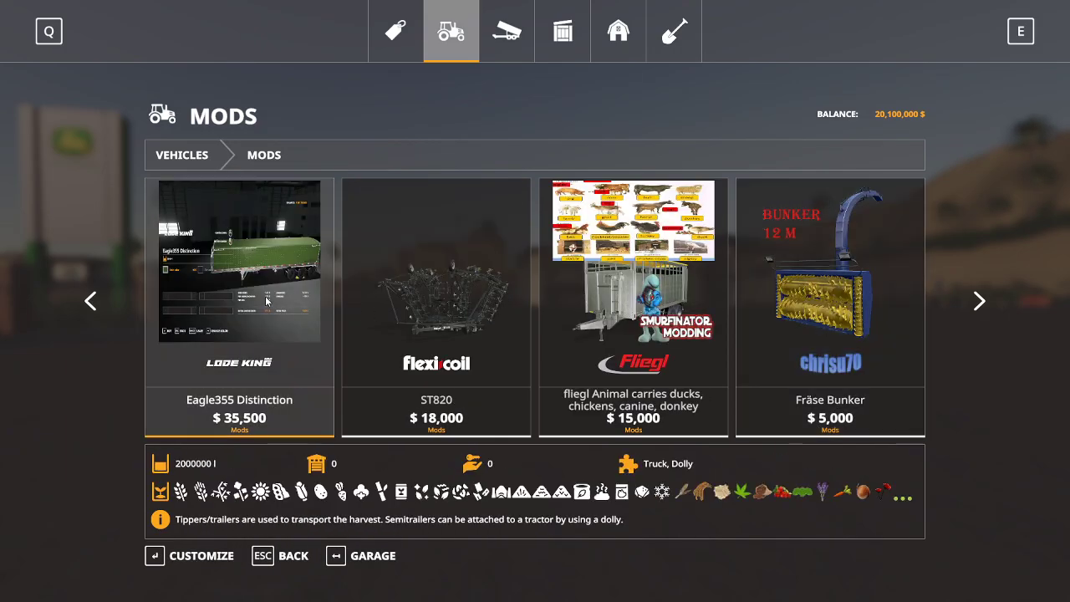
left_click(266, 299)
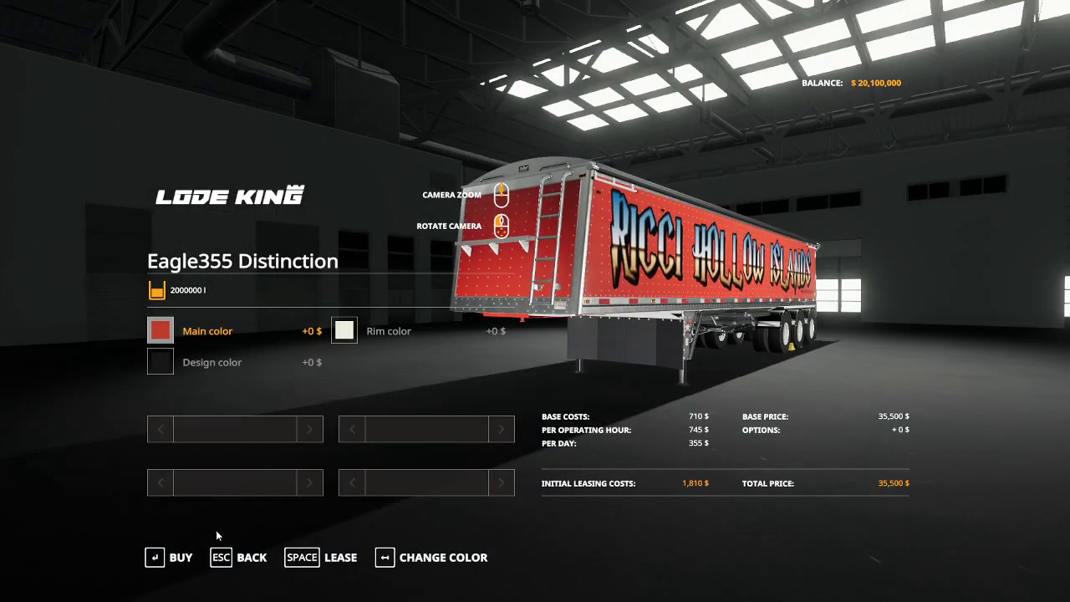
left_click(181, 559)
left_click(383, 384)
left_click(370, 381)
left_click(251, 557)
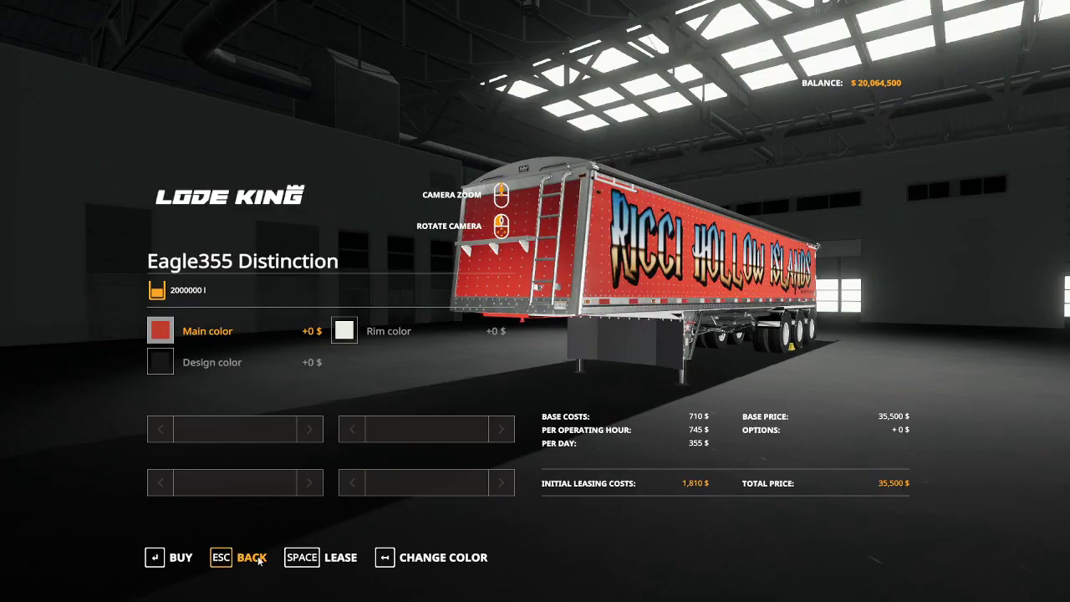
Step: Buy the Roadrunner truck in its standard configuration from the same mod category and leave the store
scroll(532, 298, "down", 7)
scroll(532, 297, "down", 14)
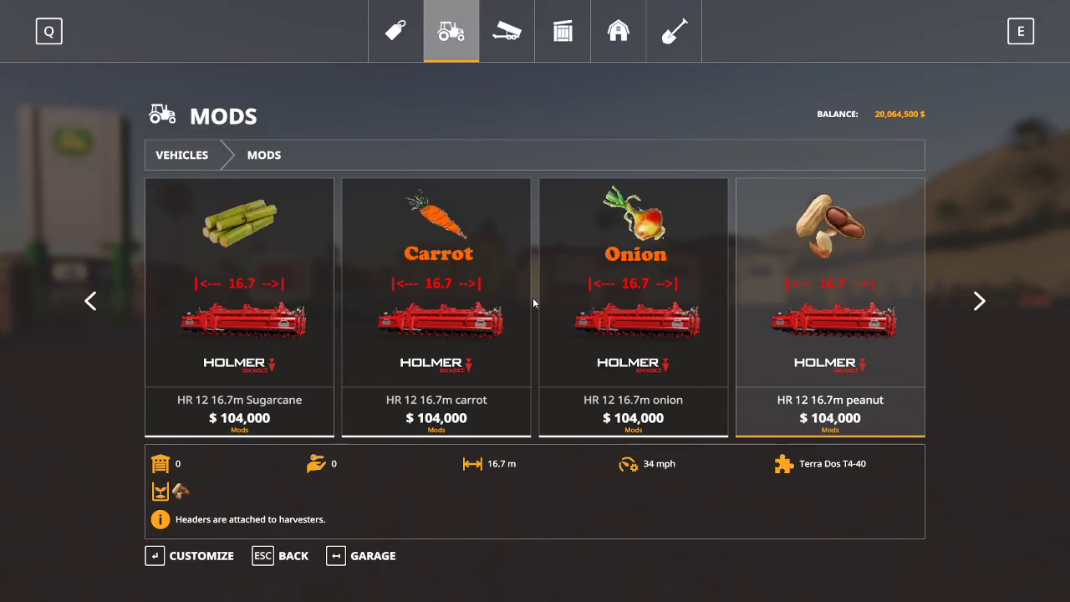
scroll(533, 302, "down", 11)
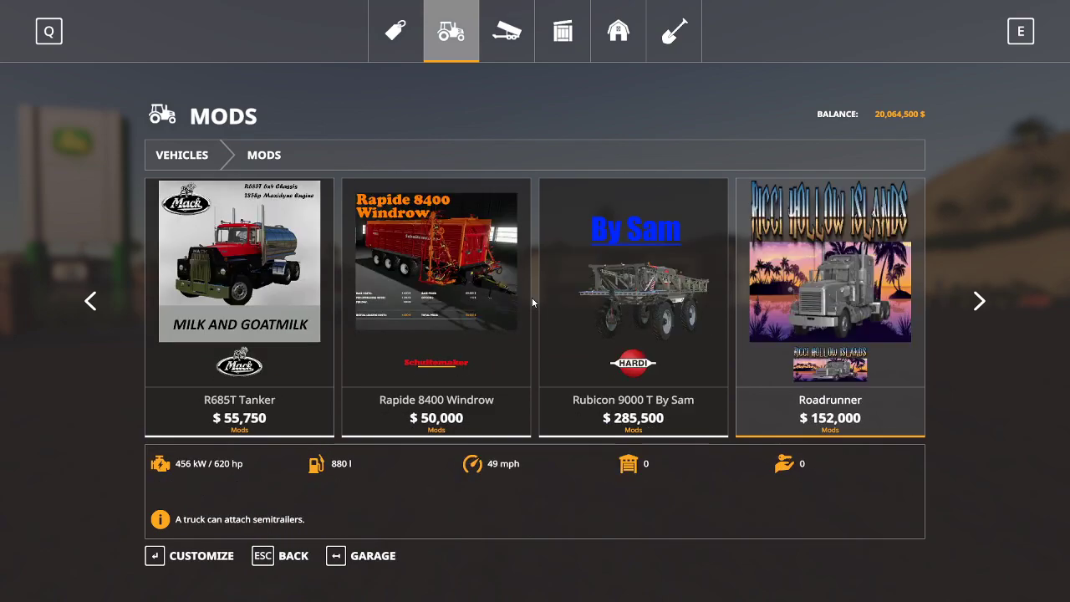
scroll(532, 296, "down", 1)
left_click(625, 314)
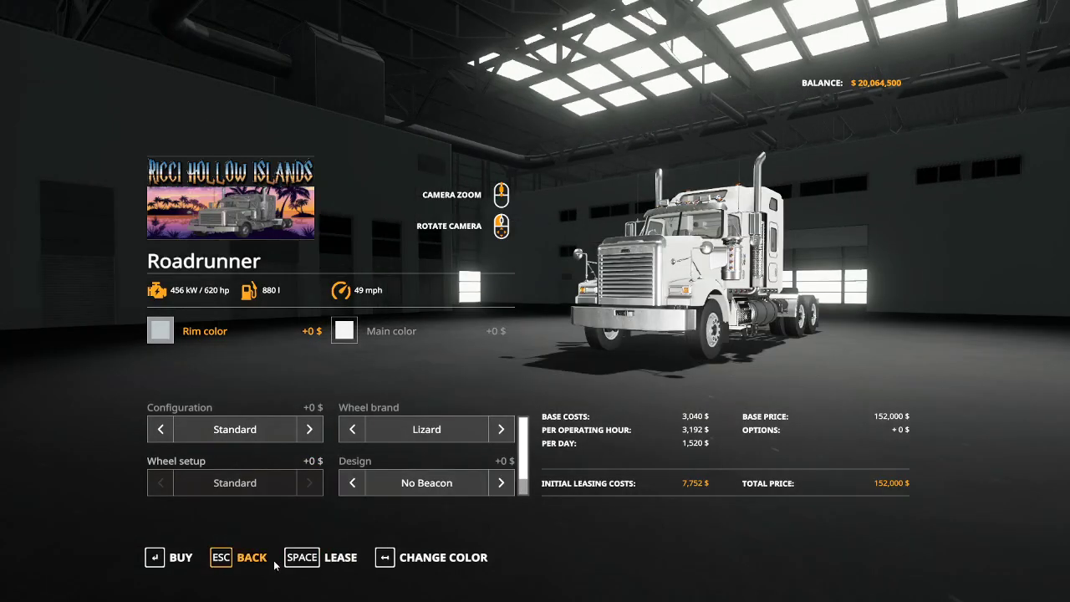
left_click(173, 557)
left_click(388, 387)
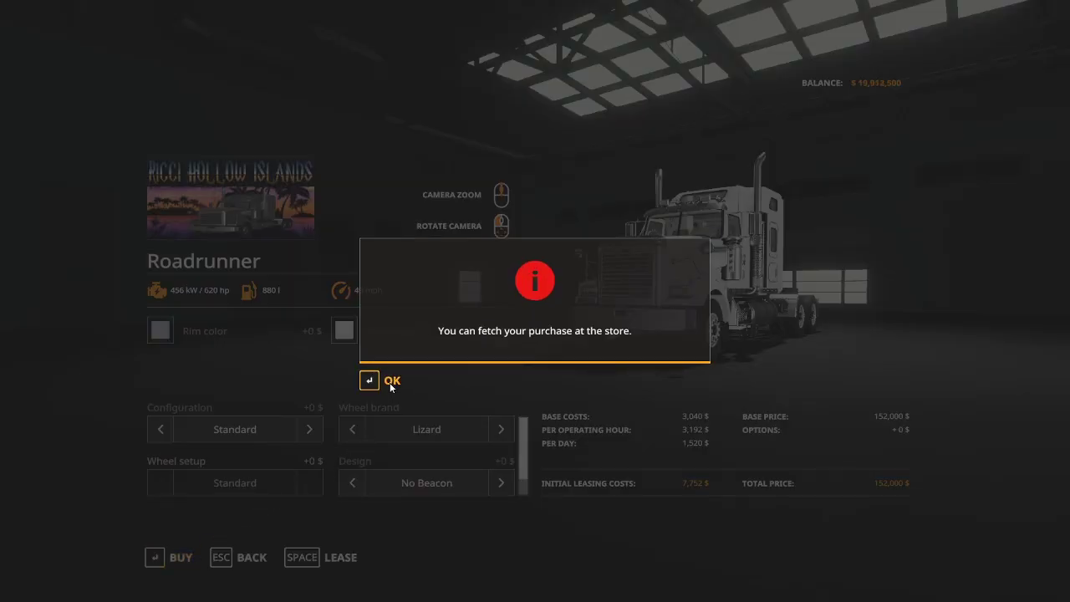
left_click(390, 383)
key("Escape")
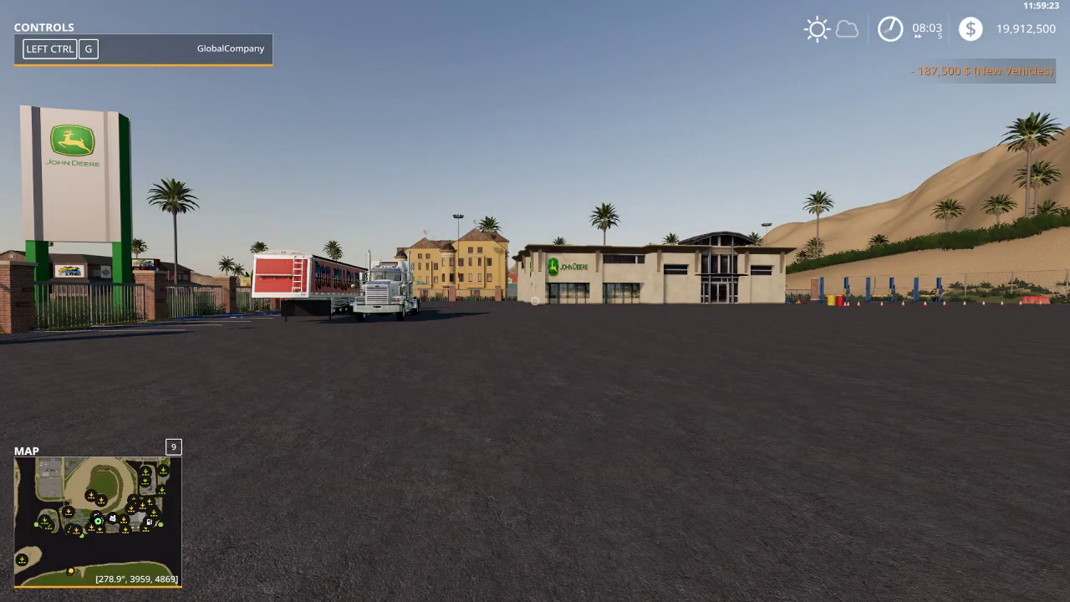
Step: Drive the Roadrunner with the Lode King trailer attached onto the ferry and get out of the truck
key("Tab")
key("w")
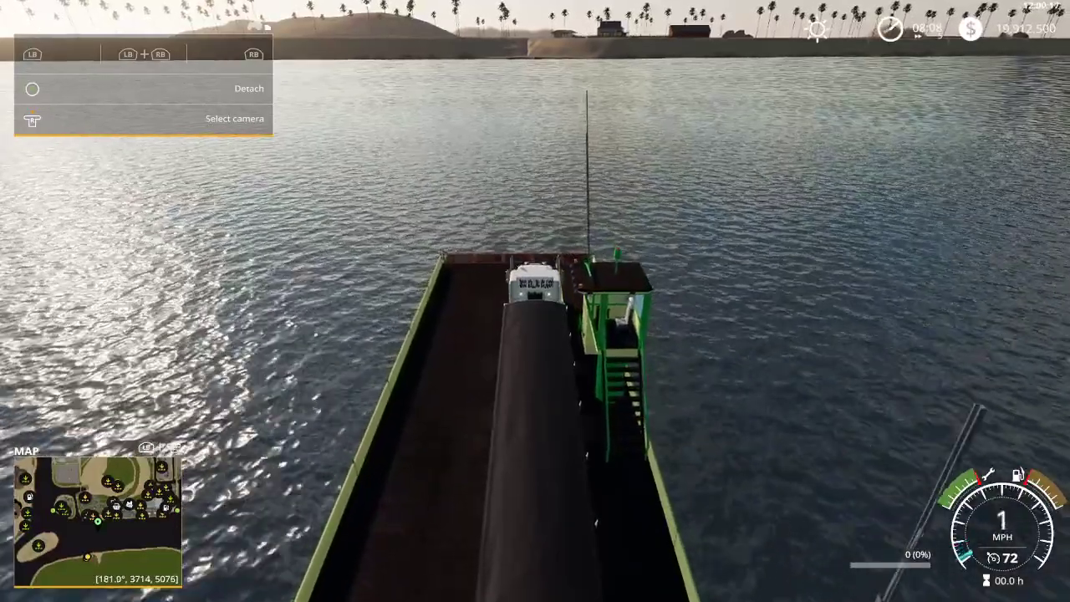
key("e")
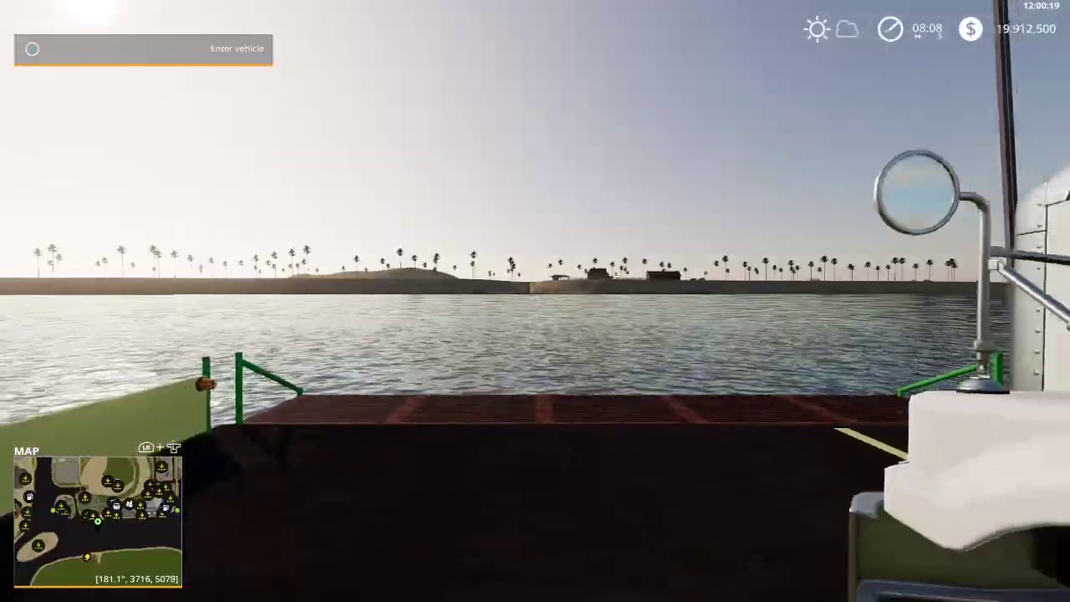
Step: Walk around the trailer, climb to the ferry's control cab and sail the ferry to the landing on the opposite shore
key("s")
key("d")
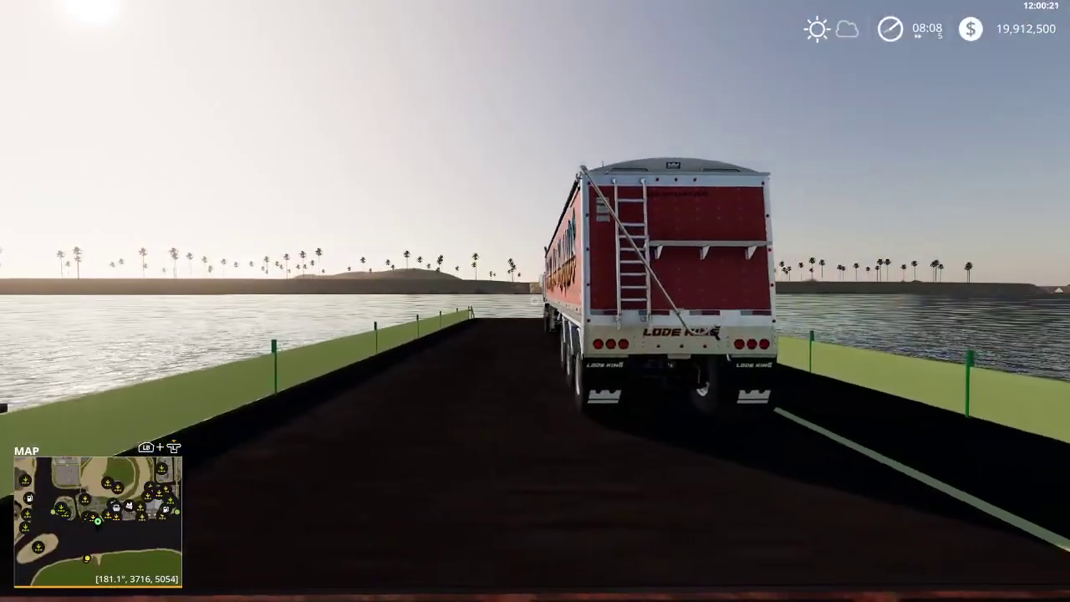
key("w")
key("w")
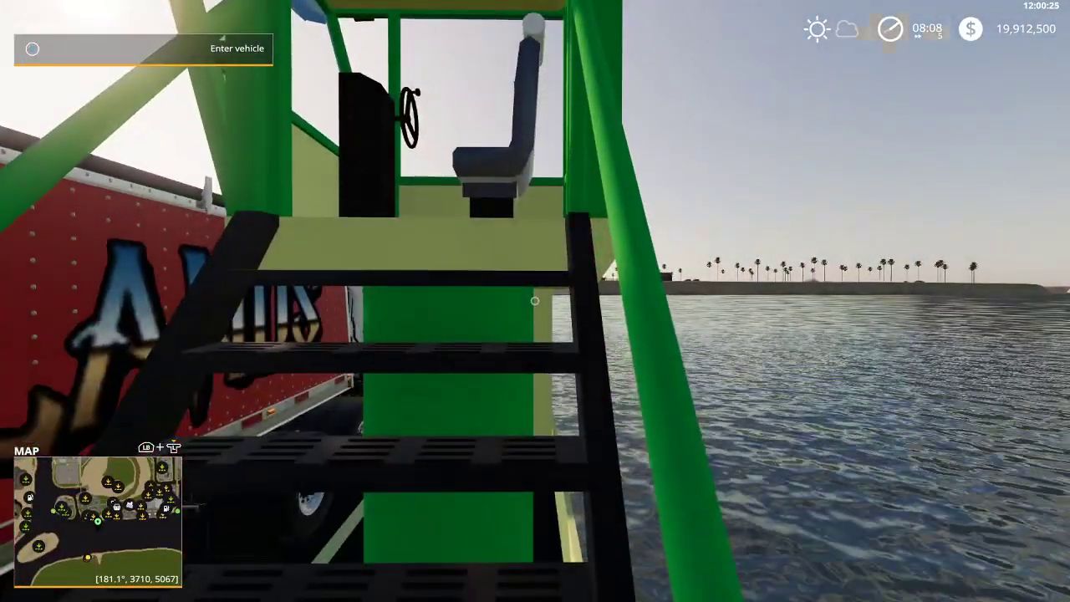
key("e")
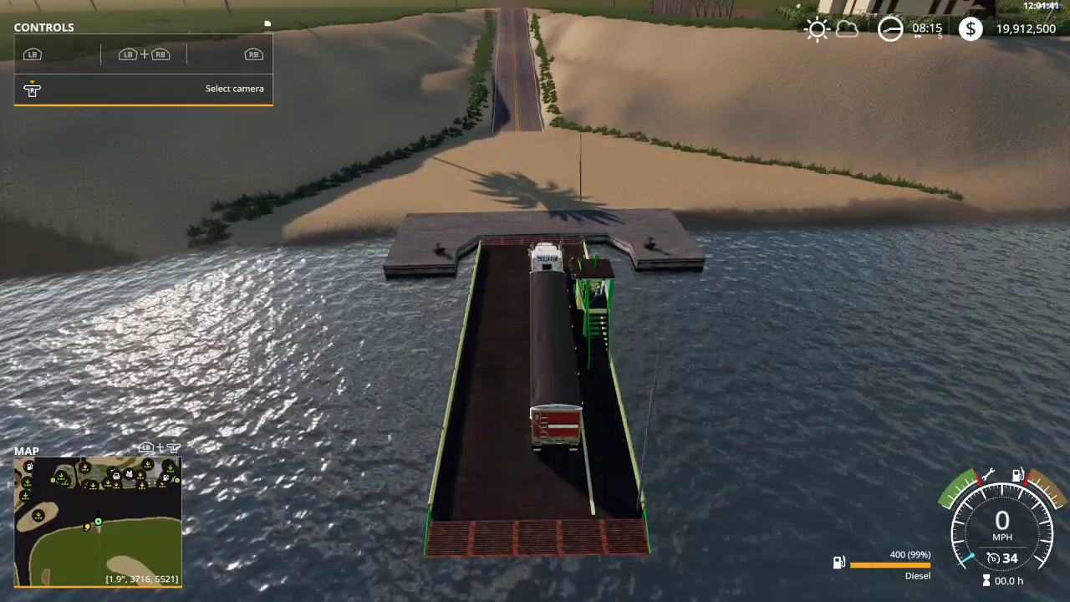
Step: Leave the ferry controls, switch back to the Roadrunner and drive it with its trailer onto the farm's dirt road
key("e")
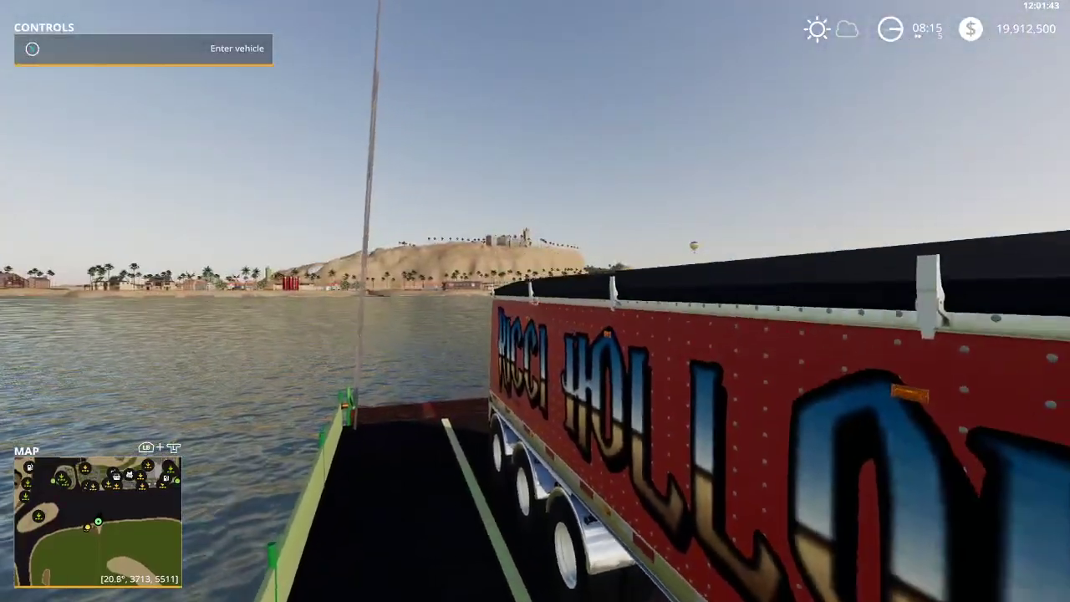
key("e")
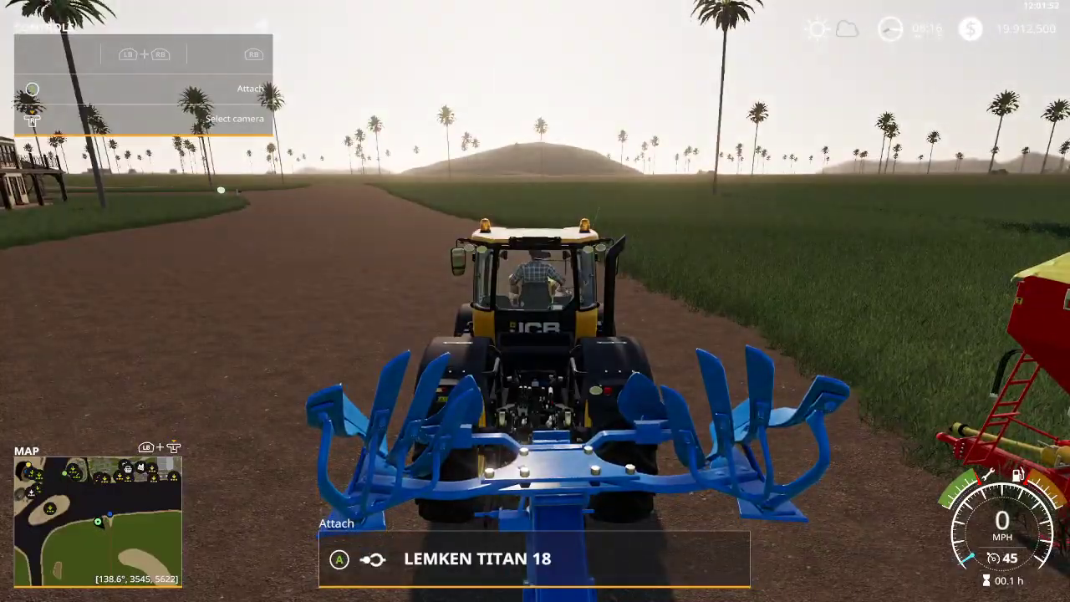
key("Tab")
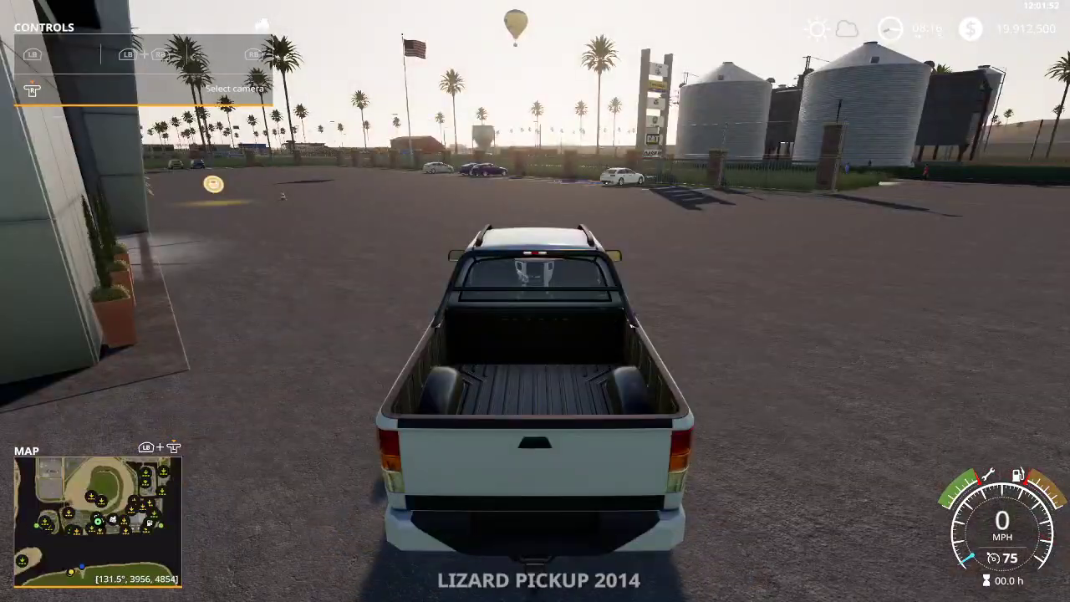
key("Tab")
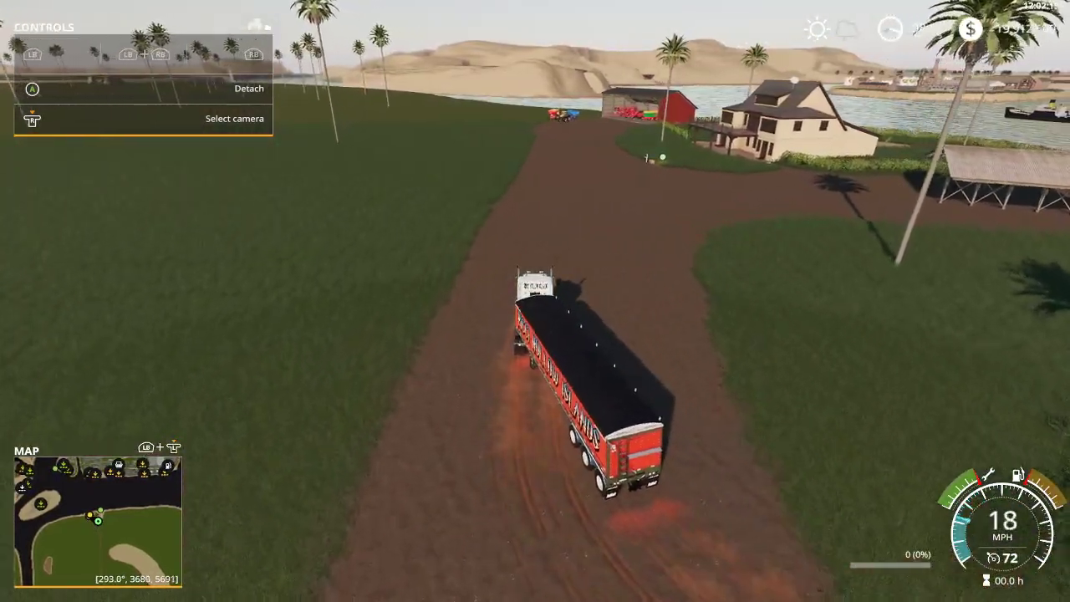
Step: Check land ownership on the map, selecting the owned parcel beside the Seaweed Pond, and return to the map overview
key("Escape")
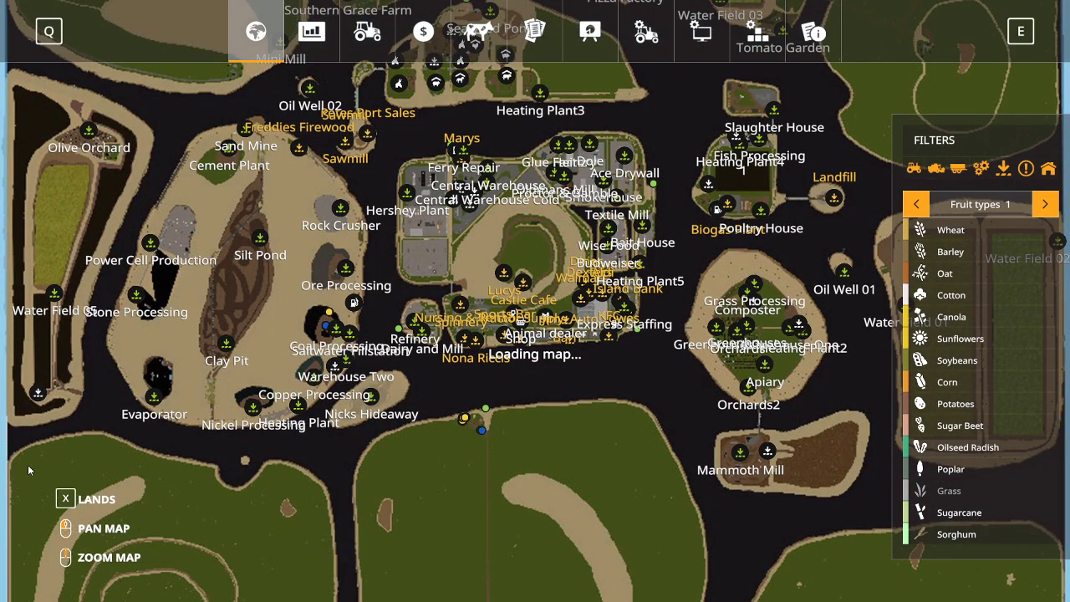
key("x")
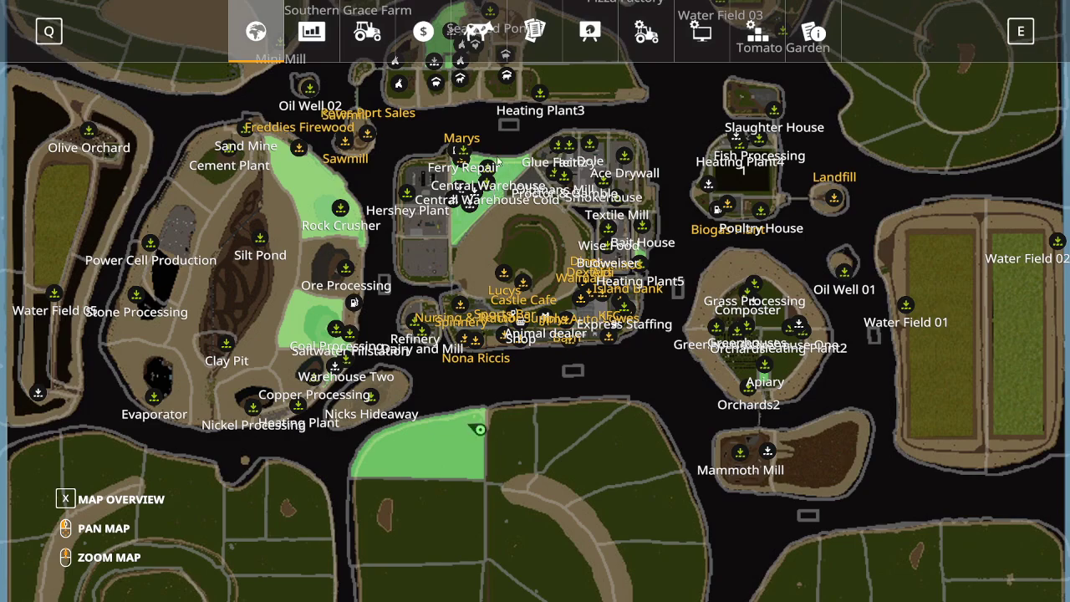
left_click_drag(483, 184, 483, 189)
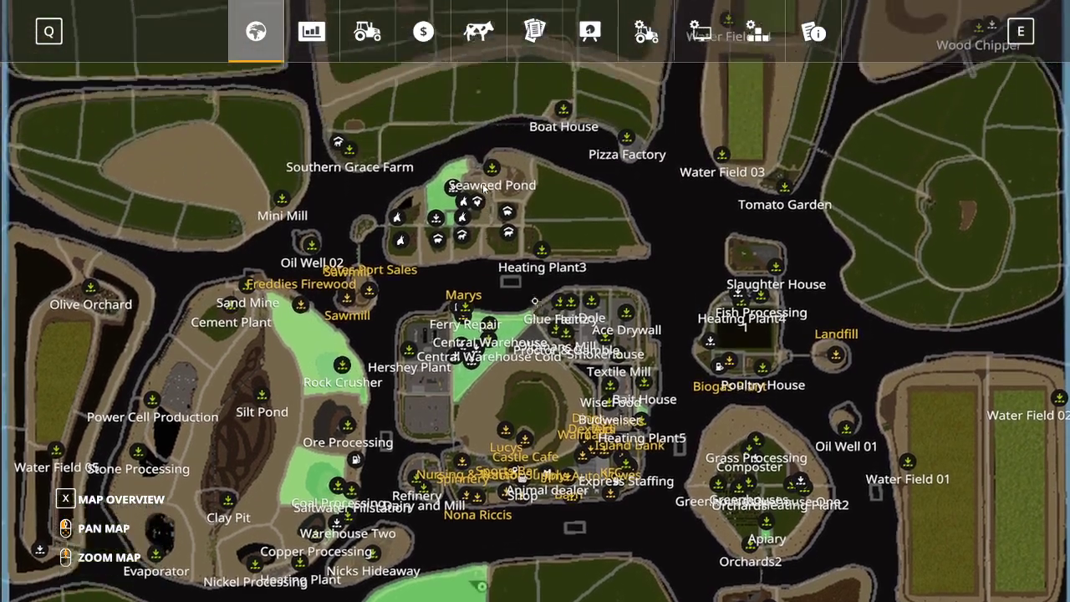
scroll(483, 183, "up", 3)
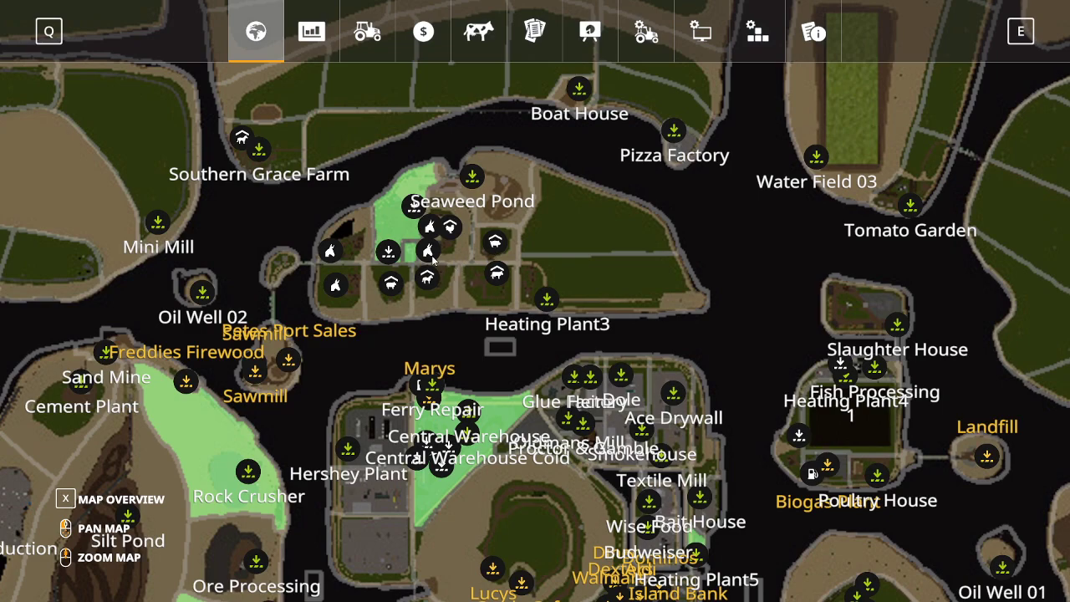
left_click(387, 258)
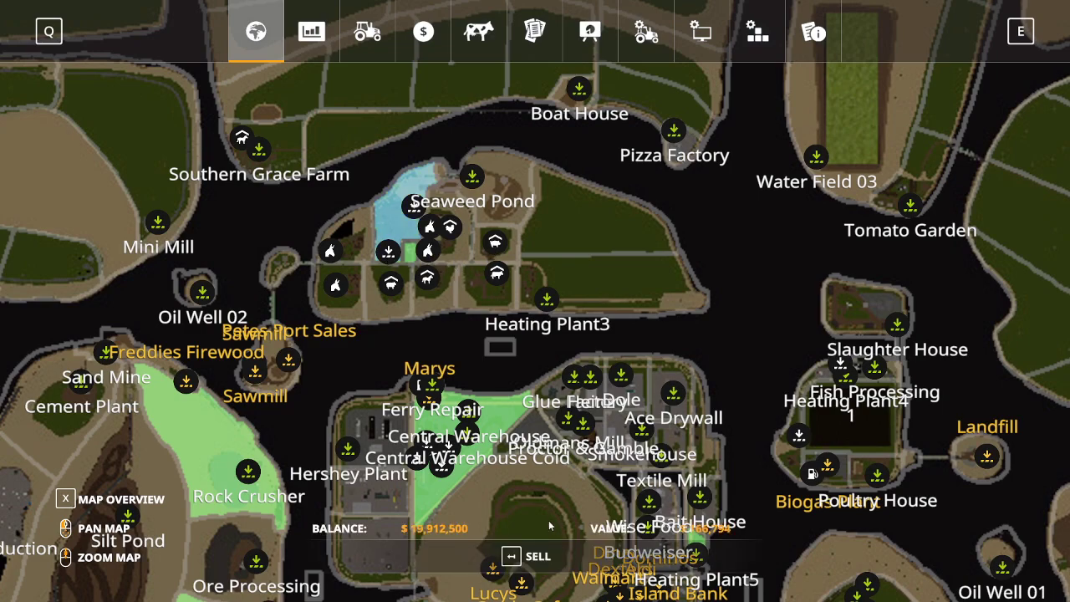
key("x")
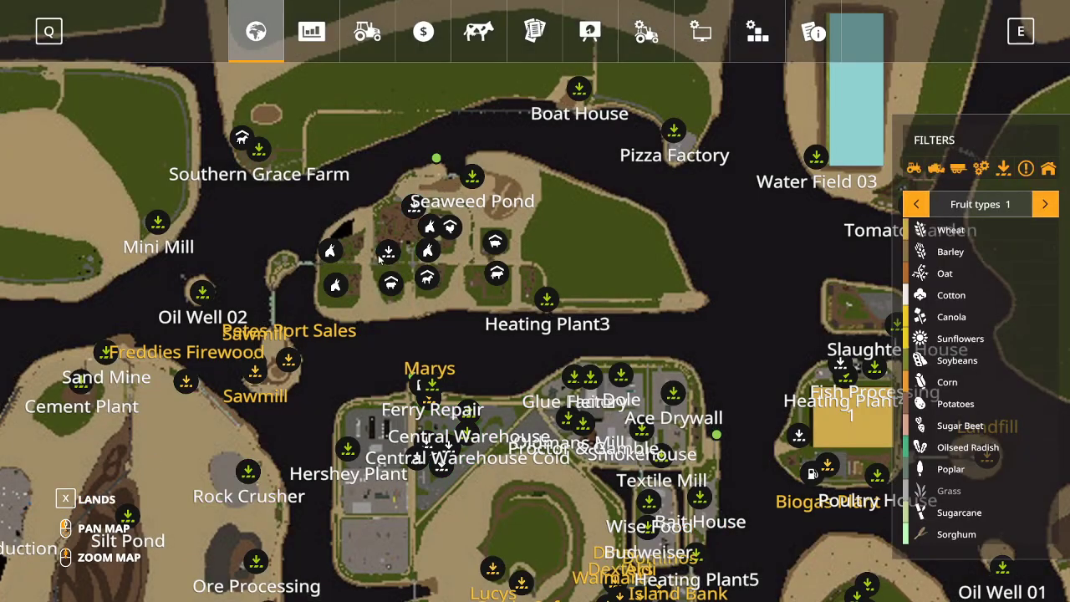
Step: Visit the selected farm location on the Seaweed Pond island and turn on Flight / No HUD Mode and Flight State for the player
left_click(501, 557)
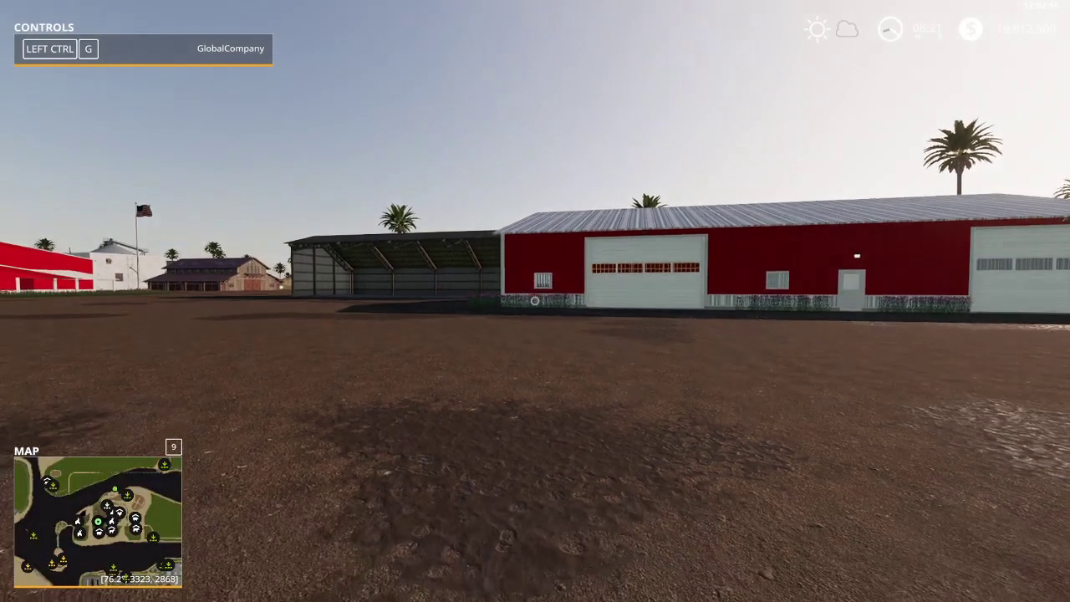
key("ctrl+e")
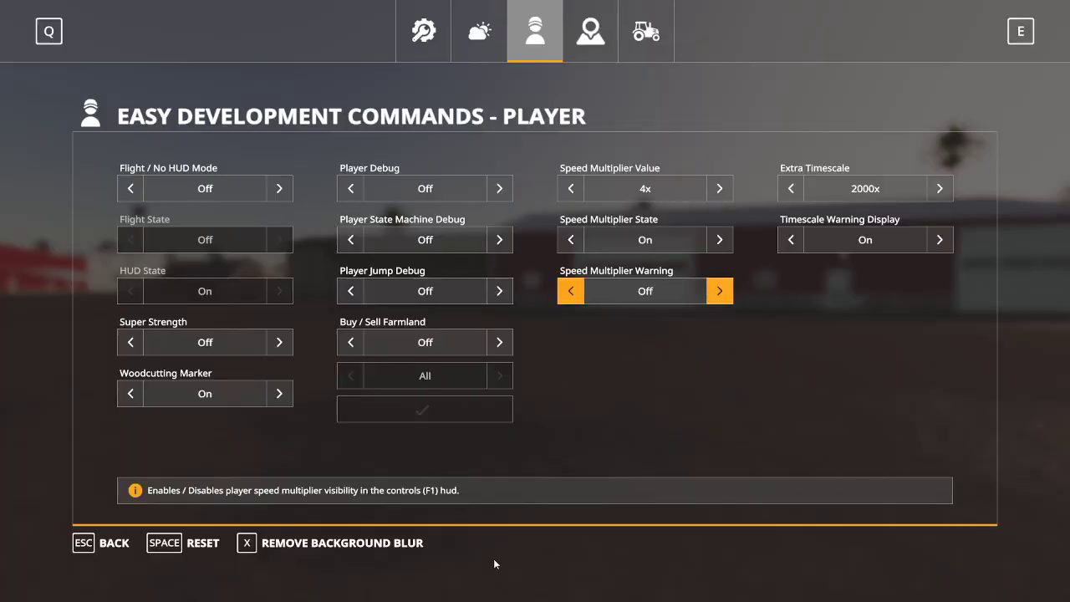
left_click(280, 189)
left_click(279, 239)
key("Escape")
Step: Fly over the red farm buildings and field 1, and cross the water to the production buildings on the palm-lined orchard island
key("q")
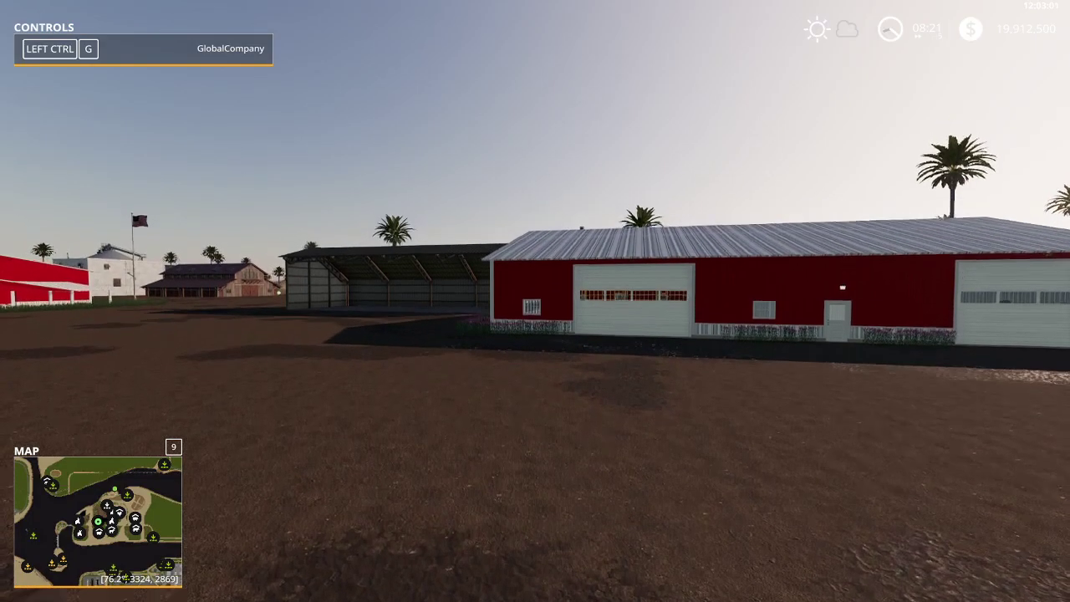
key("s")
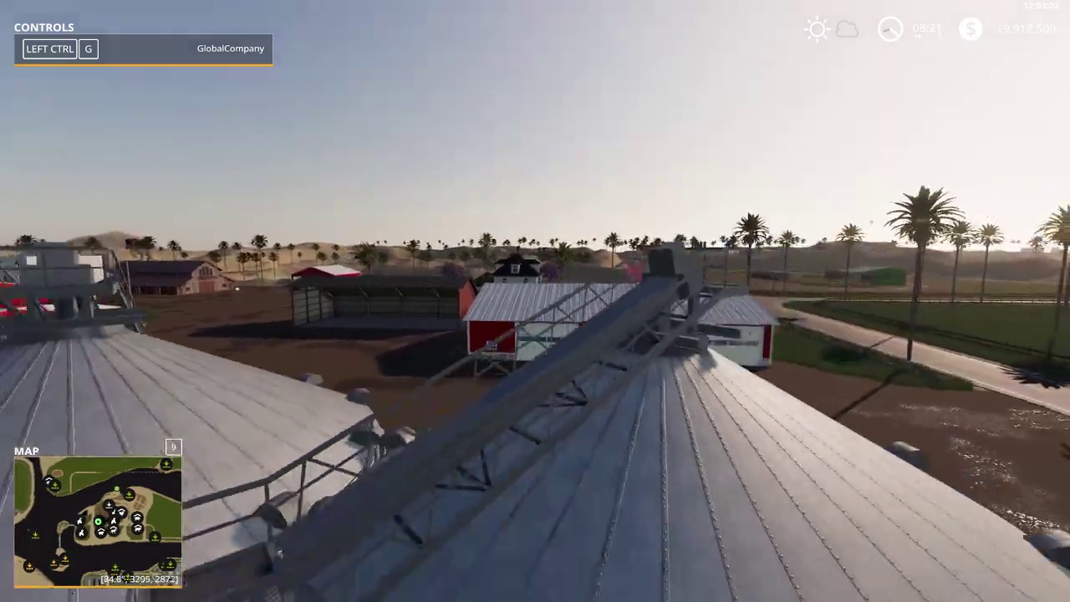
key("w")
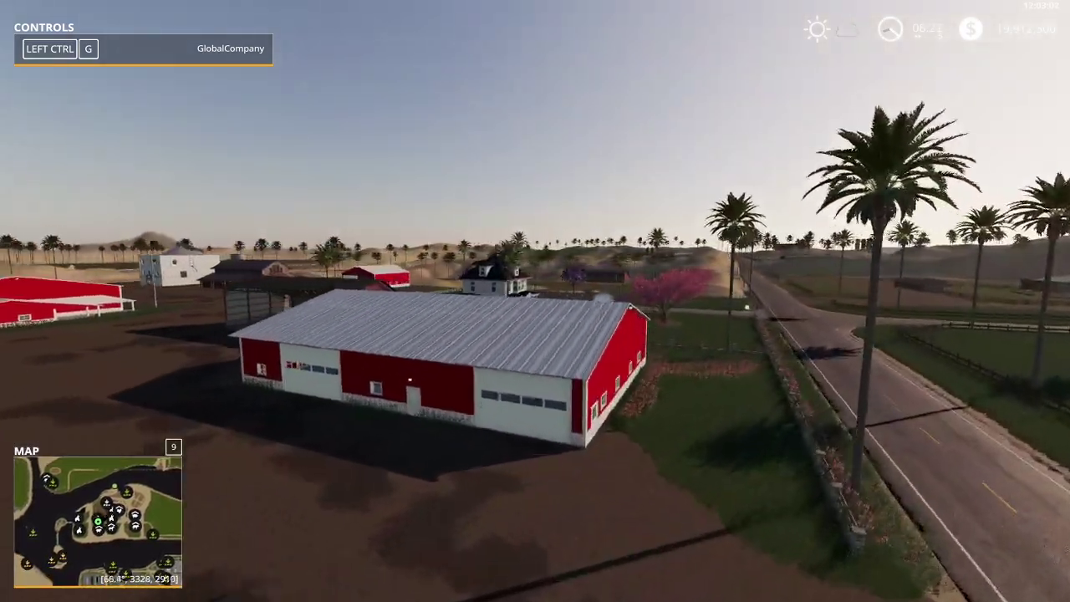
key("d")
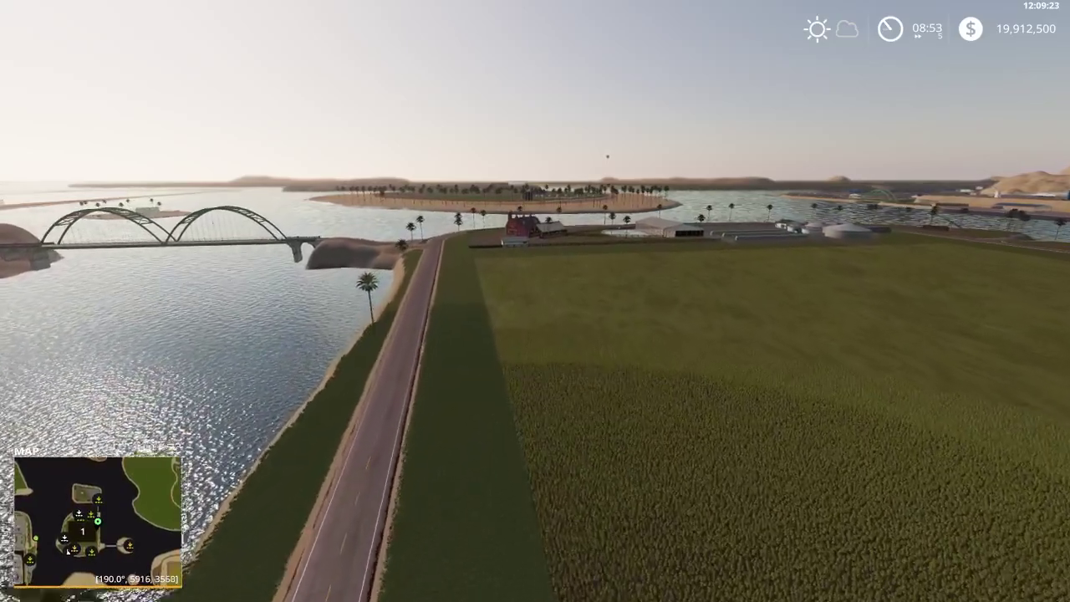
key("w")
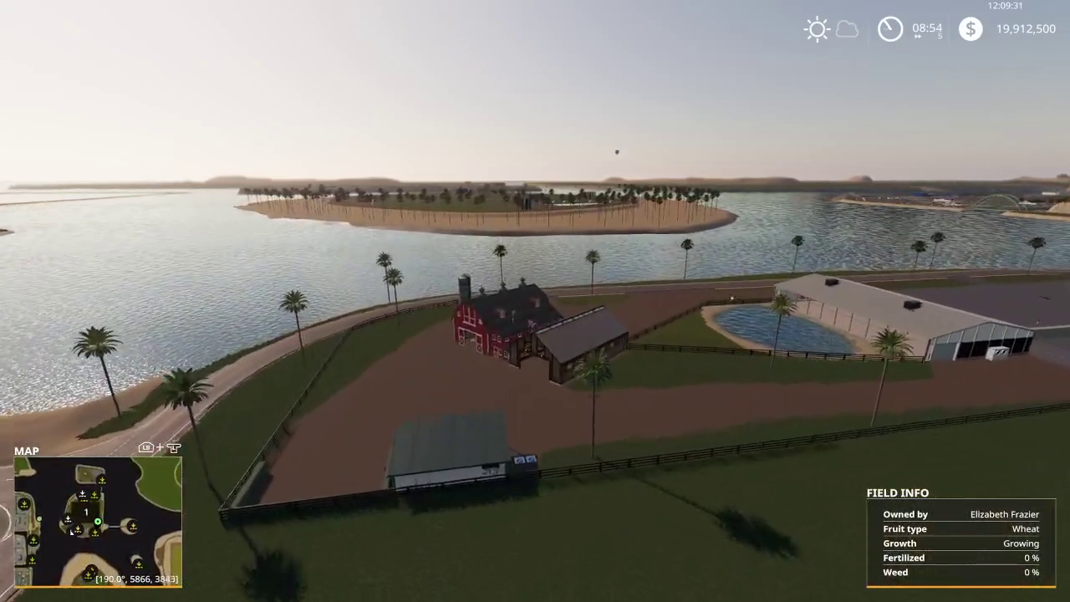
key("w")
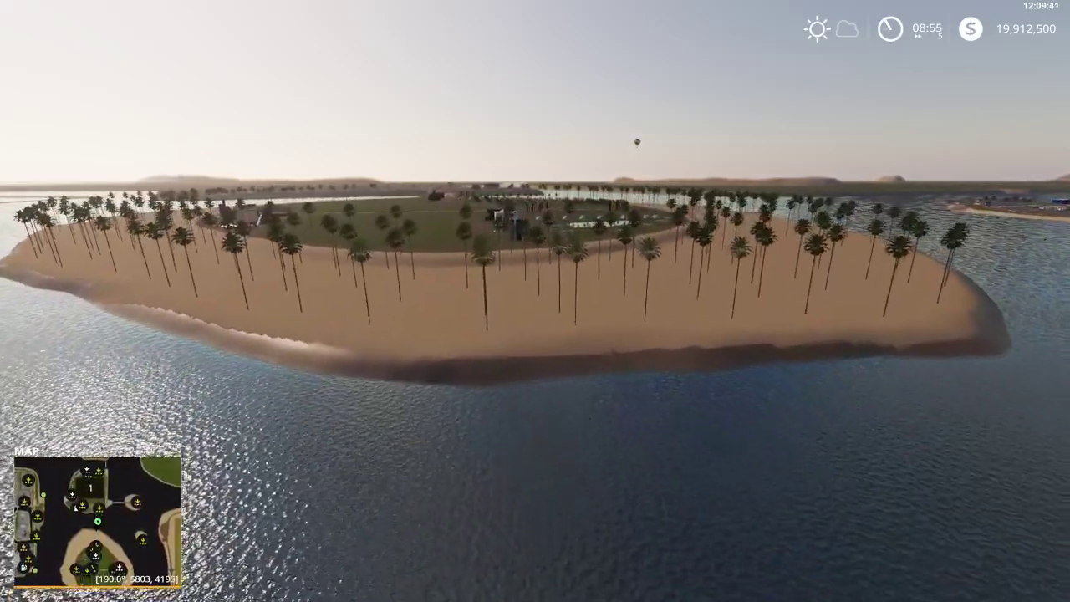
key("w")
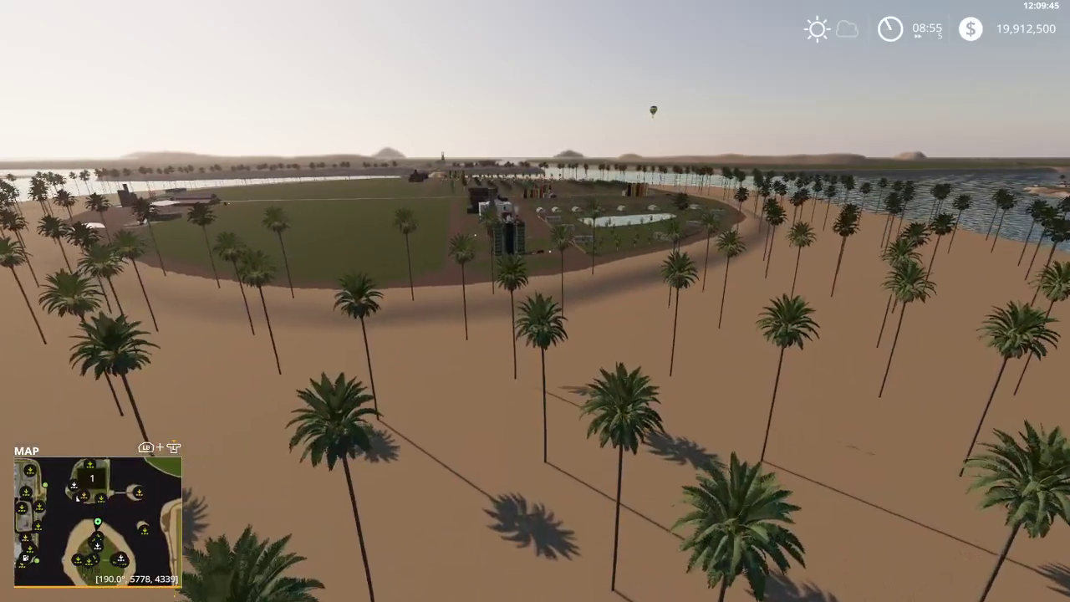
key("w")
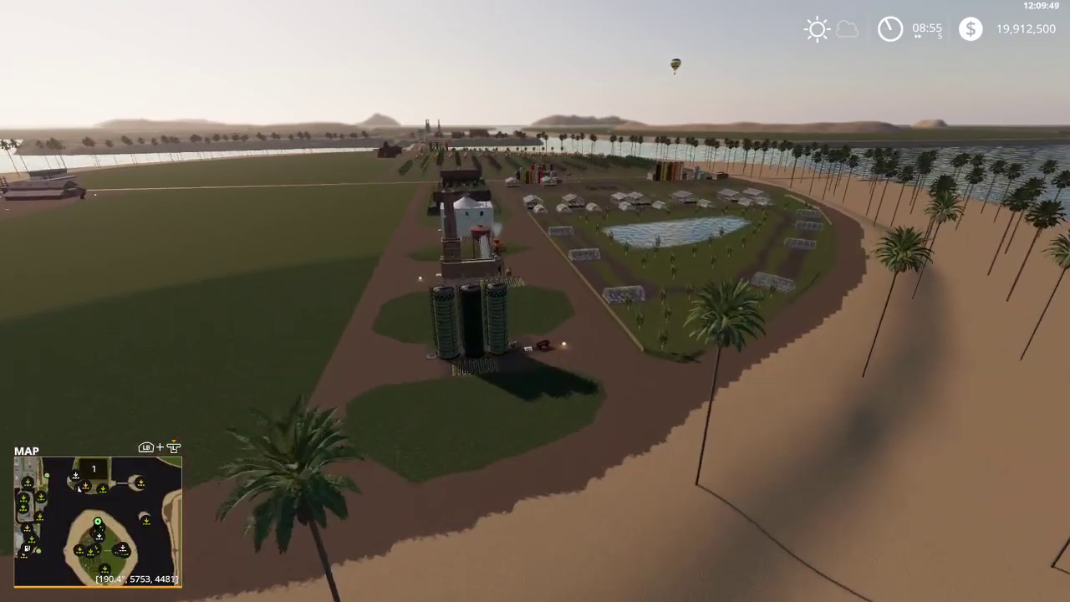
key("w")
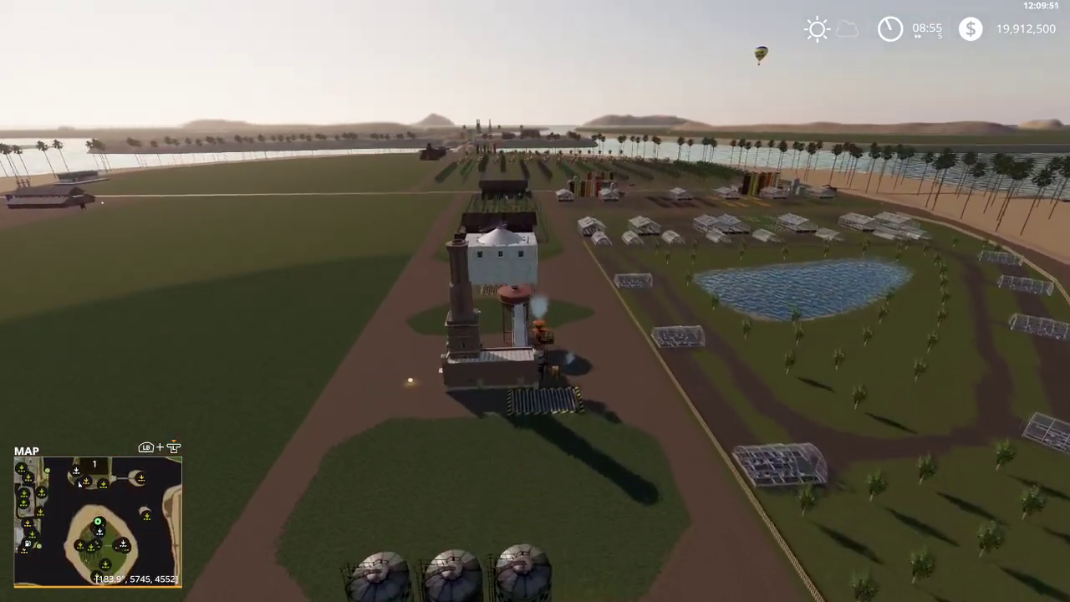
Step: Circle above the orchard island's silos, brick chimney plant and white factory to view their unloading areas from the air
key("a")
key("s")
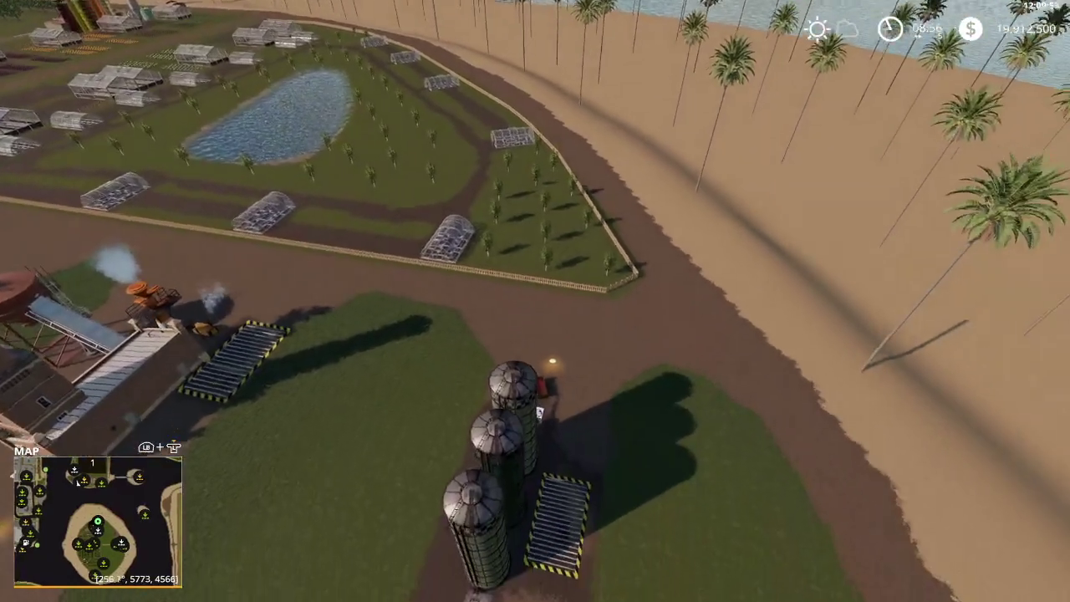
key("a")
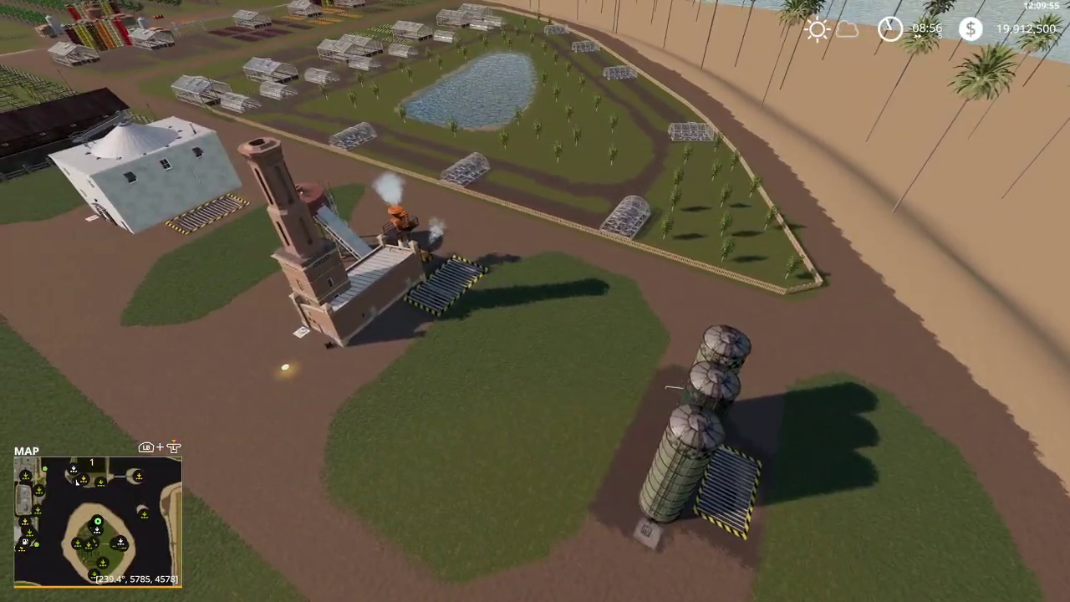
key("a")
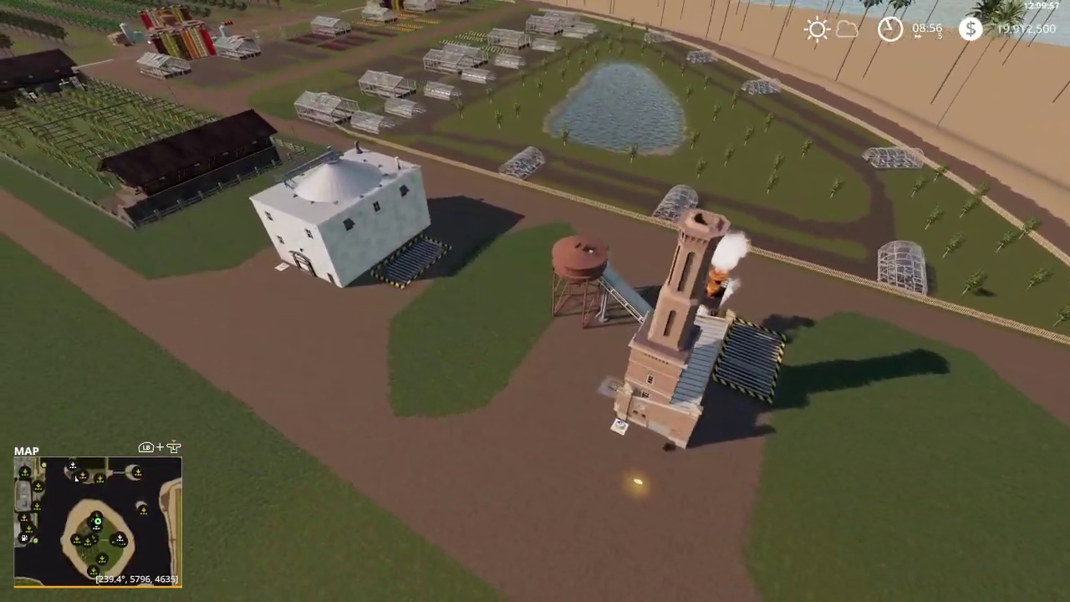
key("a")
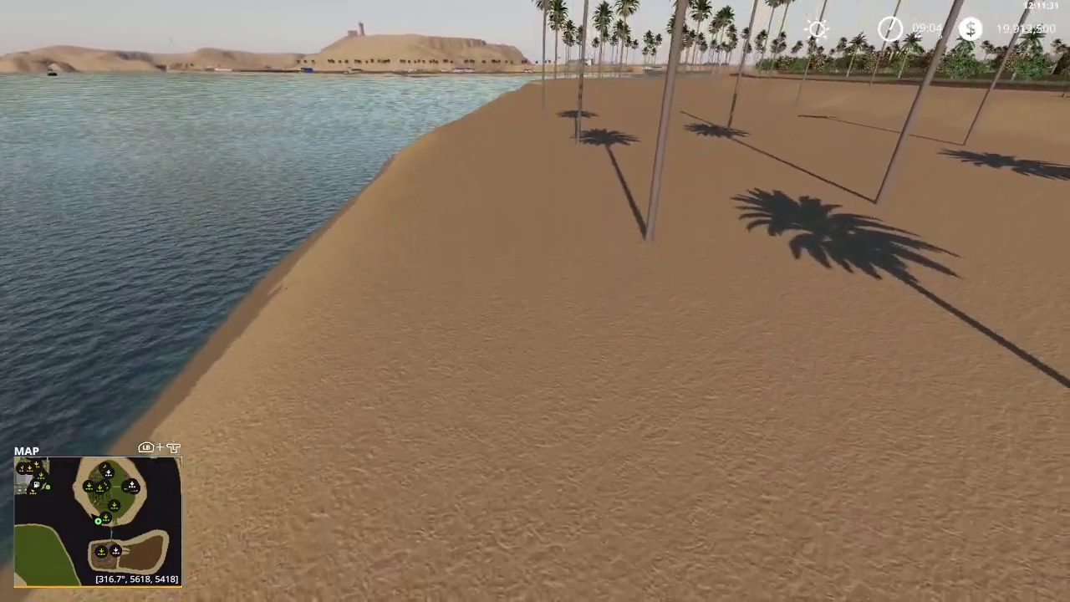
Step: Turn off the player's Flight / No HUD Mode and return to the game
key("ctrl+e")
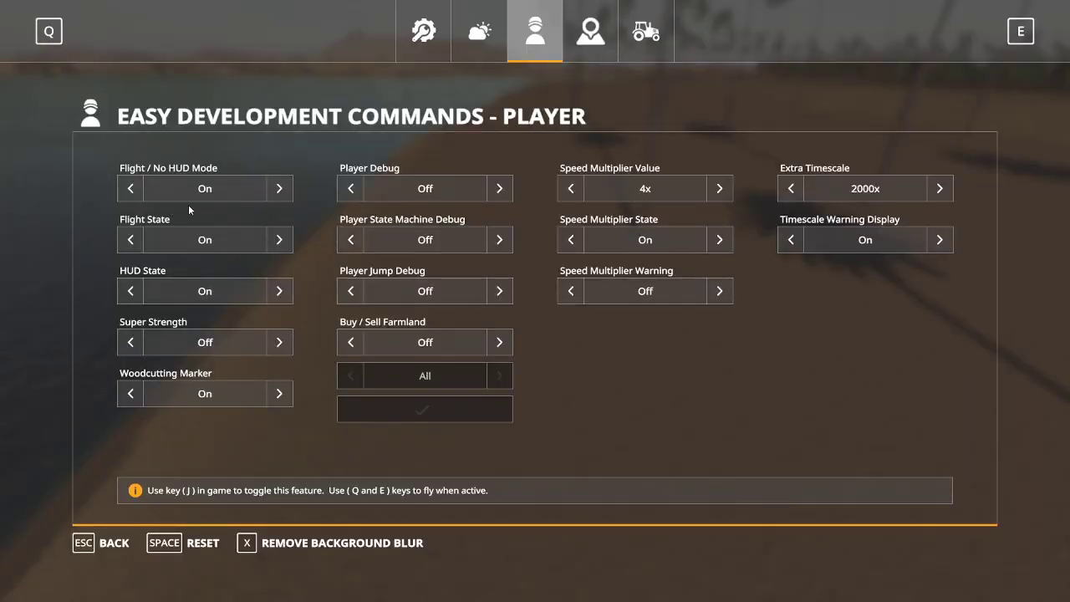
left_click(276, 197)
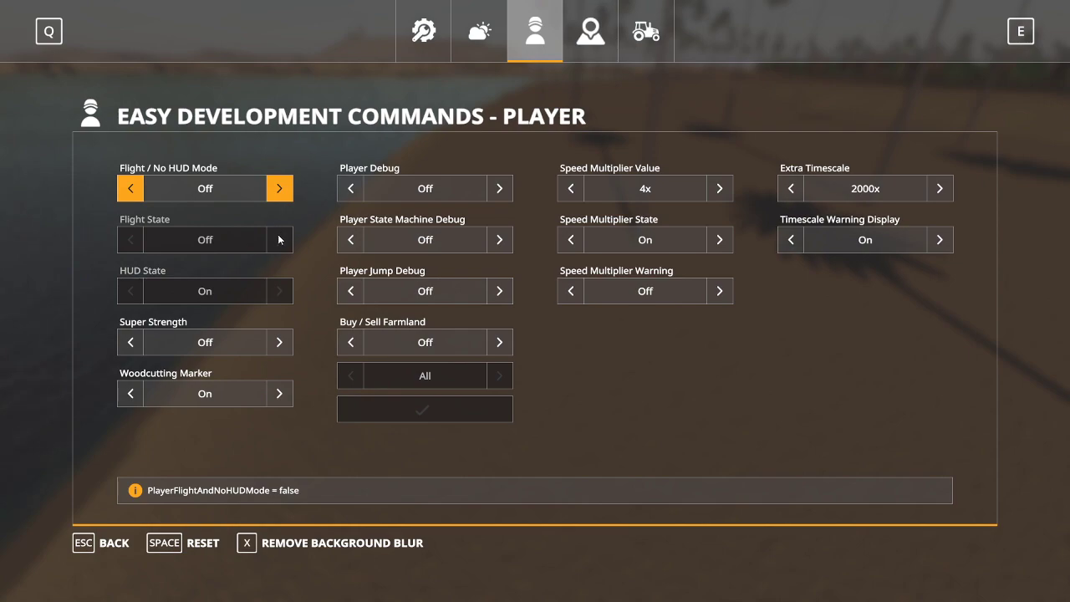
key("Escape")
Step: Open the map's land ownership view, select the owned parcel beside Heating Plant5 and return to the map overview
key("Escape")
scroll(278, 240, "up", 3)
left_click_drag(278, 237, 241, 80)
left_click_drag(279, 237, 276, 196)
scroll(280, 237, "up", 1)
left_click_drag(279, 238, 172, 237)
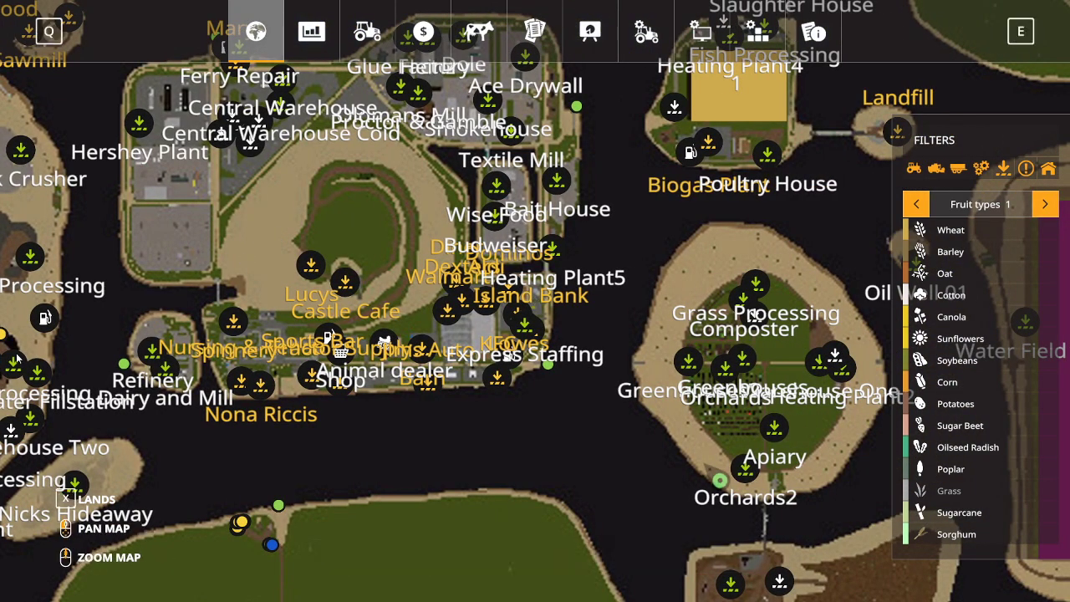
key("x")
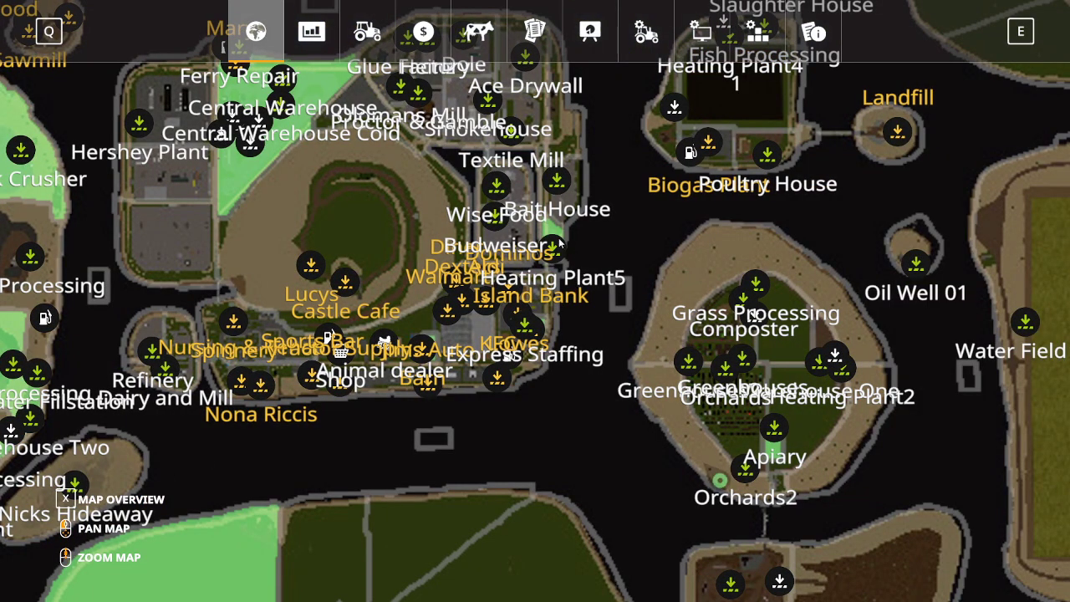
left_click(556, 233)
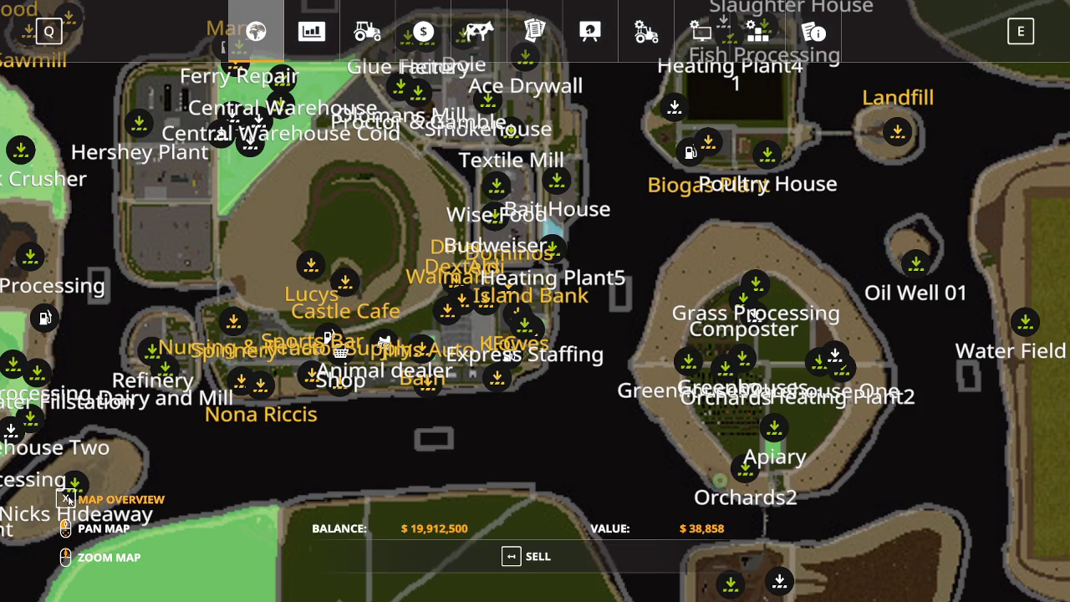
key("x")
mouse_move(559, 251)
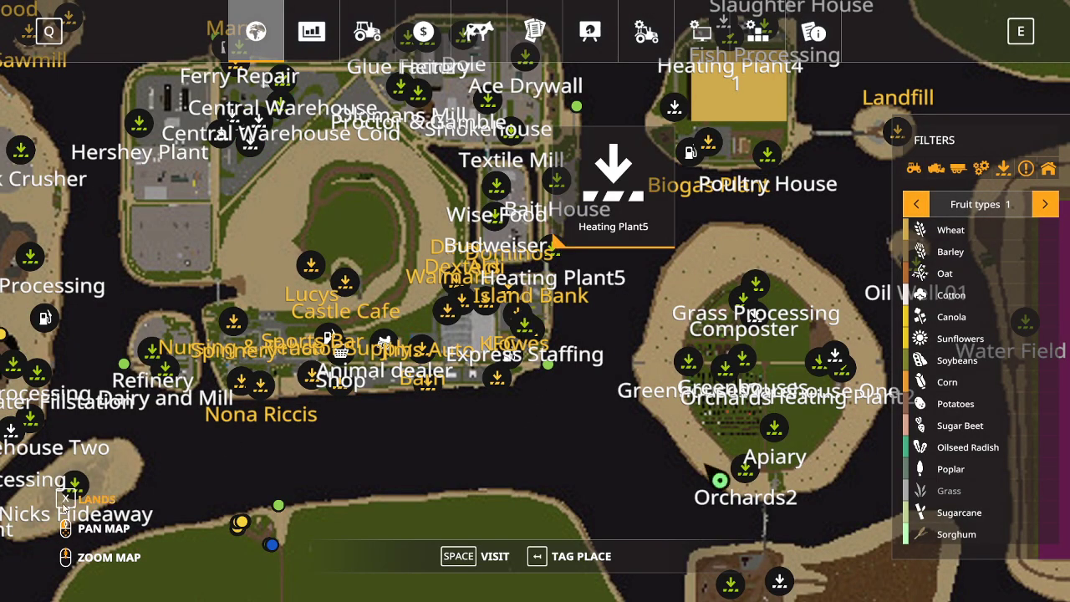
Step: Check land ownership again, selecting the owned parcel beside Express Staffing, and return to the map overview
key("x")
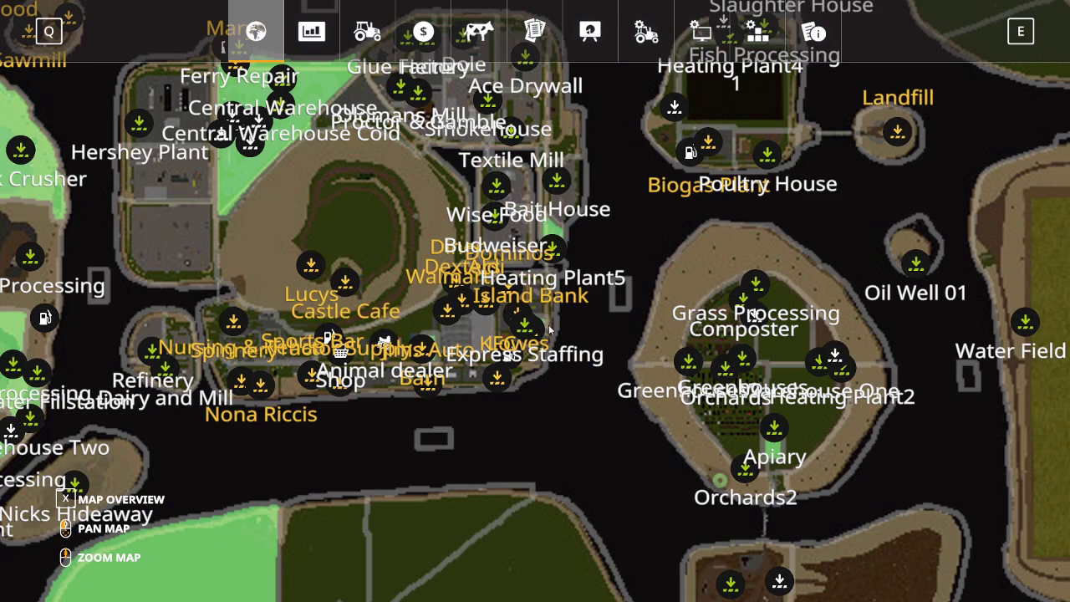
left_click(546, 327)
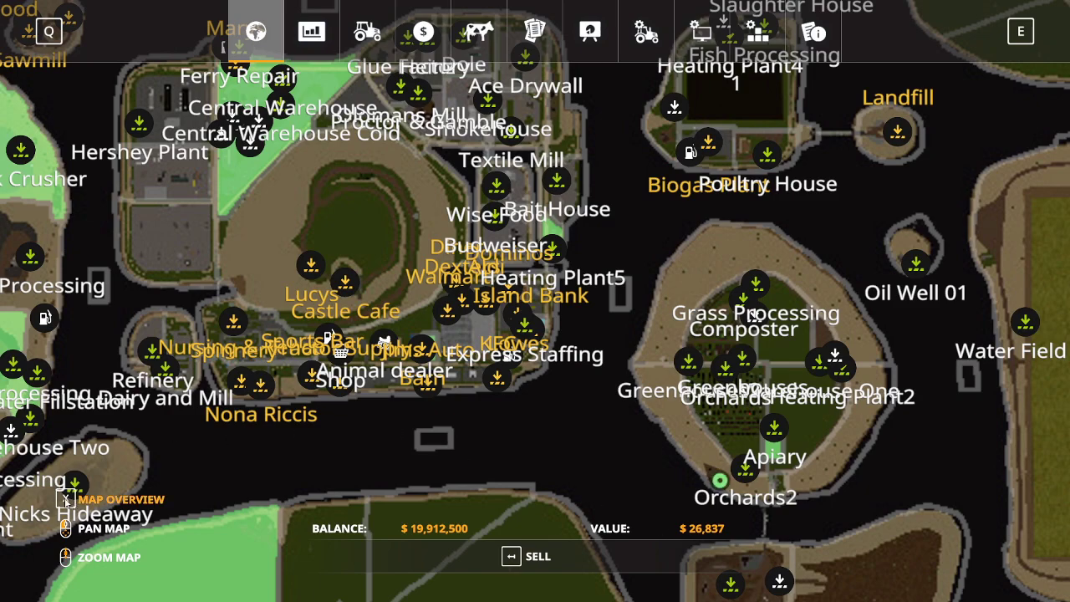
key("x")
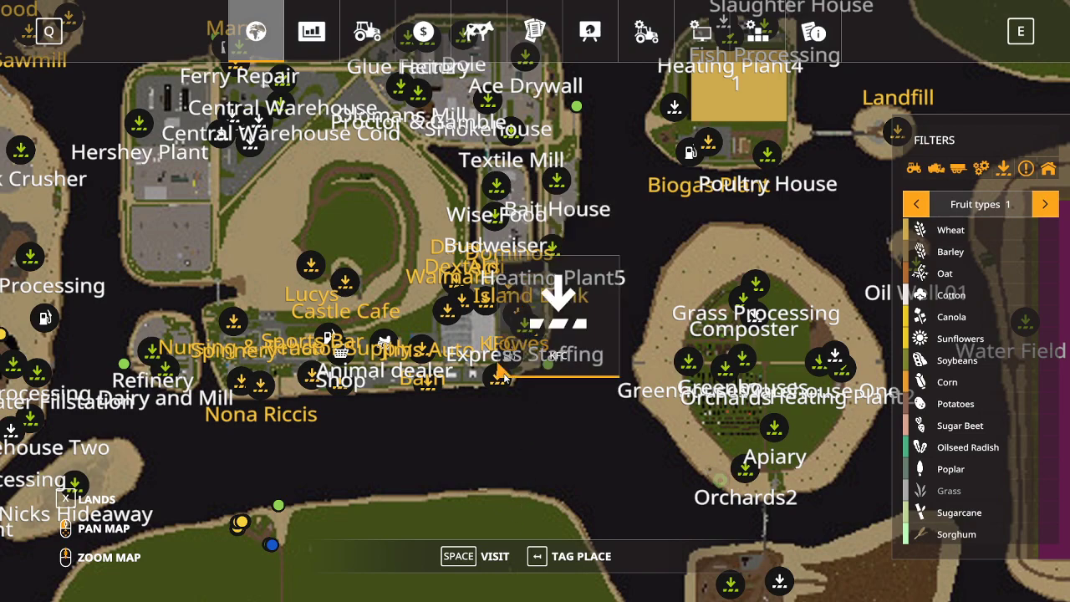
Step: Visit KFC from the map and walk past the flower beds and along the black fence to the expressStaffing marker
left_click(494, 556)
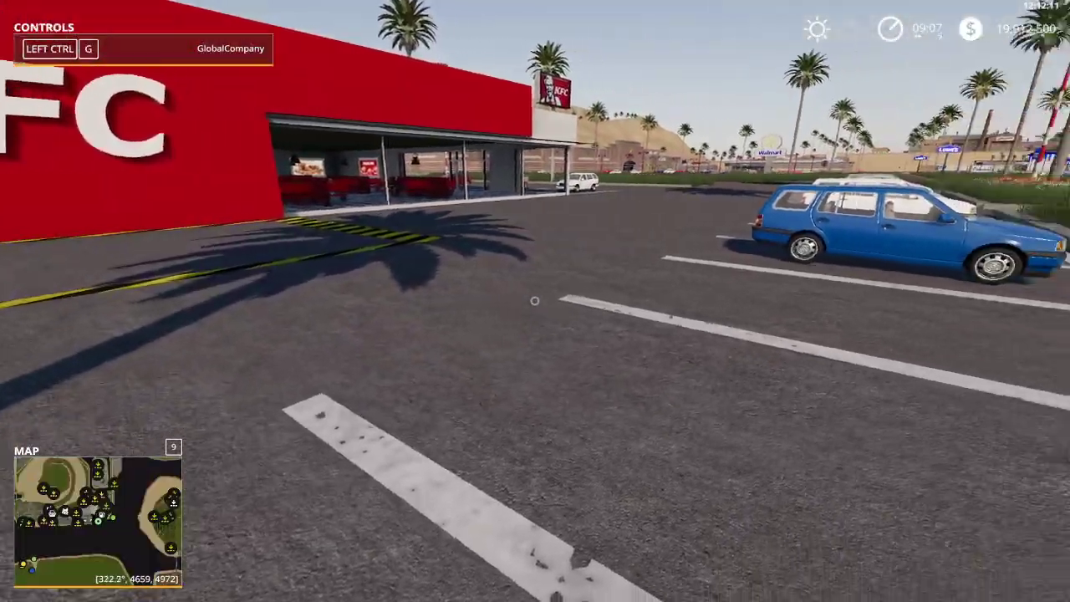
key("w")
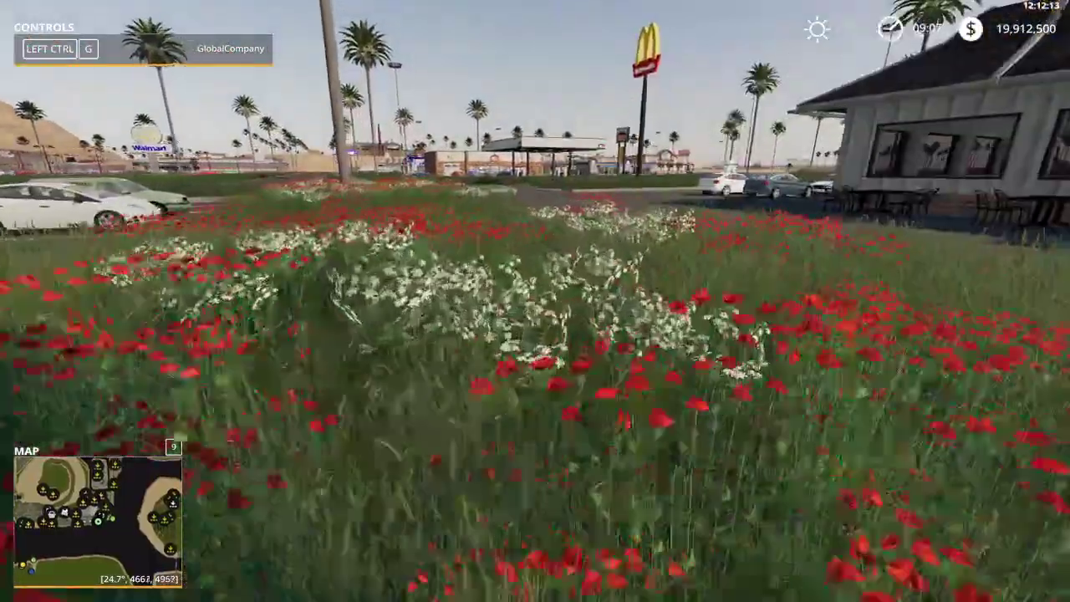
key("w")
key("w")
key("w")
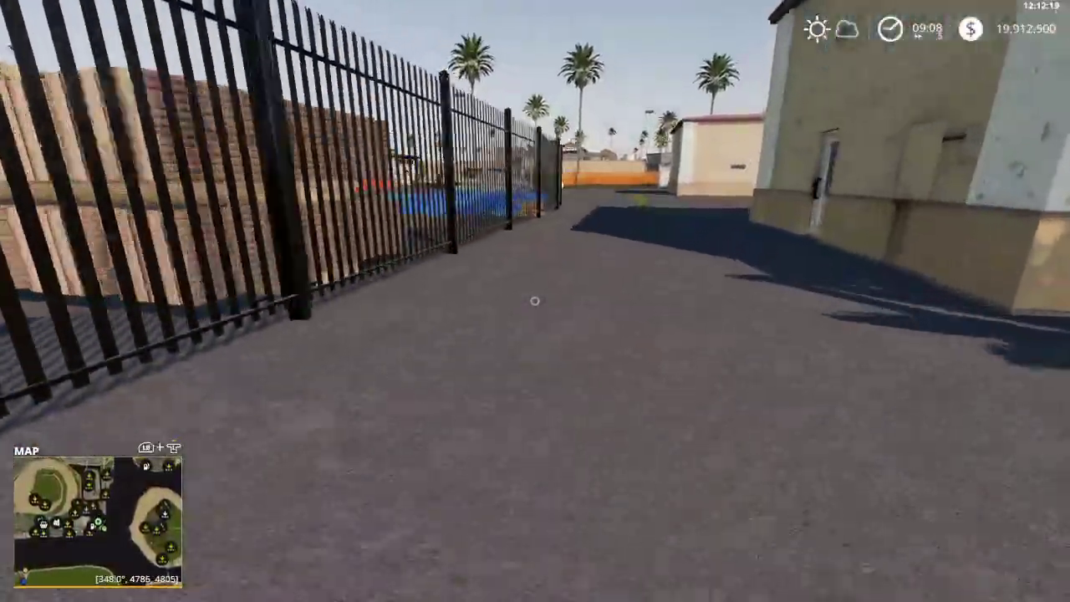
key("w")
key("w")
Step: Review the raw materials of the expressStaffing workers product line in its product menu and close the menu
key("r")
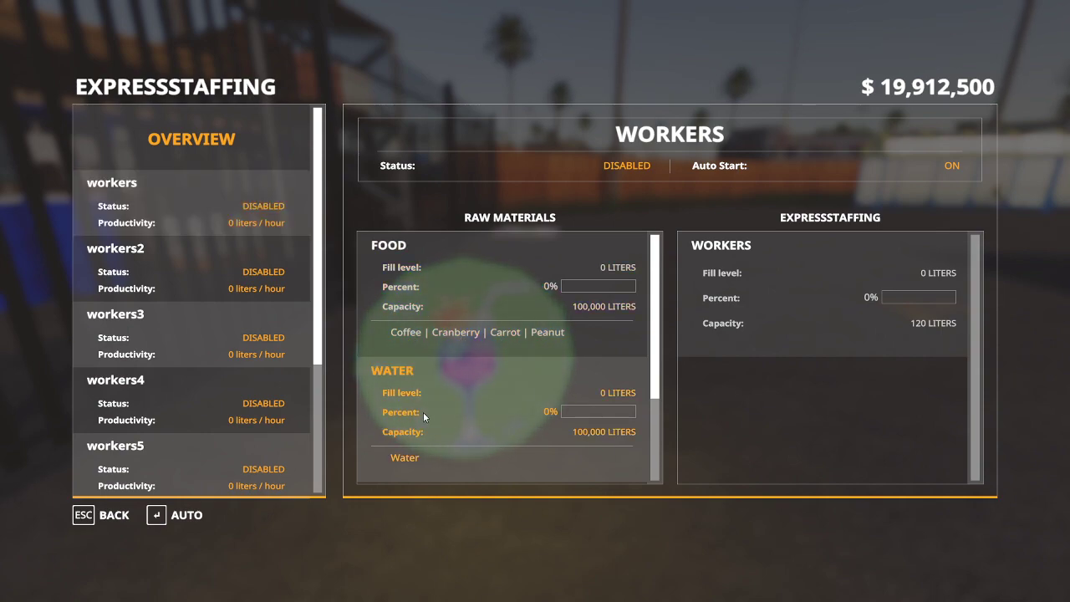
scroll(424, 411, "down", 1)
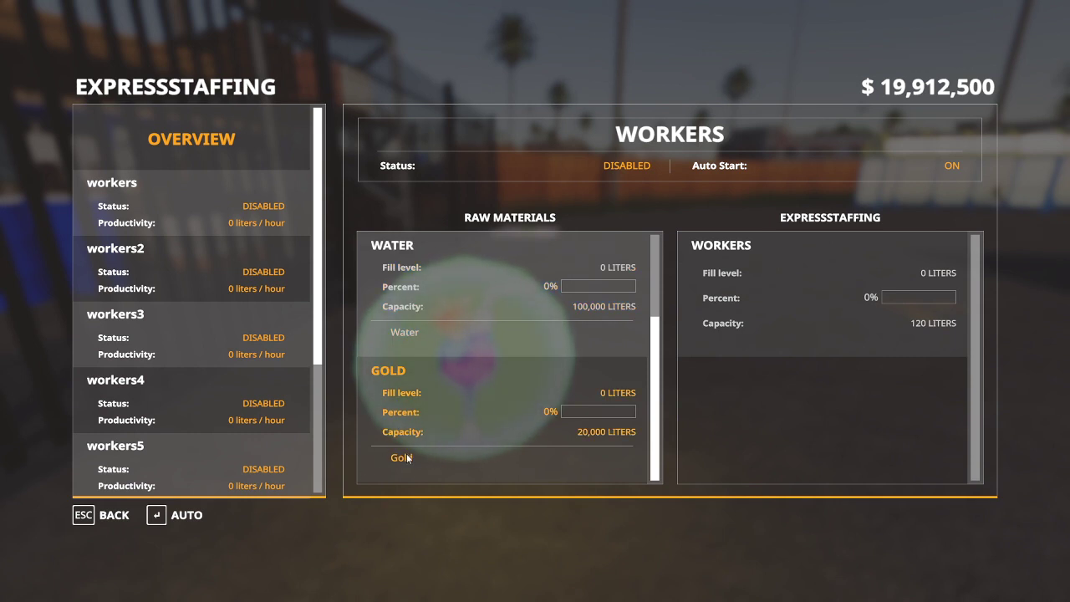
key("Escape")
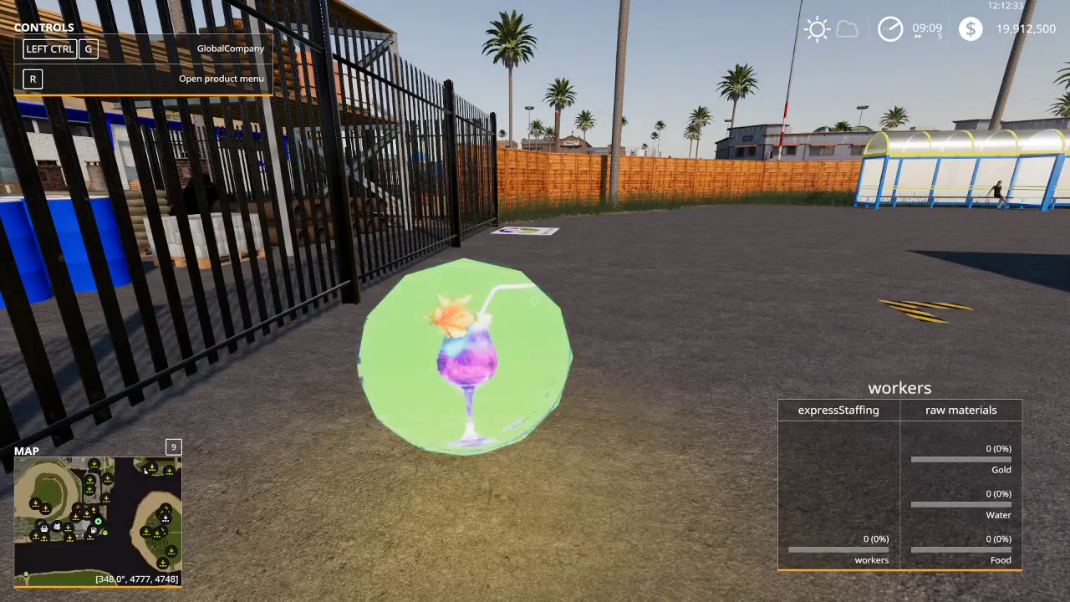
Step: Walk from the expressStaffing marker past the bus shelters to the paved exit beside the shore road
key("w")
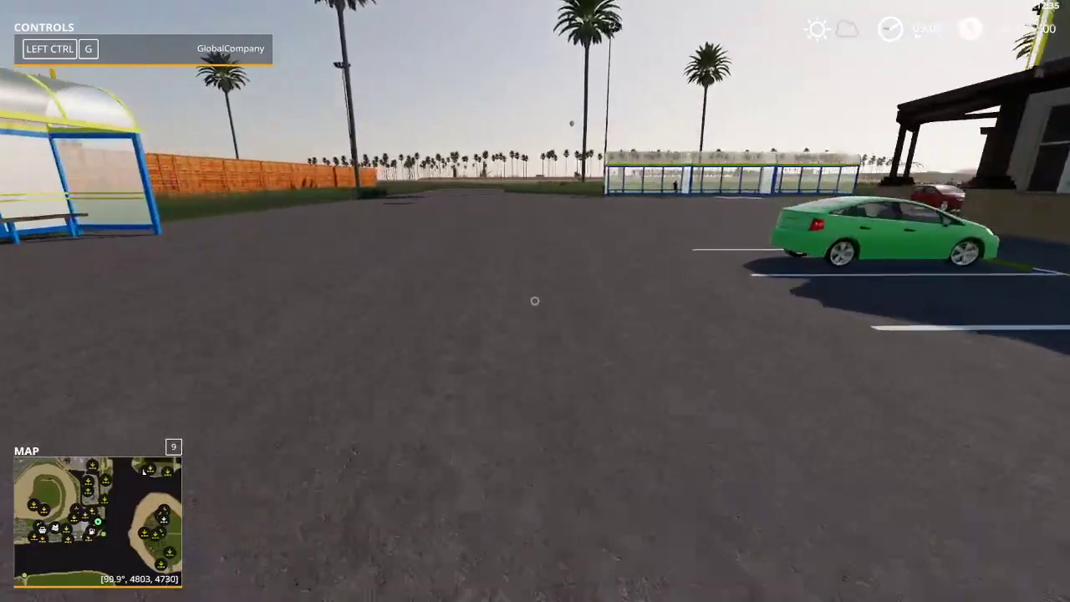
key("w")
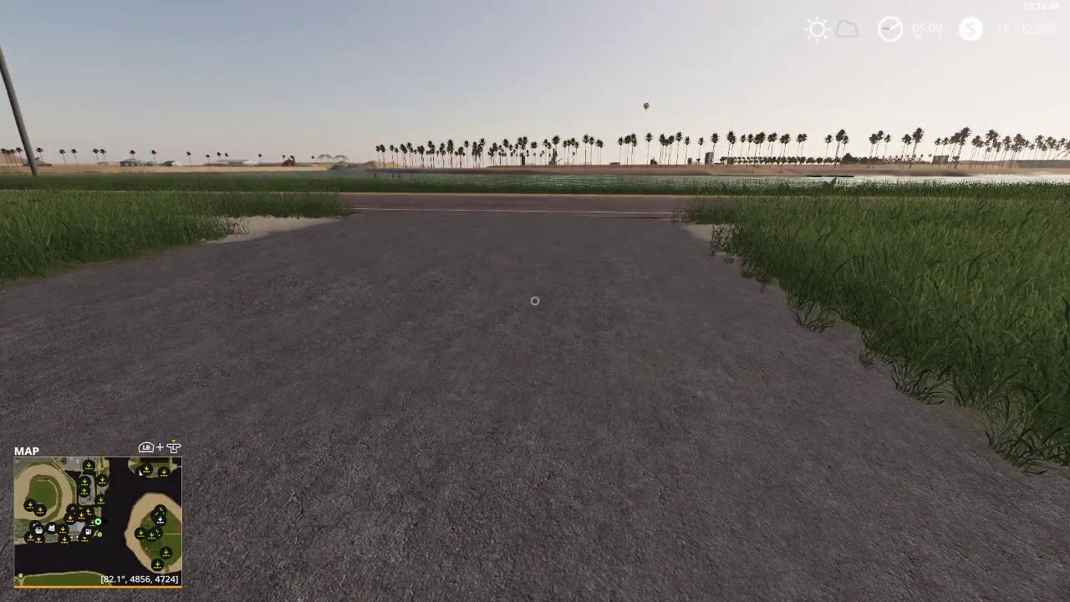
key("s")
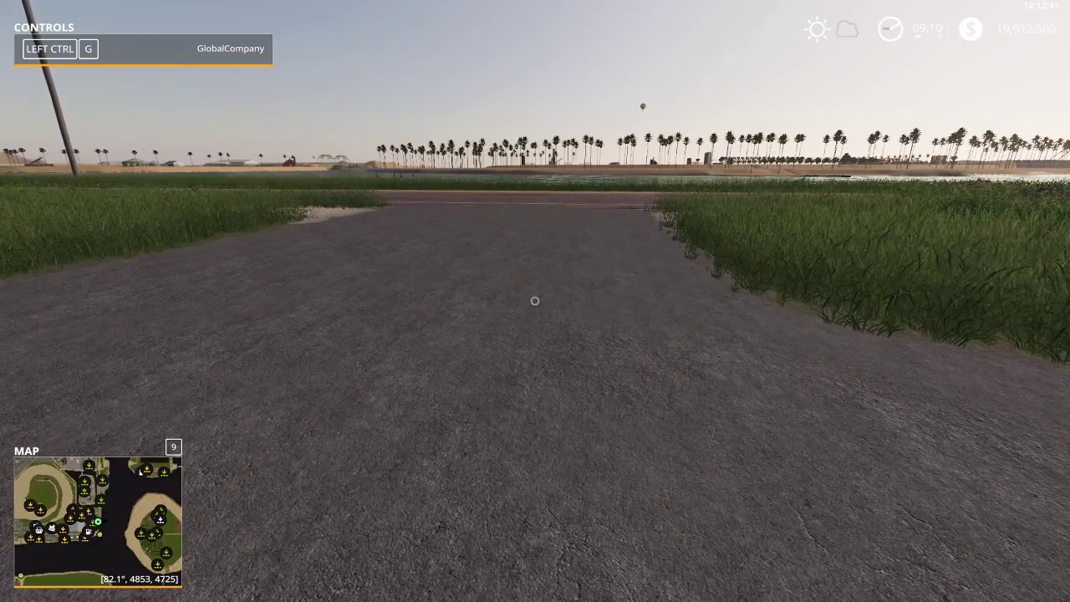
Step: Buy the Roadrunner truck in its standard configuration from the vehicle mods in the shop
key("p")
left_click(181, 449)
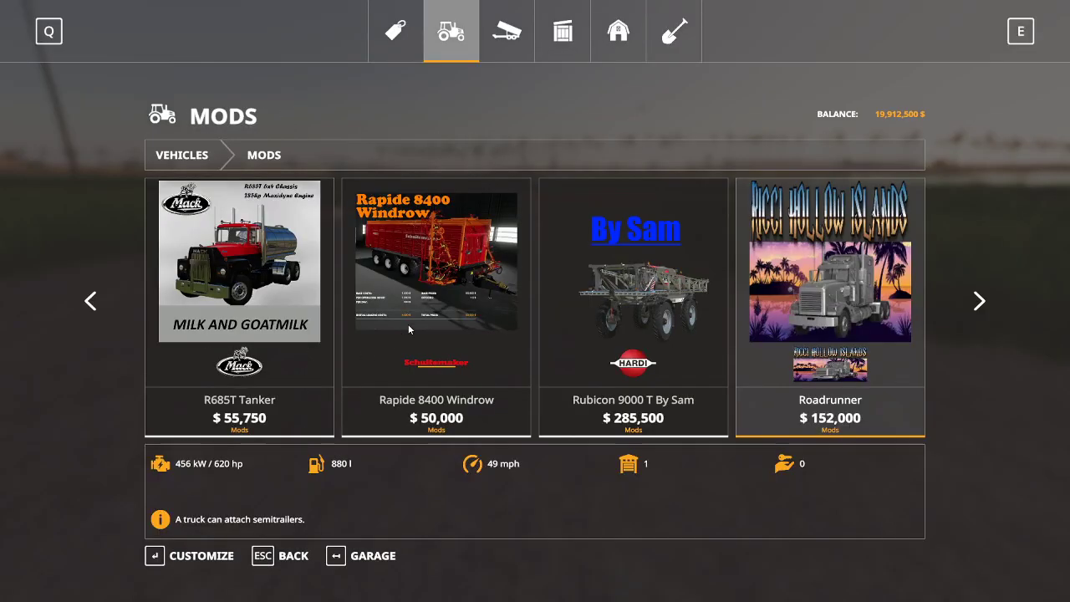
left_click(774, 315)
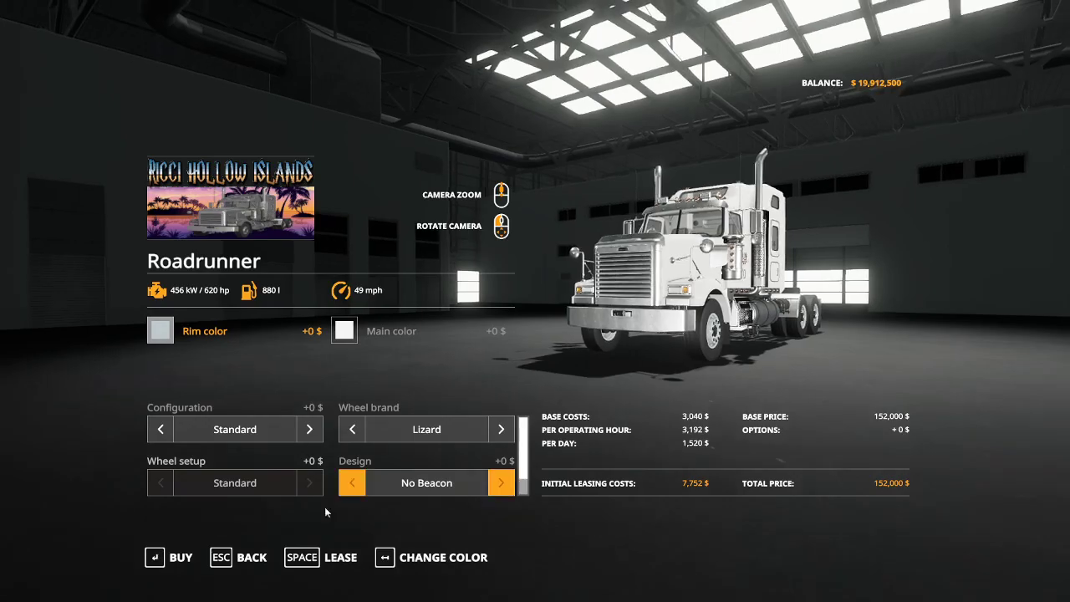
left_click(175, 557)
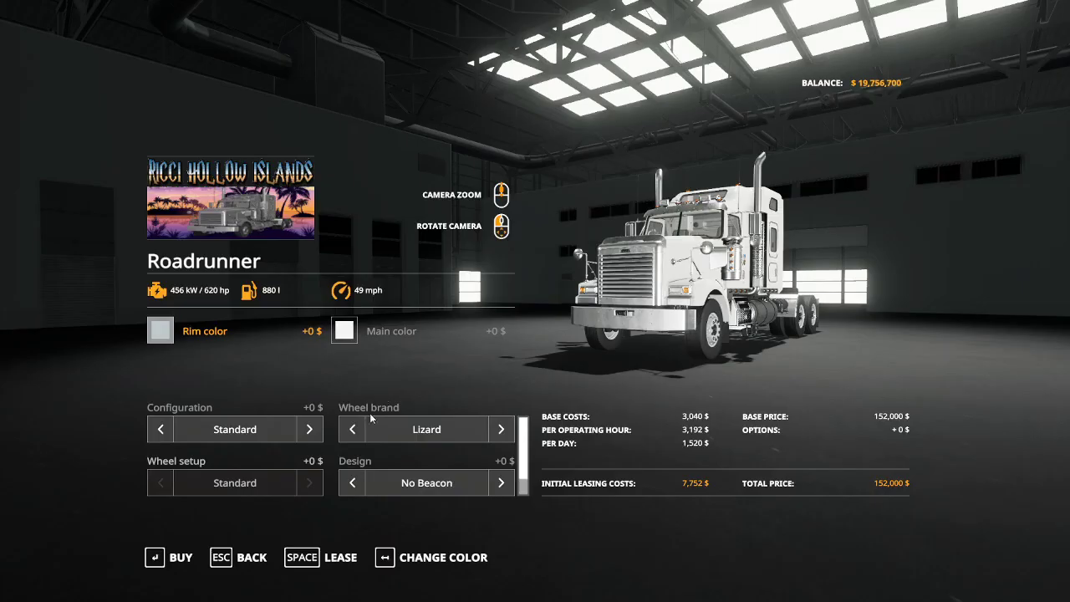
left_click(256, 560)
Step: Buy the FS19_RICCIVILLE_TANKER trailer with the standard design and return to the game world
key("Right")
key("Right")
key("Right")
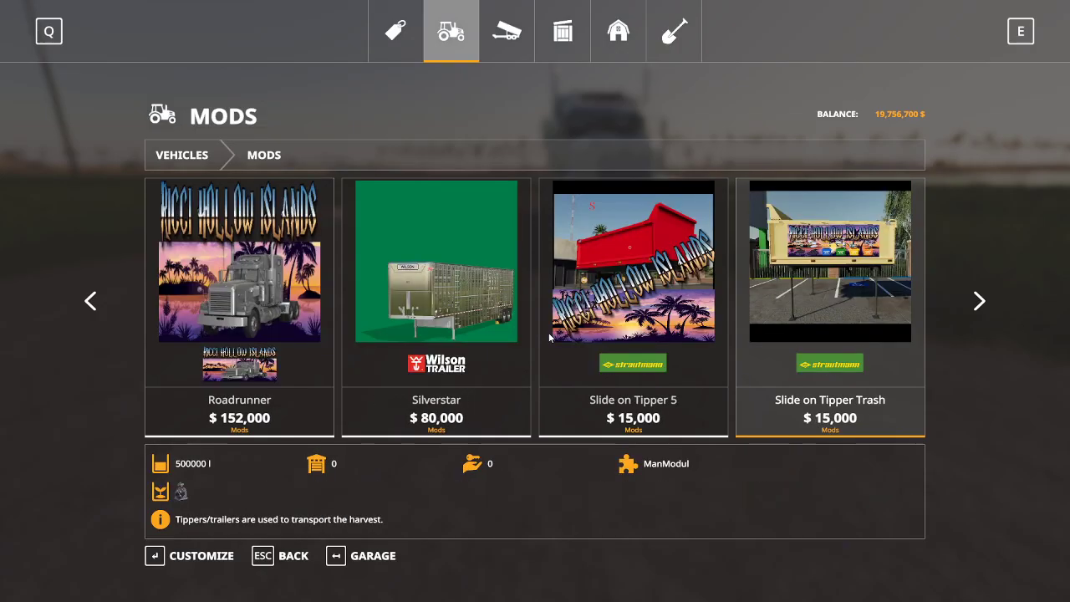
scroll(550, 338, "down", 2)
double_click(640, 309)
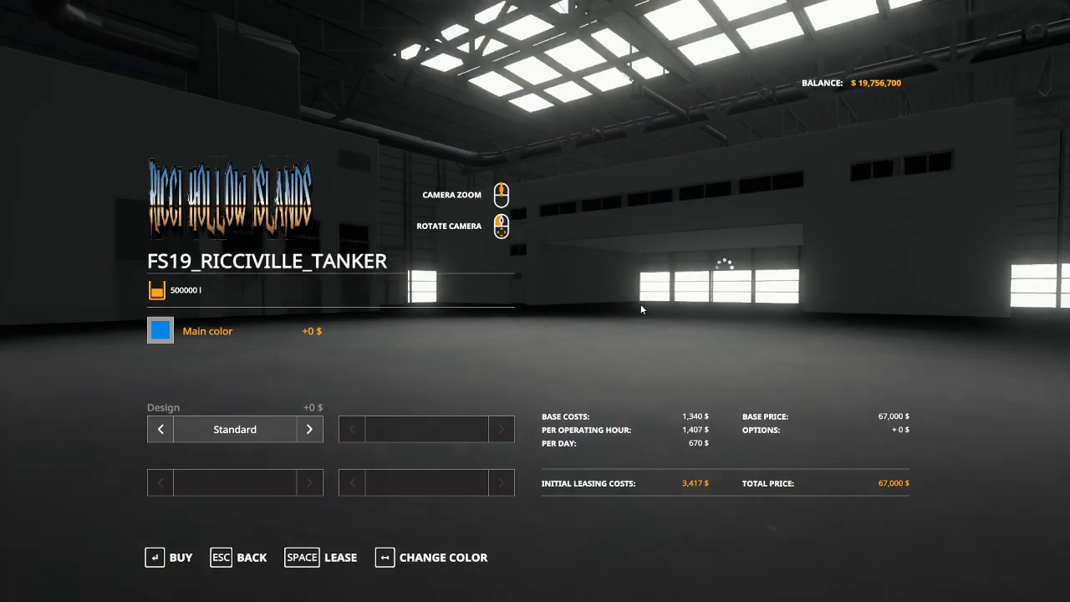
key("Return")
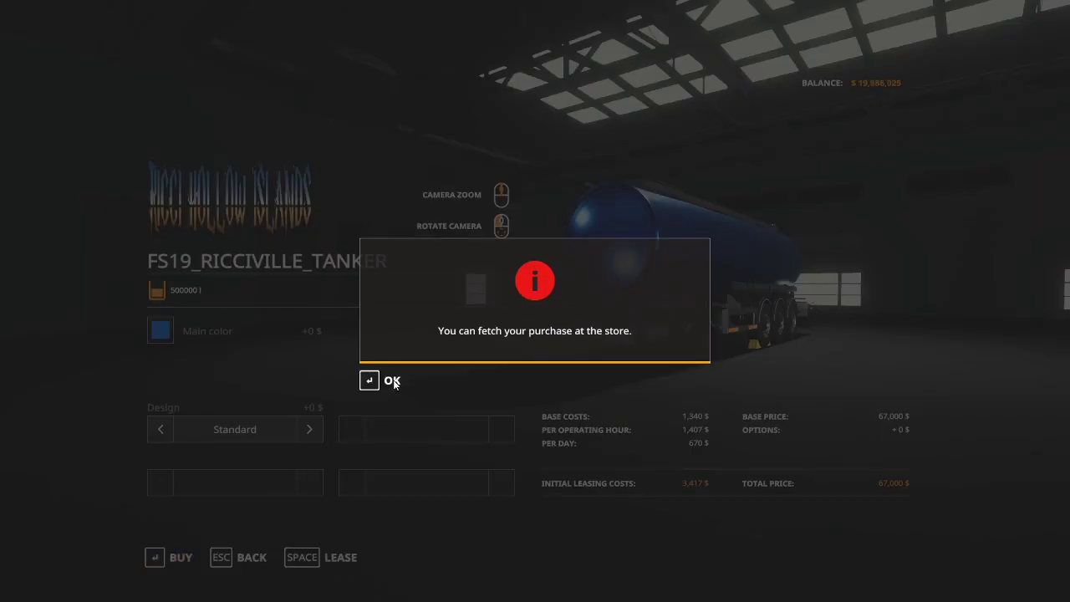
left_click(393, 381)
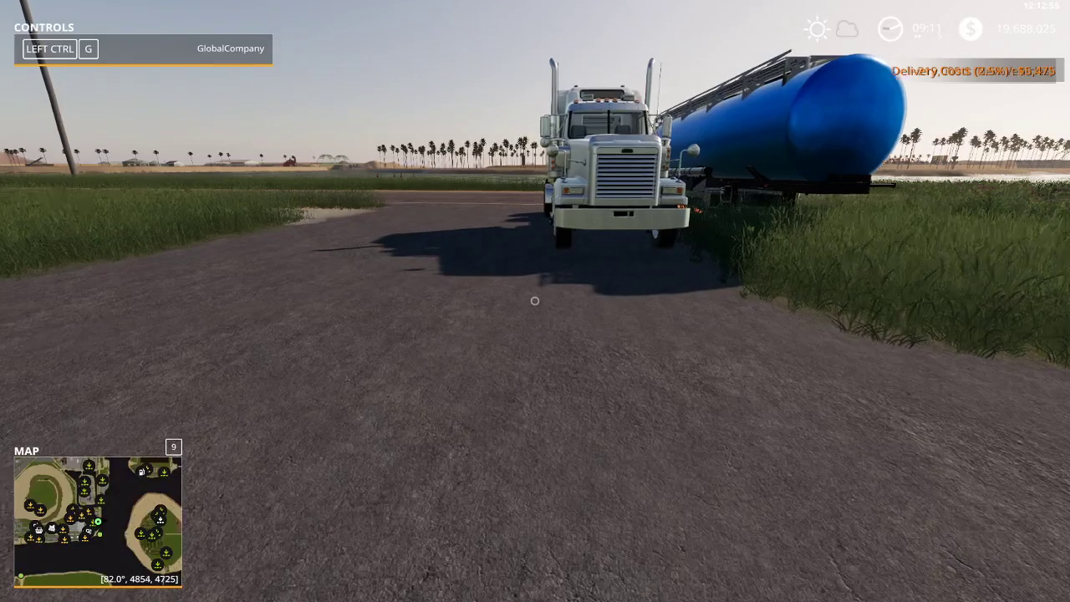
Step: Enter the Roadrunner, line it up in front of the blue tanker and hitch the trailer
key("e")
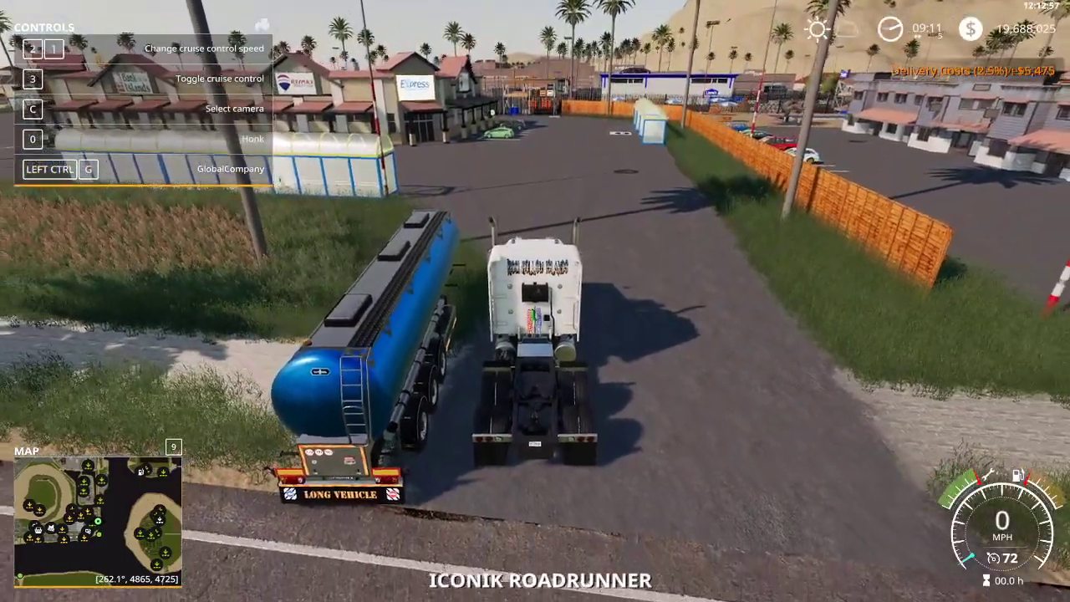
scroll(535, 301, "down", 2)
key("w")
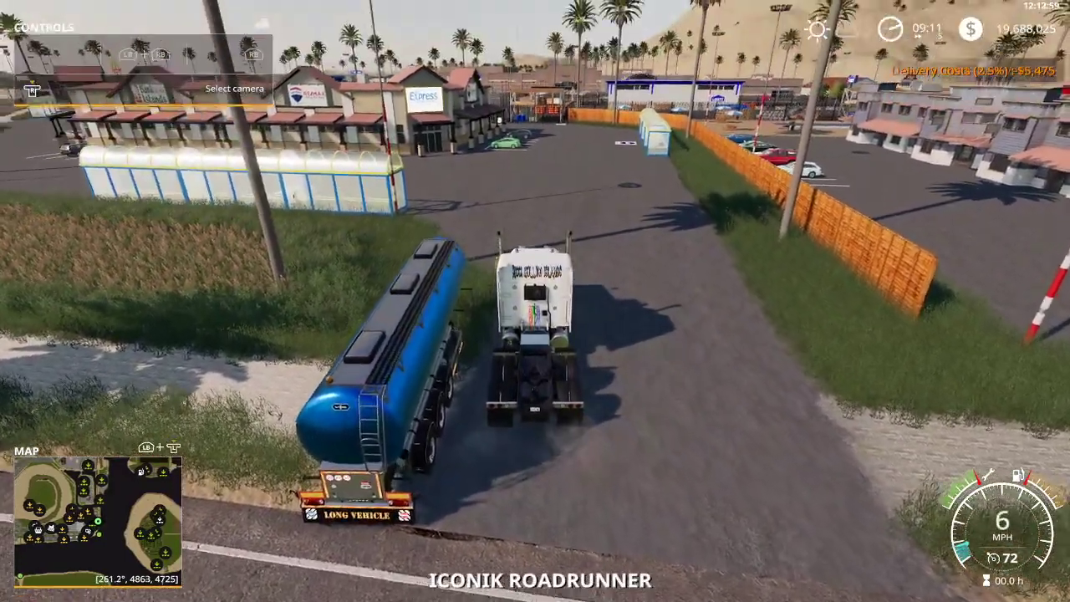
key("w")
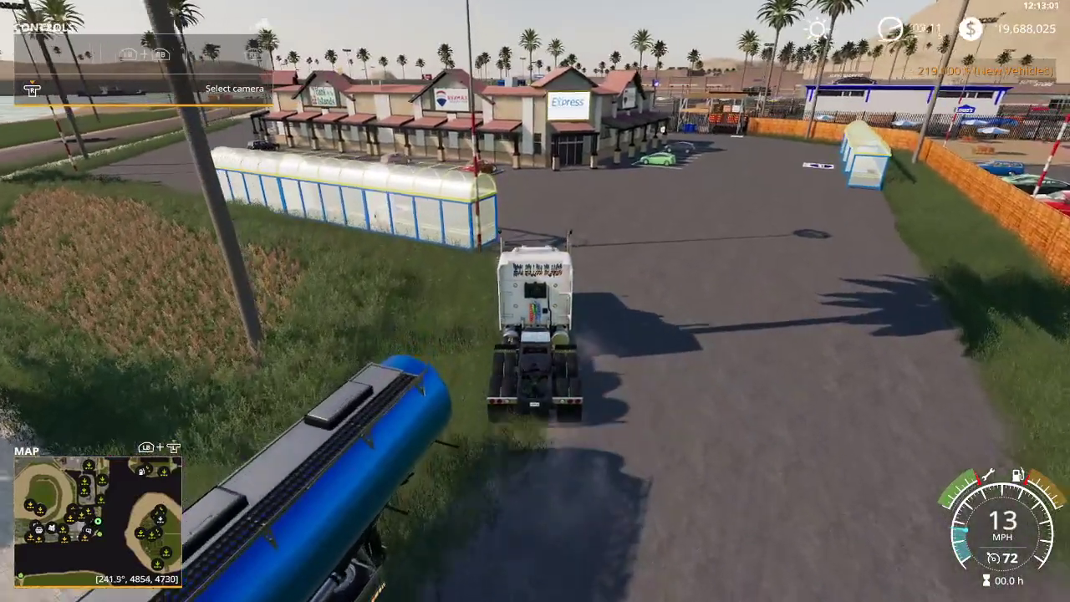
key("s")
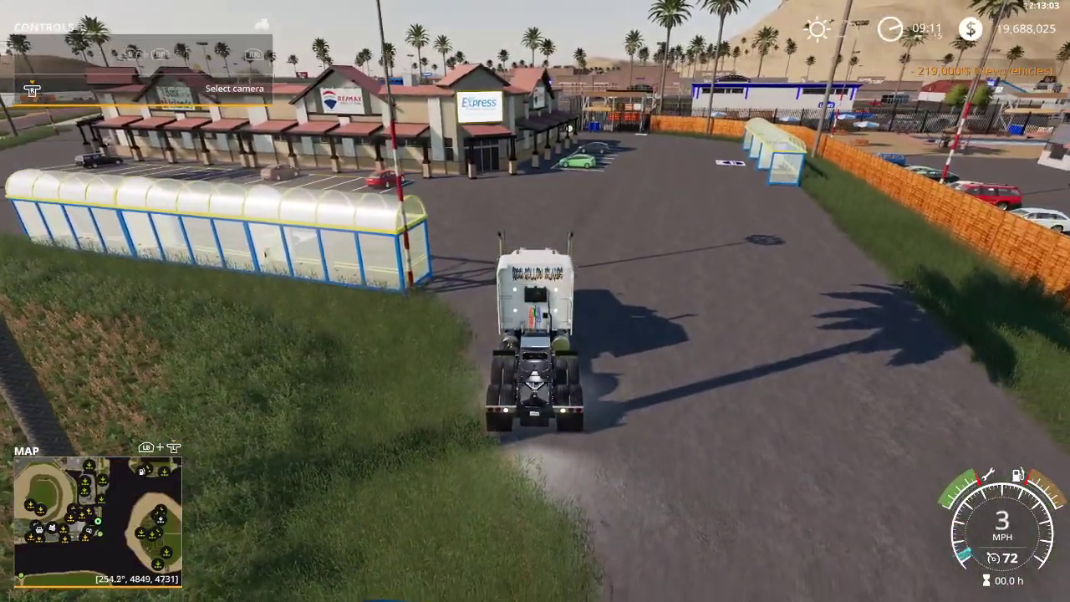
key("s")
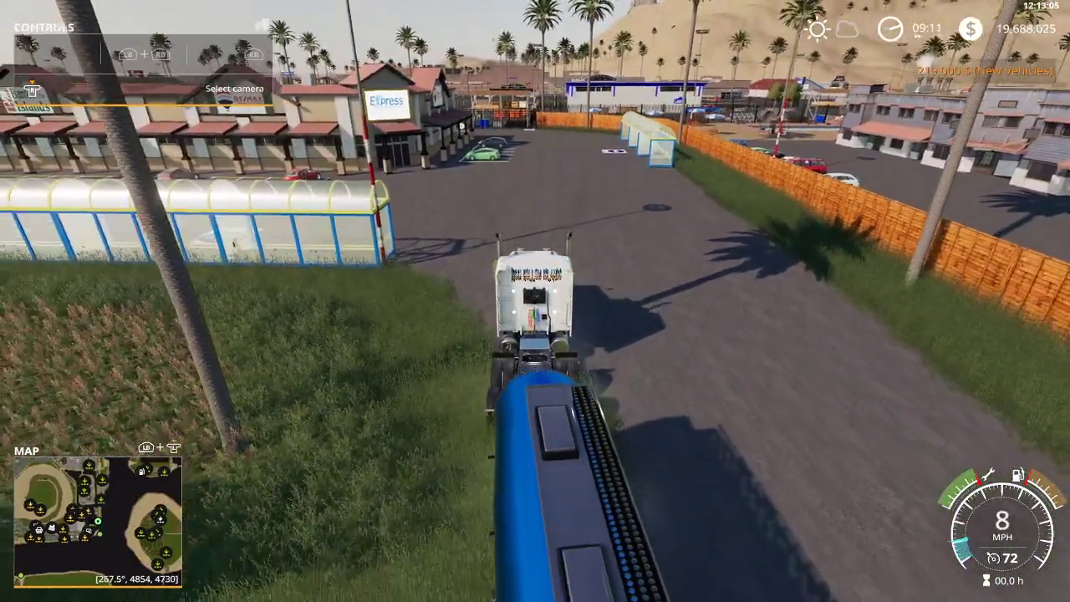
key("s")
key("q")
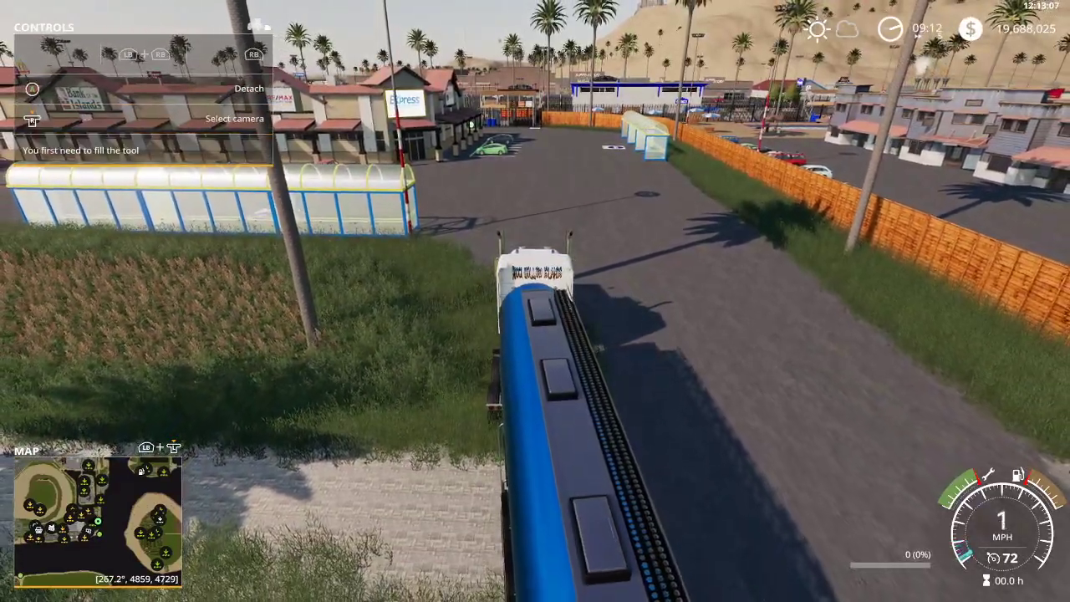
Step: Fill the tanker with water through the development commands and deliver part of the load to the expressStaffing factory
key("ctrl+d")
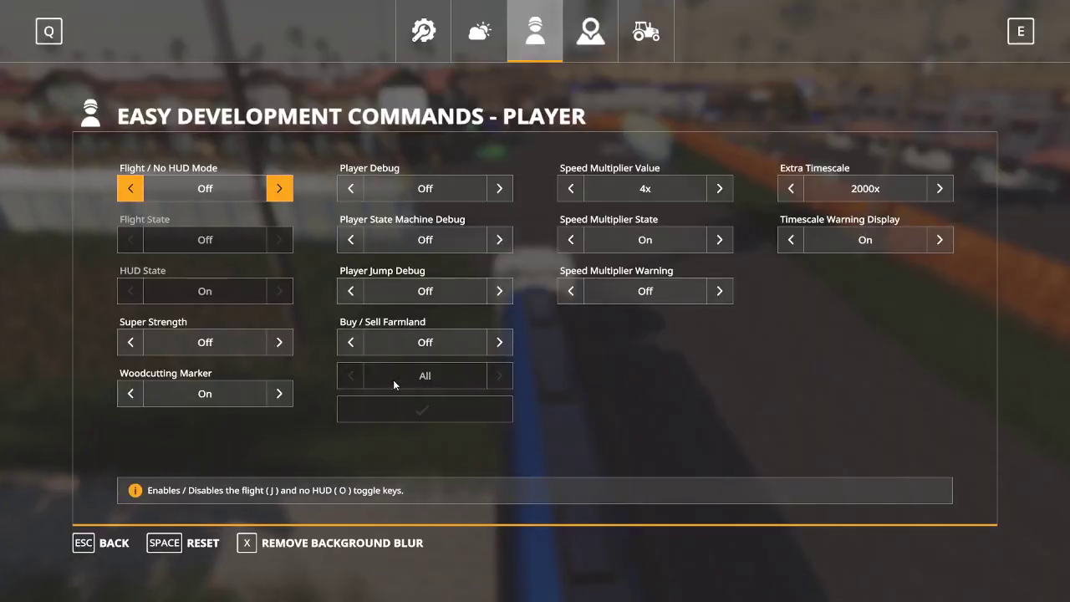
left_click(645, 33)
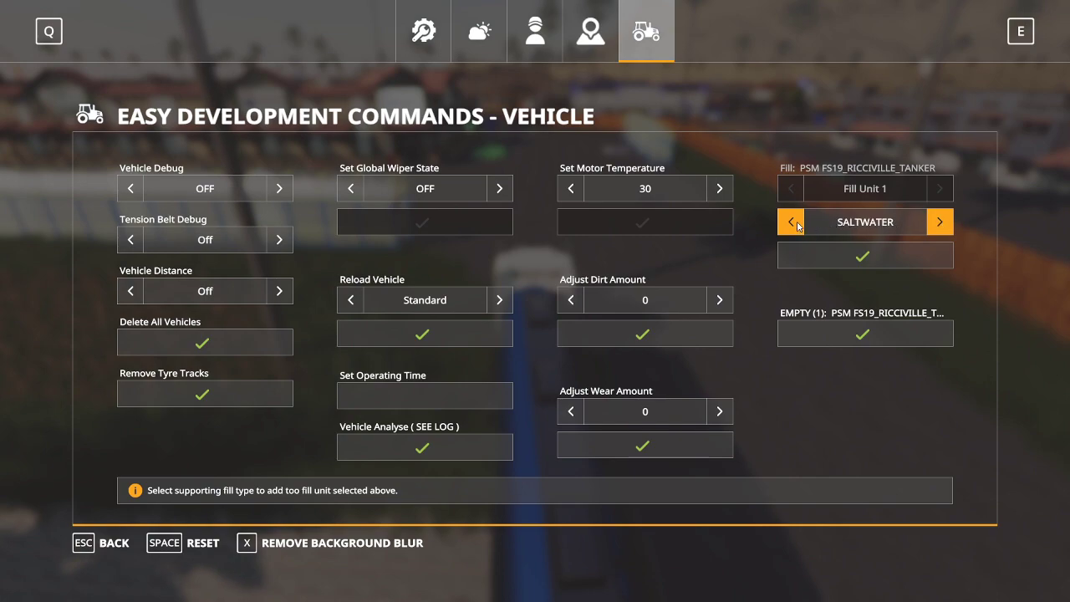
key("Escape")
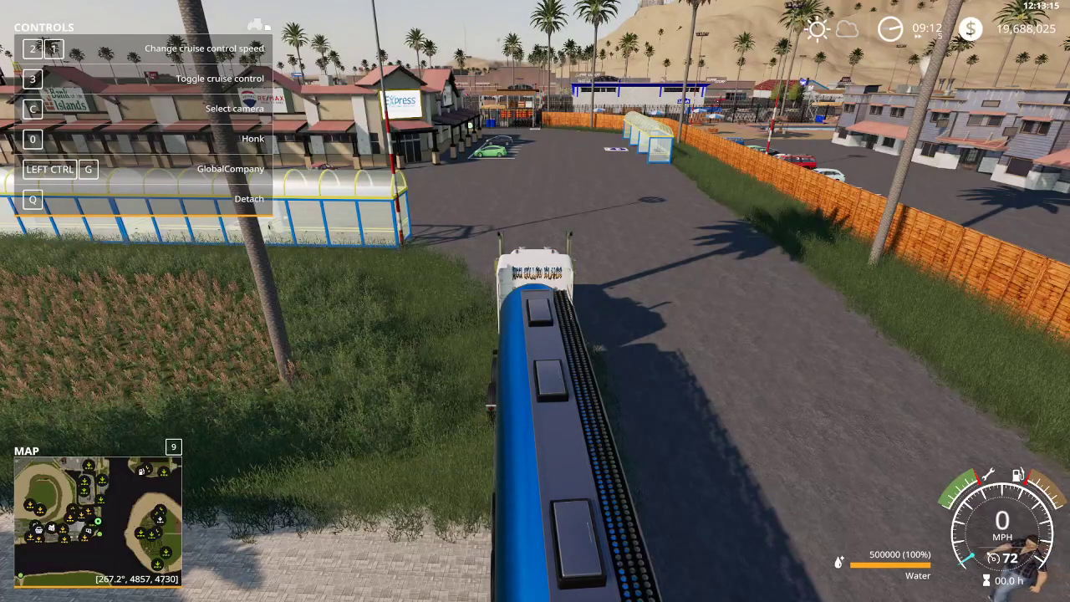
key("w")
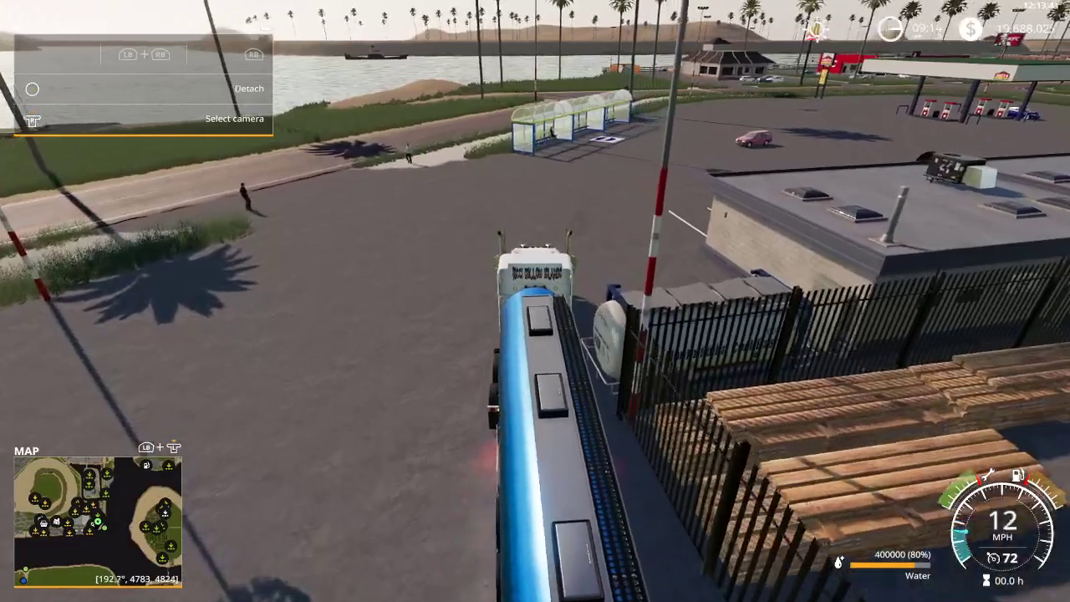
key("e")
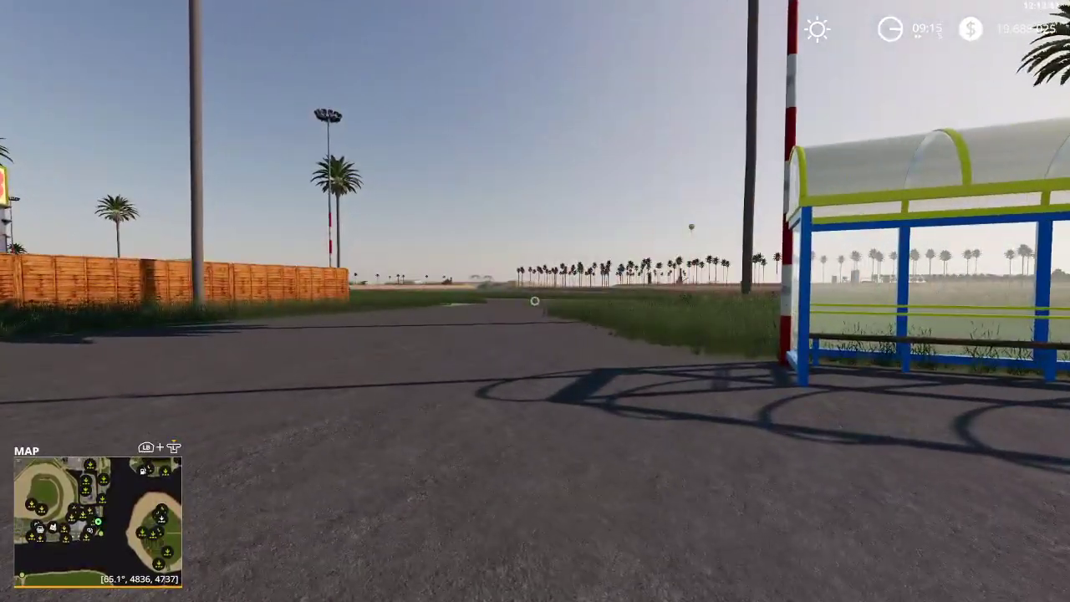
Step: Buy the Slide on Tipper 5 from the vehicle mods in the shop
key("p")
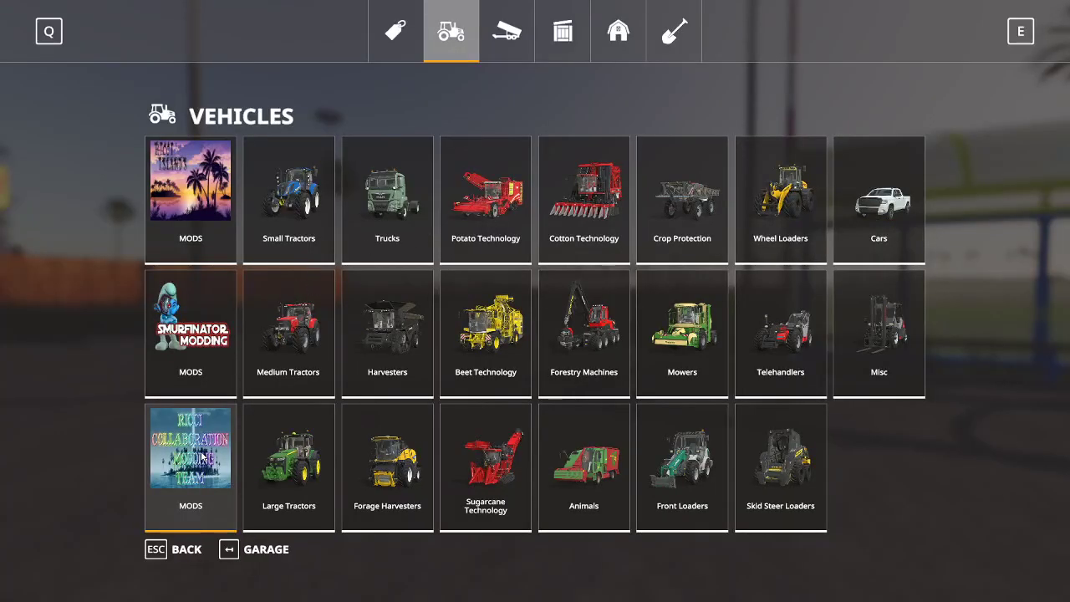
left_click(201, 457)
double_click(265, 303)
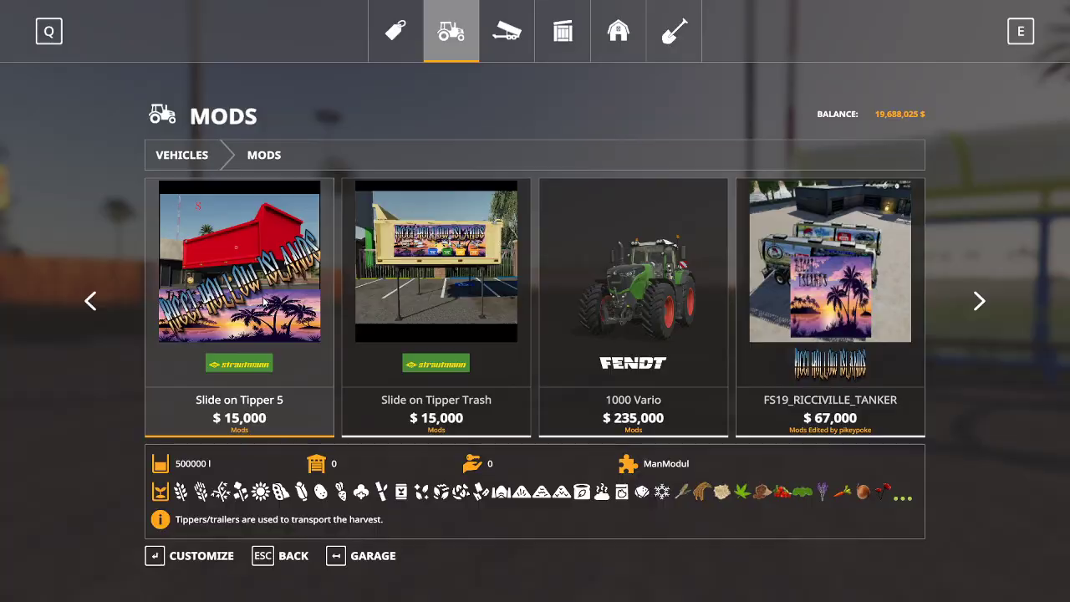
left_click(177, 558)
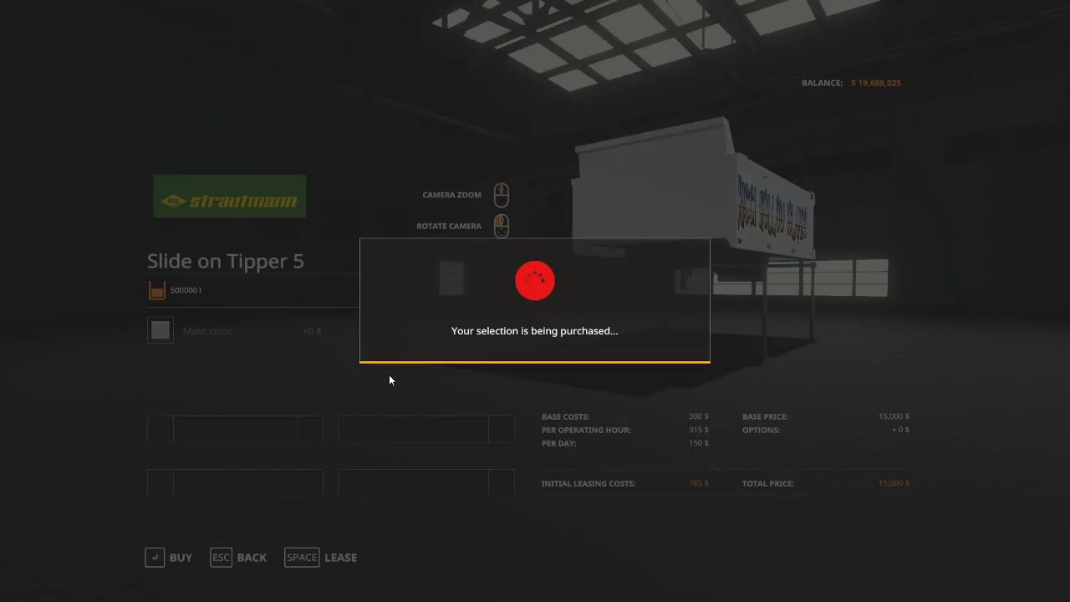
left_click(390, 383)
left_click(256, 560)
Step: Buy the Kenworth K100 Daycab with Trelleborg wheels and leave the shop
scroll(373, 287, "up", 4)
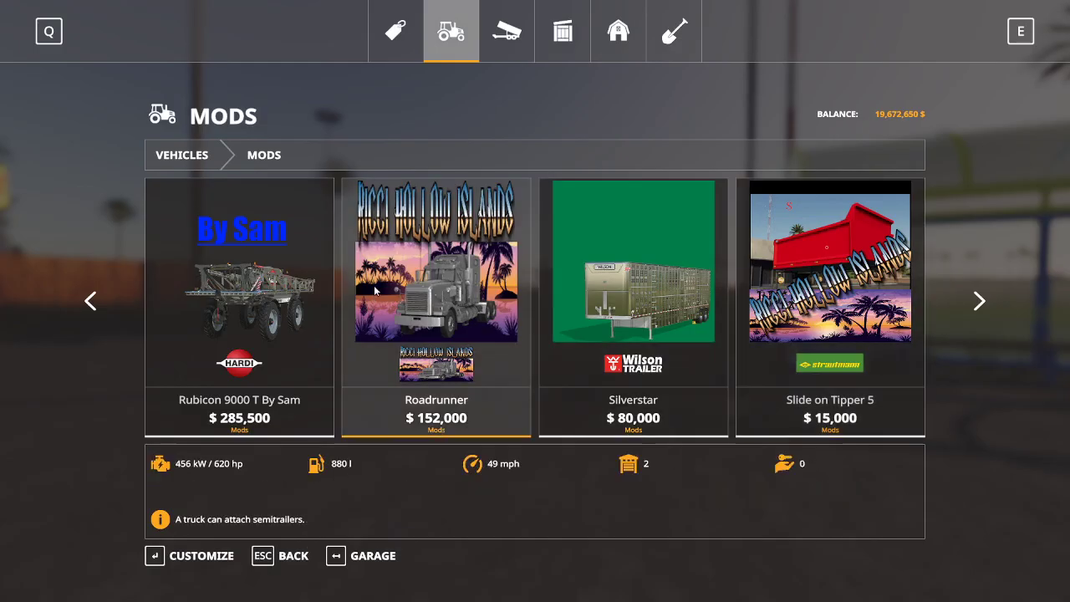
scroll(374, 285, "up", 10)
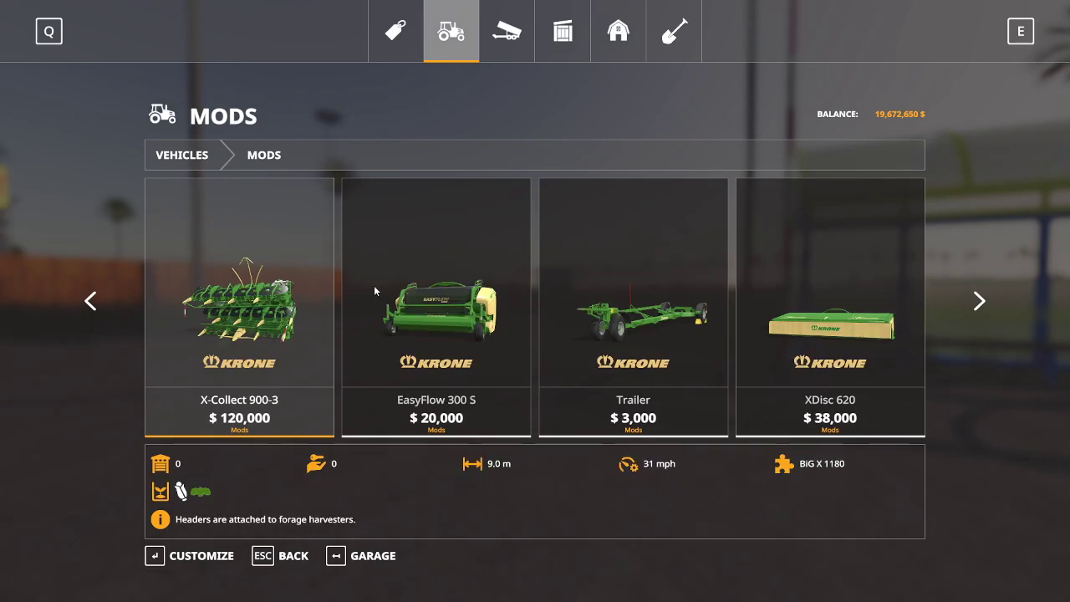
left_click(374, 285)
left_click(374, 285)
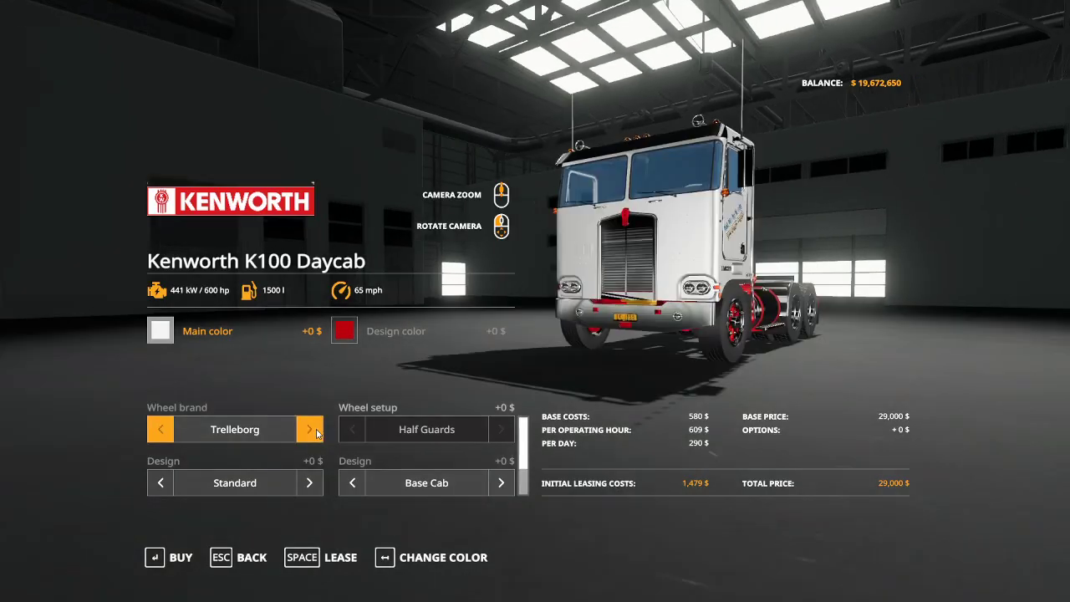
left_click(180, 557)
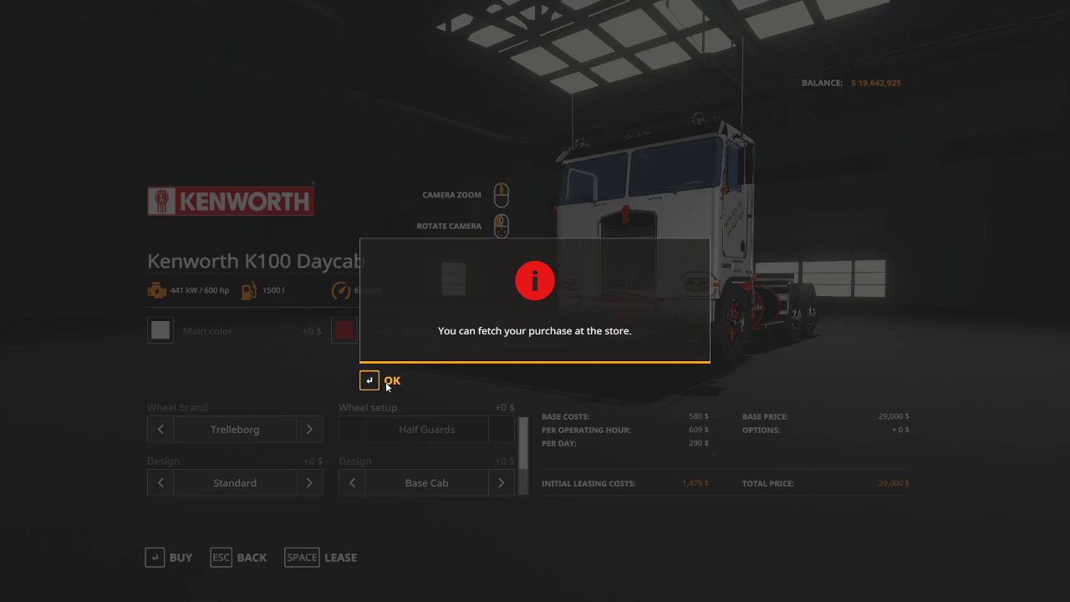
left_click(389, 381)
key("Escape")
key("Escape")
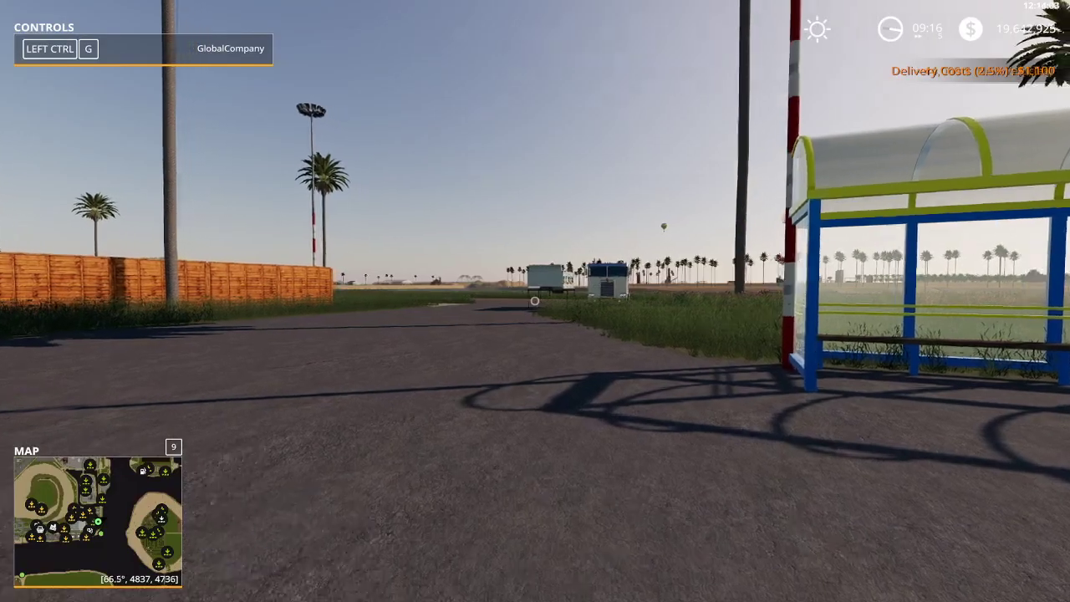
Step: Enter the Kenworth, mount the Slide on Tipper 5 and fill it with coffee through the development commands
key("Tab")
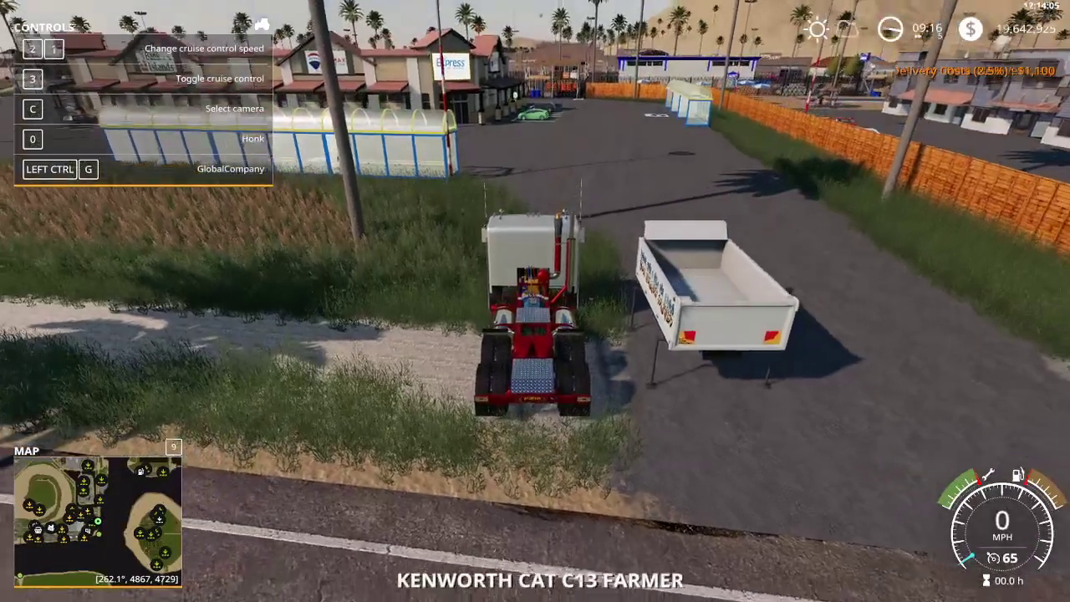
scroll(536, 301, "down", 6)
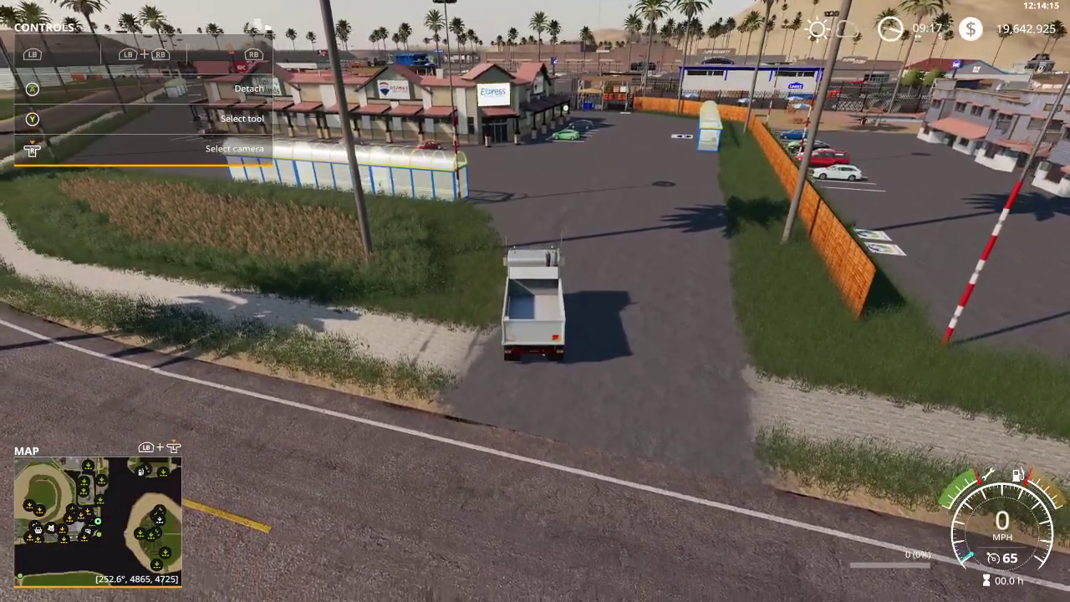
key("alt+e")
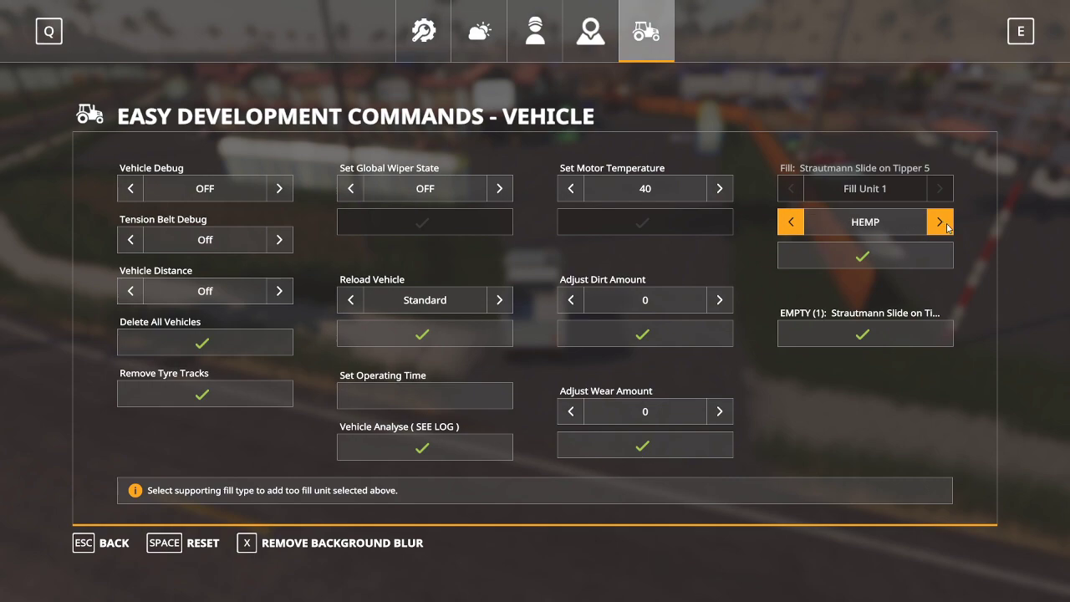
left_click(923, 254)
key("Escape")
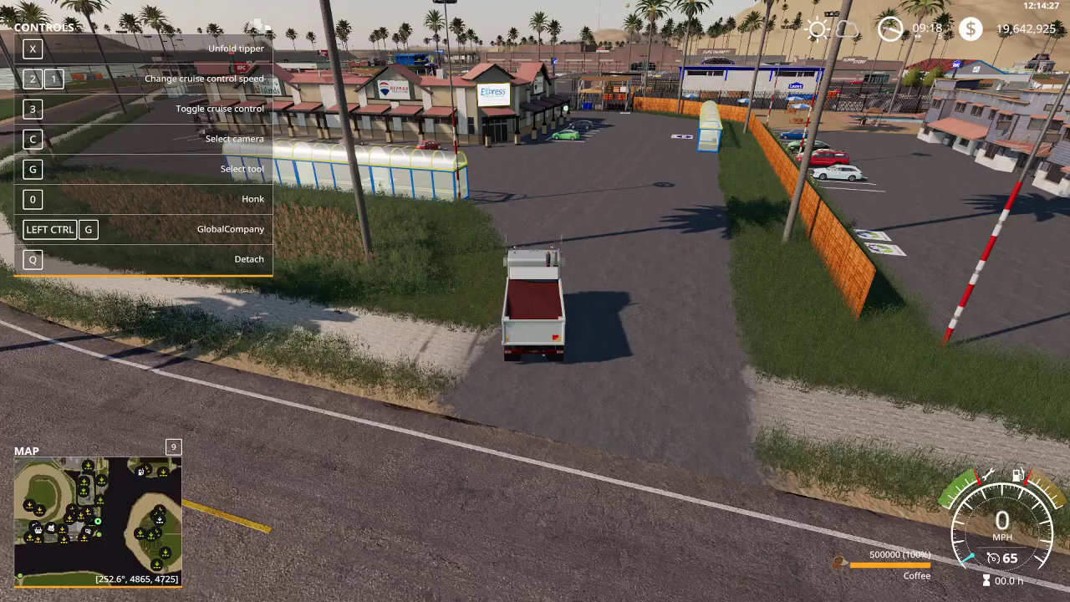
Step: Drive the coffee load past the bus shelters to the striped unloading area behind the RE/MAX building and tip it
key("w")
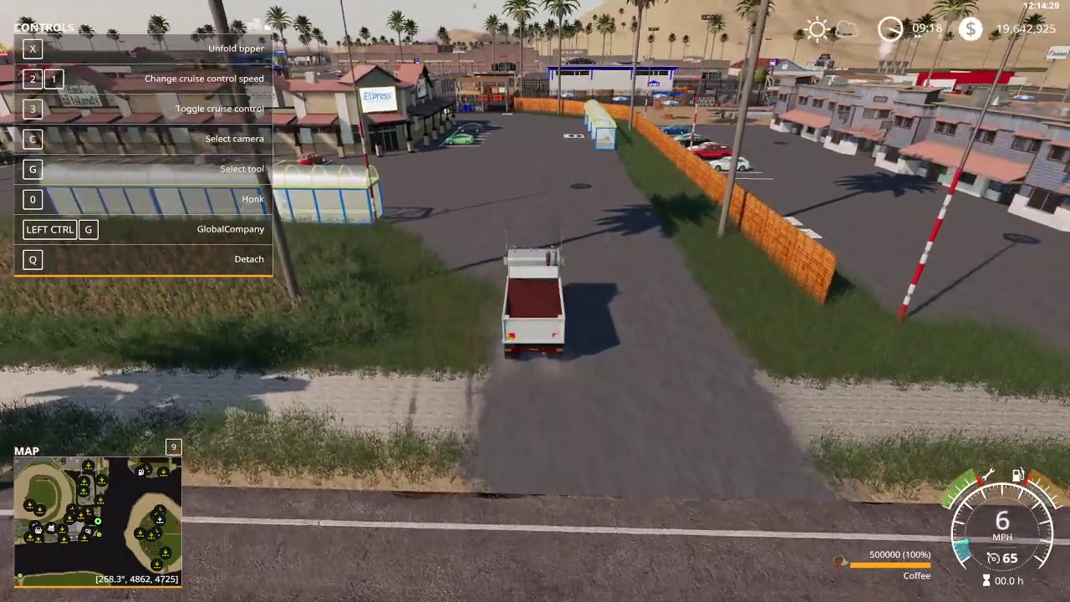
key("w")
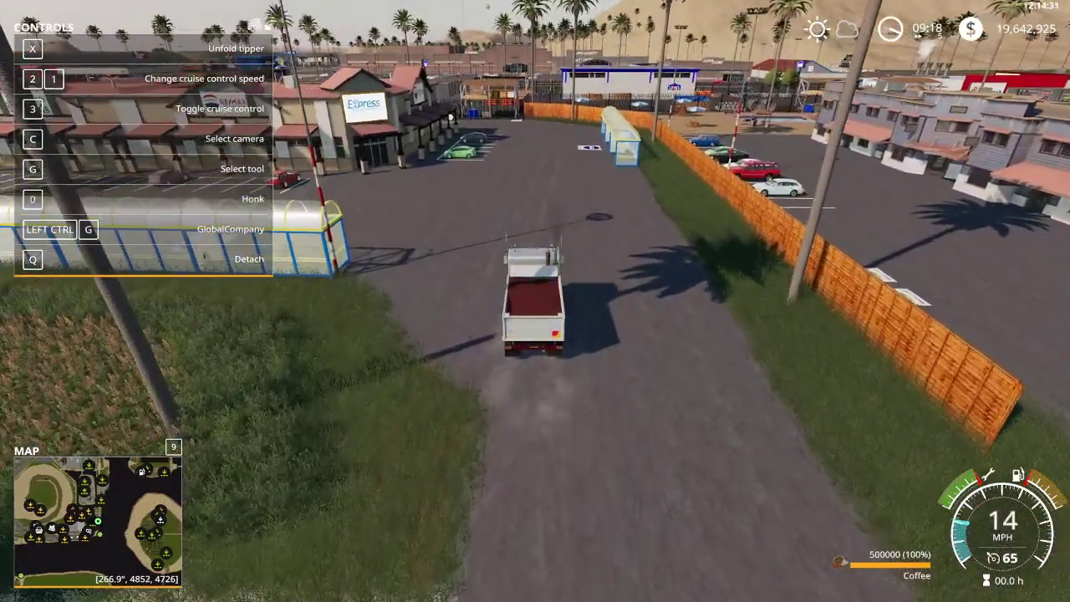
key("w")
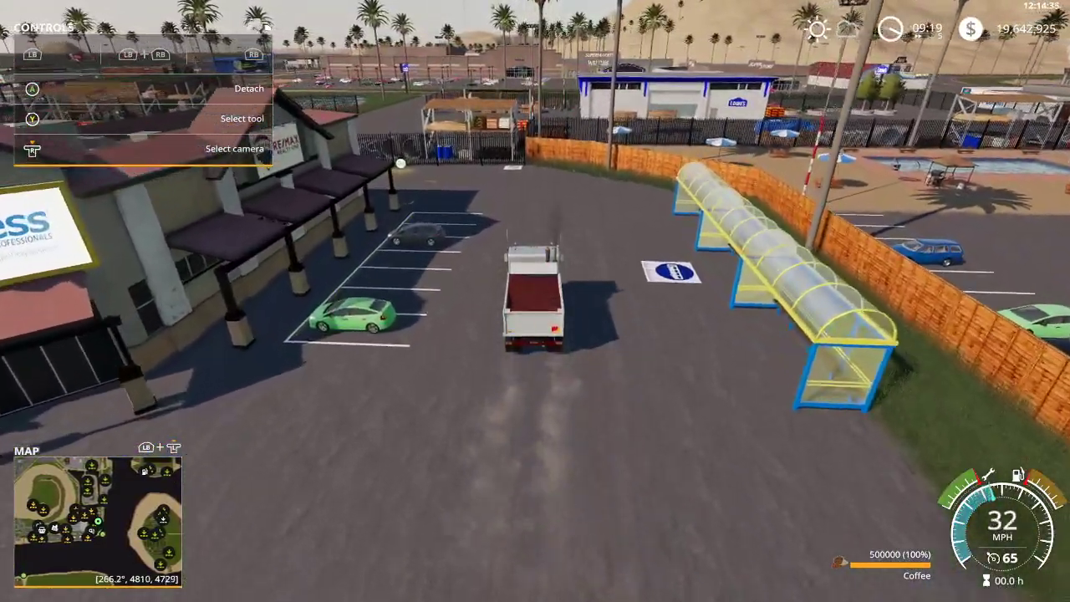
key("a")
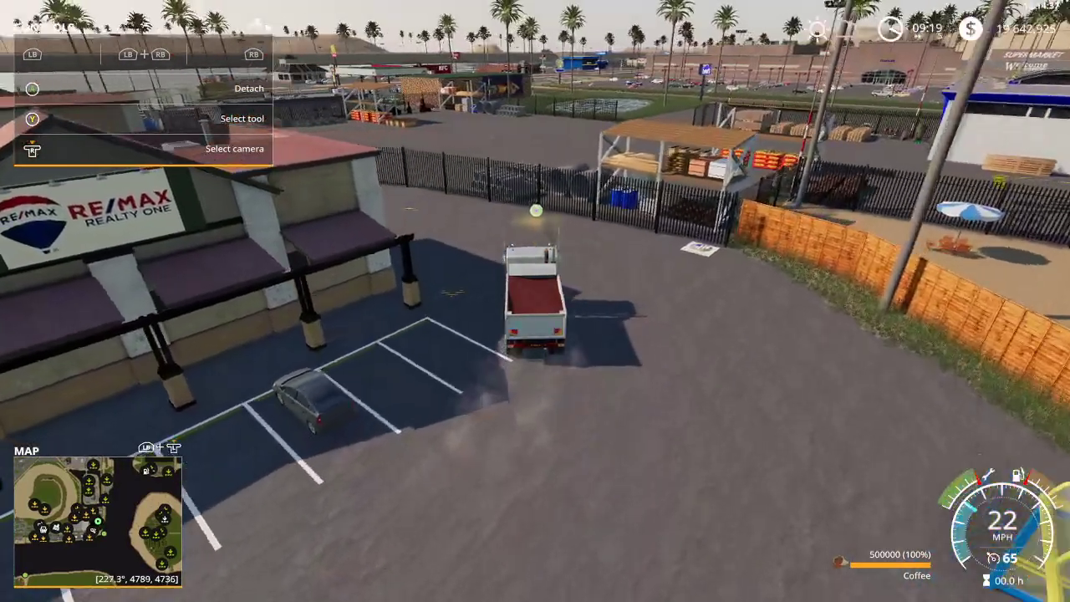
key("s")
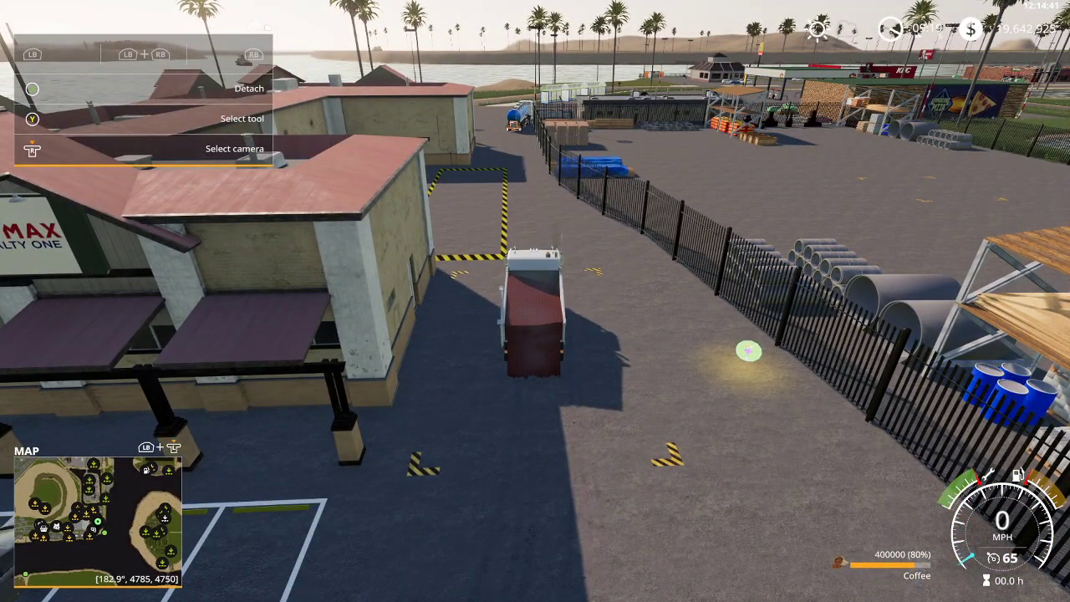
Step: Fill the Slide on Tipper 5 with gold through the development commands
key("ctrl+shift+e")
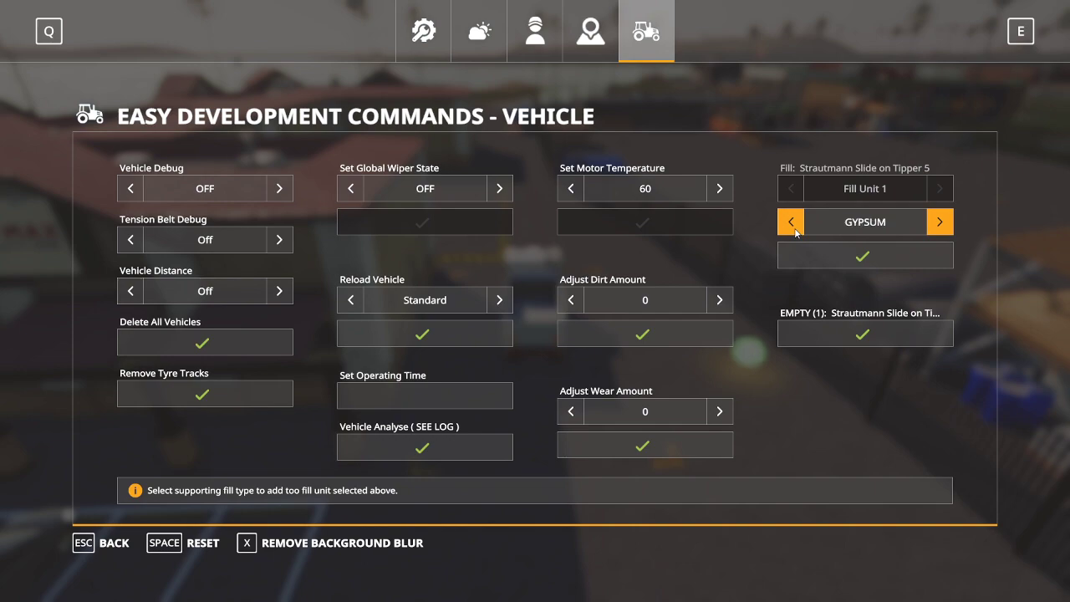
left_click(800, 264)
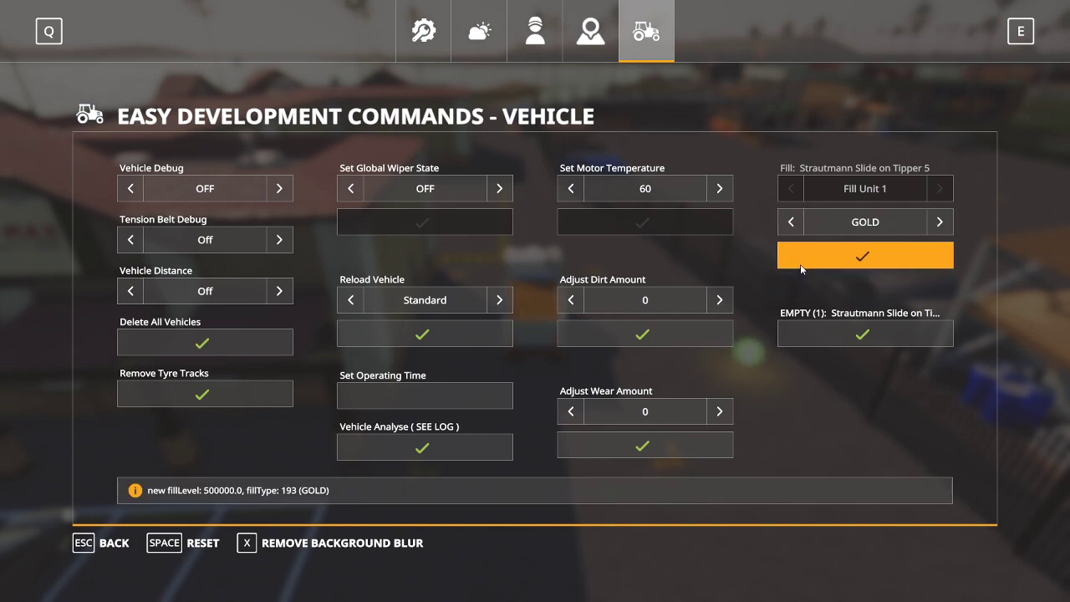
key("Escape")
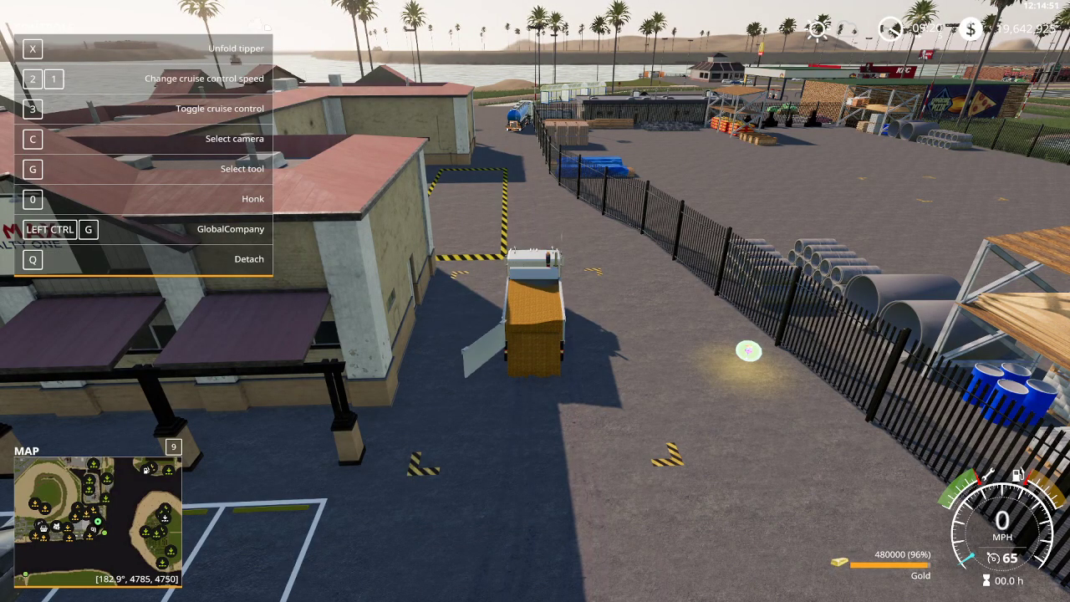
Step: Drive the gold load into the striped unloading area behind the building, unload it and leave the truck
key("w")
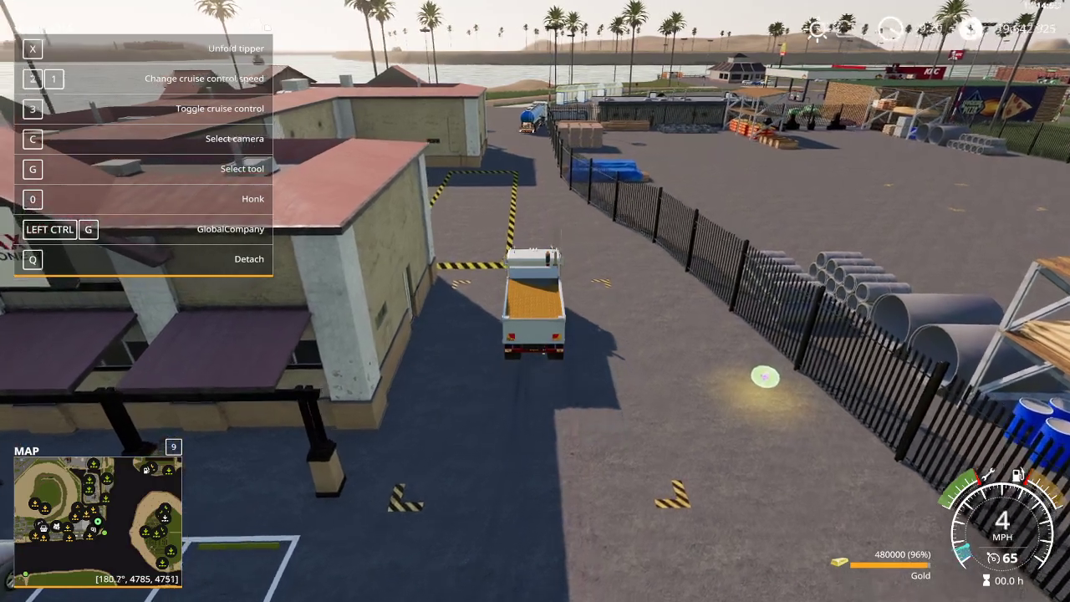
key("a")
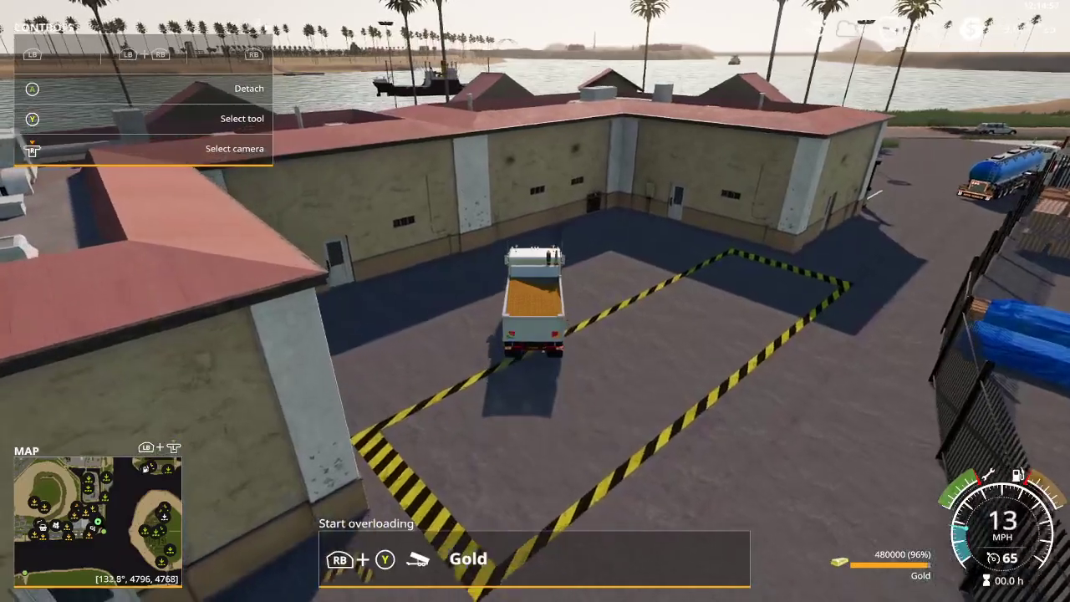
key("e")
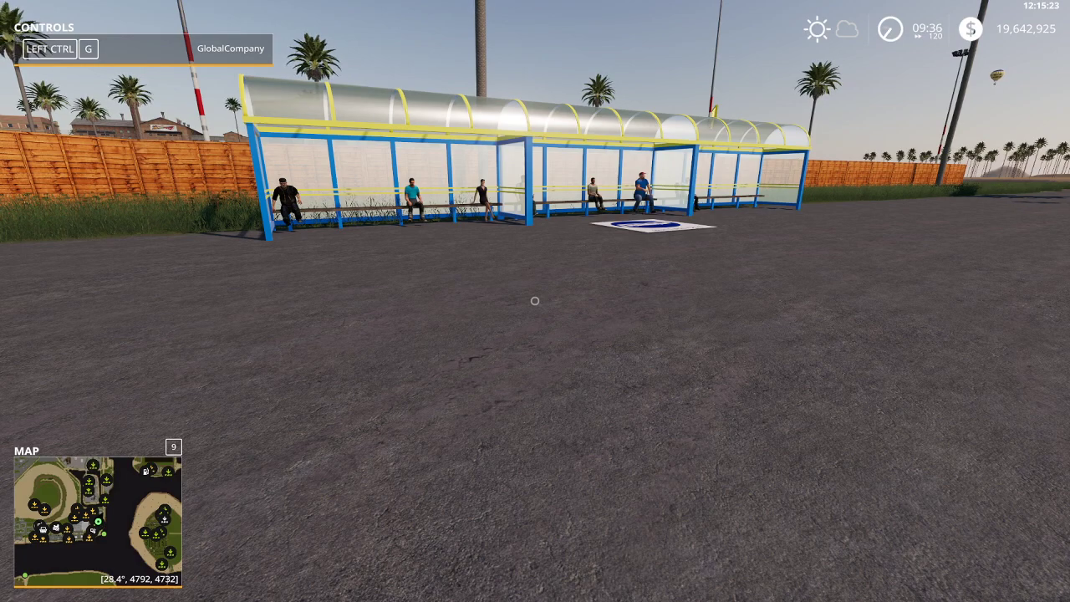
Step: Run the 2000x time boost beside the bus shelter and stop it after about an hour and a half of game time
key("ctrl+8")
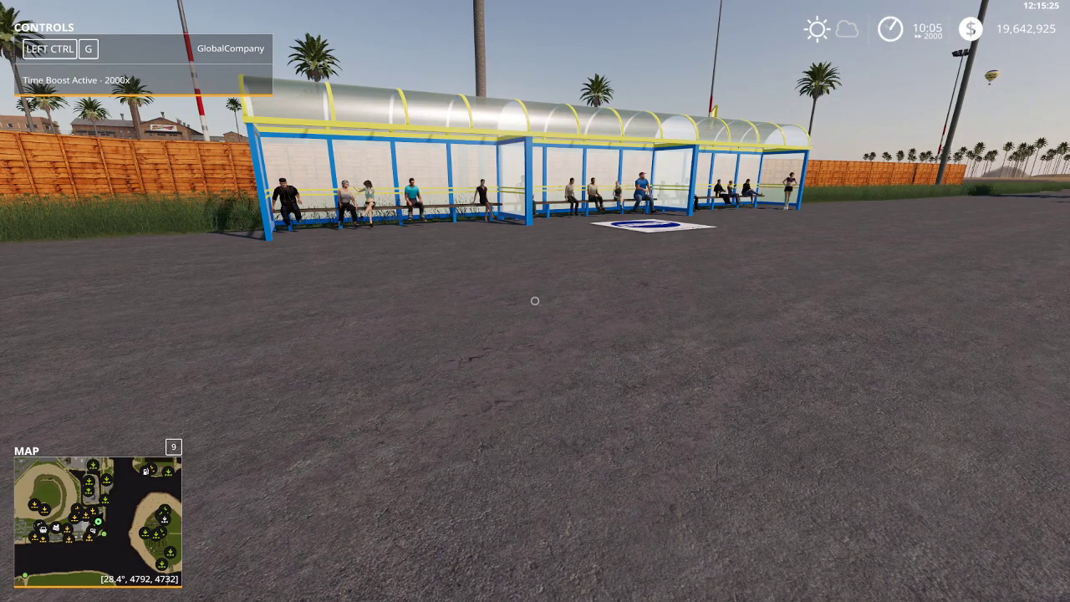
key("ctrl+8")
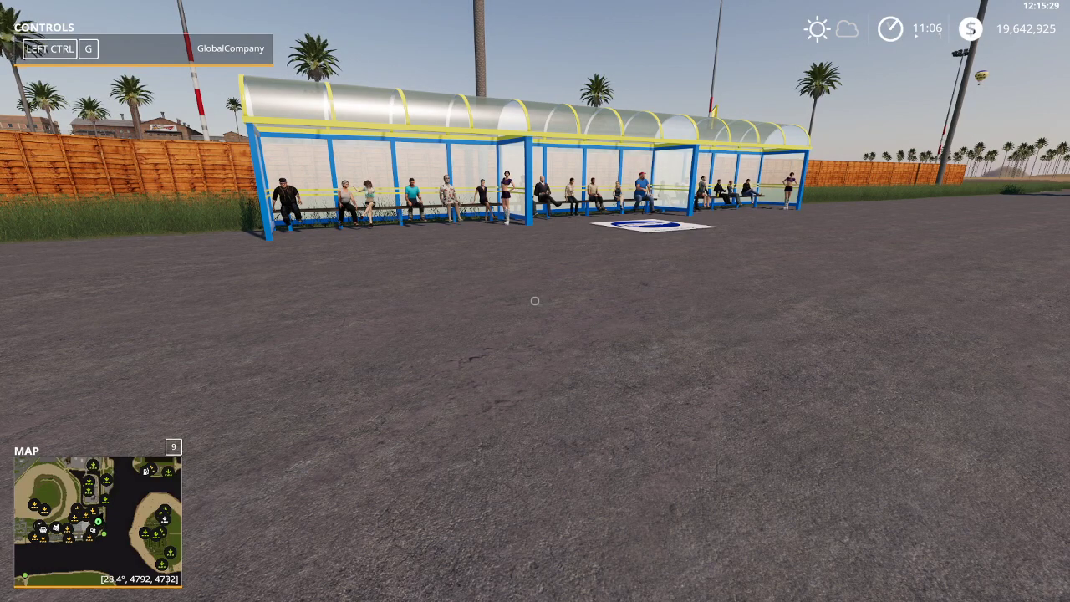
key("a")
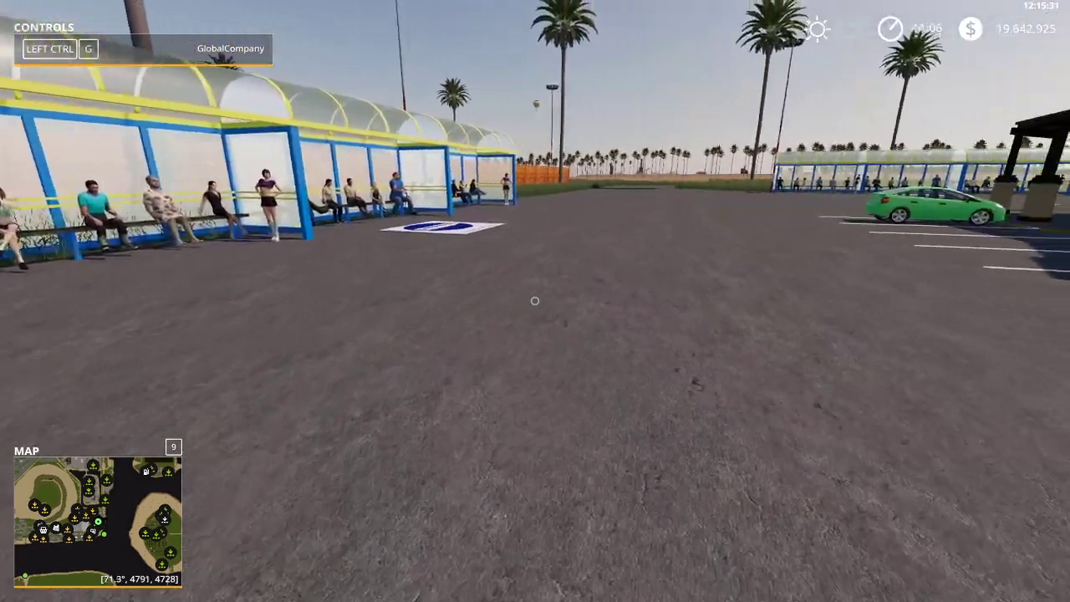
key("w")
Step: Buy the yellow Ikarus 280 bus from the Ricci Collaboration Modding Team vehicle mods and leave the shop
key("p")
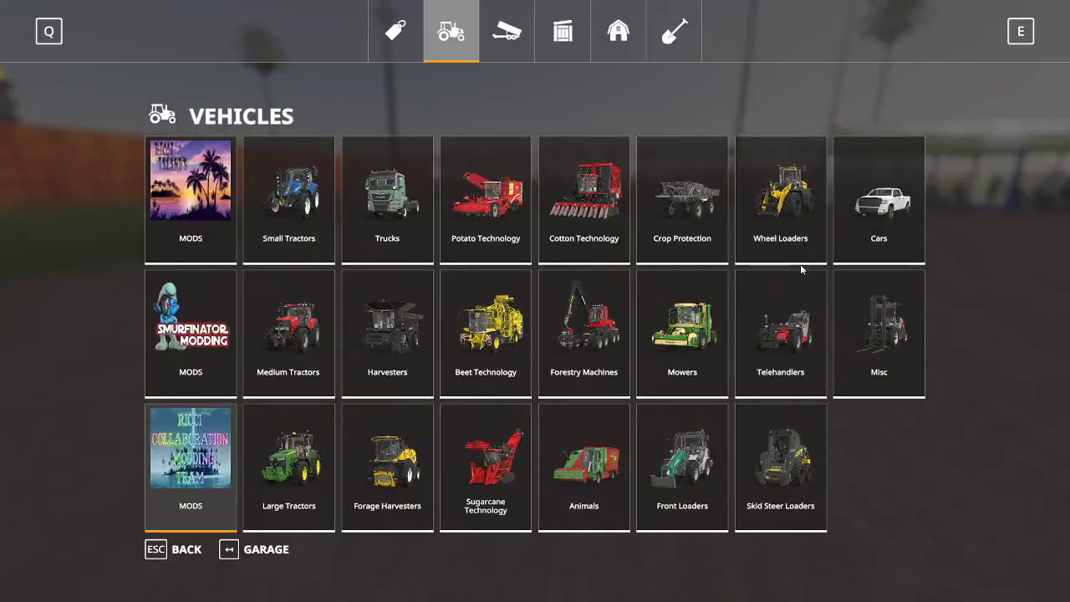
left_click(211, 456)
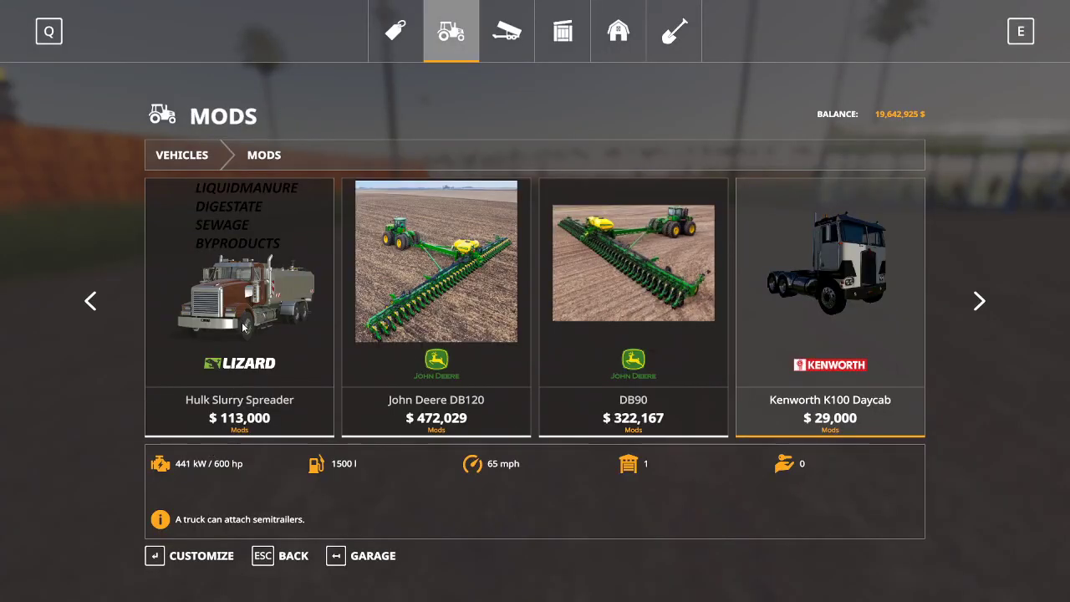
scroll(248, 342, "up", 16)
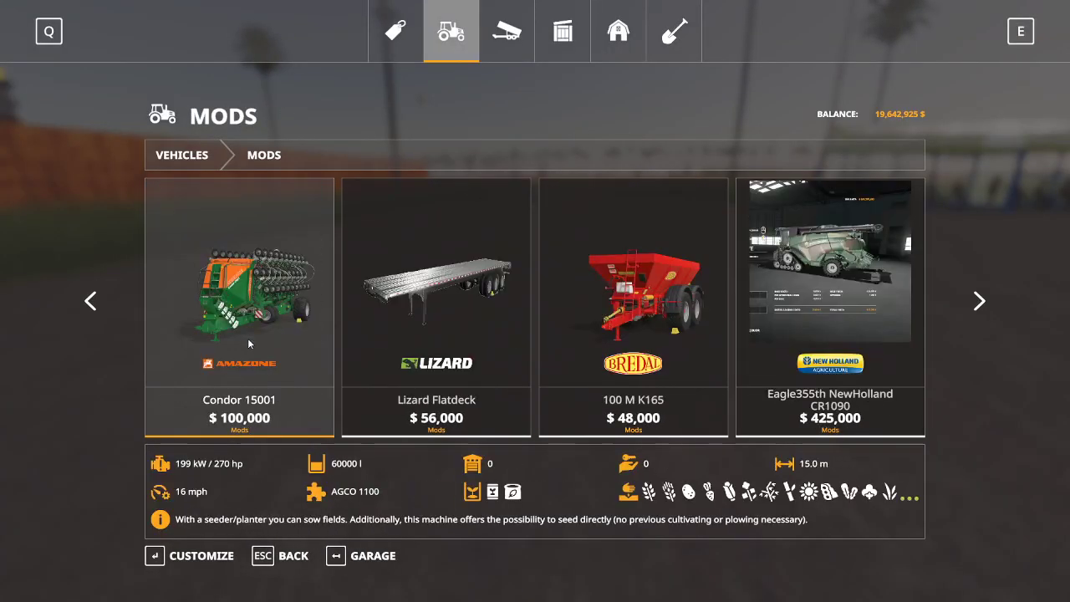
scroll(249, 342, "up", 1)
left_click(241, 309)
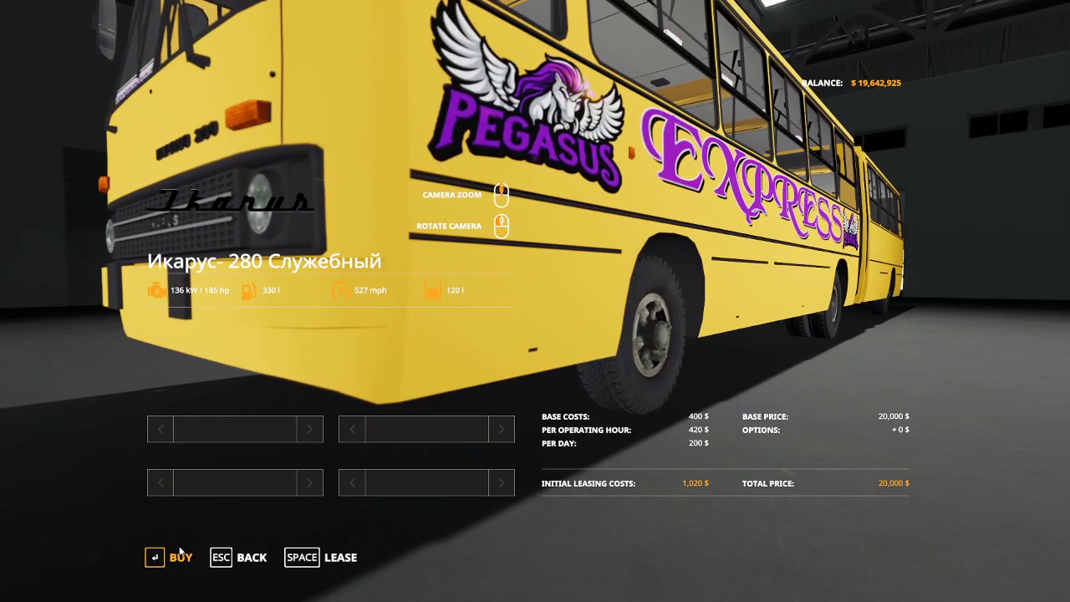
left_click(180, 555)
left_click(393, 383)
left_click(396, 384)
key("Escape")
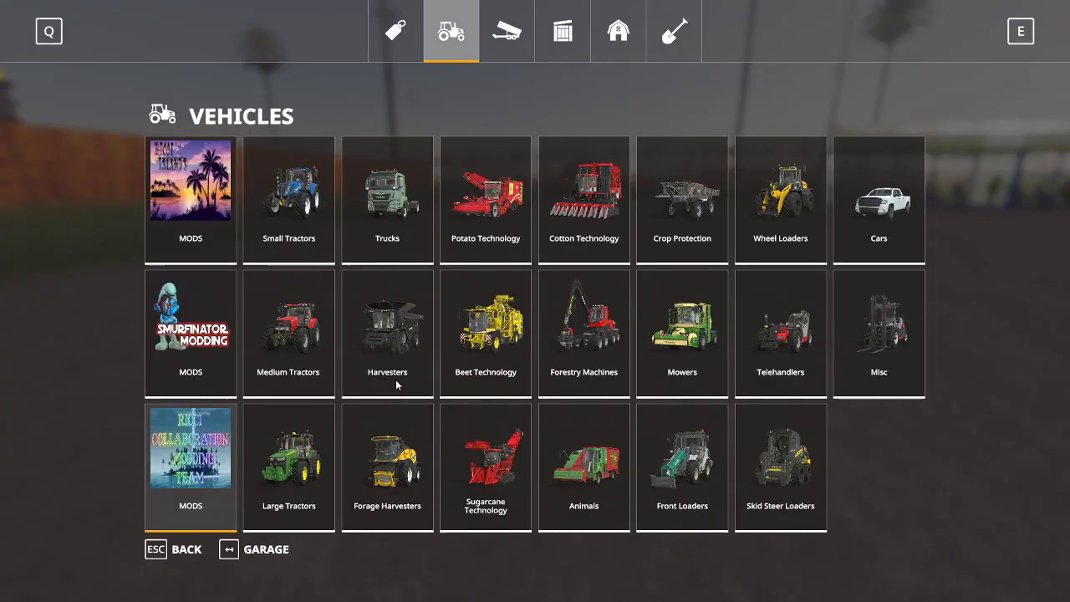
key("Escape")
Step: Walk to the purchased Ikarus bus at the roadside and get in
key("w")
key("d")
key("w")
key("e")
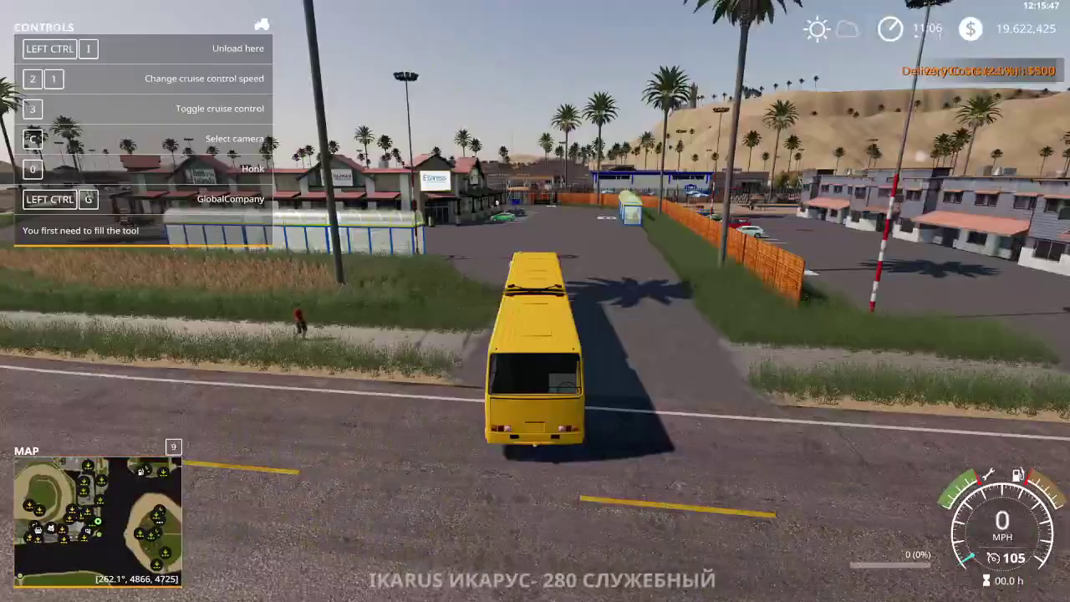
Step: Drive the bus across the parking lot to the shelter along the orange fence and load workers from the expressStaffing silo
key("w")
key("d")
key("w")
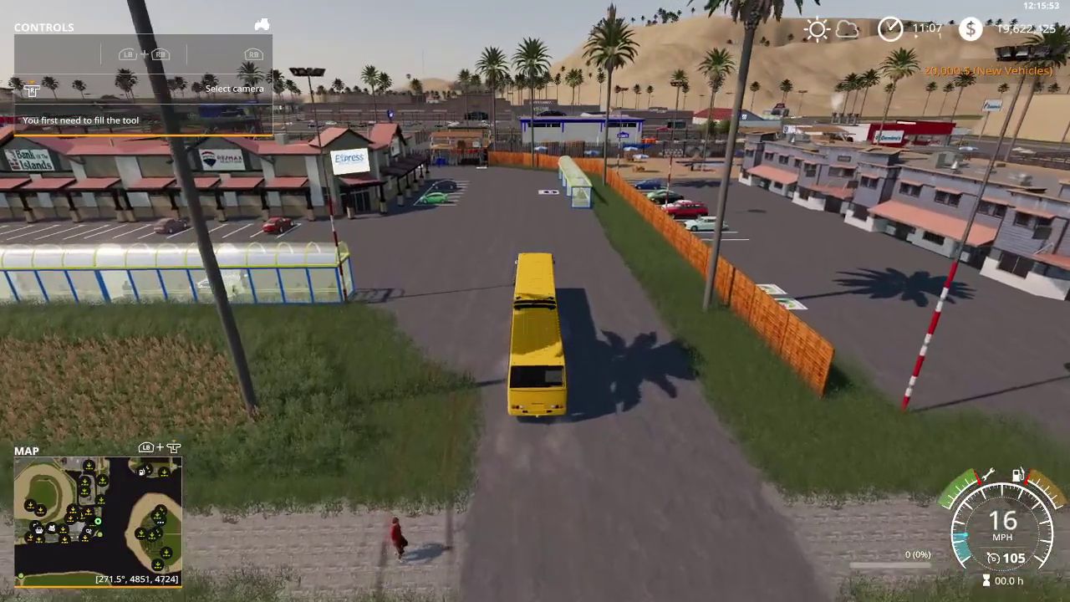
key("s")
key("w")
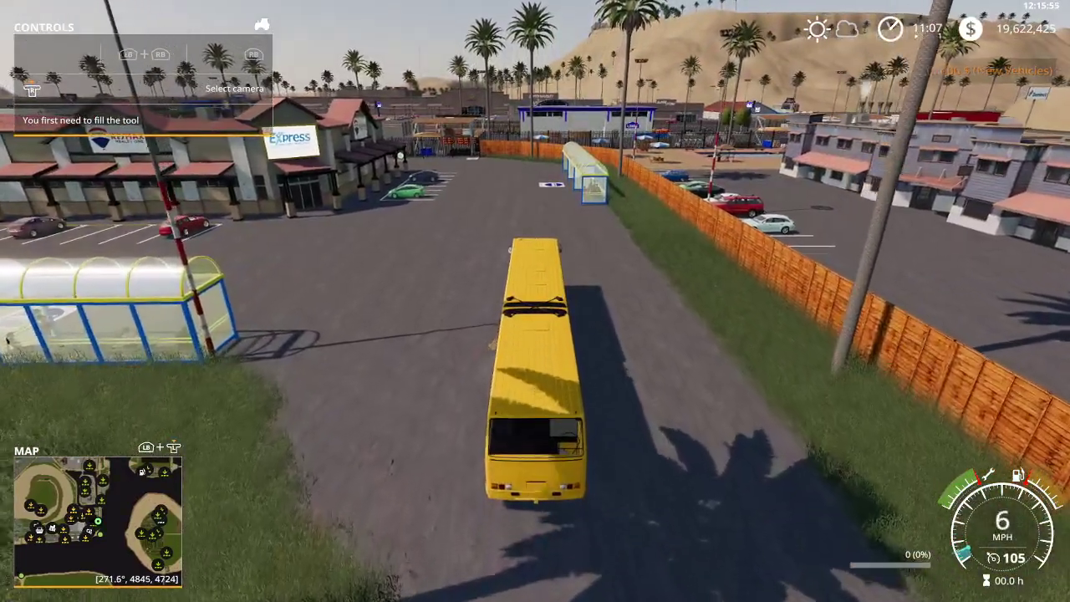
key("w")
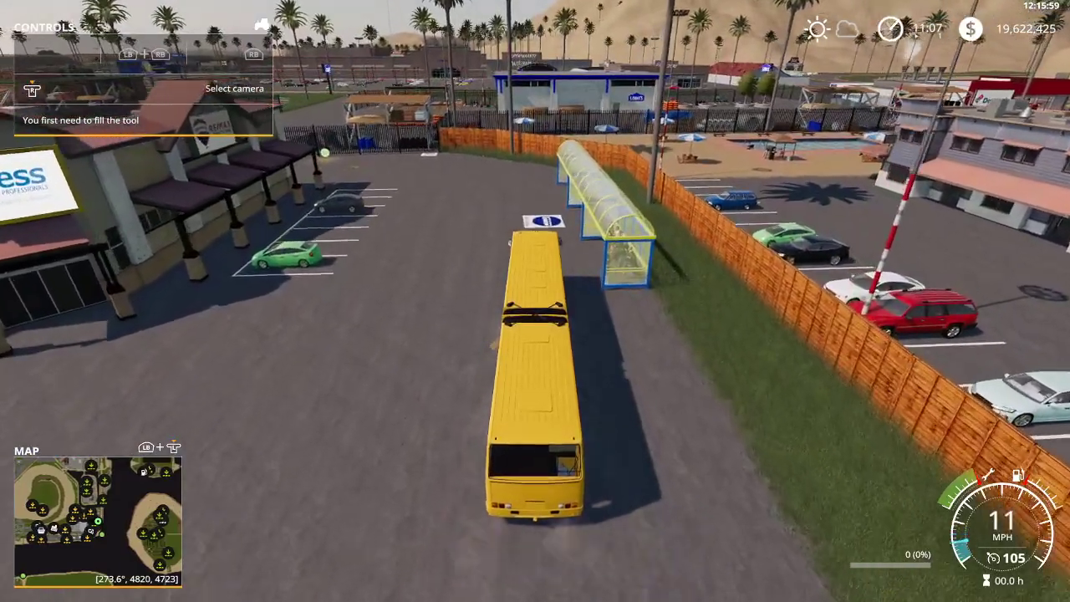
key("w")
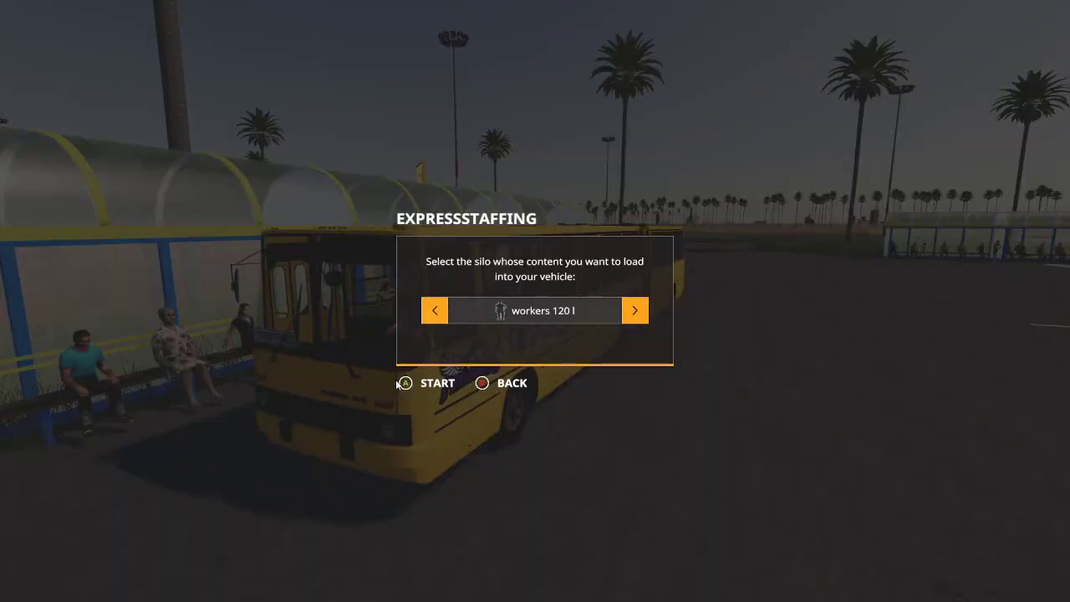
left_click(405, 383)
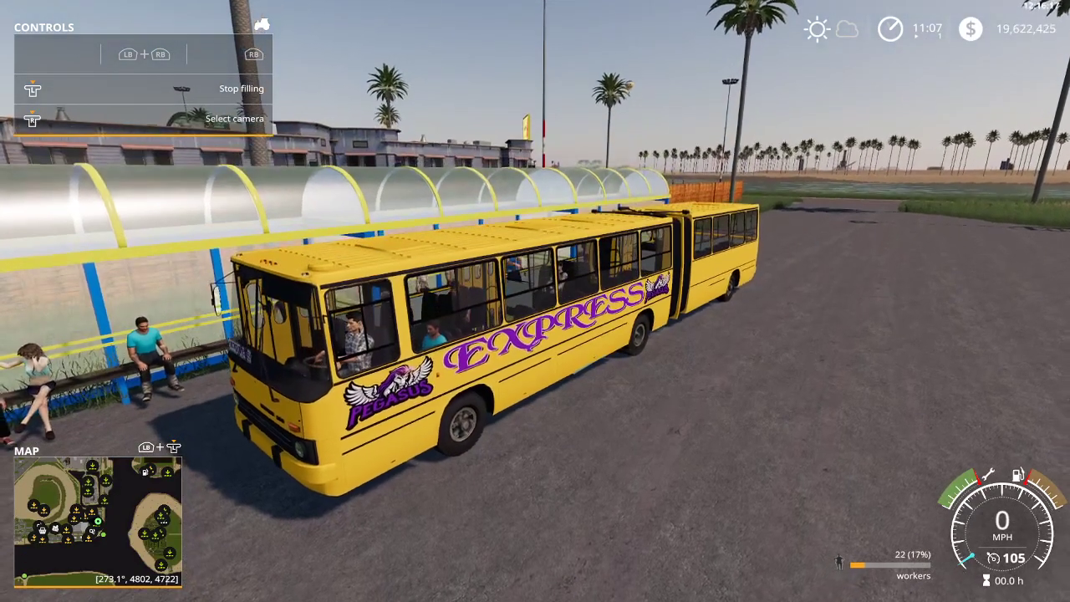
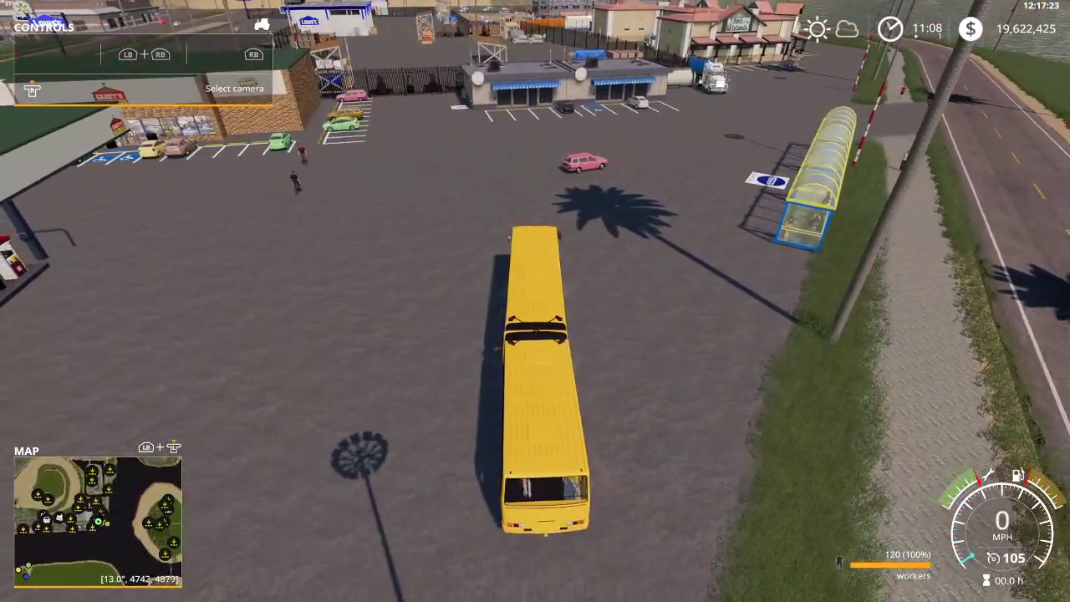
Step: Empty the workers from Fill Unit 3 of the Ikarus bus through the development commands
key("ctrl+d")
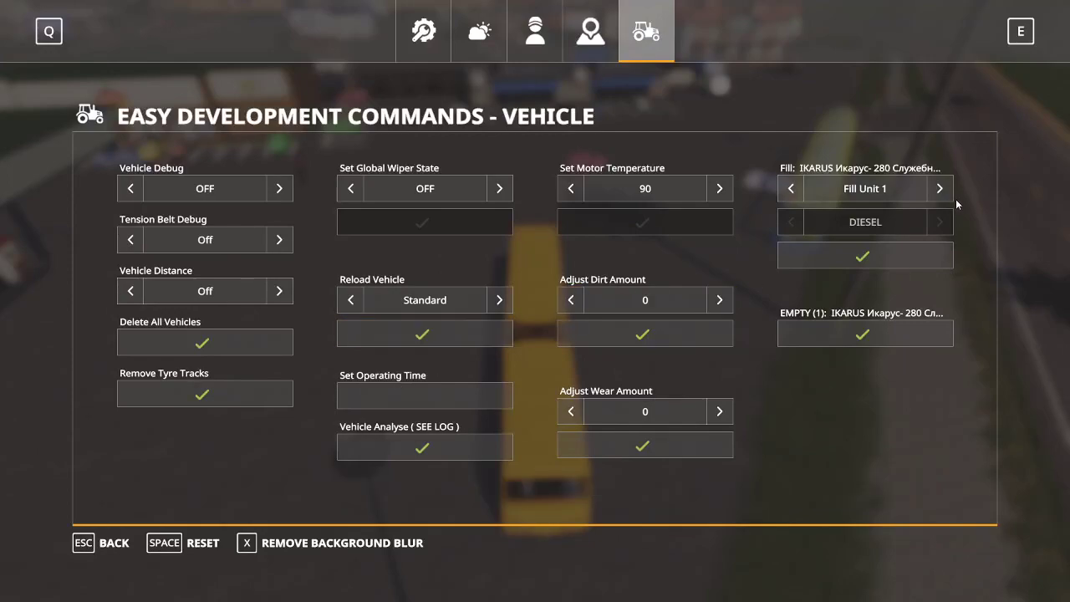
left_click(942, 191)
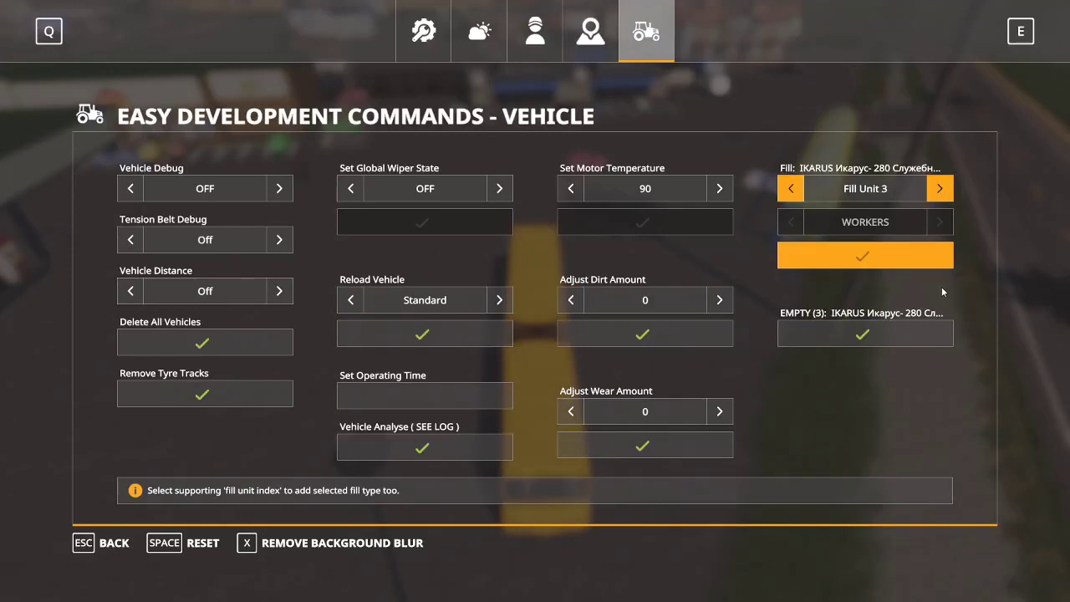
left_click(936, 334)
Step: Pull the empty bus alongside the roadside shelter opposite the blue-awning shops and load workers there
key("w")
key("d")
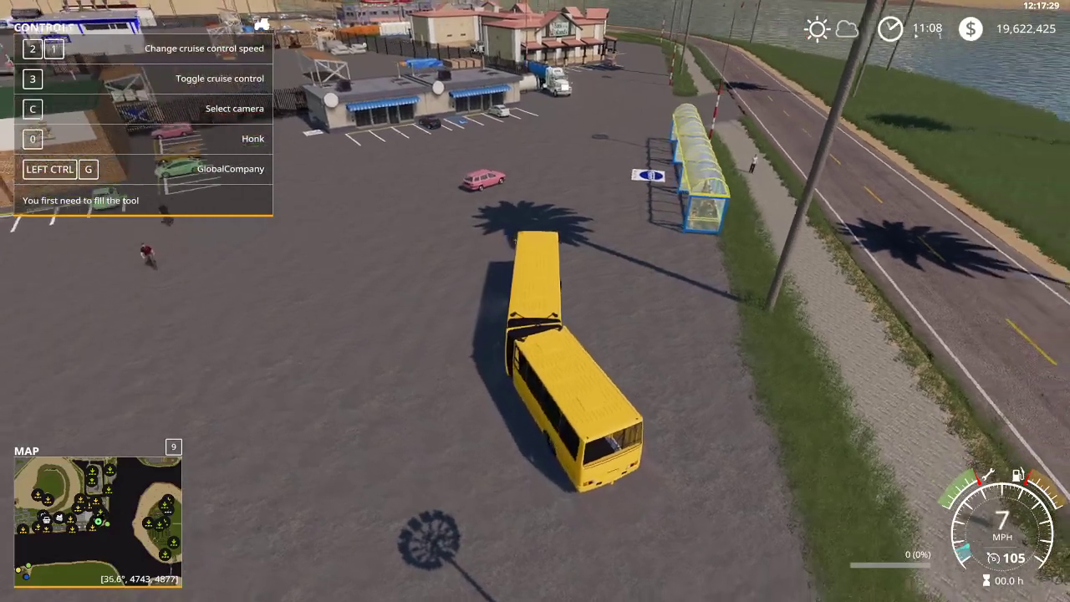
key("w")
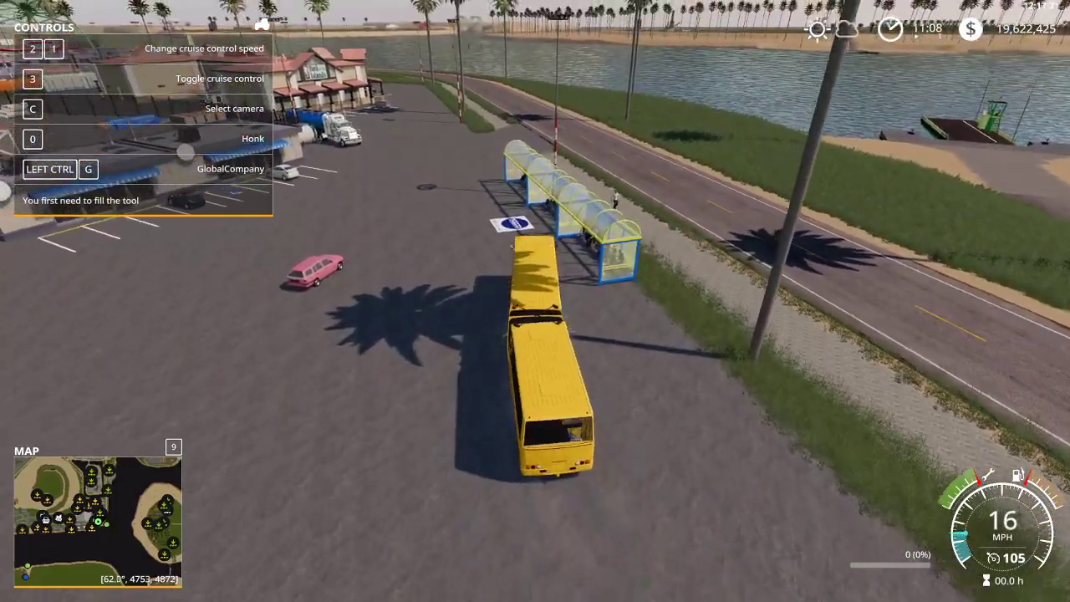
key("s")
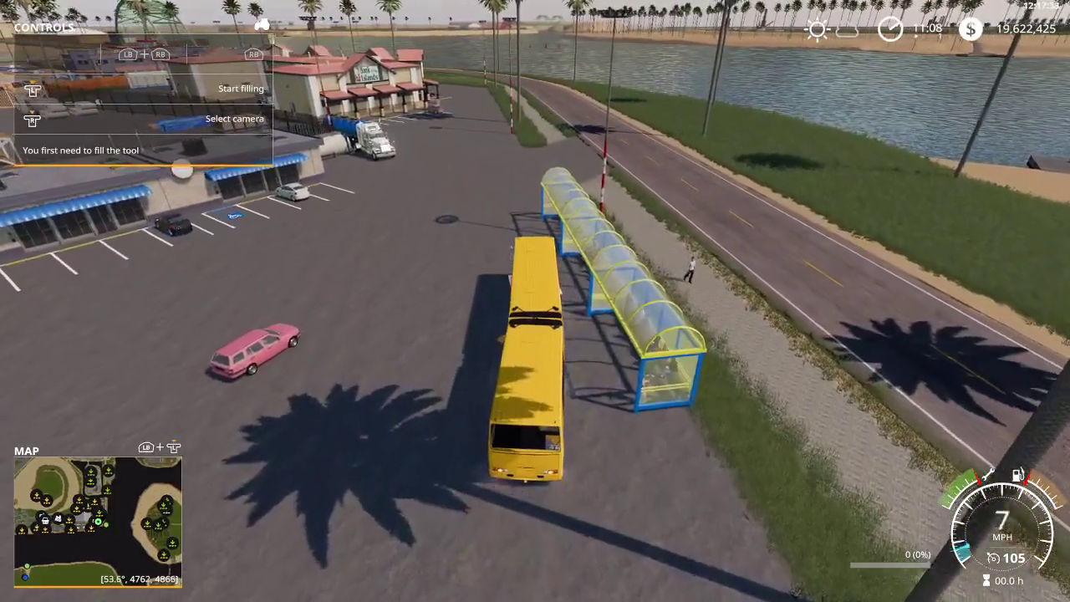
key("r")
key("Return")
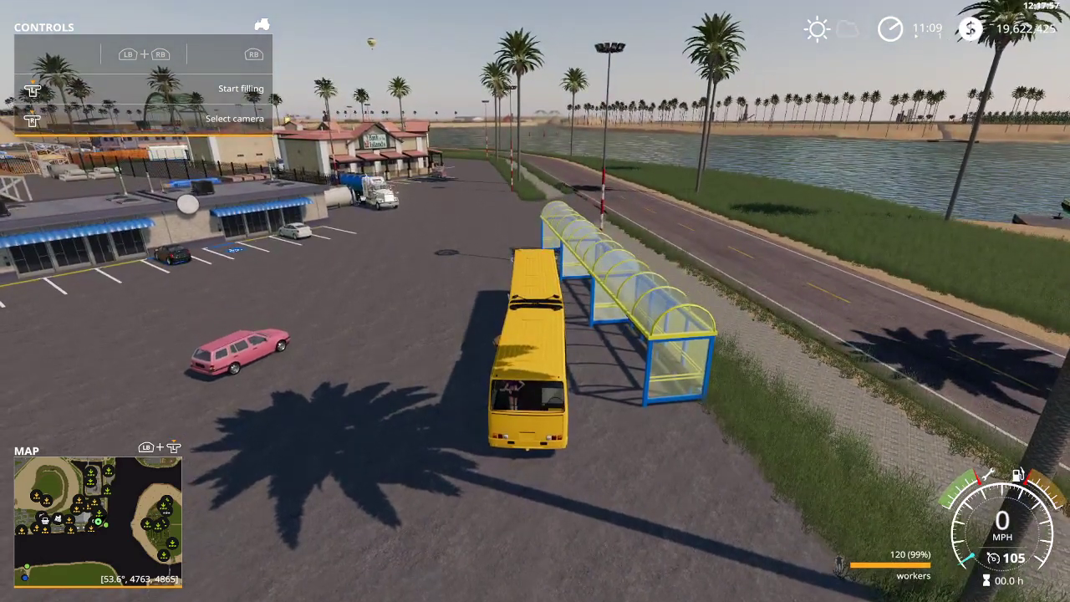
Step: Unload all workers from the bus again by emptying Fill Unit 3 in the development commands
key("ctrl+d")
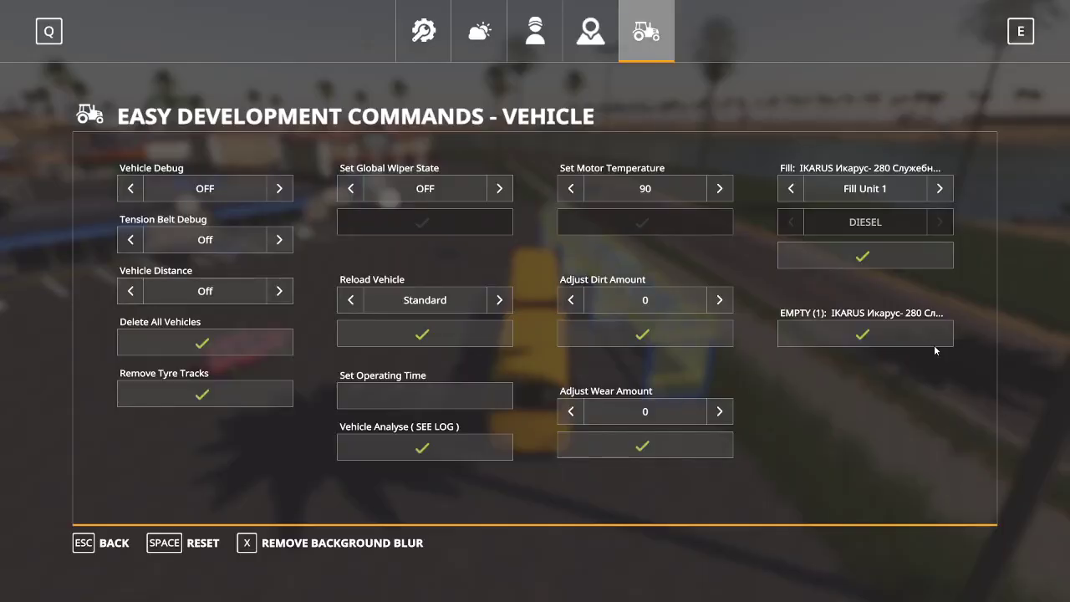
left_click(941, 191)
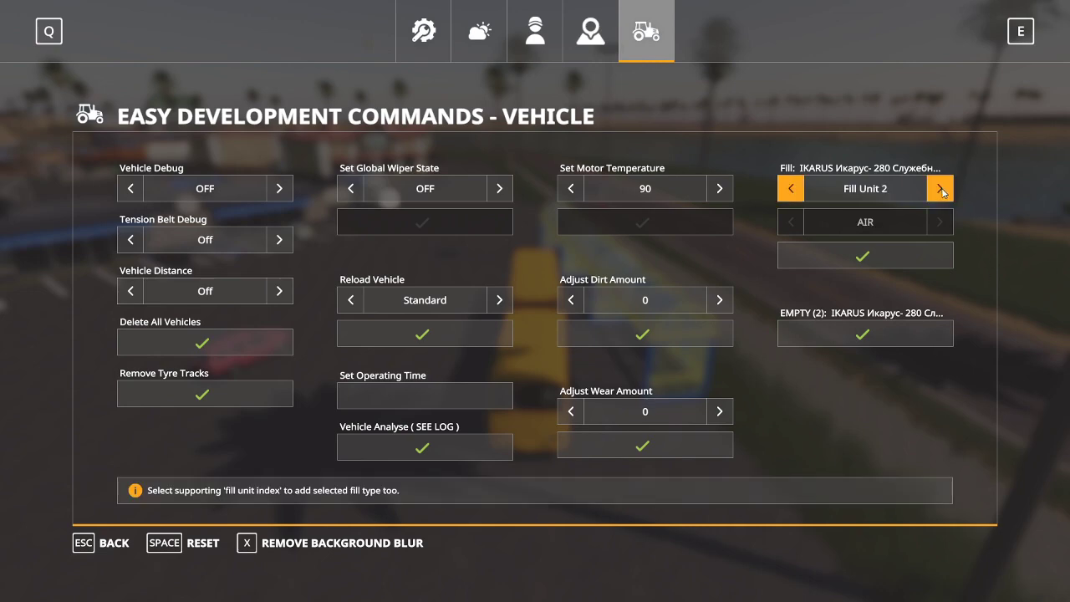
left_click(903, 332)
Step: Drive the bus past the Bank of the Islands to the shelter beside the crop strip and load workers from expressStaffing
key("w")
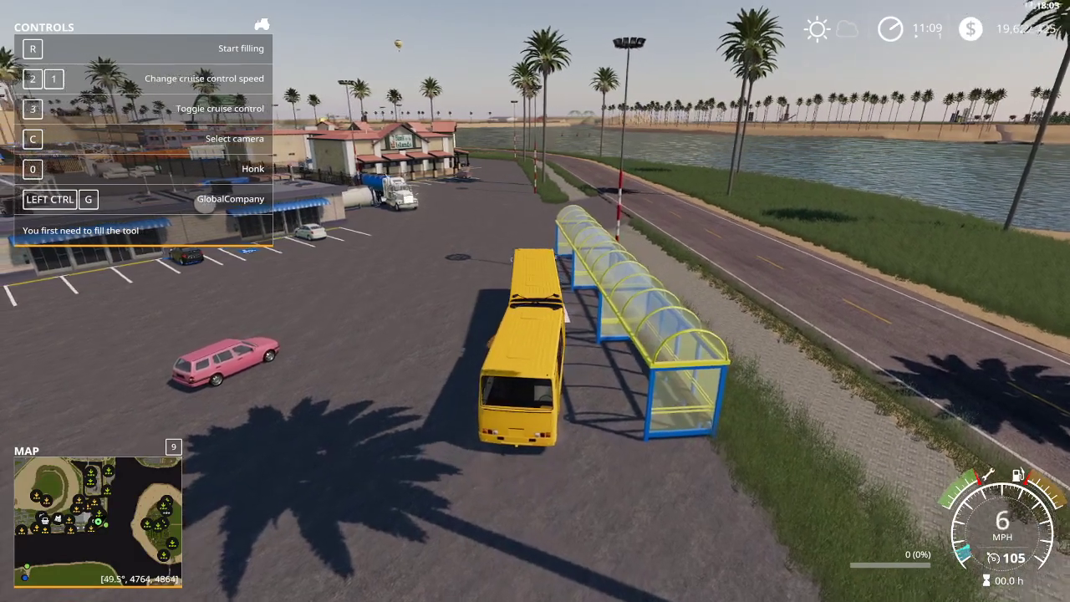
key("w")
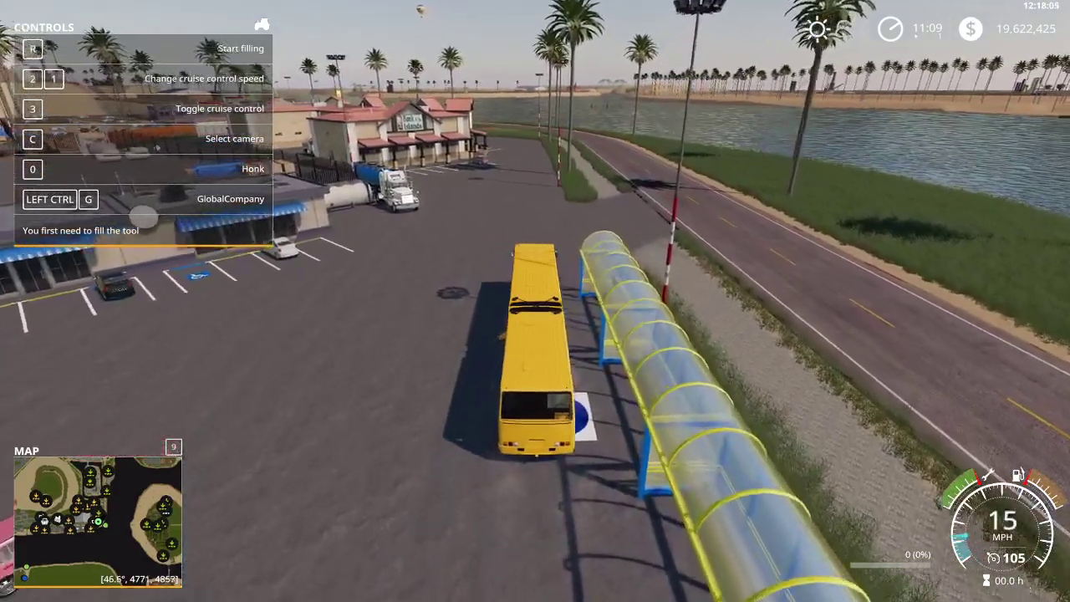
key("w")
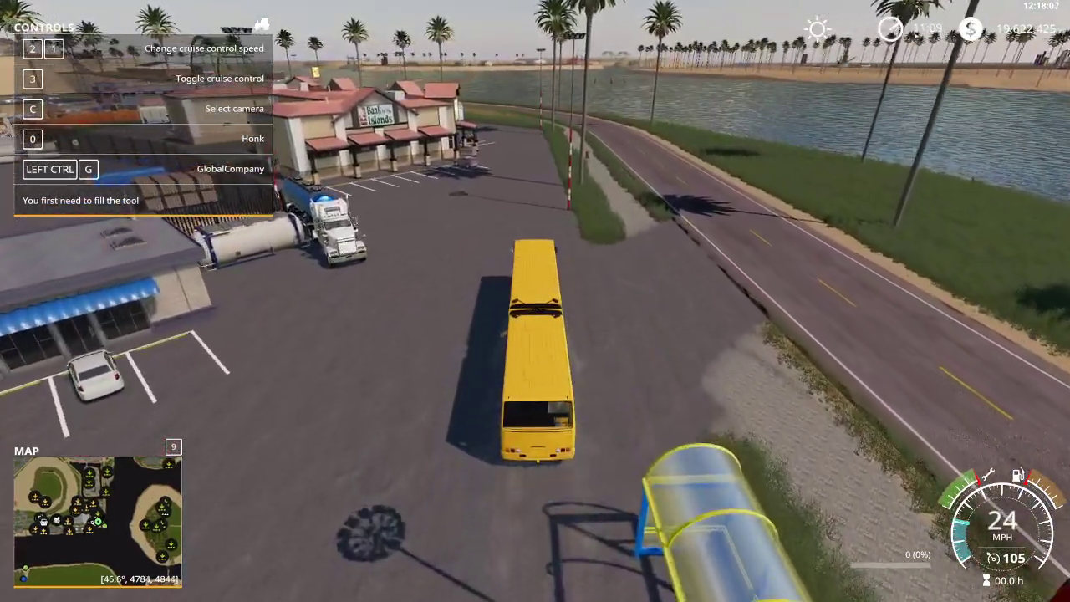
key("w")
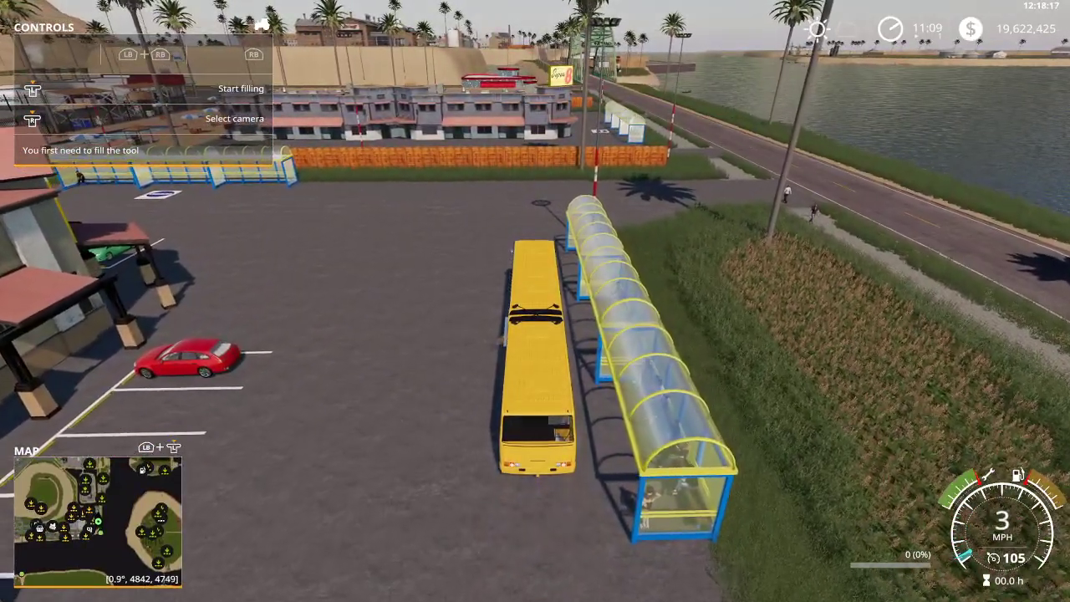
key("r")
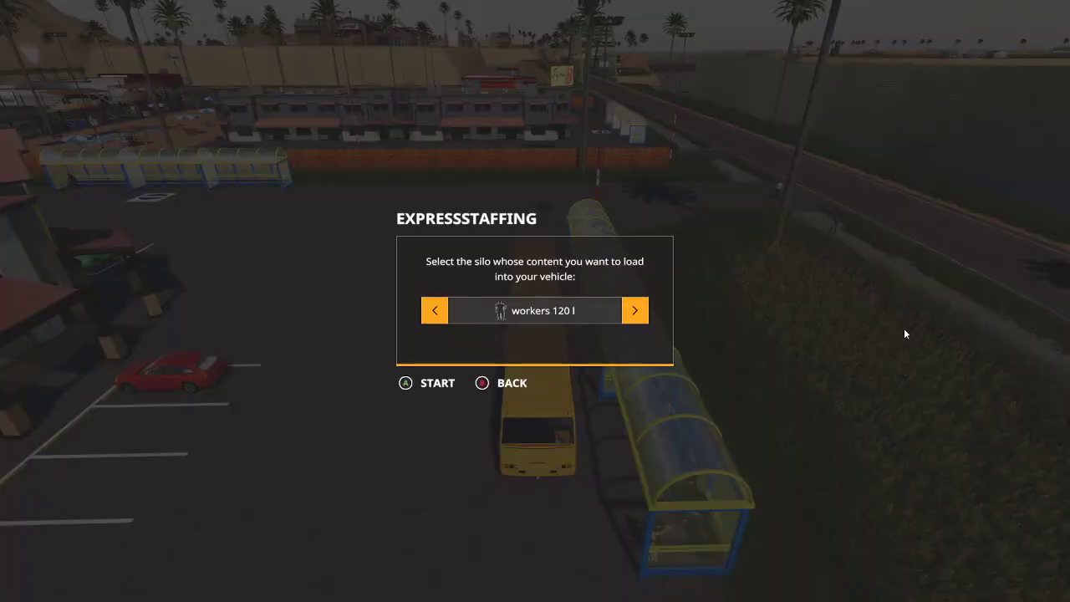
key("Return")
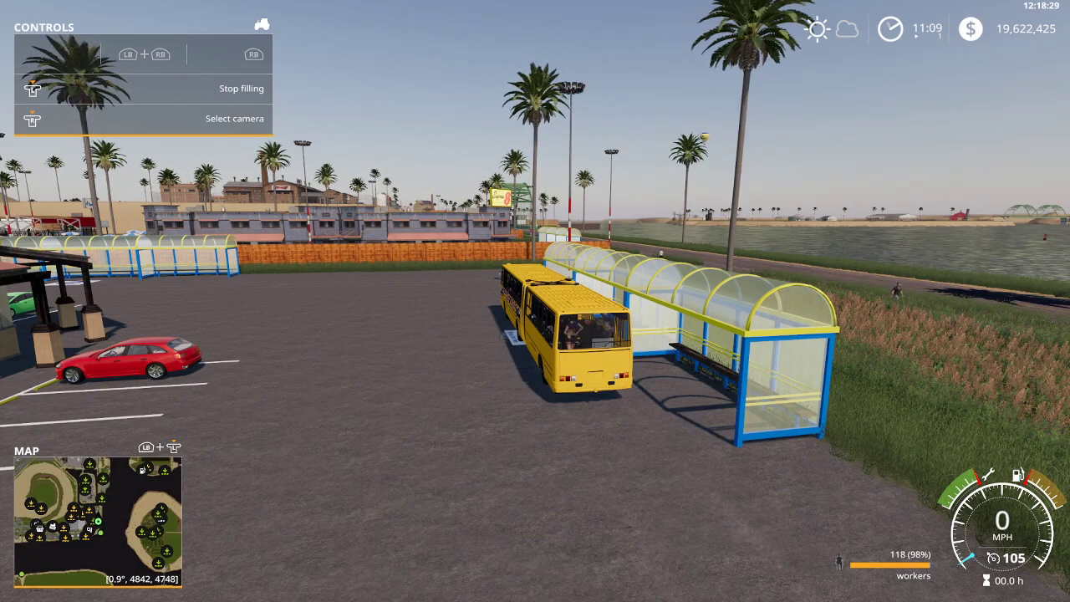
Step: Empty the workers from the bus's Fill Unit 3 and load workers again at the shelter beside the Super 8 motel
key("alt+e")
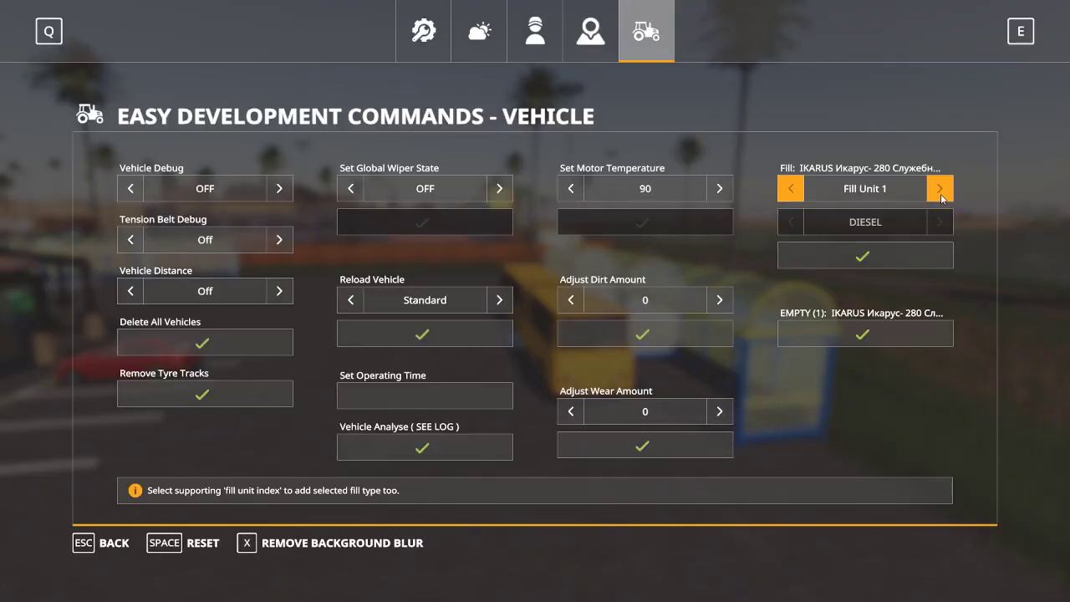
left_click(901, 343)
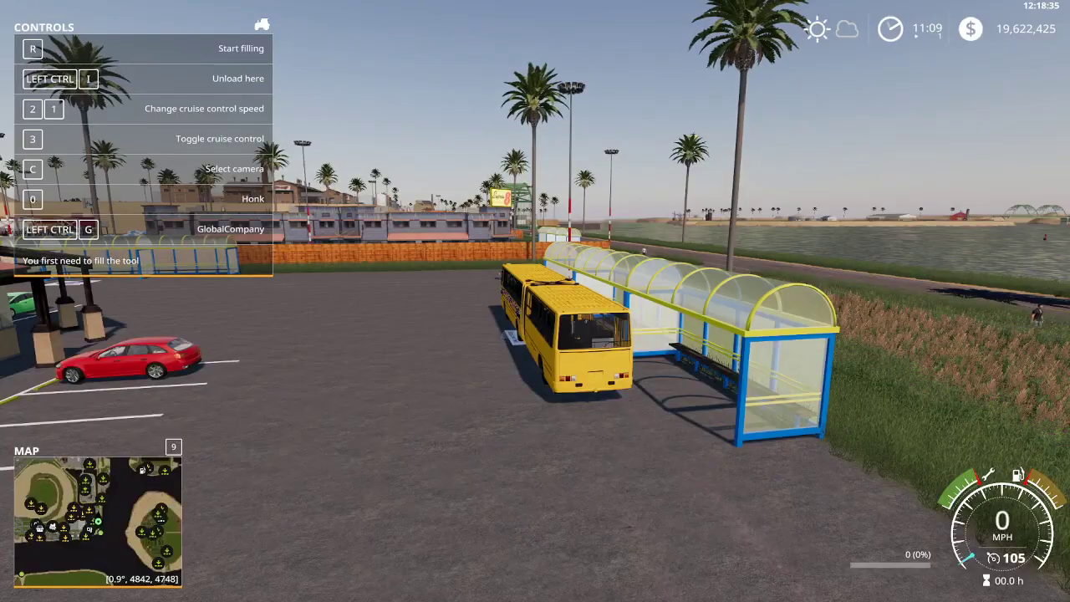
key("w")
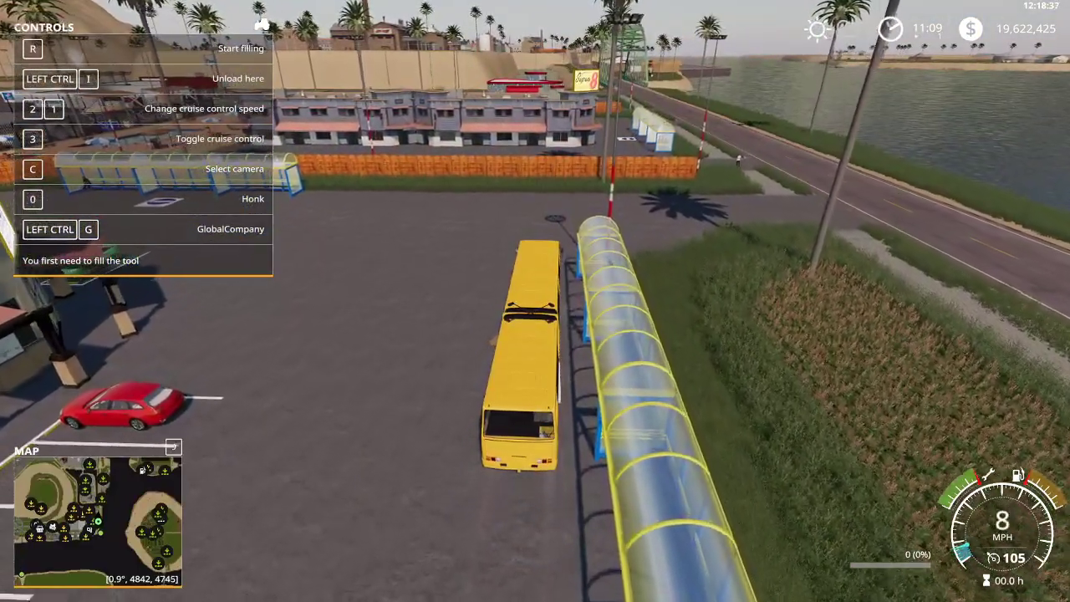
key("d")
key("w")
key("d")
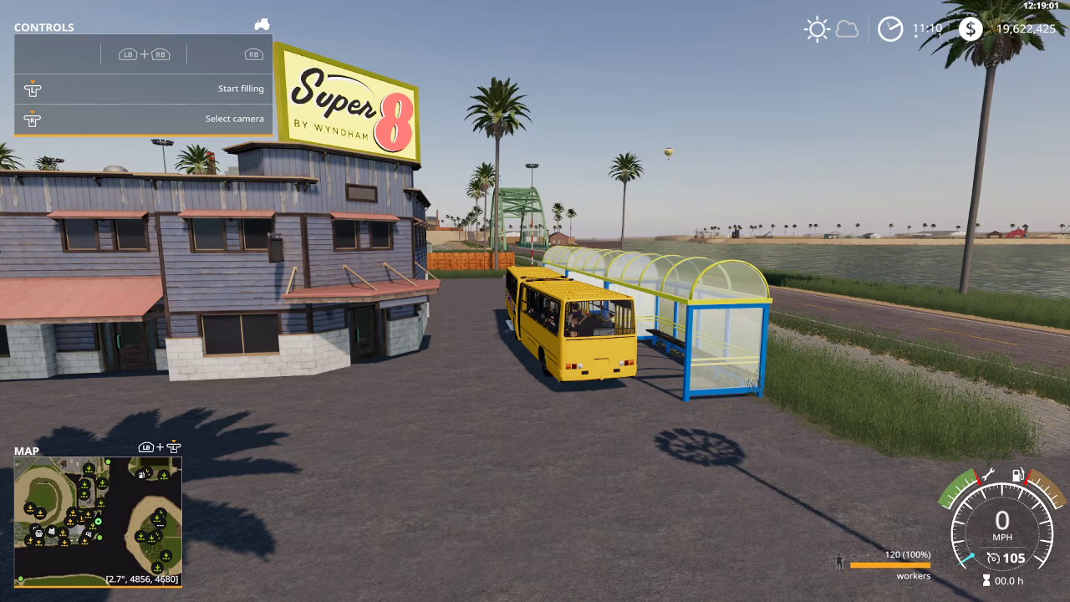
Step: Empty Fill Unit 3 of the Ikarus bus at the Super 8 shelter through the development commands
key("alt+e")
left_click(939, 190)
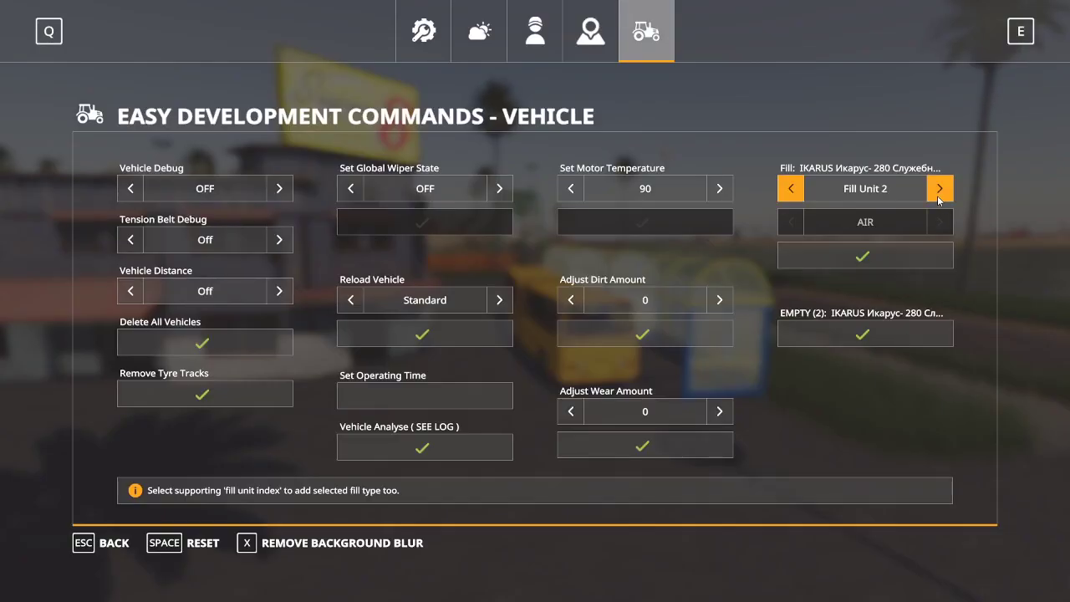
left_click(900, 332)
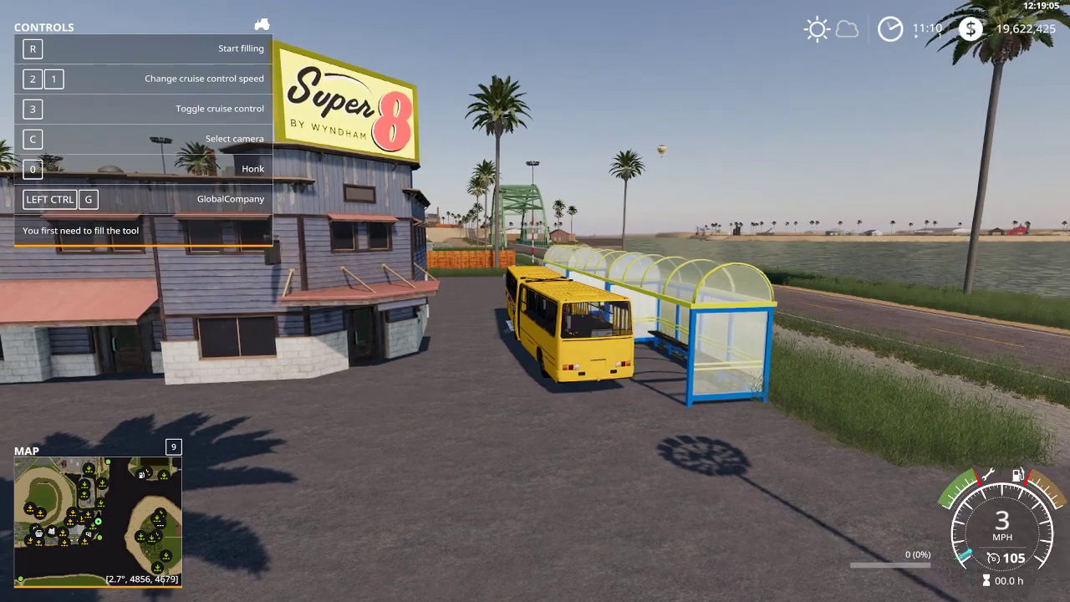
Step: Drive the bus along the waterfront road past Domino's to the shelter beside the Aldi store and load workers
key("w")
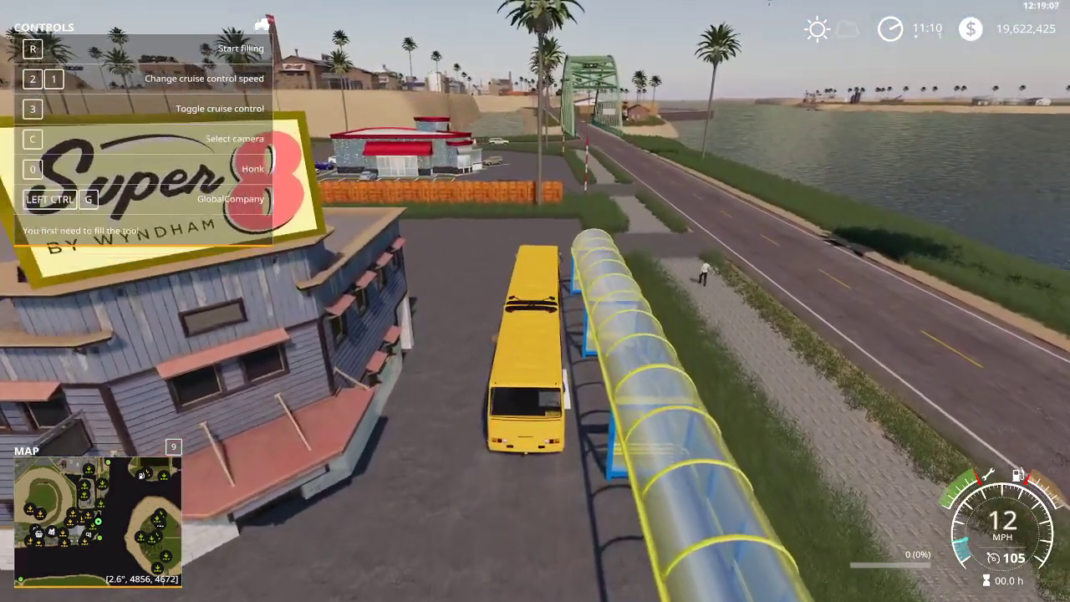
key("w")
key("a")
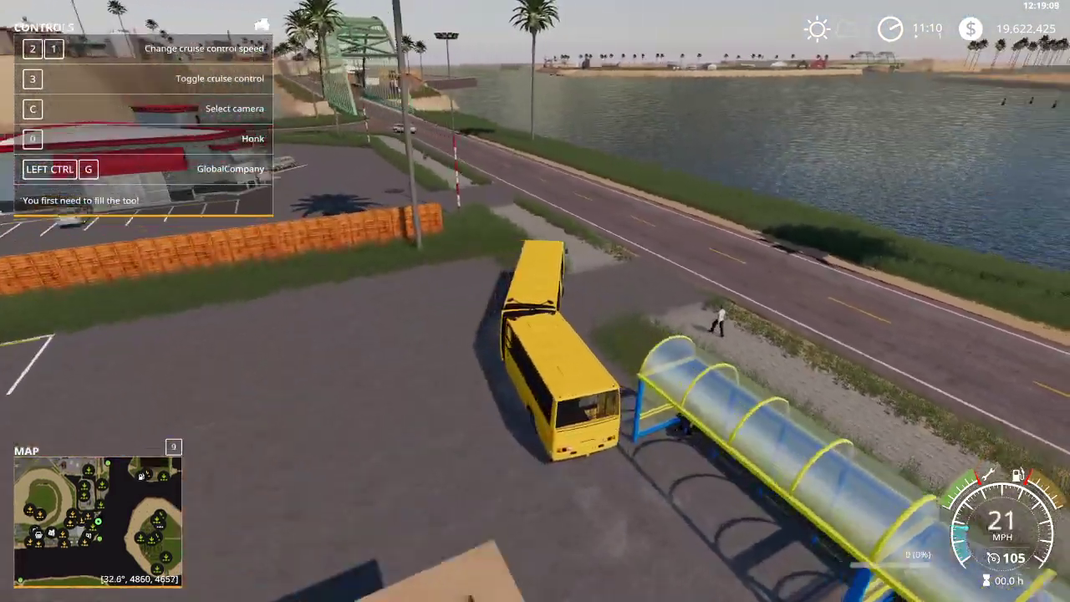
key("w")
key("a")
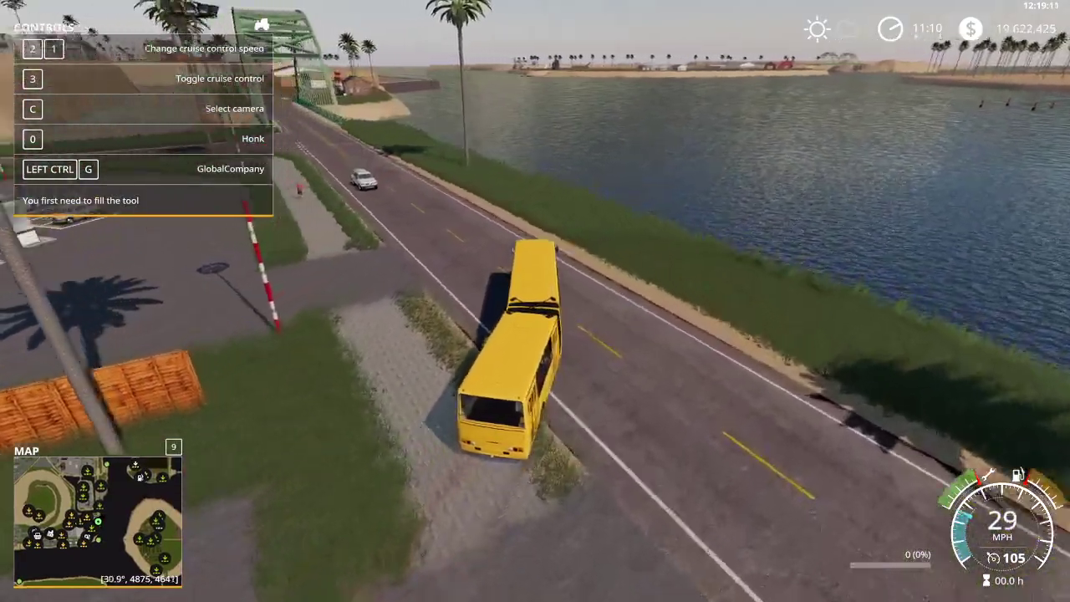
key("w")
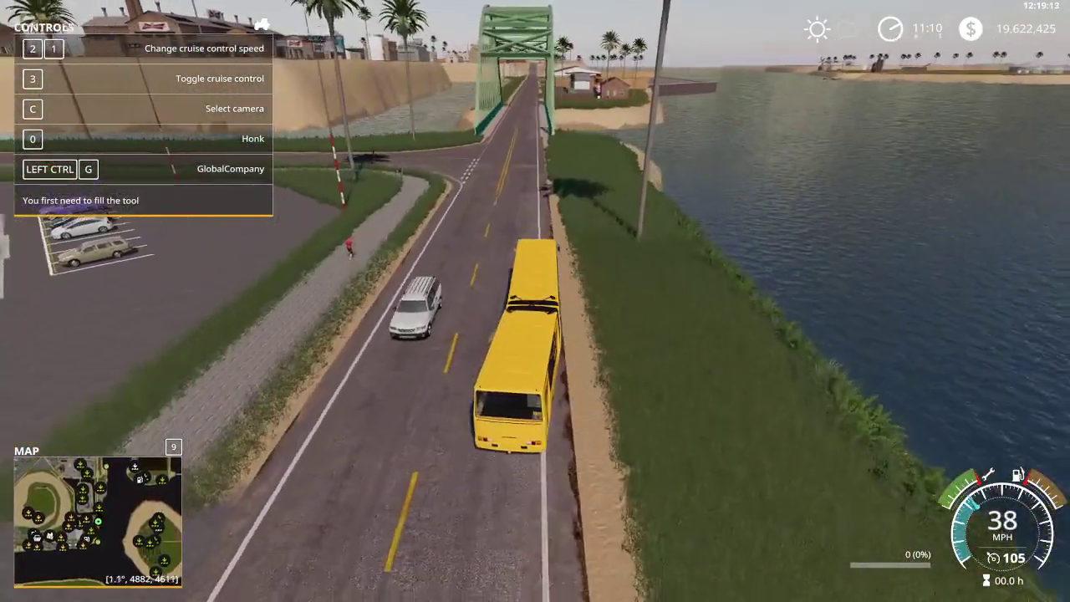
key("w")
key("a")
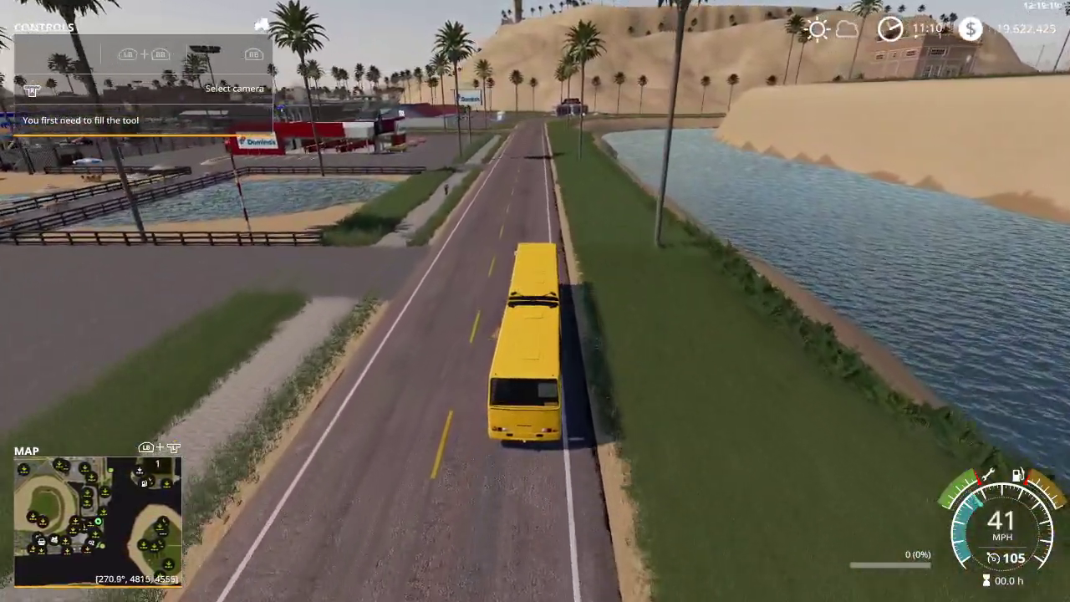
key("w")
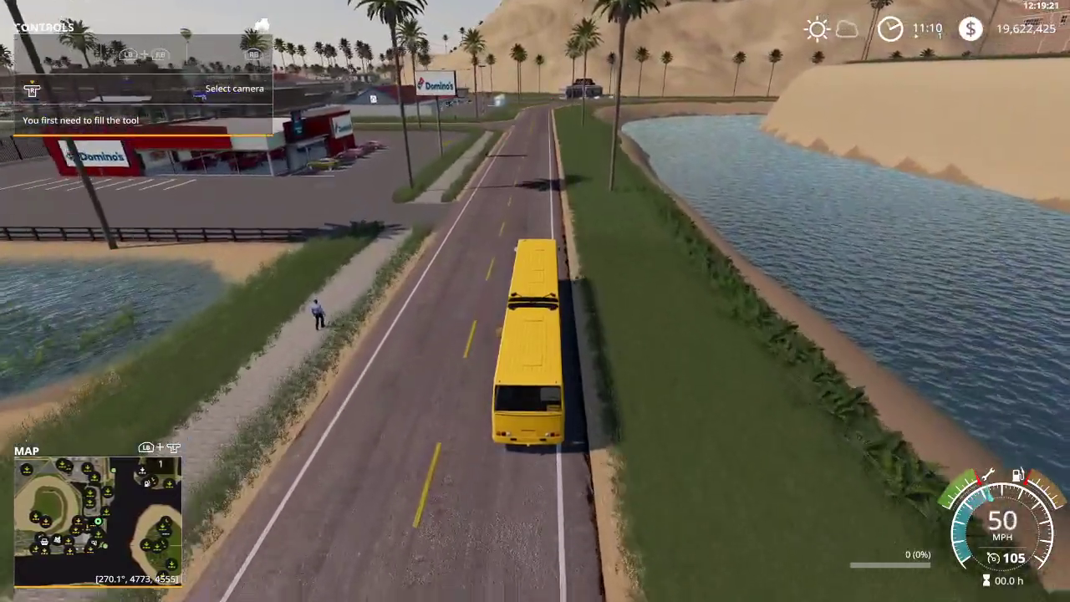
key("w")
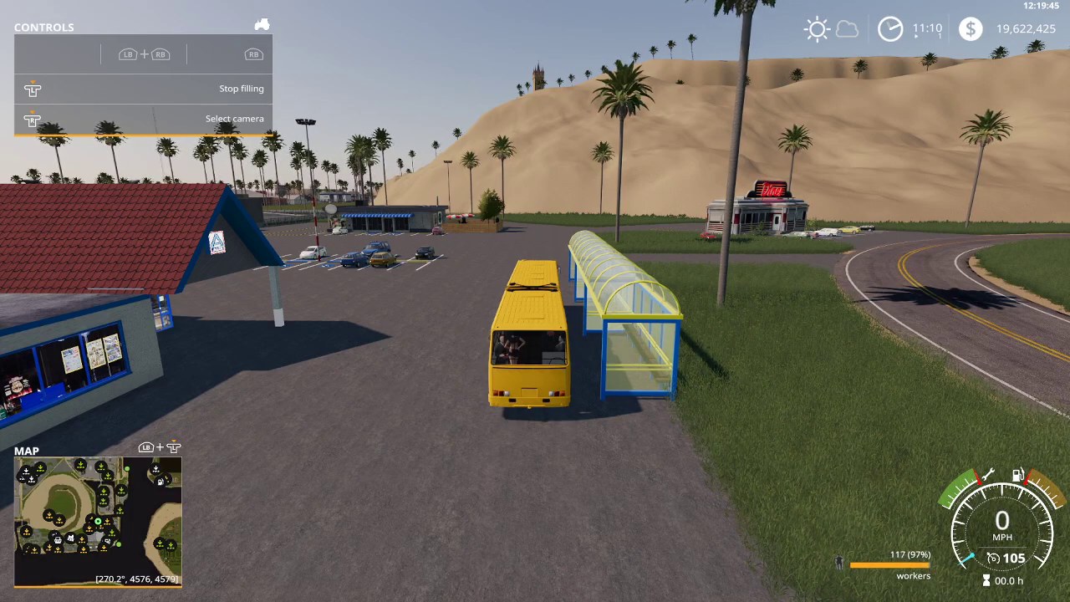
Step: Remove the workers picked up at the Aldi shelter by emptying Fill Unit 3 of the bus
key("alt+e")
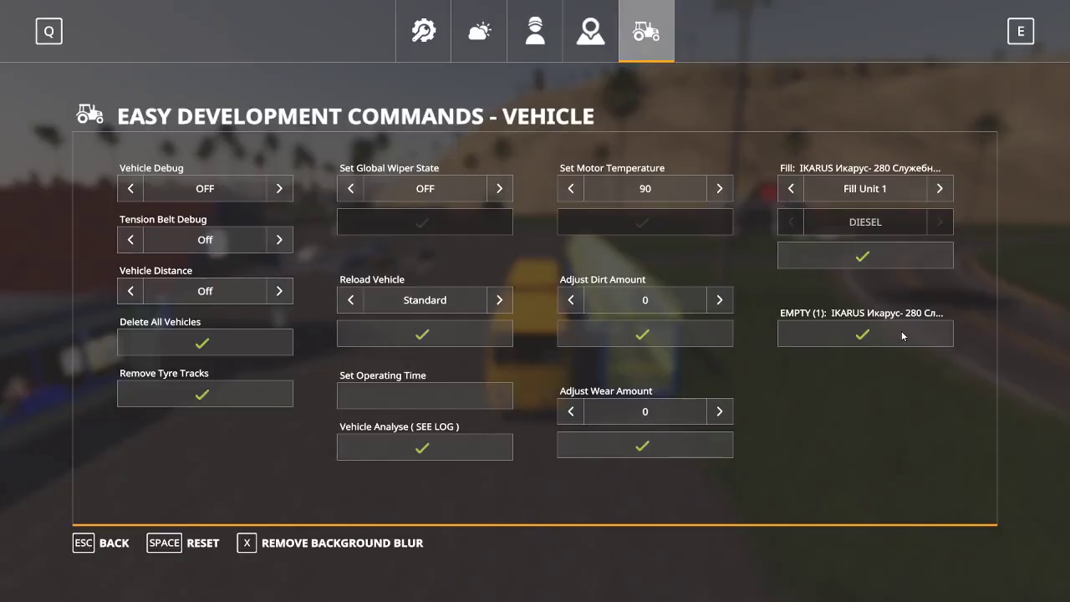
left_click(940, 189)
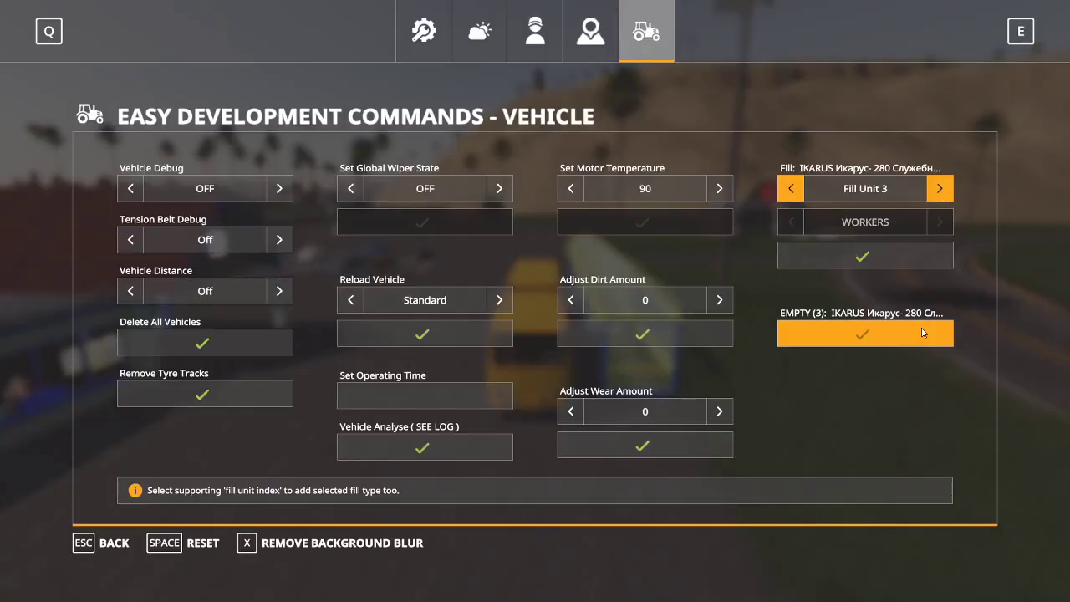
left_click(924, 333)
Step: Drive the empty bus out of the Aldi car park and back along the waterfront road towards Domino's
key("w")
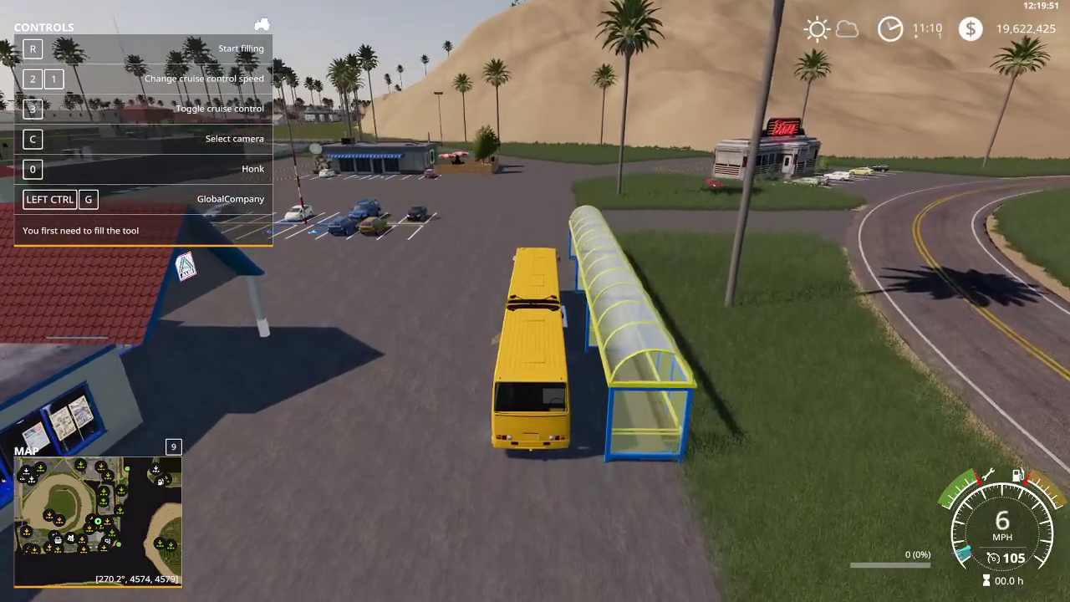
key("w")
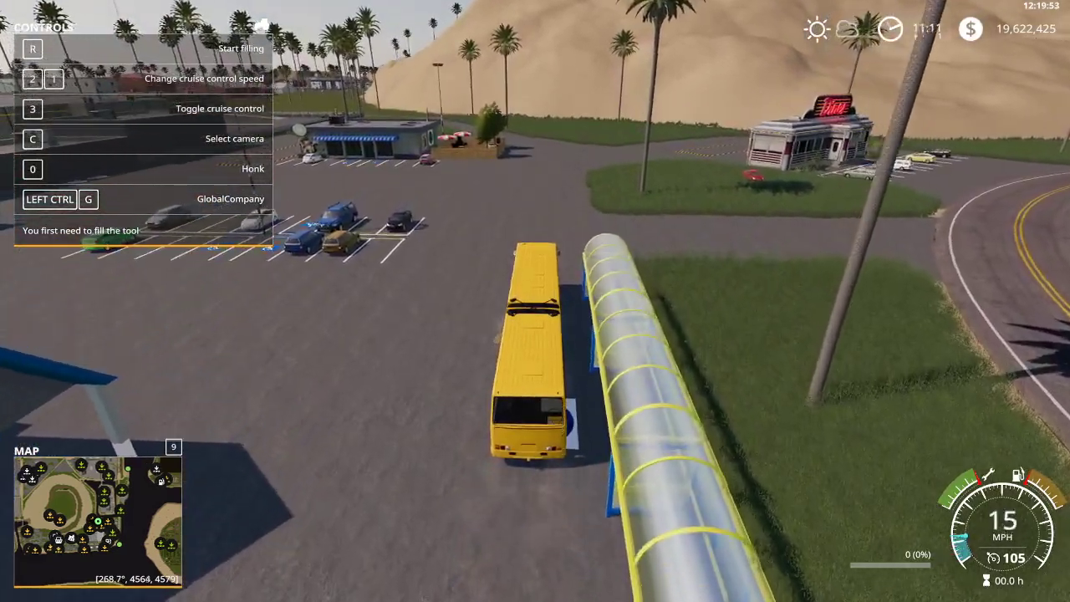
key("d")
key("w")
key("d")
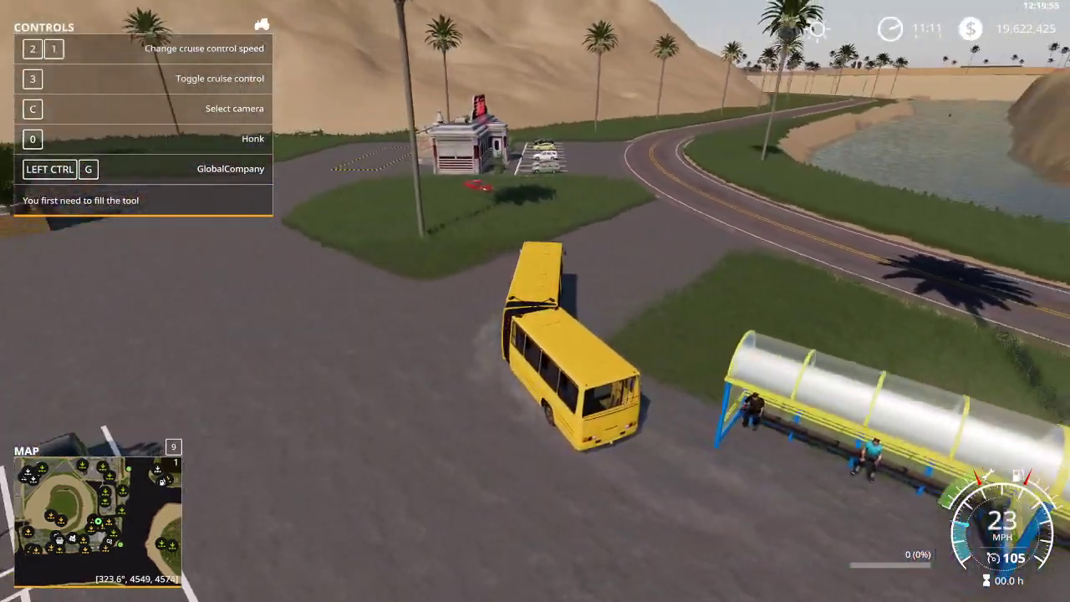
key("w")
key("d")
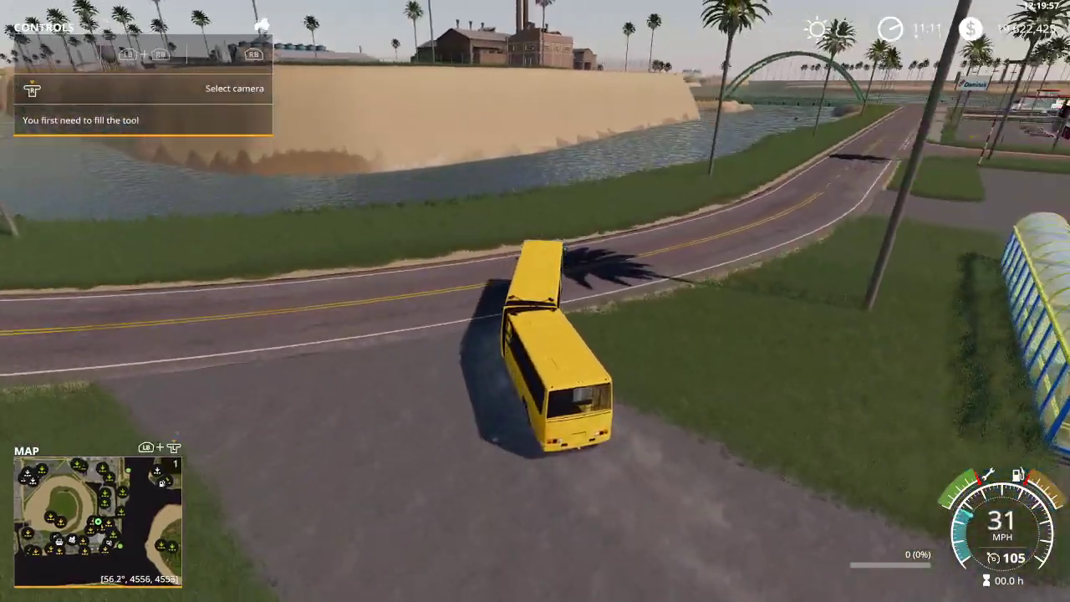
key("w")
key("a")
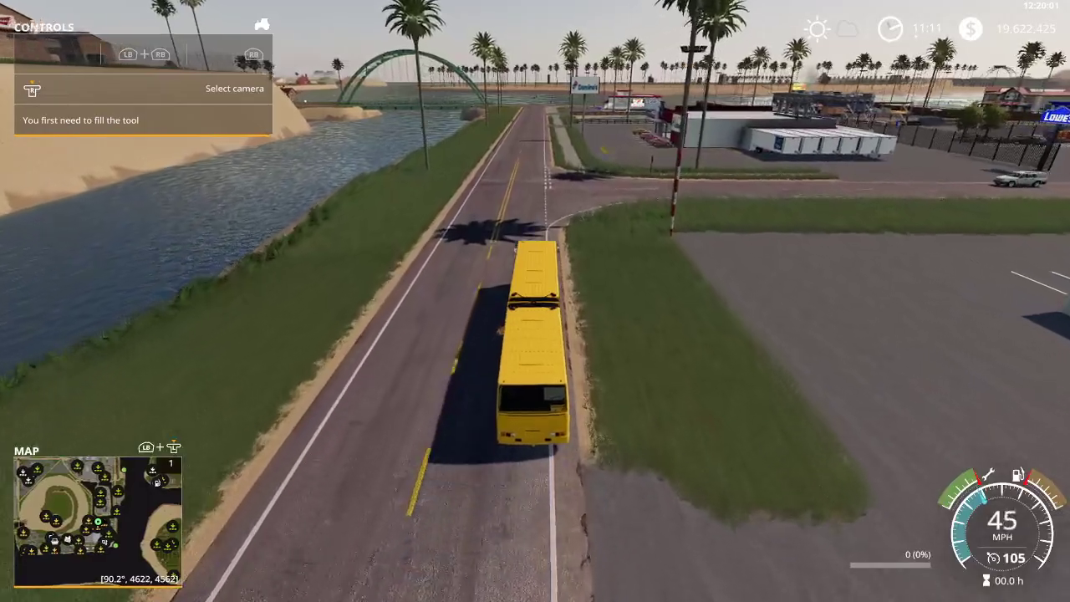
Step: Turn onto the road past Lowe's and Walmart, continue to the shelter near the brick buildings below the dunes, and load workers
key("s")
key("d")
key("d")
key("w")
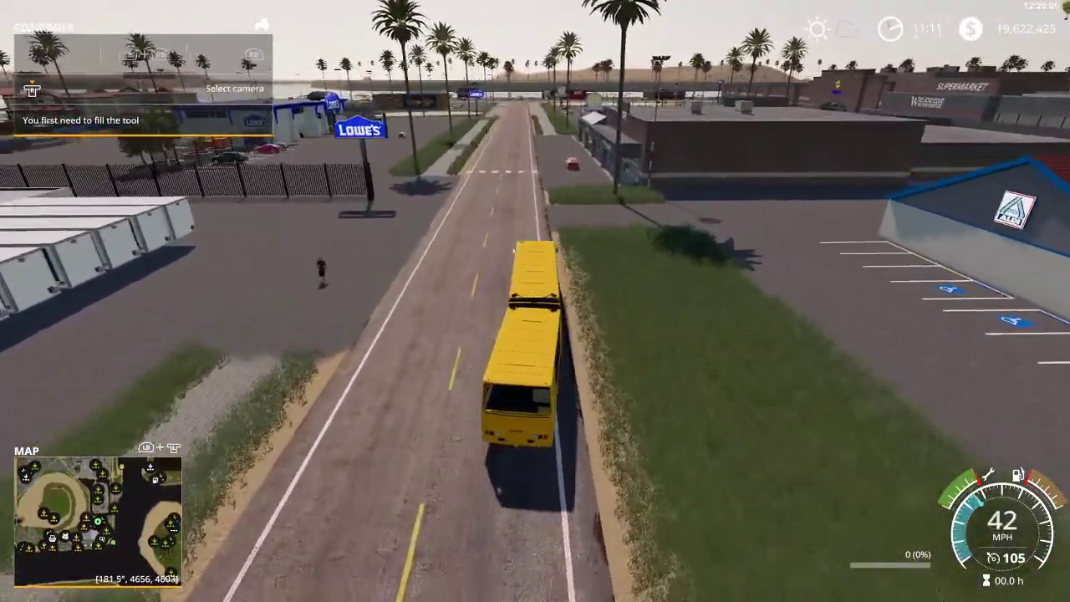
key("w")
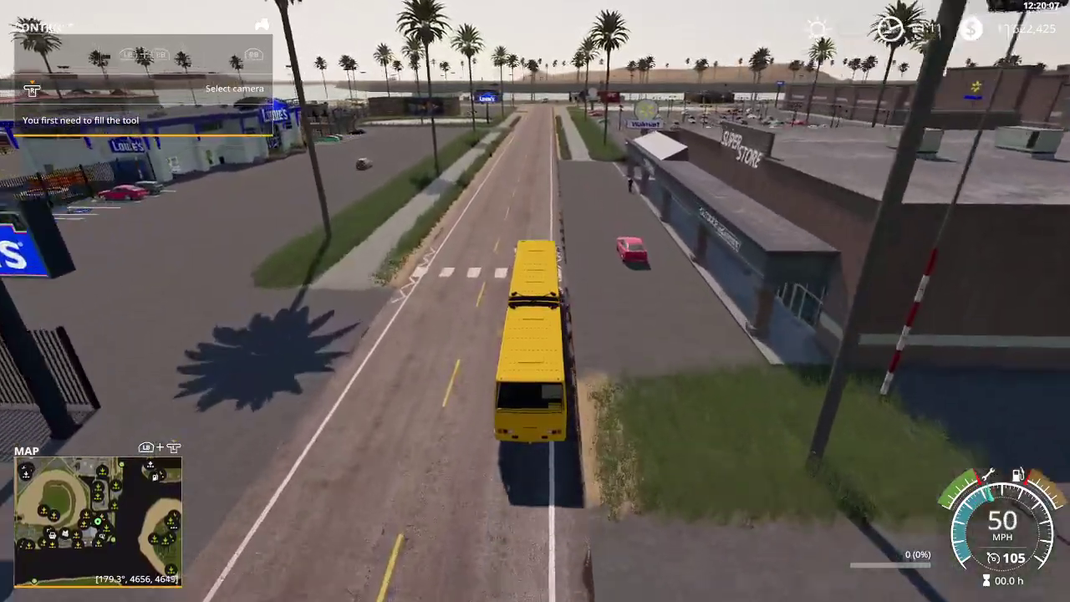
key("w")
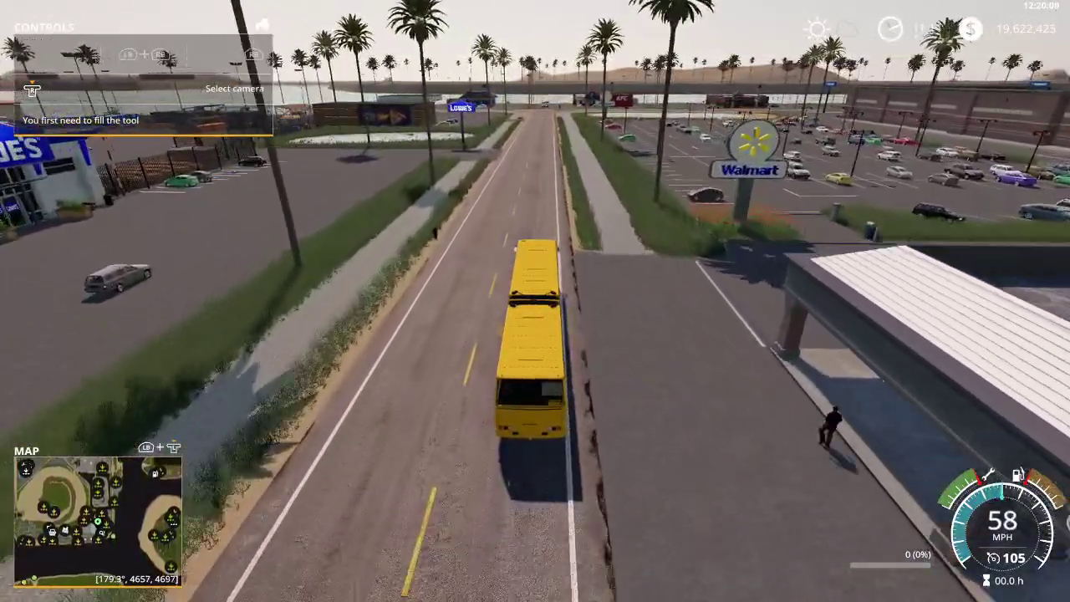
key("w")
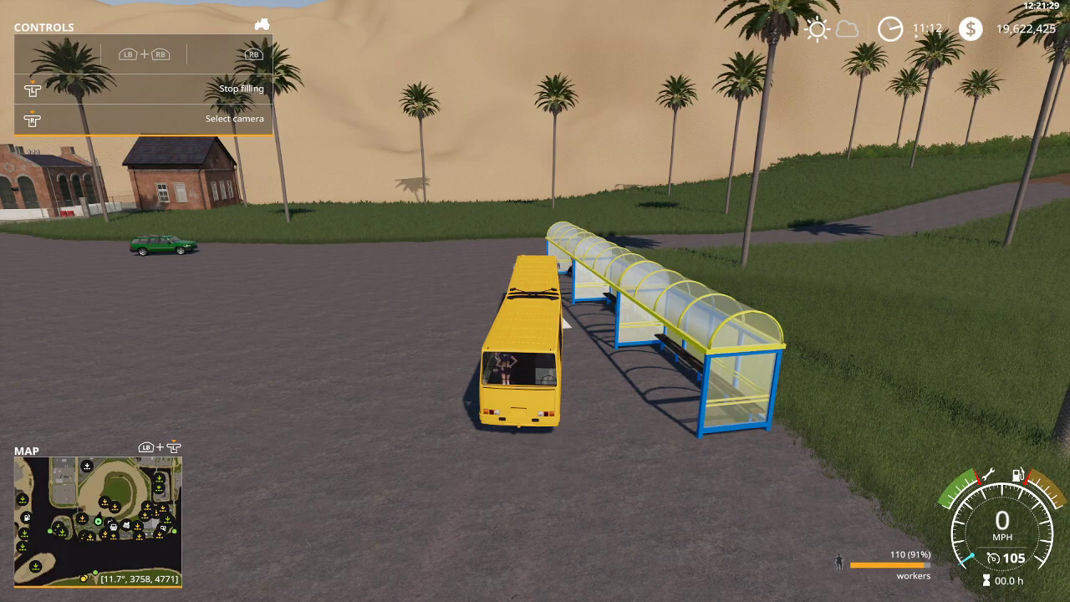
Step: Clear the workers from Fill Unit 3 of the bus at the shelter below the dunes with the development commands
key("alt+e")
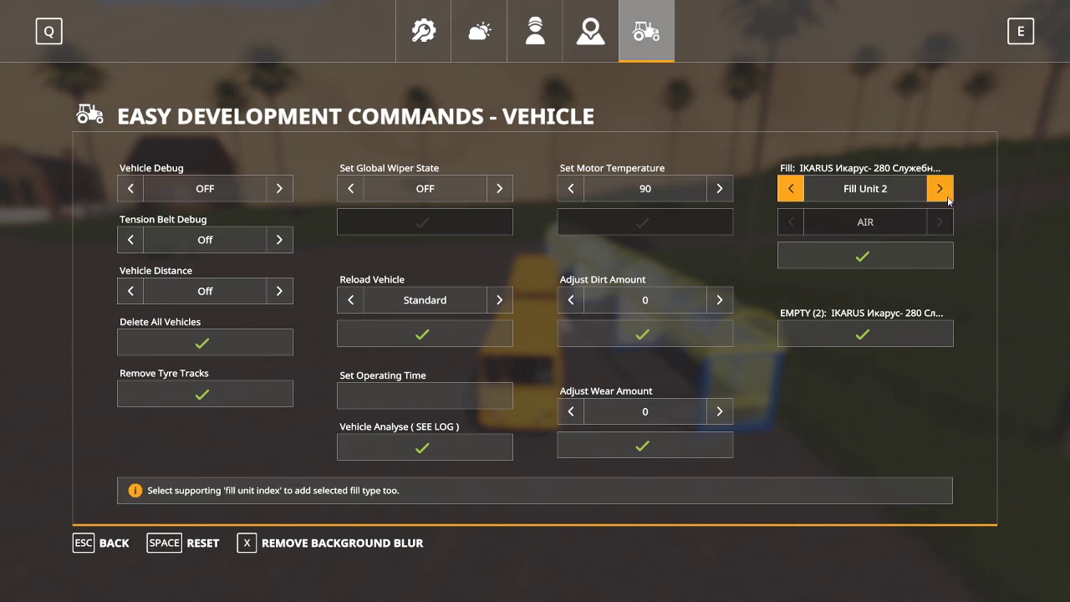
left_click(948, 197)
left_click(934, 340)
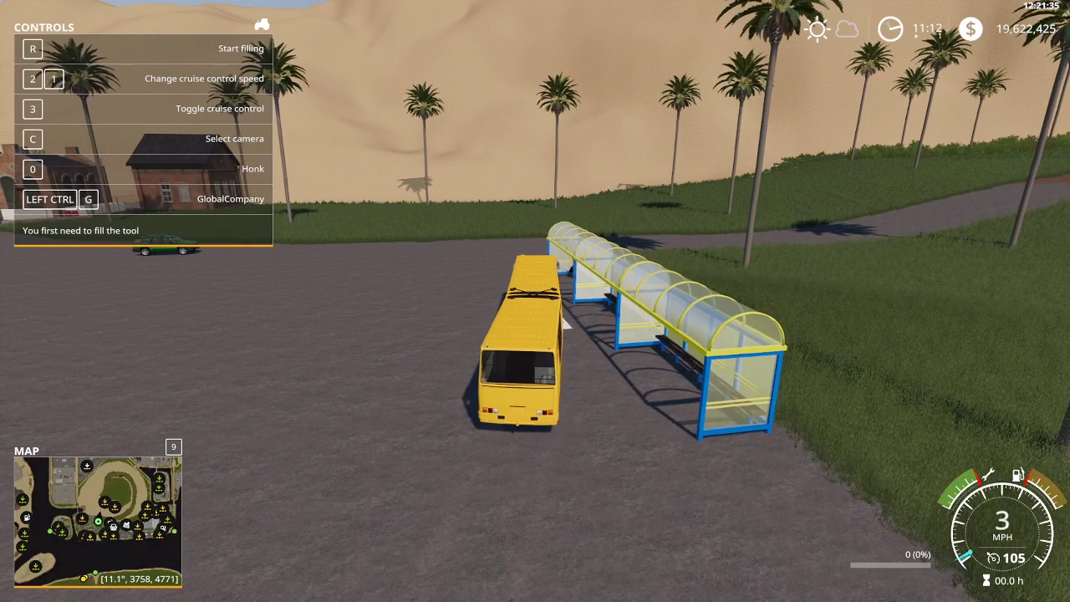
Step: Drive the bus to the shelter on the sandy waterfront beside the poster-covered building and fill it with workers
key("w")
key("a")
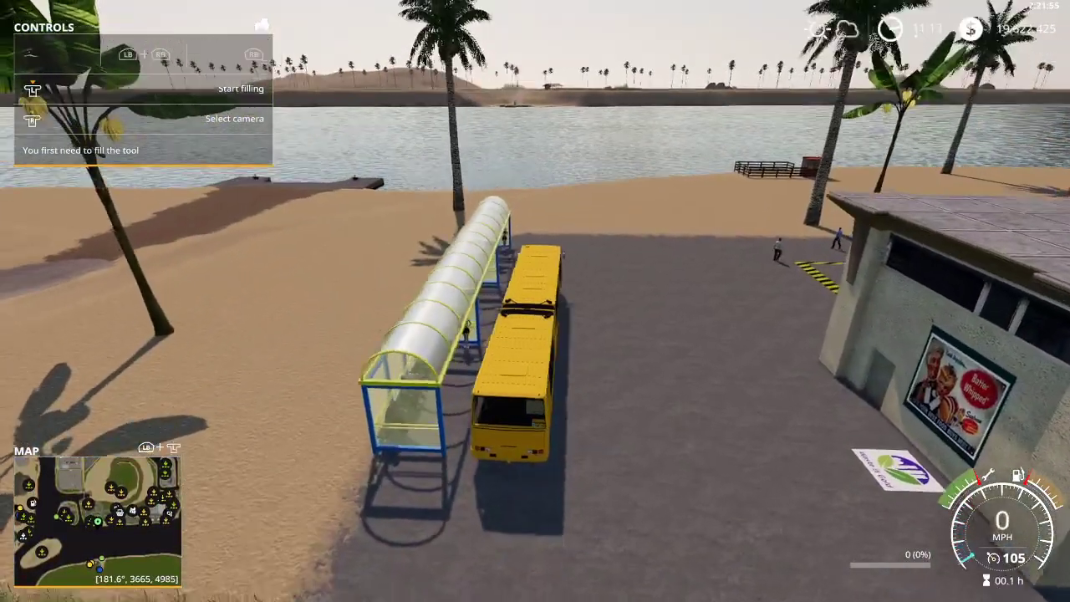
key("r")
key("Return")
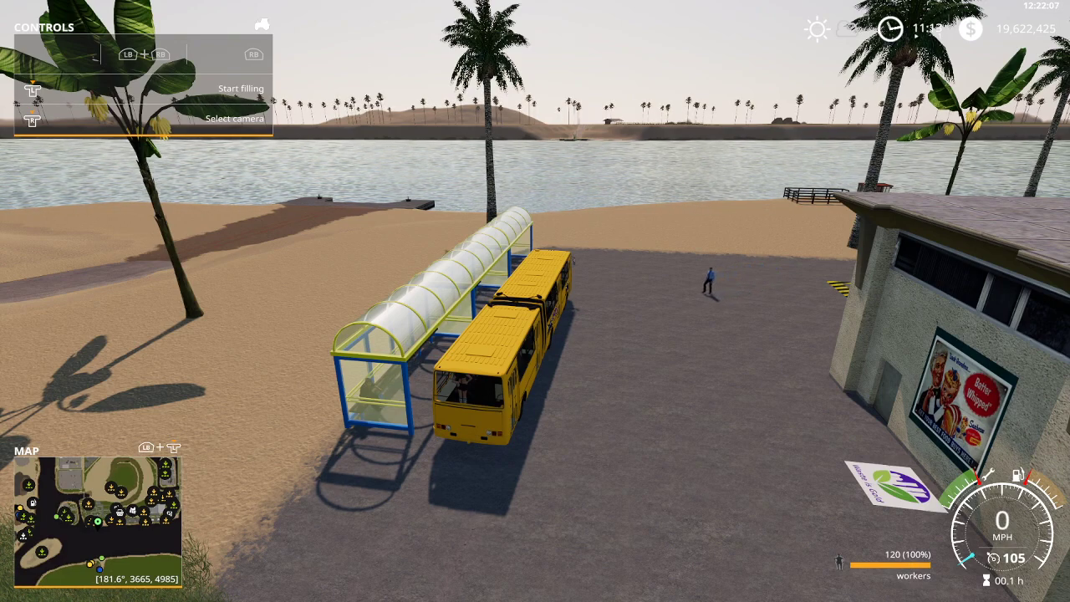
Step: Leave the bus and visit Warehouse Two from the map
key("e")
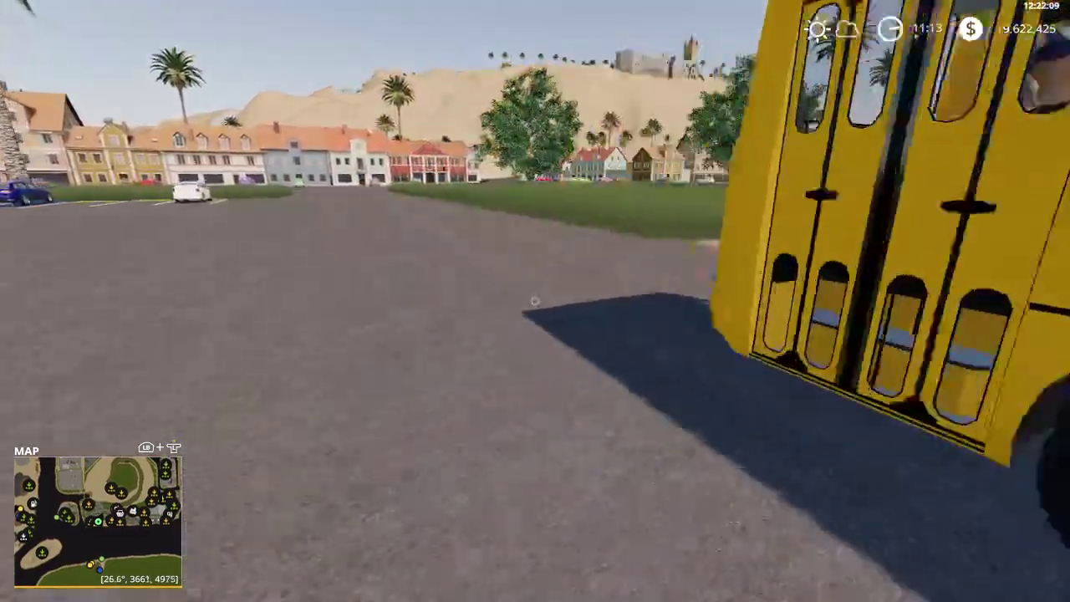
key("Escape")
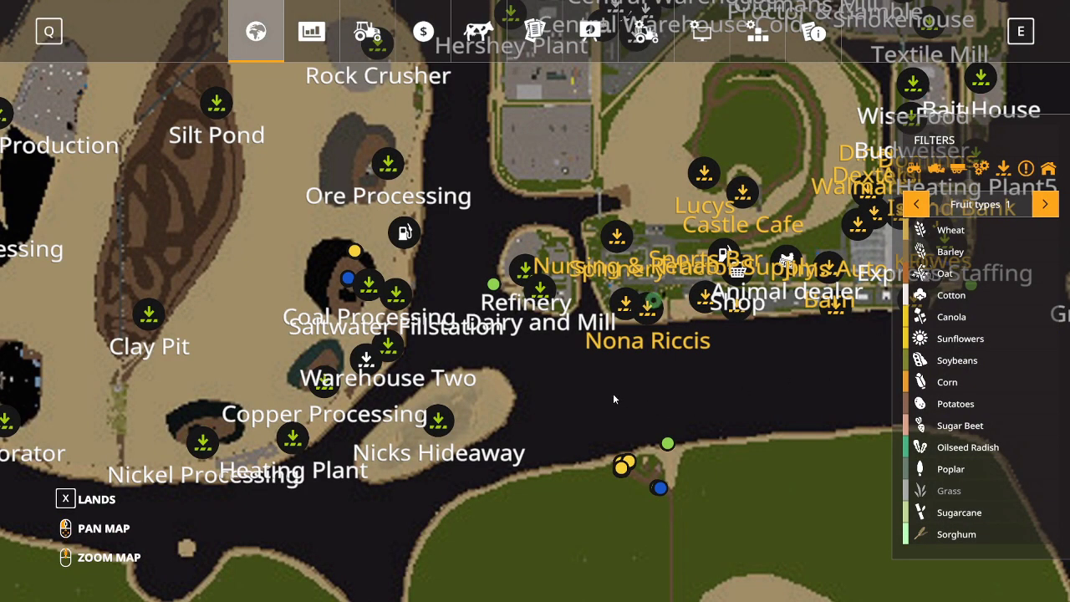
mouse_move(397, 353)
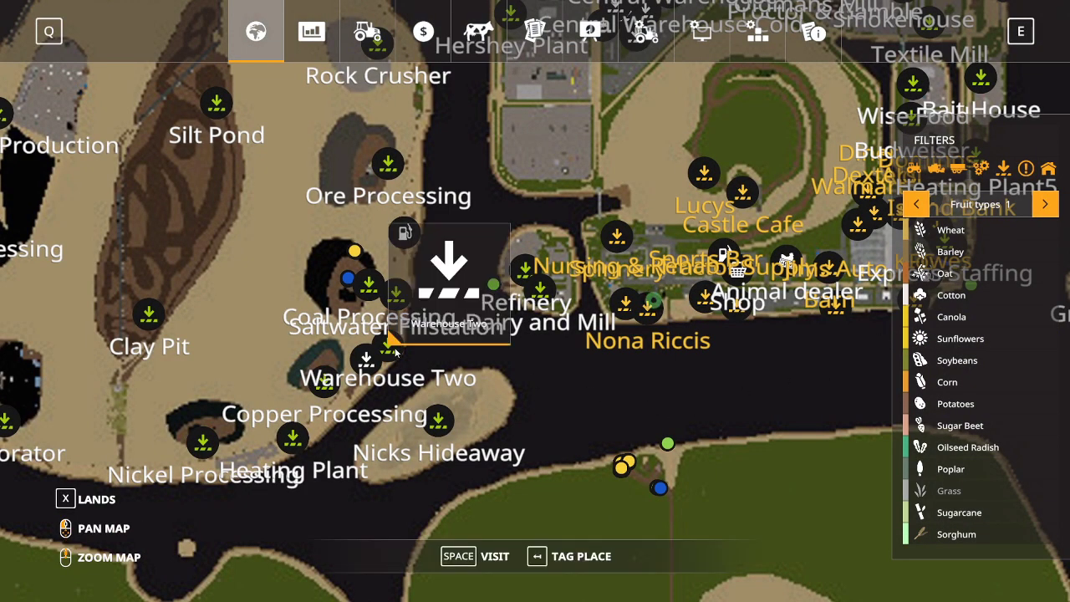
key("space")
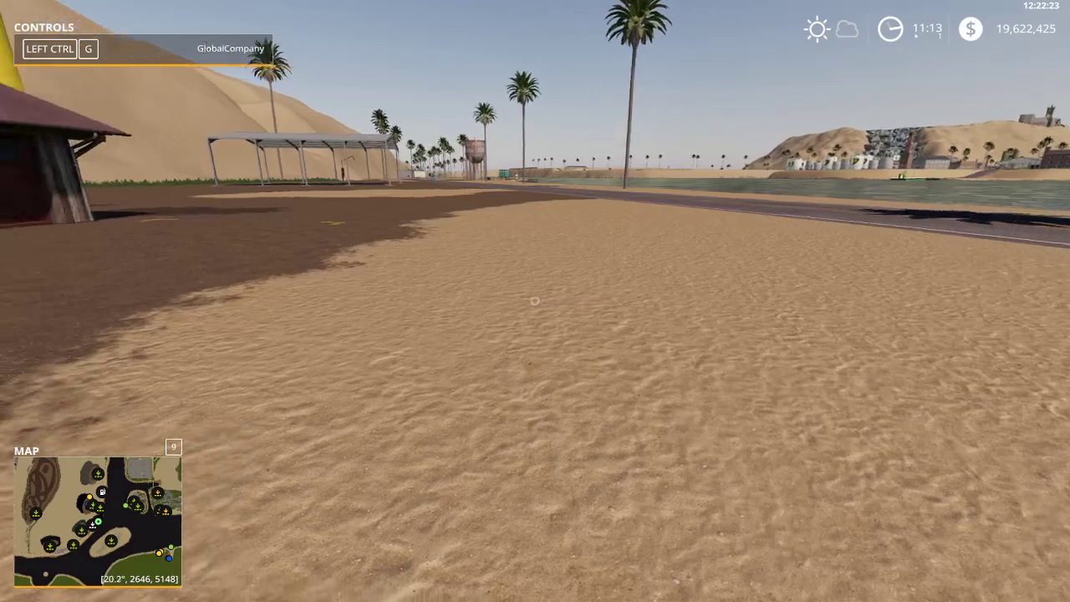
Step: Walk along the roadside by Warehouse Two and check the current position on the map
key("w")
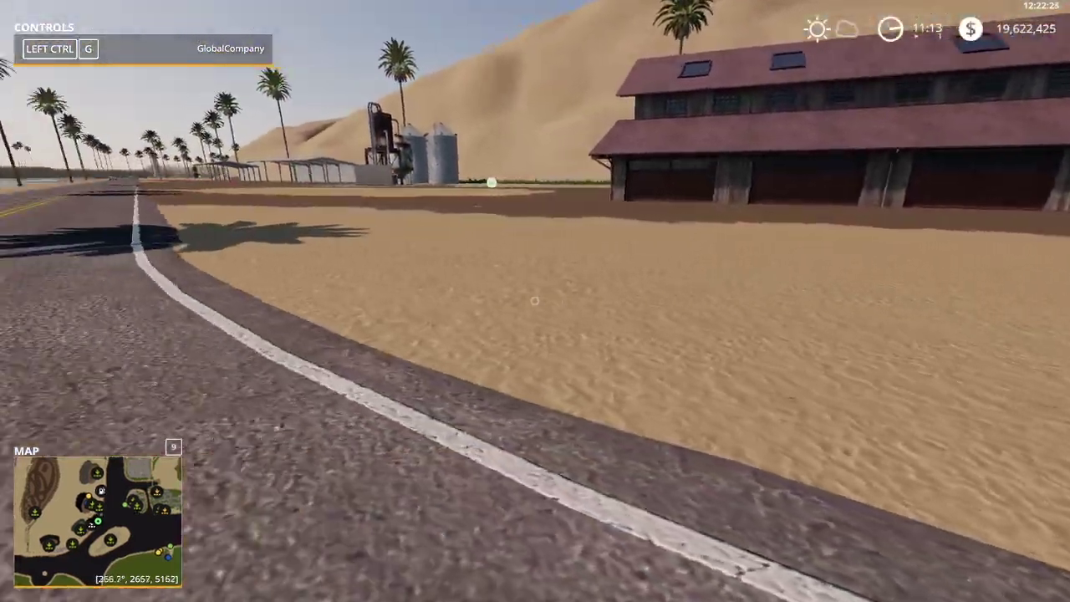
key("Escape")
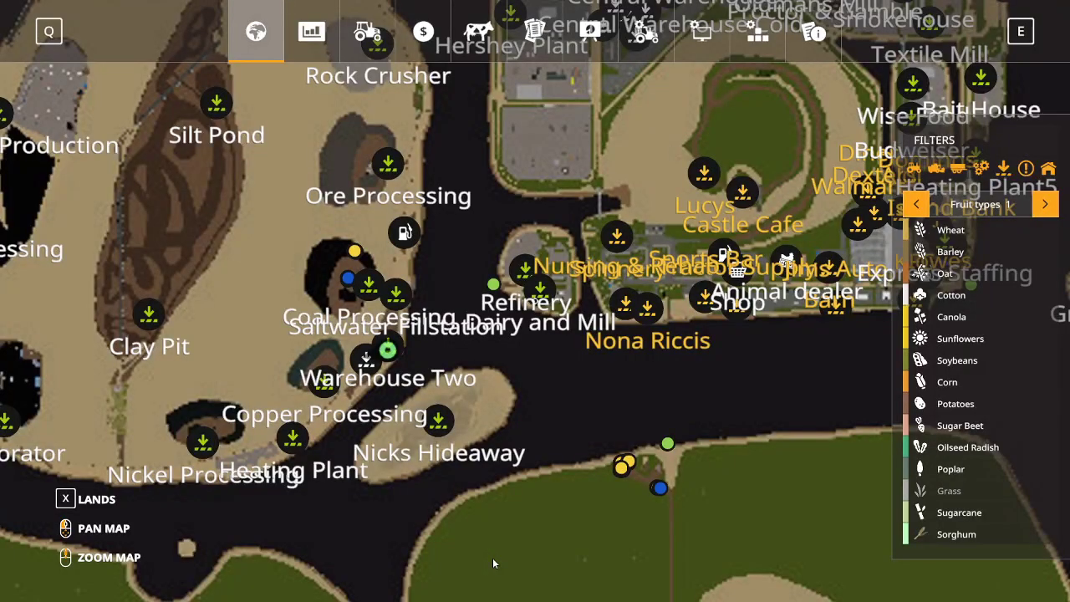
key("Escape")
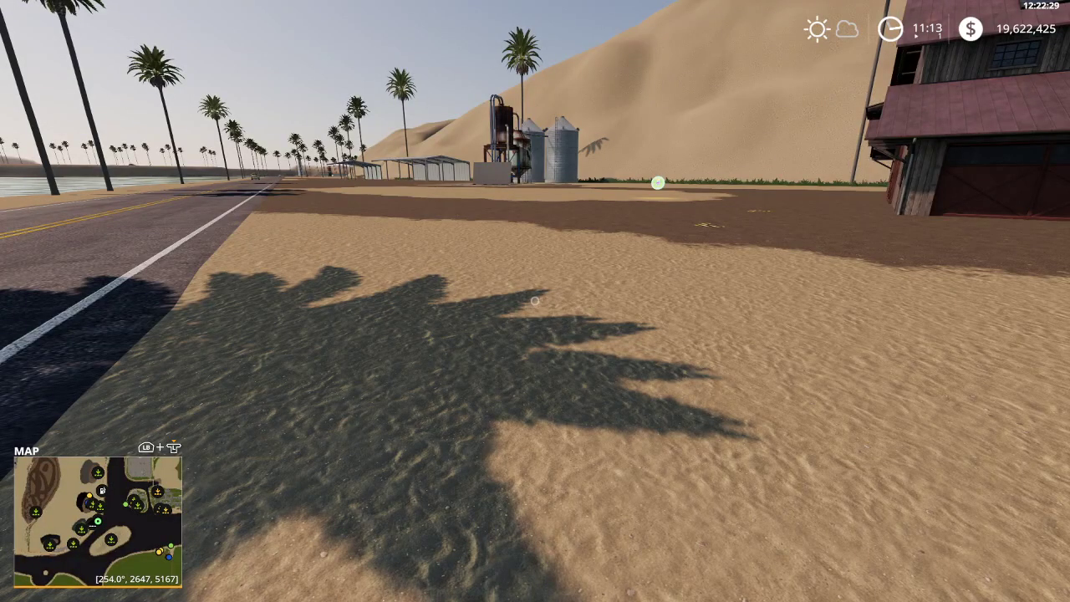
Step: Check the owned land plots around Warehouse Two on the map
key("Escape")
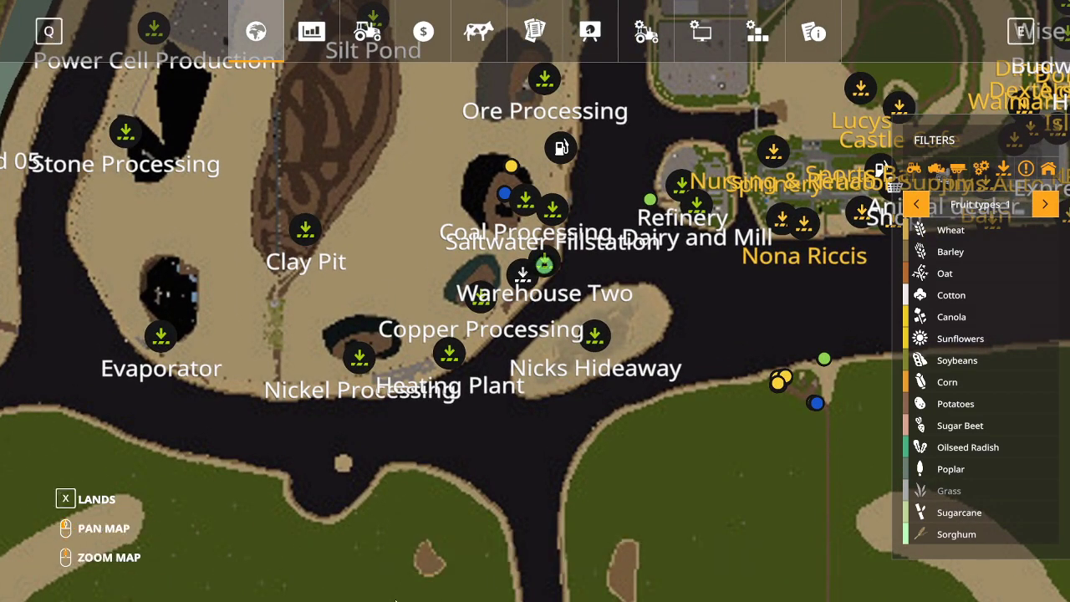
left_click(75, 500)
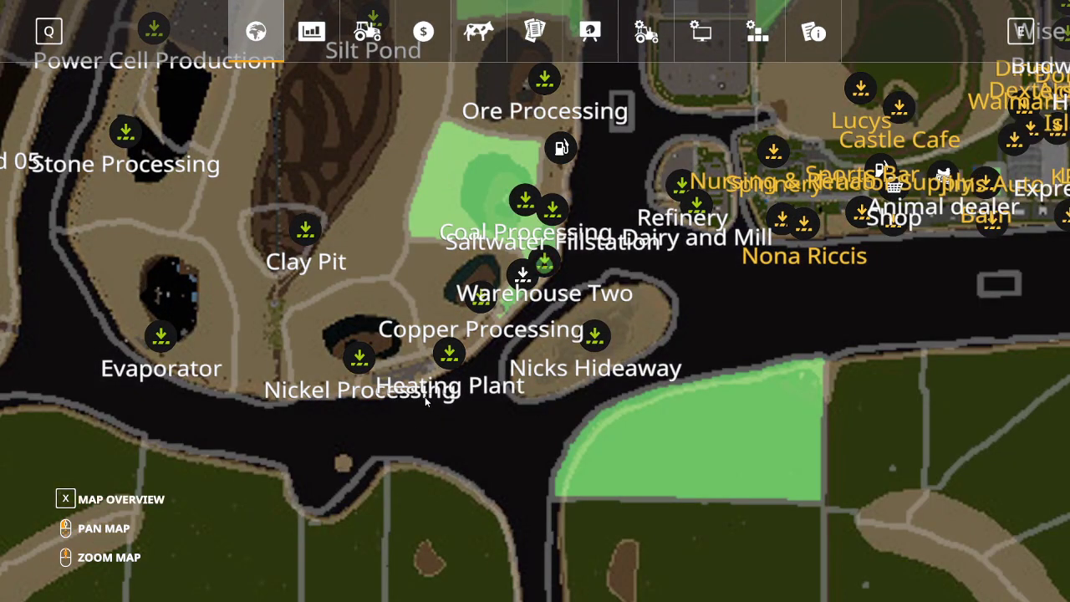
key("Escape")
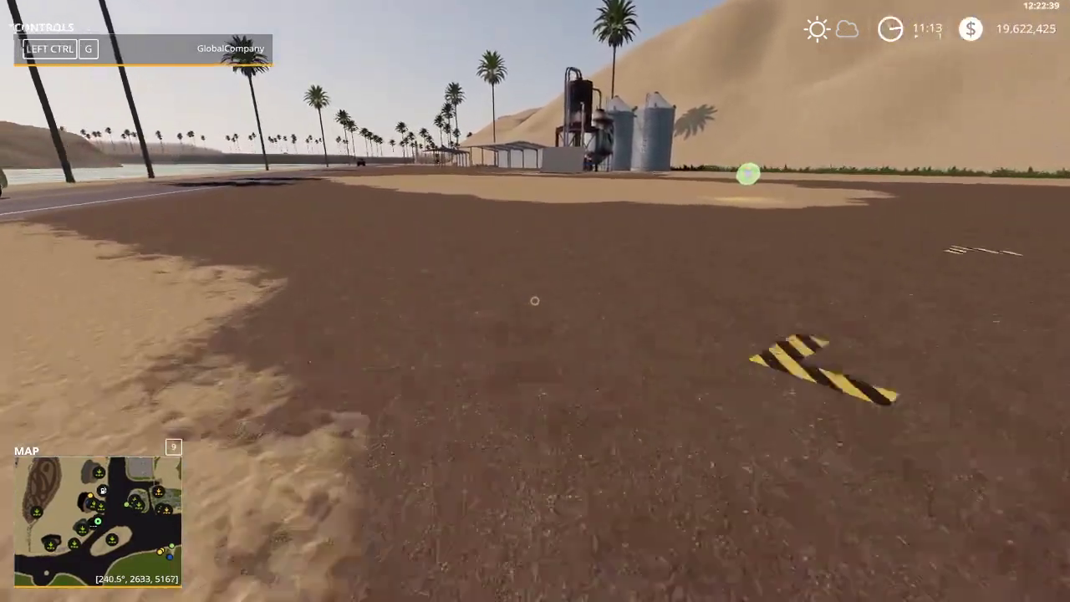
Step: Buy an Икарус- 280 Служебный bus from the Ricci collaboration mods at the open sand beside Warehouse Two
key("w")
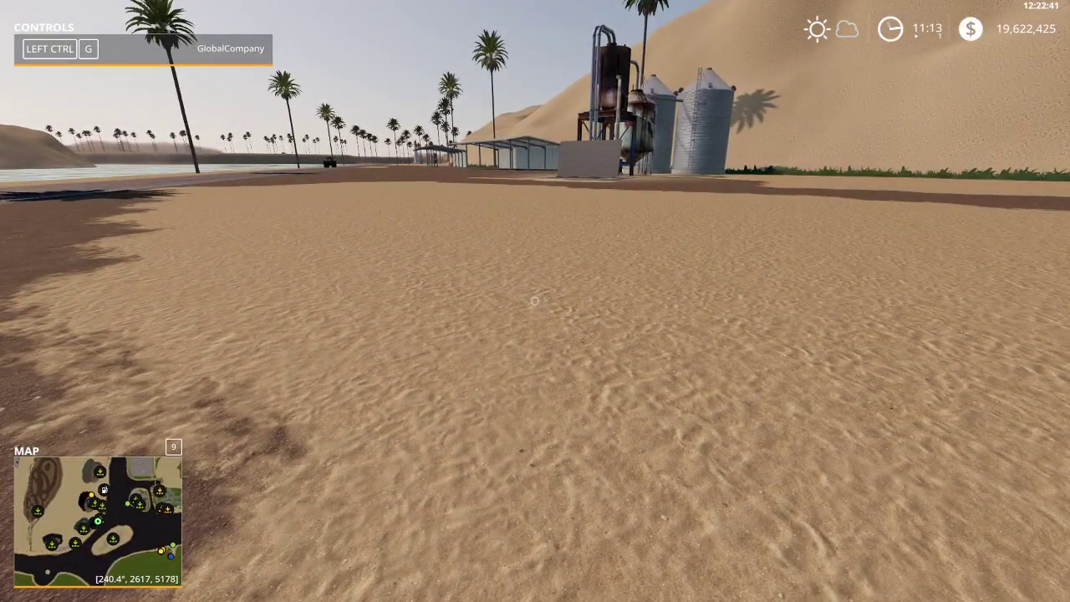
key("s")
key("p")
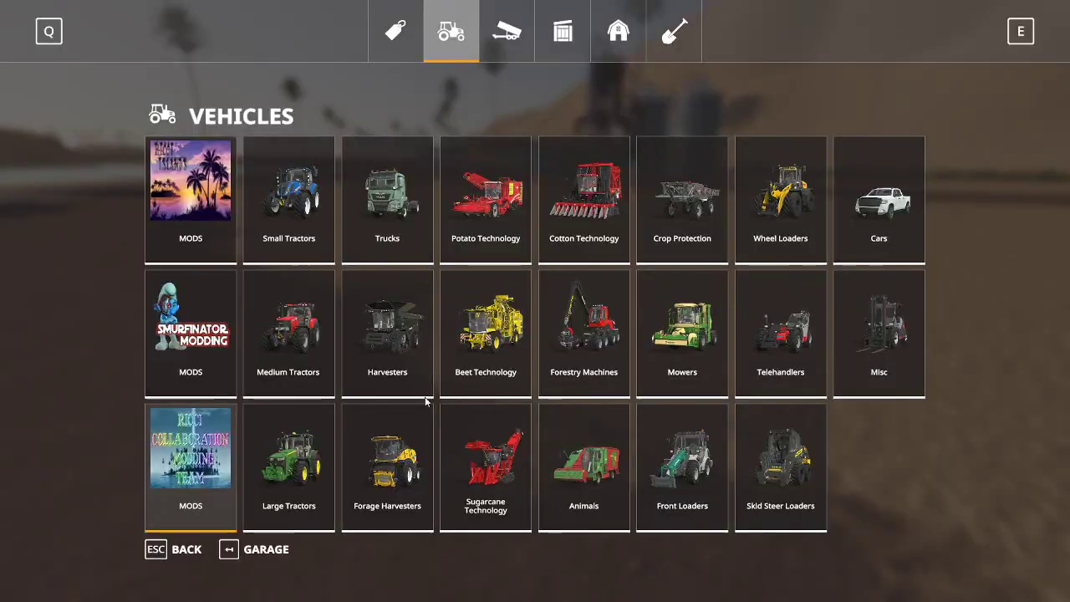
left_click(193, 455)
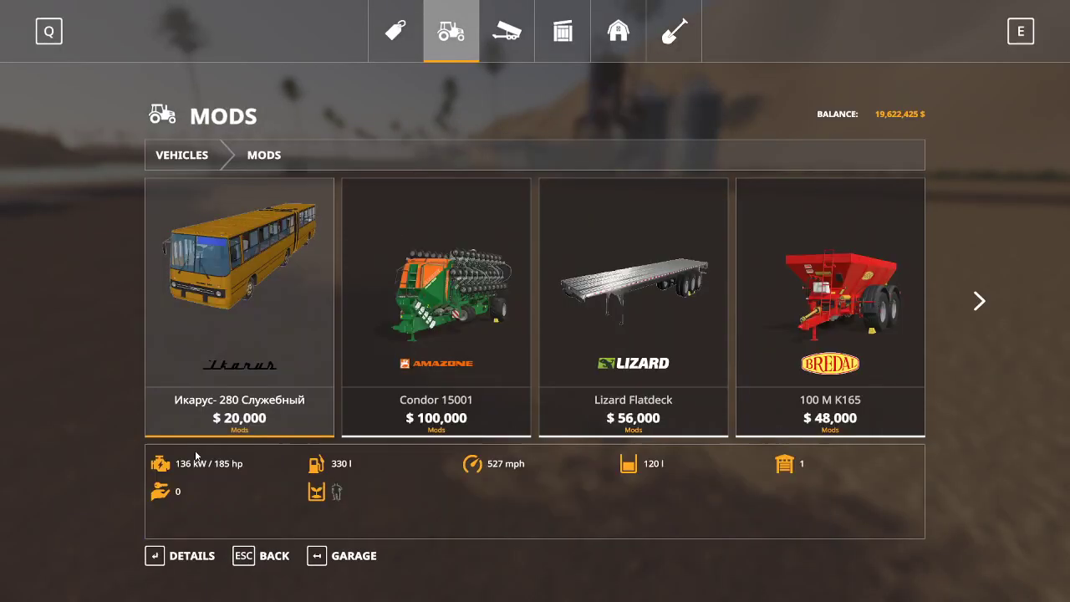
left_click(210, 321)
left_click(177, 559)
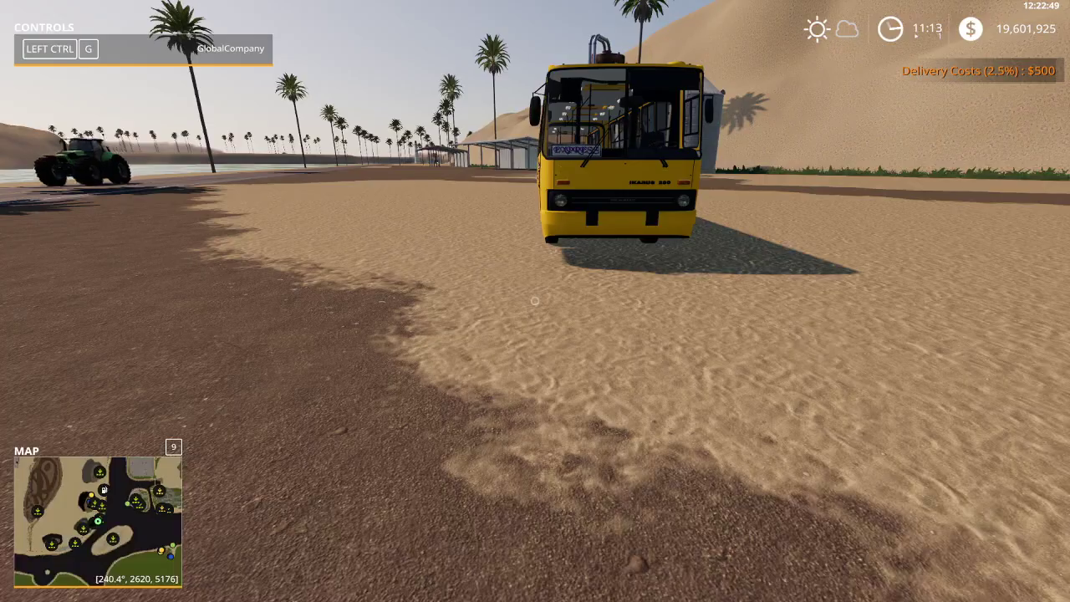
Step: Board the new bus and turn it off the sand onto the waterfront road
key("w")
key("d")
key("e")
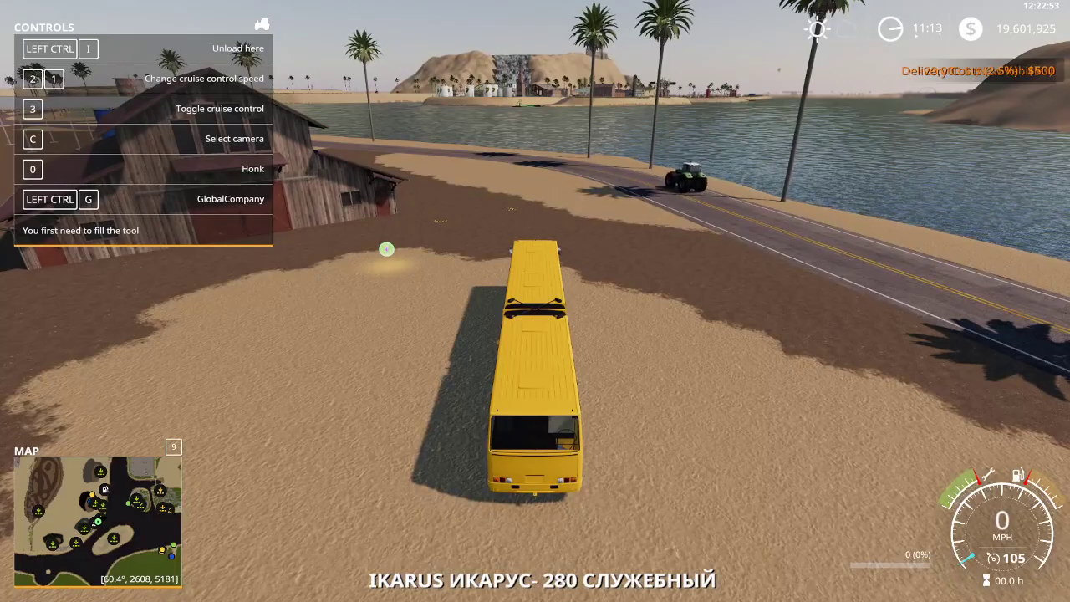
key("w")
key("d")
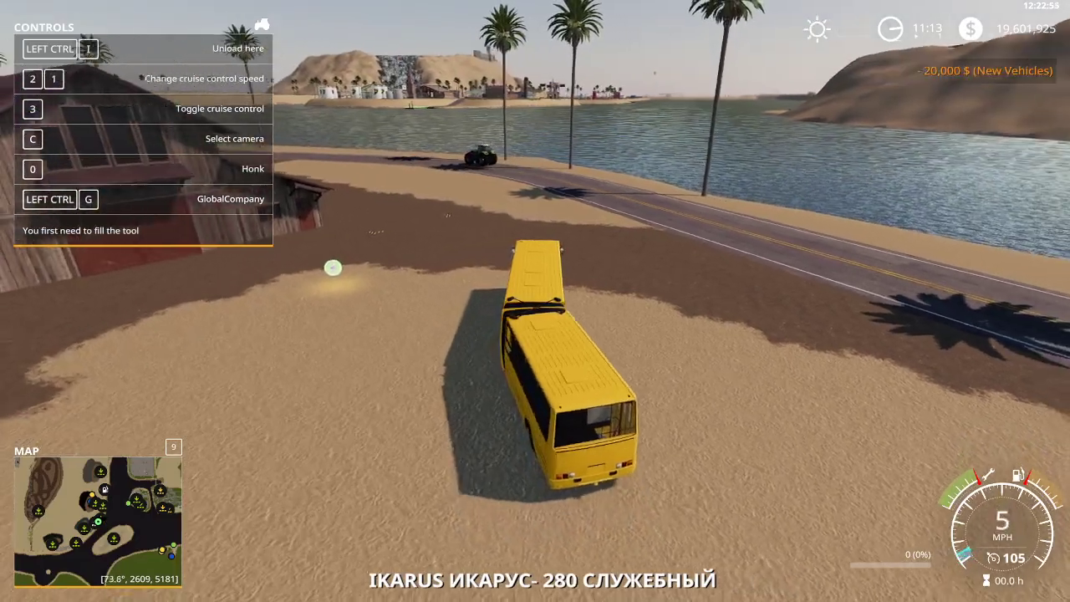
key("w")
key("d")
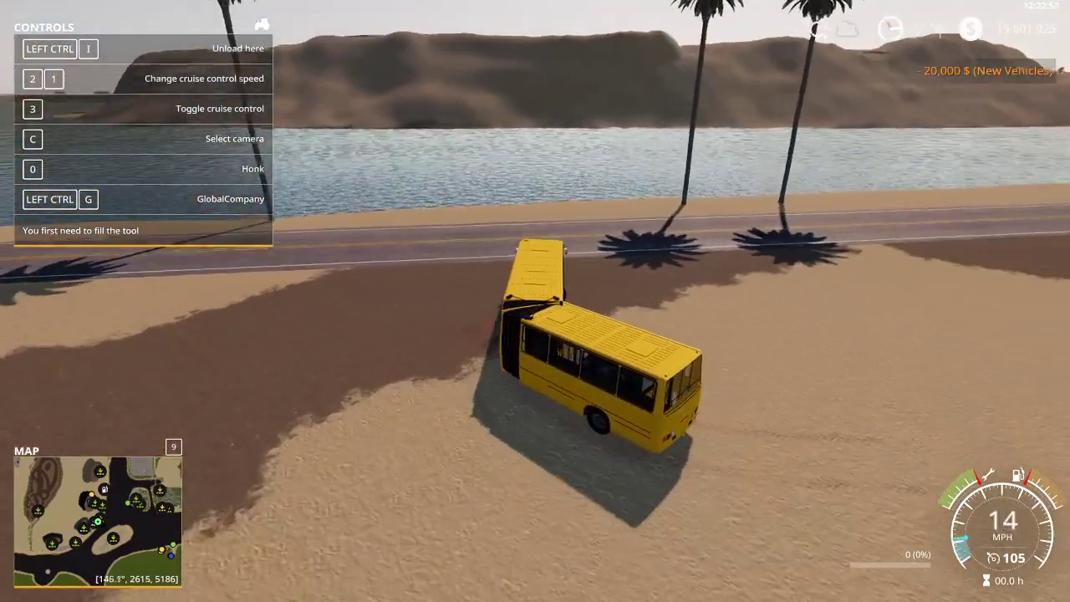
key("w")
key("d")
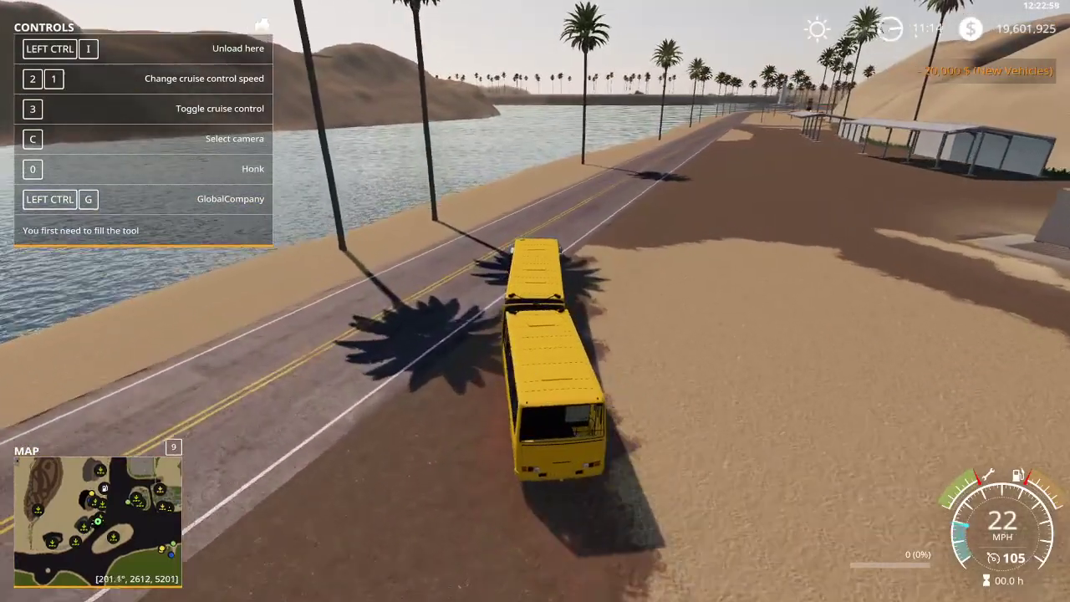
key("w")
key("d")
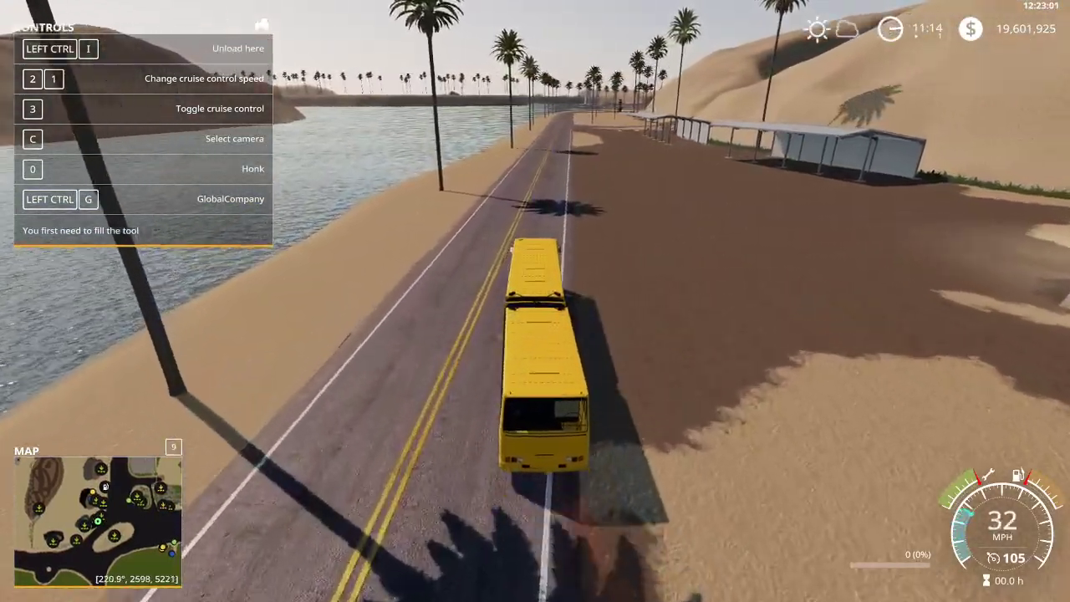
Step: Drive the bus along the waterfront road past the open sheds and the smoking chimneys to the walled housing estate
key("w")
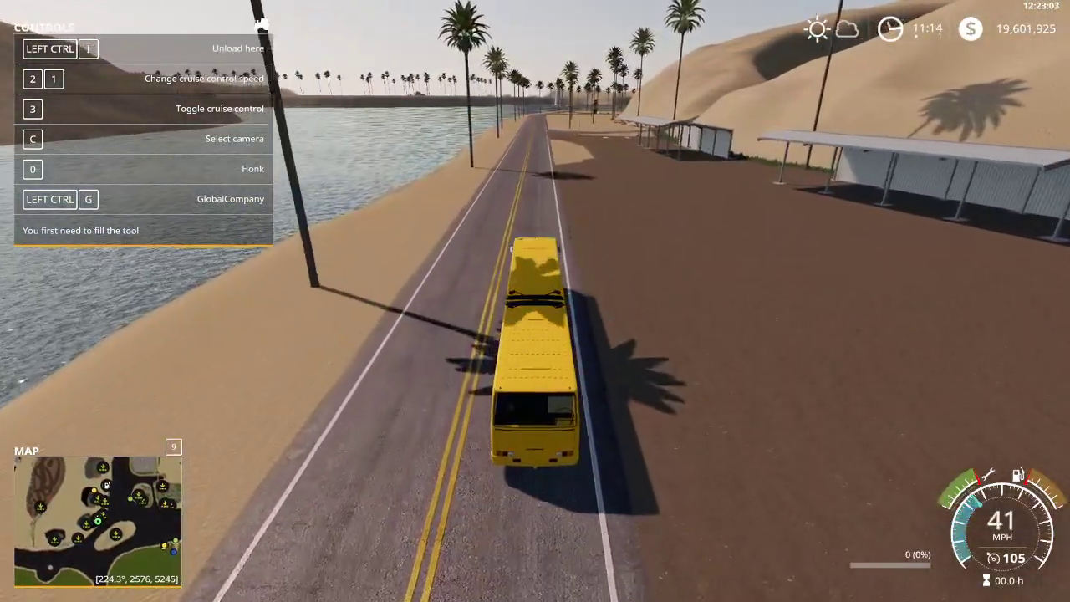
key("w")
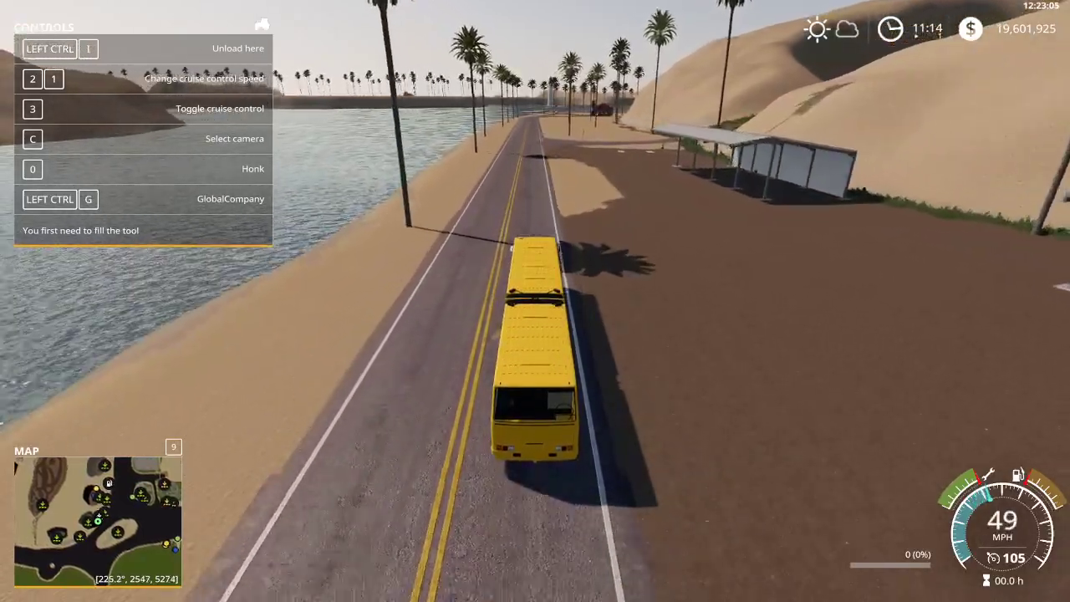
key("w")
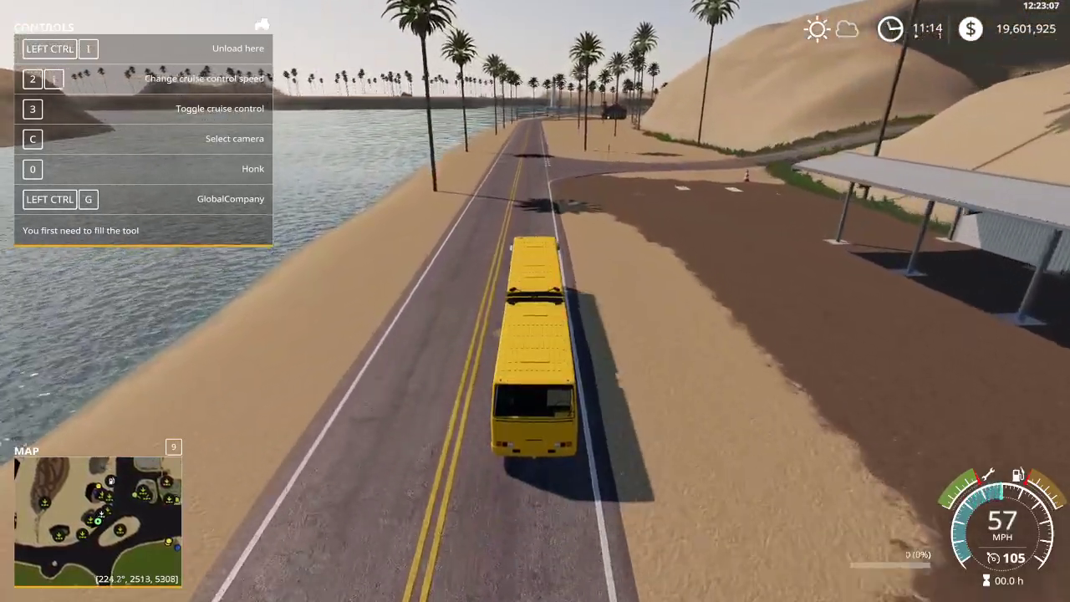
key("w")
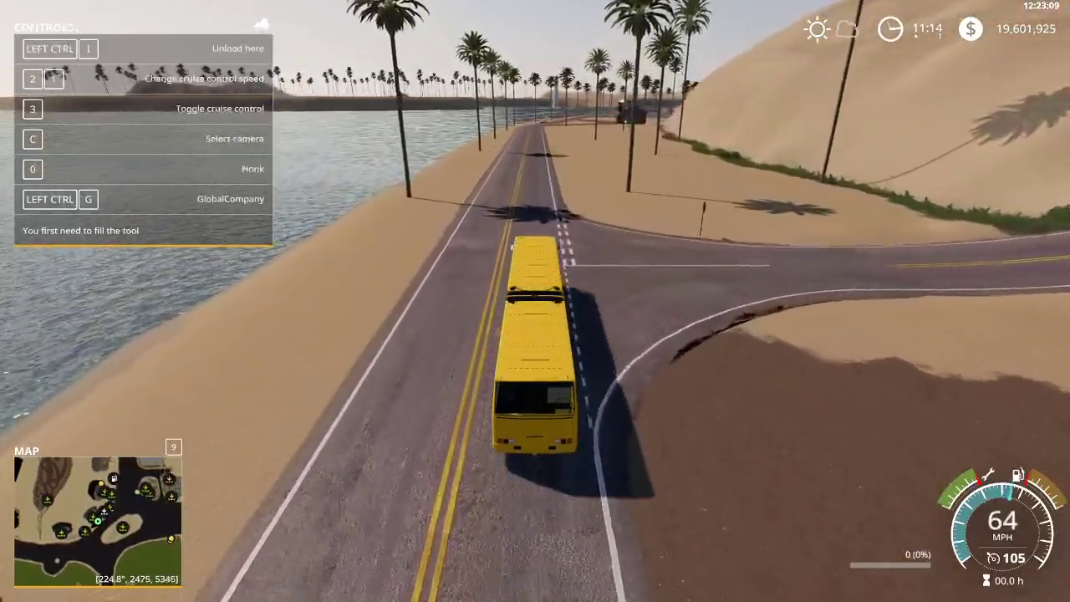
key("w")
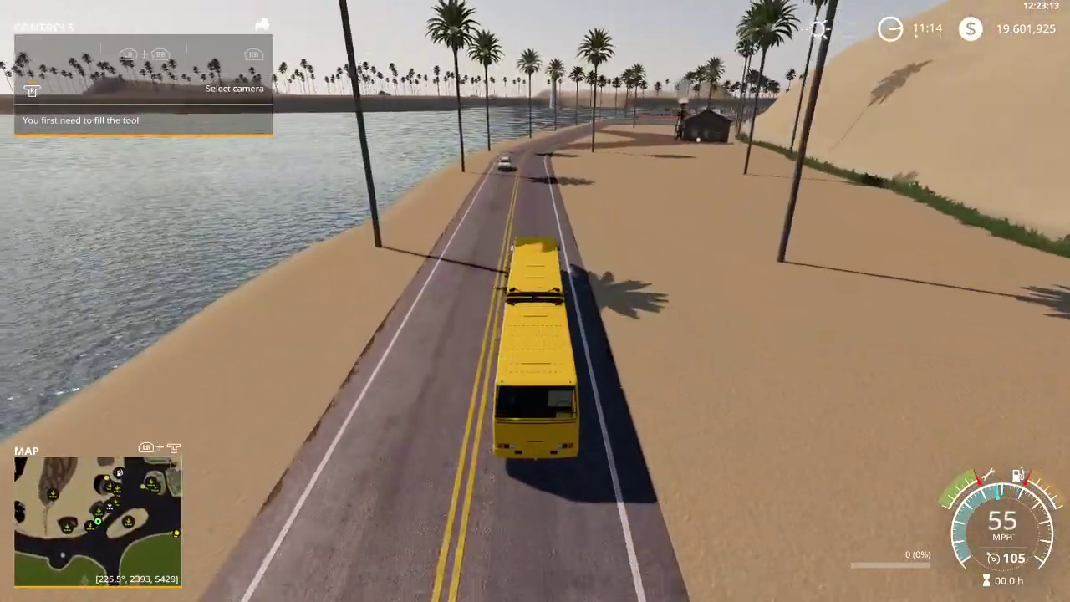
key("w")
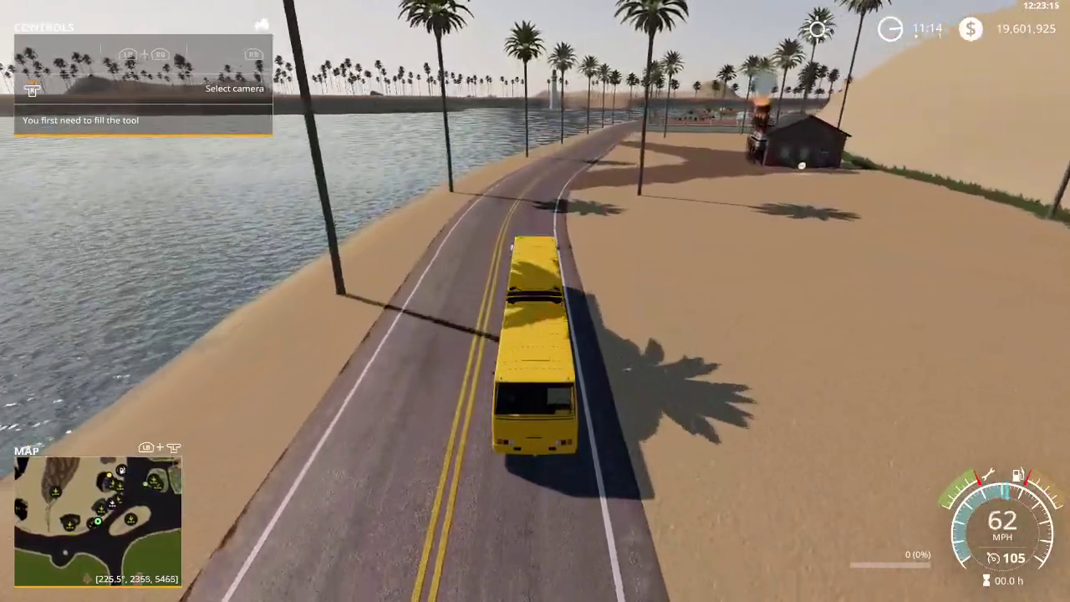
key("d")
key("s")
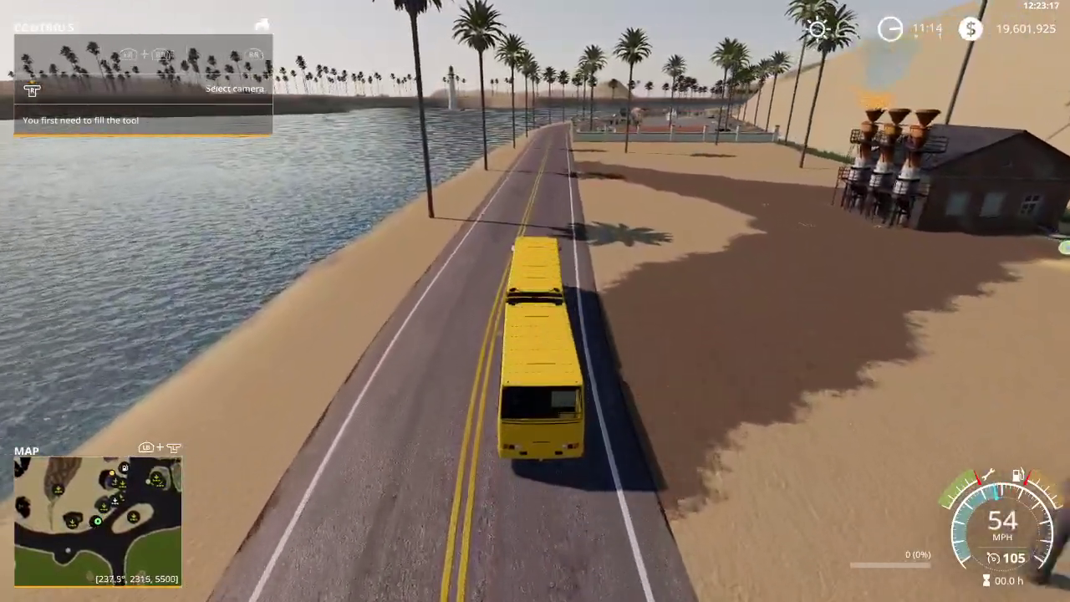
key("w")
key("w")
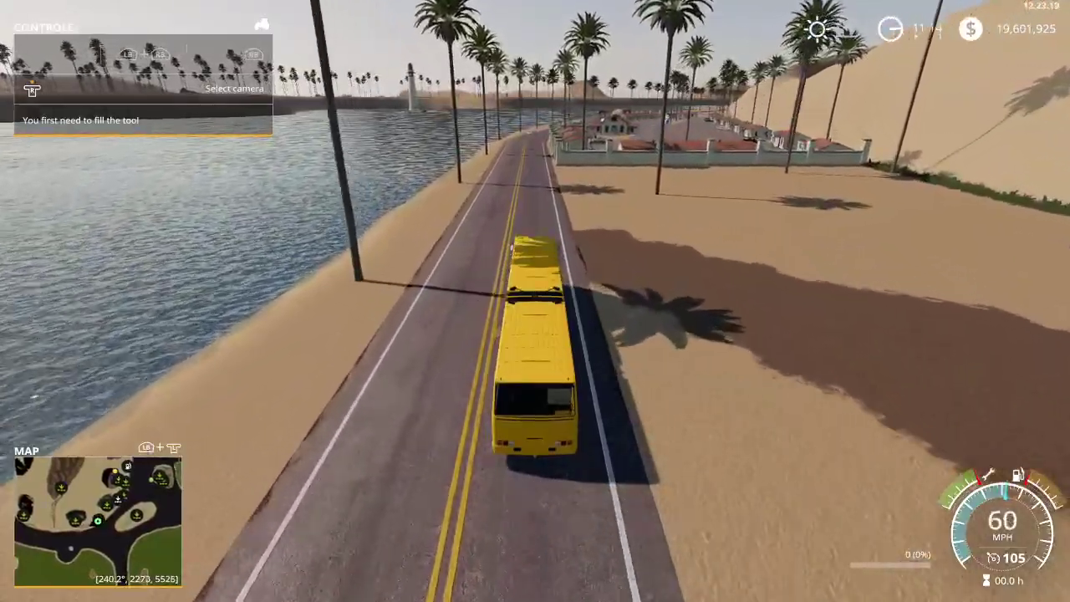
key("w")
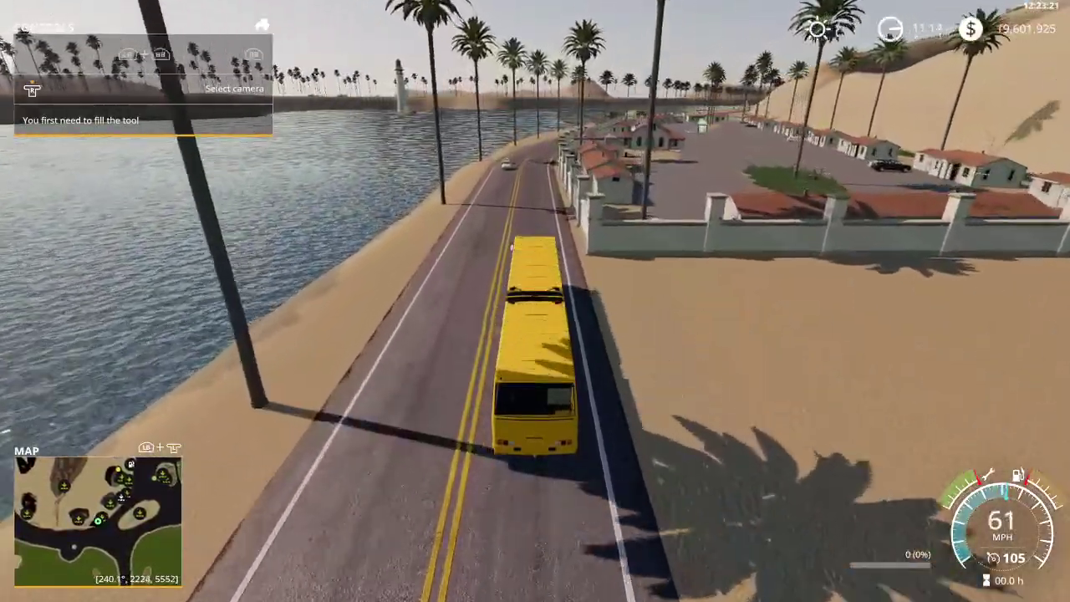
key("s")
key("w")
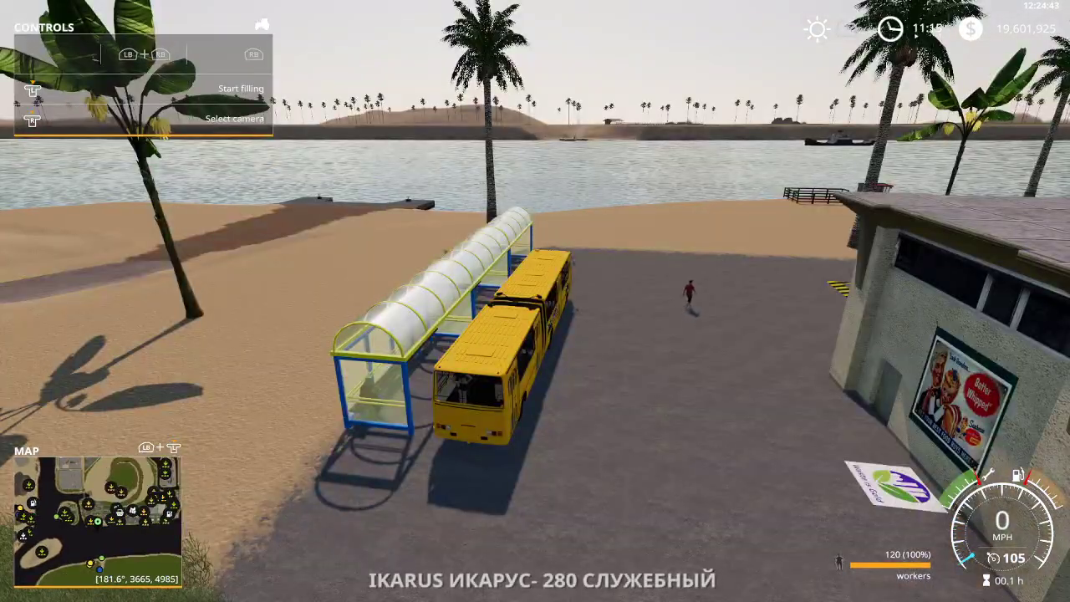
Step: Switch through the vehicles, past the Iconik Roadrunner truck, to find the Lizard Ferry for the bus crossing
key("Tab")
key("Tab")
key("Tab")
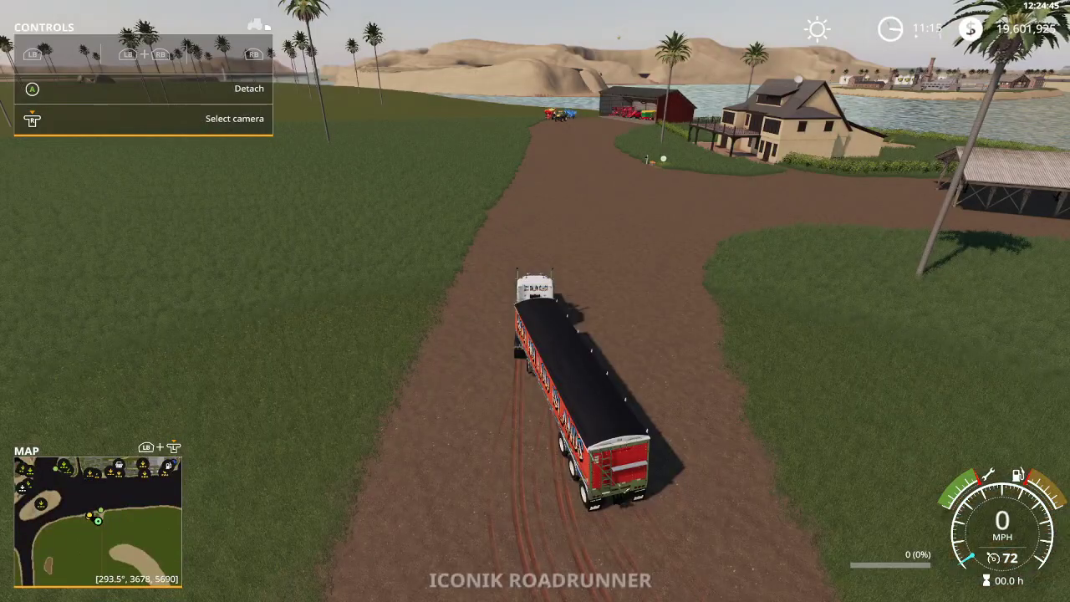
key("Tab")
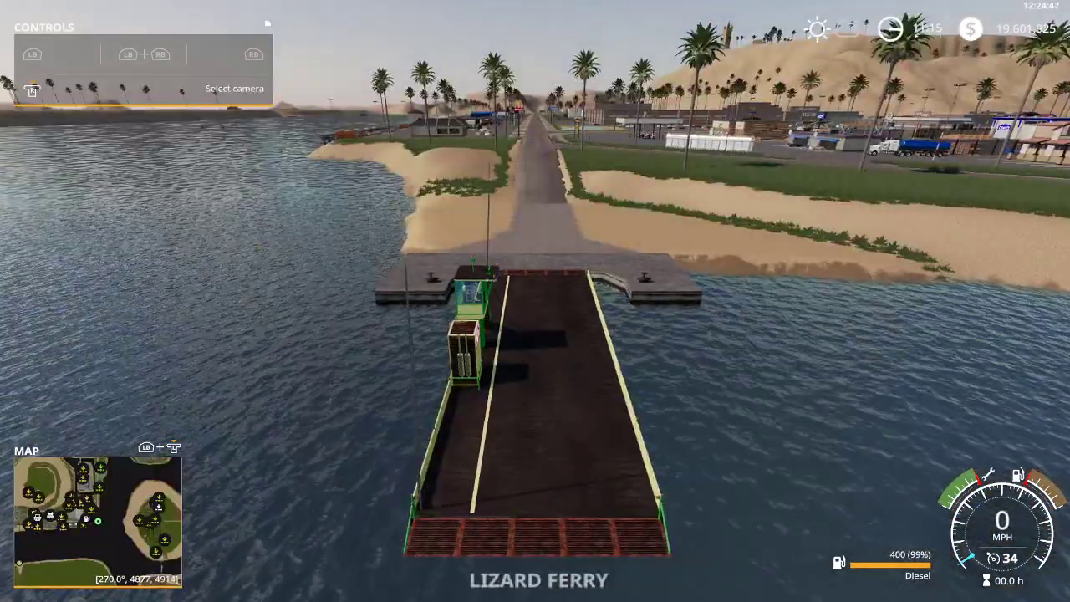
key("Tab")
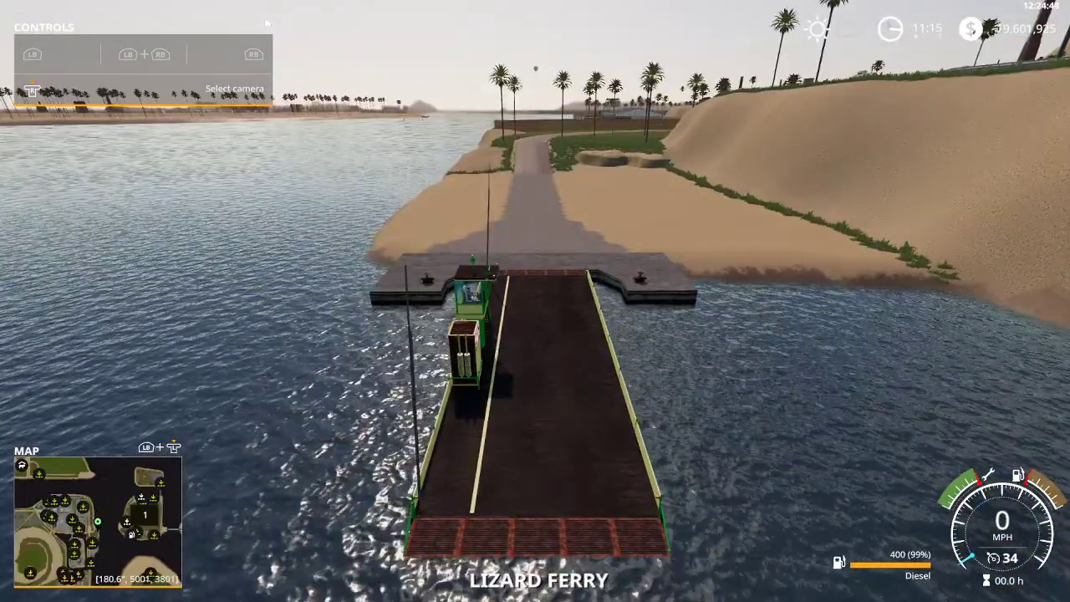
key("Tab")
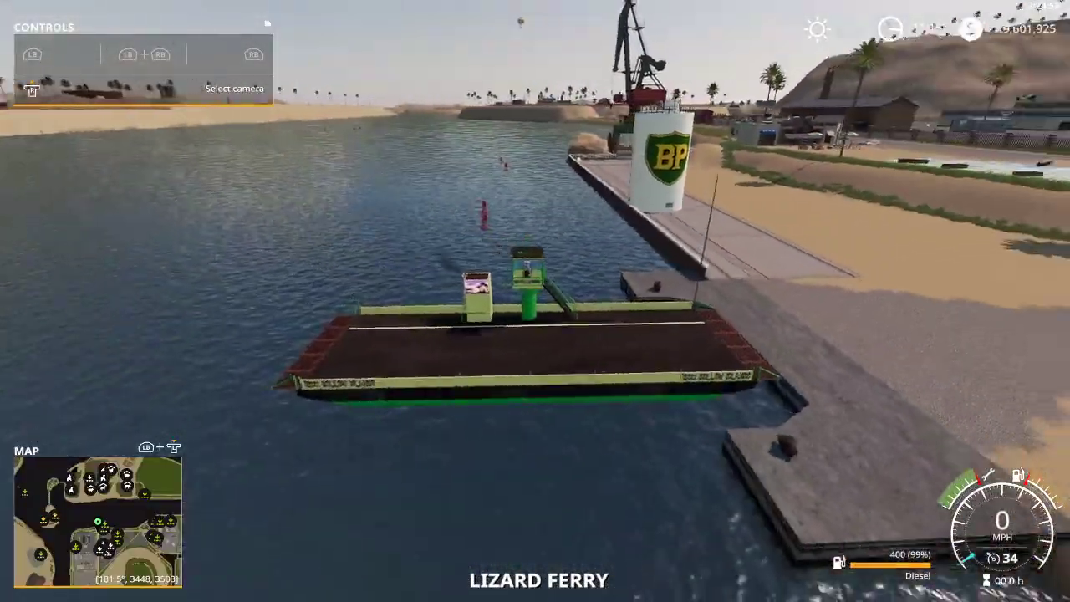
key("Tab")
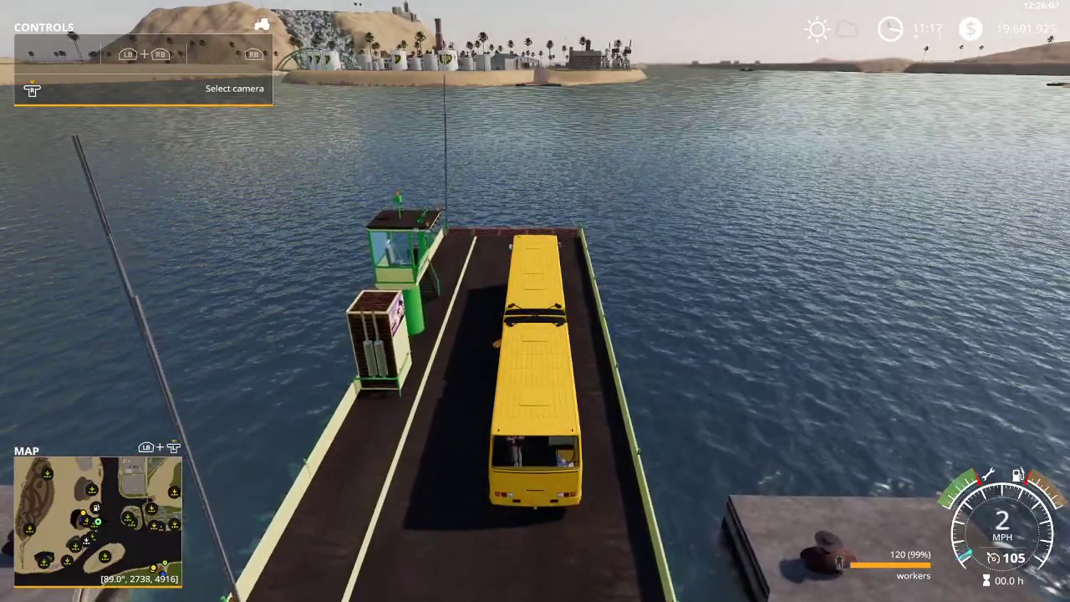
Step: Get off the bus, take control of the Lizard Ferry and pilot it with the bus aboard from the dock toward the tank-lined shore
key("c")
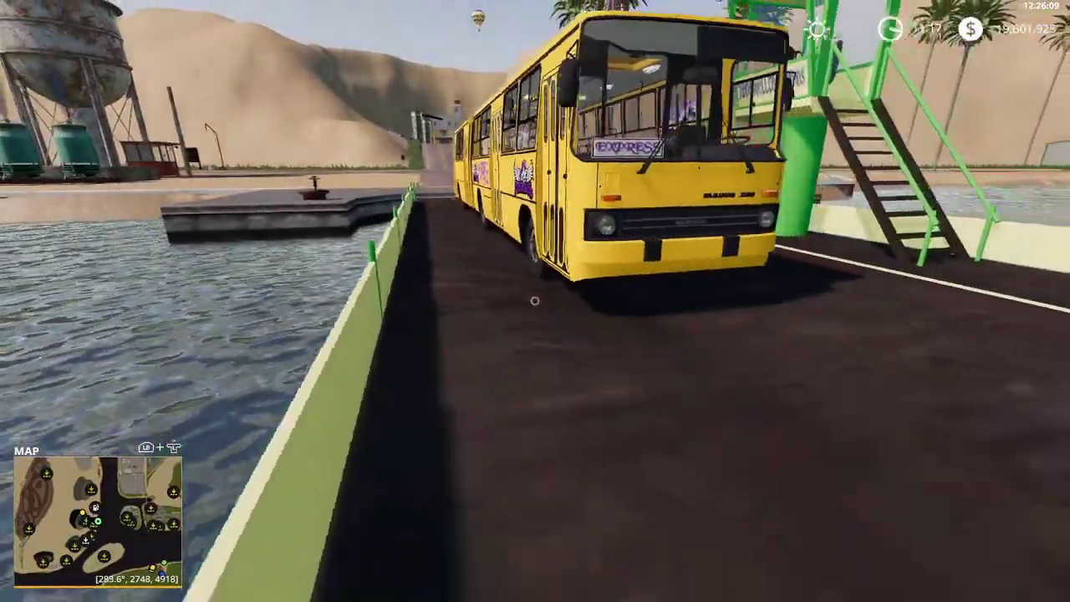
key("e")
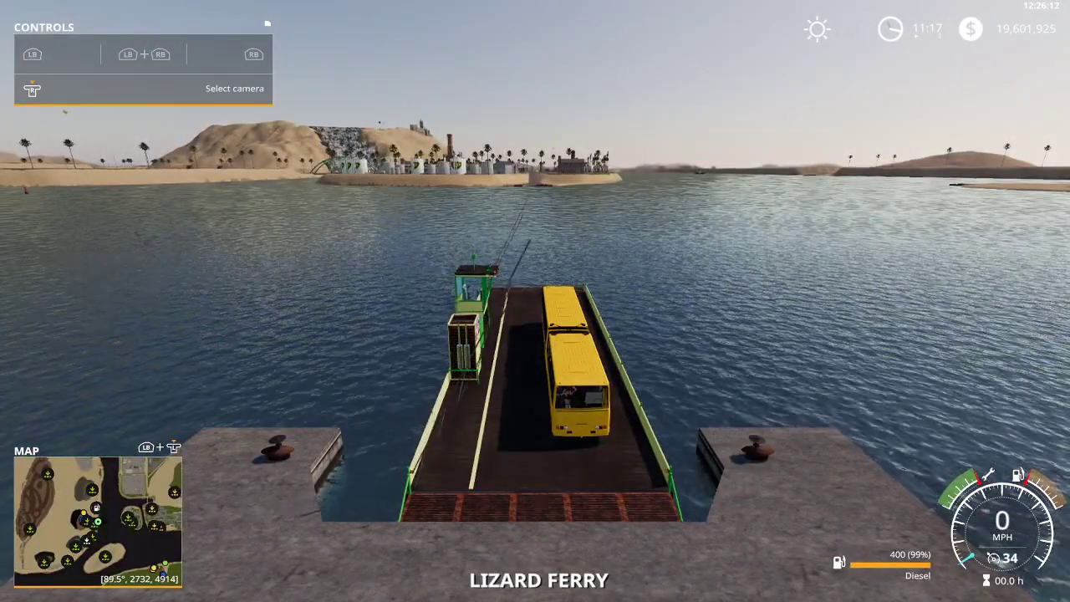
key("w")
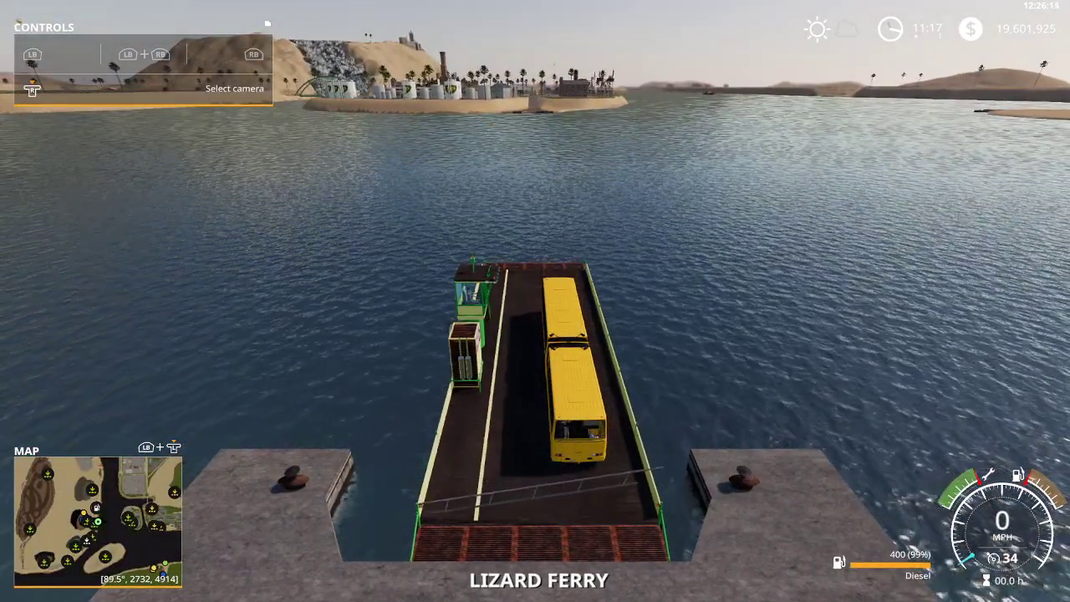
key("w")
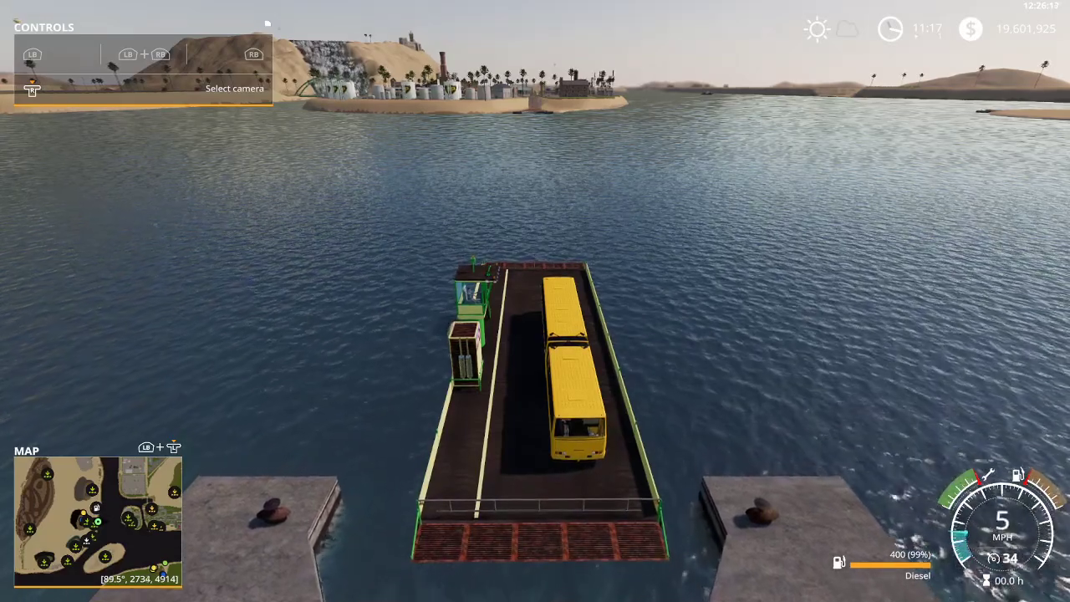
key("w")
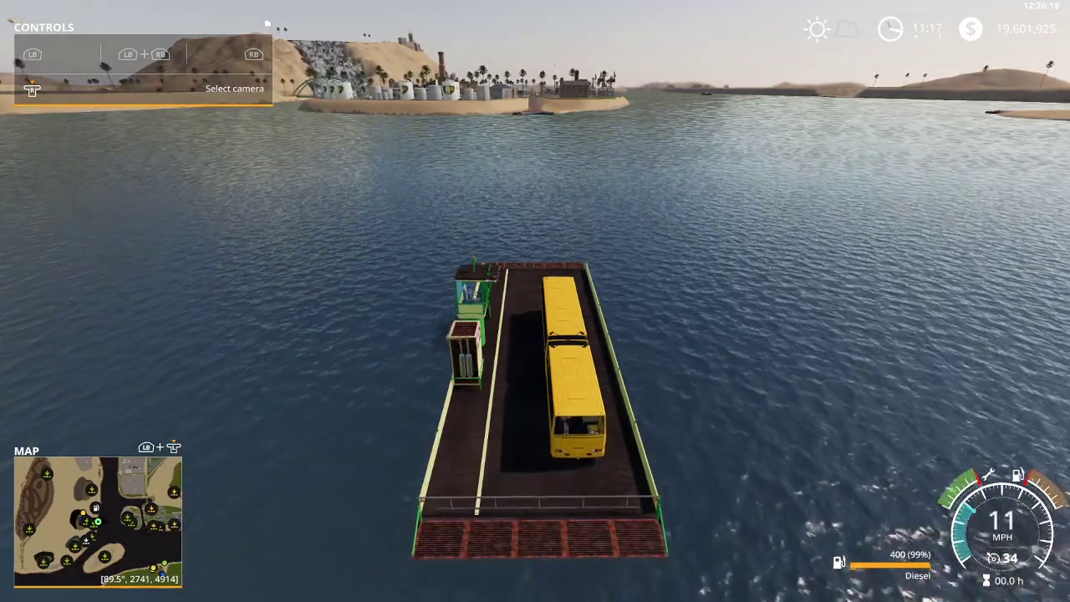
key("w")
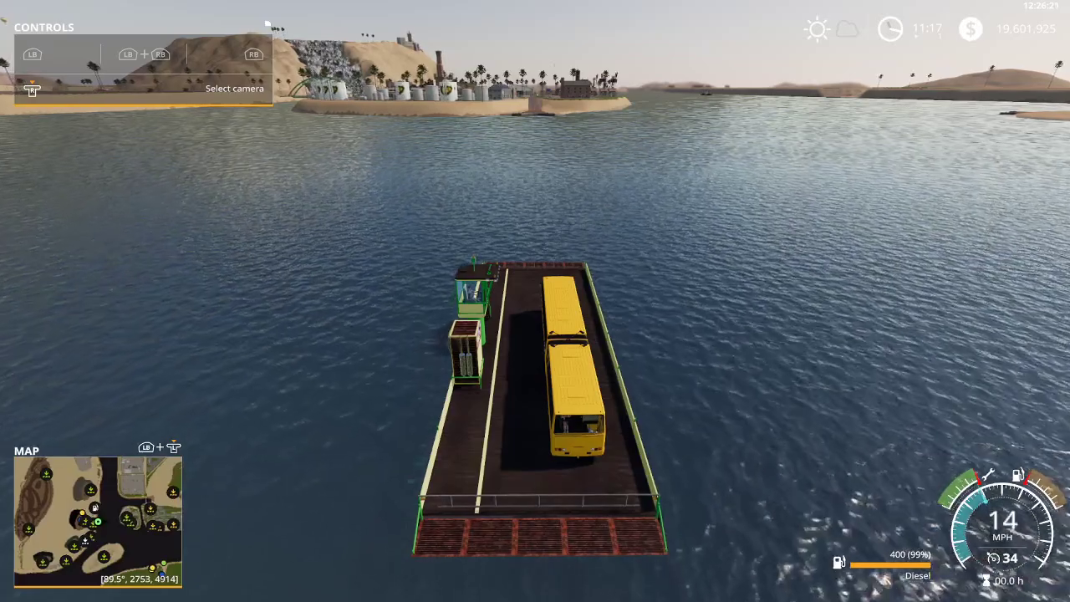
key("w")
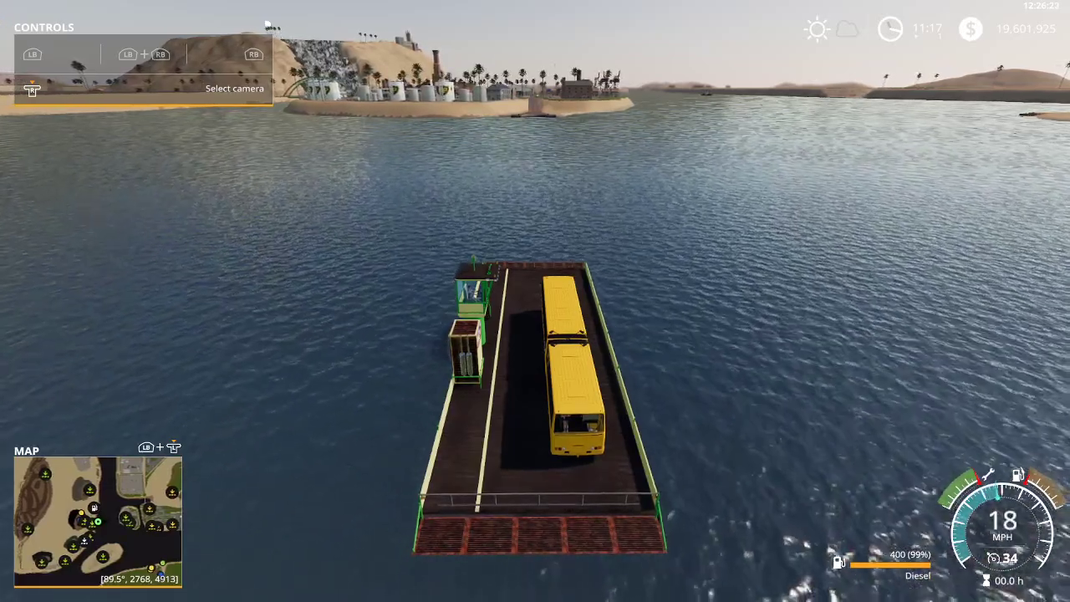
key("w")
key("w")
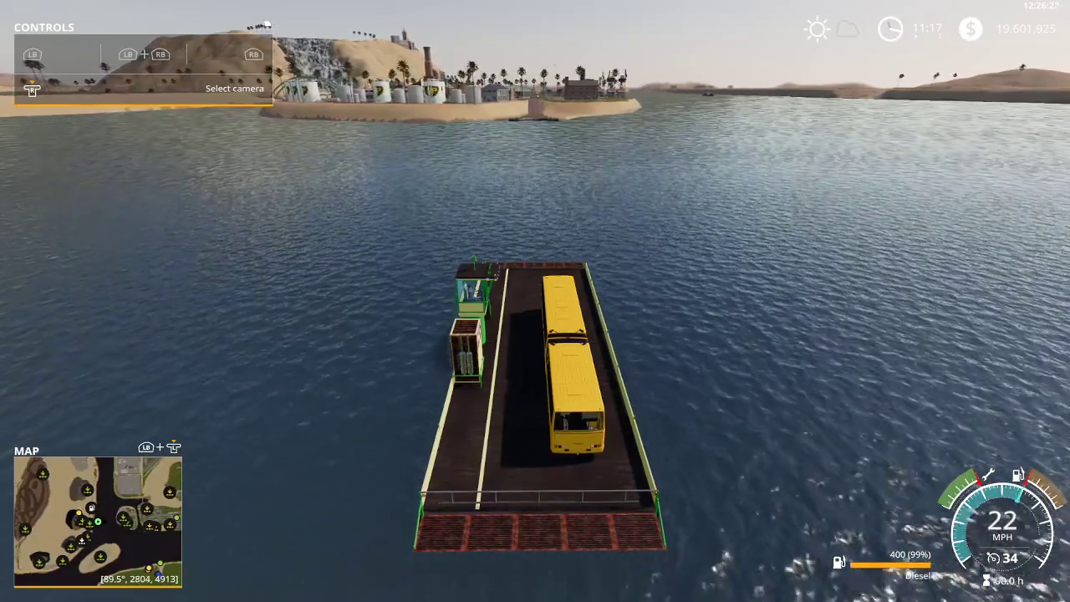
key("w")
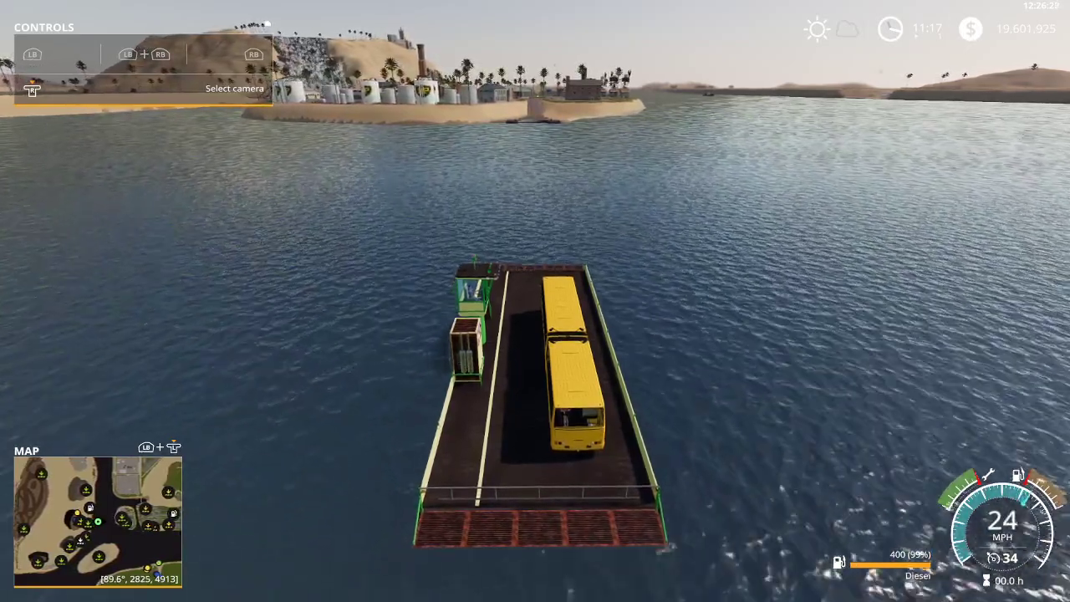
key("w")
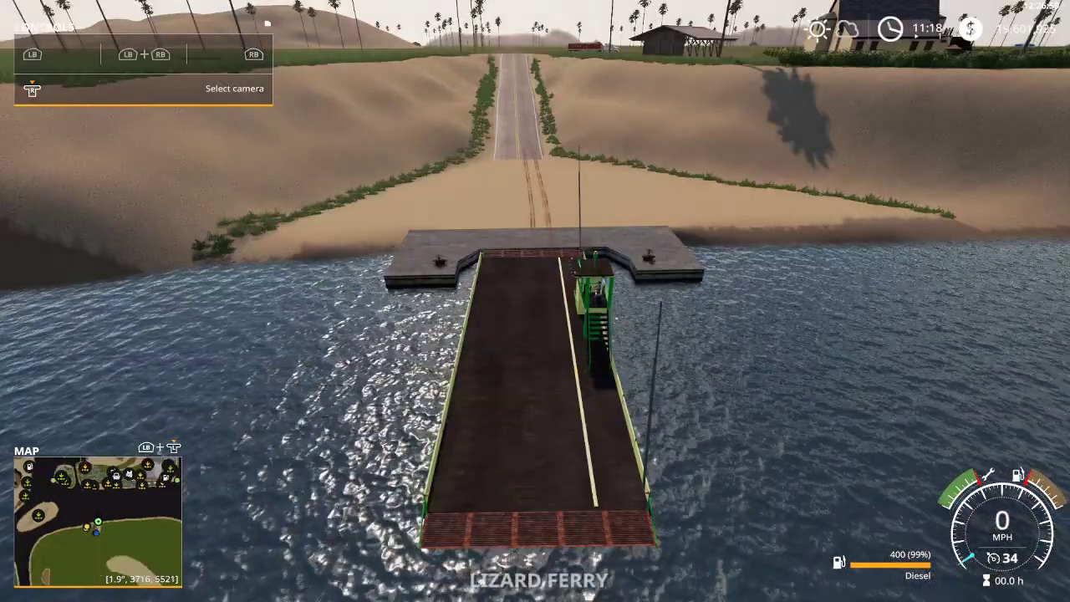
Step: Switch through the vehicles, past the Lizard Pickup 2014, to return to the yellow articulated bus
key("Tab")
key("Tab")
key("Tab")
key("Tab")
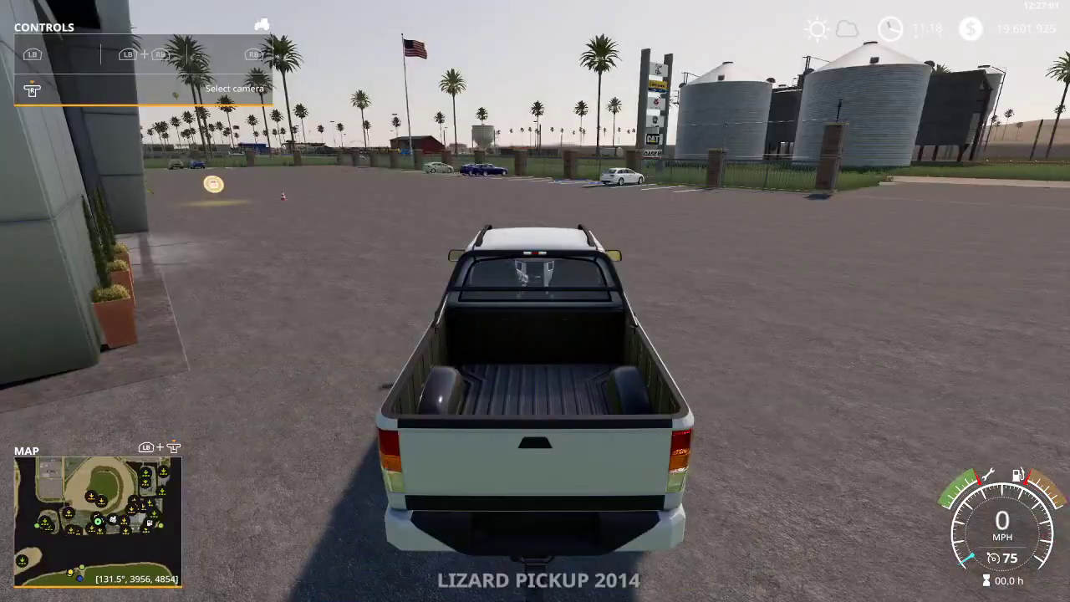
key("Tab")
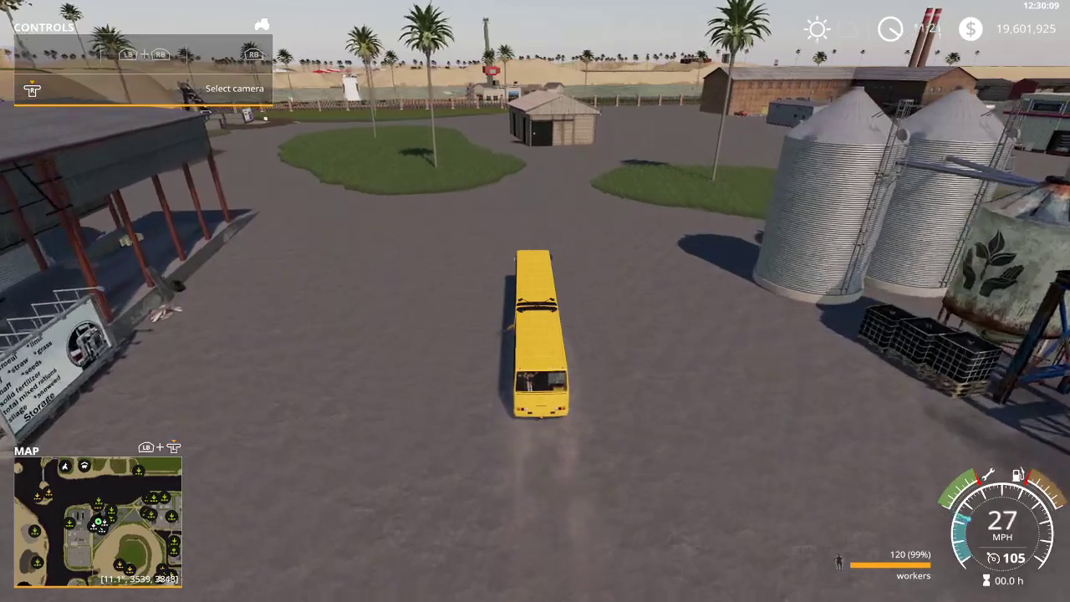
Step: Get out of the bus in the storage yard and examine the Storage and Quarry Storage signs on foot
key("e")
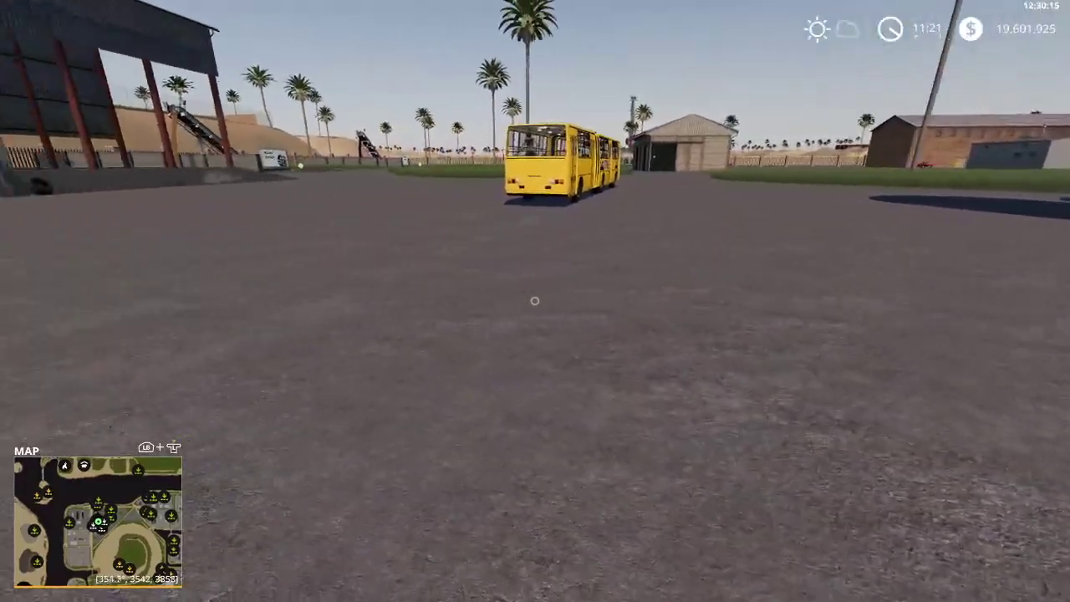
key("w")
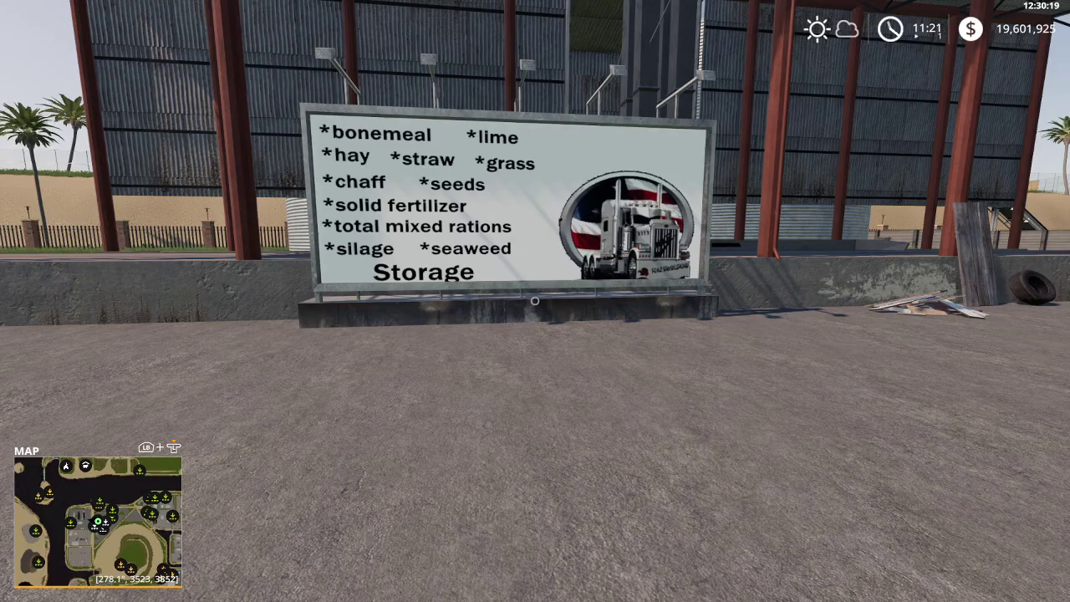
key("s")
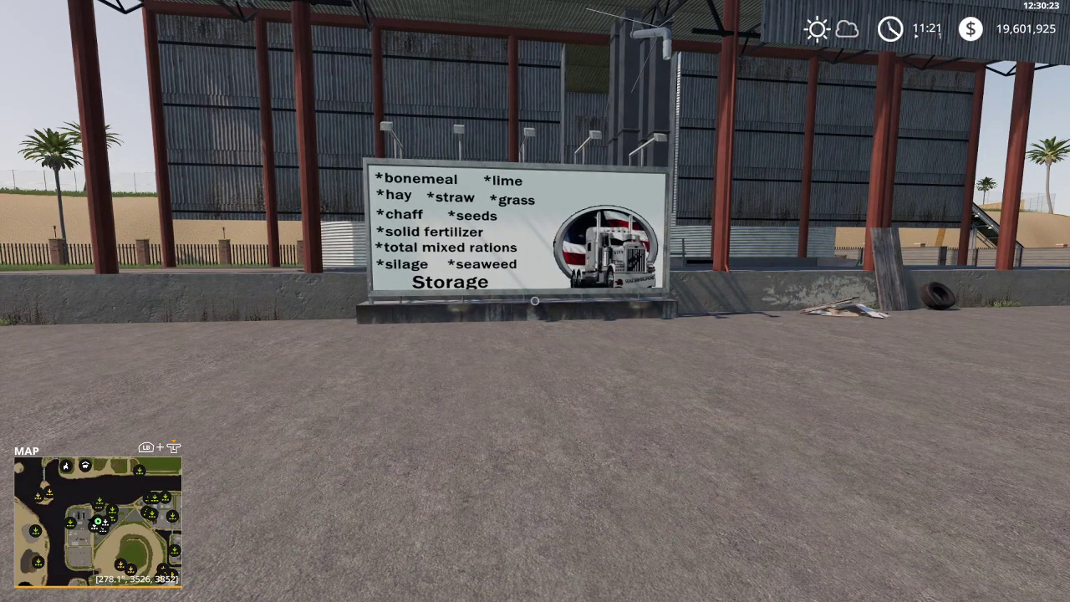
key("a")
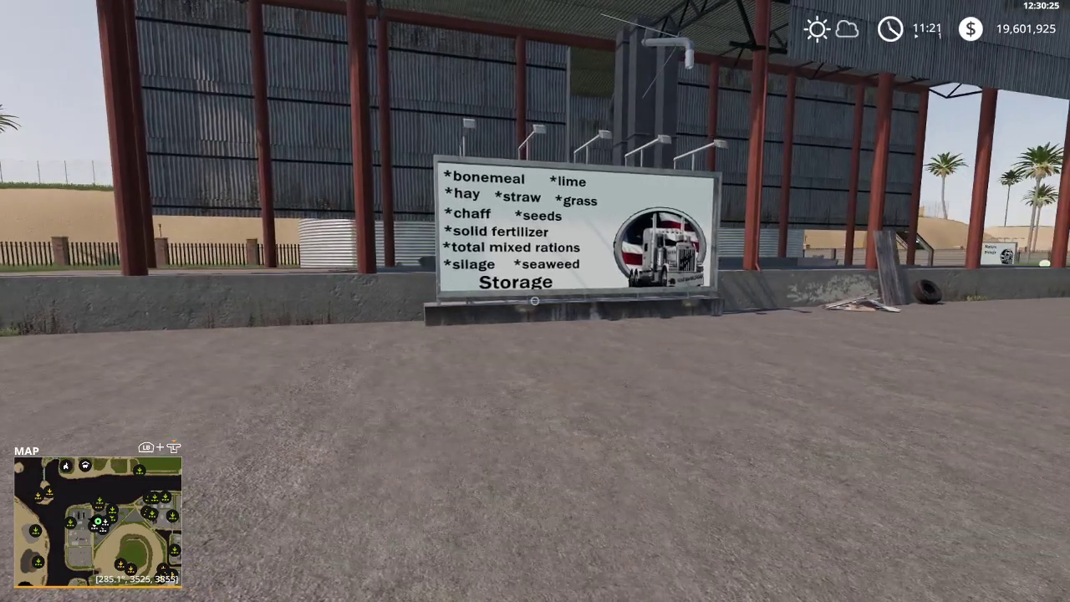
key("w")
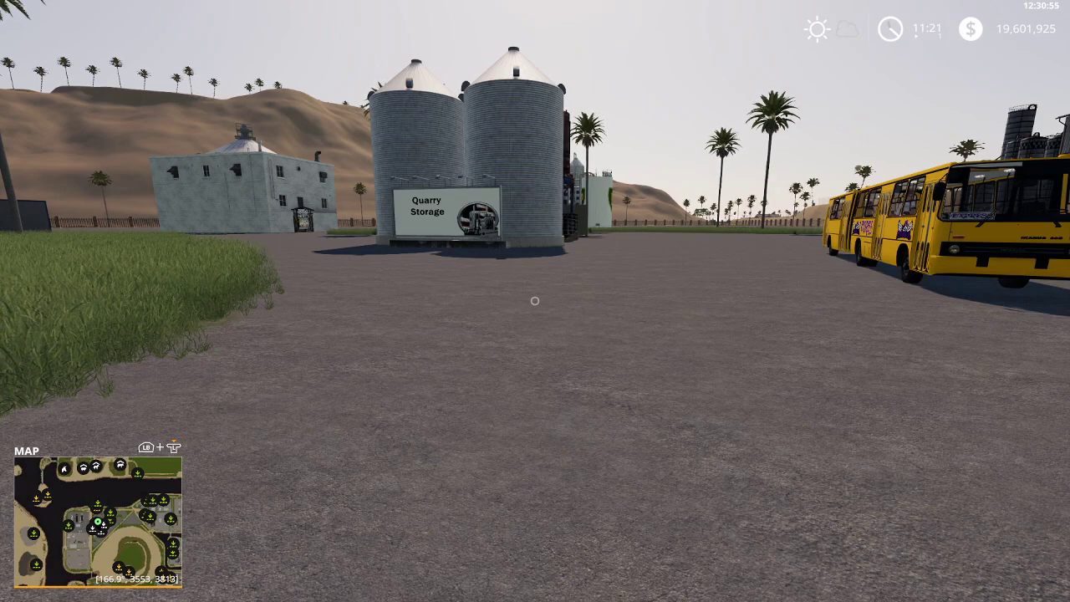
key("s")
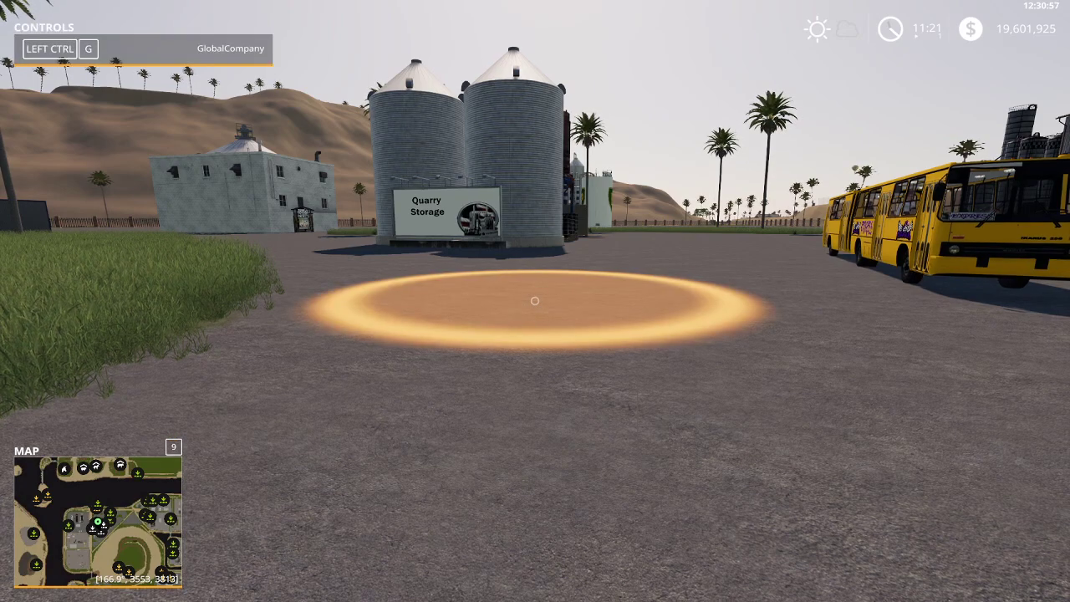
Step: Browse the Ricci Collaboration Modding Team vehicle mods in the shop to find the Lizard Hulk trucks
key("p")
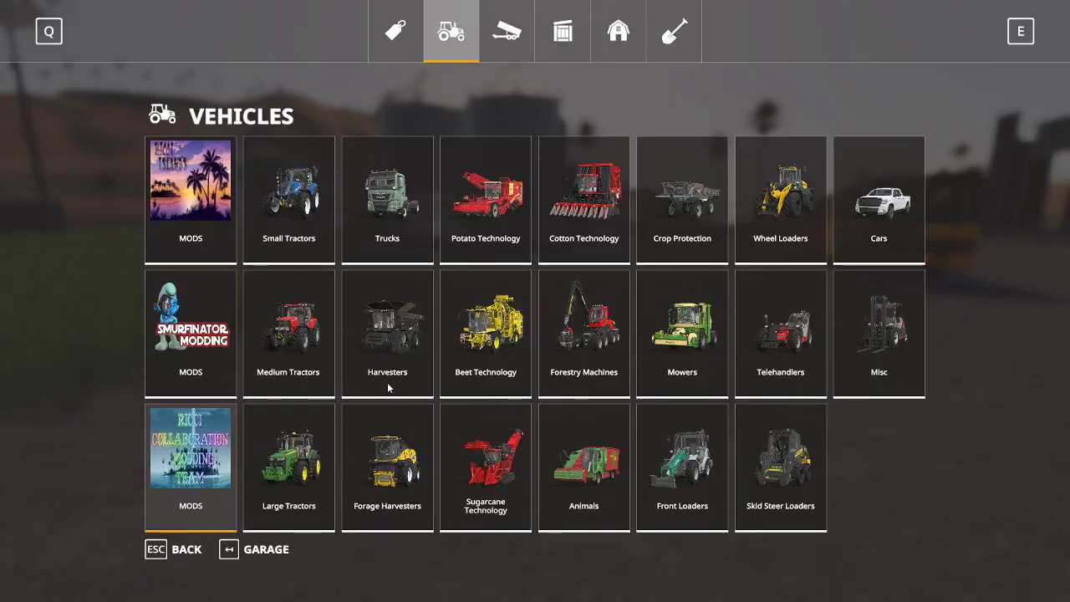
left_click(188, 464)
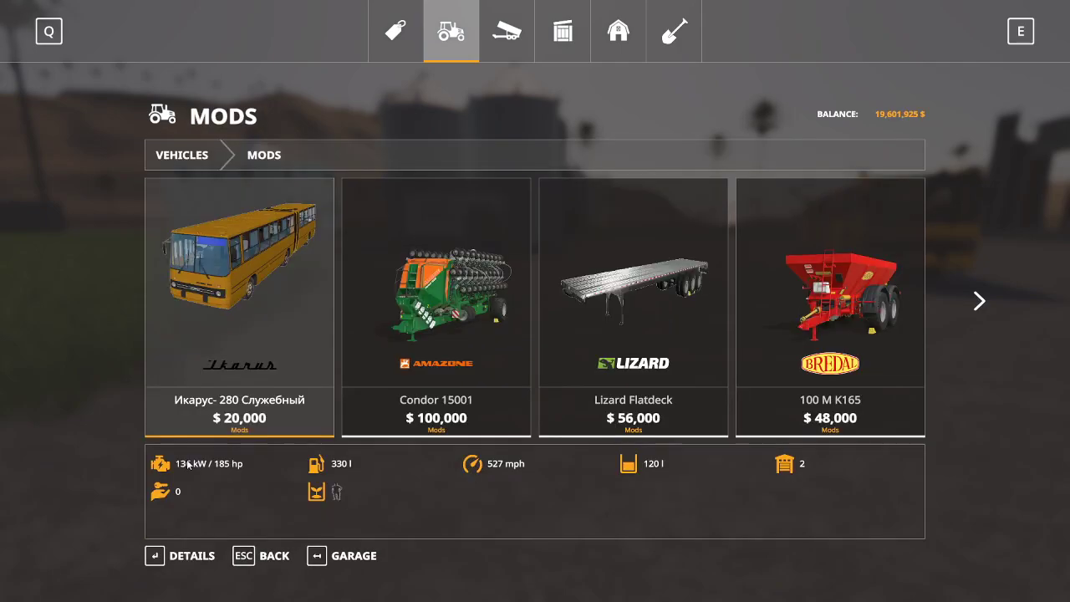
key("Right")
key("Right")
key("Right")
key("Right")
key("Right")
key("Right")
key("Right")
key("Right")
key("Right")
key("Right")
key("Right")
key("Right")
key("Right")
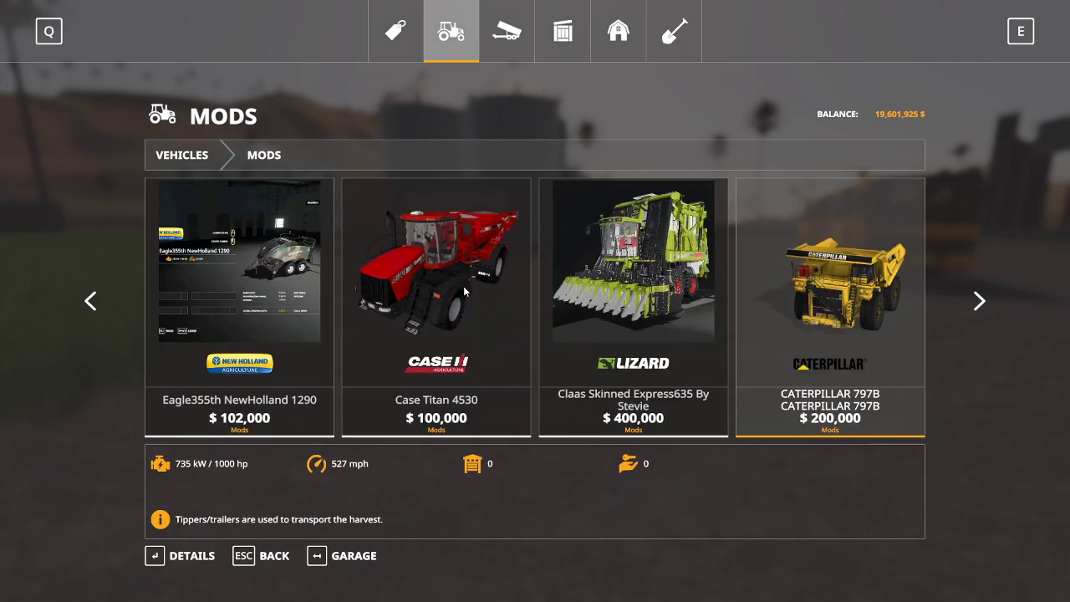
key("Right")
key("Right")
key("Right")
key("Right")
key("Right")
key("Right")
key("Right")
key("Right")
key("Right")
key("Right")
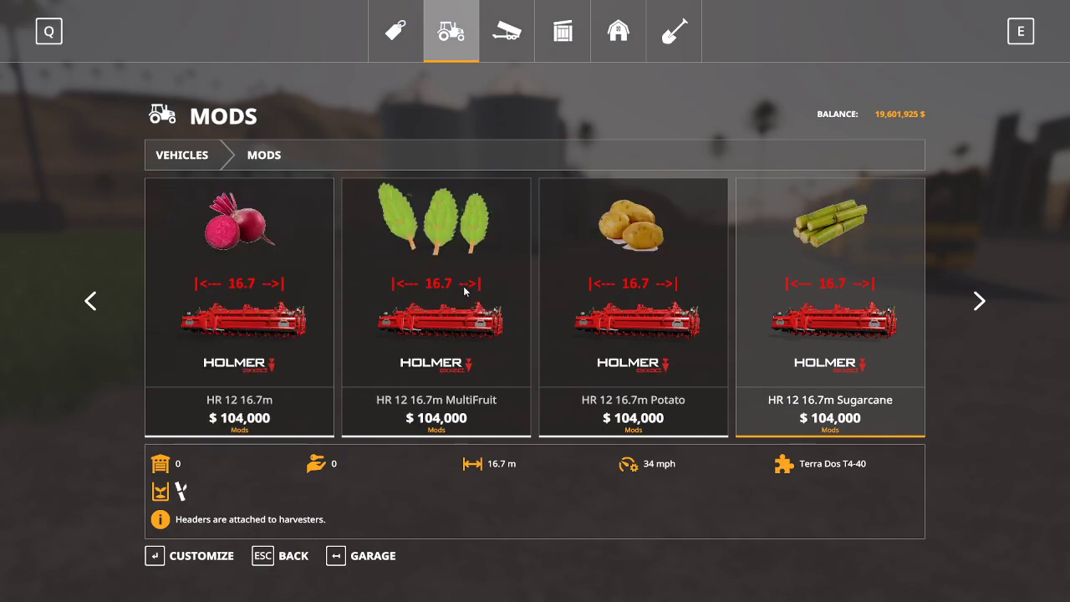
key("Right")
key("Right")
key("Right")
key("Right")
key("Right")
key("Right")
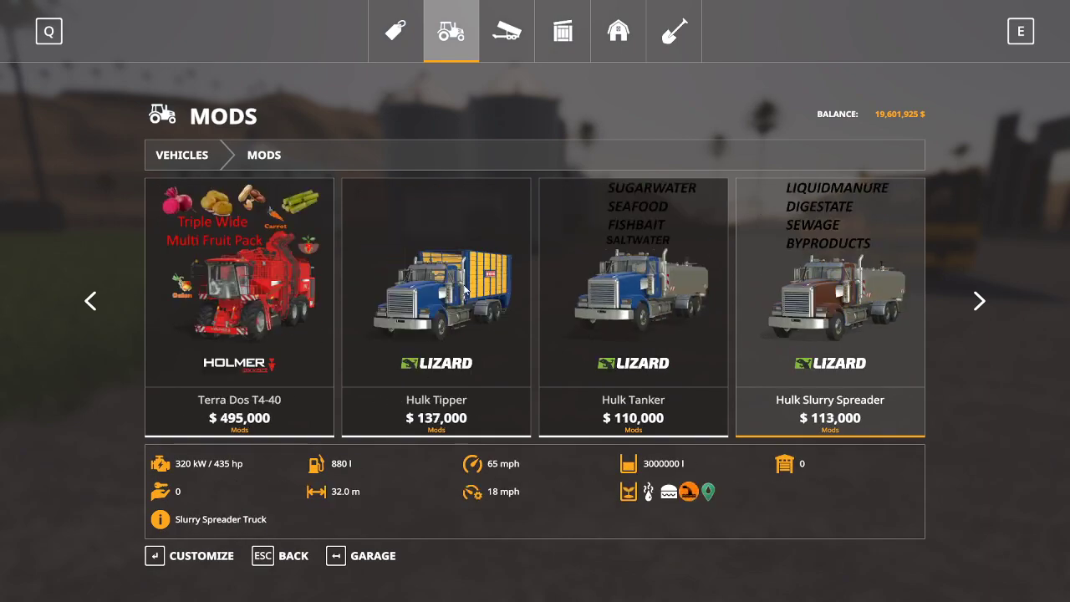
Step: Buy the Lizard Hulk Tipper with a dark red main color and leave the shop
left_click(439, 322)
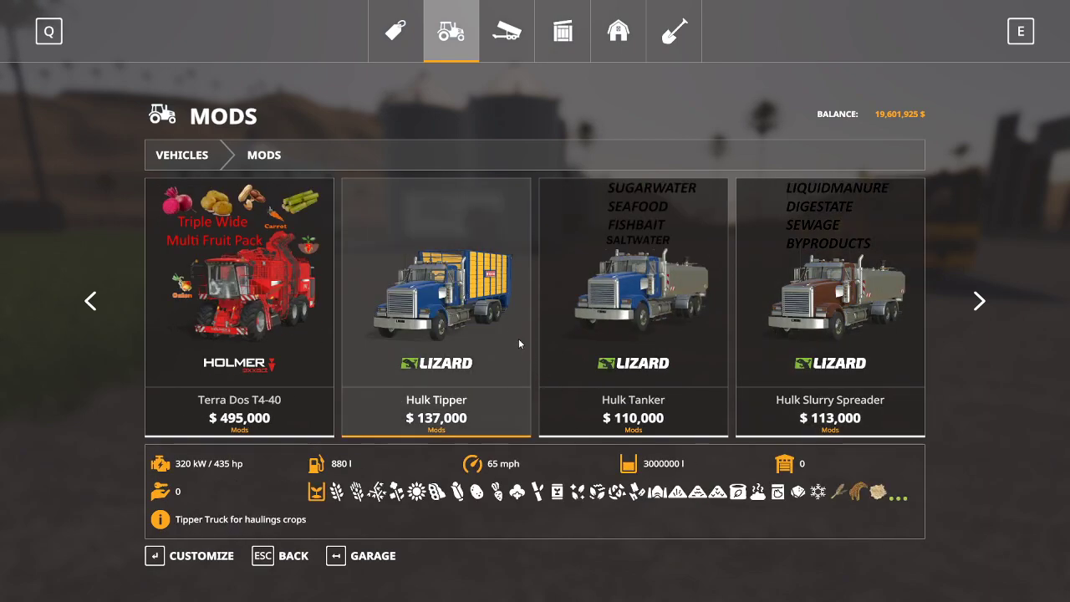
left_click(449, 326)
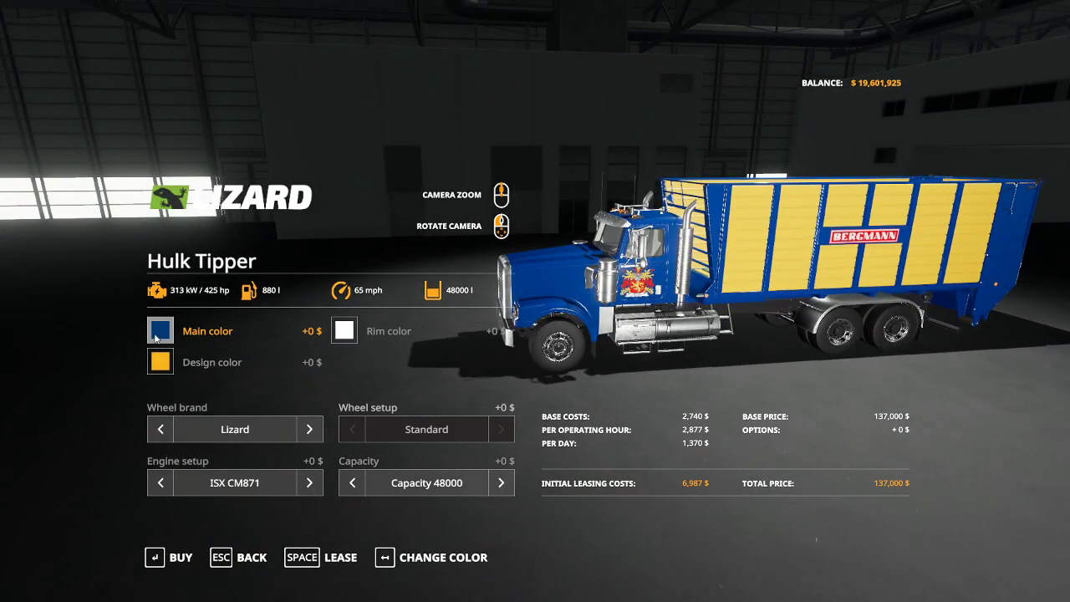
left_click(160, 331)
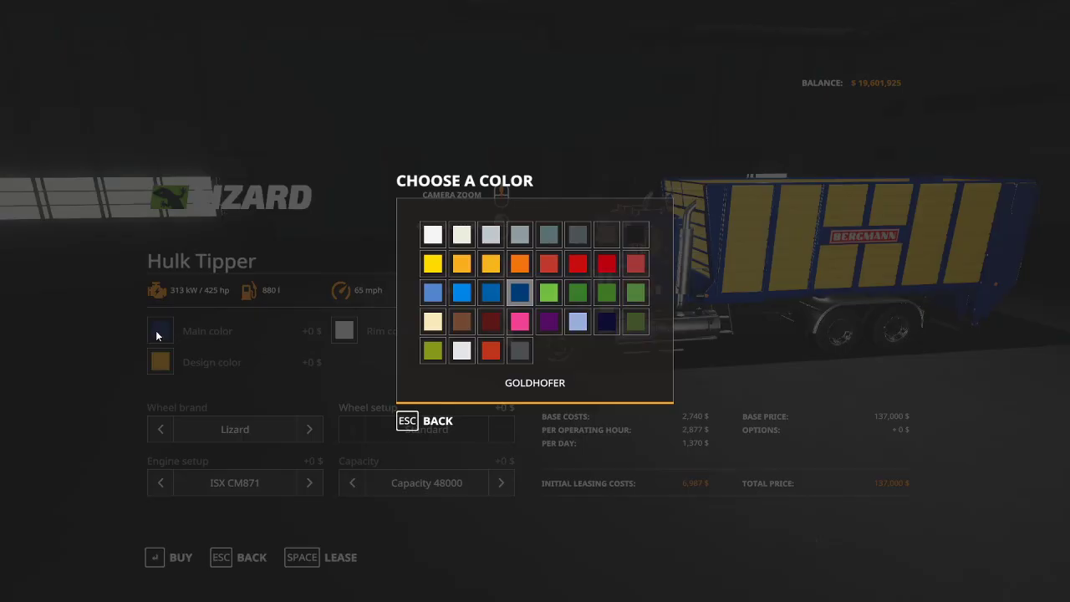
left_click(494, 322)
left_click(181, 557)
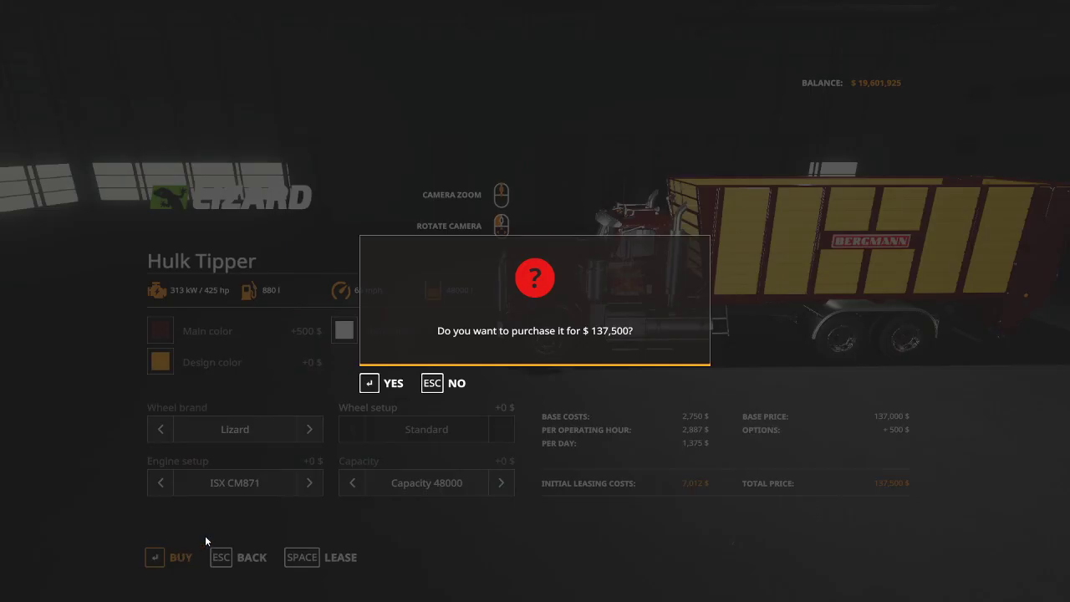
left_click(393, 383)
left_click(396, 380)
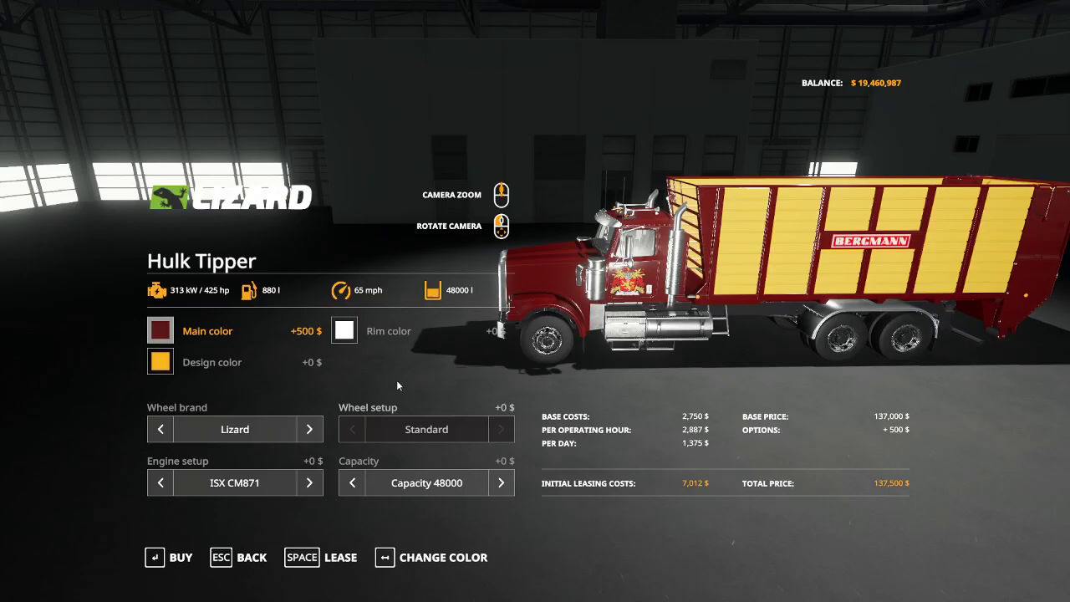
key("Escape")
Step: Board the new Hulk Tipper, drive it under the farm silo's rusty loading frame and open the silo's content selection
key("w")
key("e")
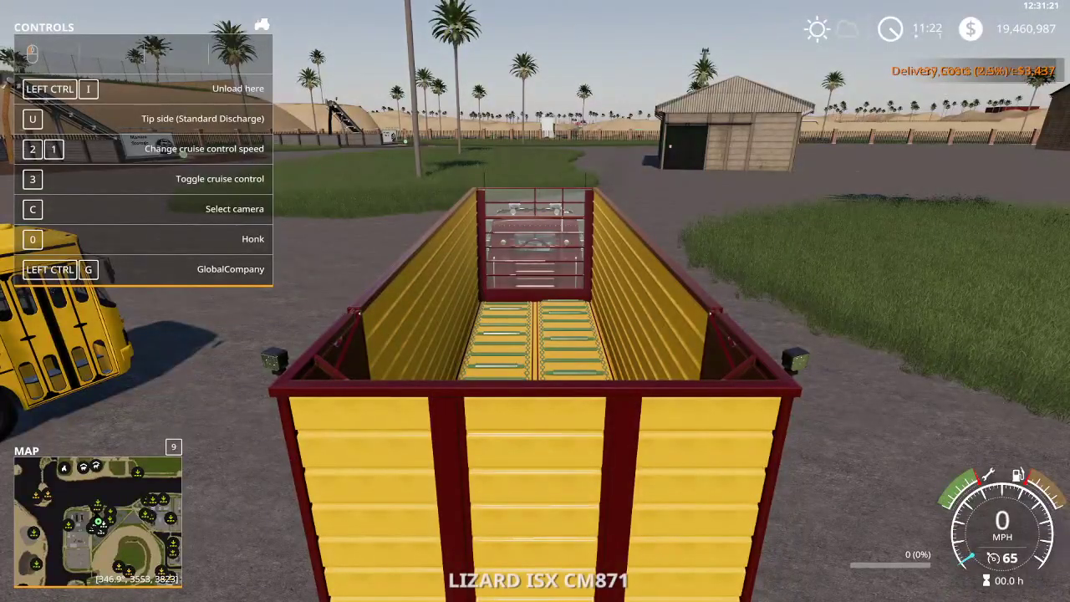
key("w")
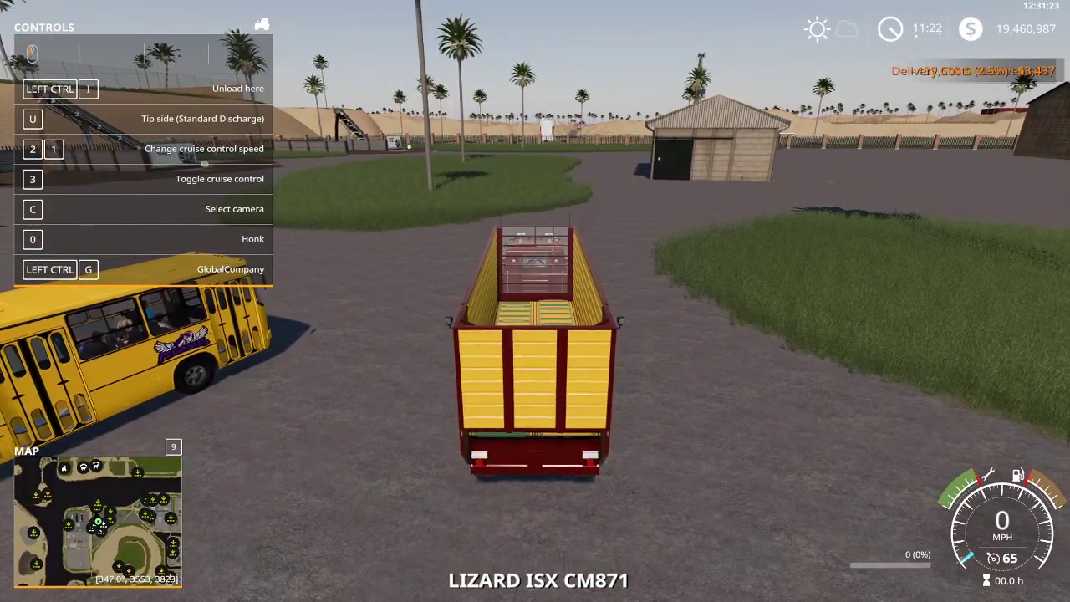
key("d")
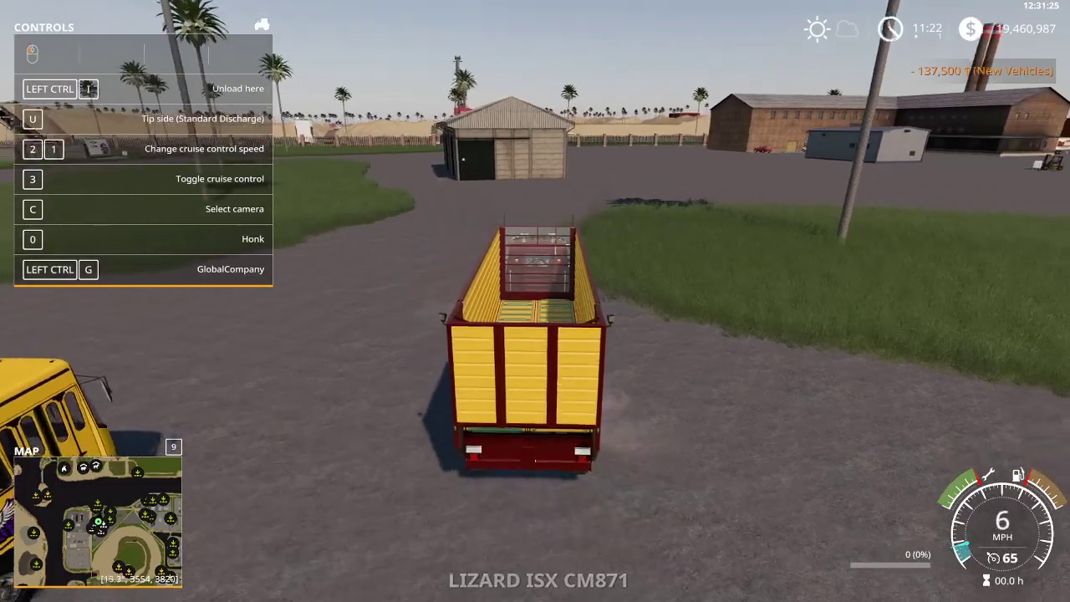
key("d")
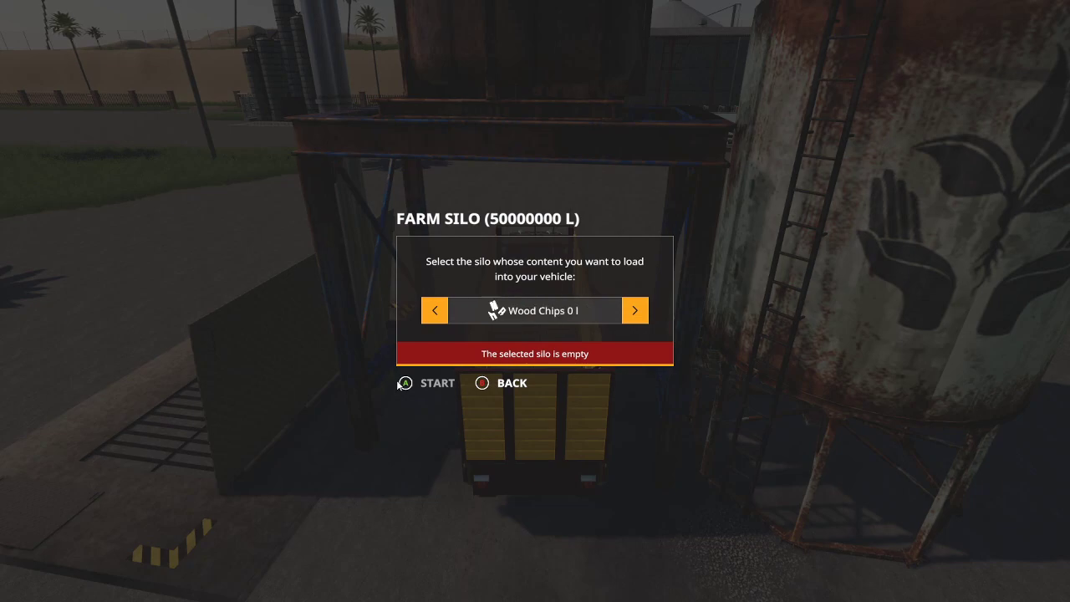
Step: Look through the materials stored in the farm silo, including nickel, and drive the tipper back out into the yard
key("Right")
key("Right")
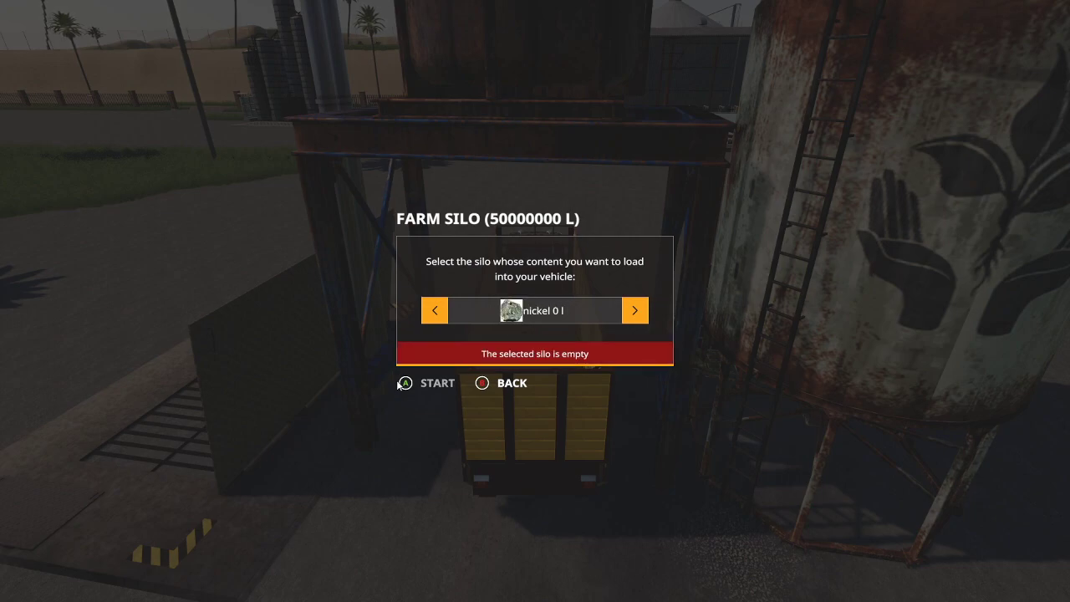
key("Right")
key("Right")
key("Right")
key("Escape")
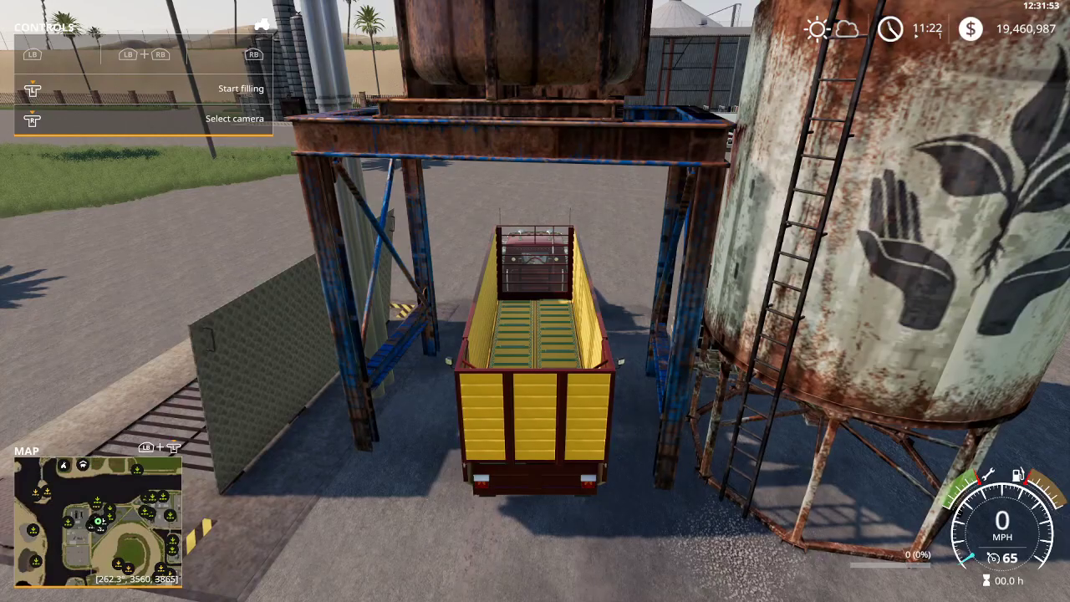
key("w")
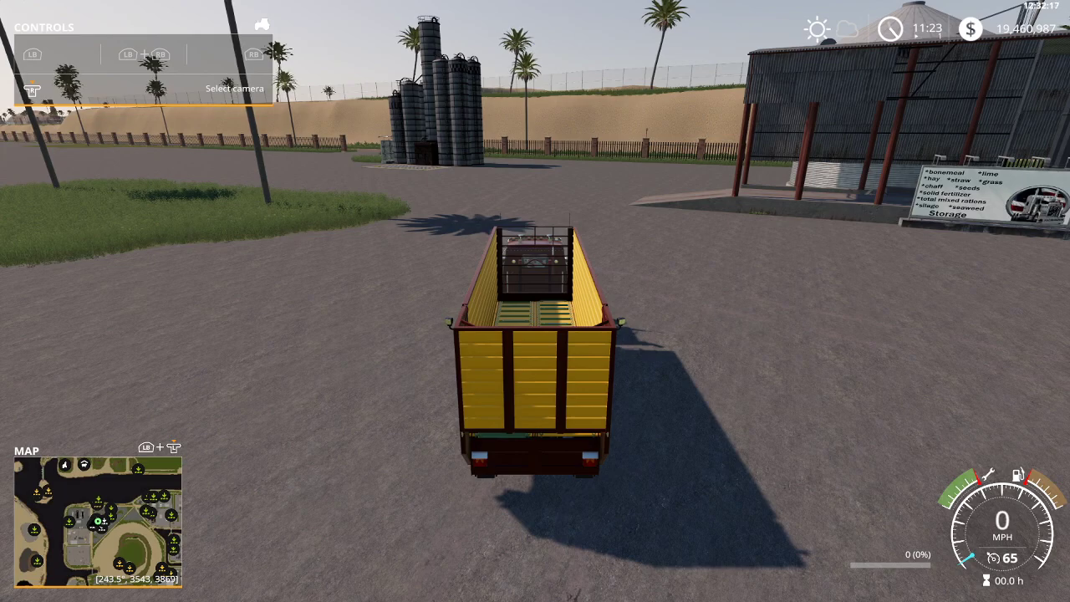
Step: Leave the Hulk Tipper and walk past the BP storage tank to the open yard behind it
key("e")
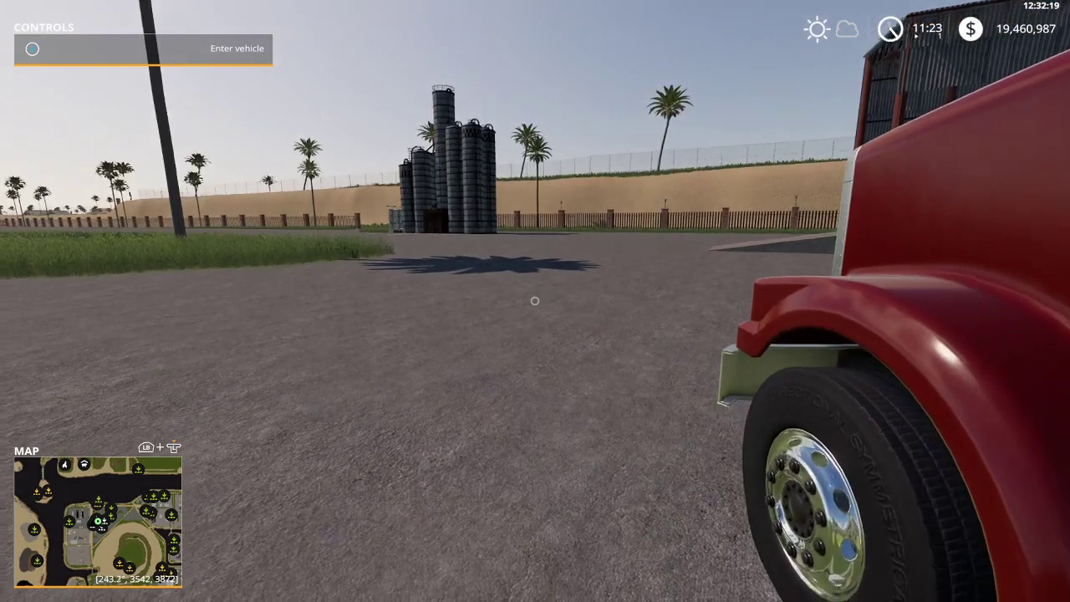
key("w")
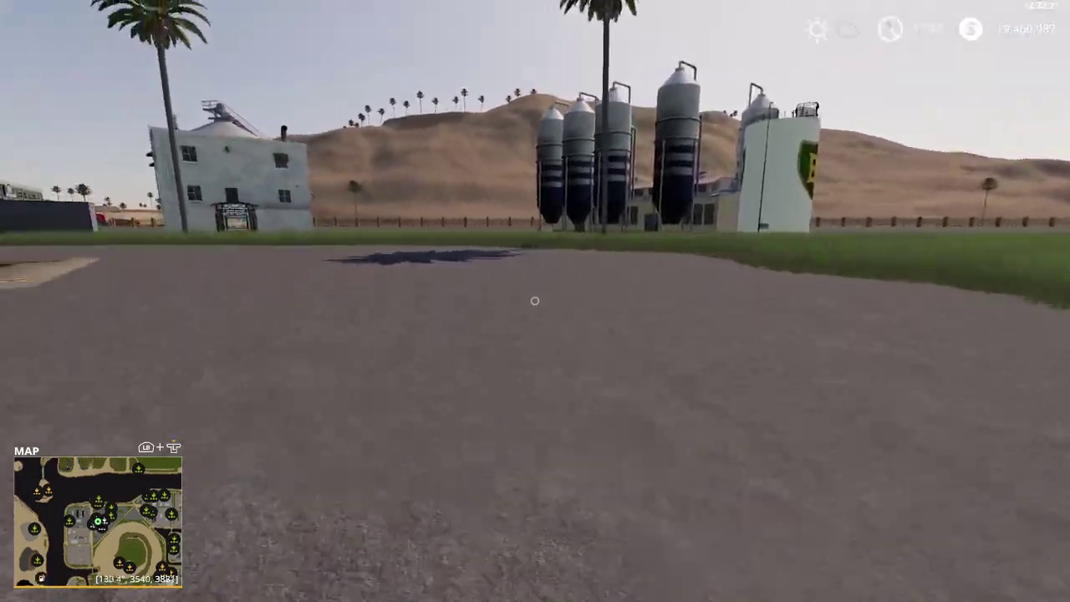
key("w")
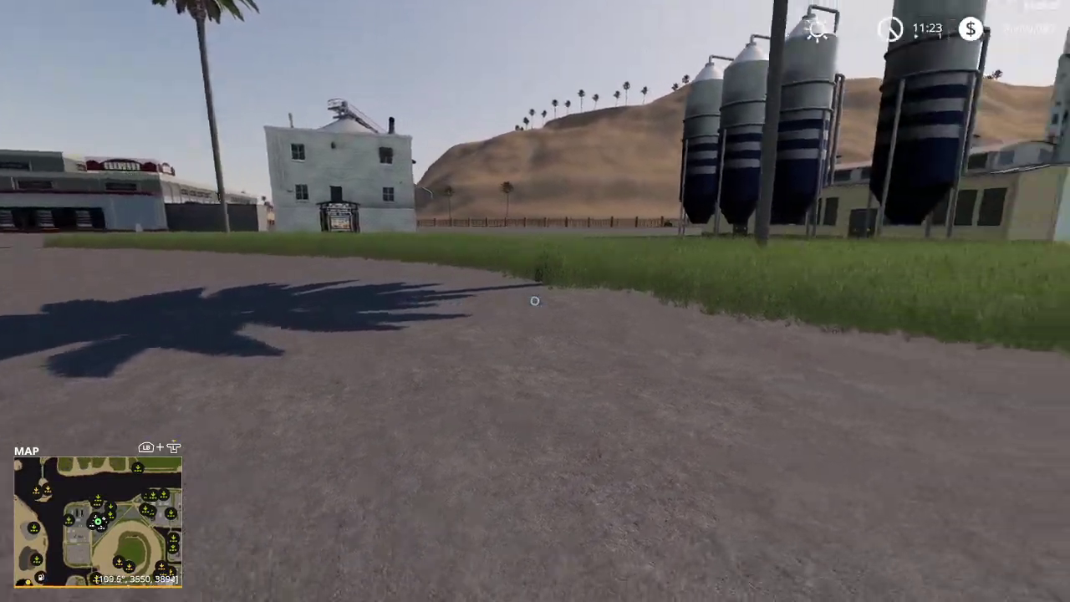
key("w")
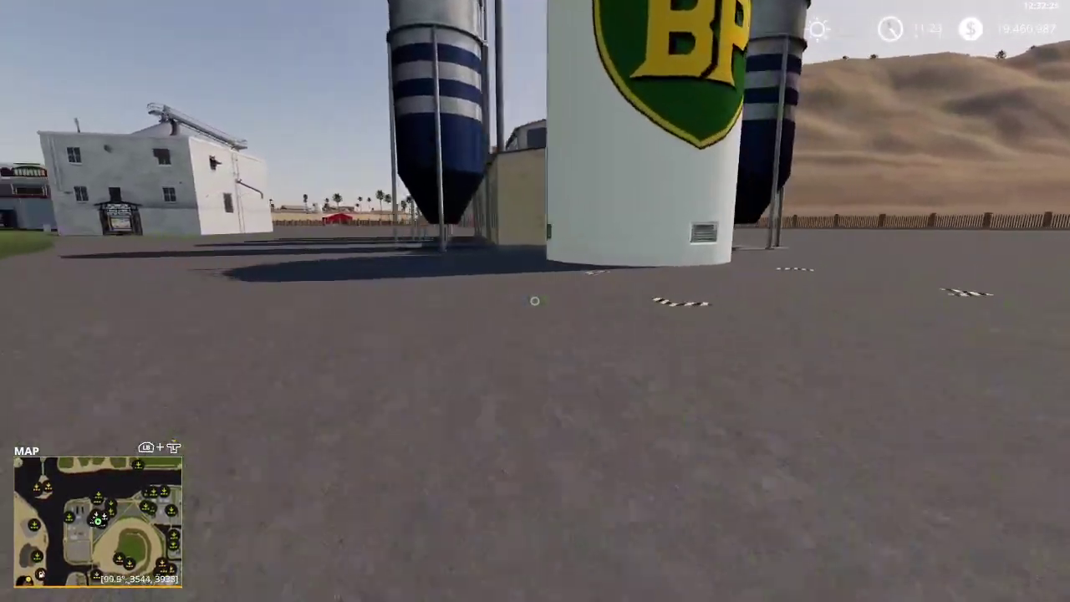
key("w")
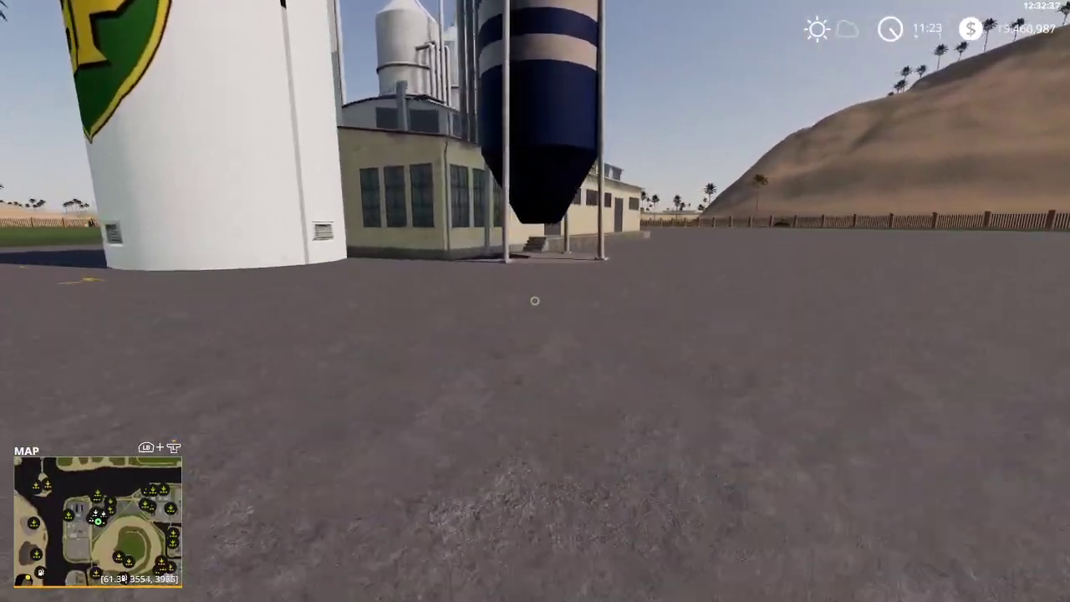
key("w")
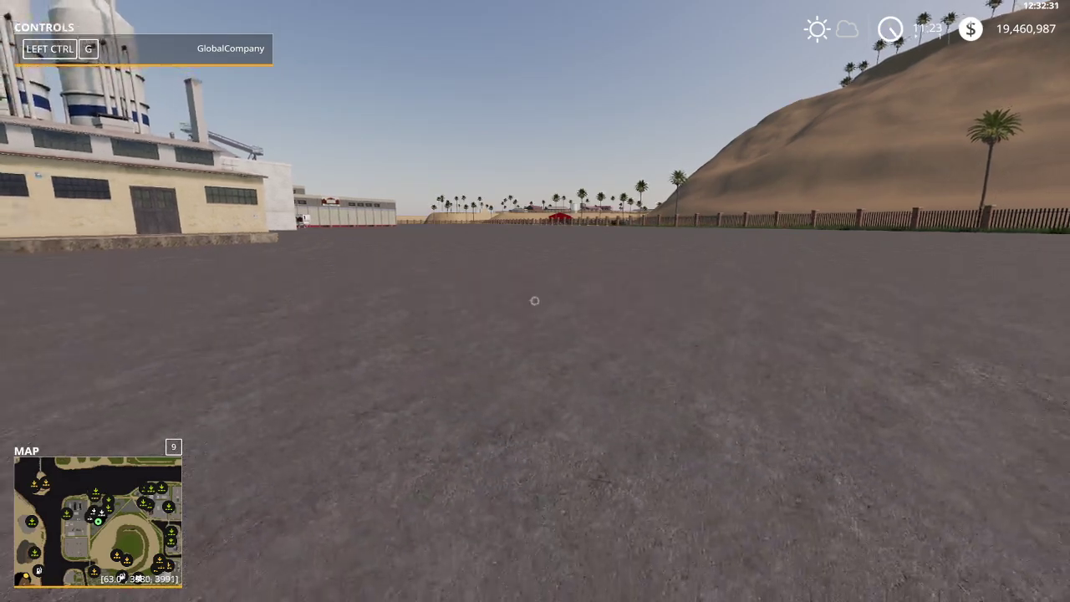
Step: Find the Roadrunner truck among the vehicle mods in the shop and buy it in its standard configuration
key("p")
left_click(184, 471)
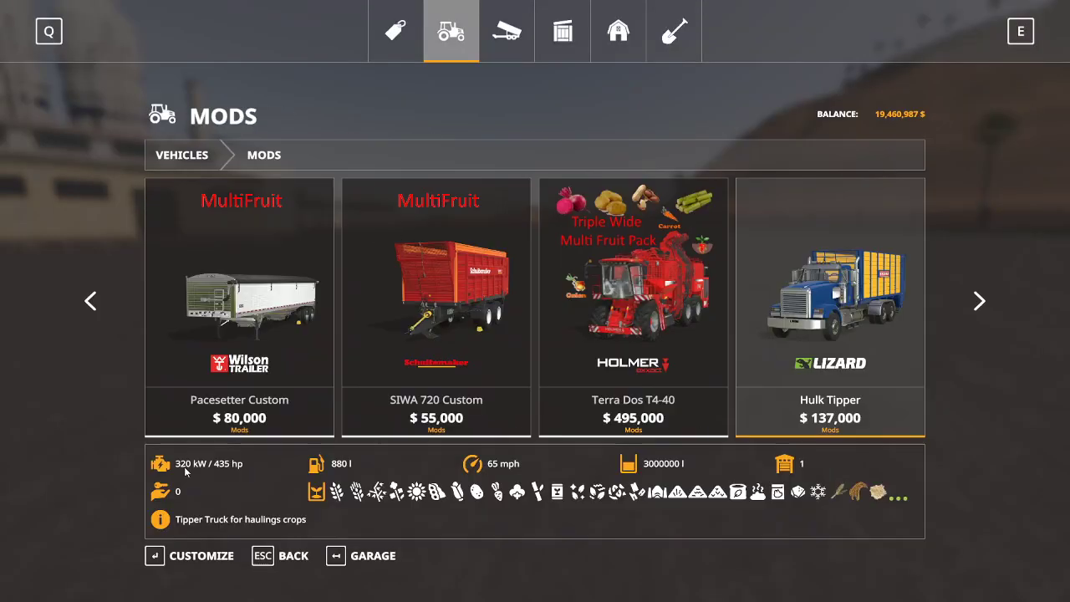
scroll(354, 305, "down", 3)
scroll(354, 305, "down", 2)
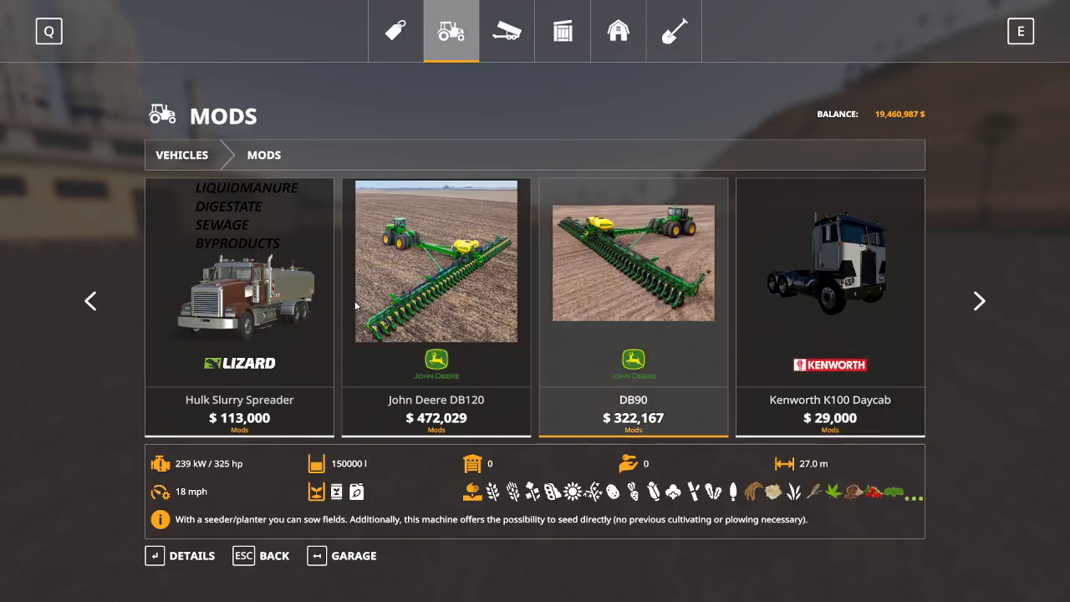
scroll(356, 303, "down", 8)
scroll(359, 299, "down", 5)
left_click(635, 296)
key("Return")
left_click(393, 383)
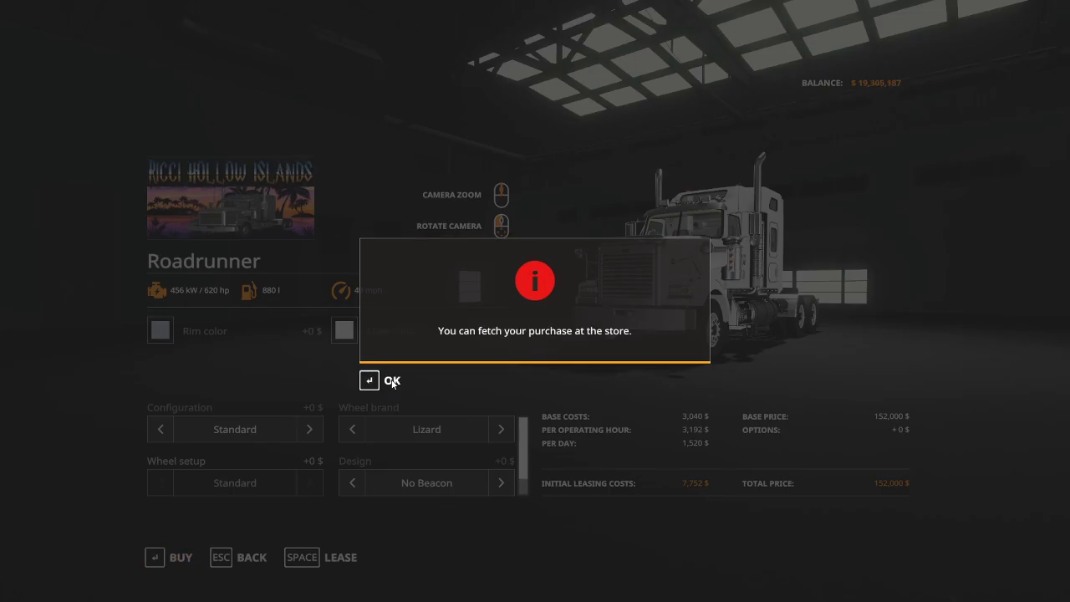
left_click(387, 382)
Step: Buy the FS19_RICCIVILLE_TANKER with the standard design and blue main color, and leave the shop
scroll(479, 366, "down", 3)
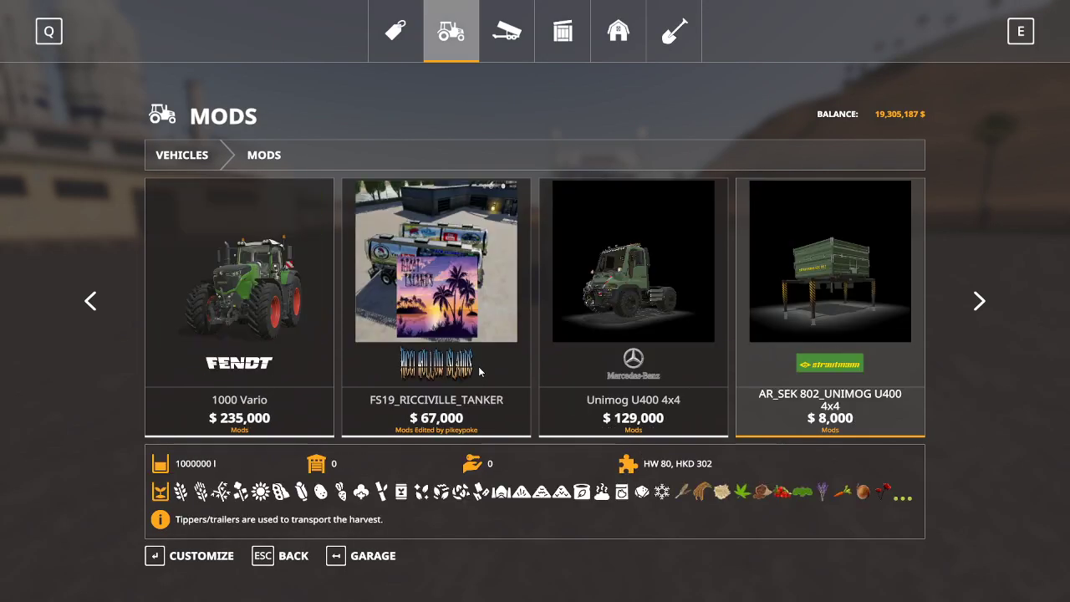
double_click(446, 303)
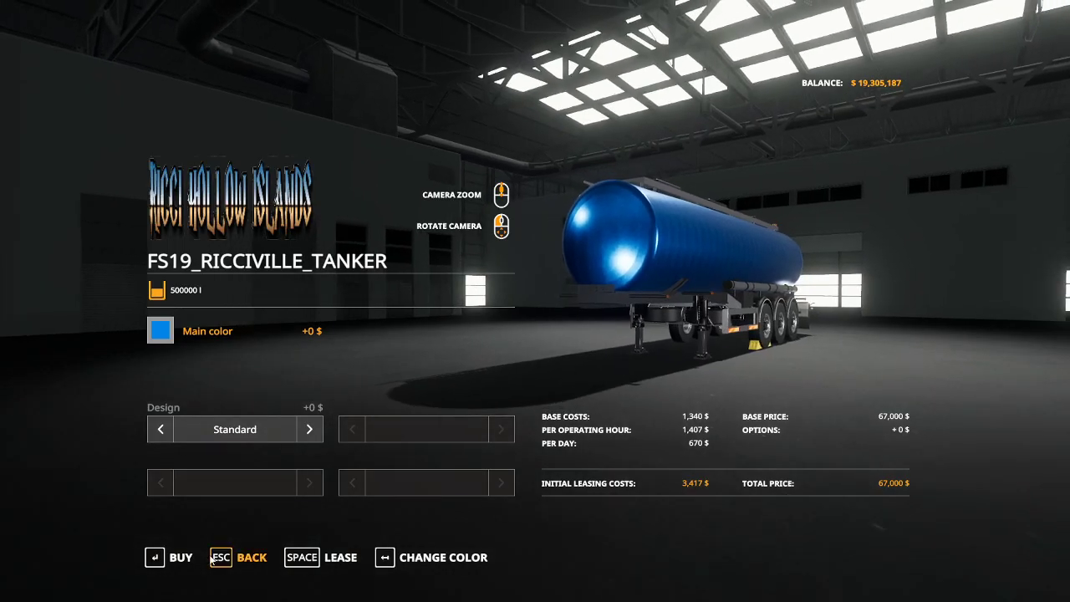
left_click(171, 557)
left_click(398, 381)
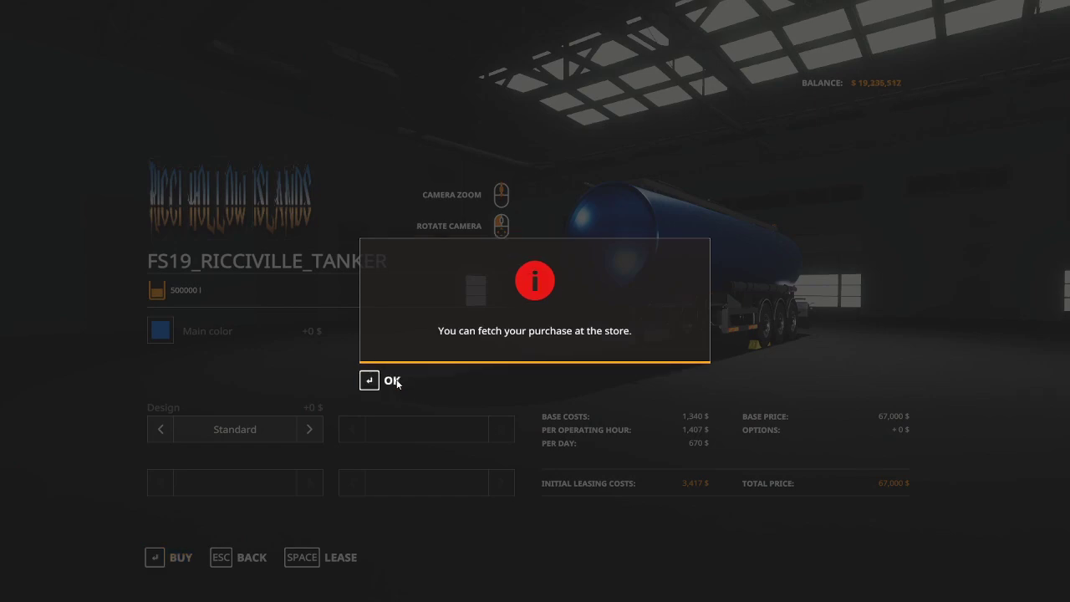
left_click(397, 383)
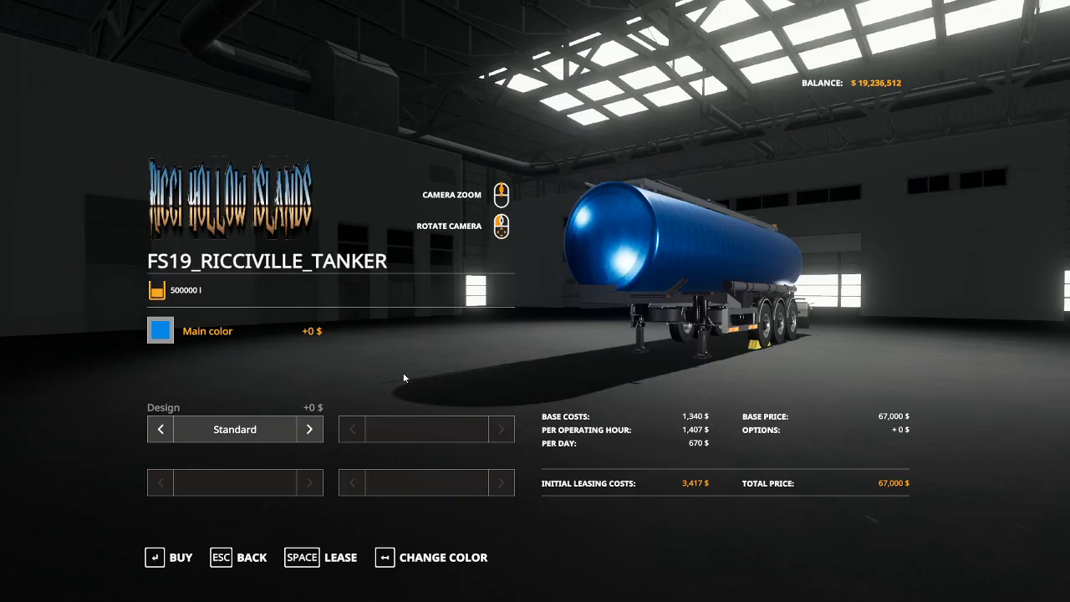
key("Escape")
key("Escape")
Step: Hitch the blue tanker to the Roadrunner, park it beside the BP storage tank and open the silo's content selection
scroll(535, 335, "down", 5)
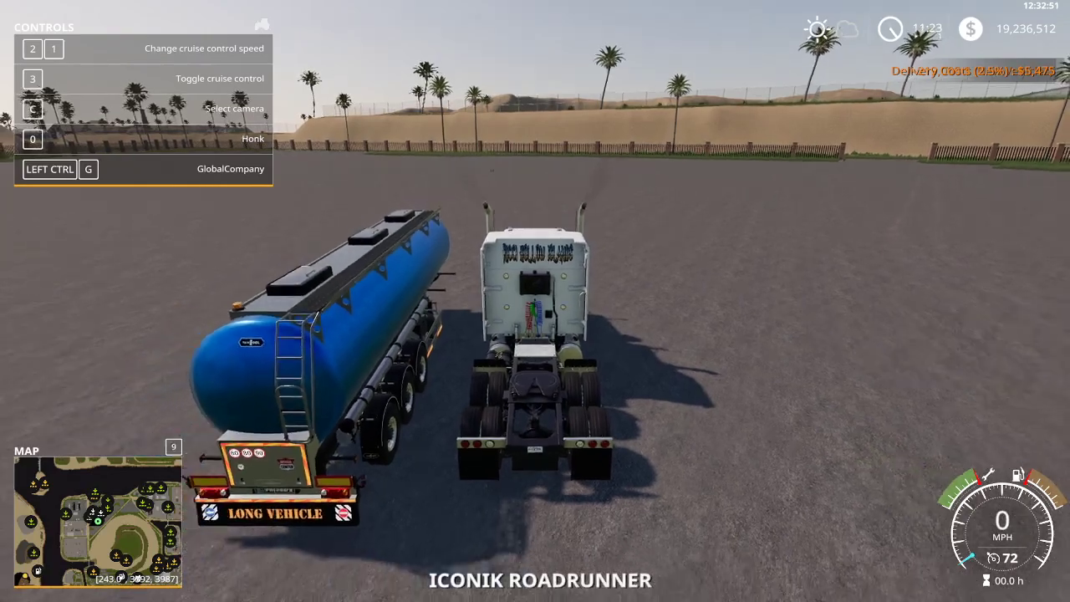
key("w")
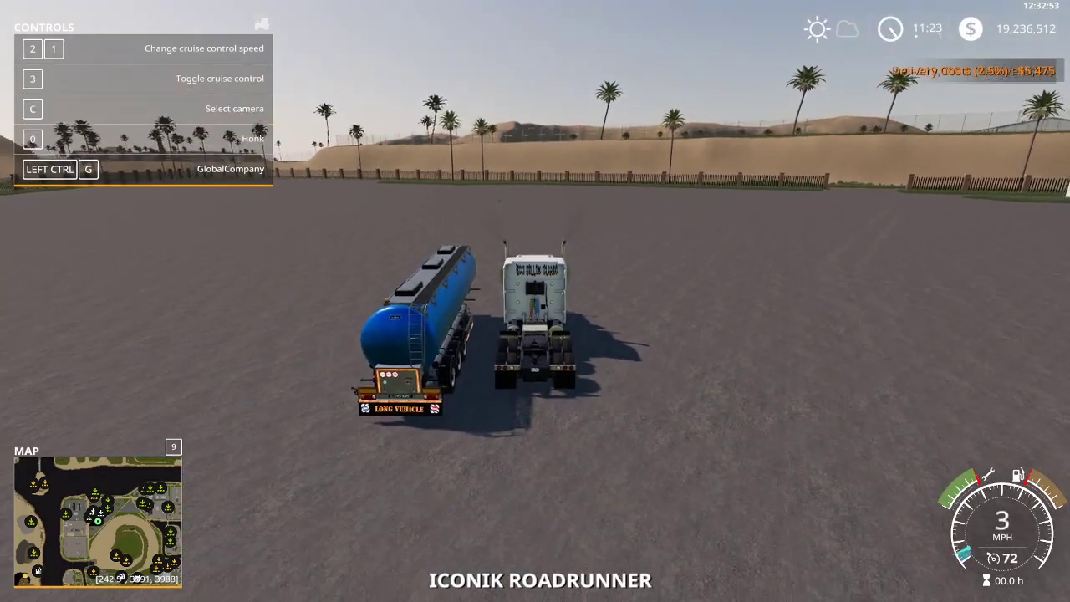
key("a")
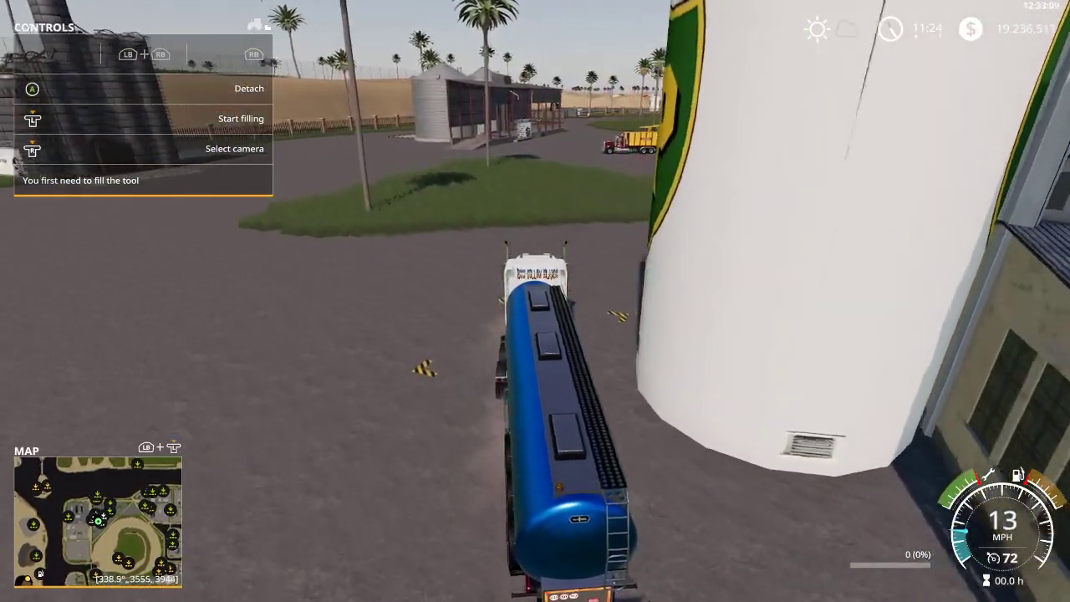
key("r")
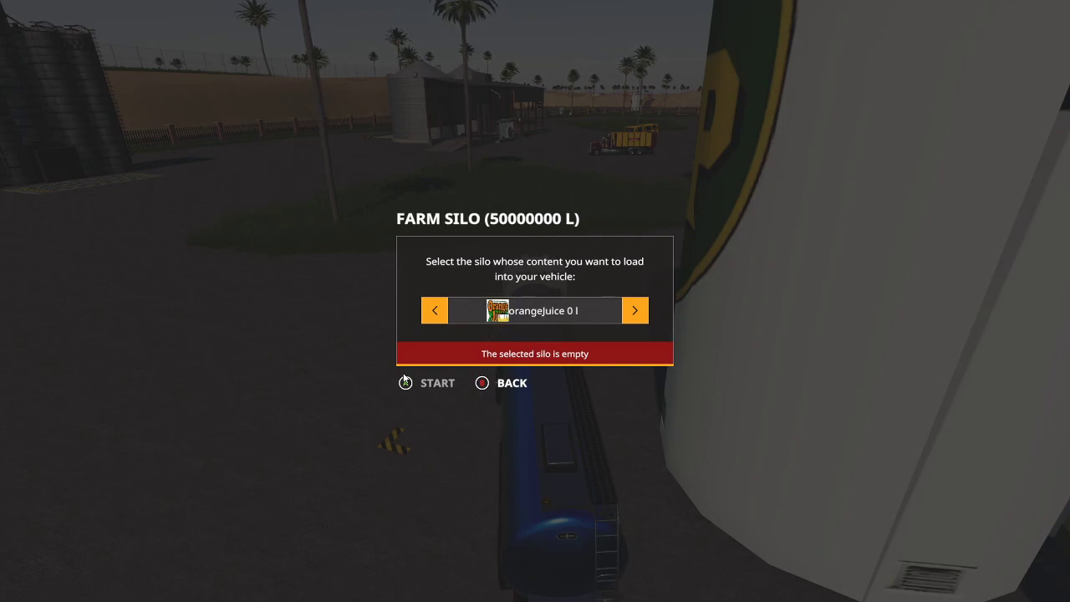
Step: Look through the liquids the farm silo can store, including rice wine, goat milk and milk, and close the selection
key("Right")
key("Right")
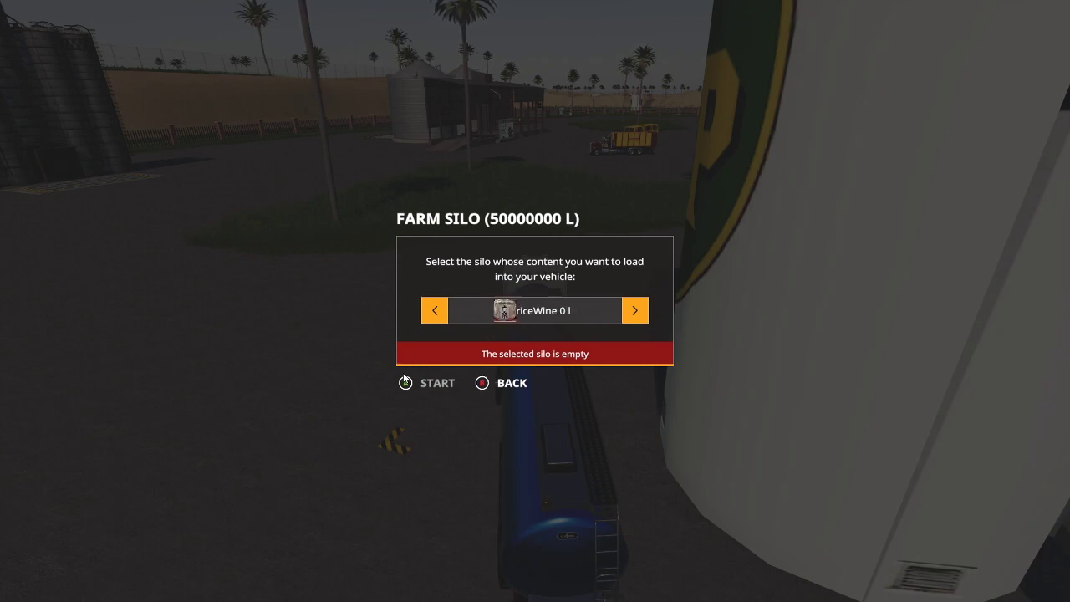
key("Right")
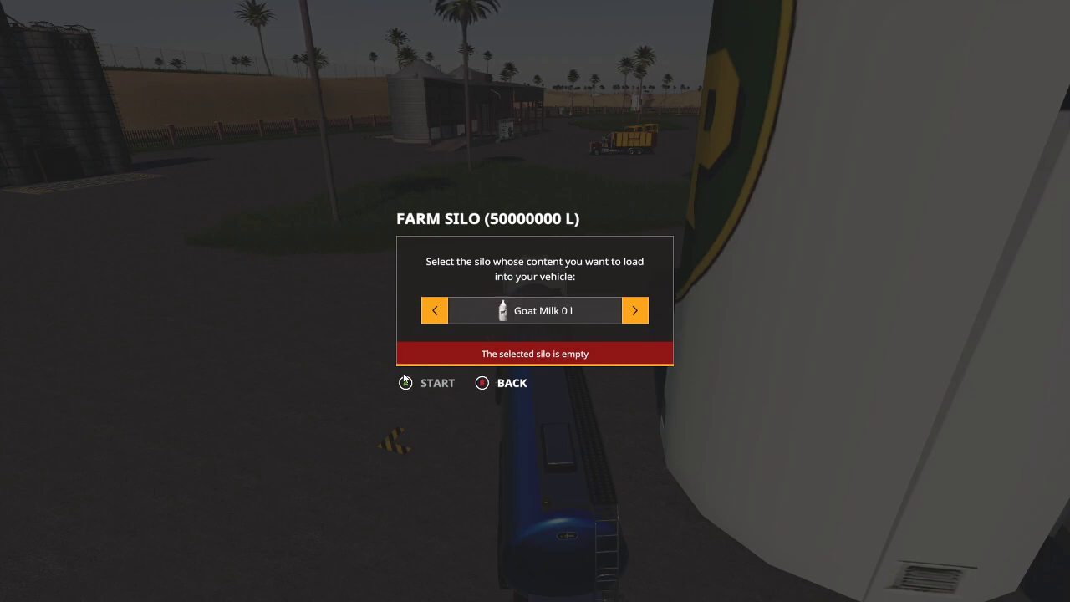
key("Right")
key("Right")
key("Right")
key("Right")
key("Right")
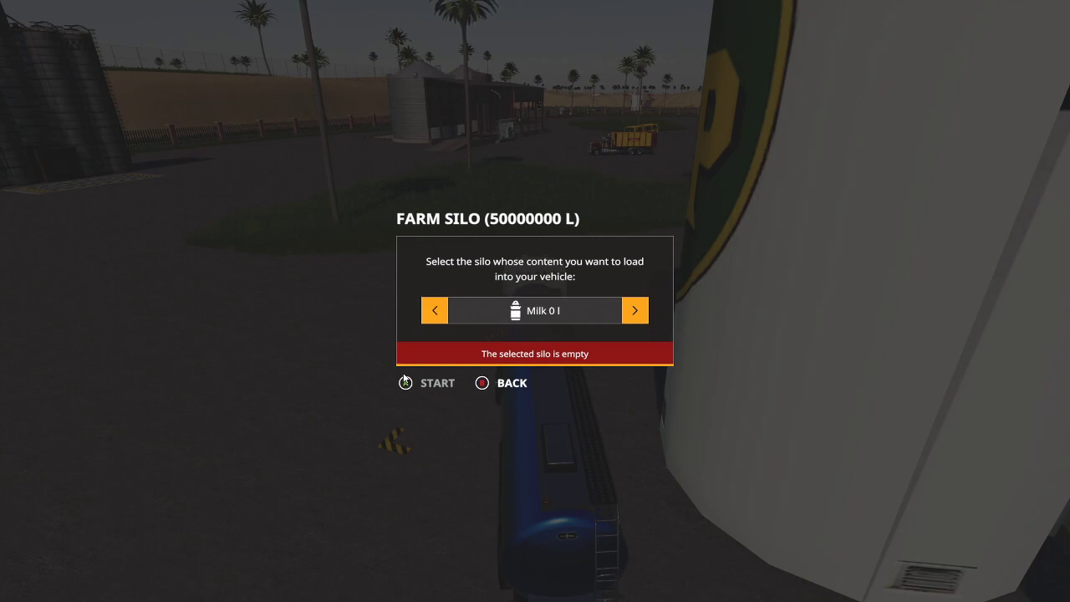
key("Right")
key("Left")
key("Right")
key("Right")
key("Right")
key("Right")
key("Right")
key("Right")
key("Right")
key("Escape")
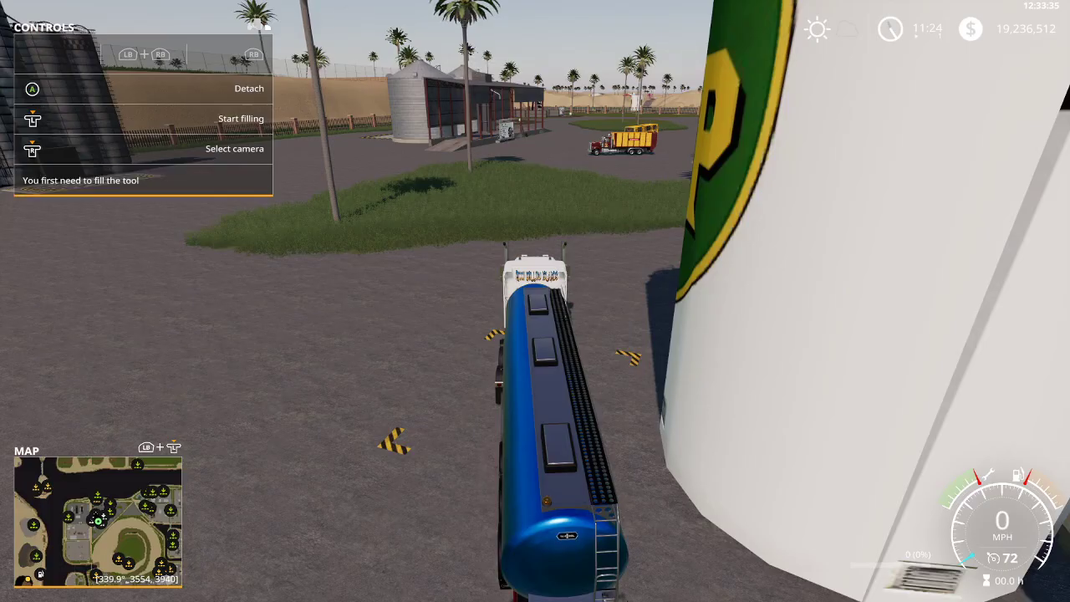
Step: Leave the Roadrunner and walk across the grass island toward the rusty silo loading frame
key("e")
key("w")
key("w")
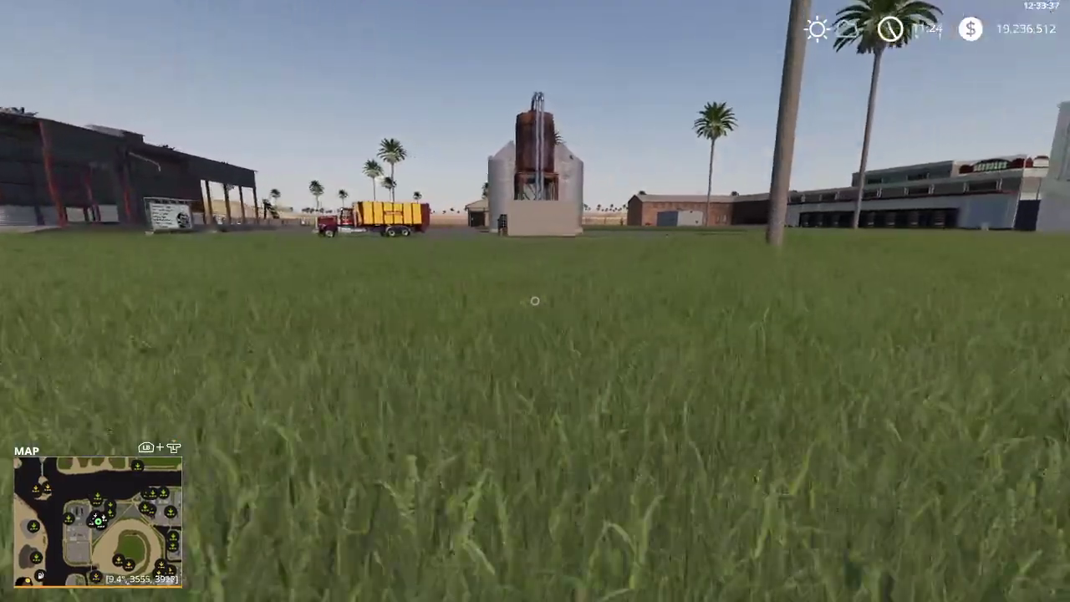
key("w")
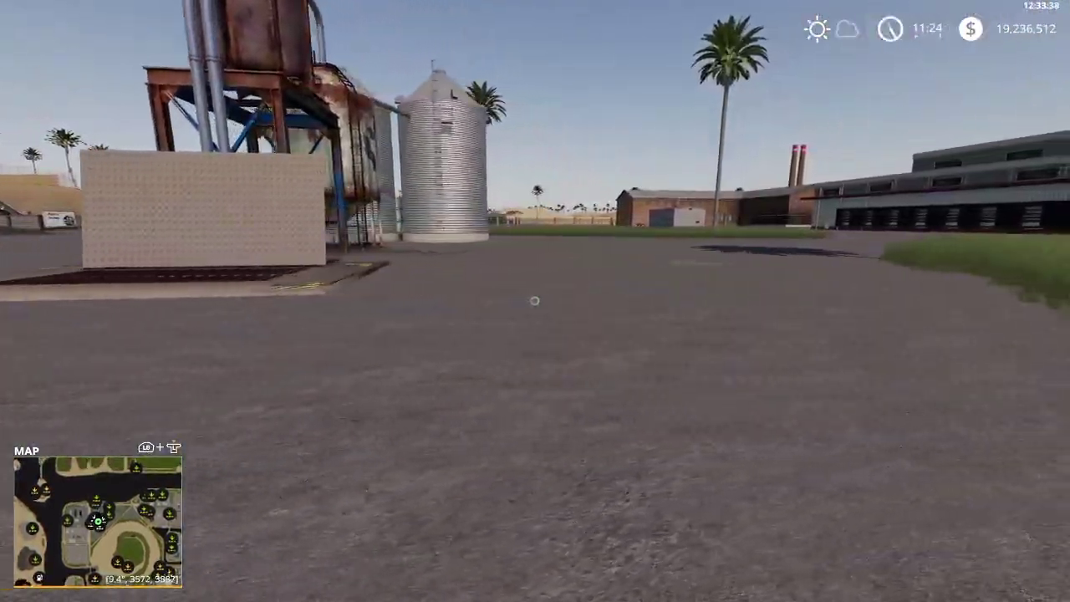
Step: Open the game settings page of the in-game menu
key("Escape")
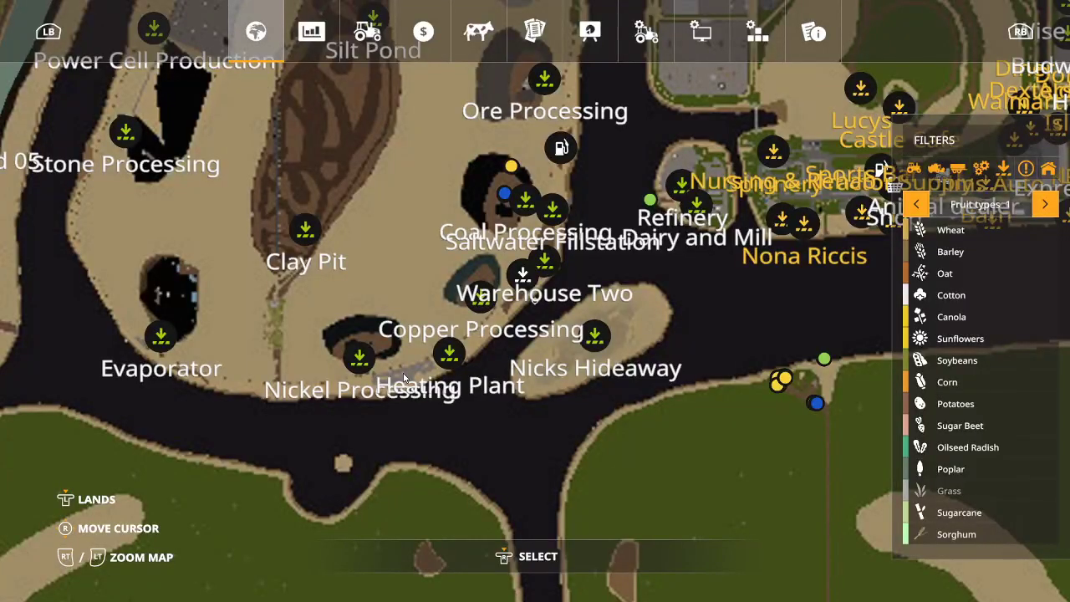
left_click(646, 41)
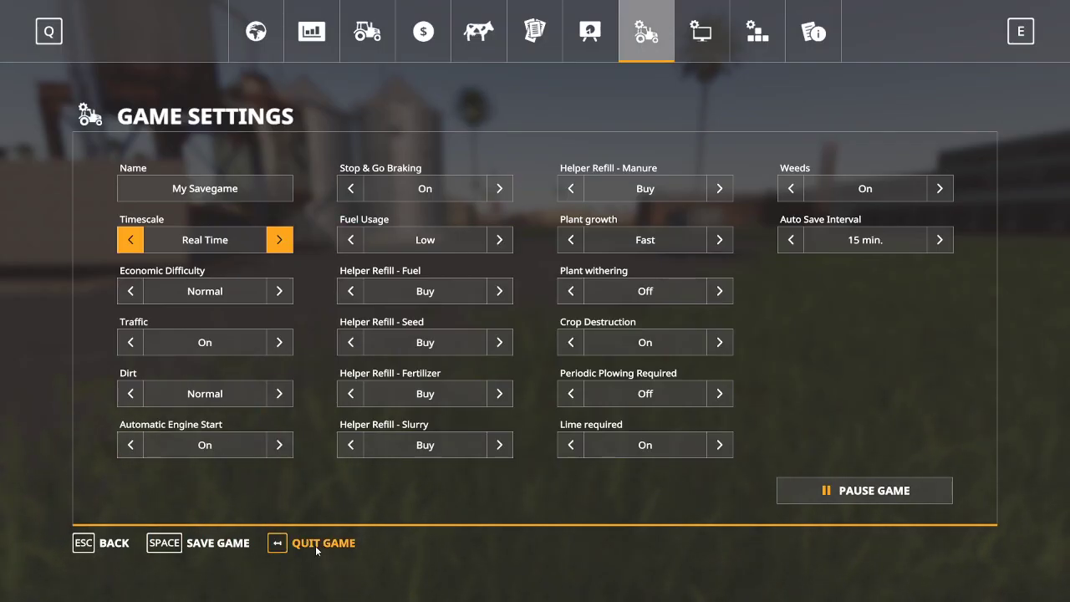